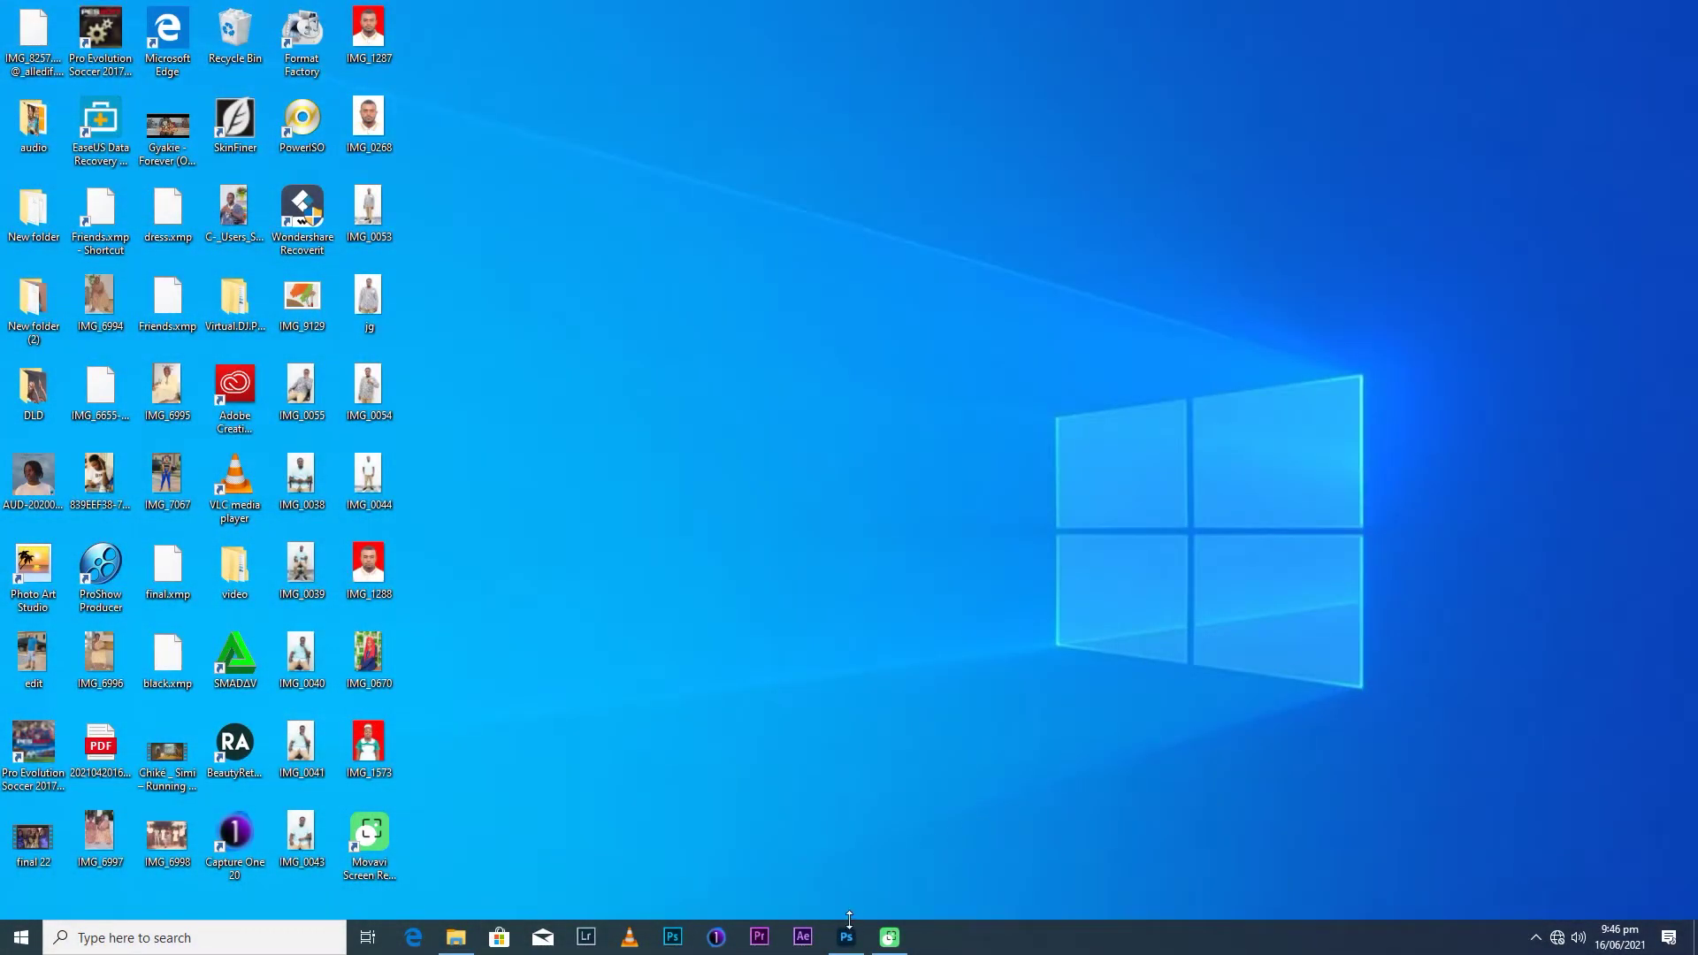
# Create a new blank A4 print document at 2480 × 3508 px, 300 ppi.
pyautogui.click(847, 935)
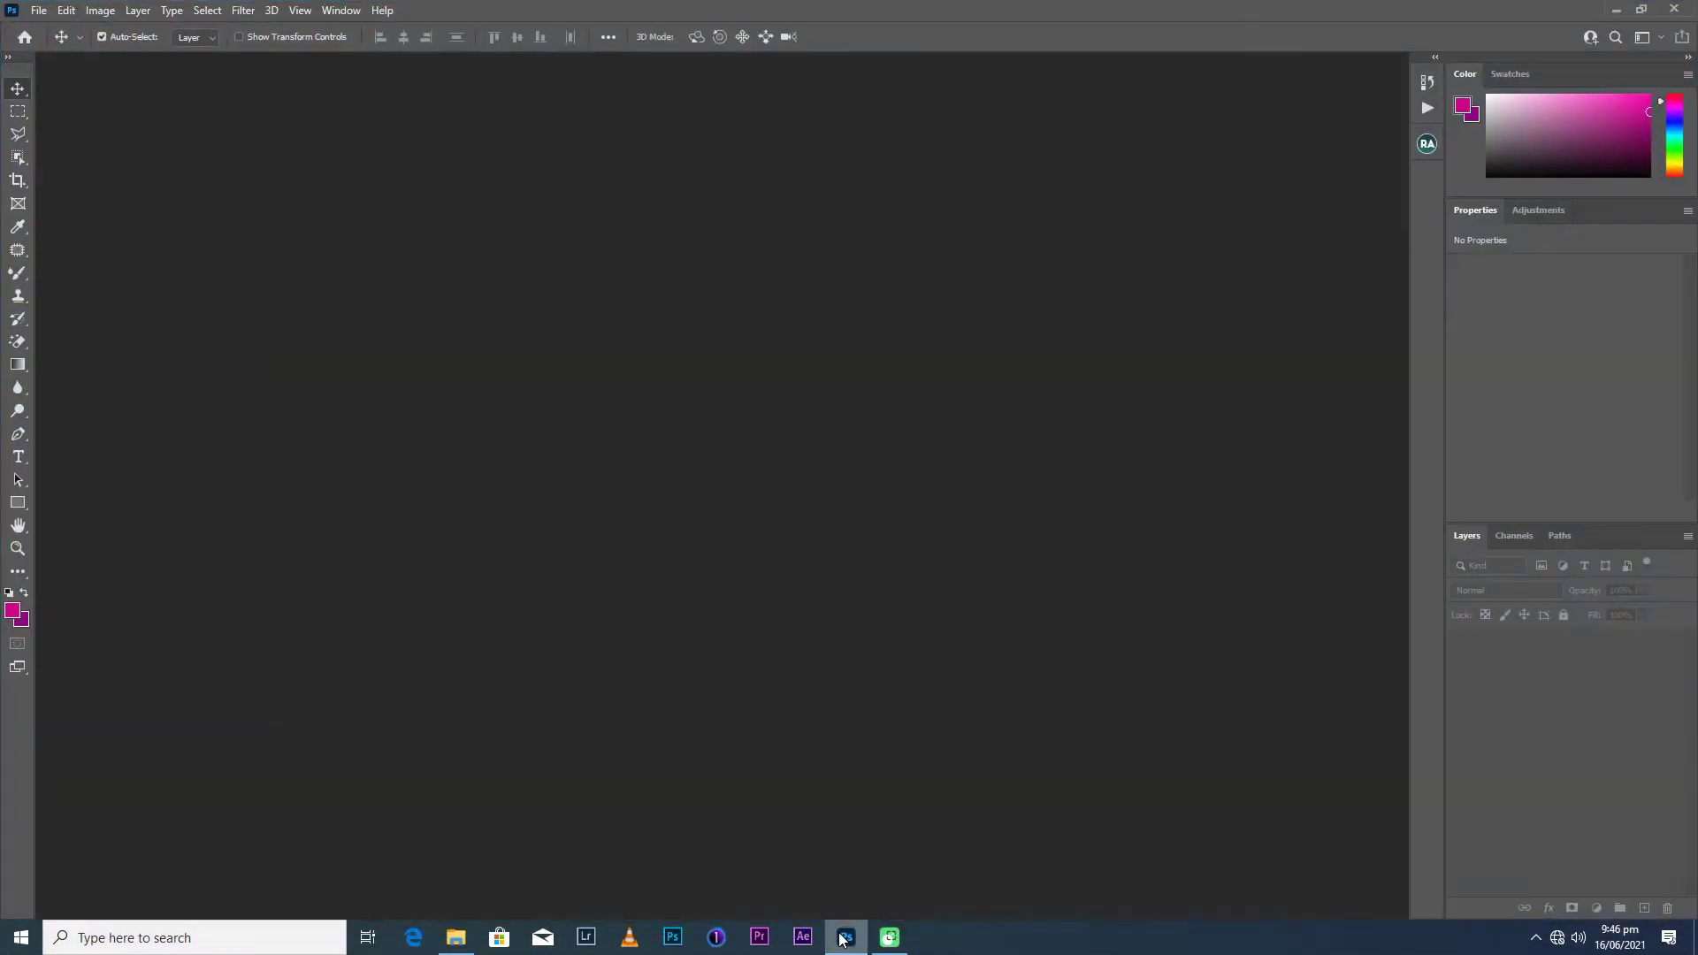
pyautogui.click(37, 11)
pyautogui.click(53, 42)
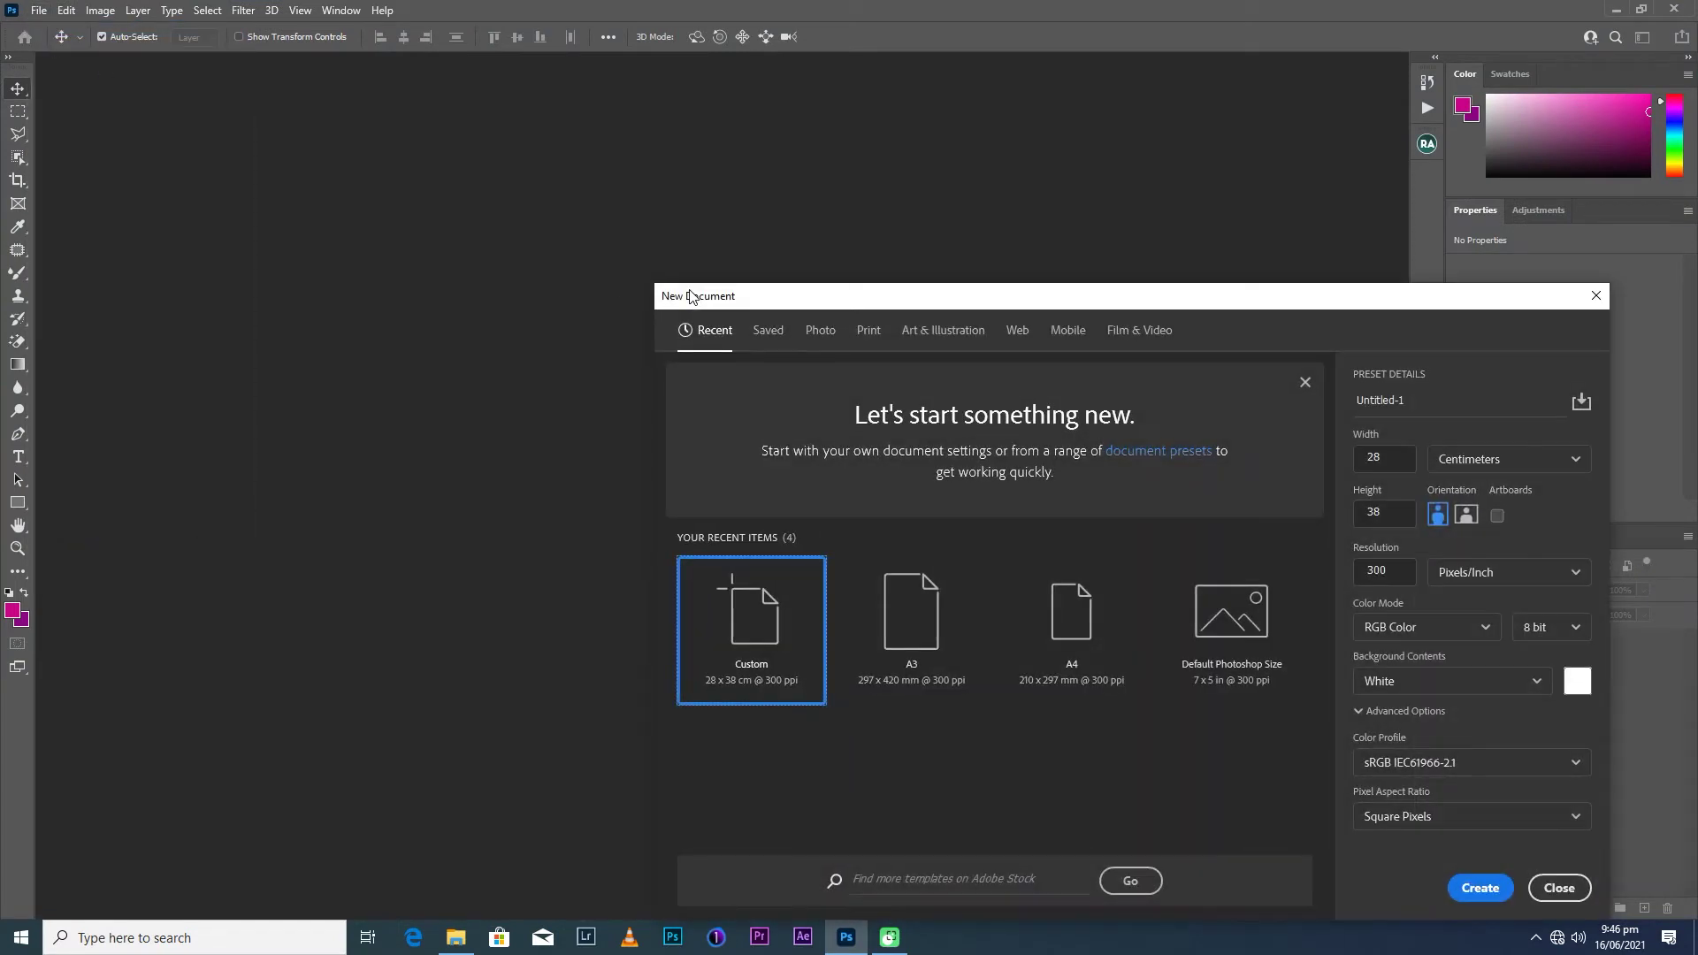
pyautogui.click(869, 332)
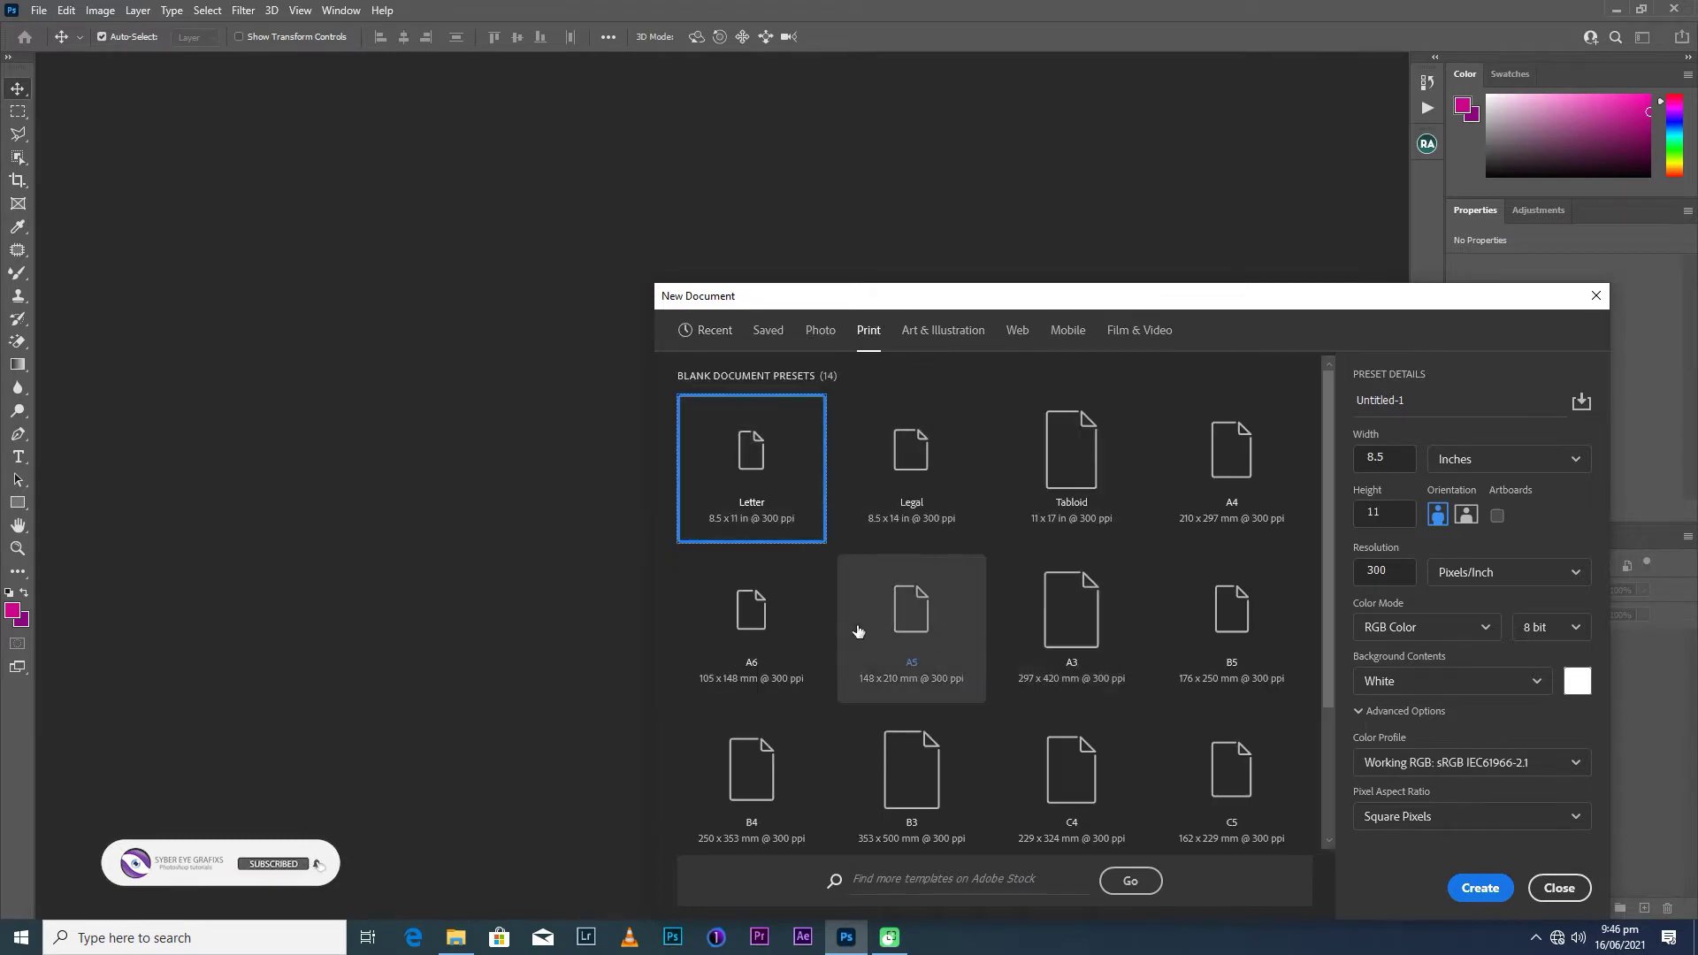
pyautogui.click(1265, 487)
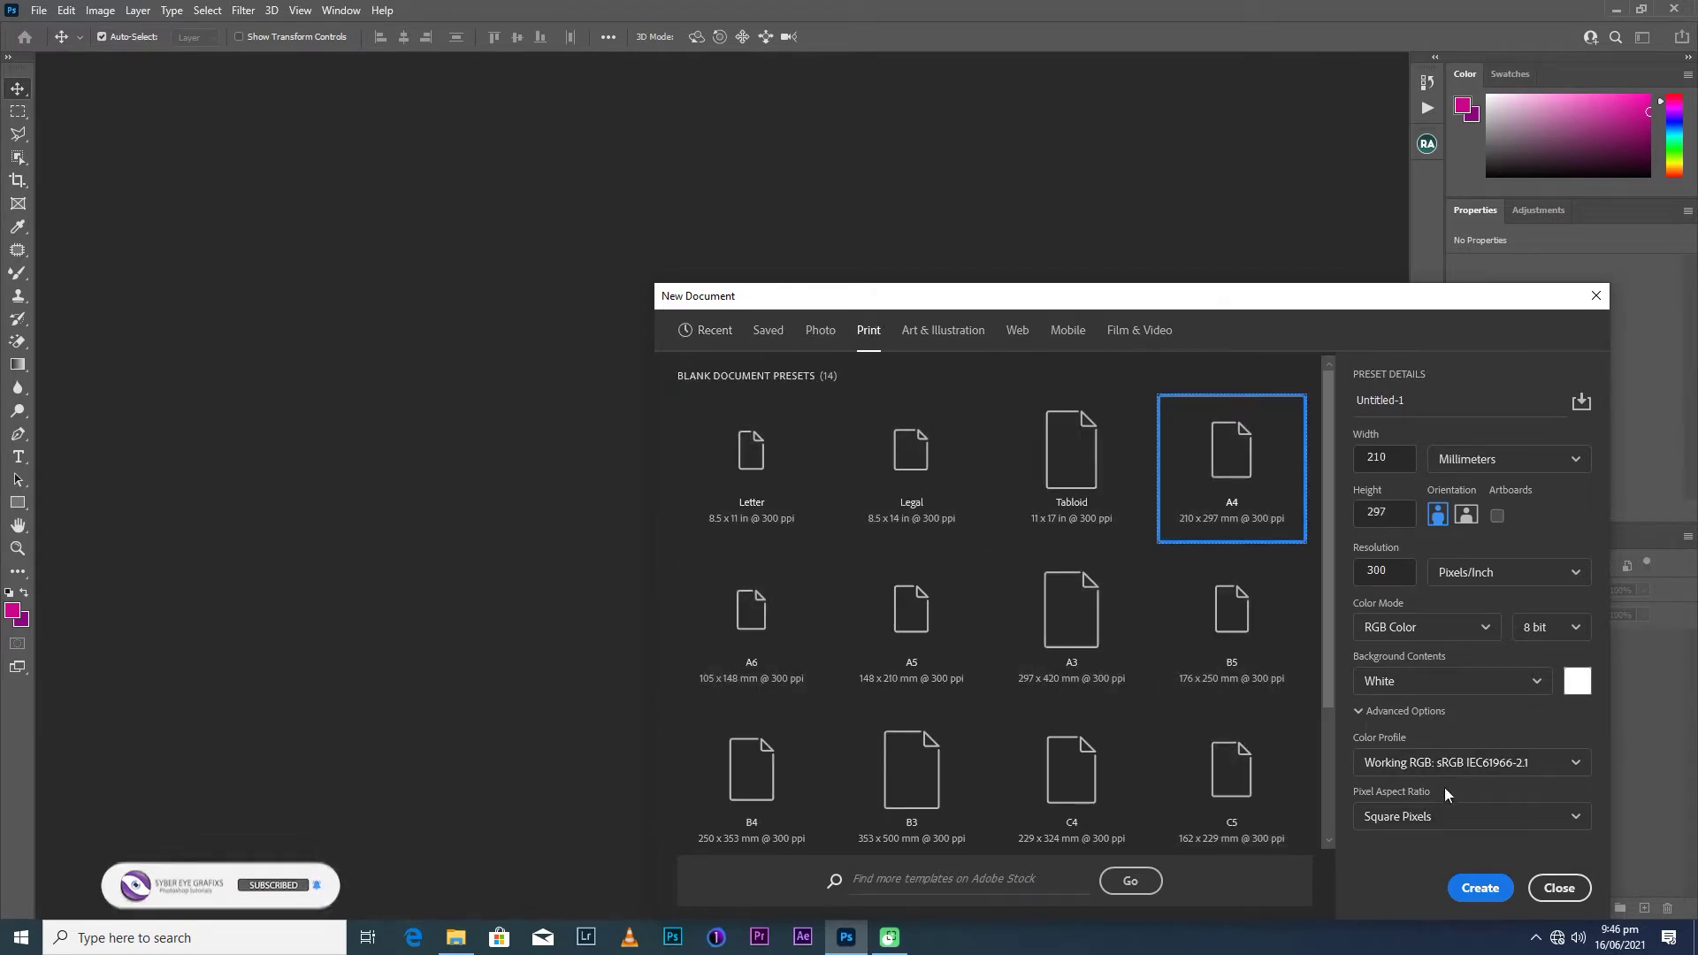
pyautogui.click(1471, 889)
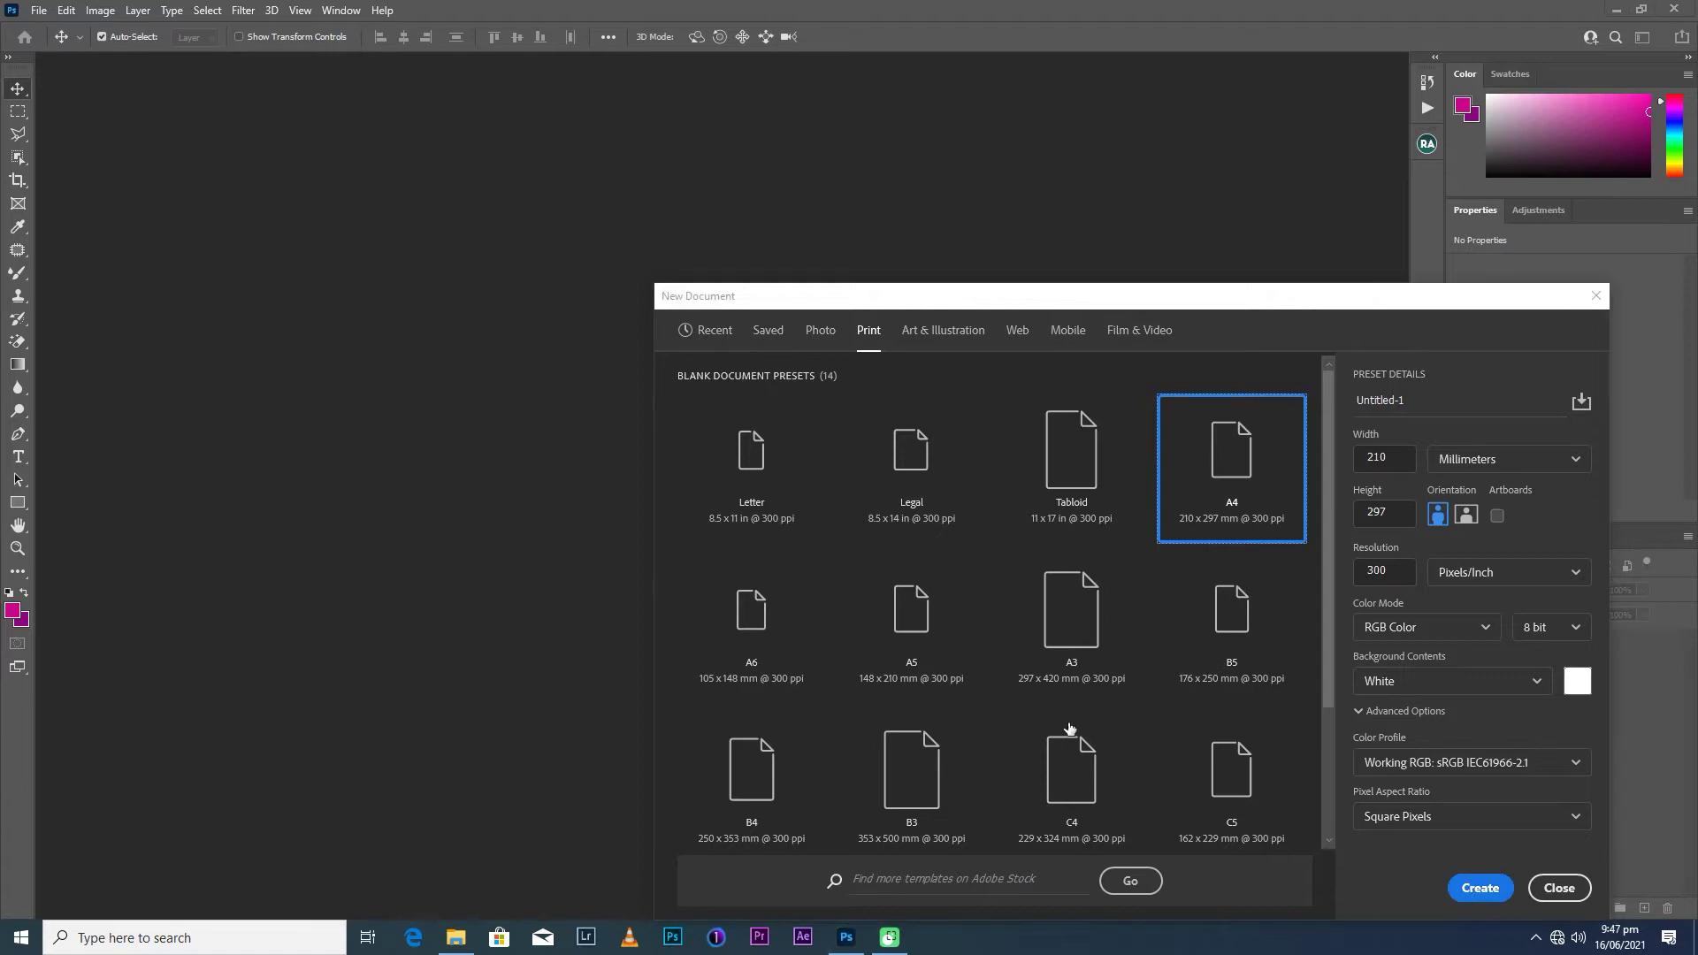
pyautogui.moveTo(1087, 308); pyautogui.dragTo(824, 167)
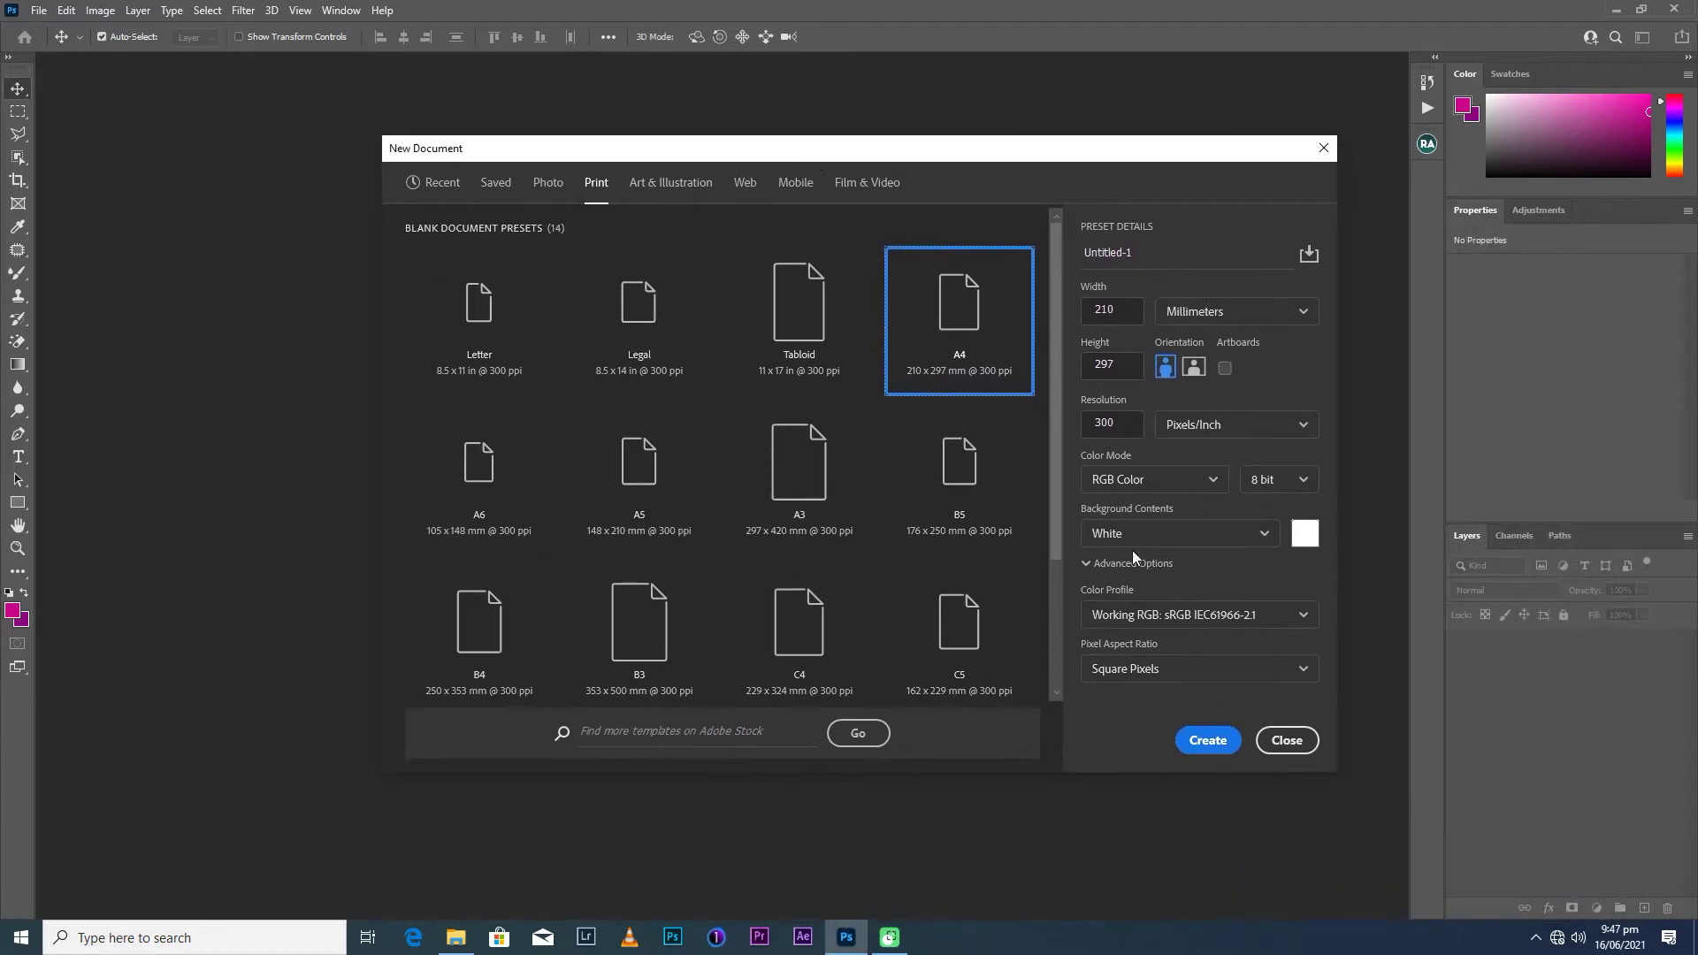
pyautogui.click(1208, 744)
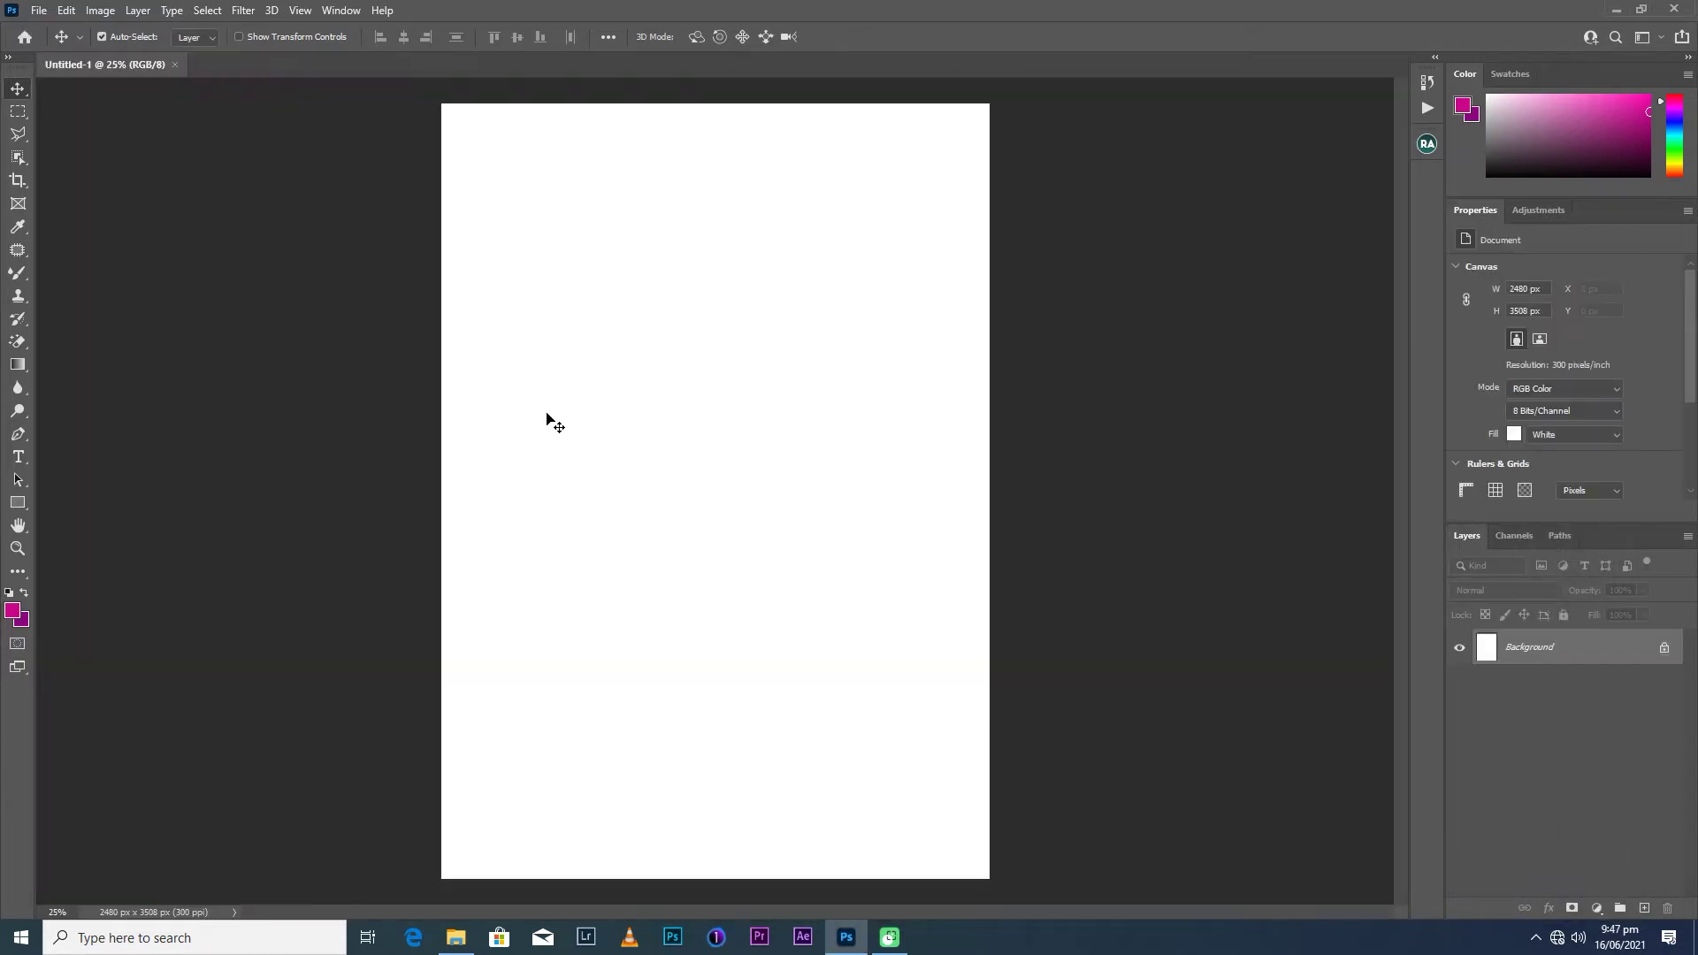
# Draw a rectangle over the page's lower half and change its fill to white (ffffff).
pyautogui.hotkey('ctrl', '-')
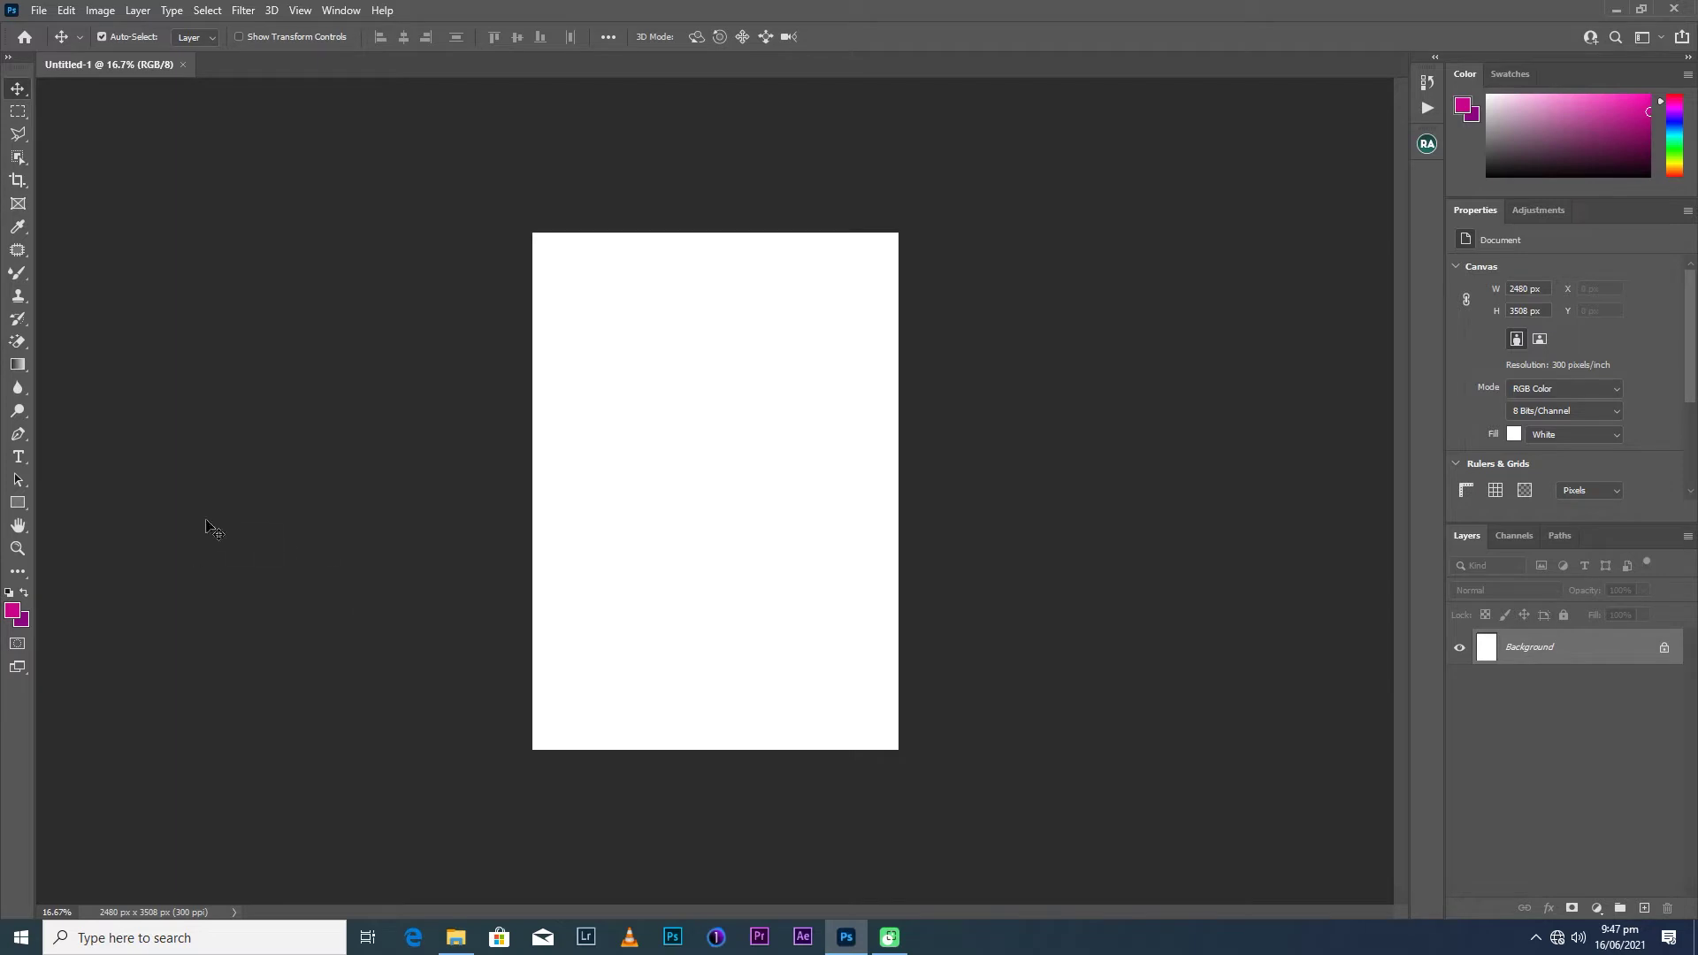
pyautogui.click(25, 502)
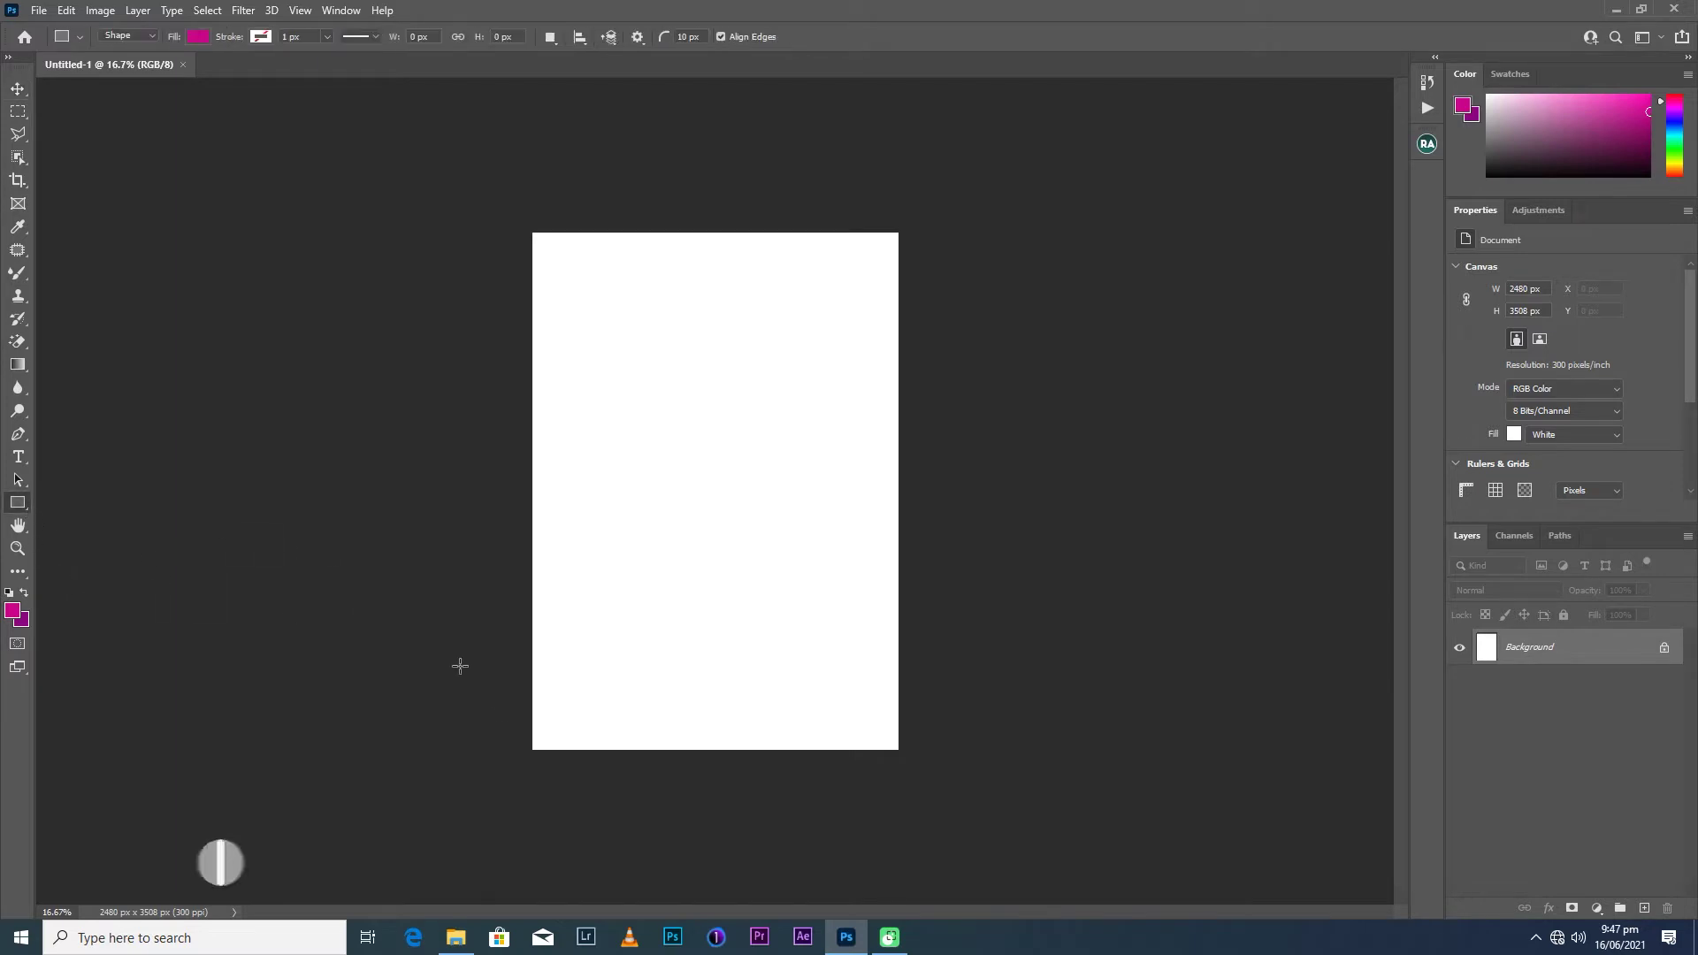
pyautogui.moveTo(462, 466); pyautogui.dragTo(1009, 811)
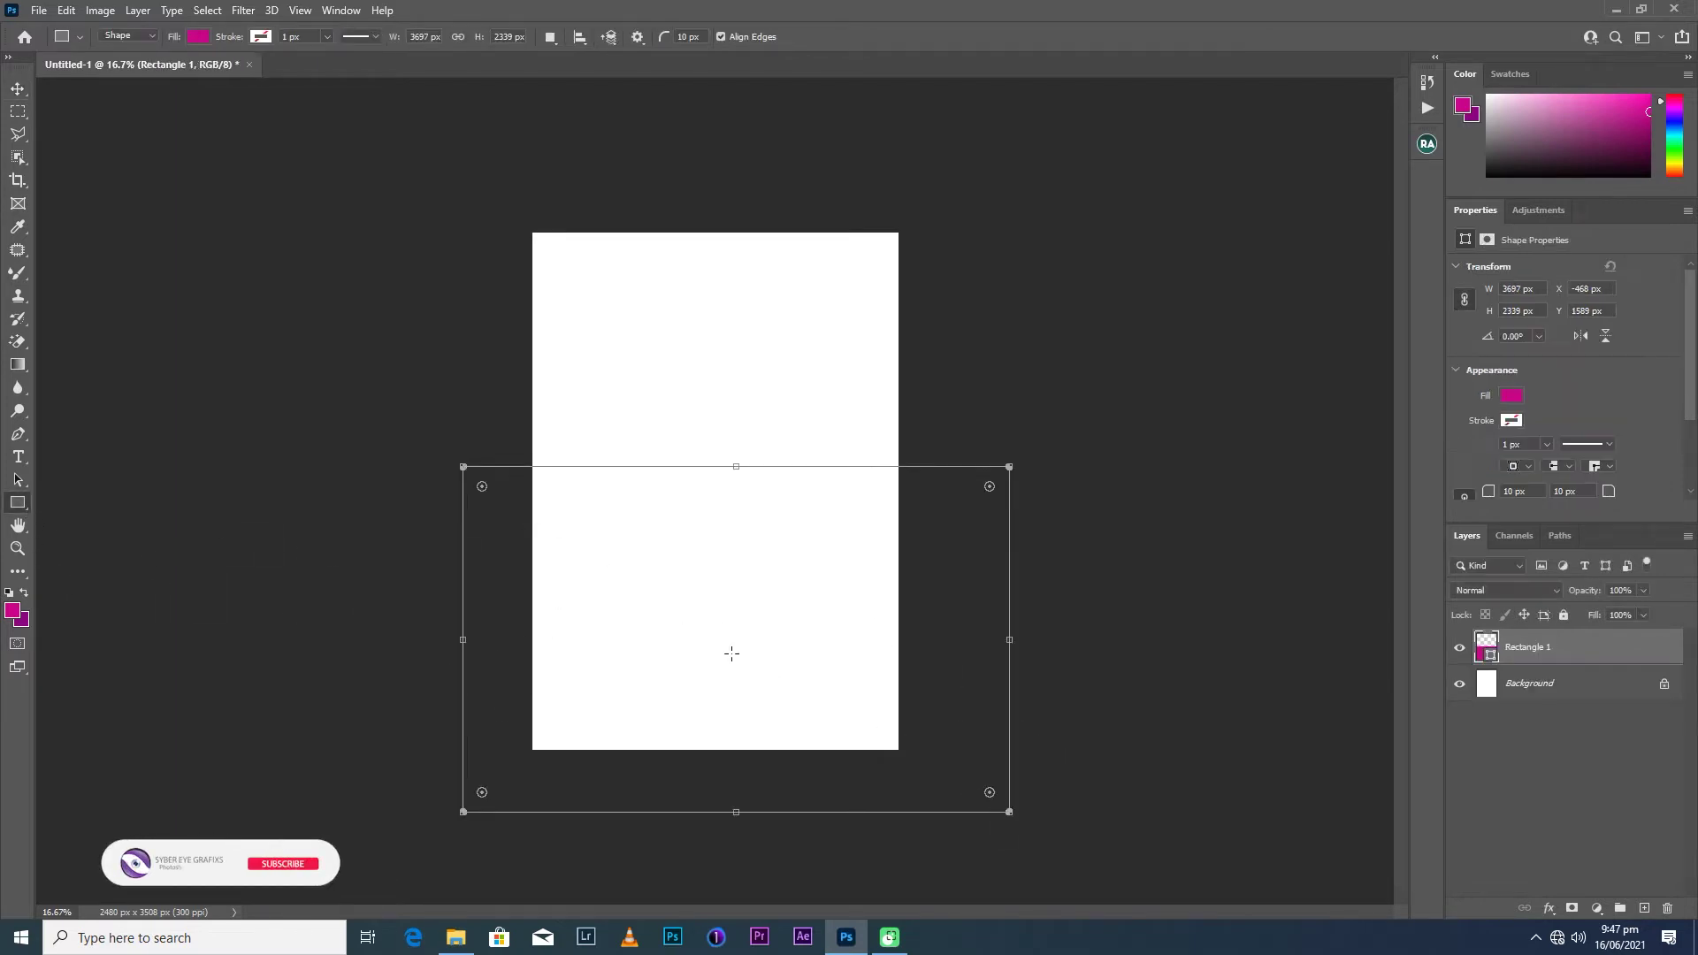
pyautogui.click(18, 88)
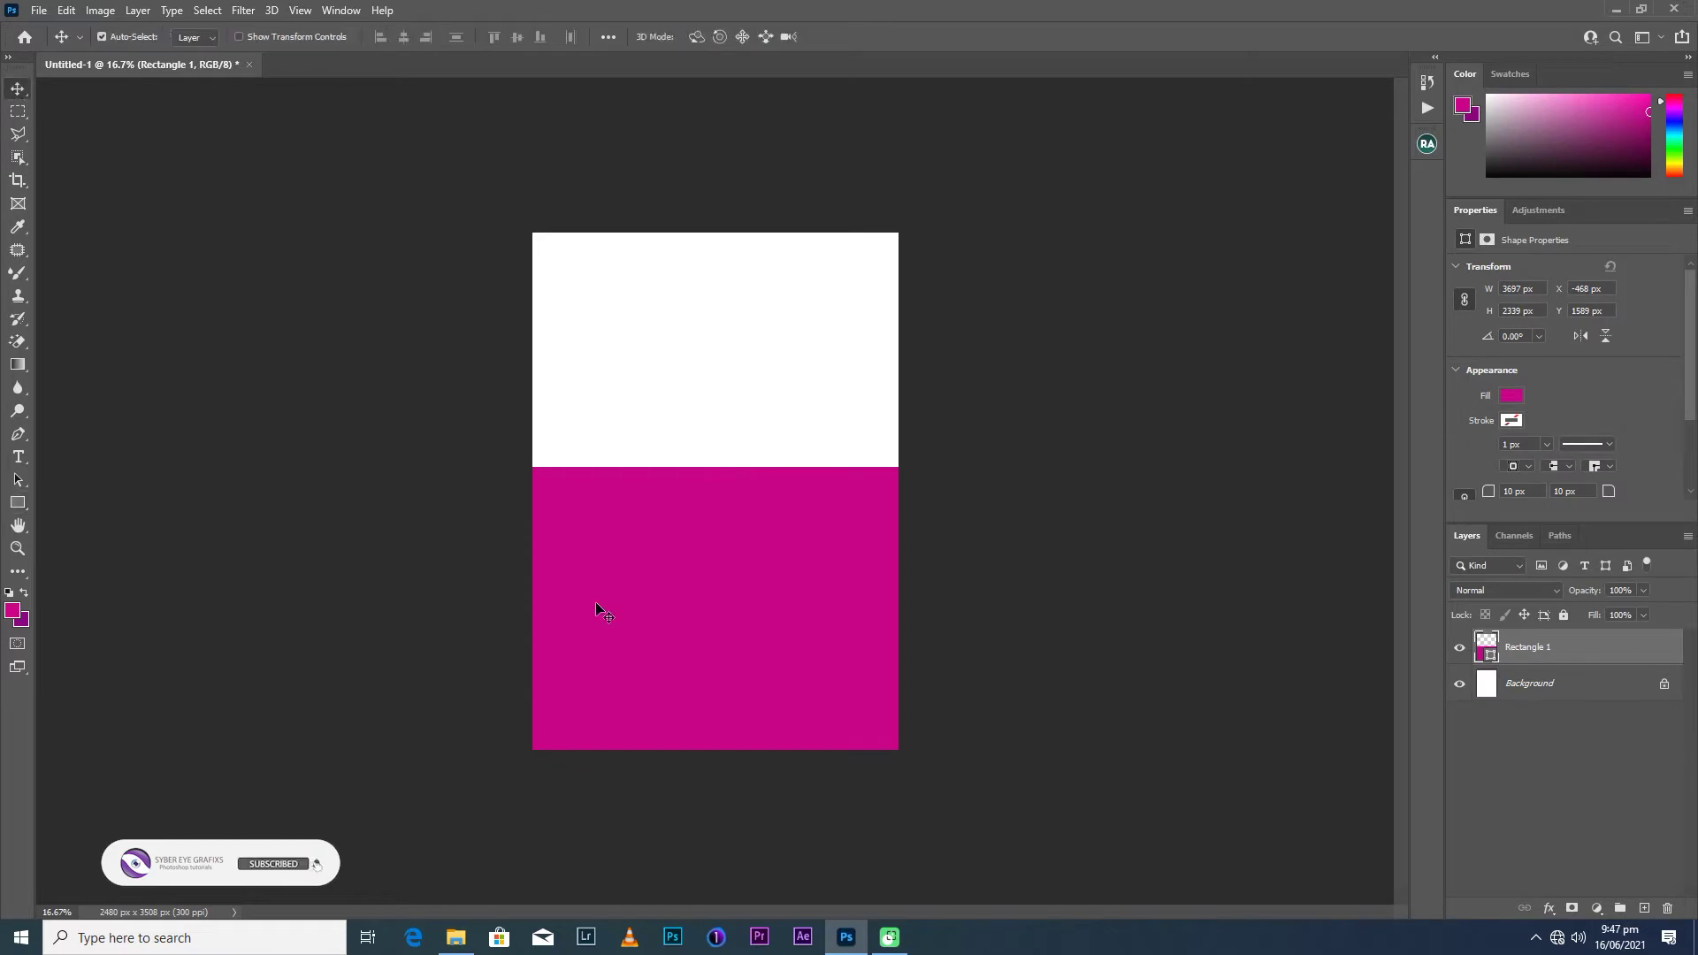
pyautogui.doubleClick(1490, 655)
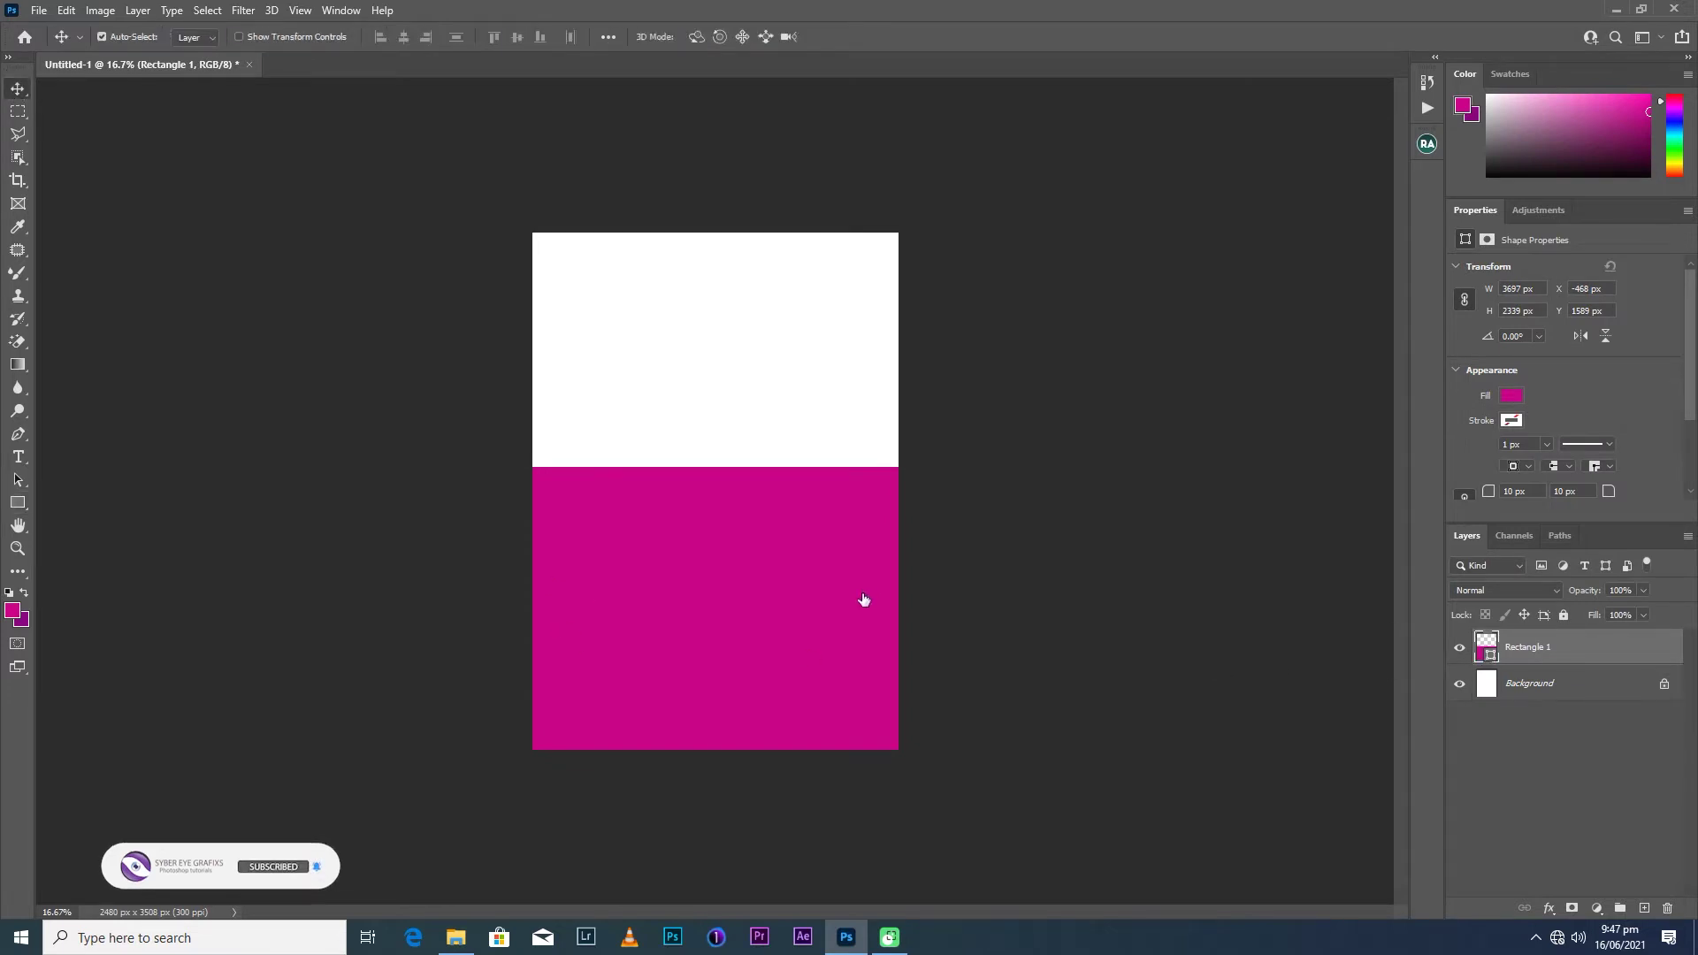
pyautogui.click(921, 377)
pyautogui.click(756, 237)
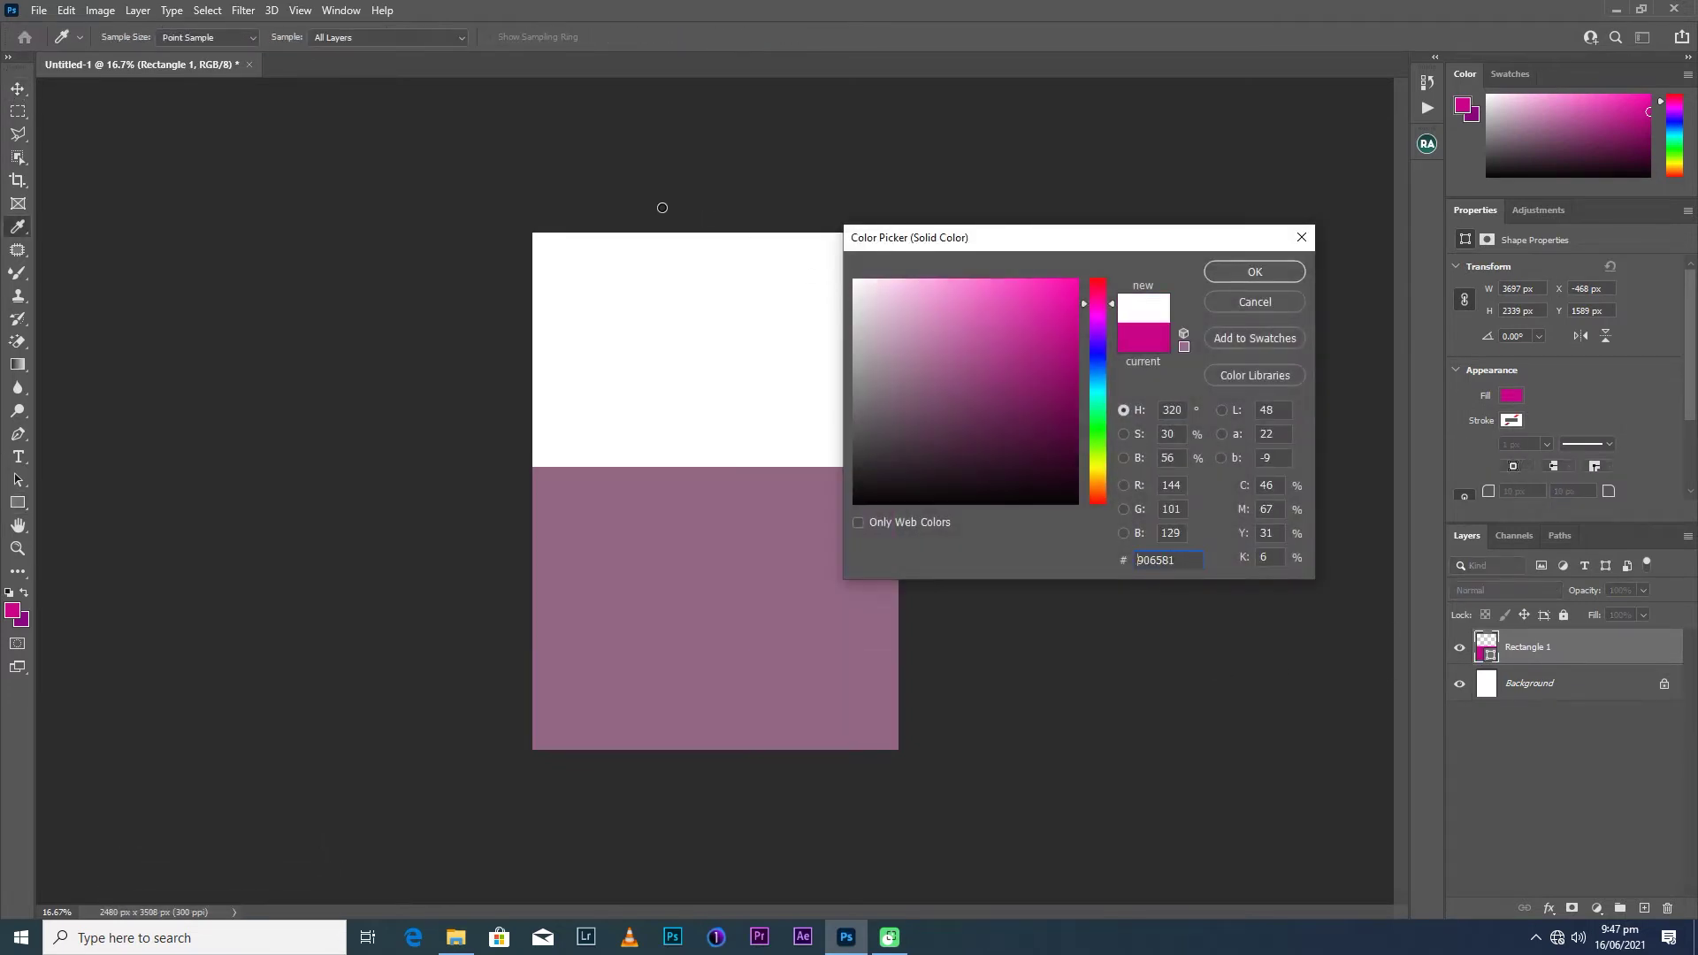
pyautogui.click(1217, 276)
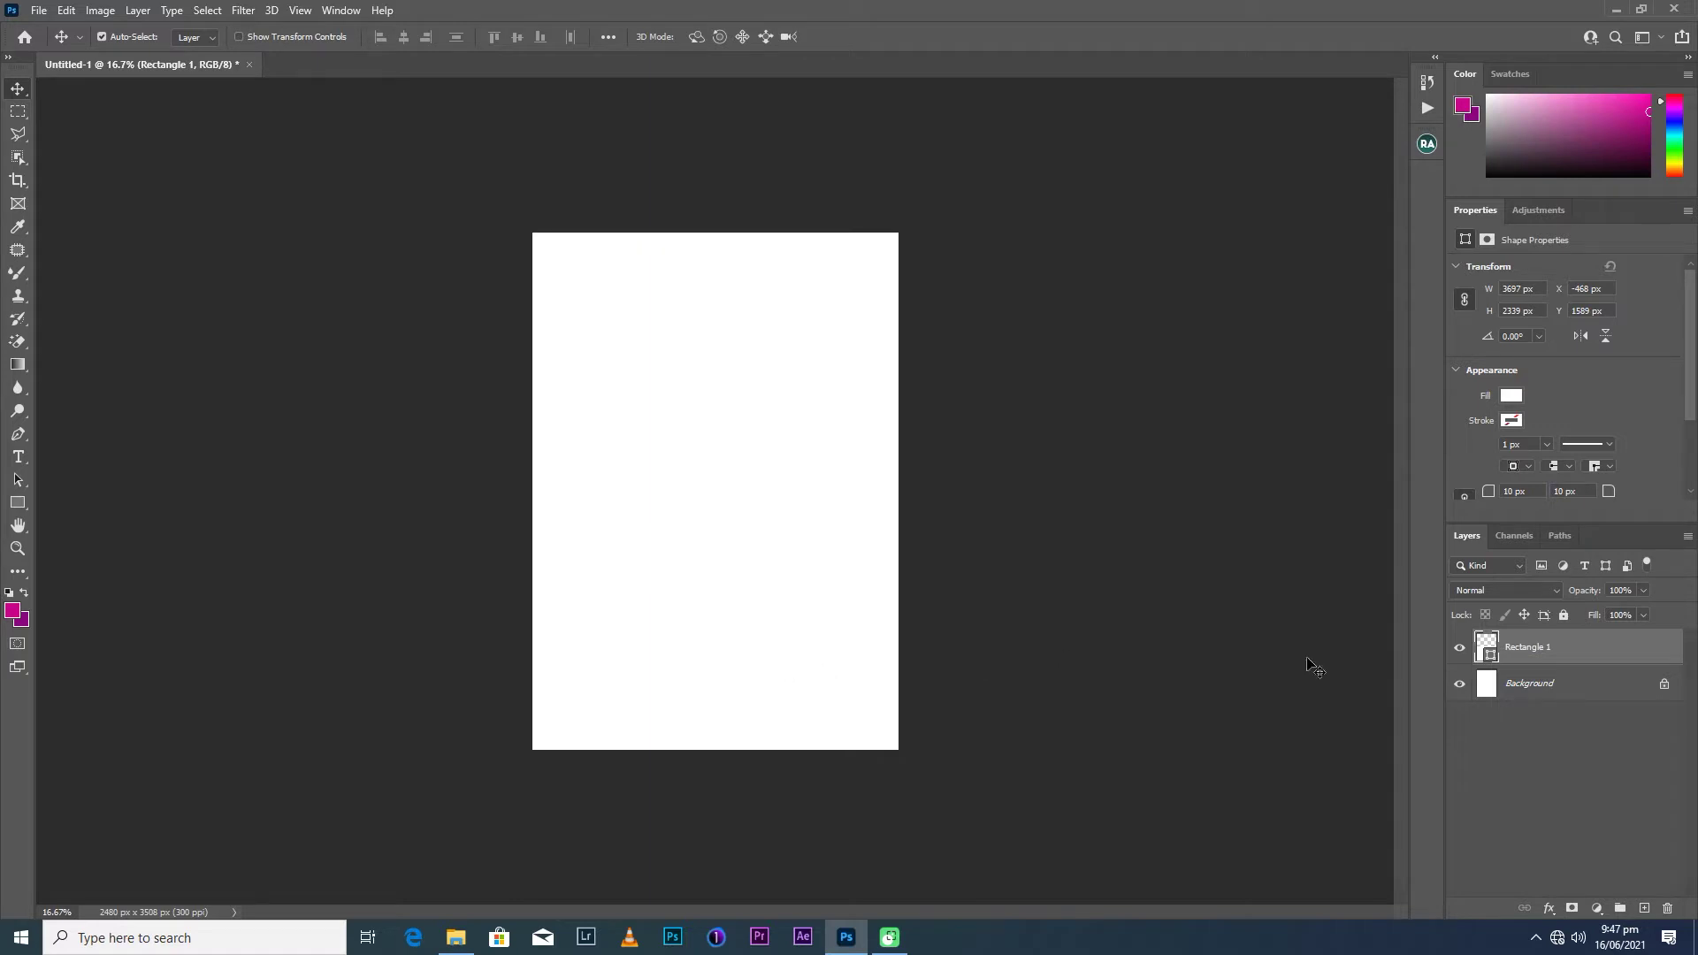
pyautogui.click(18, 501)
# Draw a second rectangle over the top of the page and add a Gradient Overlay style.
pyautogui.moveTo(453, 180); pyautogui.dragTo(1073, 466)
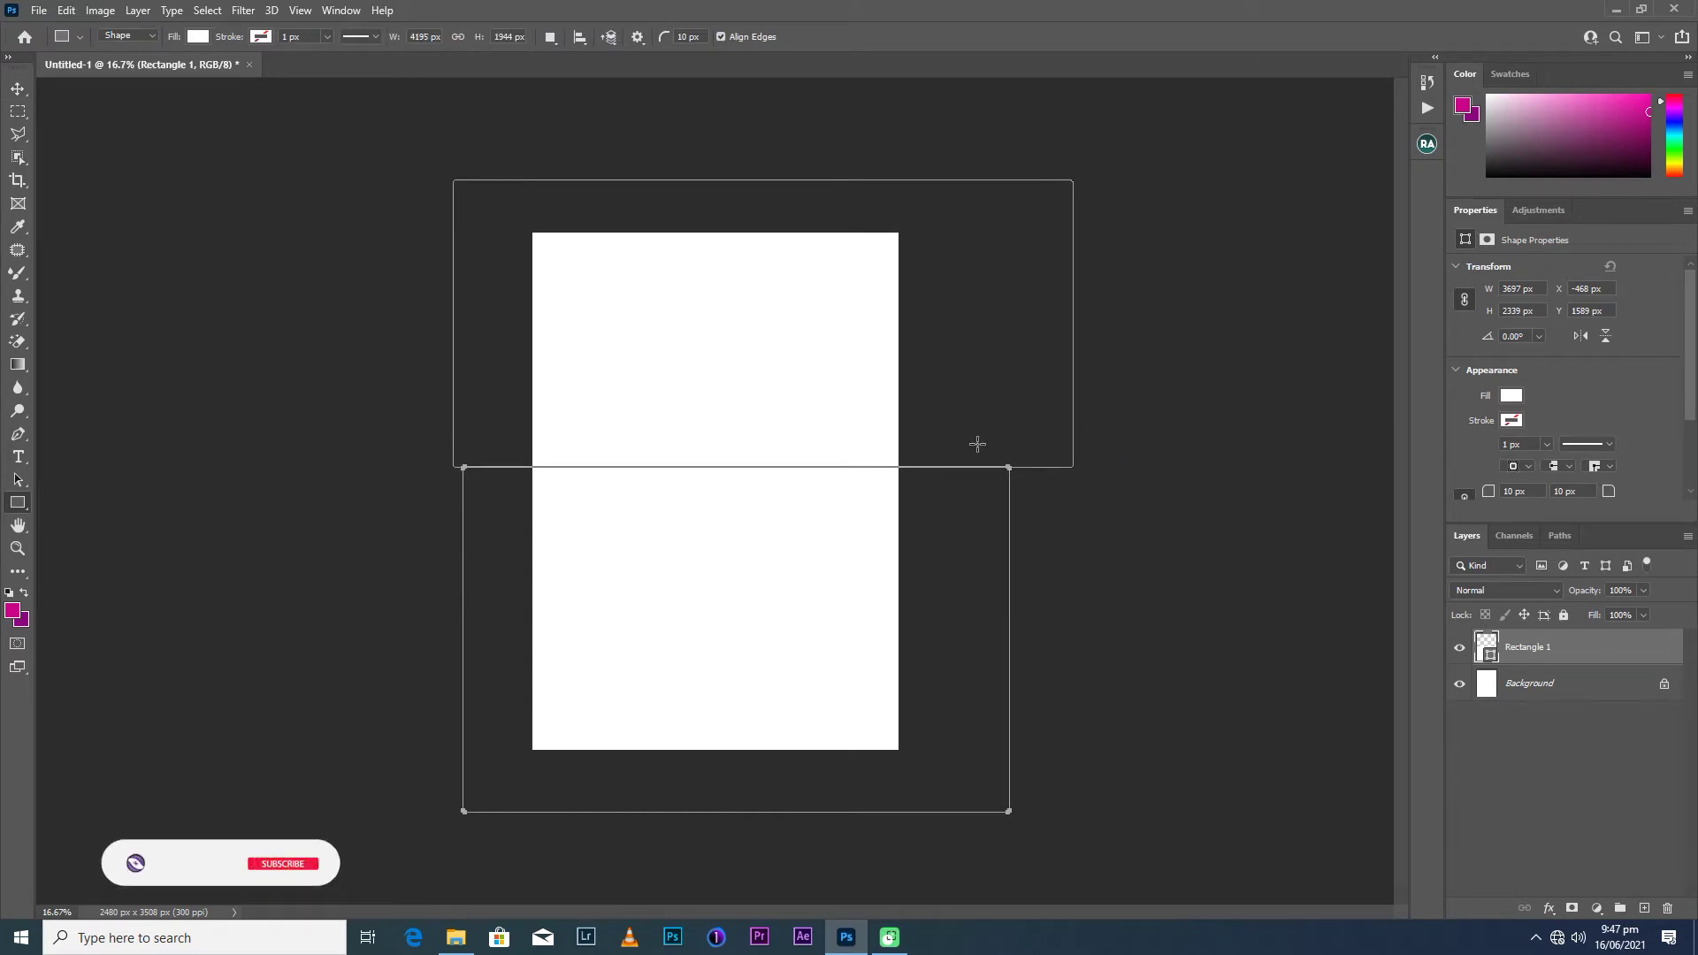
pyautogui.click(16, 94)
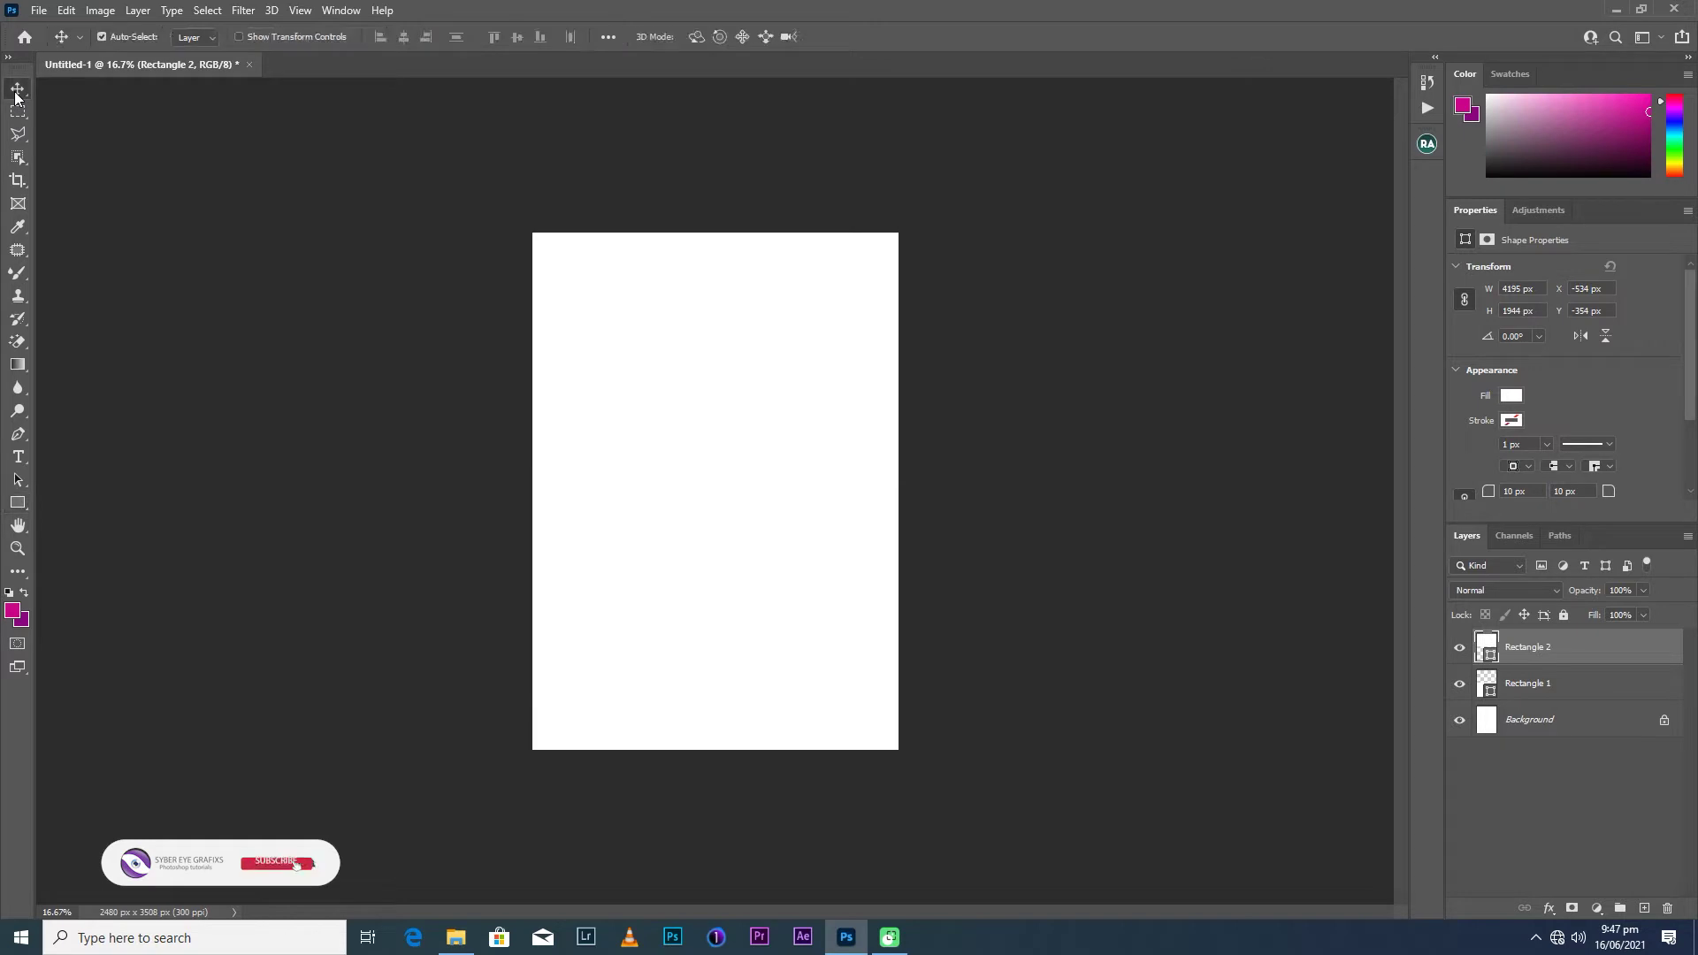
pyautogui.rightClick(1534, 650)
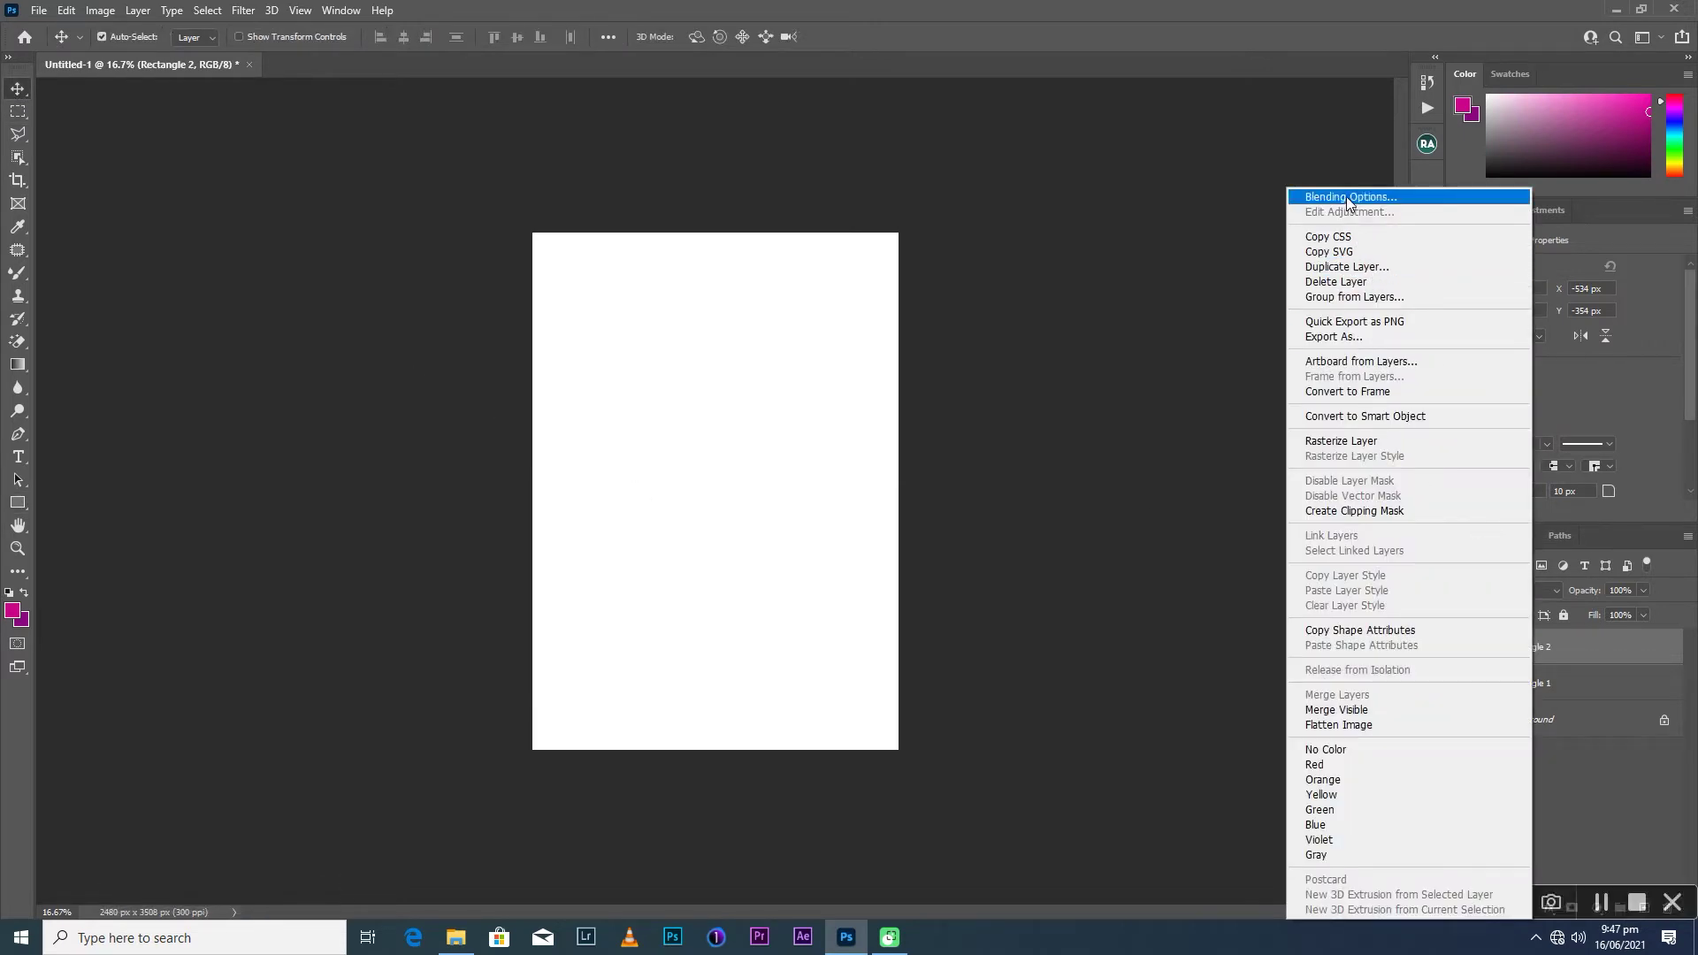
pyautogui.click(1349, 197)
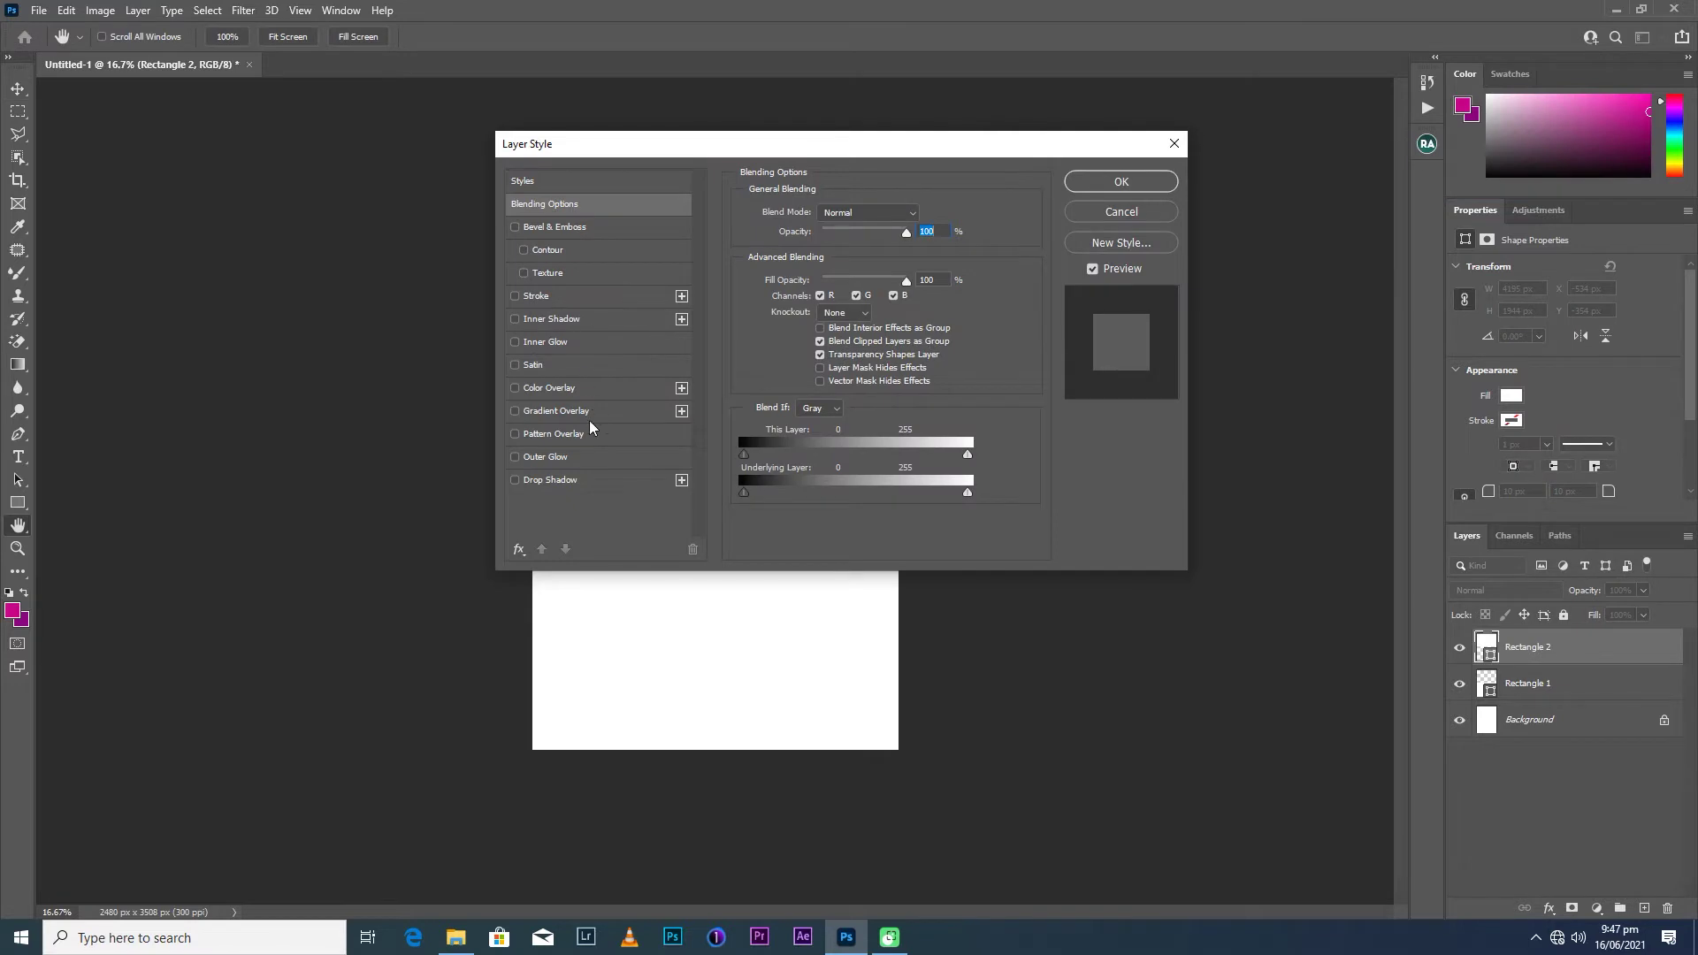
pyautogui.click(549, 416)
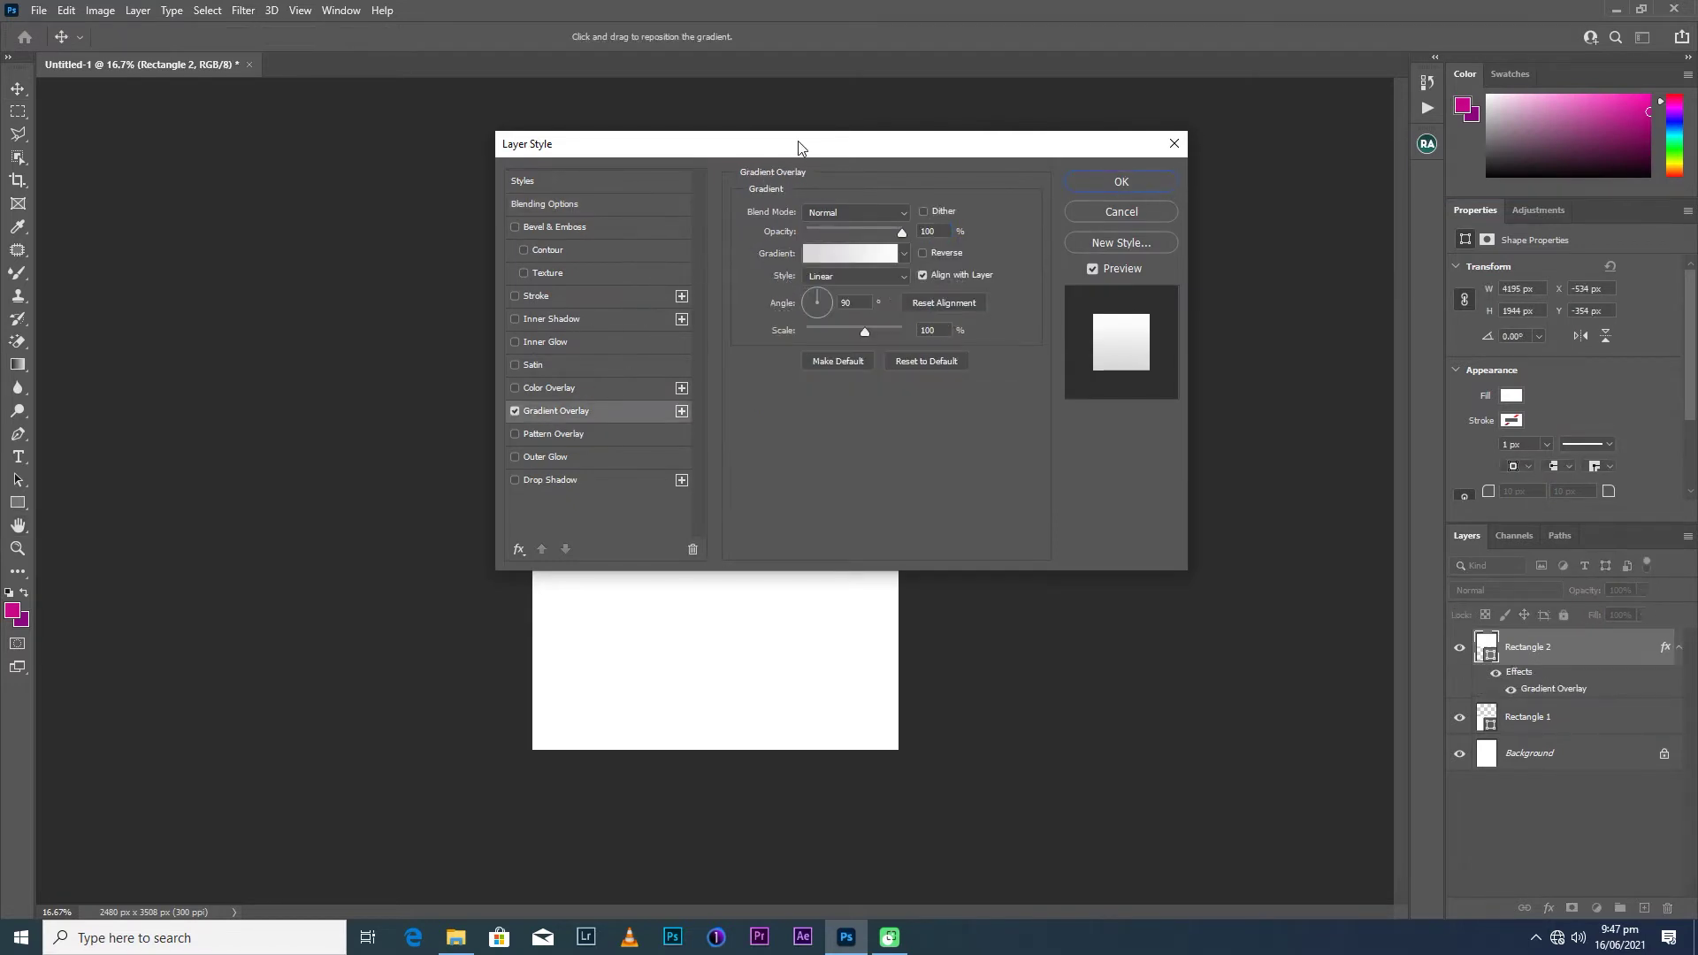
pyautogui.moveTo(798, 146); pyautogui.dragTo(1137, 119)
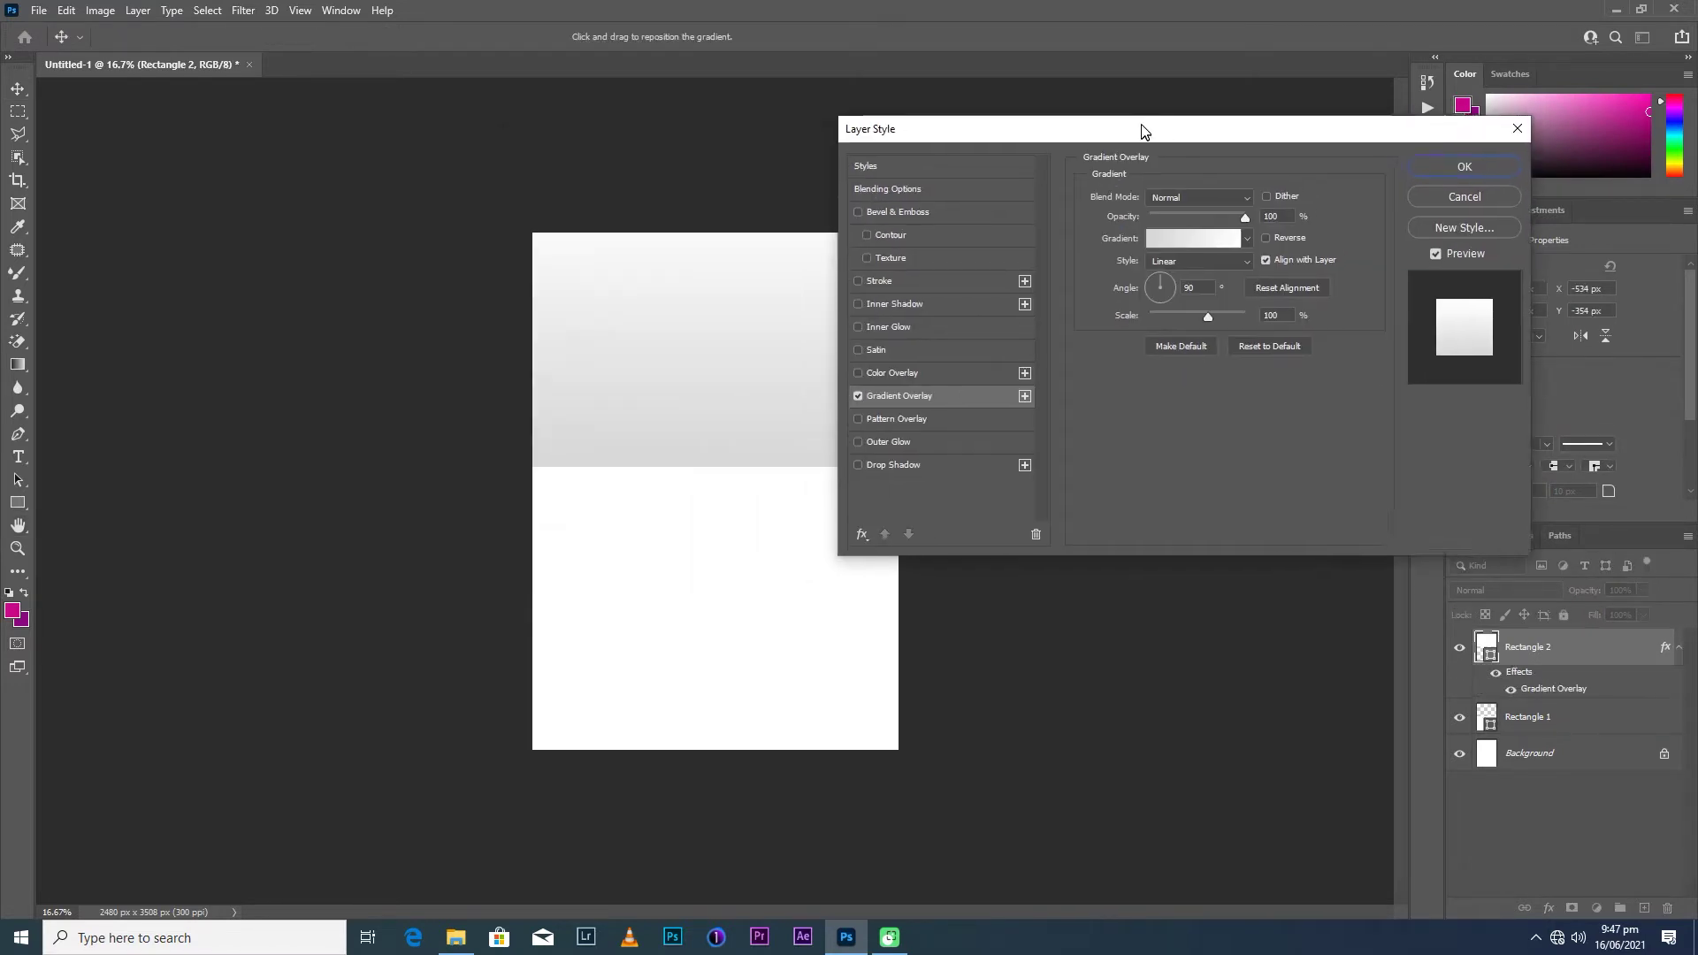
# Set the gradient's left colour stop to magenta 8b007f.
pyautogui.click(1158, 225)
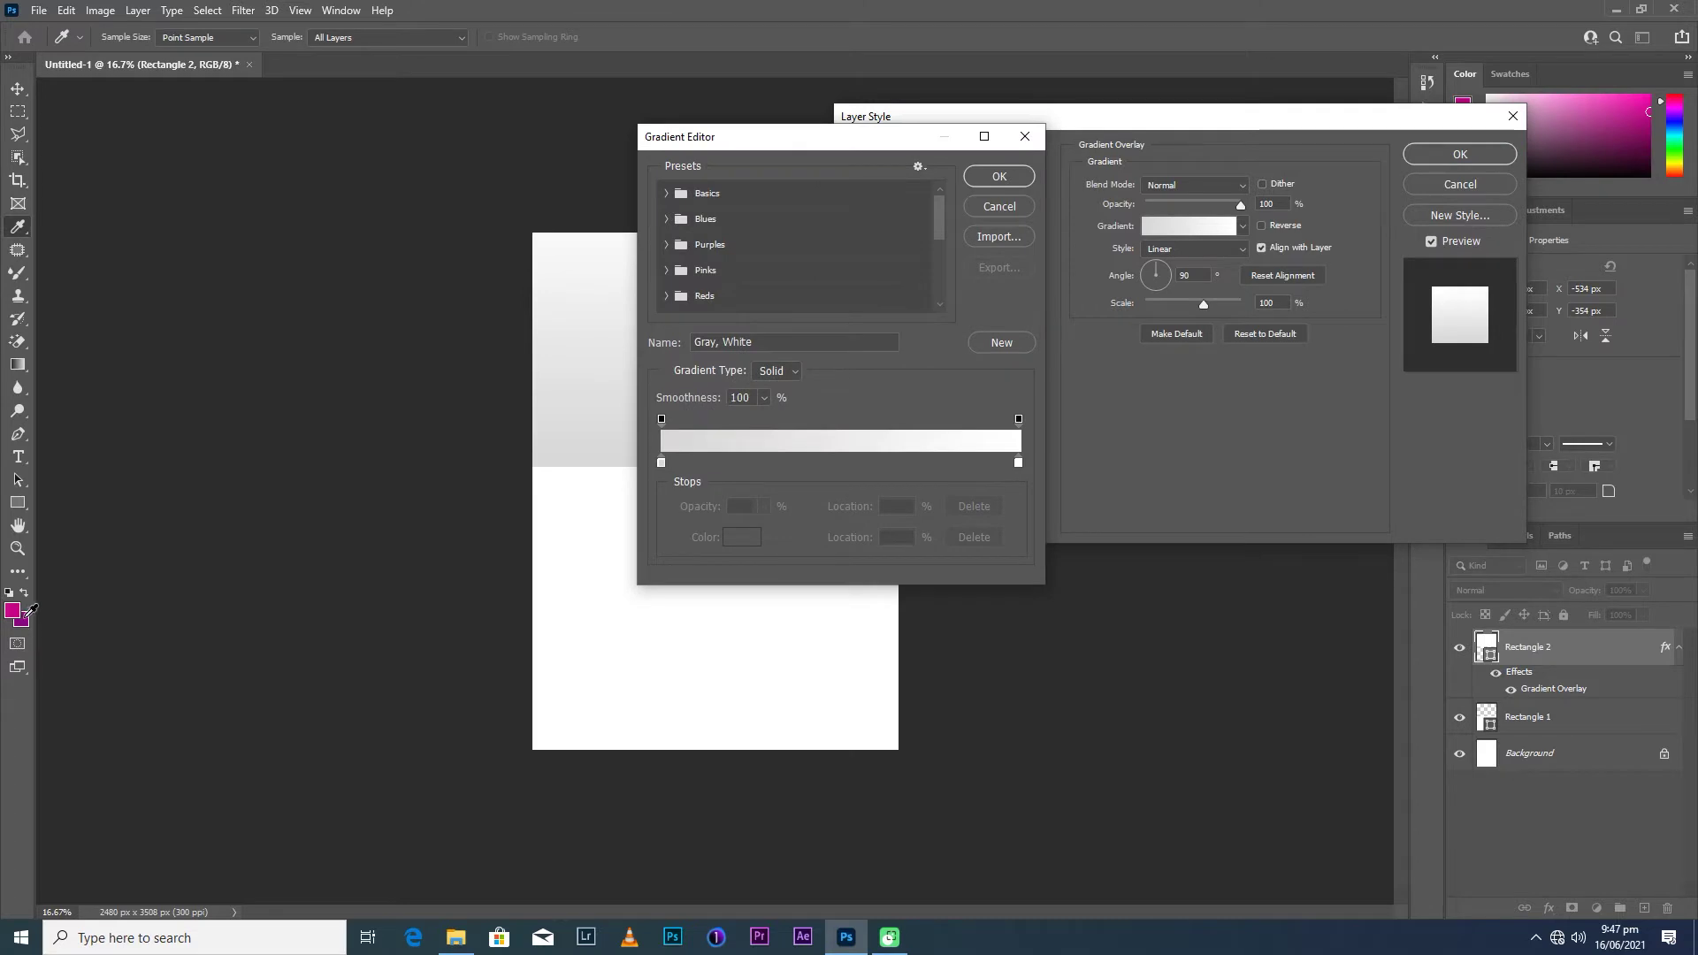
pyautogui.click(662, 463)
pyautogui.click(743, 536)
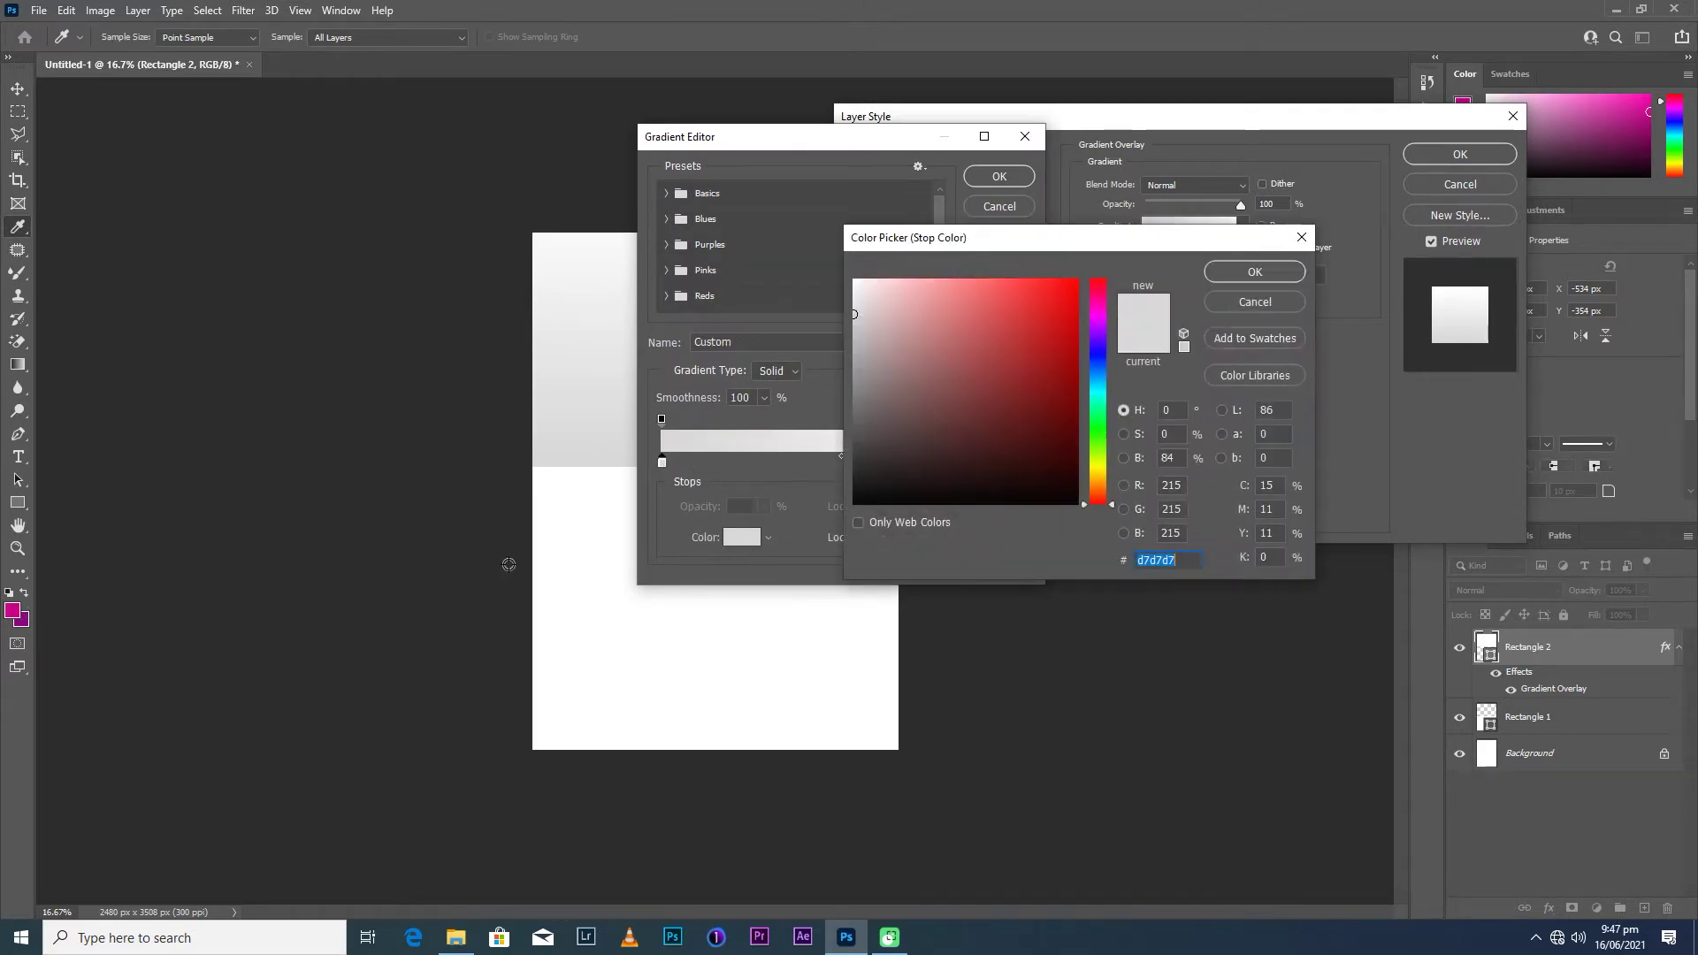
pyautogui.click(27, 613)
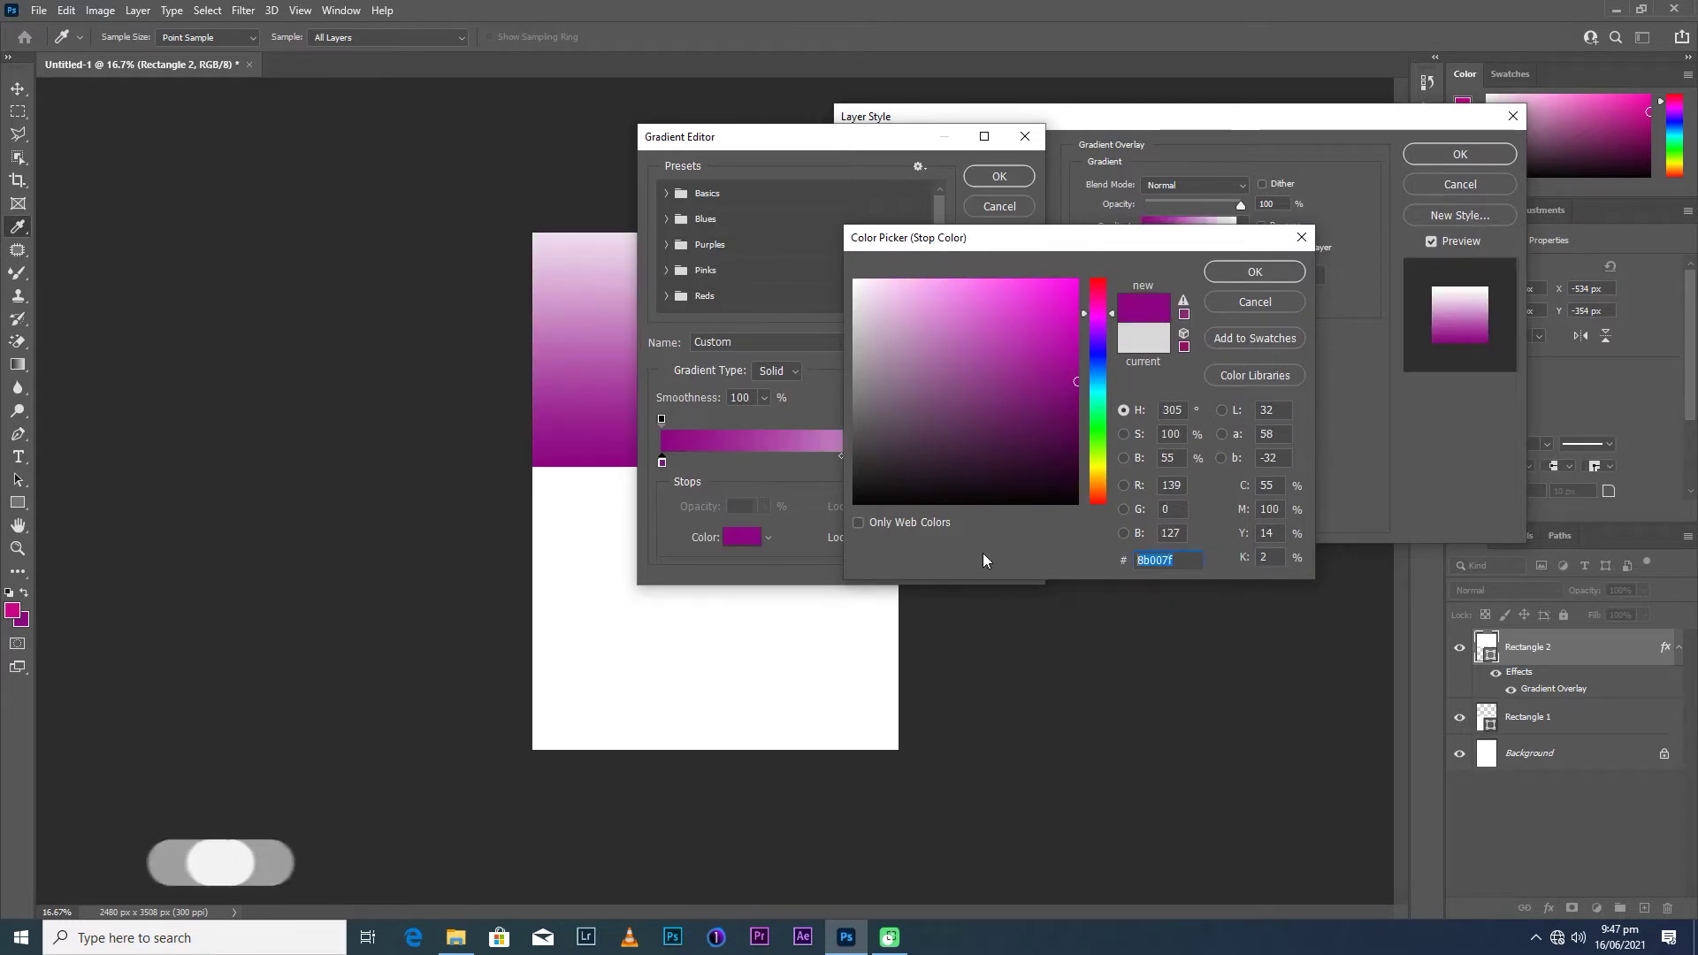
pyautogui.click(1300, 237)
# Set the right colour stop to magenta c80085 and apply the gradient overlay.
pyautogui.click(1017, 462)
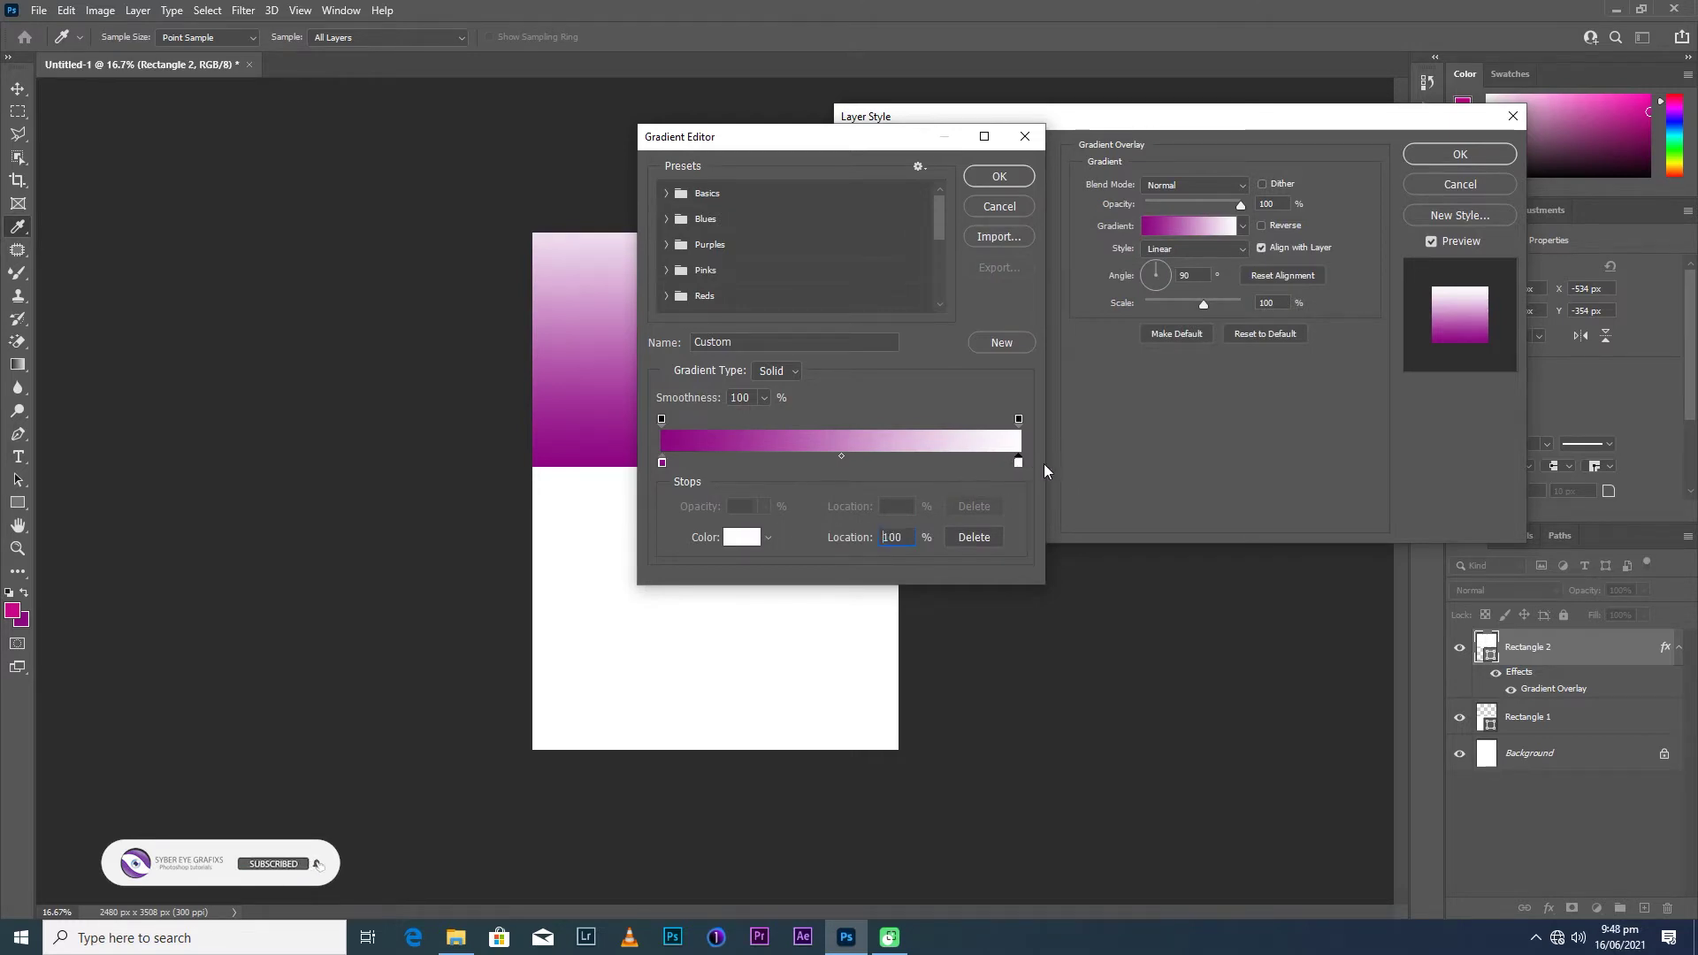
pyautogui.click(974, 536)
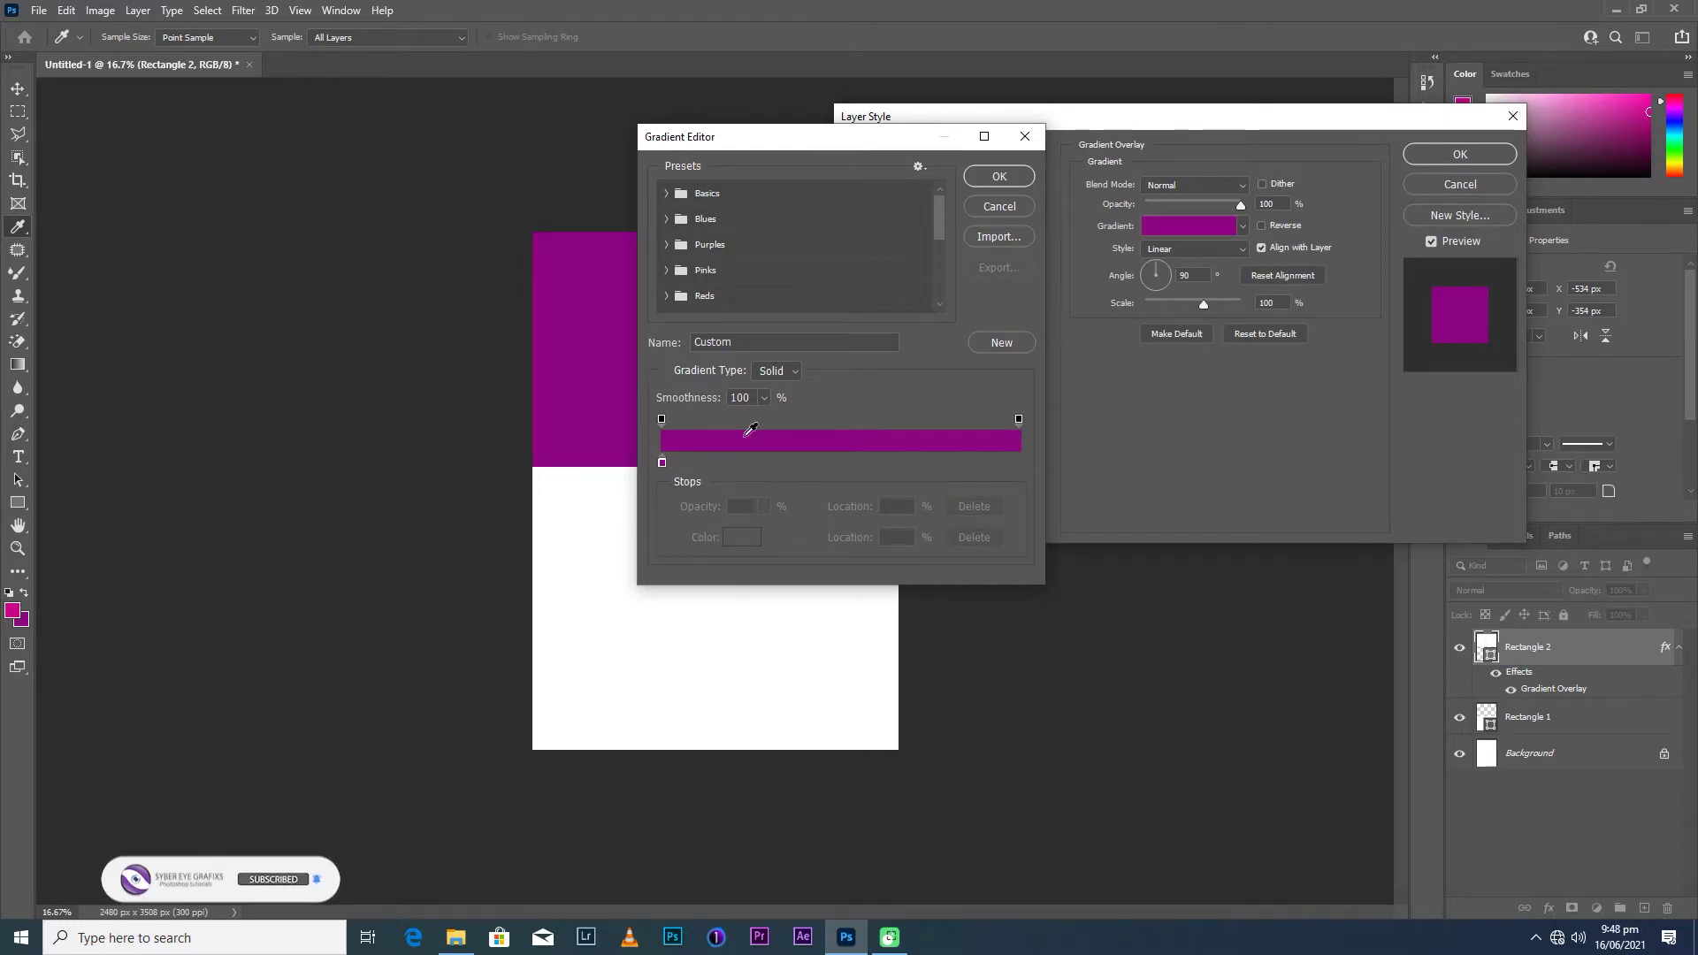
pyautogui.hotkey('ctrl', 'z')
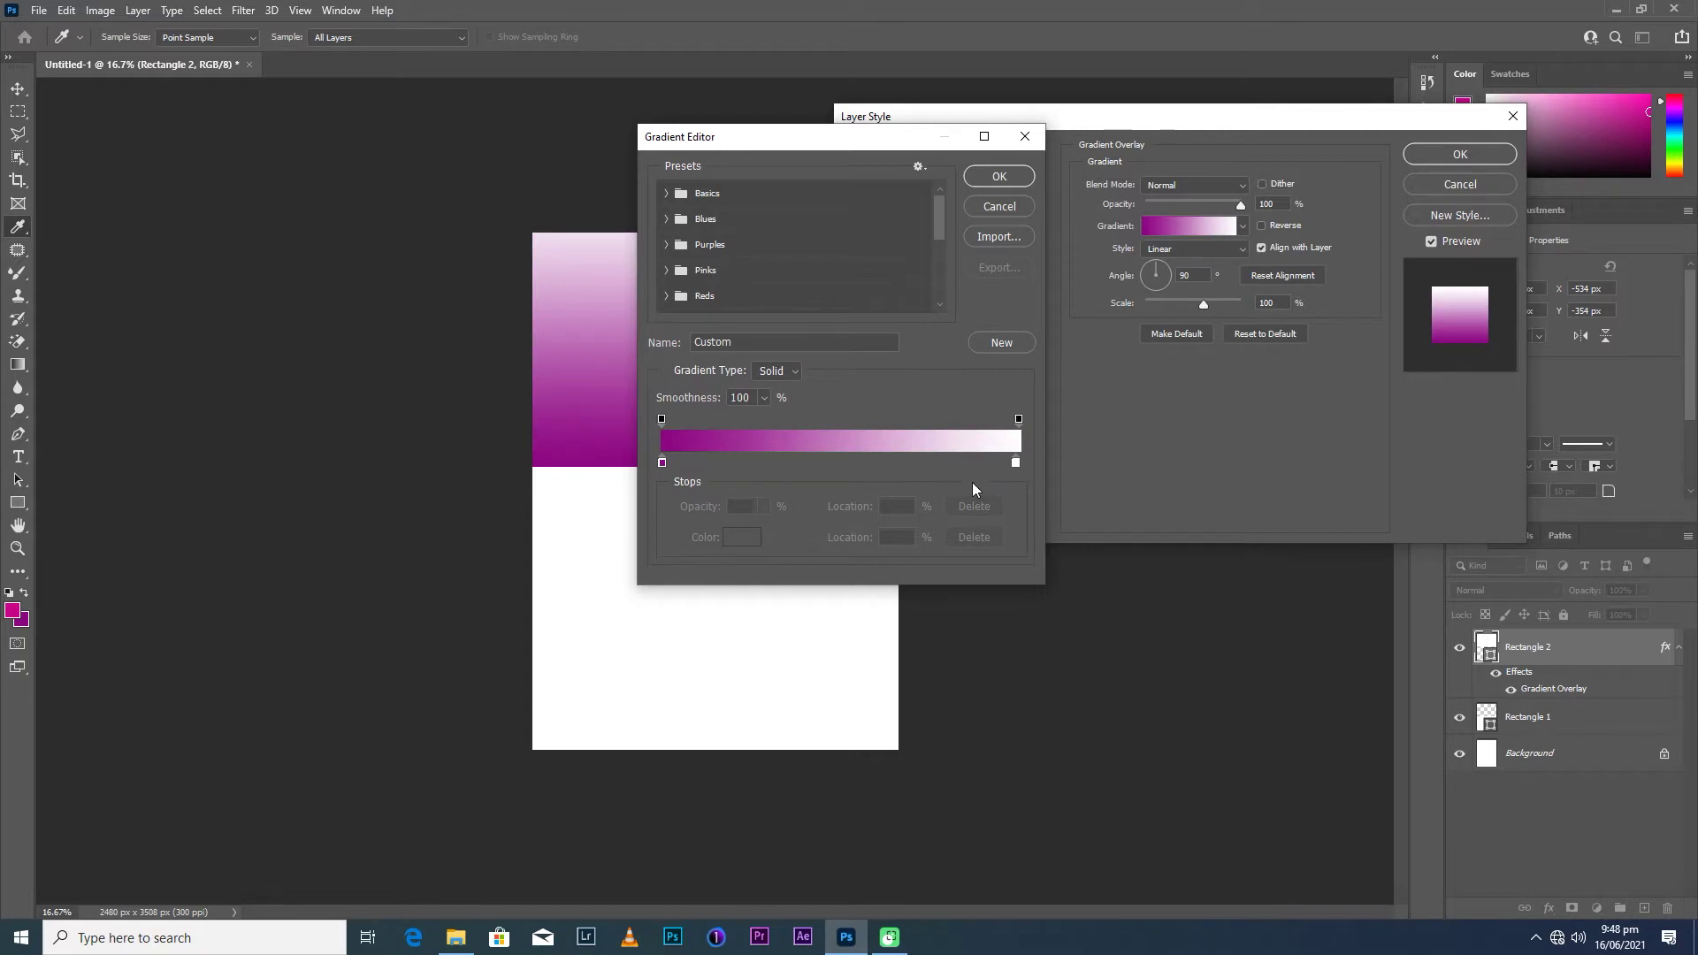
pyautogui.click(1016, 462)
pyautogui.click(739, 537)
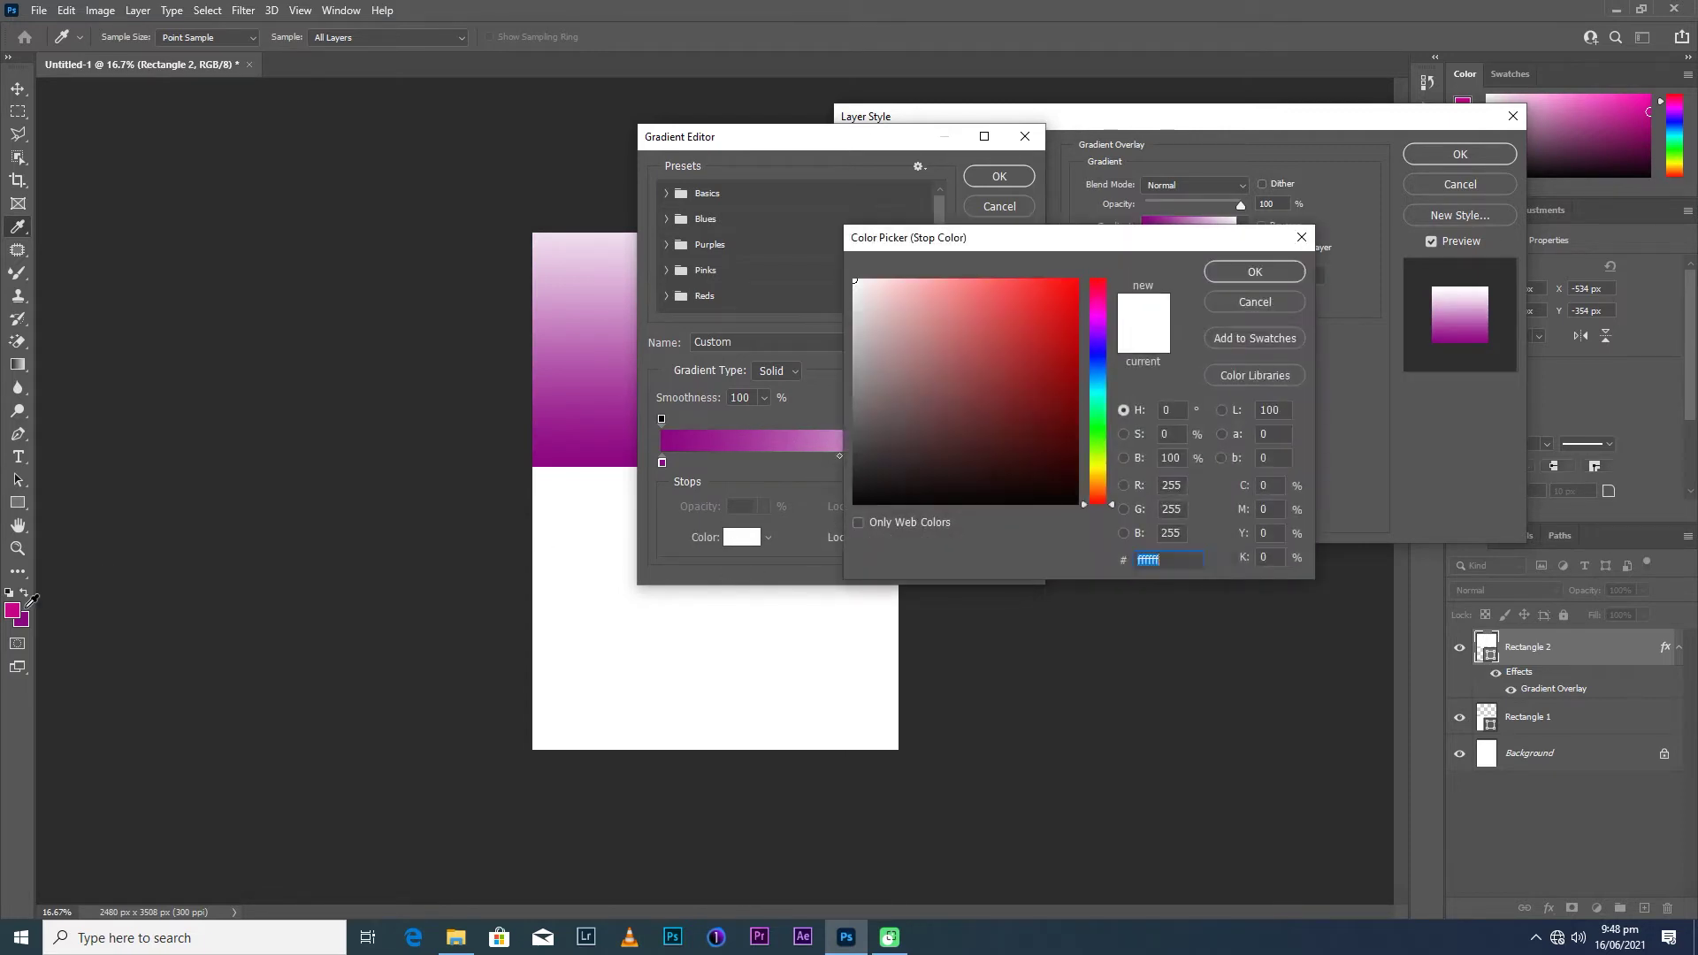
pyautogui.click(15, 606)
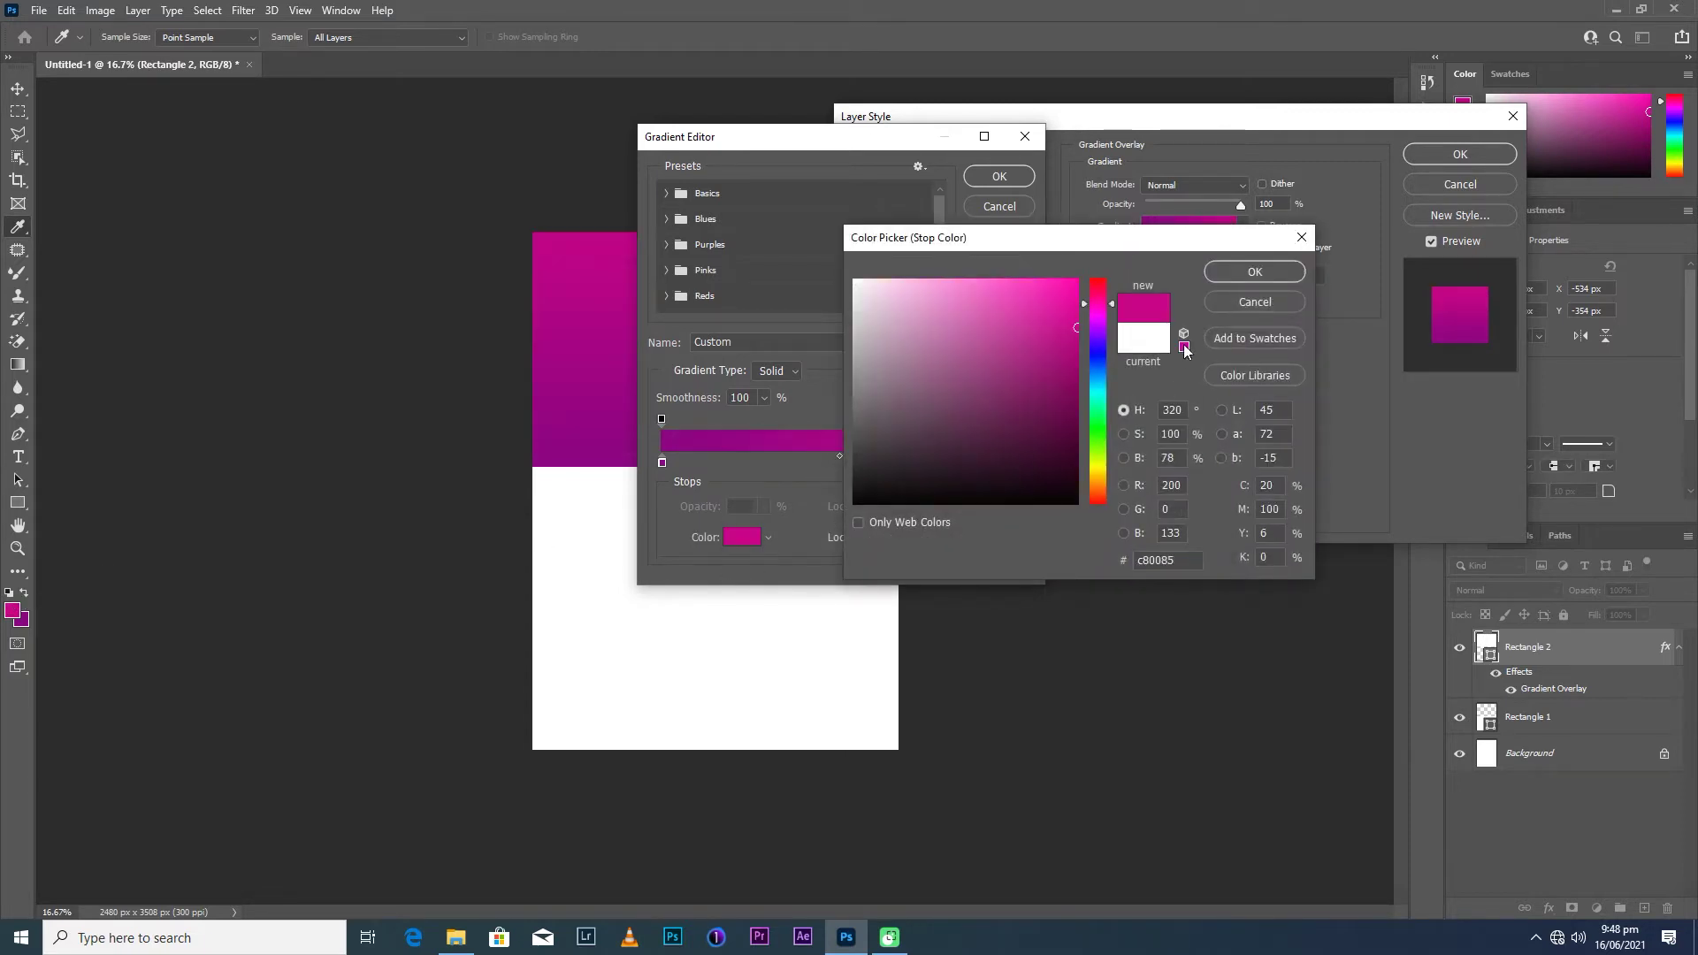
pyautogui.click(1250, 280)
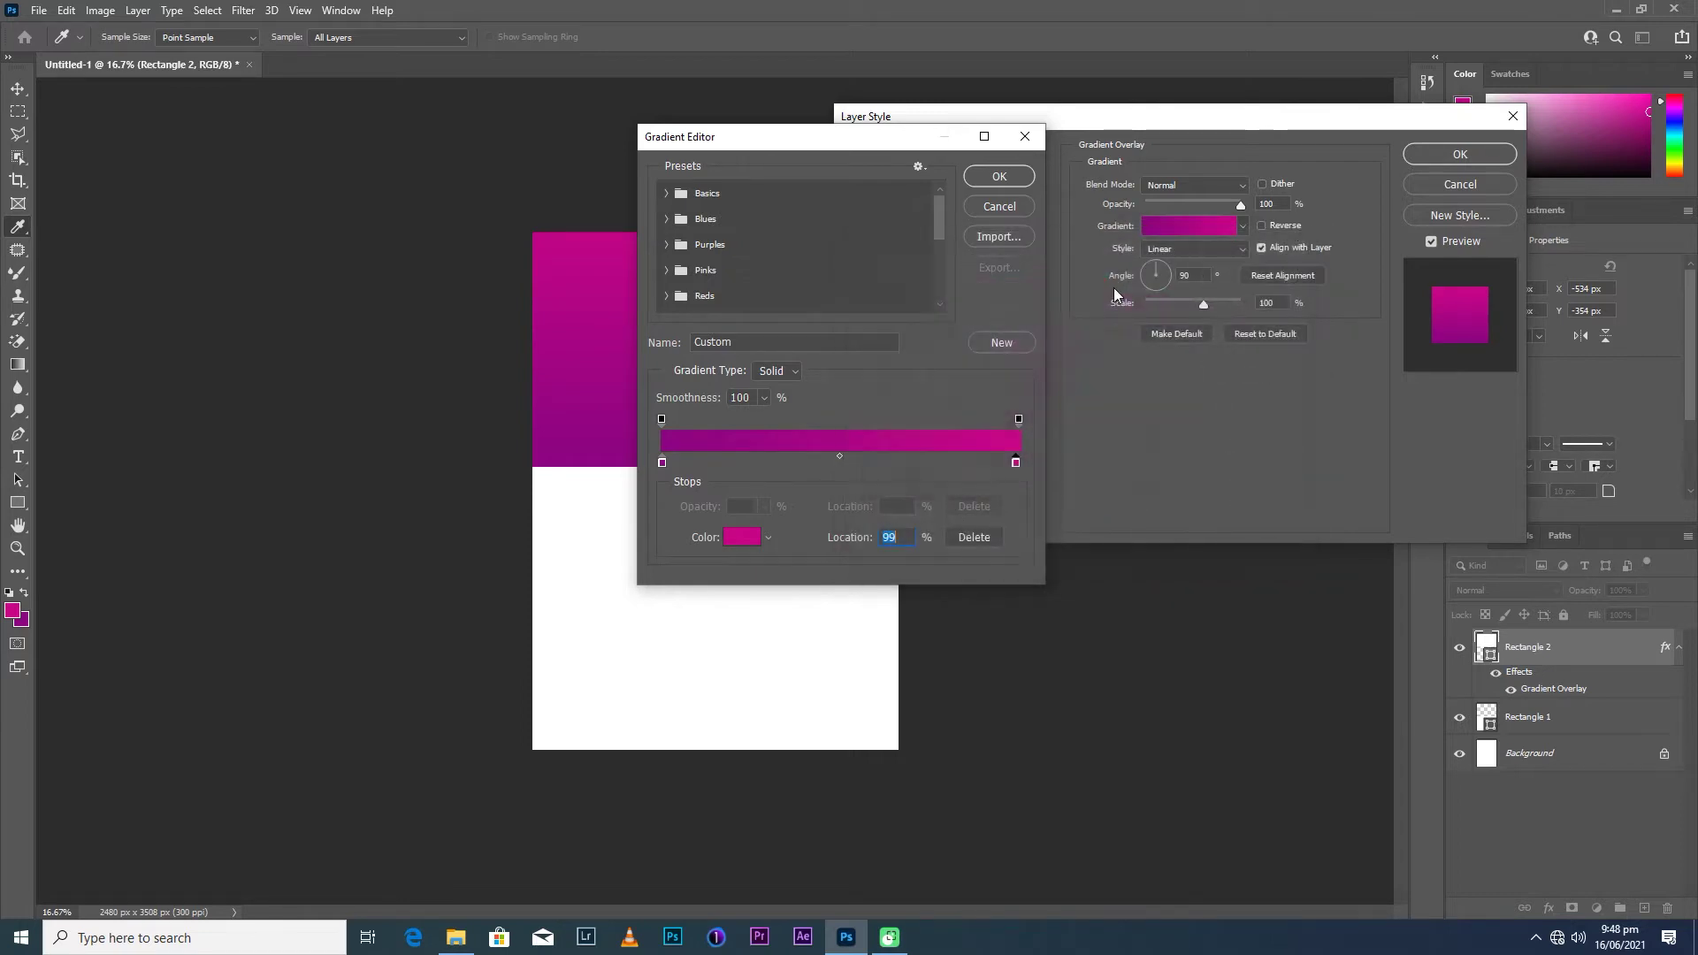
pyautogui.click(997, 180)
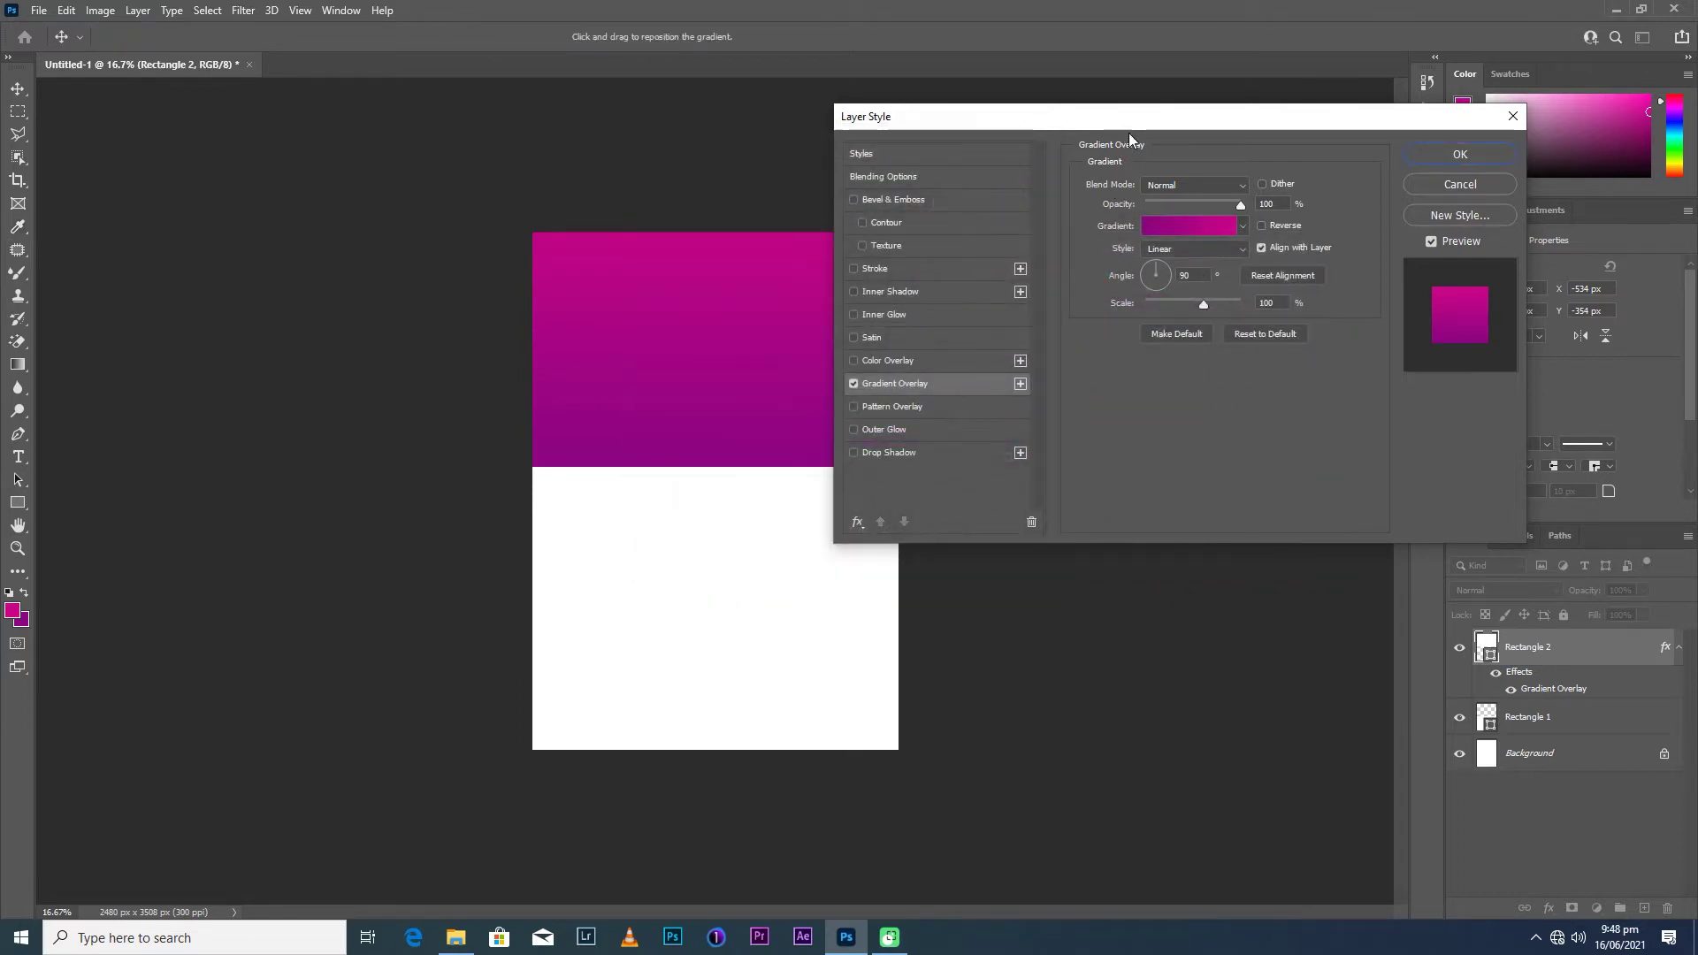
pyautogui.moveTo(1133, 126); pyautogui.dragTo(965, 192)
pyautogui.click(1260, 223)
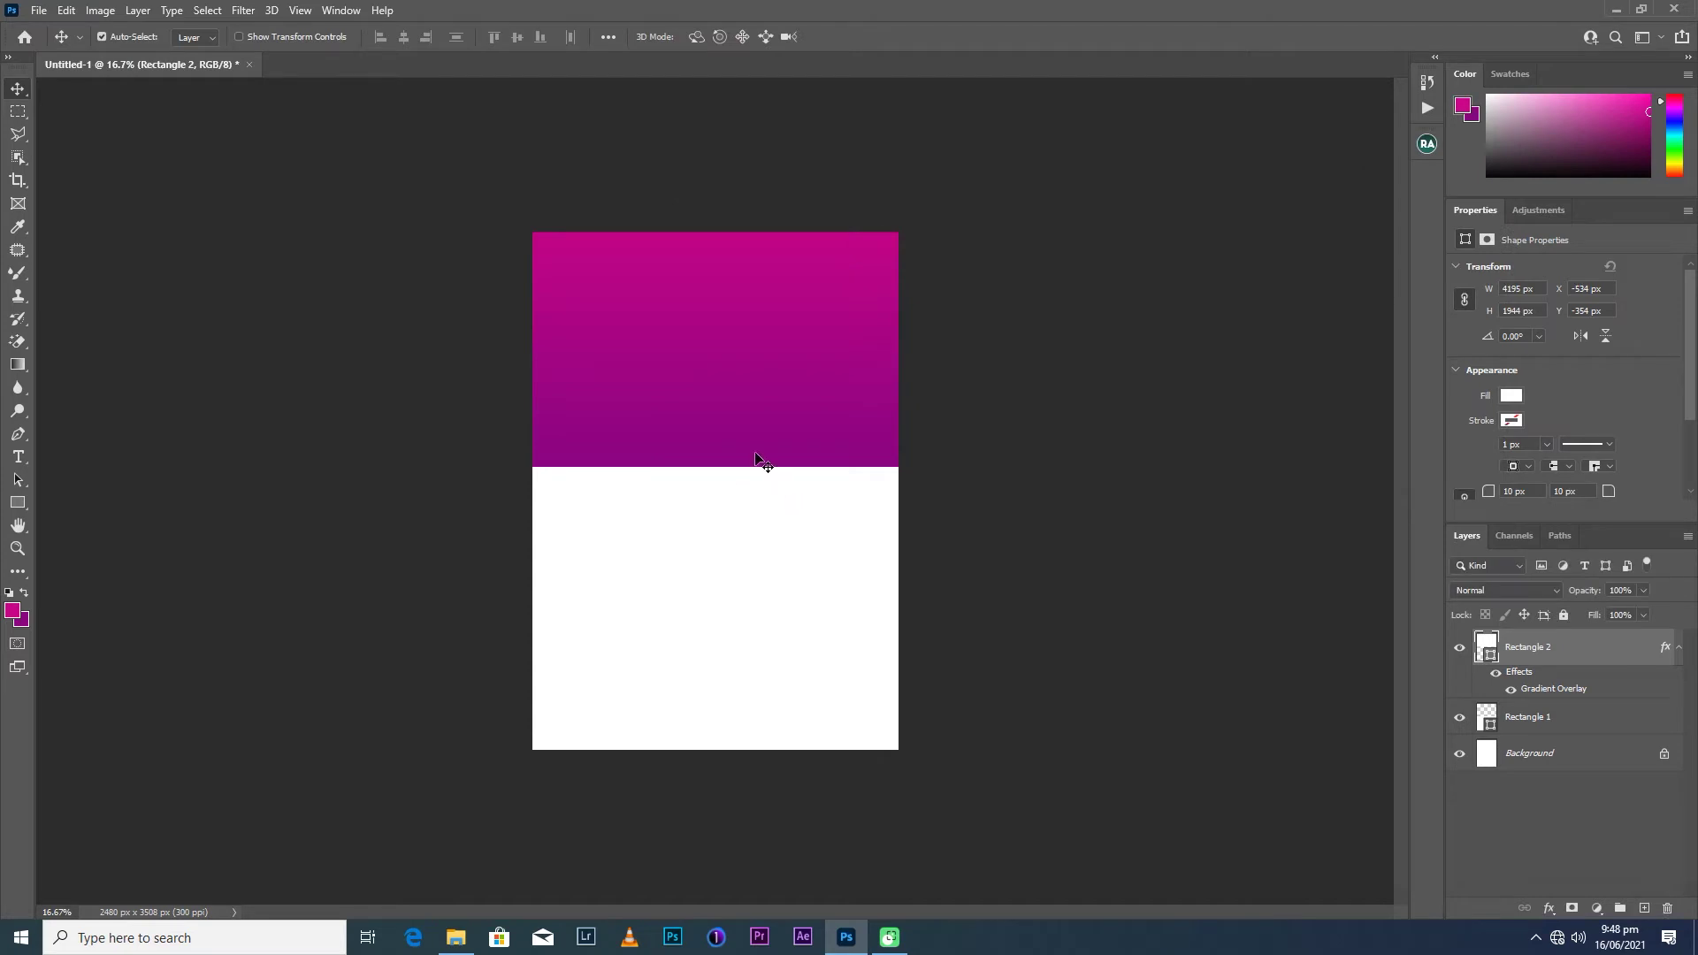
# Move the white rectangle further down the page.
pyautogui.hotkey('ctrl', '+')
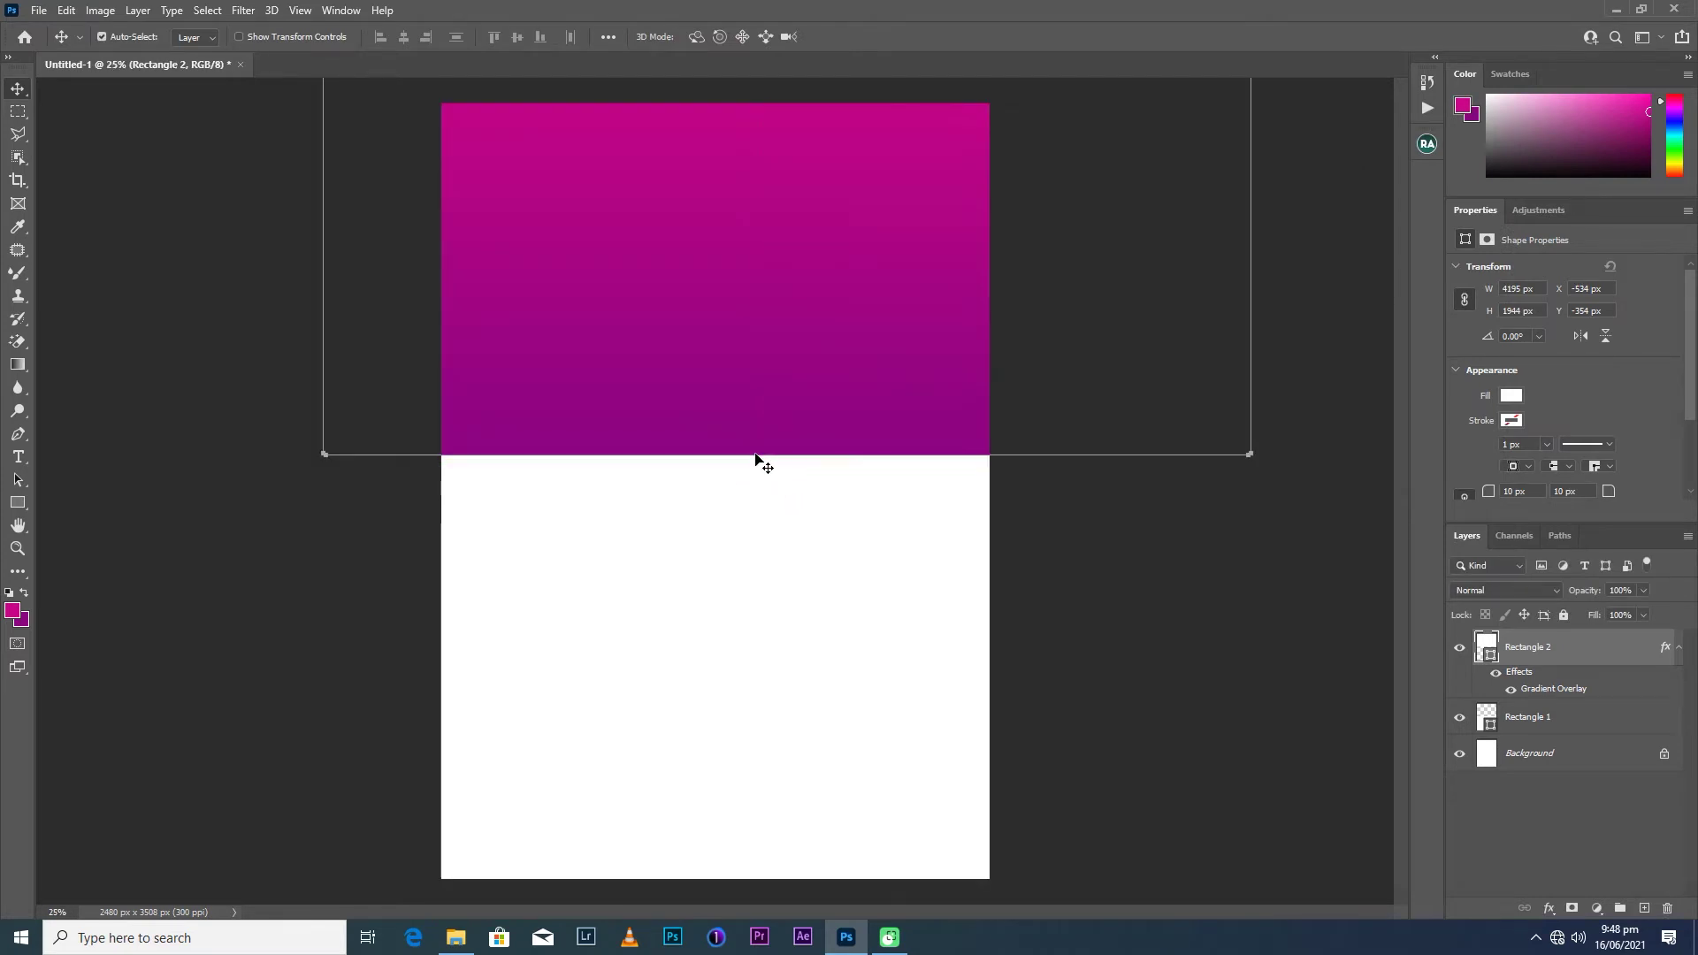
pyautogui.moveTo(753, 602); pyautogui.dragTo(760, 685)
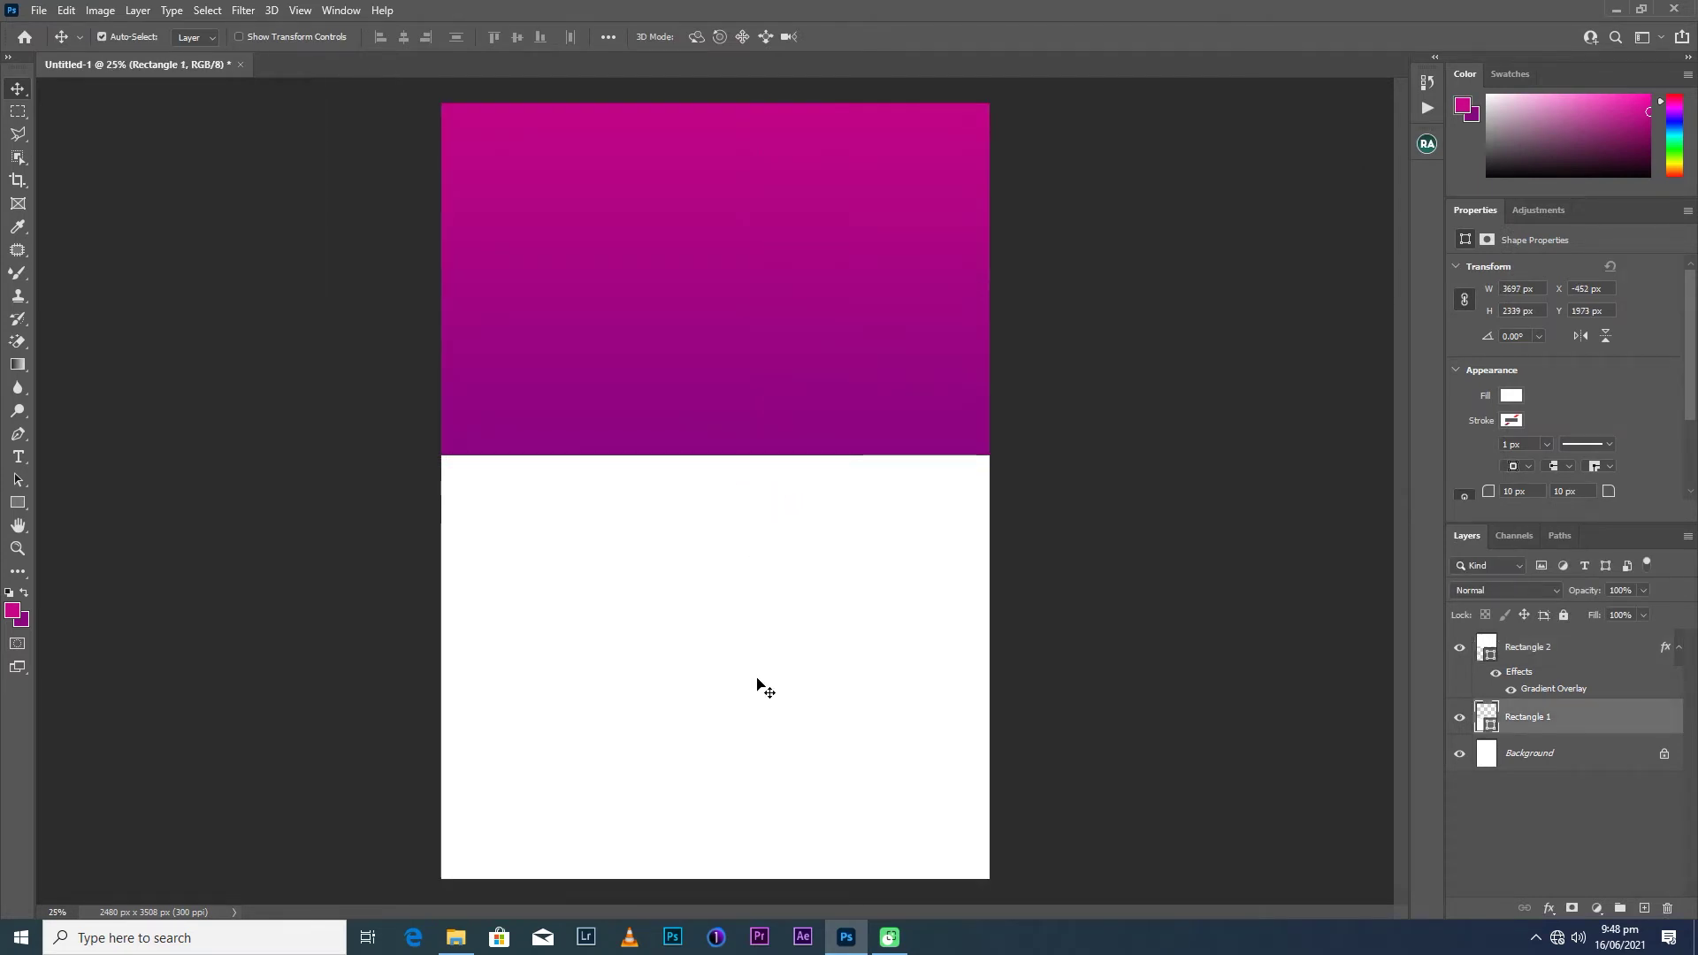
pyautogui.moveTo(672, 625); pyautogui.dragTo(678, 747)
pyautogui.hotkey('ctrl', '-')
pyautogui.hotkey('ctrl', '-')
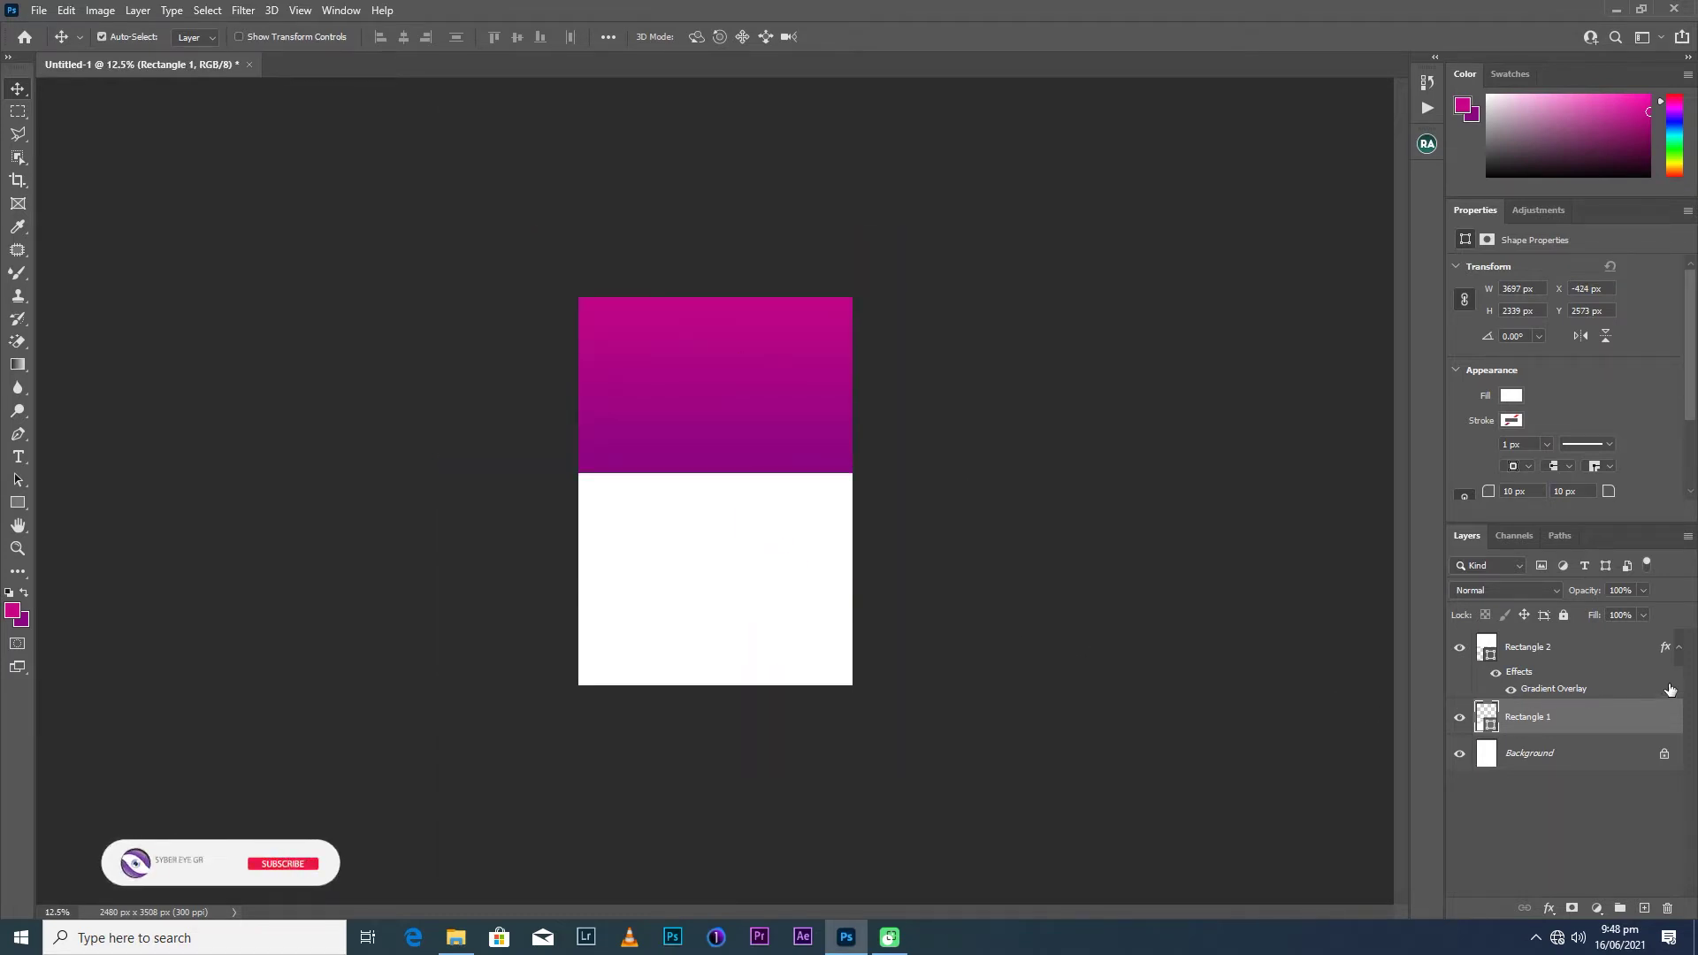
# Check each layer's visibility and nudge the magenta gradient rectangle slightly down.
pyautogui.click(1679, 649)
pyautogui.click(1461, 685)
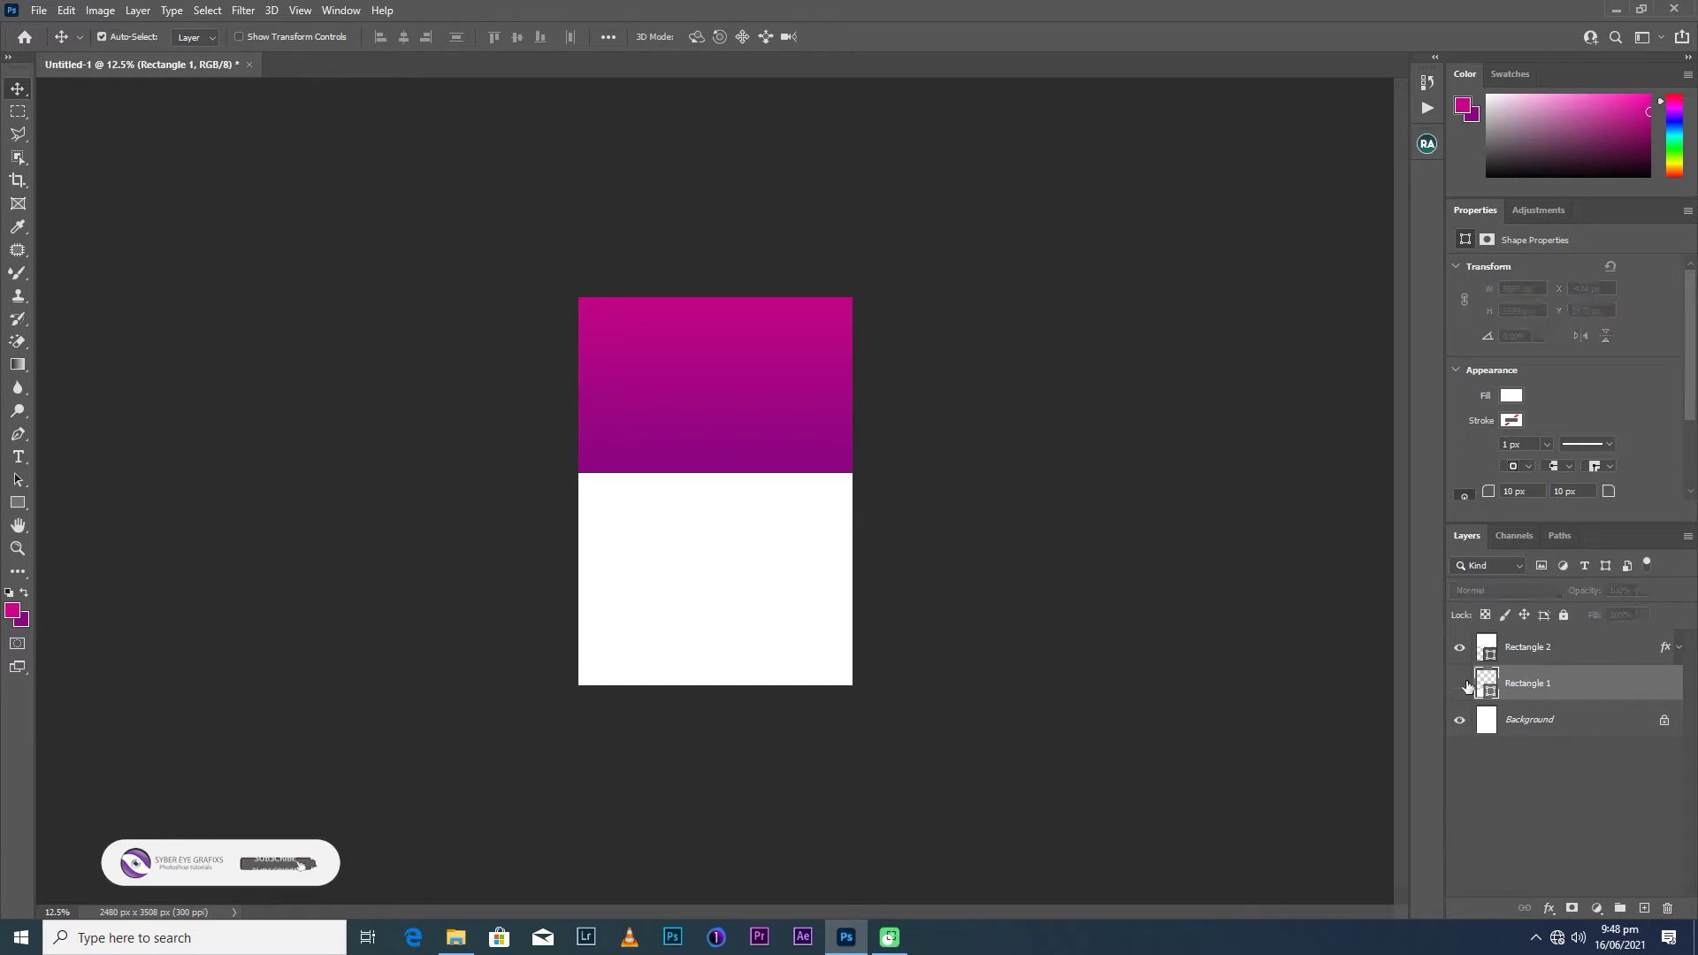
pyautogui.click(1460, 648)
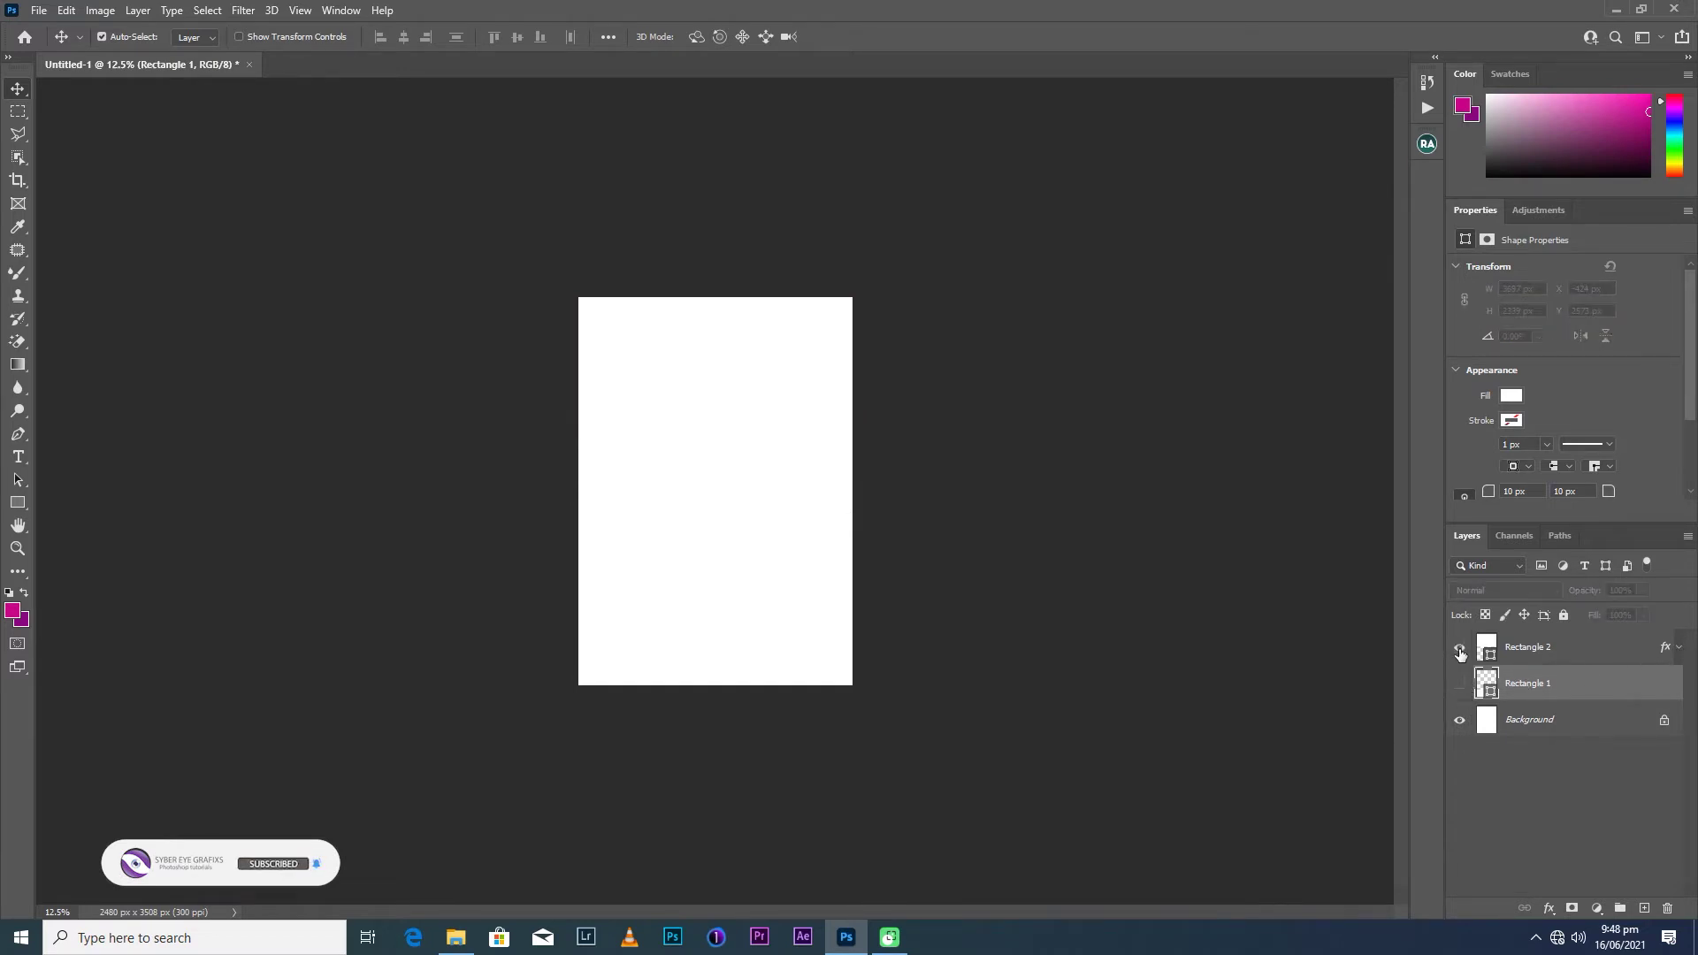
pyautogui.click(1460, 652)
pyautogui.click(1521, 655)
pyautogui.moveTo(747, 445); pyautogui.dragTo(738, 472)
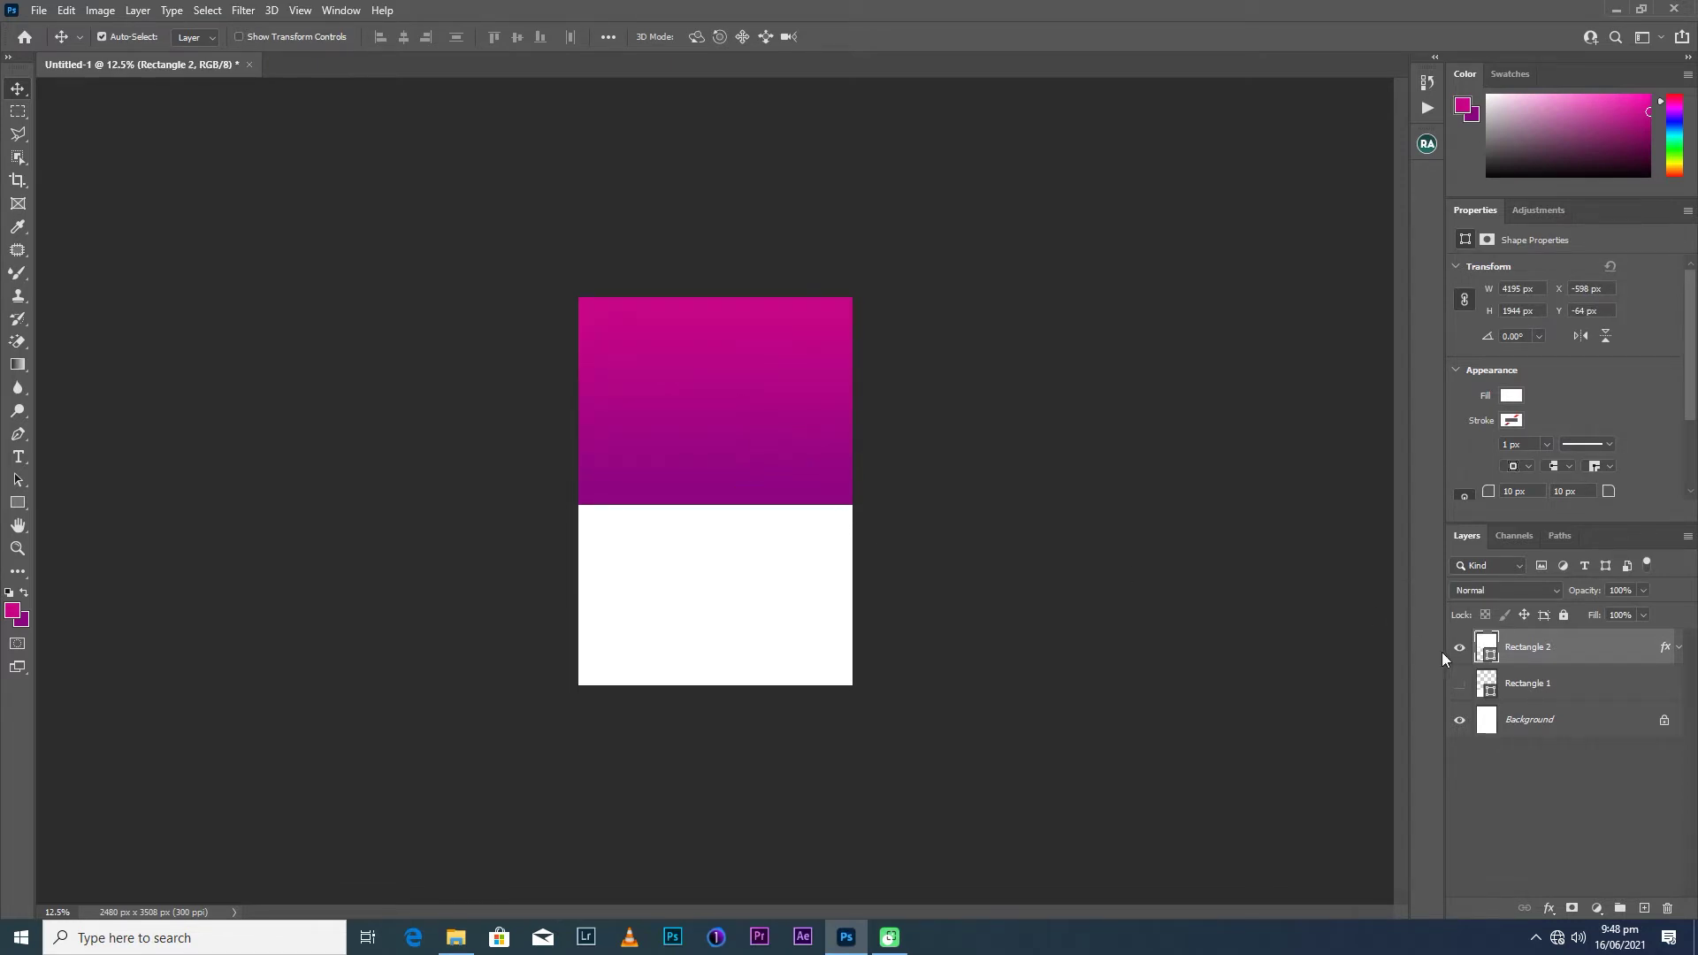
pyautogui.click(1491, 687)
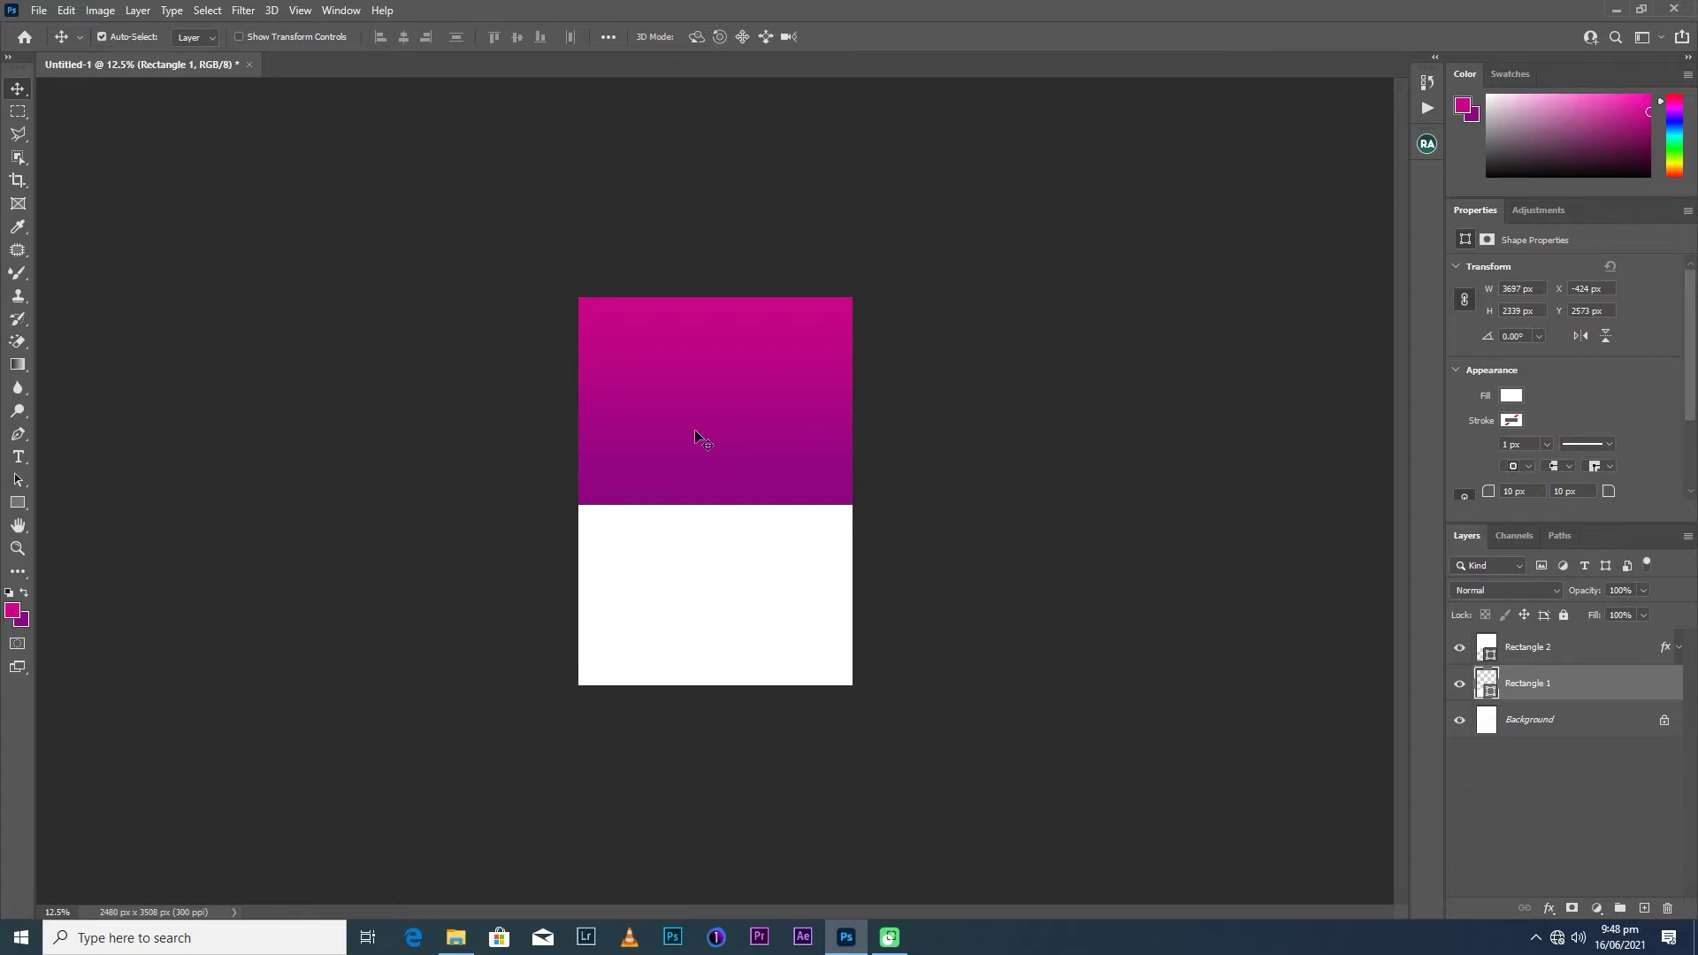
pyautogui.click(18, 503)
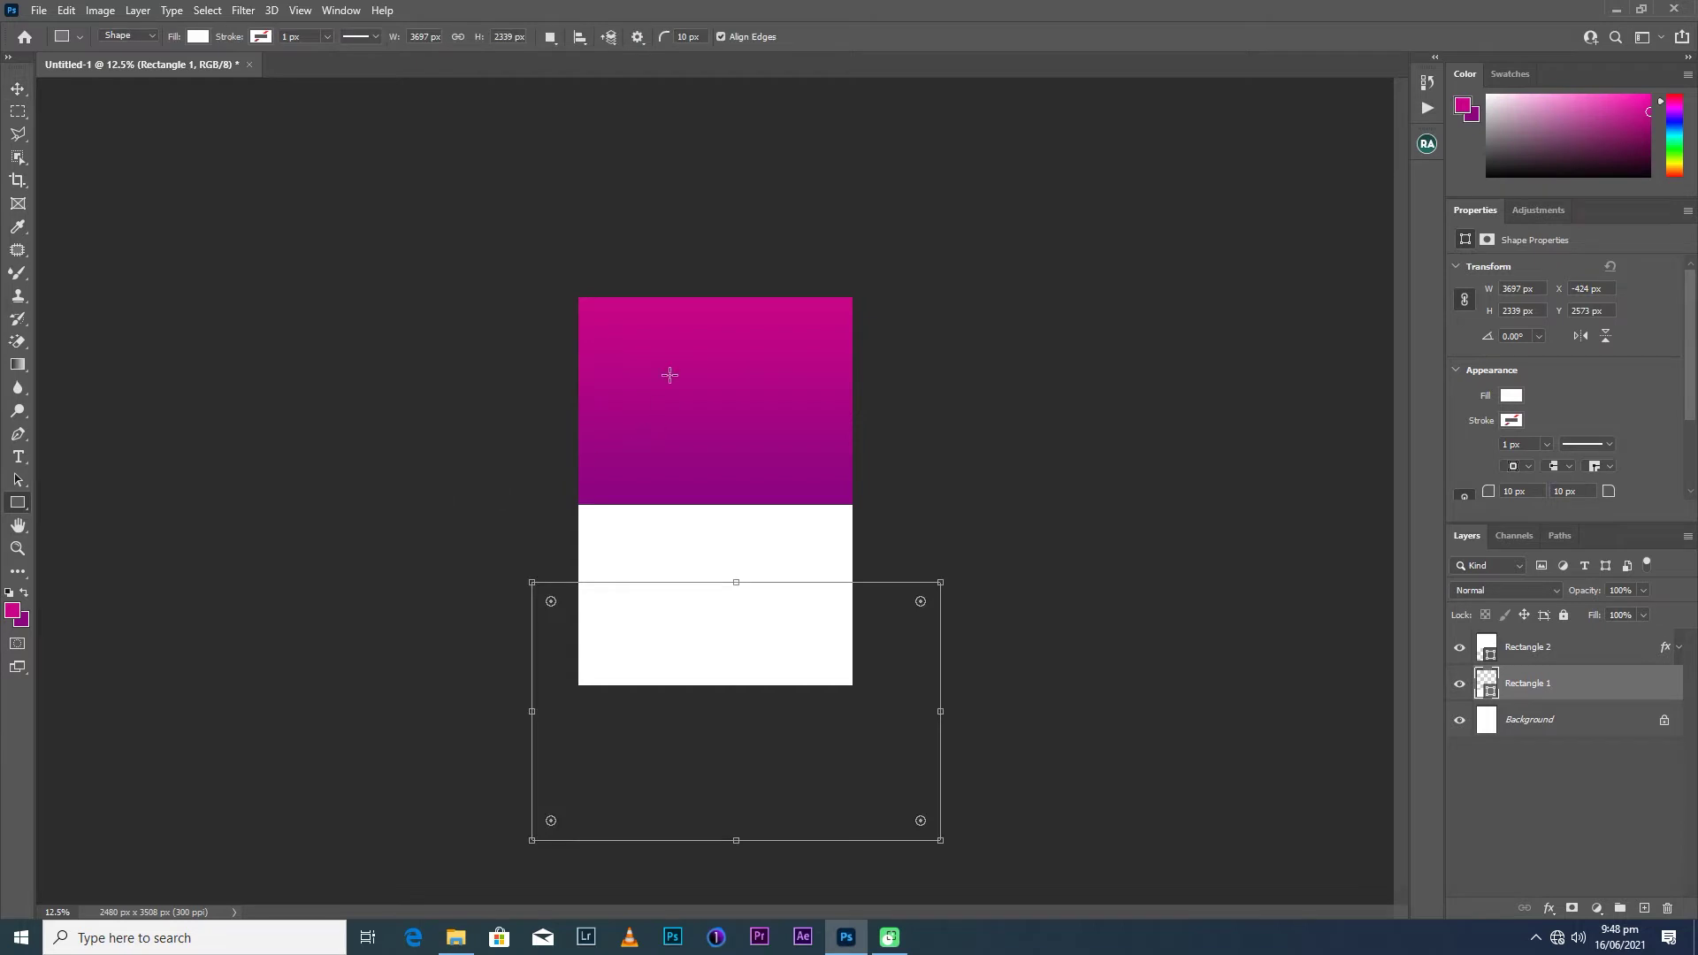
# Draw a small white rectangle at the page top with 200 px rounded corners.
pyautogui.click(1521, 648)
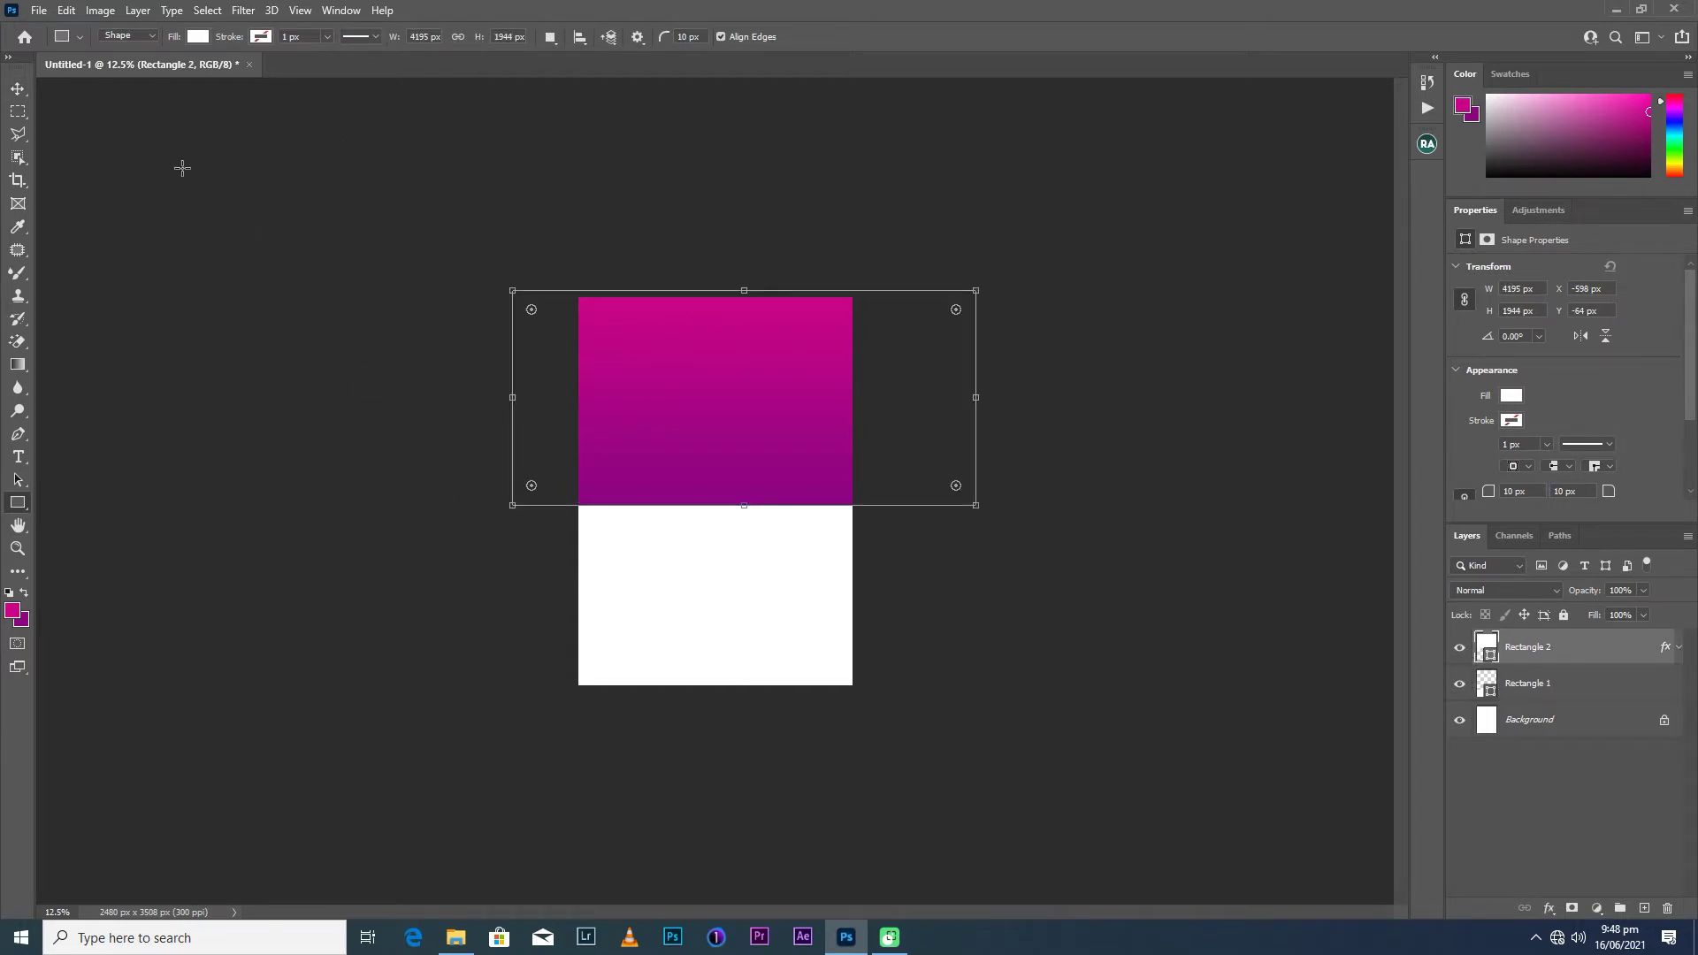
pyautogui.moveTo(649, 257)
pyautogui.mouseDown()
pyautogui.moveTo(747, 349)
pyautogui.moveTo(735, 357)
pyautogui.mouseUp()
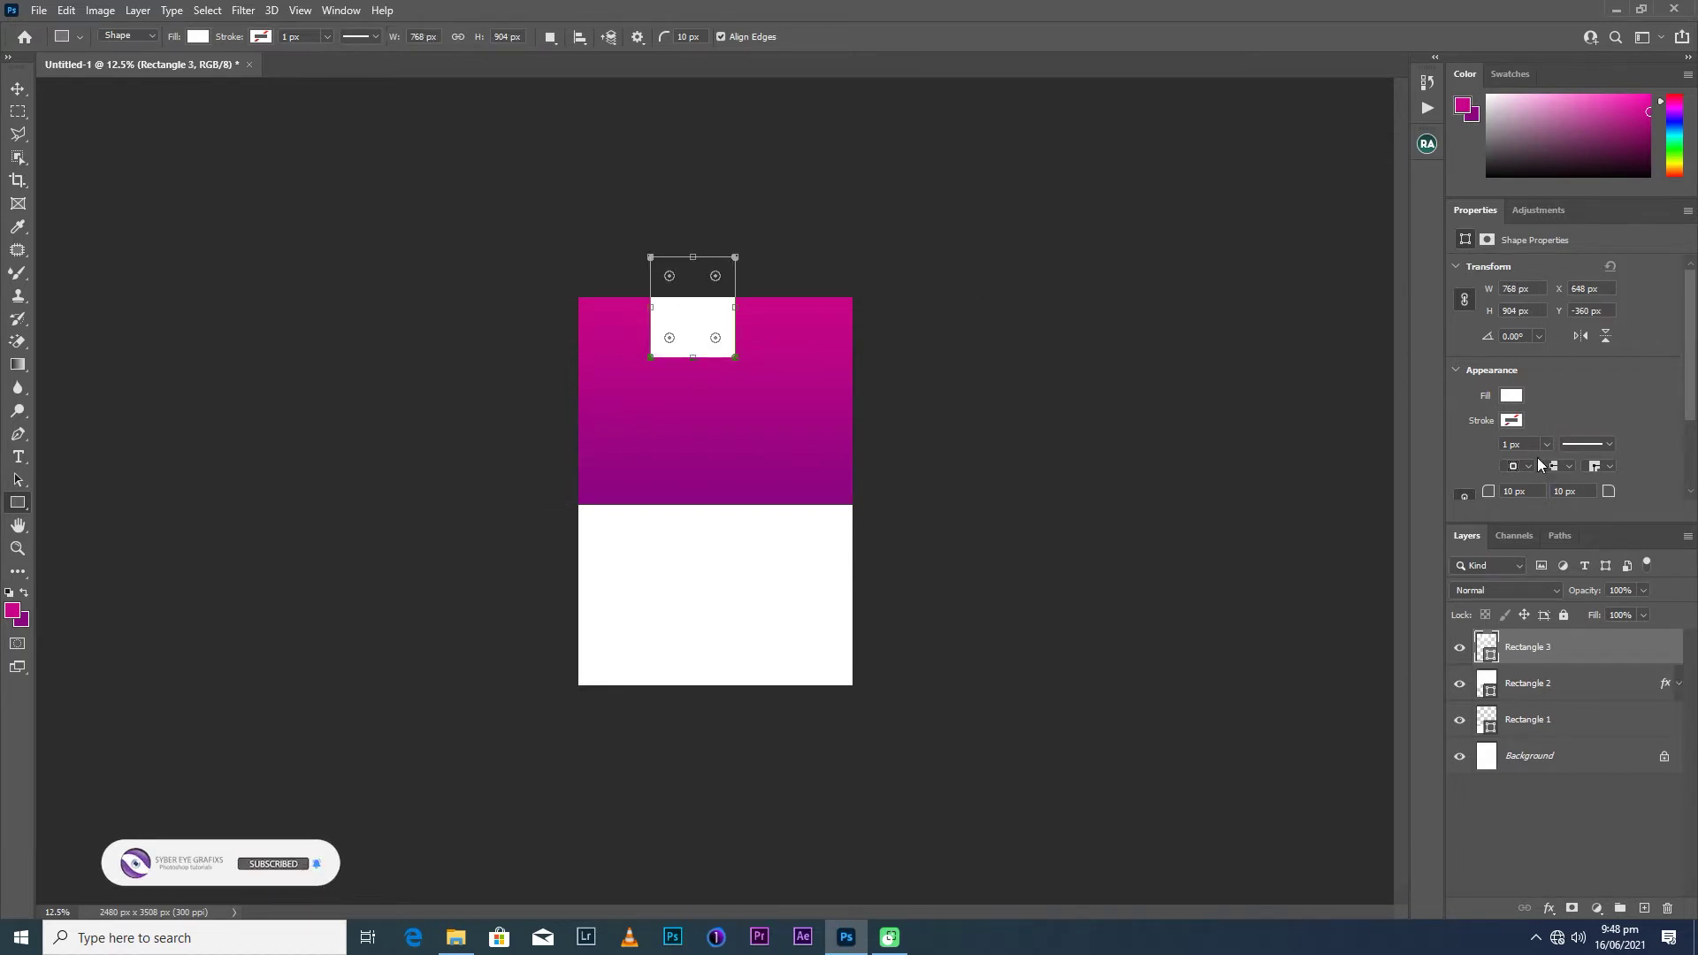
pyautogui.moveTo(1492, 502); pyautogui.dragTo(1510, 506)
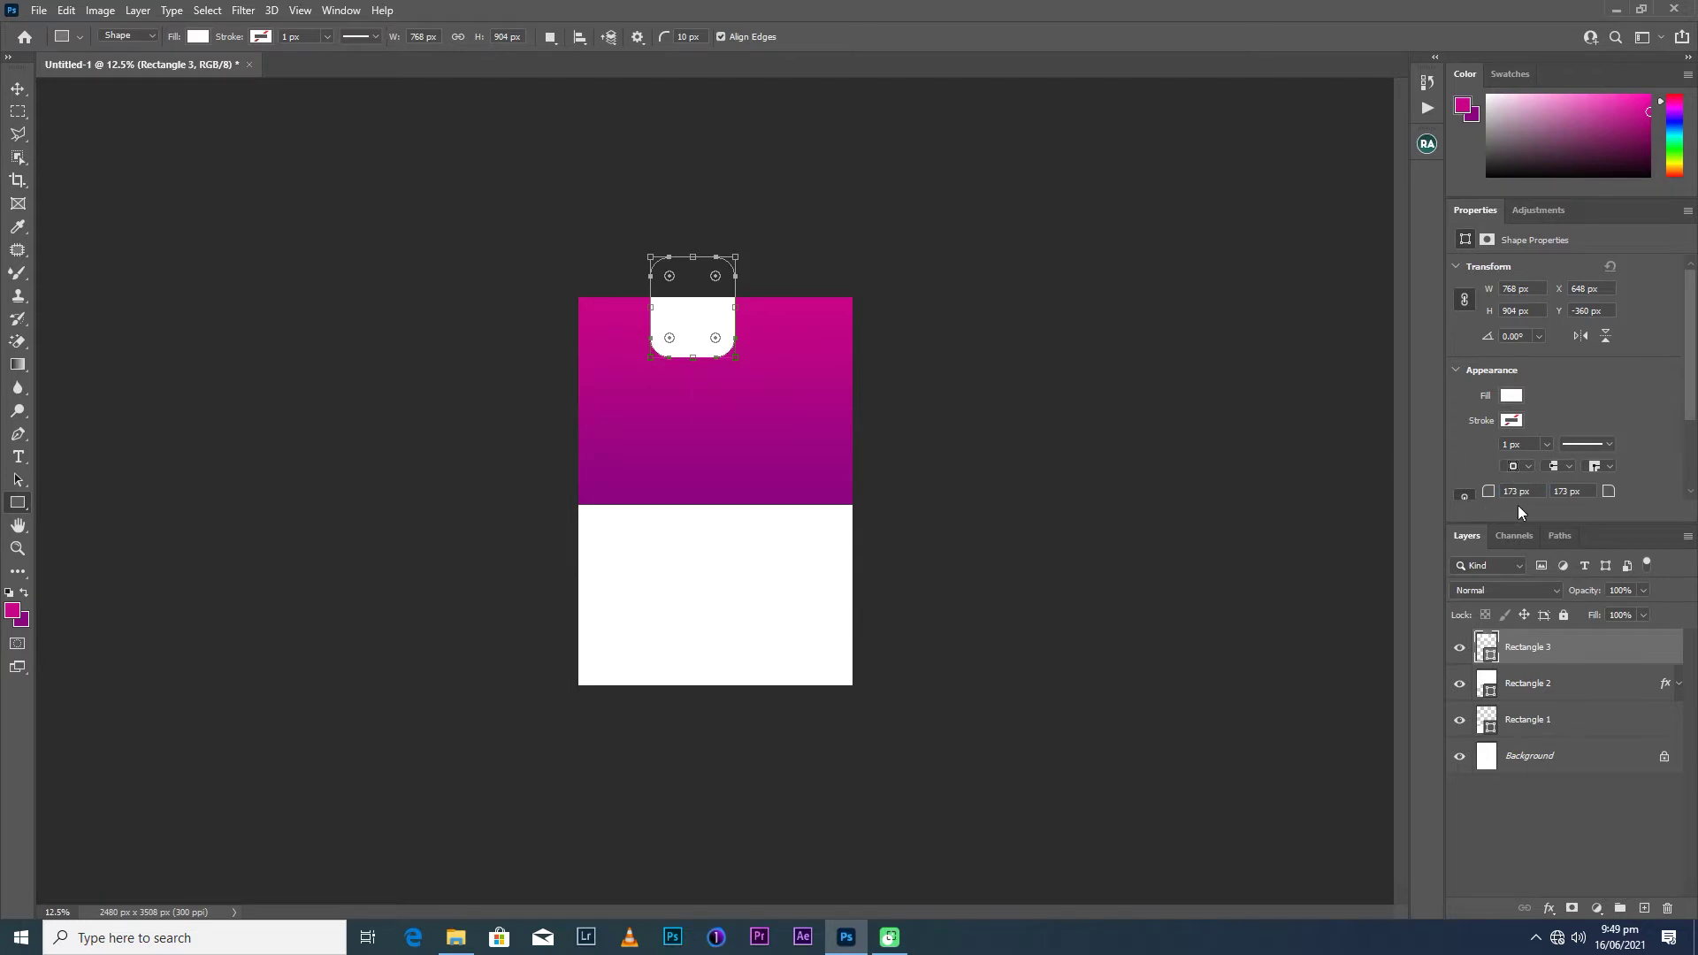
pyautogui.click(18, 88)
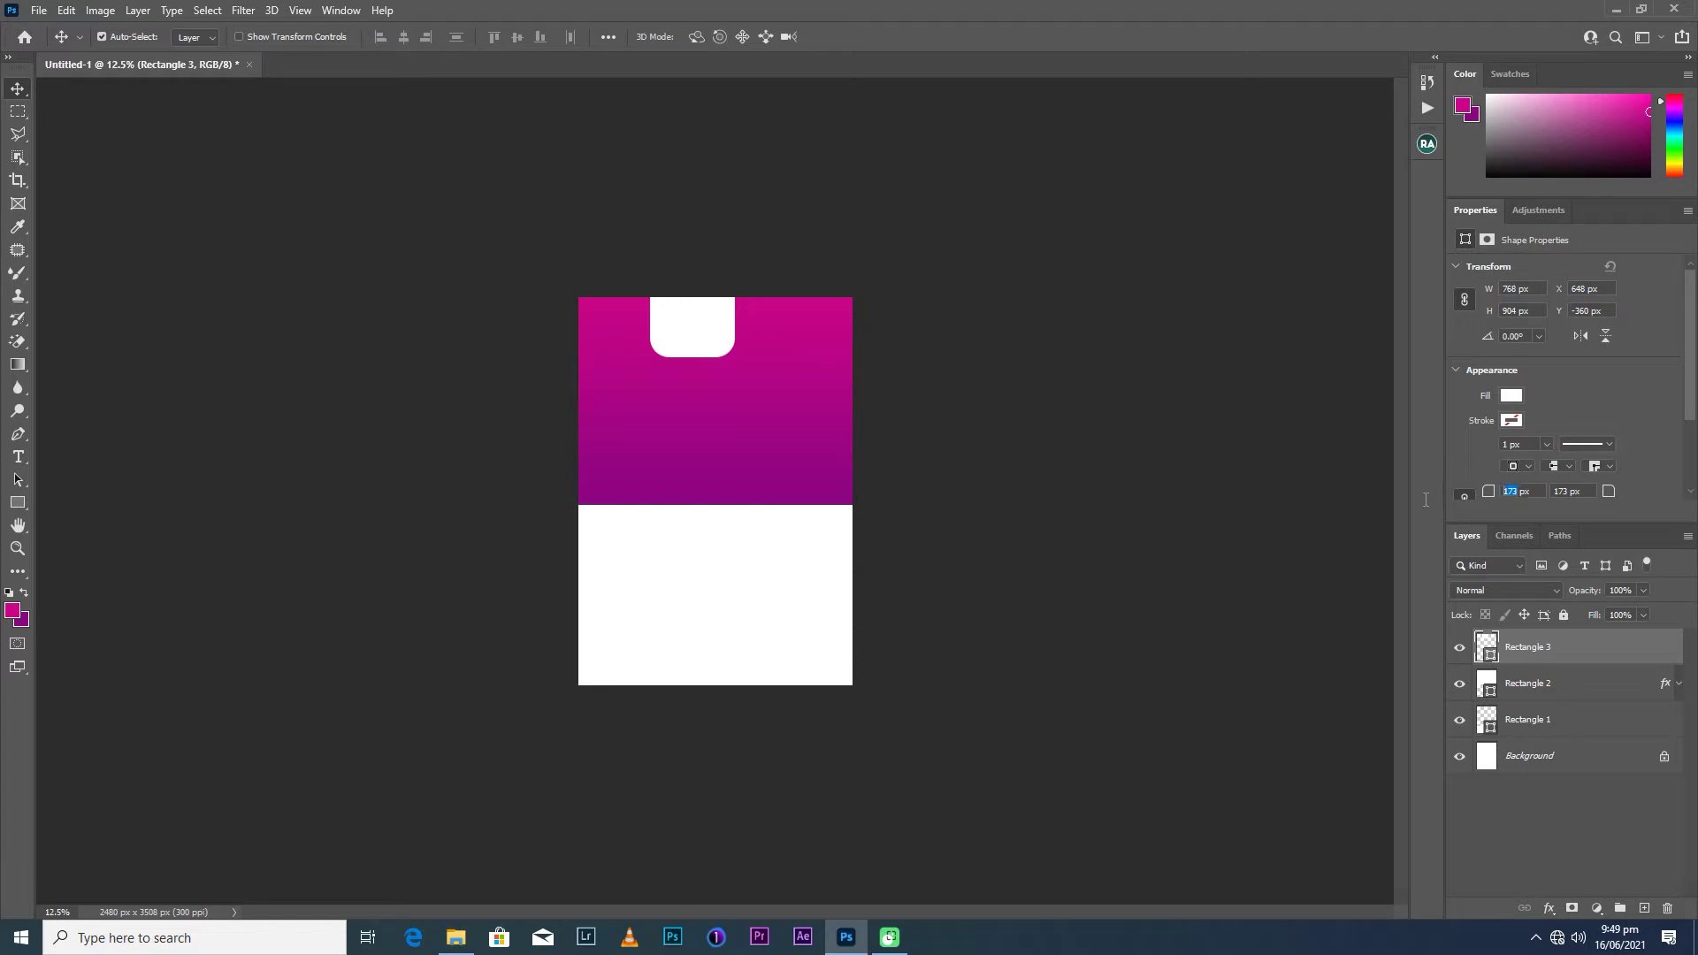
pyautogui.write('200')
pyautogui.moveTo(698, 343); pyautogui.dragTo(721, 341)
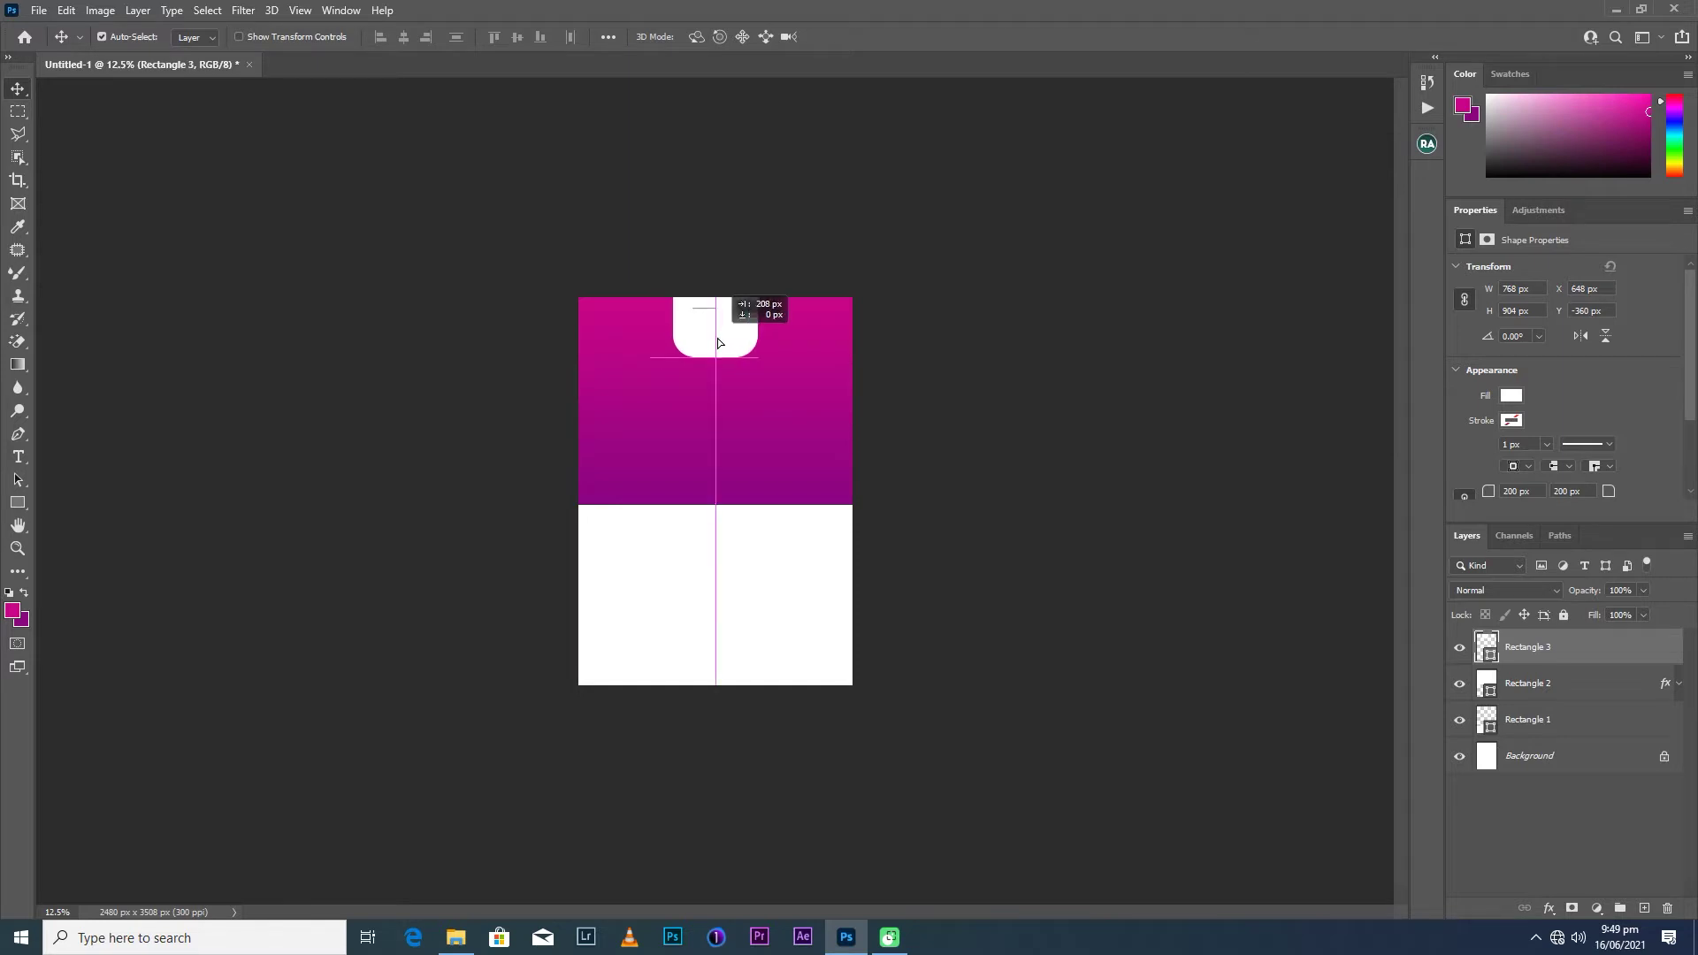
# Narrow the rounded tab, centre it on the top edge, and drag in the maxresdefault logo.
pyautogui.hotkey('ctrl', '+')
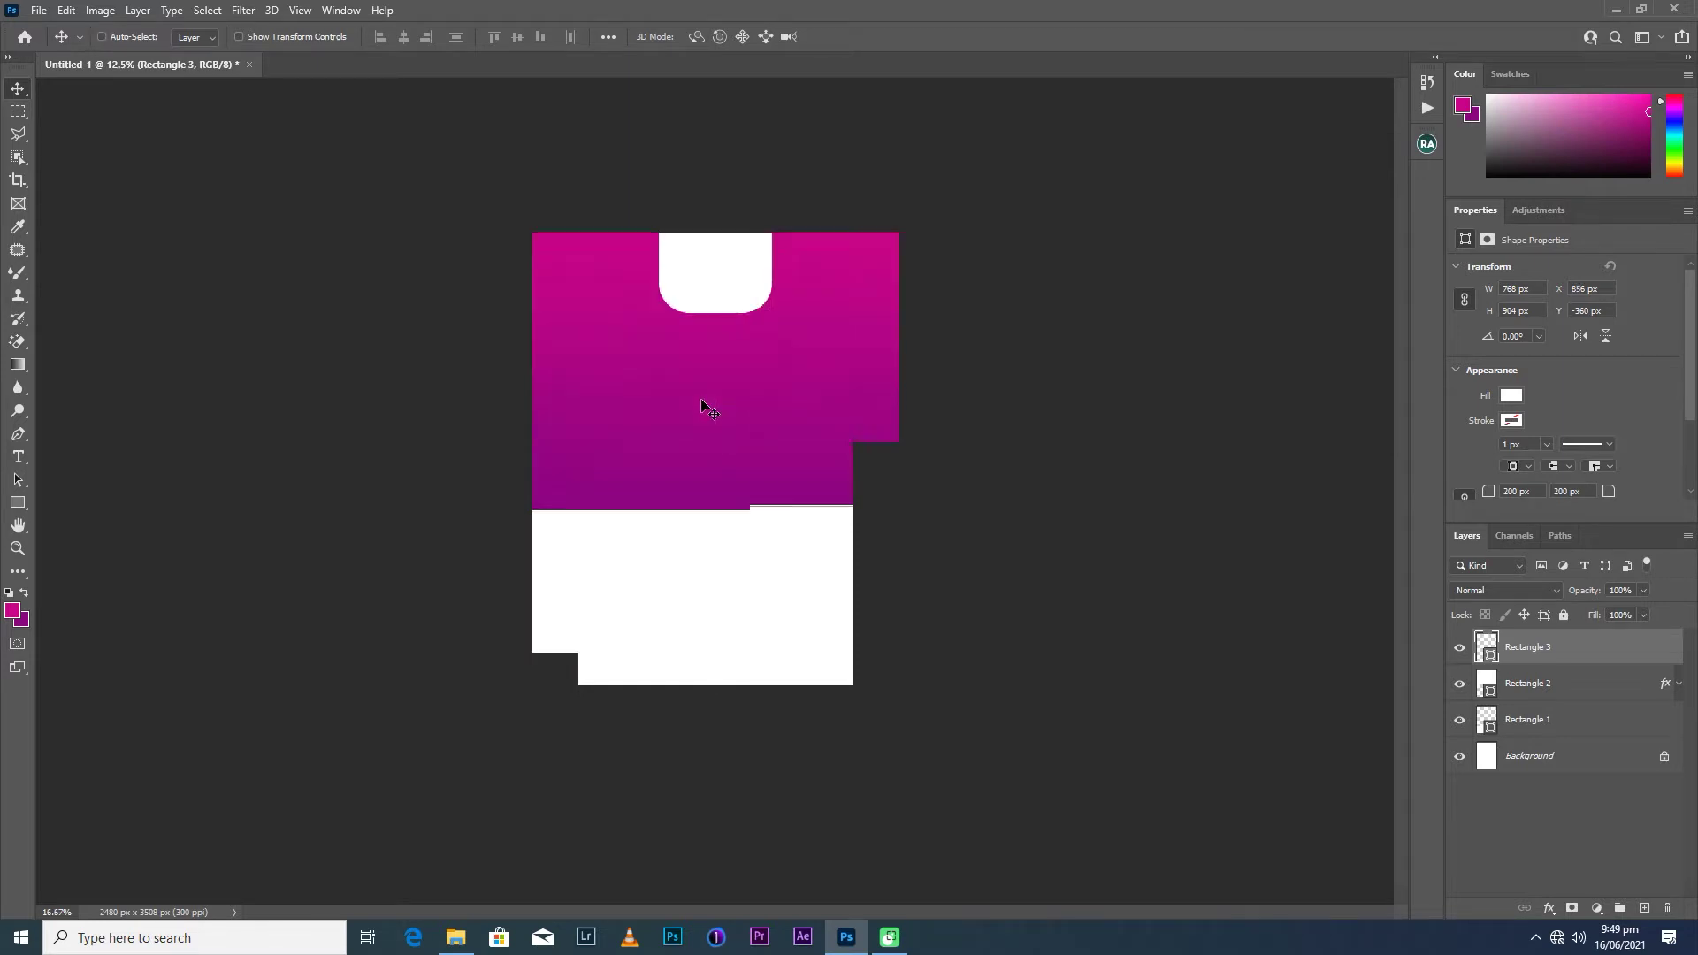
pyautogui.hotkey('ctrl', '+')
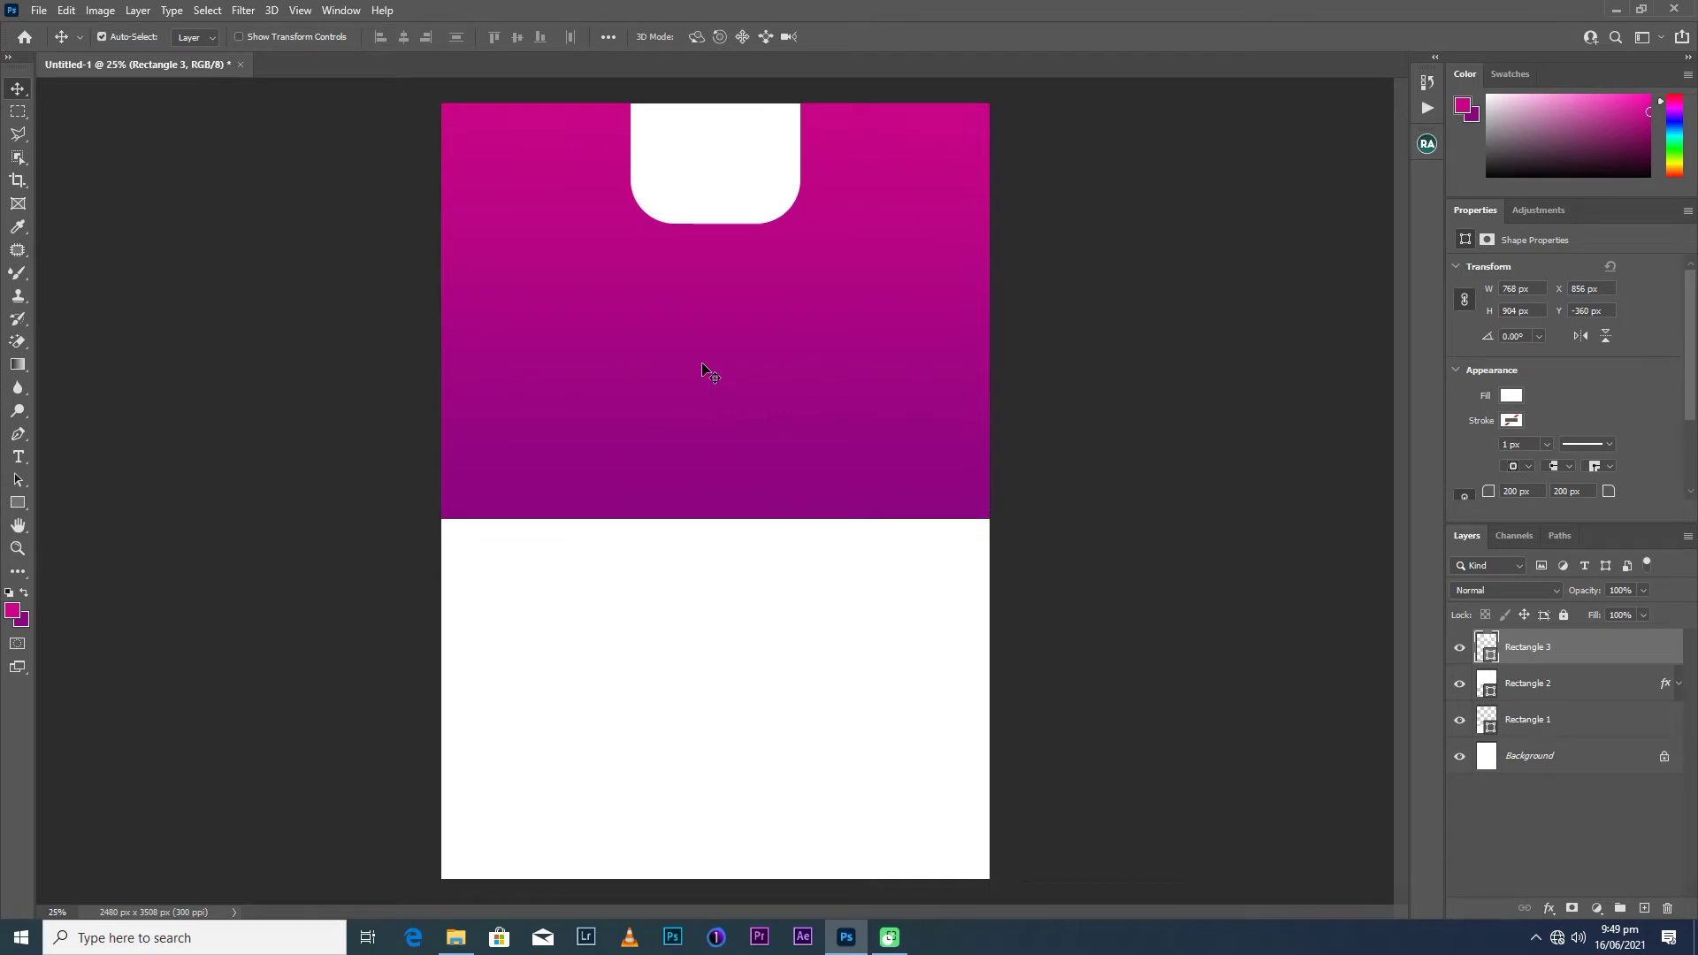
pyautogui.moveTo(719, 206); pyautogui.dragTo(718, 223)
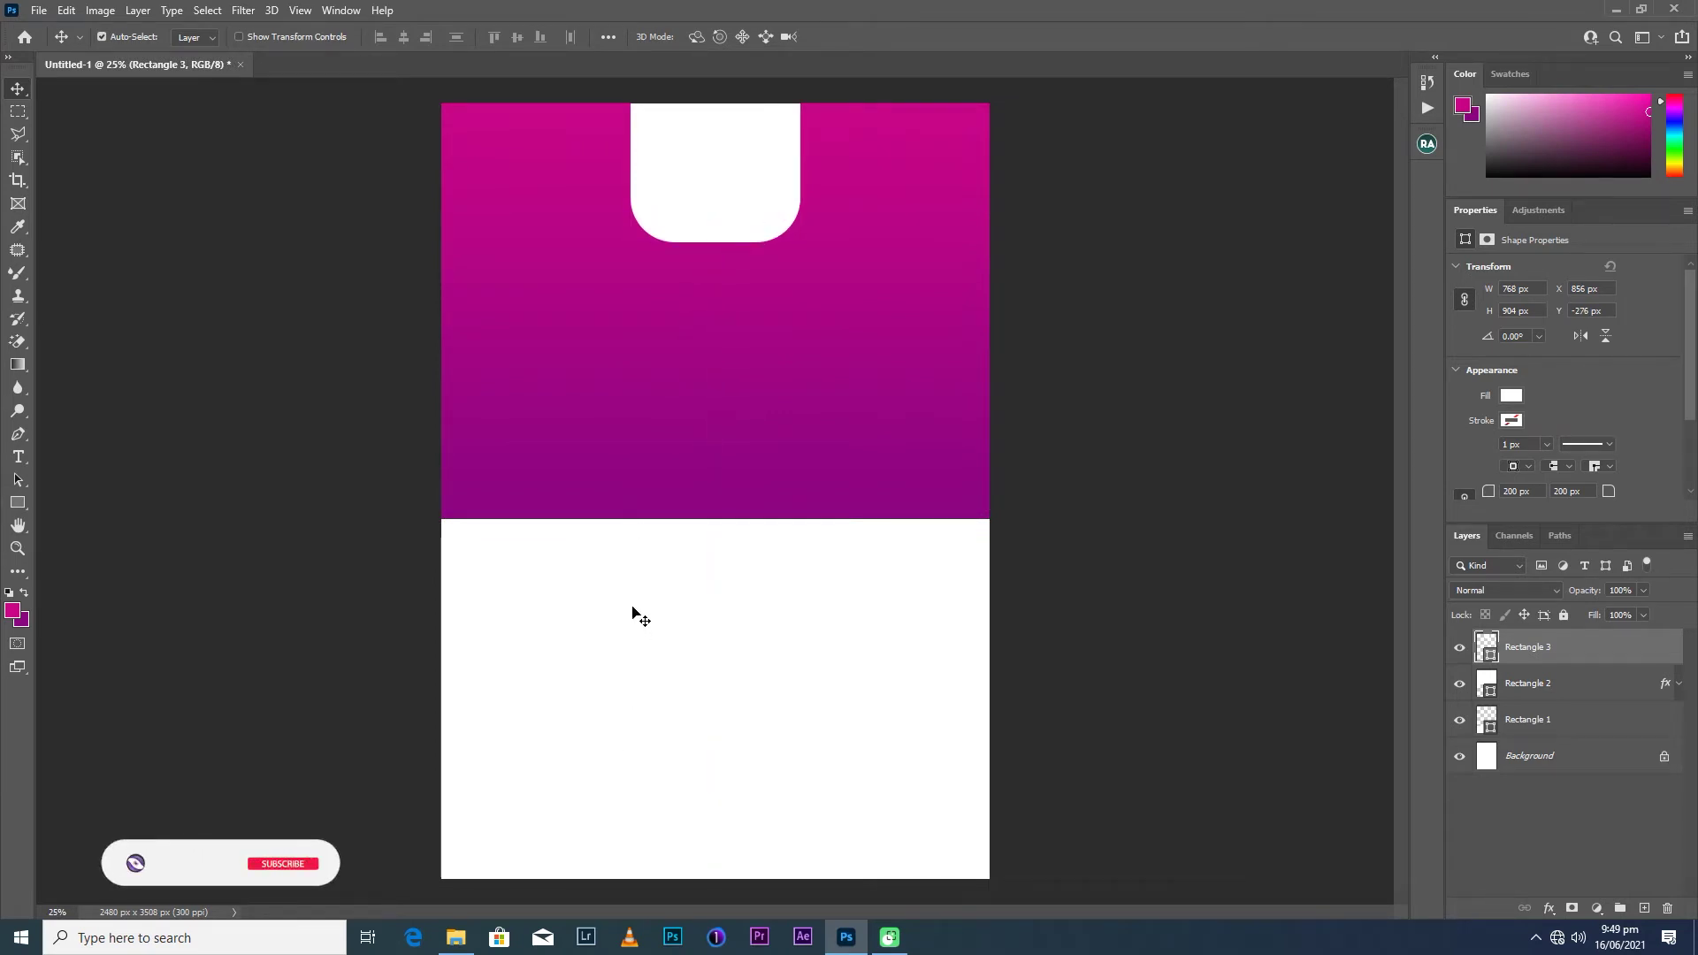
pyautogui.hotkey('ctrl', 't')
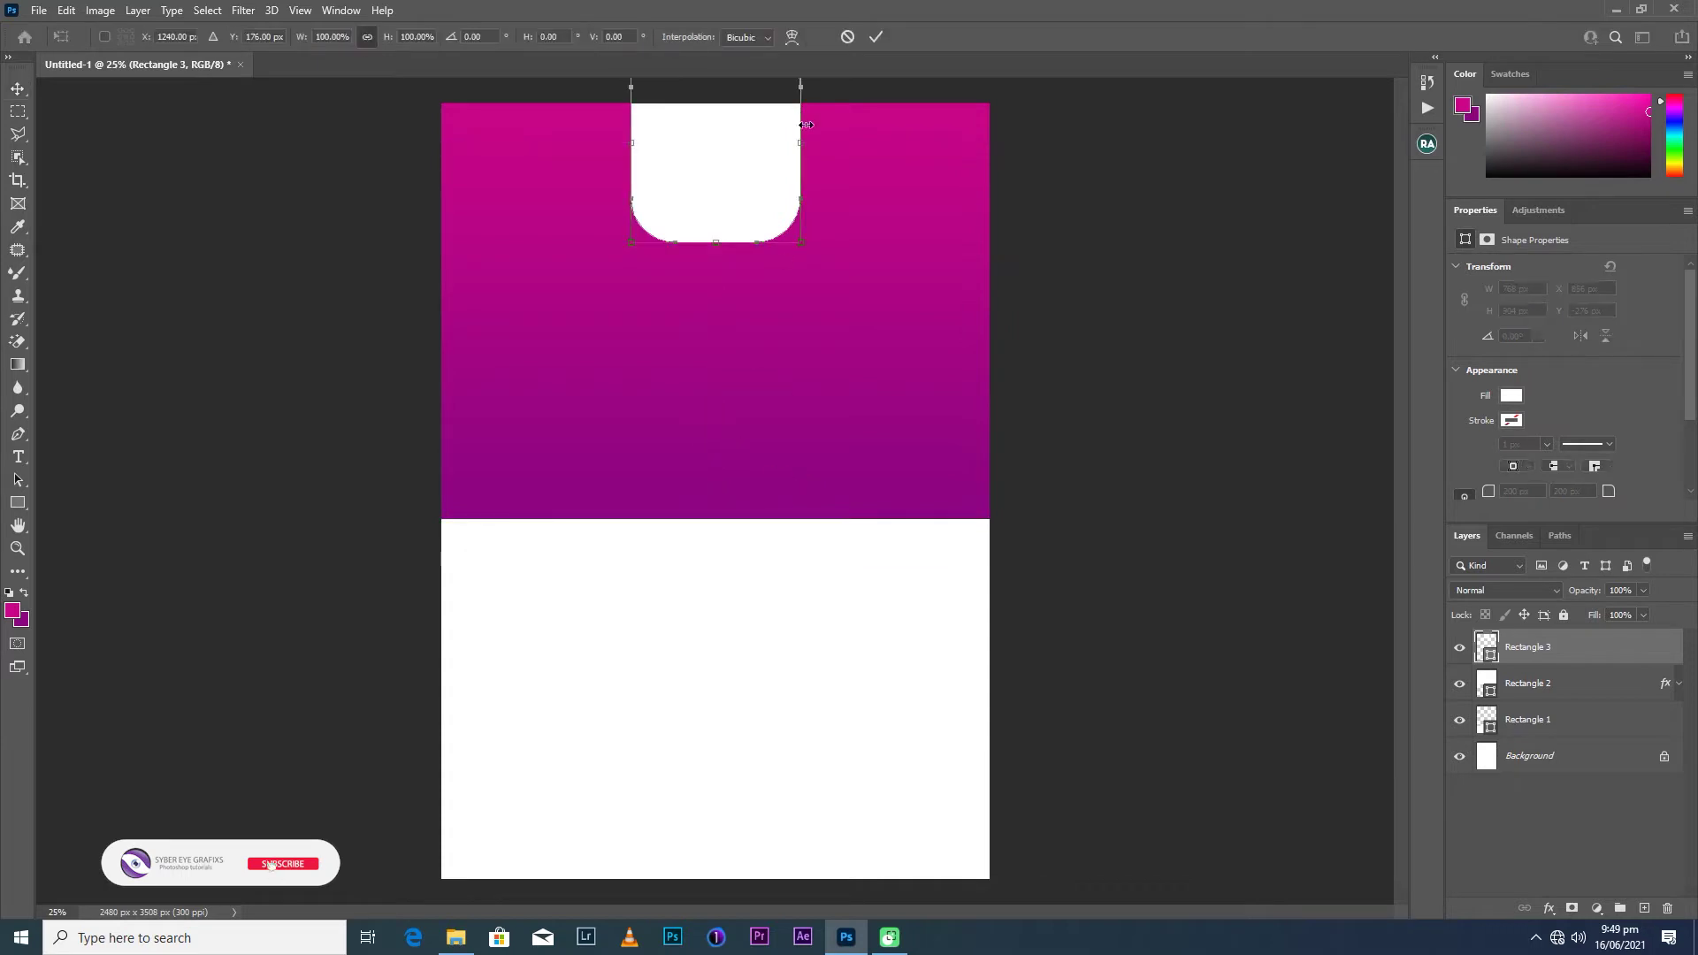
pyautogui.moveTo(804, 114); pyautogui.dragTo(782, 139)
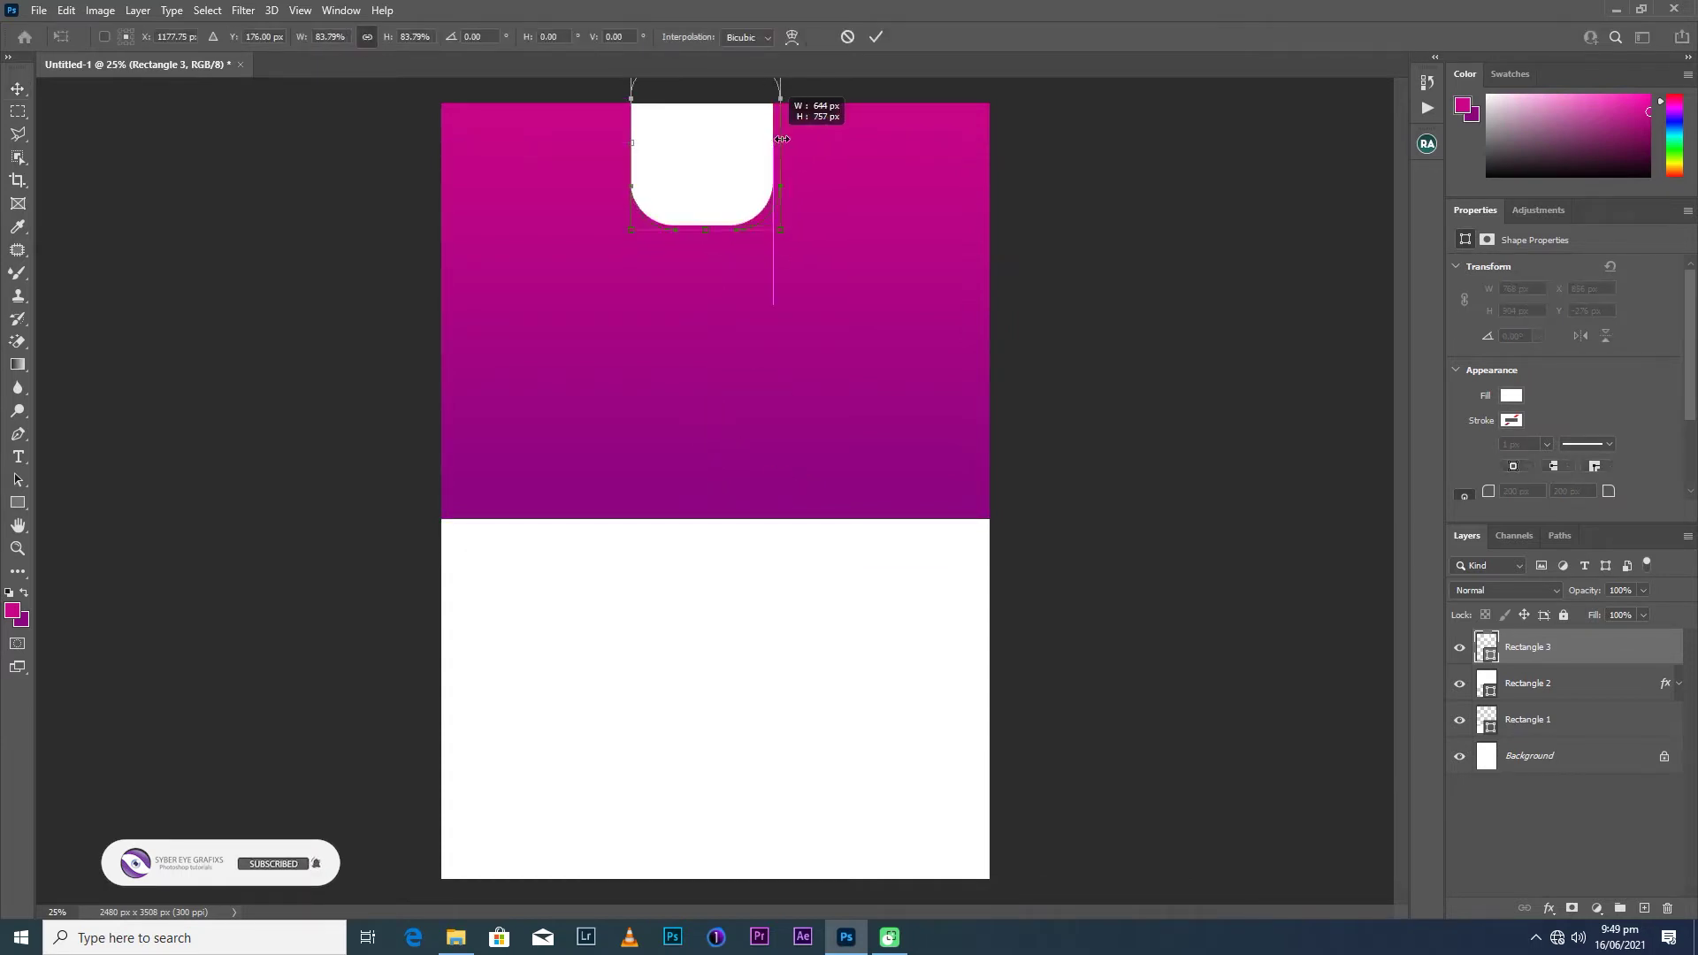
pyautogui.click(845, 38)
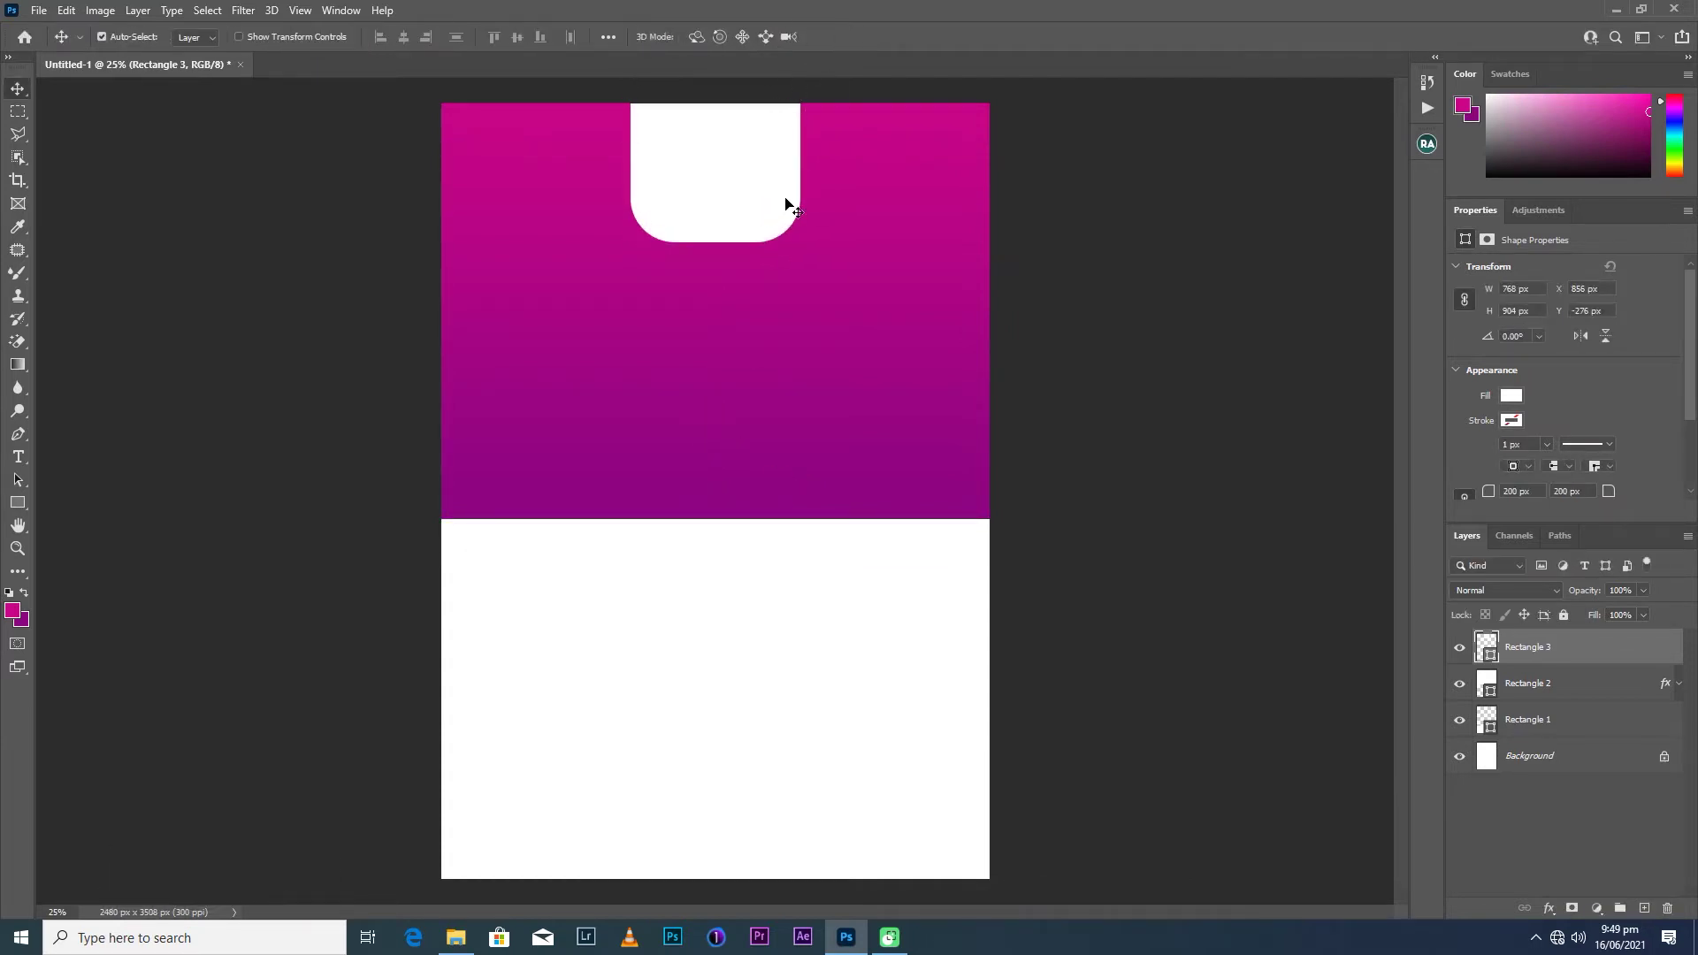
pyautogui.hotkey('ctrl', 't')
pyautogui.moveTo(803, 133); pyautogui.dragTo(773, 134)
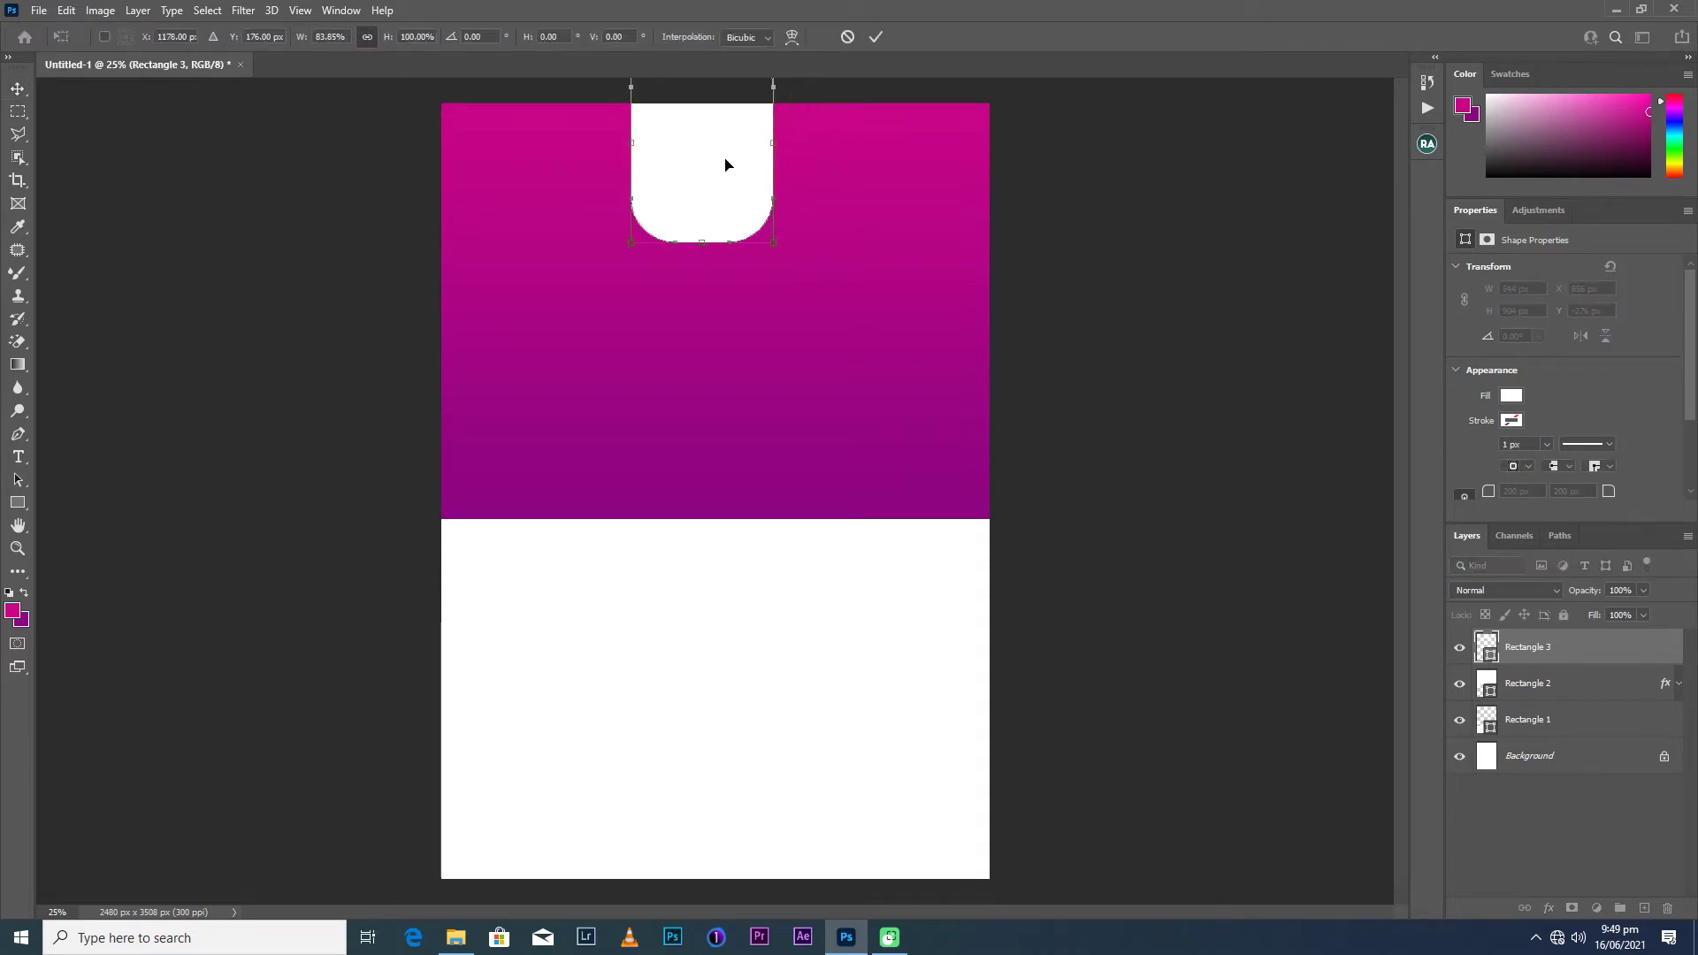
pyautogui.press('Return')
pyautogui.moveTo(725, 165); pyautogui.dragTo(739, 164)
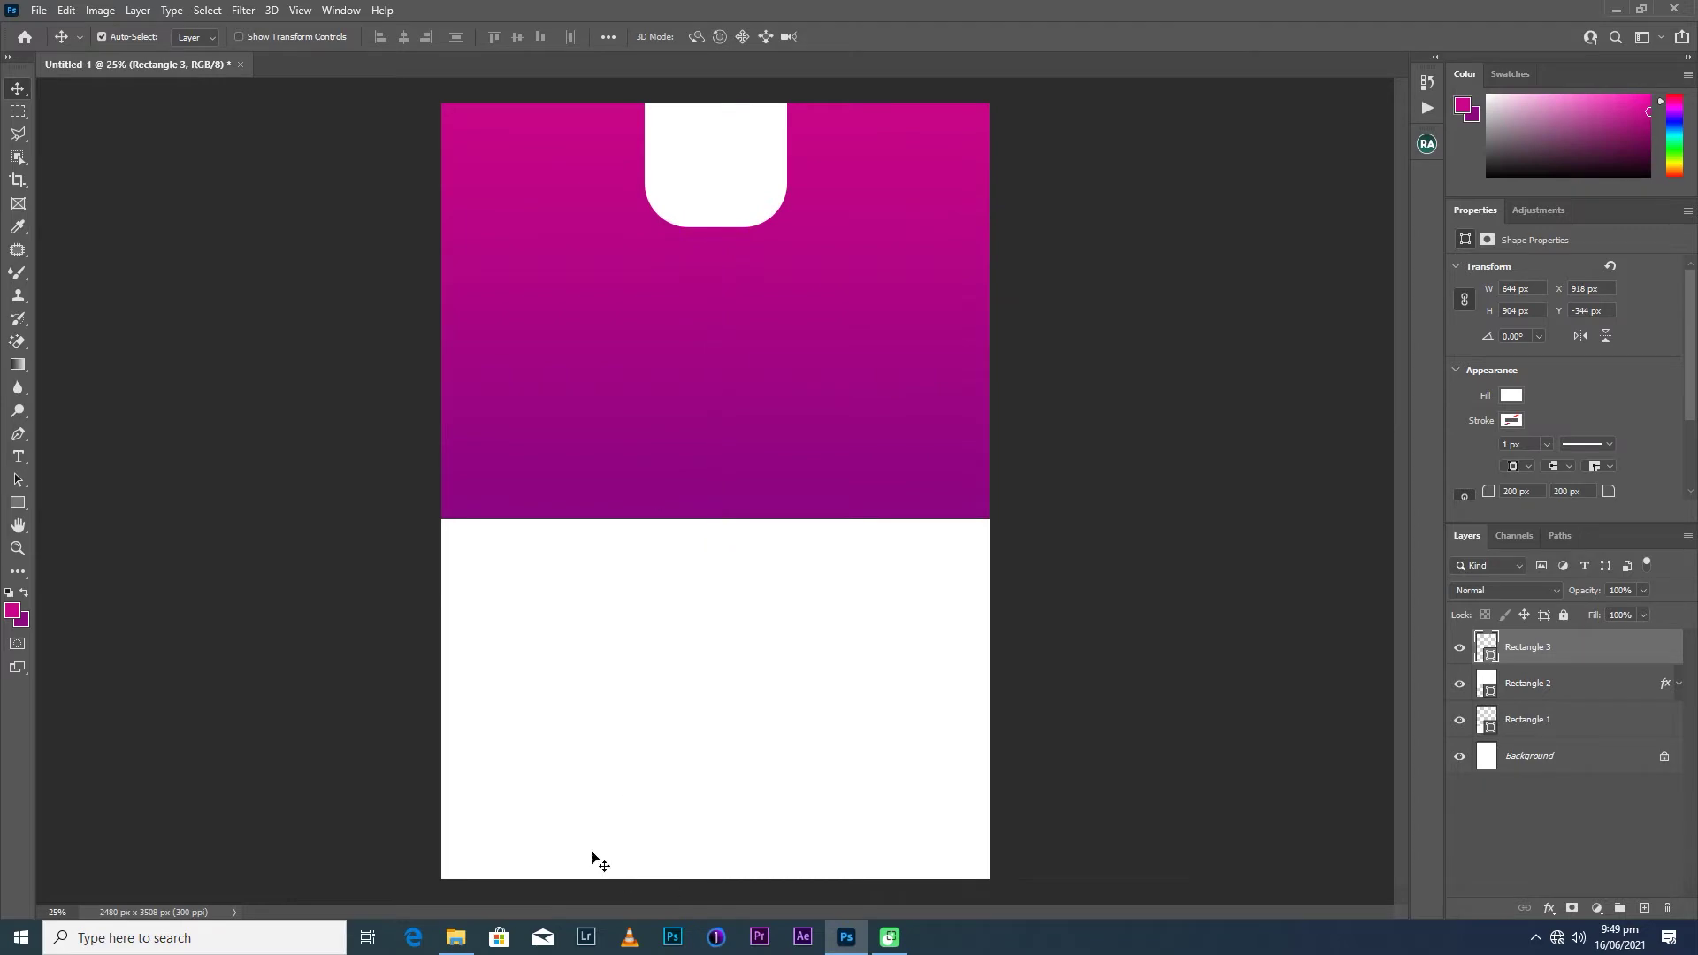
pyautogui.click(456, 937)
pyautogui.moveTo(489, 226)
pyautogui.mouseDown()
pyautogui.moveTo(854, 906)
pyautogui.moveTo(718, 189)
pyautogui.mouseUp()
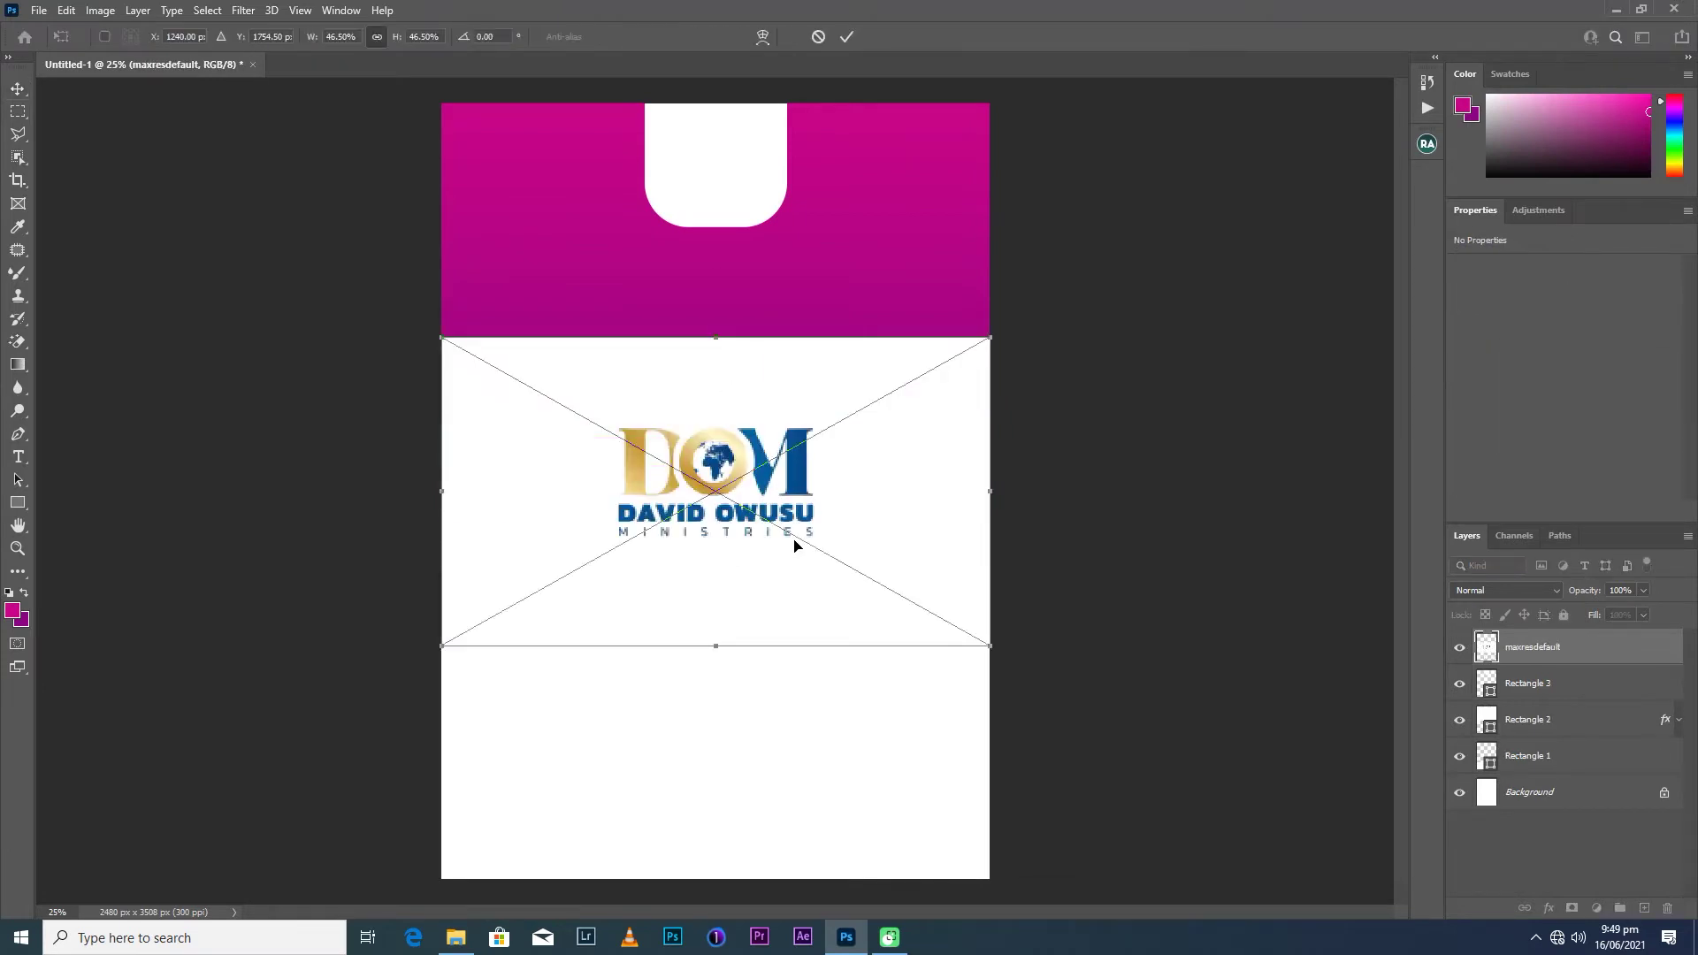
# Shrink the placed maxresdefault logo and position it over the white top tab.
pyautogui.moveTo(990, 648); pyautogui.dragTo(665, 434)
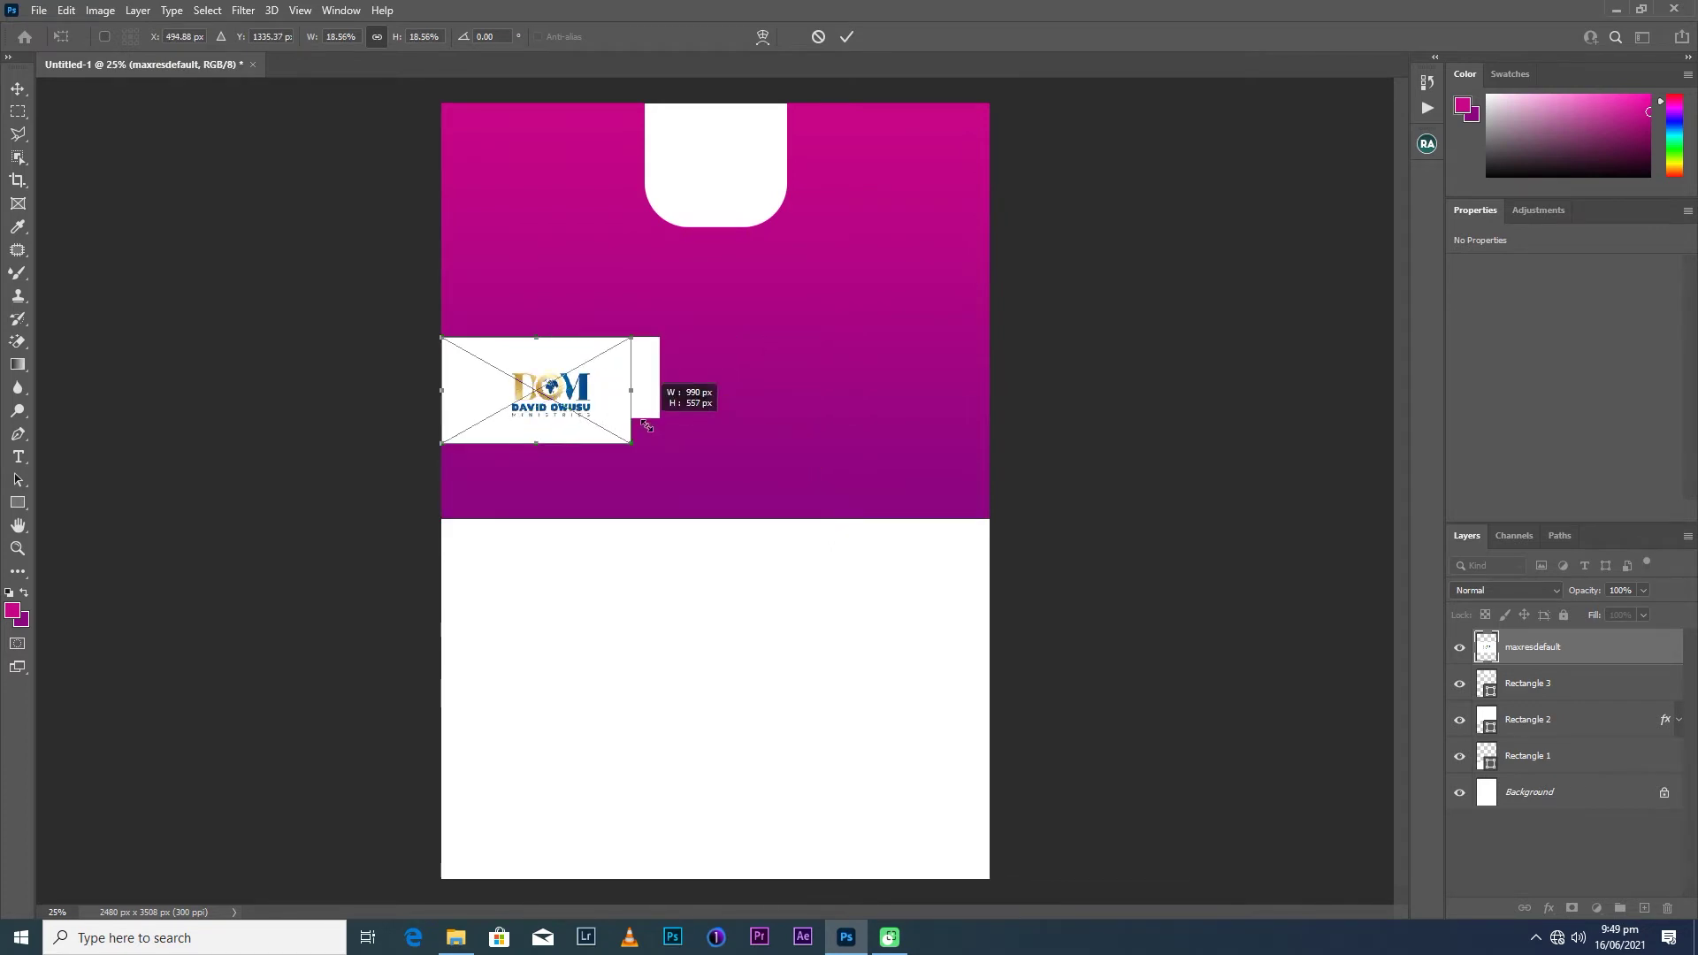
pyautogui.moveTo(665, 434); pyautogui.dragTo(629, 415)
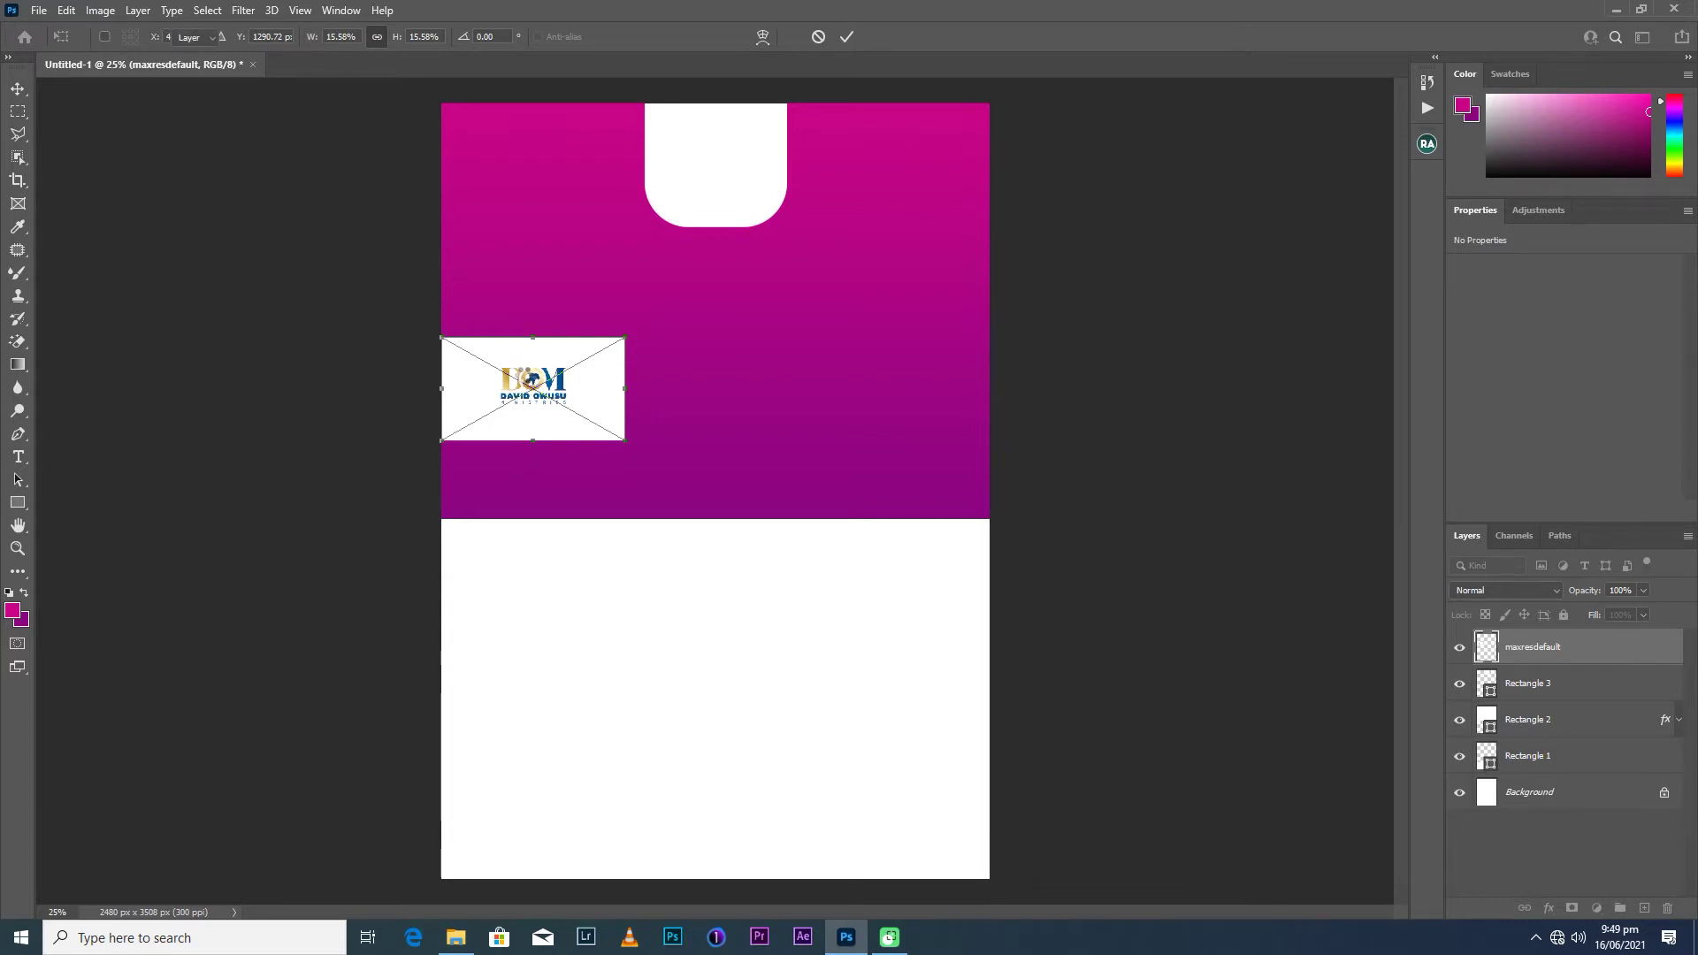
pyautogui.press('Return')
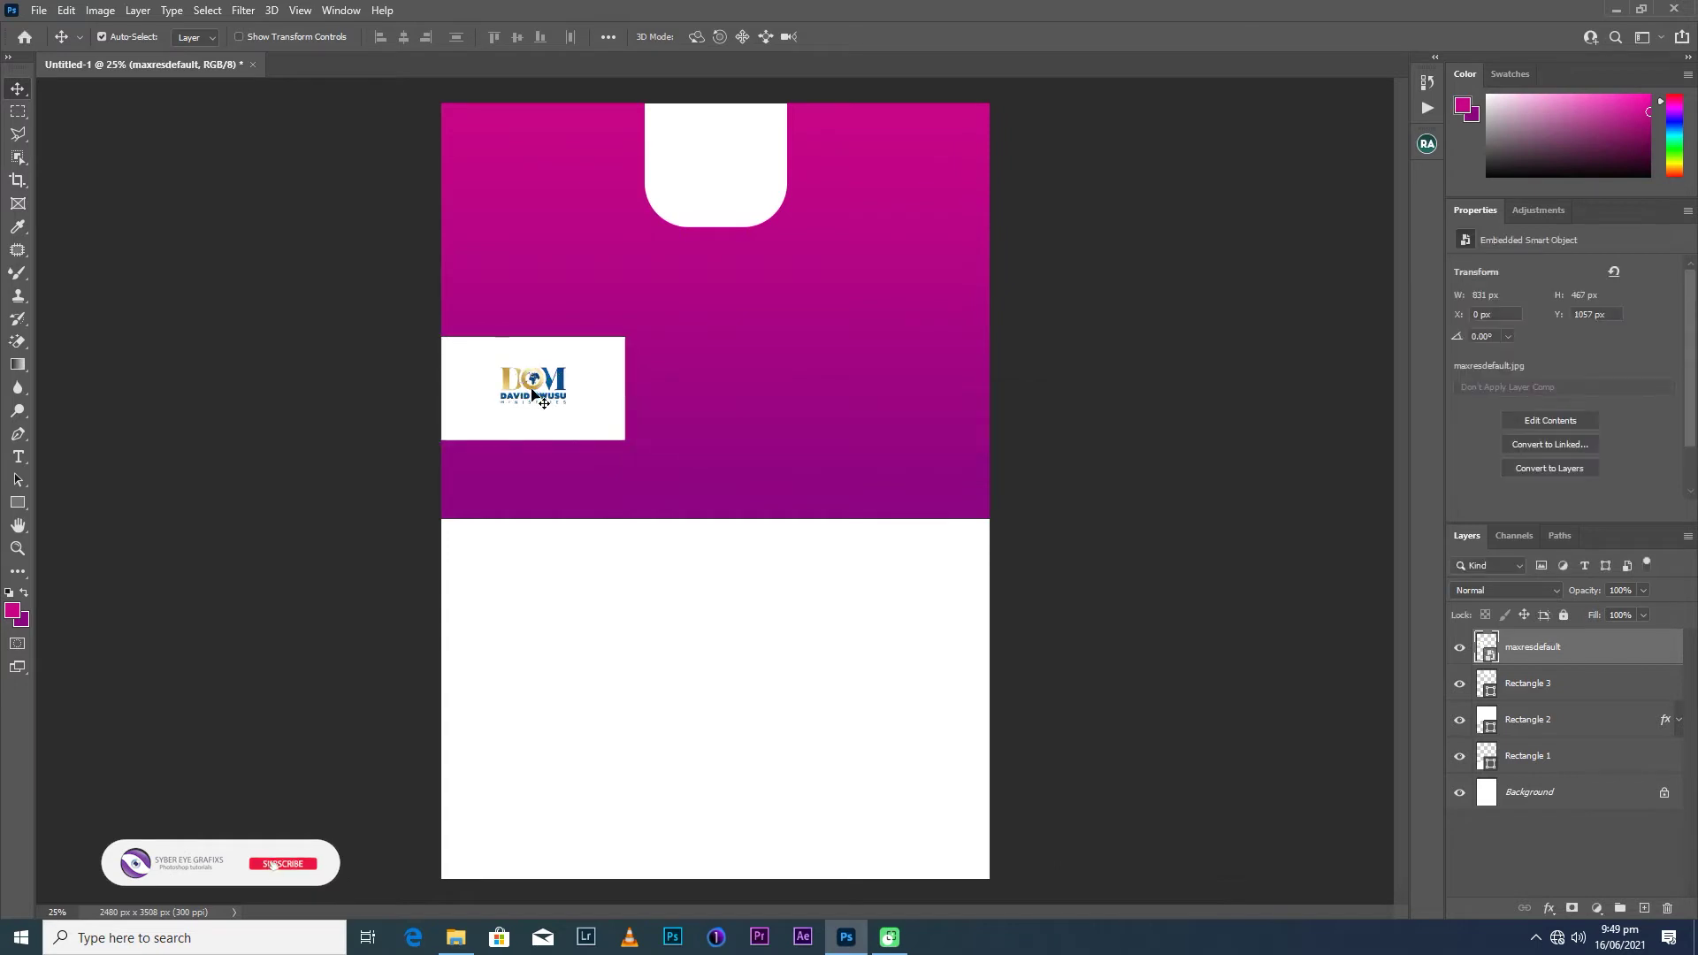
pyautogui.moveTo(533, 394); pyautogui.dragTo(730, 123)
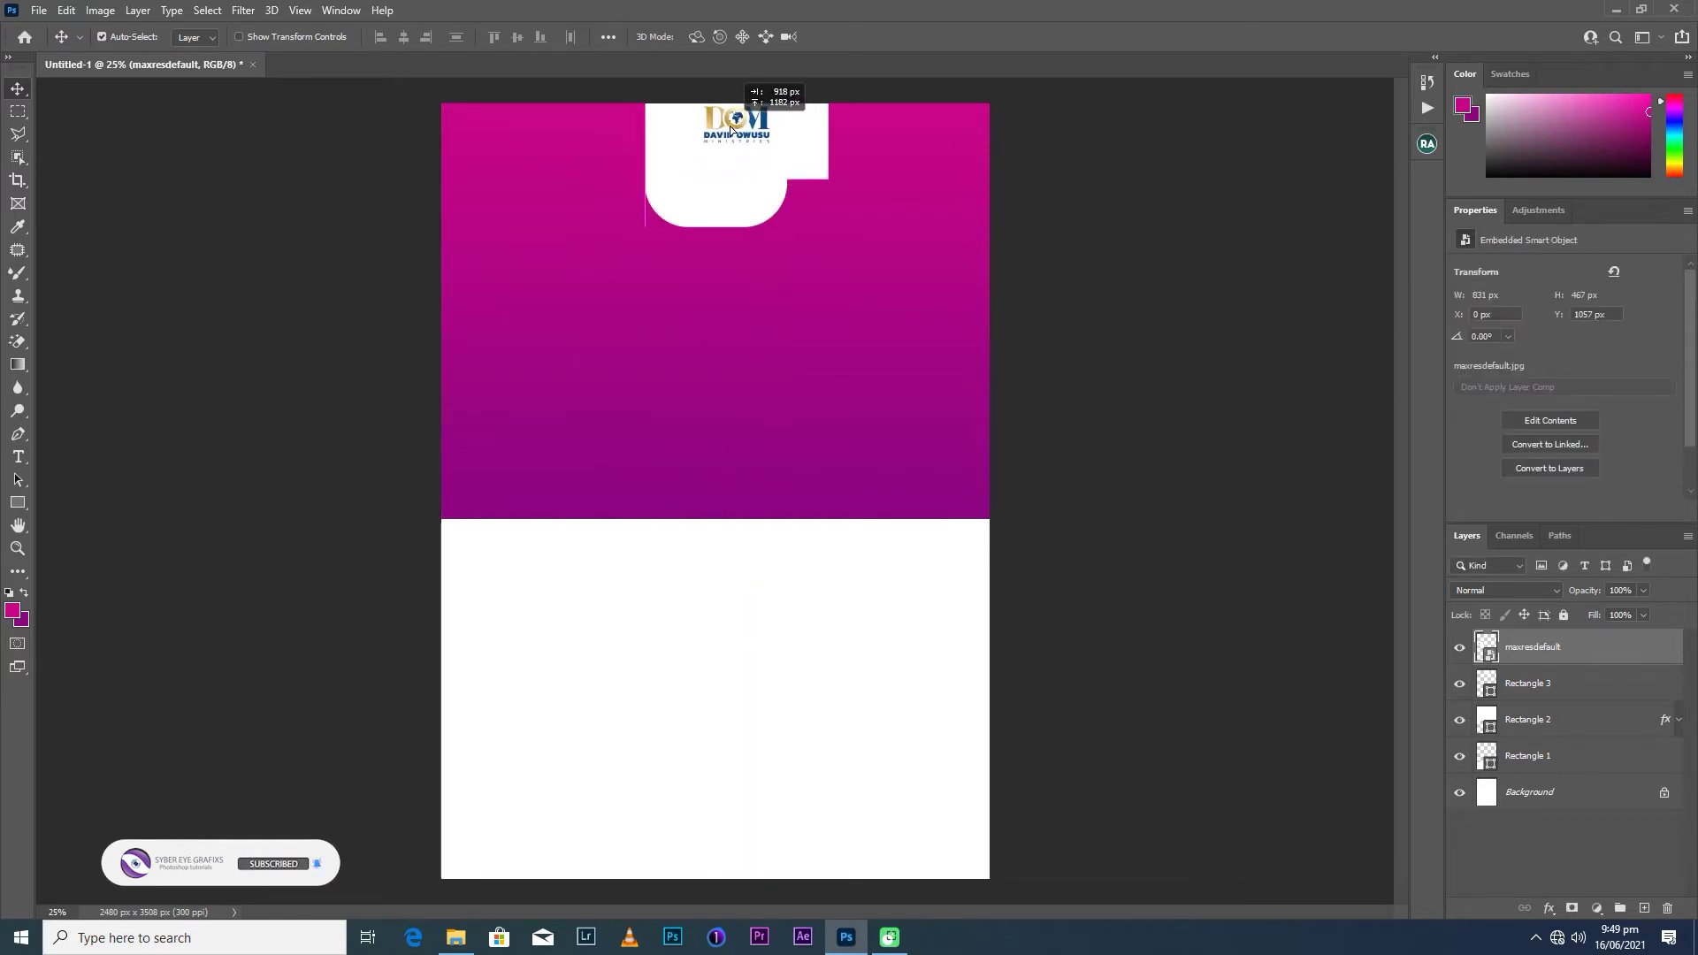
pyautogui.moveTo(731, 124); pyautogui.dragTo(709, 152)
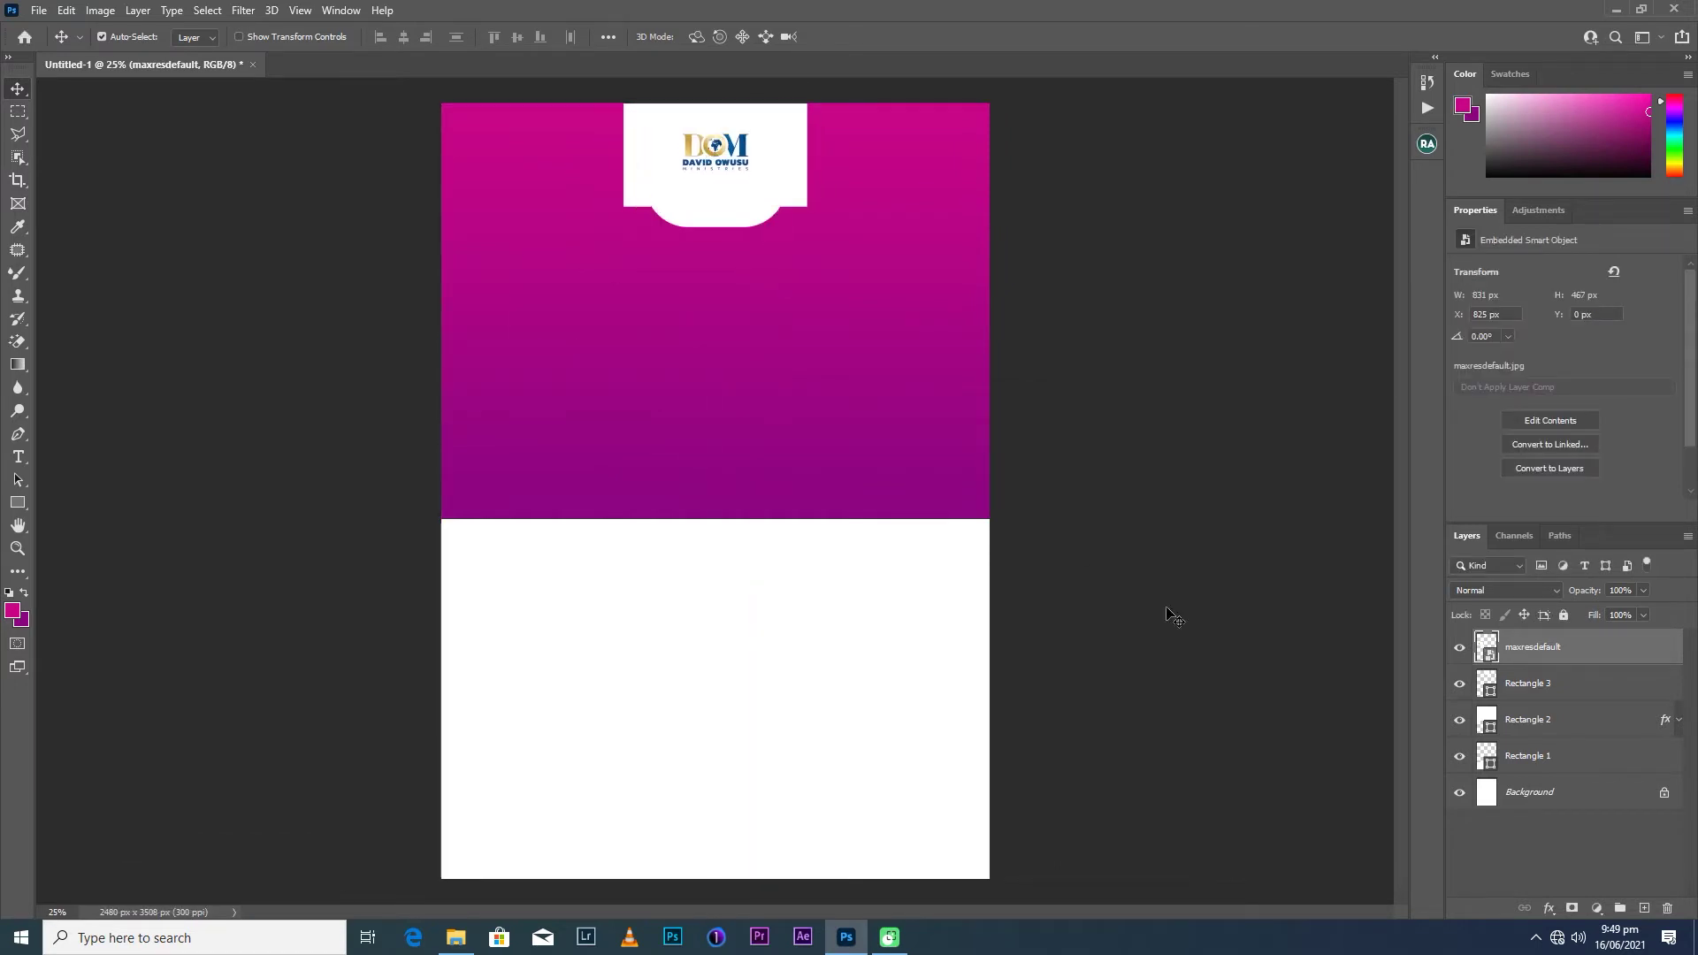
# Clip the logo to the white rounded tab and shift the tab upward.
pyautogui.rightClick(1527, 665)
pyautogui.click(1350, 552)
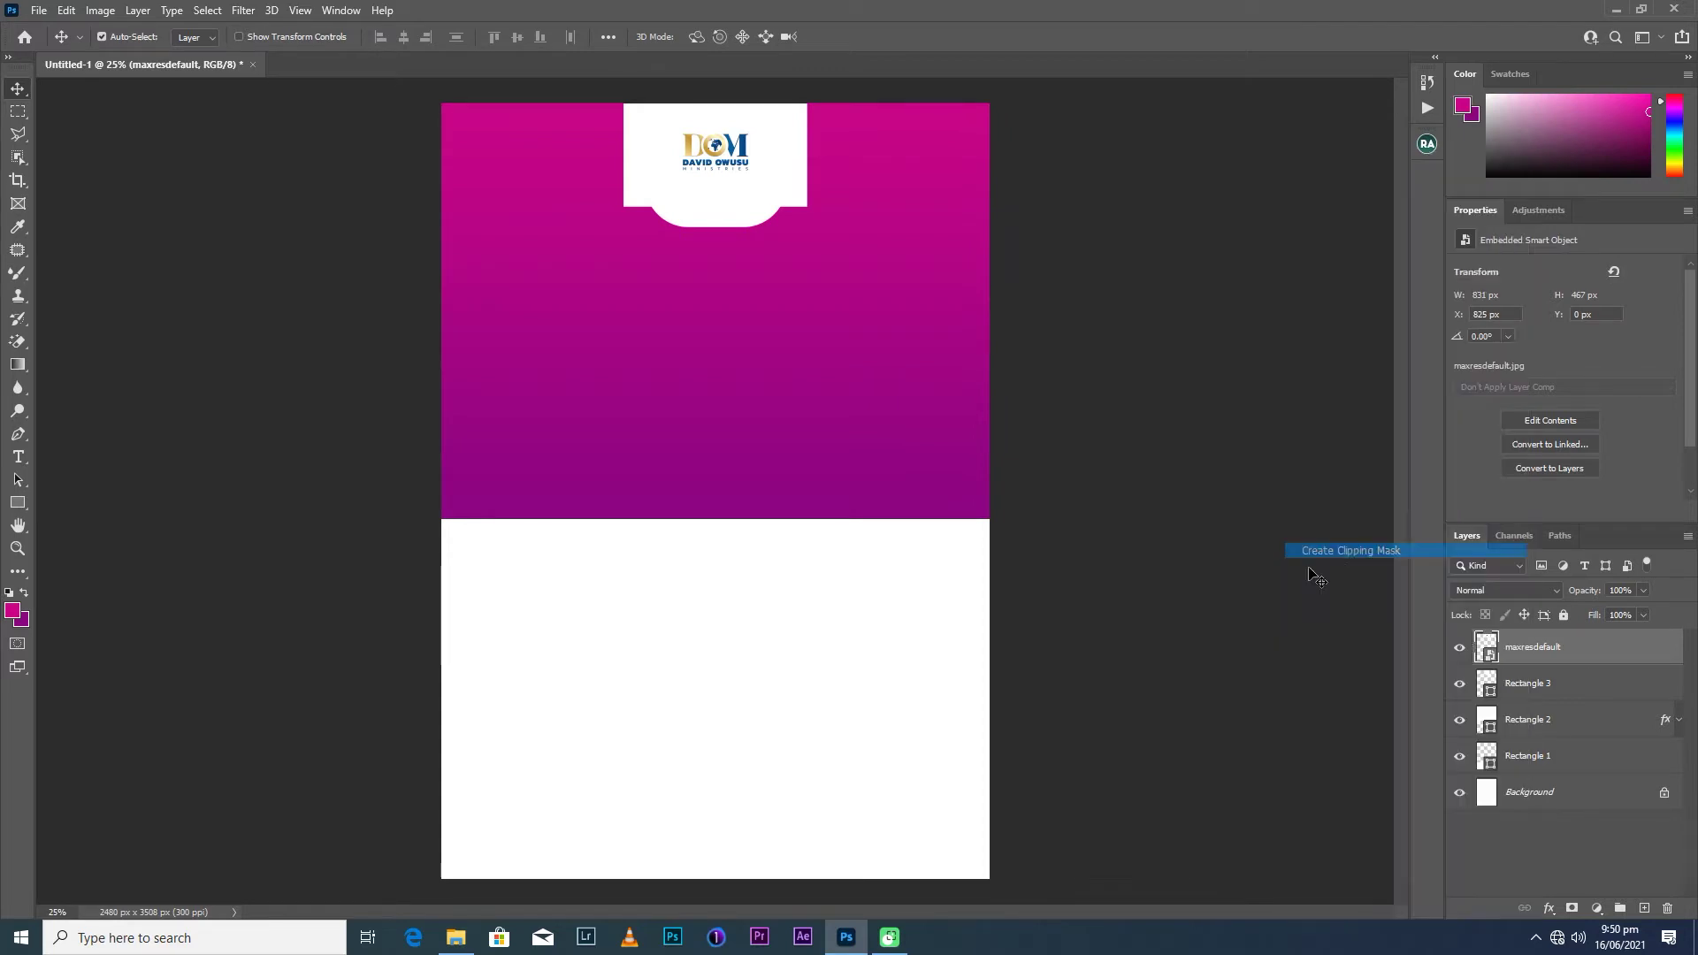
pyautogui.moveTo(717, 152); pyautogui.dragTo(716, 161)
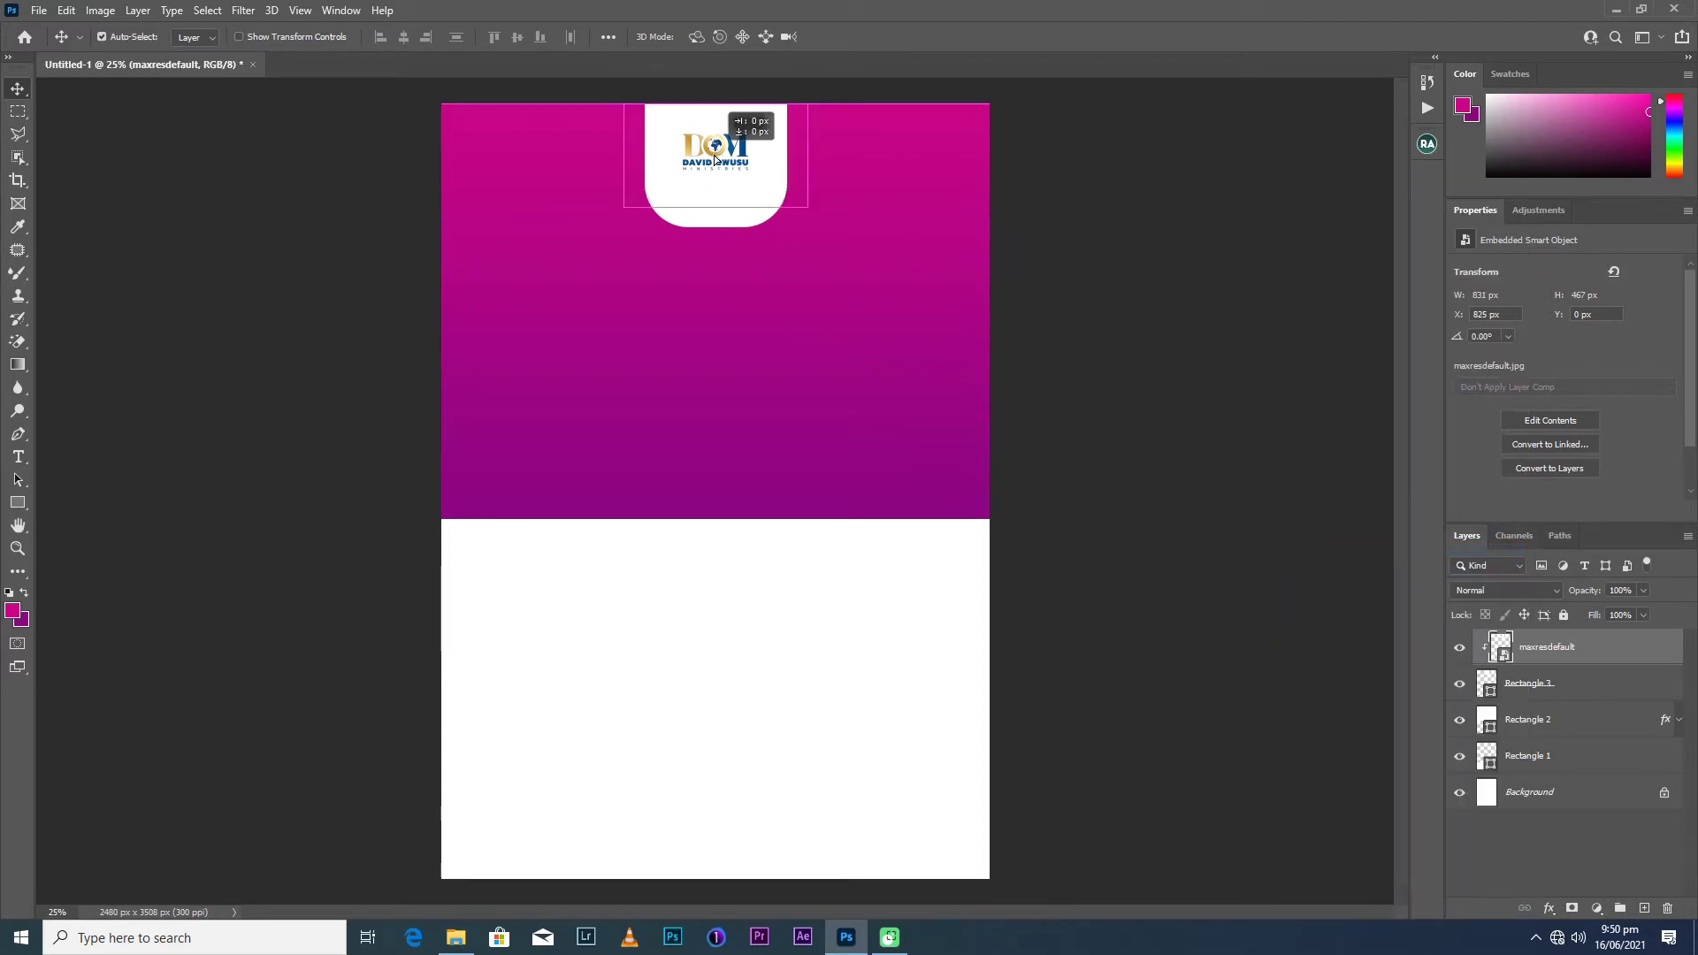
pyautogui.click(1523, 686)
pyautogui.hotkey('shift', 'Up')
pyautogui.hotkey('shift', 'Up')
pyautogui.hotkey('shift', 'Up')
pyautogui.hotkey('shift', 'Up')
pyautogui.hotkey('shift', 'Up')
pyautogui.hotkey('shift', 'Up')
pyautogui.hotkey('shift', 'Up')
pyautogui.hotkey('shift', 'Up')
pyautogui.hotkey('shift', 'Up')
pyautogui.hotkey('shift', 'Up')
pyautogui.hotkey('shift', 'Up')
pyautogui.hotkey('shift', 'Up')
pyautogui.hotkey('shift', 'Up')
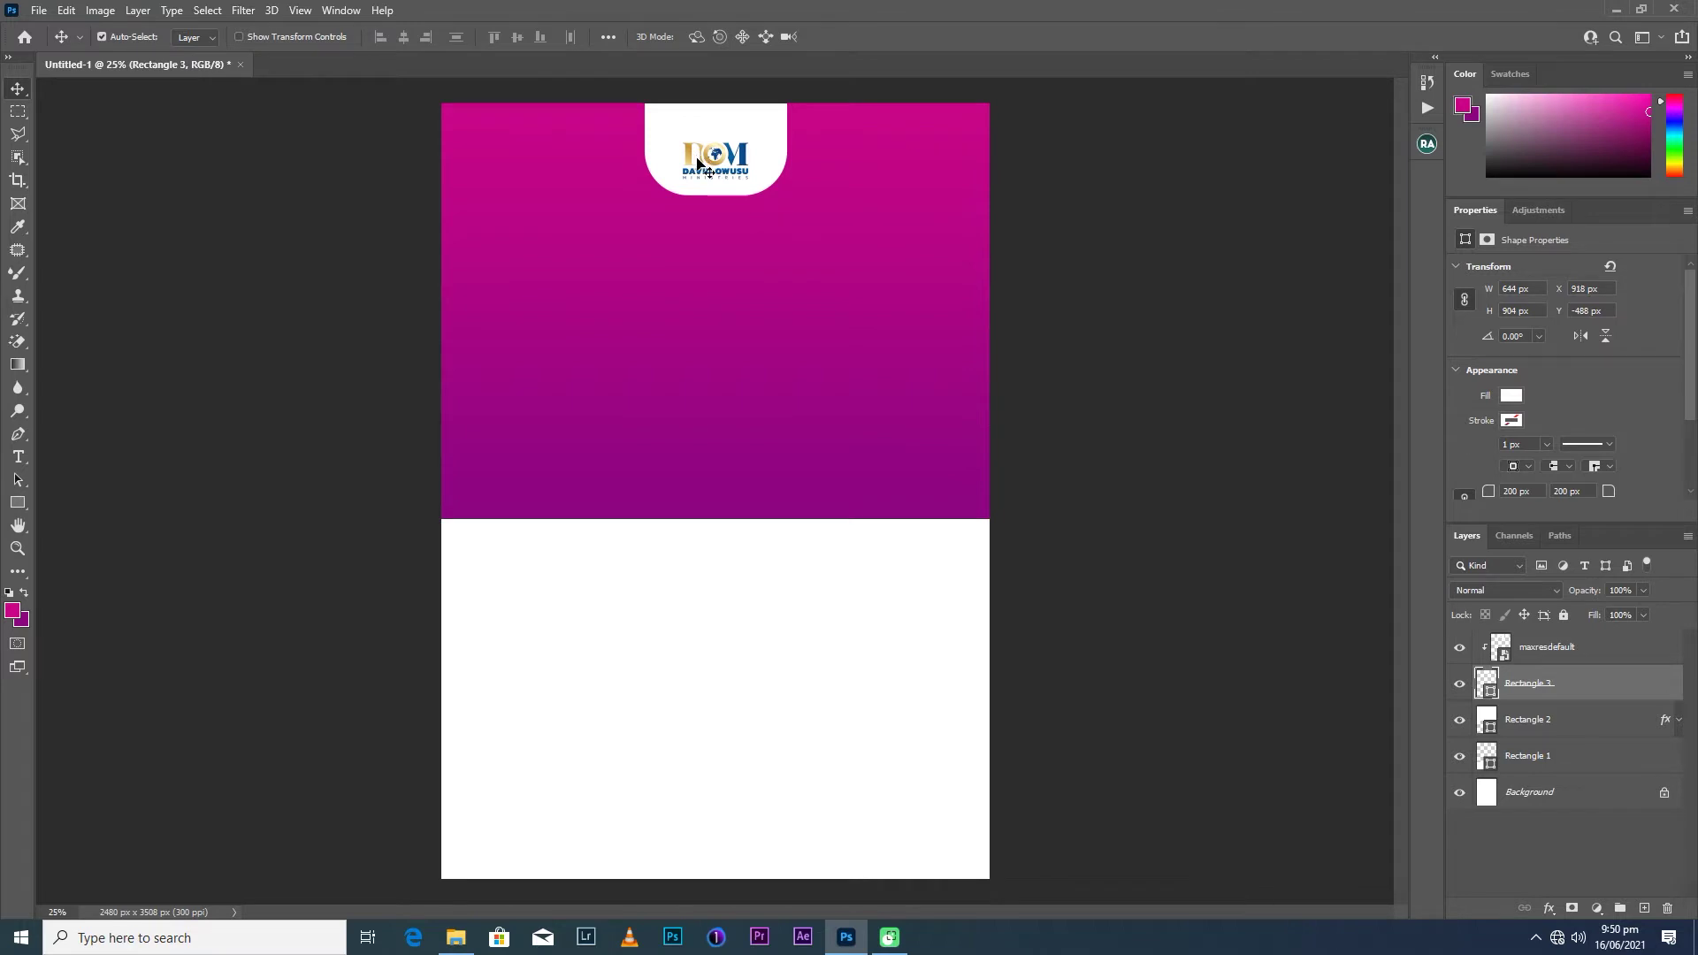
# Nudge the logo up with the arrow keys until it sits centred in the tab.
pyautogui.click(708, 161)
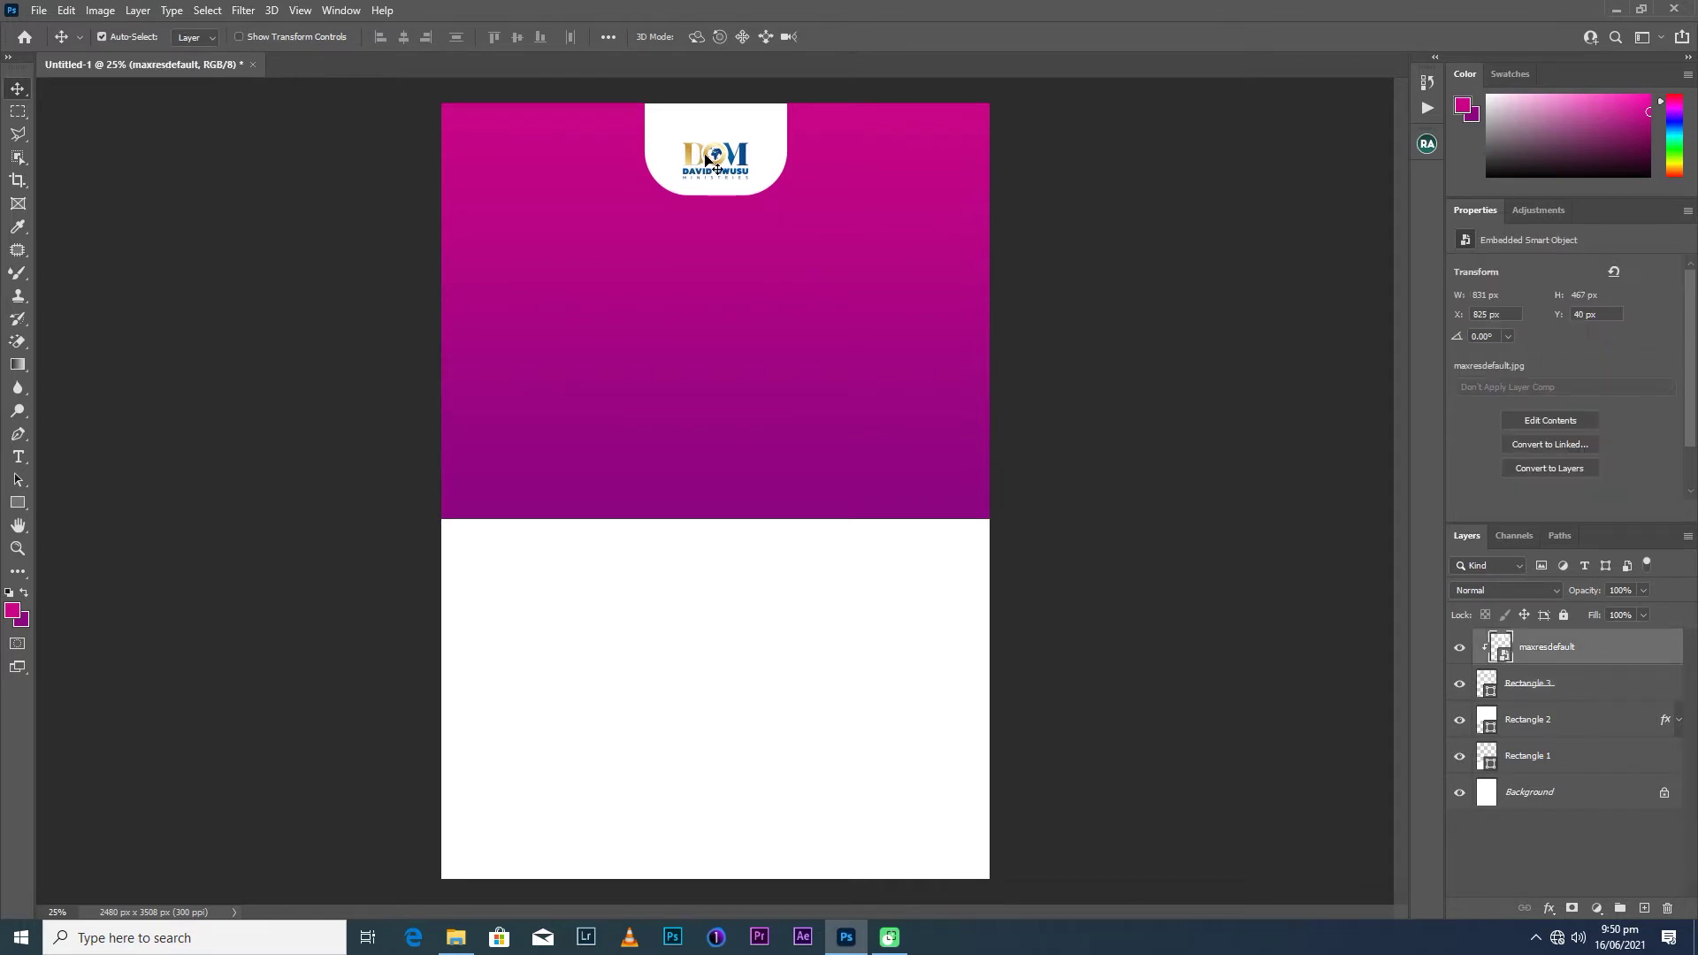
pyautogui.hotkey('shift', 'Up')
pyautogui.hotkey('shift', 'Up')
pyautogui.hotkey('shift', 'Up')
pyautogui.hotkey('shift', 'Up')
pyautogui.press('Up')
pyautogui.press('Up')
pyautogui.press('Up')
pyautogui.hotkey('shift', 'Up')
pyautogui.hotkey('shift', 'Up')
pyautogui.press('Up')
pyautogui.press('Up')
pyautogui.press('Up')
pyautogui.press('Up')
pyautogui.press('Down')
pyautogui.press('Down')
pyautogui.press('Down')
pyautogui.press('Down')
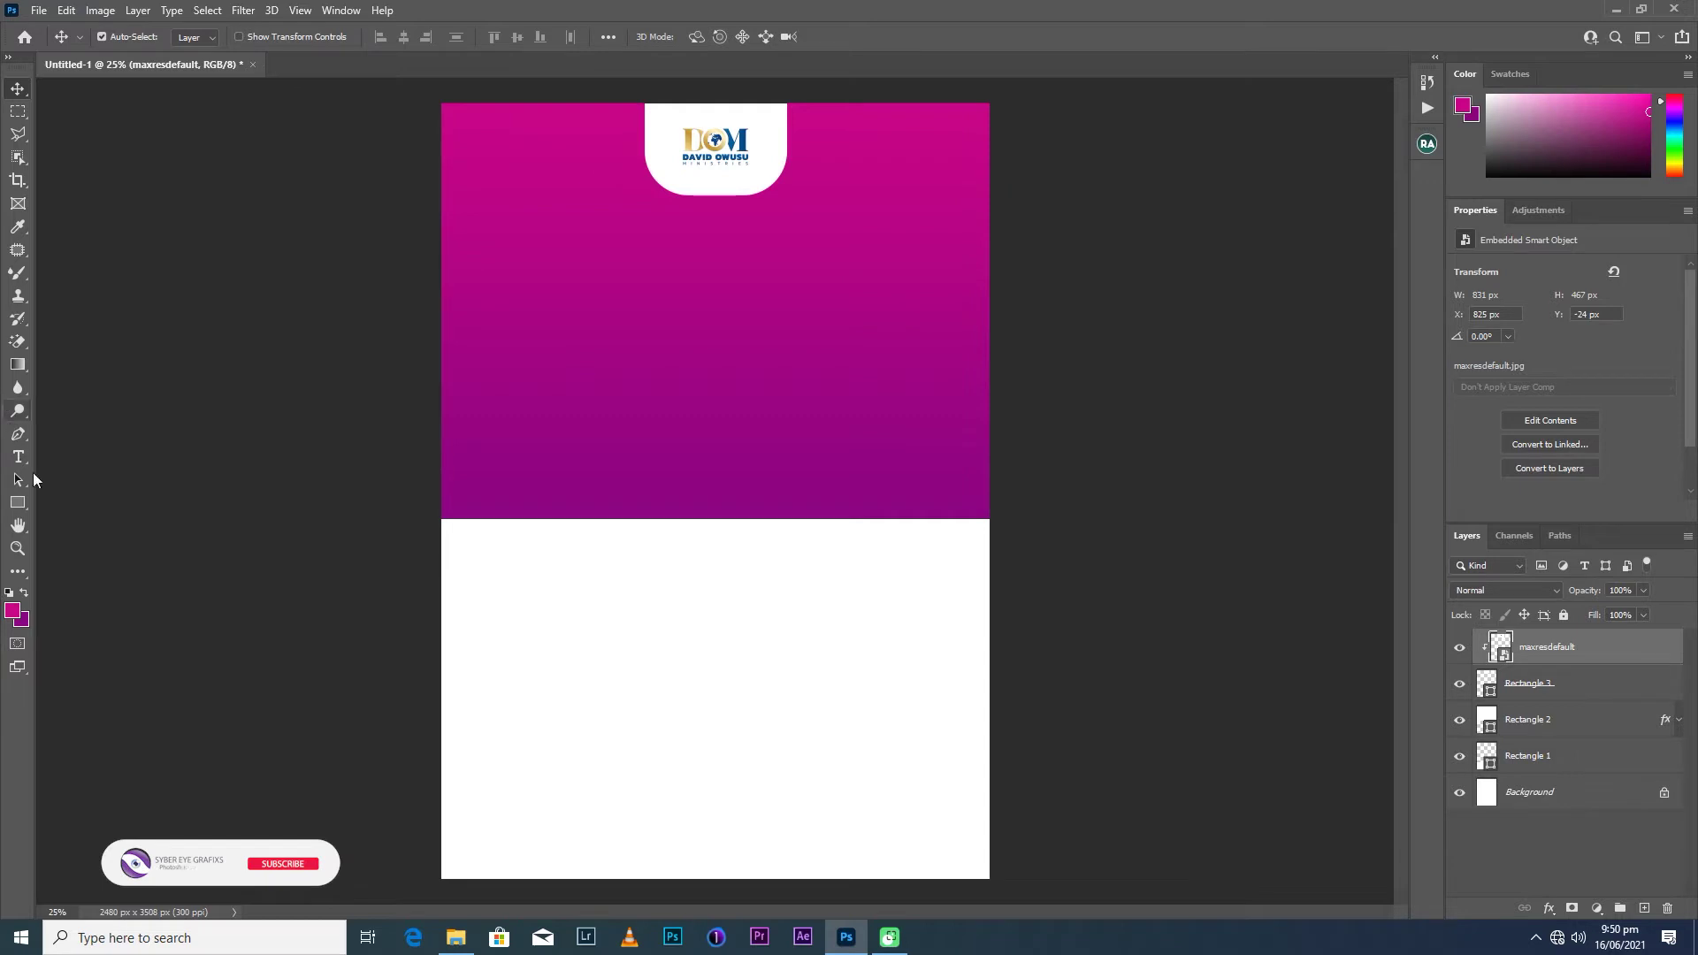
pyautogui.click(28, 463)
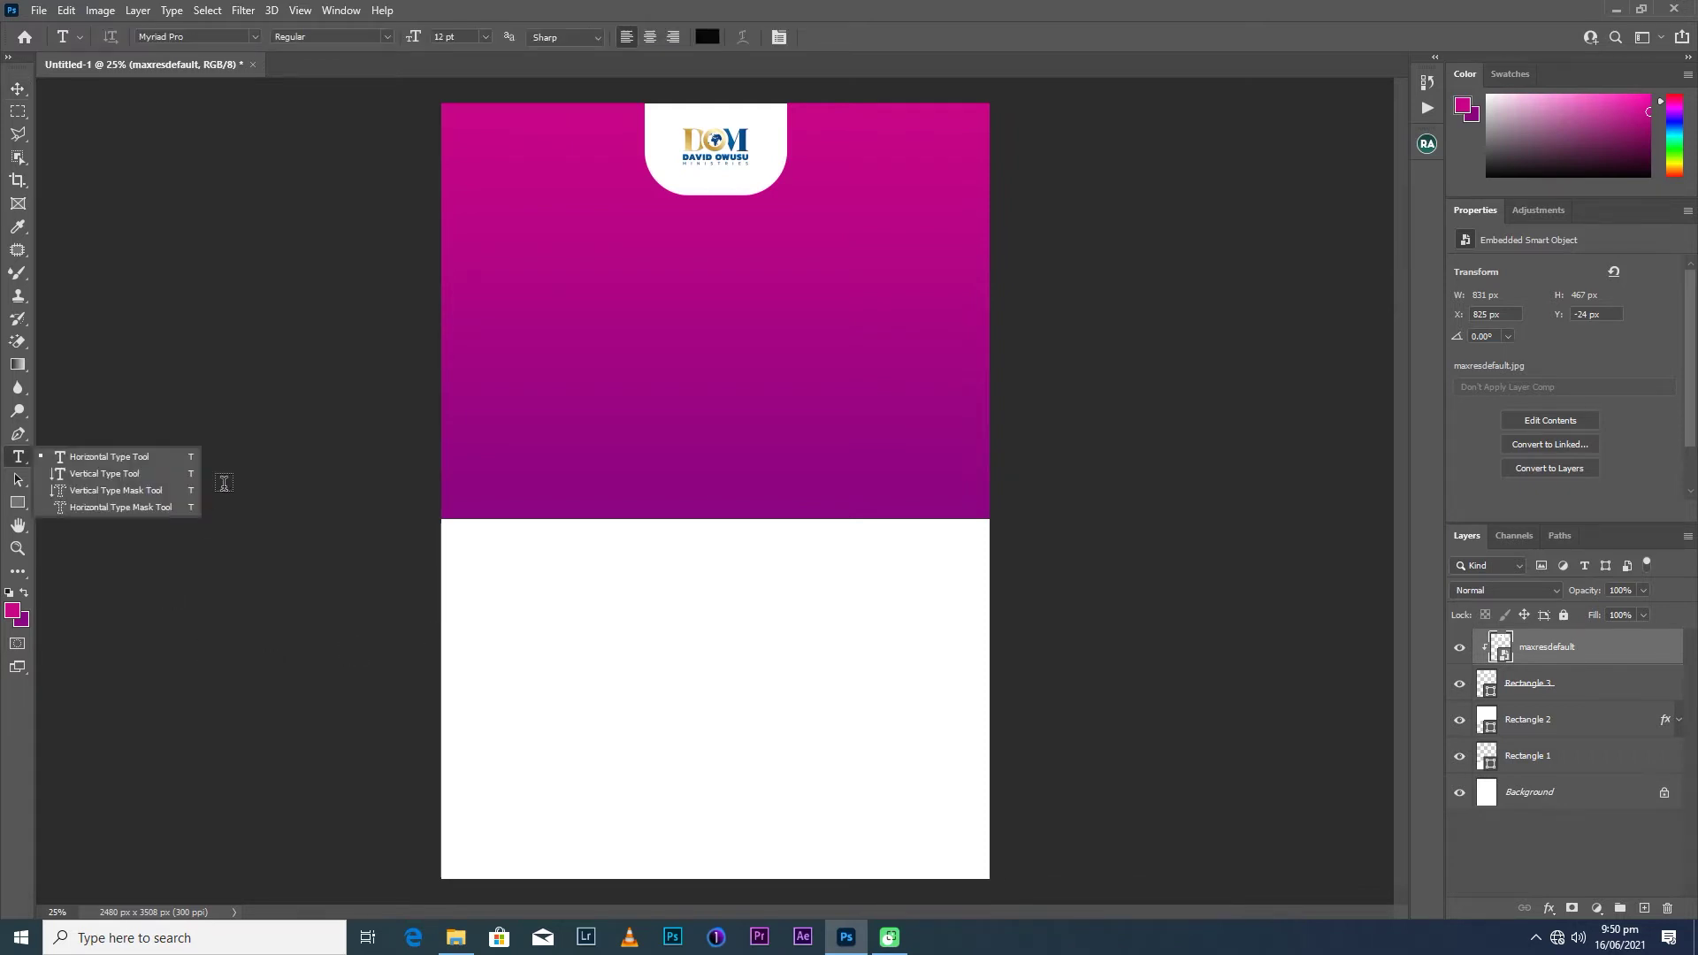
# Add a PRESENTS text layer on the magenta area below the logo.
pyautogui.click(147, 456)
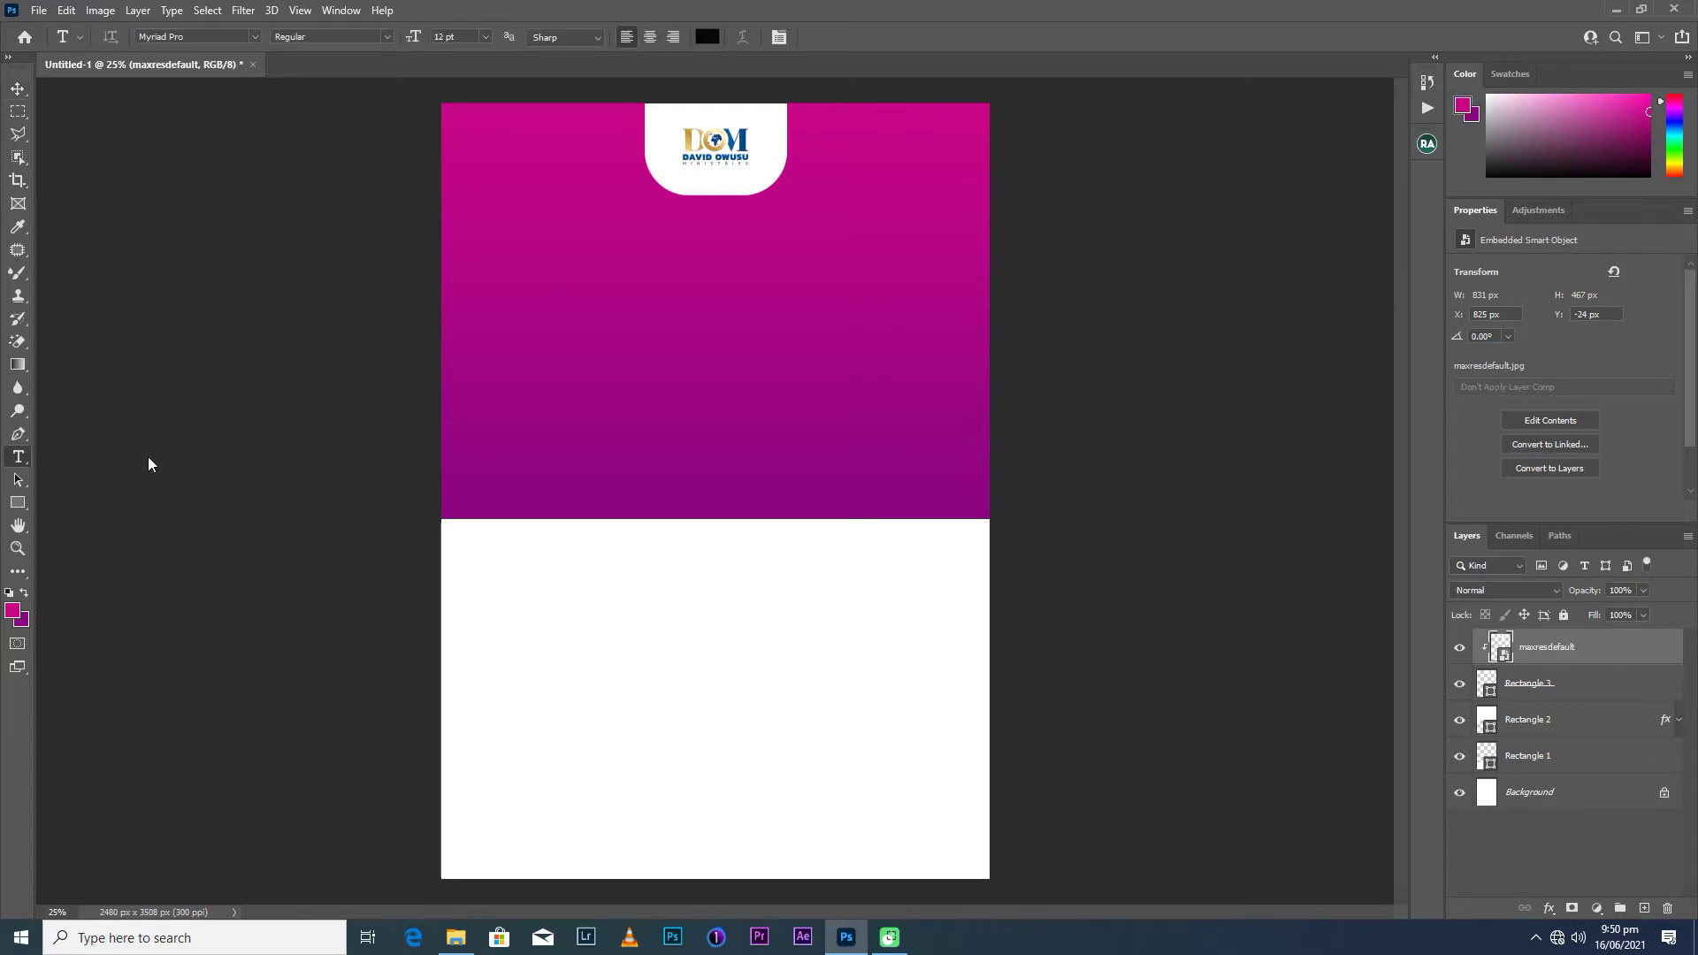
pyautogui.click(702, 311)
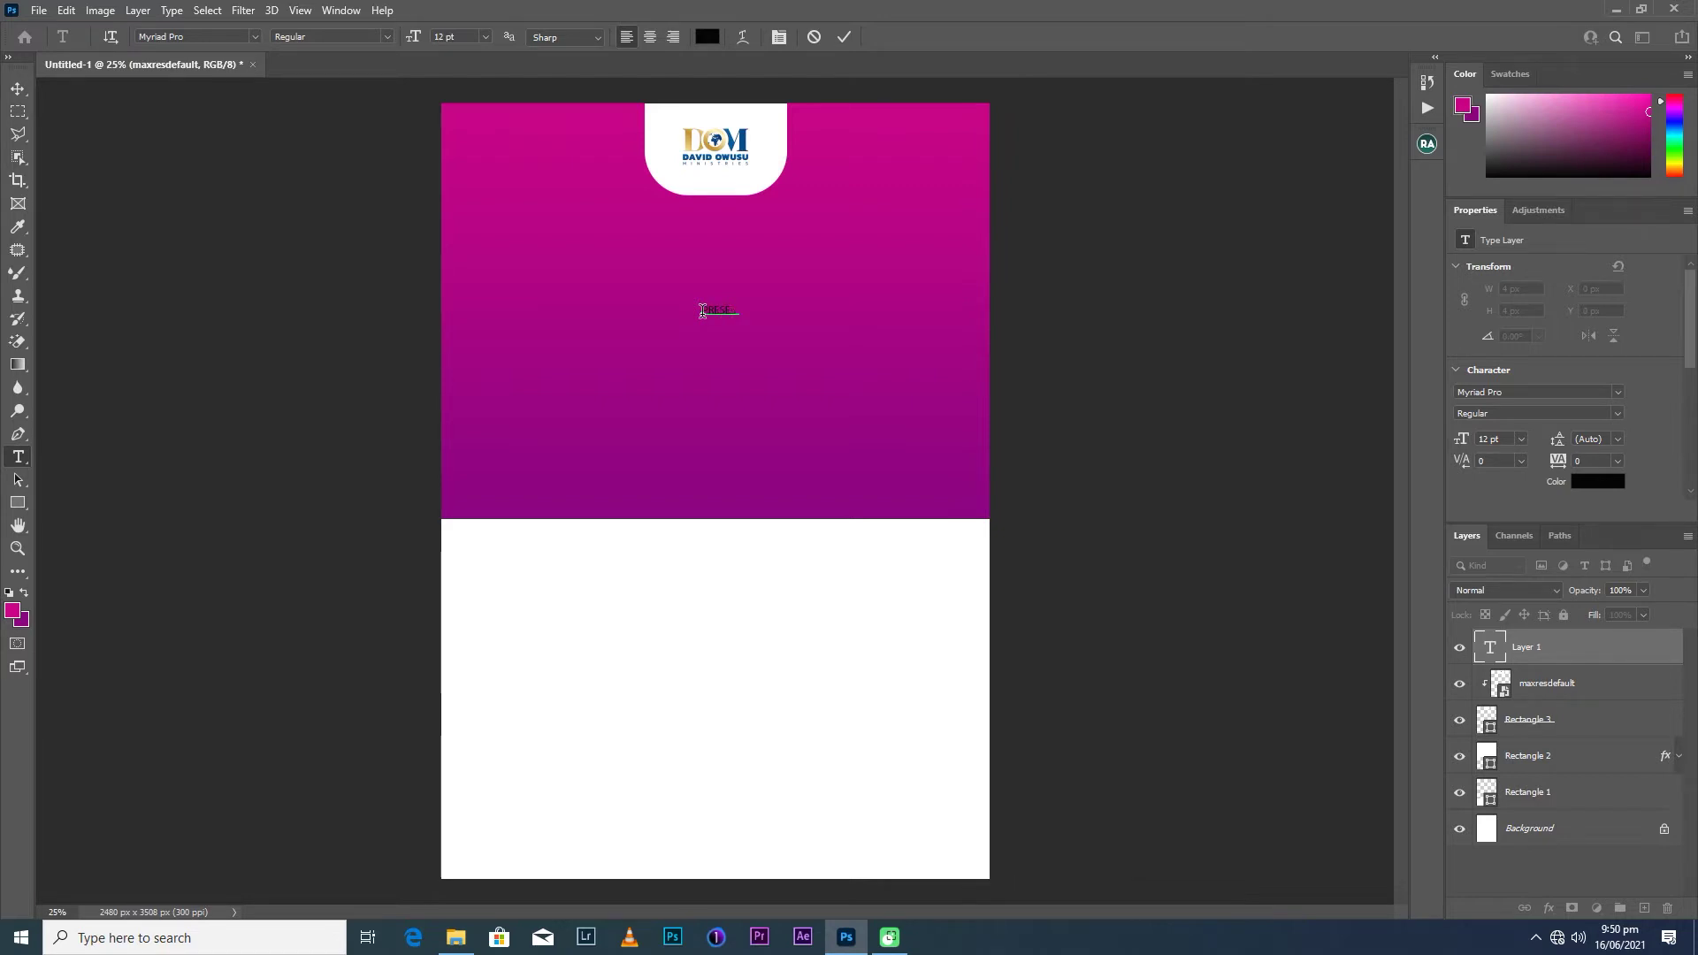
pyautogui.write('PRESENTS')
pyautogui.click(842, 37)
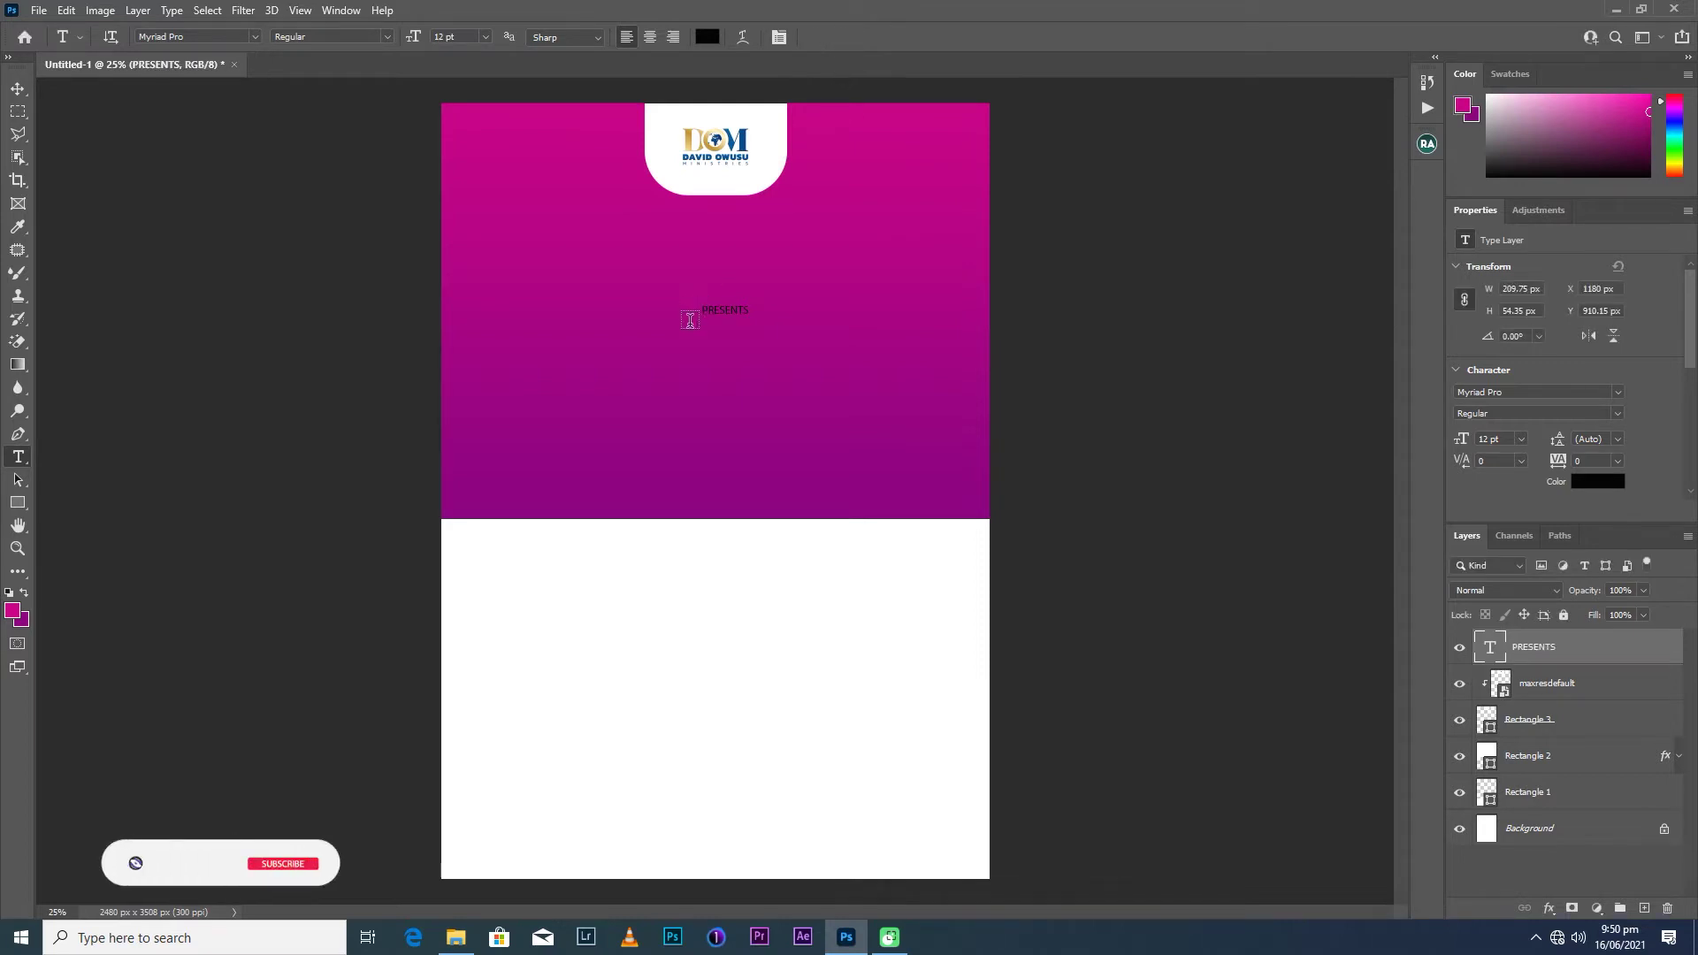
pyautogui.click(17, 89)
# In the Character panel, make PRESENTS white (ffffff) with 200 tracking.
pyautogui.click(334, 11)
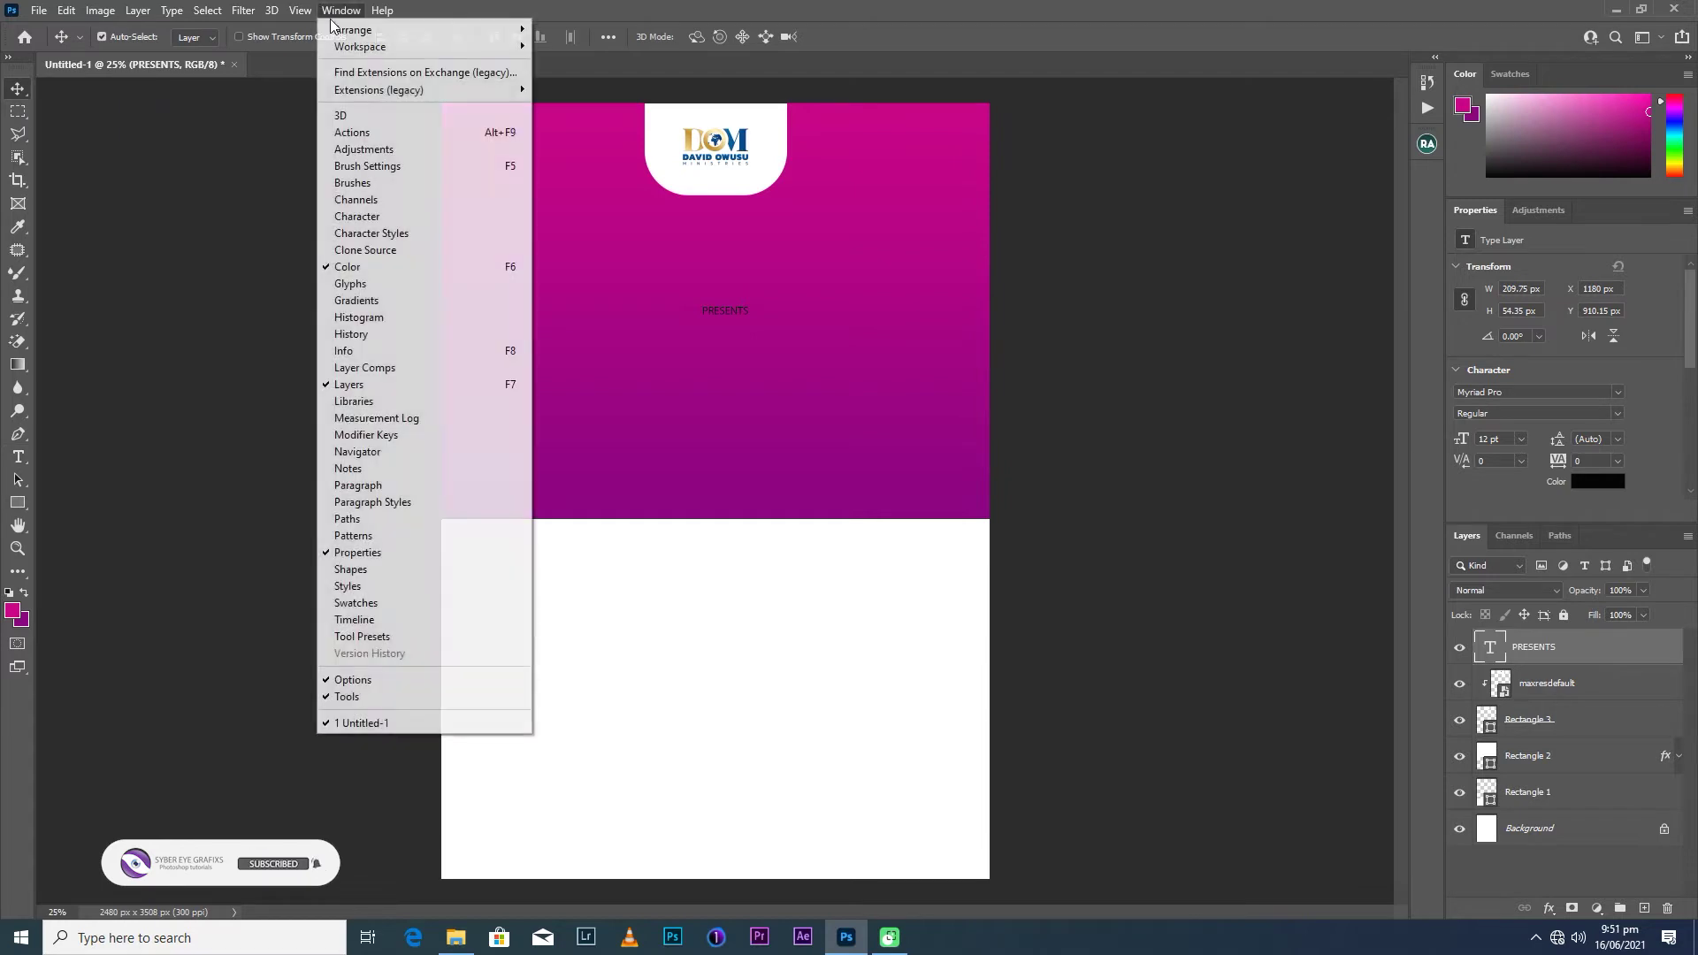
pyautogui.click(387, 216)
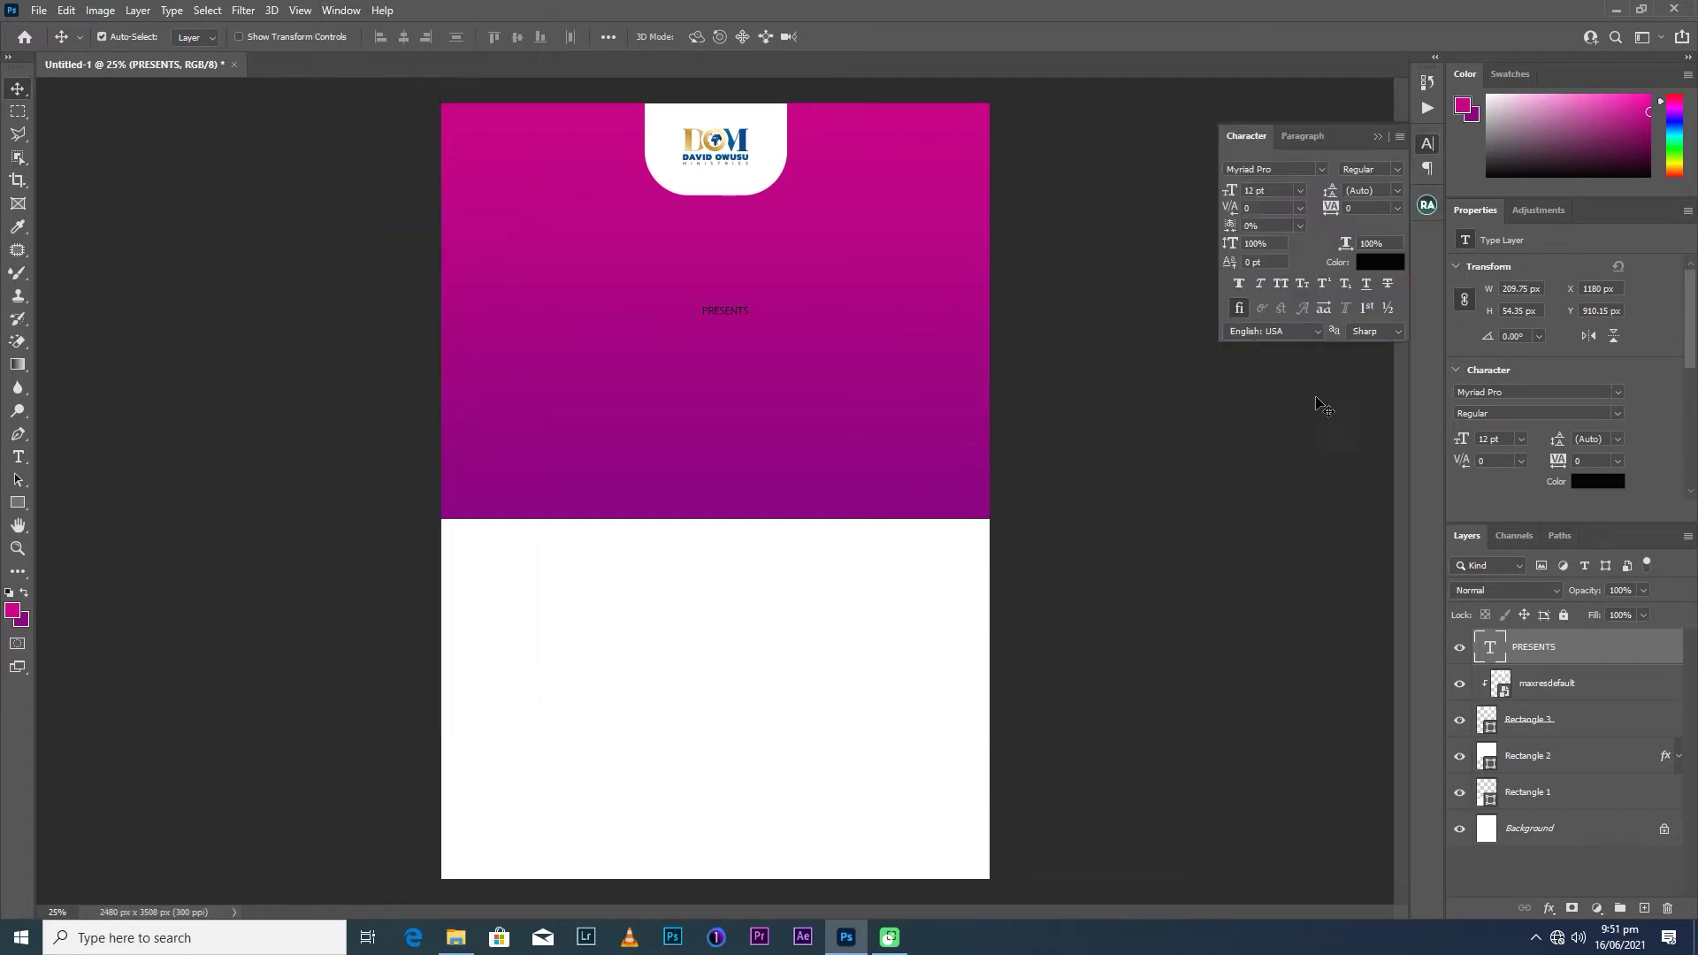
pyautogui.click(1365, 263)
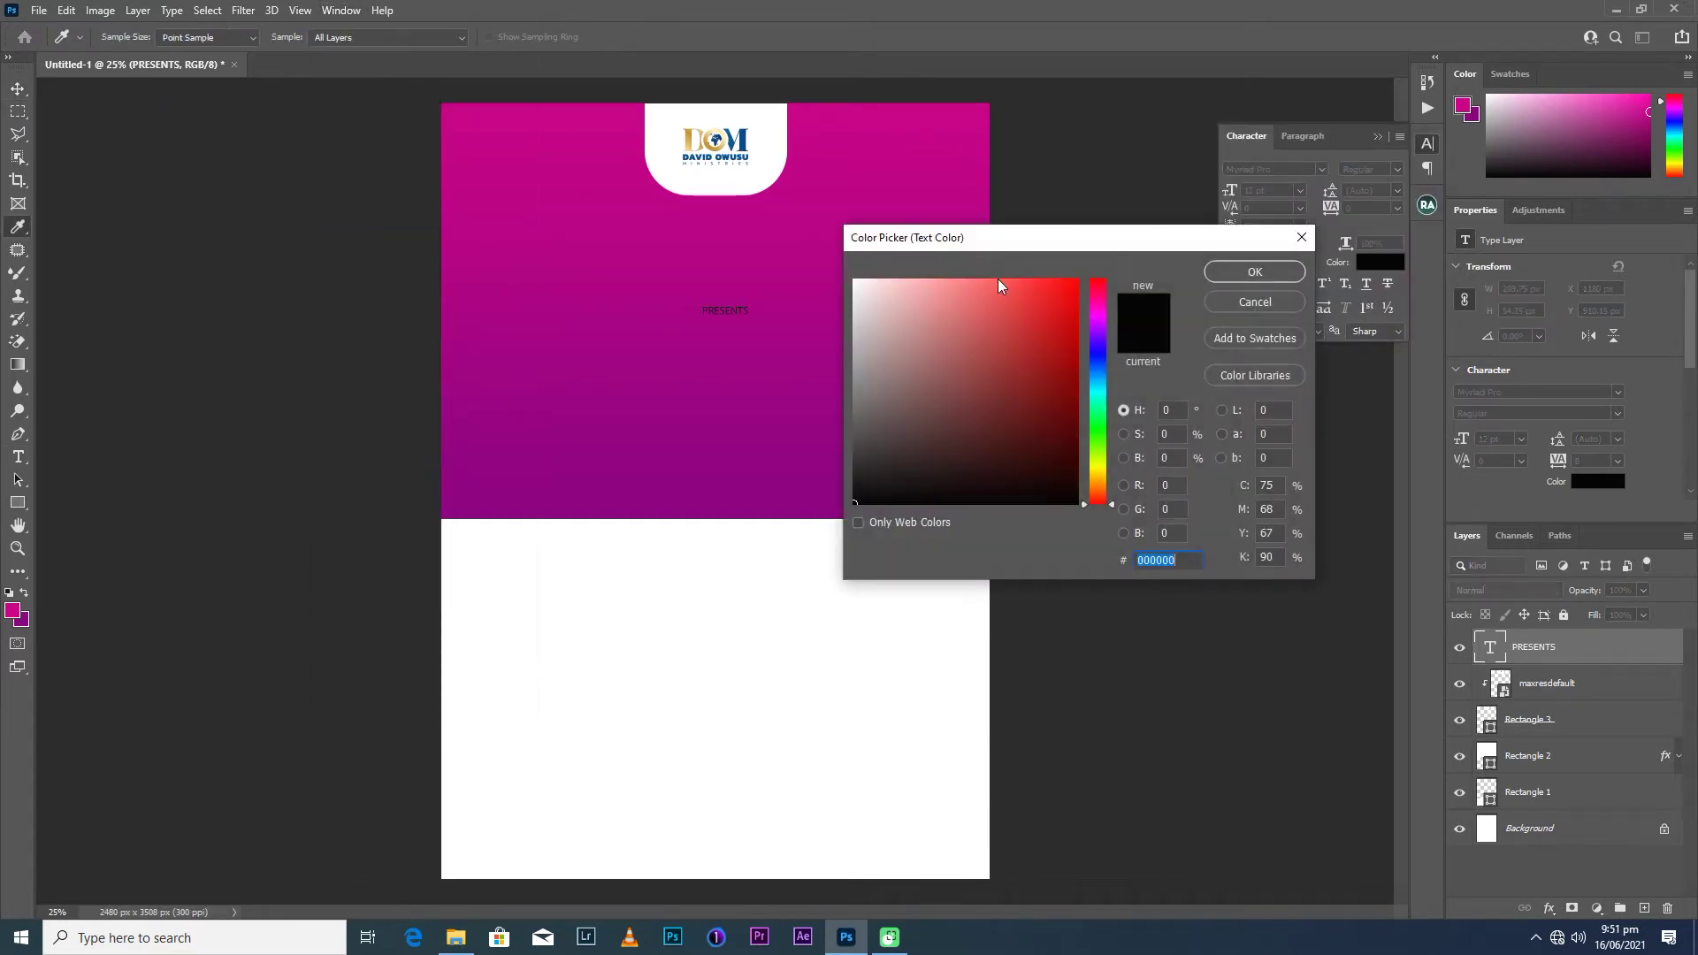
pyautogui.write('ffffff')
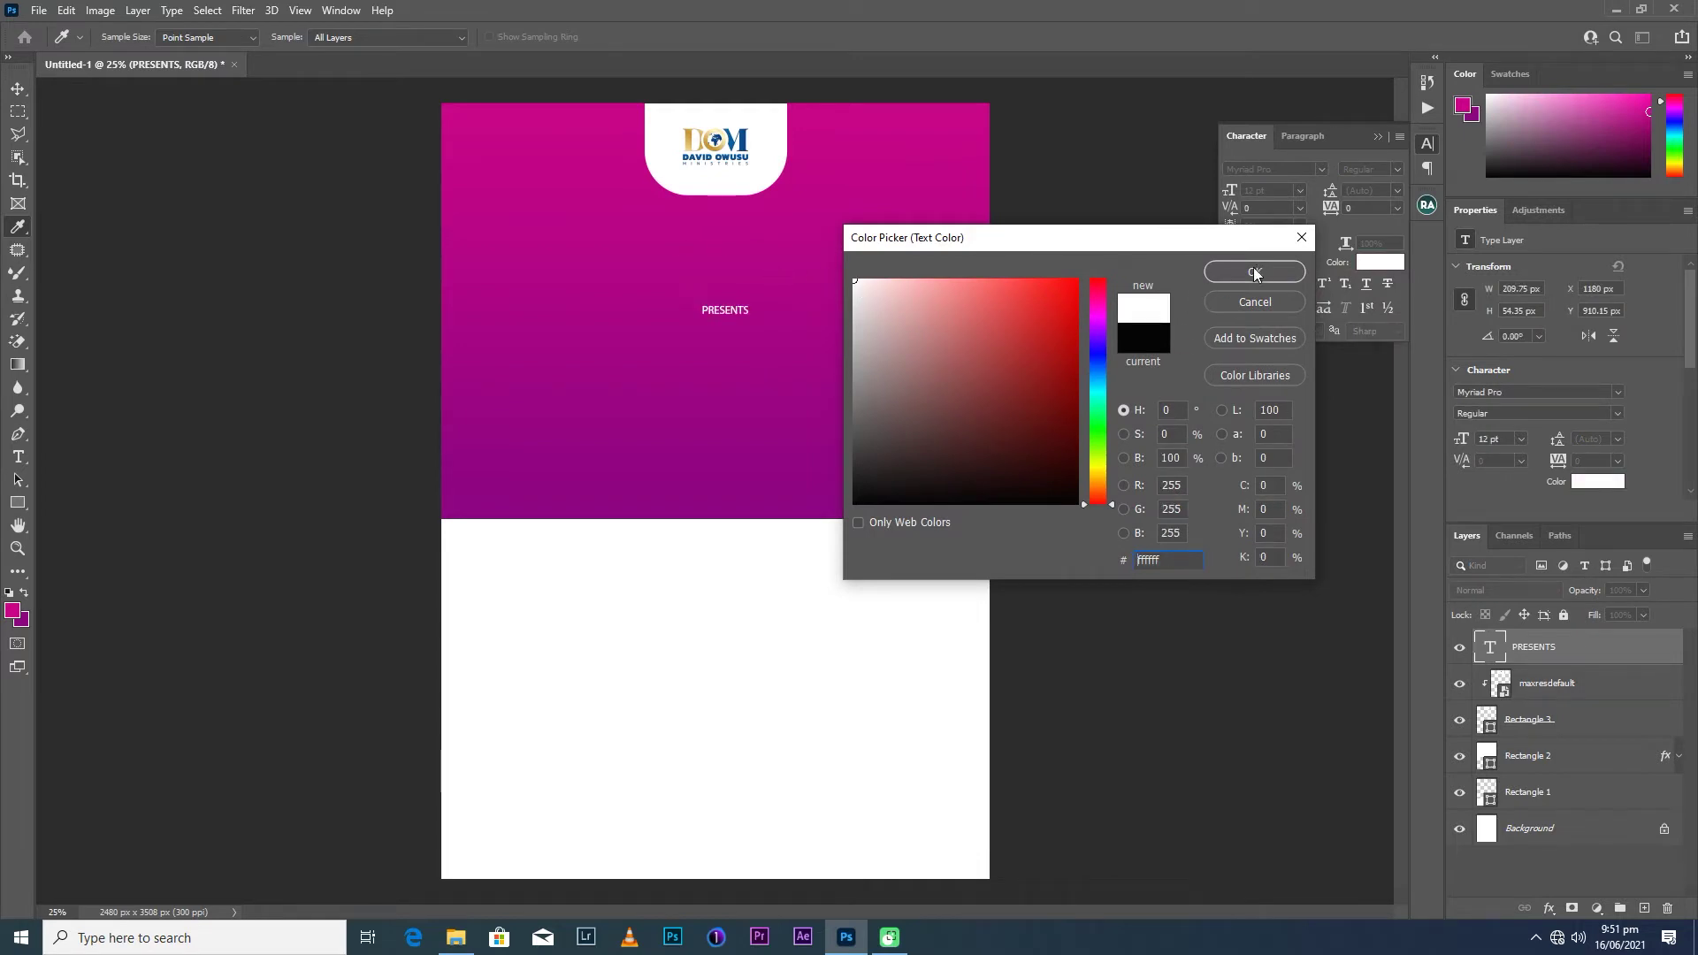
pyautogui.click(1254, 272)
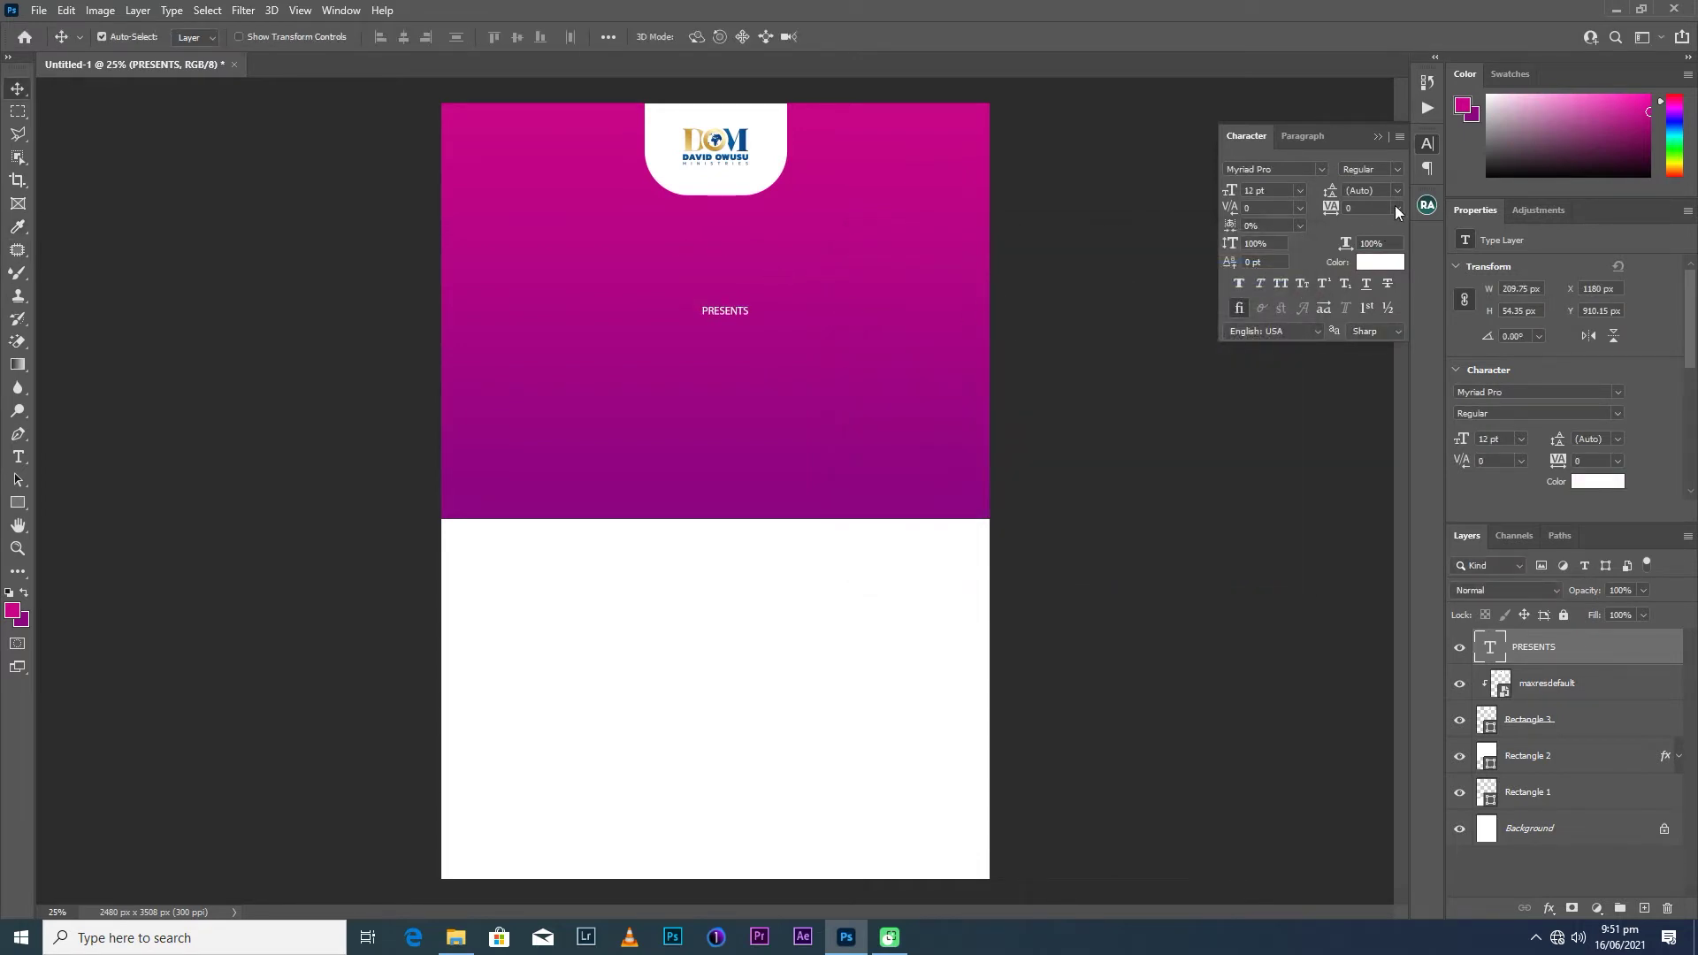
pyautogui.click(1395, 209)
pyautogui.click(1375, 419)
# Try PRESENTS at 400 and 600 tracking and 18 pt, moving it under the logo.
pyautogui.press('Return')
pyautogui.moveTo(721, 241); pyautogui.dragTo(693, 153)
pyautogui.write('600')
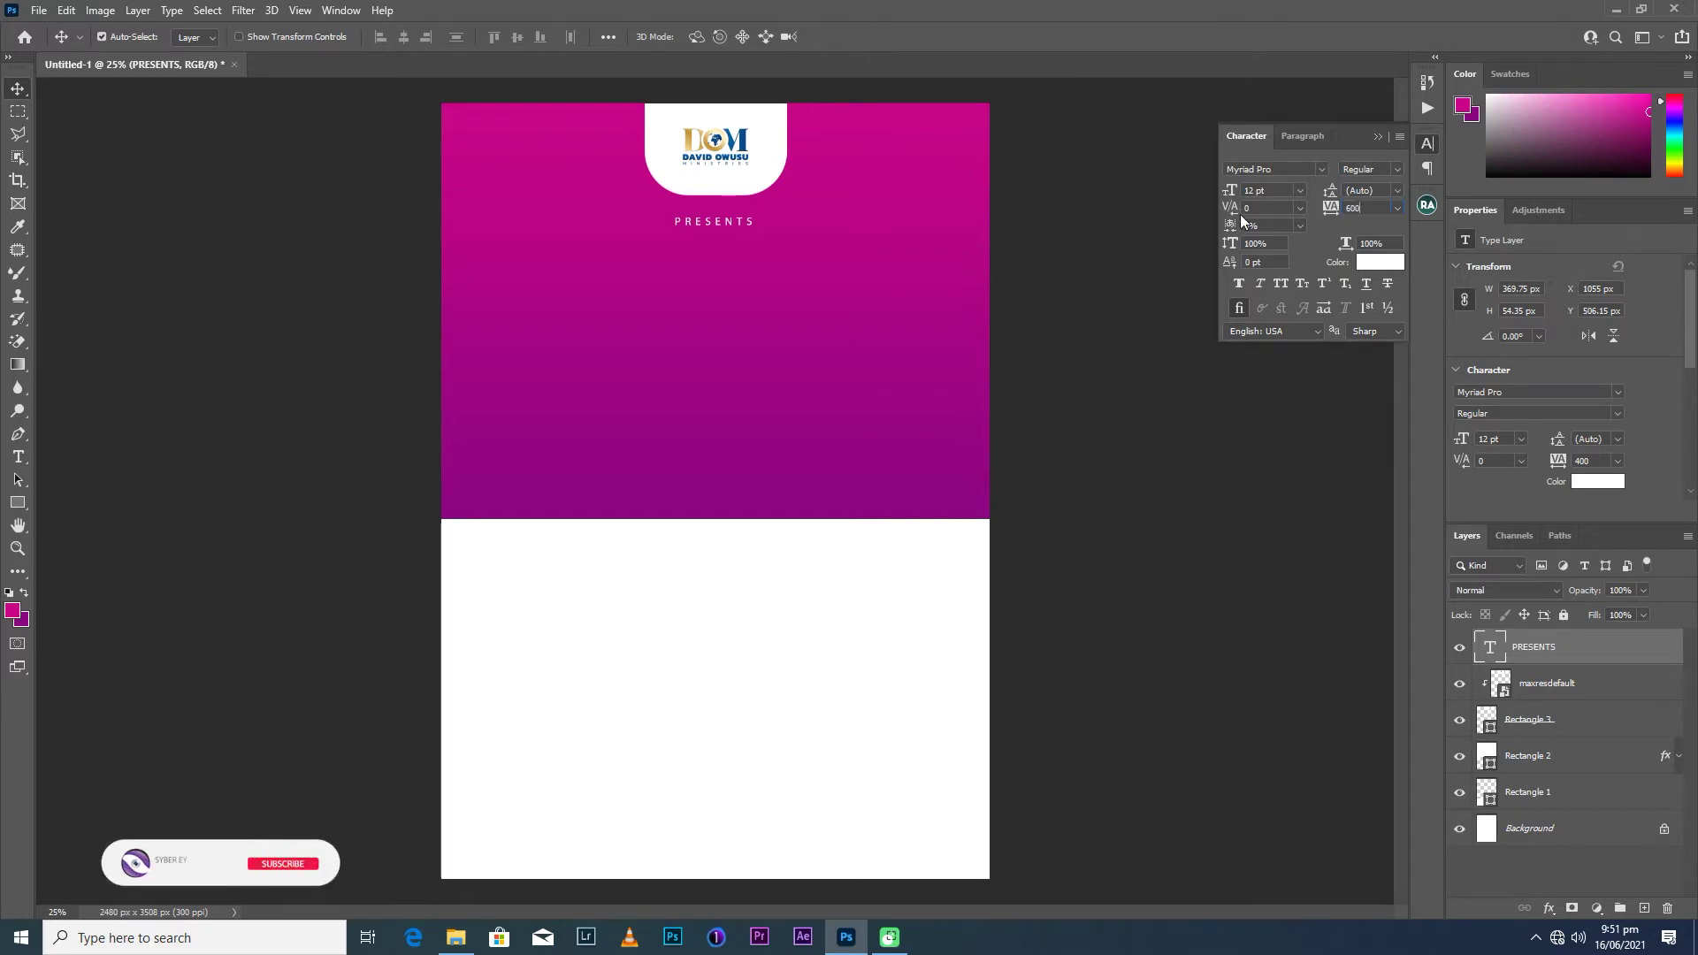
pyautogui.press('Return')
pyautogui.click(1299, 191)
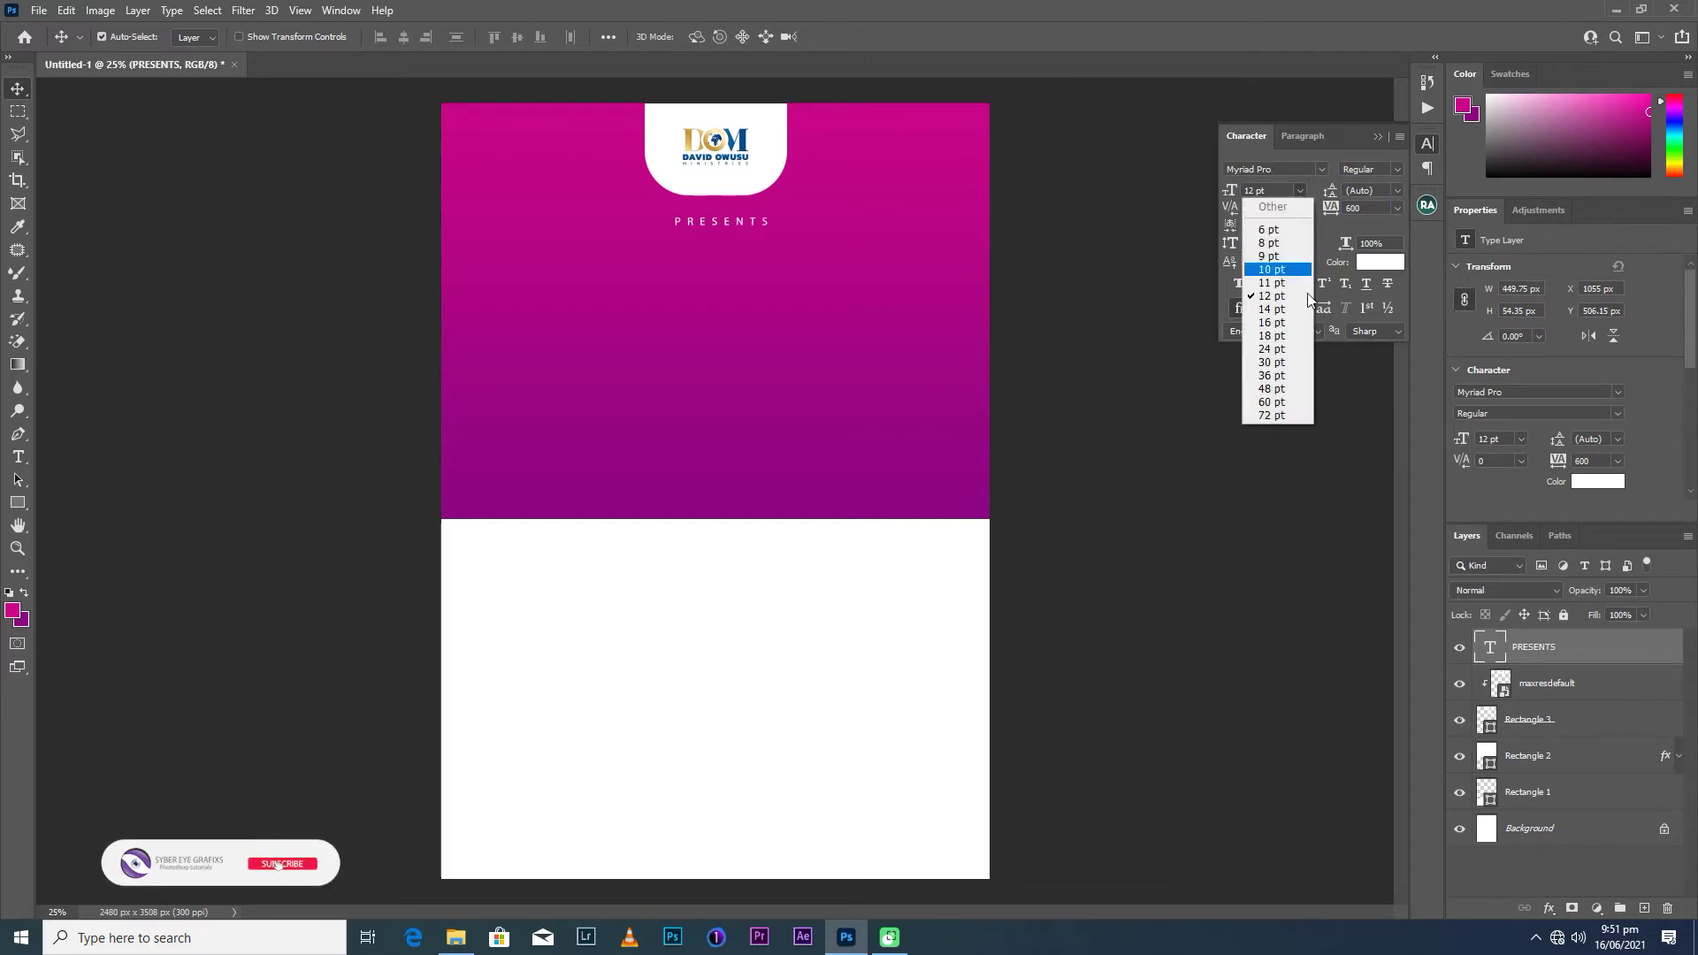
pyautogui.click(1271, 335)
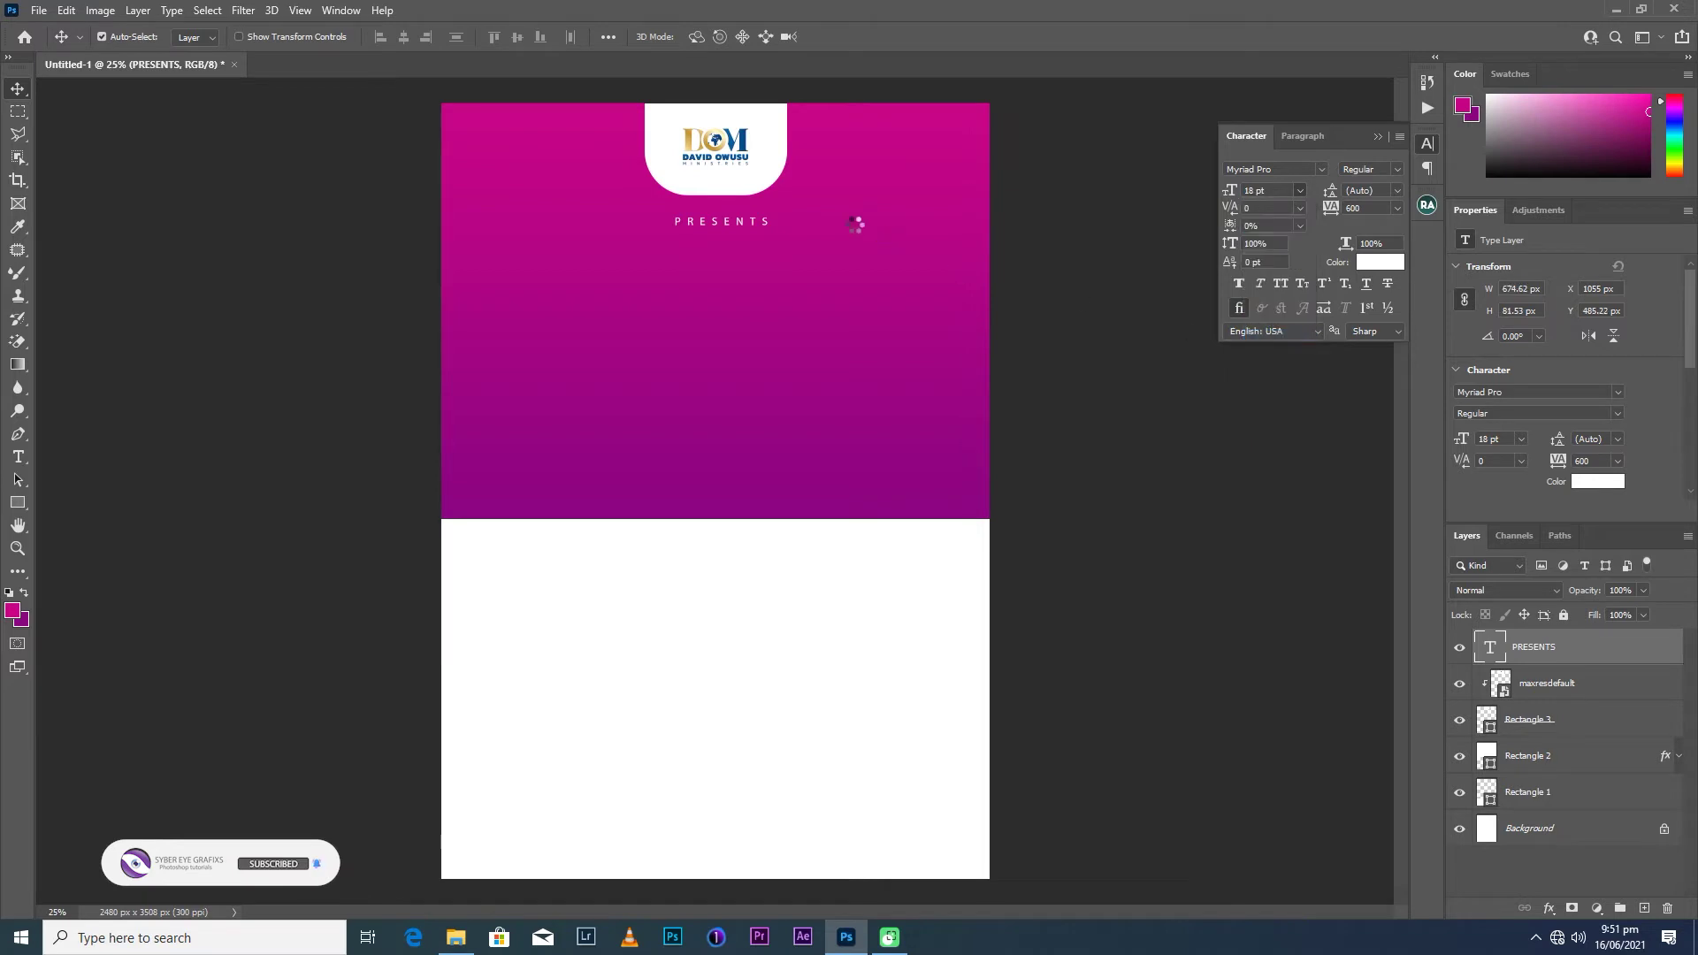
pyautogui.moveTo(750, 221); pyautogui.dragTo(709, 228)
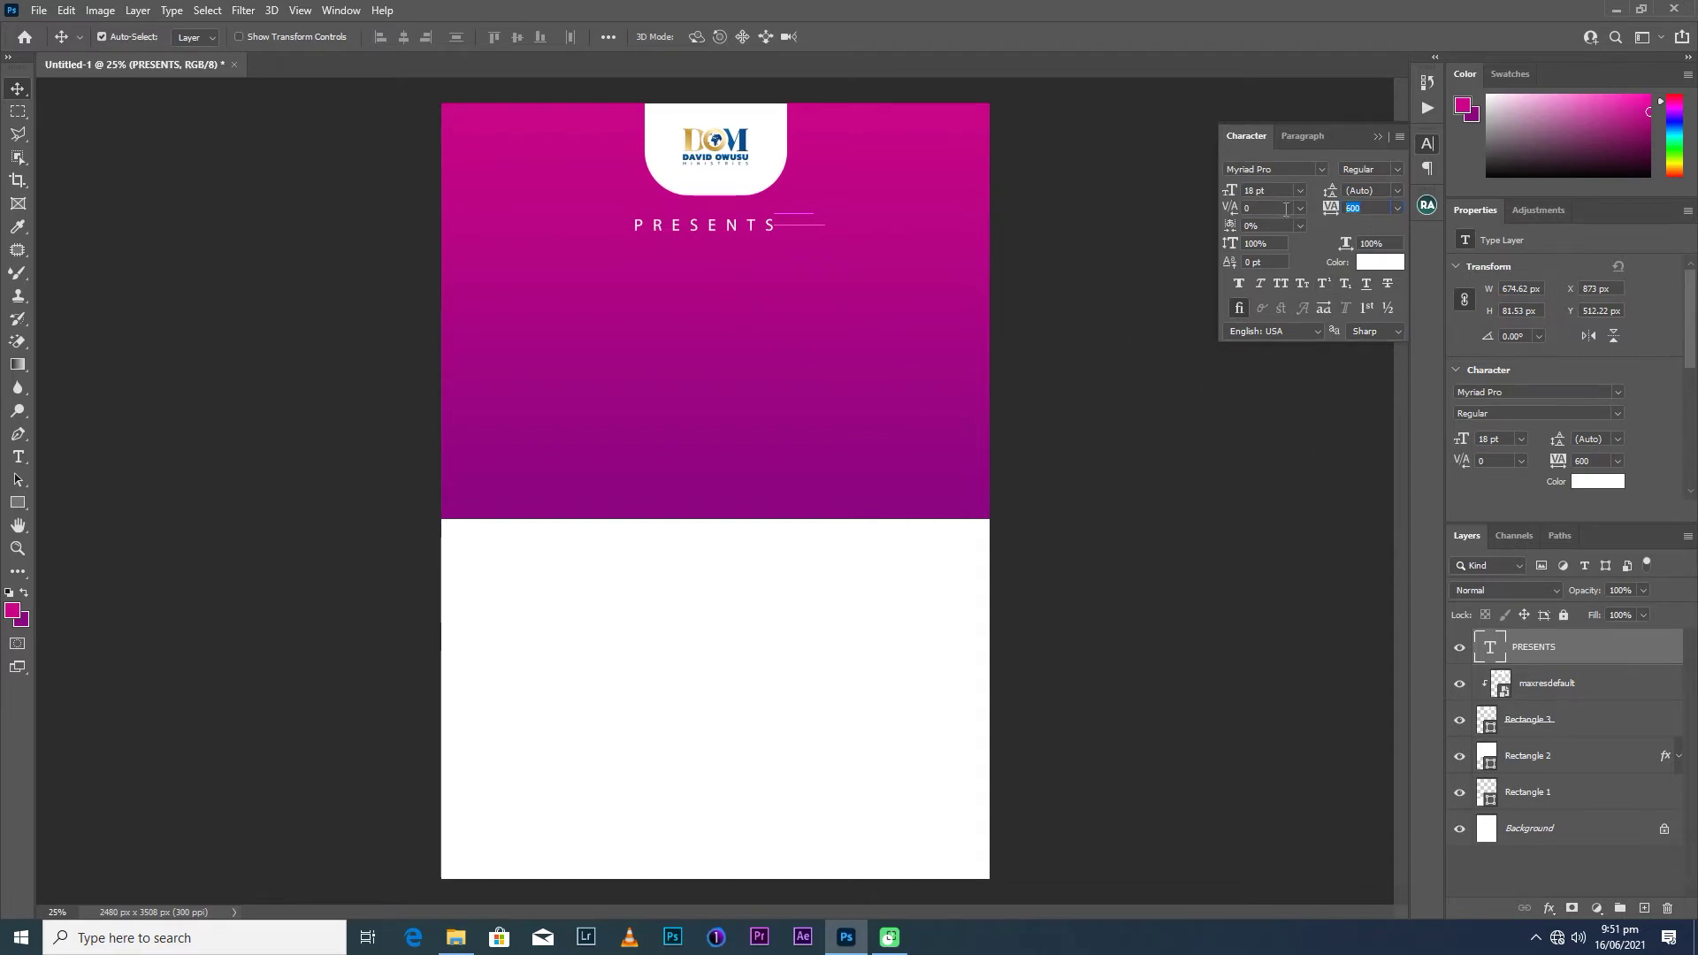
# Settle PRESENTS at 300 tracking and 20 pt, centred beneath the logo tab.
pyautogui.press('BackSpace')
pyautogui.press('Return')
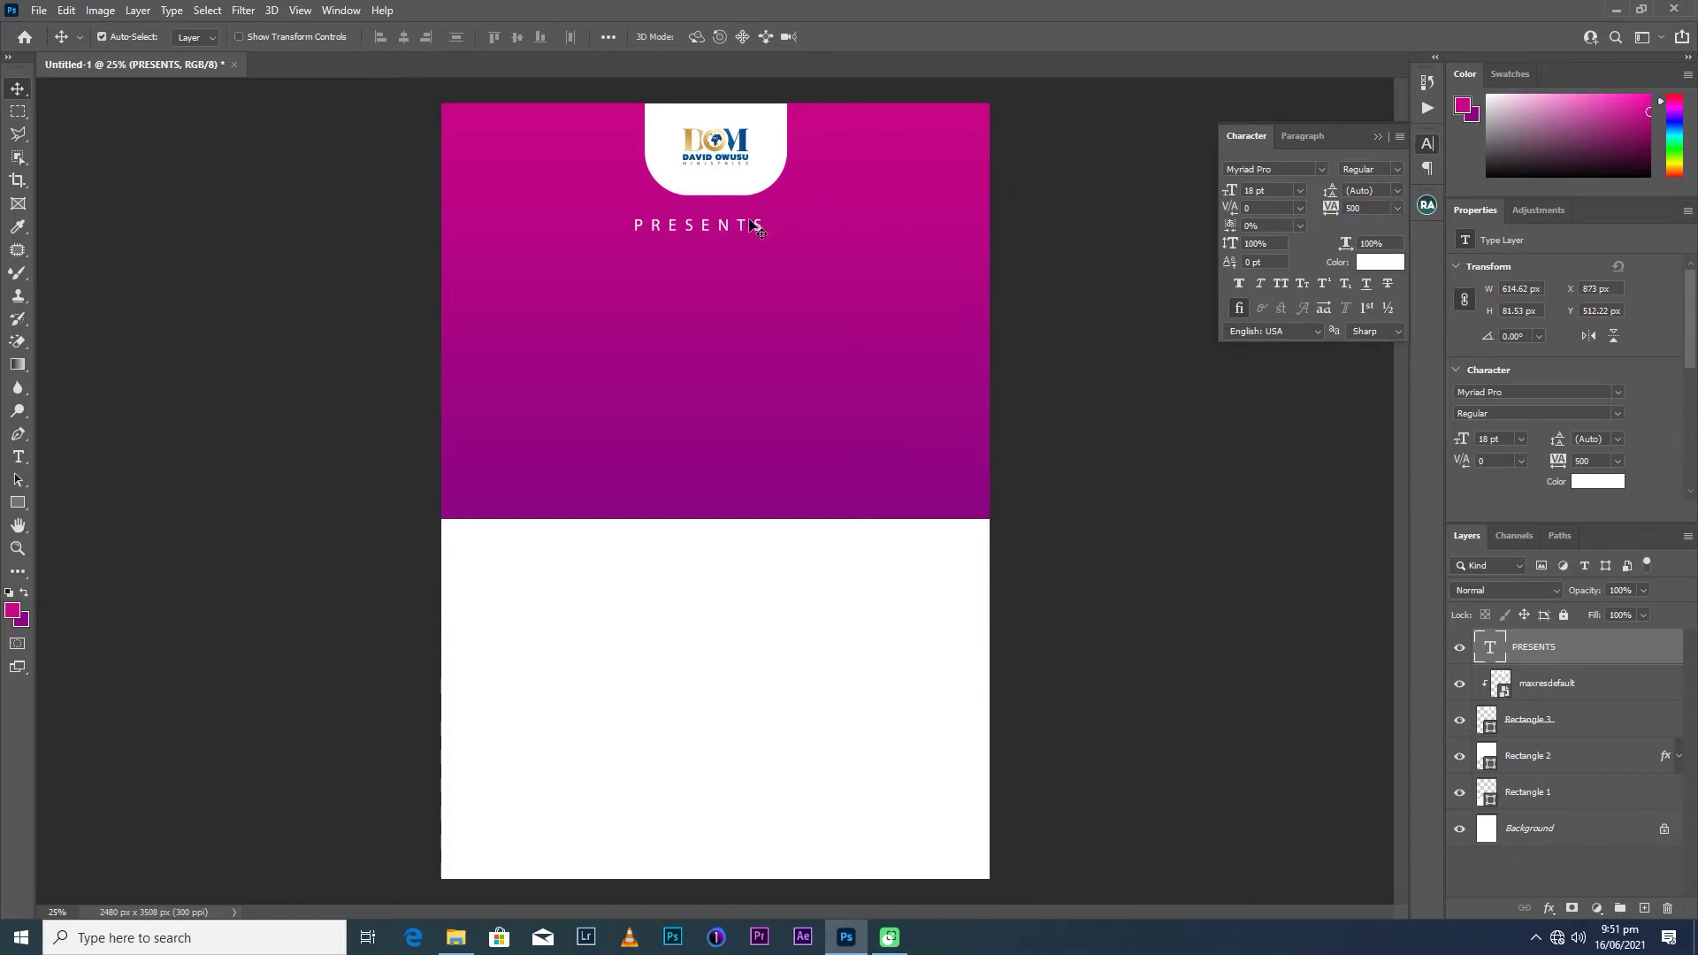
pyautogui.moveTo(734, 229); pyautogui.dragTo(751, 214)
pyautogui.click(1388, 209)
pyautogui.write('300')
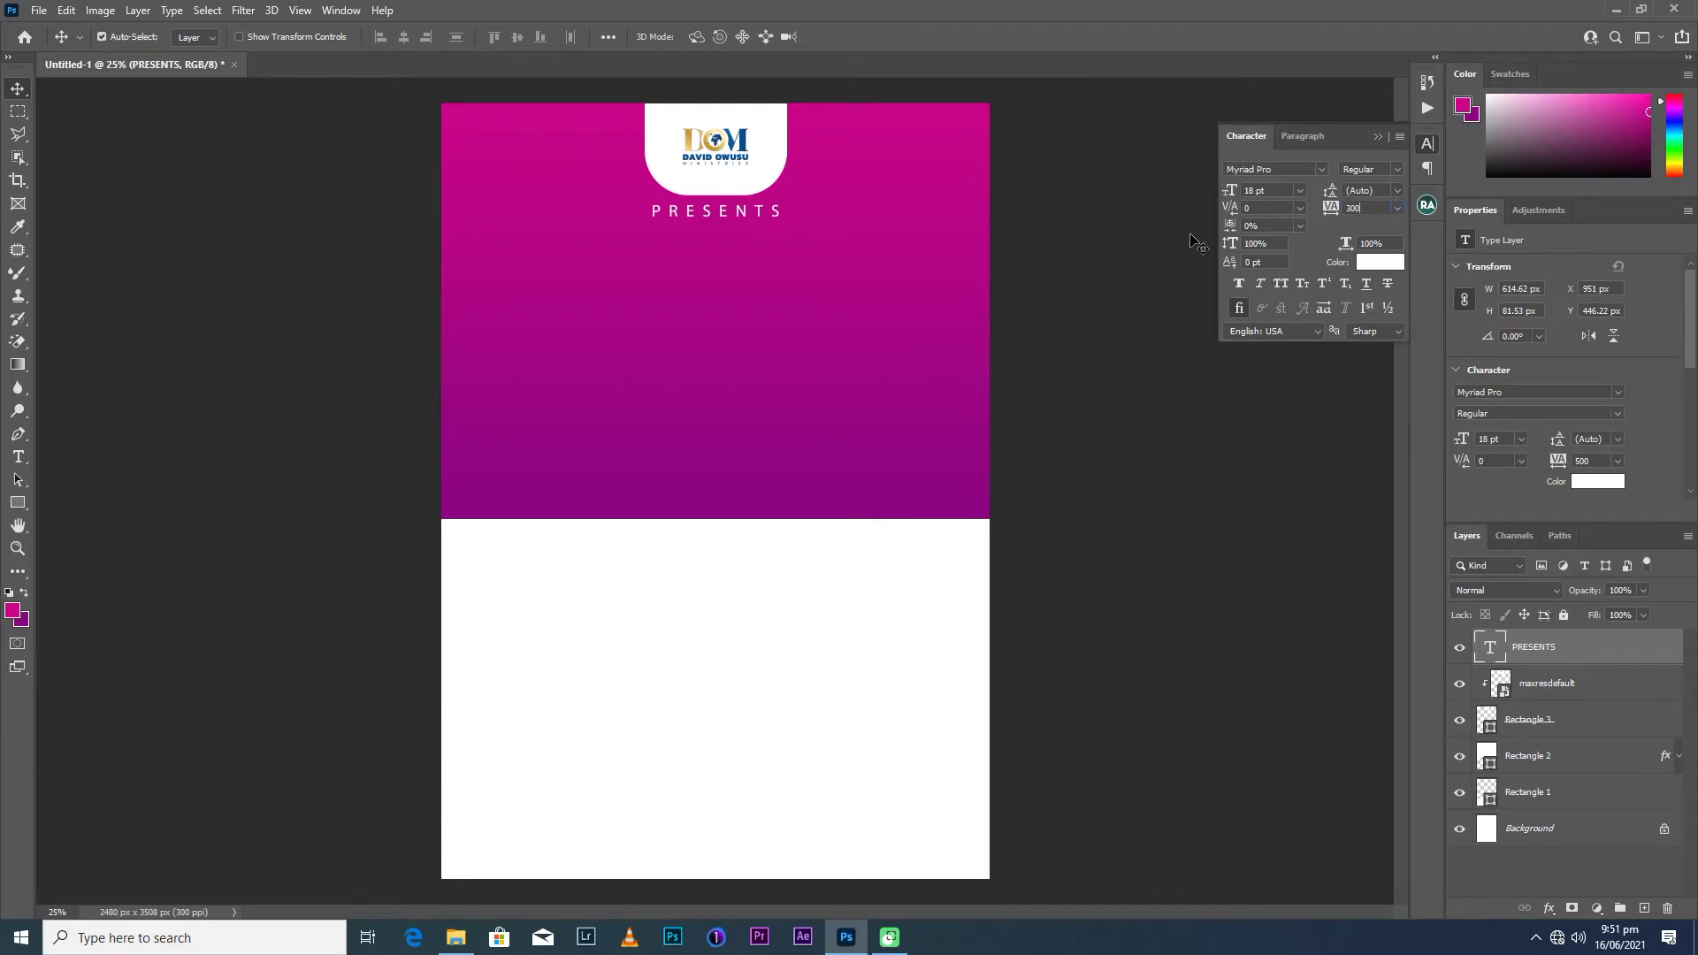
pyautogui.press('Return')
pyautogui.click(1299, 191)
pyautogui.click(1278, 361)
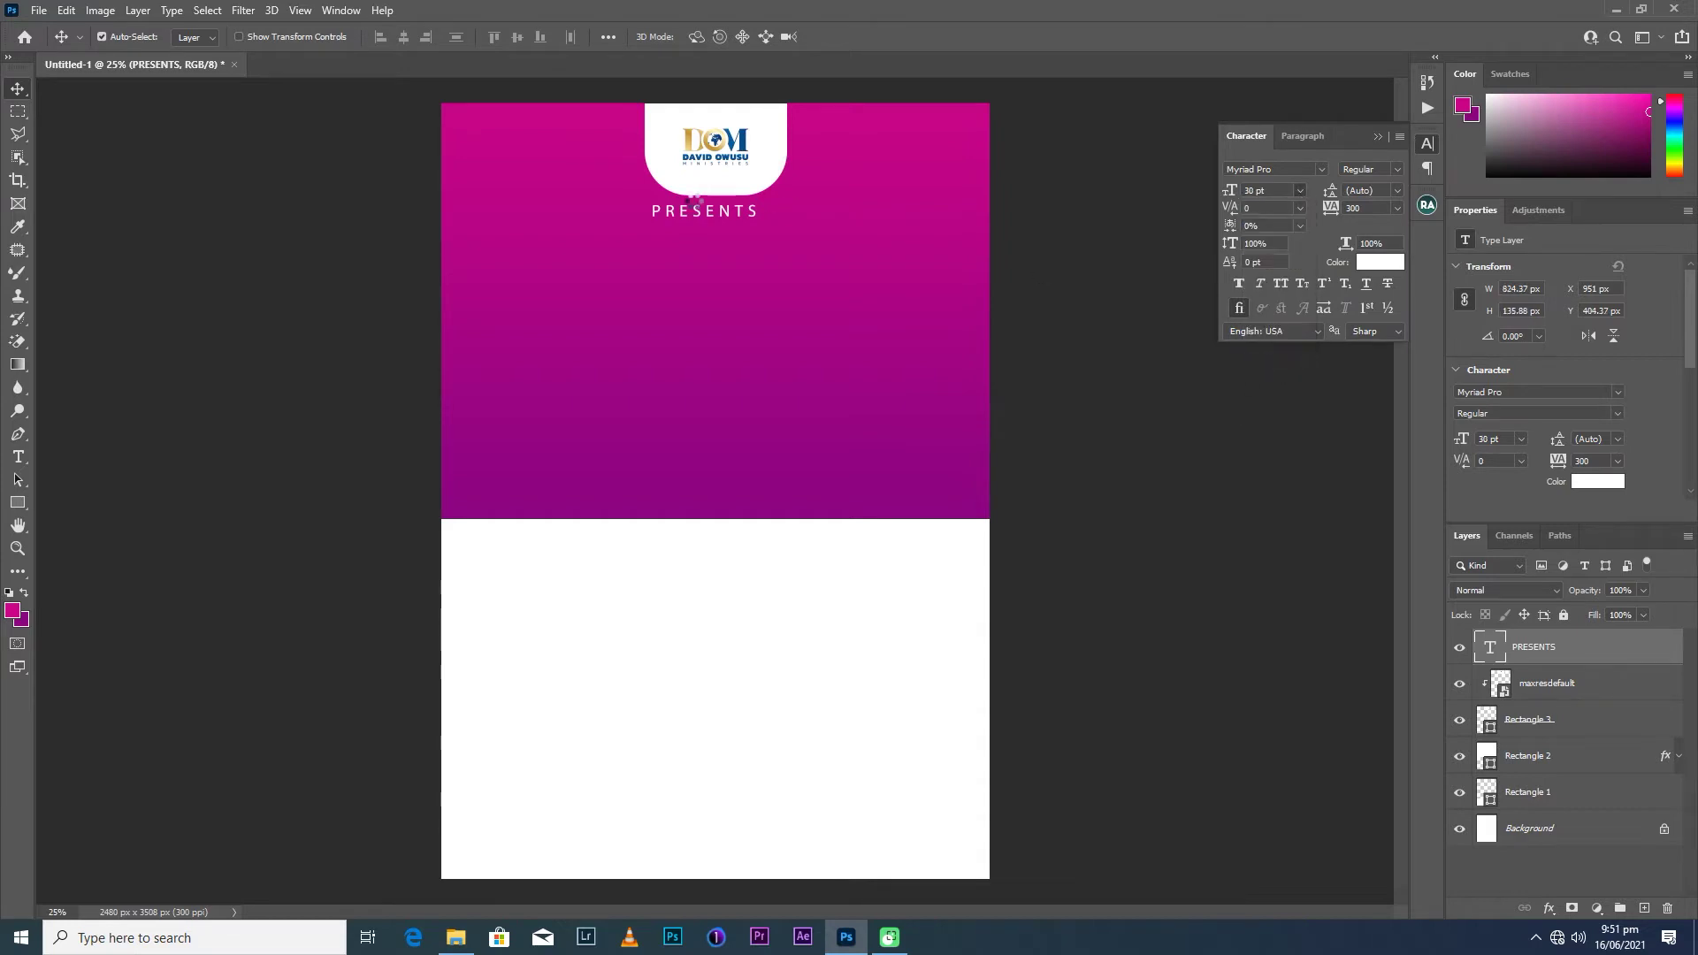
pyautogui.moveTo(768, 217); pyautogui.dragTo(741, 224)
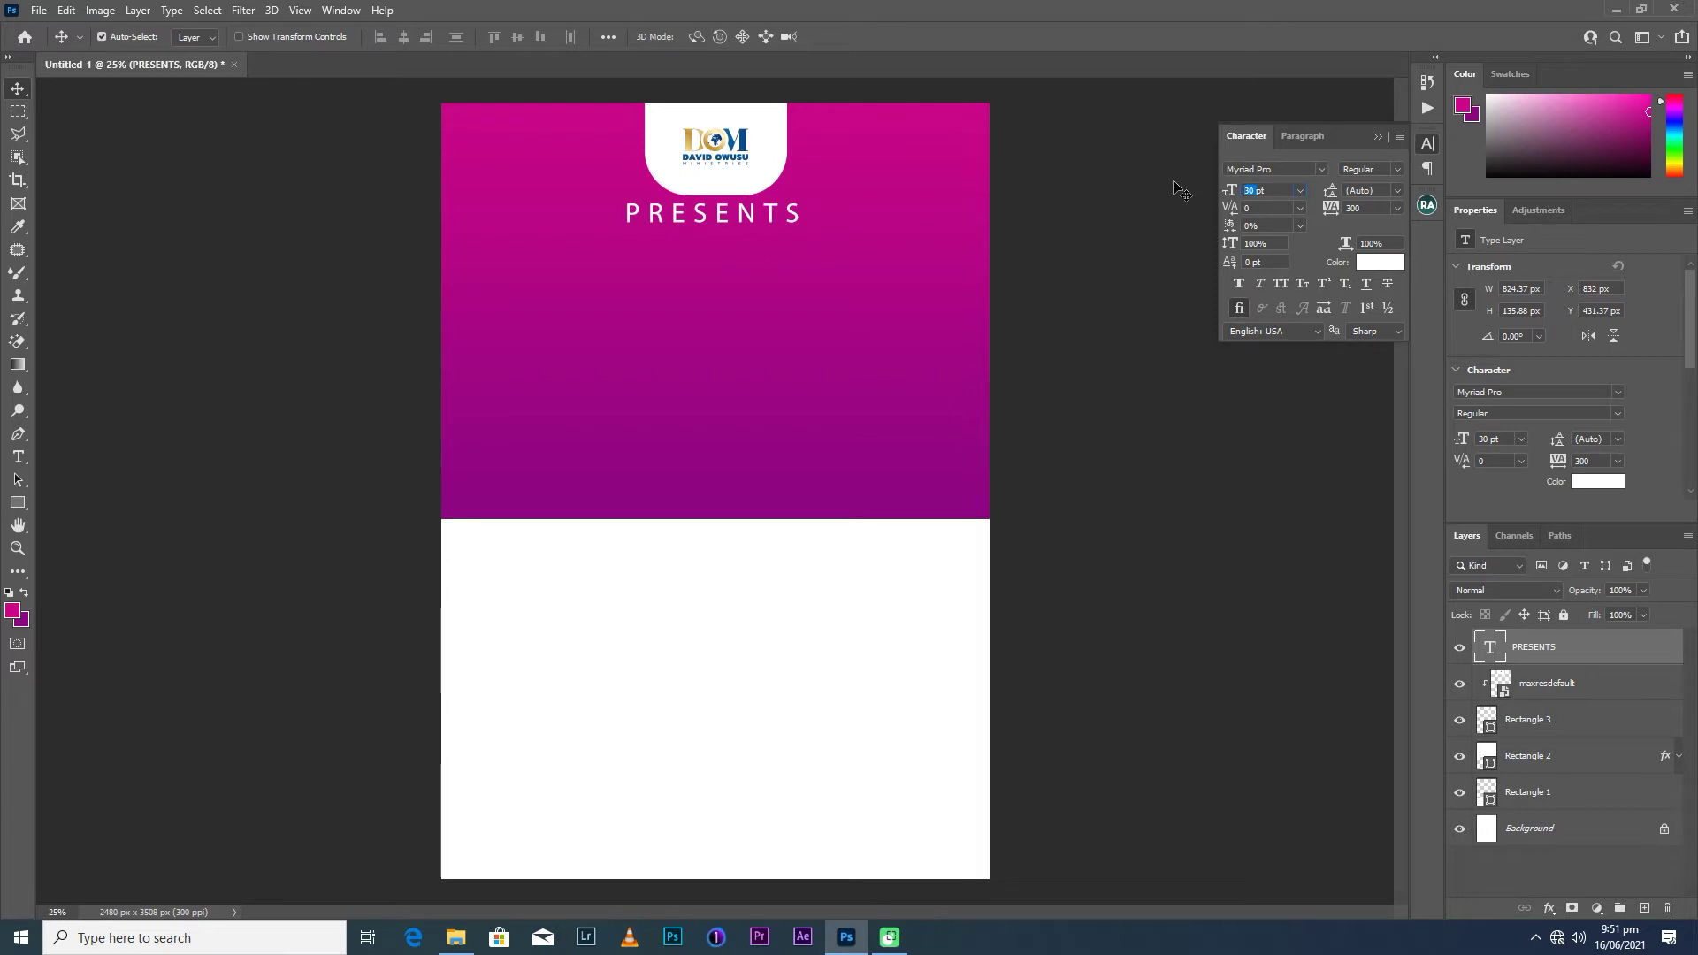
pyautogui.write('2')
pyautogui.press('Return')
pyautogui.moveTo(711, 221); pyautogui.dragTo(749, 221)
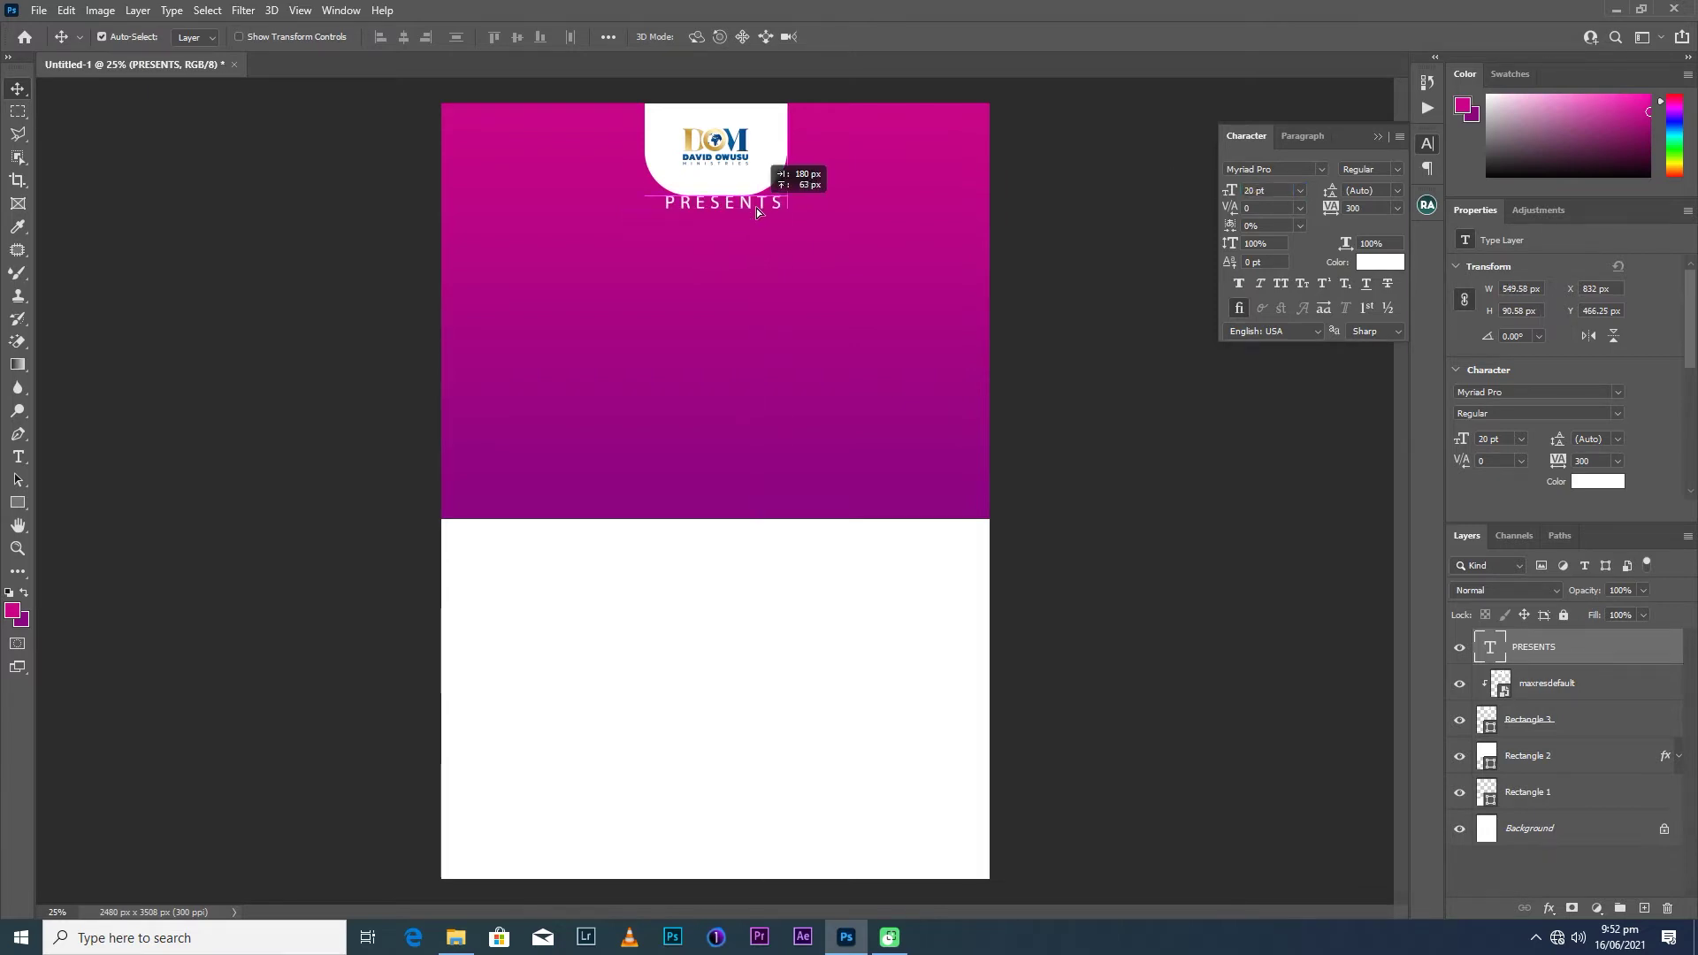
pyautogui.moveTo(749, 221); pyautogui.dragTo(697, 214)
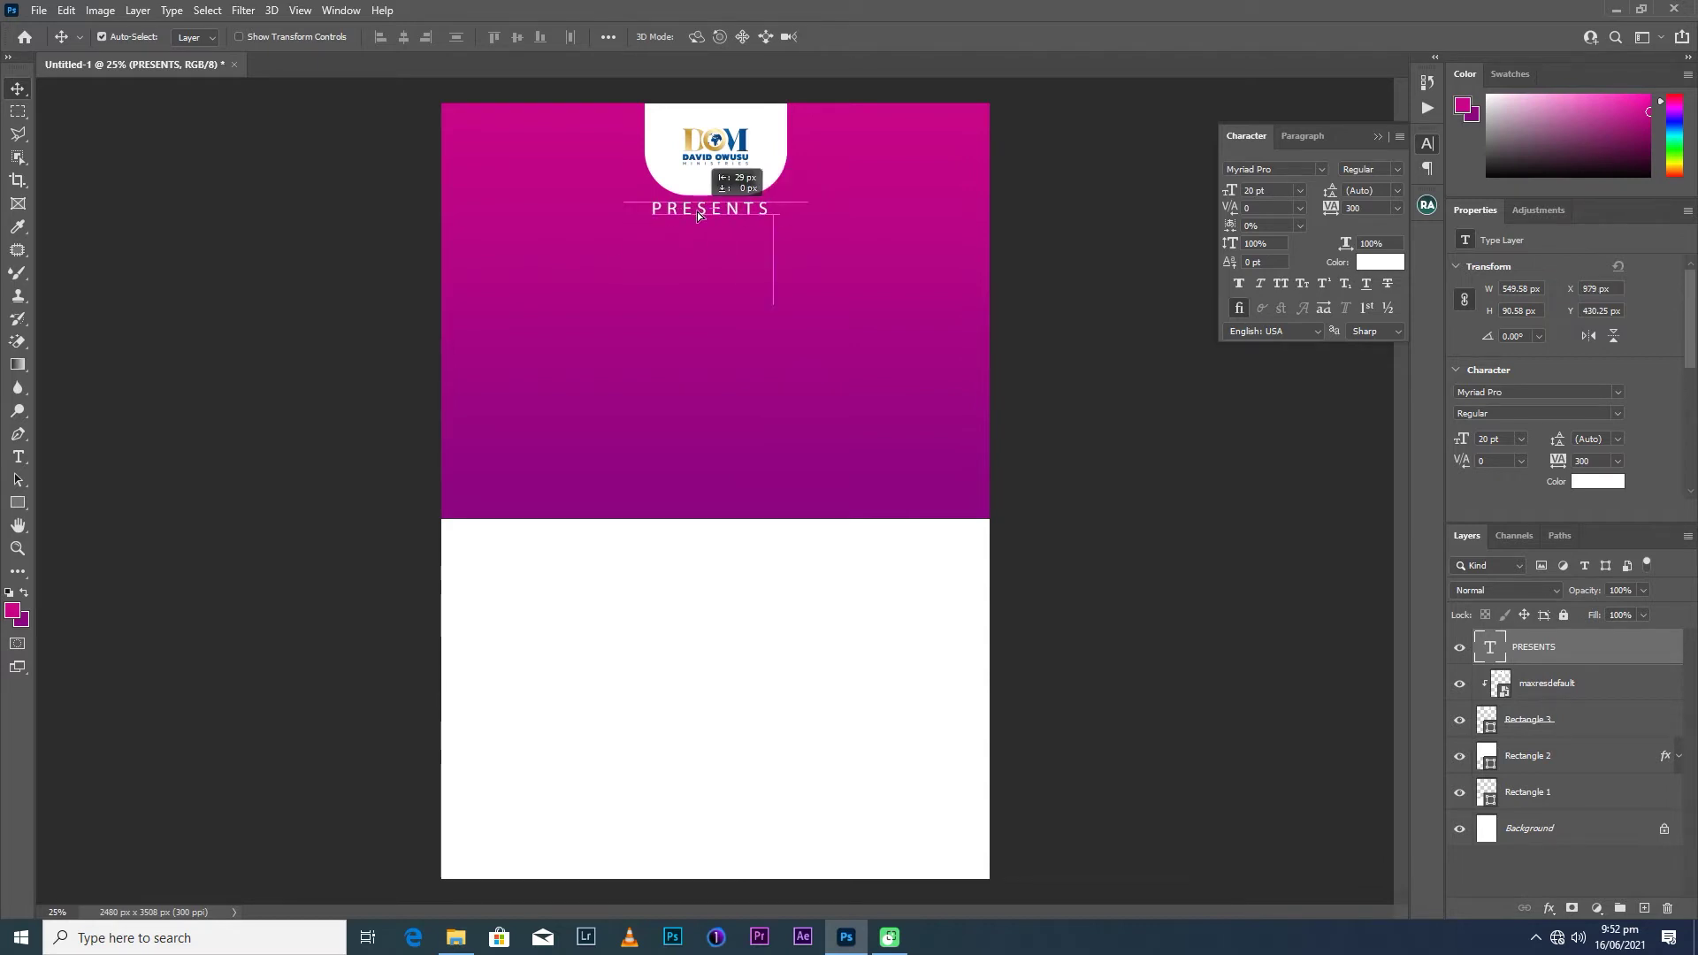
# Place the IMG-20210303-WA0073 portrait onto the magenta section of the flyer.
pyautogui.click(455, 937)
pyautogui.moveTo(301, 214)
pyautogui.mouseDown()
pyautogui.moveTo(779, 787)
pyautogui.moveTo(609, 347)
pyautogui.mouseUp()
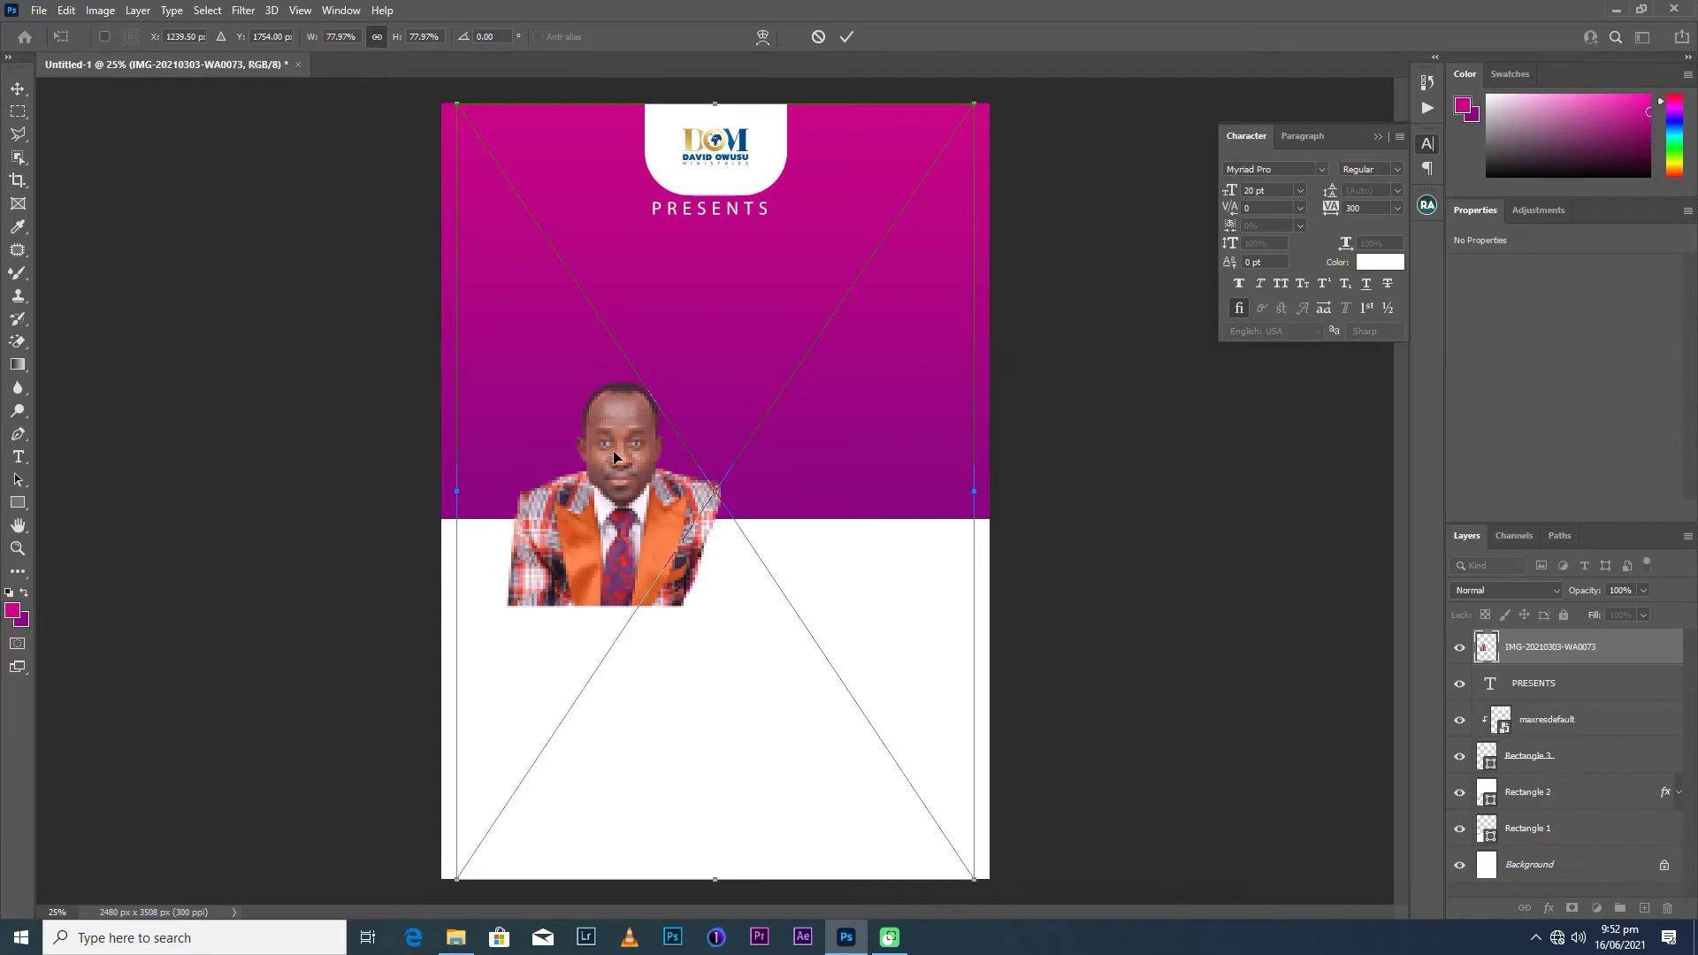
pyautogui.moveTo(617, 414); pyautogui.dragTo(622, 367)
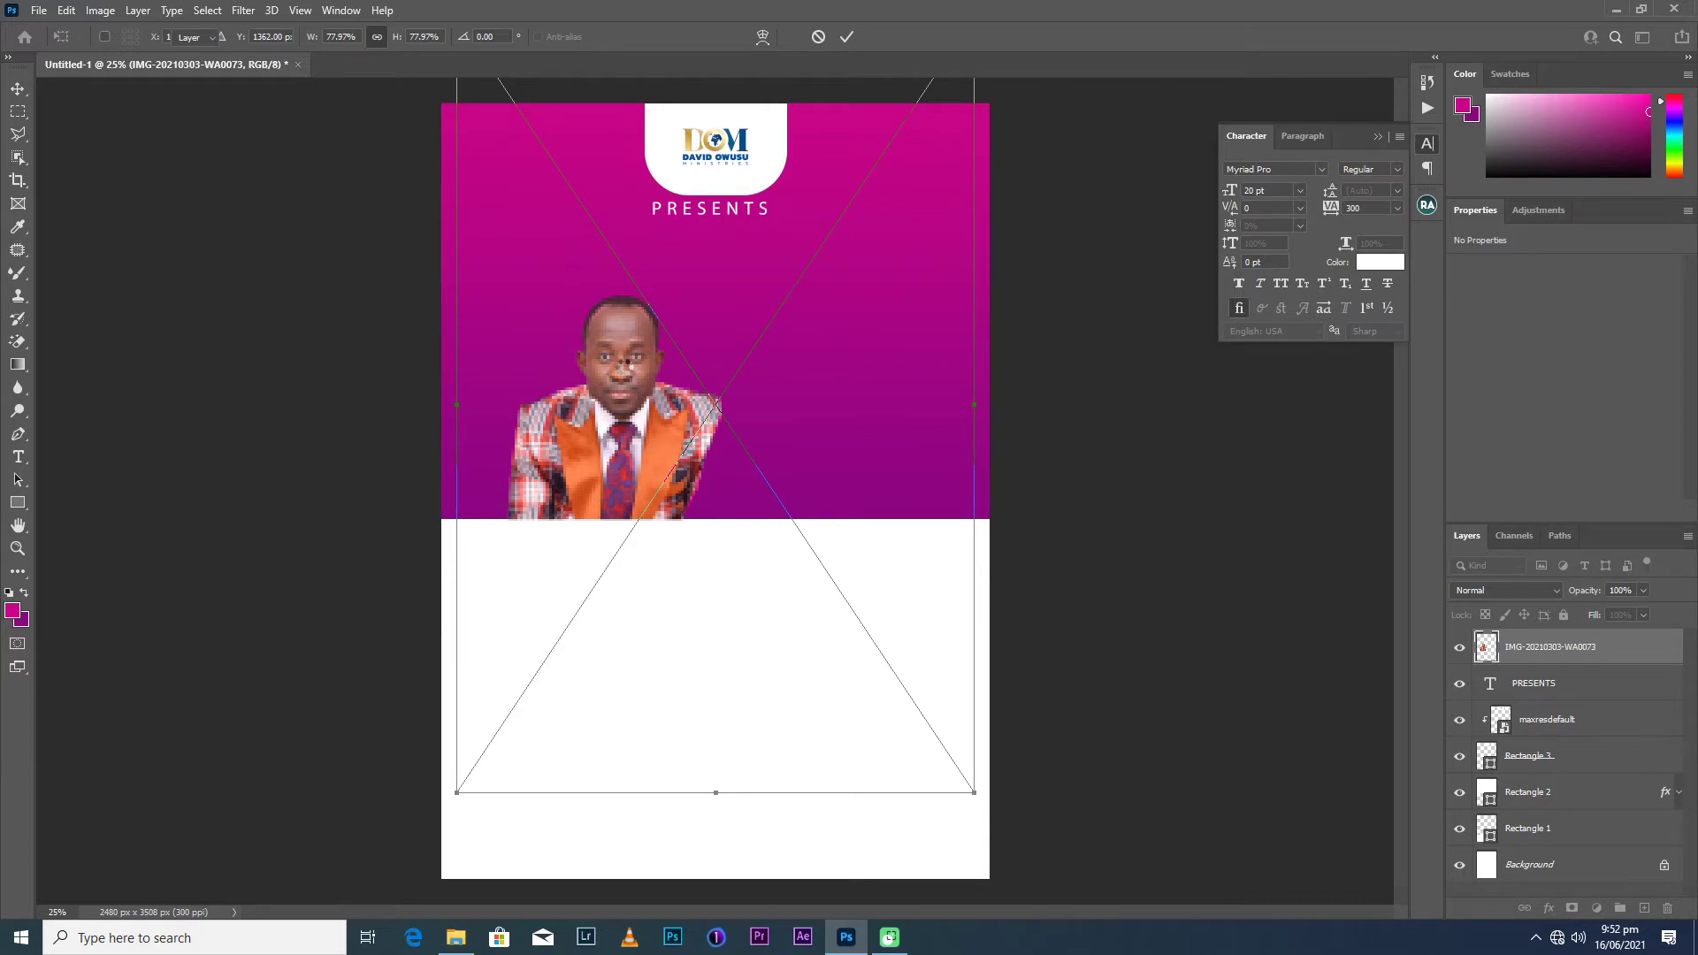
pyautogui.press('Return')
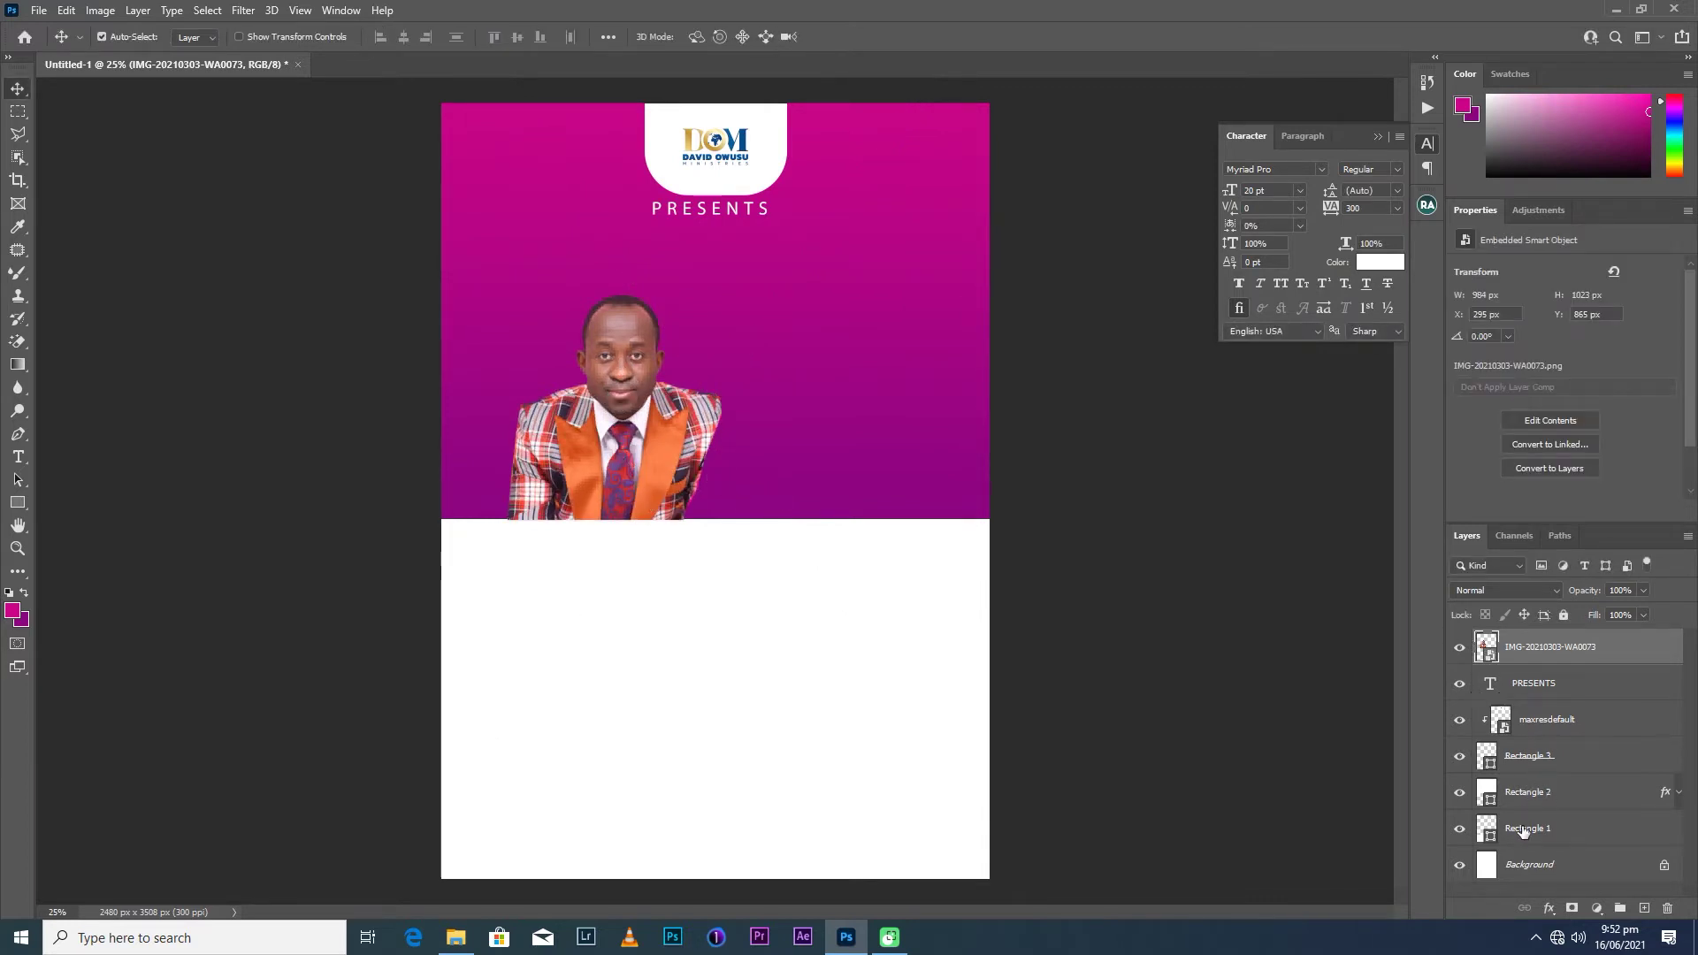
# Reorder layers so the photo sits below Rectangle 3 and Rectangle 1.
pyautogui.moveTo(1554, 672); pyautogui.dragTo(1548, 793)
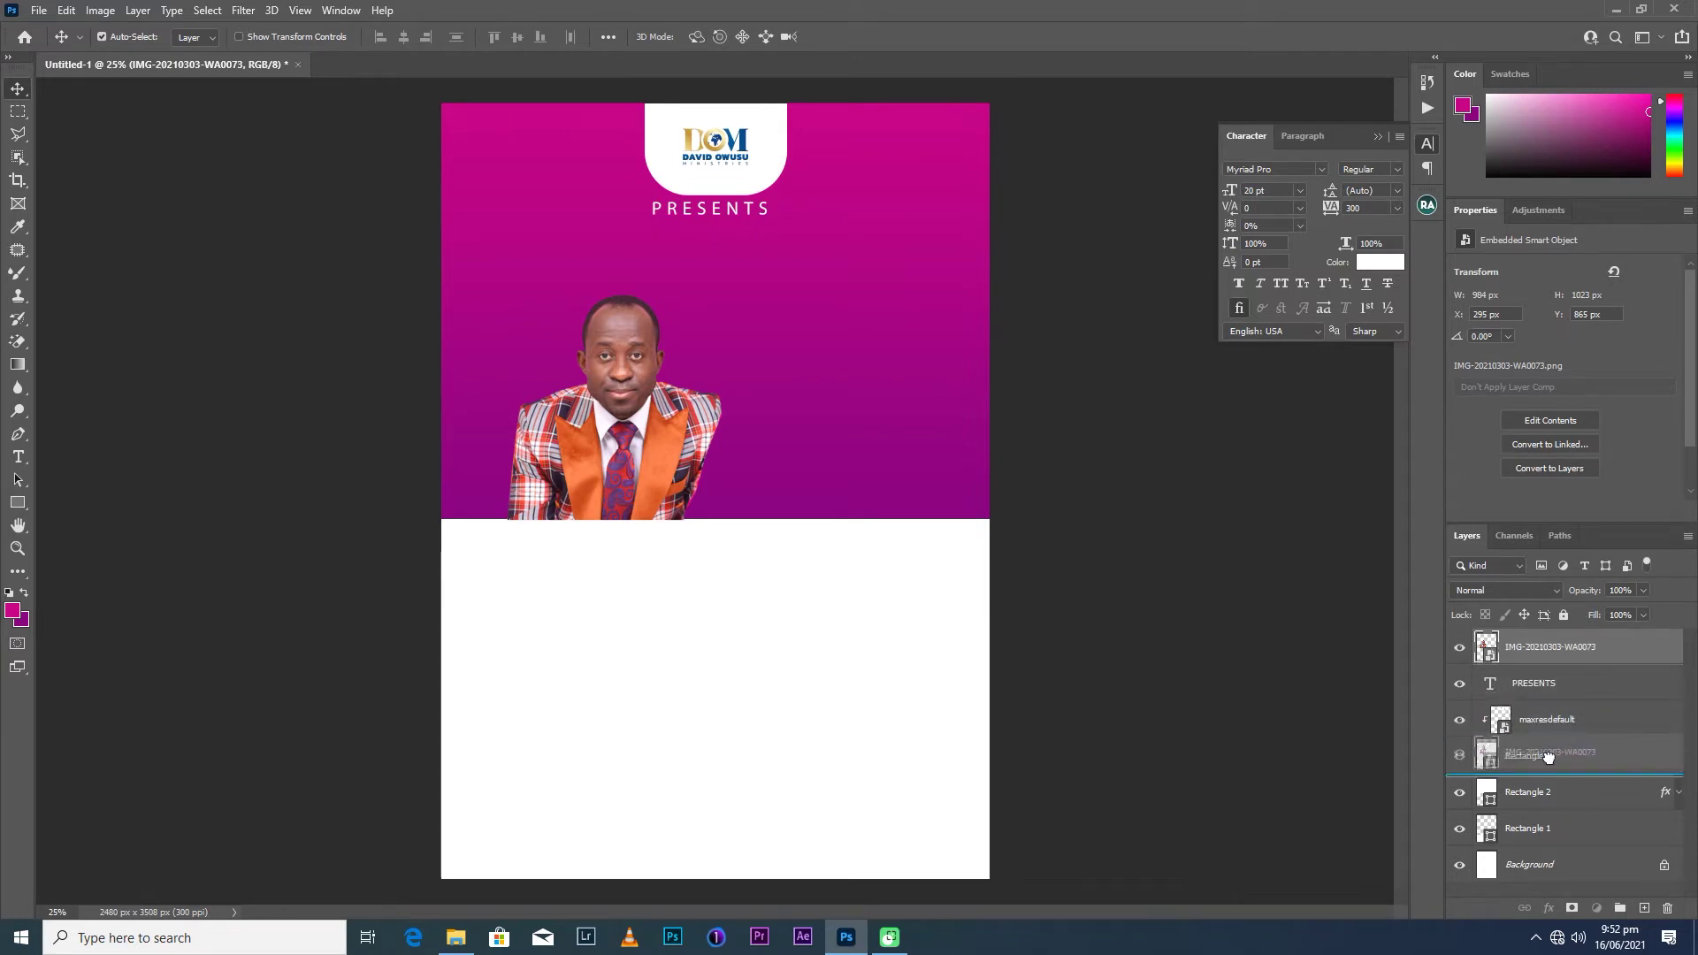
pyautogui.moveTo(1548, 794); pyautogui.dragTo(1549, 650)
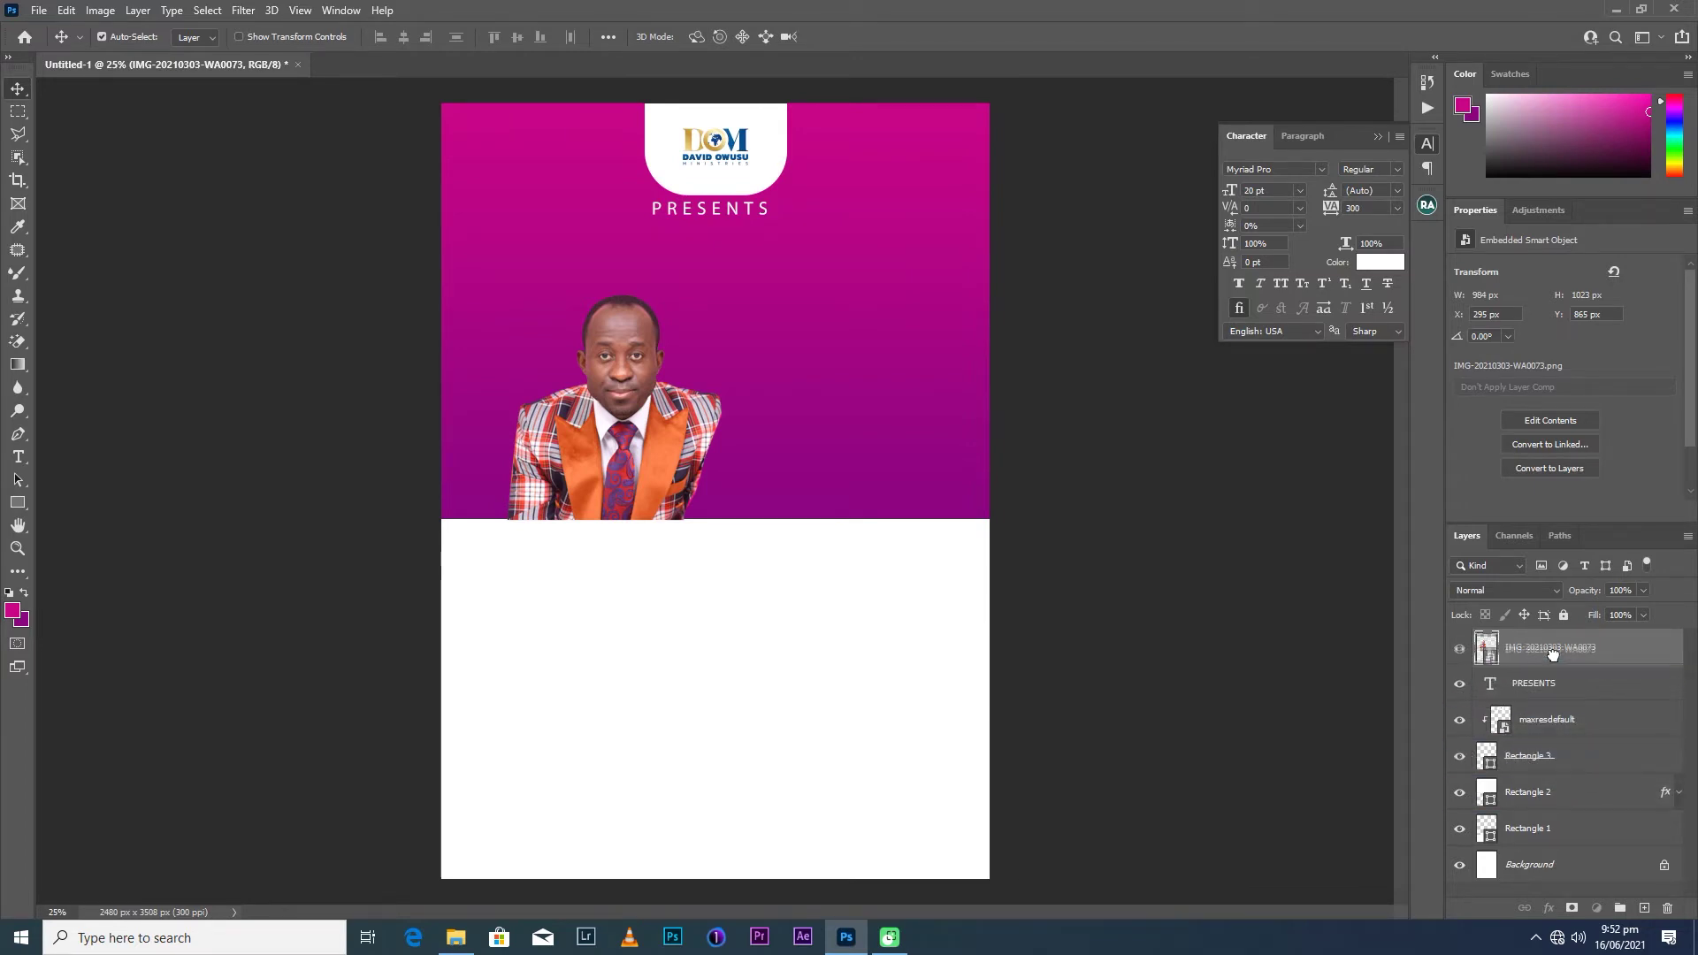
pyautogui.moveTo(1519, 830); pyautogui.dragTo(1530, 768)
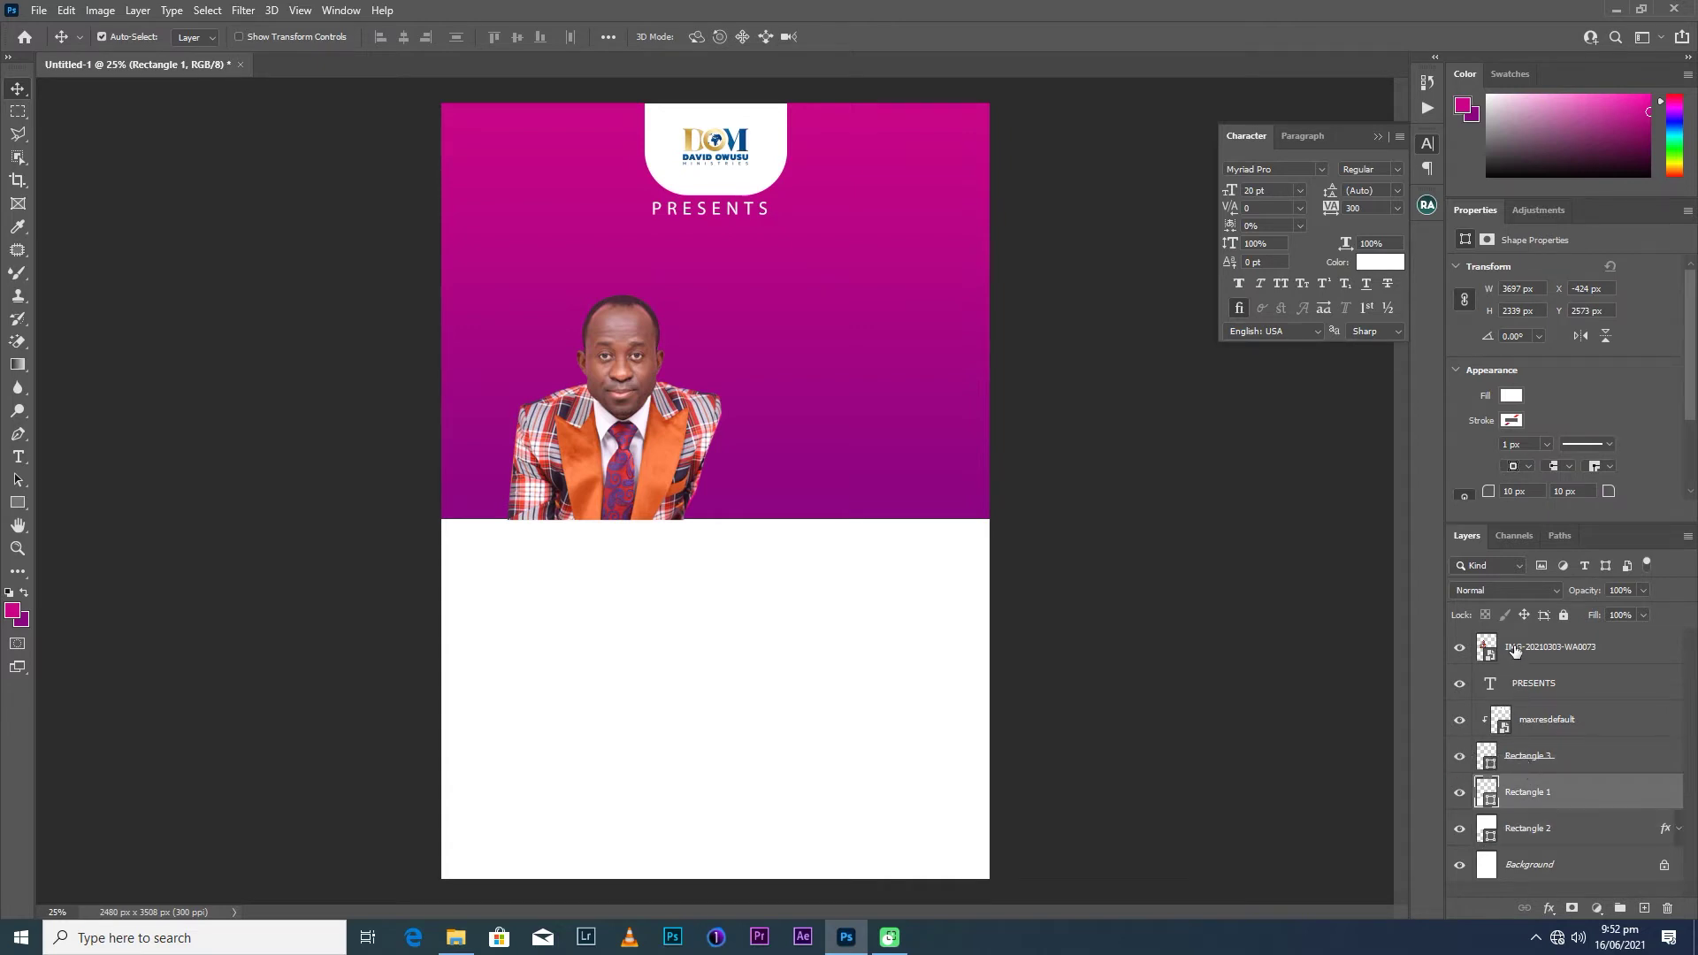
pyautogui.moveTo(1513, 652); pyautogui.dragTo(1535, 775)
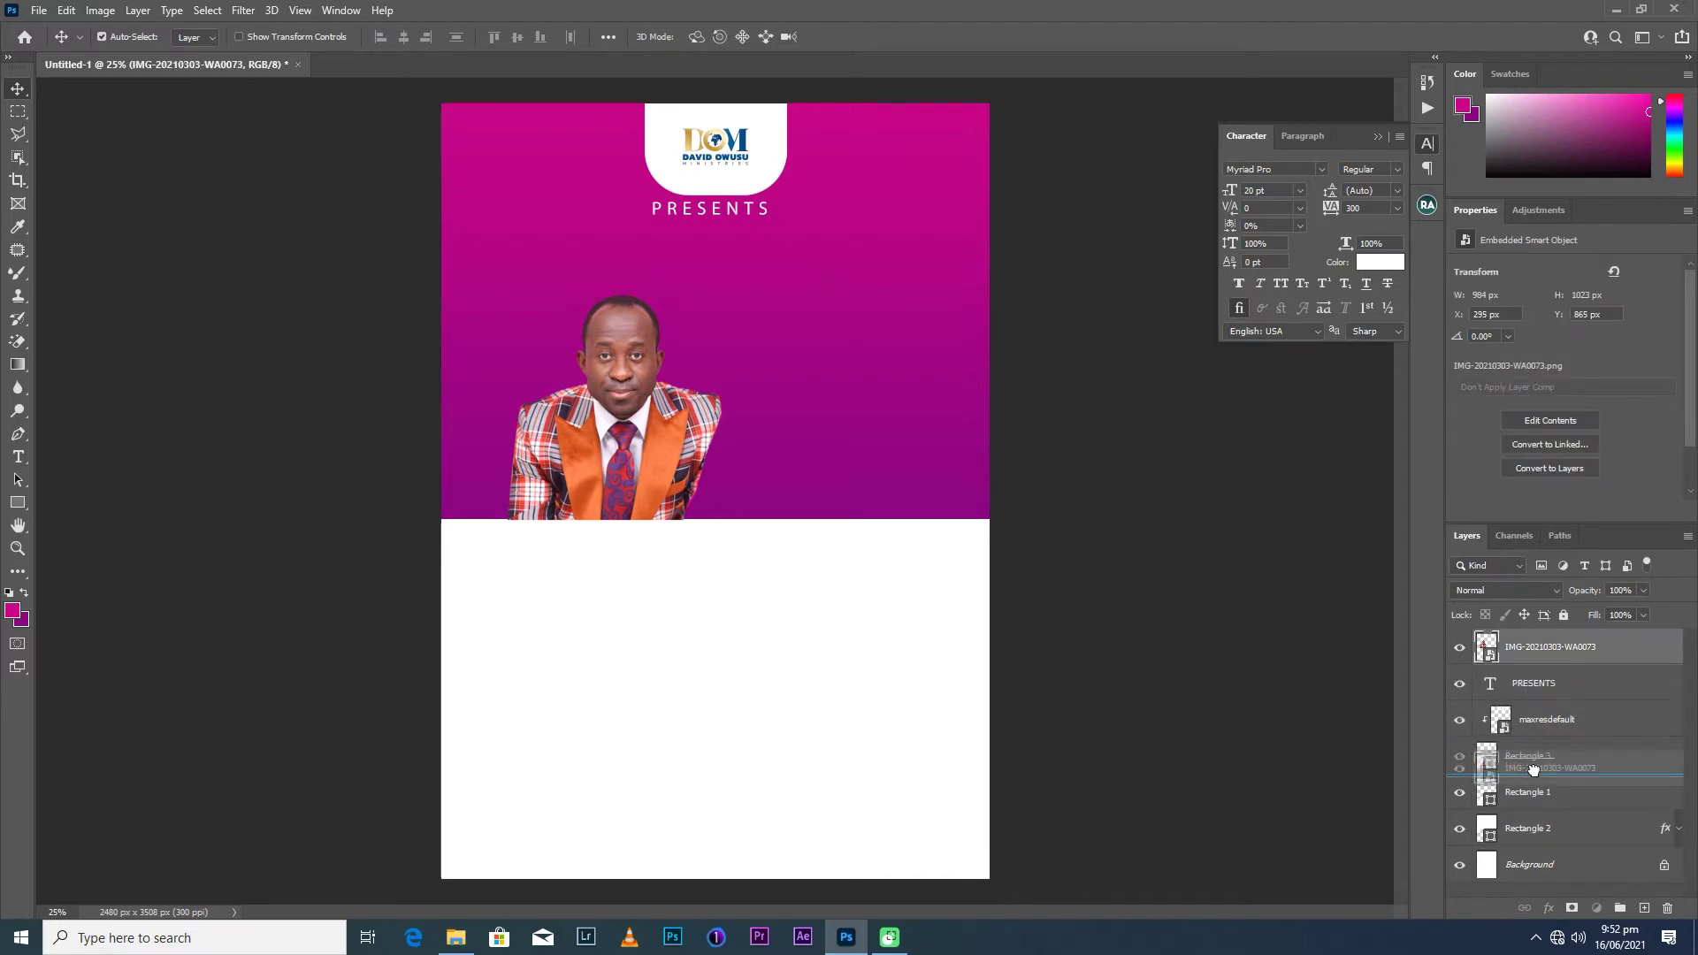
pyautogui.moveTo(1532, 775); pyautogui.dragTo(1530, 799)
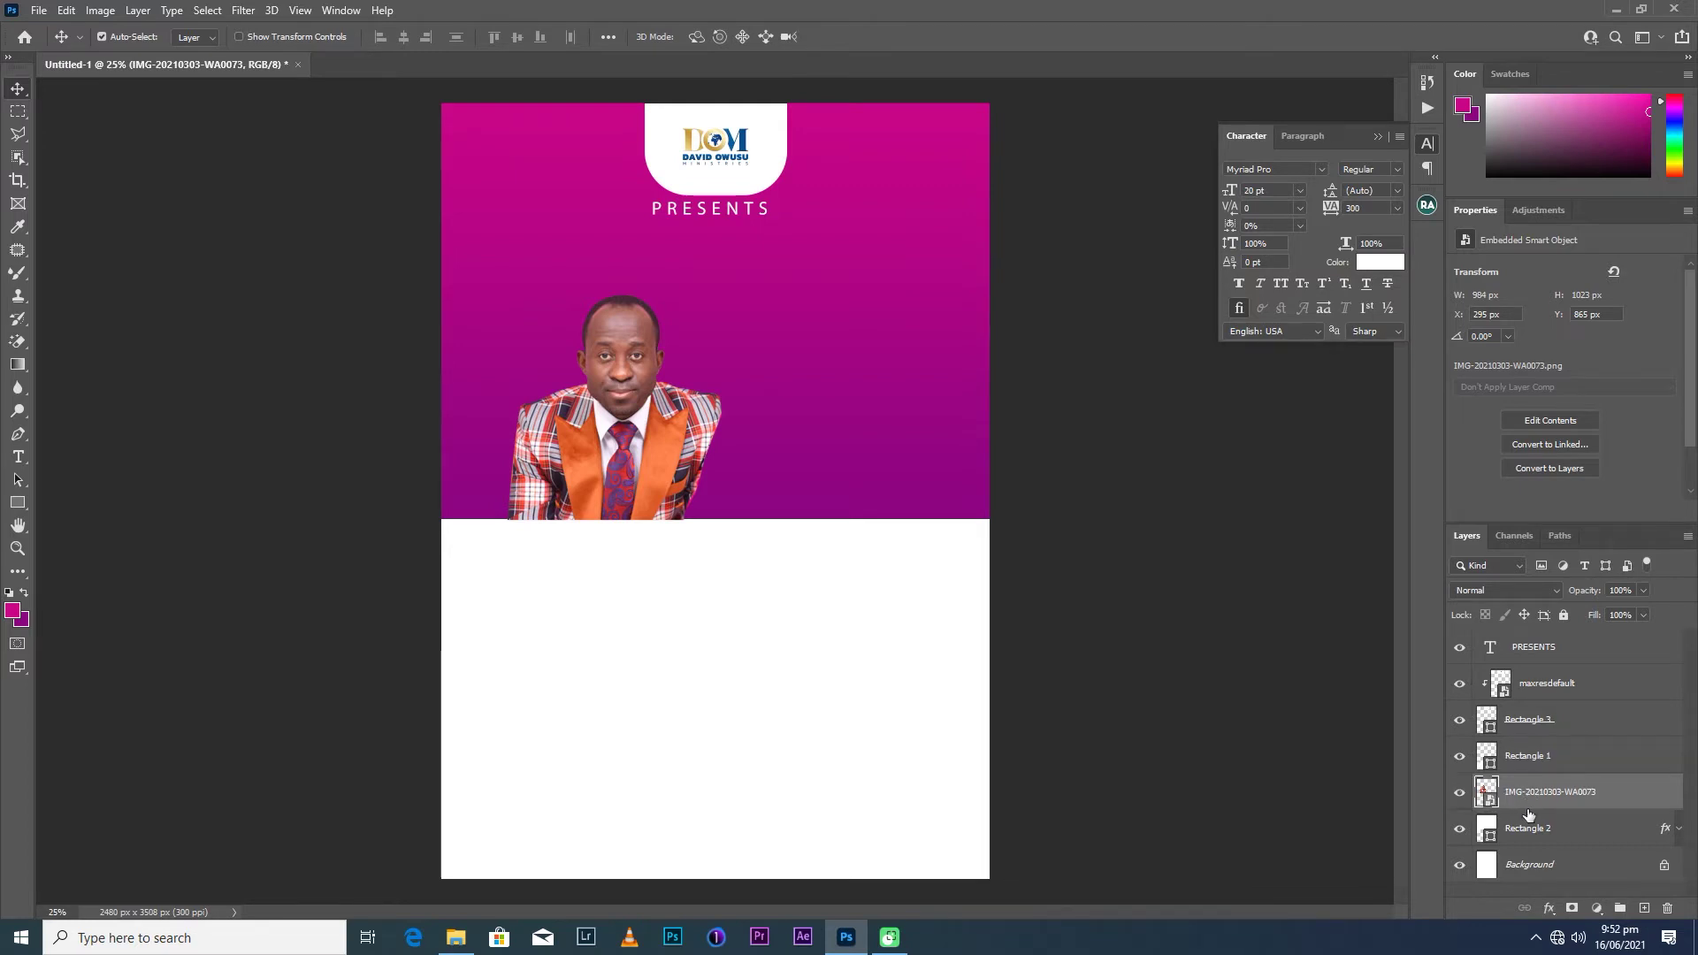
# Move the white lower panel up into place, then drag in the IMG-20210303-WA00733 portrait.
pyautogui.click(1530, 832)
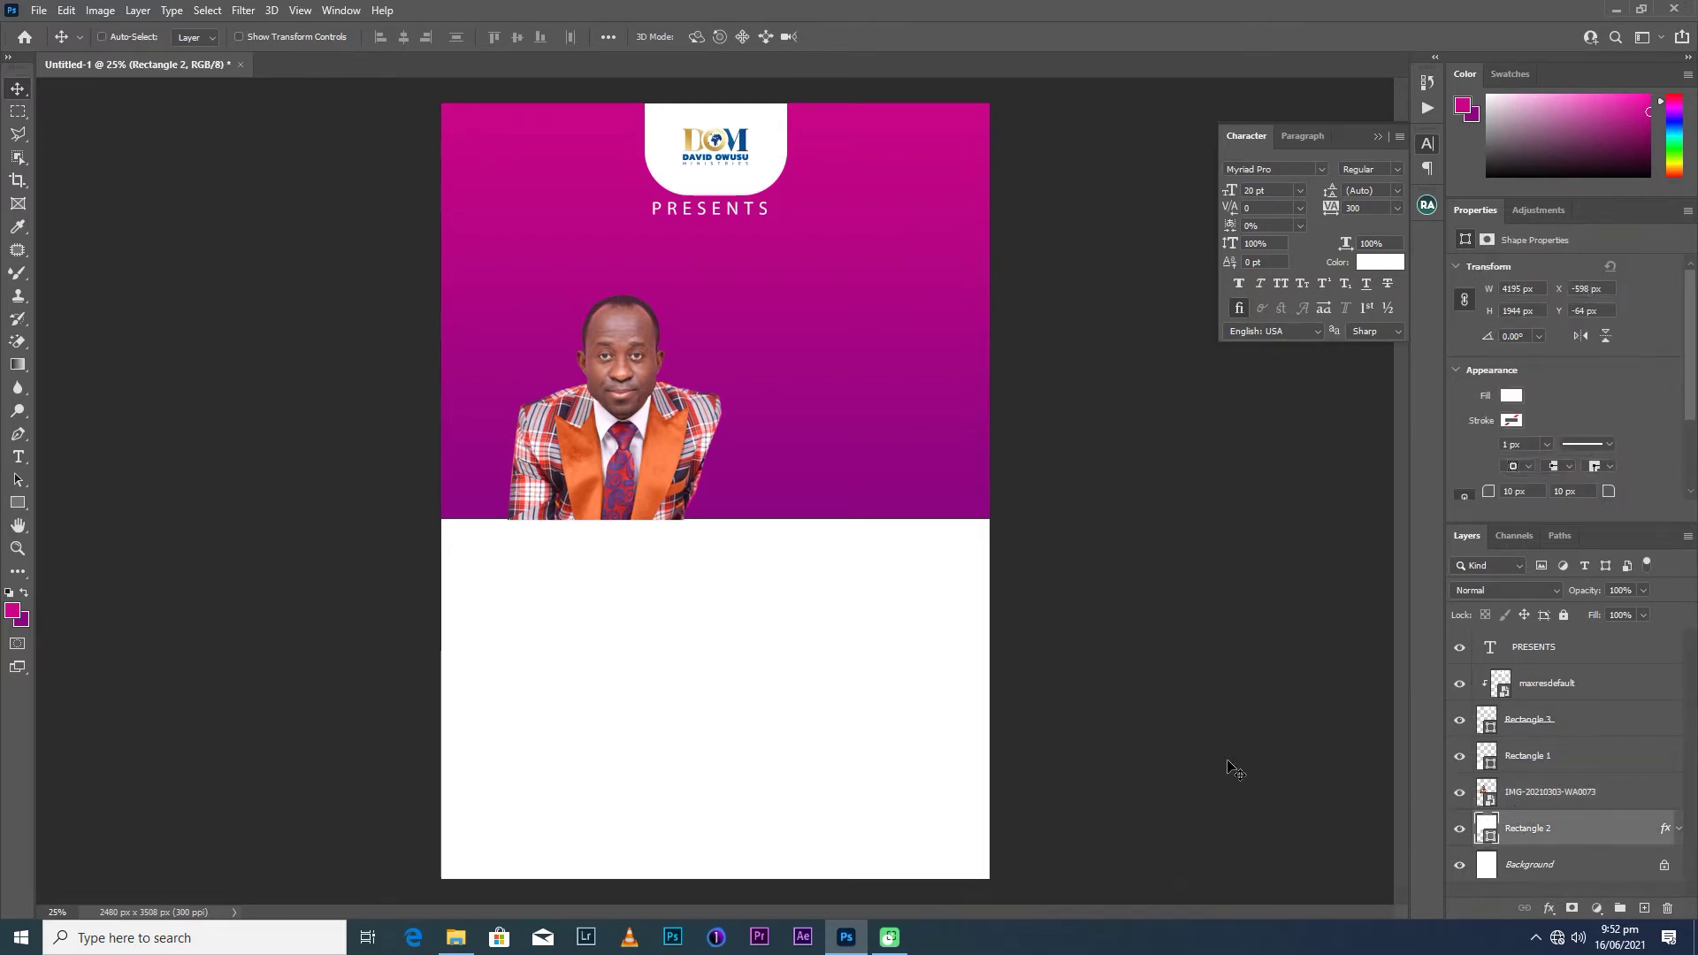
pyautogui.hotkey('ctrl', 't')
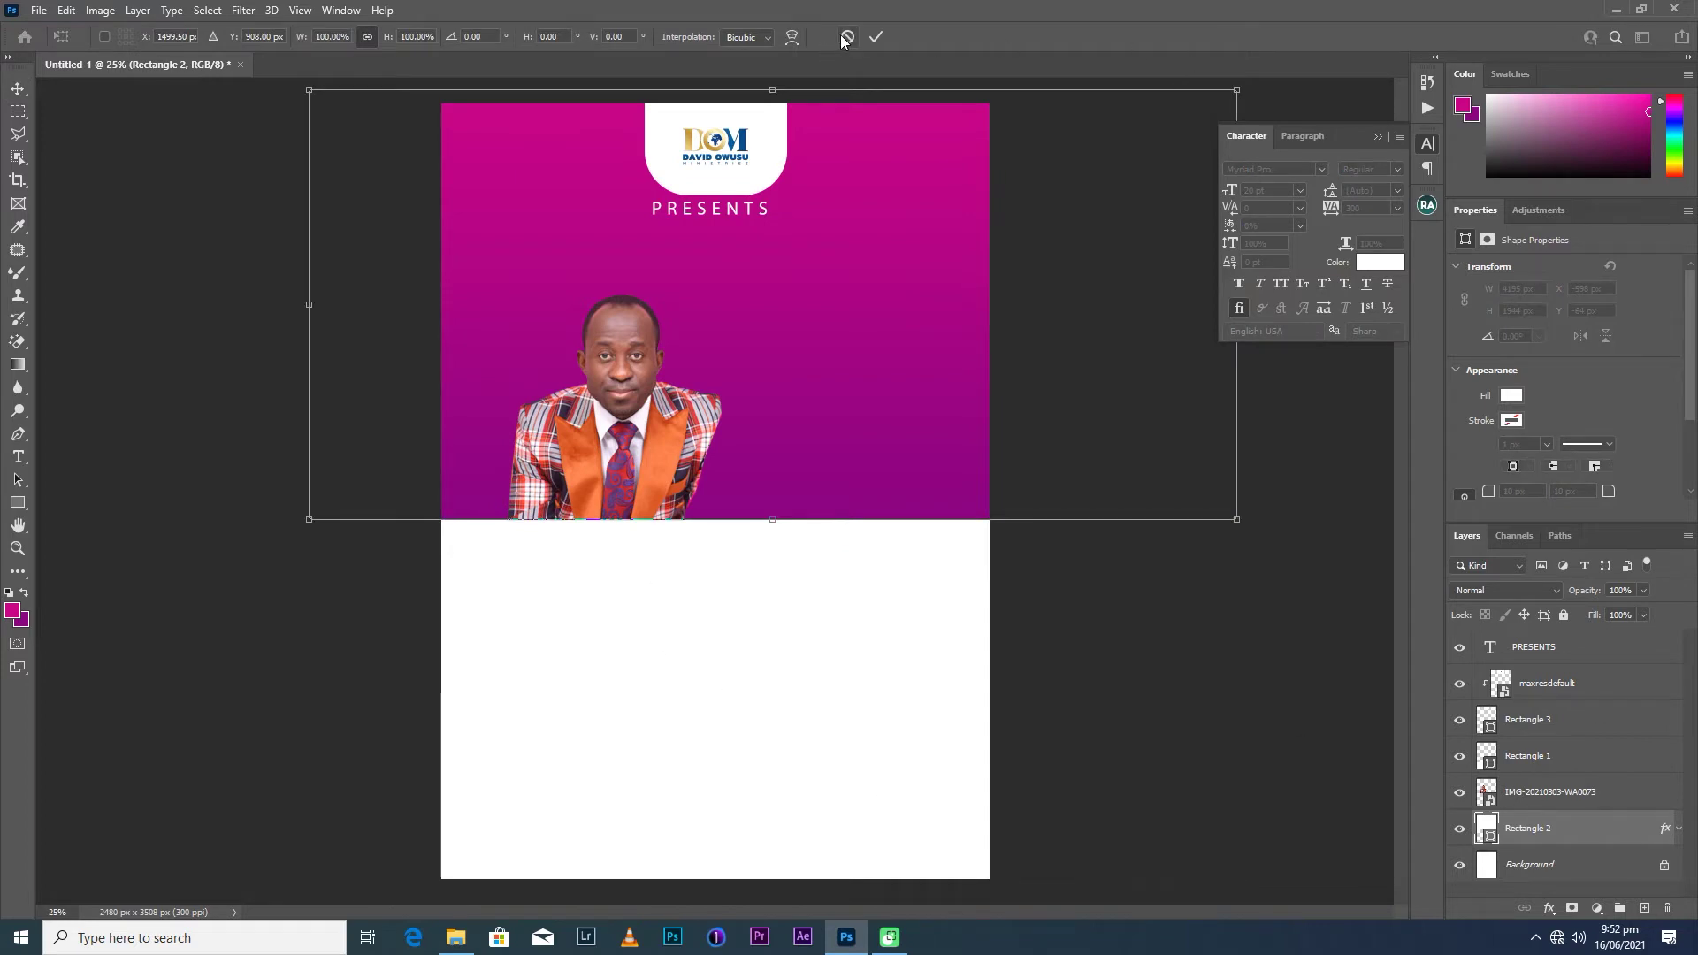
pyautogui.click(843, 38)
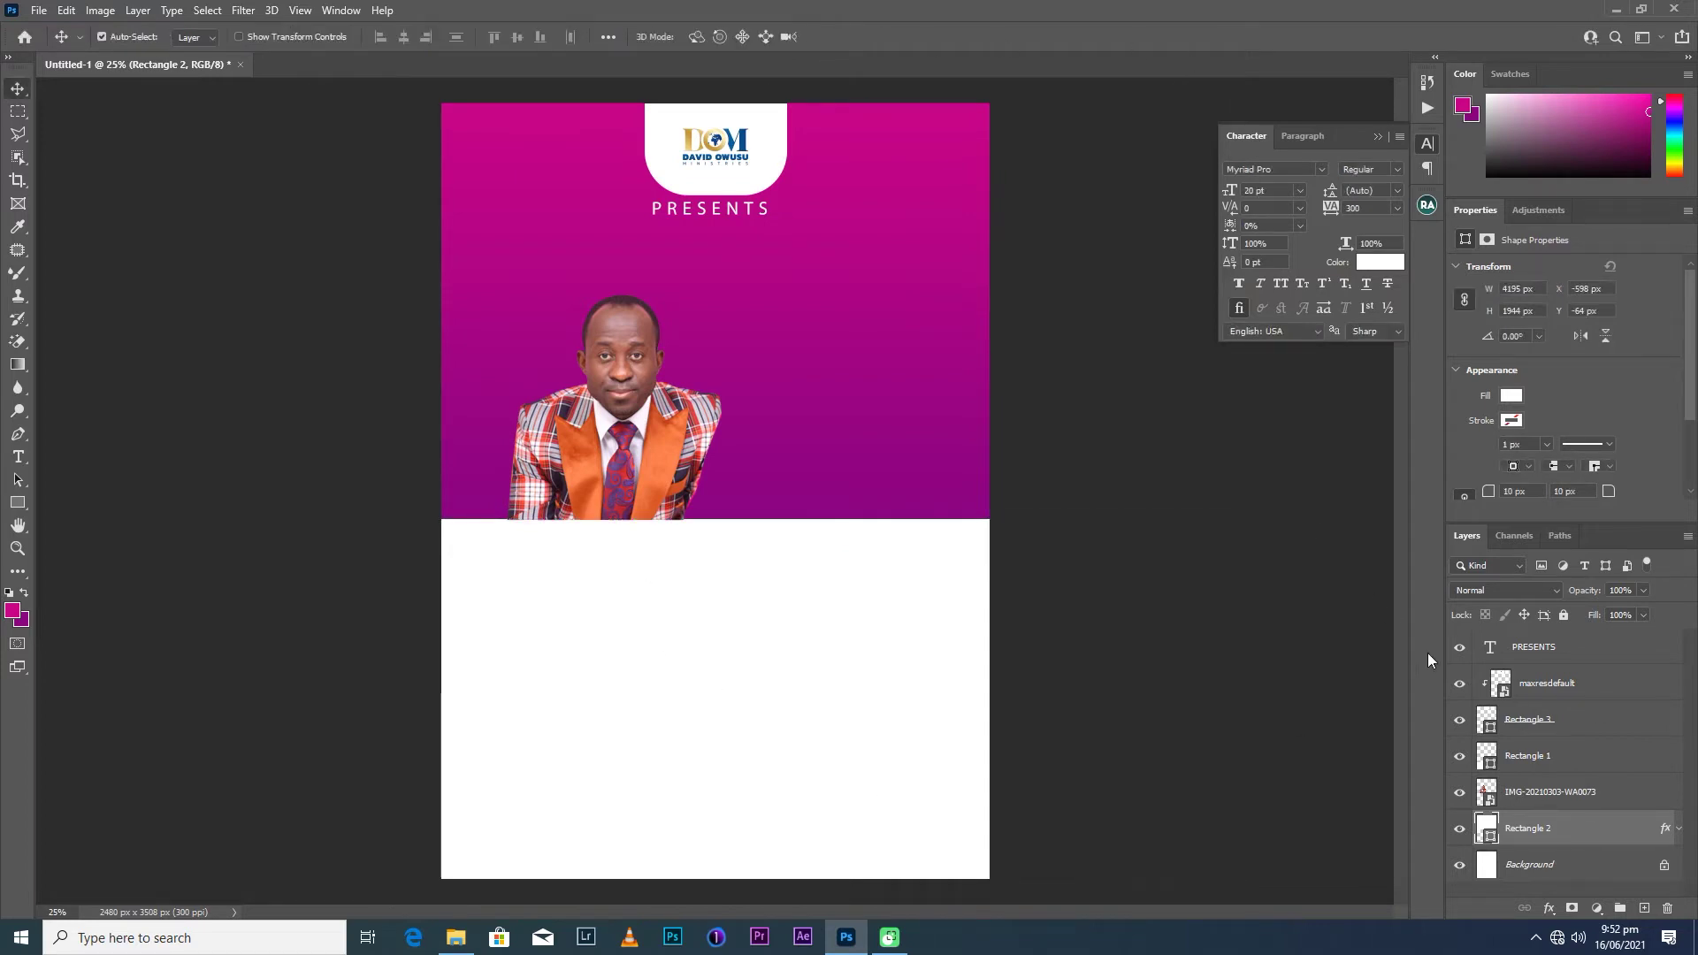
pyautogui.click(1513, 768)
pyautogui.hotkey('ctrl', 't')
pyautogui.moveTo(669, 726); pyautogui.dragTo(663, 559)
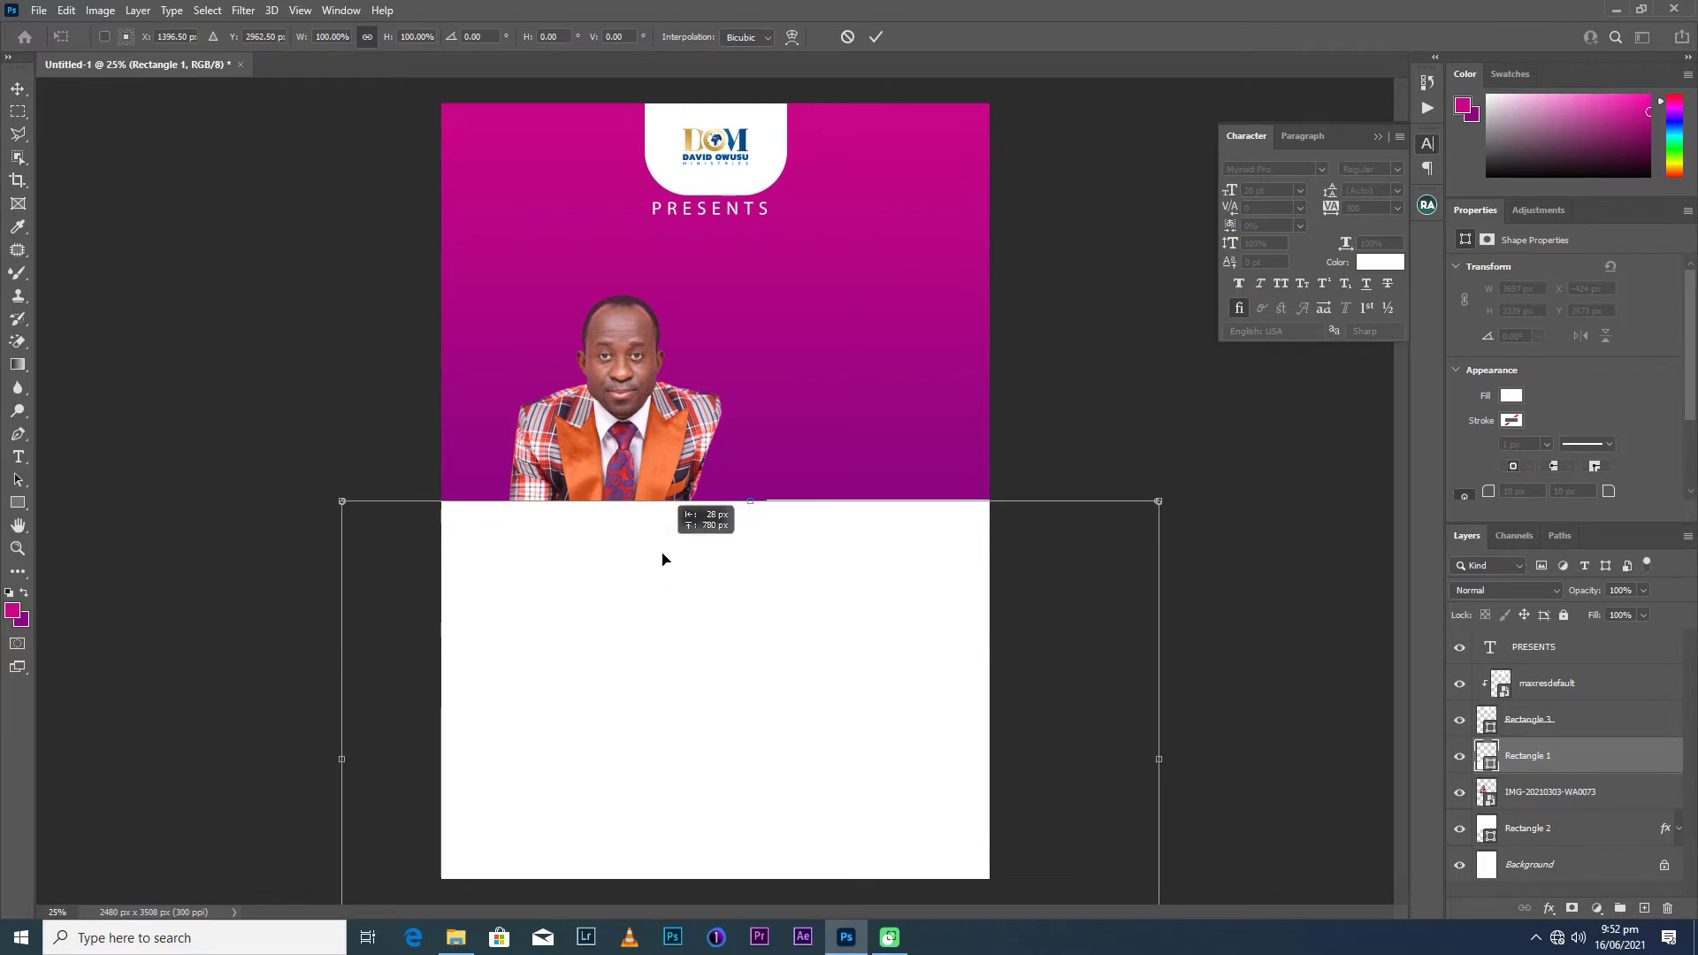
pyautogui.moveTo(662, 559); pyautogui.dragTo(664, 581)
pyautogui.press('Return')
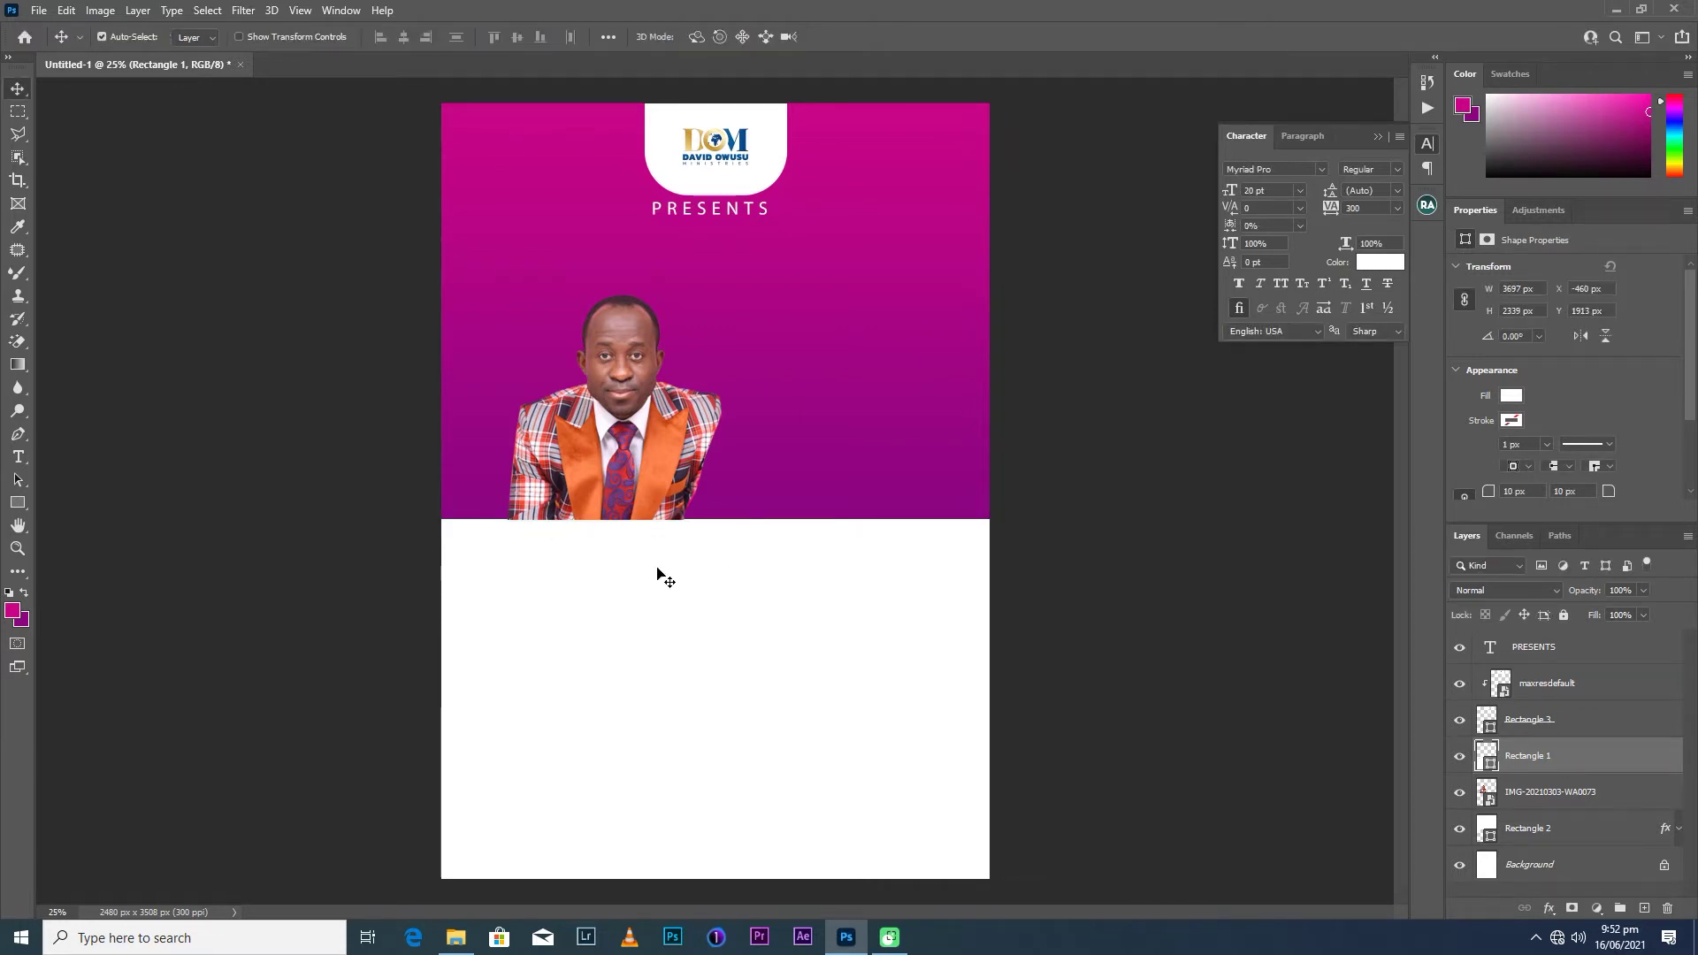
pyautogui.press('Up')
pyautogui.press('Up')
pyautogui.press('Up')
pyautogui.press('Up')
pyautogui.press('Up')
pyautogui.press('Up')
pyautogui.click(456, 937)
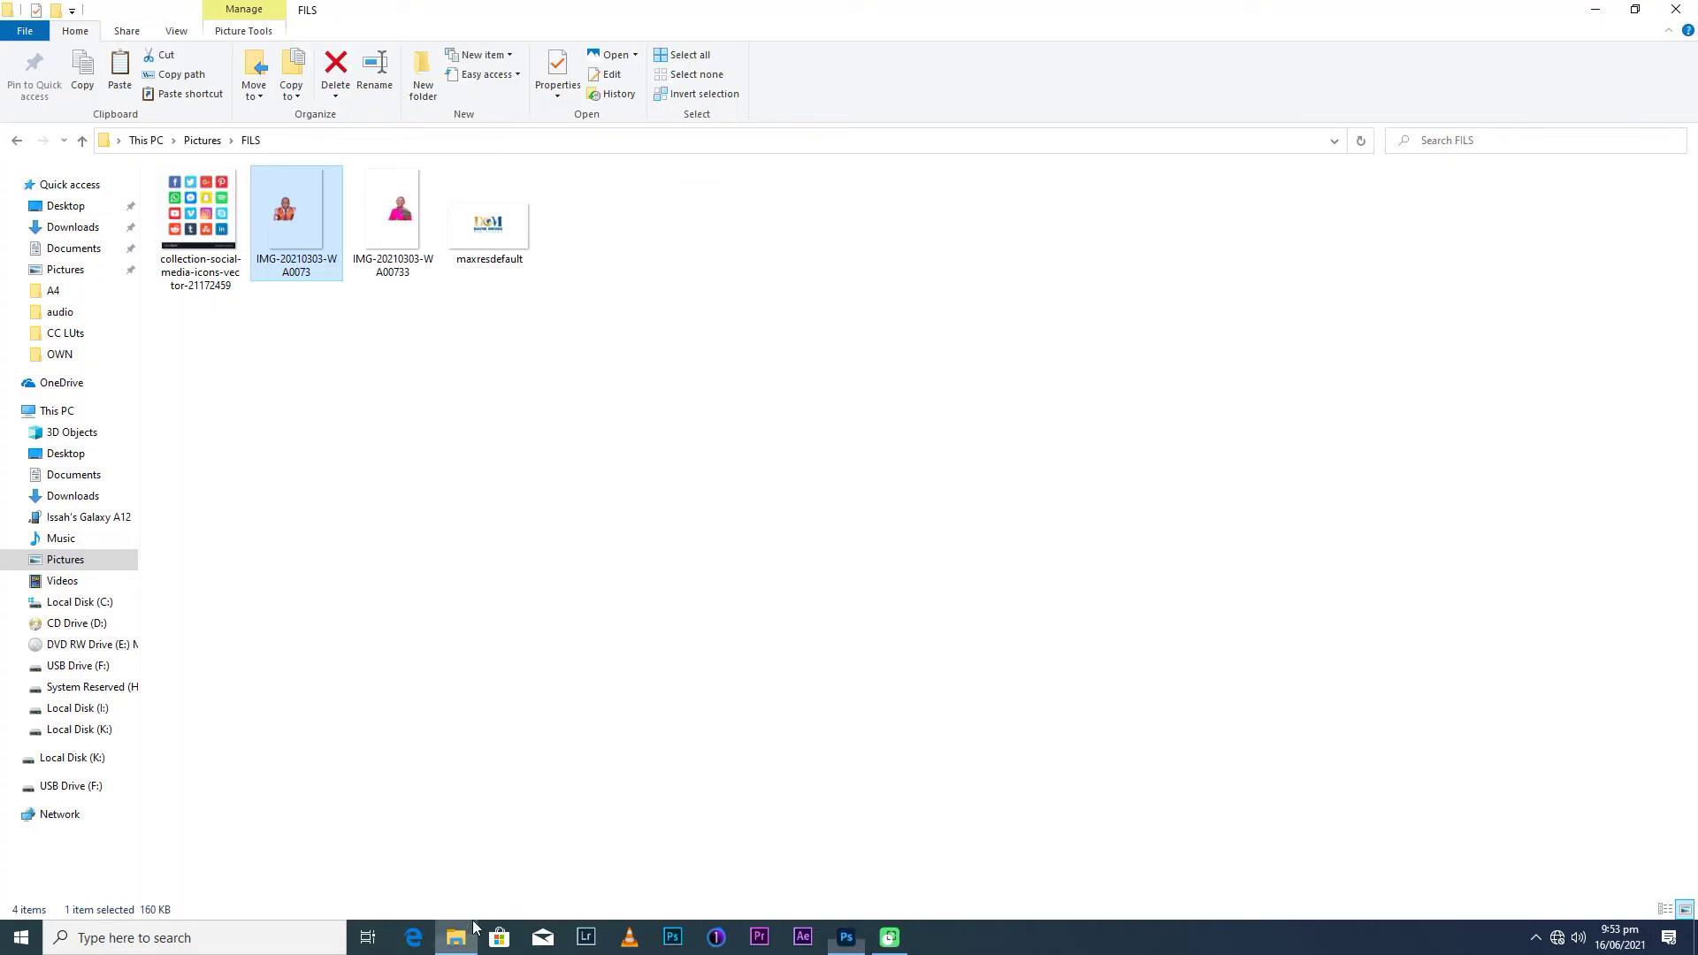
pyautogui.moveTo(392, 216)
pyautogui.mouseDown()
pyautogui.moveTo(838, 924)
pyautogui.moveTo(815, 448)
pyautogui.moveTo(799, 438)
pyautogui.moveTo(794, 455)
pyautogui.mouseUp()
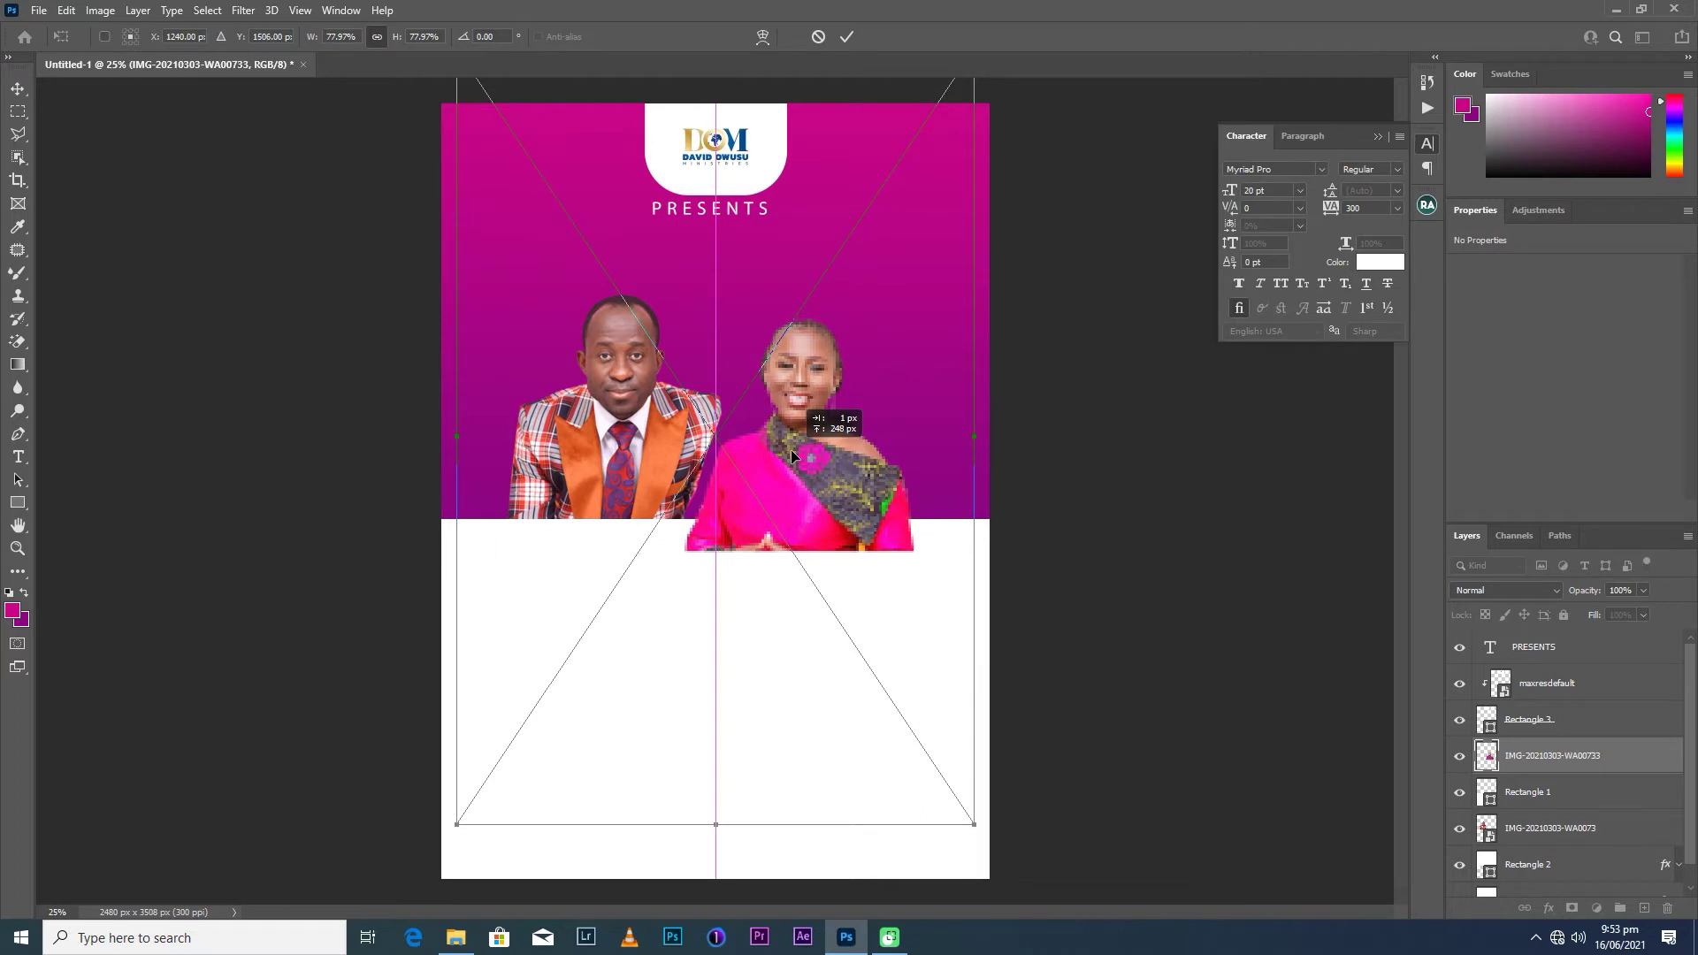
# Place the woman's portrait beside the man's, beneath the white panel, then shift both portraits slightly right.
pyautogui.press('Return')
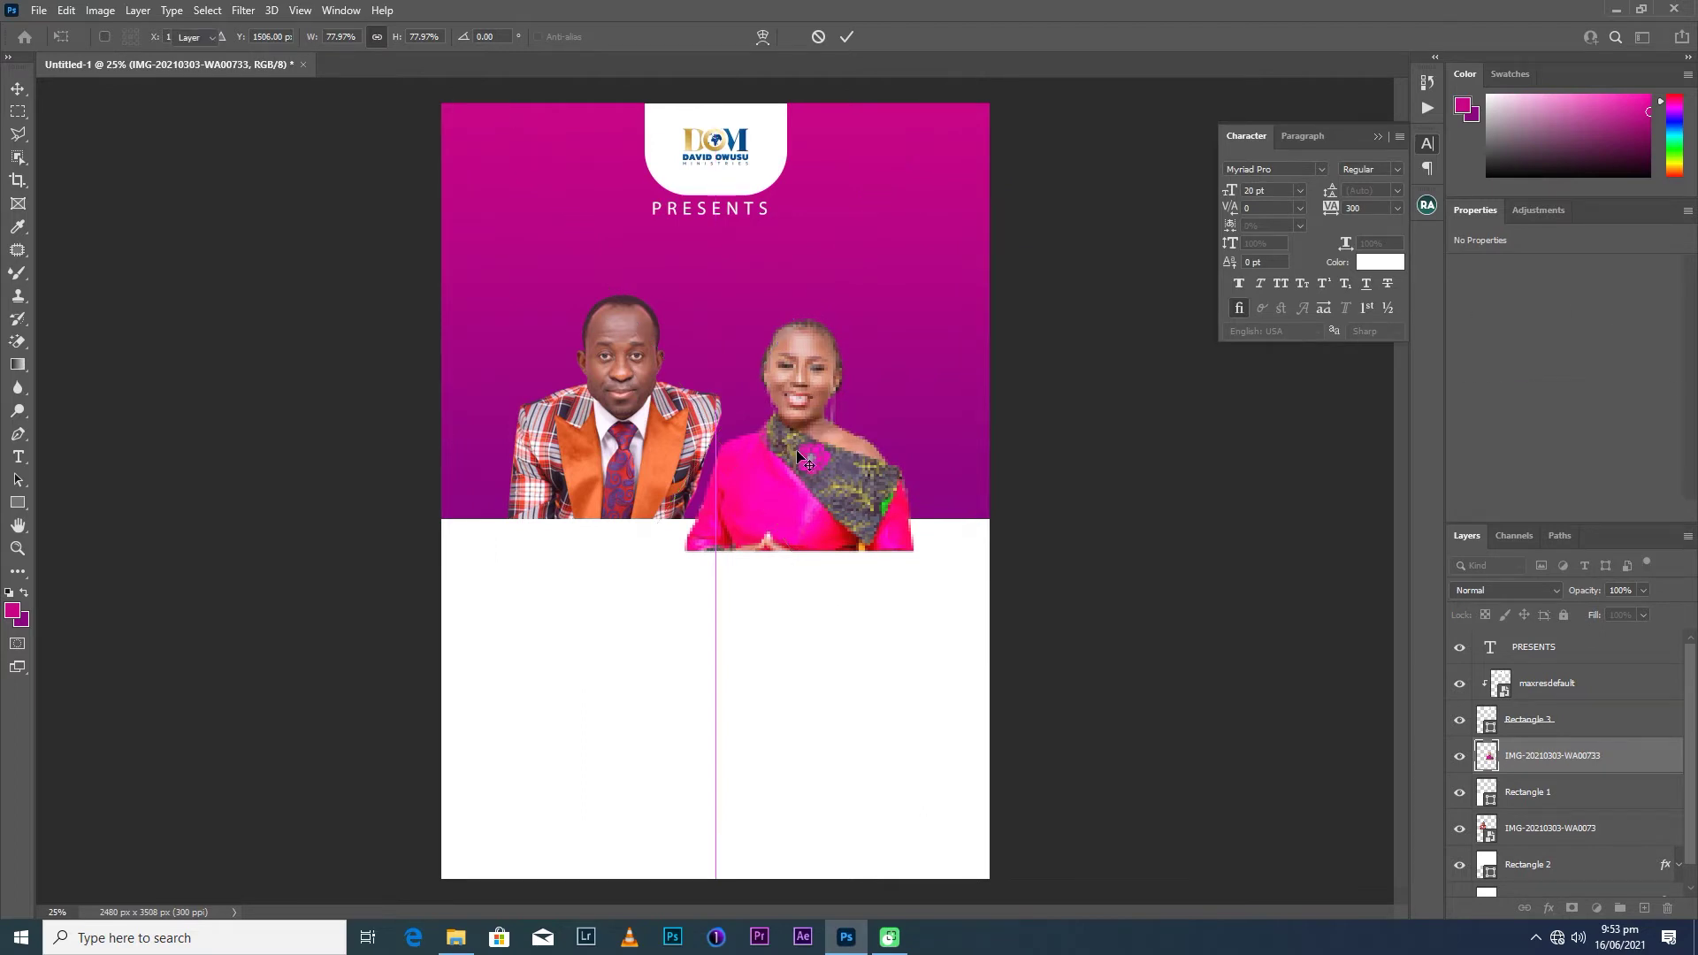
pyautogui.moveTo(1499, 753); pyautogui.dragTo(1507, 803)
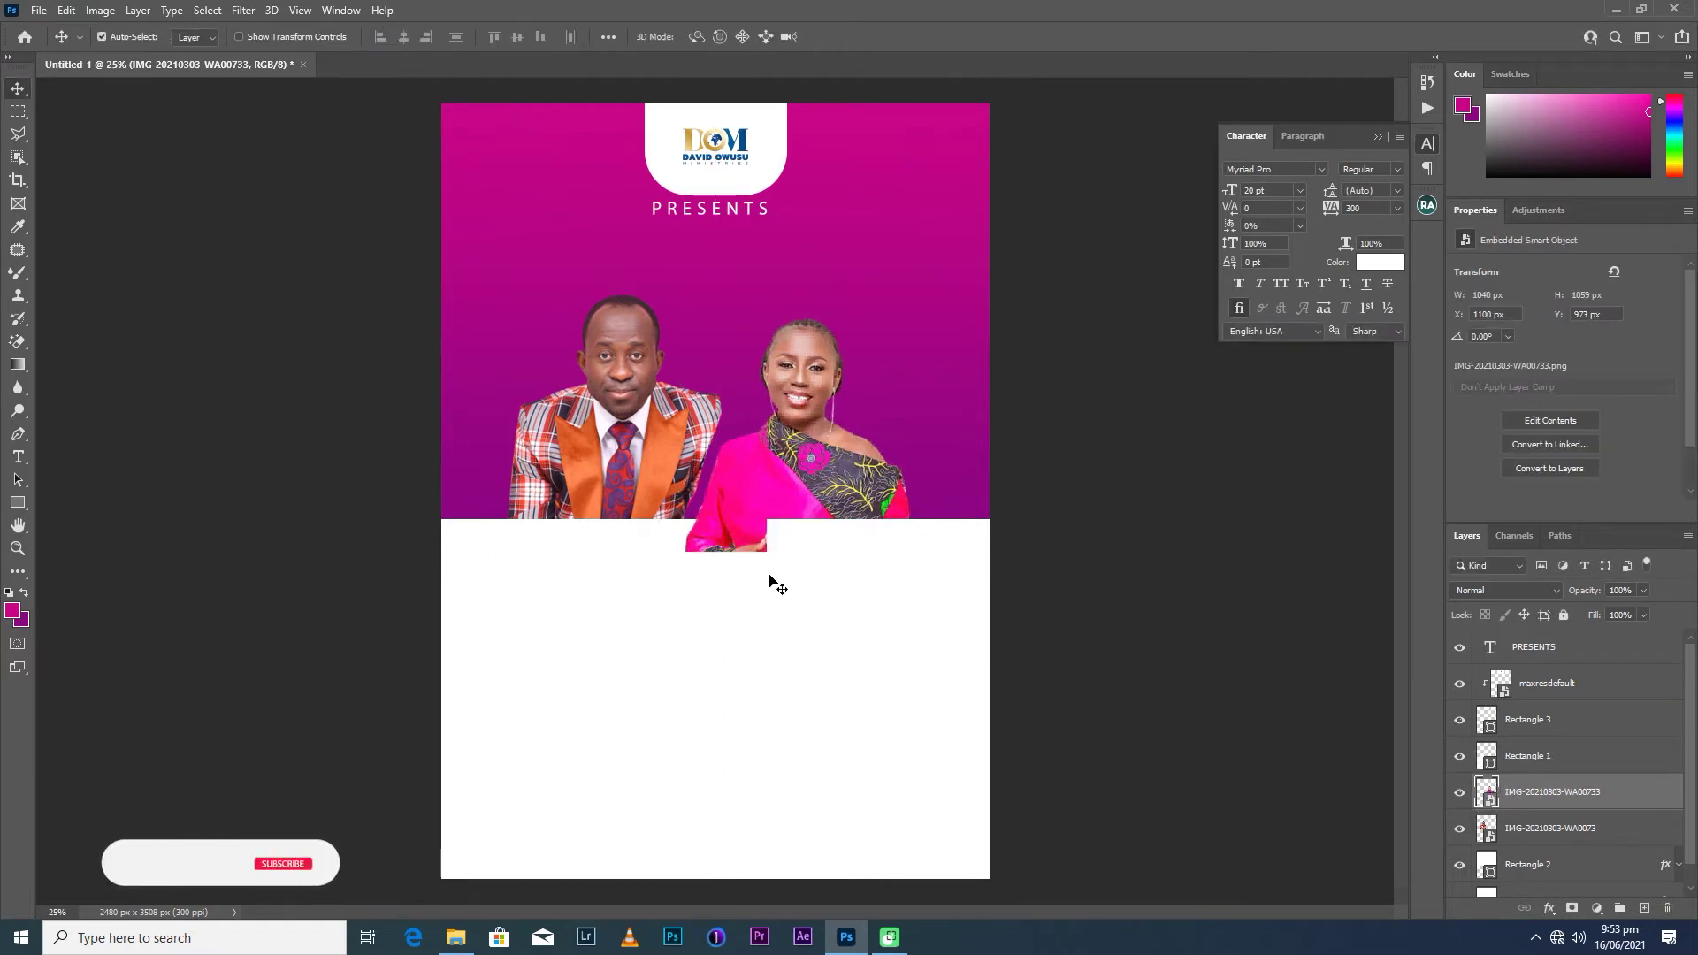
pyautogui.moveTo(779, 489); pyautogui.dragTo(777, 467)
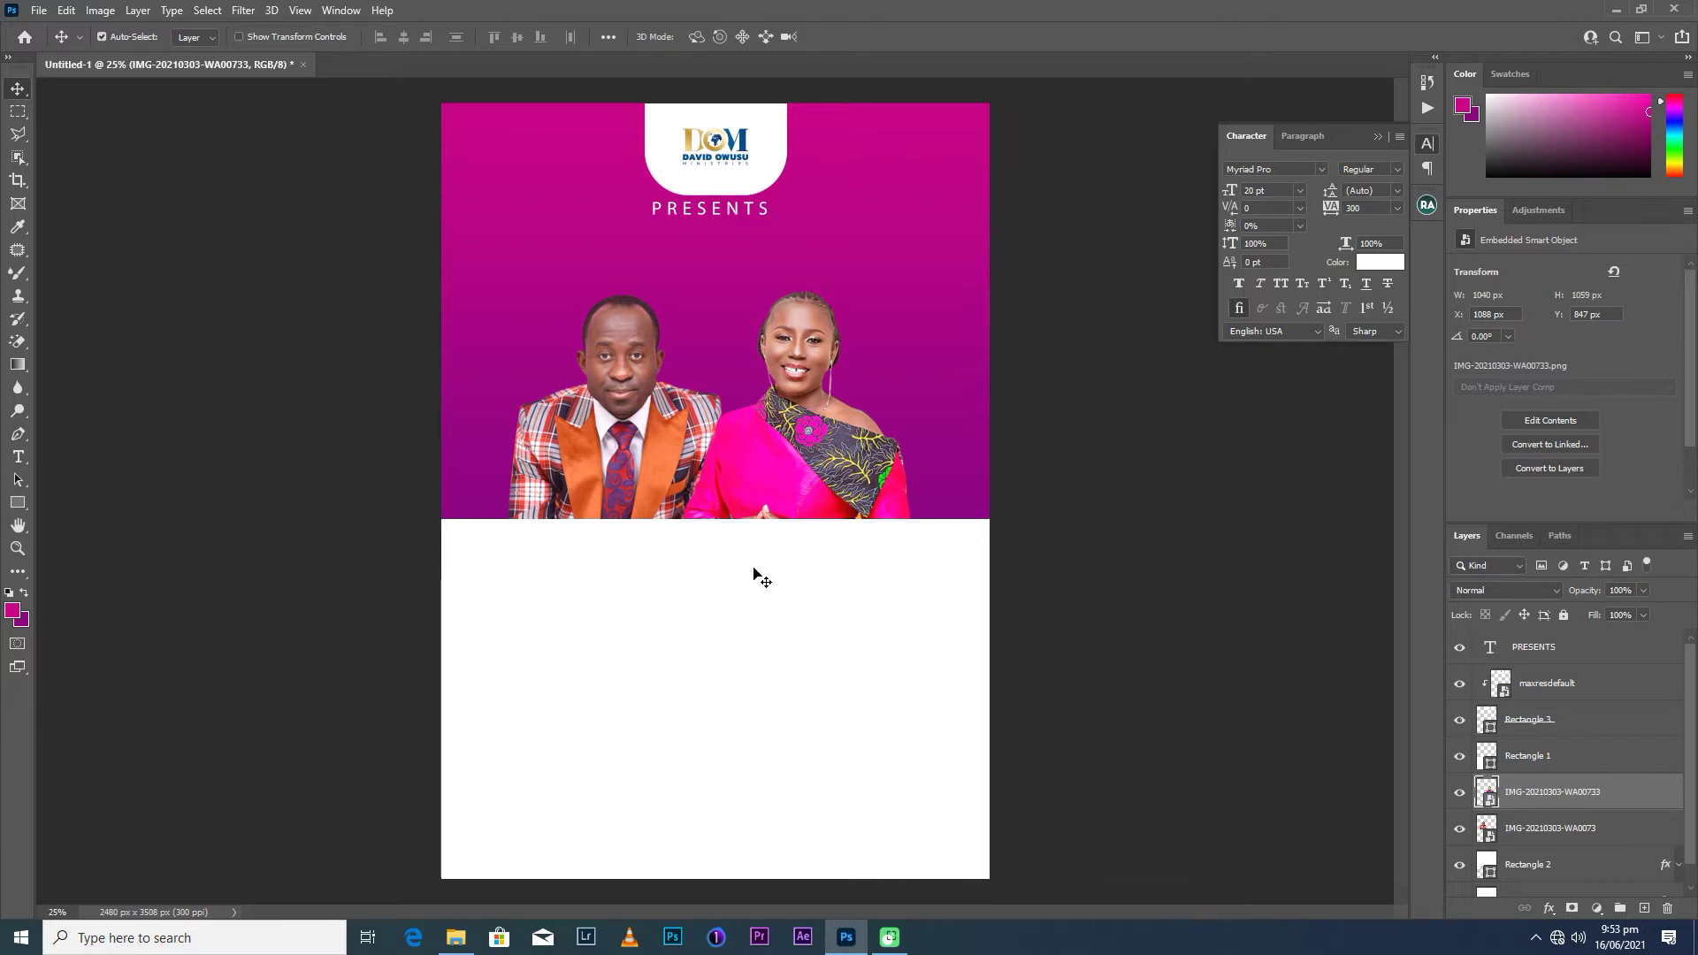
pyautogui.press('Up')
pyautogui.press('Up')
pyautogui.press('Up')
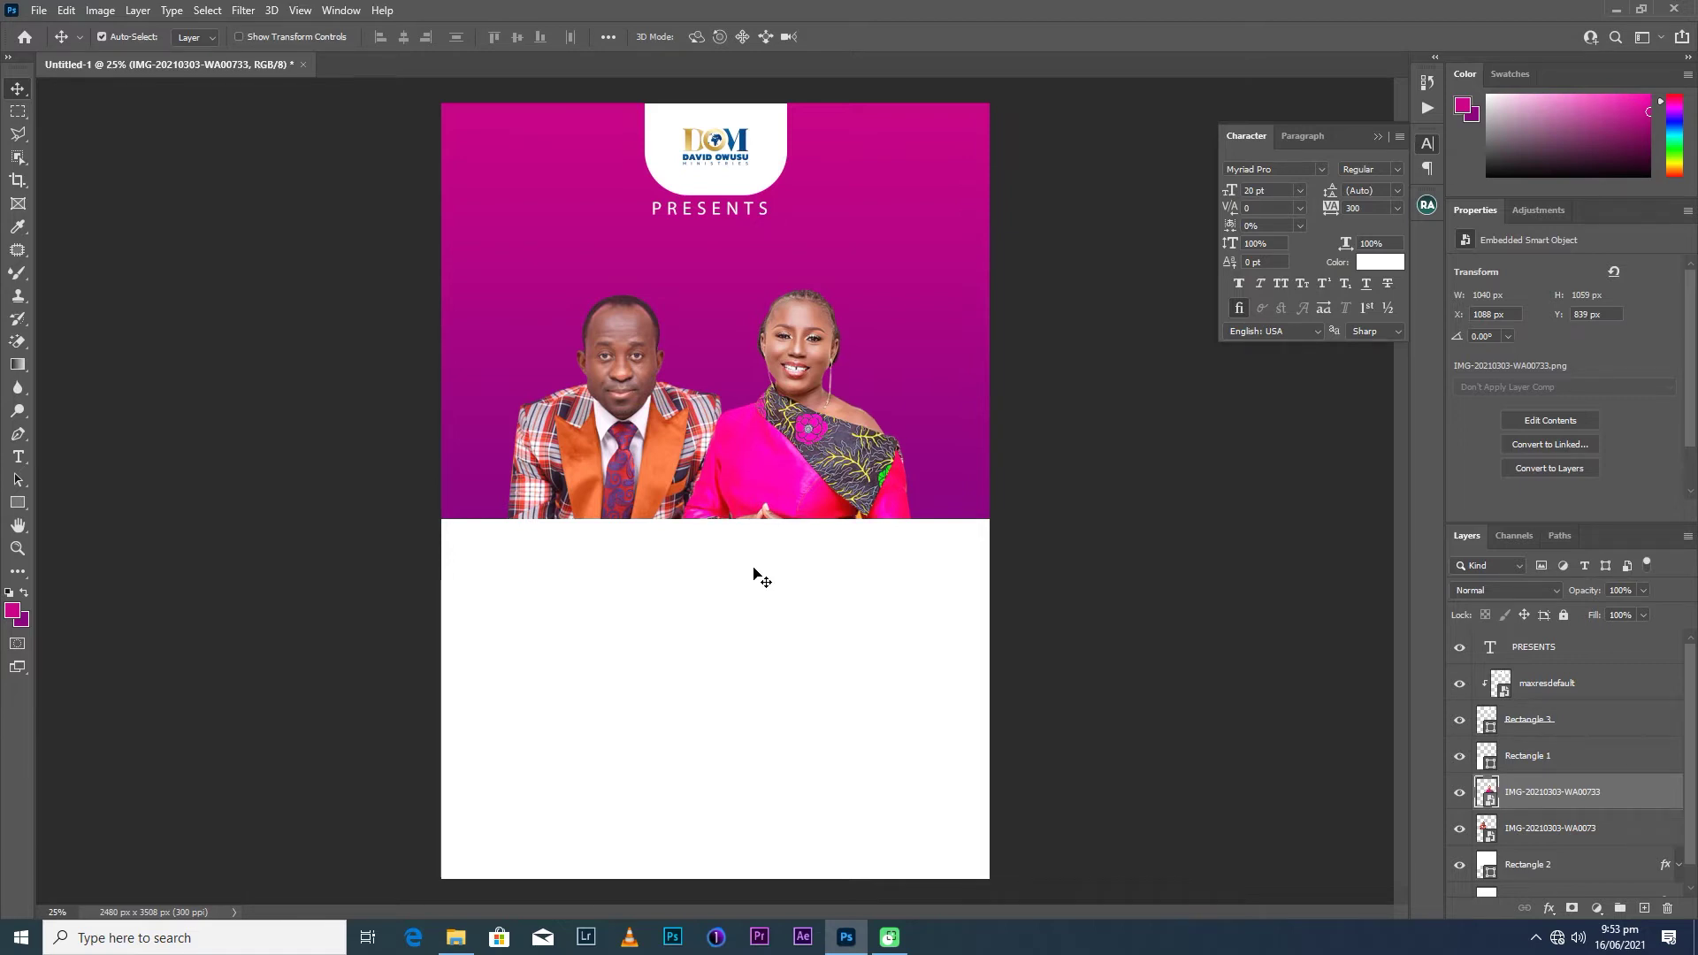
pyautogui.press('Right')
pyautogui.press('Right')
pyautogui.press('Right')
pyautogui.press('Right')
pyautogui.press('Right')
pyautogui.press('Right')
pyautogui.press('Up')
pyautogui.press('Up')
pyautogui.press('Up')
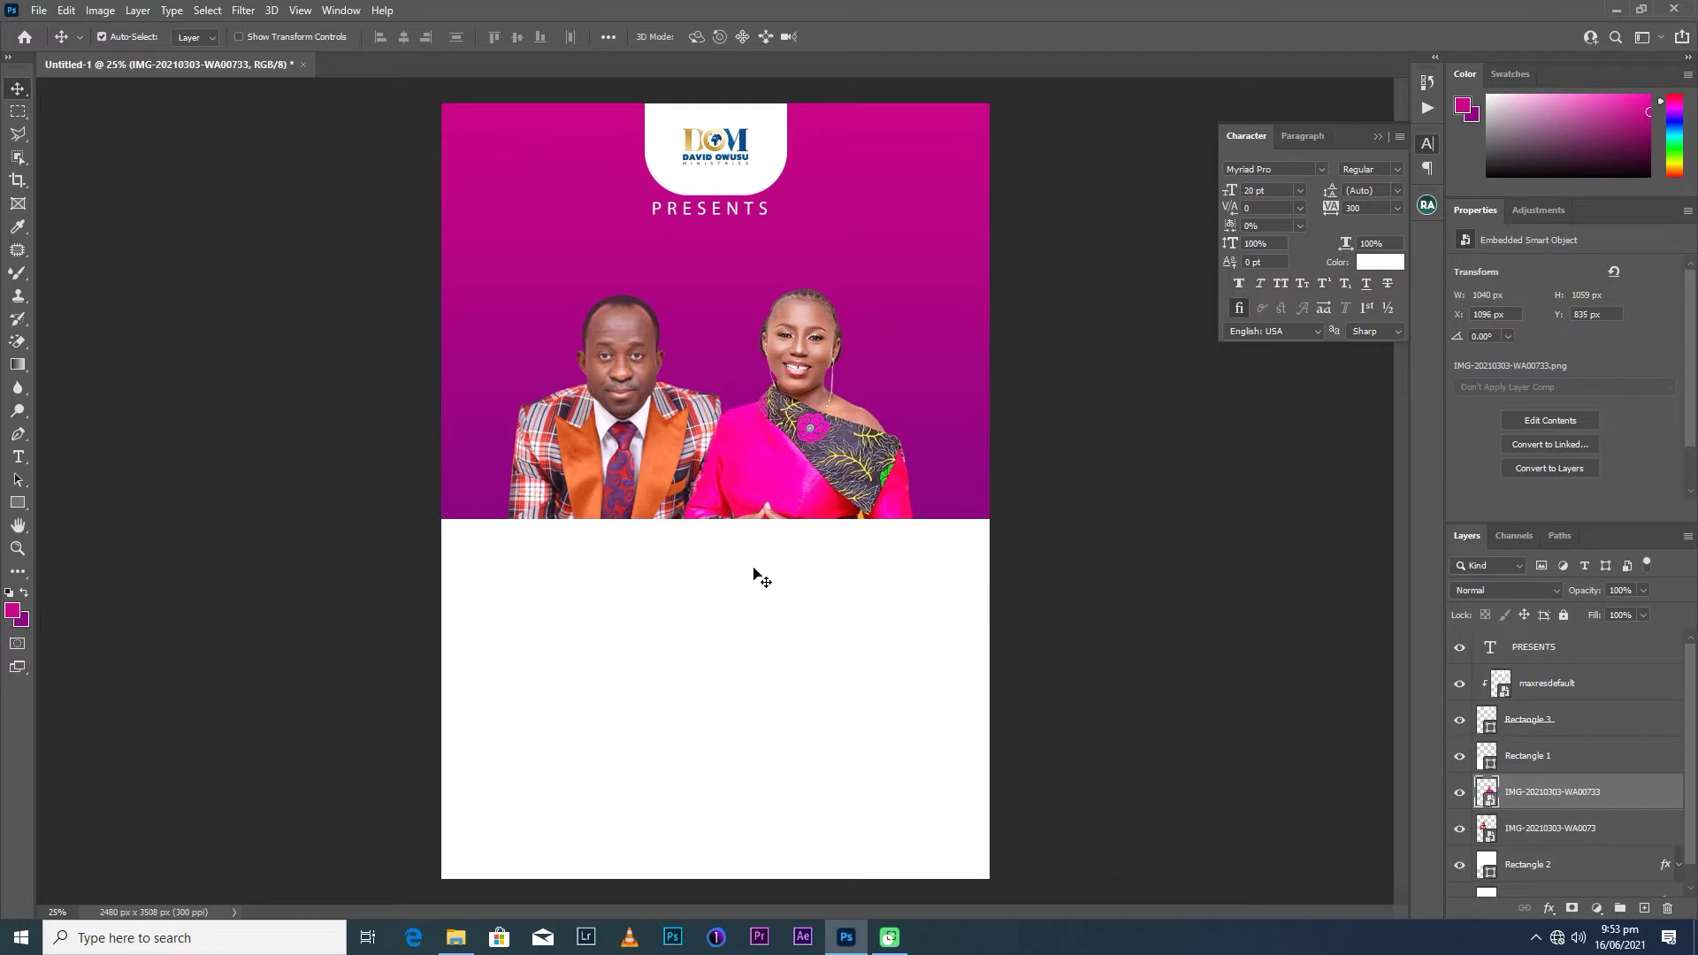
pyautogui.press('Left')
pyautogui.press('Left')
pyautogui.press('Left')
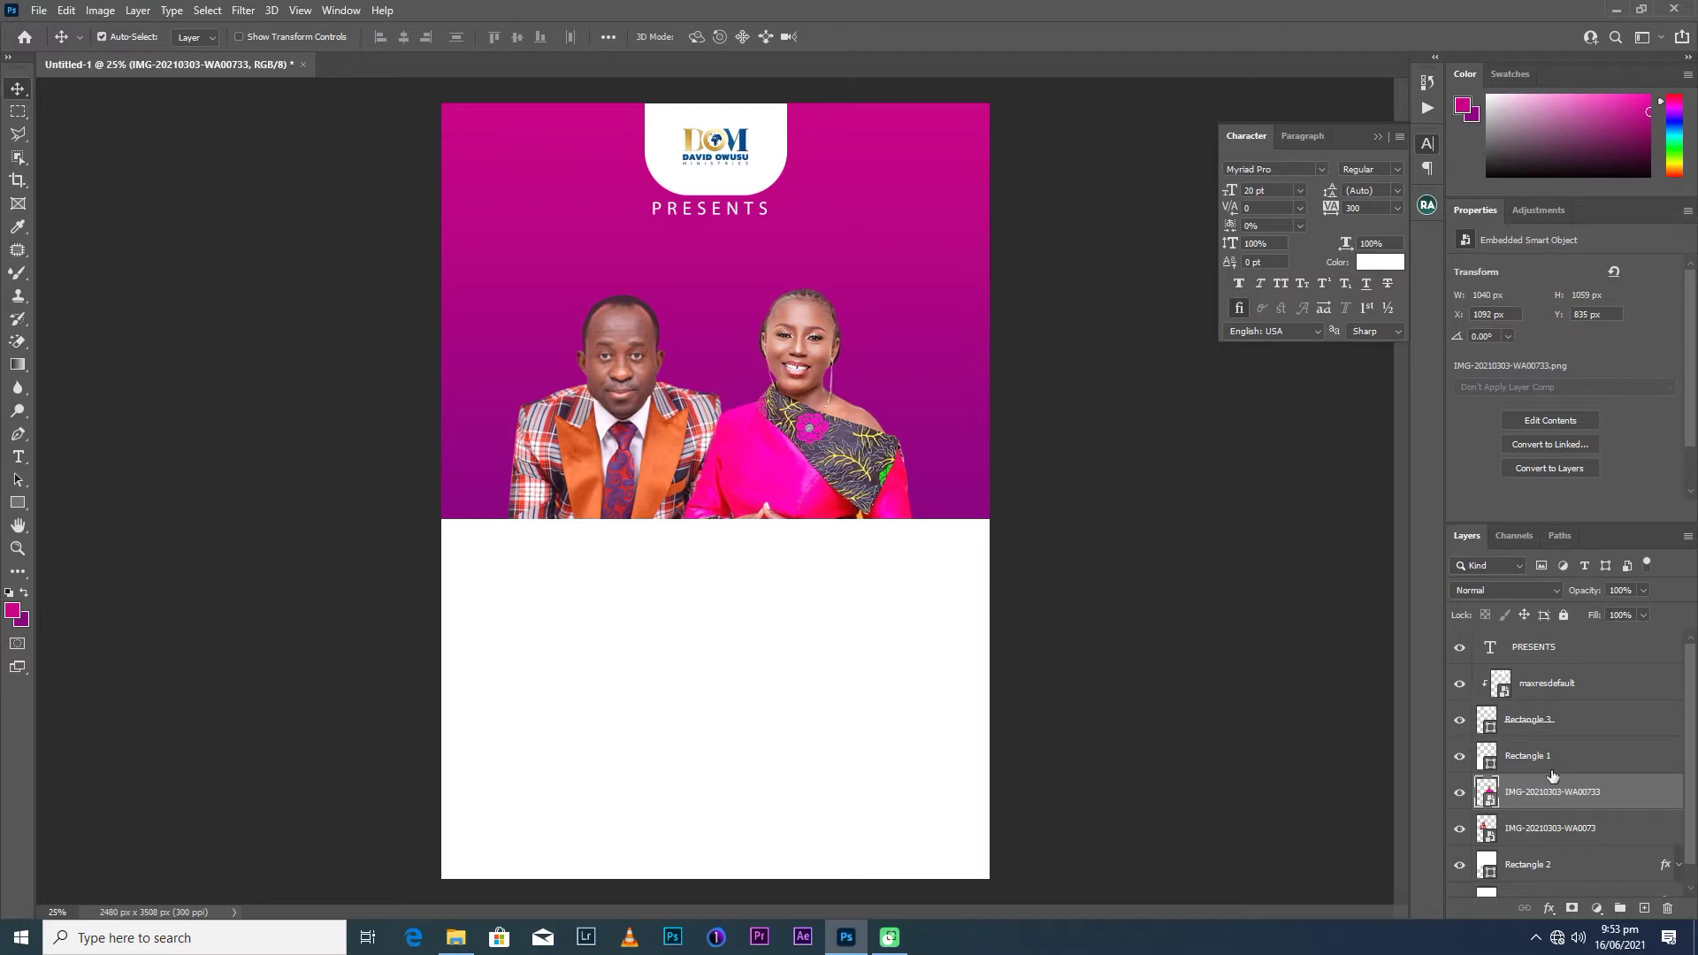
pyautogui.keyDown('shift'); pyautogui.click(1526, 840); pyautogui.keyUp('shift')
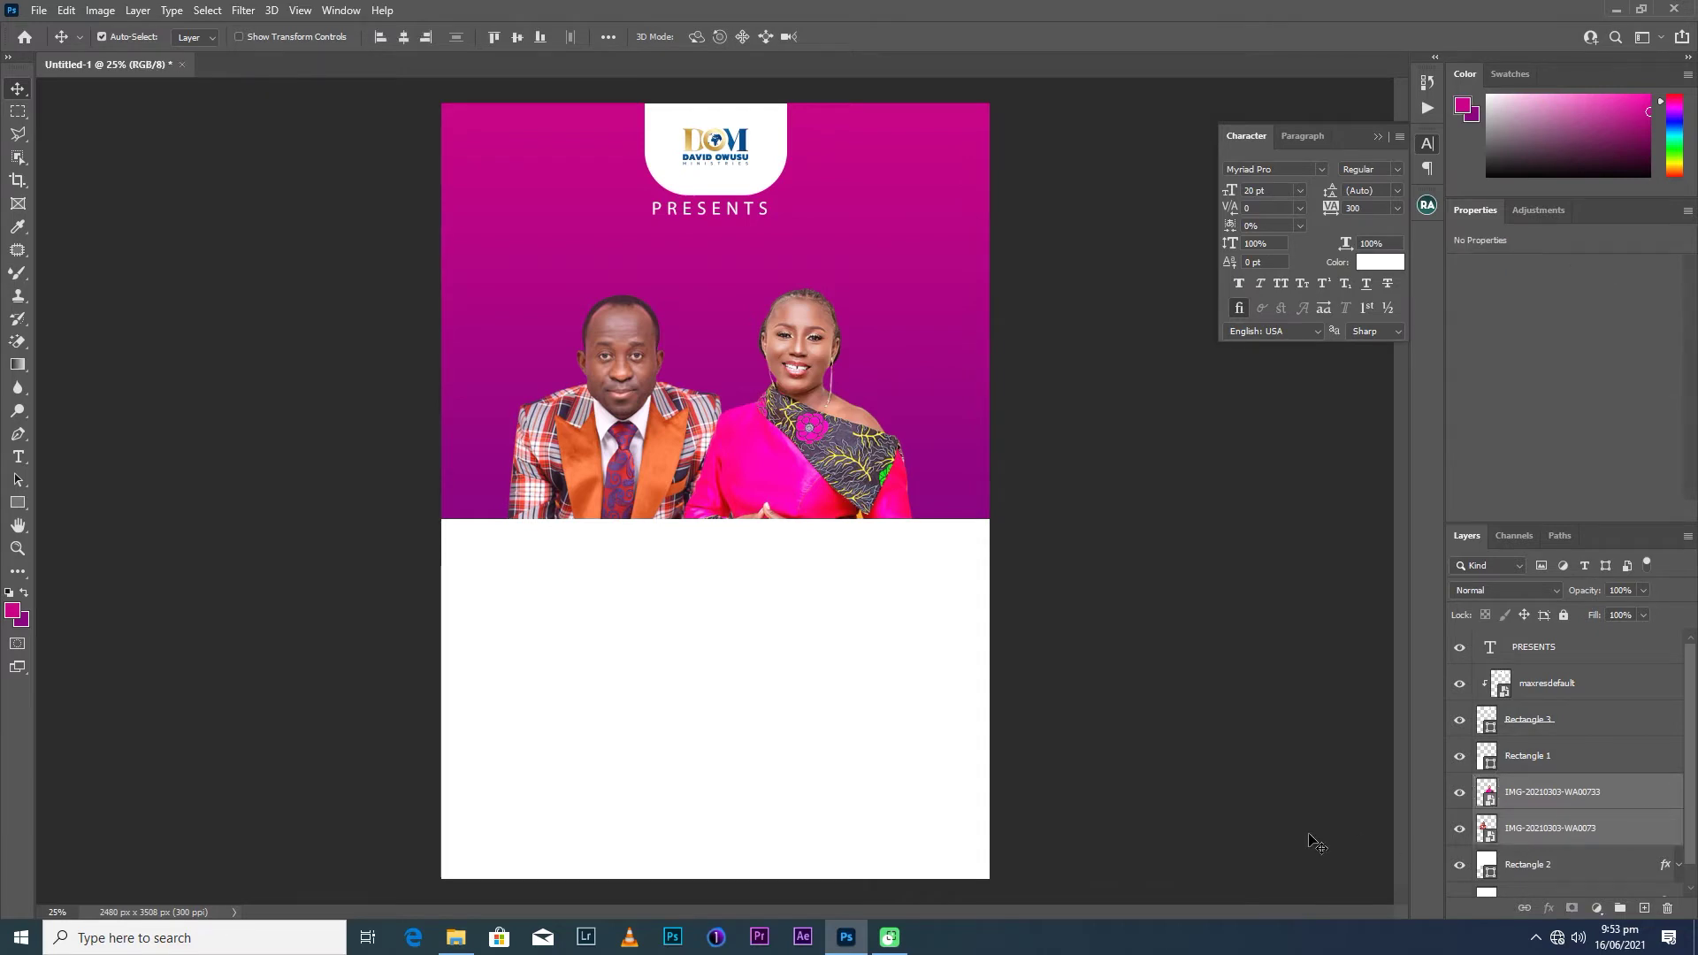
pyautogui.press('Right')
pyautogui.press('Right')
pyautogui.press('Right')
pyautogui.press('Right')
pyautogui.press('Right')
pyautogui.press('Right')
pyautogui.press('Right')
pyautogui.press('Right')
pyautogui.press('Right')
pyautogui.press('Right')
pyautogui.press('Right')
pyautogui.press('Right')
pyautogui.press('Right')
pyautogui.press('Right')
pyautogui.press('Right')
pyautogui.press('Right')
pyautogui.press('Right')
pyautogui.press('Right')
pyautogui.press('Right')
pyautogui.press('Right')
pyautogui.press('Right')
pyautogui.press('Right')
pyautogui.press('Right')
pyautogui.press('Right')
pyautogui.press('Right')
pyautogui.press('Right')
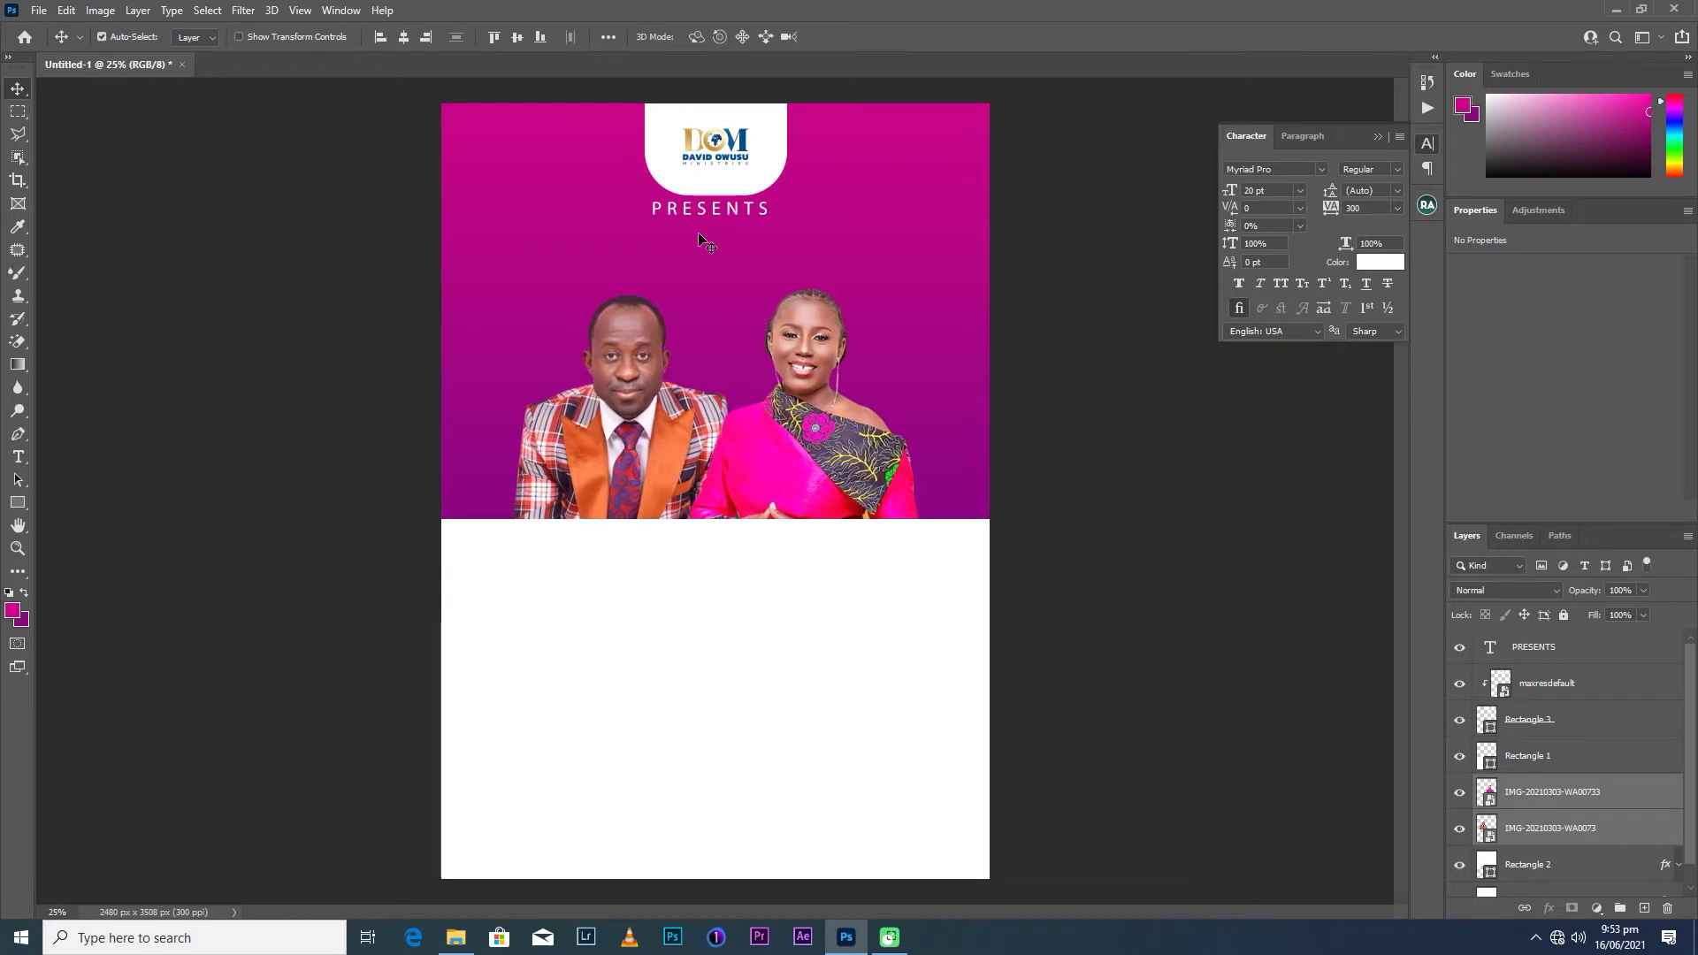
# Give the logo's white backdrop a 100 px corner radius and recentre the PRESENTS text.
pyautogui.click(713, 182)
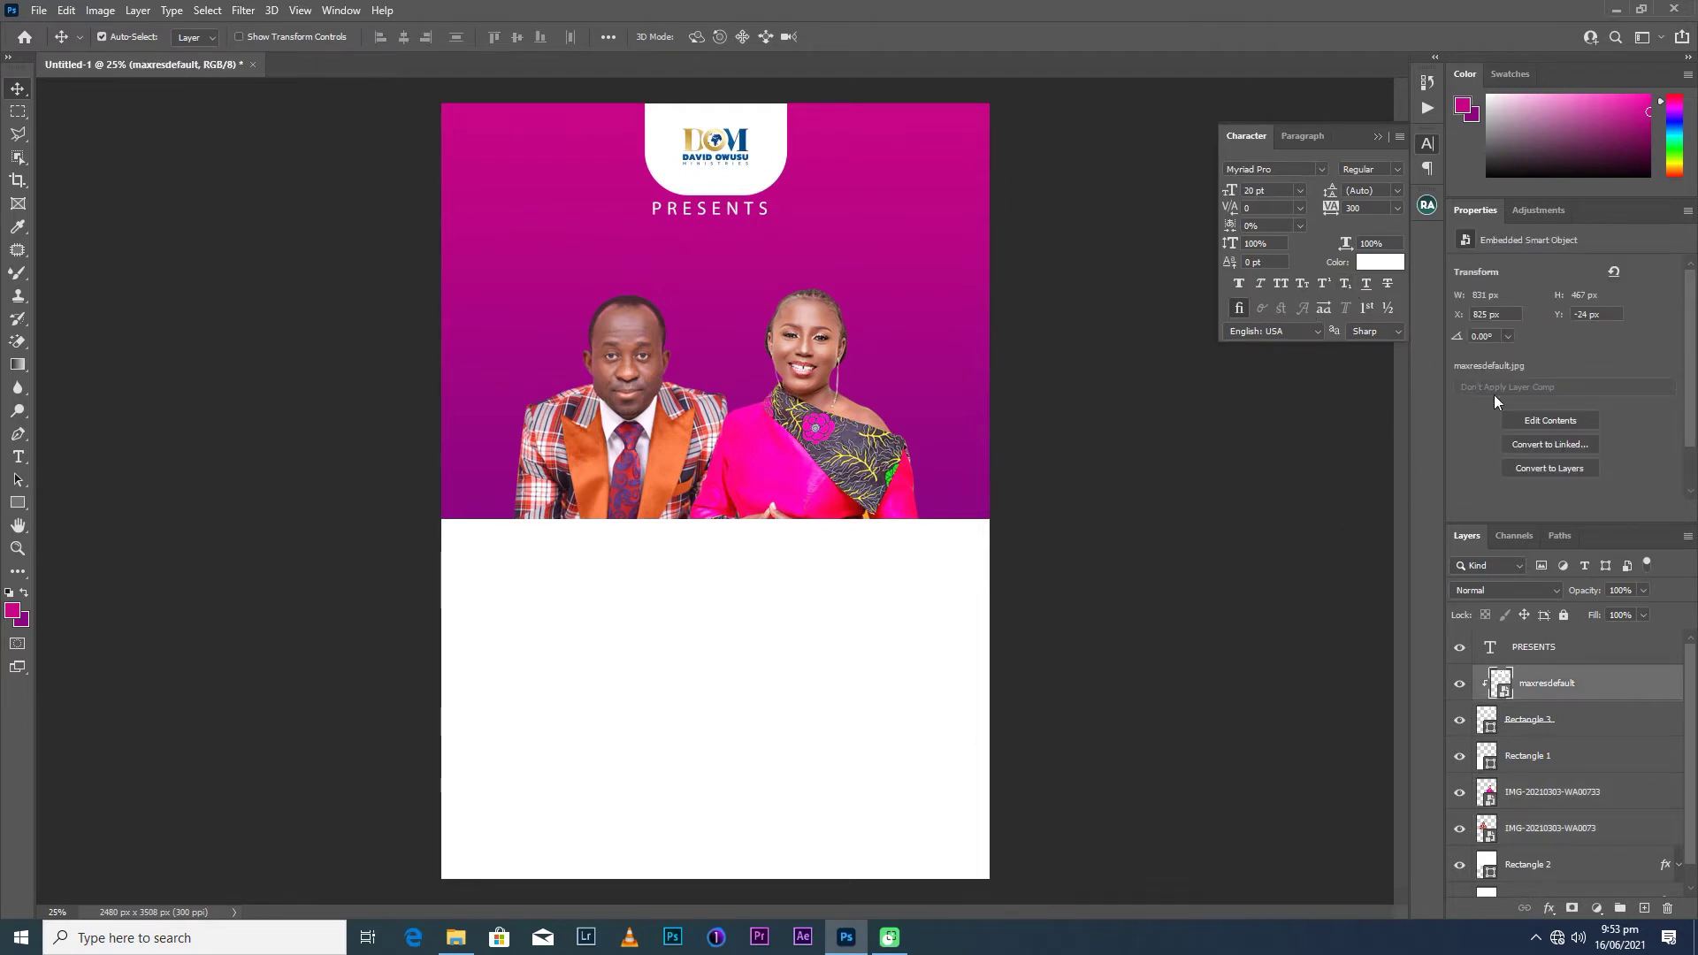
pyautogui.click(1523, 716)
pyautogui.doubleClick(1514, 491)
pyautogui.write('150')
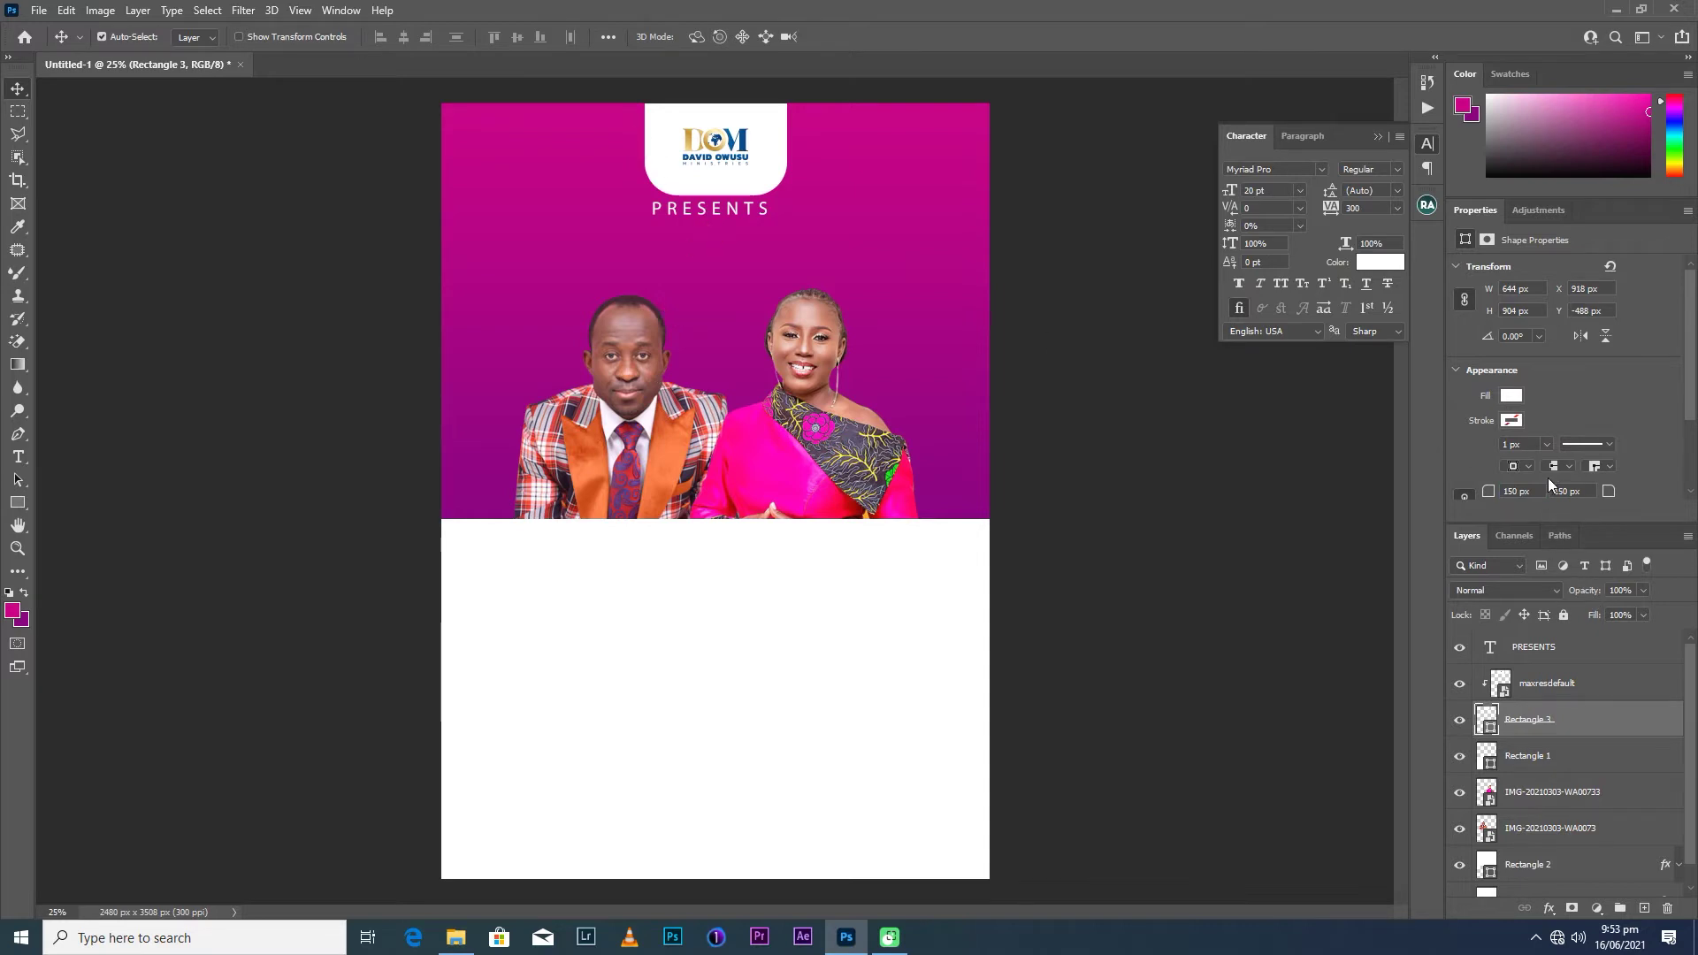
pyautogui.doubleClick(1517, 490)
pyautogui.write('100')
pyautogui.moveTo(710, 210); pyautogui.dragTo(752, 194)
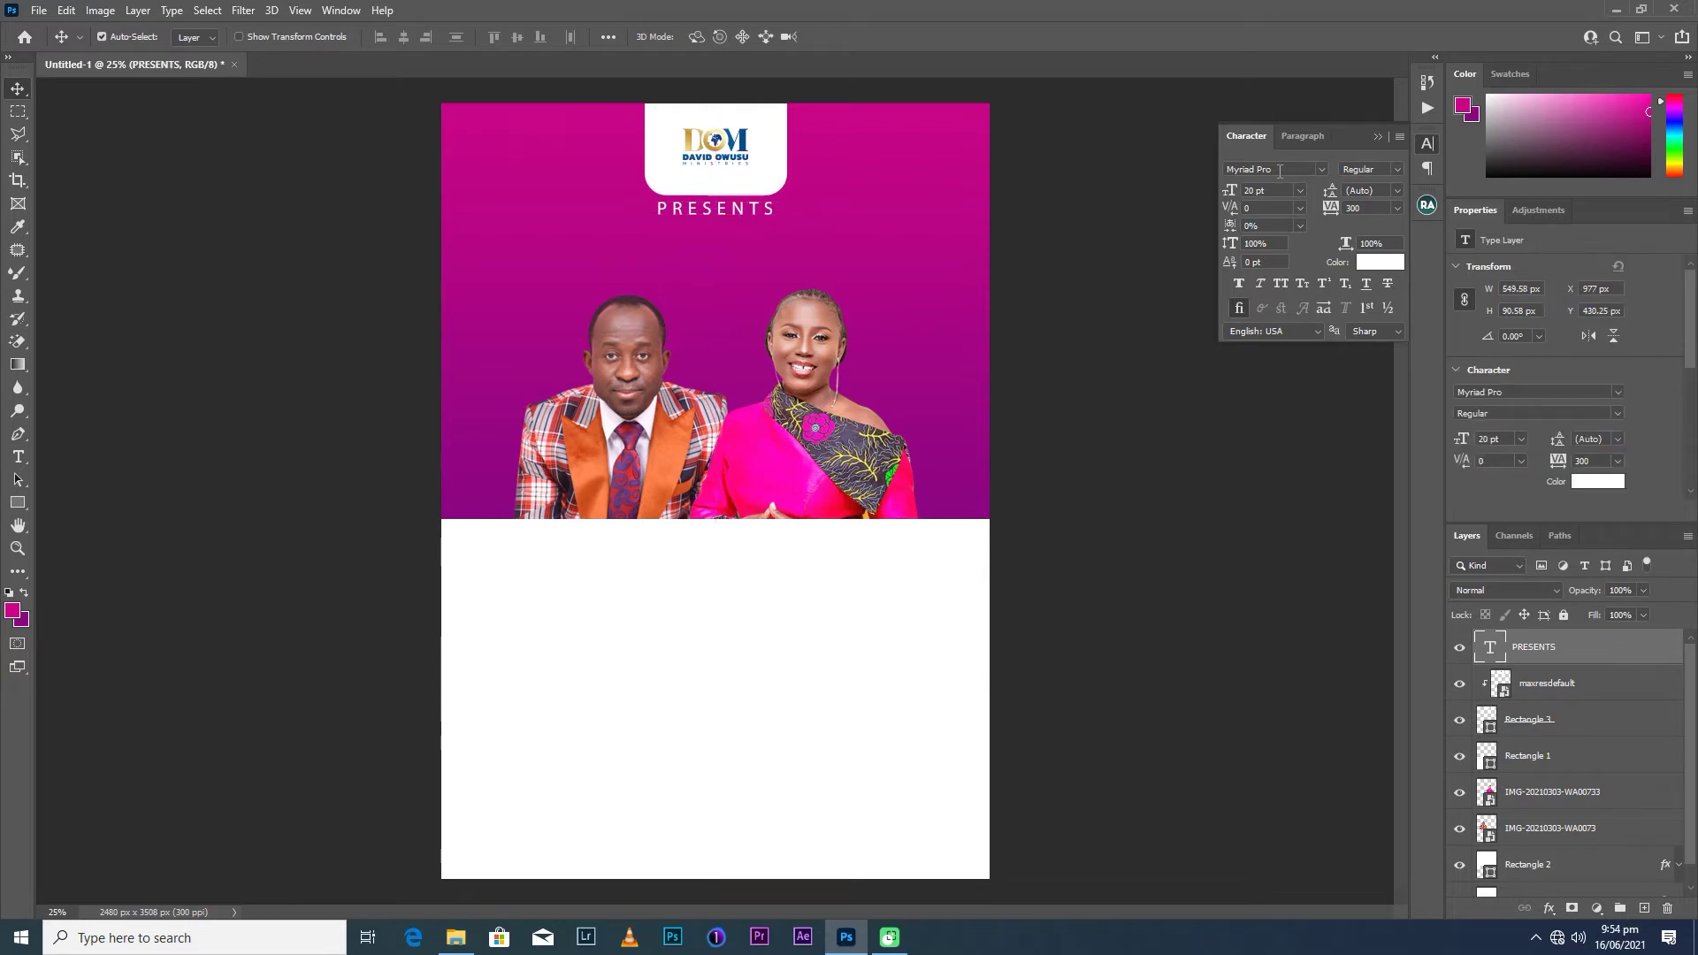
# Set PRESENTS tracking to 200, add a white GRACE title above the man's portrait, and move the lower panel down.
pyautogui.click(1397, 209)
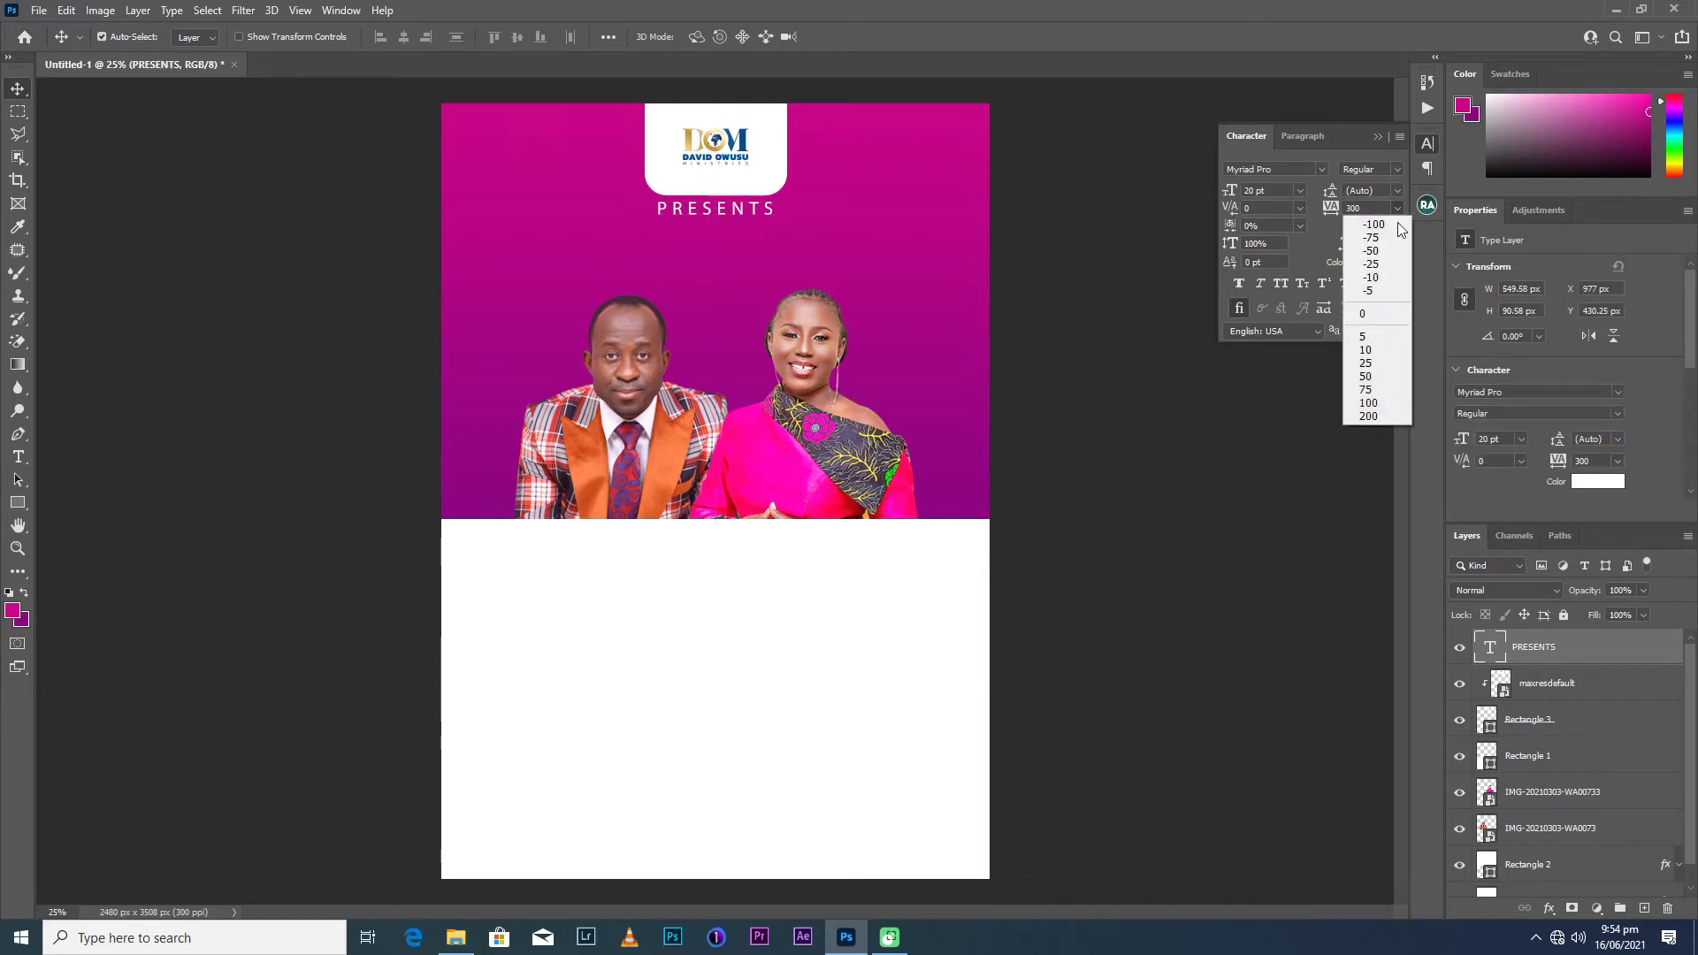
pyautogui.click(1368, 417)
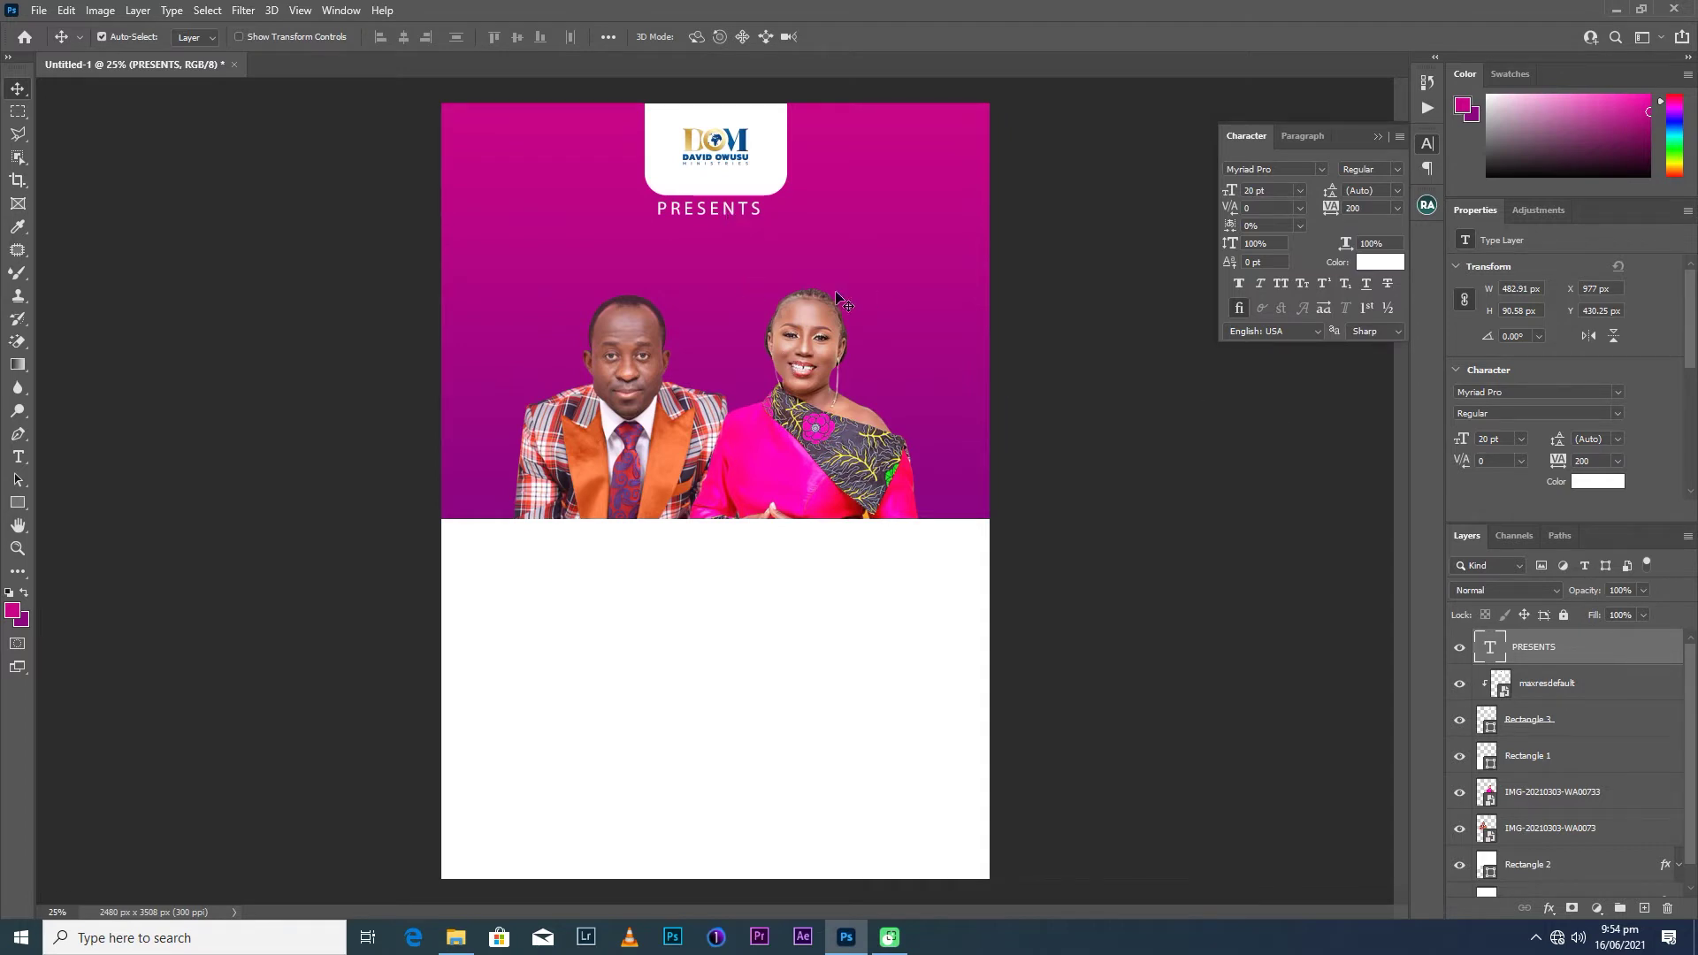
pyautogui.click(17, 456)
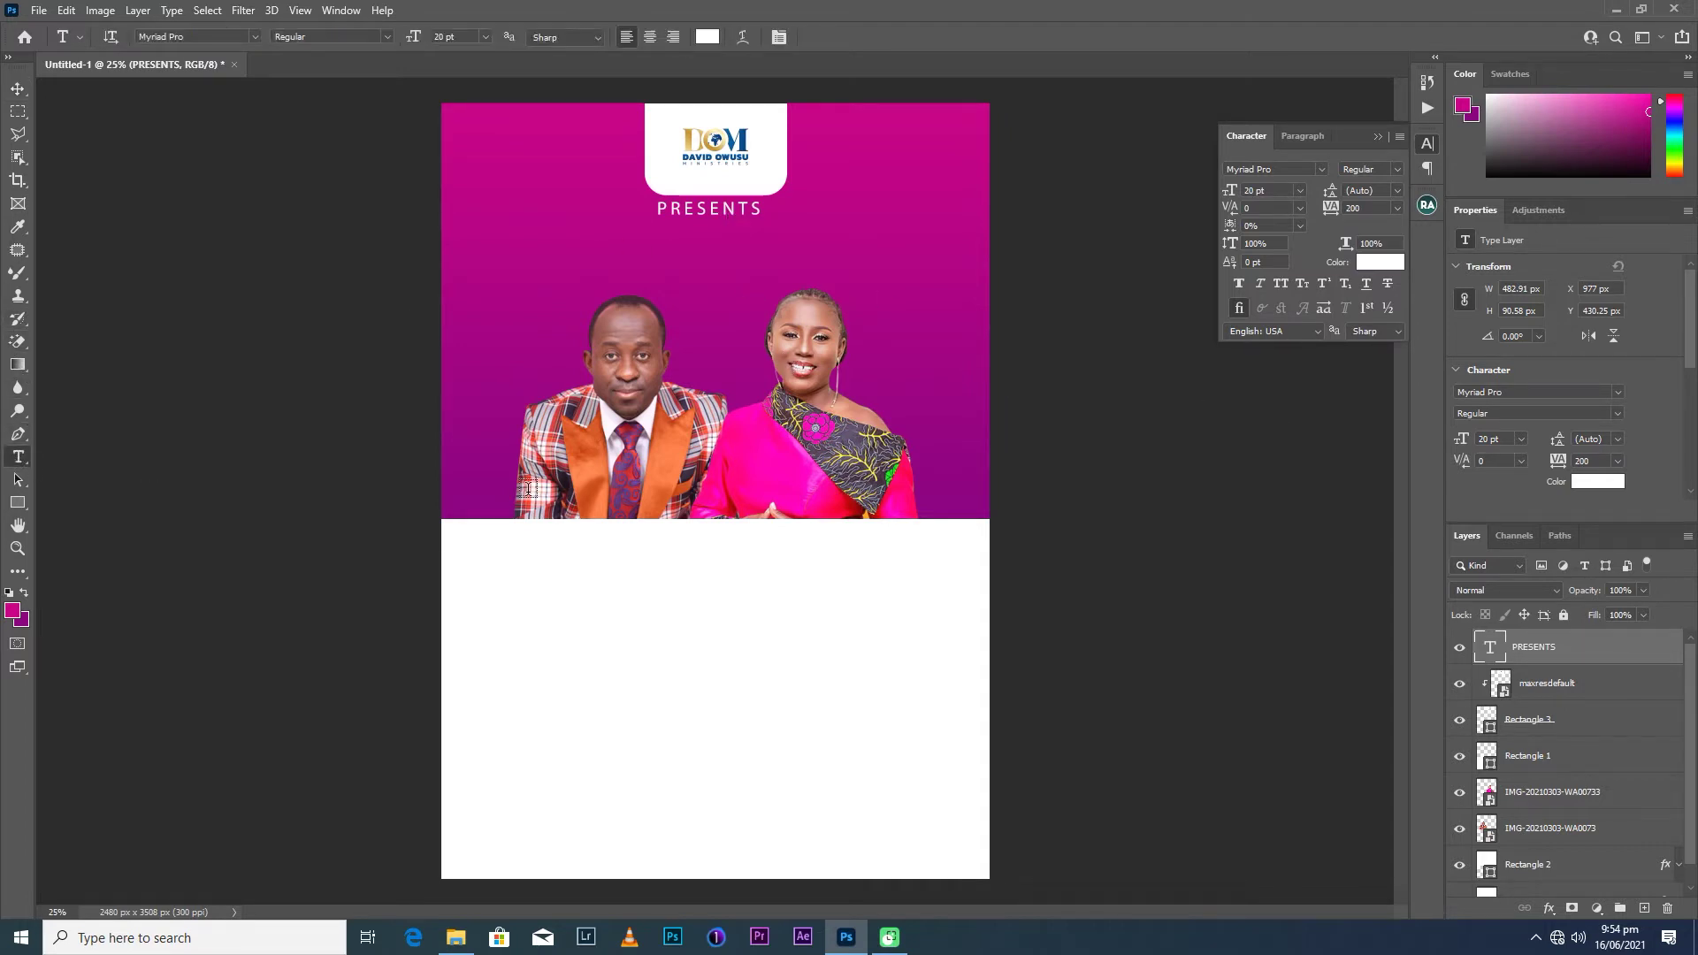
pyautogui.click(577, 262)
pyautogui.write('GRA')
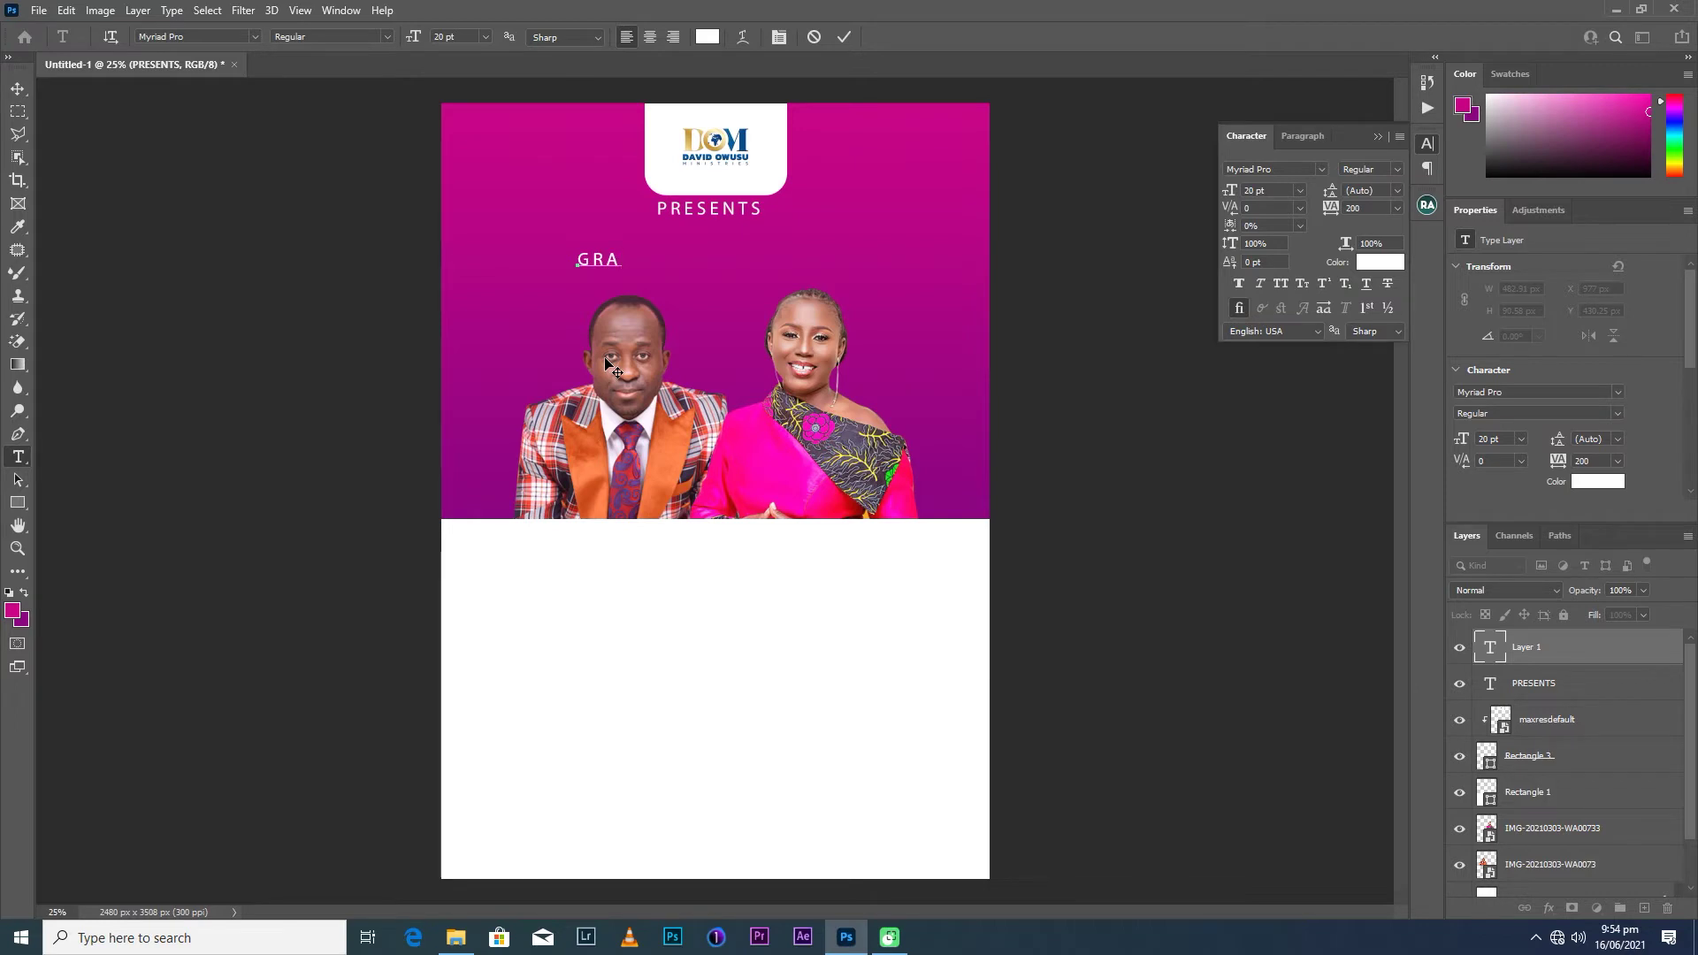
pyautogui.write('CE')
pyautogui.click(844, 36)
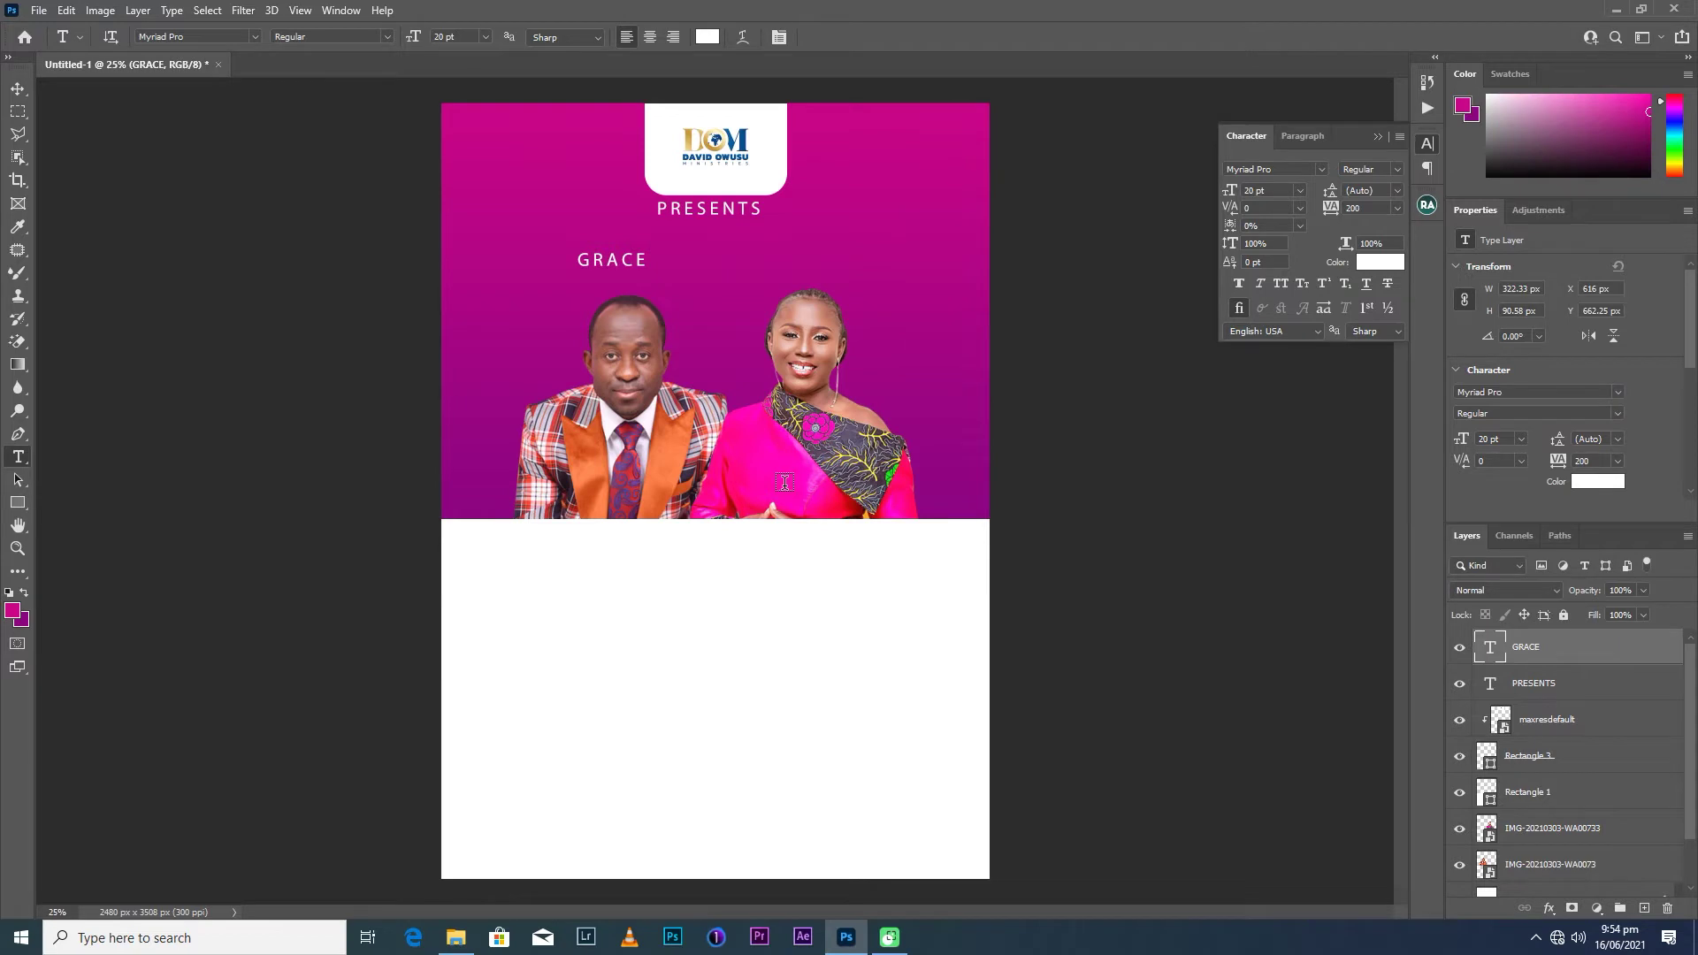
pyautogui.click(18, 89)
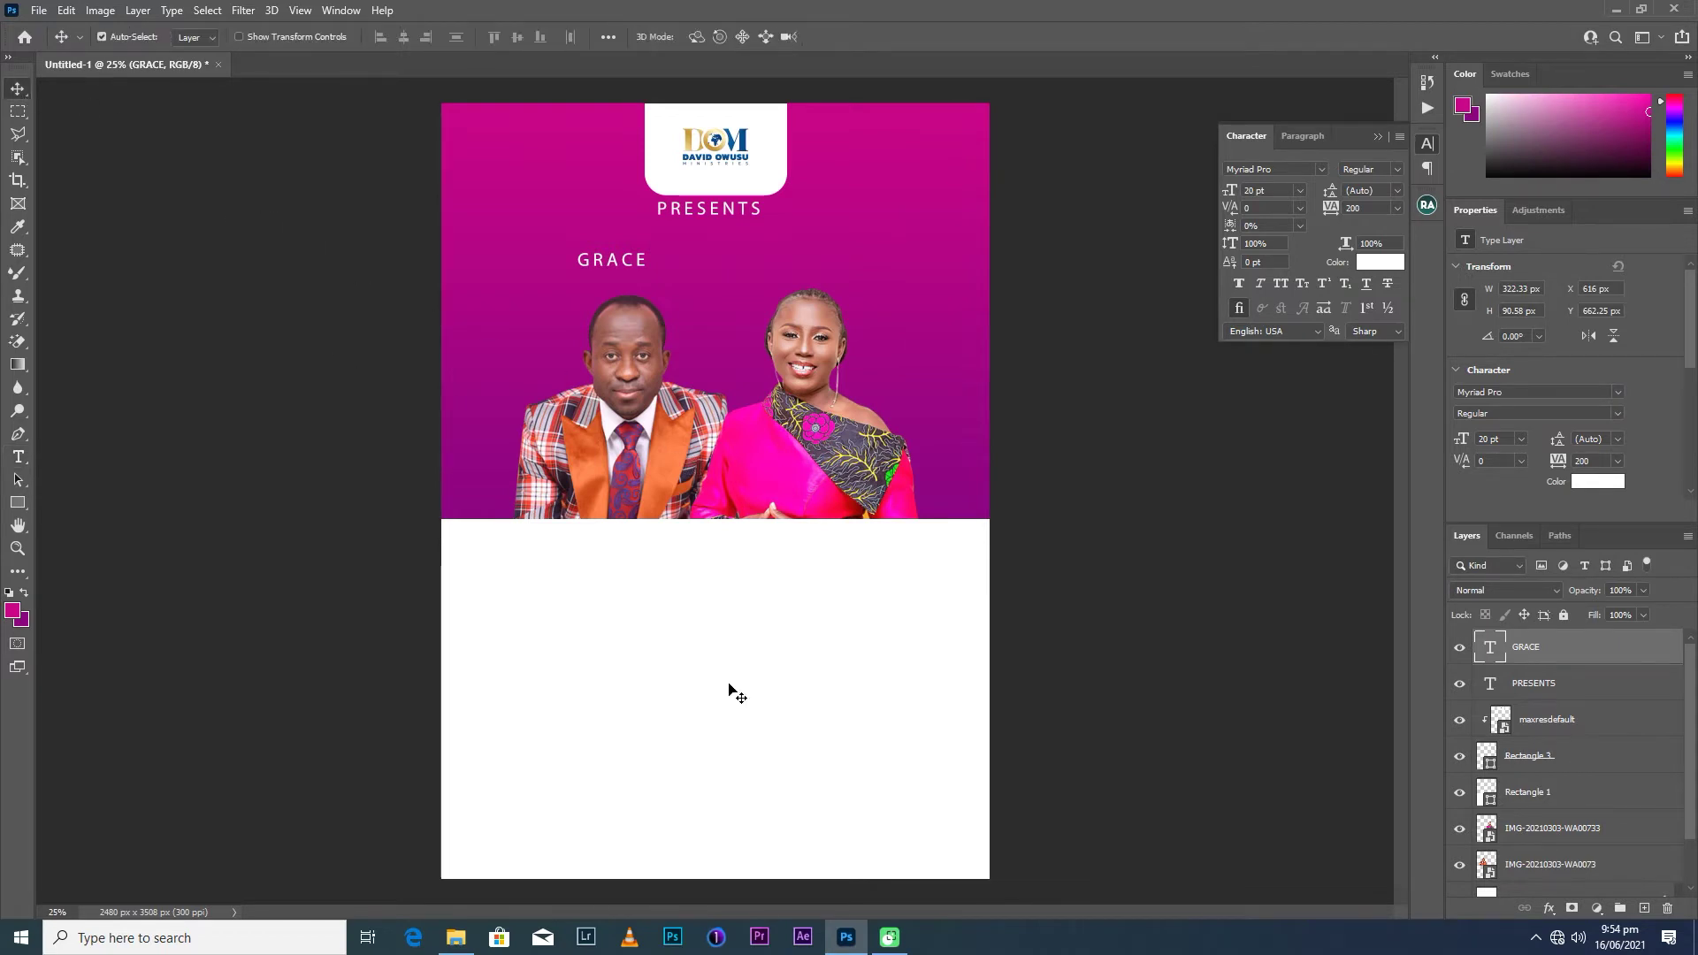
pyautogui.moveTo(777, 590); pyautogui.dragTo(778, 643)
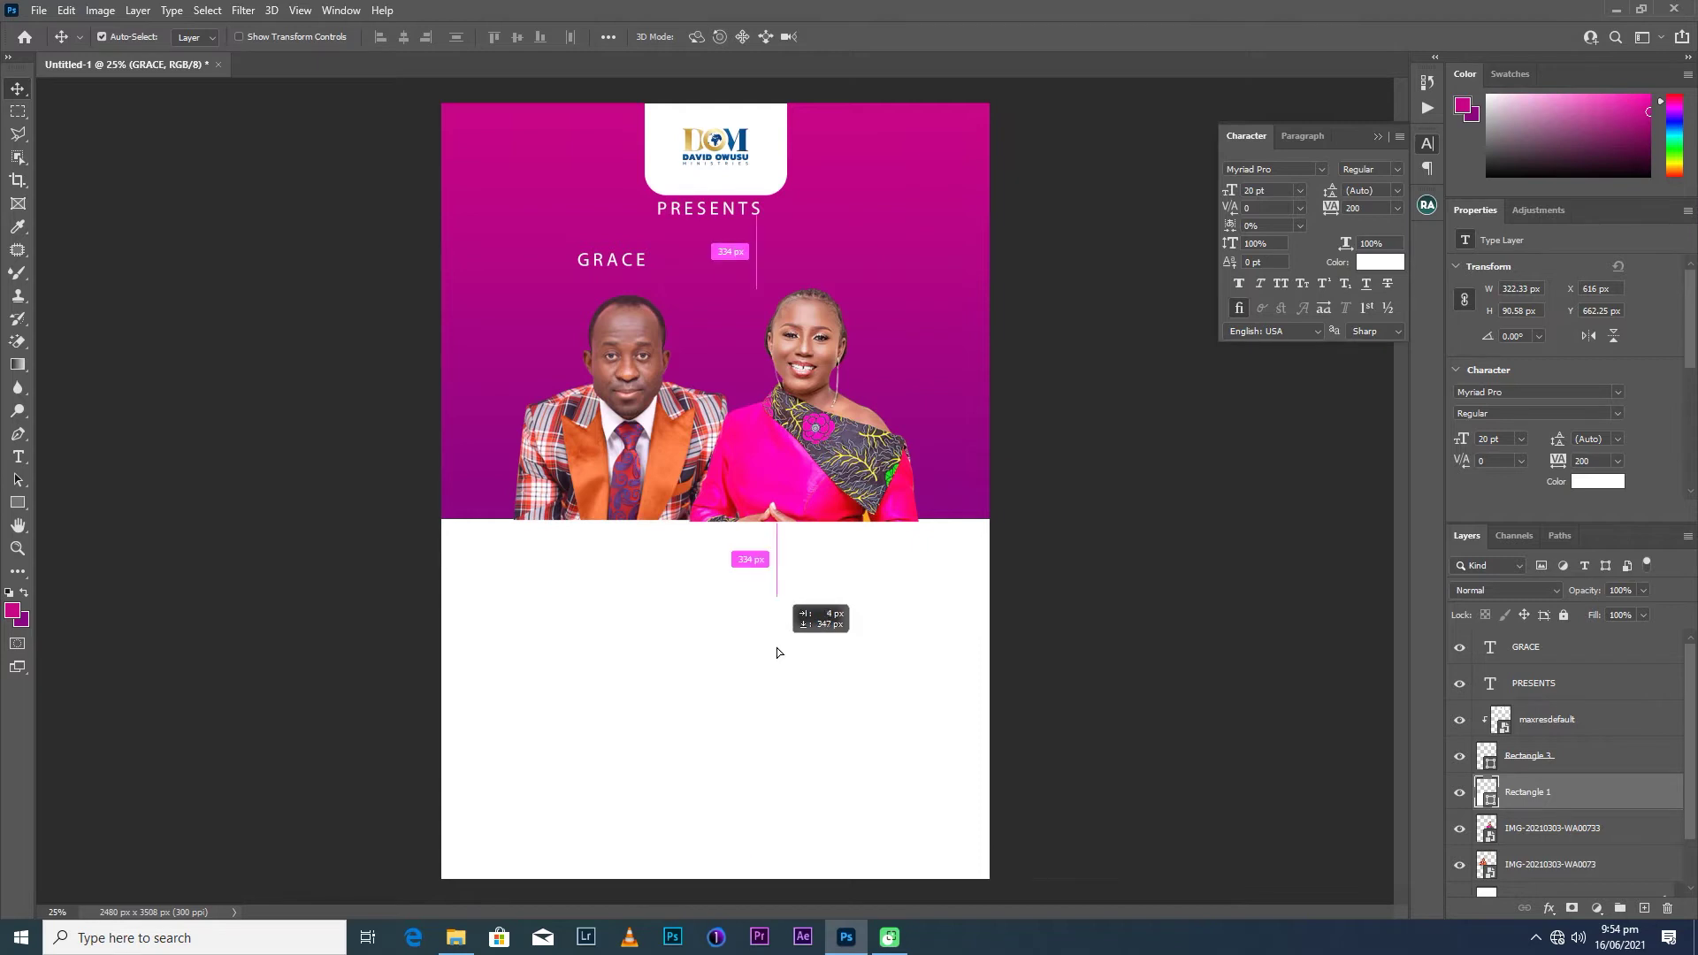
# Move the magenta top shape down about 28 px and stretch it upward.
pyautogui.moveTo(778, 644); pyautogui.dragTo(776, 647)
pyautogui.click(925, 439)
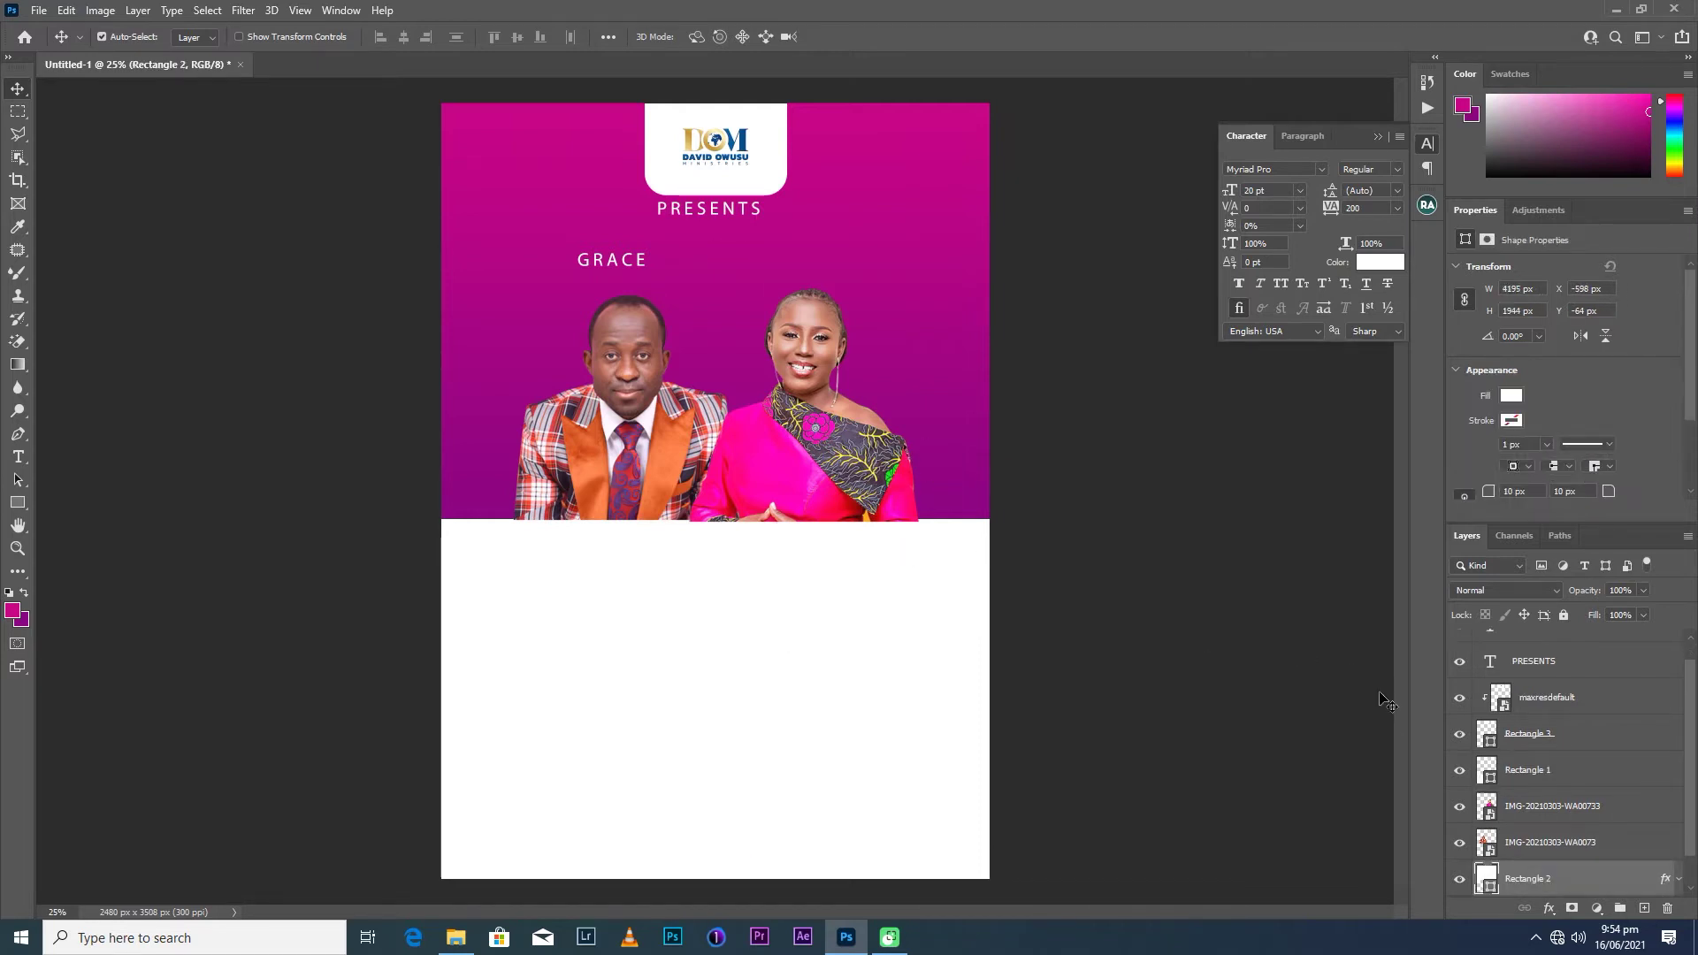
pyautogui.click(1526, 849)
pyautogui.scroll(-1, 1526, 849)
pyautogui.click(1528, 842)
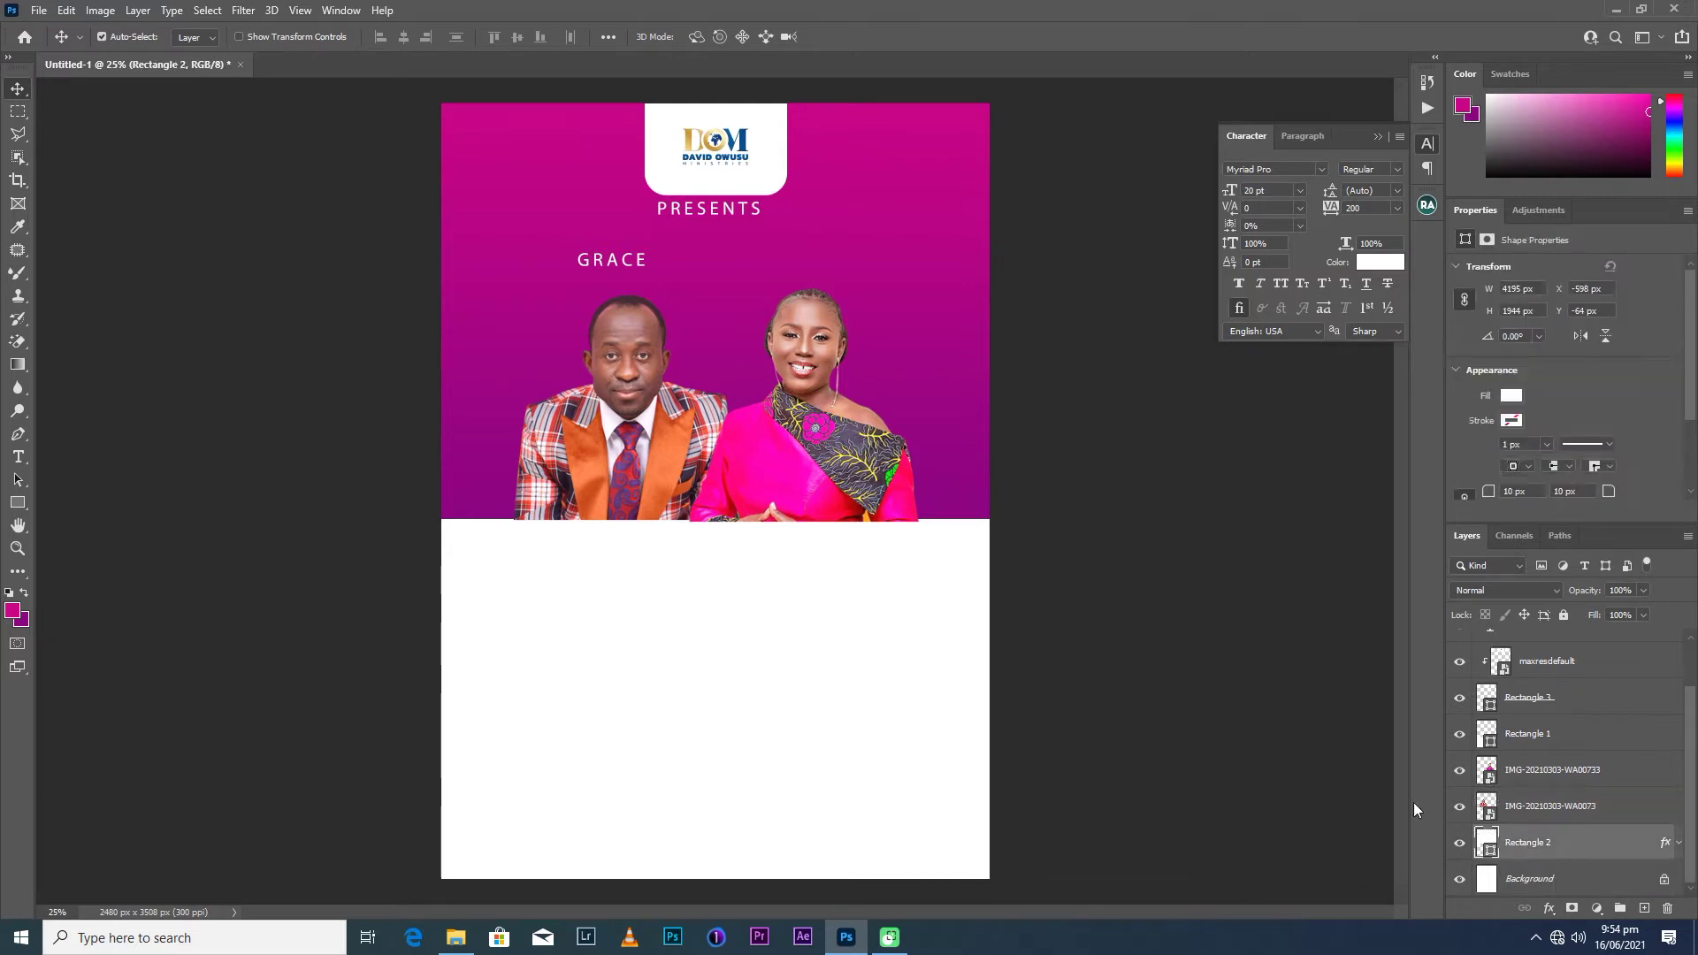
pyautogui.moveTo(911, 360); pyautogui.dragTo(913, 387)
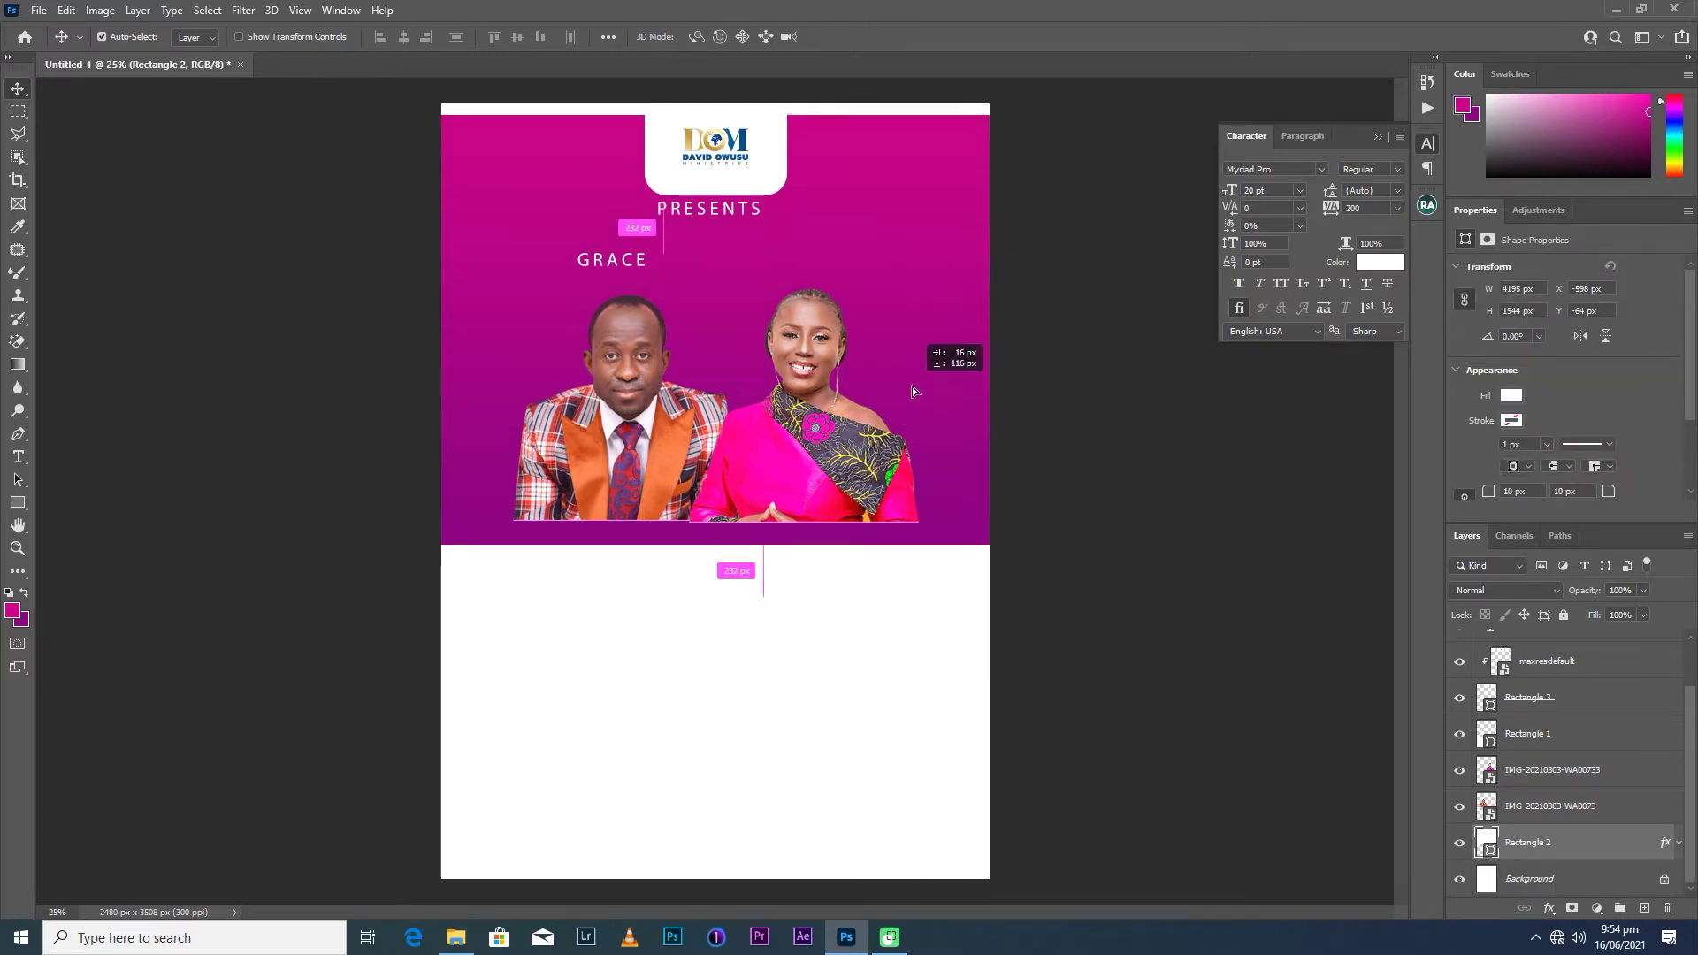
pyautogui.hotkey('ctrl', 't')
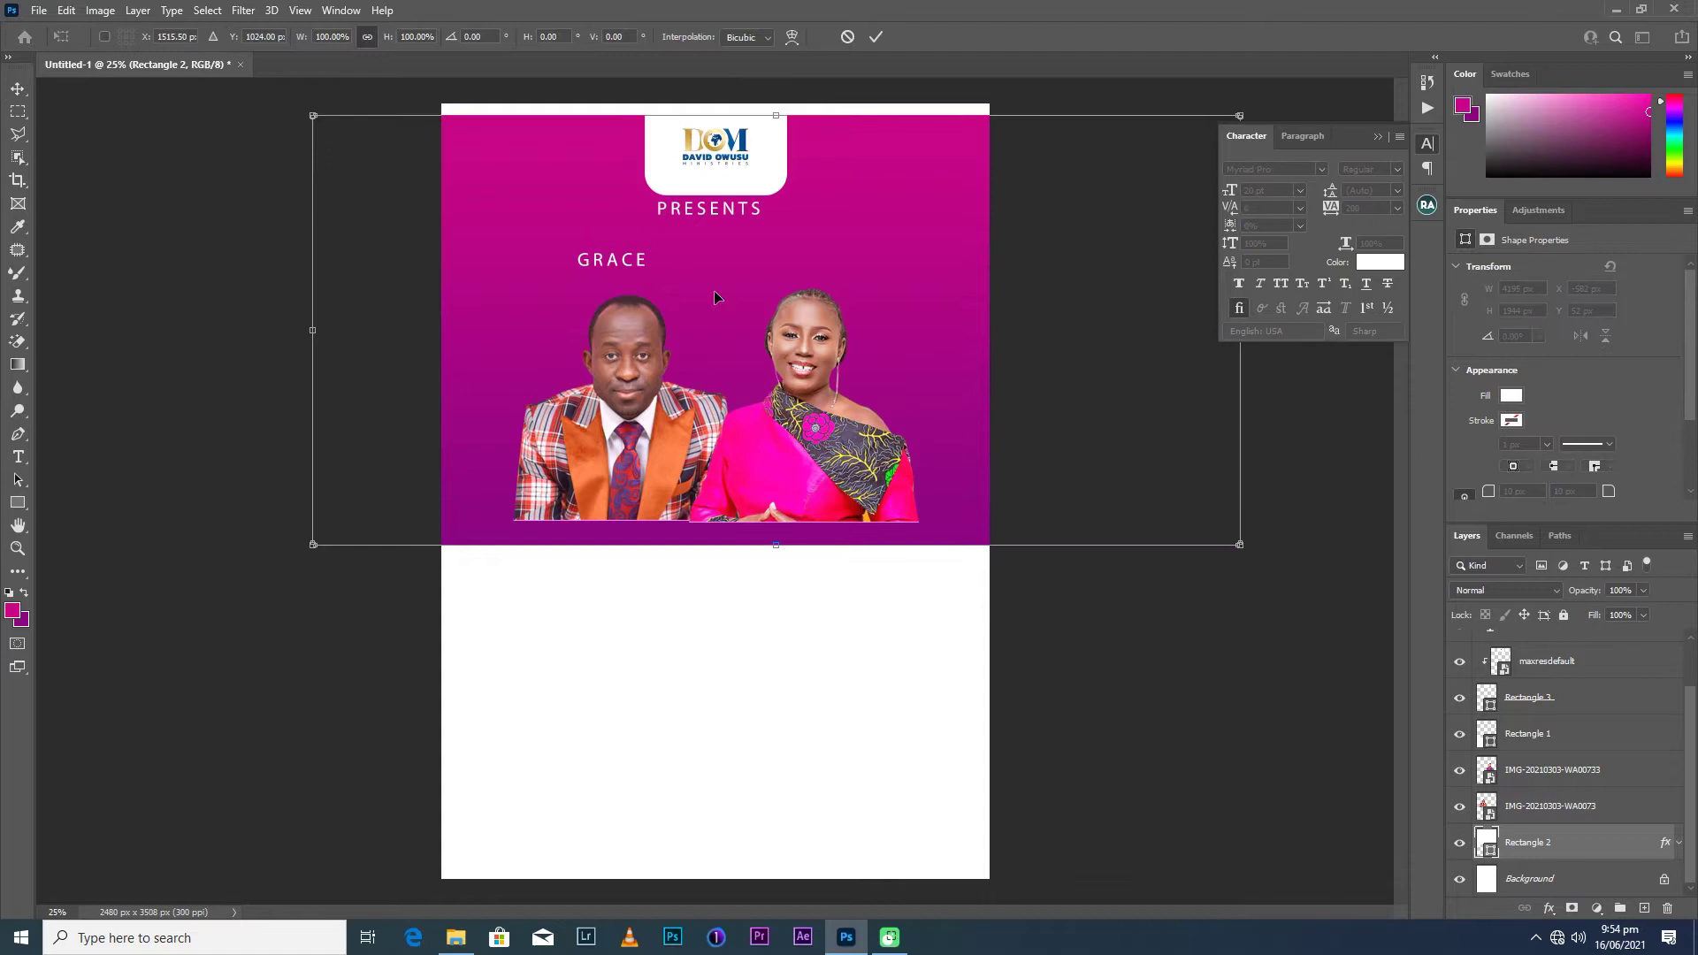
pyautogui.moveTo(776, 115); pyautogui.dragTo(776, 98)
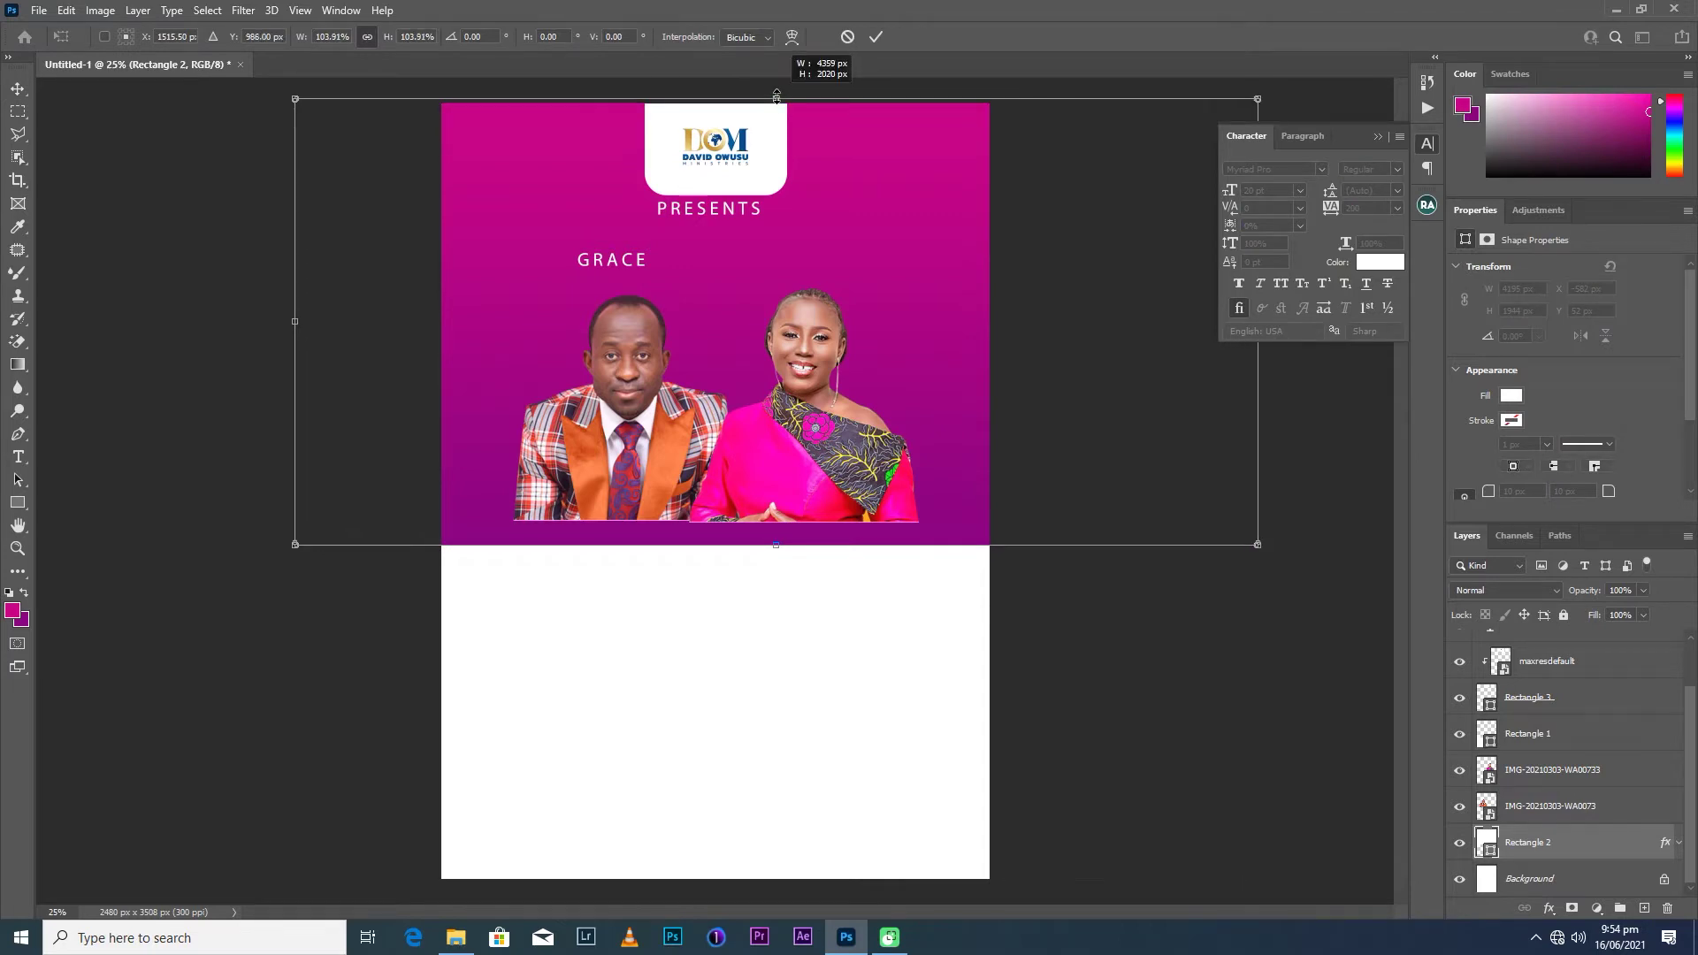
pyautogui.press('Return')
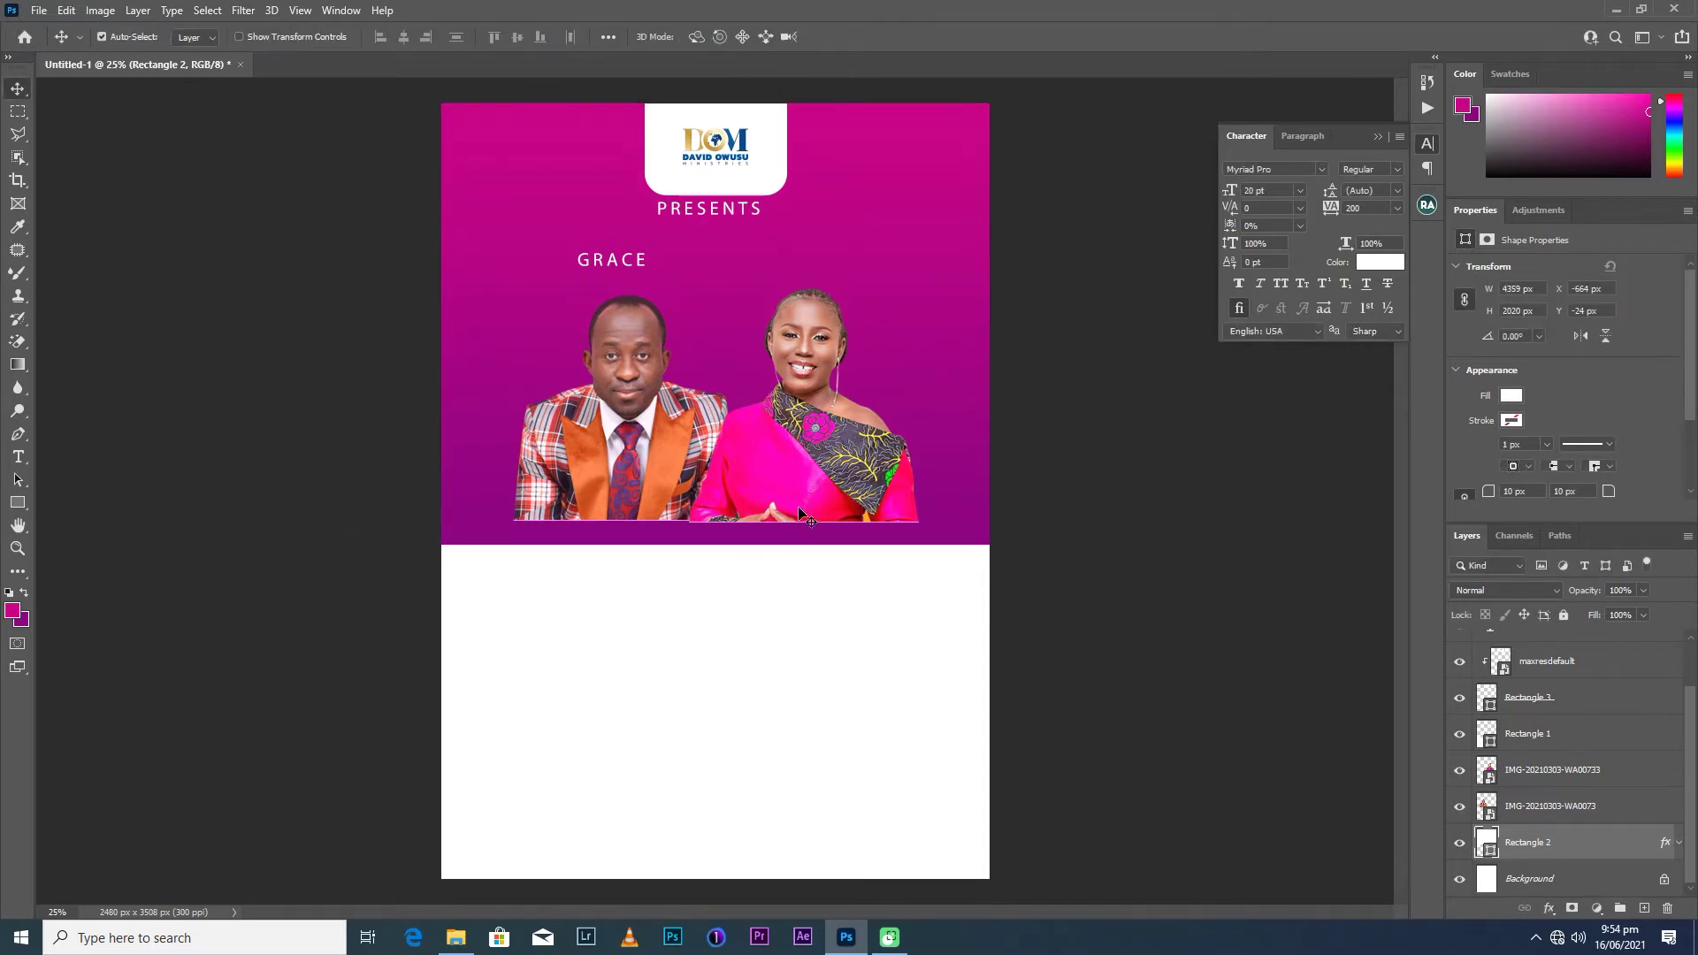
# Lower both portraits onto the white area's top edge, nudging one slightly lower.
pyautogui.click(799, 513)
pyautogui.click(1512, 809)
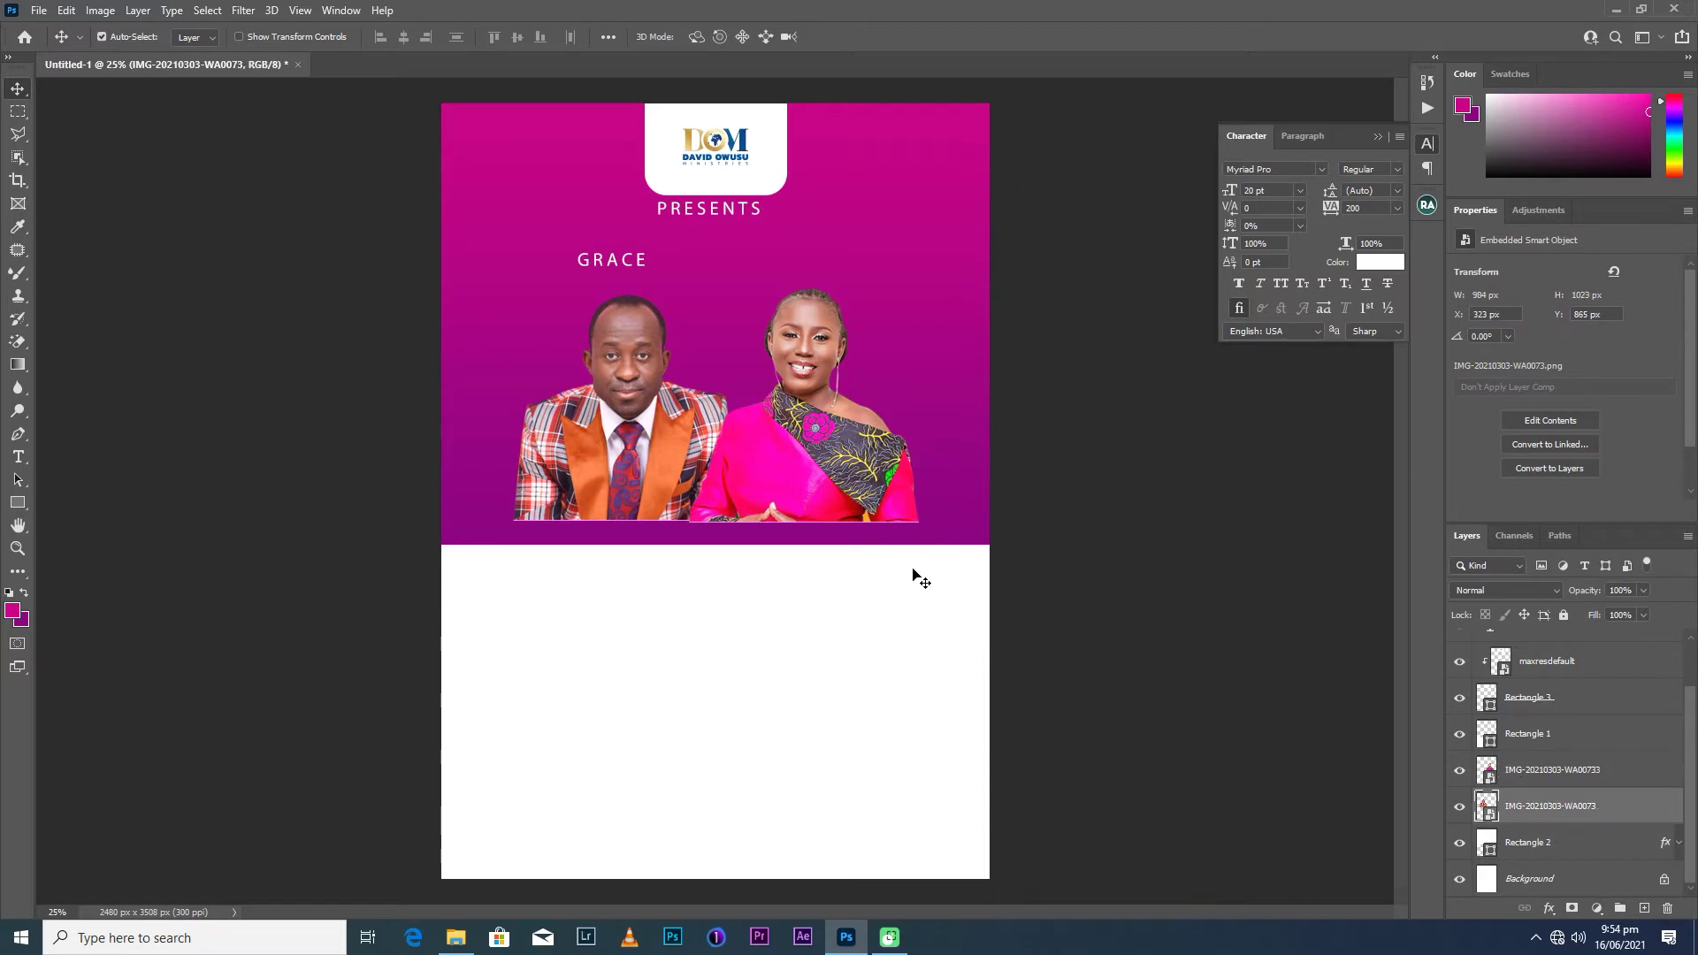
pyautogui.keyDown('shift'); pyautogui.click(1553, 769); pyautogui.keyUp('shift')
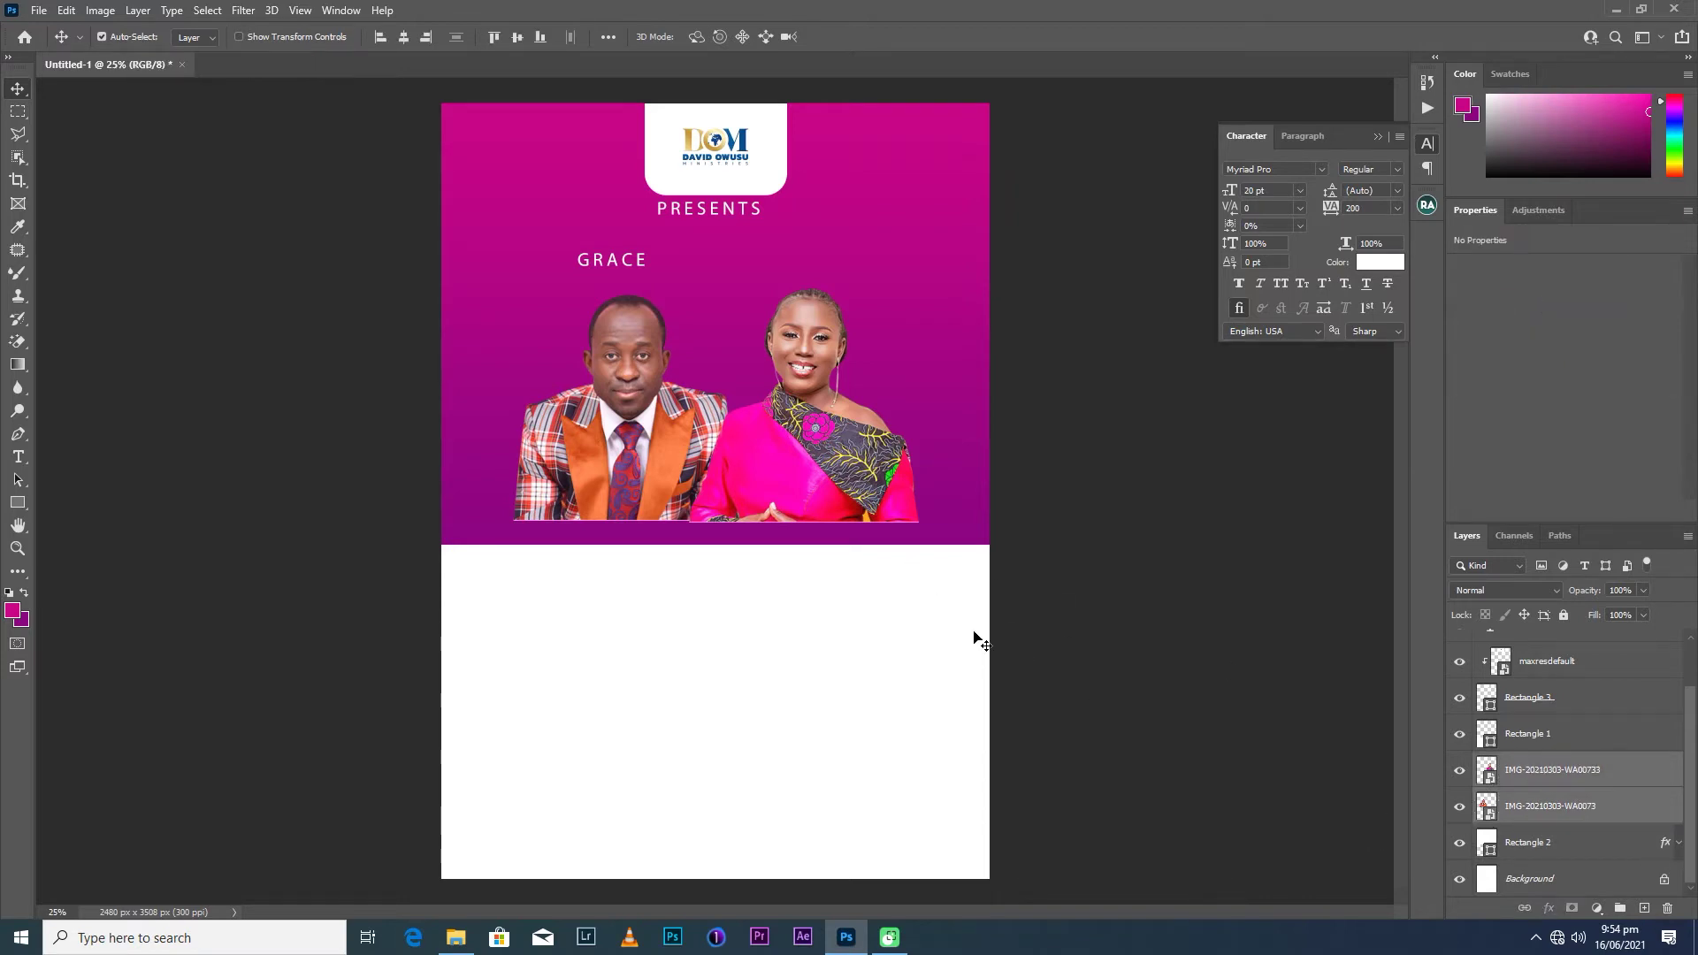
pyautogui.moveTo(781, 518); pyautogui.dragTo(766, 542)
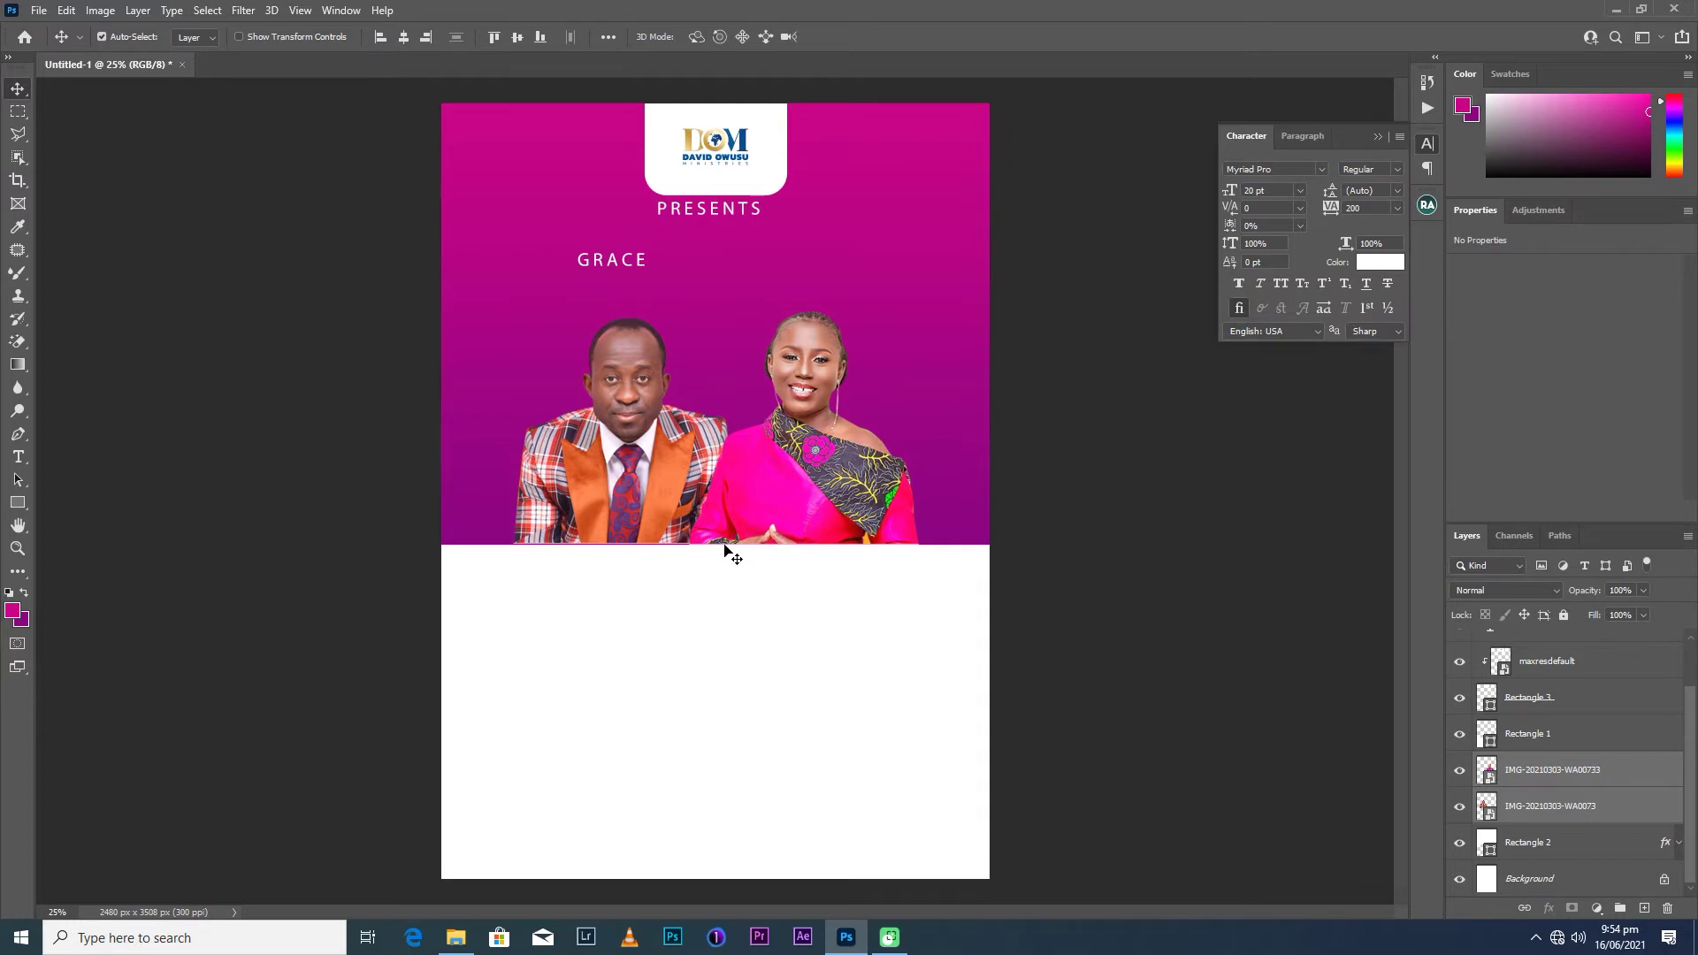
pyautogui.click(1064, 572)
pyautogui.click(641, 488)
pyautogui.moveTo(640, 488); pyautogui.dragTo(640, 490)
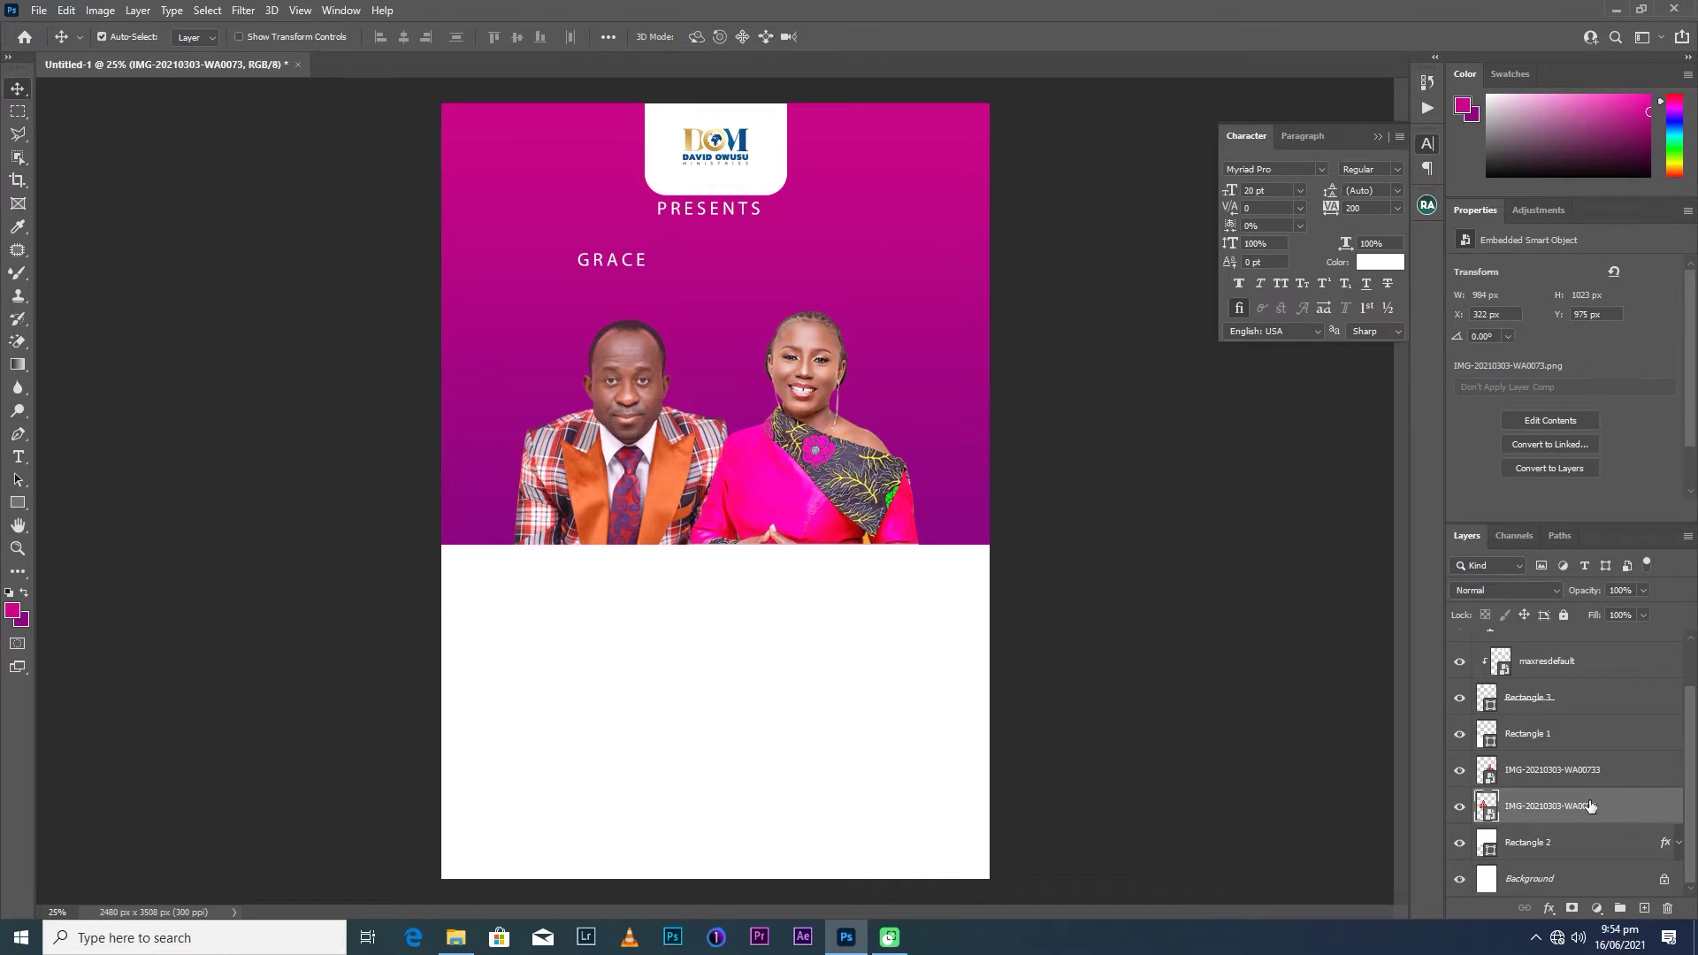
pyautogui.click(1516, 752)
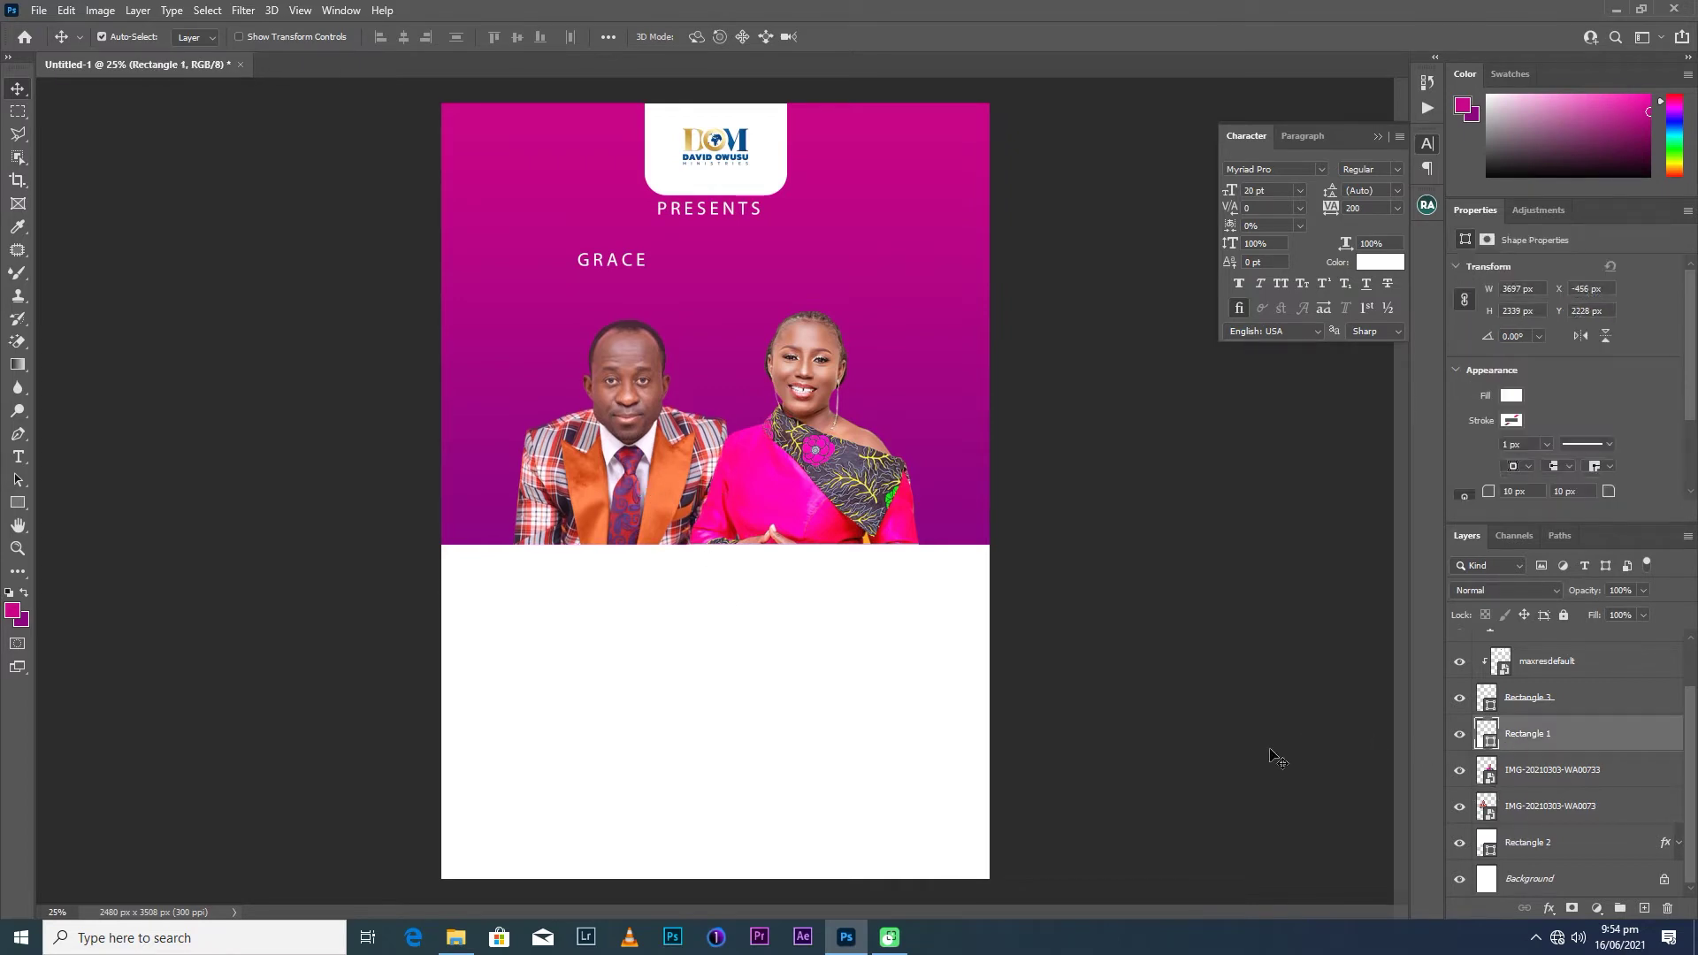
# Move the white lower panel to Y 1992 px, flush with the portraits' bottoms.
pyautogui.hotkey('ctrl', 't')
pyautogui.moveTo(725, 650); pyautogui.dragTo(725, 588)
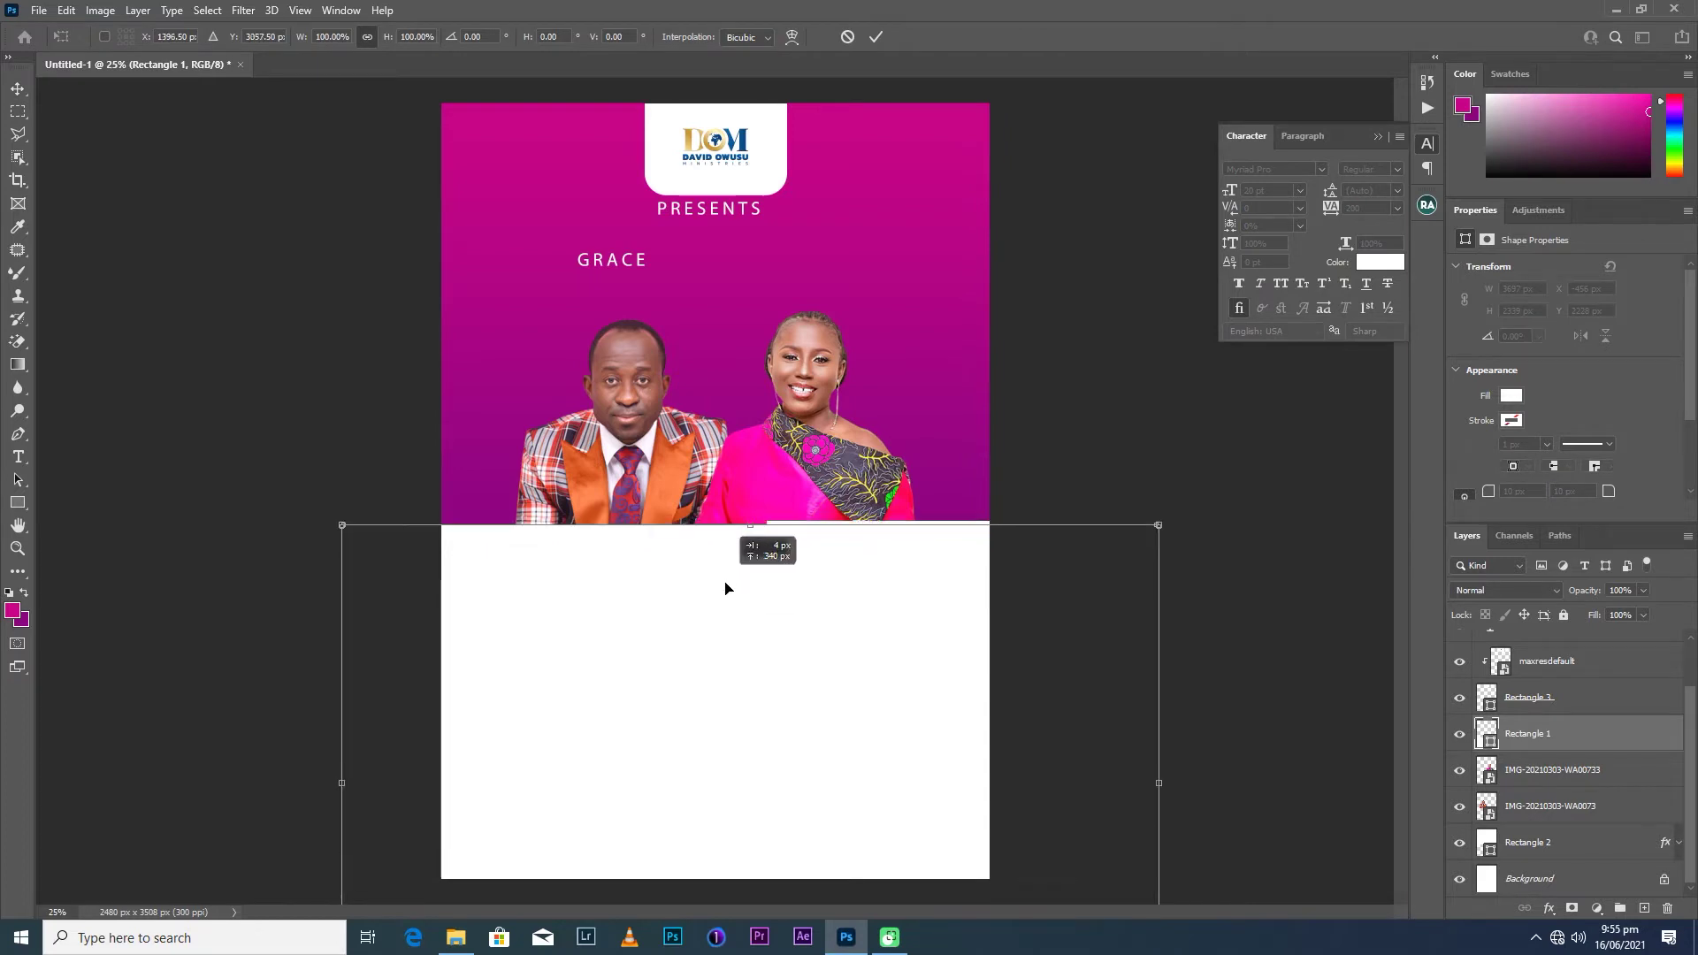
pyautogui.moveTo(725, 588); pyautogui.dragTo(732, 593)
pyautogui.press('Down')
pyautogui.press('Down')
pyautogui.press('Down')
pyautogui.press('Down')
pyautogui.press('Down')
pyautogui.press('Down')
pyautogui.press('Down')
pyautogui.press('Down')
pyautogui.press('Down')
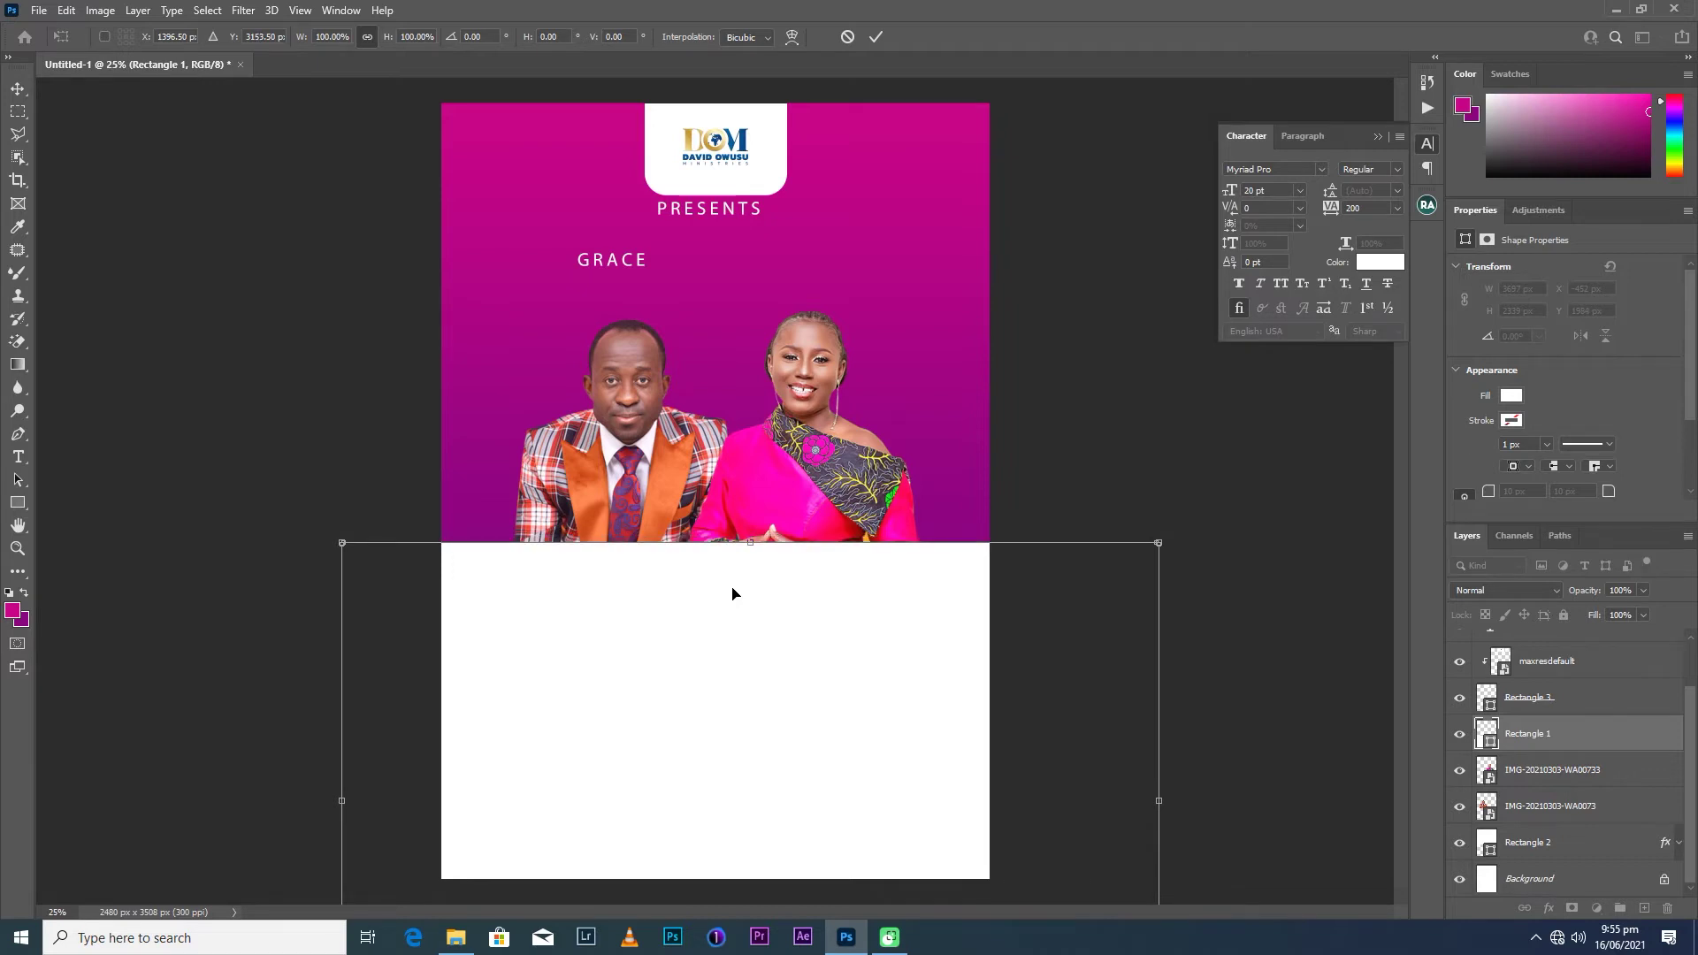
pyautogui.press('Down')
pyautogui.press('Down')
pyautogui.press('Down')
pyautogui.press('Down')
pyautogui.press('Down')
pyautogui.press('Down')
pyautogui.press('Down')
pyautogui.press('Down')
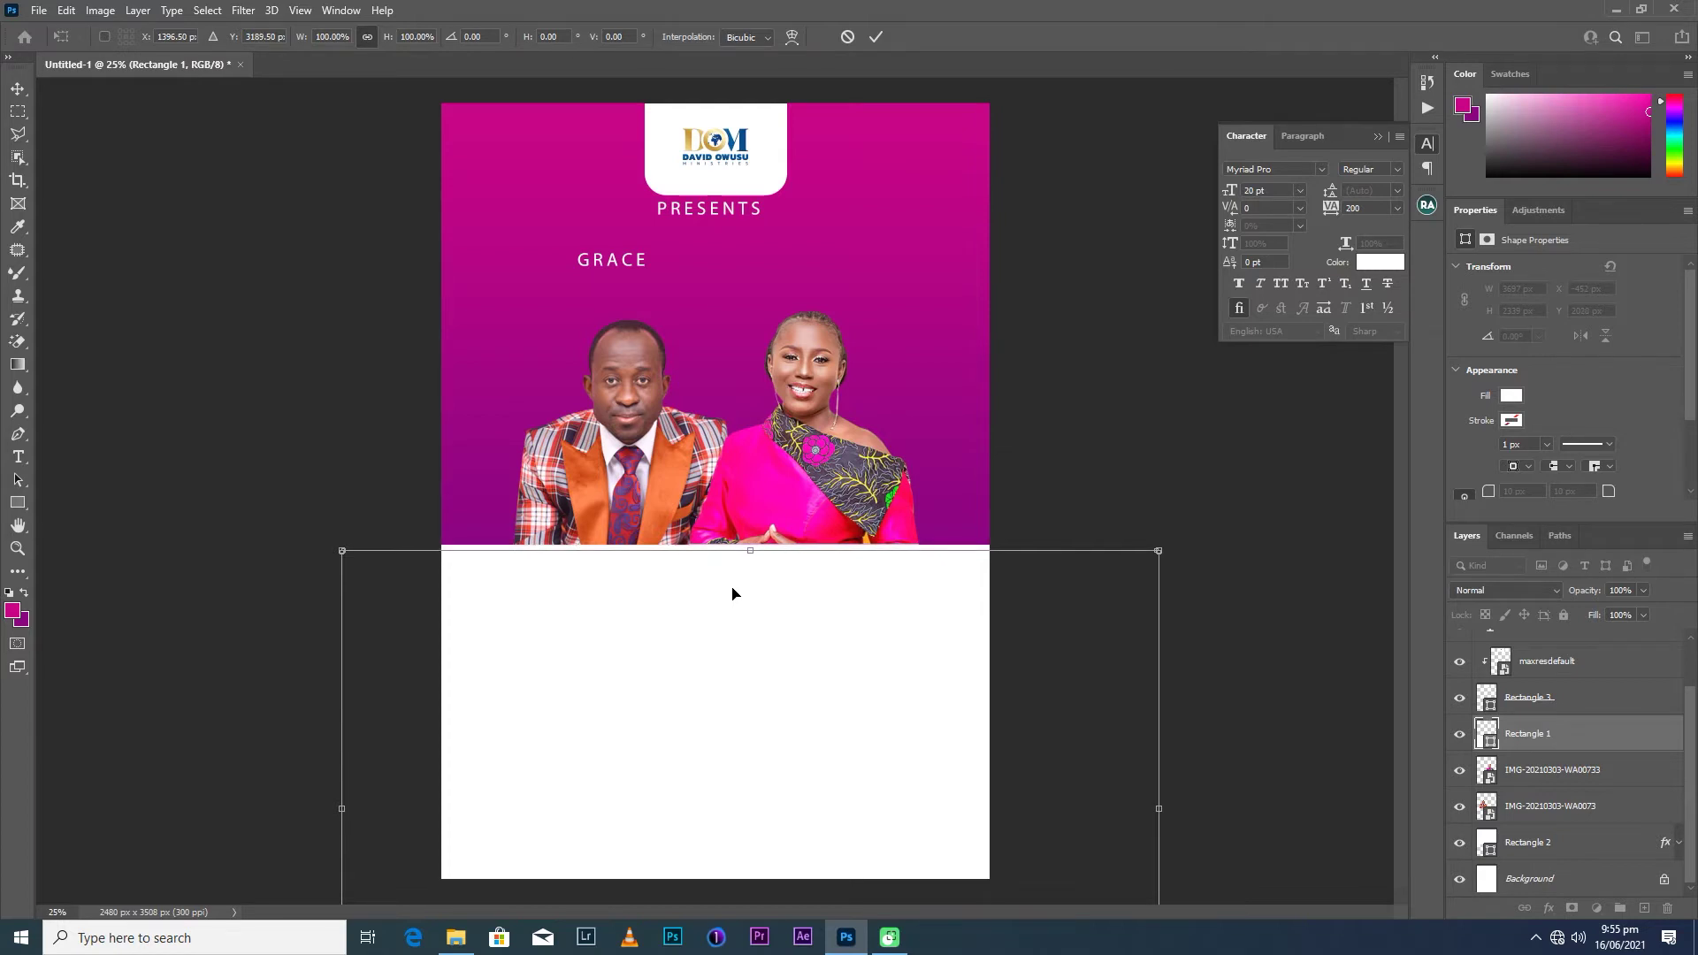
pyautogui.press('Up')
pyautogui.press('Up')
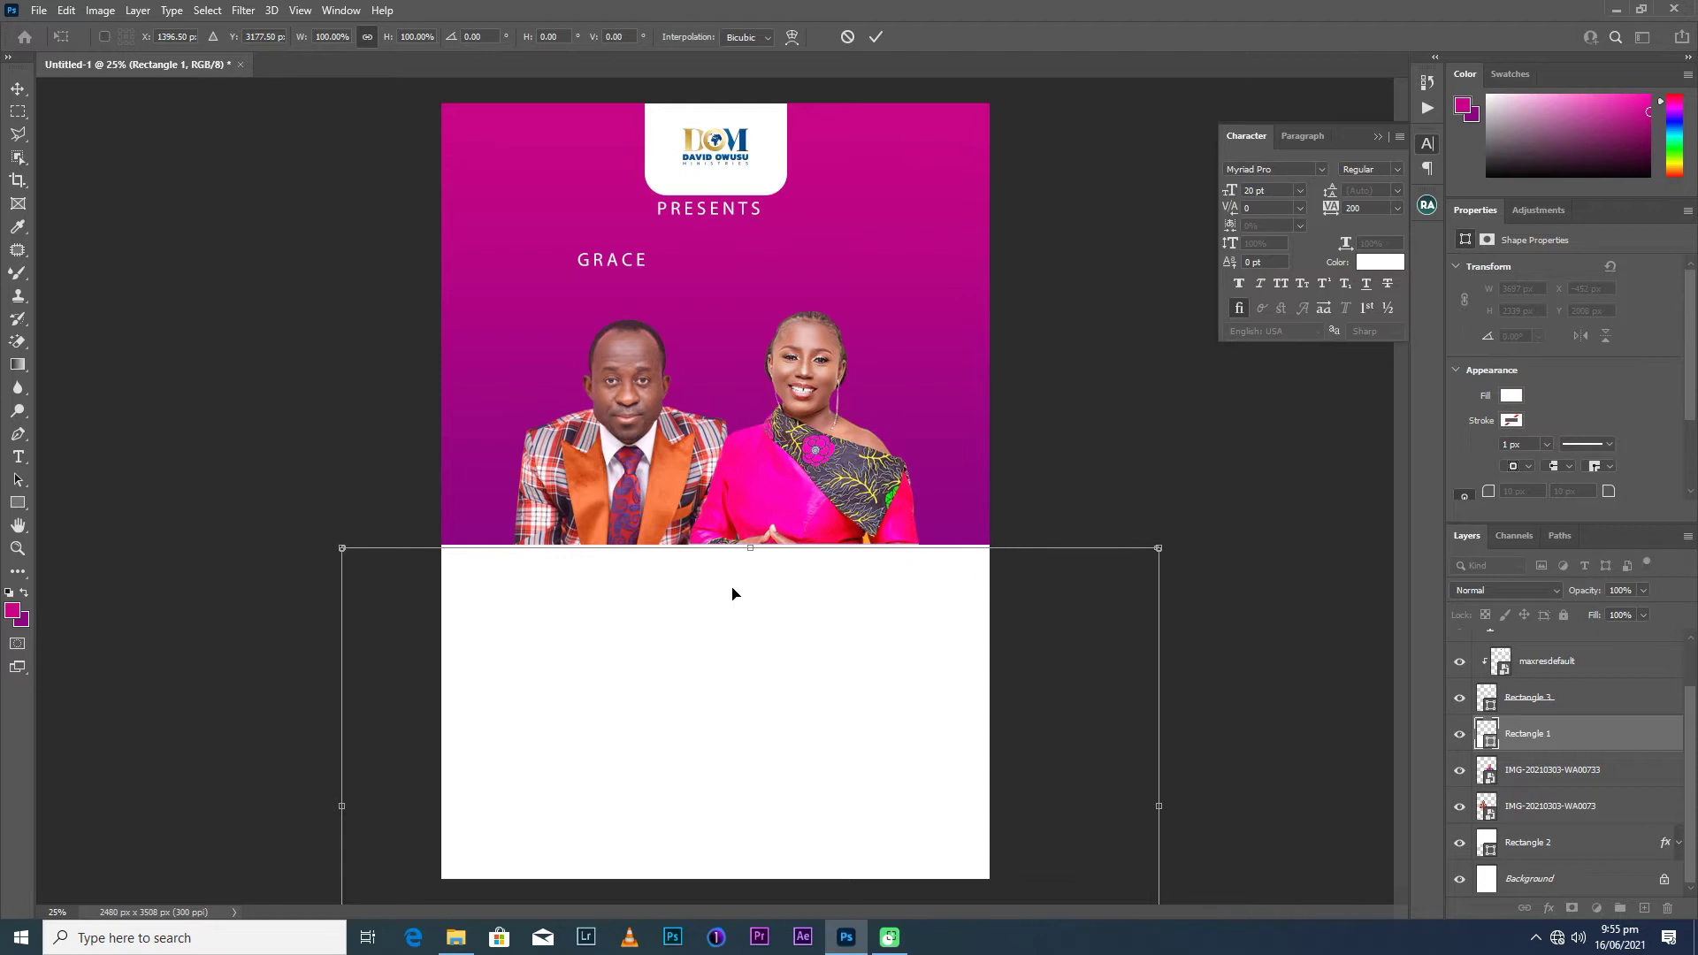
pyautogui.press('Up')
pyautogui.press('Up')
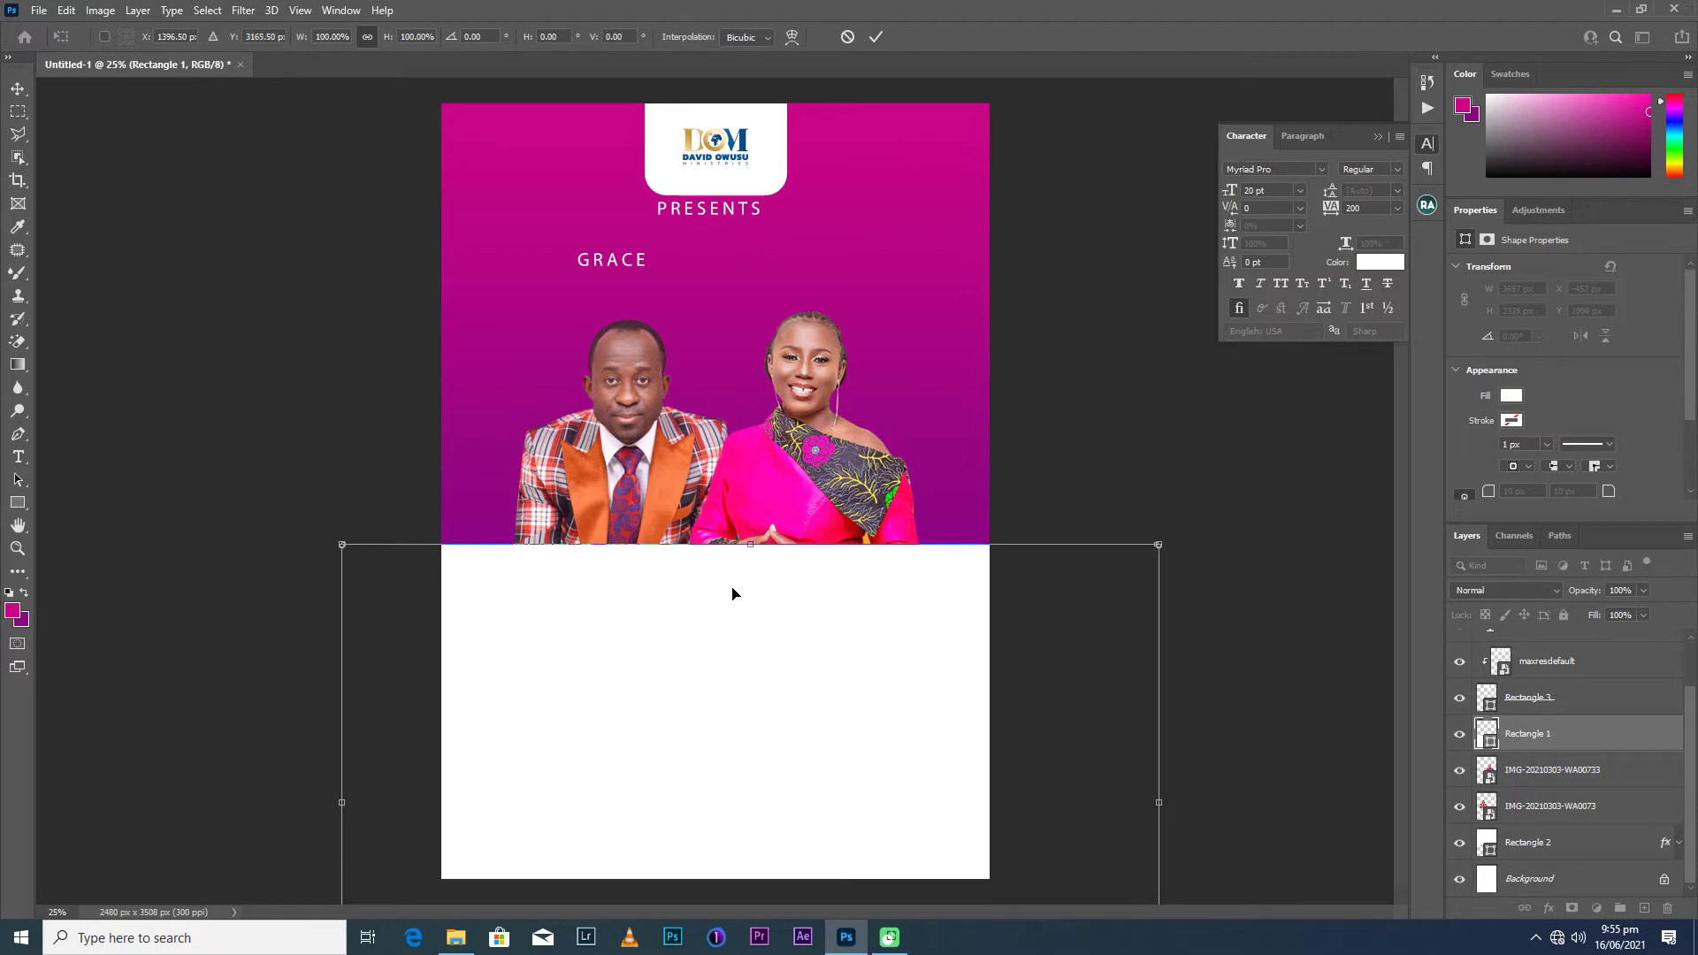
pyautogui.press('Return')
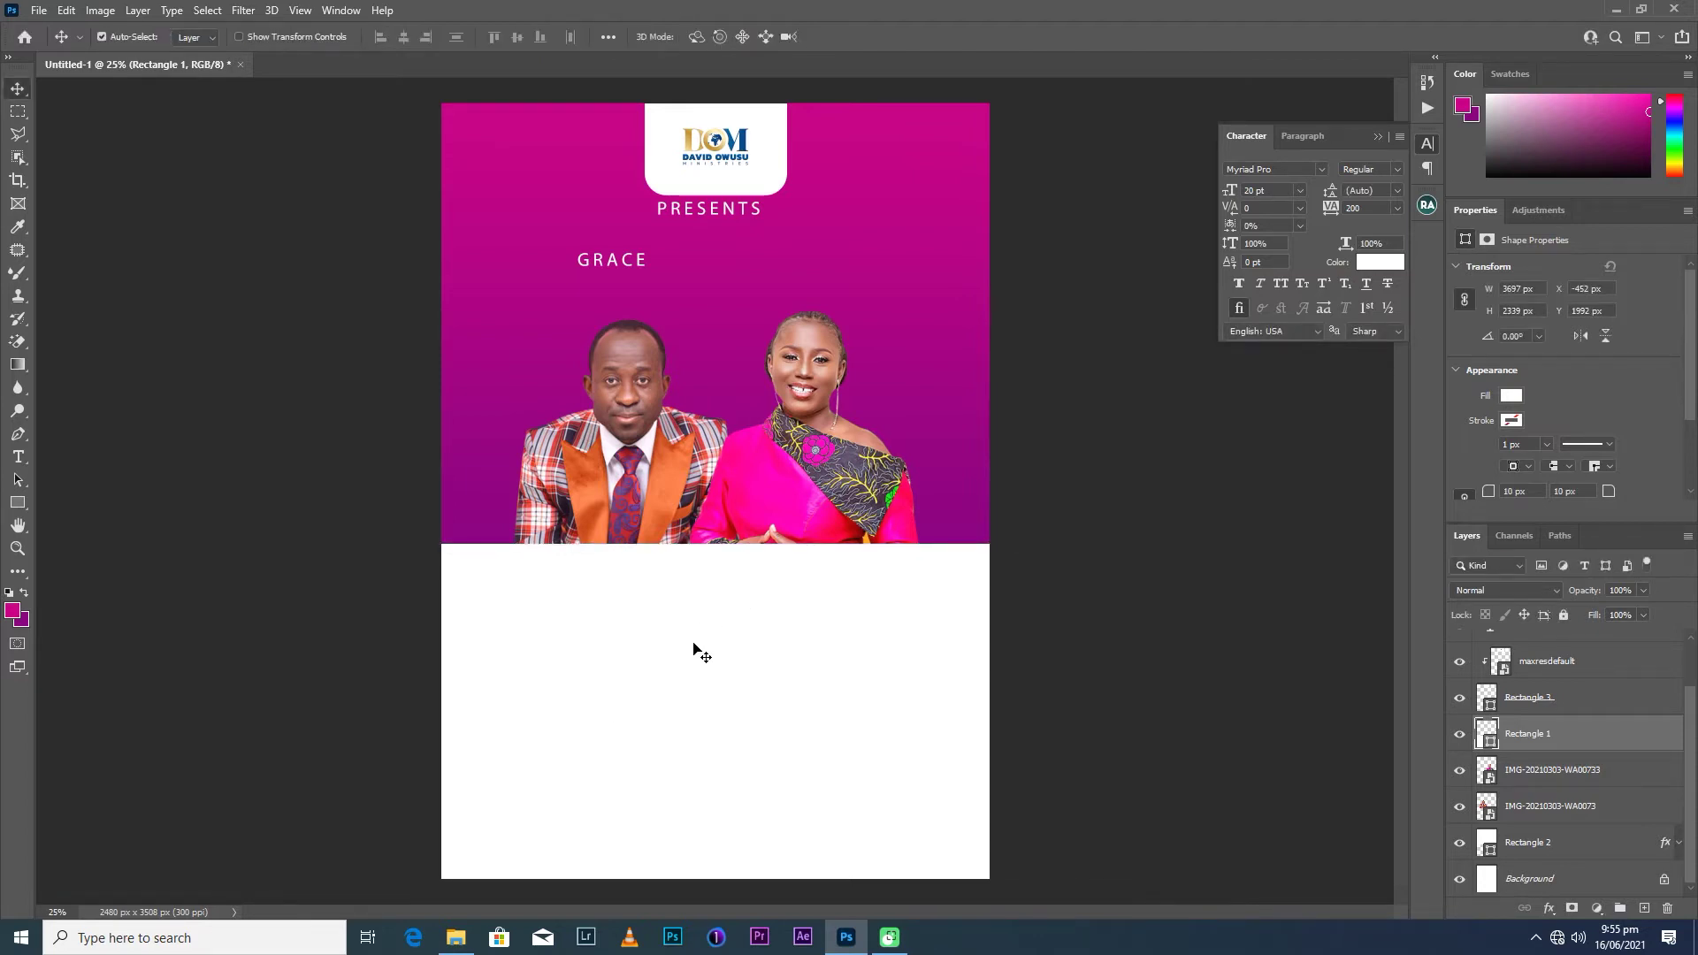
pyautogui.click(591, 265)
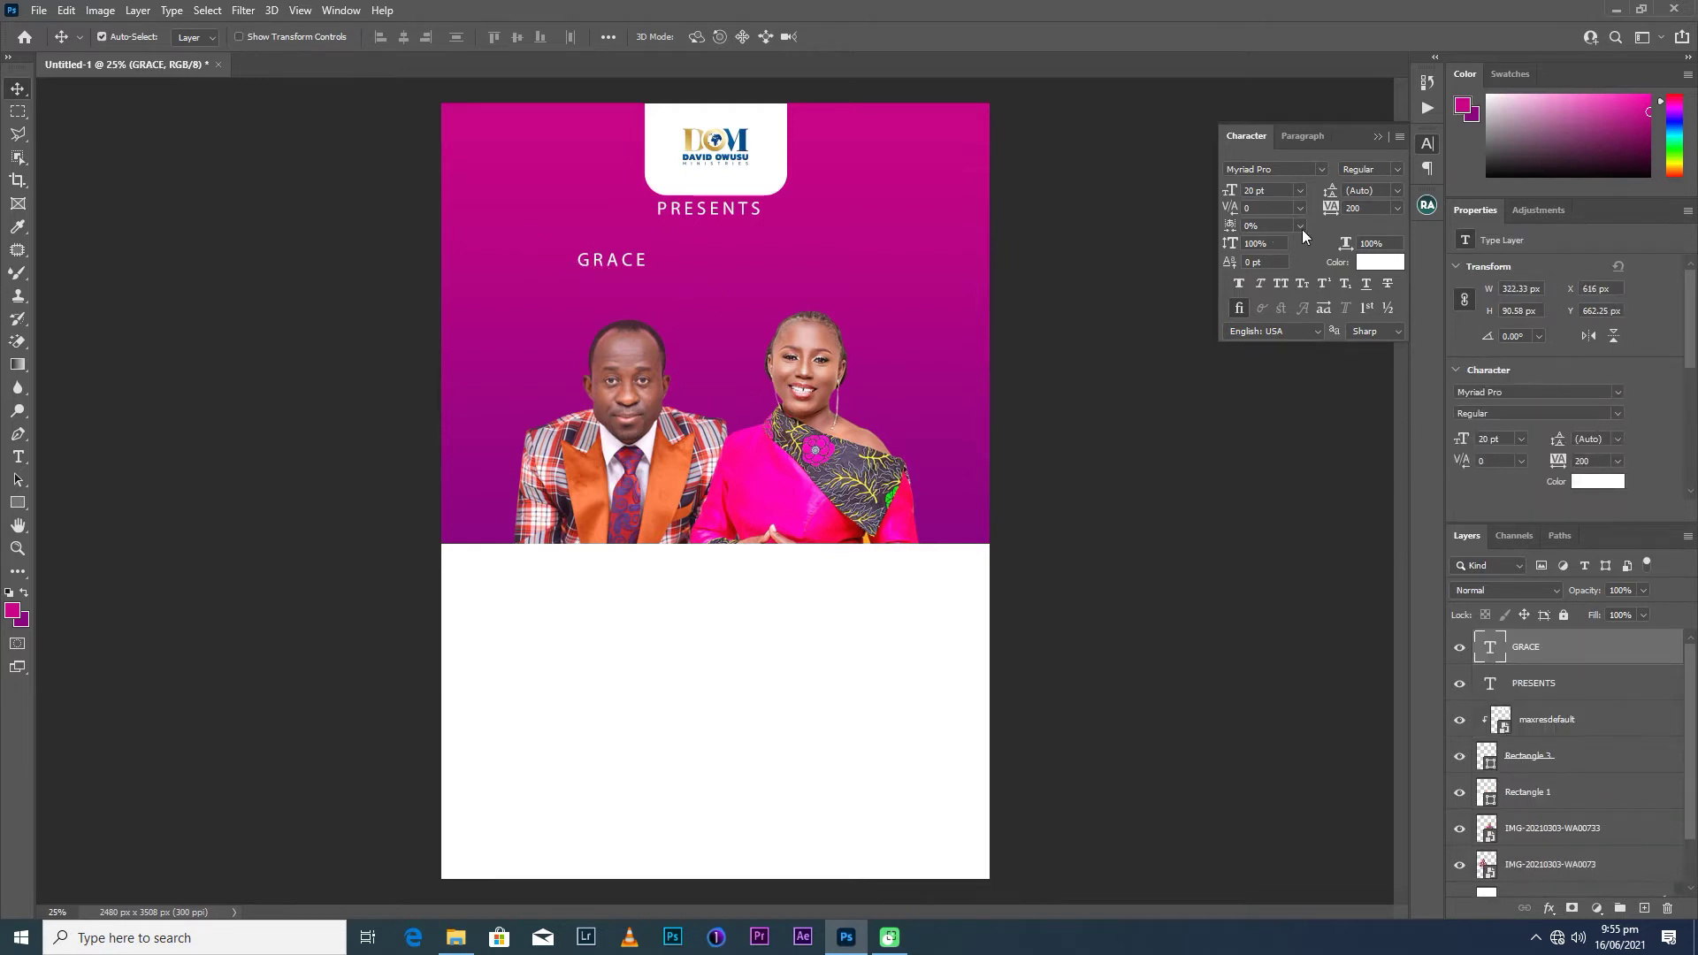
# Set GRACE to 0 letter spacing in LEMON MILK Bold.
pyautogui.click(1398, 208)
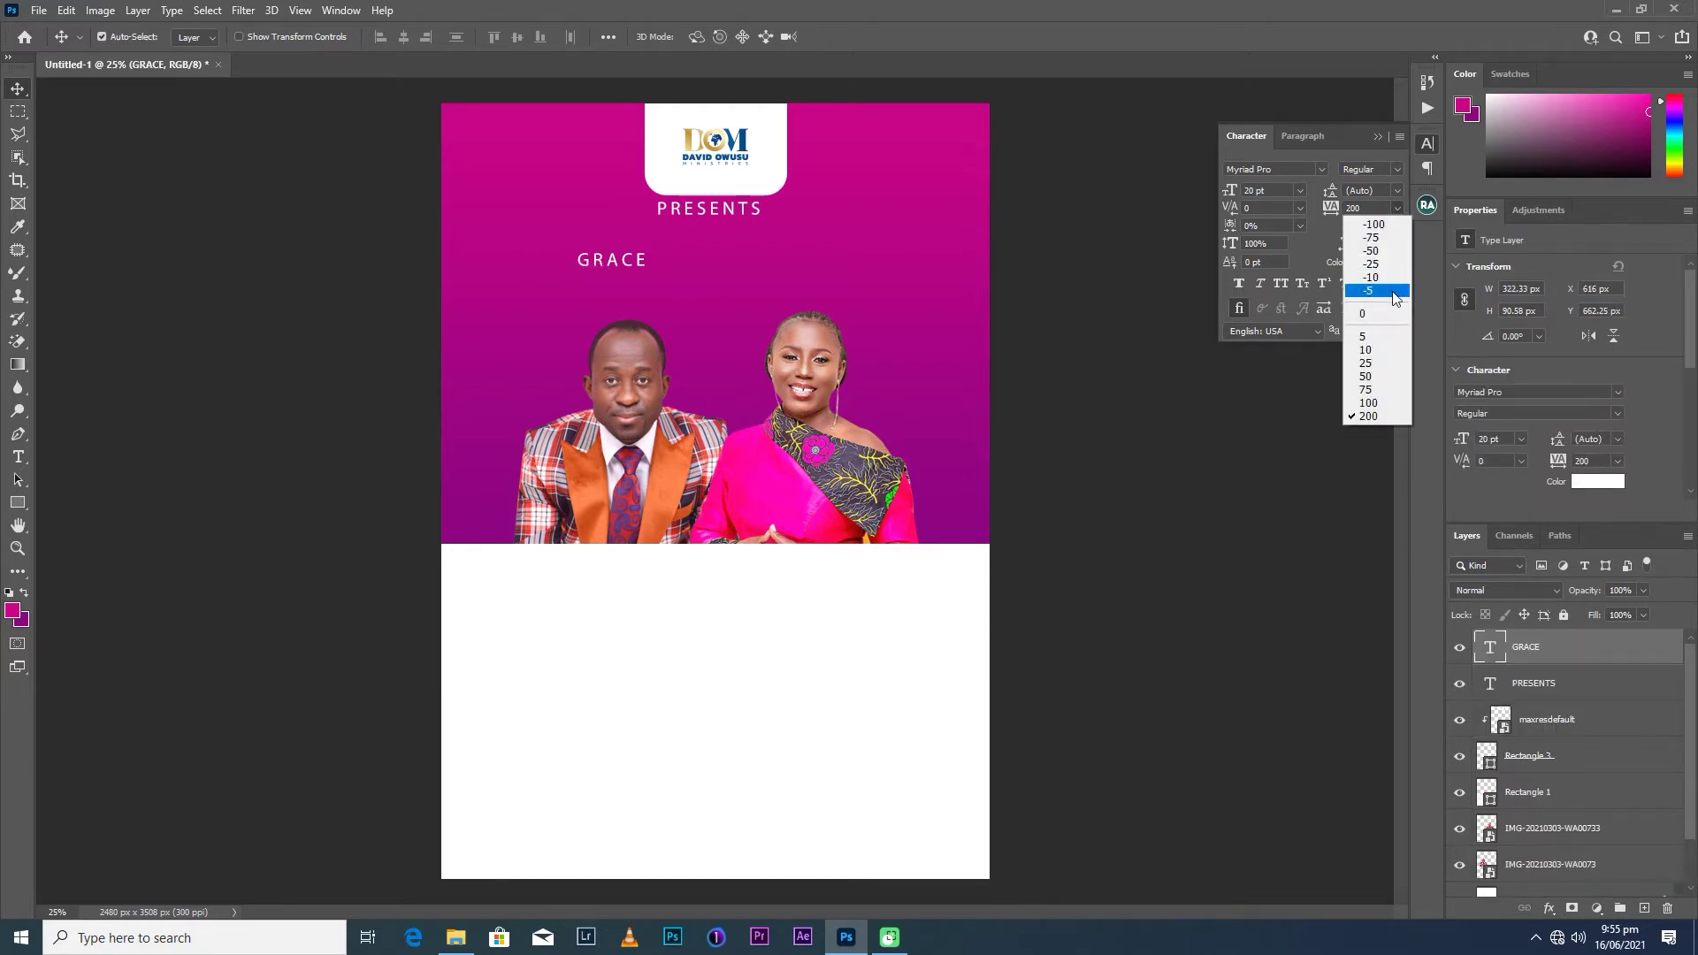
pyautogui.click(1371, 314)
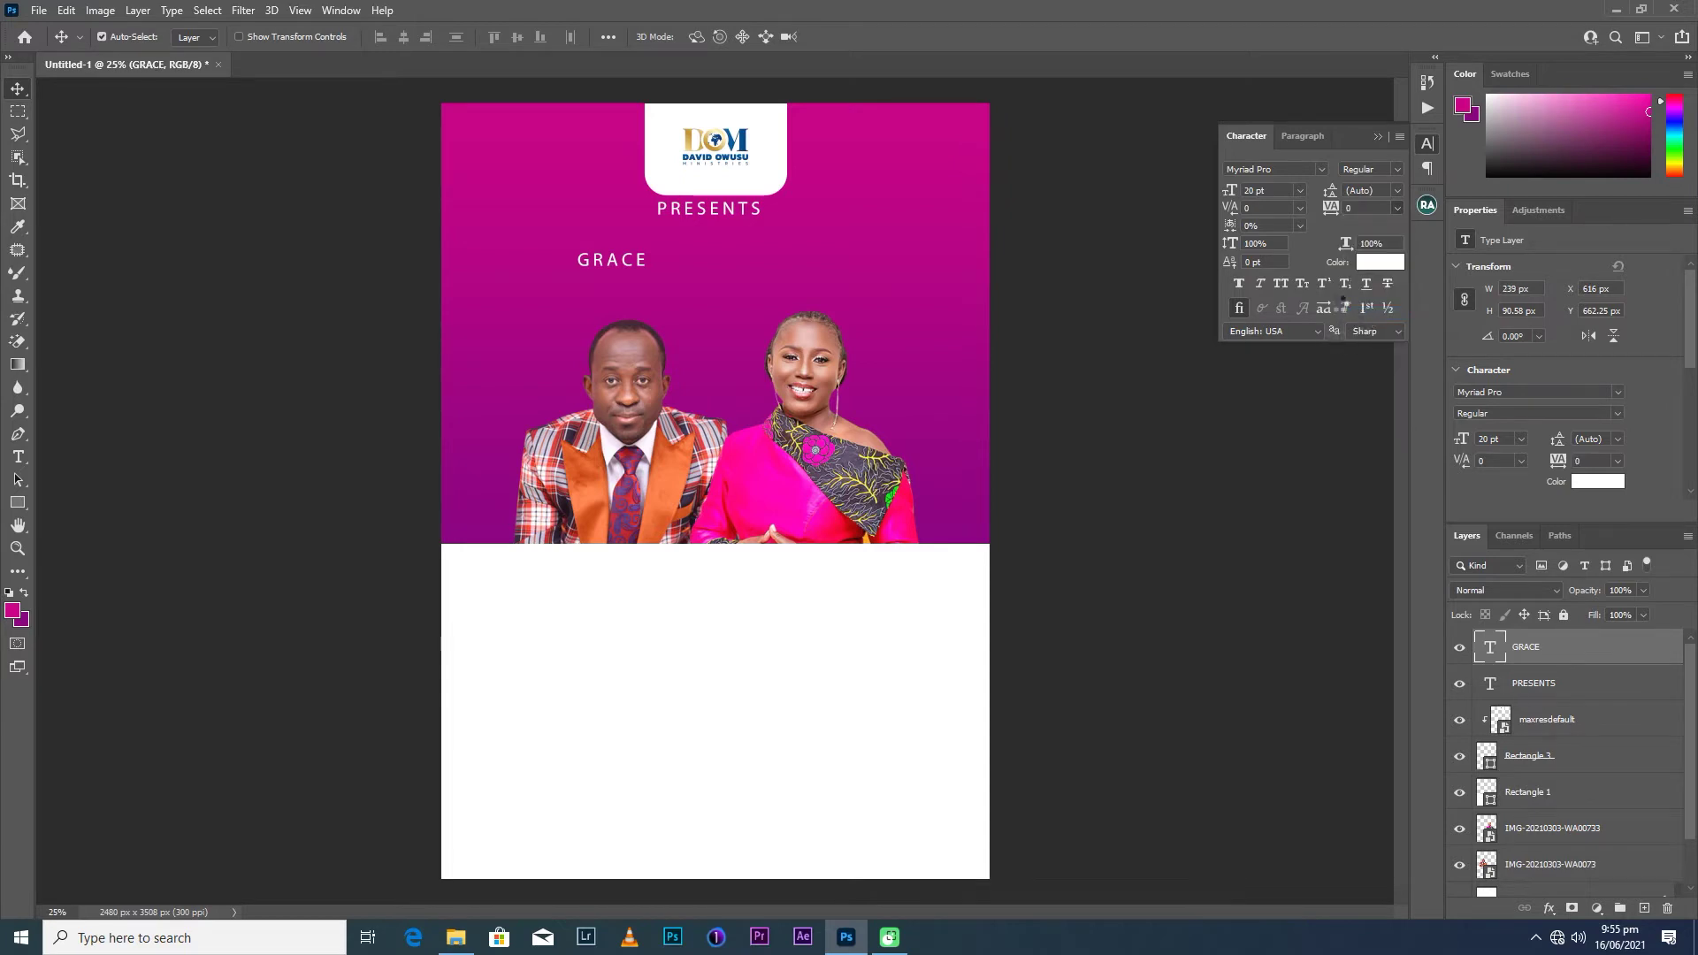
pyautogui.click(1323, 169)
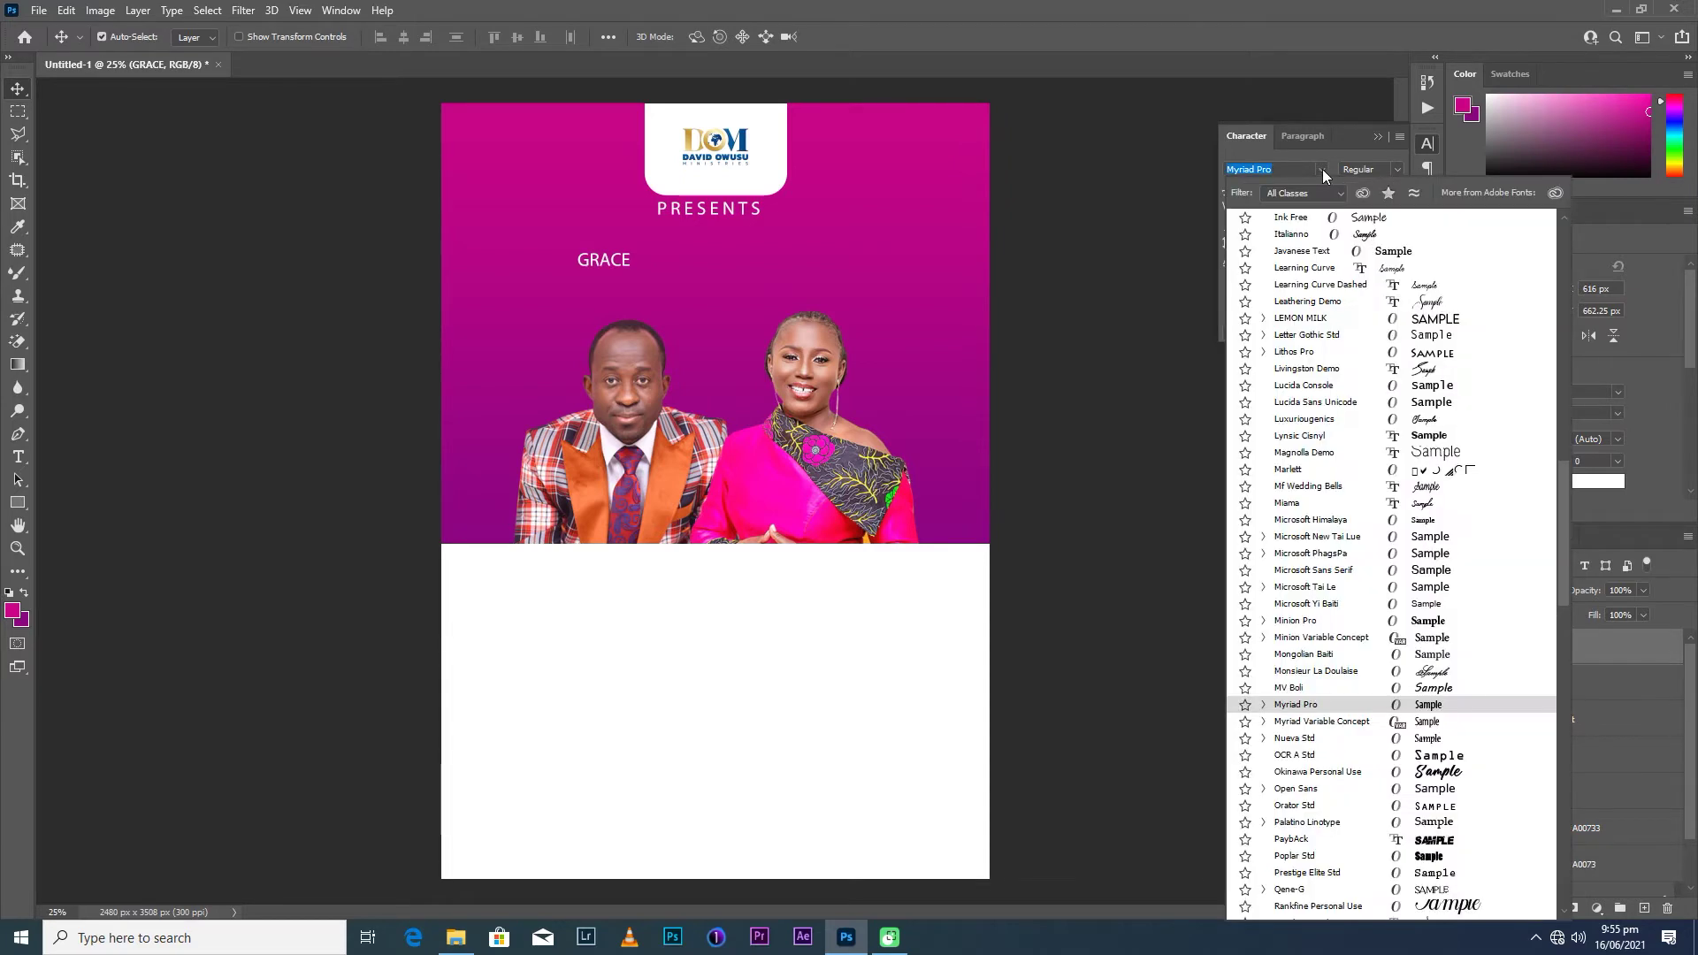
pyautogui.write('Javanese Text')
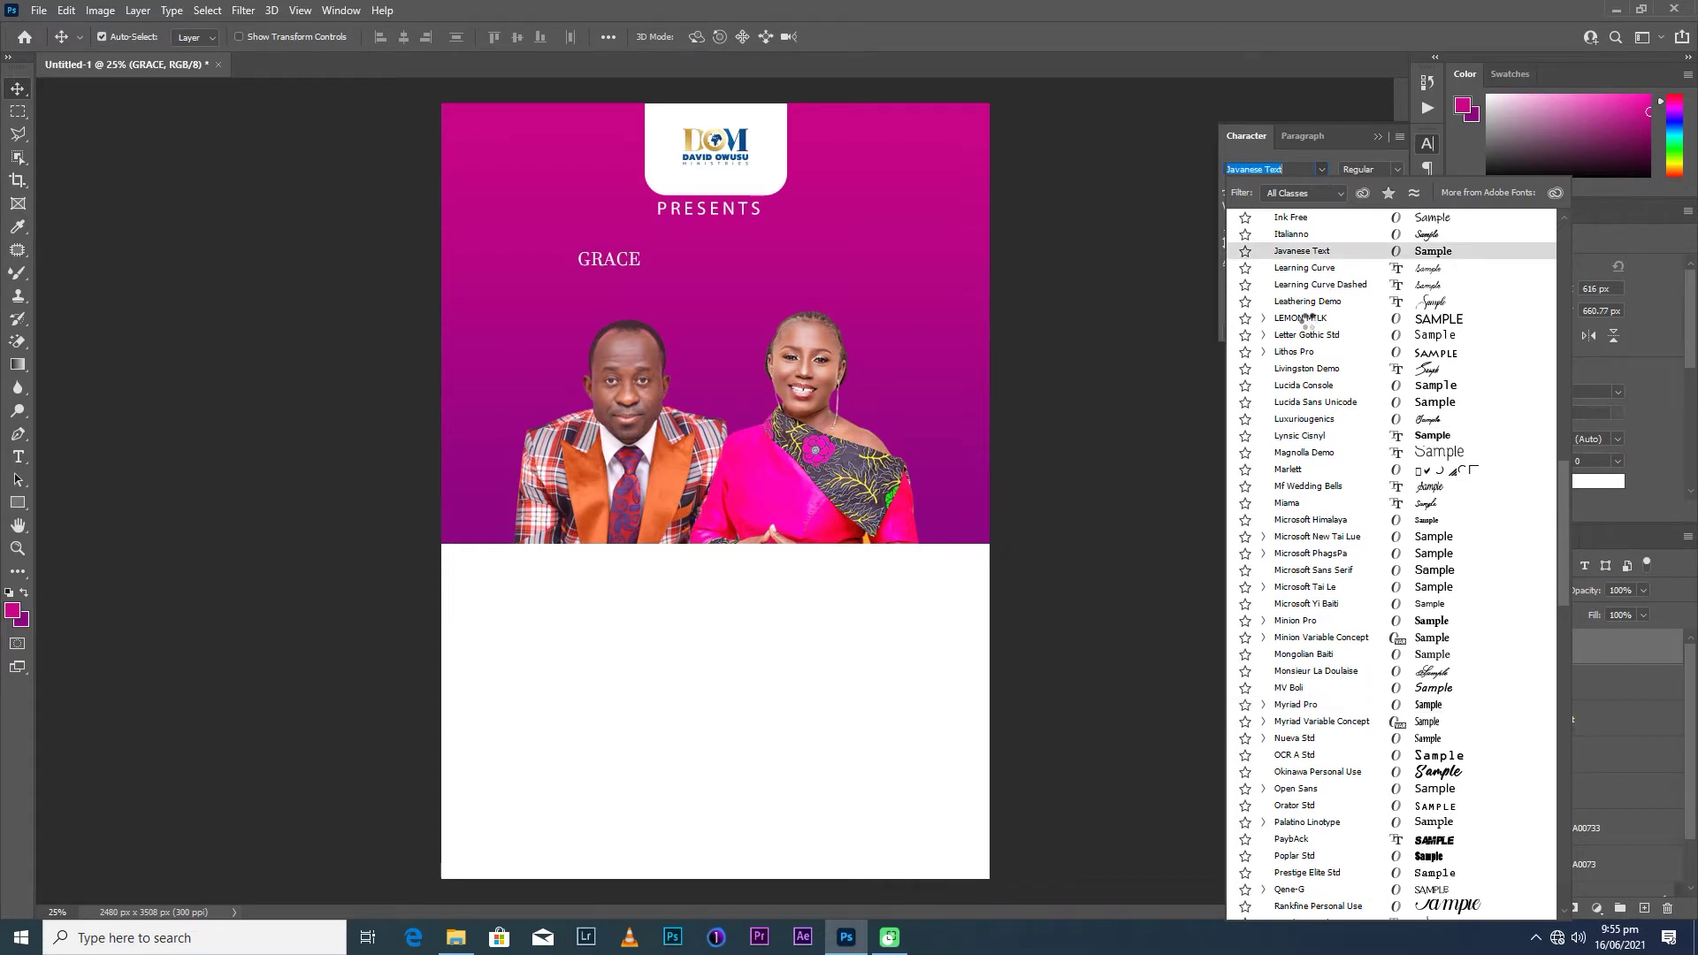
pyautogui.click(1309, 320)
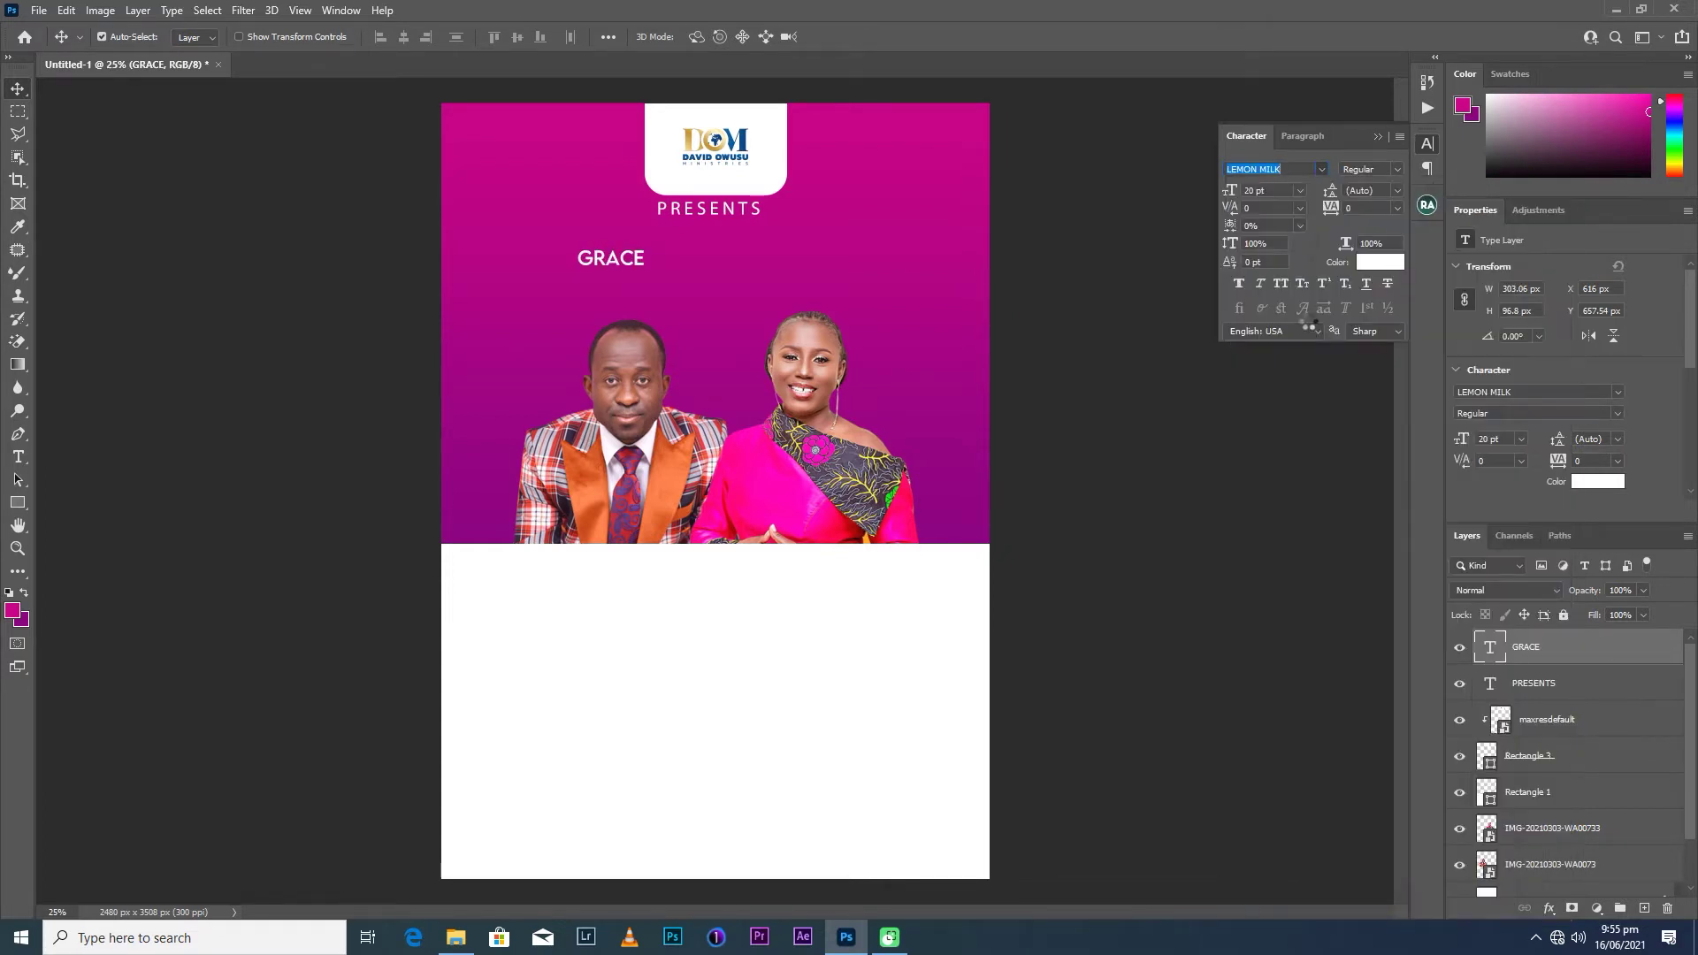
pyautogui.click(1404, 170)
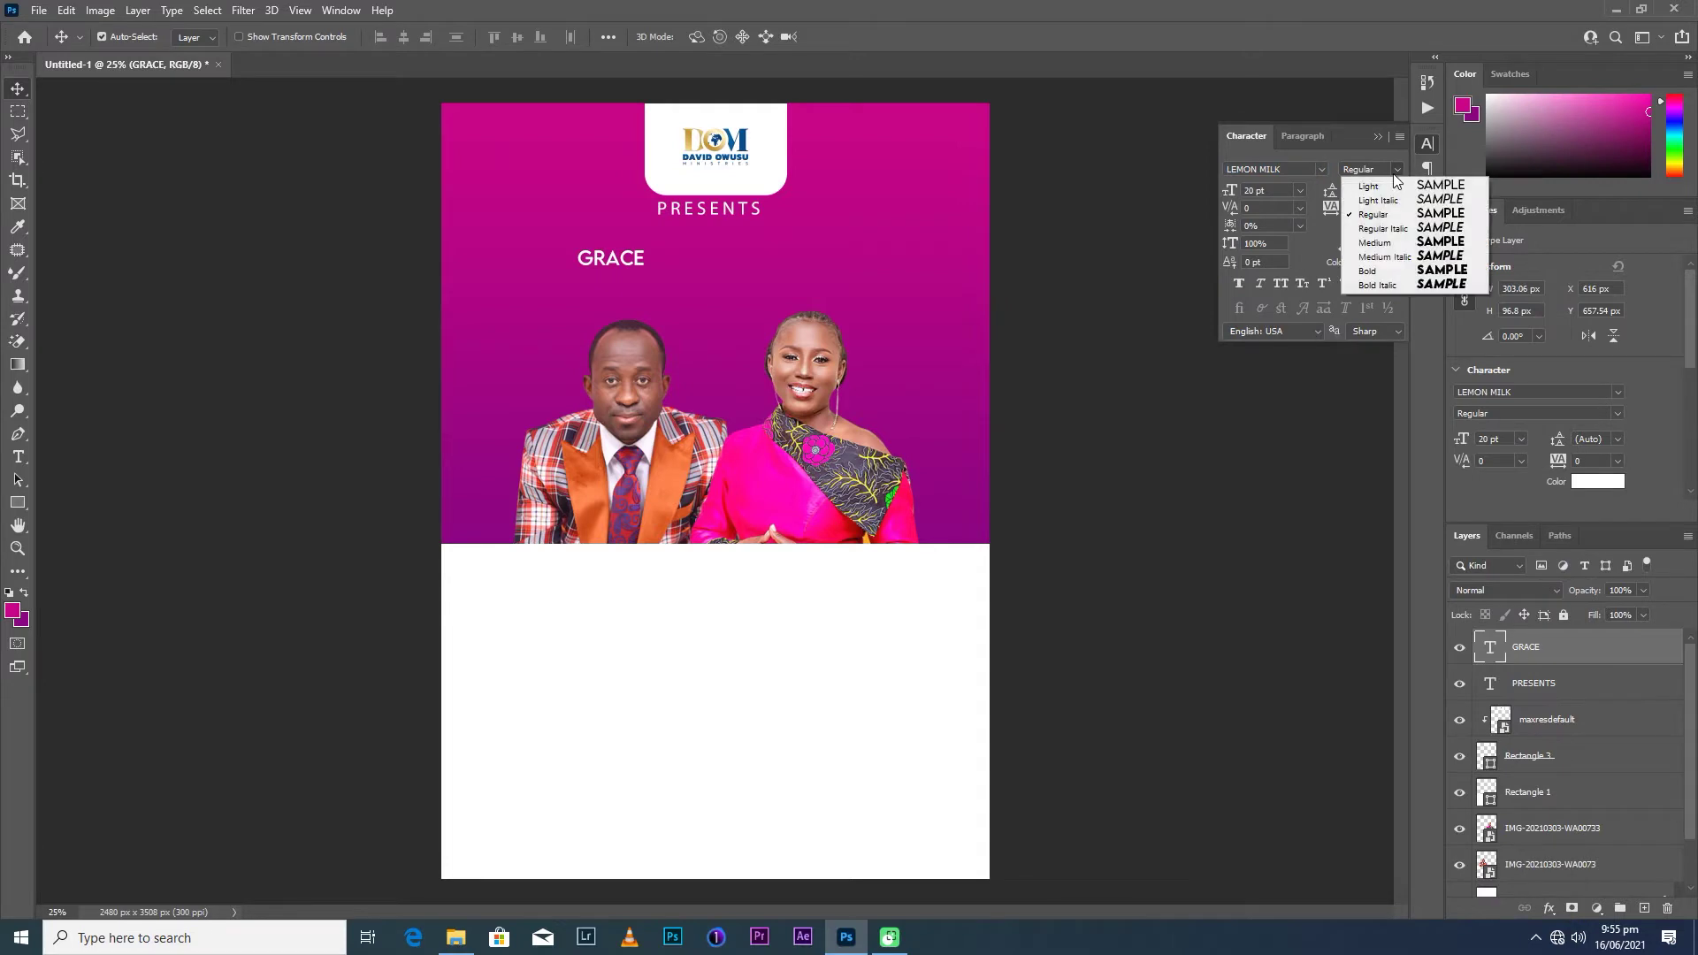
pyautogui.click(1362, 268)
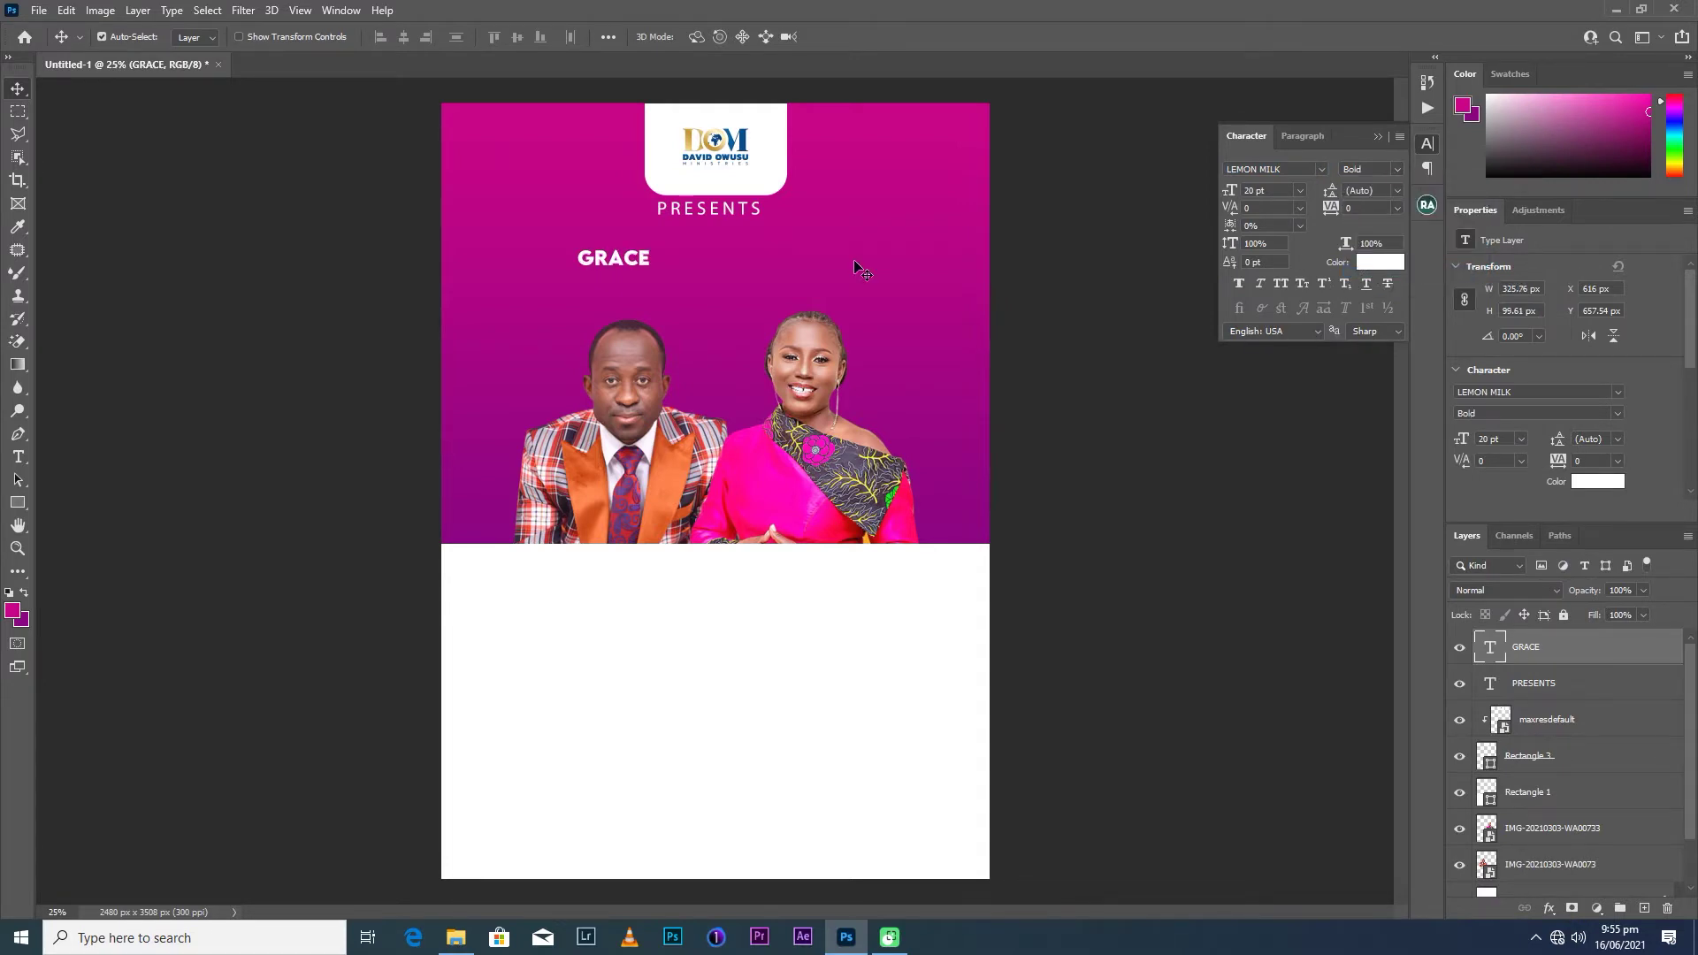
# Size GRACE to 60 pt and centre it under PRESENTS at X 724 px.
pyautogui.click(1296, 191)
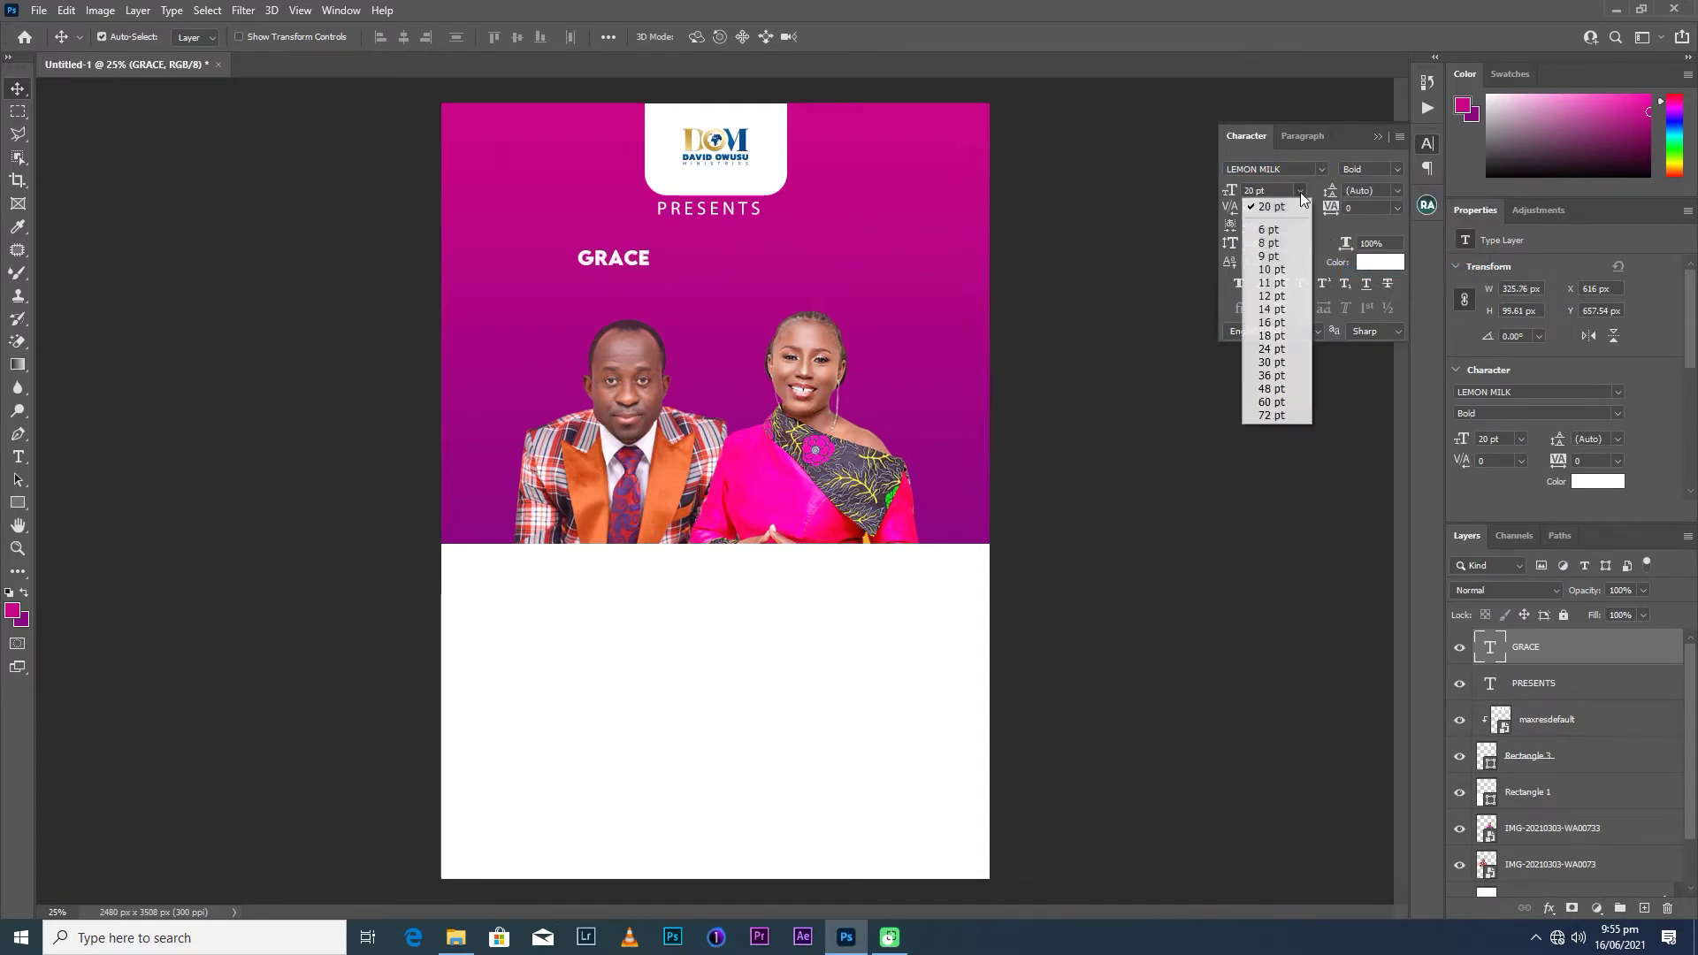
pyautogui.click(1274, 395)
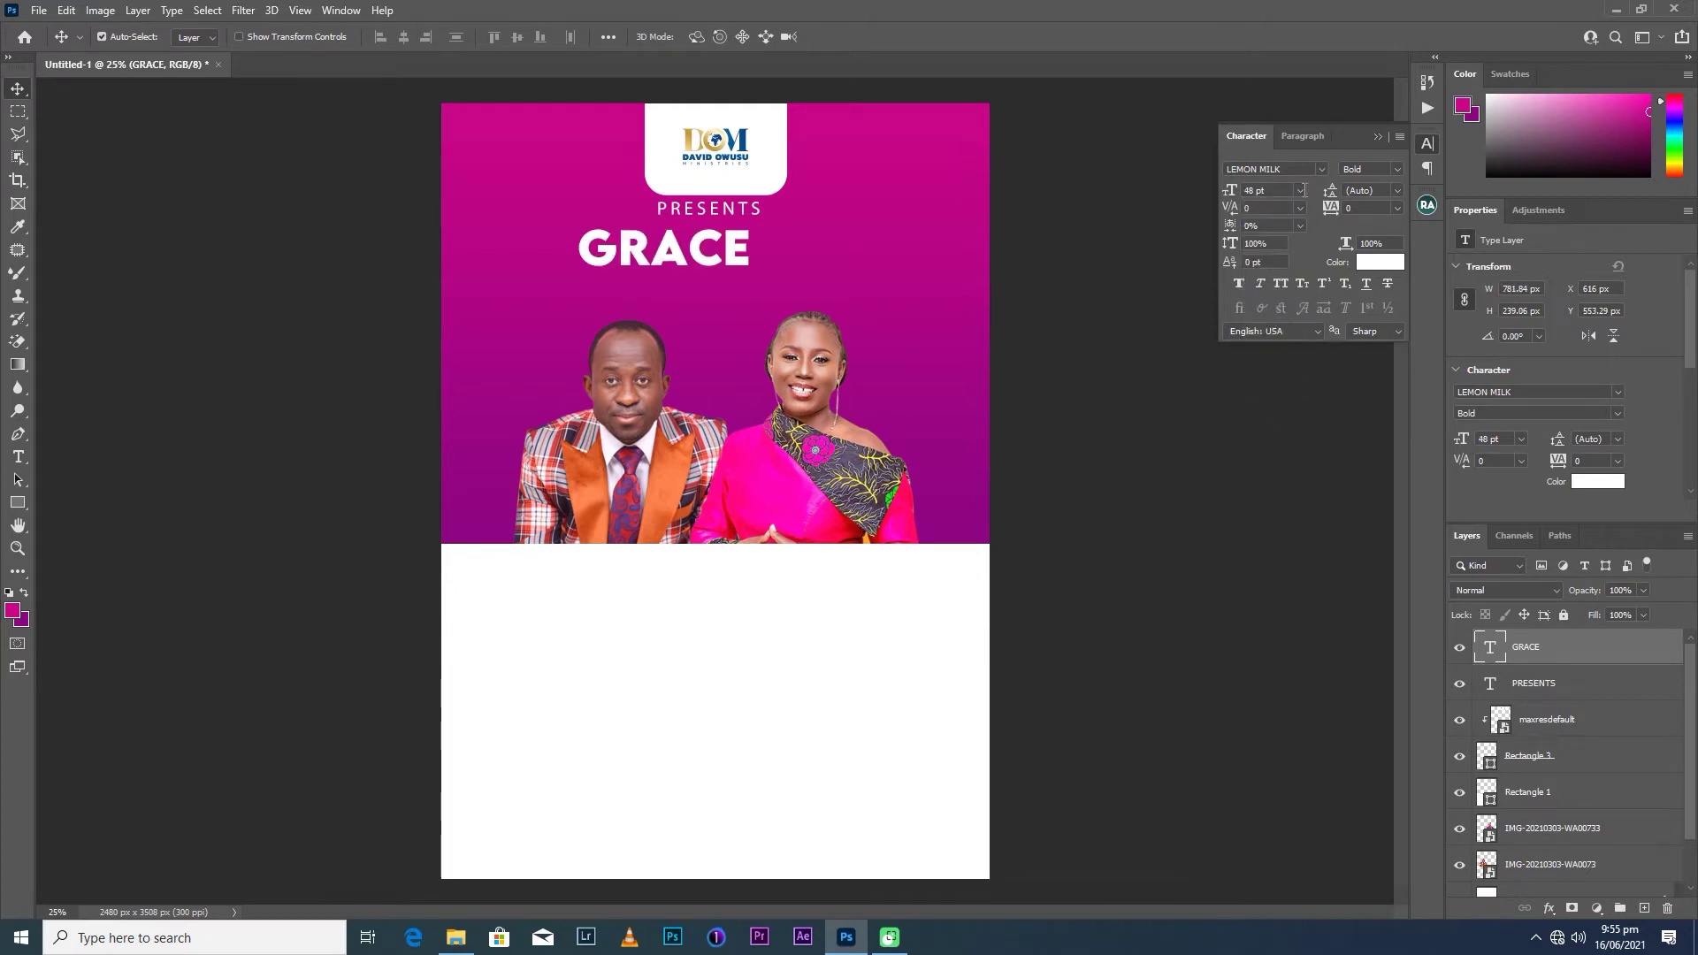
pyautogui.click(1298, 191)
pyautogui.click(1273, 403)
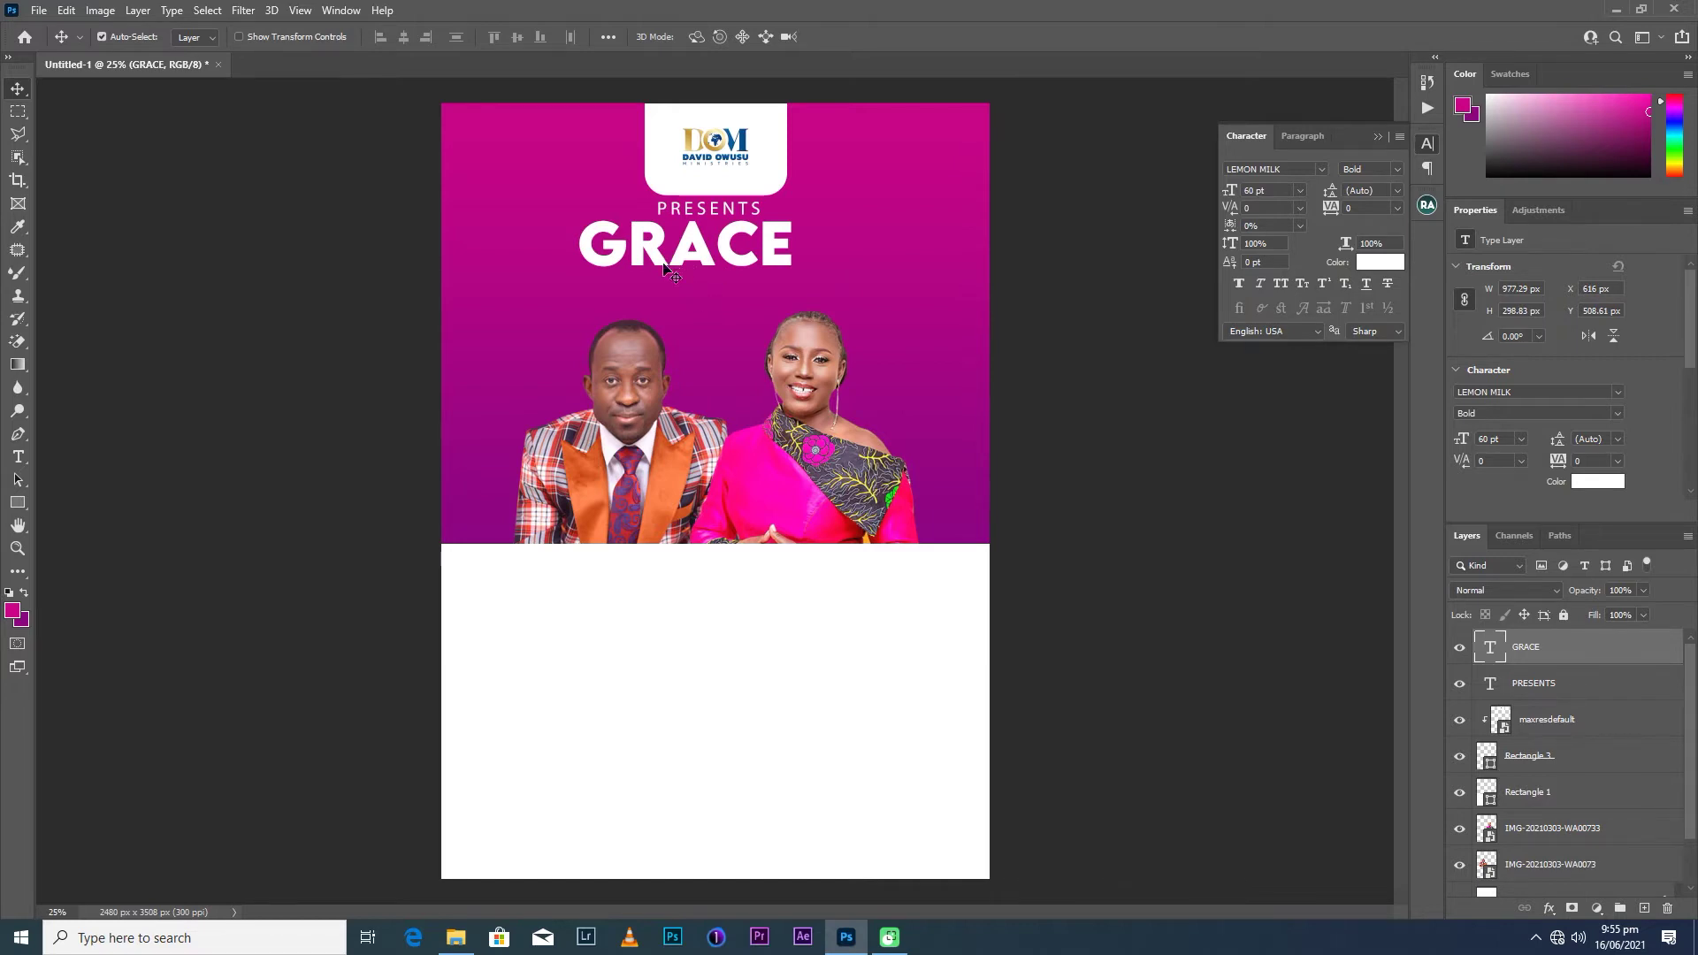
pyautogui.moveTo(703, 255); pyautogui.dragTo(718, 258)
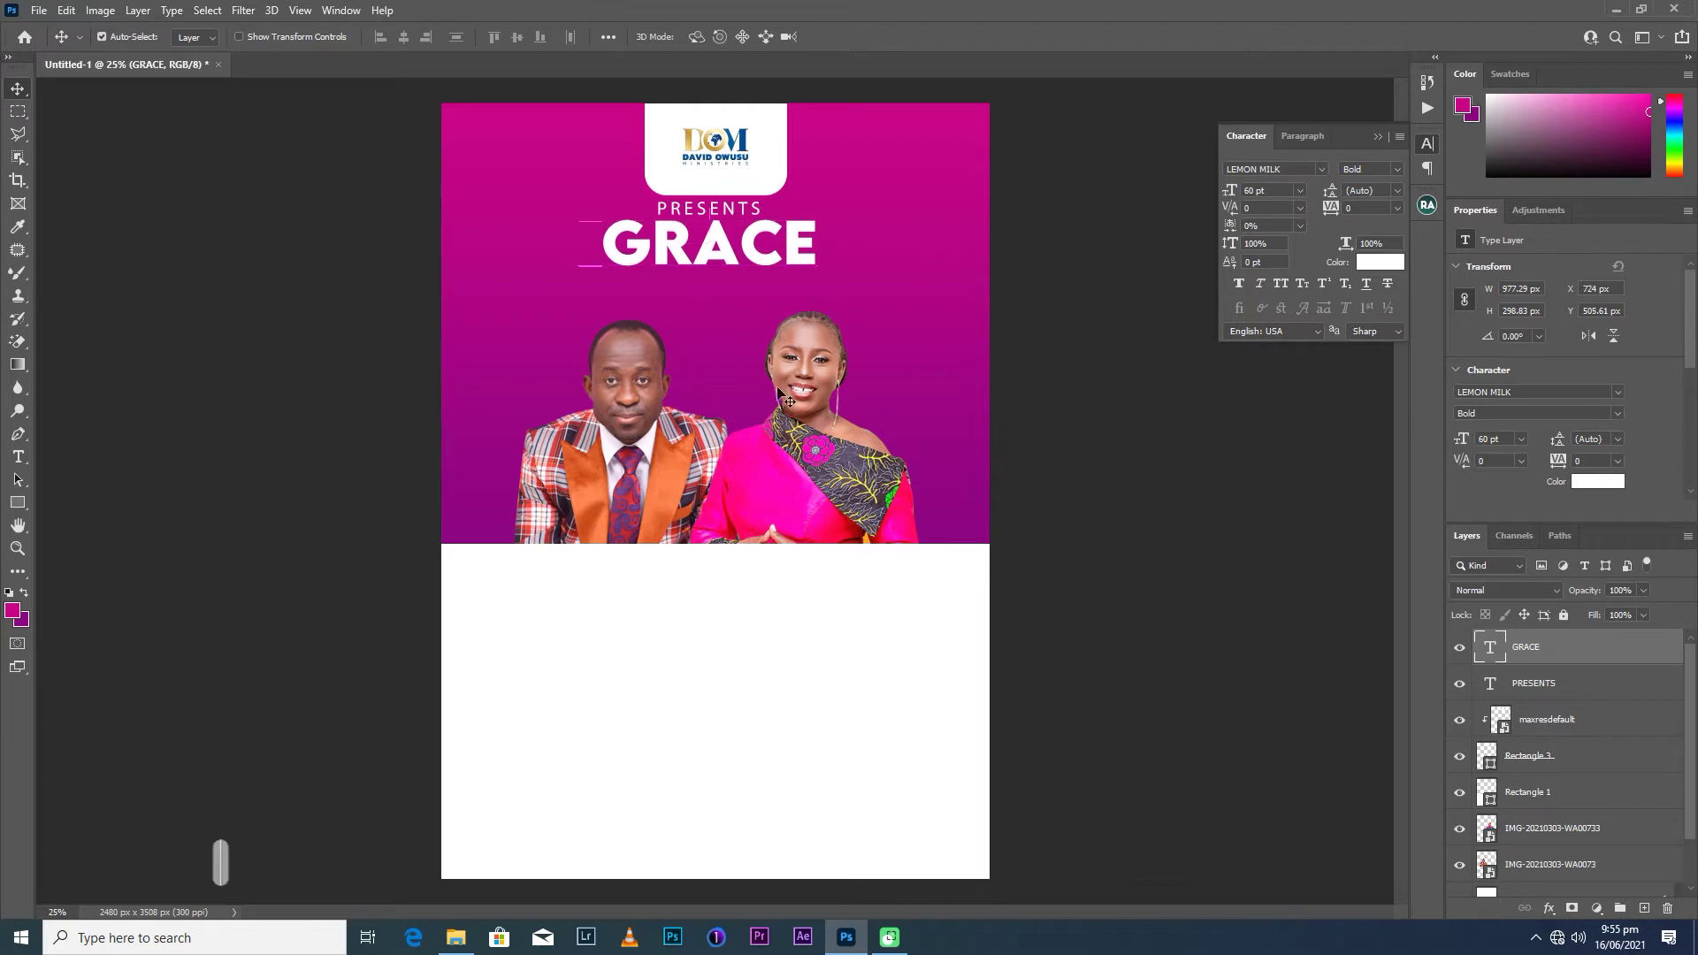
pyautogui.click(1321, 169)
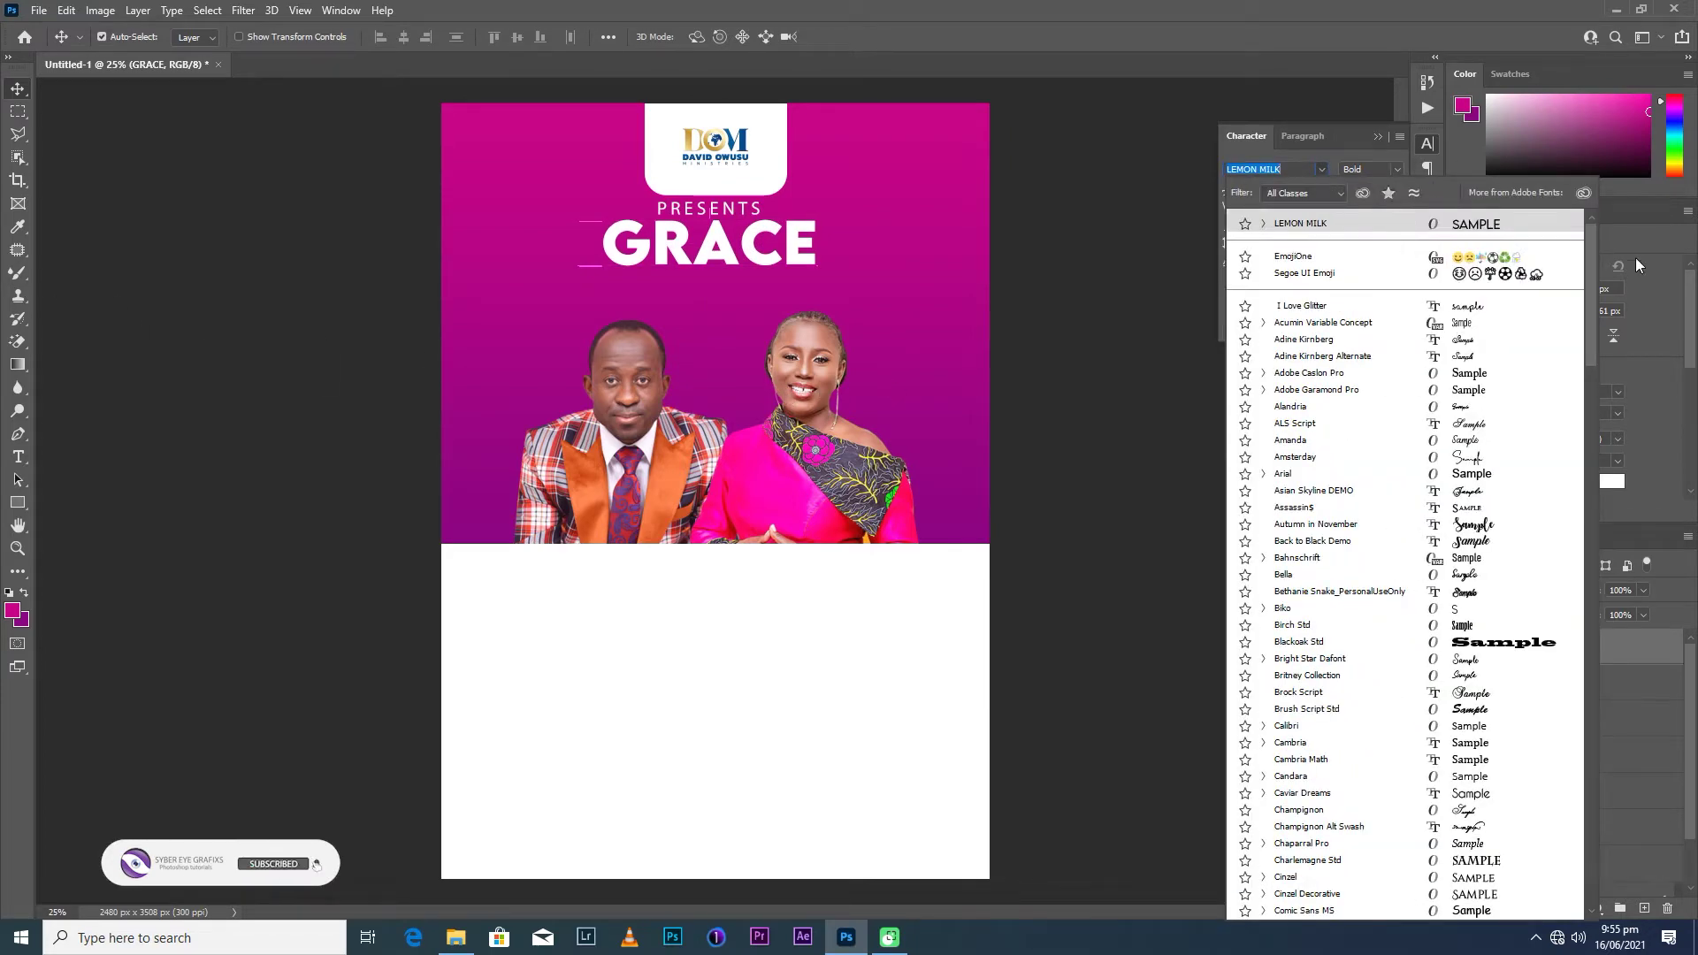
# Switch the GRACE title to Geometos with Faux Bold turned on.
pyautogui.moveTo(1594, 299); pyautogui.dragTo(1604, 428)
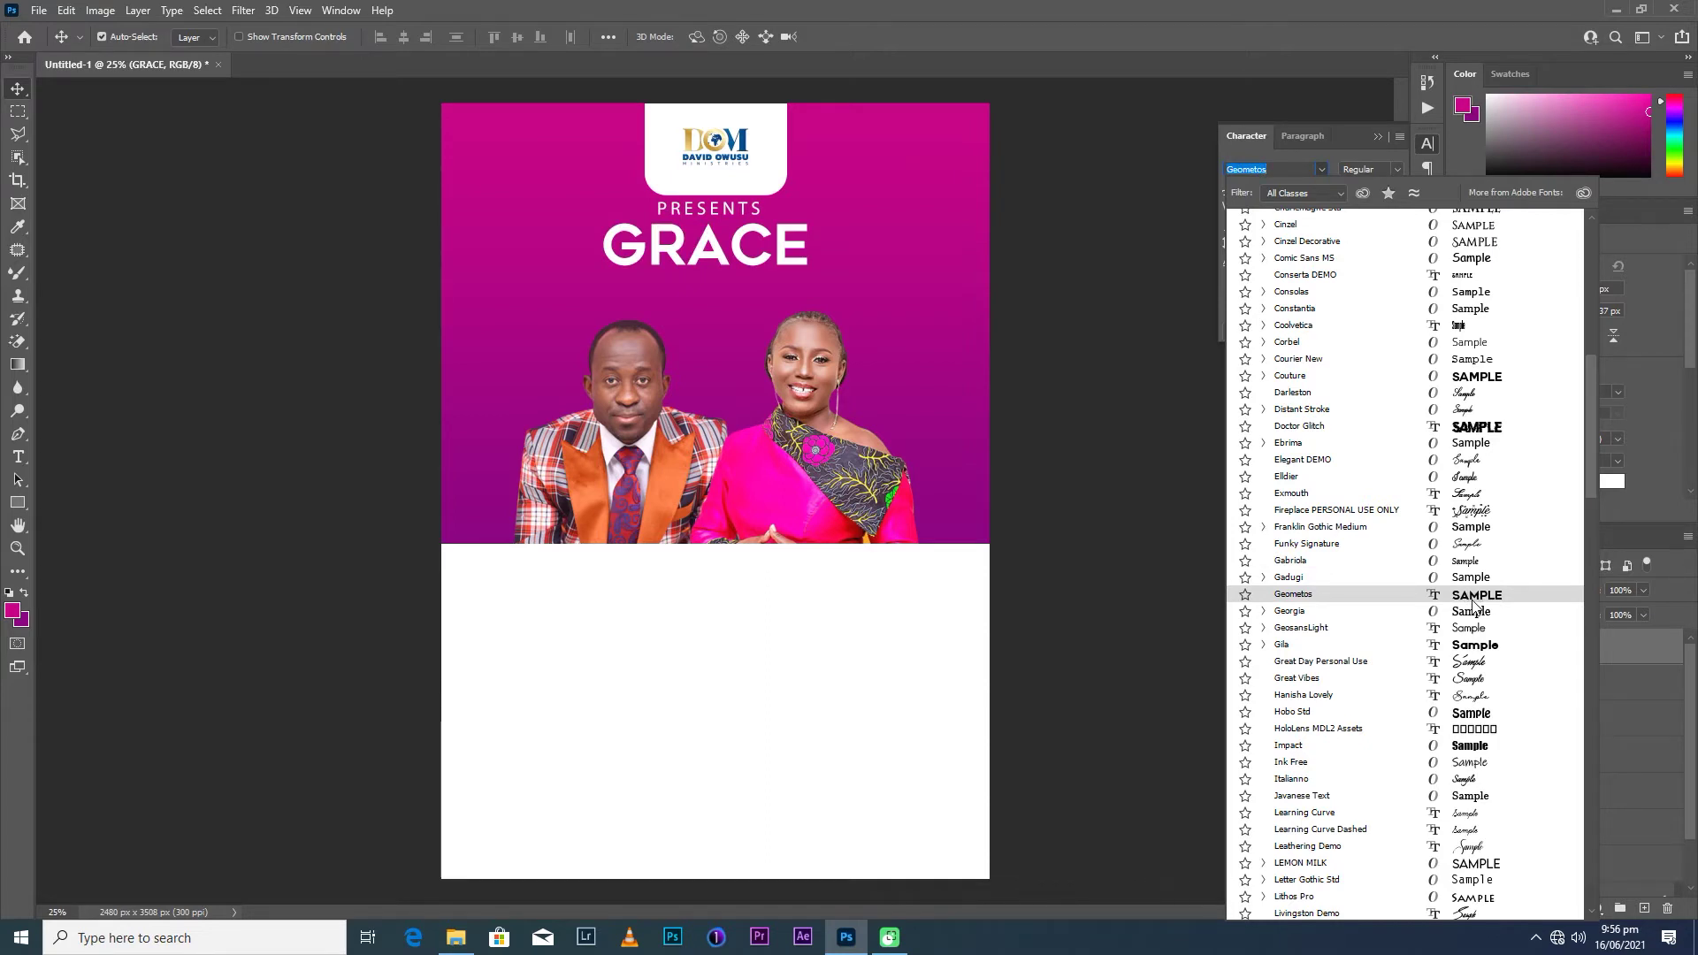
pyautogui.click(1472, 602)
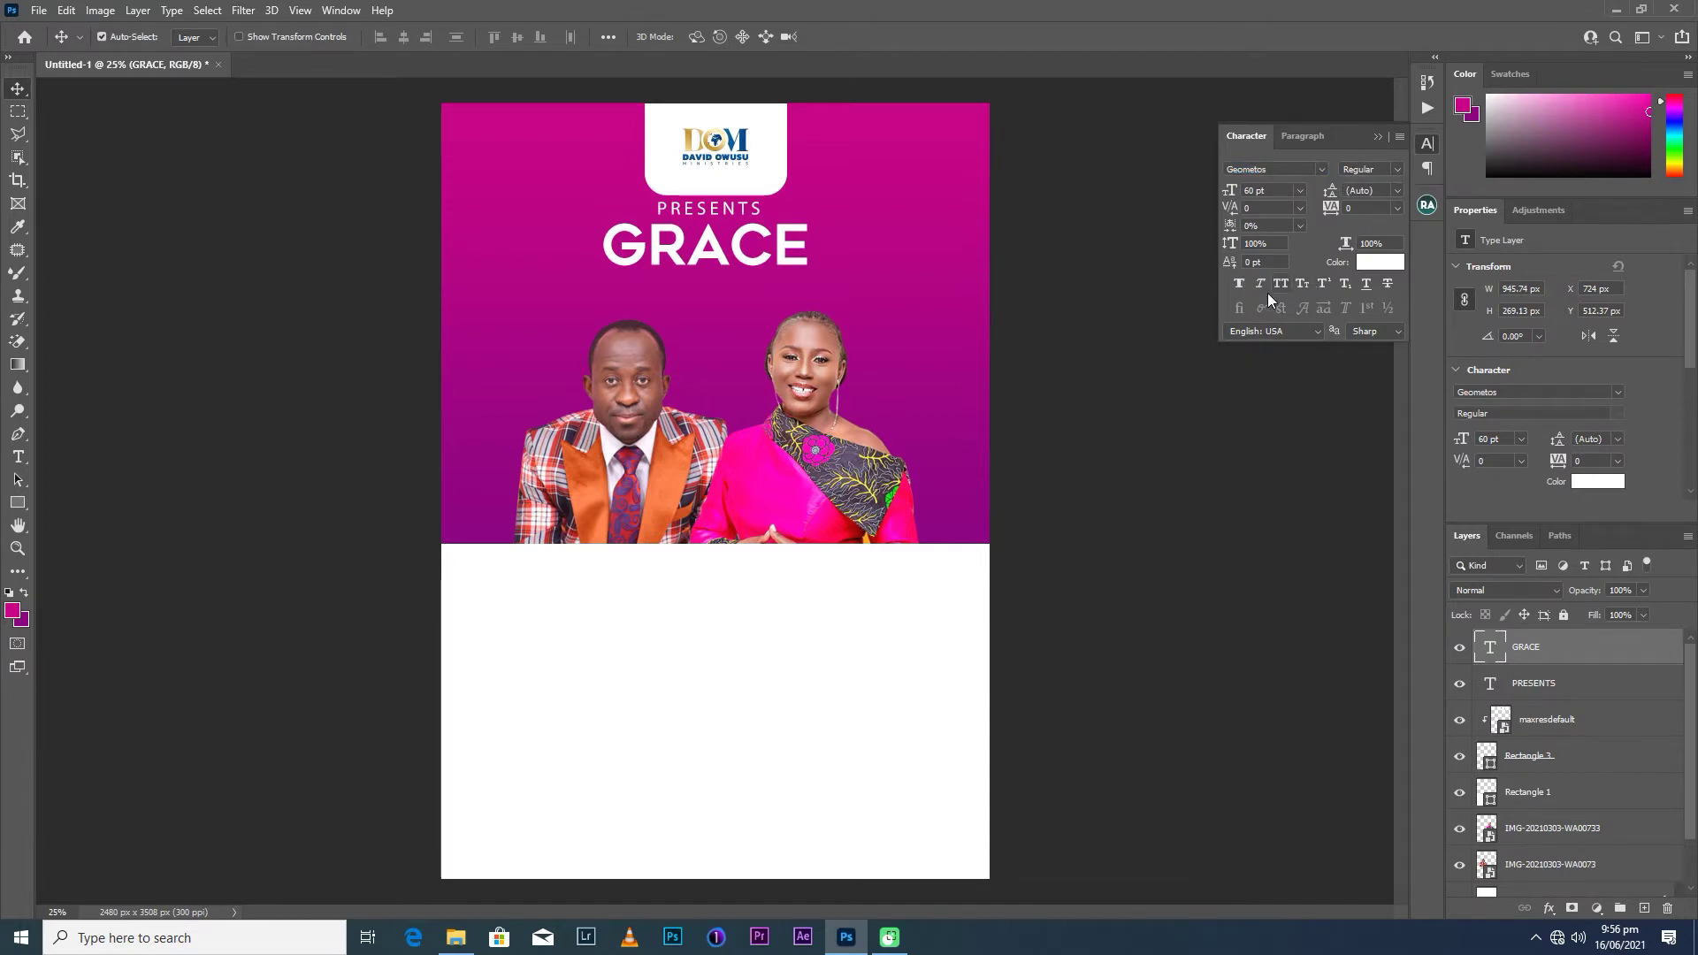
pyautogui.click(1238, 285)
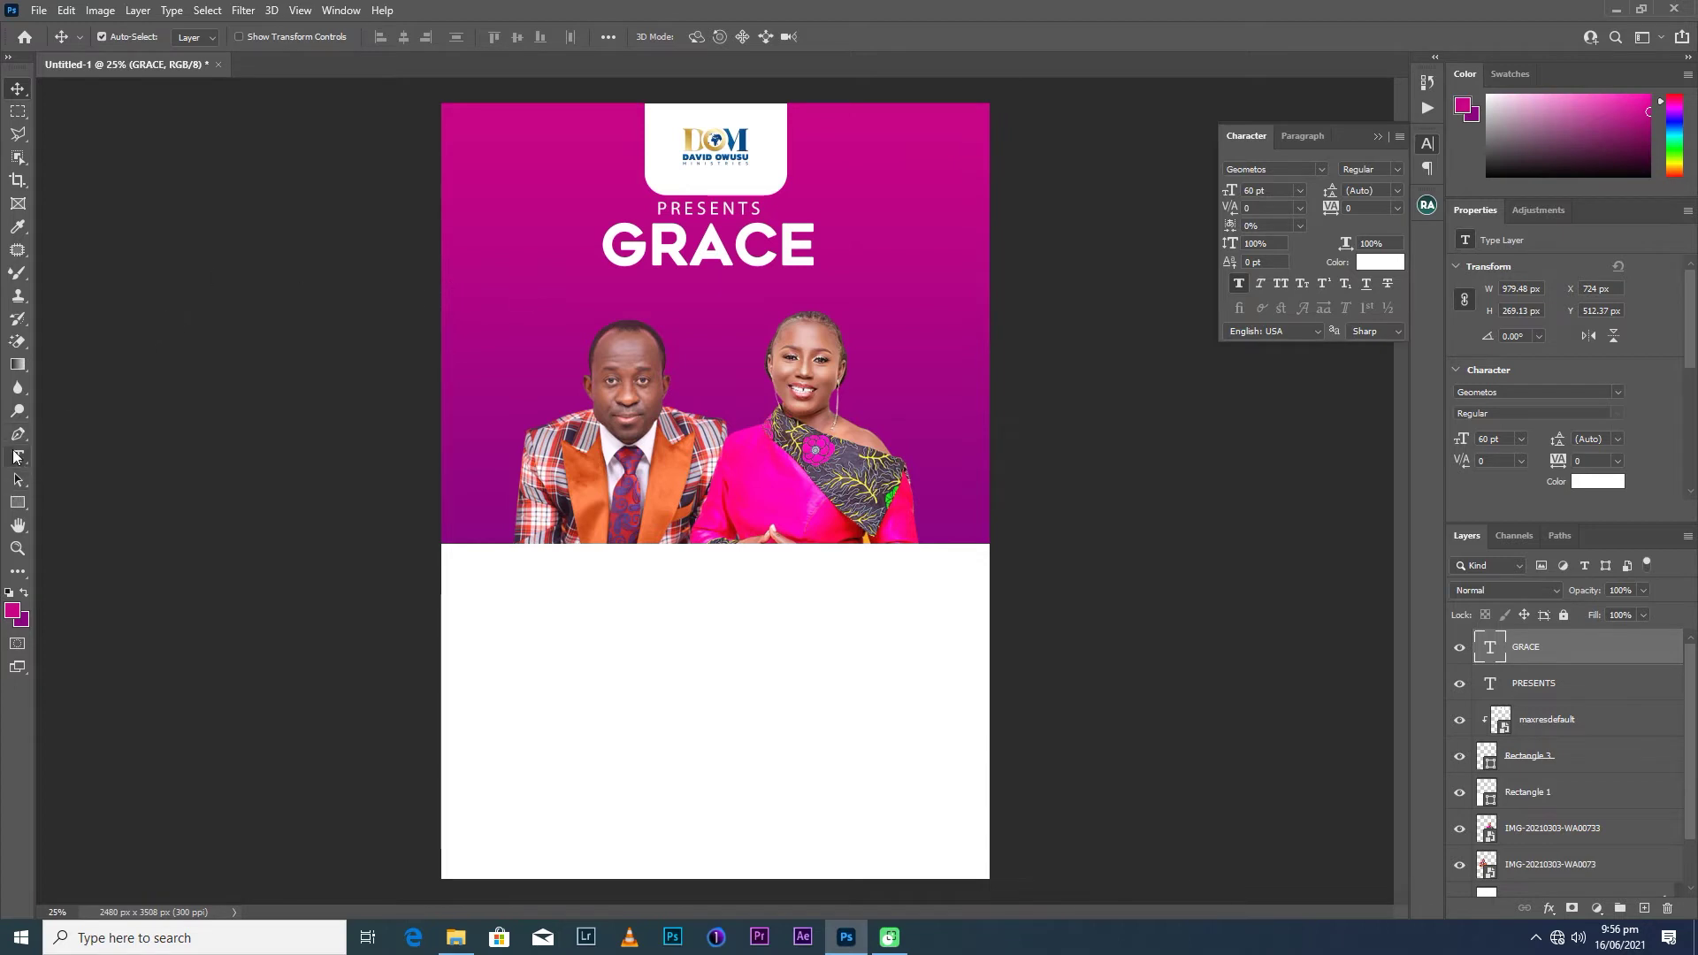
pyautogui.click(18, 456)
# Type and commit a white 'ENCOUNTER' text line below GRACE, correcting the typo.
pyautogui.click(548, 319)
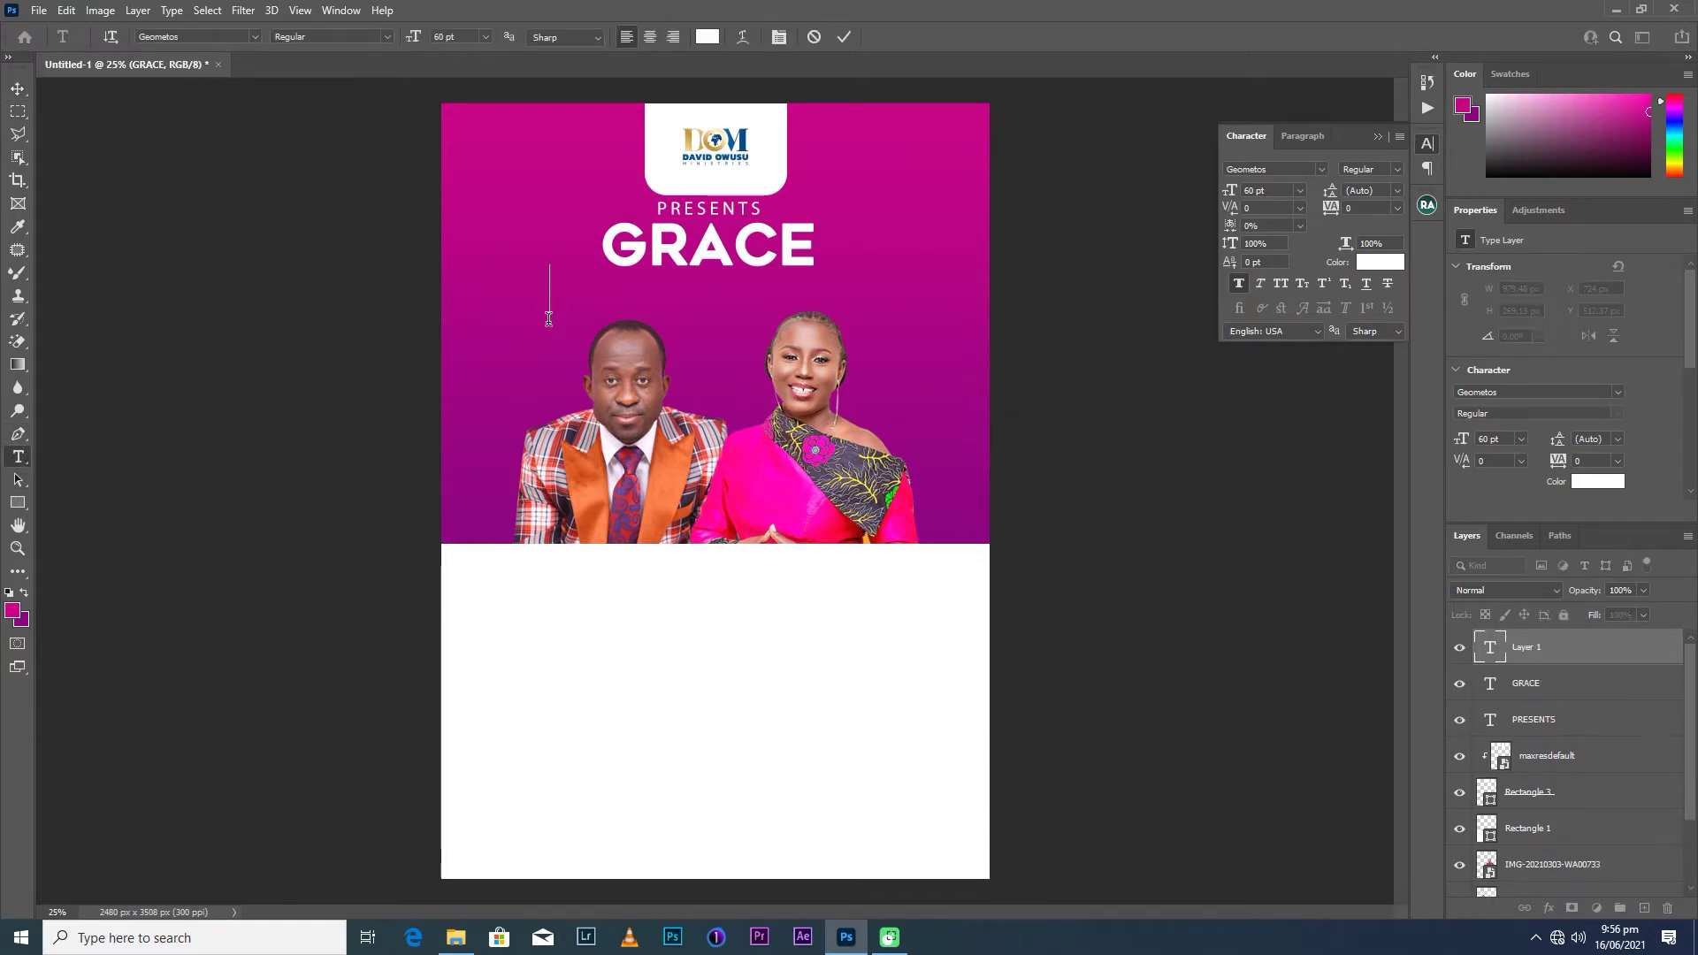
pyautogui.write('EN')
pyautogui.write('C')
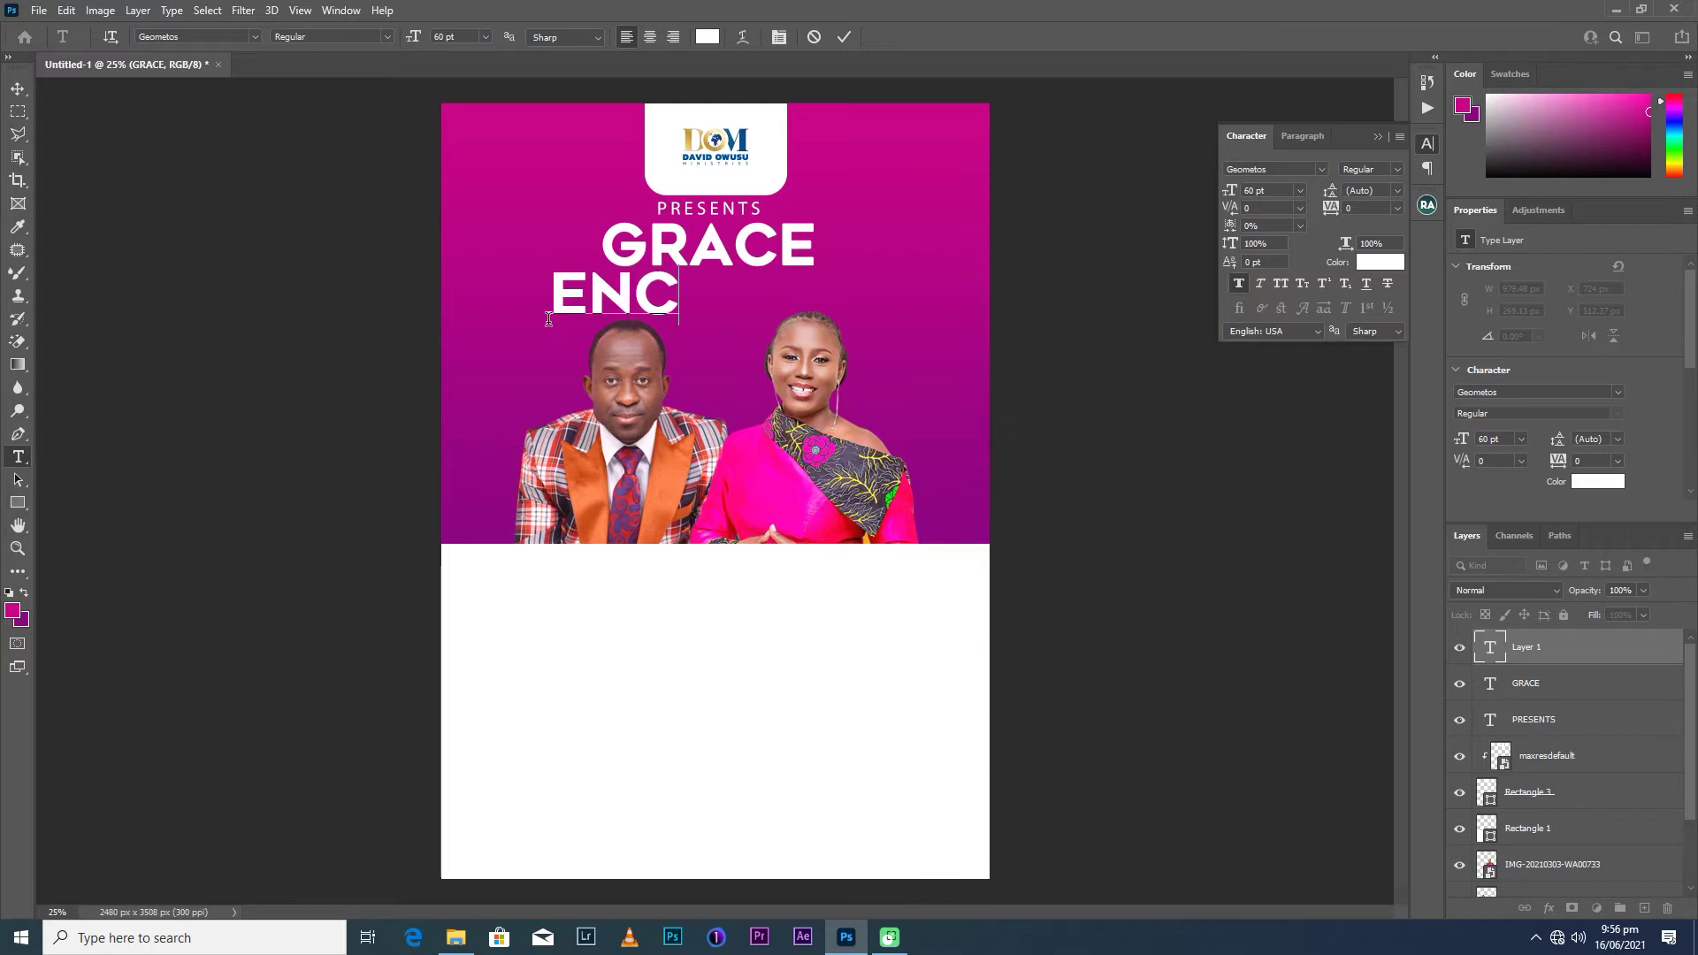
pyautogui.write('ON')
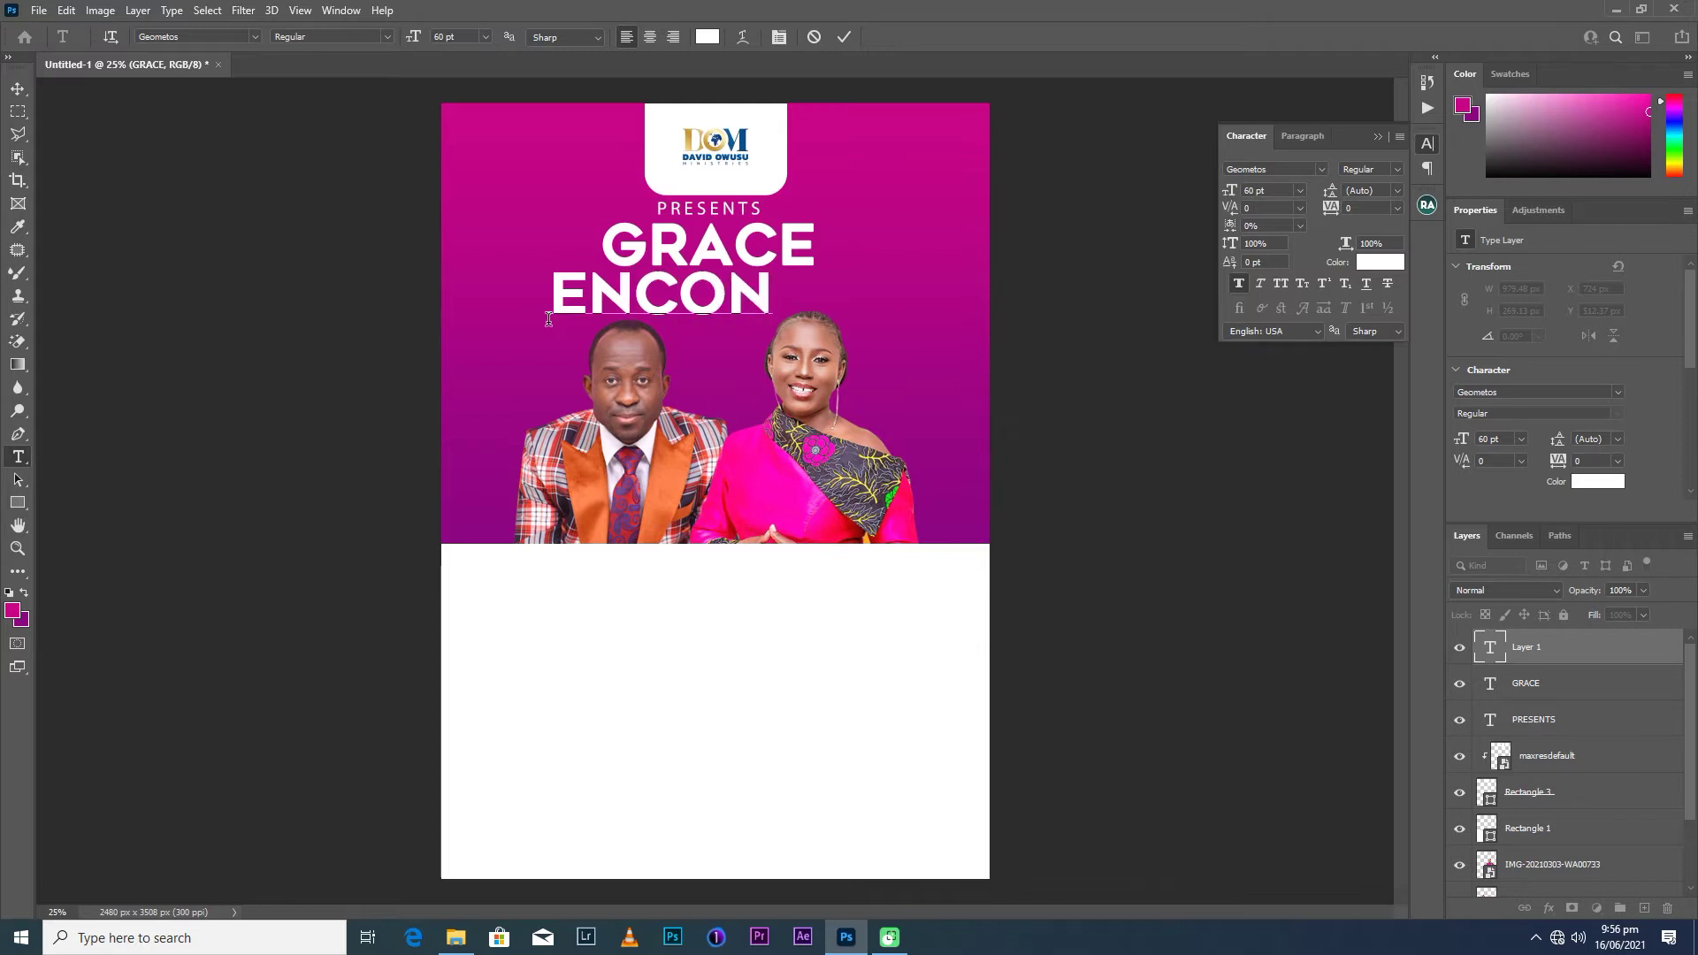
pyautogui.press('BackSpace')
pyautogui.write('UNT')
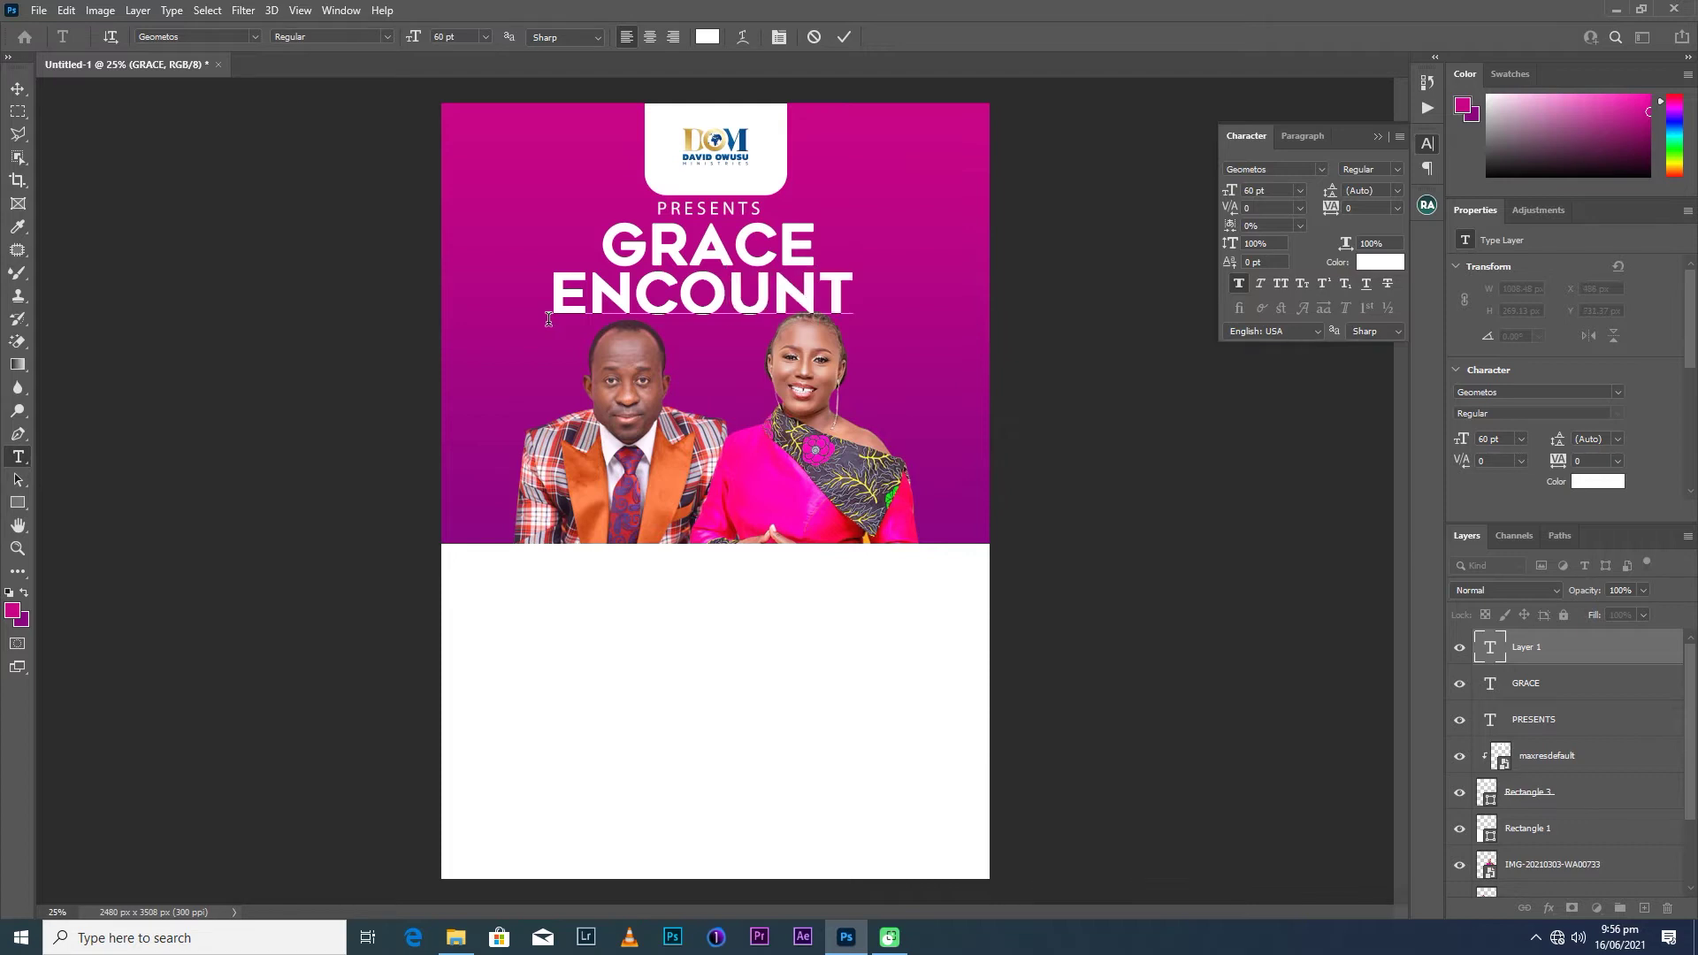
pyautogui.write('ER')
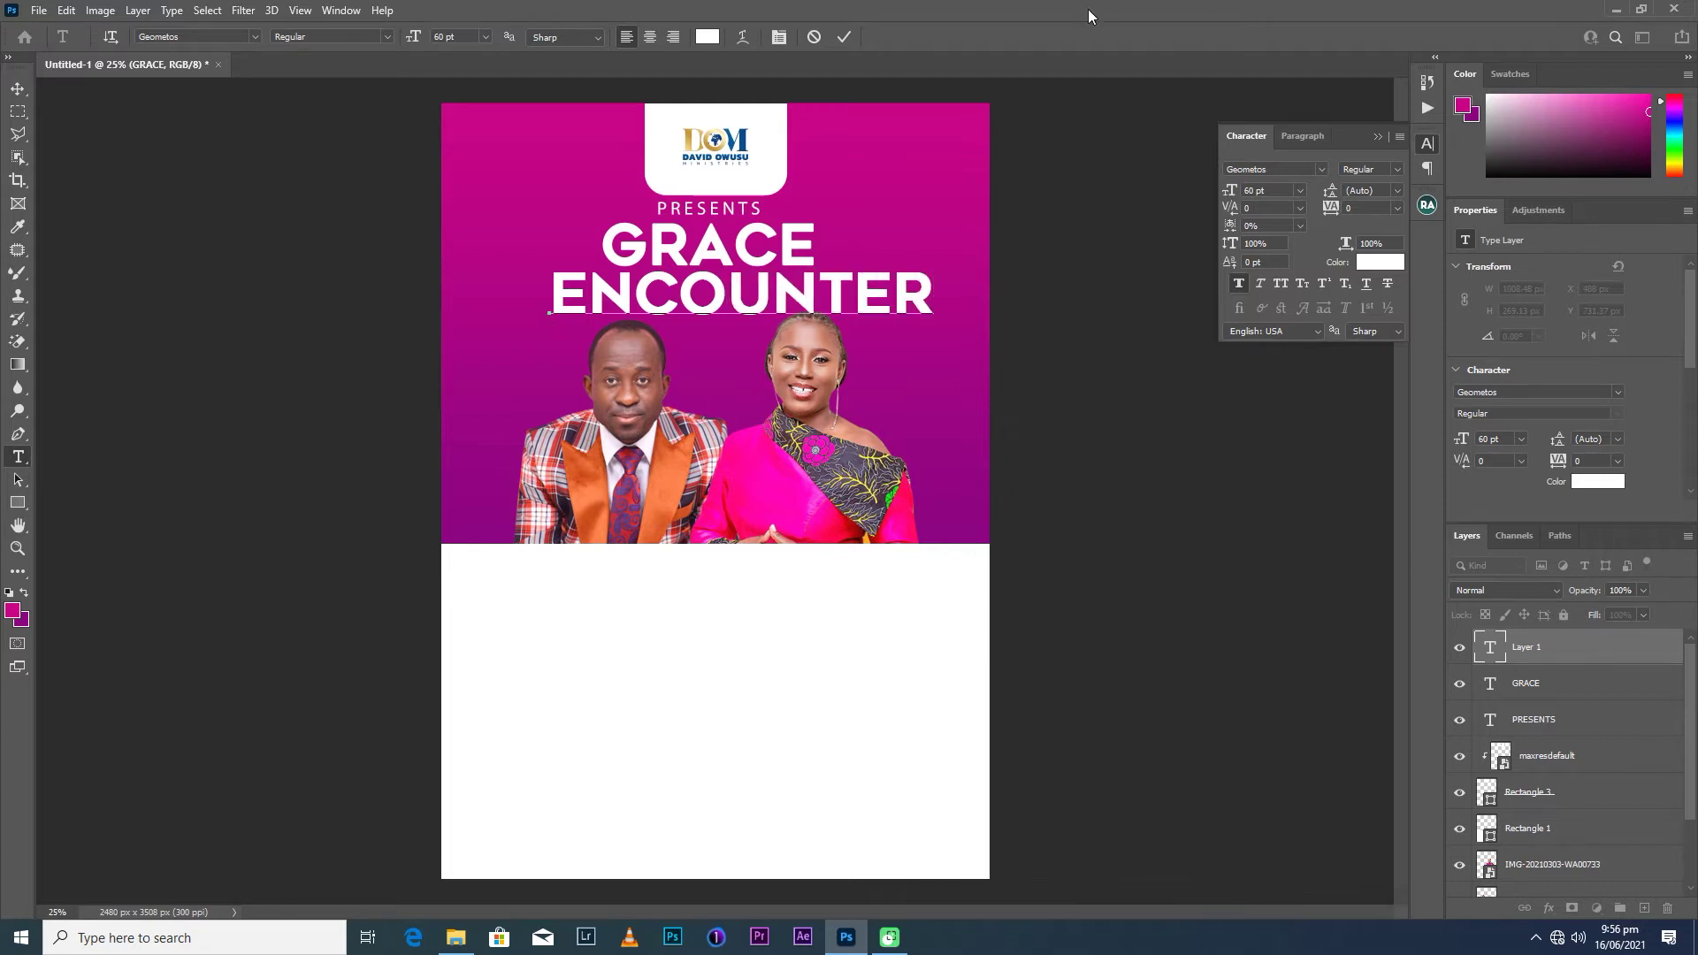
pyautogui.click(839, 37)
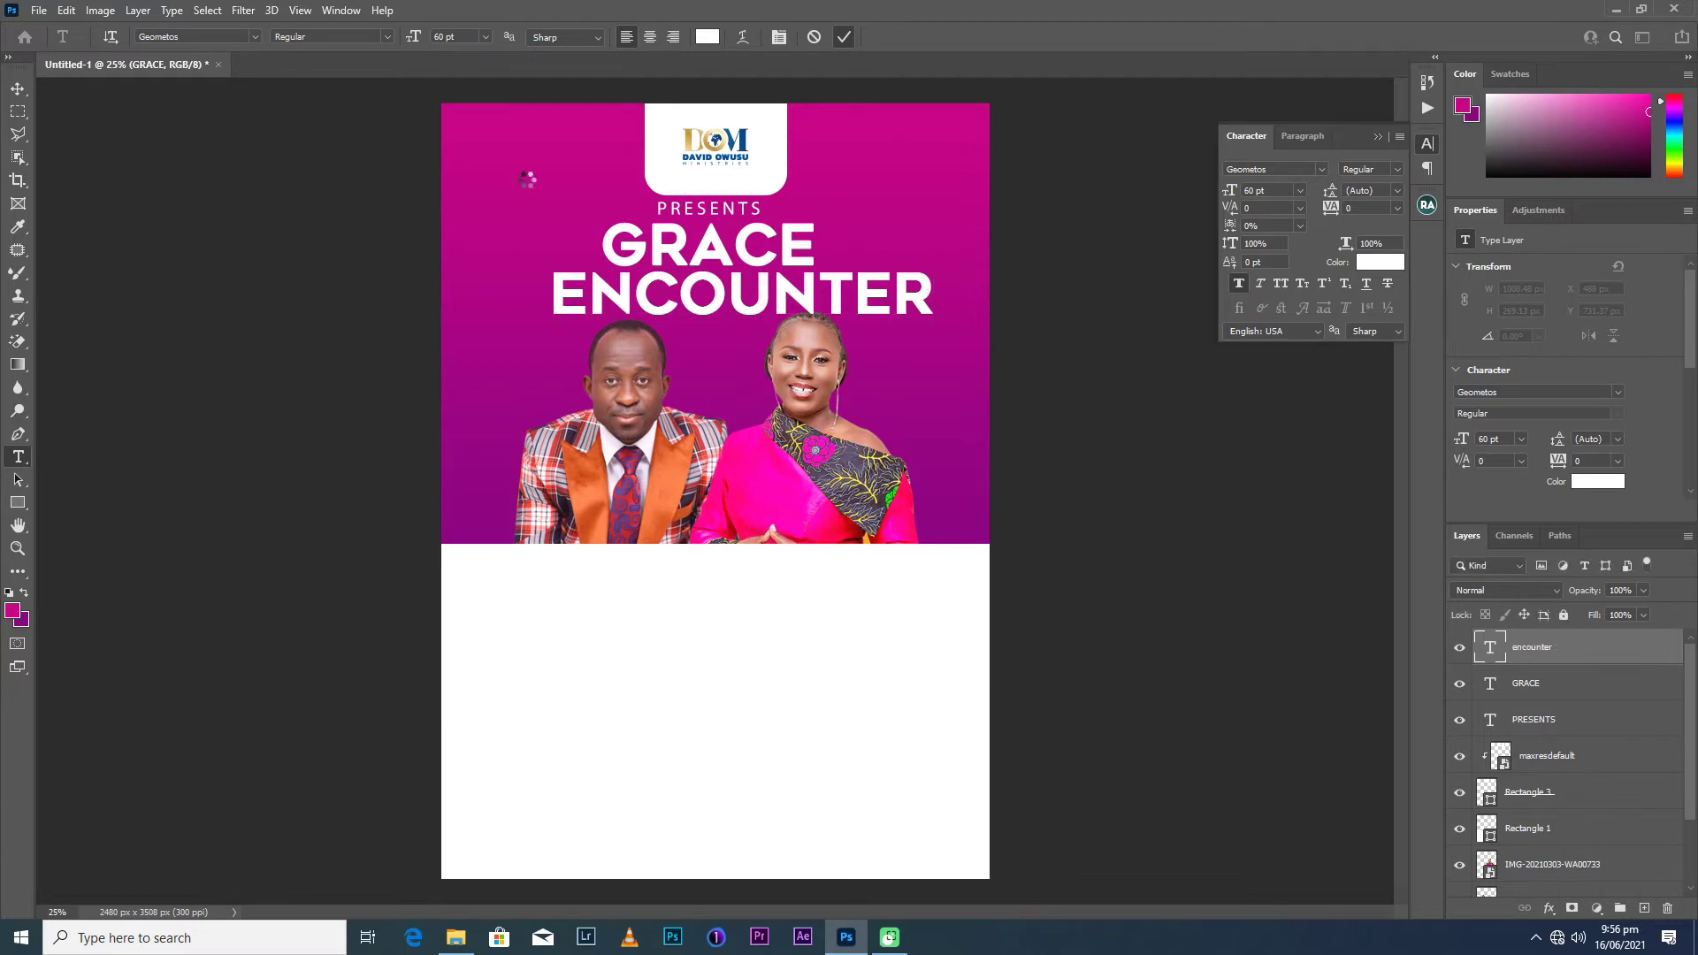
pyautogui.click(18, 89)
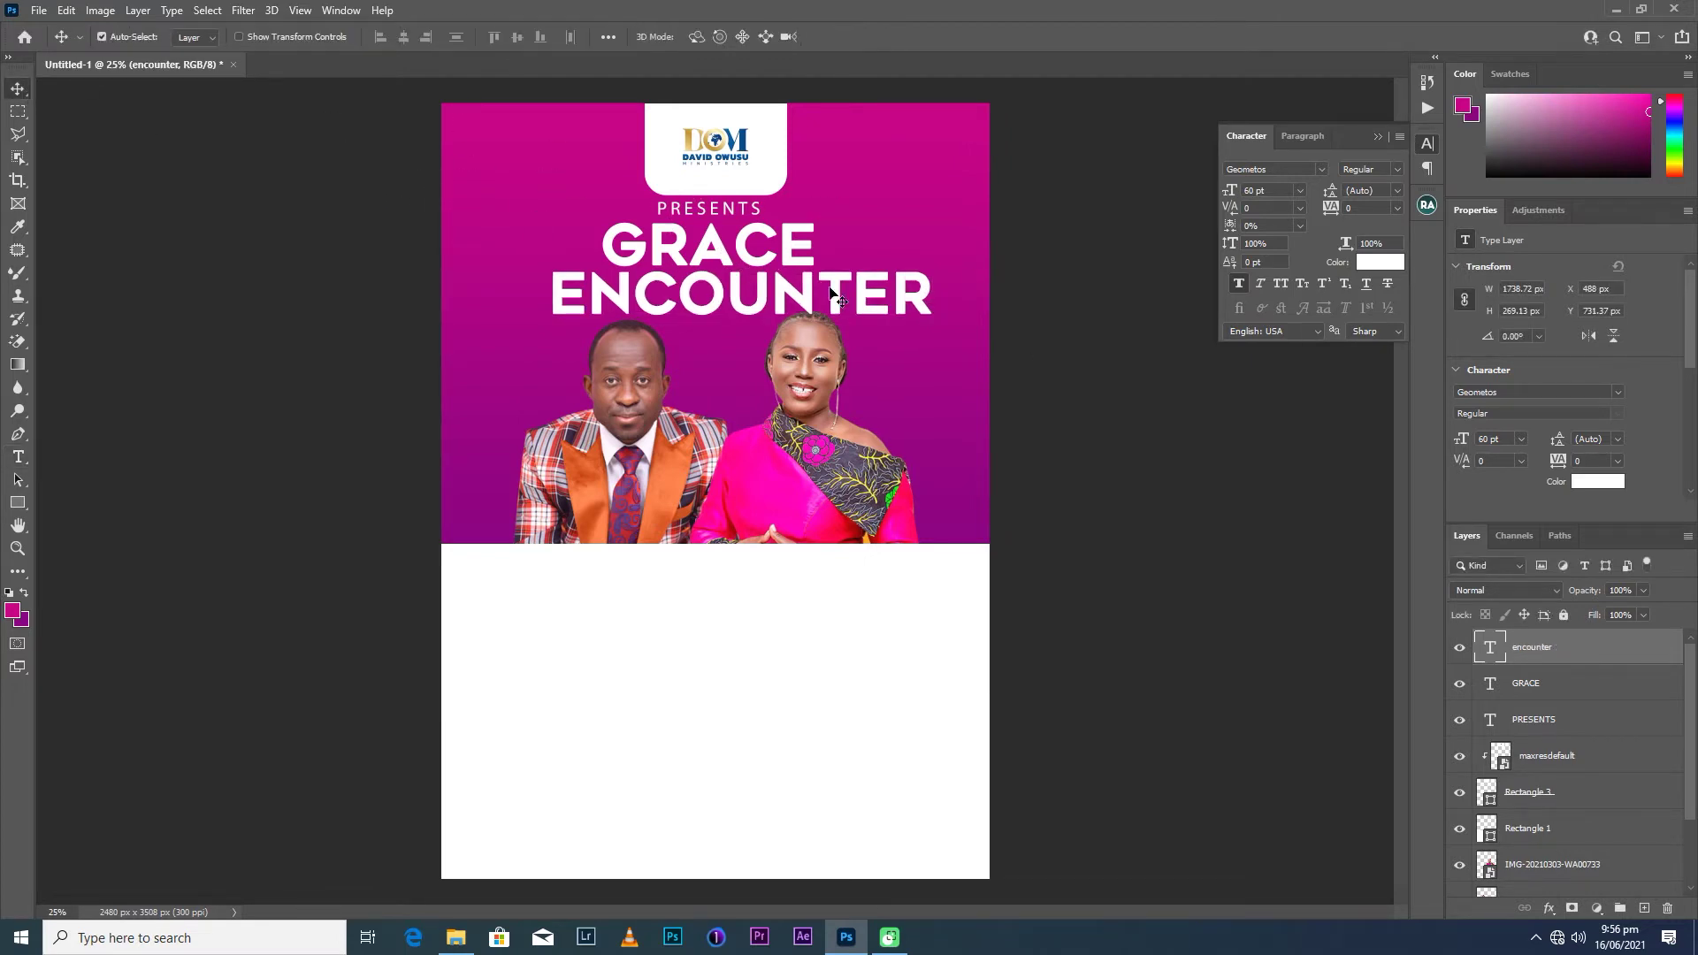
# Restyle the GRACE title in Bahnschrift with the Bold font style.
pyautogui.click(778, 258)
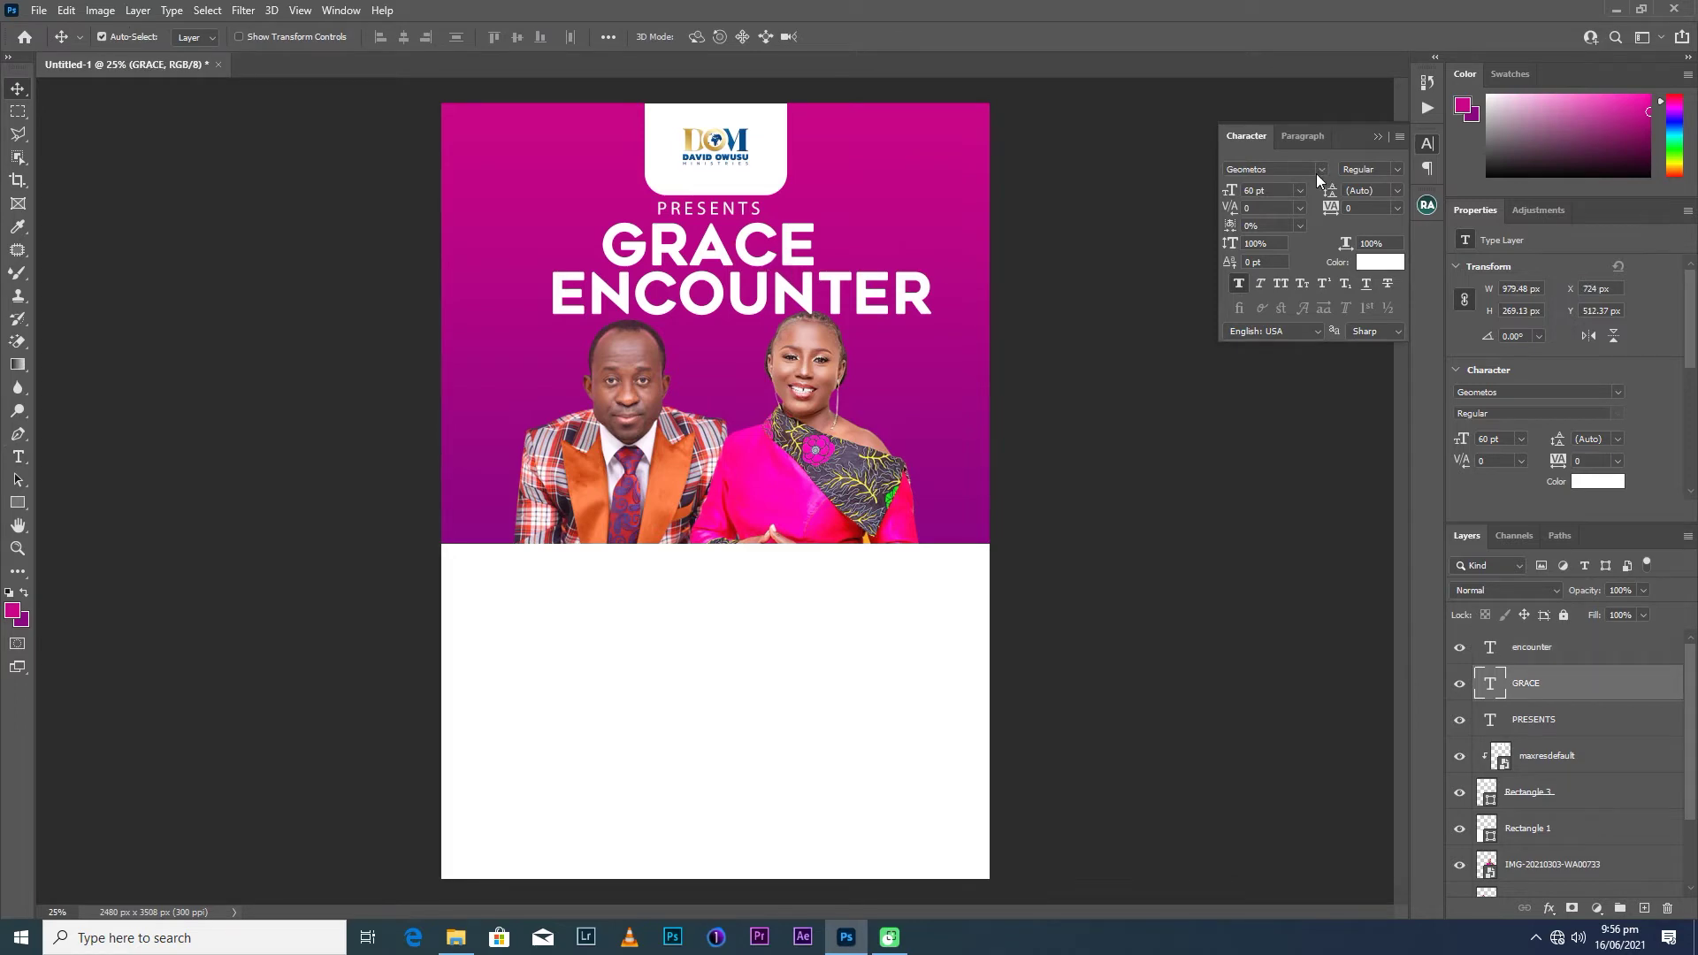
pyautogui.click(1320, 170)
pyautogui.press('Down')
pyautogui.press('Down')
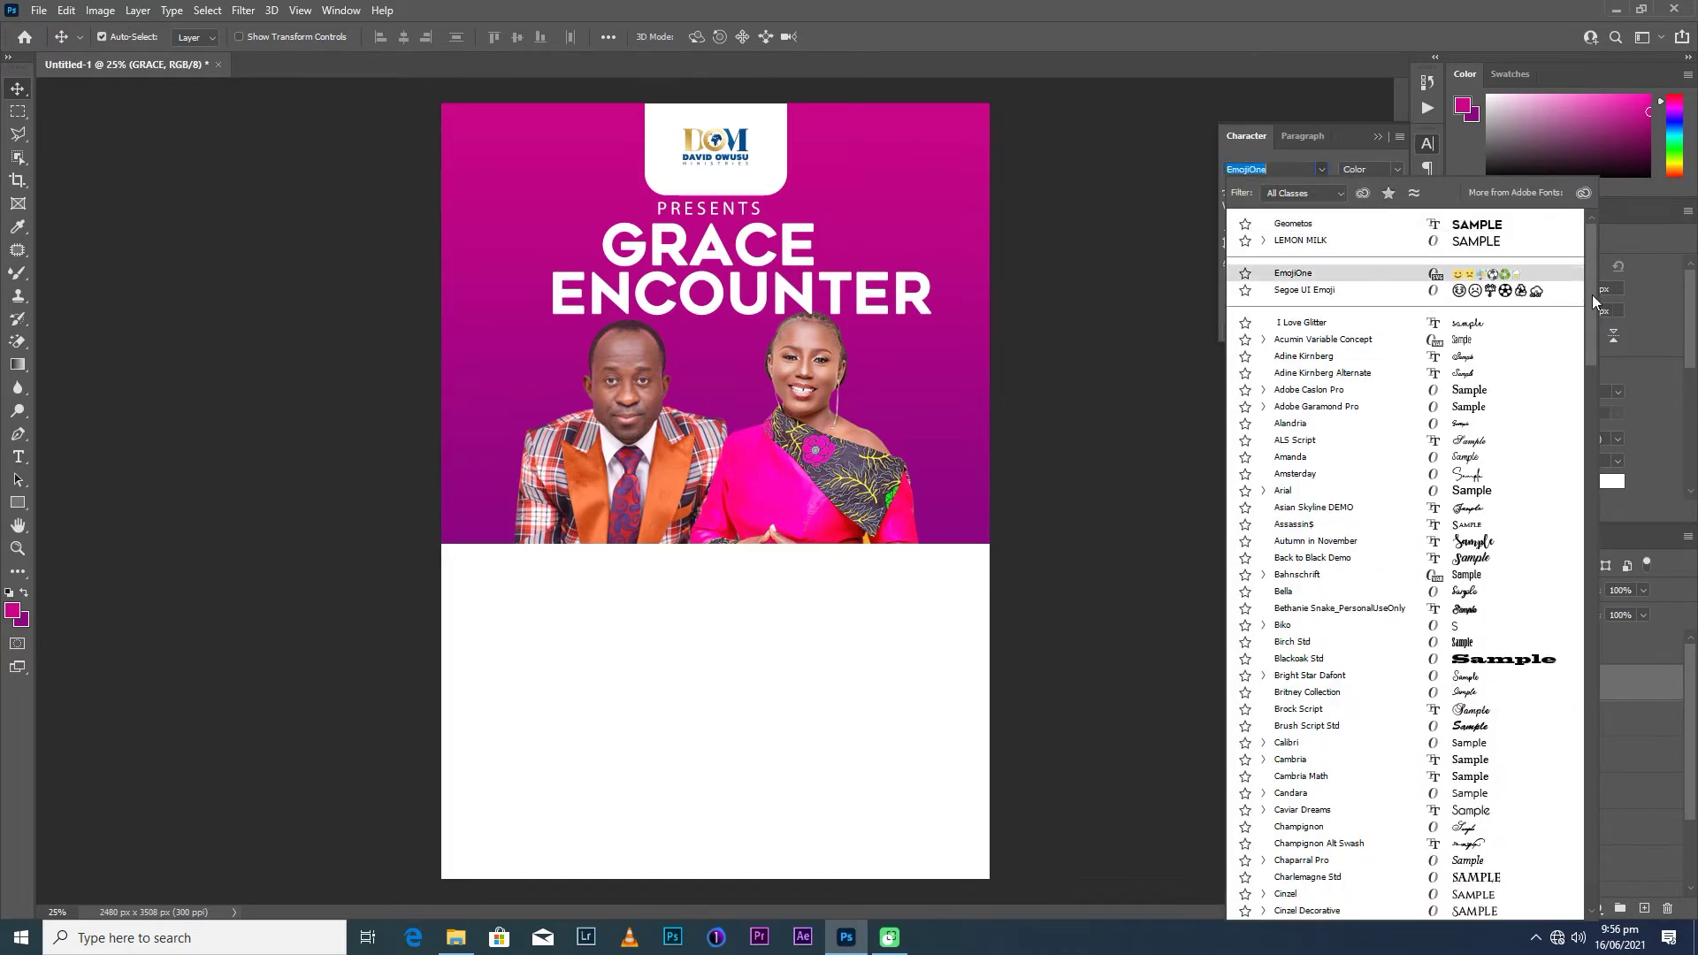
pyautogui.moveTo(1592, 300); pyautogui.dragTo(1595, 327)
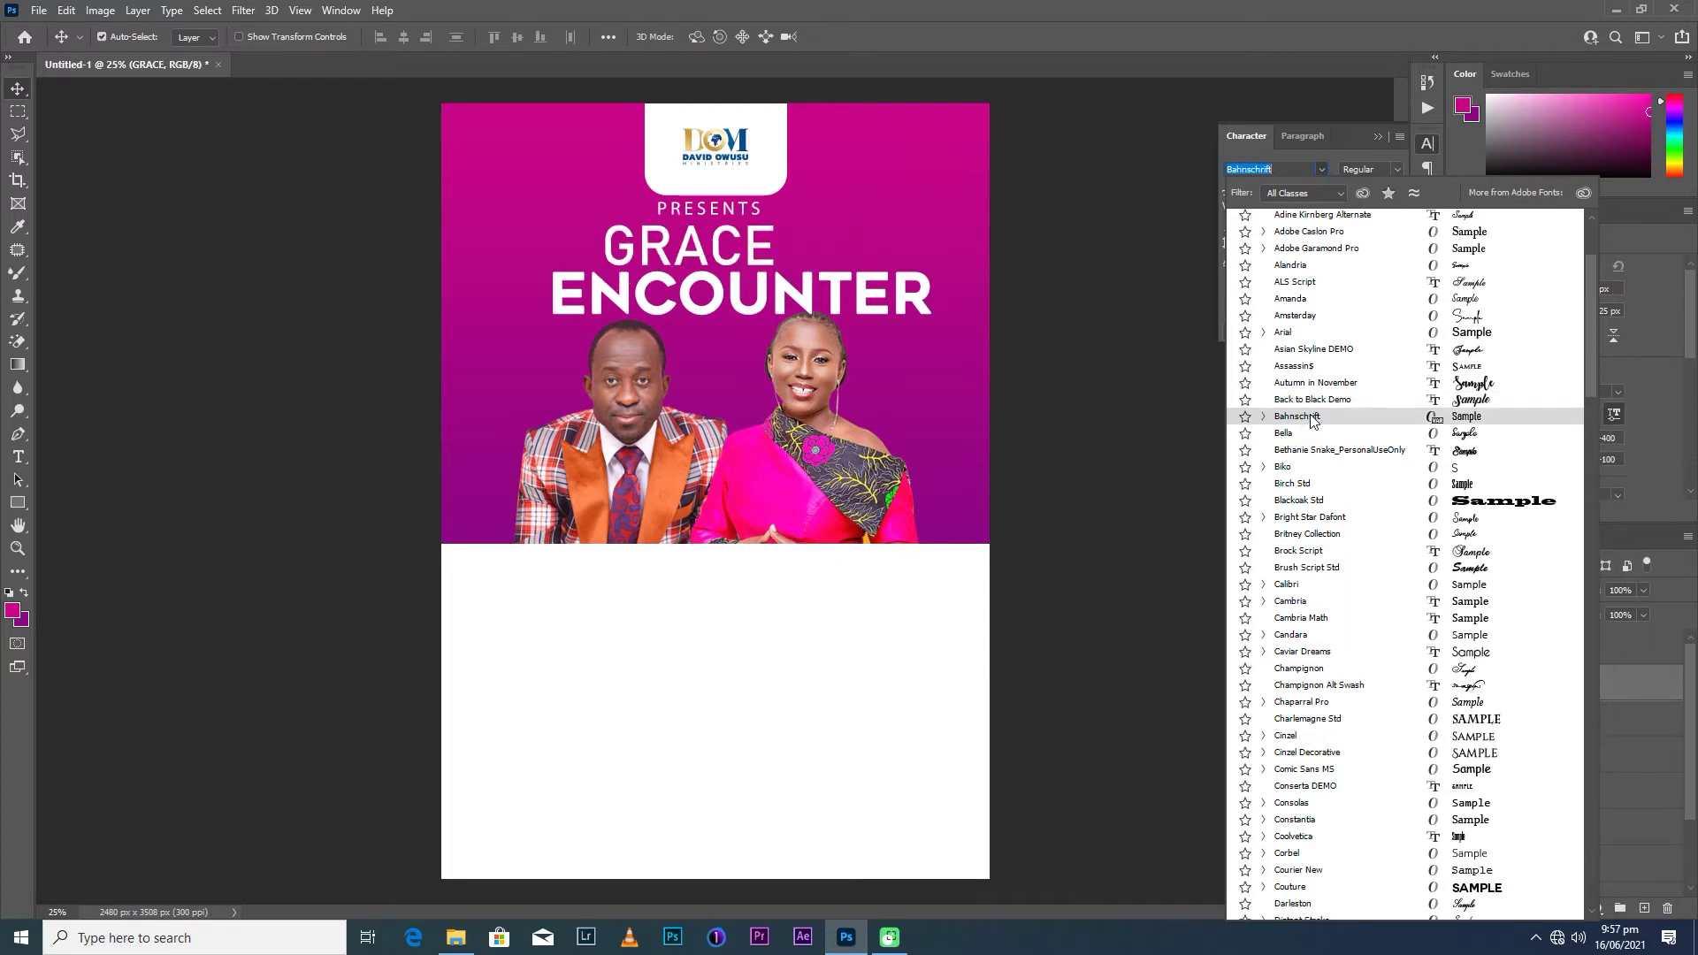
pyautogui.click(1312, 421)
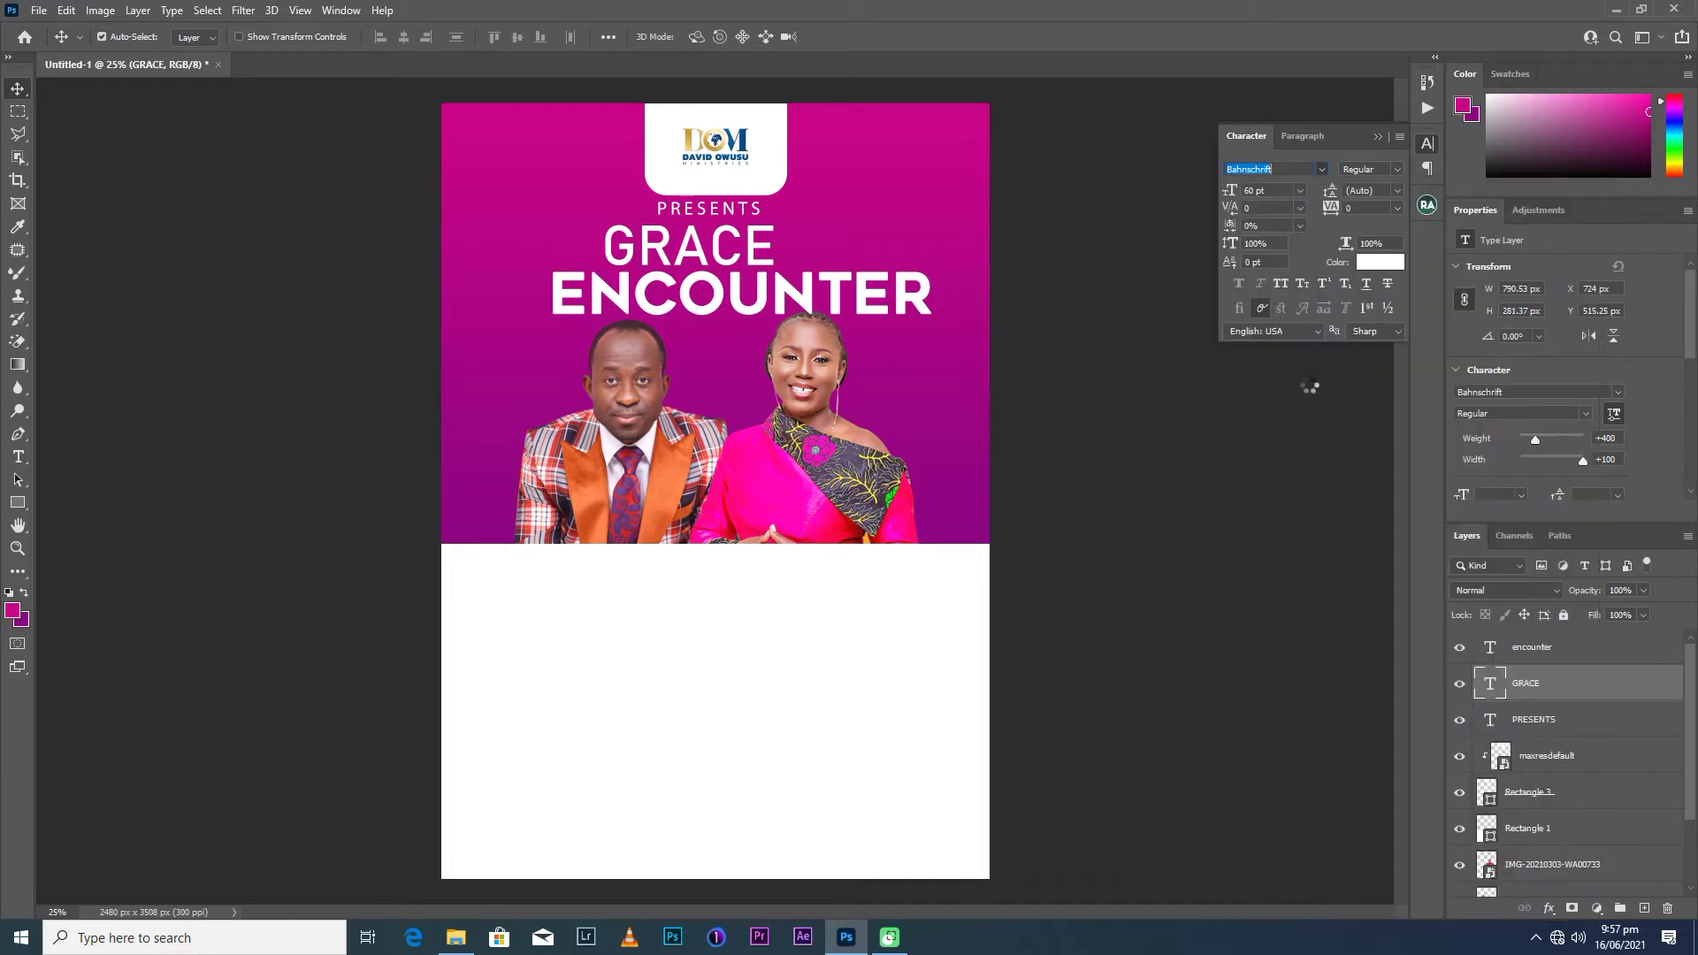
pyautogui.click(1397, 169)
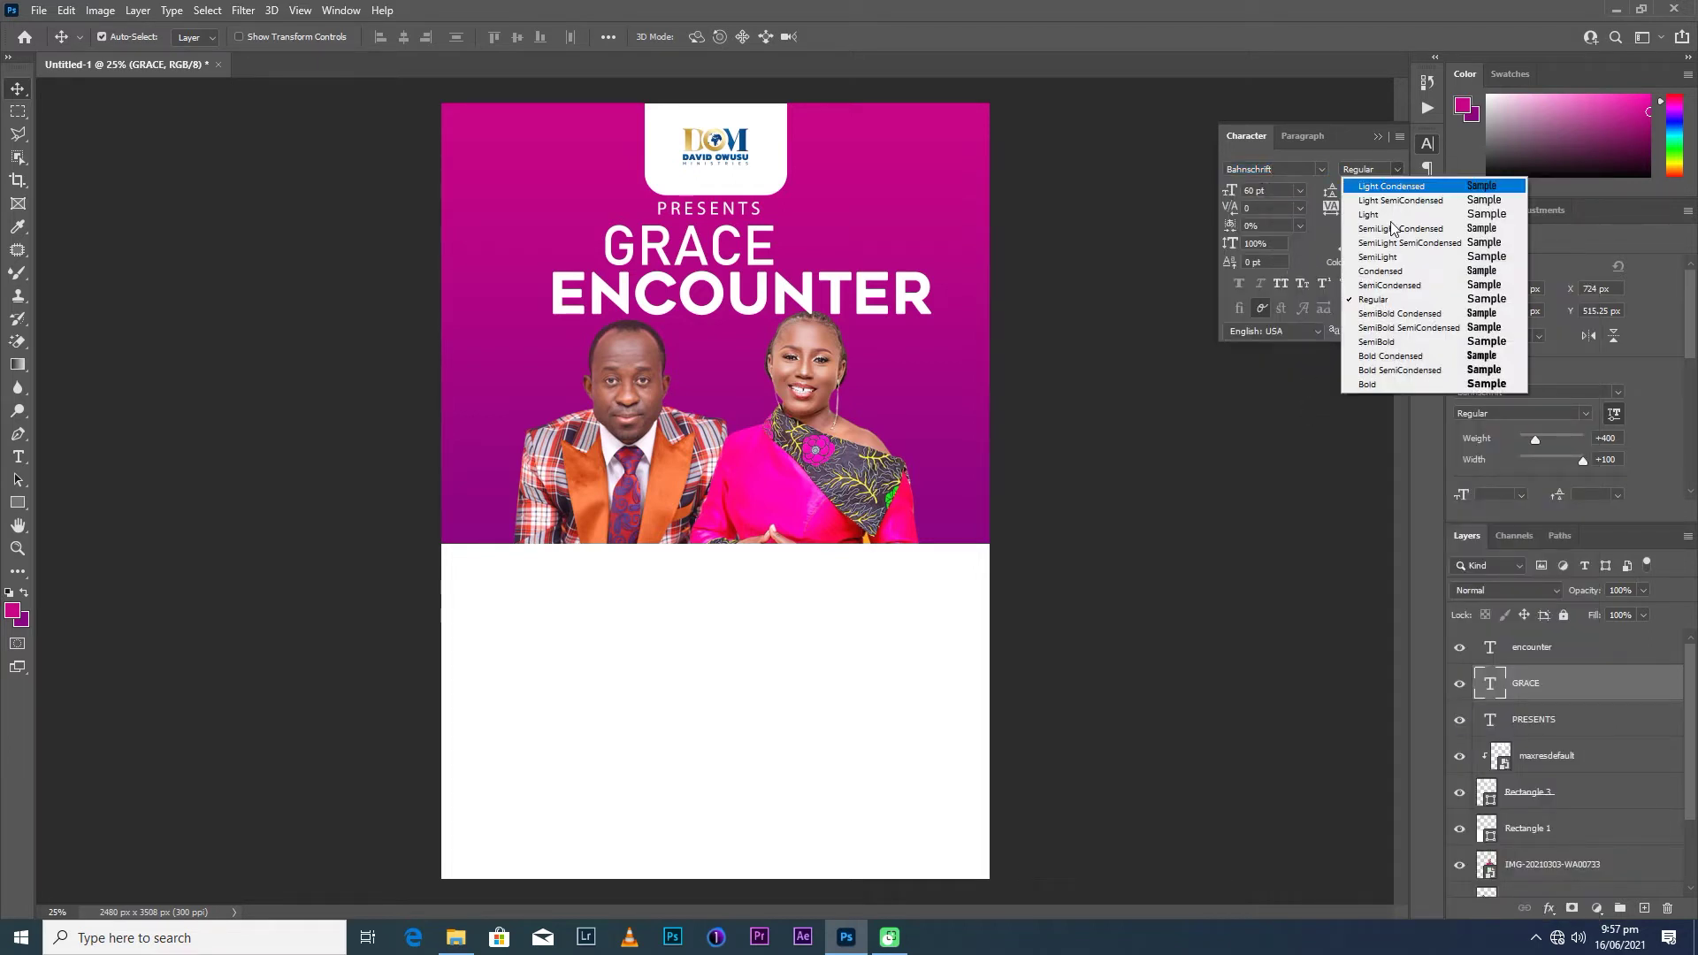
pyautogui.click(1379, 384)
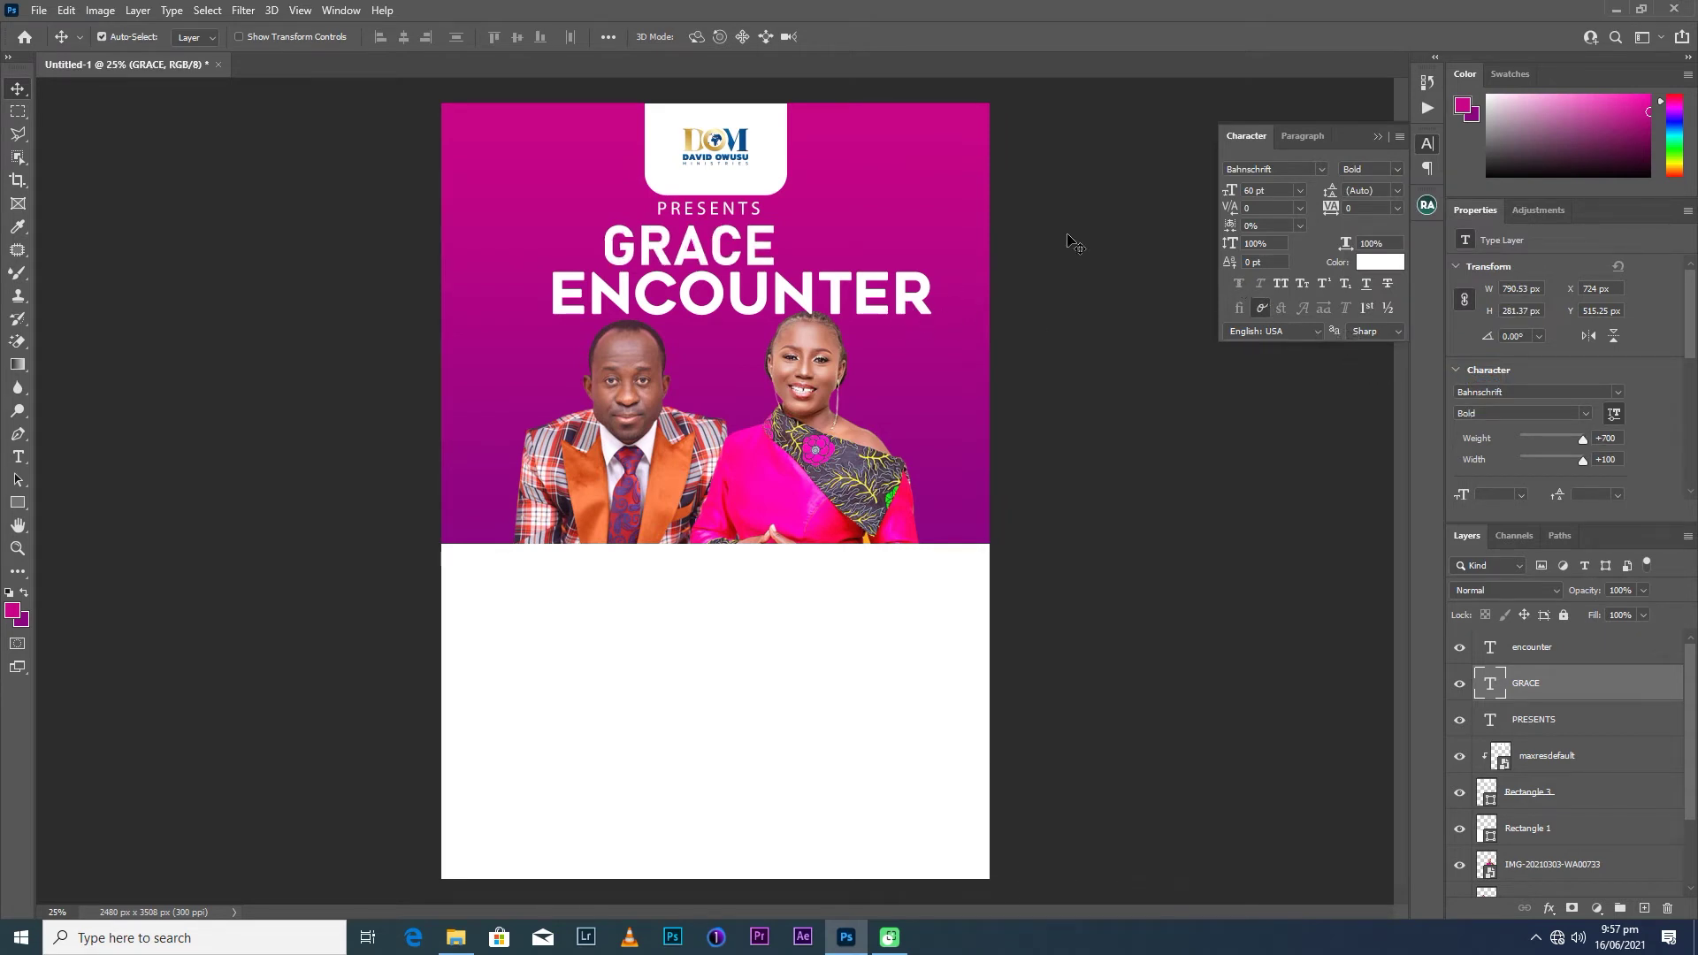
pyautogui.click(1323, 170)
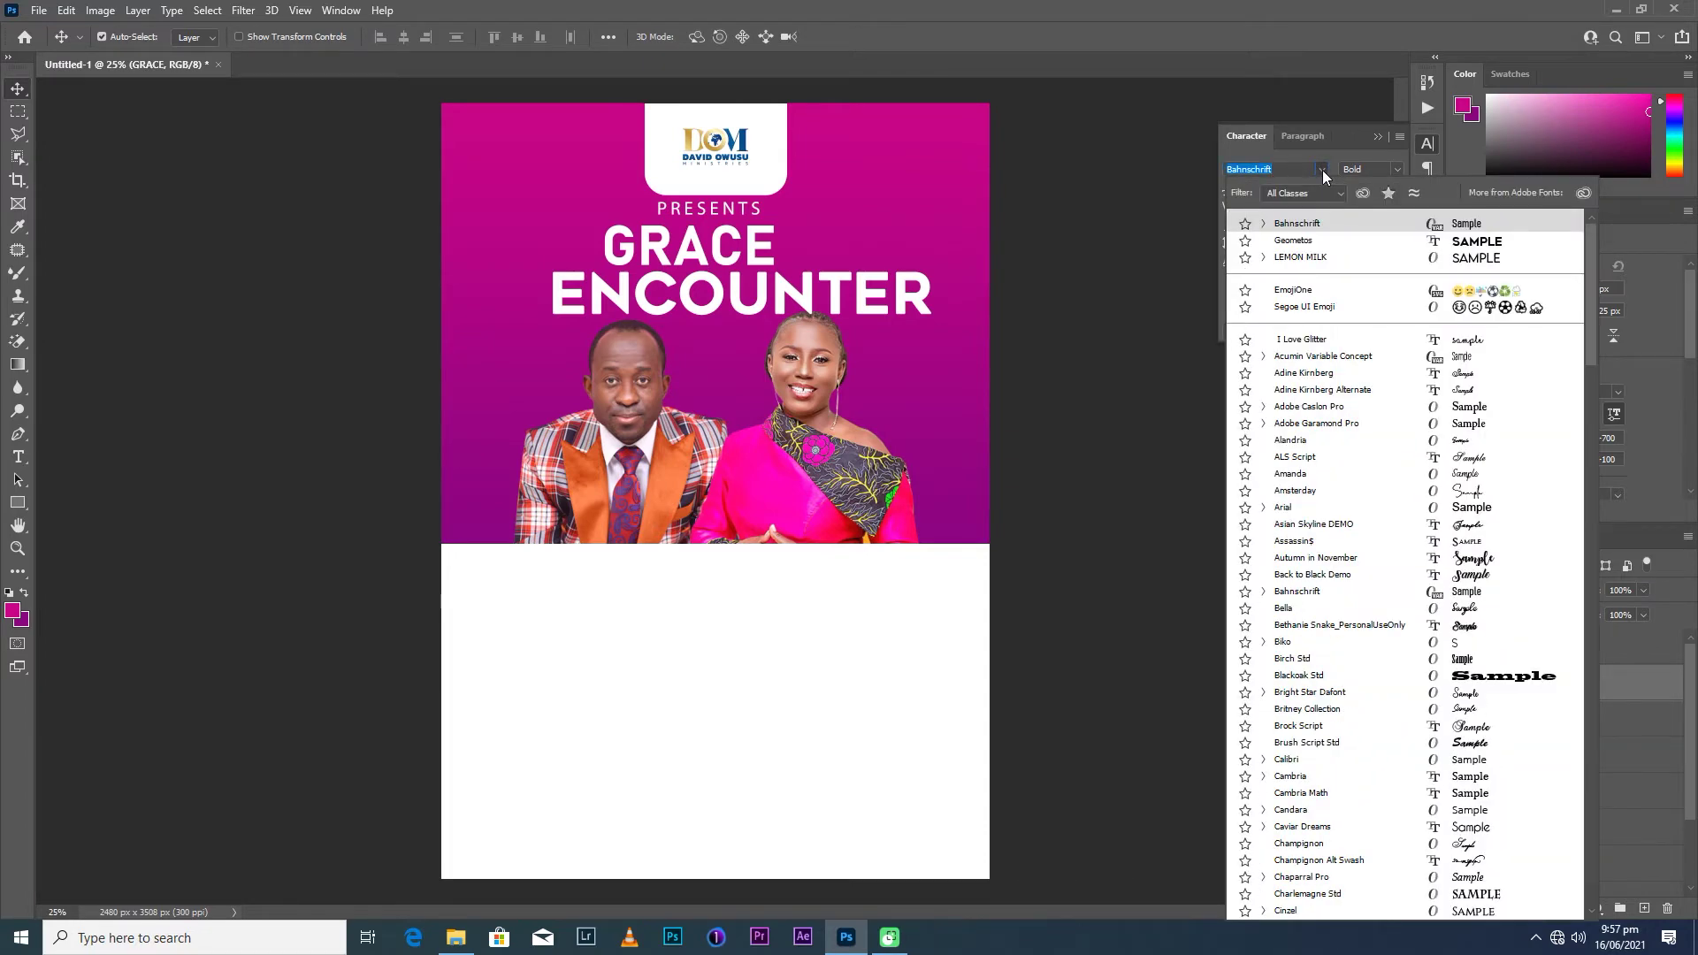
# Try Arial, then set GRACE in Impact with Faux Bold turned off.
pyautogui.moveTo(1591, 289)
pyautogui.mouseDown()
pyautogui.moveTo(1600, 495)
pyautogui.moveTo(1597, 299)
pyautogui.mouseUp()
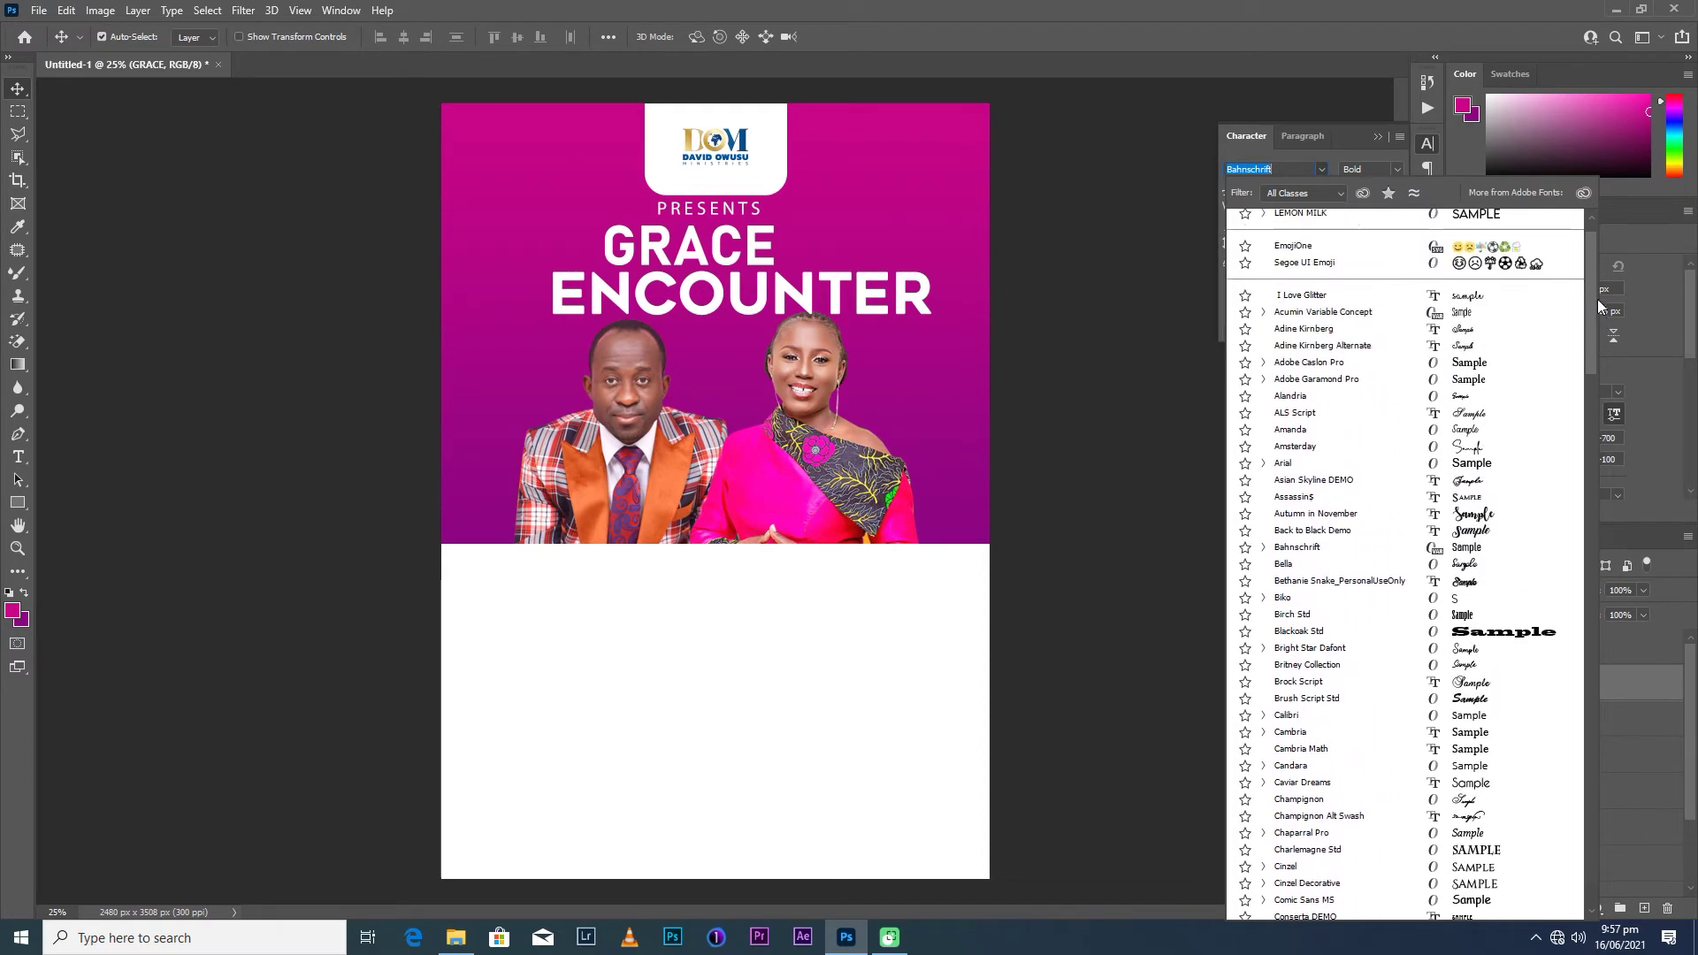
pyautogui.click(1486, 467)
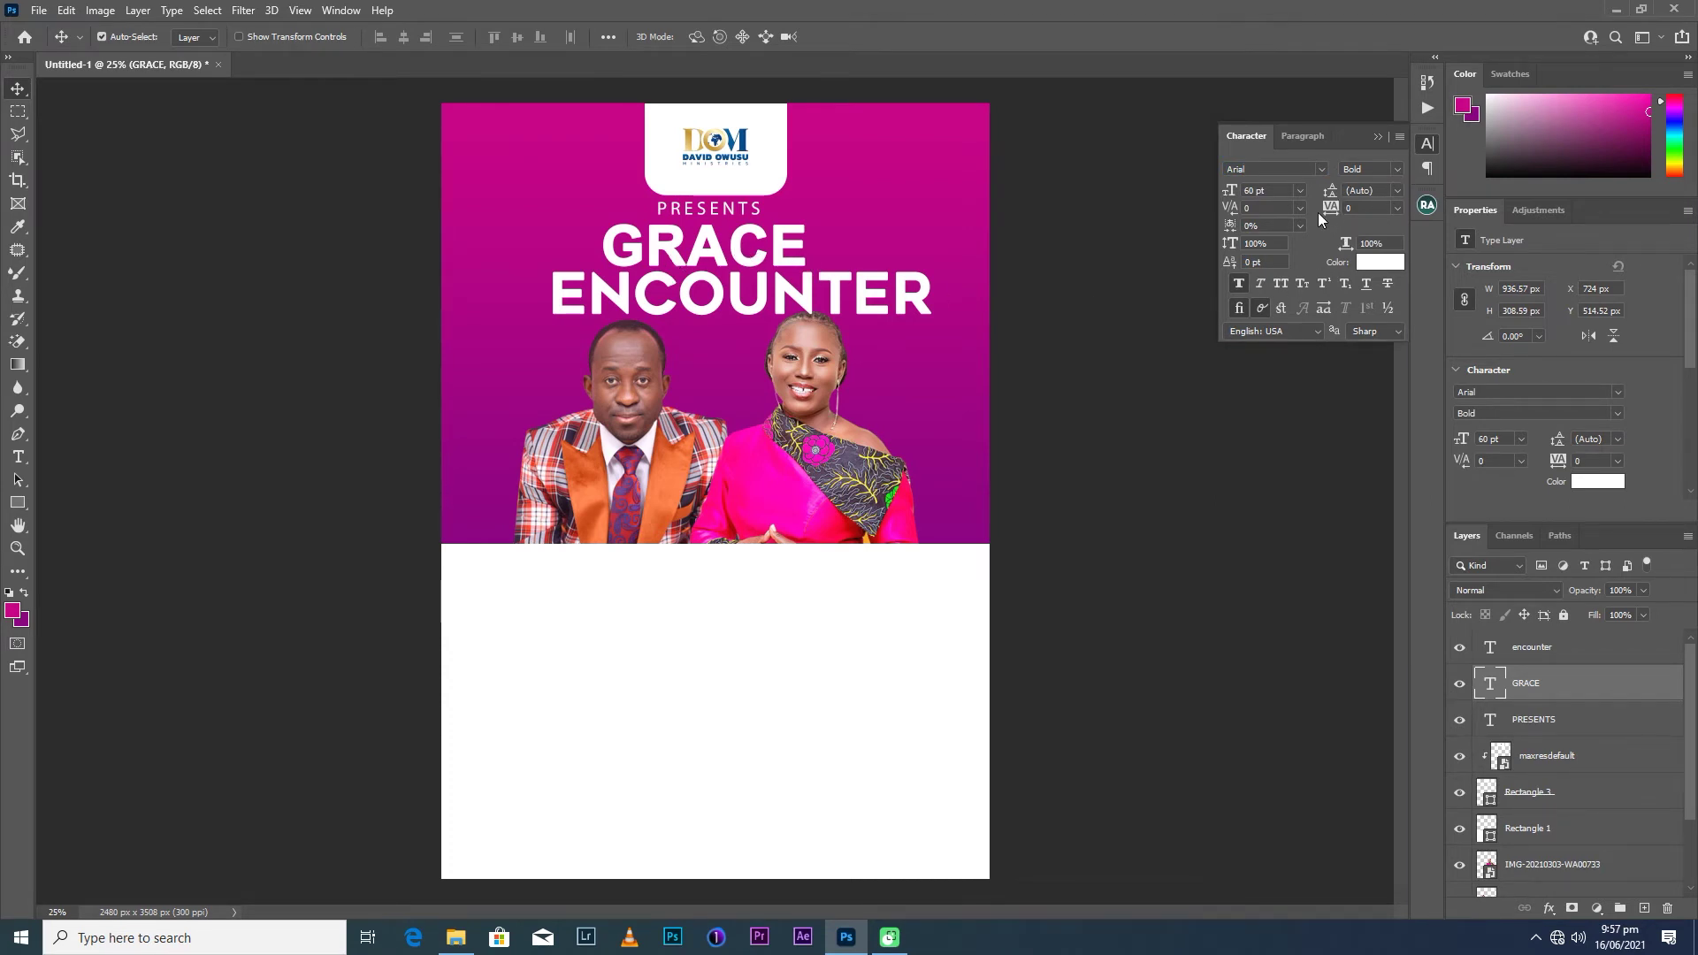
pyautogui.click(1322, 170)
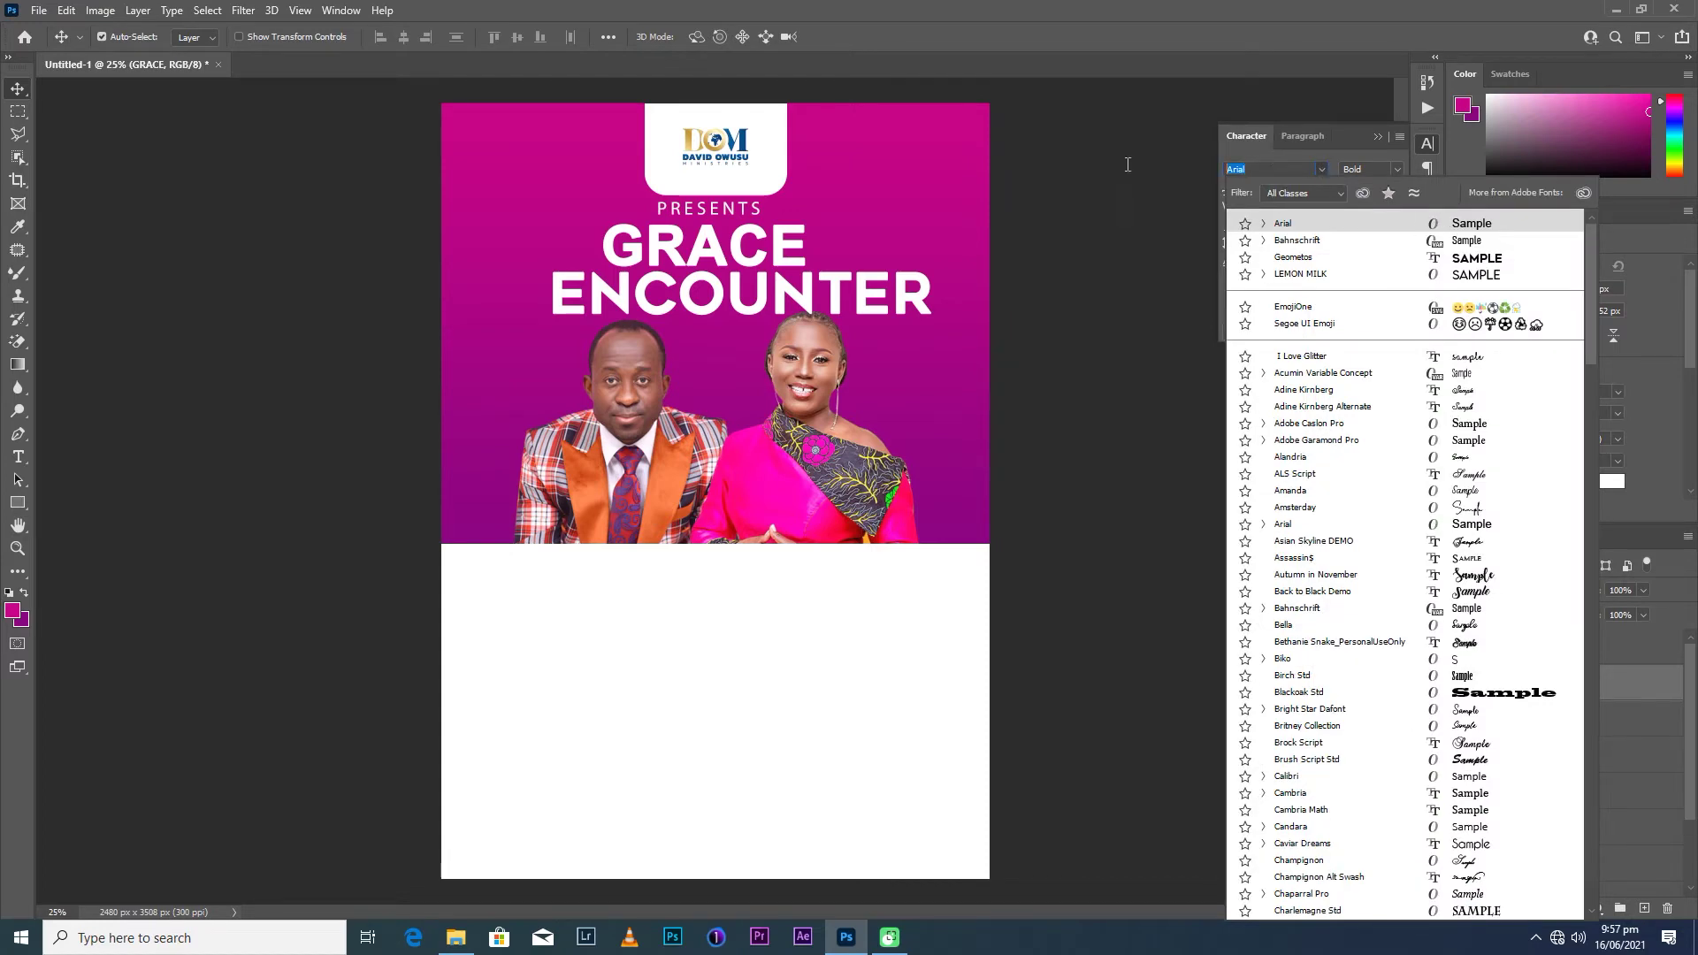
pyautogui.write('i')
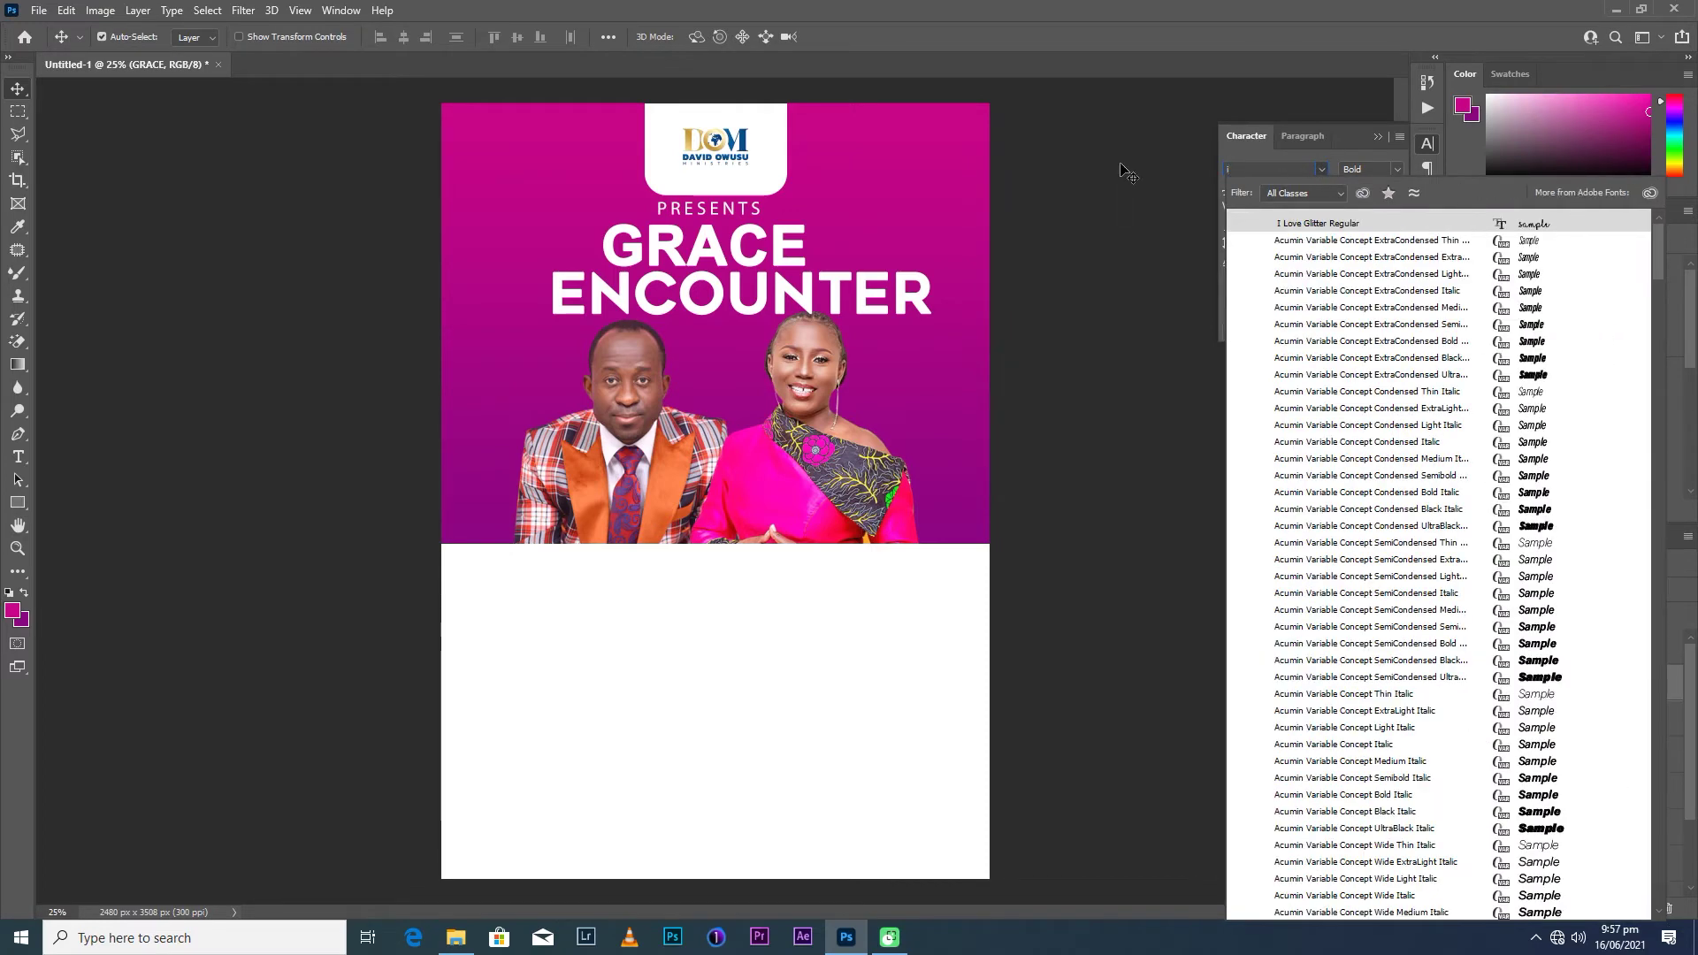
pyautogui.write('m')
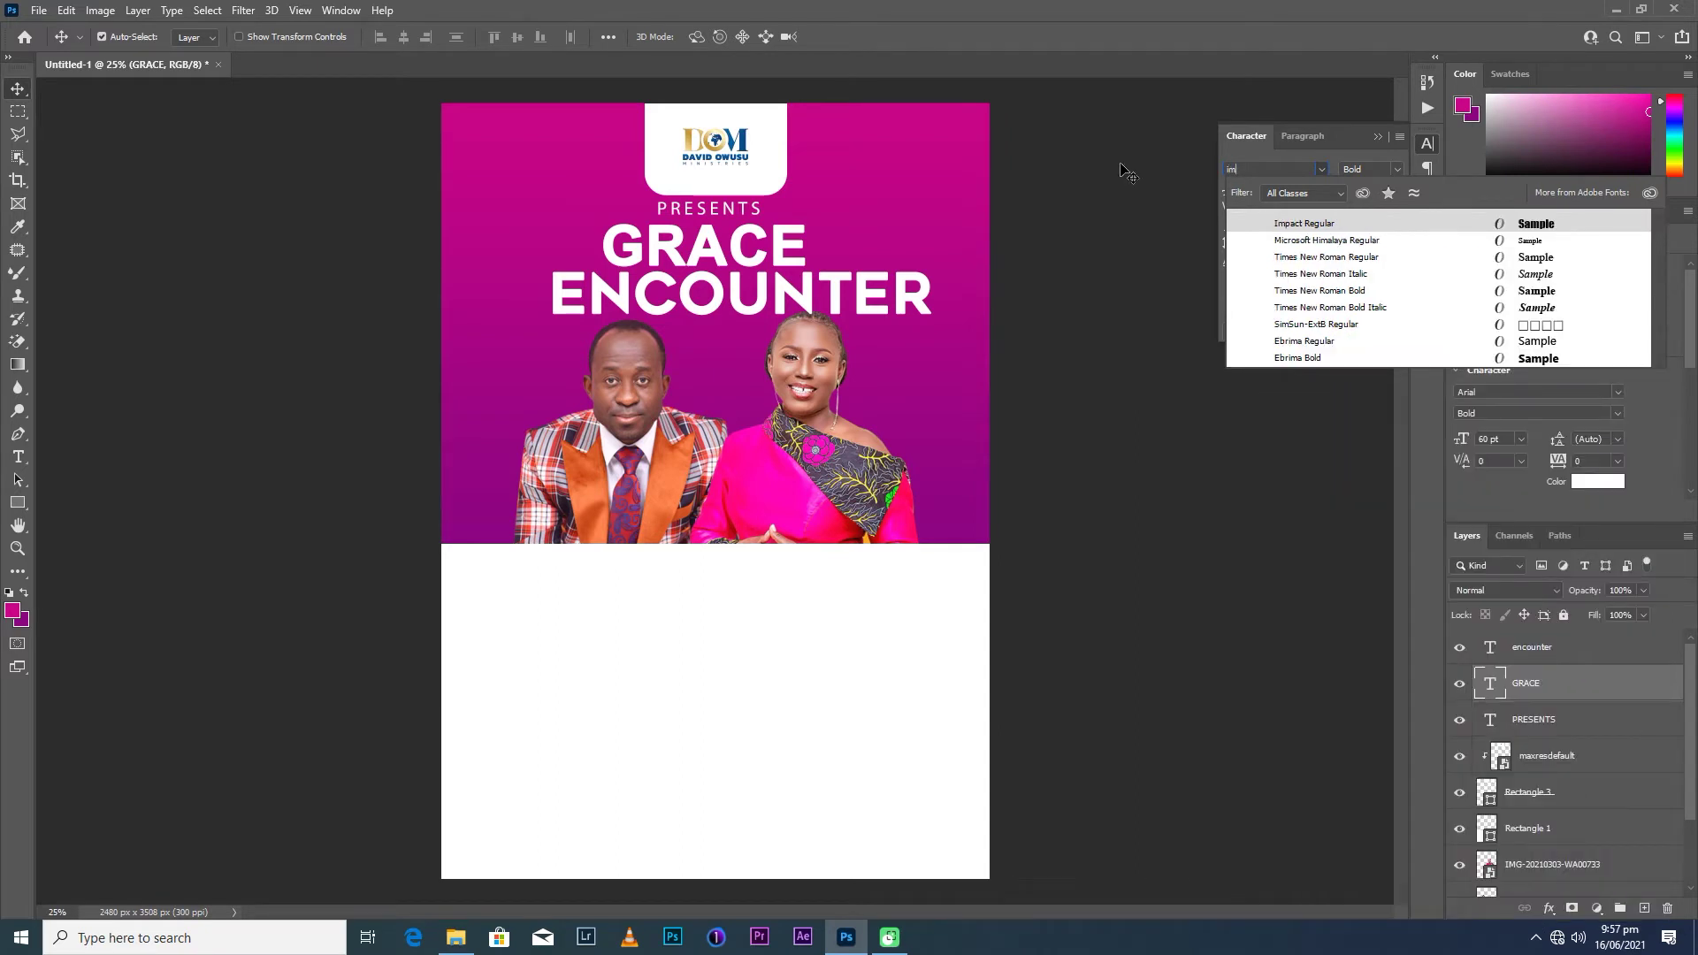
pyautogui.click(1312, 226)
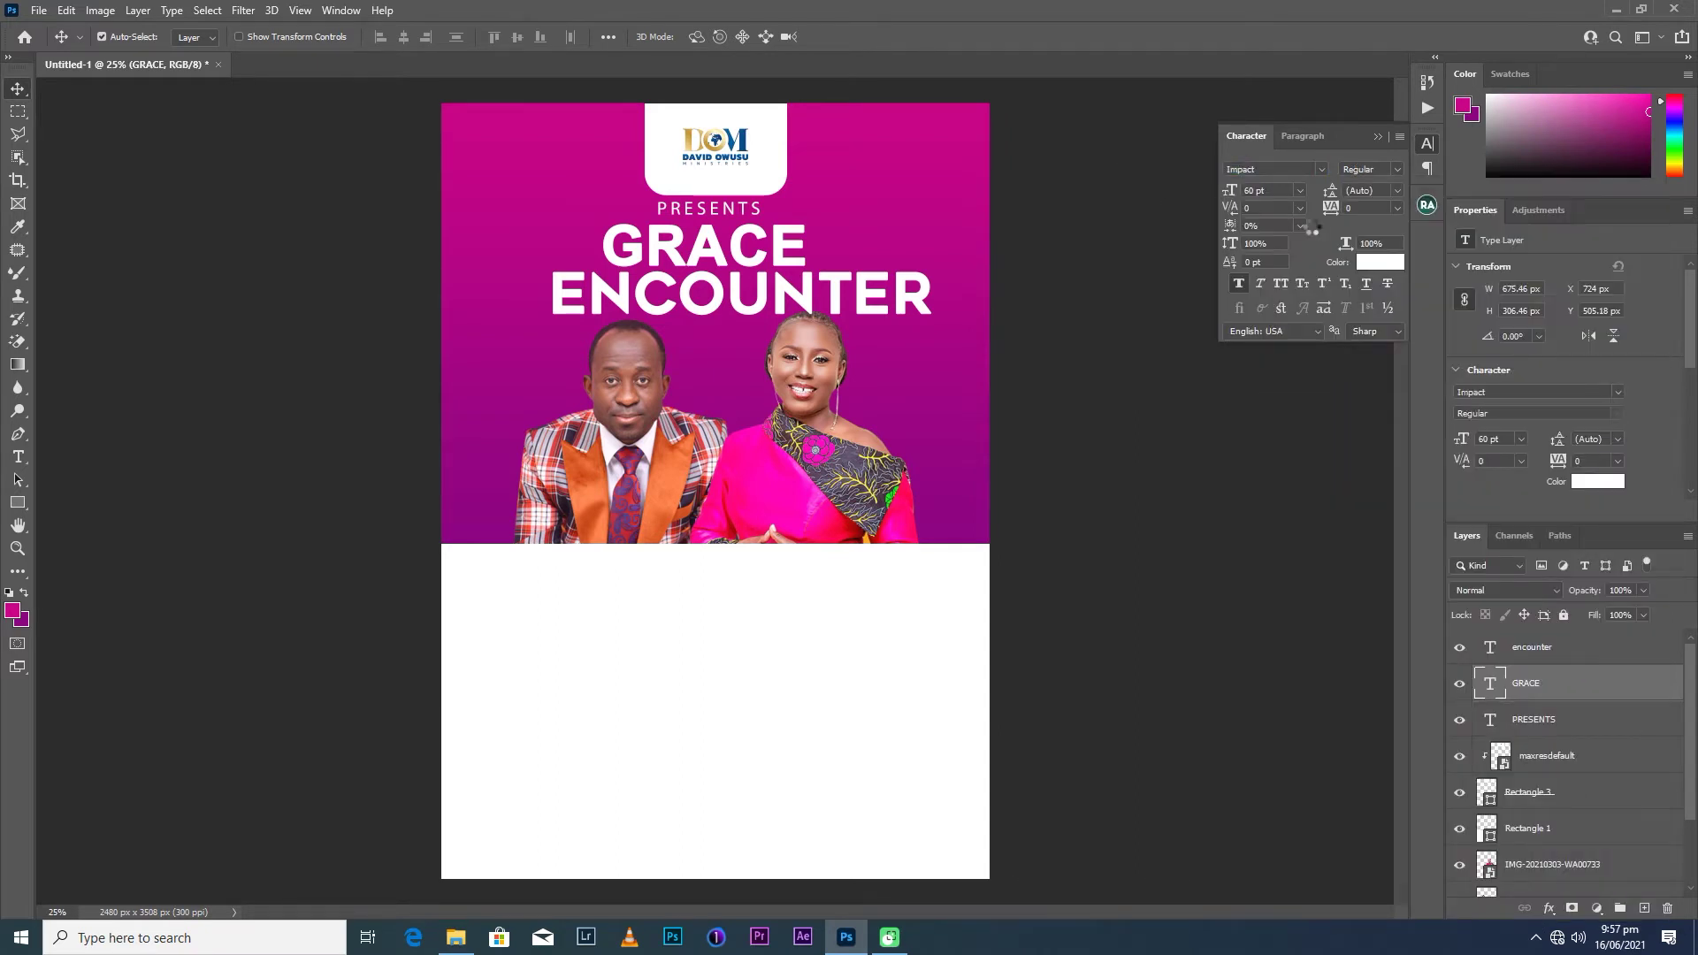
pyautogui.click(1238, 285)
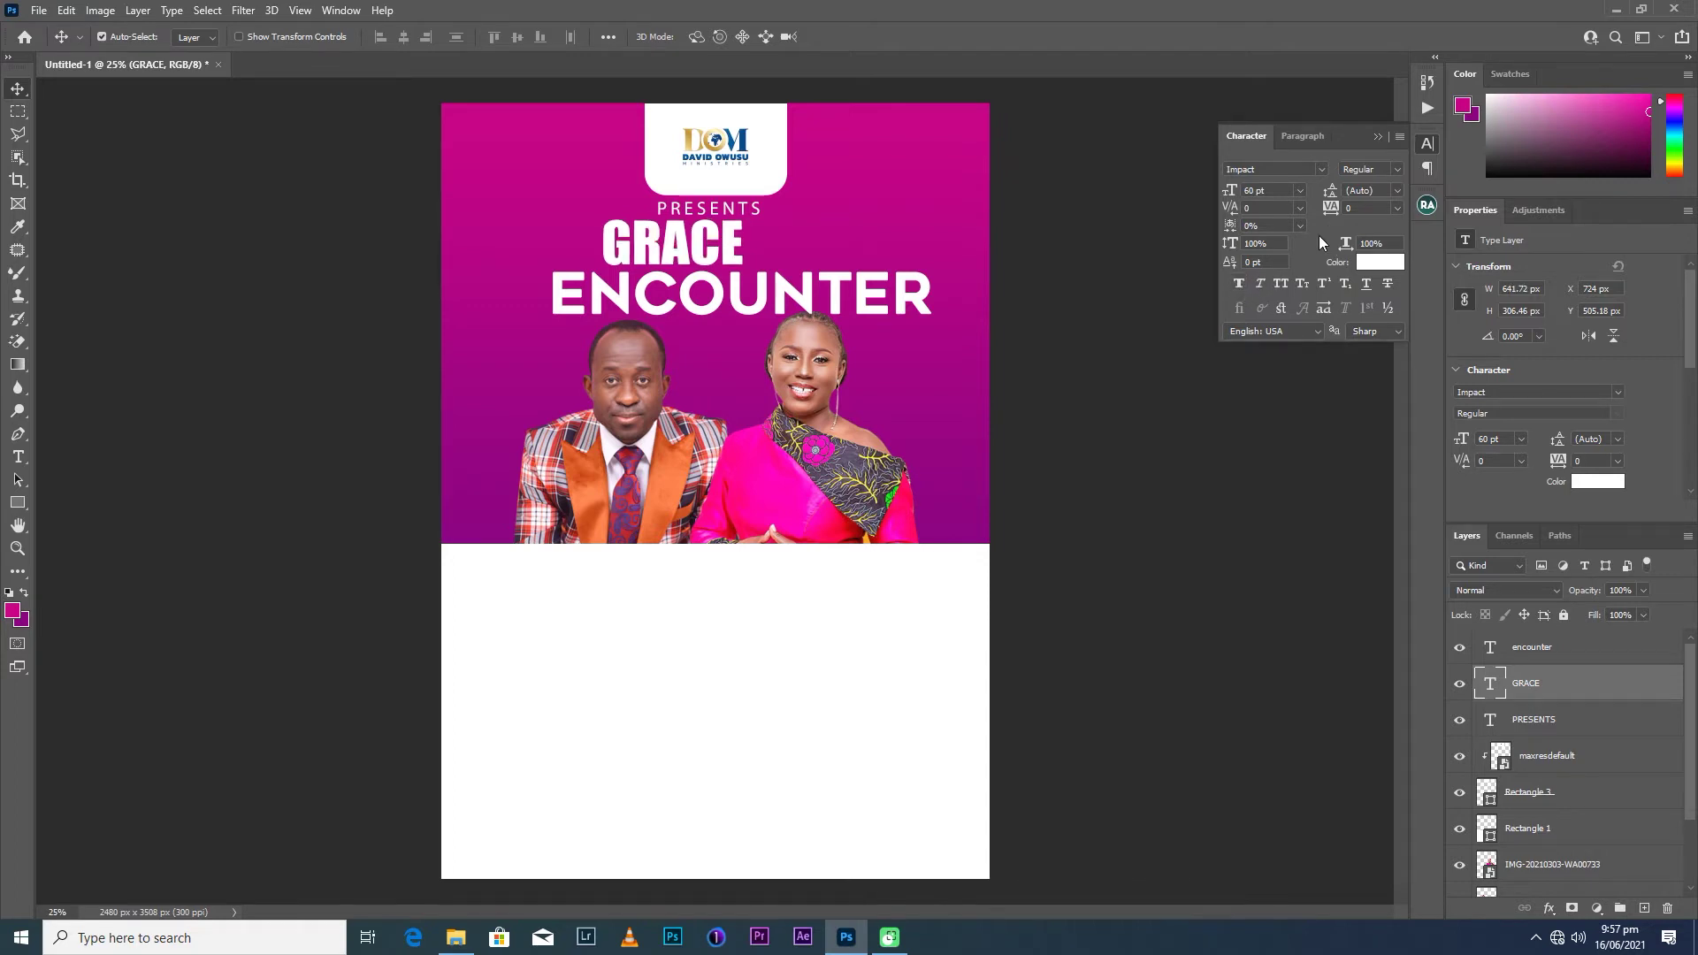
# Set GRACE's leading to 60 pt, keeping the Impact font.
pyautogui.click(1397, 191)
pyautogui.click(1384, 400)
pyautogui.click(1319, 166)
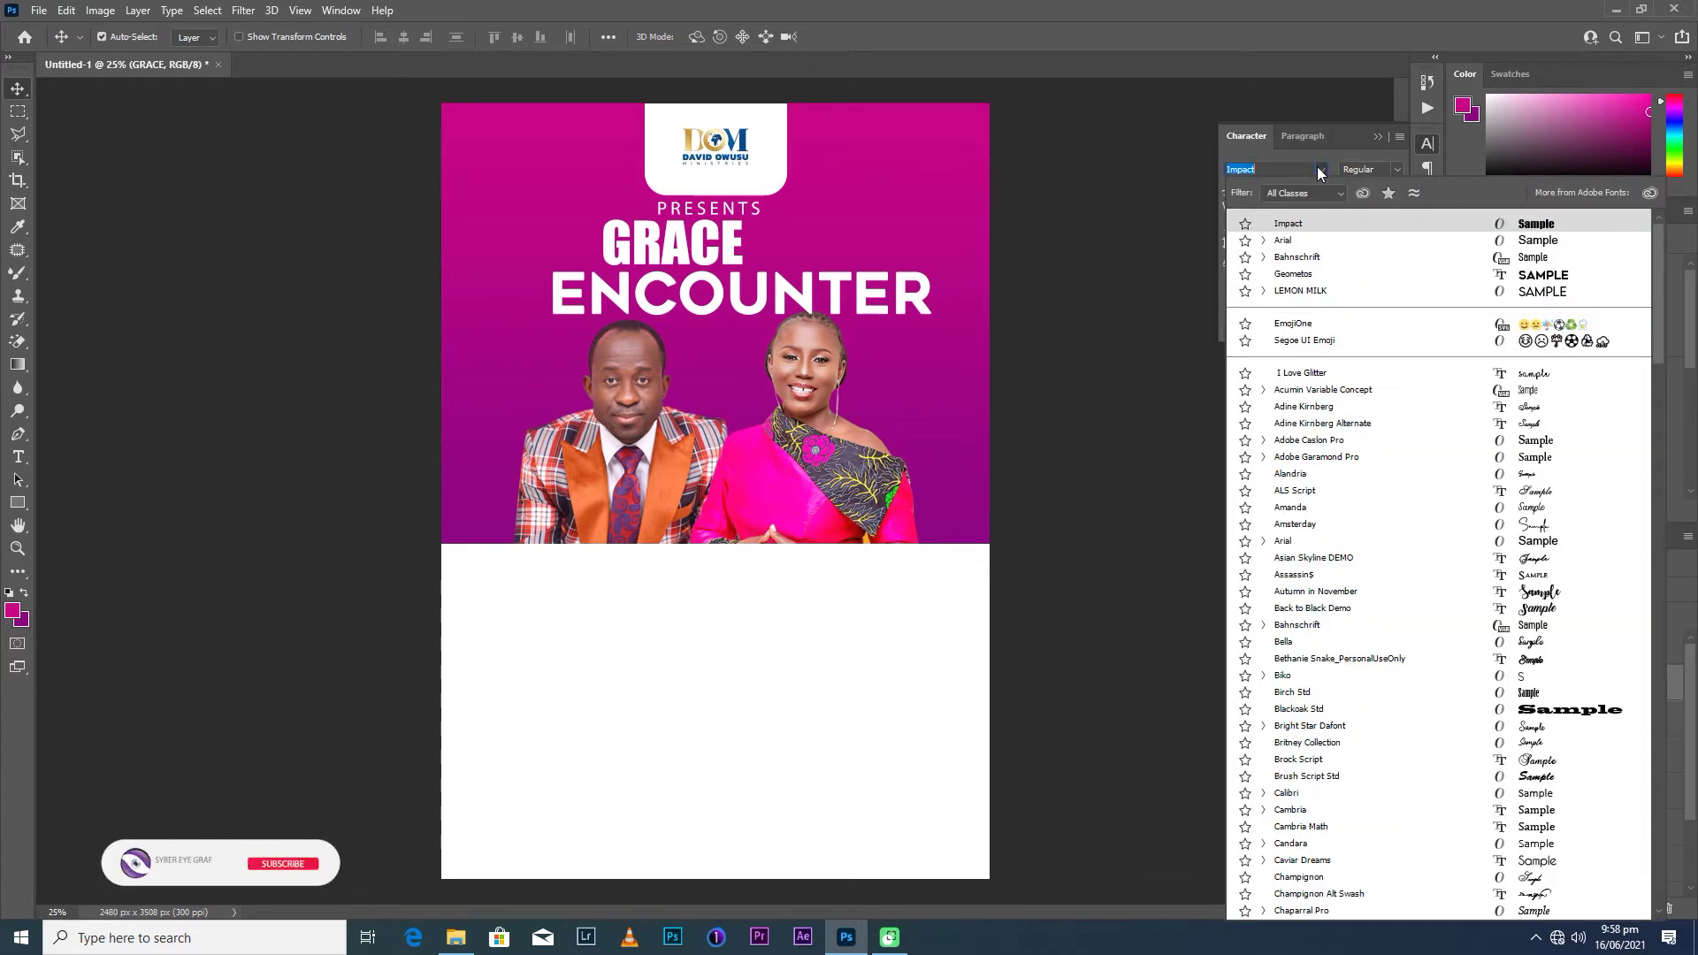
pyautogui.write('m')
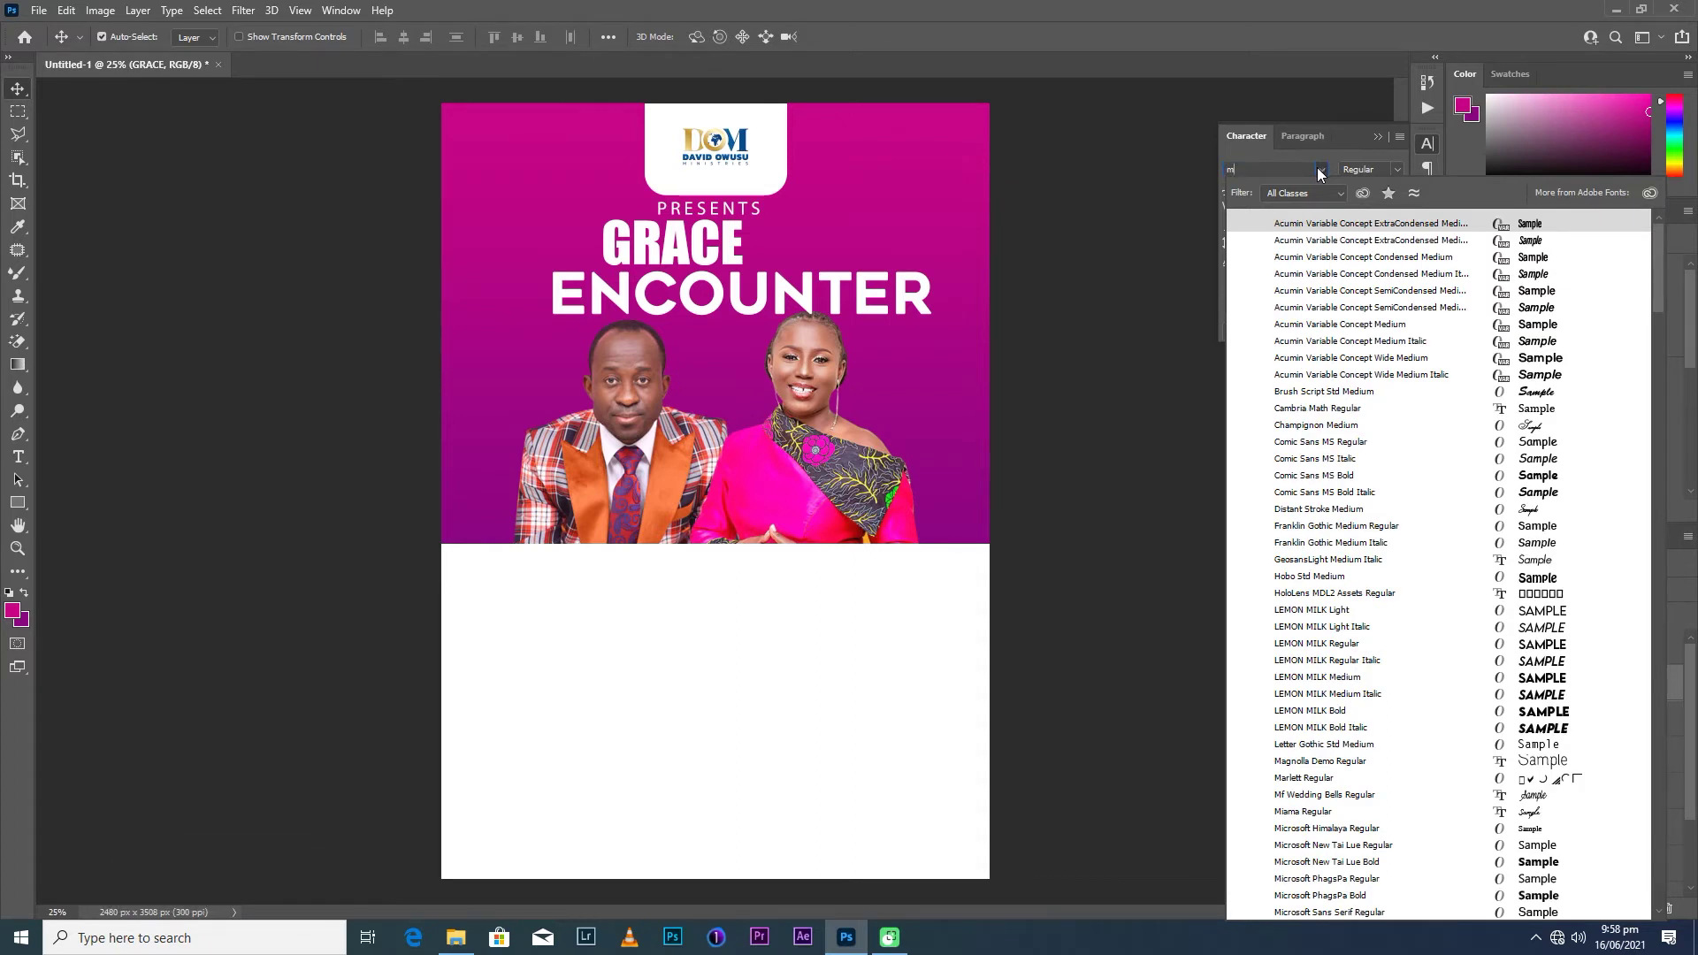
pyautogui.click(1320, 168)
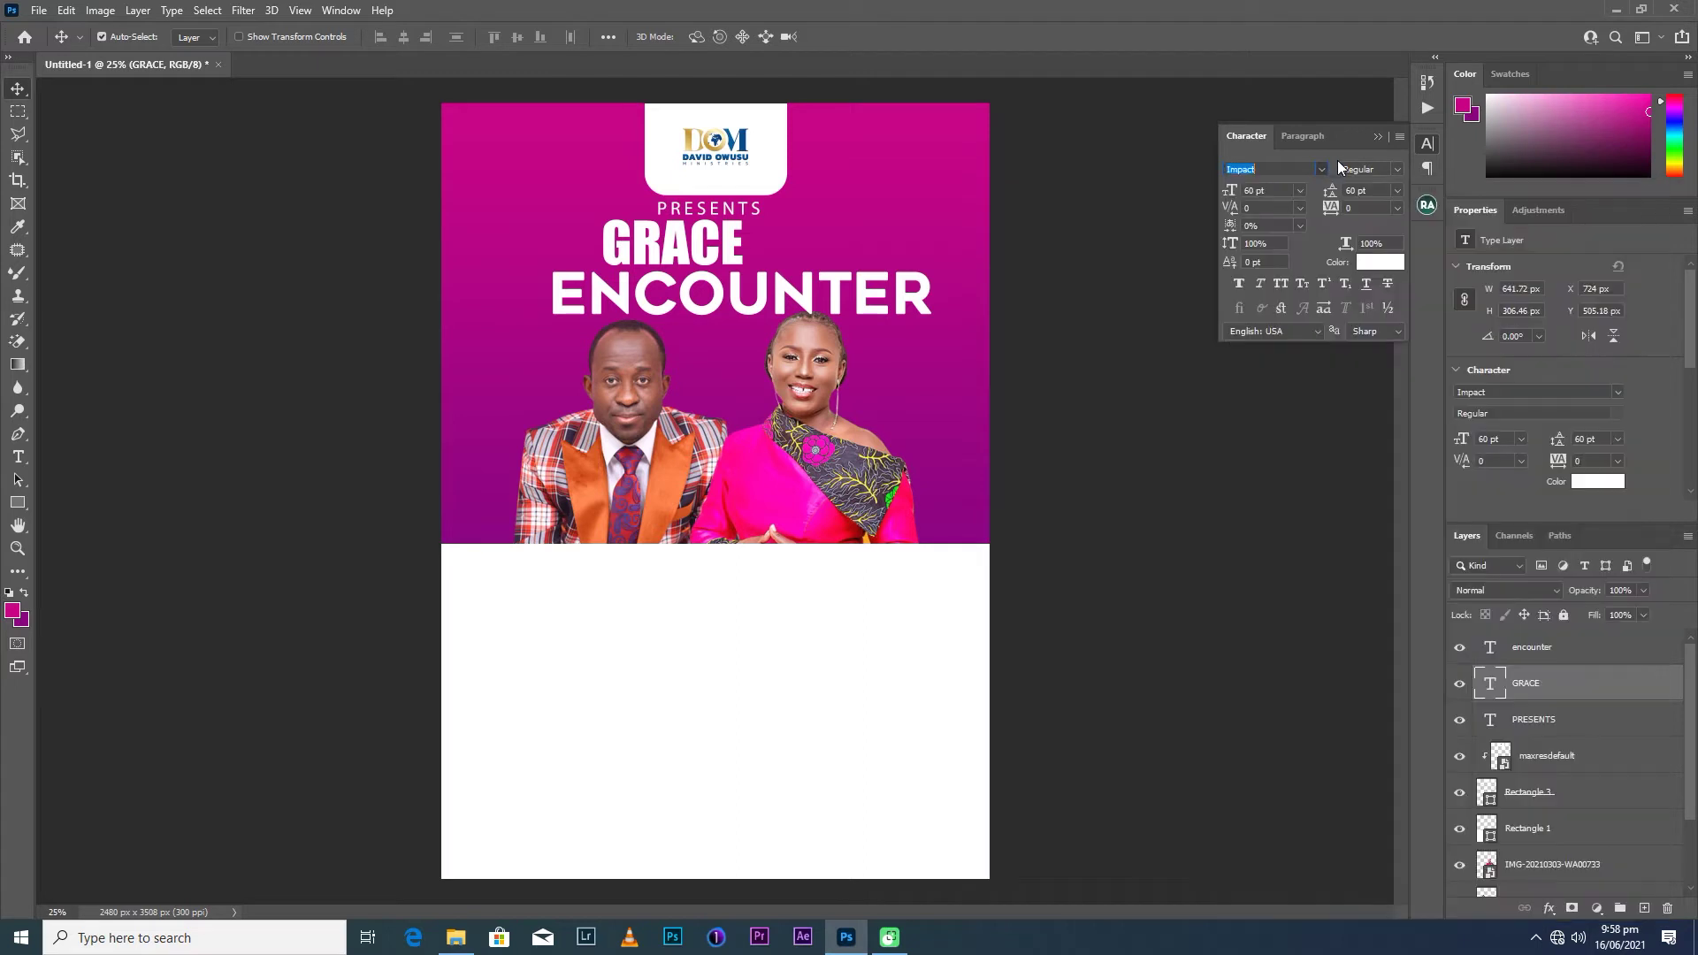
# Try the Assassin$ font on the GRACE title.
pyautogui.click(873, 299)
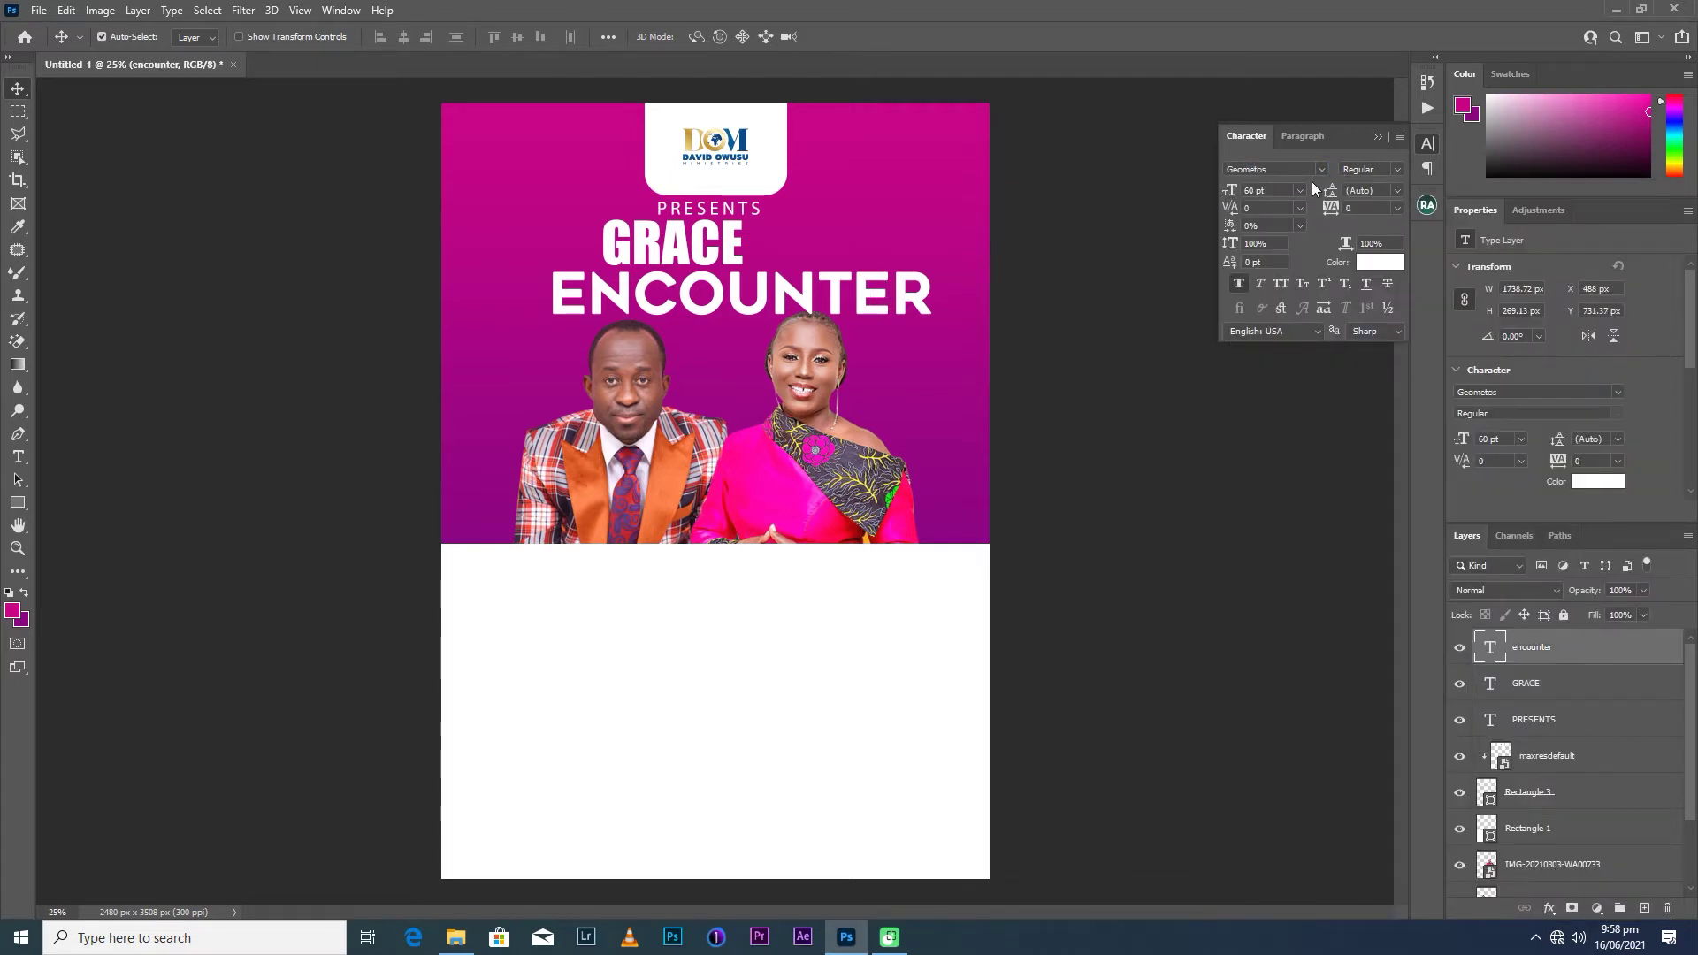
pyautogui.click(729, 243)
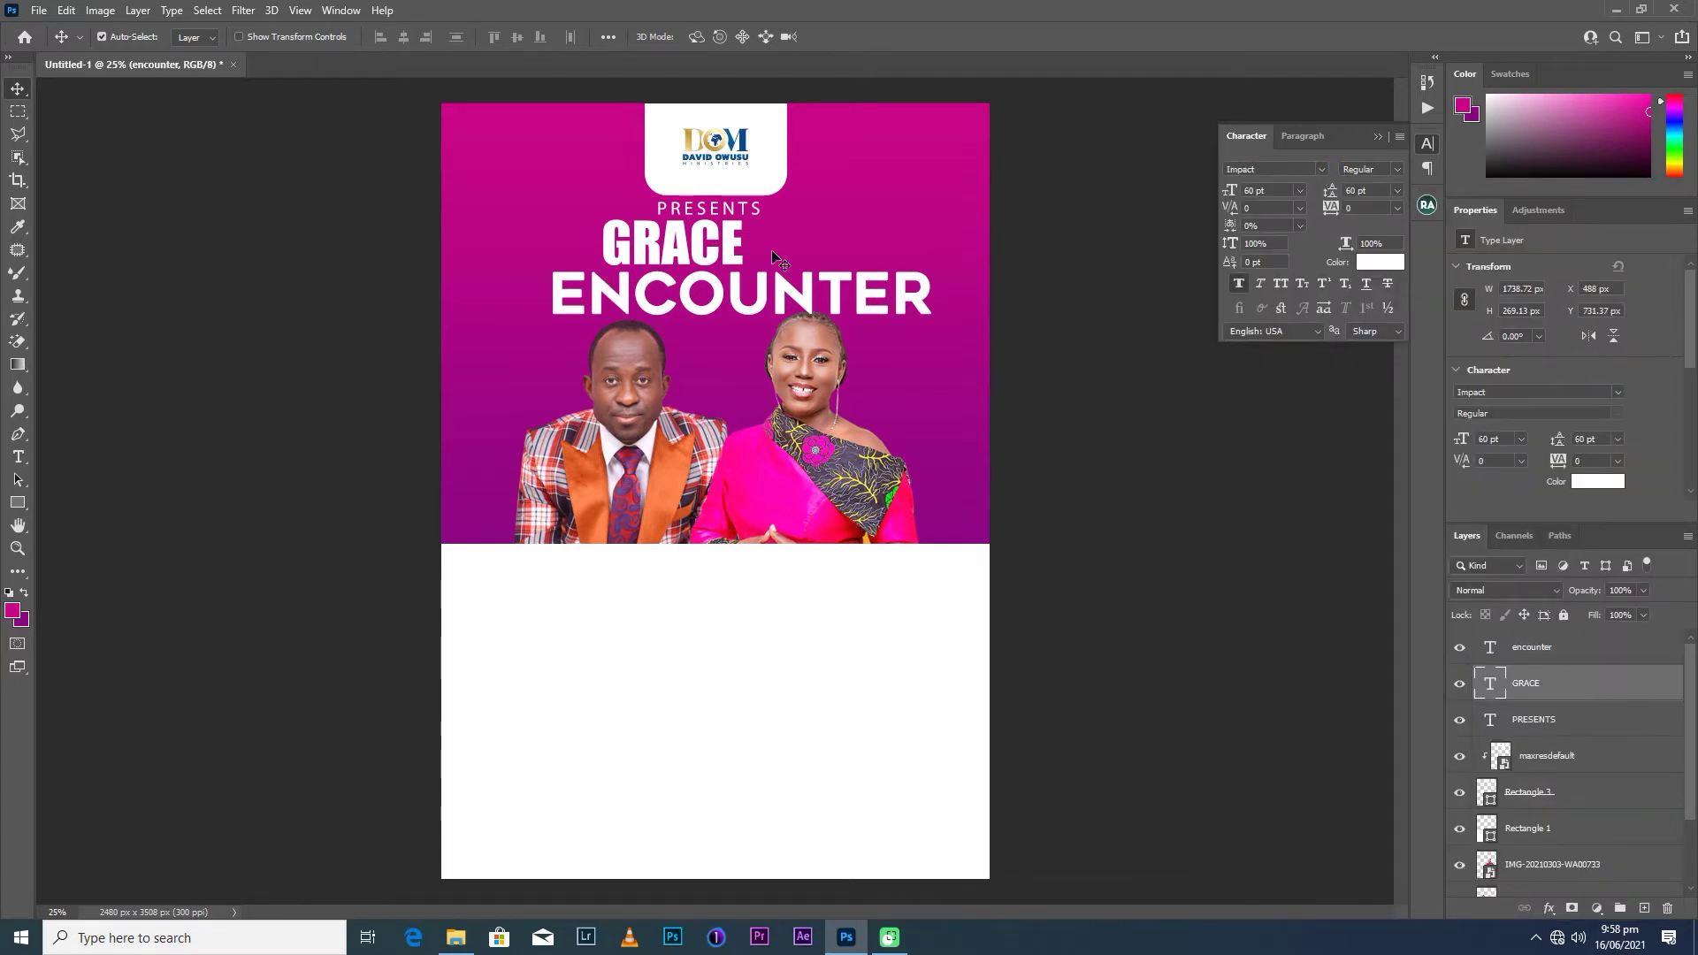
pyautogui.click(1323, 172)
pyautogui.press('Down')
pyautogui.press('Down')
pyautogui.moveTo(1659, 297); pyautogui.dragTo(1659, 314)
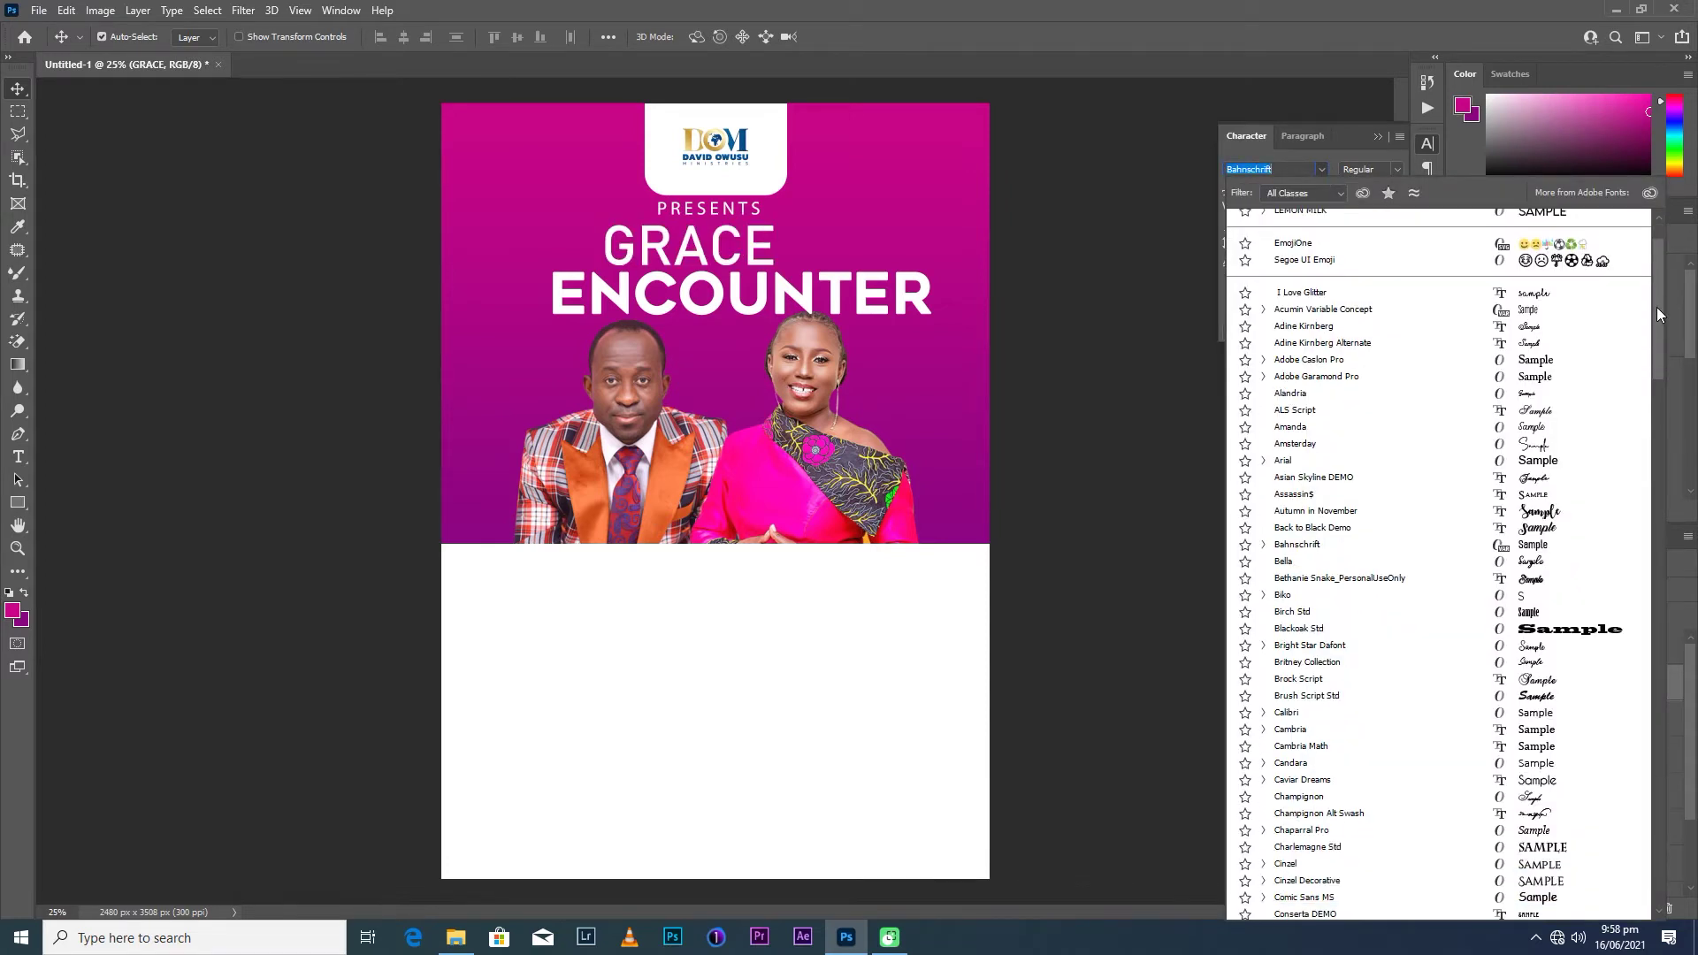
pyautogui.write('Assassin$')
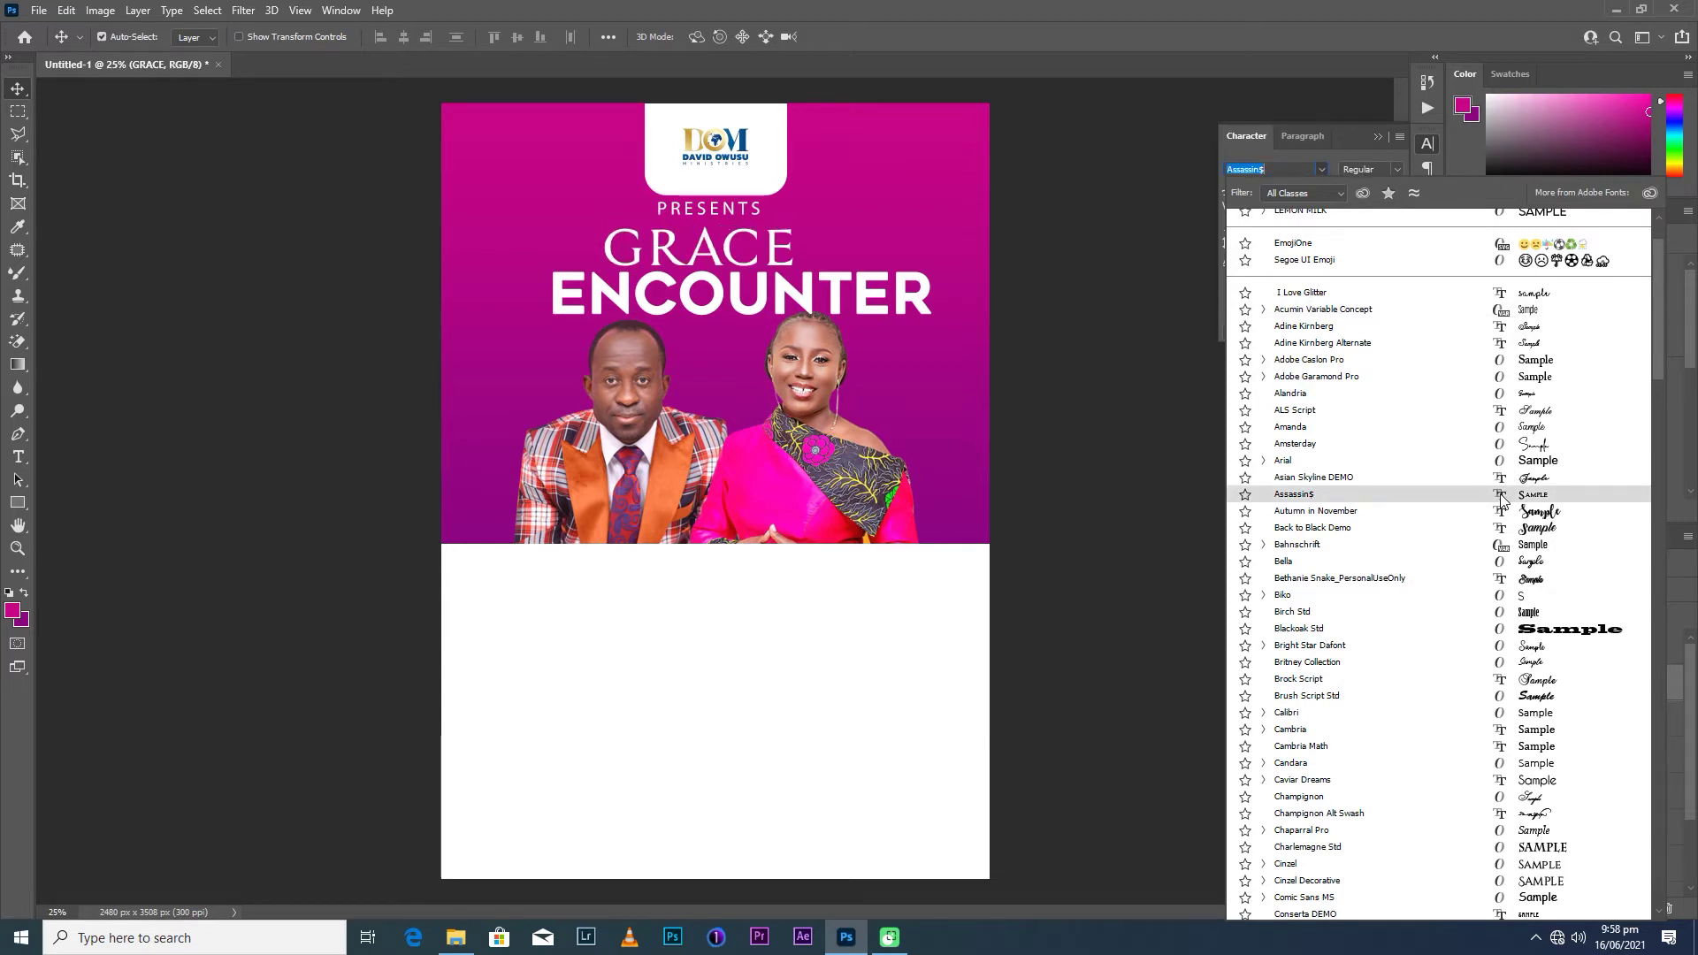
pyautogui.click(1501, 495)
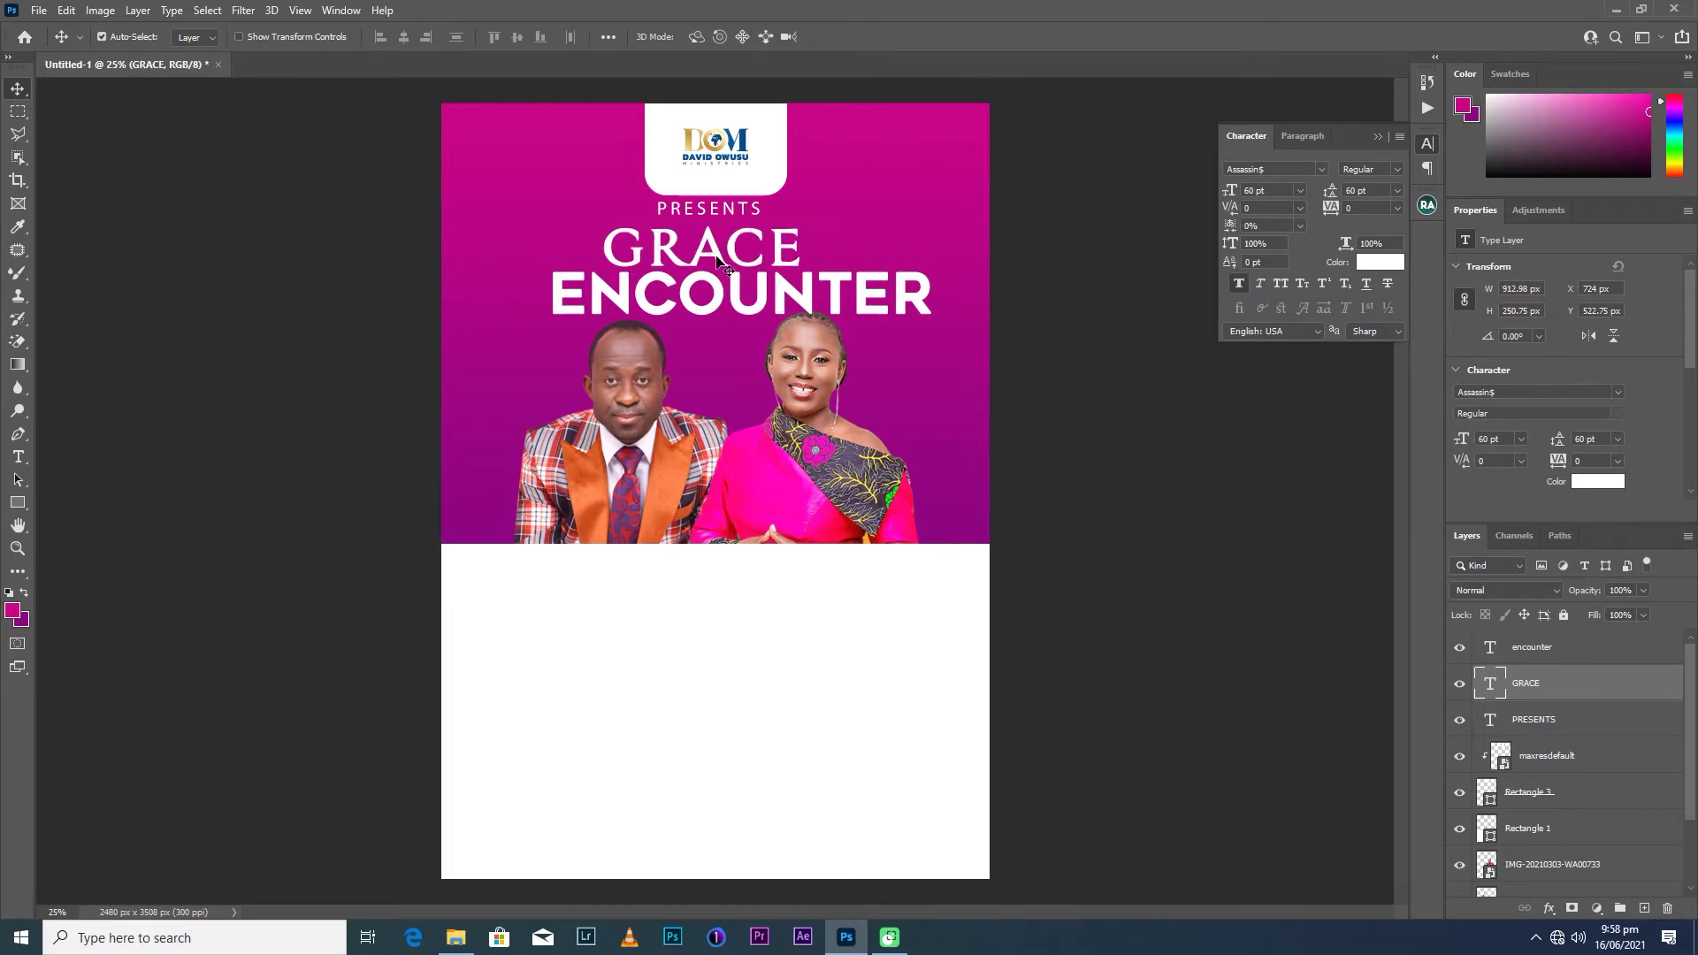
# Try Corbel in Bold style on the GRACE title.
pyautogui.click(1319, 169)
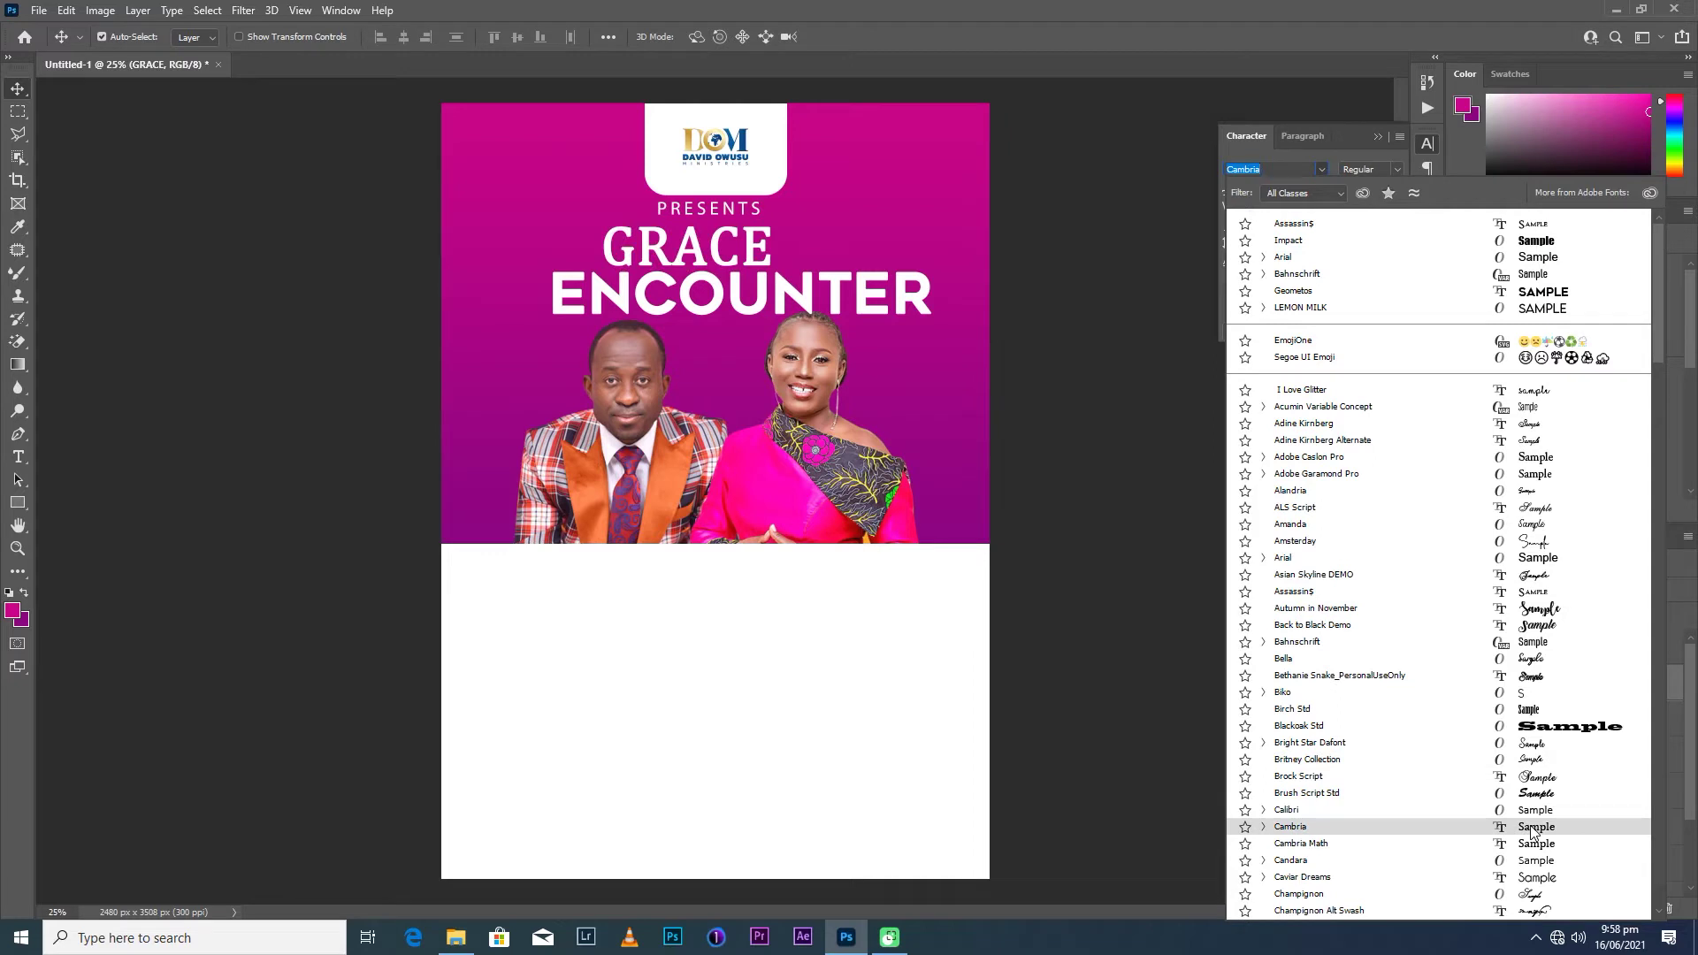
pyautogui.scroll(-2, 1534, 832)
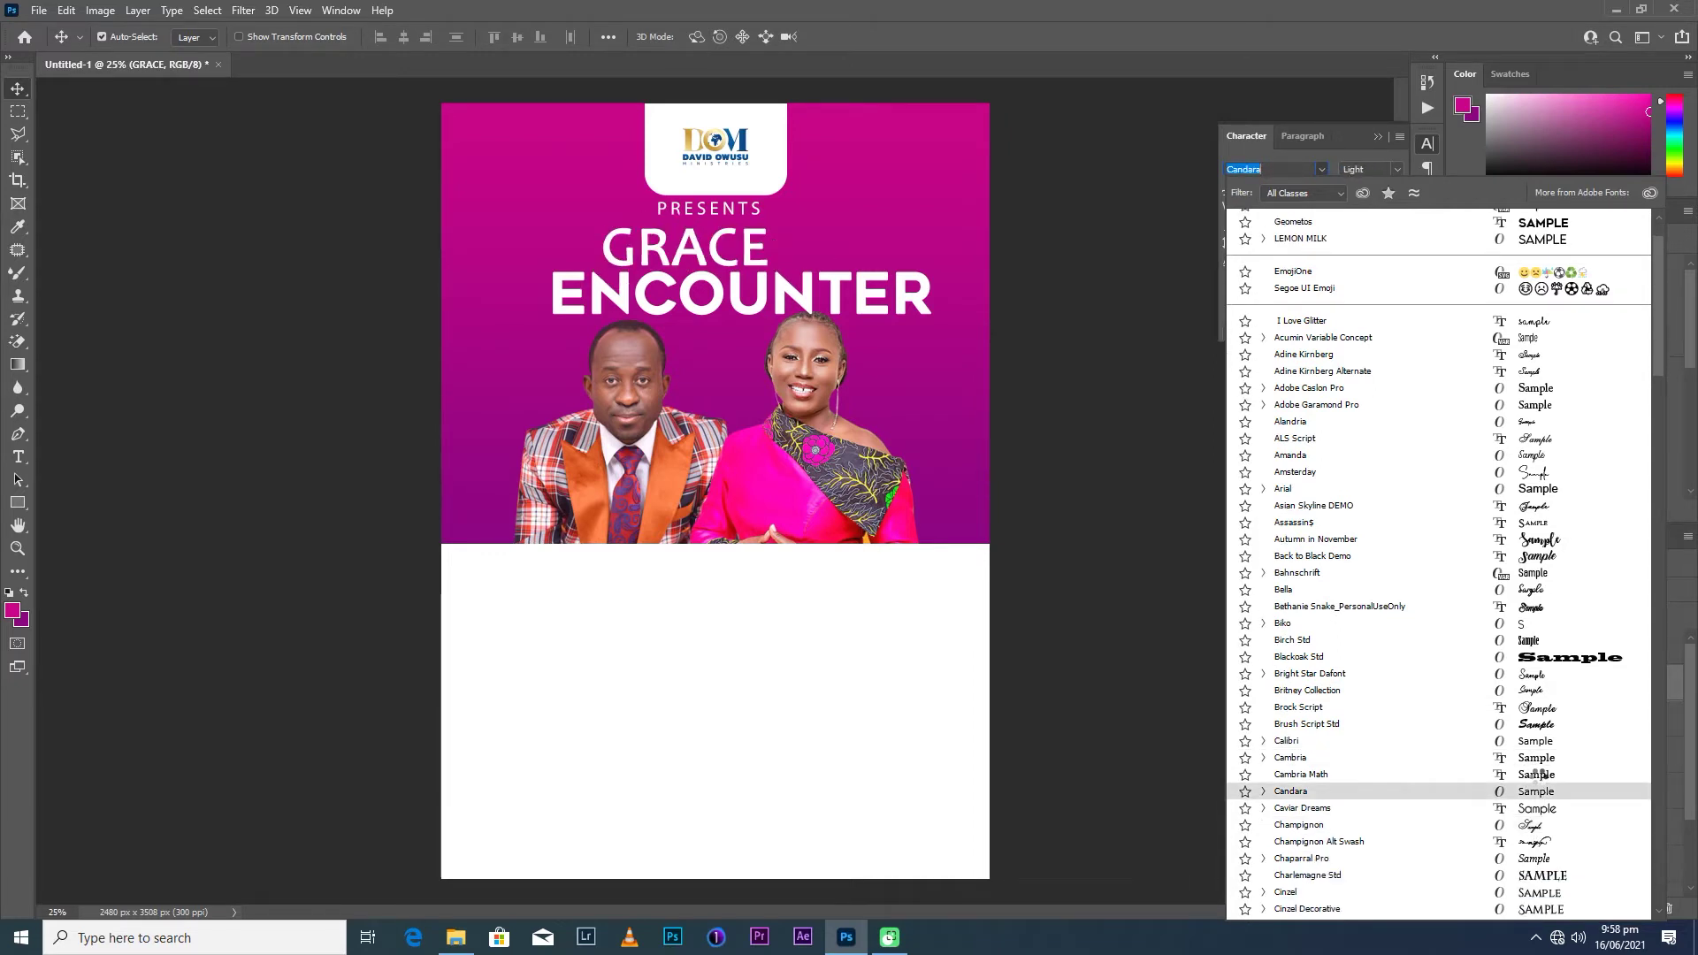
pyautogui.scroll(-3, 1539, 782)
pyautogui.scroll(-2, 1538, 782)
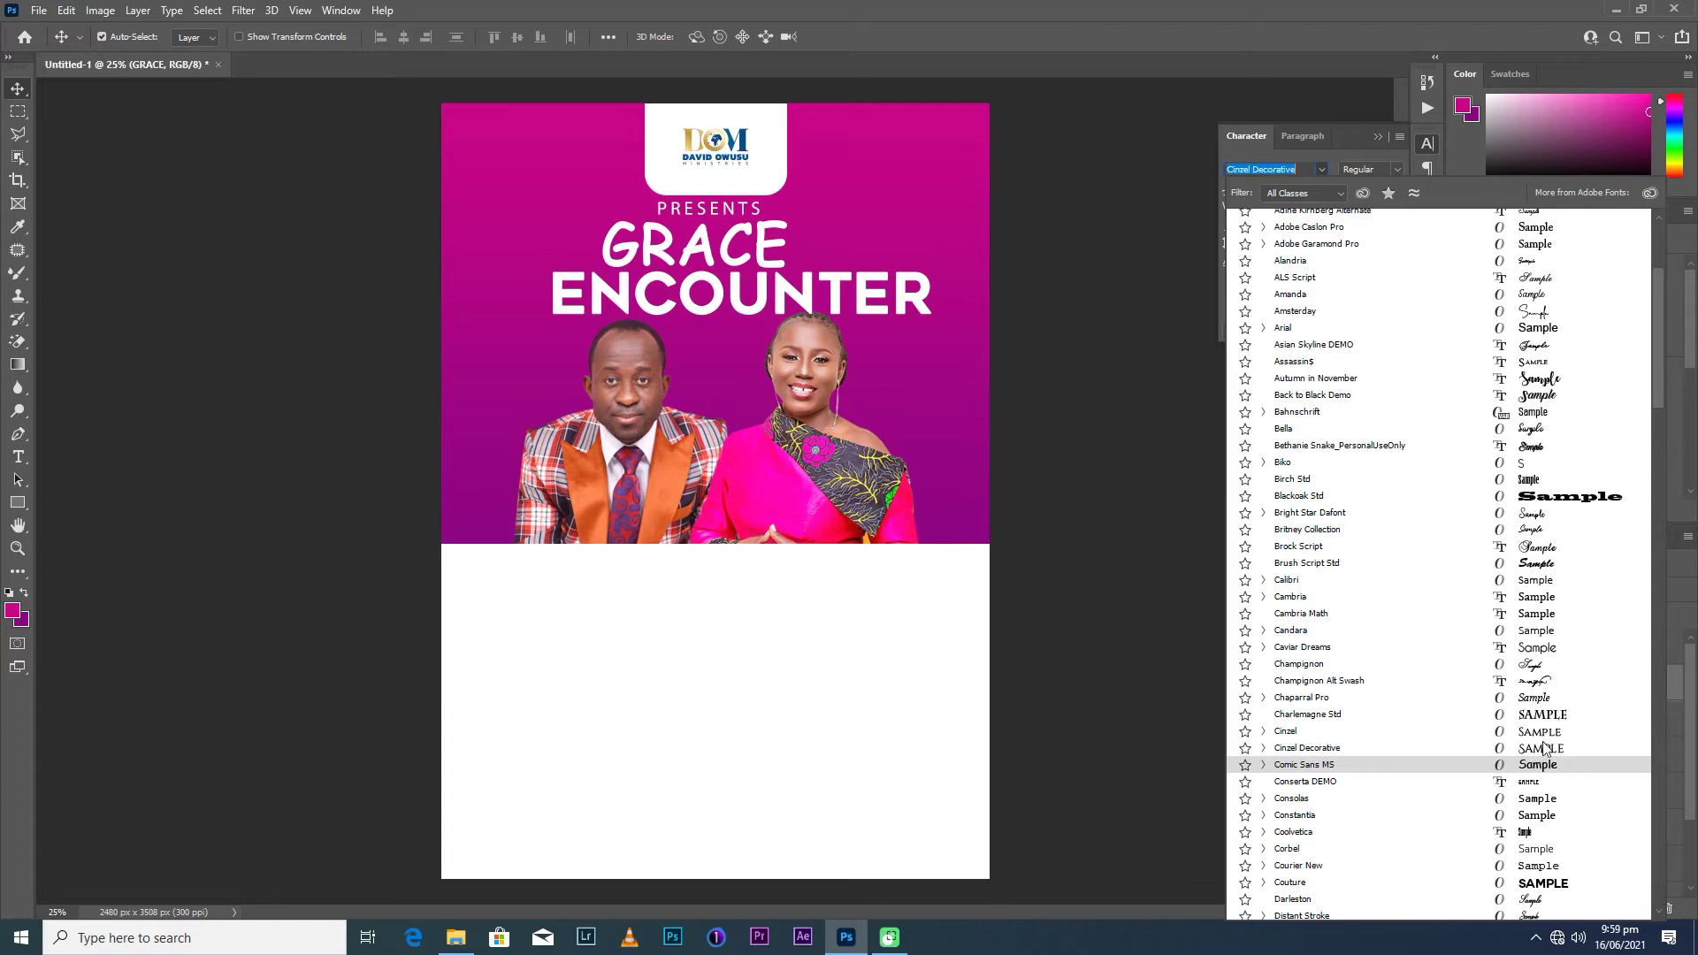
pyautogui.scroll(-2, 1545, 748)
pyautogui.scroll(-3, 1545, 749)
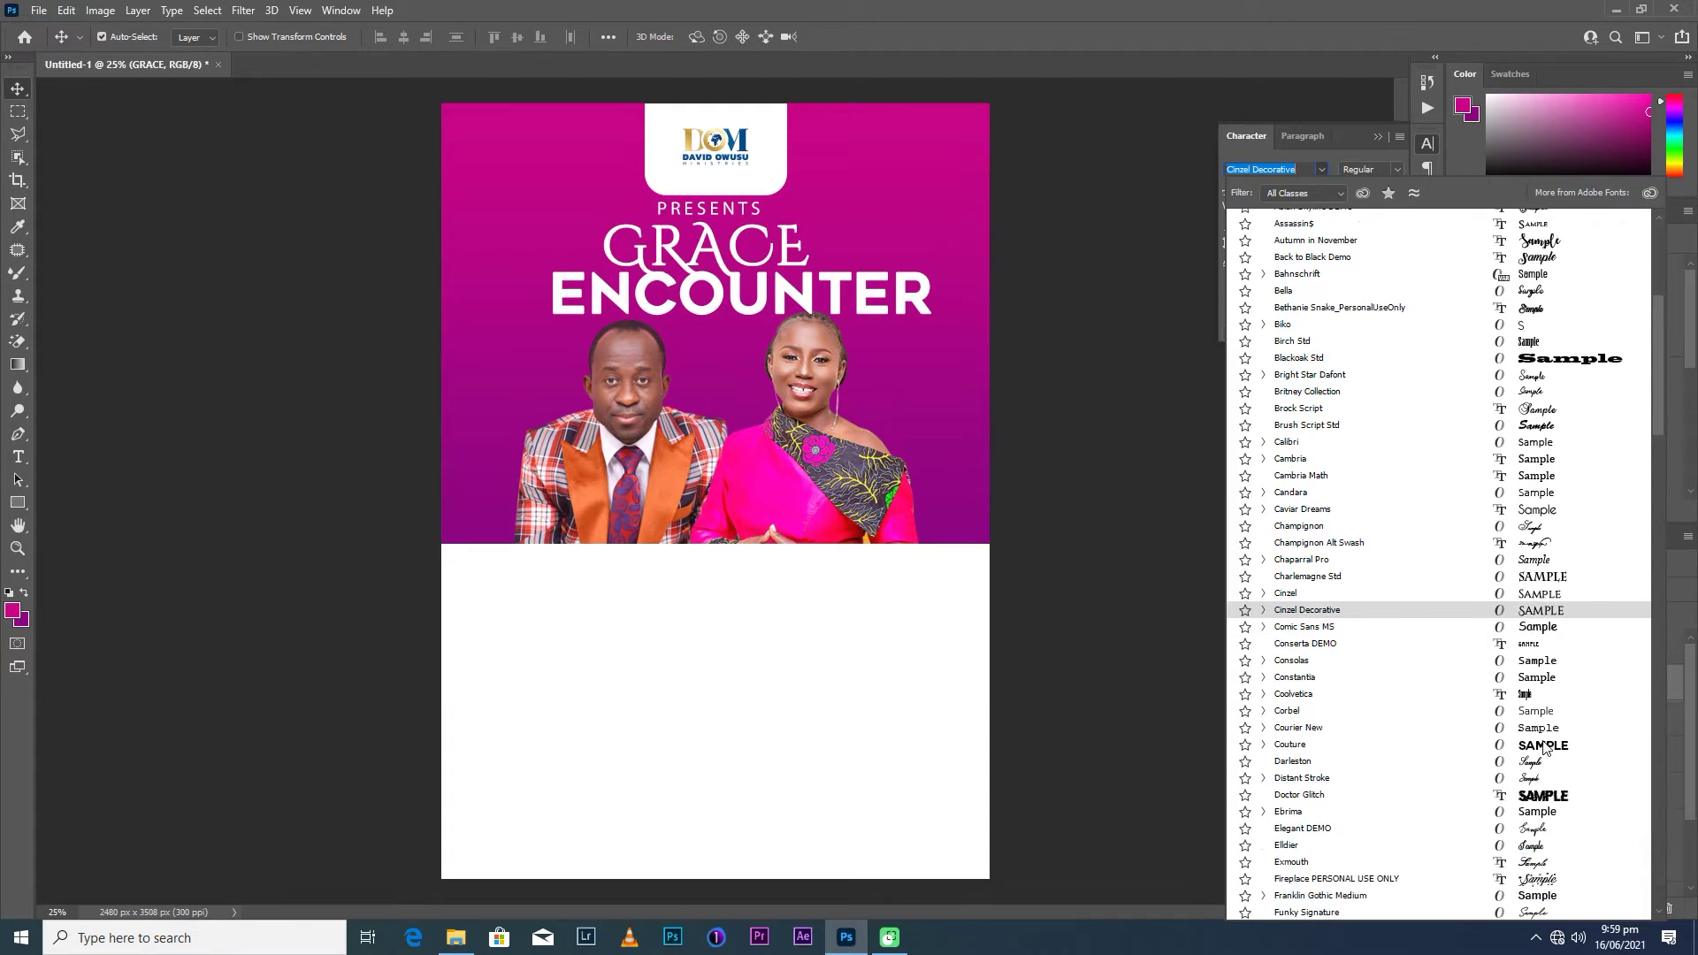
pyautogui.scroll(-2, 1545, 748)
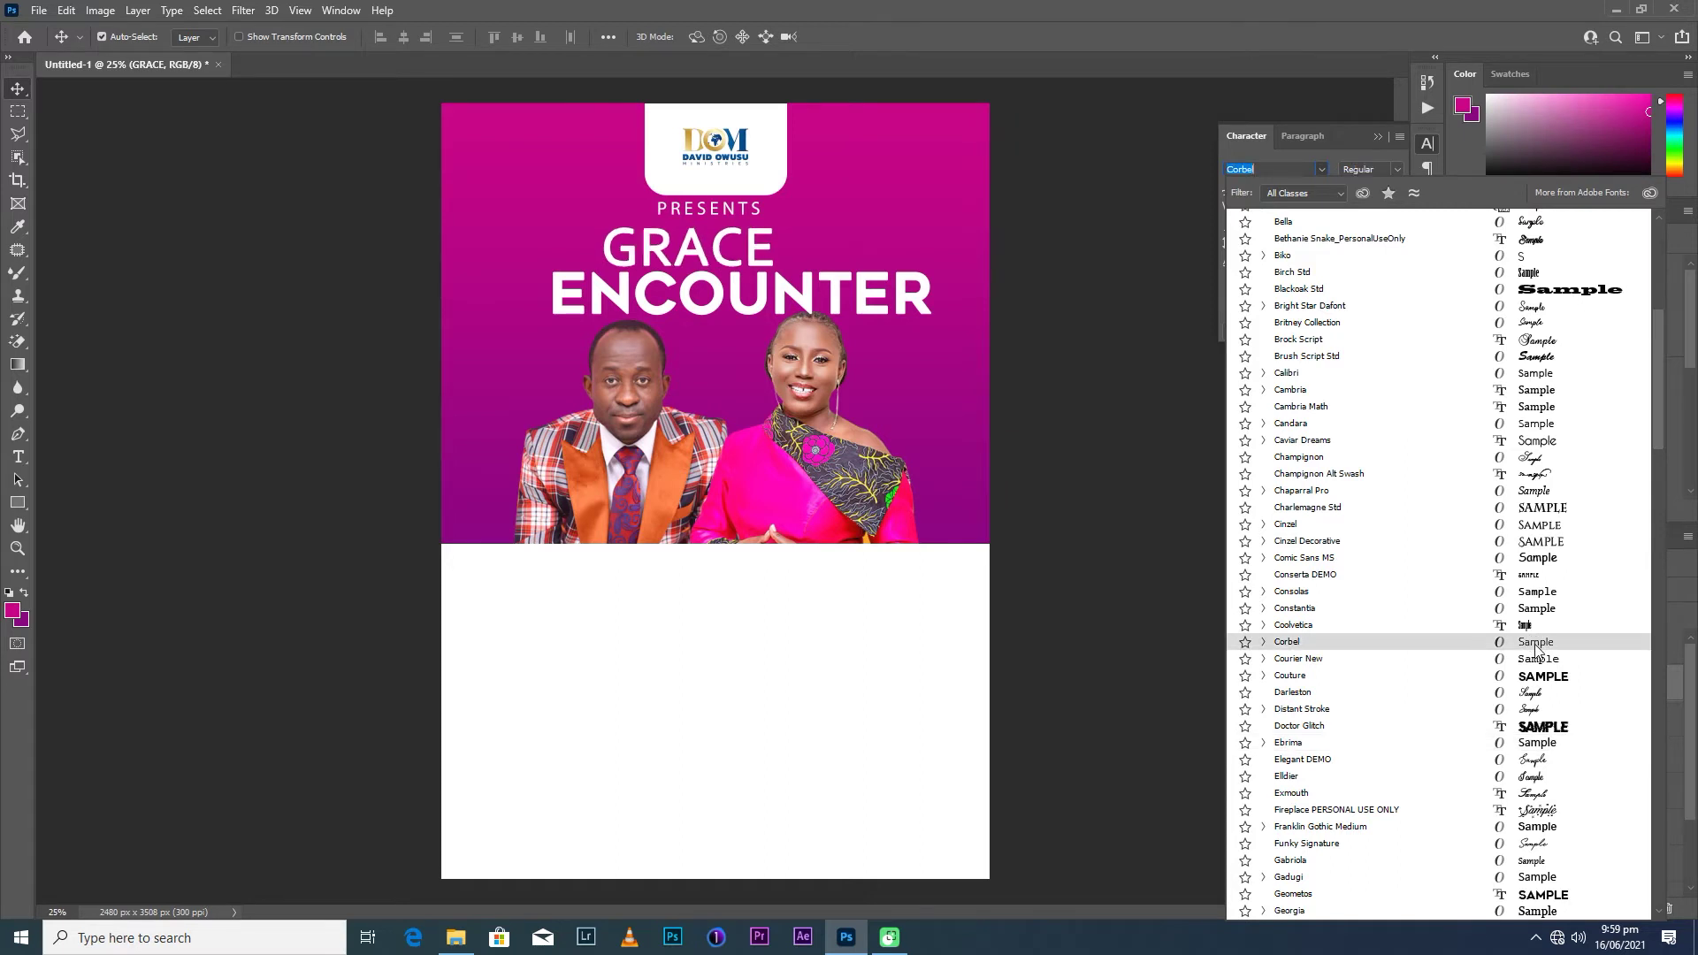
pyautogui.click(1536, 649)
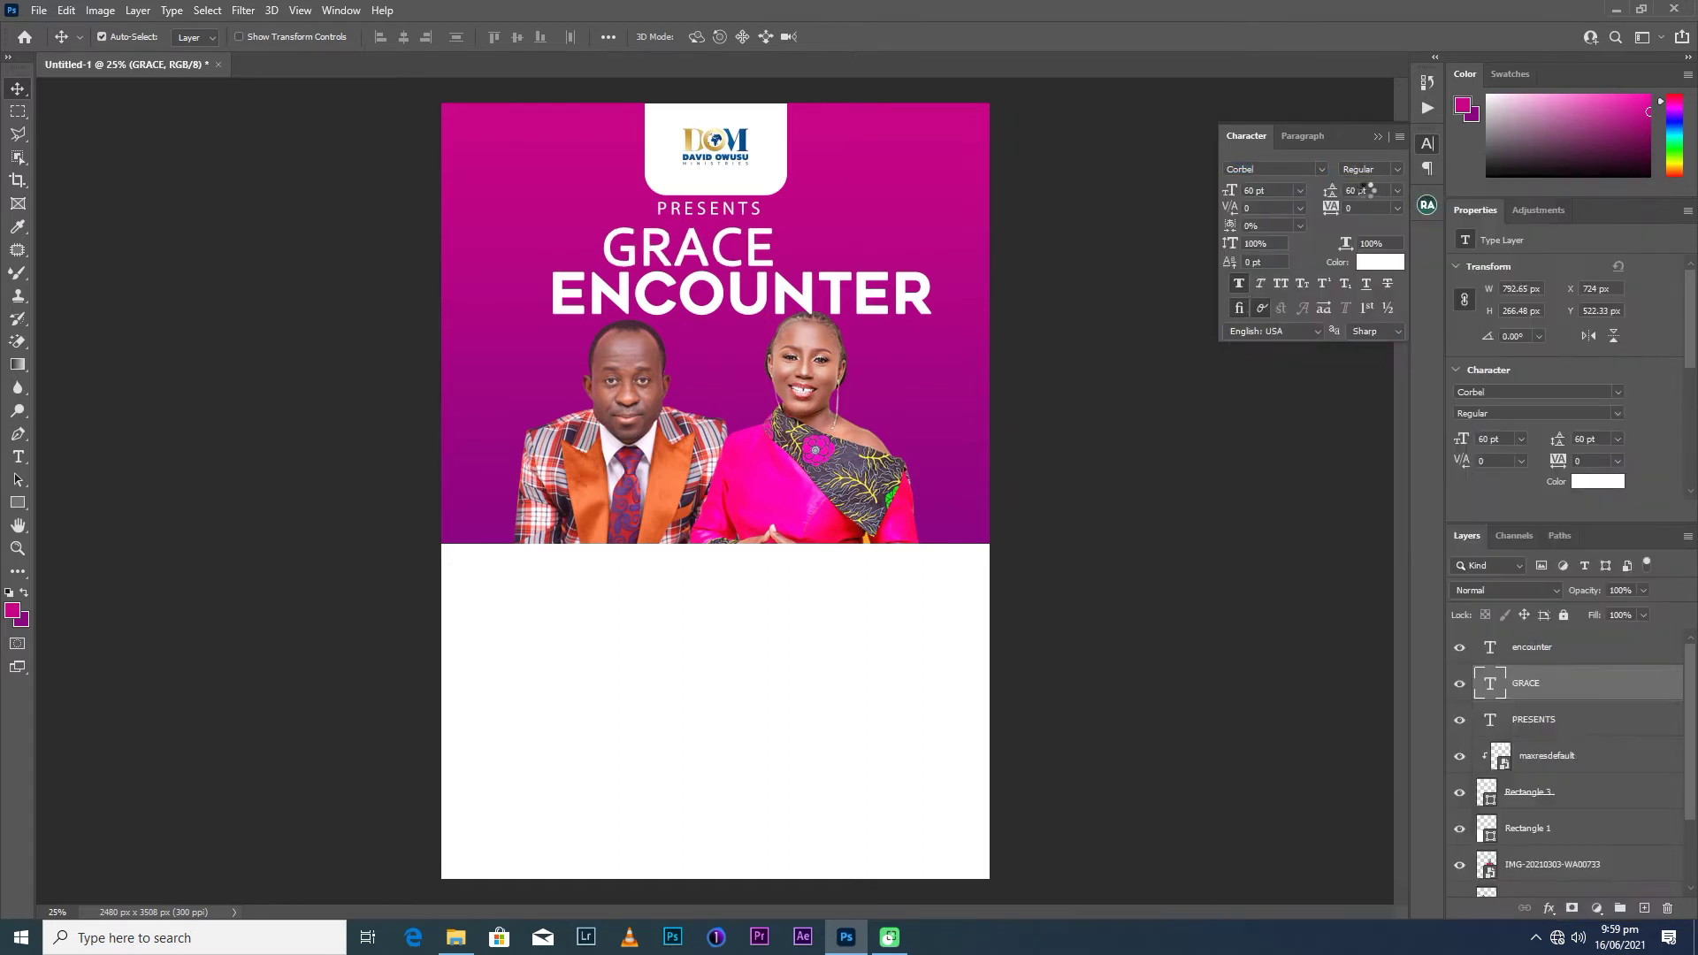
pyautogui.click(1397, 169)
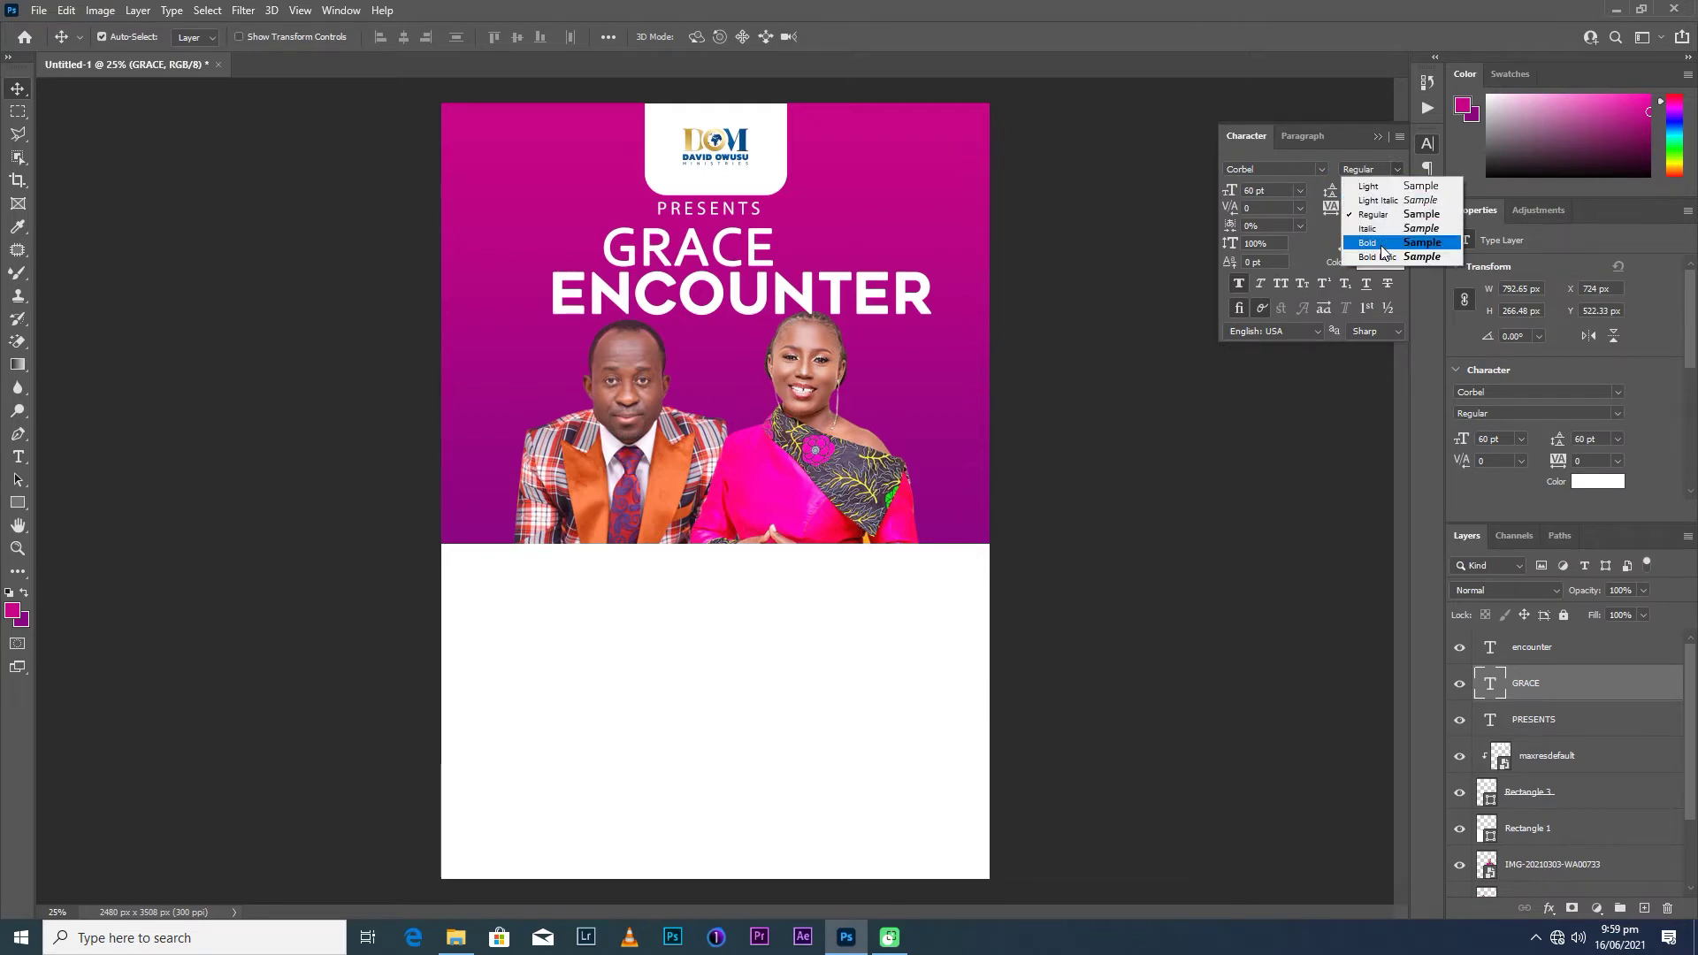
pyautogui.click(1379, 247)
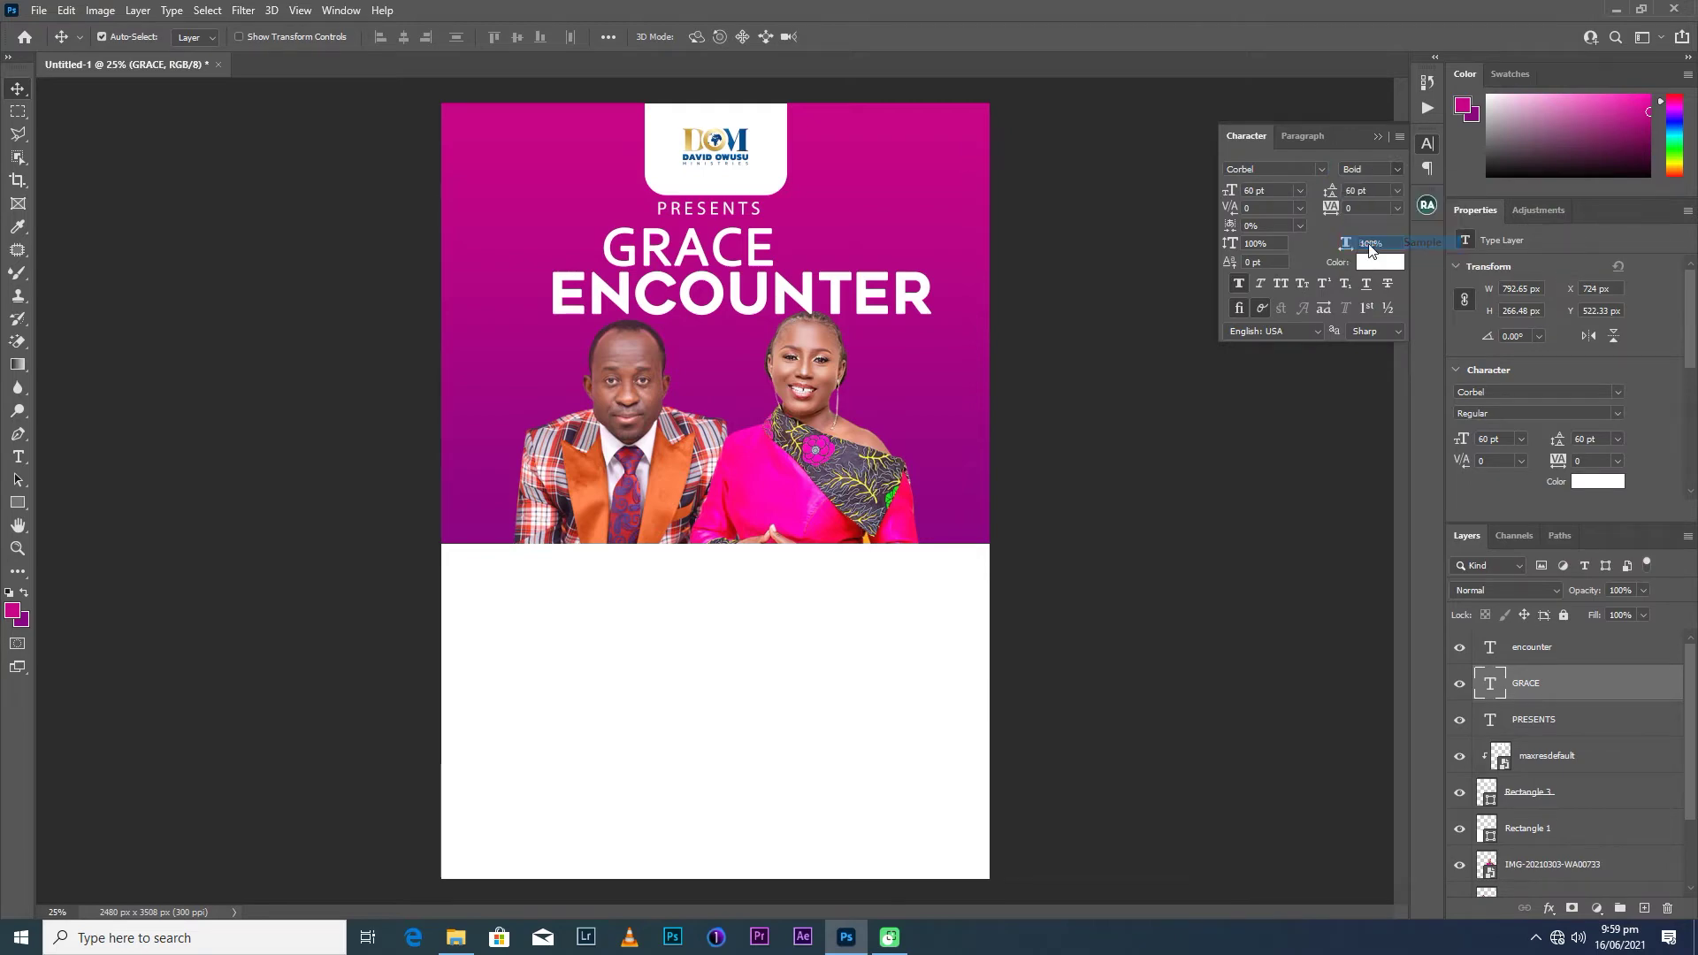
# Settle on Geometos Regular for GRACE, matching the ENCOUNTER line.
pyautogui.click(1323, 170)
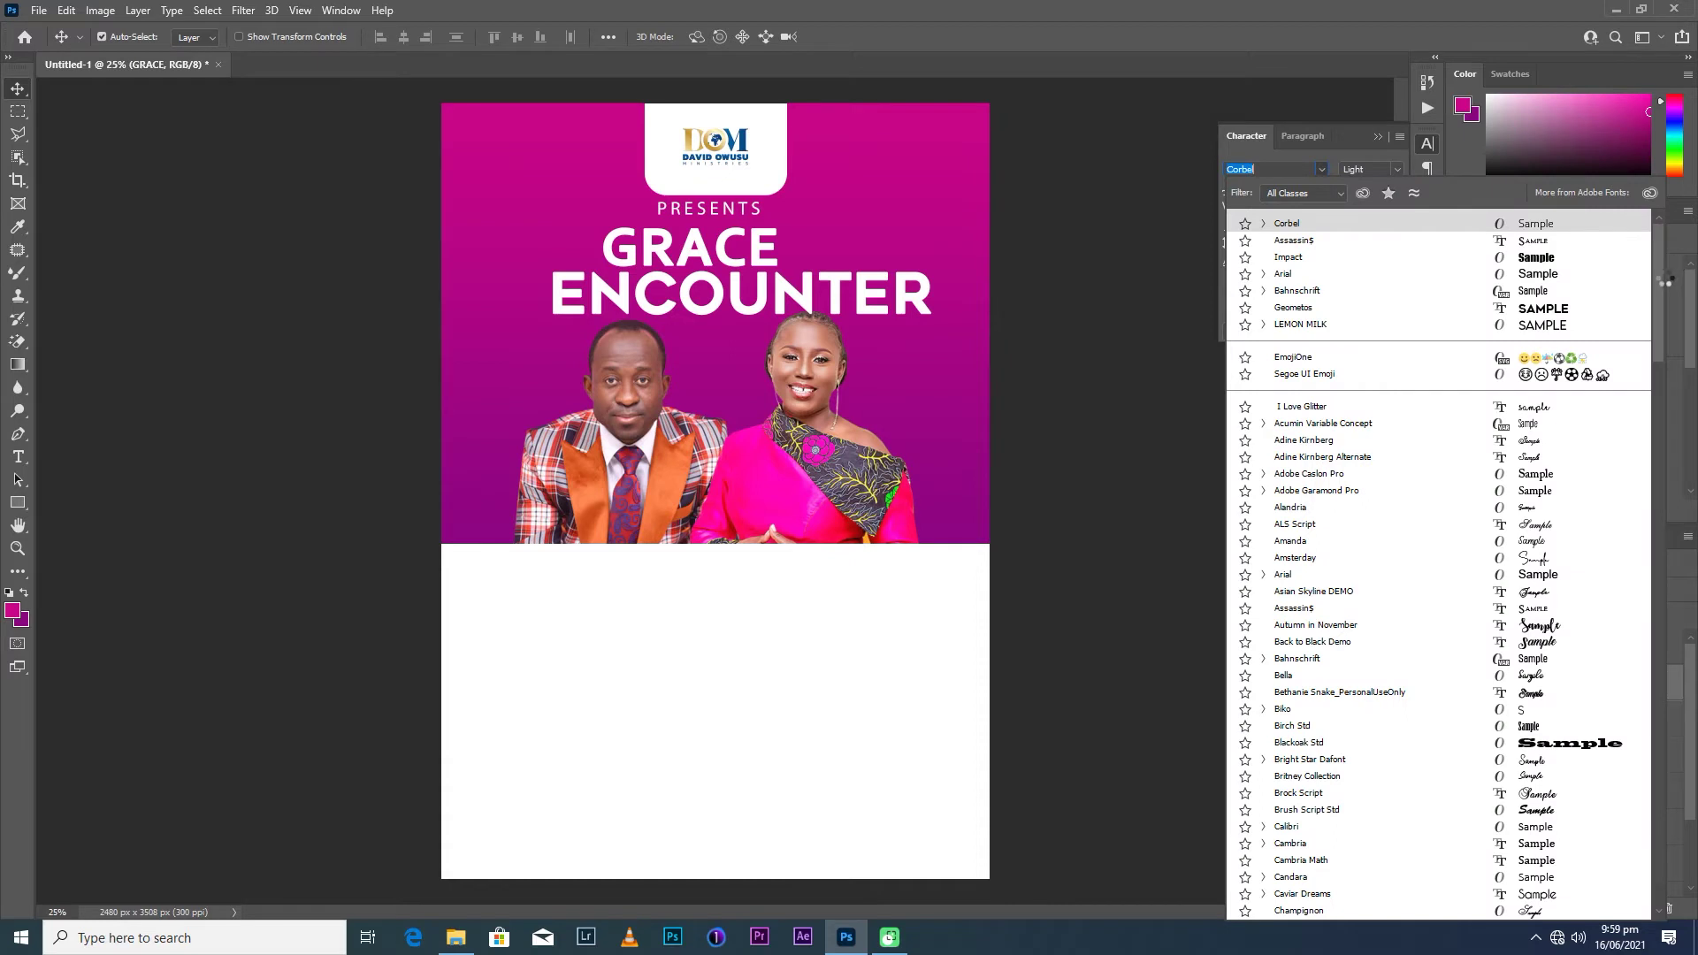
pyautogui.press('Down')
pyautogui.moveTo(1655, 286); pyautogui.dragTo(1652, 334)
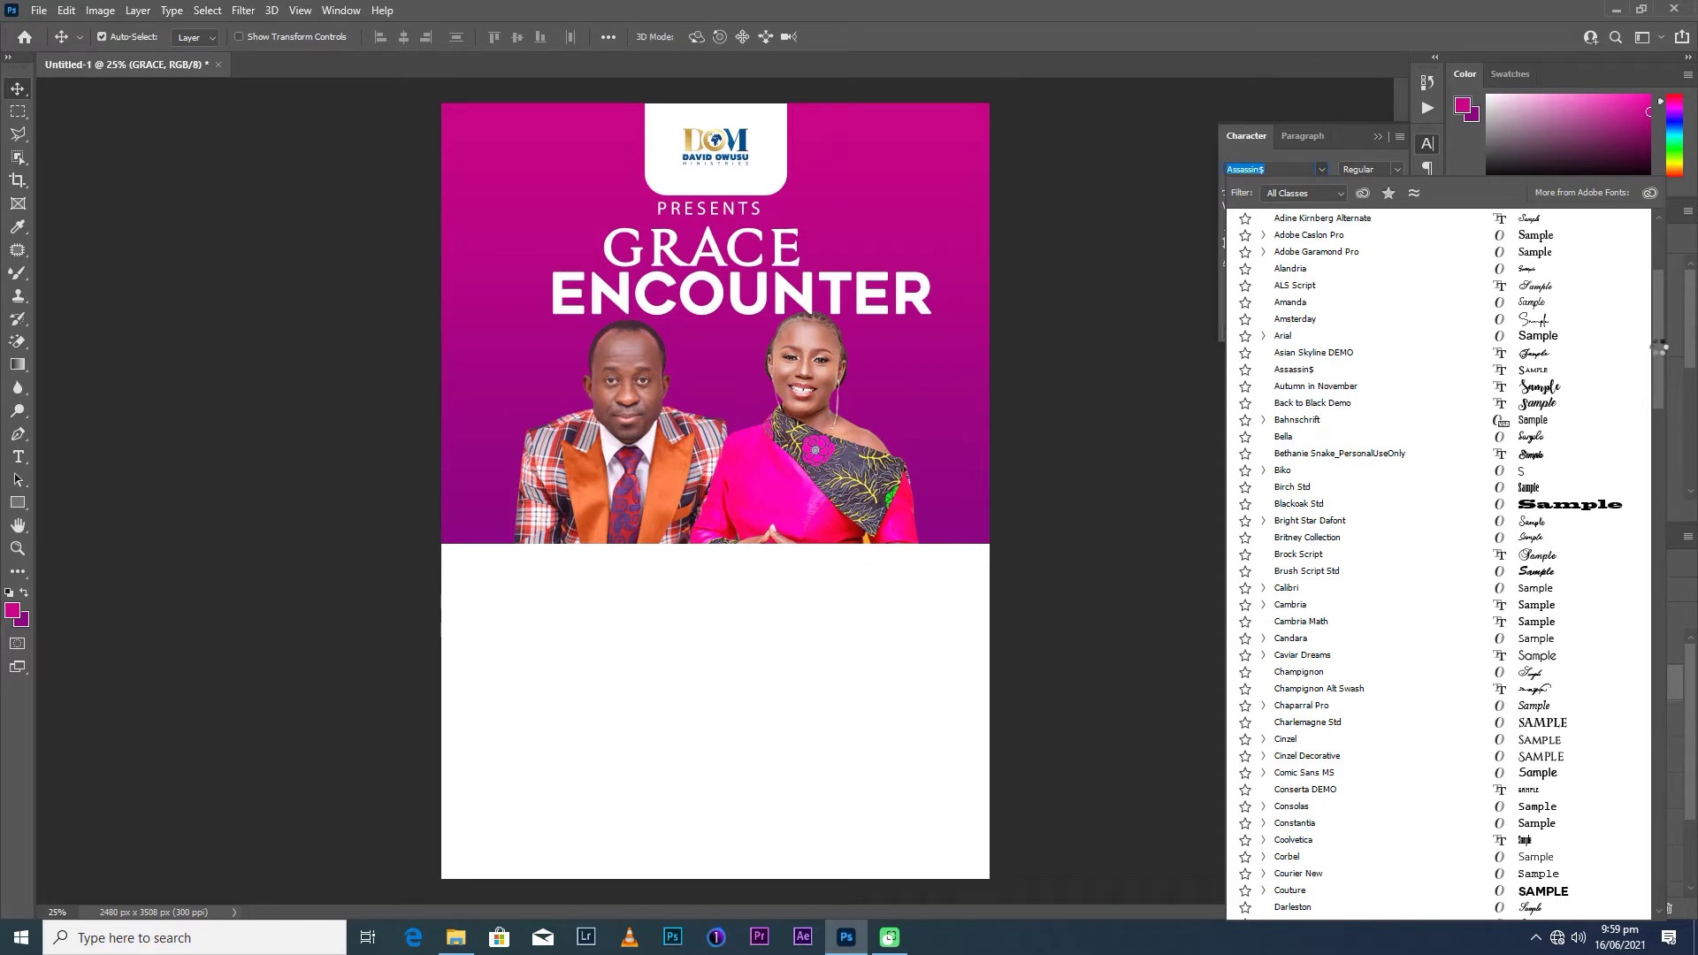
pyautogui.scroll(-5, 1659, 347)
pyautogui.moveTo(1660, 356); pyautogui.dragTo(1672, 431)
pyautogui.scroll(-1, 1673, 430)
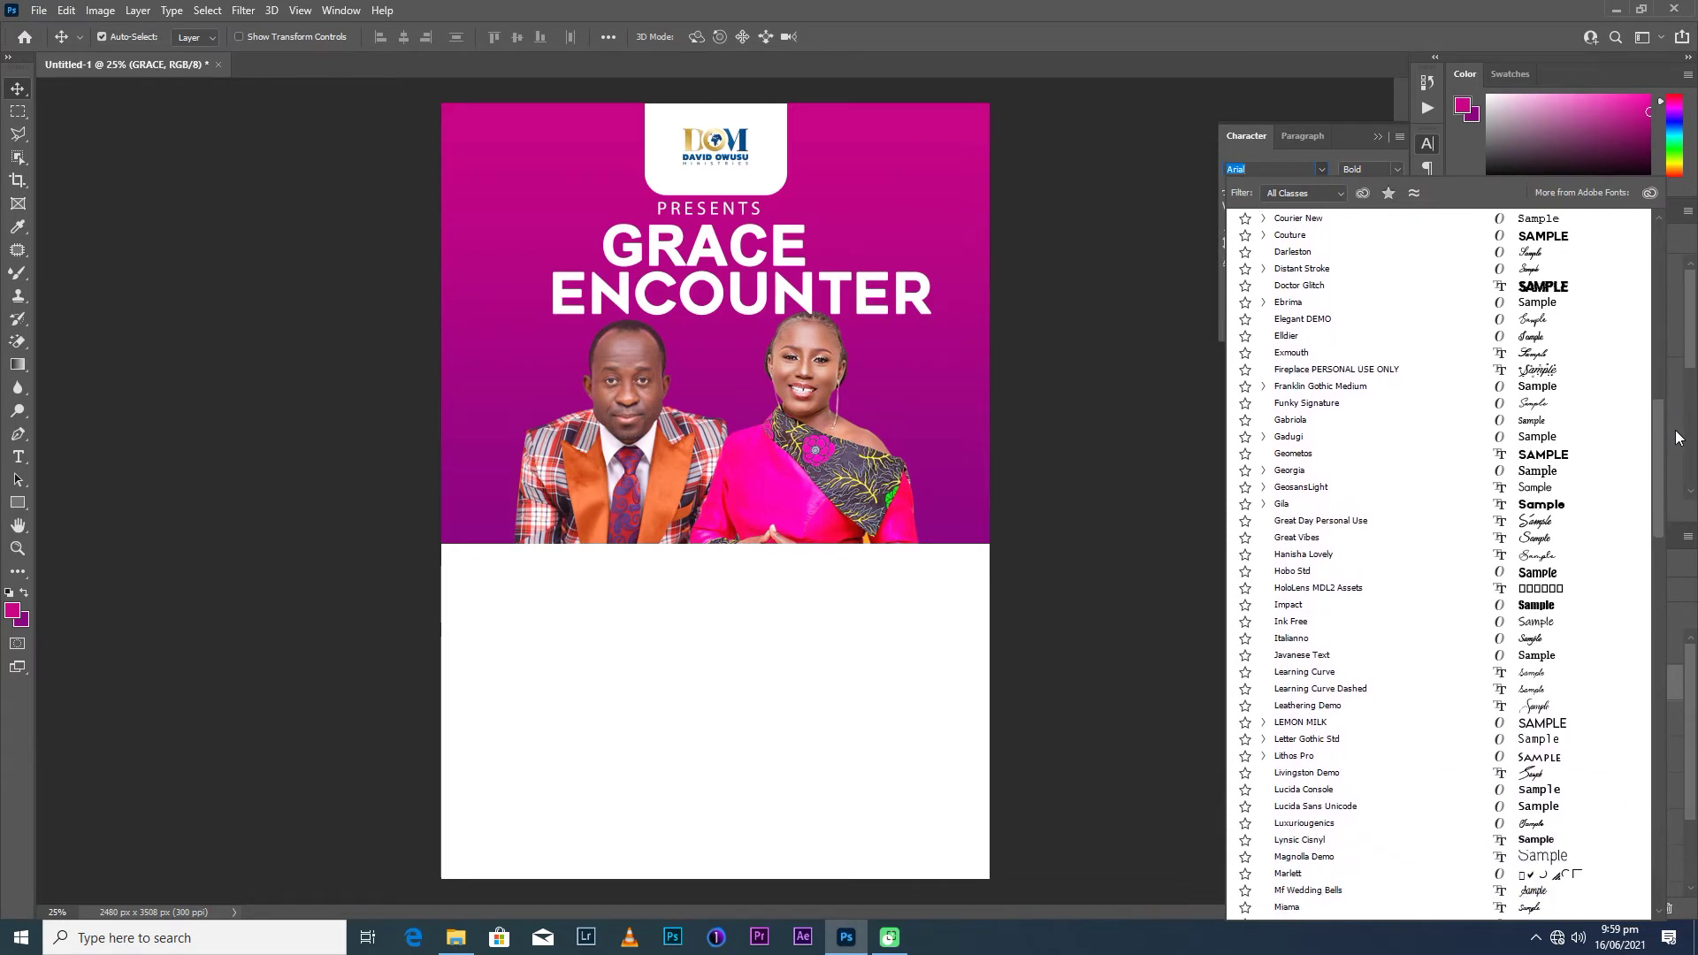
pyautogui.click(1556, 451)
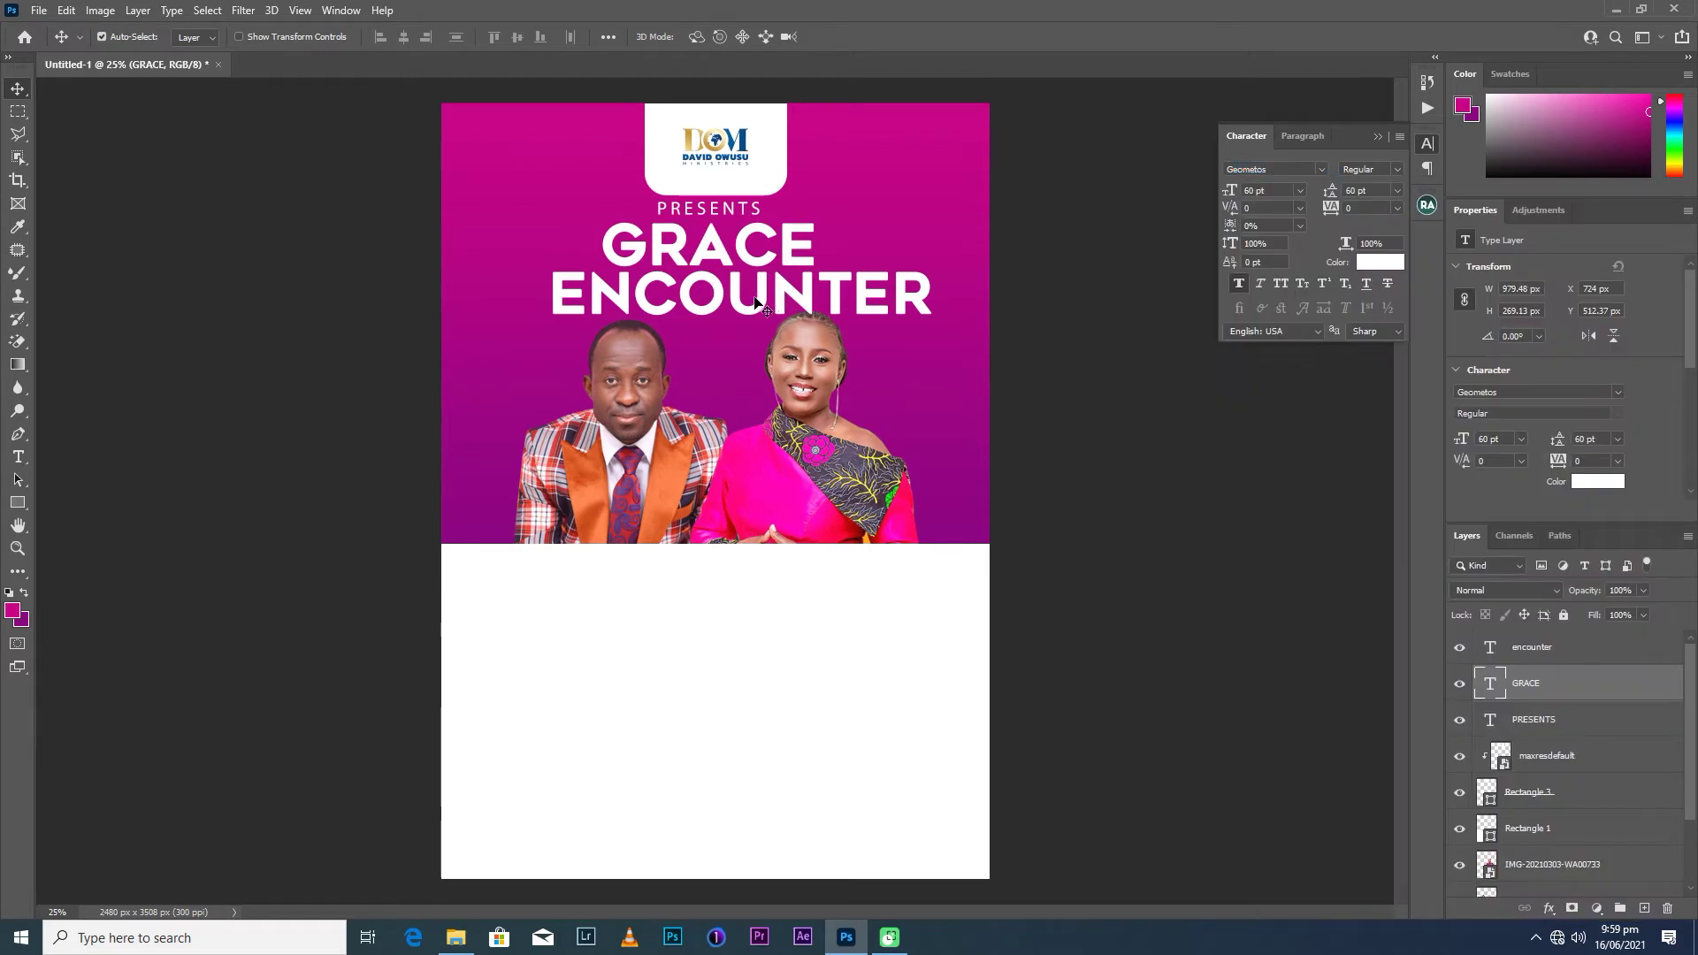
# Resize ENCOUNTER to 30 pt and move it up under GRACE.
pyautogui.click(758, 304)
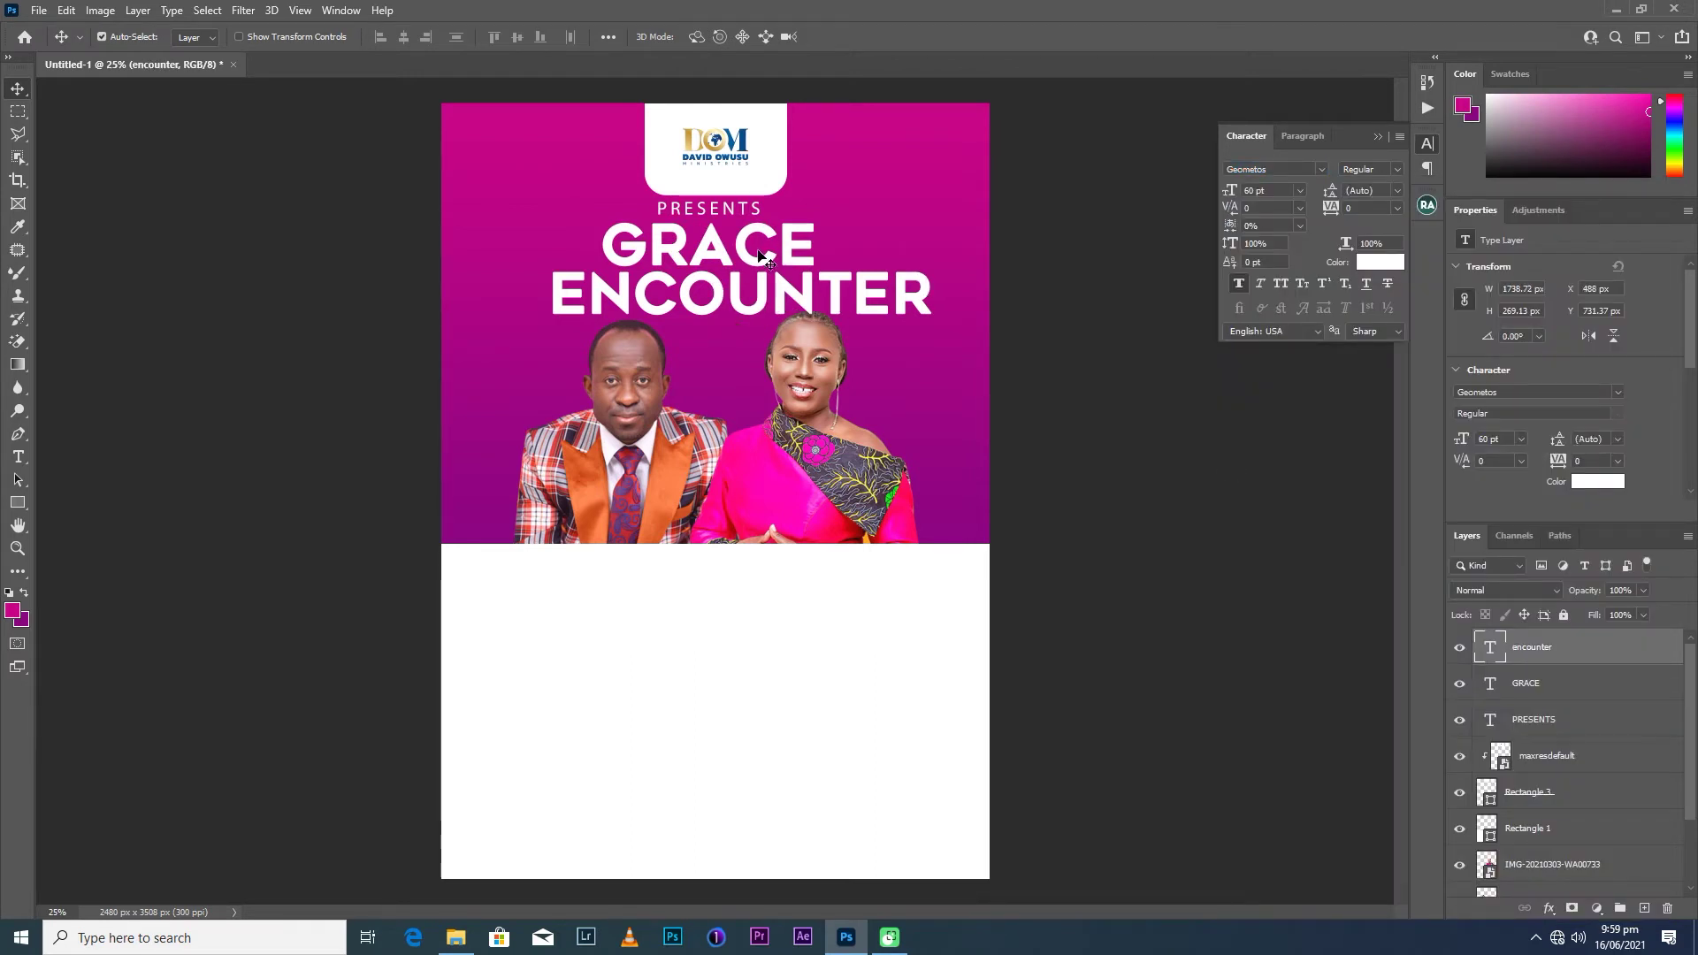
pyautogui.click(758, 253)
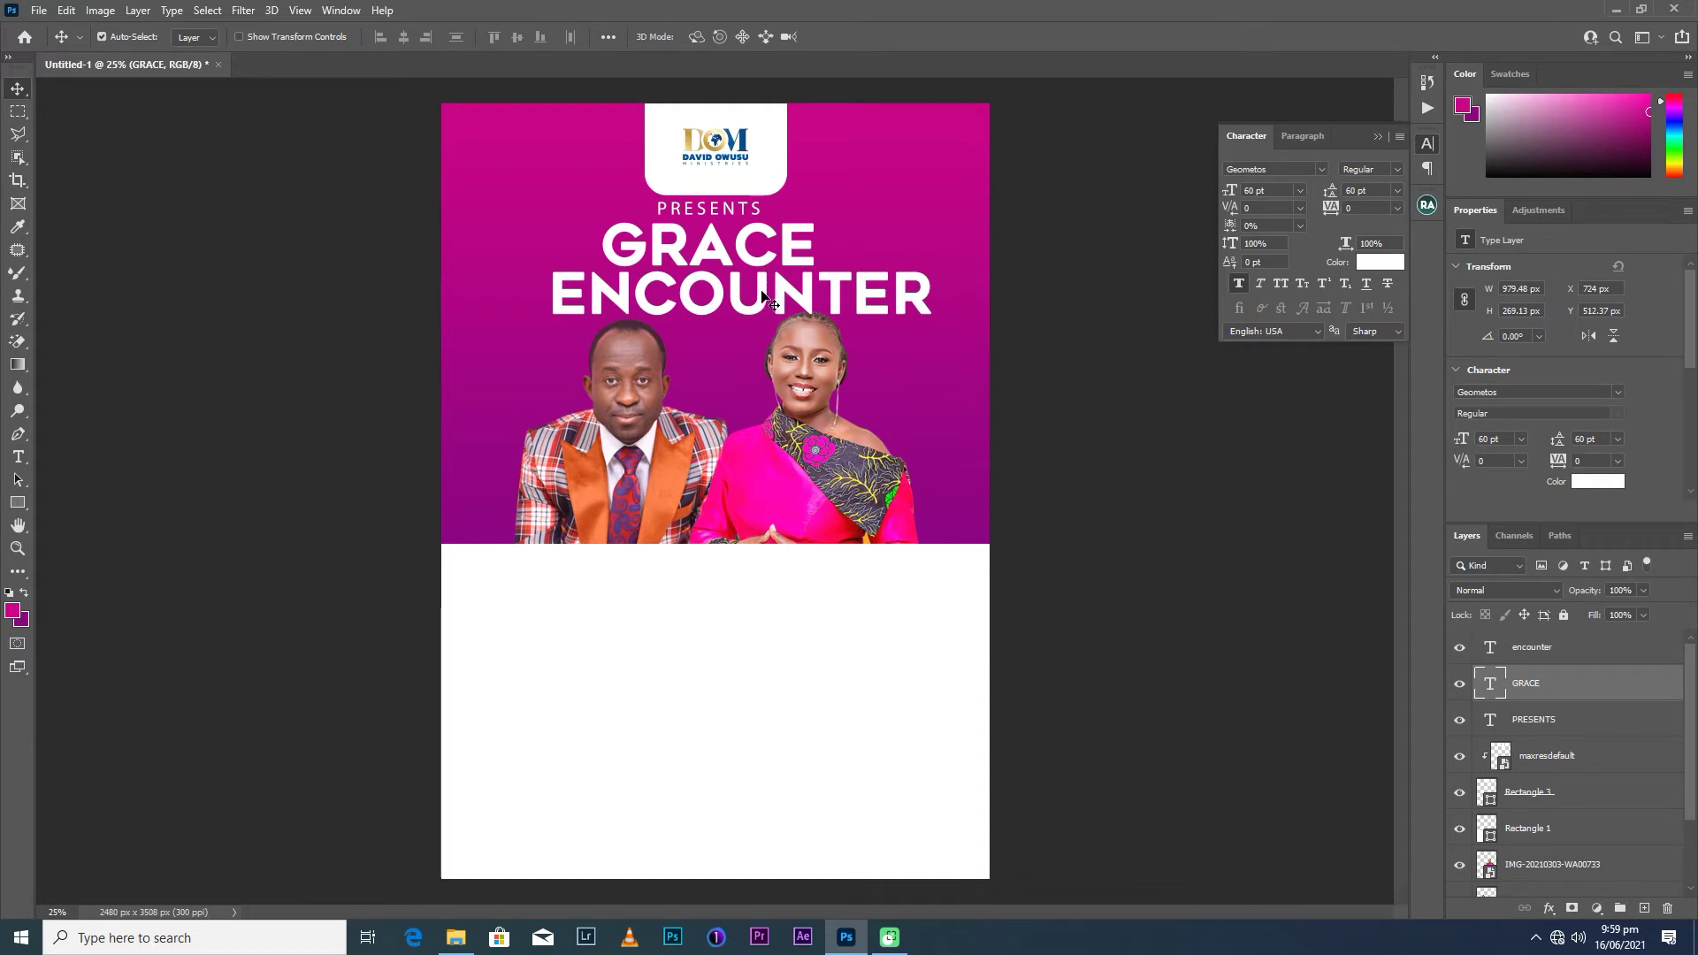
pyautogui.click(763, 298)
pyautogui.click(1299, 190)
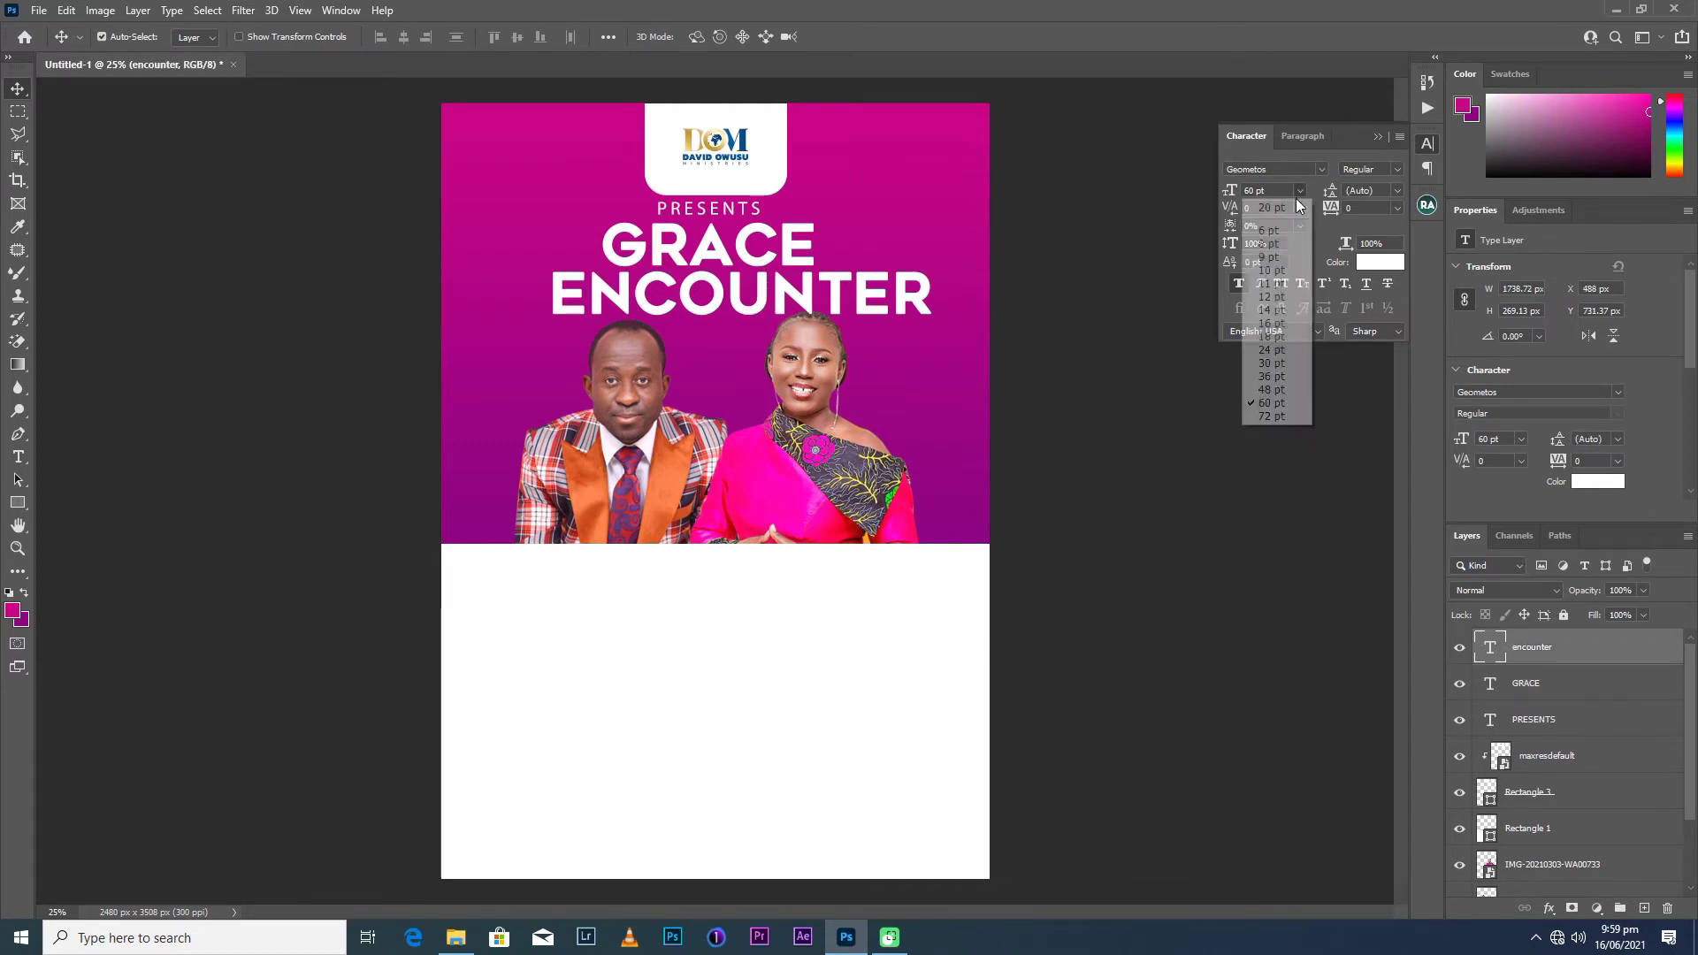
pyautogui.click(1273, 363)
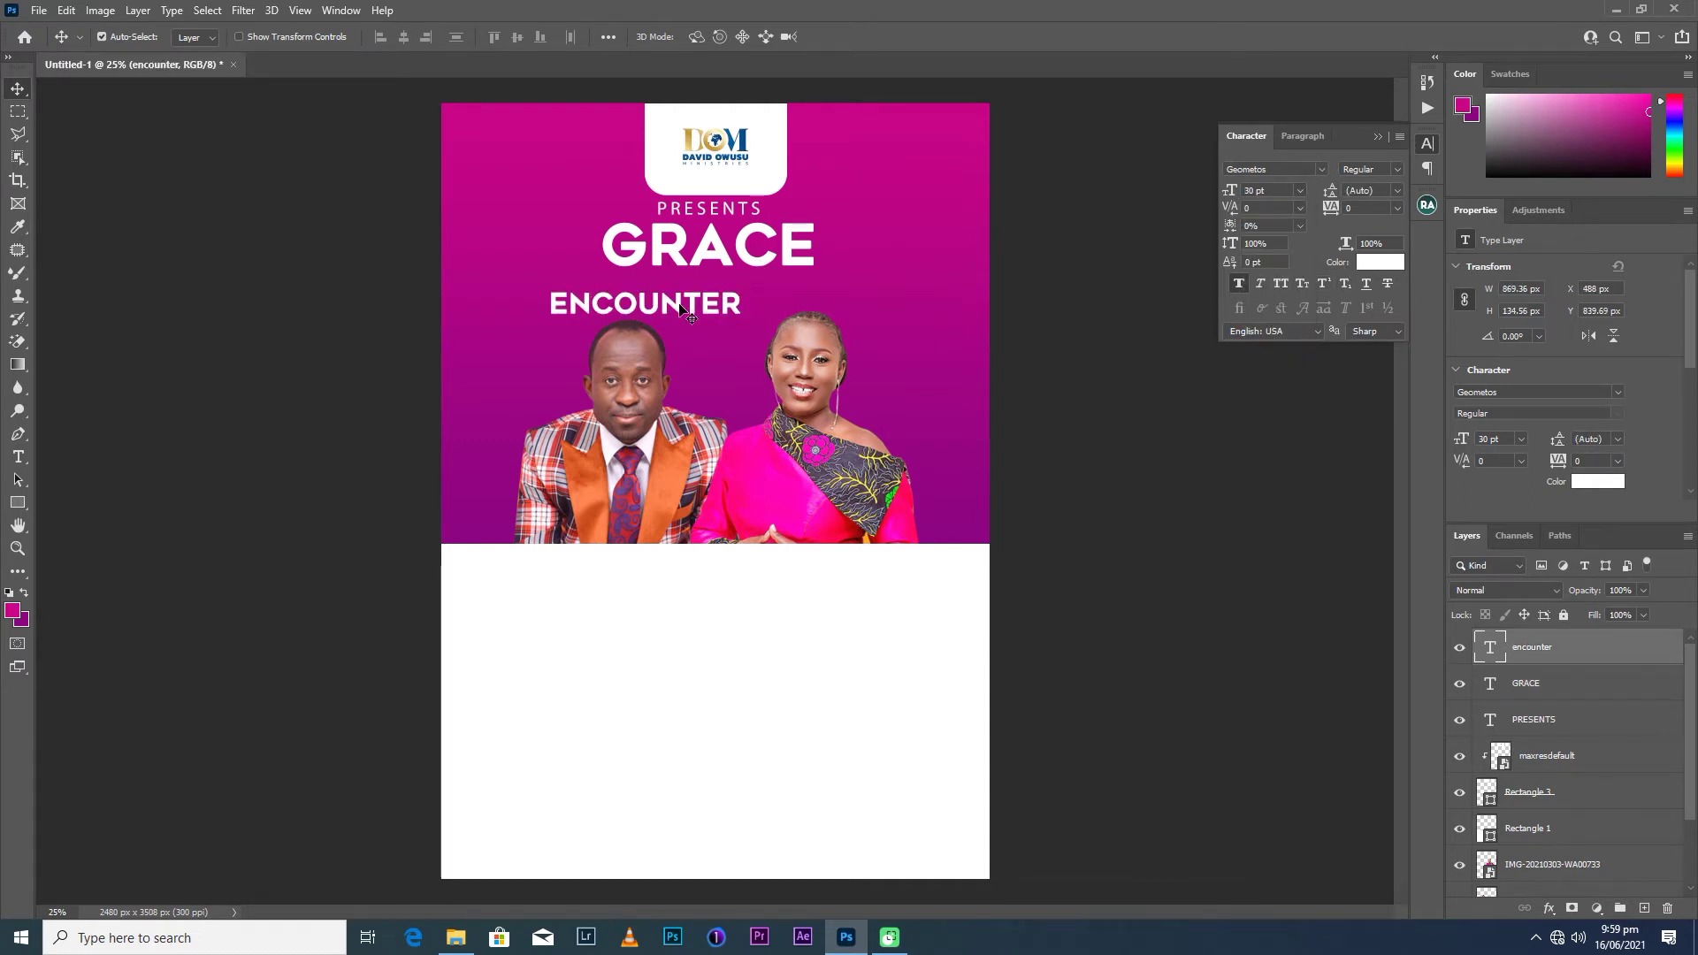
pyautogui.moveTo(677, 305); pyautogui.dragTo(741, 284)
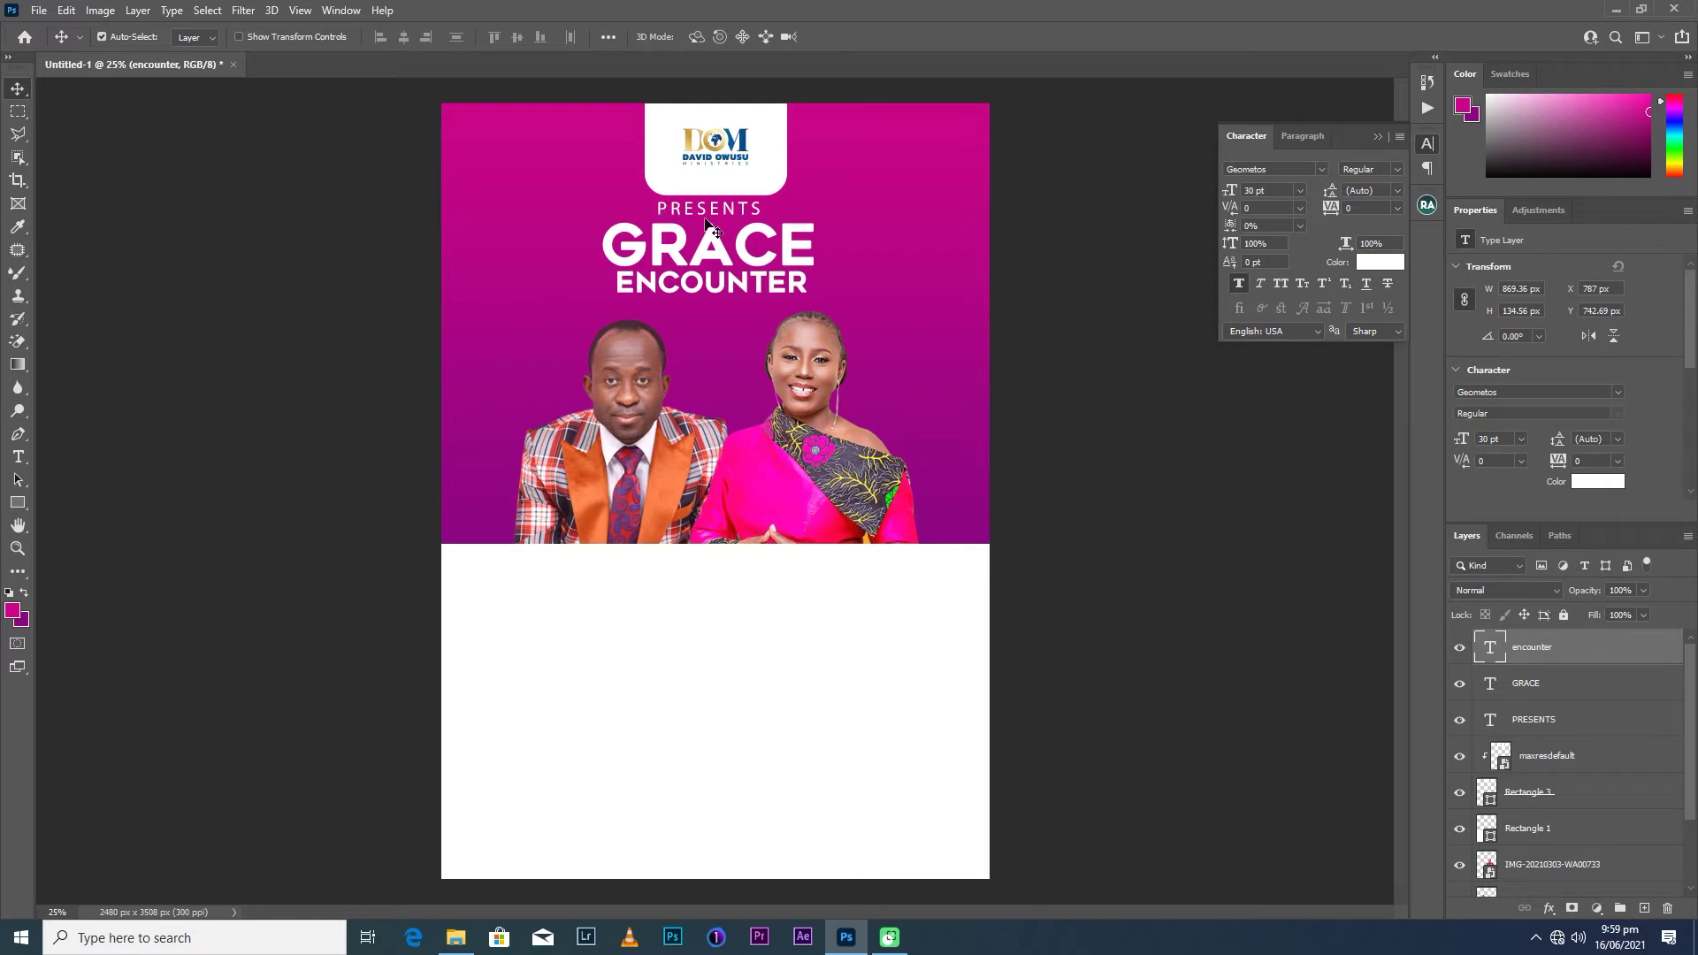
# Raise the white logo box, then move PRESENTS and ENCOUNTER up beneath it.
pyautogui.click(743, 189)
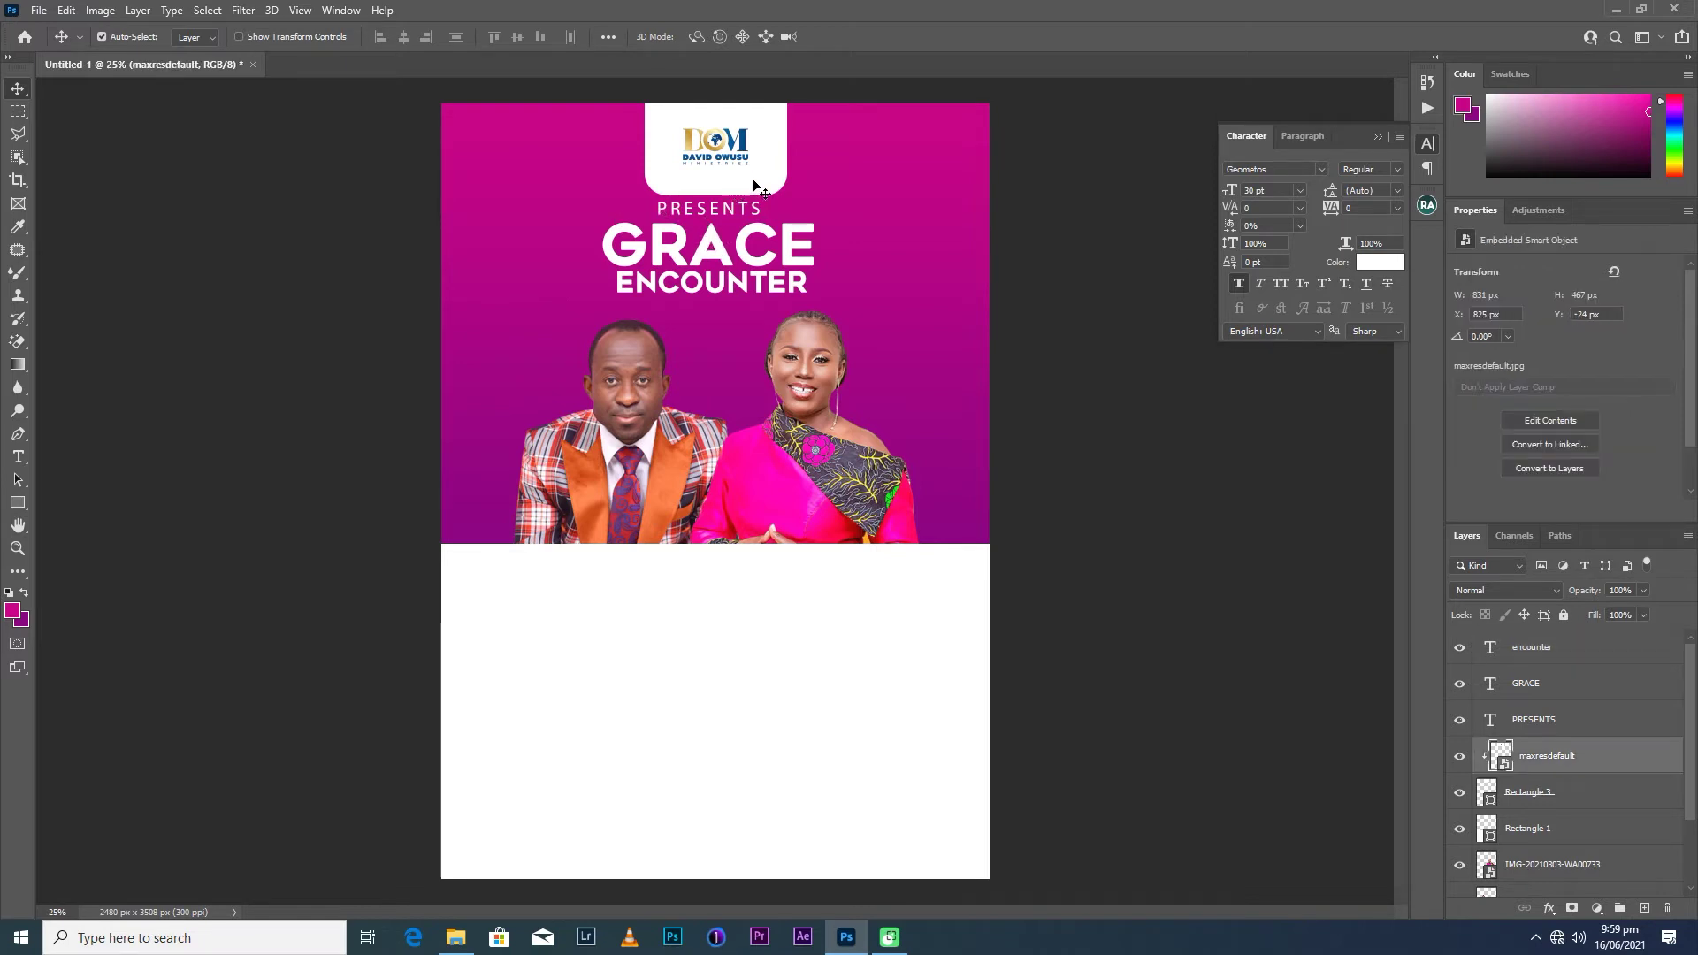
pyautogui.click(746, 135)
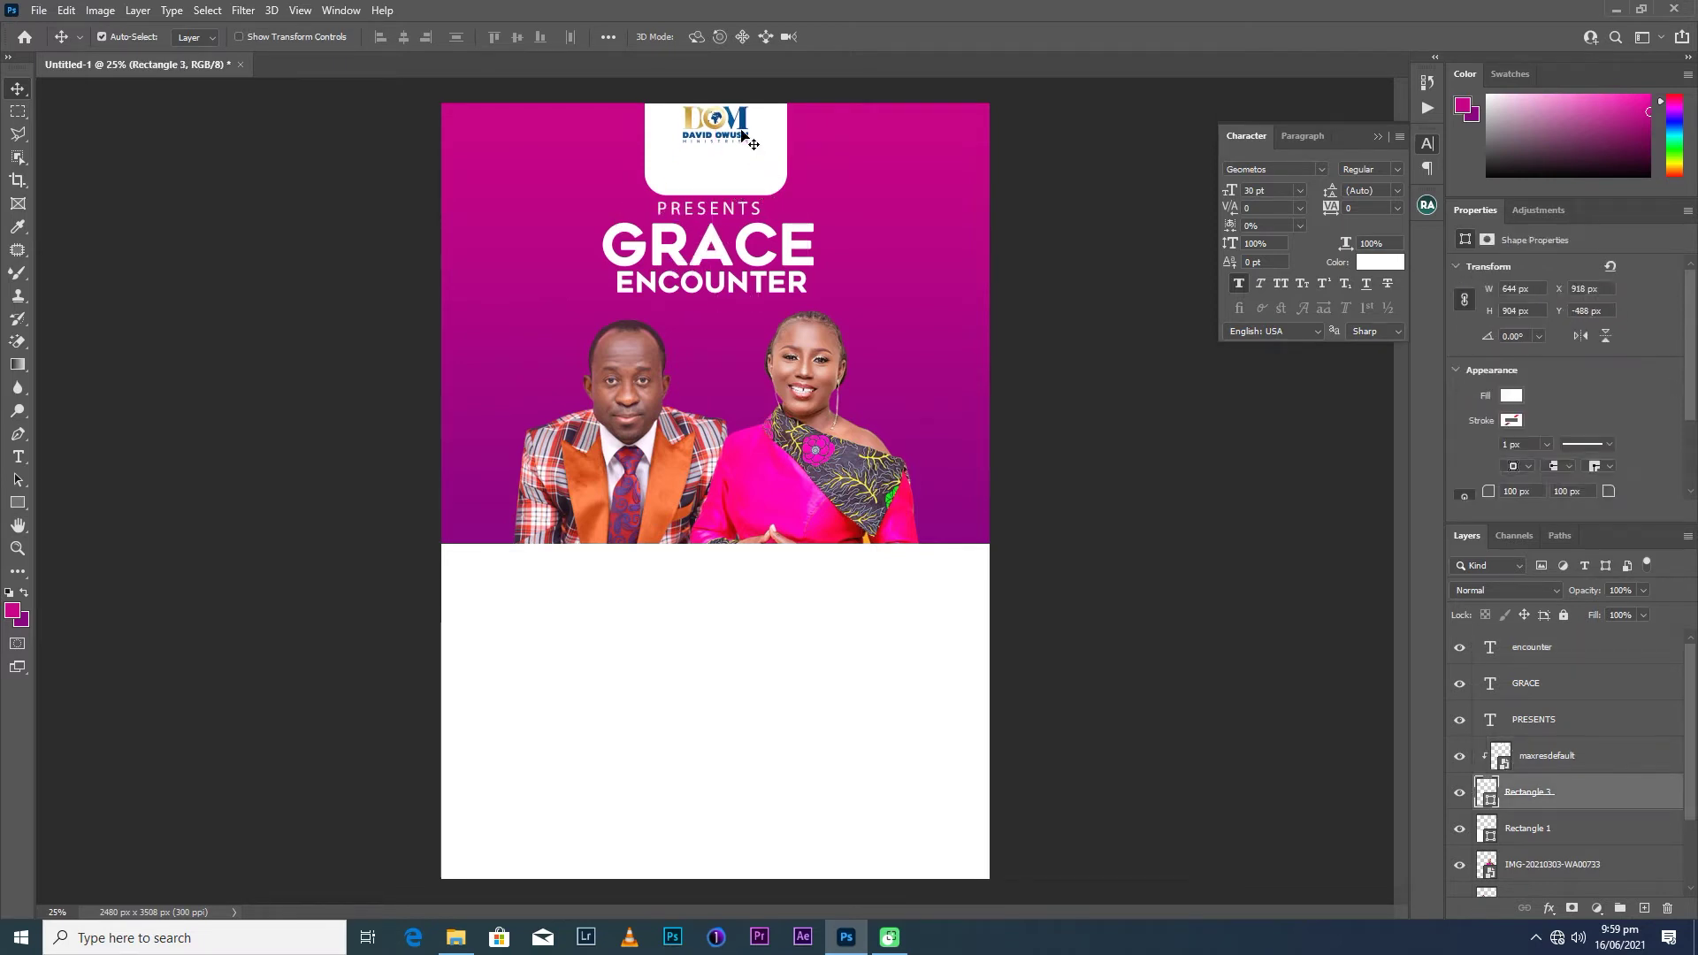
pyautogui.moveTo(741, 124); pyautogui.dragTo(743, 138)
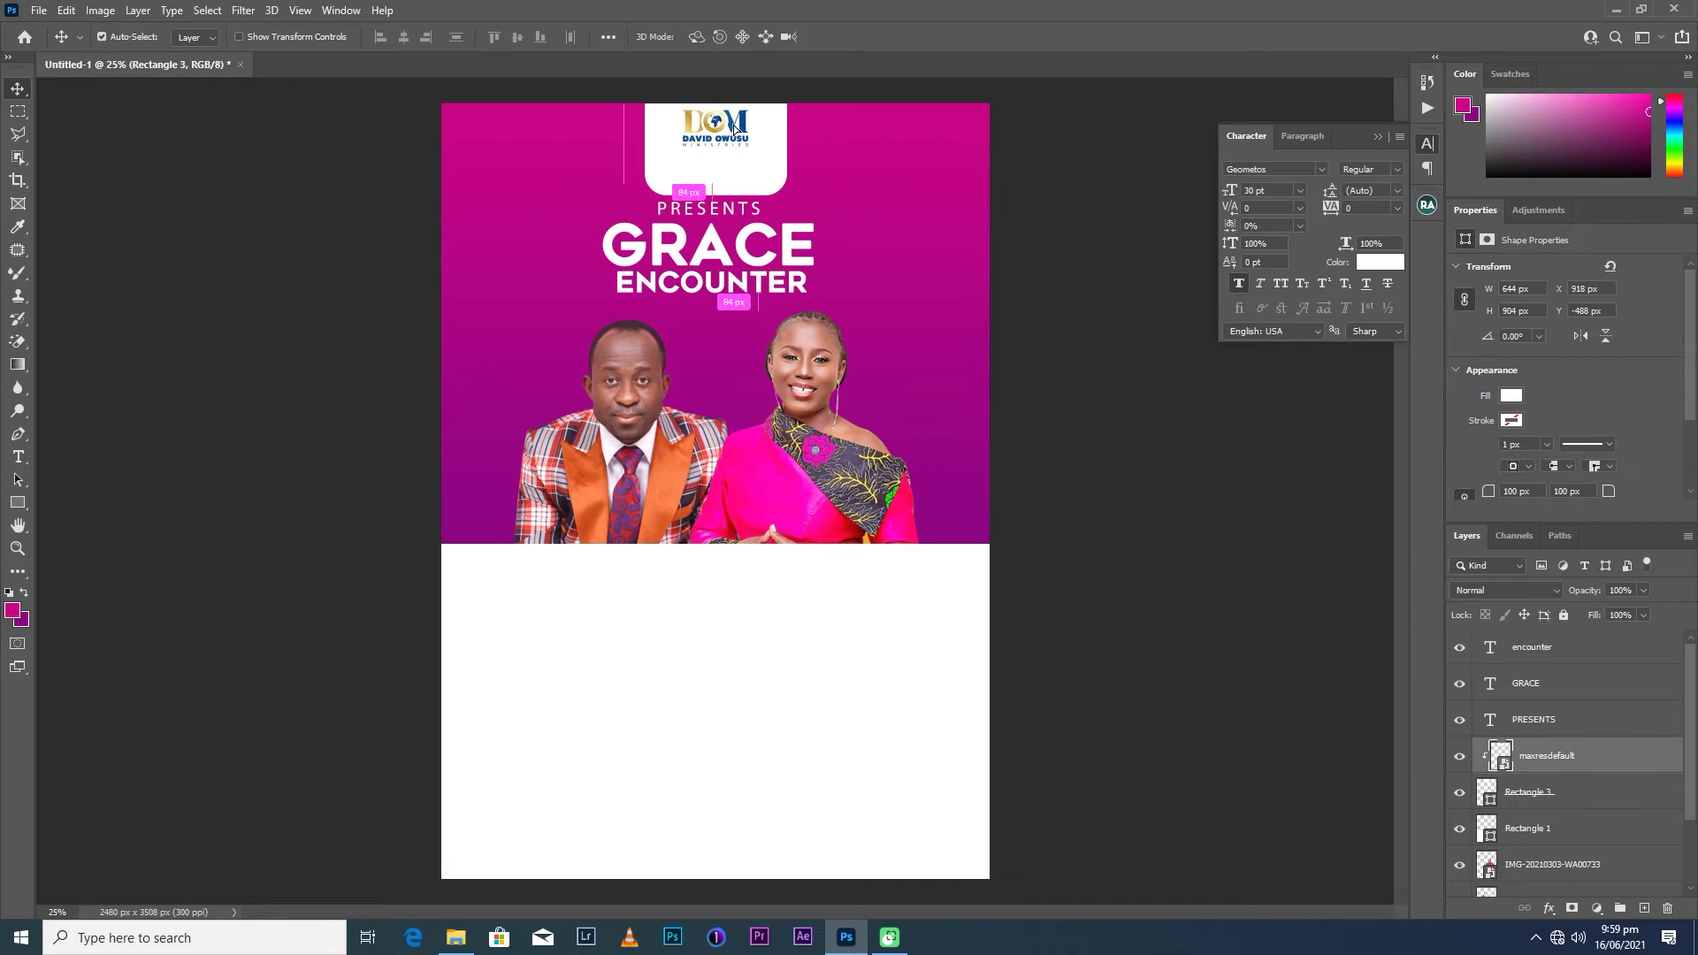
pyautogui.click(776, 207)
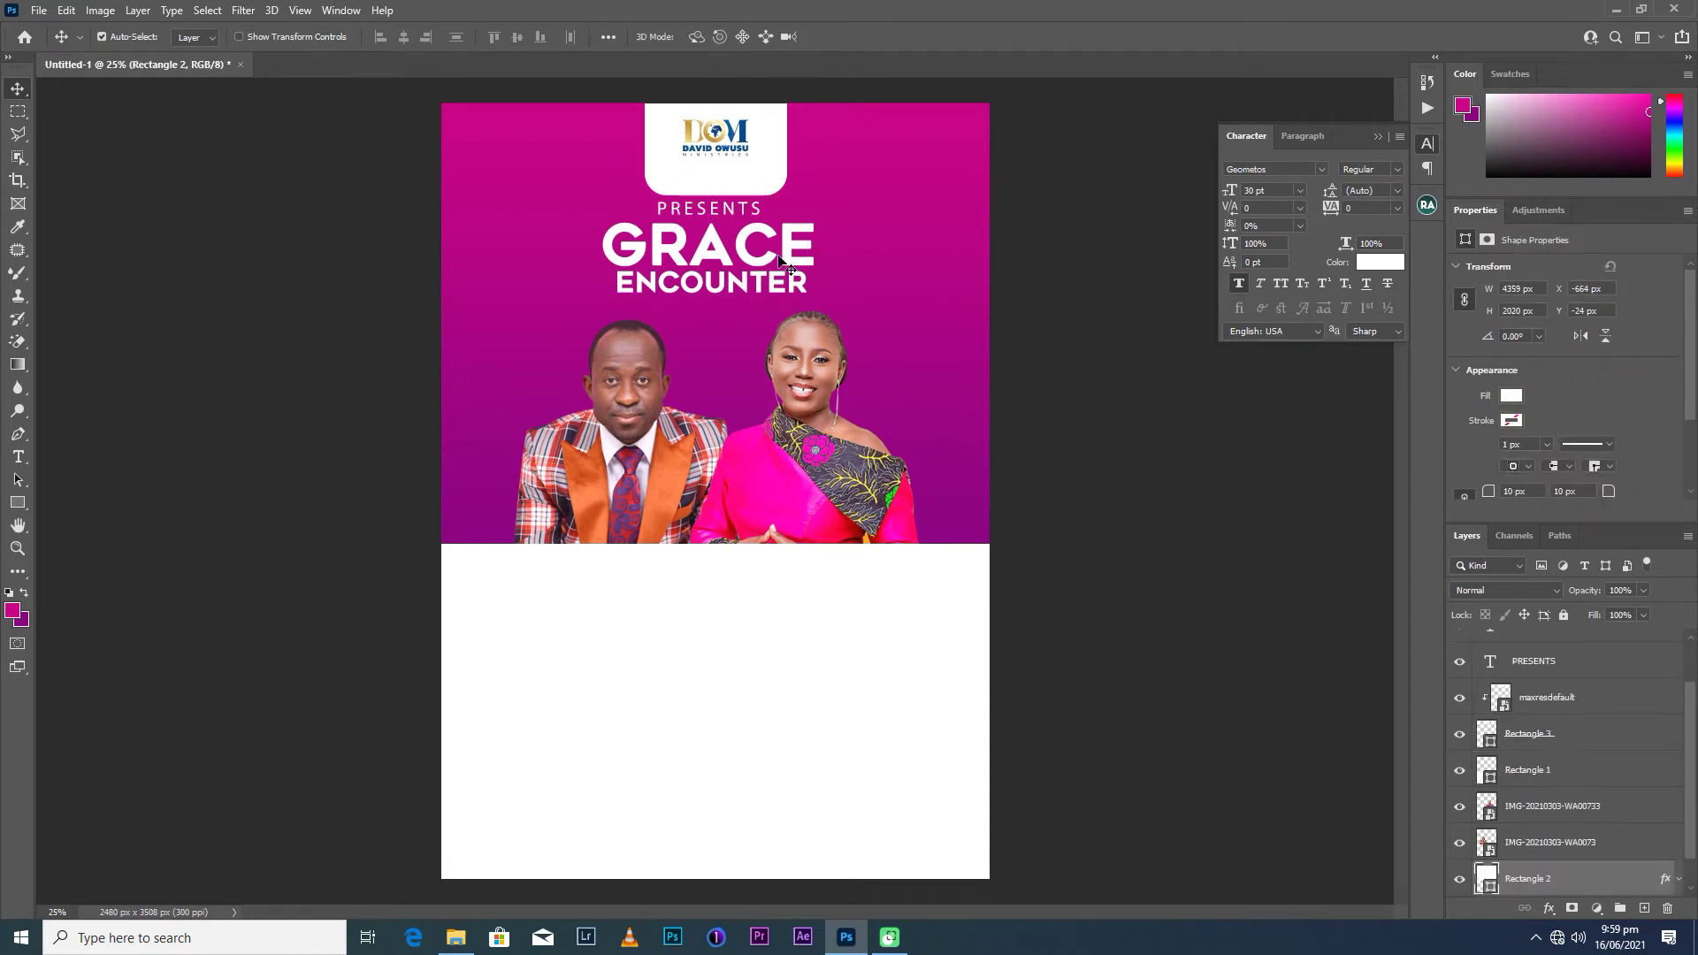
pyautogui.click(1501, 698)
pyautogui.click(1489, 727)
pyautogui.press('Up')
pyautogui.press('Up')
pyautogui.press('Up')
pyautogui.press('Up')
pyautogui.press('Up')
pyautogui.press('Up')
pyautogui.press('Up')
pyautogui.press('Up')
pyautogui.press('Up')
pyautogui.press('Up')
pyautogui.press('Up')
pyautogui.press('Up')
pyautogui.press('Up')
pyautogui.press('Up')
pyautogui.press('Up')
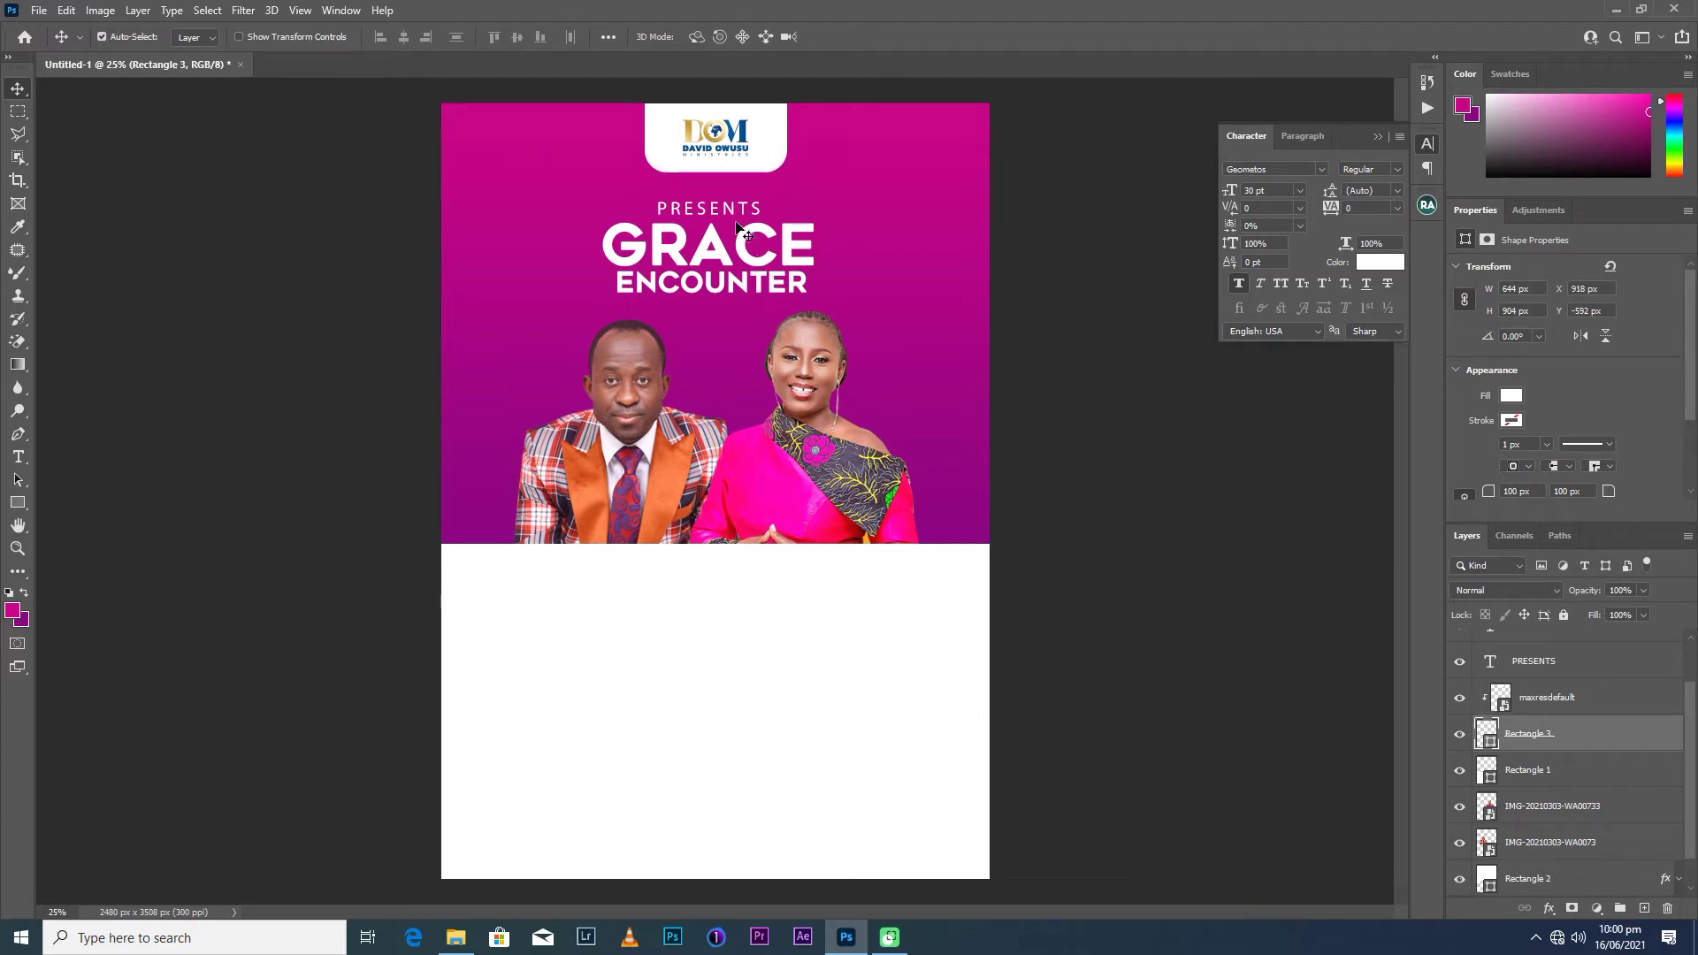
pyautogui.moveTo(731, 216)
pyautogui.mouseDown()
pyautogui.moveTo(731, 191)
pyautogui.moveTo(733, 269)
pyautogui.mouseUp()
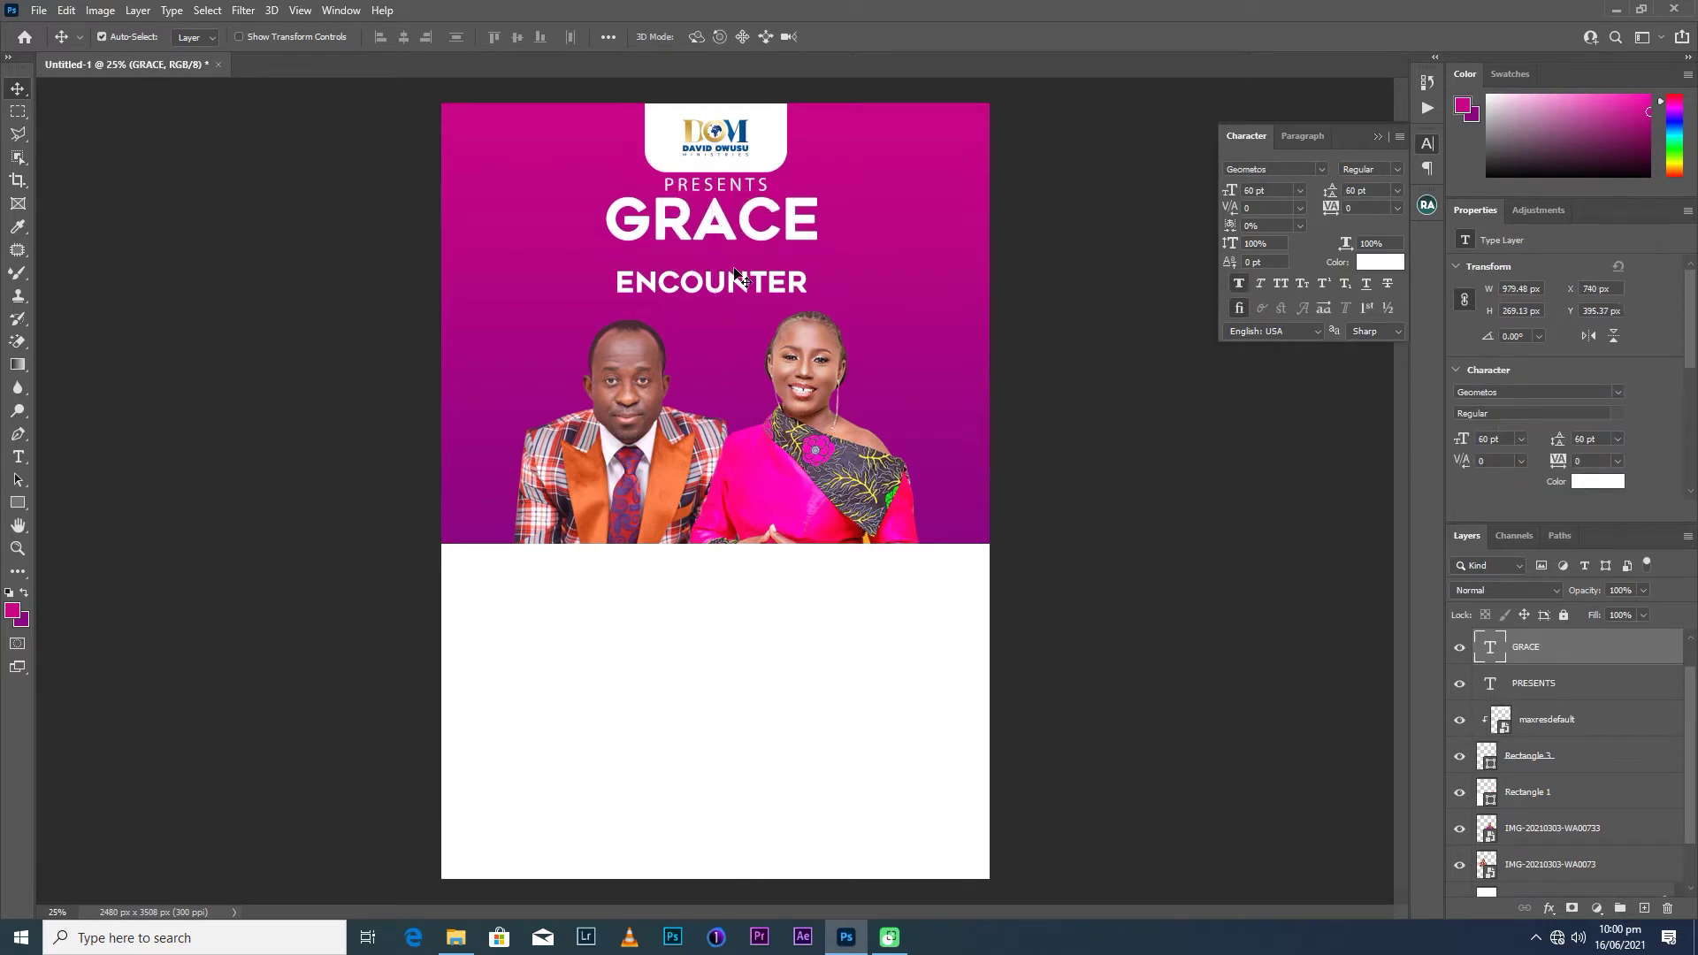
pyautogui.moveTo(739, 286); pyautogui.dragTo(737, 258)
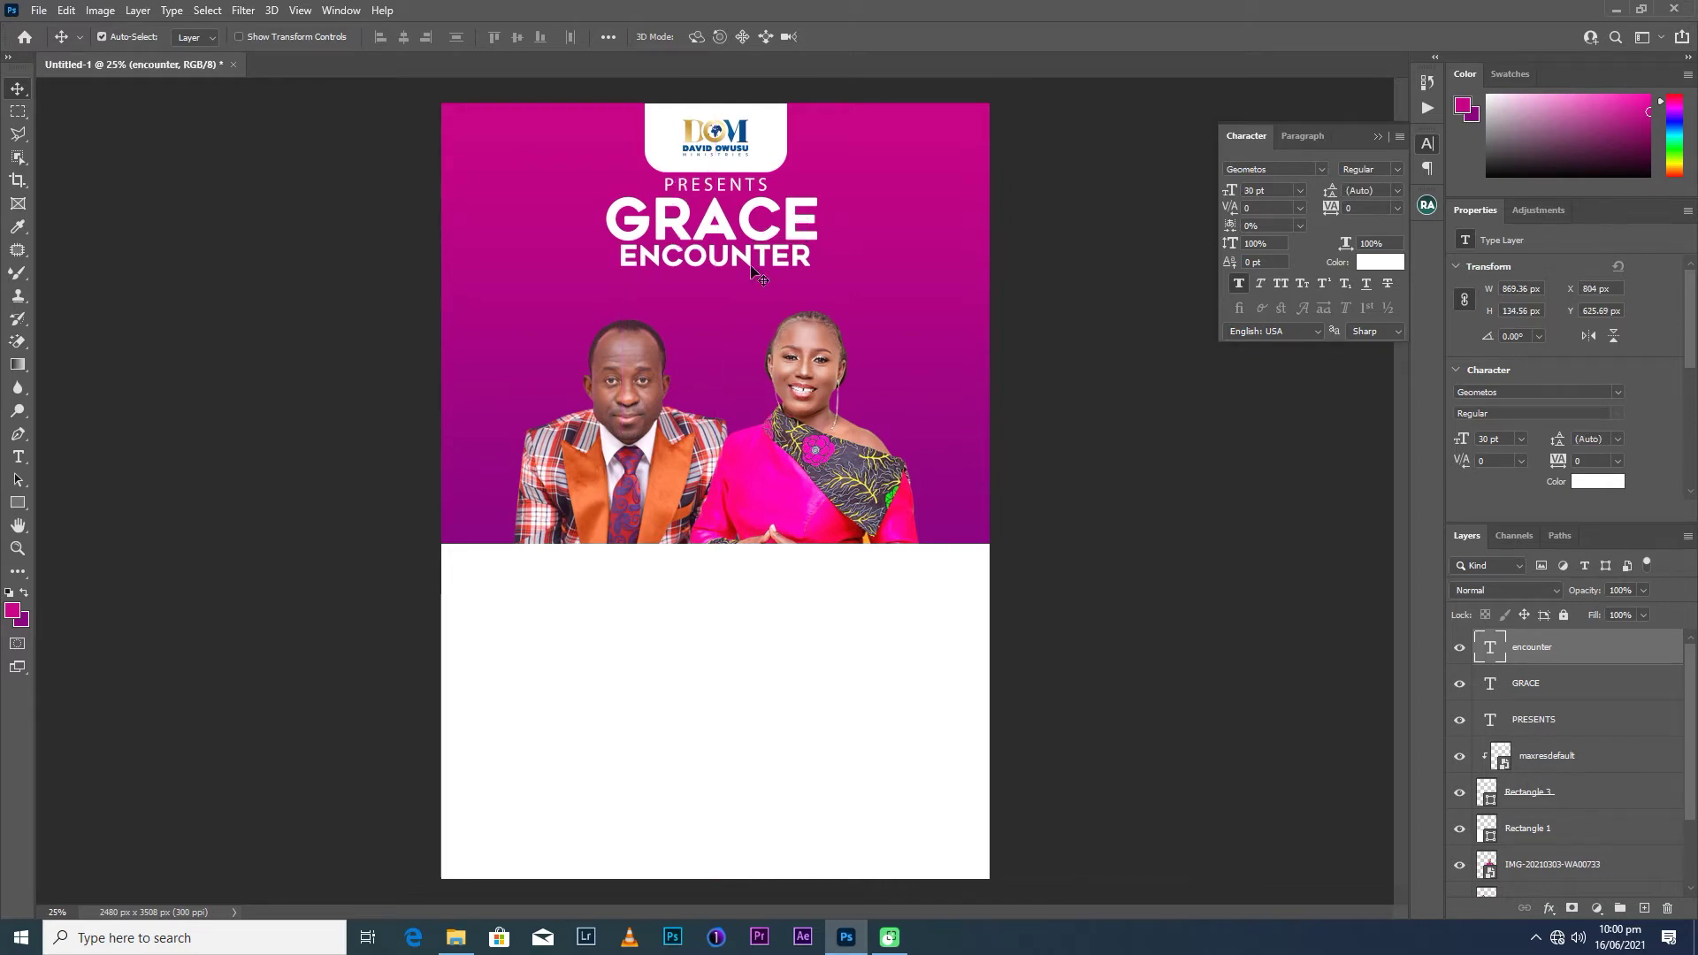
# Tighten GRACE's tracking to -10 and trial a 100 pt size before reverting.
pyautogui.click(762, 239)
pyautogui.click(1396, 209)
pyautogui.click(1384, 276)
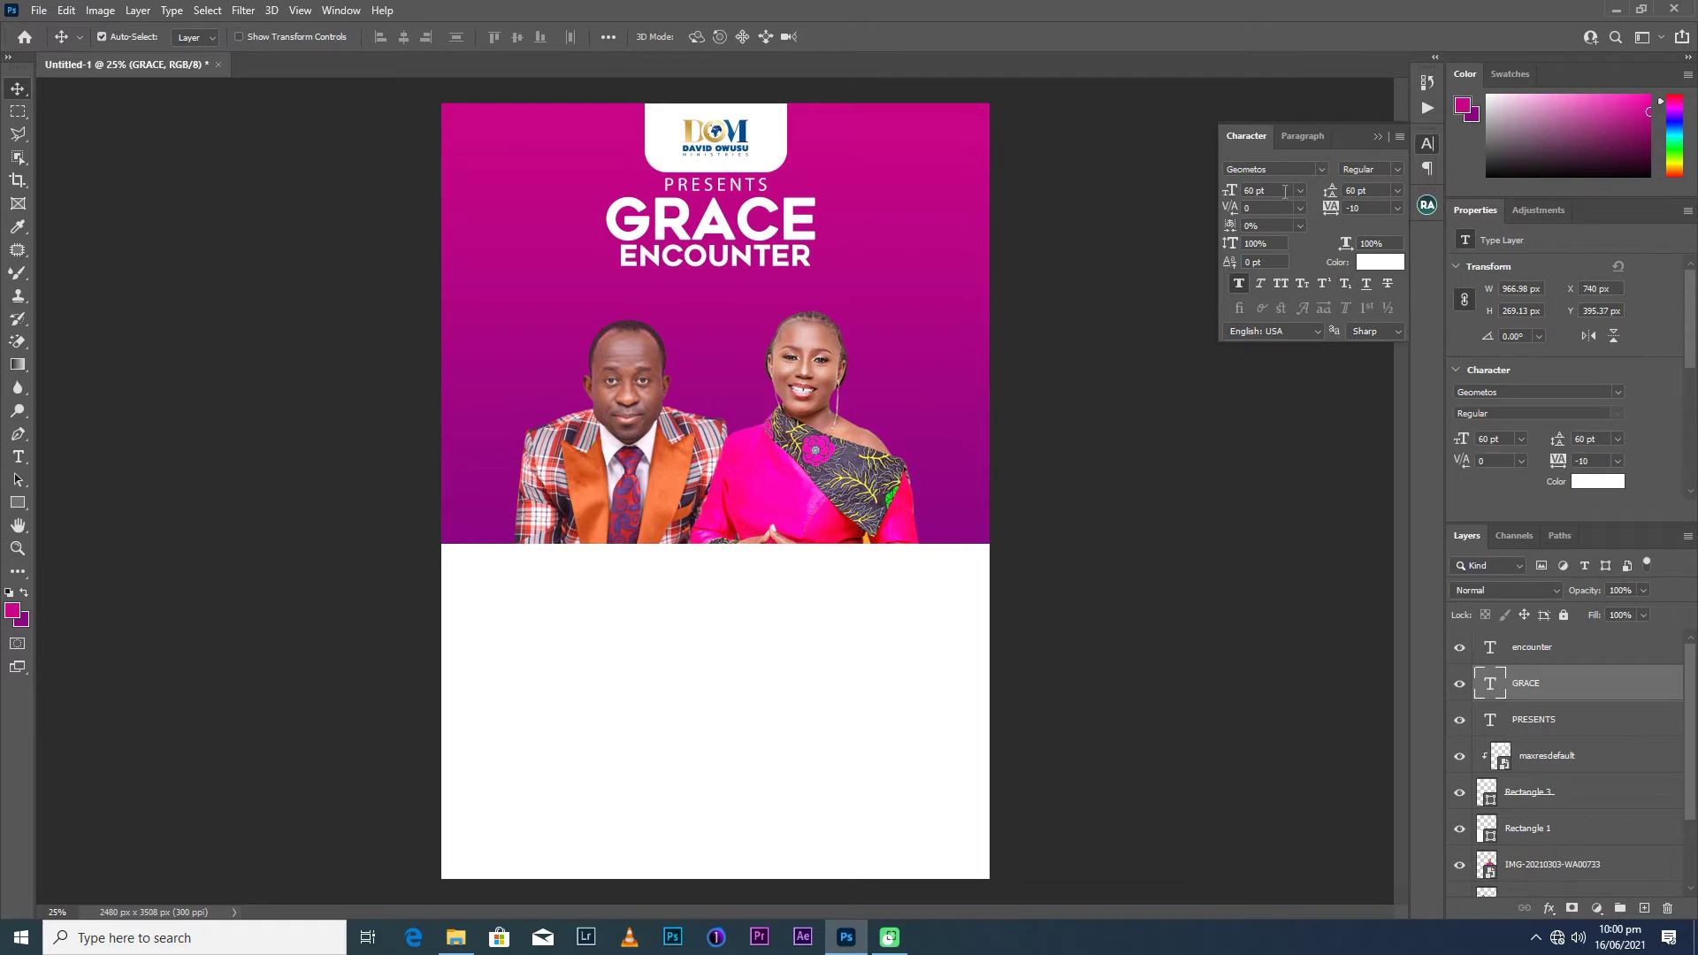
pyautogui.click(1258, 192)
pyautogui.write('00')
pyautogui.click(774, 279)
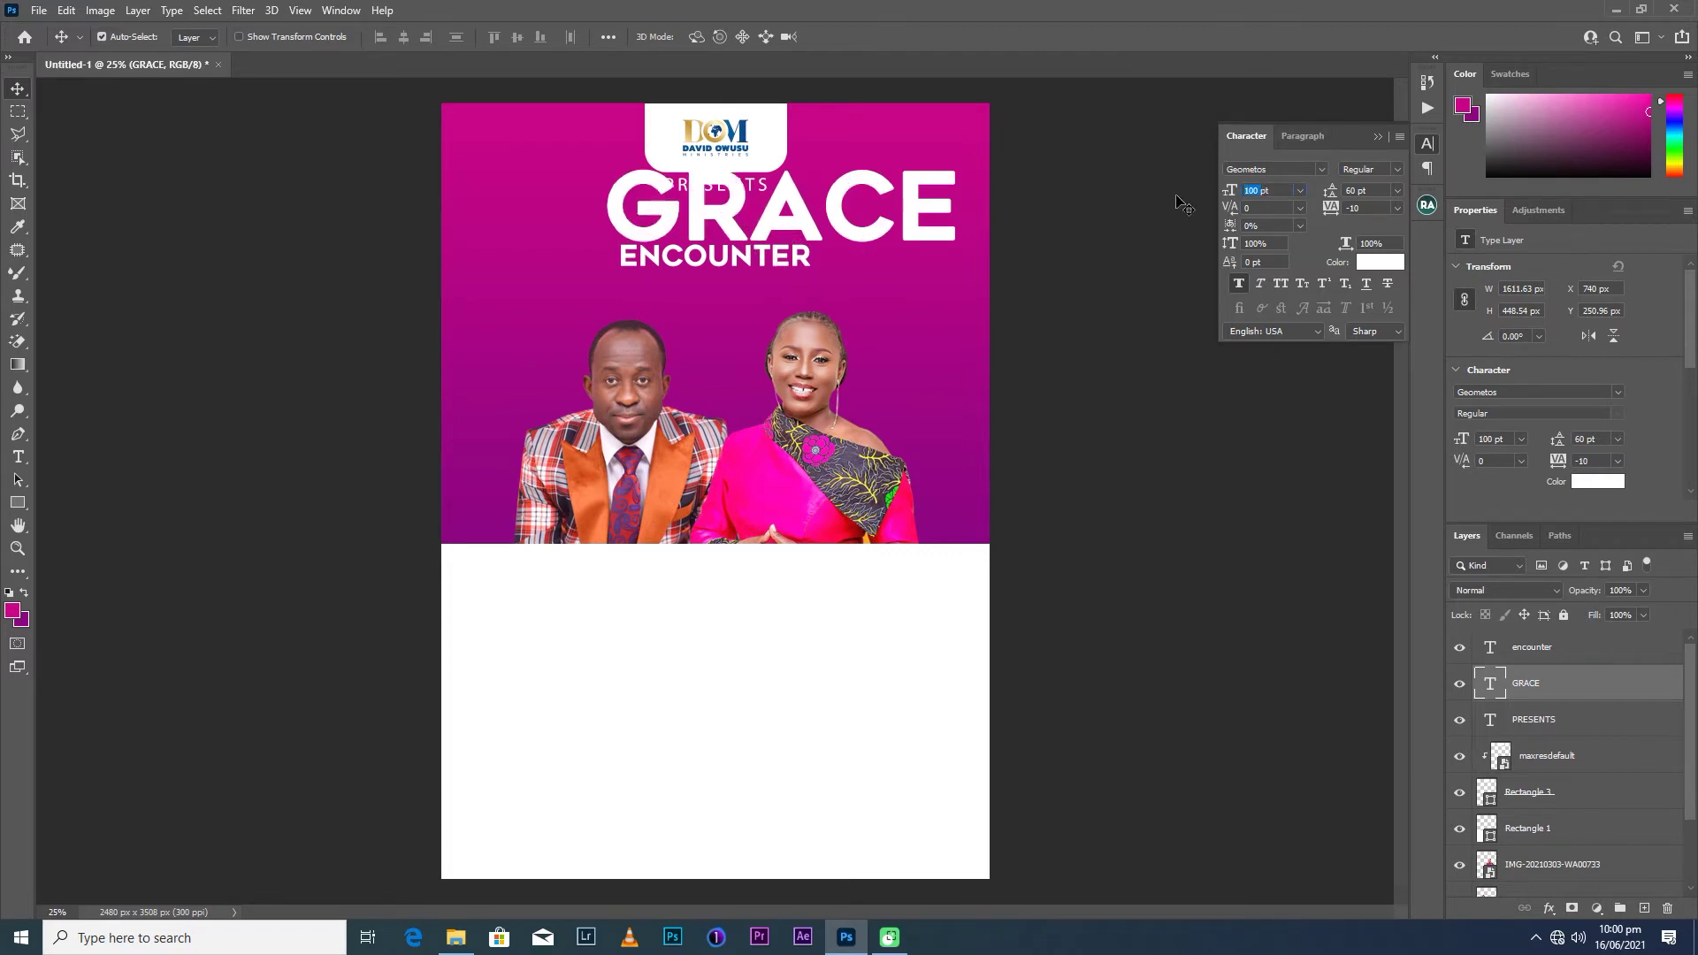
pyautogui.press('Return')
# Try 80 pt, then set GRACE to 70 pt and lower ENCOUNTER beneath it.
pyautogui.write('80')
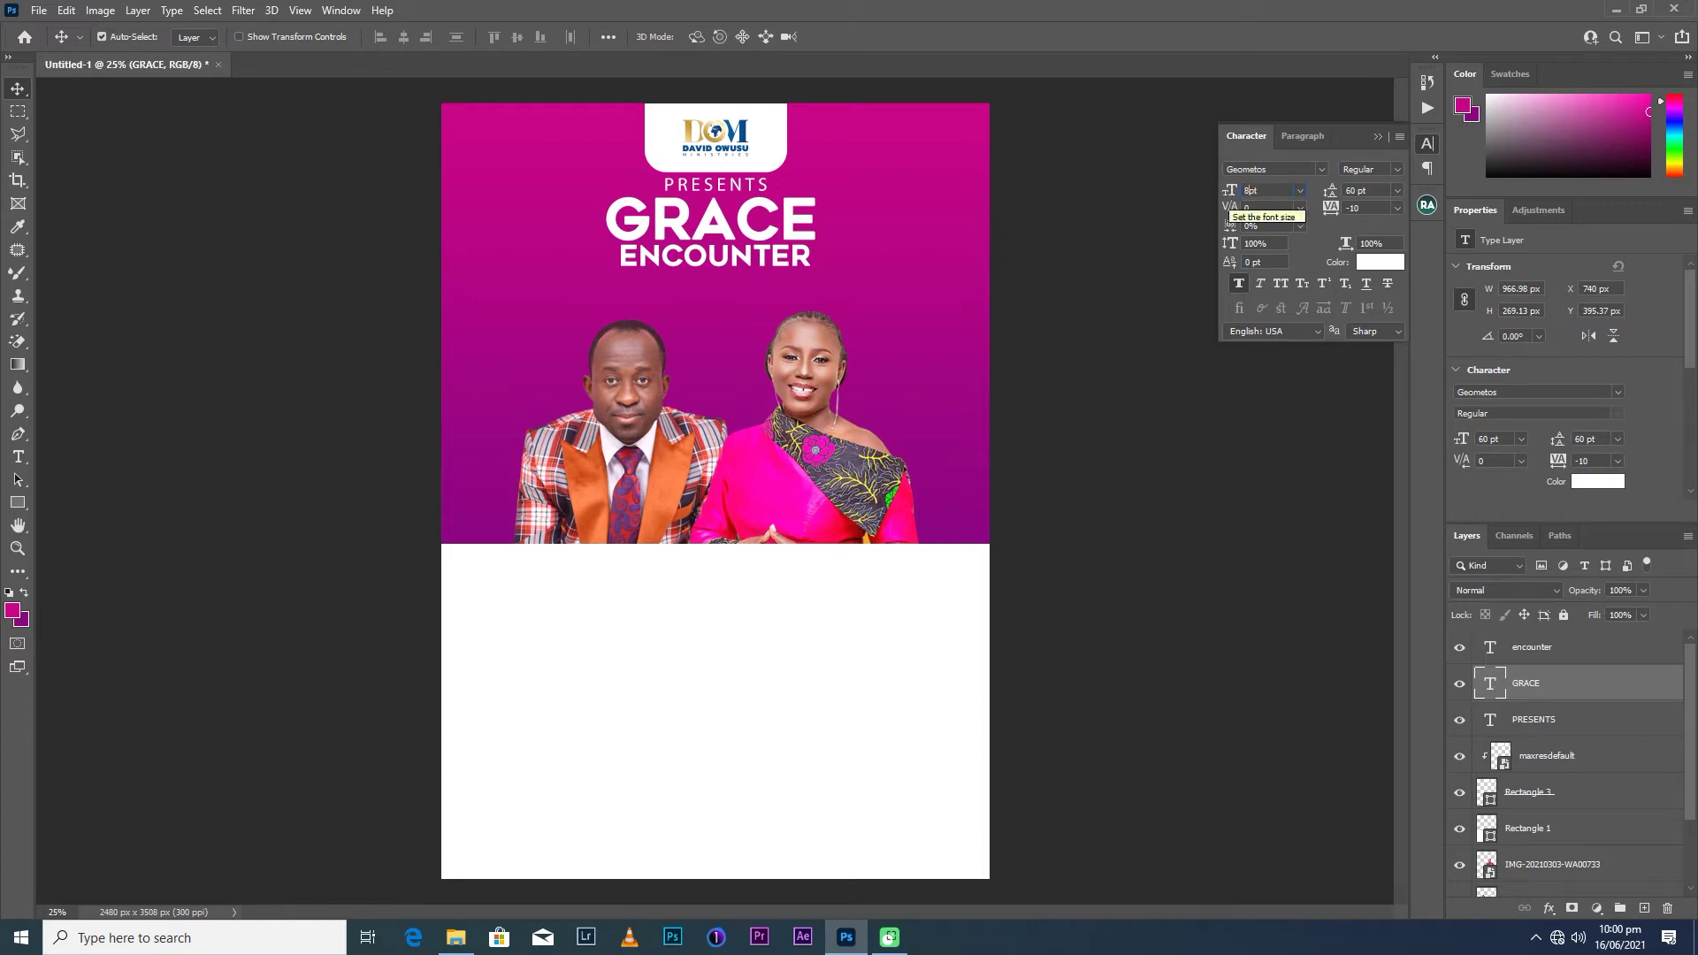
pyautogui.click(759, 283)
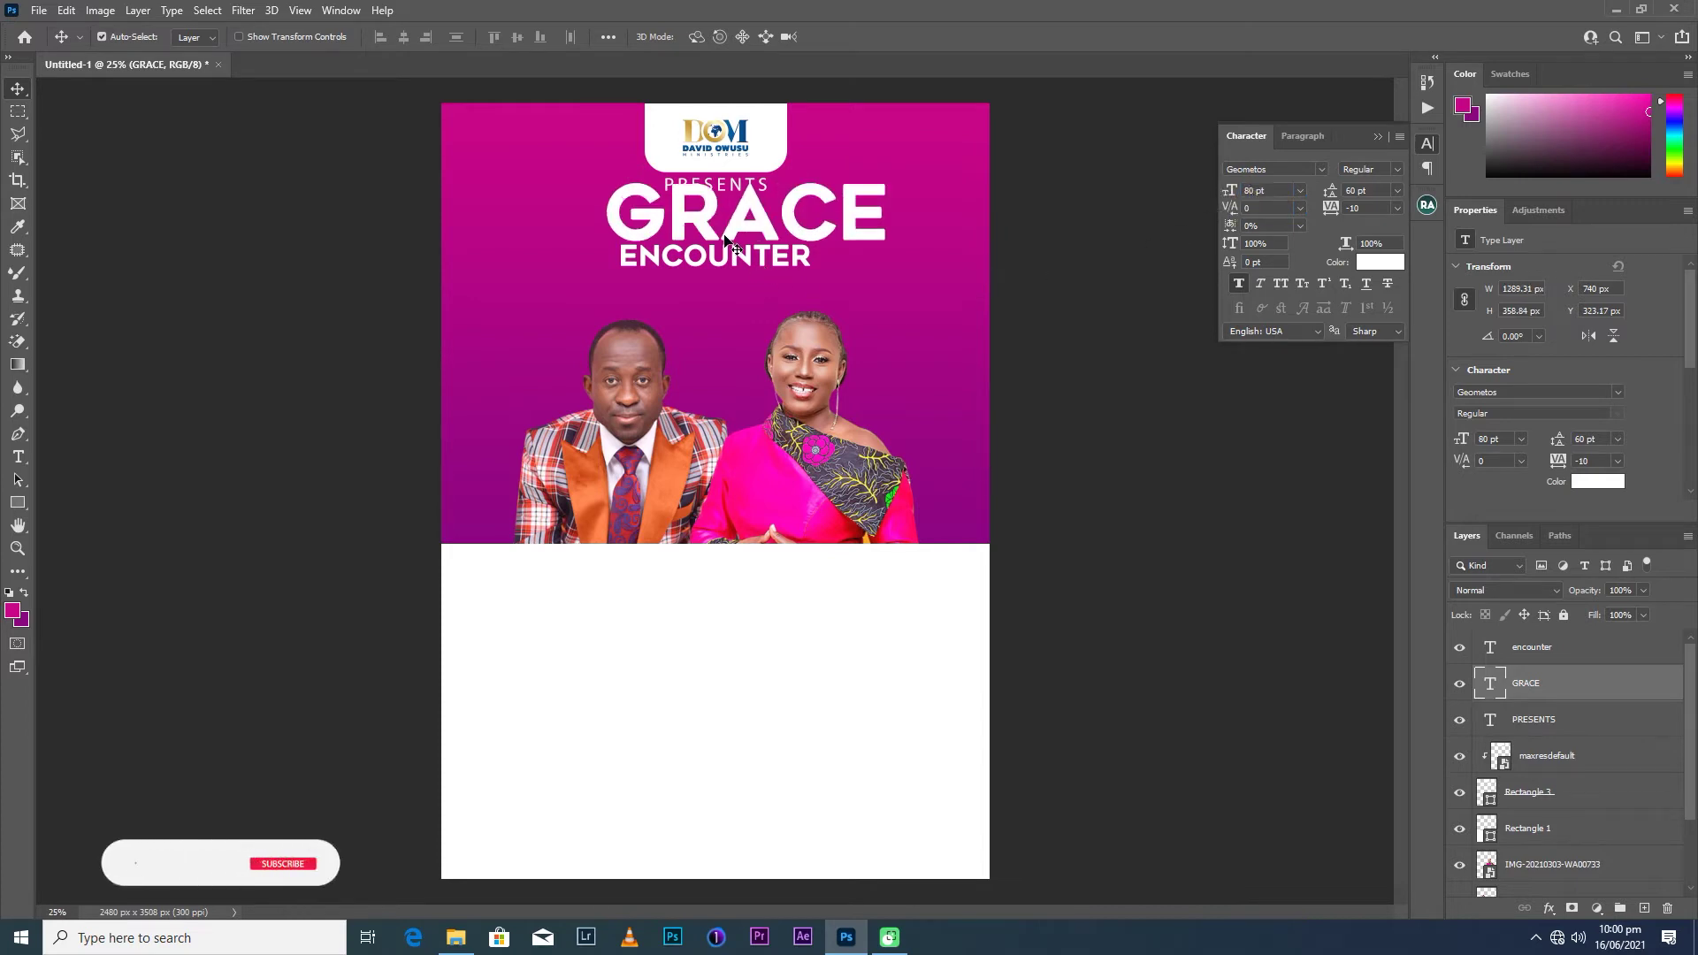
pyautogui.moveTo(696, 231); pyautogui.dragTo(650, 243)
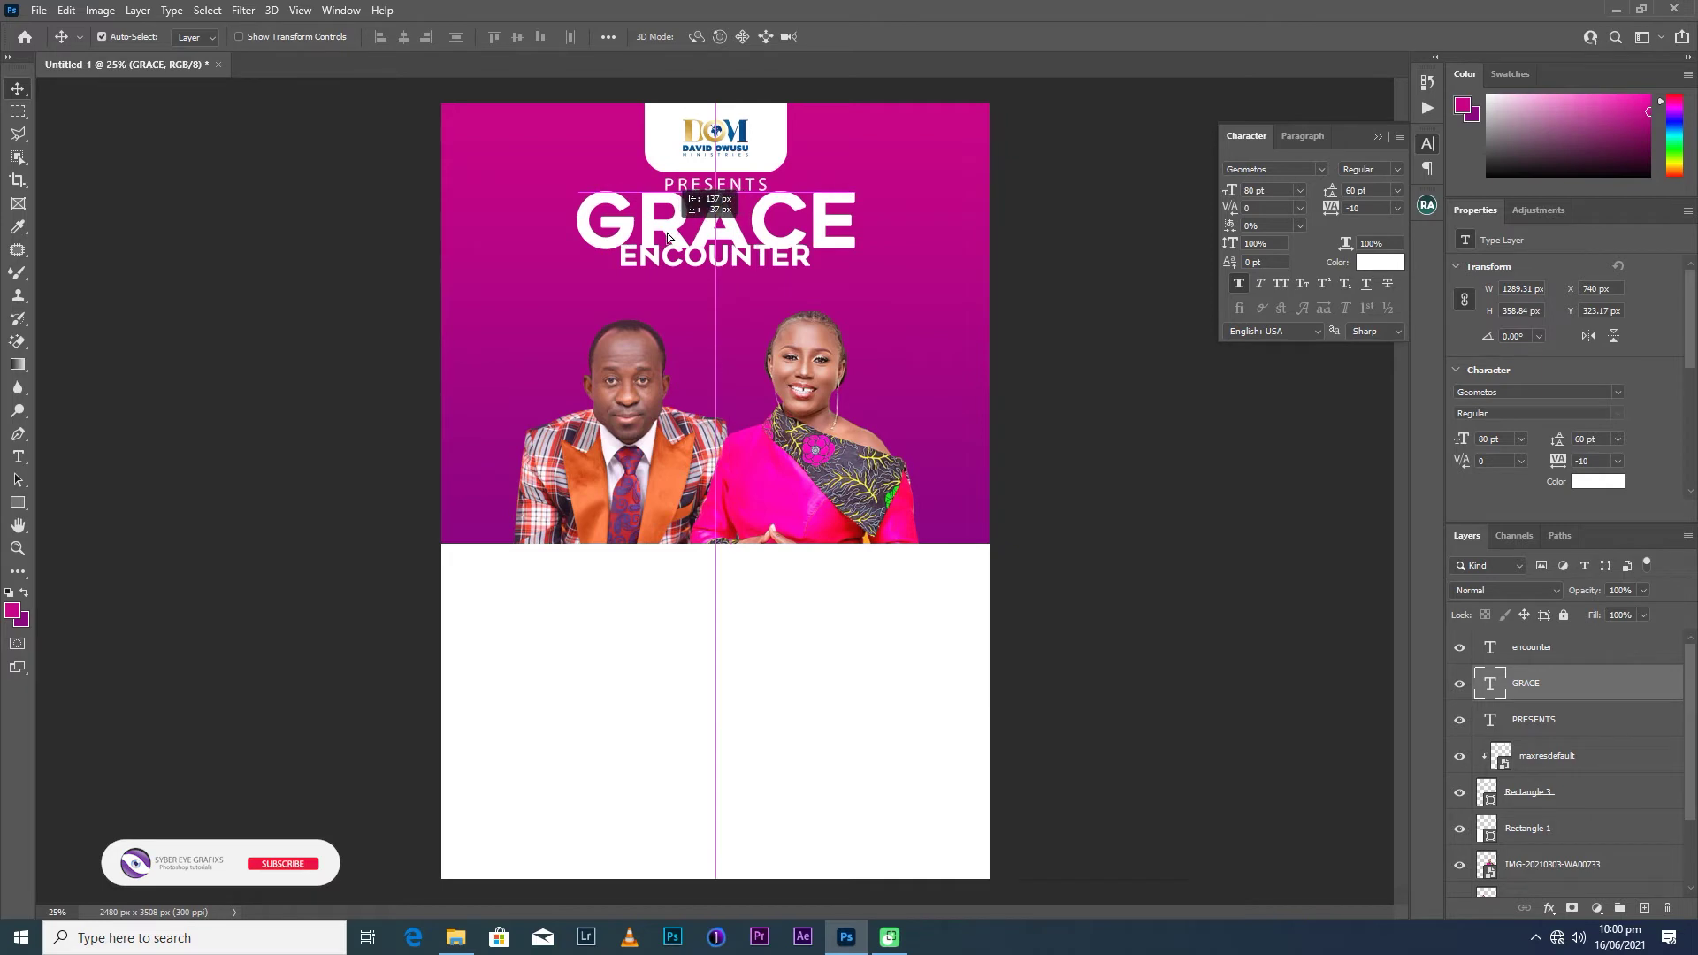
pyautogui.click(1256, 190)
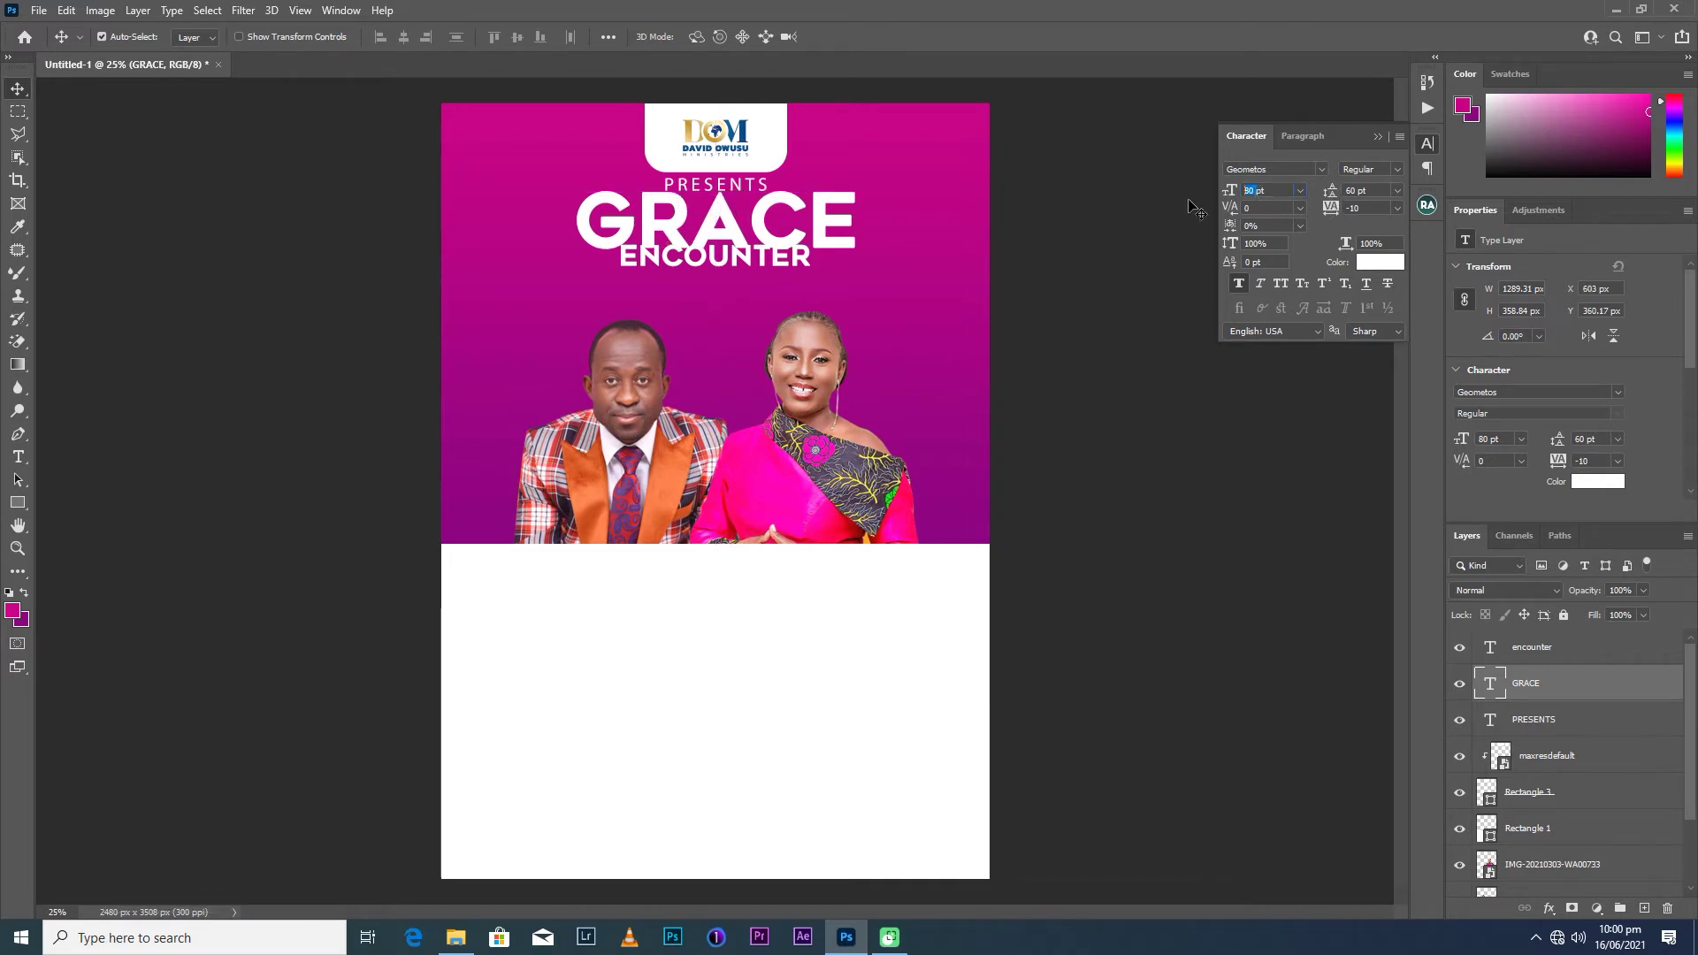
pyautogui.write('70')
pyautogui.press('Return')
pyautogui.moveTo(746, 258); pyautogui.dragTo(748, 266)
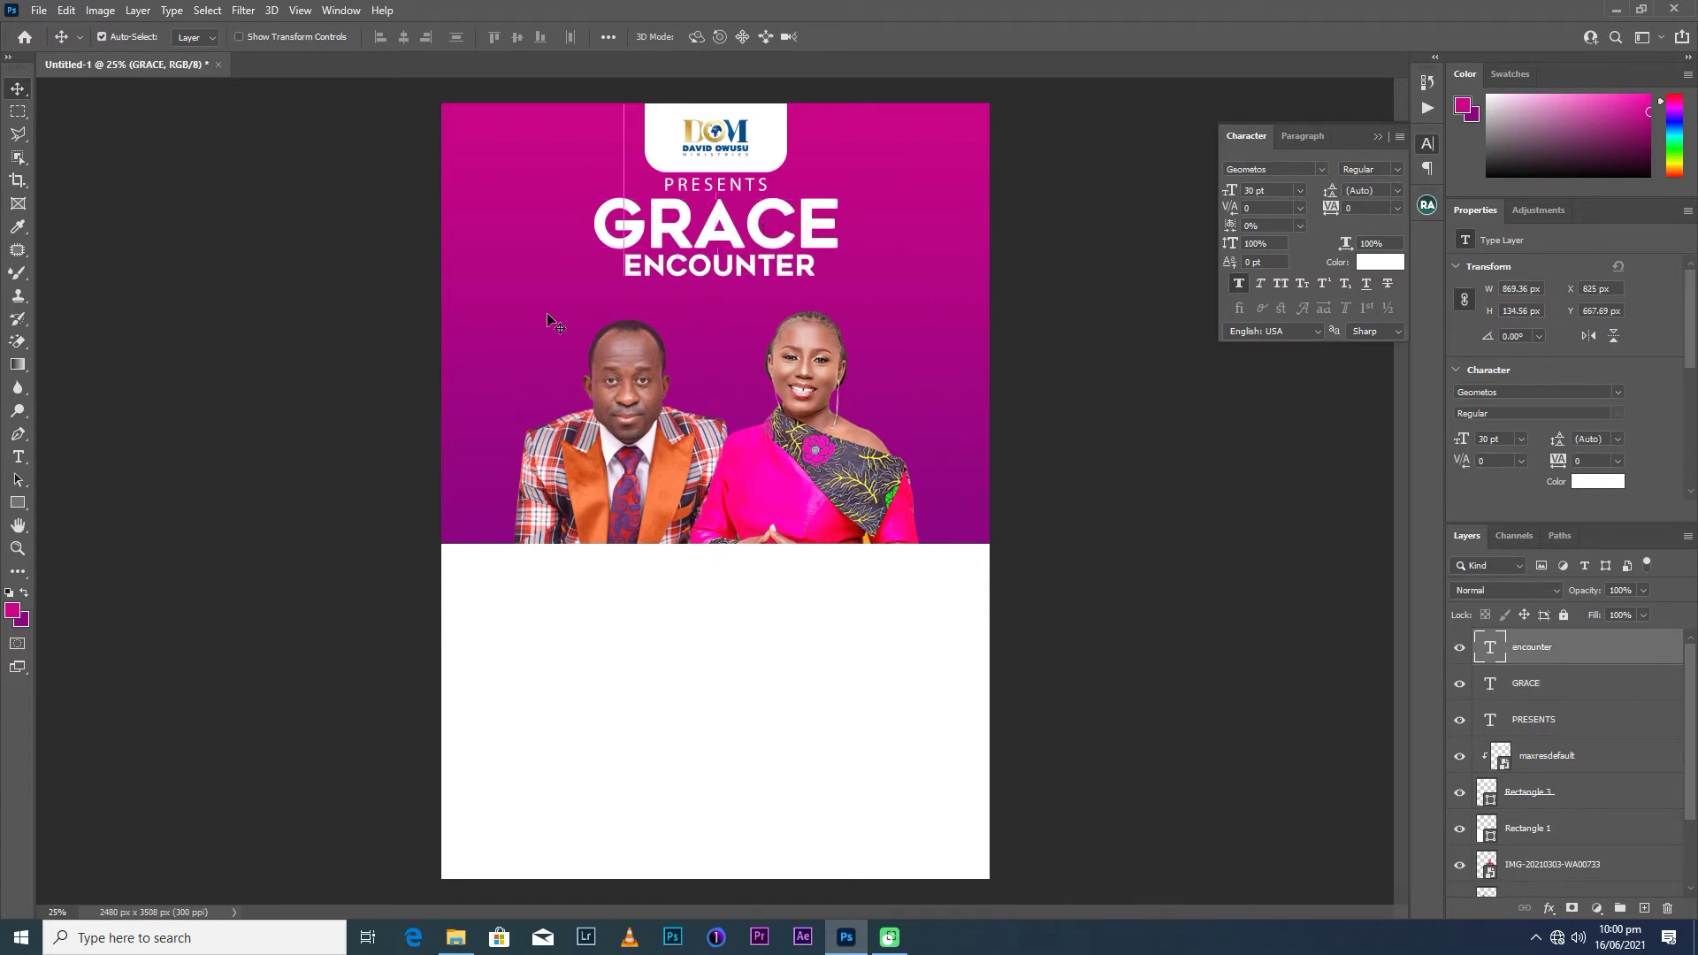
# Duplicate PRESENTS below ENCOUNTER and retype the copy as KUMASI.
pyautogui.click(719, 190)
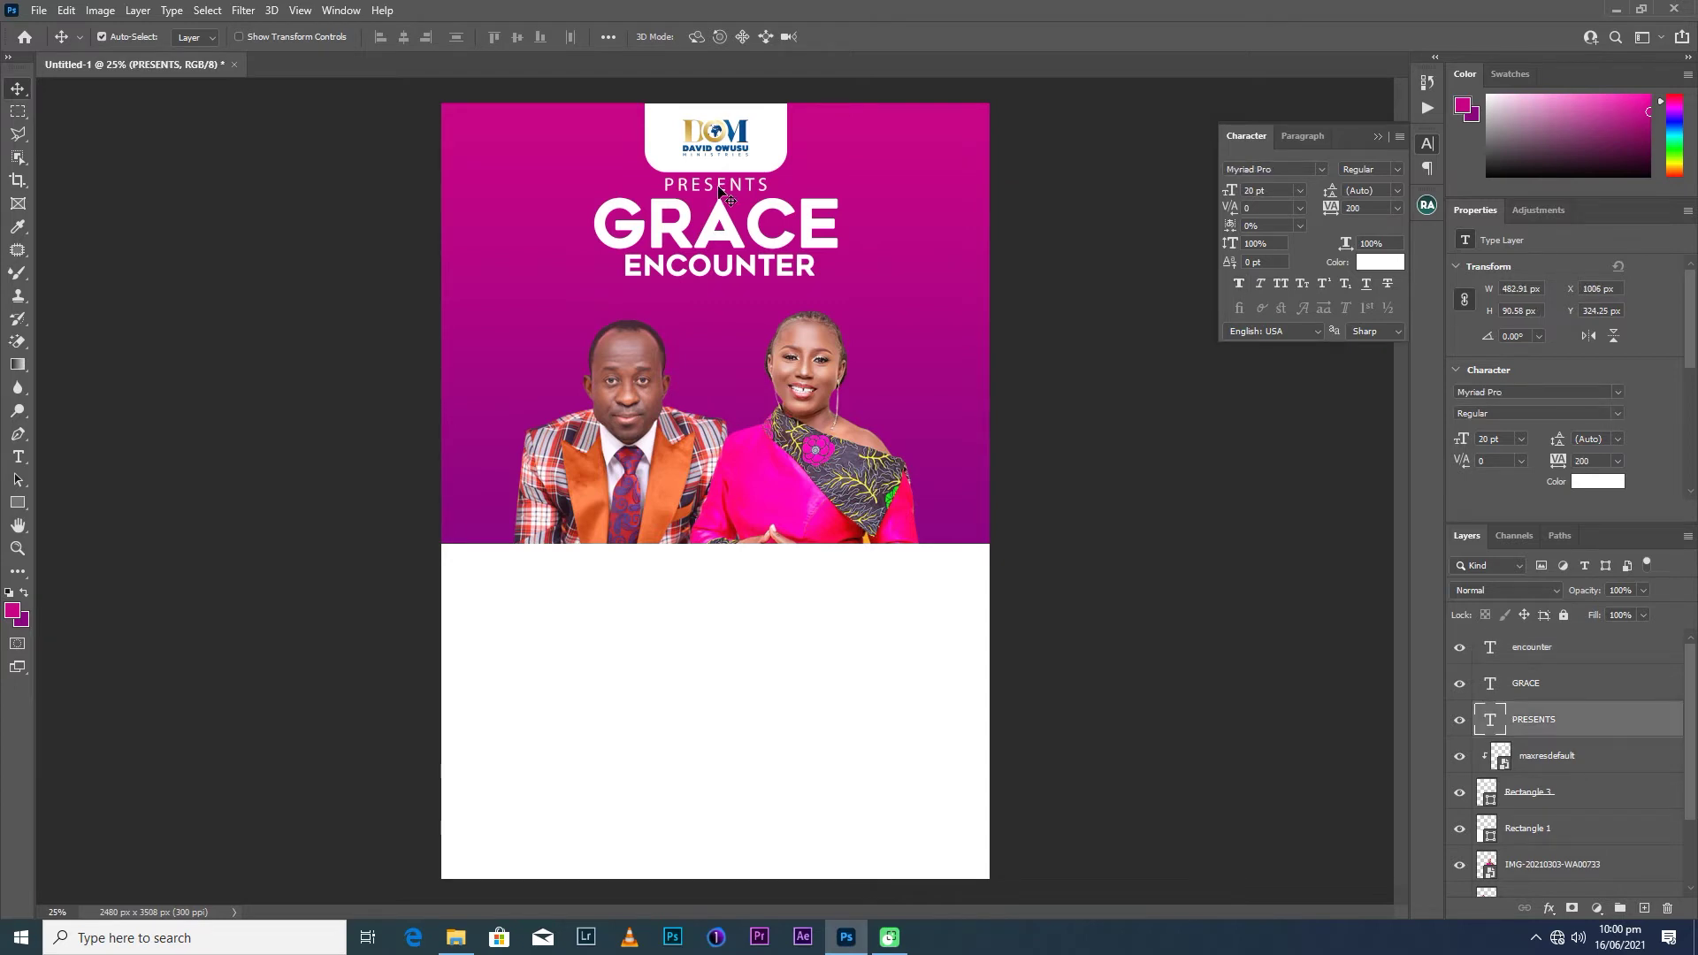
pyautogui.moveTo(721, 188); pyautogui.dragTo(765, 293)
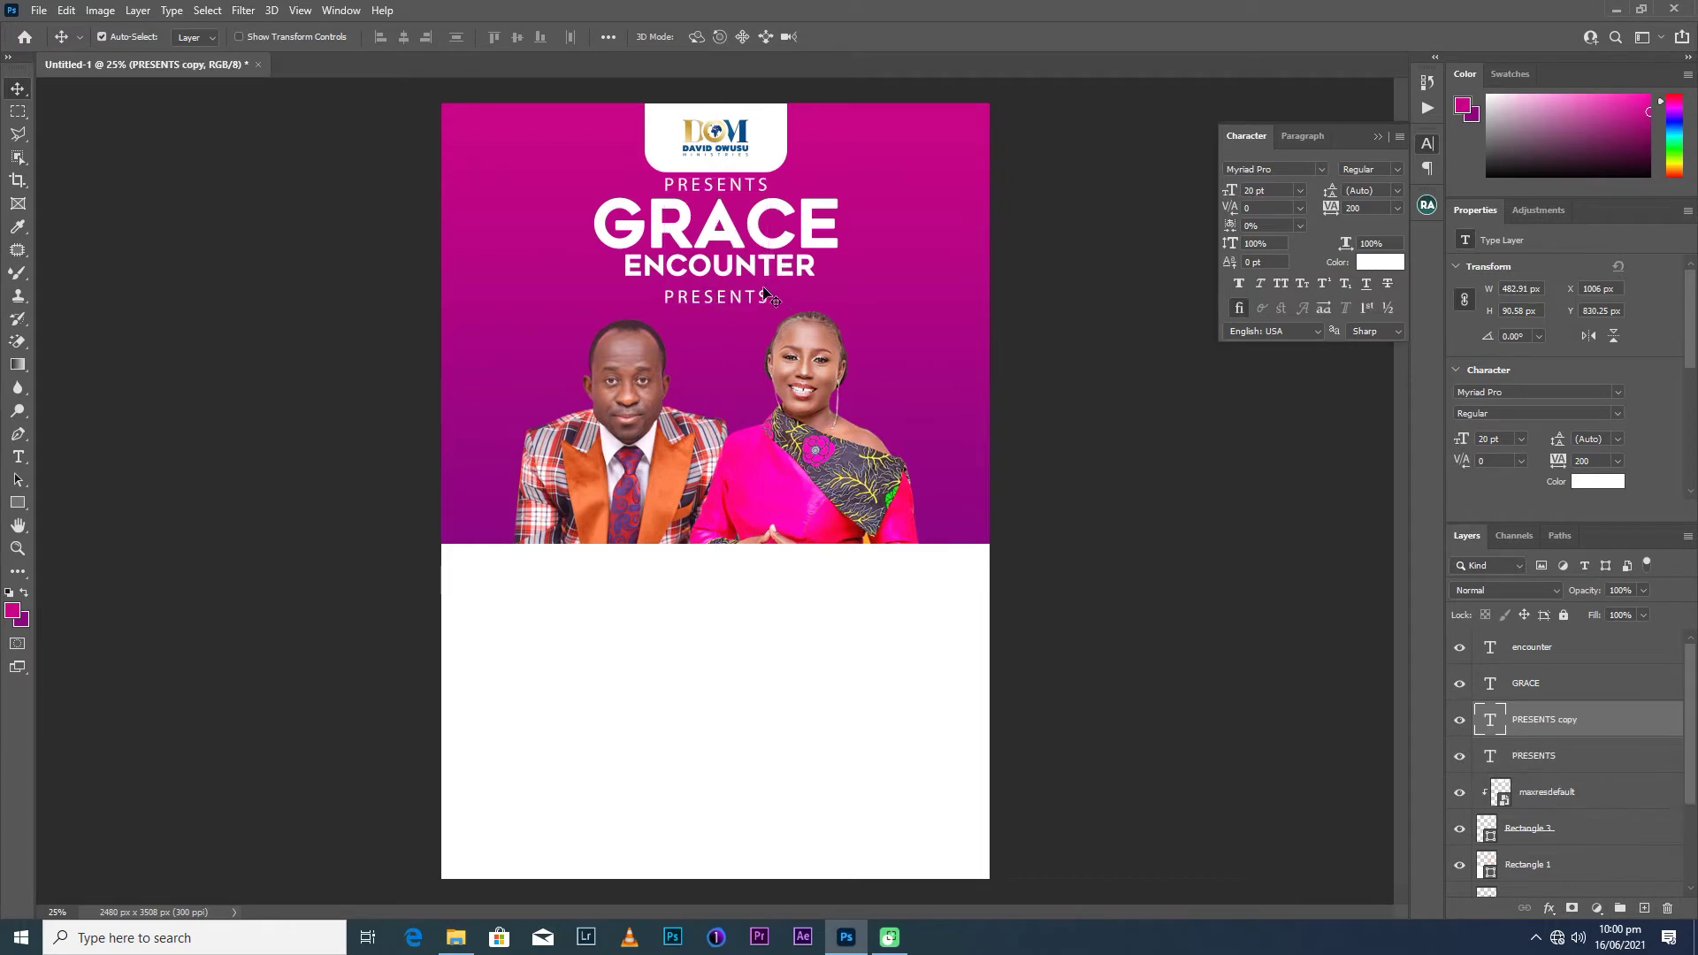
pyautogui.press('t')
pyautogui.moveTo(770, 298); pyautogui.dragTo(652, 302)
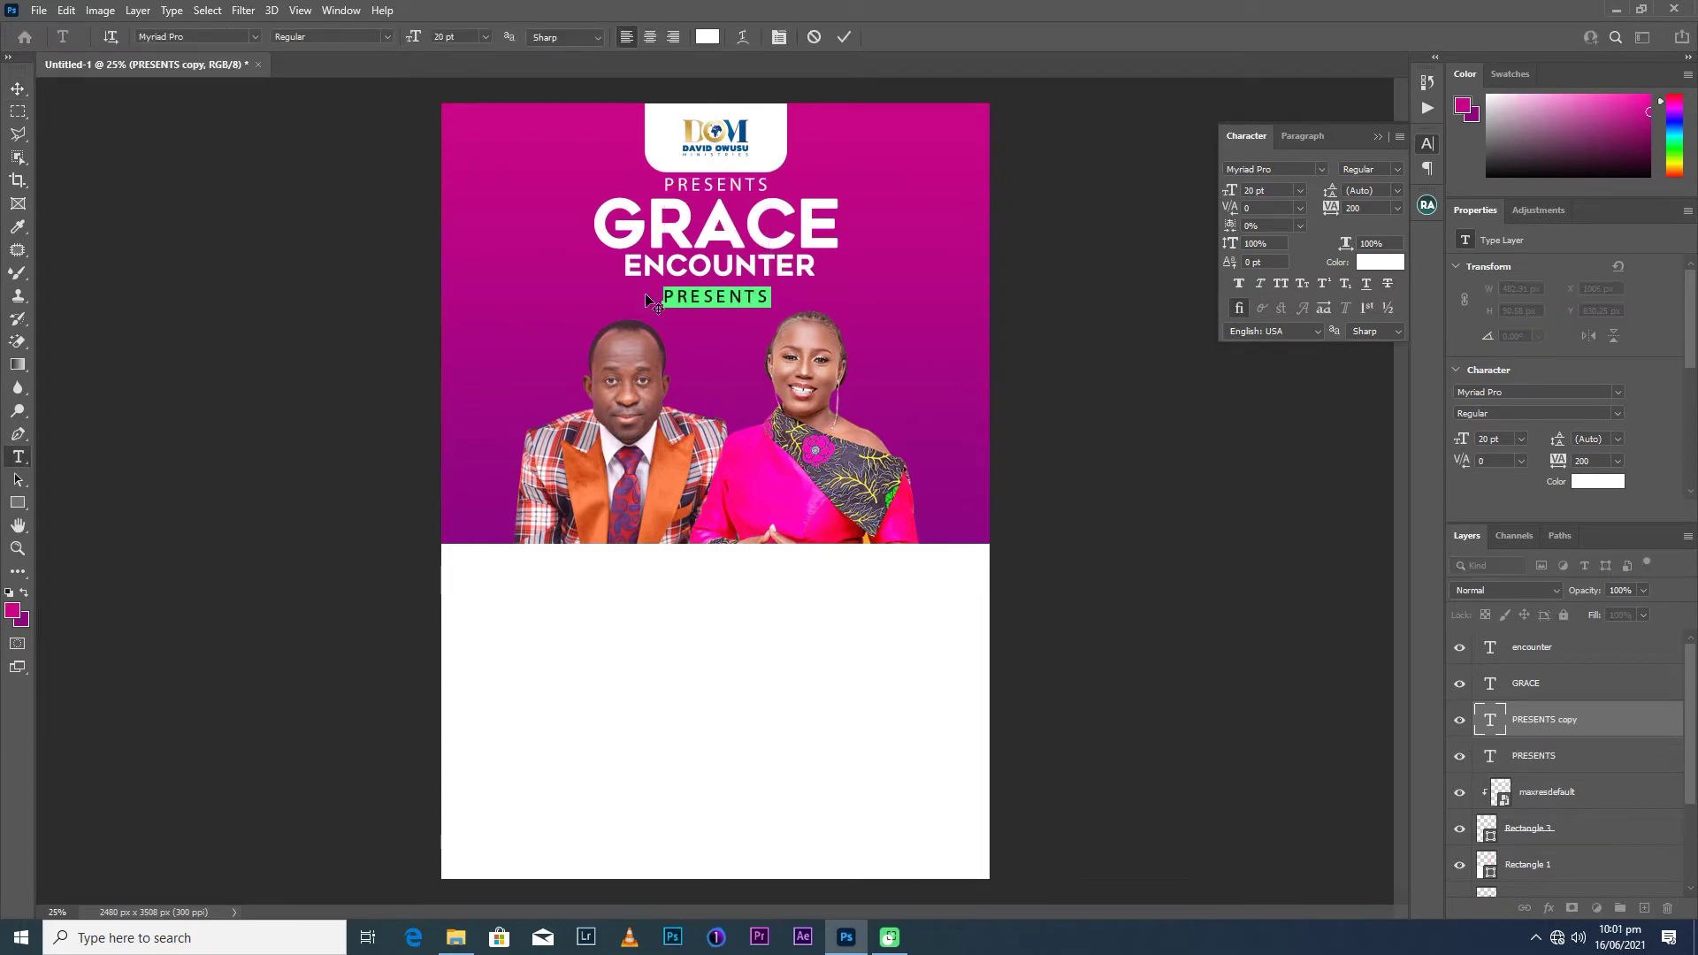
pyautogui.write('KUMASI')
pyautogui.click(843, 38)
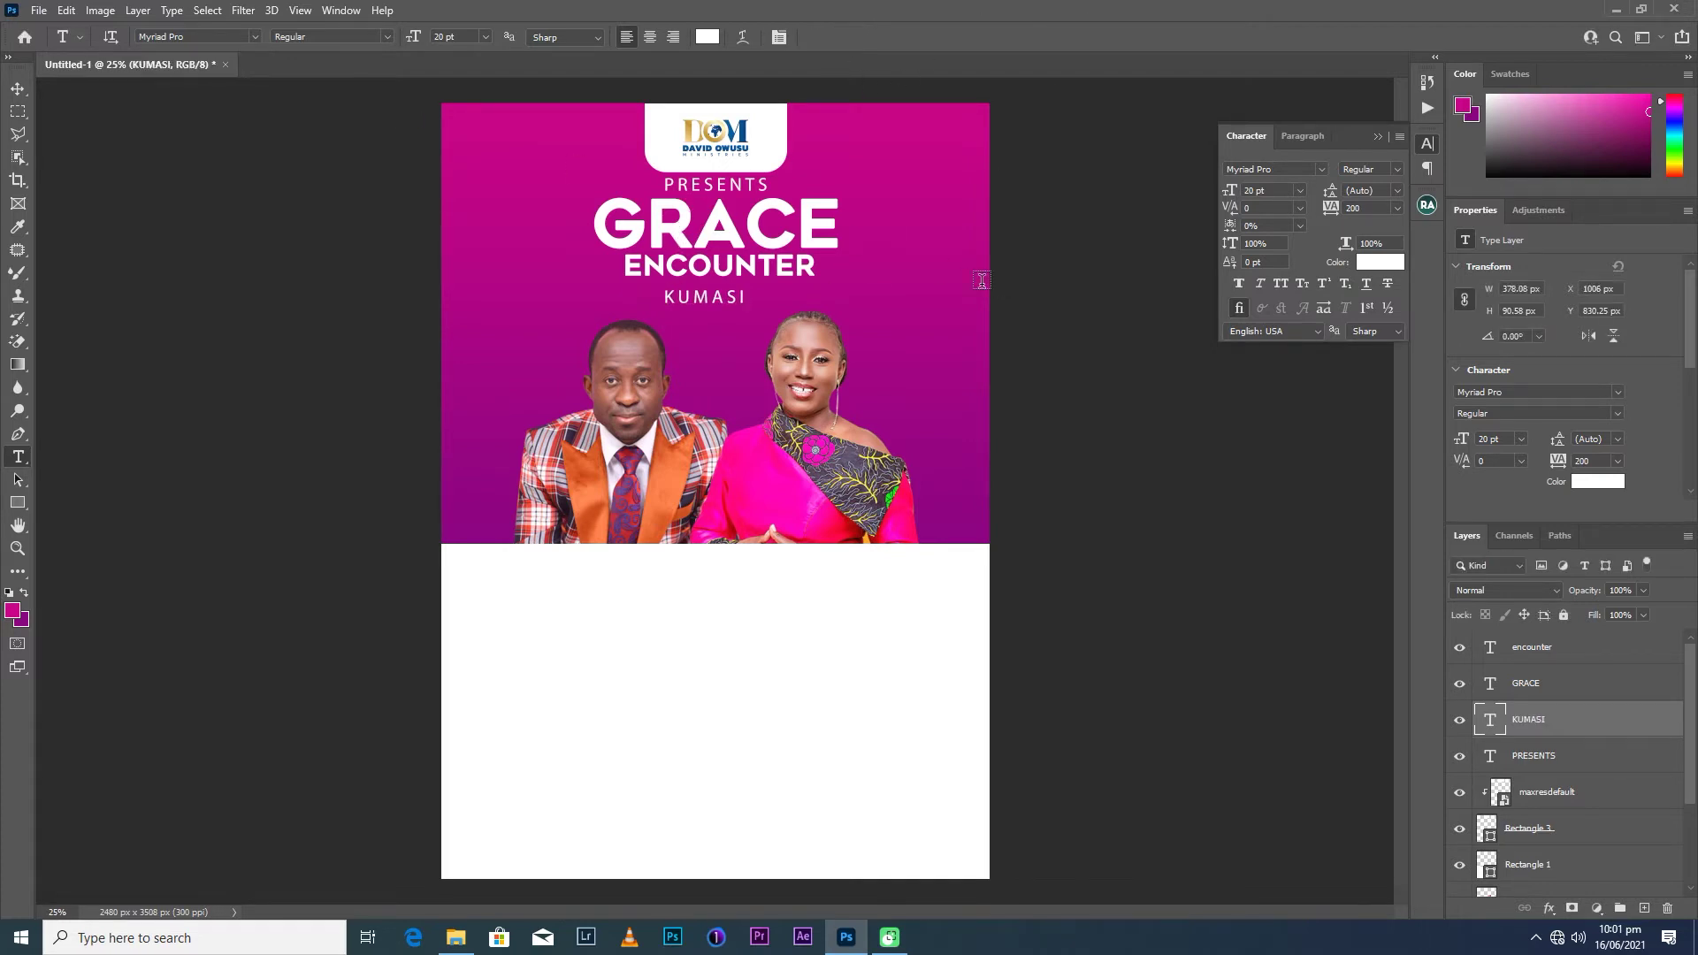
pyautogui.click(18, 89)
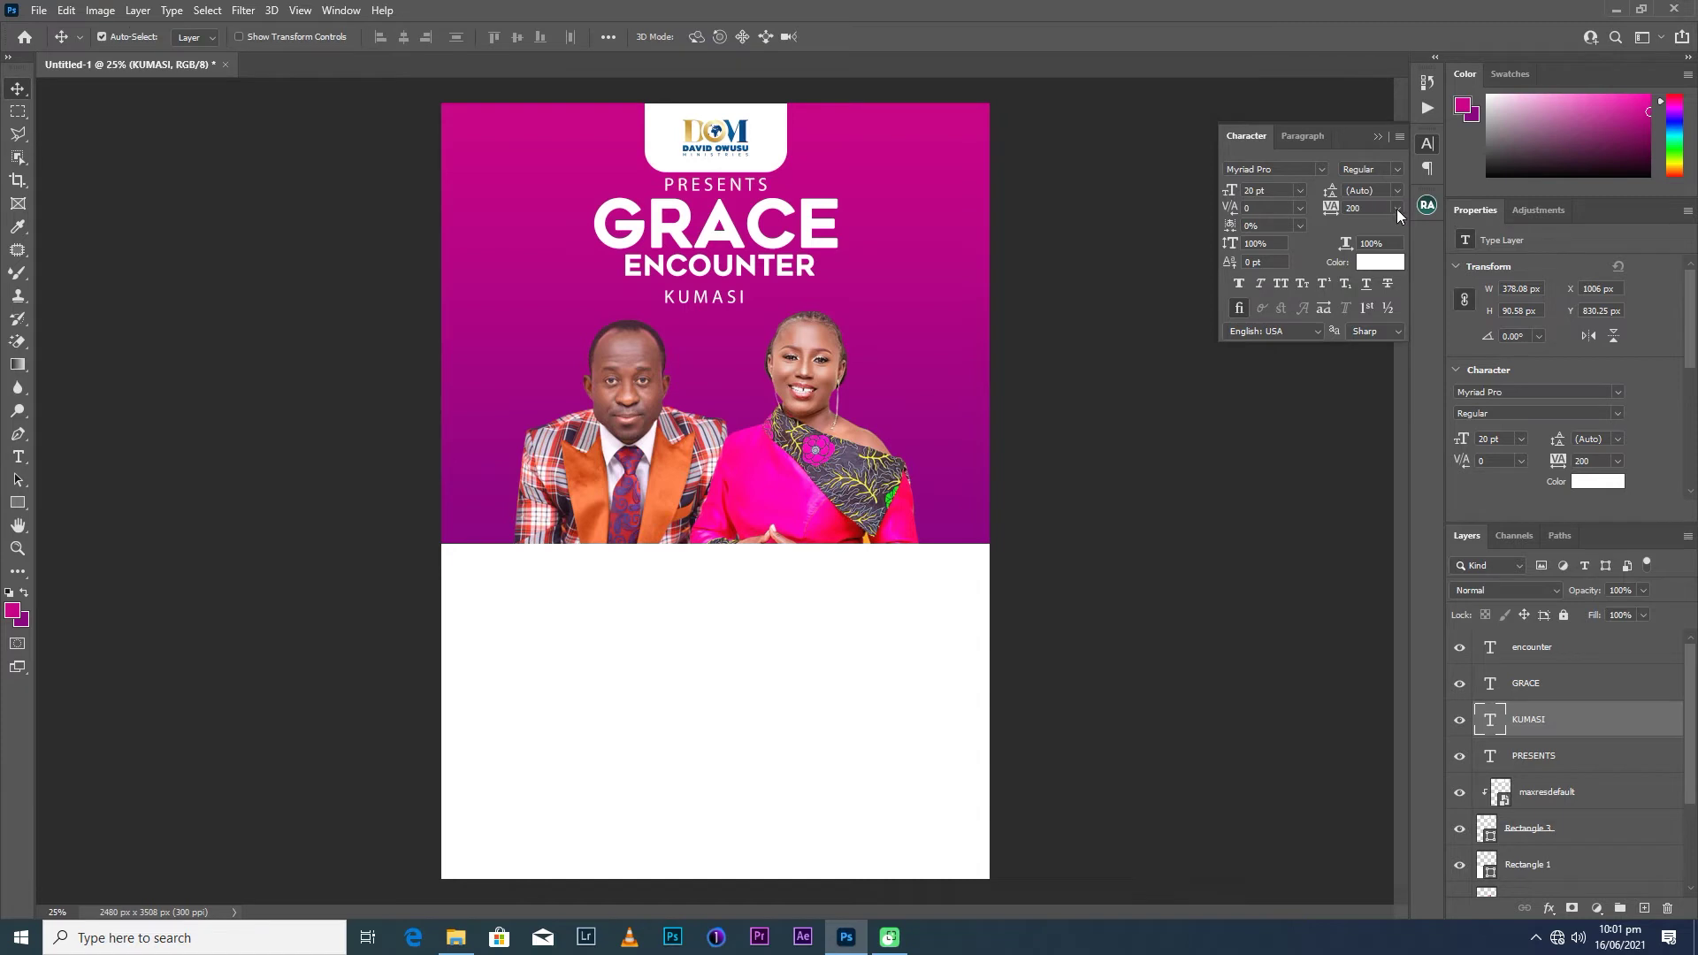
# Set KUMASI's tracking to 800 and centre it beneath ENCOUNTER.
pyautogui.click(1397, 209)
pyautogui.click(1368, 210)
pyautogui.doubleClick(1368, 210)
pyautogui.write('00')
pyautogui.moveTo(725, 301); pyautogui.dragTo(746, 303)
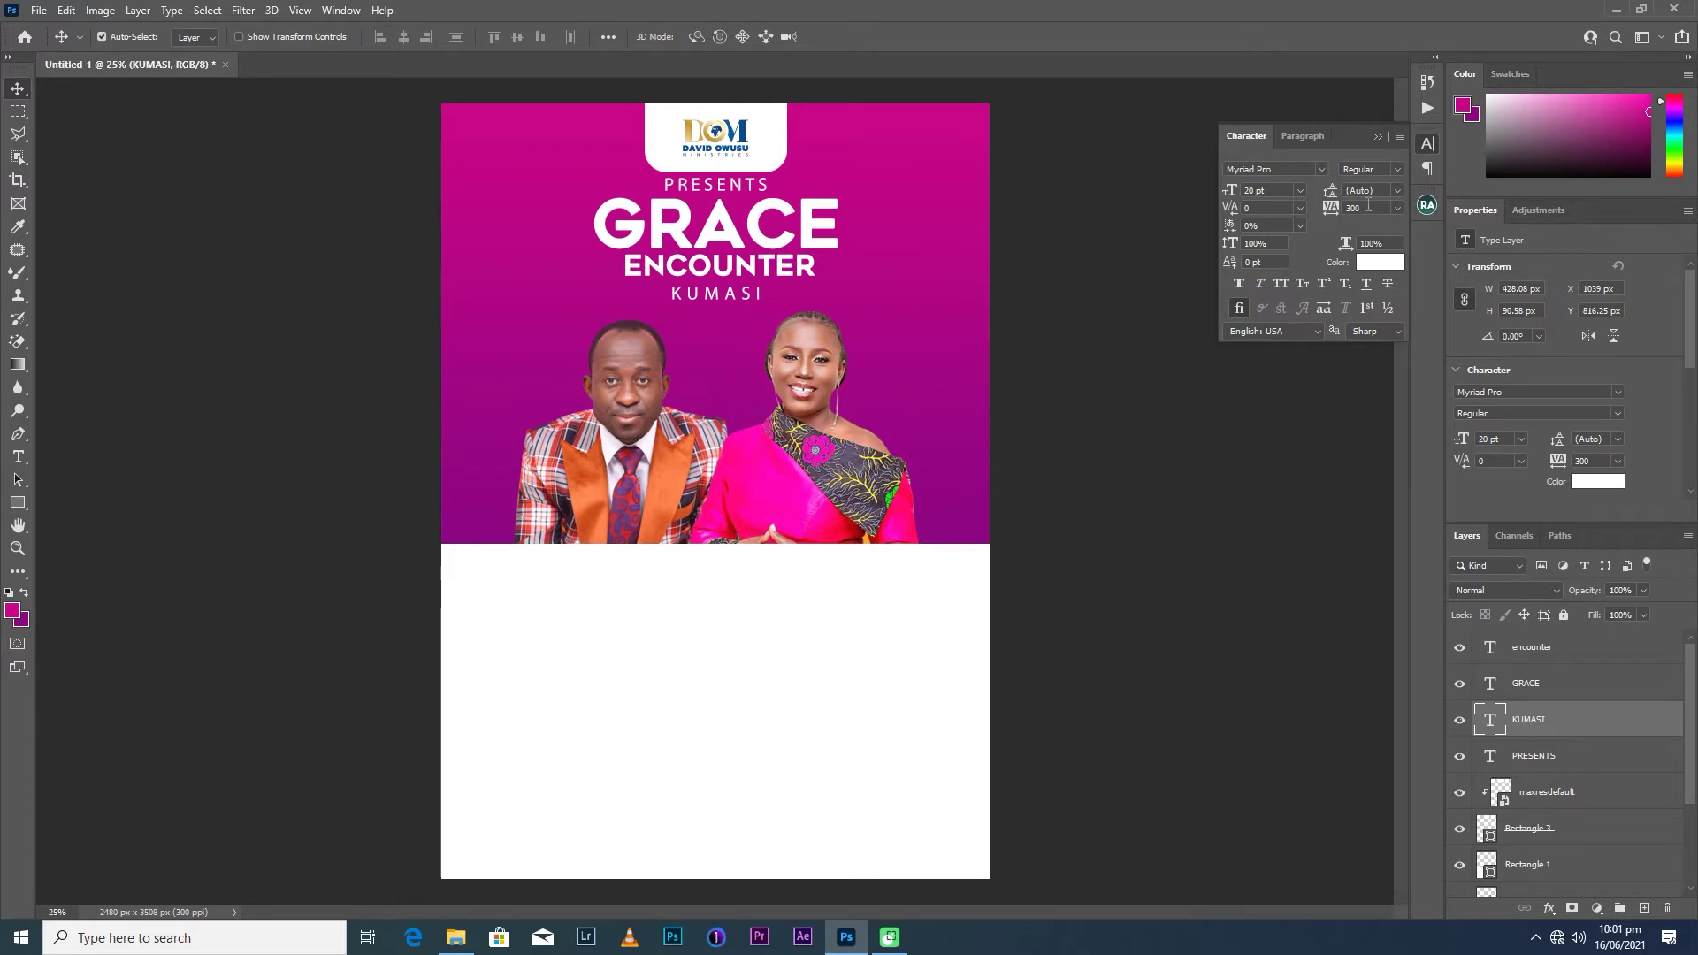
pyautogui.write('0')
pyautogui.press('Return')
pyautogui.moveTo(766, 301); pyautogui.dragTo(747, 297)
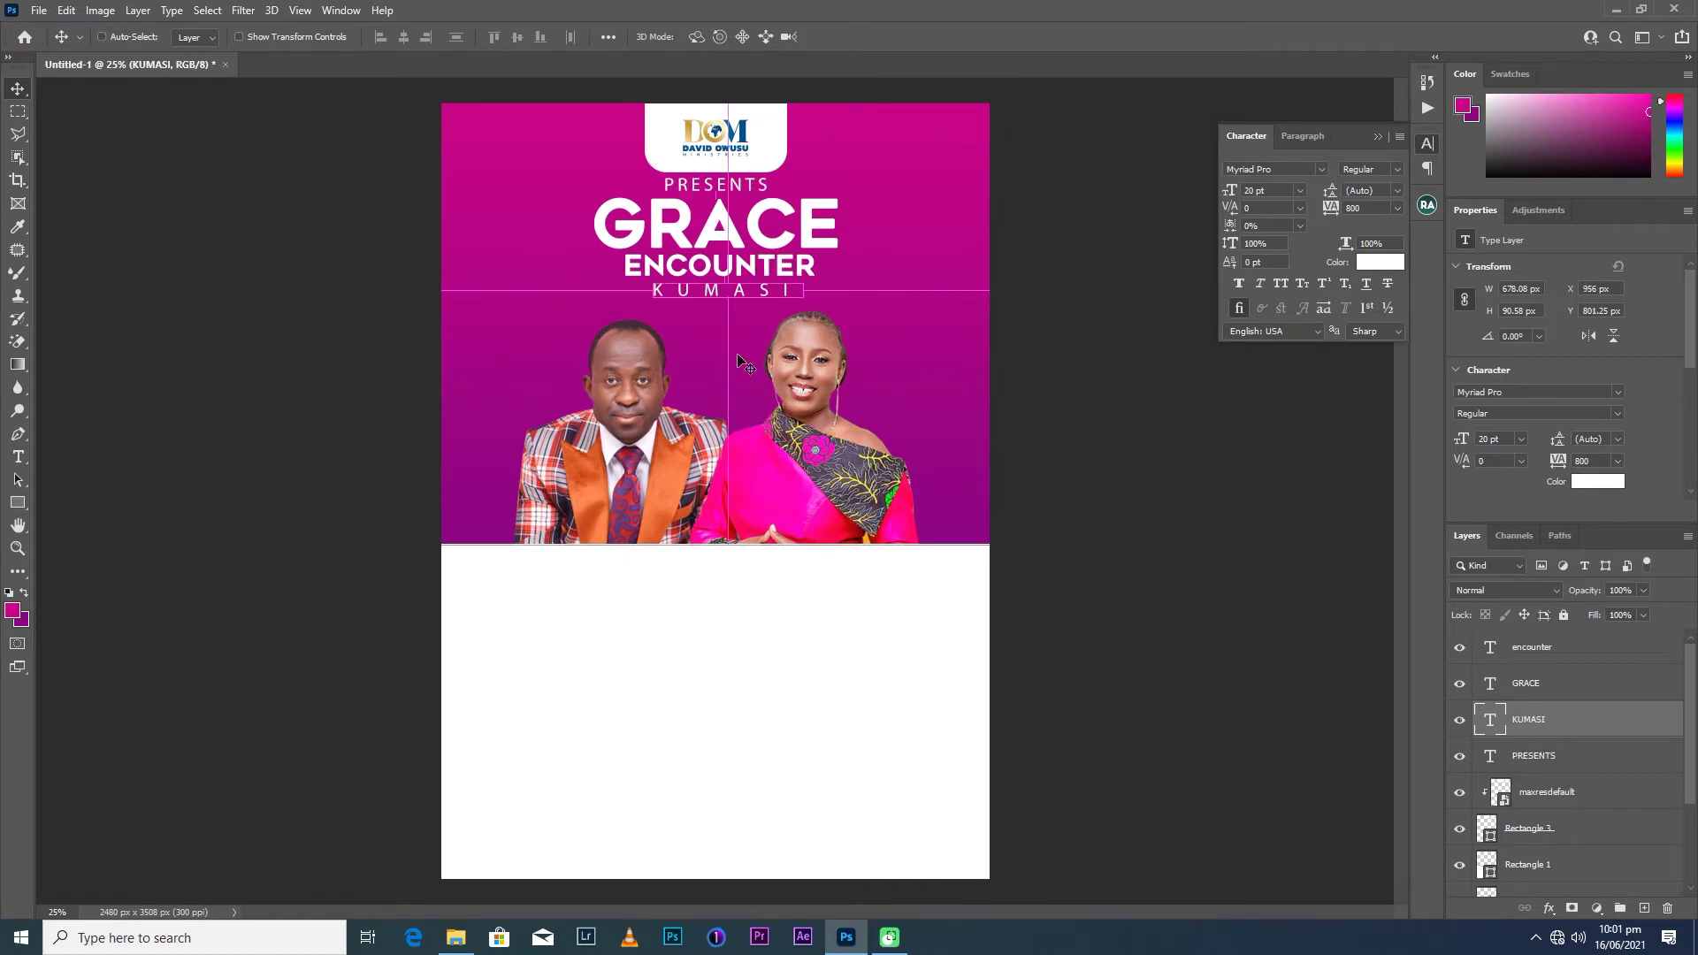
pyautogui.scroll(-1, 772, 376)
pyautogui.scroll(-1, 742, 363)
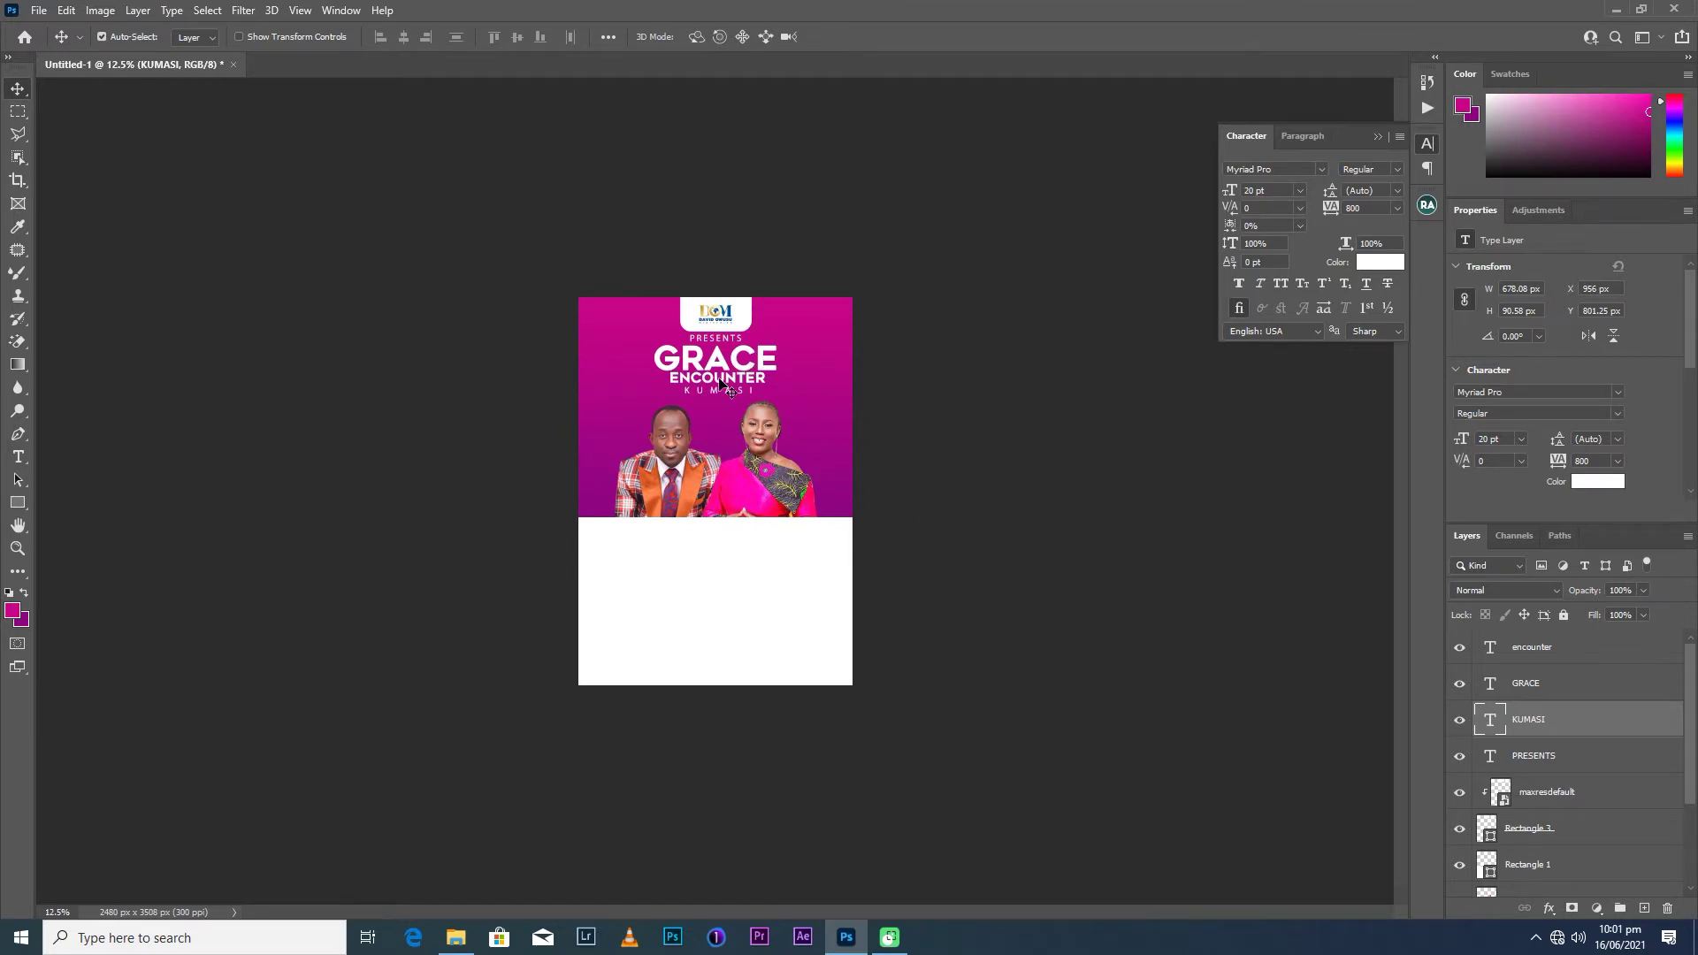
# Draw a new rectangle above Rectangle 2 at the left edge beside the man's portrait.
pyautogui.scroll(1, 719, 381)
pyautogui.scroll(1, 720, 382)
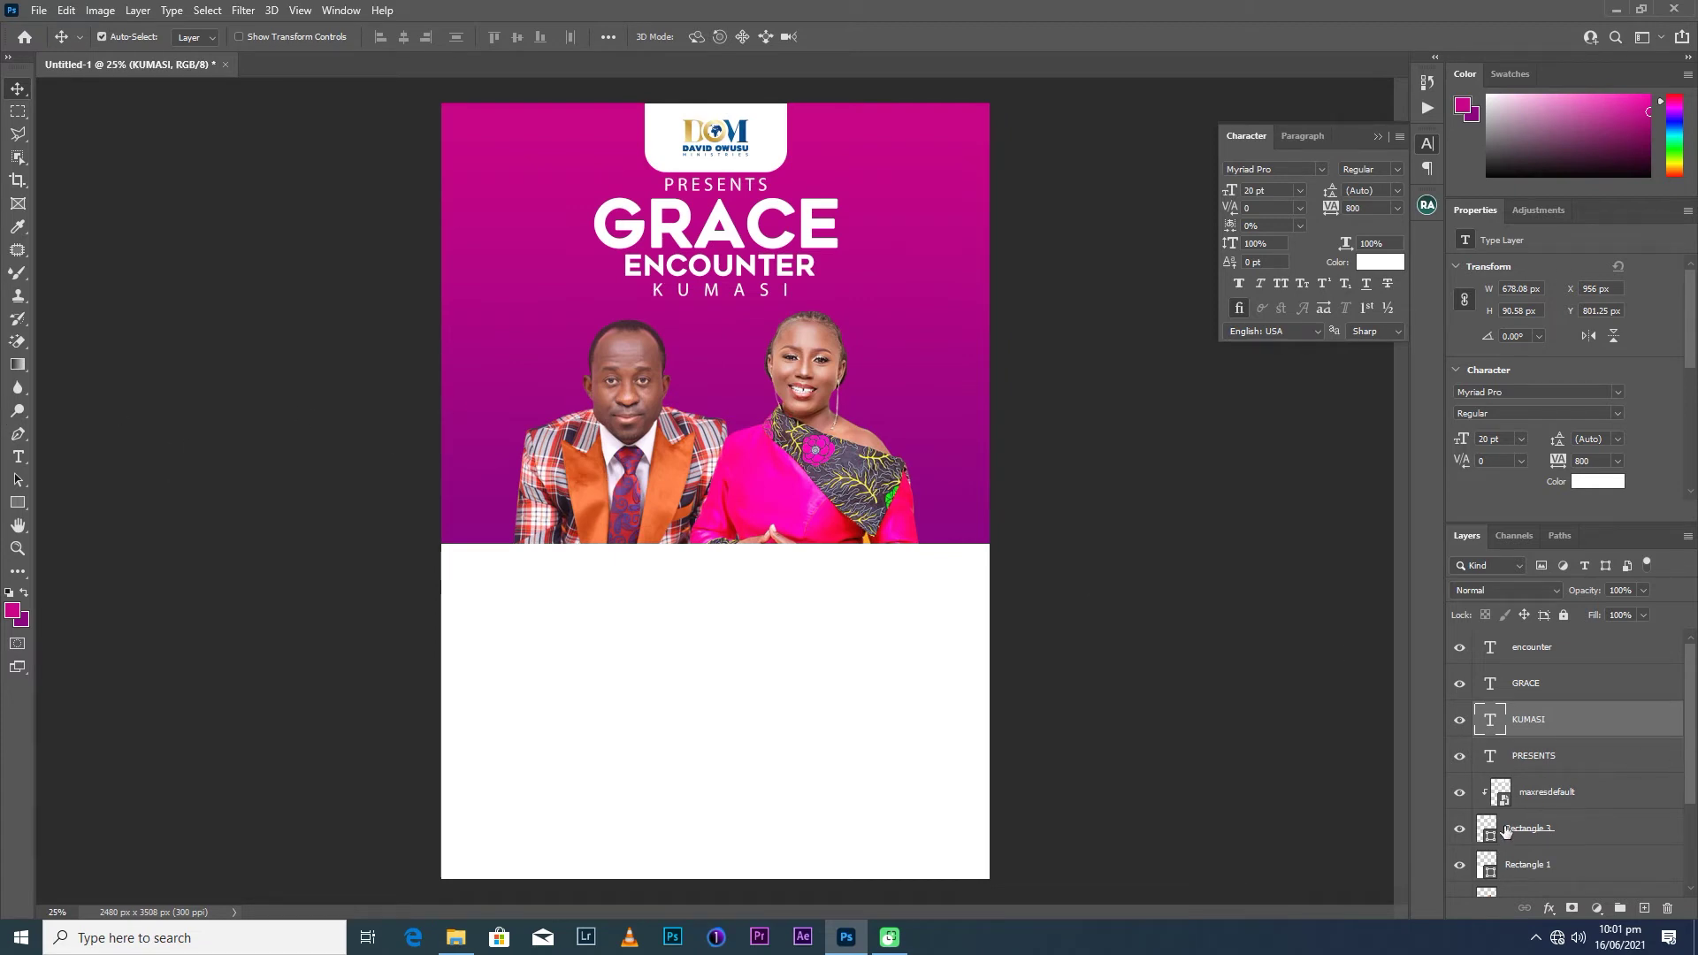
pyautogui.click(787, 485)
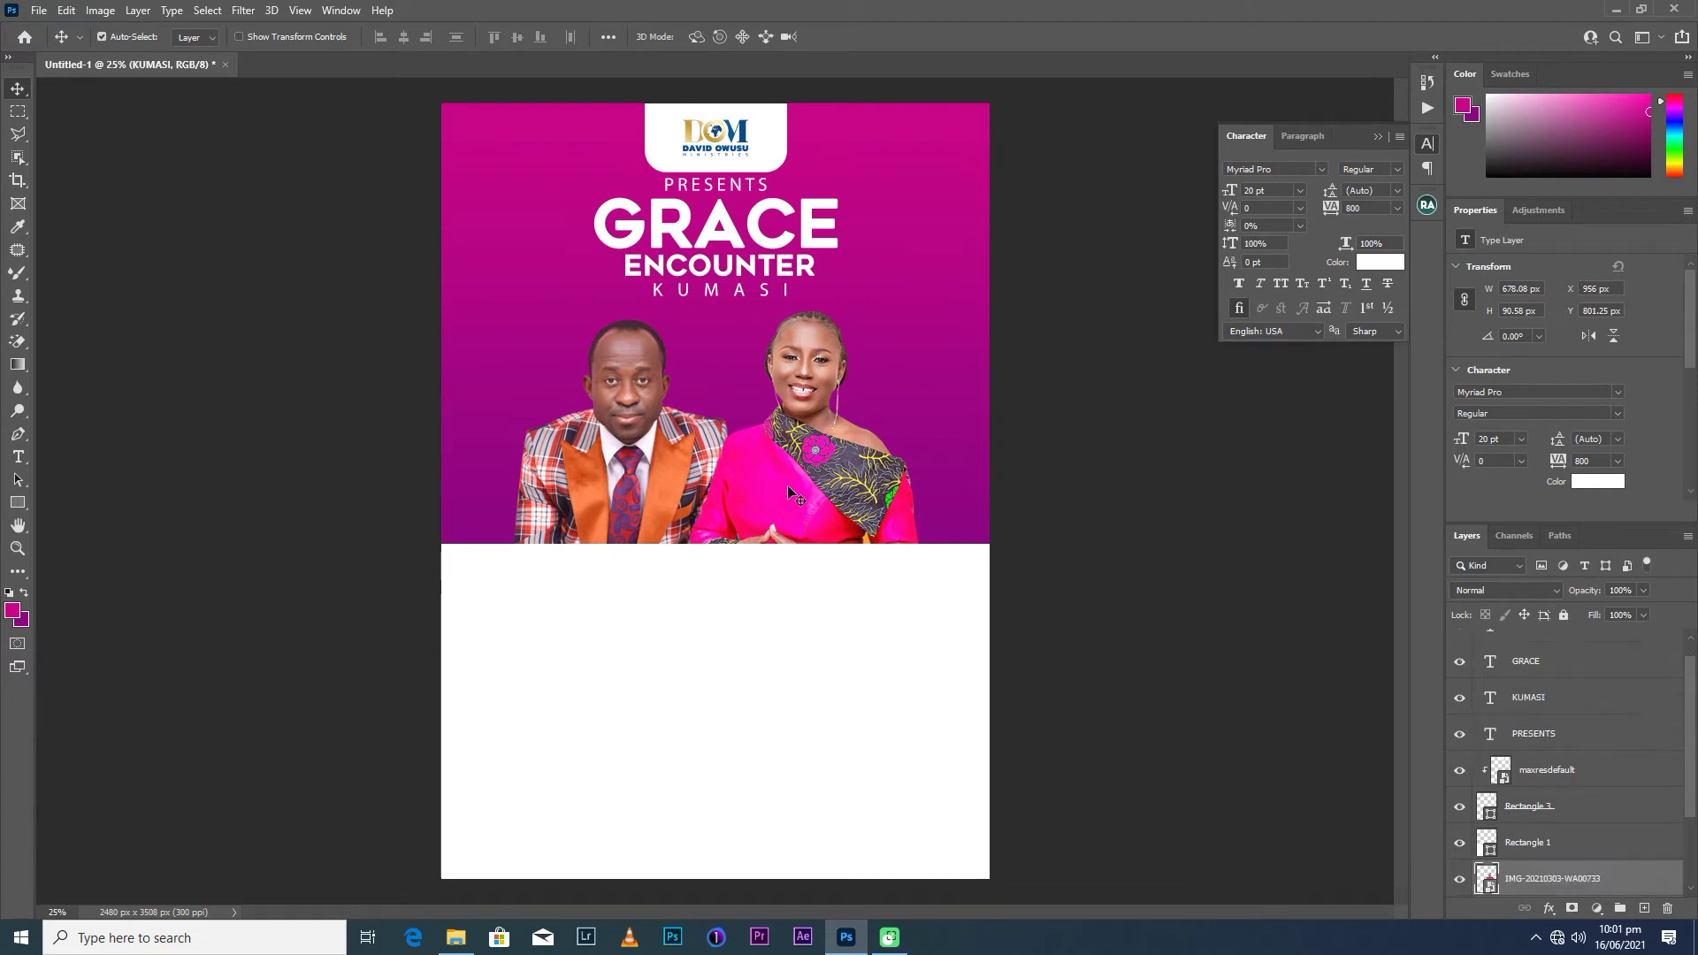
pyautogui.click(1531, 844)
pyautogui.click(1528, 876)
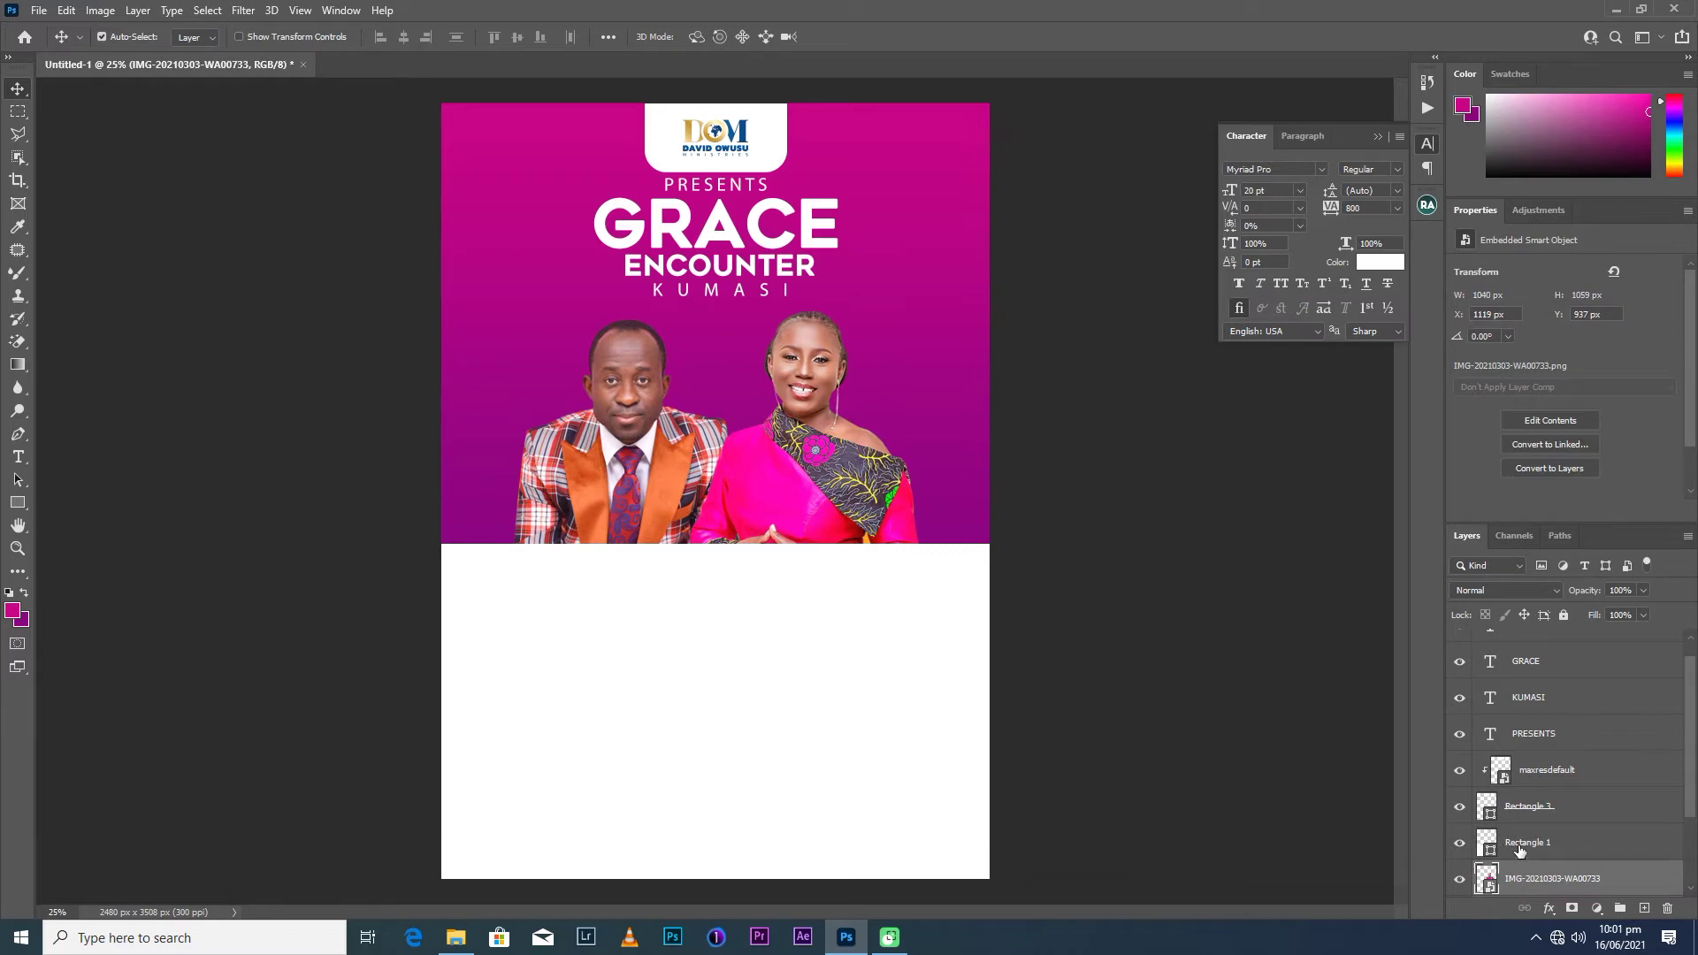
pyautogui.scroll(-1, 1519, 847)
pyautogui.scroll(-1, 1513, 858)
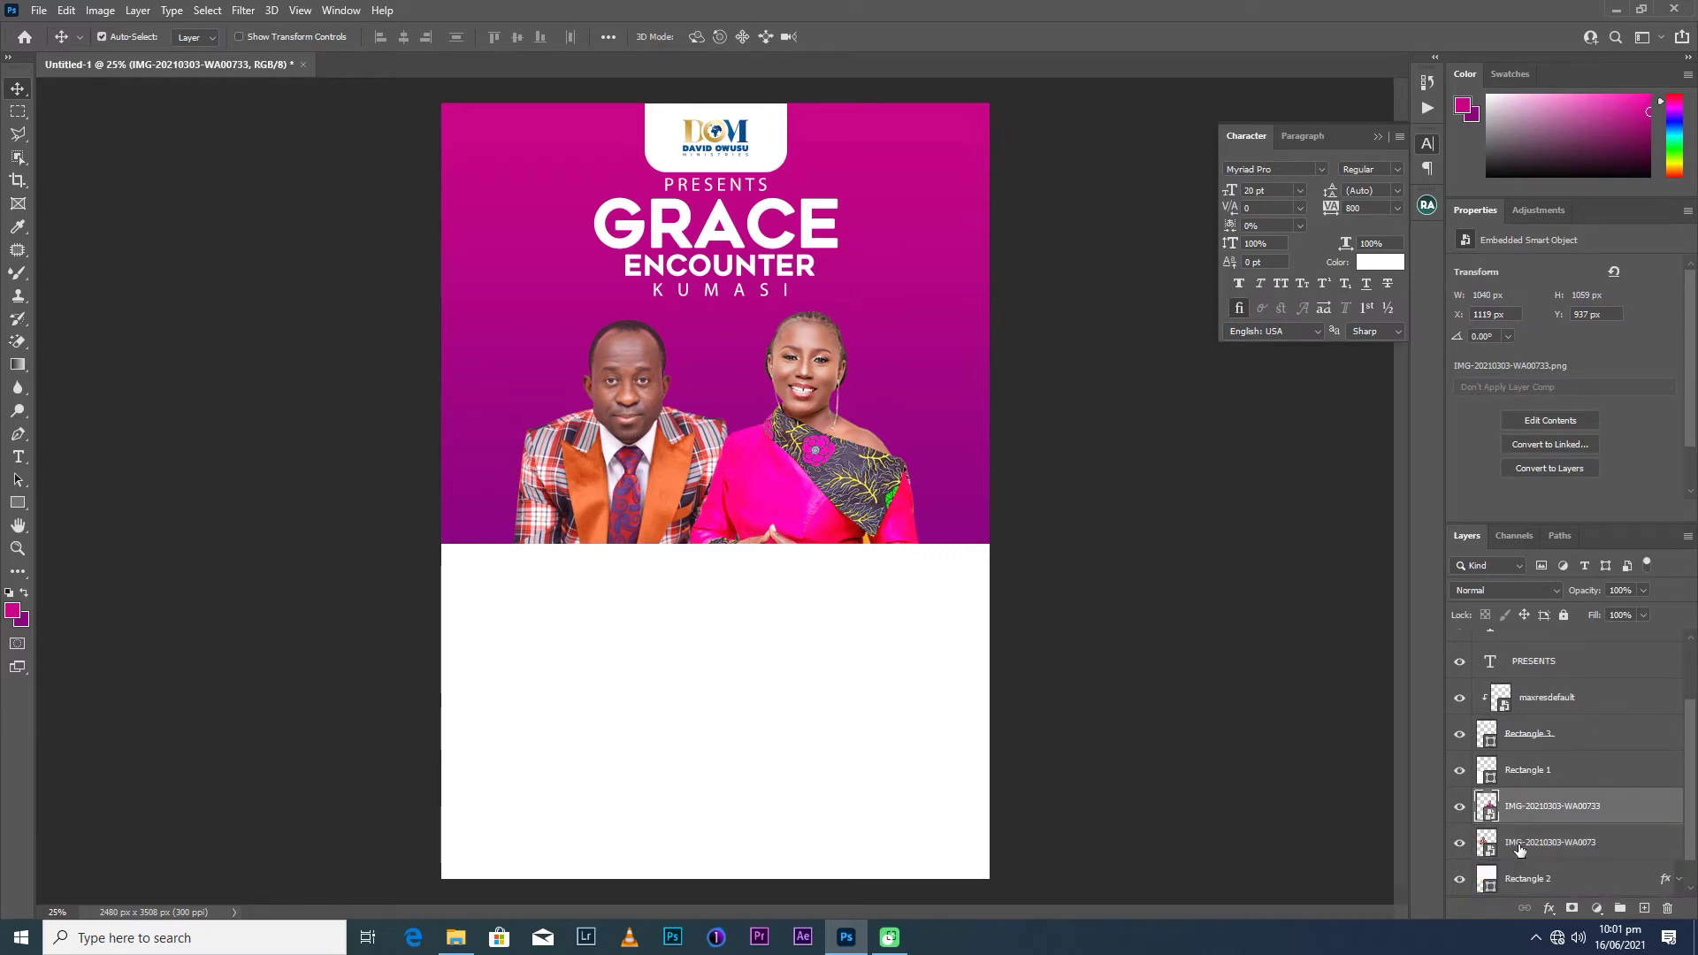
pyautogui.click(1518, 874)
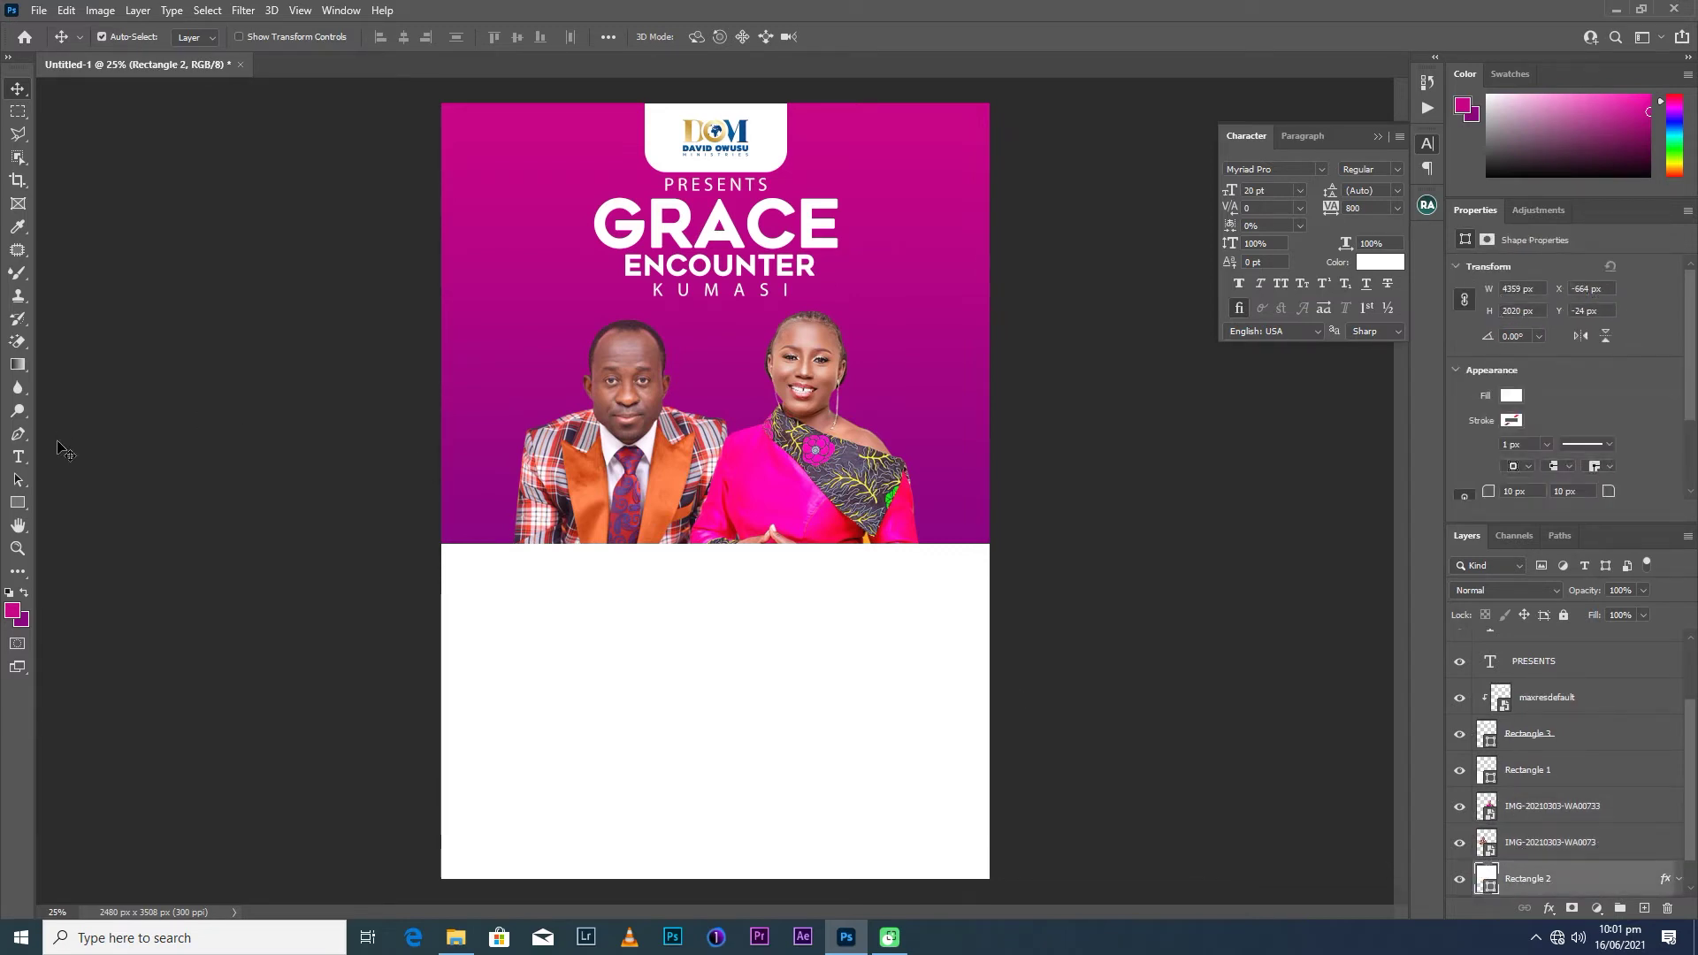
pyautogui.click(17, 503)
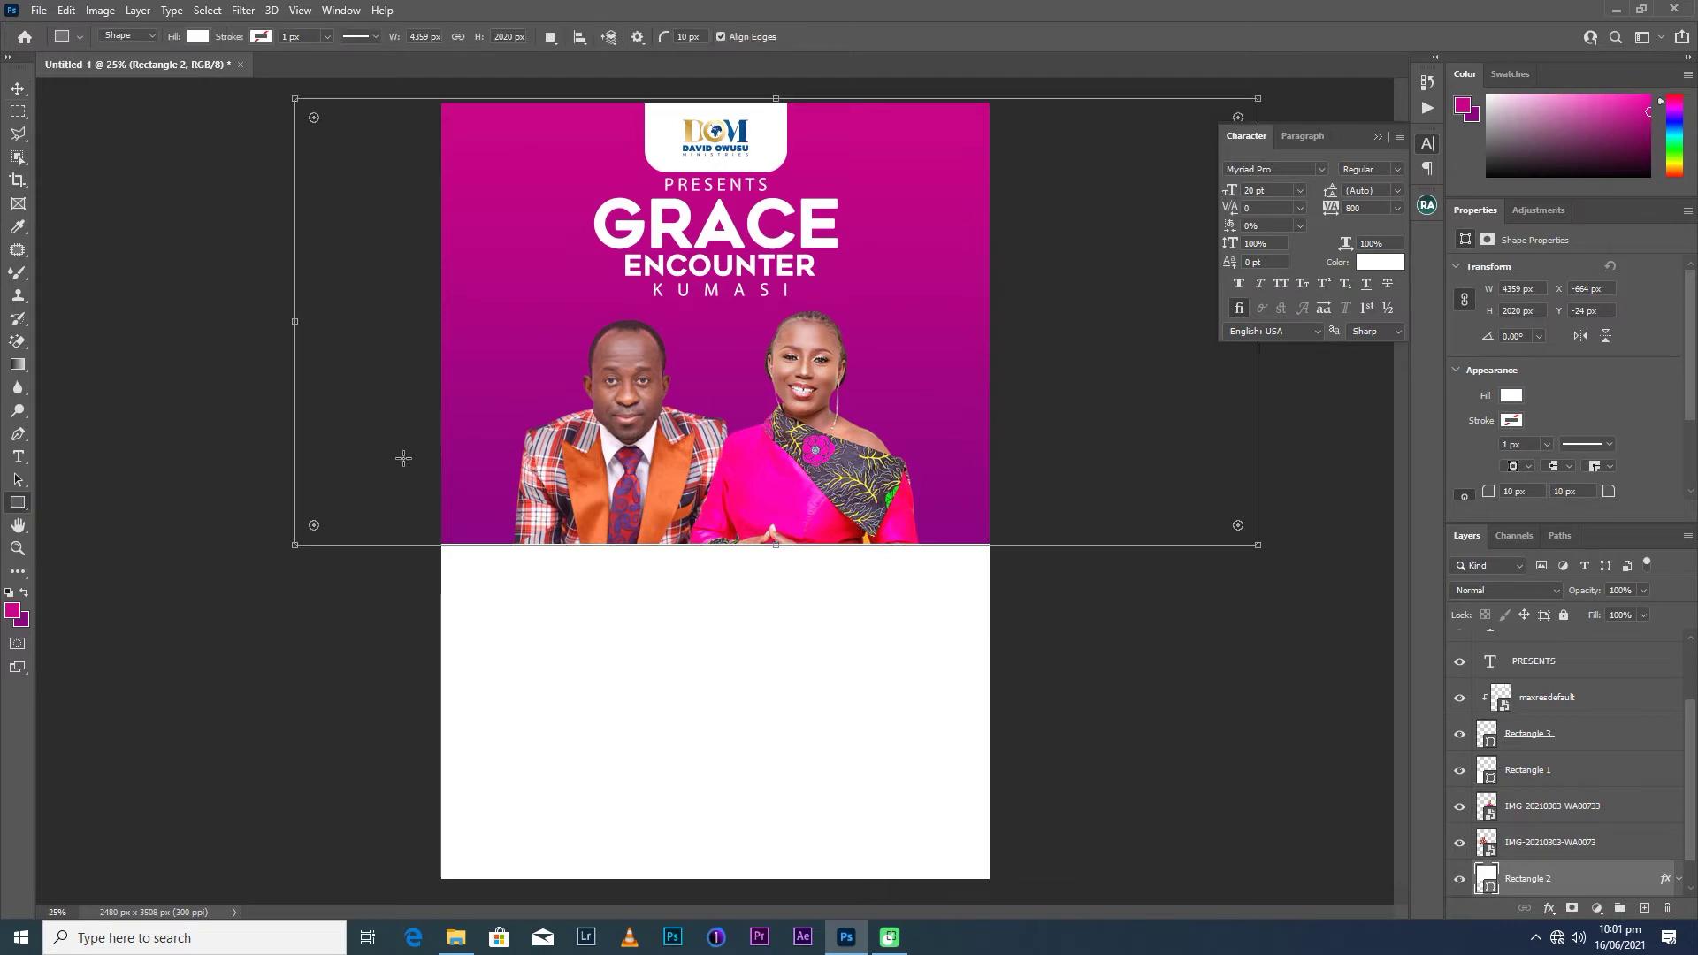
pyautogui.moveTo(403, 365); pyautogui.dragTo(565, 577)
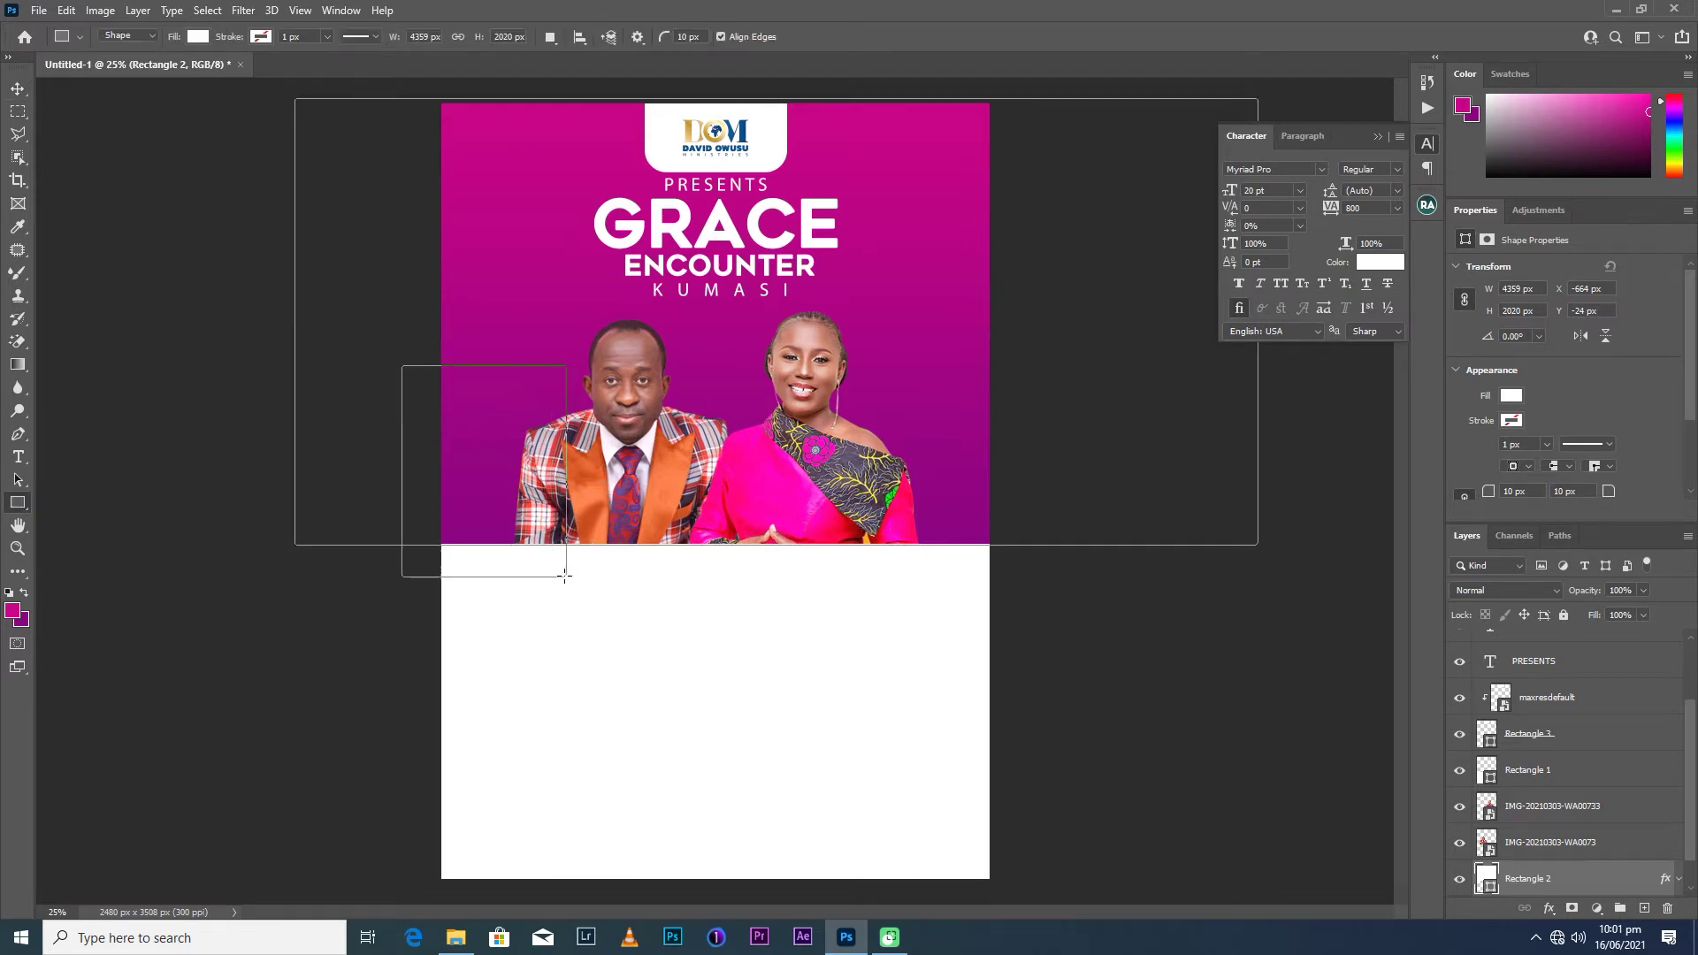
# Set the new rectangle's fill colour to orange #ffb400.
pyautogui.press('v')
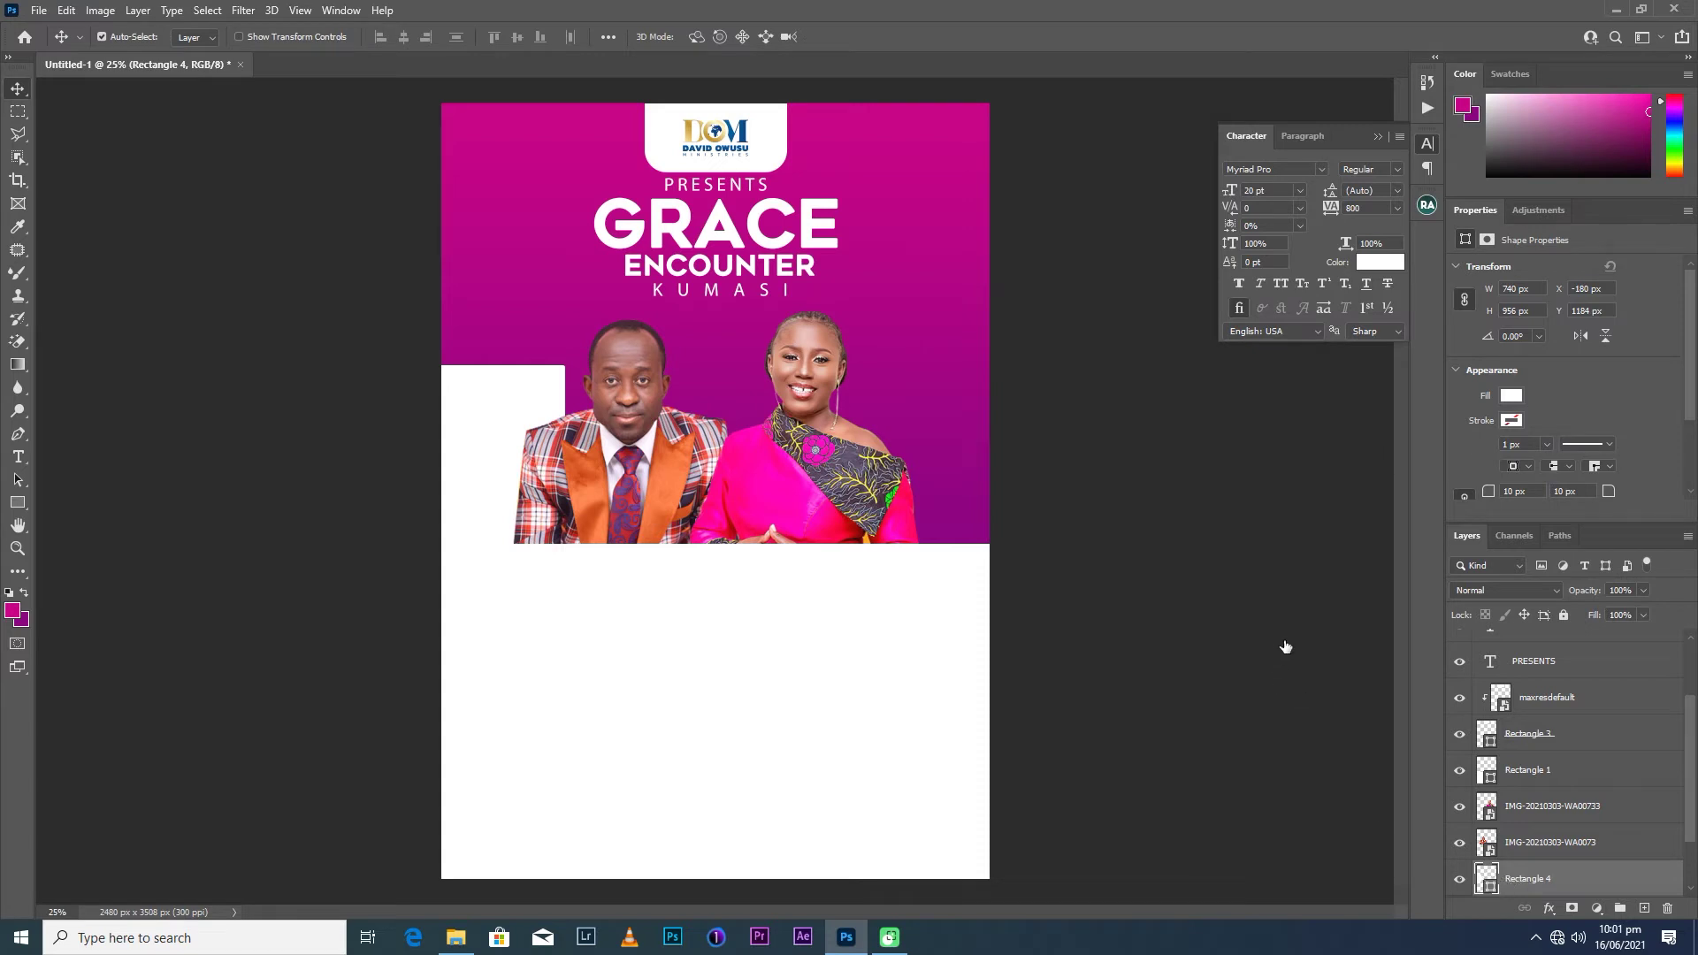
pyautogui.doubleClick(1487, 878)
pyautogui.click(1098, 470)
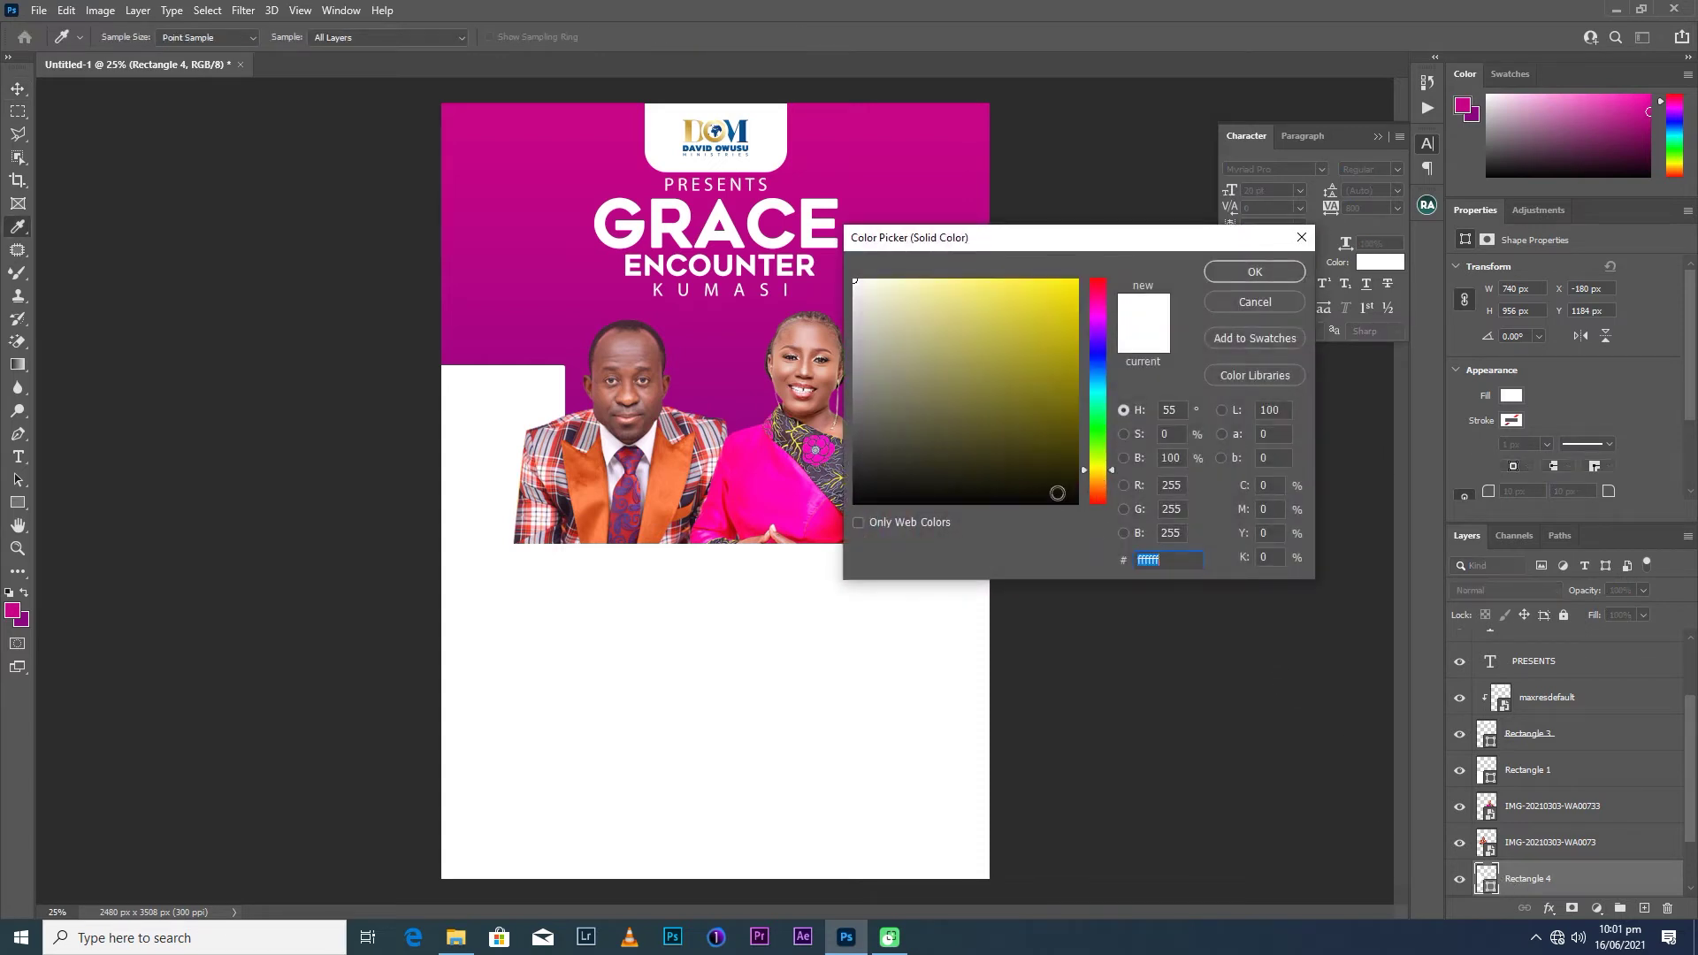
pyautogui.moveTo(1056, 492); pyautogui.dragTo(1078, 279)
pyautogui.moveTo(1113, 469); pyautogui.dragTo(1110, 479)
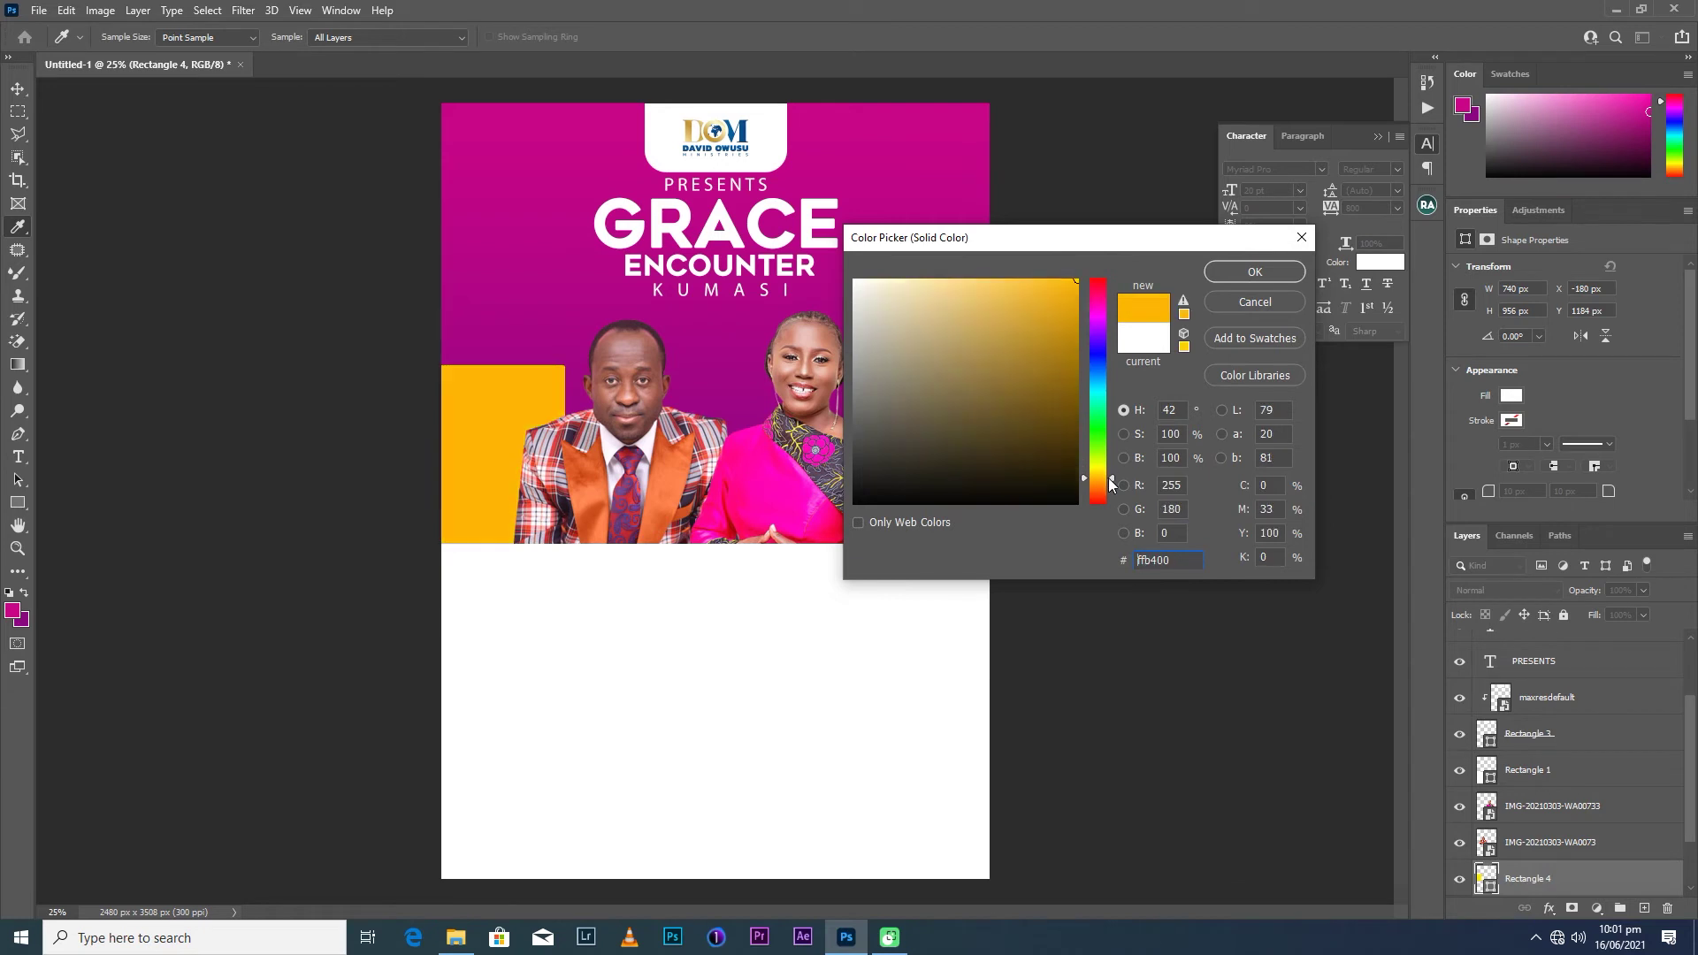
# Apply the orange fill and try a first rotation, then cancel it.
pyautogui.click(1234, 272)
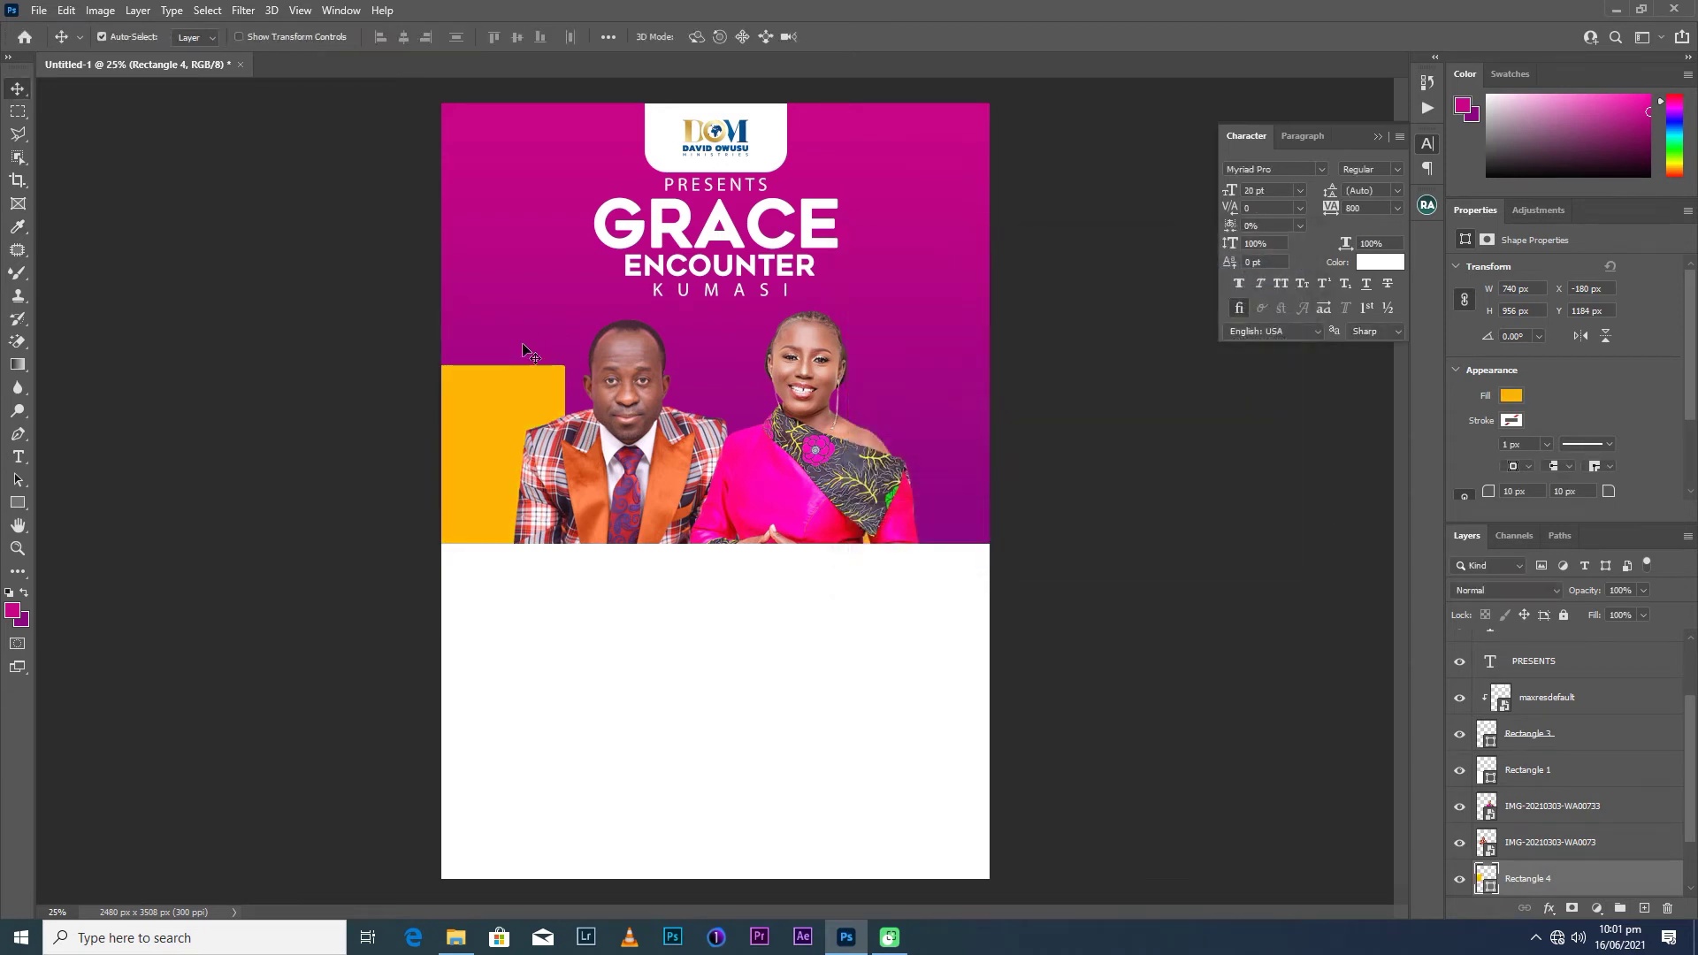
pyautogui.hotkey('ctrl', 't')
pyautogui.moveTo(566, 470)
pyautogui.mouseDown()
pyautogui.moveTo(625, 491)
pyautogui.moveTo(521, 331)
pyautogui.mouseUp()
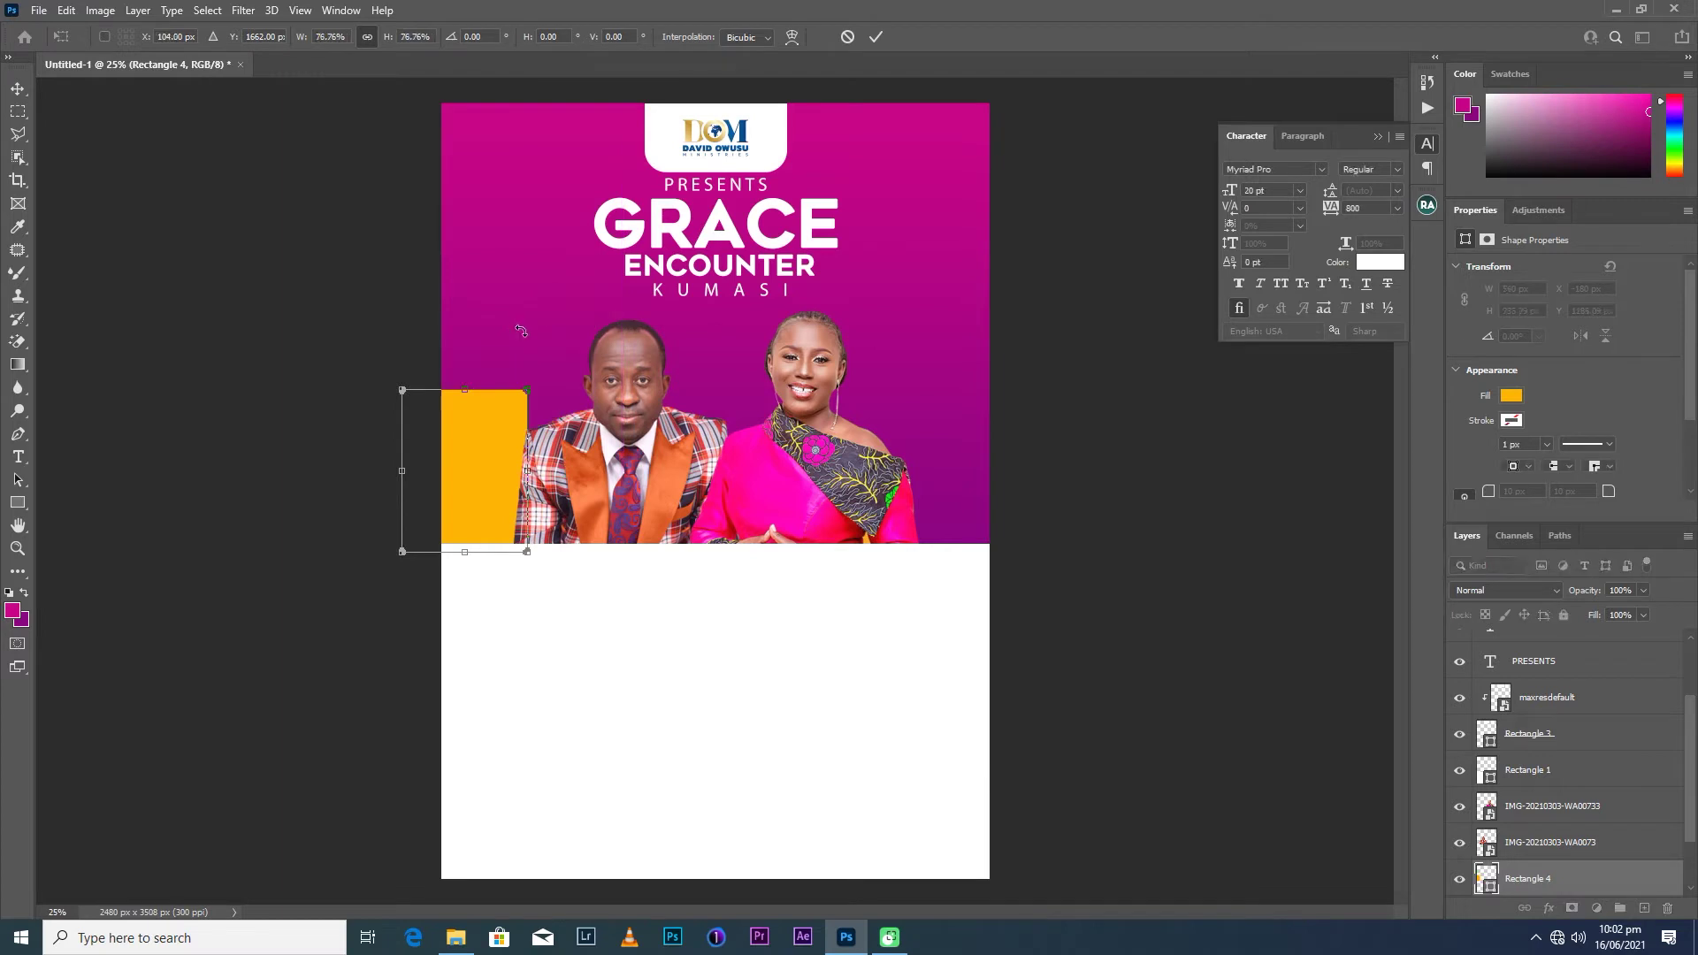
pyautogui.moveTo(544, 478); pyautogui.dragTo(661, 475)
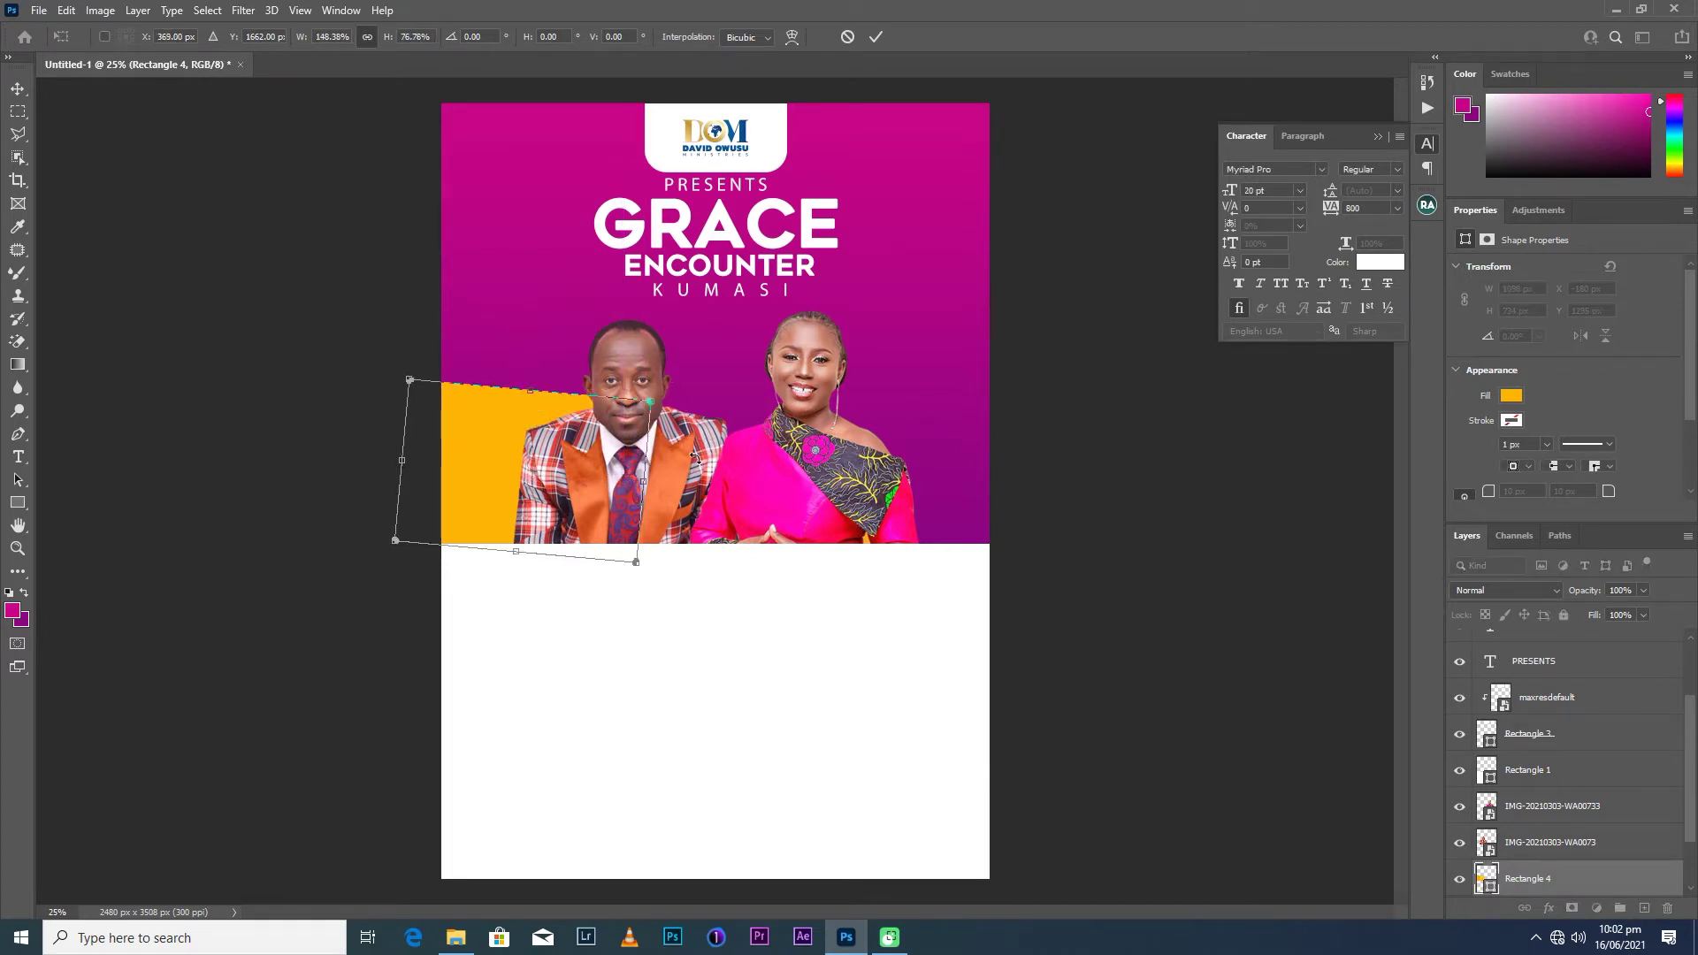
pyautogui.moveTo(668, 378); pyautogui.dragTo(712, 473)
pyautogui.moveTo(547, 452); pyautogui.dragTo(529, 451)
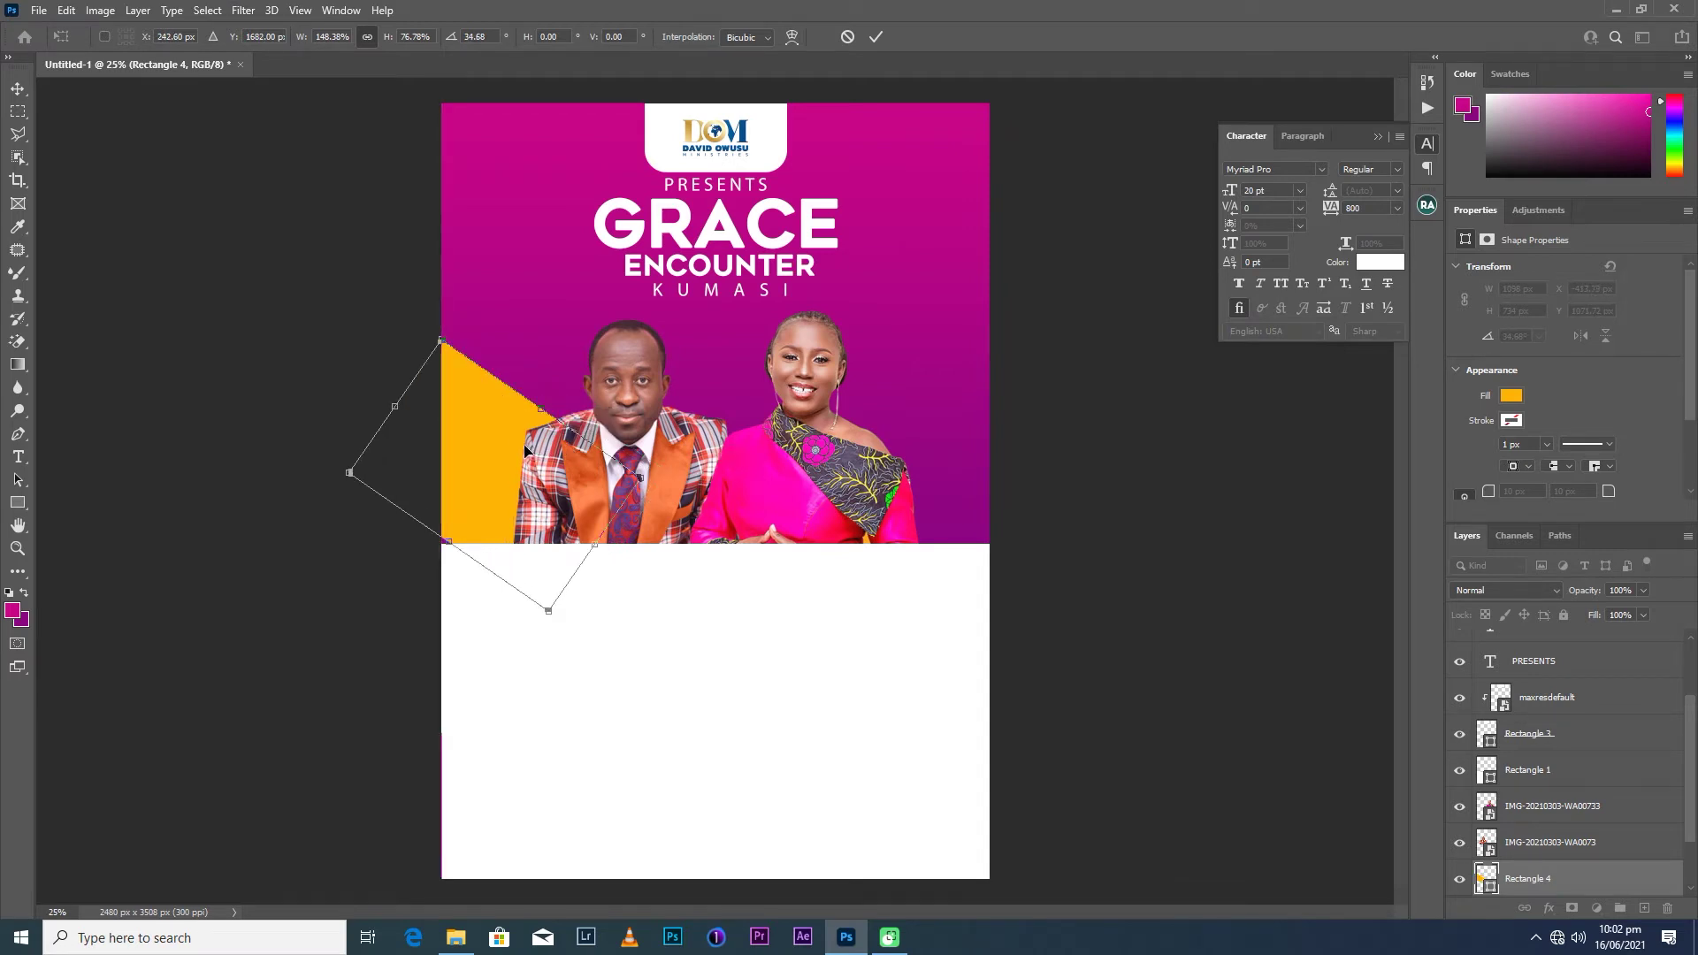
pyautogui.moveTo(526, 451); pyautogui.dragTo(459, 531)
pyautogui.moveTo(559, 442); pyautogui.dragTo(520, 421)
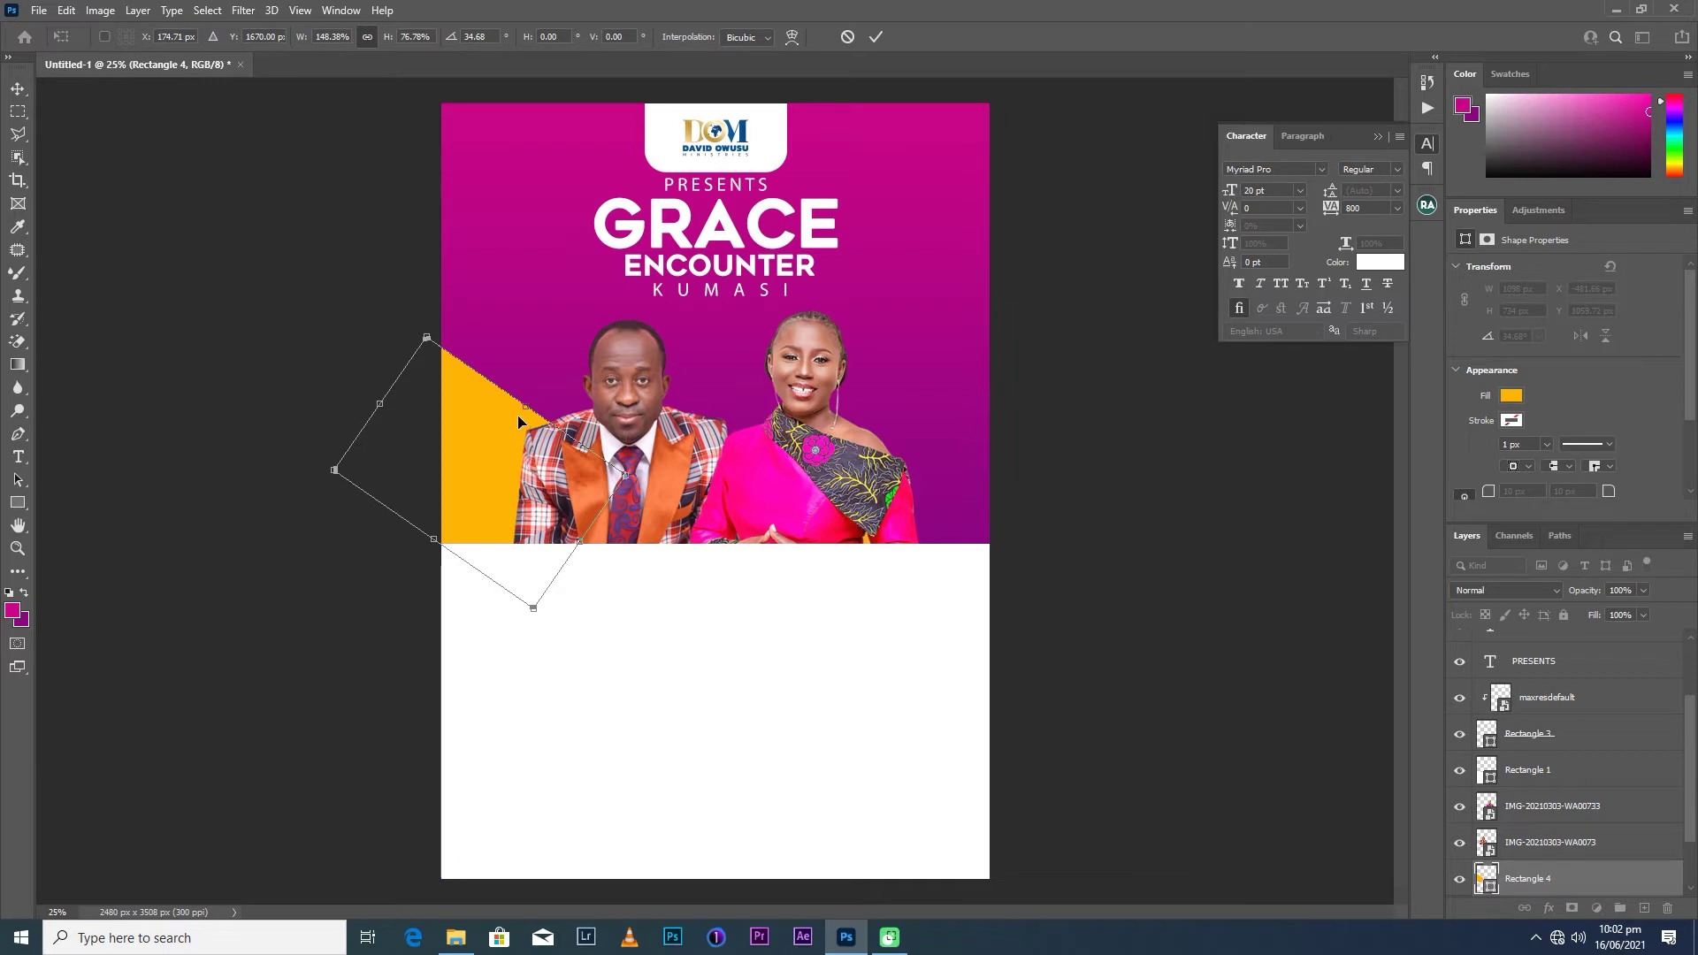
pyautogui.moveTo(526, 404); pyautogui.dragTo(519, 416)
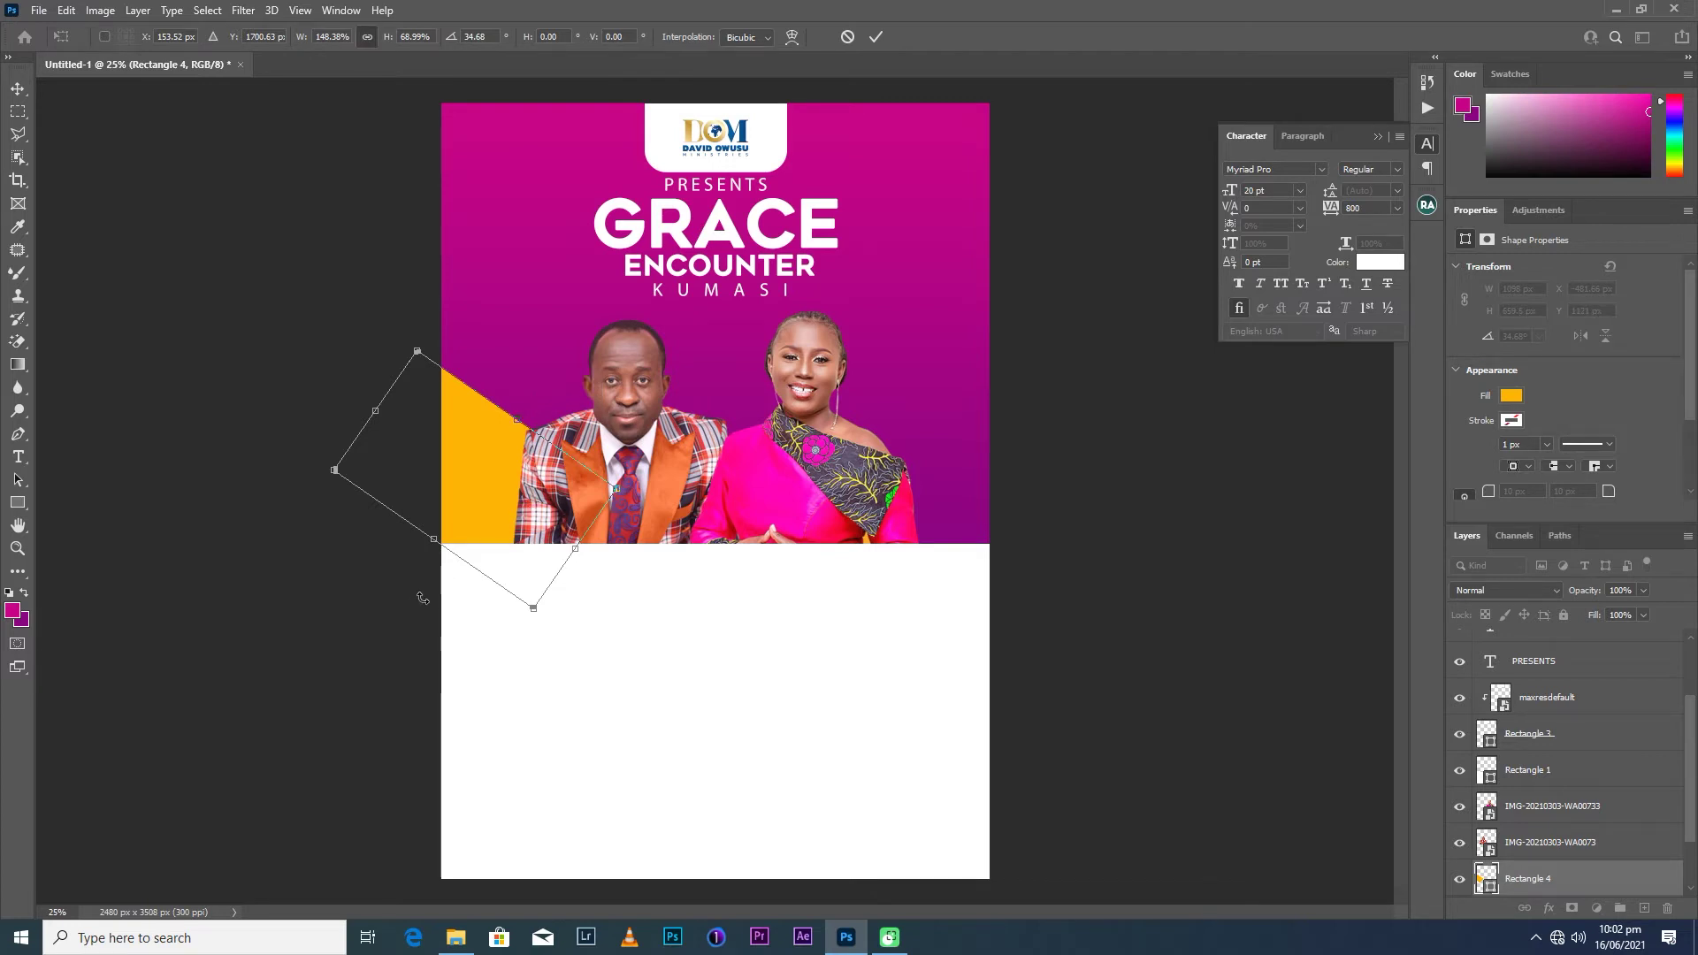
pyautogui.moveTo(433, 541); pyautogui.dragTo(485, 453)
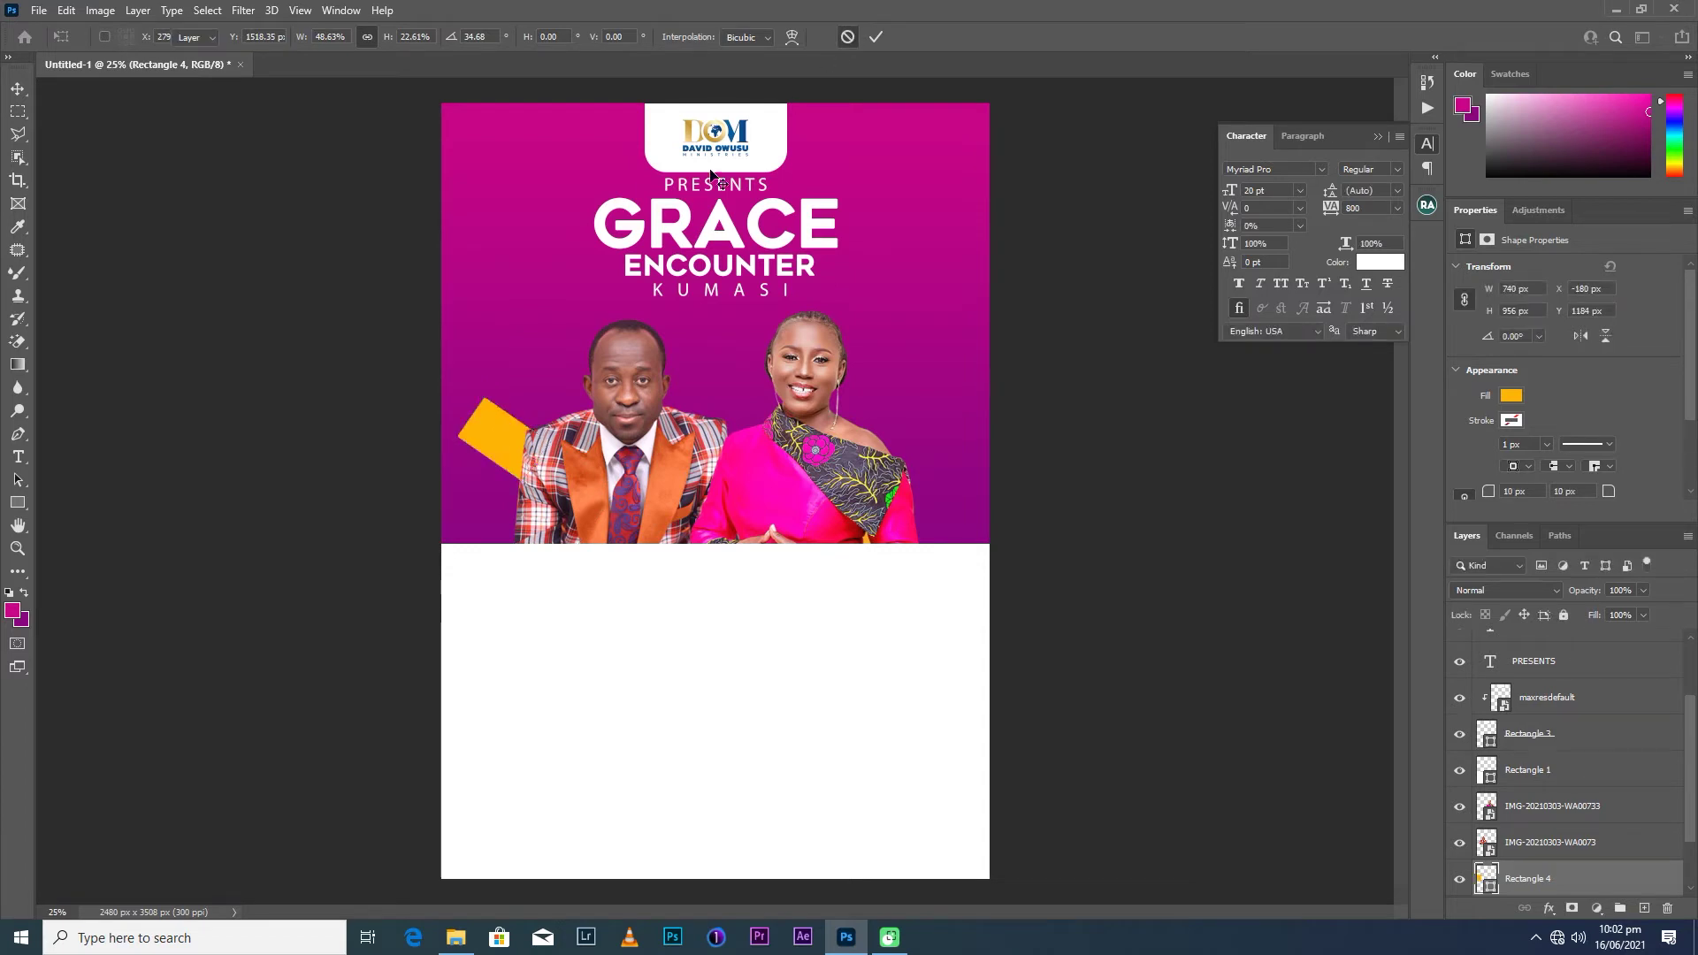
pyautogui.click(847, 36)
# Rotate the orange rectangle to about -53° and stretch it in from the left edge.
pyautogui.hotkey('ctrl', 't')
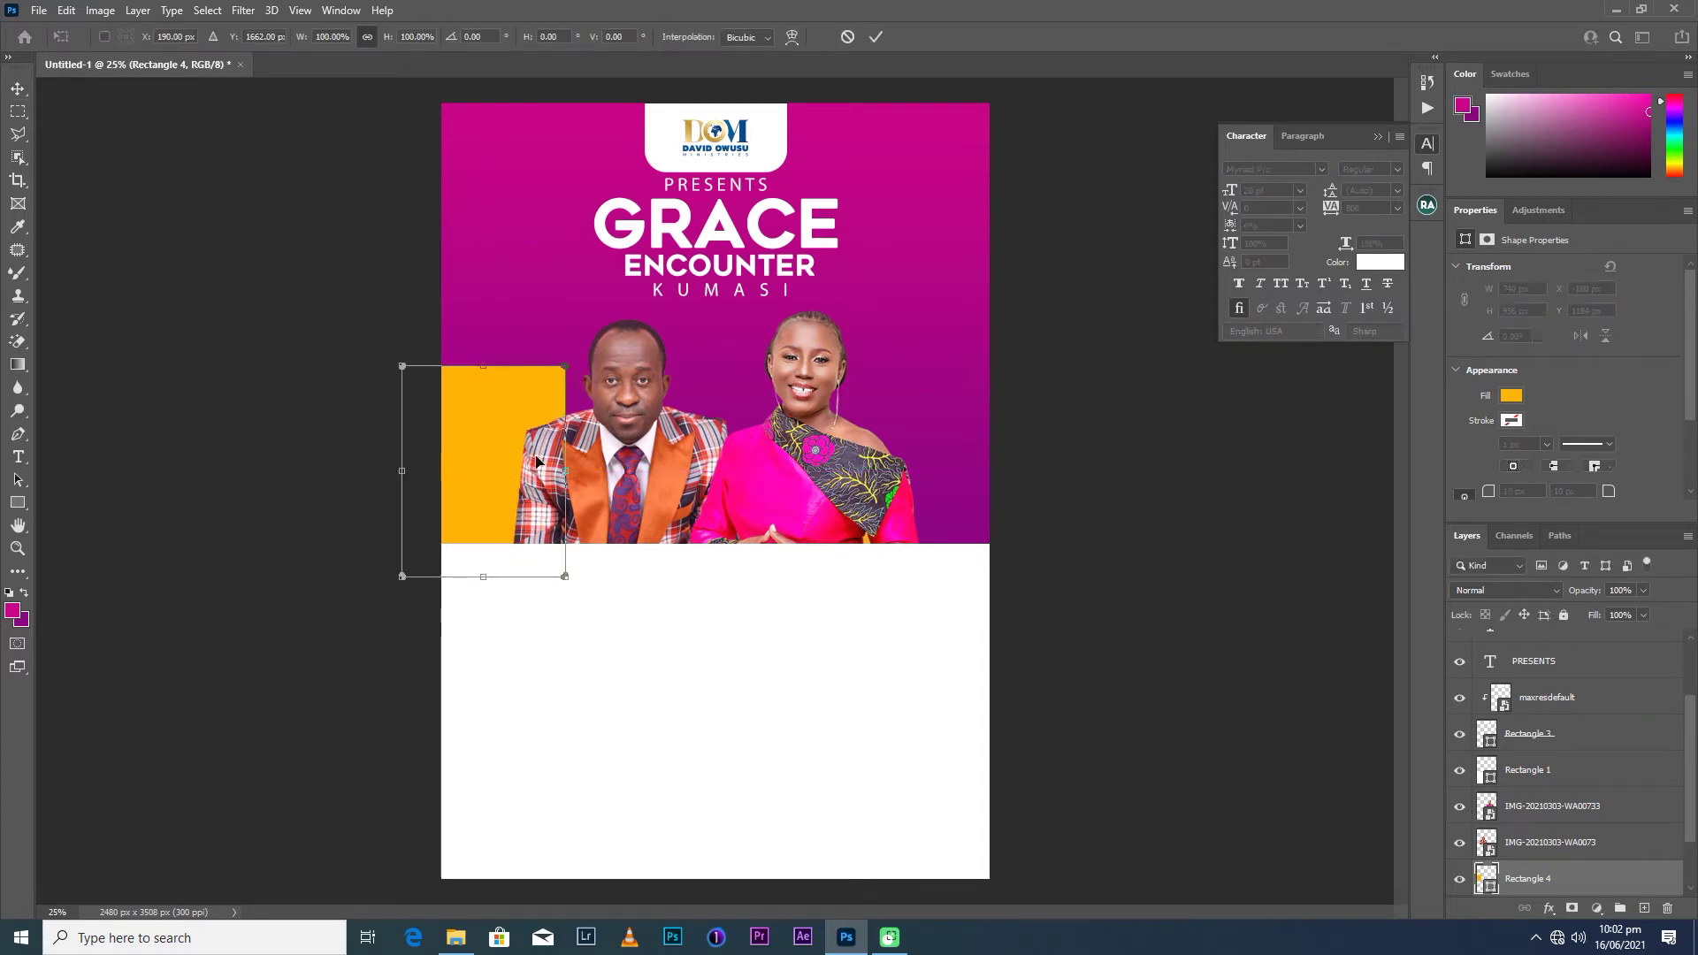
pyautogui.moveTo(605, 476)
pyautogui.mouseDown()
pyautogui.moveTo(550, 315)
pyautogui.moveTo(621, 488)
pyautogui.moveTo(611, 499)
pyautogui.mouseUp()
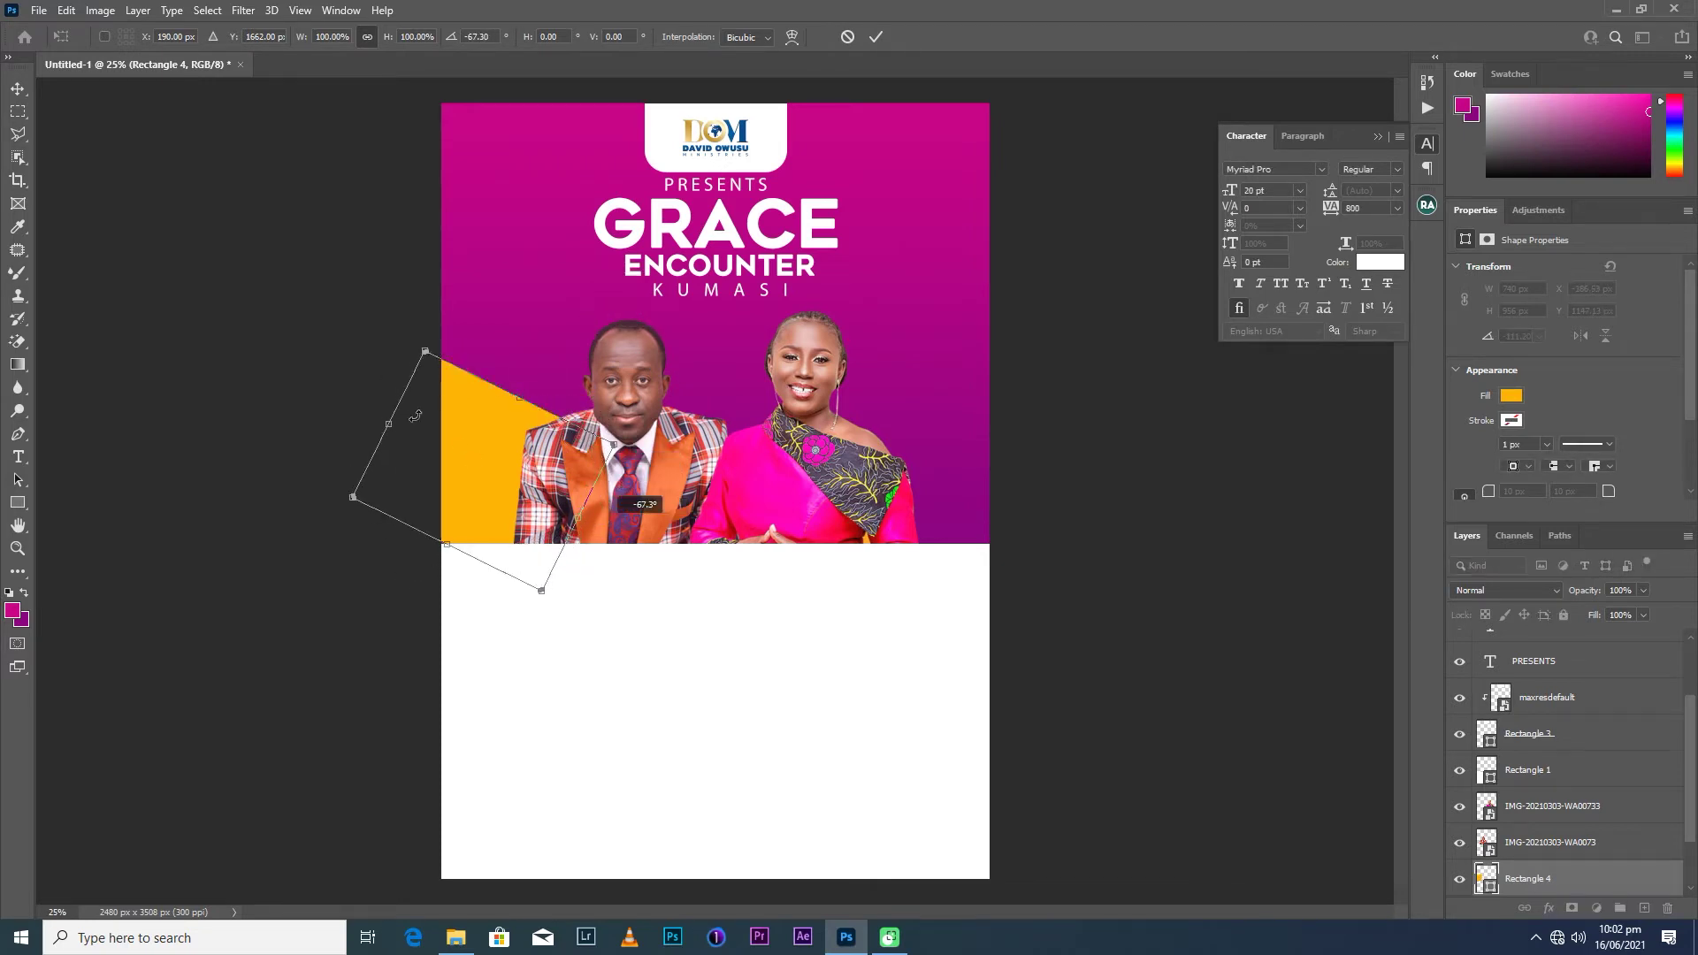
pyautogui.moveTo(381, 421); pyautogui.dragTo(292, 346)
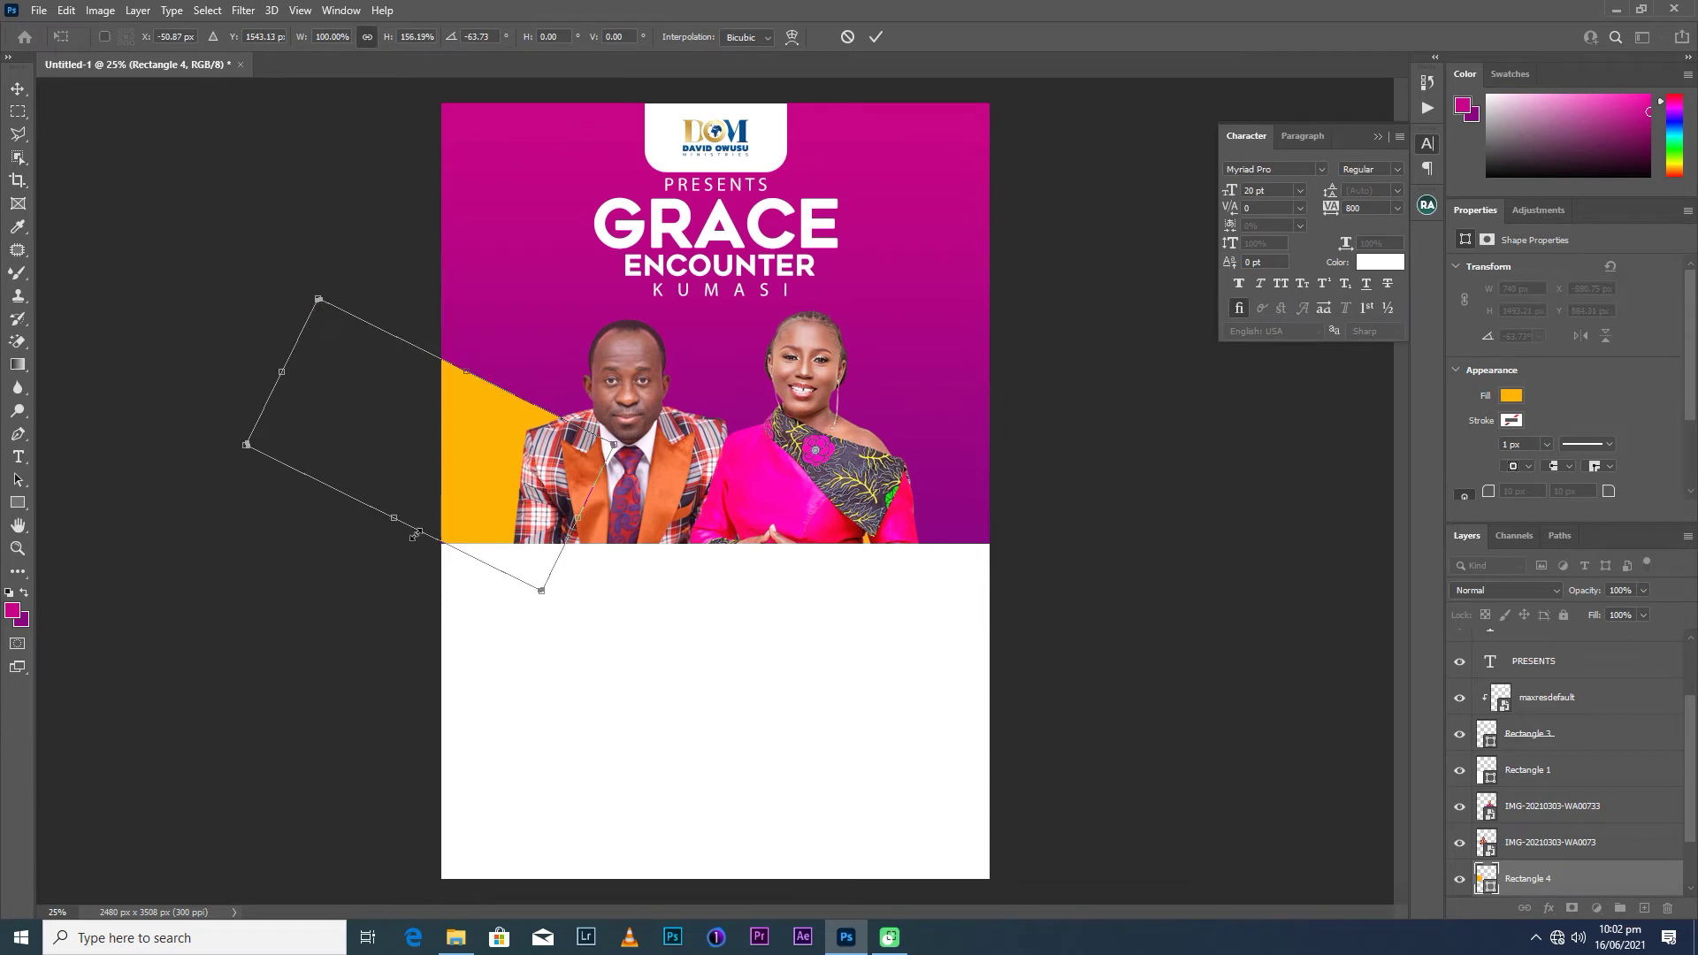
pyautogui.moveTo(395, 522); pyautogui.dragTo(383, 541)
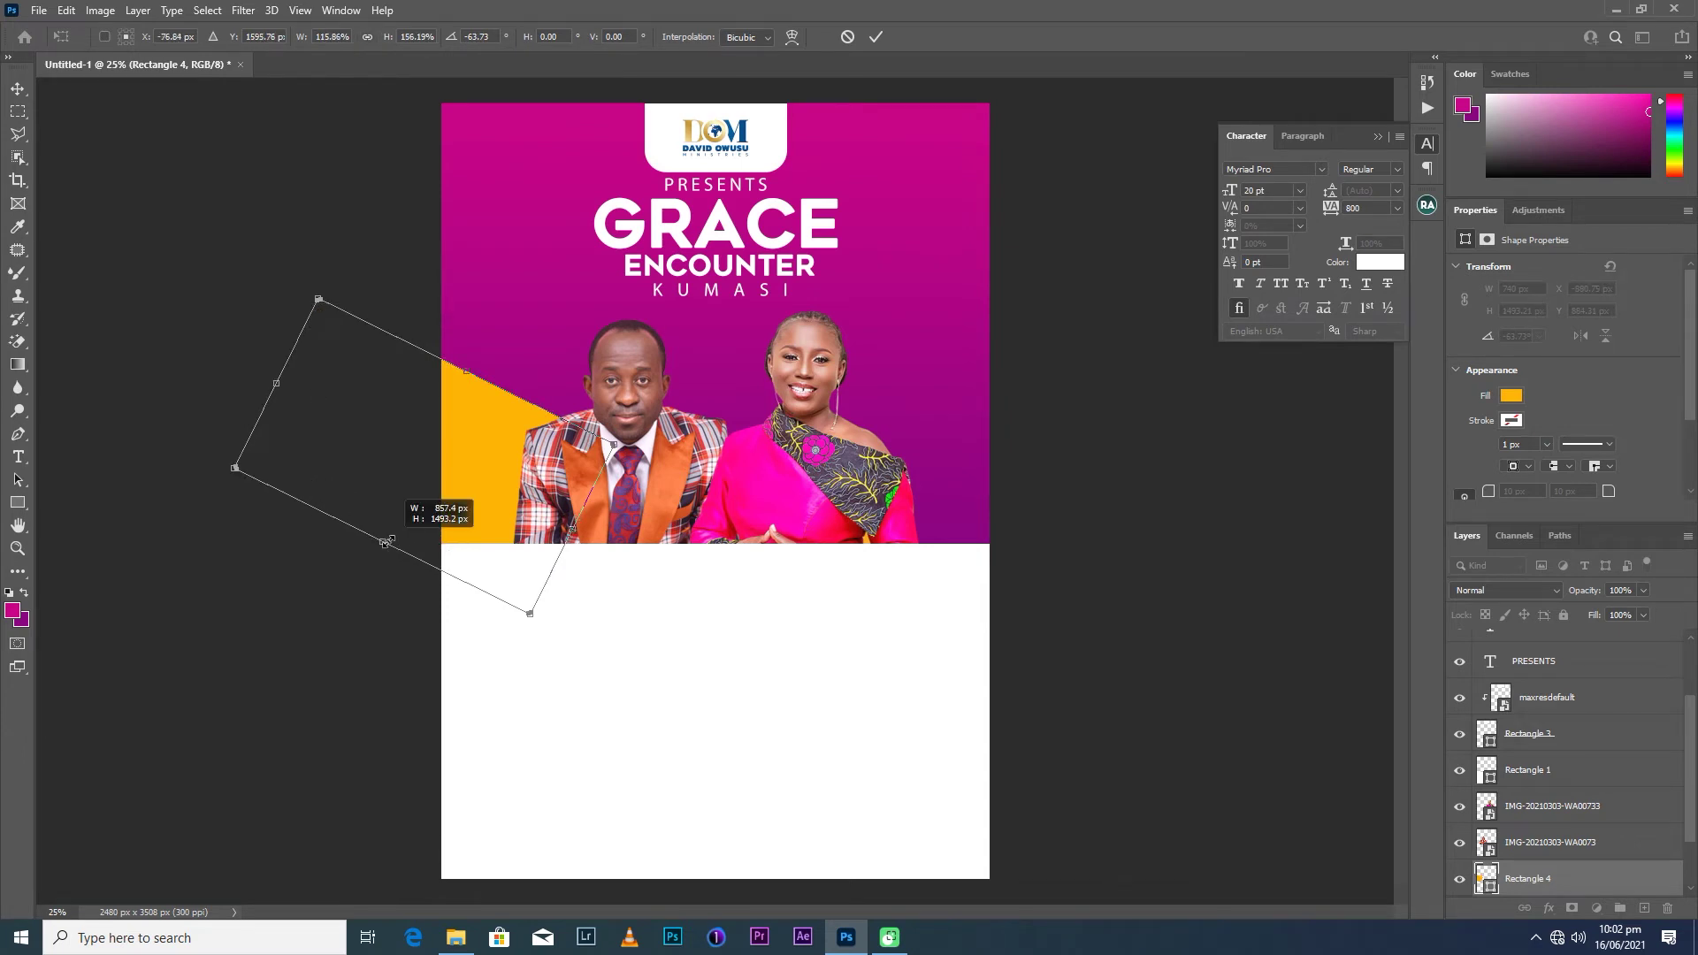
pyautogui.moveTo(507, 465); pyautogui.dragTo(498, 497)
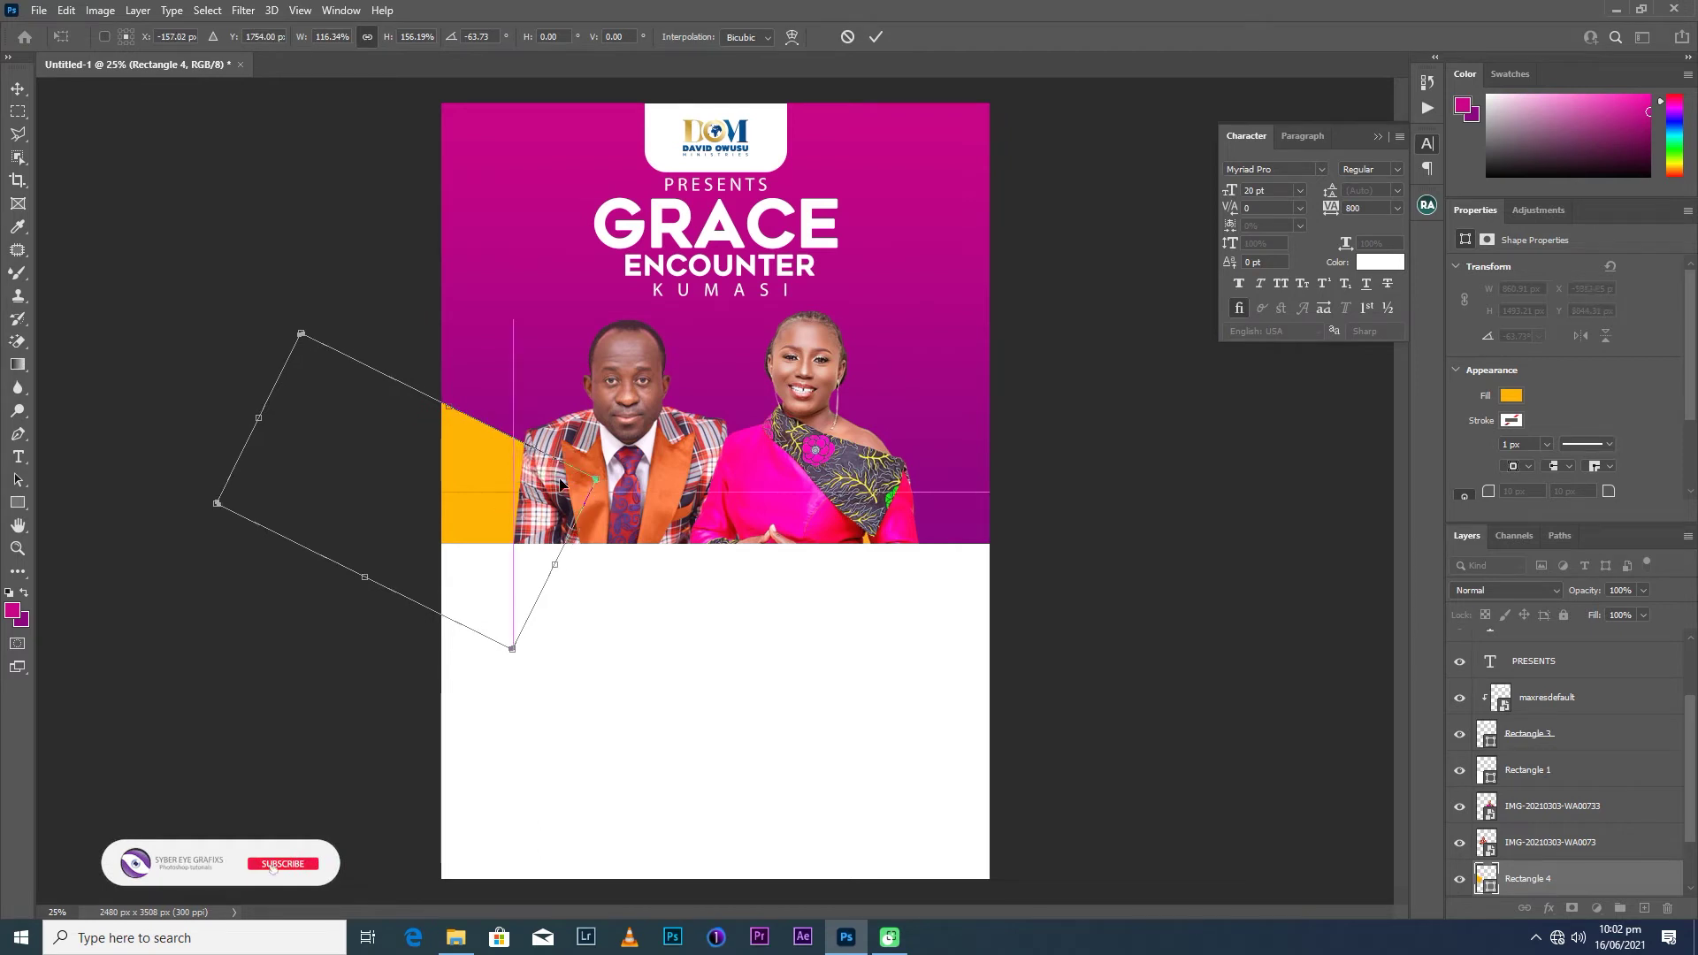
pyautogui.moveTo(631, 480)
pyautogui.mouseDown()
pyautogui.moveTo(633, 496)
pyautogui.moveTo(489, 478)
pyautogui.moveTo(498, 465)
pyautogui.mouseUp()
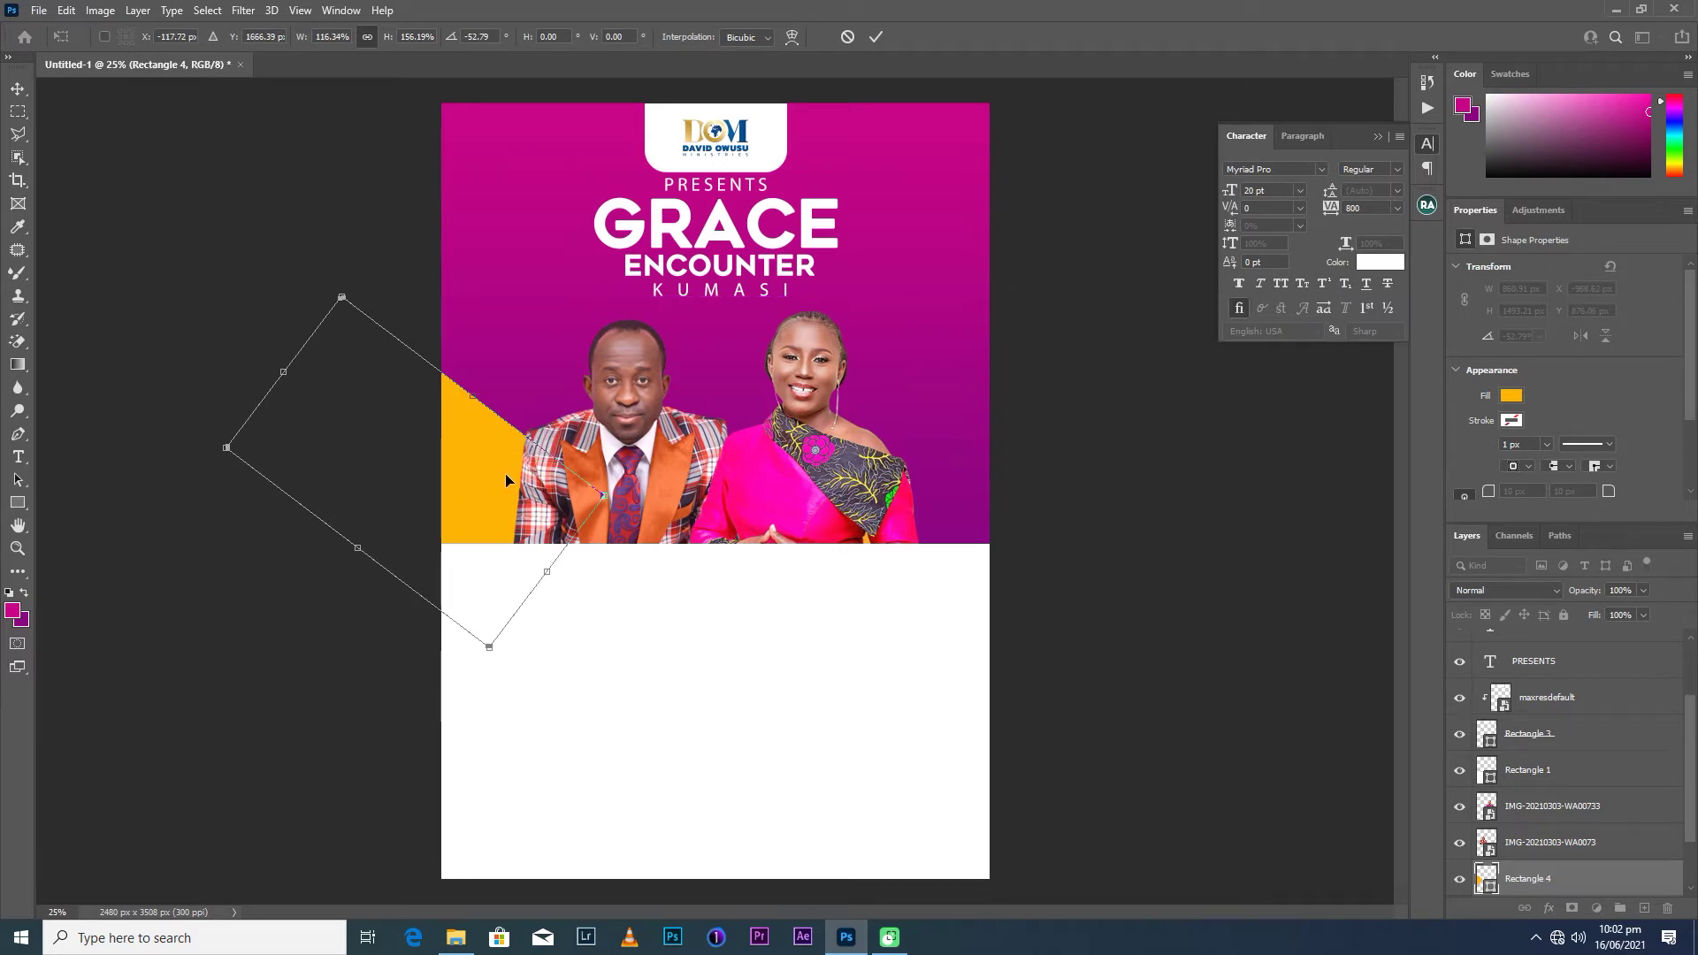
pyautogui.press('Return')
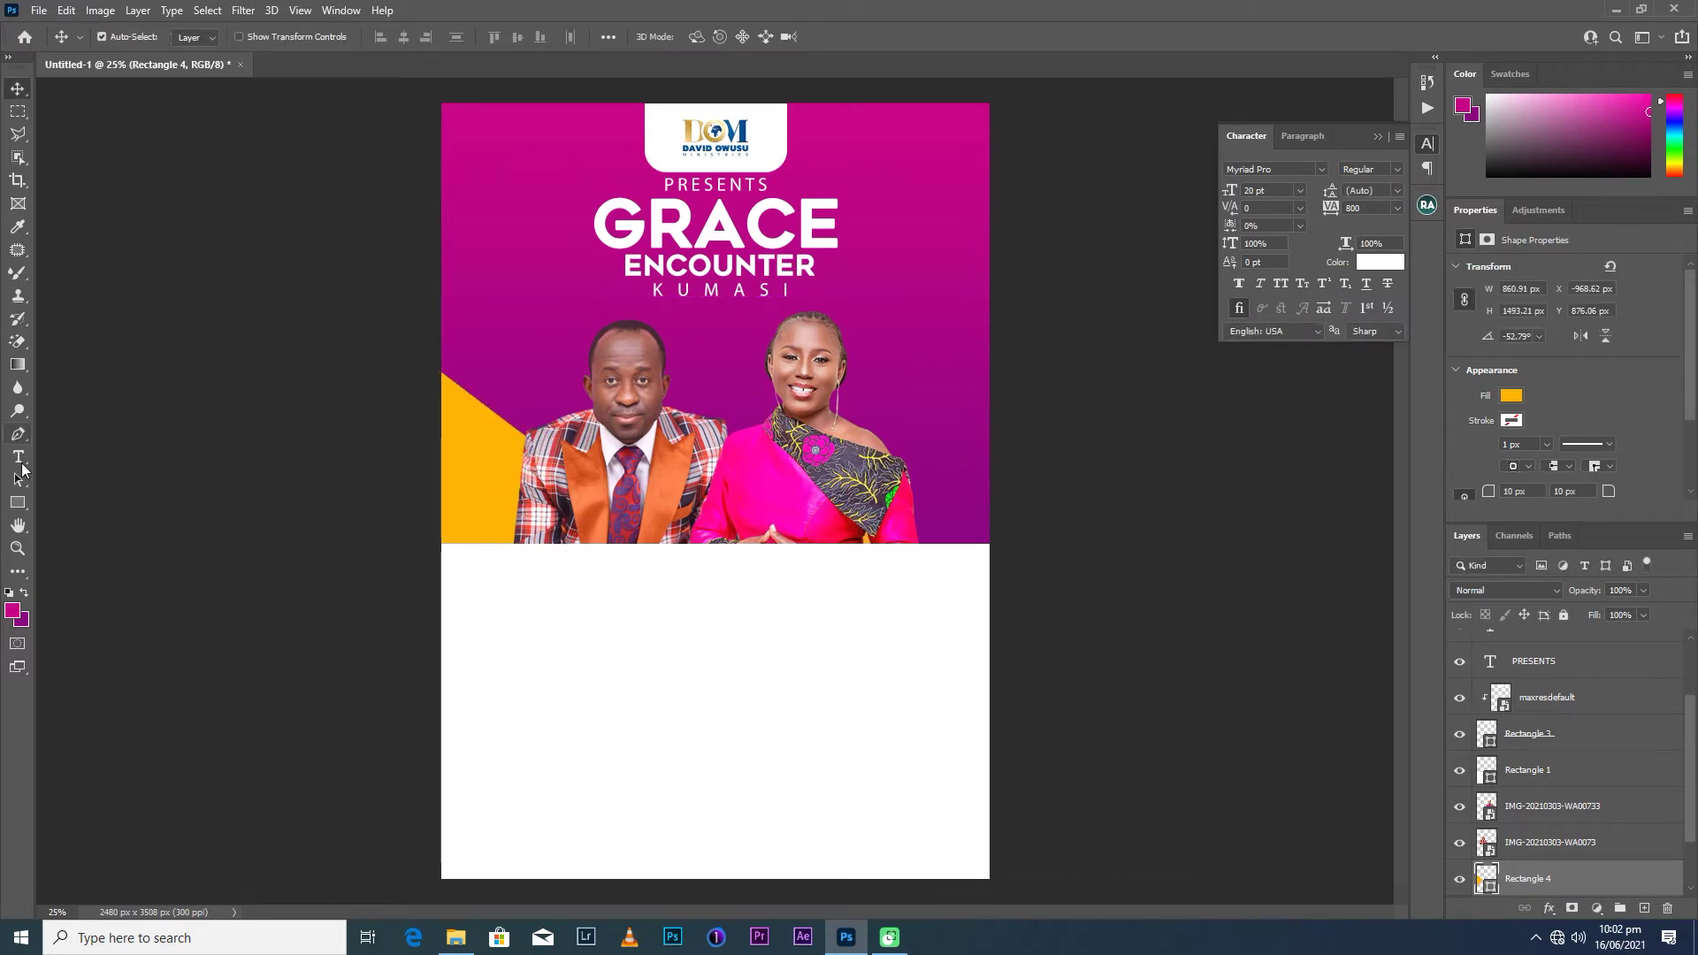
pyautogui.click(17, 502)
# Draw Rectangle 5 at the right, rotate it to about -45° behind the woman, and zoom out.
pyautogui.moveTo(1059, 408); pyautogui.dragTo(871, 547)
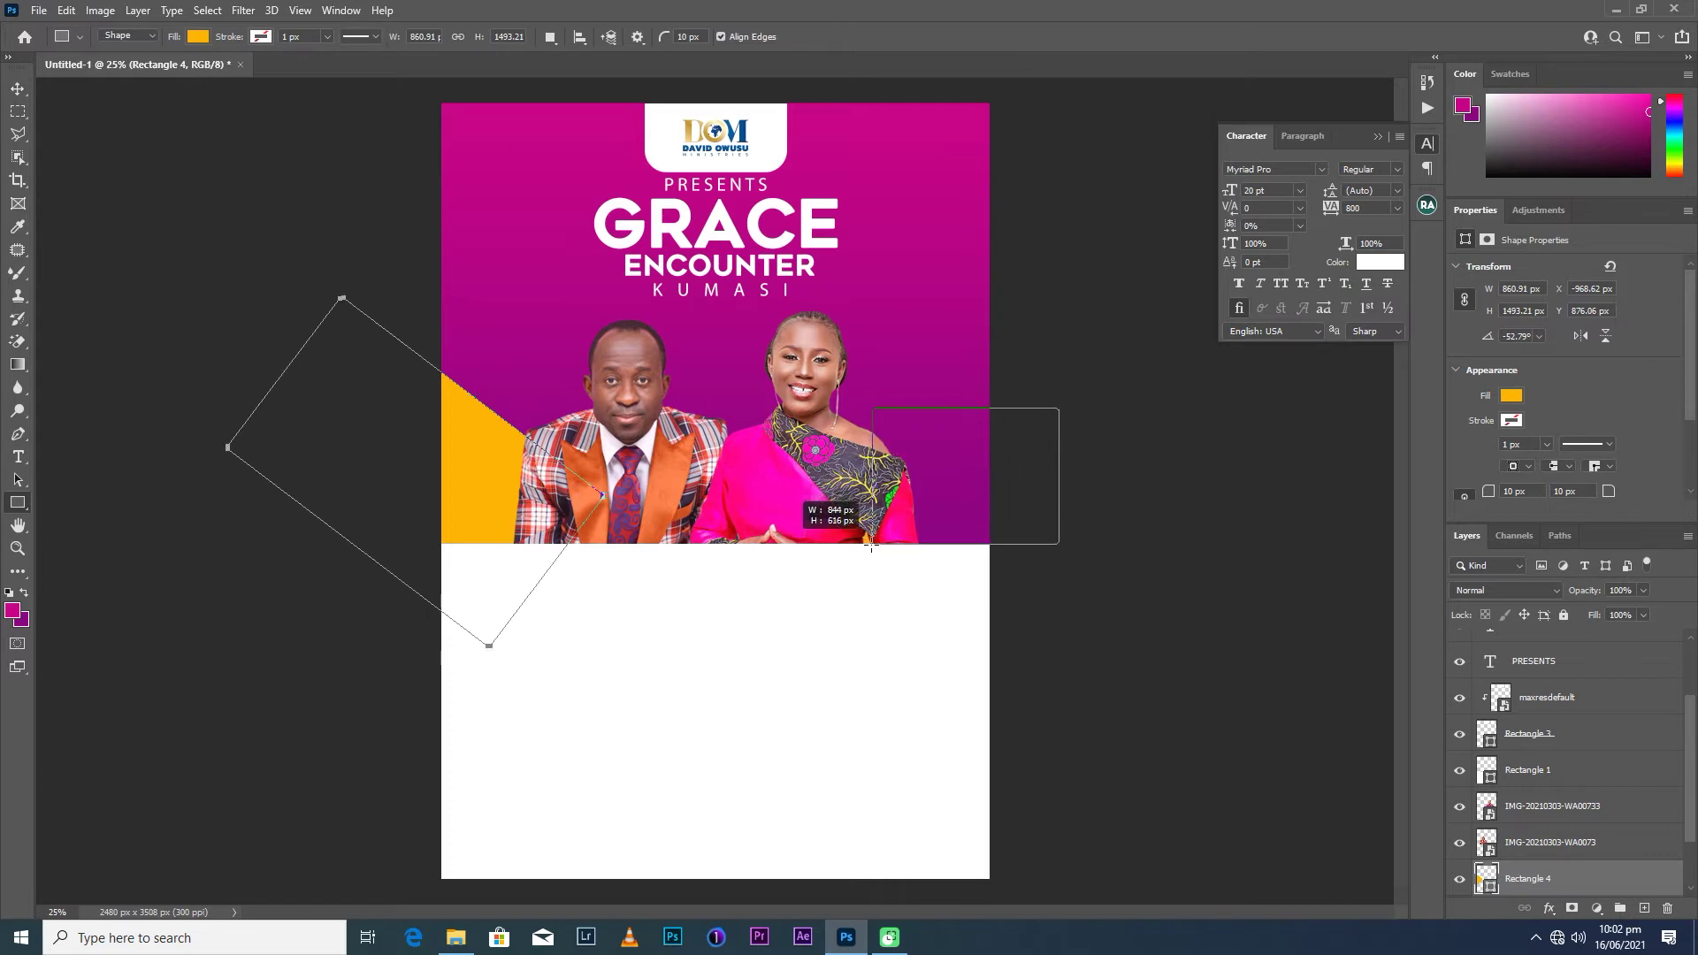
pyautogui.press('v')
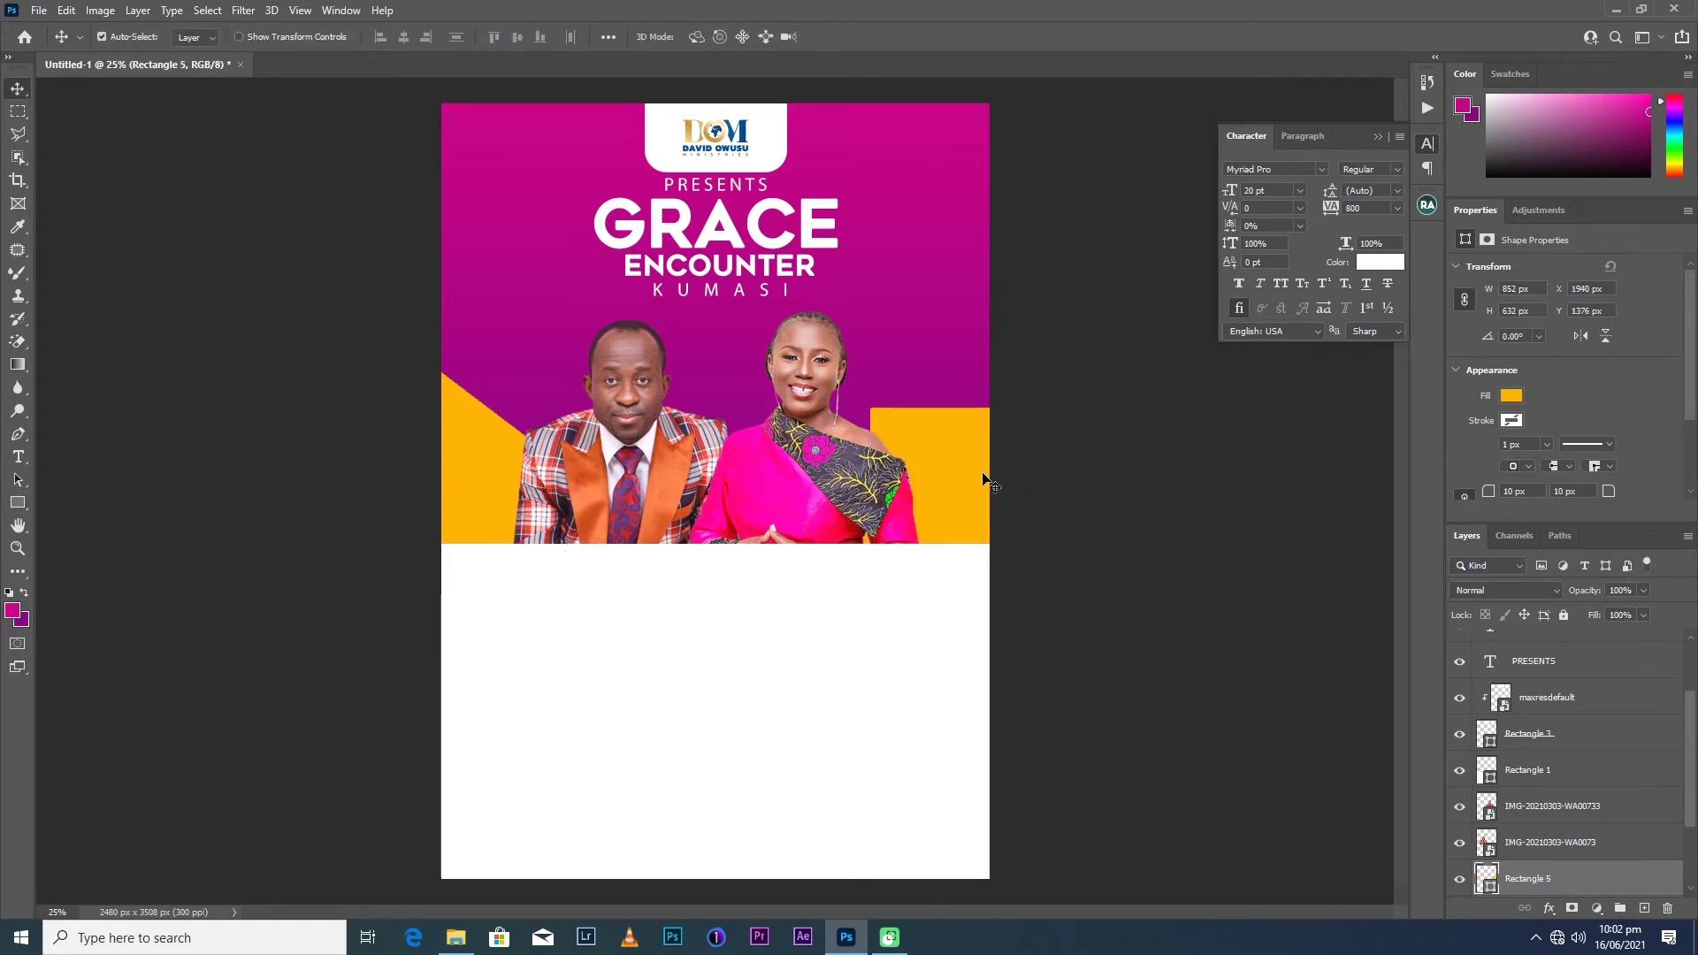
pyautogui.hotkey('ctrl', 't')
pyautogui.moveTo(1106, 458); pyautogui.dragTo(1094, 321)
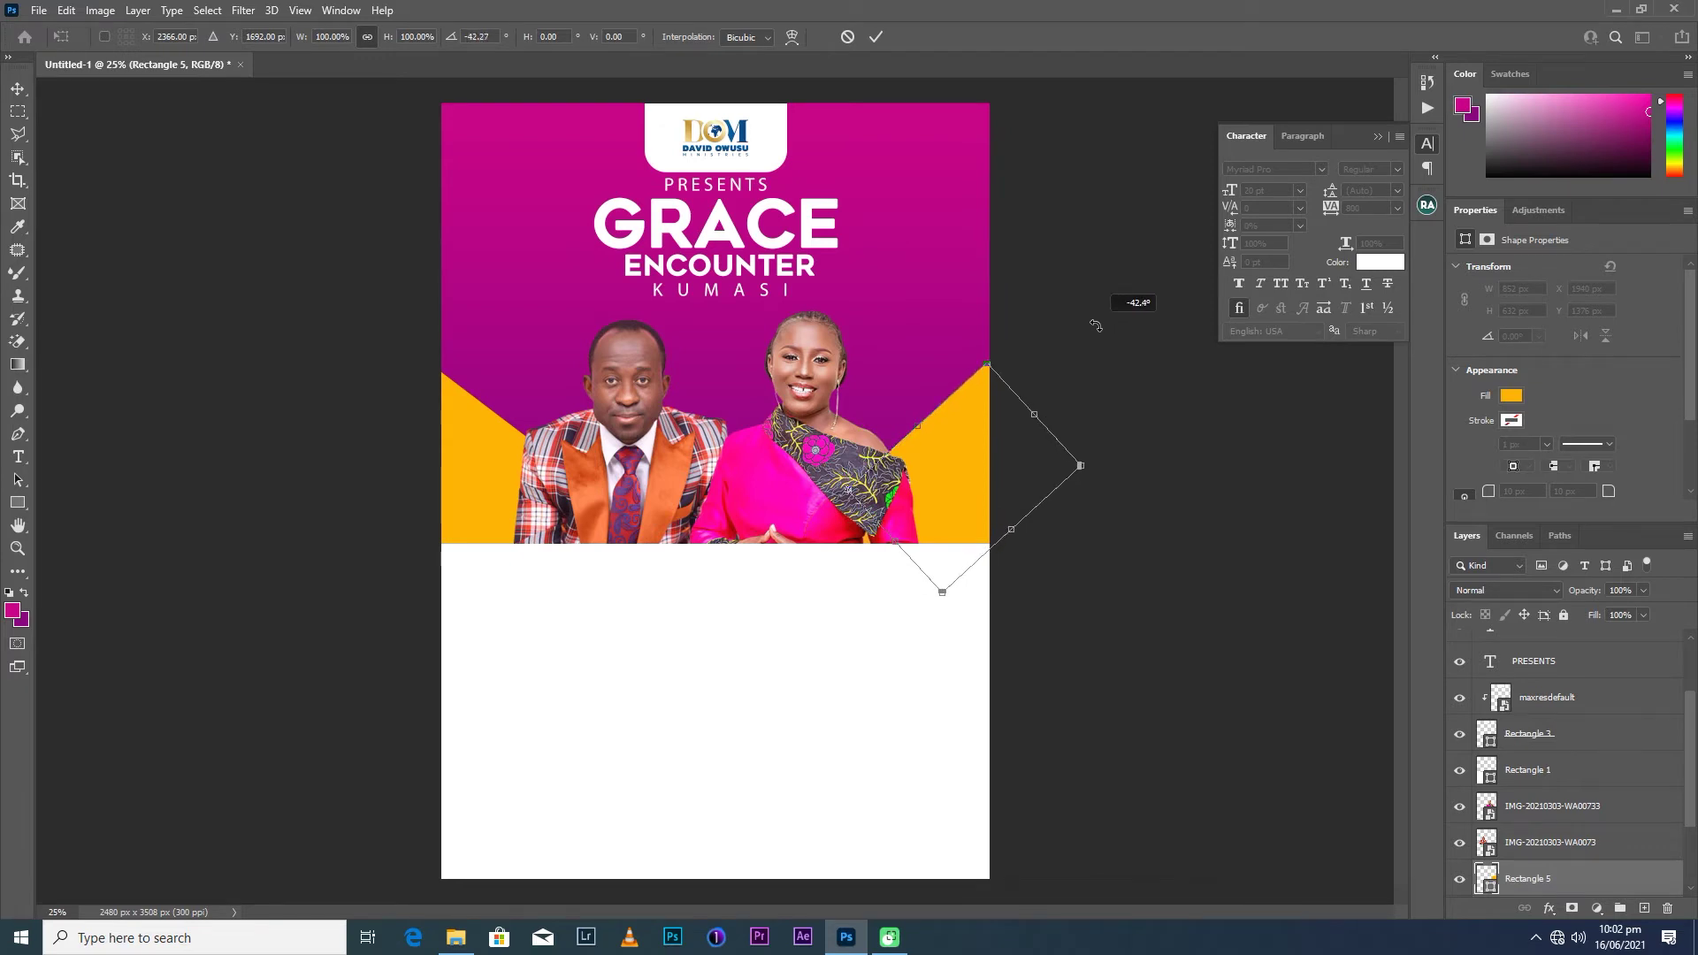
pyautogui.moveTo(992, 459); pyautogui.dragTo(1012, 451)
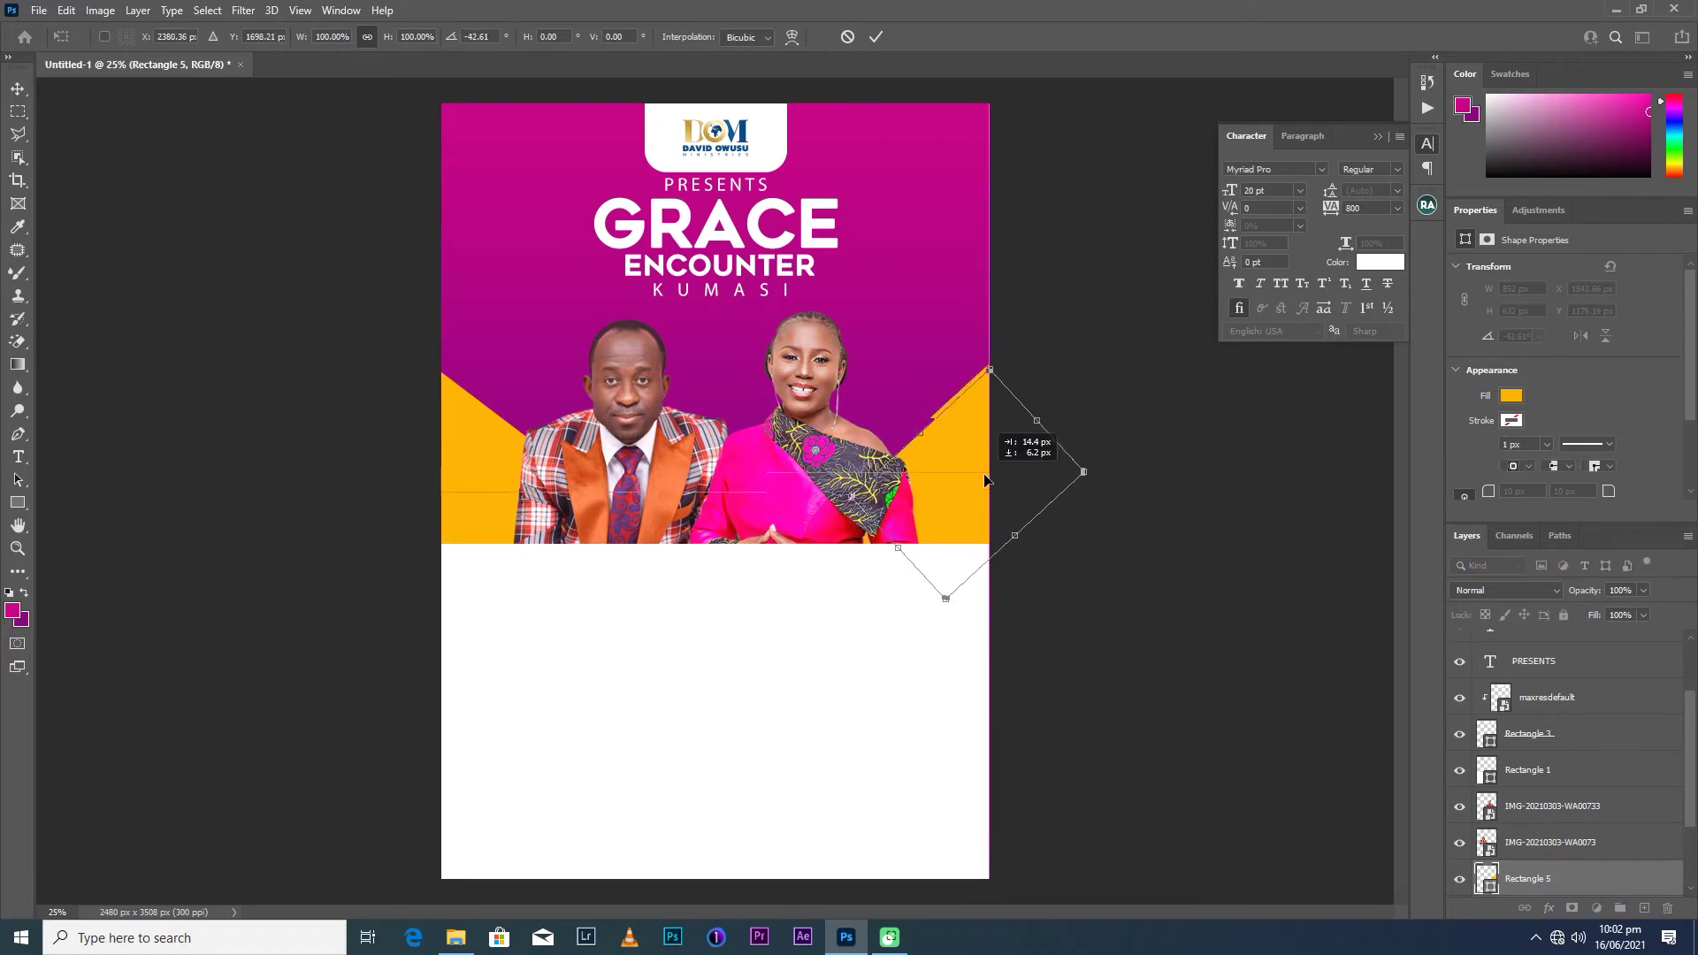
pyautogui.moveTo(1036, 414); pyautogui.dragTo(1059, 397)
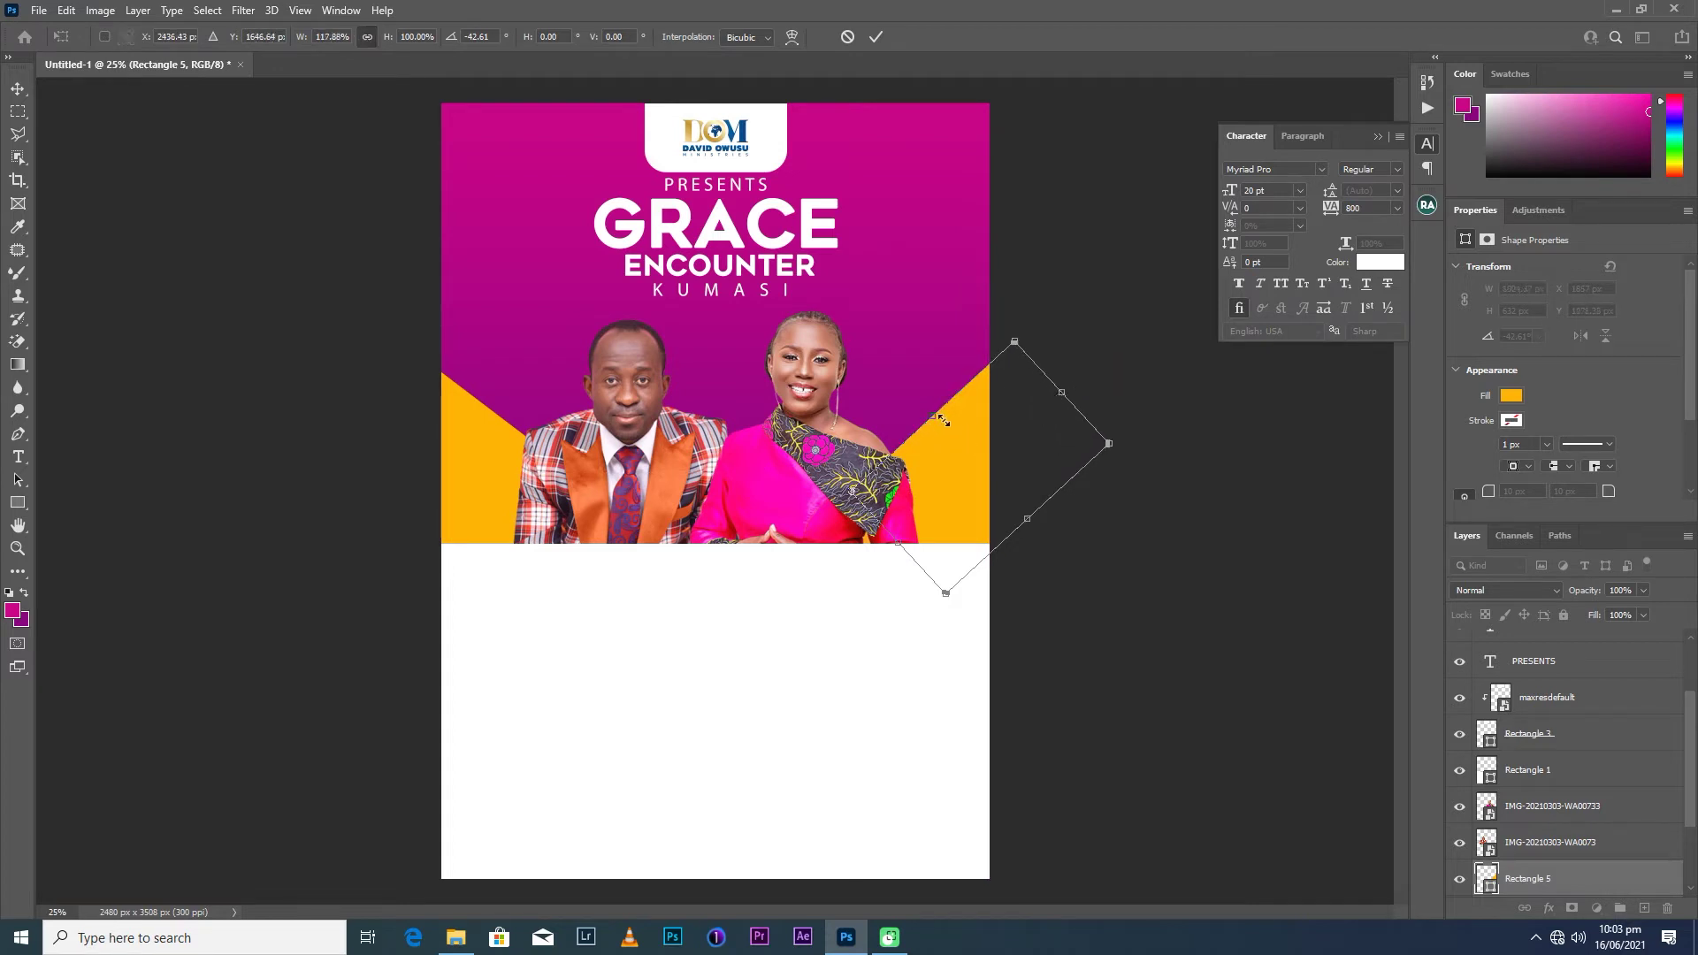
pyautogui.moveTo(1142, 448); pyautogui.dragTo(1151, 449)
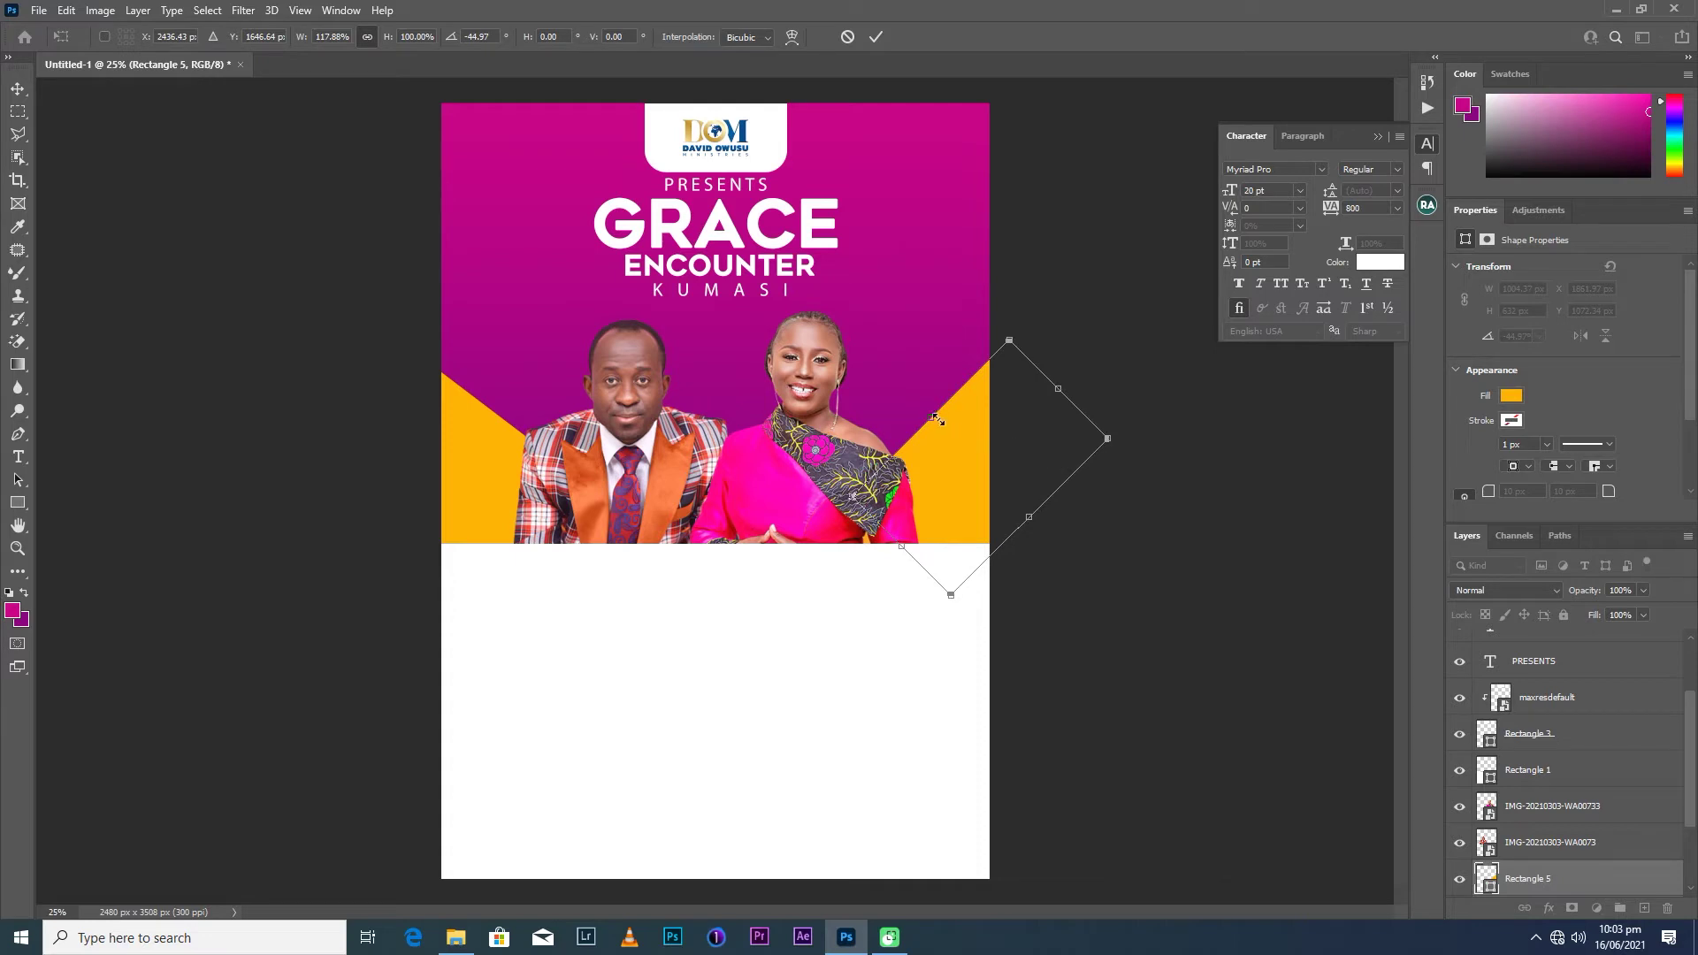
pyautogui.moveTo(899, 549); pyautogui.dragTo(879, 568)
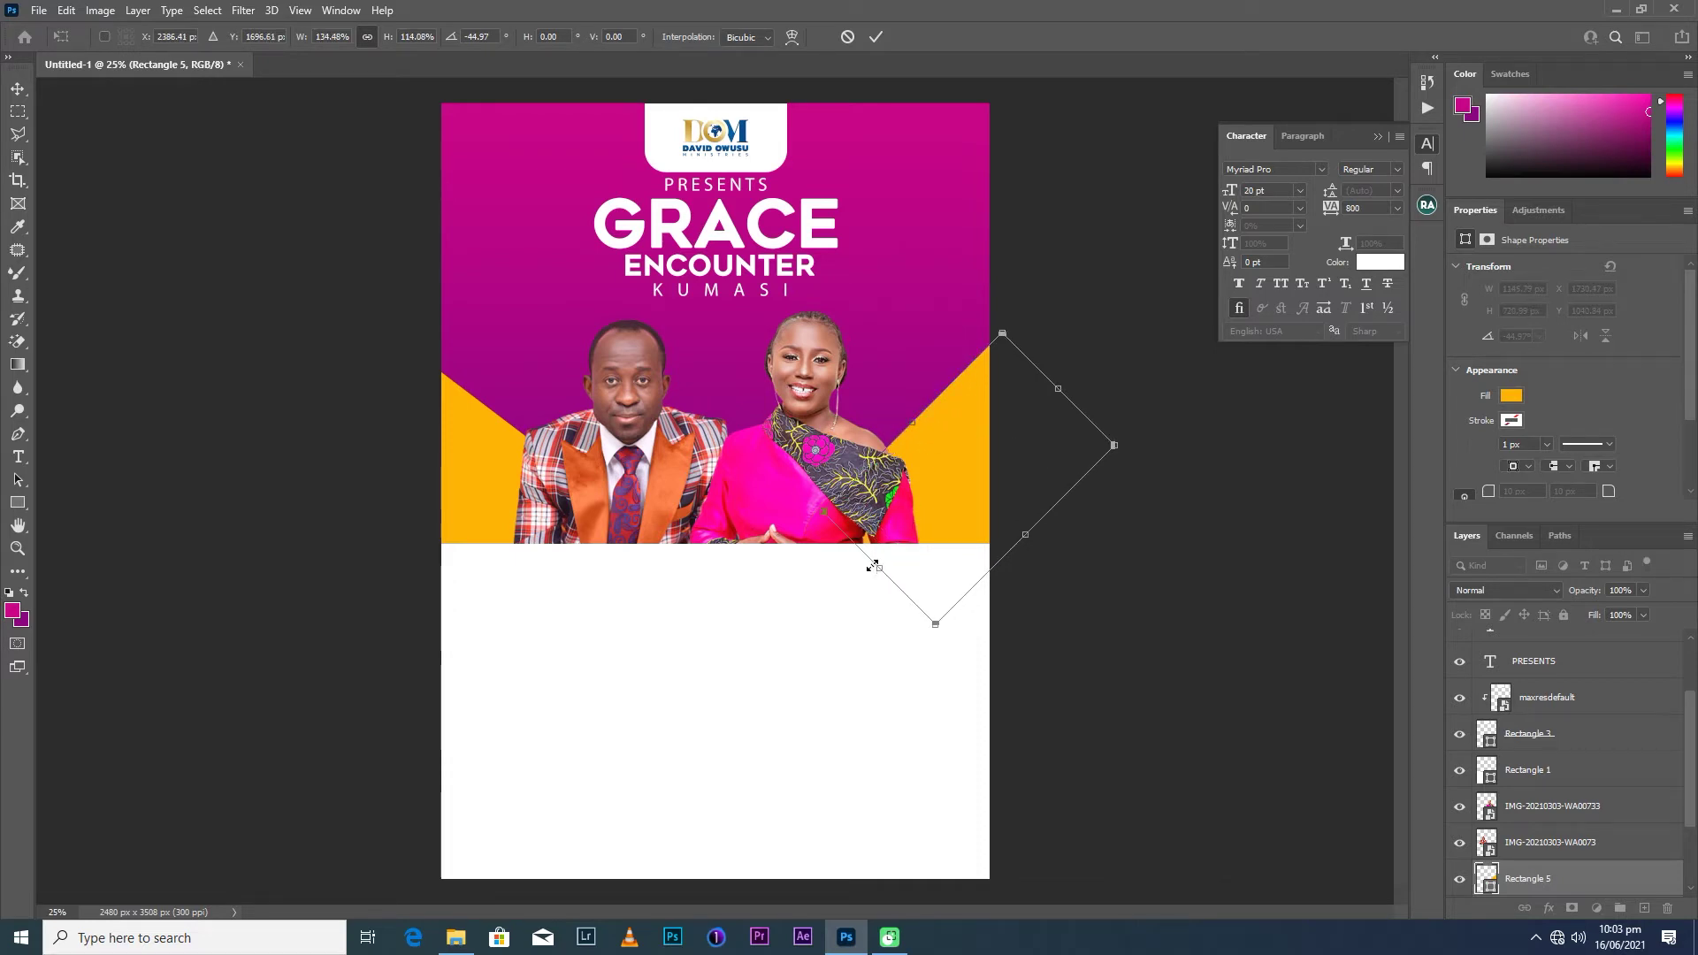
pyautogui.doubleClick(959, 463)
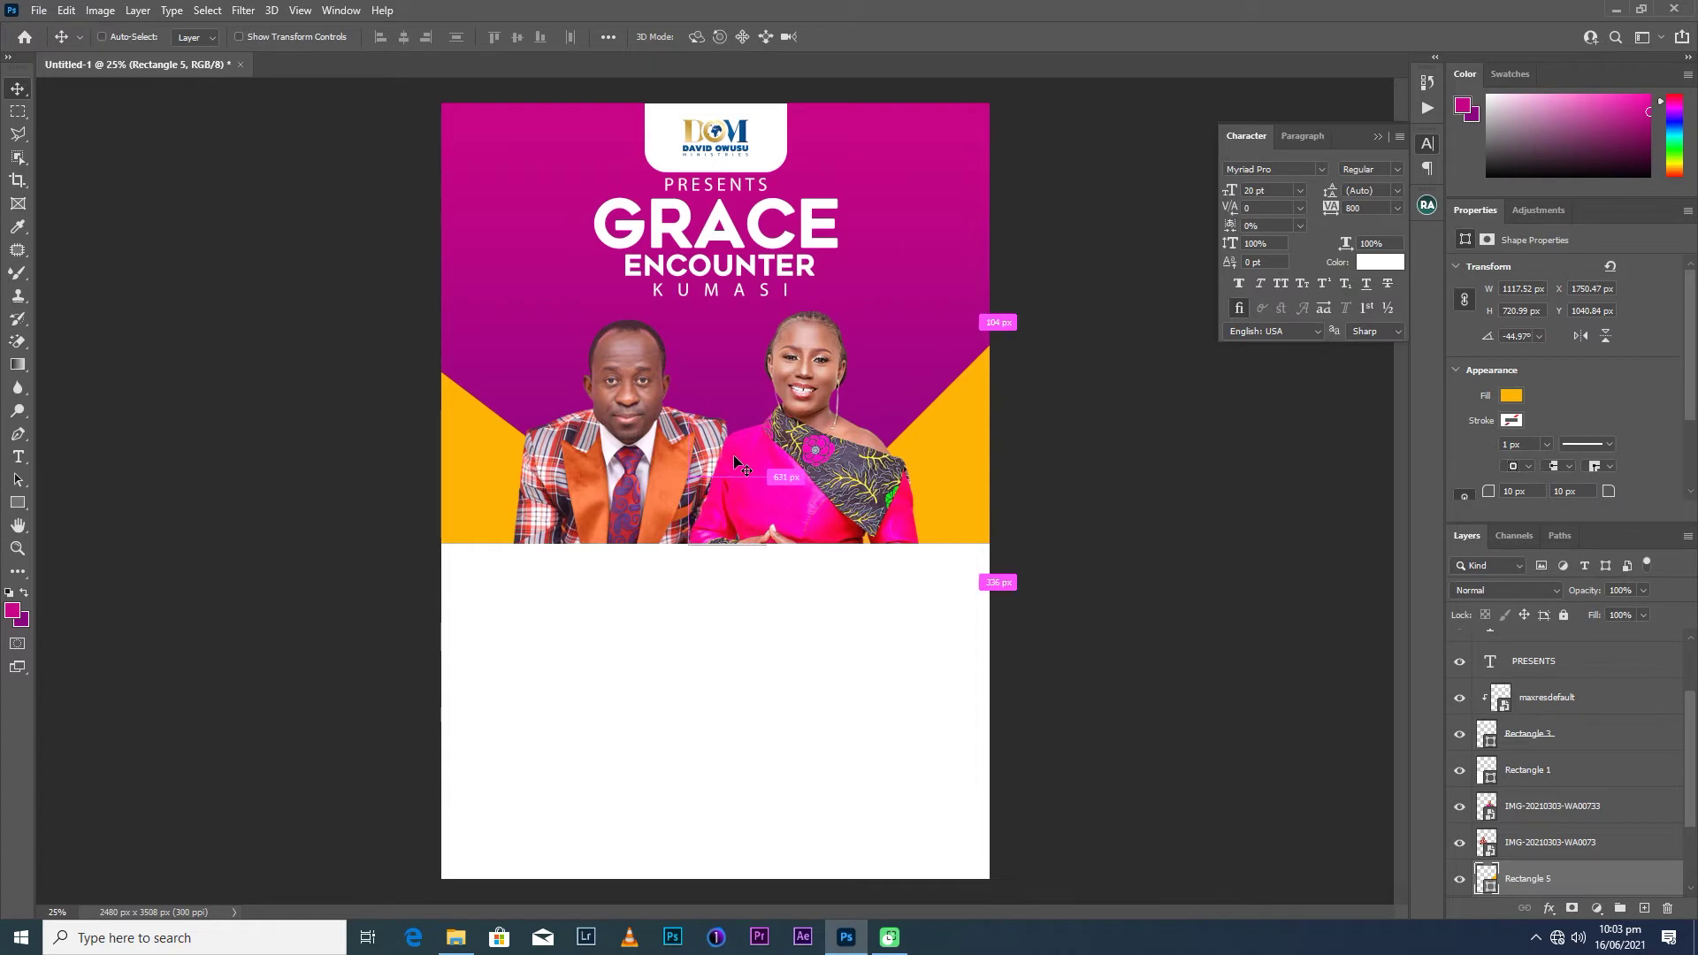
pyautogui.hotkey('ctrl', '-')
pyautogui.hotkey('ctrl', '-')
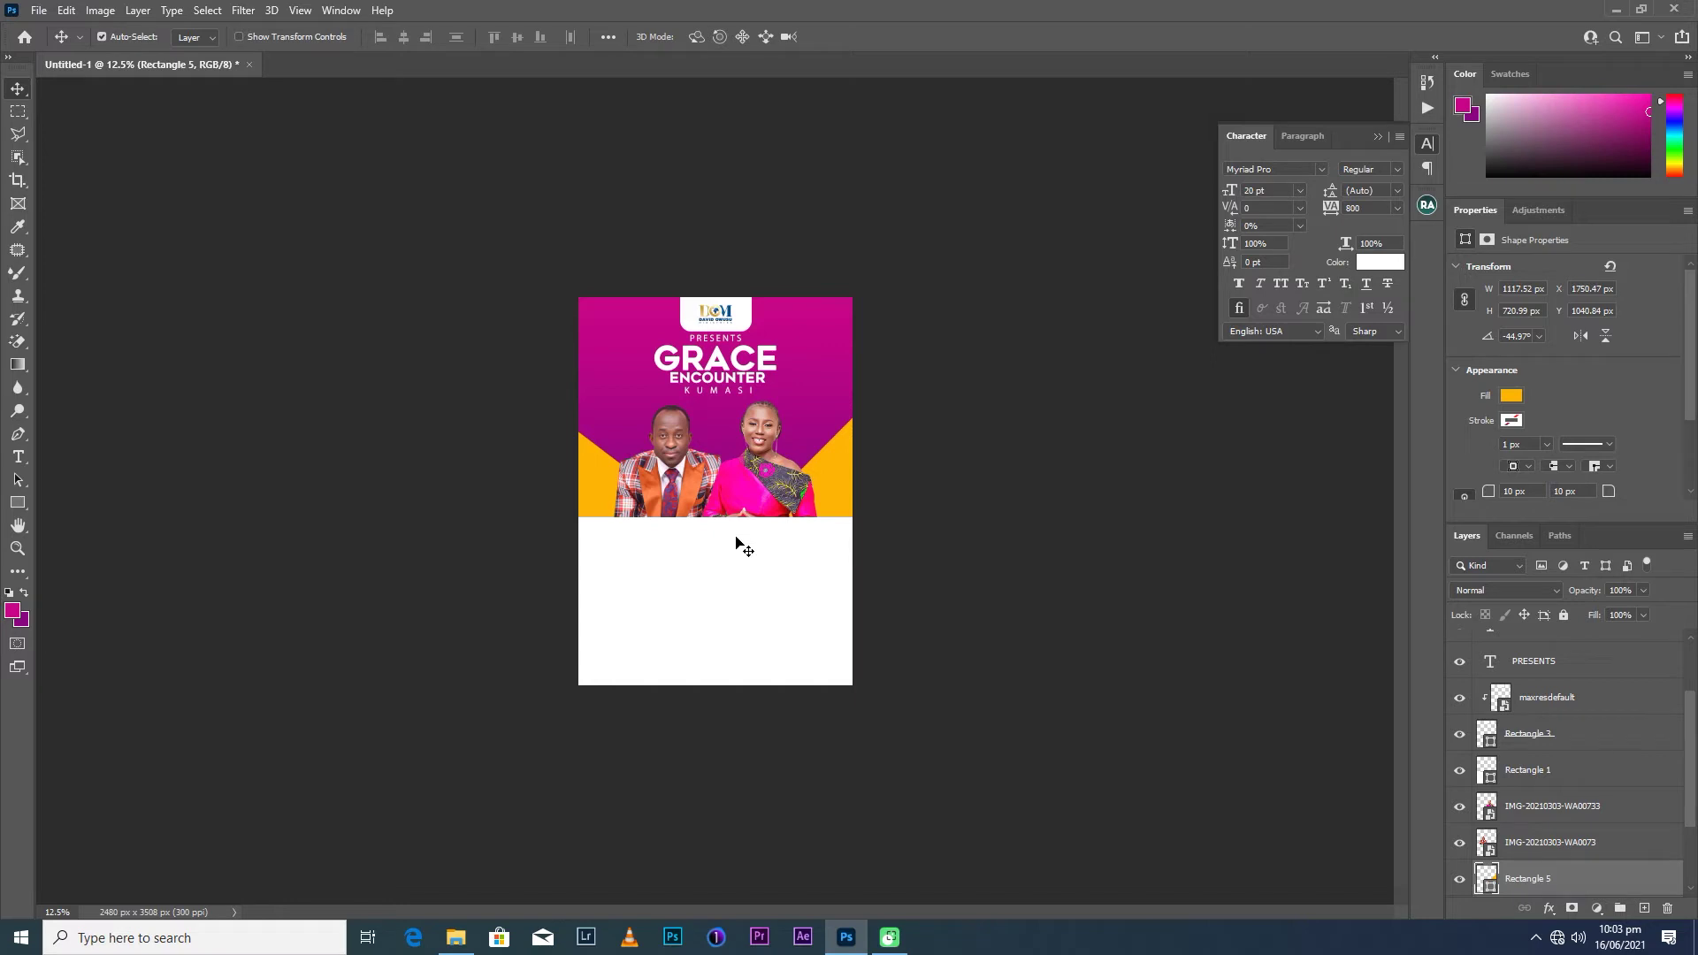
# Add a 'Host' text layer below the left portrait.
pyautogui.hotkey('ctrl', '+')
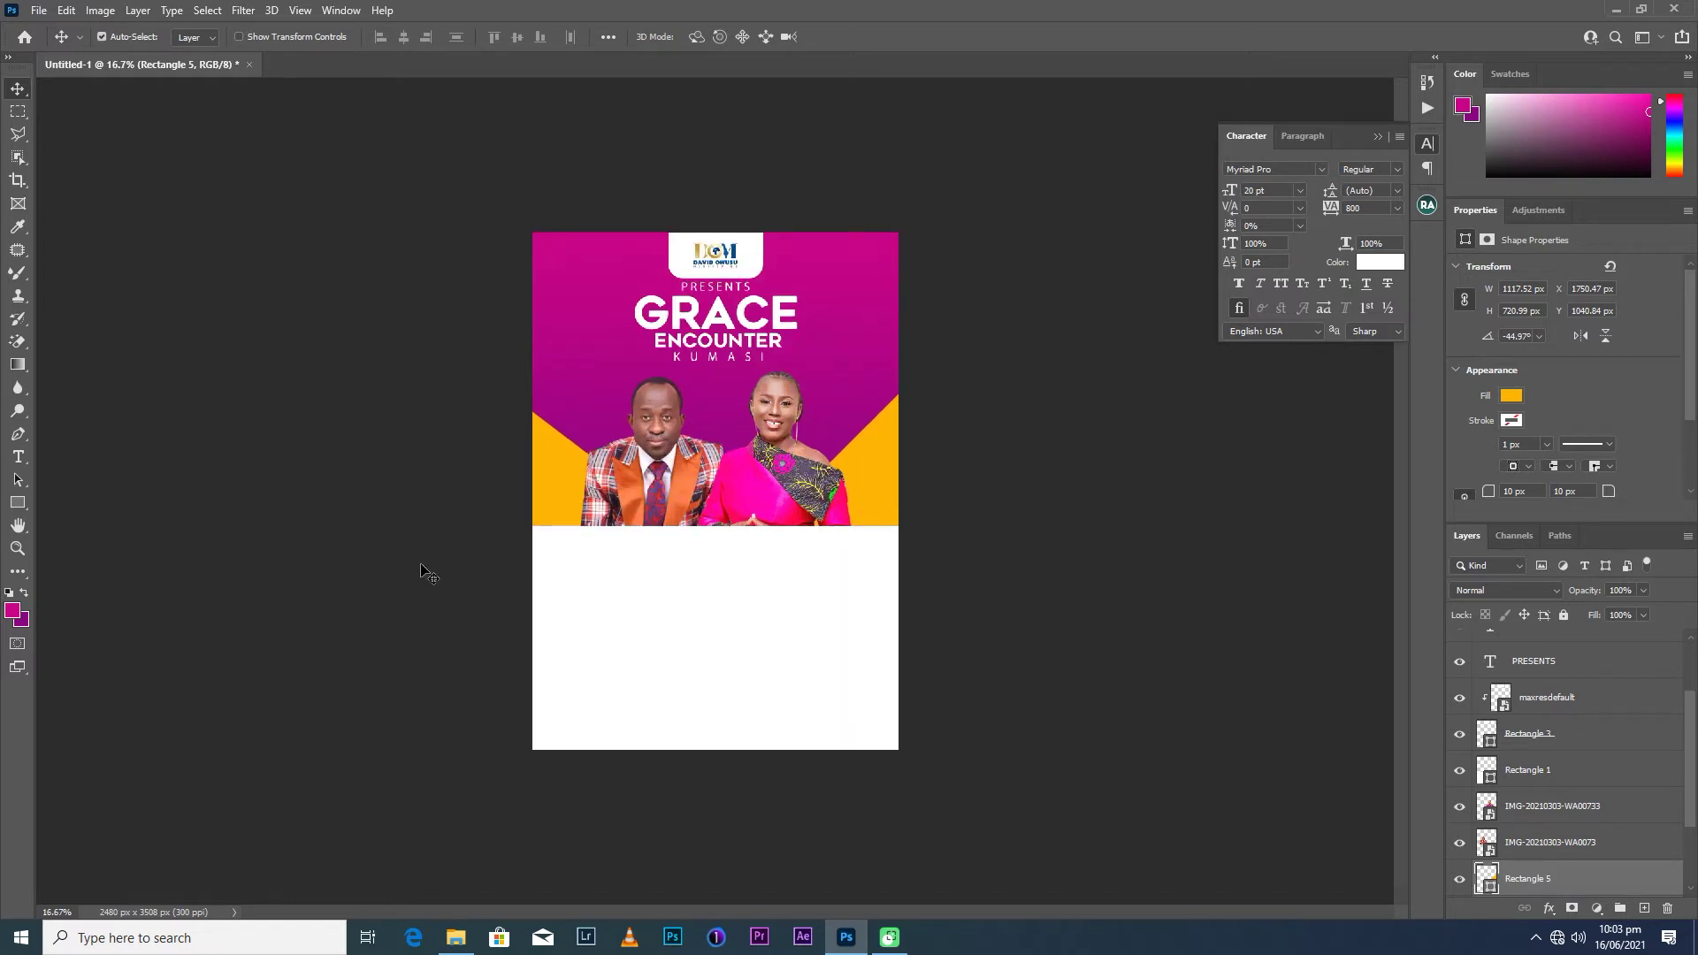
pyautogui.click(21, 460)
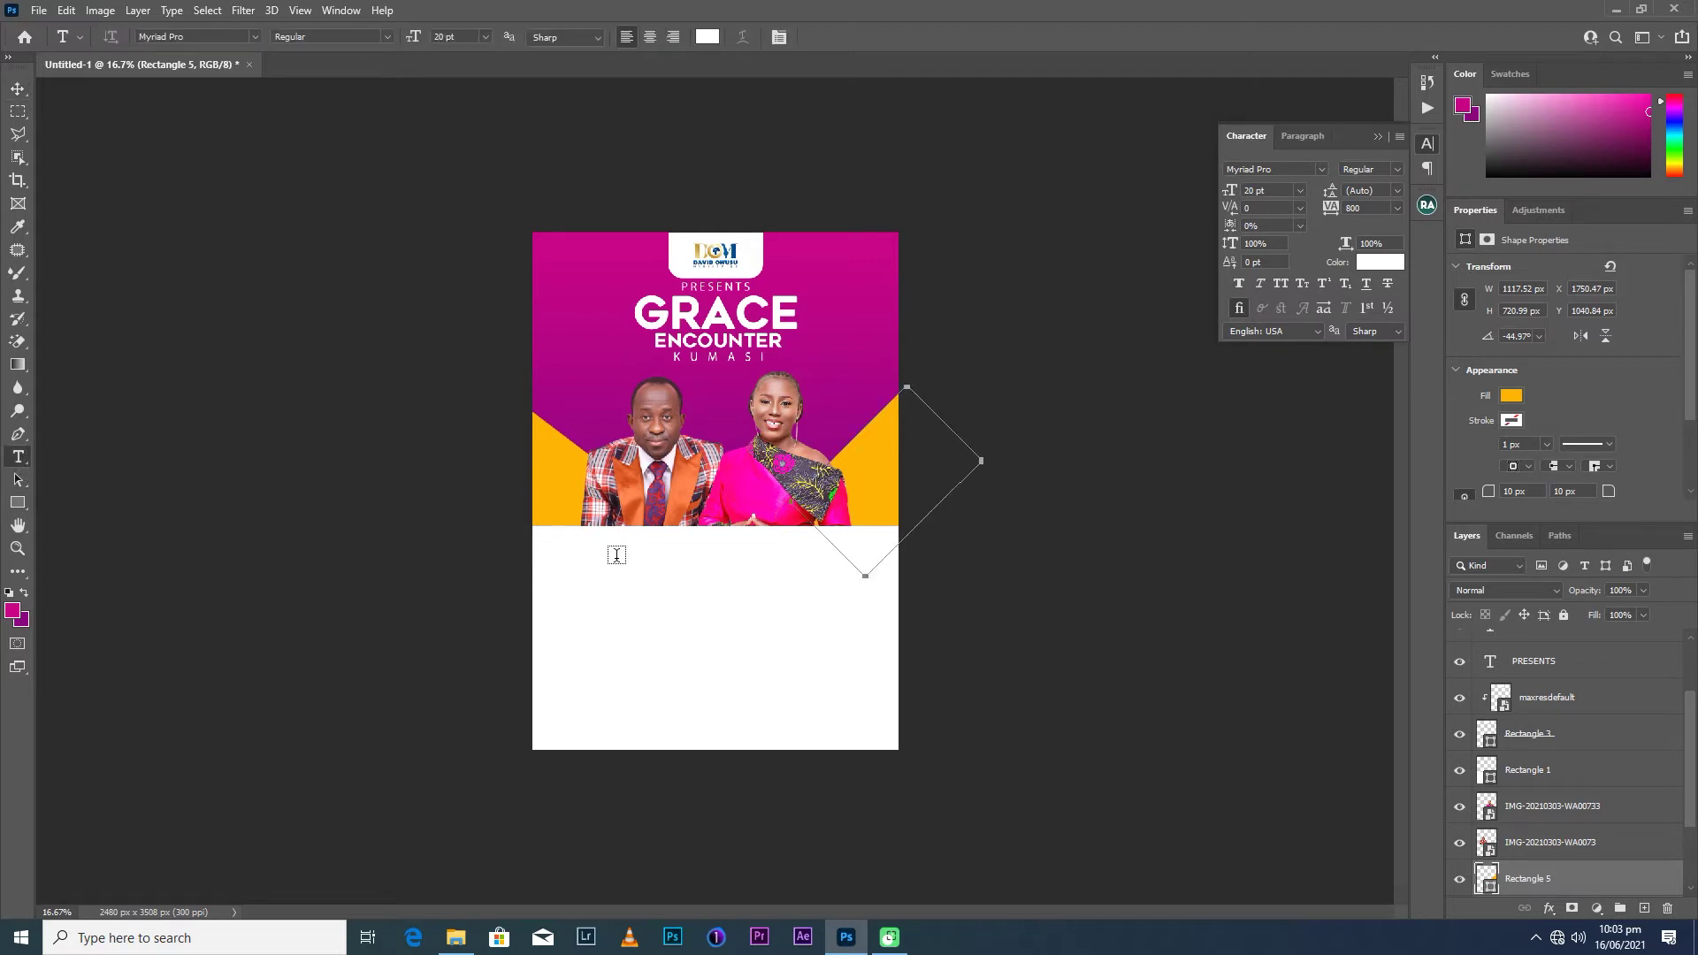
pyautogui.click(1558, 665)
pyautogui.scroll(2, 1555, 683)
pyautogui.click(1524, 650)
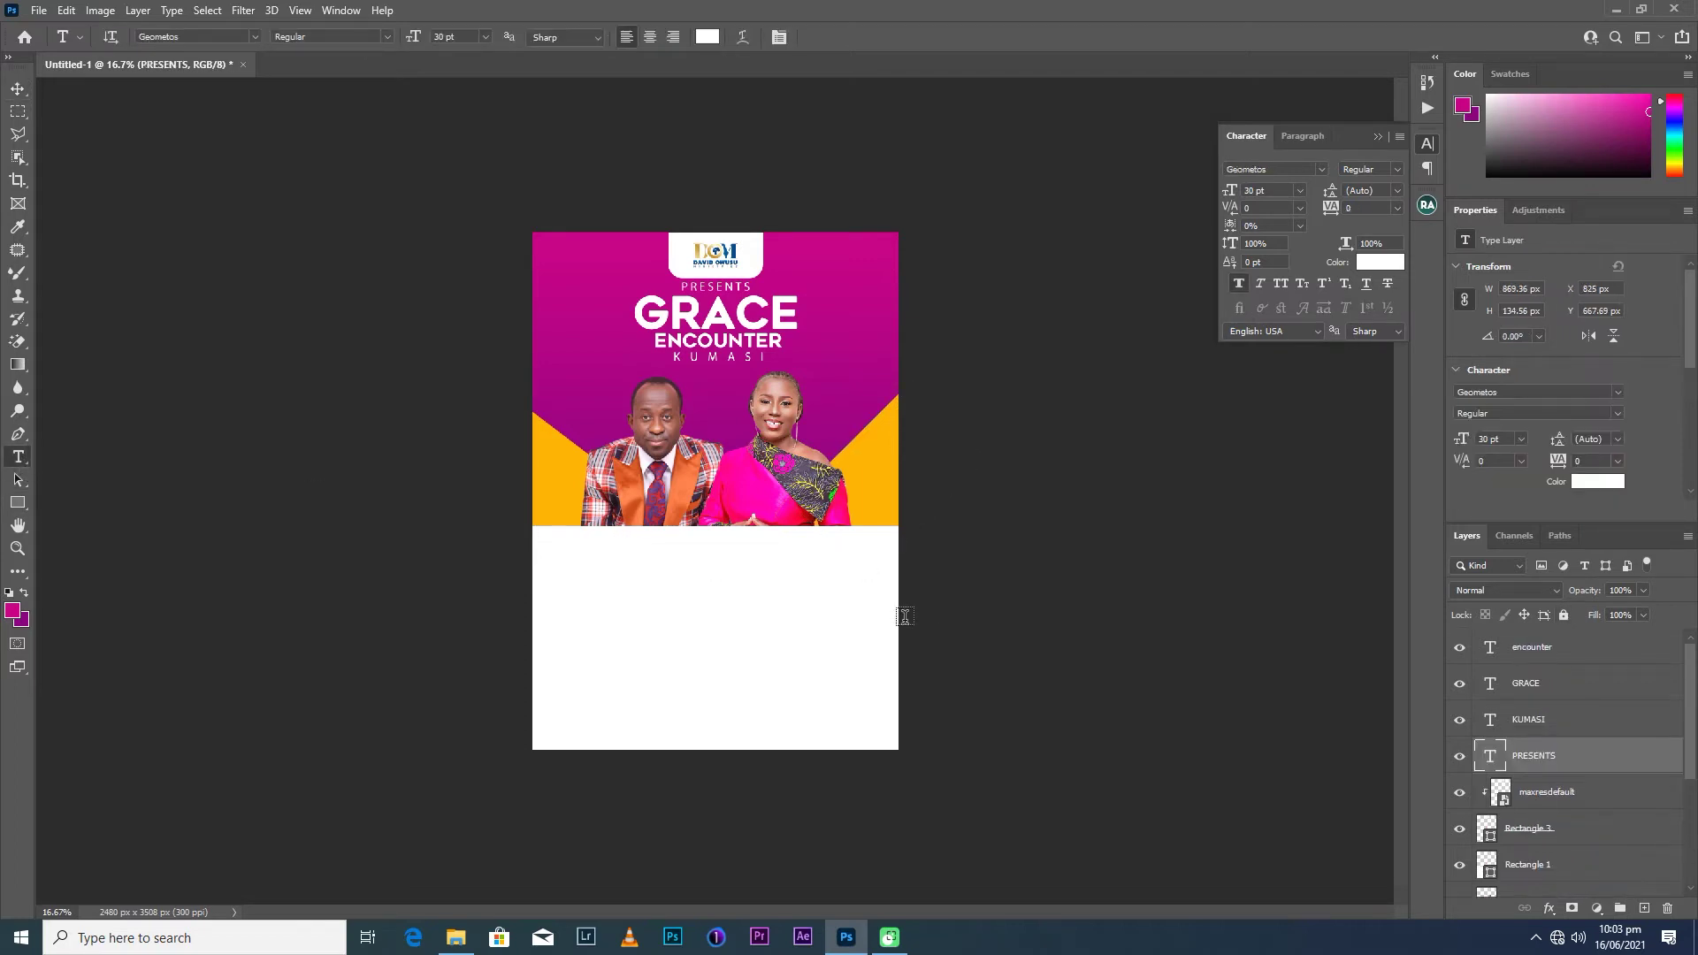
pyautogui.click(592, 605)
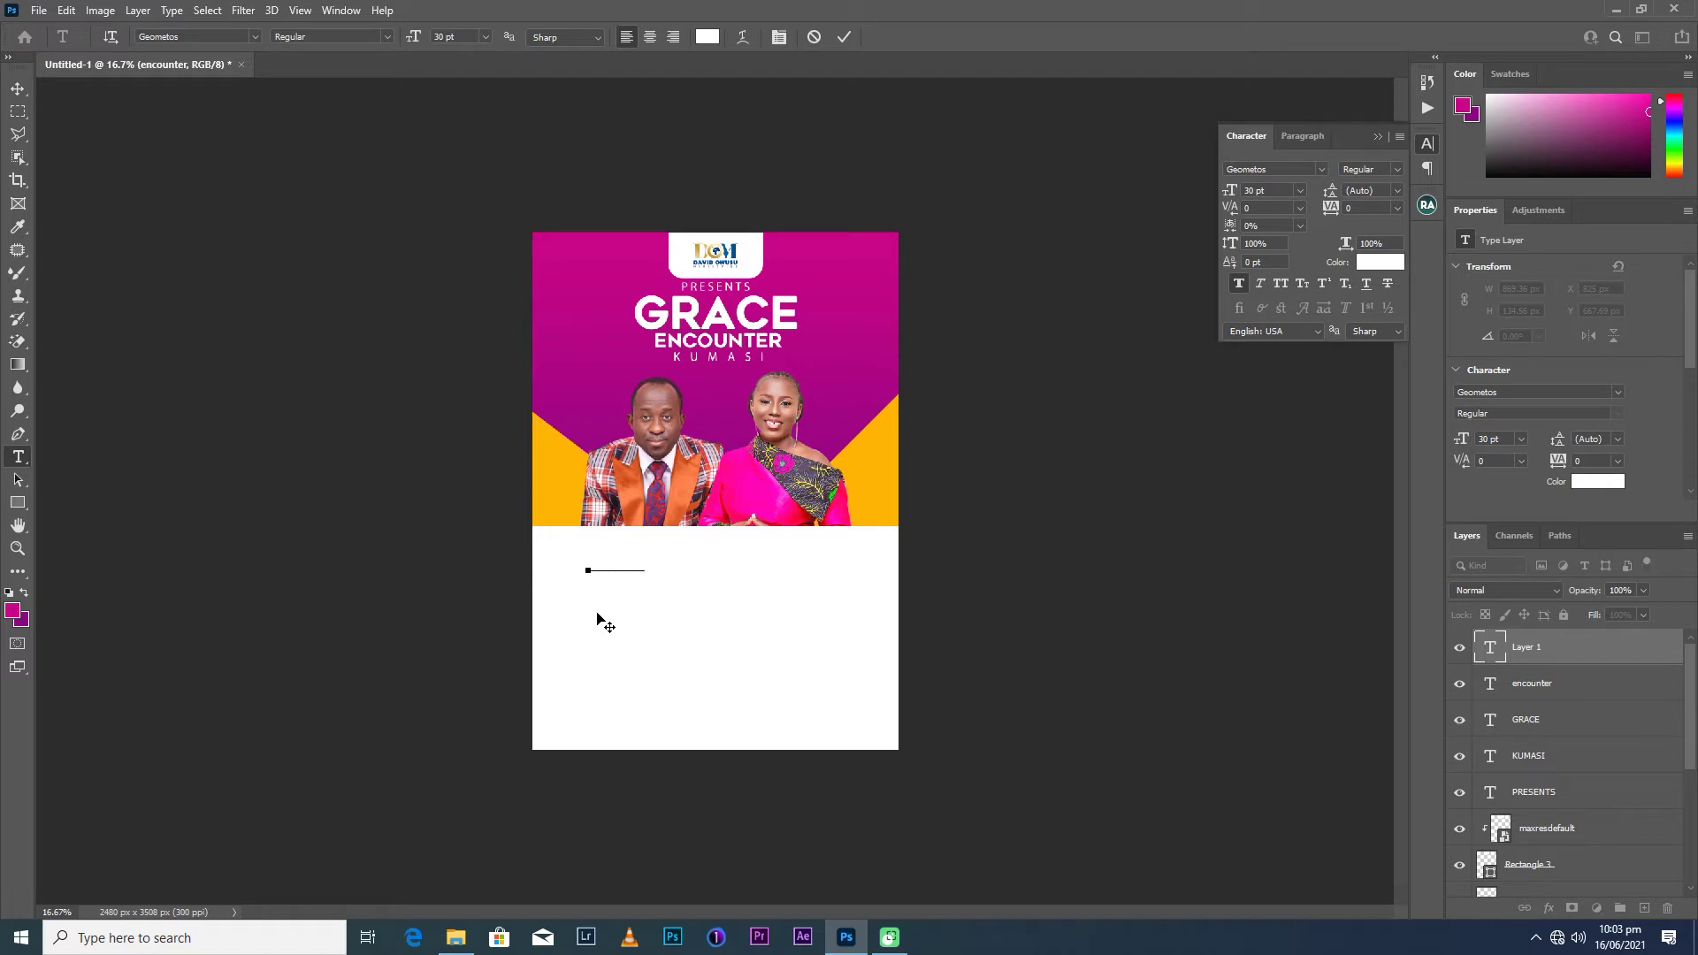
pyautogui.click(845, 36)
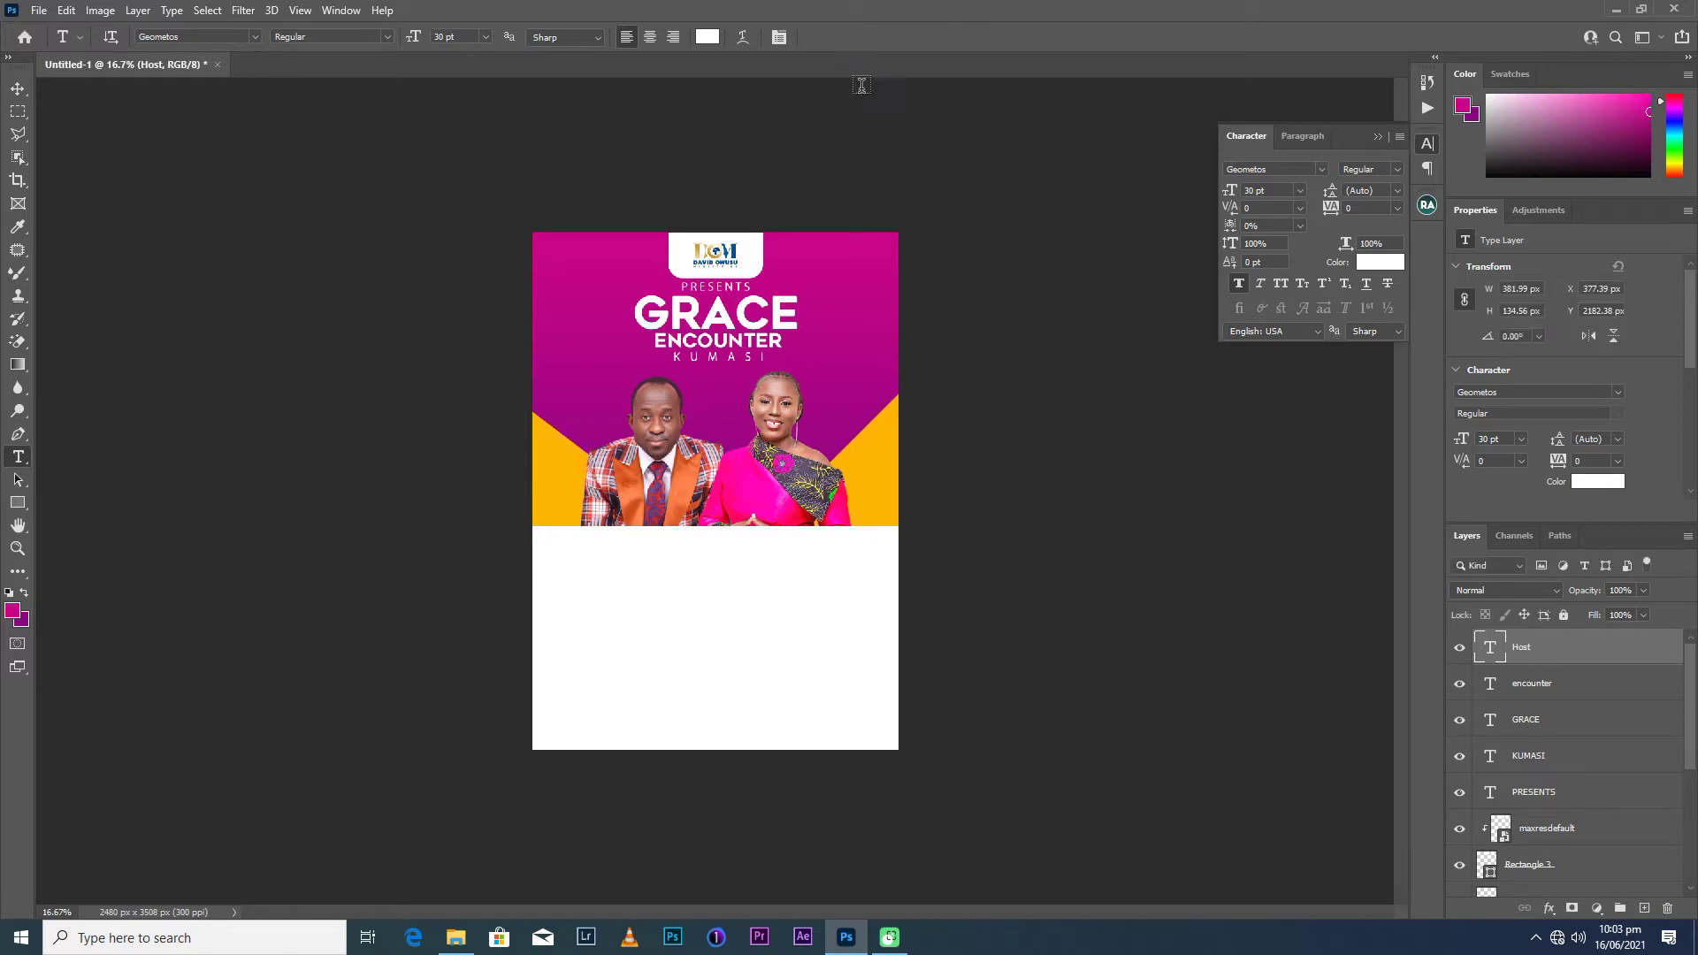
# Colour the Host text magenta #c60085, sampled from the poster background.
pyautogui.press('v')
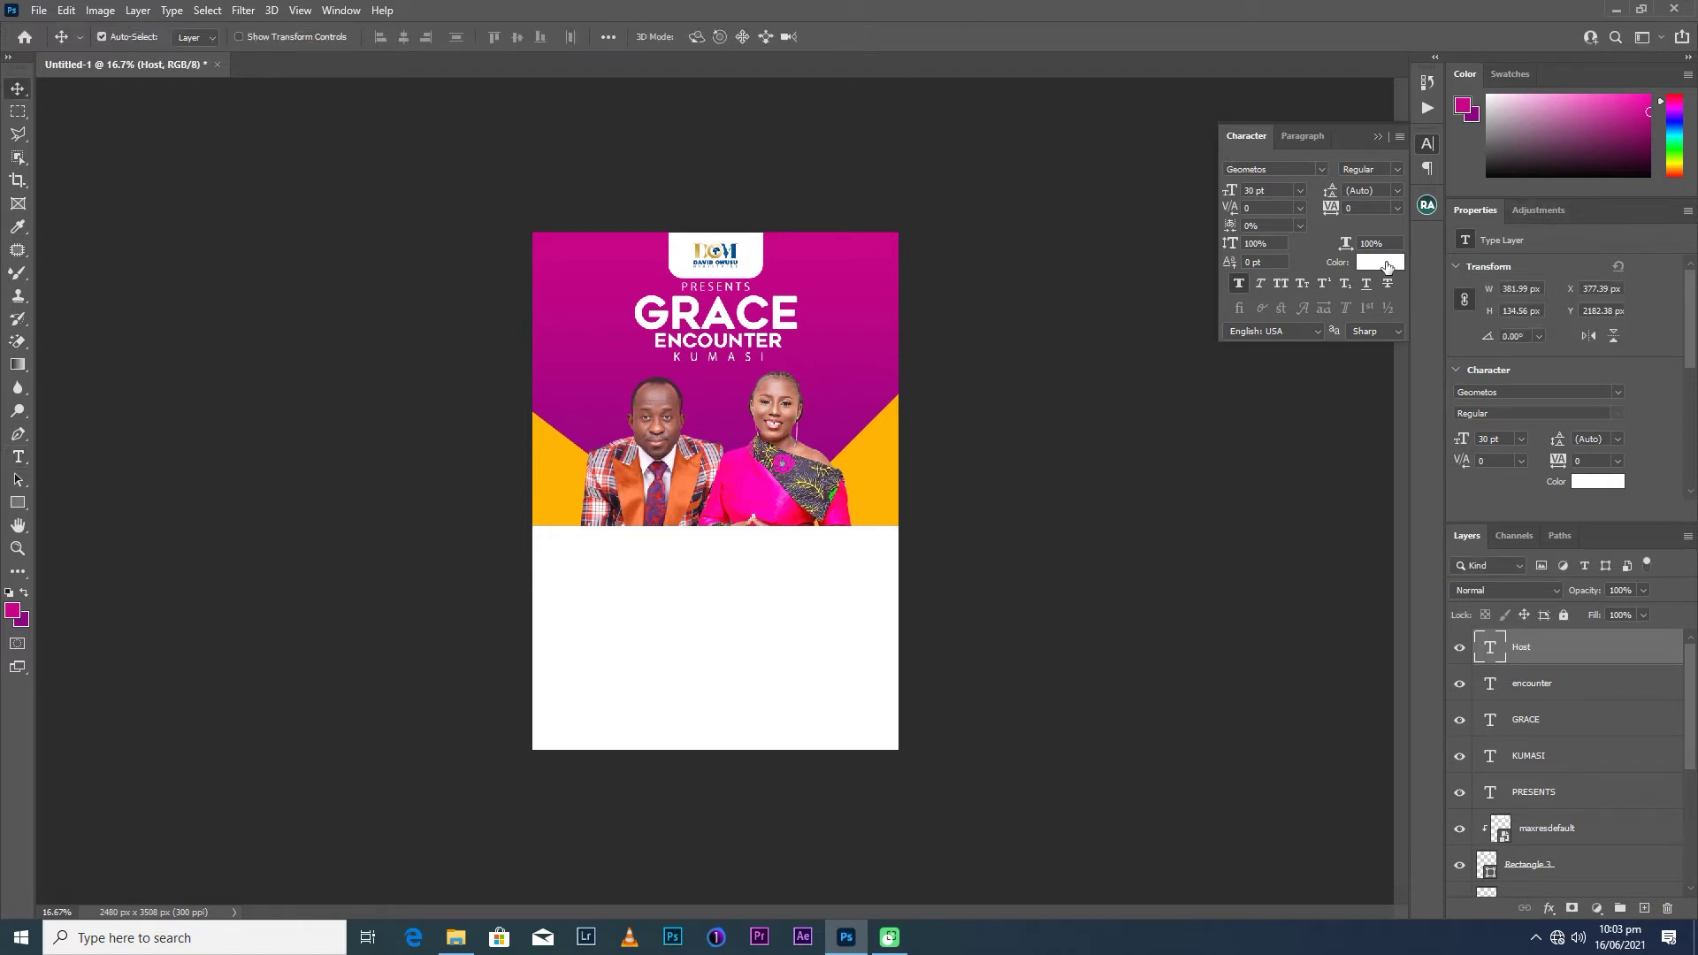
pyautogui.click(1387, 263)
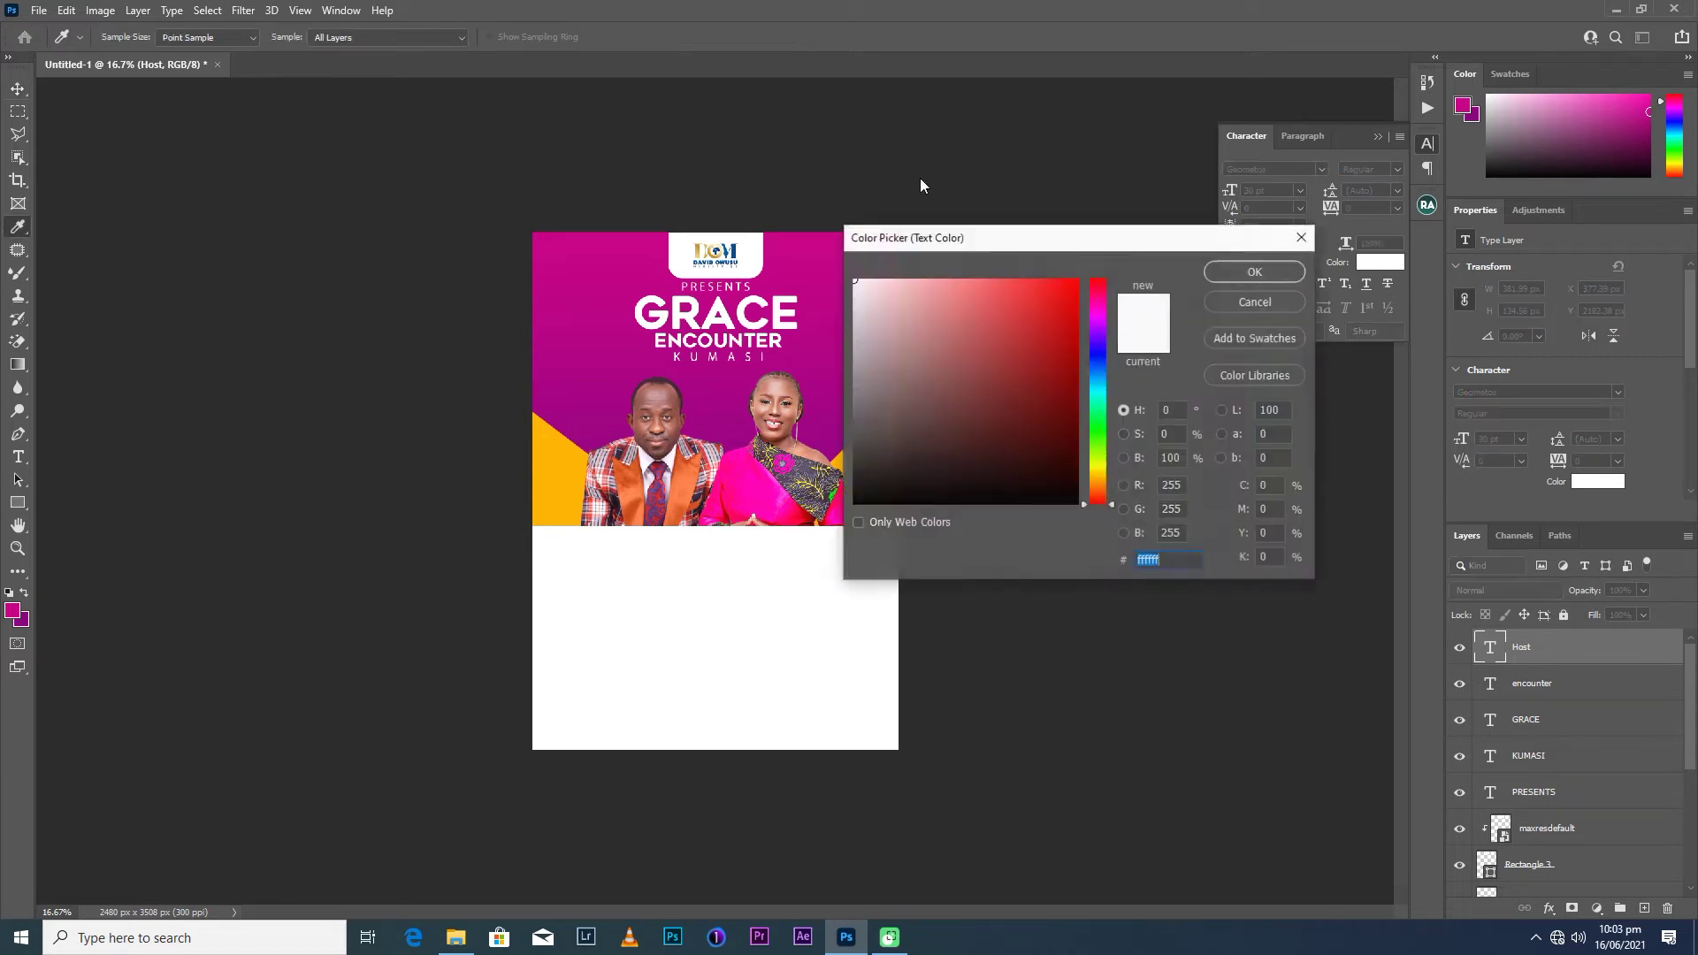
pyautogui.click(644, 237)
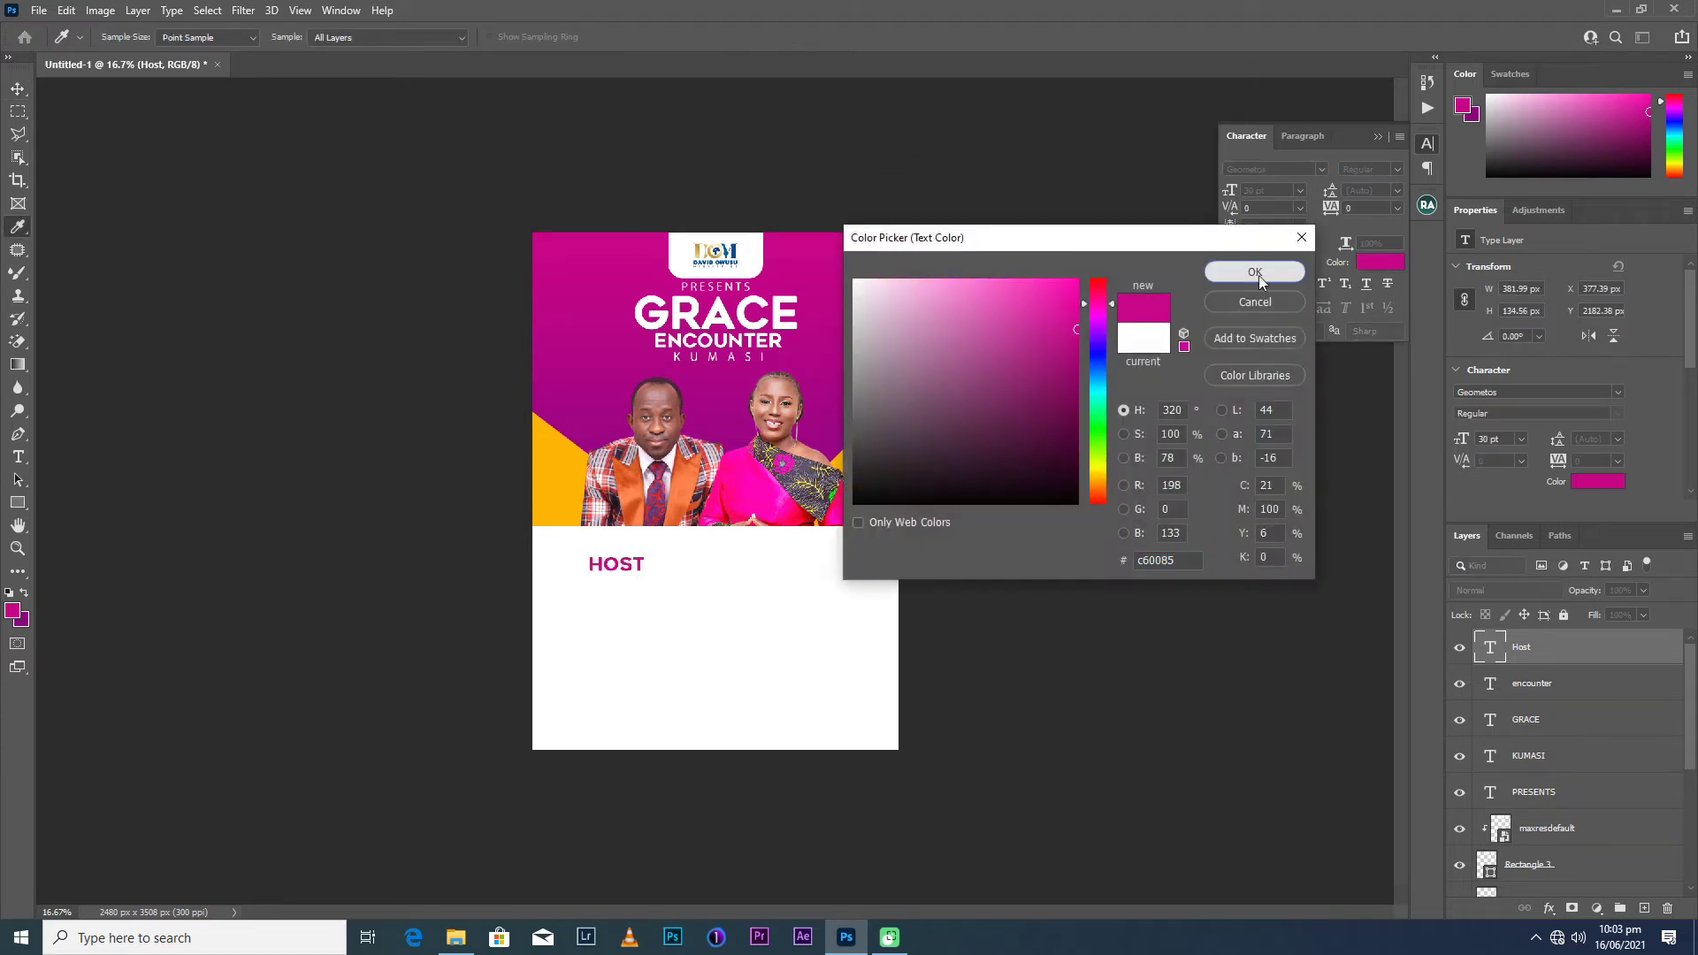
pyautogui.click(1238, 269)
pyautogui.click(1317, 170)
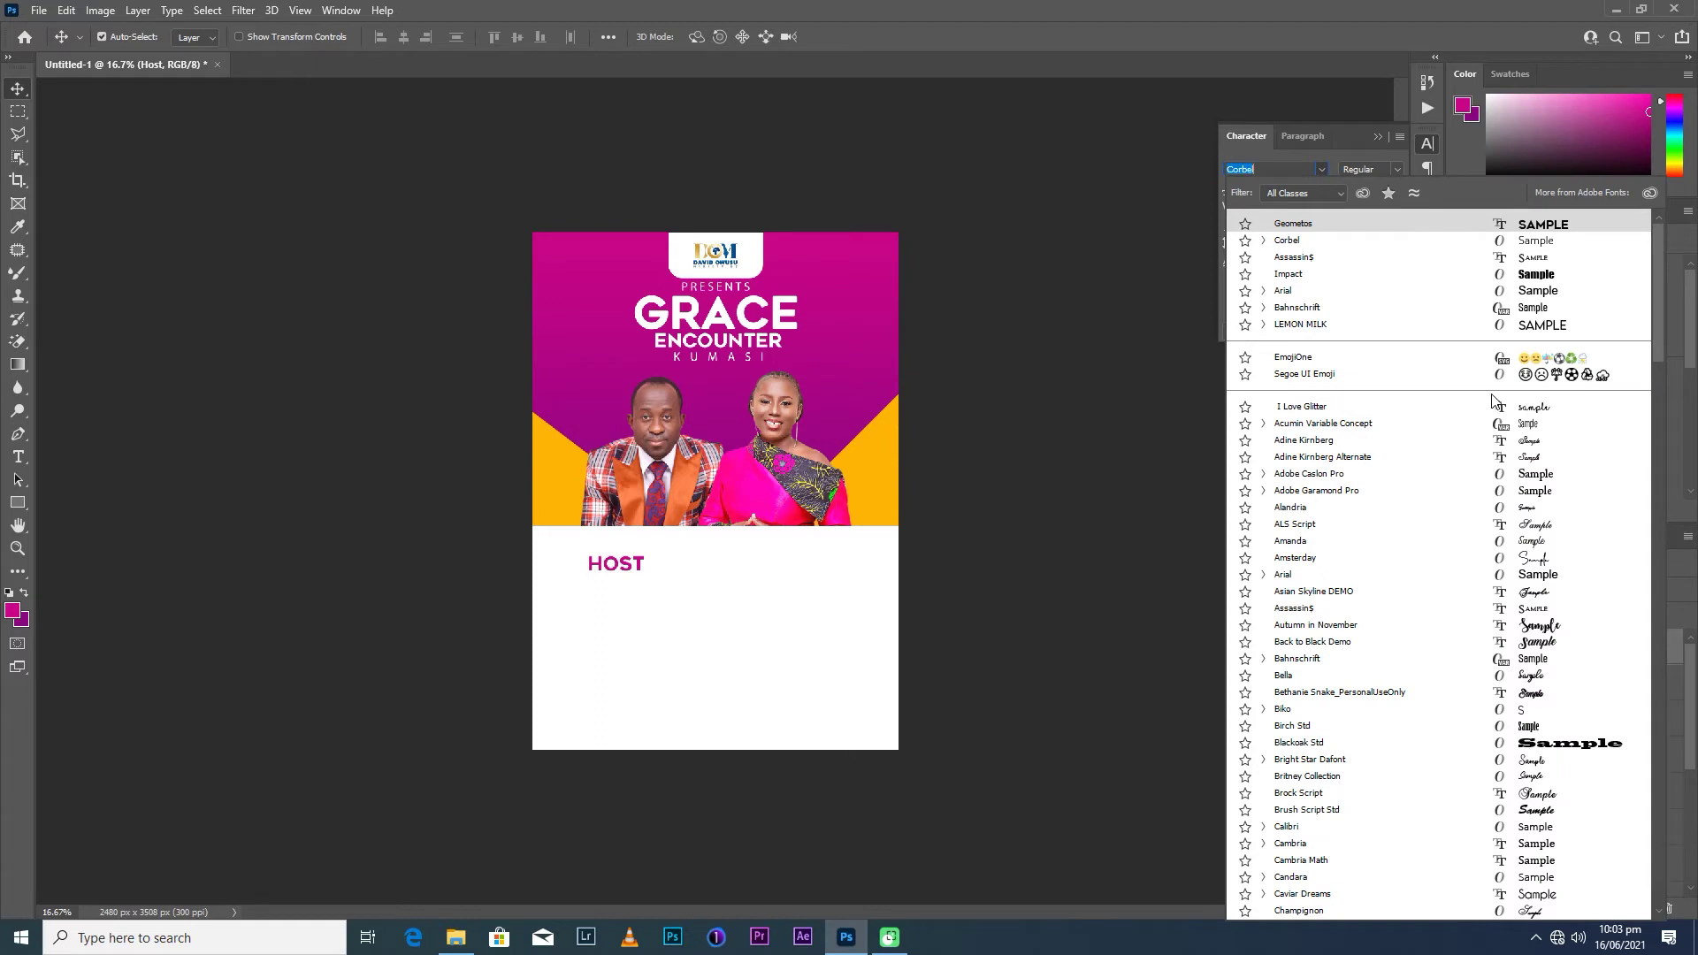
# Set Host to the Amsterday font at 18 pt, just beneath the photo.
pyautogui.click(1537, 562)
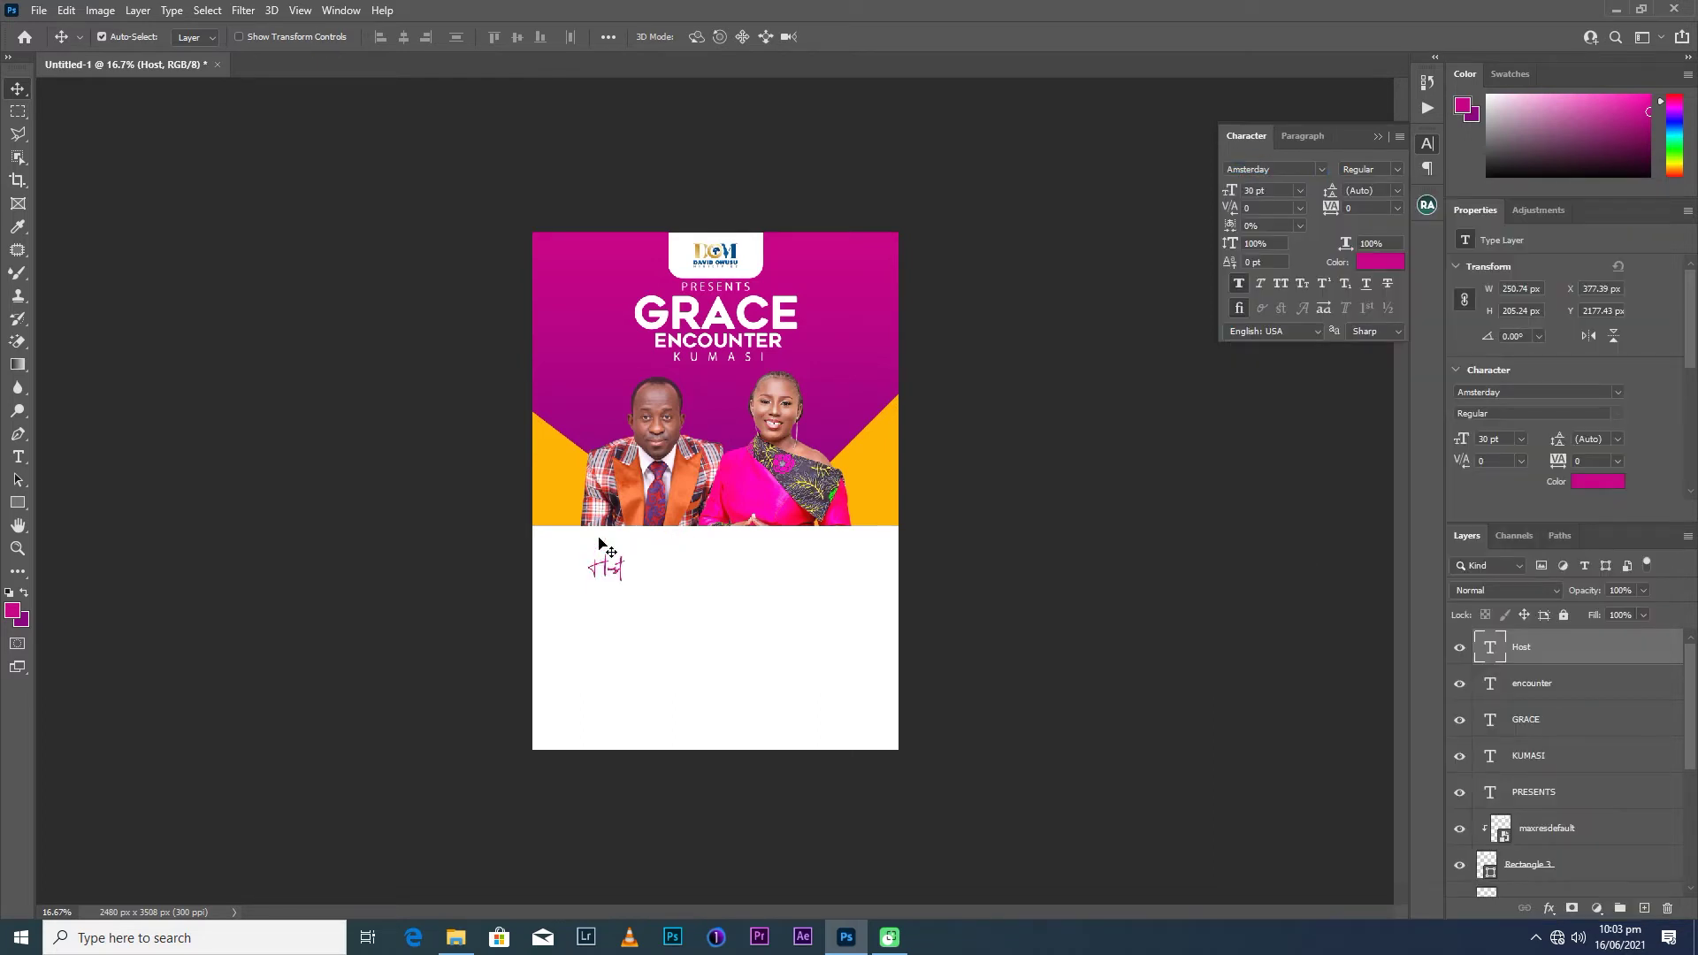
pyautogui.hotkey('ctrl', '+')
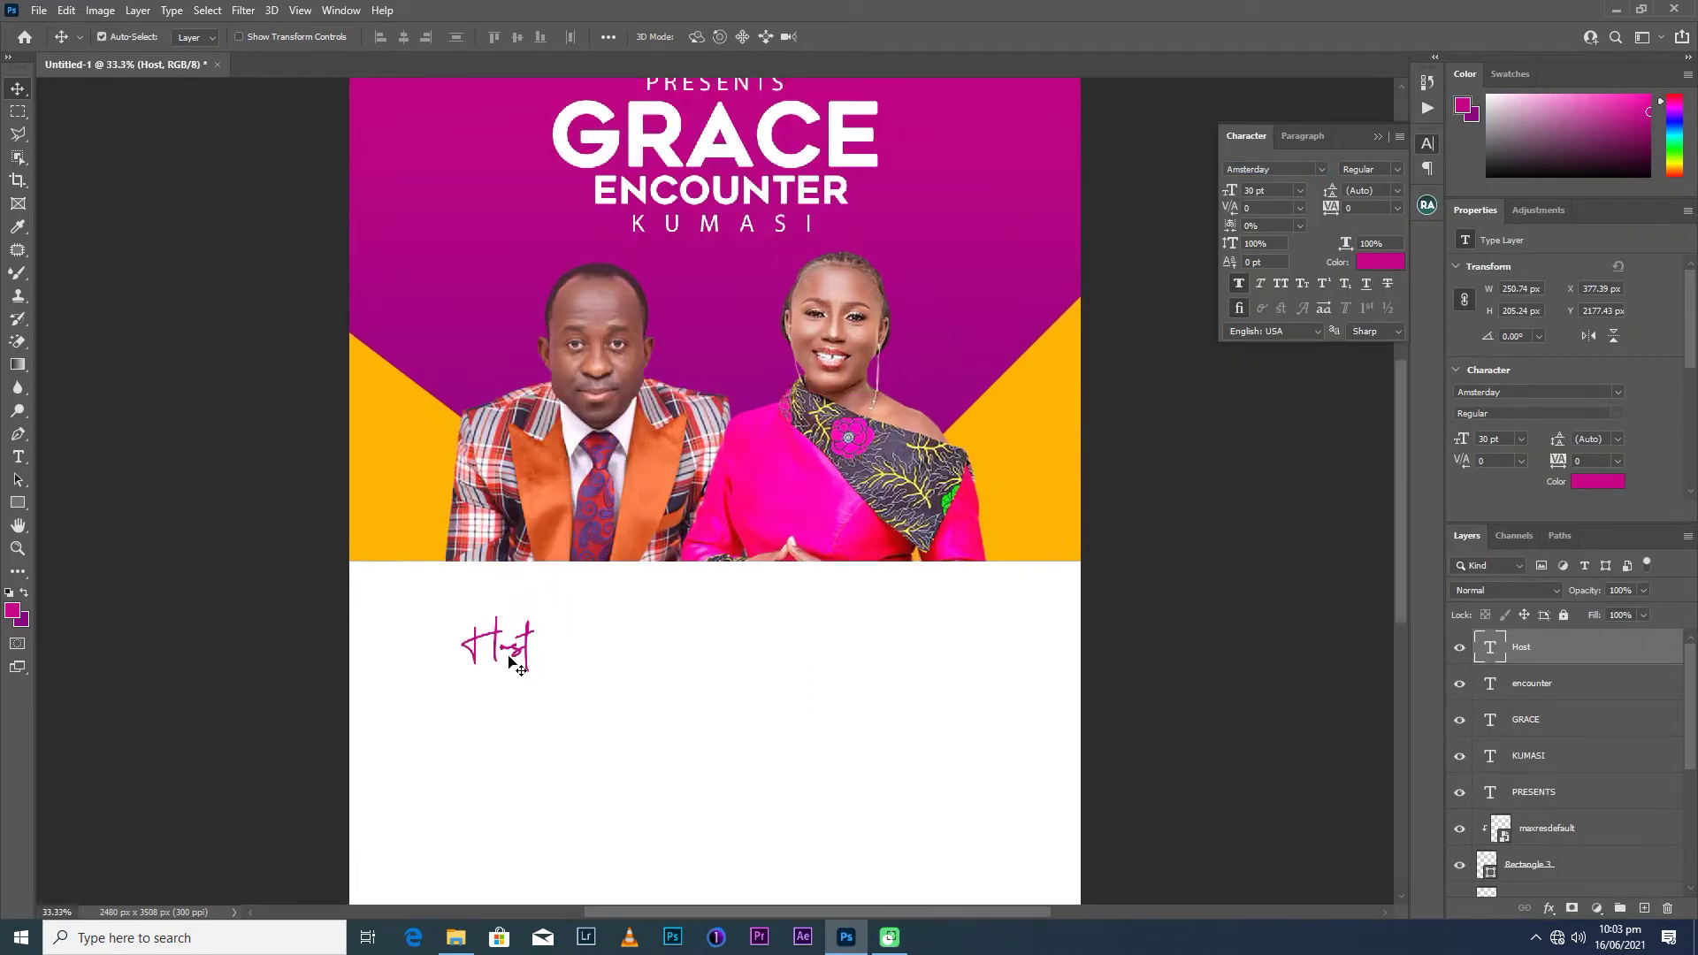
pyautogui.moveTo(511, 660); pyautogui.dragTo(531, 607)
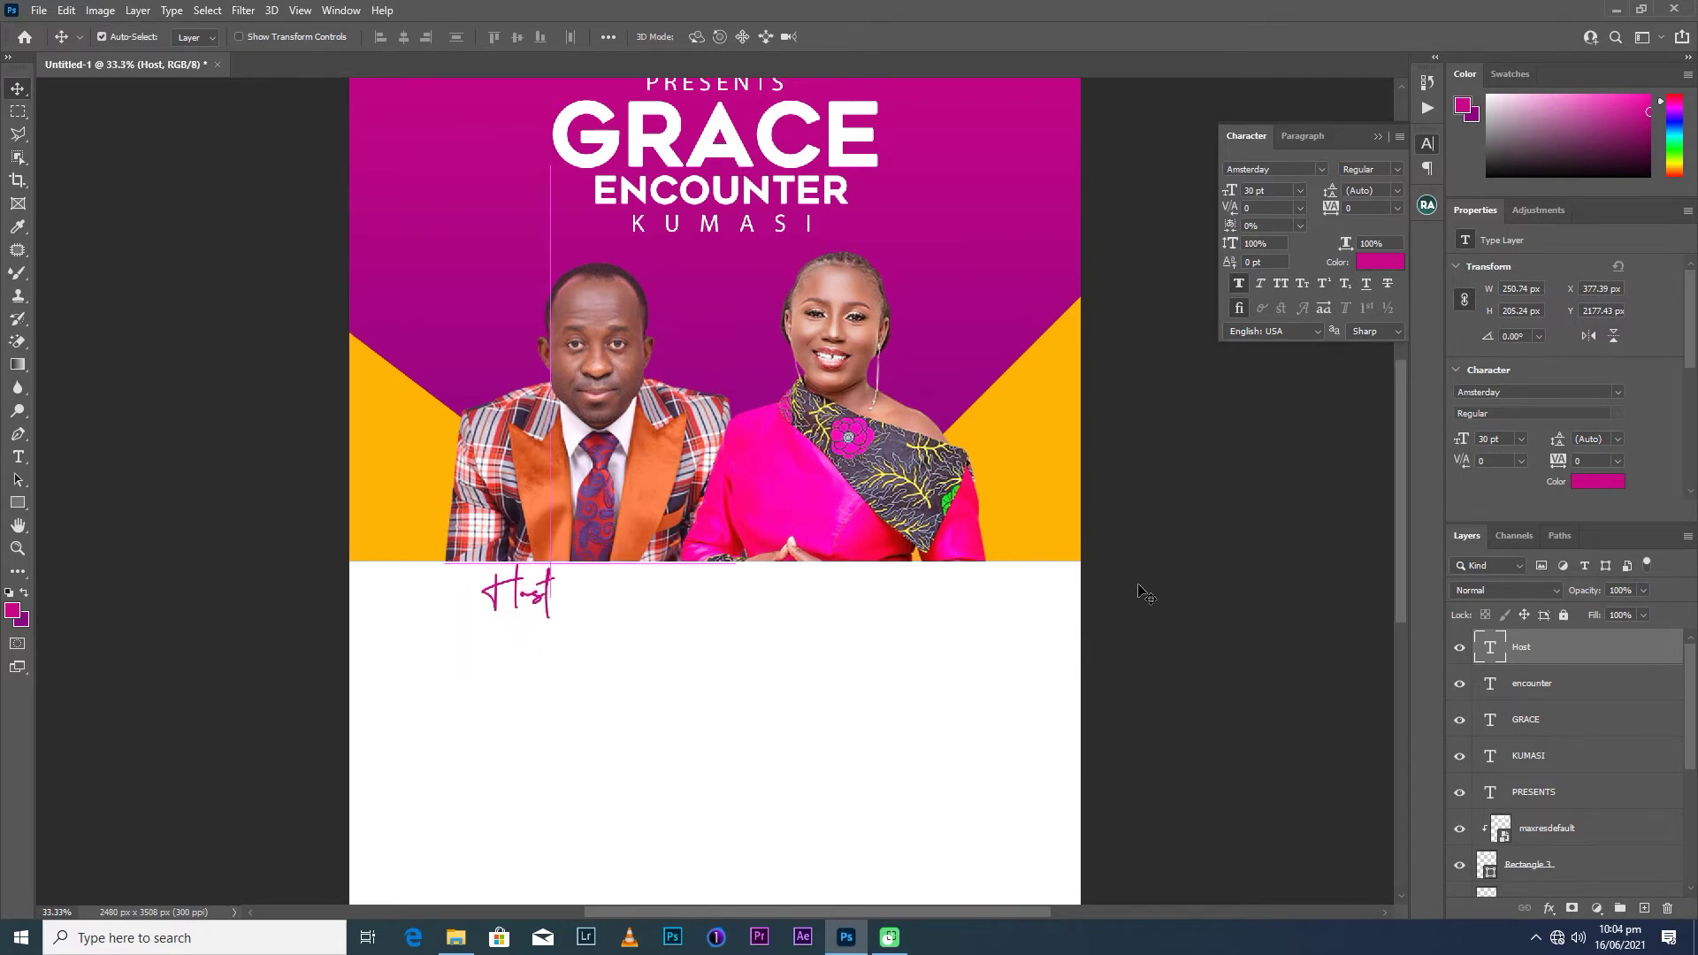
pyautogui.click(1301, 191)
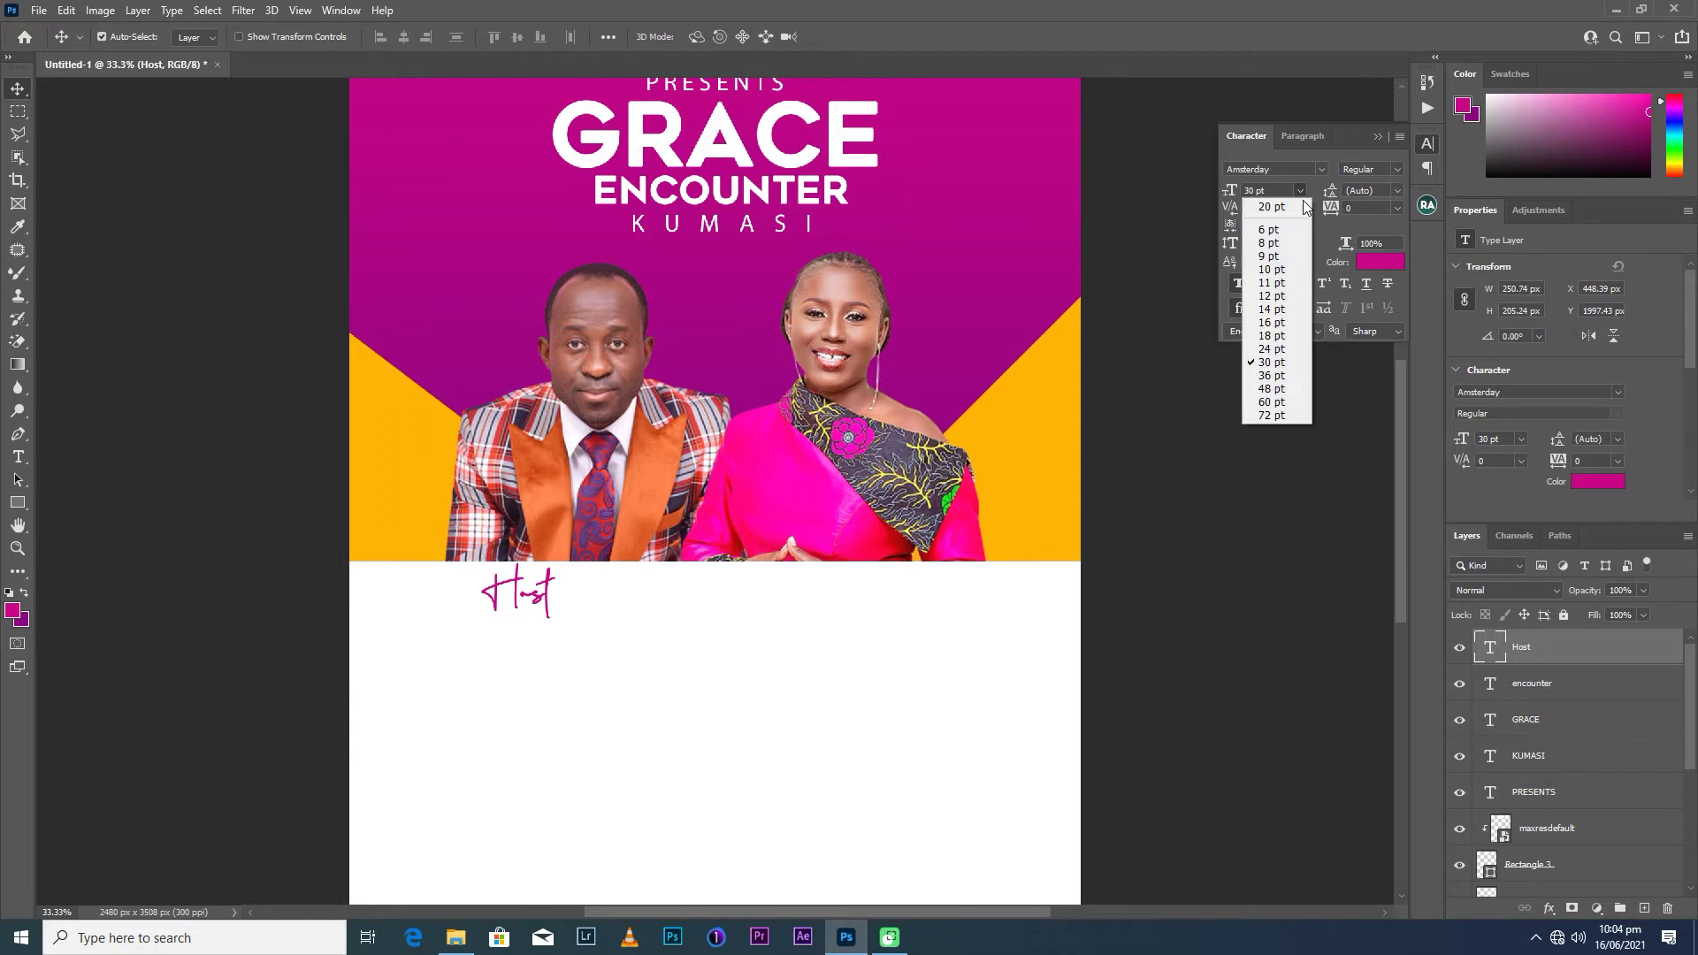
pyautogui.click(1273, 335)
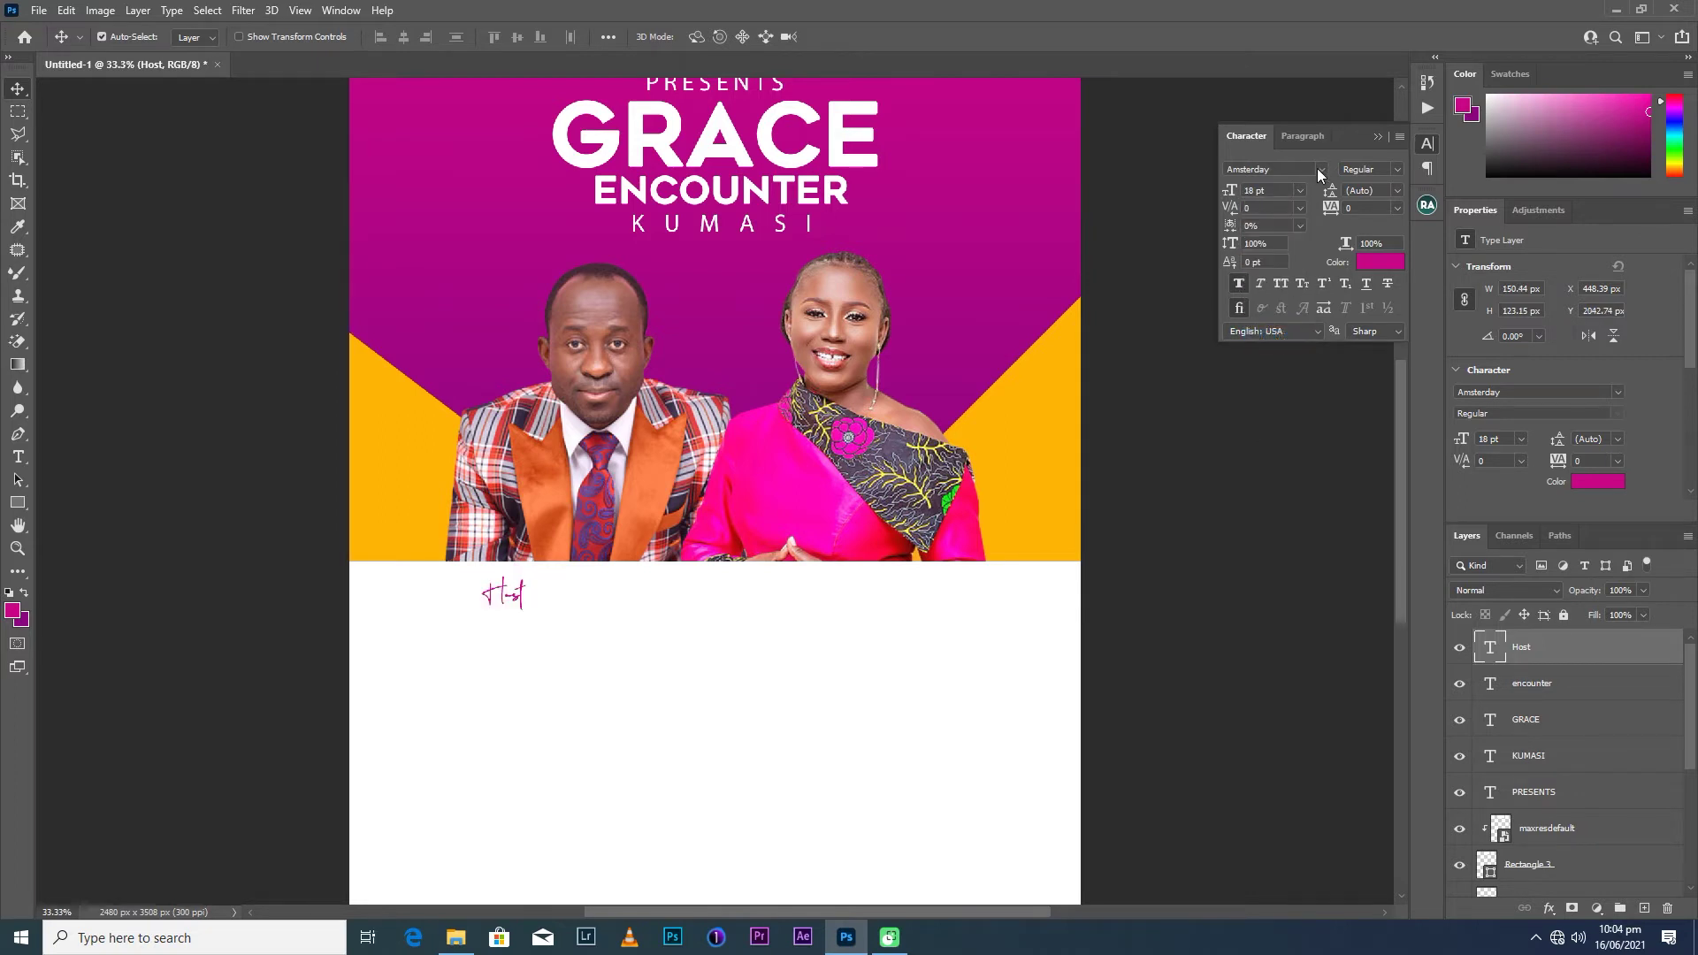
# Switch Host to the Bella script font, shift it right, and start a text layer below.
pyautogui.click(1319, 169)
pyautogui.write('as')
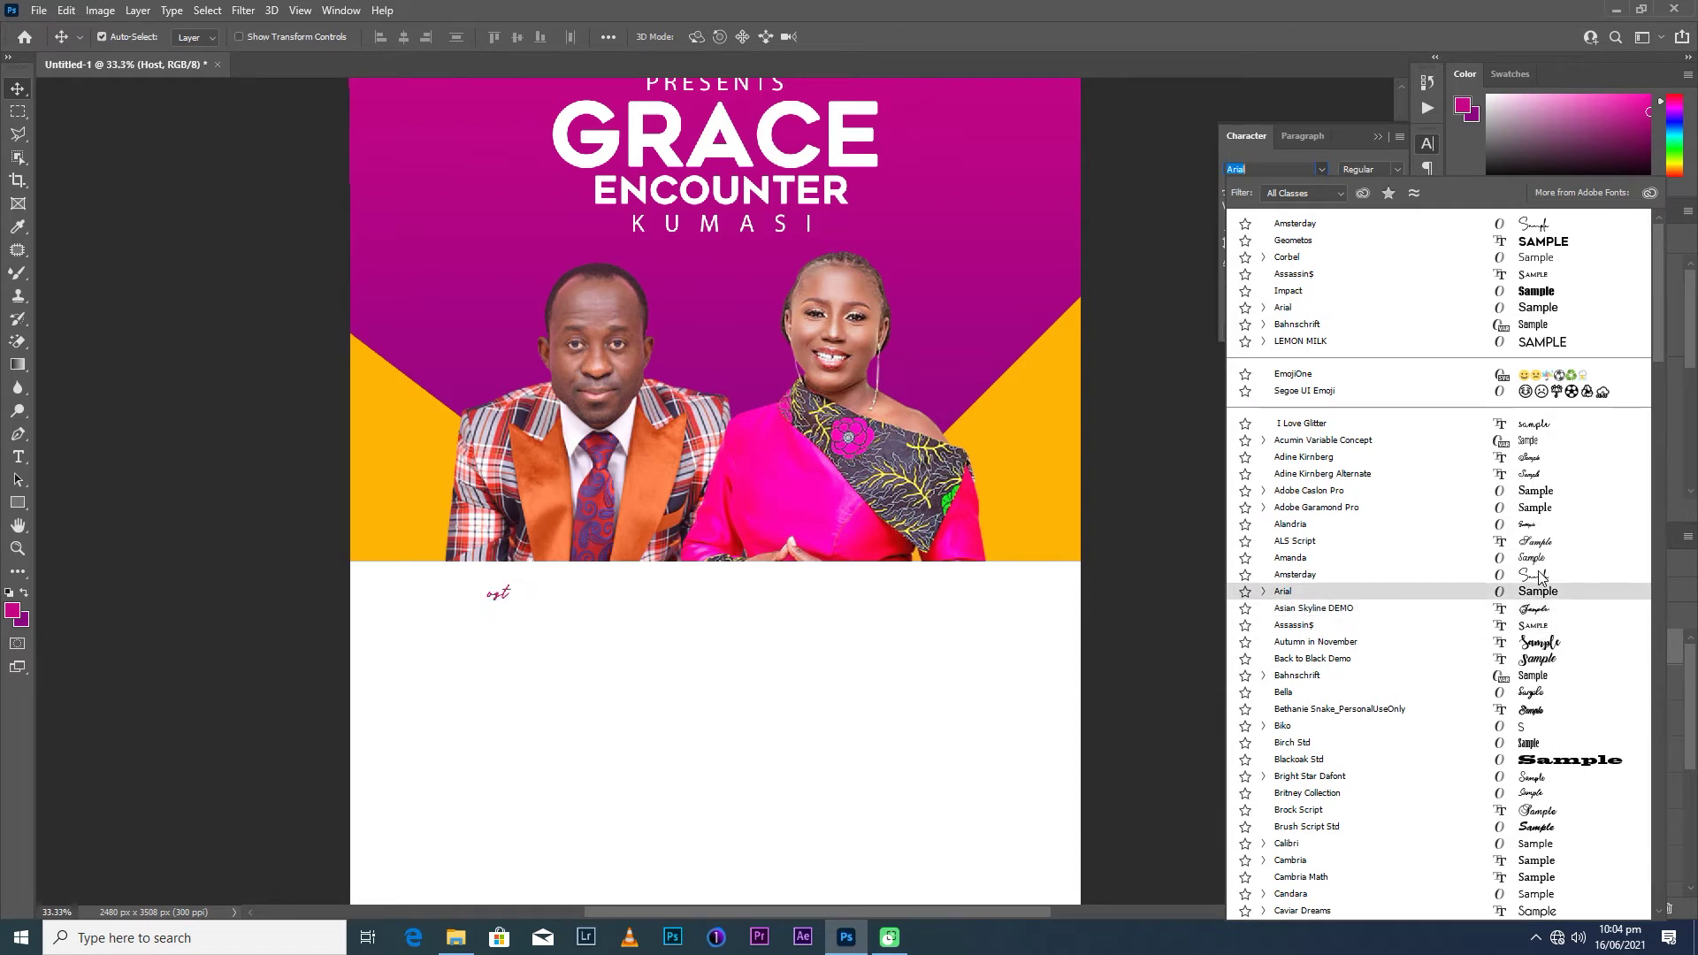
pyautogui.click(1530, 697)
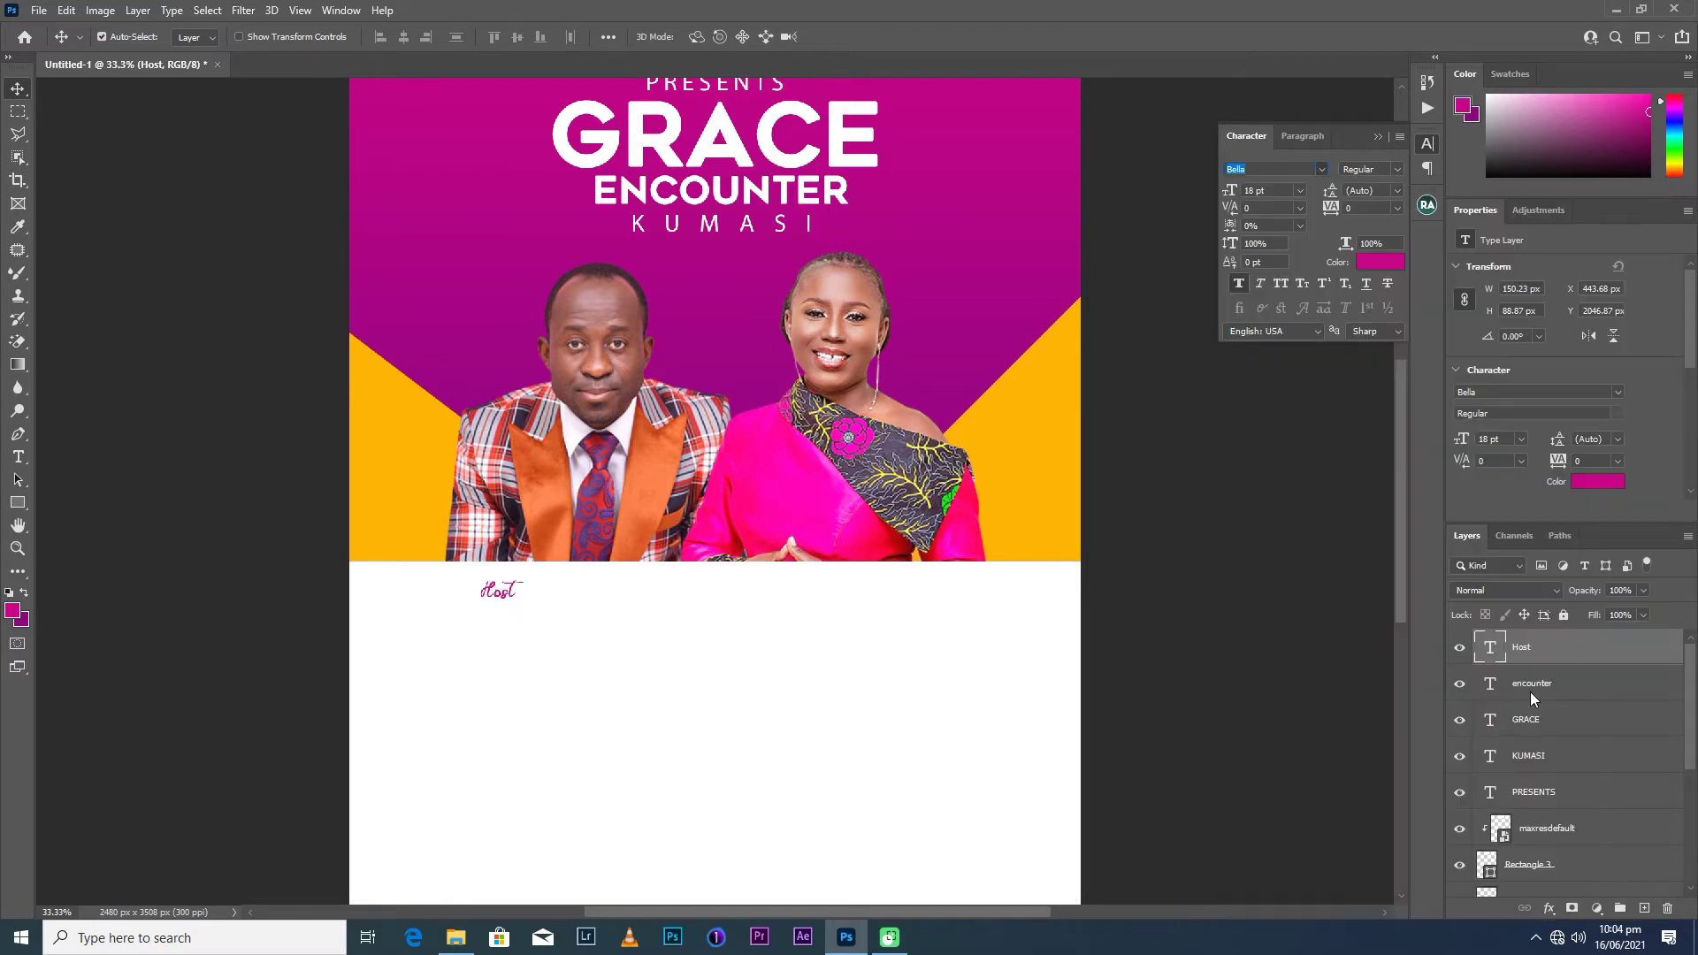
pyautogui.moveTo(509, 598); pyautogui.dragTo(535, 599)
pyautogui.press('t')
pyautogui.click(532, 659)
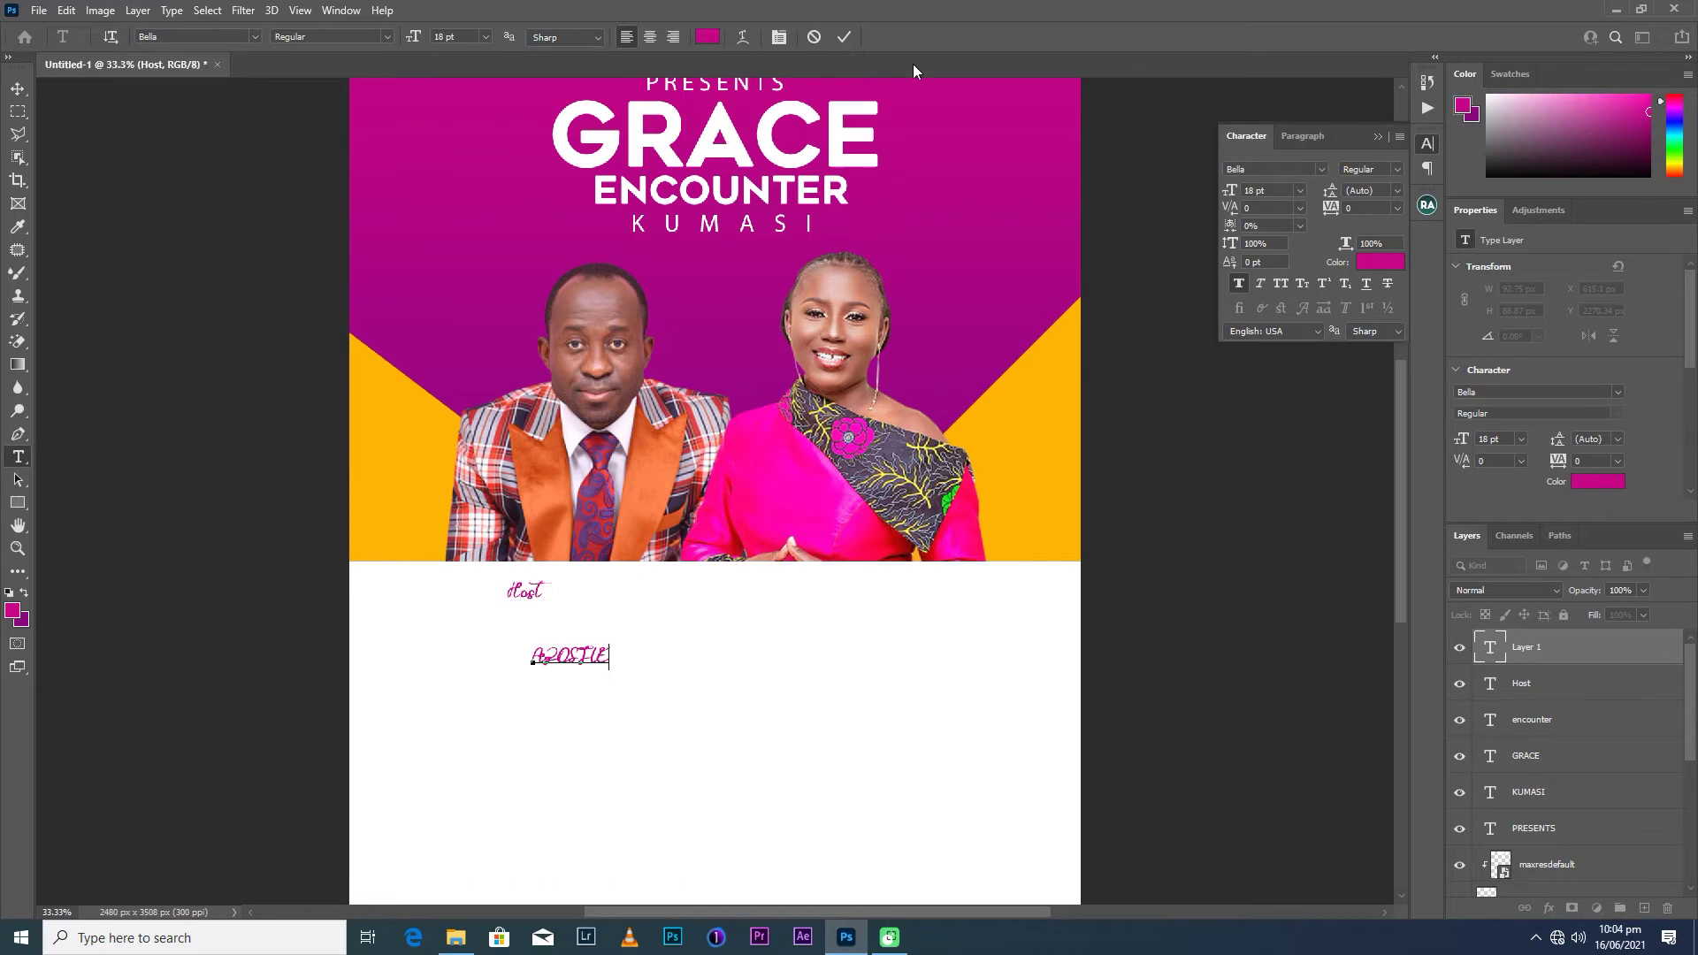
# Commit the pink APOSTLE text and set it to 30 pt.
pyautogui.click(843, 37)
pyautogui.press('v')
pyautogui.click(1305, 192)
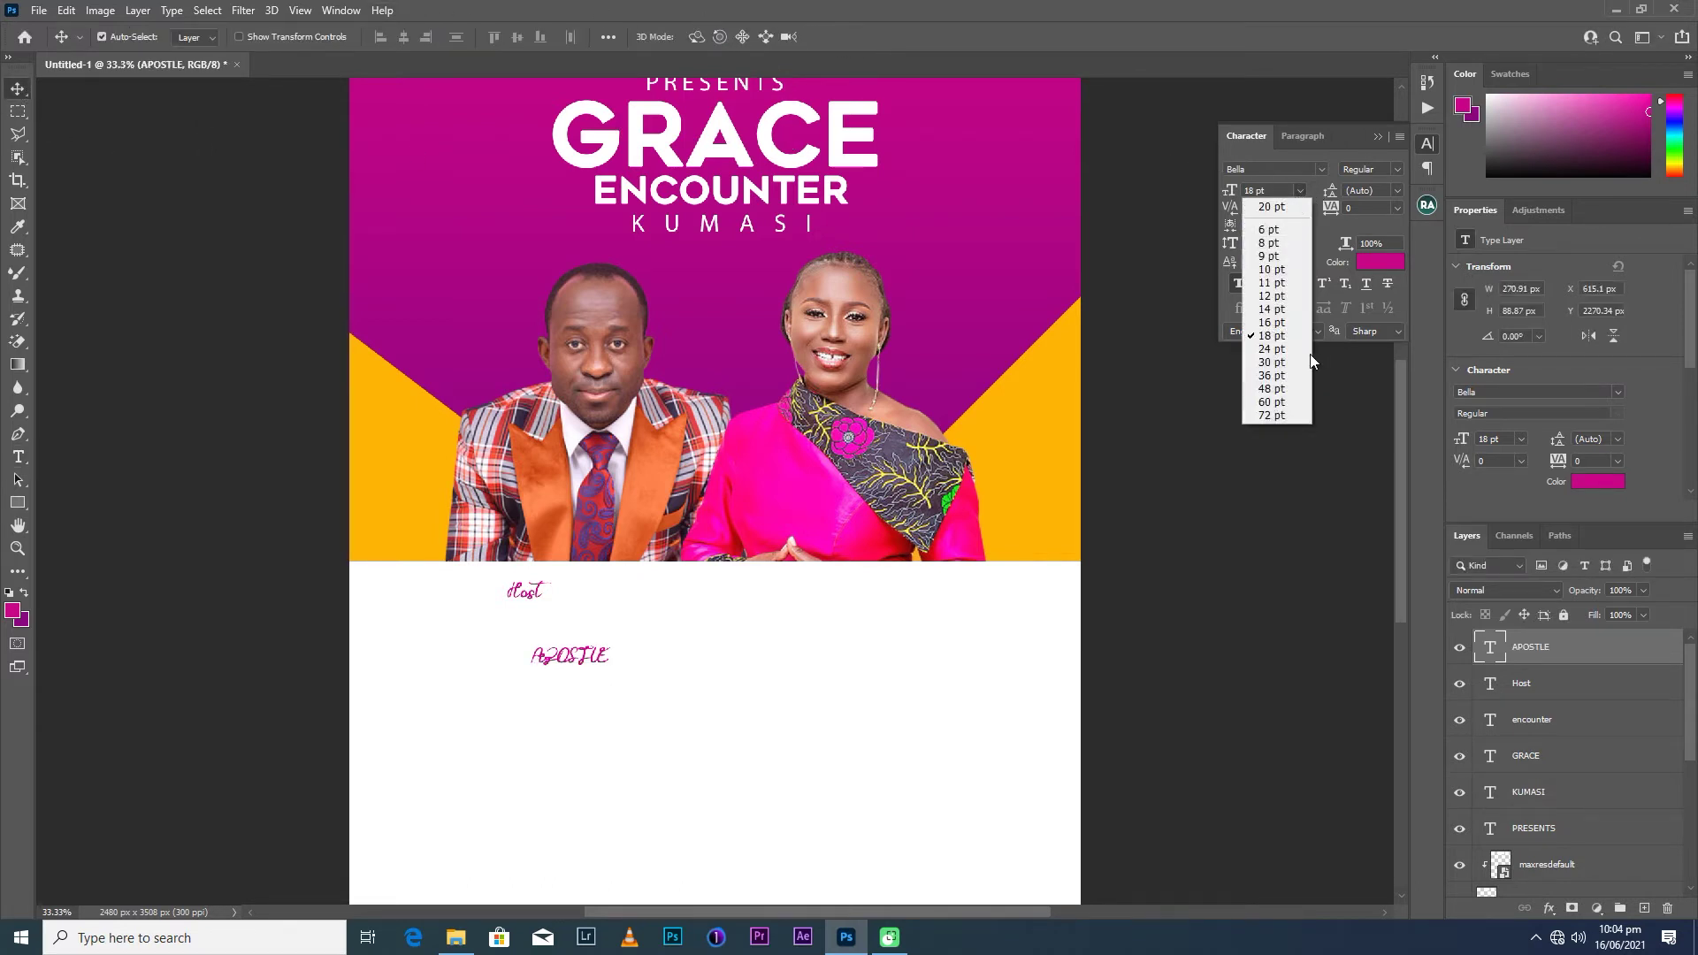
pyautogui.click(1261, 382)
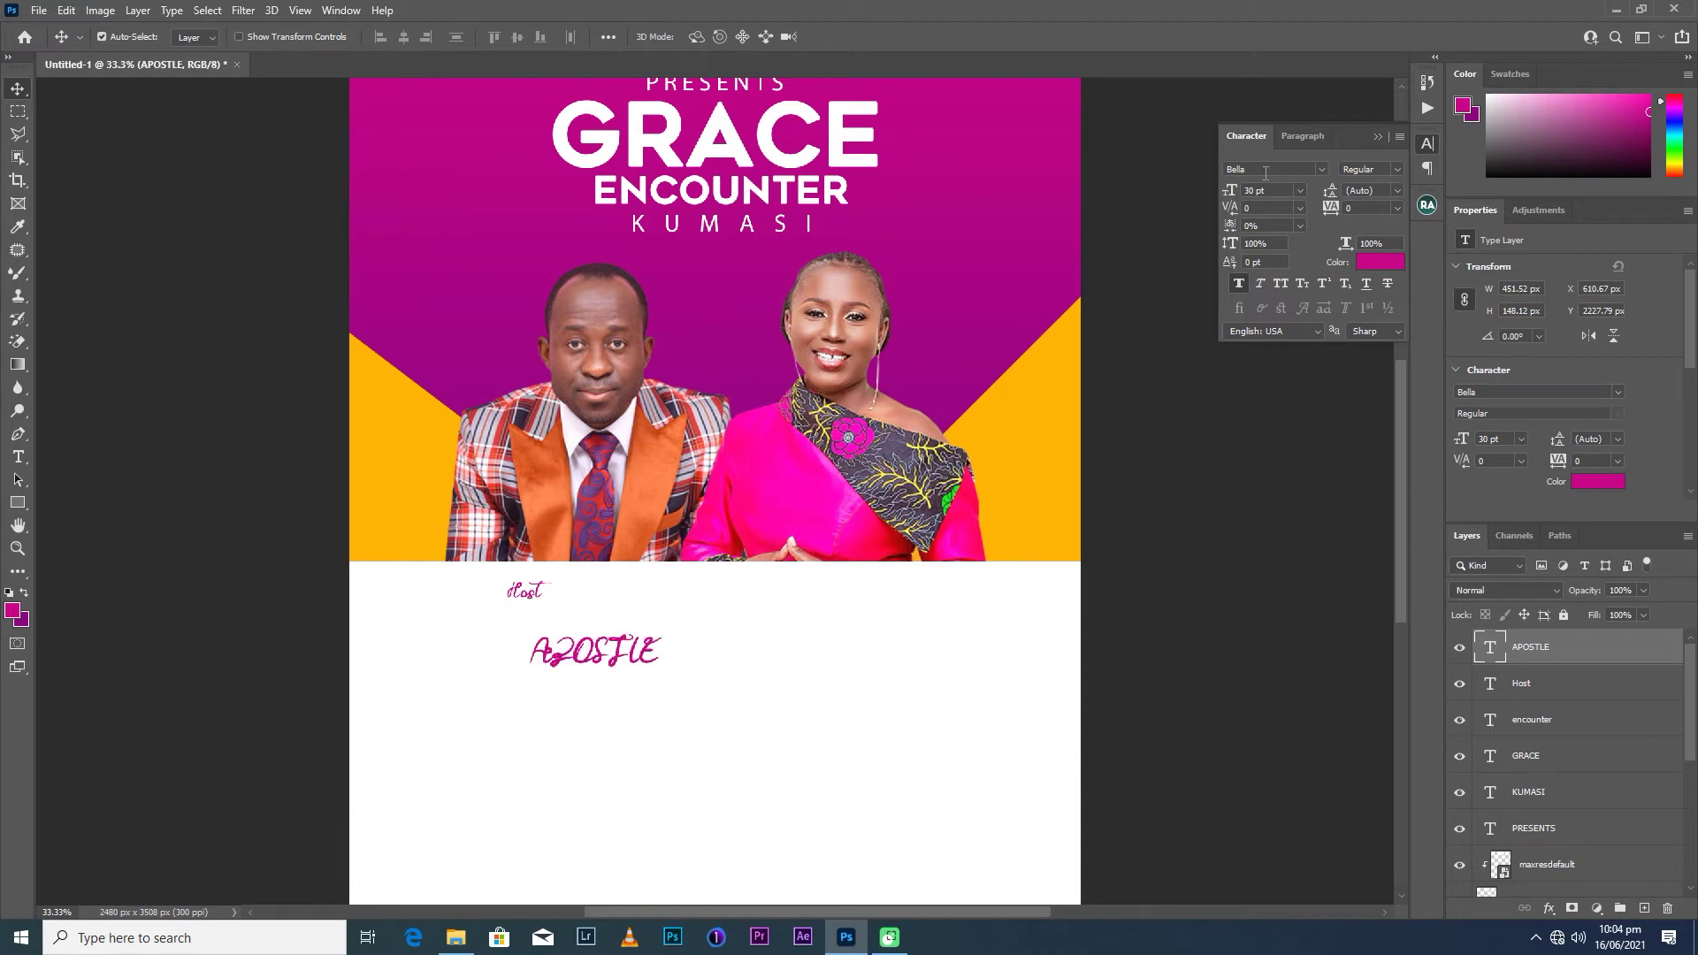
# Try I Love Glitter and Adine Kirnberg Alternate, then set APOSTLE in Adobe Caslon Pro.
pyautogui.click(1321, 170)
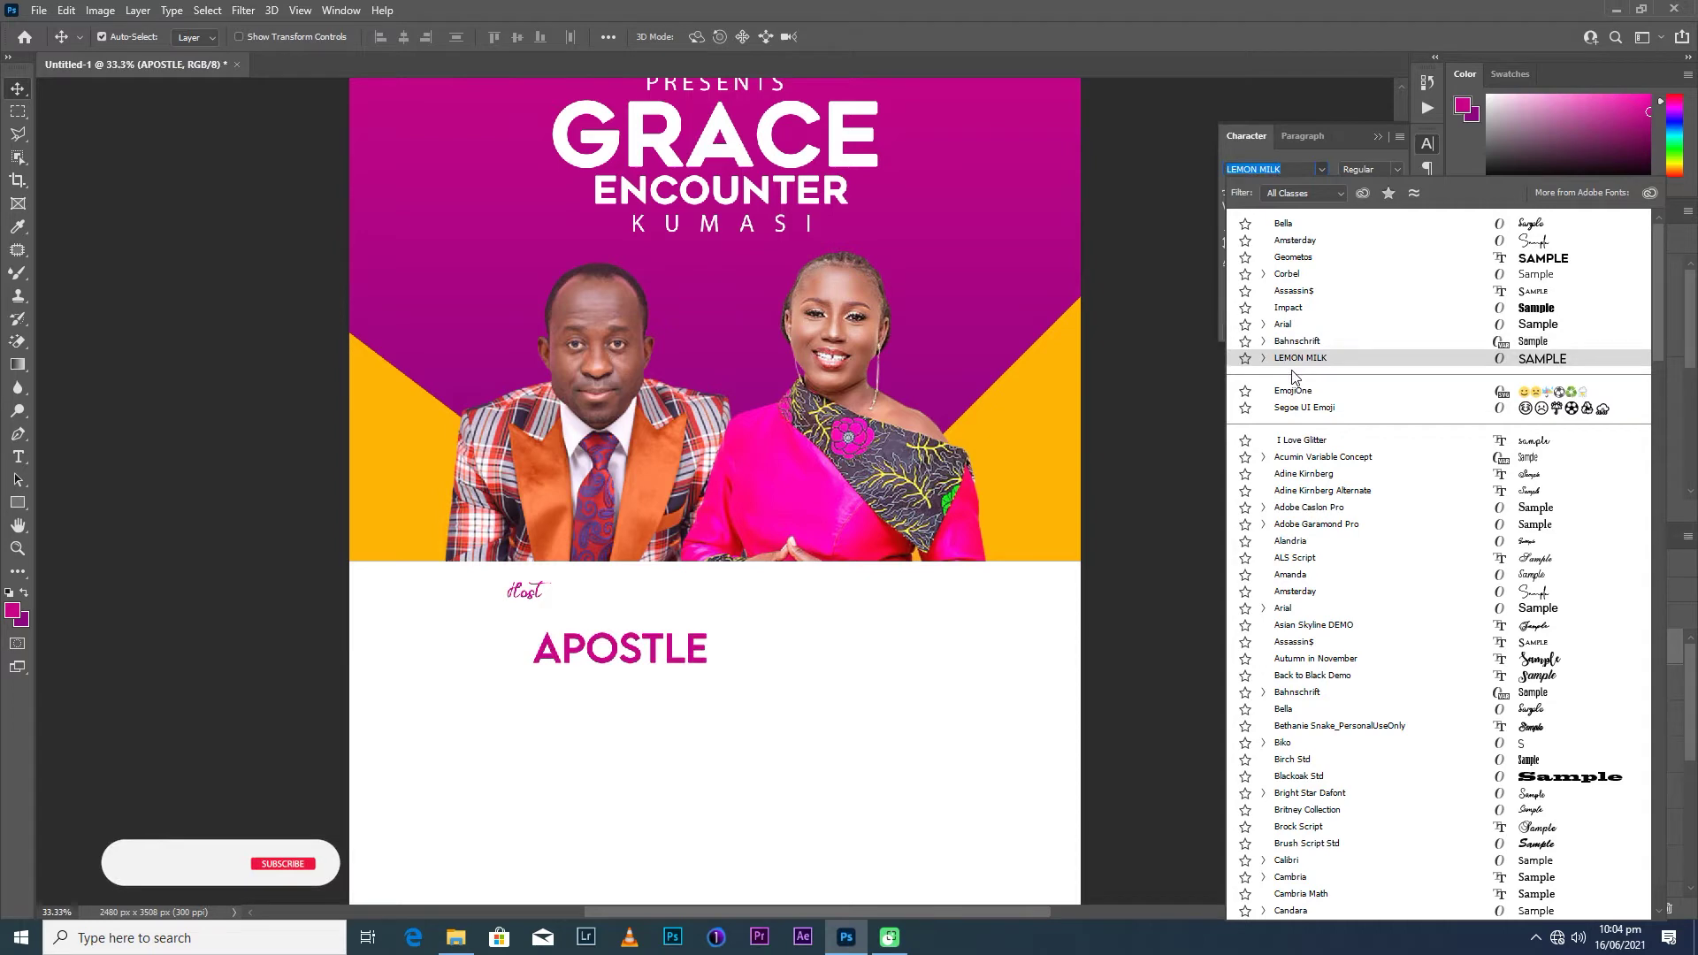
pyautogui.click(1308, 442)
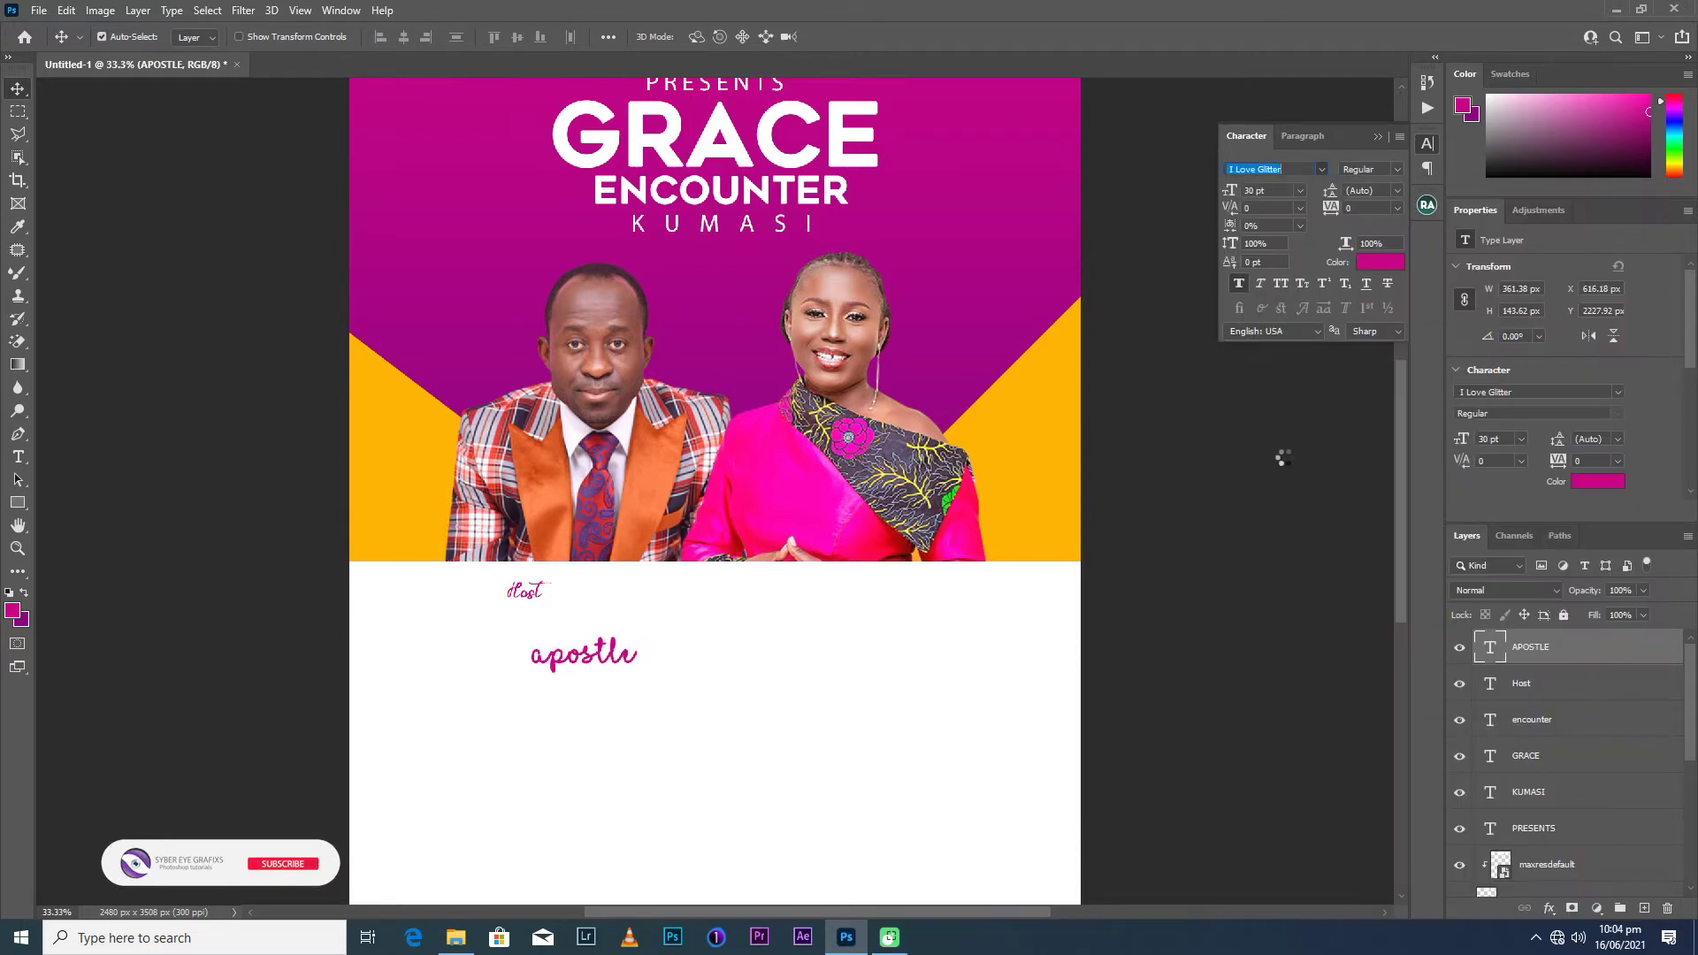
pyautogui.click(1320, 169)
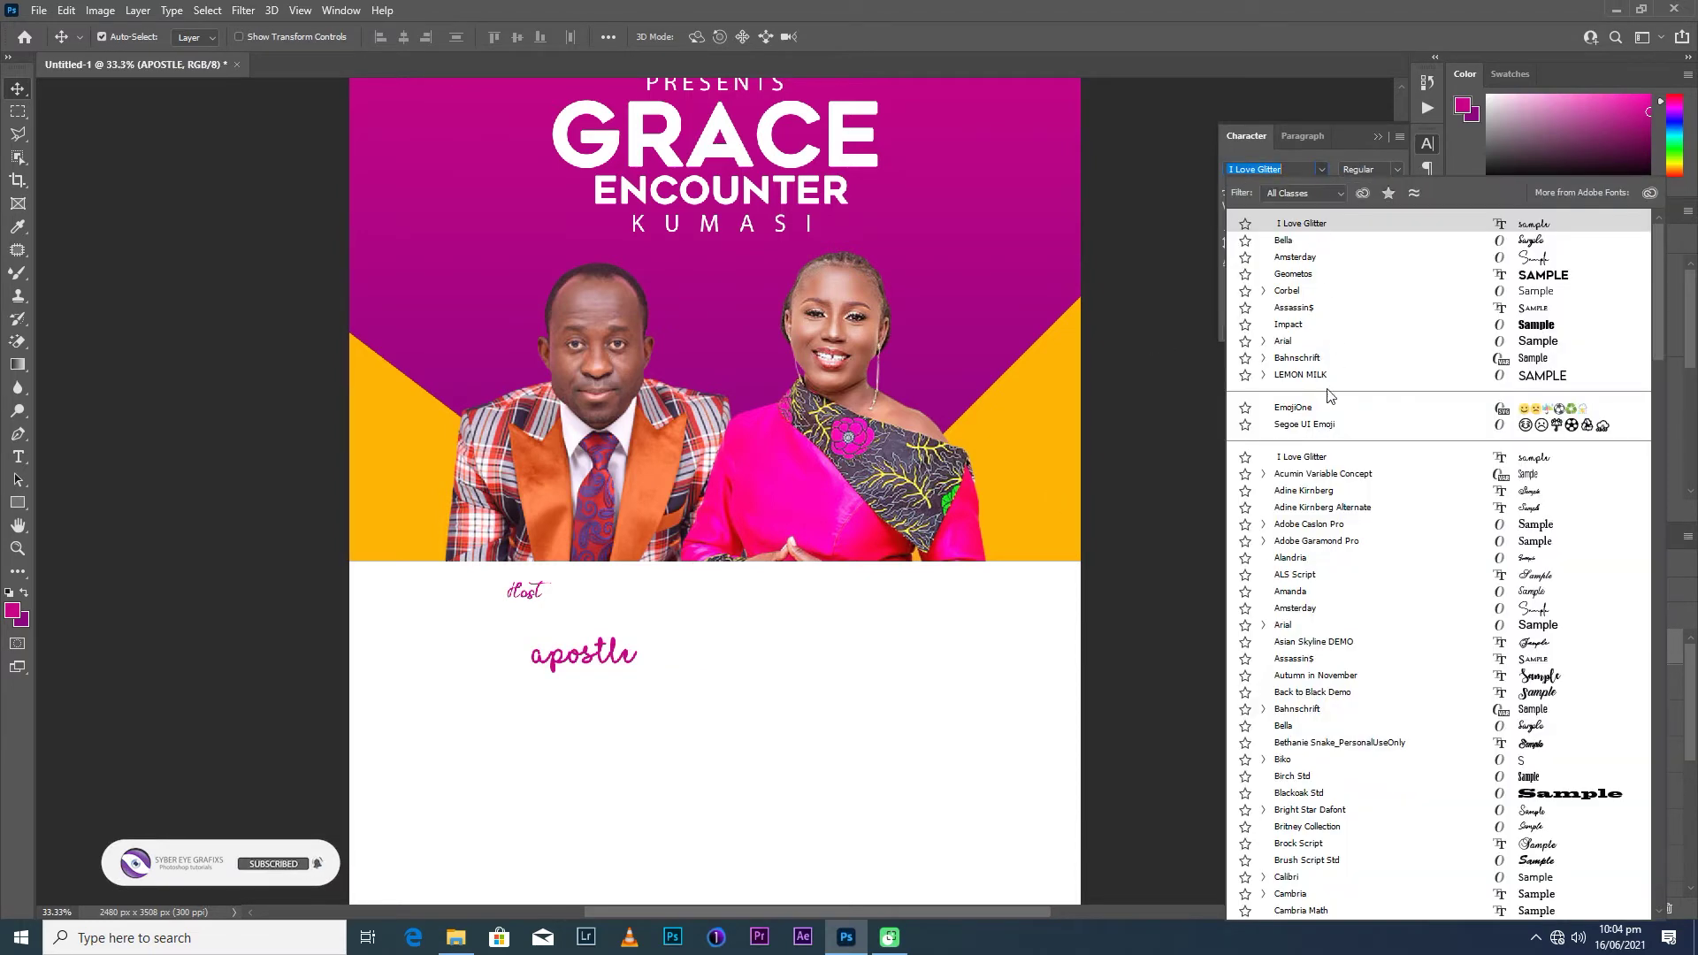
pyautogui.click(1353, 509)
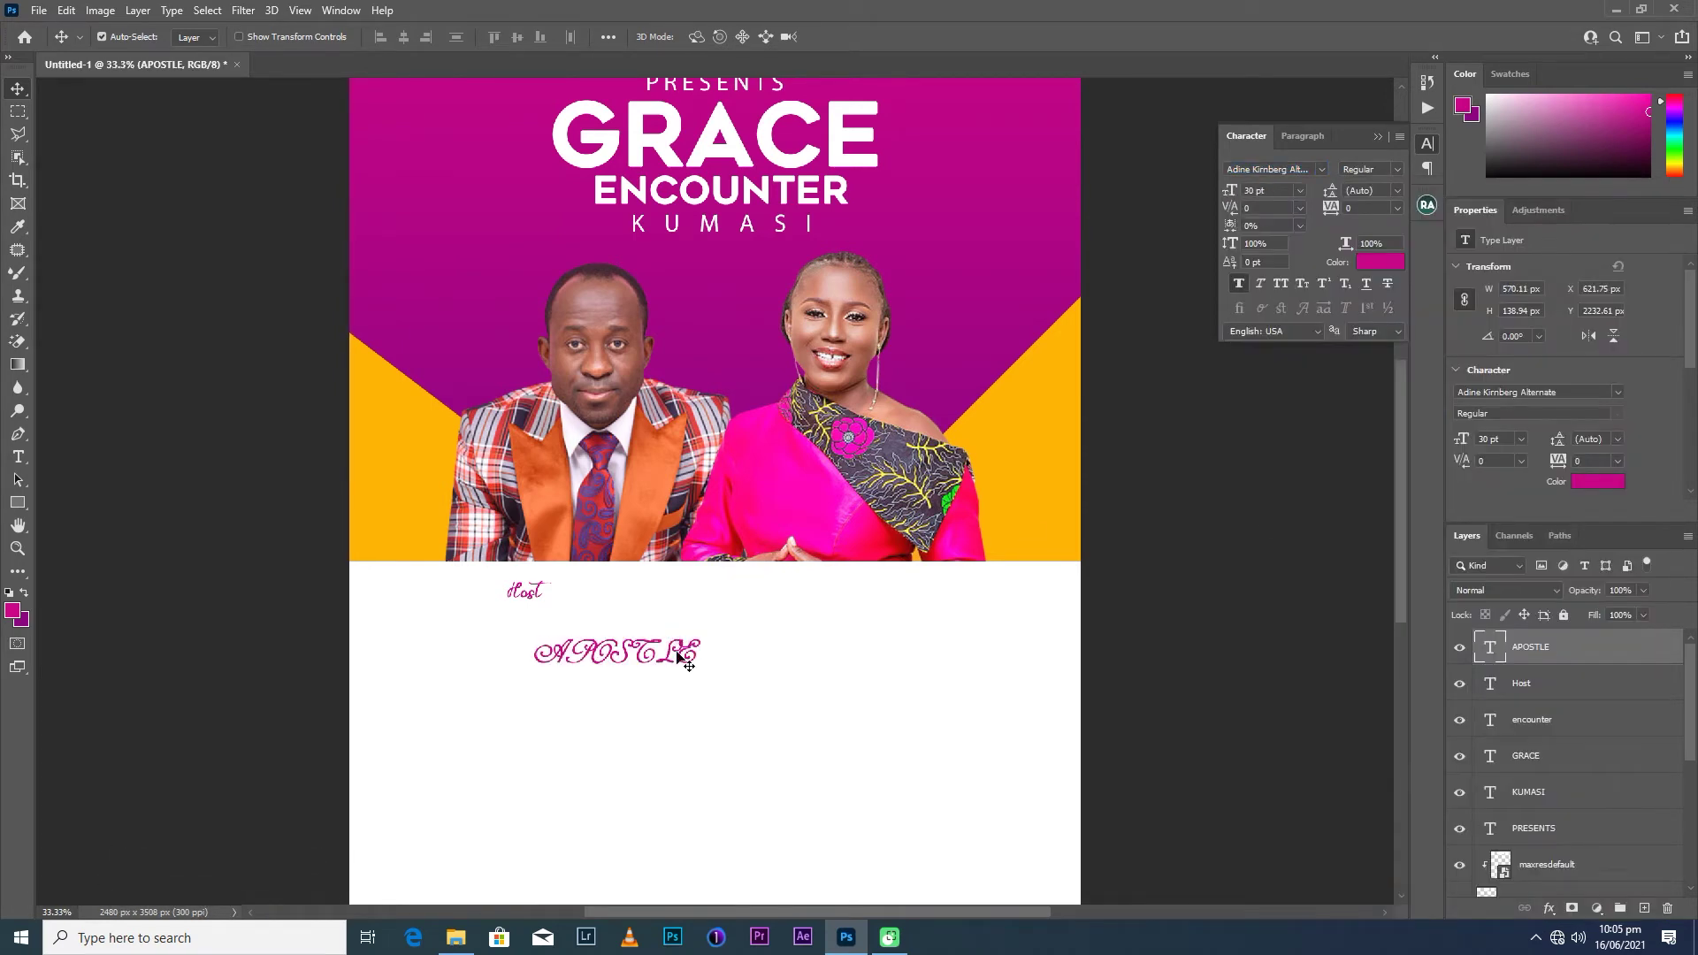
pyautogui.click(1321, 170)
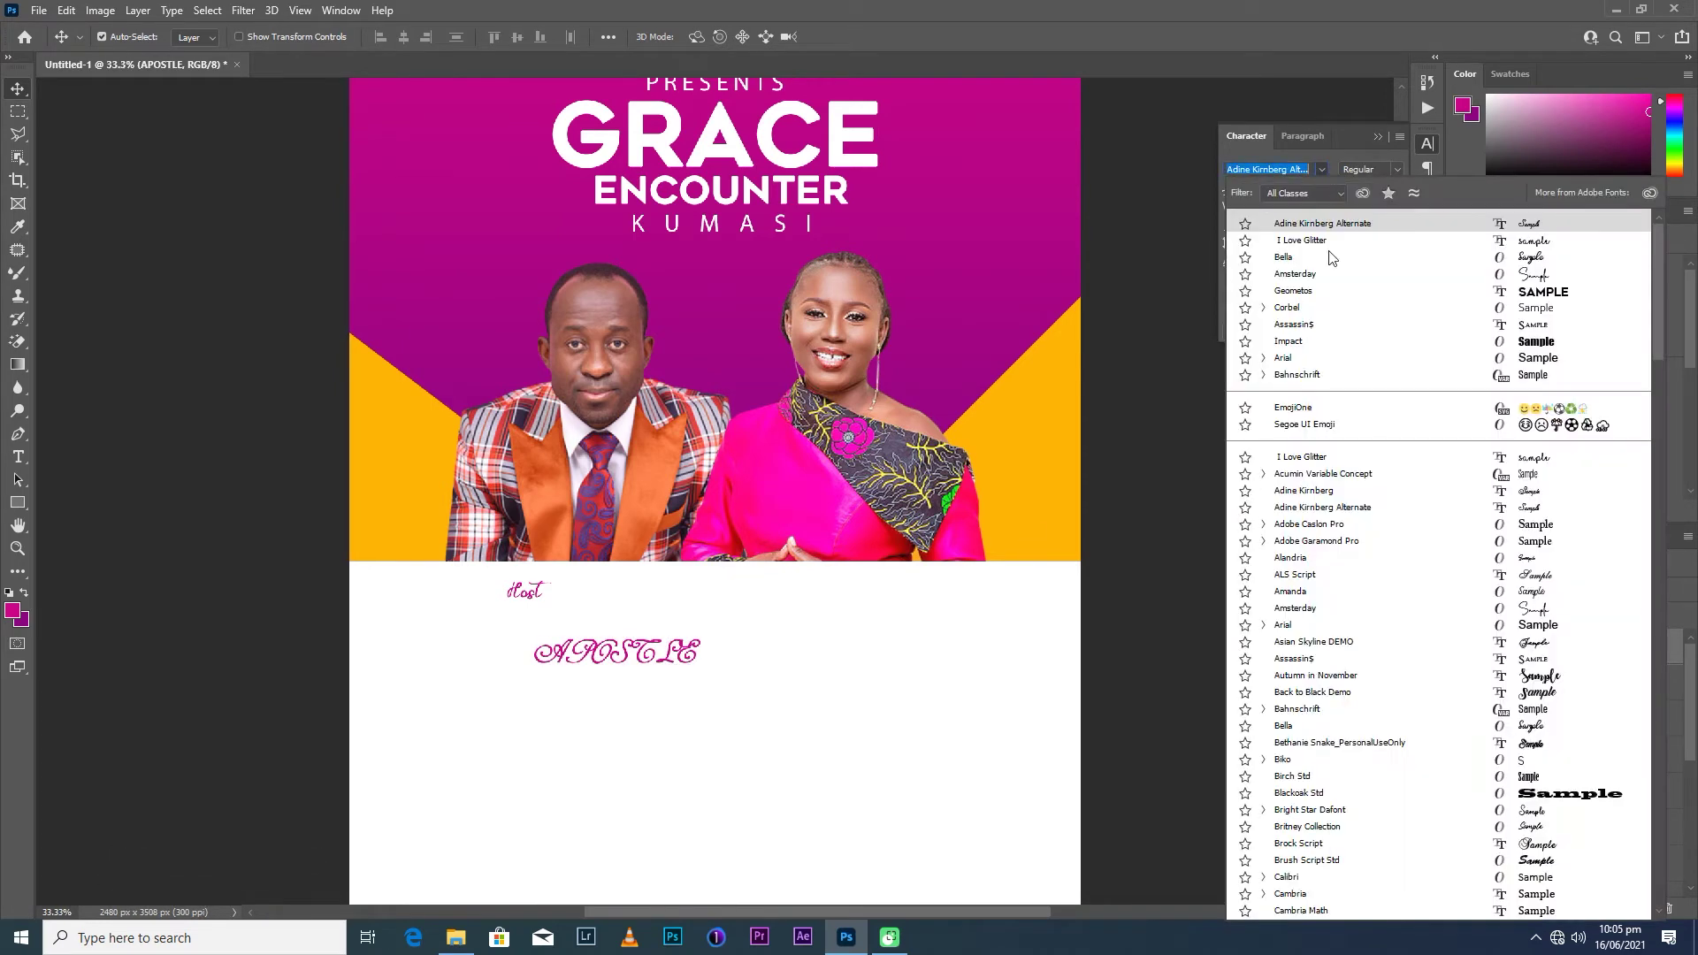
pyautogui.click(1351, 507)
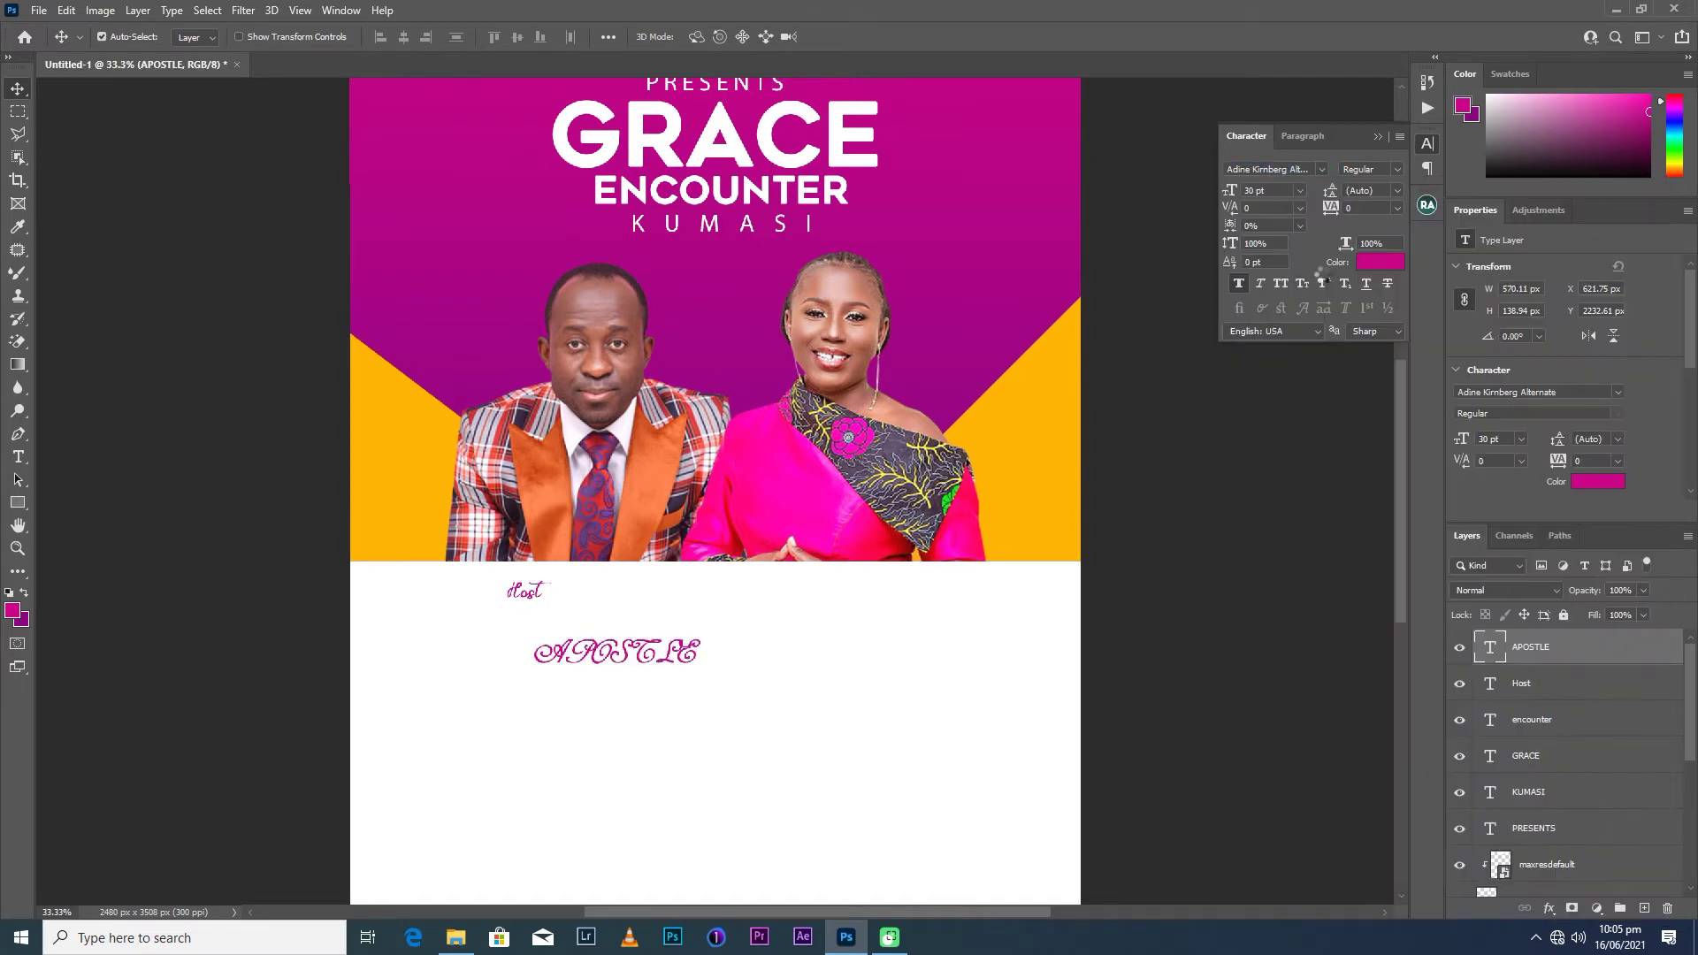
pyautogui.click(1321, 169)
pyautogui.press('Down')
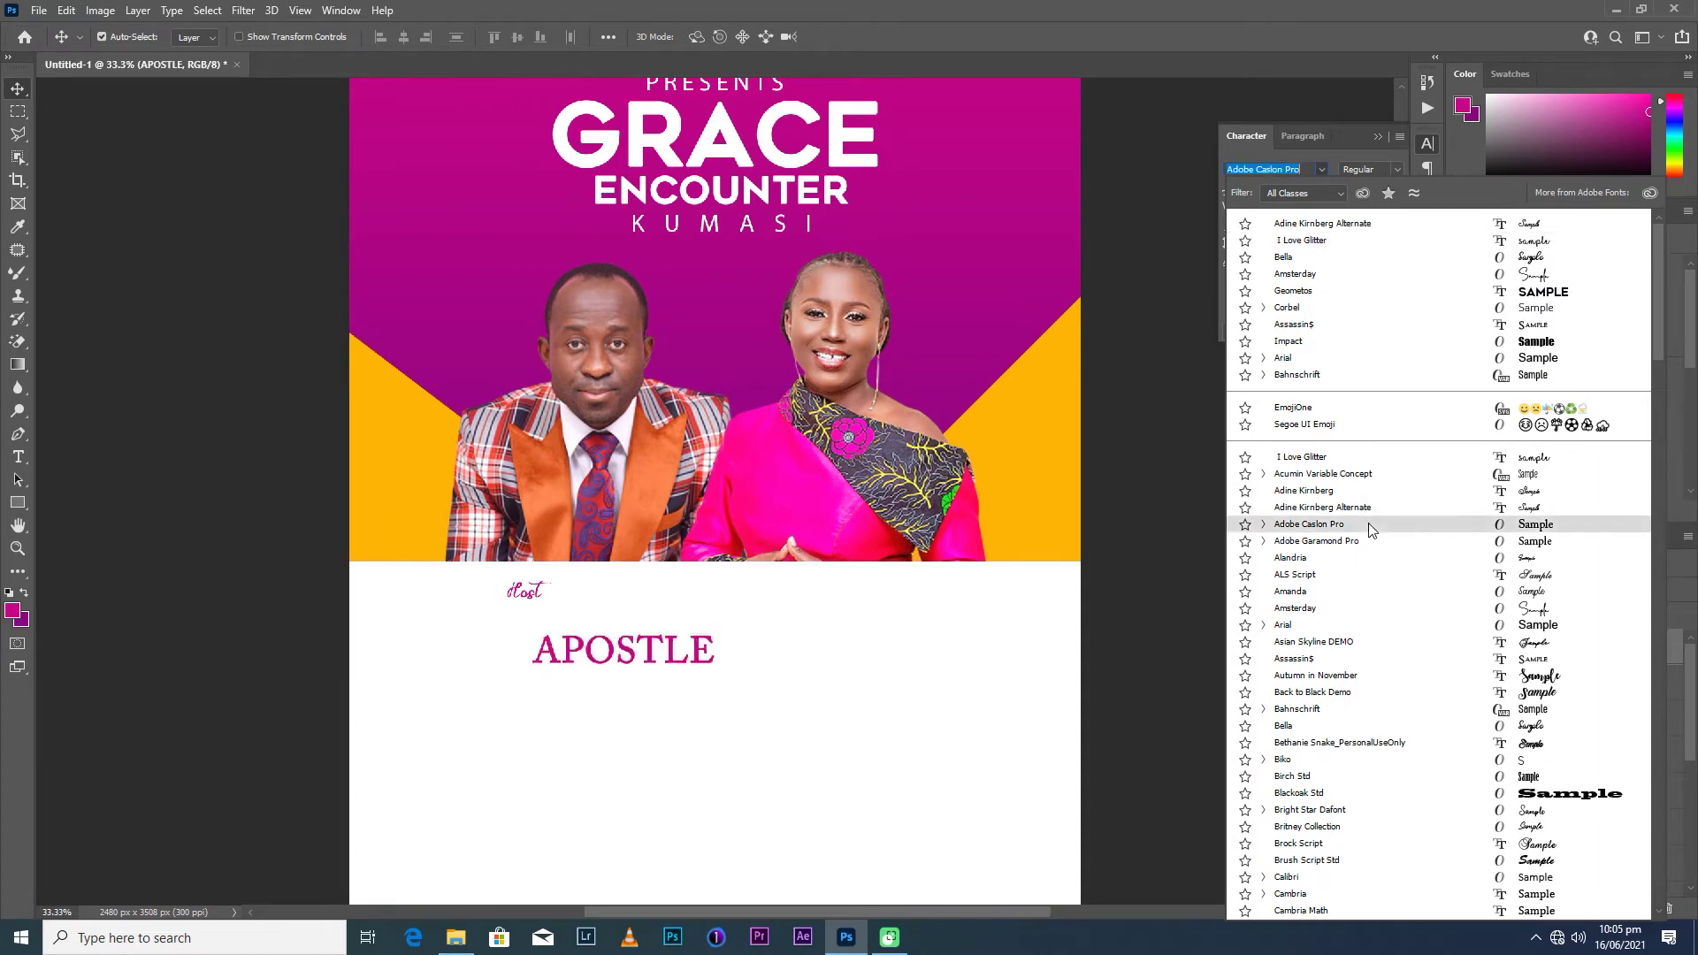
pyautogui.click(1369, 529)
# Copy the word APOSTLE to the clipboard and exit the text edit unchanged.
pyautogui.press('t')
pyautogui.click(704, 646)
pyautogui.doubleClick(699, 654)
pyautogui.rightClick(691, 665)
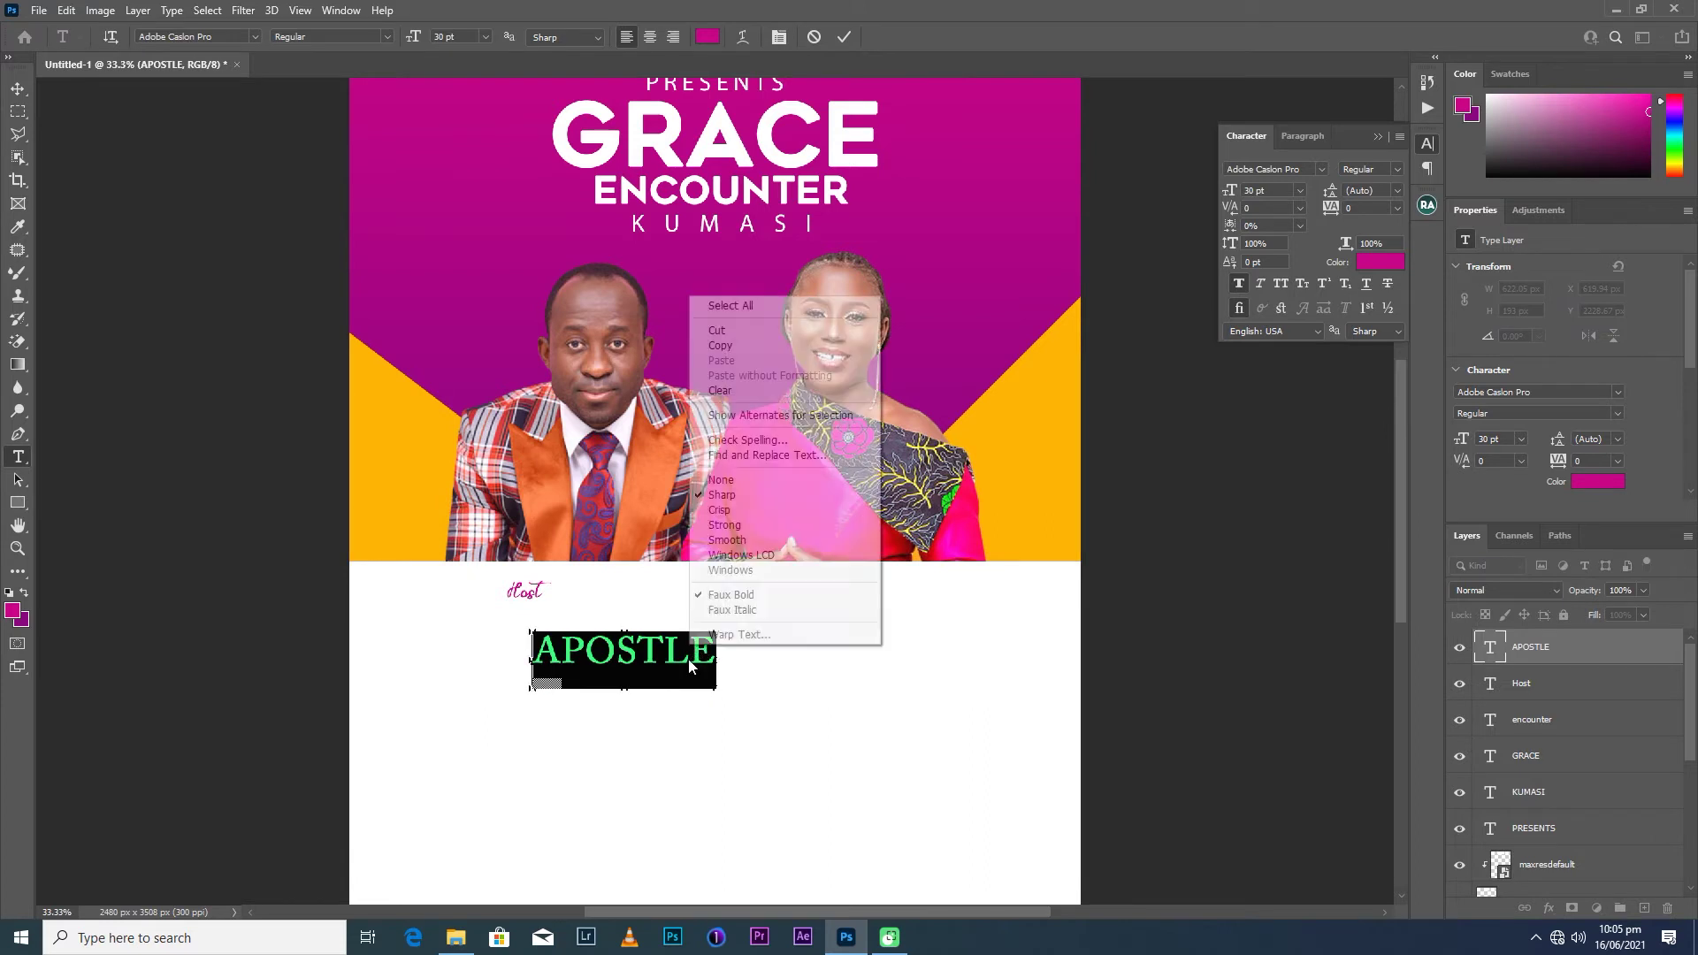
pyautogui.click(734, 344)
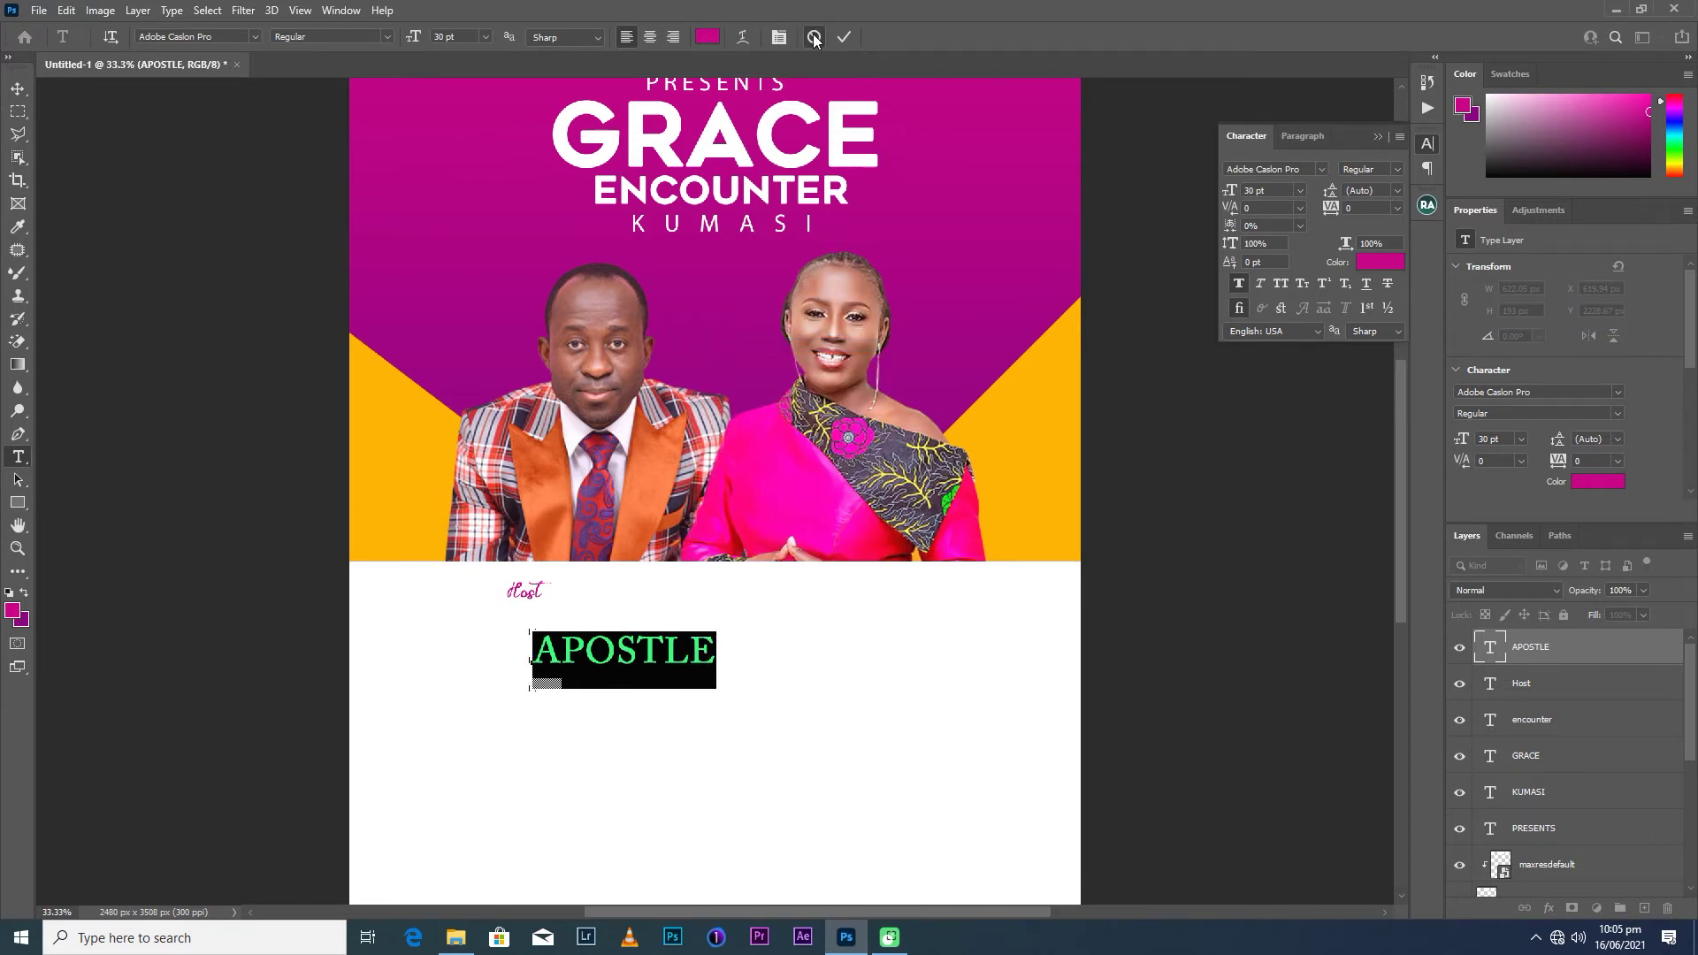
pyautogui.click(814, 37)
pyautogui.moveTo(714, 124); pyautogui.dragTo(722, 250)
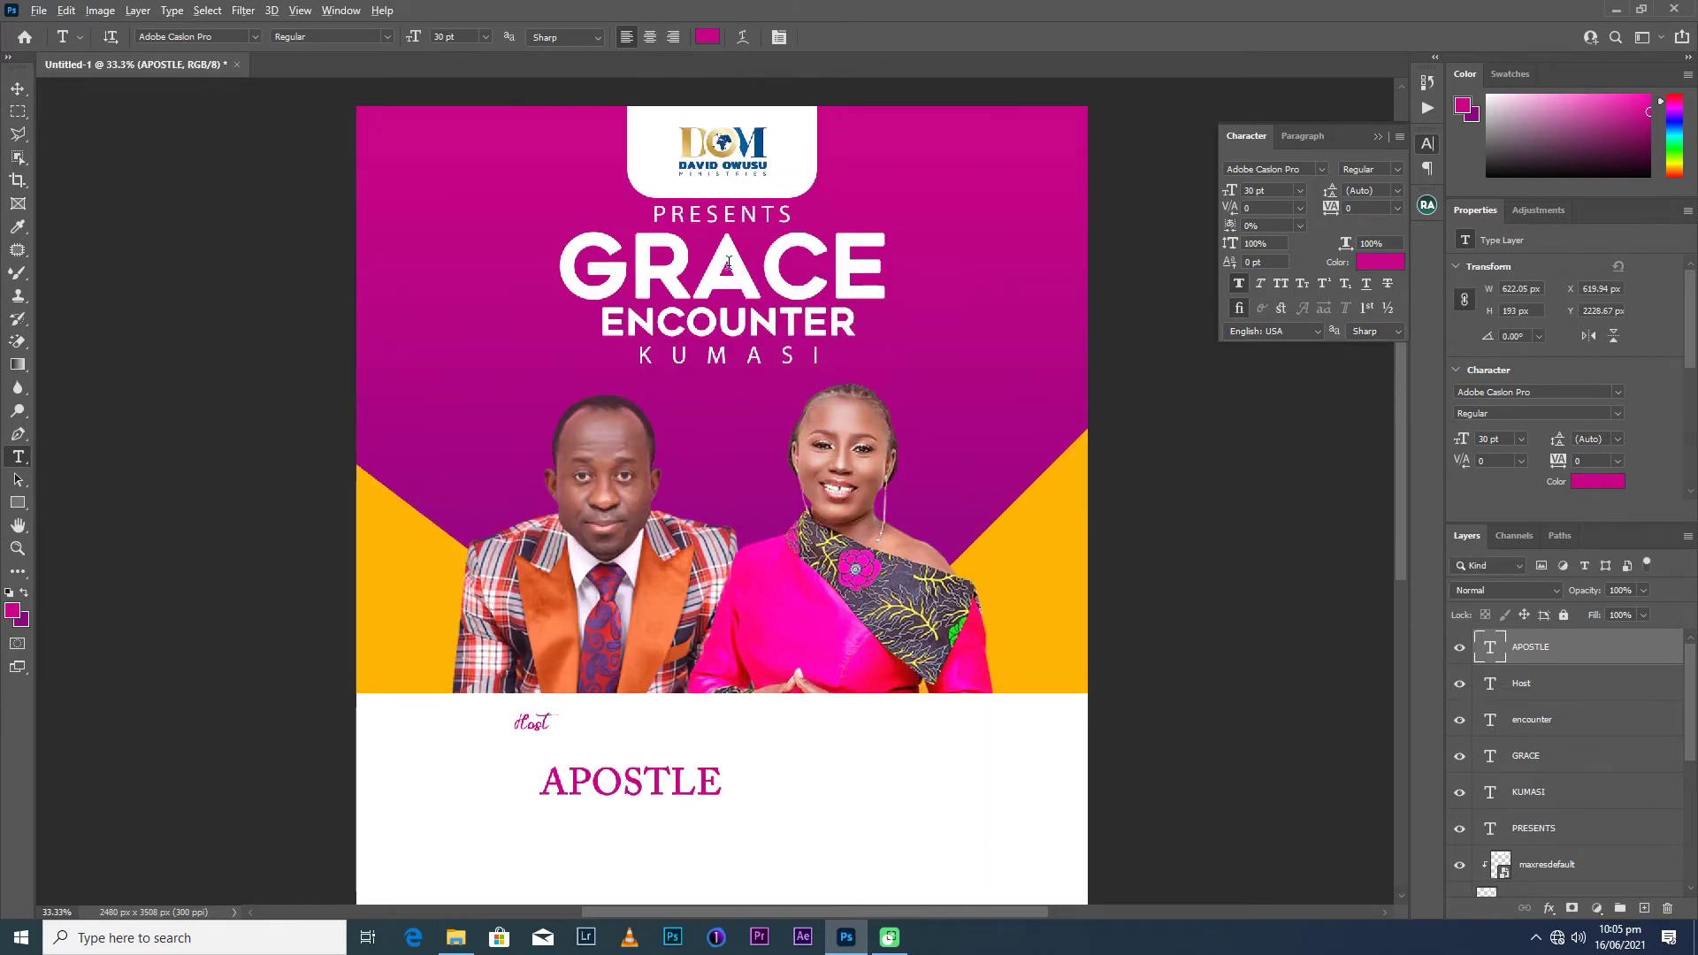
pyautogui.press('v')
pyautogui.hotkey('alt', 'v')
pyautogui.click(730, 222)
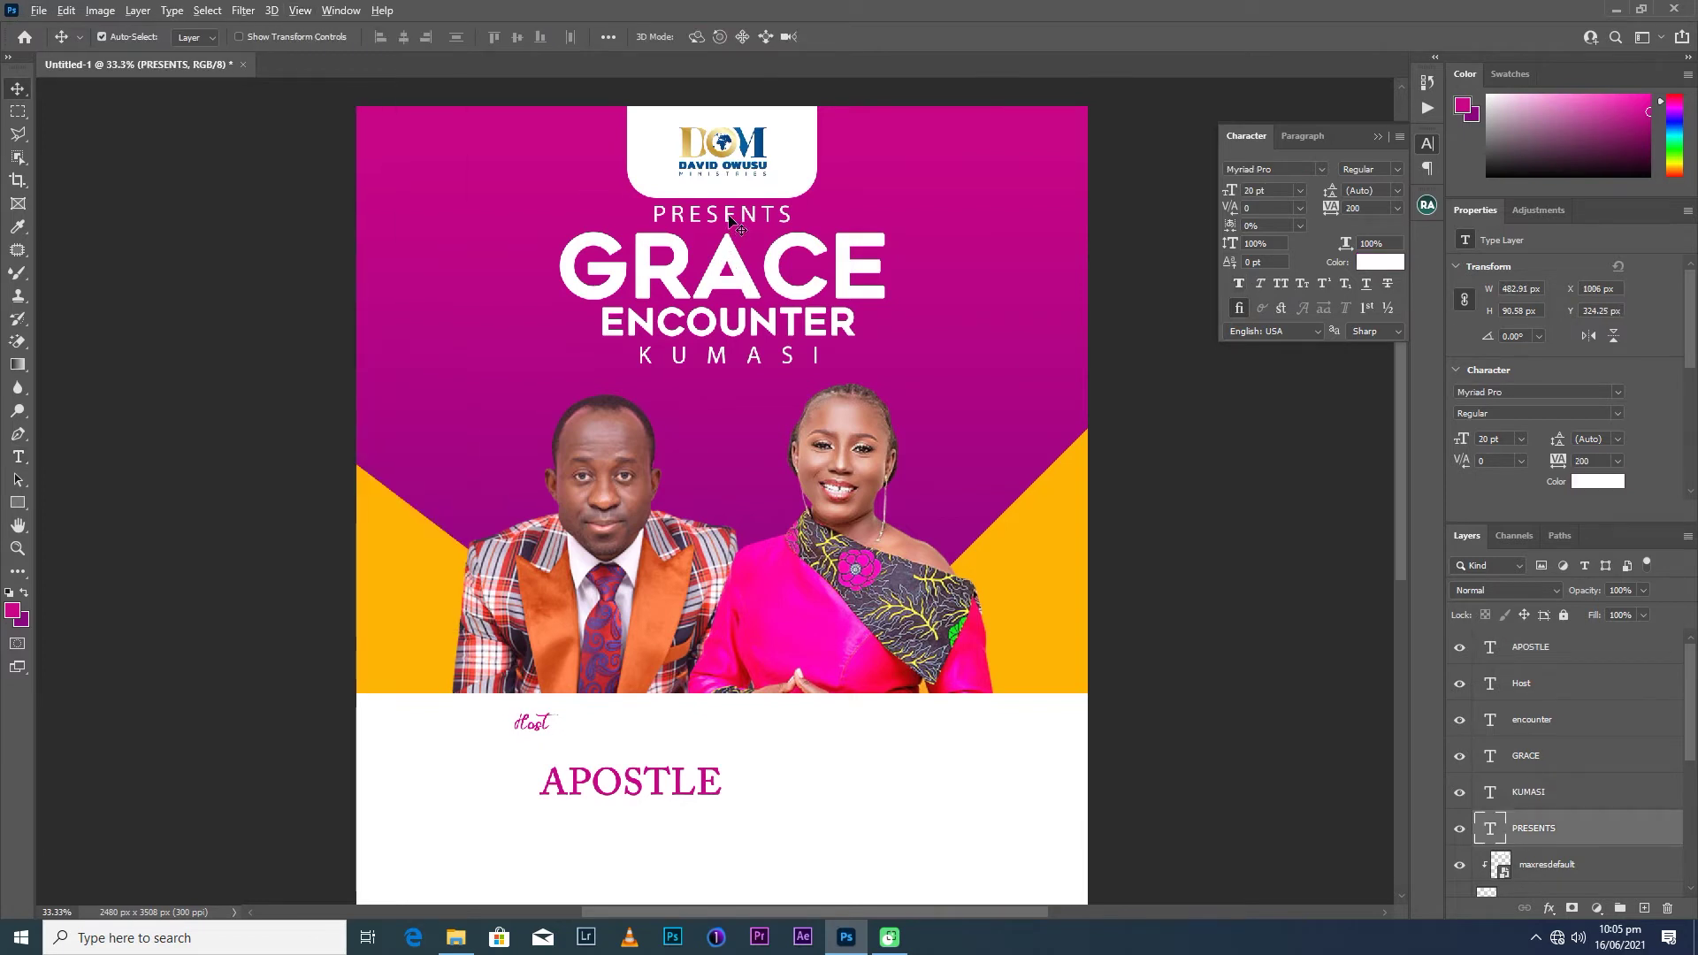
pyautogui.doubleClick(728, 213)
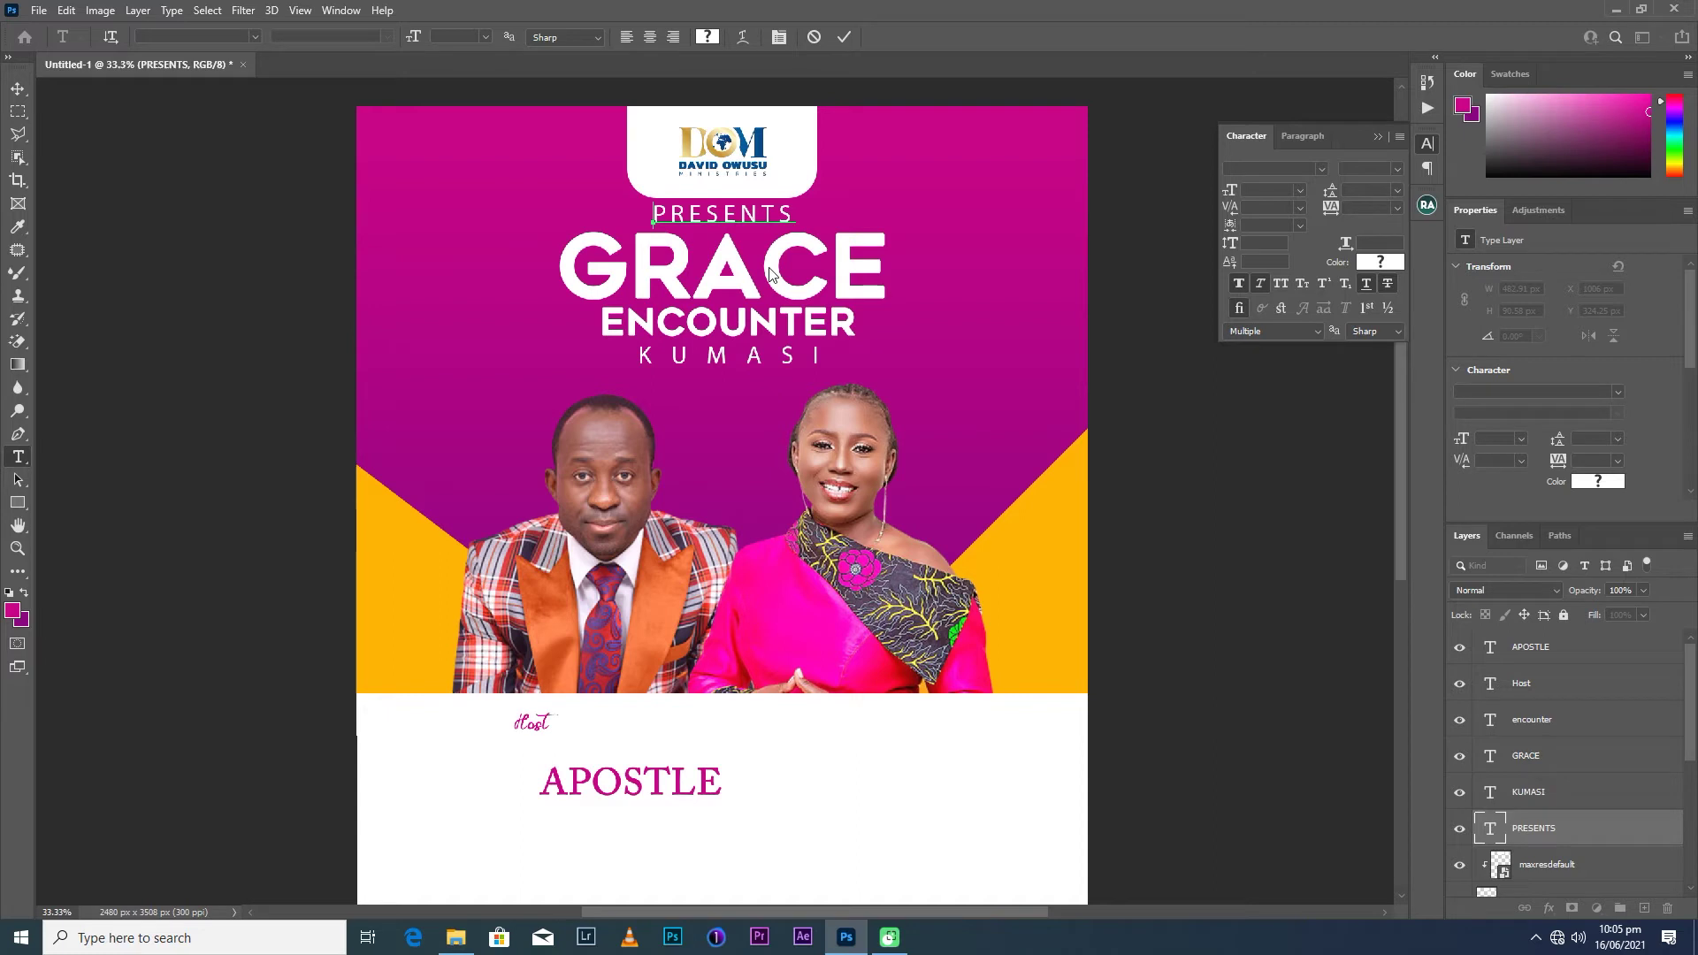
pyautogui.click(807, 41)
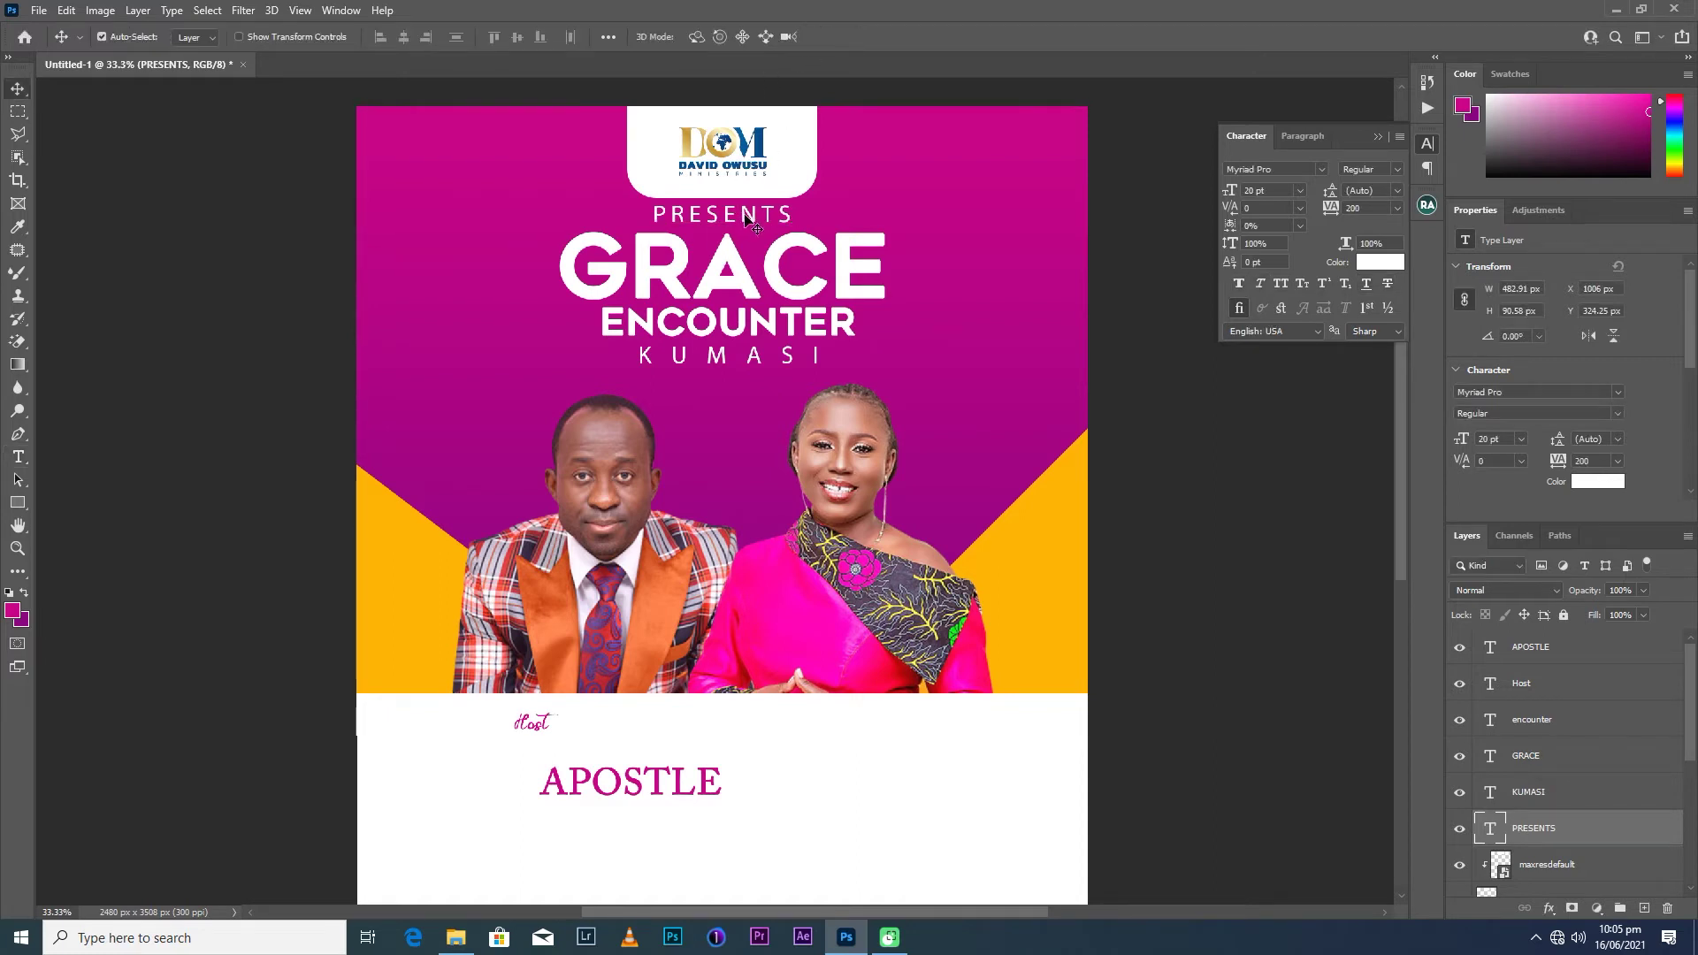
pyautogui.keyDown('alt'); pyautogui.moveTo(753, 220); pyautogui.dragTo(705, 744); pyautogui.keyUp('alt')
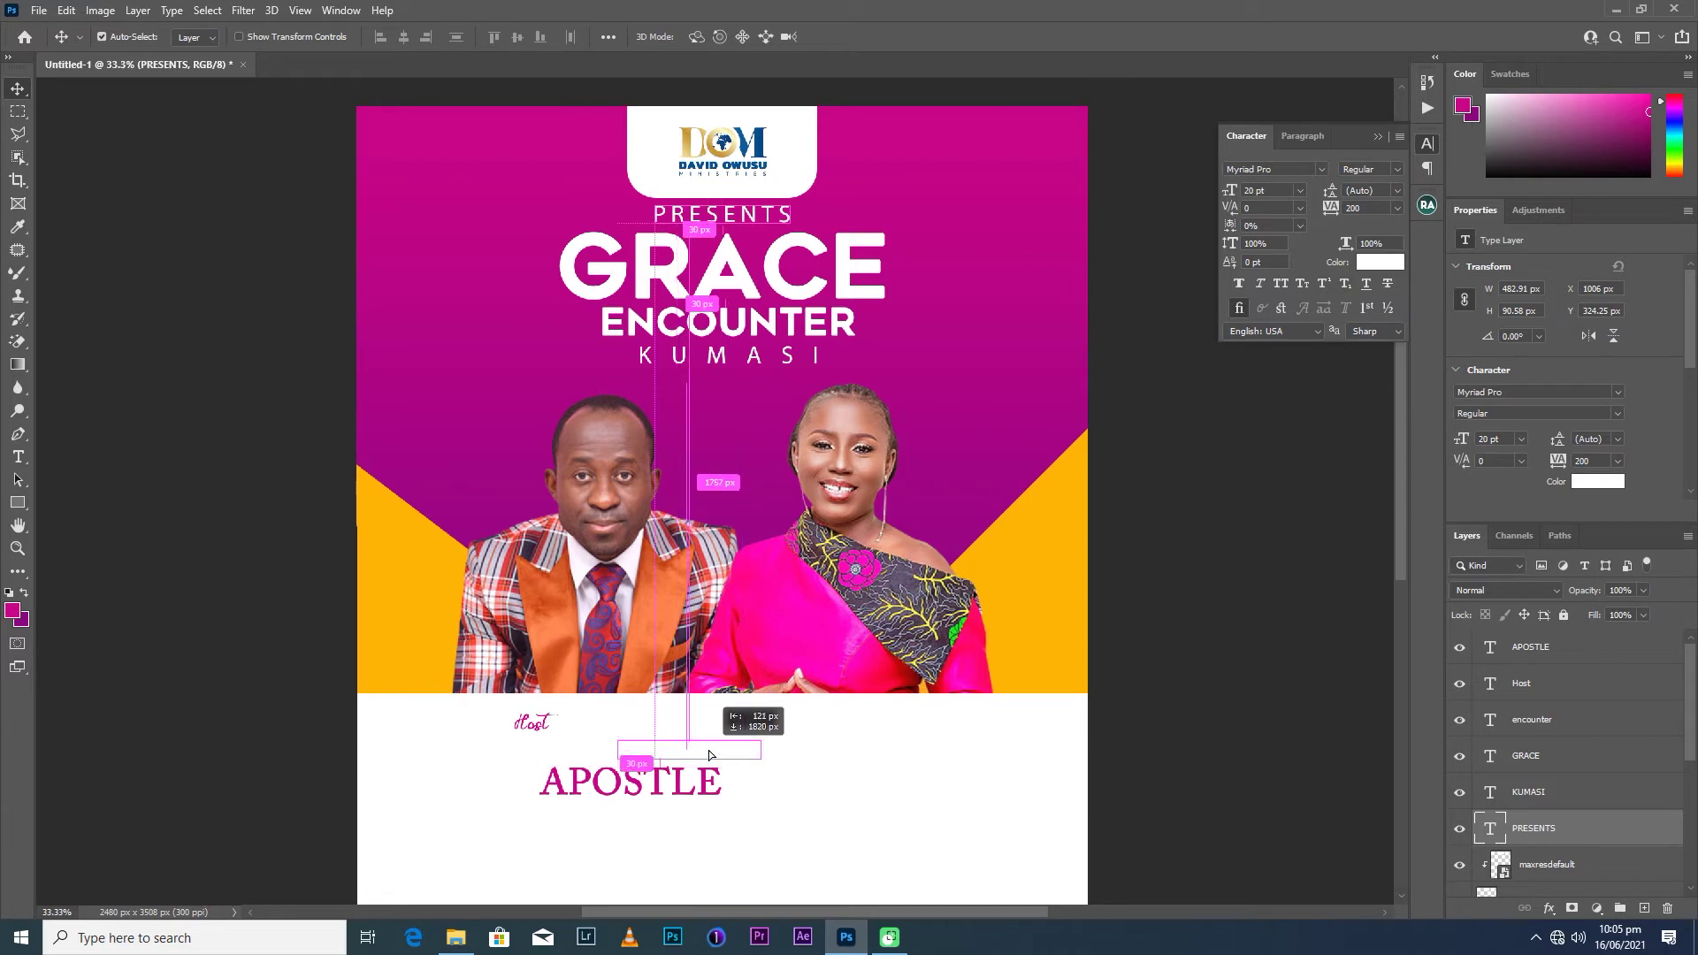
pyautogui.moveTo(705, 745); pyautogui.dragTo(717, 749)
pyautogui.moveTo(1534, 840)
pyautogui.mouseDown()
pyautogui.moveTo(1522, 614)
pyautogui.moveTo(1521, 632)
pyautogui.mouseUp()
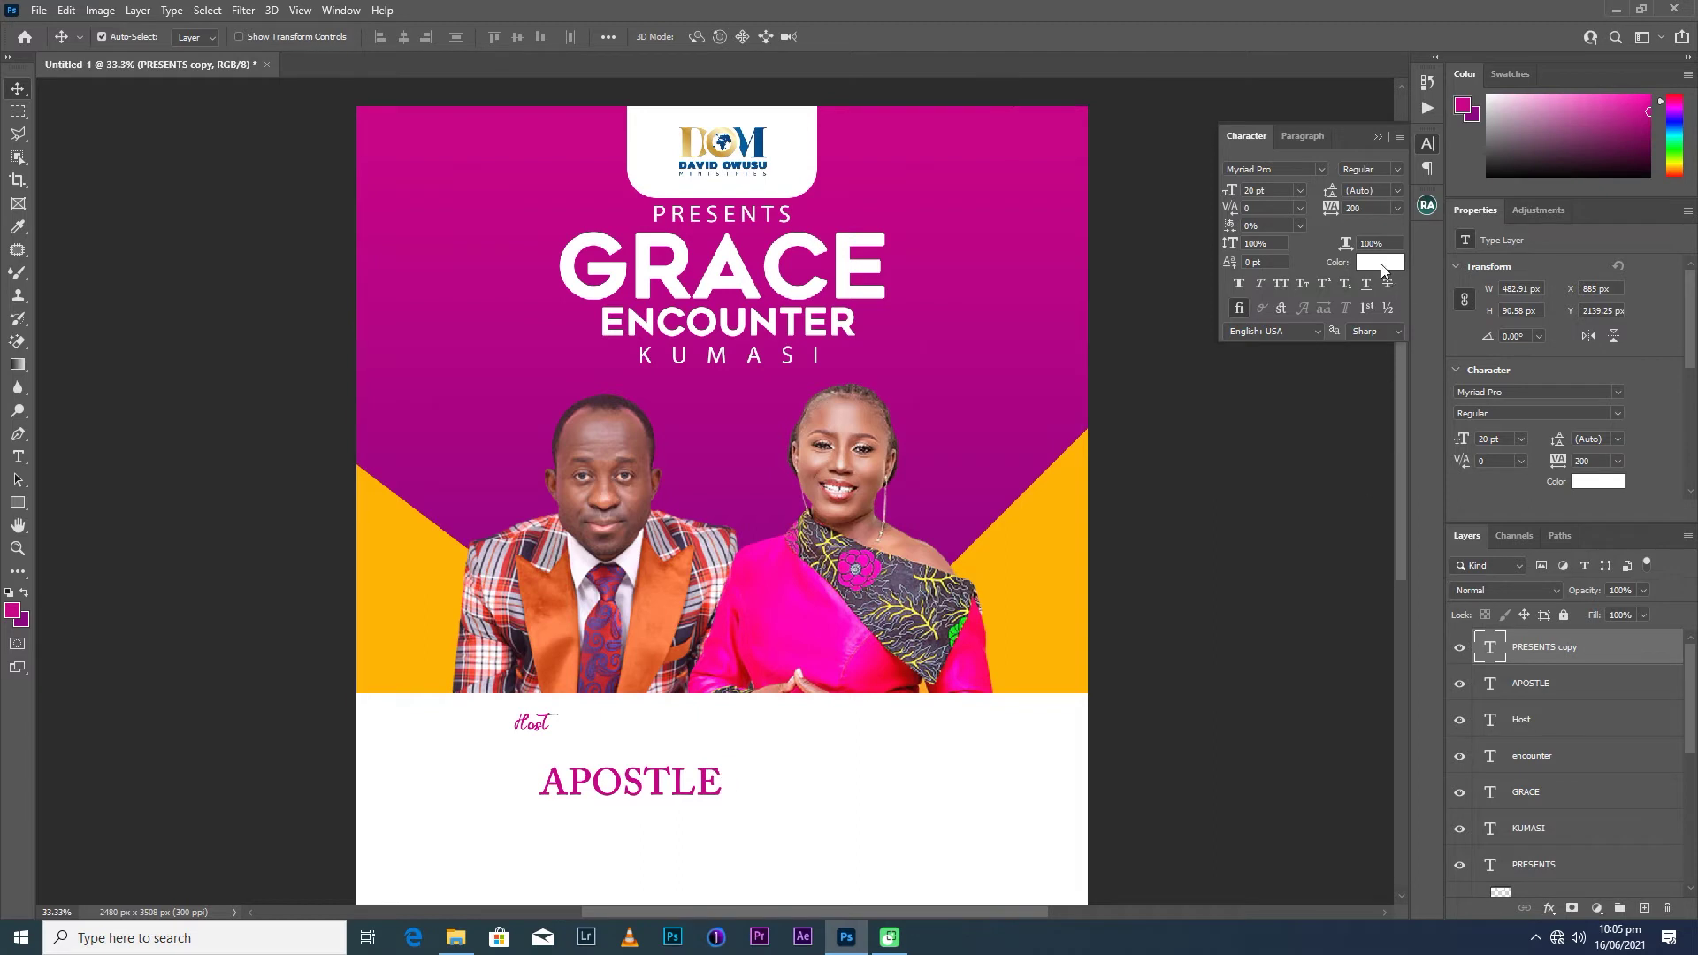
pyautogui.click(1379, 262)
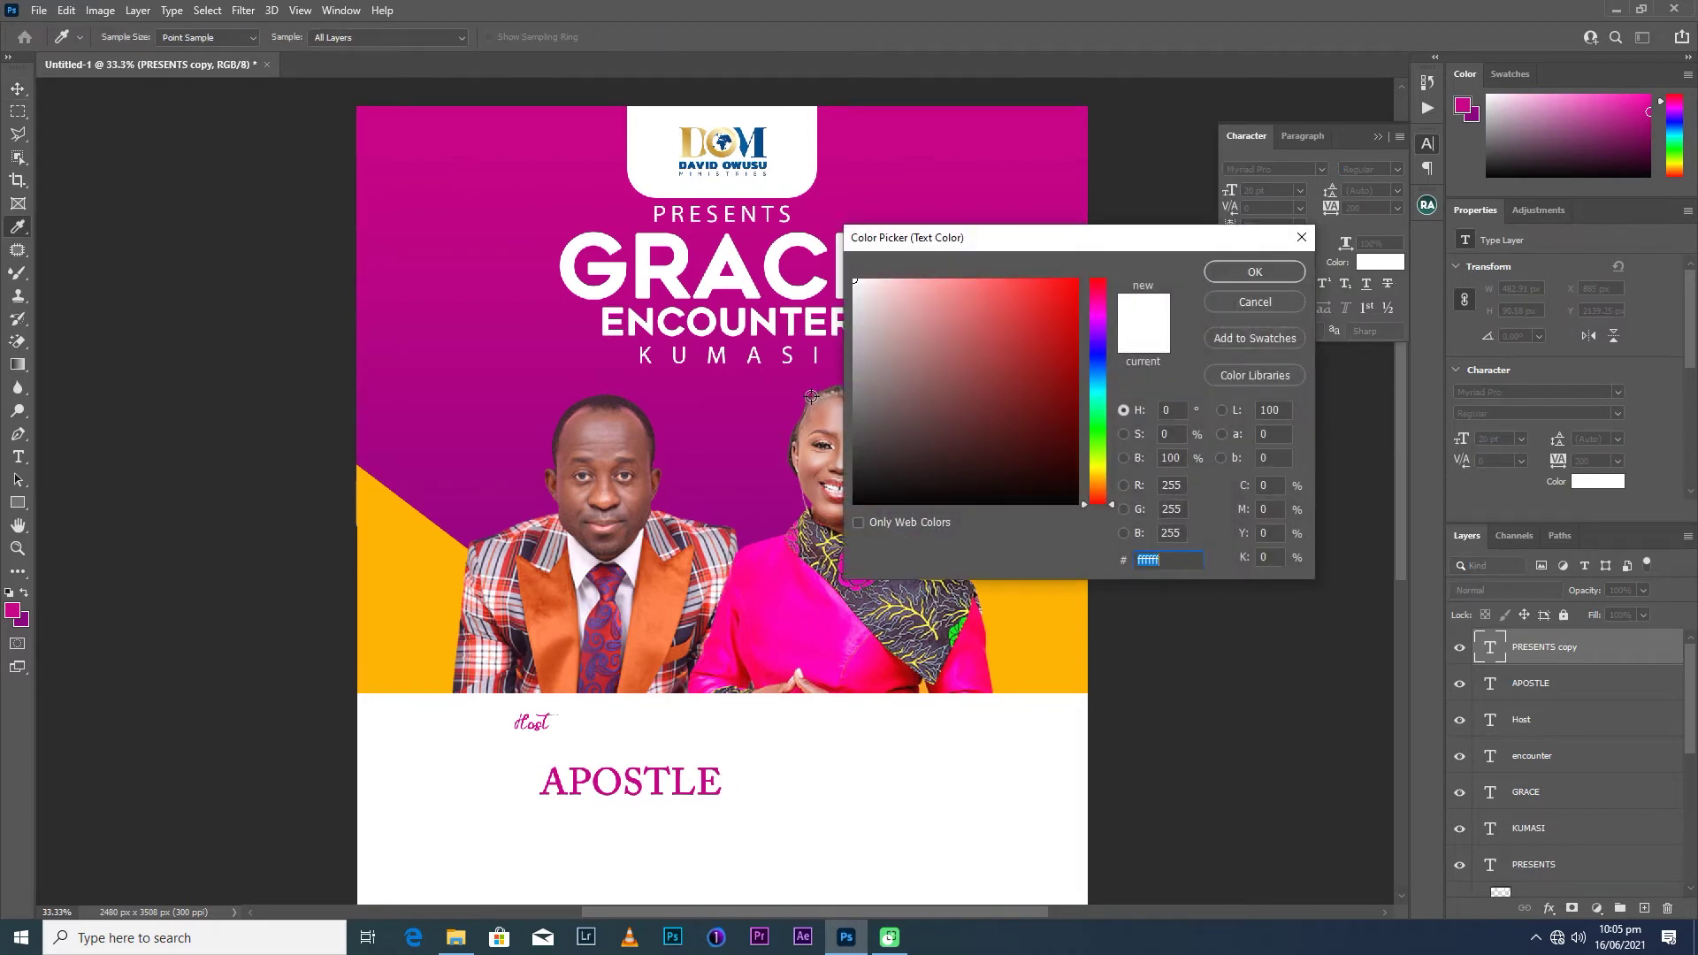
pyautogui.write('000000')
pyautogui.click(1252, 273)
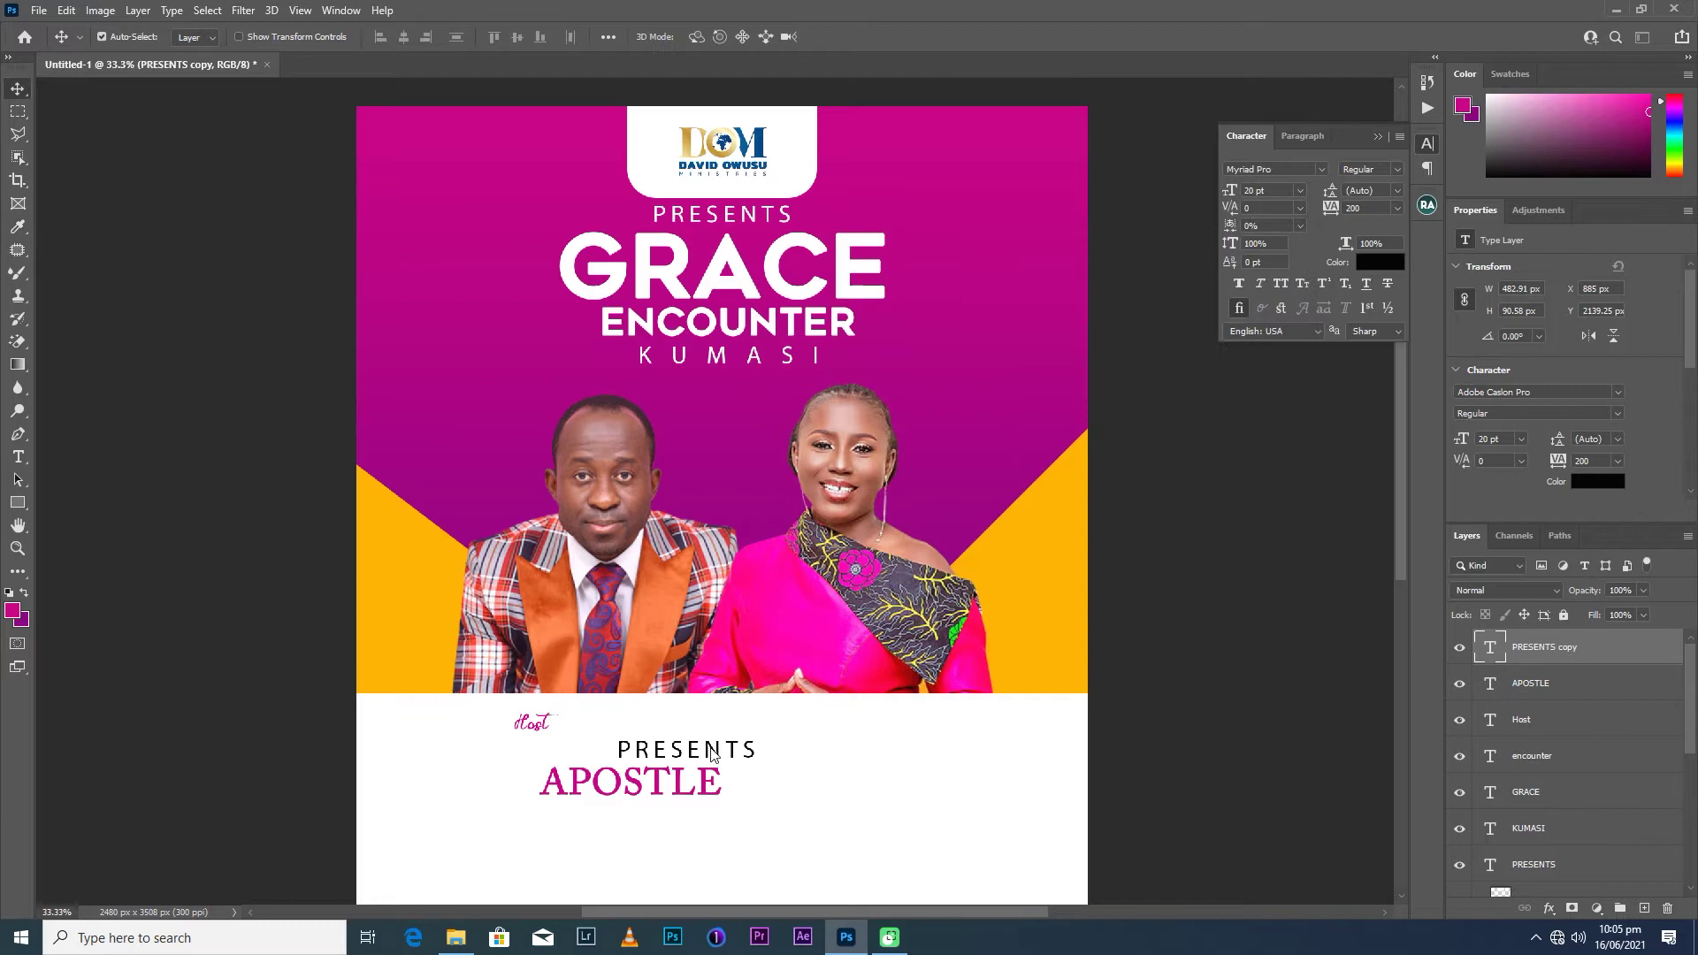
pyautogui.doubleClick(736, 748)
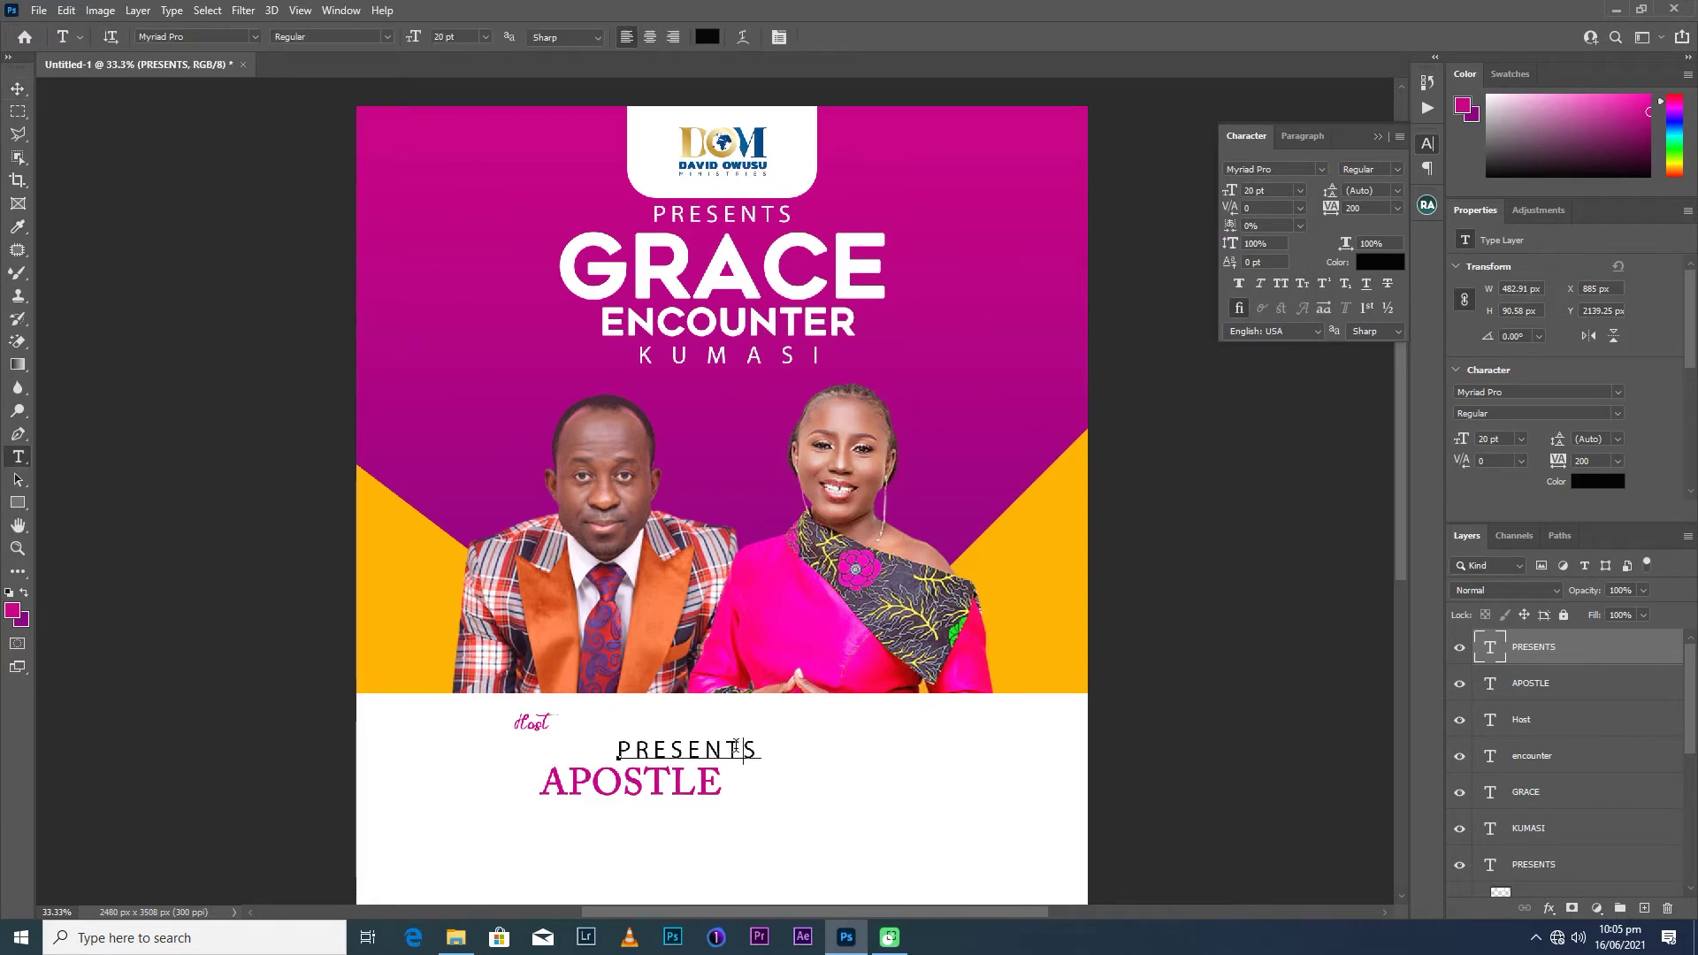
pyautogui.rightClick(739, 750)
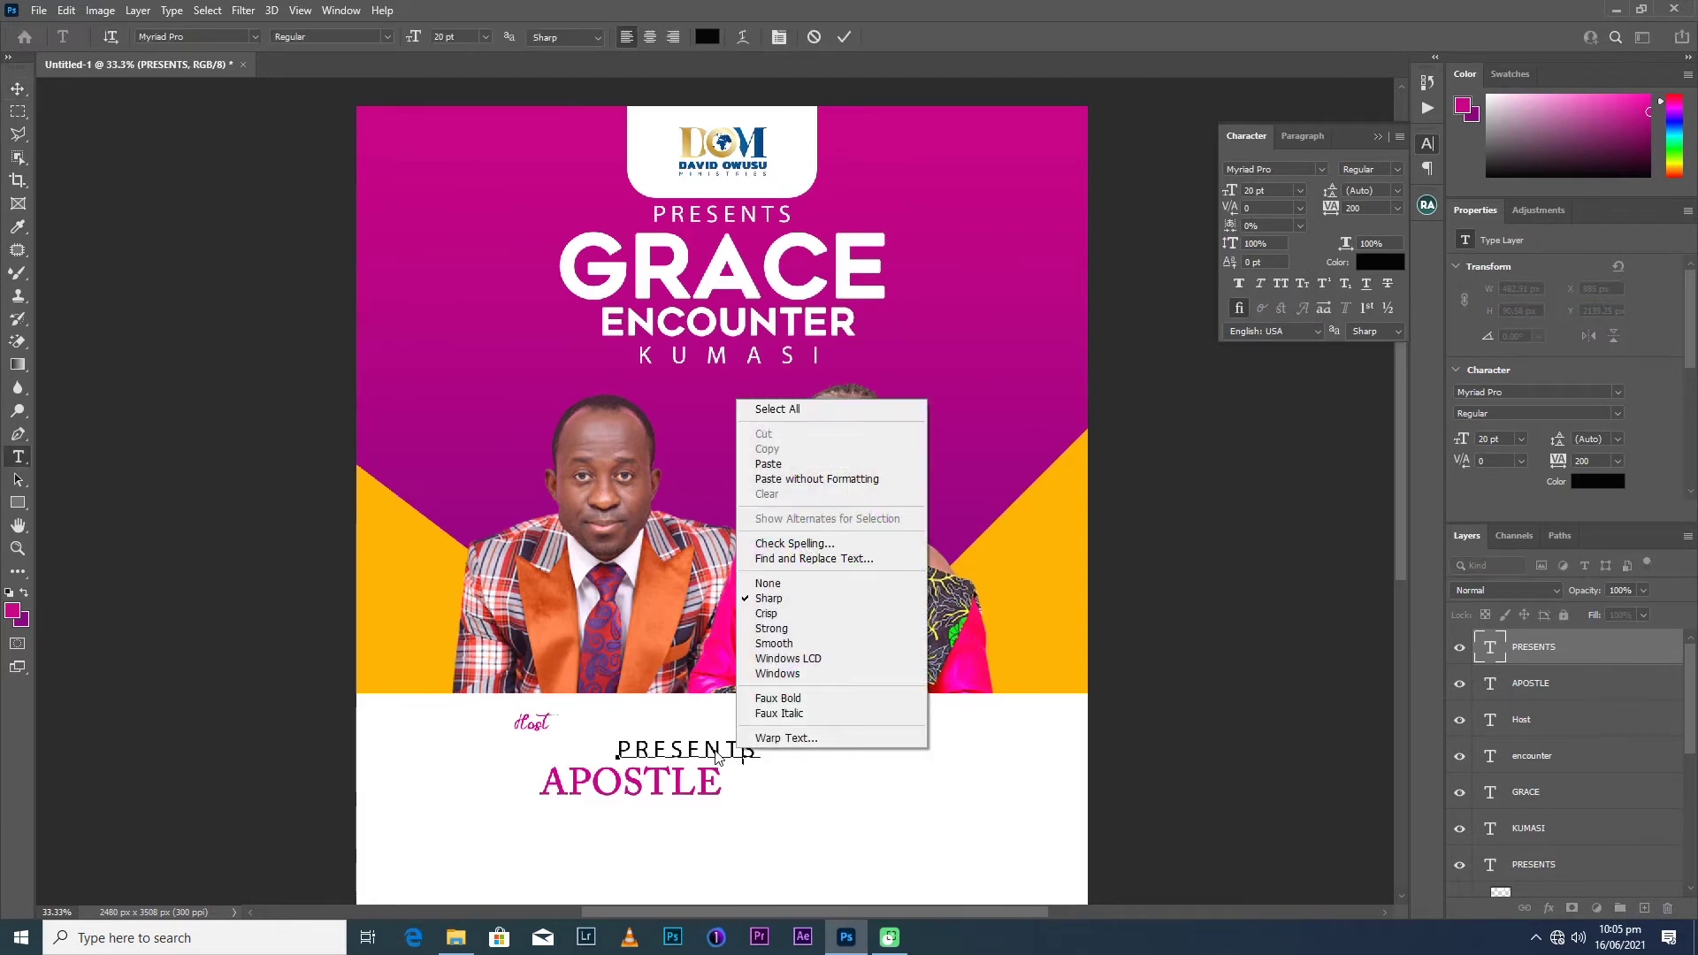
pyautogui.click(782, 409)
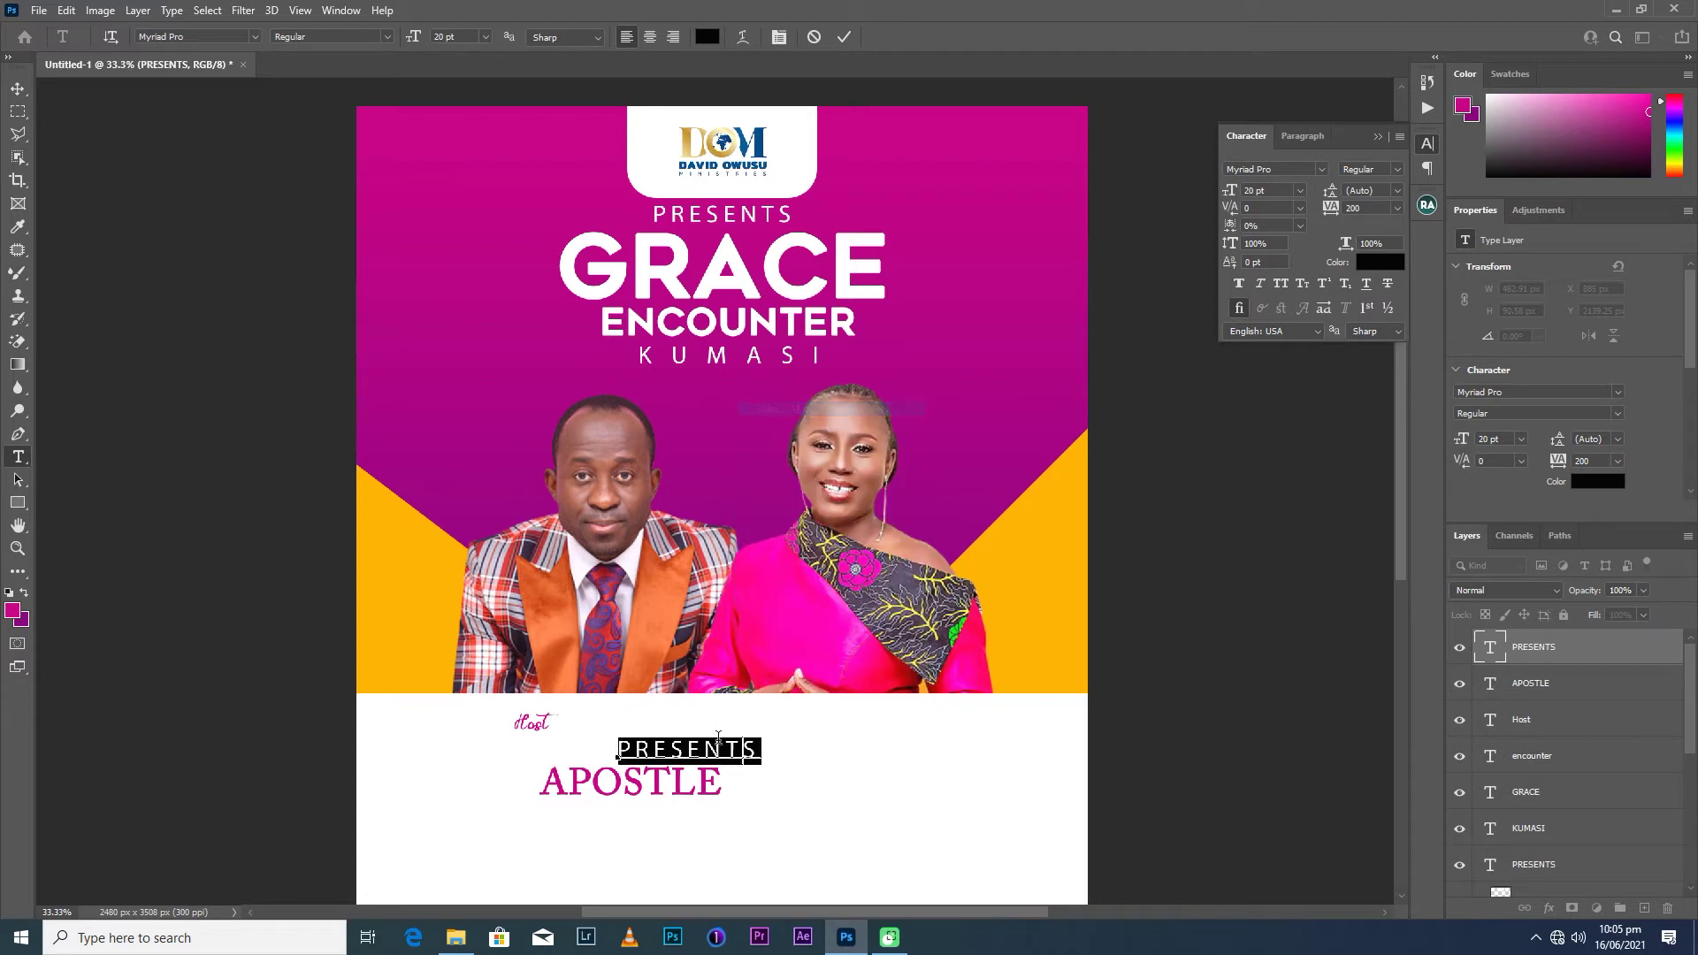
pyautogui.rightClick(720, 754)
pyautogui.click(751, 468)
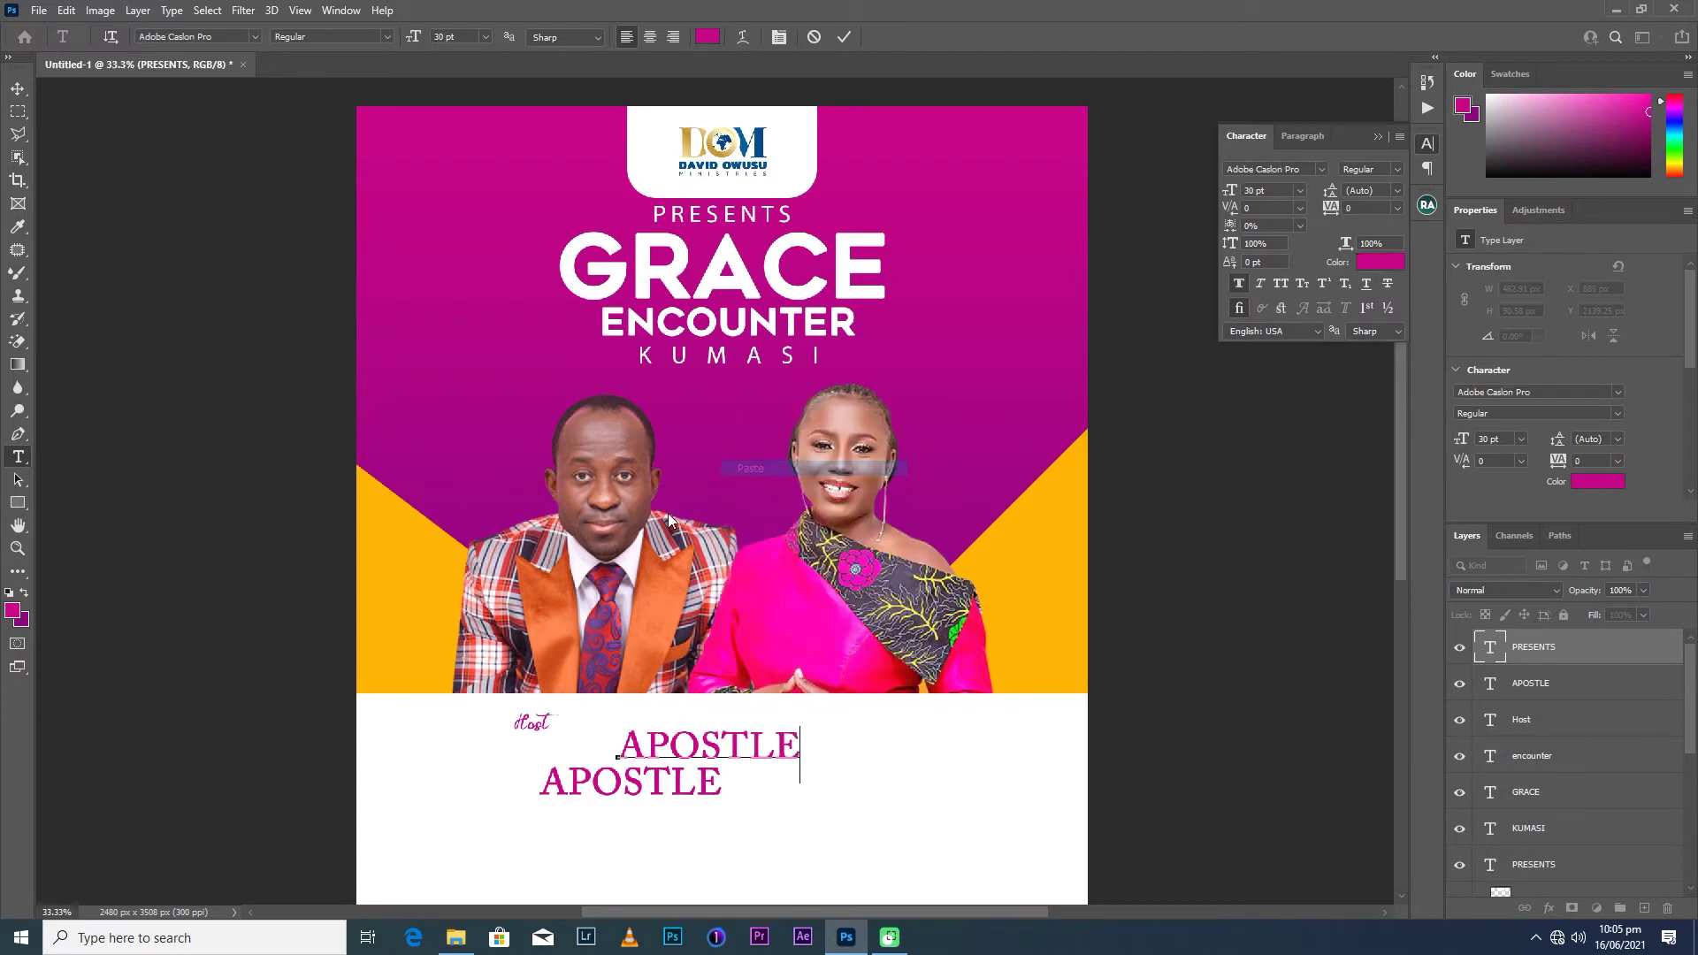
pyautogui.click(851, 37)
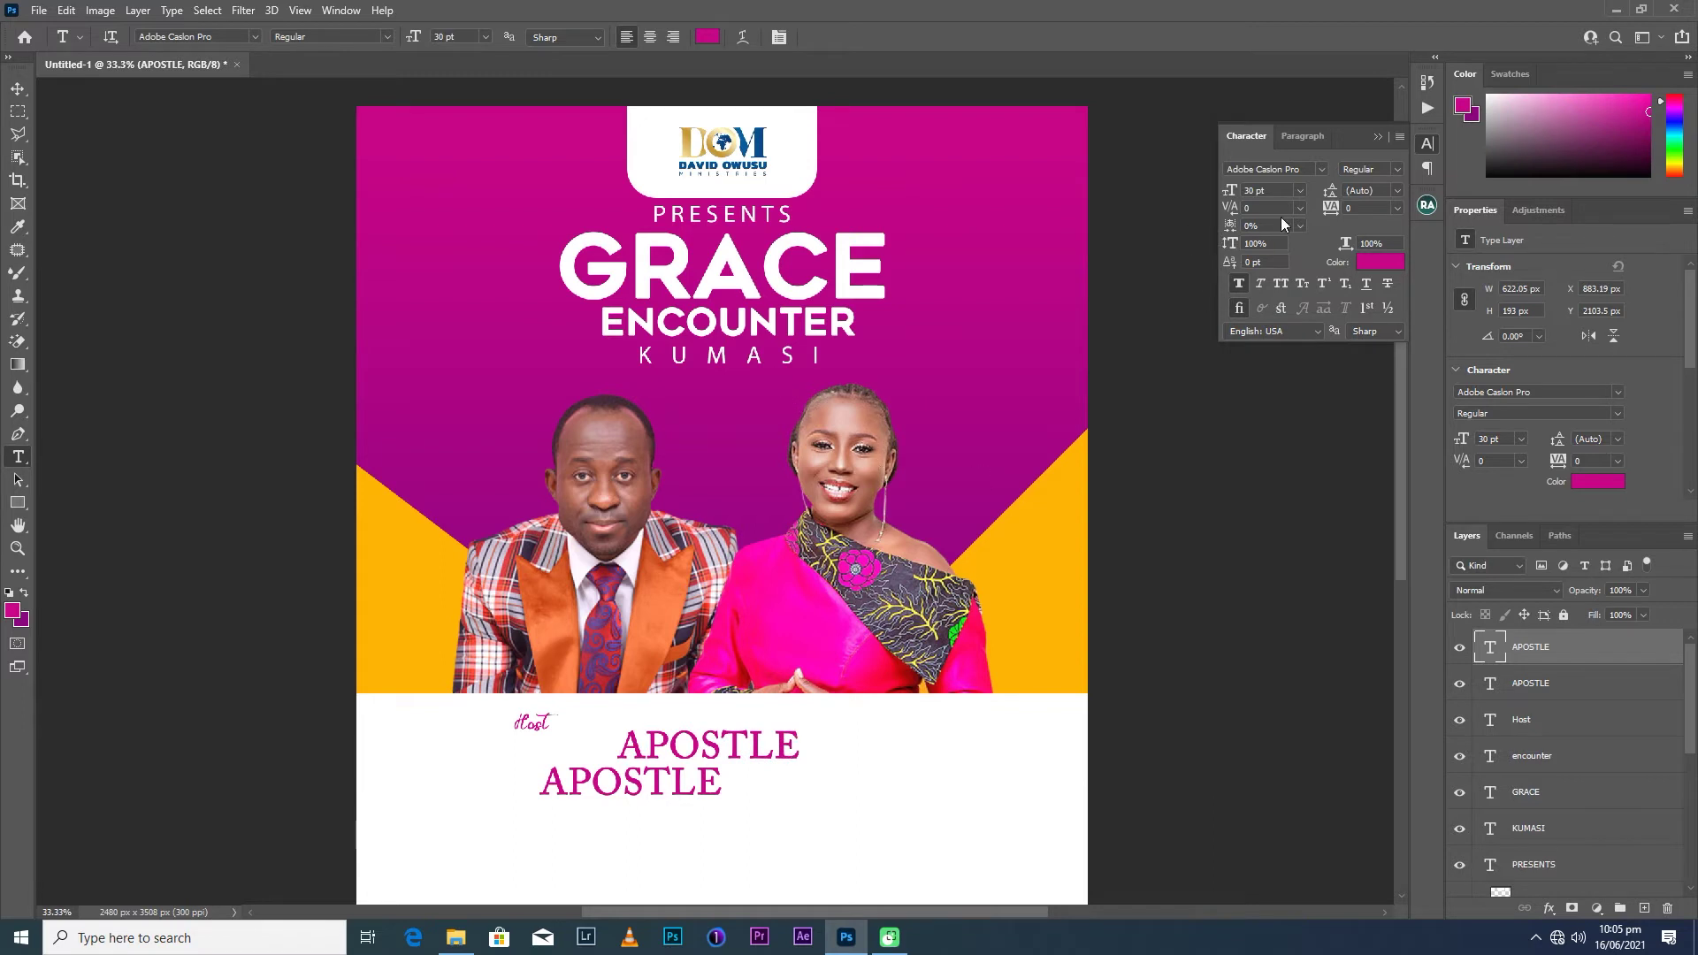
pyautogui.click(1320, 170)
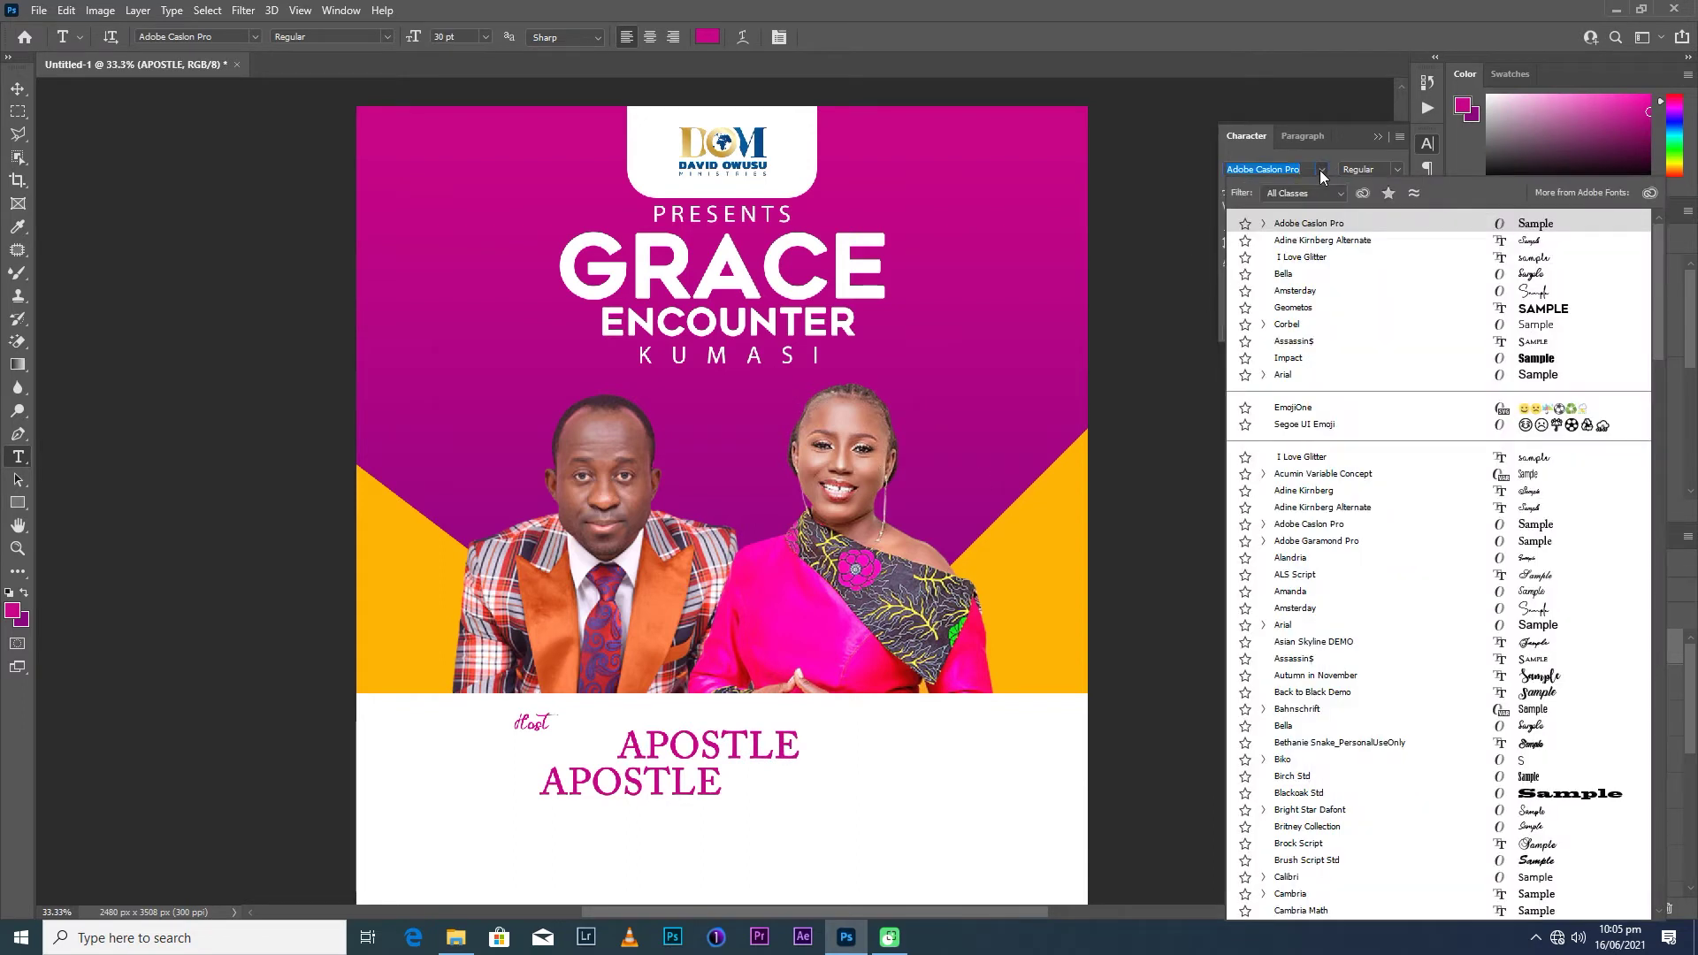
pyautogui.click(18, 89)
pyautogui.click(749, 217)
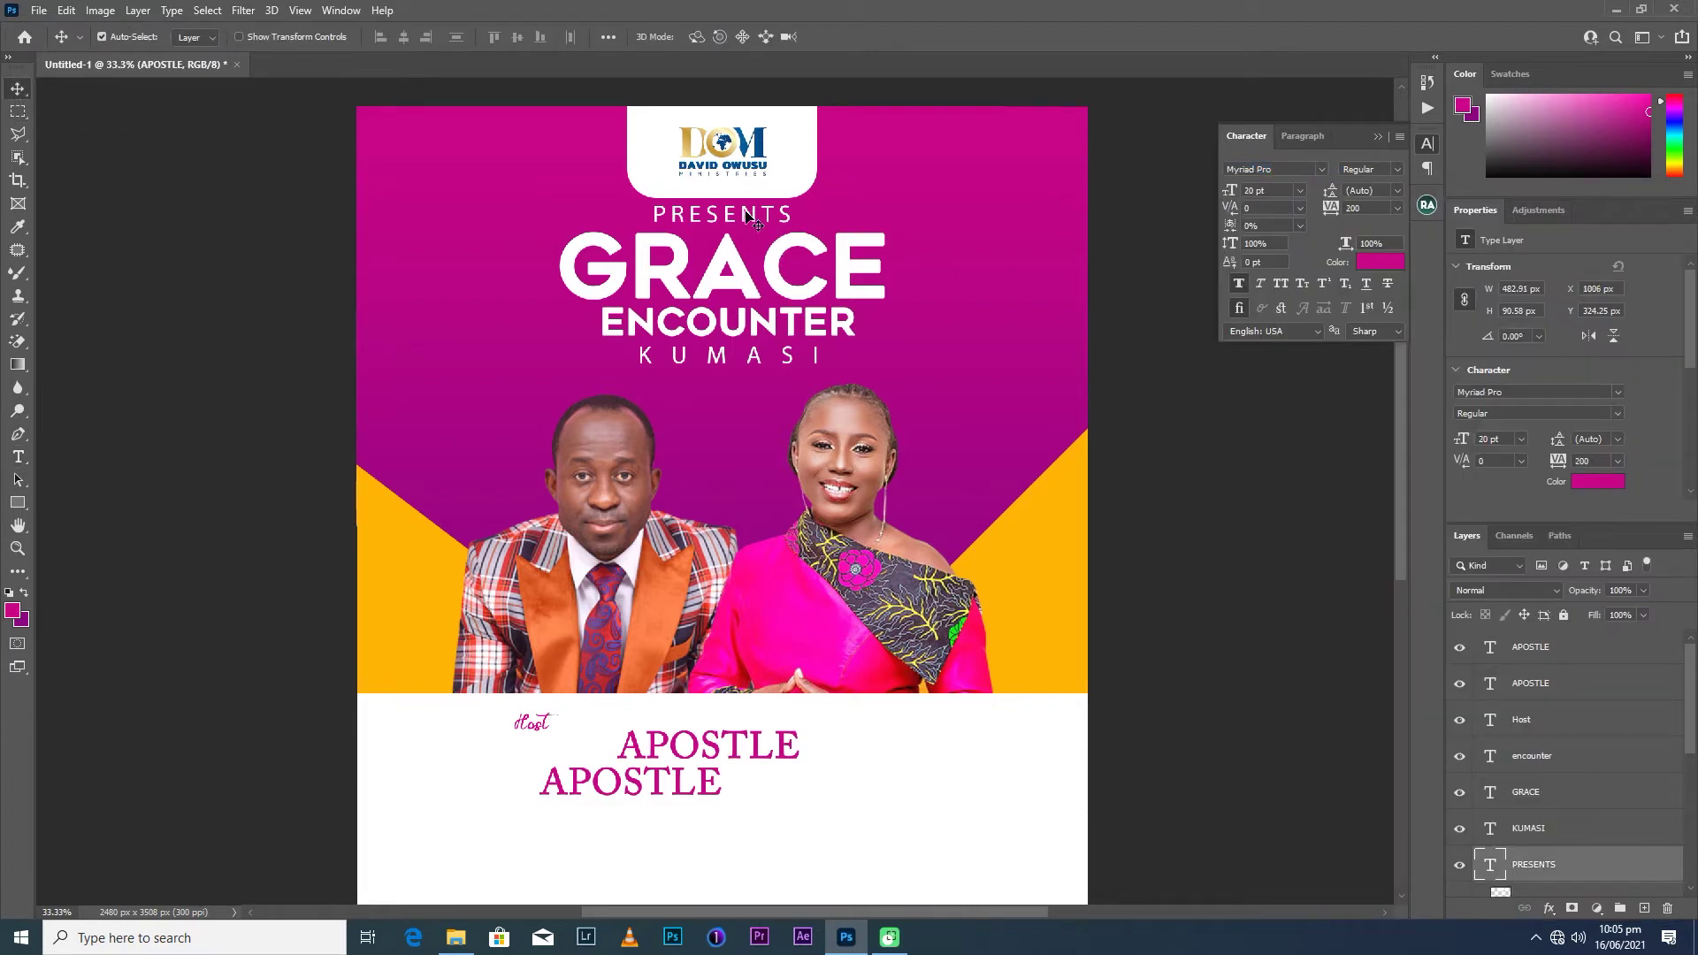
pyautogui.click(756, 748)
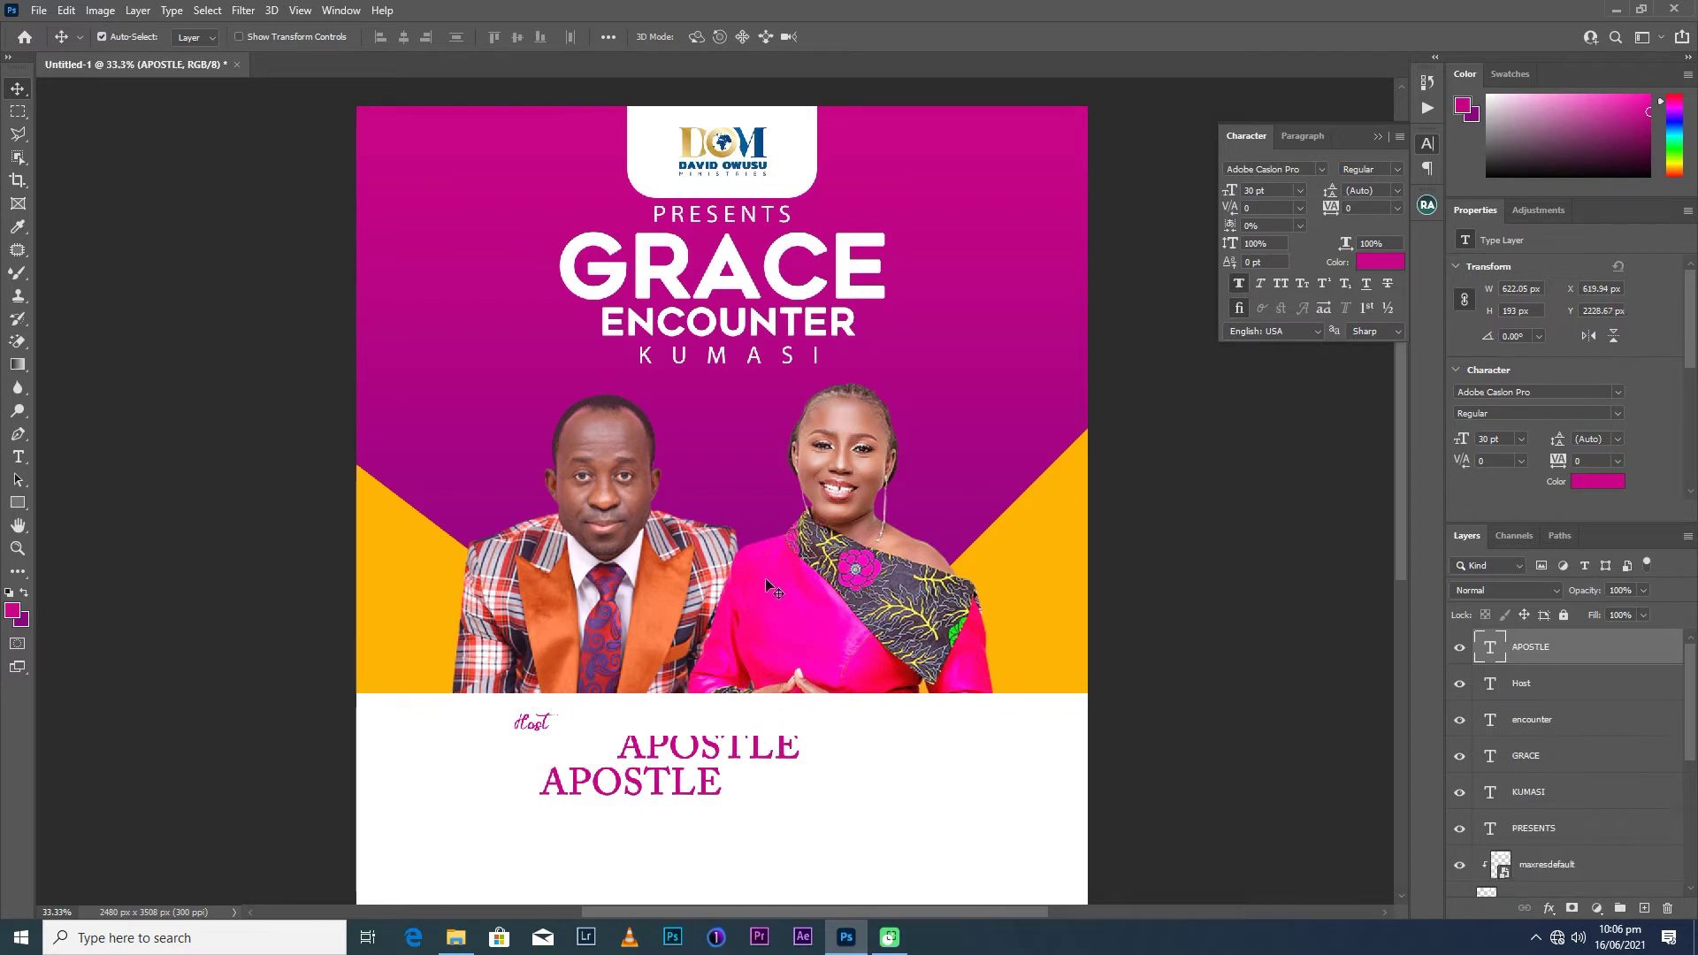
pyautogui.click(716, 222)
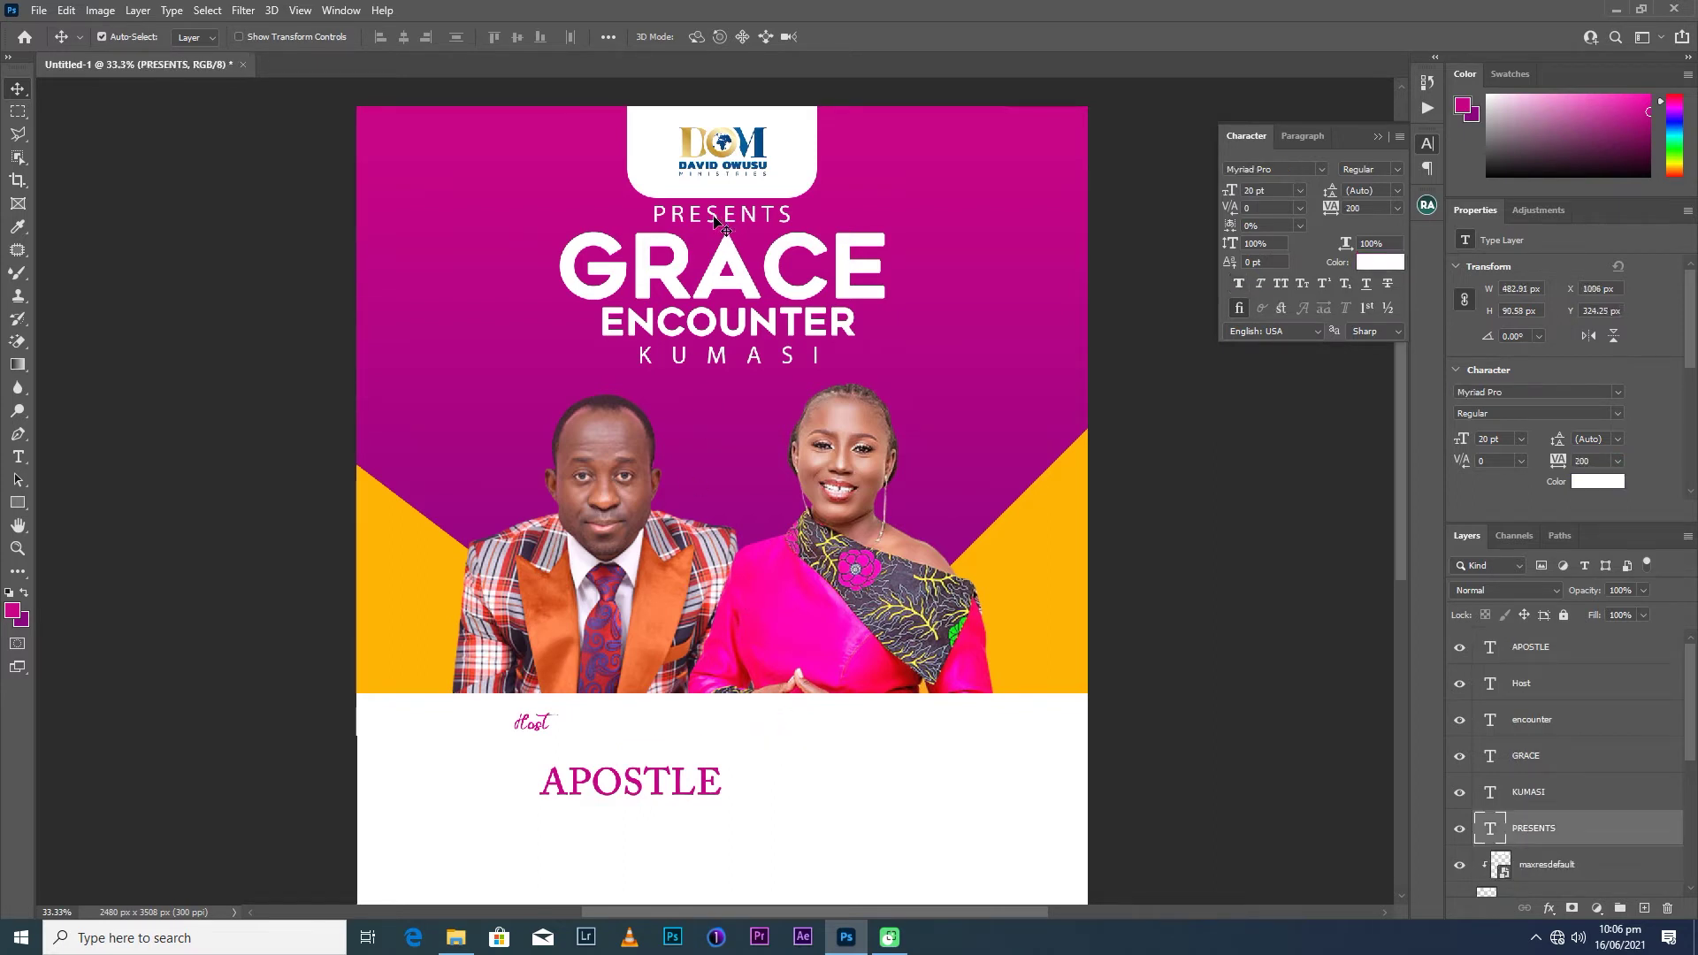
pyautogui.click(682, 787)
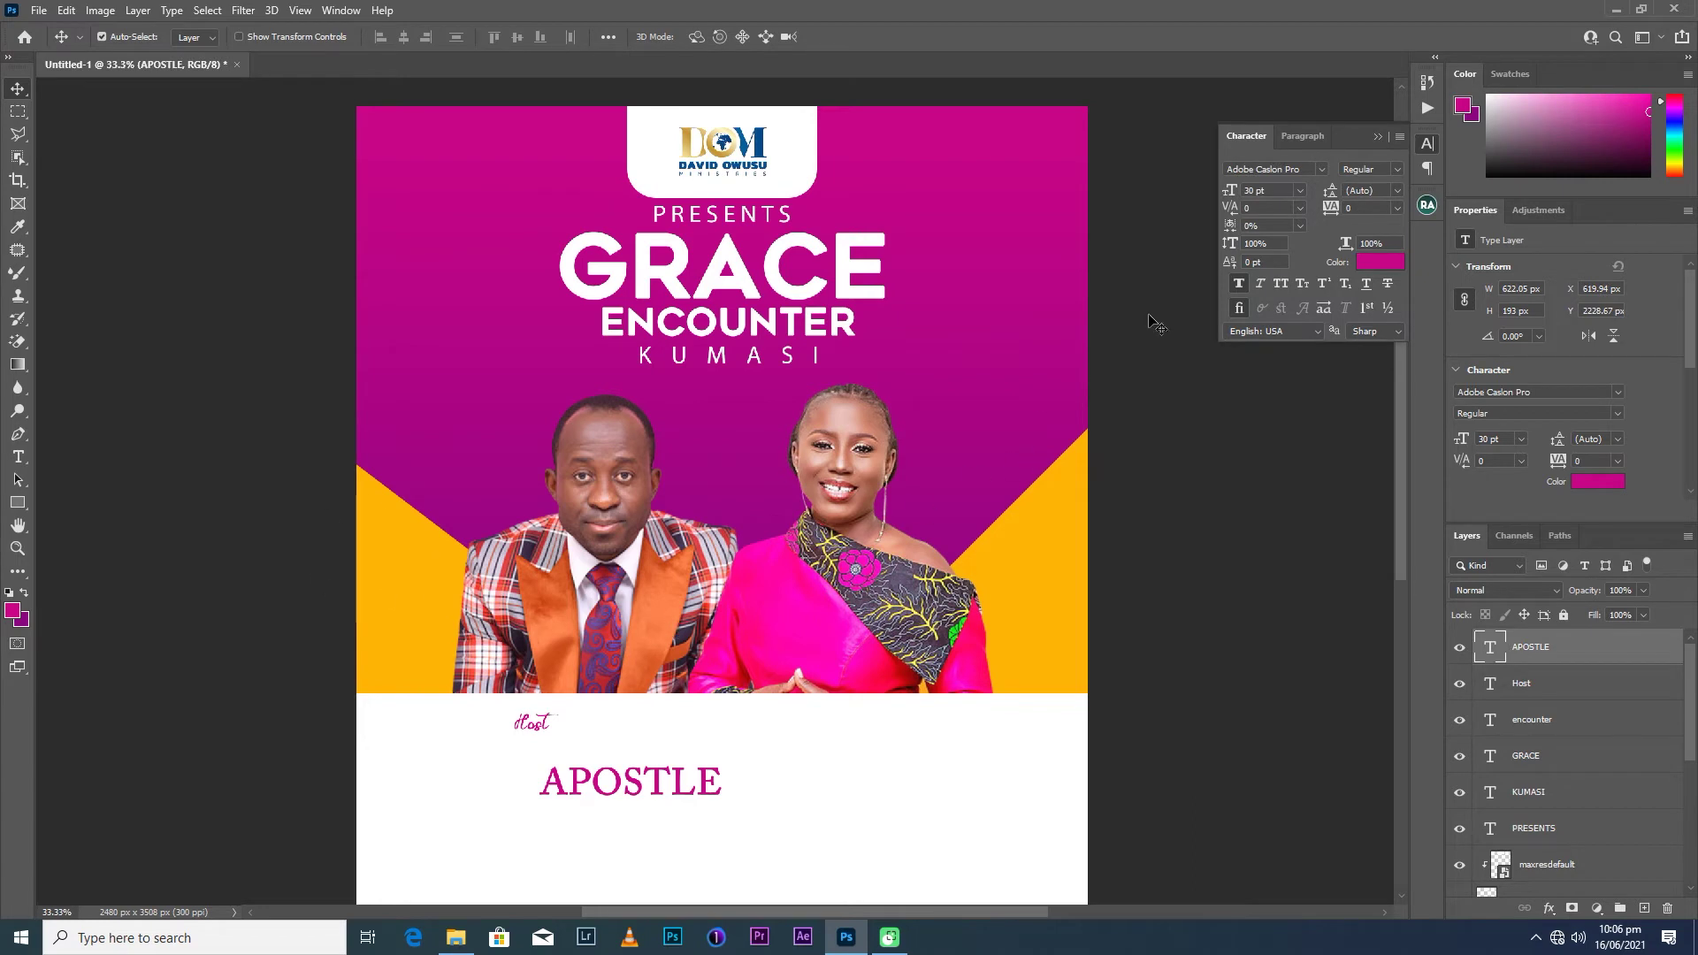
pyautogui.click(1274, 170)
# Set APOSTLE in Myriad Pro, switching its style from Italic to Regular.
pyautogui.click(1321, 169)
pyautogui.press('Down')
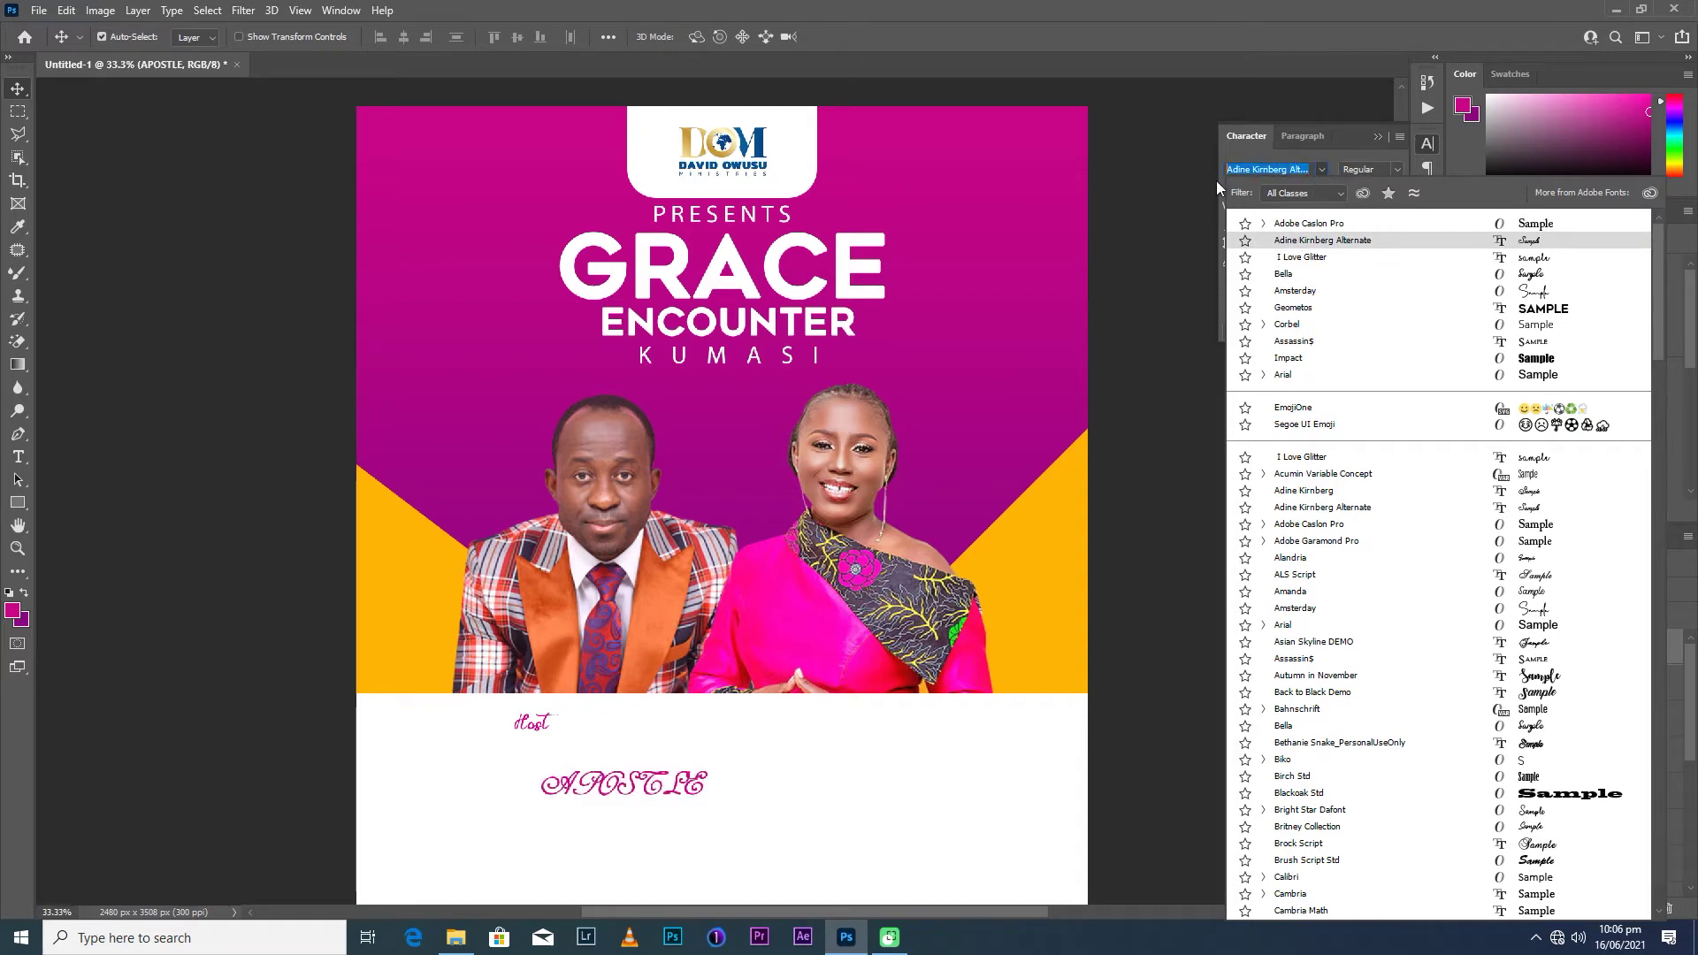
pyautogui.write('MY')
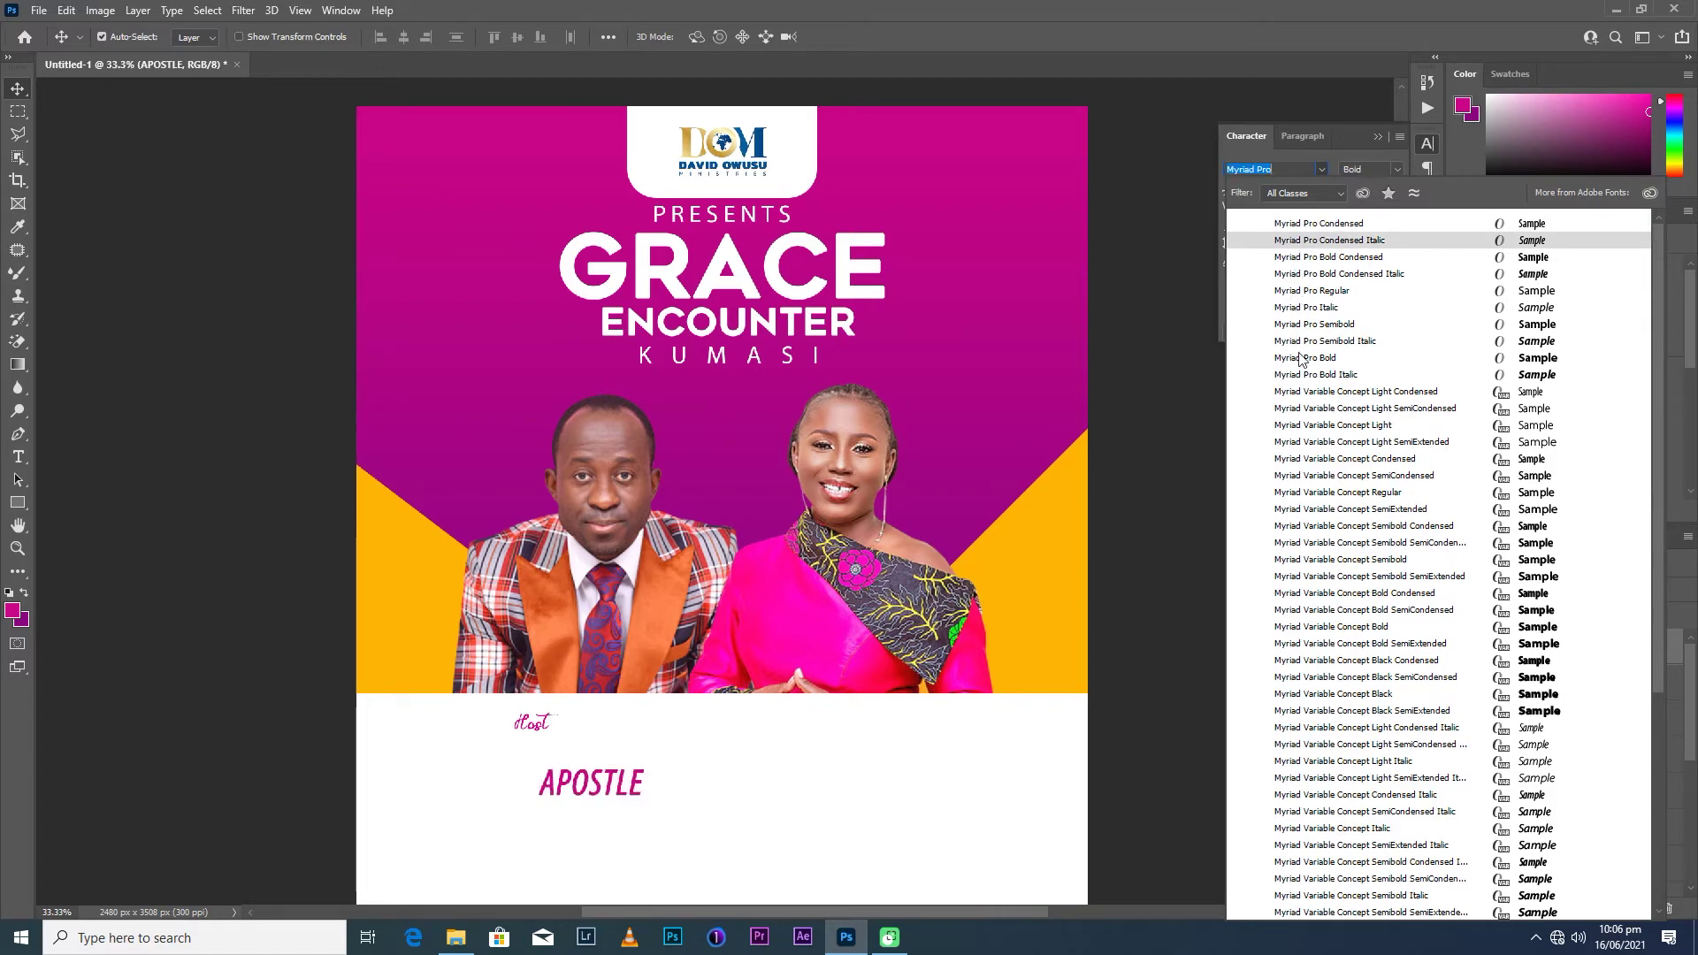
pyautogui.click(1303, 308)
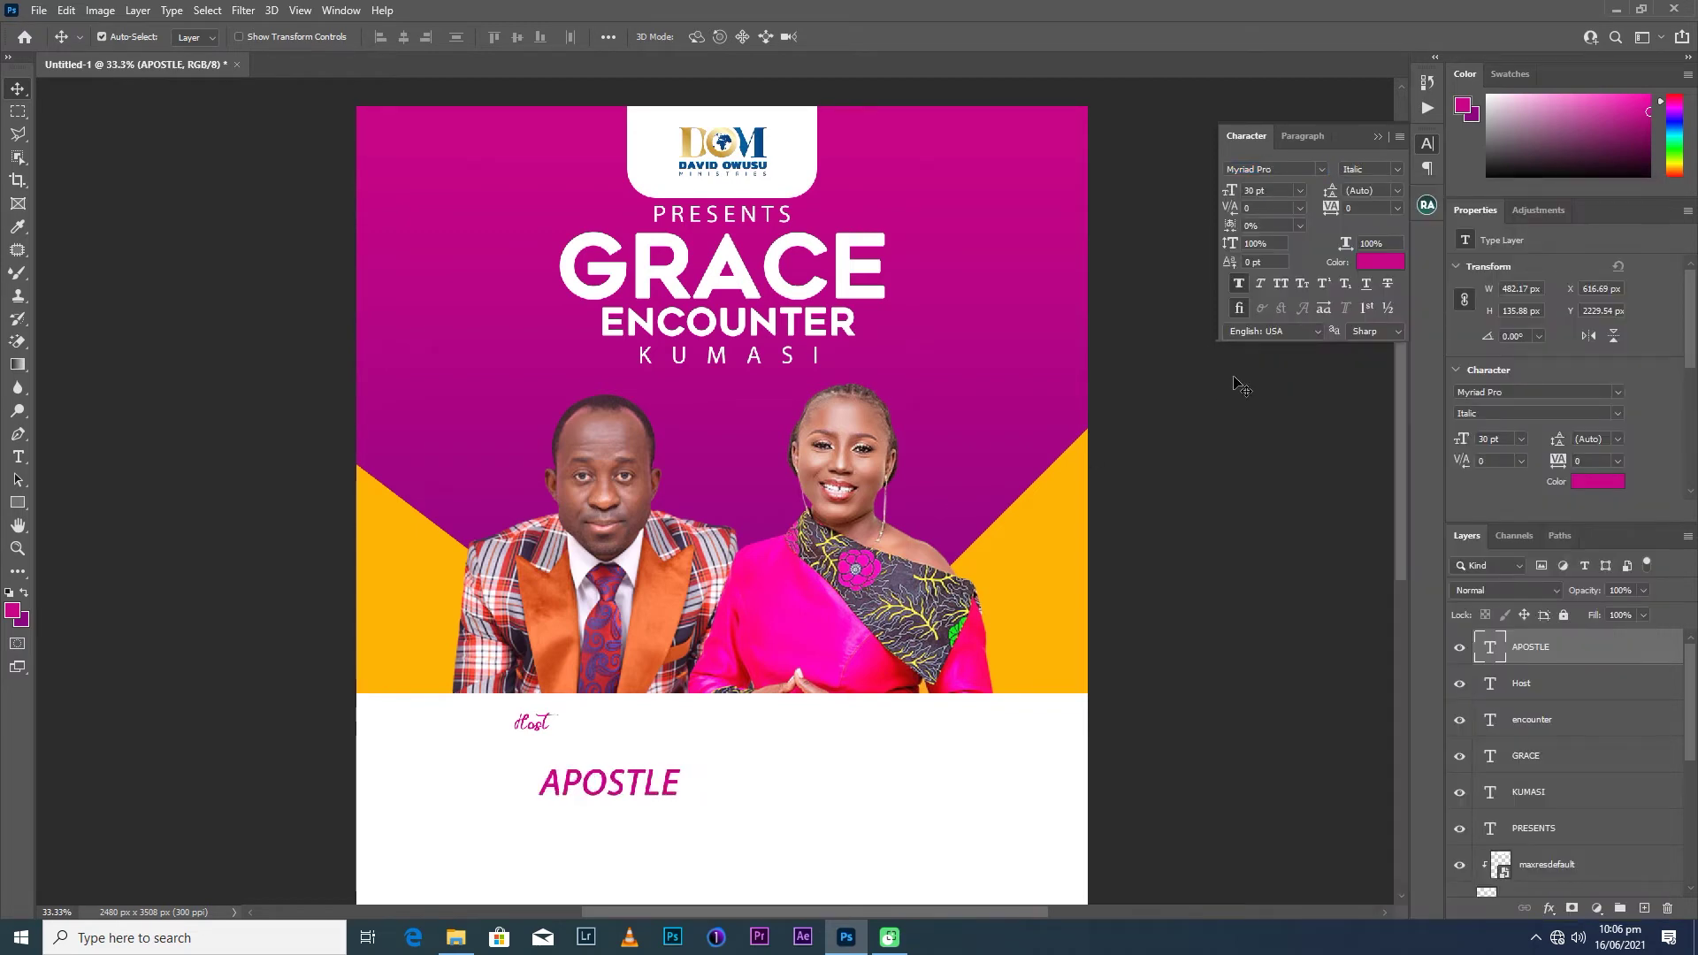
pyautogui.click(1397, 168)
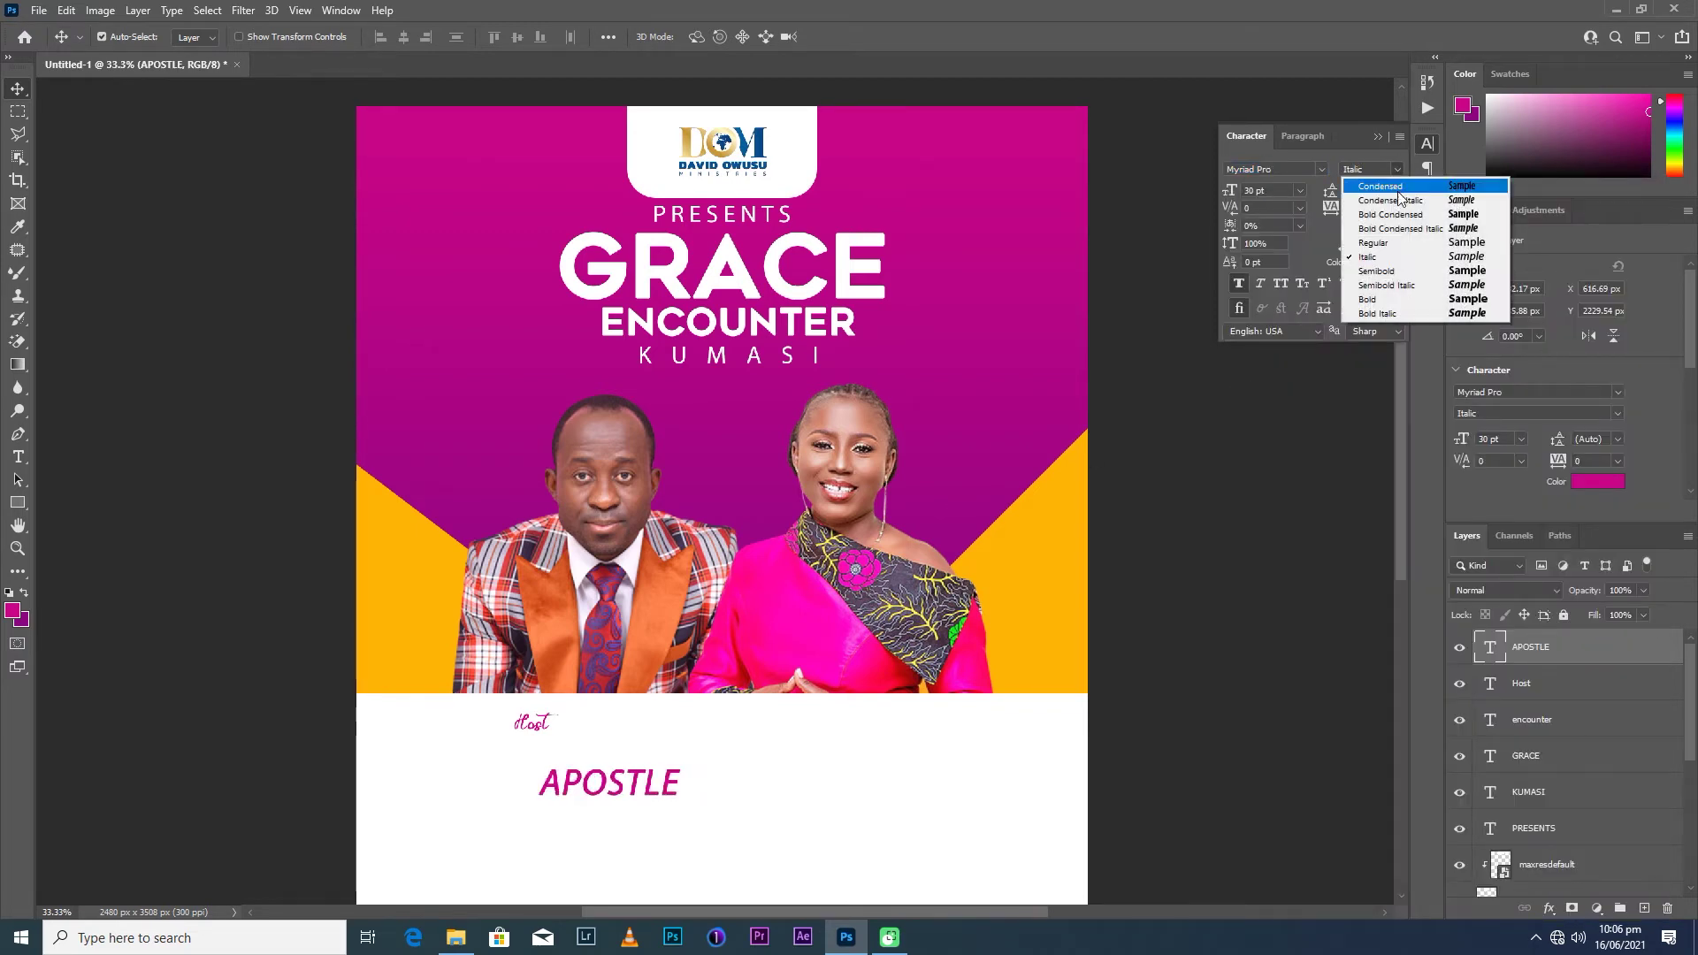
pyautogui.click(1379, 243)
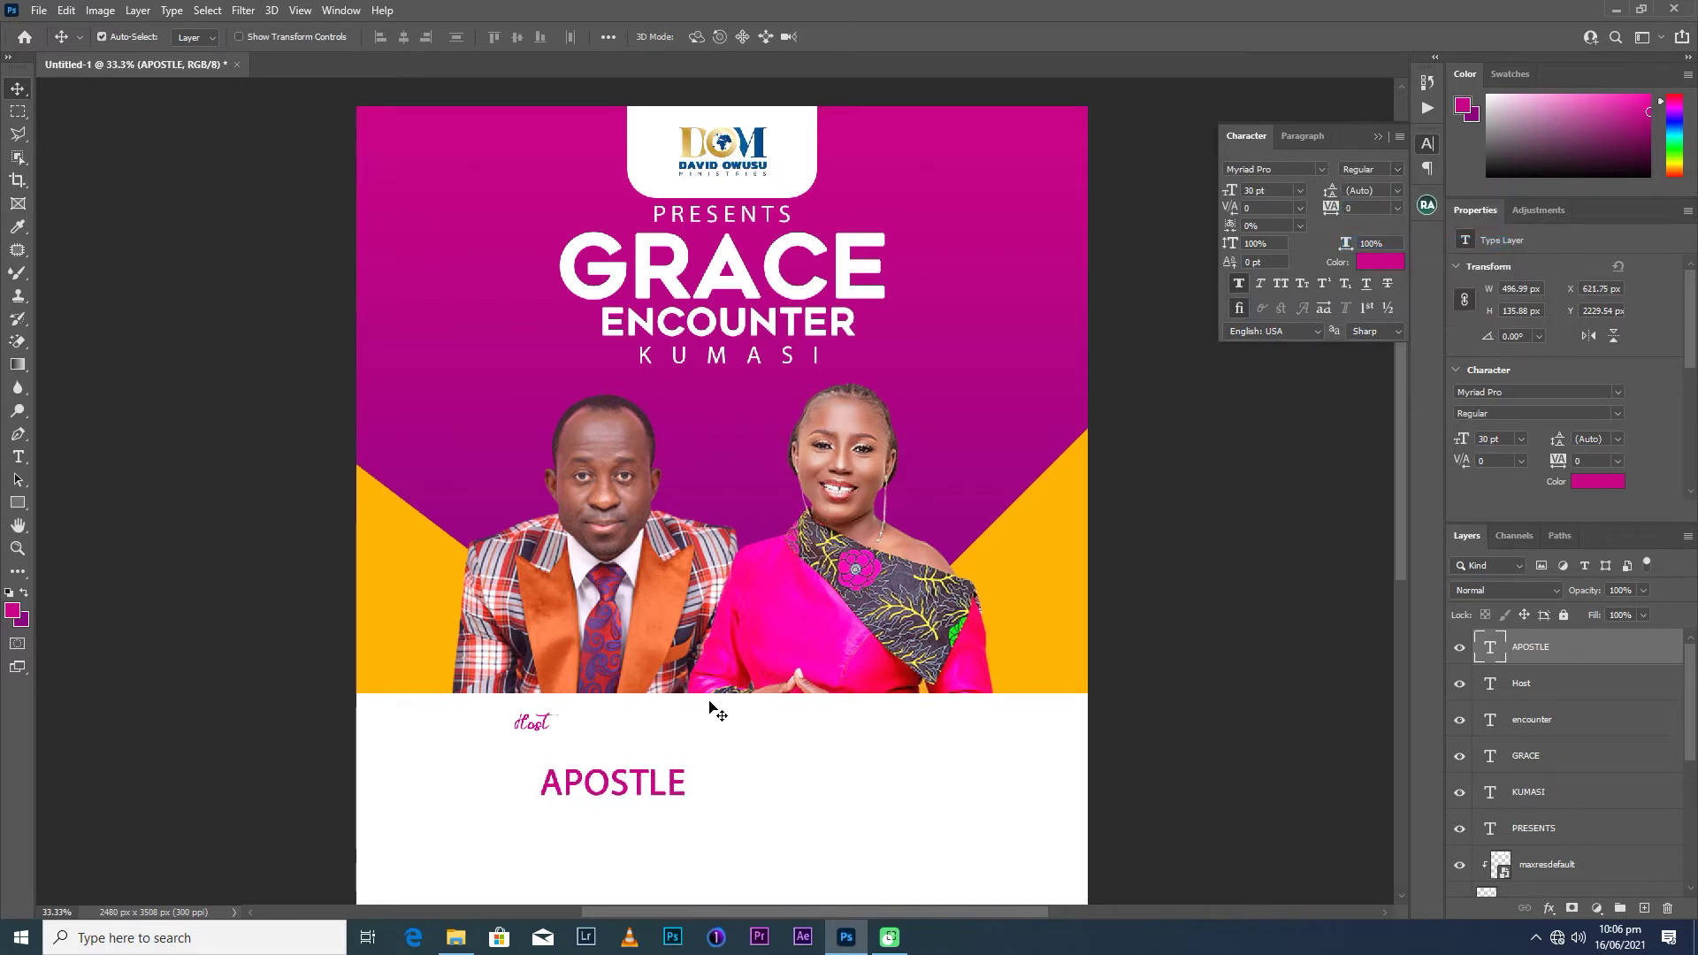
# Make APOSTLE 14 pt black (000000), aligned under the Host label, and start a new text line below.
pyautogui.click(1300, 190)
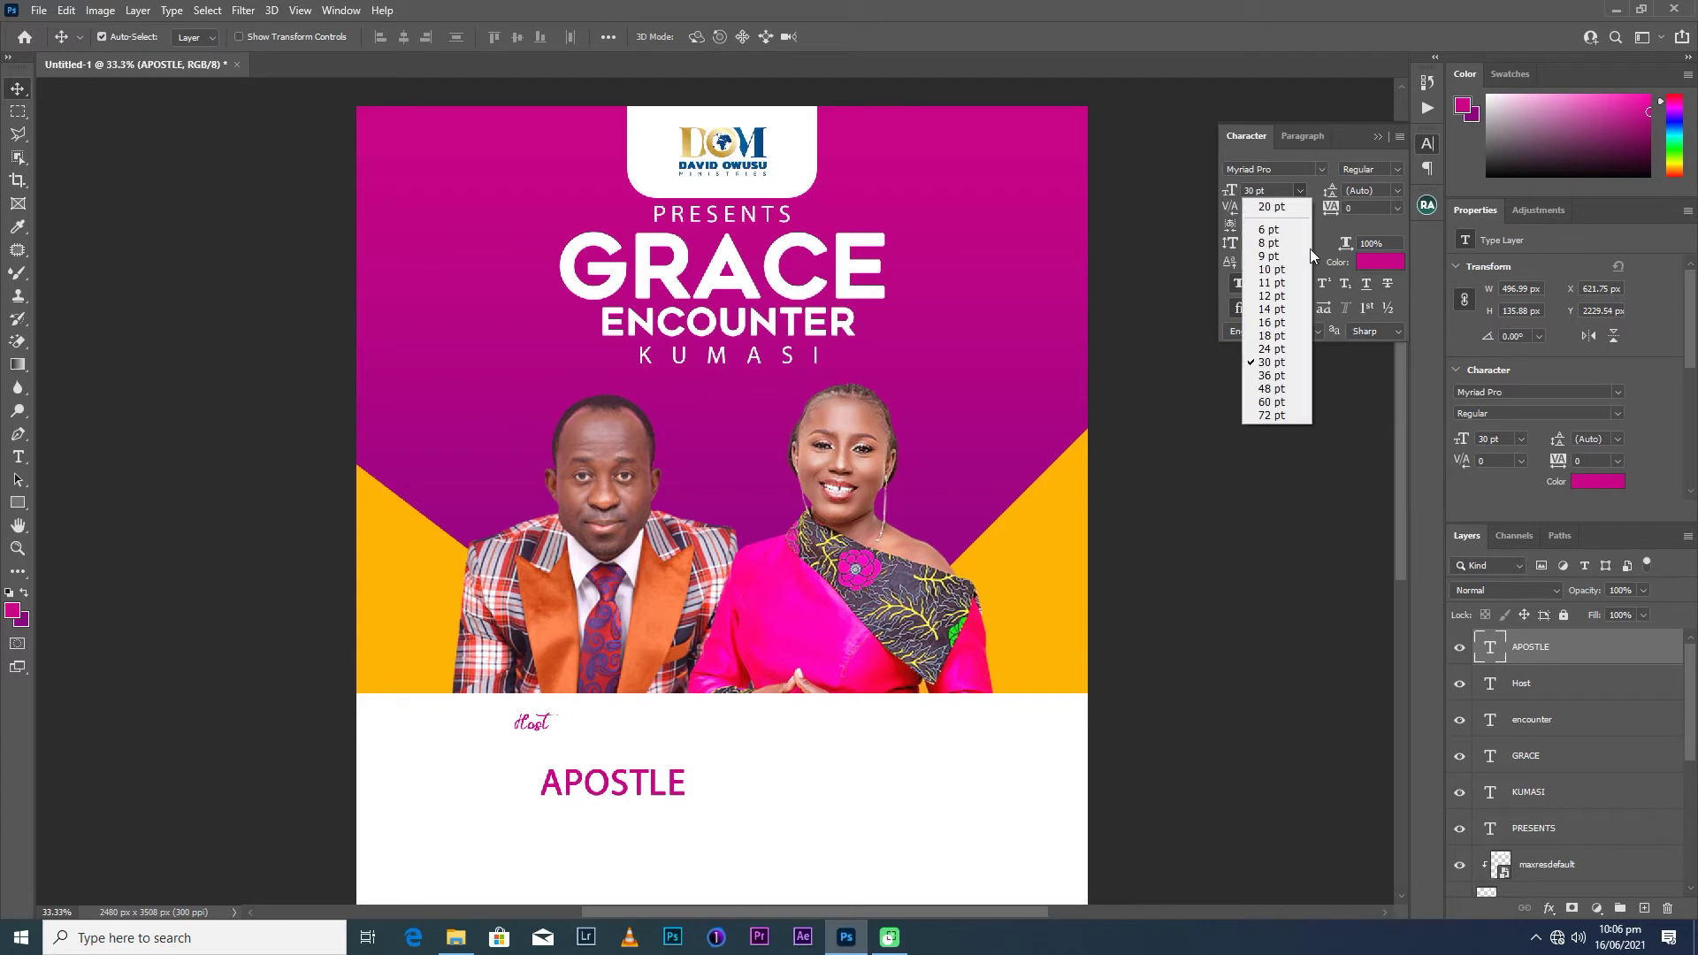
pyautogui.click(1265, 310)
pyautogui.moveTo(587, 787); pyautogui.dragTo(576, 748)
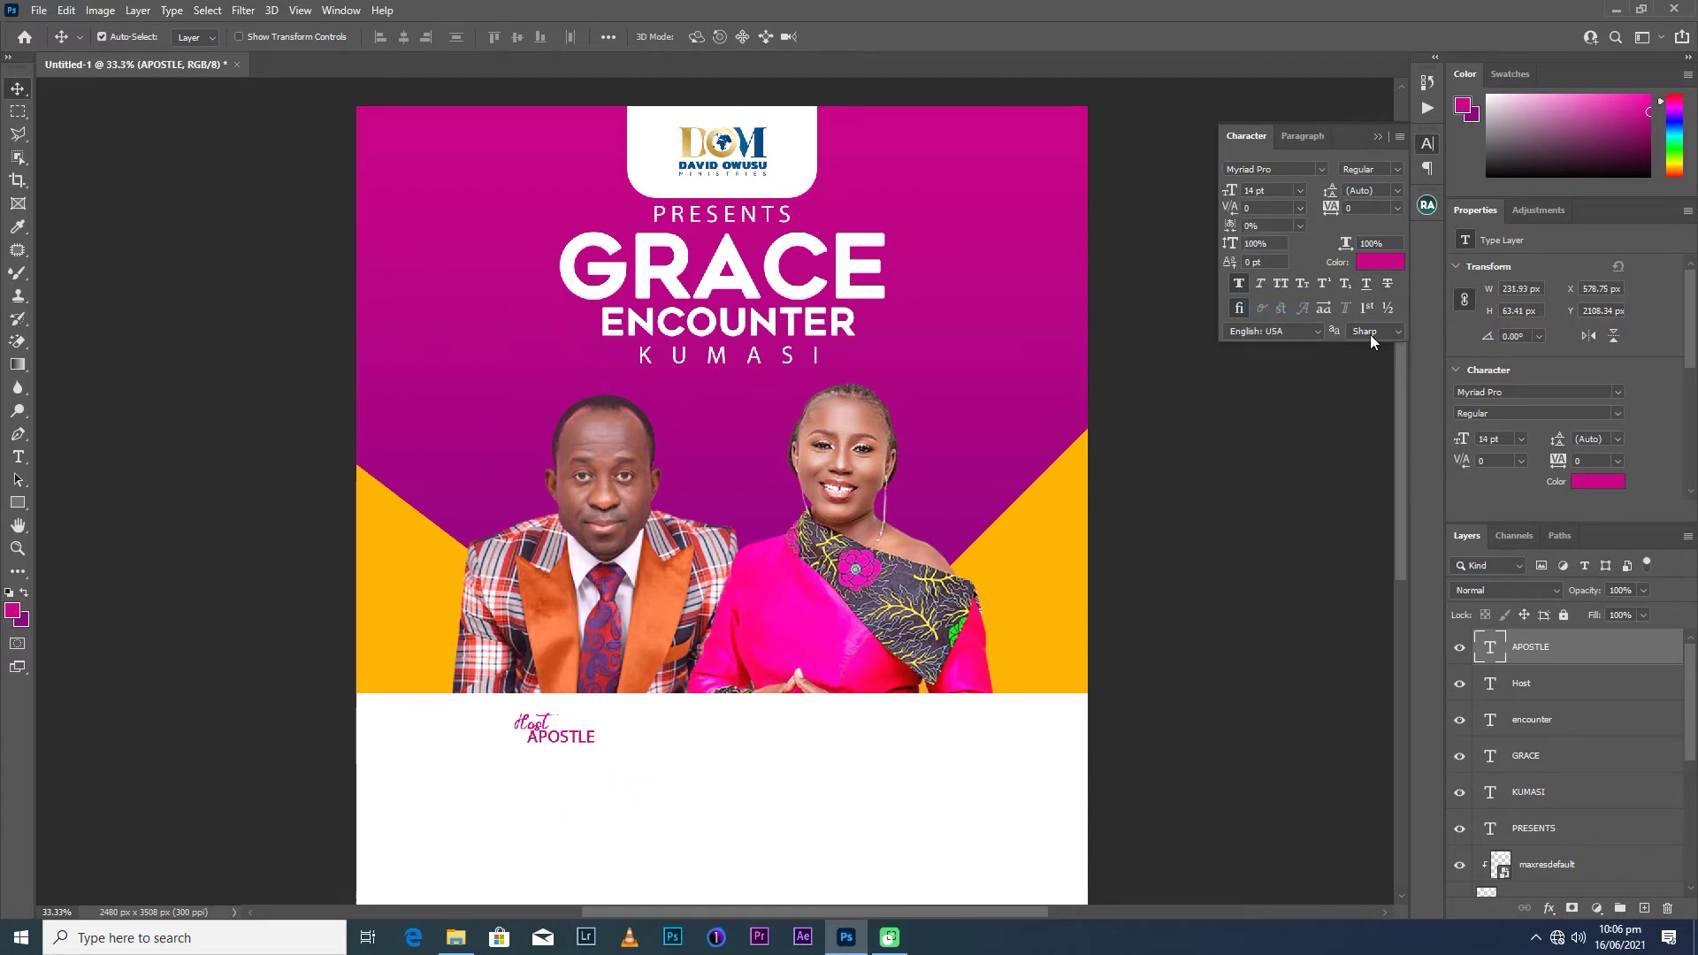
pyautogui.click(1379, 261)
pyautogui.write('000000')
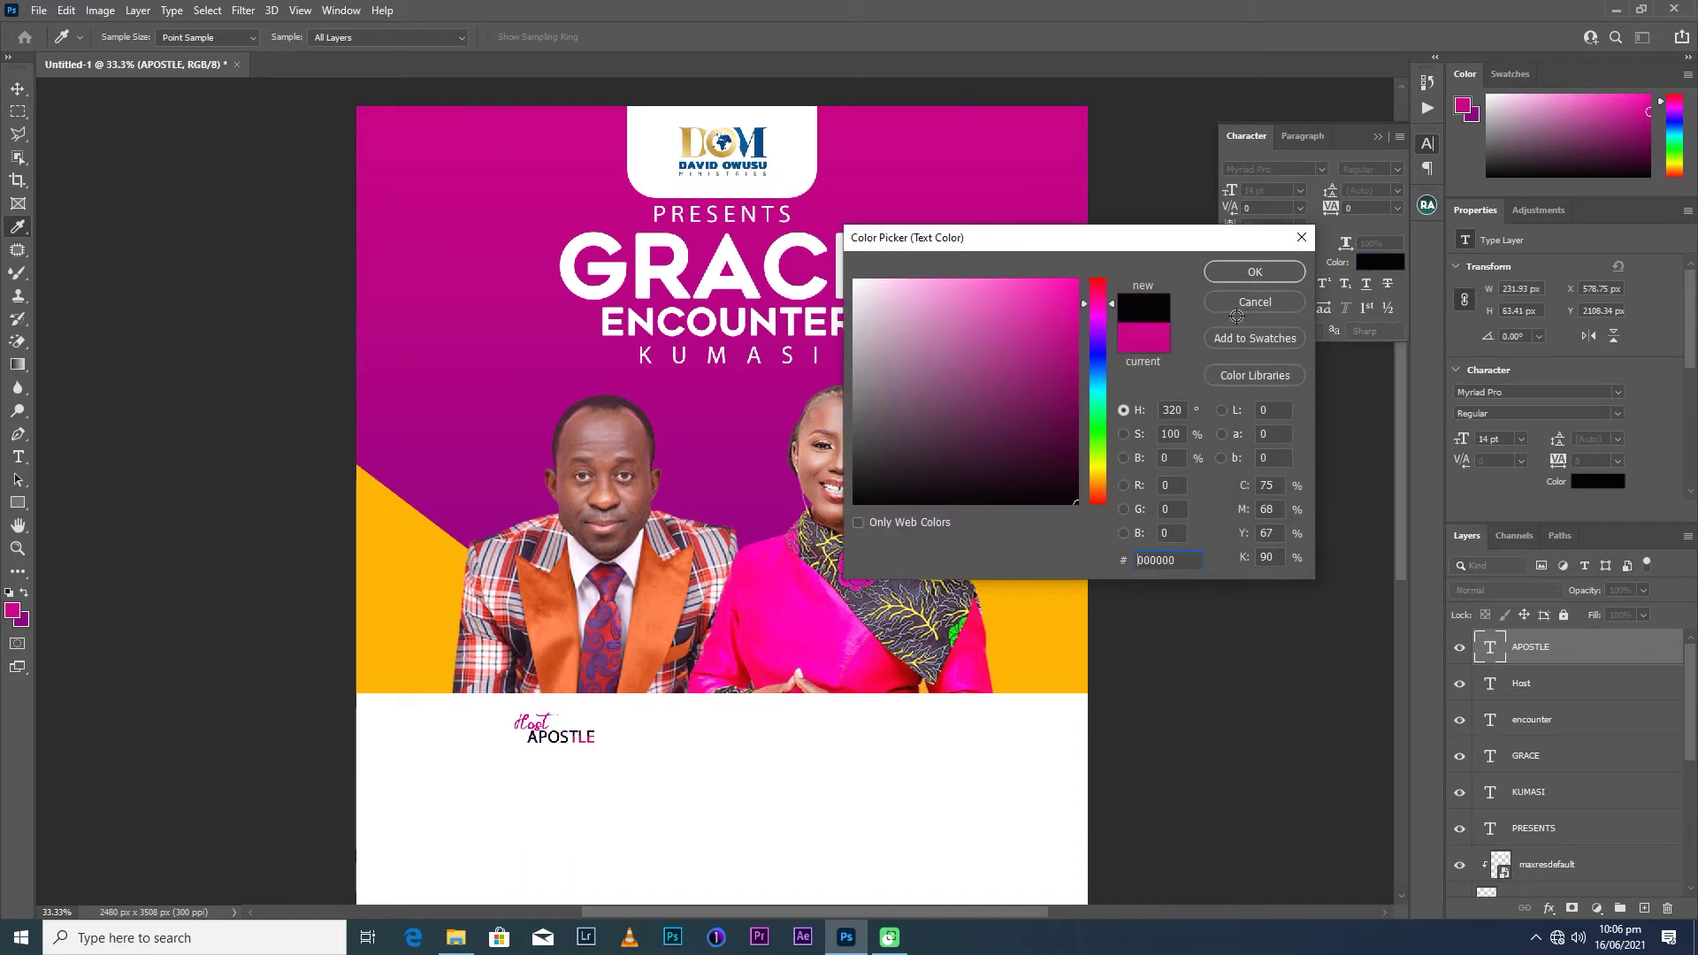
pyautogui.click(1254, 271)
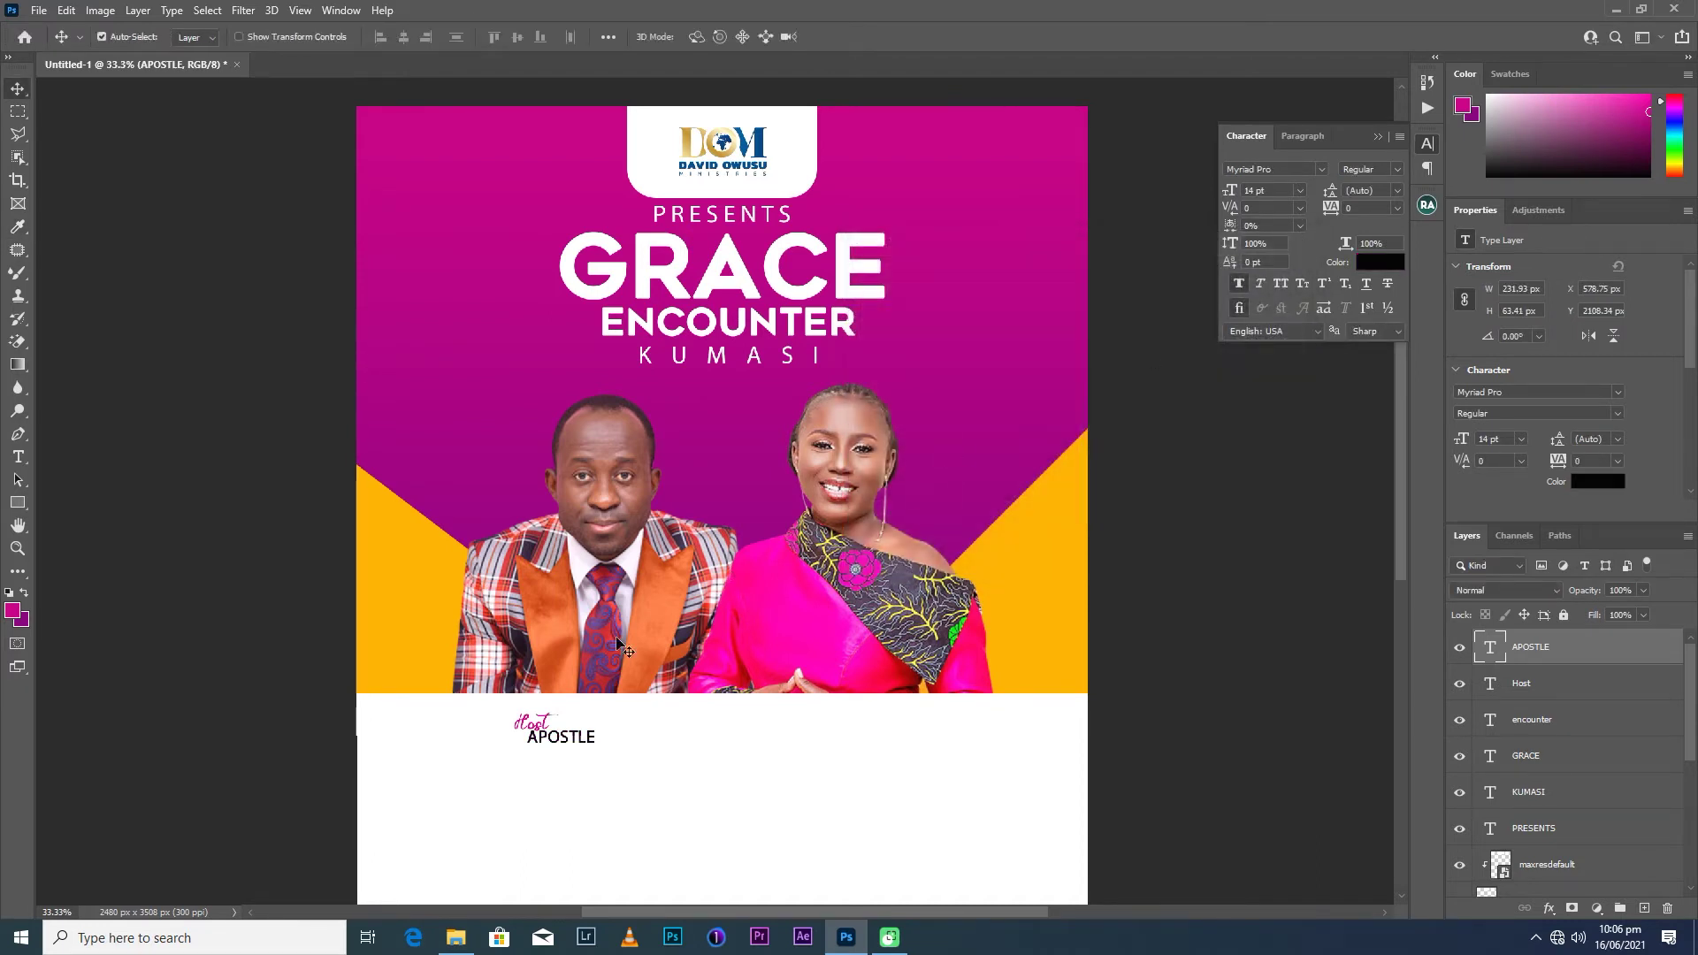
pyautogui.moveTo(556, 743); pyautogui.dragTo(543, 743)
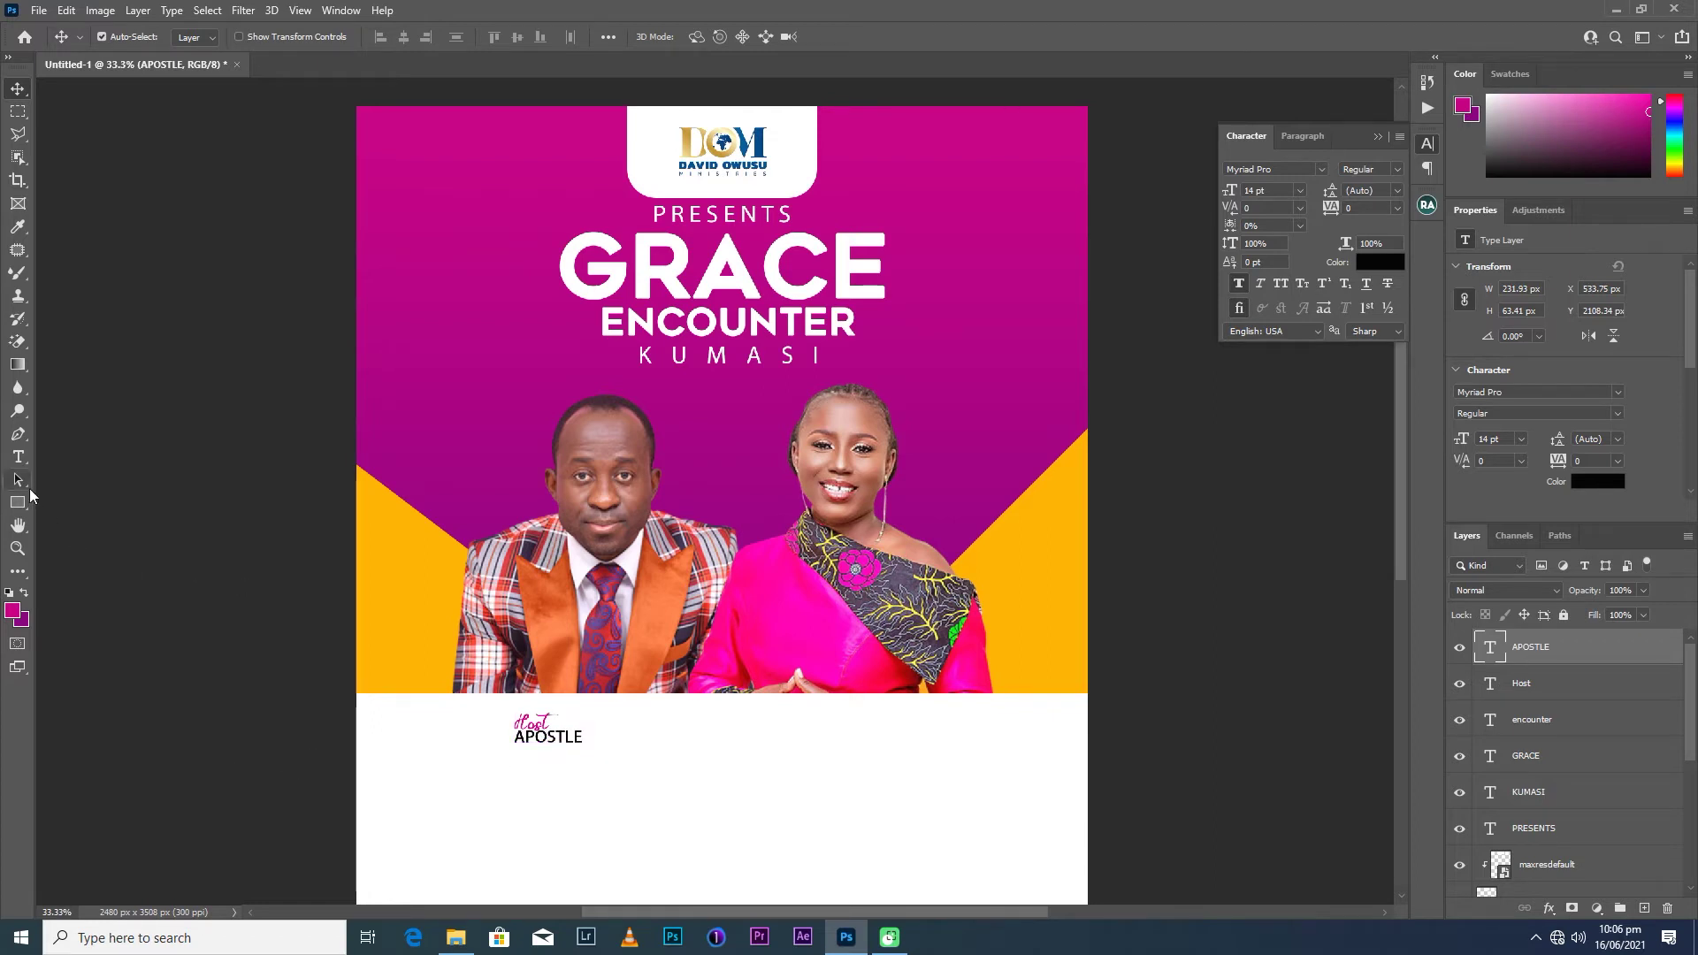
pyautogui.click(18, 456)
pyautogui.click(519, 791)
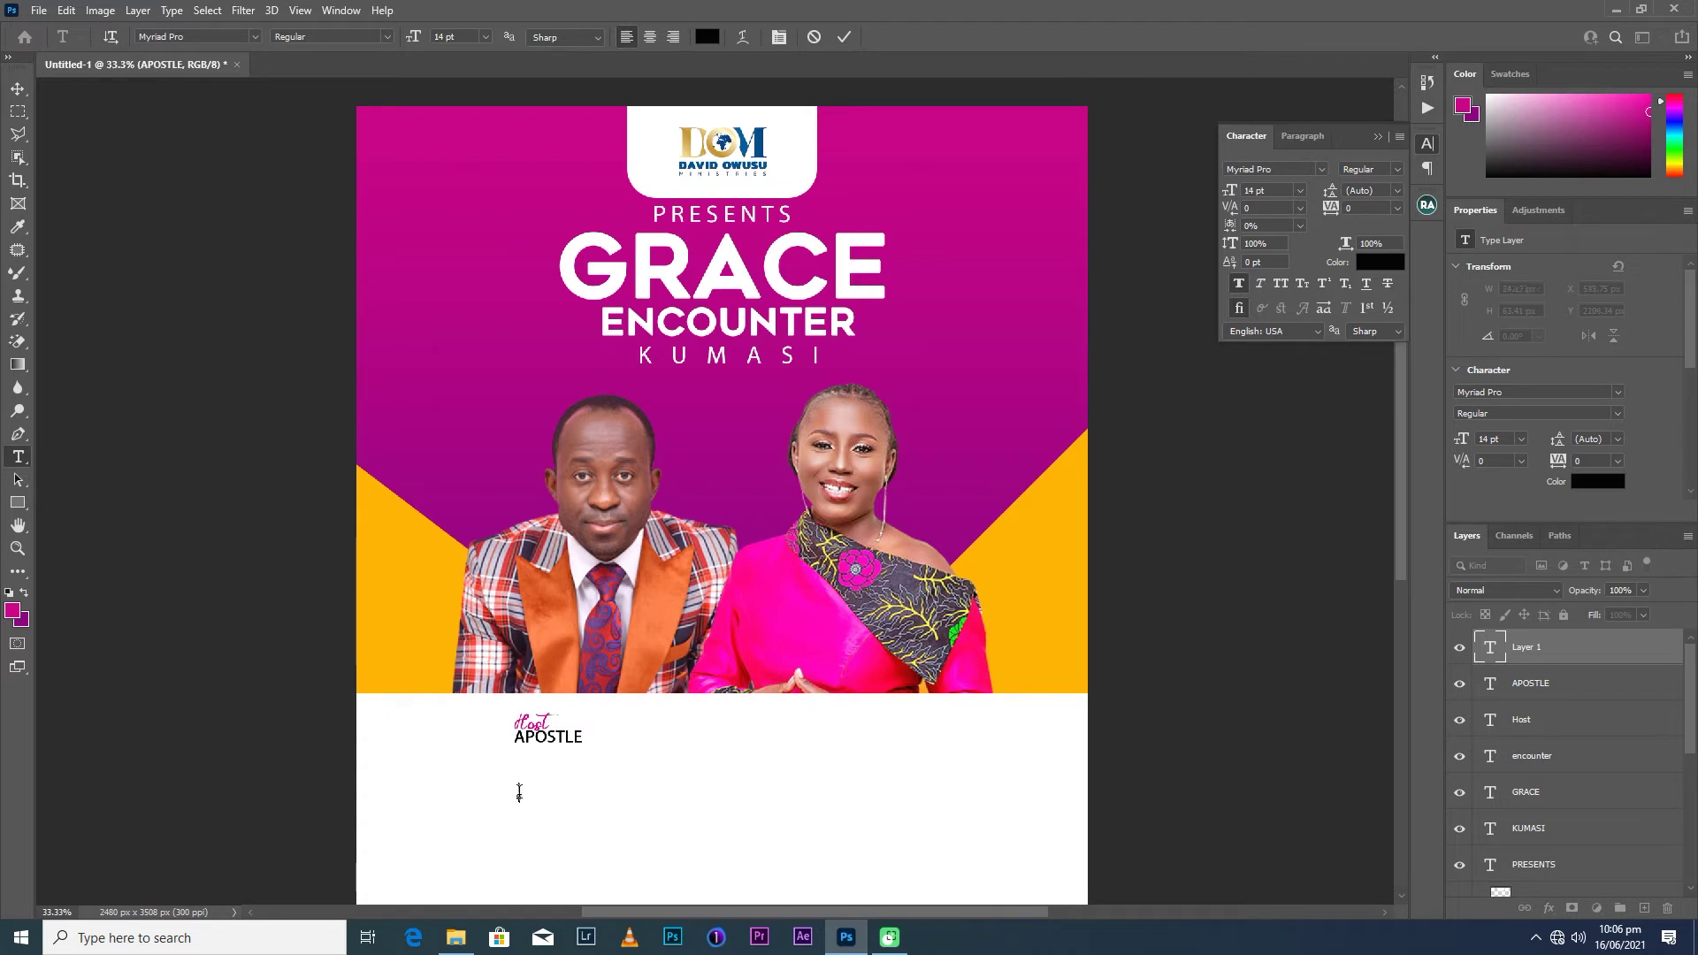
# Type the host's full name in capitals and place it directly under APOSTLE.
pyautogui.write('D')
pyautogui.write('AVID ')
pyautogui.write('OWSUSU')
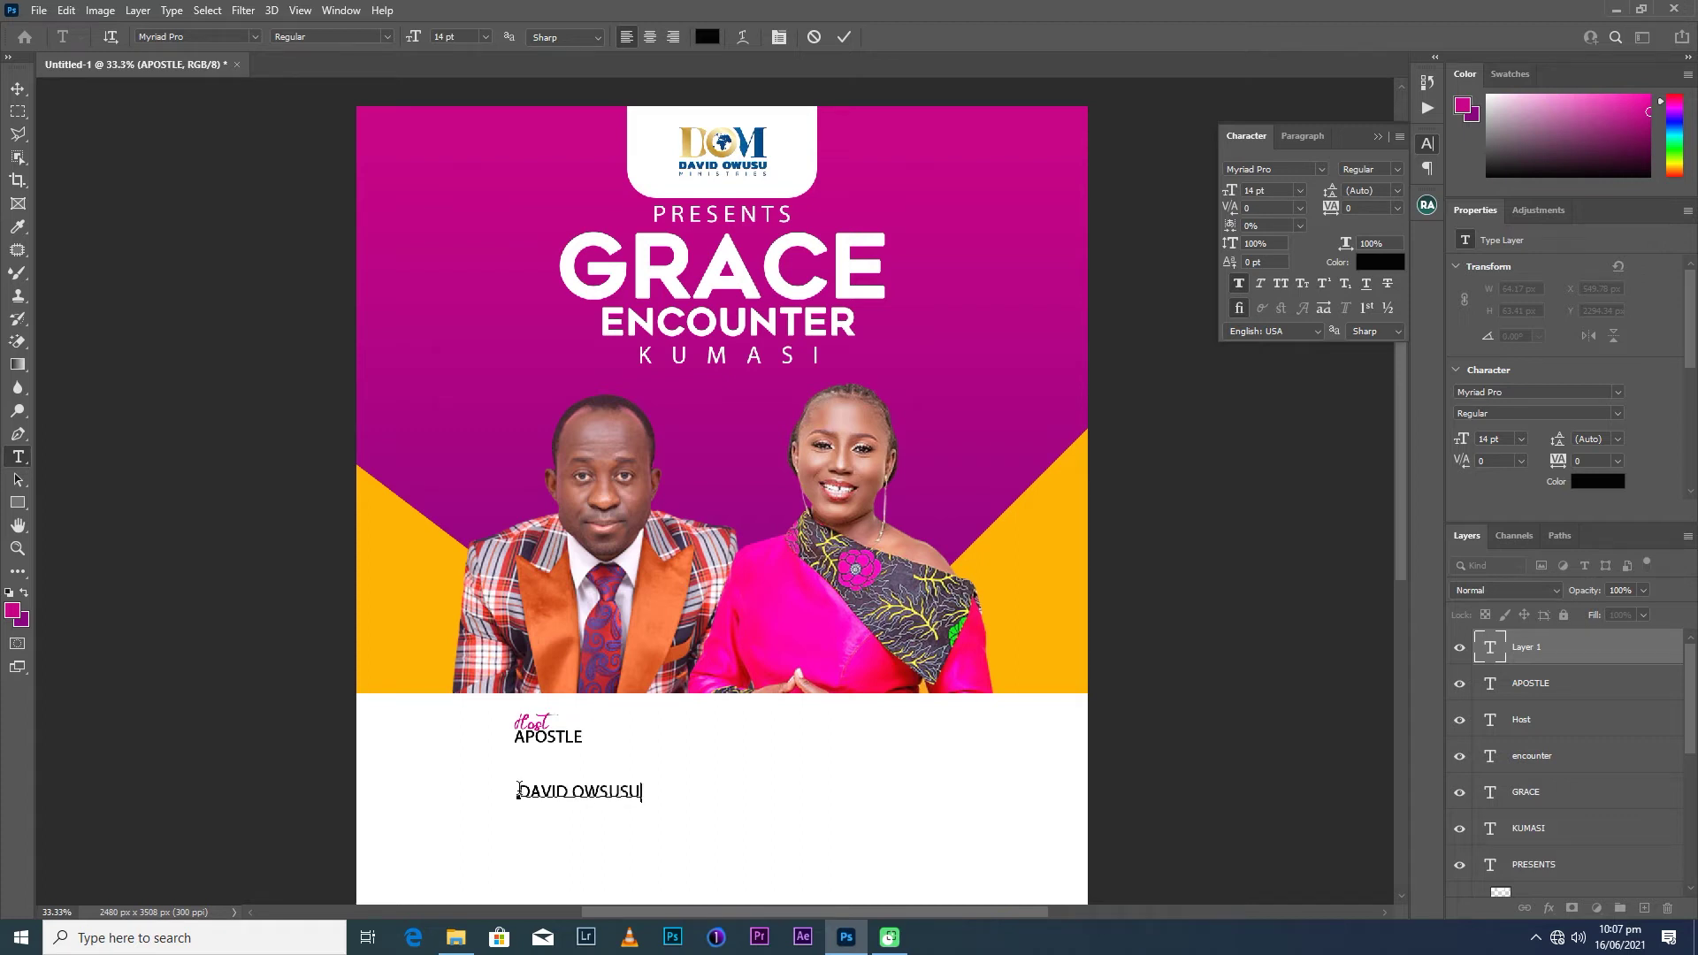
pyautogui.click(847, 37)
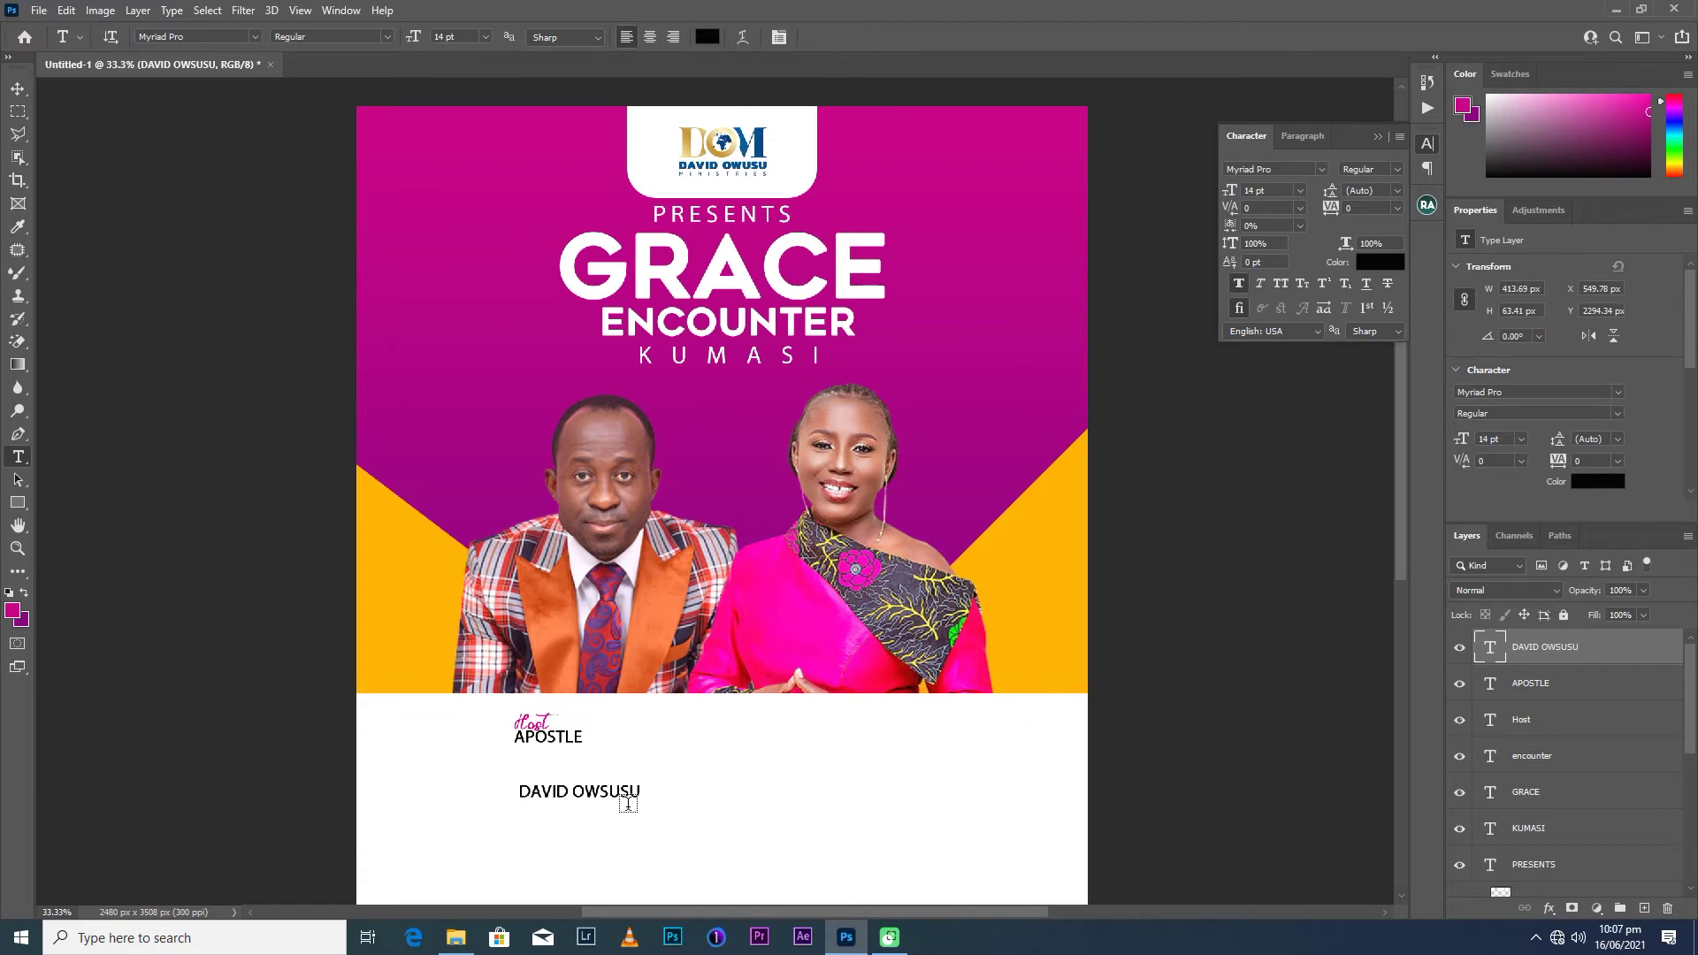
pyautogui.click(17, 89)
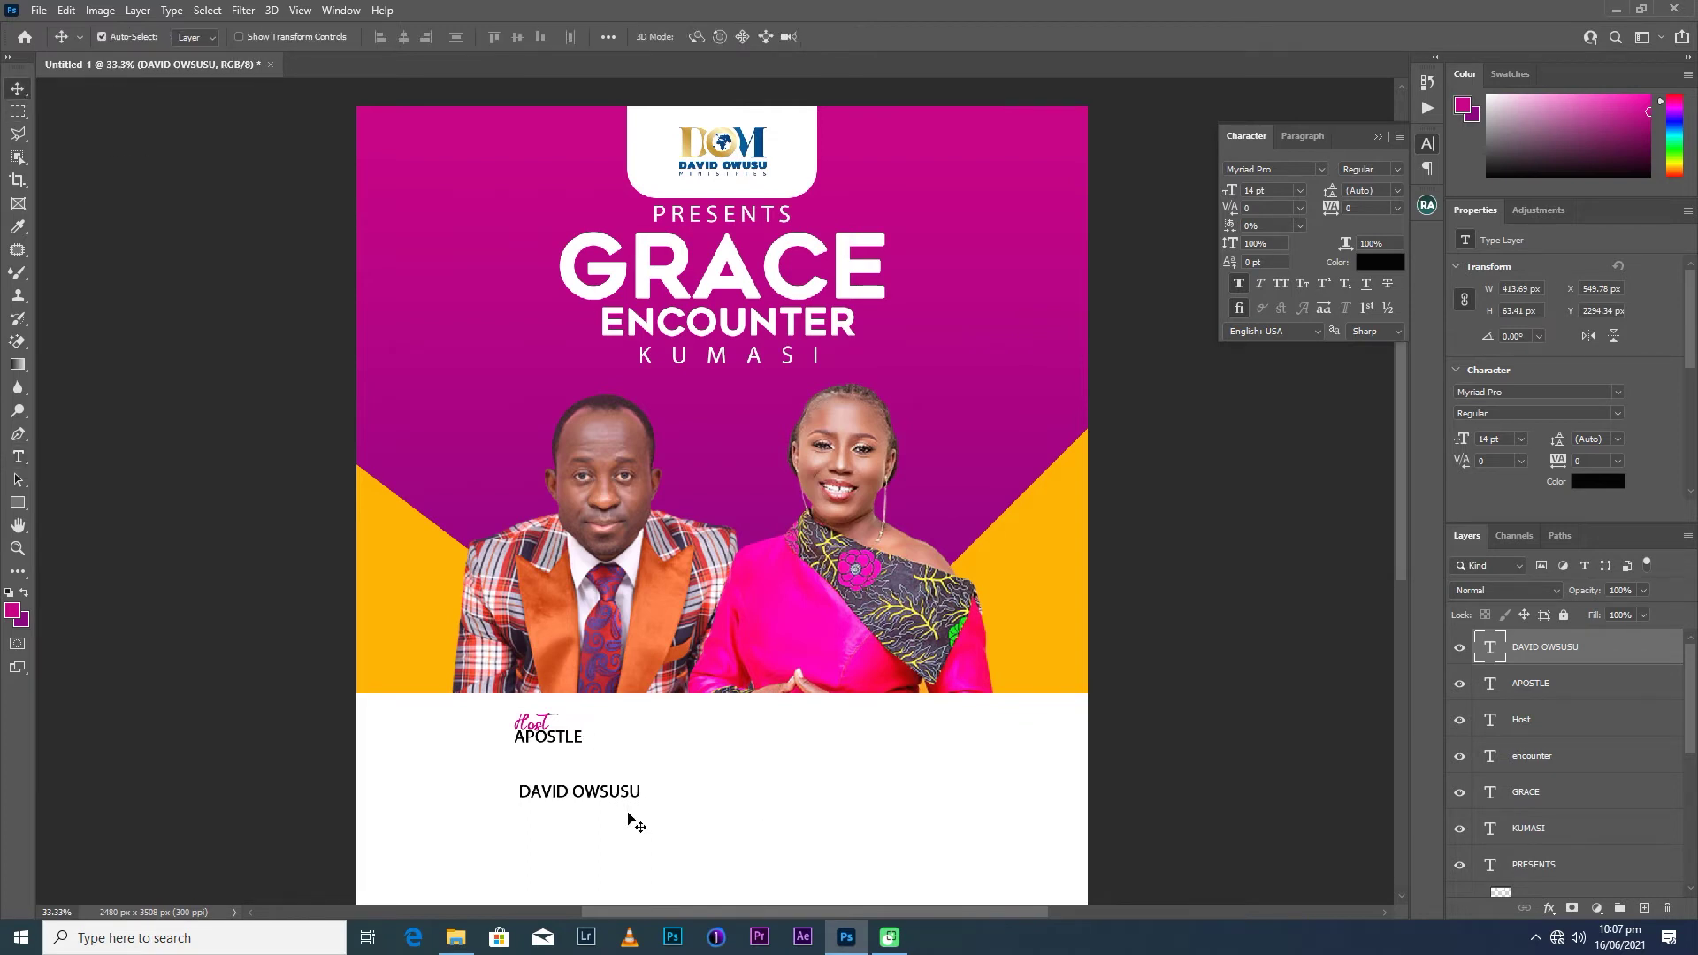
pyautogui.moveTo(613, 794); pyautogui.dragTo(610, 752)
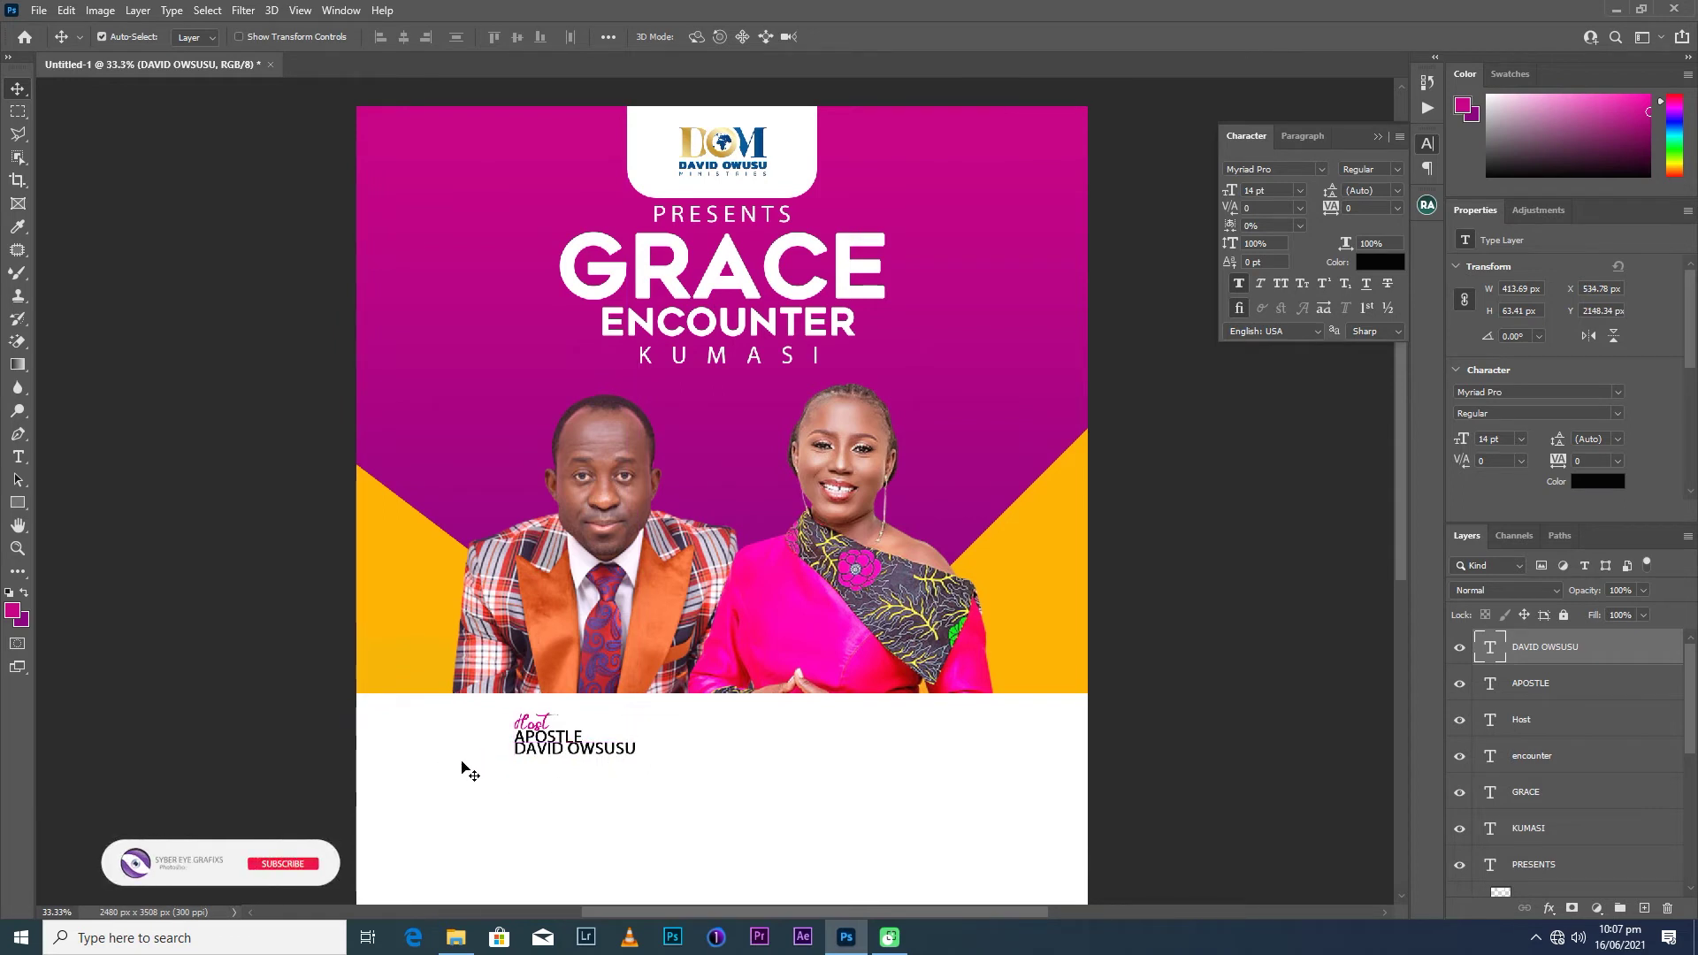
# Raise the Host label and APOSTLE slightly, then zoom out.
pyautogui.click(547, 721)
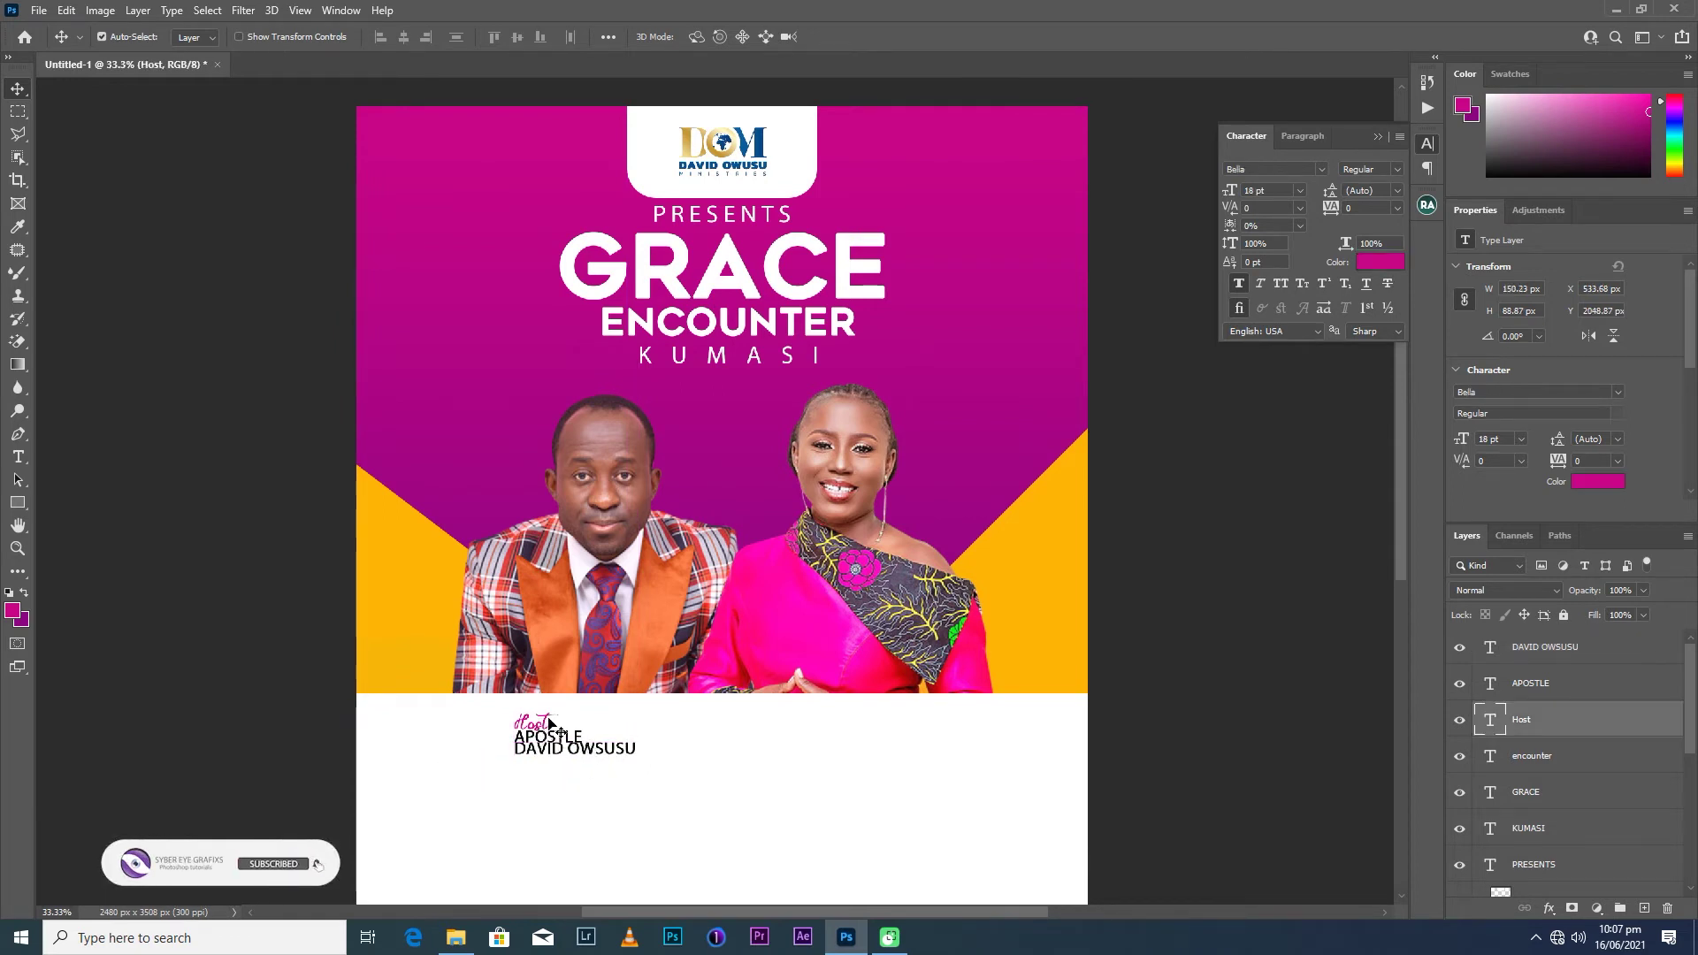
pyautogui.moveTo(547, 720); pyautogui.dragTo(547, 716)
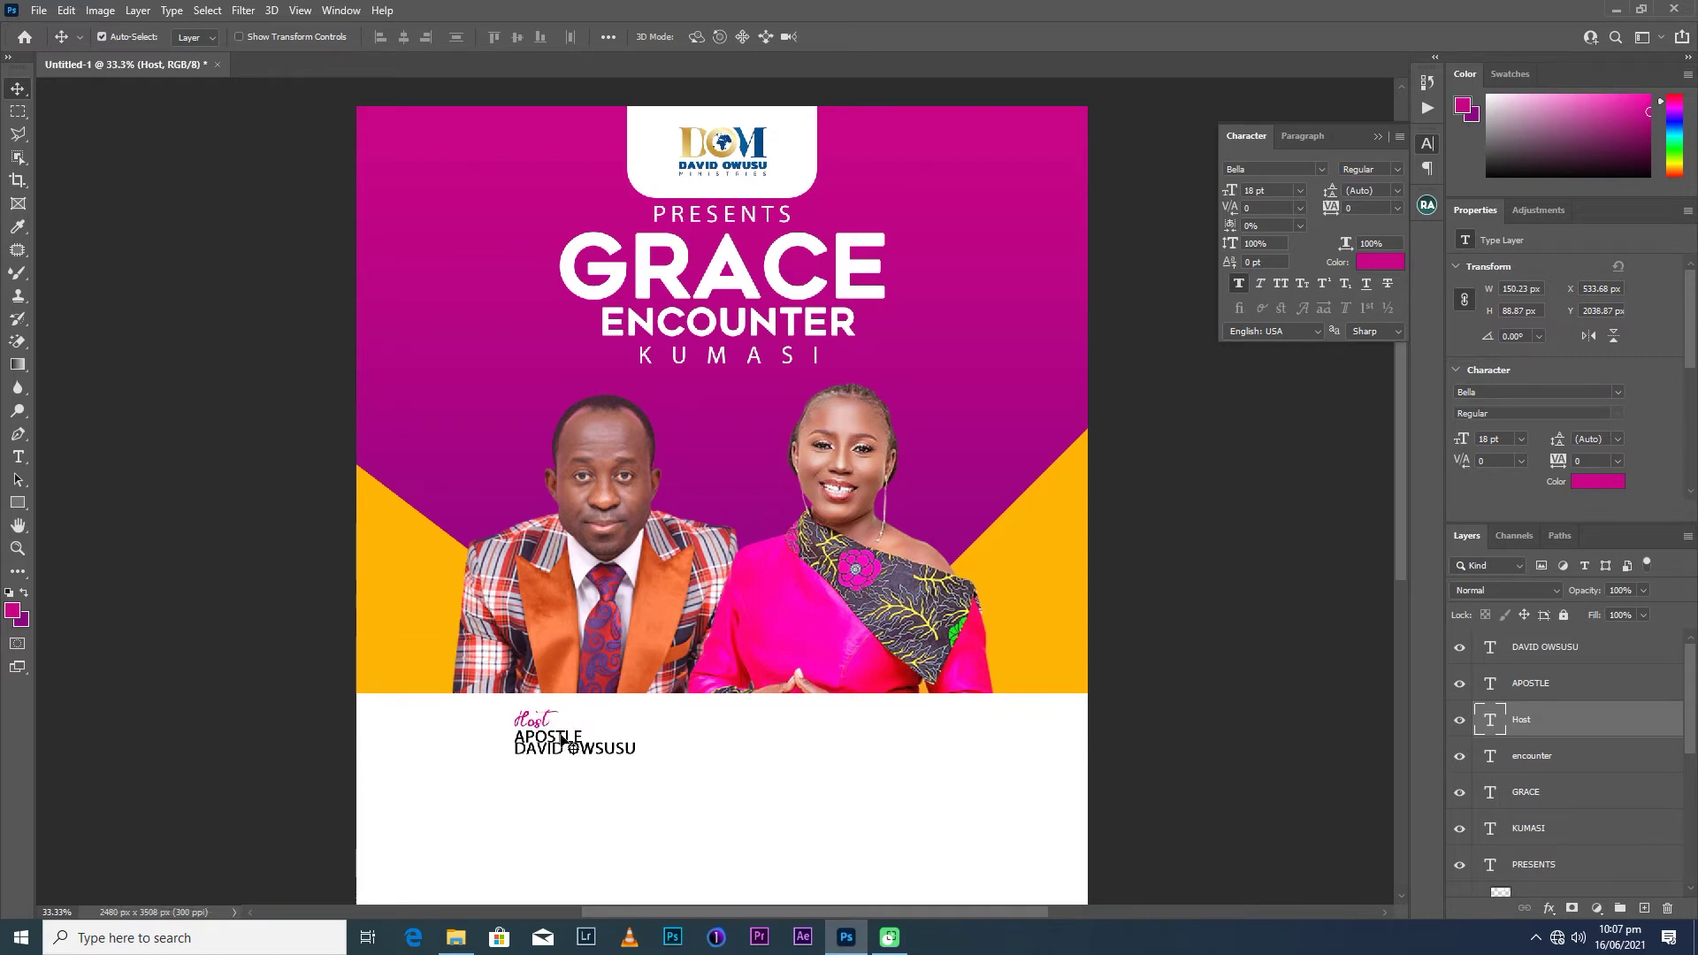
pyautogui.click(562, 740)
pyautogui.press('Up')
pyautogui.press('Up')
pyautogui.press('Up')
pyautogui.press('Up')
pyautogui.press('Up')
pyautogui.press('Up')
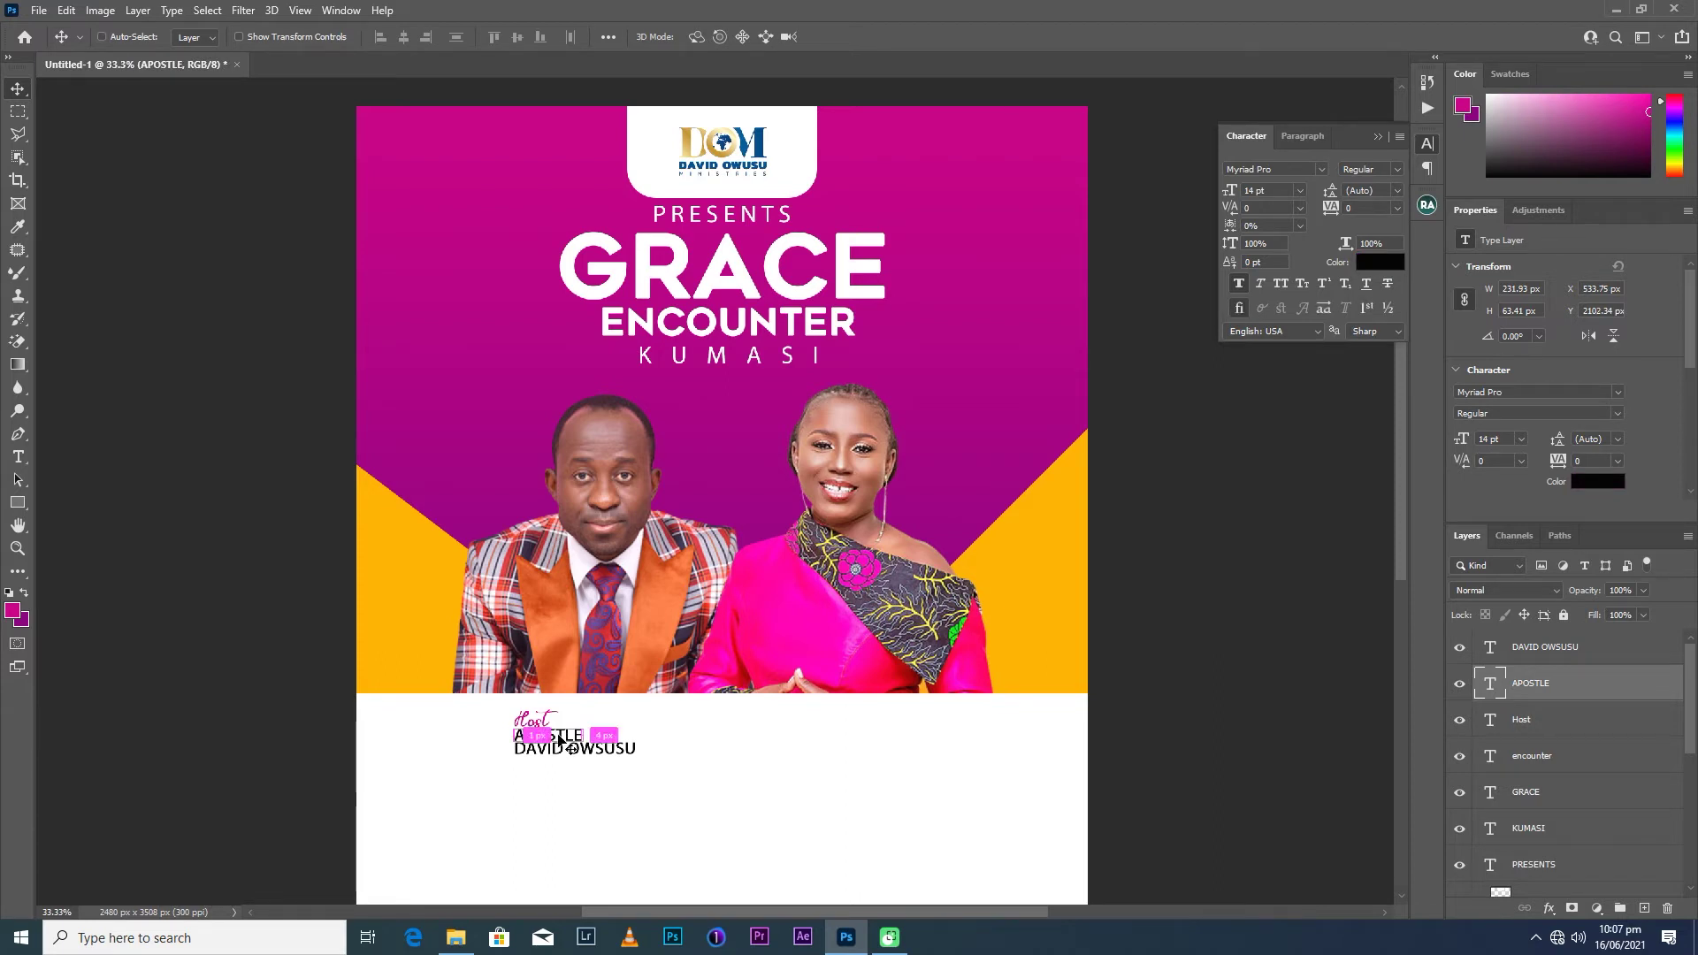
pyautogui.hotkey('ctrl', '-')
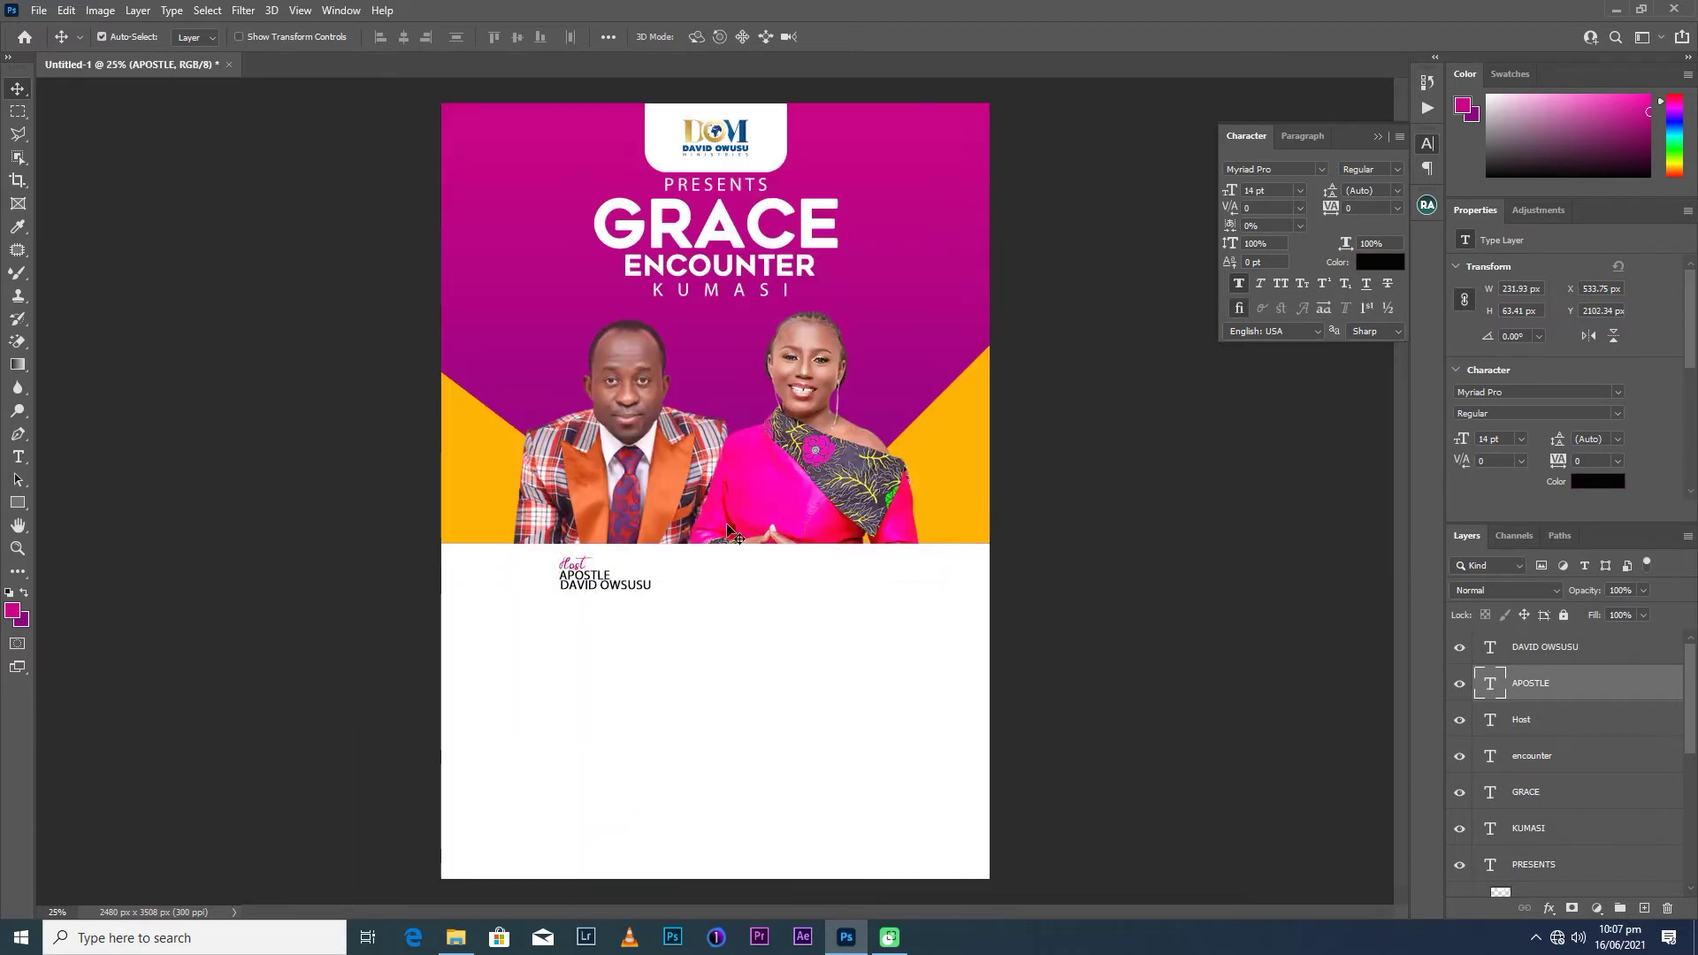
# Select the Host, APOSTLE and name layers together and nudge the block up and right.
pyautogui.keyDown('shift'); pyautogui.click(1521, 719); pyautogui.keyUp('shift')
pyautogui.keyDown('shift'); pyautogui.click(1544, 646); pyautogui.keyUp('shift')
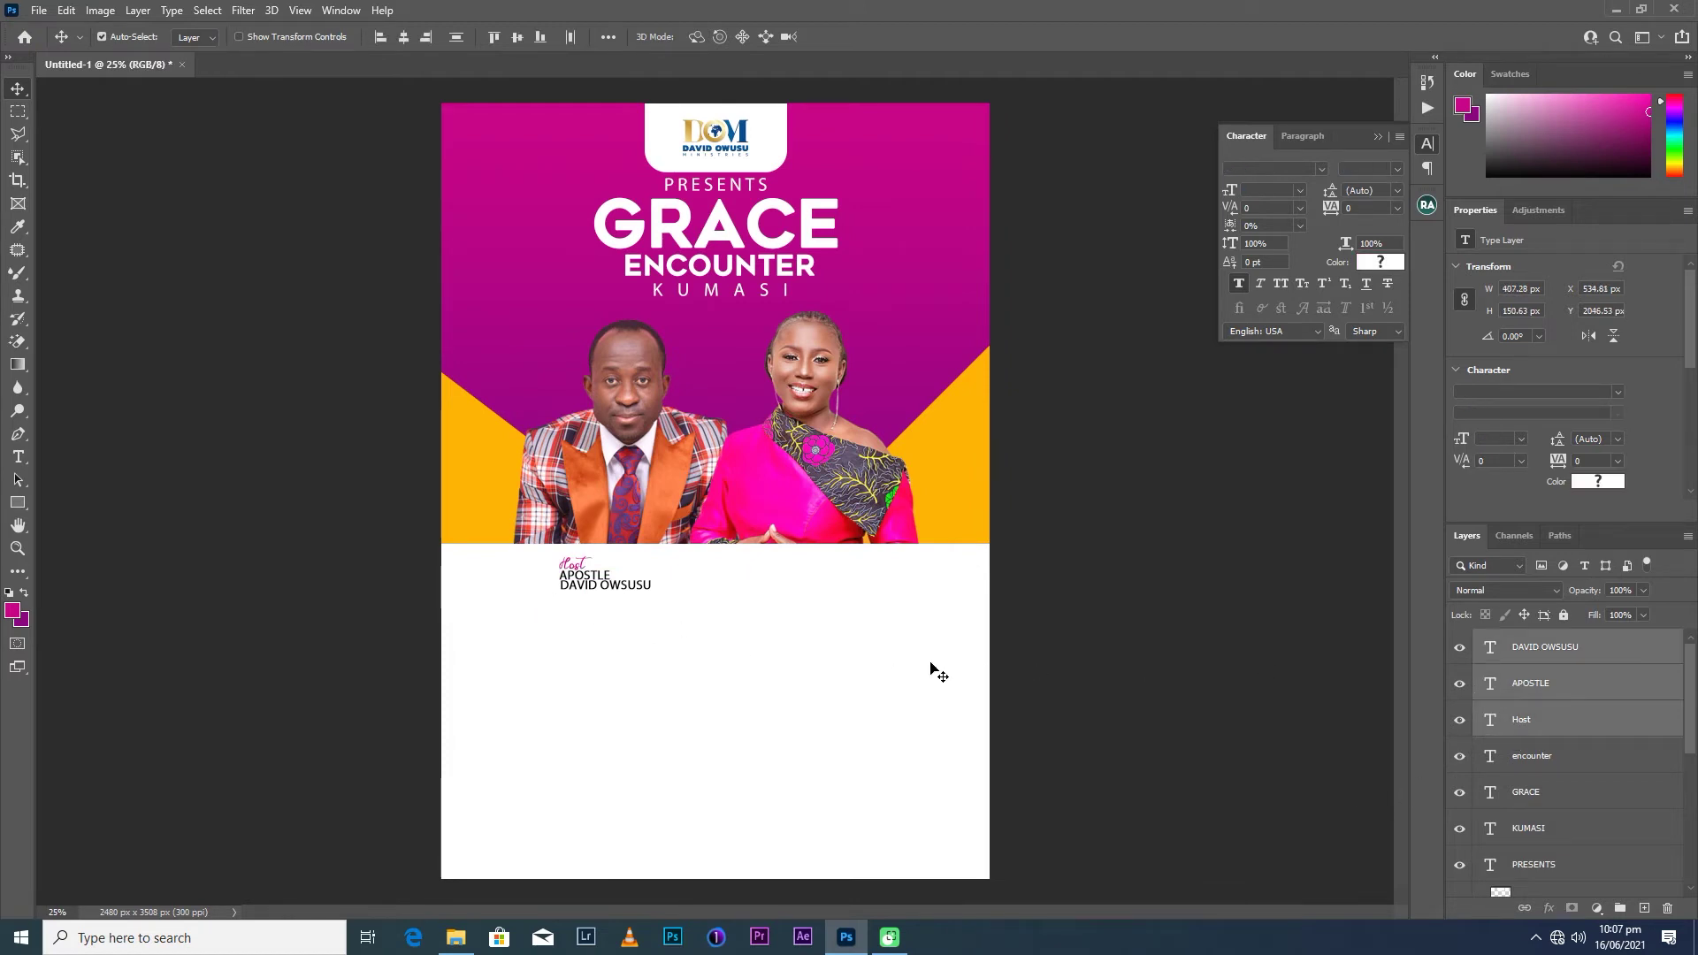
pyautogui.click(619, 586)
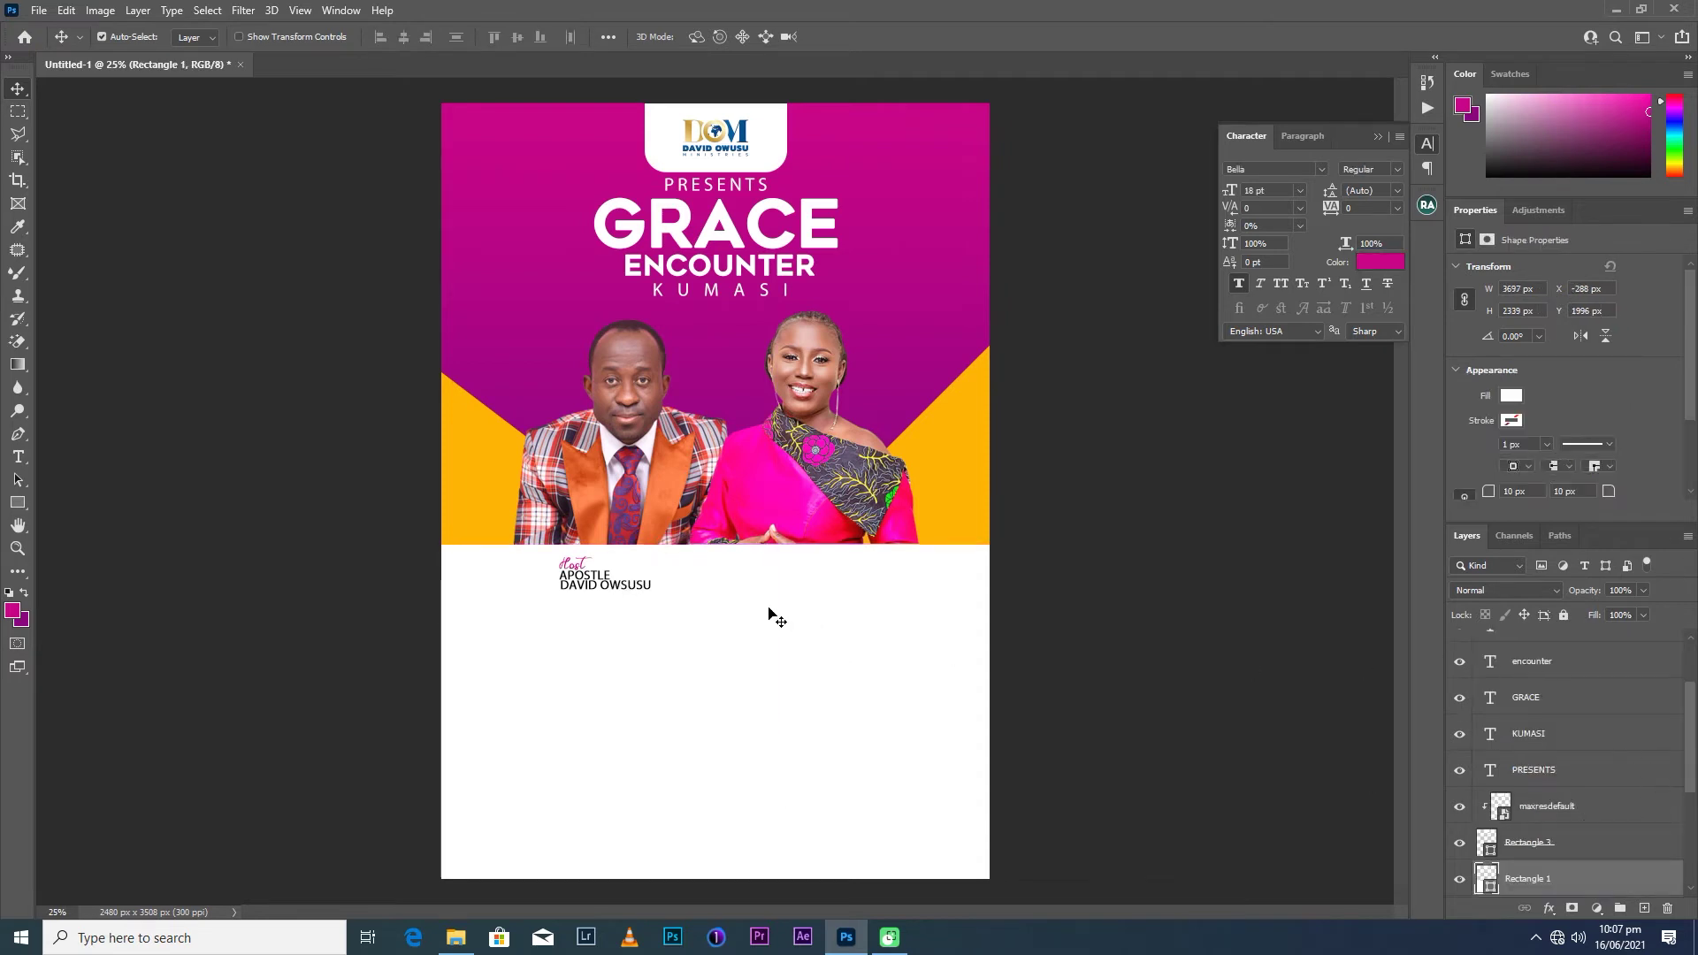
pyautogui.click(627, 590)
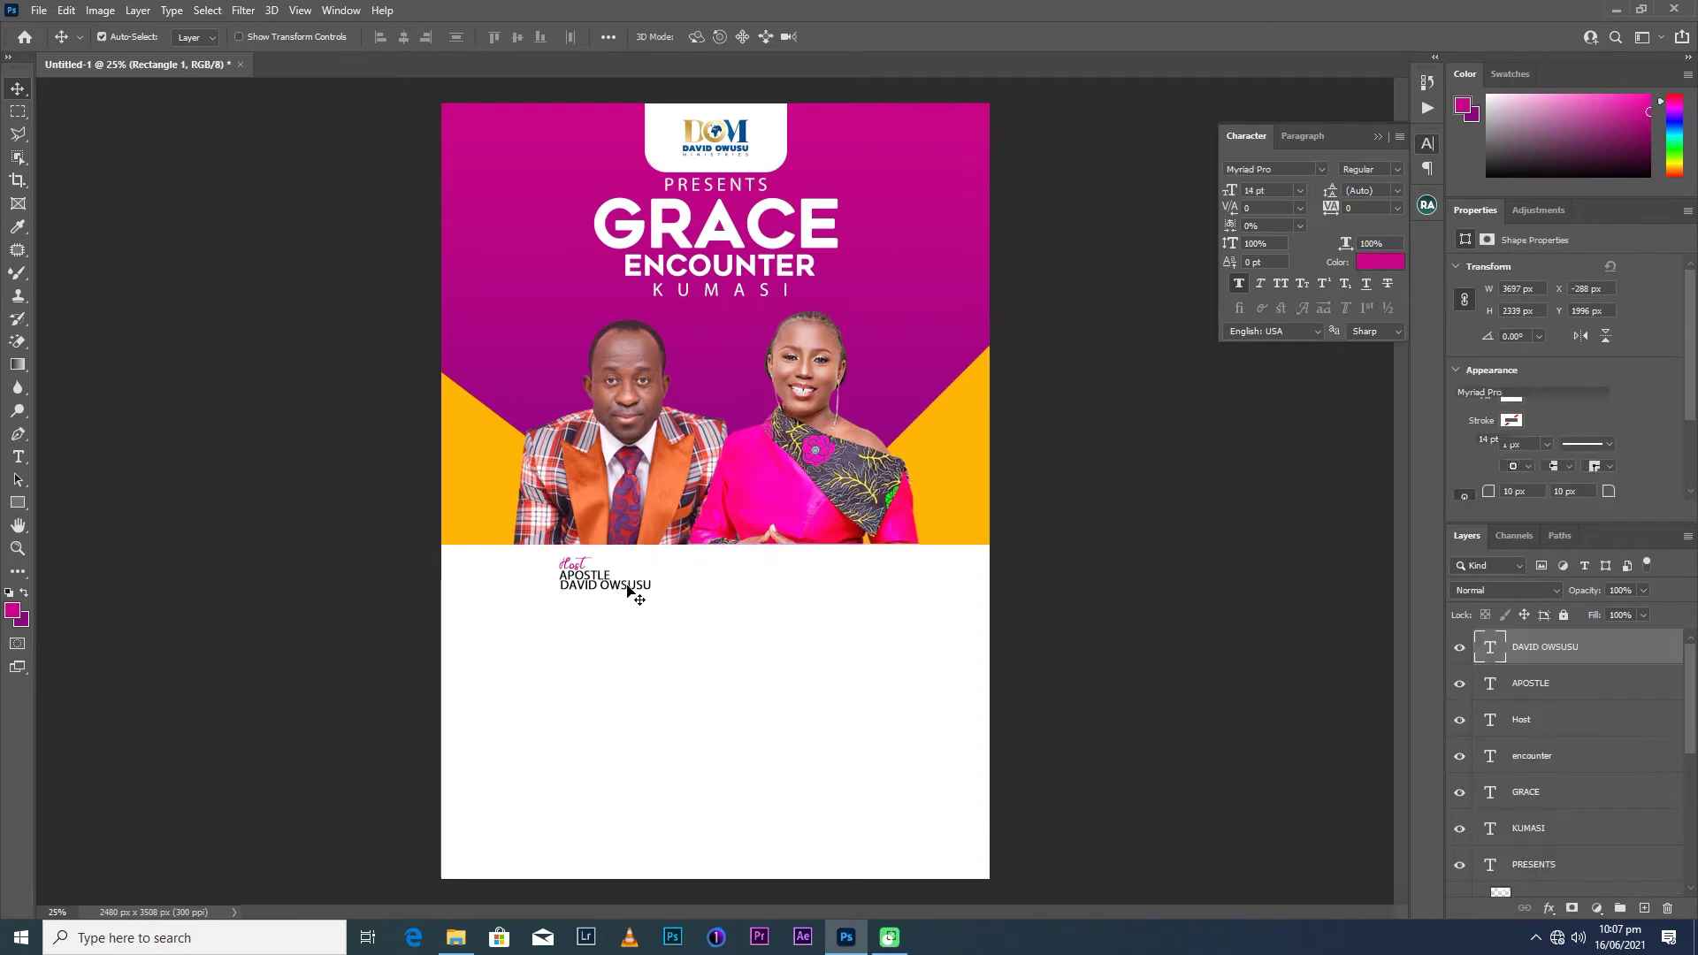
pyautogui.click(1507, 691)
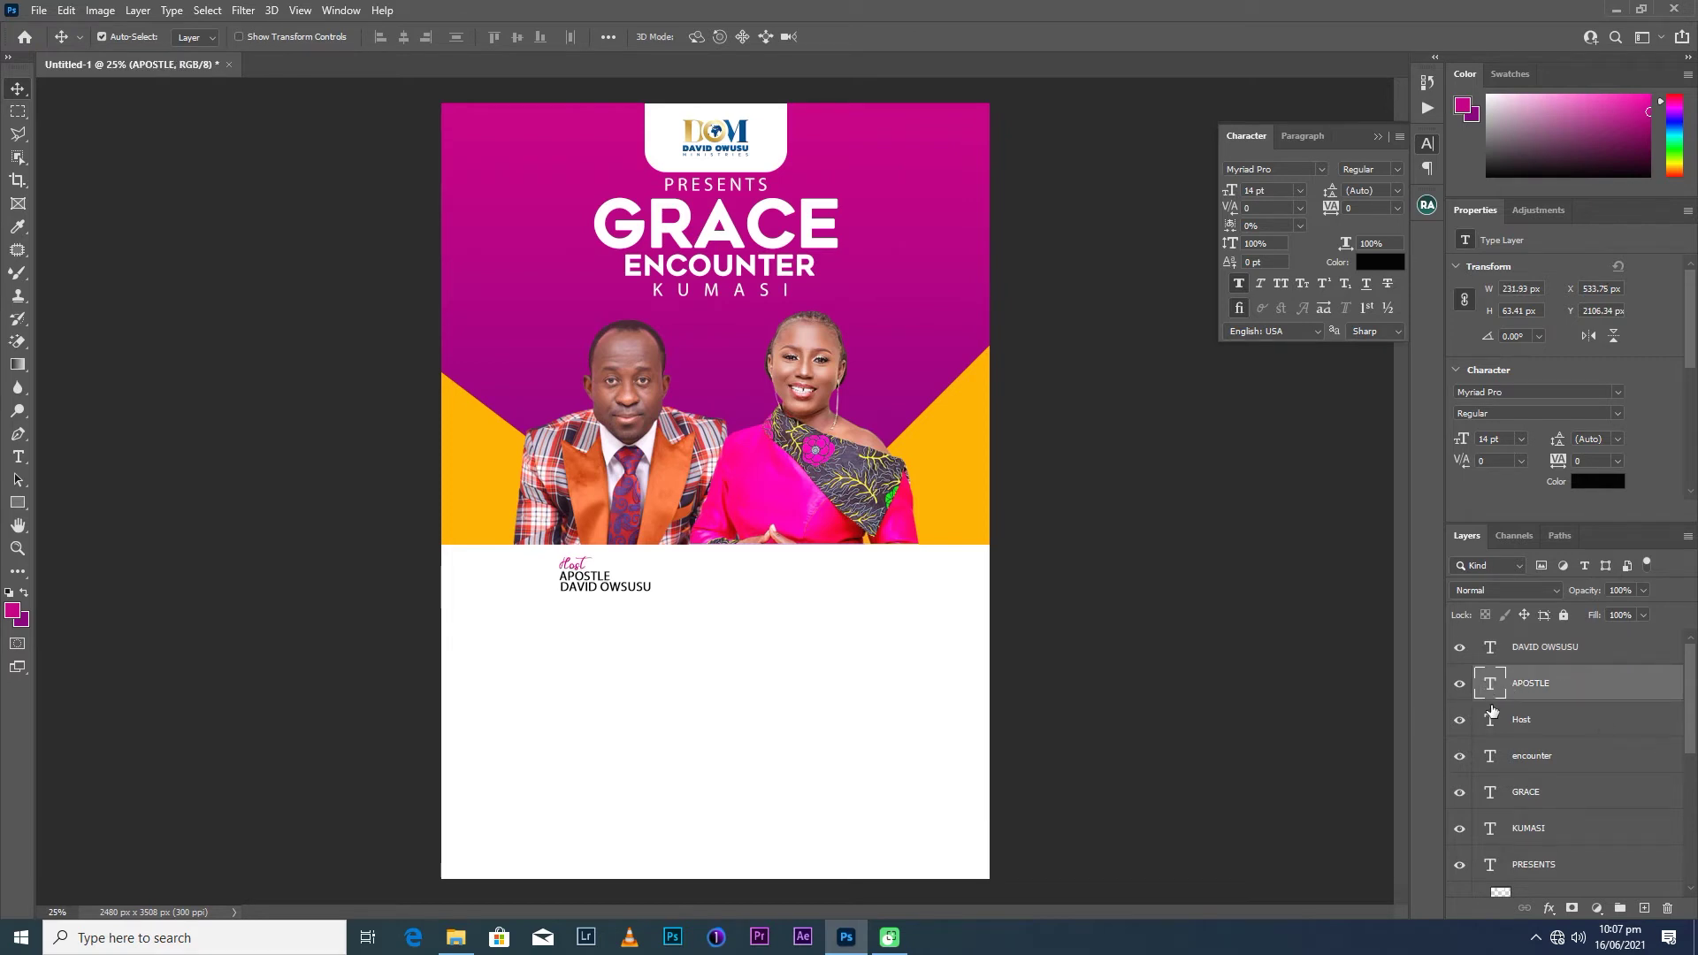
pyautogui.click(1503, 718)
pyautogui.keyDown('shift'); pyautogui.click(1523, 650); pyautogui.keyUp('shift')
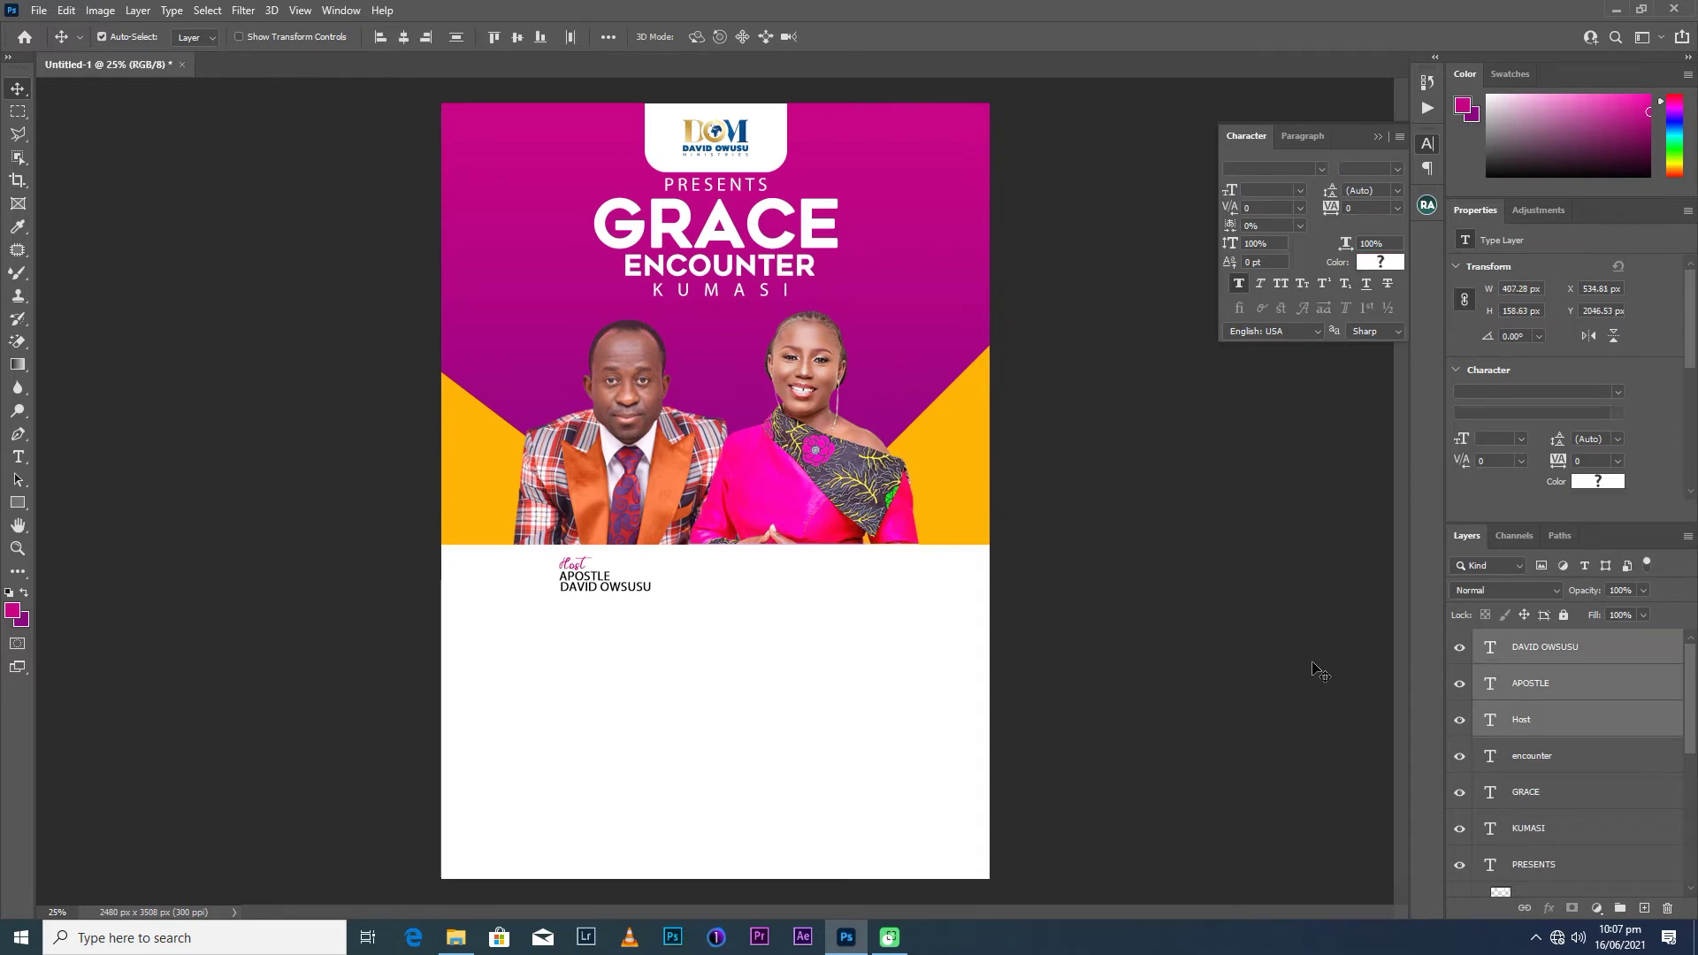
pyautogui.press('Up')
pyautogui.press('Up')
pyautogui.press('Up')
pyautogui.press('Up')
pyautogui.press('Up')
pyautogui.press('Up')
pyautogui.press('Up')
pyautogui.press('Up')
pyautogui.press('Up')
pyautogui.press('Right')
pyautogui.press('Right')
pyautogui.press('Right')
pyautogui.press('Right')
pyautogui.press('Right')
pyautogui.press('Right')
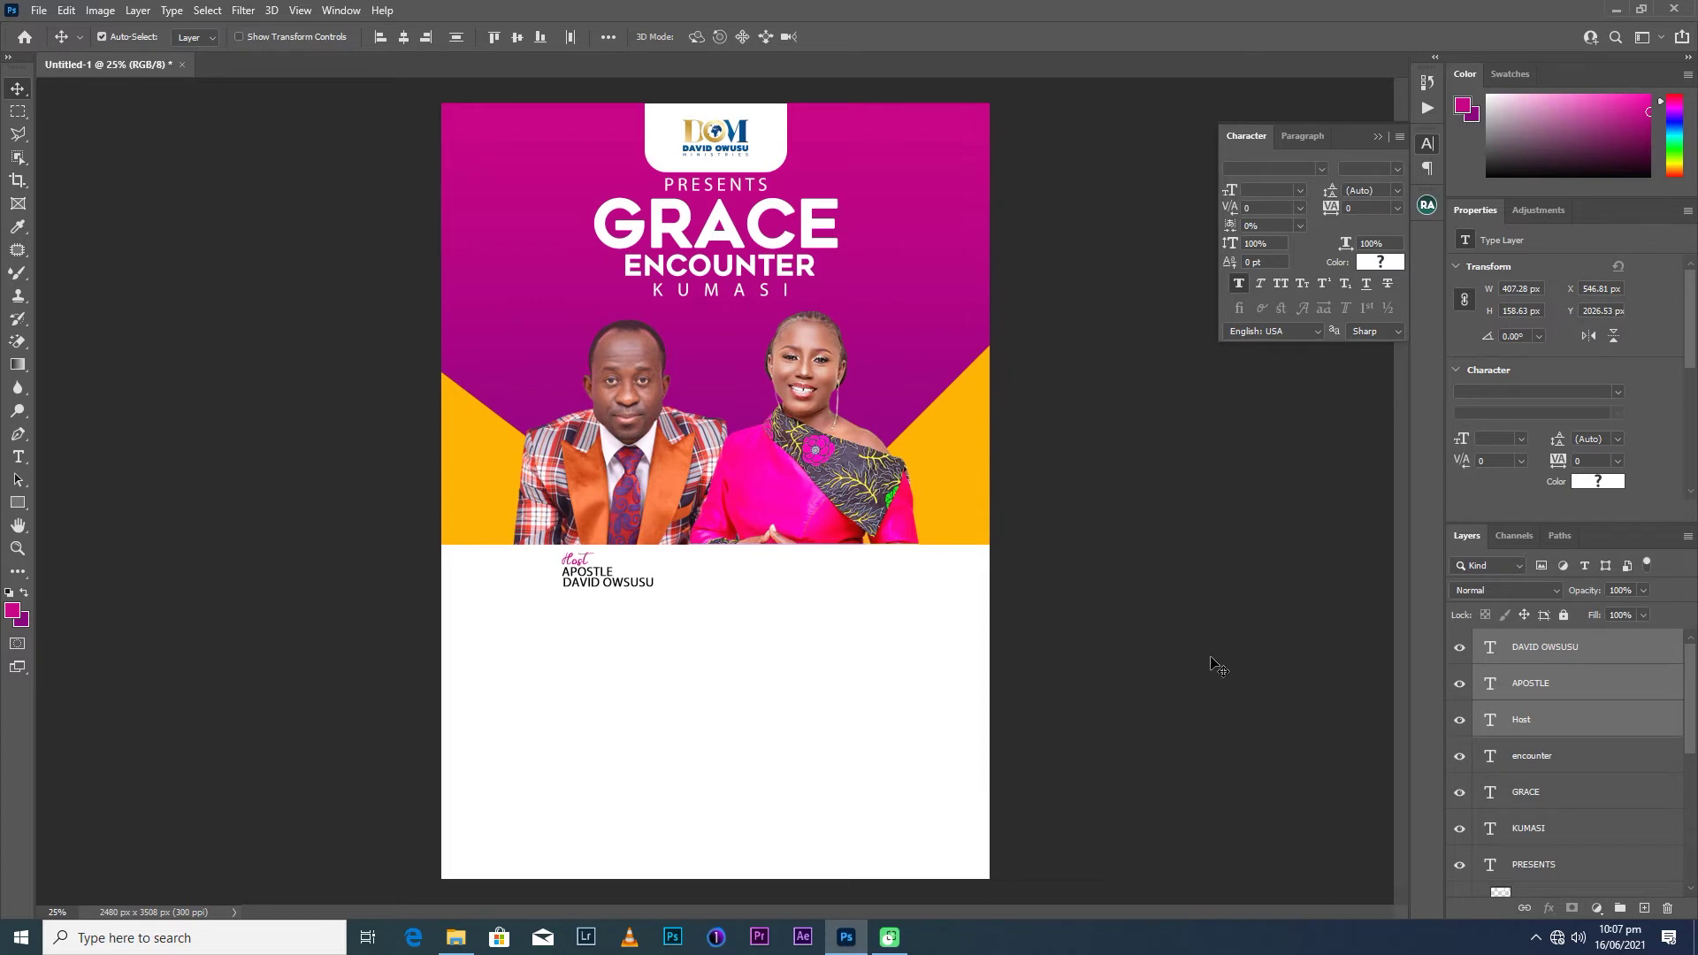
pyautogui.click(595, 594)
pyautogui.click(585, 564)
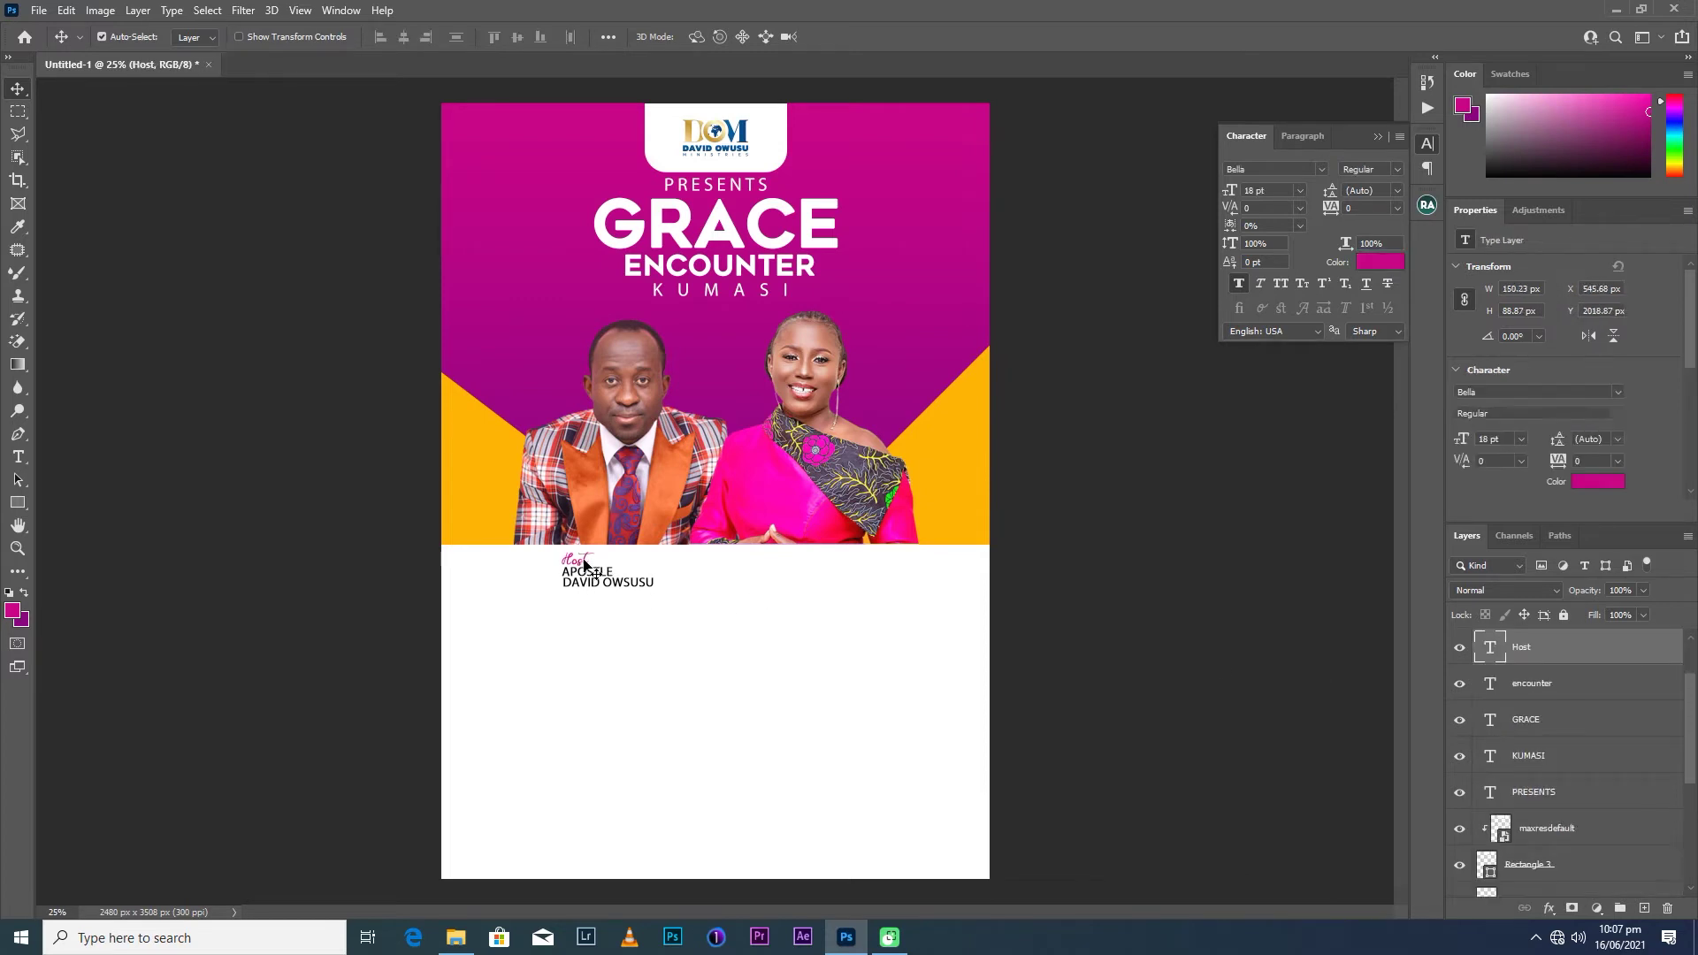
# Duplicate the Host label to the right side and retype it as 'gUST aRTIST'.
pyautogui.moveTo(585, 564); pyautogui.dragTo(834, 573)
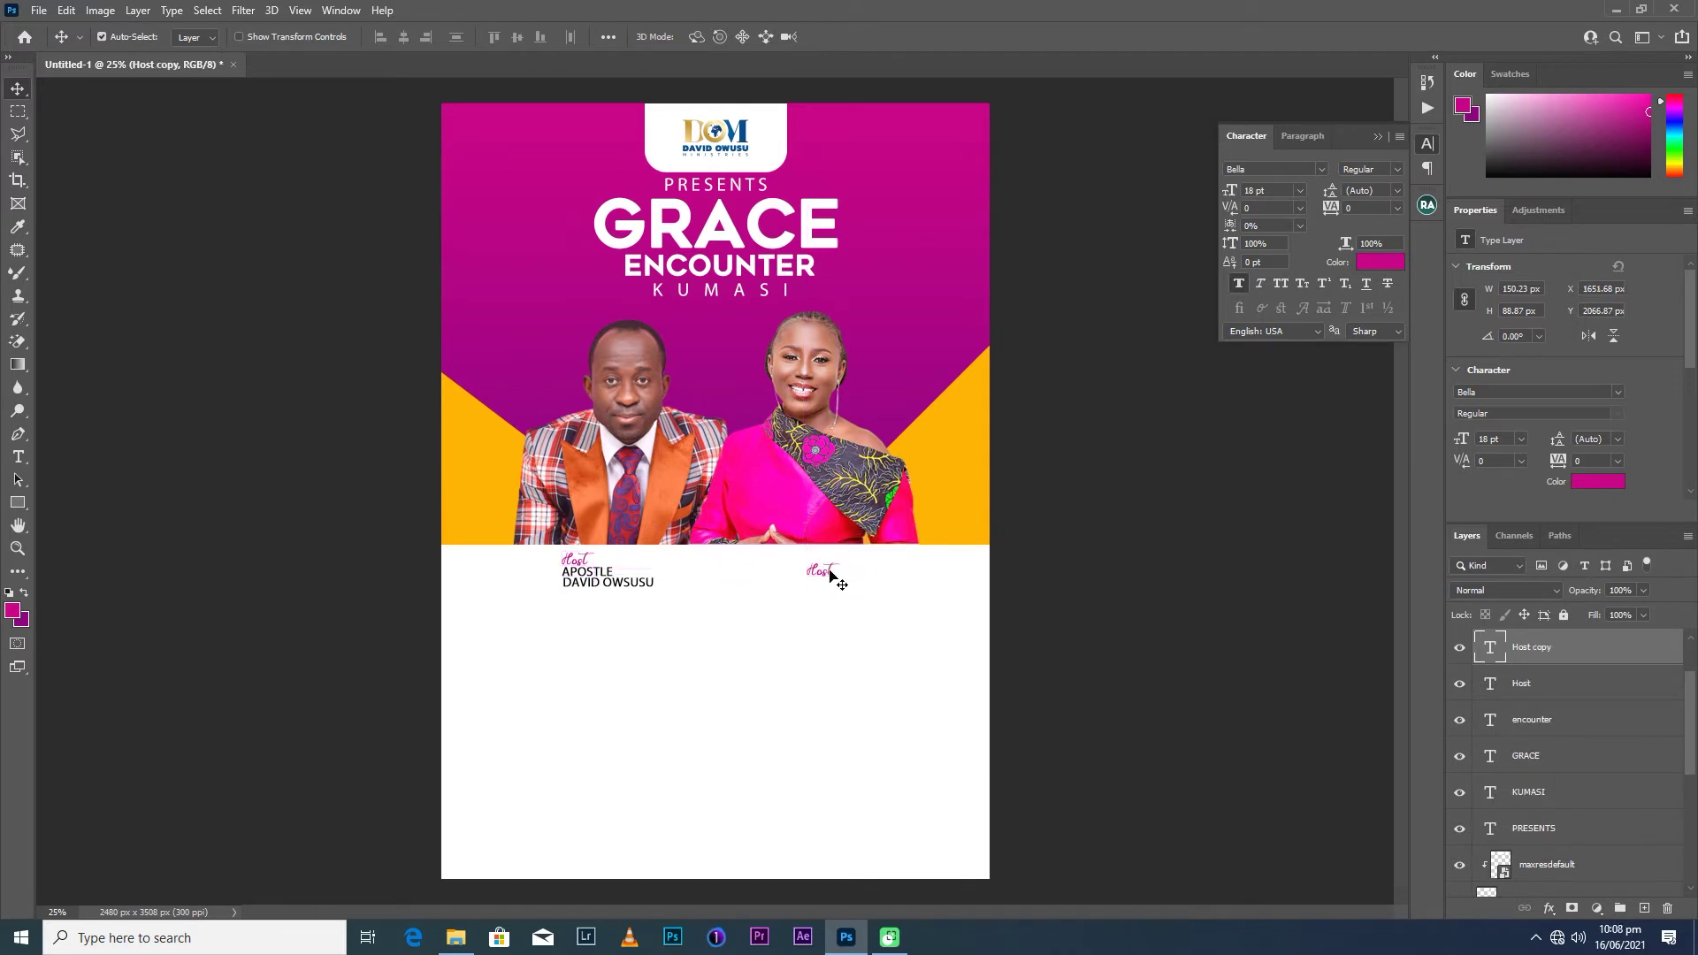
pyautogui.press('t')
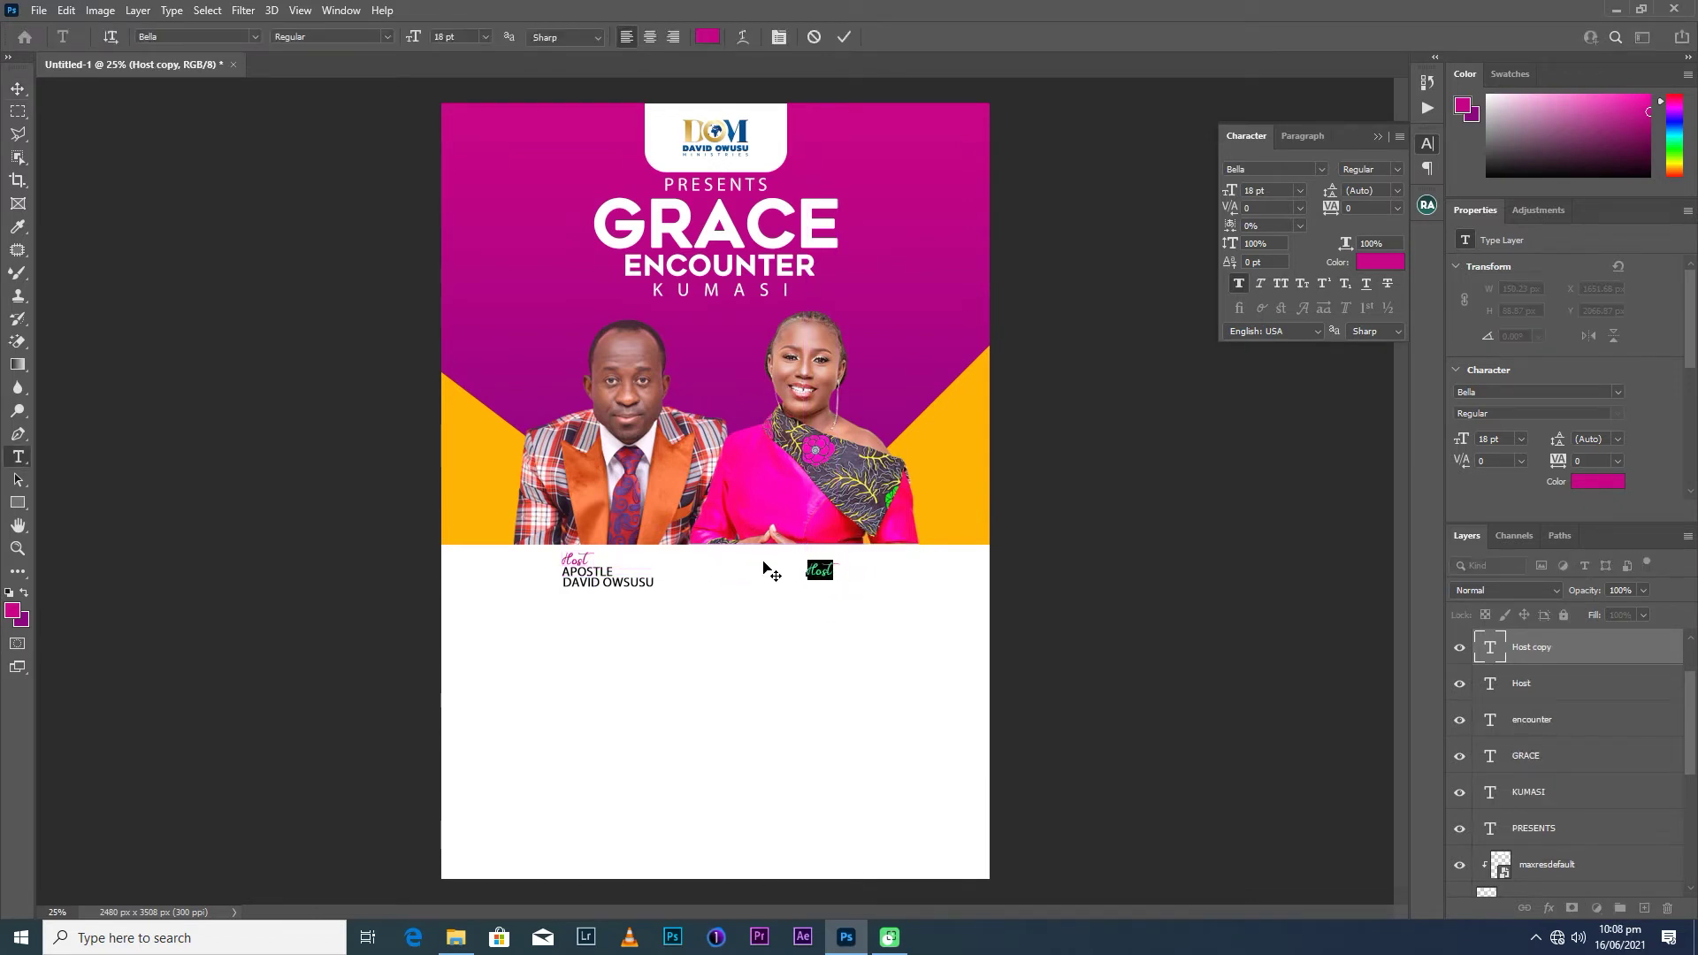
pyautogui.write('A')
pyautogui.write('d')
pyautogui.write('t')
pyautogui.hotkey('ctrl', 'Return')
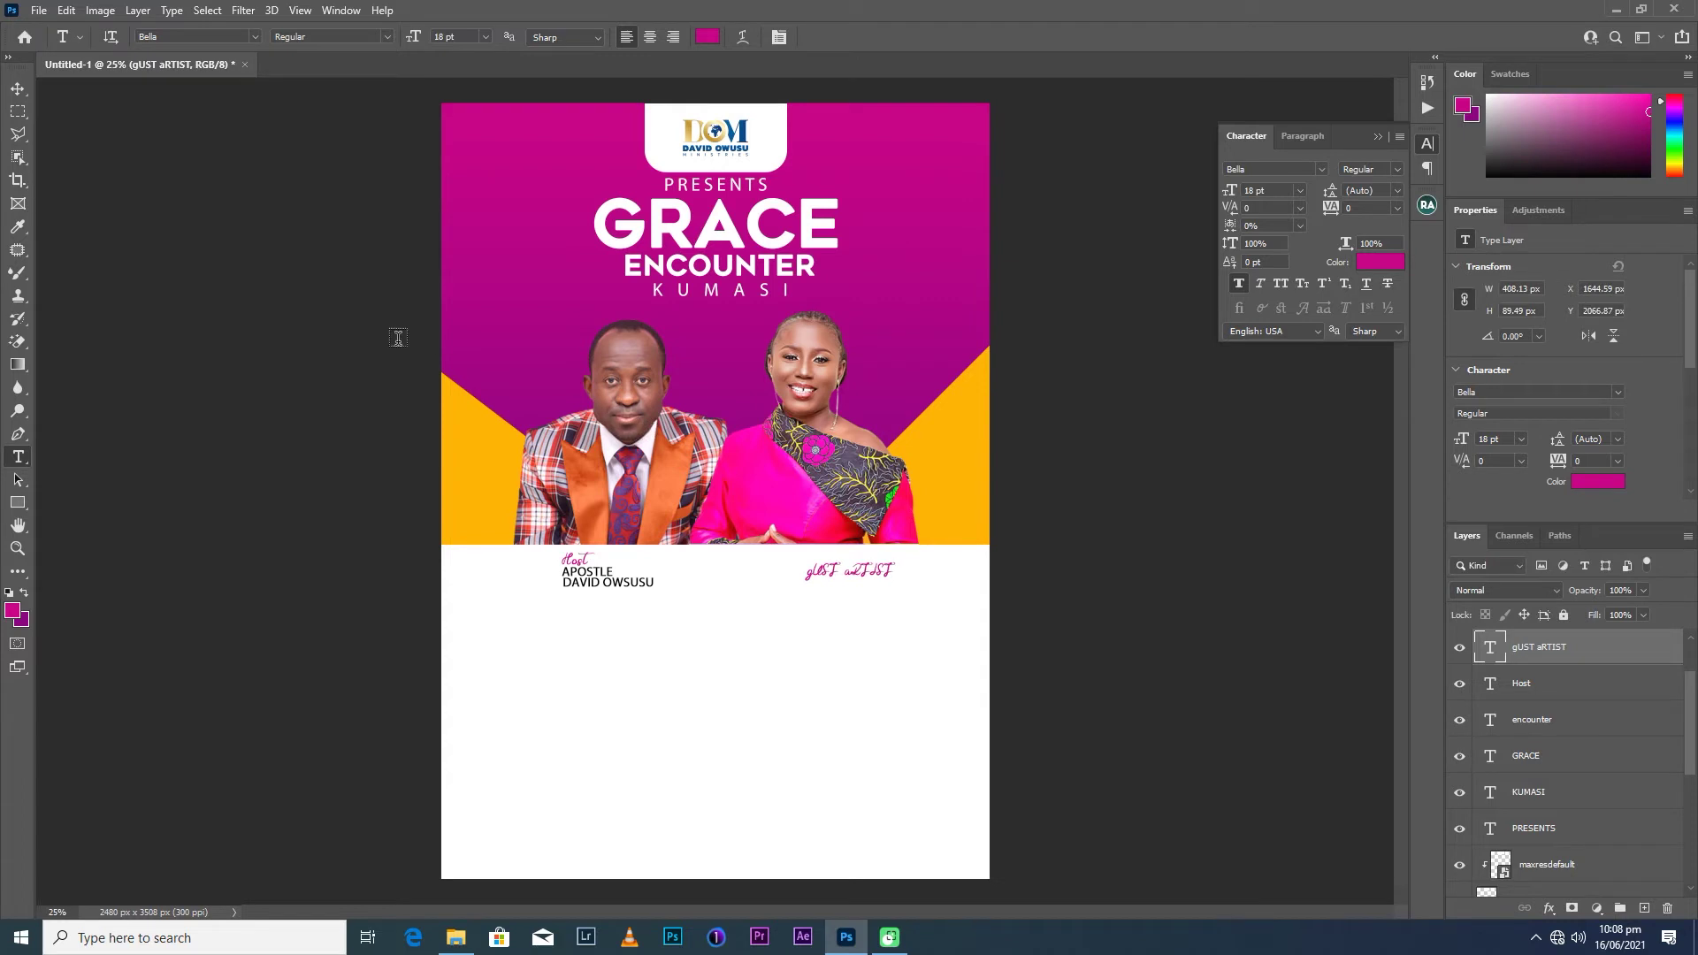
# Preview fonts from the font list on the gUST aRTIST label.
pyautogui.click(18, 88)
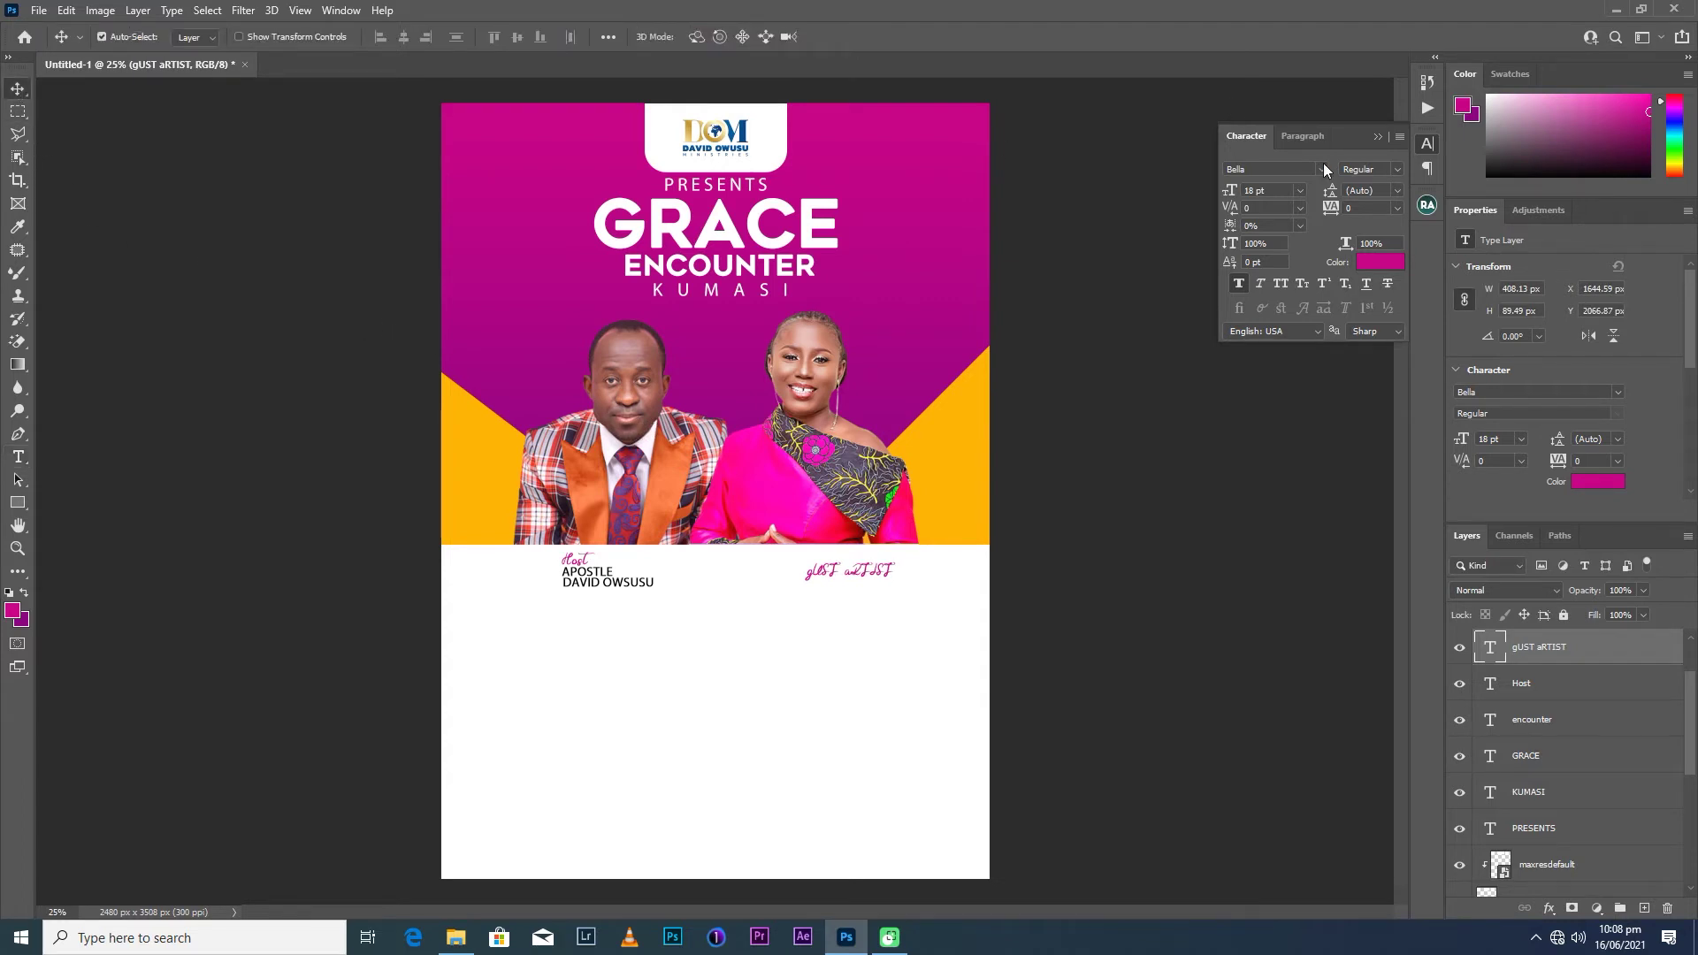
pyautogui.click(1323, 167)
pyautogui.press('Home')
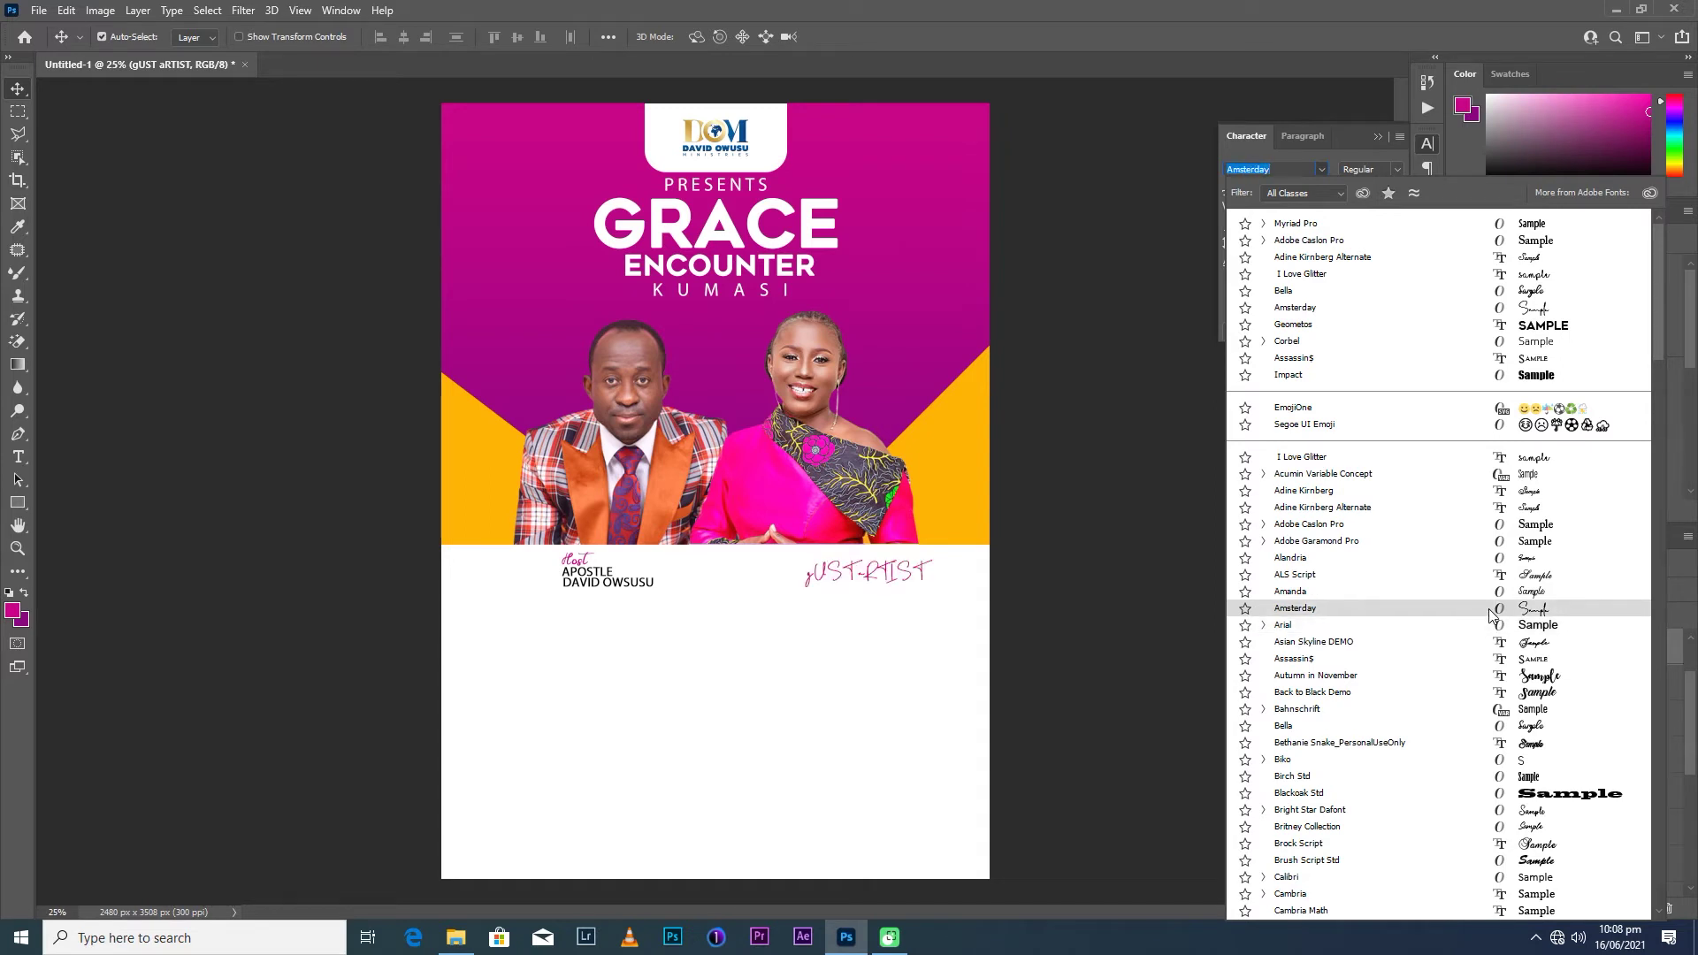
# Apply Adobe Caslon Pro to the label and retype it as 'Gust Artist'.
pyautogui.click(1529, 527)
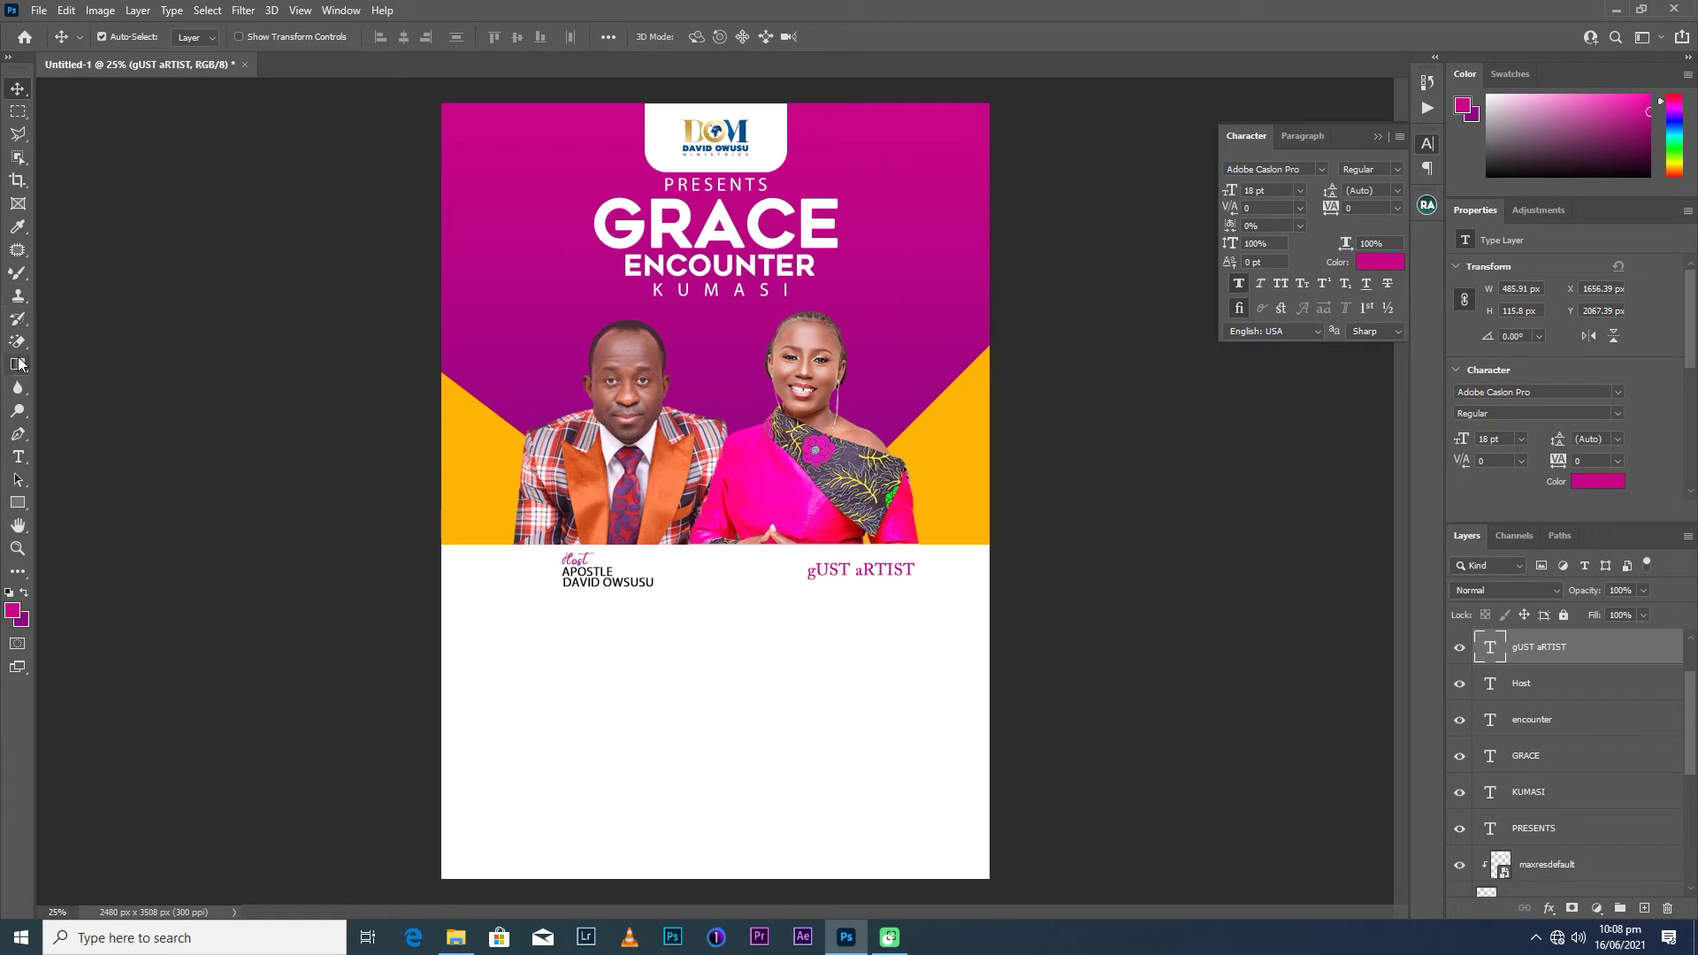
pyautogui.click(17, 456)
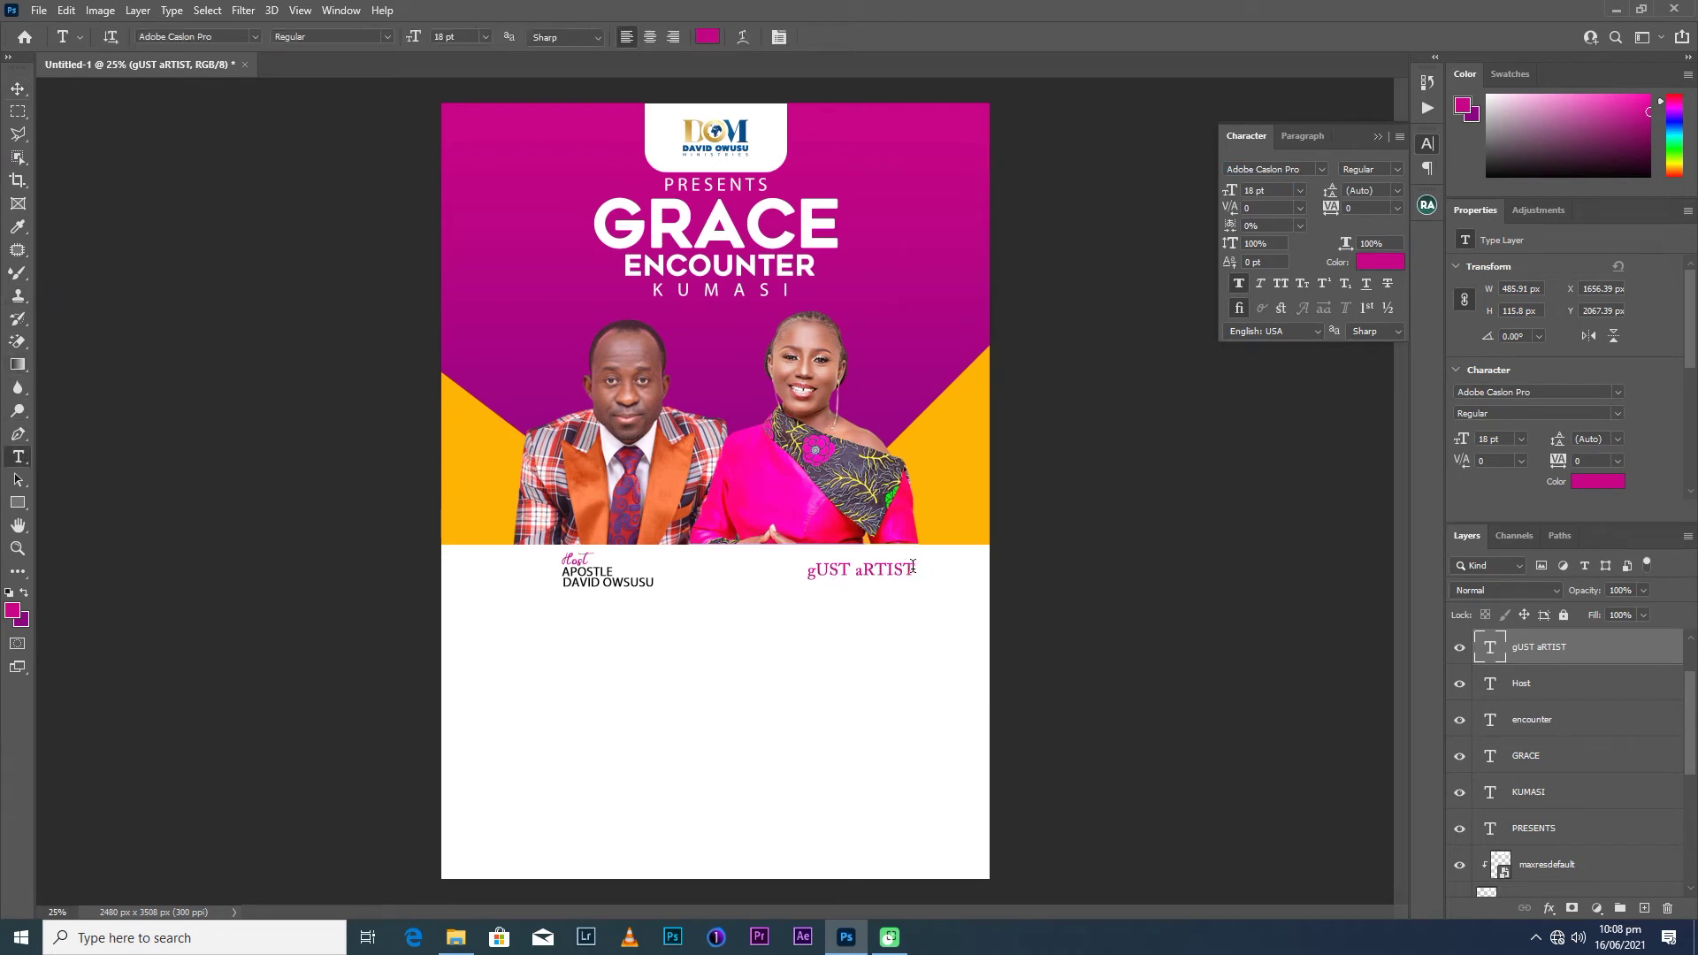
pyautogui.moveTo(911, 566); pyautogui.dragTo(743, 552)
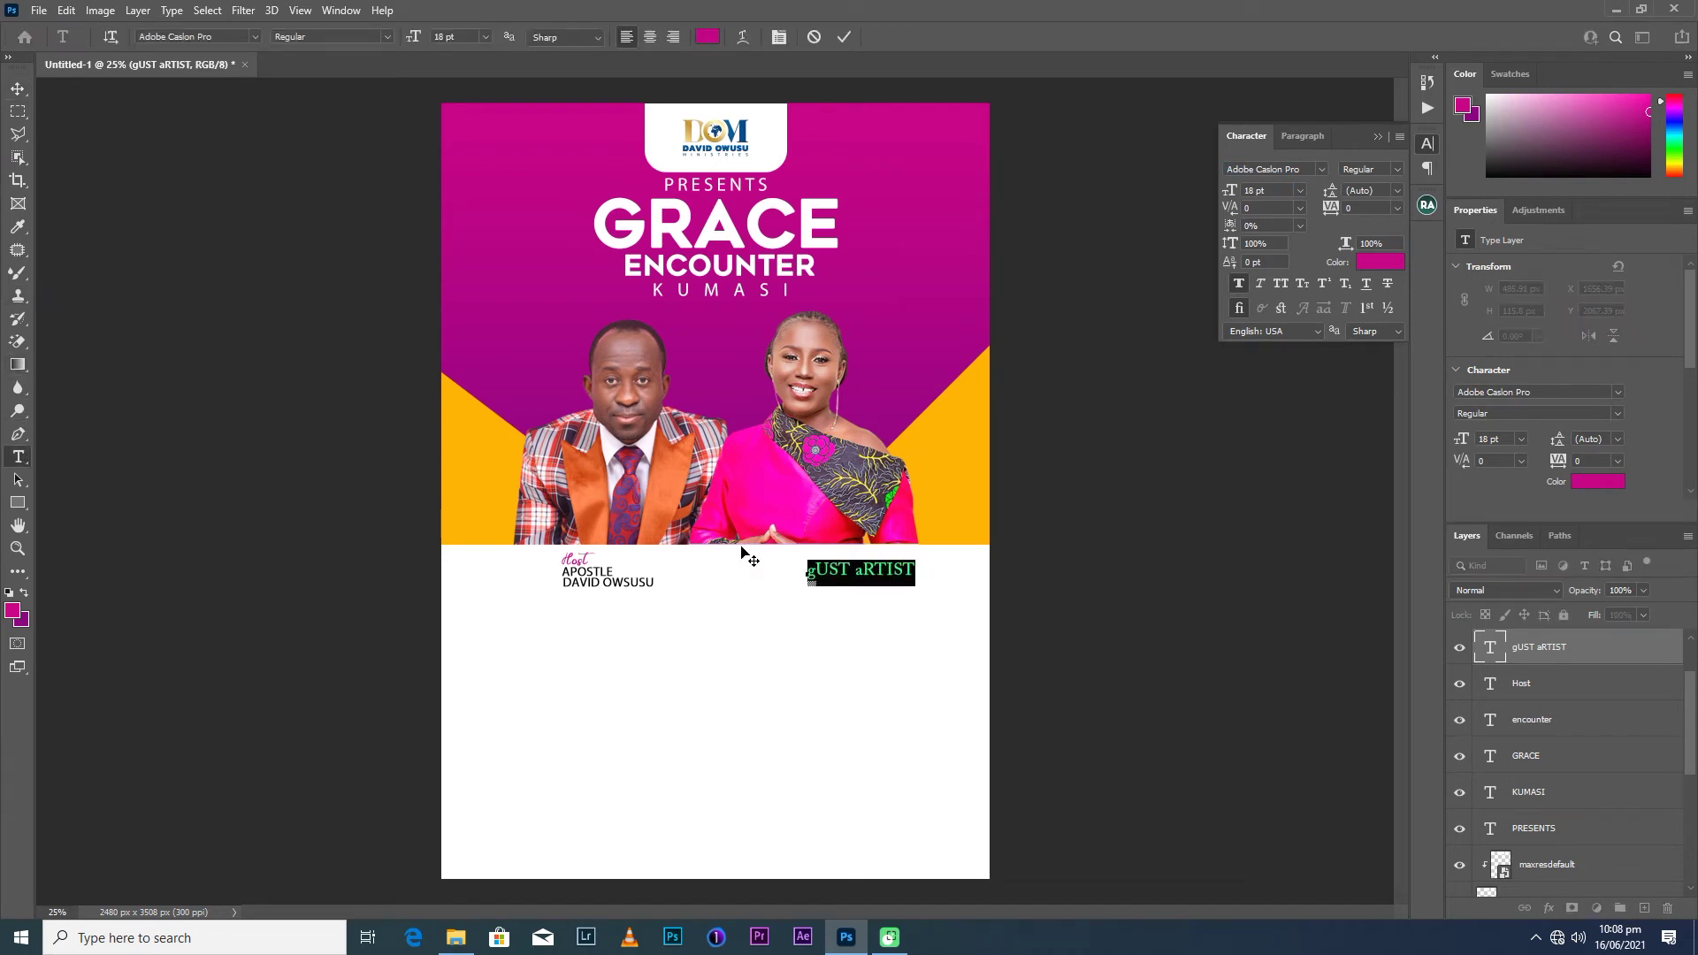
pyautogui.write('Gust A')
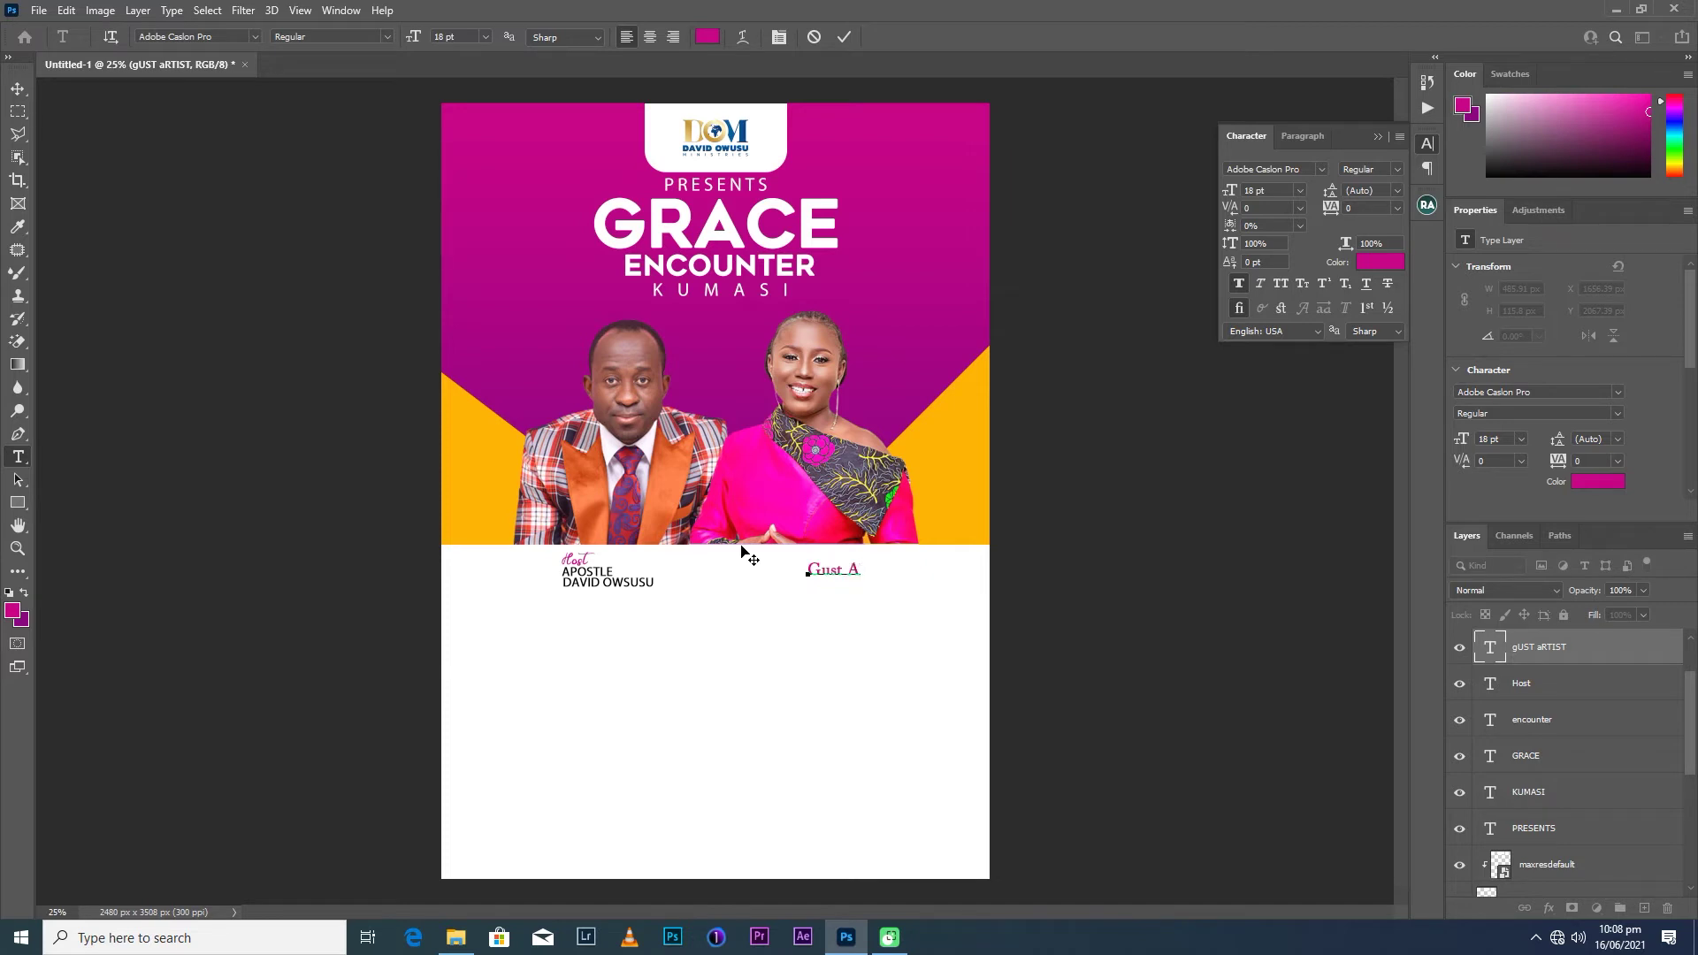
pyautogui.write('rtist')
pyautogui.click(843, 37)
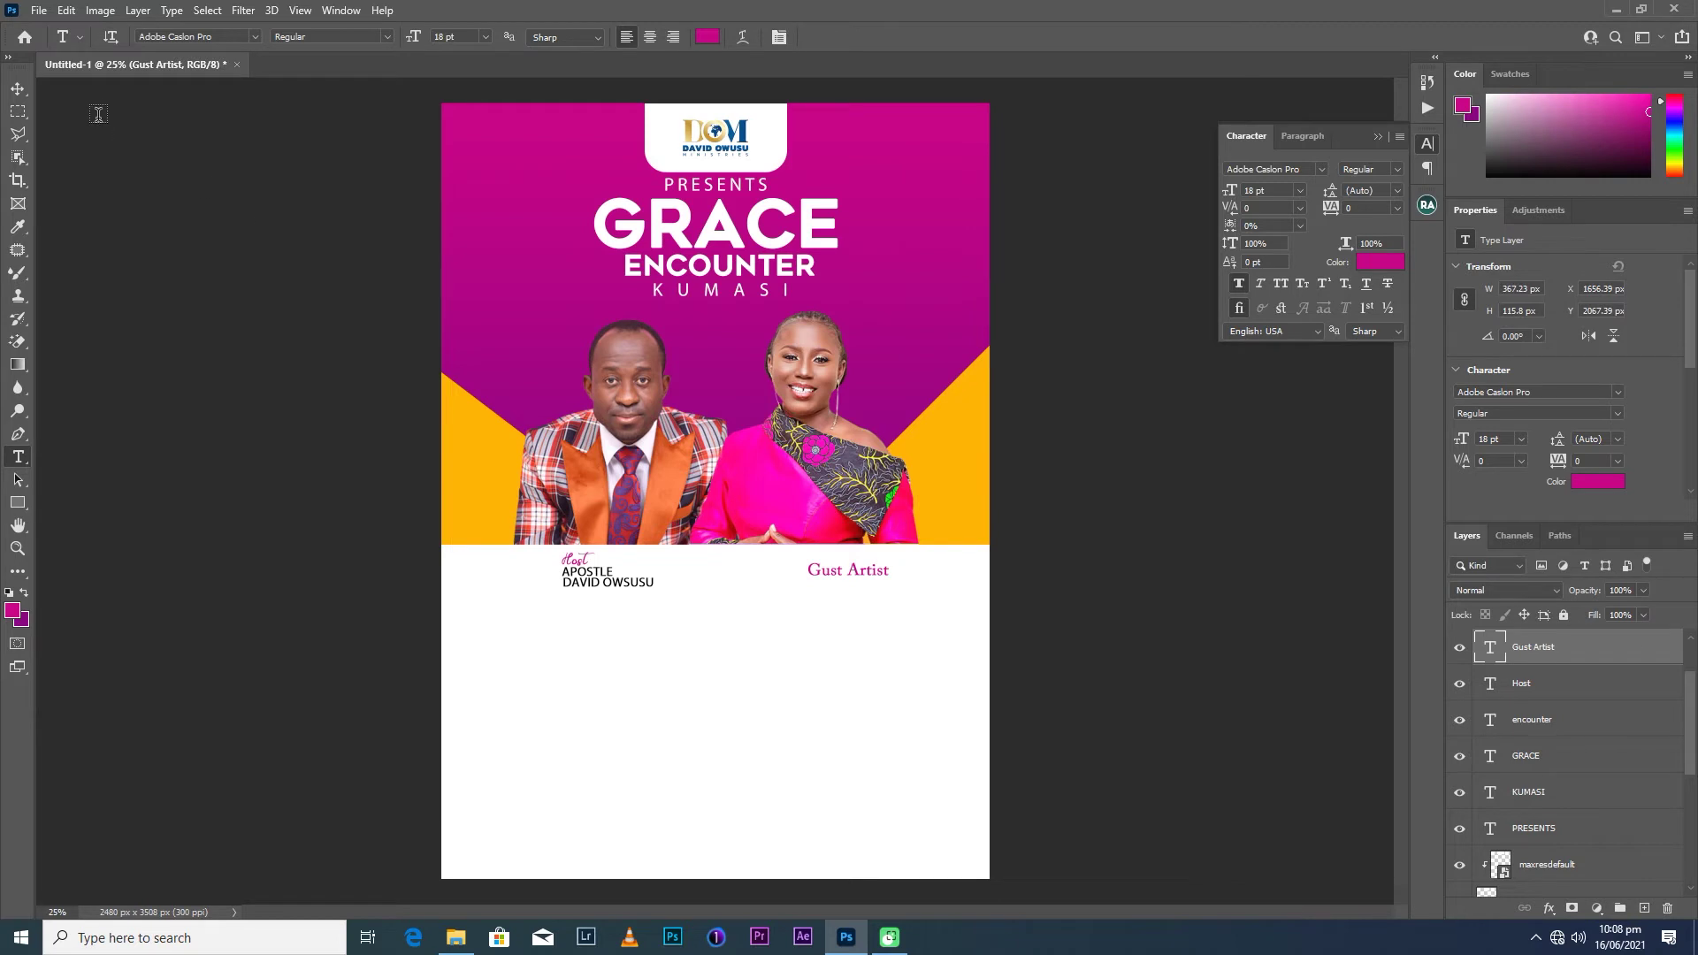
# Set the Gust Artist label in Adine Kirnberg and shift it into place.
pyautogui.click(18, 89)
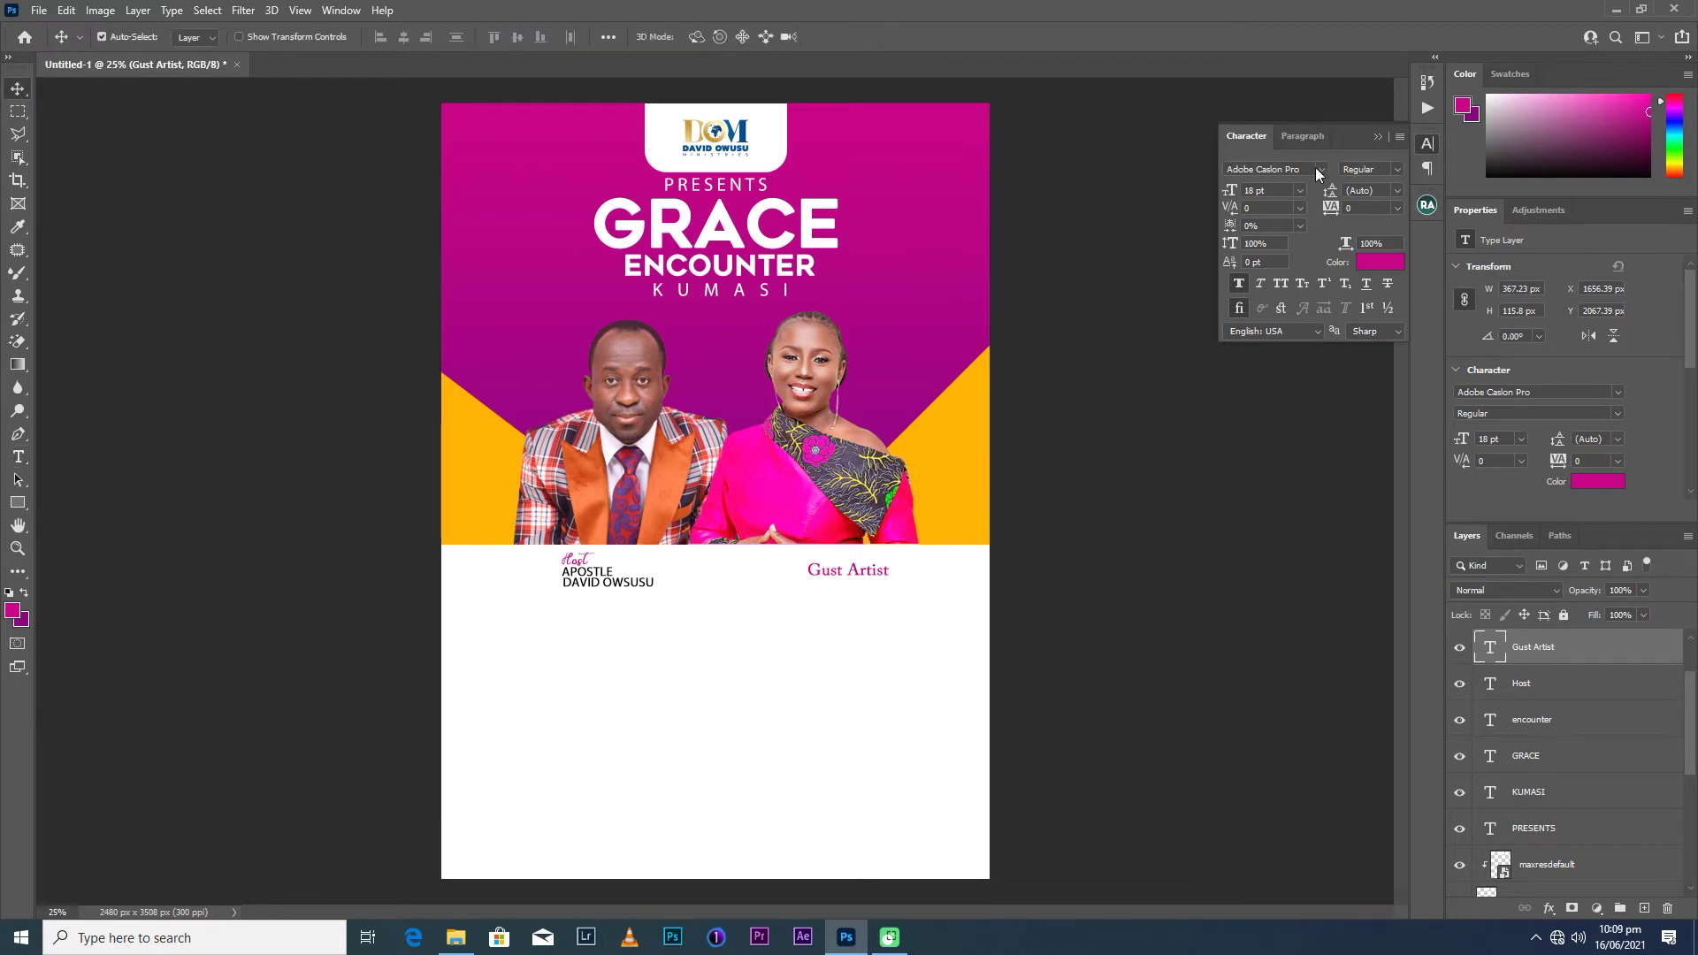
pyautogui.click(1319, 169)
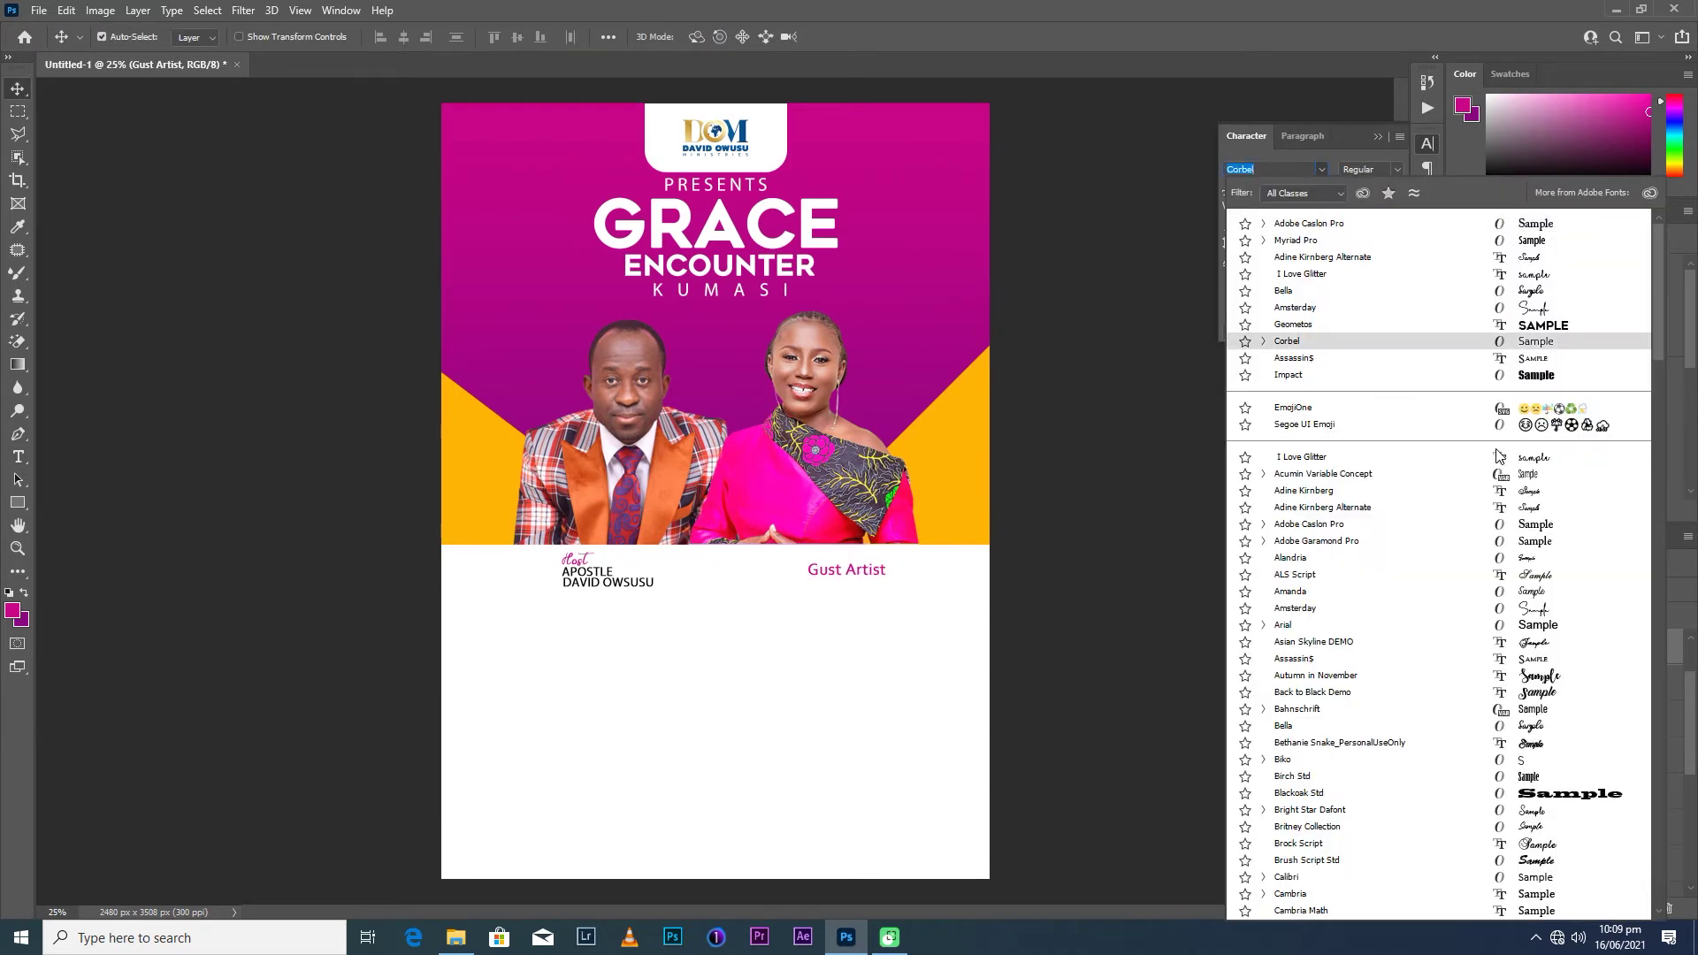
pyautogui.click(1510, 492)
pyautogui.moveTo(856, 576); pyautogui.dragTo(824, 558)
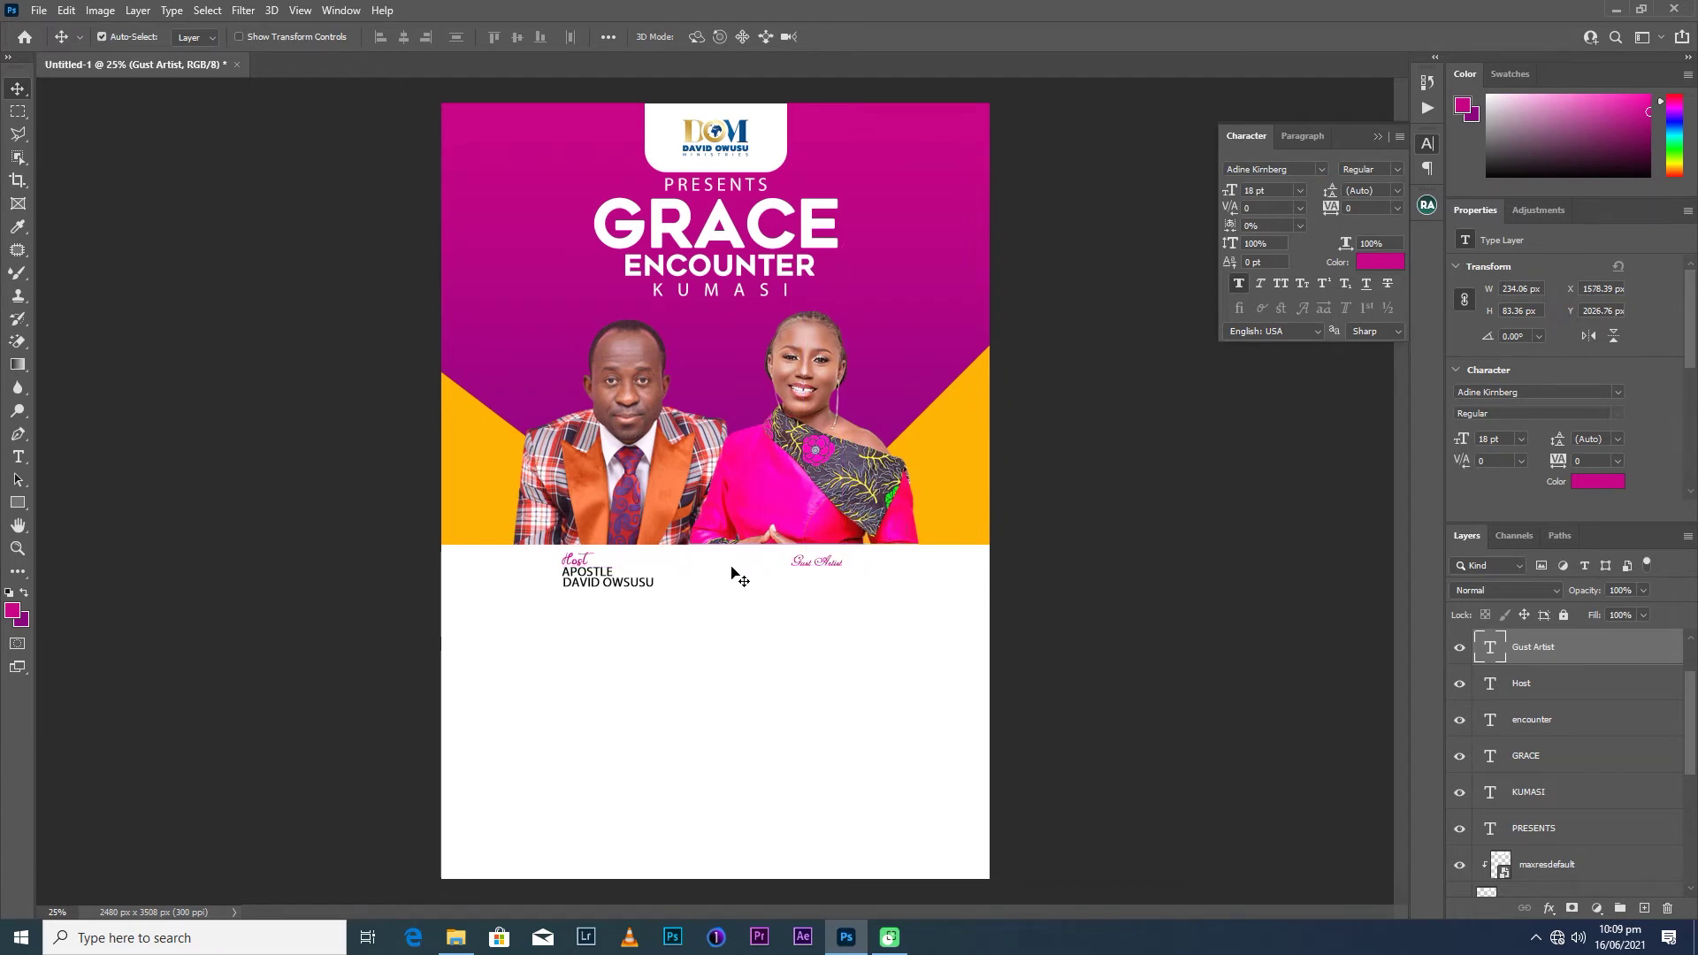
# Resize Gust Artist to 24 pt and place a copy of APOSTLE beneath it.
pyautogui.click(1299, 191)
pyautogui.click(1274, 367)
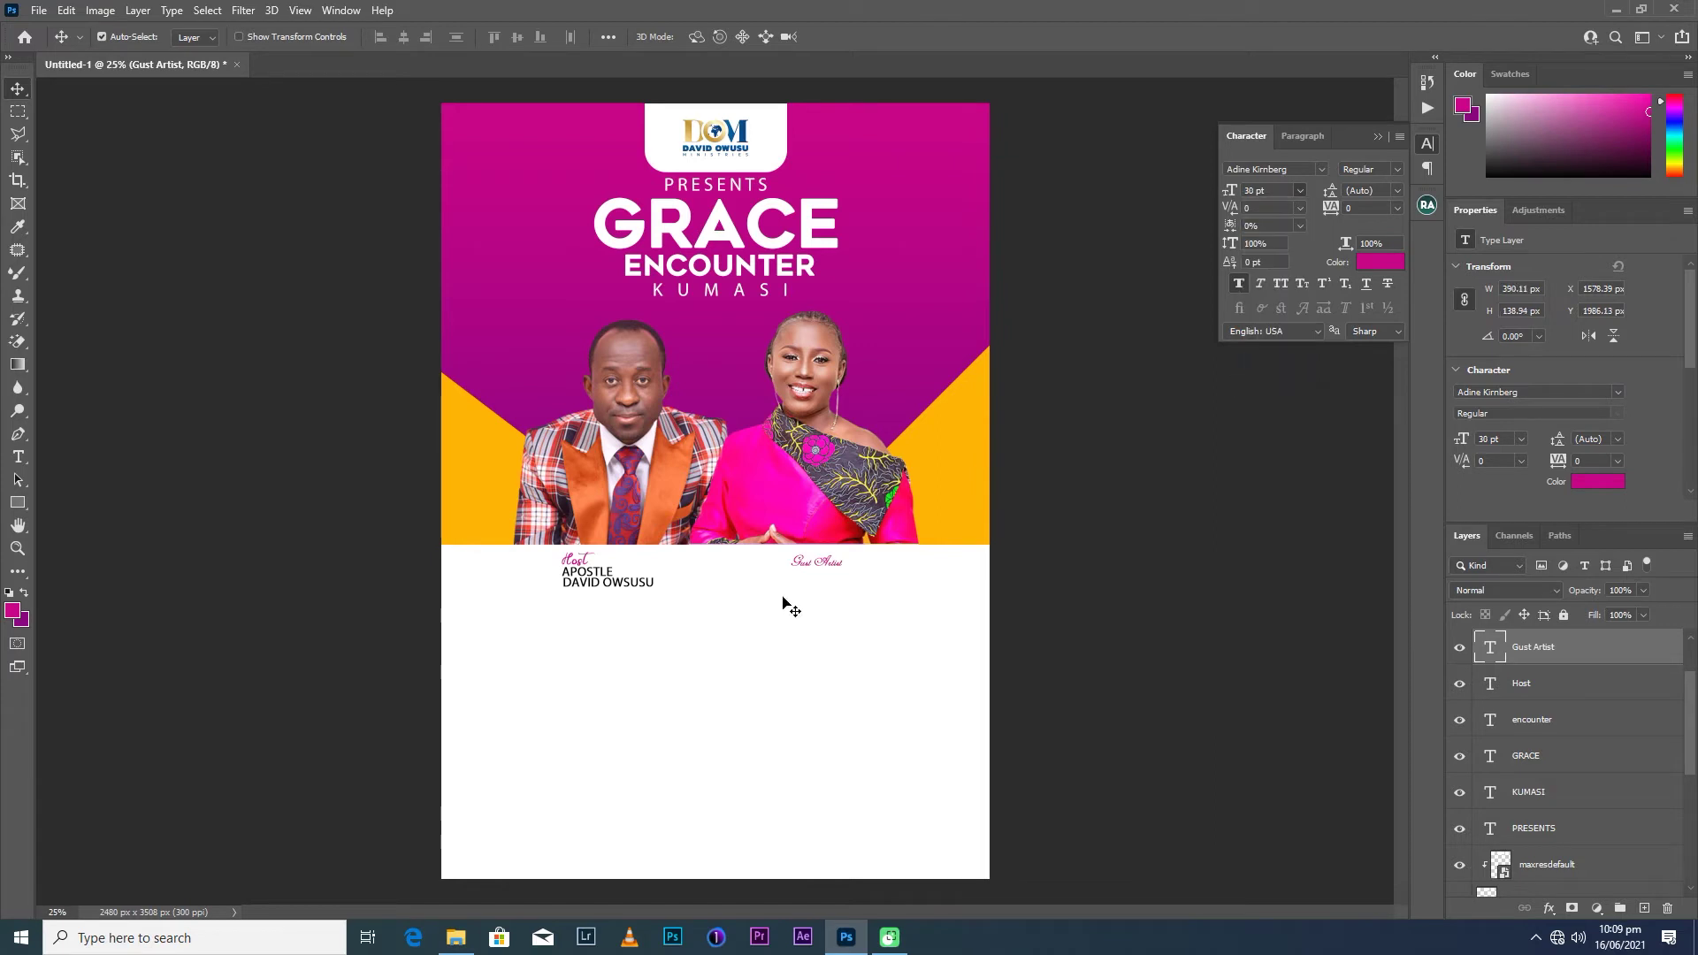
pyautogui.moveTo(808, 577); pyautogui.dragTo(794, 581)
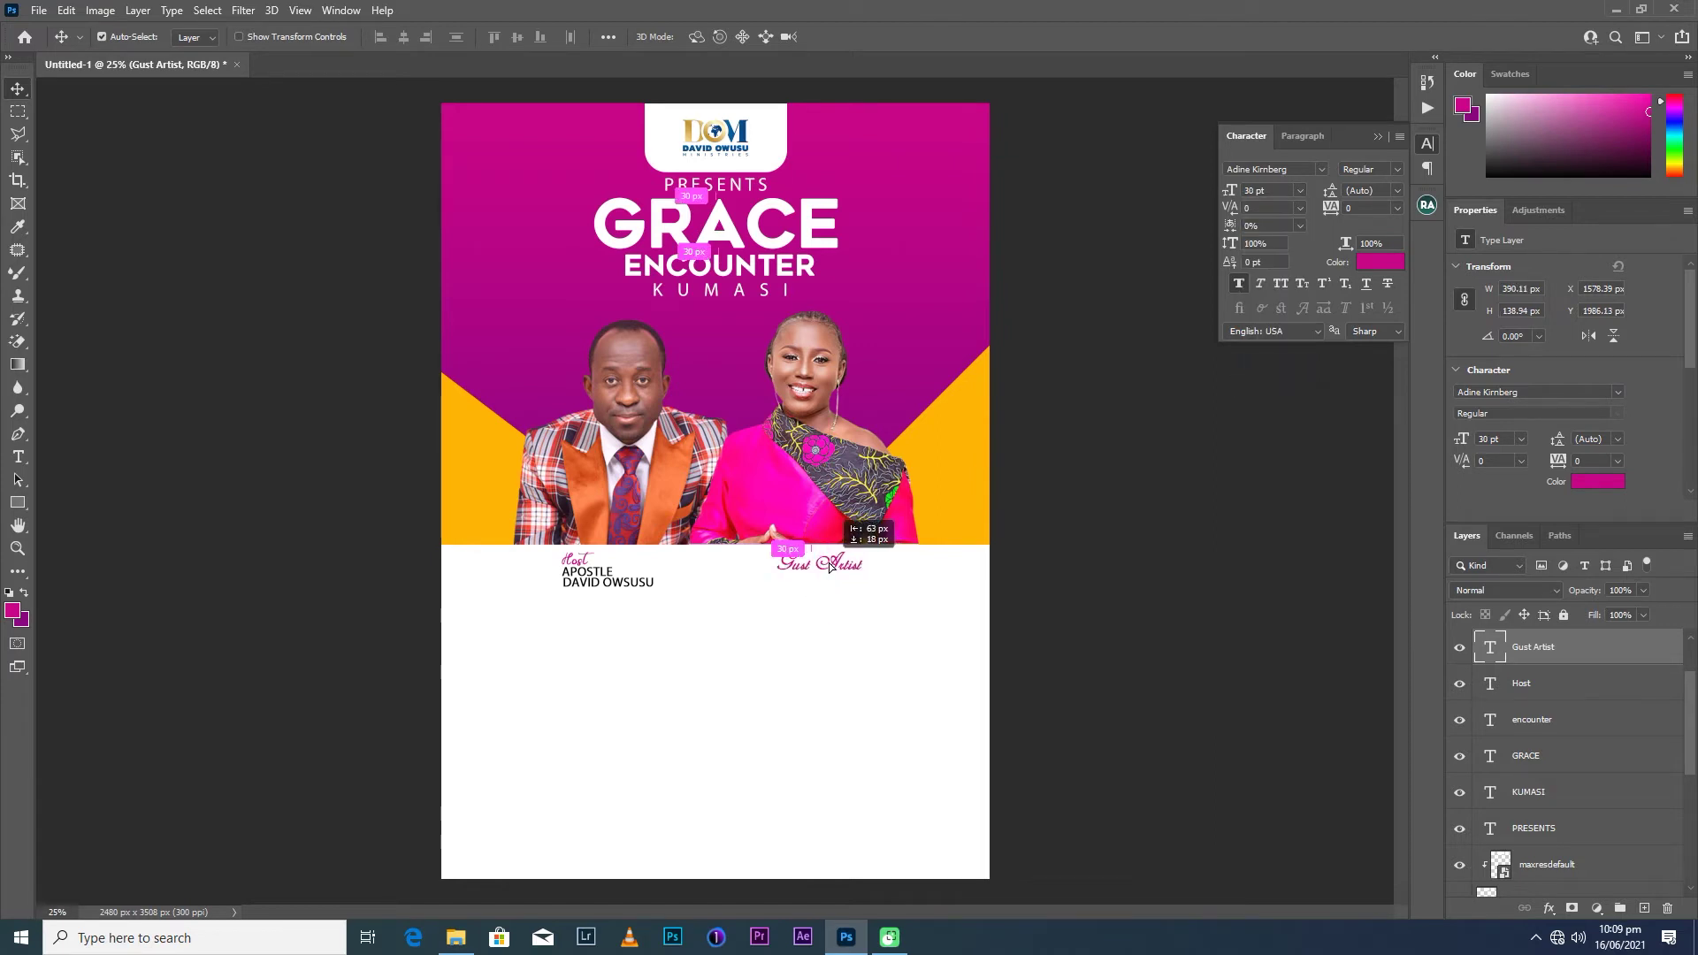
pyautogui.click(1300, 191)
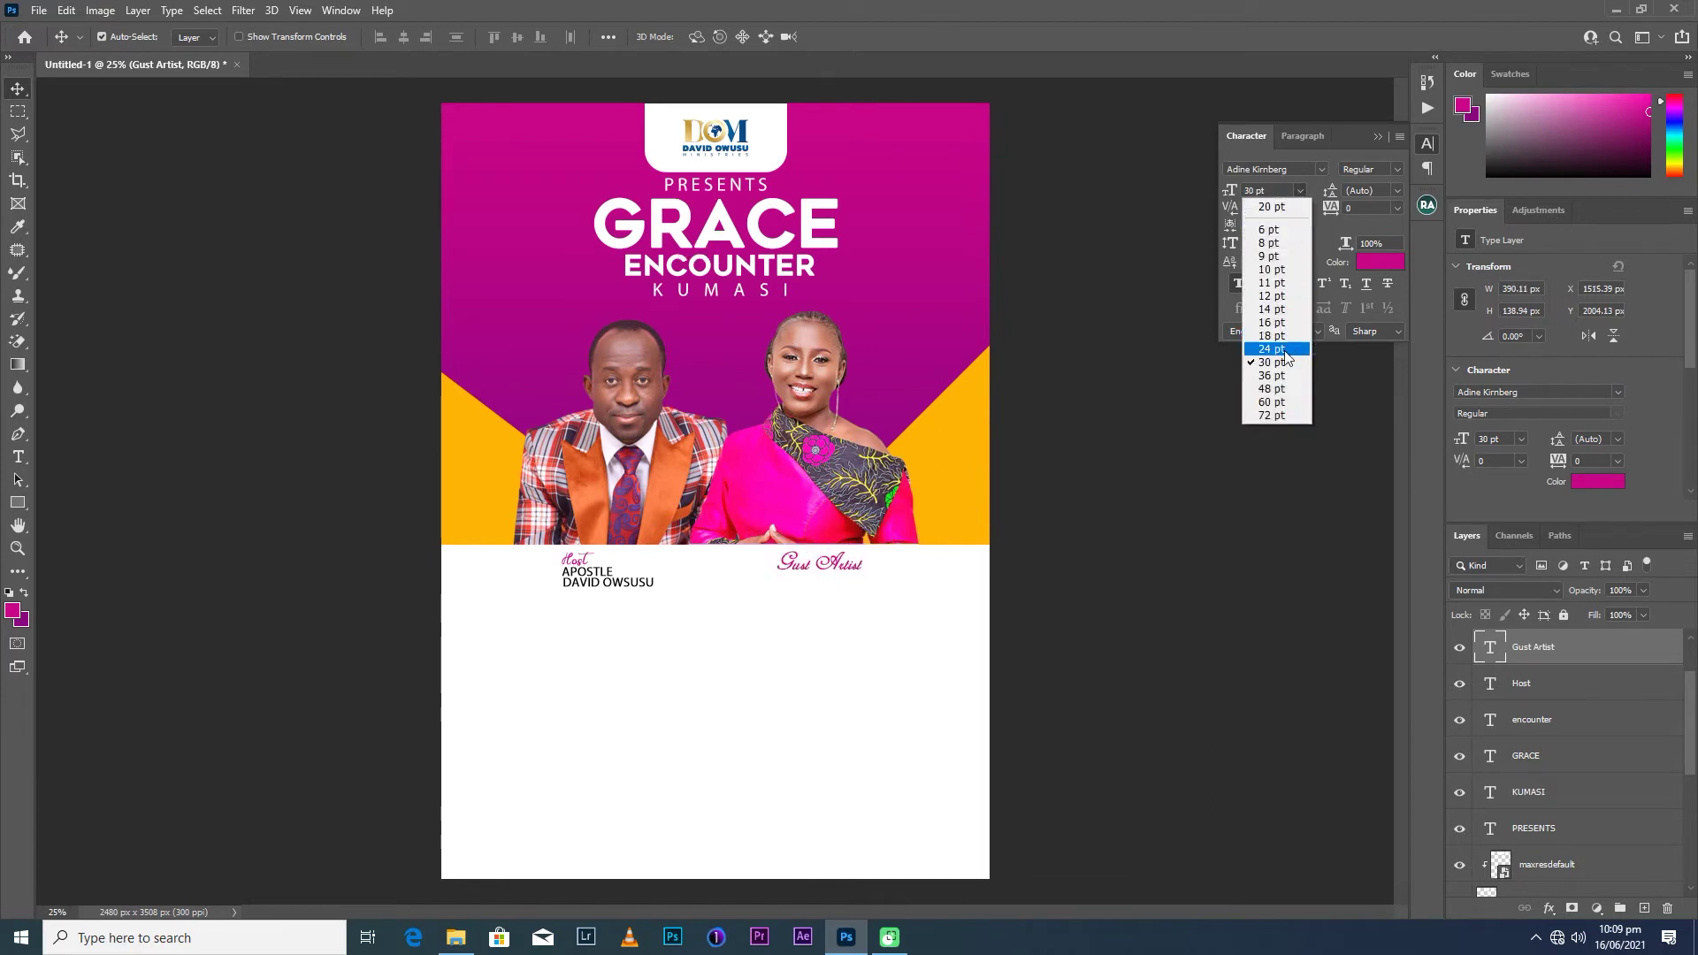
pyautogui.click(1283, 349)
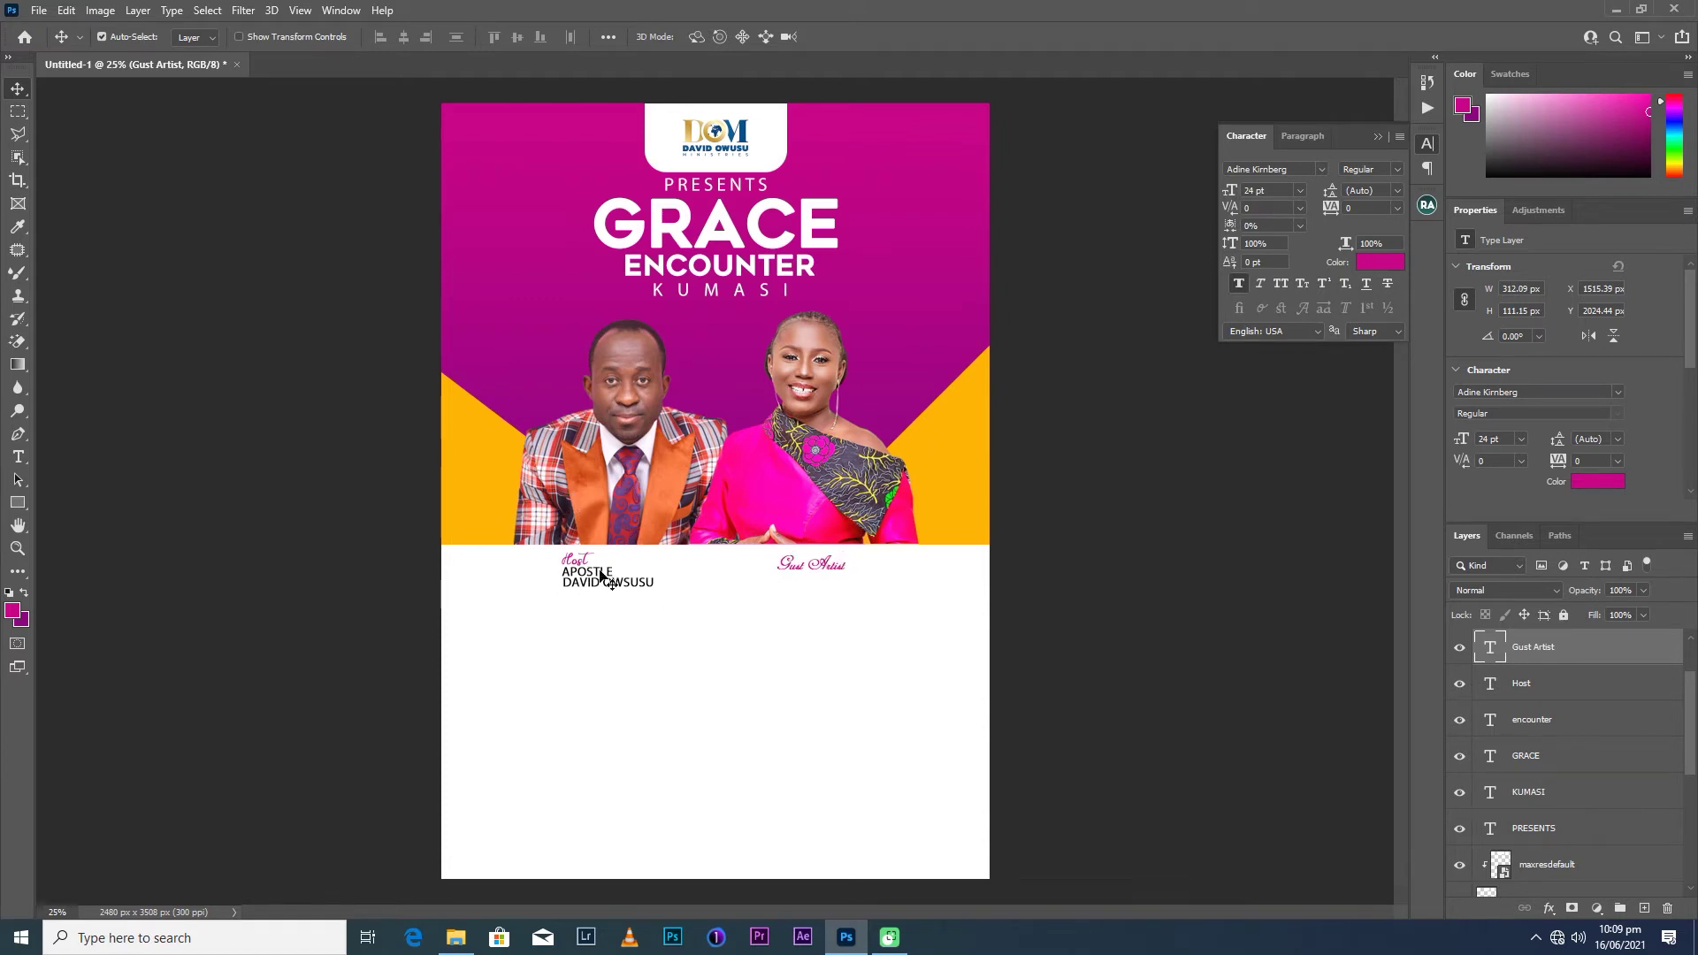
pyautogui.moveTo(601, 575); pyautogui.dragTo(829, 581)
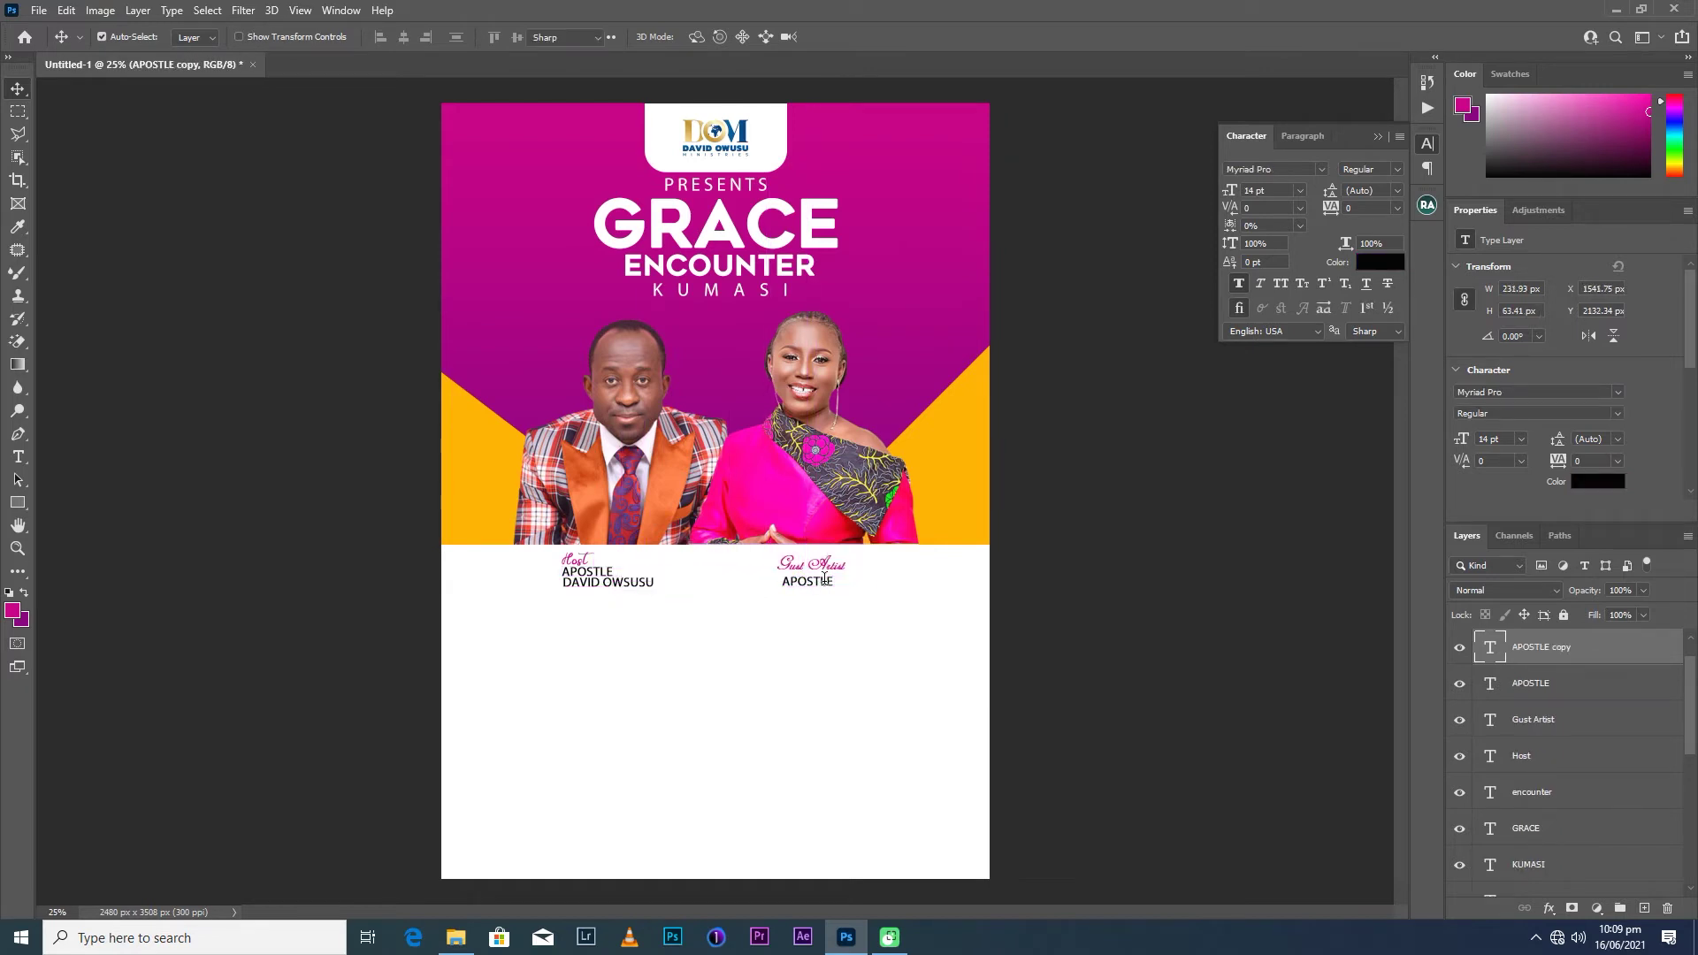
# Replace the copied APOSTLE line with the guest artist's first name, then select the host's name layer.
pyautogui.press('t')
pyautogui.doubleClick(832, 580)
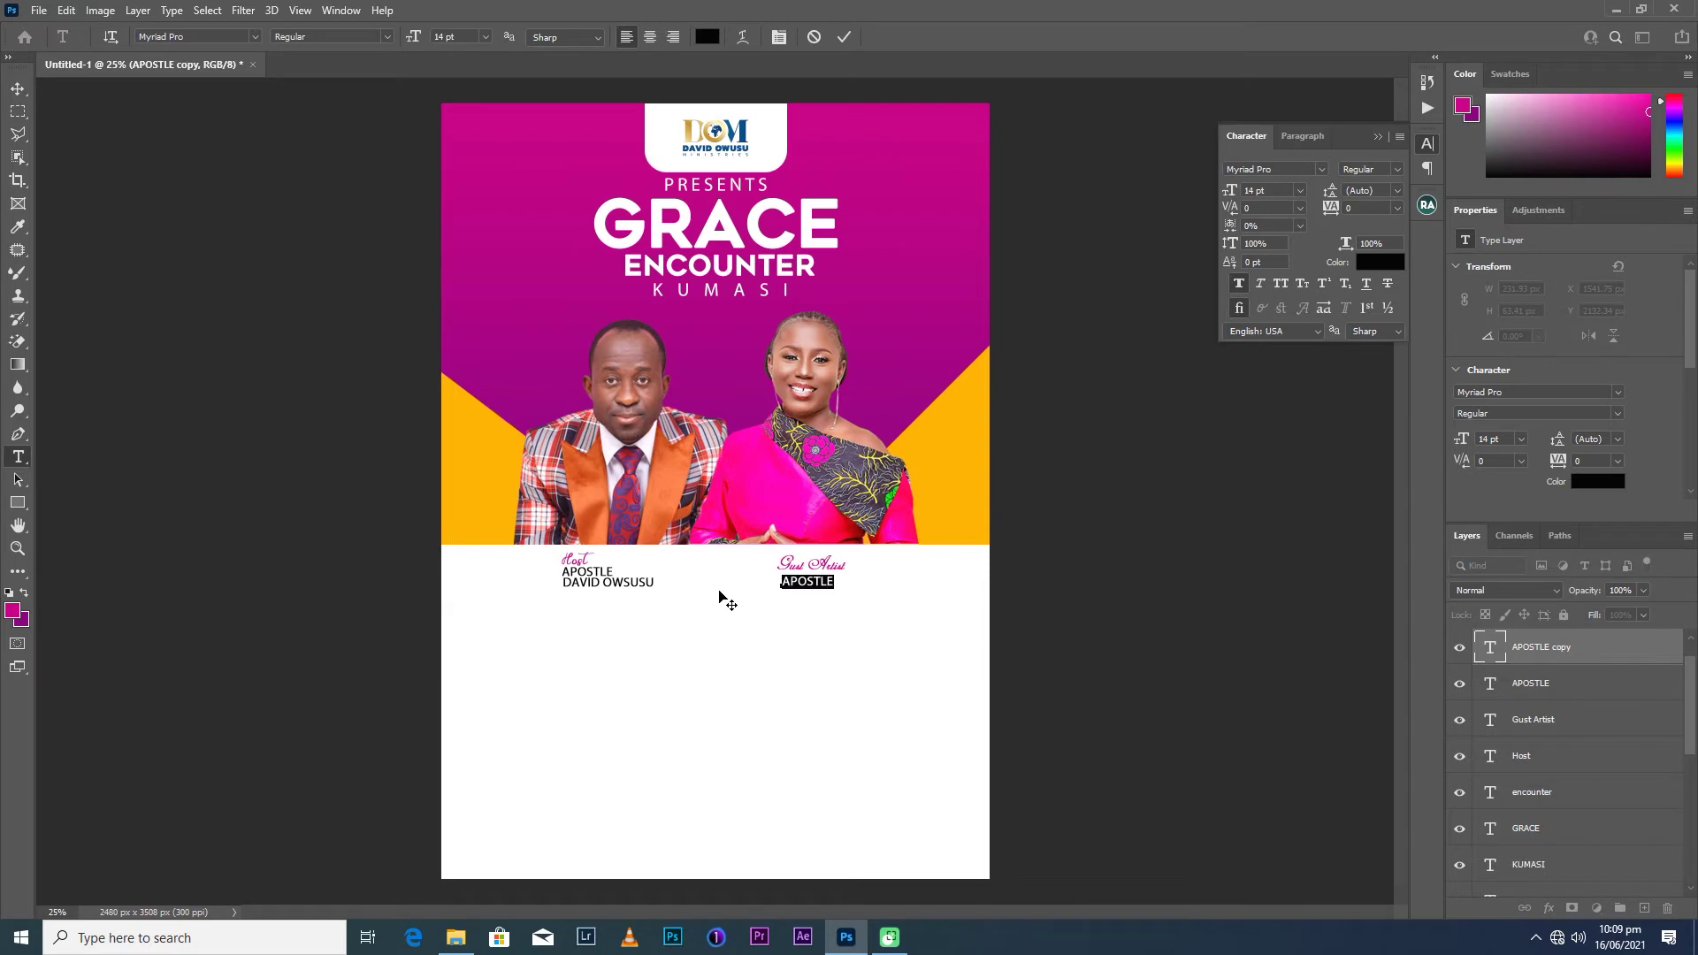
pyautogui.write('d')
pyautogui.click(835, 39)
pyautogui.press('v')
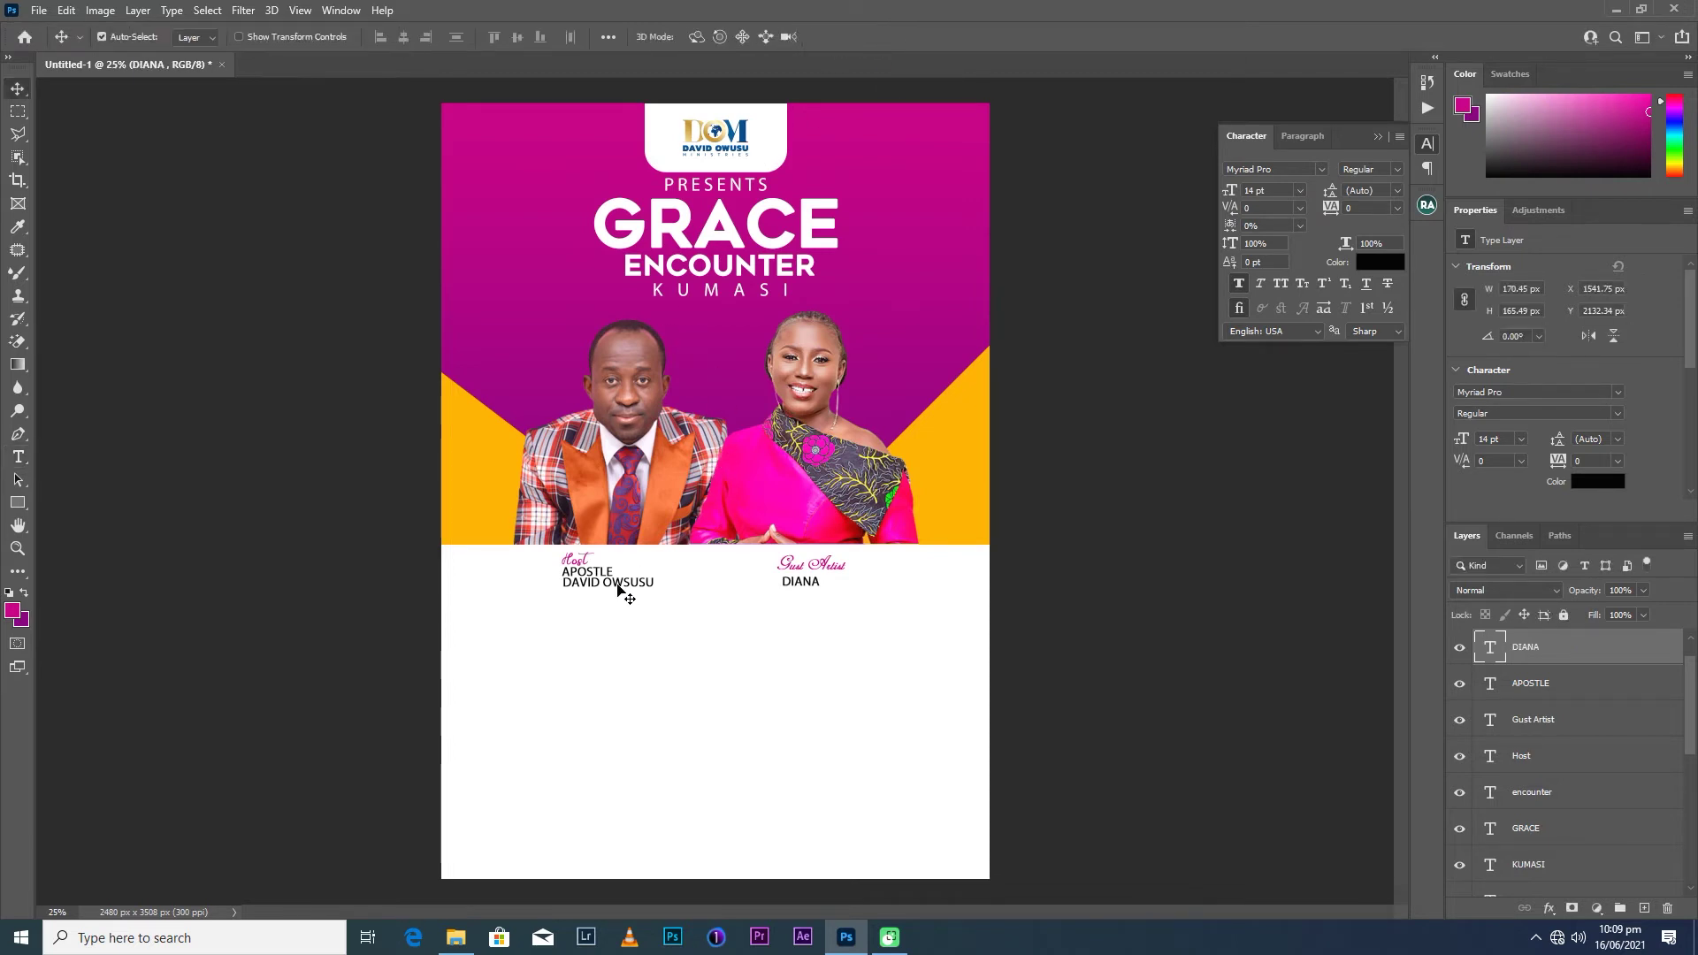
pyautogui.click(617, 583)
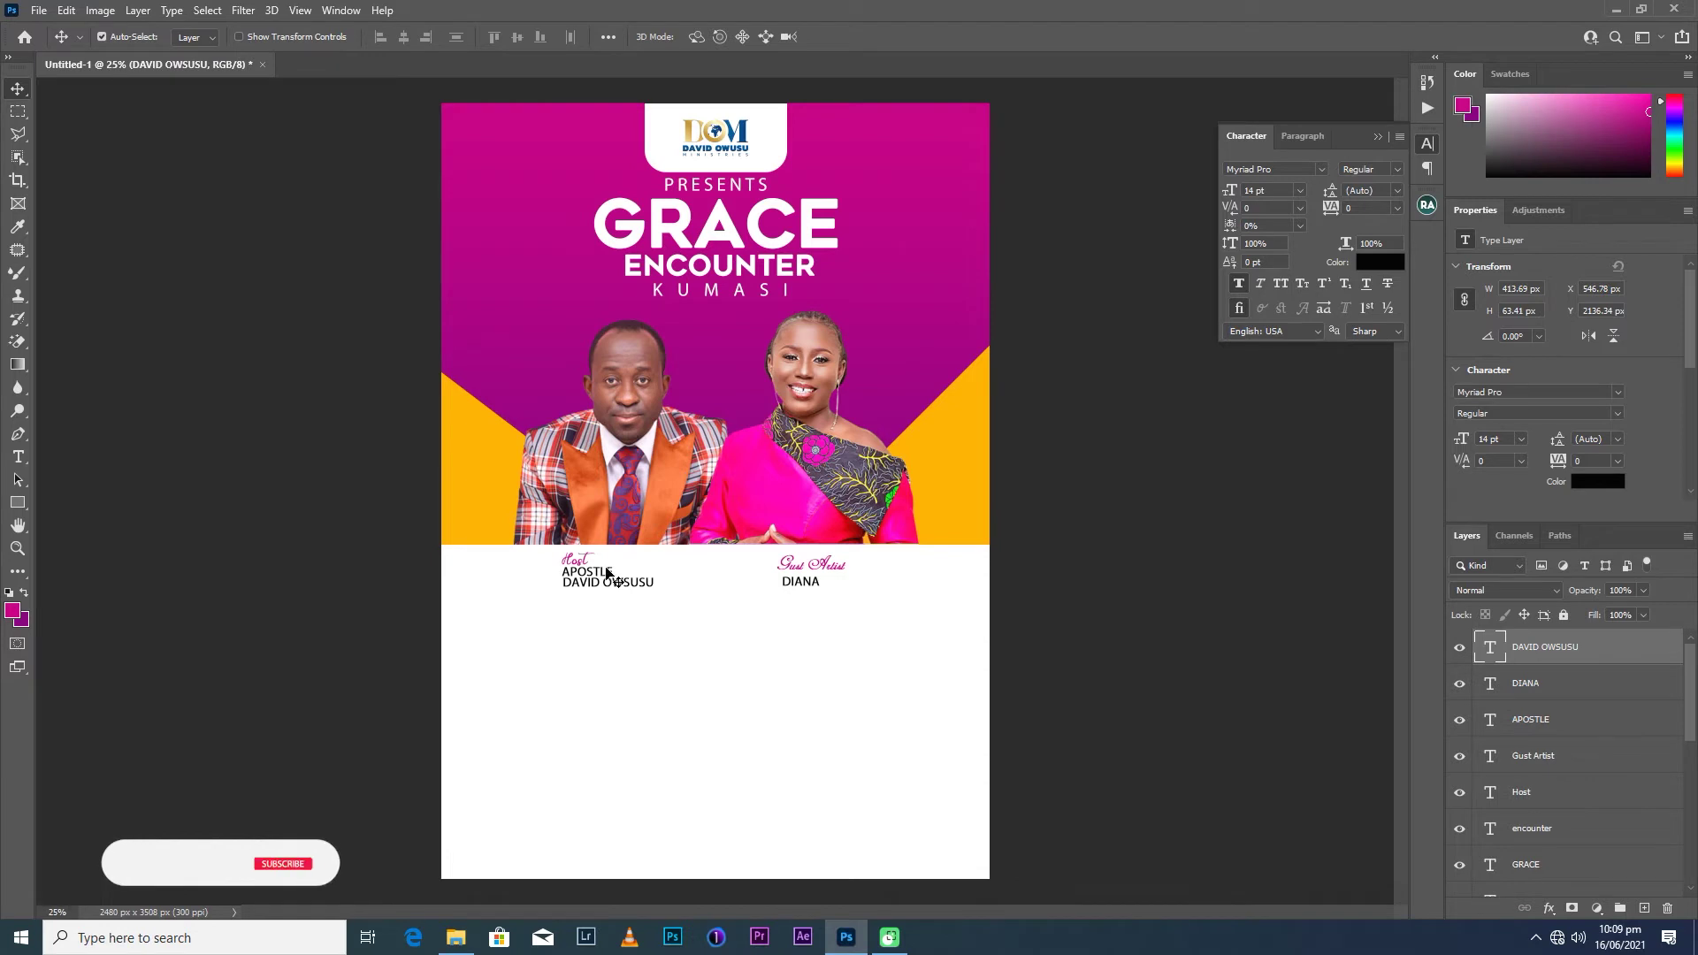
pyautogui.click(607, 573)
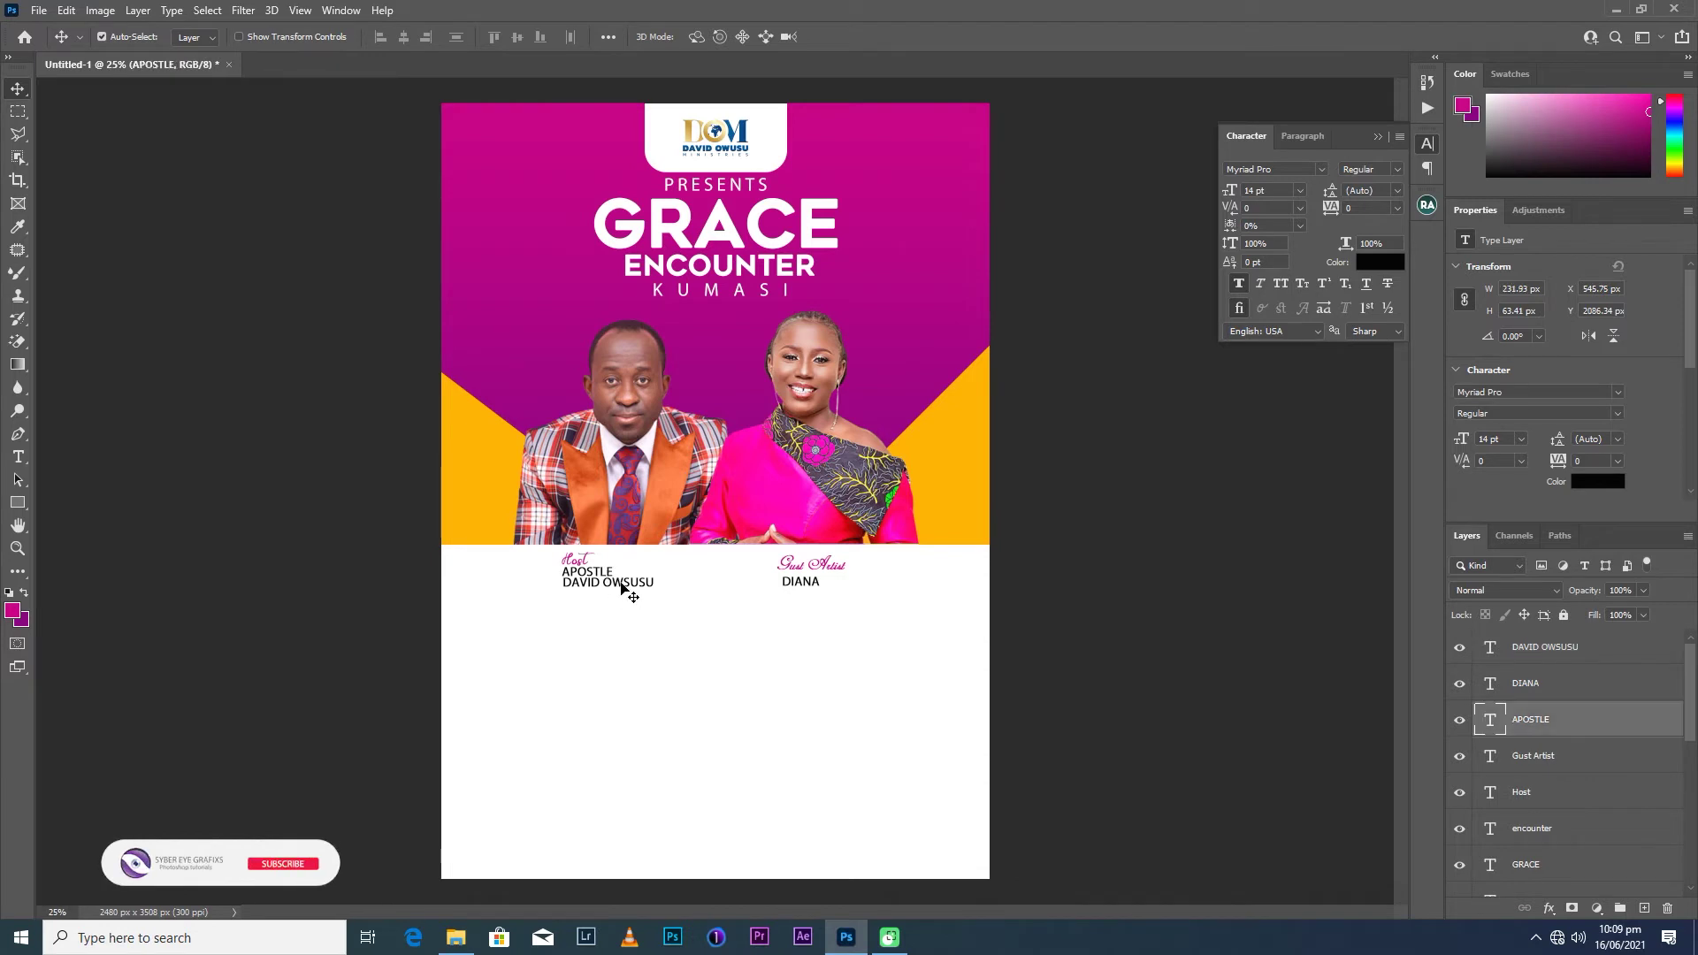
pyautogui.click(622, 587)
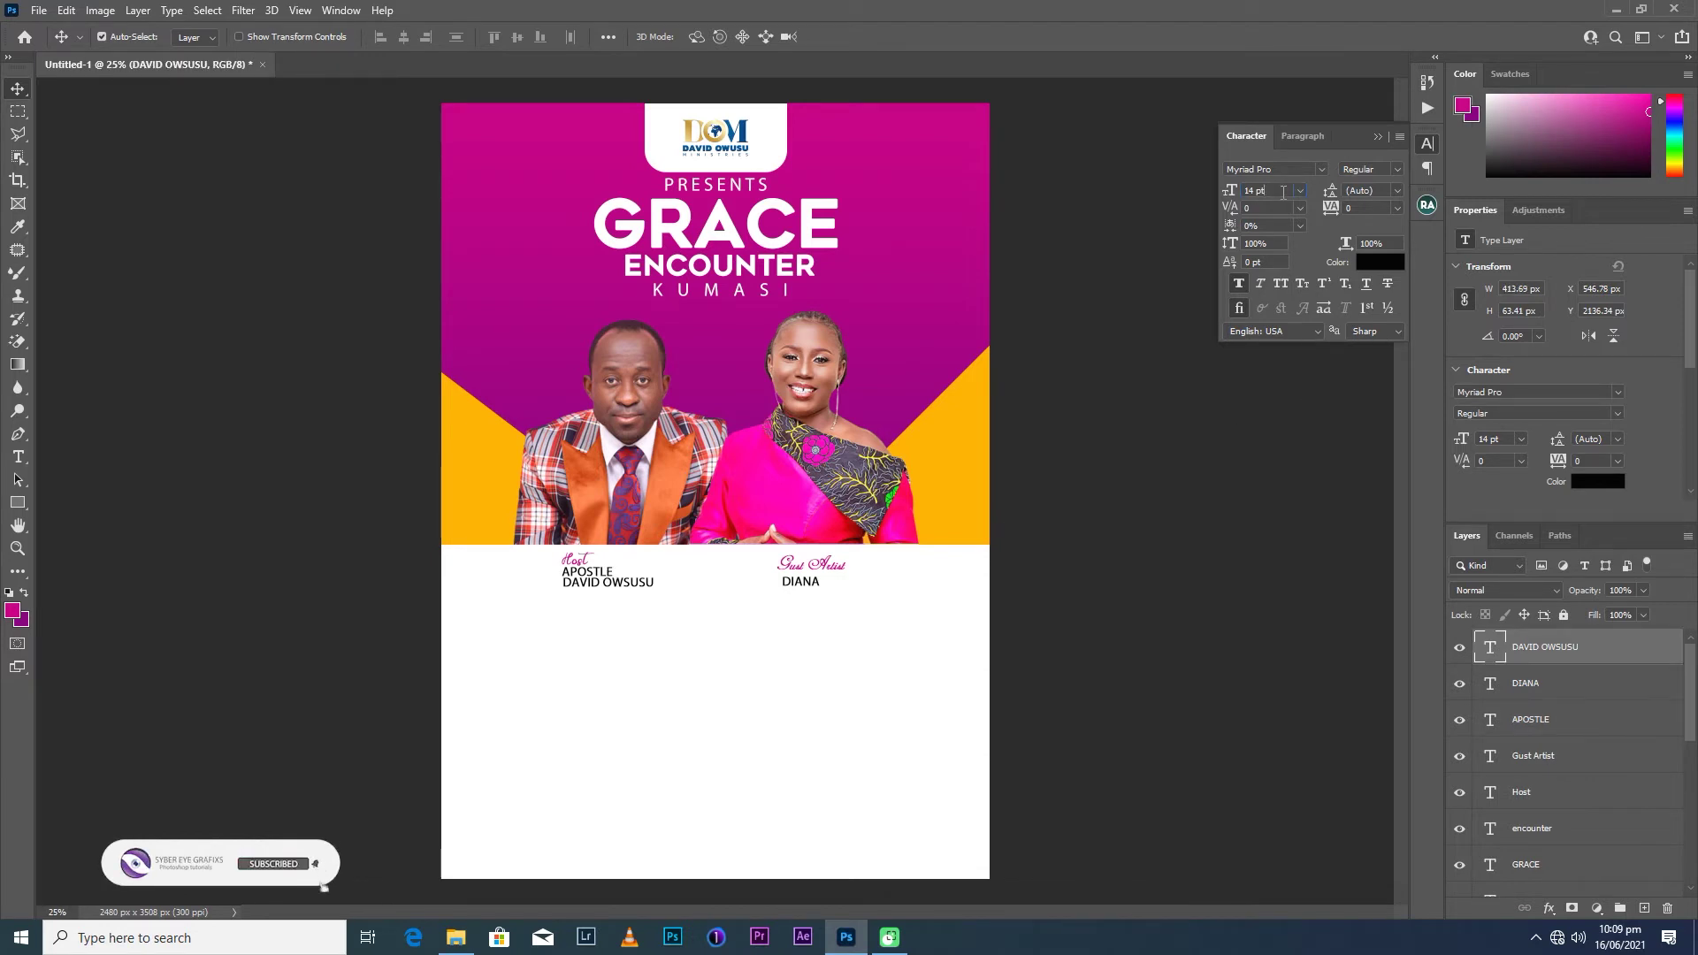
# Increase the host's name to 16 pt and nudge it down.
pyautogui.press('Up')
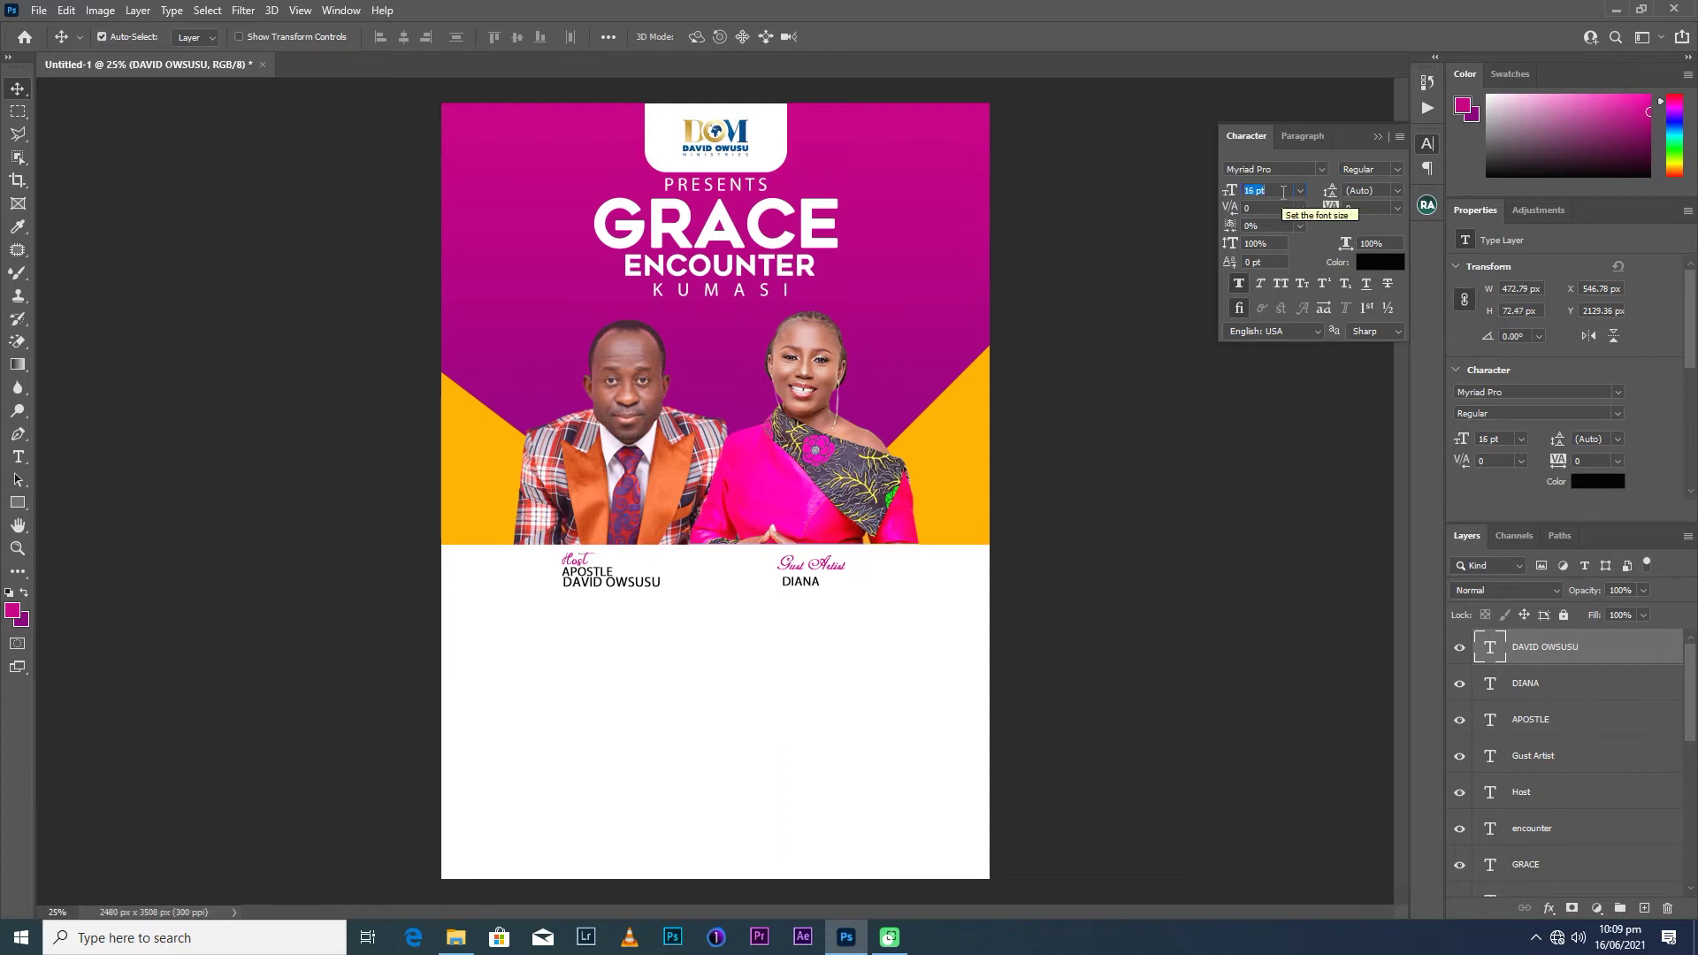
pyautogui.press('Return')
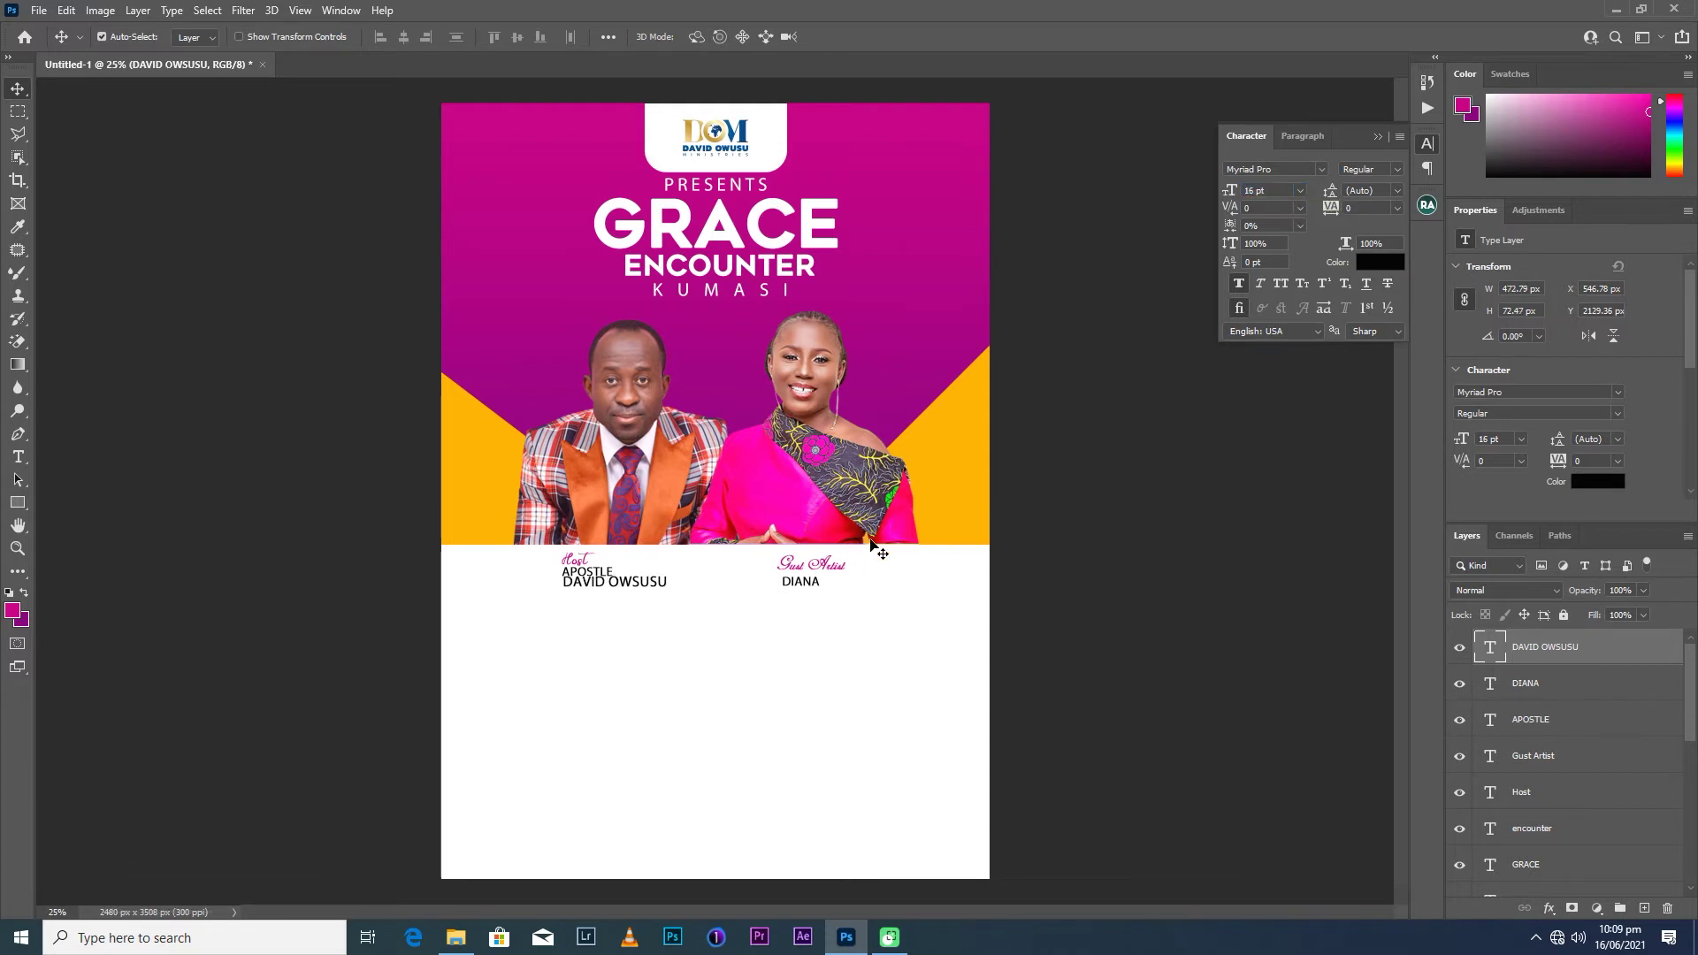
pyautogui.press('Down')
# Copy the host's name under the guest's first name, retype it as her surname, and align it.
pyautogui.keyDown('alt'); pyautogui.moveTo(646, 590); pyautogui.dragTo(793, 613); pyautogui.keyUp('alt')
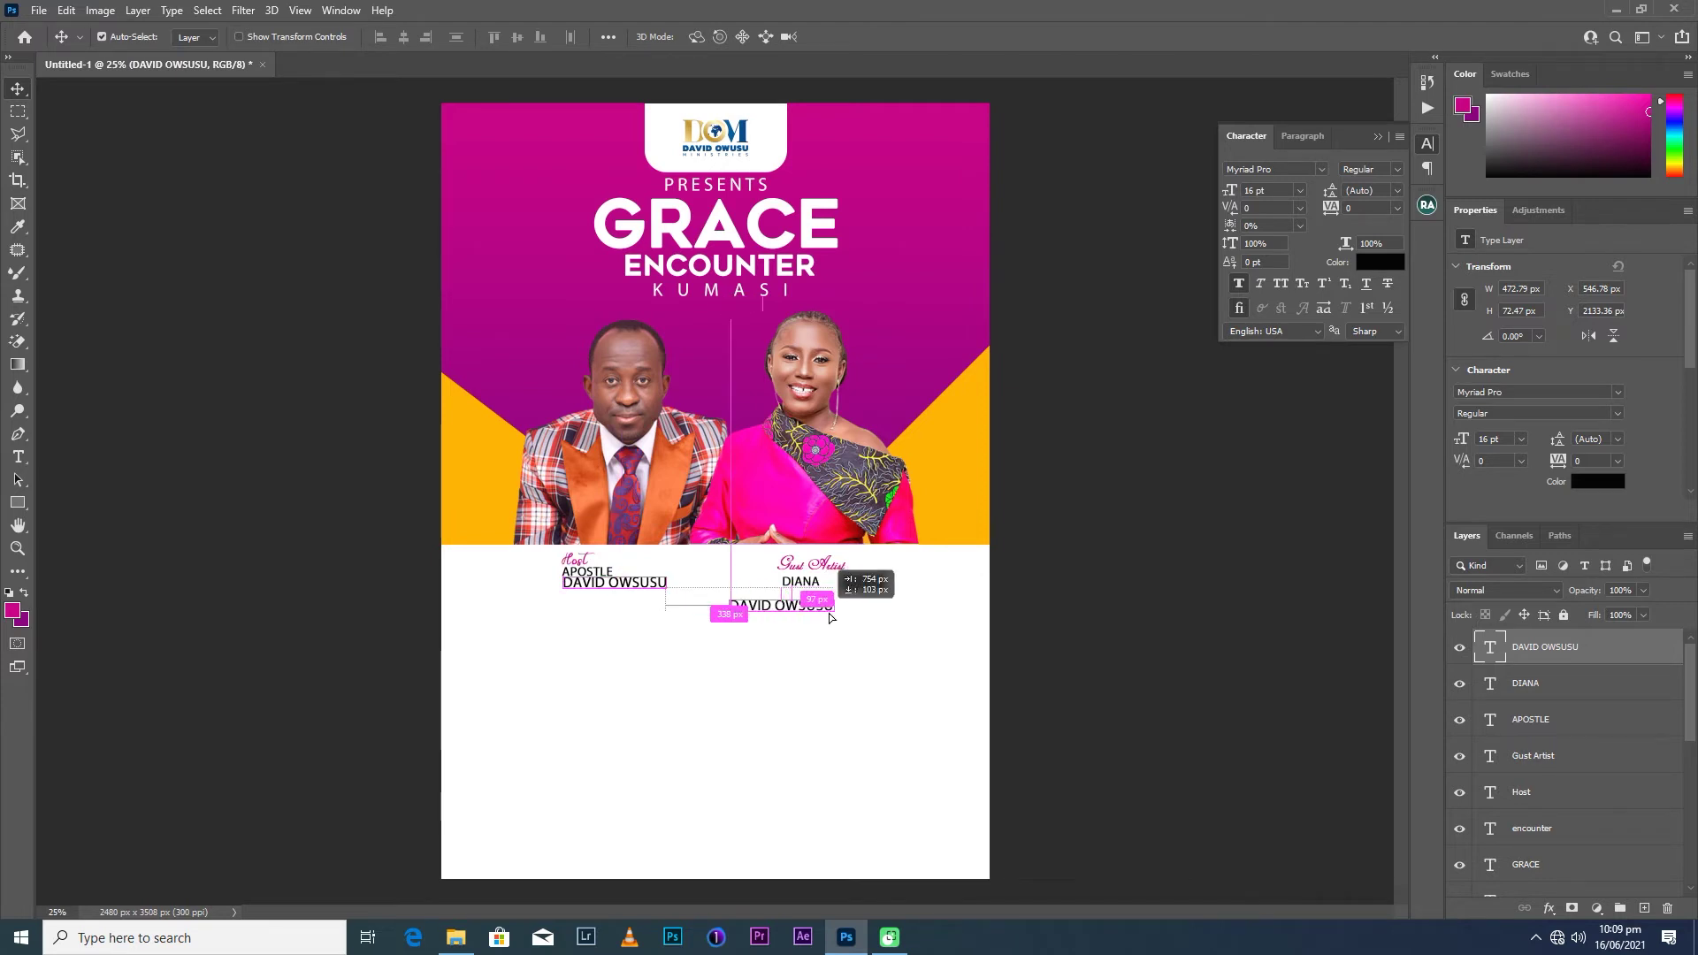
pyautogui.press('t')
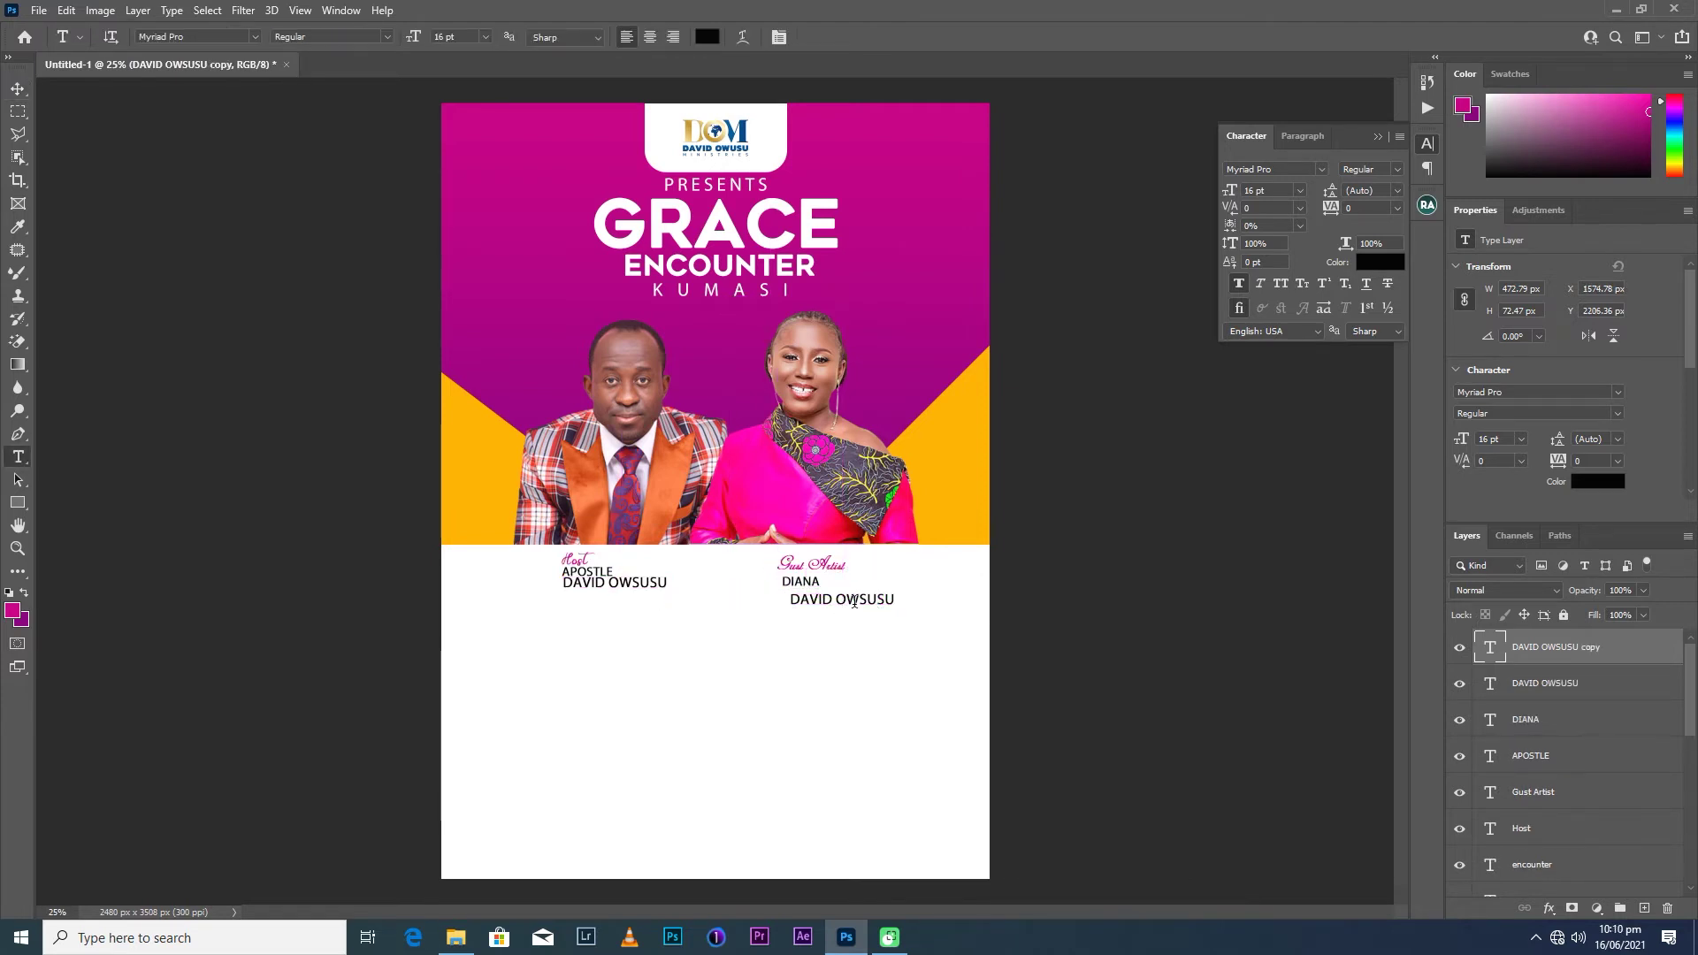
pyautogui.moveTo(891, 600); pyautogui.dragTo(698, 598)
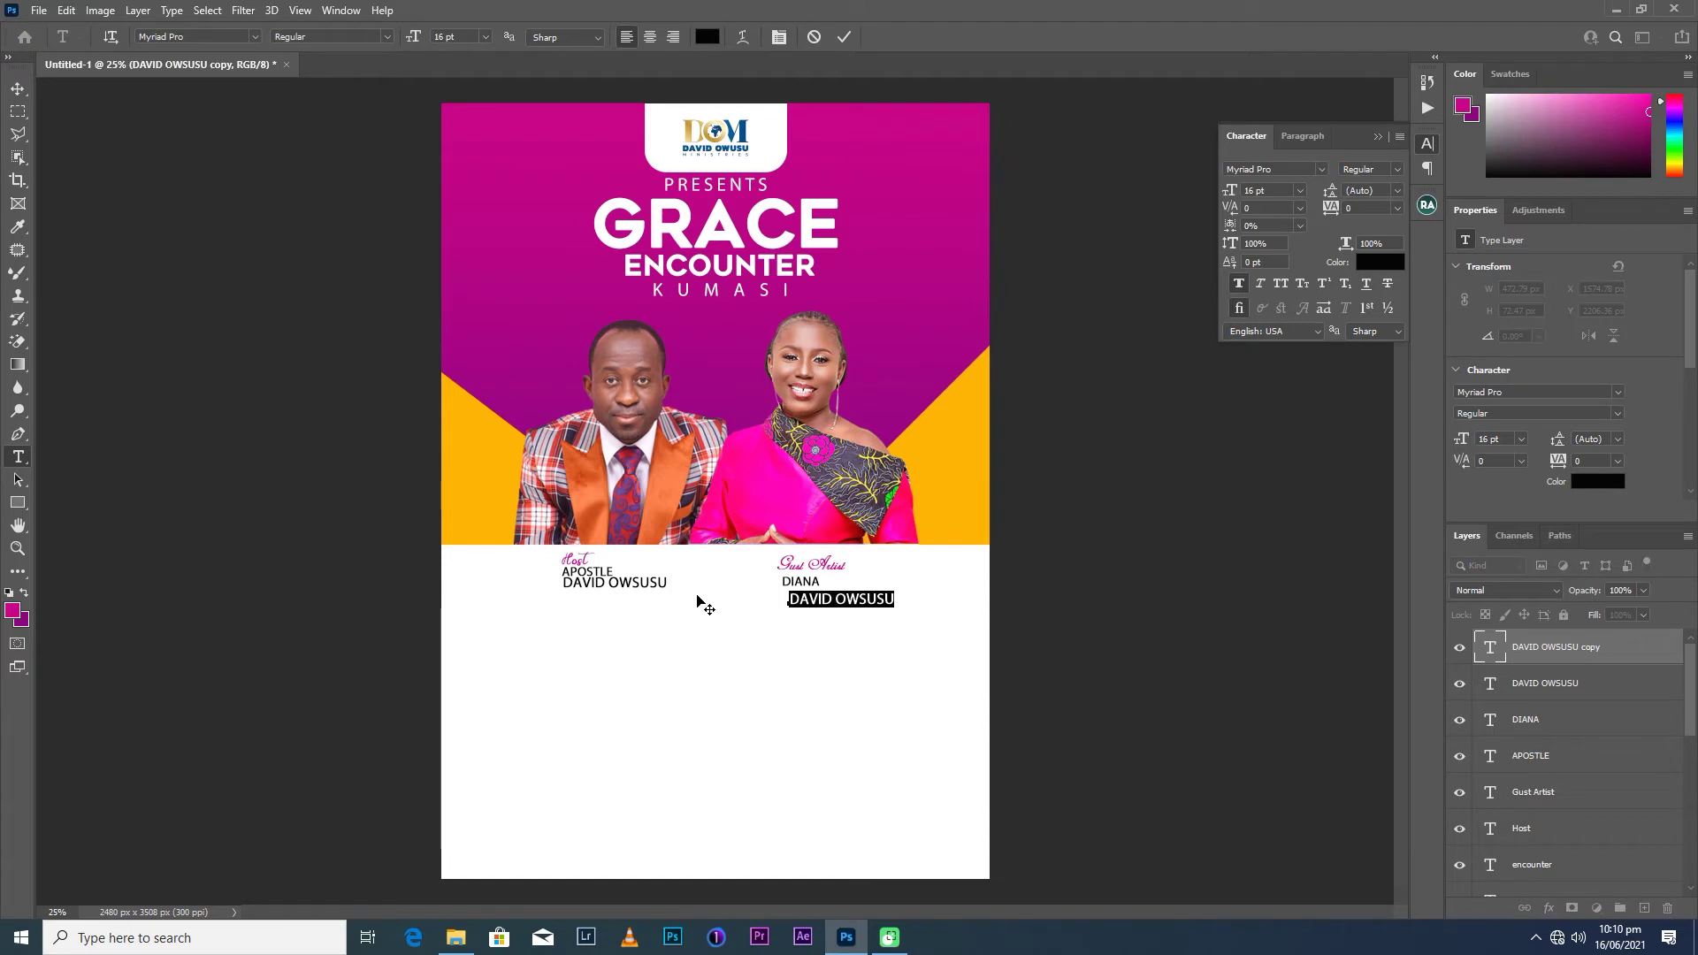
pyautogui.write('HAMILTON')
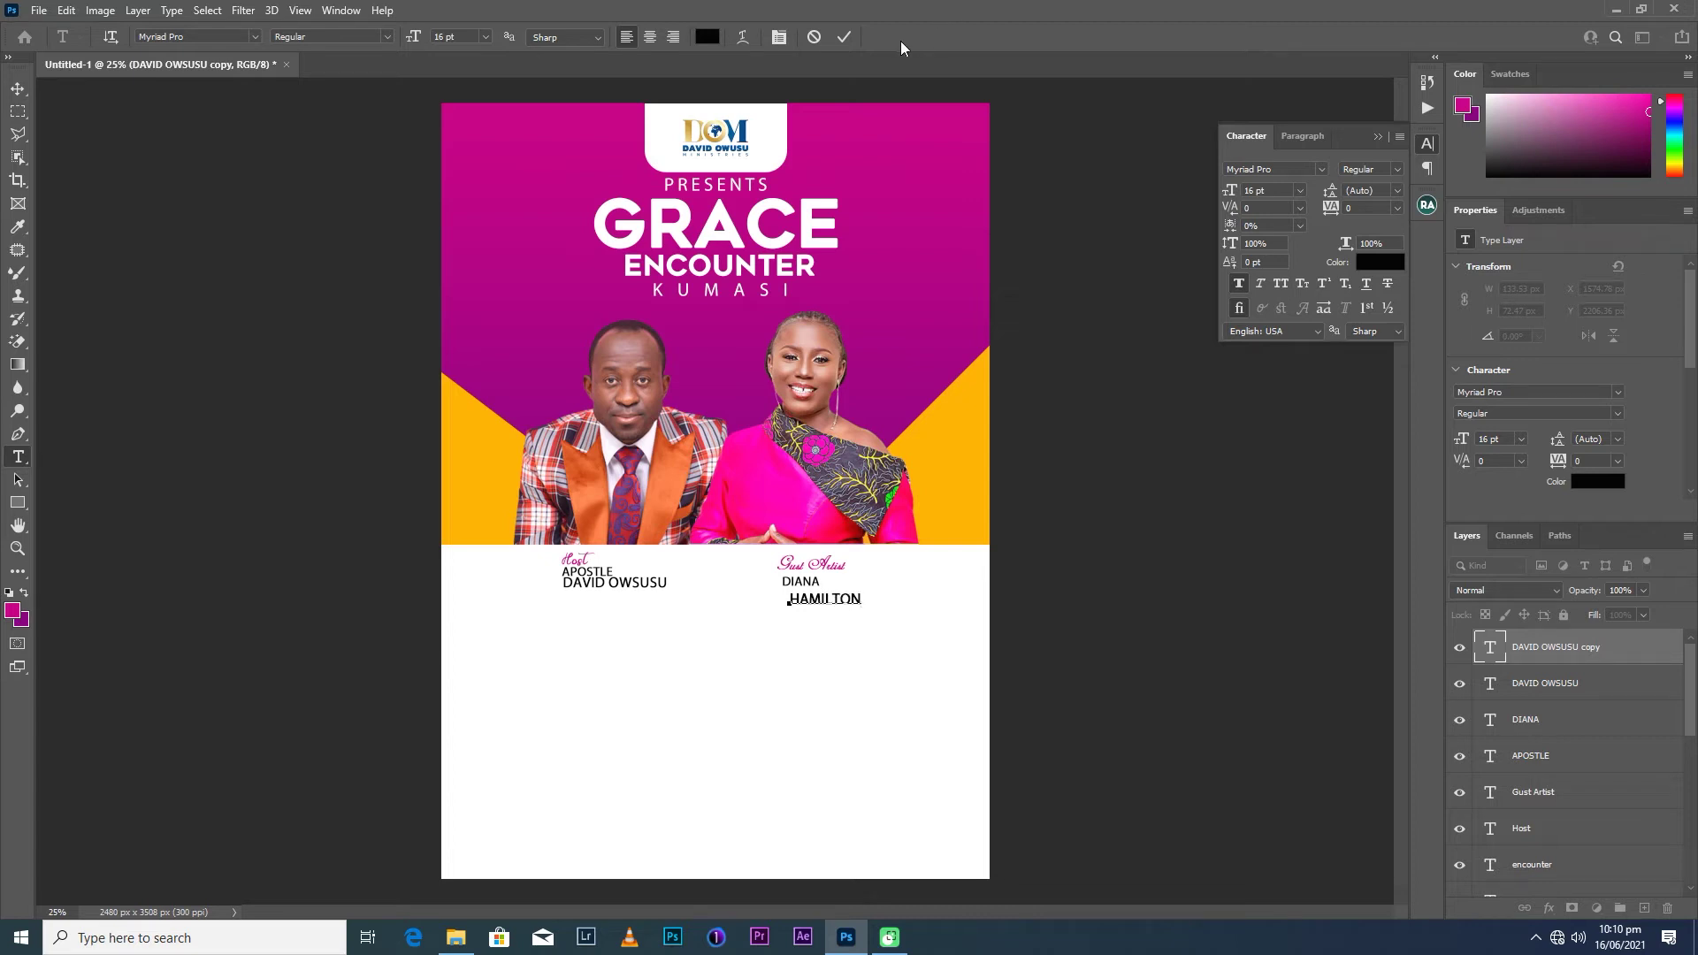
pyautogui.click(845, 38)
pyautogui.click(18, 89)
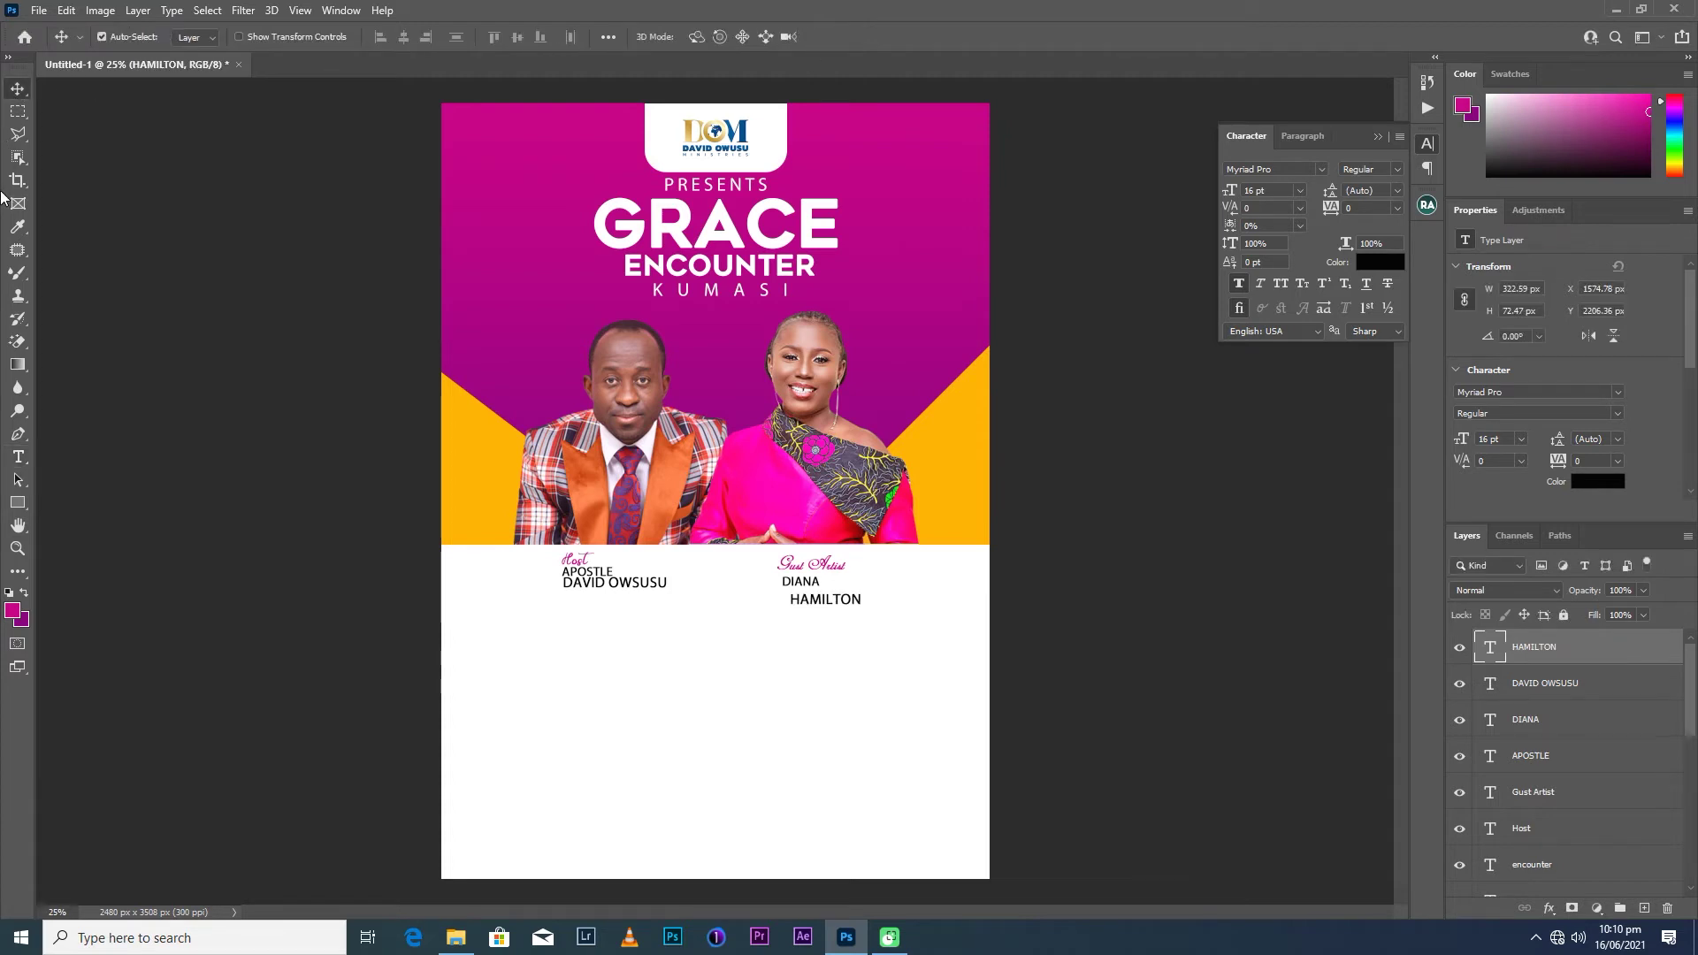
pyautogui.press('Left')
pyautogui.press('Left')
pyautogui.press('Left')
pyautogui.press('Left')
pyautogui.press('Left')
pyautogui.press('Left')
pyautogui.press('Up')
pyautogui.press('Up')
pyautogui.press('Up')
pyautogui.press('Left')
pyautogui.press('Up')
pyautogui.press('Up')
# Fine-tune the positions of the guest's first name and the Gust Artist label.
pyautogui.click(803, 585)
pyautogui.moveTo(803, 585); pyautogui.dragTo(806, 579)
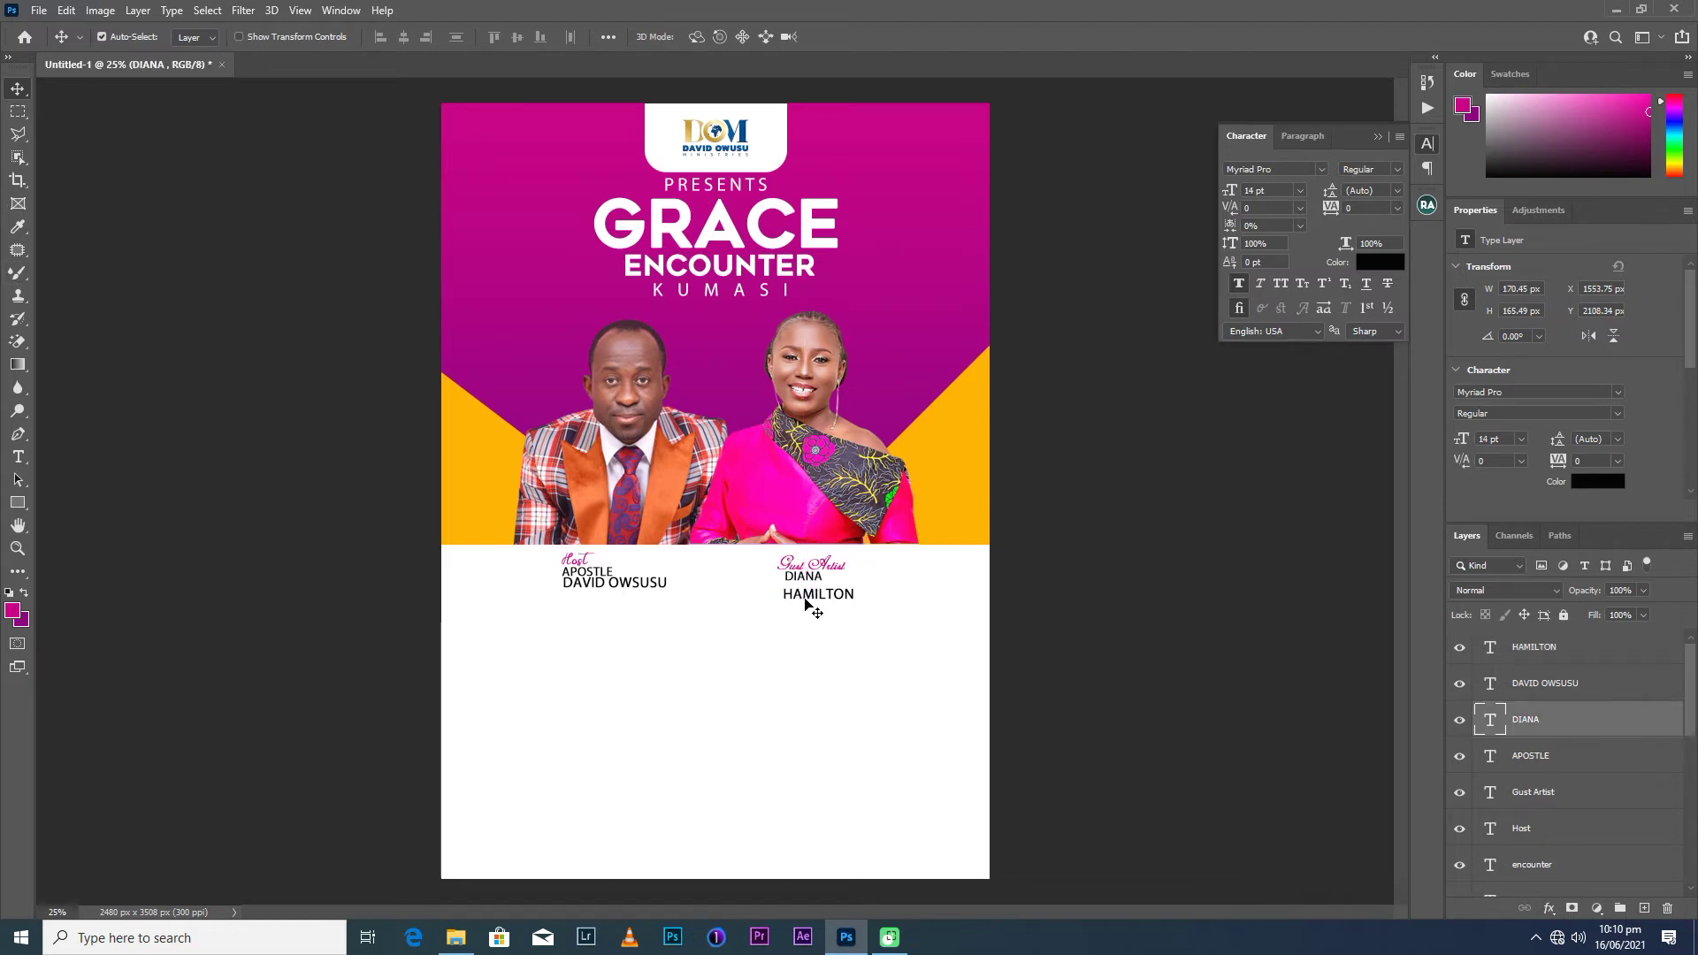
pyautogui.press('Left')
pyautogui.press('Left')
pyautogui.press('Left')
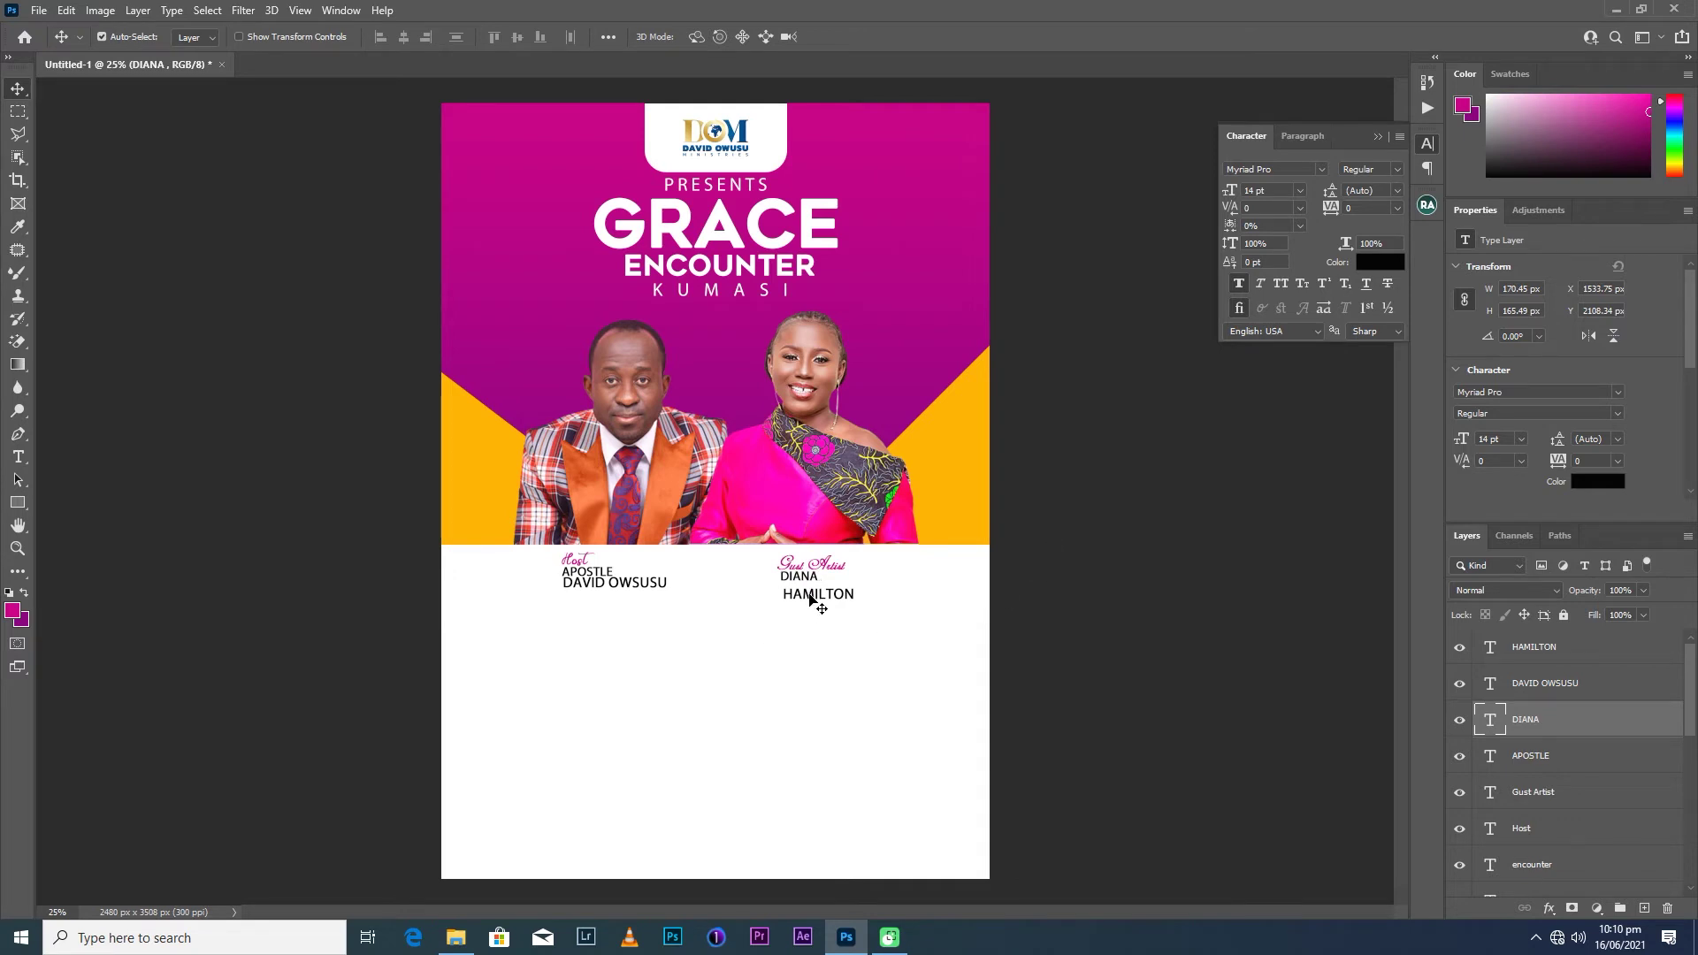
pyautogui.moveTo(820, 569); pyautogui.dragTo(820, 563)
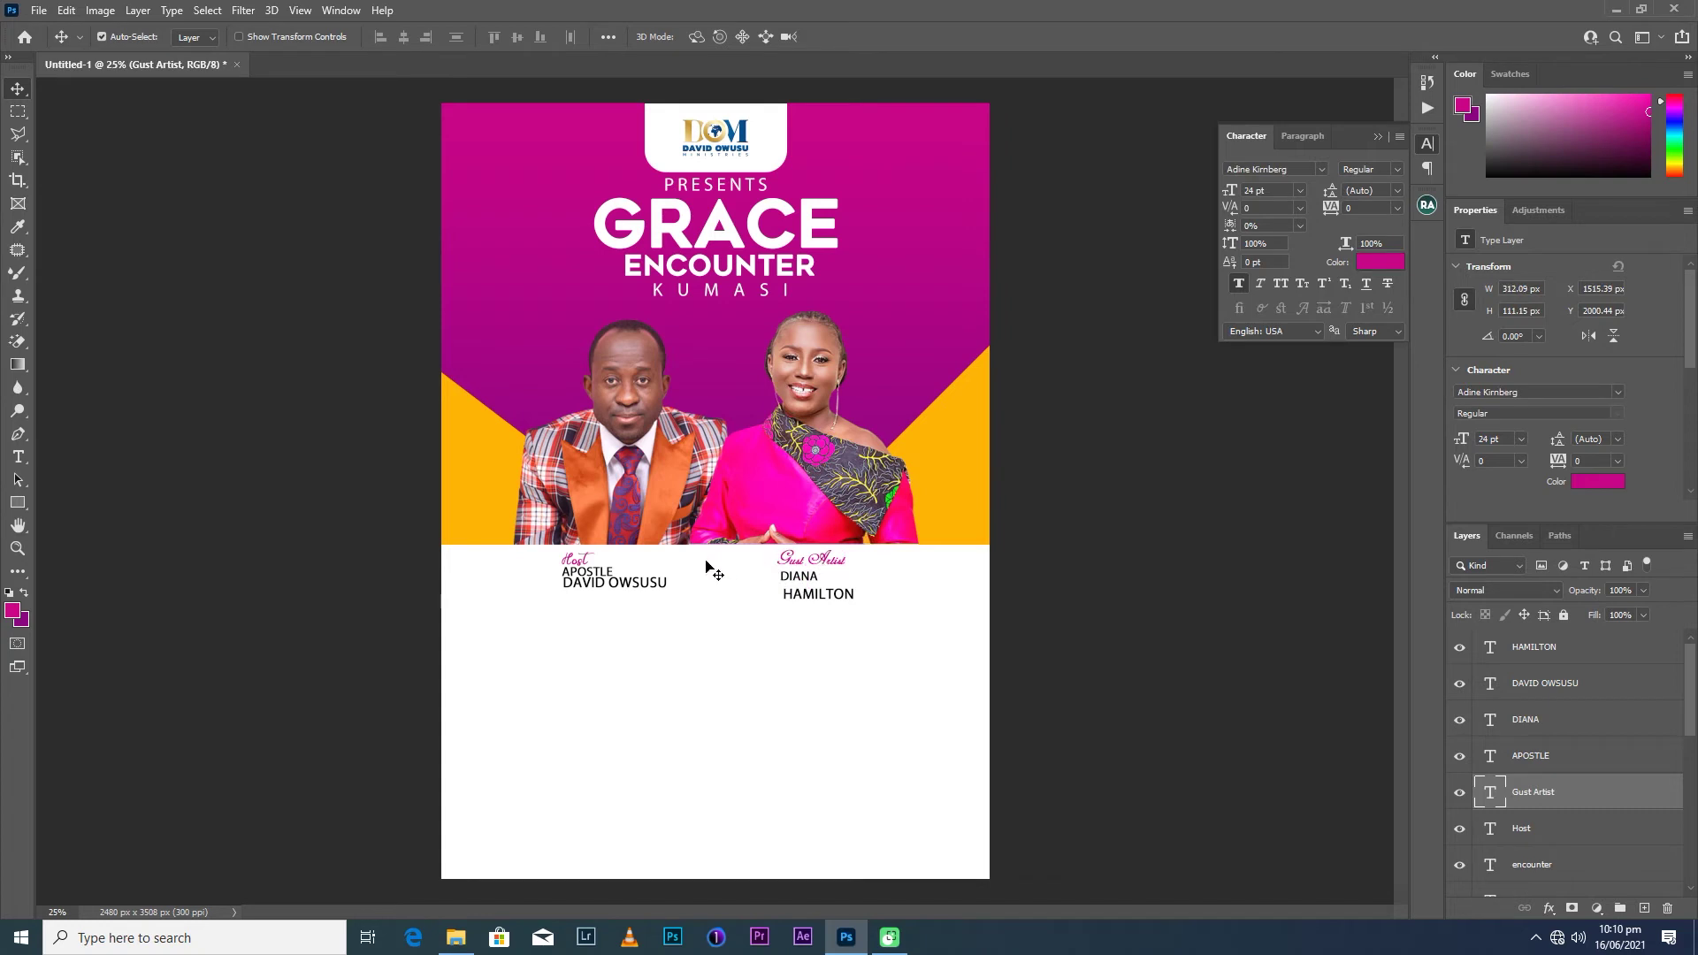
# Set the Host label in Adine Kirnberg at a larger size and shrink Gust Artist to 20 pt.
pyautogui.click(586, 563)
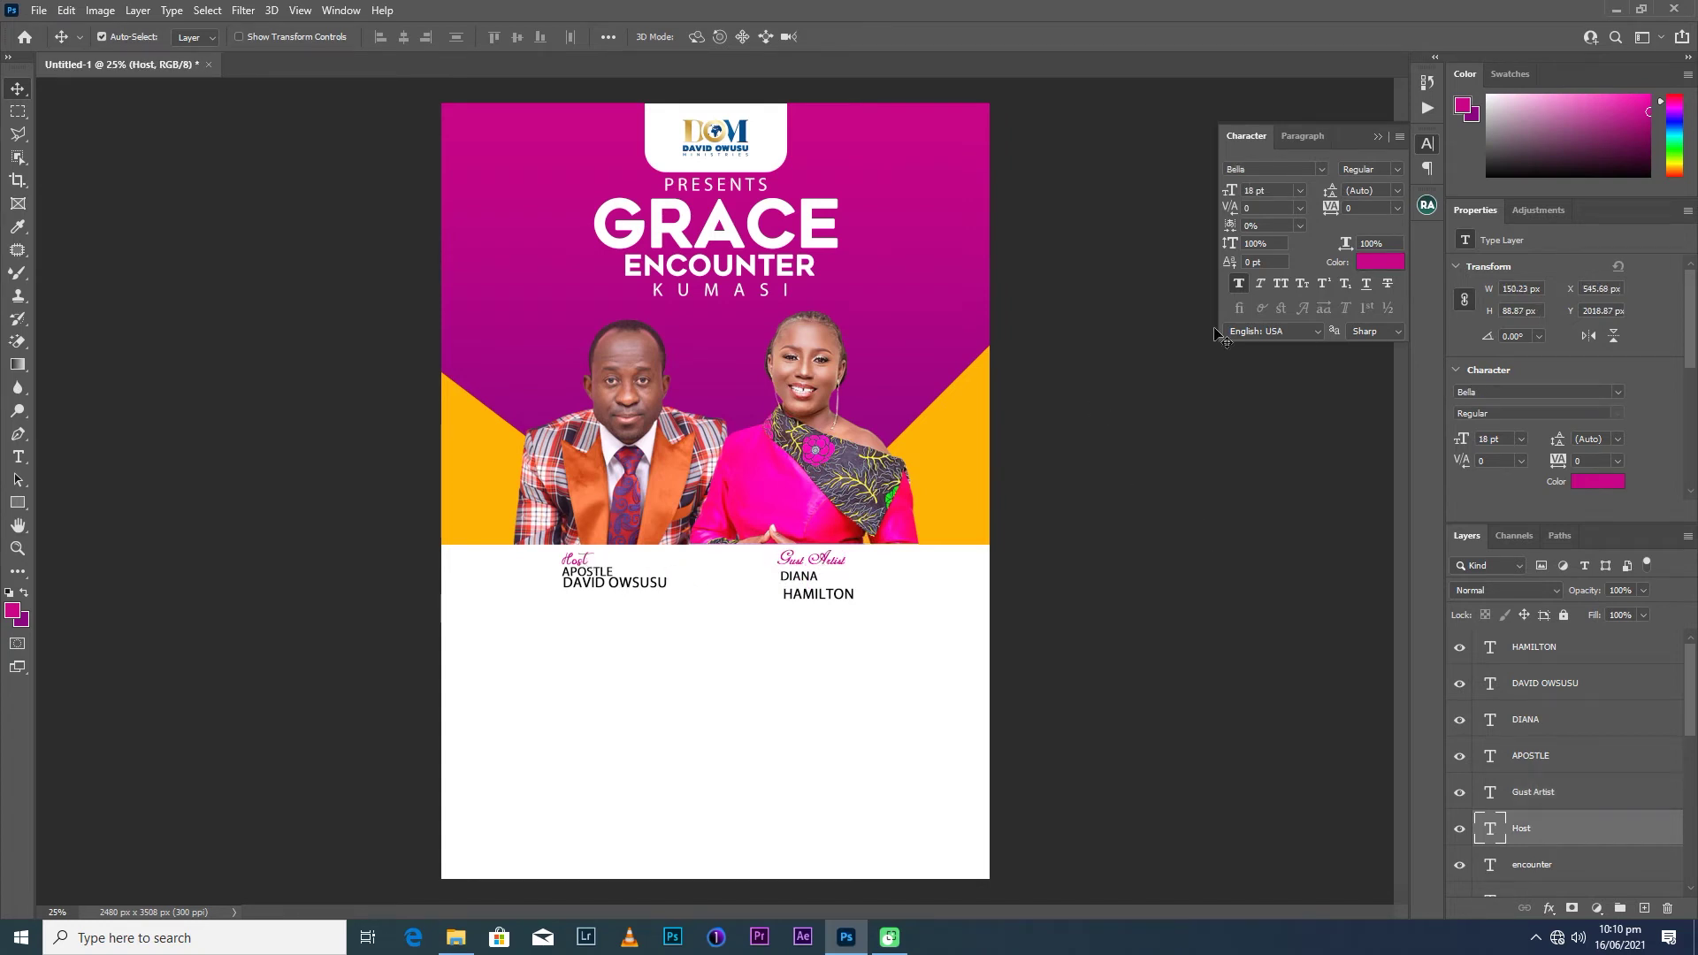
pyautogui.click(838, 562)
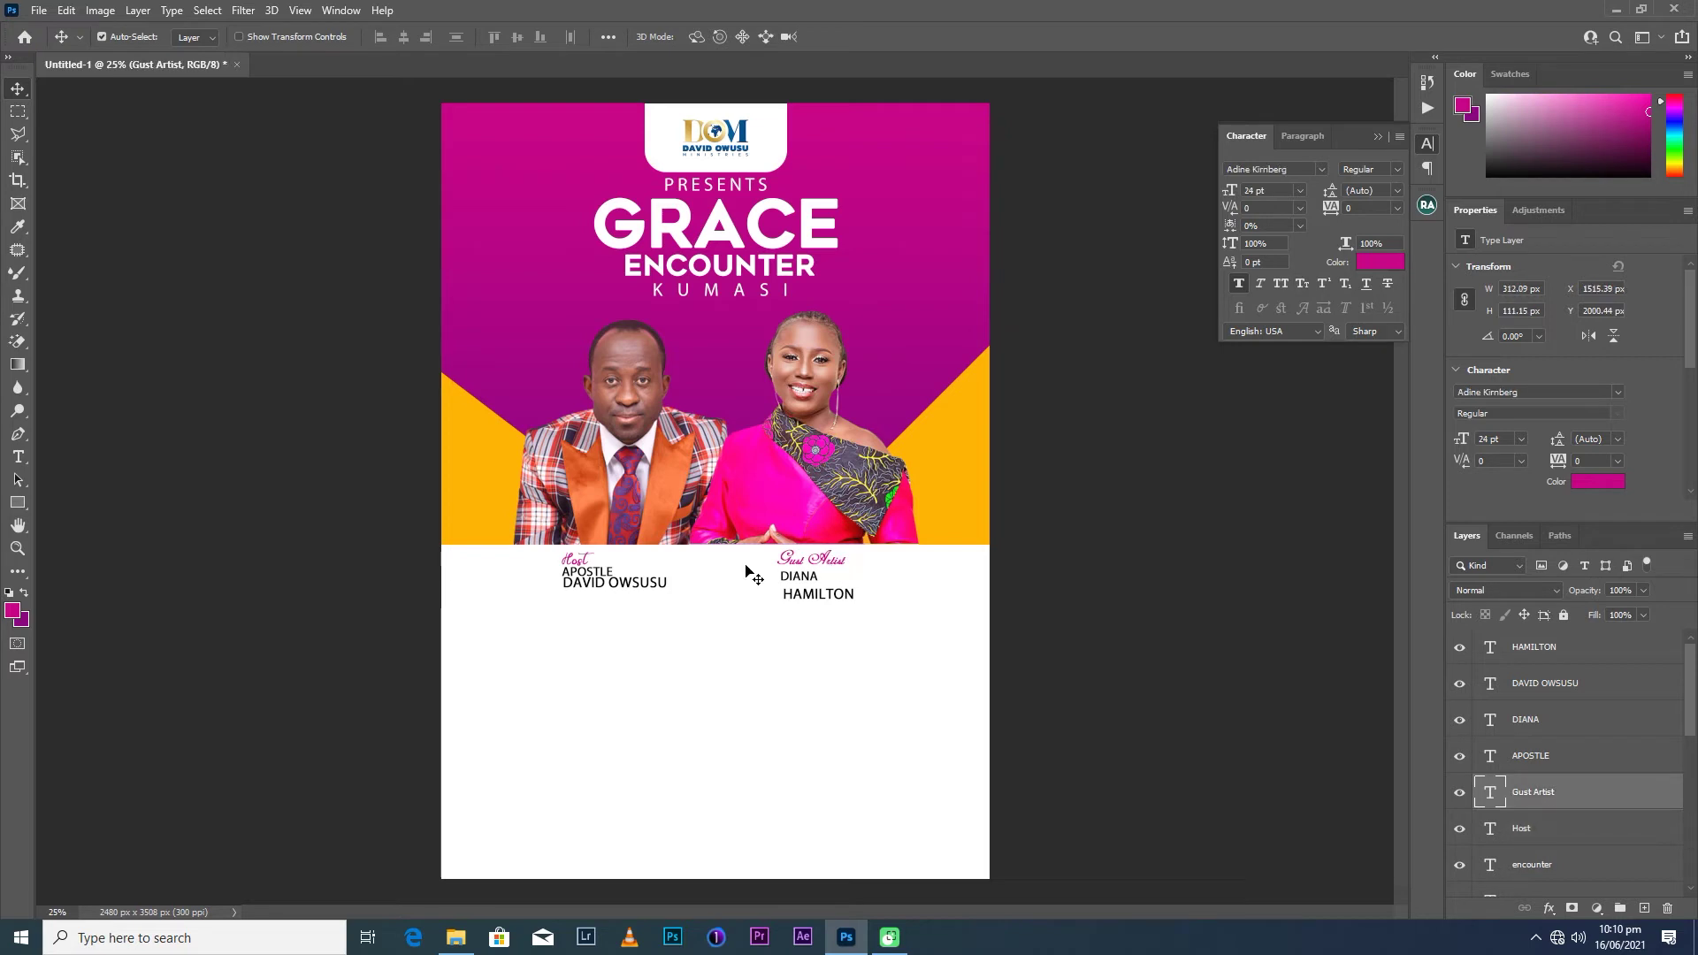
pyautogui.click(573, 572)
pyautogui.click(1319, 168)
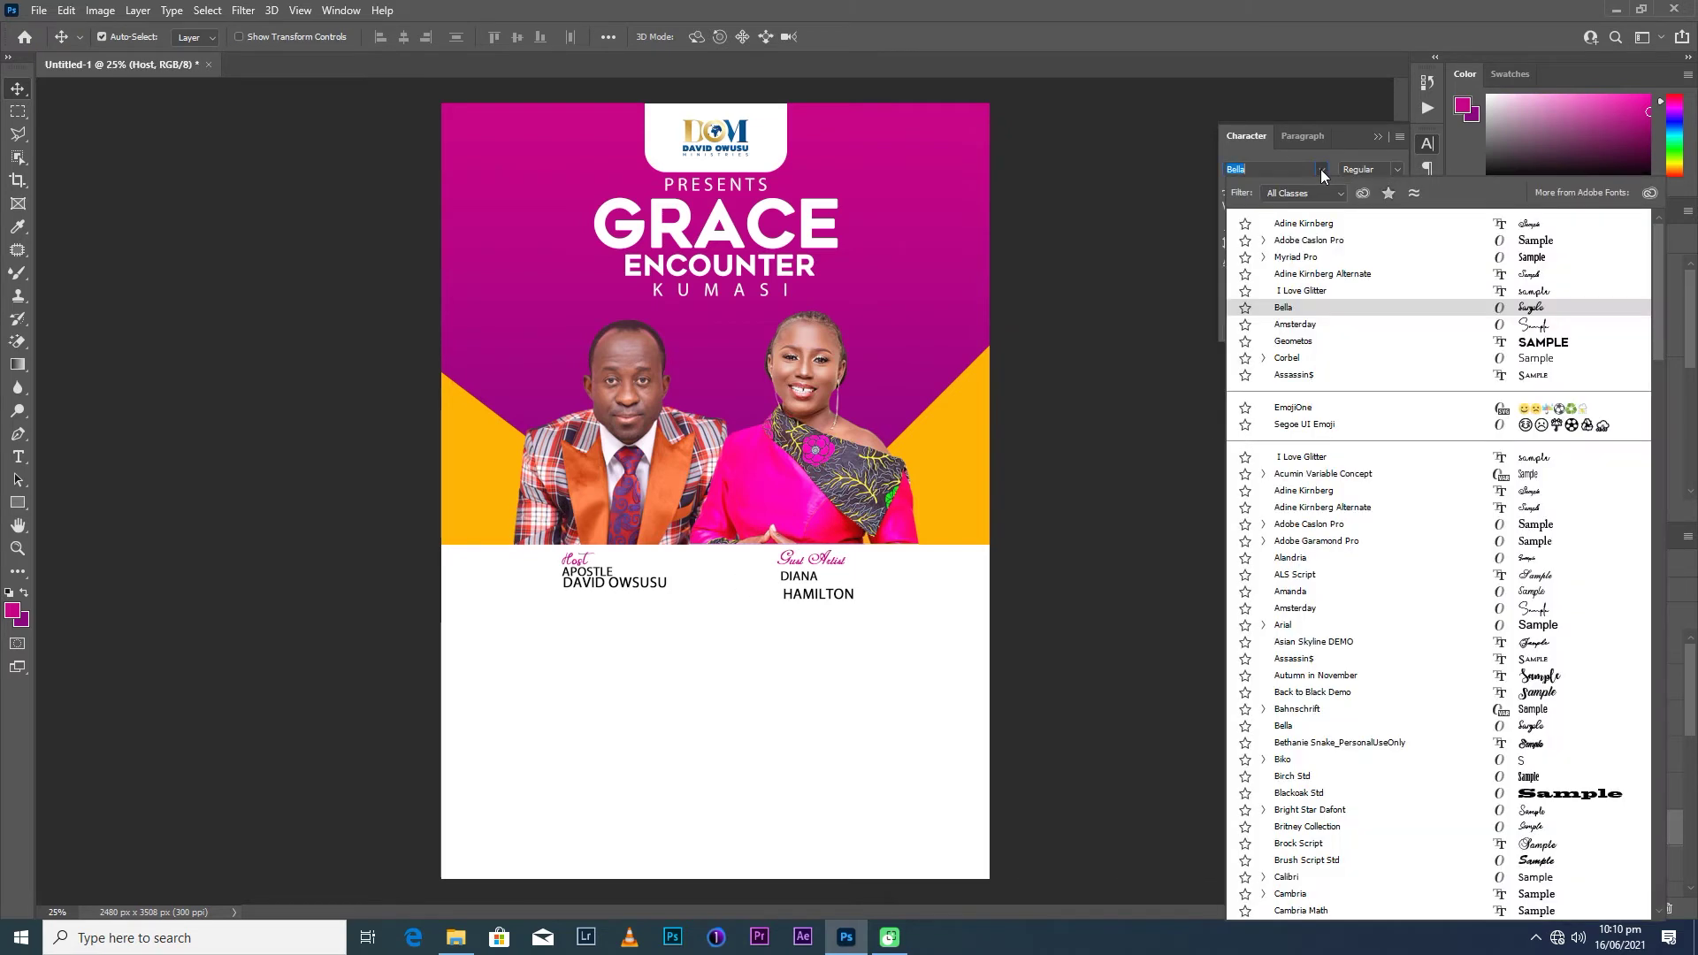
pyautogui.click(1312, 221)
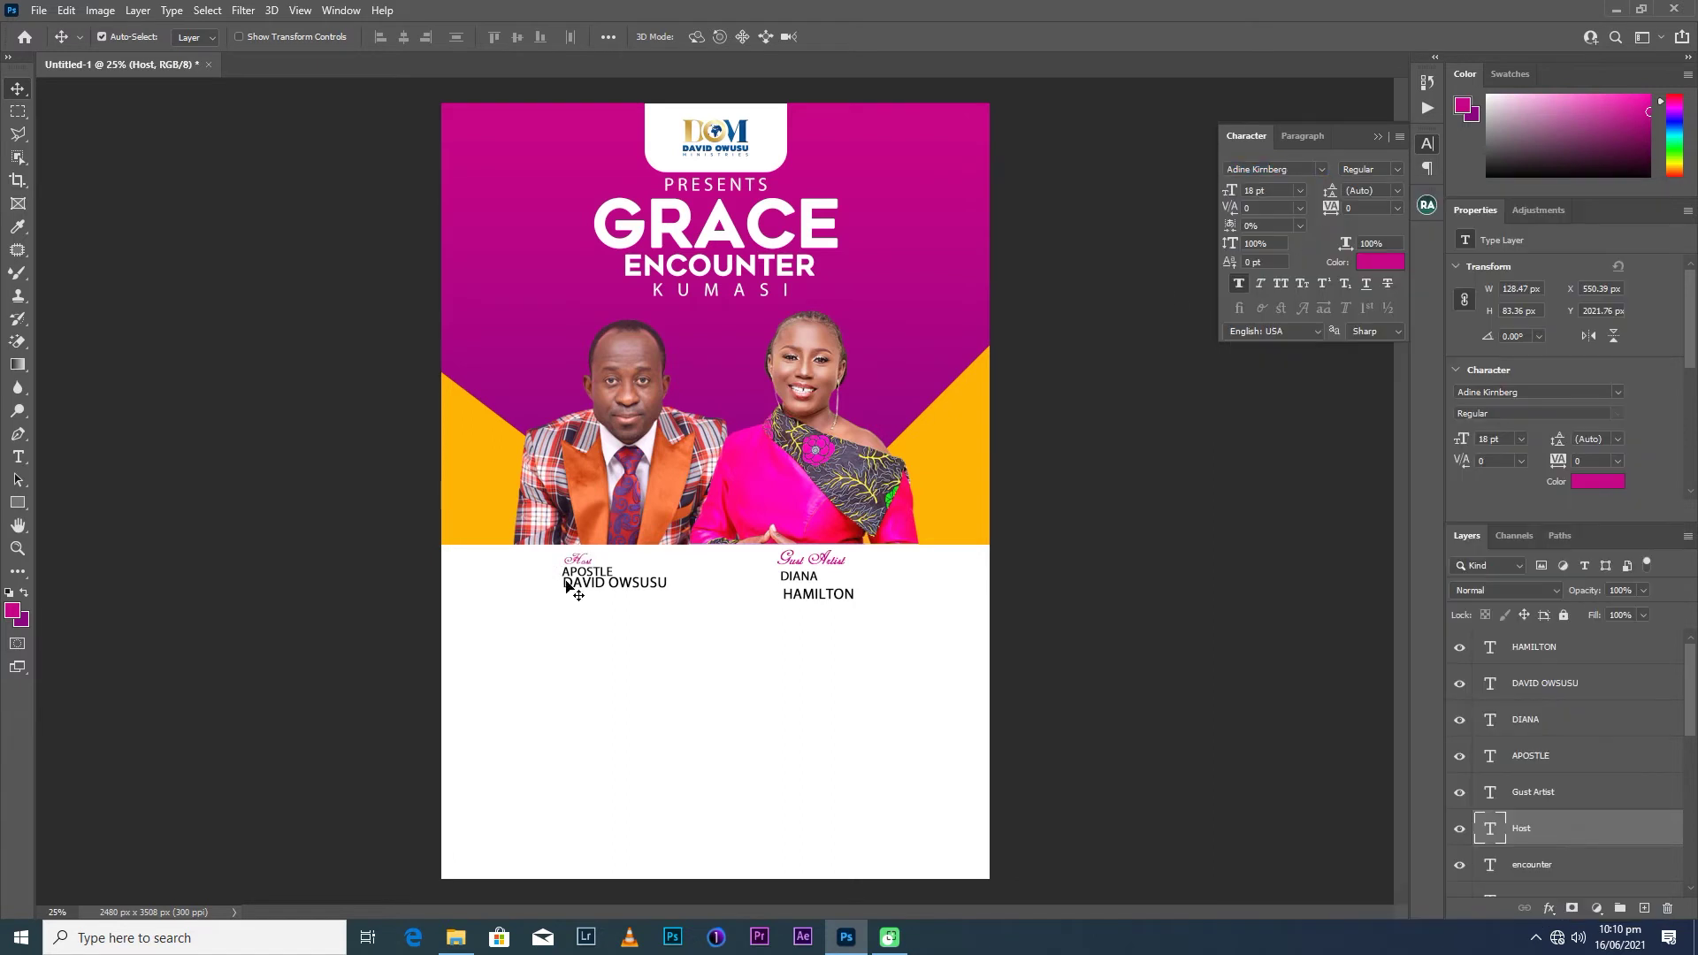
pyautogui.press('Up')
pyautogui.press('Return')
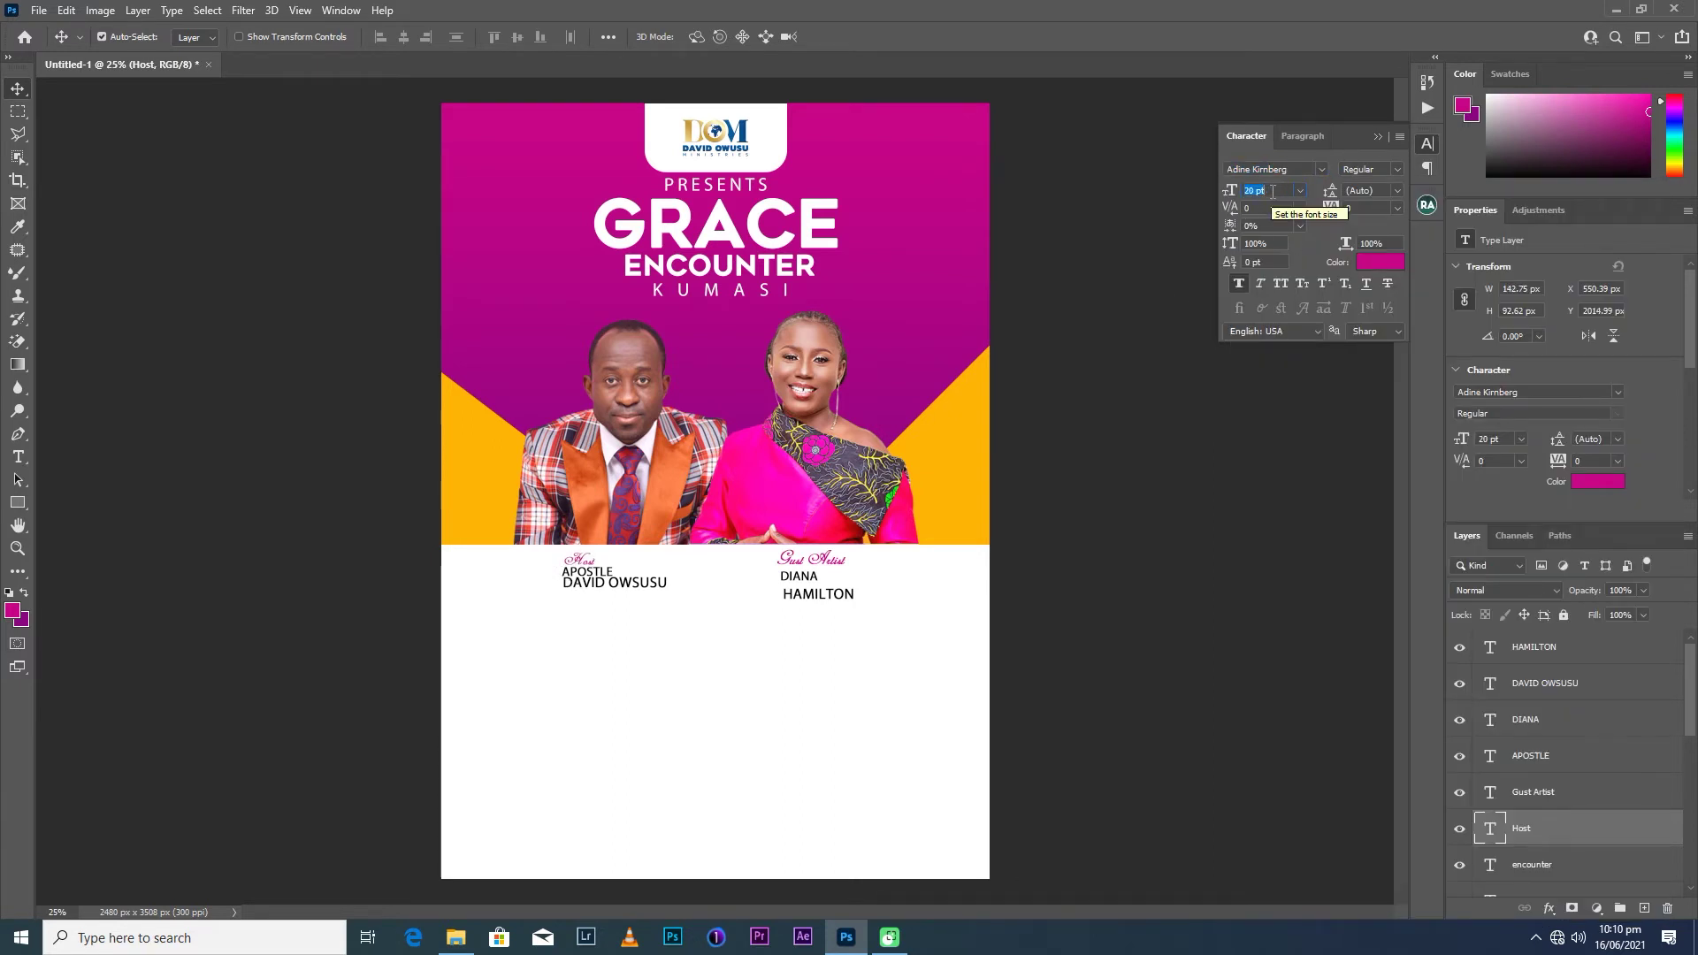
pyautogui.click(841, 567)
pyautogui.press('Down')
pyautogui.press('Down')
pyautogui.press('Down')
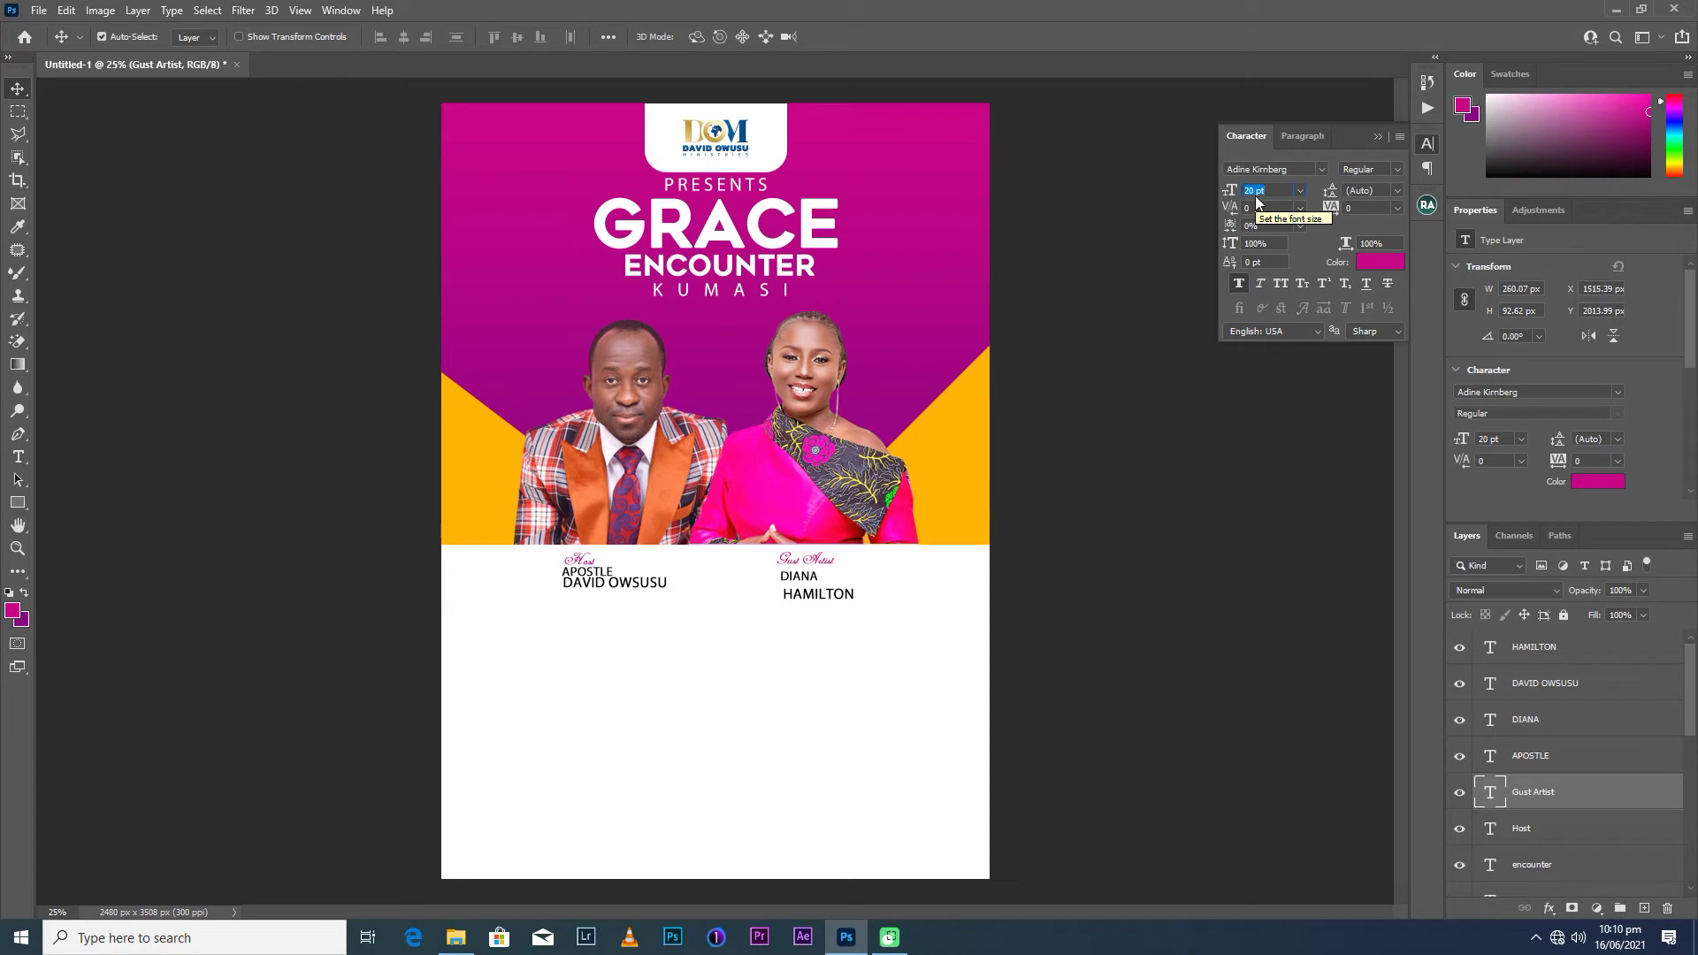
pyautogui.press('Return')
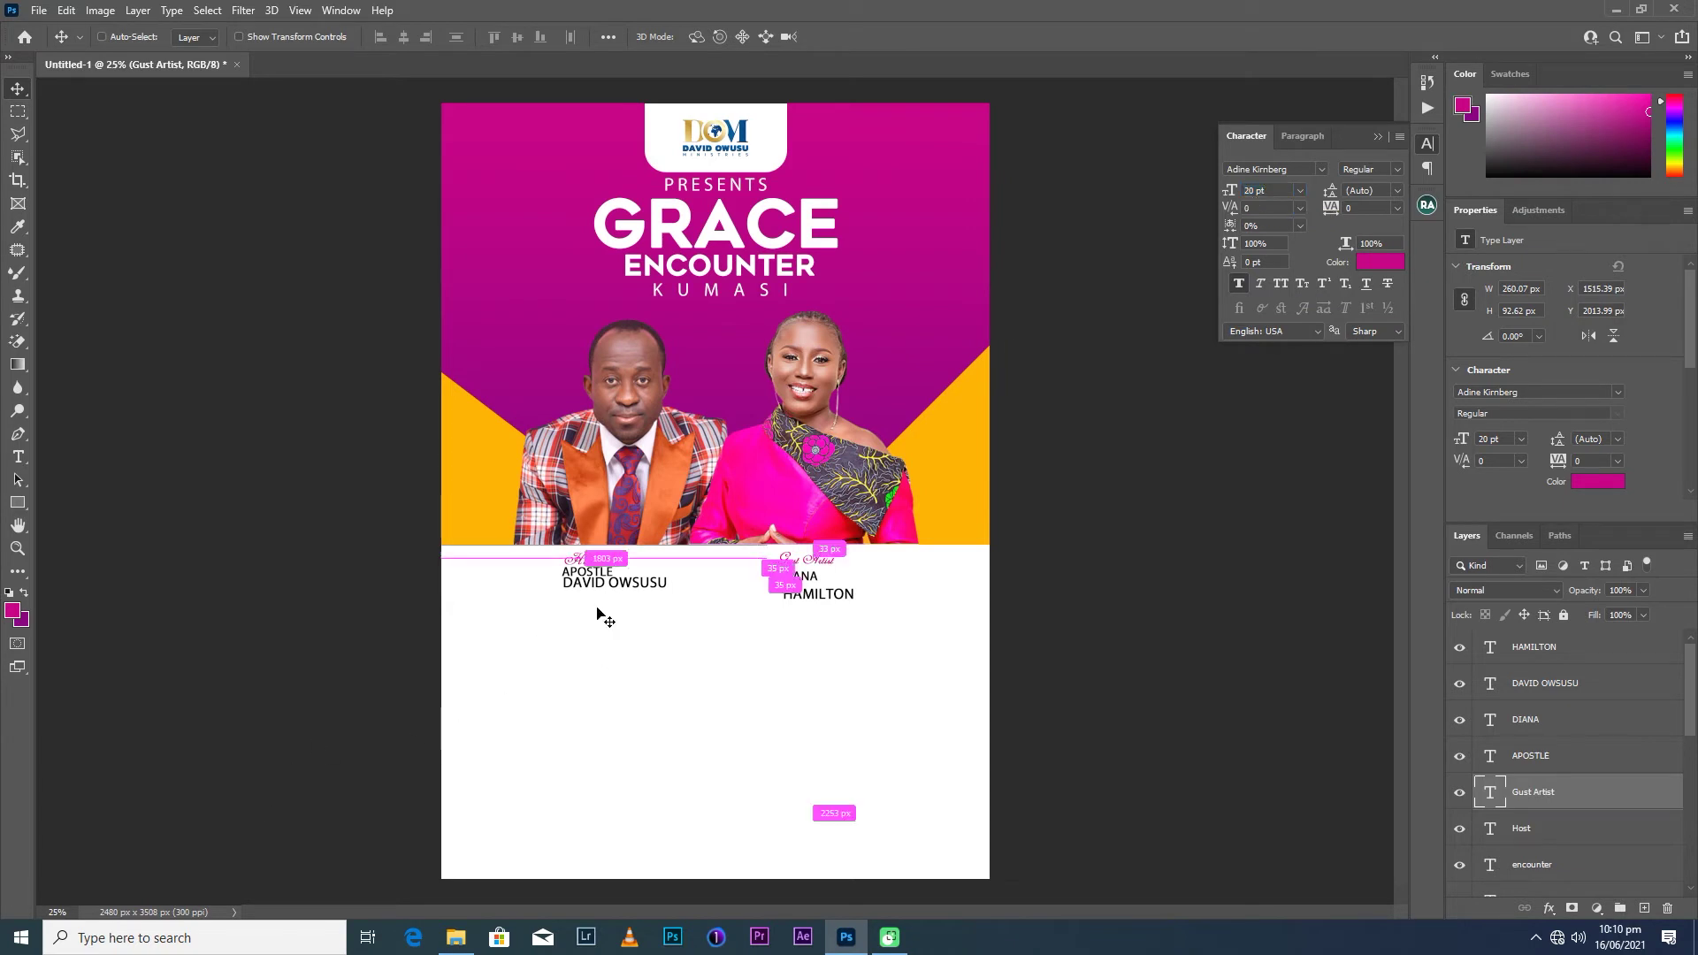
# Raise the Host and Gust Artist labels, nudge the guest's surname left, and zoom out to the full flyer.
pyautogui.hotkey('ctrl', '+')
pyautogui.hotkey('ctrl', '+')
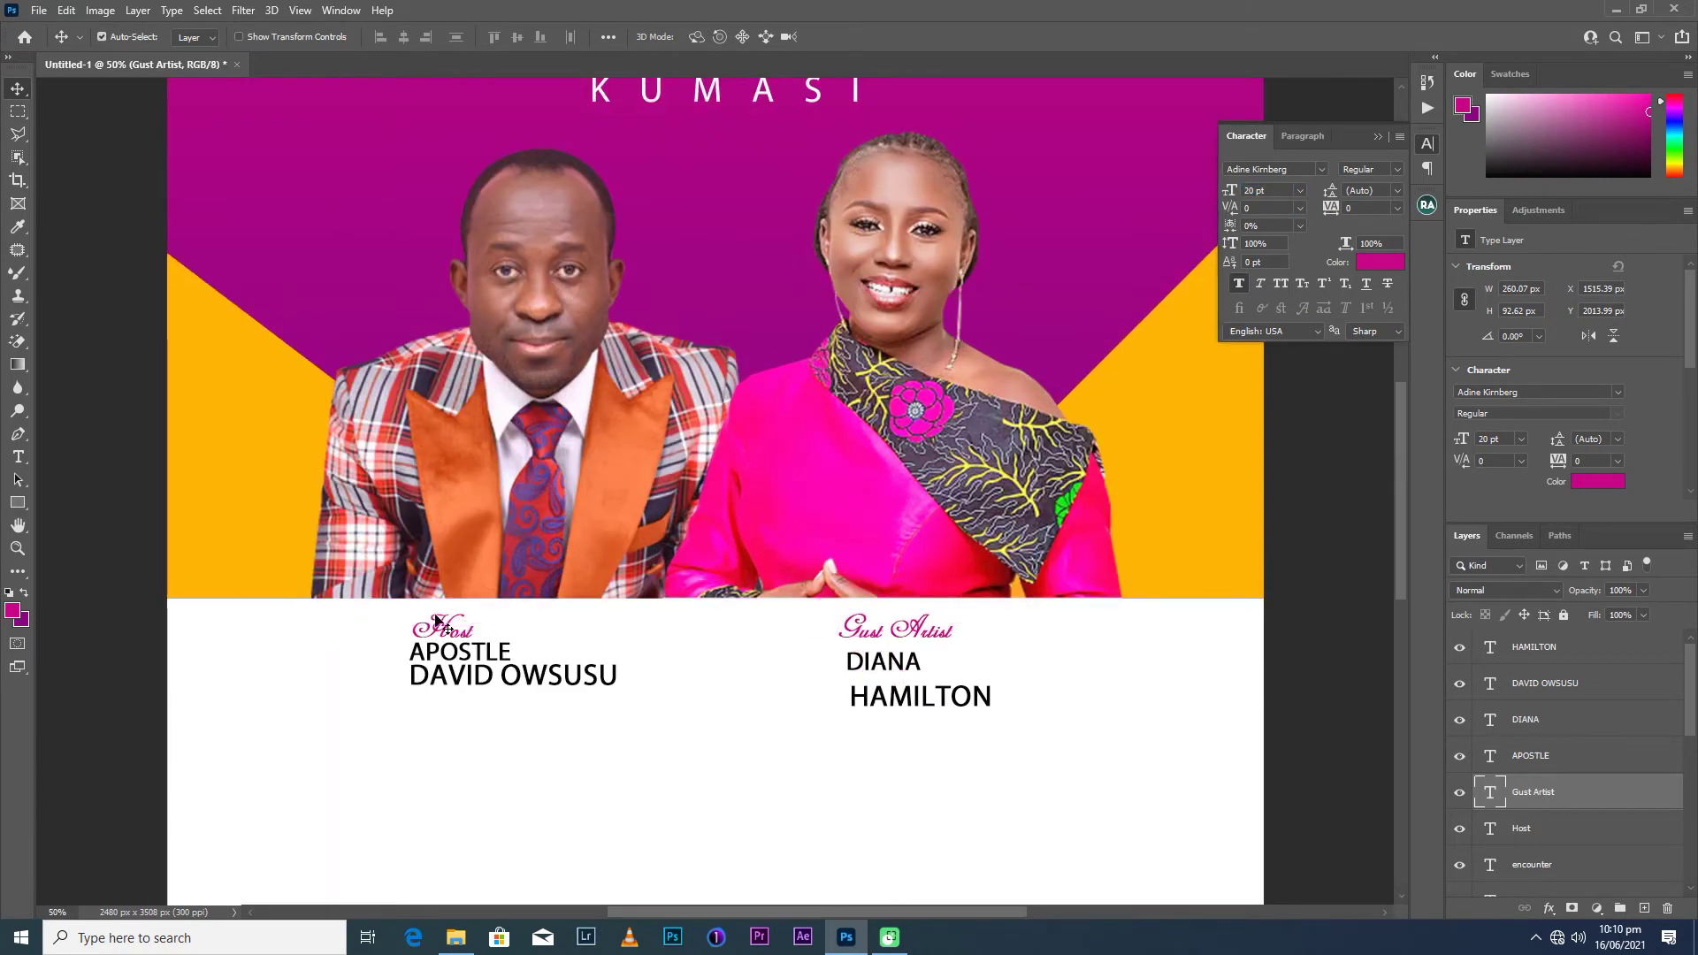
pyautogui.moveTo(448, 631); pyautogui.dragTo(439, 674)
pyautogui.moveTo(876, 639); pyautogui.dragTo(864, 670)
pyautogui.press('Left')
pyautogui.press('Left')
pyautogui.press('Left')
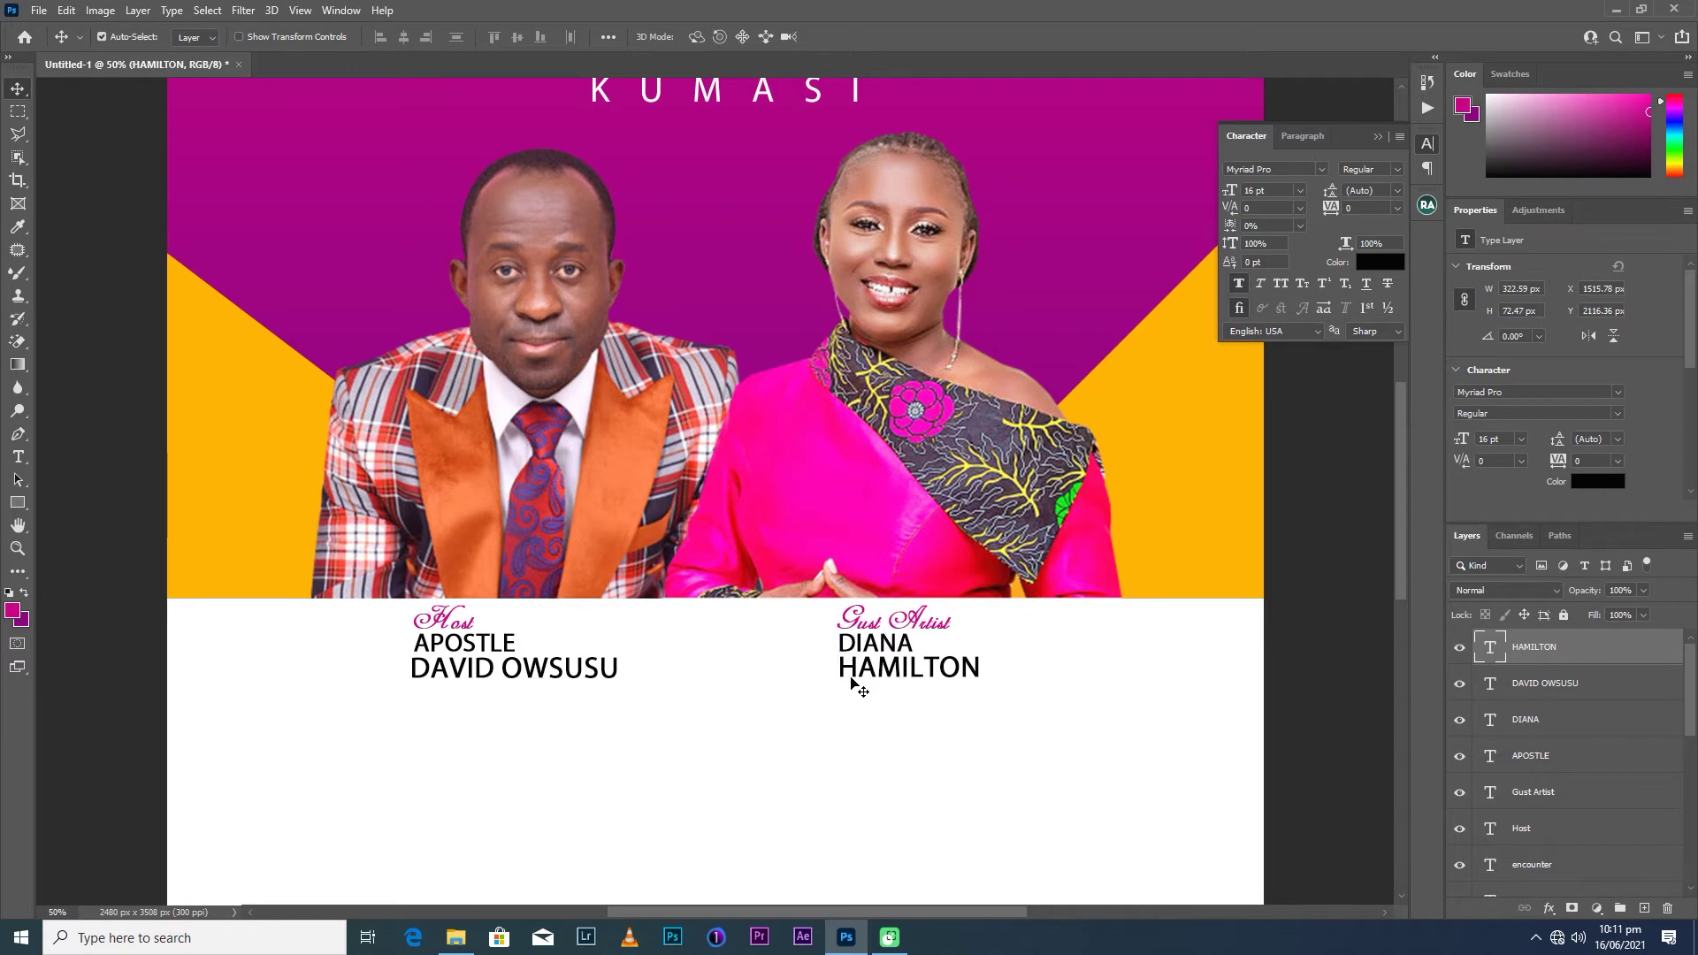
pyautogui.hotkey('ctrl', '-')
pyautogui.hotkey('ctrl', '-')
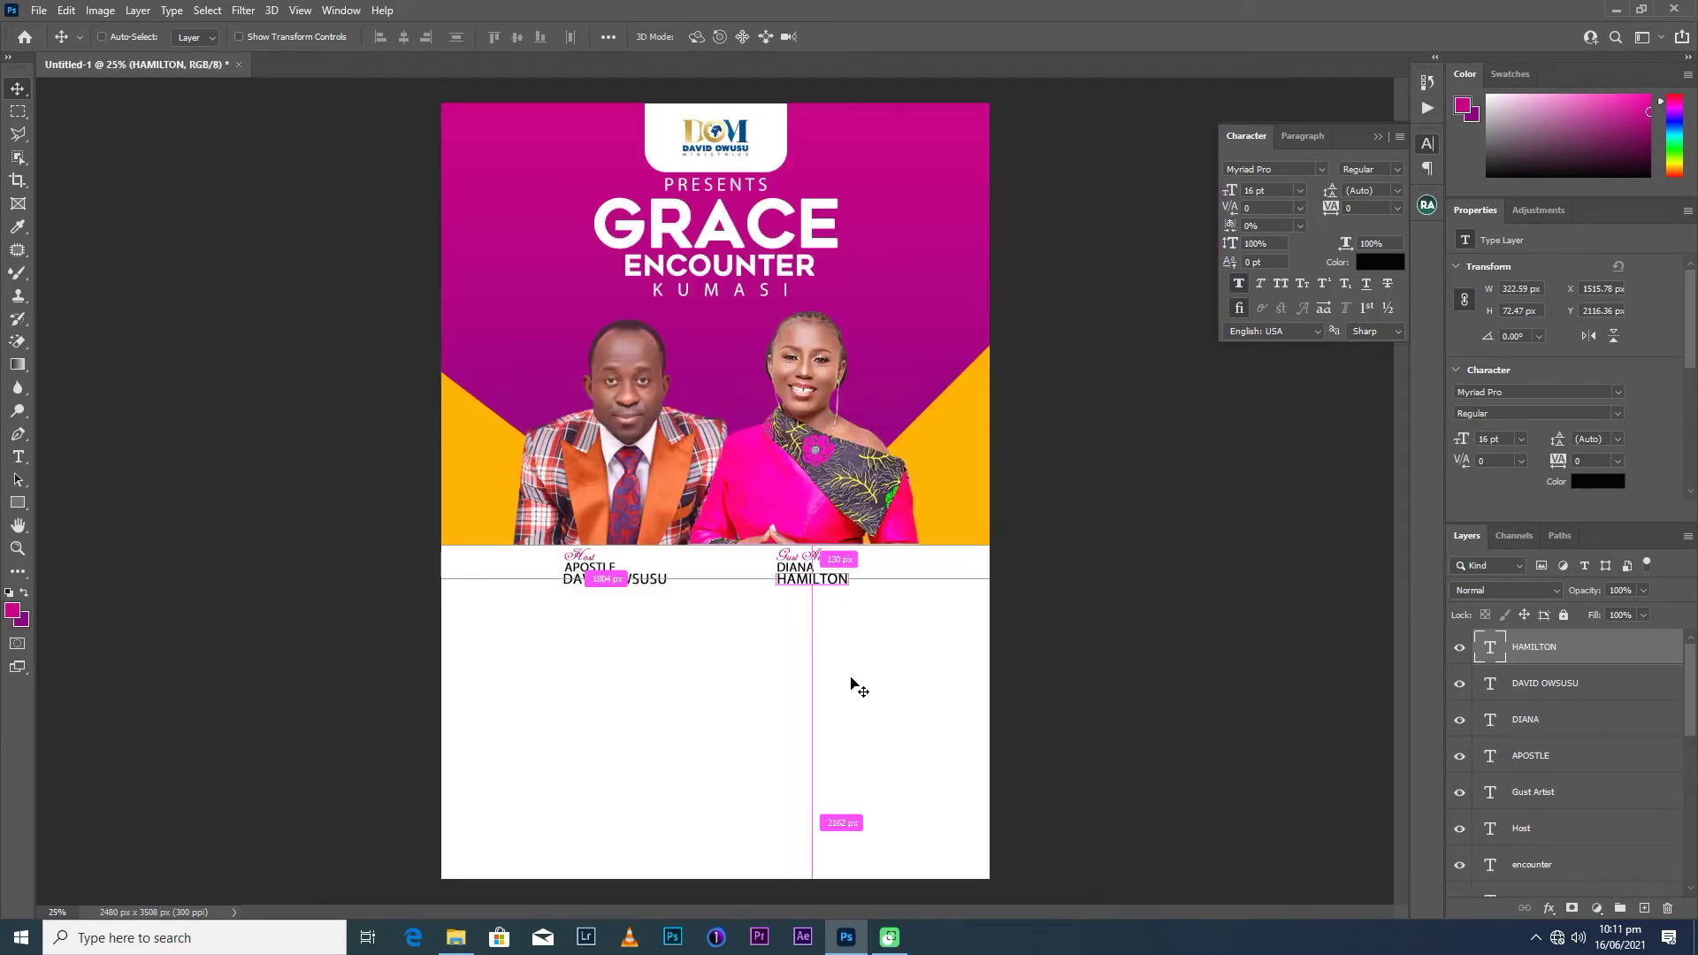
pyautogui.hotkey('ctrl', '-')
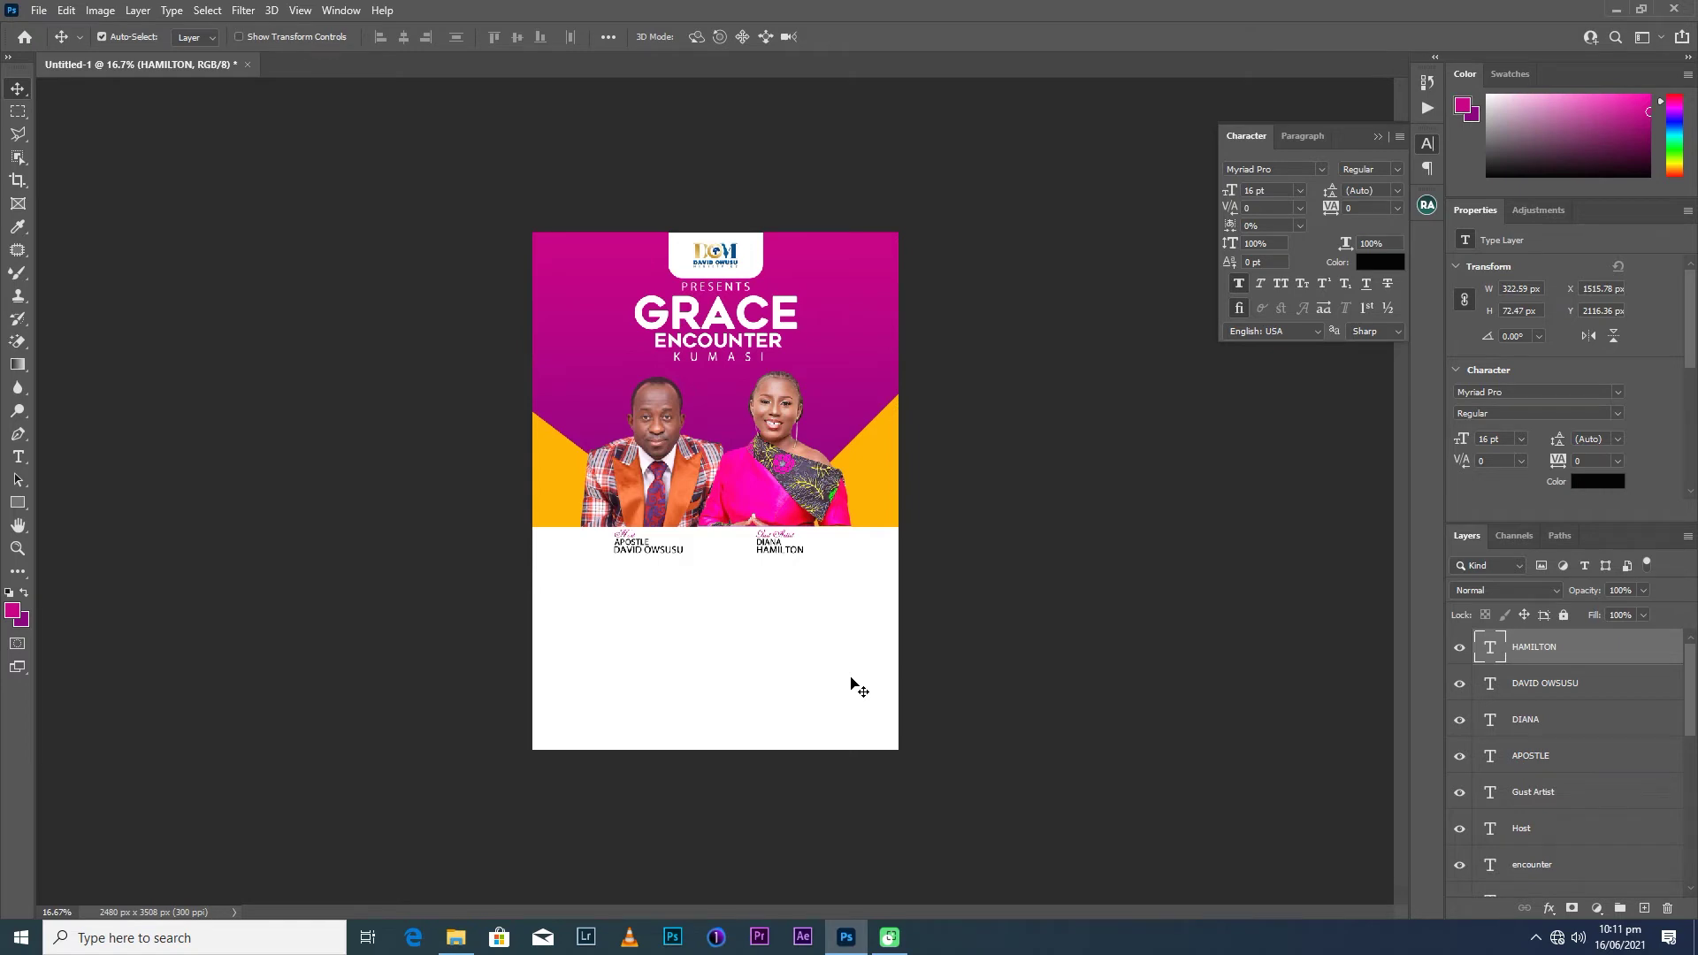
pyautogui.click(18, 502)
pyautogui.click(71, 501)
pyautogui.moveTo(571, 564); pyautogui.dragTo(846, 563)
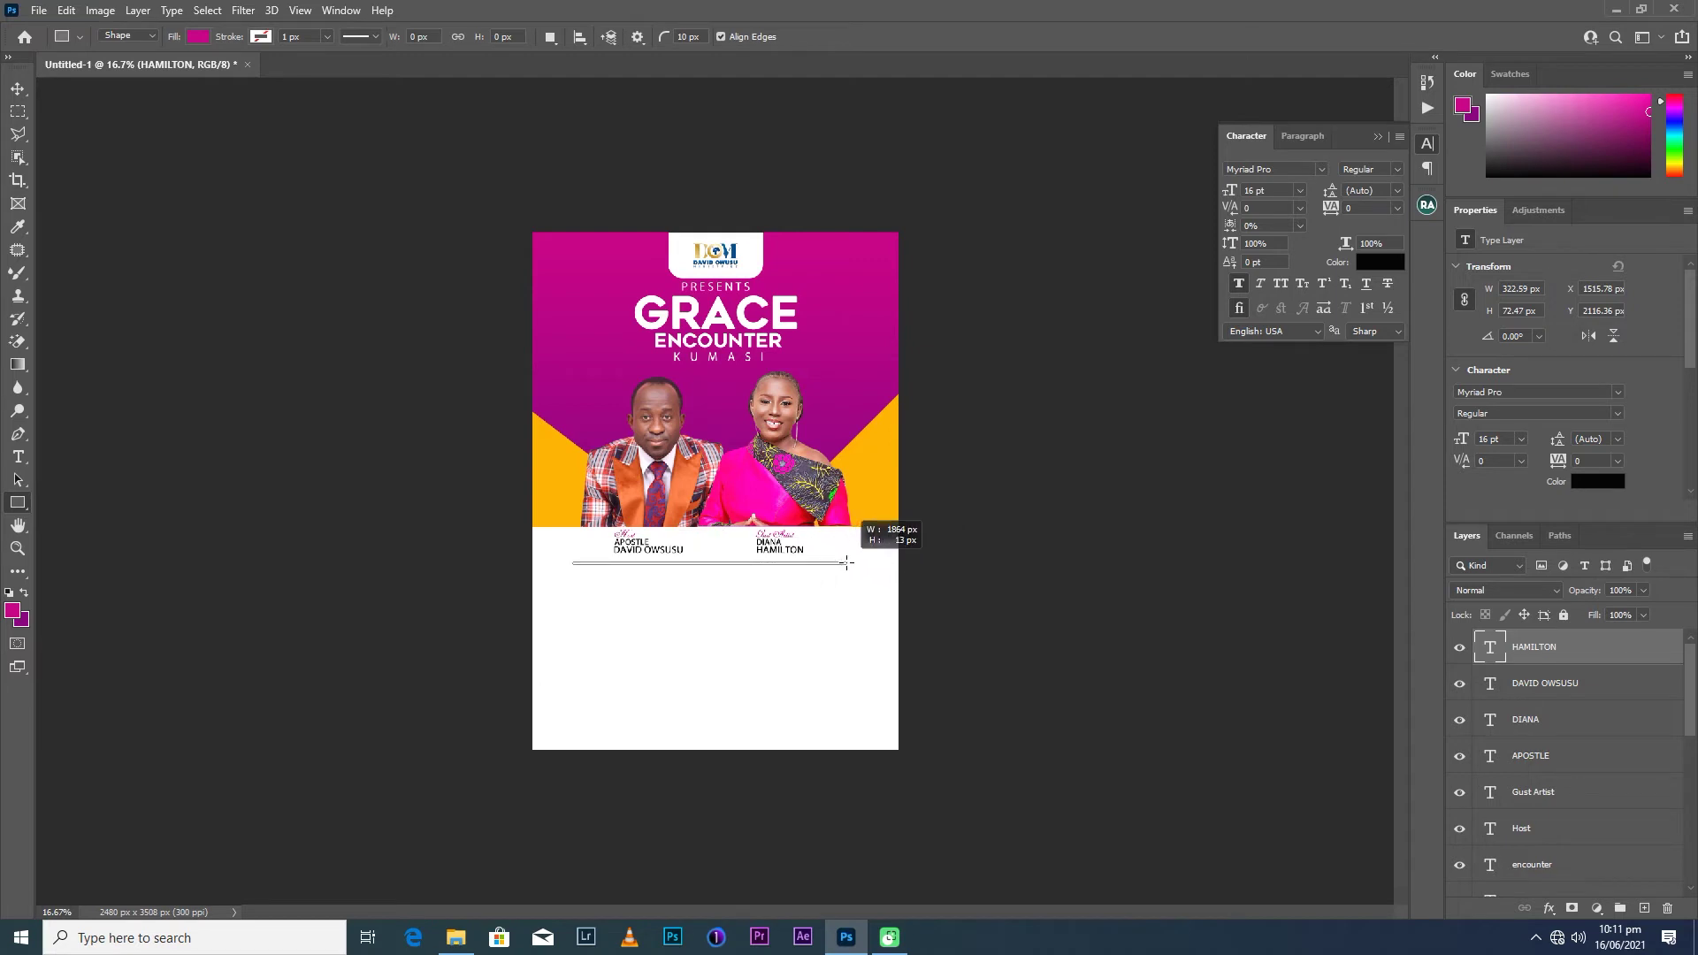
pyautogui.moveTo(846, 563); pyautogui.dragTo(846, 563)
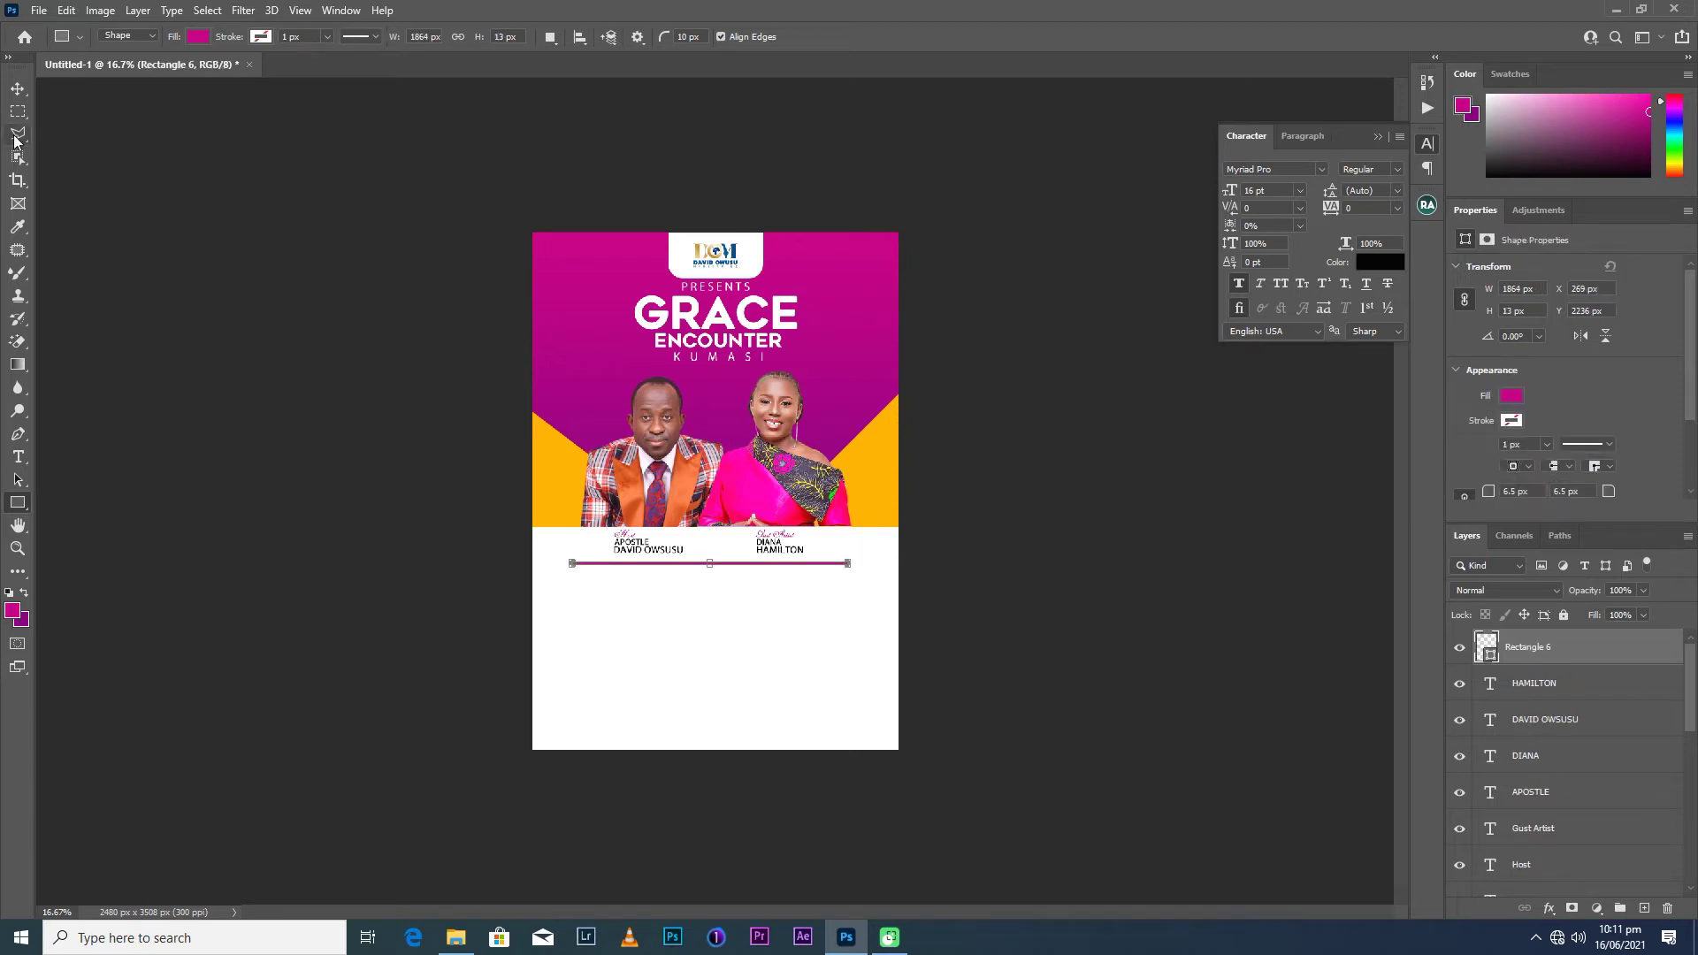
pyautogui.click(15, 87)
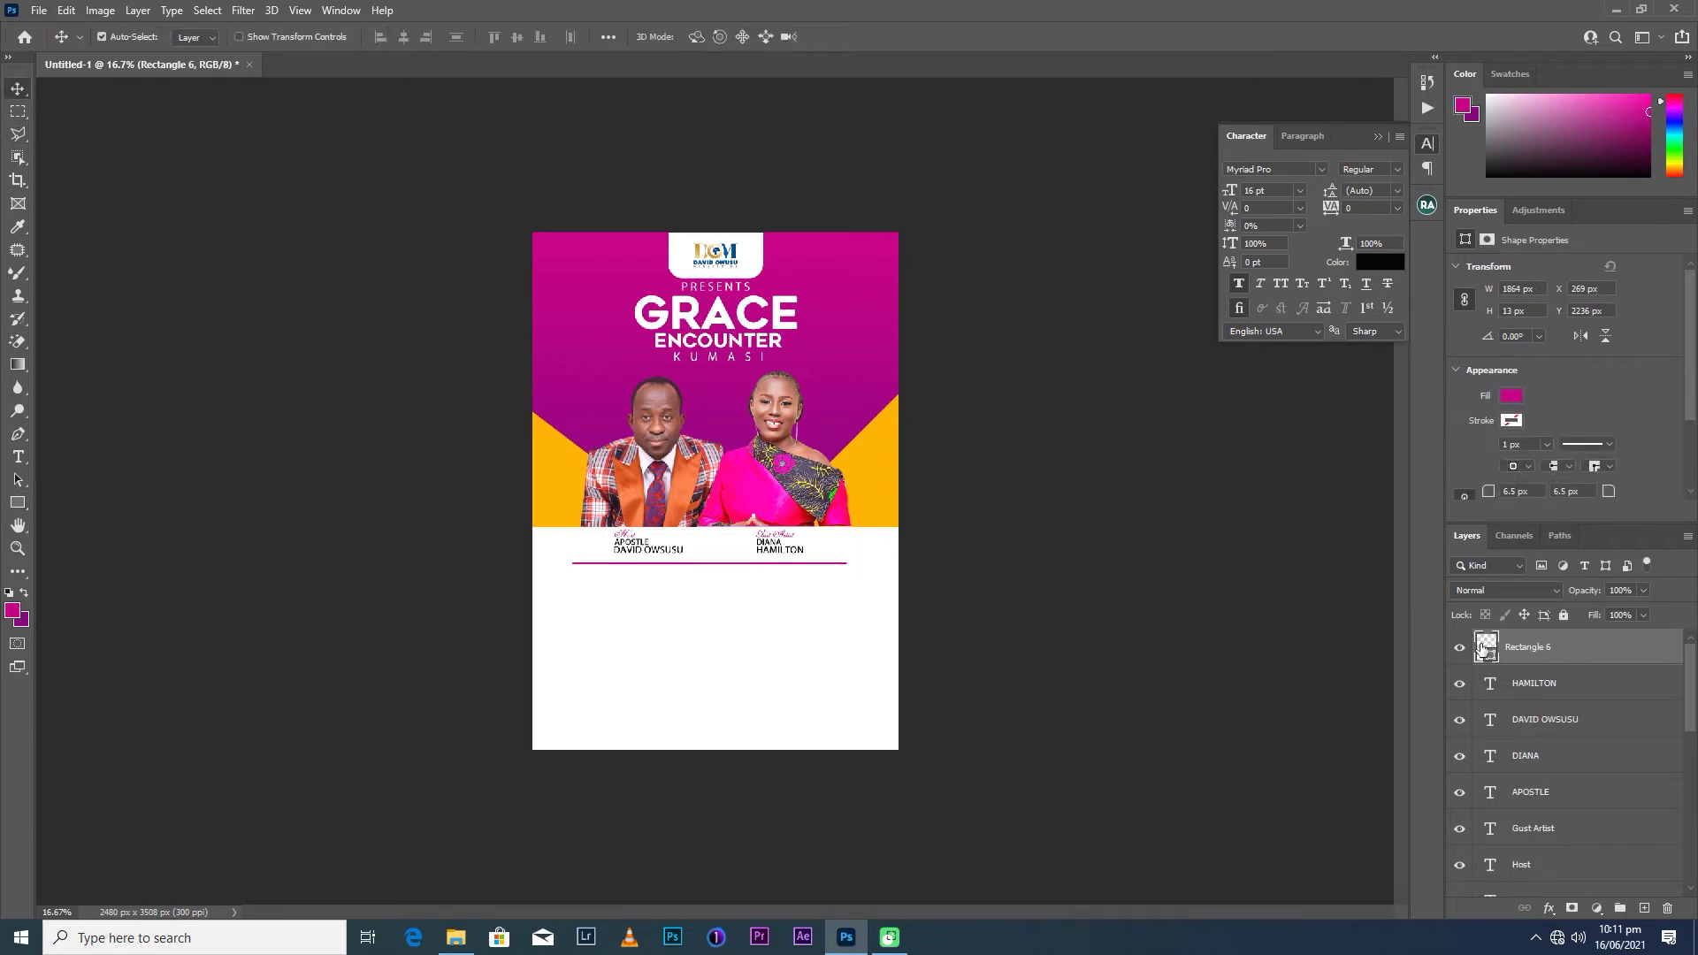
pyautogui.doubleClick(1484, 649)
pyautogui.write('000000')
pyautogui.click(1254, 271)
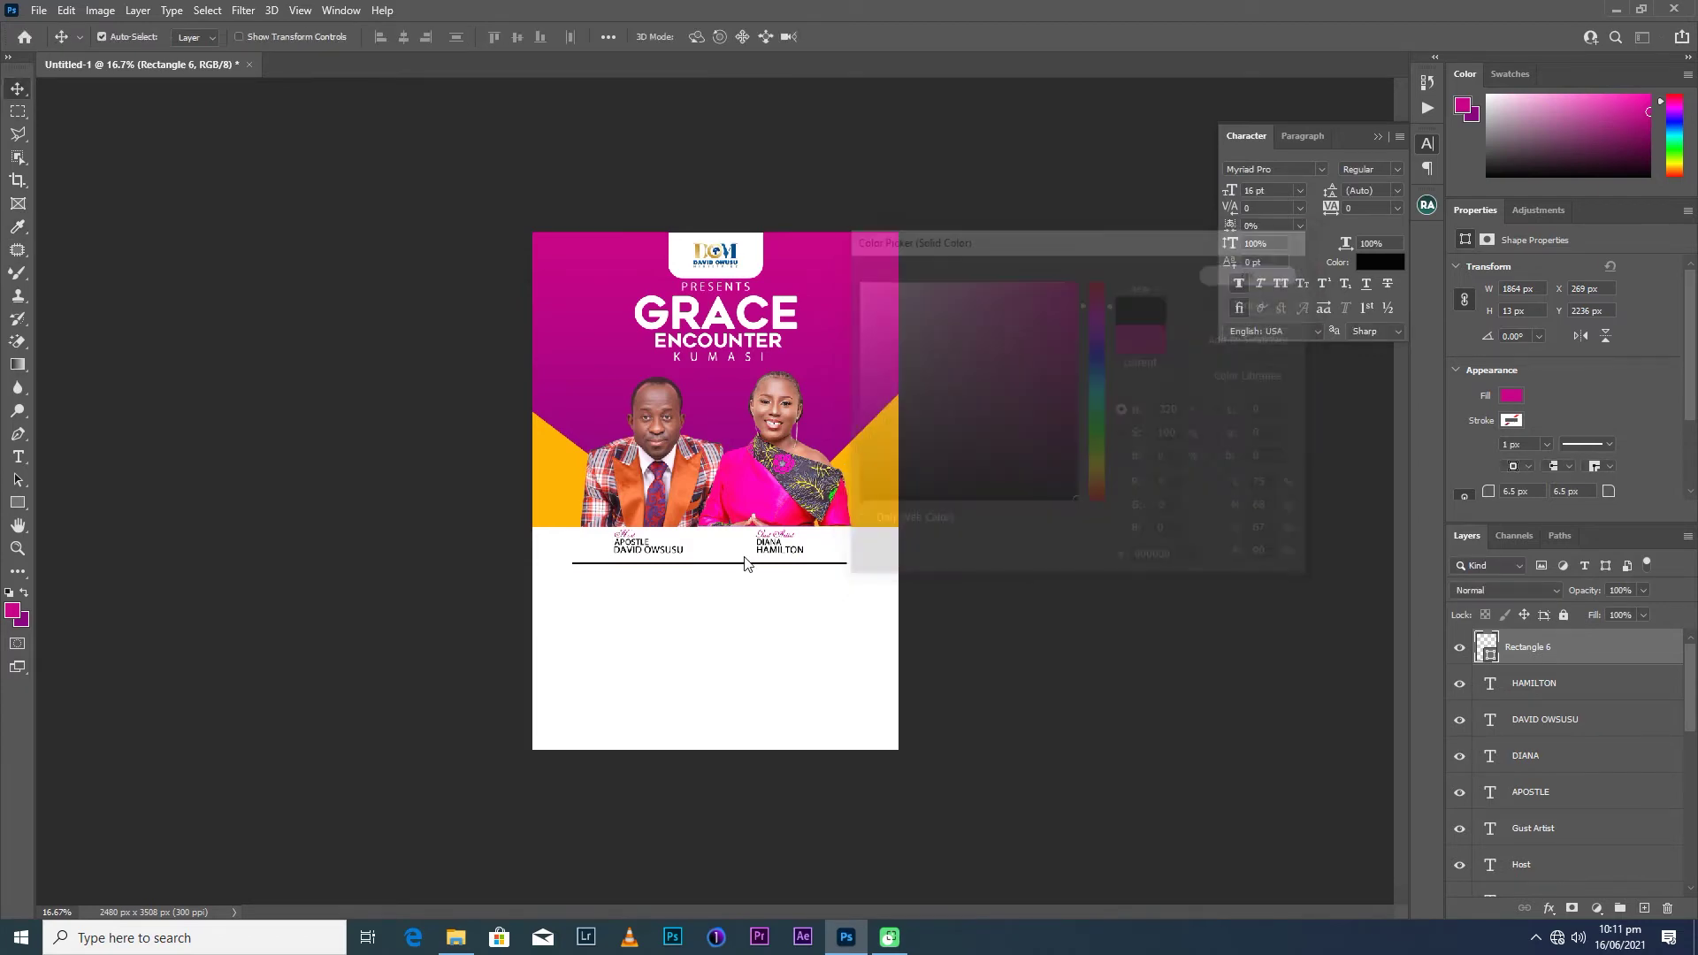
pyautogui.hotkey('ctrl', '+')
pyautogui.hotkey('ctrl', '+')
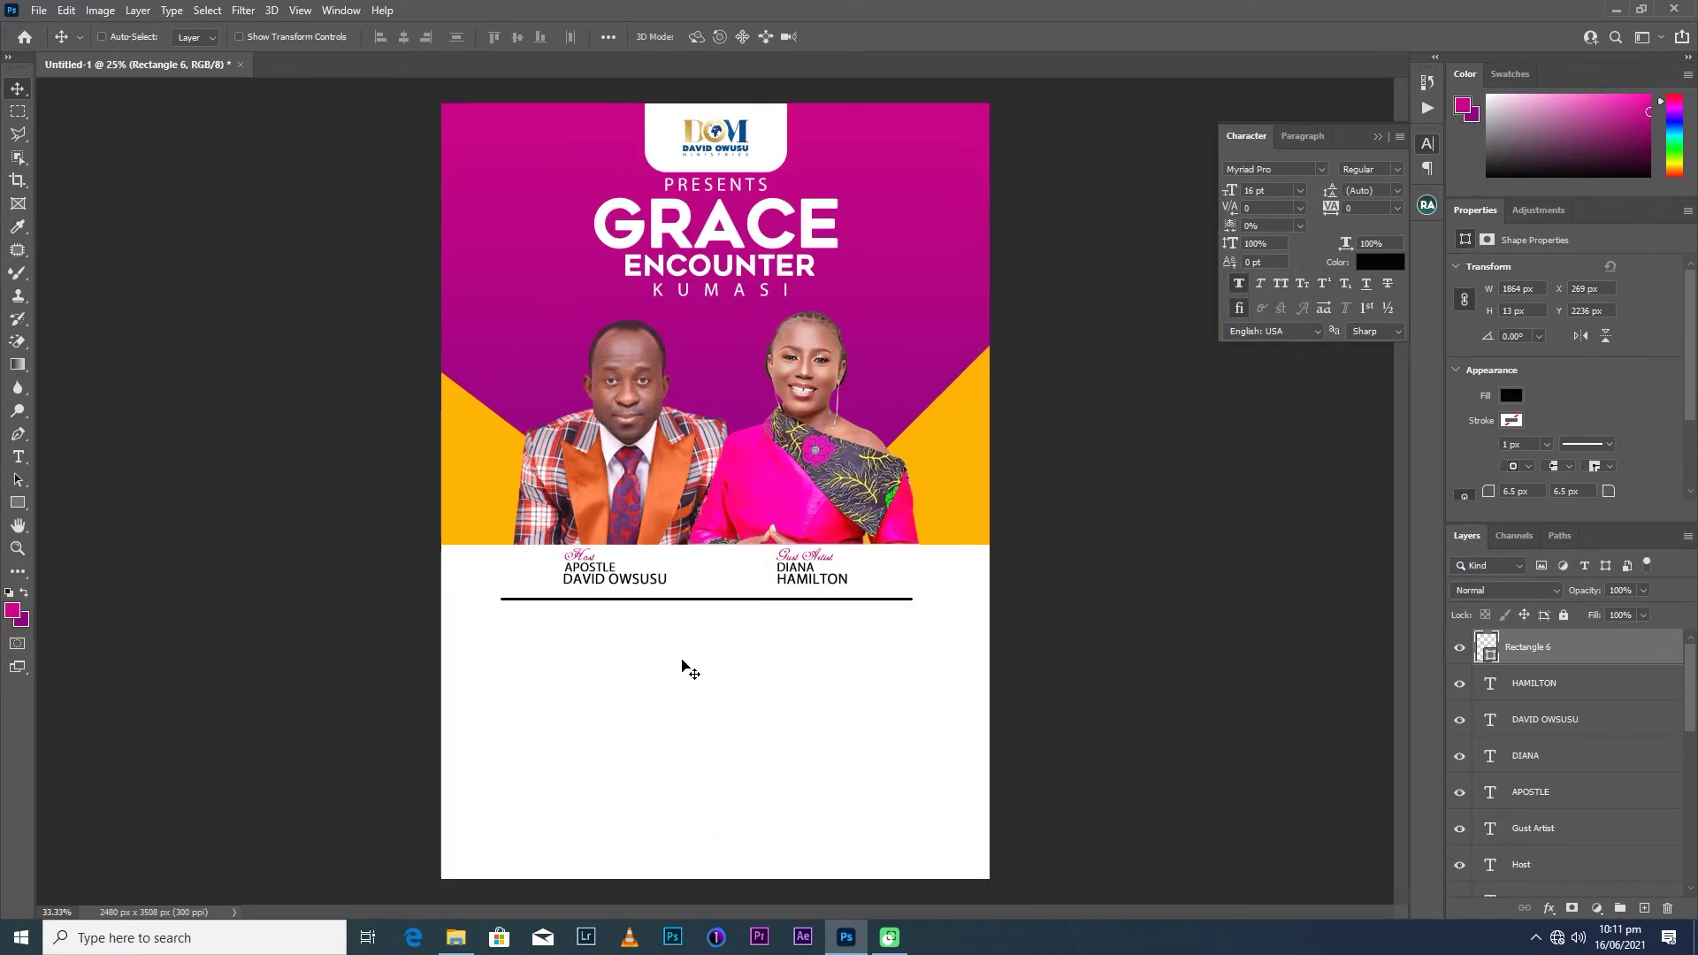
pyautogui.hotkey('ctrl', '+')
pyautogui.hotkey('ctrl', '+')
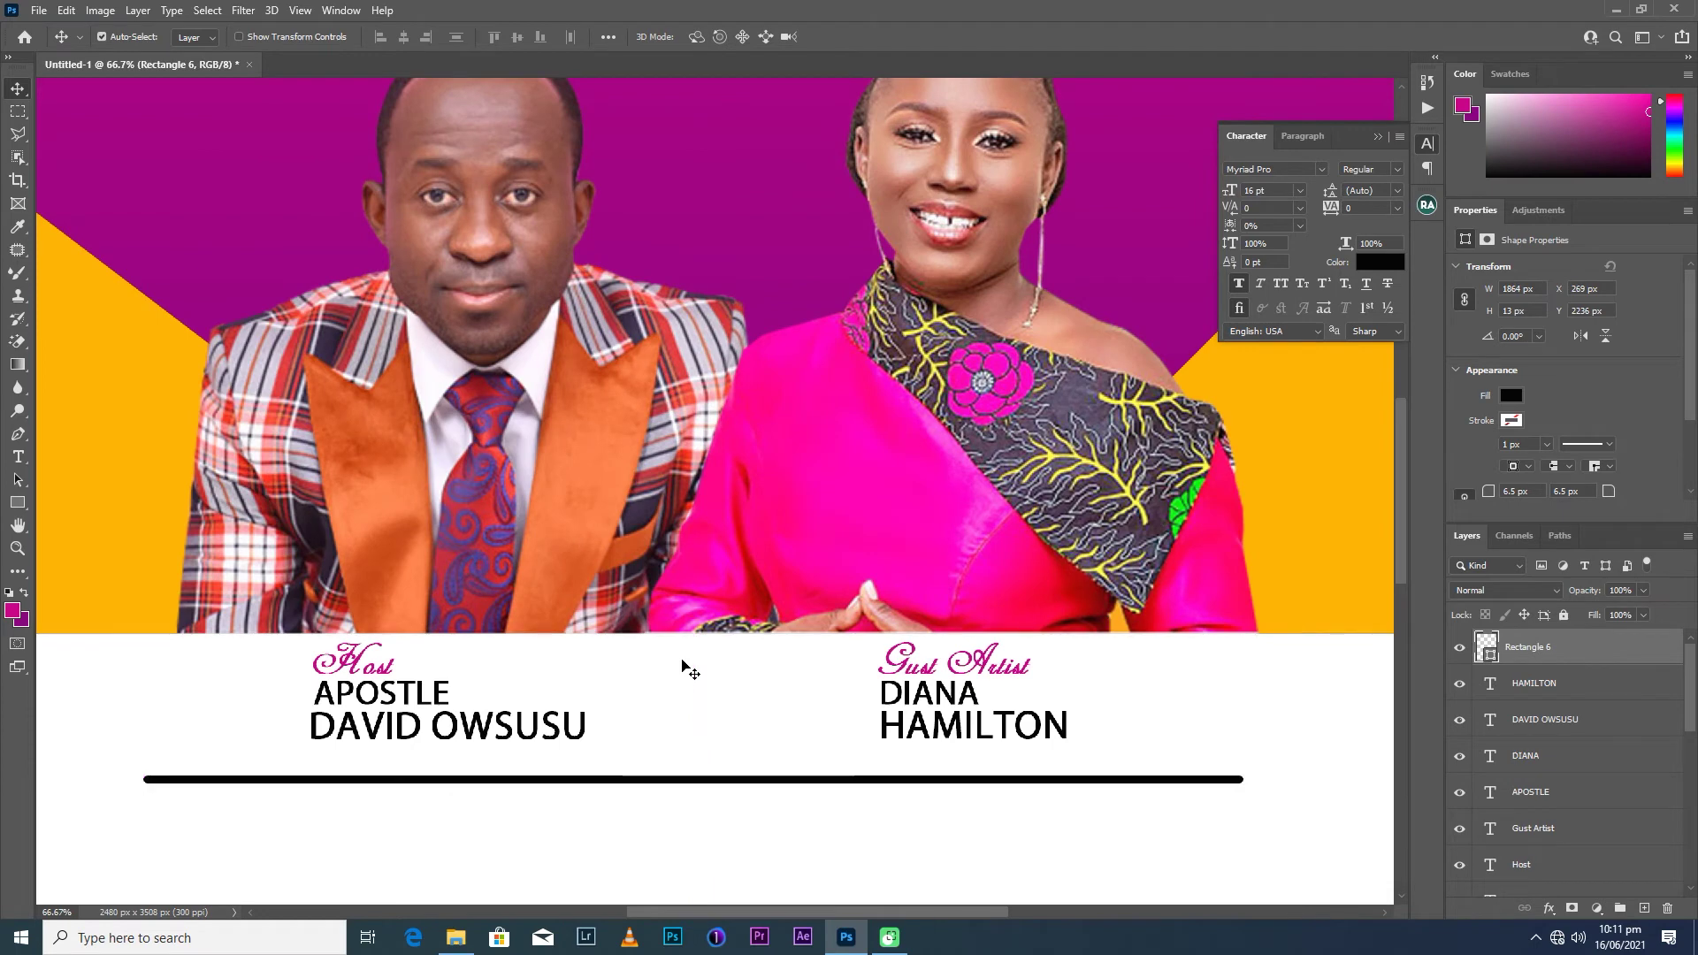
pyautogui.click(17, 503)
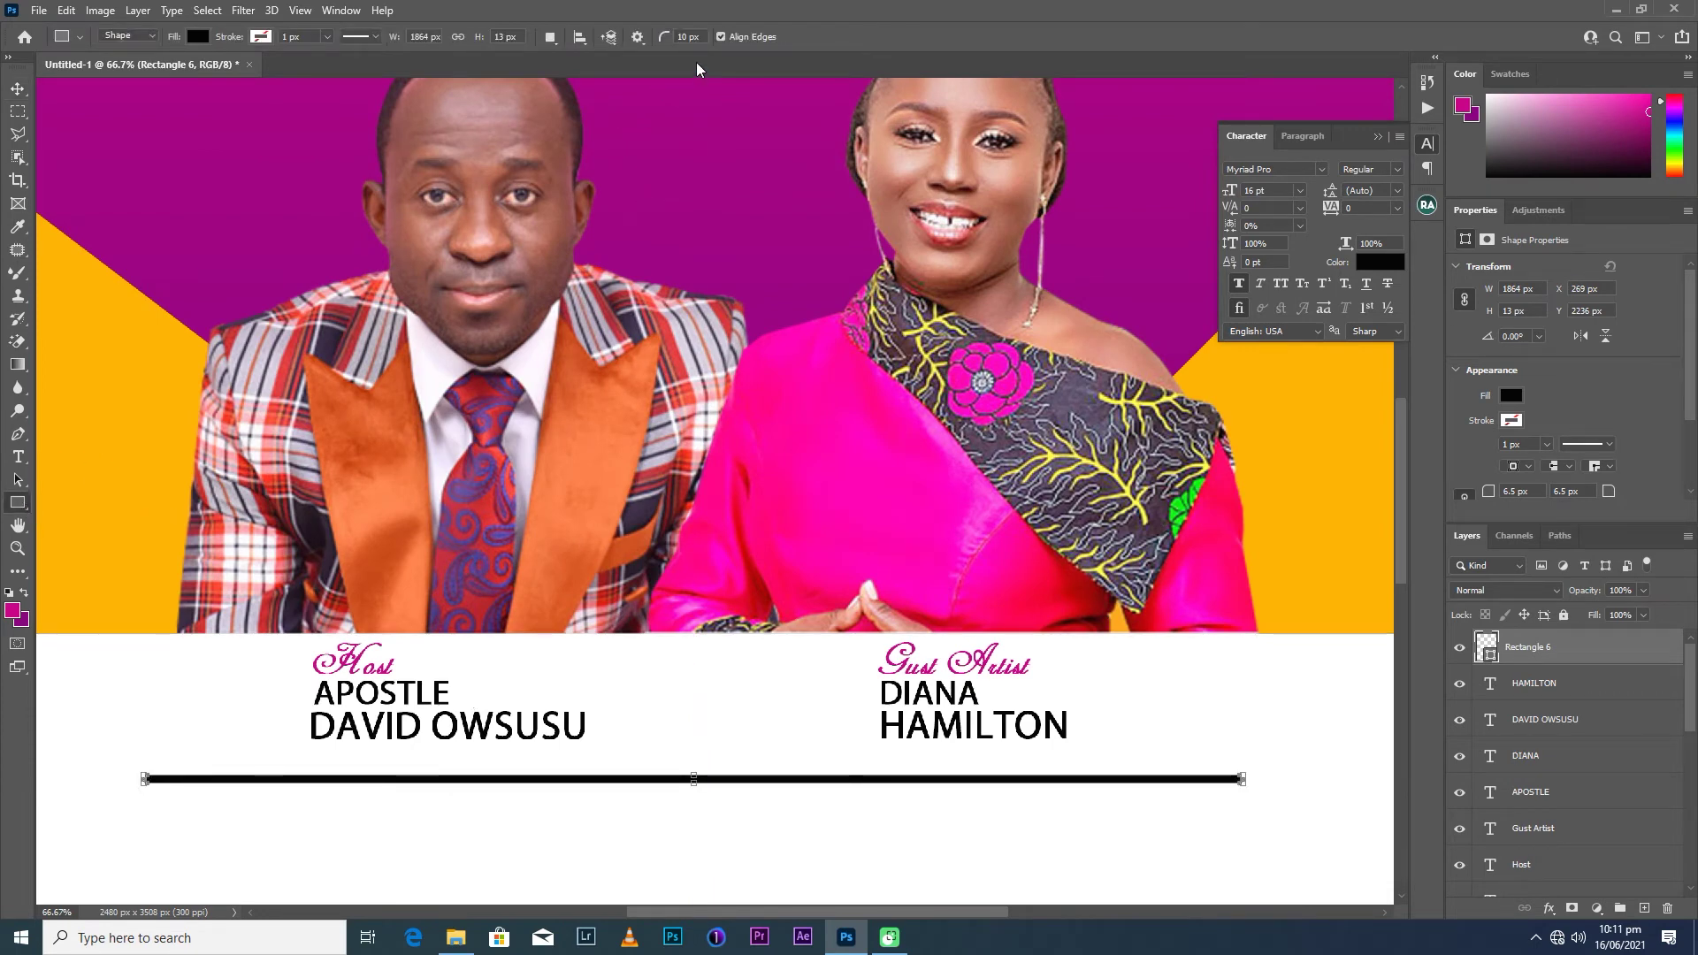
pyautogui.click(687, 37)
pyautogui.write('0')
pyautogui.write('v')
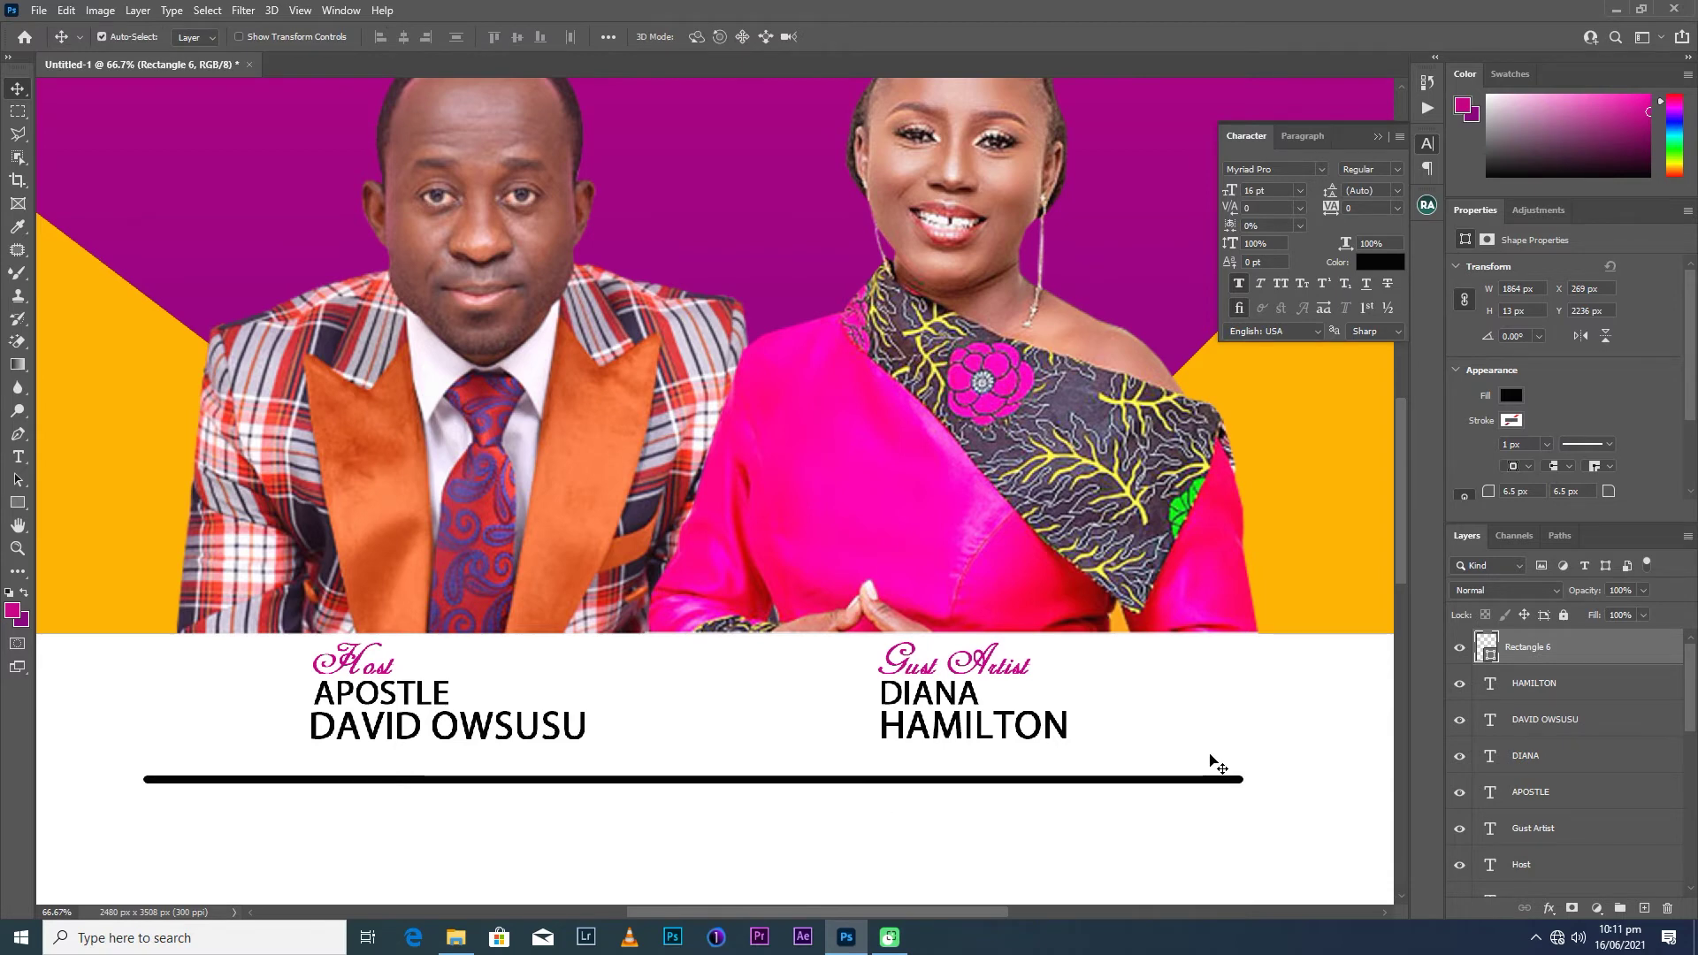
pyautogui.press('Delete')
pyautogui.click(17, 502)
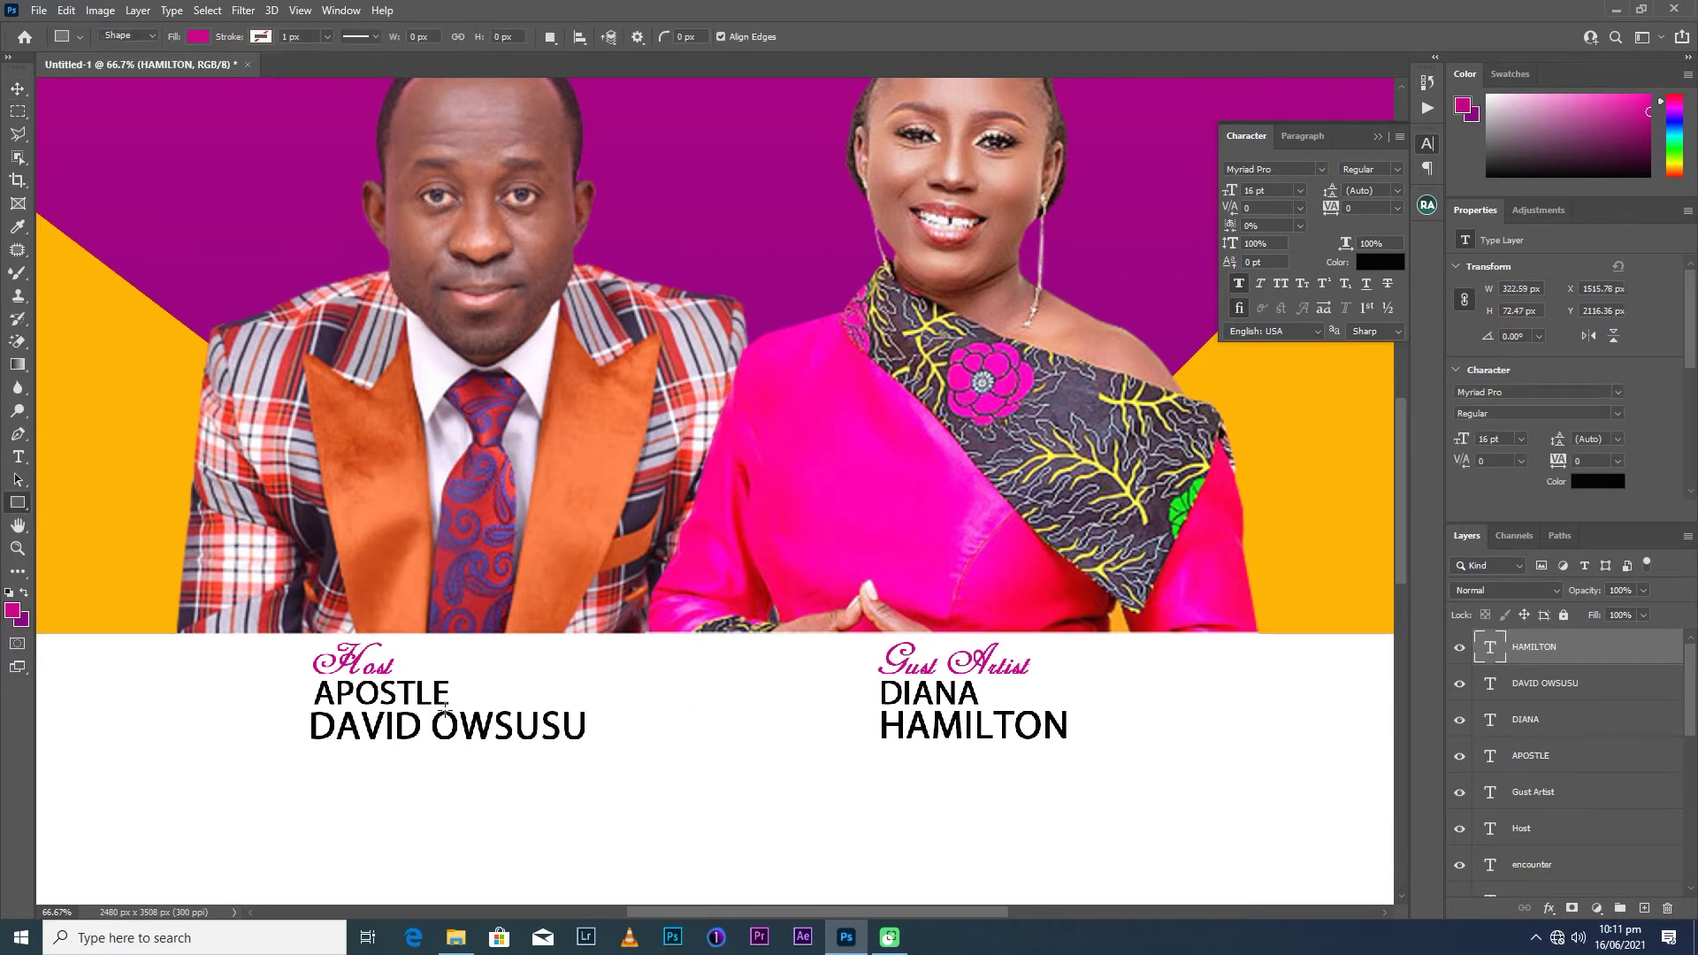
# Draw a rectangle below the host and guest names and fill it with black.
pyautogui.moveTo(327, 768); pyautogui.dragTo(1101, 794)
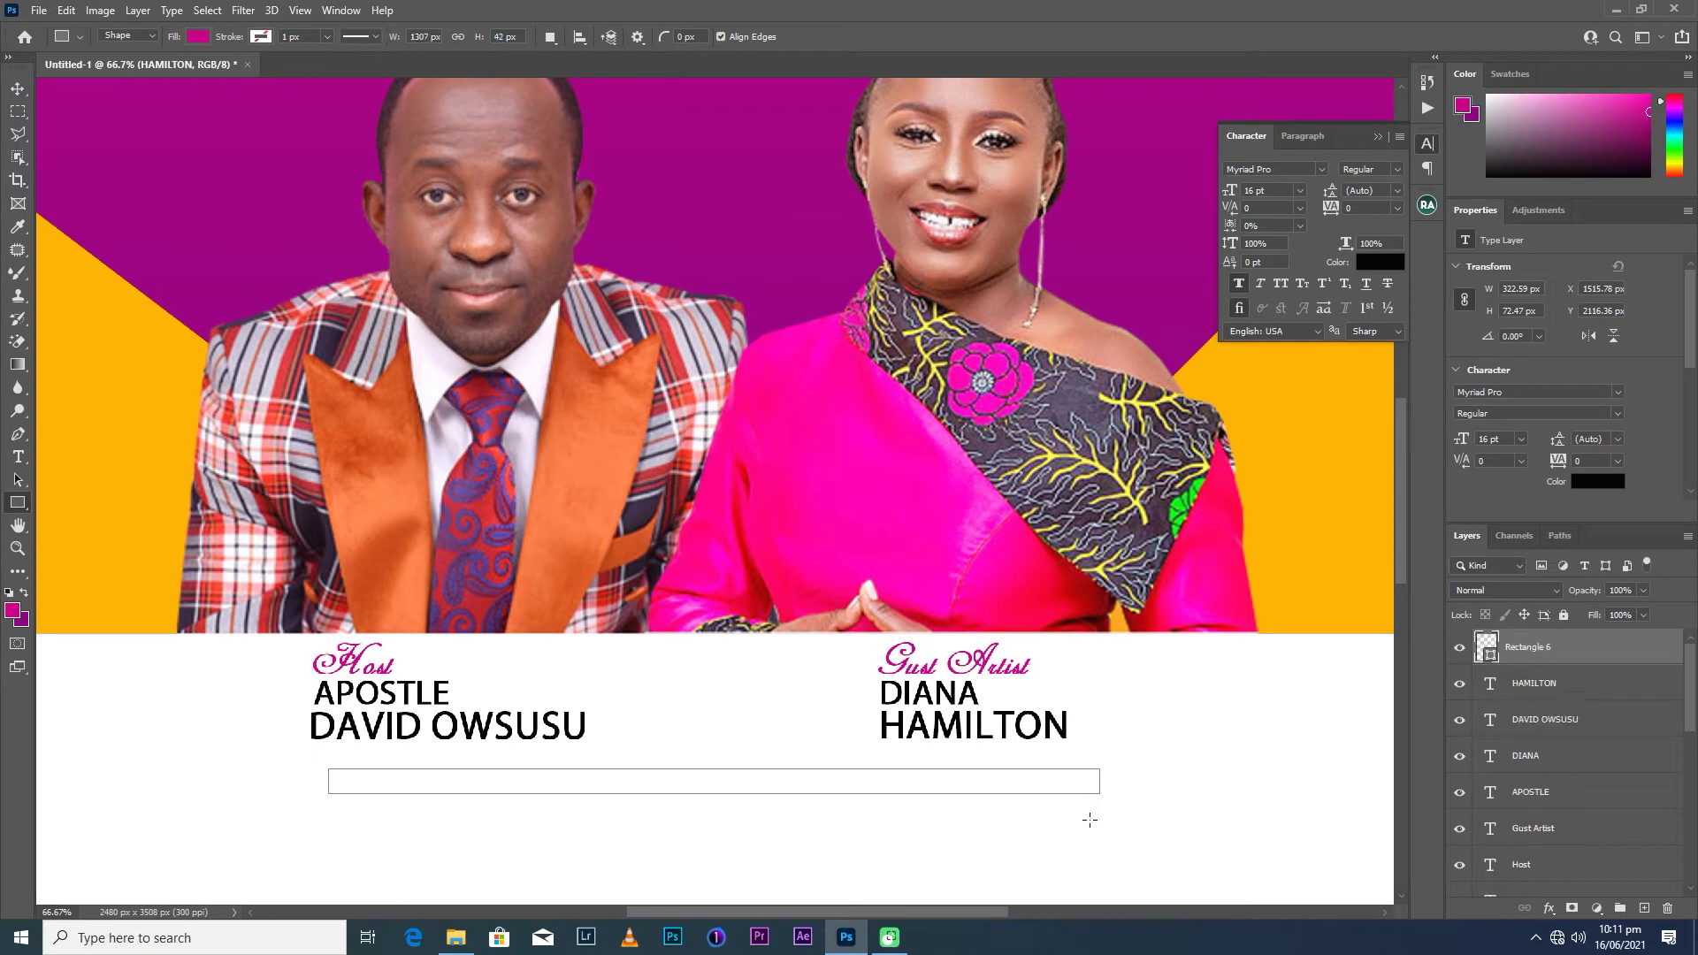
pyautogui.press('v')
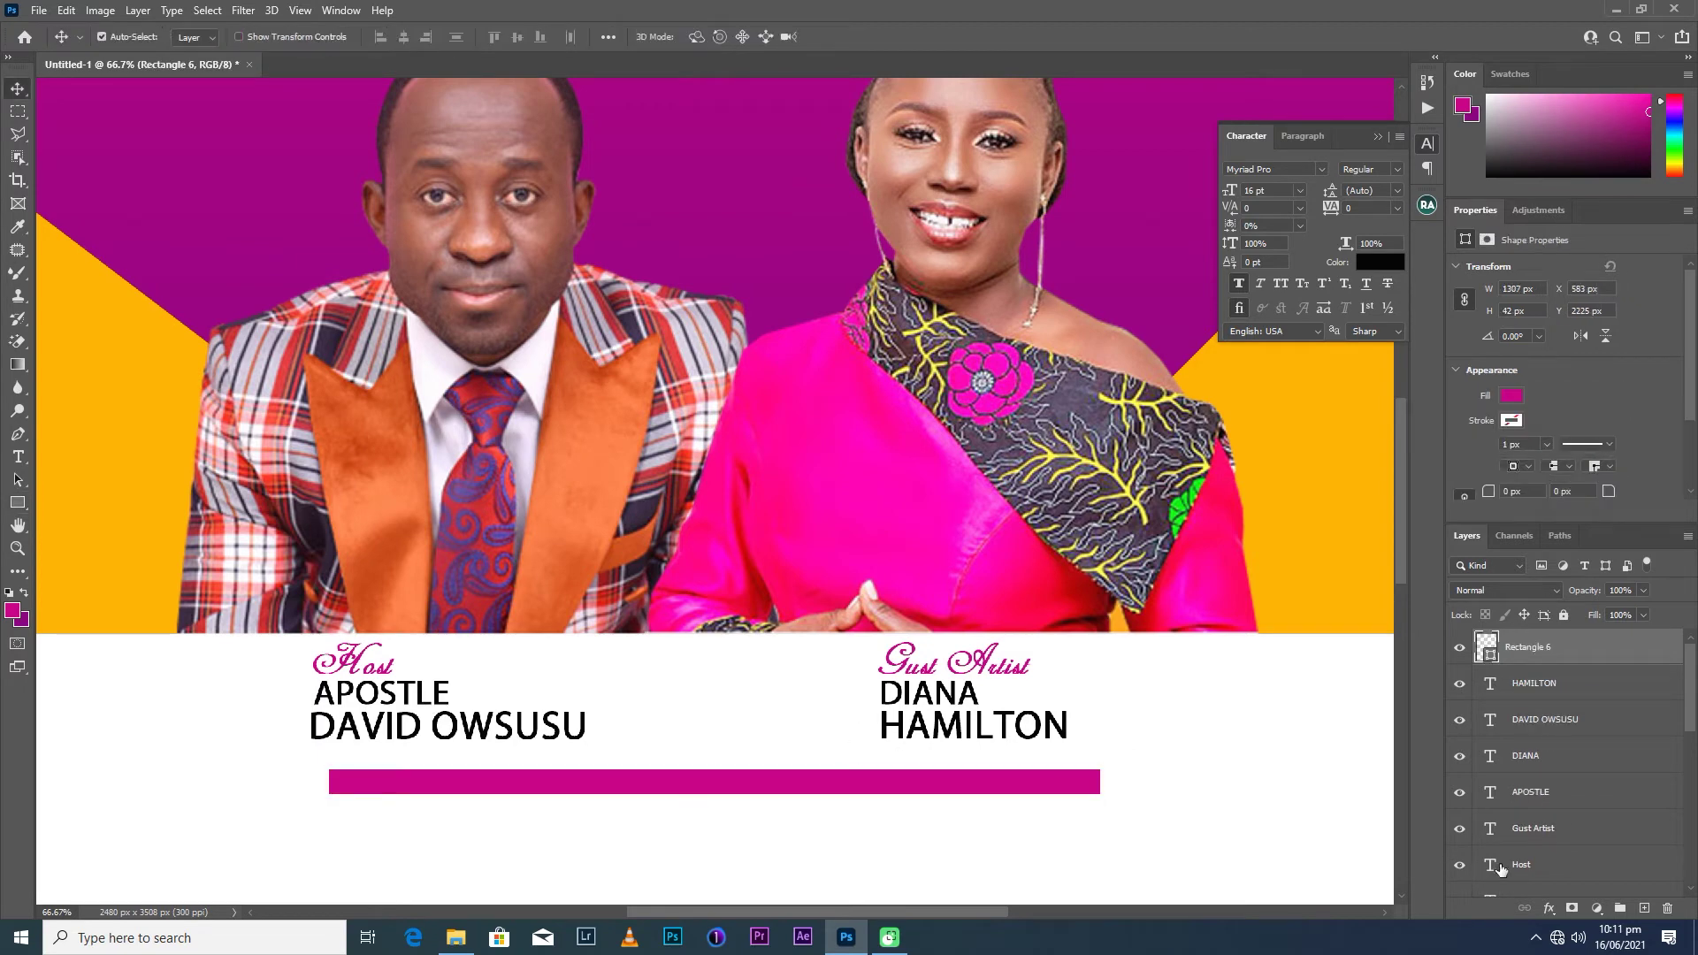
pyautogui.doubleClick(1486, 646)
pyautogui.click(1016, 449)
pyautogui.click(1250, 274)
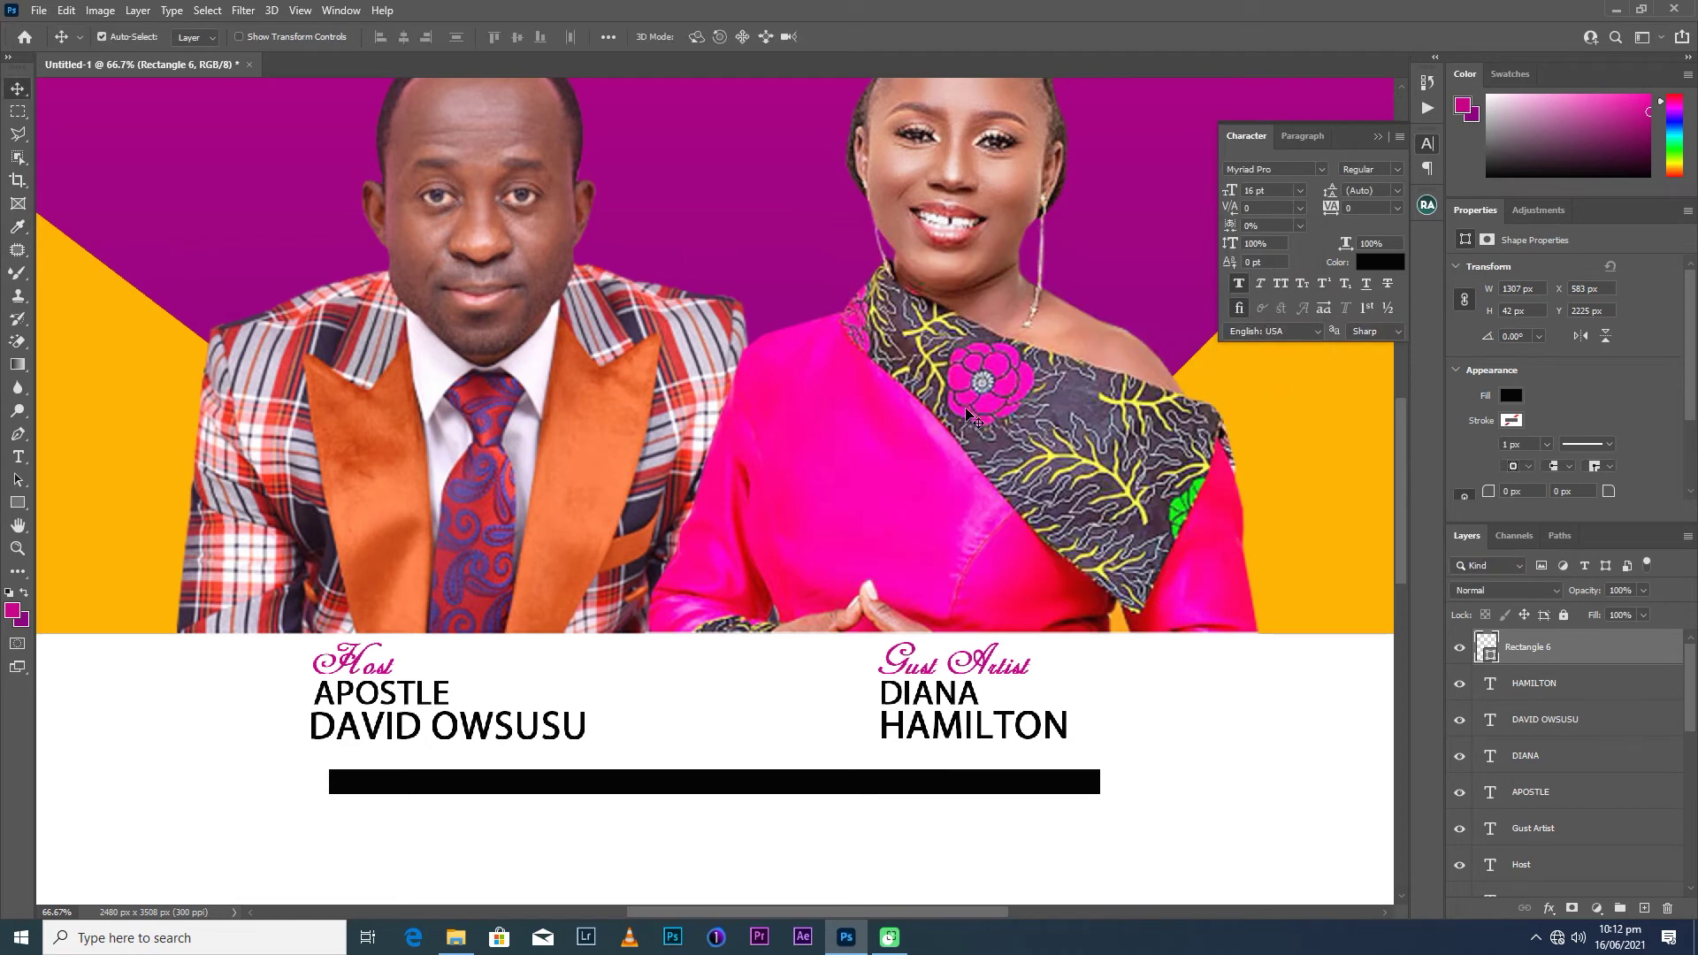
# Stretch the black bar so it spans across the flyer beneath the names.
pyautogui.hotkey('ctrl', 't')
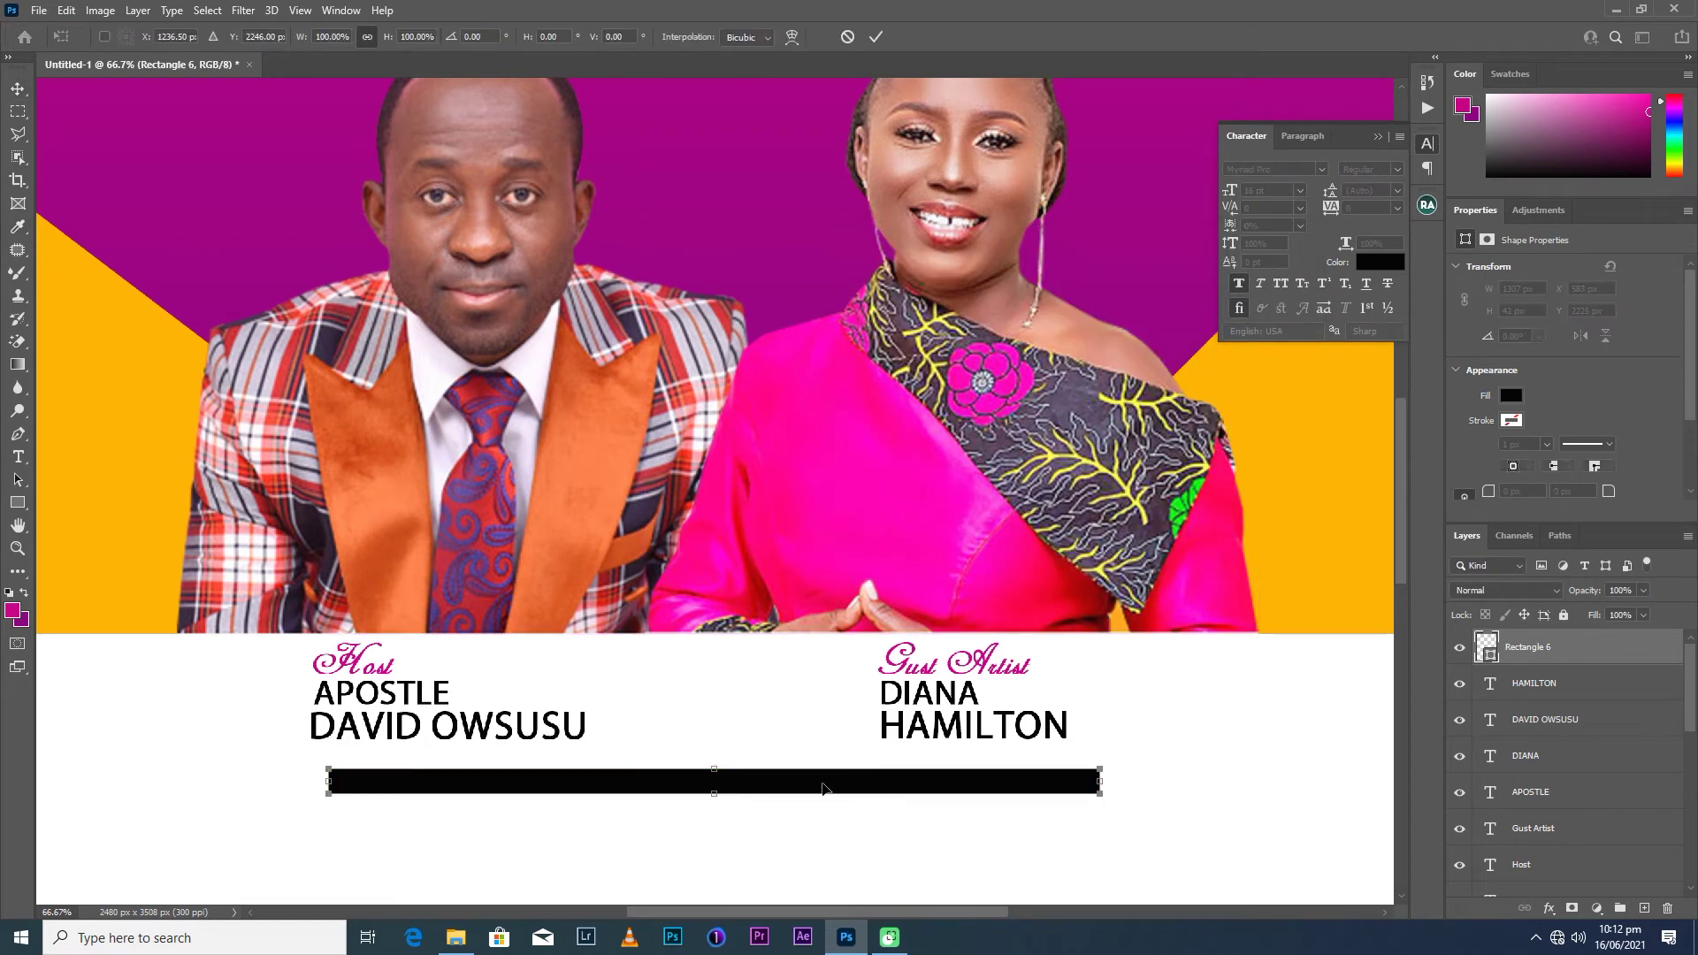
pyautogui.moveTo(711, 766); pyautogui.dragTo(705, 730)
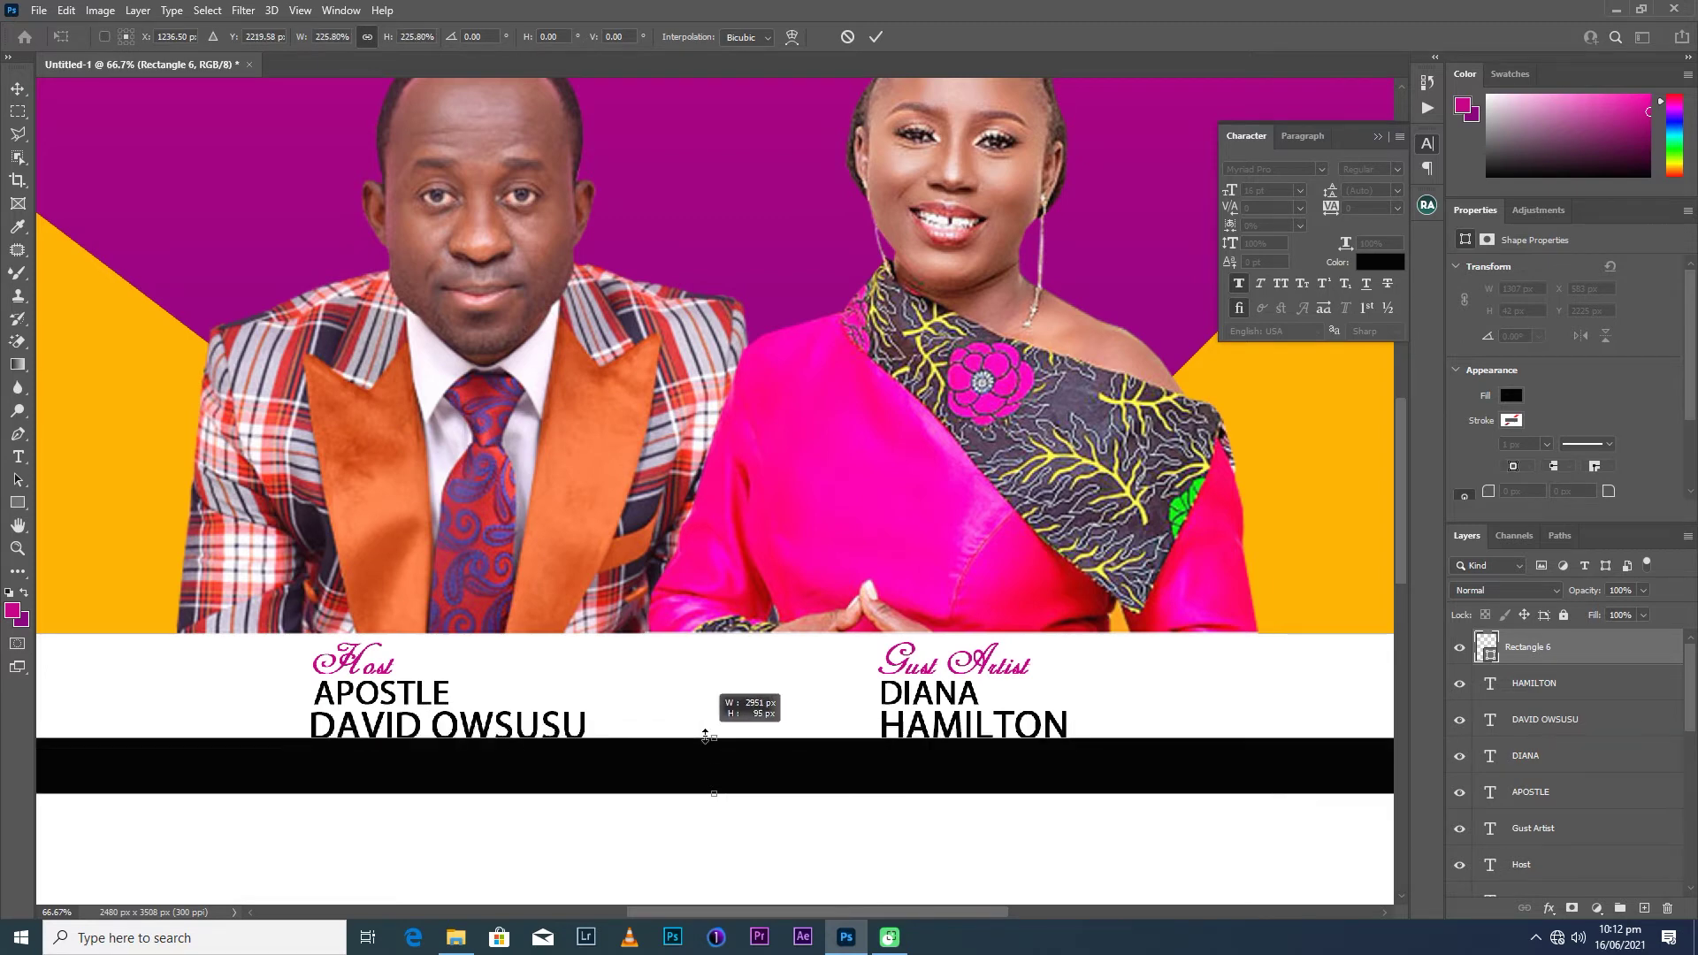
pyautogui.hotkey('ctrl', '-')
pyautogui.hotkey('ctrl', '-')
pyautogui.hotkey('ctrl', '-')
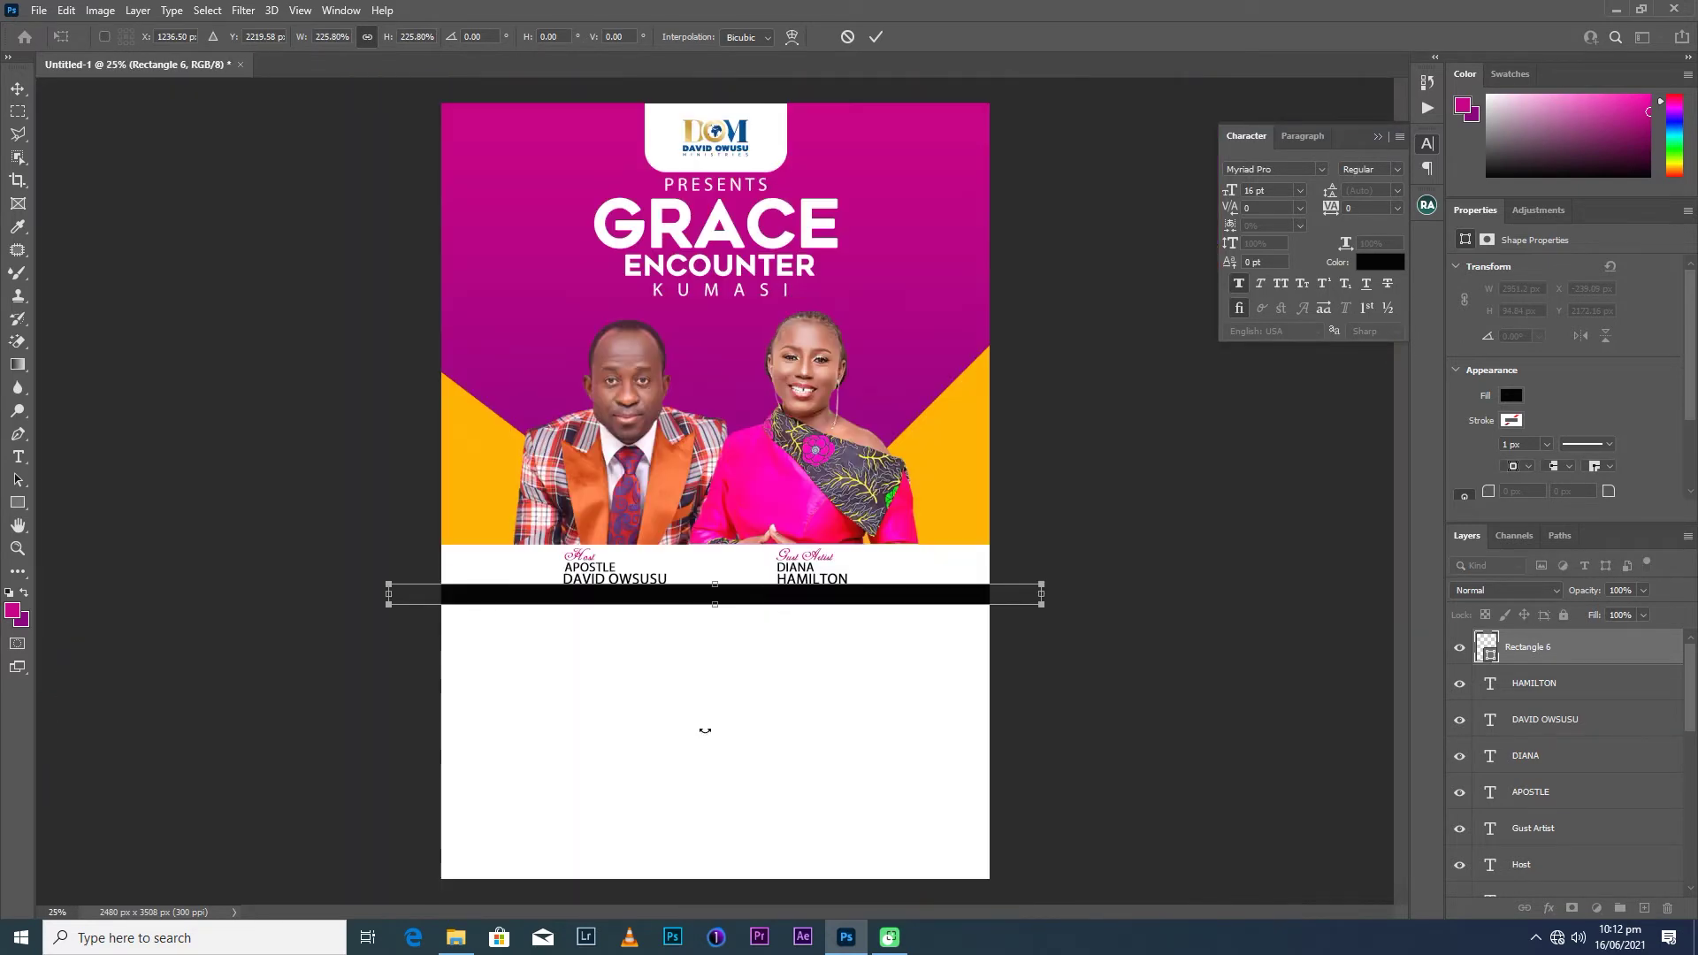
pyautogui.moveTo(716, 581); pyautogui.dragTo(696, 599)
pyautogui.moveTo(540, 601); pyautogui.dragTo(486, 601)
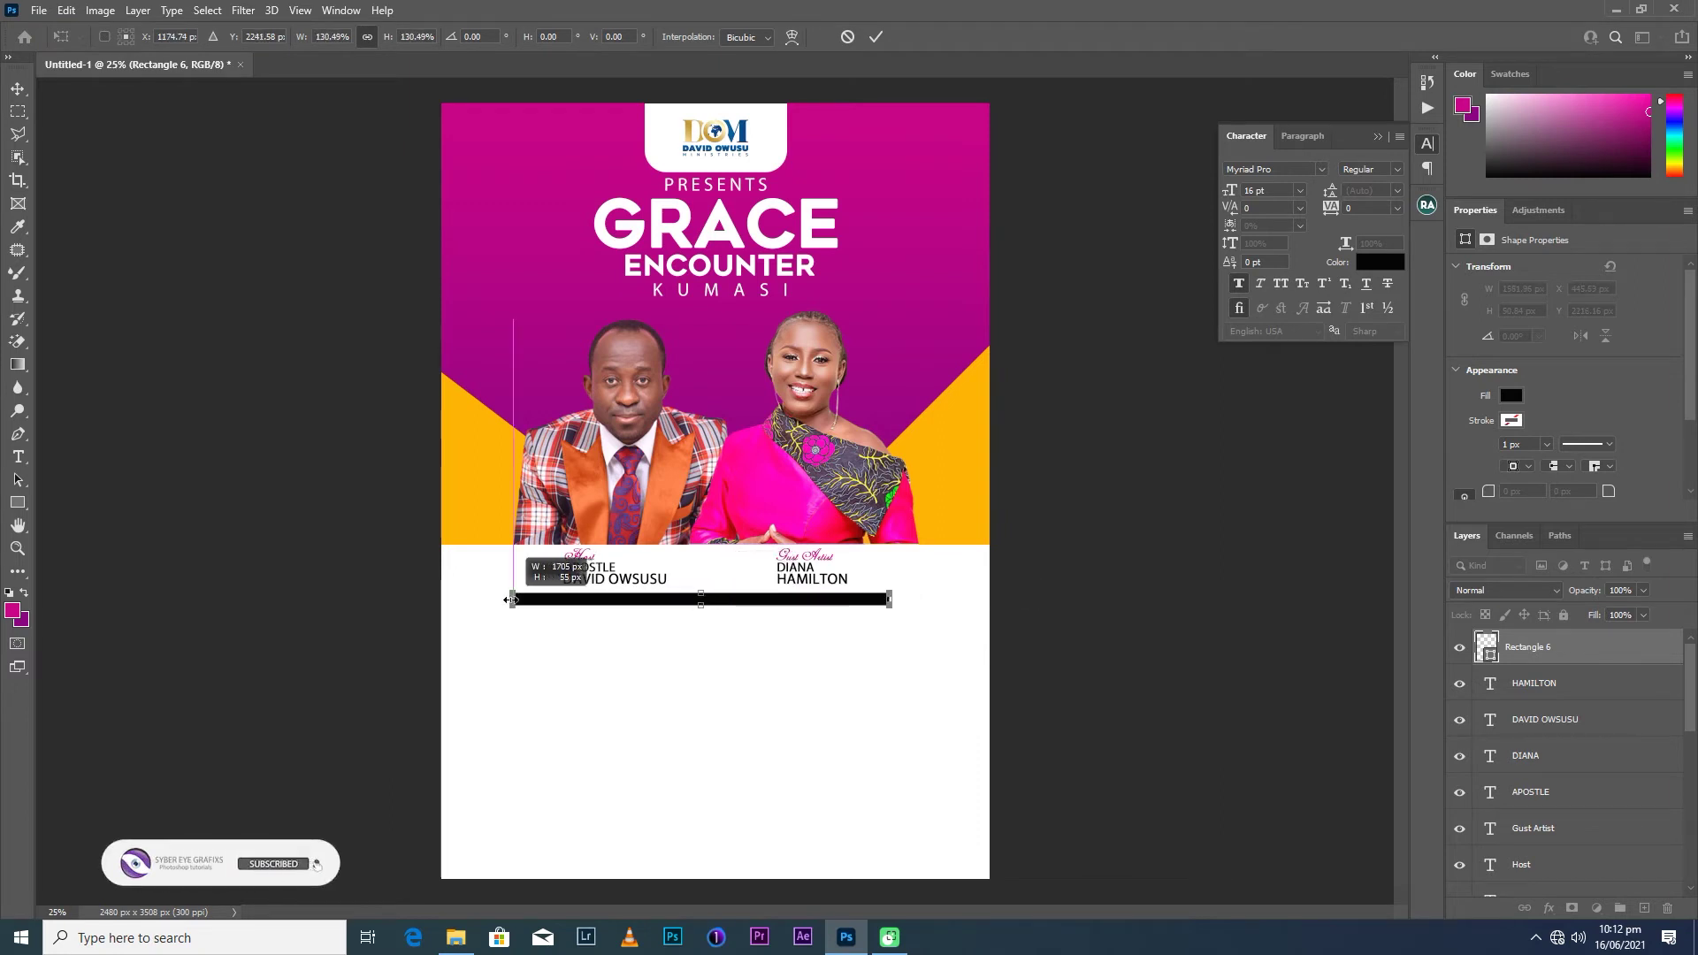
pyautogui.moveTo(891, 600); pyautogui.dragTo(952, 600)
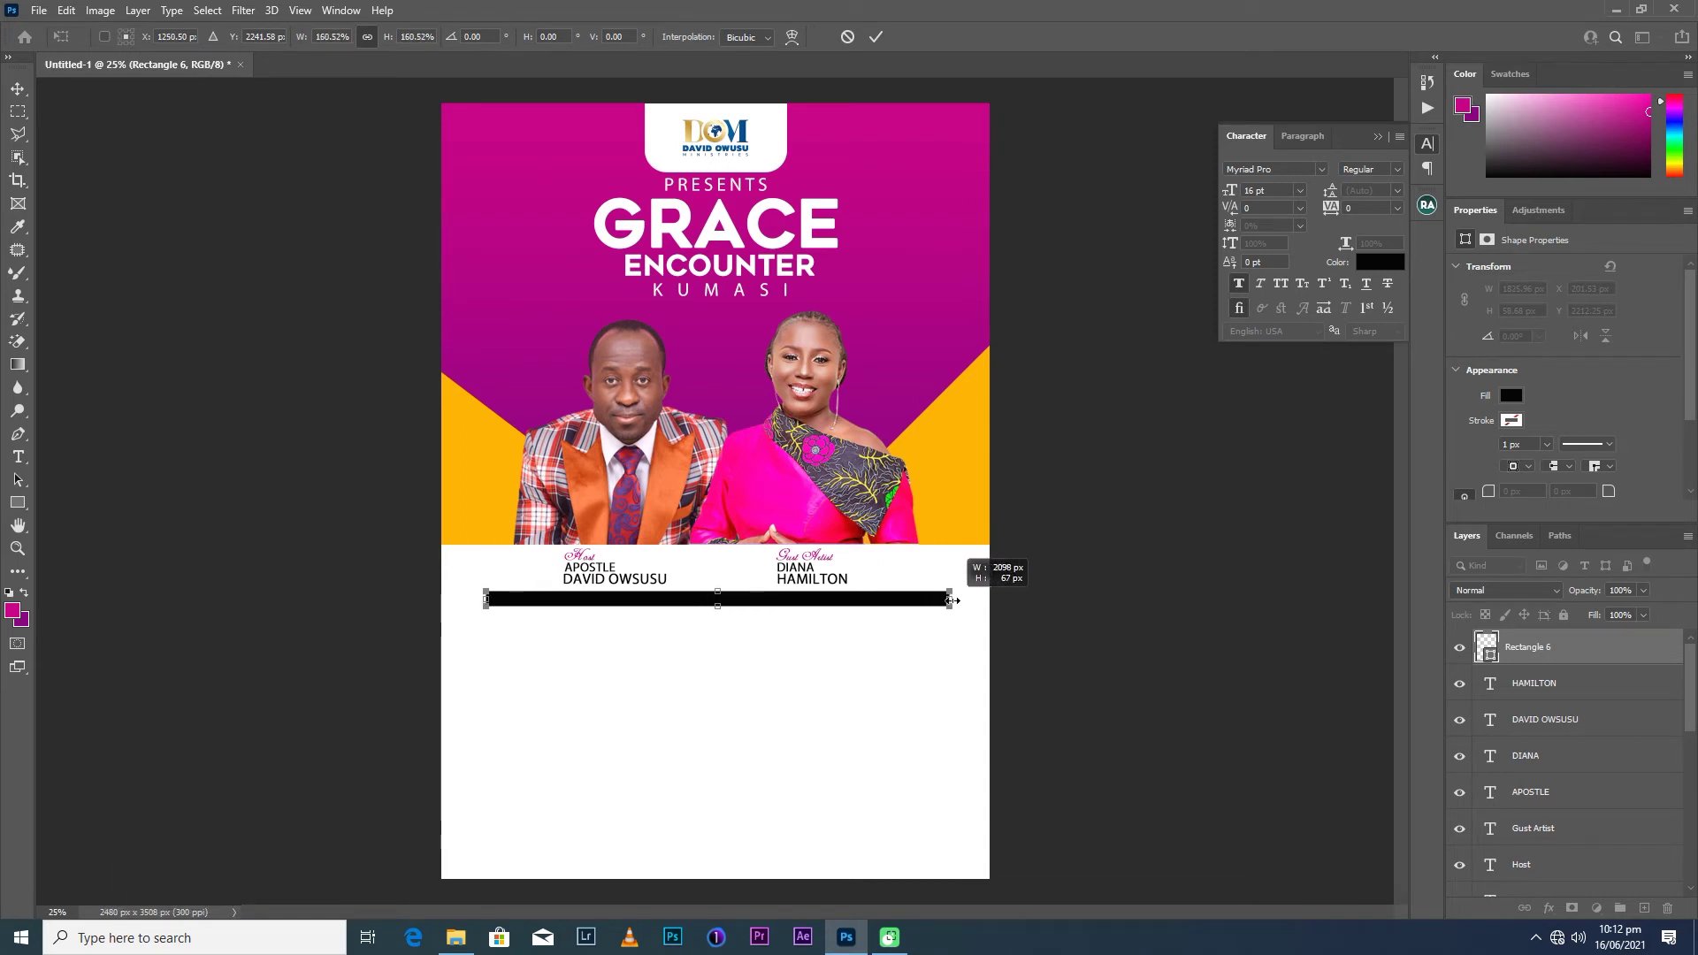
pyautogui.moveTo(952, 601); pyautogui.dragTo(948, 601)
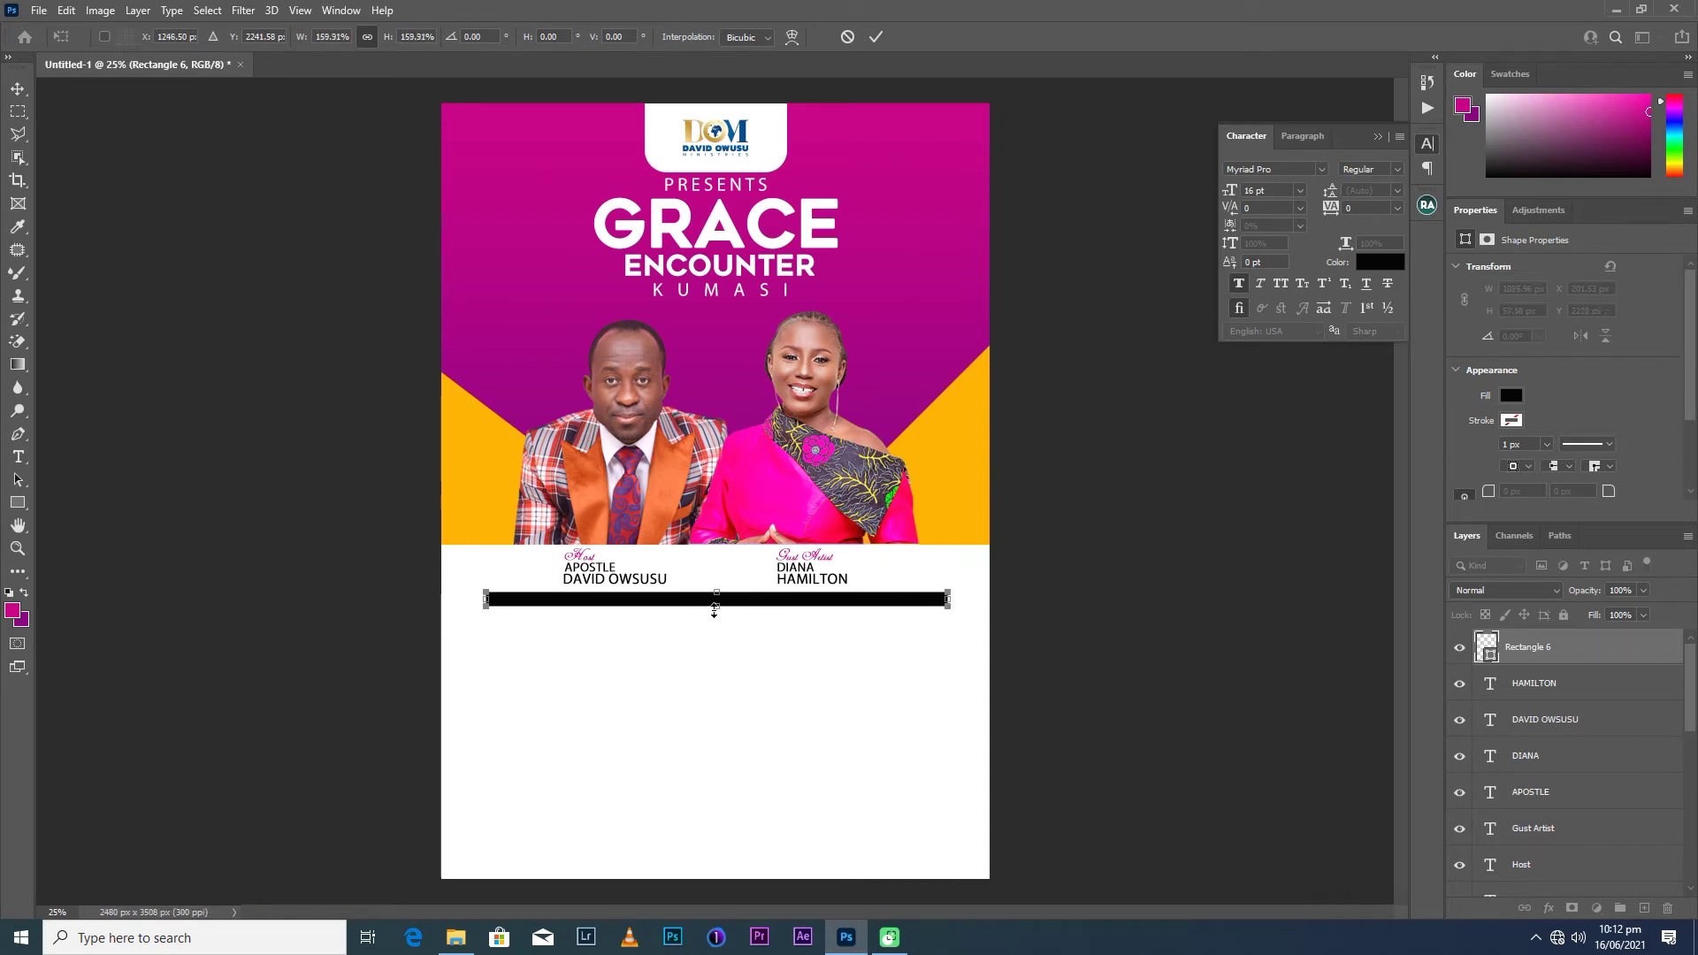
# Thin the black bar into a 2090 × 6 px divider line and apply it.
pyautogui.hotkey('ctrl', '+')
pyautogui.hotkey('ctrl', '+')
pyautogui.hotkey('ctrl', '+')
pyautogui.hotkey('ctrl', '+')
pyautogui.hotkey('ctrl', '+')
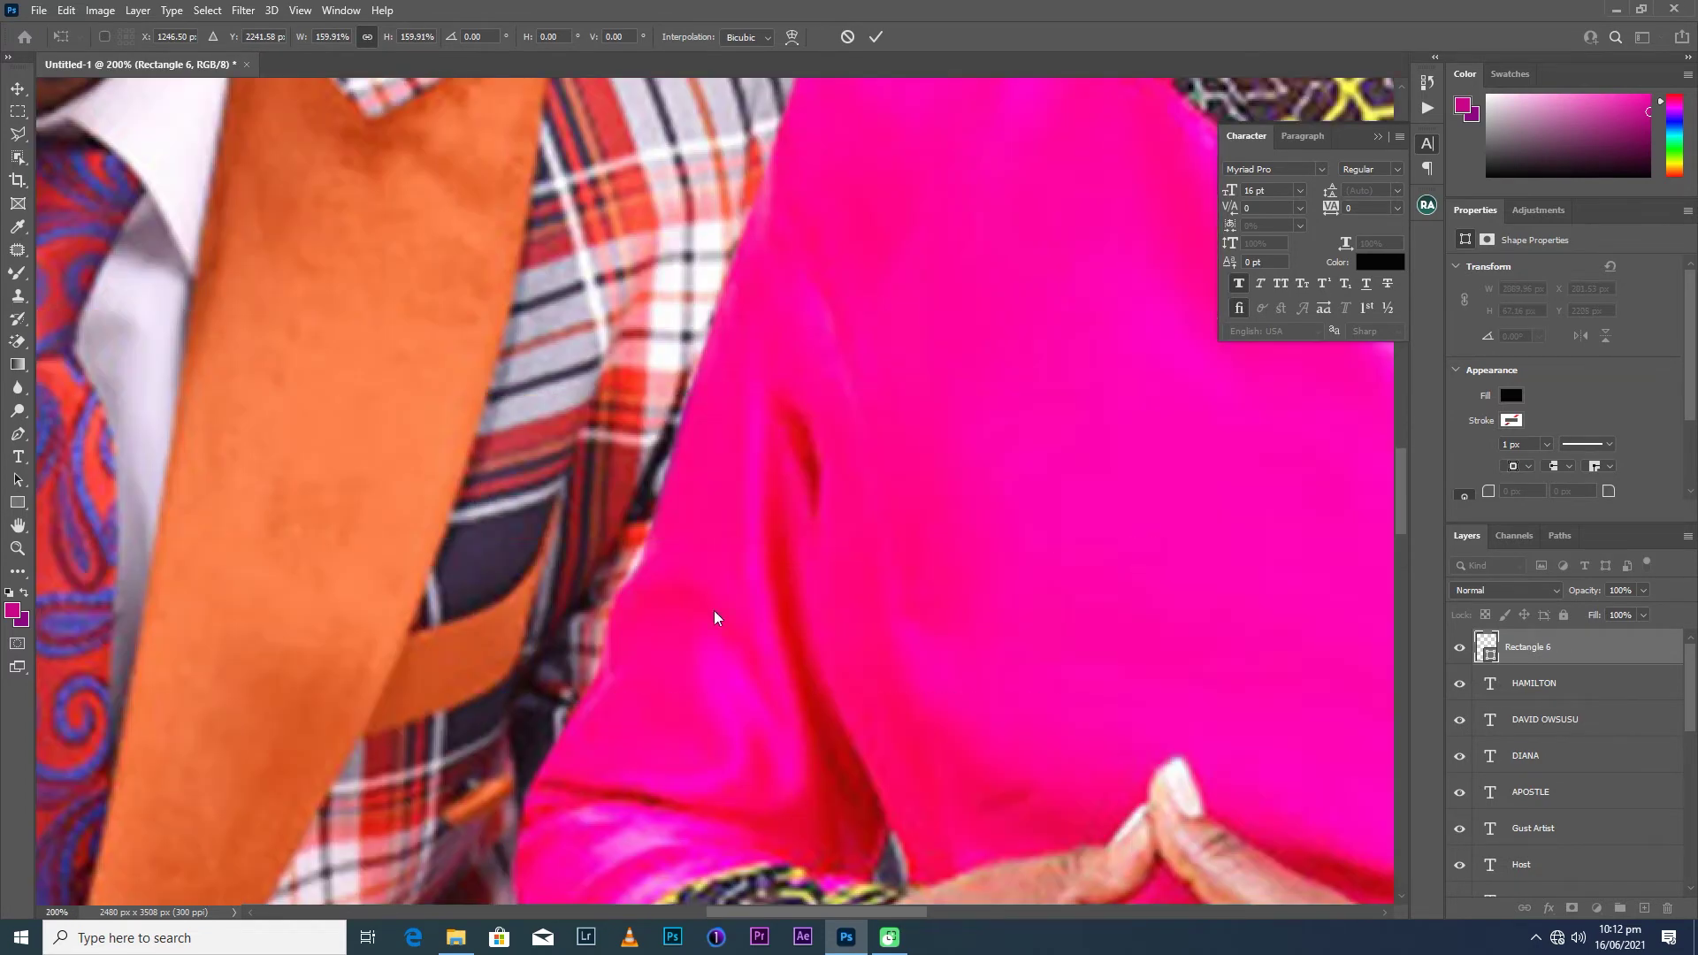
pyautogui.moveTo(705, 606); pyautogui.dragTo(755, 140)
pyautogui.moveTo(732, 534); pyautogui.dragTo(721, 254)
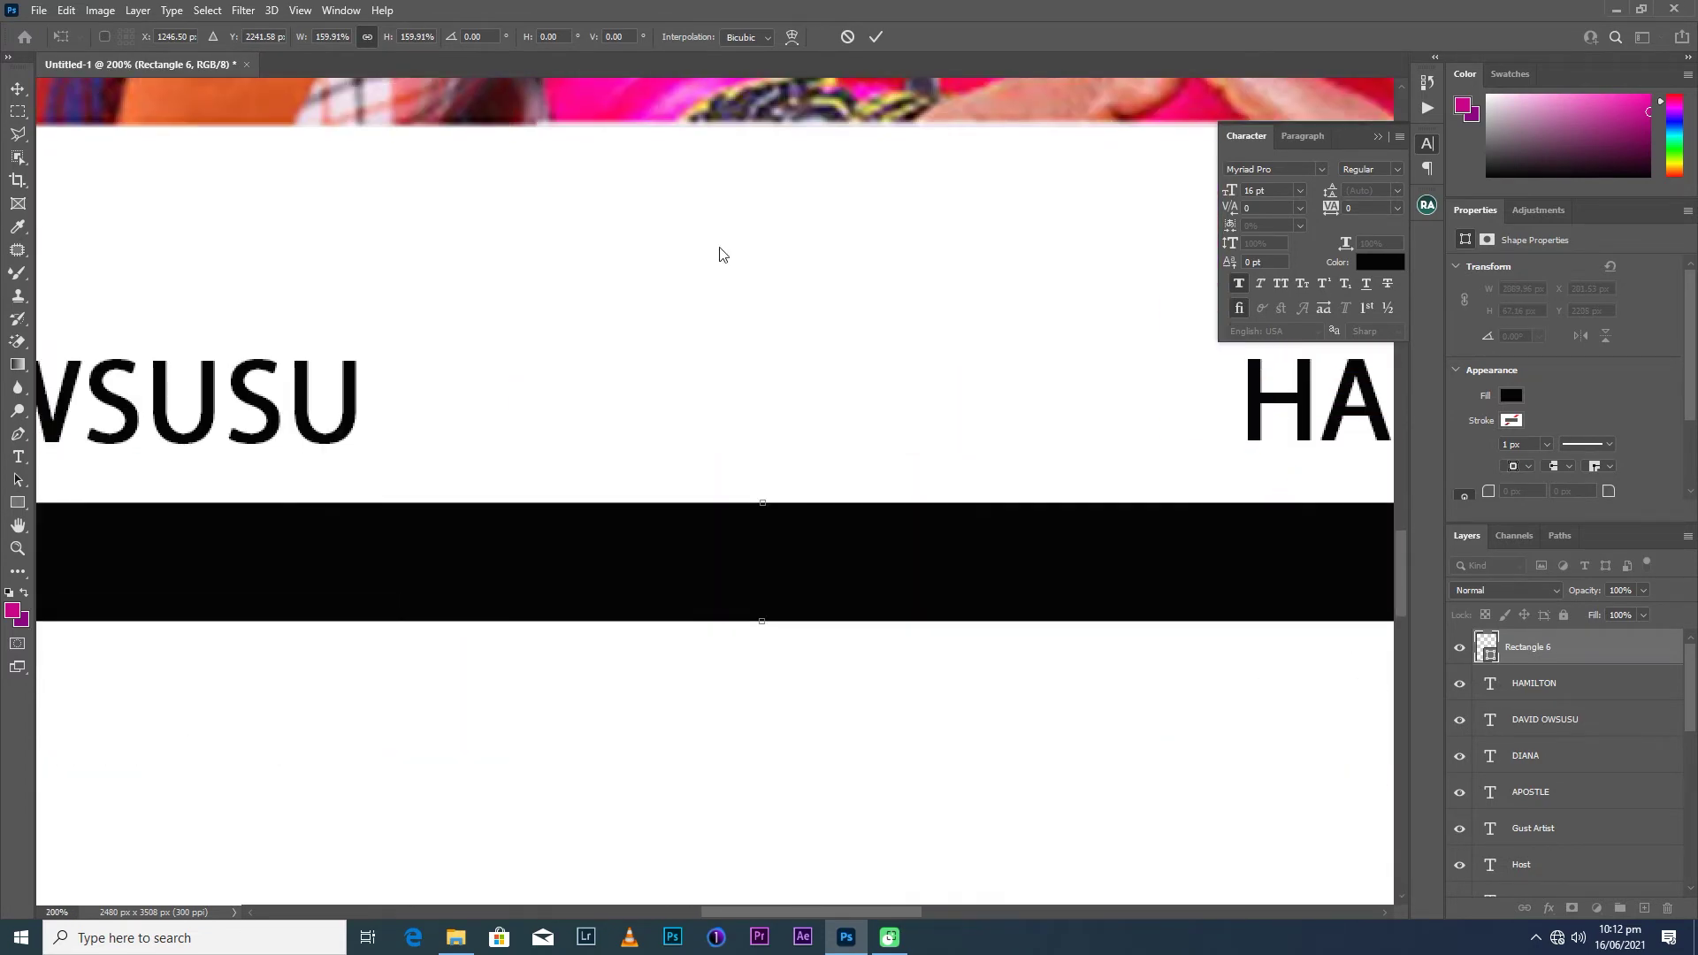
pyautogui.moveTo(763, 507); pyautogui.dragTo(750, 612)
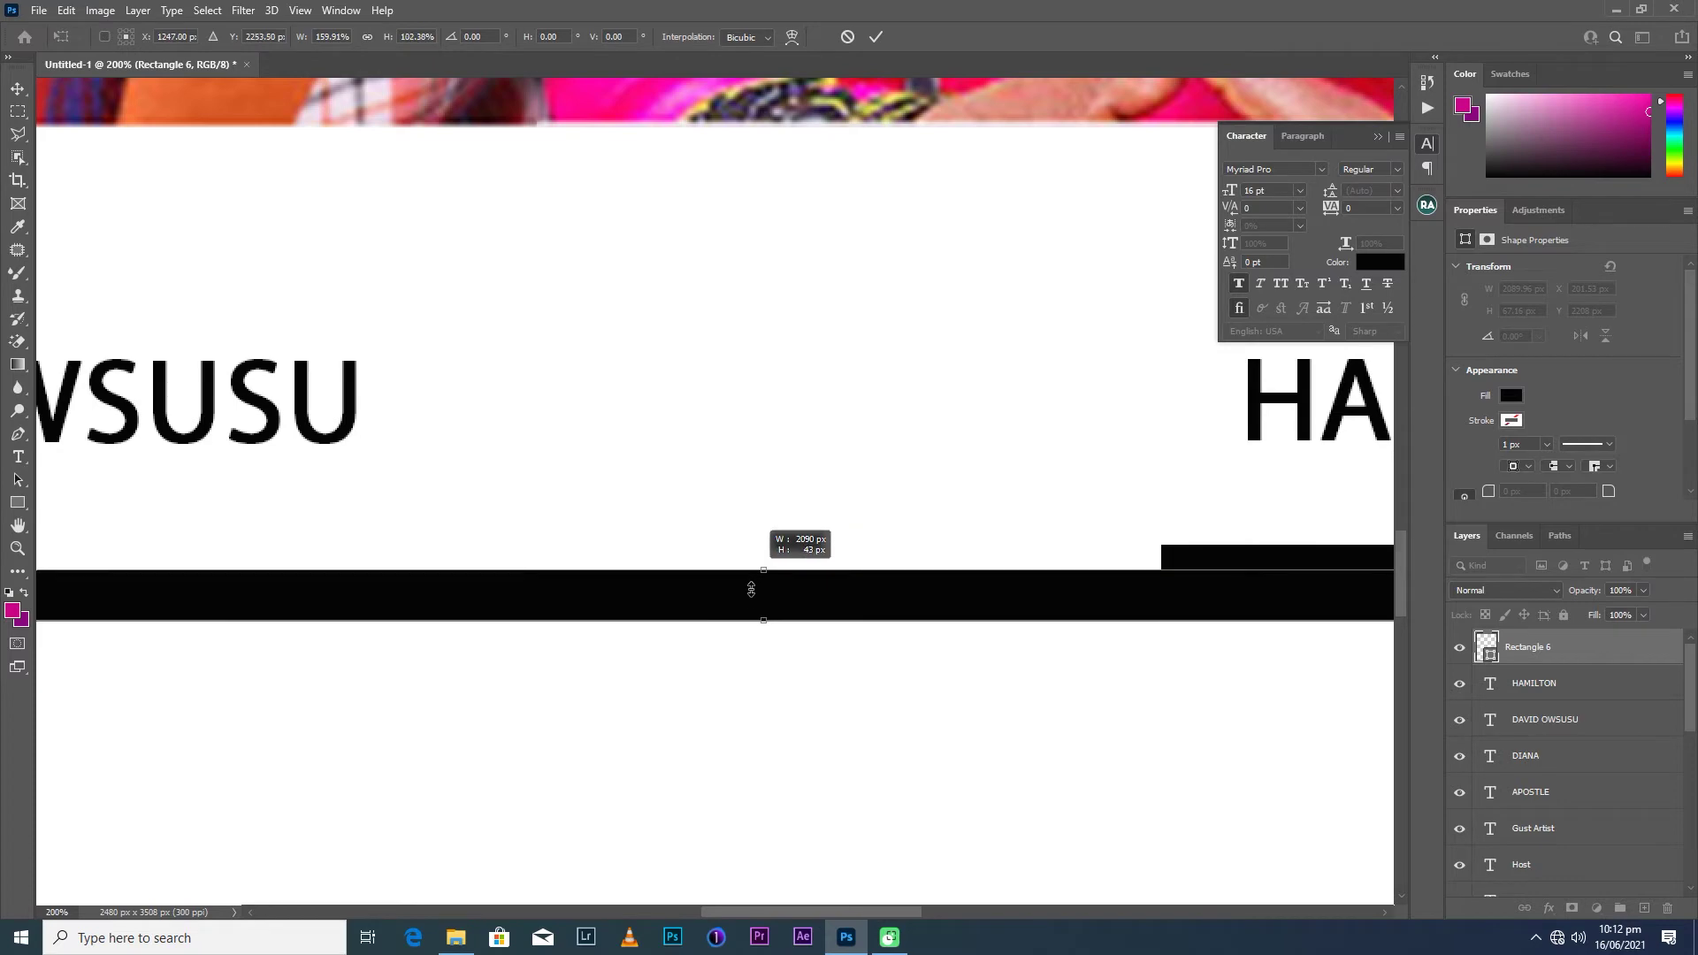
pyautogui.moveTo(751, 612); pyautogui.dragTo(757, 617)
pyautogui.press('Return')
pyautogui.hotkey('ctrl', '-')
pyautogui.hotkey('ctrl', '-')
pyautogui.hotkey('ctrl', '-')
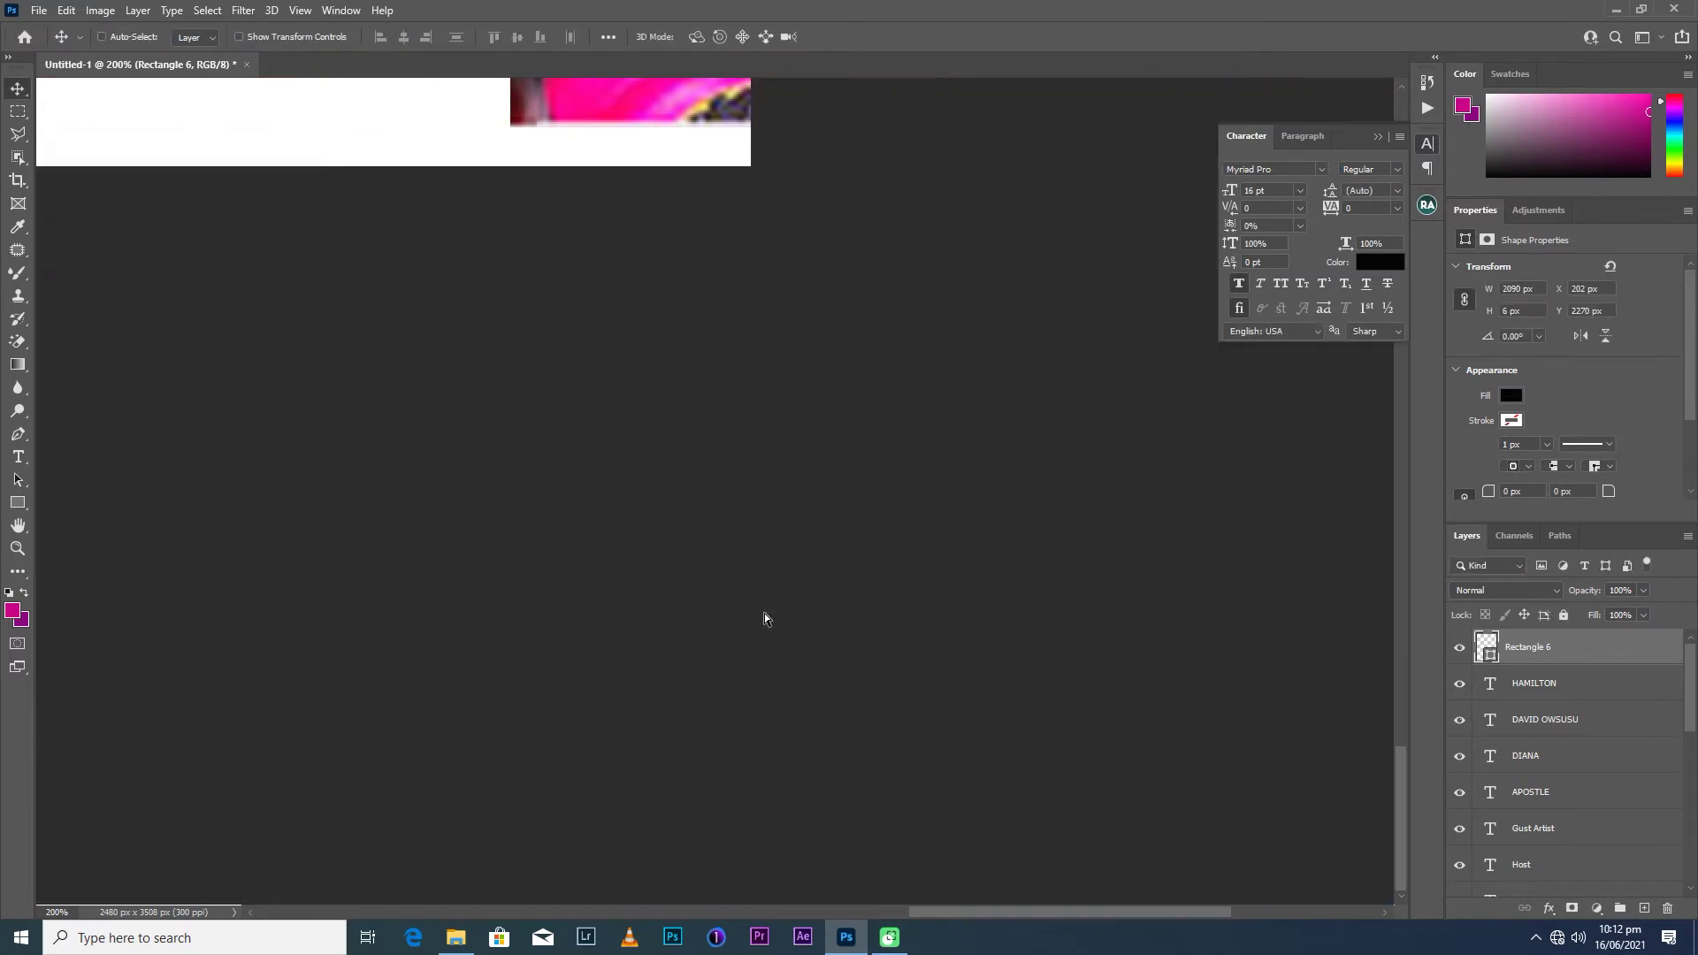
pyautogui.hotkey('ctrl', '-')
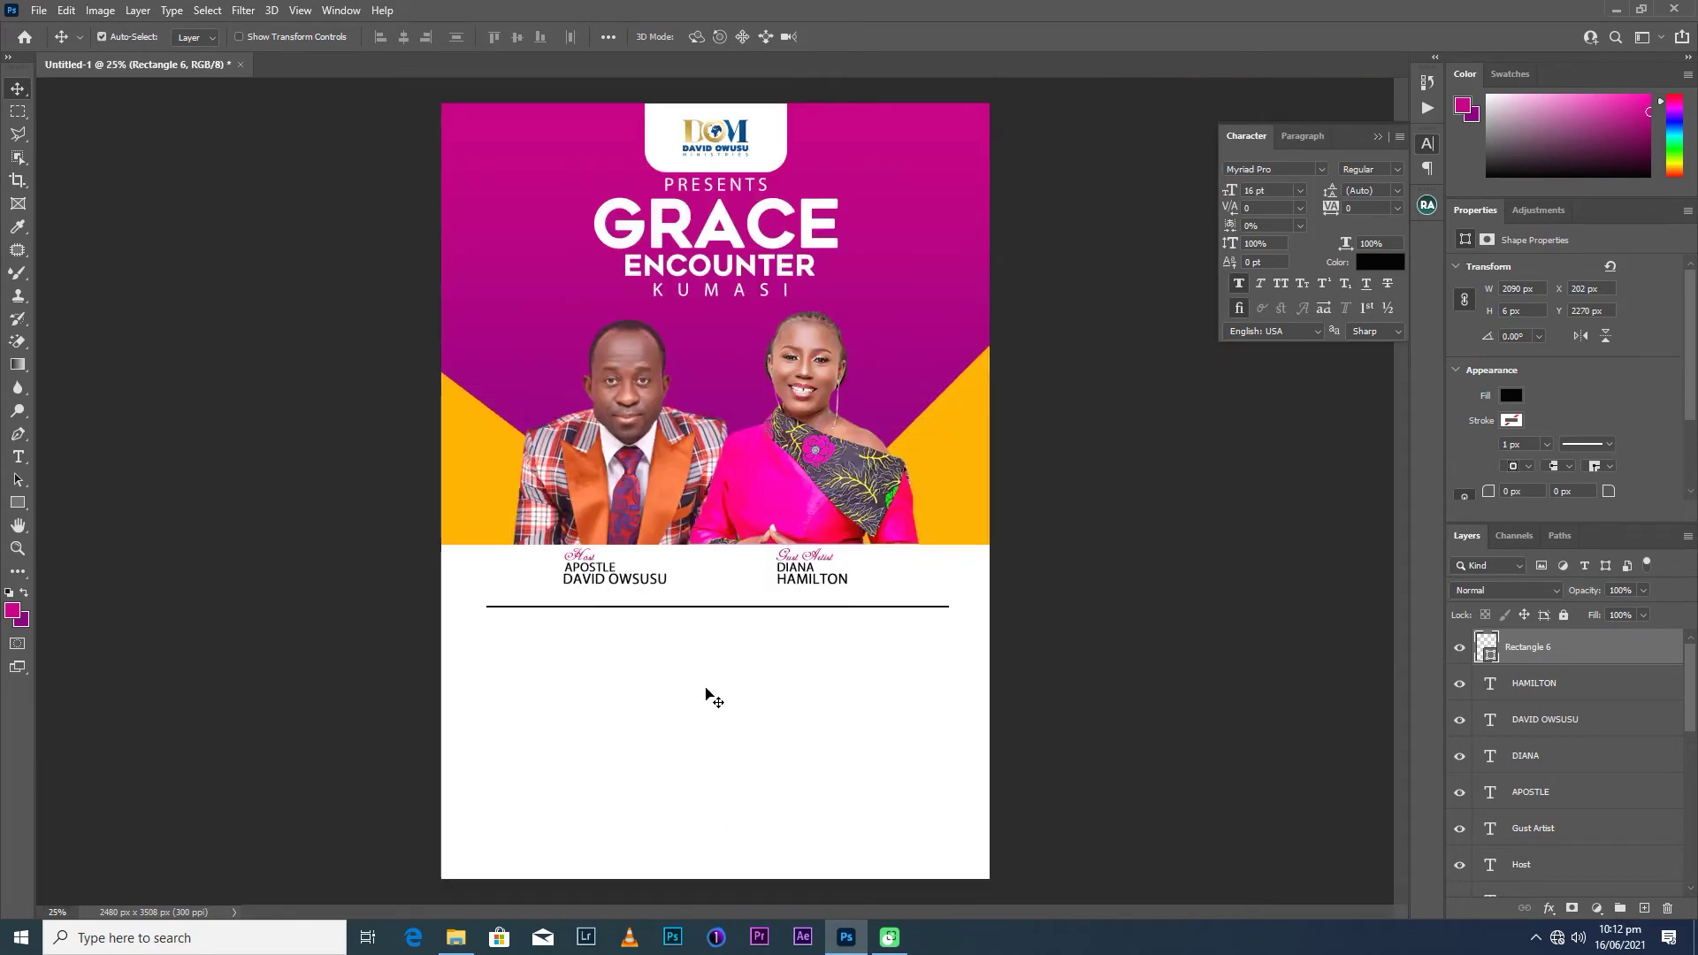
# Thin the black divider line to 3 px tall.
pyautogui.hotkey('ctrl', '+')
pyautogui.hotkey('ctrl', '+')
pyautogui.hotkey('ctrl', '+')
pyautogui.hotkey('ctrl', '+')
pyautogui.hotkey('ctrl', '+')
pyautogui.hotkey('ctrl', '+')
pyautogui.scroll(-10, 748, 265)
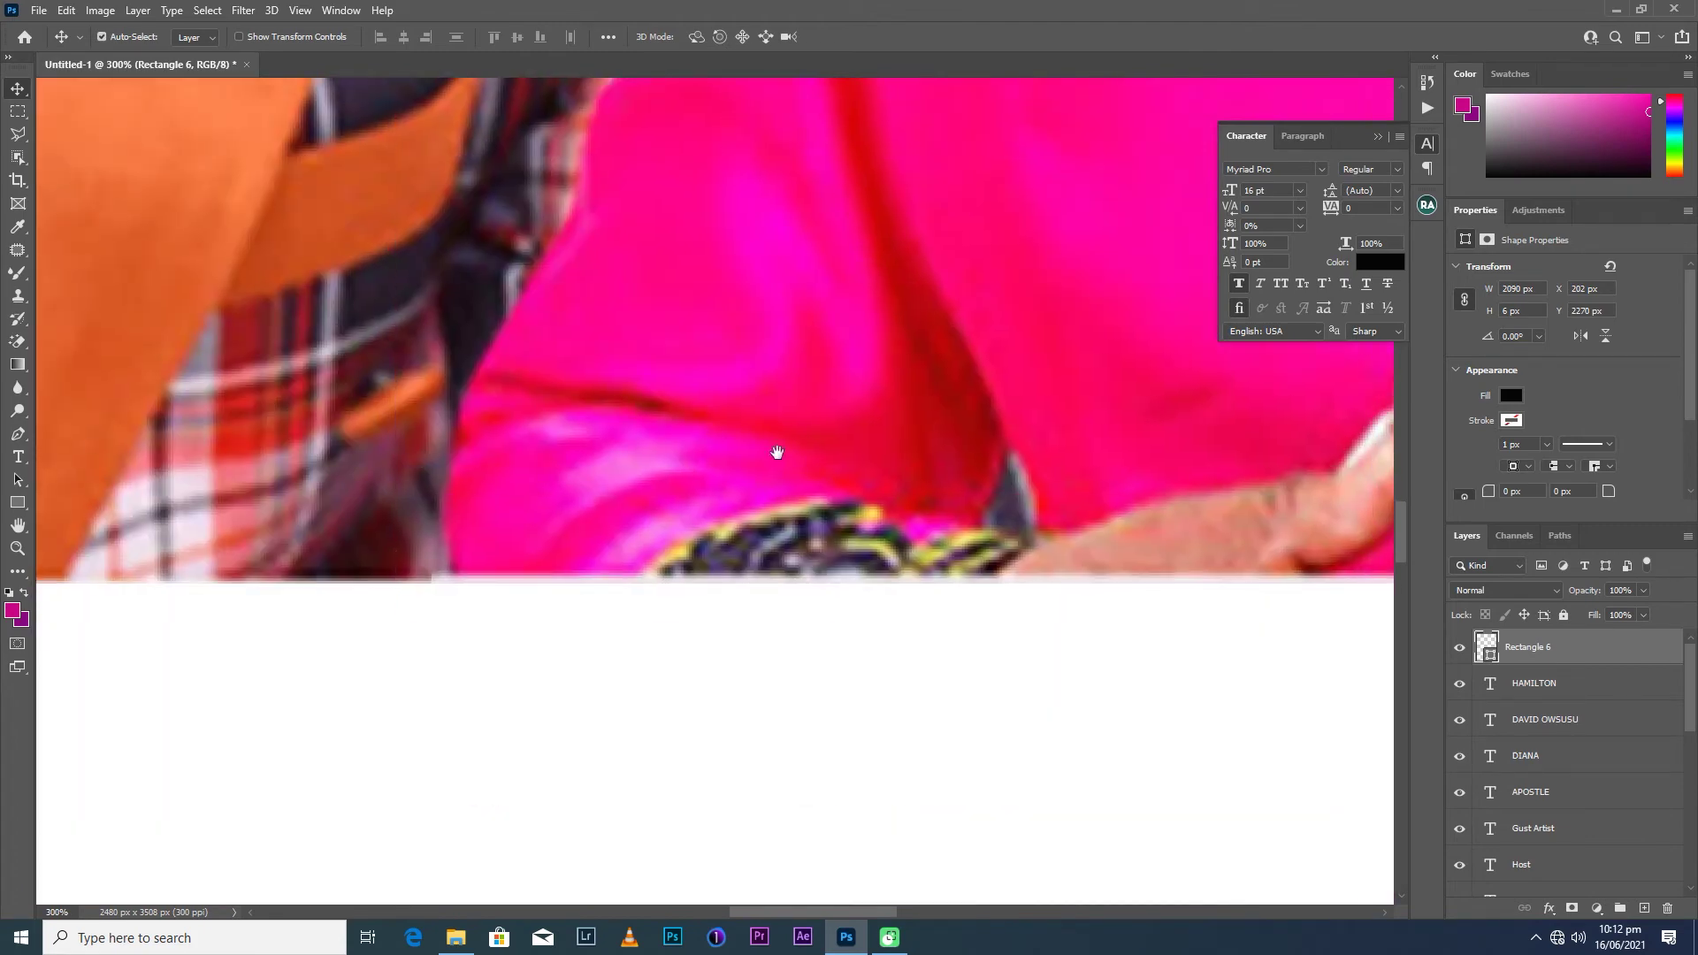
pyautogui.scroll(-3, 796, 503)
pyautogui.hotkey('ctrl', 't')
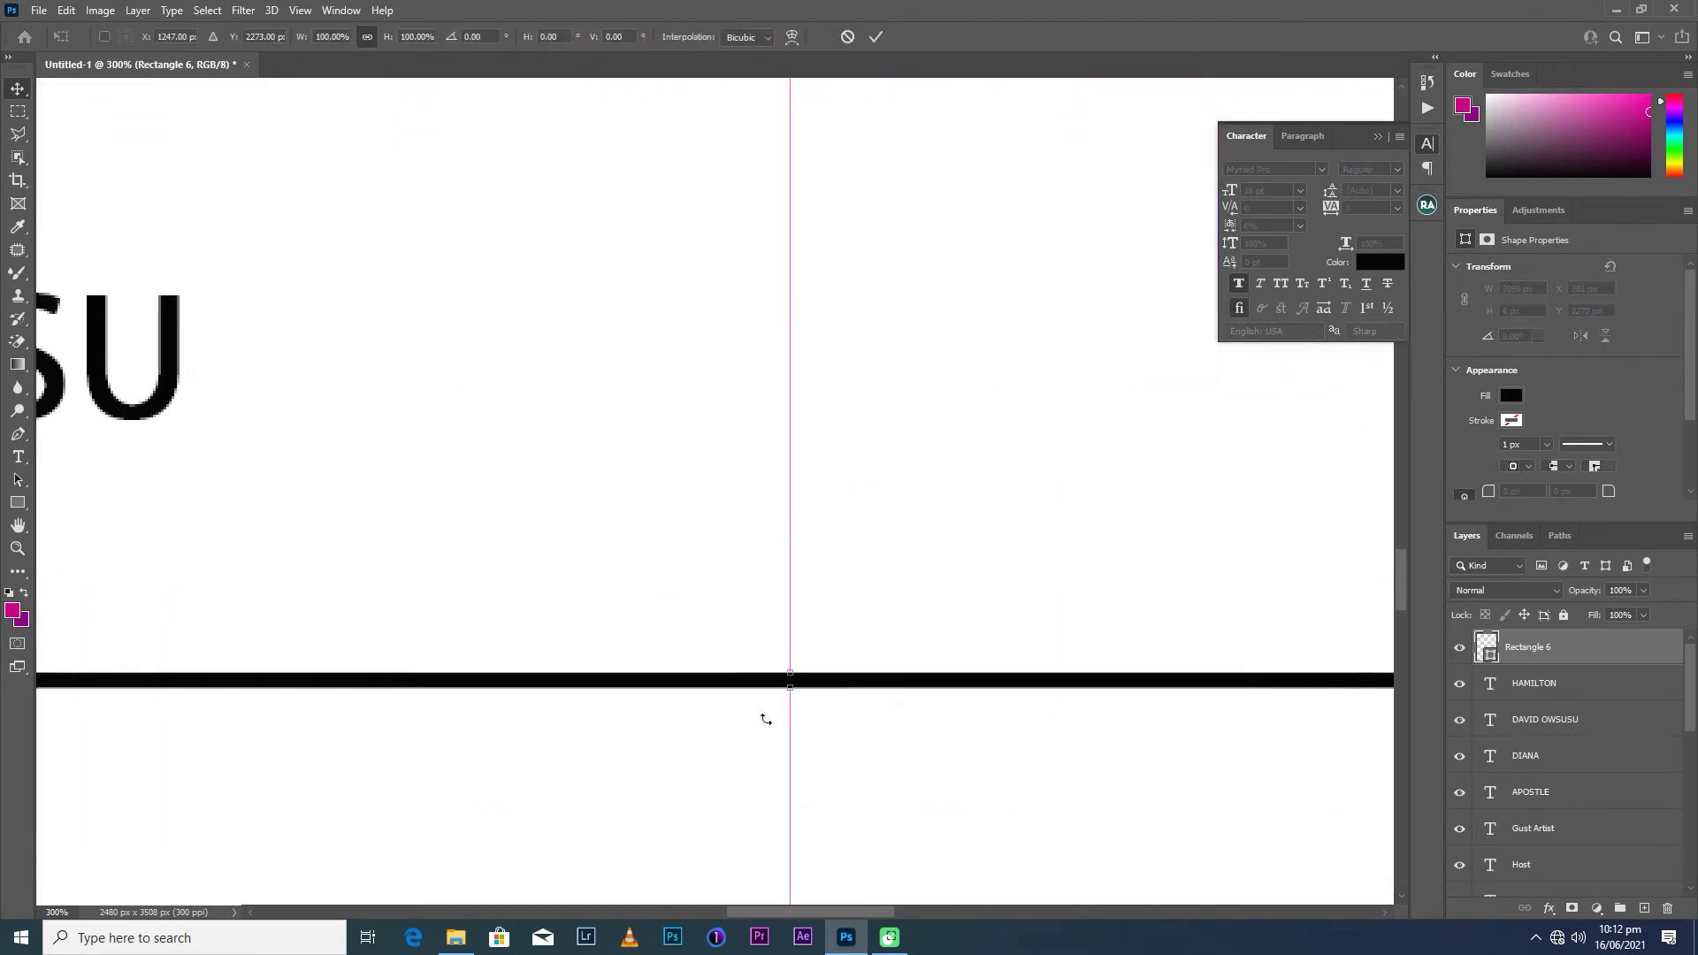
pyautogui.hotkey('ctrl', '+')
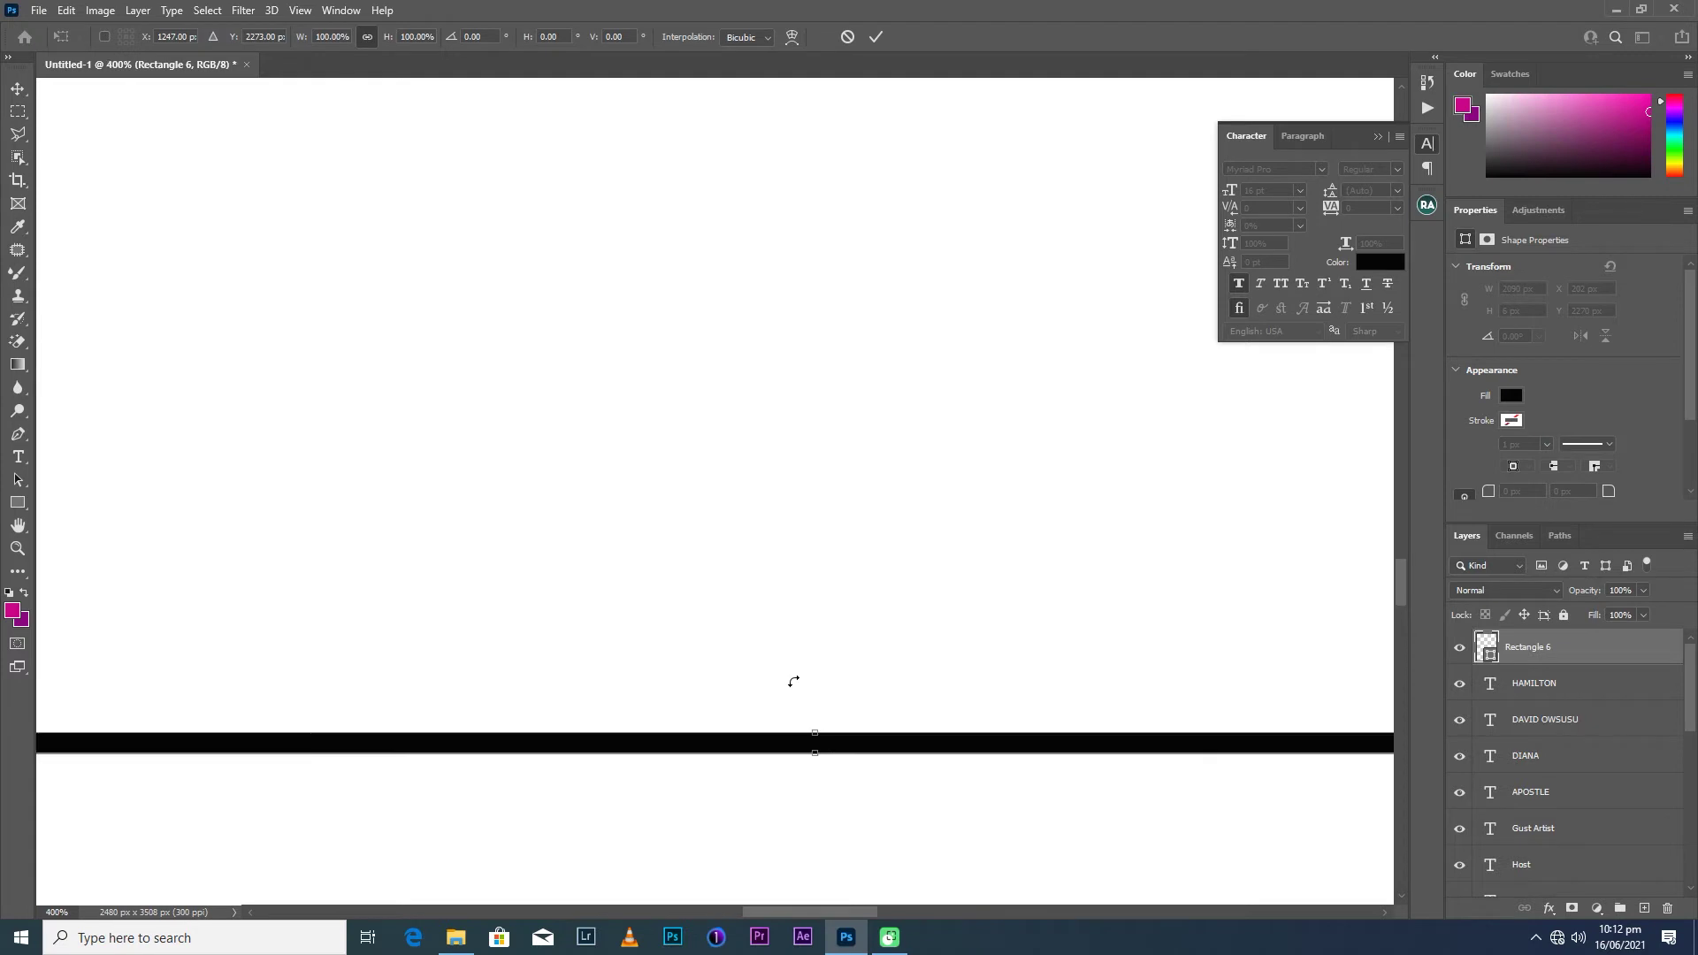
pyautogui.moveTo(814, 731); pyautogui.dragTo(815, 737)
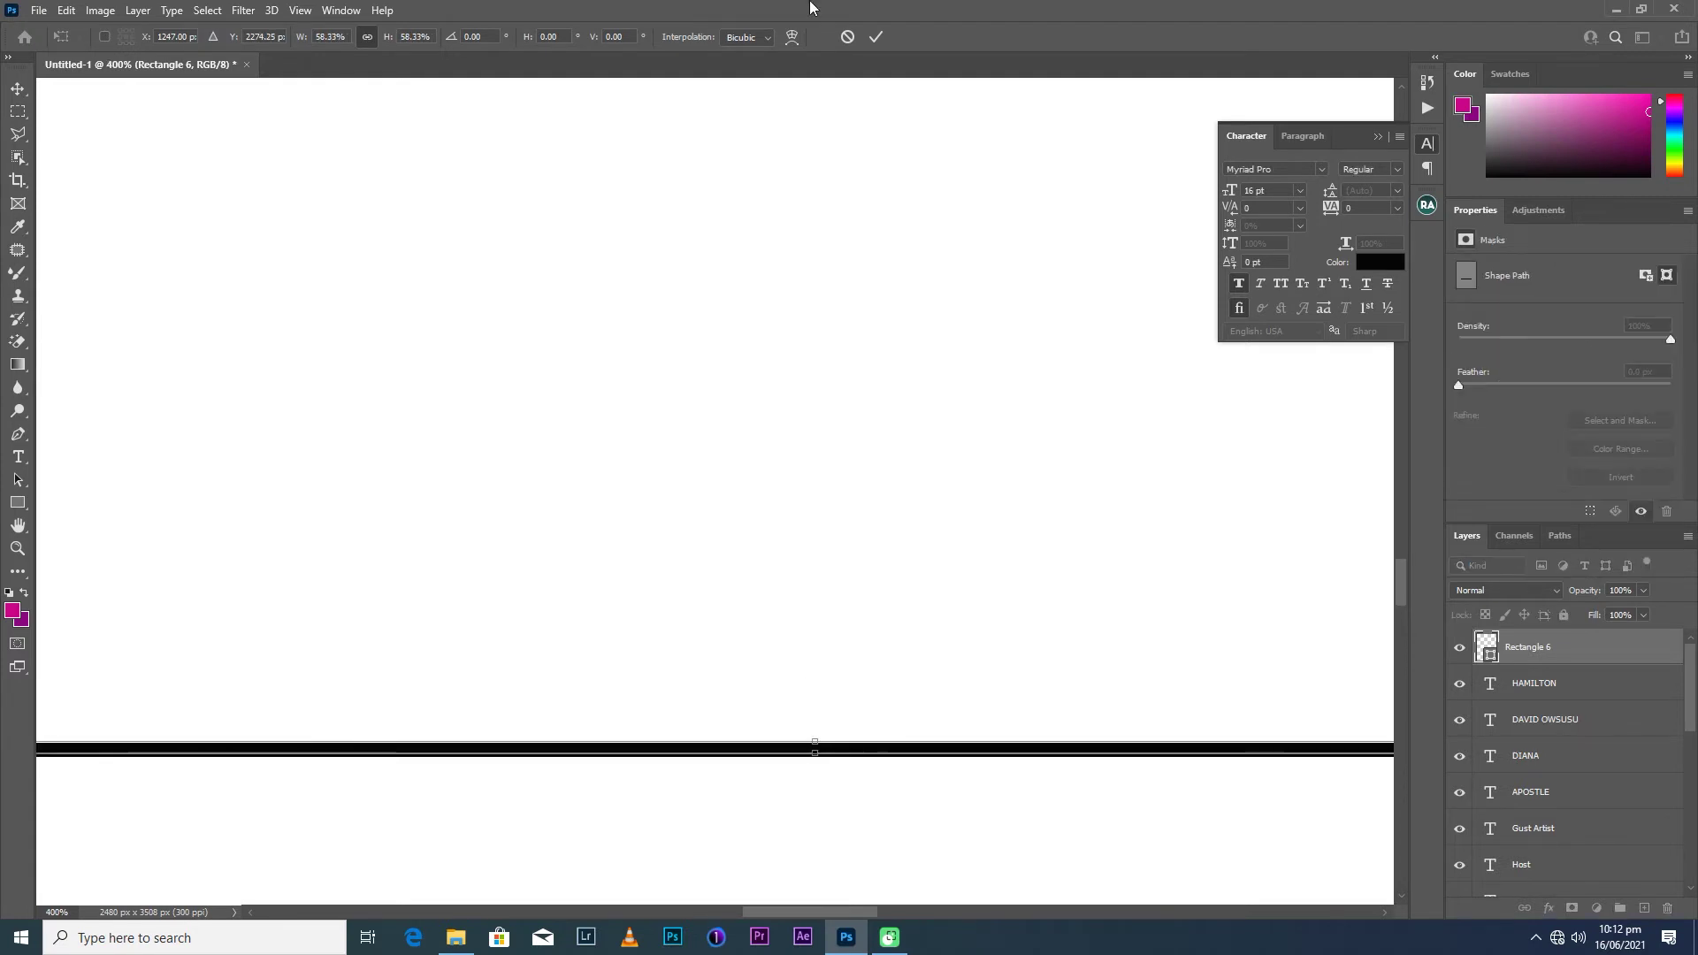
pyautogui.click(846, 37)
pyautogui.hotkey('ctrl', 't')
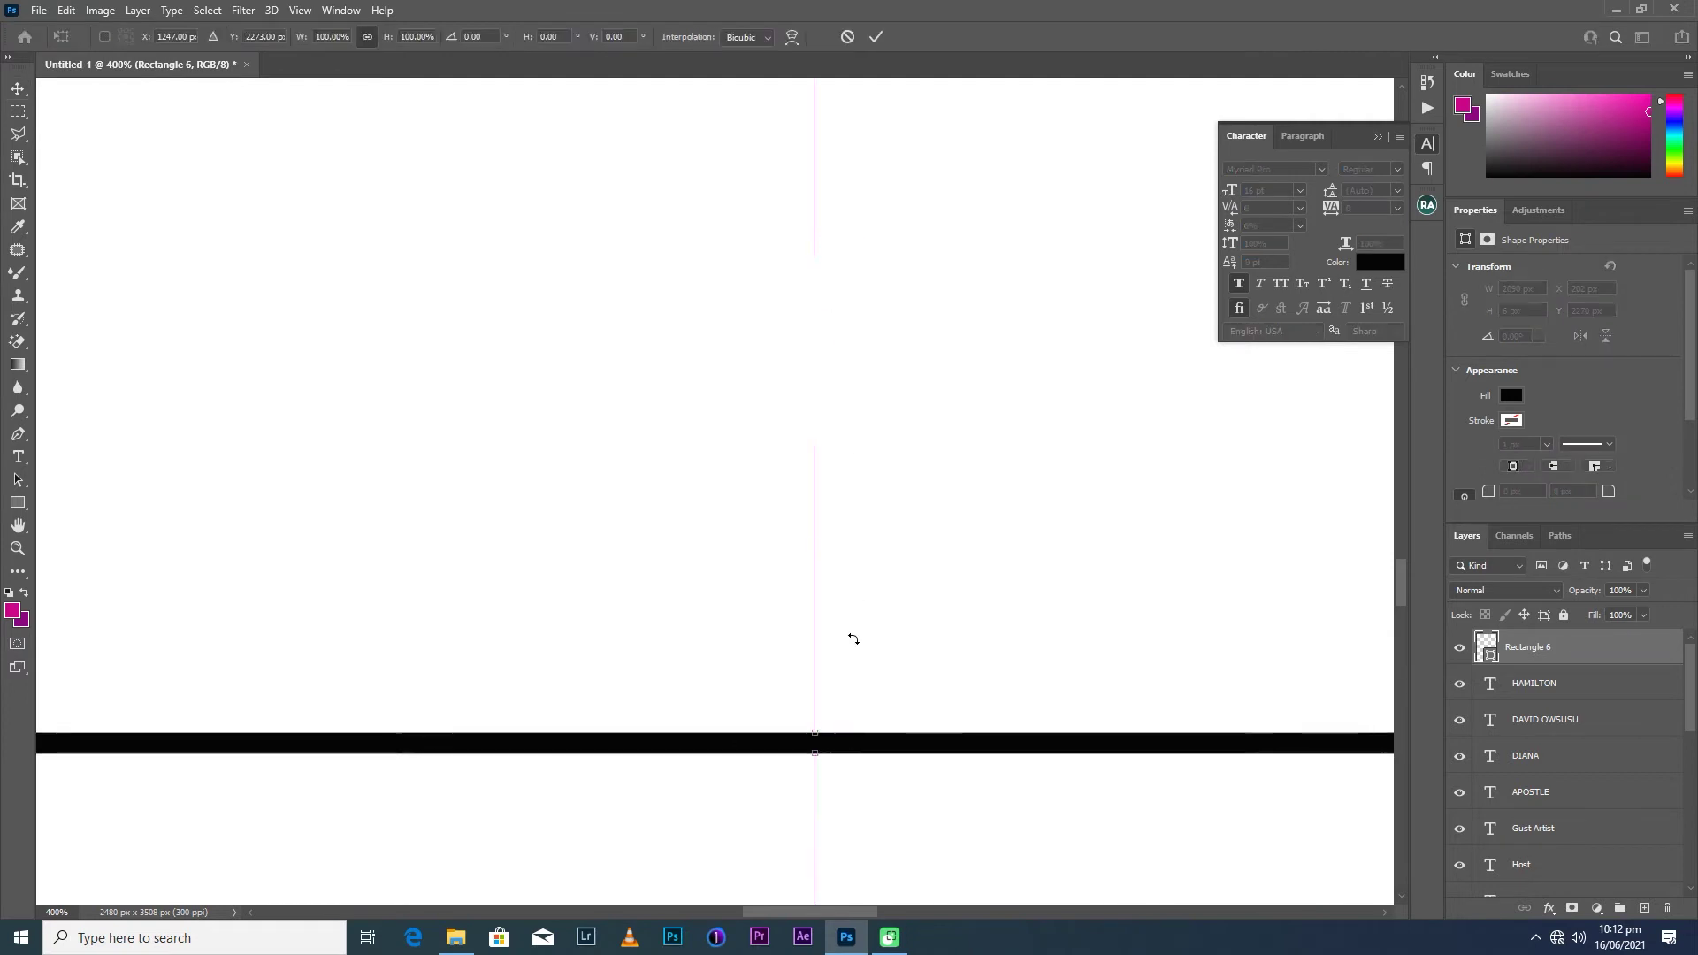
pyautogui.moveTo(814, 730); pyautogui.dragTo(814, 741)
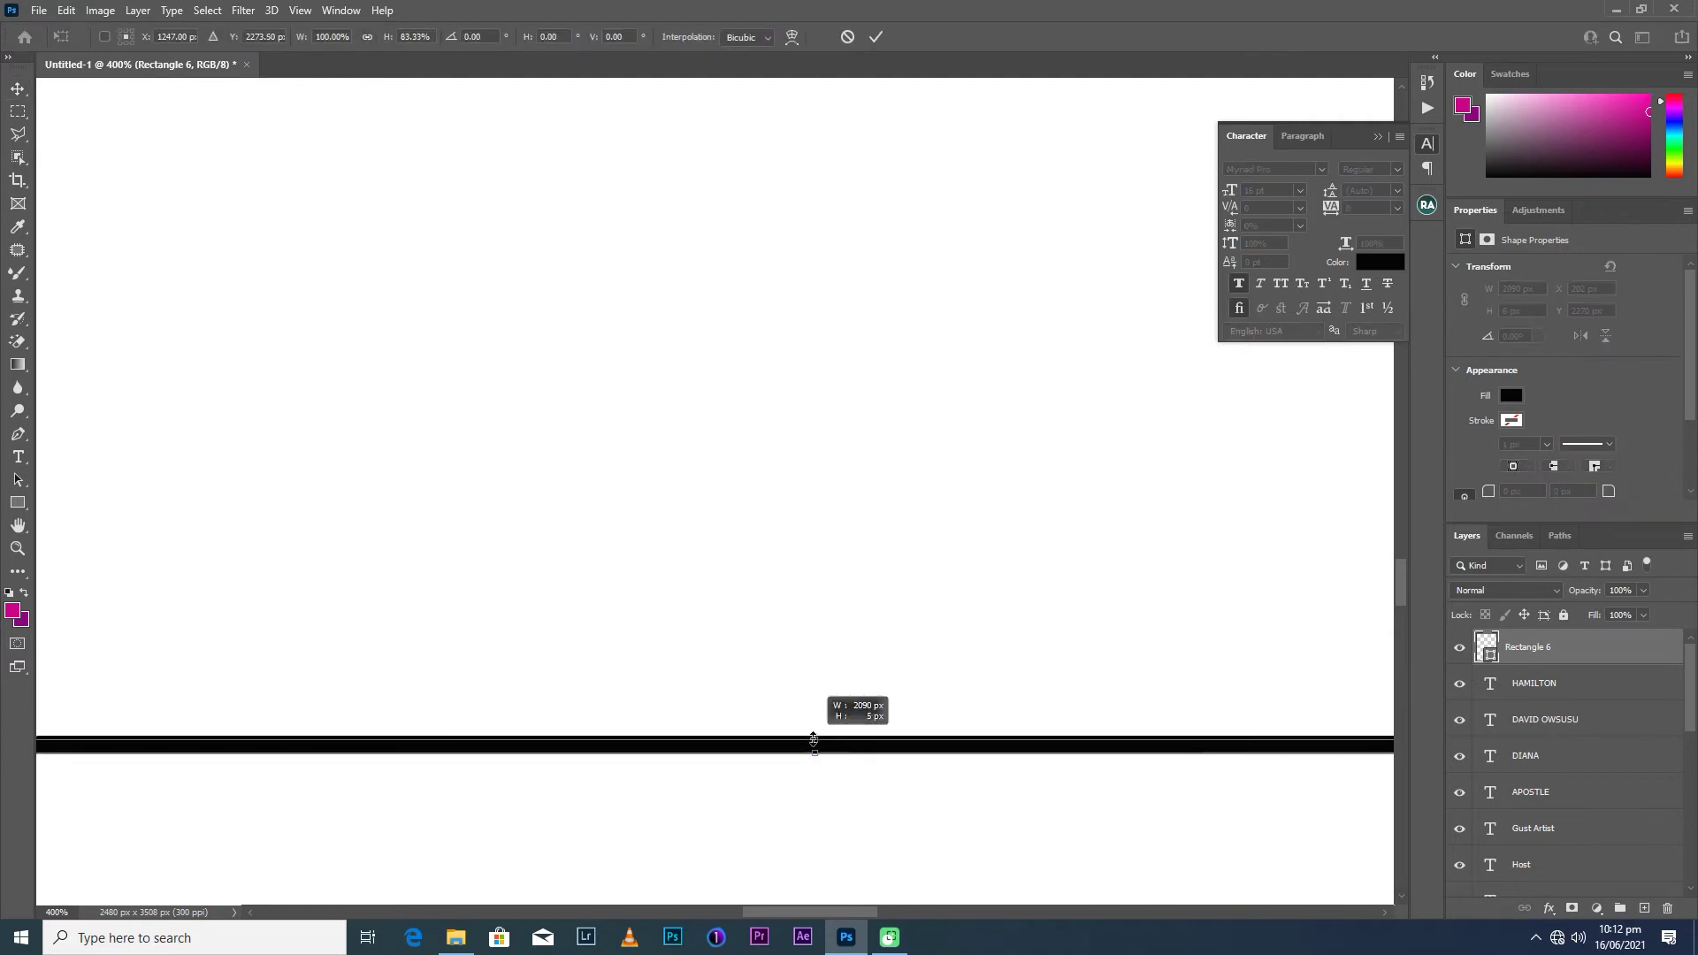
pyautogui.press('Return')
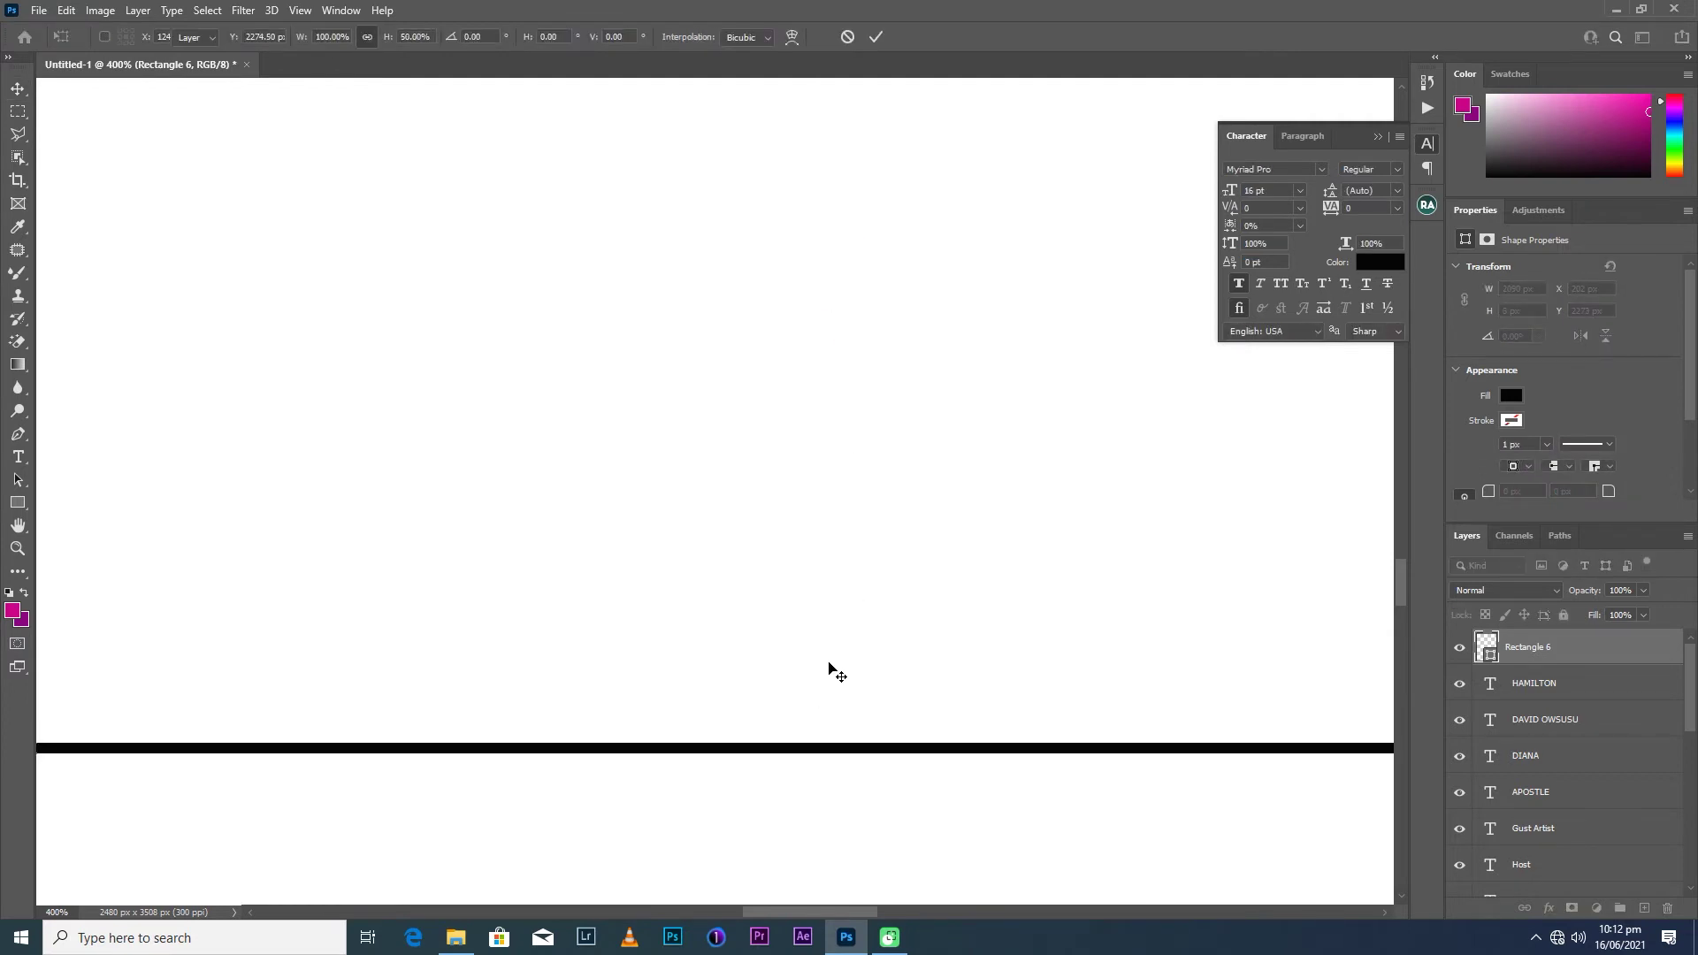
pyautogui.hotkey('ctrl', '-')
pyautogui.hotkey('ctrl', '-')
pyautogui.hotkey('ctrl', '-')
pyautogui.hotkey('ctrl', '-')
pyautogui.hotkey('ctrl', '-')
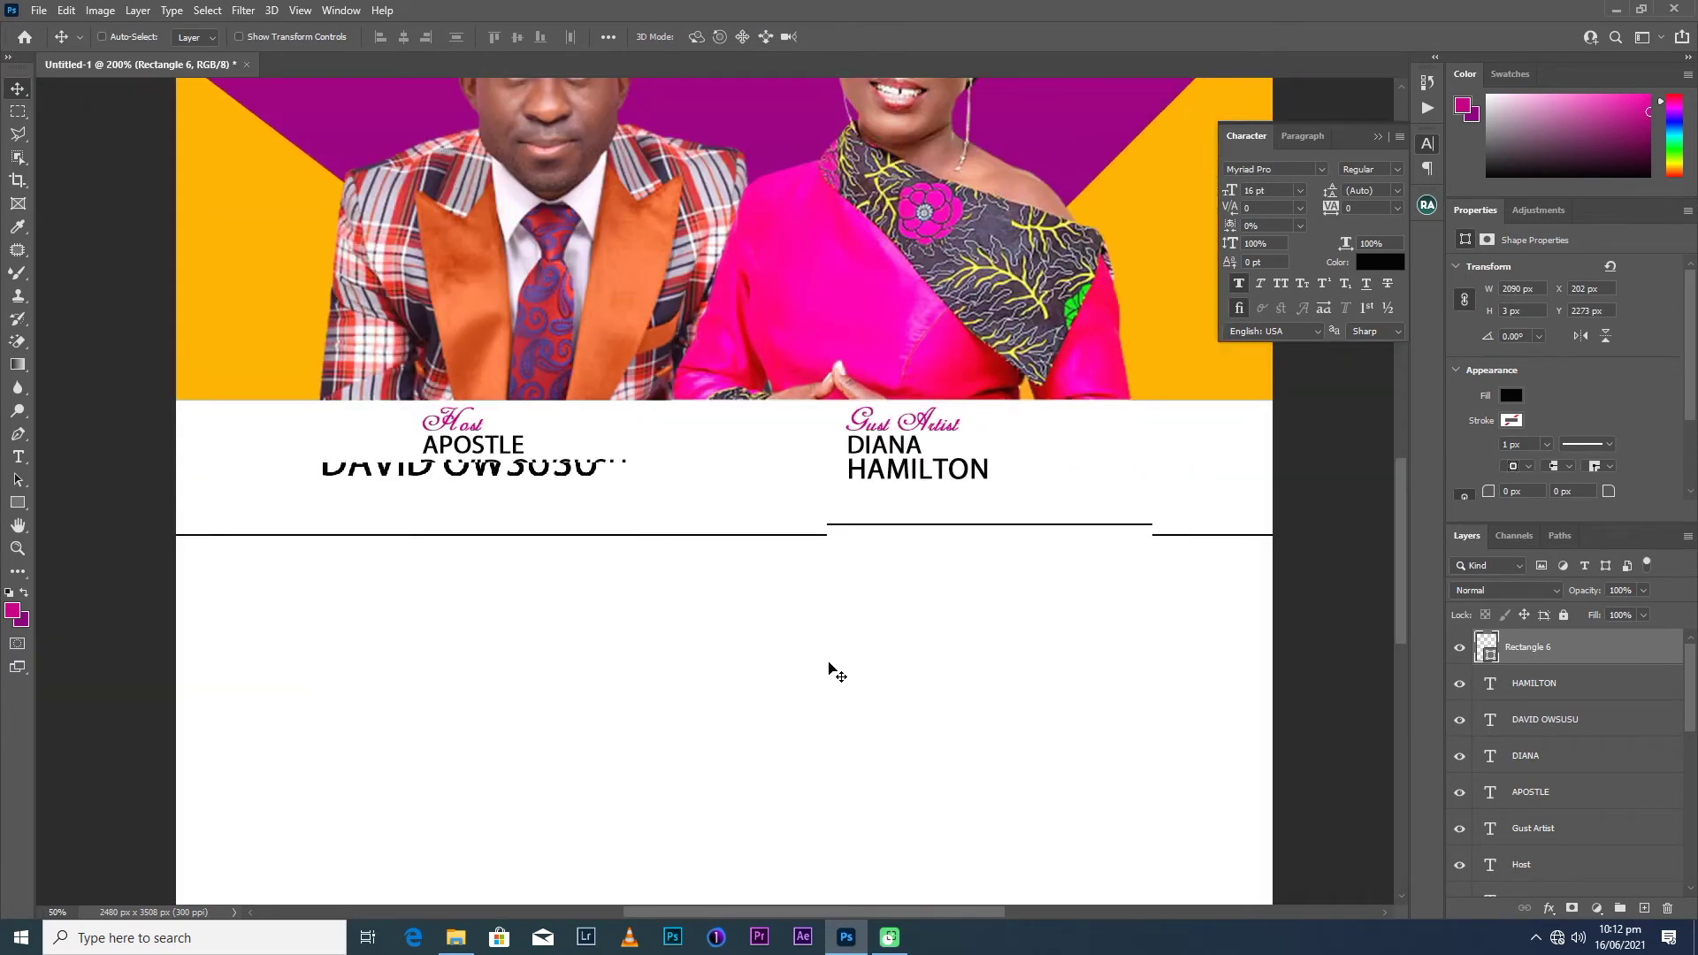
pyautogui.hotkey('ctrl', '-')
pyautogui.hotkey('ctrl', '-')
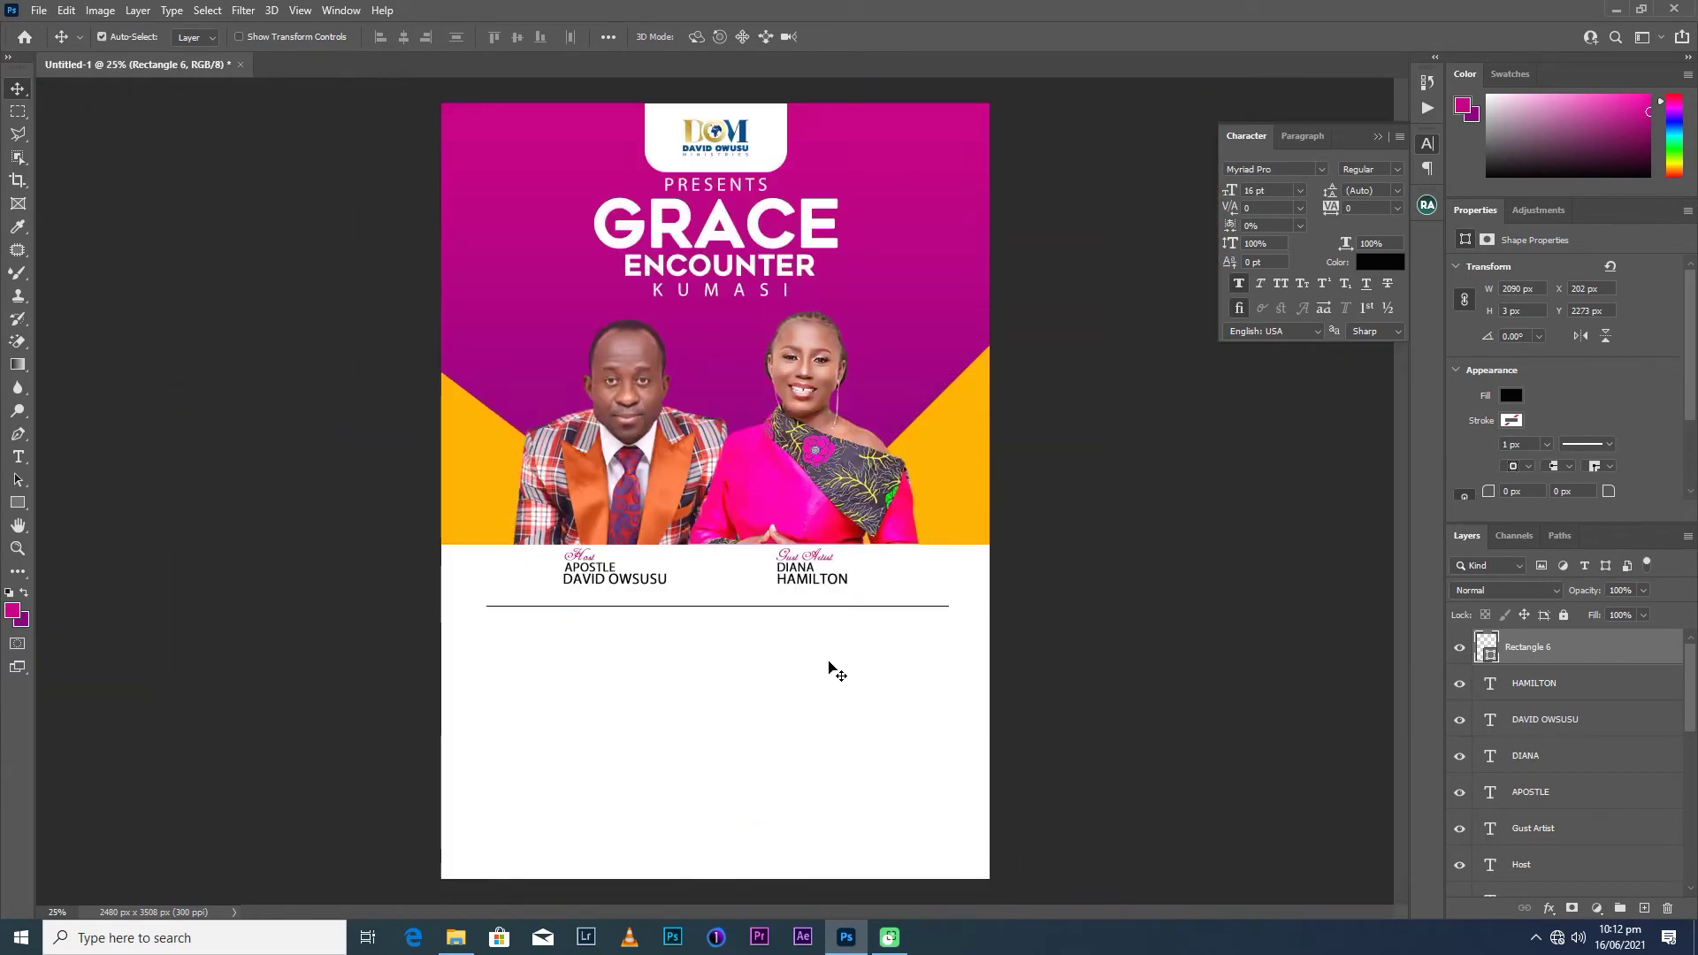
# Duplicate the divider line and move the copy just below the original.
pyautogui.press('ctrl')
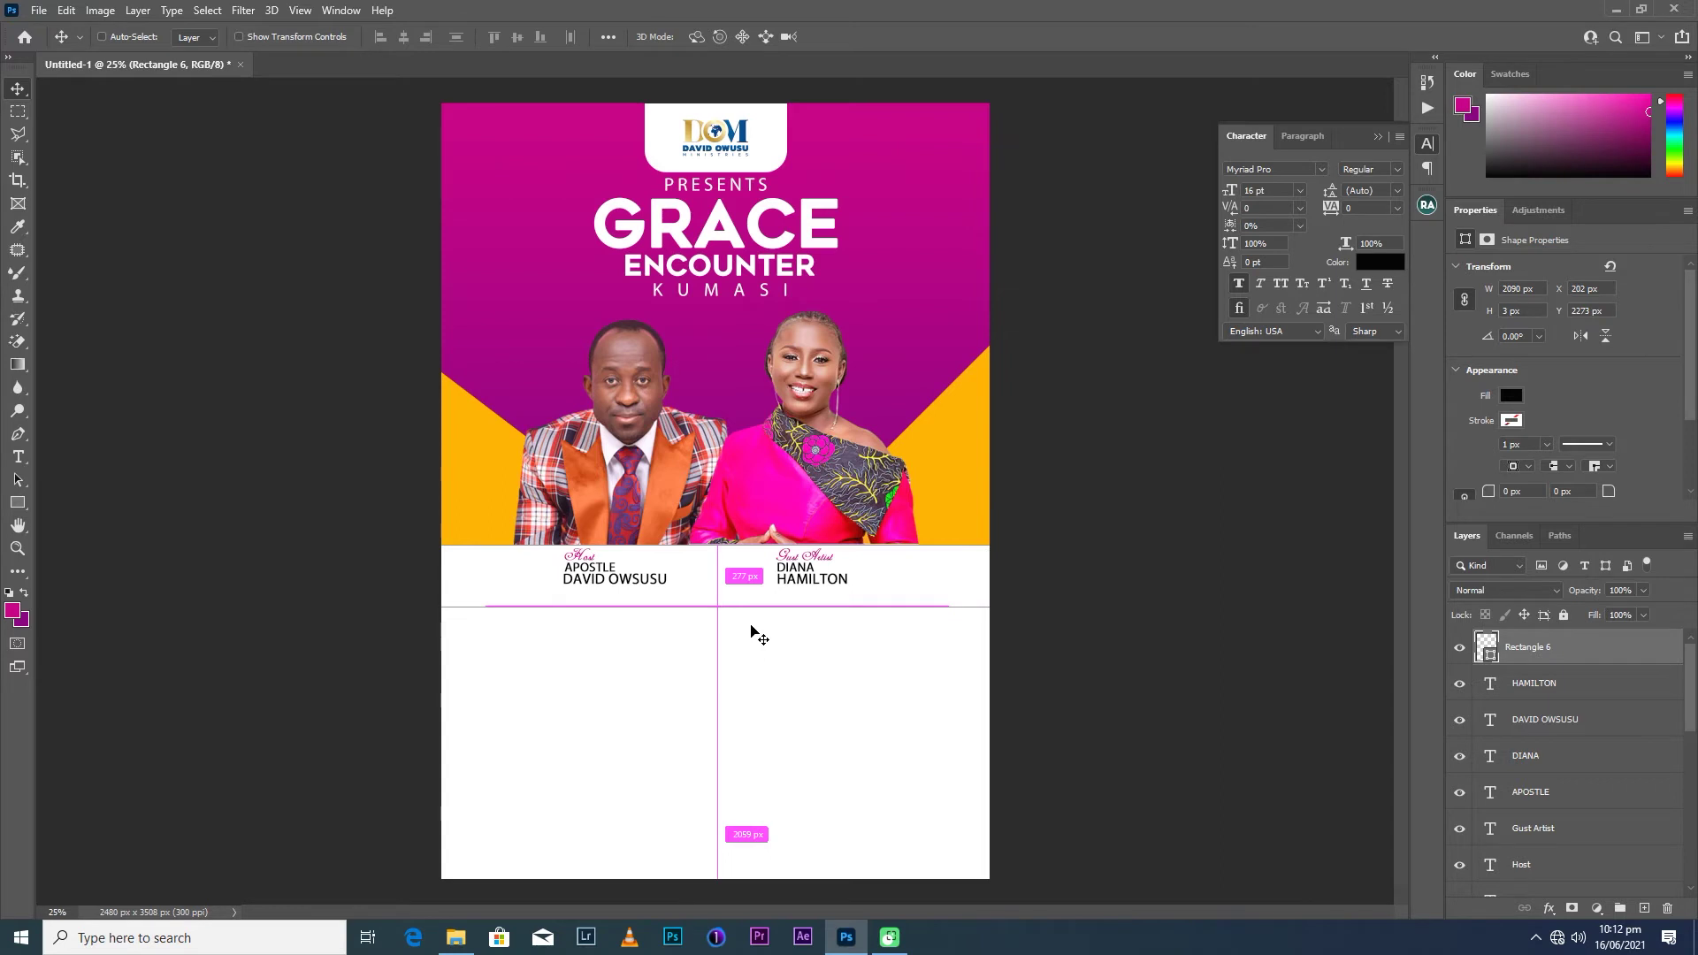
pyautogui.hotkey('ctrl', 'j')
pyautogui.hotkey('shift', 'Down')
pyautogui.hotkey('shift', 'Down')
pyautogui.hotkey('shift', 'Down')
pyautogui.hotkey('shift', 'Down')
pyautogui.hotkey('shift', 'Down')
pyautogui.hotkey('shift', 'Down')
pyautogui.hotkey('shift', 'Down')
pyautogui.hotkey('shift', 'Down')
pyautogui.moveTo(749, 624); pyautogui.dragTo(752, 630)
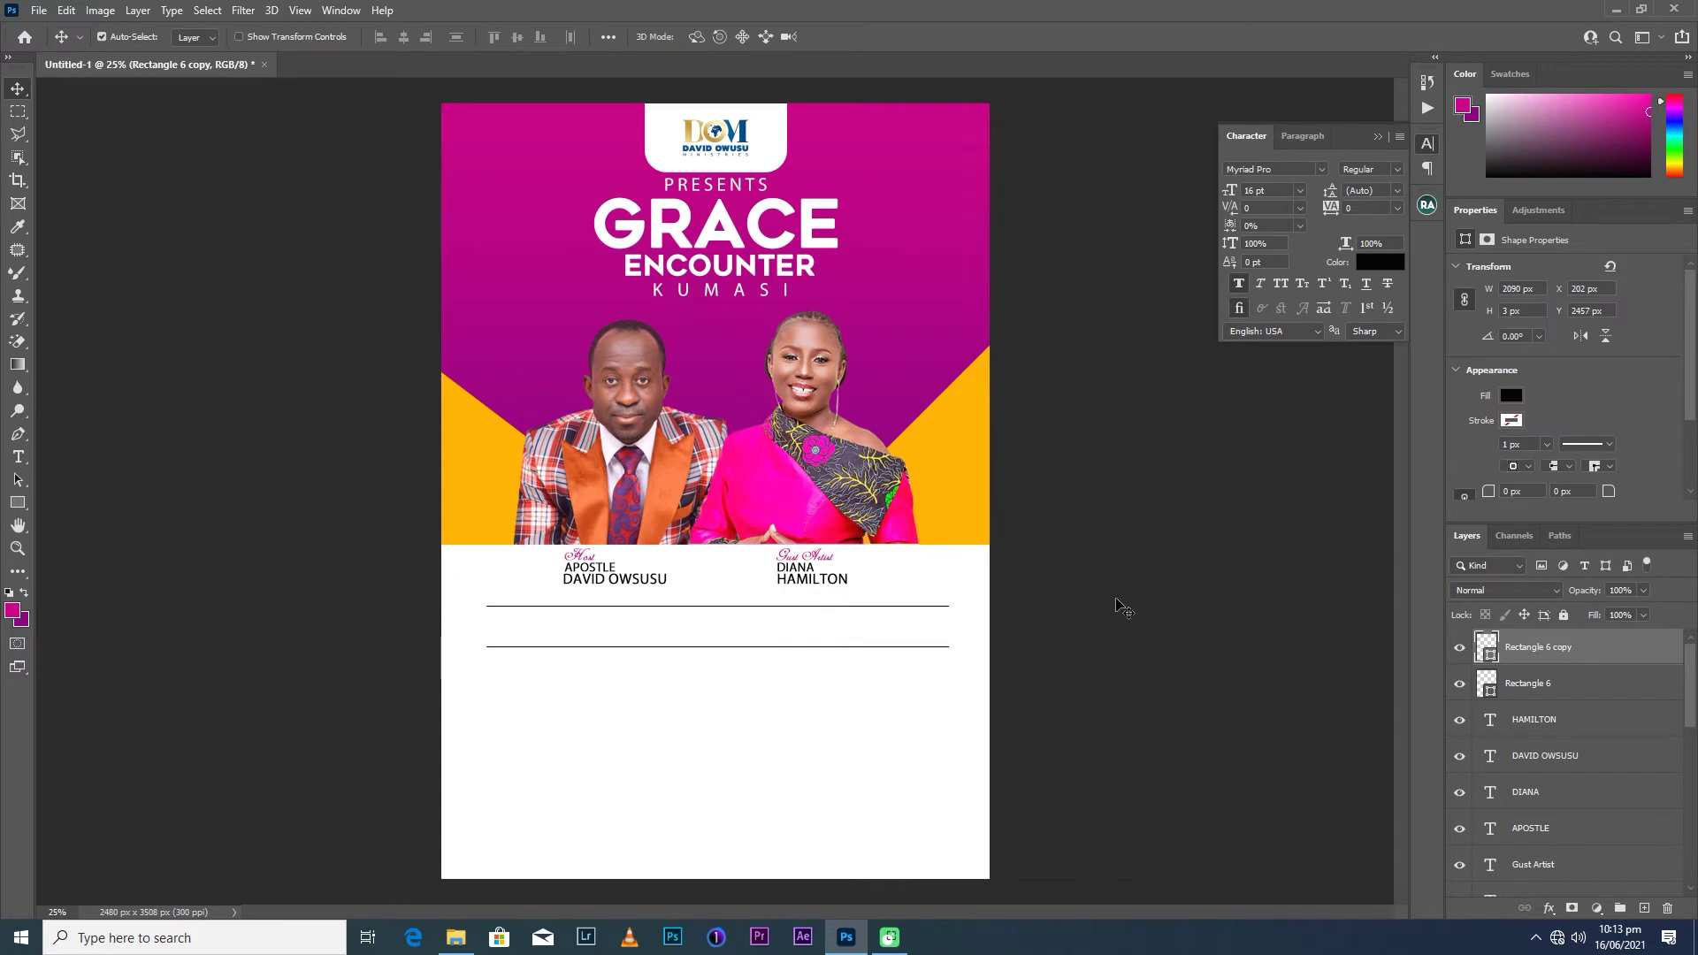
pyautogui.click(18, 457)
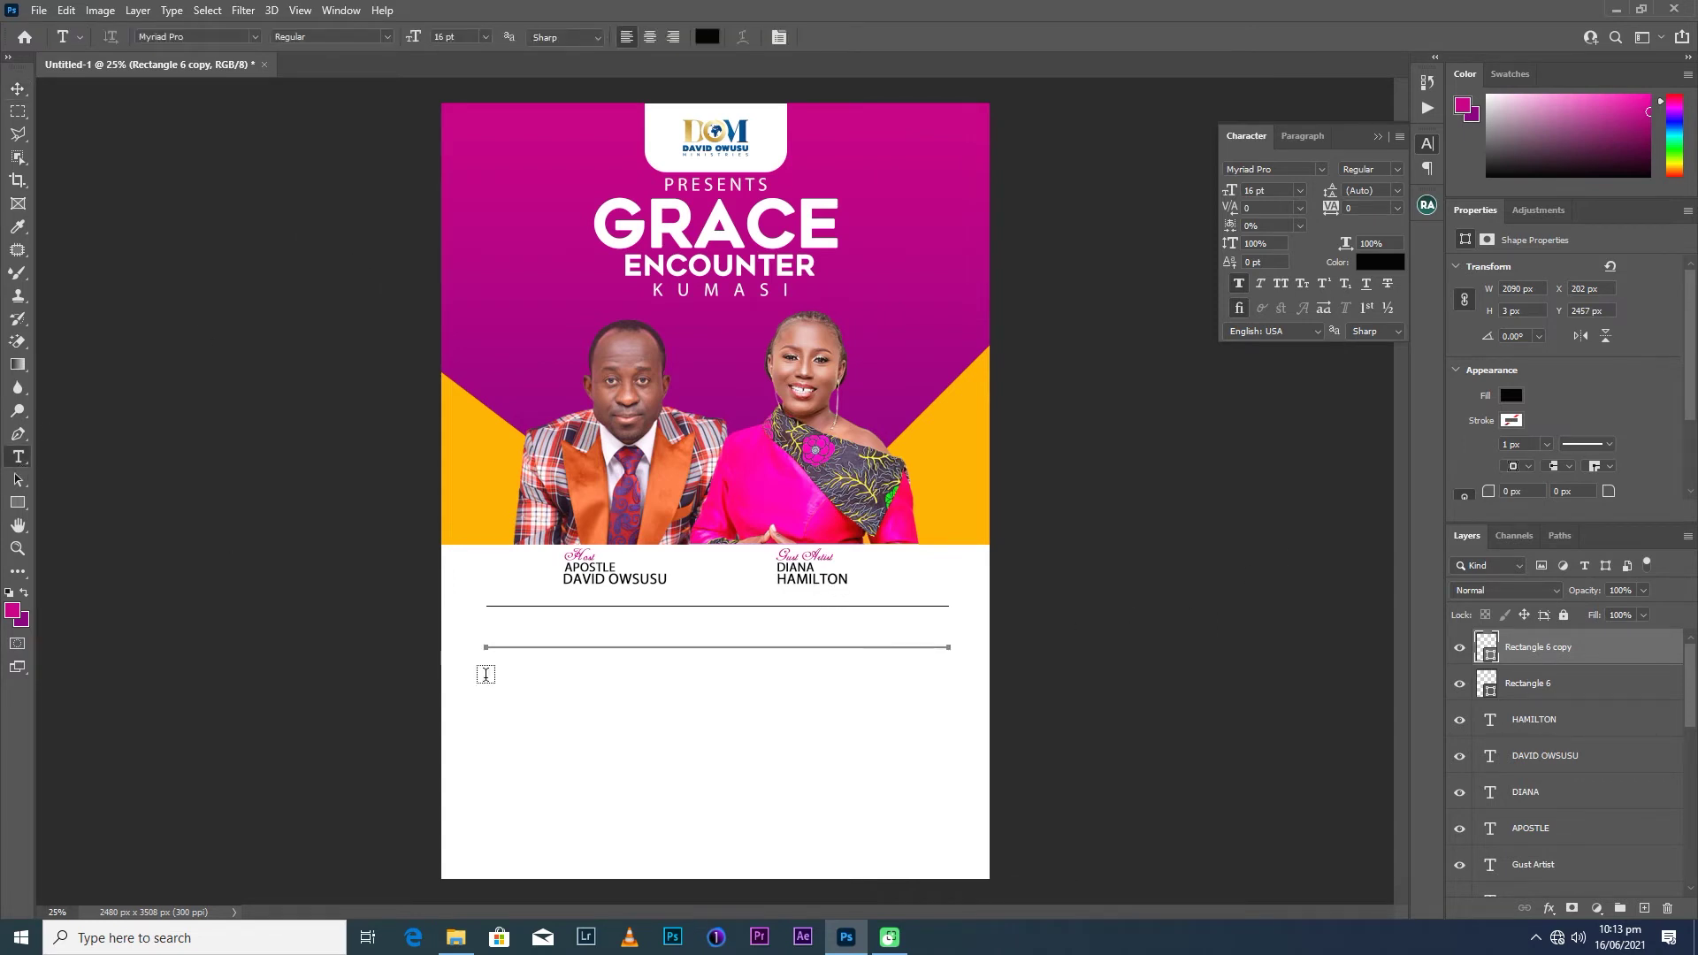
# Type the date '11TH - 13TH, JUNE 2021' below the two lines and commit it.
pyautogui.click(544, 689)
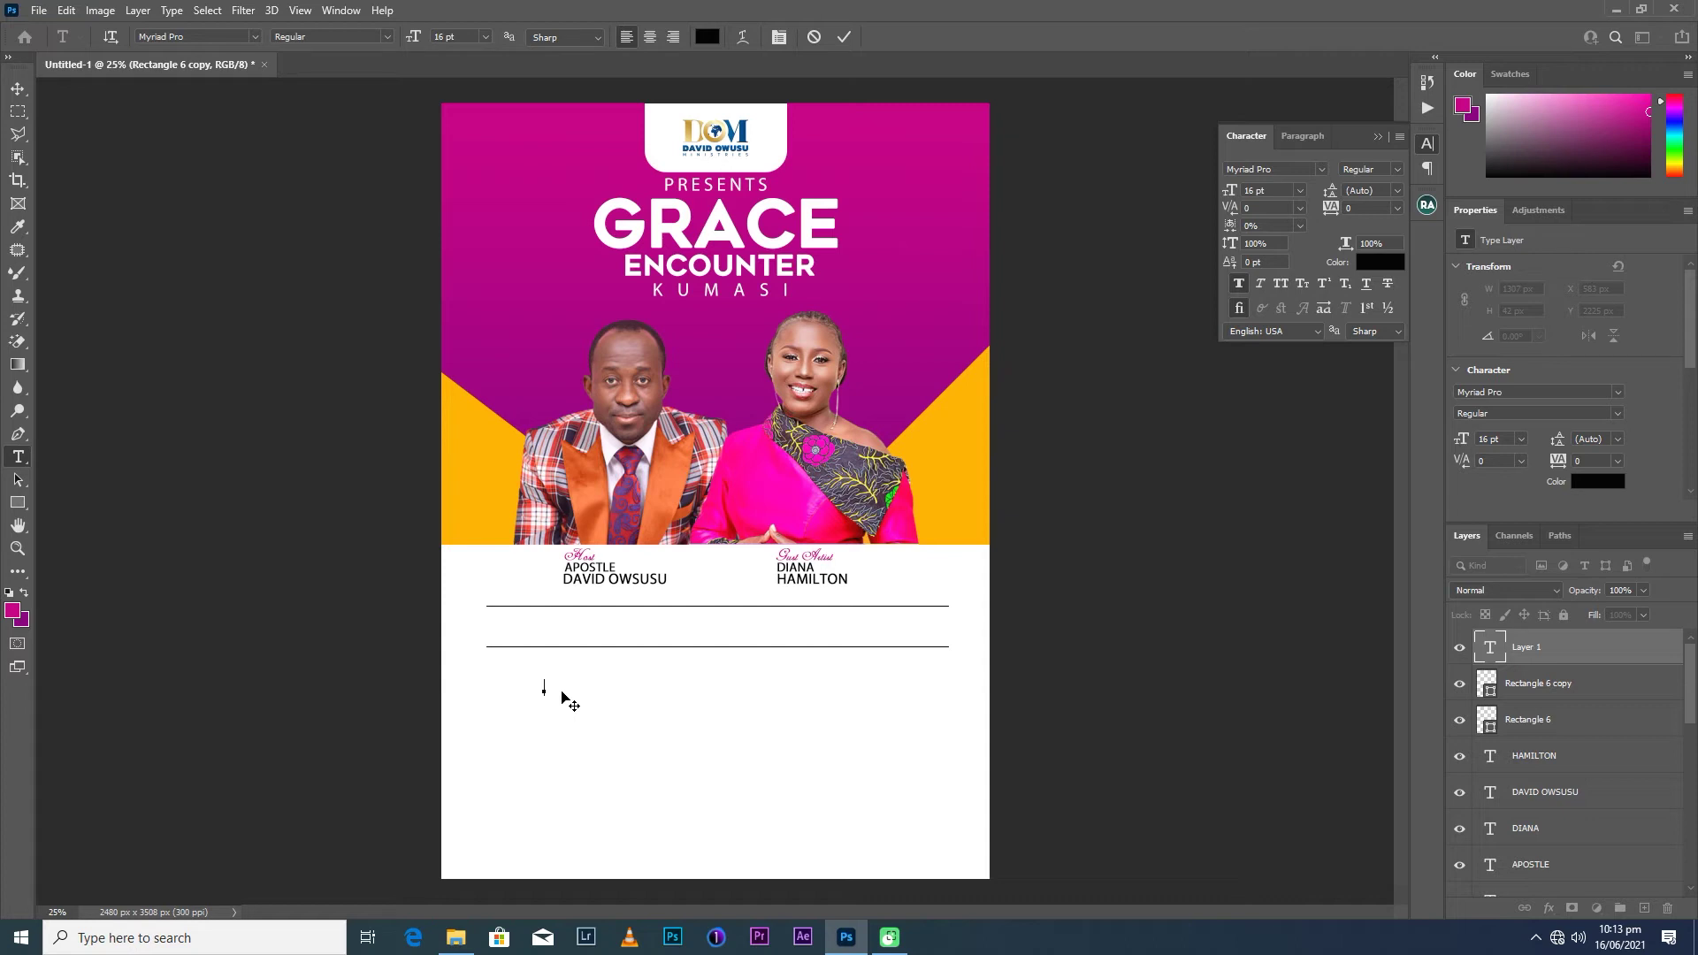
pyautogui.write('11')
pyautogui.write('TH')
pyautogui.write(' TO')
pyautogui.press('BackSpace')
pyautogui.press('BackSpace')
pyautogui.write('=')
pyautogui.press('BackSpace')
pyautogui.press('BackSpace')
pyautogui.write('13')
pyautogui.write('TH')
pyautogui.write('.')
pyautogui.write(' JUN')
pyautogui.write('E')
pyautogui.write(' 2021')
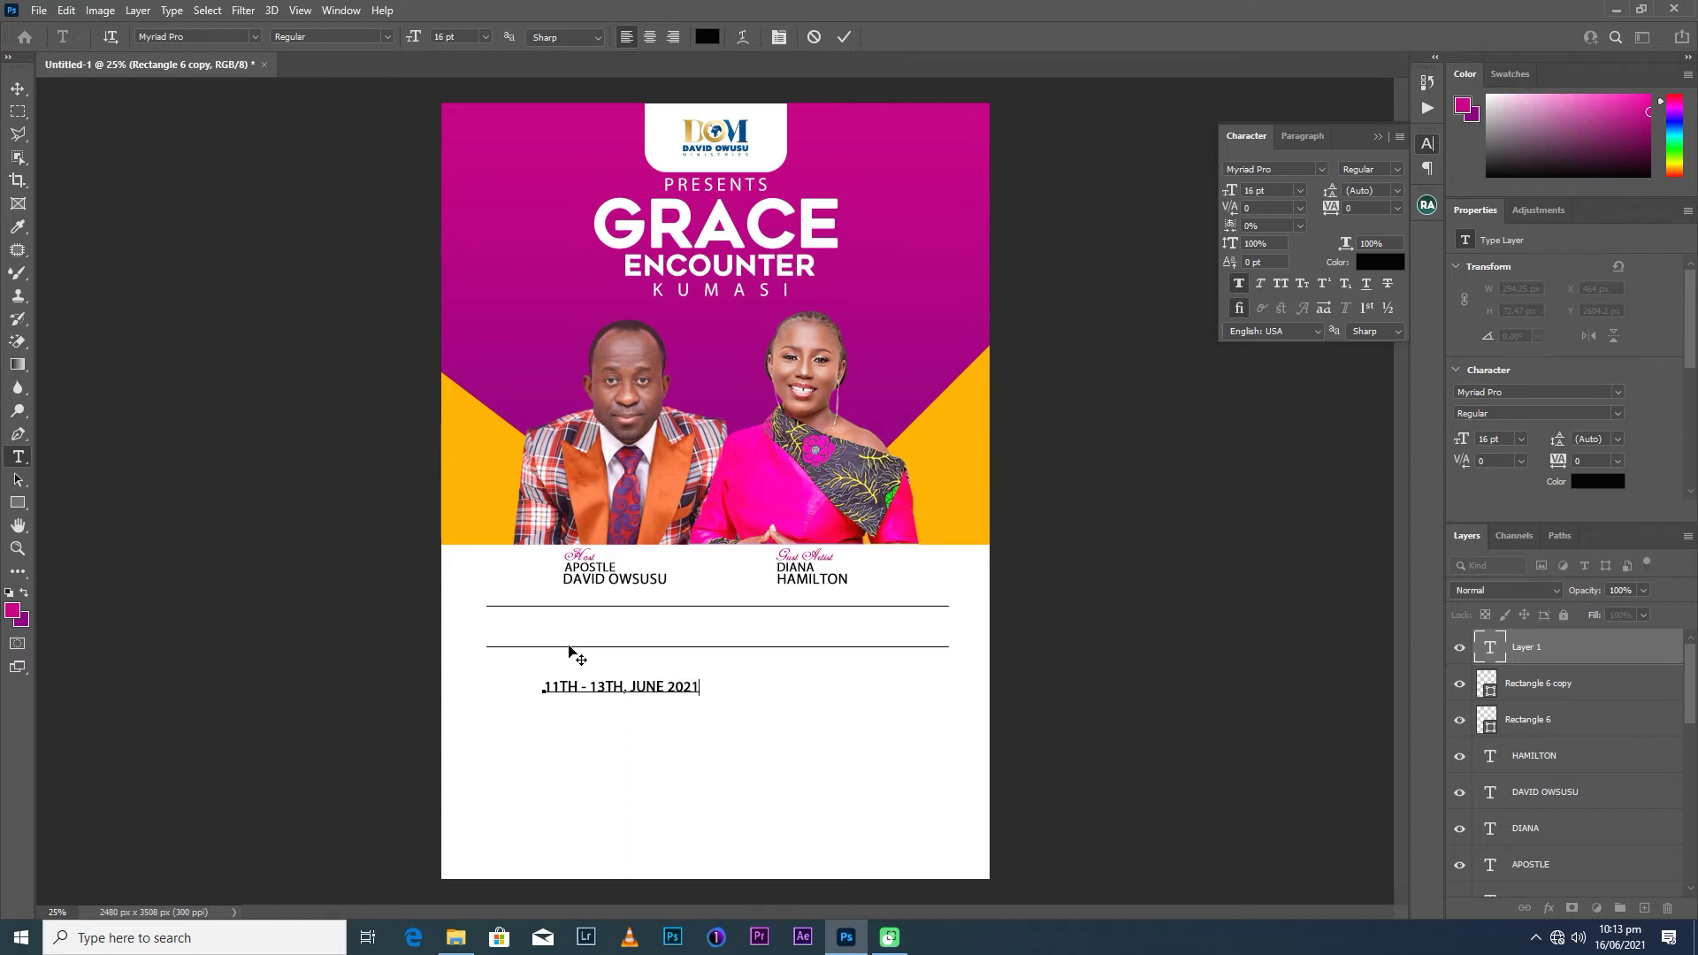
pyautogui.click(846, 38)
# Move the date between the two lines, make it bold and size it to 30 pt.
pyautogui.press('v')
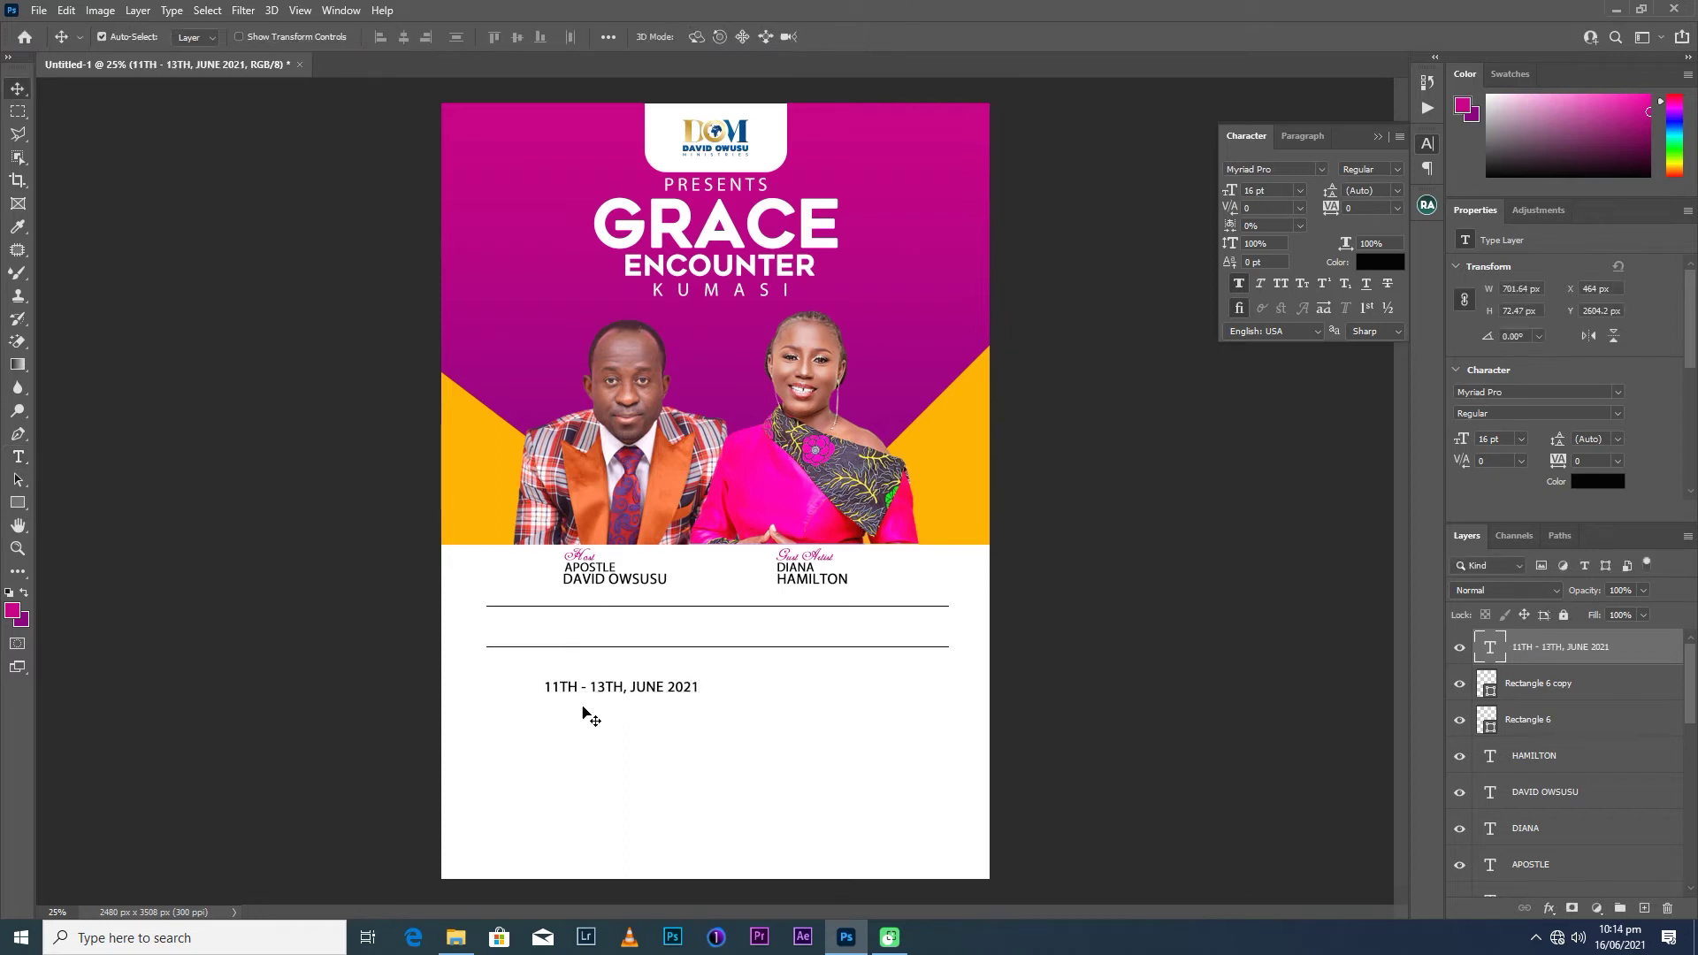
pyautogui.moveTo(659, 688)
pyautogui.mouseDown()
pyautogui.moveTo(769, 625)
pyautogui.moveTo(742, 625)
pyautogui.mouseUp()
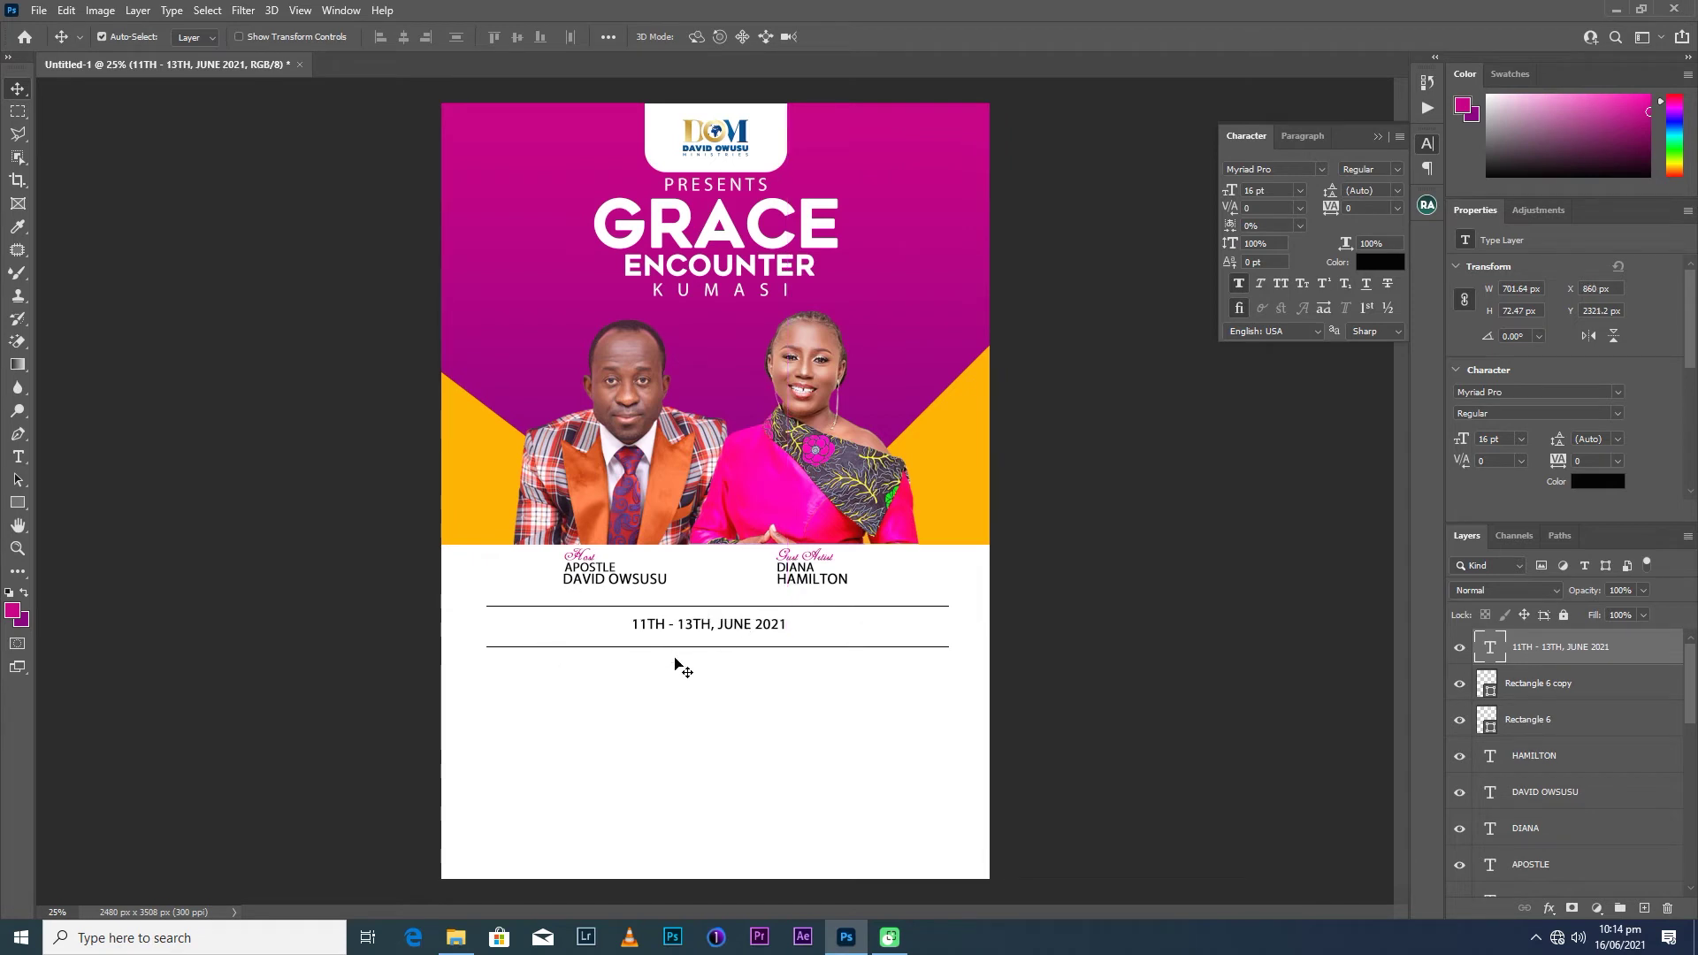
pyautogui.click(1395, 171)
pyautogui.click(1380, 299)
pyautogui.click(1299, 190)
pyautogui.click(1273, 401)
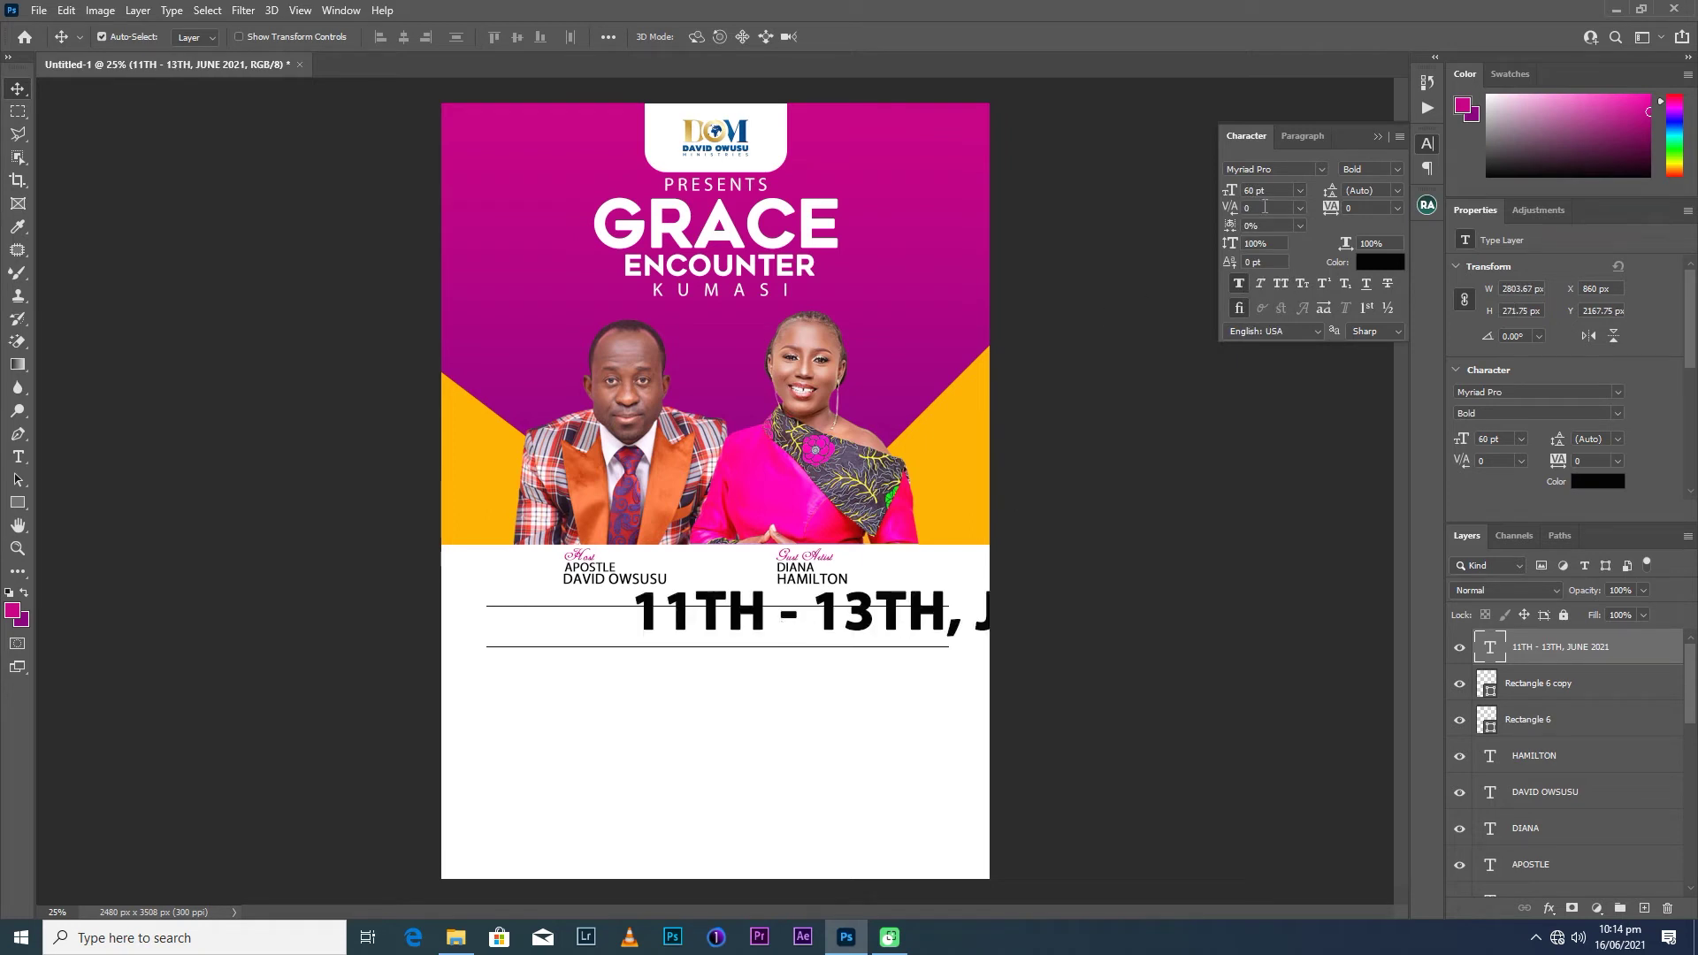
pyautogui.click(1299, 190)
pyautogui.click(1273, 361)
pyautogui.moveTo(827, 622); pyautogui.dragTo(751, 636)
pyautogui.hotkey('ctrl', '-')
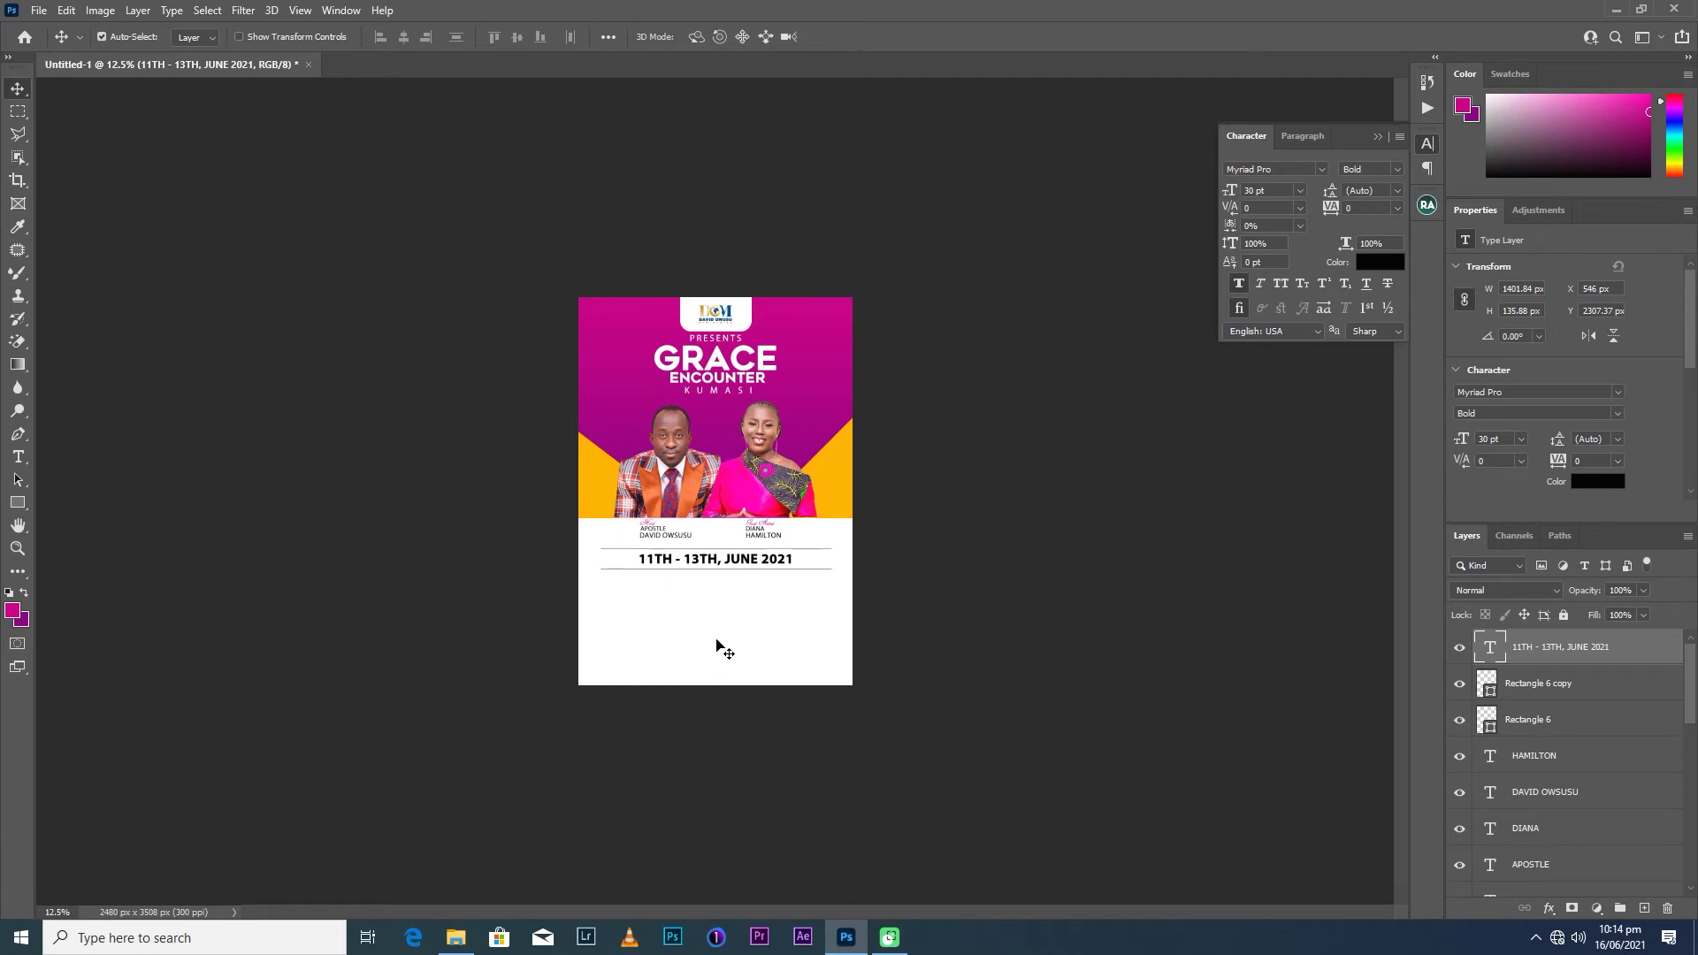
# Tighten the date's tracking to -100, set it to 35 pt and nudge it down.
pyautogui.click(1394, 210)
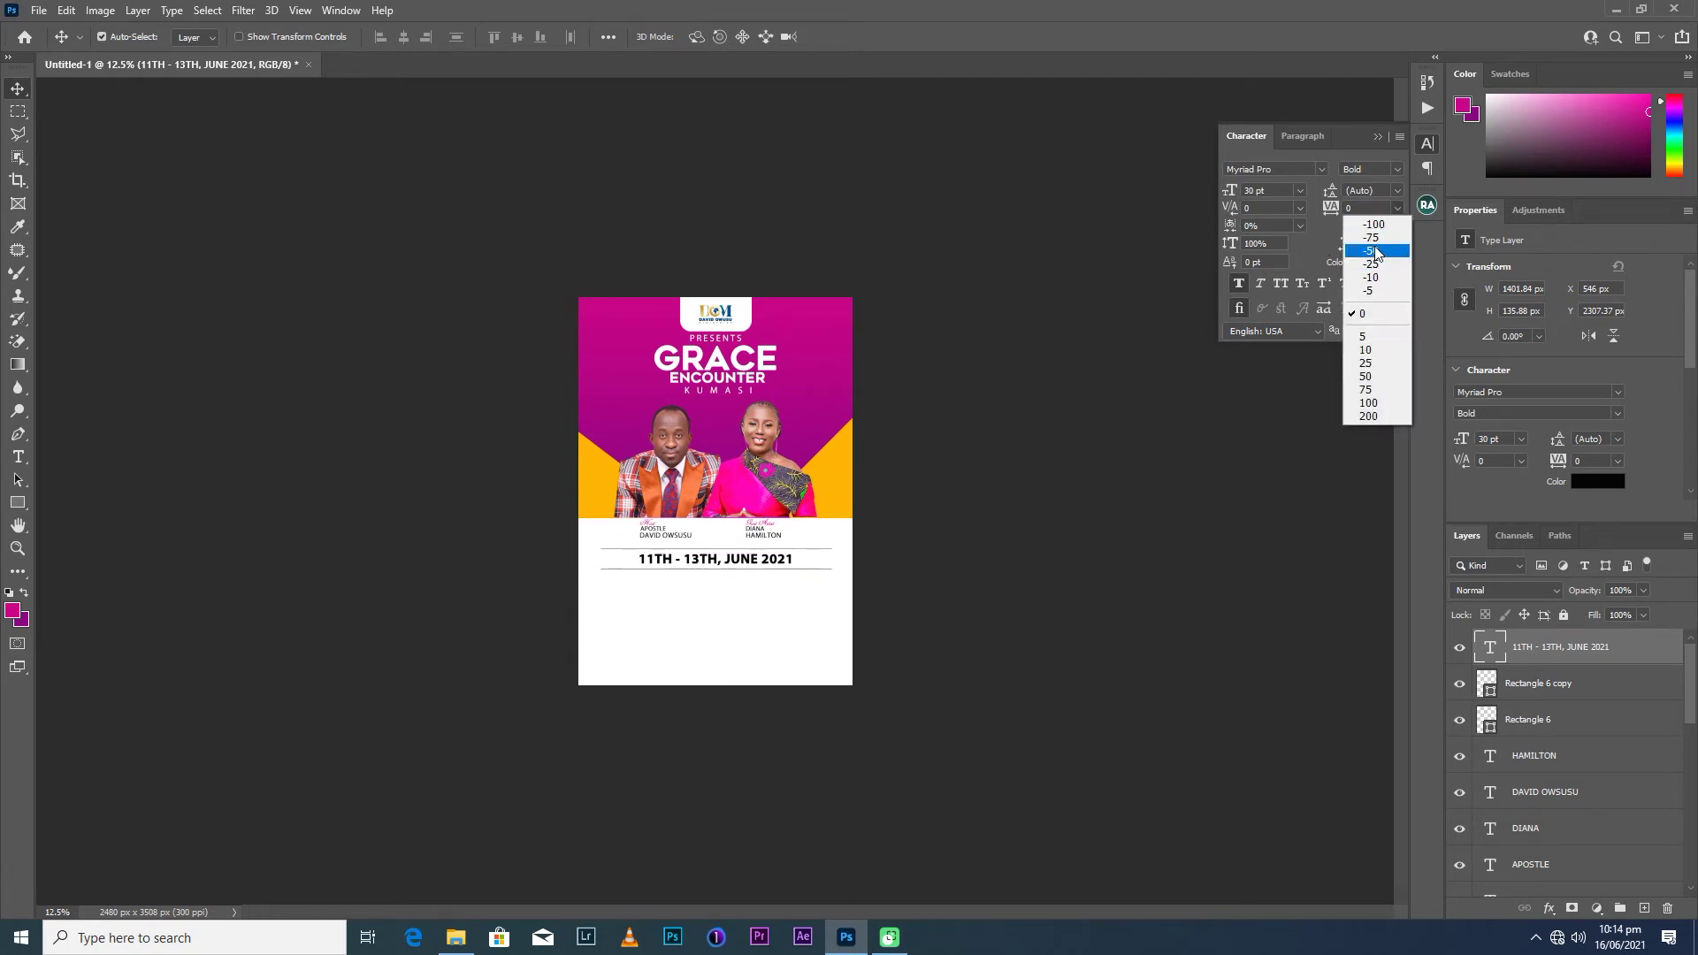
pyautogui.click(1374, 225)
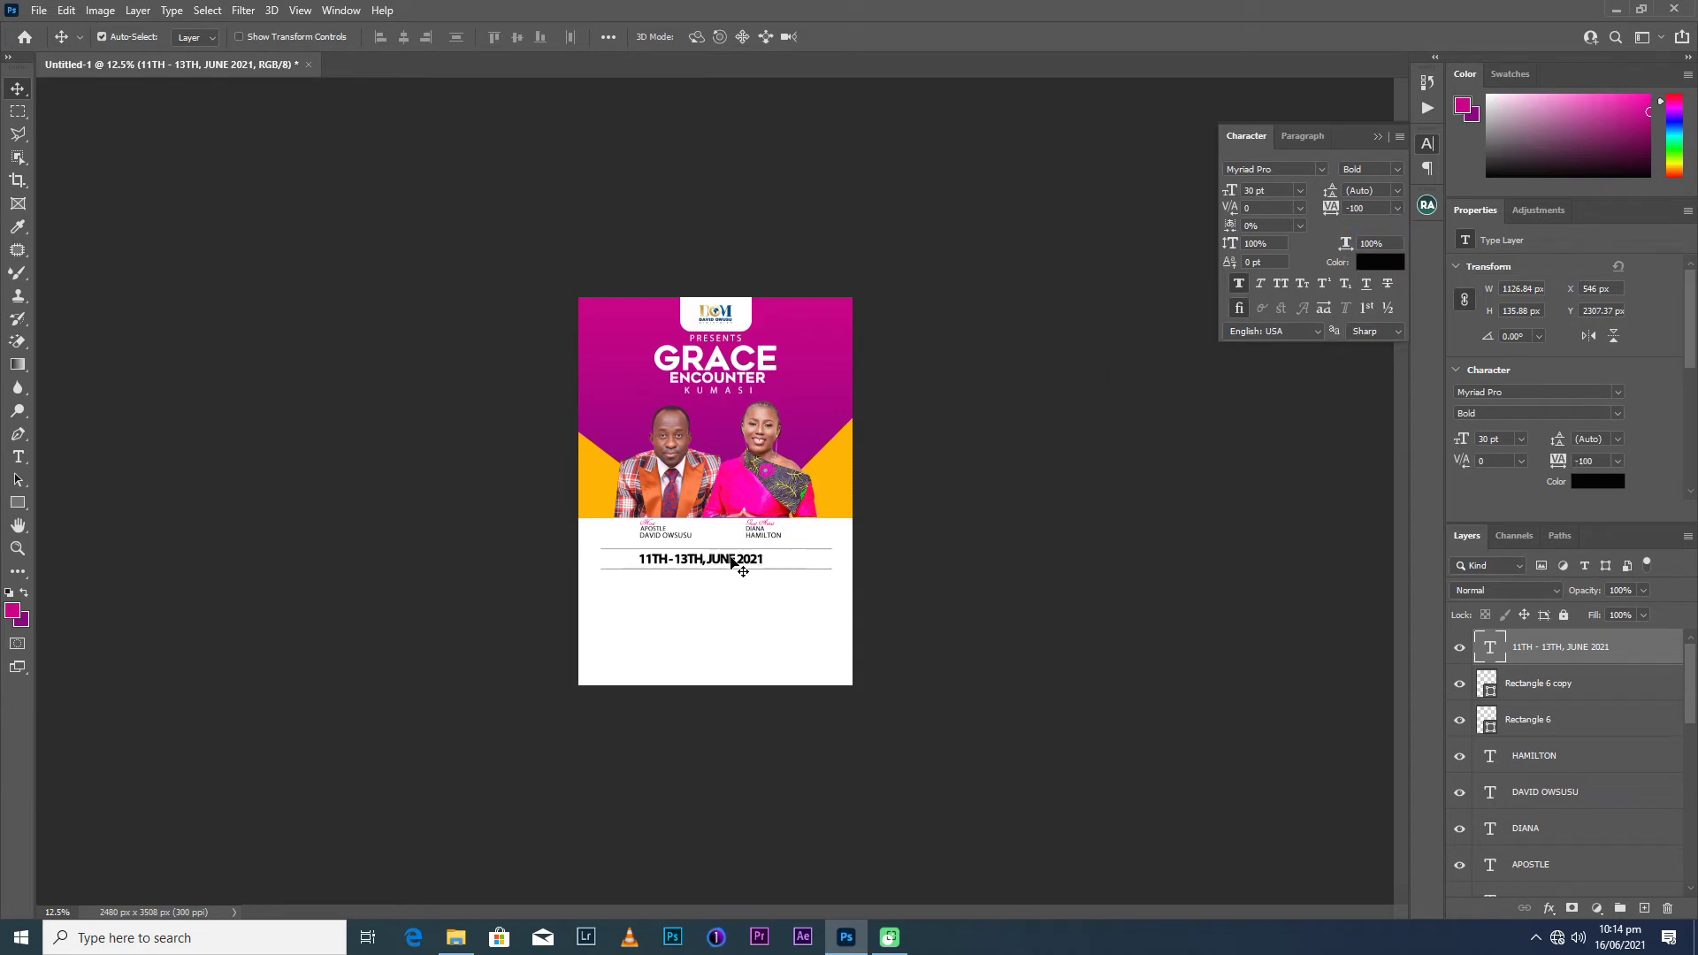
pyautogui.click(1300, 190)
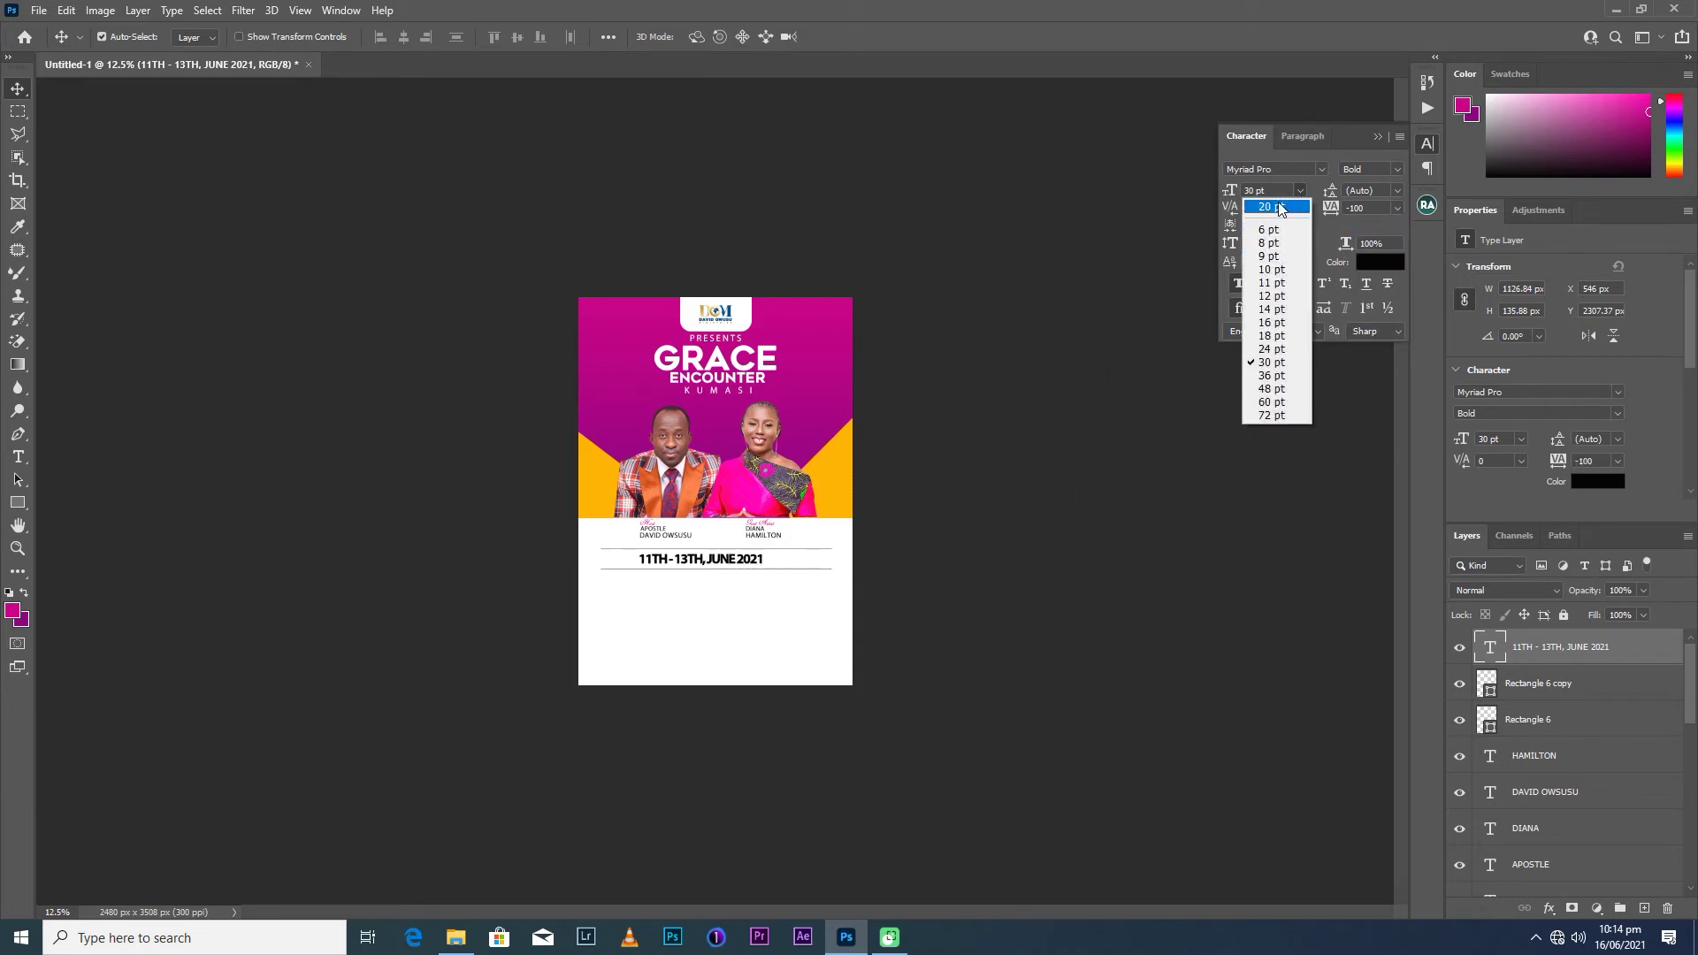
pyautogui.click(1274, 190)
pyautogui.write('35')
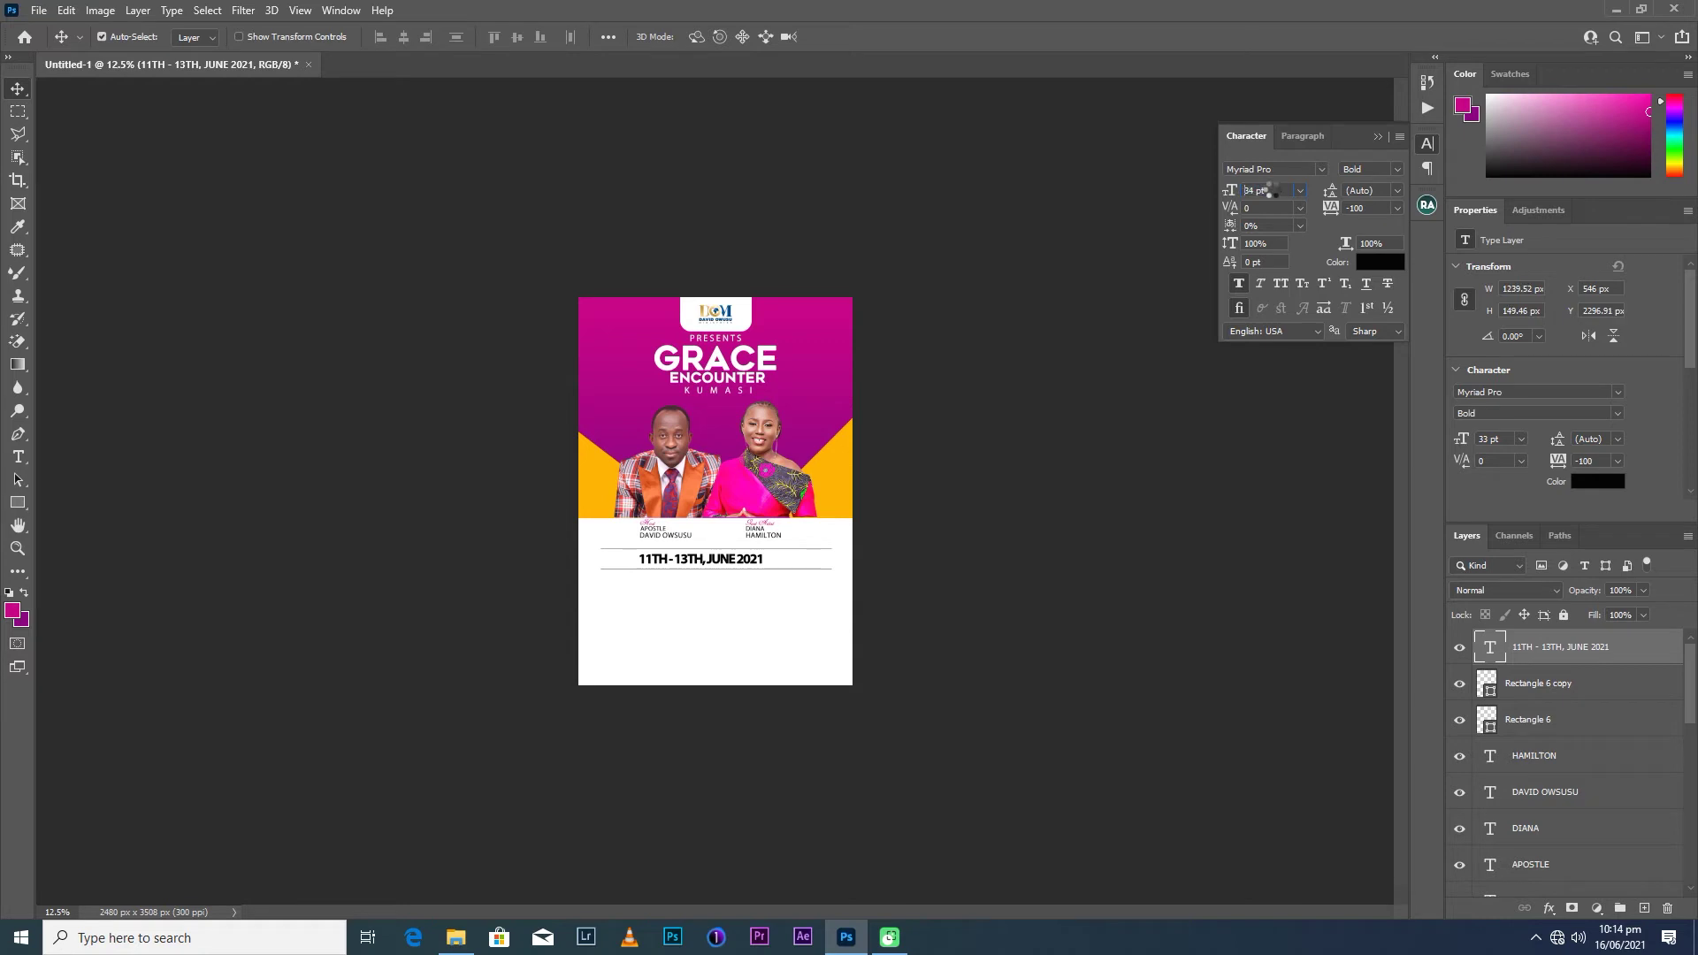
pyautogui.press('Return')
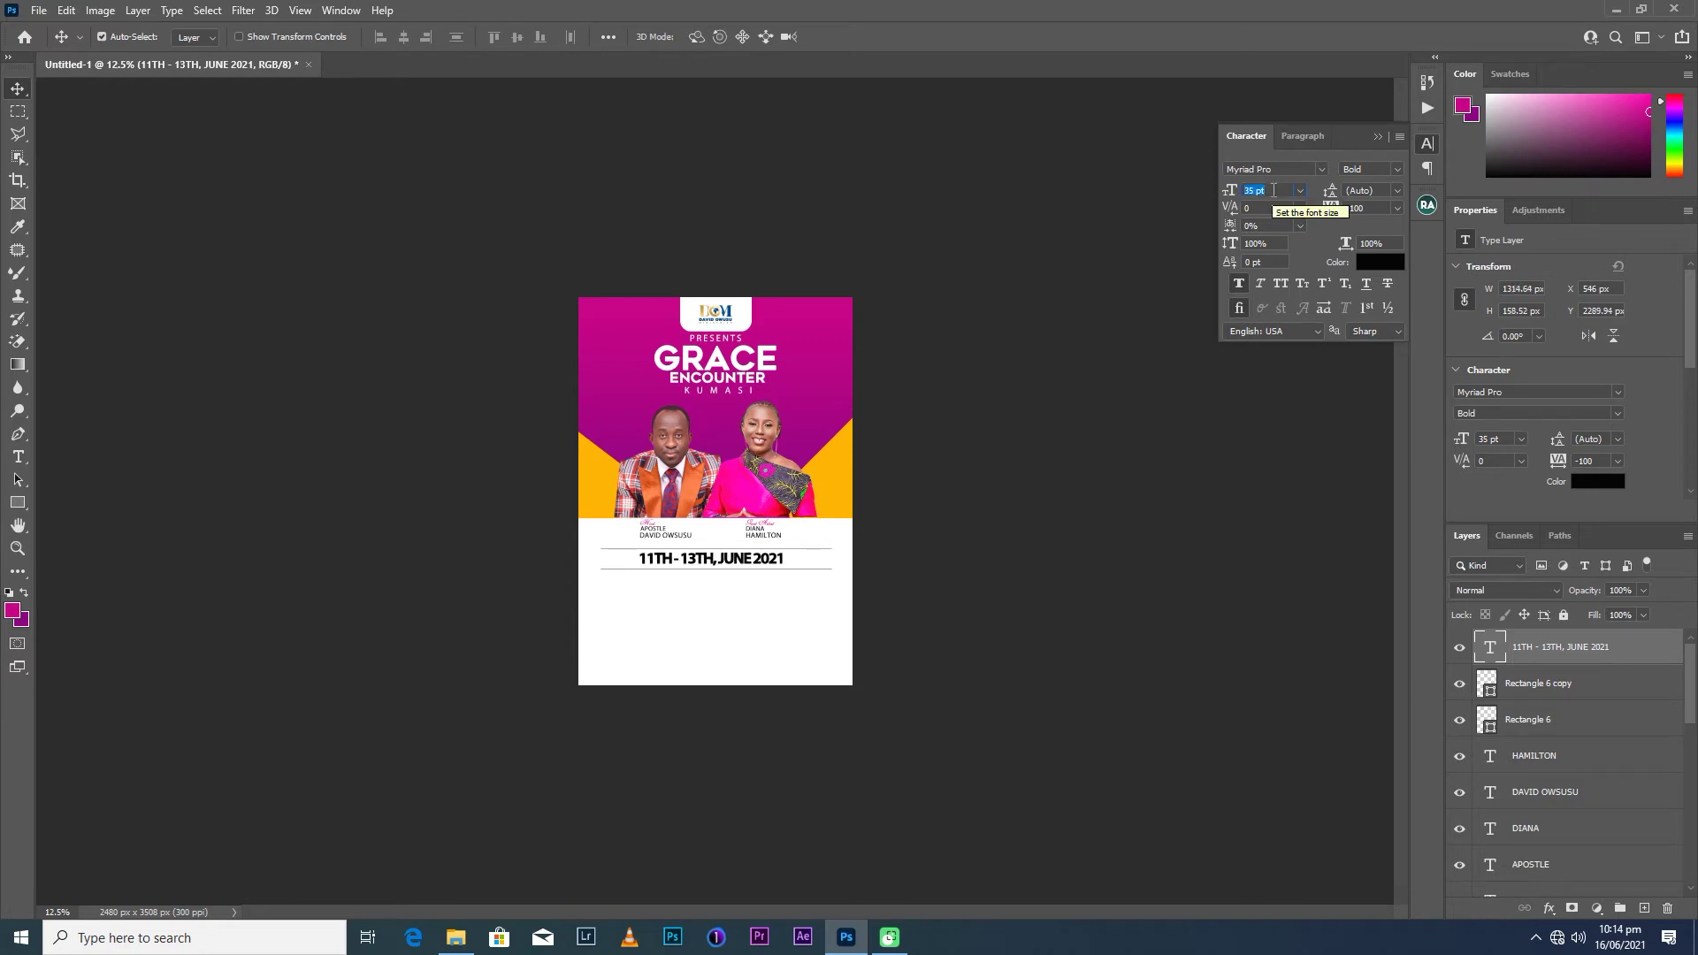
pyautogui.hotkey('ctrl', '+')
pyautogui.hotkey('ctrl', '+')
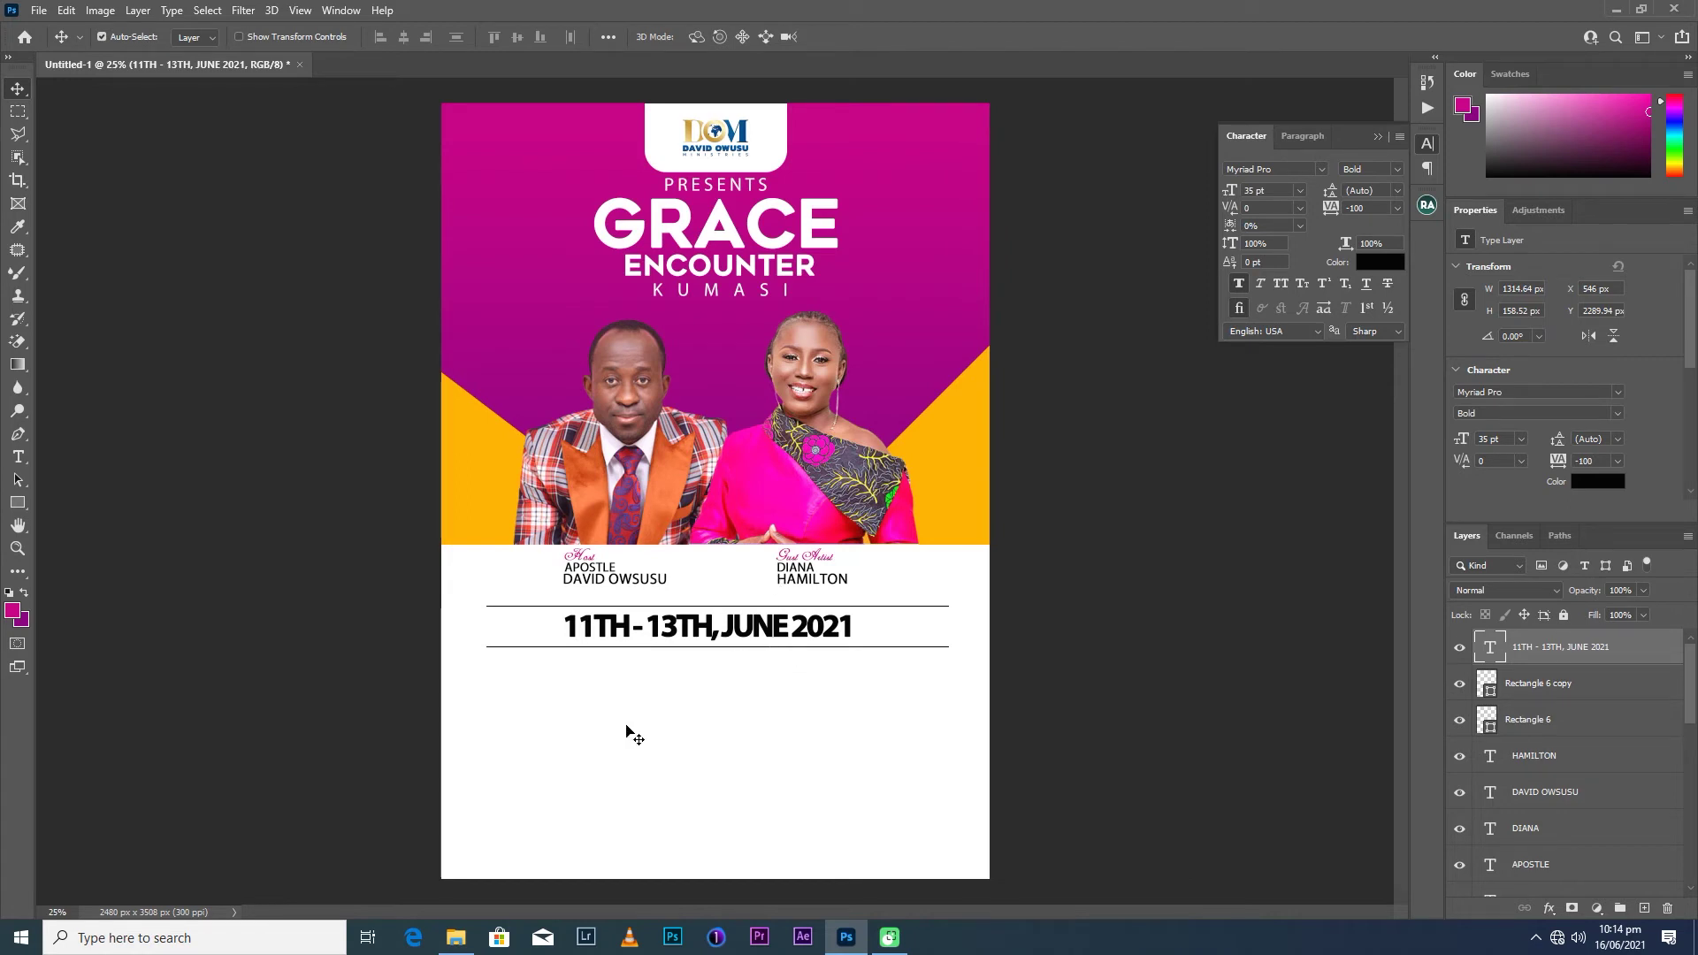
pyautogui.press('Down')
pyautogui.press('Down')
pyautogui.press('Down')
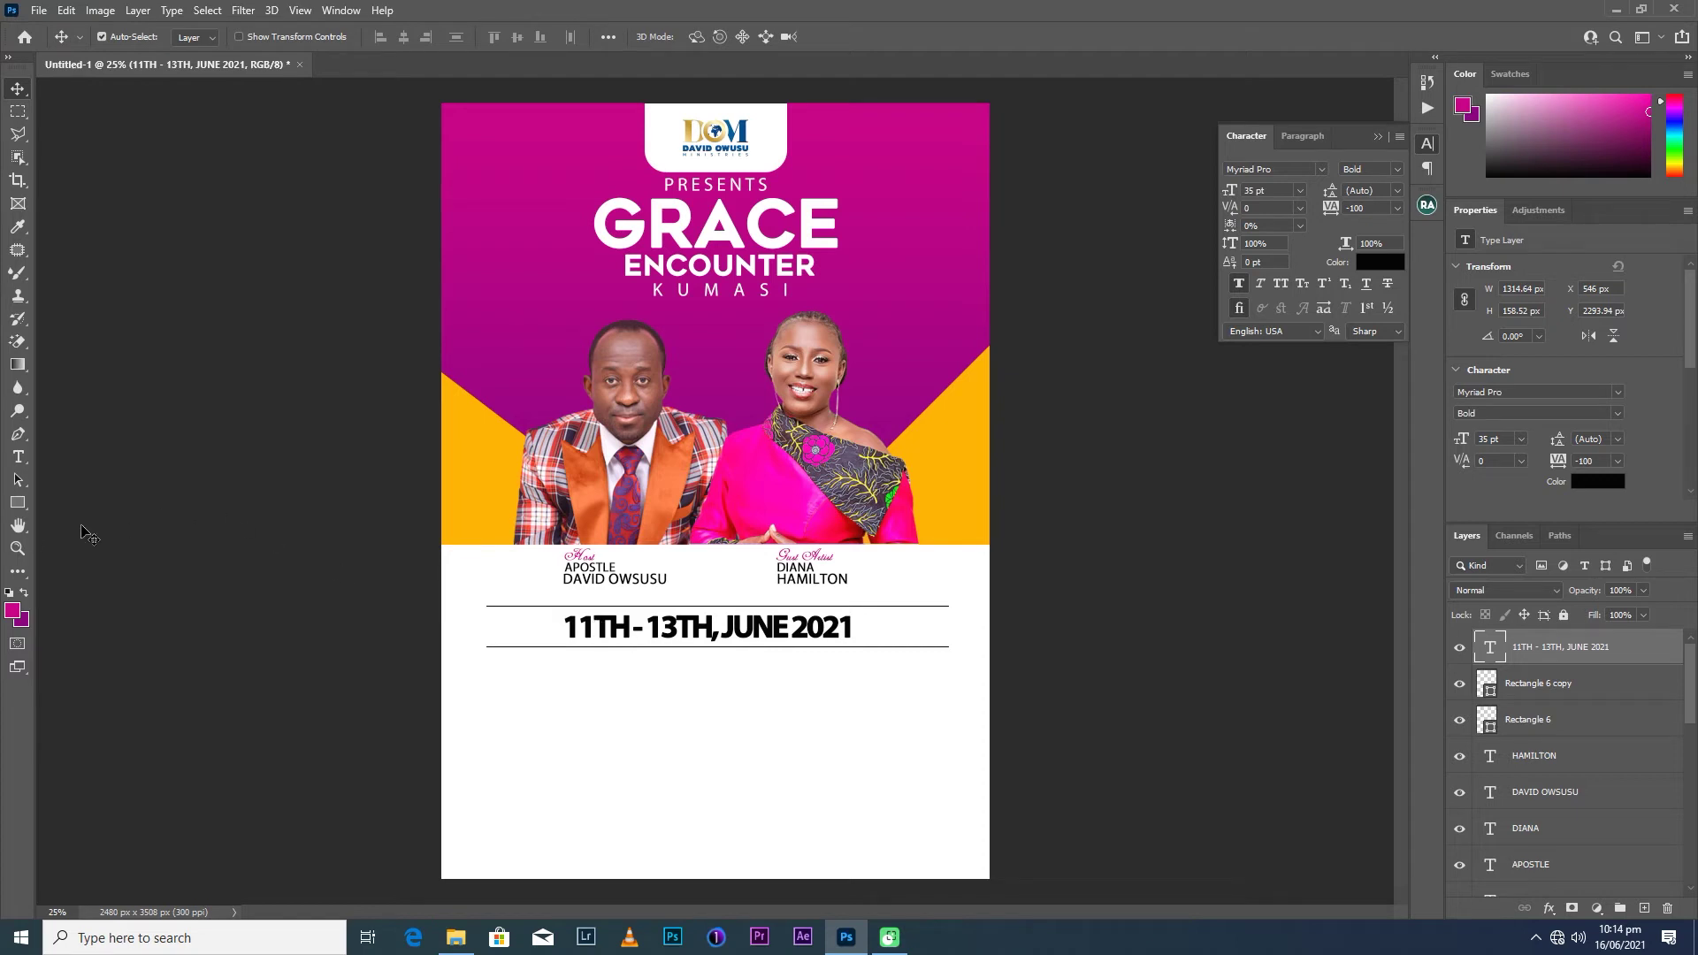
pyautogui.click(17, 456)
# Type the venue 'ROYAL LAMERTA HOTEL, AHODWO' below the date and commit it.
pyautogui.click(568, 688)
pyautogui.write('RO')
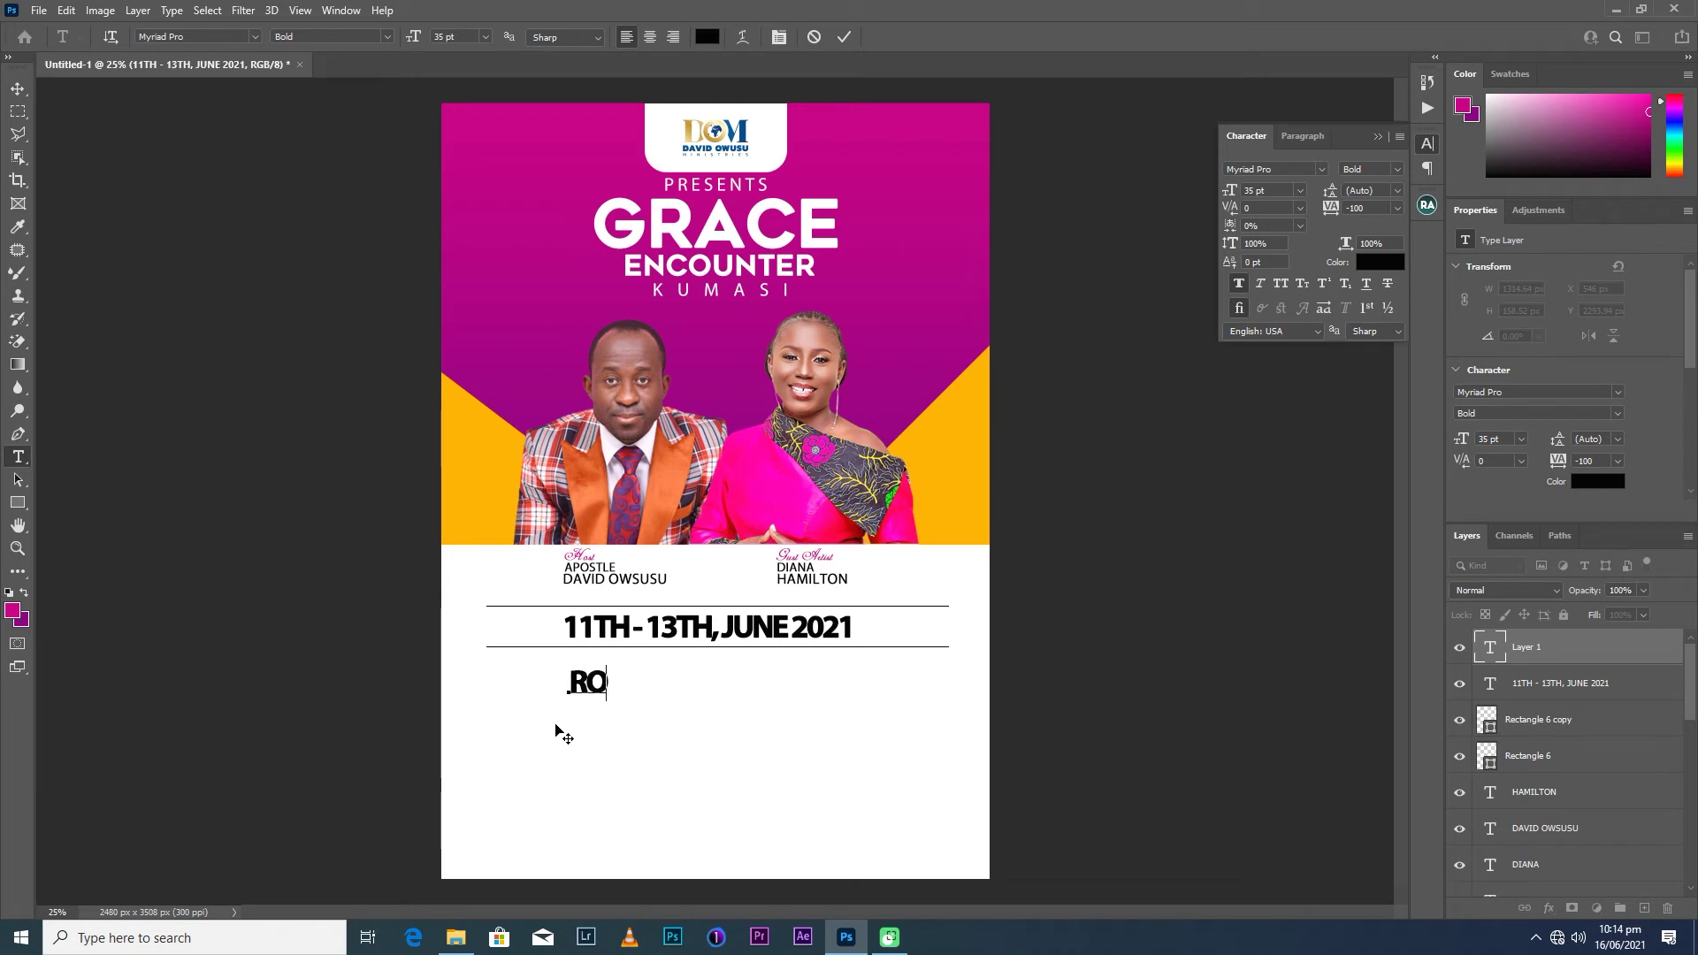
pyautogui.write('YAL')
pyautogui.write(' LA')
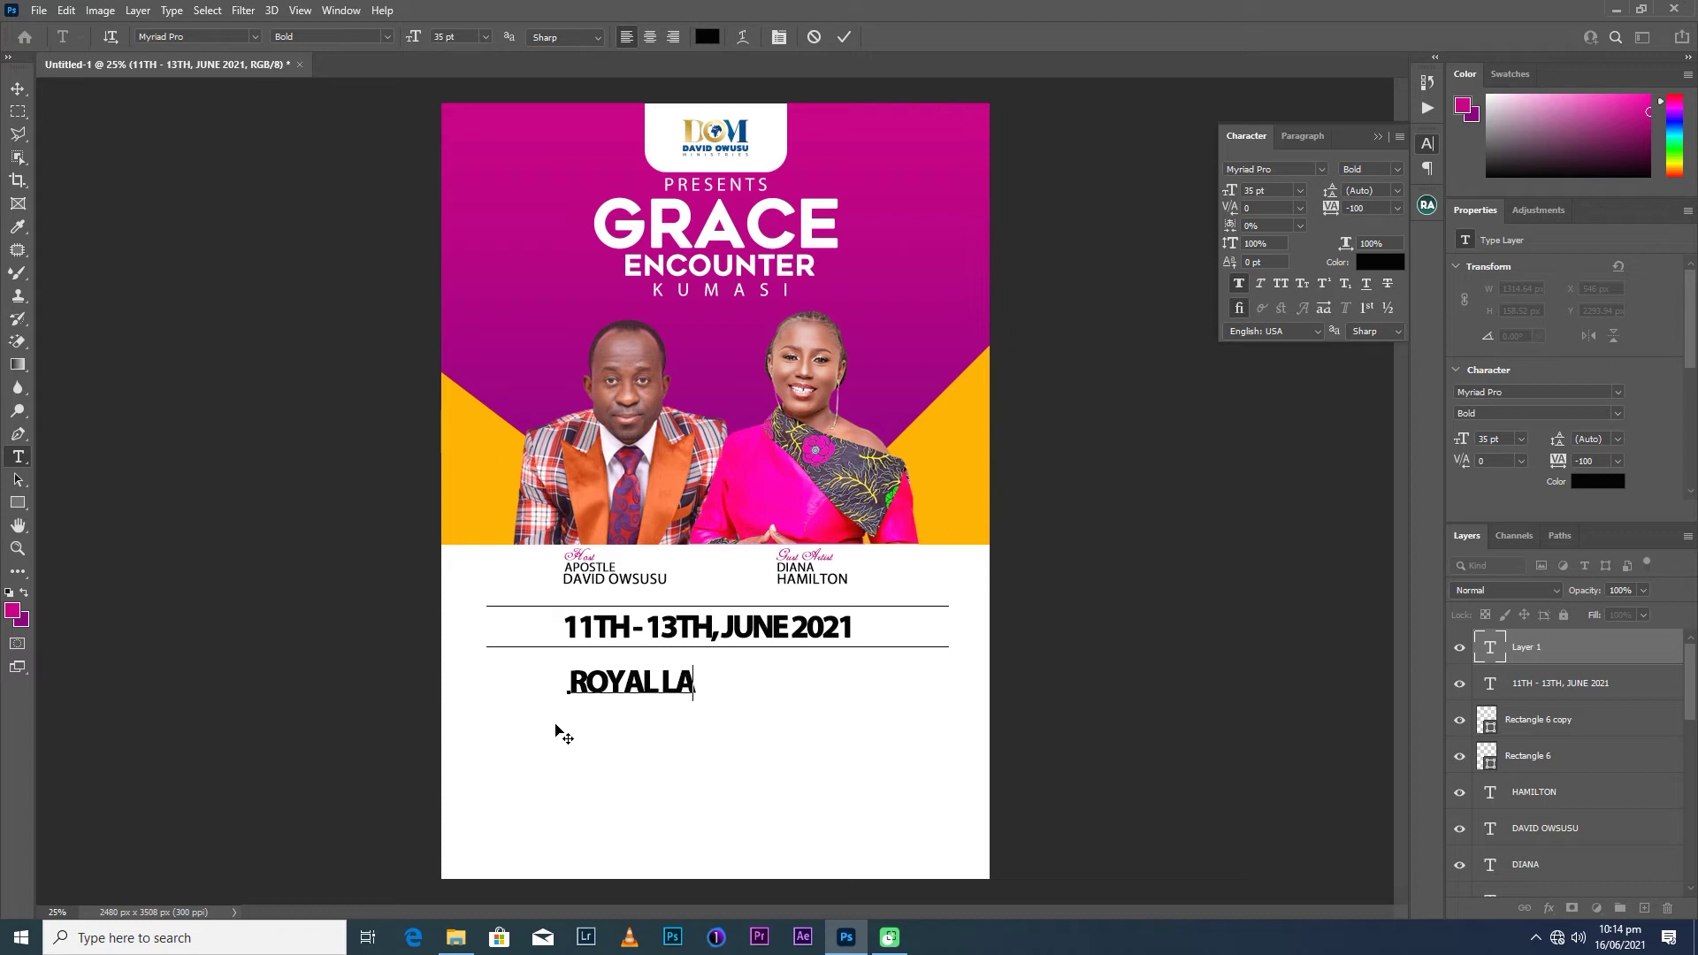
pyautogui.write('ME')
pyautogui.write('RTA')
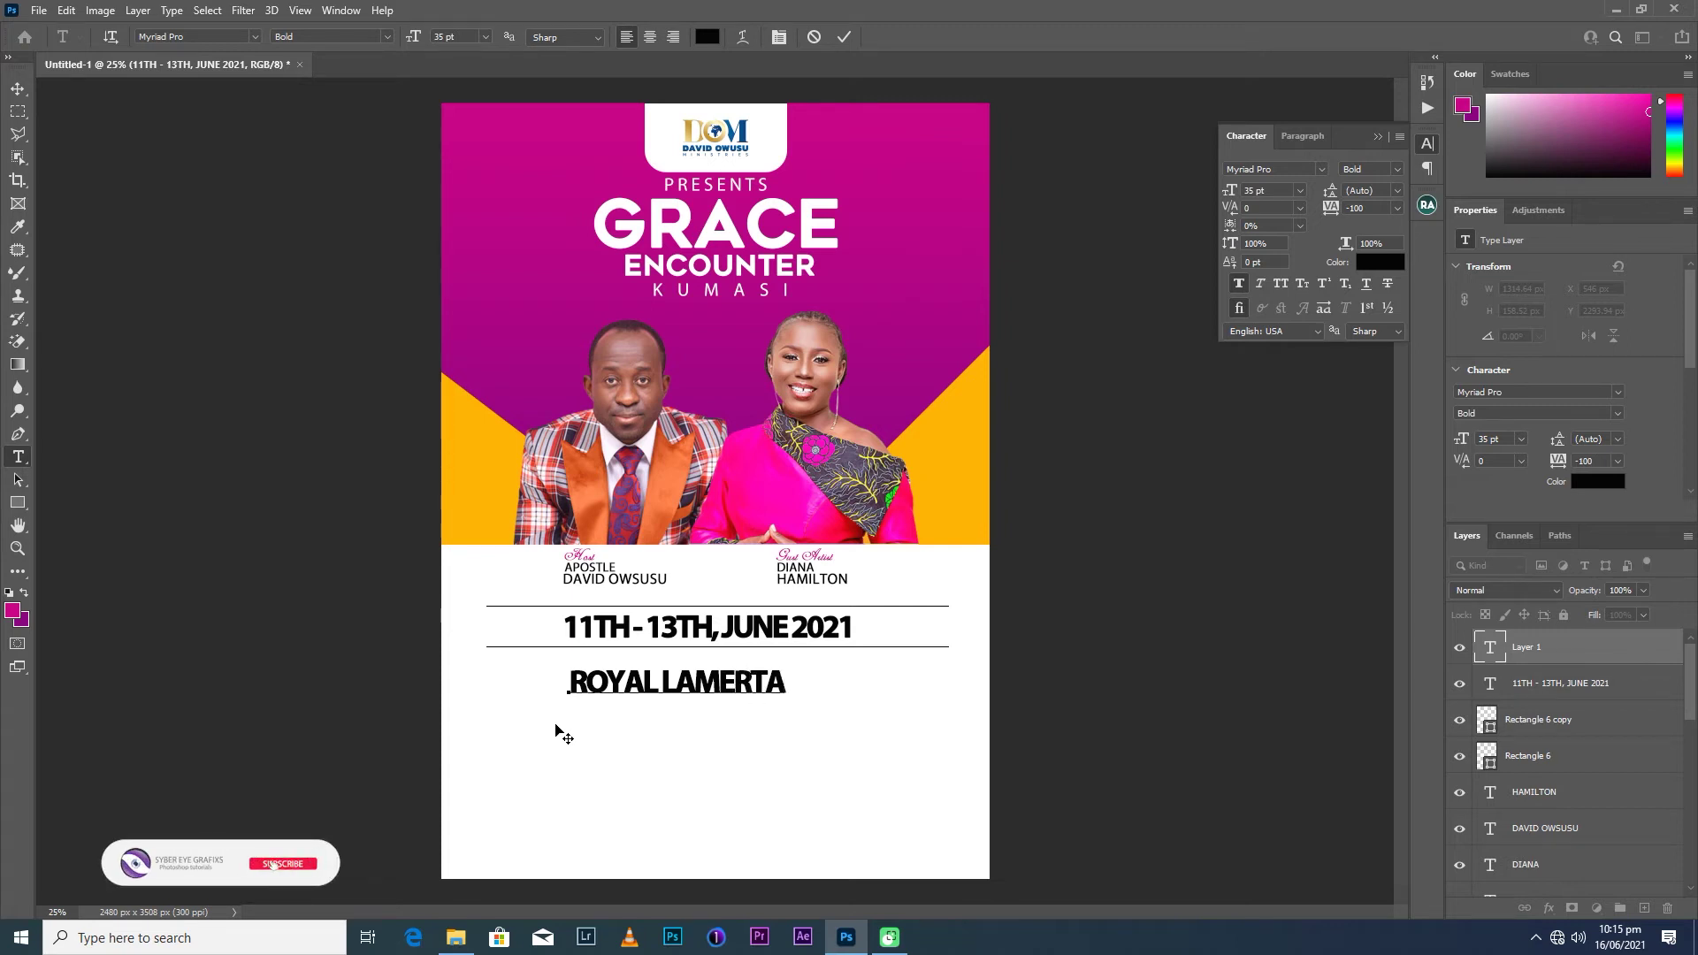
pyautogui.write(' HO')
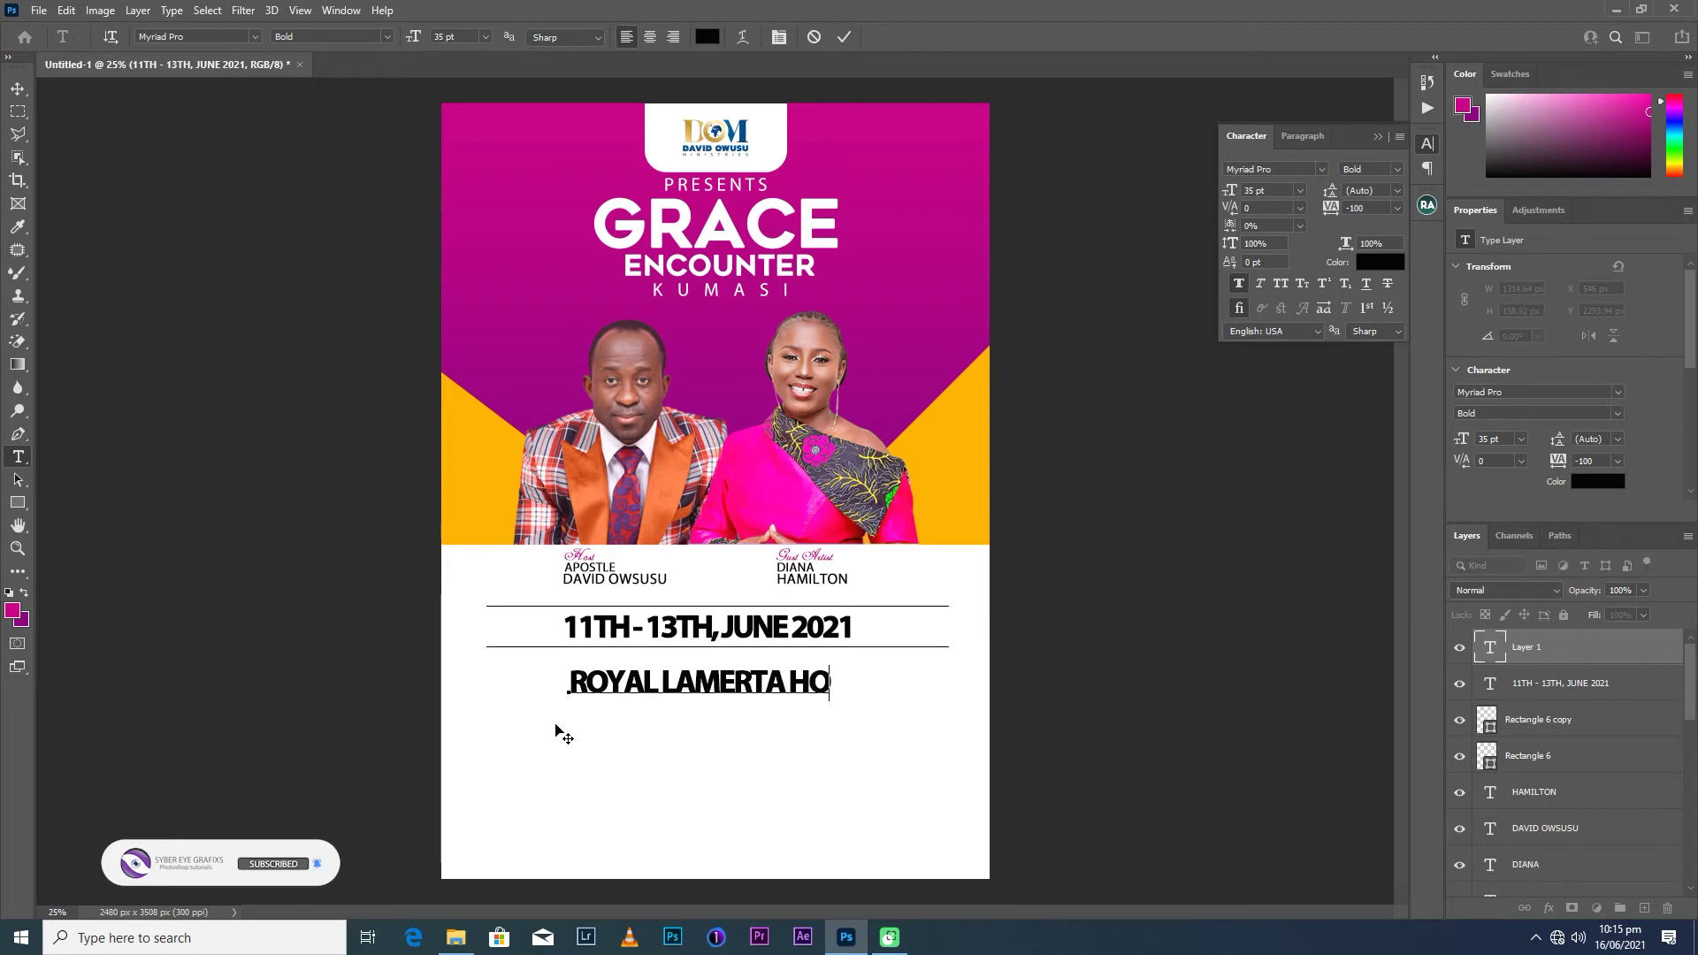
pyautogui.write('TEK')
pyautogui.press('BackSpace')
pyautogui.write('L')
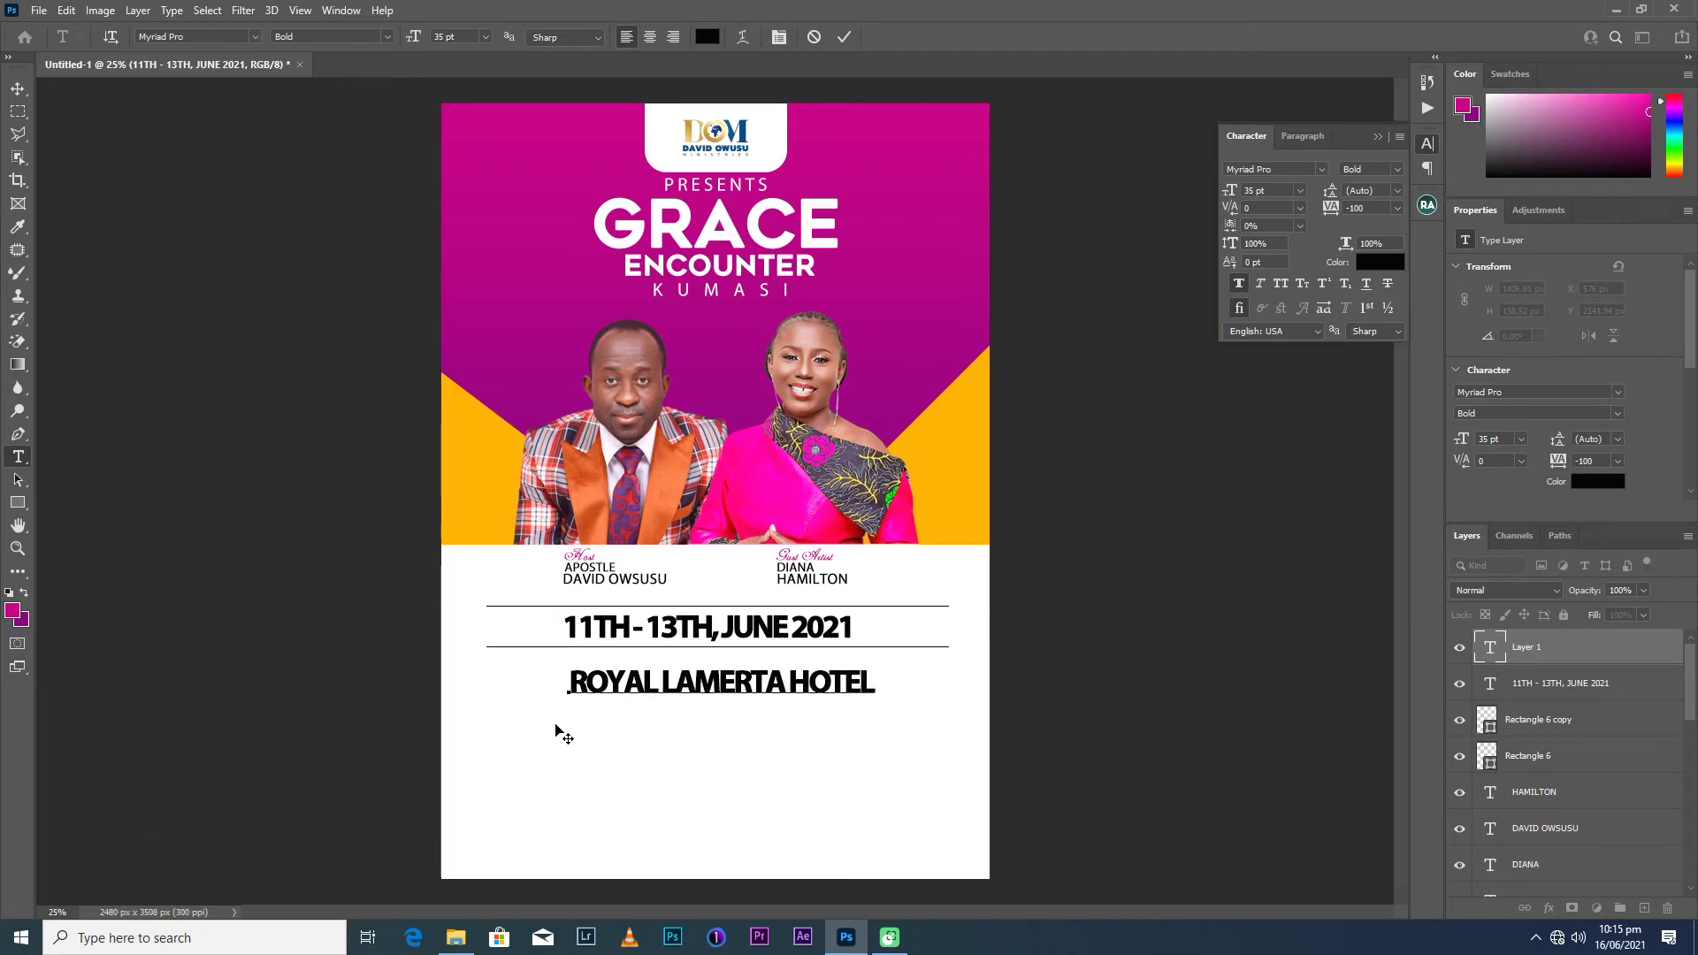
pyautogui.write(',')
pyautogui.write(' A')
pyautogui.write('H')
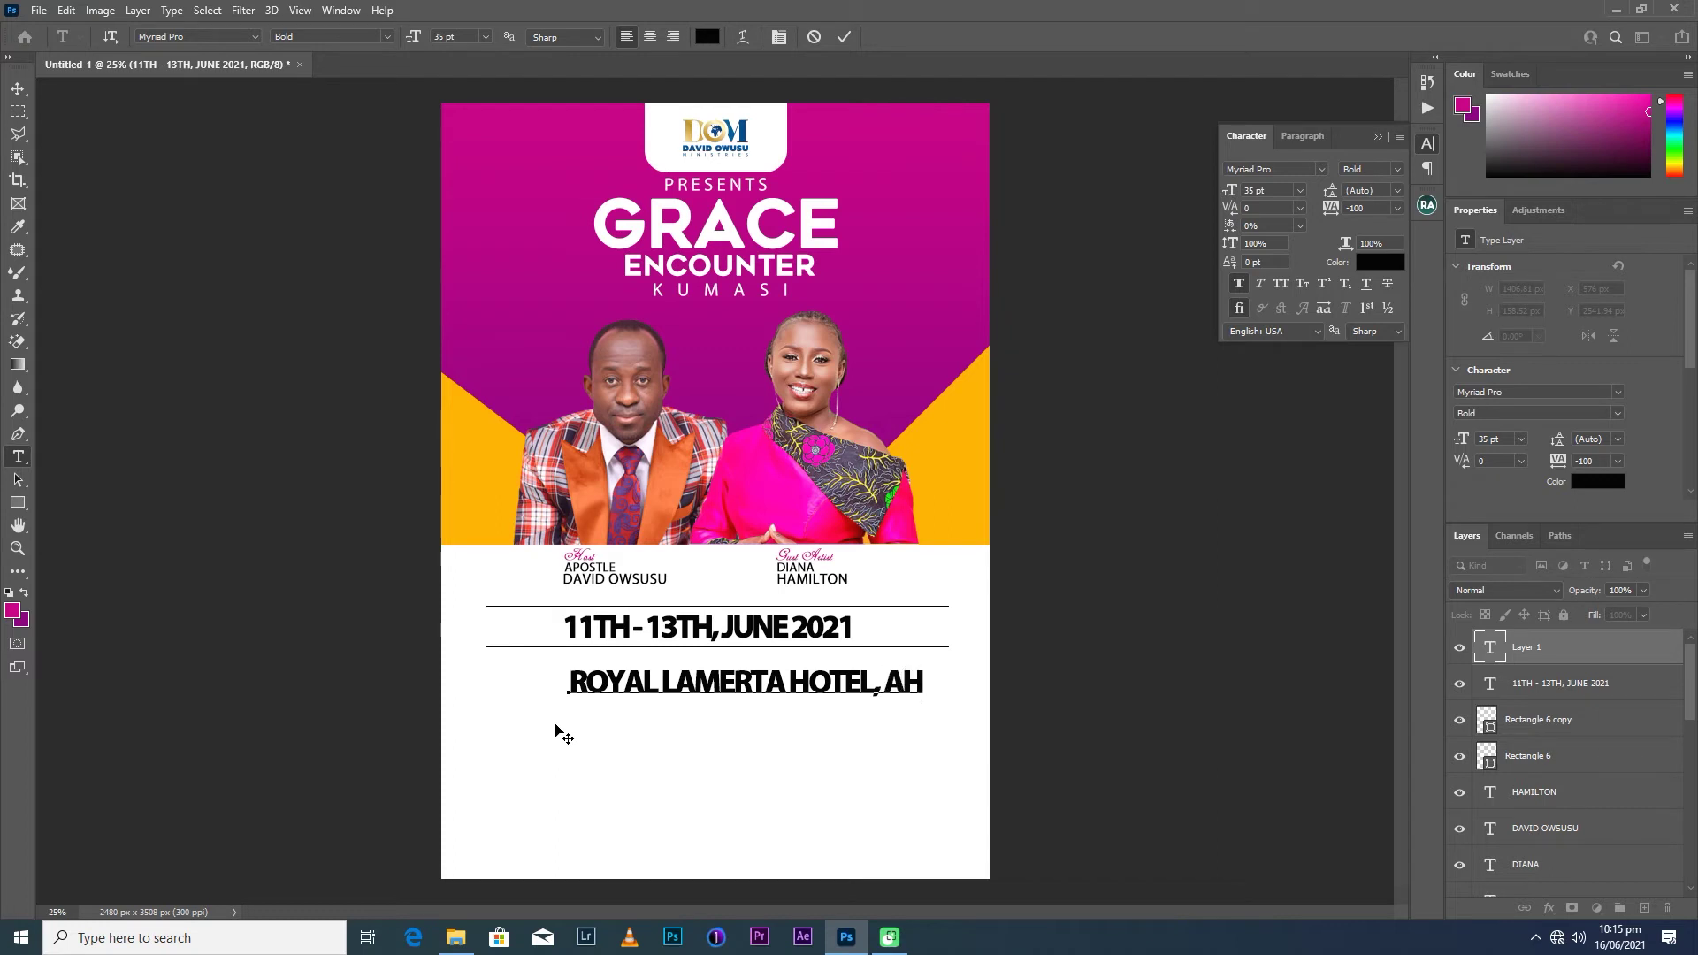
pyautogui.write('ODW')
pyautogui.write('O')
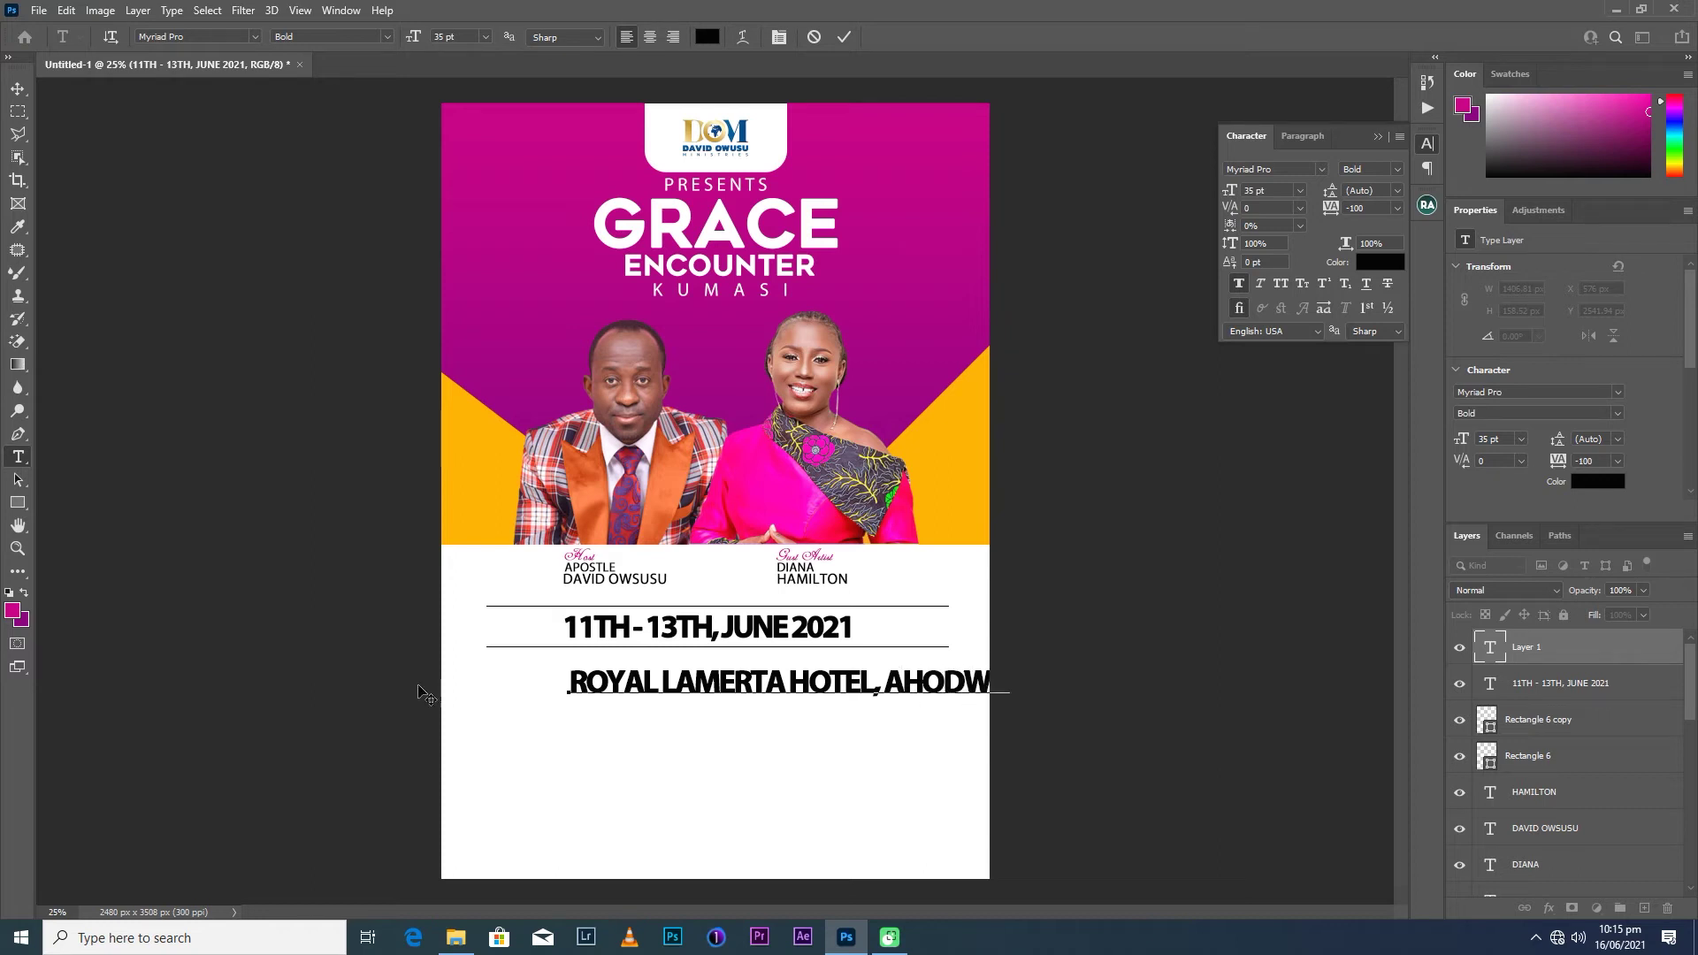
pyautogui.click(844, 37)
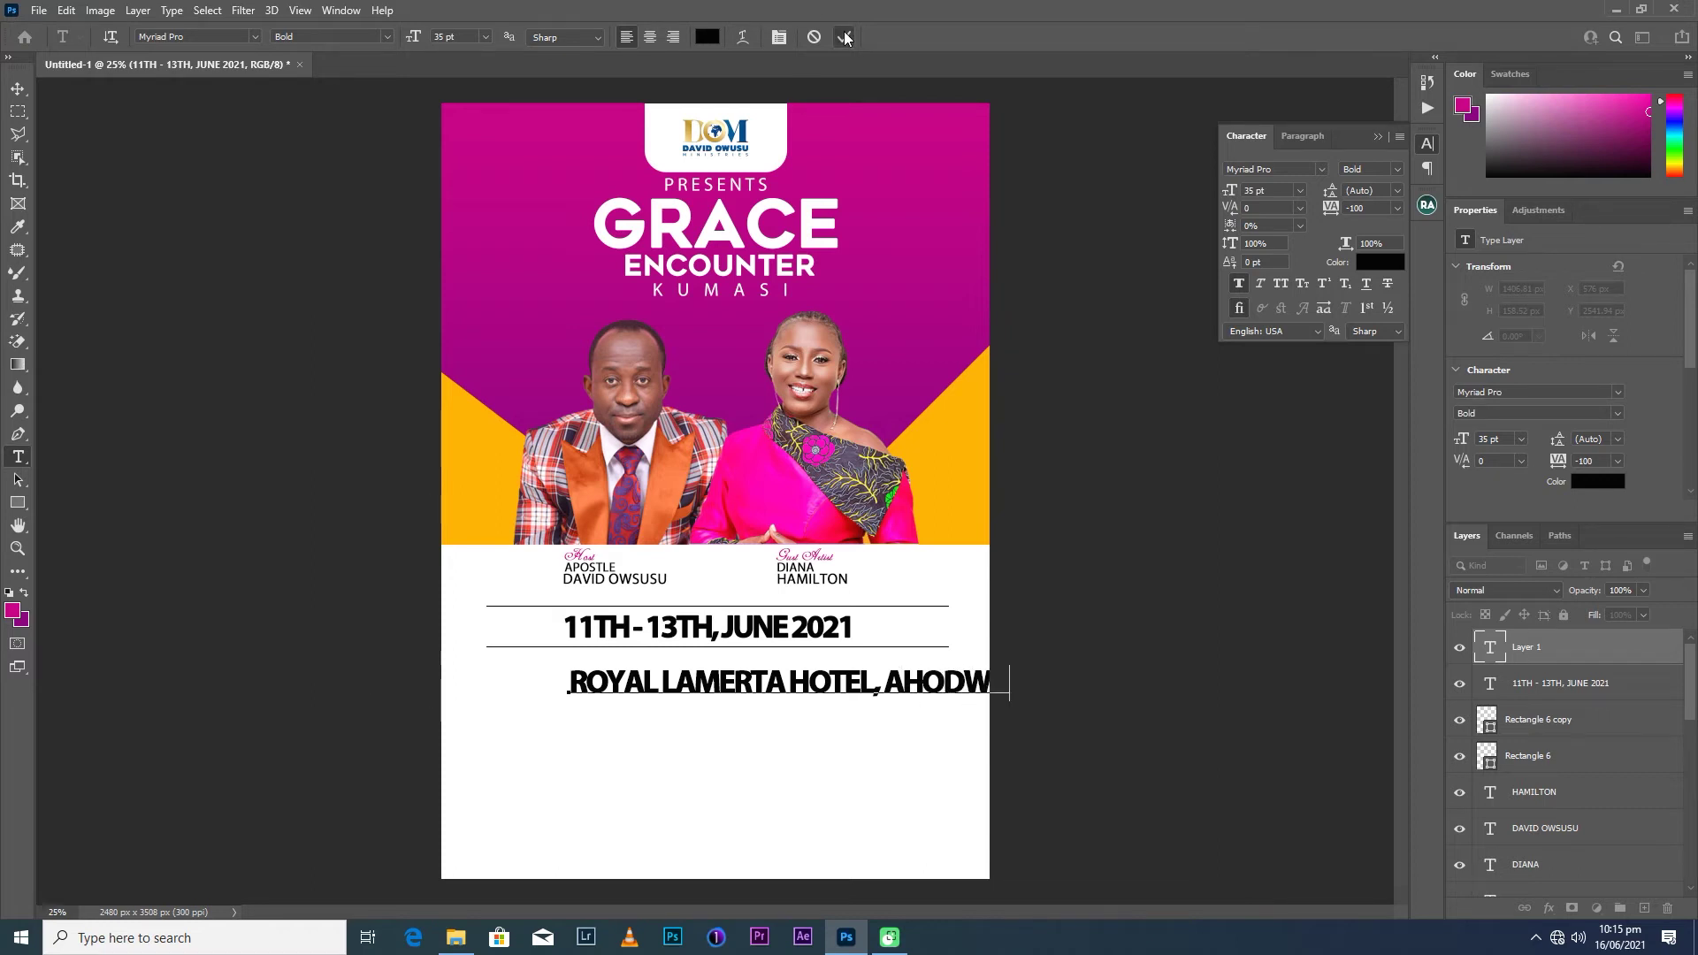
# Give the venue tracking 0 and 18 pt, centred under the date line.
pyautogui.click(16, 90)
pyautogui.click(1398, 208)
pyautogui.click(1374, 321)
pyautogui.click(1300, 190)
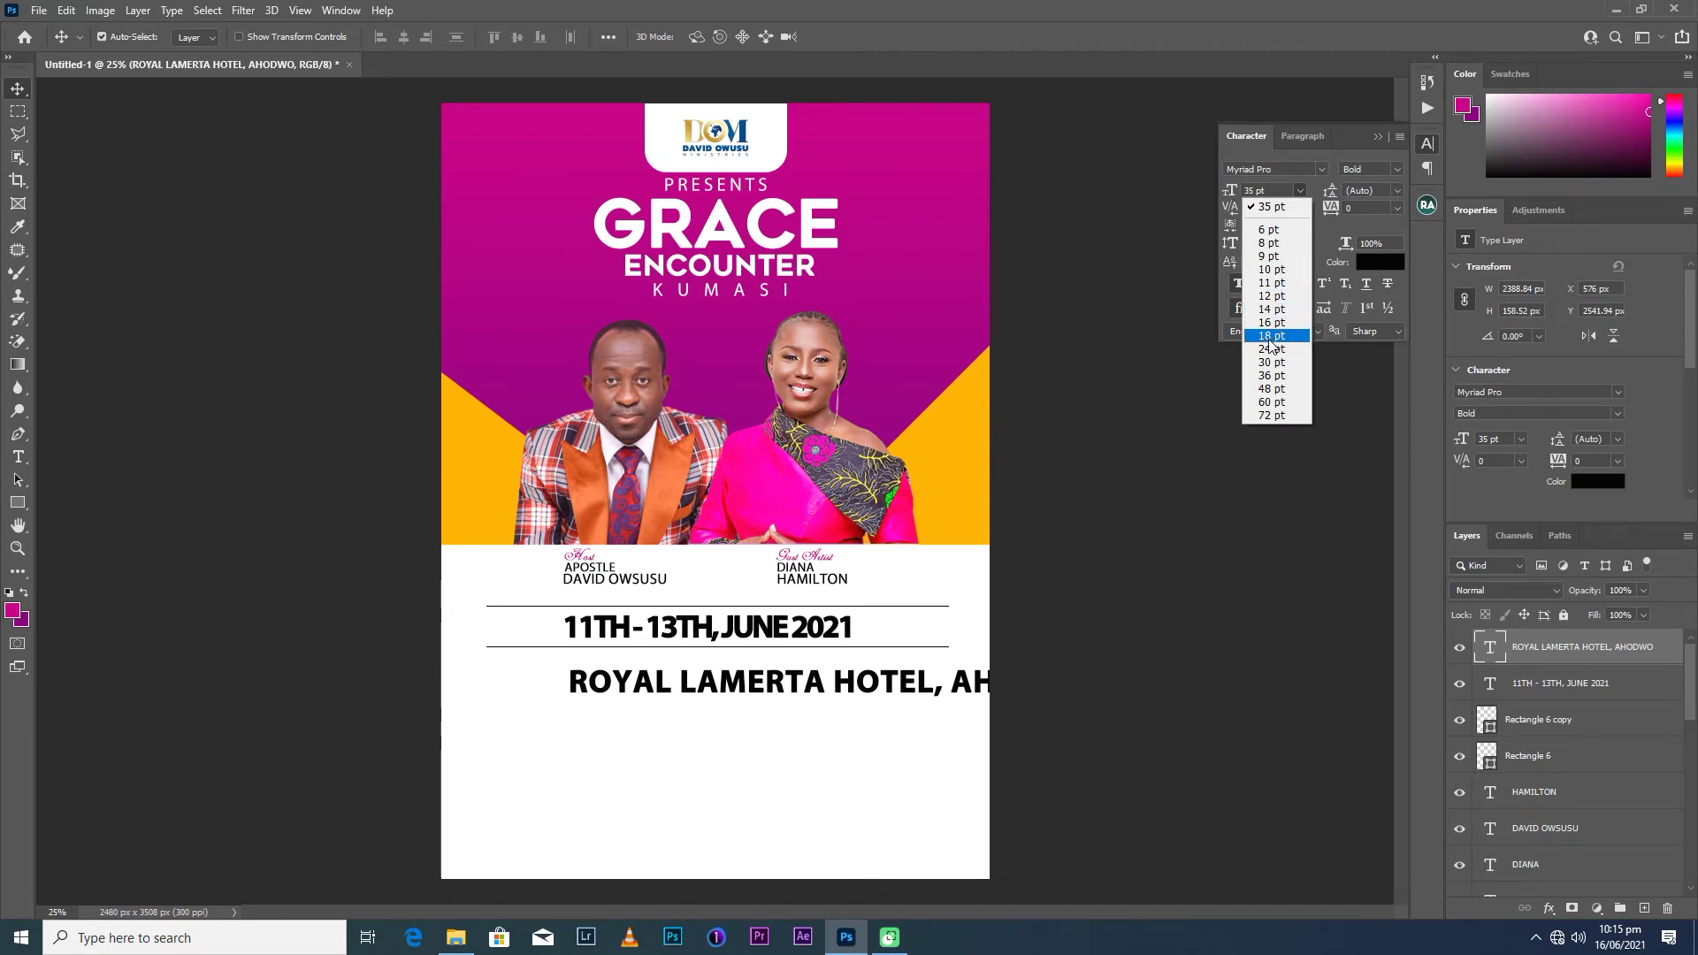
pyautogui.click(1271, 336)
pyautogui.moveTo(739, 681); pyautogui.dragTo(754, 666)
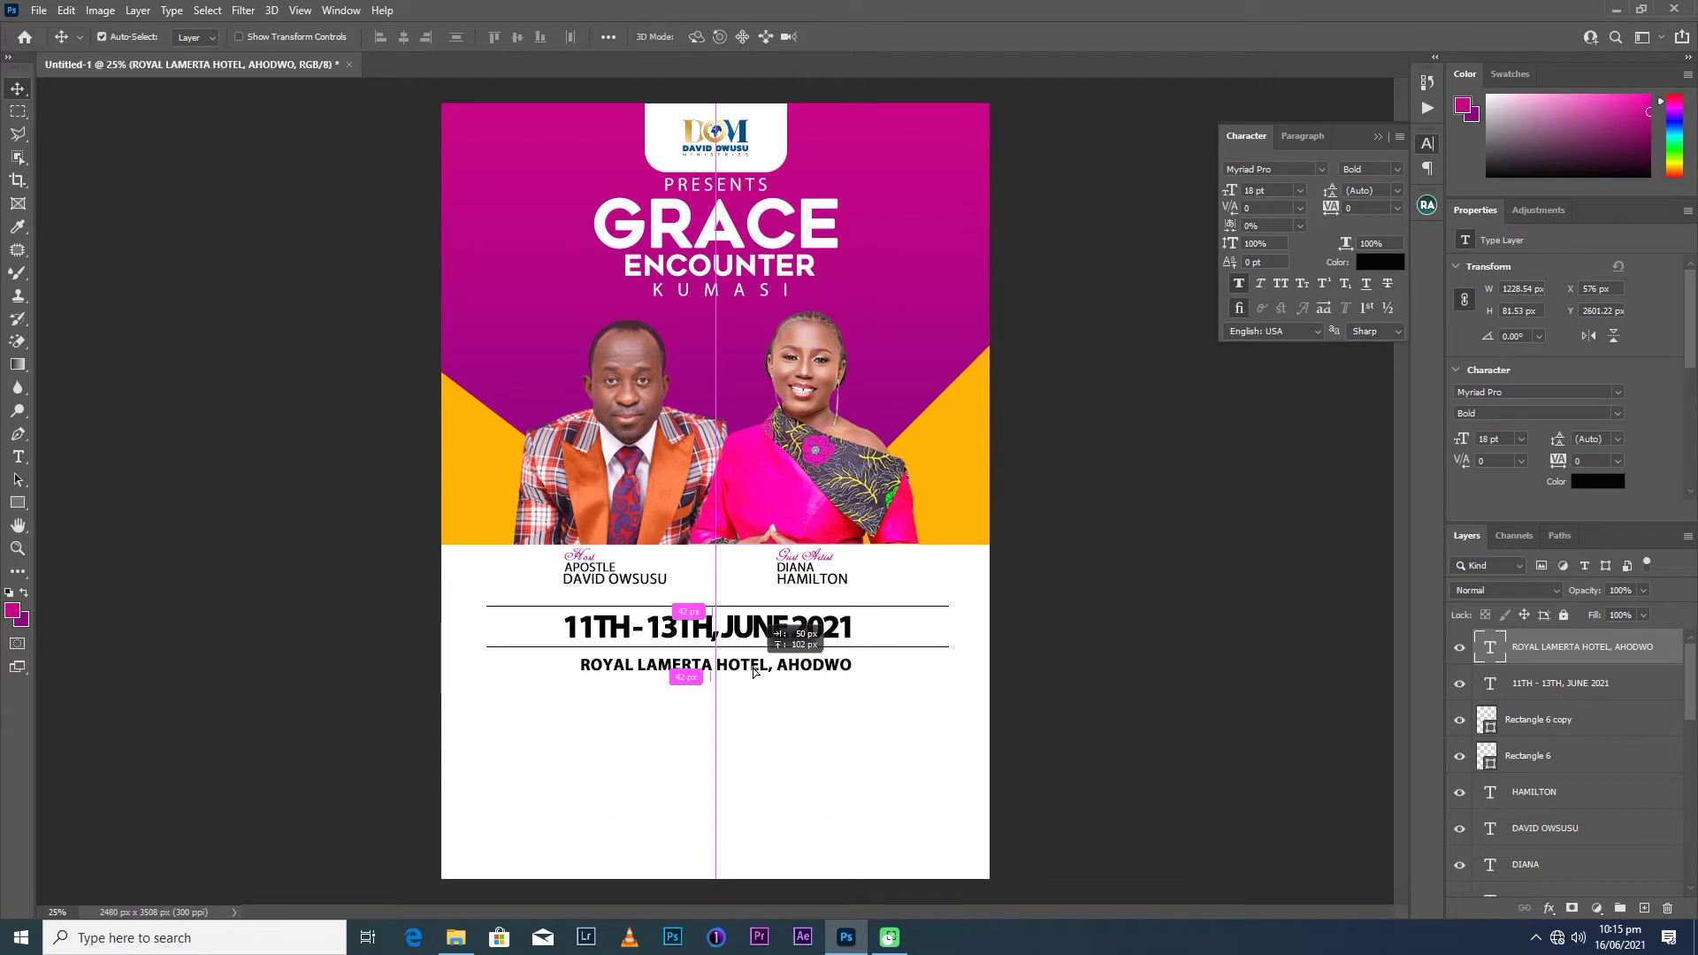
pyautogui.moveTo(754, 669); pyautogui.dragTo(751, 672)
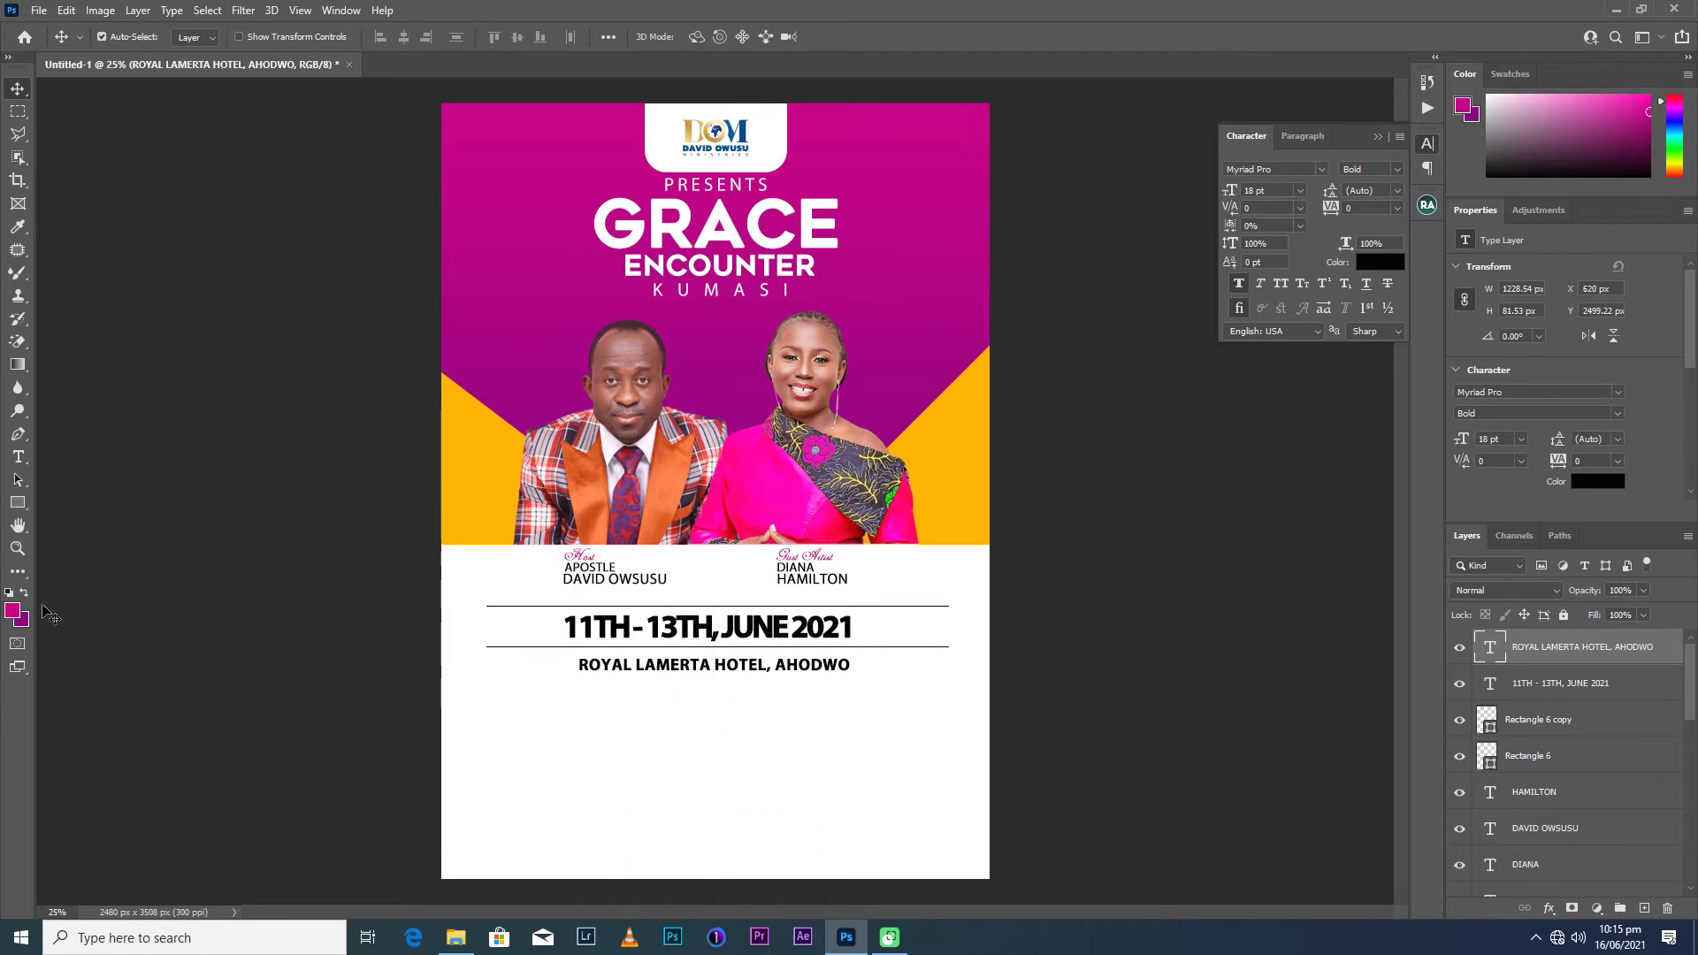
# Draw a magenta 1904 × 92 px footer bar along the flyer's bottom edge.
pyautogui.click(17, 502)
pyautogui.moveTo(520, 855); pyautogui.dragTo(970, 872)
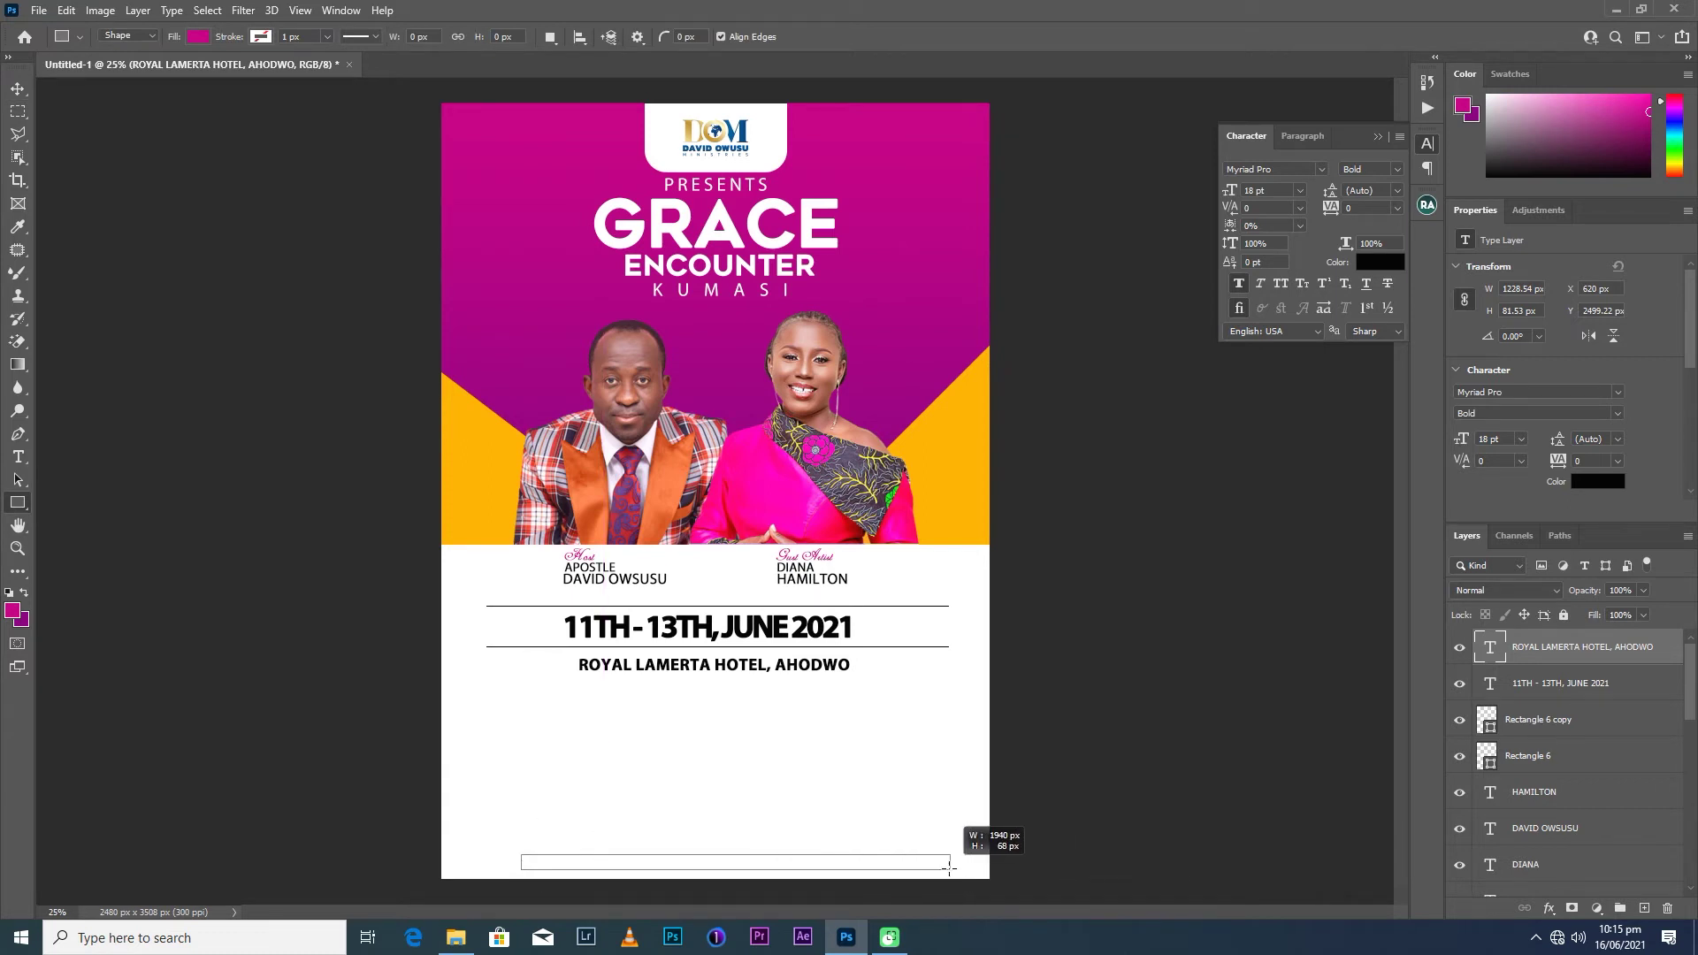
pyautogui.moveTo(970, 872); pyautogui.dragTo(944, 876)
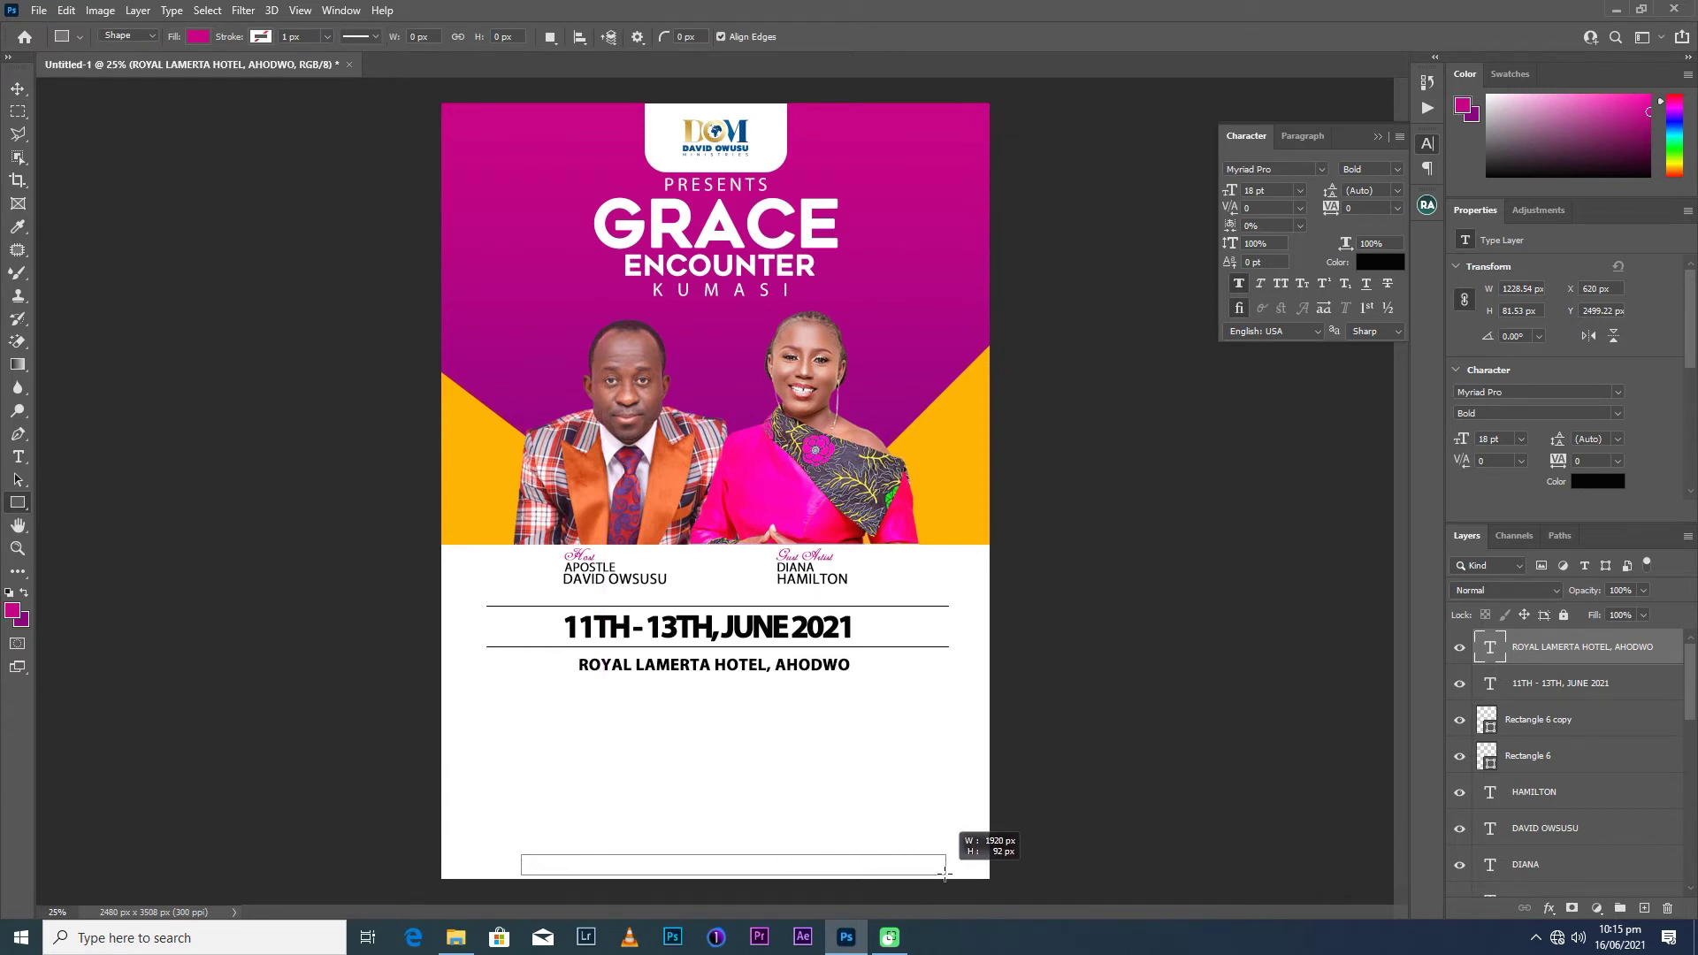
pyautogui.moveTo(944, 876); pyautogui.dragTo(942, 875)
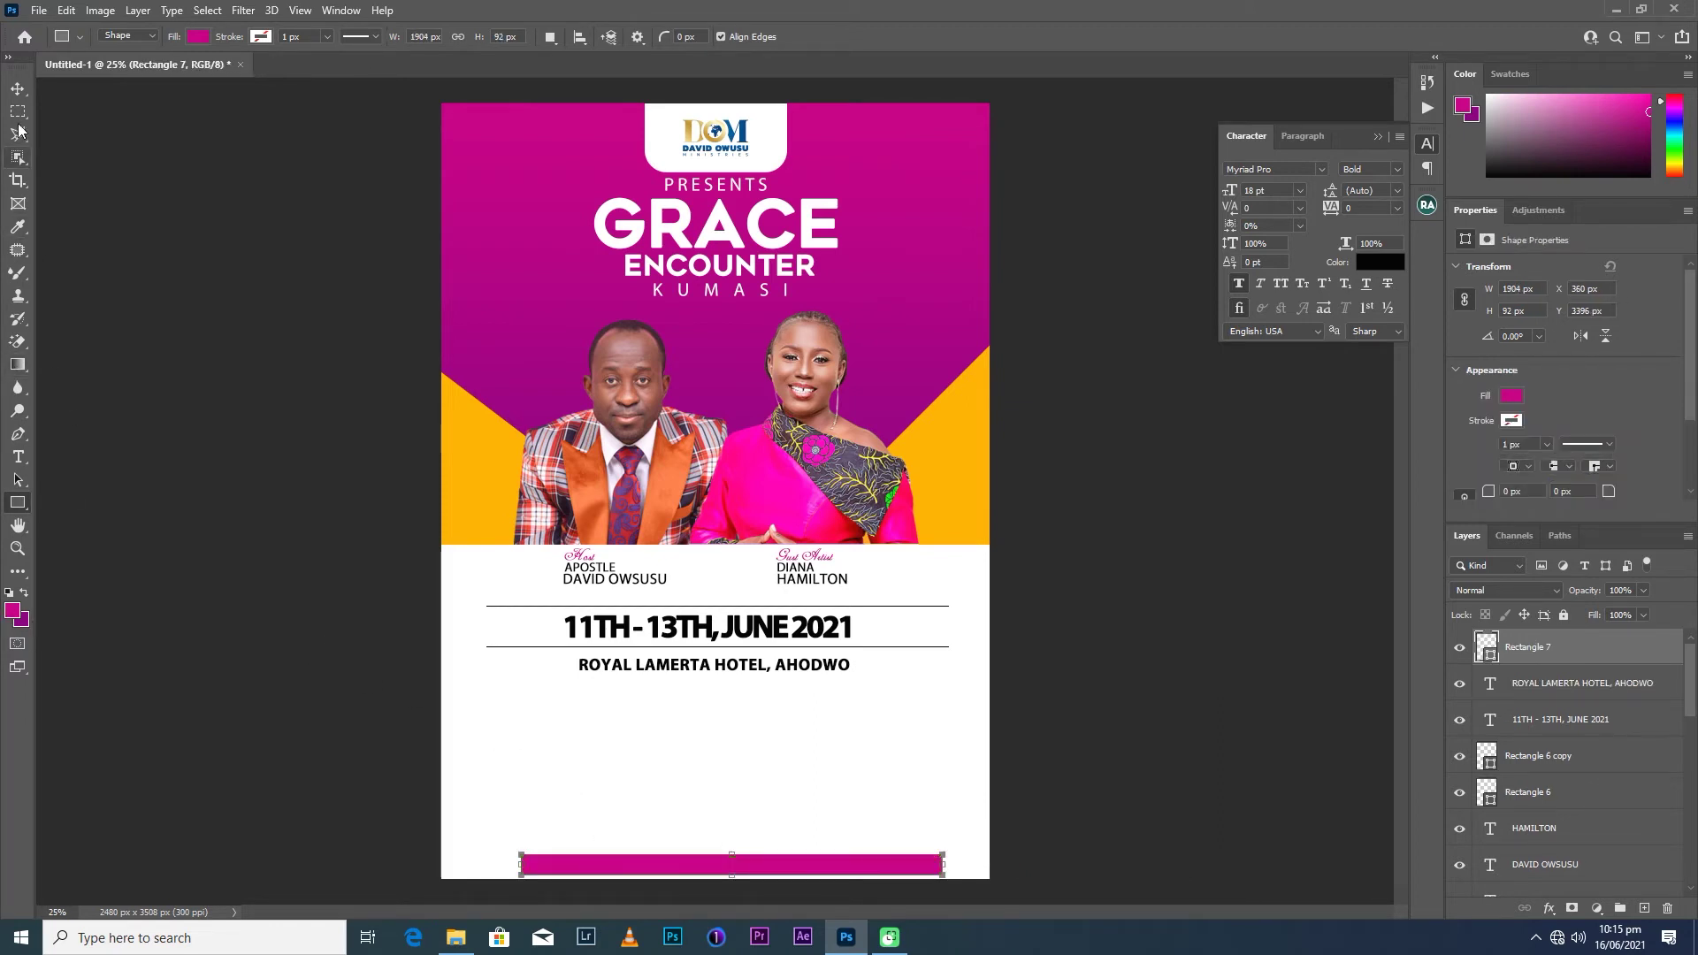
pyautogui.click(18, 89)
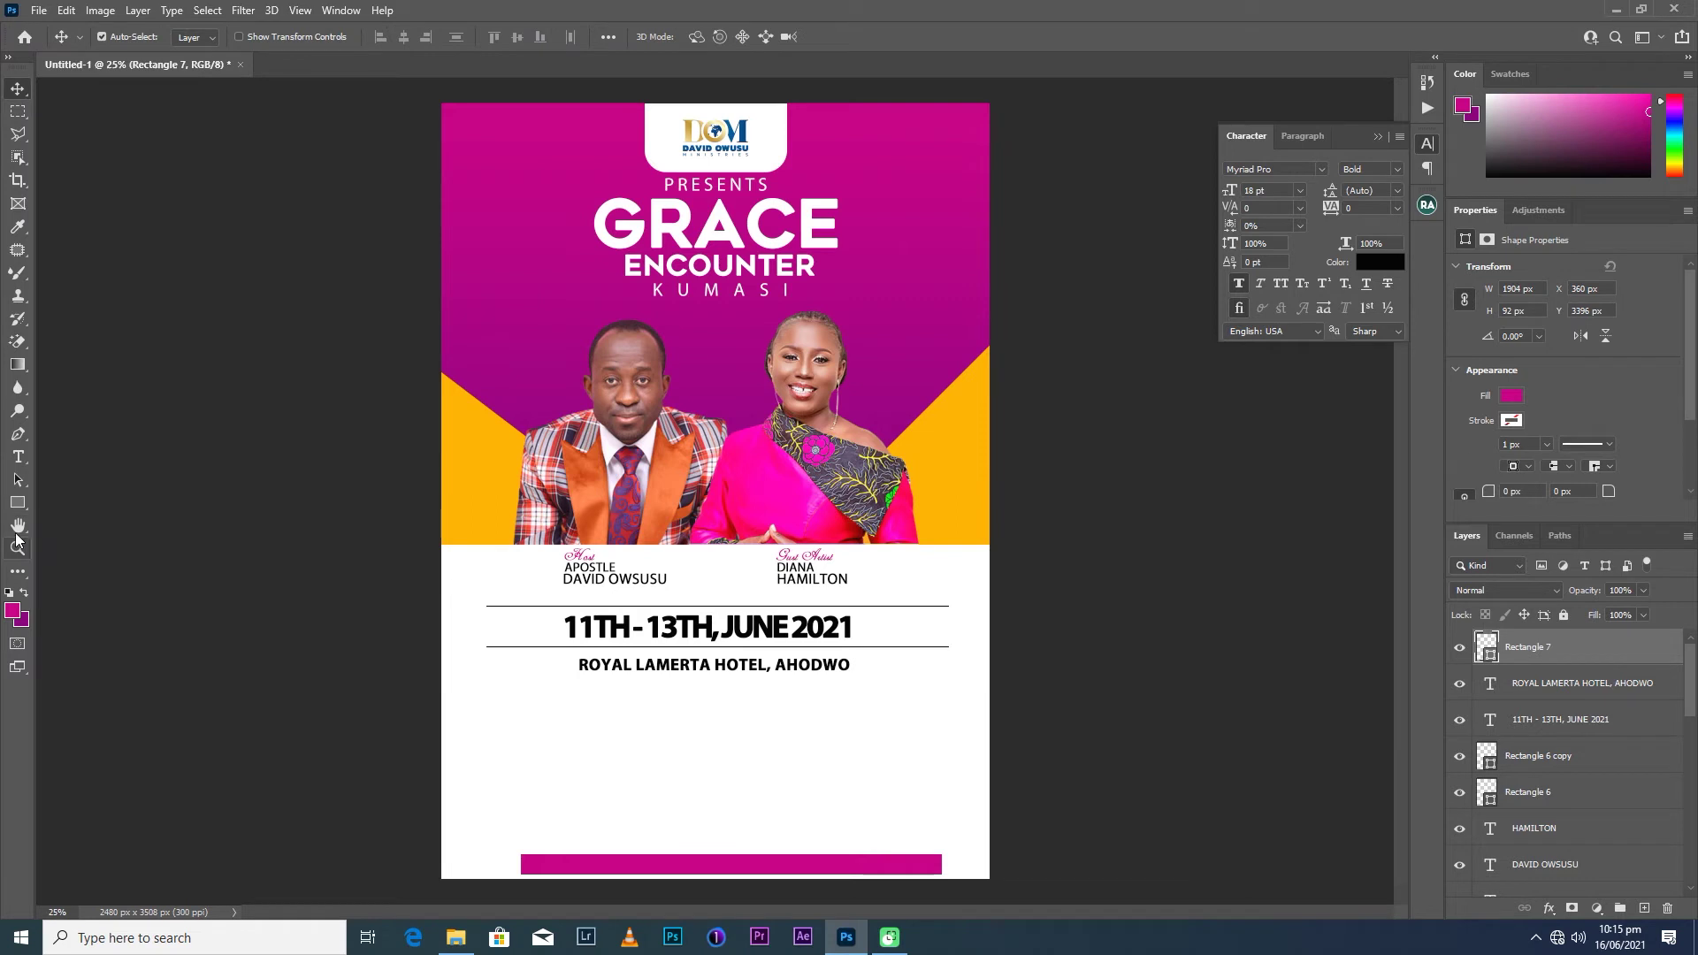
pyautogui.click(18, 457)
# Add the line 'FRIDA, 11TH JUNE, 2021 - FREE MEDICAL OUTREACH, TIME' above the pink bar.
pyautogui.click(570, 802)
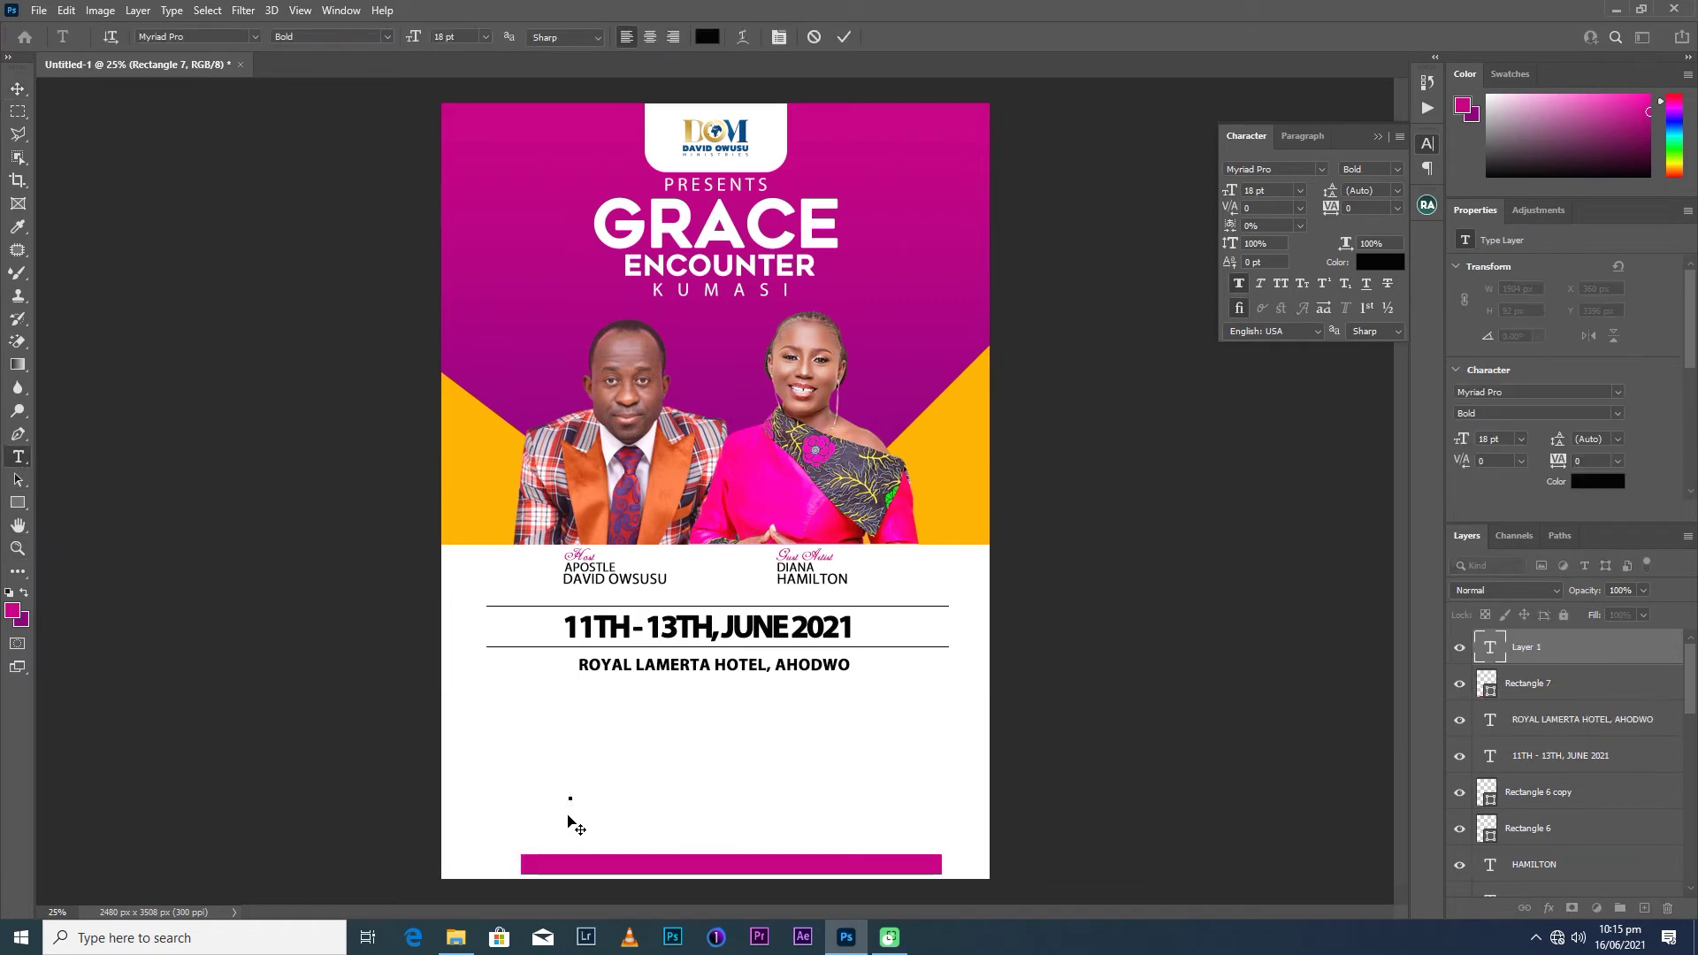
pyautogui.write('F')
pyautogui.write('RIDAY')
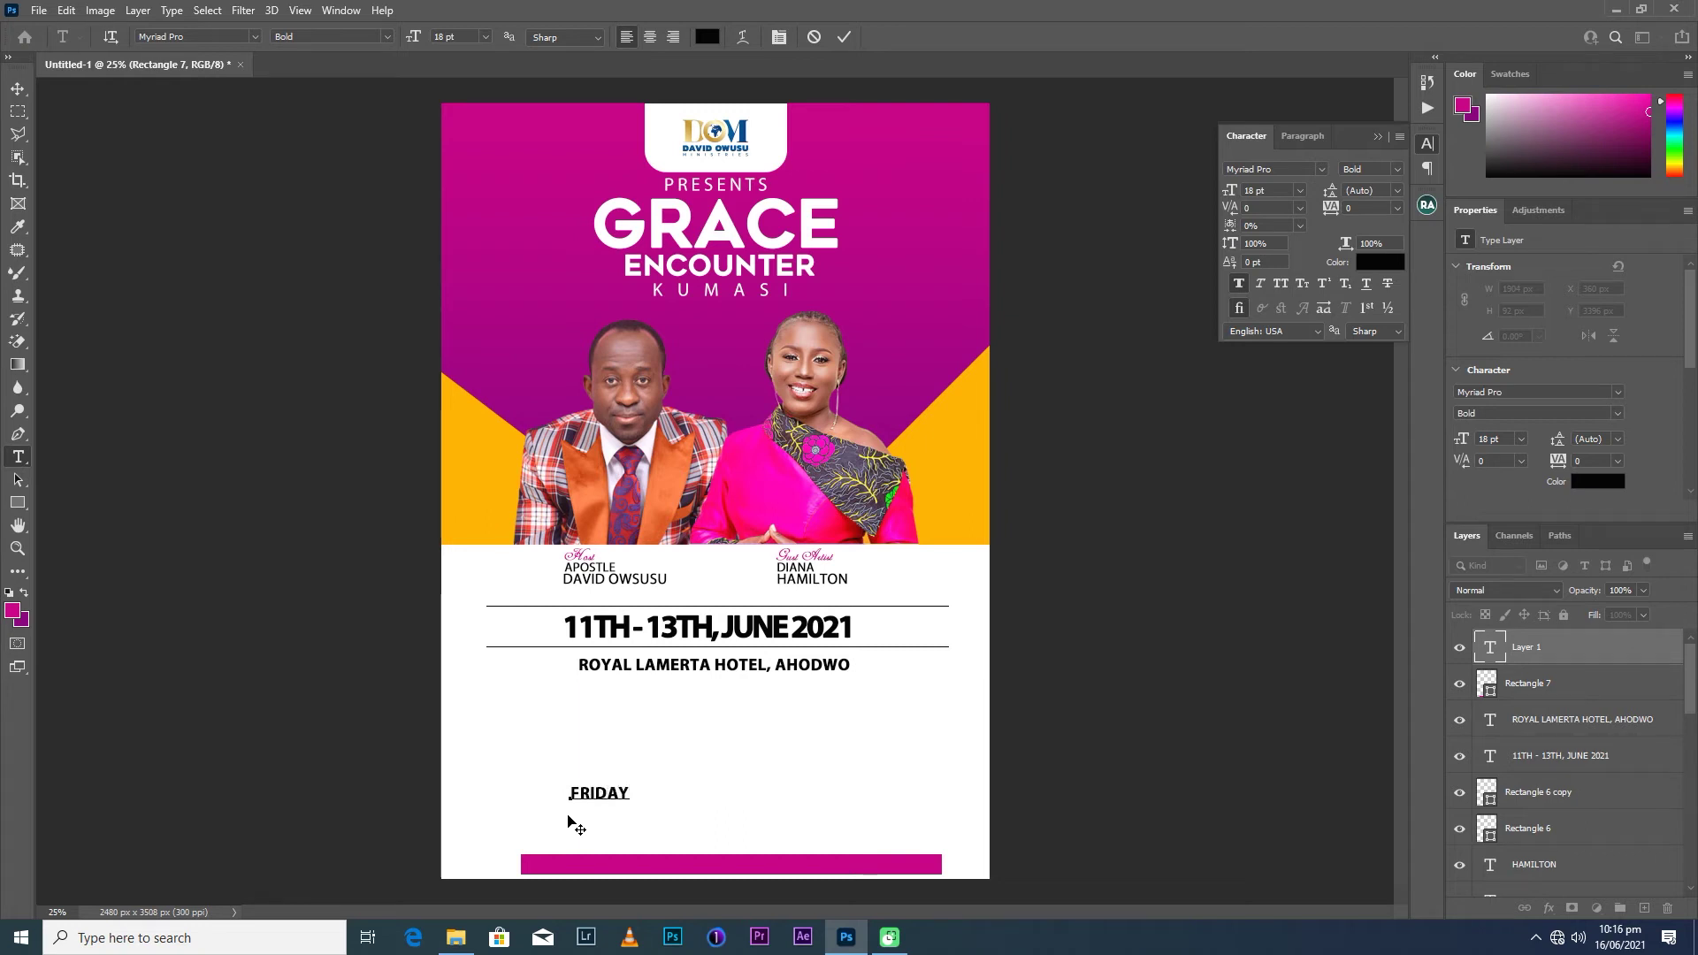
pyautogui.press('BackSpace')
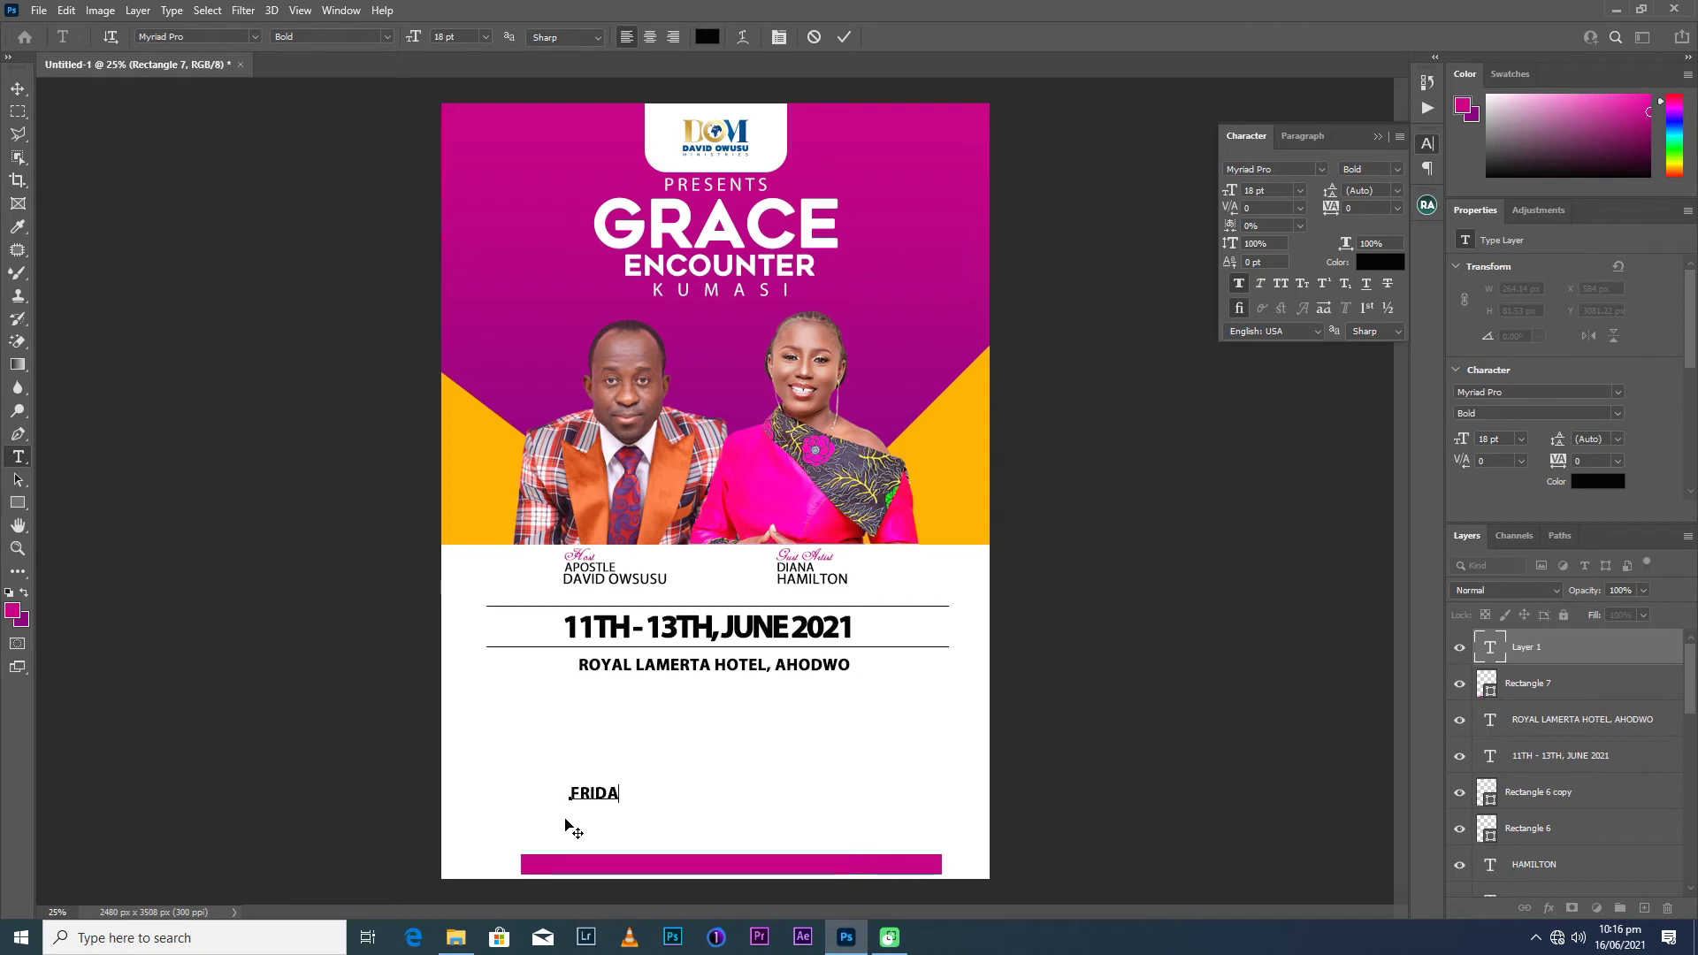
pyautogui.write('11')
pyautogui.write('TH')
pyautogui.click(618, 793)
pyautogui.write(', 11TH ')
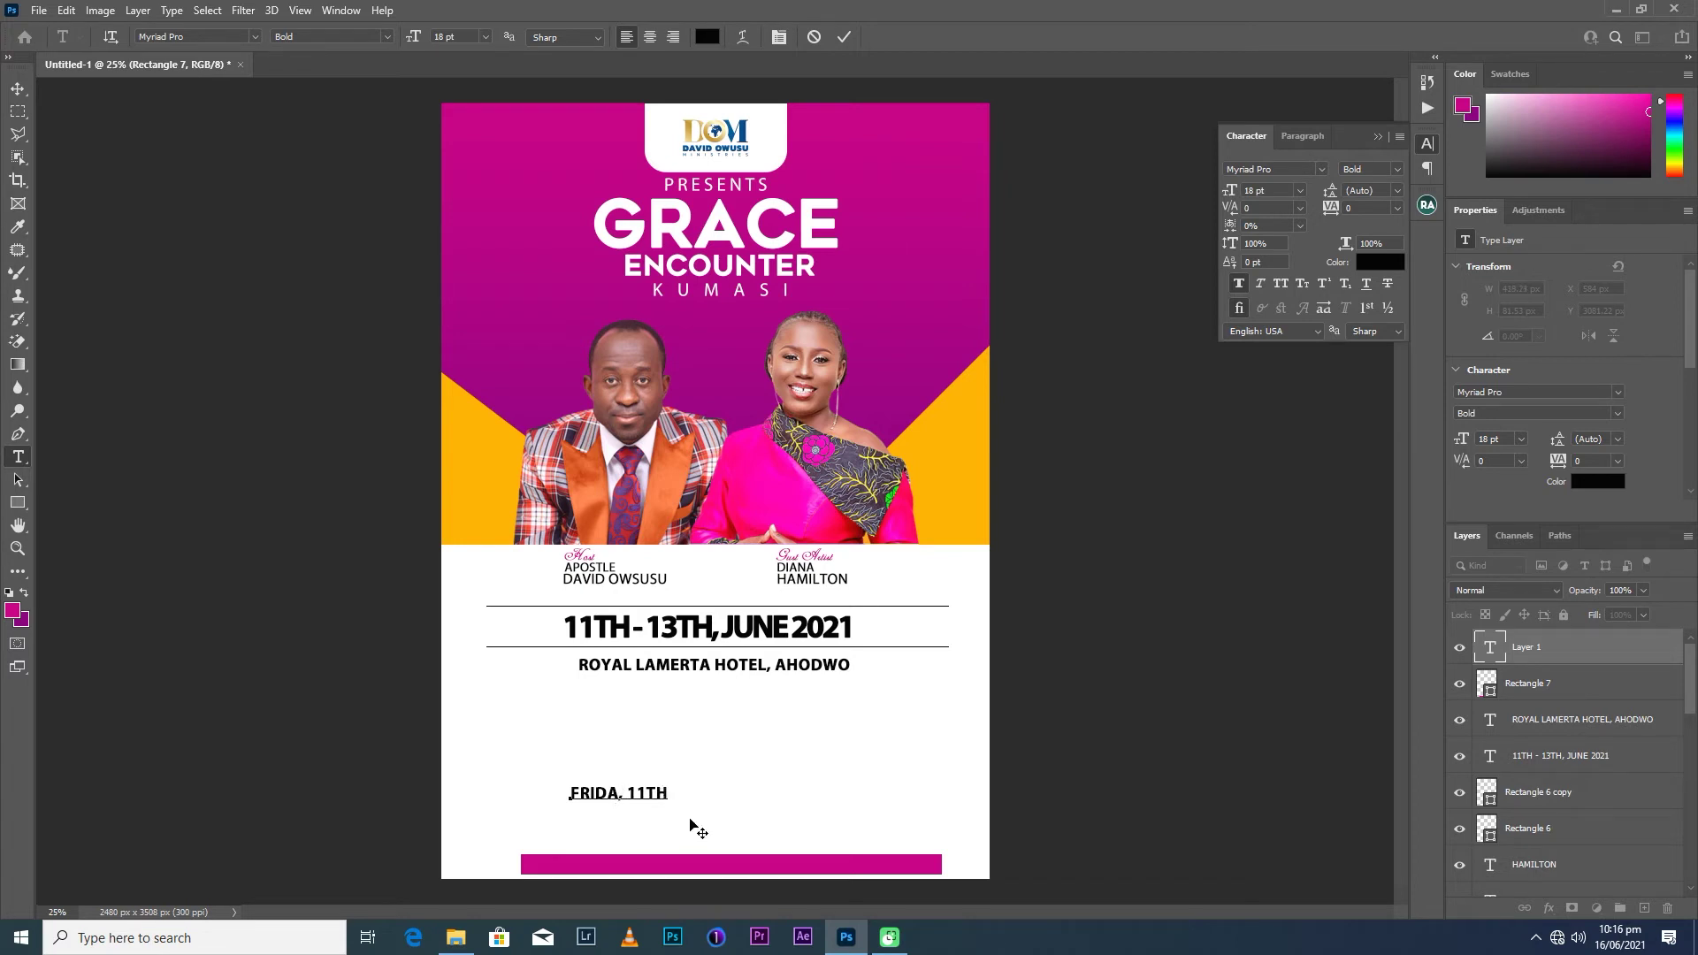
pyautogui.write('JUNE')
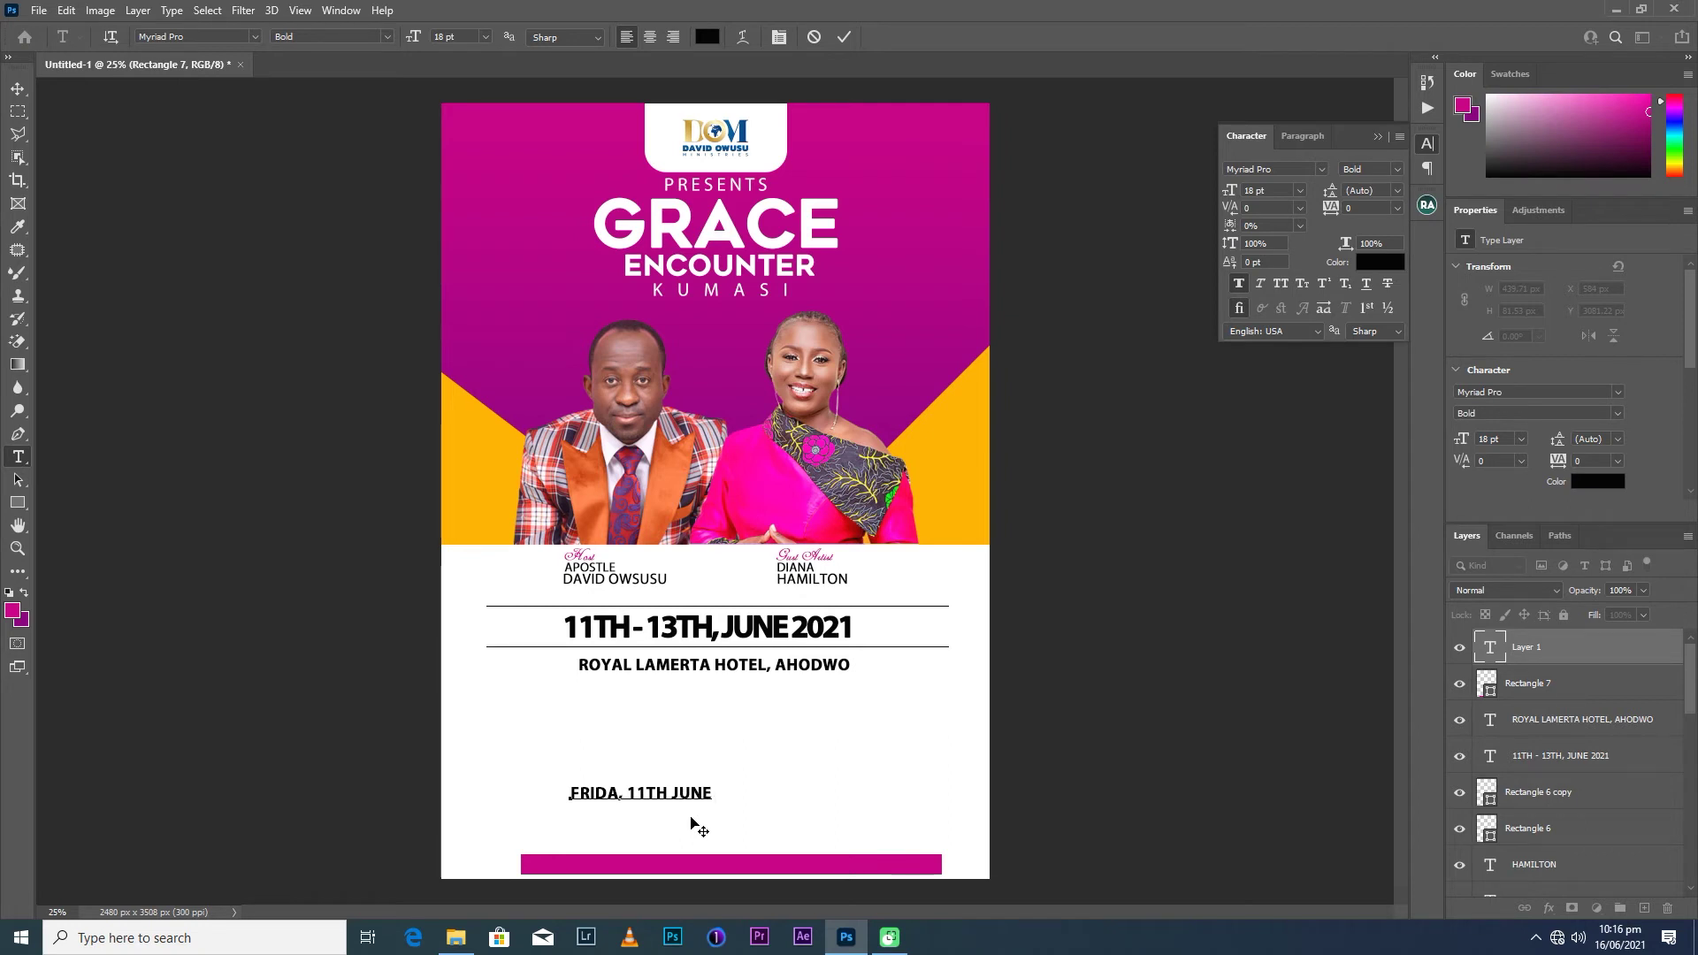
pyautogui.write(', 2021 ')
pyautogui.write('- ')
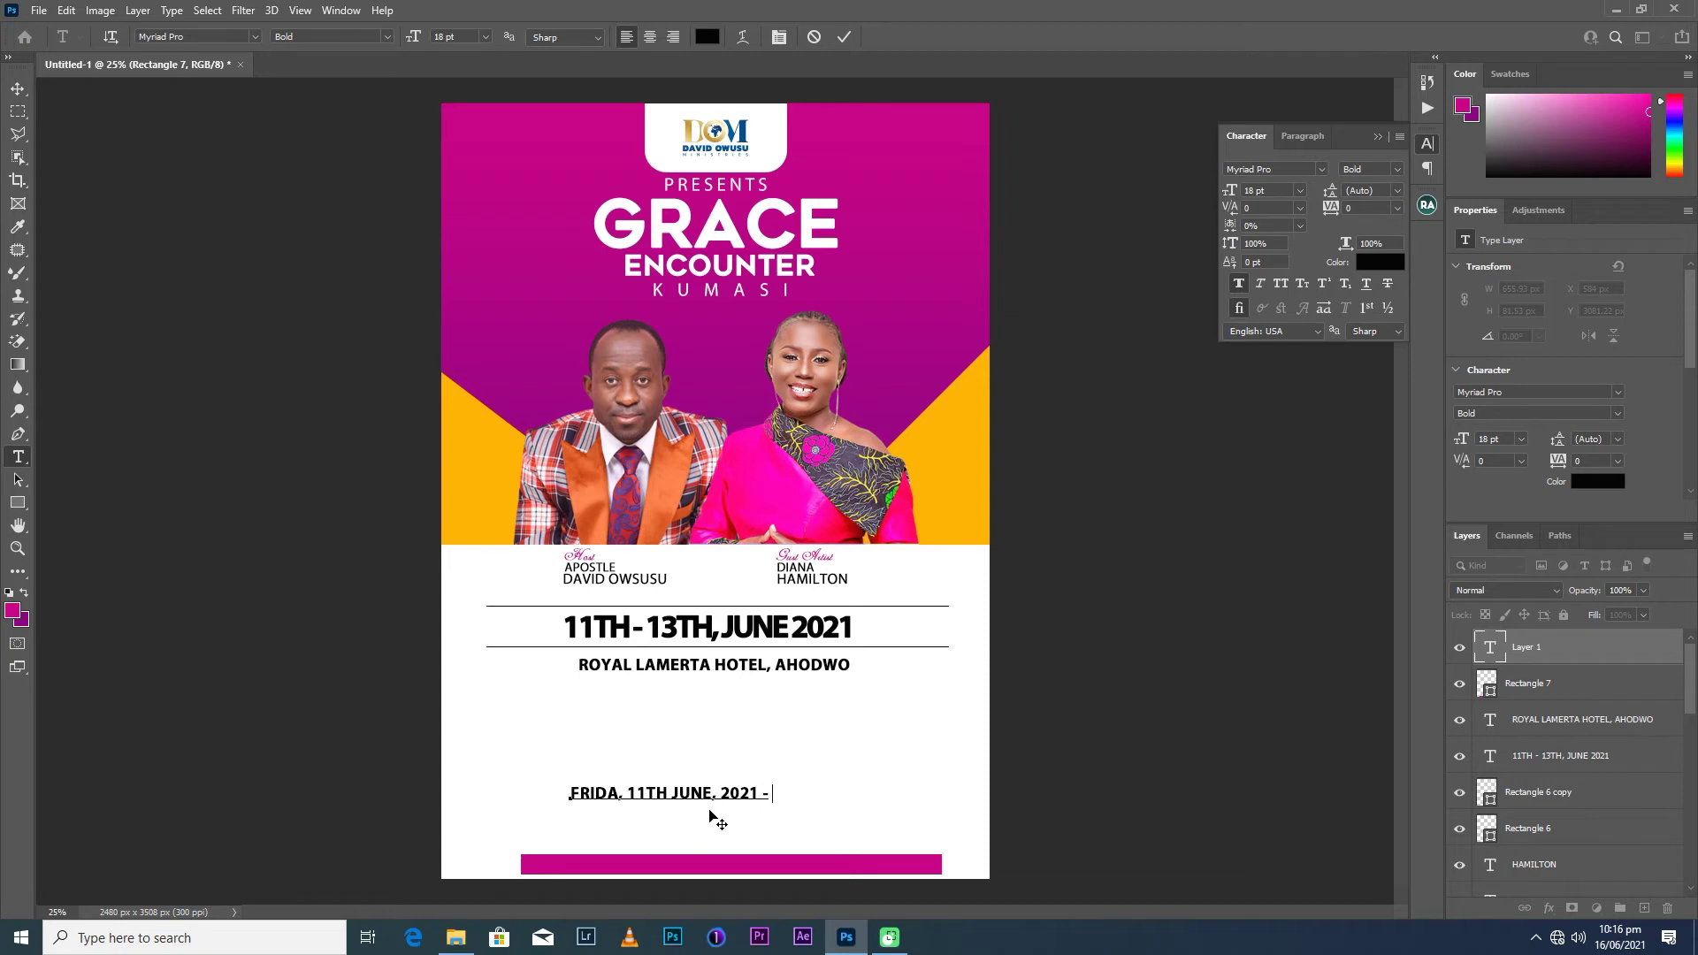
pyautogui.write('FREE ')
pyautogui.write('MEDICAL')
pyautogui.write(' OUTREACH,')
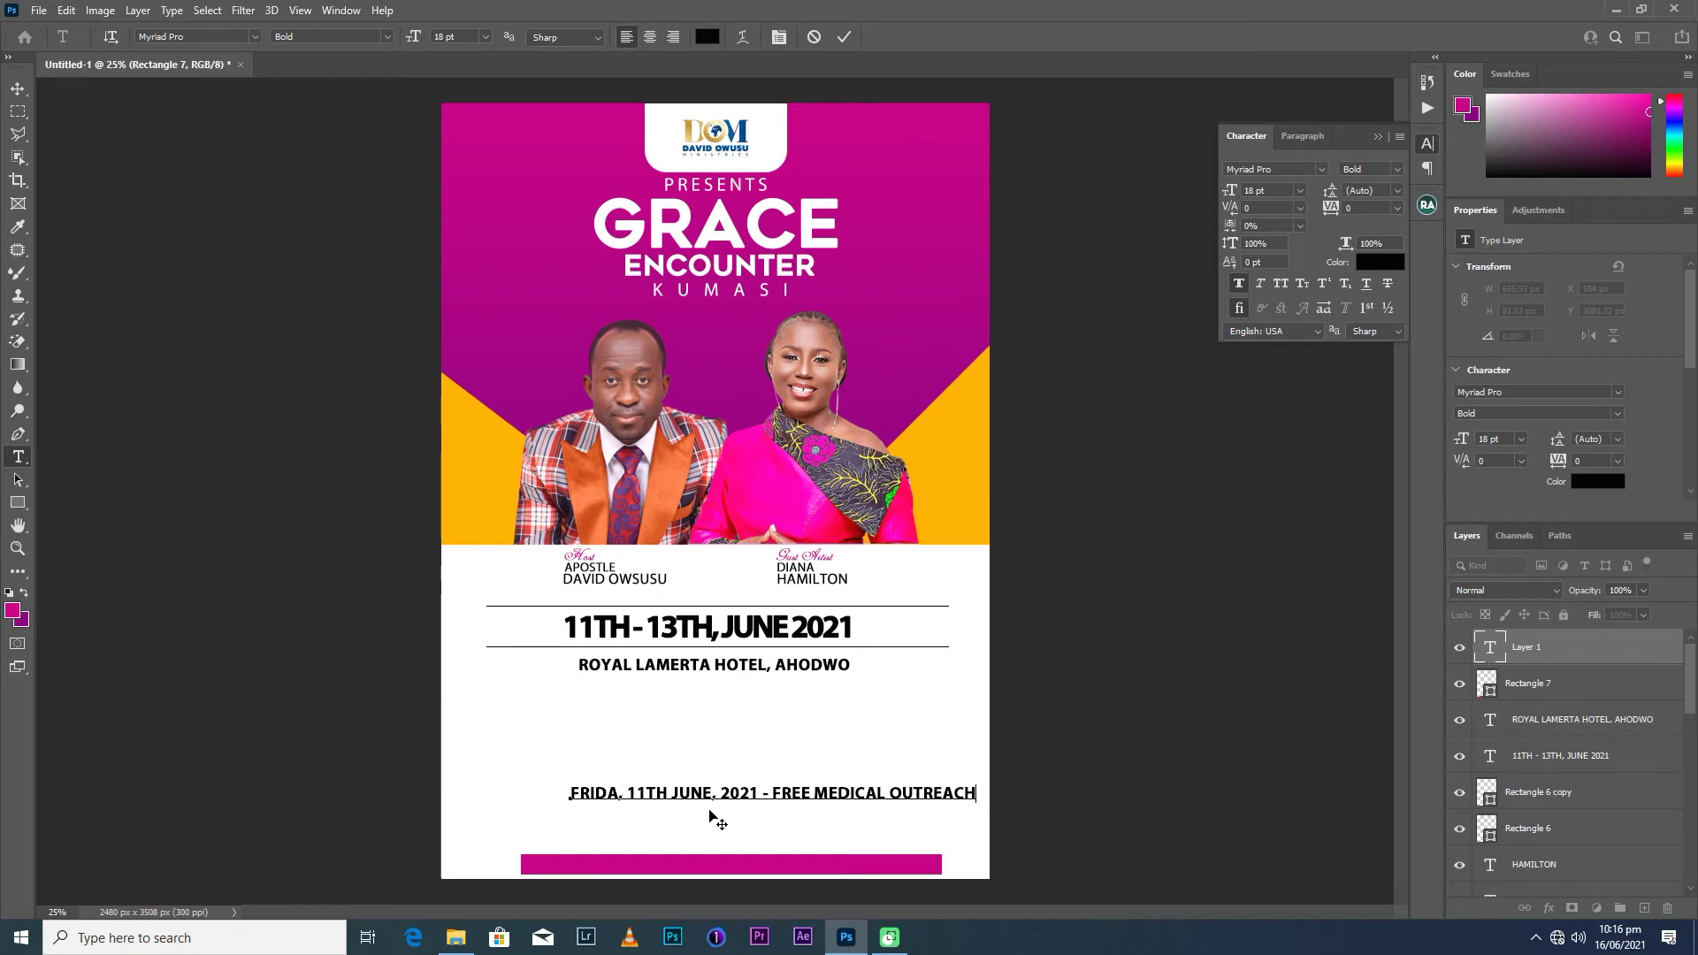
pyautogui.write(' TIME')
pyautogui.click(842, 43)
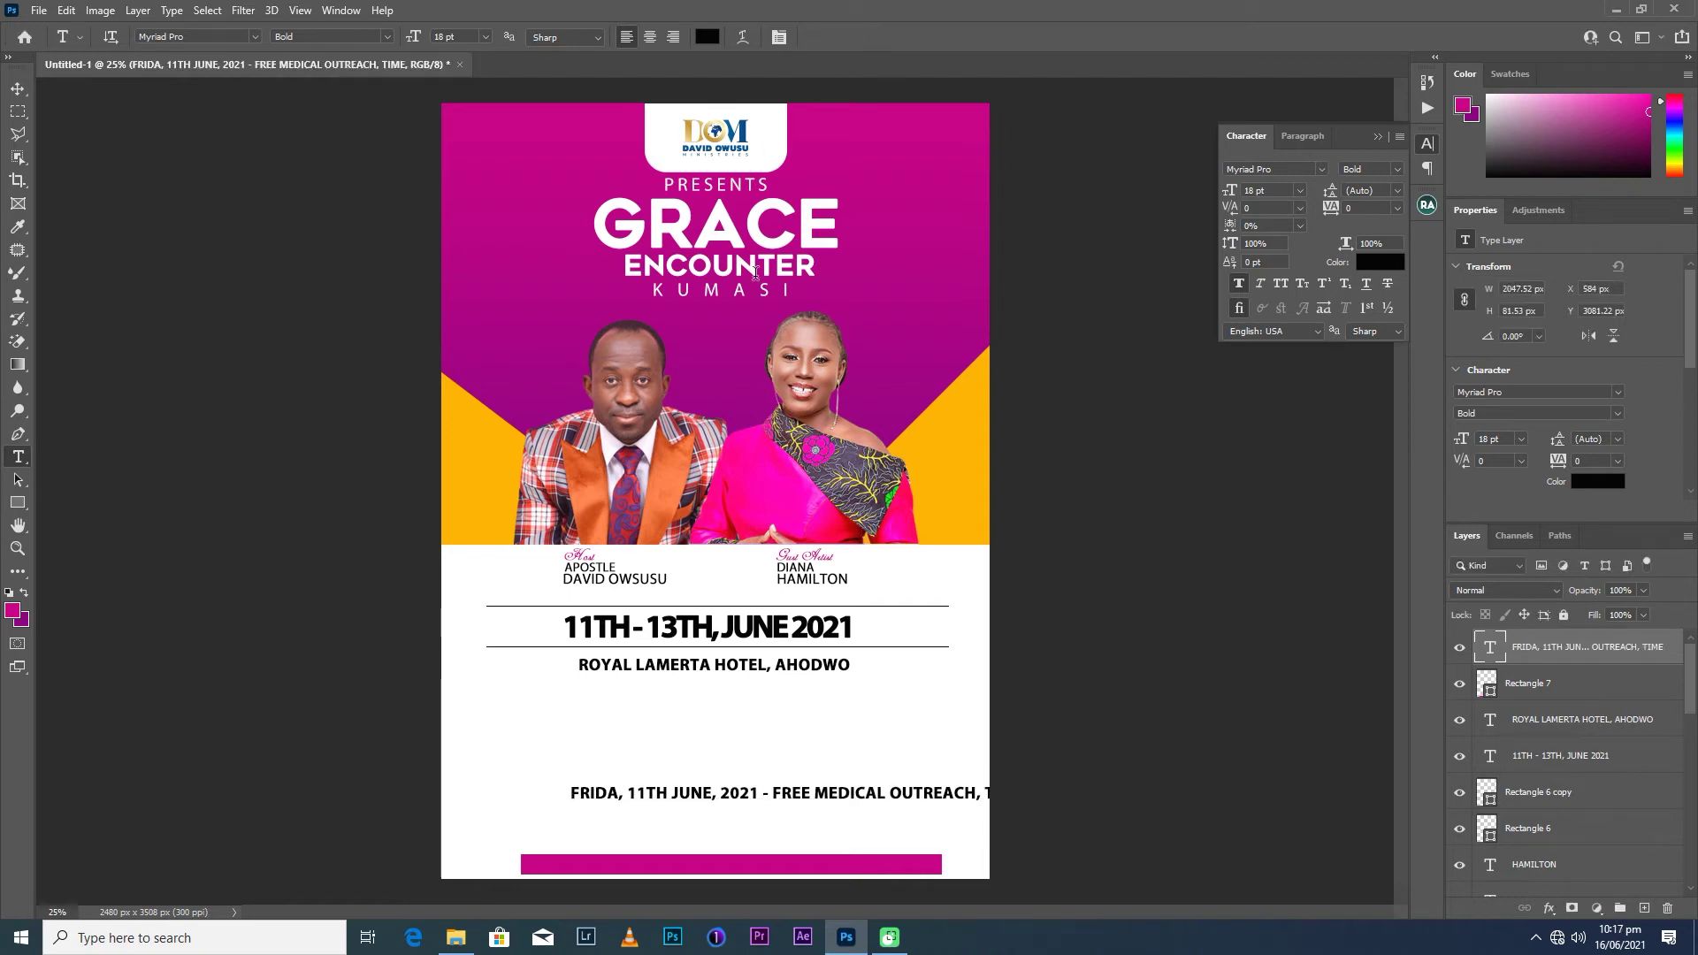
pyautogui.press('v')
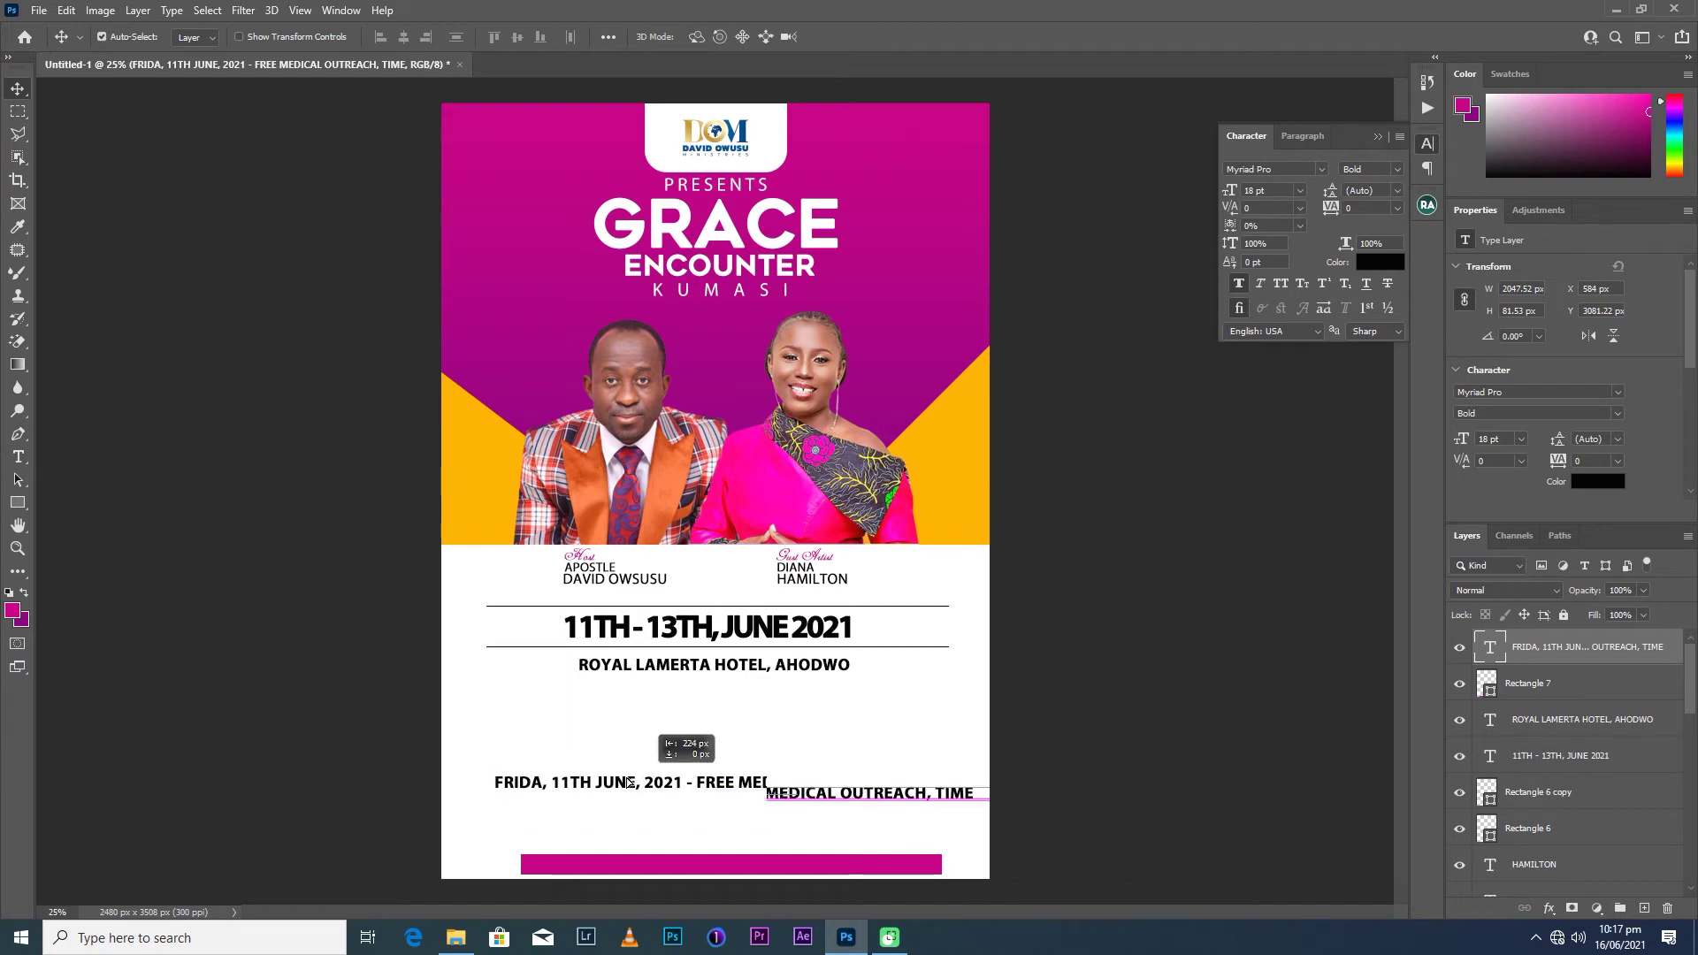
# Move the info line to the left edge and append ' : 11AM - 4PM' to it.
pyautogui.moveTo(723, 808); pyautogui.dragTo(594, 797)
pyautogui.press('t')
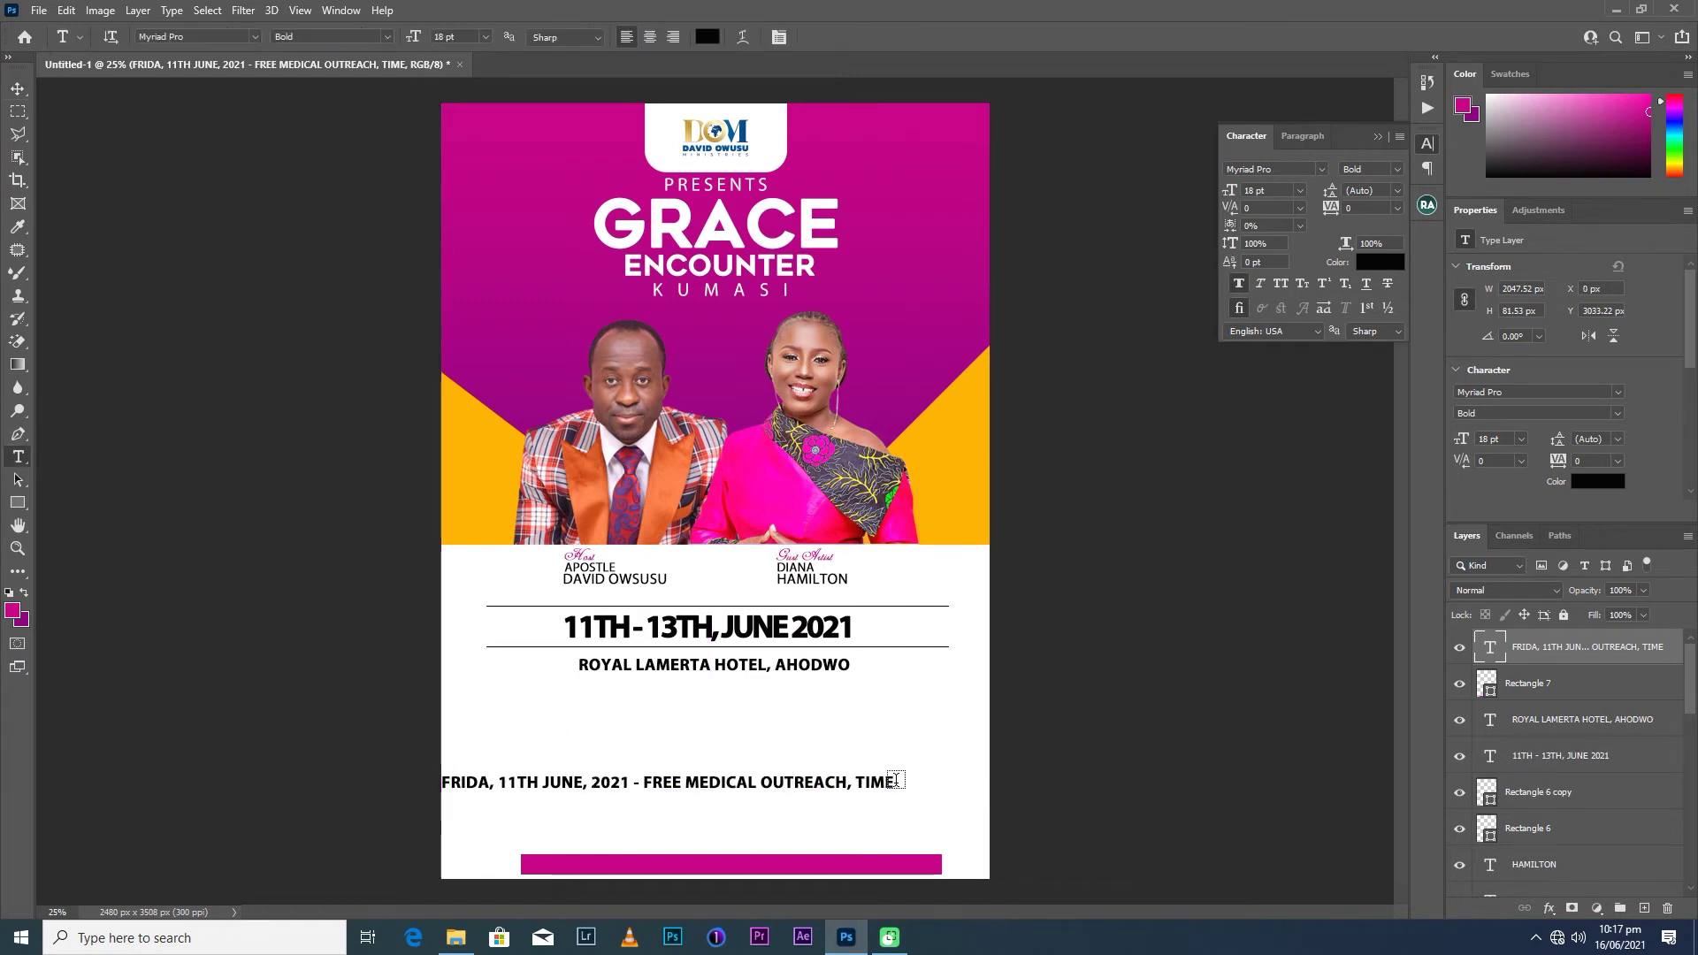
pyautogui.click(876, 778)
pyautogui.write(':')
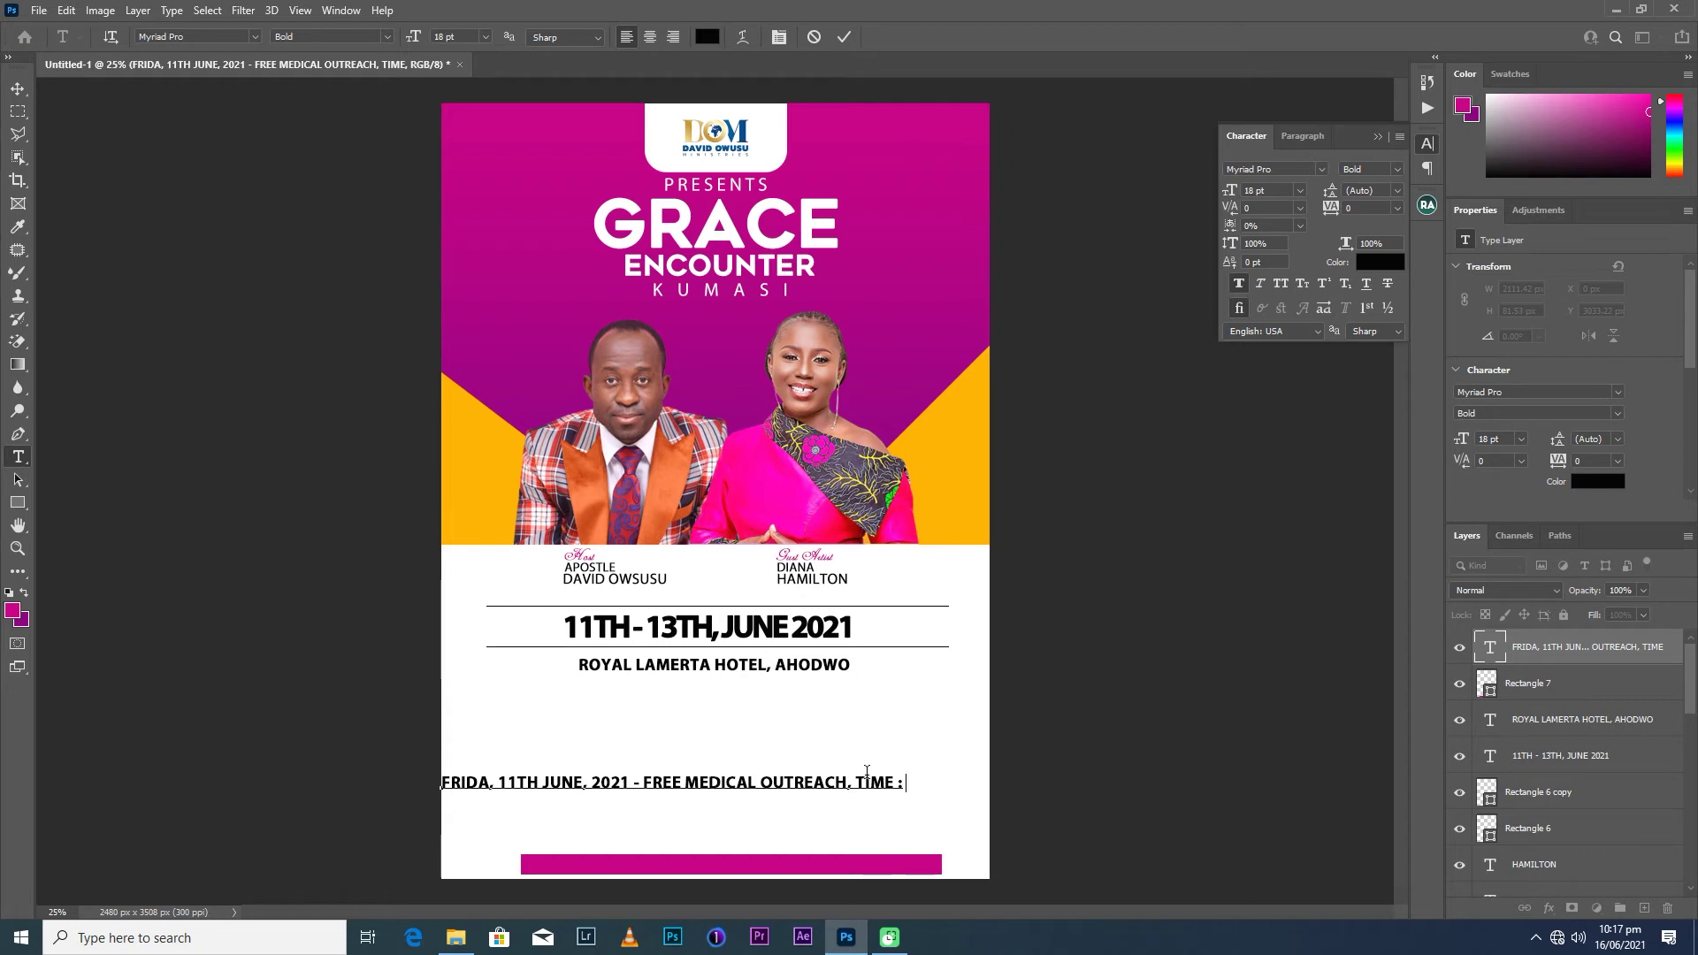
pyautogui.write('11')
pyautogui.write('AM')
pyautogui.write(' -')
pyautogui.write(' 4PM')
pyautogui.click(845, 37)
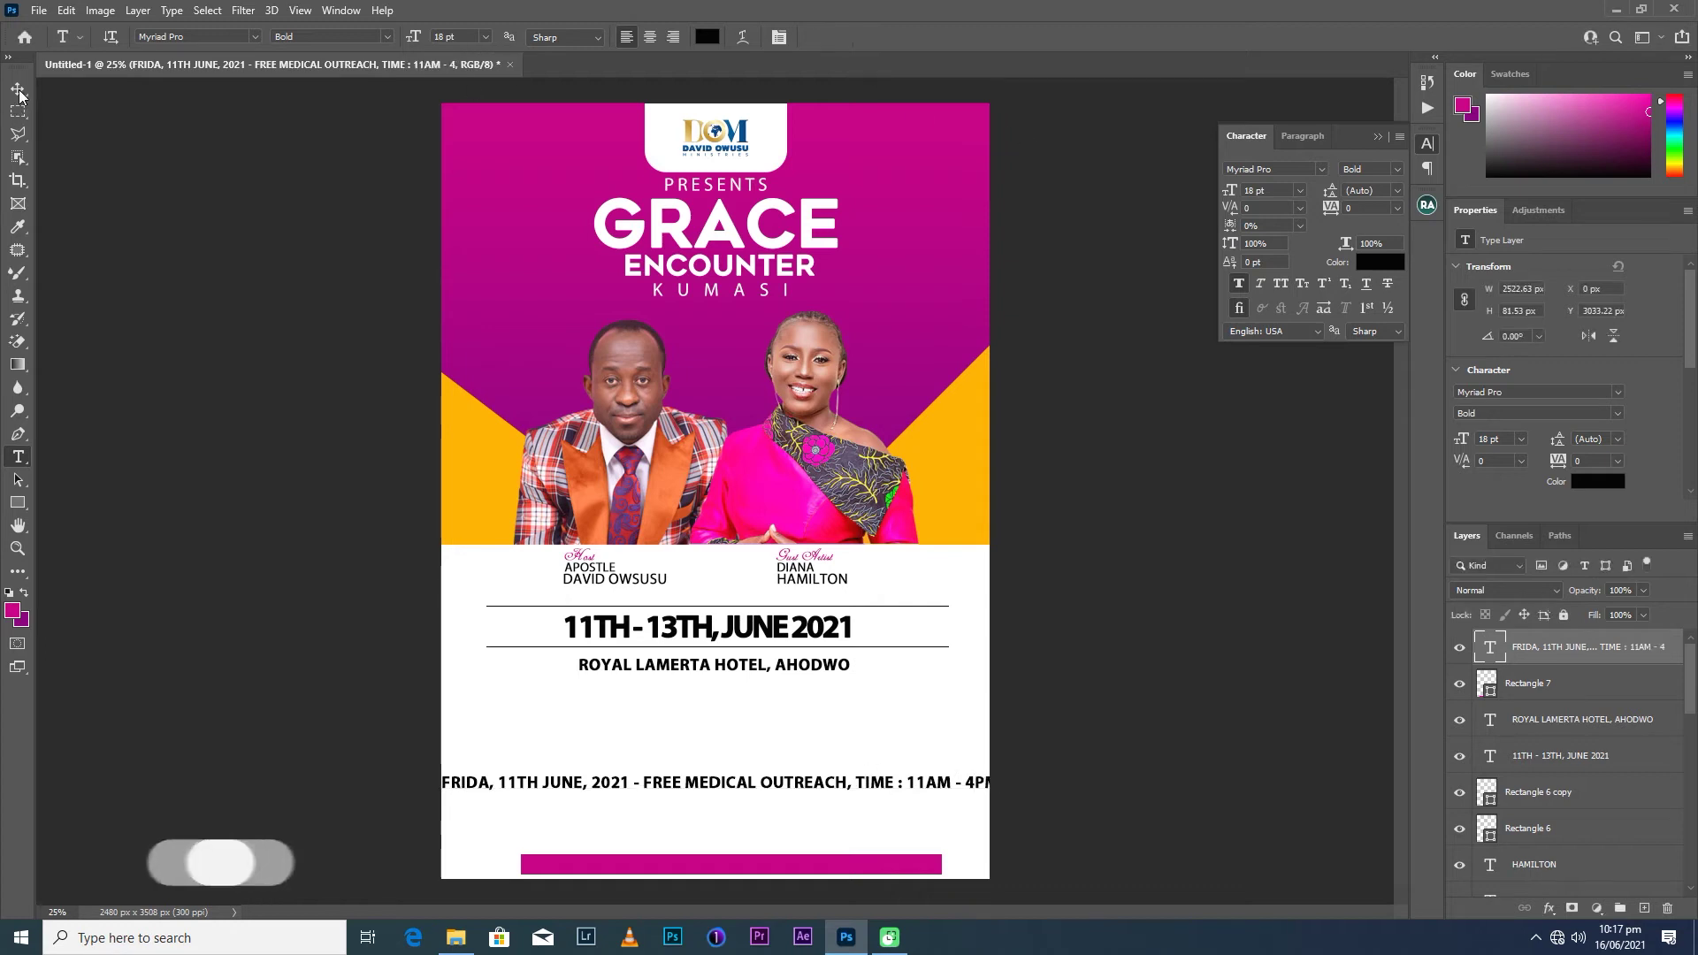
pyautogui.press('v')
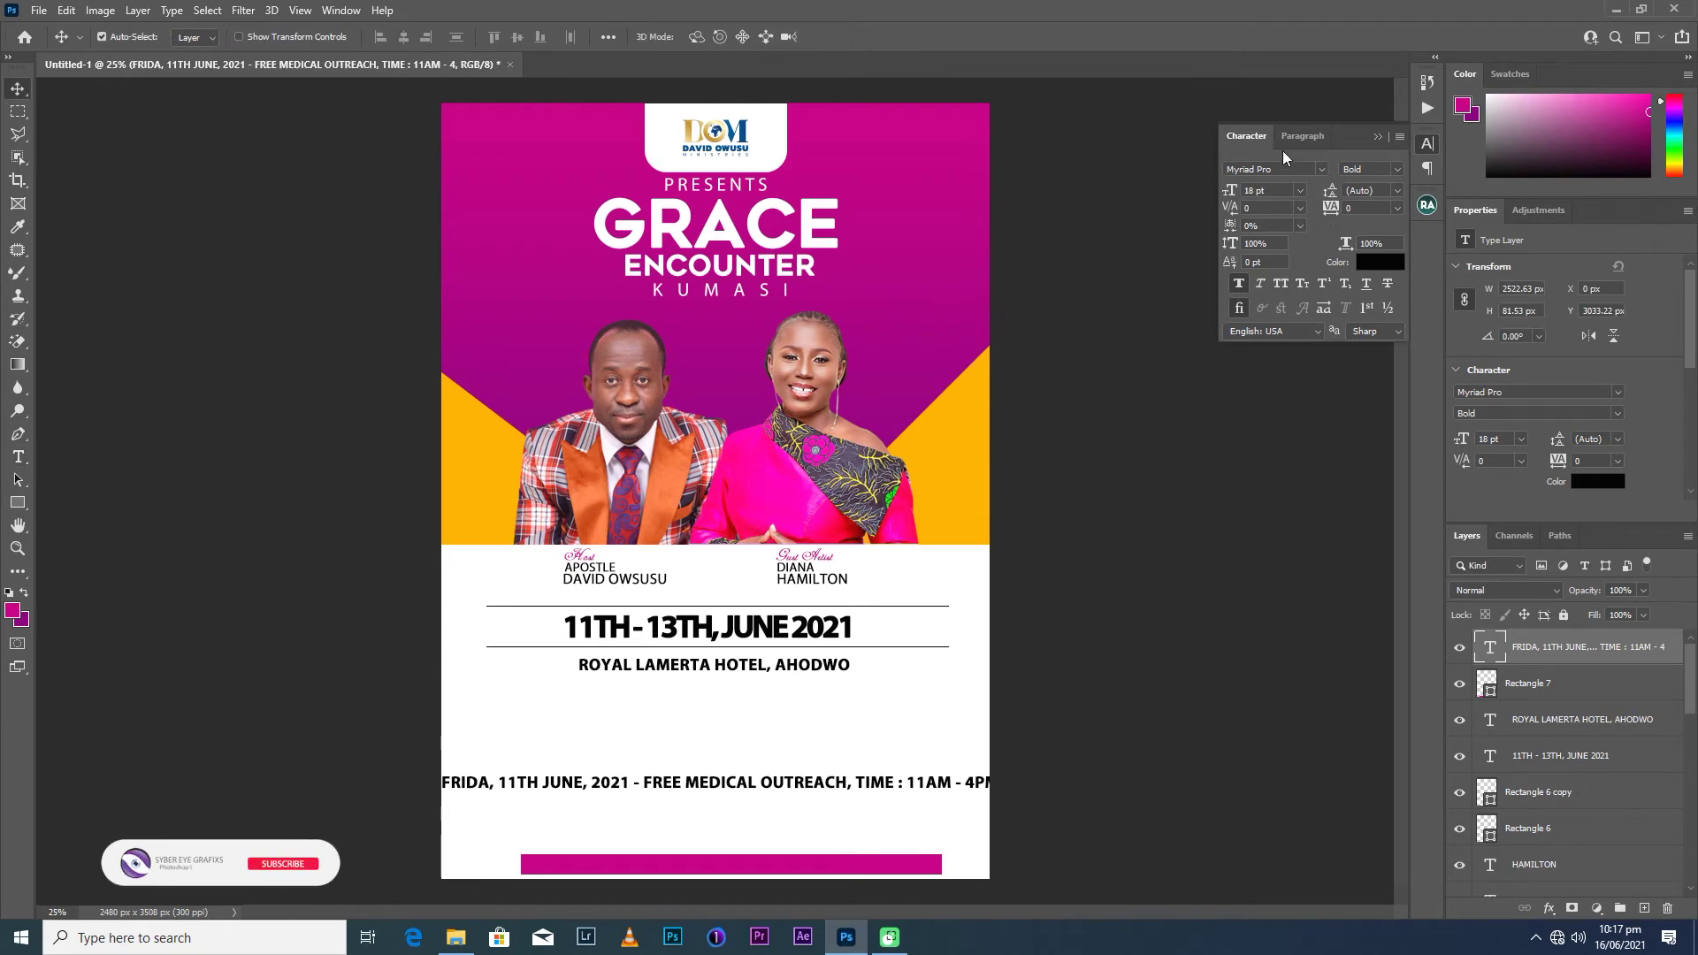
# Set the info line to Arial Bold, tracking -75 and 12 pt.
pyautogui.click(1320, 170)
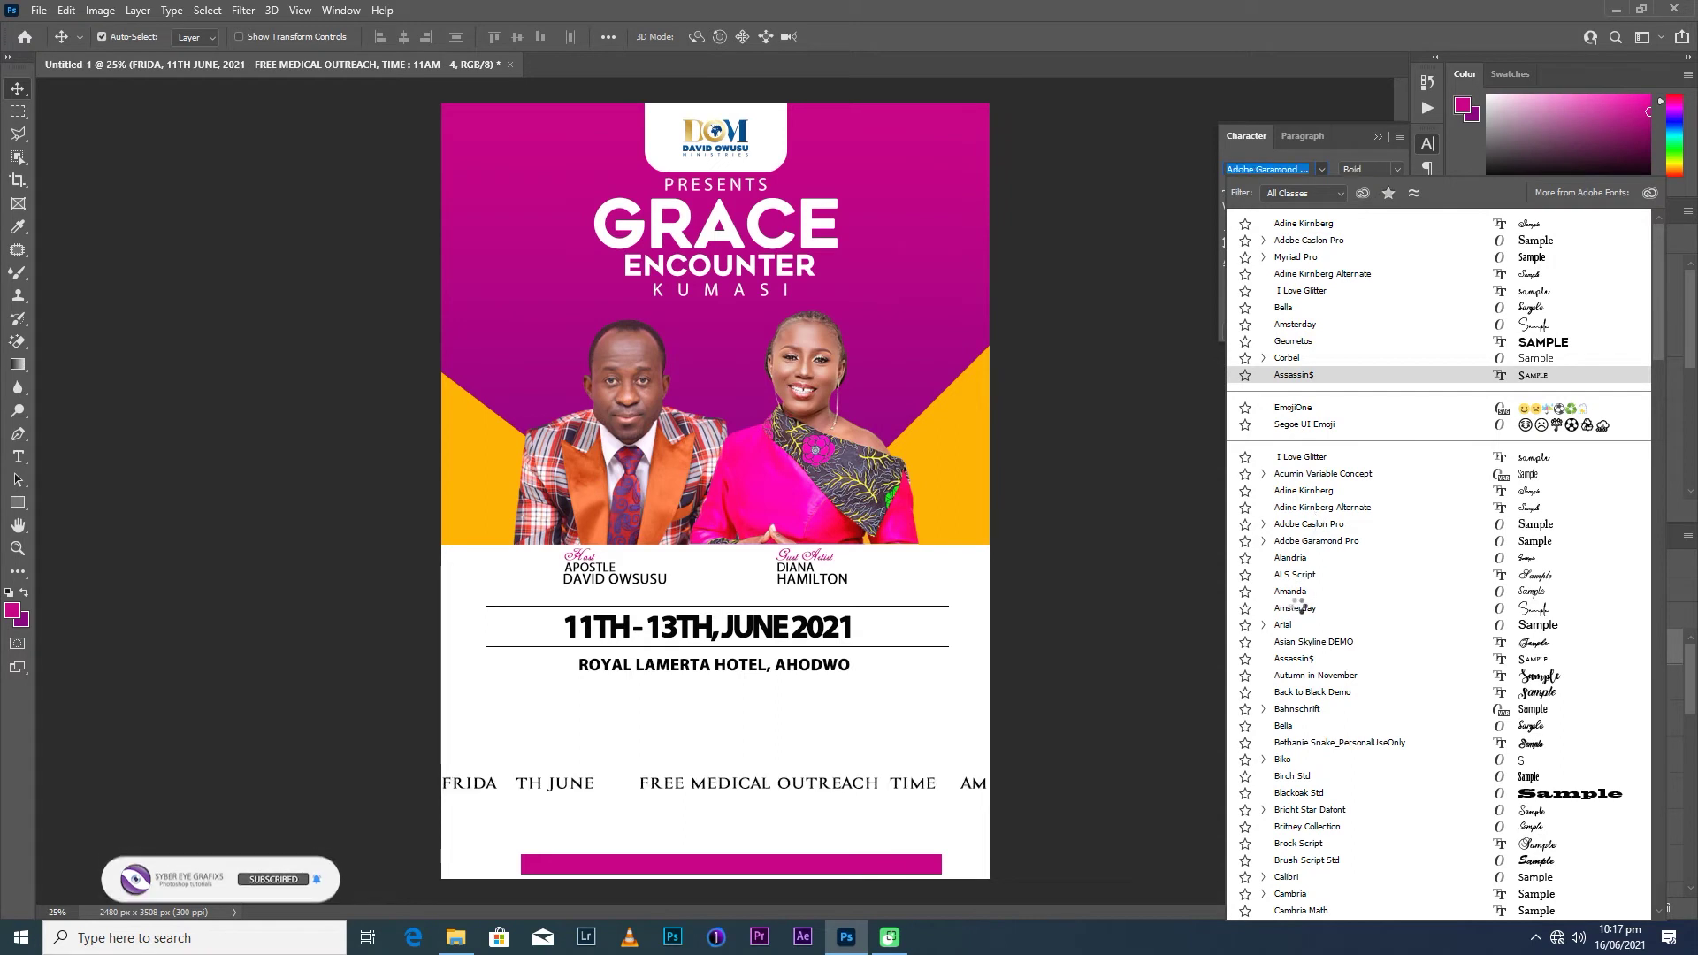
pyautogui.click(1282, 625)
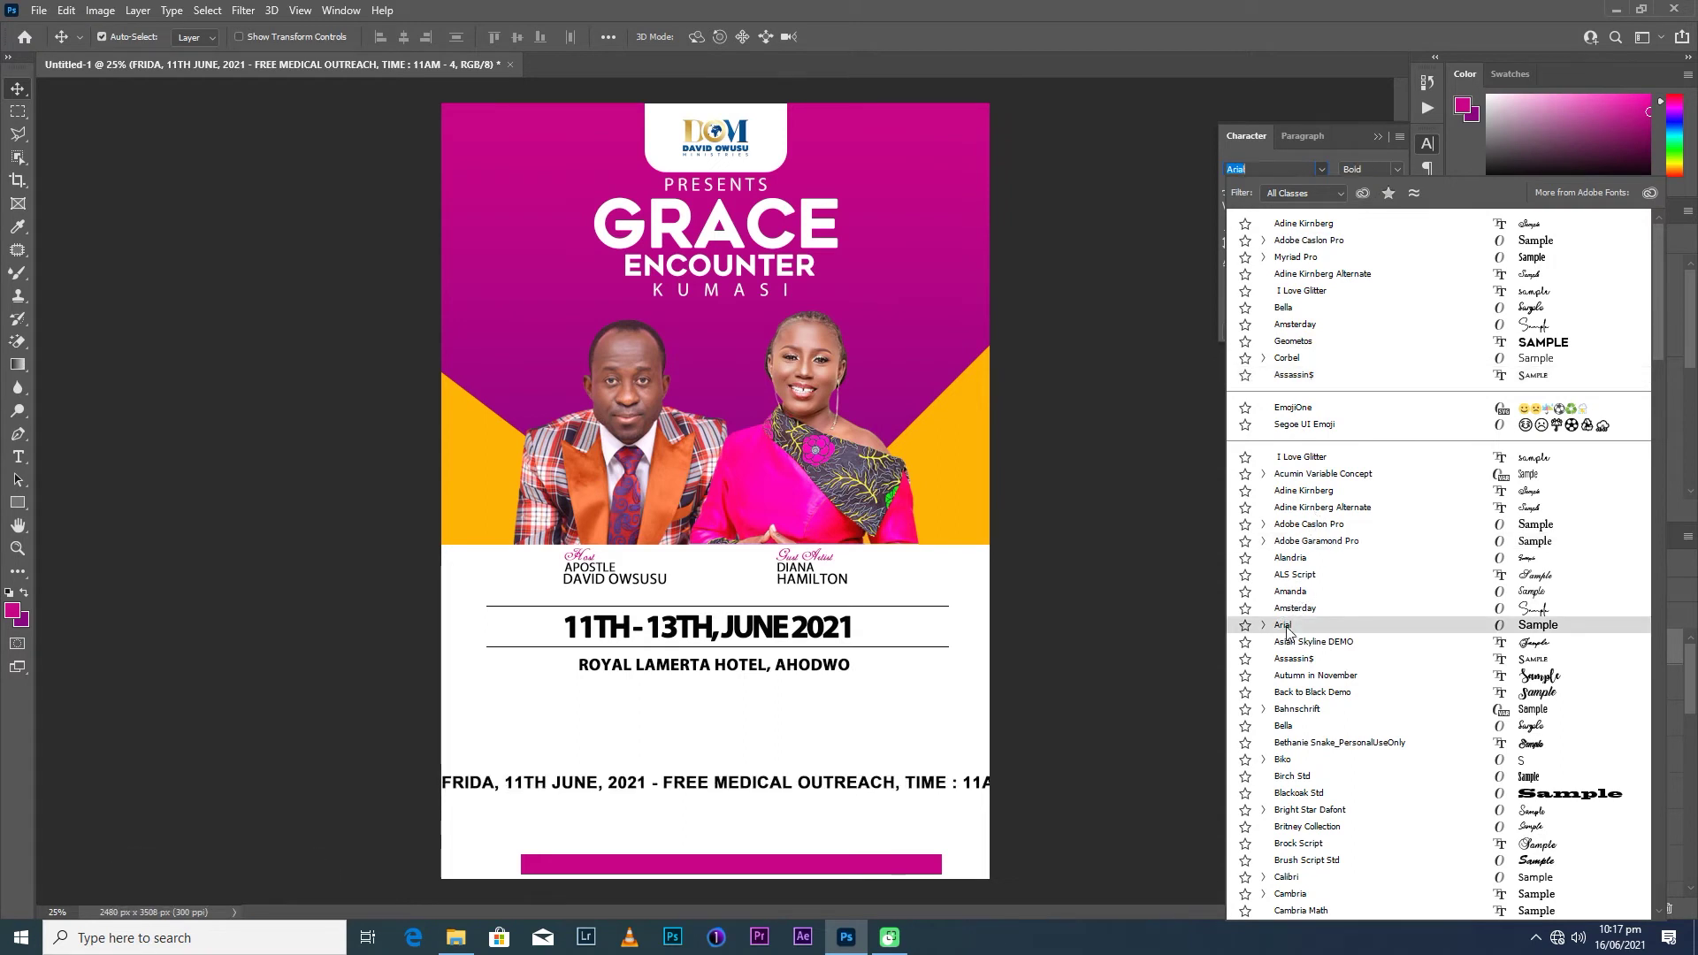
pyautogui.click(1293, 210)
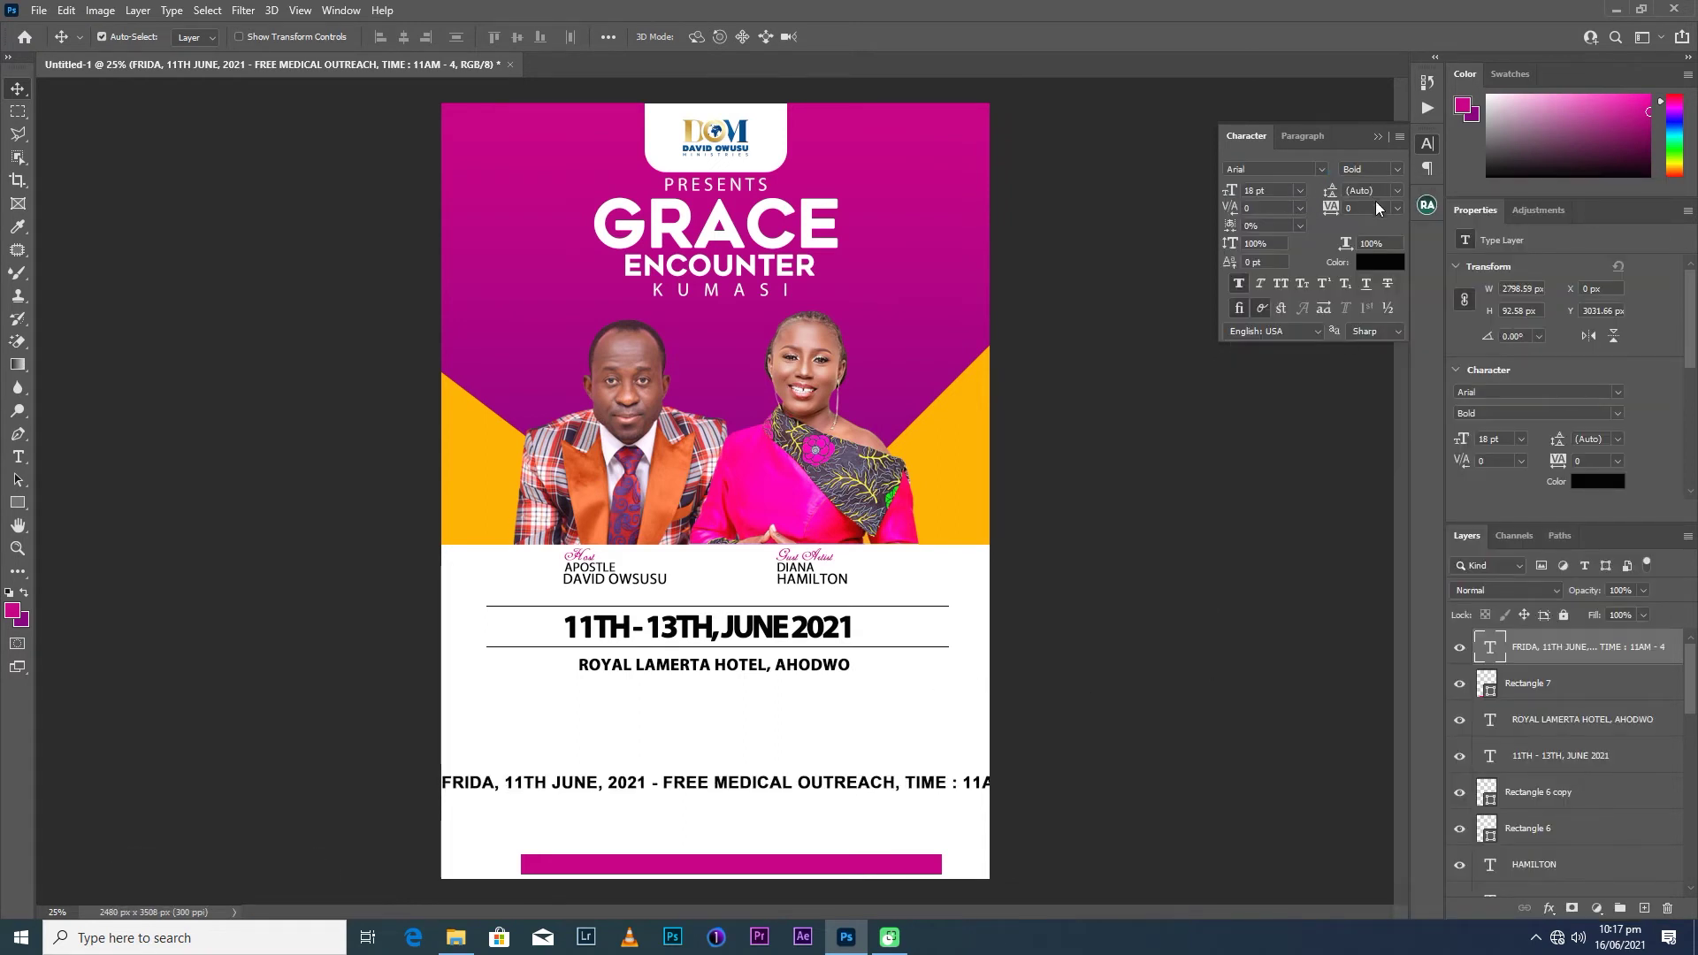
pyautogui.click(1397, 208)
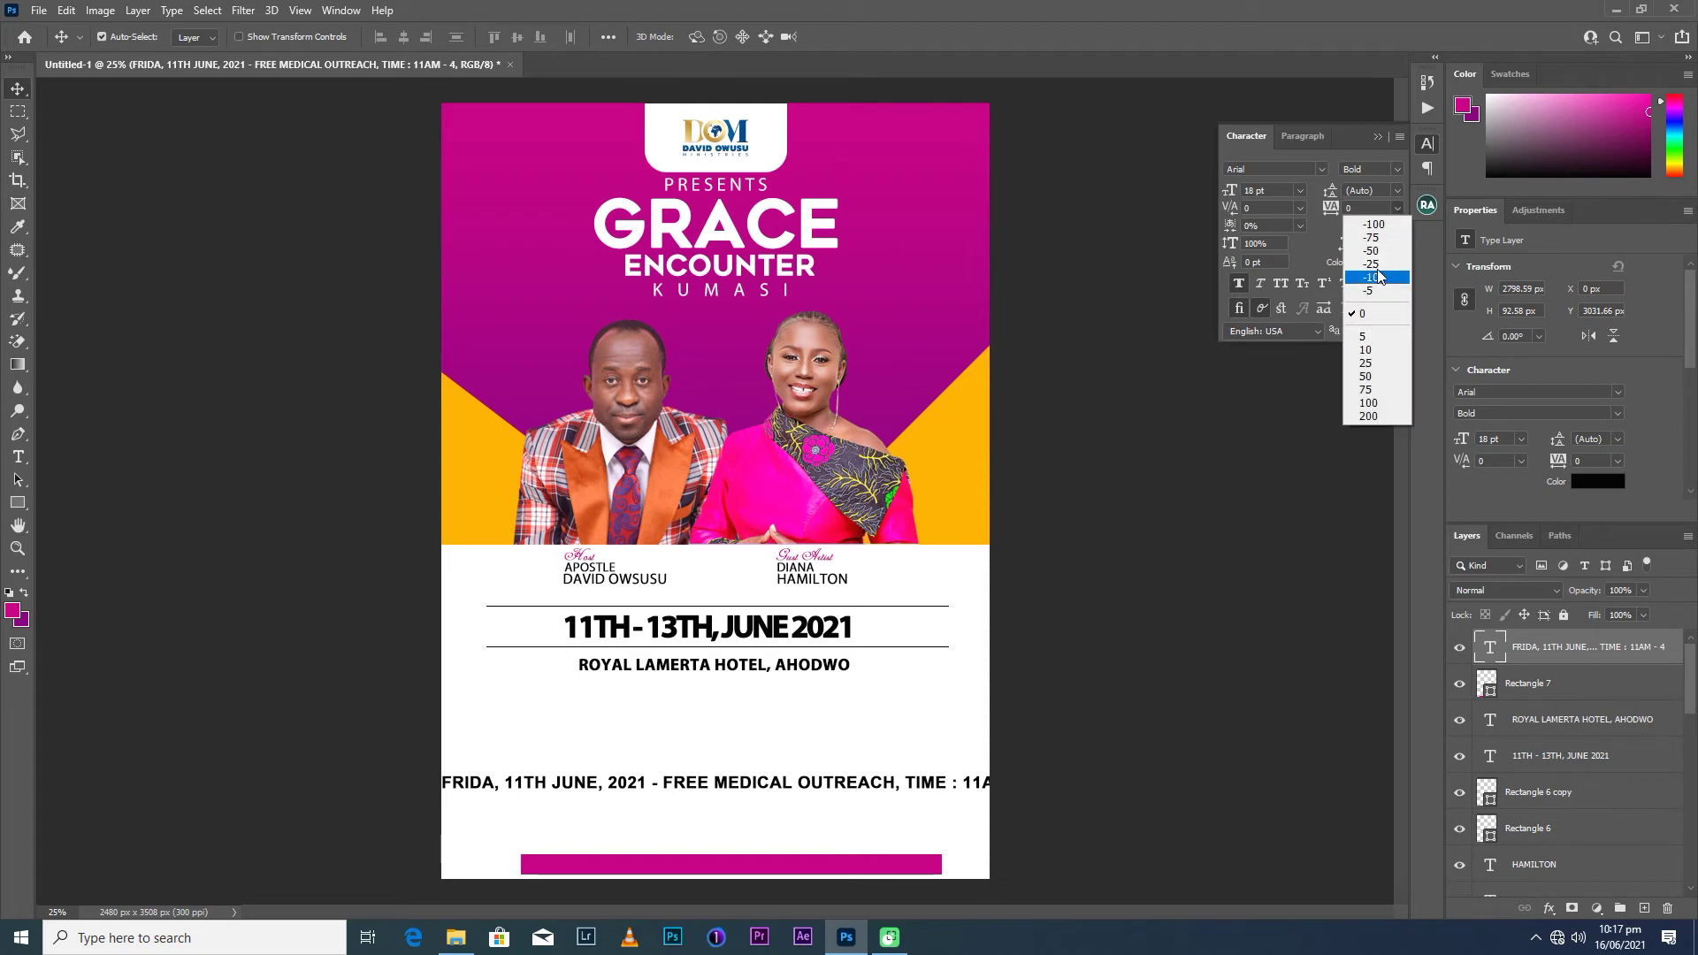
pyautogui.click(1371, 237)
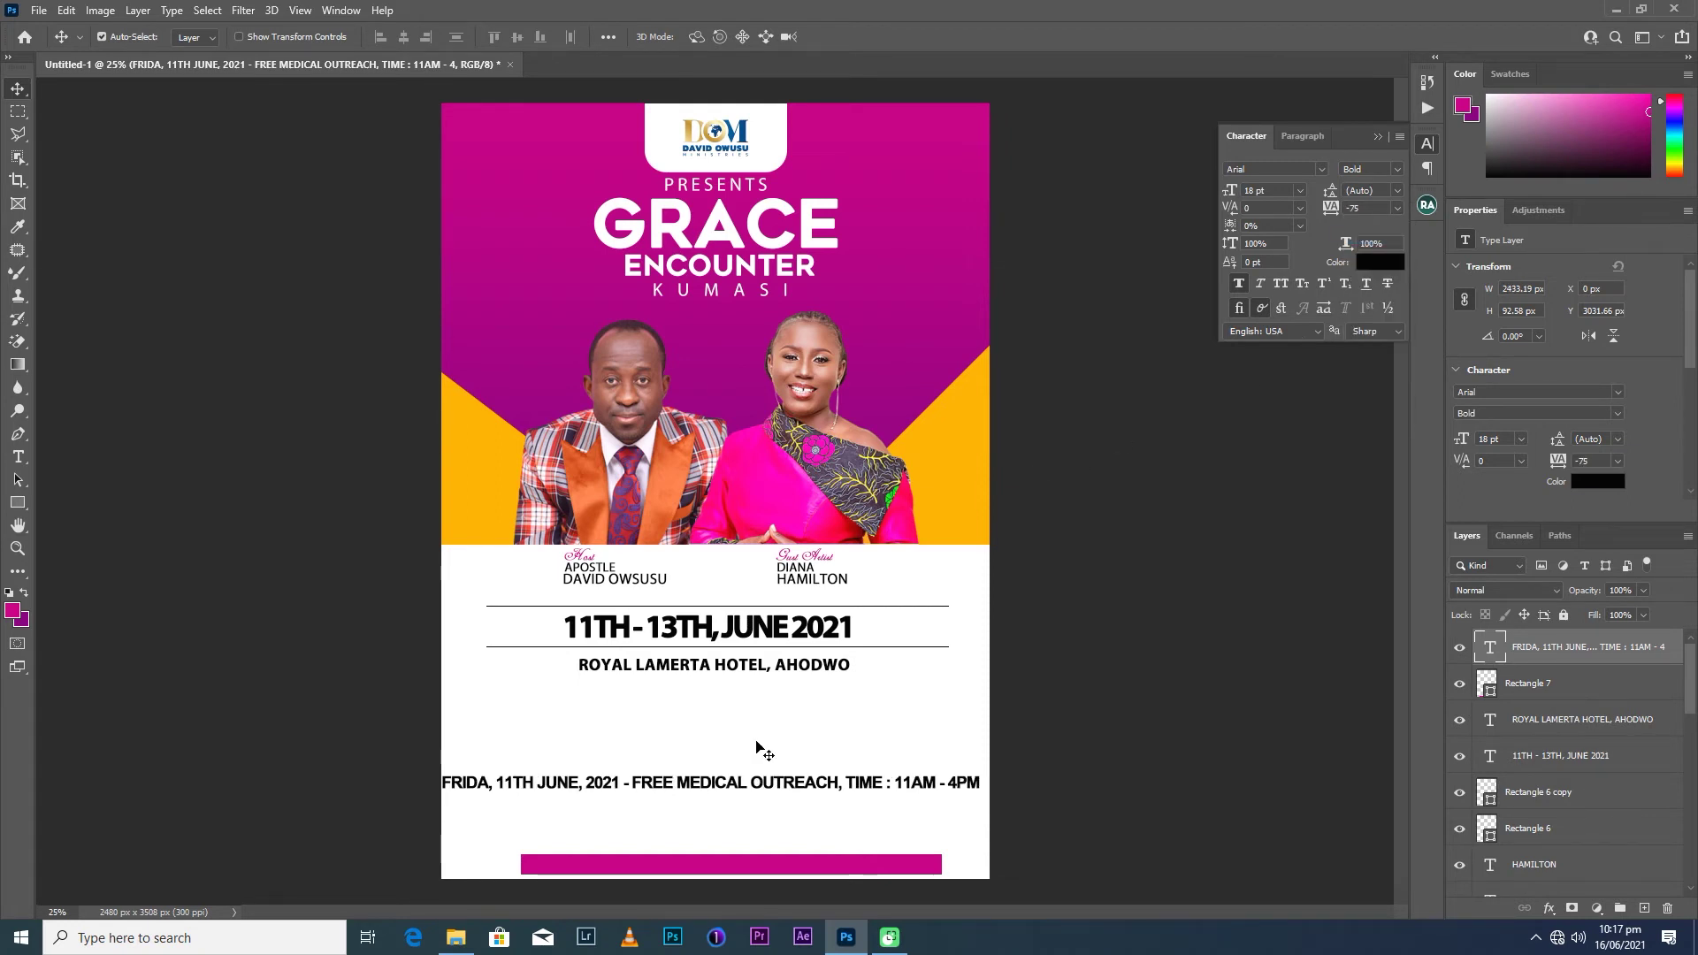
pyautogui.click(1300, 191)
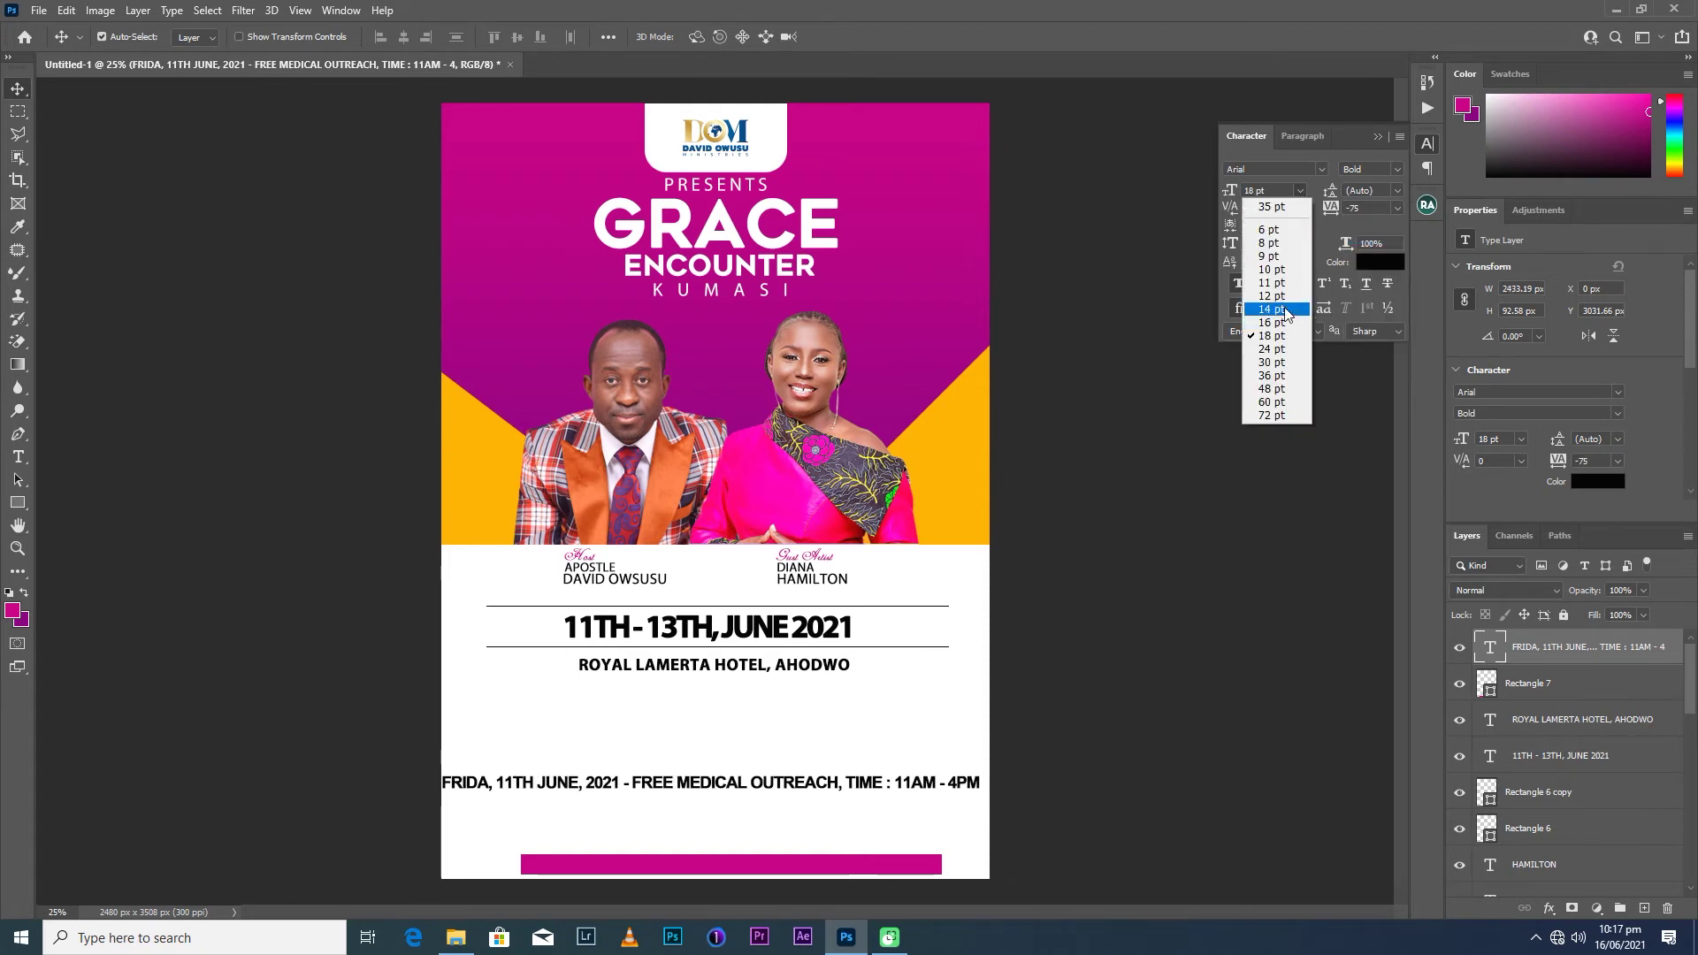
pyautogui.click(1282, 299)
# Move the info line onto the pink footer bar, colour it #ffffff with tracking 0.
pyautogui.moveTo(751, 790); pyautogui.dragTo(854, 865)
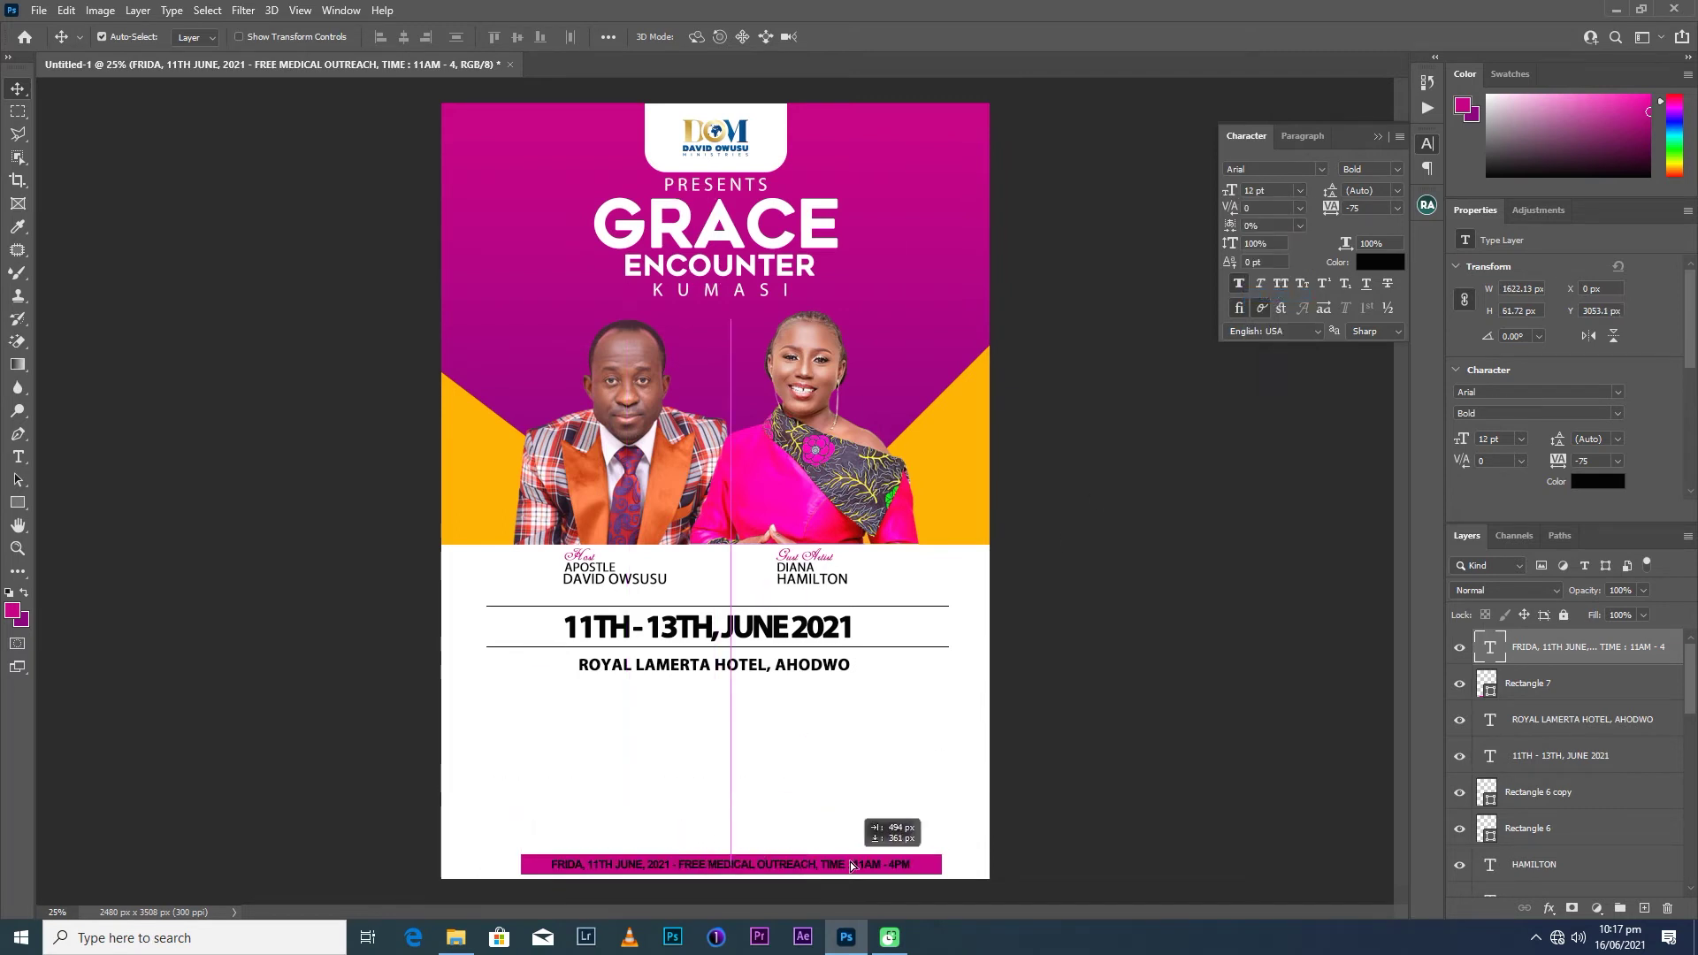
pyautogui.click(1366, 261)
pyautogui.write('ffffff')
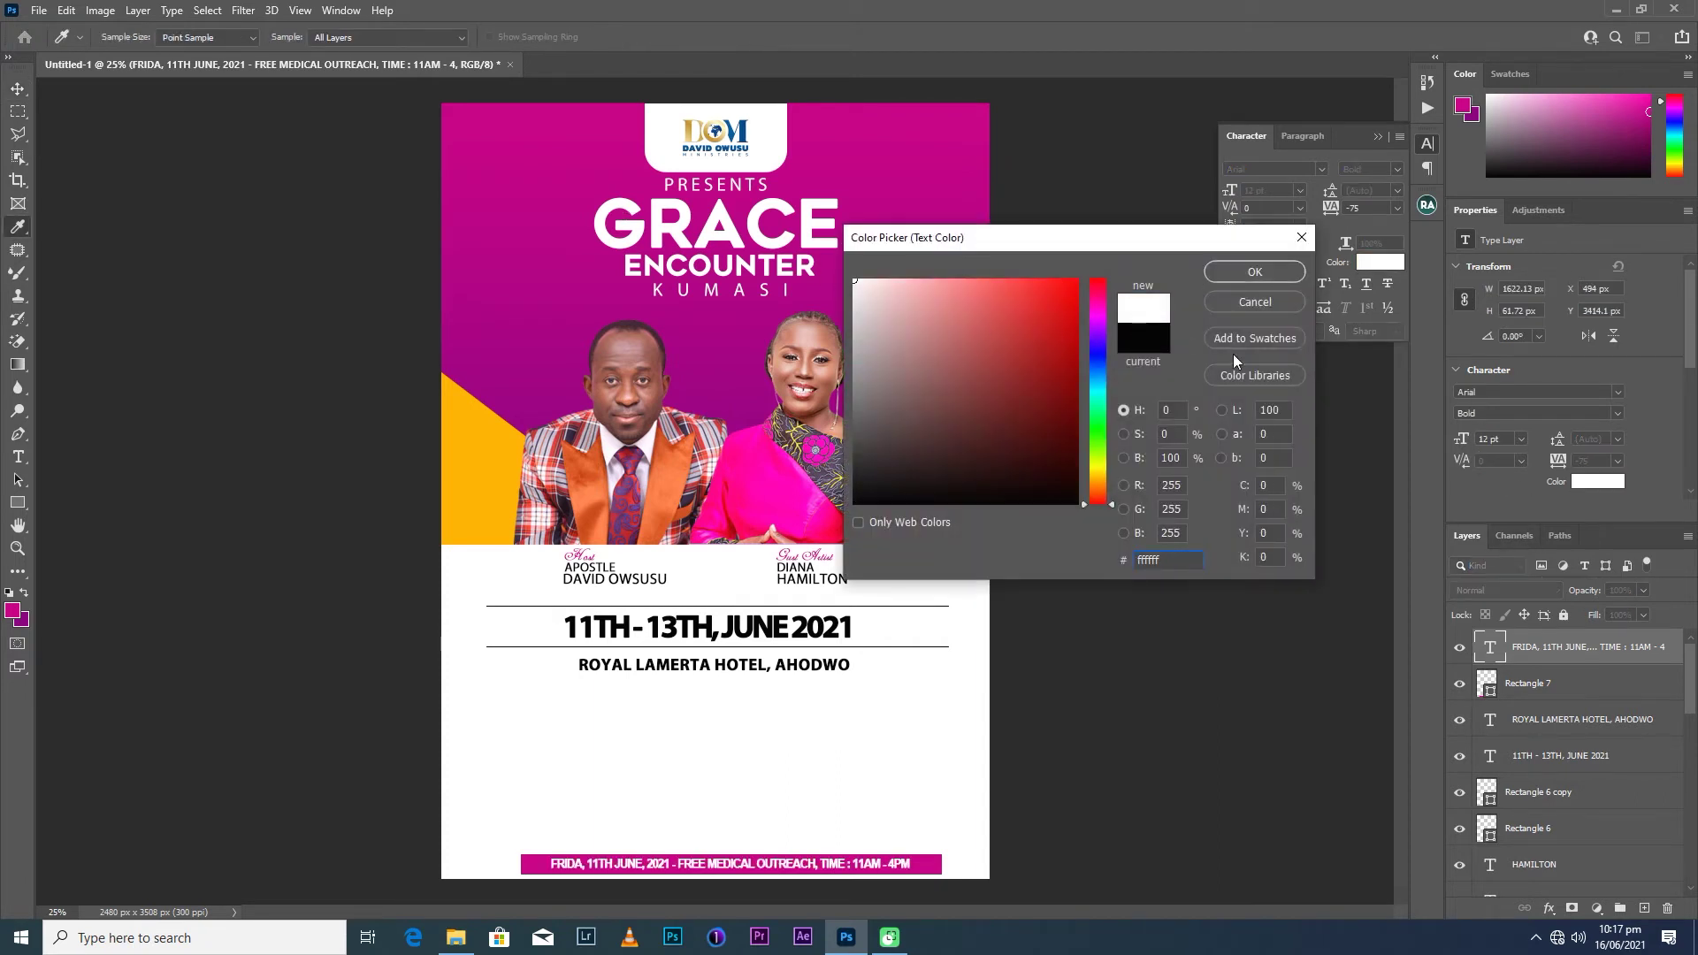
pyautogui.click(1256, 273)
pyautogui.click(1397, 208)
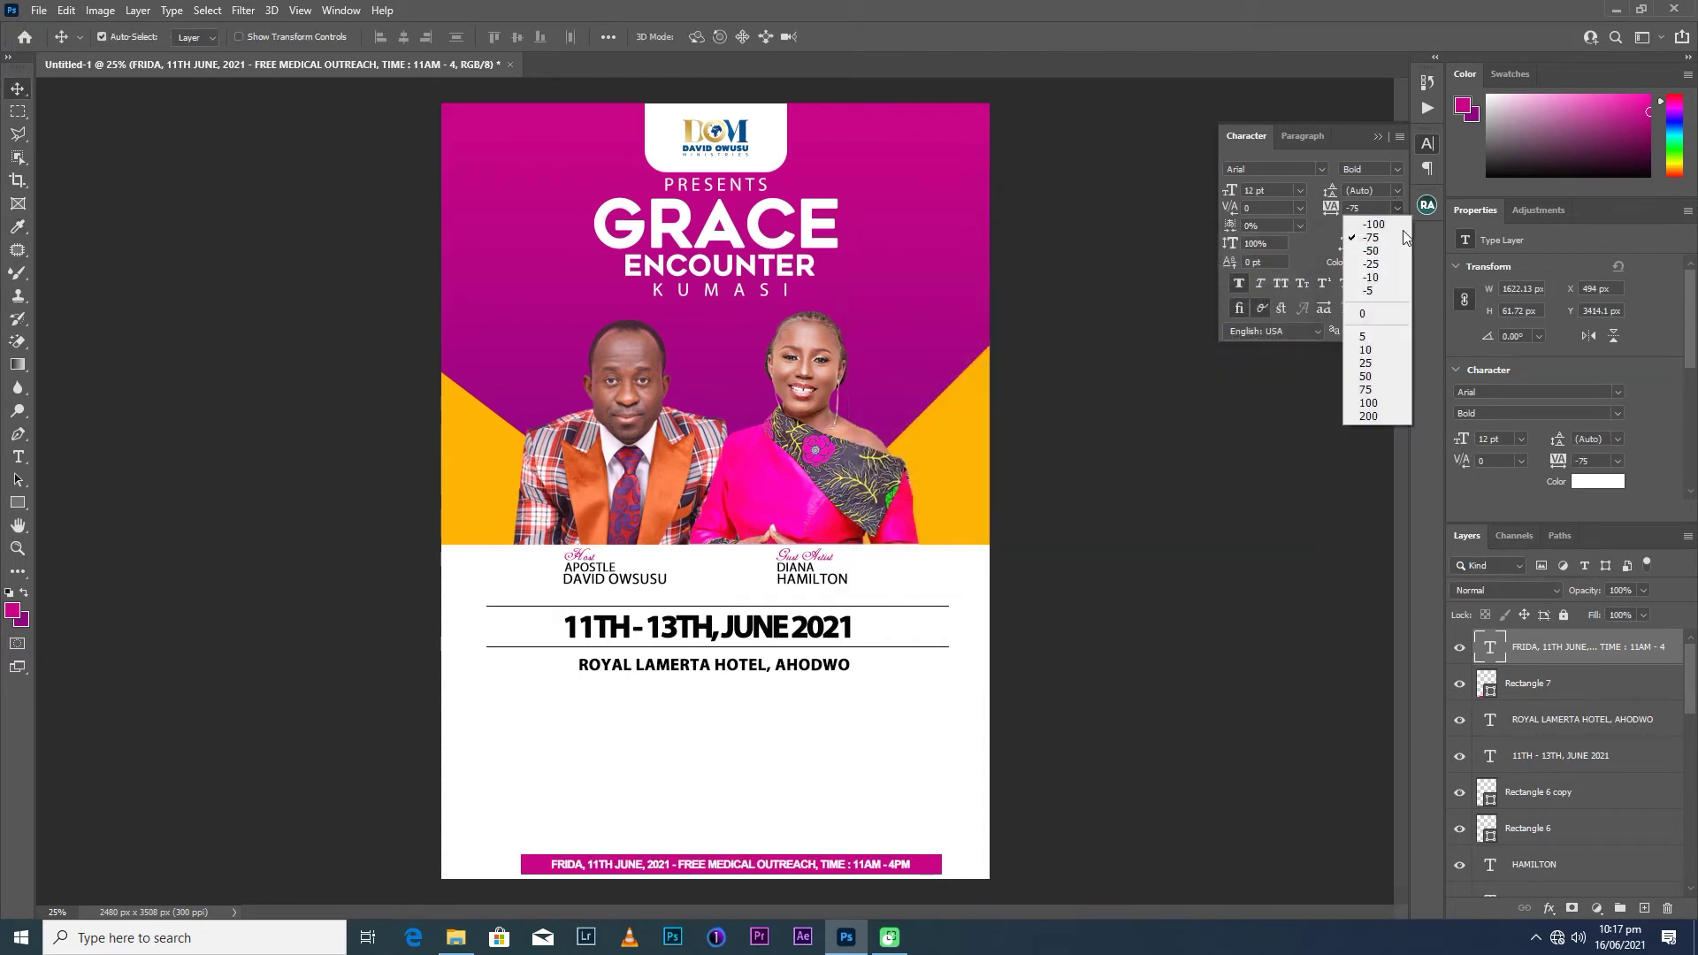
pyautogui.click(1369, 315)
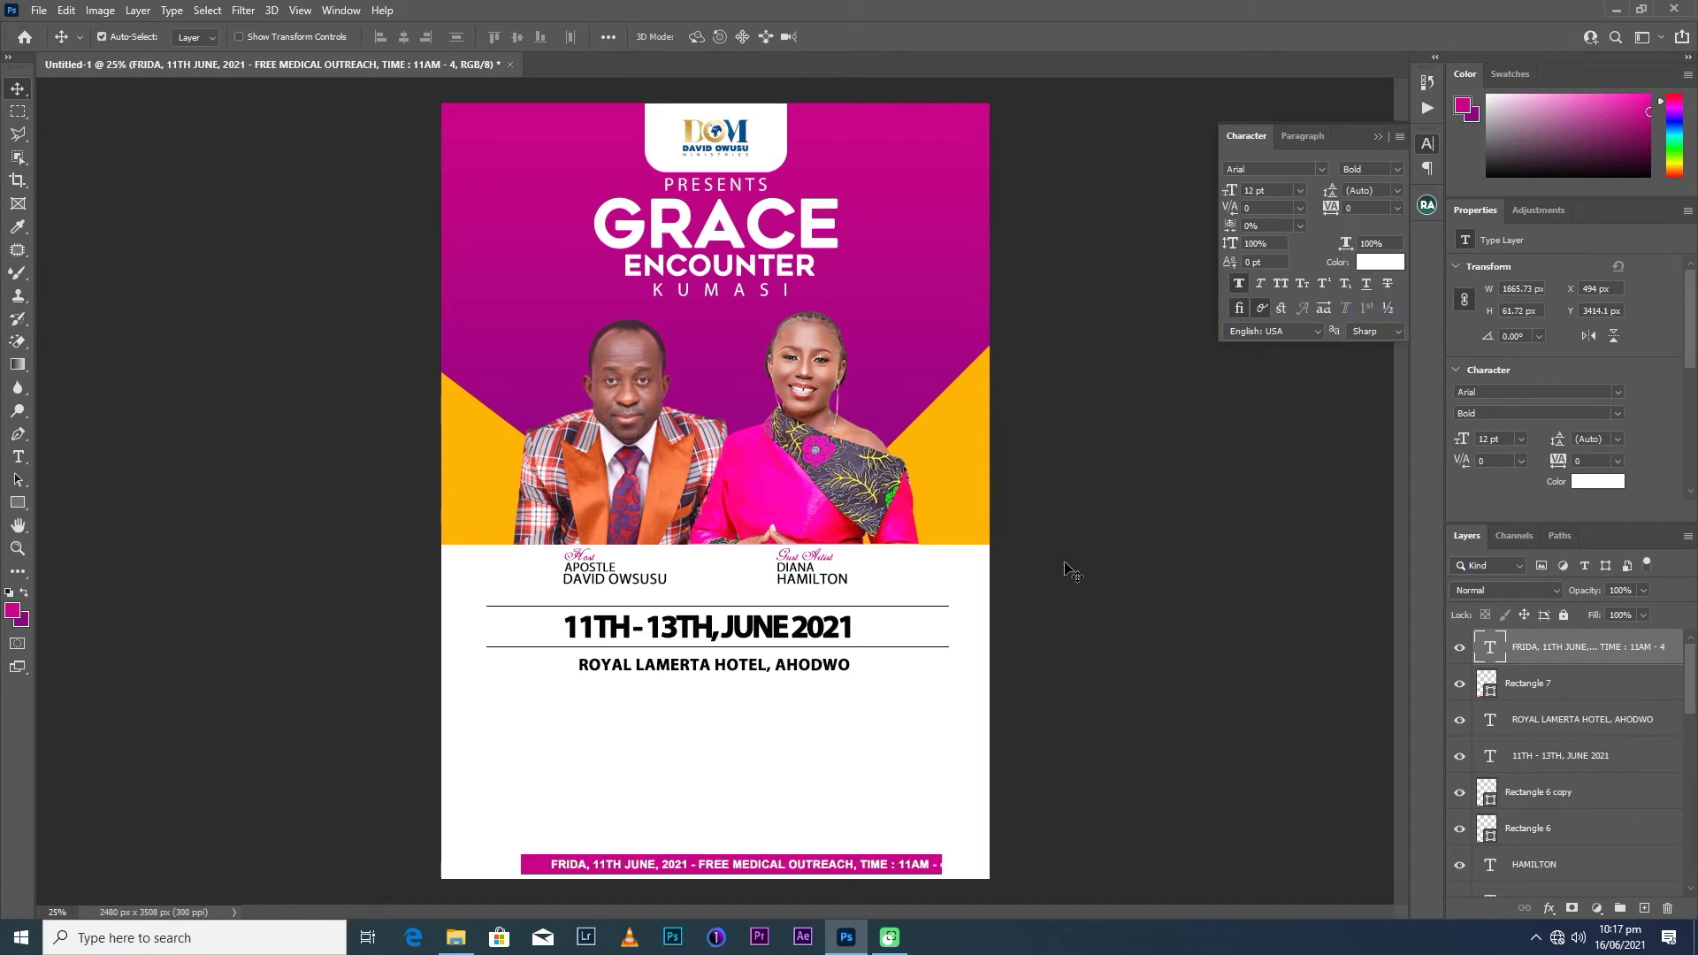
pyautogui.moveTo(858, 869); pyautogui.dragTo(814, 878)
pyautogui.hotkey('shift', 'Up')
pyautogui.hotkey('shift', 'Up')
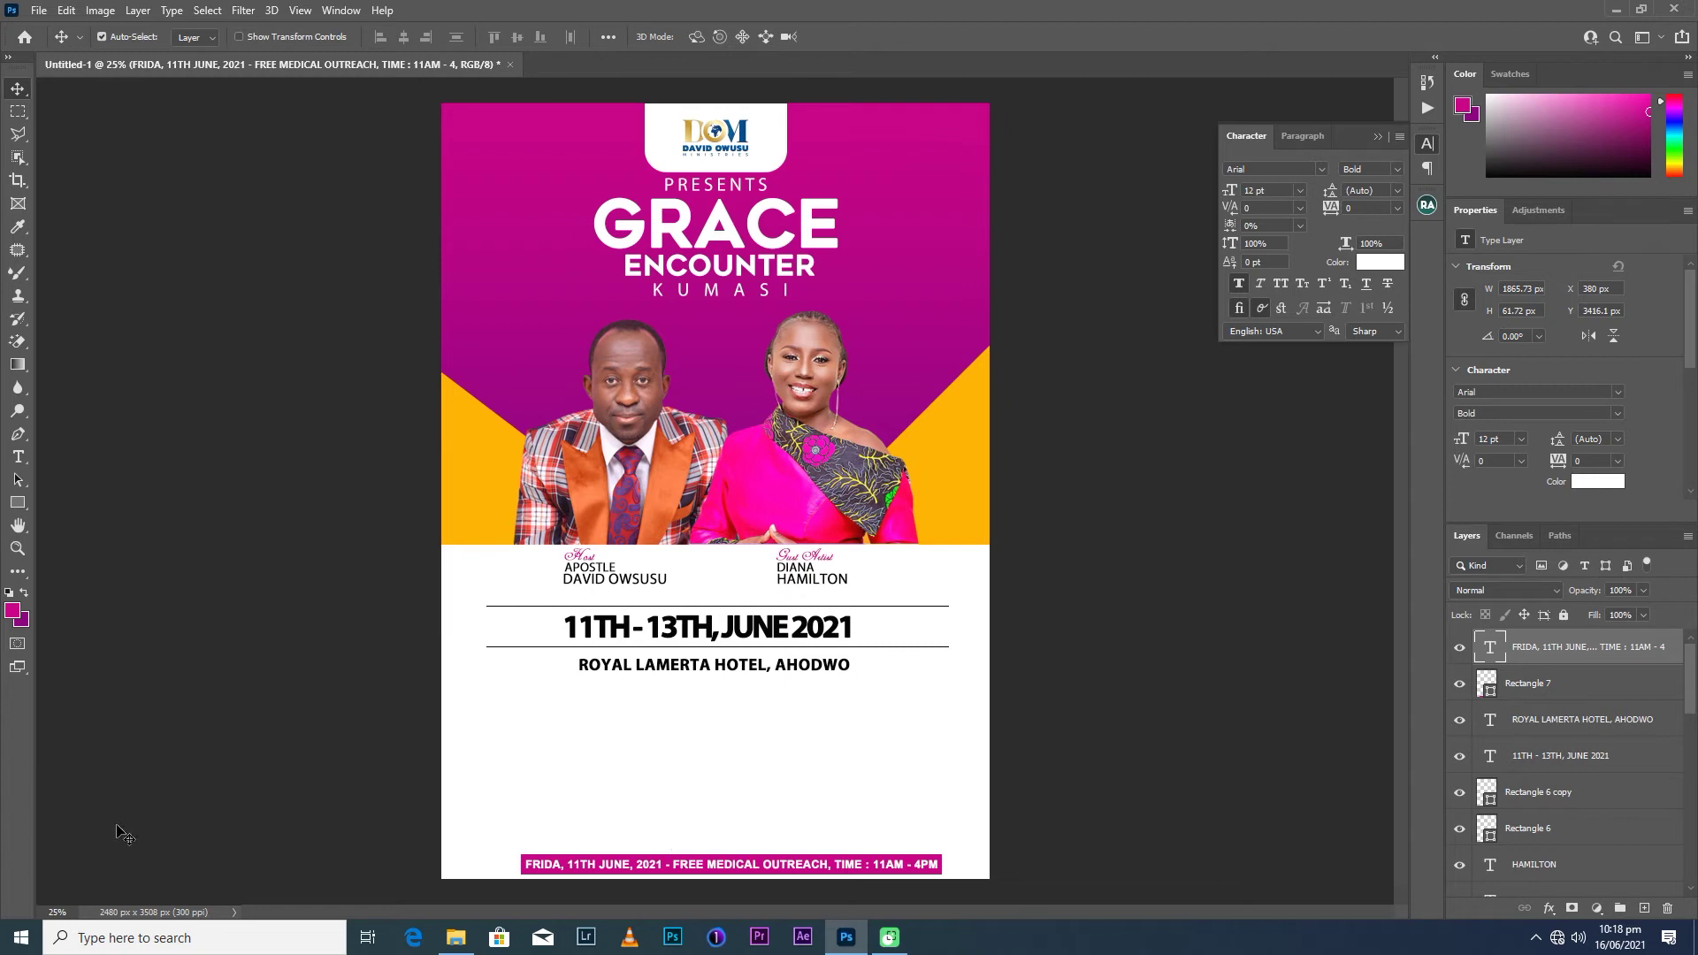
pyautogui.click(16, 504)
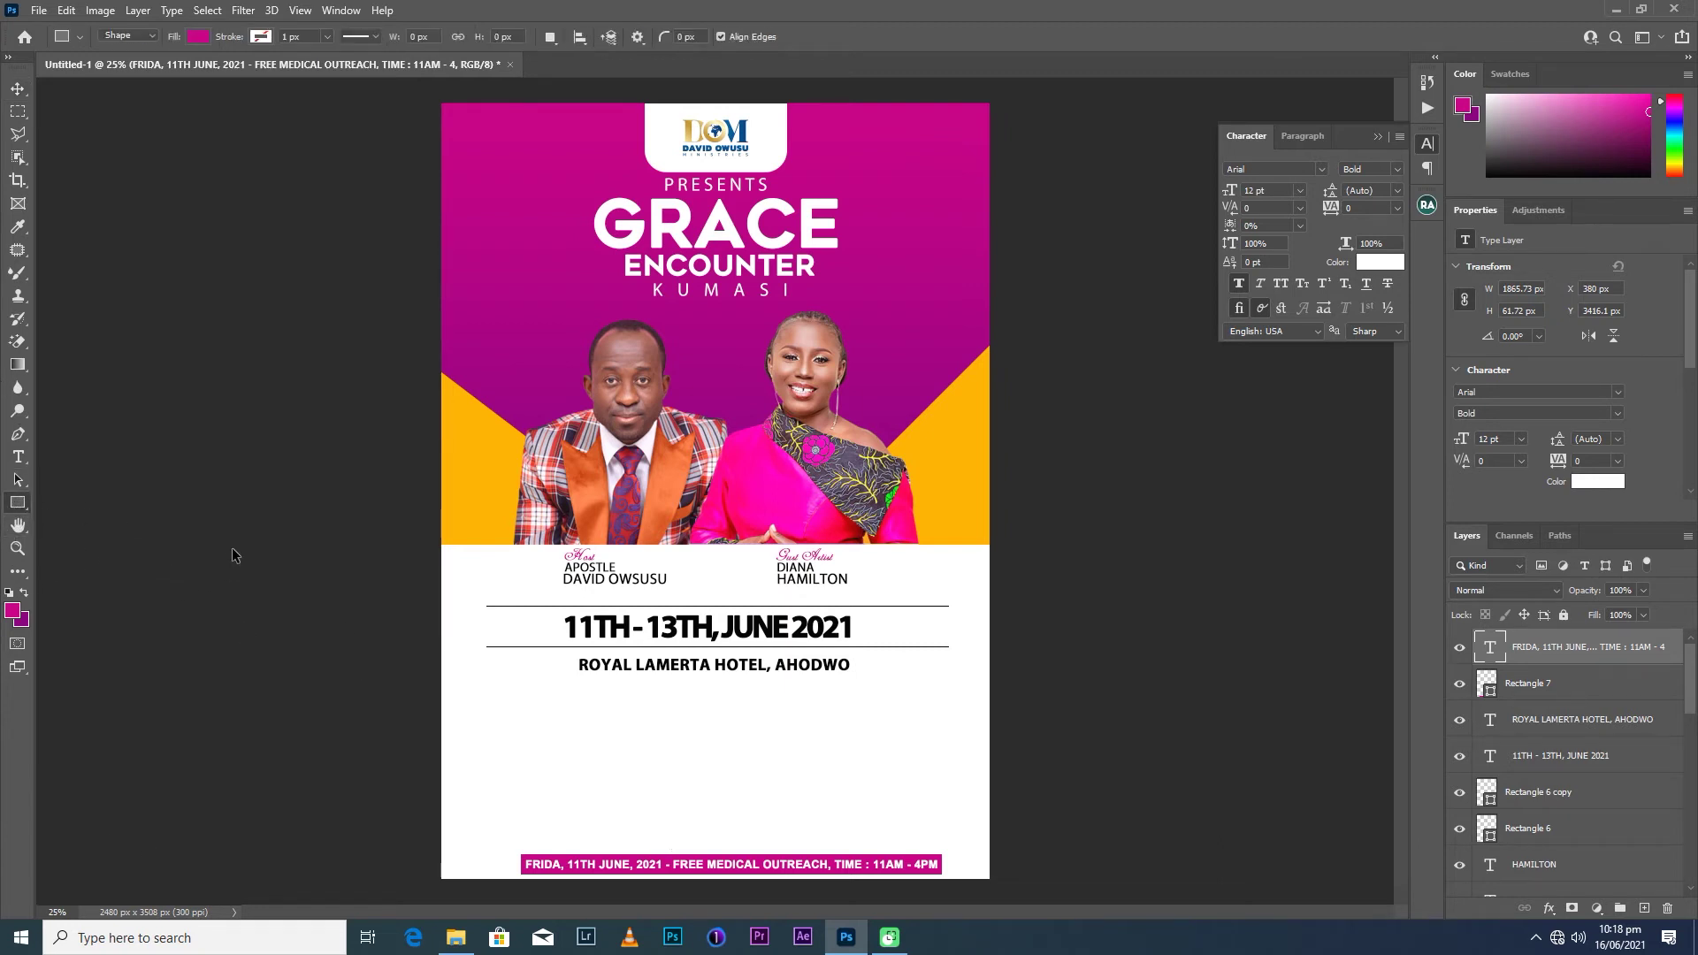
# Show the rulers and place a vertical guide at the footer bar's left end.
pyautogui.hotkey('ctrl', 'r')
pyautogui.press('t')
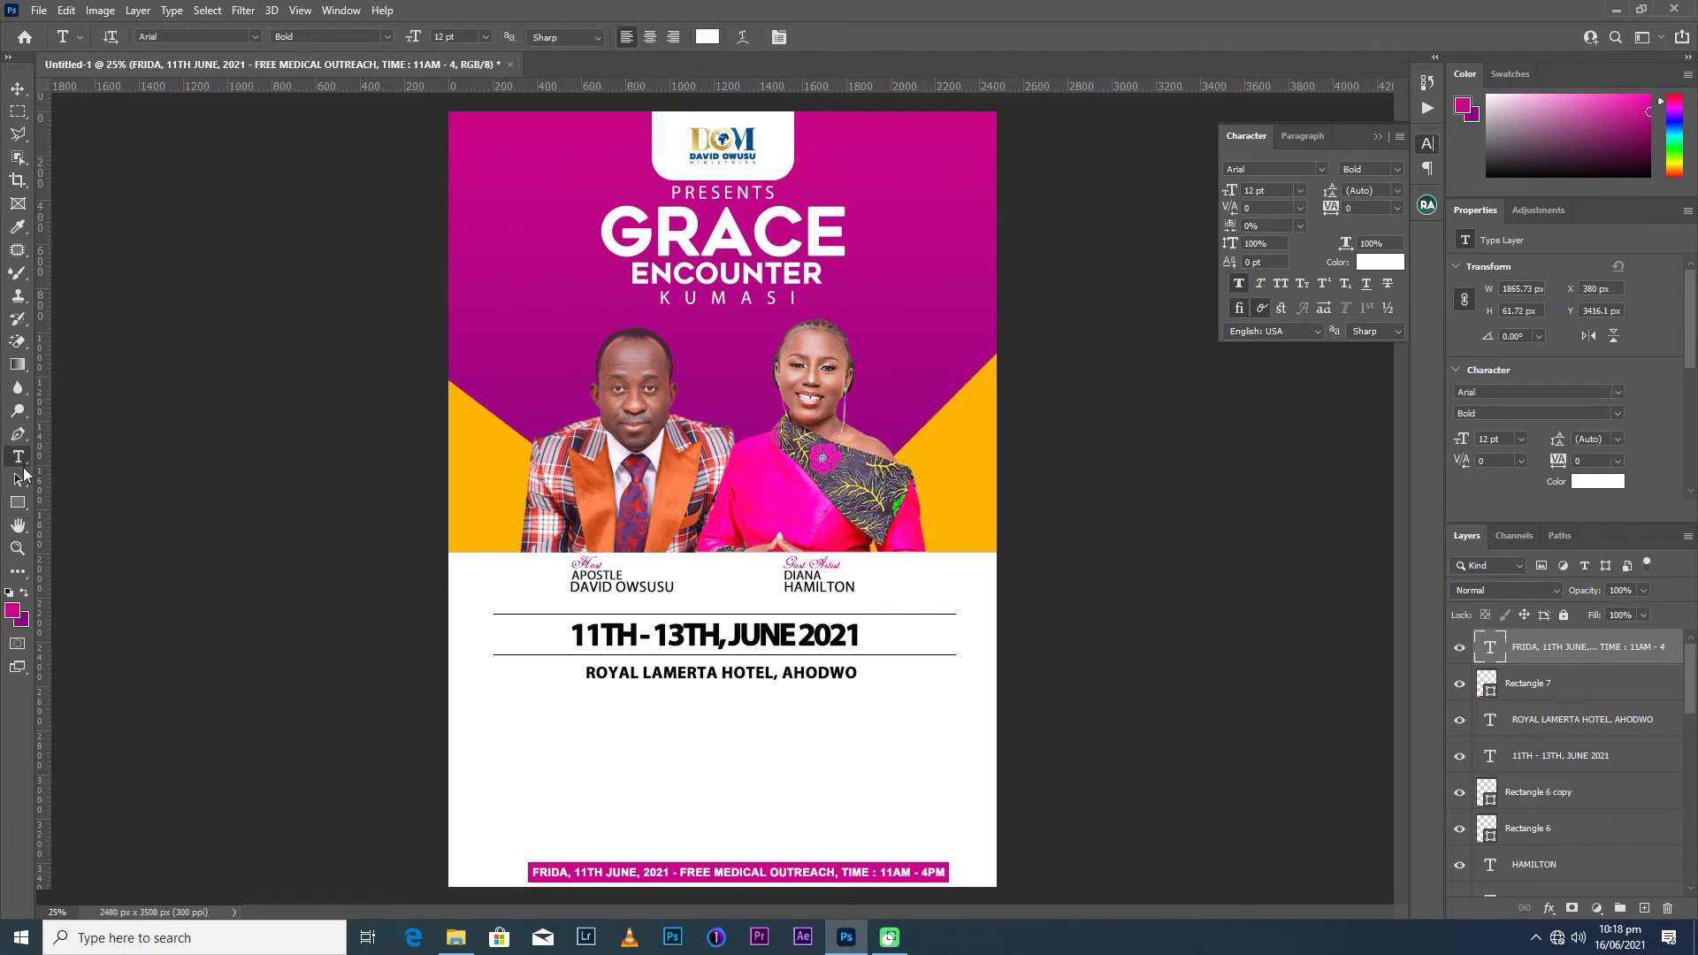
pyautogui.click(17, 89)
pyautogui.moveTo(50, 138); pyautogui.dragTo(525, 486)
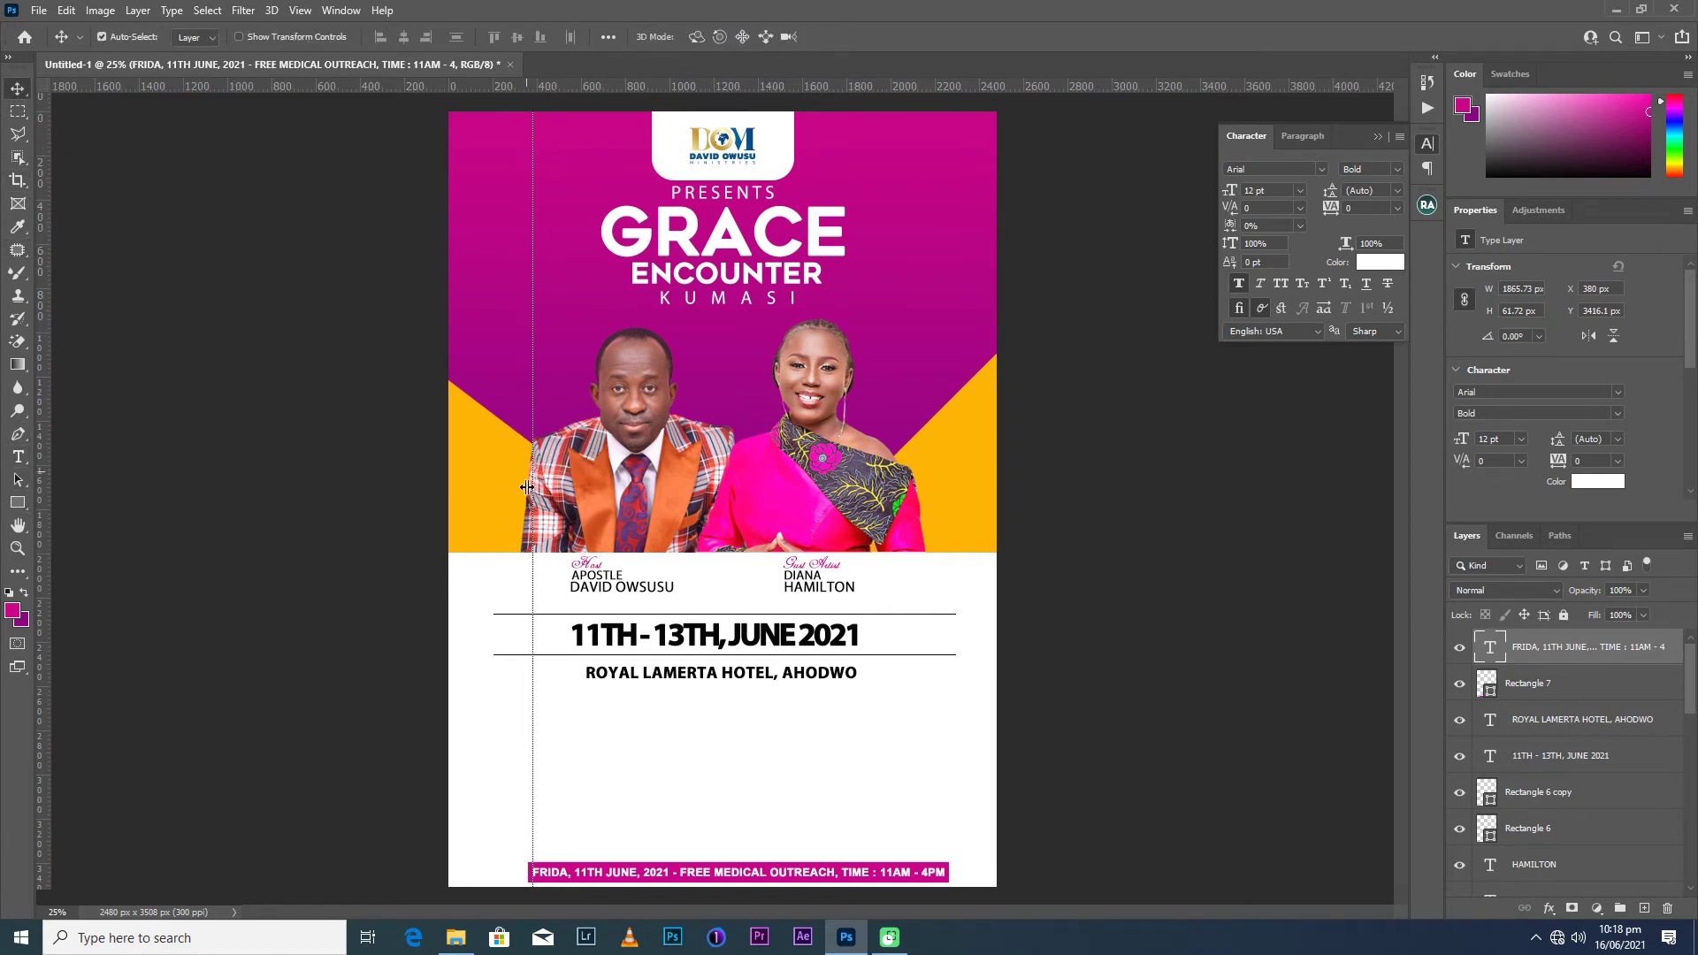
pyautogui.scroll(1, 518, 832)
pyautogui.scroll(1, 531, 840)
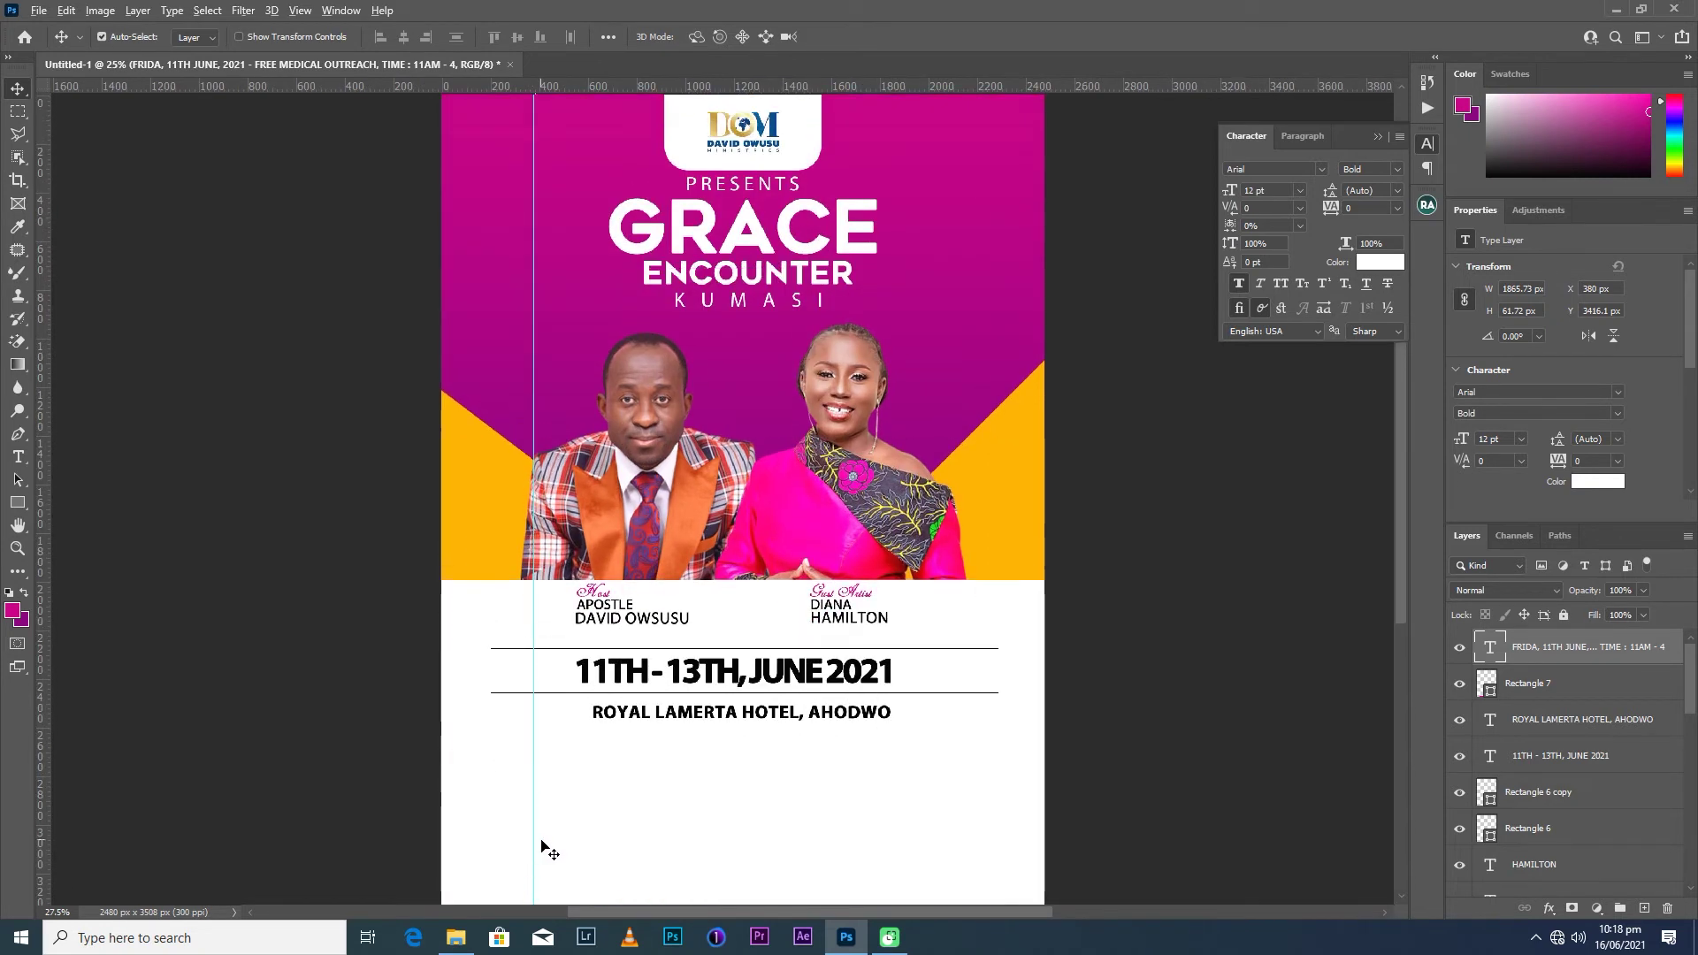
pyautogui.click(1525, 686)
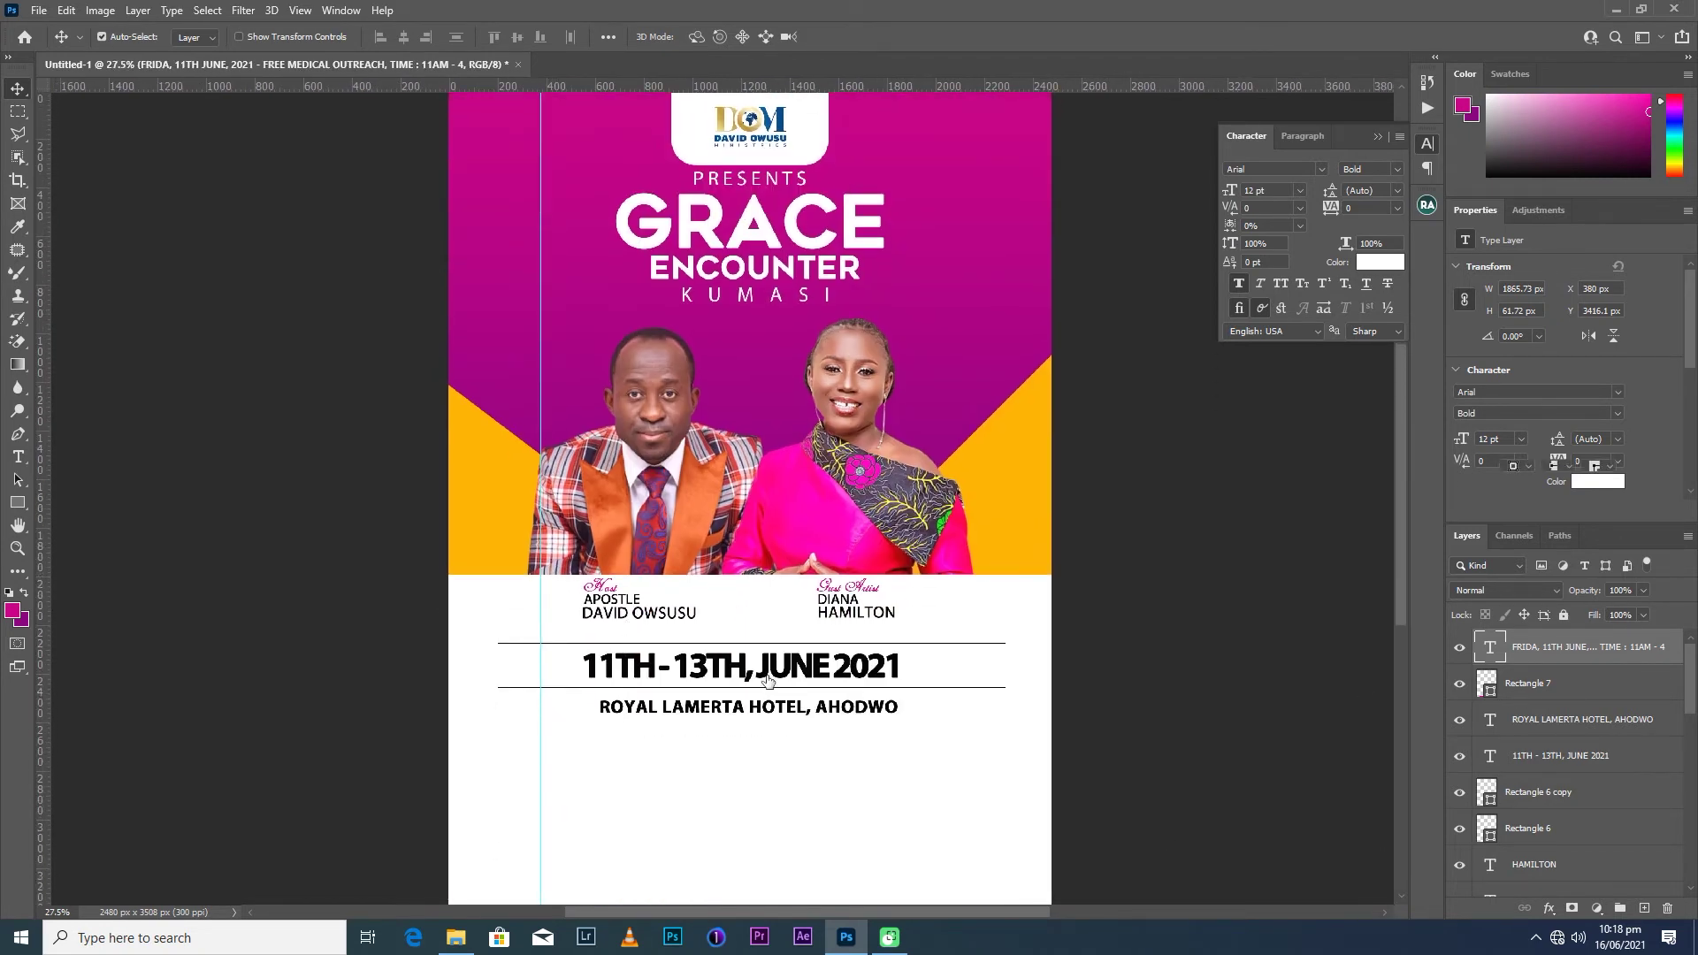
pyautogui.scroll(-4, 513, 708)
pyautogui.moveTo(542, 685); pyautogui.dragTo(536, 685)
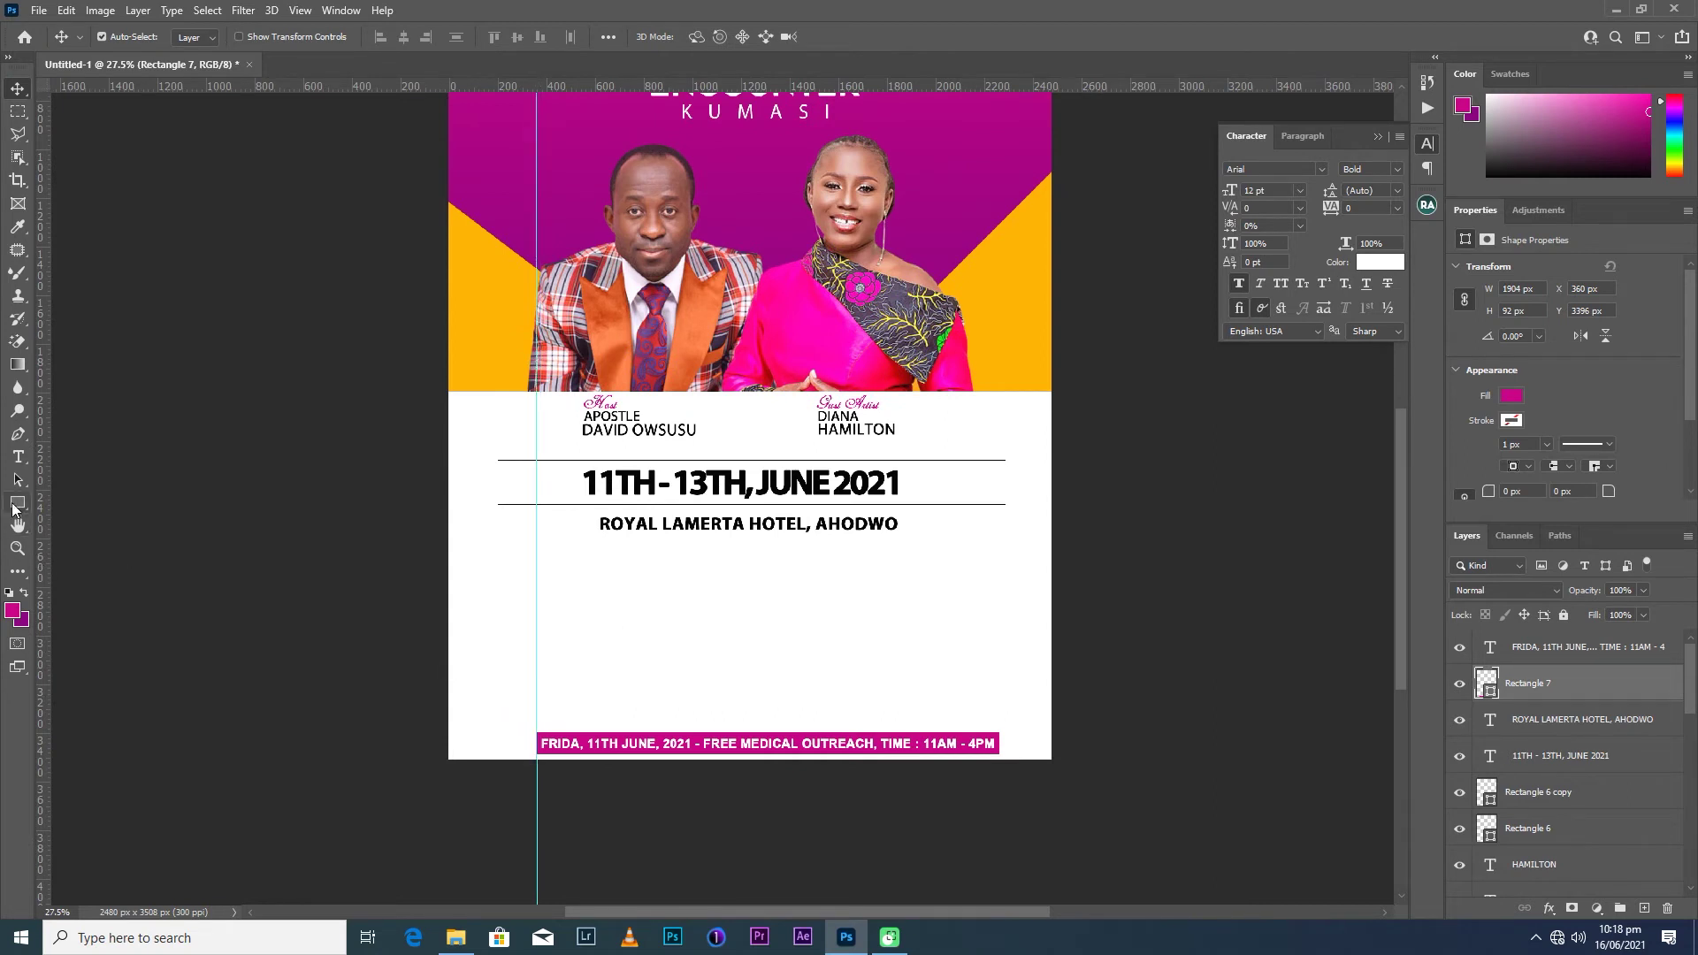
# Draw a small 193 × 81 px magenta rectangle and place it above the footer's left end.
pyautogui.click(17, 503)
pyautogui.moveTo(534, 684); pyautogui.dragTo(555, 728)
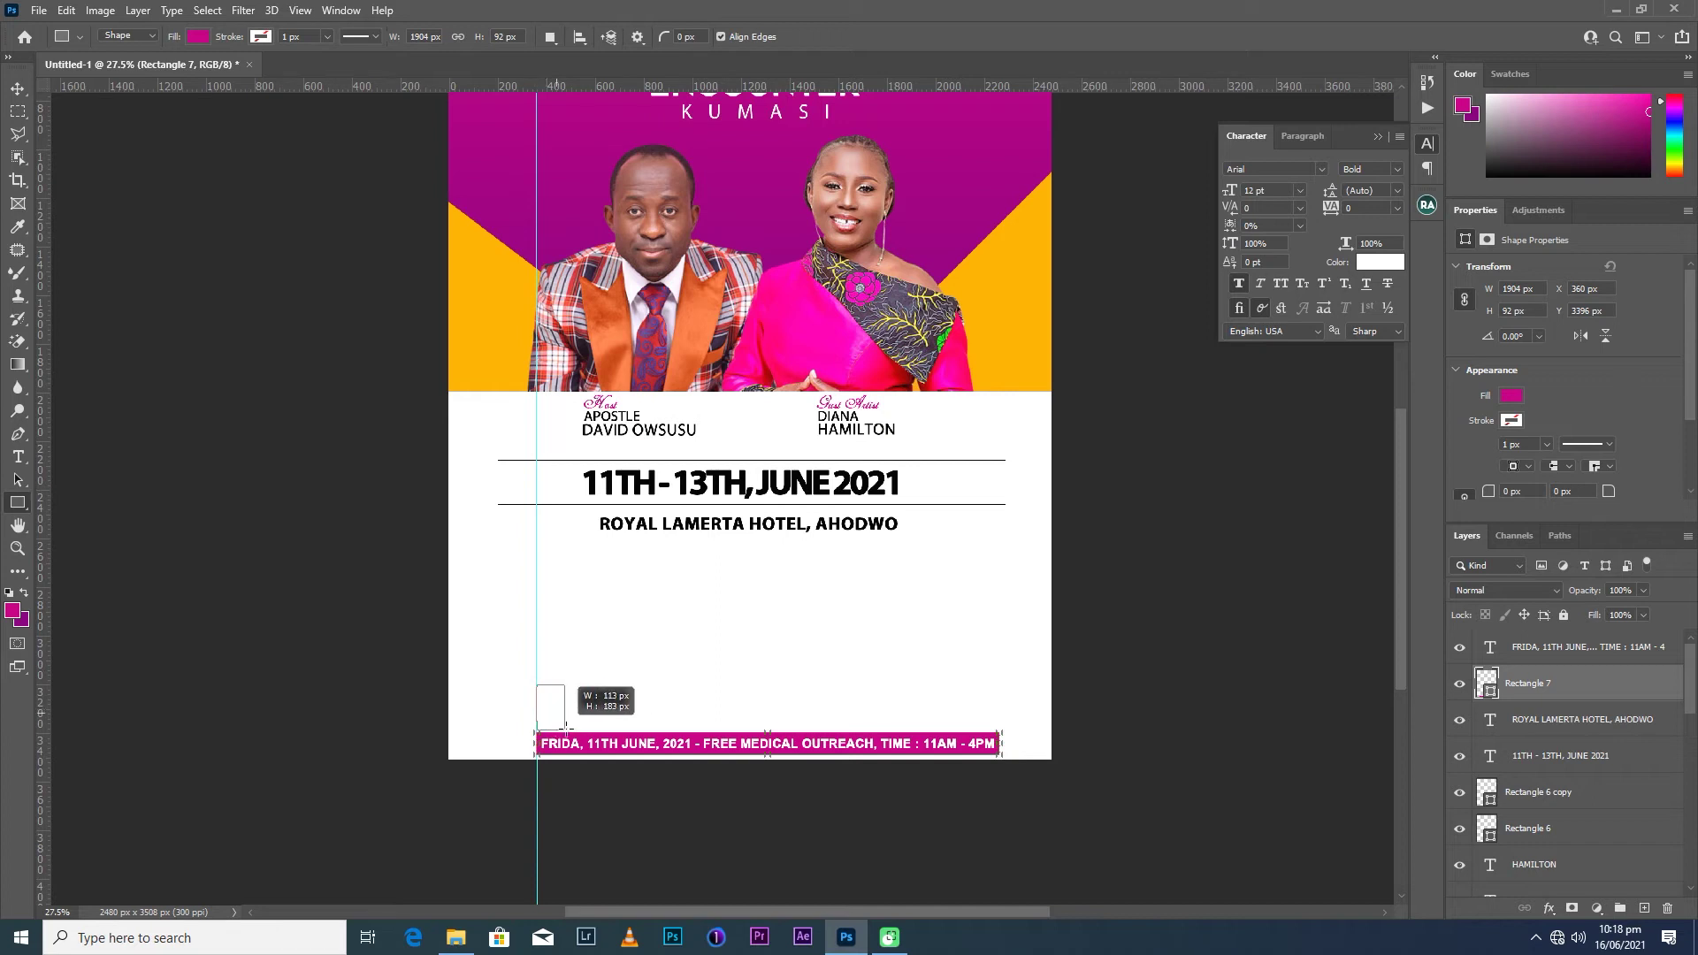
pyautogui.moveTo(556, 728); pyautogui.dragTo(585, 706)
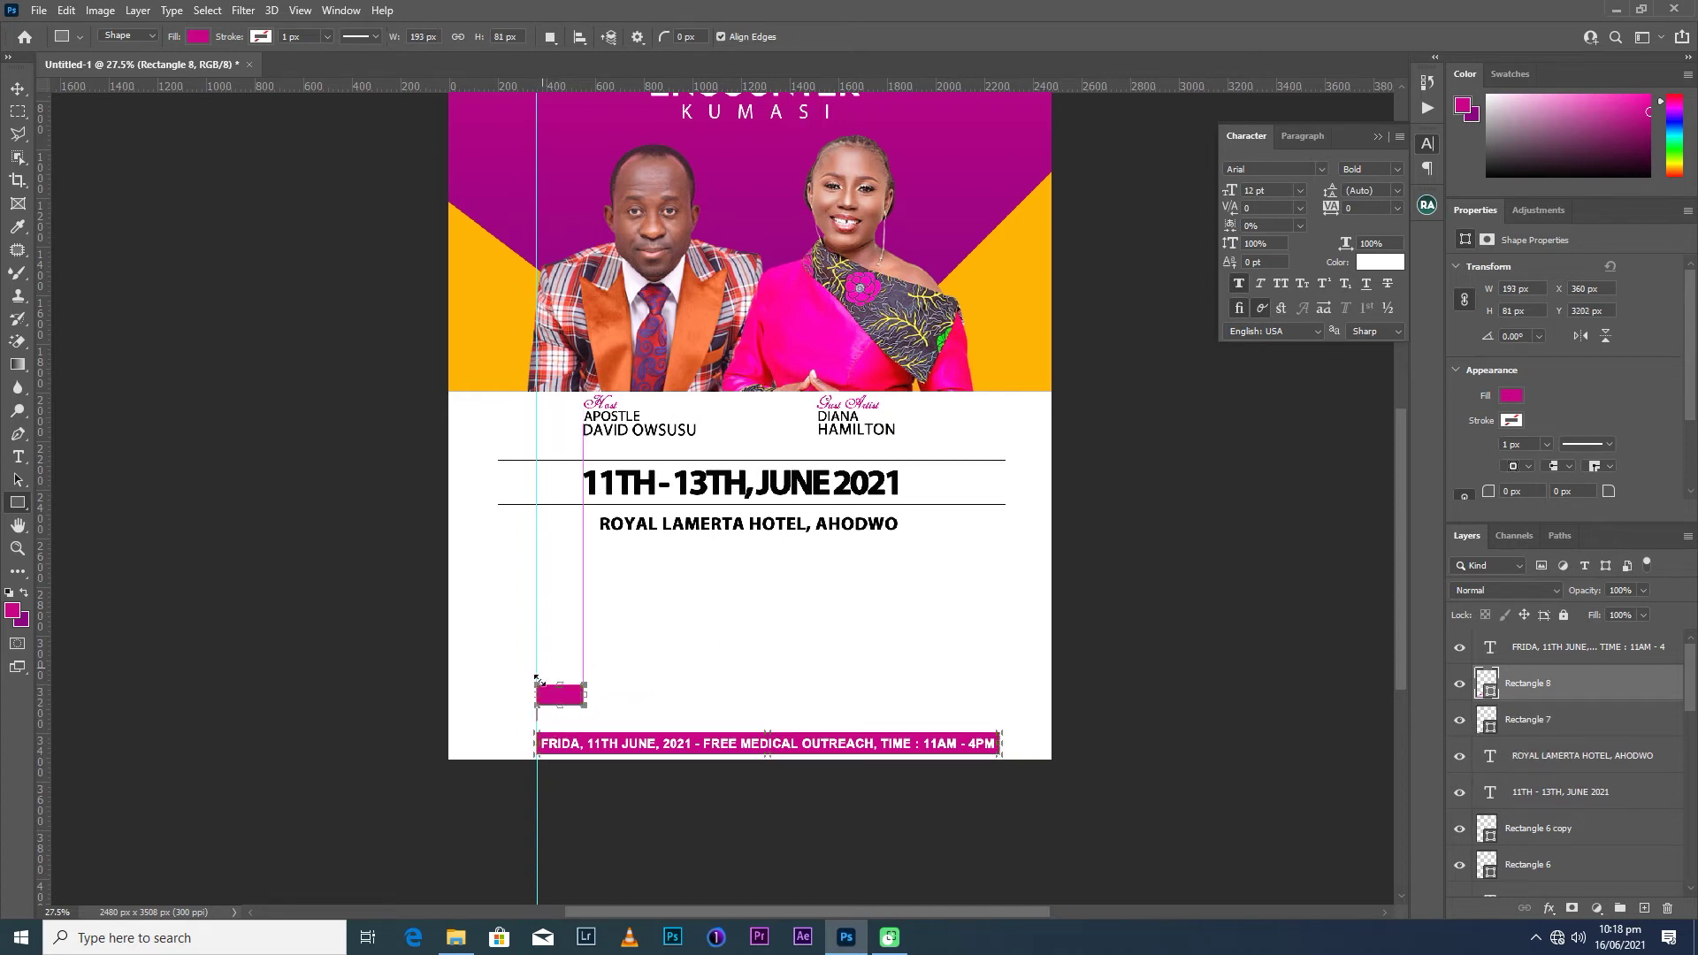
pyautogui.click(17, 88)
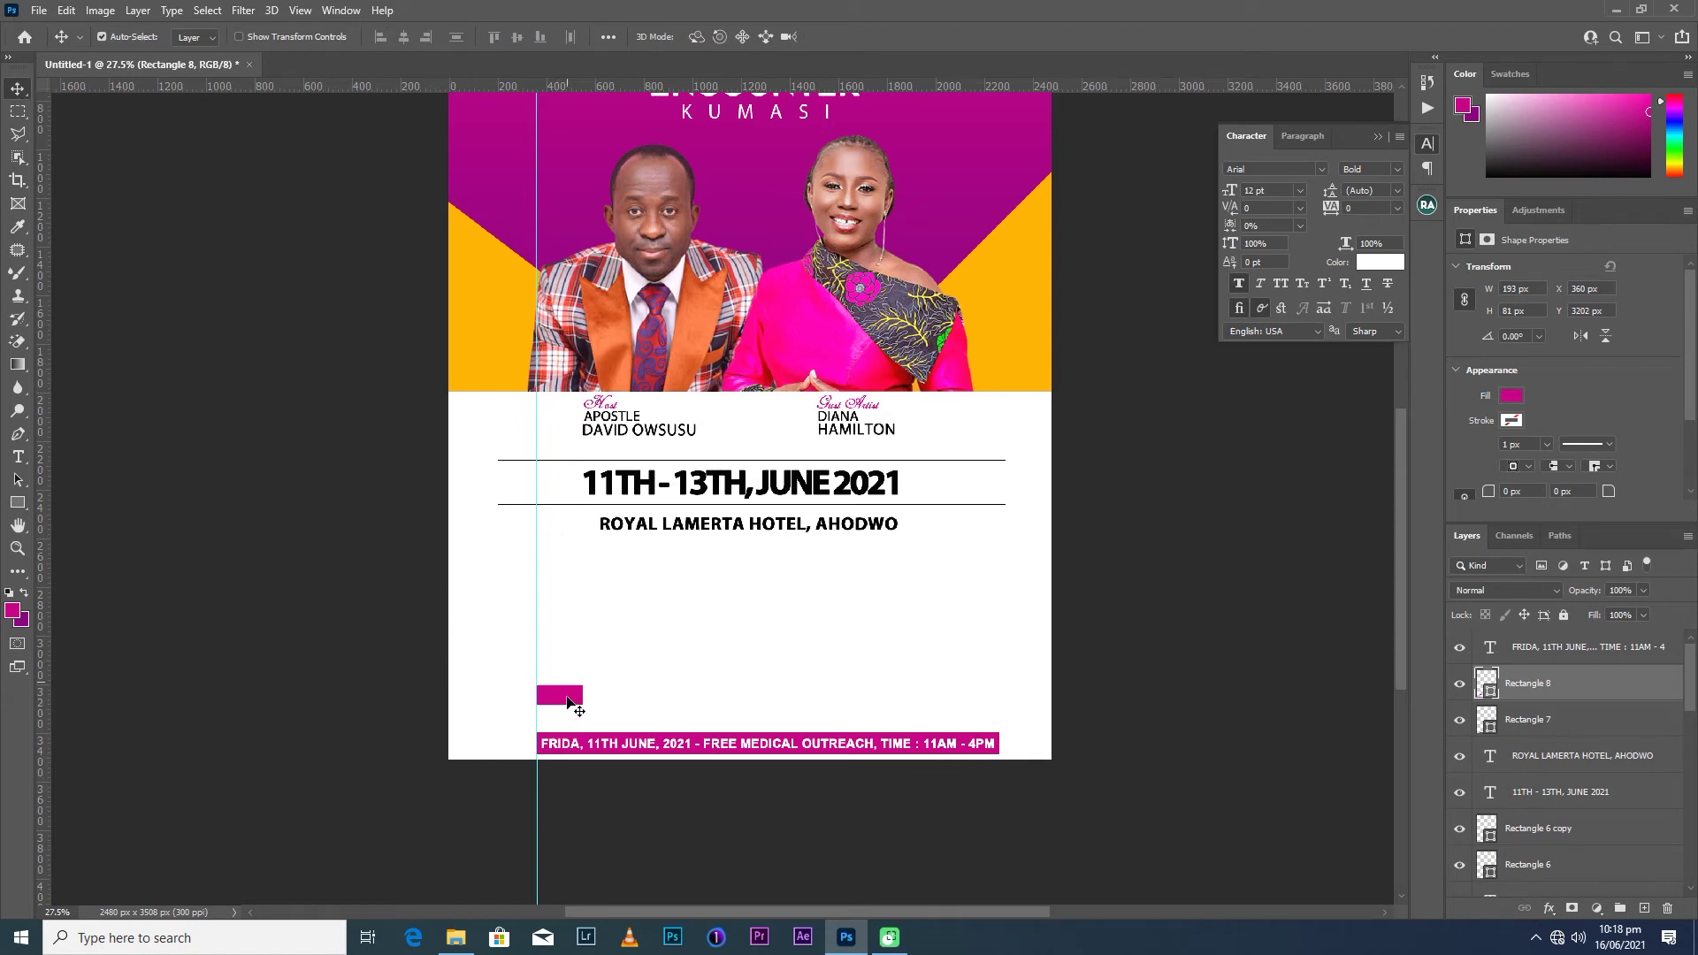
pyautogui.moveTo(566, 698); pyautogui.dragTo(566, 721)
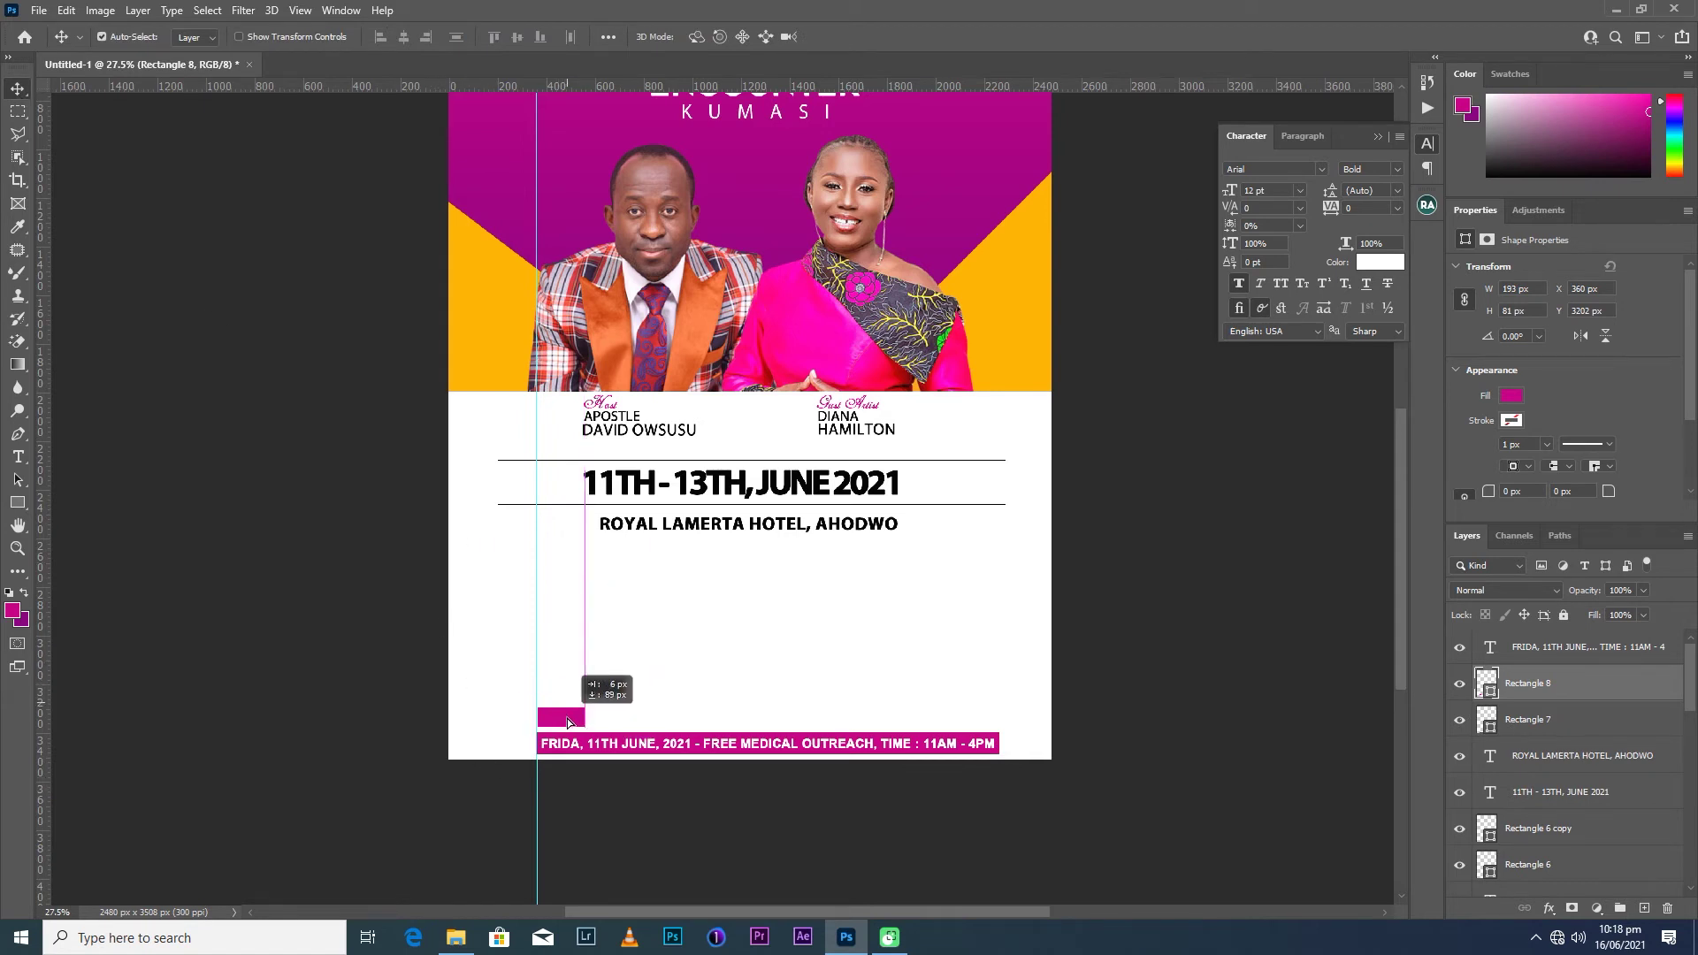
pyautogui.moveTo(566, 722); pyautogui.dragTo(560, 724)
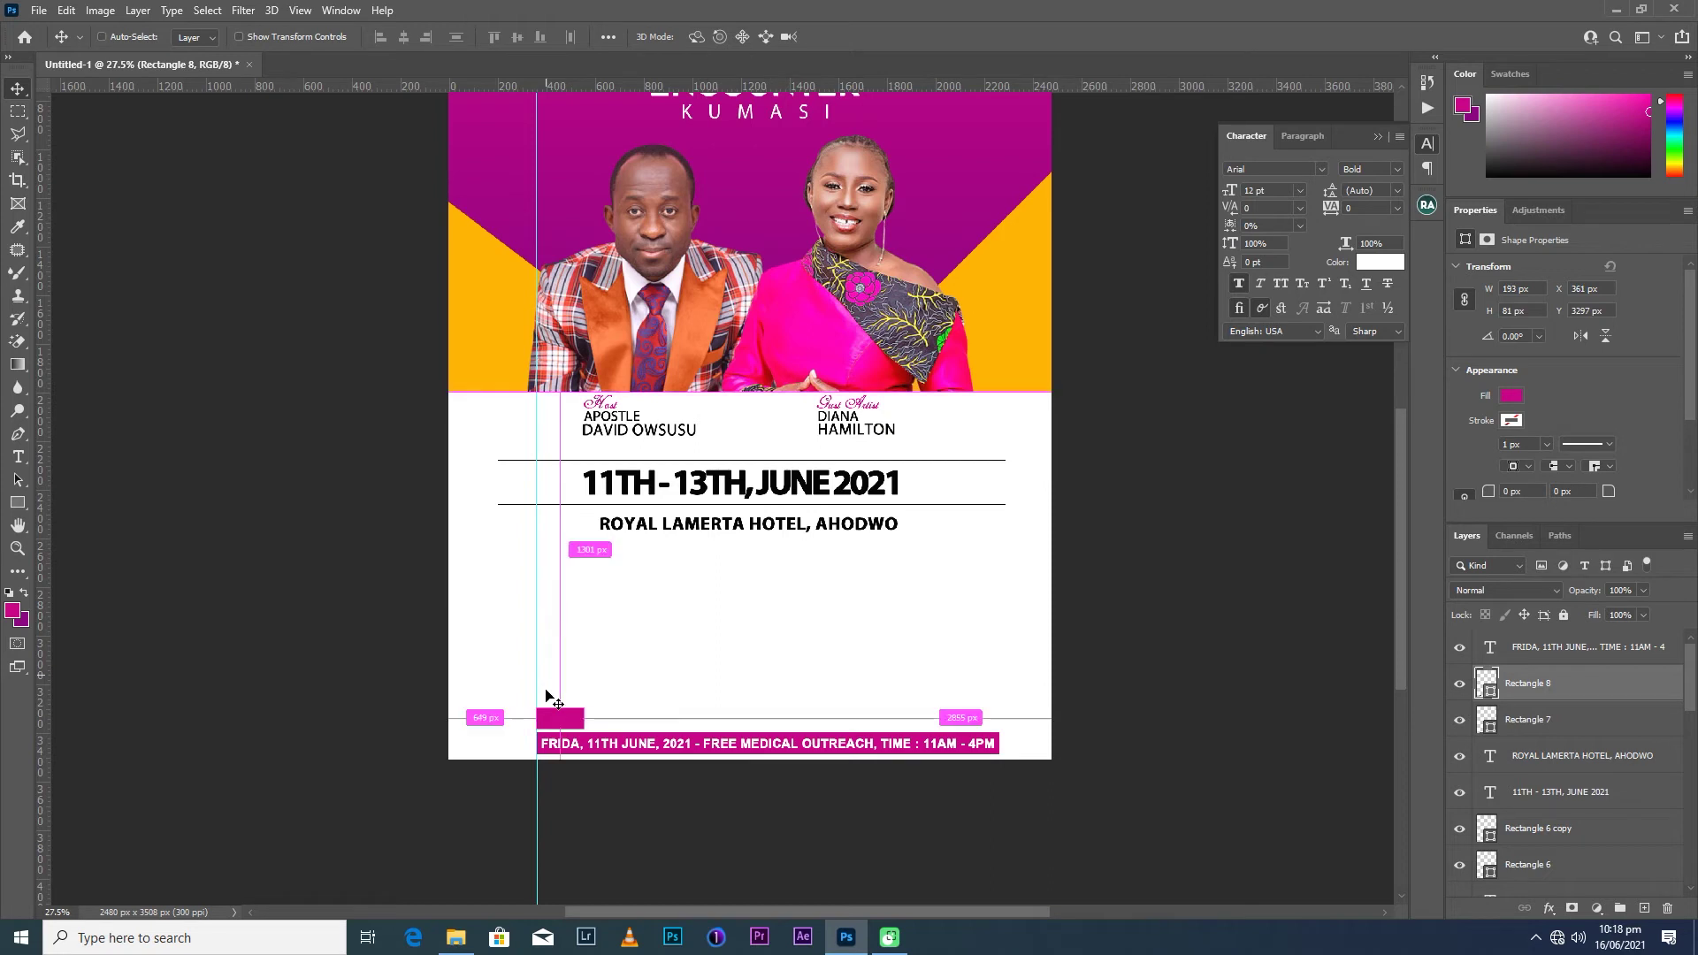
pyautogui.hotkey('ctrl', 't')
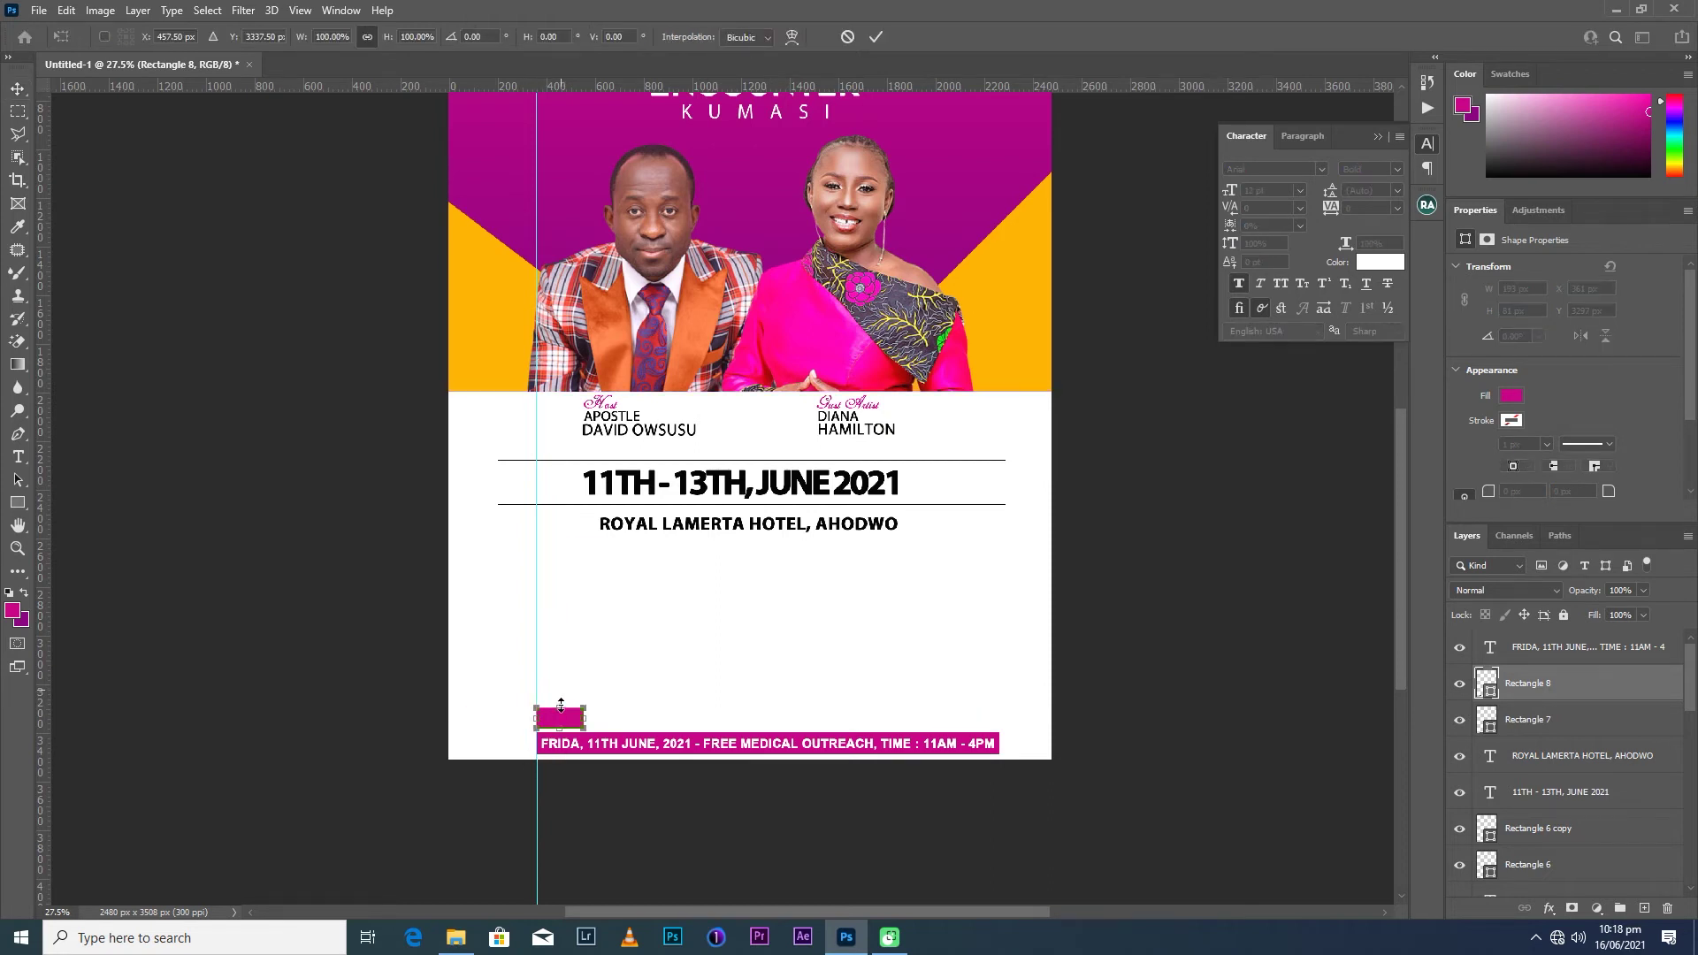
# Stretch Rectangle 8 into a 474 × 81 px bar over the footer's left end.
pyautogui.moveTo(561, 704); pyautogui.dragTo(656, 717)
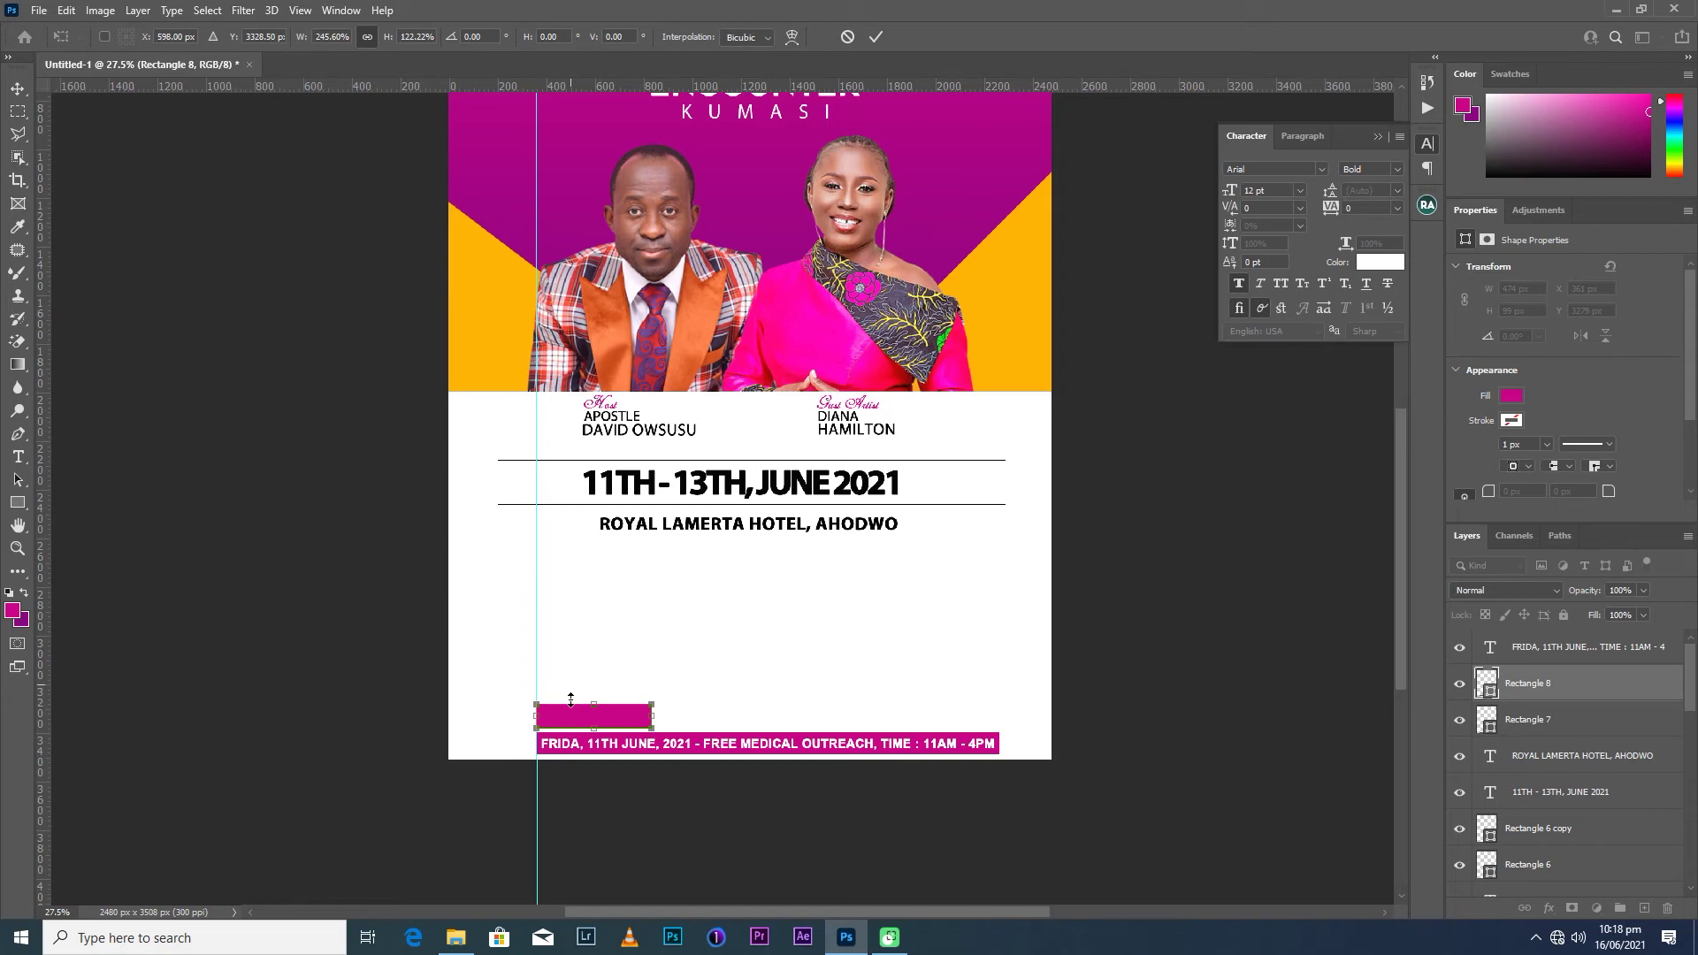
pyautogui.hotkey('ctrl', '+')
pyautogui.hotkey('ctrl', '+')
pyautogui.moveTo(566, 697); pyautogui.dragTo(633, 290)
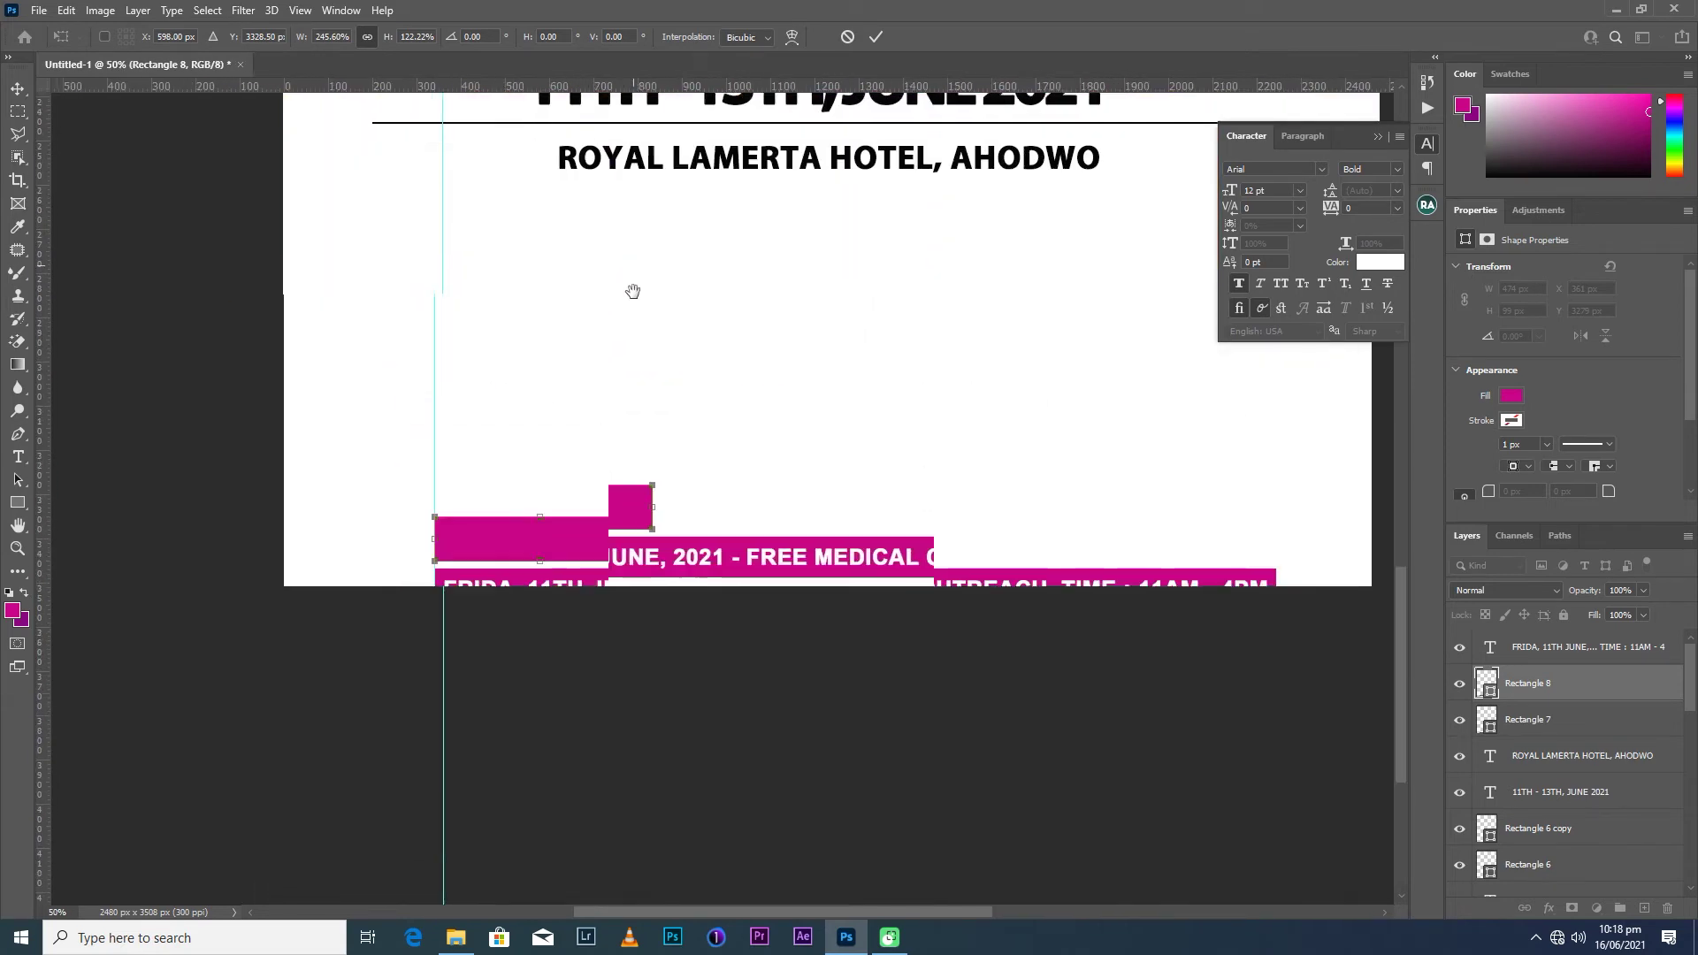
pyautogui.moveTo(558, 461); pyautogui.dragTo(558, 472)
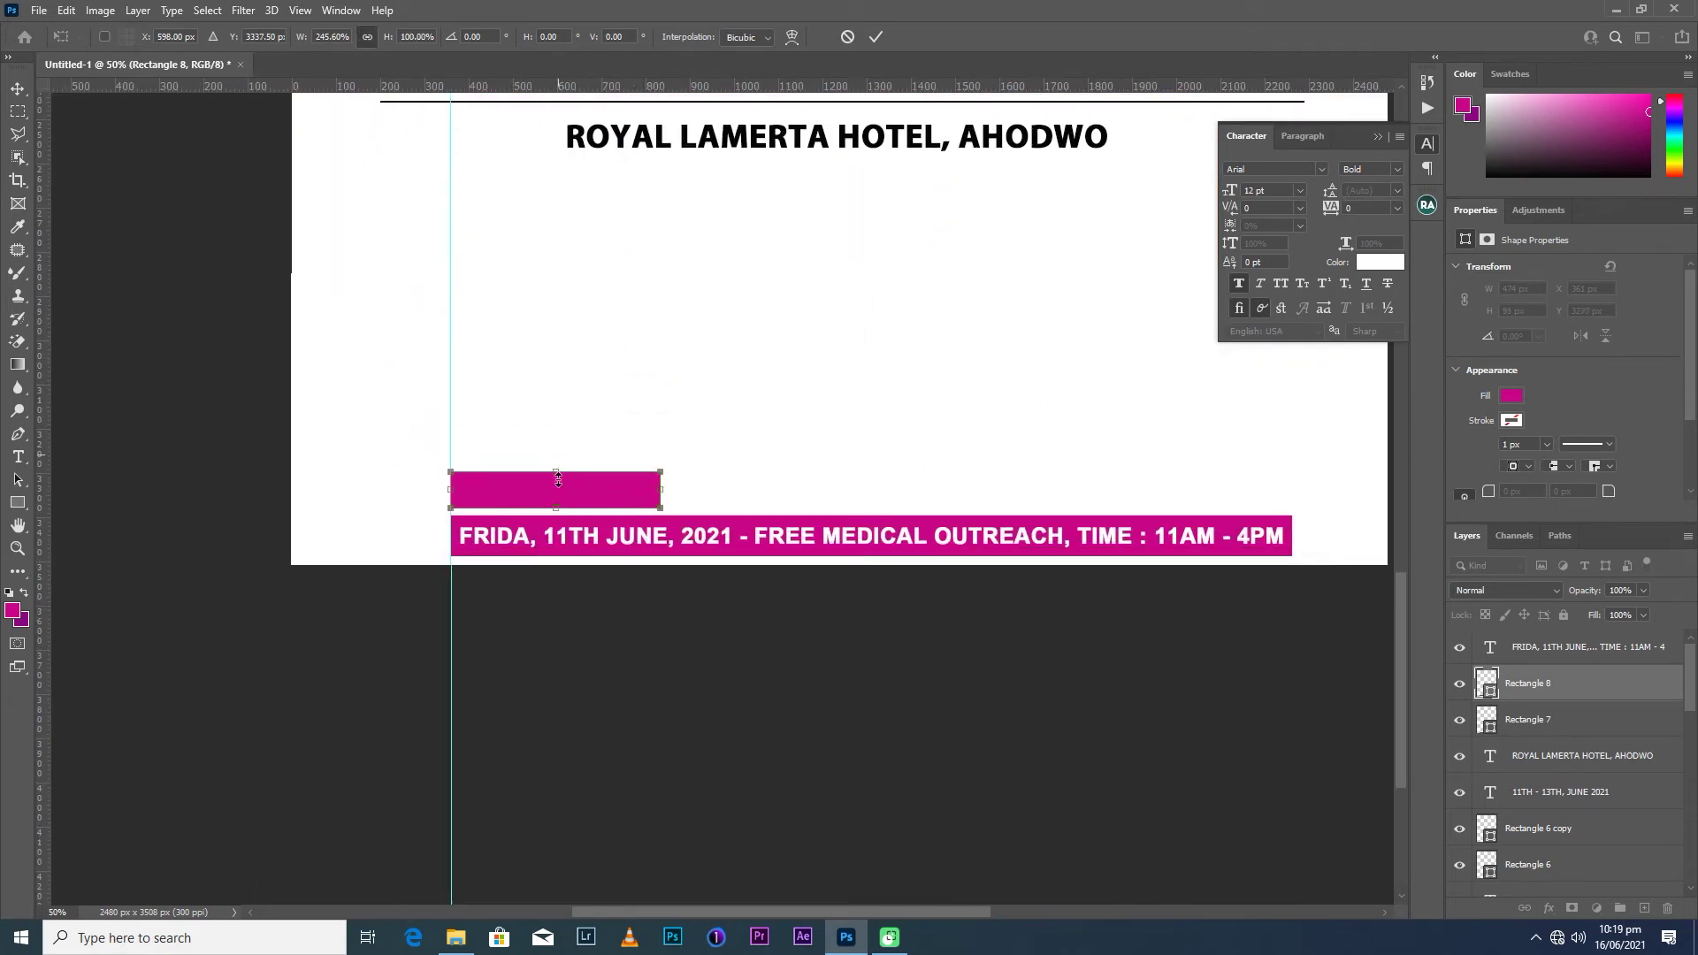
pyautogui.press('Return')
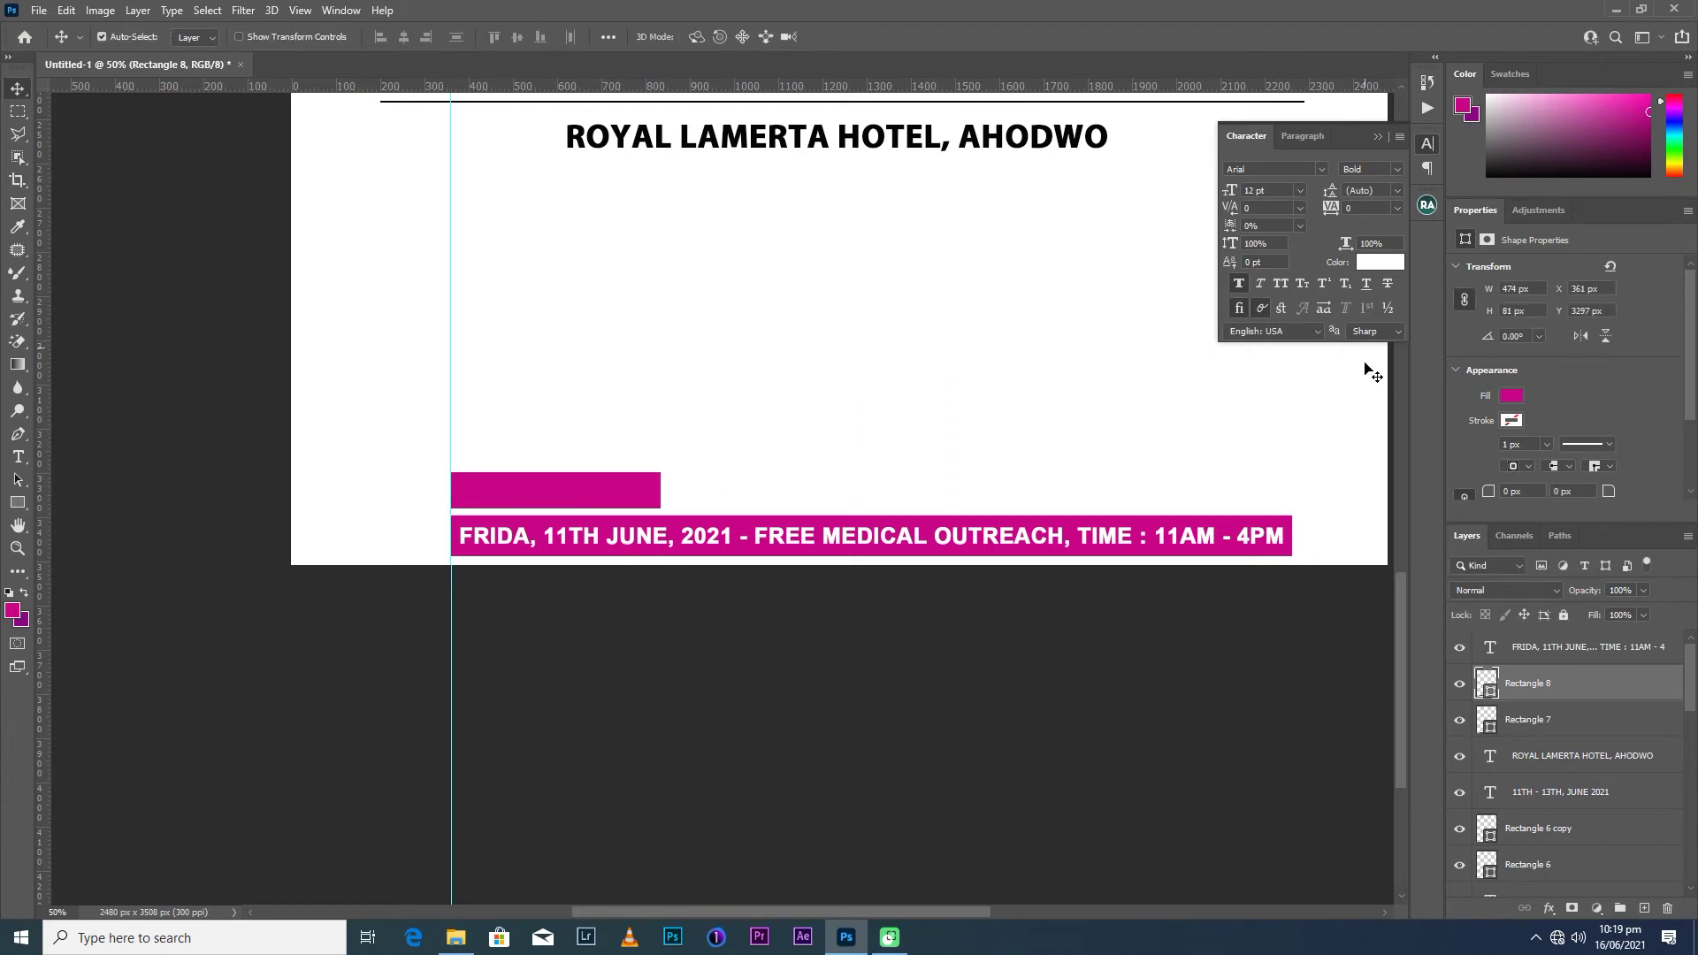
# Change the block's fill from magenta to black (000000).
pyautogui.click(1378, 262)
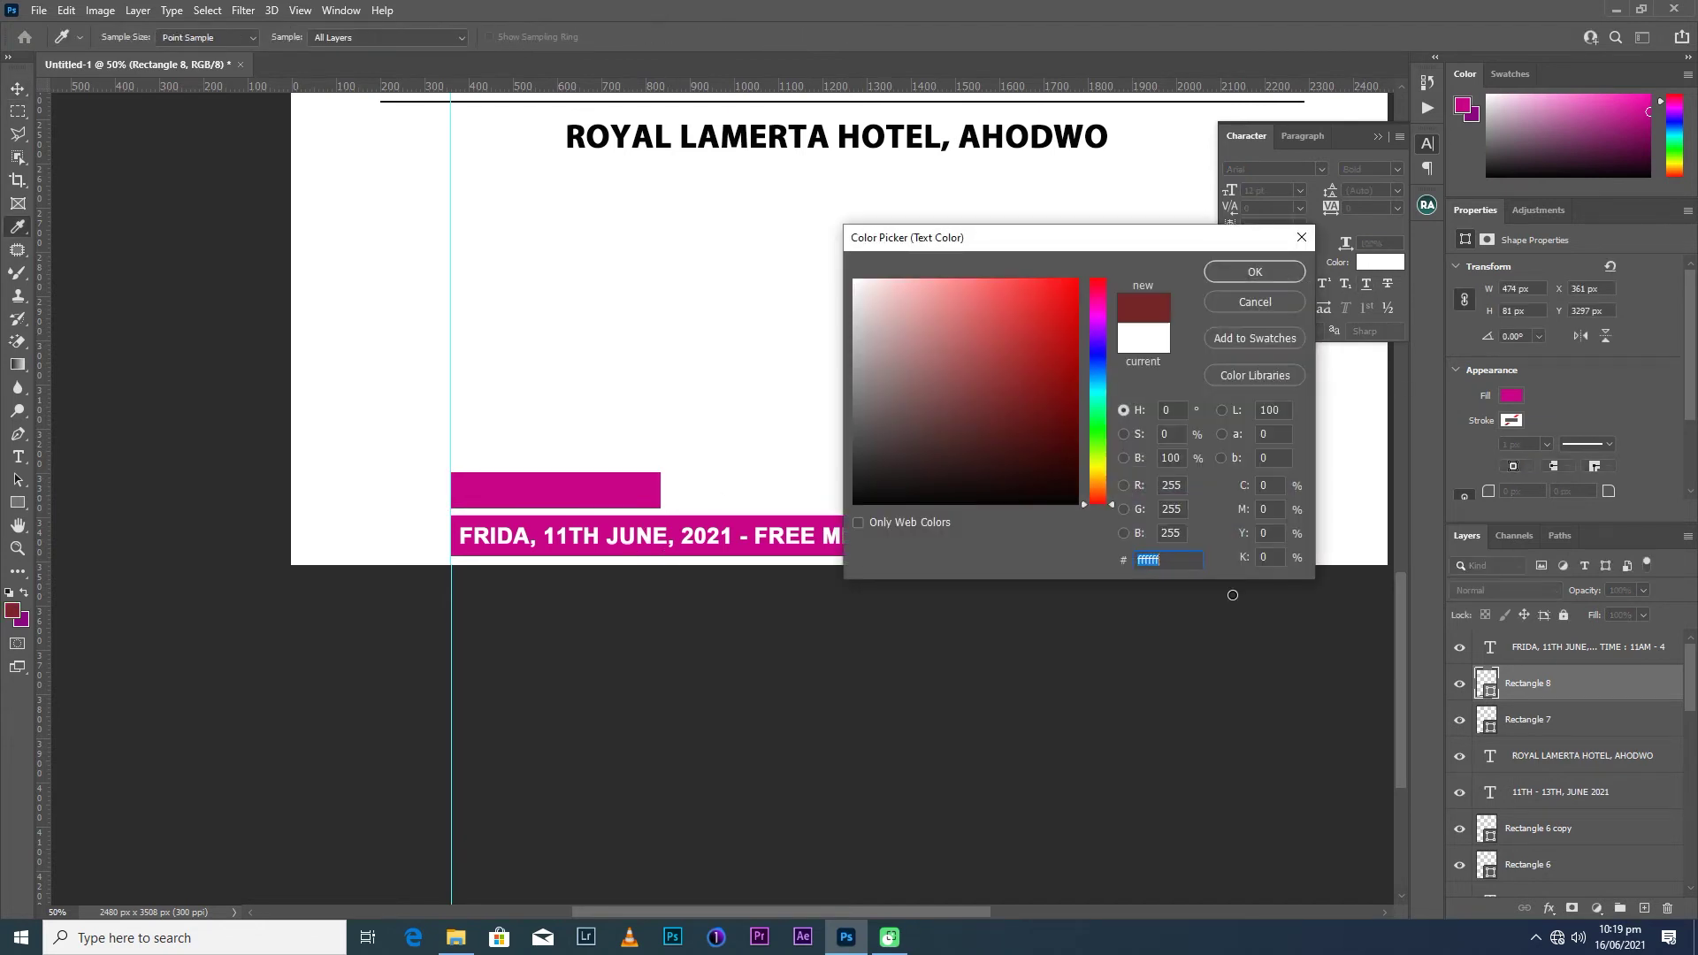
pyautogui.click(1227, 299)
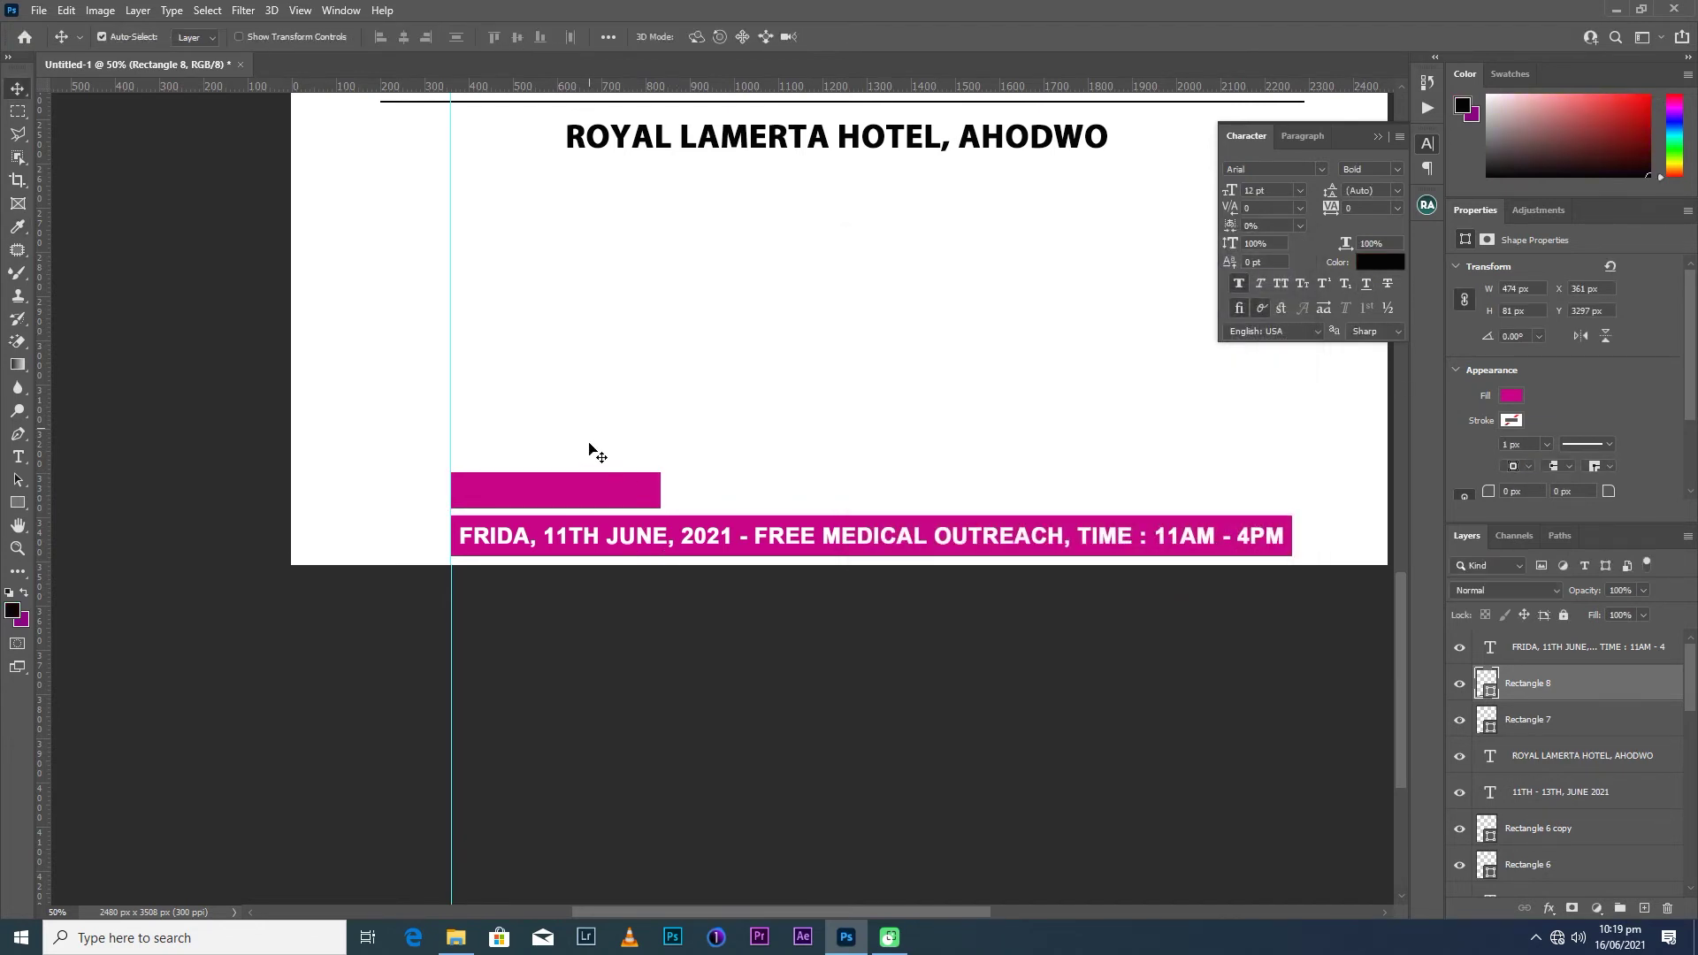
pyautogui.doubleClick(1489, 688)
pyautogui.write('000000')
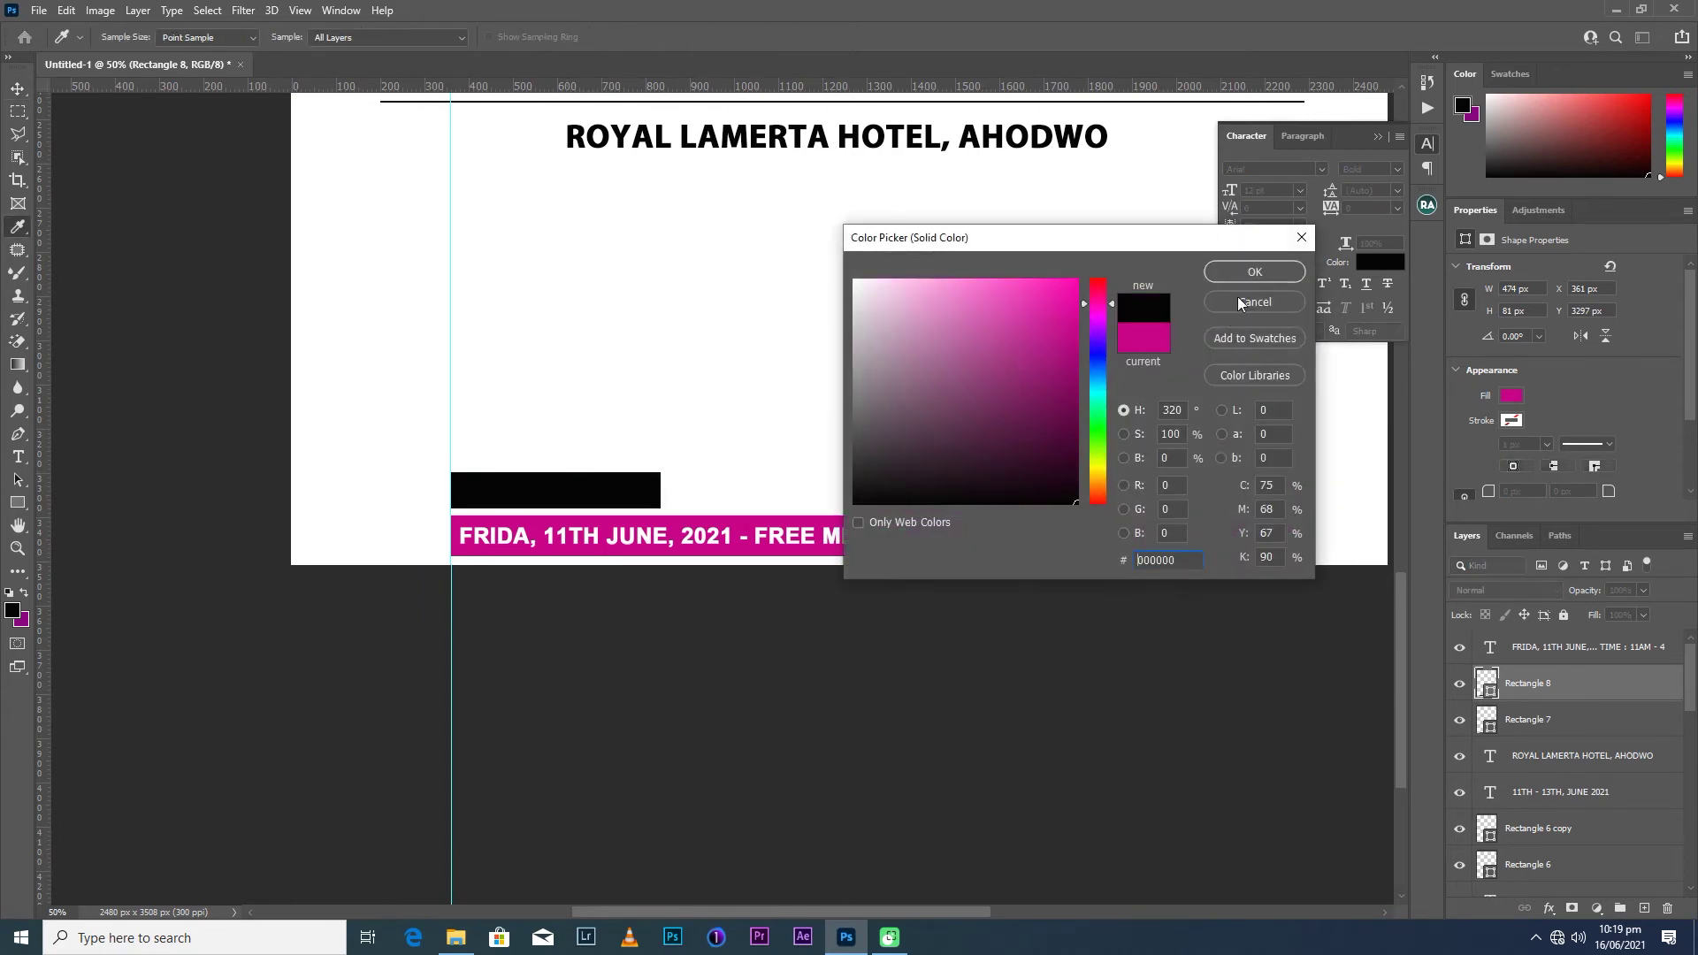
pyautogui.click(1254, 272)
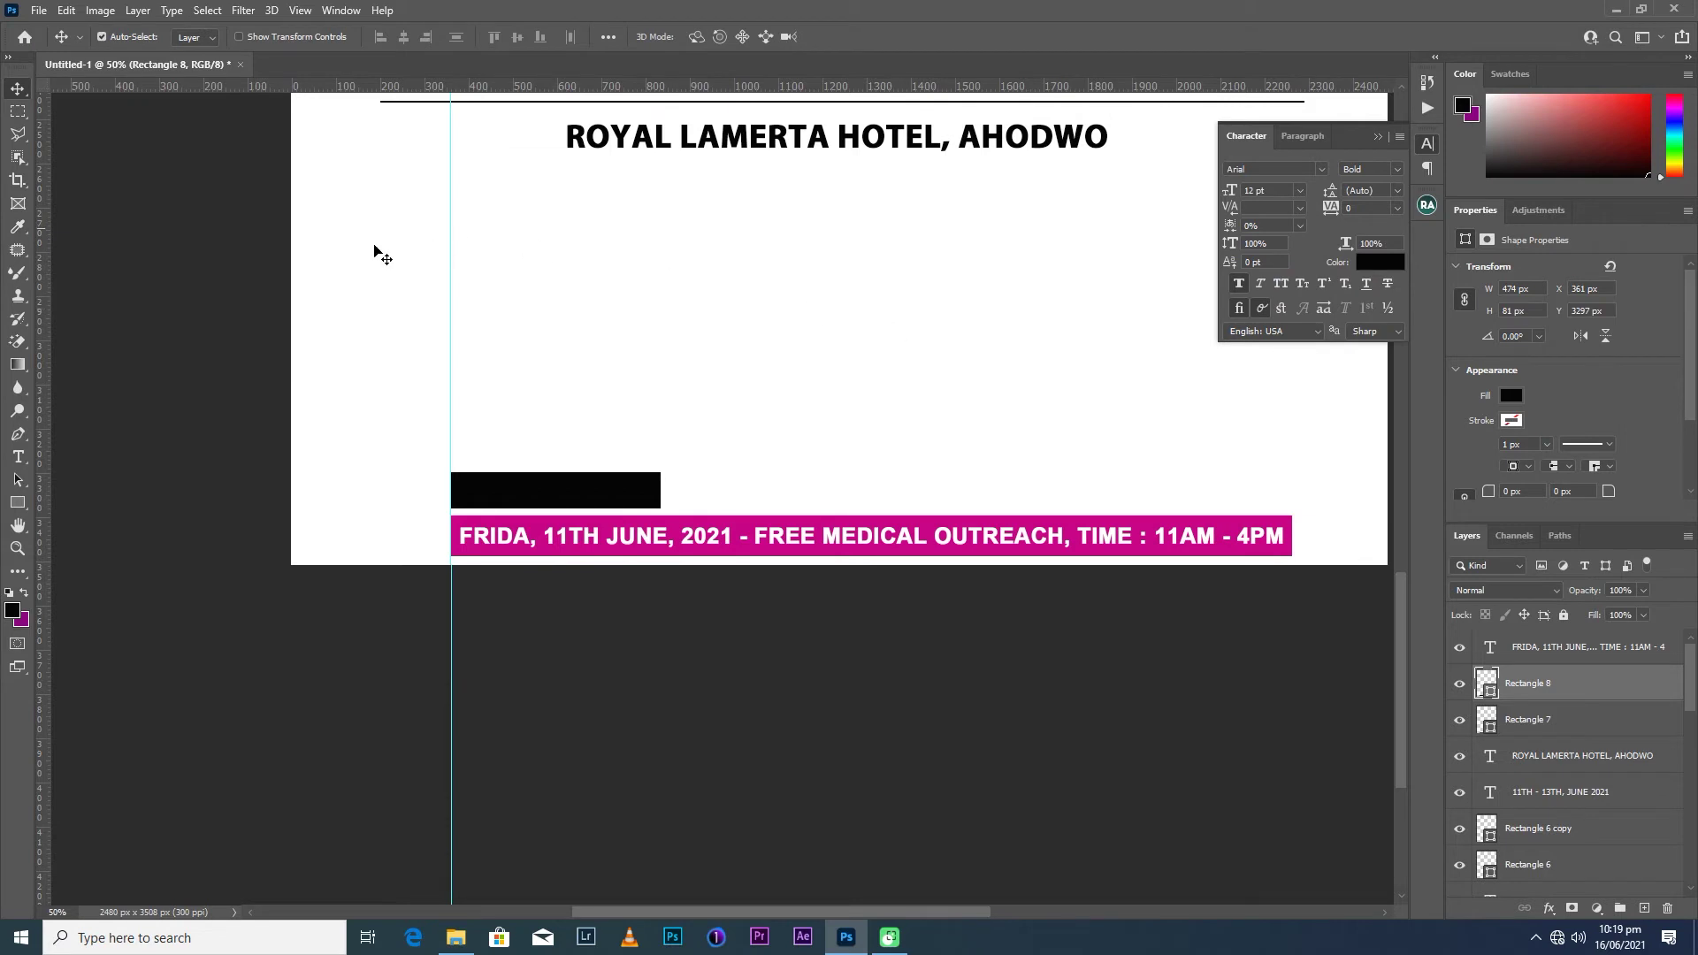
# Add a 'LIVE STREAM' text line and move it down into the black bar.
pyautogui.click(18, 457)
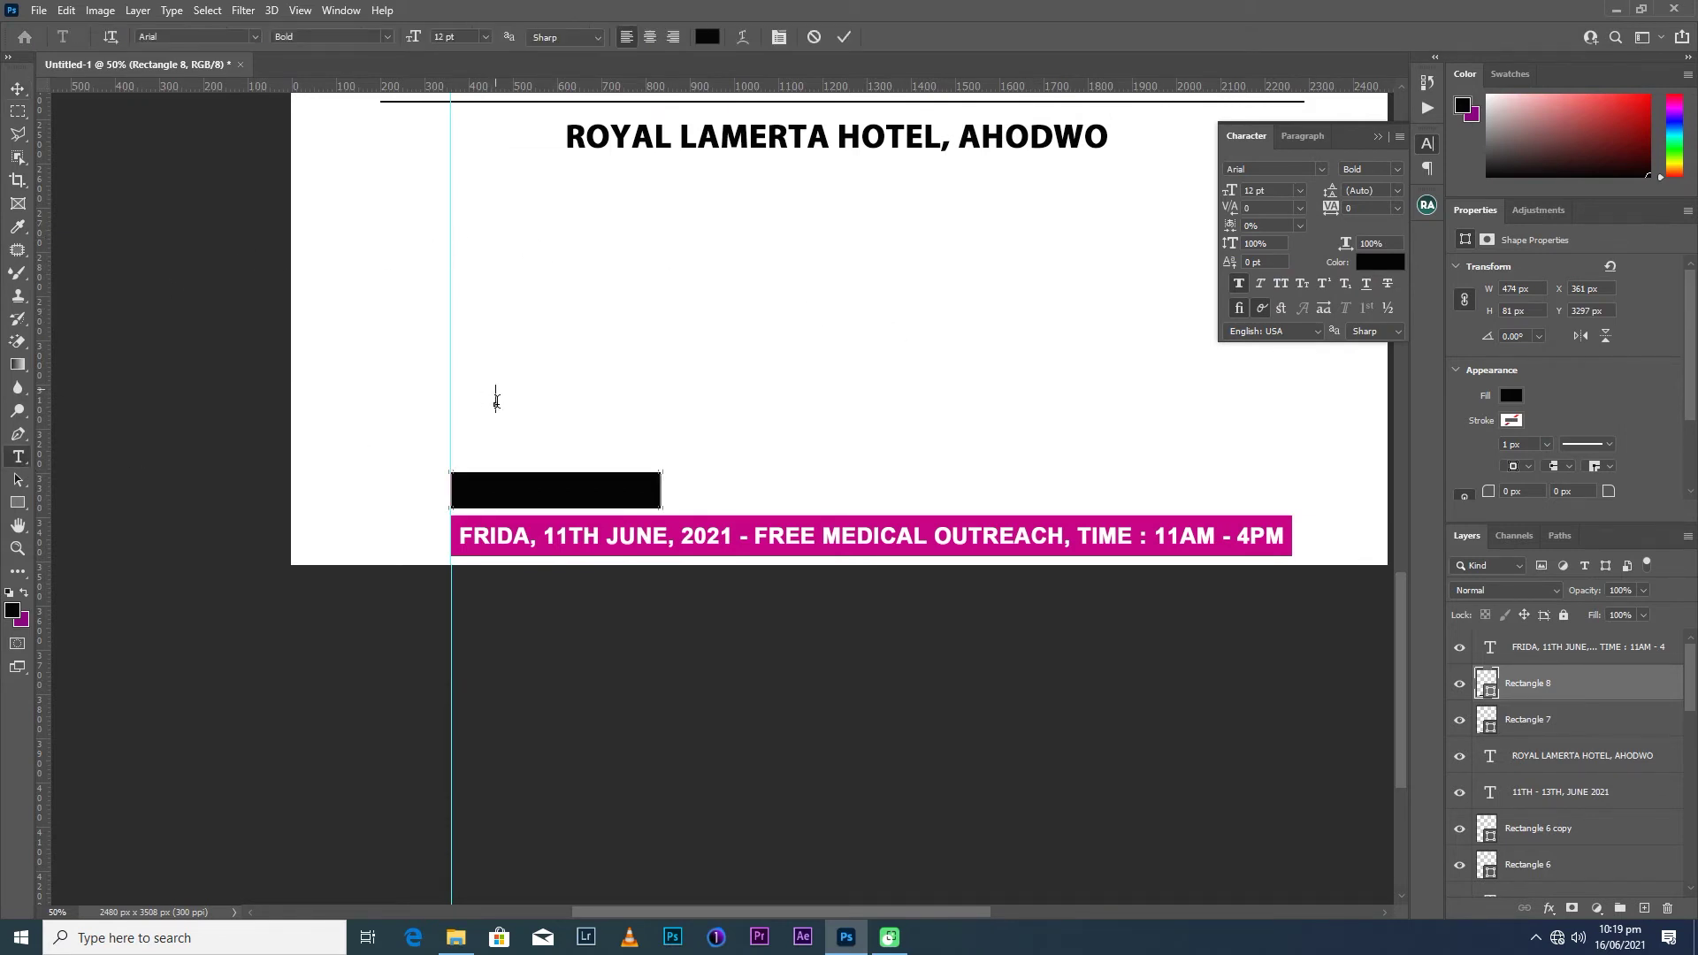
pyautogui.click(496, 399)
pyautogui.write('LIVE ')
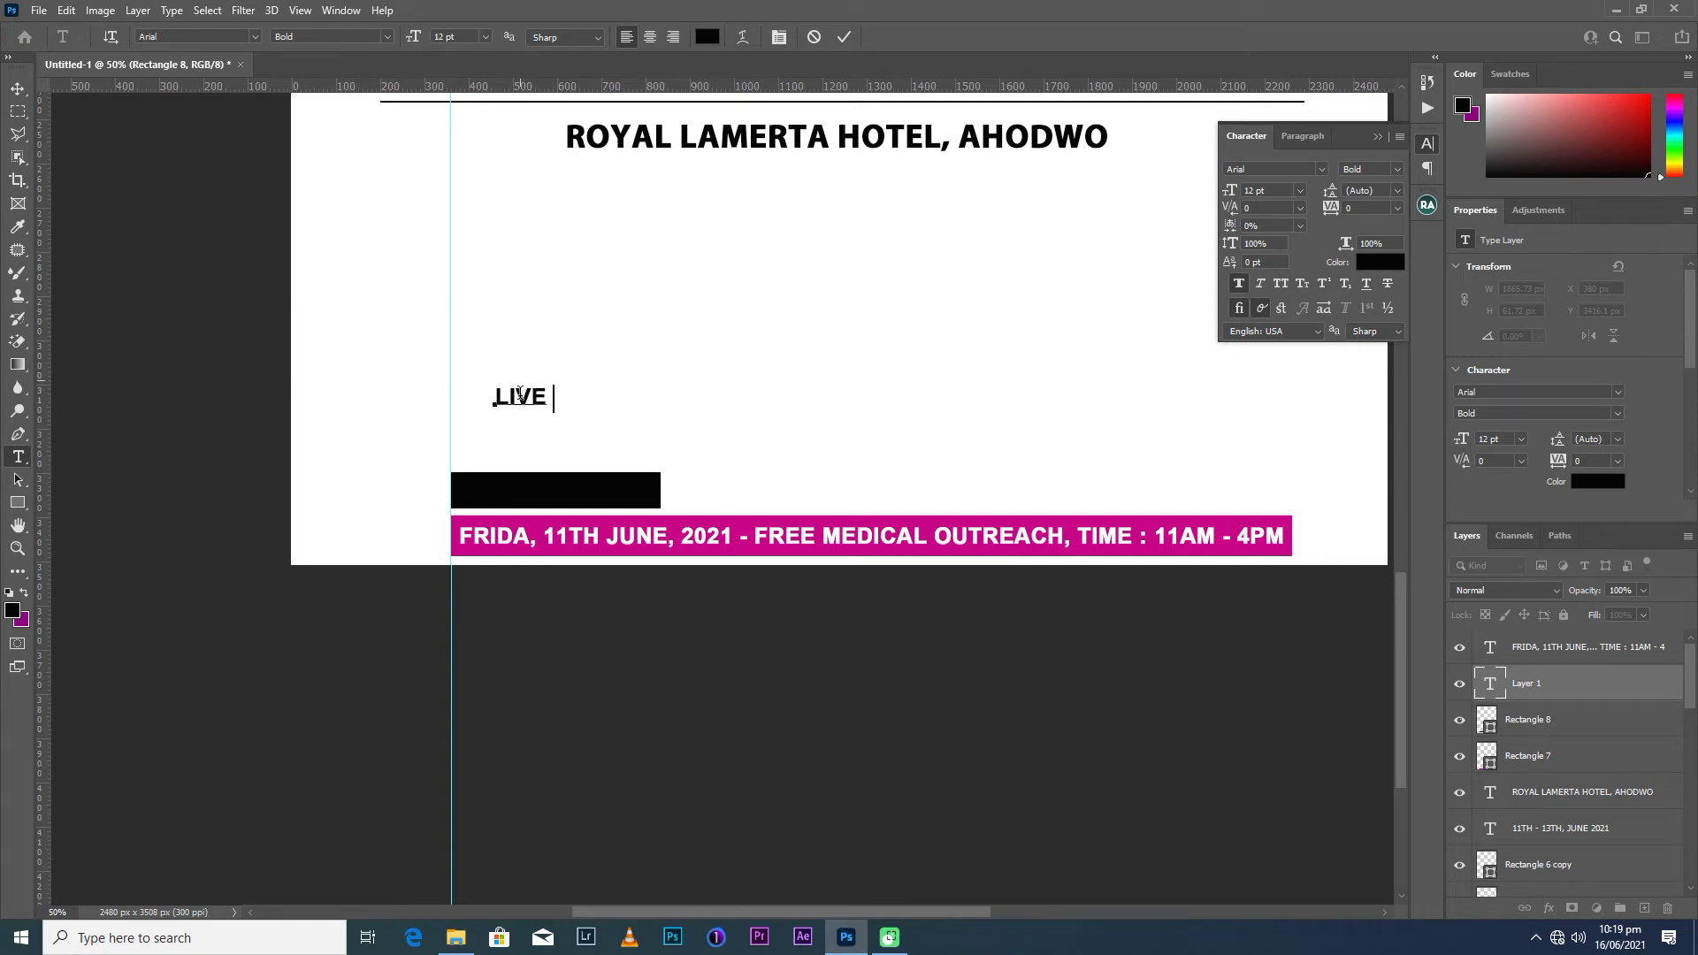
pyautogui.write('STRE')
pyautogui.write('AM')
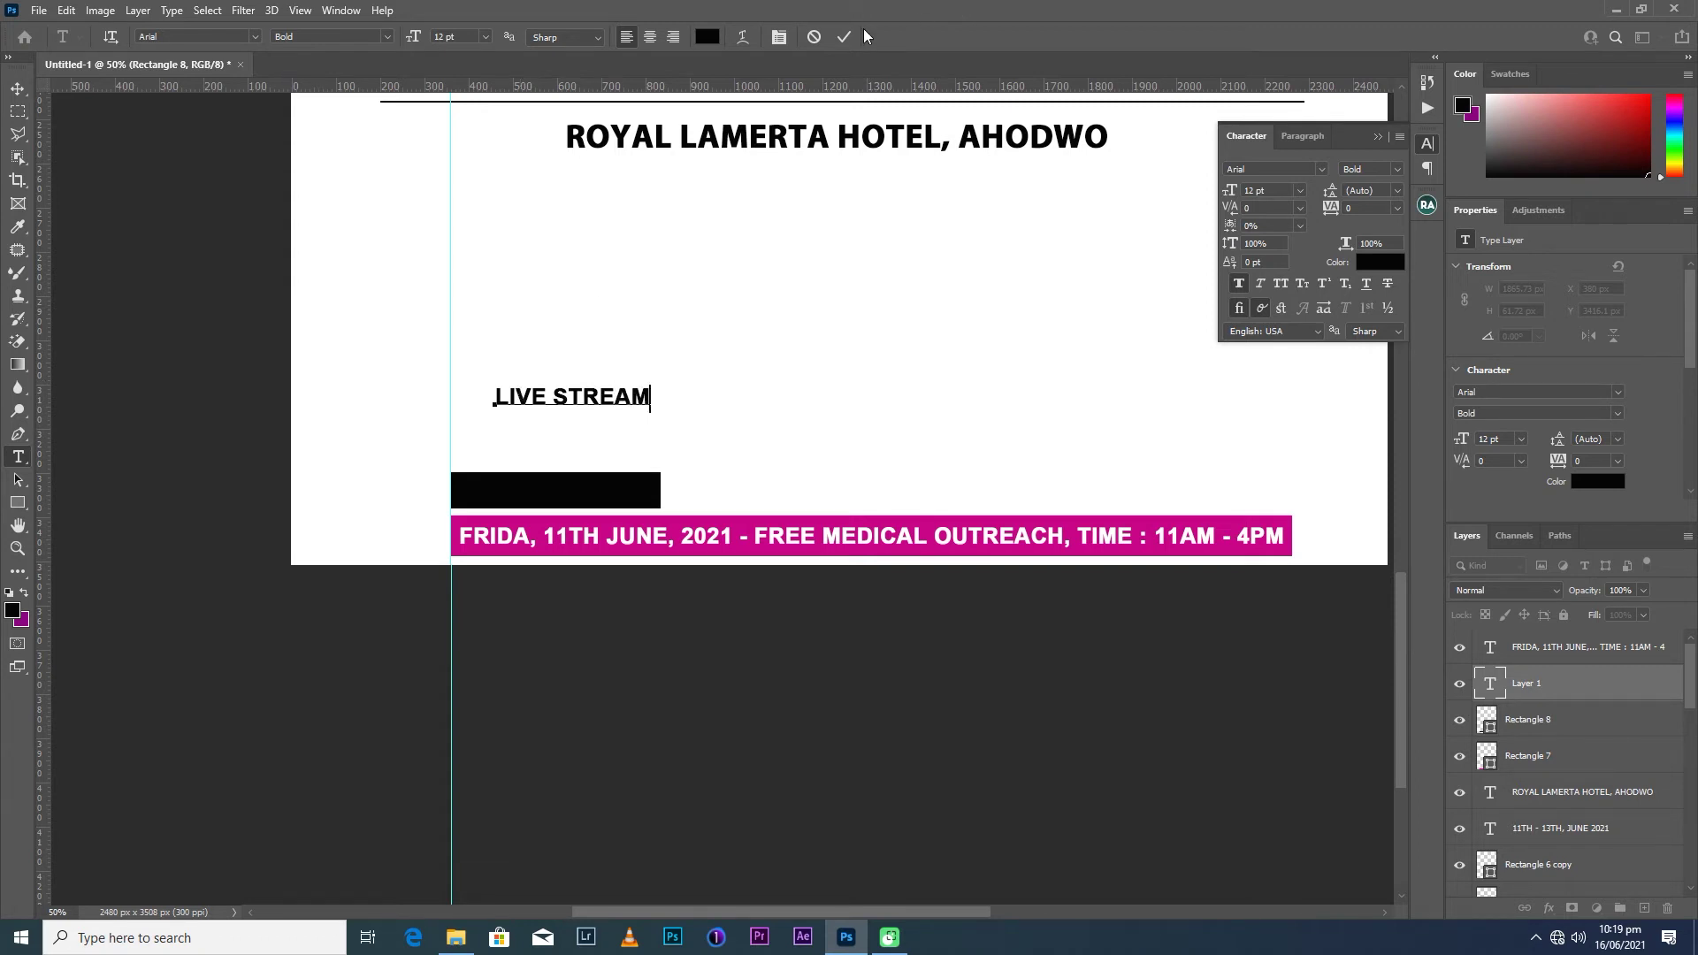
pyautogui.click(845, 37)
pyautogui.press('v')
pyautogui.click(1380, 262)
pyautogui.click(1249, 274)
pyautogui.moveTo(549, 401); pyautogui.dragTo(524, 494)
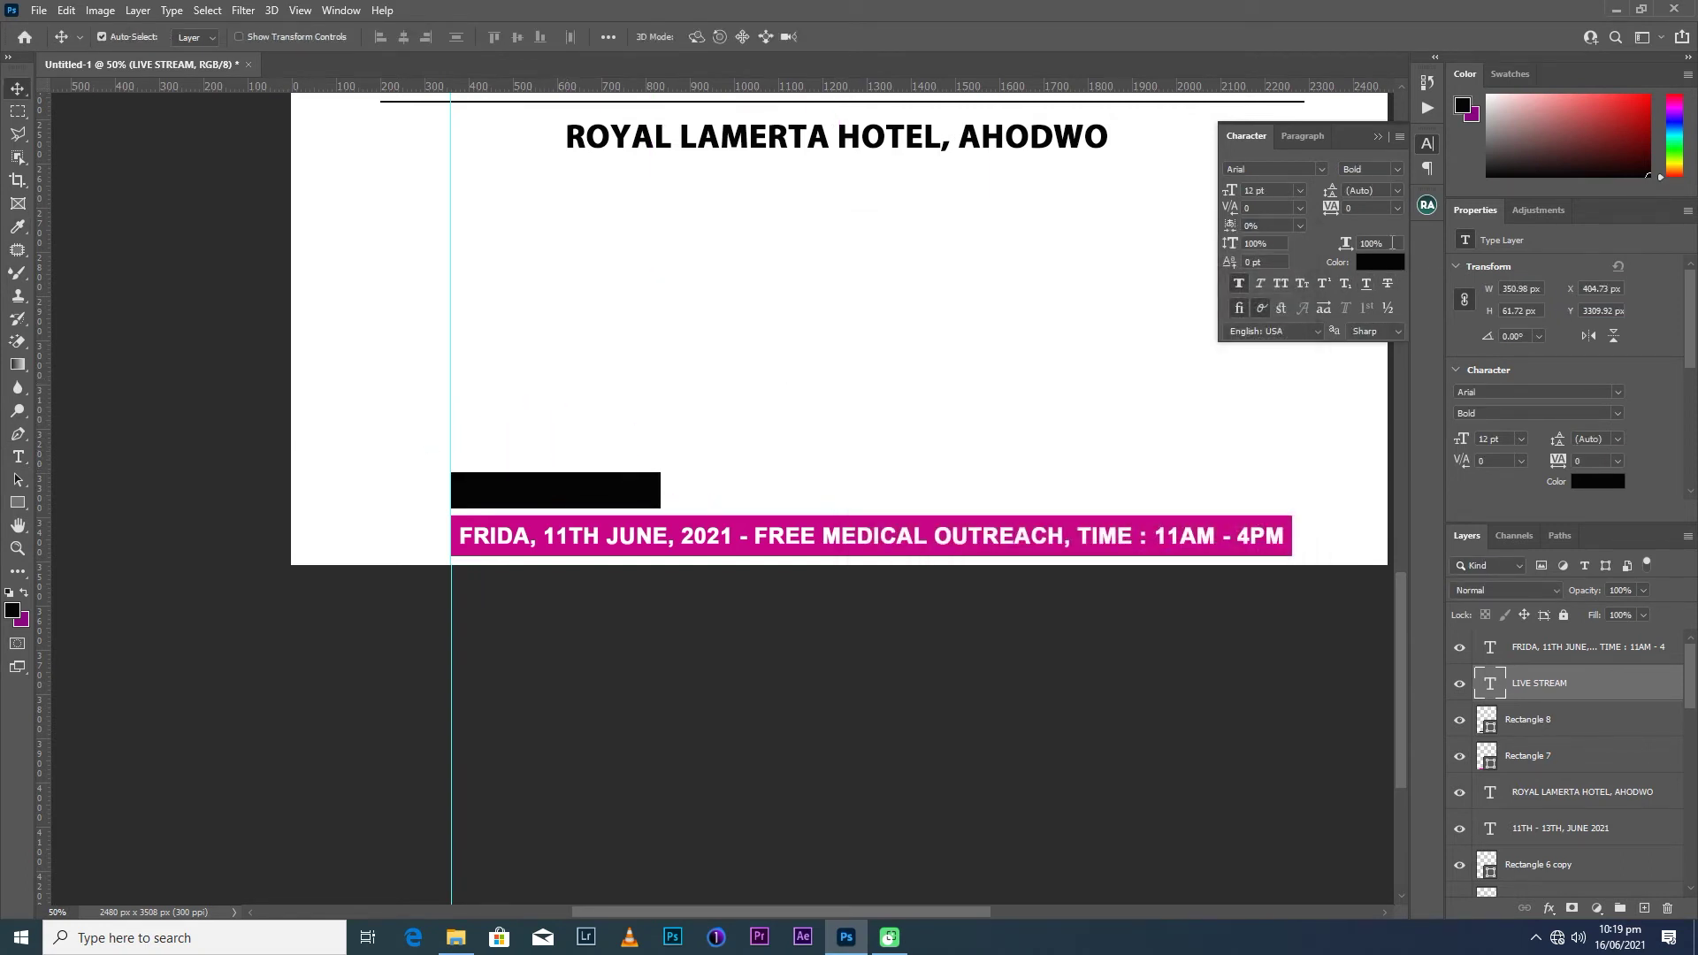
# Make LIVE STREAM white with -50 tracking at 16 pt, shifted left in the bar.
pyautogui.click(1379, 262)
pyautogui.click(604, 213)
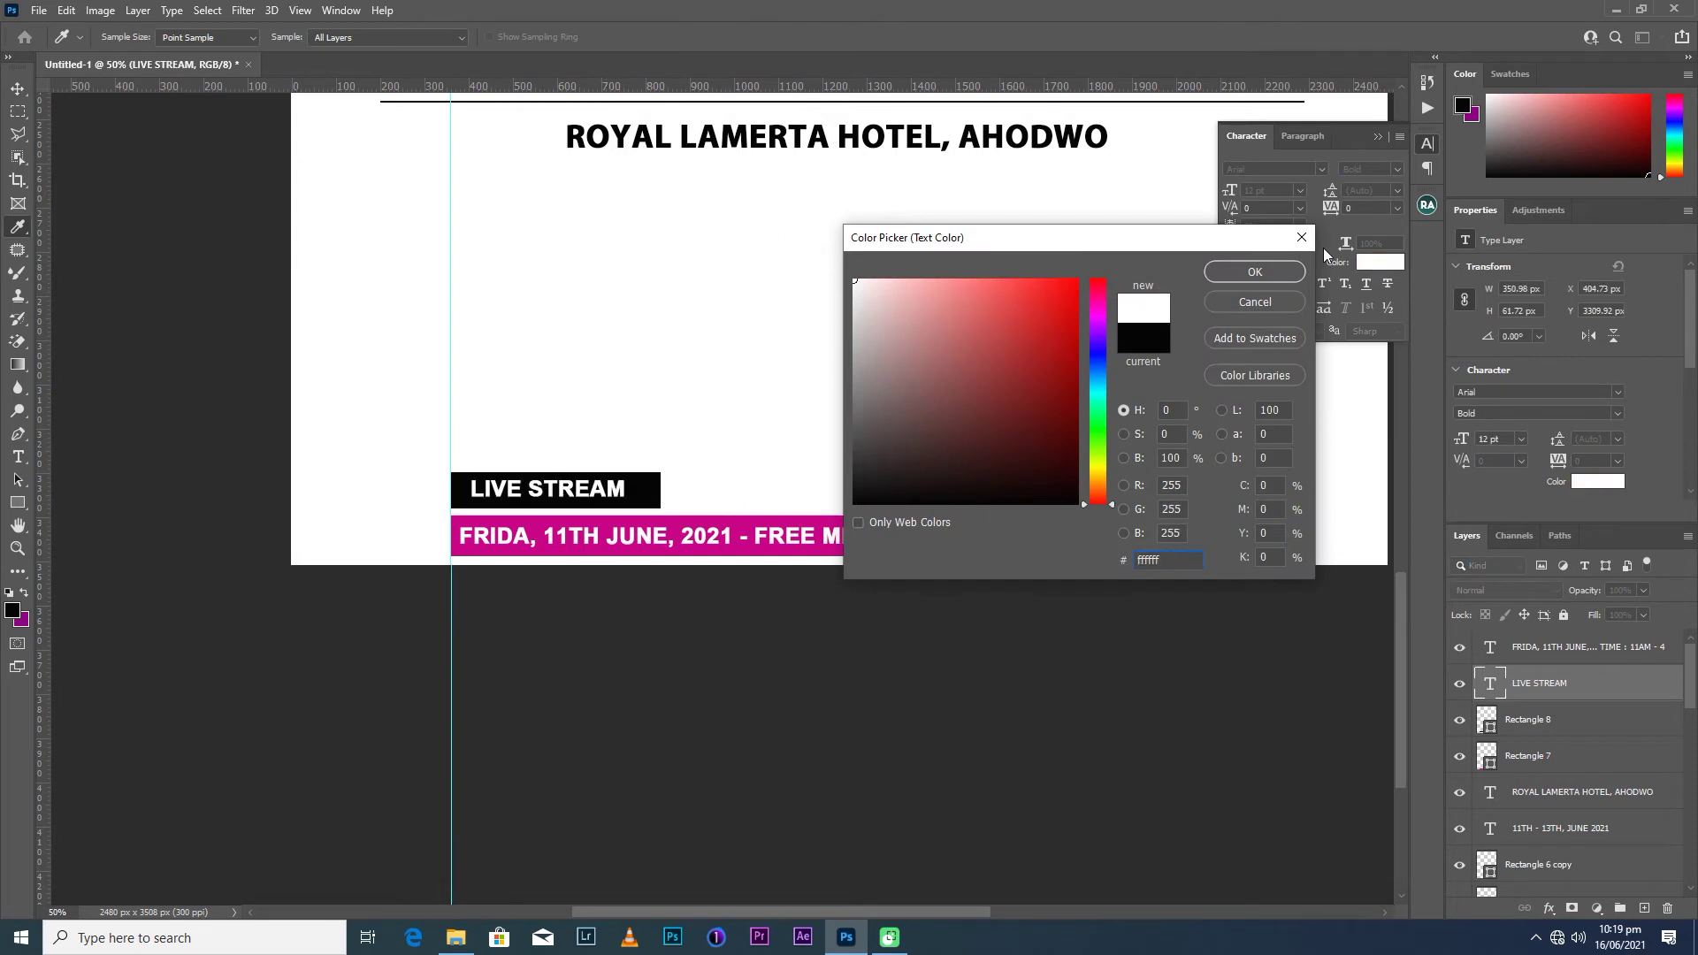
pyautogui.click(1248, 275)
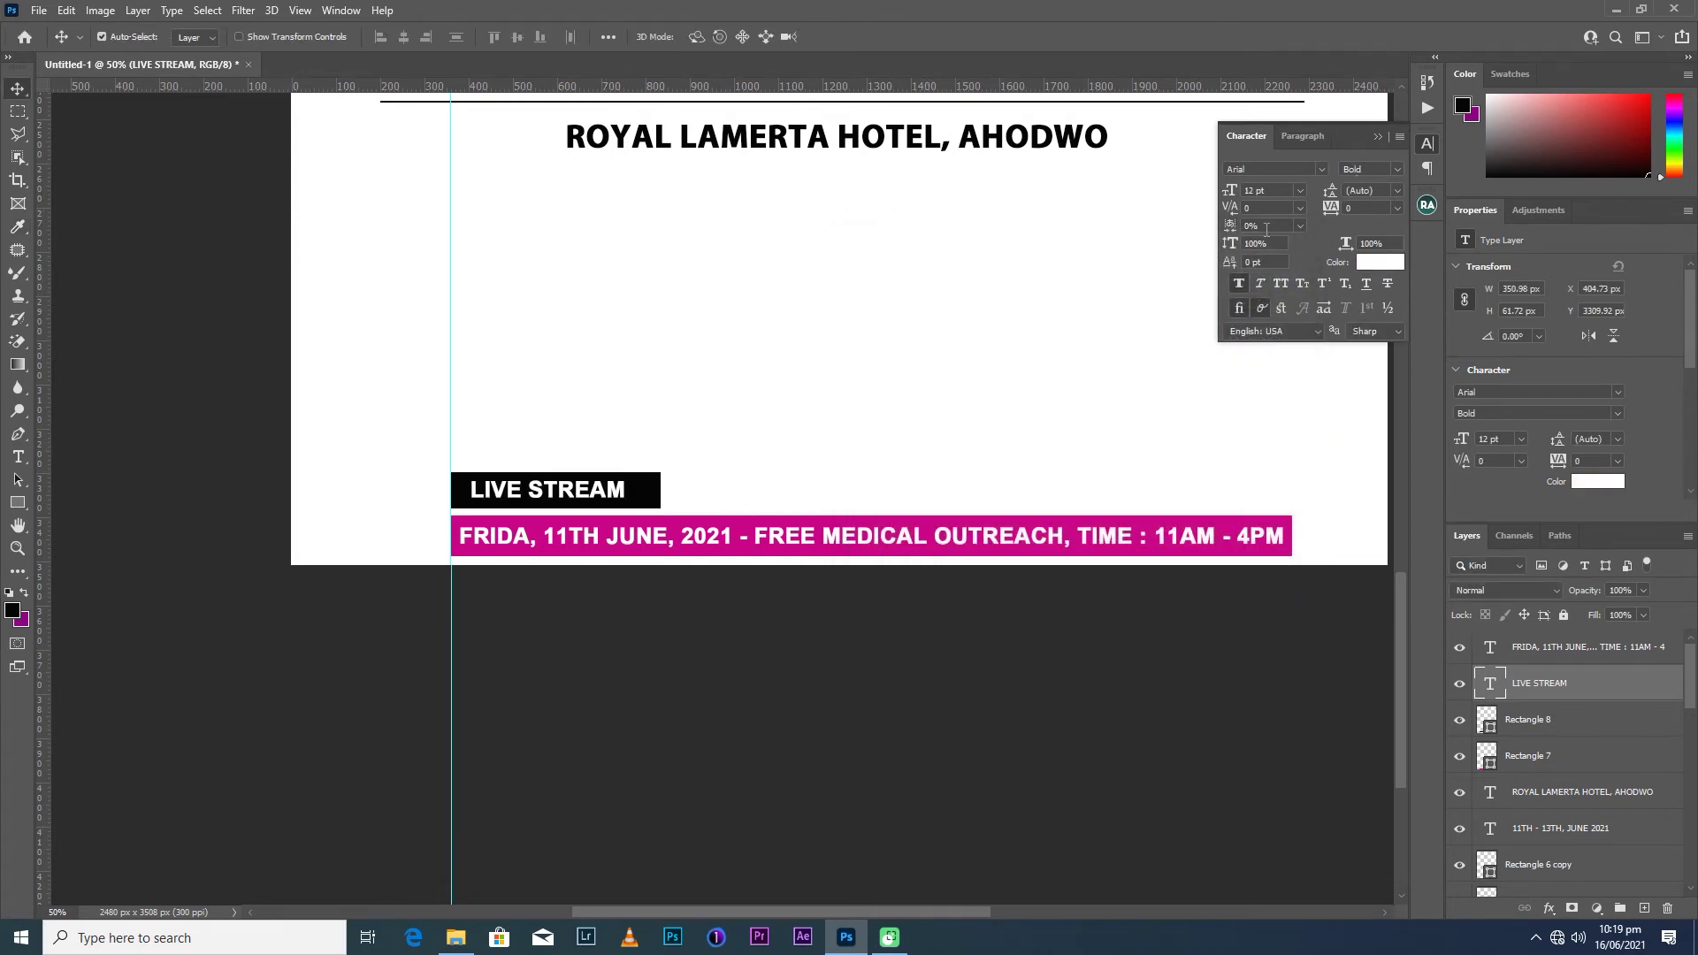
pyautogui.click(1397, 207)
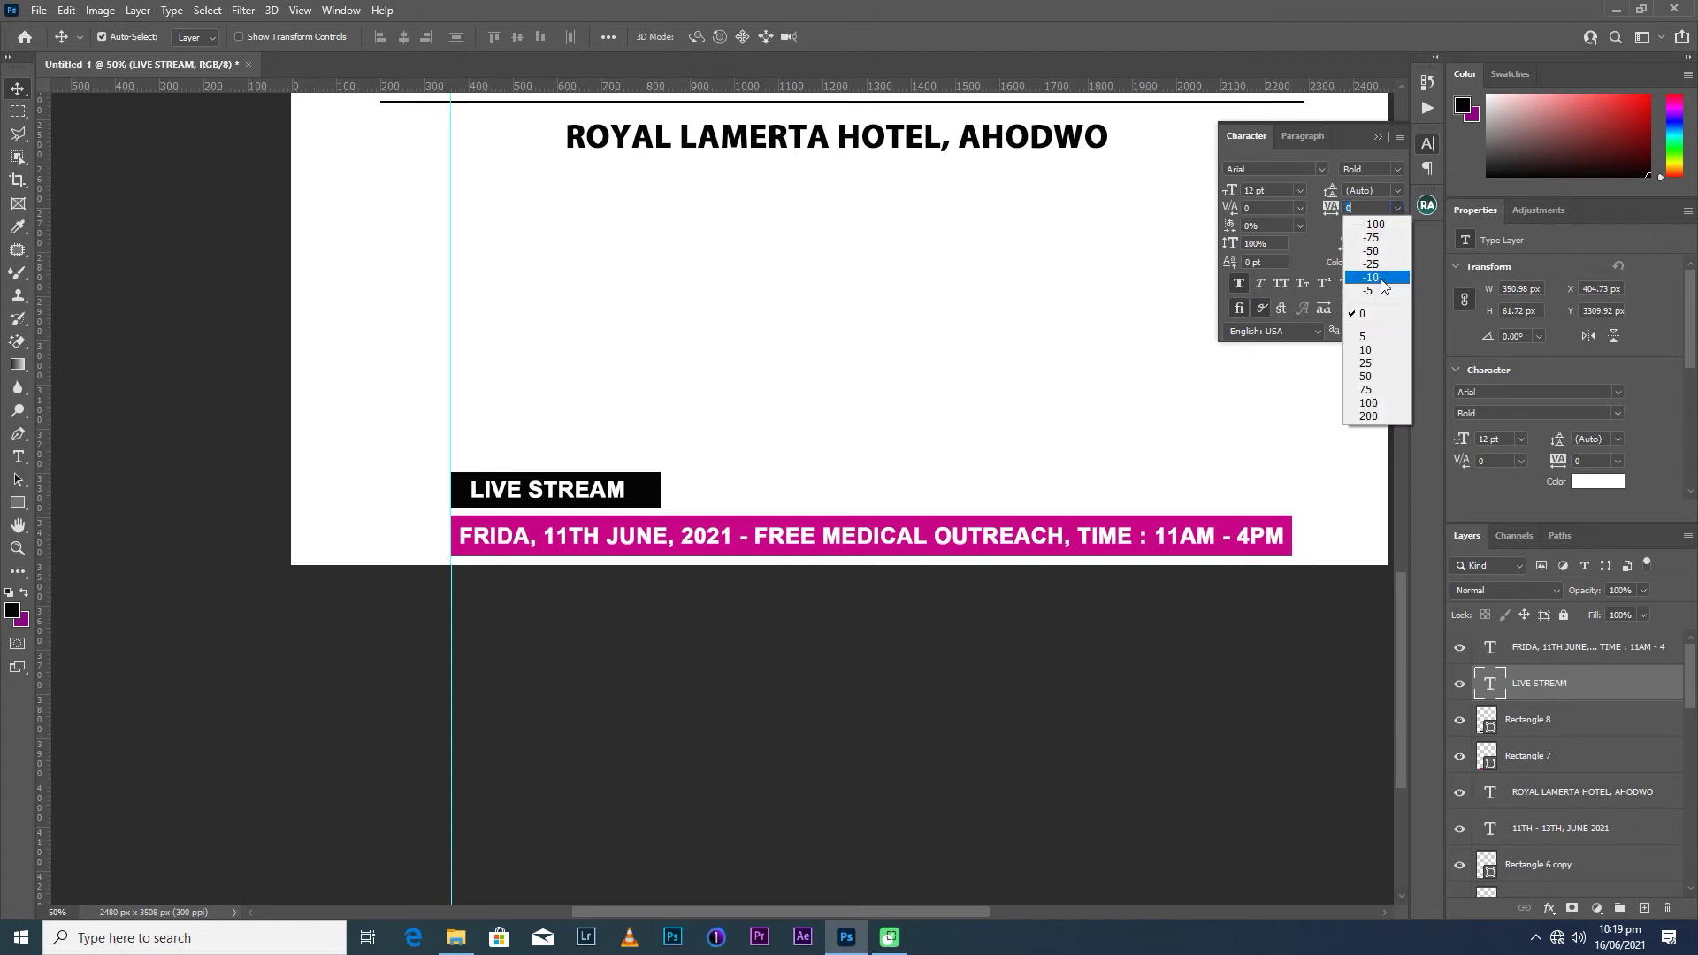
pyautogui.click(1382, 280)
pyautogui.click(1396, 207)
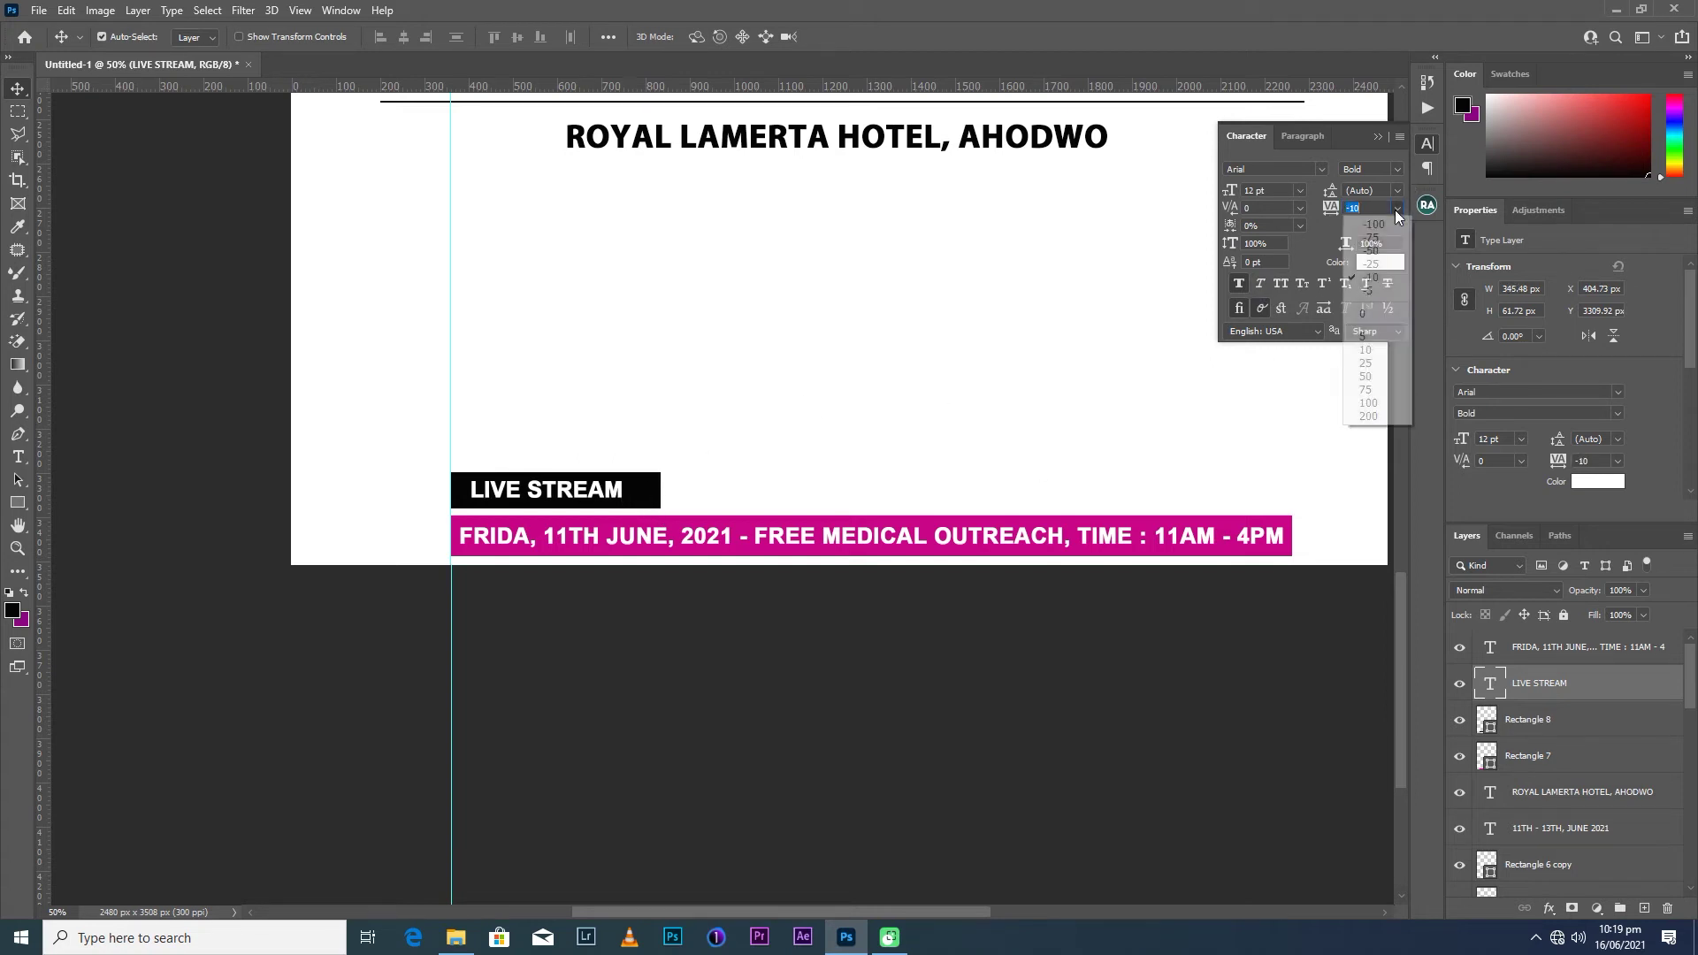
pyautogui.click(1378, 264)
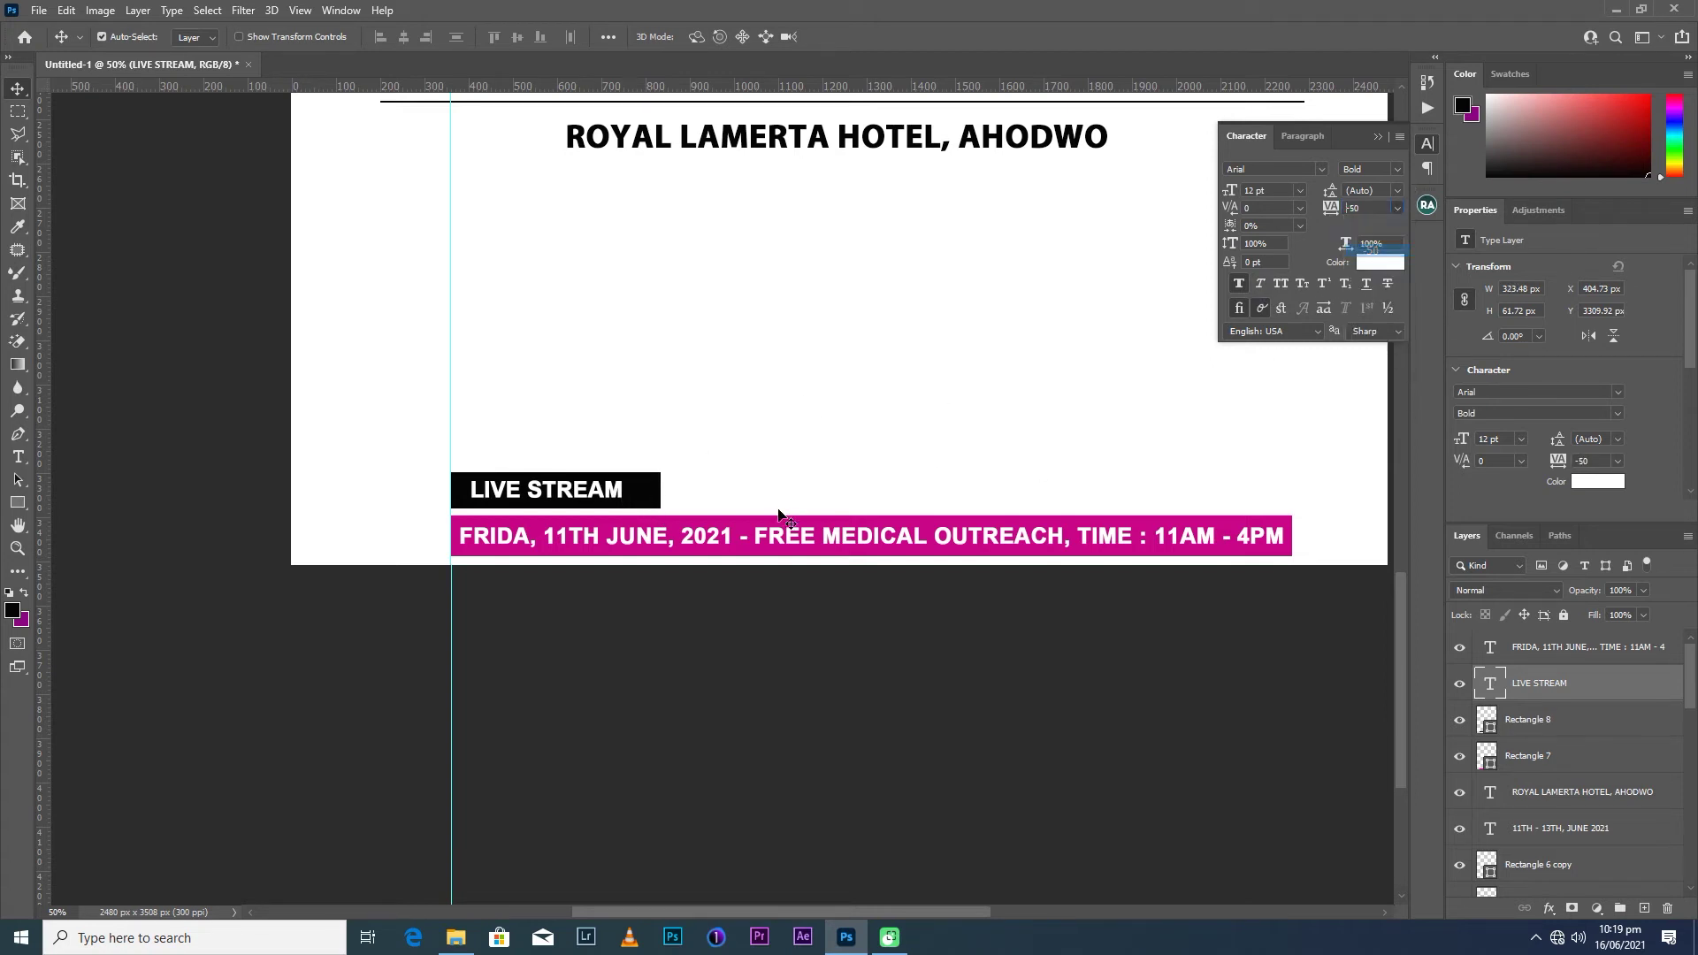
pyautogui.click(1298, 192)
pyautogui.click(1274, 327)
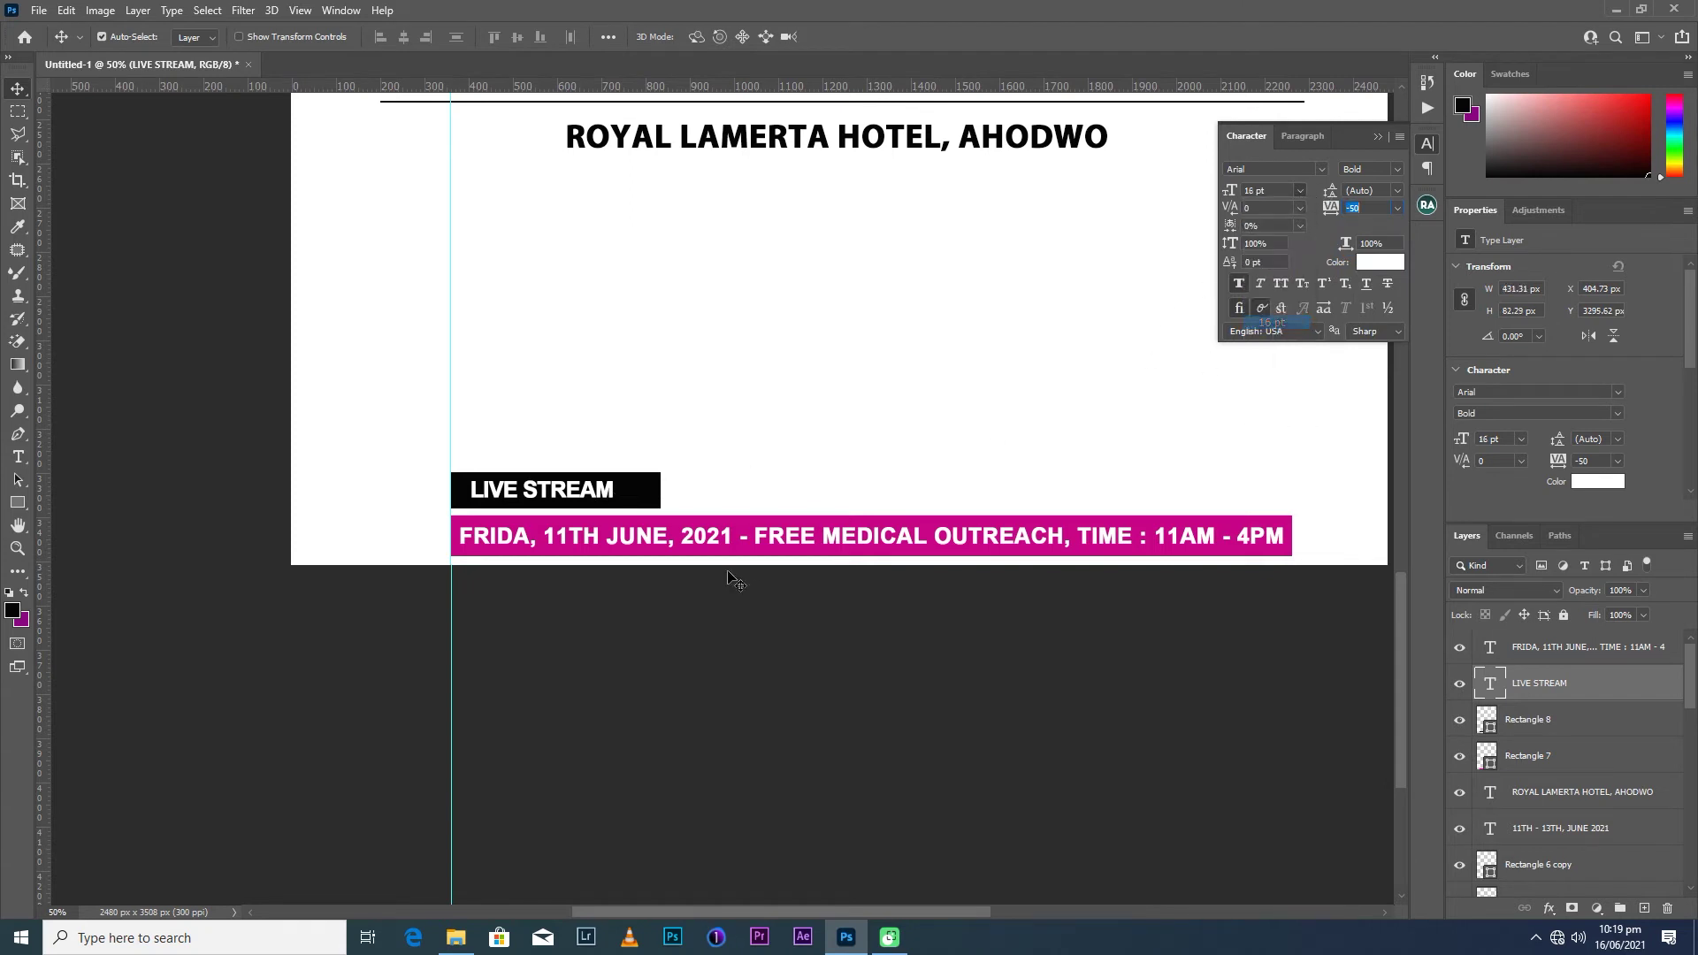
pyautogui.write('16')
pyautogui.moveTo(585, 497); pyautogui.dragTo(572, 501)
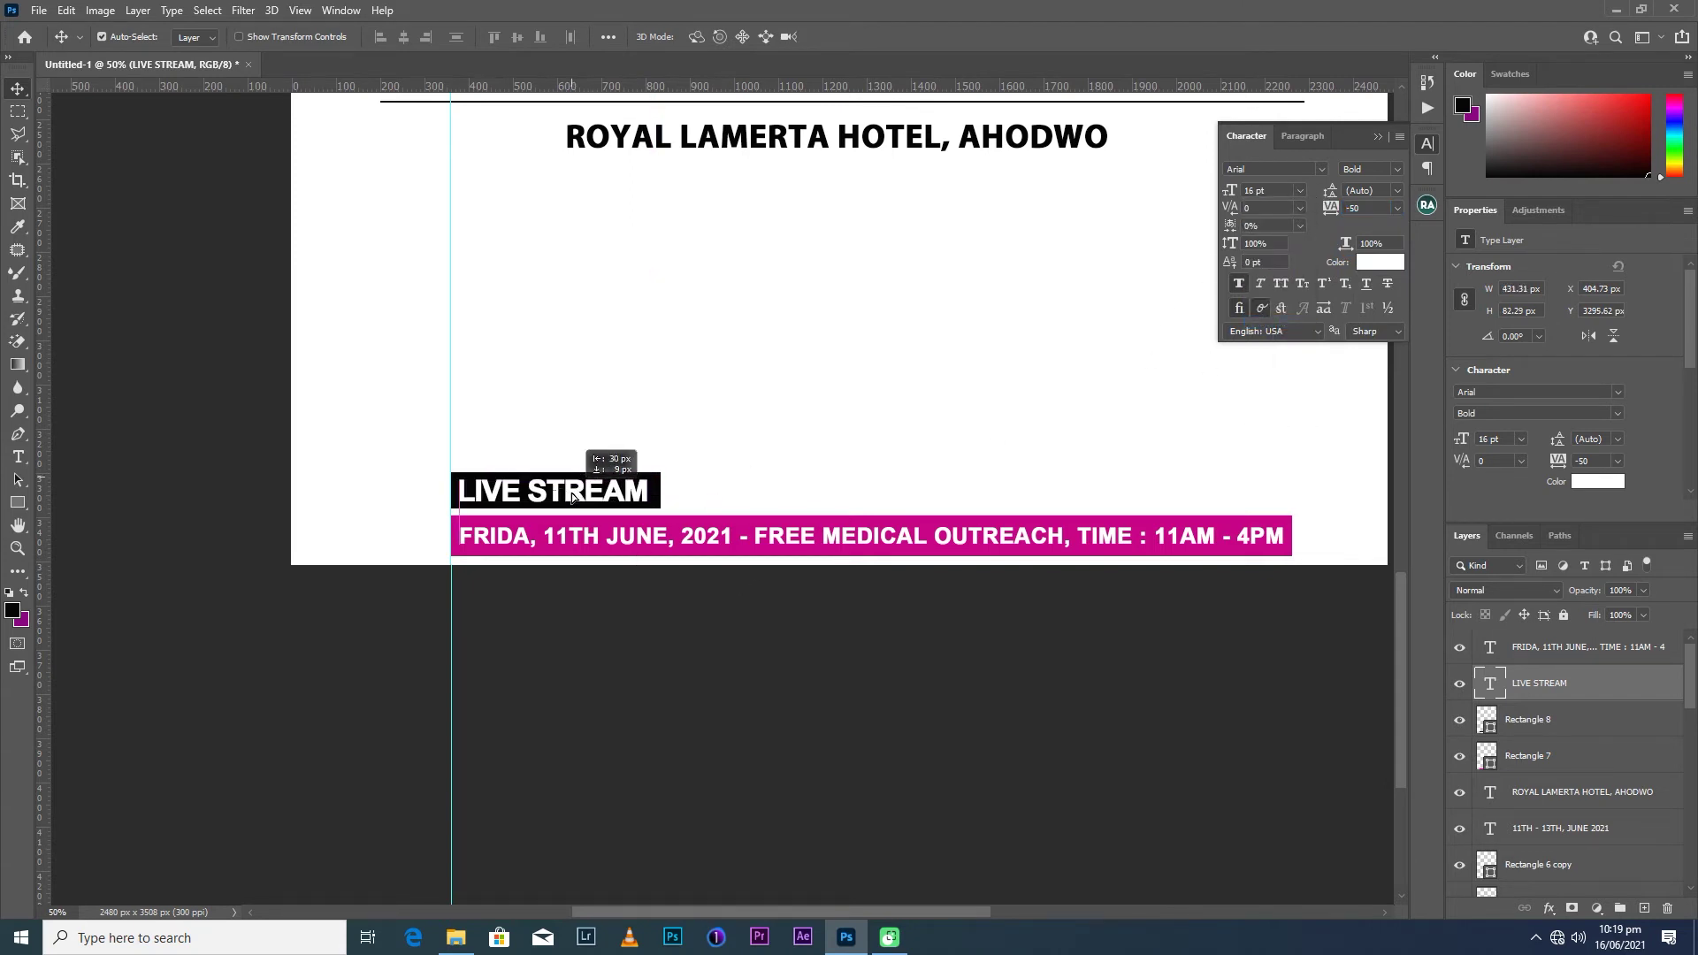
# Reduce LIVE STREAM to 14 pt and nudge it into place within the black bar.
pyautogui.click(1282, 189)
pyautogui.press('Down')
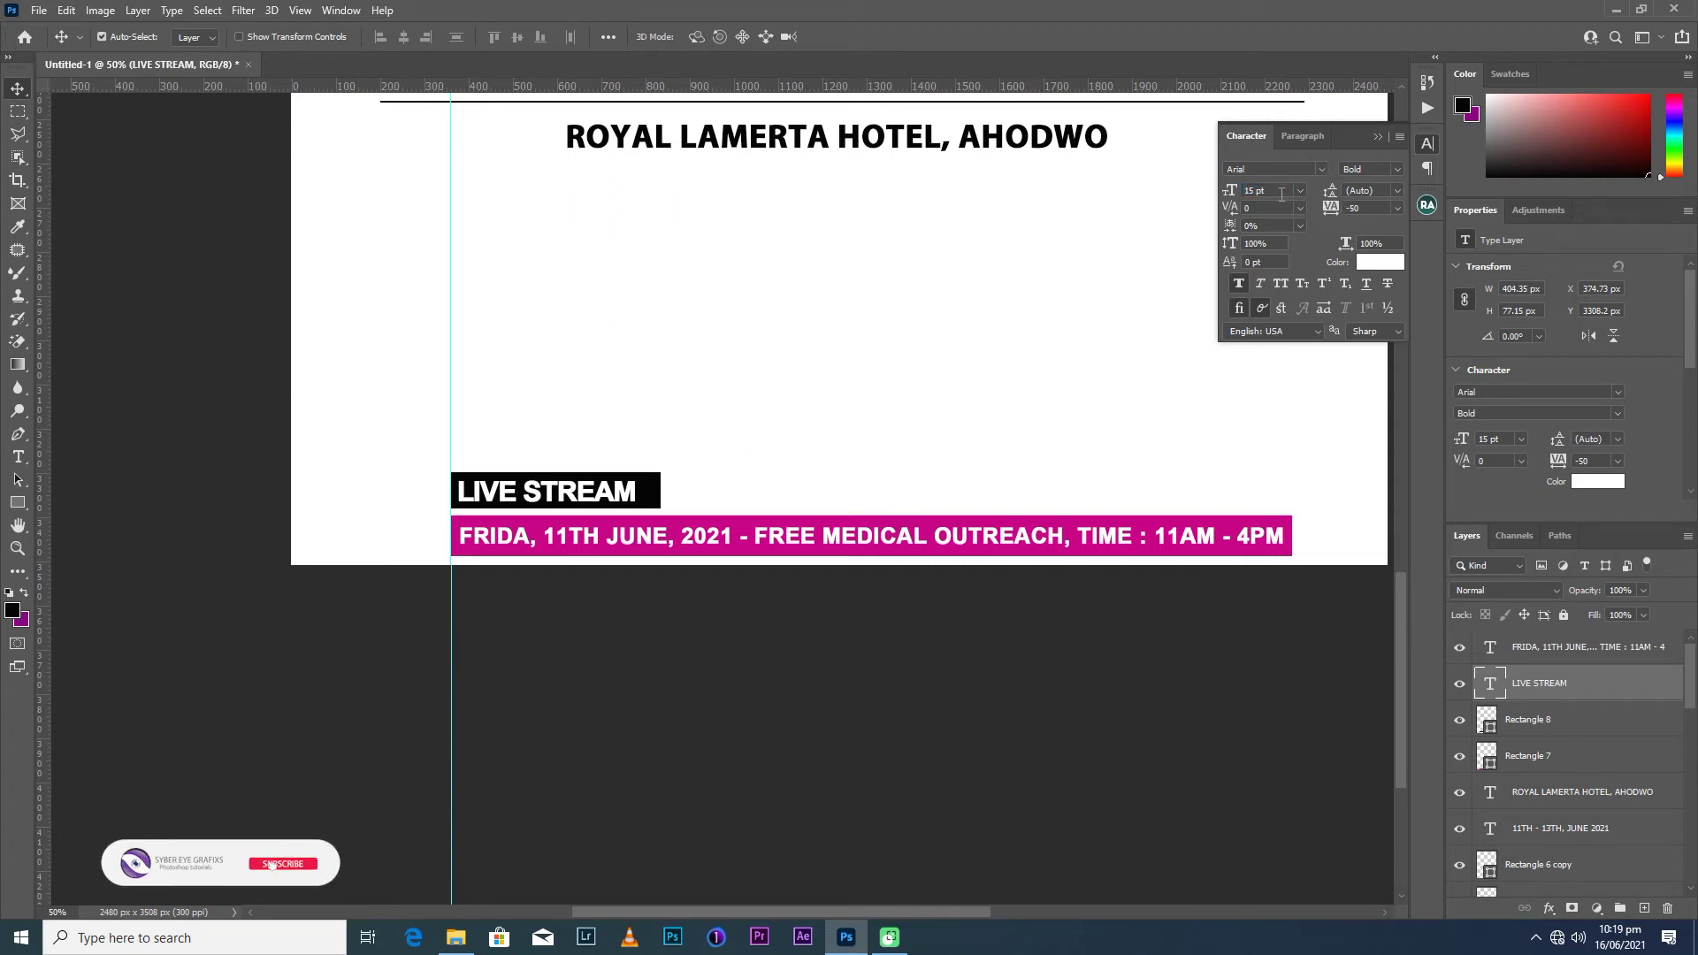
pyautogui.click(1282, 191)
pyautogui.press('Down')
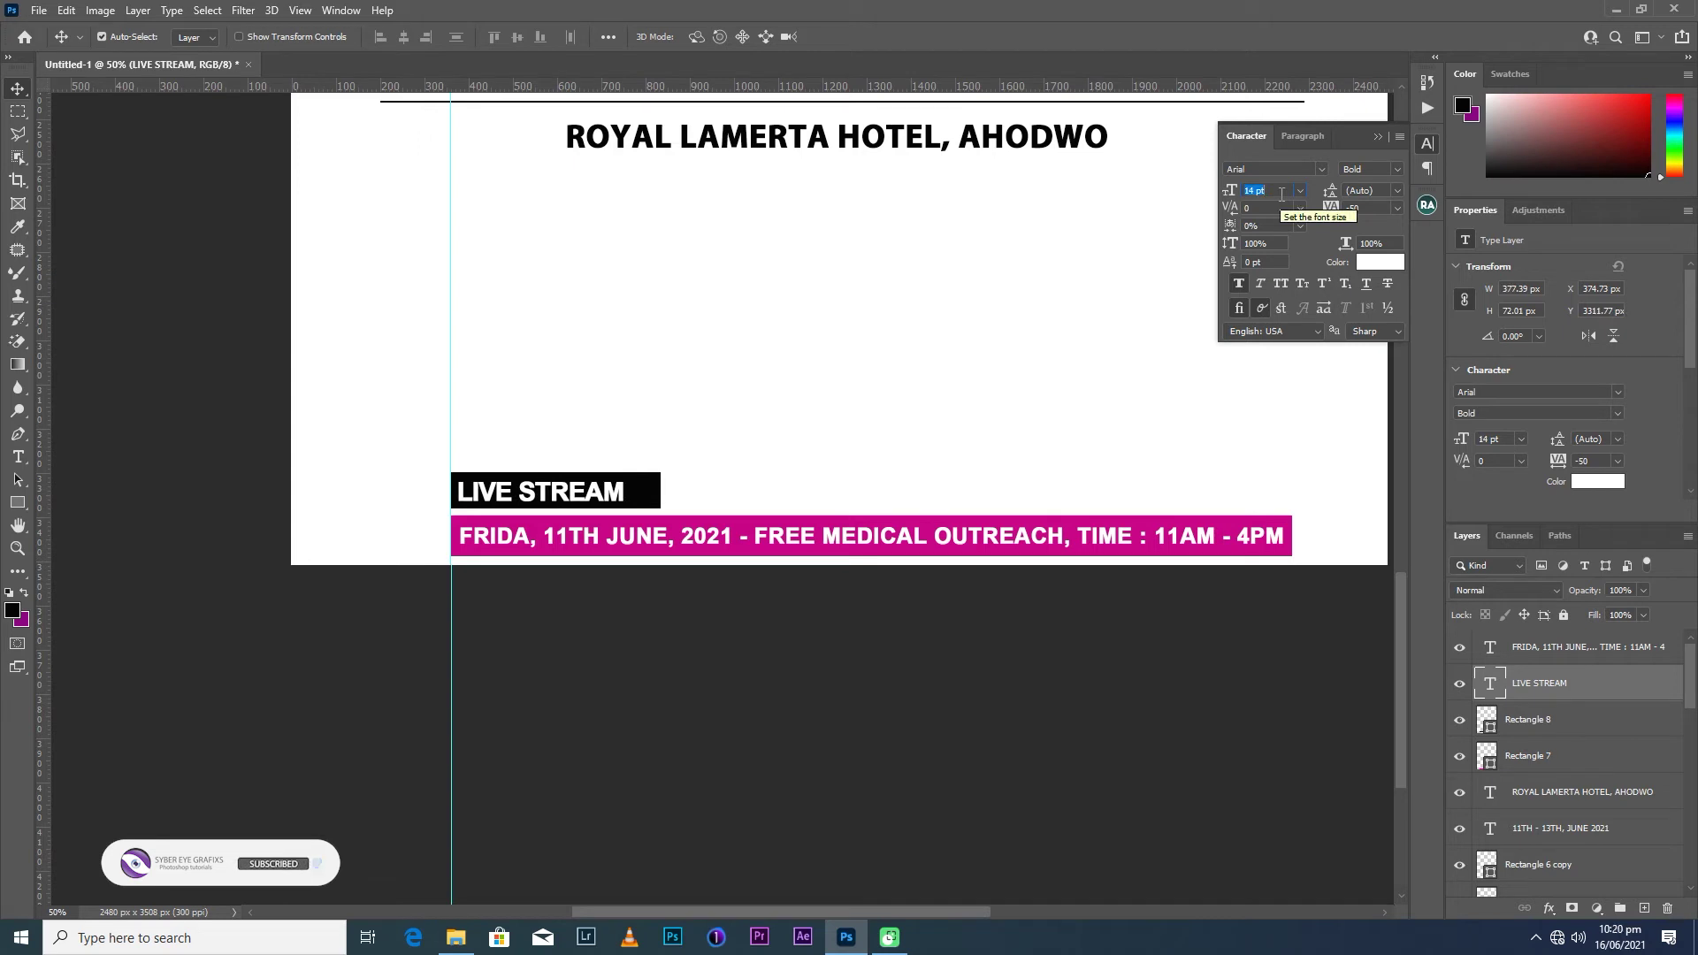
pyautogui.hotkey('ctrl', '-')
pyautogui.press('Up')
pyautogui.press('Up')
pyautogui.press('Up')
pyautogui.press('Right')
pyautogui.press('Right')
pyautogui.press('Right')
pyautogui.press('Right')
pyautogui.press('Right')
pyautogui.press('Right')
pyautogui.press('Right')
pyautogui.press('Right')
pyautogui.press('Right')
pyautogui.press('Right')
pyautogui.press('Right')
pyautogui.press('Right')
pyautogui.press('Right')
pyautogui.press('Right')
pyautogui.press('Right')
pyautogui.press('Right')
pyautogui.press('Up')
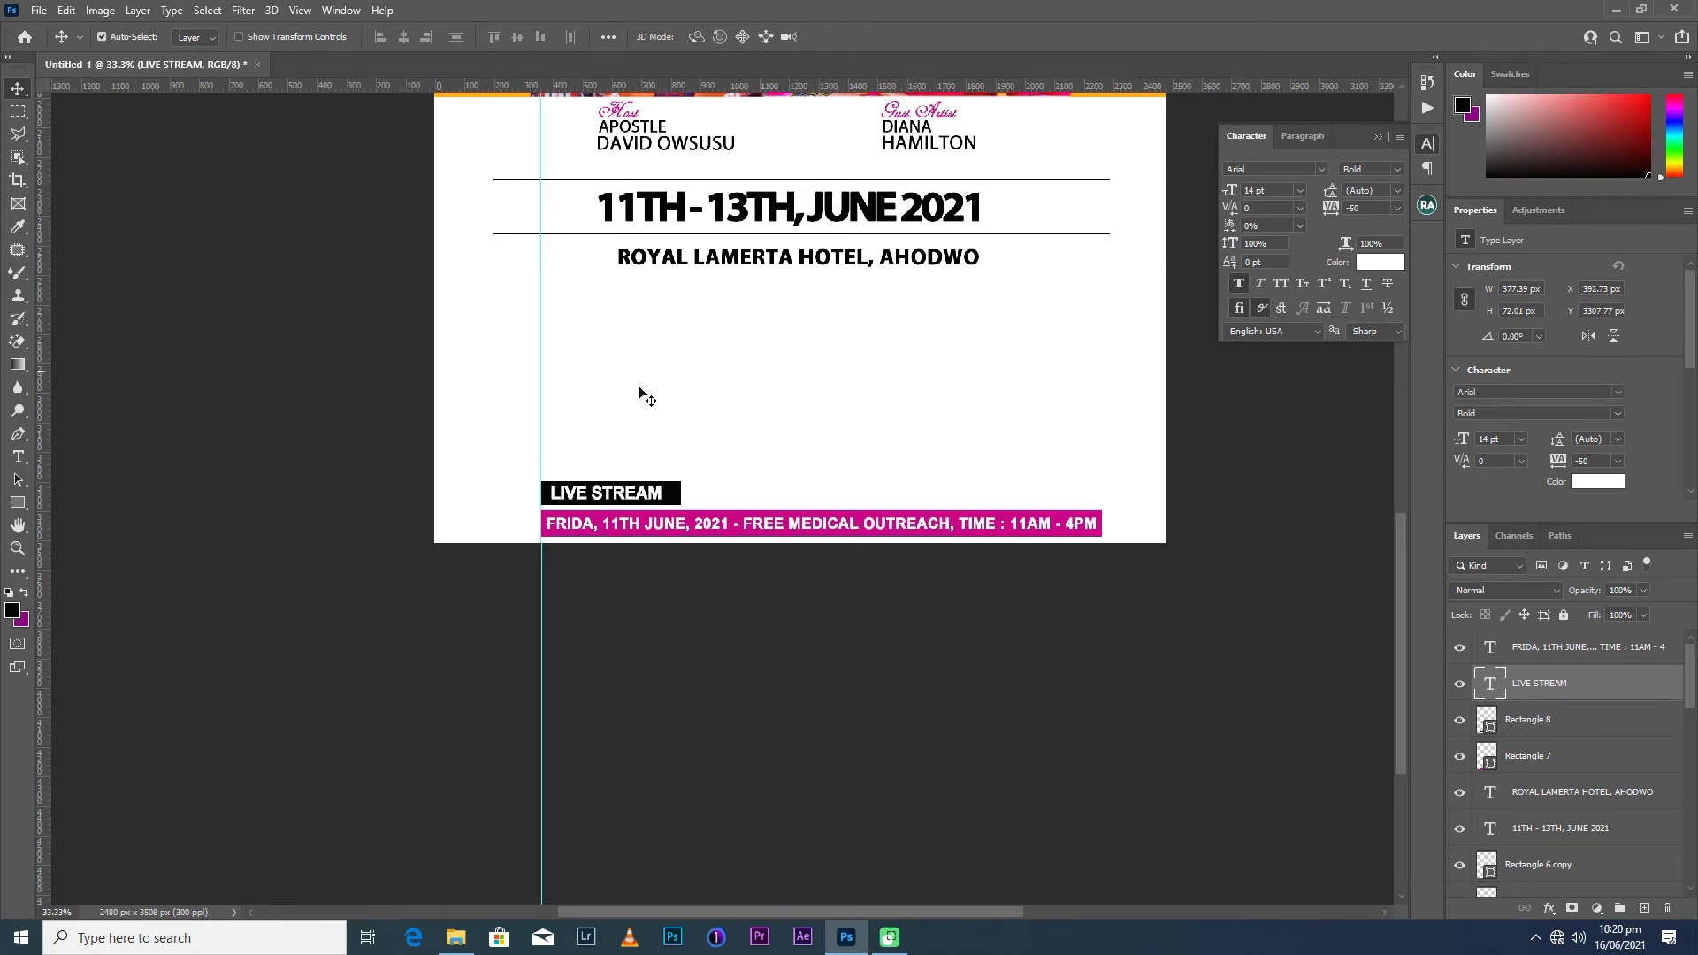
pyautogui.hotkey('ctrl', '0')
pyautogui.hotkey('ctrl', '-')
pyautogui.hotkey('ctrl', '+')
pyautogui.hotkey('ctrl', '+')
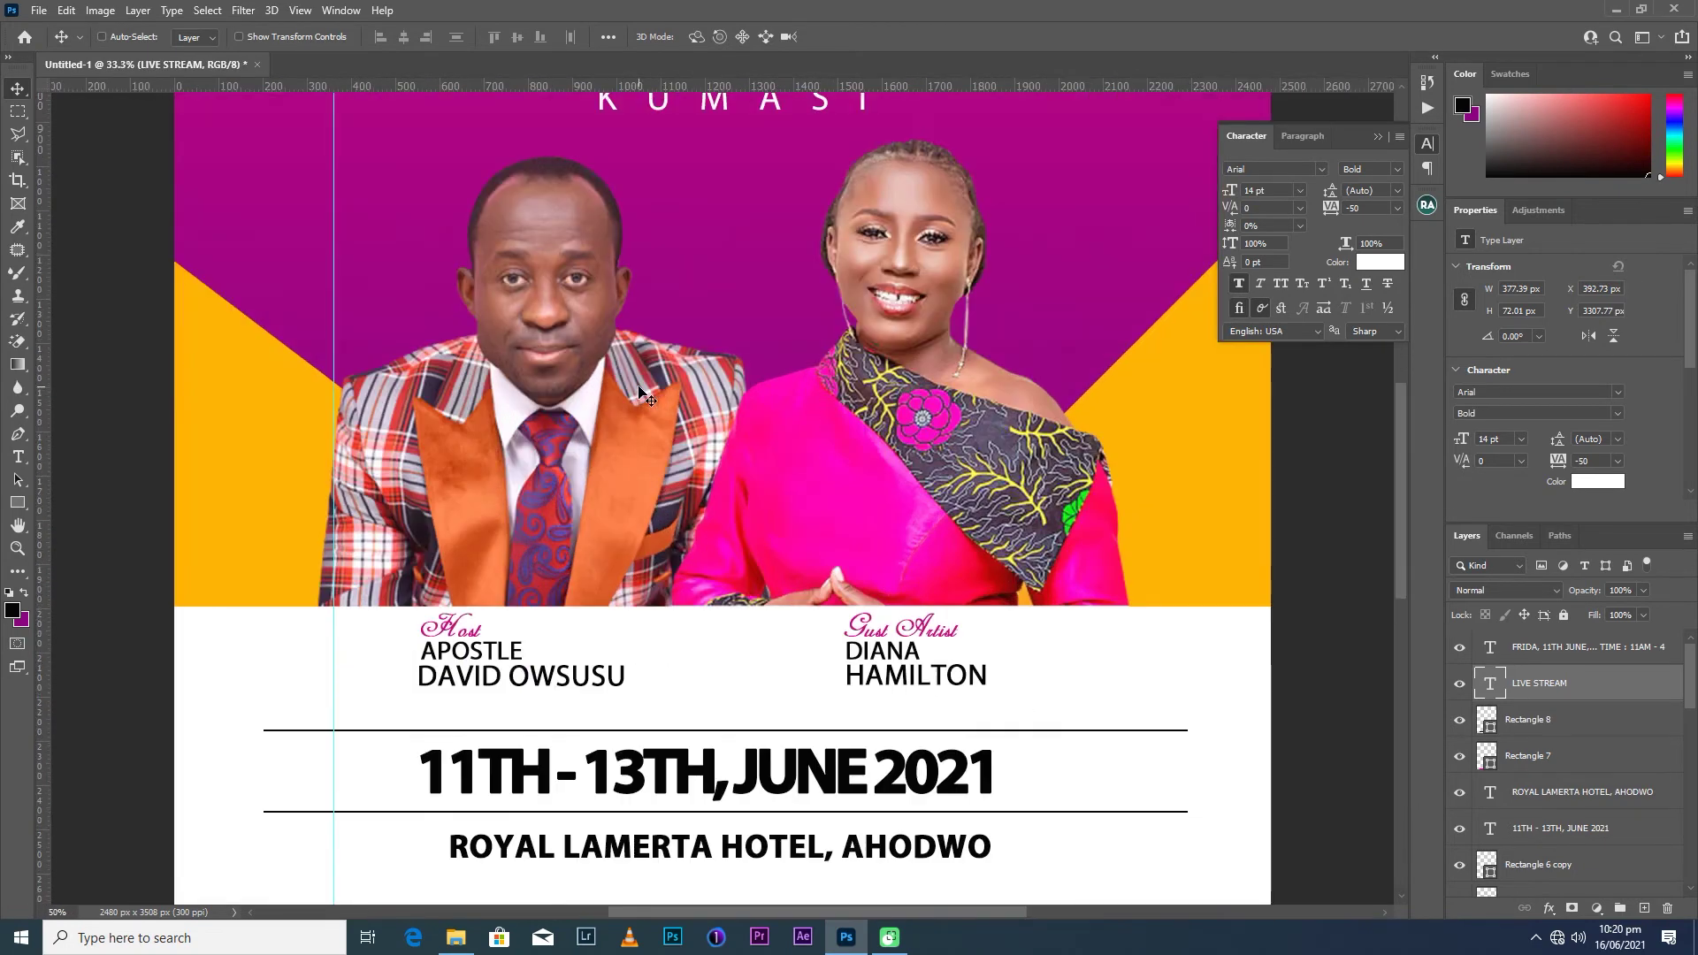
# Open the collection-social-media-icons image from Explorer as a new document.
pyautogui.scroll(-10, 639, 389)
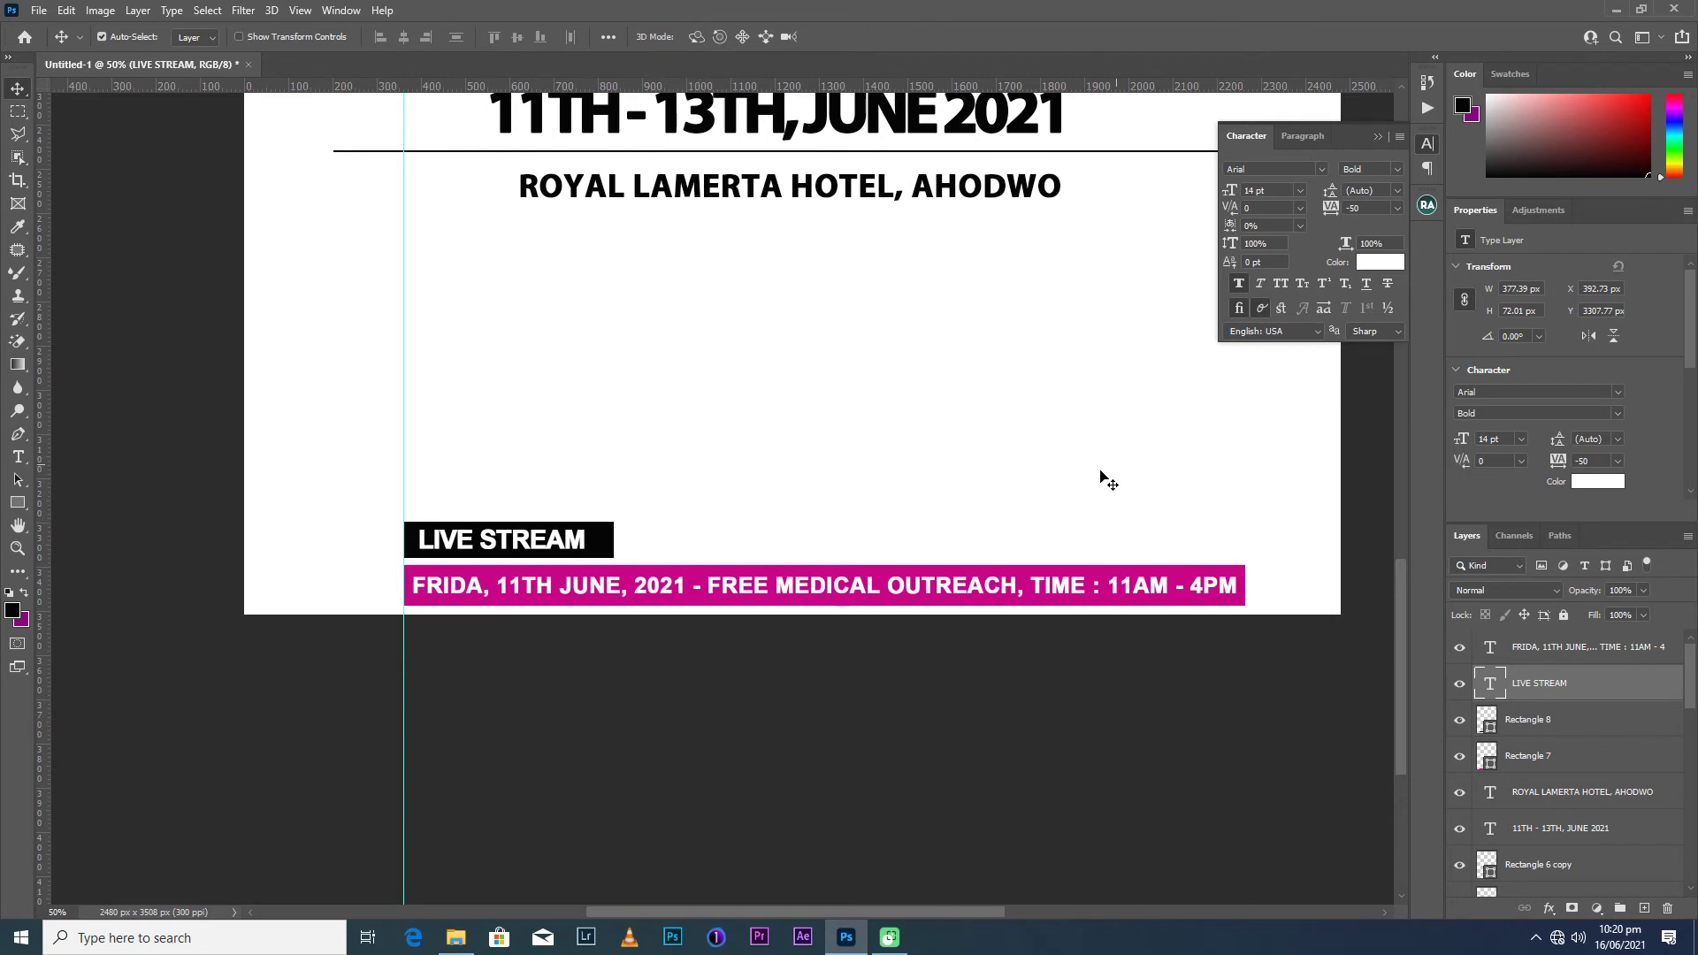
pyautogui.scroll(-1, 874, 513)
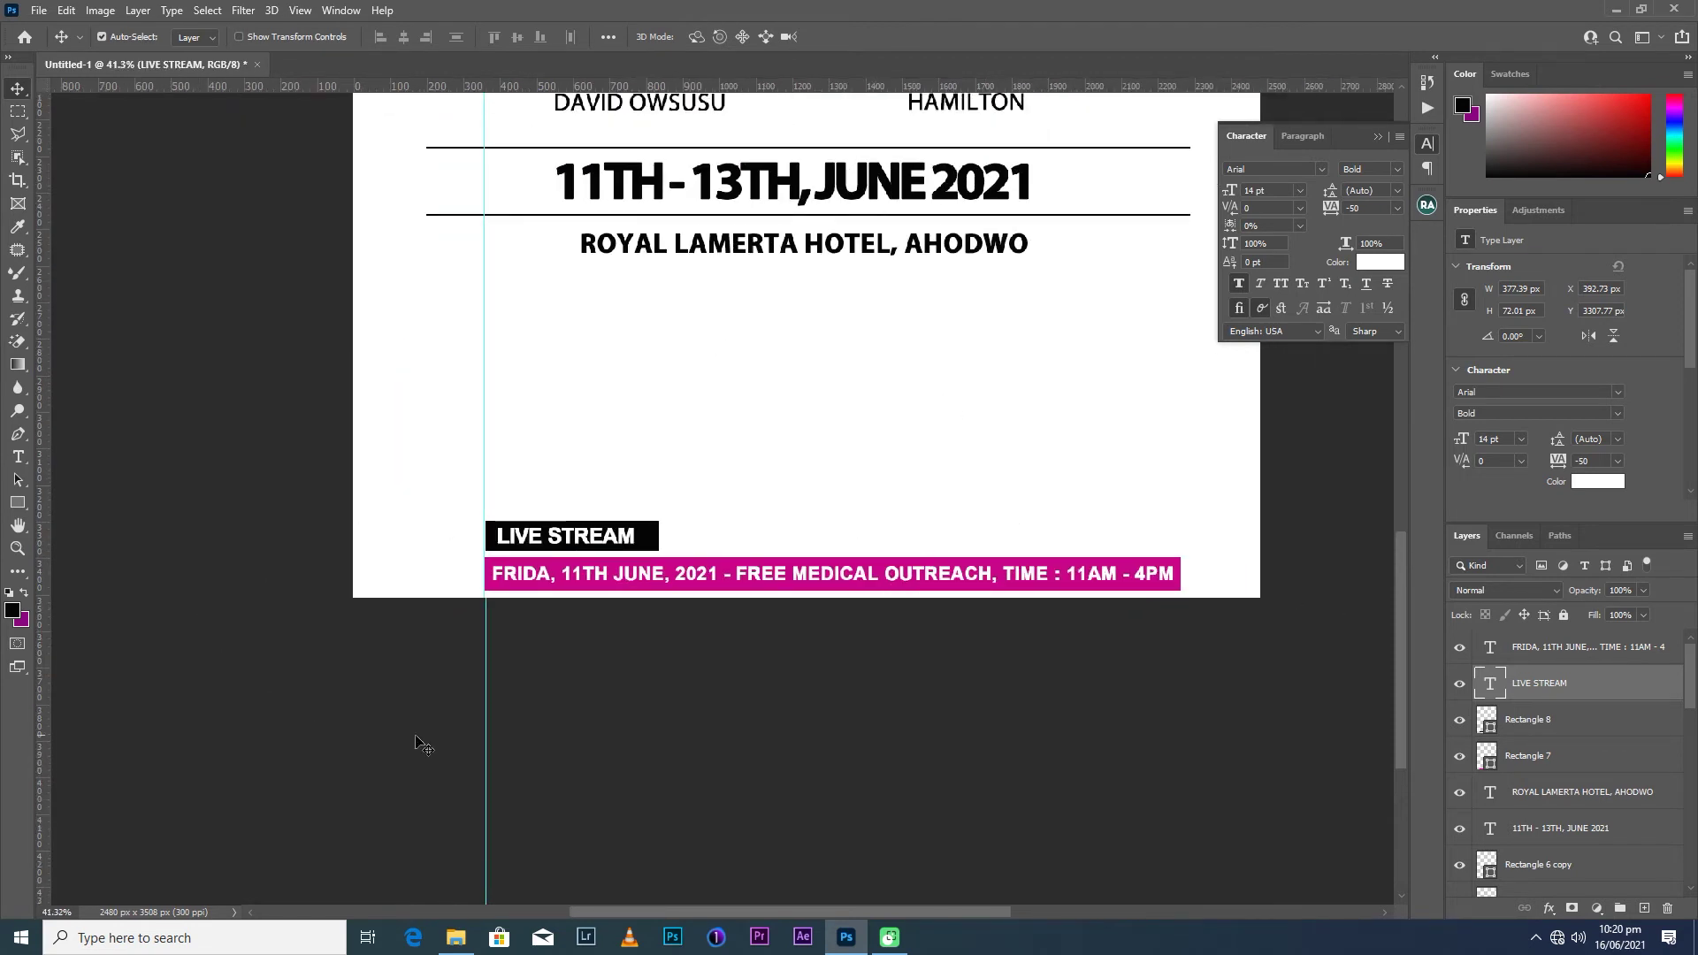
pyautogui.click(456, 936)
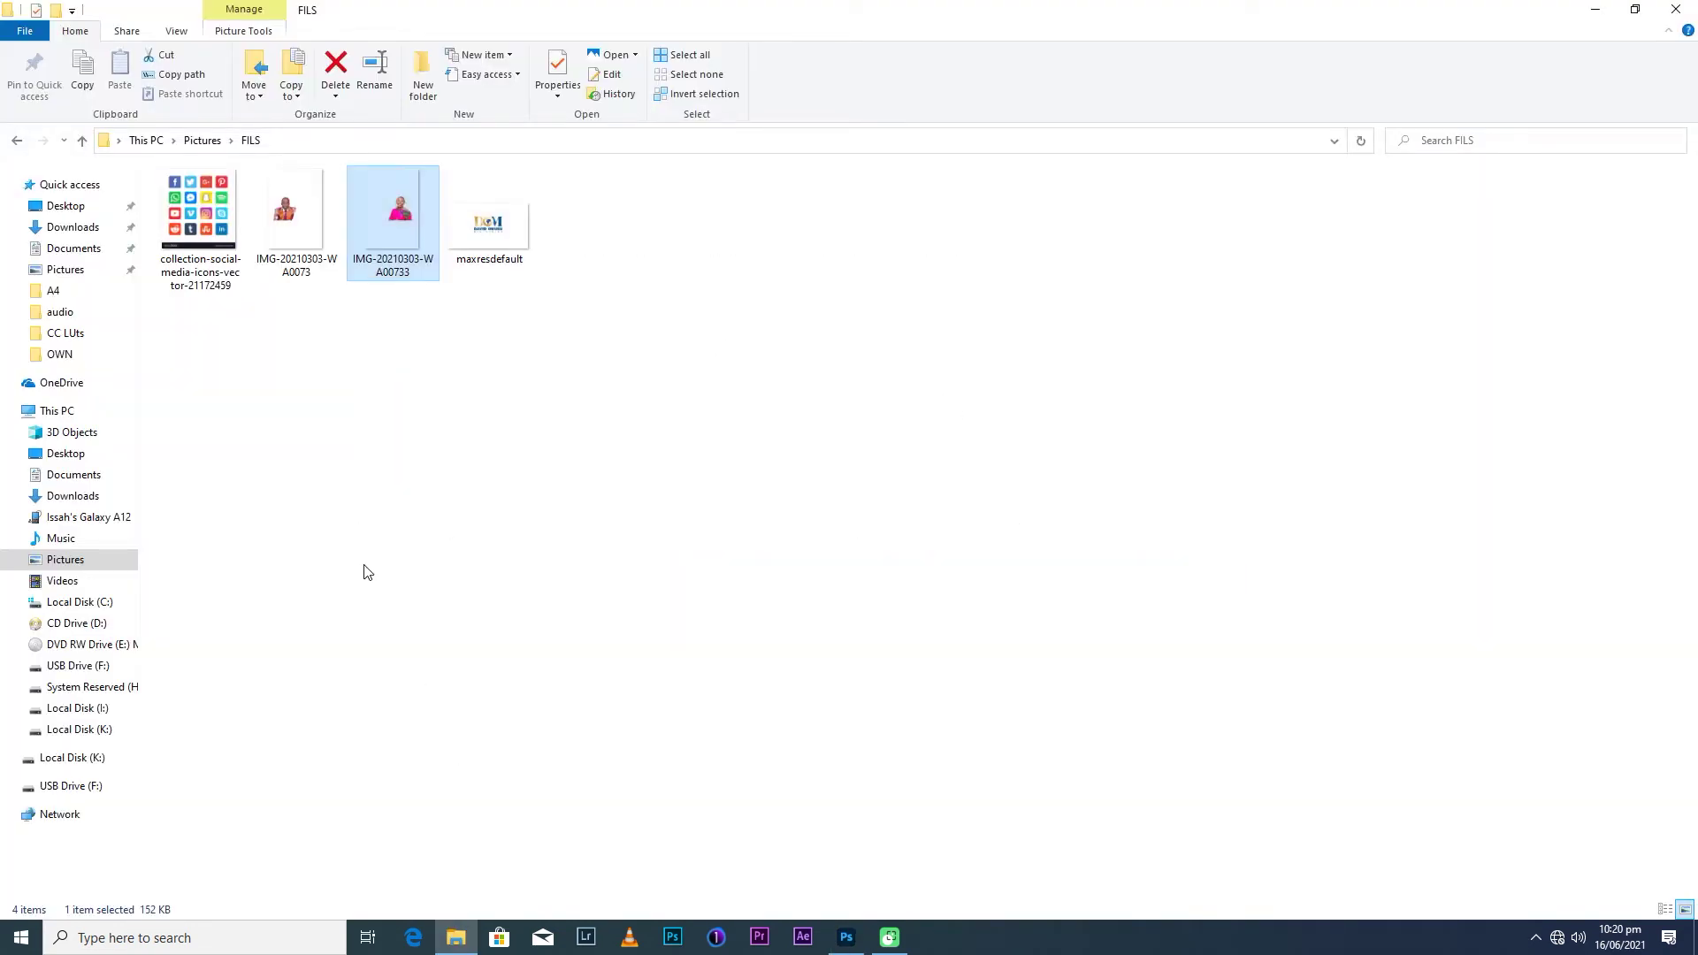
pyautogui.moveTo(200, 209)
pyautogui.mouseDown()
pyautogui.moveTo(865, 948)
pyautogui.moveTo(1022, 7)
pyautogui.mouseUp()
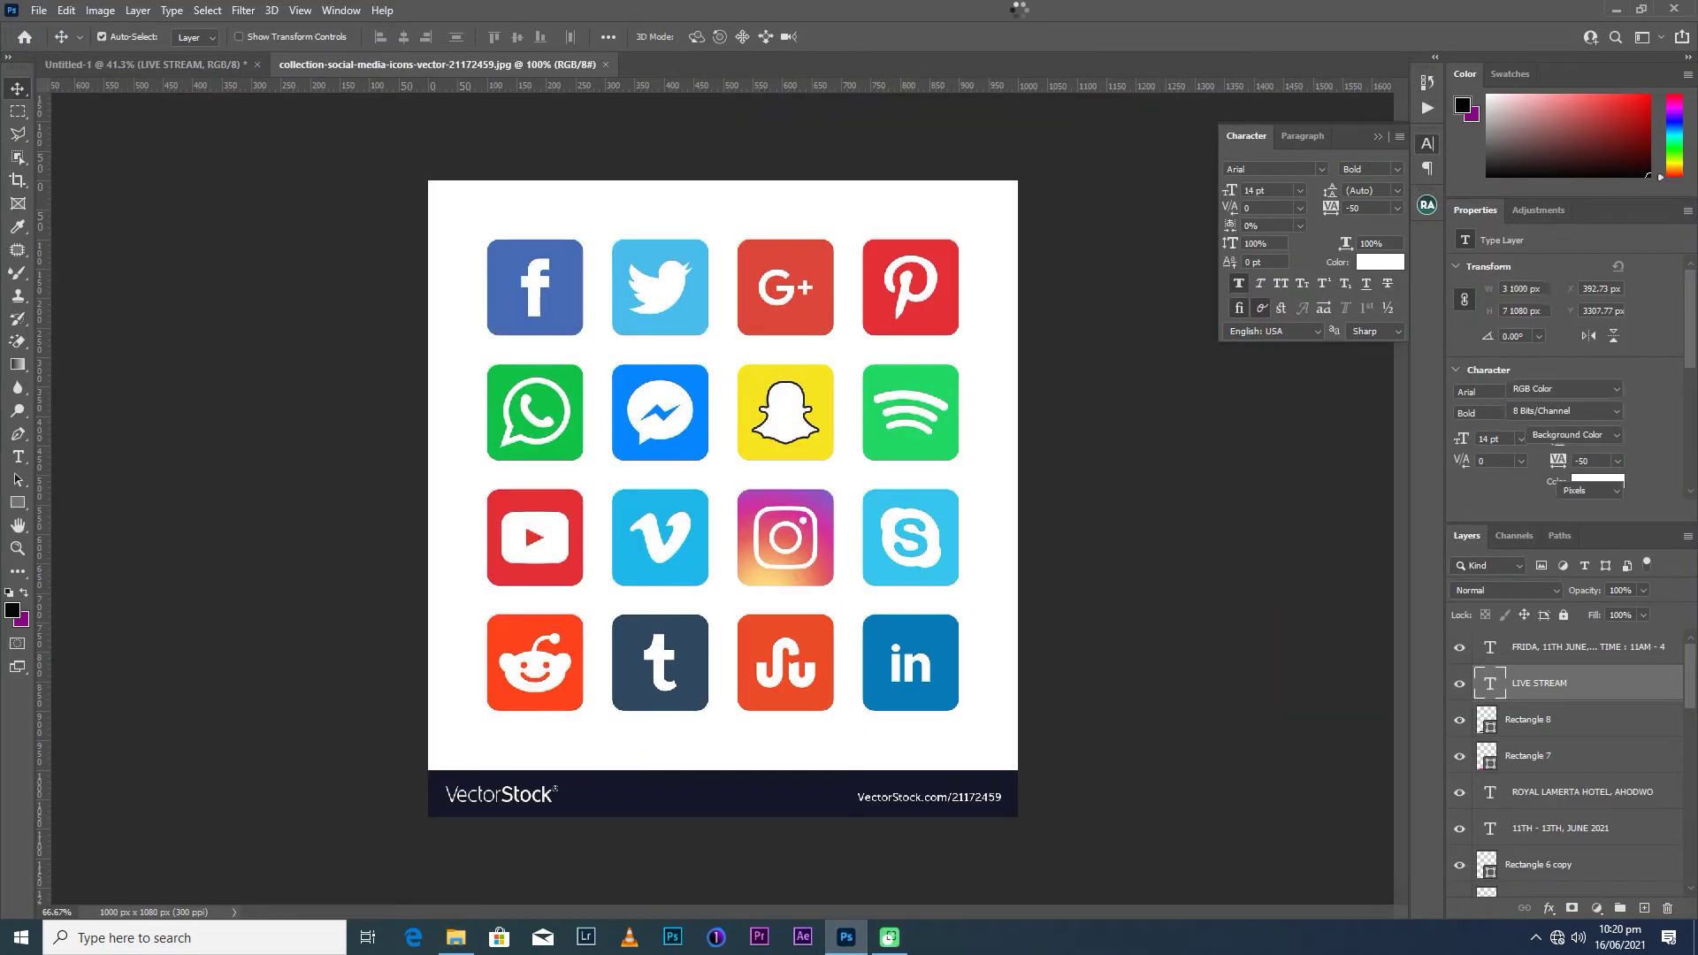
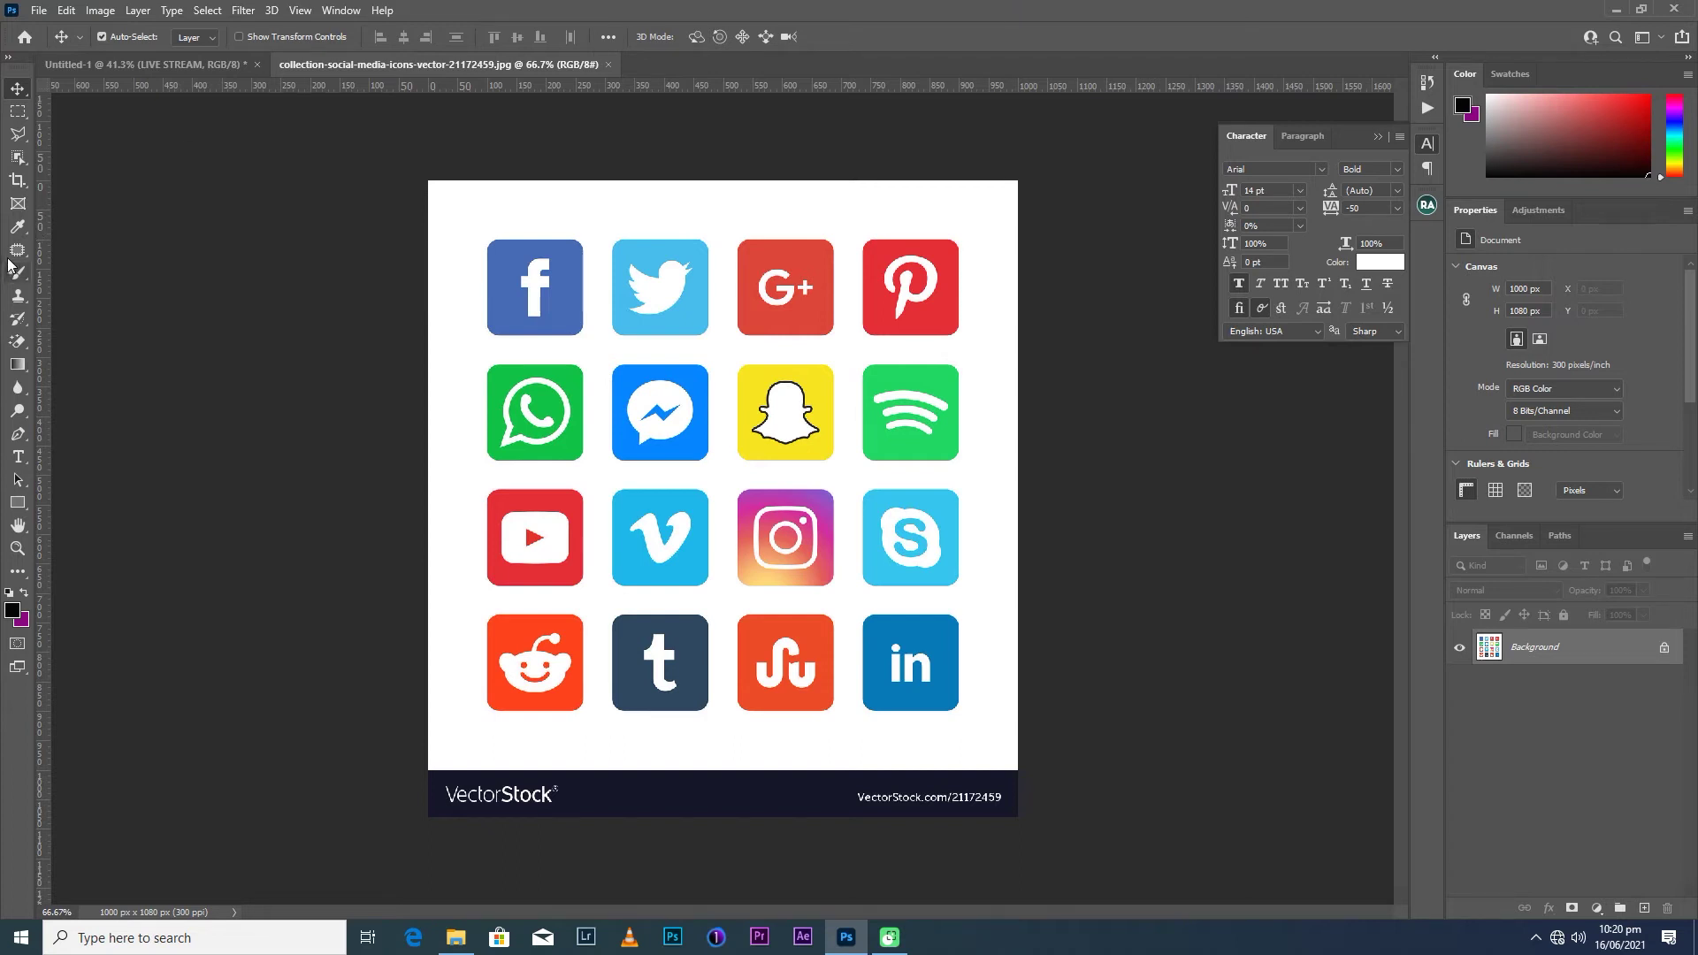
# Copy the Facebook icon from the icon sheet to its own layer and drag it into the flyer.
pyautogui.click(17, 111)
pyautogui.moveTo(473, 219); pyautogui.dragTo(594, 338)
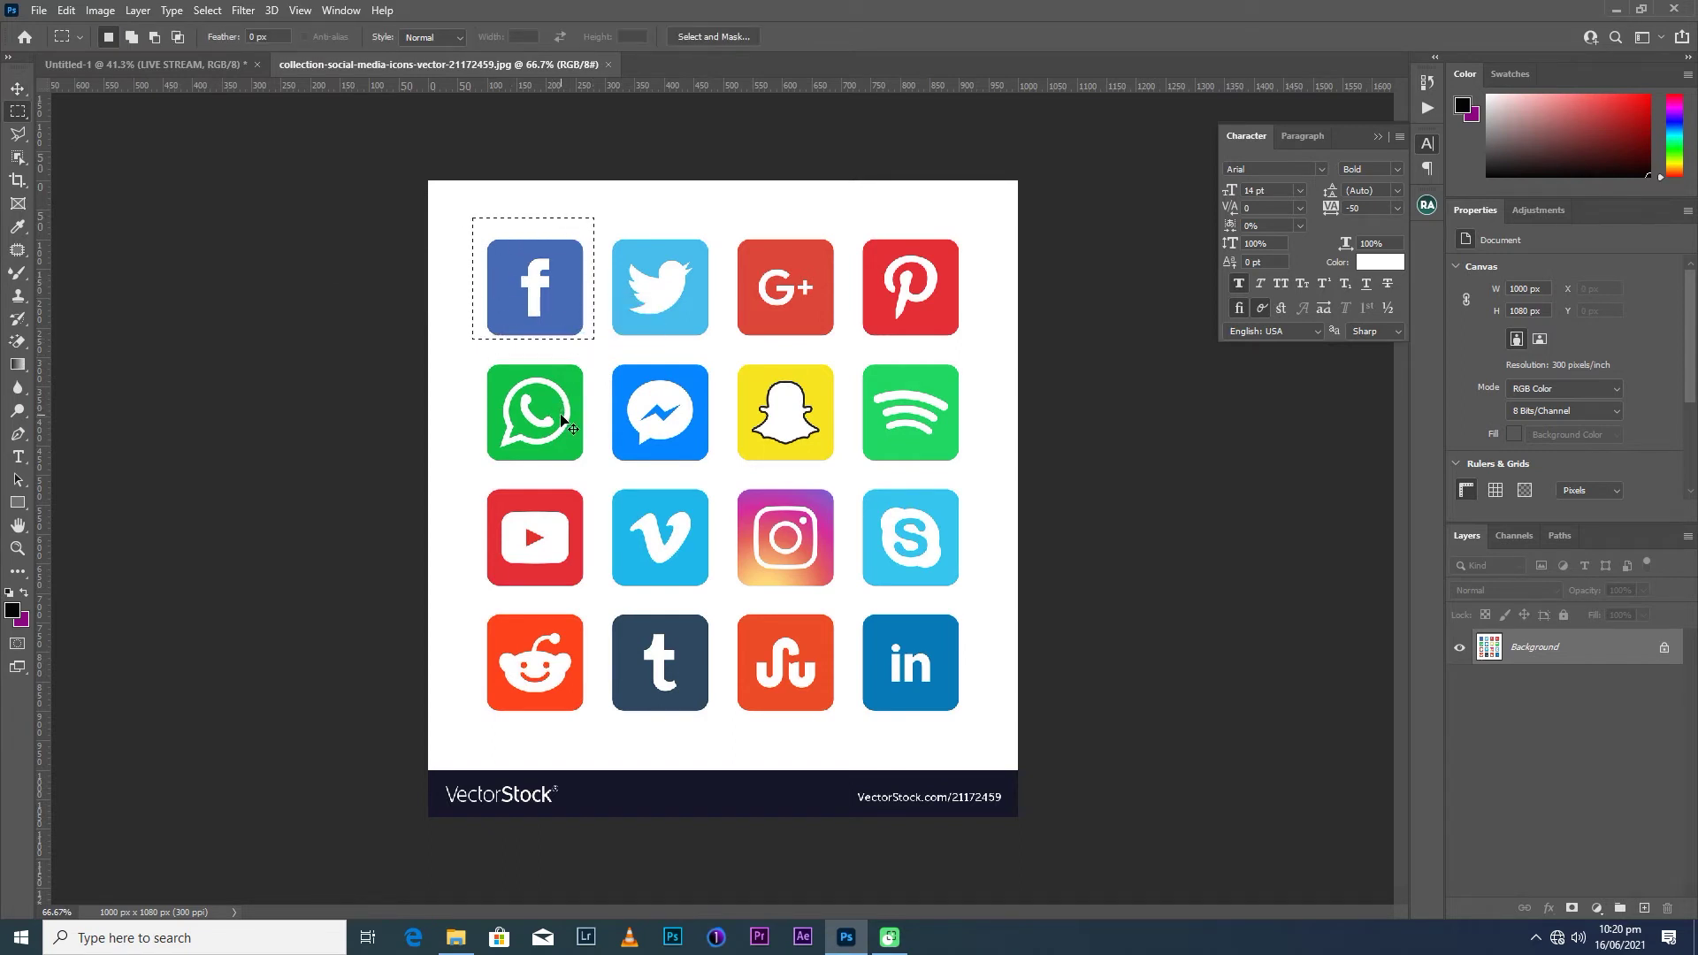
pyautogui.hotkey('ctrl', 'j')
pyautogui.press('v')
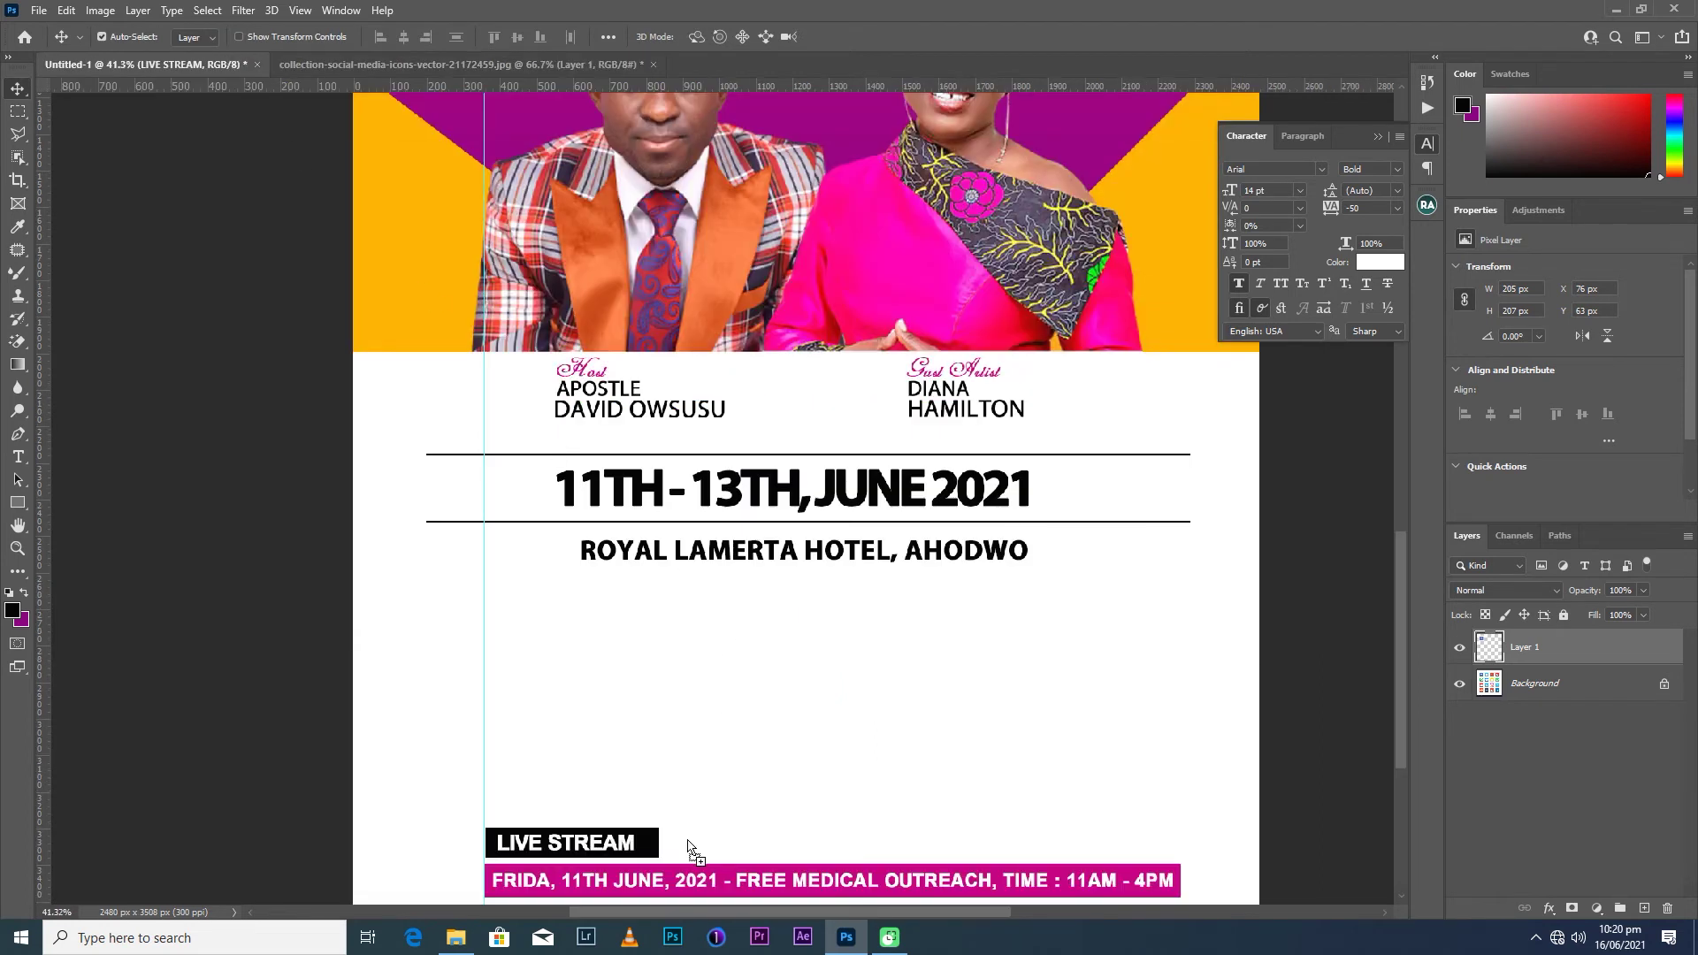
pyautogui.moveTo(228, 66)
pyautogui.mouseDown()
pyautogui.moveTo(667, 841)
pyautogui.moveTo(690, 819)
pyautogui.mouseUp()
# Shrink the Facebook icon and position it just beside the LIVE STREAM bar.
pyautogui.hotkey('ctrl', 't')
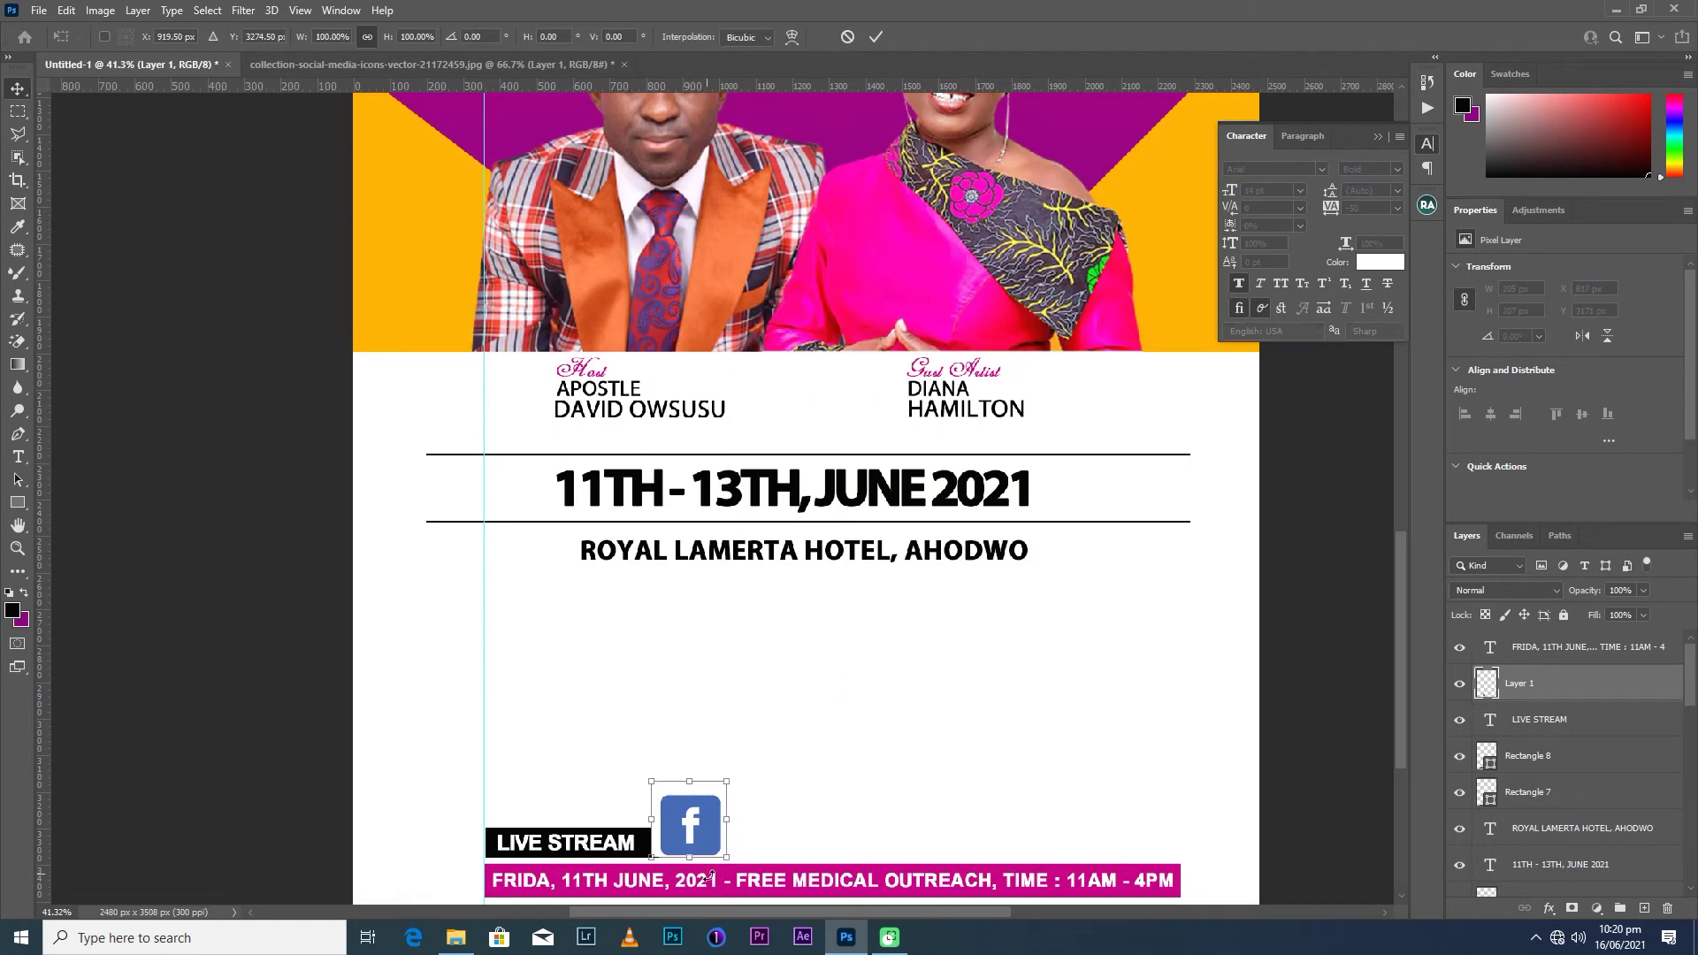
pyautogui.moveTo(726, 782); pyautogui.dragTo(674, 856)
pyautogui.hotkey('ctrl', '+')
pyautogui.hotkey('ctrl', '+')
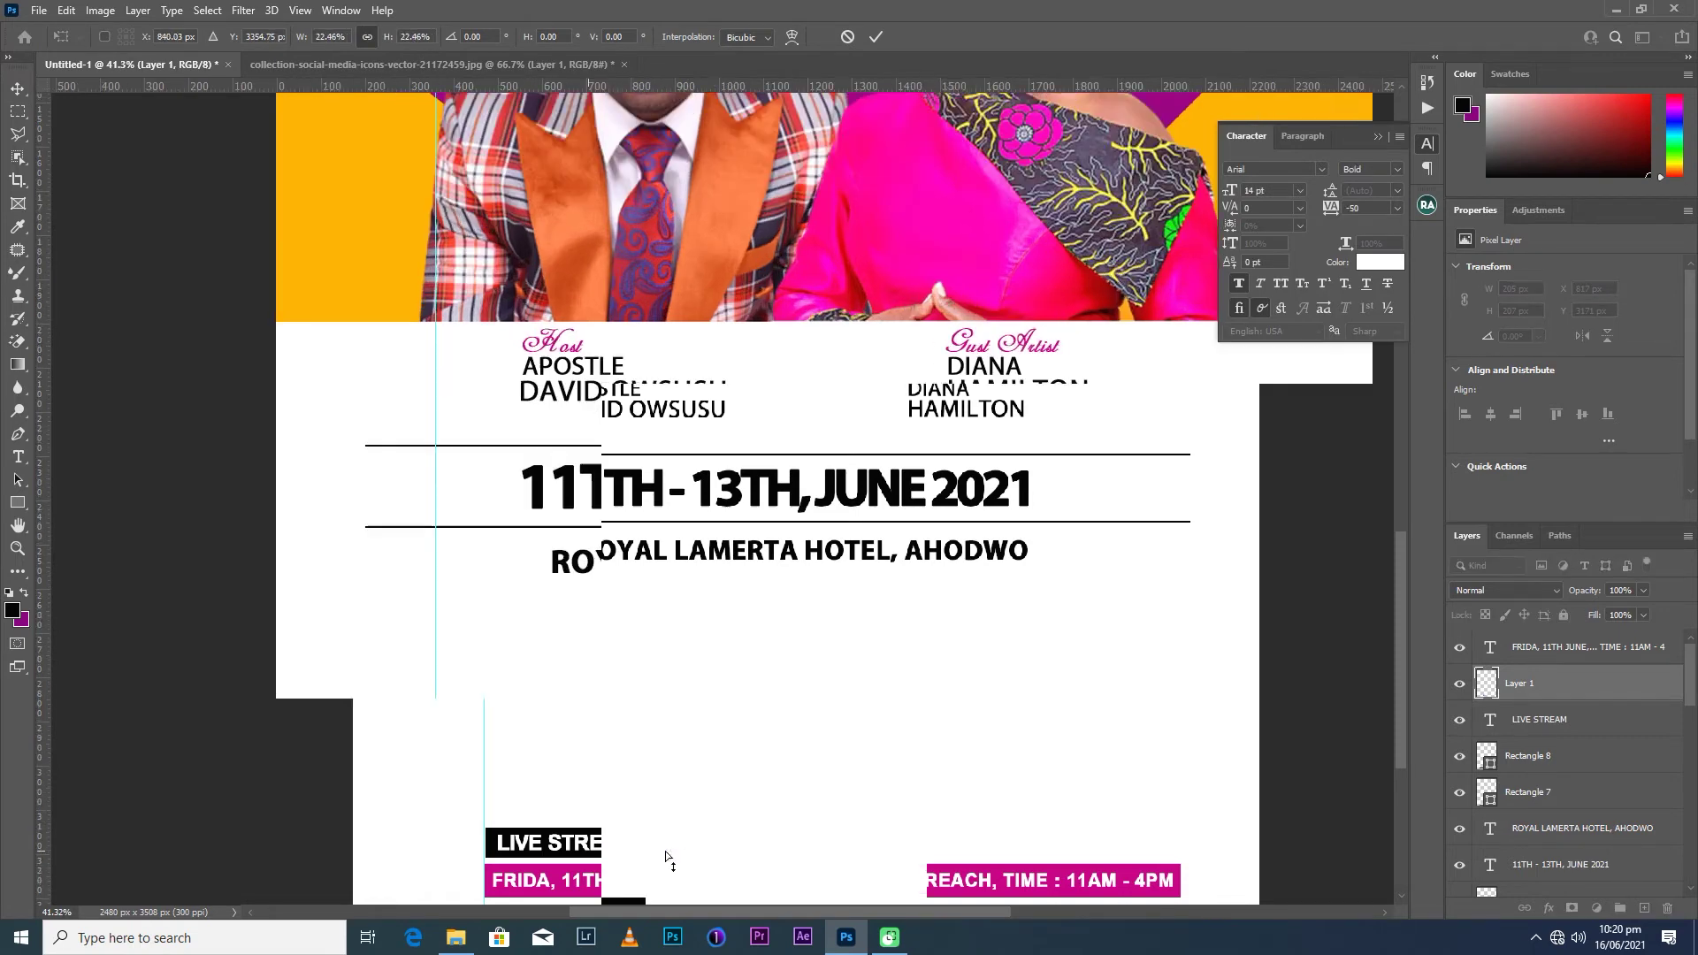
pyautogui.moveTo(665, 849); pyautogui.dragTo(807, 273)
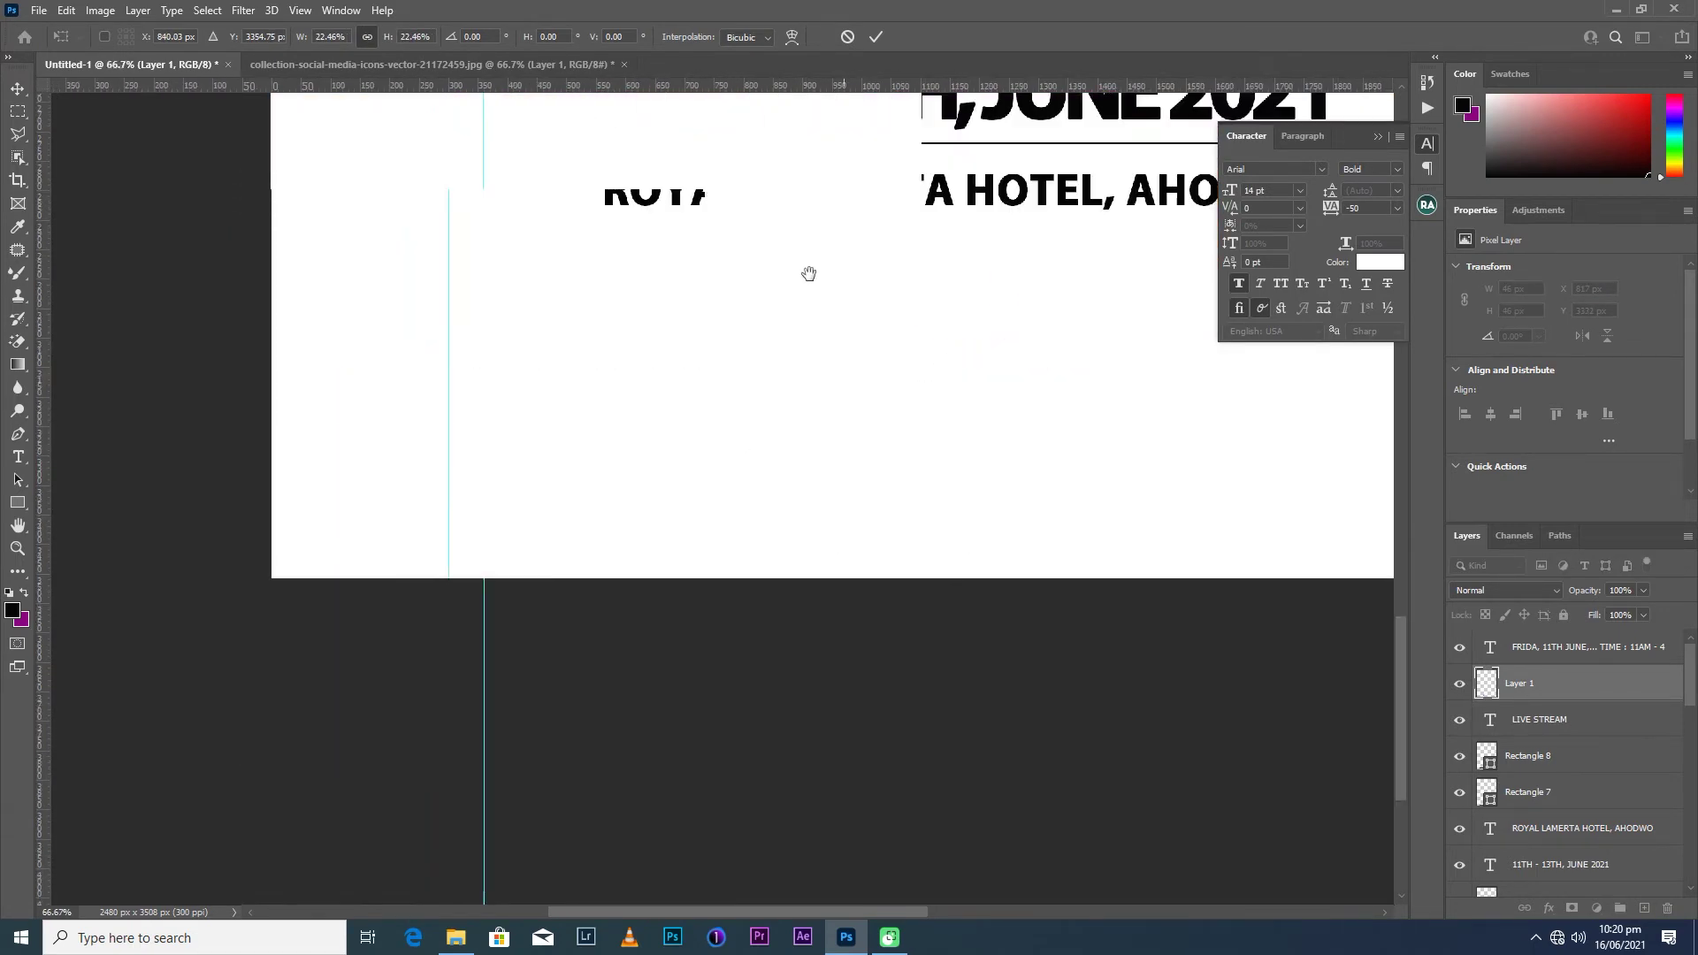
pyautogui.moveTo(769, 493)
pyautogui.mouseDown()
pyautogui.moveTo(788, 480)
pyautogui.moveTo(812, 502)
pyautogui.moveTo(764, 454)
pyautogui.moveTo(790, 476)
pyautogui.mouseUp()
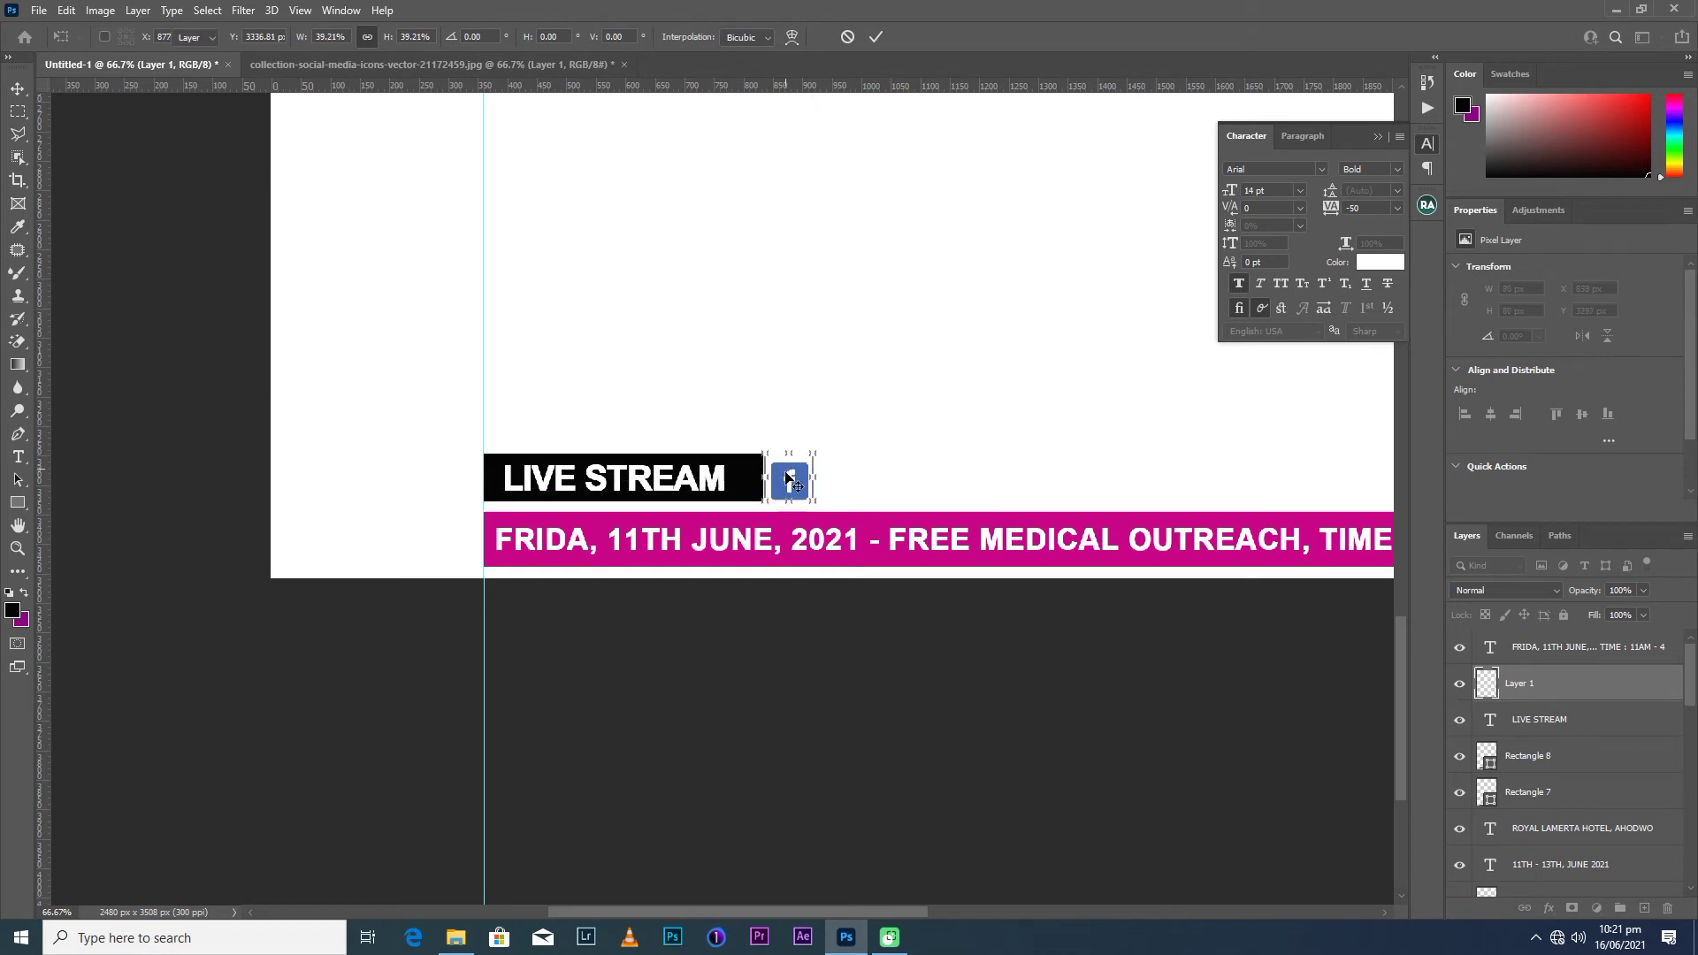
pyautogui.press('Return')
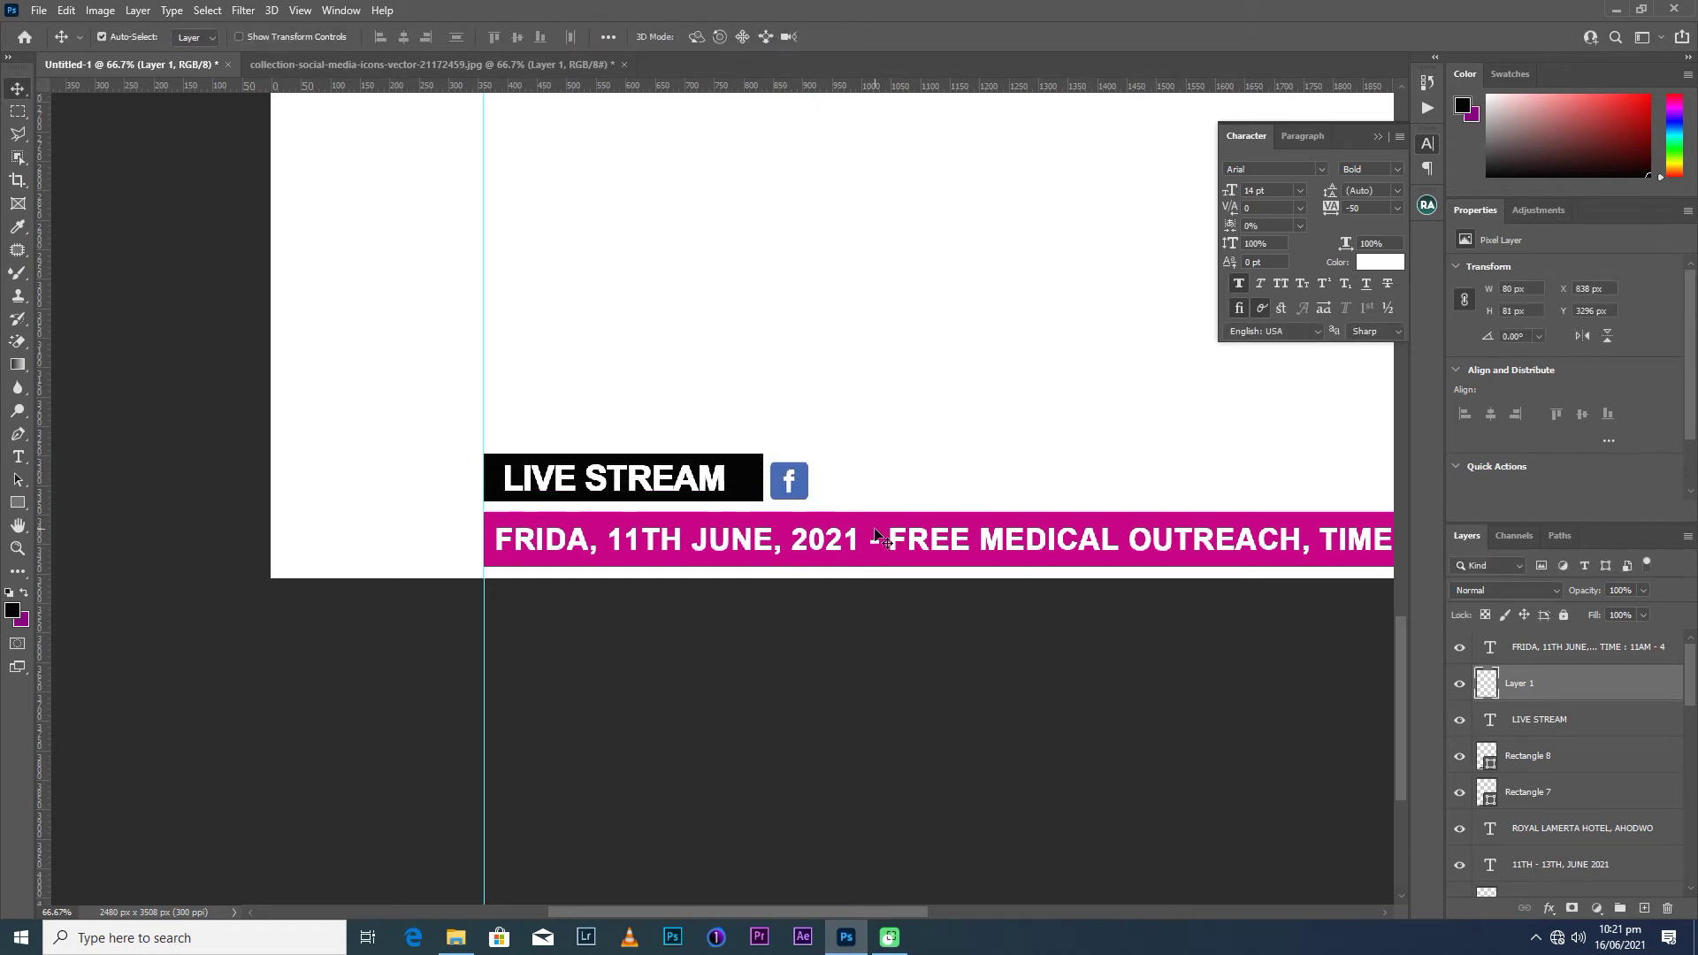
pyautogui.press('Up')
pyautogui.press('Up')
pyautogui.press('Up')
pyautogui.press('Up')
pyautogui.press('Up')
pyautogui.press('Up')
pyautogui.click(433, 65)
# Copy the YouTube icon from the icon sheet to a new layer and drop it into the flyer.
pyautogui.click(17, 111)
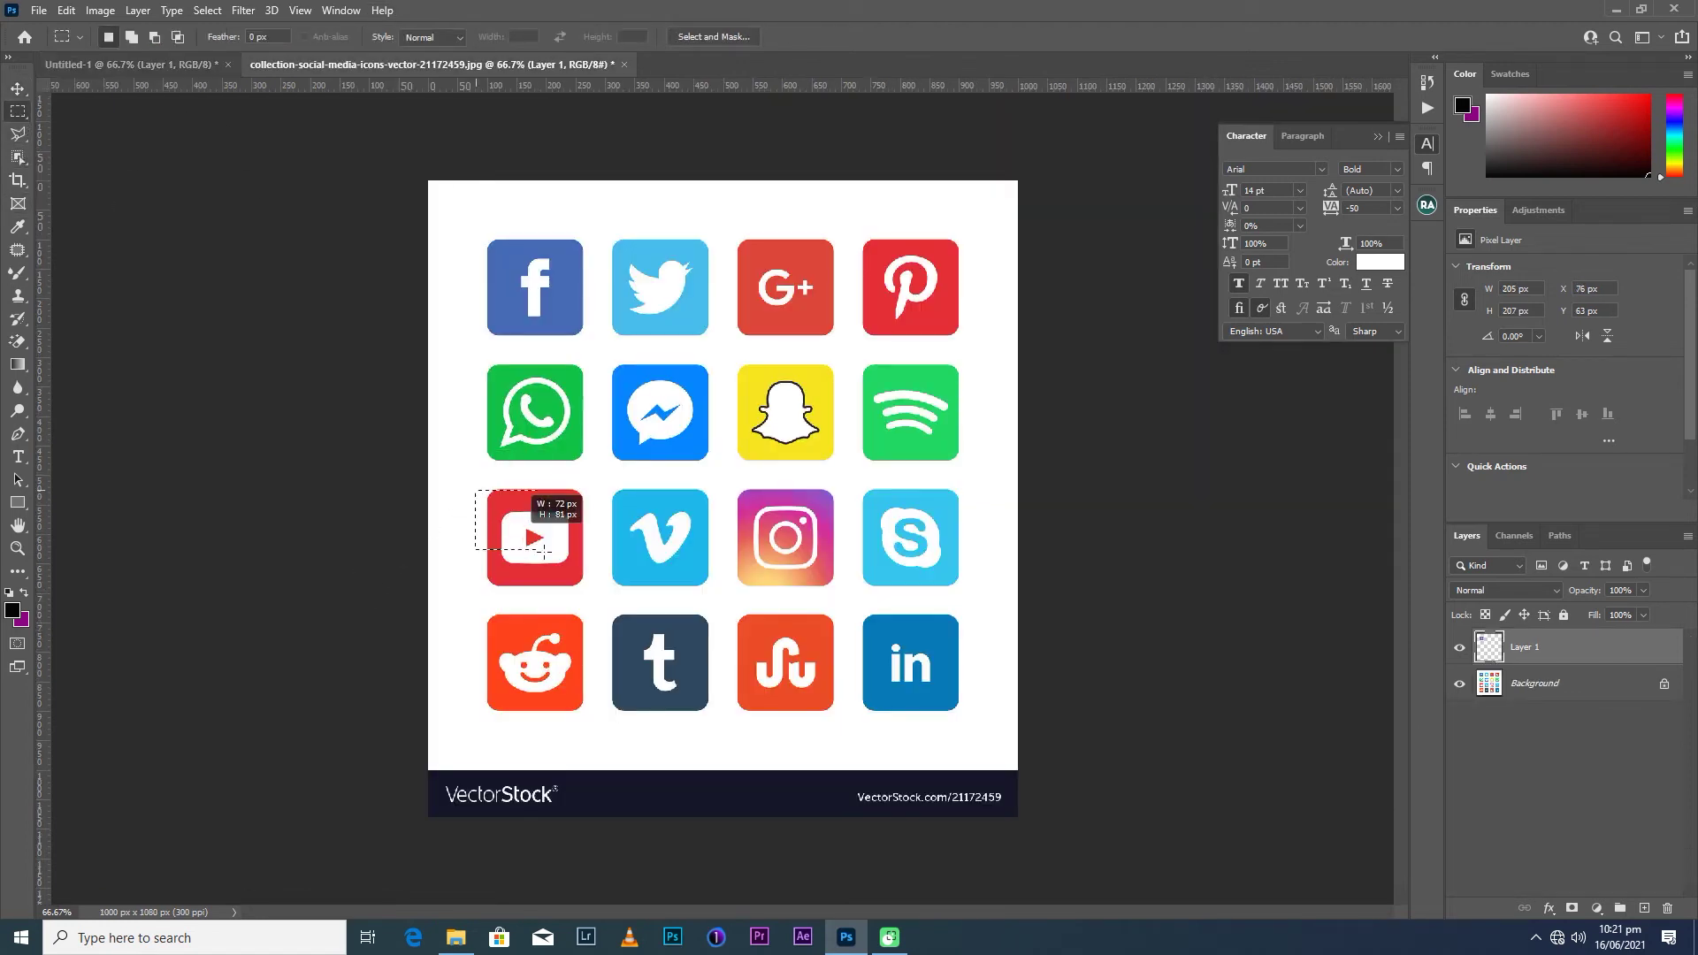
pyautogui.moveTo(467, 472)
pyautogui.mouseDown()
pyautogui.moveTo(581, 574)
pyautogui.moveTo(482, 481)
pyautogui.mouseUp()
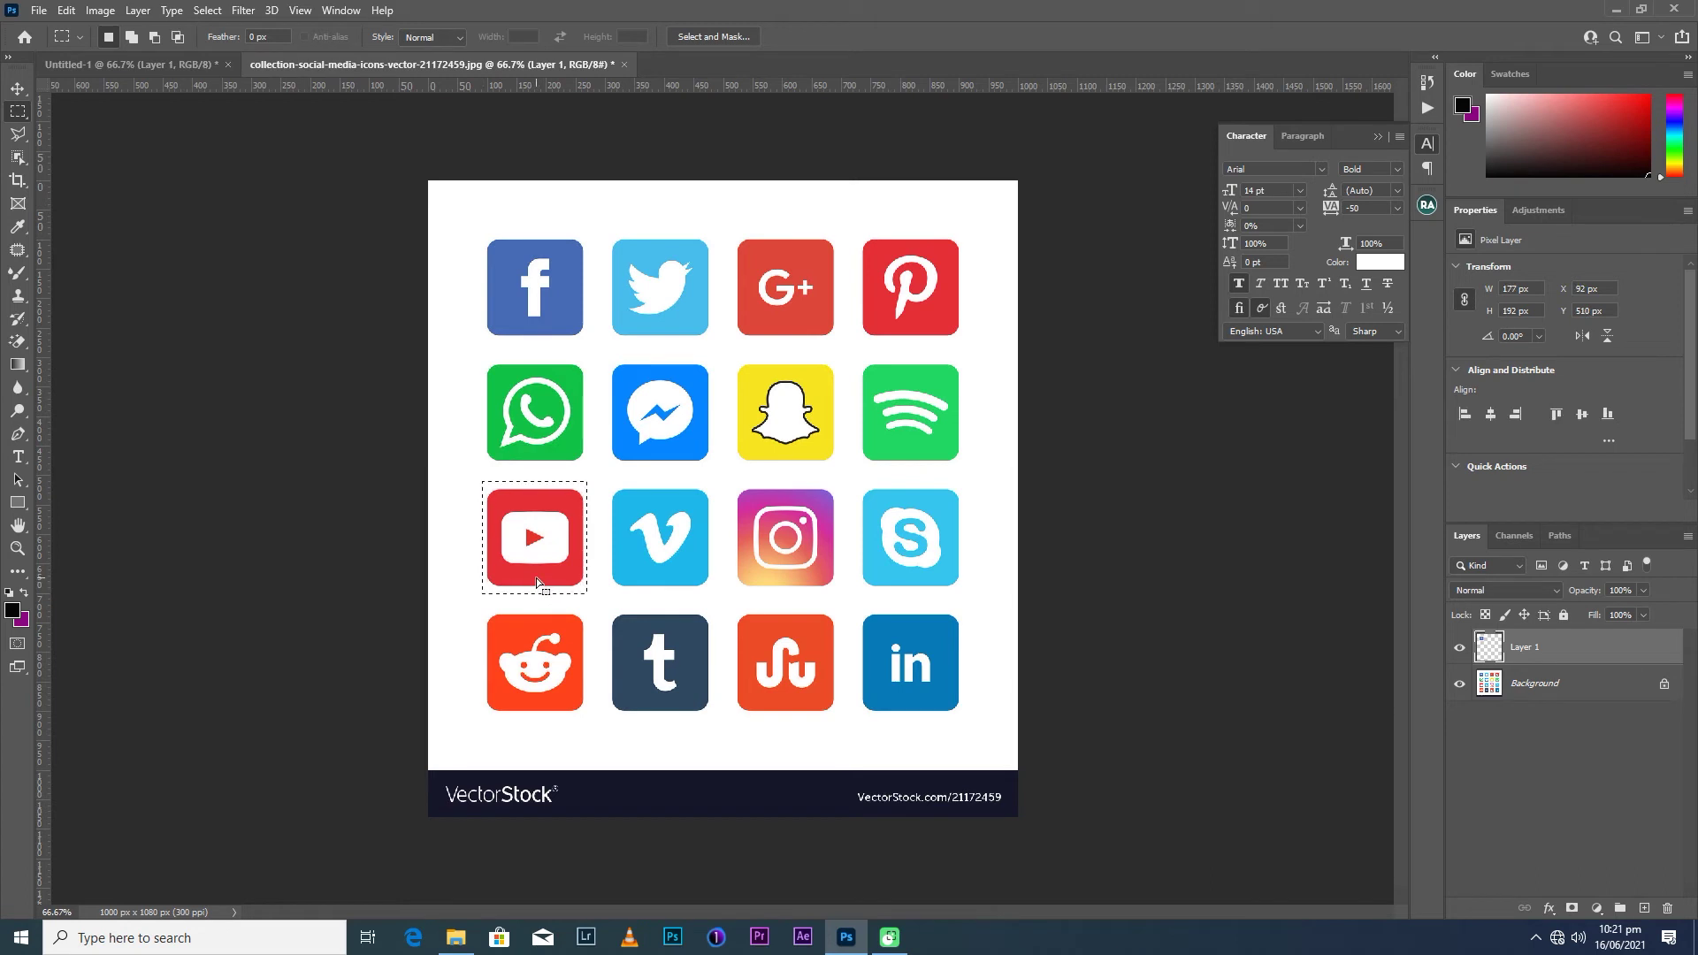
pyautogui.hotkey('ctrl', 'c')
pyautogui.press('Return')
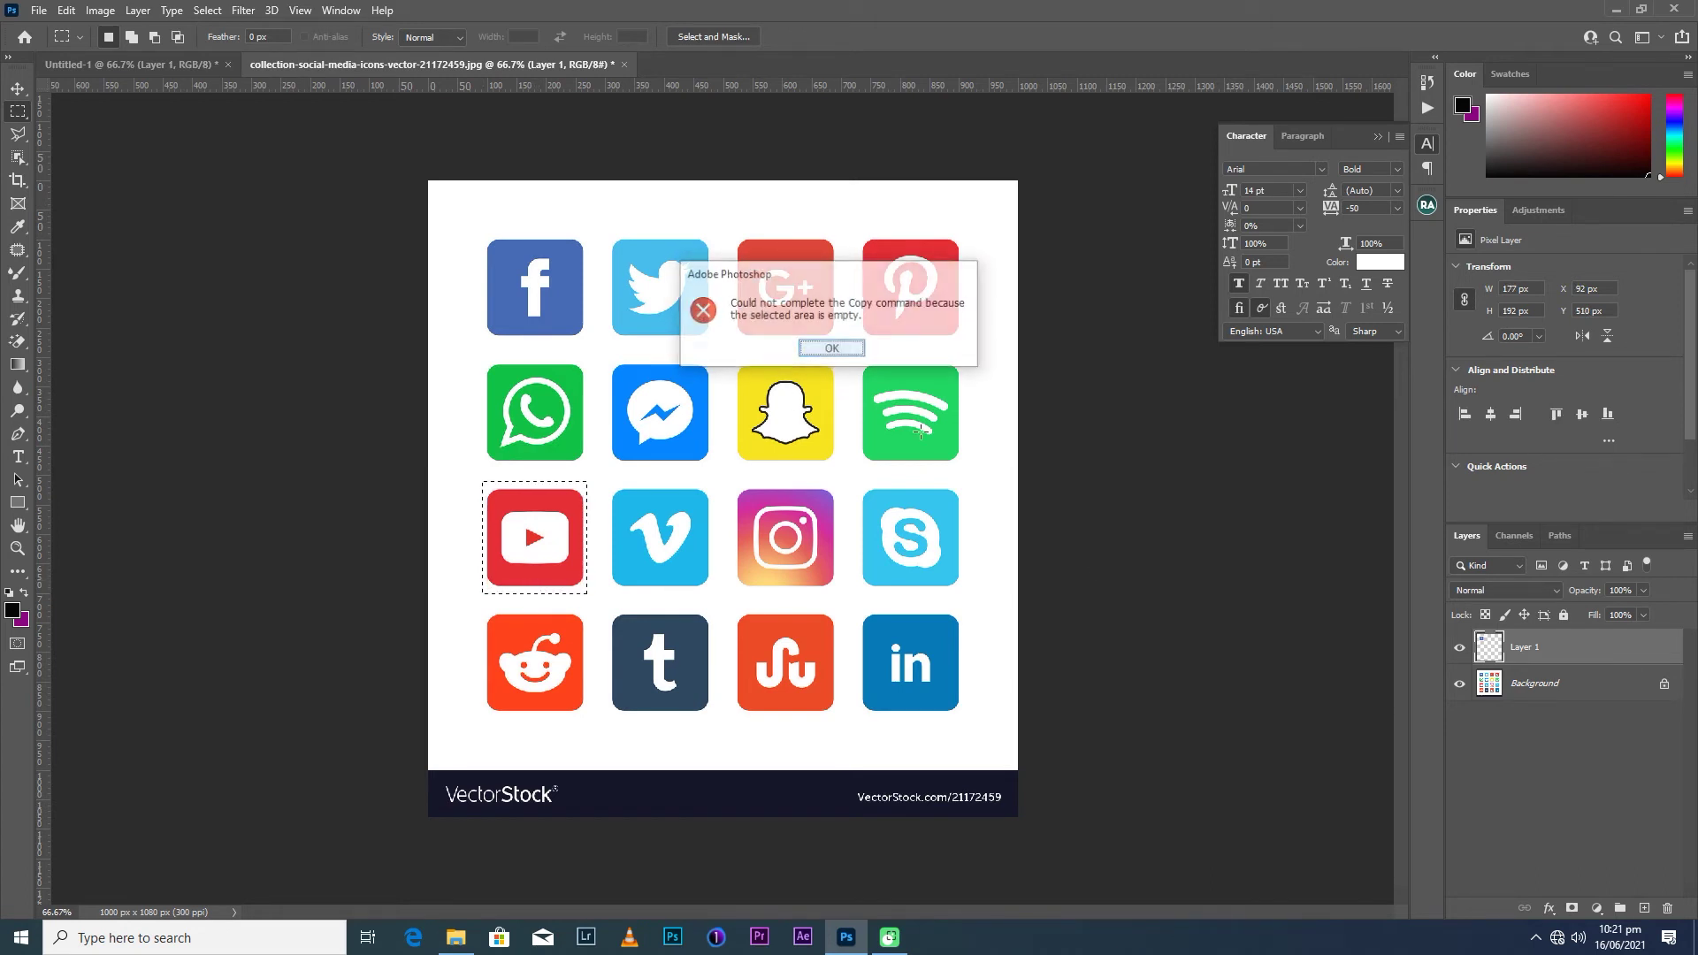
pyautogui.click(1587, 684)
pyautogui.hotkey('ctrl', 'j')
pyautogui.press('v')
pyautogui.moveTo(524, 549); pyautogui.dragTo(183, 73)
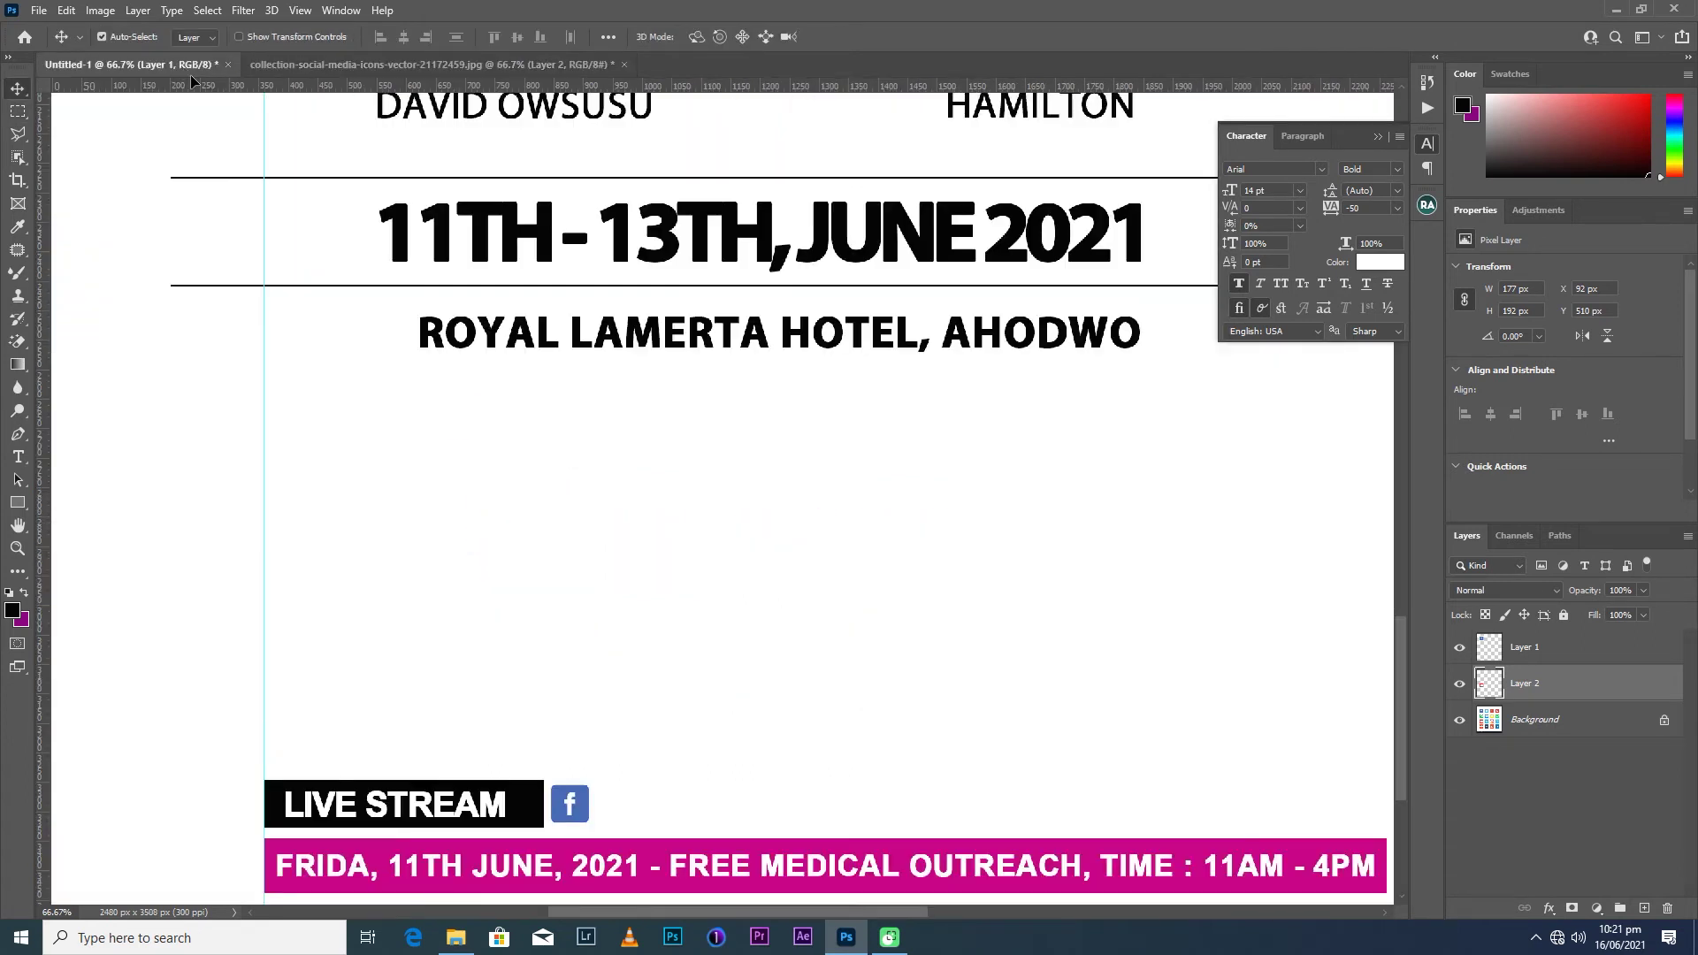
pyautogui.moveTo(183, 72); pyautogui.dragTo(618, 813)
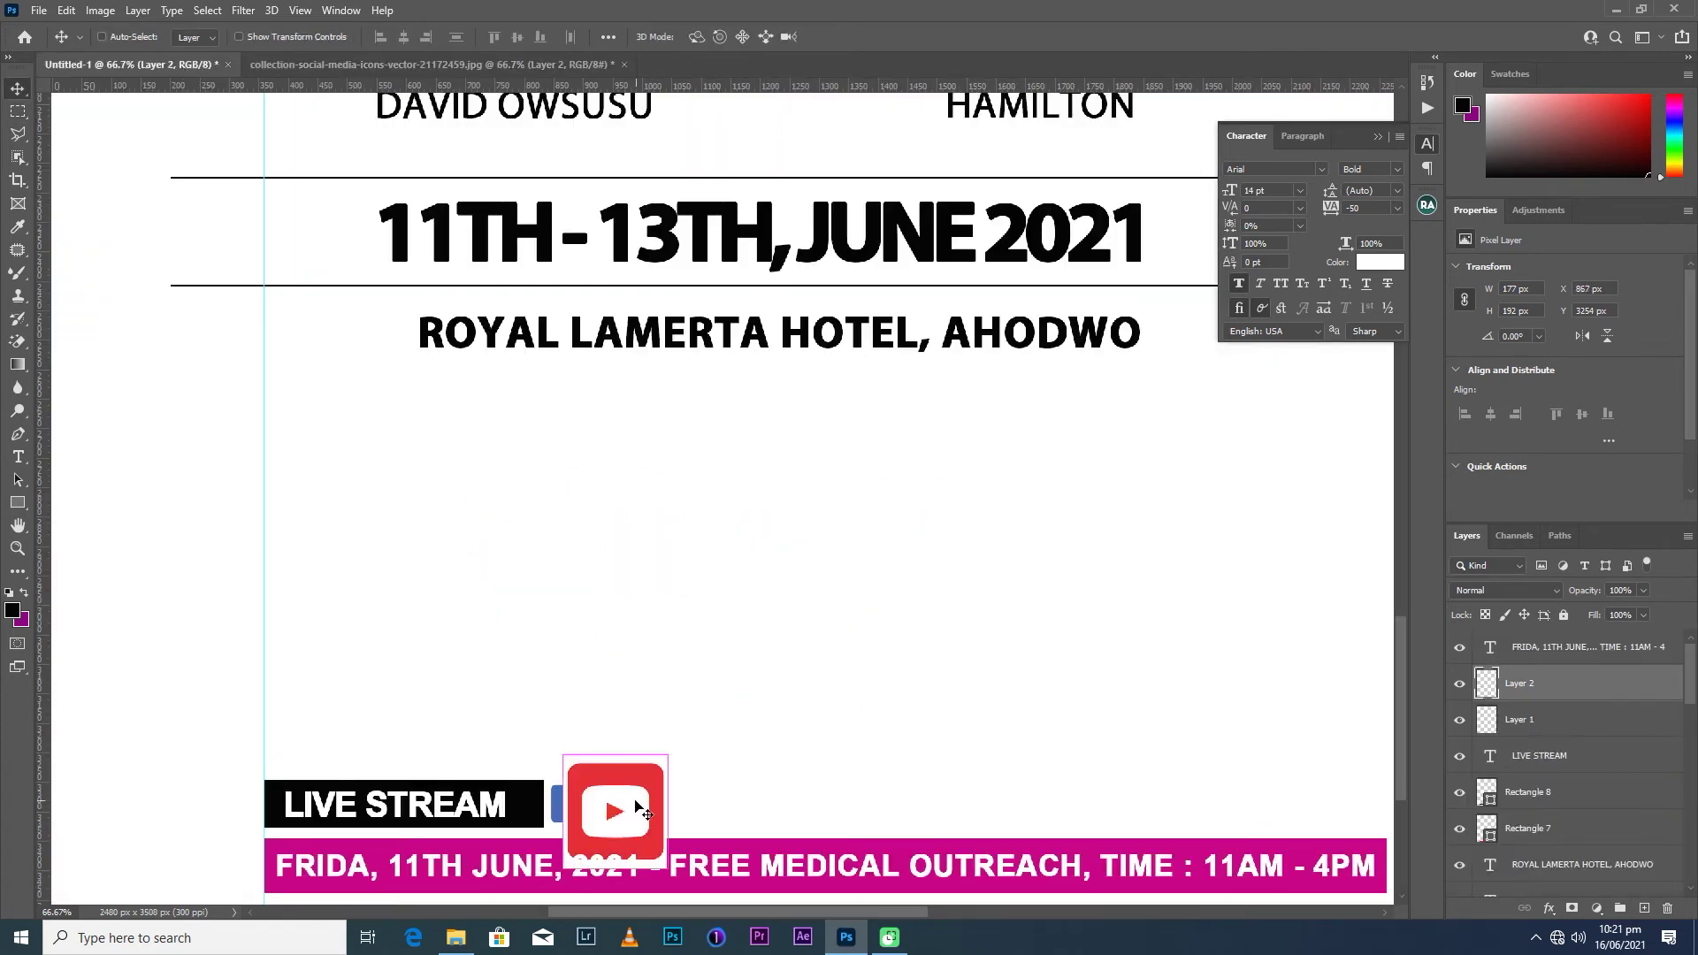
# Scale the YouTube icon to match the Facebook icon and place it on the bottom banner.
pyautogui.hotkey('ctrl', 't')
pyautogui.moveTo(579, 852); pyautogui.dragTo(599, 832)
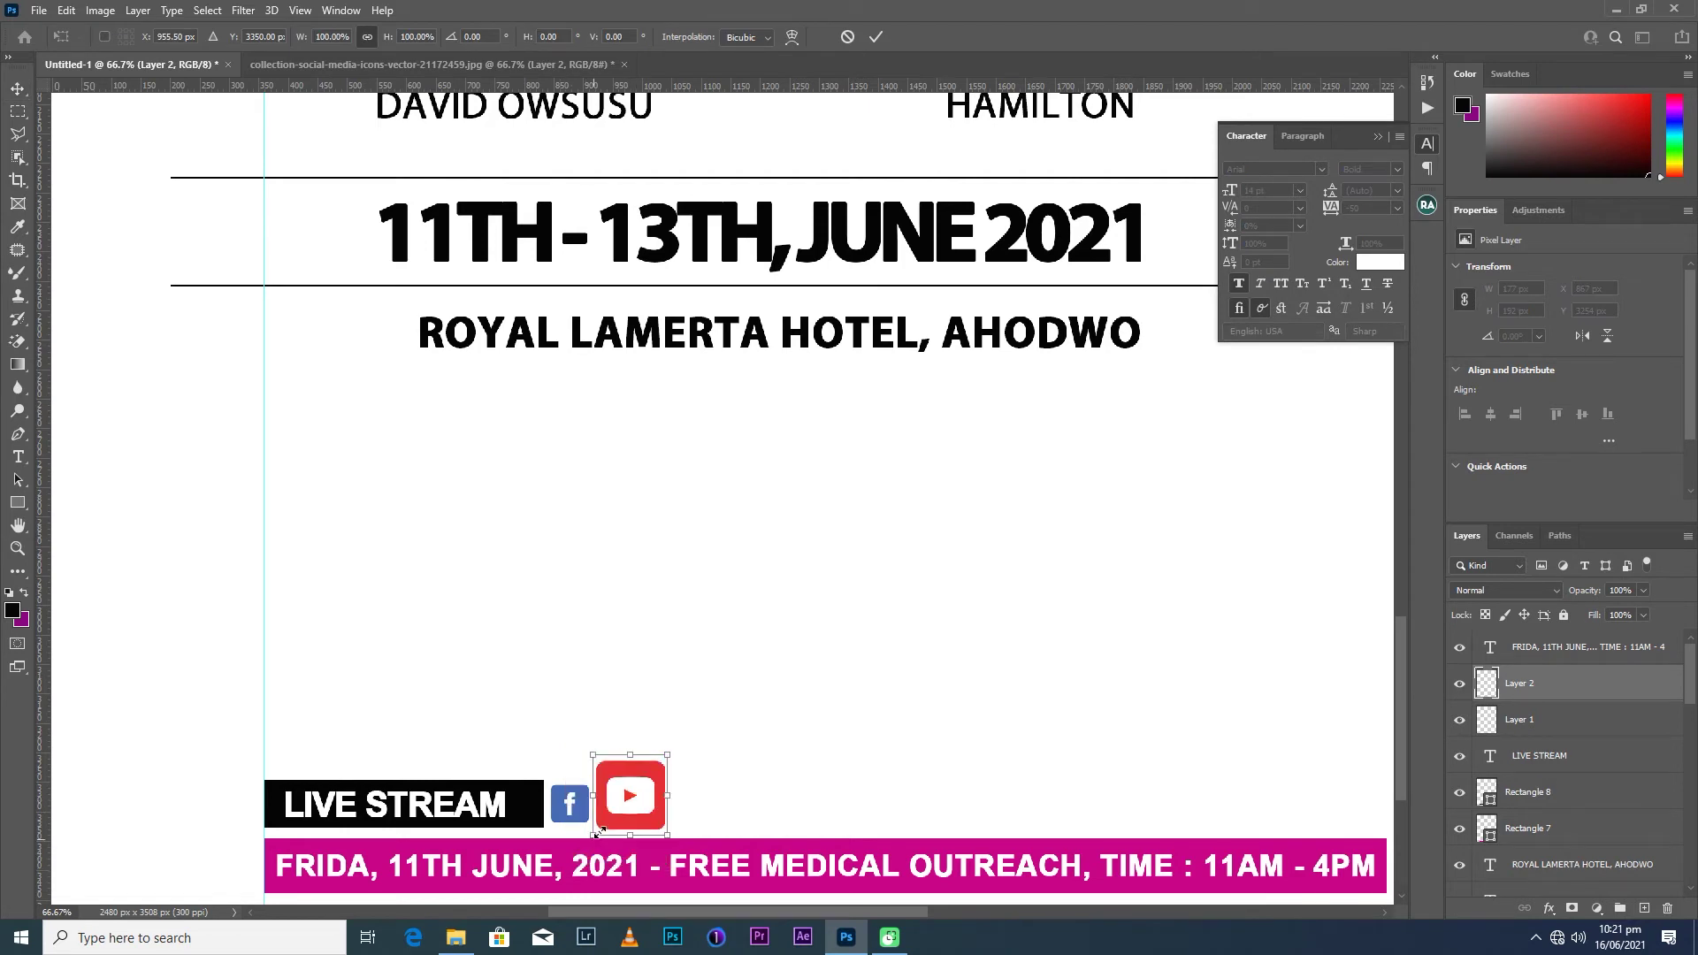
pyautogui.moveTo(670, 743); pyautogui.dragTo(655, 788)
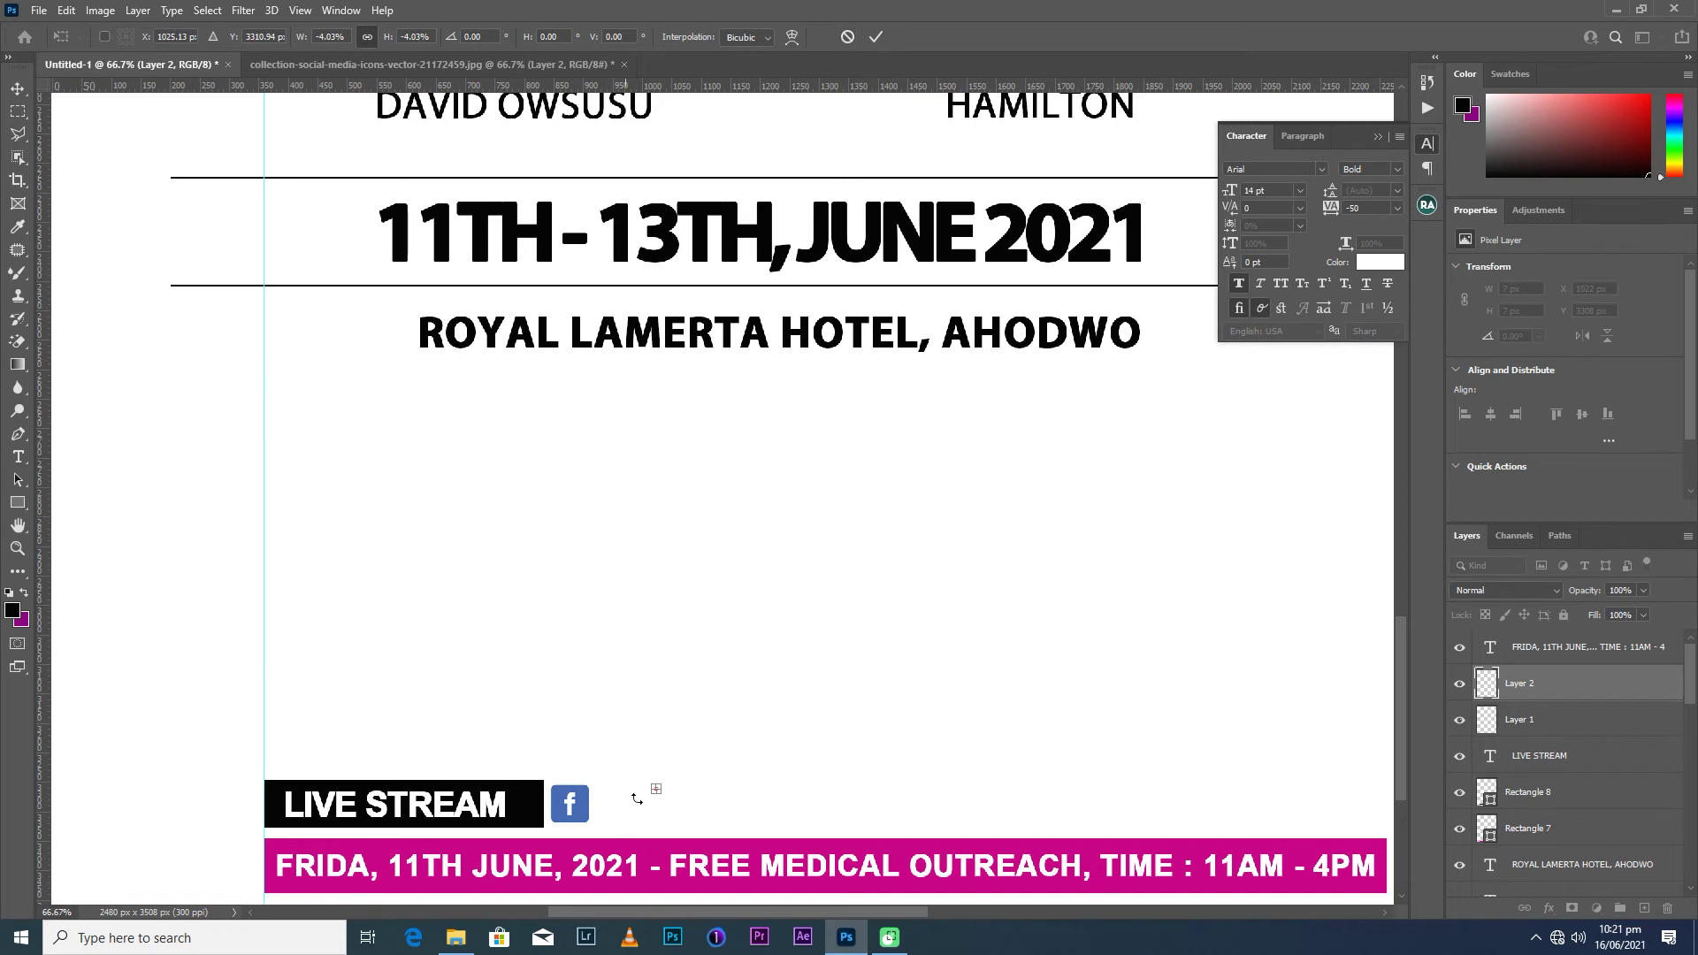
pyautogui.moveTo(661, 784)
pyautogui.mouseDown()
pyautogui.moveTo(703, 737)
pyautogui.moveTo(615, 816)
pyautogui.mouseUp()
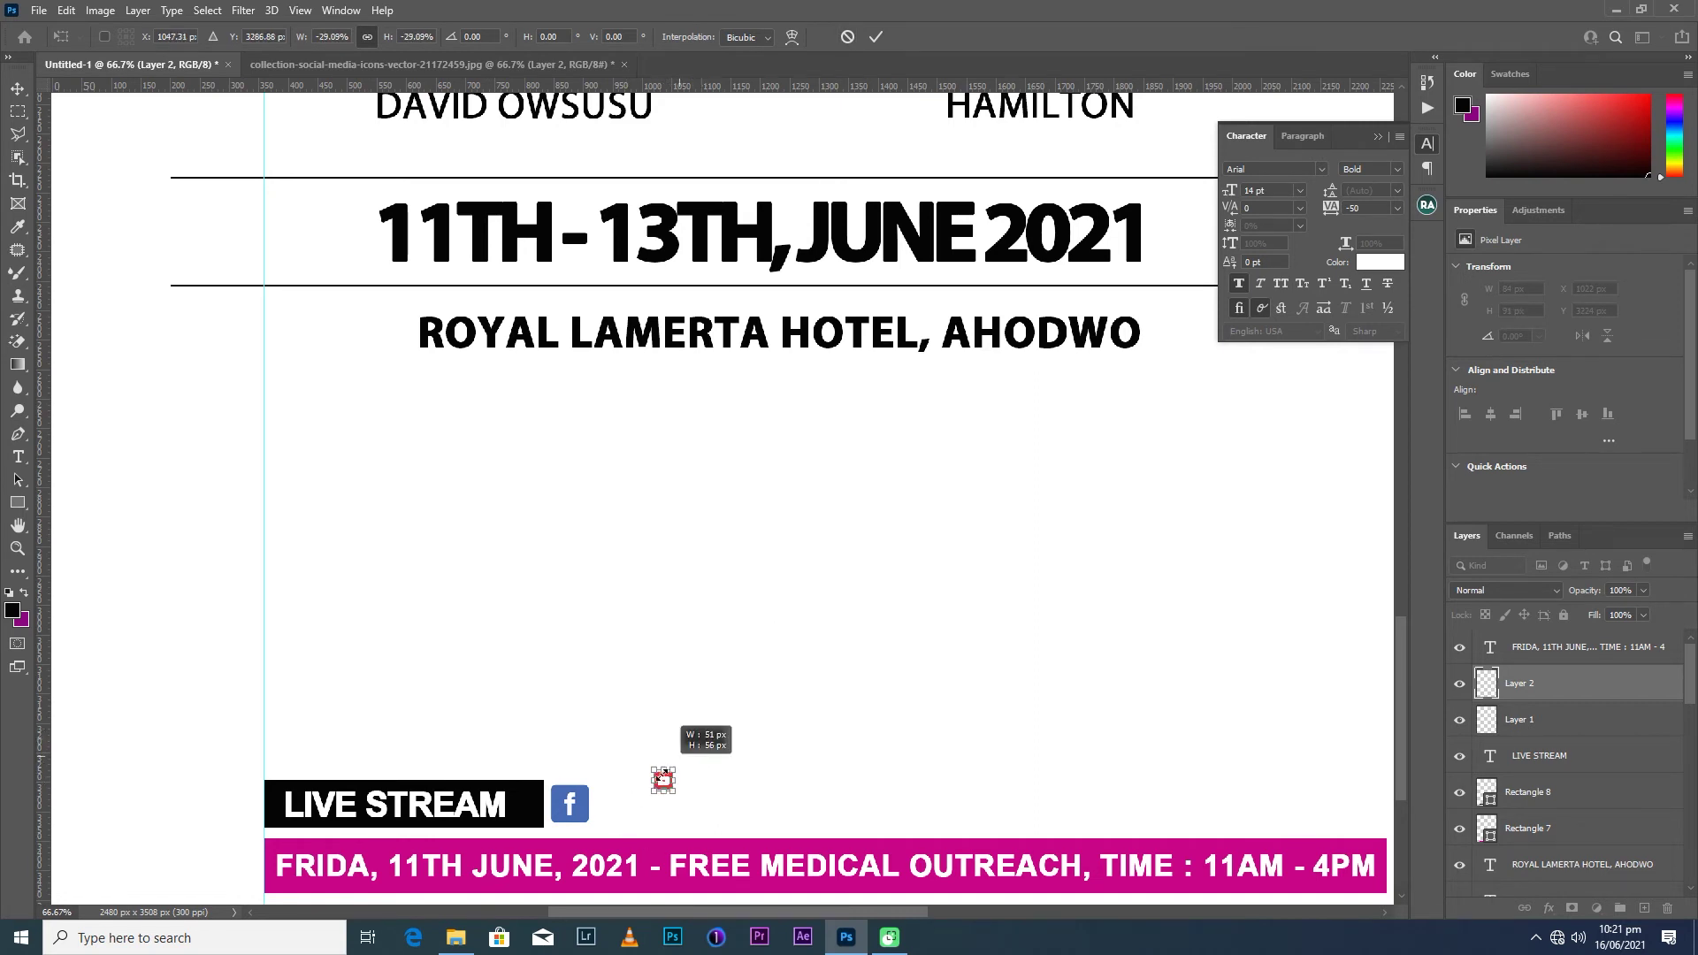
pyautogui.moveTo(615, 816); pyautogui.dragTo(614, 803)
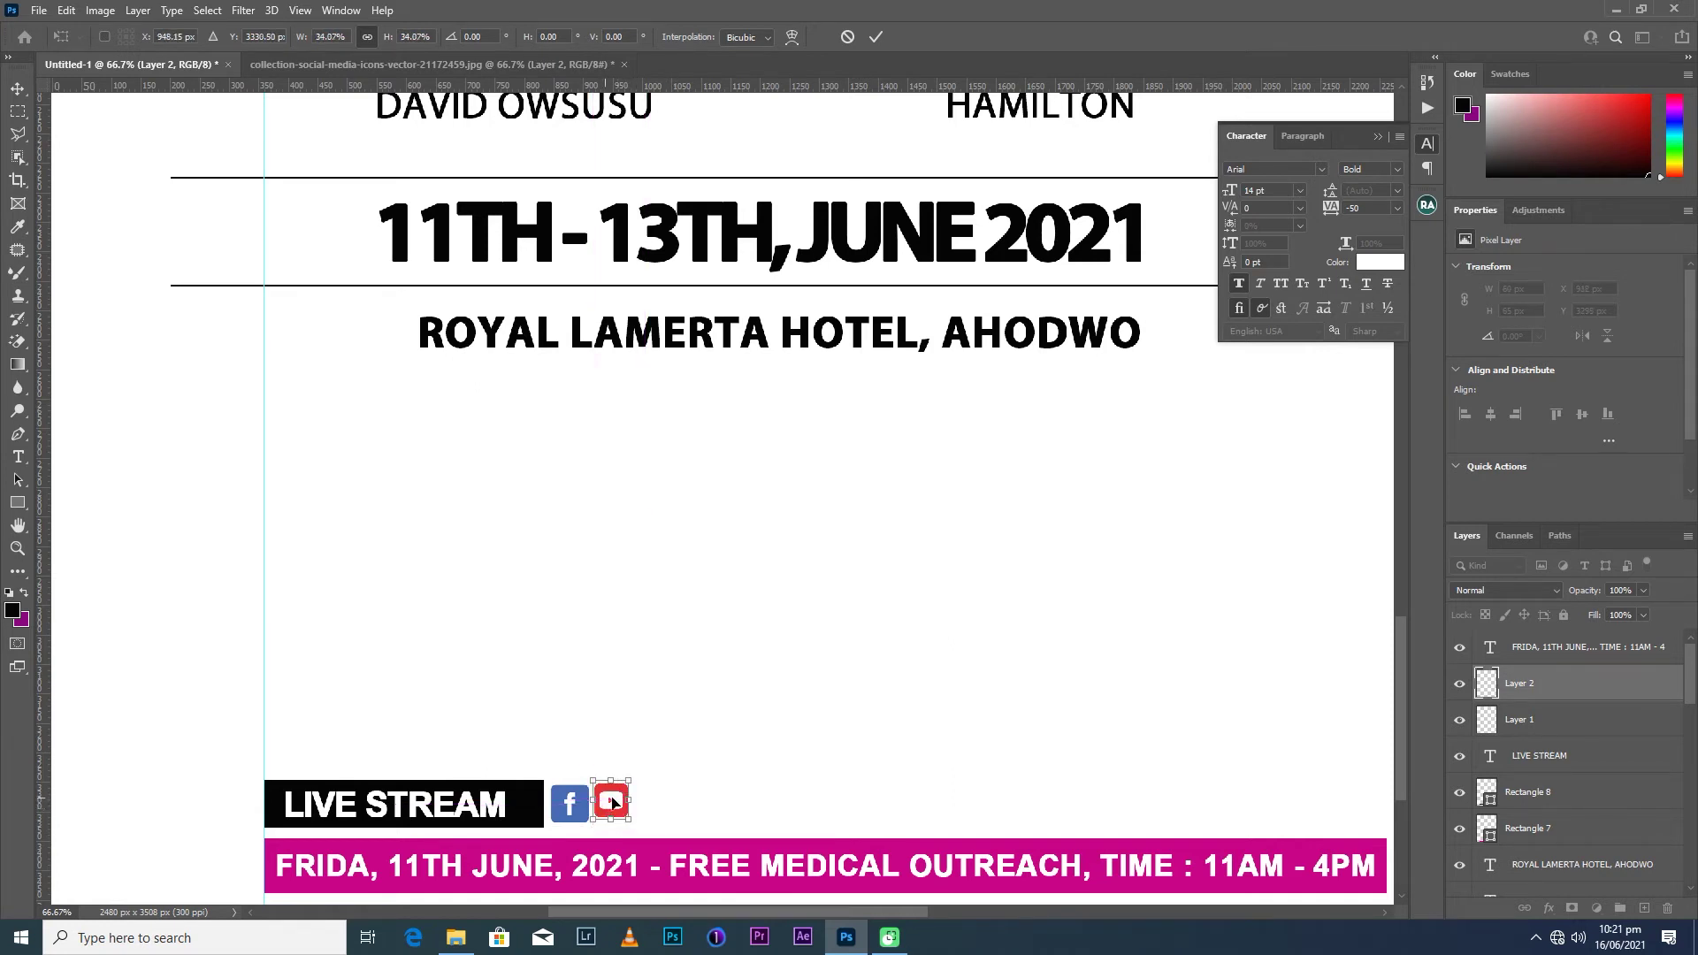
pyautogui.hotkey('ctrl', '+')
pyautogui.moveTo(610, 796); pyautogui.dragTo(708, 371)
pyautogui.moveTo(659, 572); pyautogui.dragTo(640, 557)
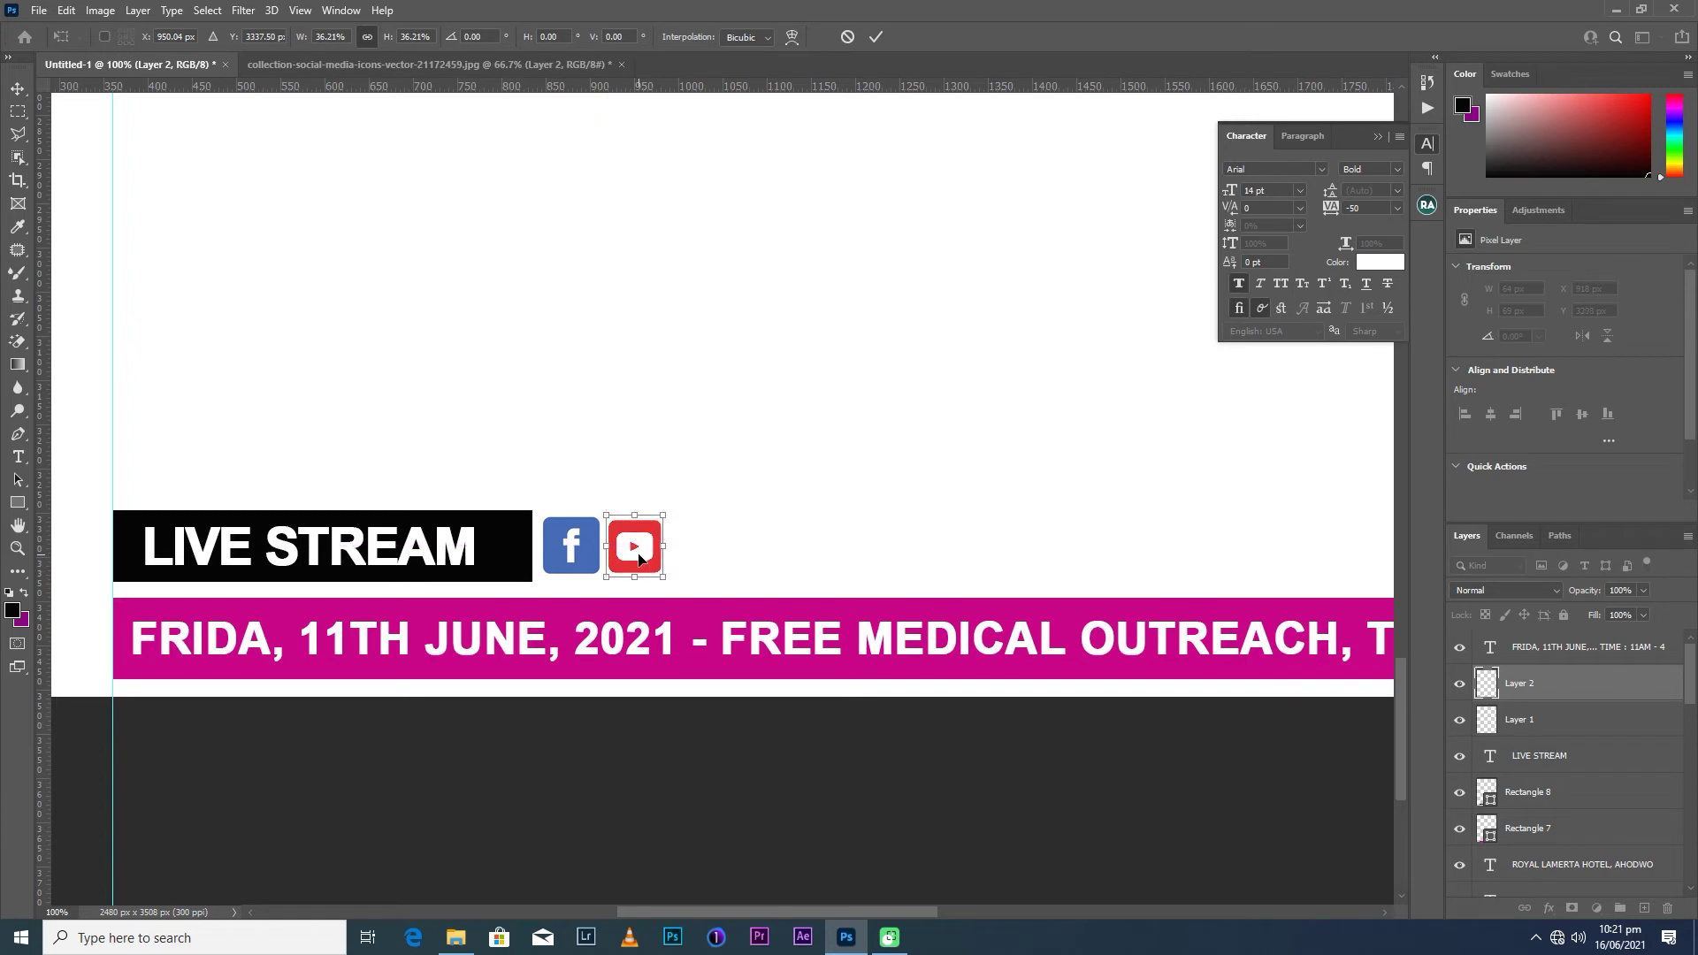
pyautogui.press('Return')
# Nudge the YouTube icon closer to Facebook's and enlarge it slightly.
pyautogui.press('Left')
pyautogui.press('Left')
pyautogui.press('Left')
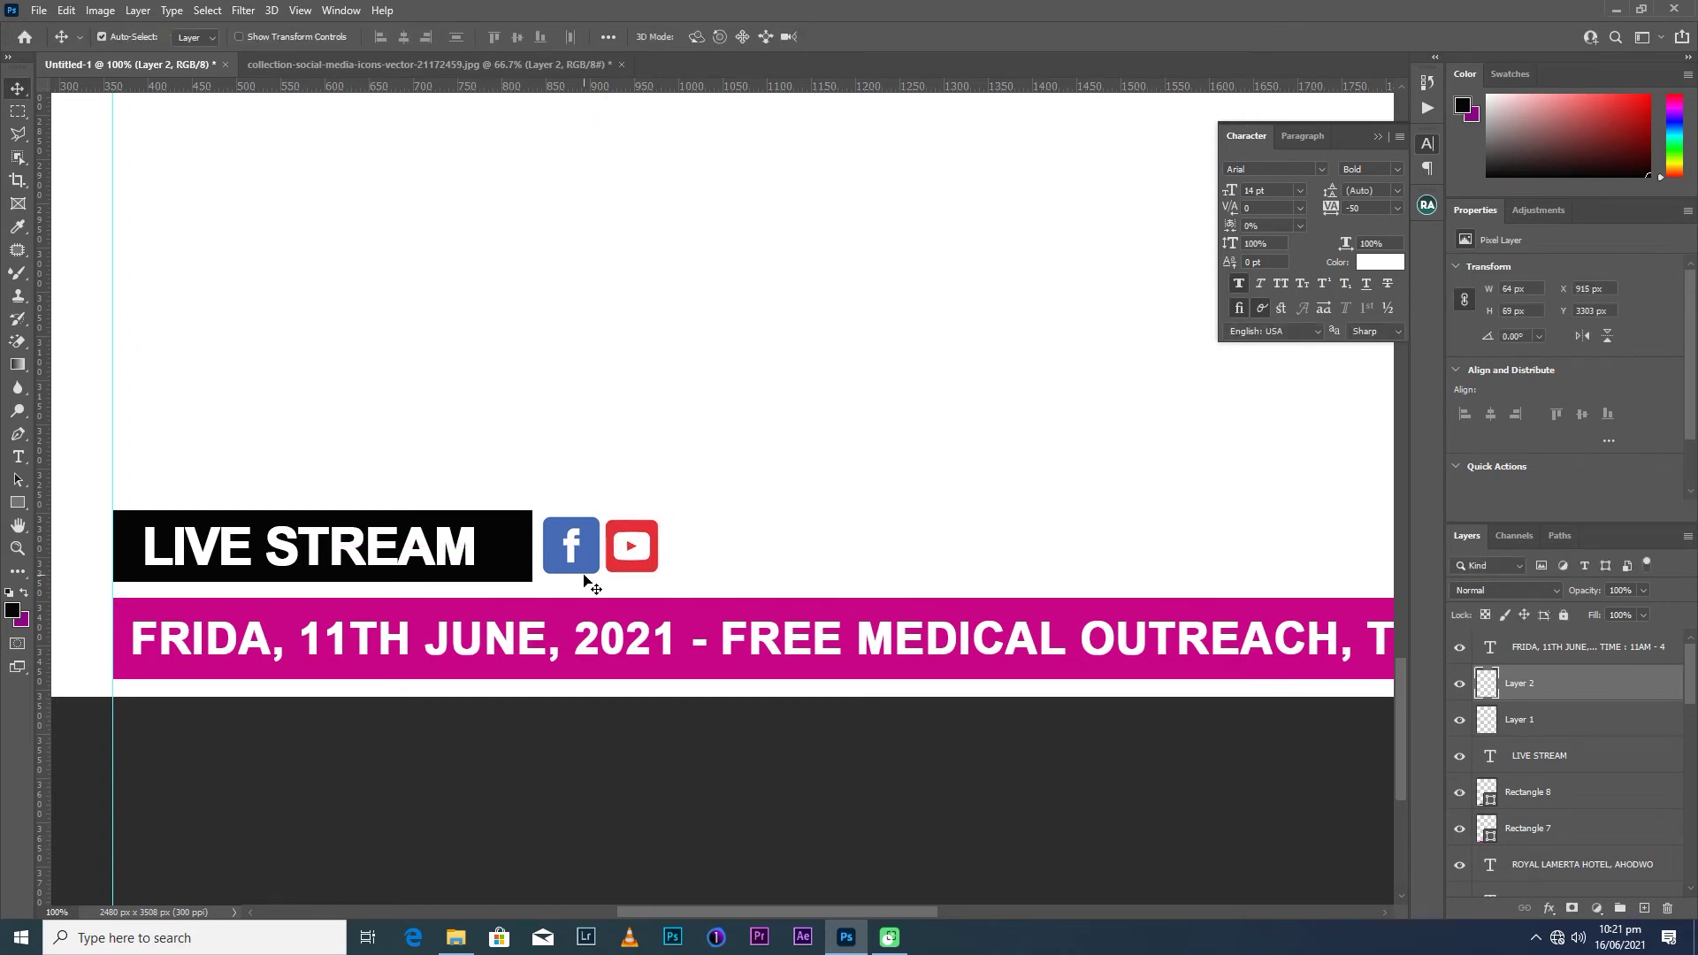
pyautogui.hotkey('ctrl', 't')
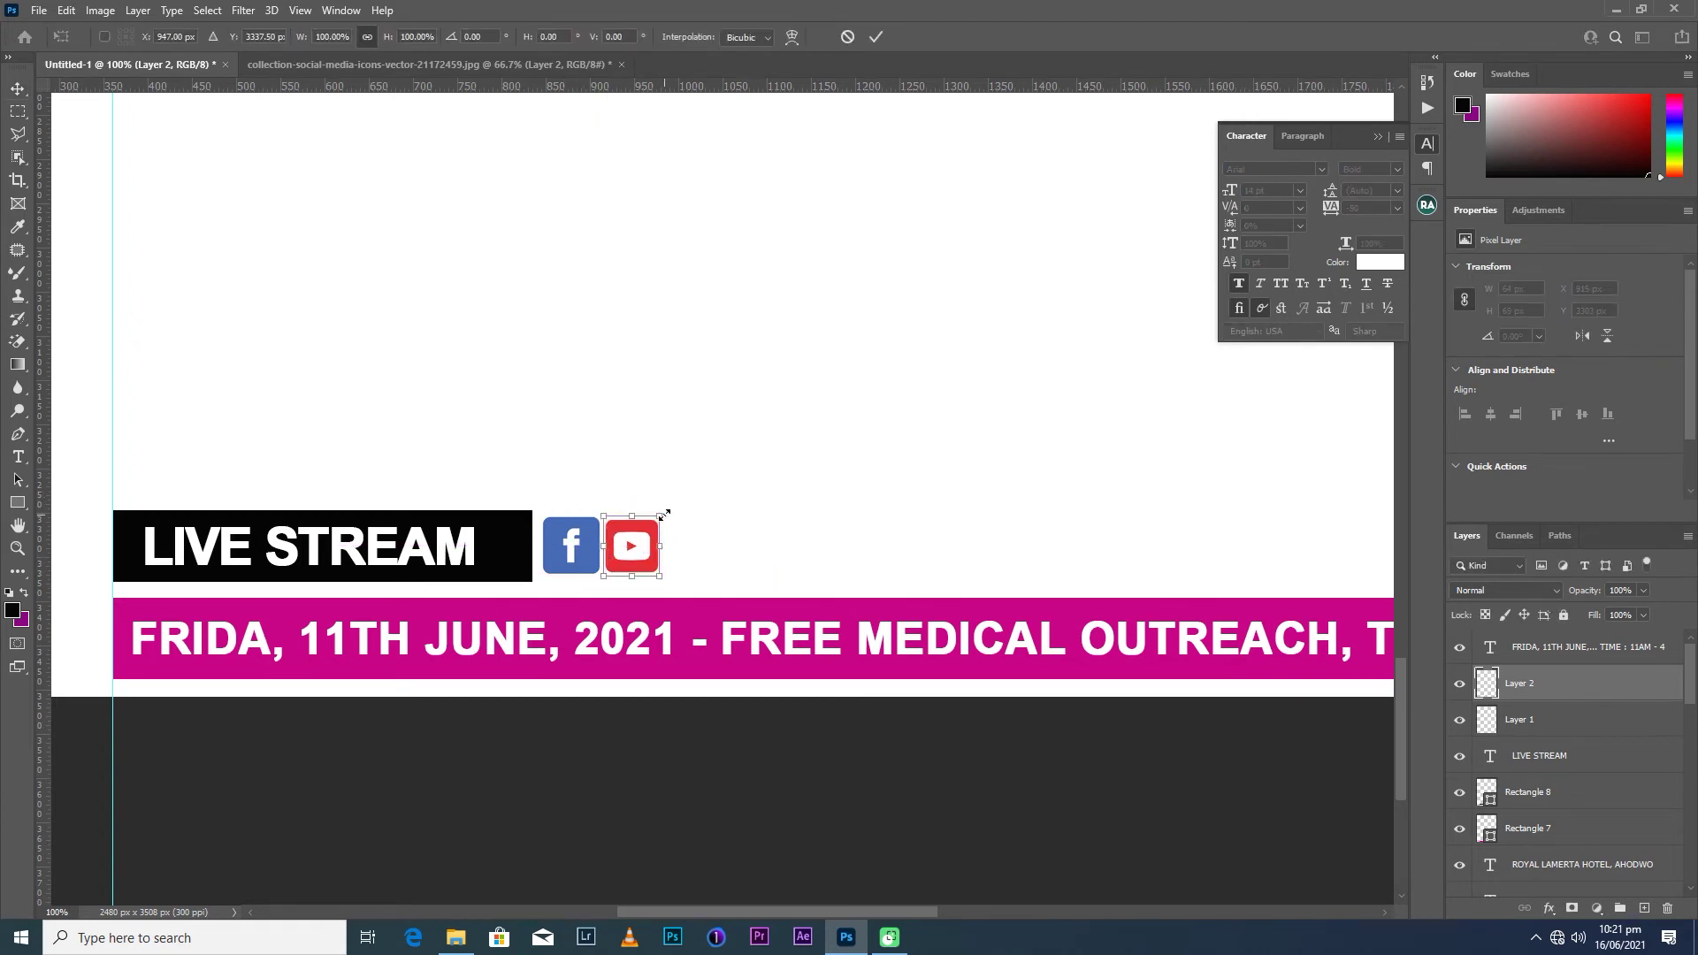
pyautogui.moveTo(664, 515); pyautogui.dragTo(667, 511)
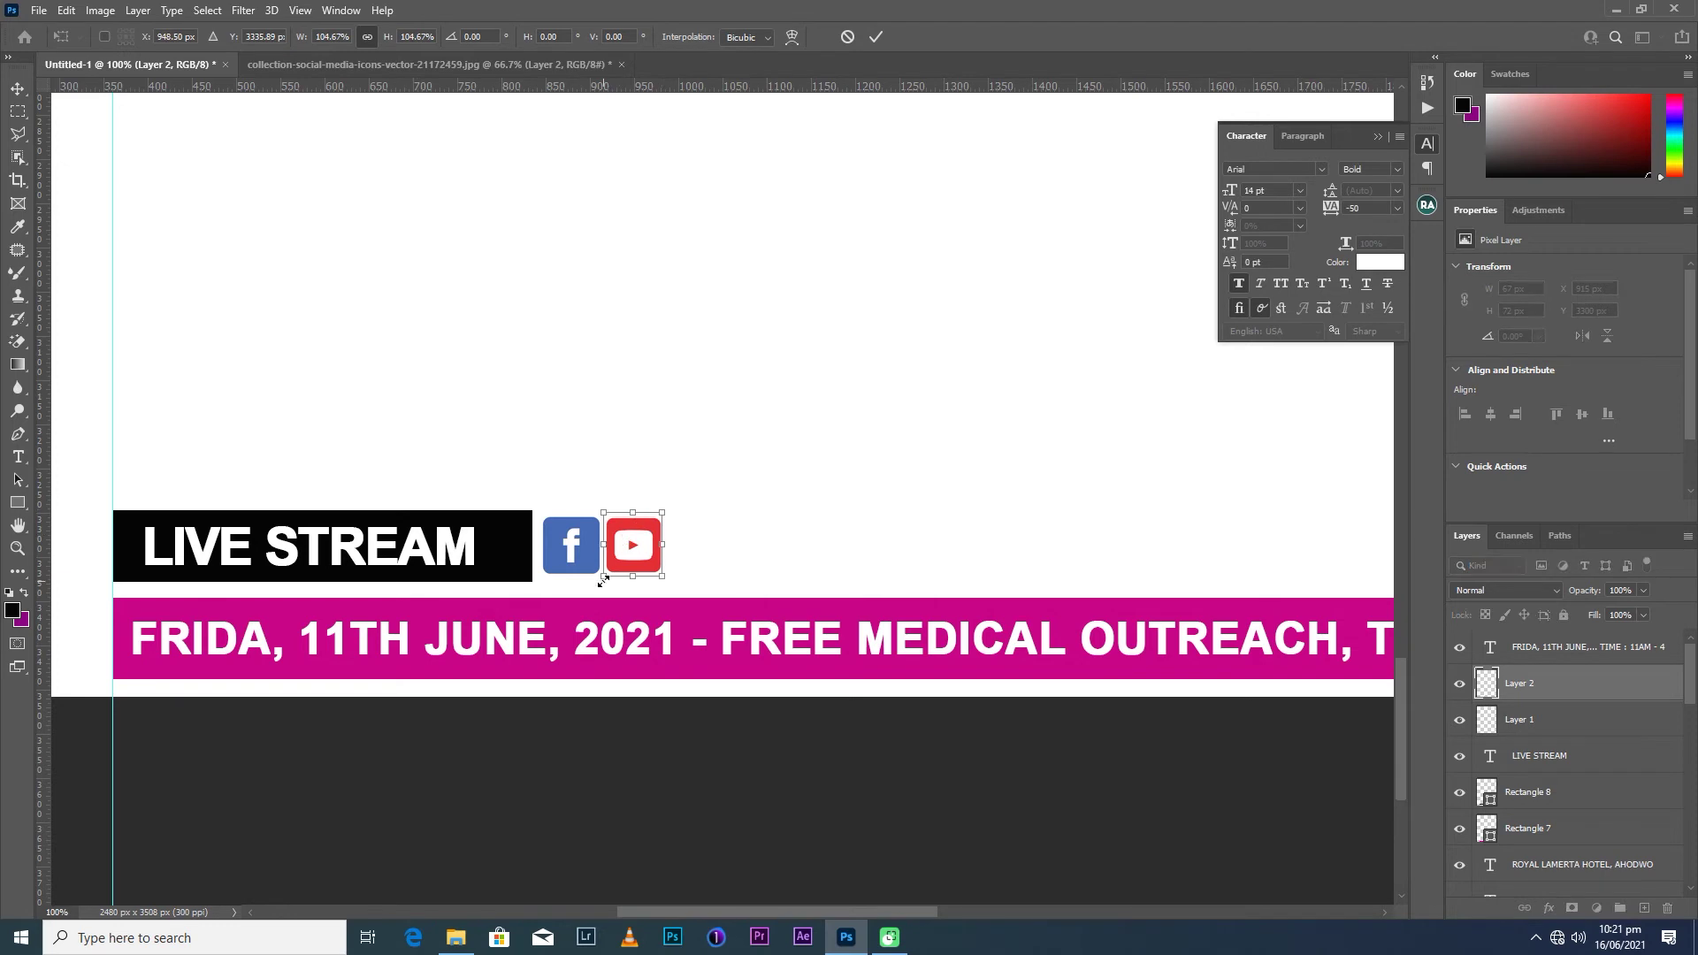
pyautogui.moveTo(602, 584); pyautogui.dragTo(600, 586)
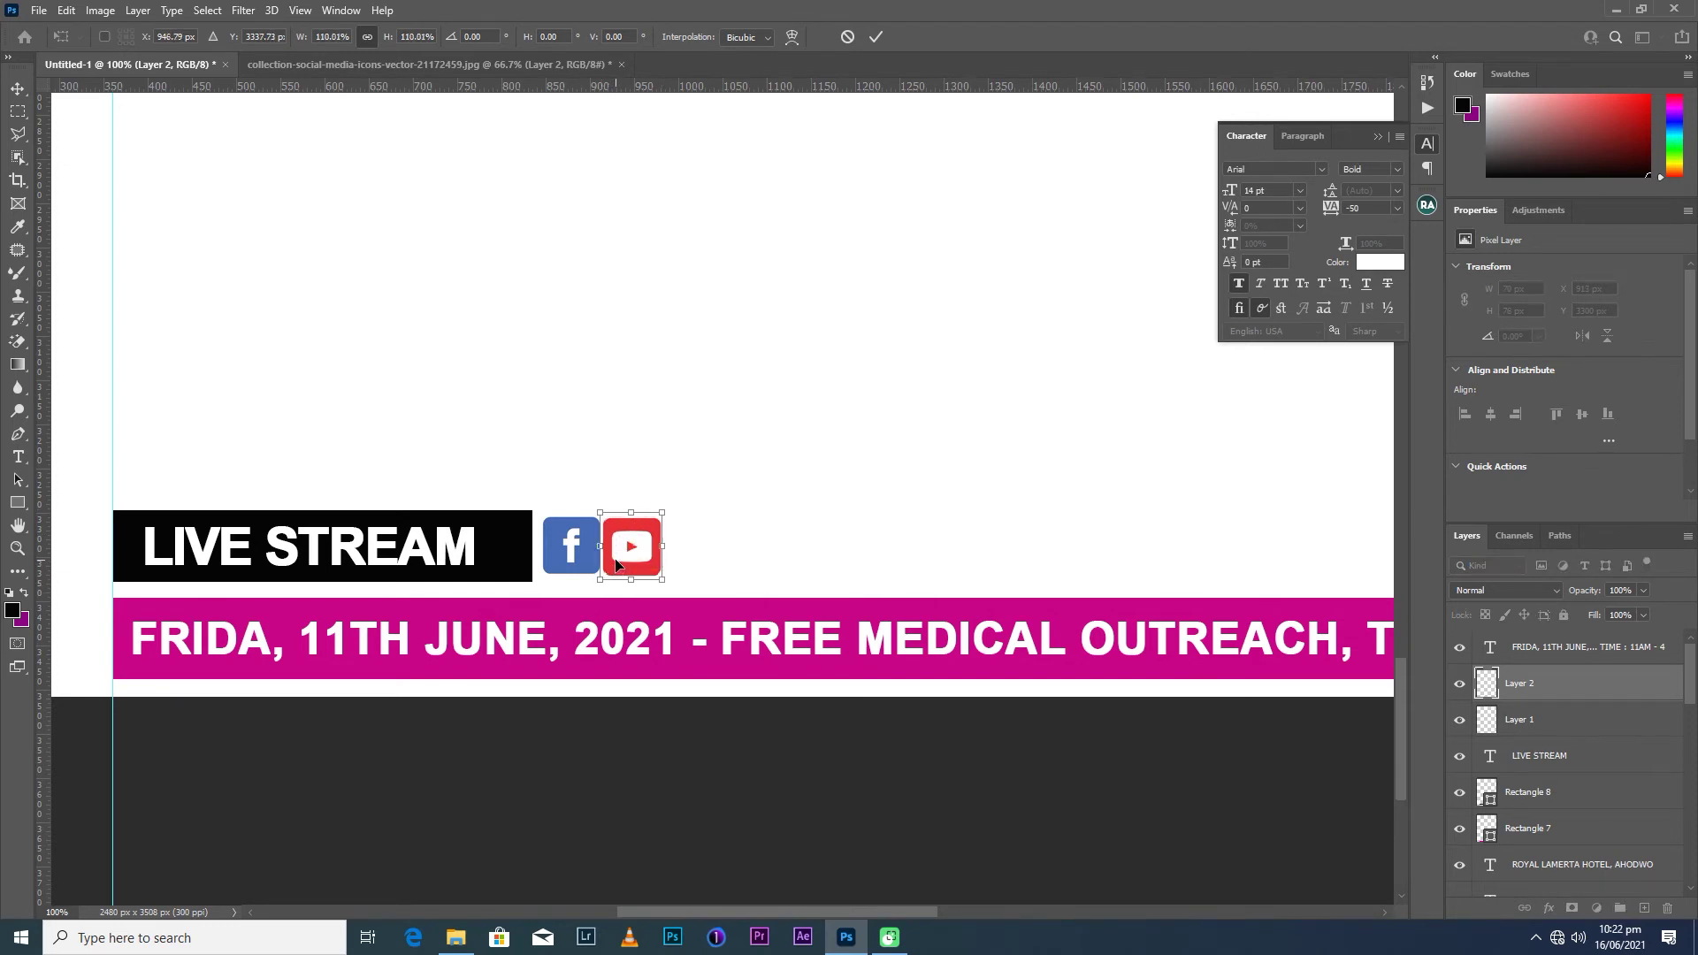
pyautogui.press('Return')
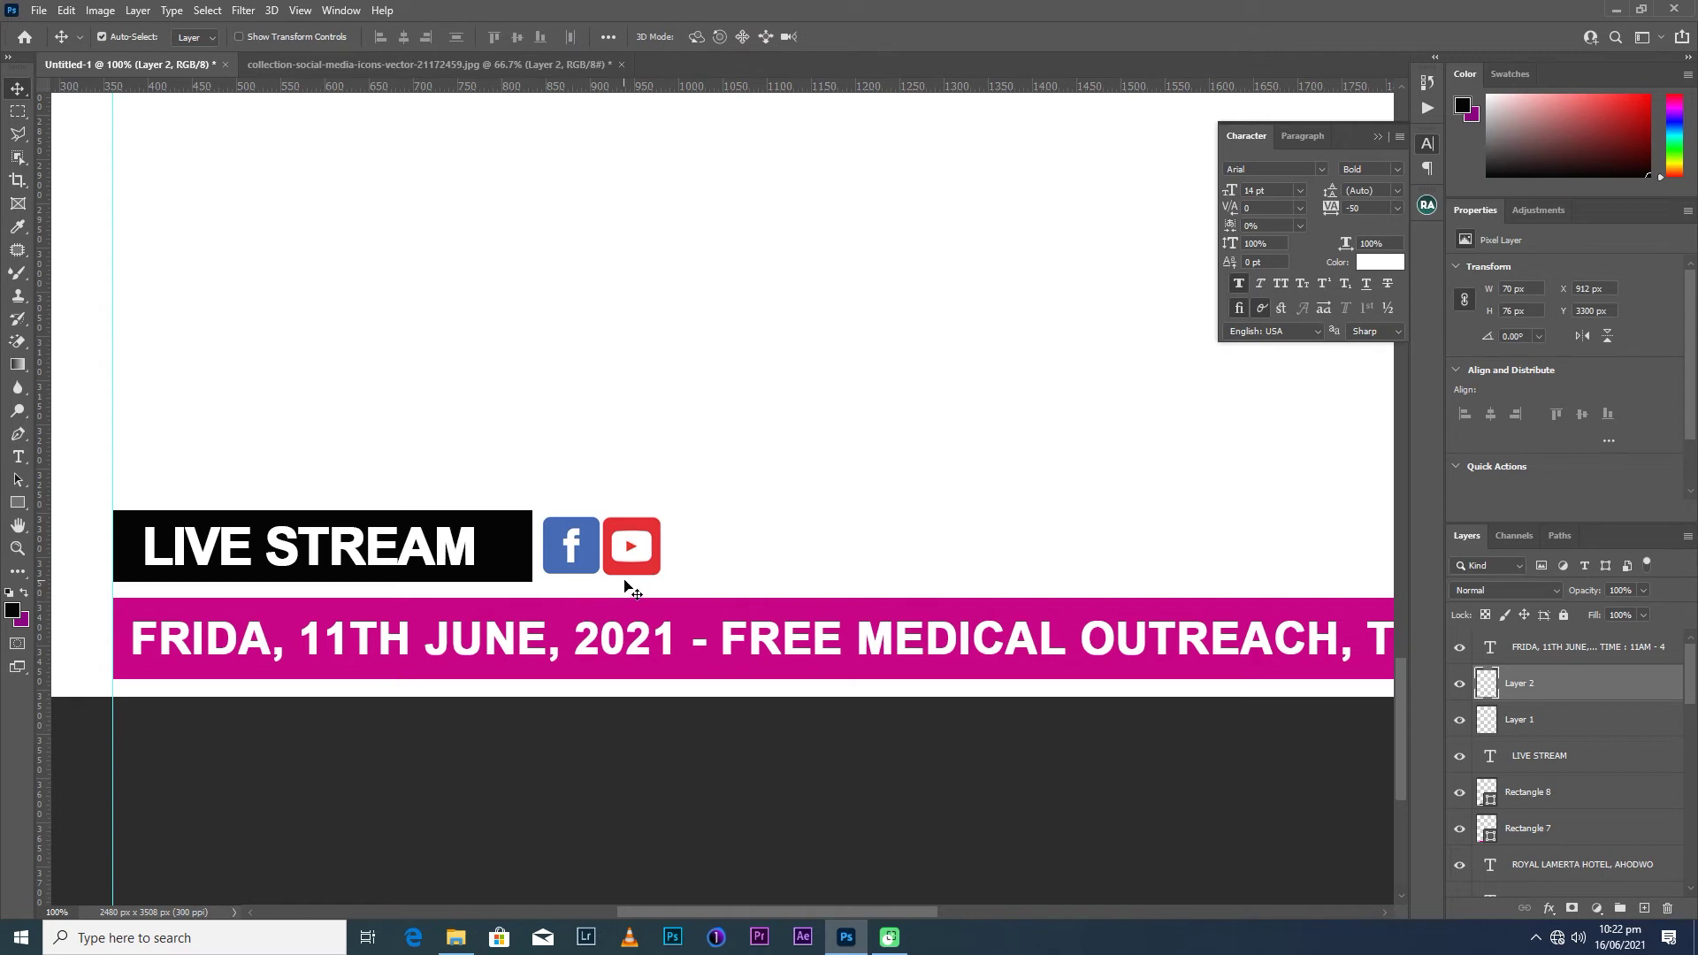
# Start a new text line above the banner and set the text colour to black.
pyautogui.click(18, 456)
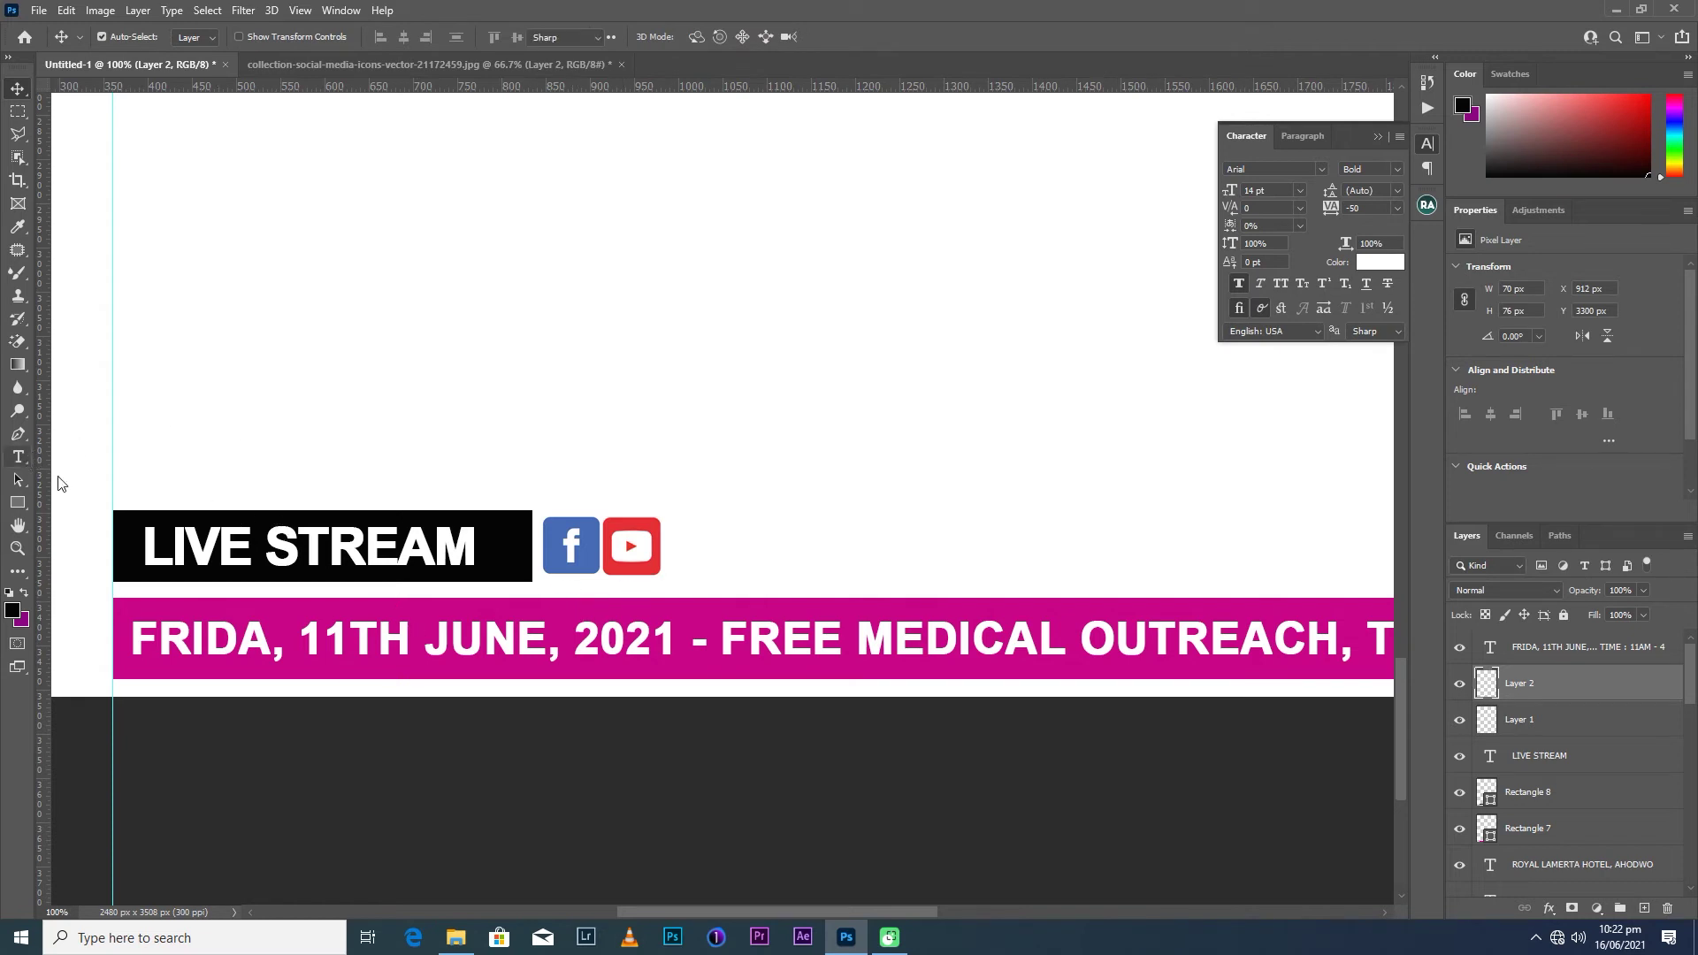
pyautogui.click(797, 501)
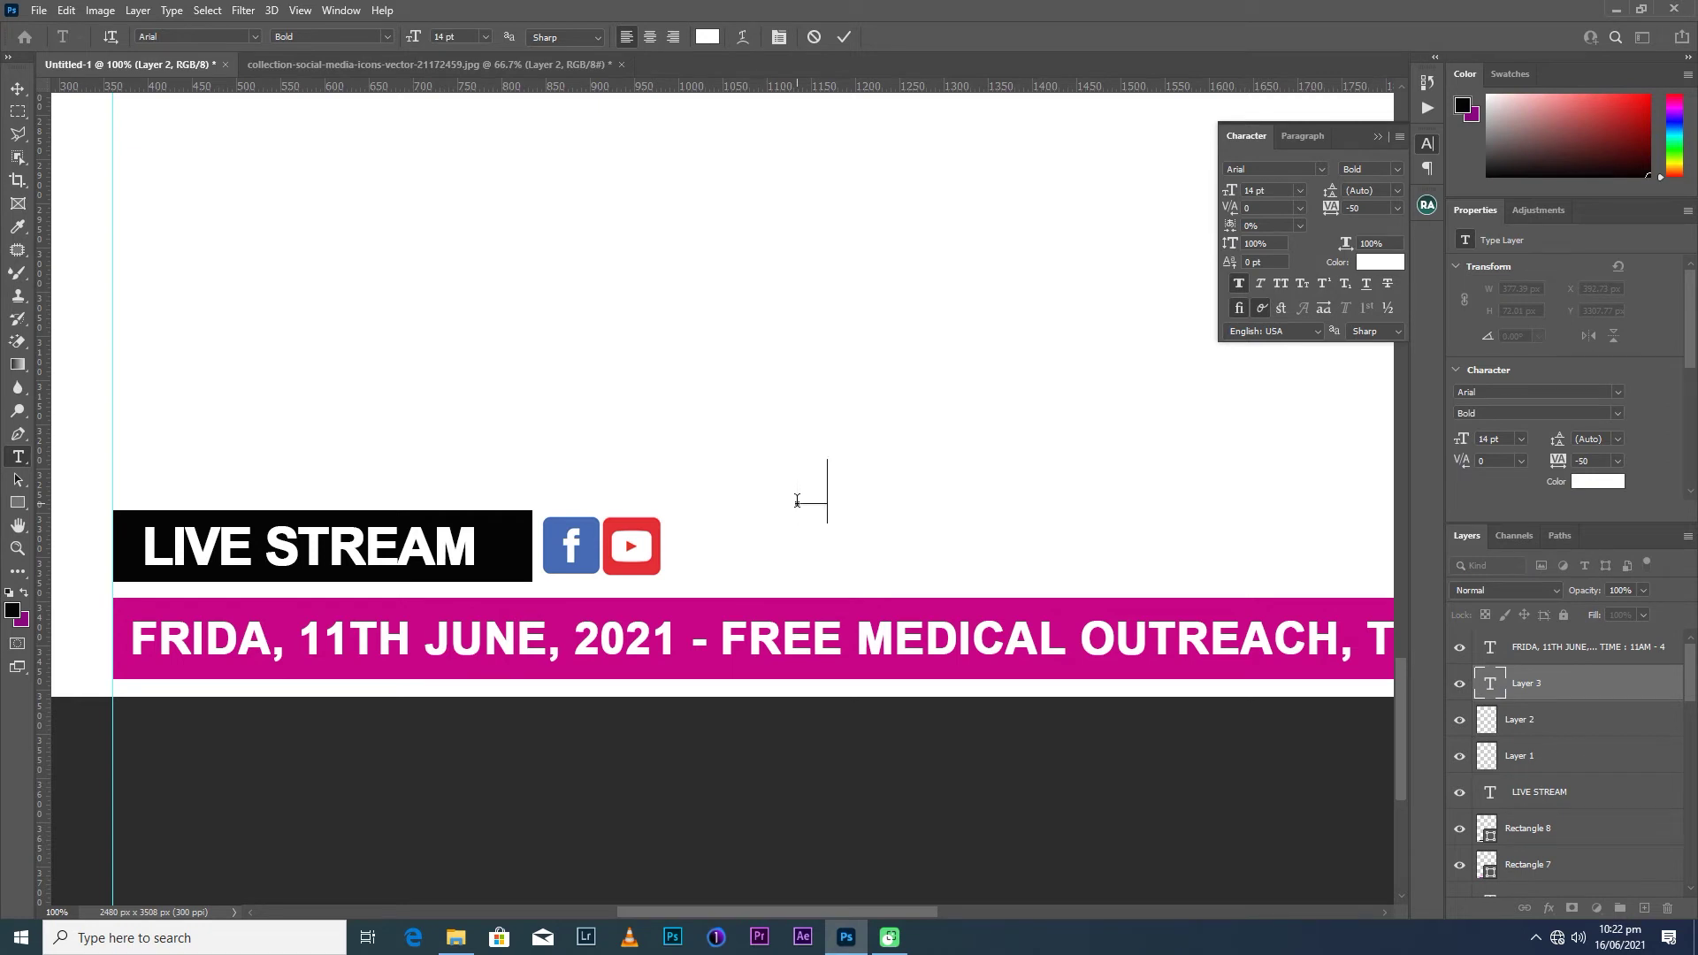
pyautogui.click(844, 37)
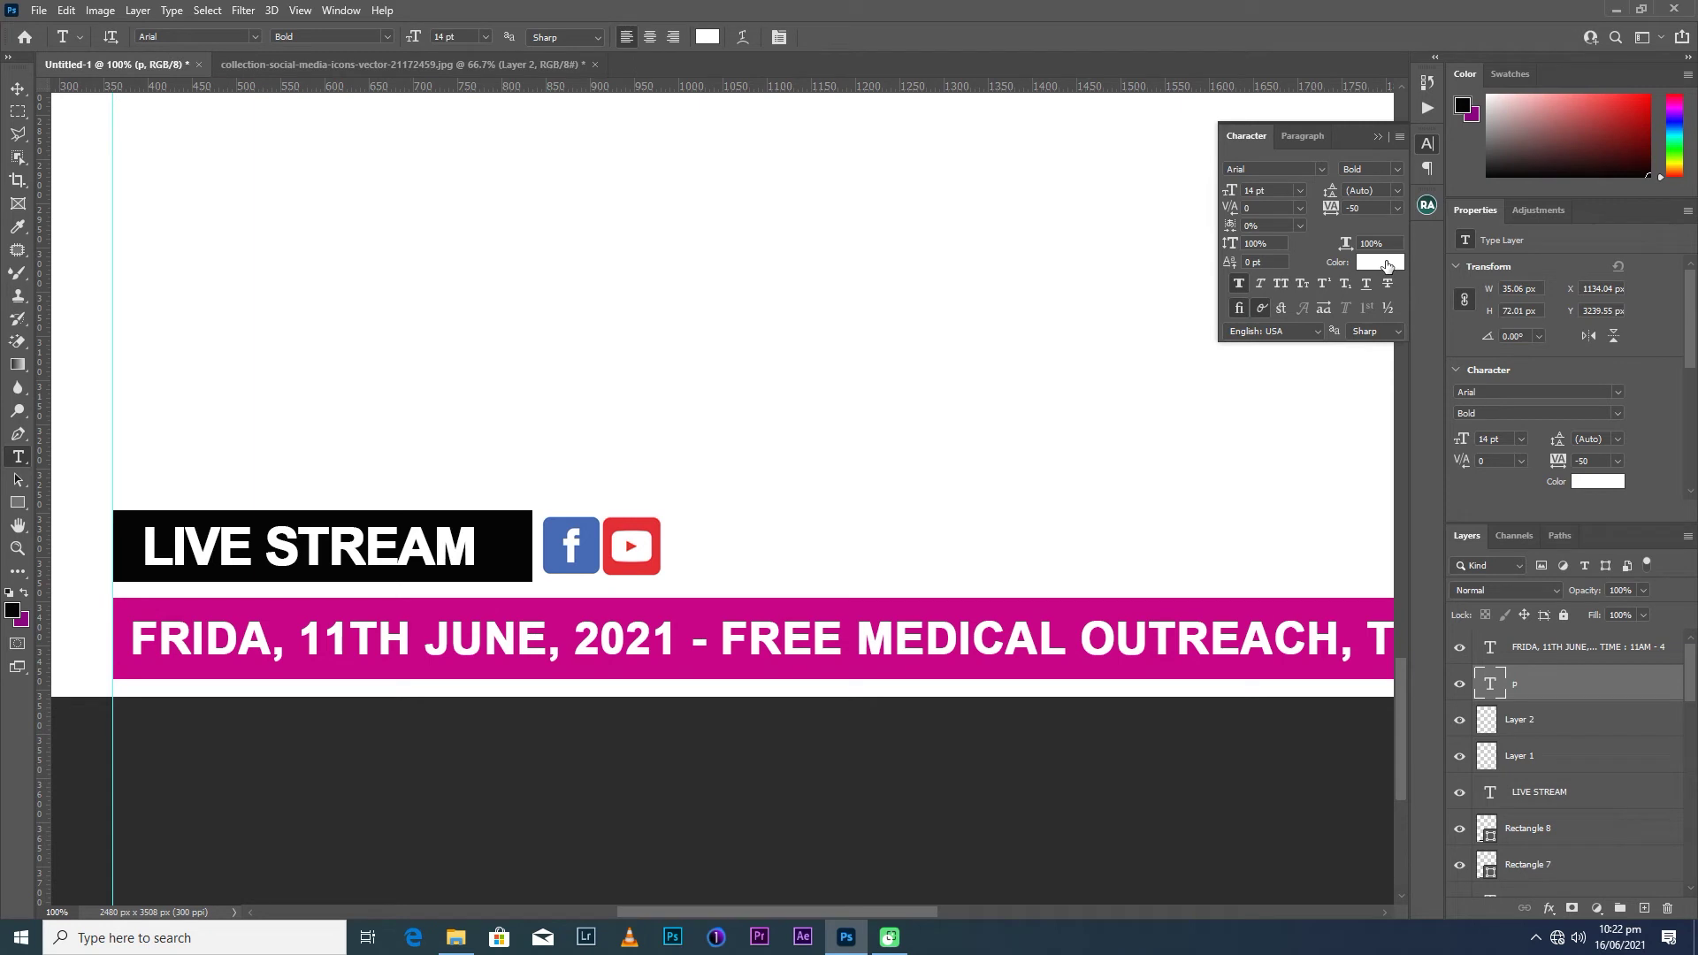
pyautogui.click(1380, 262)
pyautogui.click(512, 534)
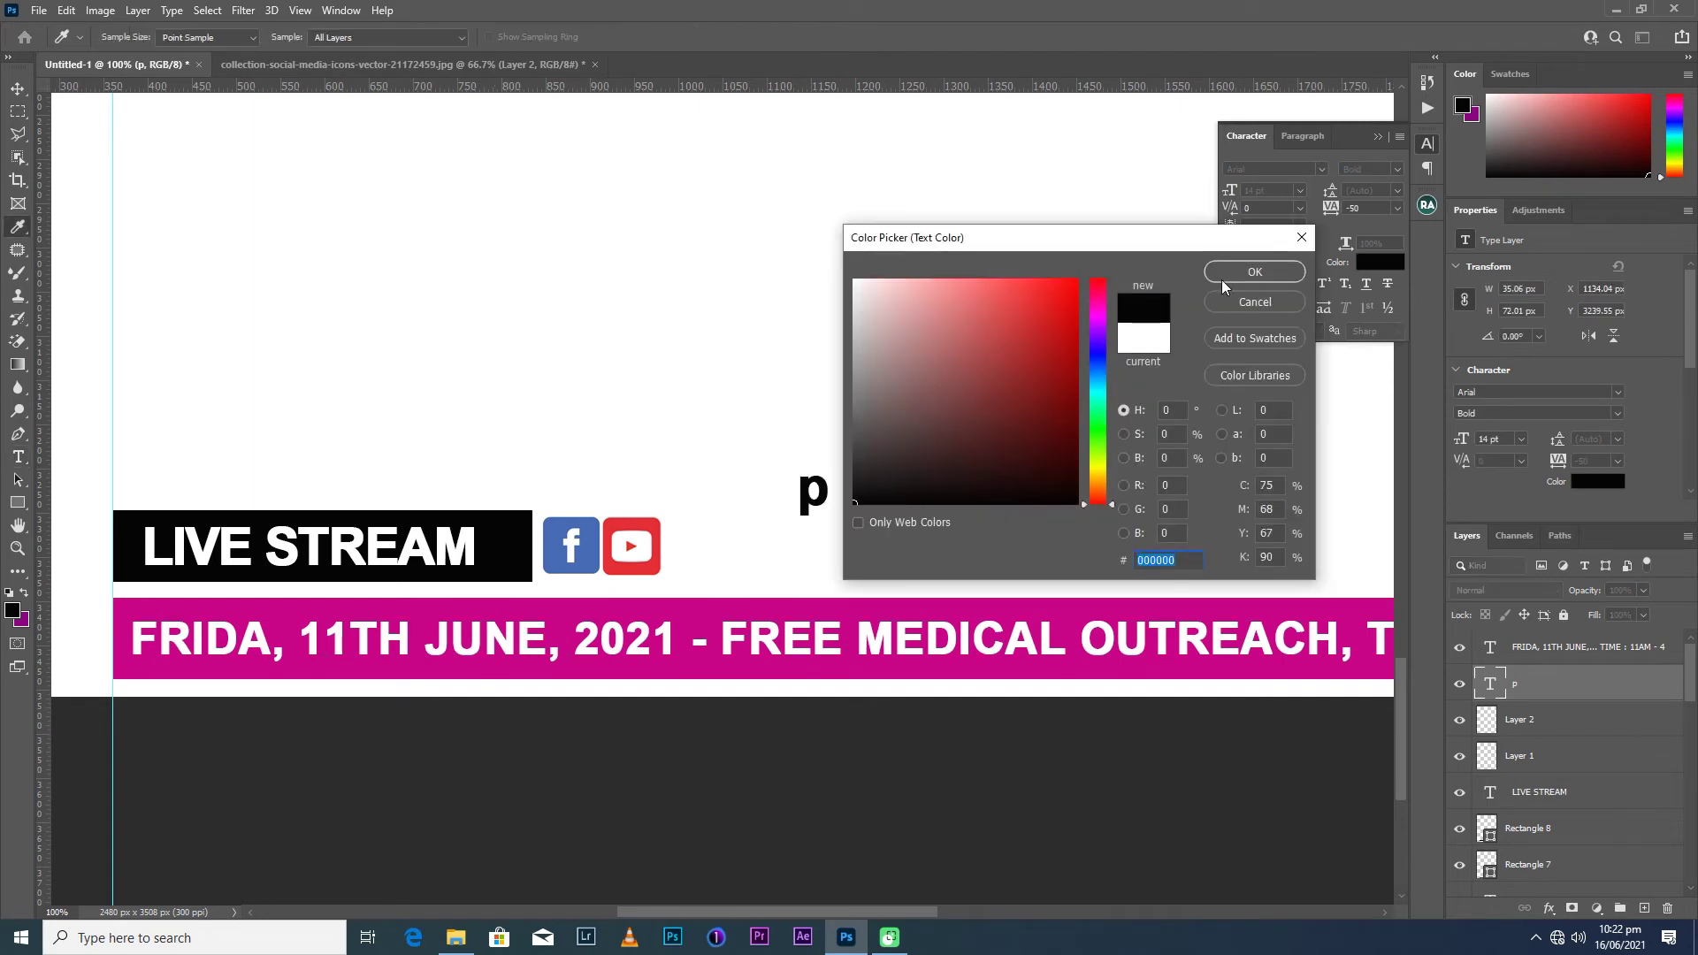
pyautogui.click(1222, 279)
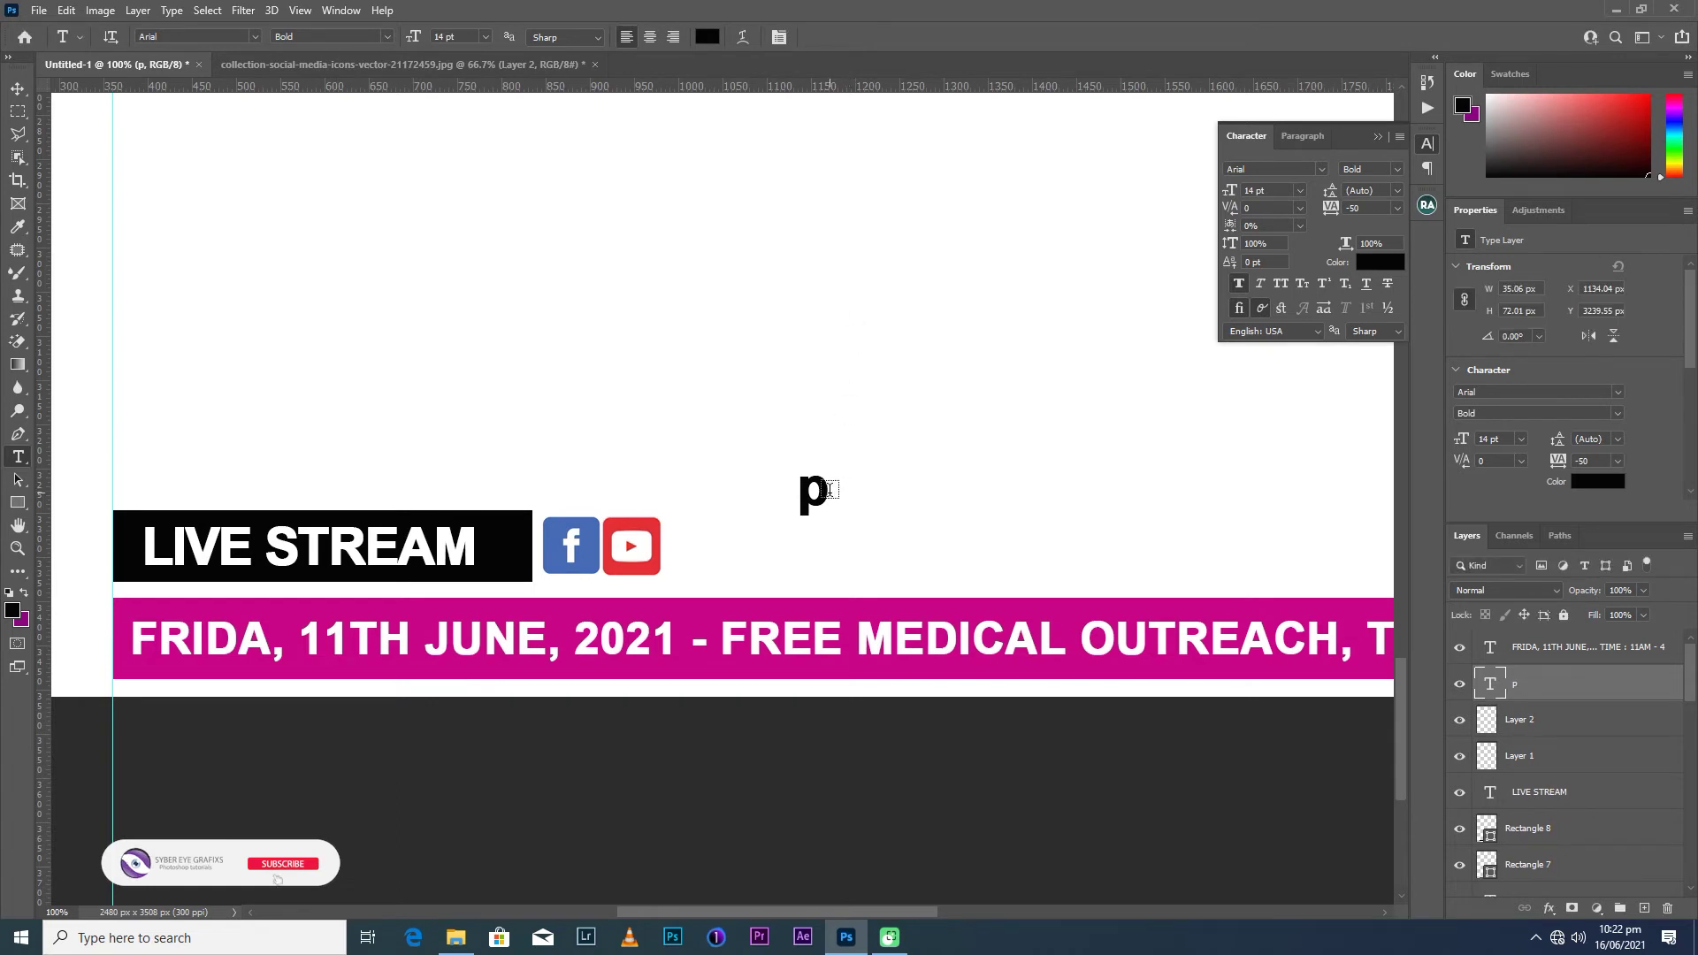
# Replace the placeholder with the text 'Prophet David Owusu'.
pyautogui.doubleClick(830, 489)
pyautogui.press('BackSpace')
pyautogui.write('P')
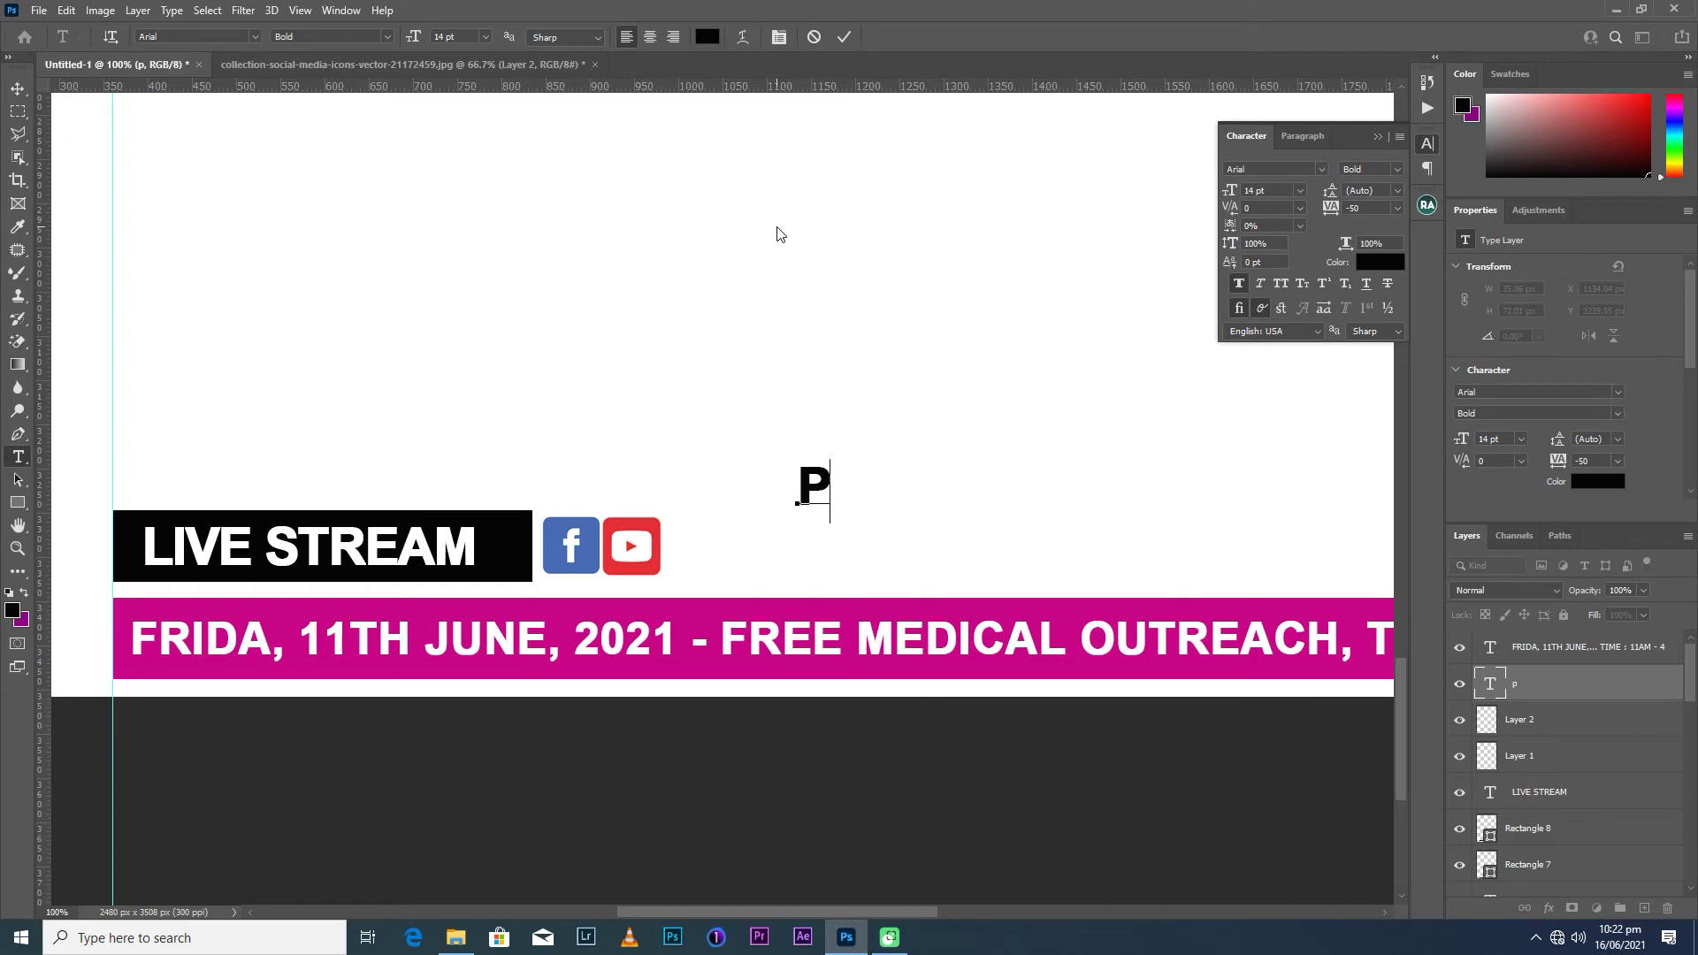
pyautogui.write('ro')
pyautogui.write('p')
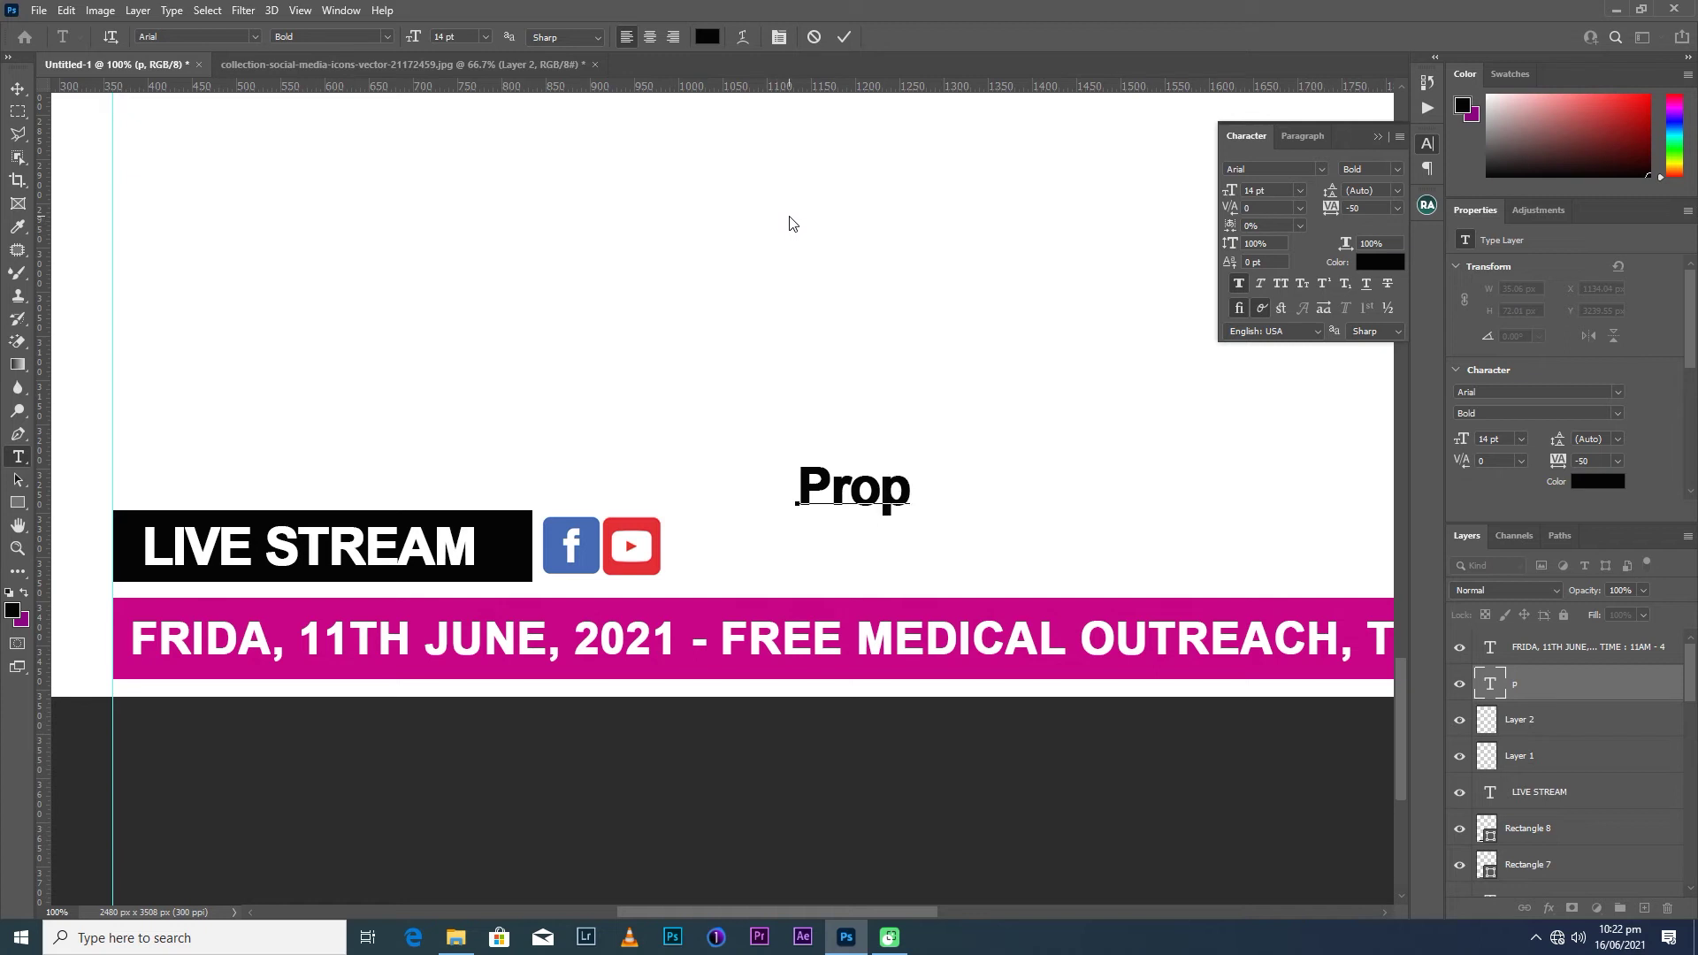
pyautogui.write('het')
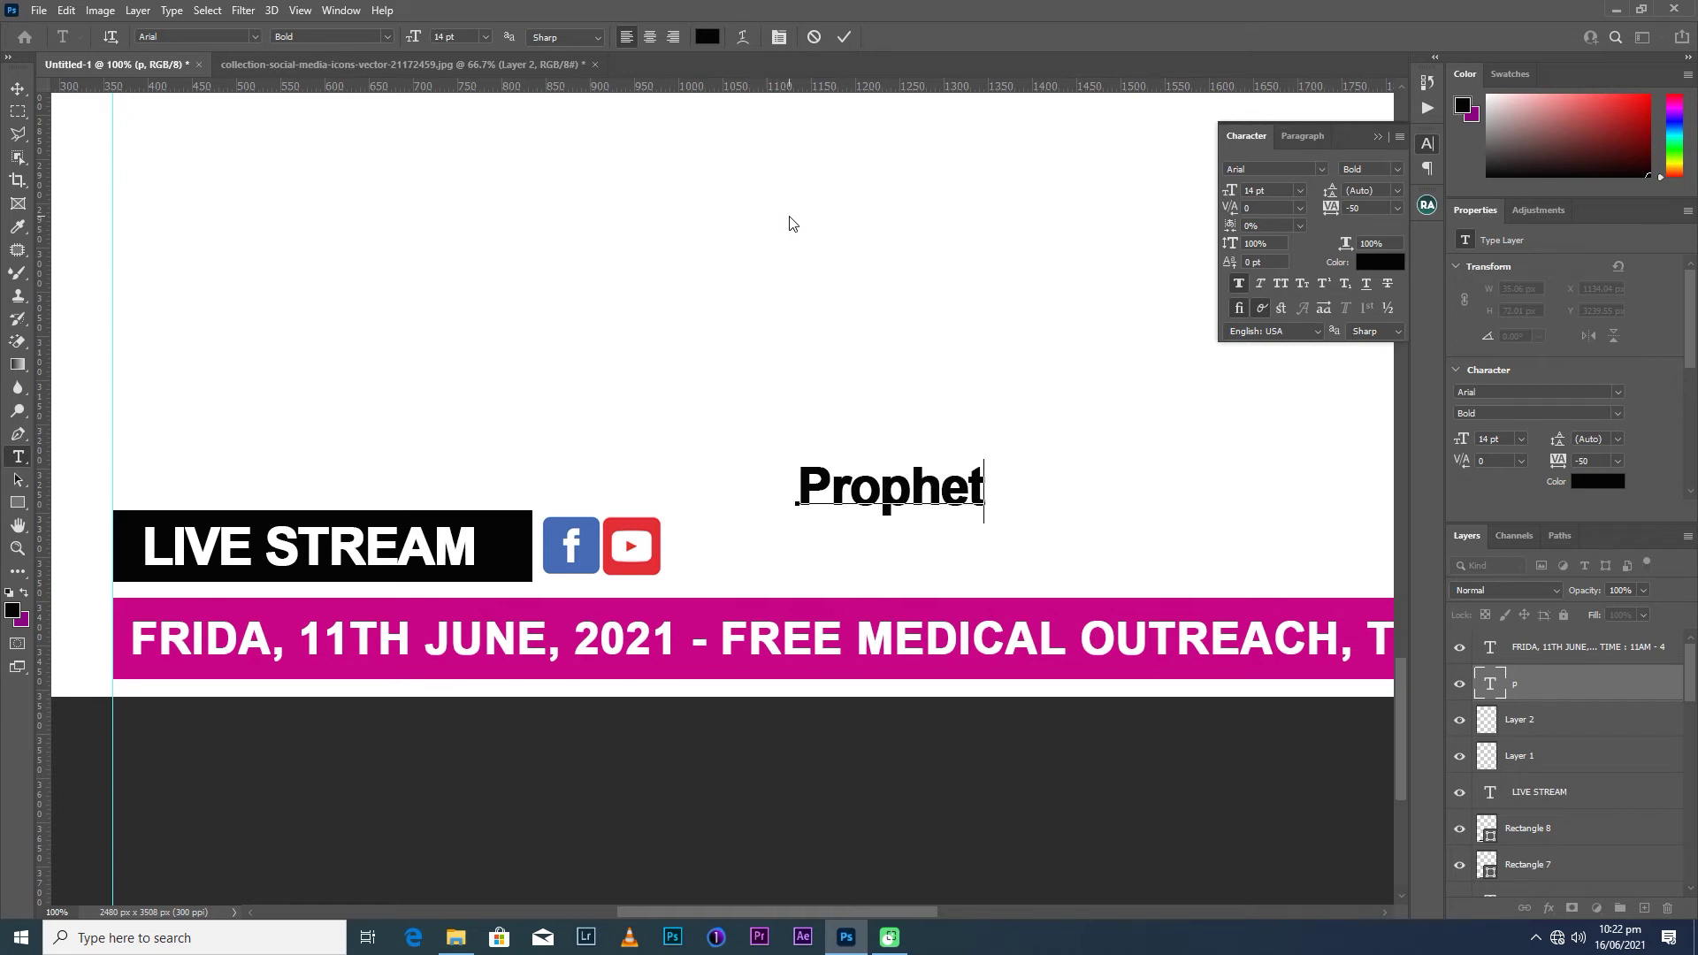
pyautogui.write(' David O')
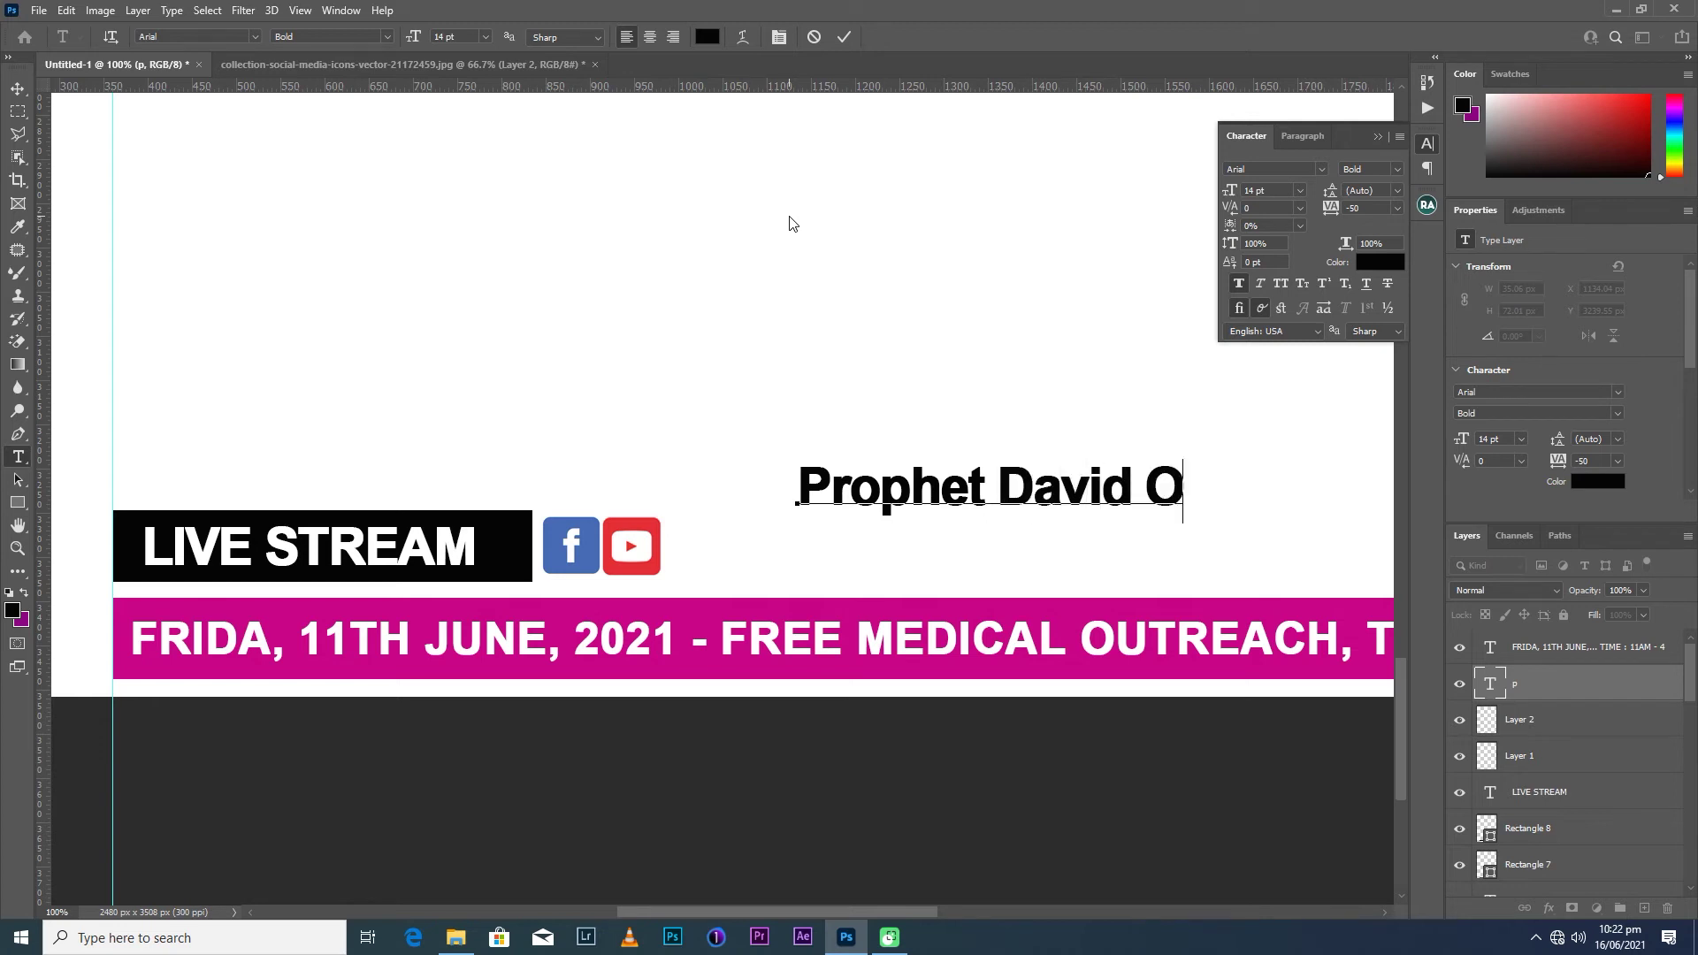
pyautogui.write('wuss')
pyautogui.press('BackSpace')
pyautogui.write('u')
pyautogui.click(843, 37)
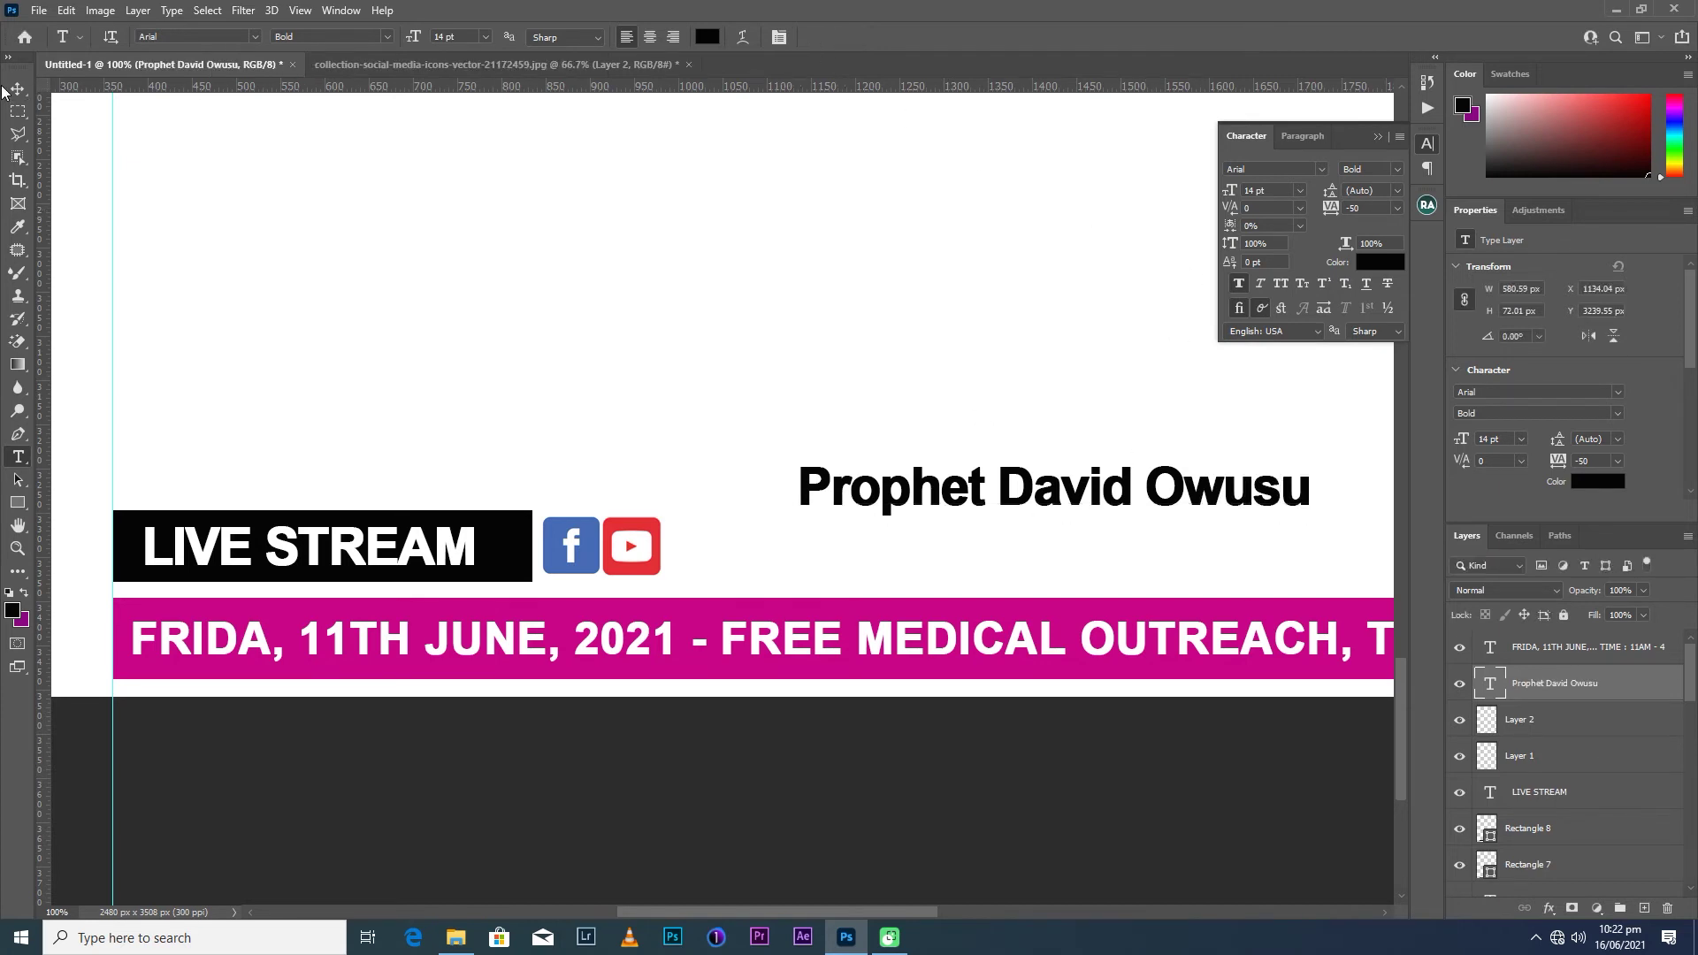
# Move the Prophet David Owusu text beside the LIVE STREAM icons.
pyautogui.click(17, 88)
pyautogui.scroll(-2, 212, 247)
pyautogui.scroll(-1, 212, 248)
pyautogui.scroll(-1, 213, 248)
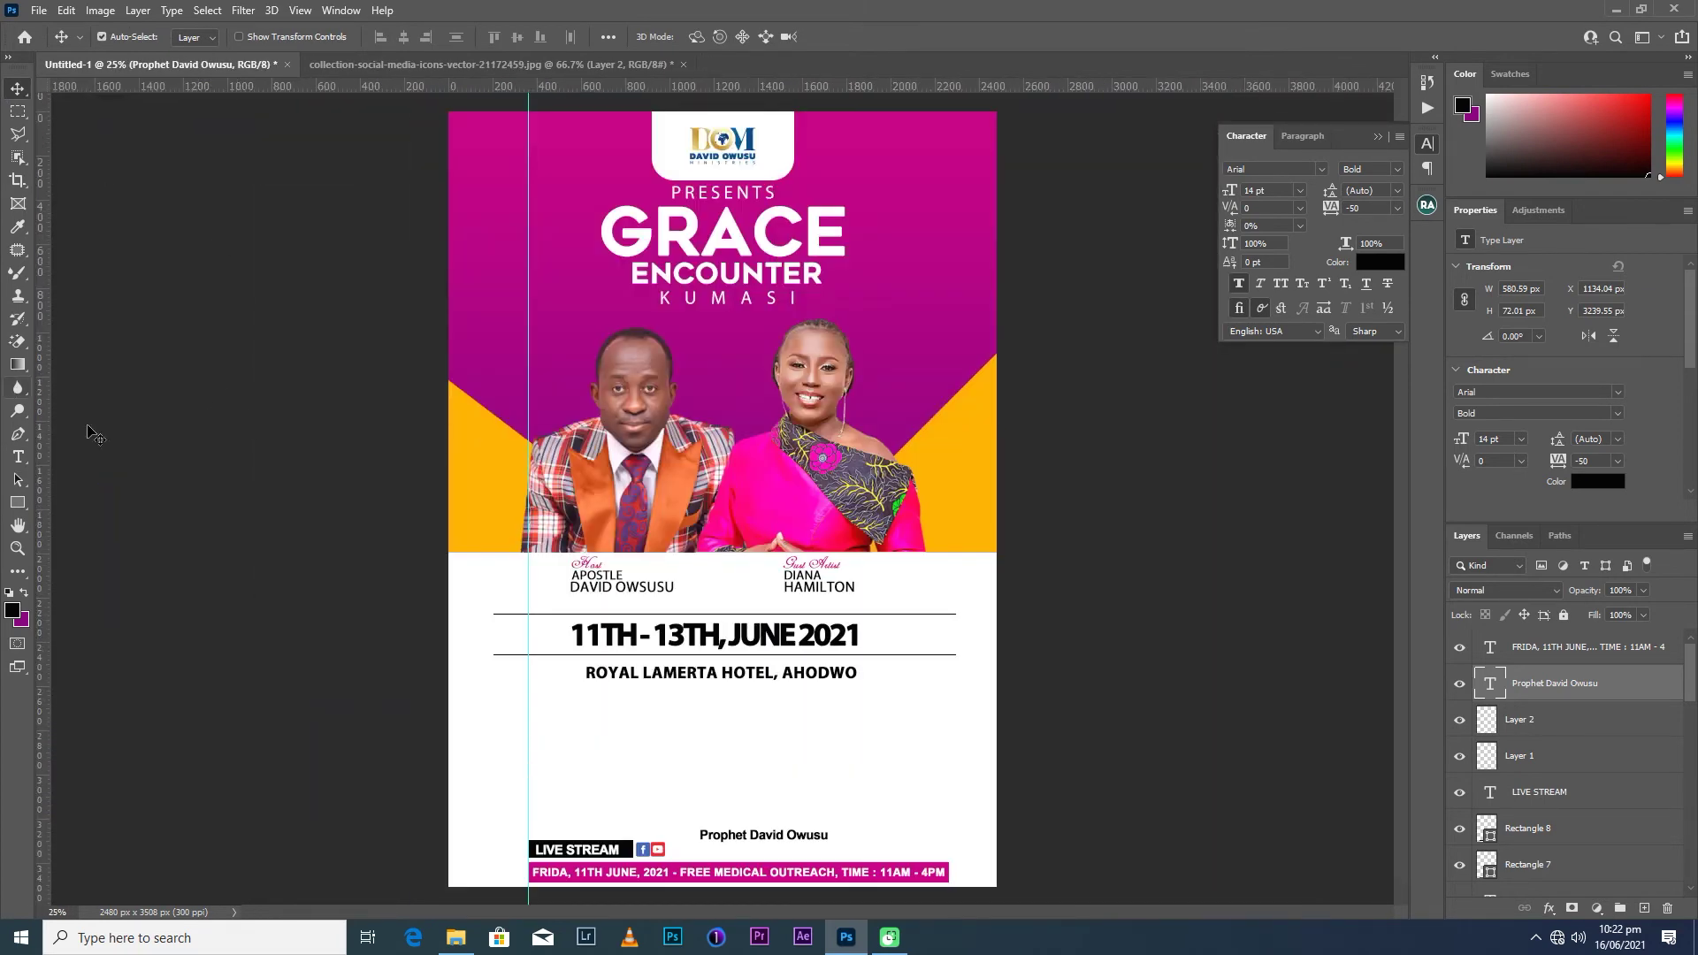
pyautogui.moveTo(814, 838); pyautogui.dragTo(784, 853)
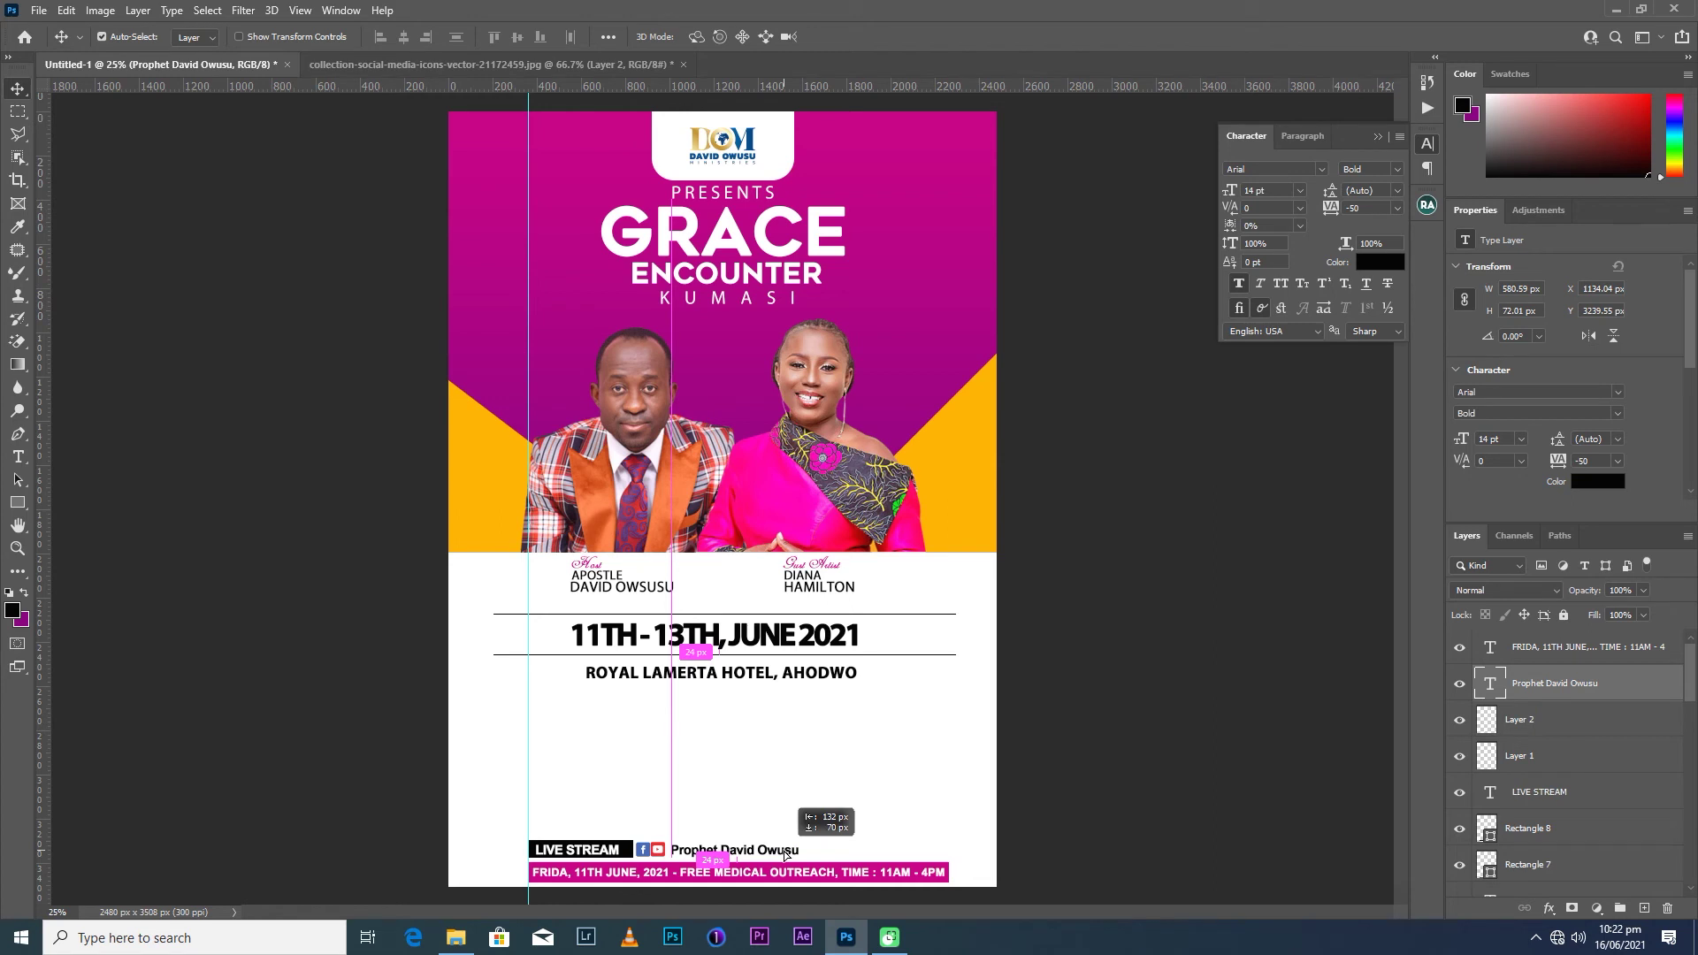
pyautogui.click(18, 501)
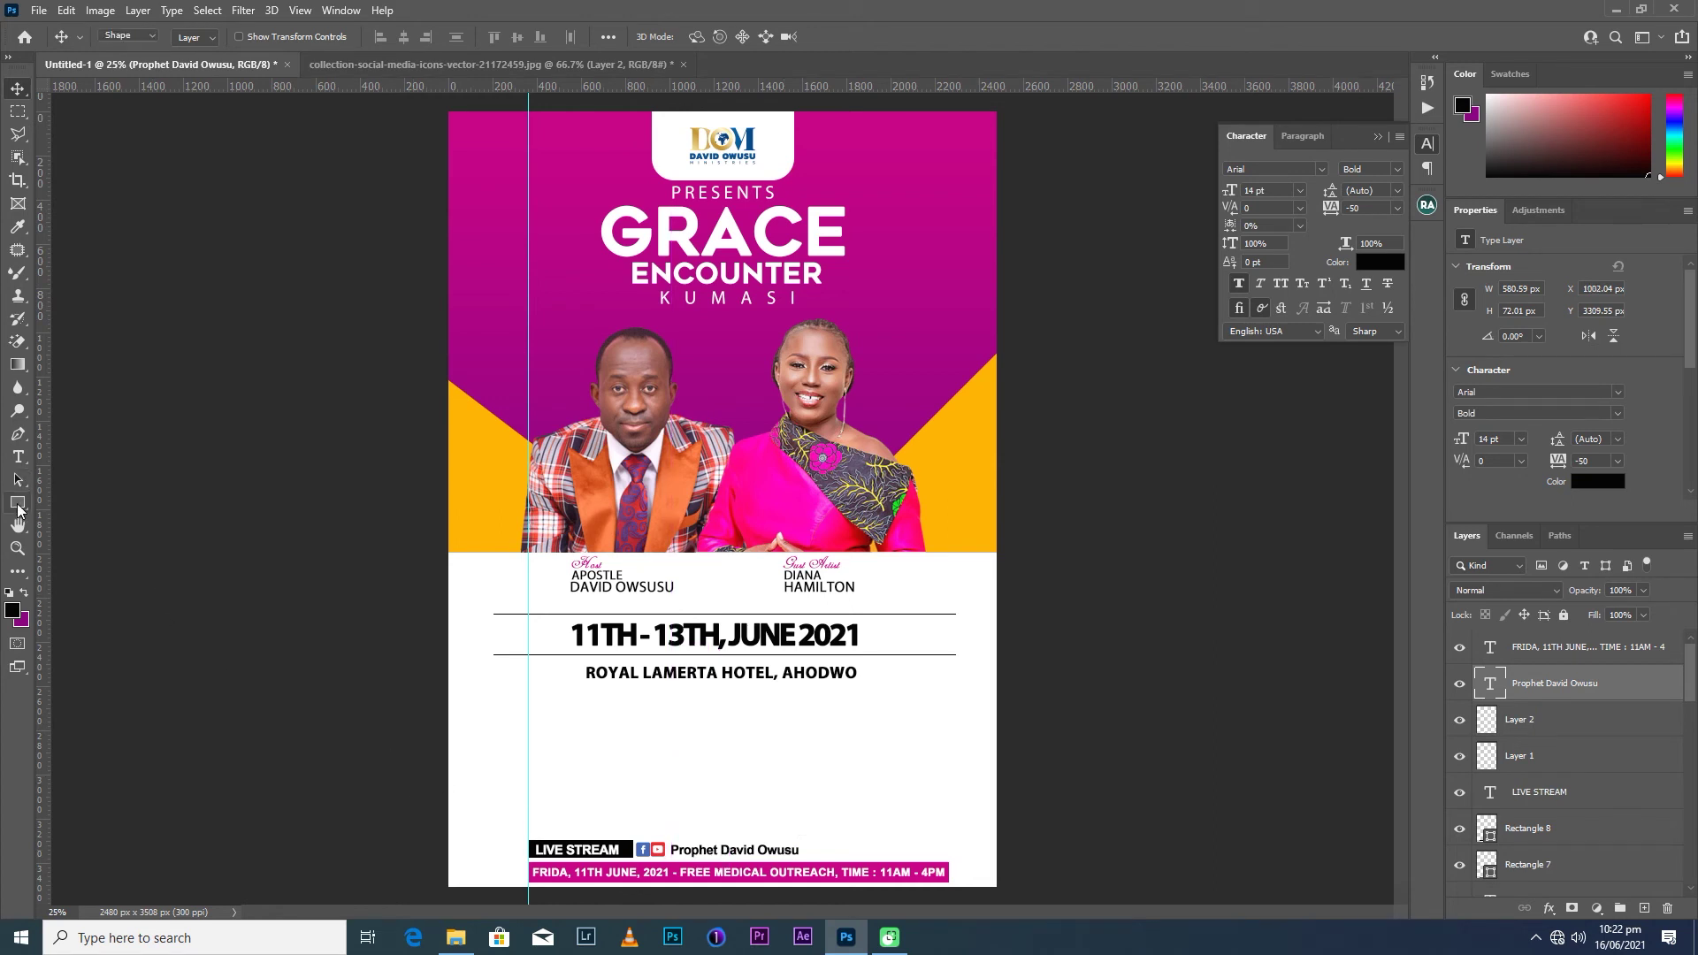
# Draw a wide bar about 1896 × 380 px above the LIVE STREAM row.
pyautogui.moveTo(526, 748); pyautogui.dragTo(949, 841)
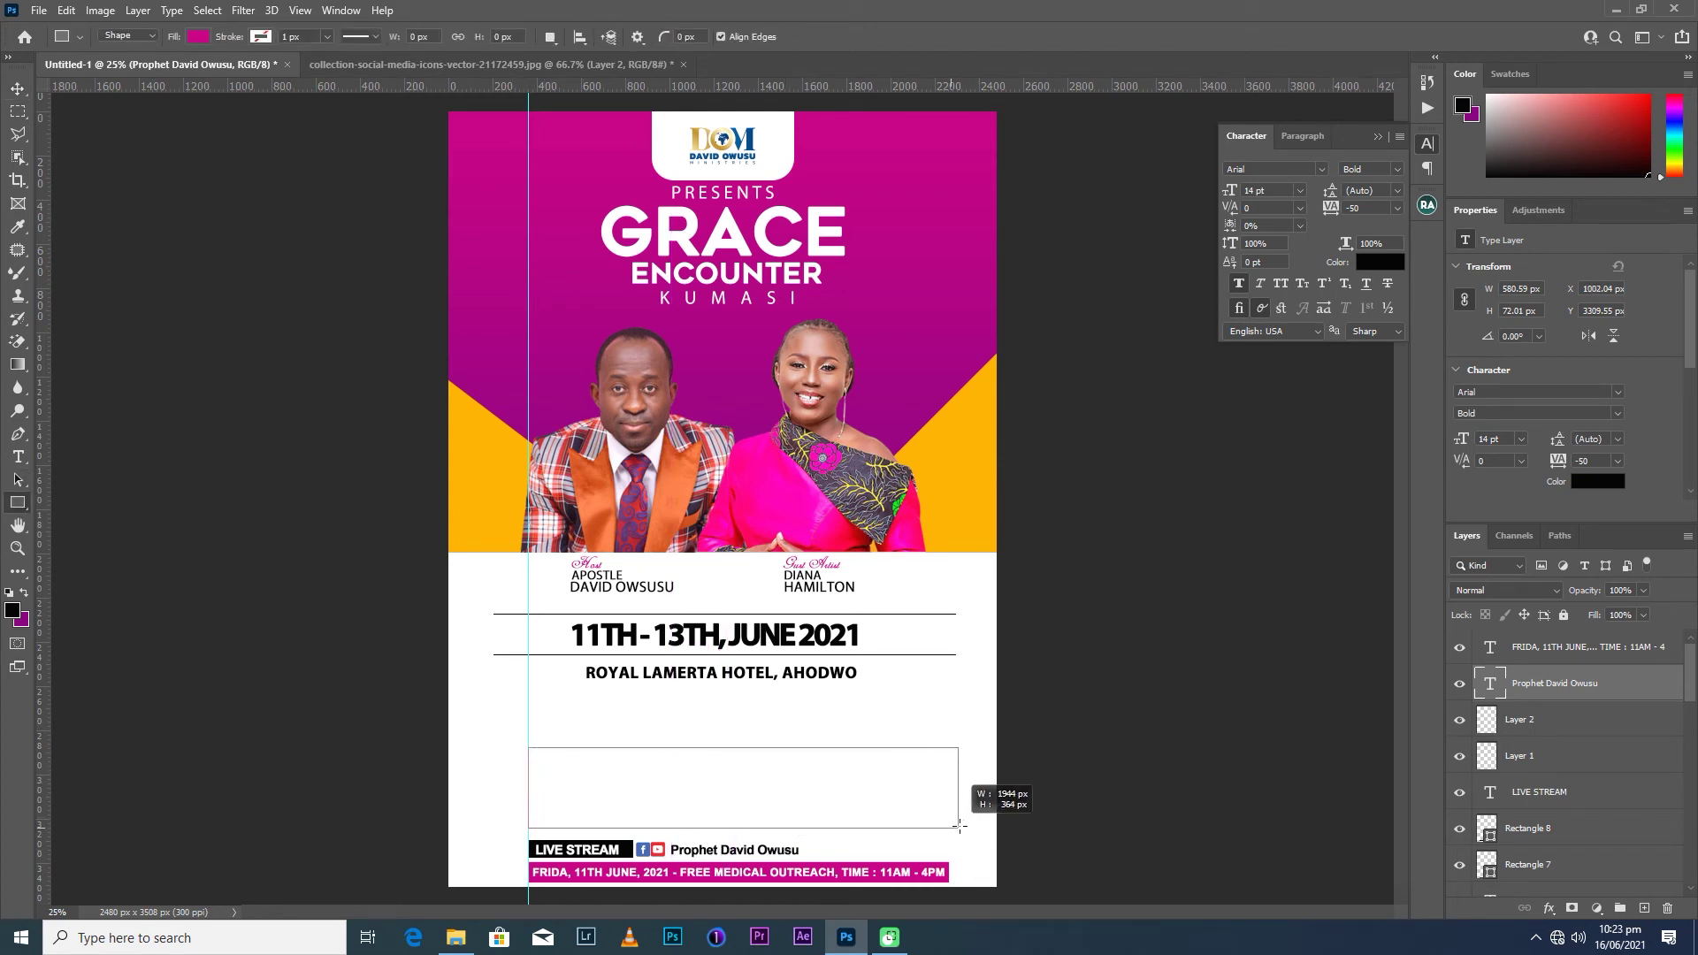
pyautogui.moveTo(948, 843); pyautogui.dragTo(946, 830)
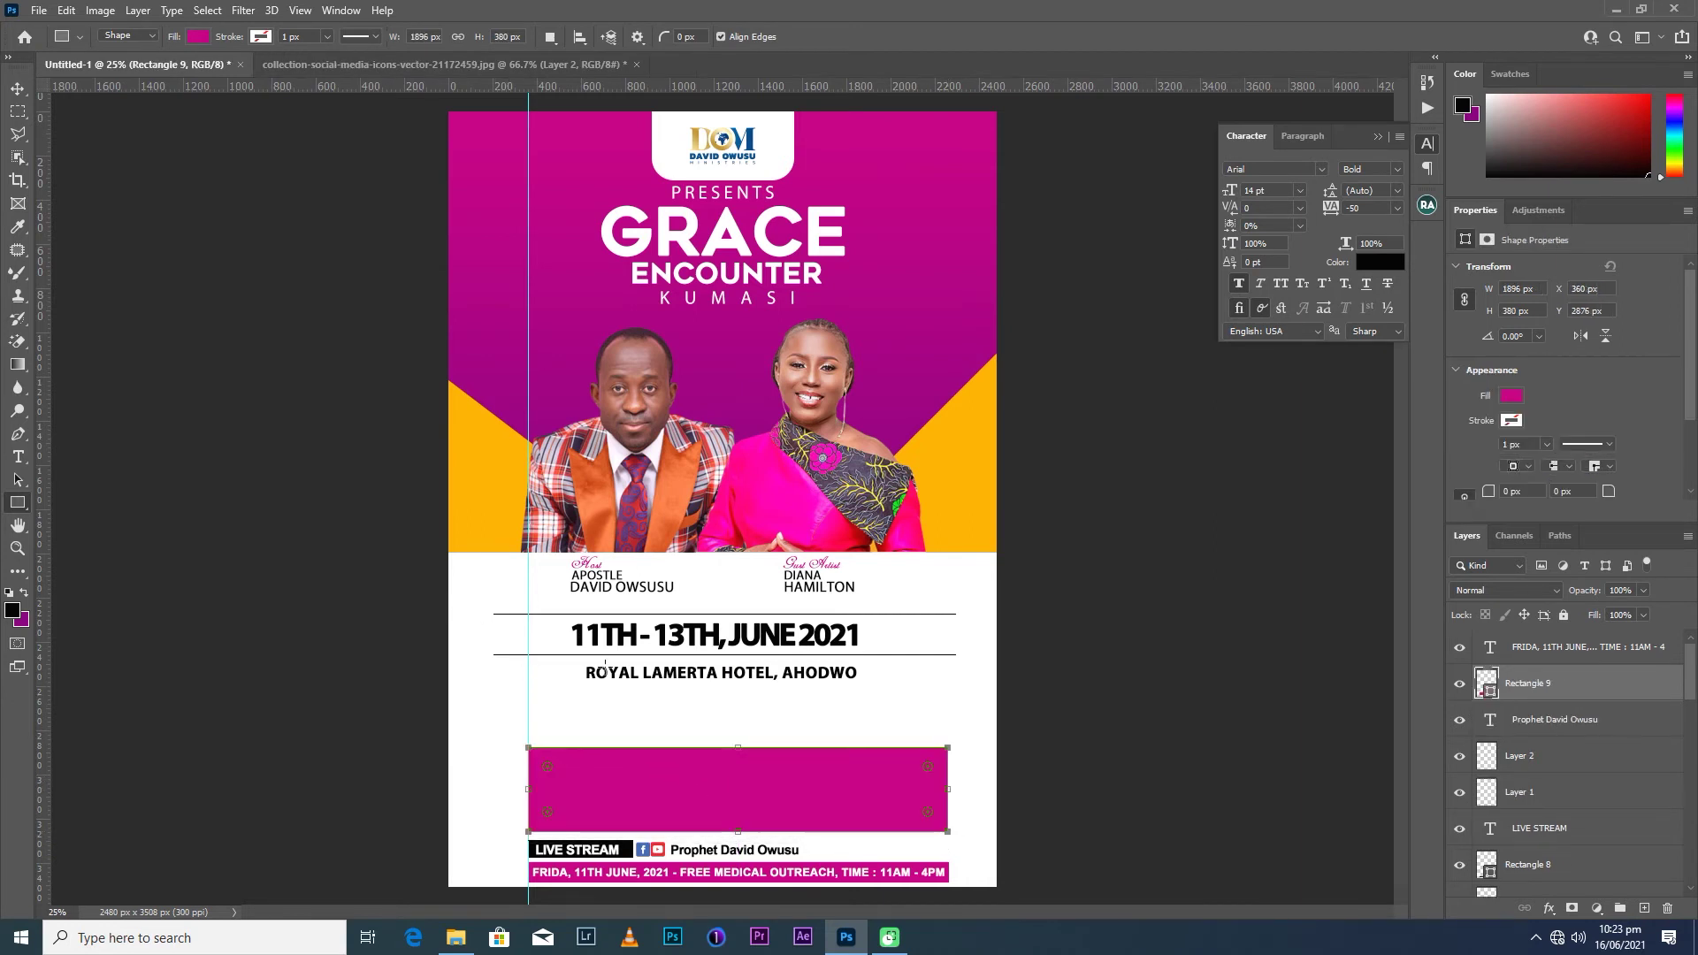
pyautogui.click(17, 89)
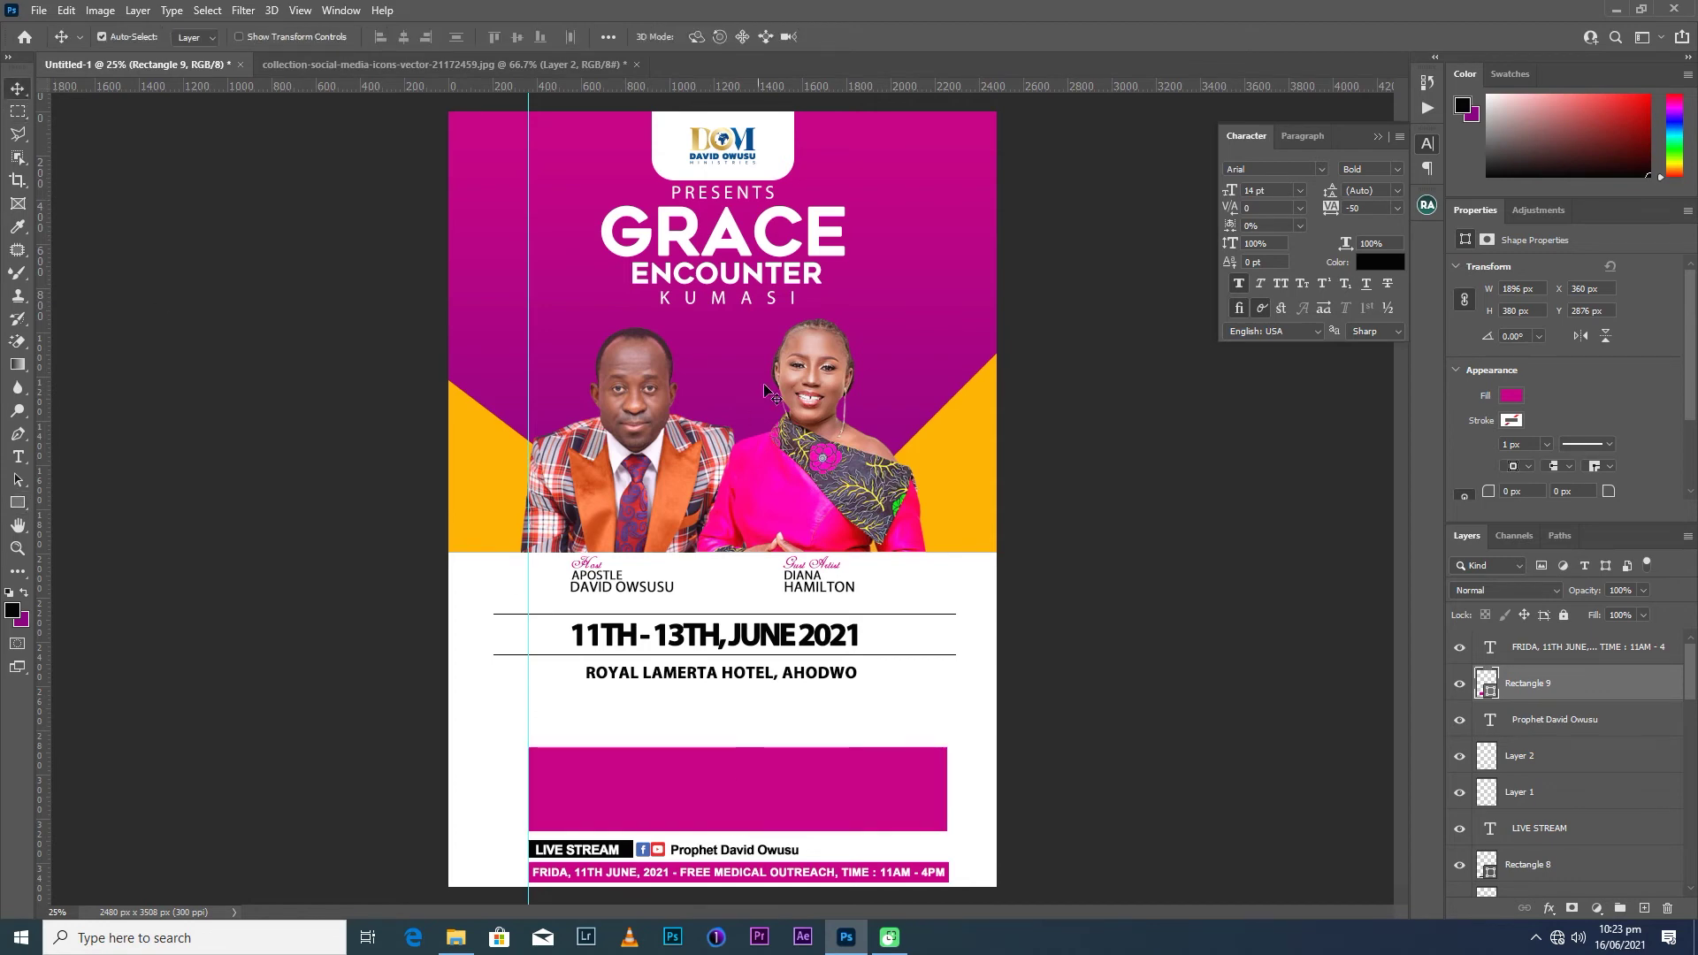
# Copy Rectangle 2's gradient layer style and paste it onto Rectangle 9.
pyautogui.click(892, 295)
pyautogui.rightClick(1572, 846)
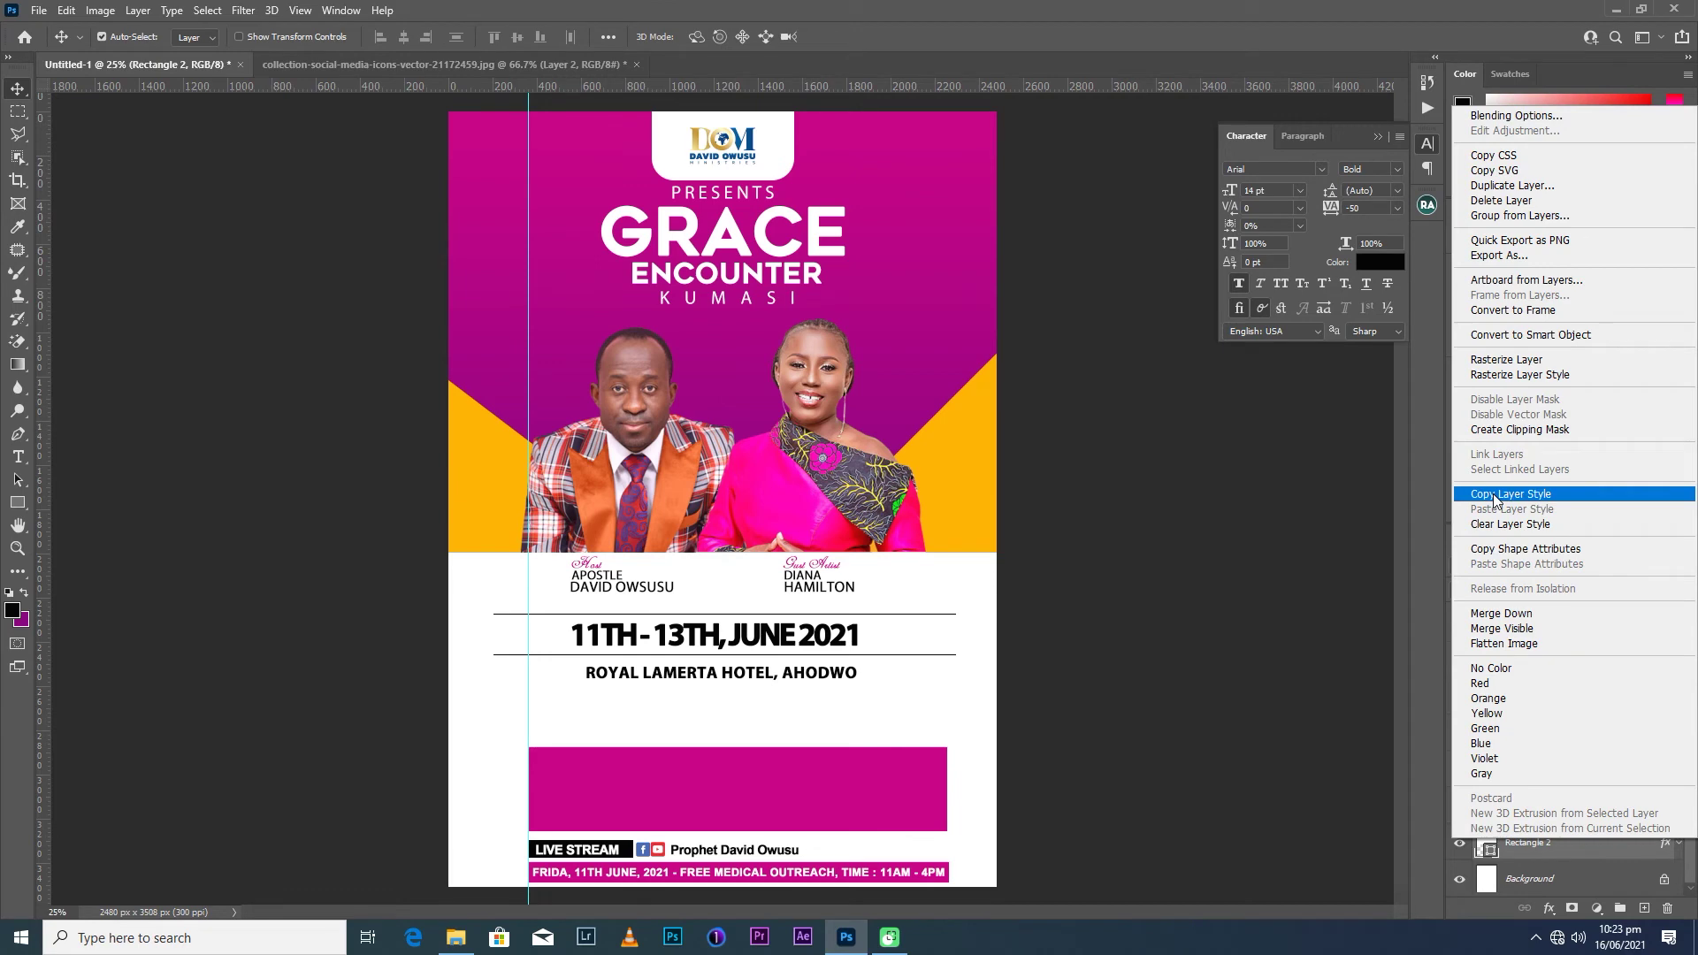
pyautogui.click(1494, 500)
pyautogui.click(766, 822)
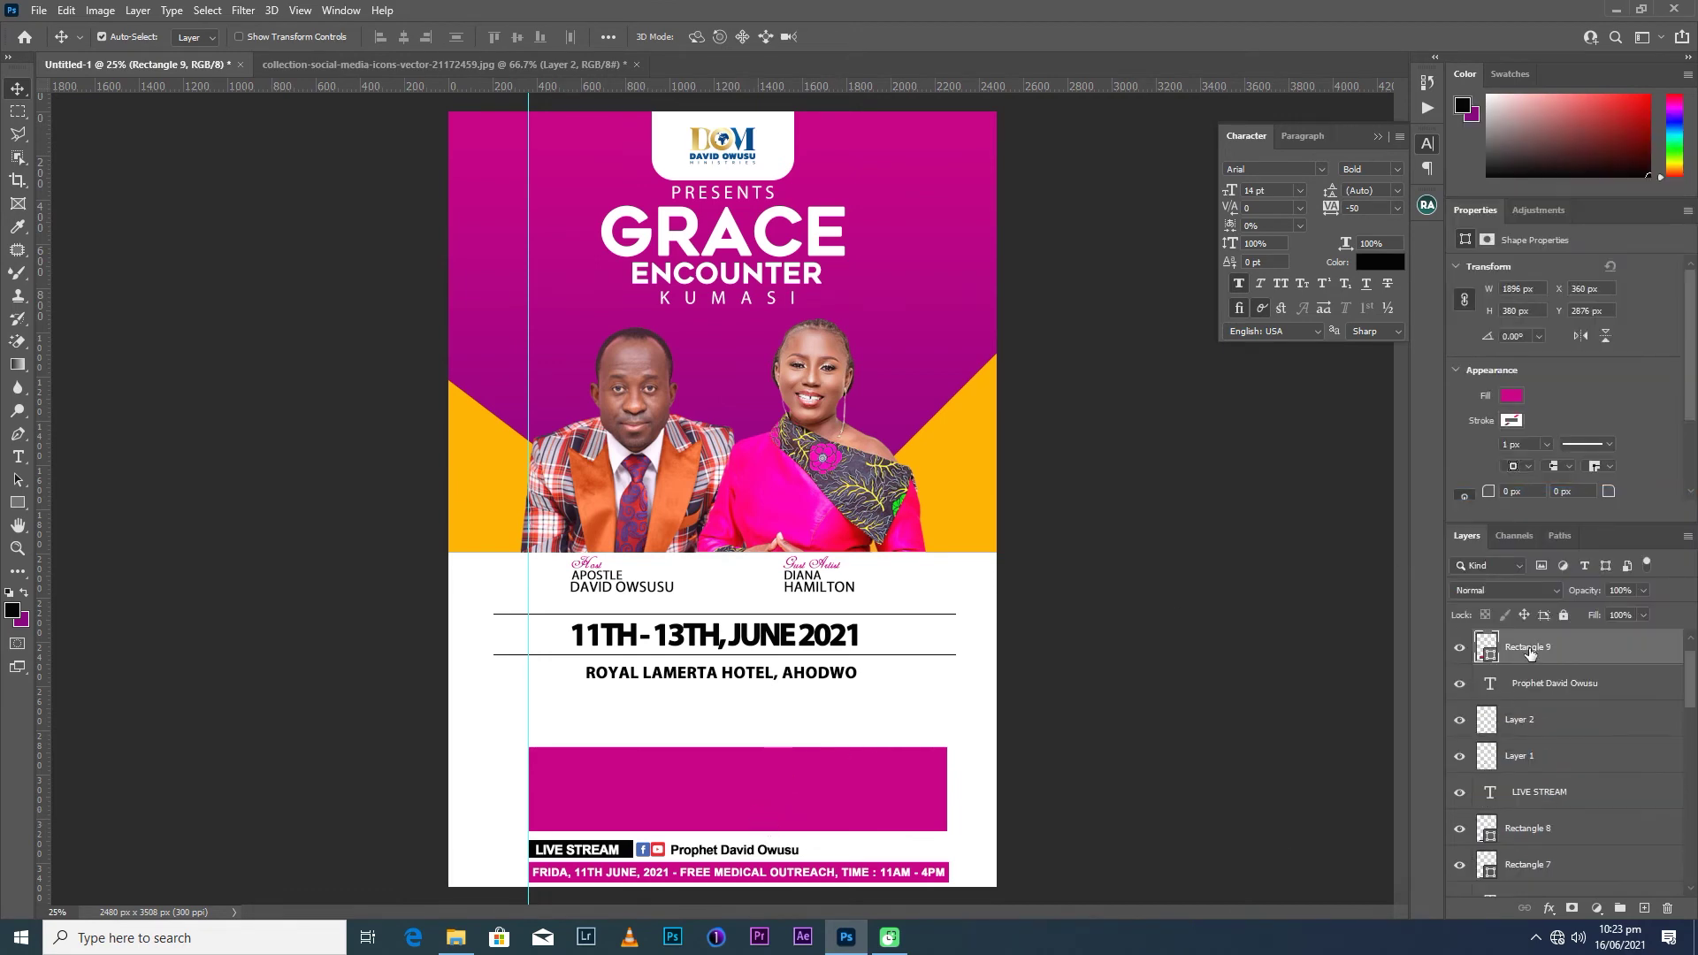
pyautogui.rightClick(1530, 653)
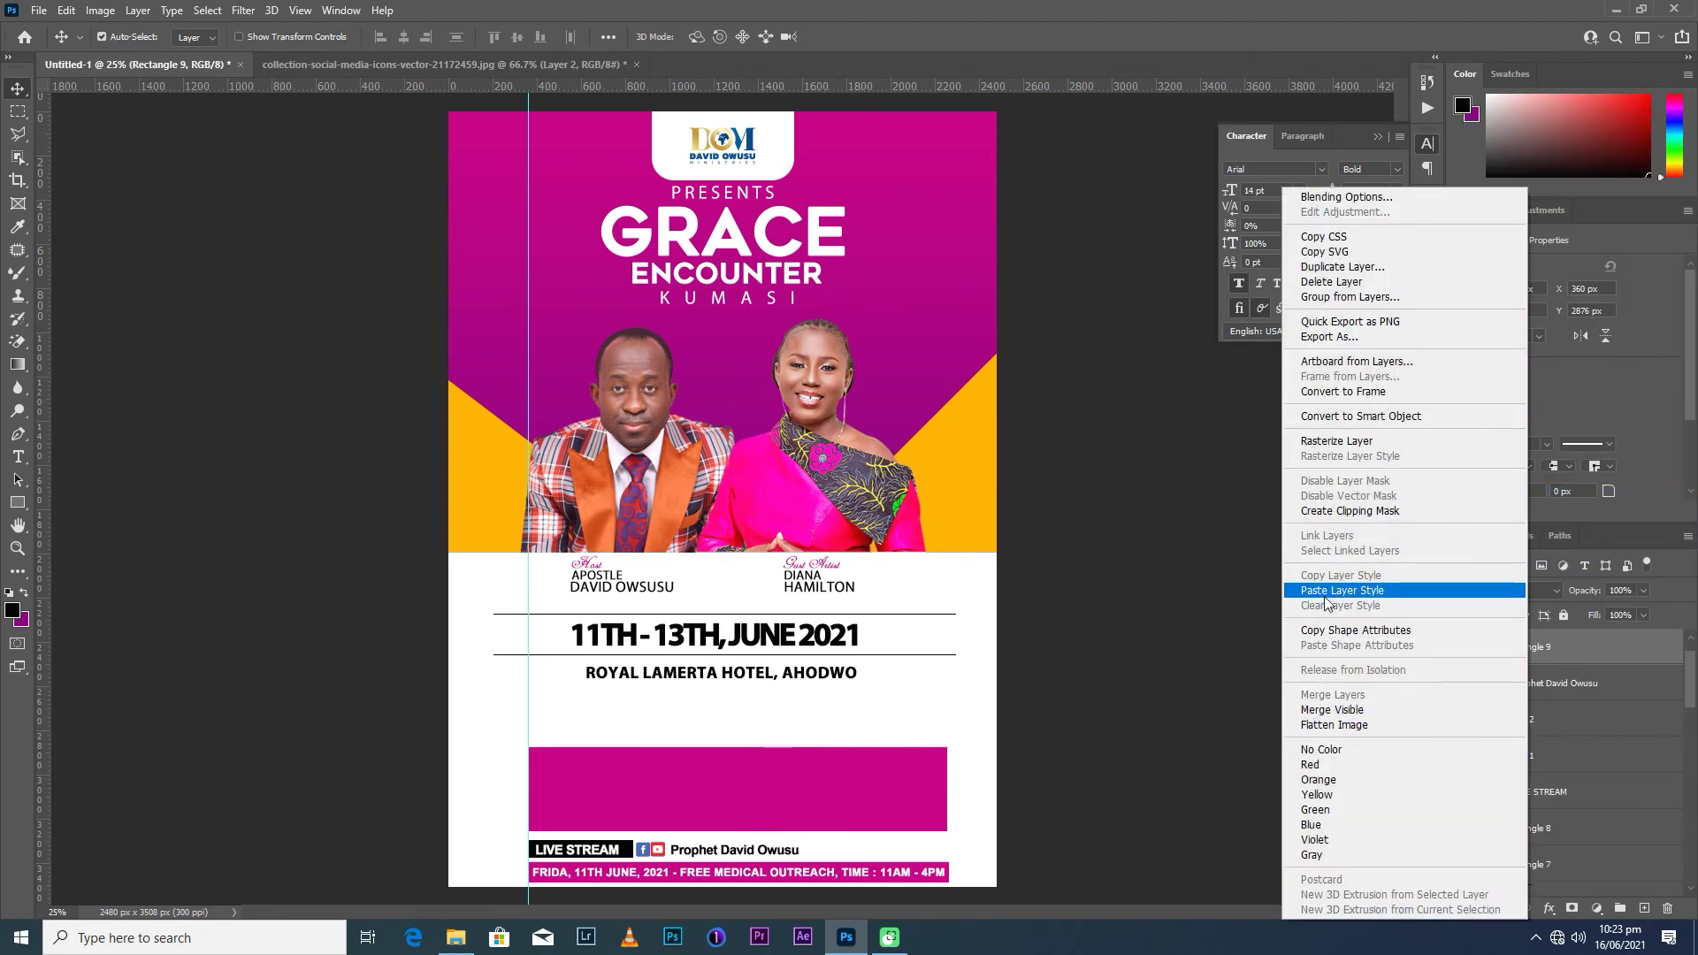
pyautogui.click(1325, 592)
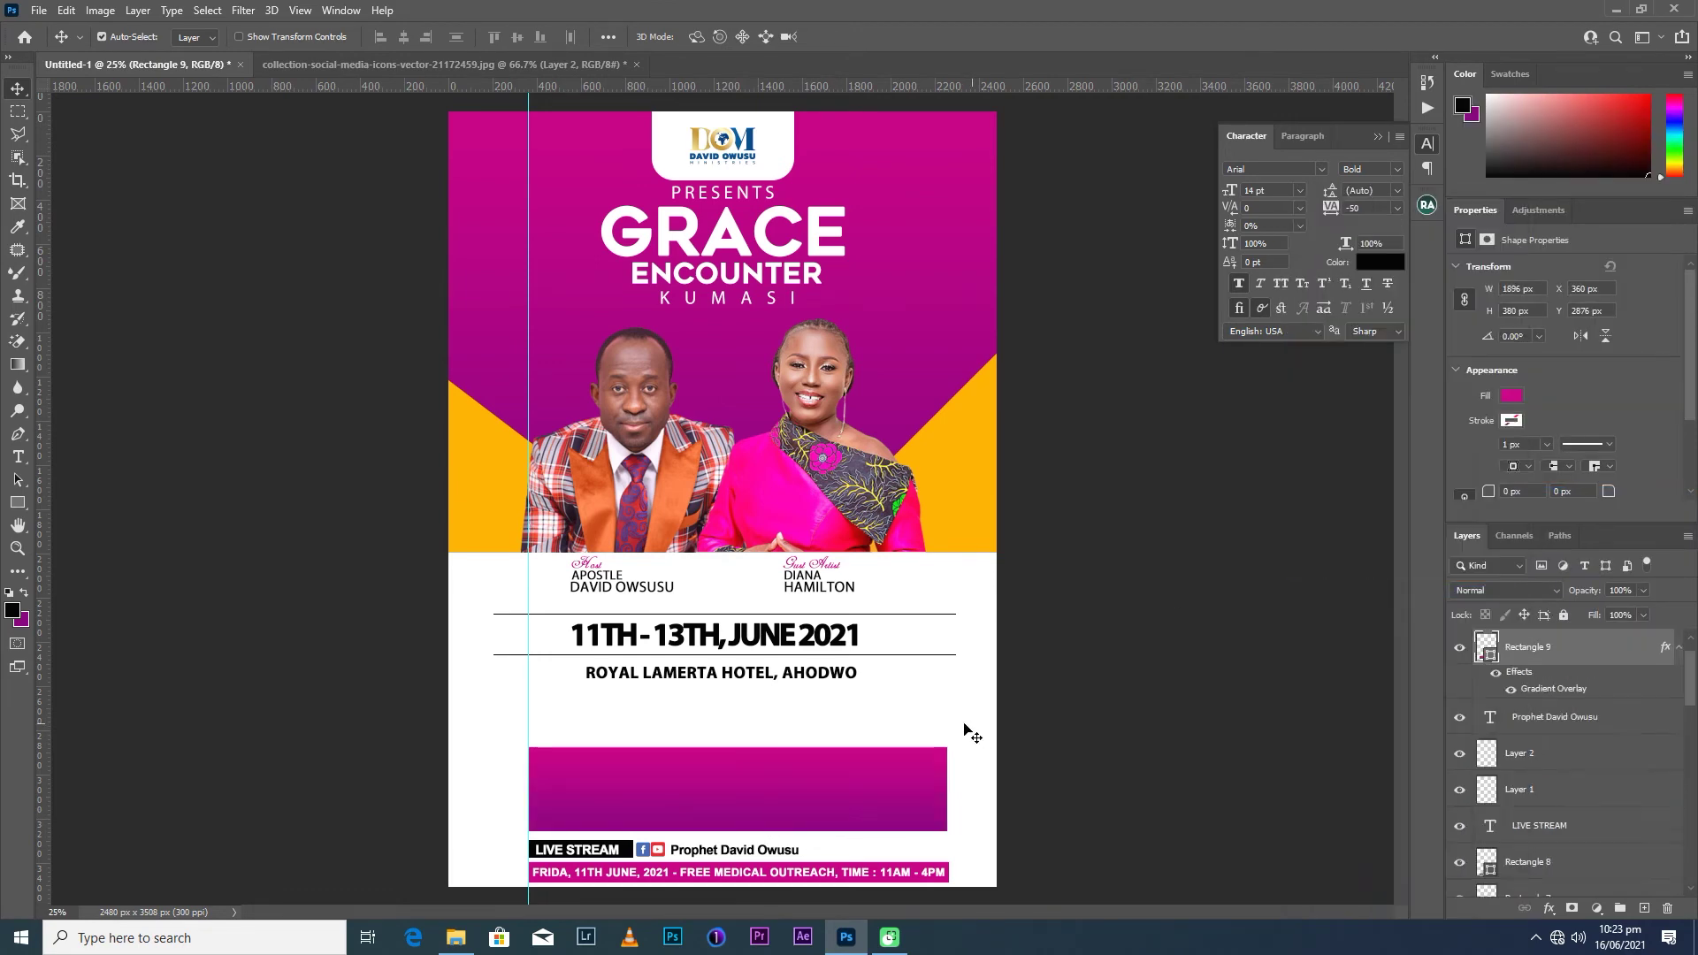
# Keep the bar's gradient overlay Linear and change its angle to a diagonal.
pyautogui.doubleClick(1539, 691)
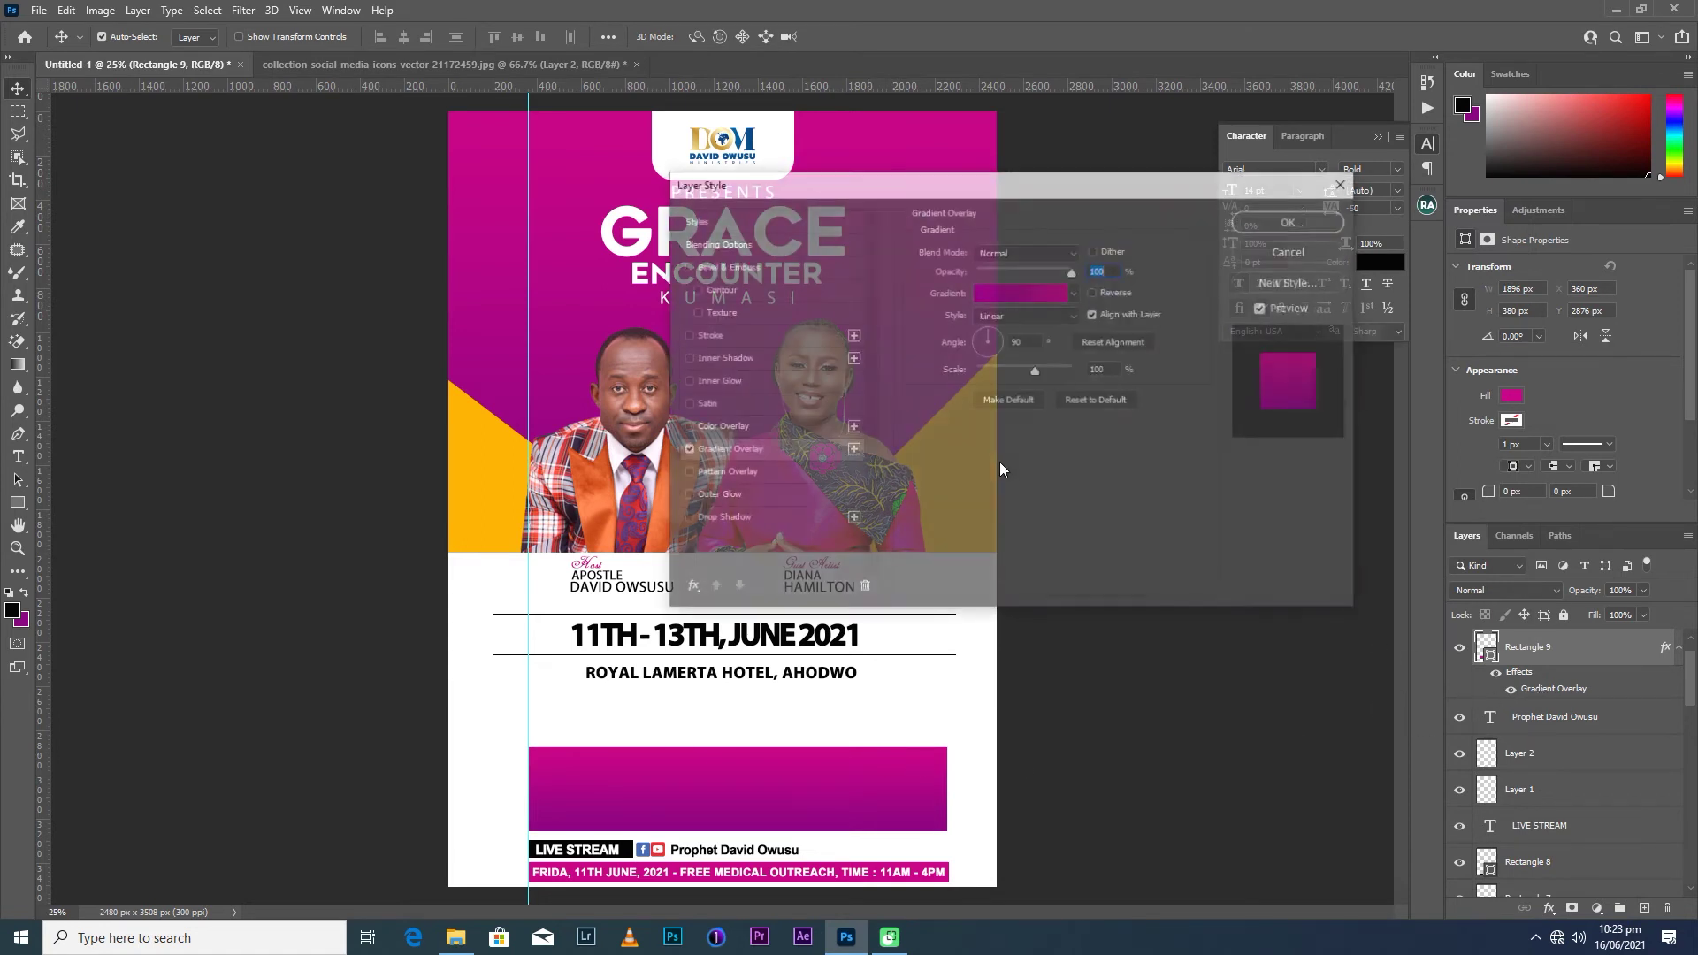
pyautogui.click(1052, 319)
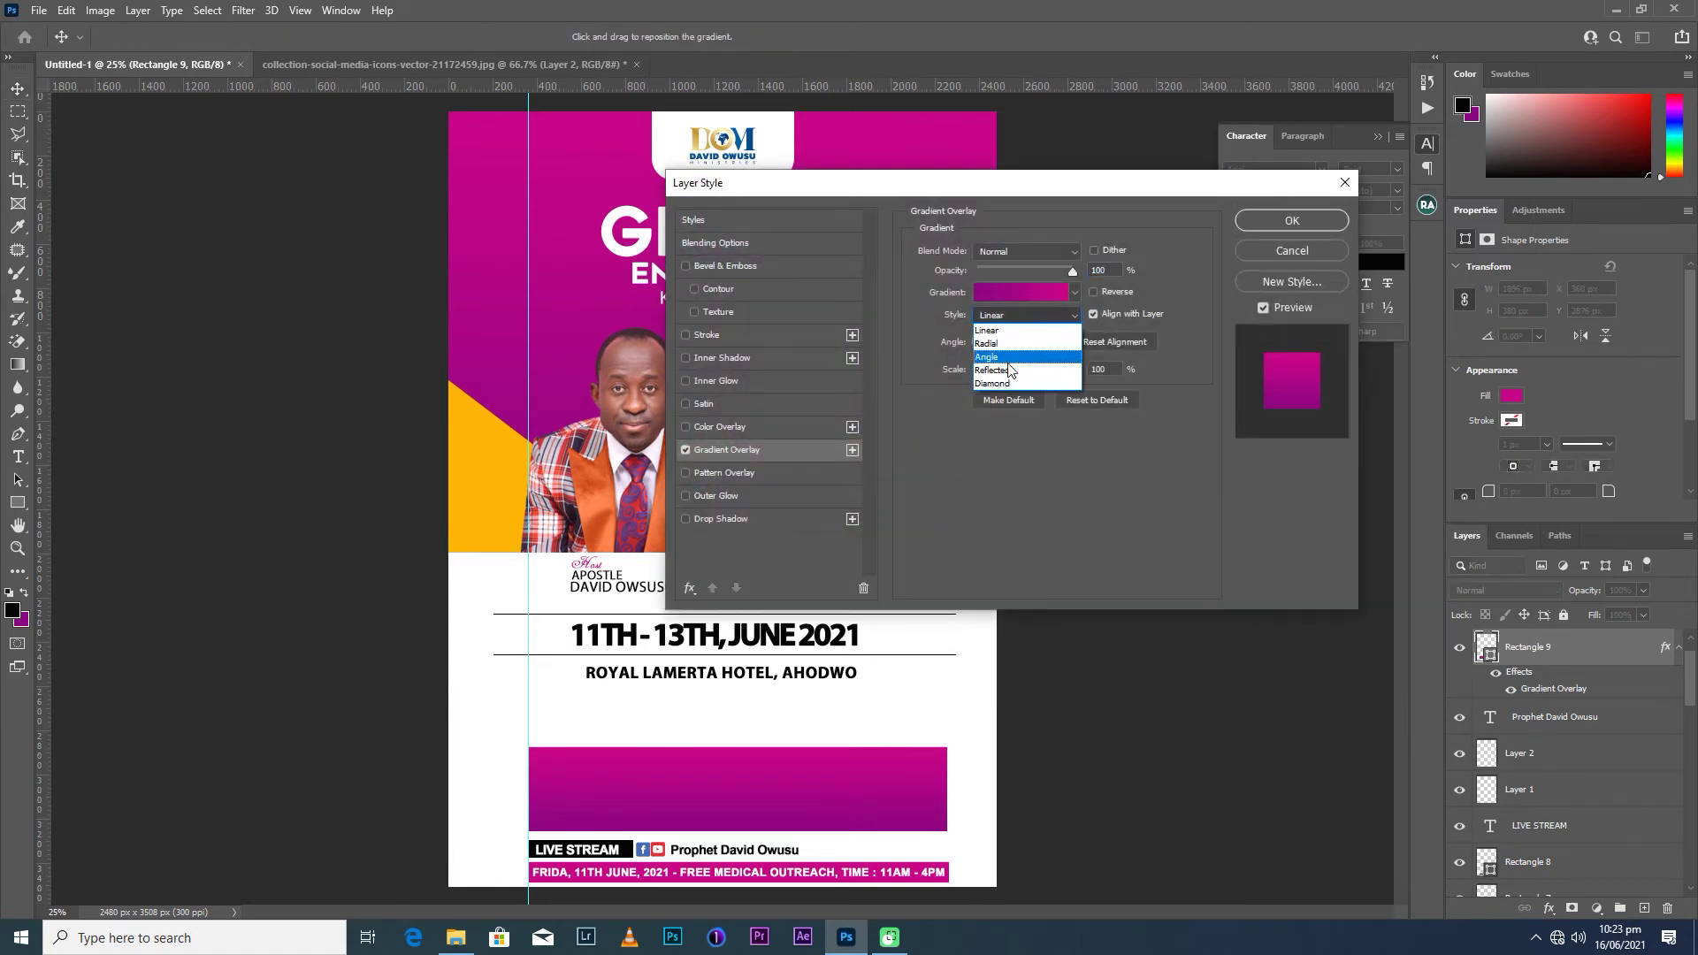
pyautogui.click(1144, 279)
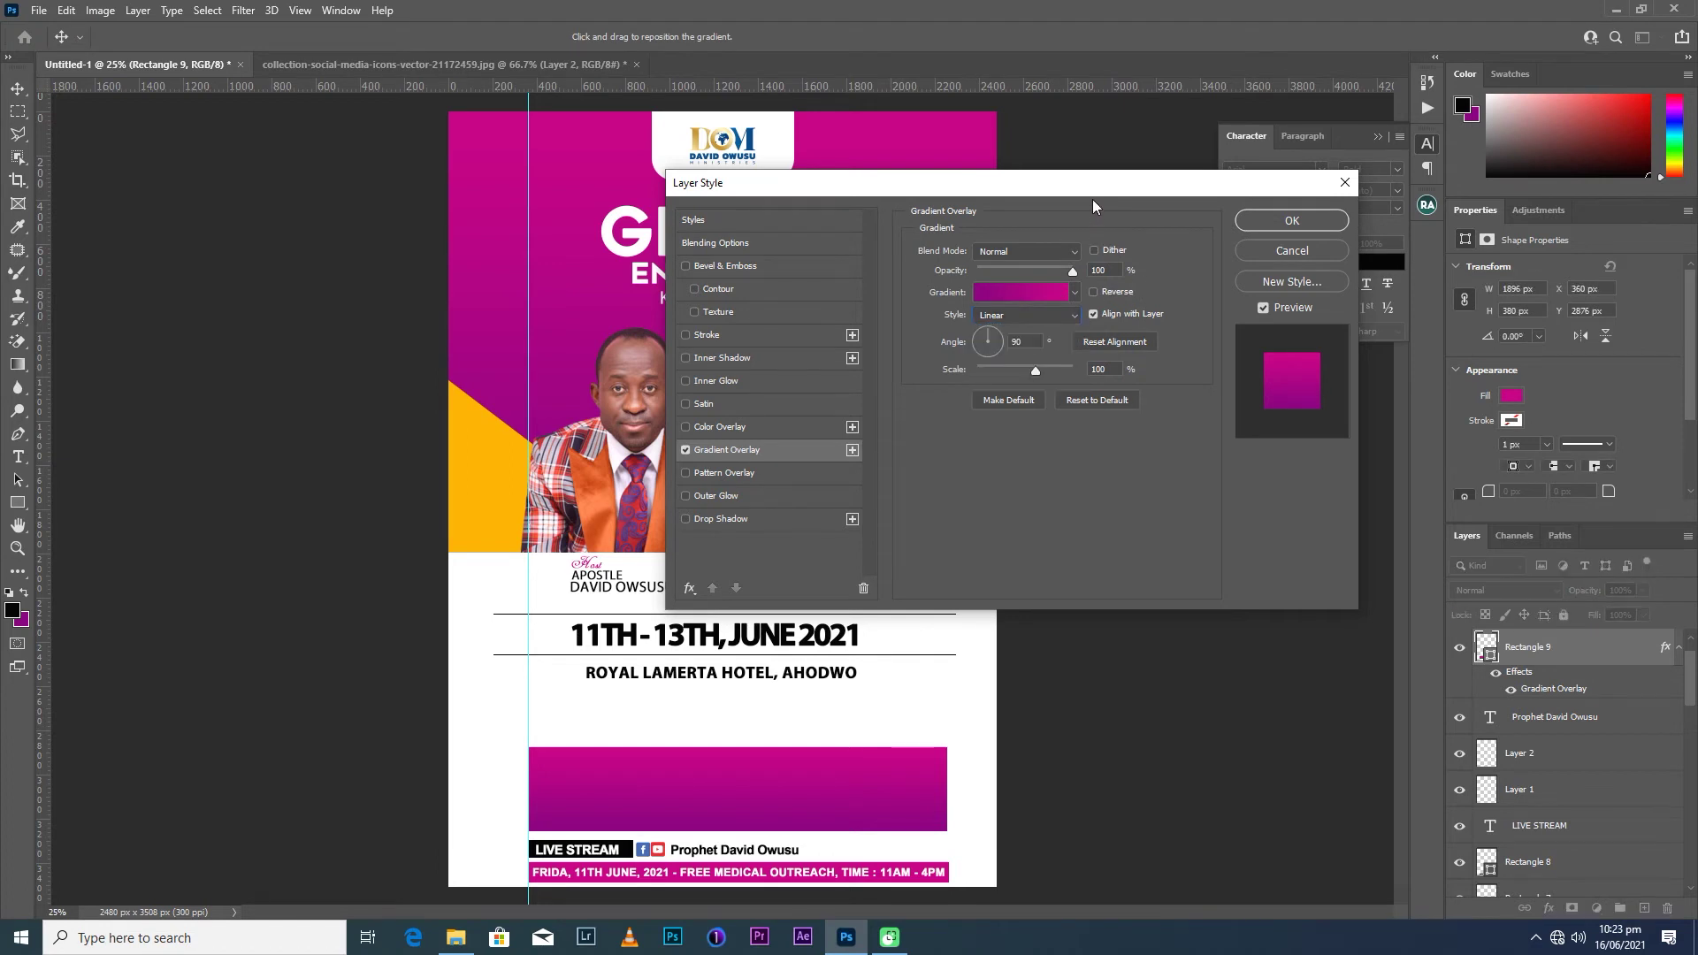
pyautogui.moveTo(1194, 187); pyautogui.dragTo(1481, 174)
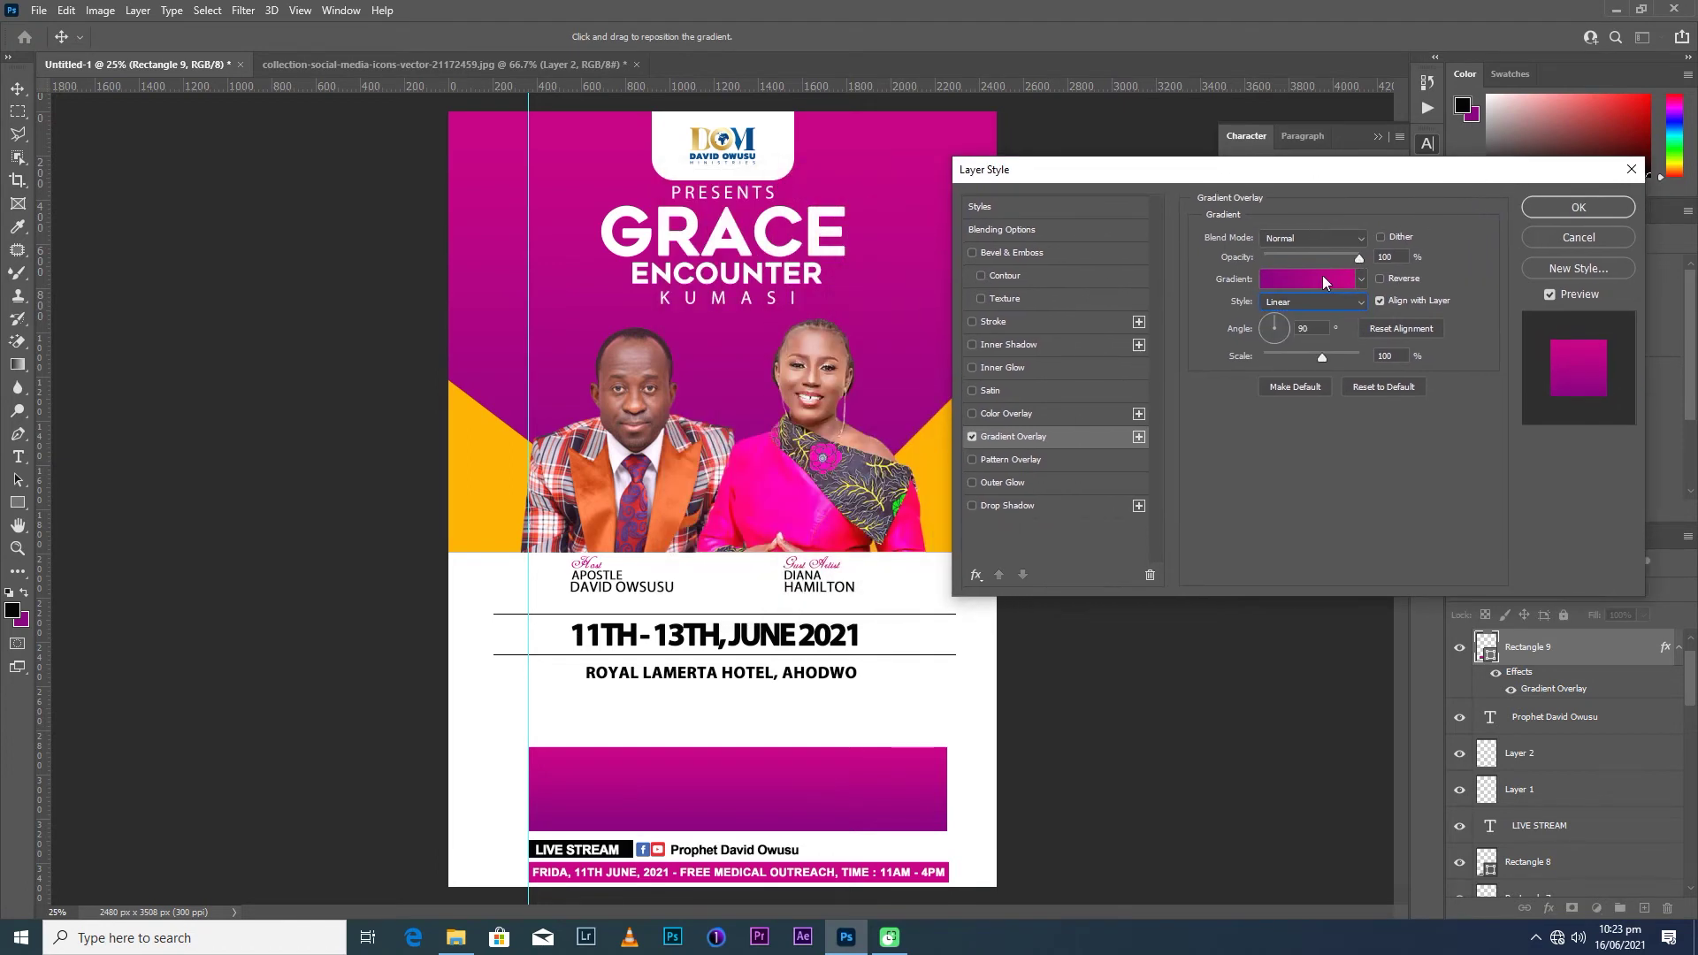
pyautogui.moveTo(1280, 323); pyautogui.dragTo(1262, 331)
pyautogui.moveTo(1260, 327); pyautogui.dragTo(1279, 324)
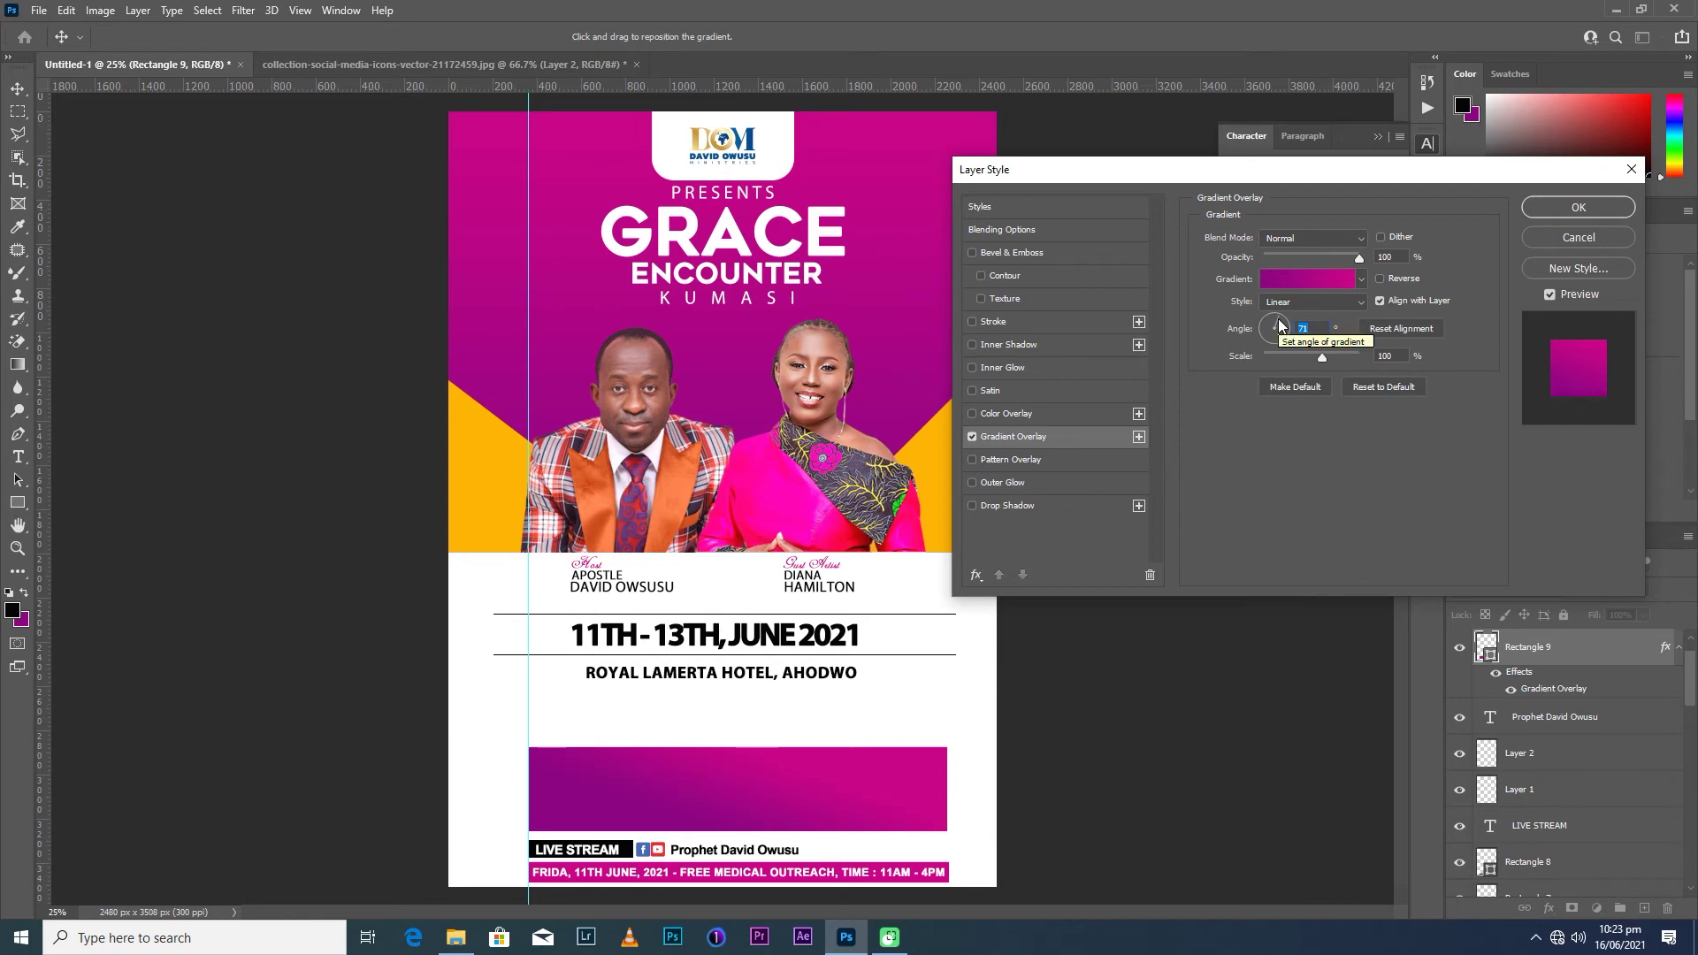
# Darken the gradient's right colour stop to a deeper magenta and apply the overlay.
pyautogui.click(1305, 281)
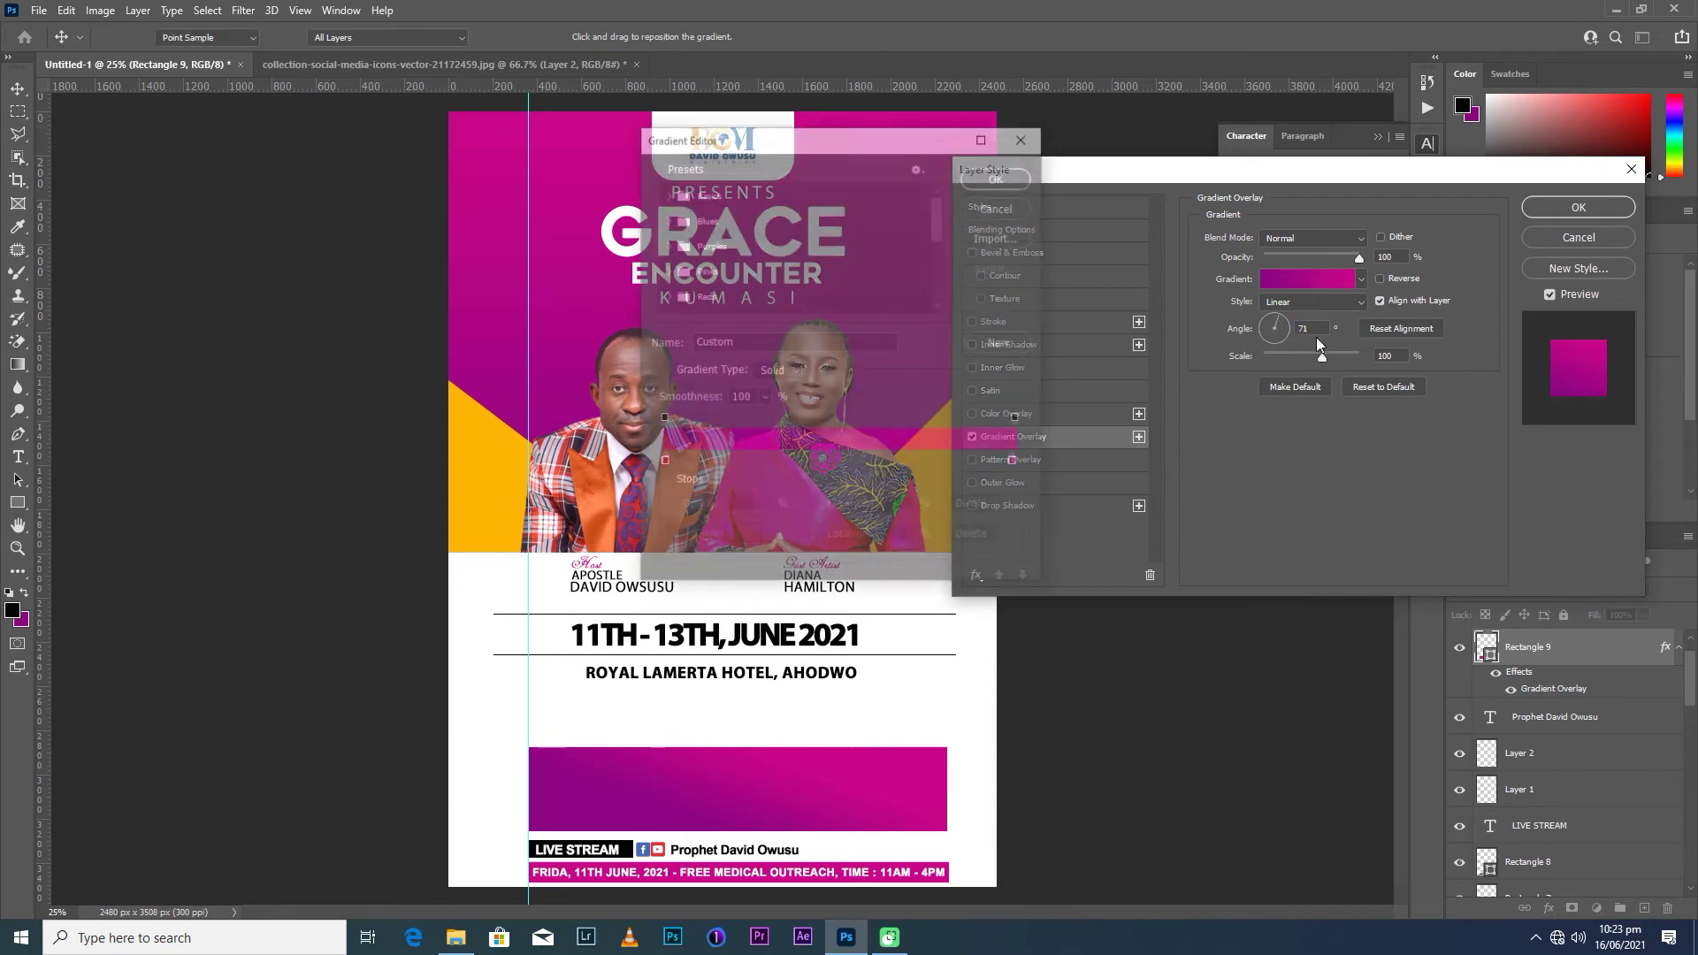
pyautogui.click(1015, 461)
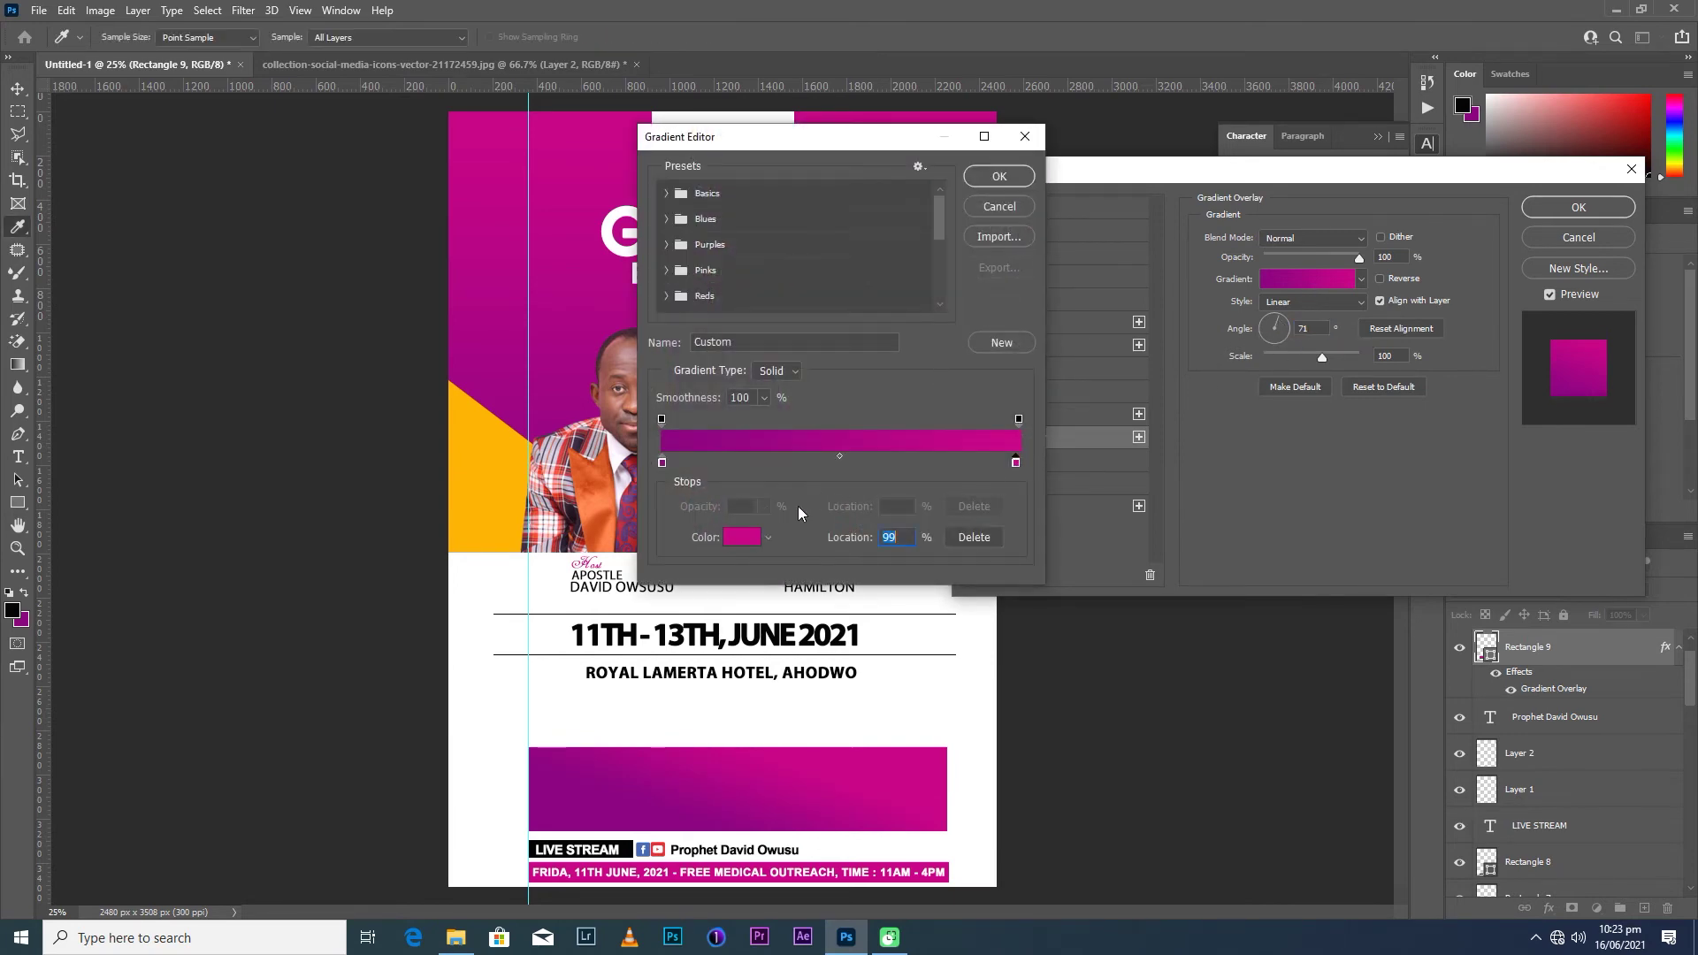
pyautogui.click(741, 537)
pyautogui.moveTo(1076, 344); pyautogui.dragTo(1076, 349)
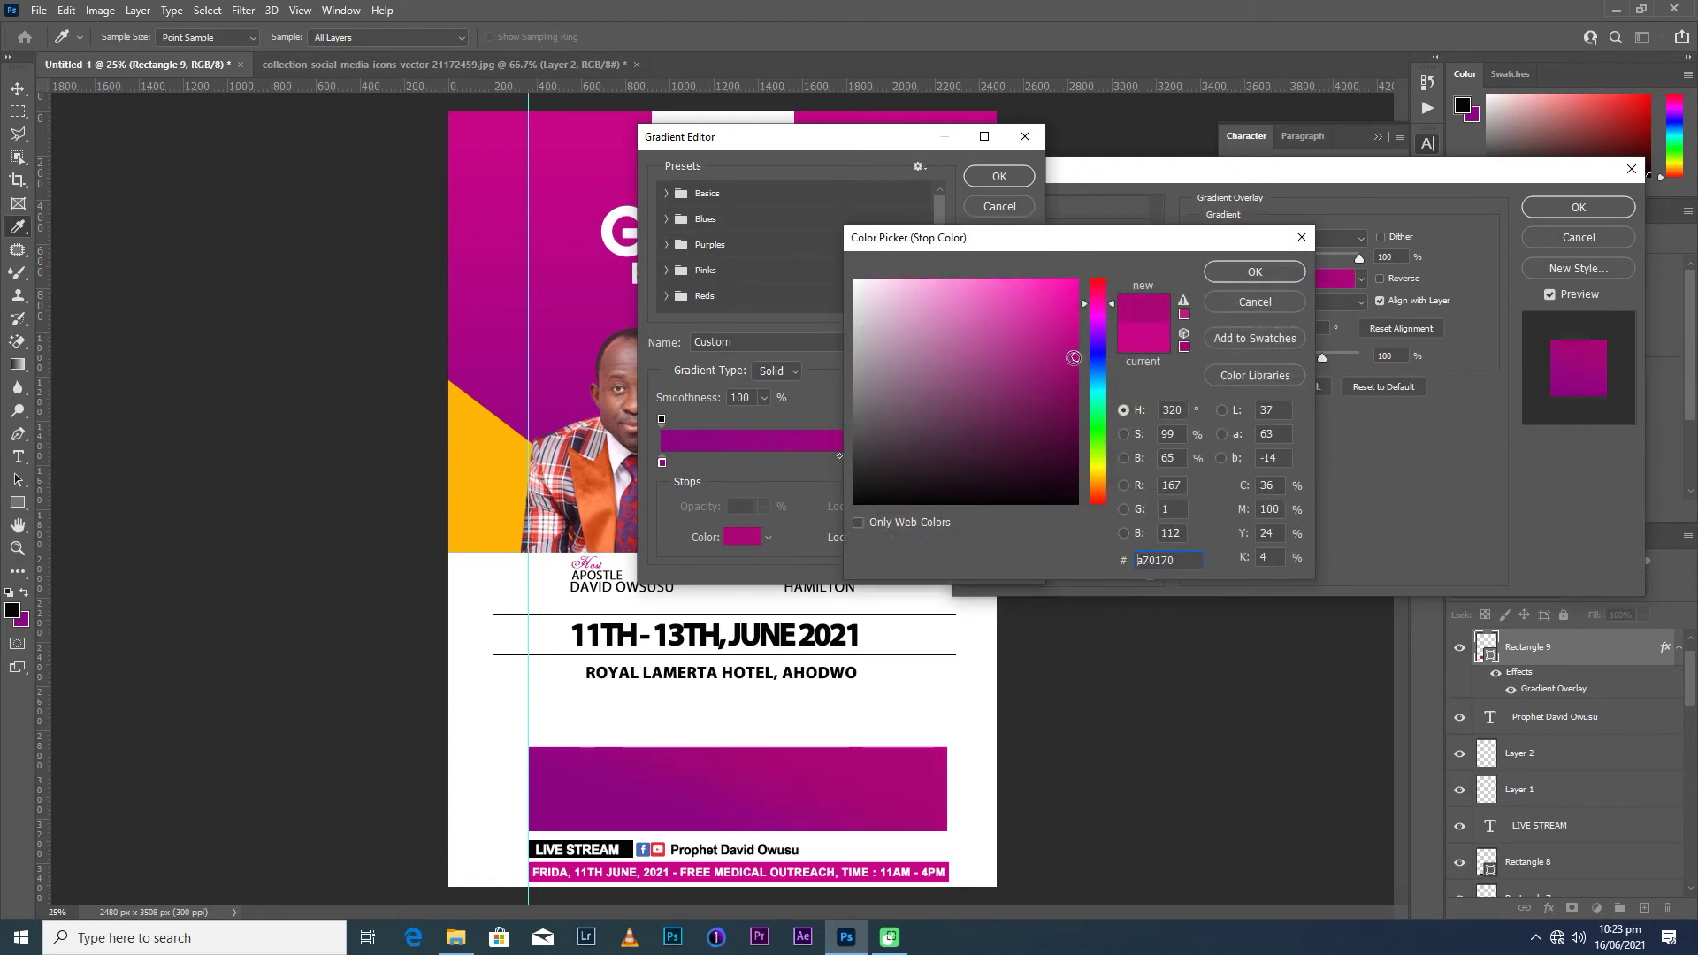
pyautogui.click(1233, 275)
pyautogui.click(1013, 177)
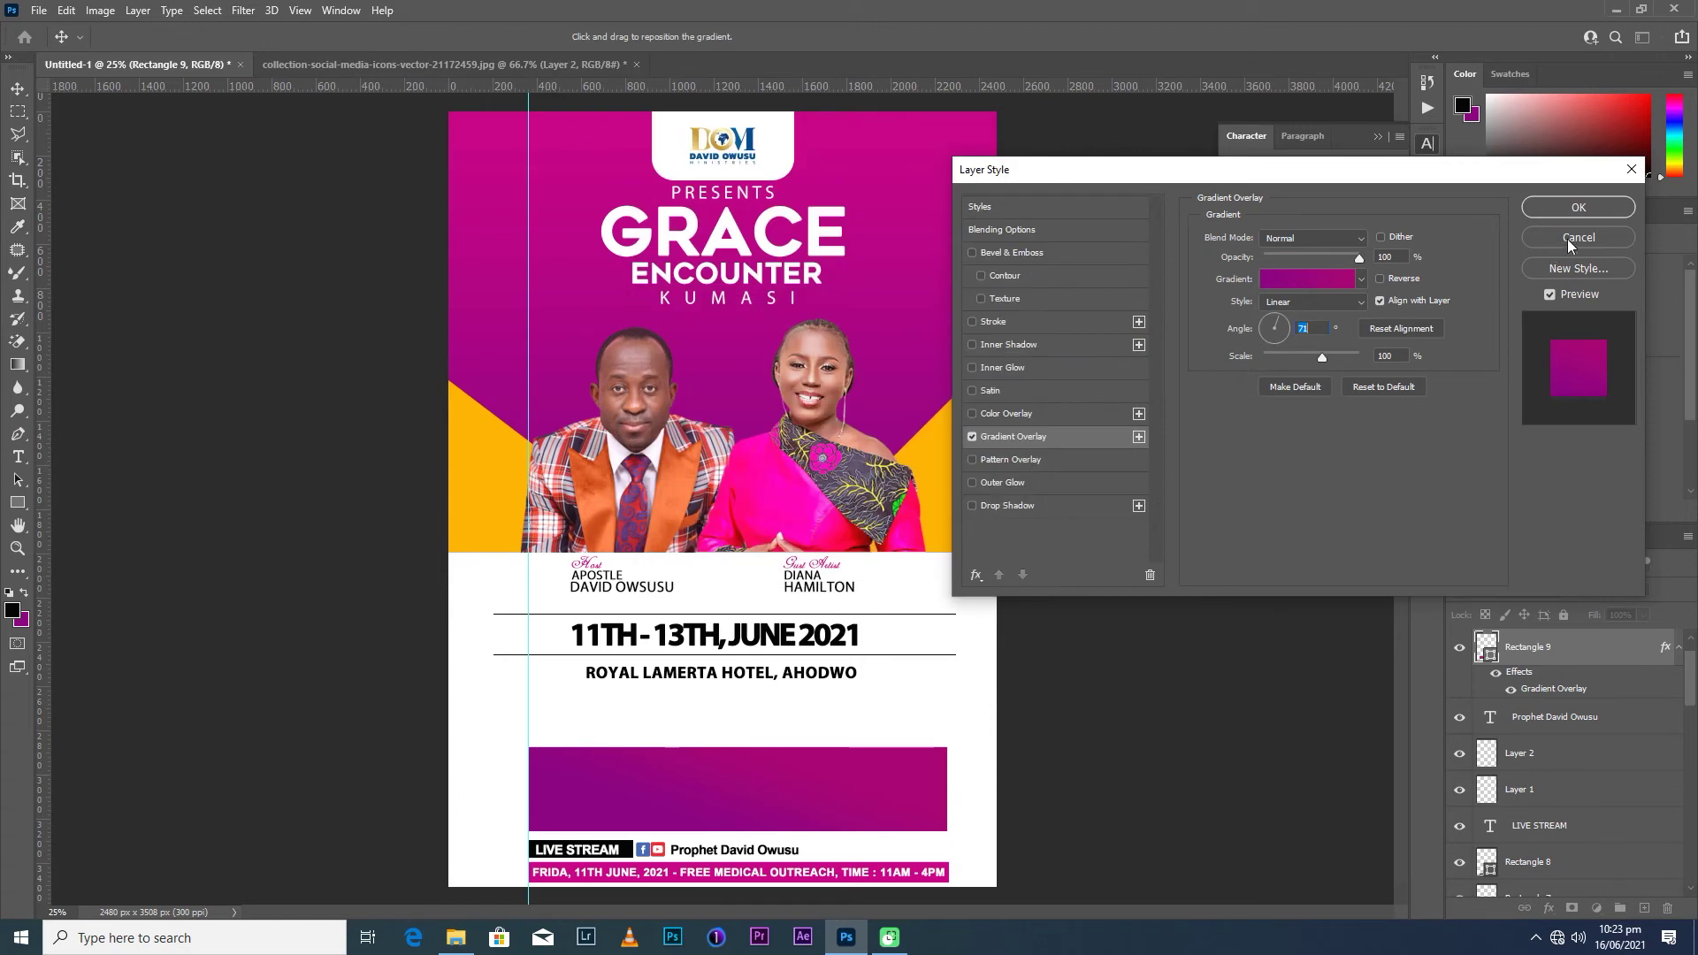
pyautogui.click(1578, 207)
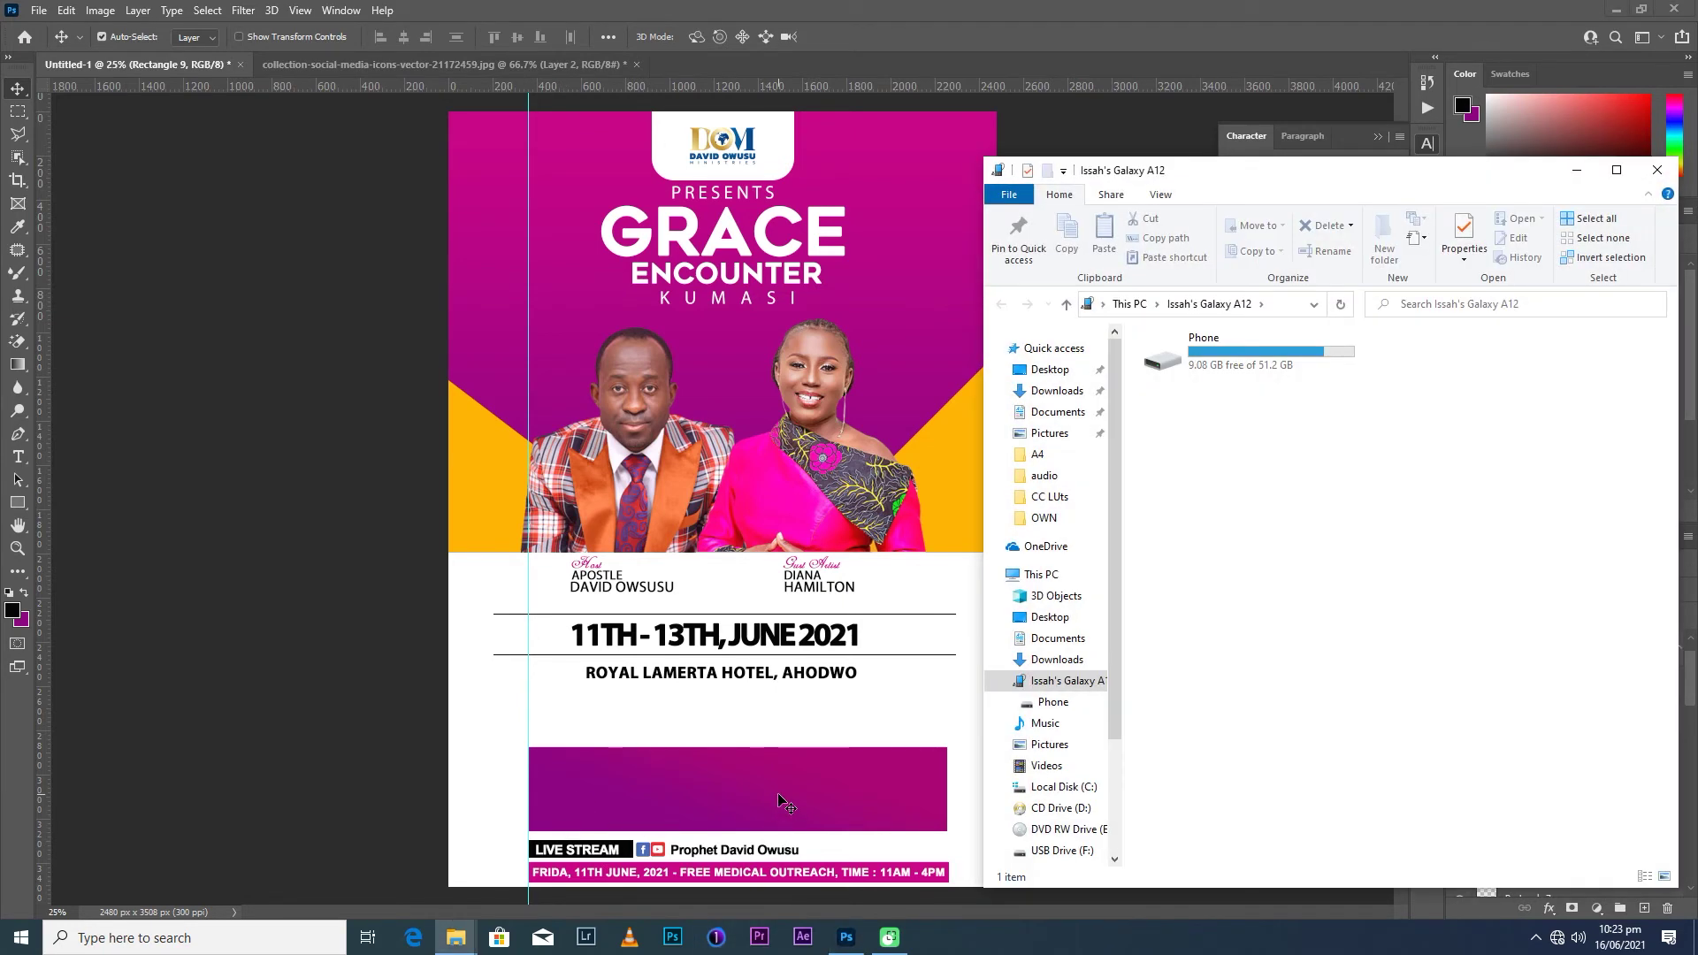
# Nudge the magenta bar down and add a vertical guide at the pink strip's right edge.
pyautogui.click(780, 800)
pyautogui.press('Down')
pyautogui.press('Down')
pyautogui.press('Down')
pyautogui.press('Down')
pyautogui.press('Down')
pyautogui.press('Down')
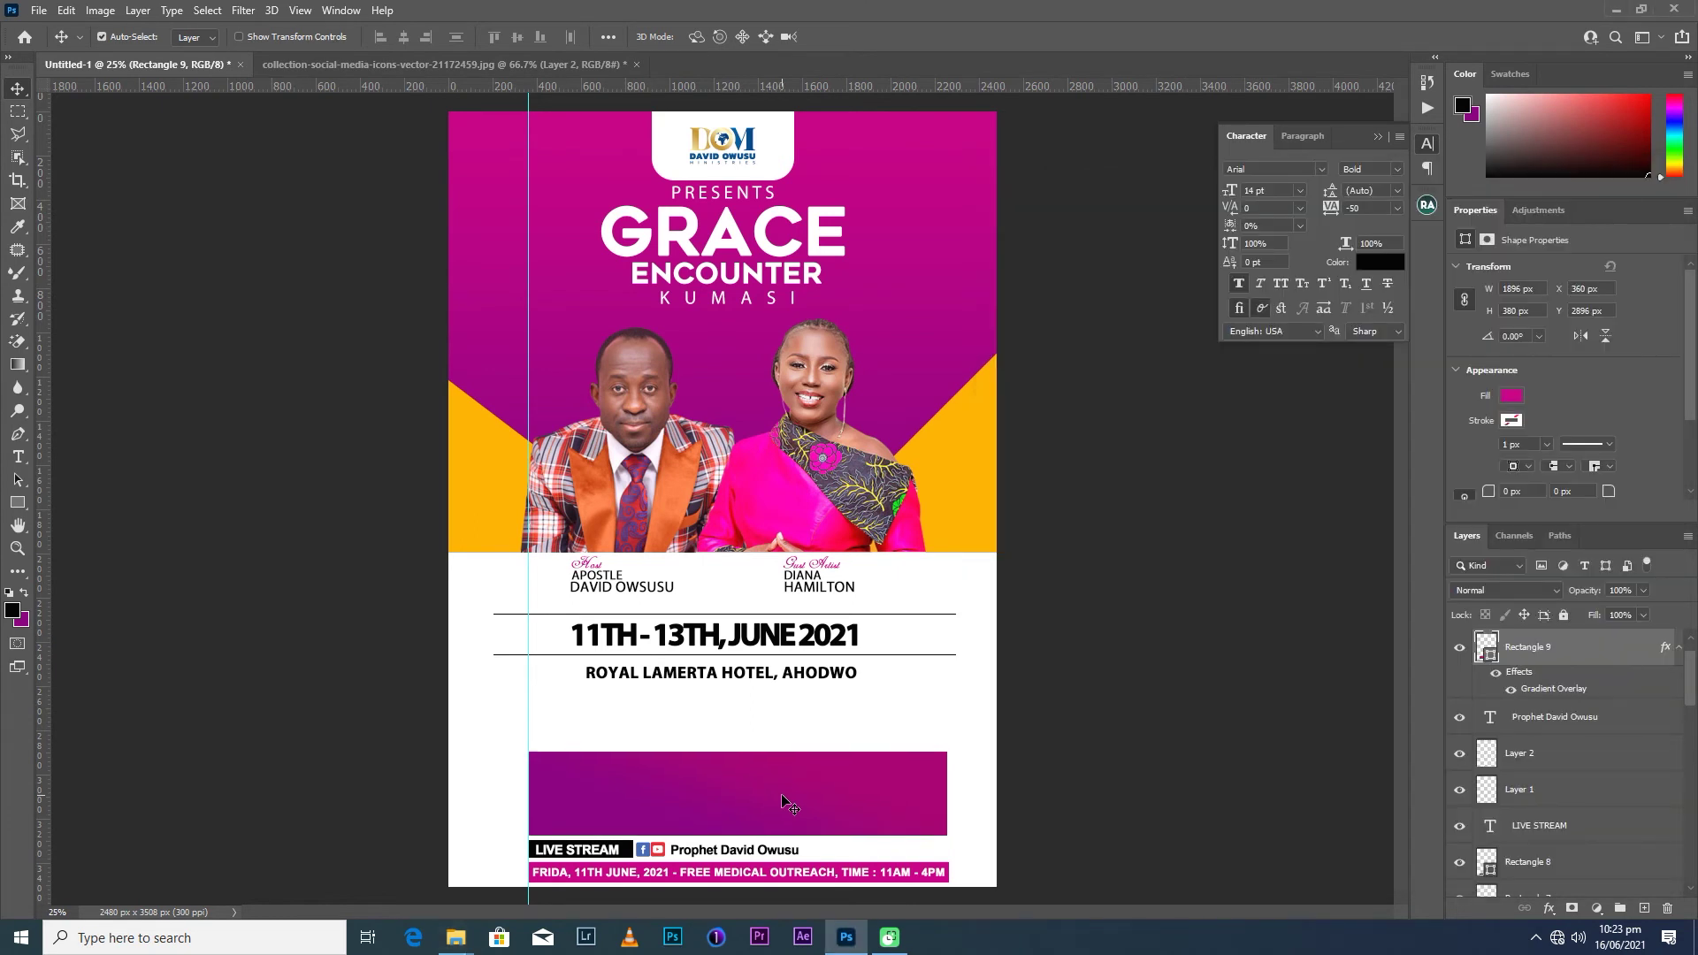
pyautogui.click(946, 874)
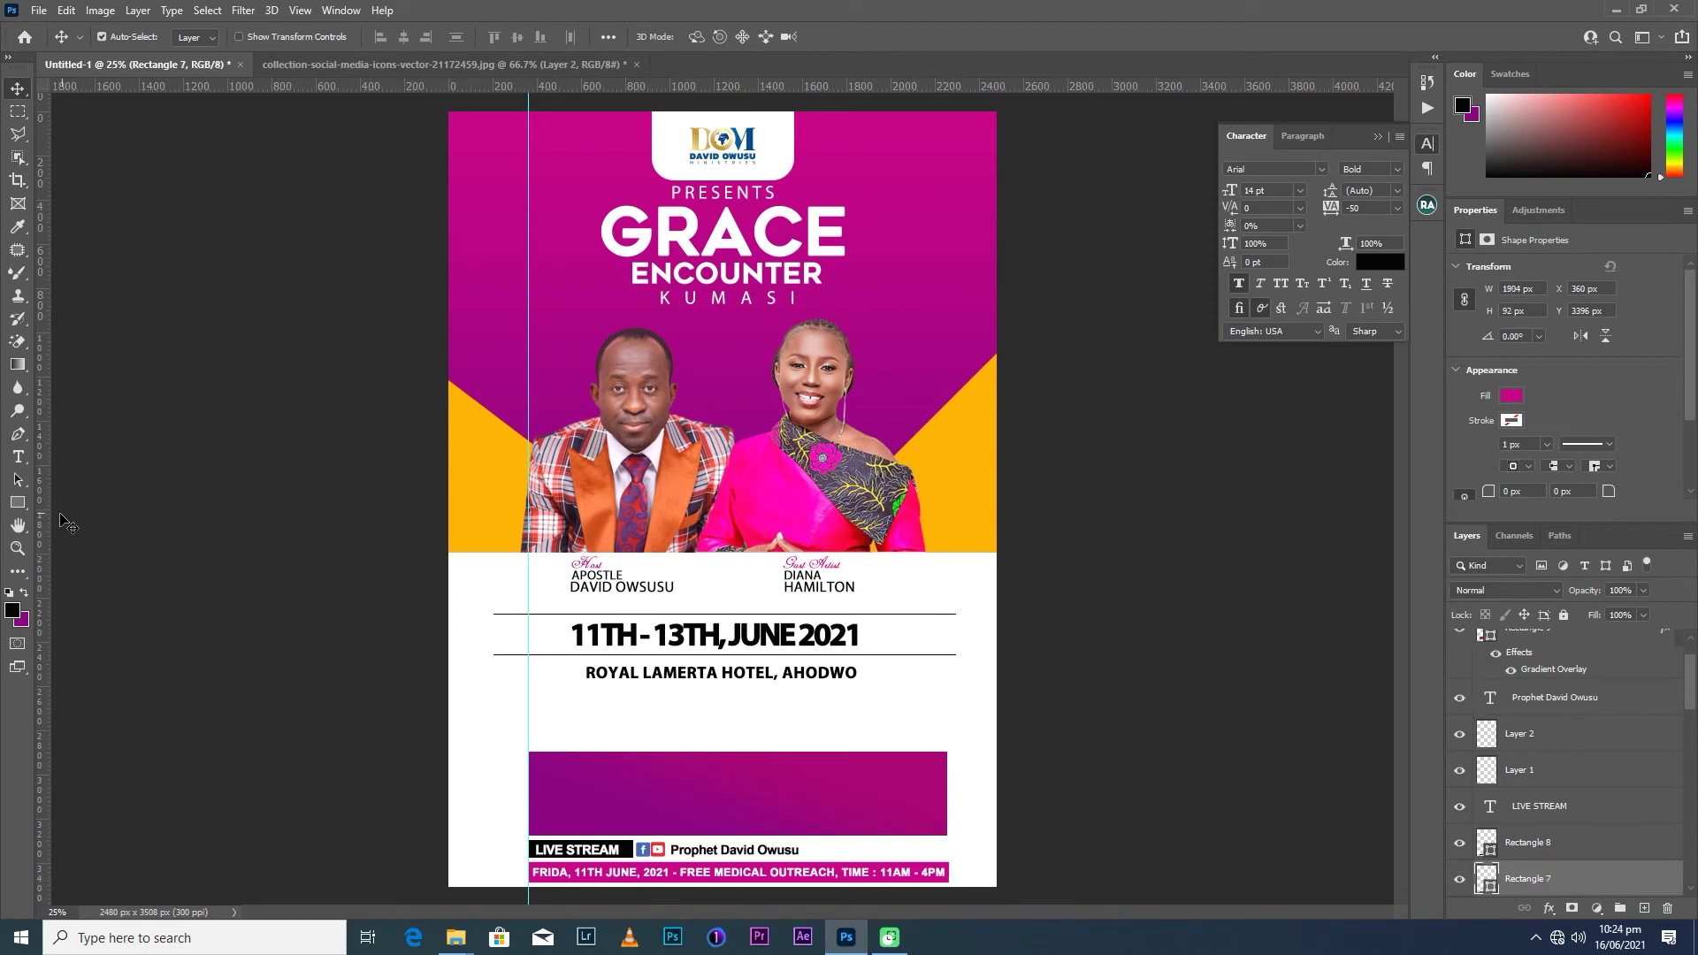
pyautogui.moveTo(42, 530); pyautogui.dragTo(946, 691)
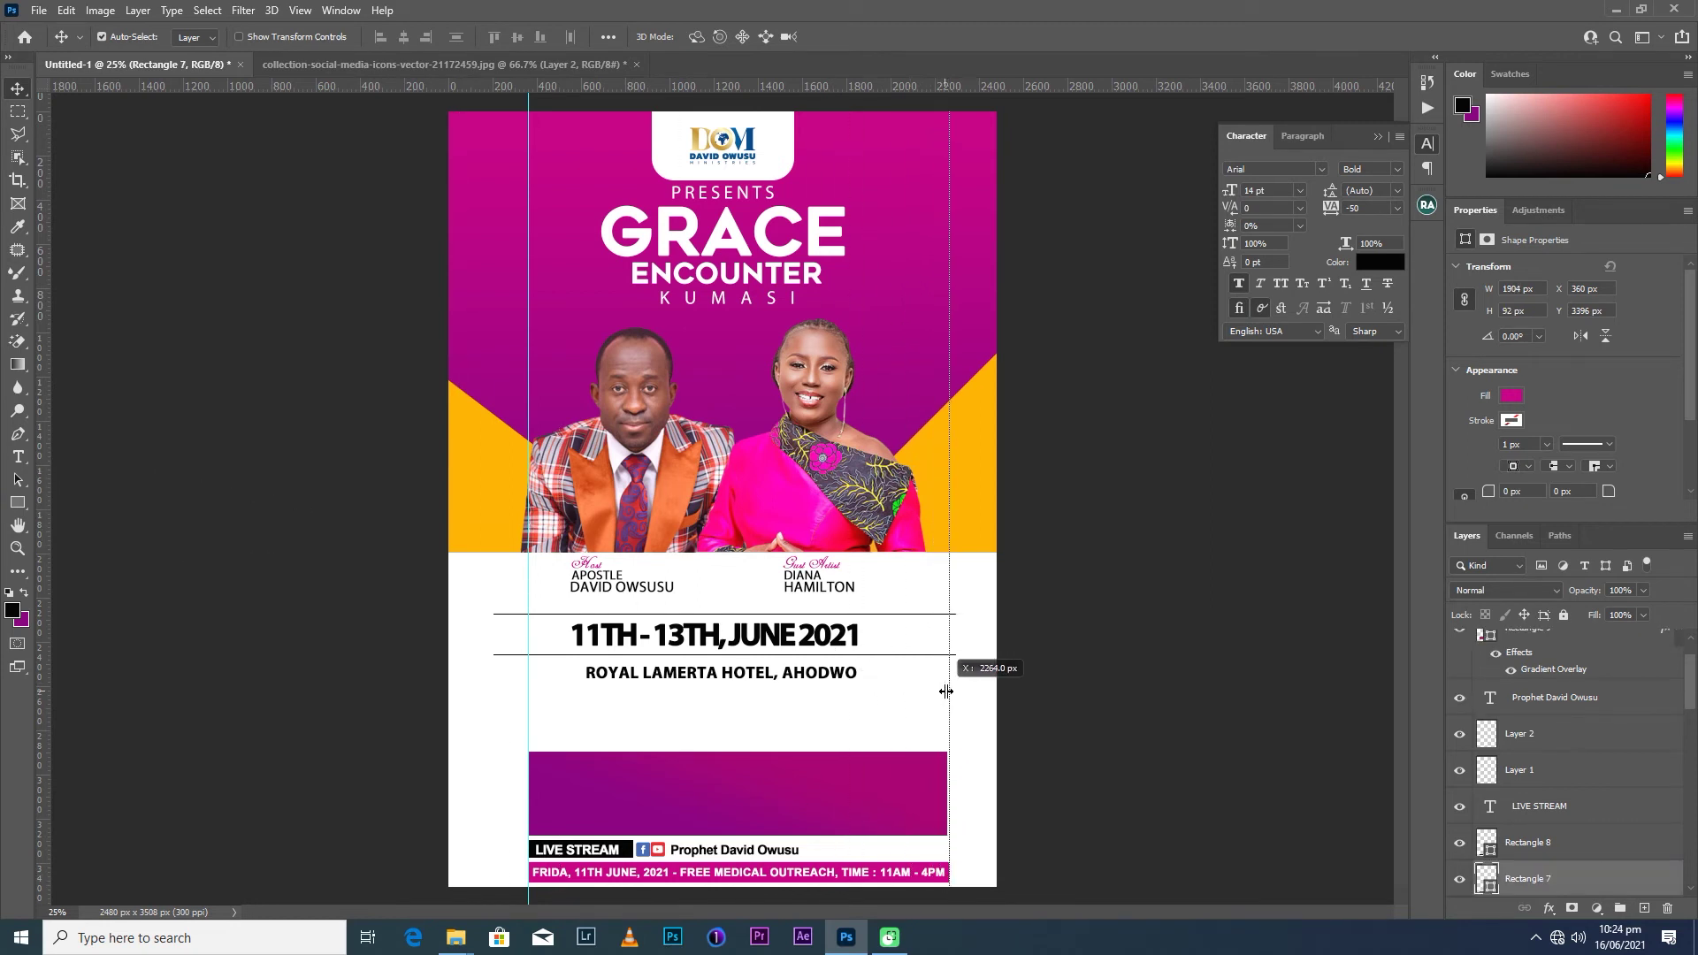
# Stretch the magenta bar's right edge to the new guide.
pyautogui.click(929, 785)
pyautogui.hotkey('ctrl', 't')
pyautogui.moveTo(949, 791); pyautogui.dragTo(951, 792)
pyautogui.press('Return')
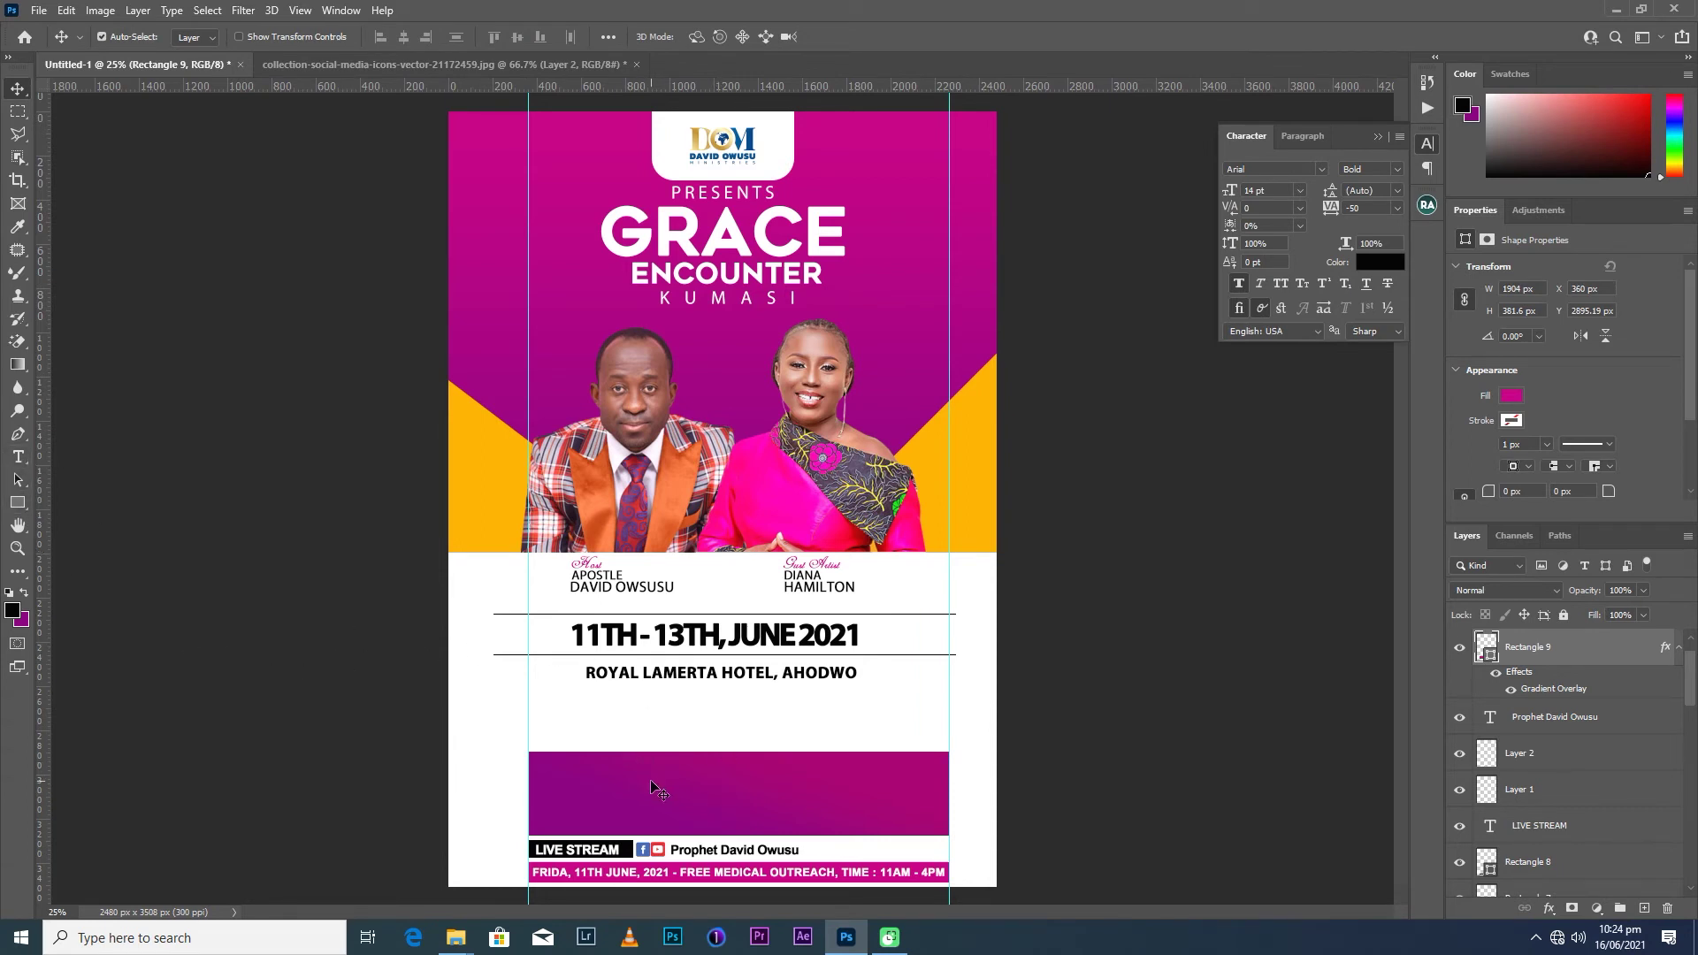
# Cancel an empty text entry and delete the stray empty text layer.
pyautogui.click(17, 456)
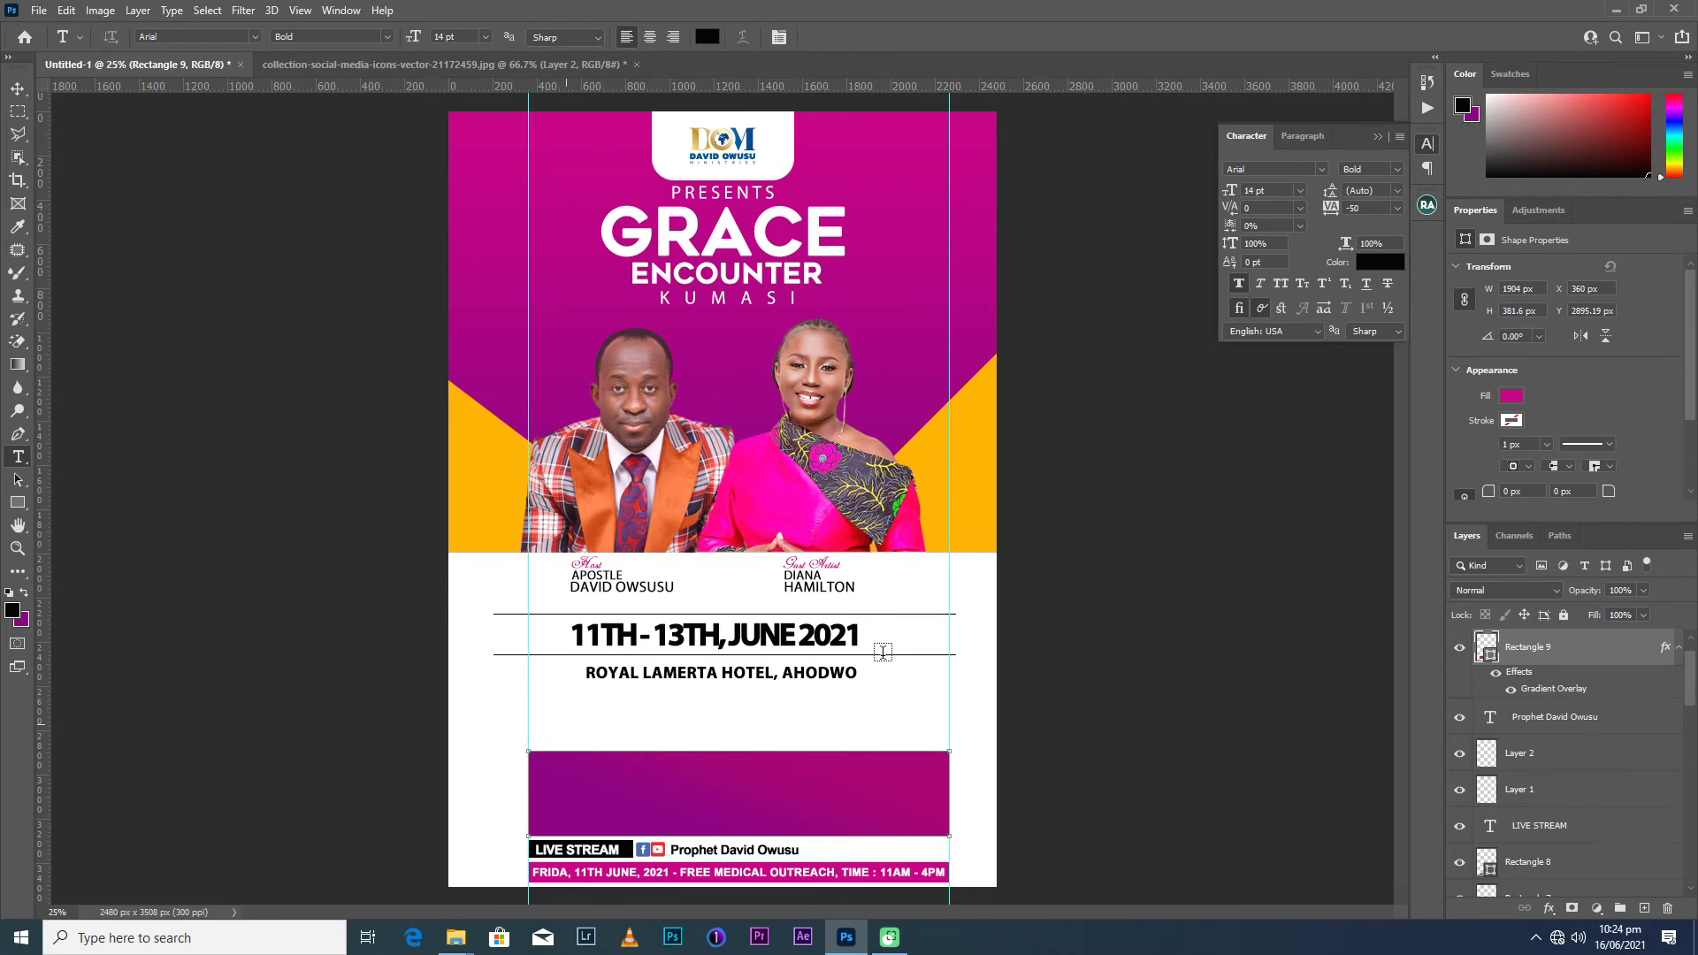
pyautogui.click(847, 707)
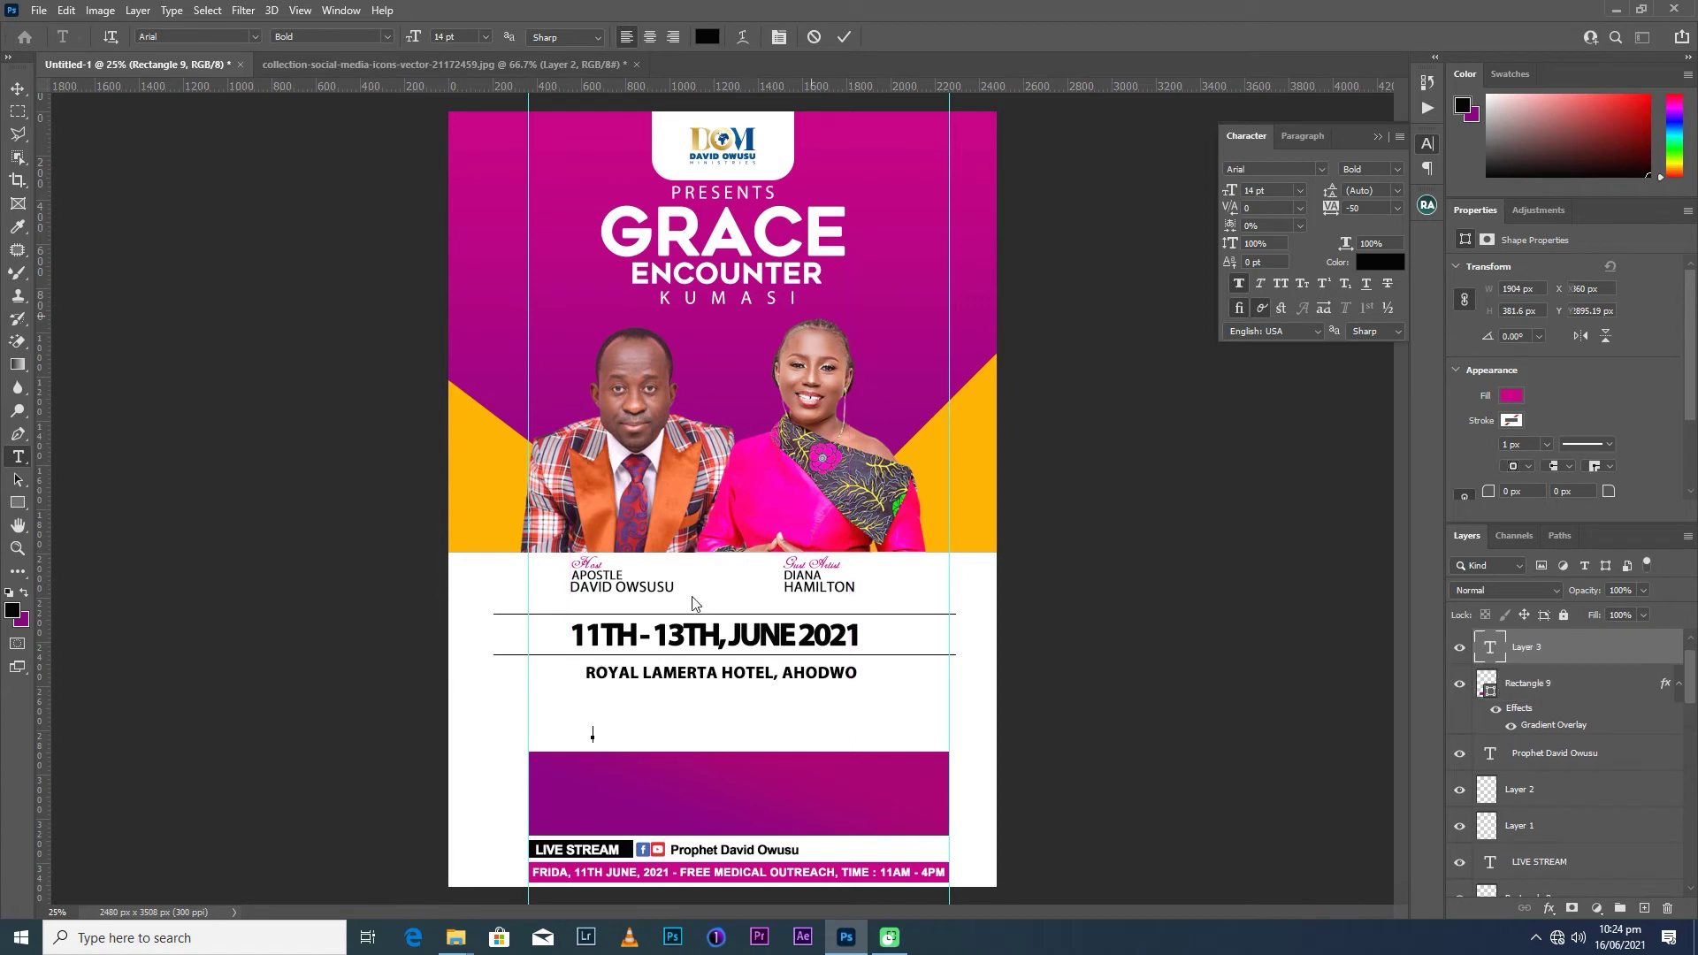
pyautogui.click(592, 736)
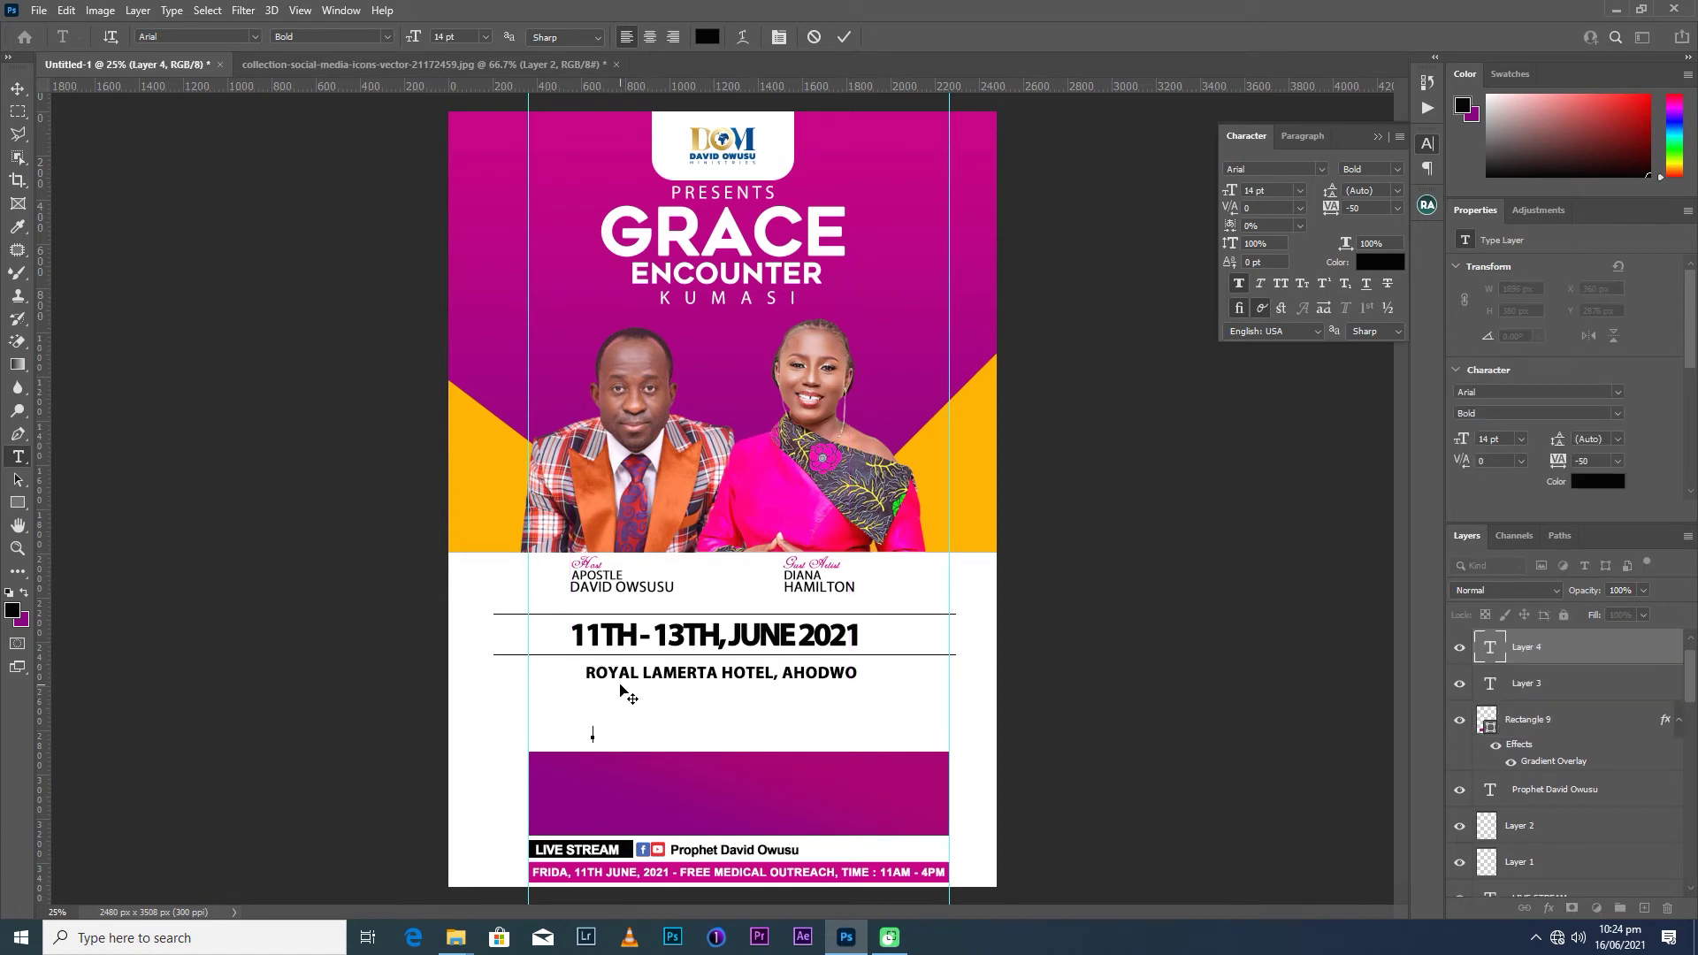
pyautogui.click(814, 37)
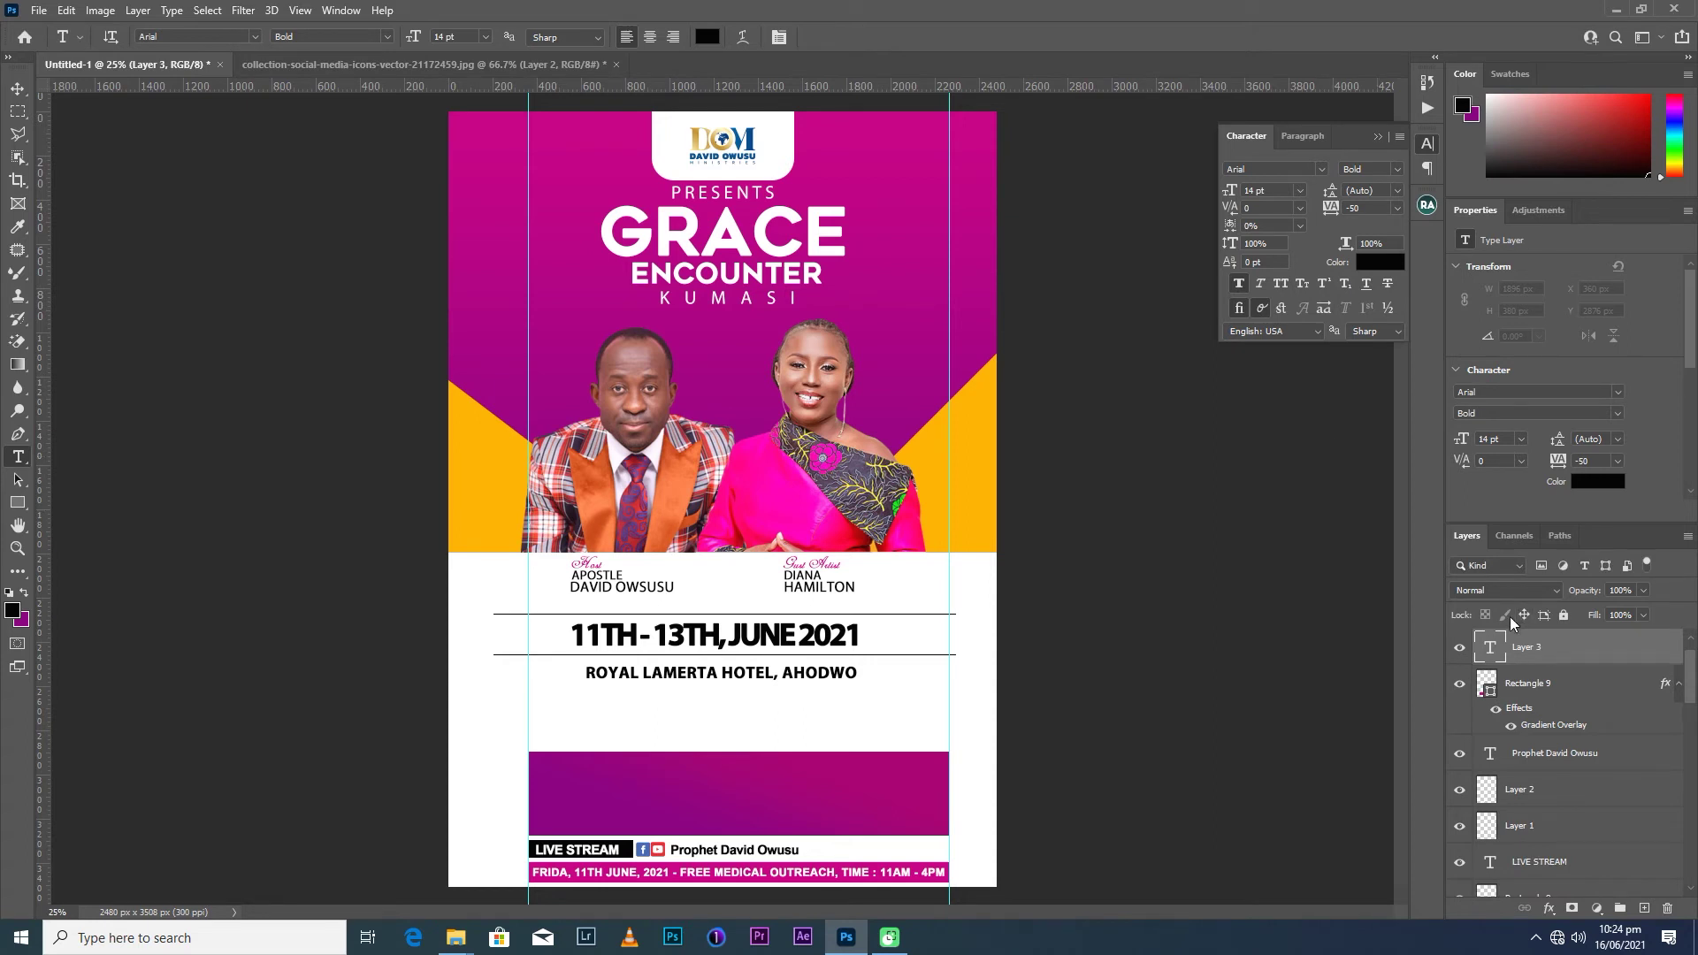
pyautogui.press('Delete')
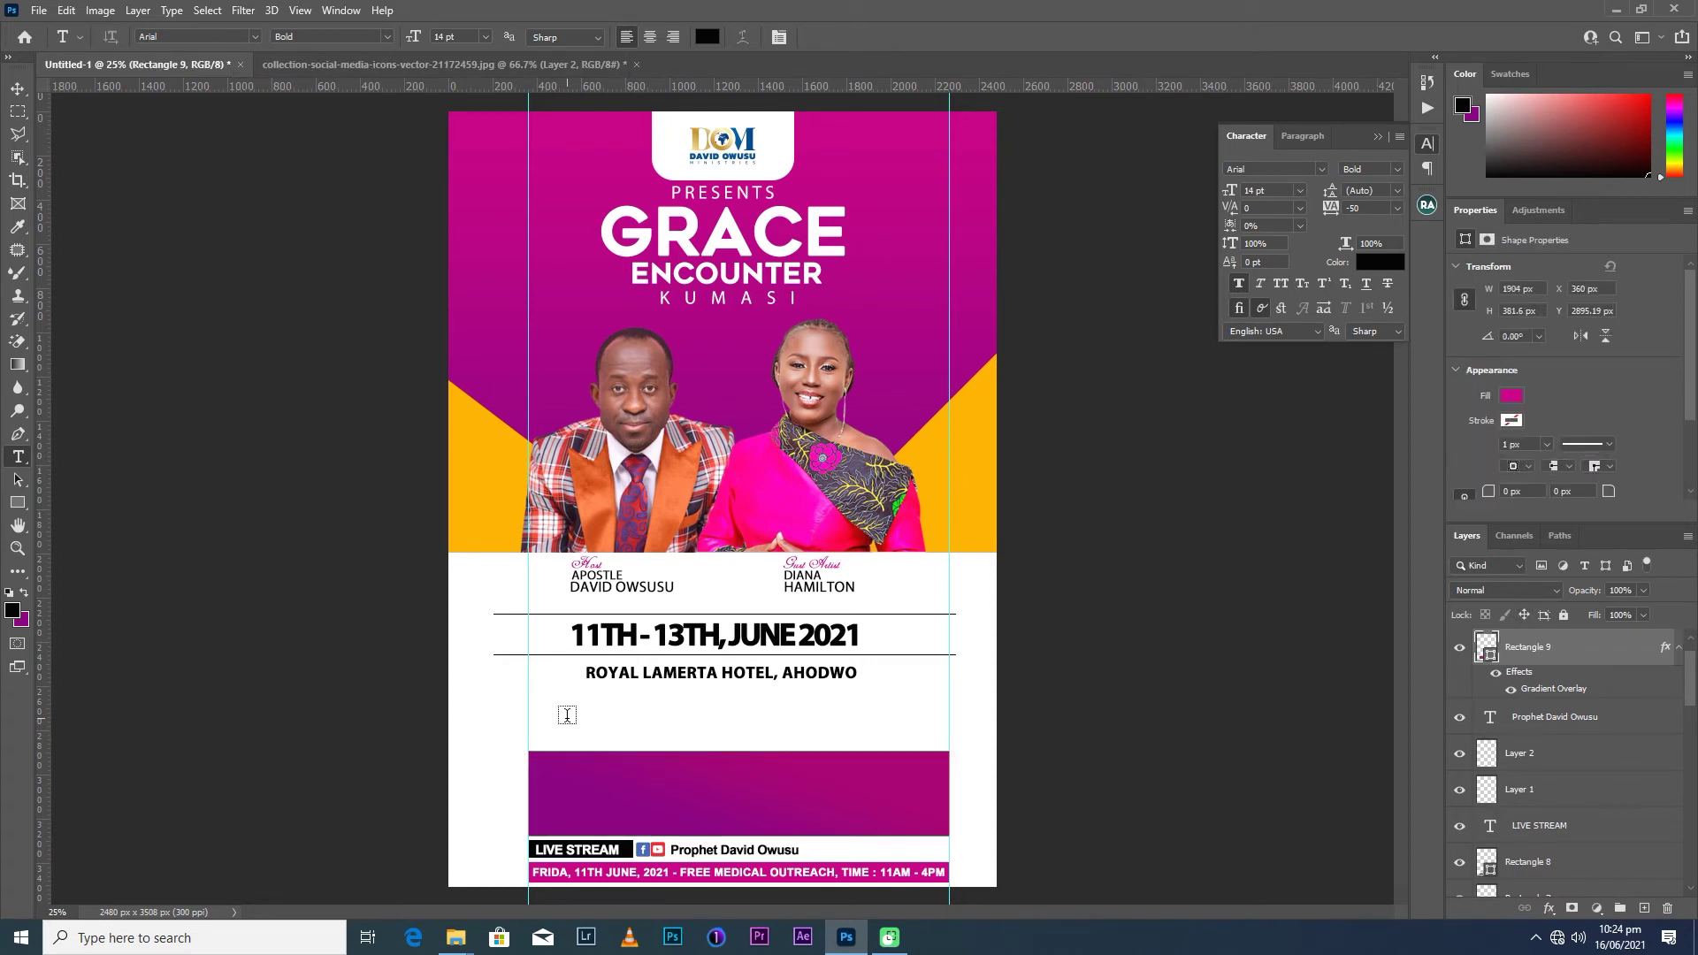
# Type the text 'WORSHIP, PRAYER &' below the hotel name, fixing the WOESHIP typo.
pyautogui.click(567, 714)
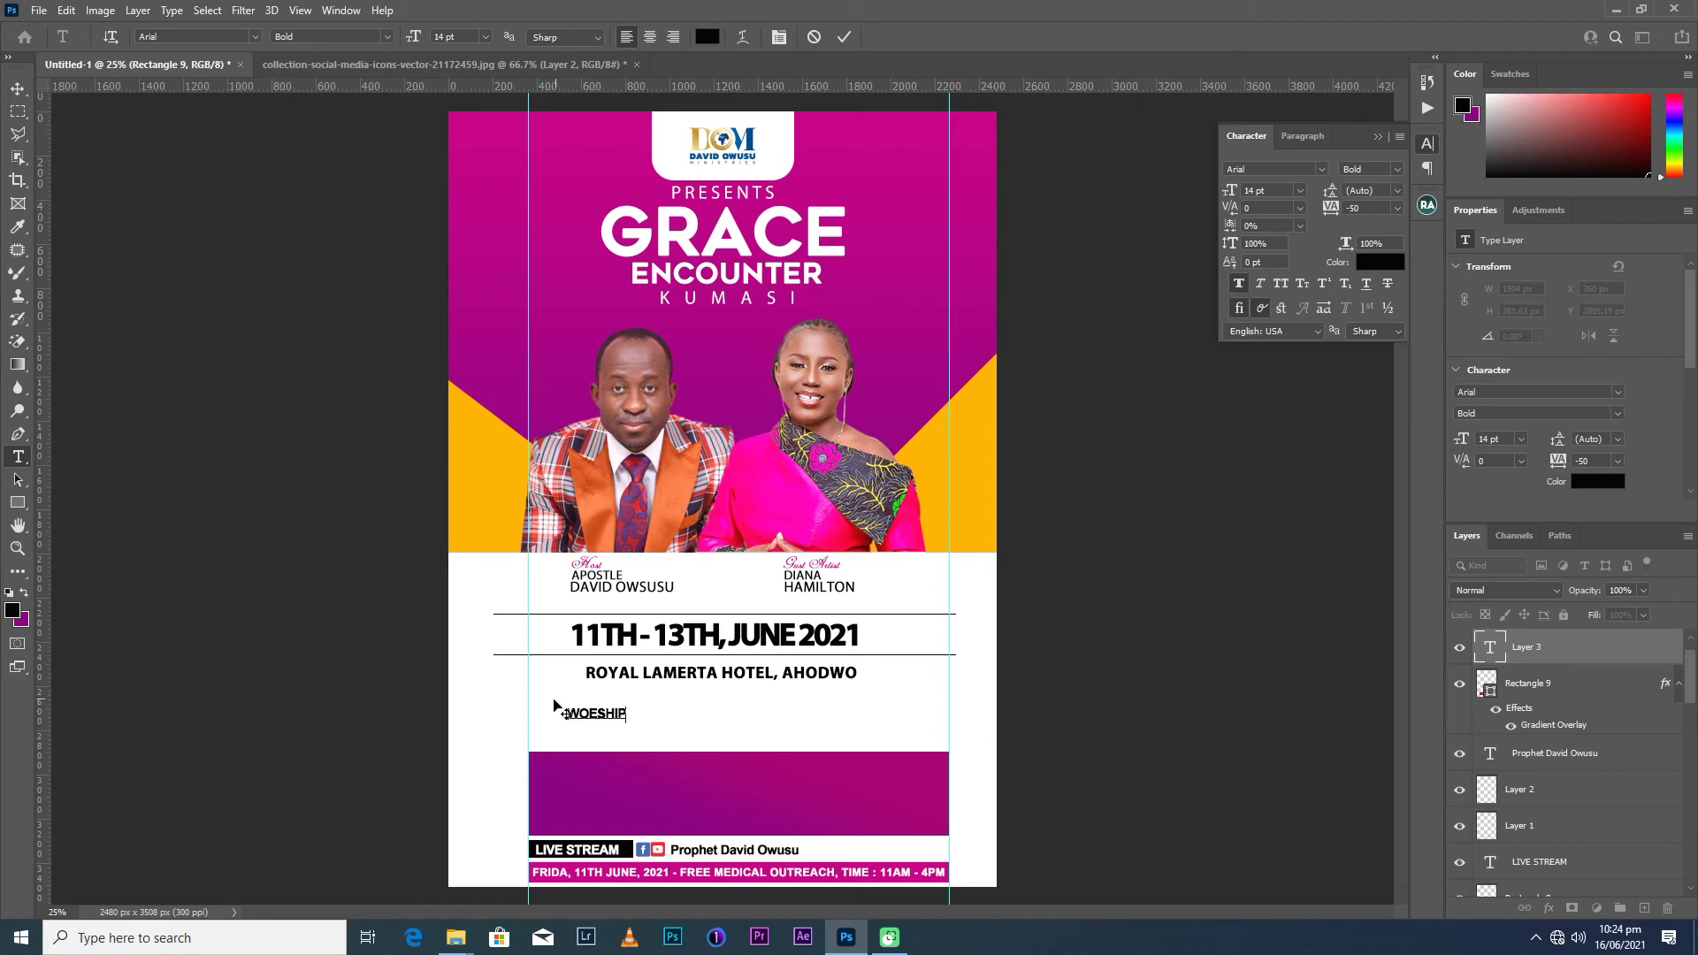
pyautogui.write('WORSHIP')
pyautogui.click(596, 715)
pyautogui.press('BackSpace')
pyautogui.write('R')
pyautogui.write('ER ')
pyautogui.write('&')
pyautogui.click(842, 37)
# Move the WORSHIP, PRAYER & text down onto the magenta bar.
pyautogui.press('v')
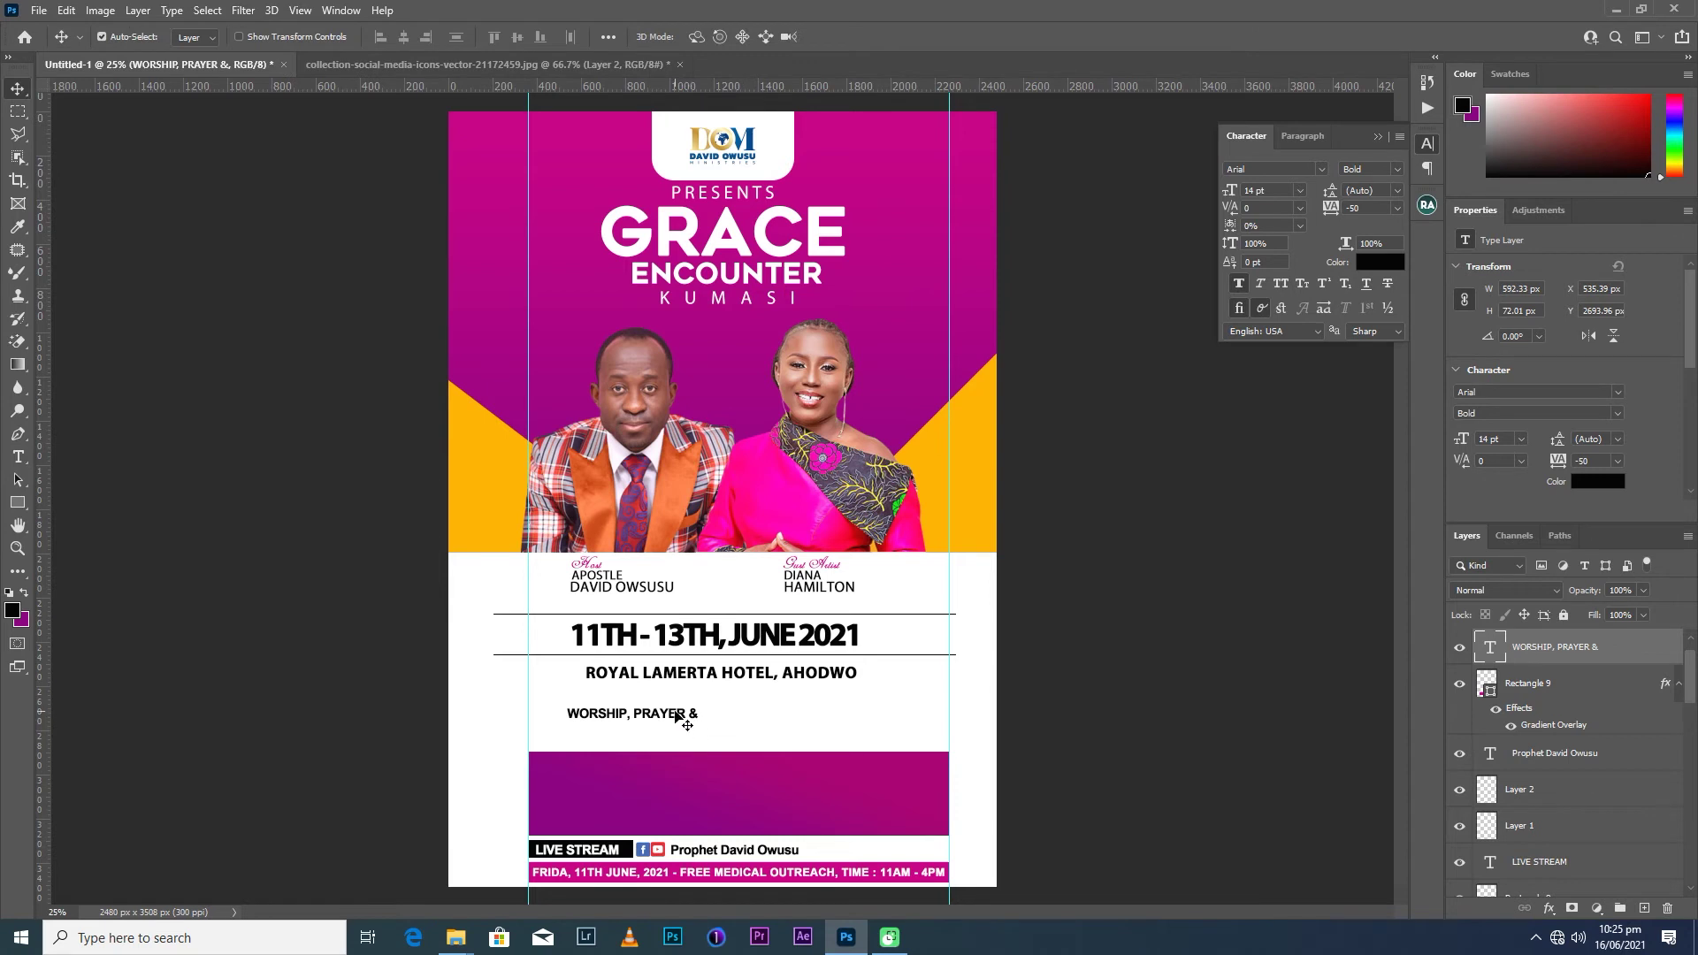
pyautogui.moveTo(675, 714); pyautogui.dragTo(672, 776)
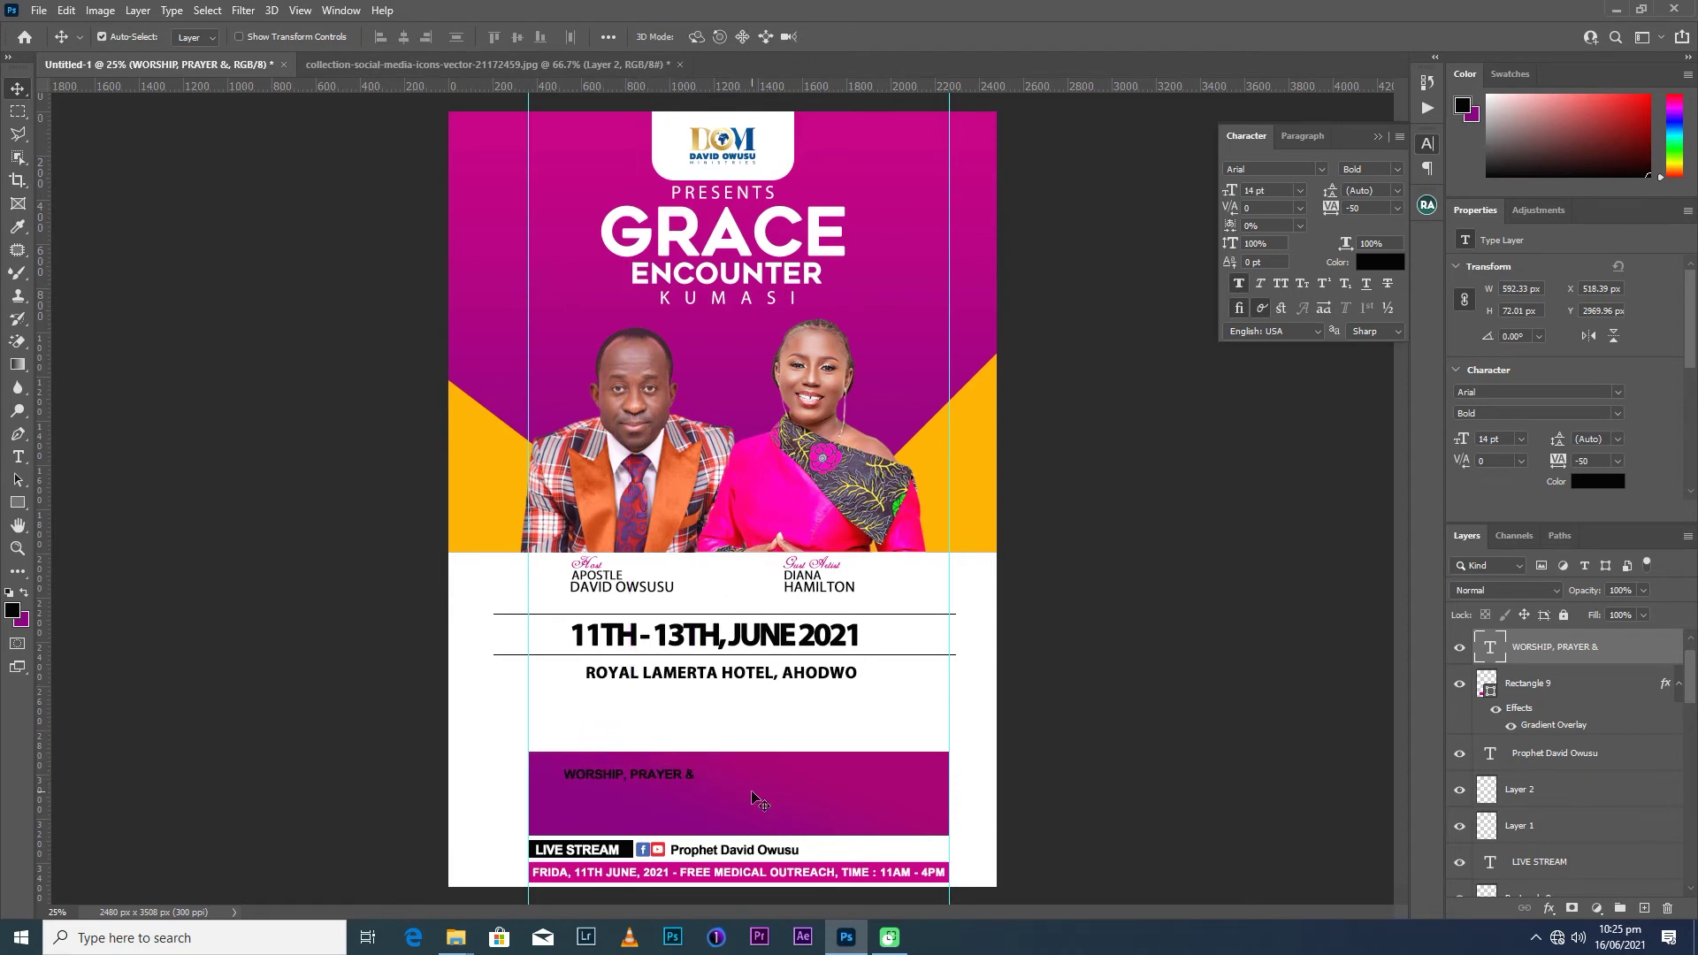
pyautogui.click(1303, 188)
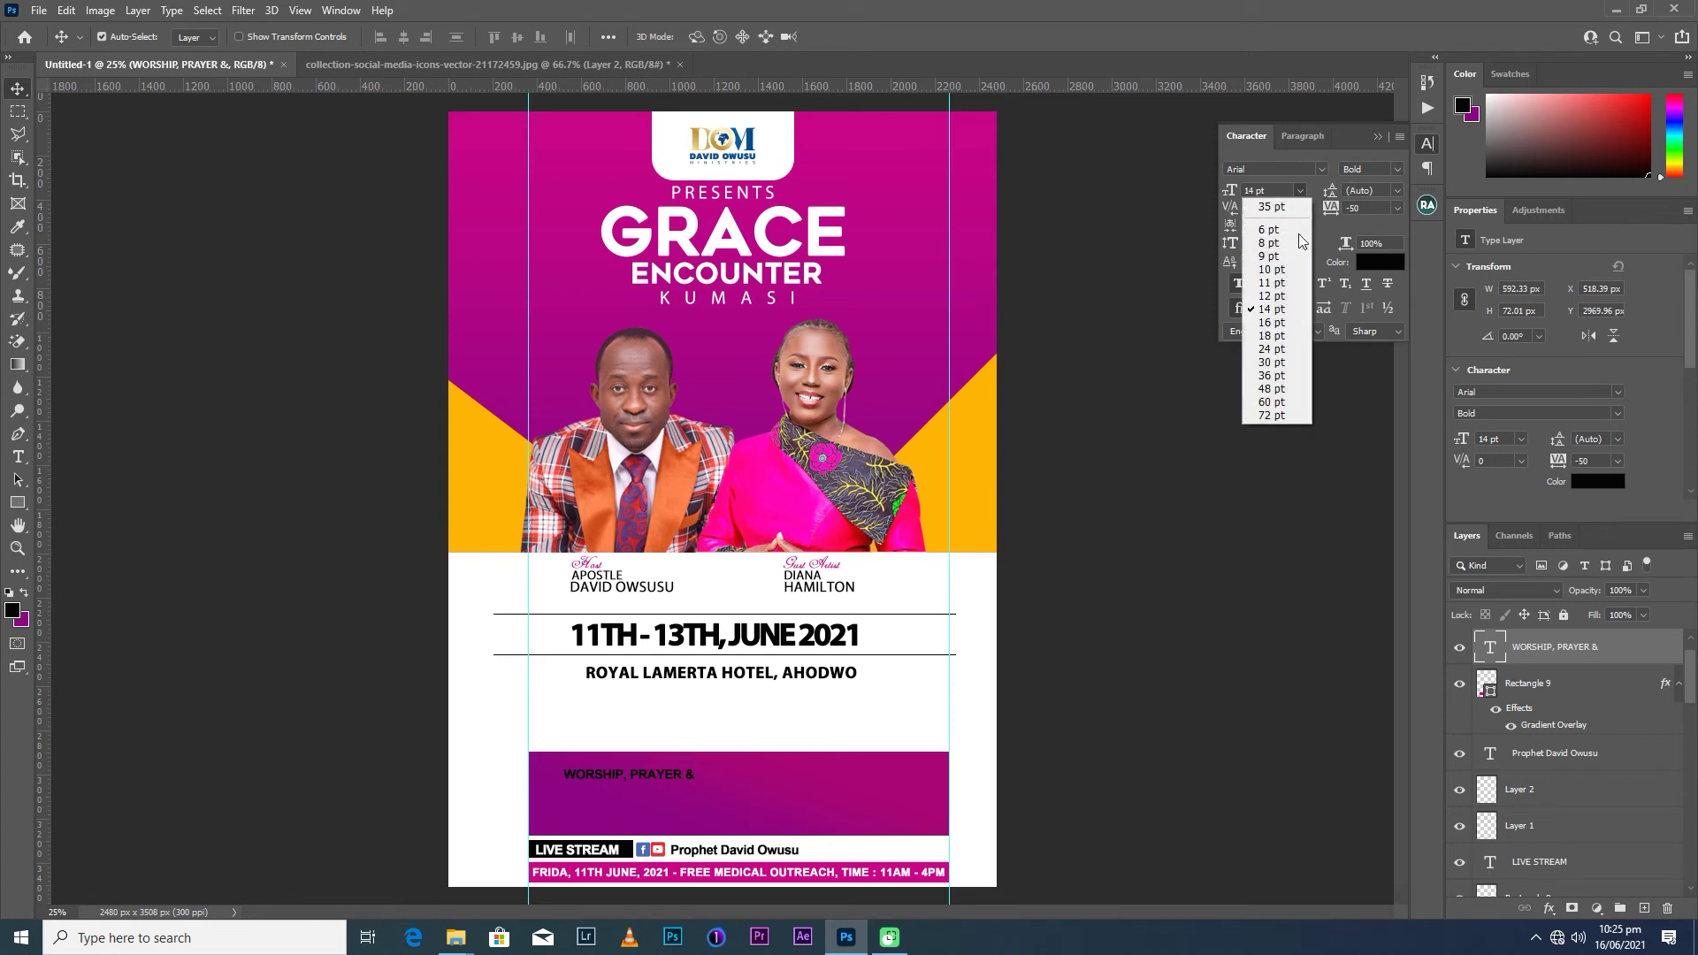
# Make WORSHIP, PRAYER & white 30 pt text and move it toward the bar's left.
pyautogui.click(1278, 358)
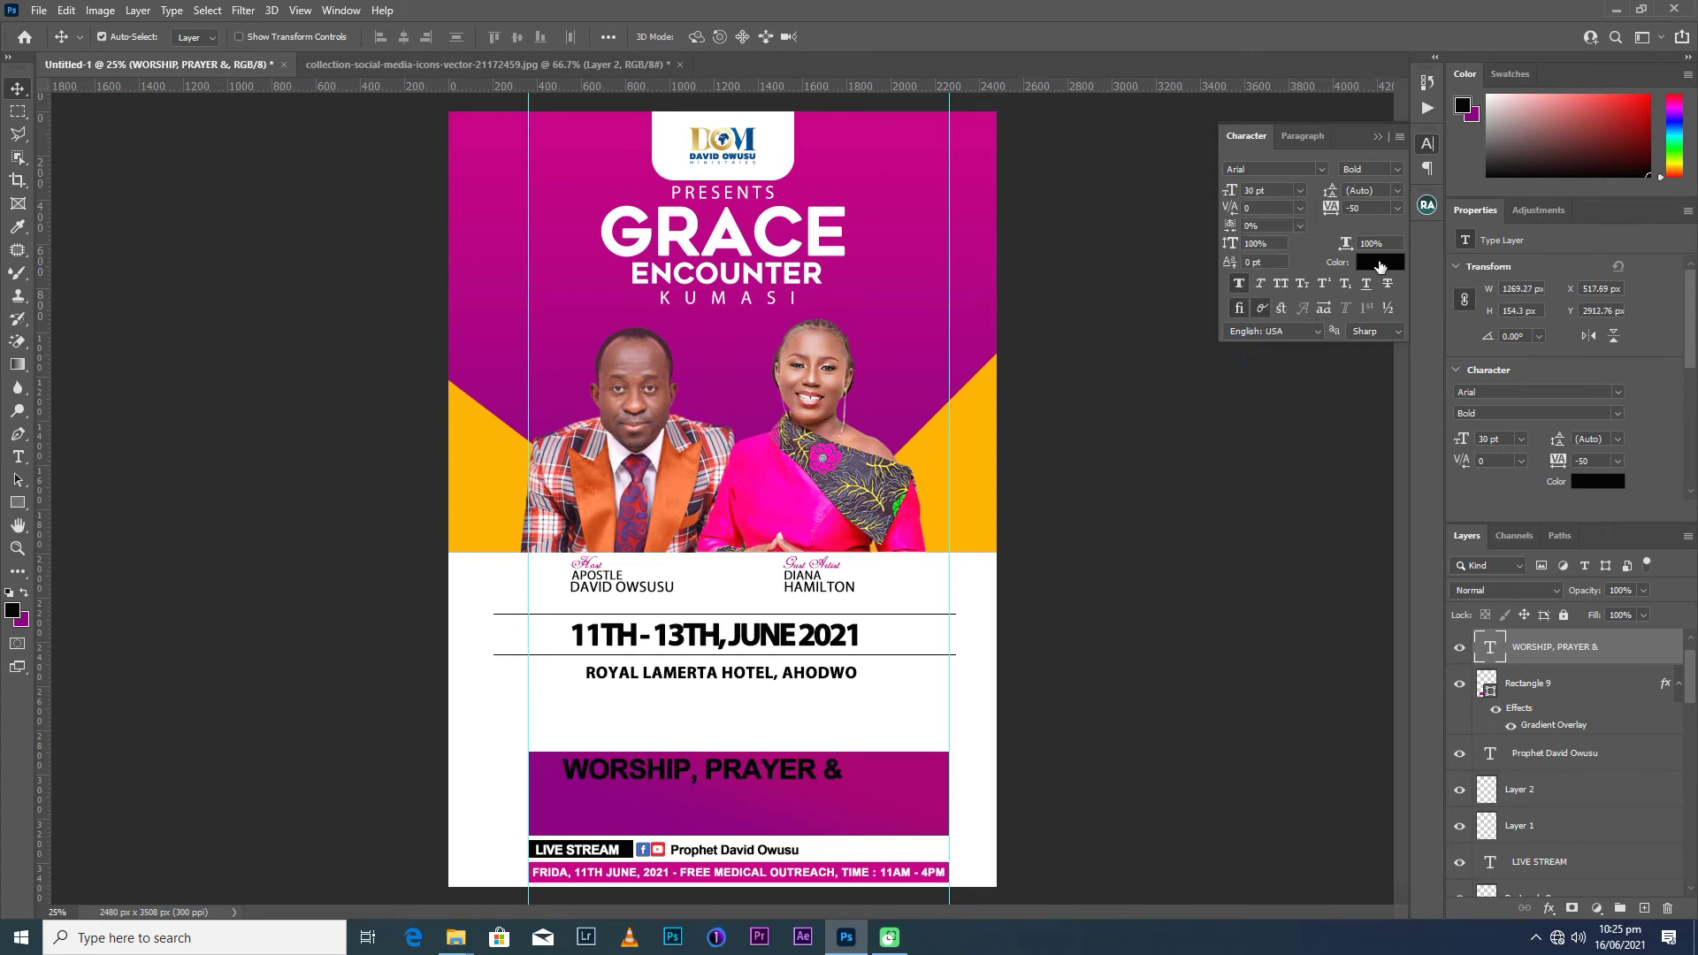
pyautogui.click(1403, 262)
pyautogui.click(724, 243)
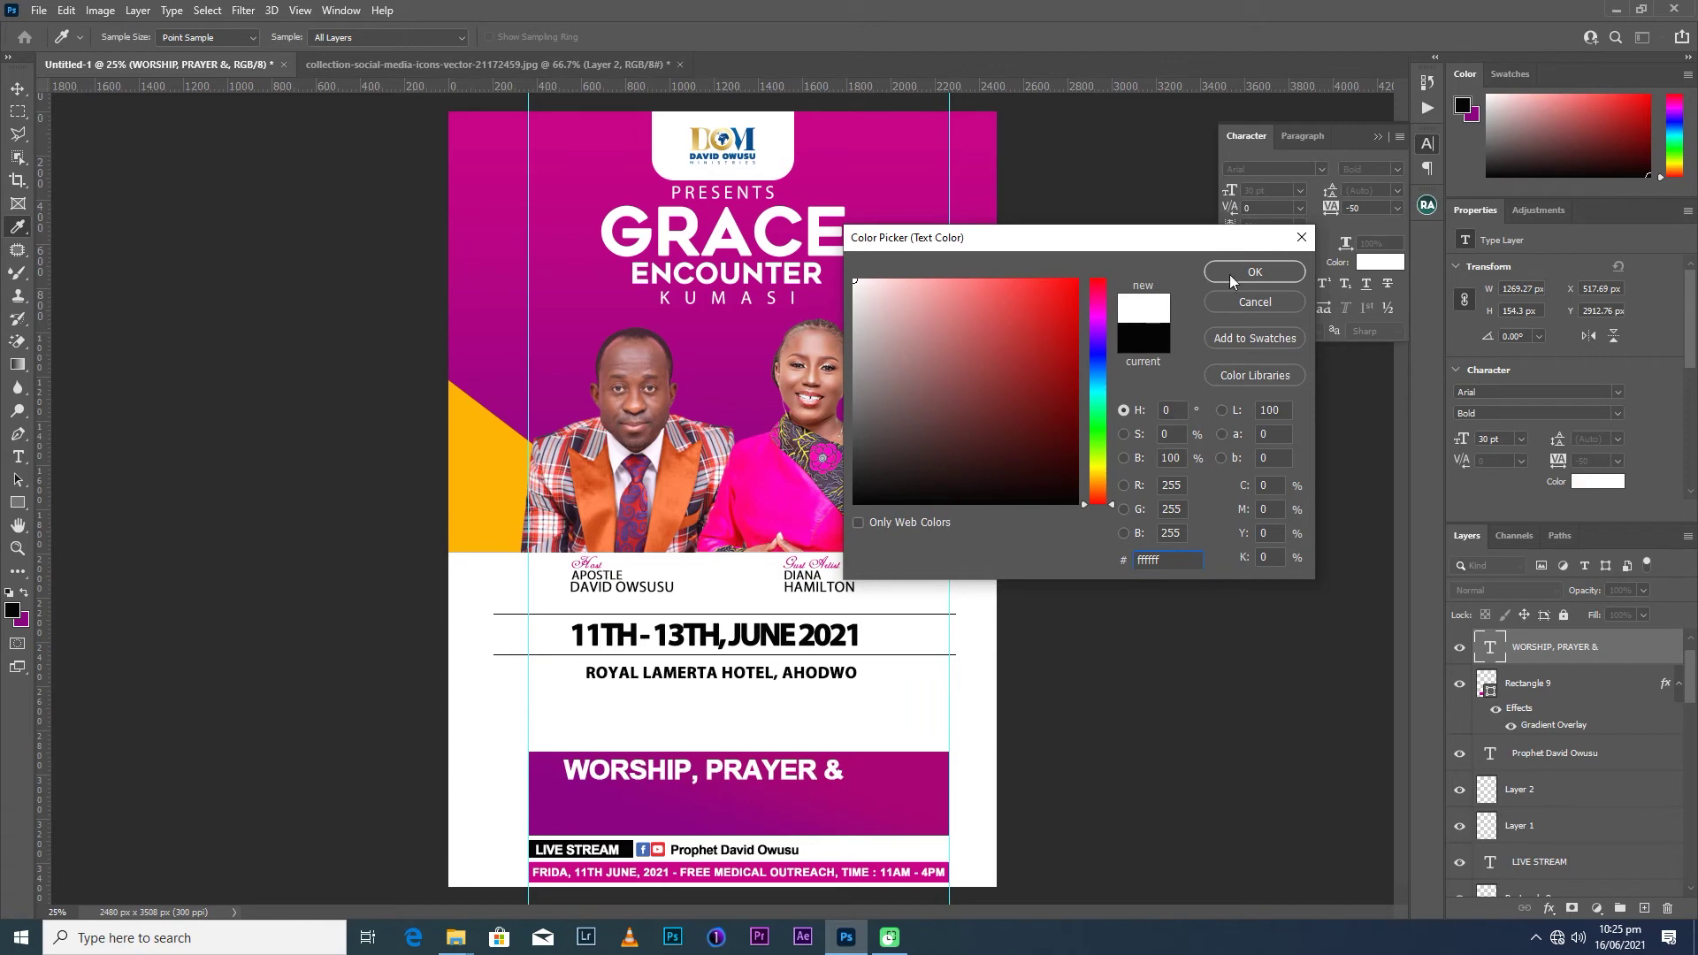
pyautogui.click(1255, 271)
pyautogui.press('v')
pyautogui.moveTo(744, 772); pyautogui.dragTo(721, 779)
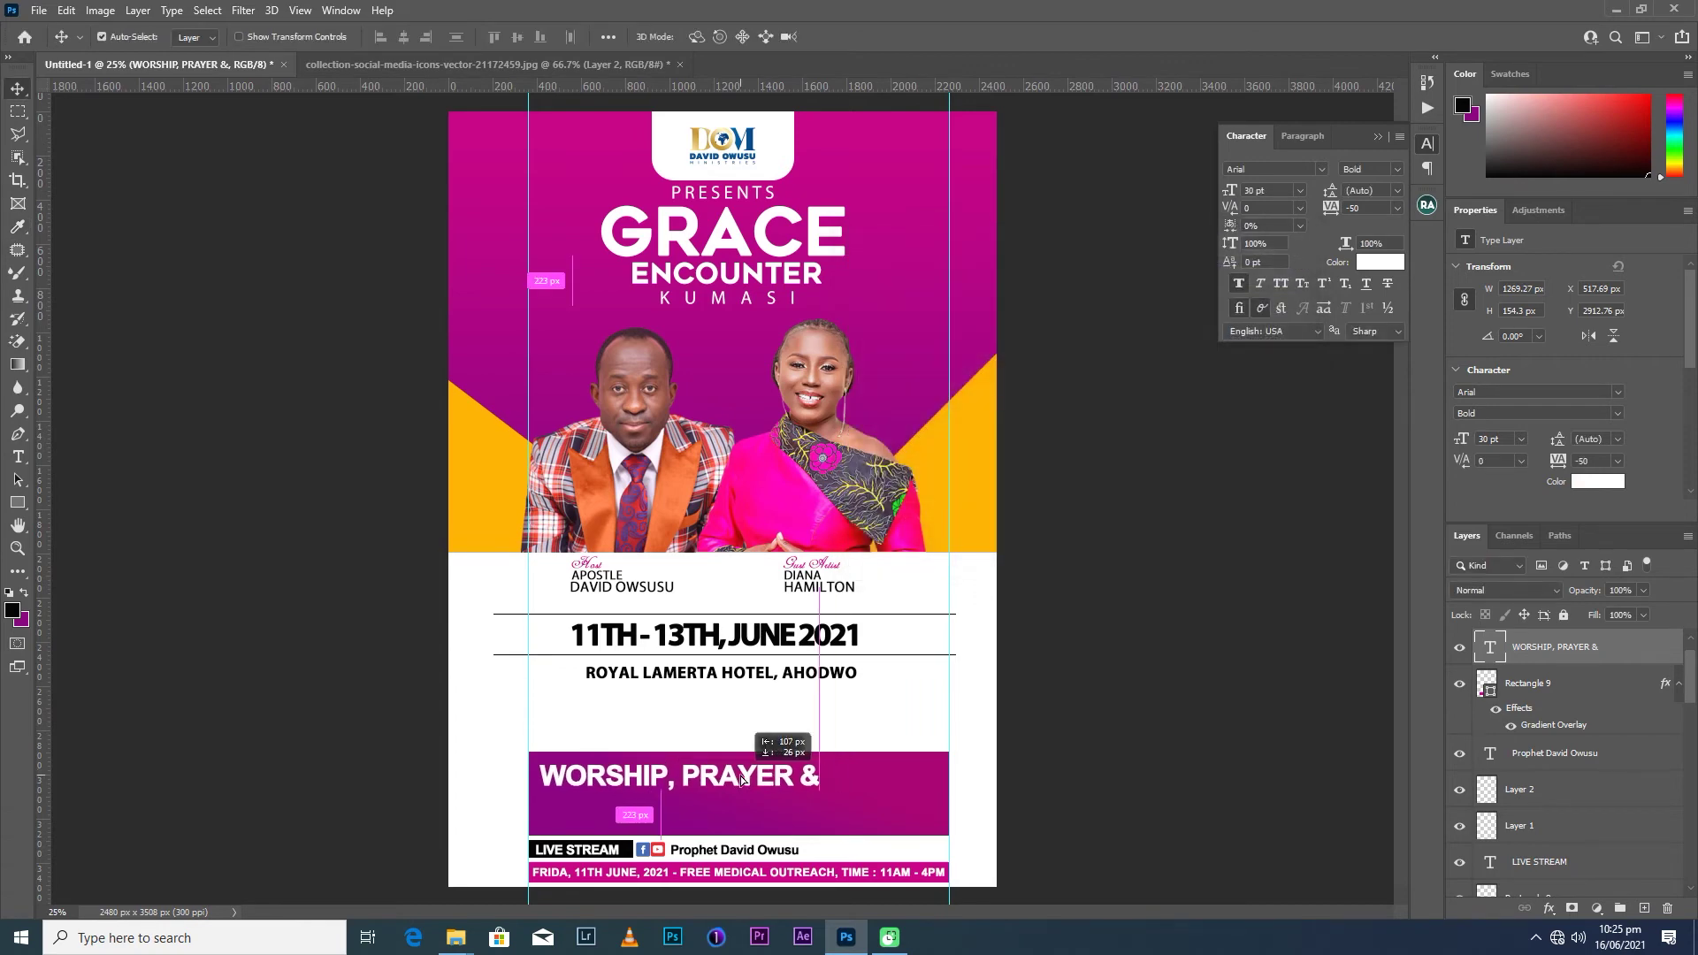
# Reduce WORSHIP, PRAYER & to 25 pt and nudge it slightly left and down.
pyautogui.doubleClick(1289, 190)
pyautogui.write('25')
pyautogui.press('Return')
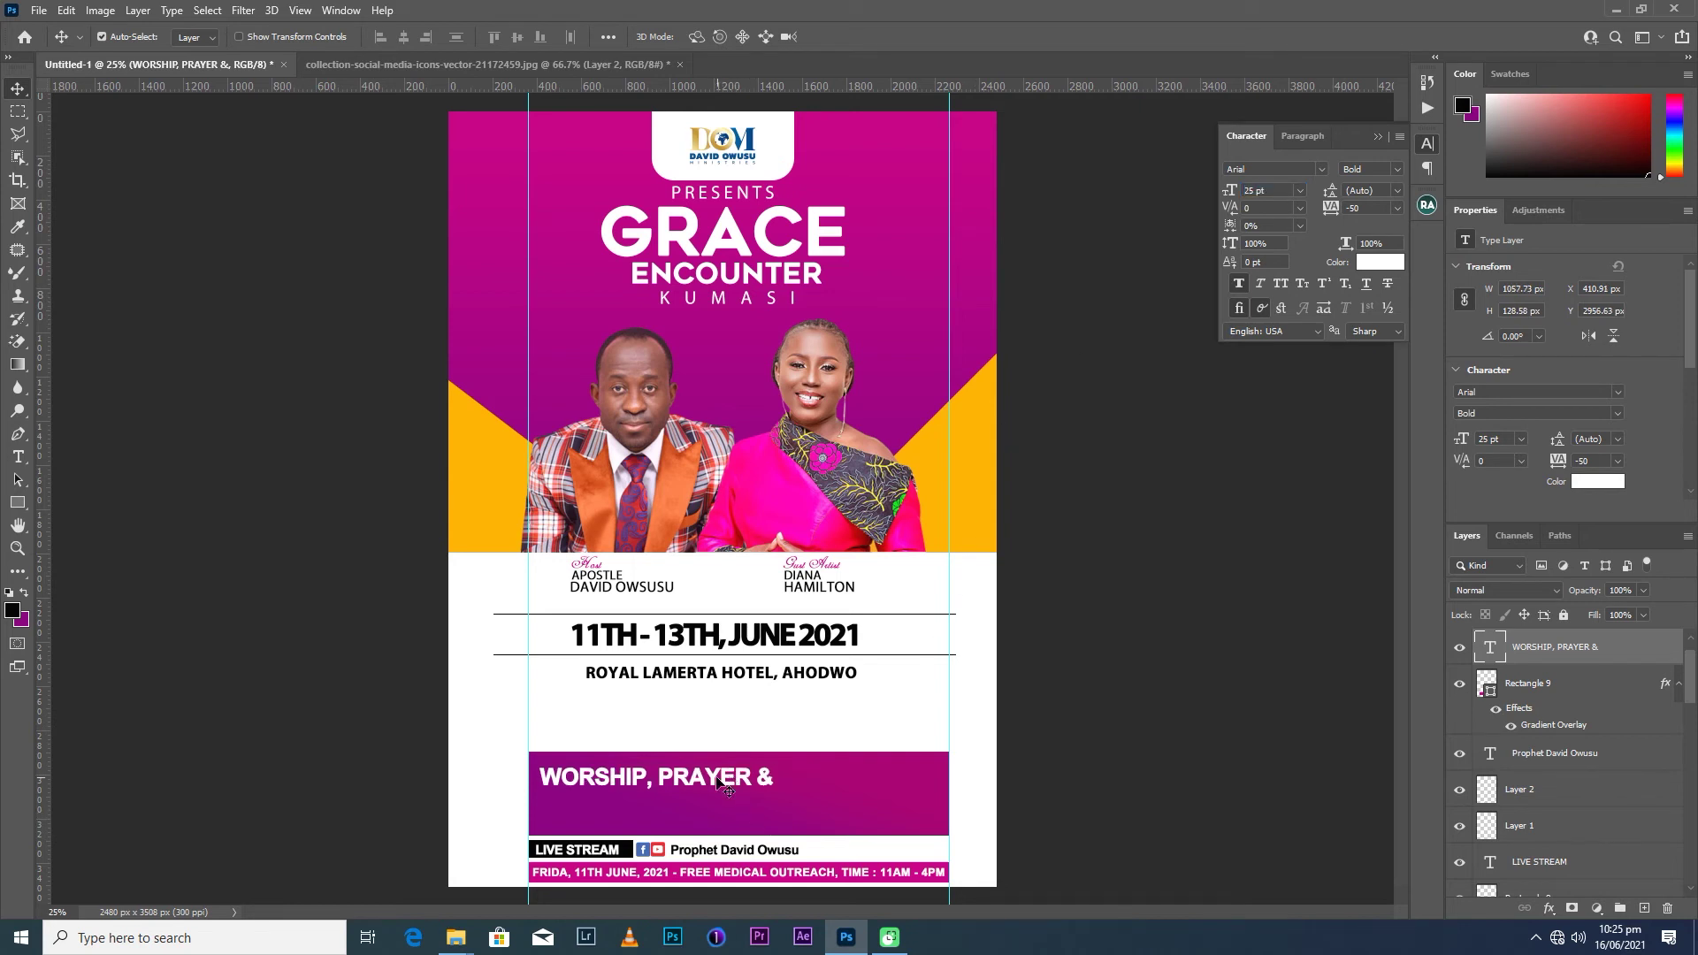
pyautogui.click(792, 806)
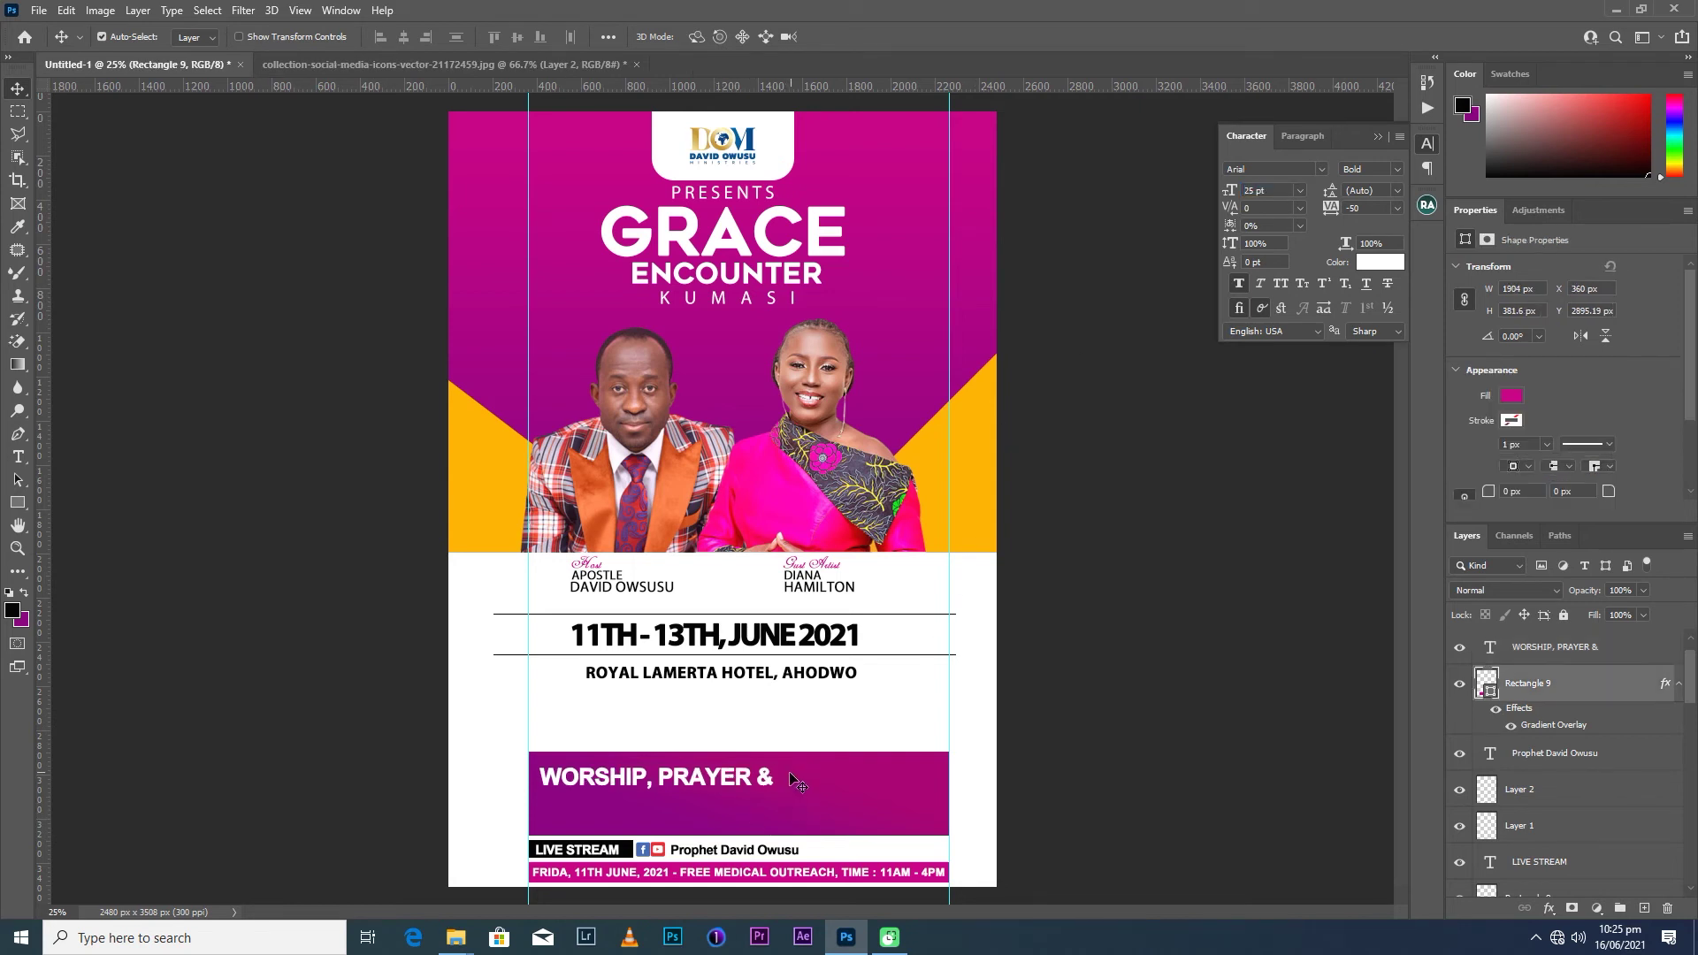
pyautogui.moveTo(700, 778); pyautogui.dragTo(692, 783)
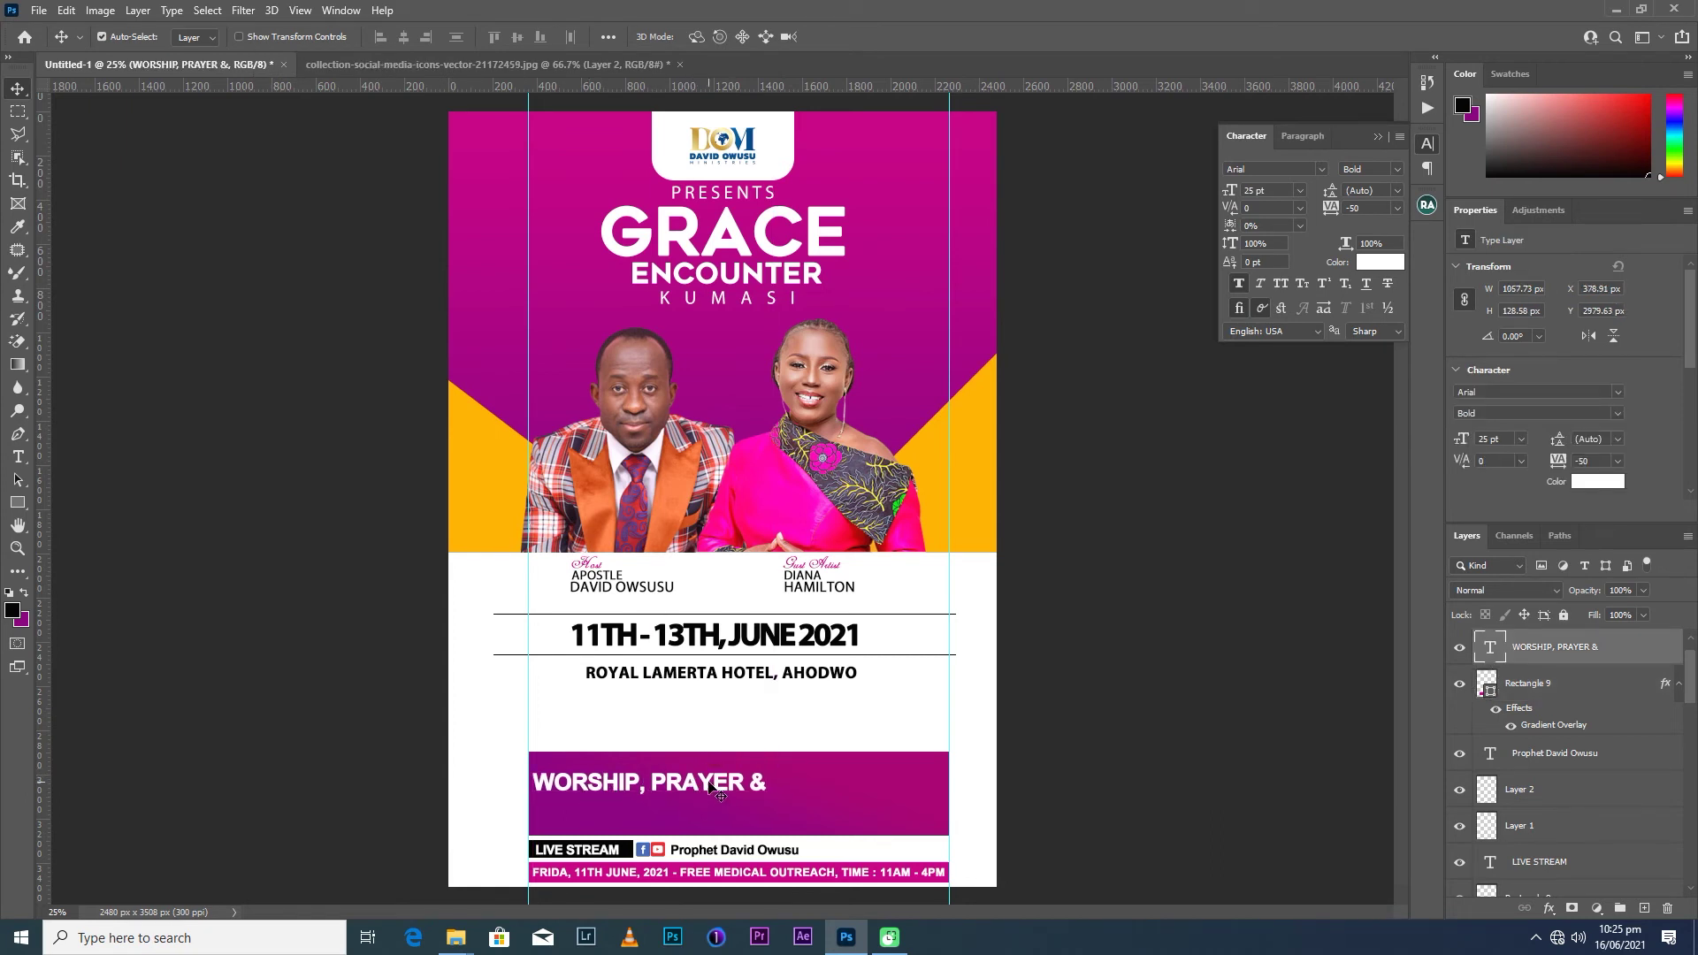
pyautogui.moveTo(711, 784); pyautogui.dragTo(711, 794)
# Lower the purple bar's top edge to shorten it to about 270 px.
pyautogui.click(712, 814)
pyautogui.hotkey('ctrl', 't')
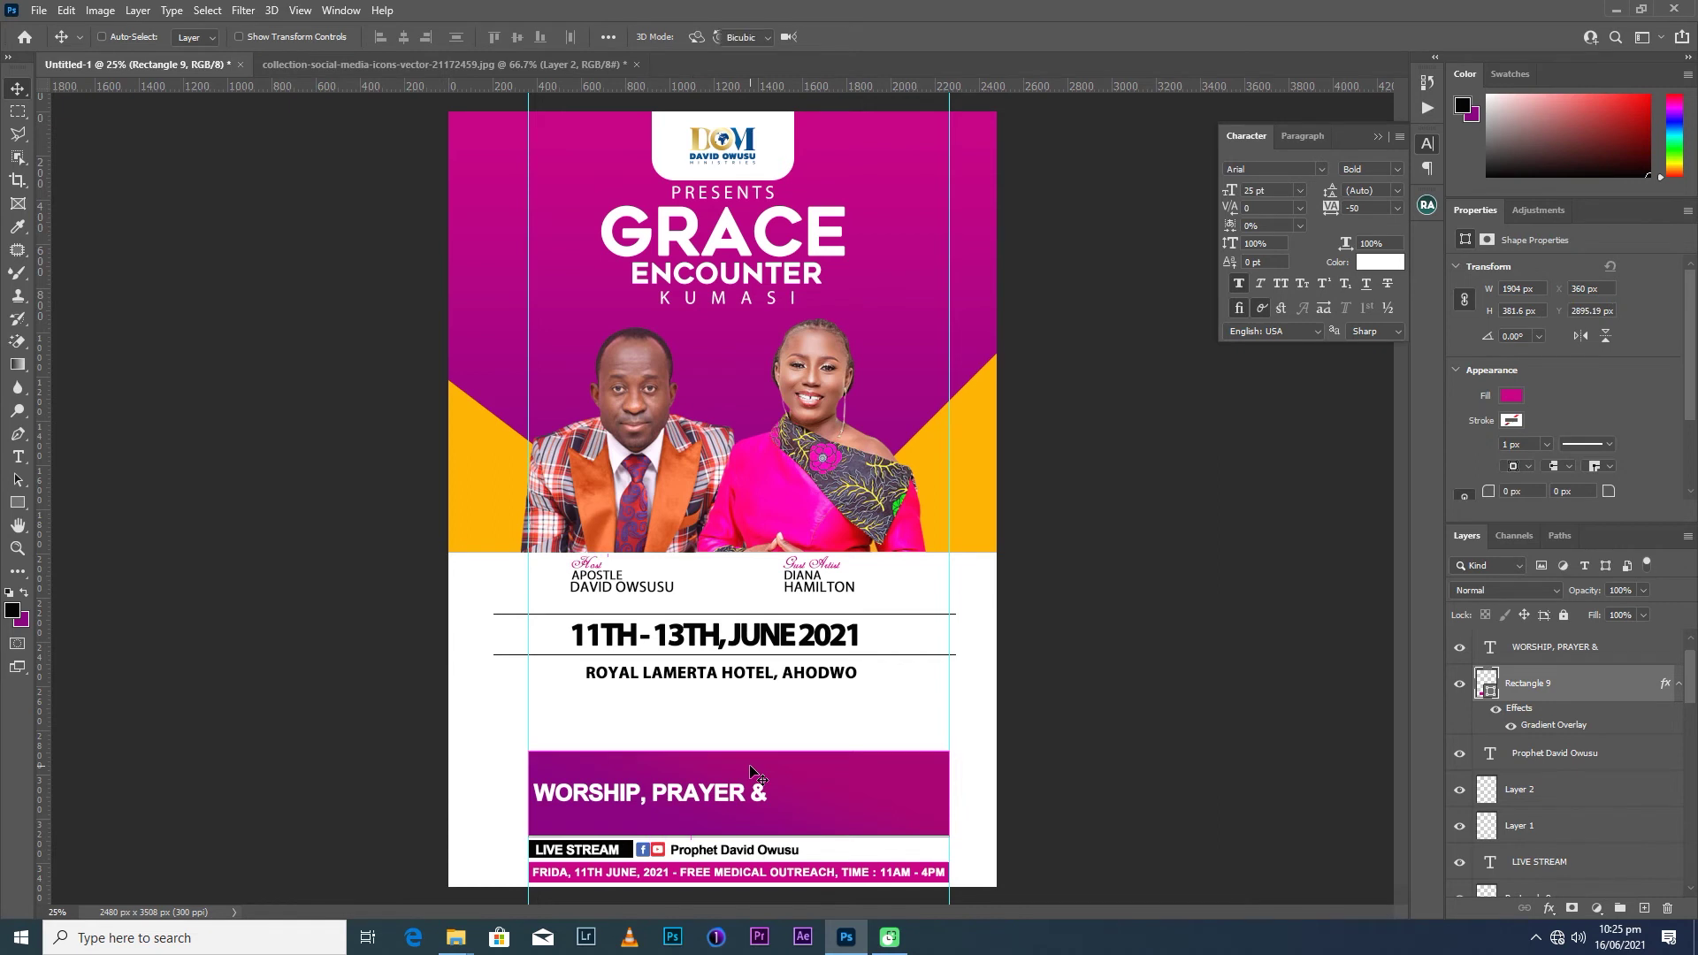
pyautogui.moveTo(735, 754); pyautogui.dragTo(741, 727)
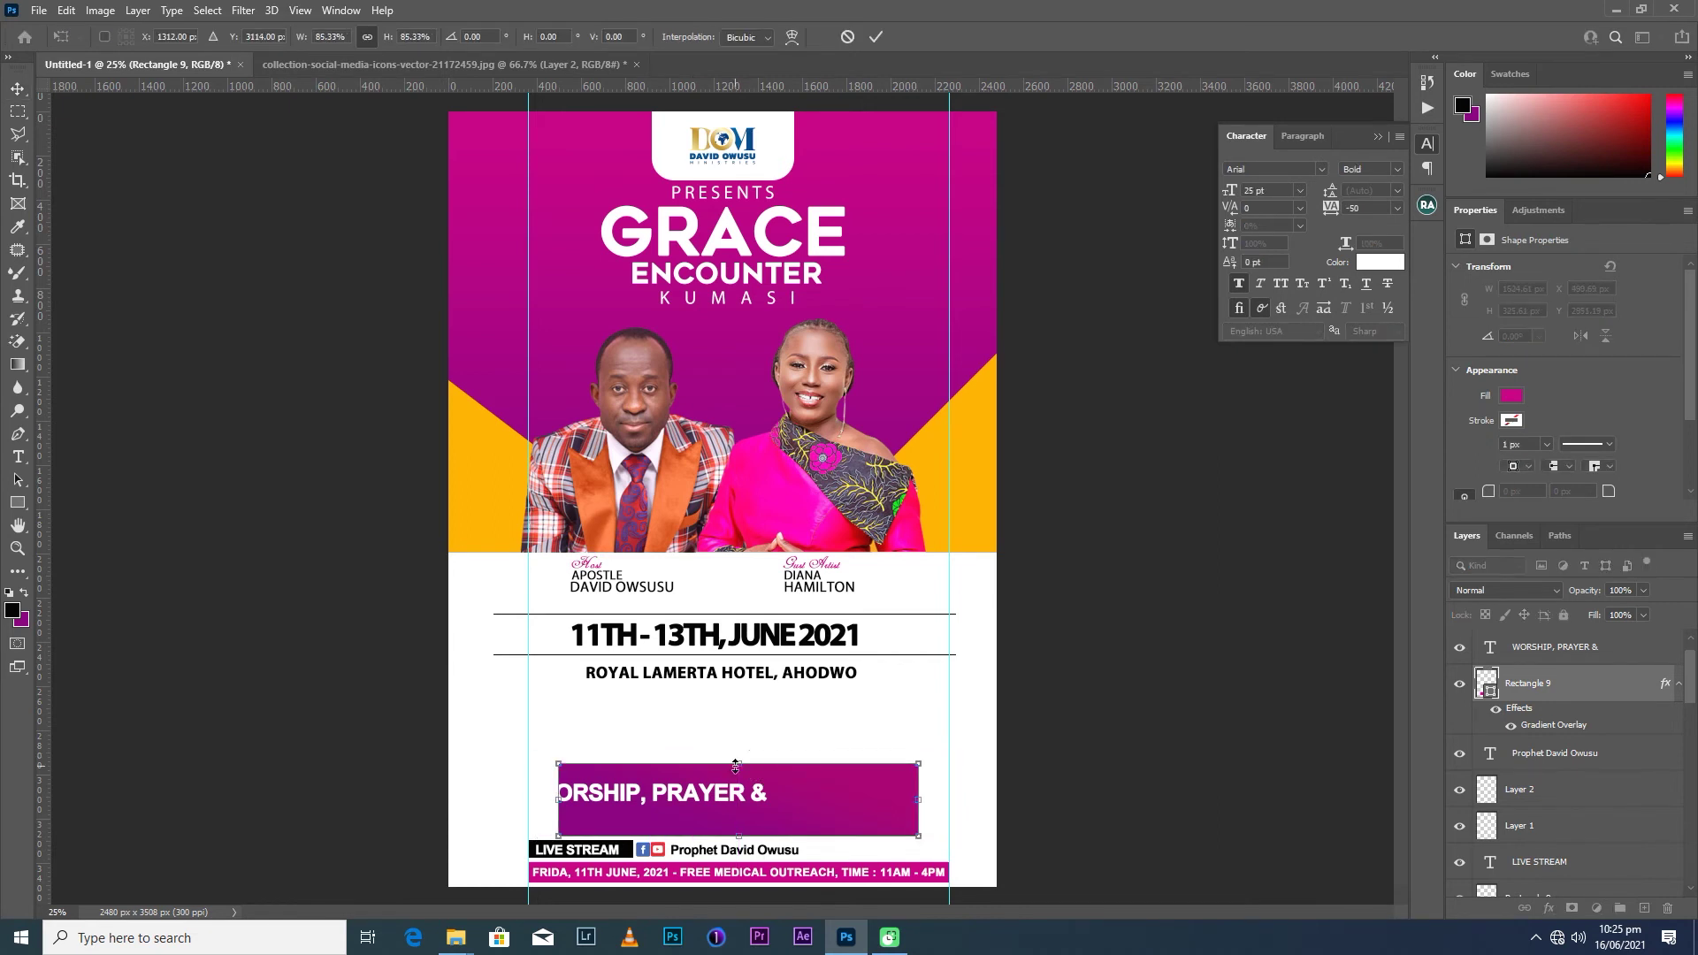
pyautogui.hotkey('ctrl', 'z')
pyautogui.moveTo(742, 751); pyautogui.dragTo(739, 777)
pyautogui.press('Return')
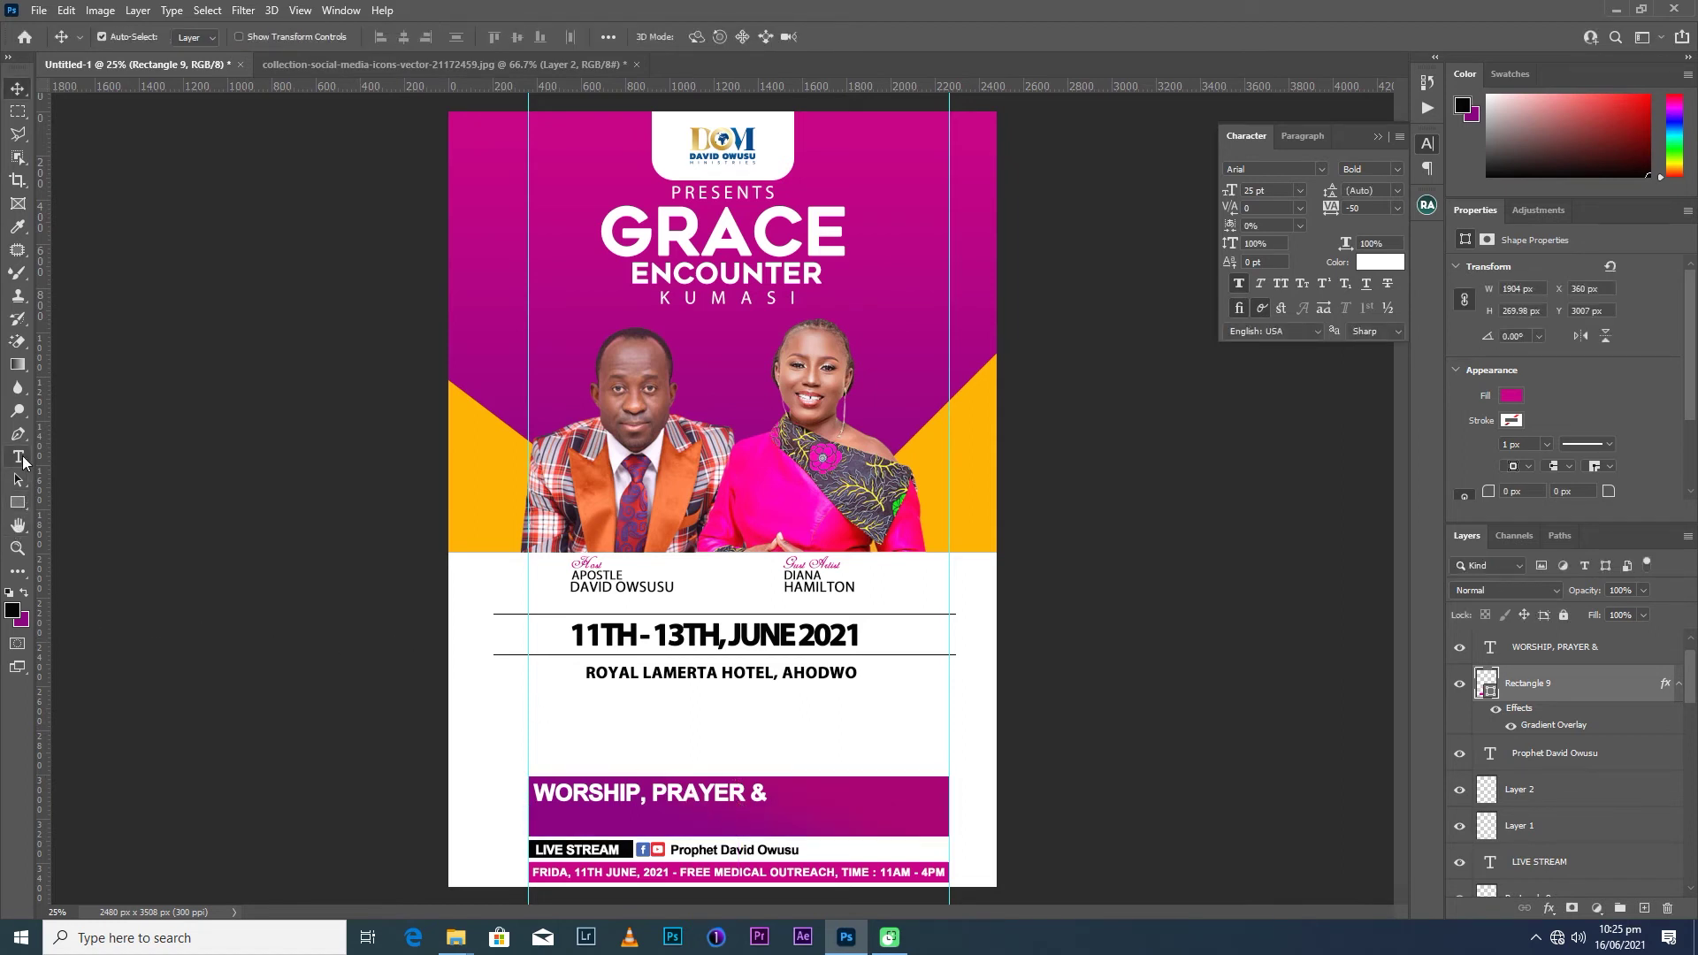
# Add the text 'PROPHETIC C' in the bar and move it under WORSHIP, PRAYER &.
pyautogui.click(17, 456)
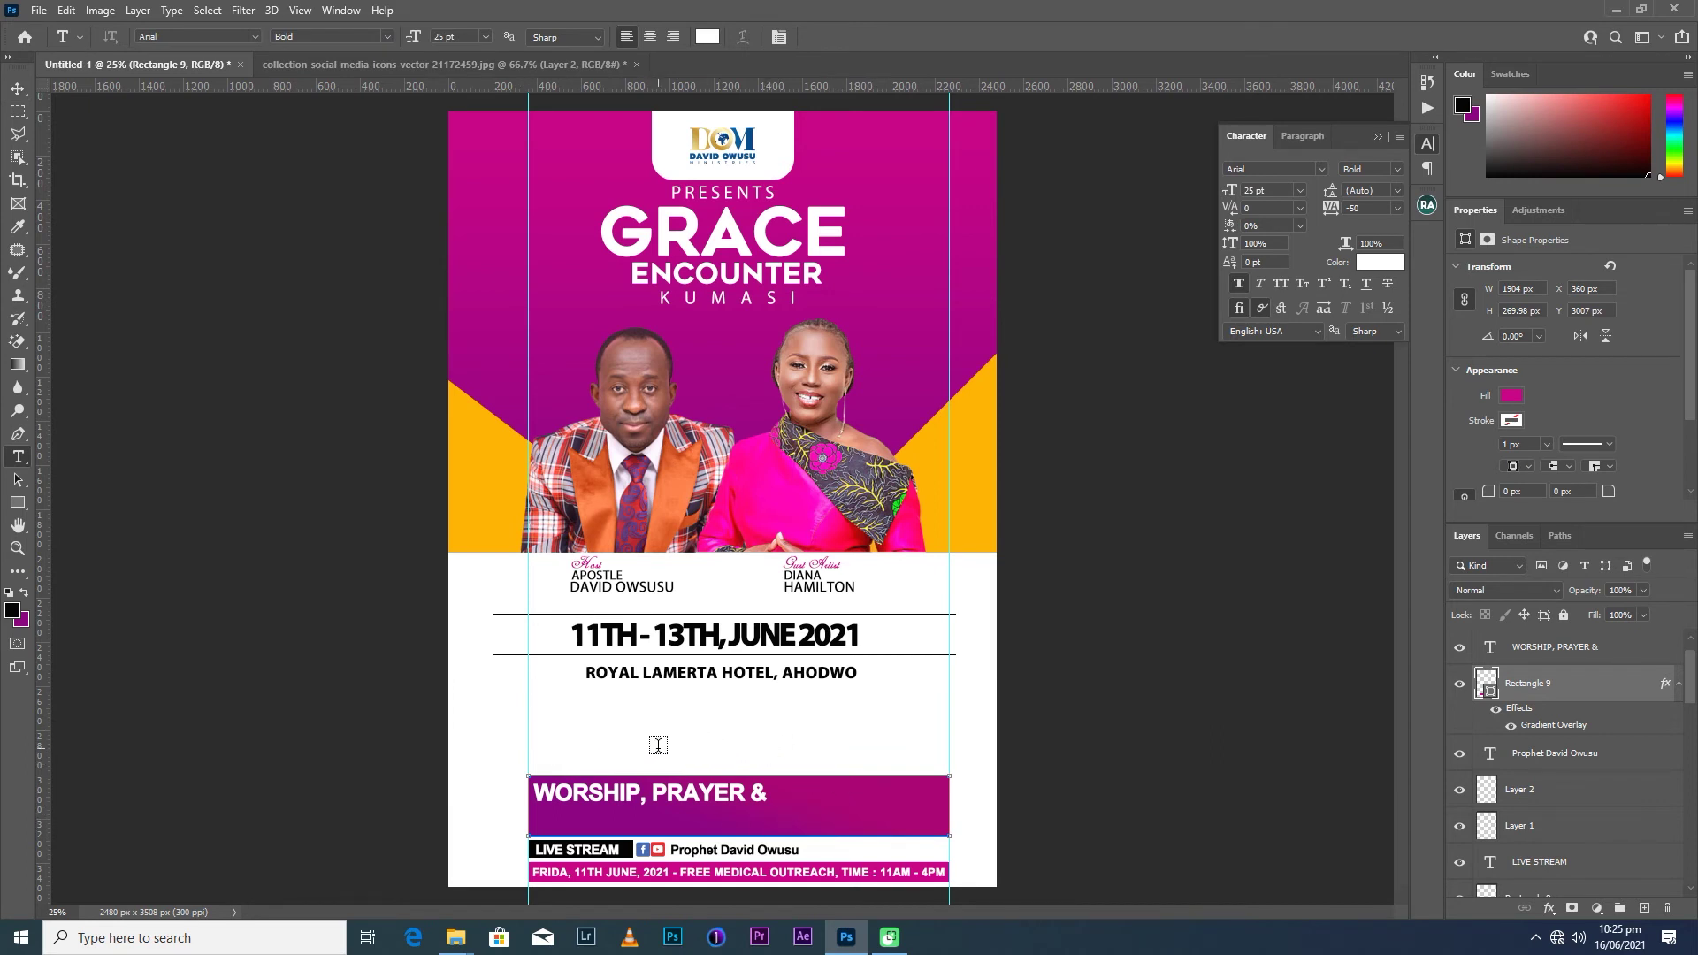
pyautogui.click(1523, 646)
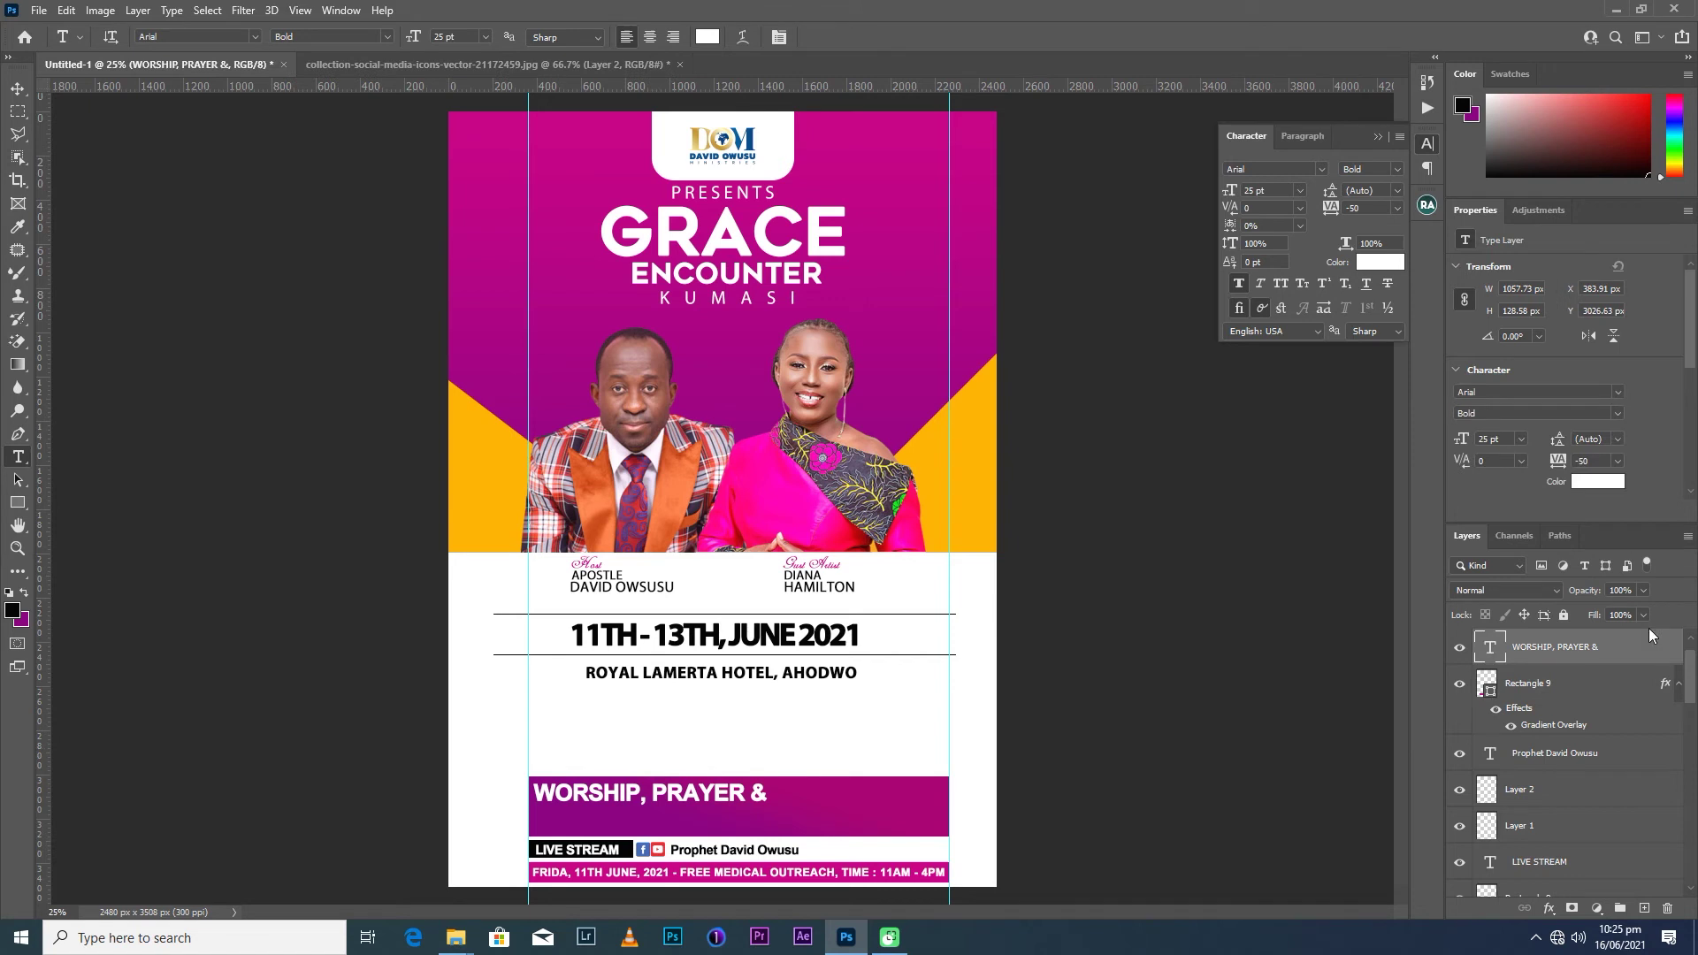
pyautogui.click(794, 812)
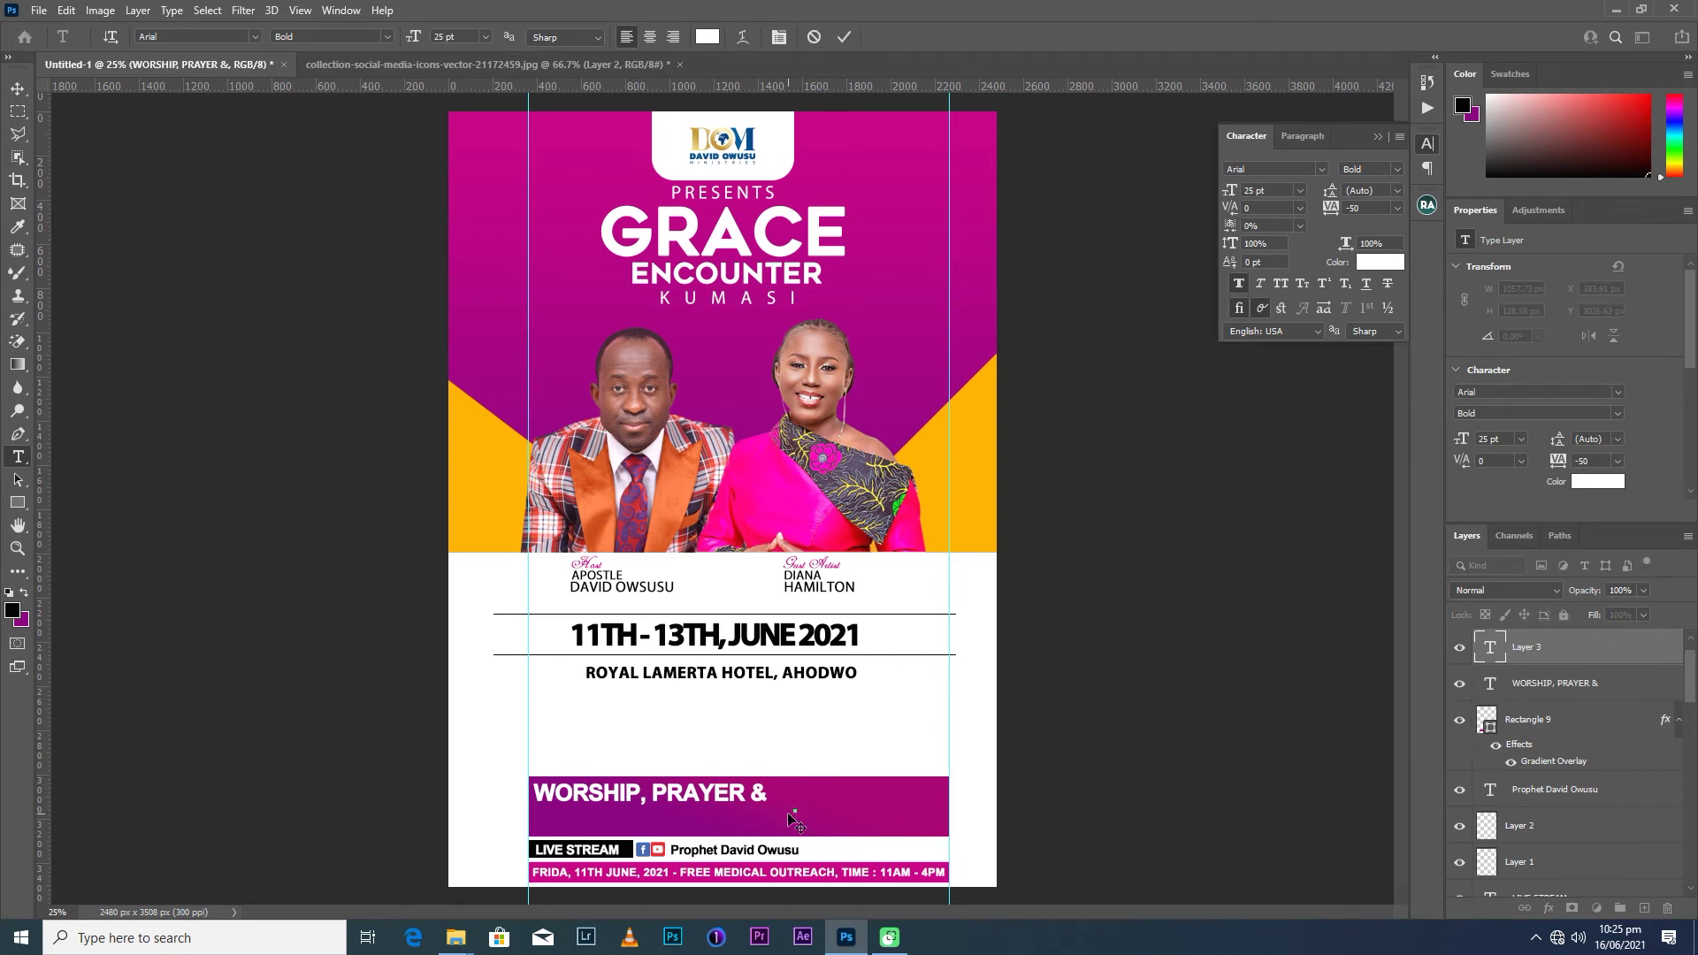
pyautogui.write('P')
pyautogui.write('RO')
pyautogui.write('PHETI')
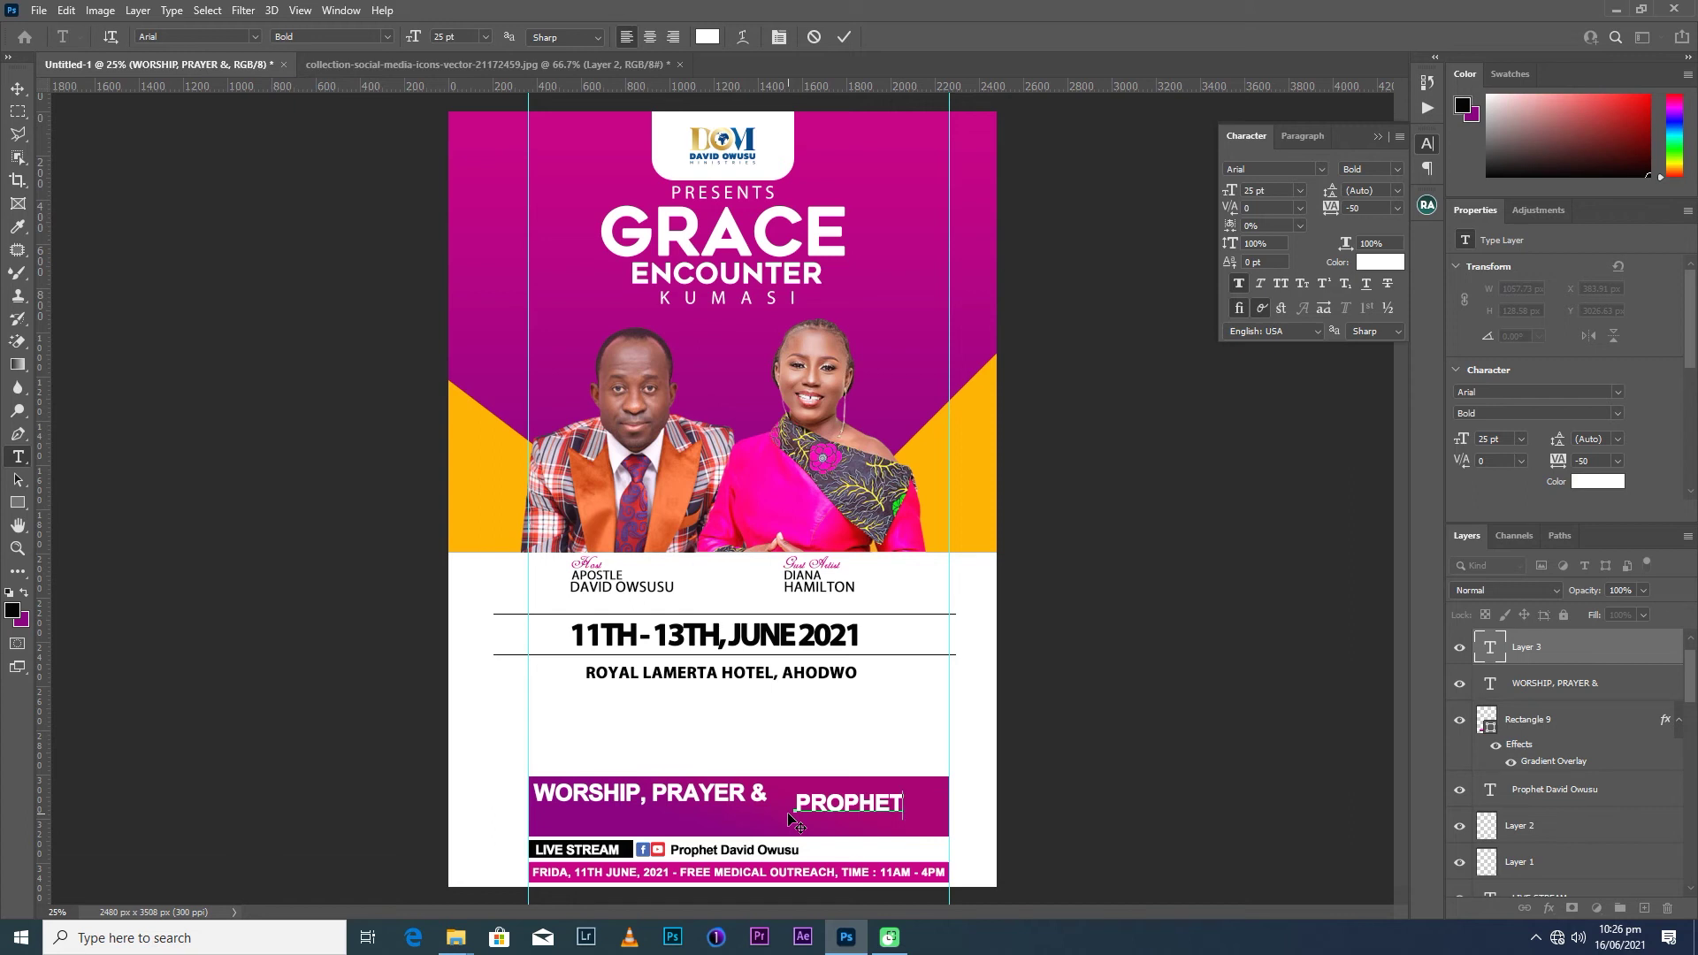
pyautogui.write('C')
pyautogui.write(' C')
pyautogui.click(846, 40)
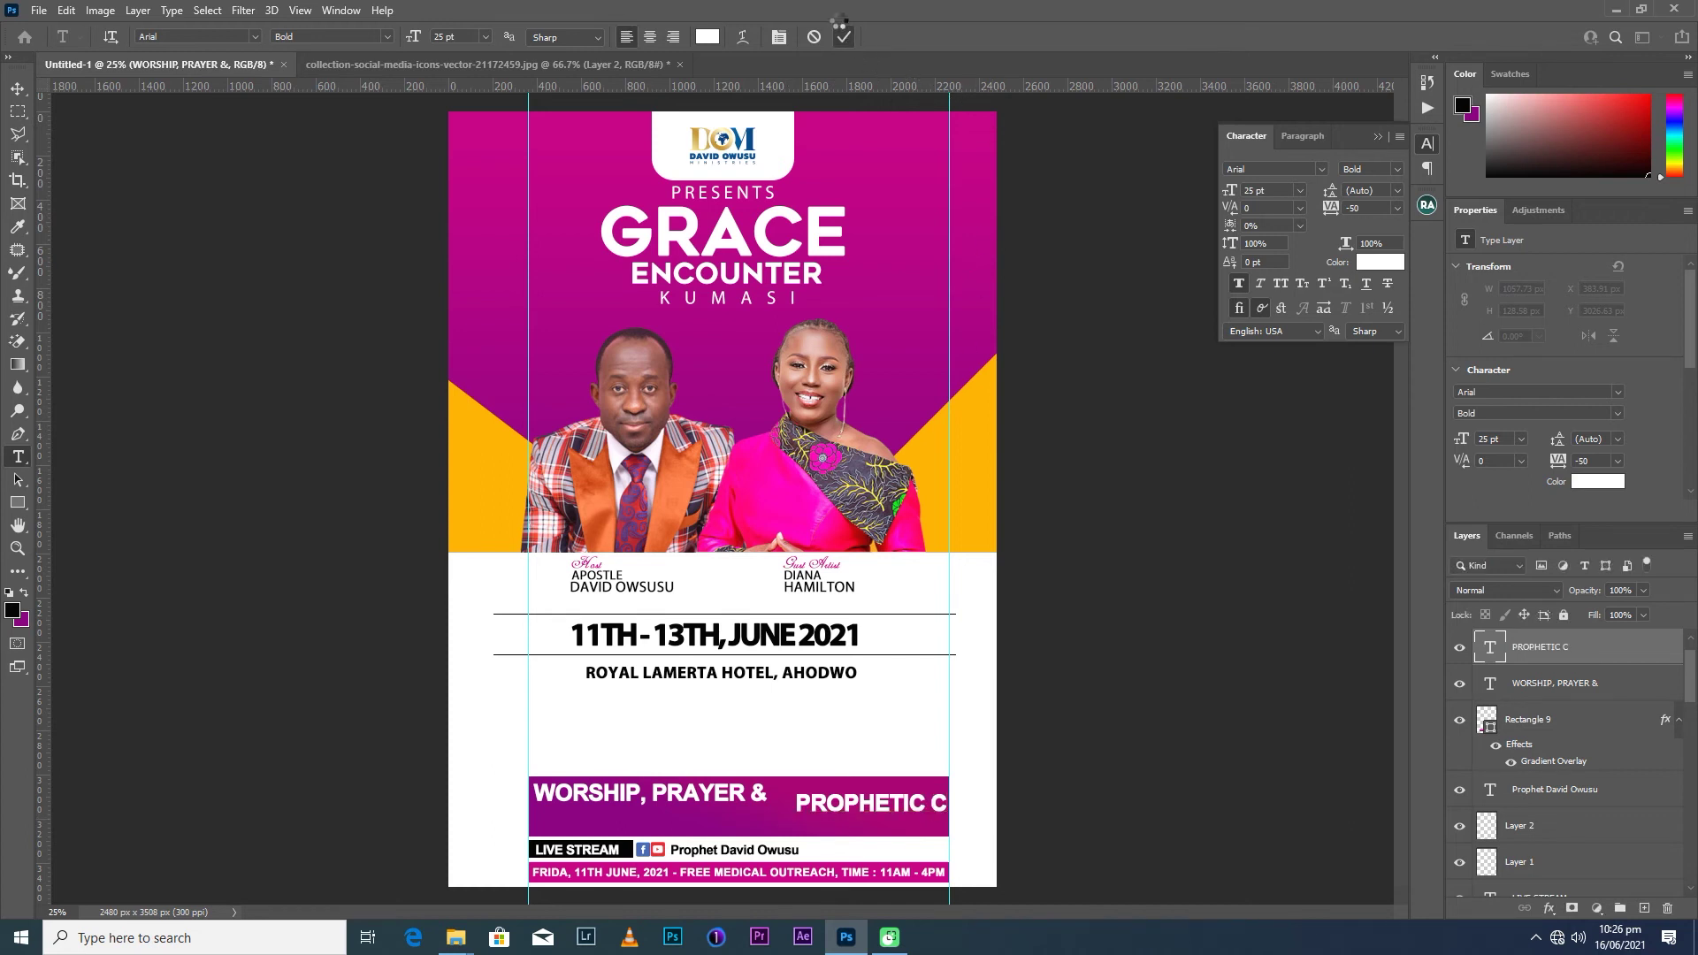
pyautogui.press('v')
pyautogui.moveTo(880, 805); pyautogui.dragTo(611, 820)
# Complete the second line so it reads 'PROPHETIC CONCERT'.
pyautogui.press('t')
pyautogui.click(678, 820)
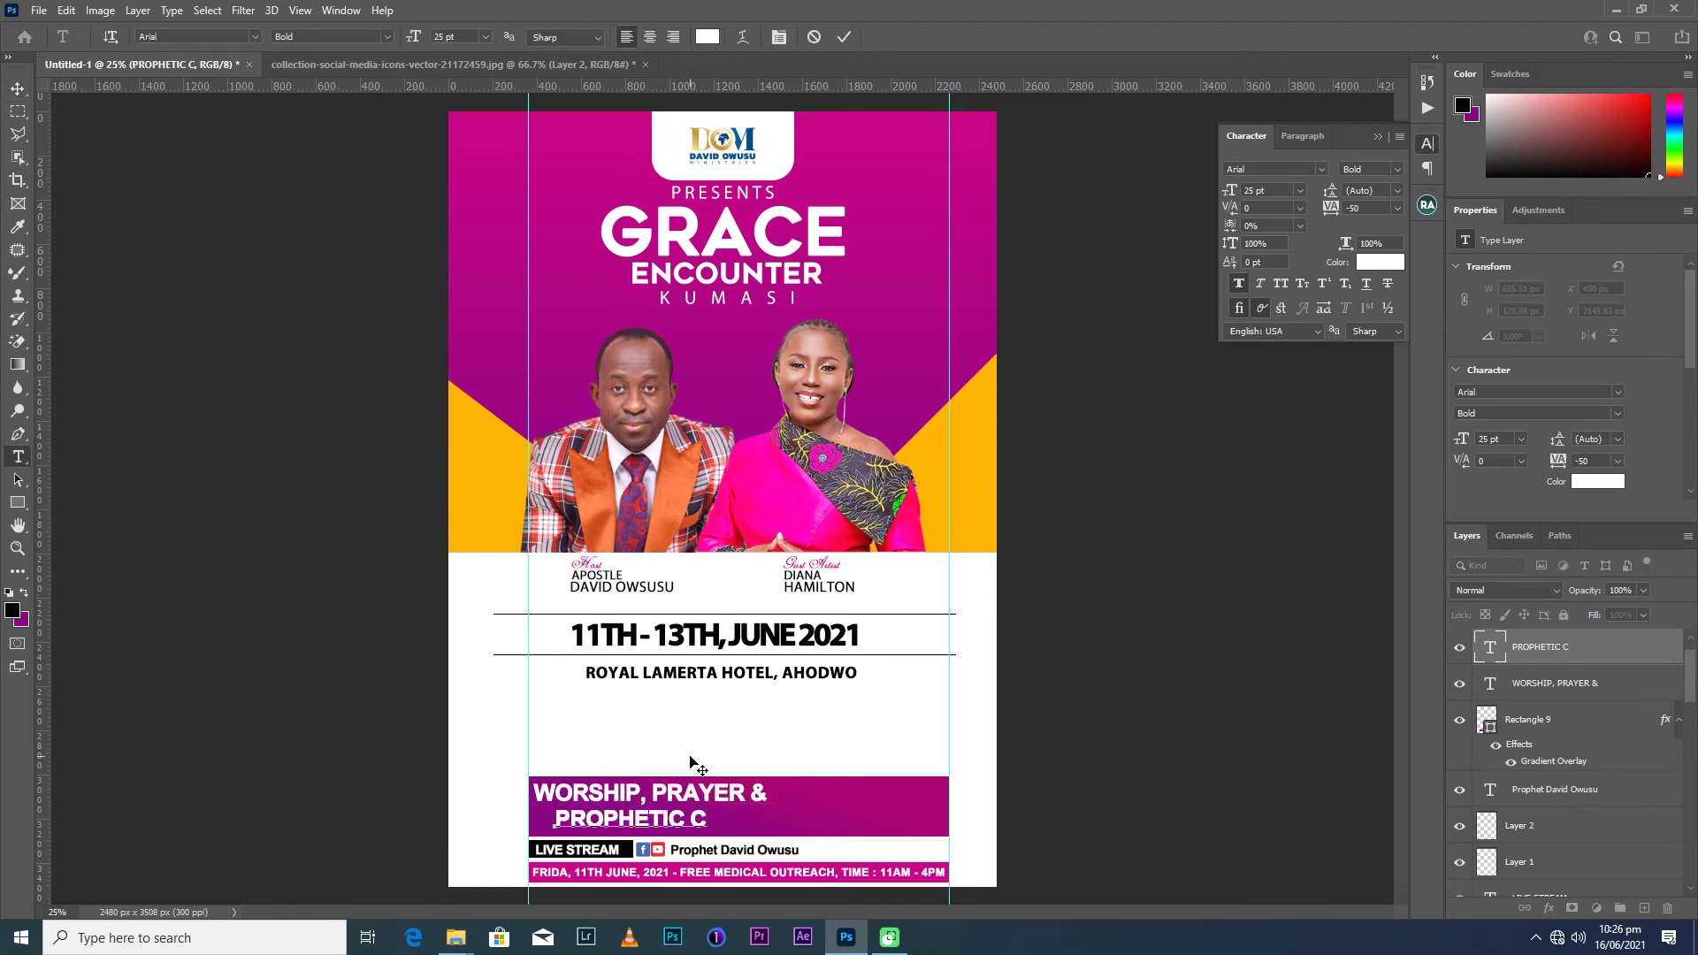
pyautogui.write('ON')
pyautogui.write('CERT')
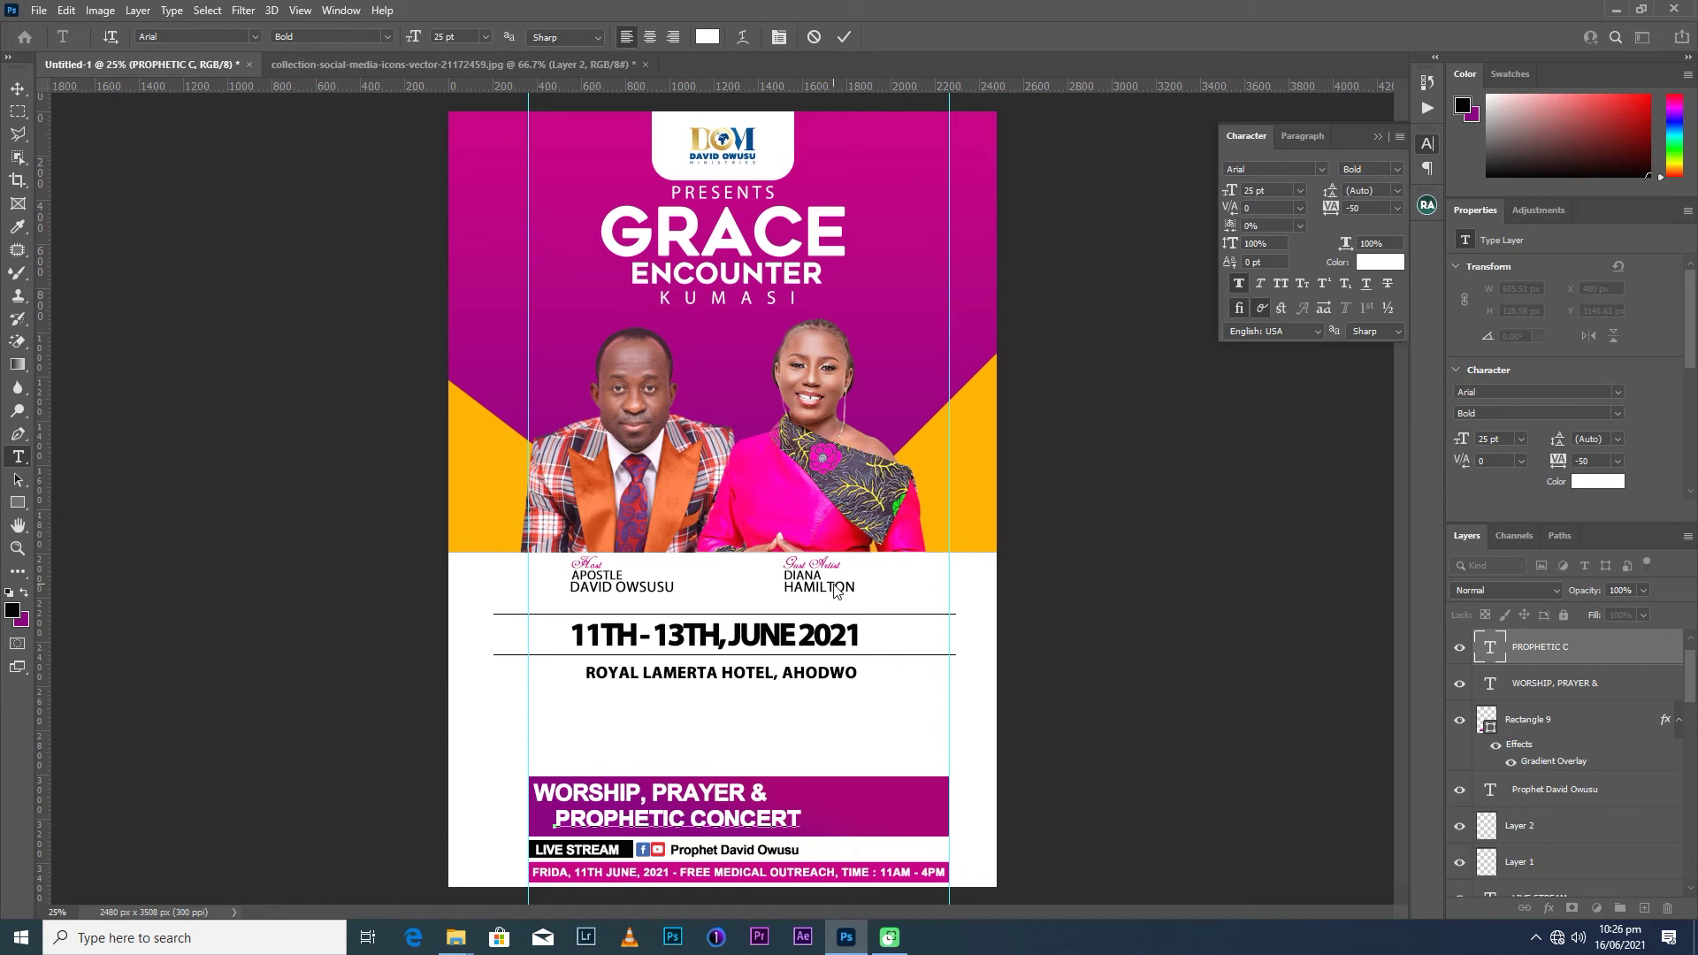
pyautogui.click(844, 36)
# Align PROPHETIC CONCERT with the line above at 20 pt with 0 tracking.
pyautogui.press('v')
pyautogui.moveTo(768, 827); pyautogui.dragTo(756, 827)
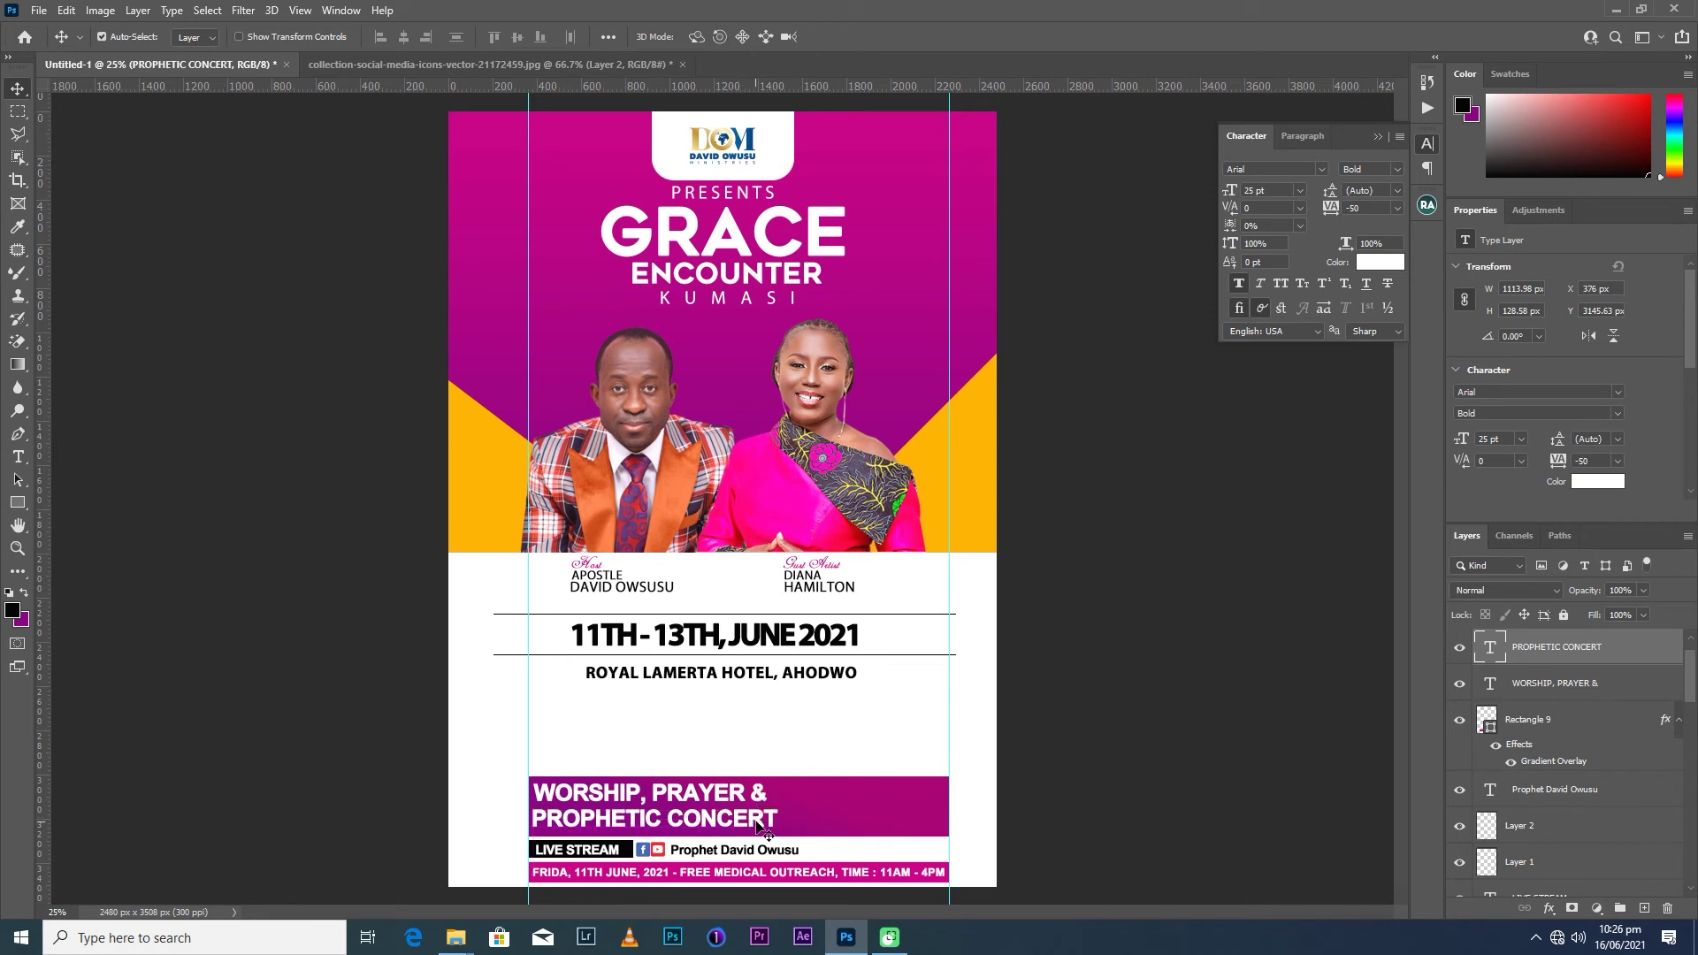
pyautogui.press('Down')
pyautogui.press('Down')
pyautogui.press('Down')
pyautogui.press('Down')
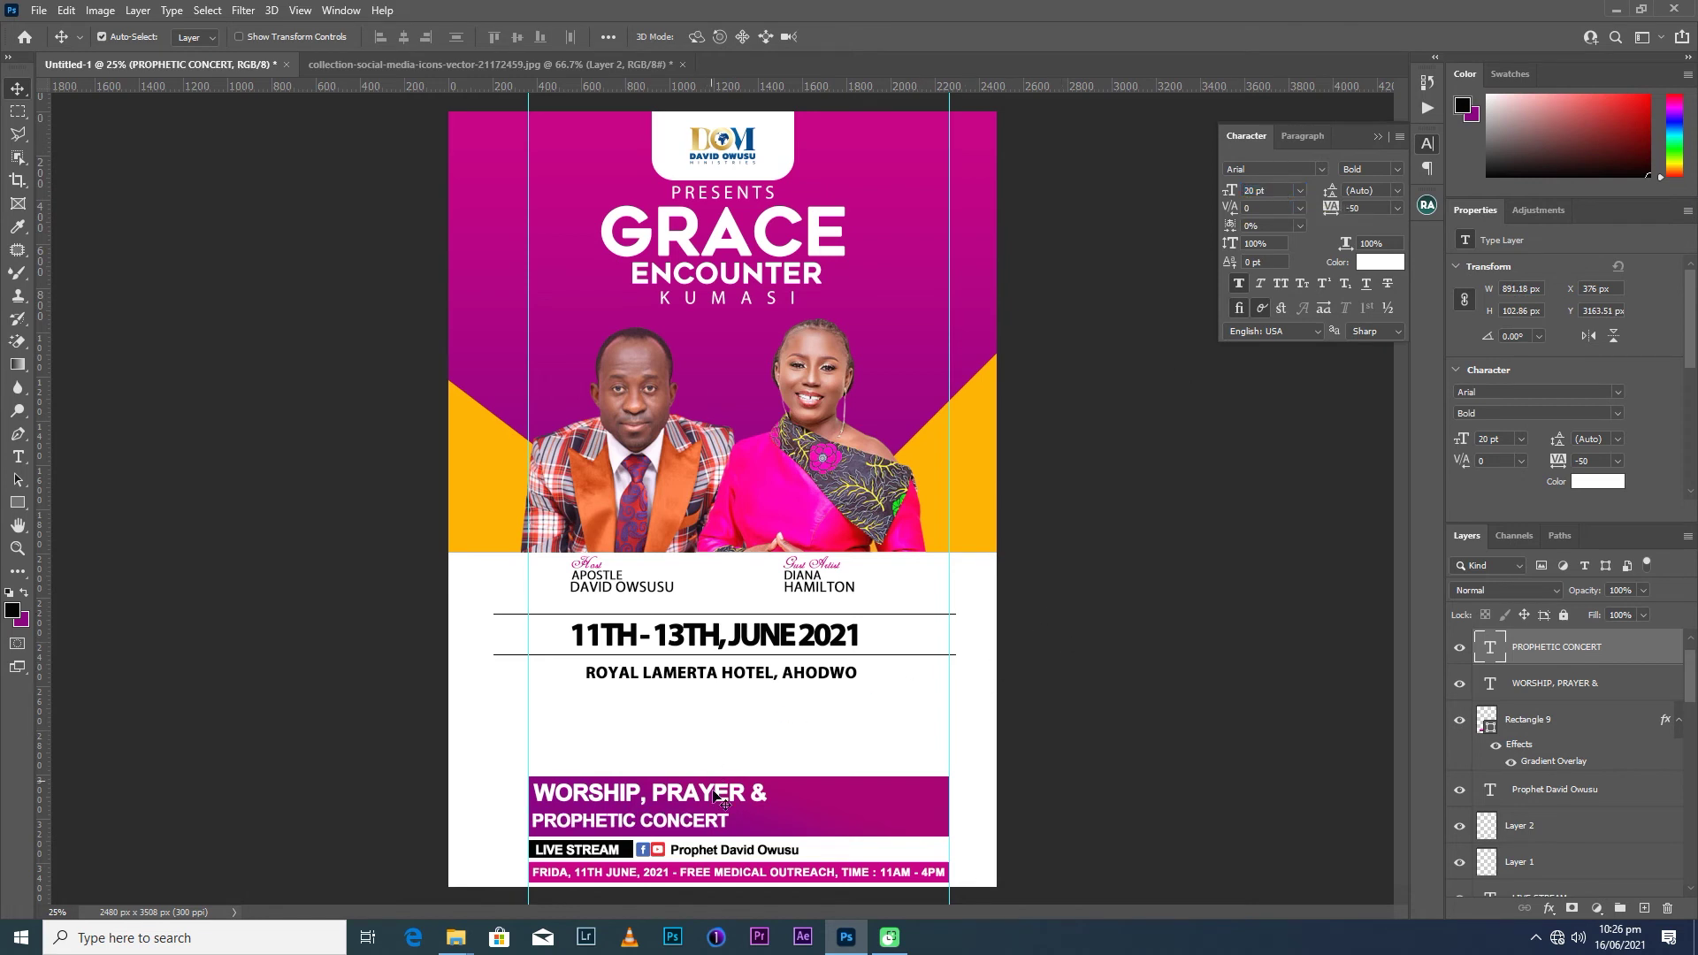
pyautogui.click(1395, 208)
pyautogui.click(1378, 318)
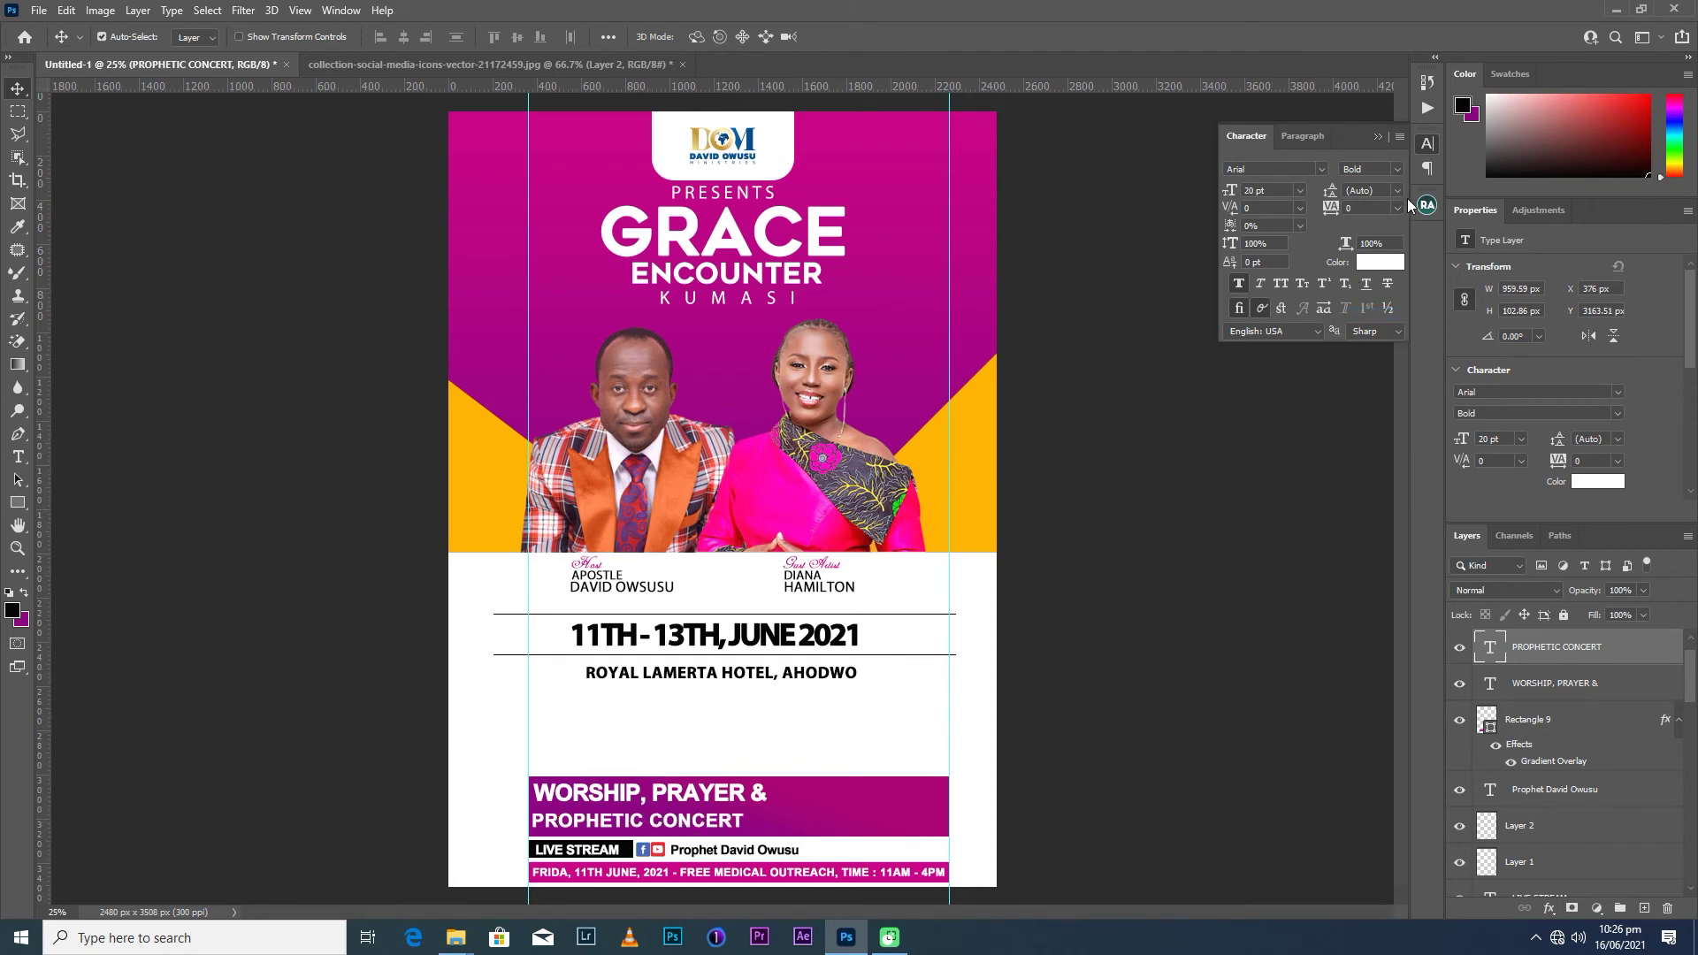
# Set the tracking of PROPHETIC CONCERT to 75.
pyautogui.click(1396, 208)
pyautogui.click(1371, 350)
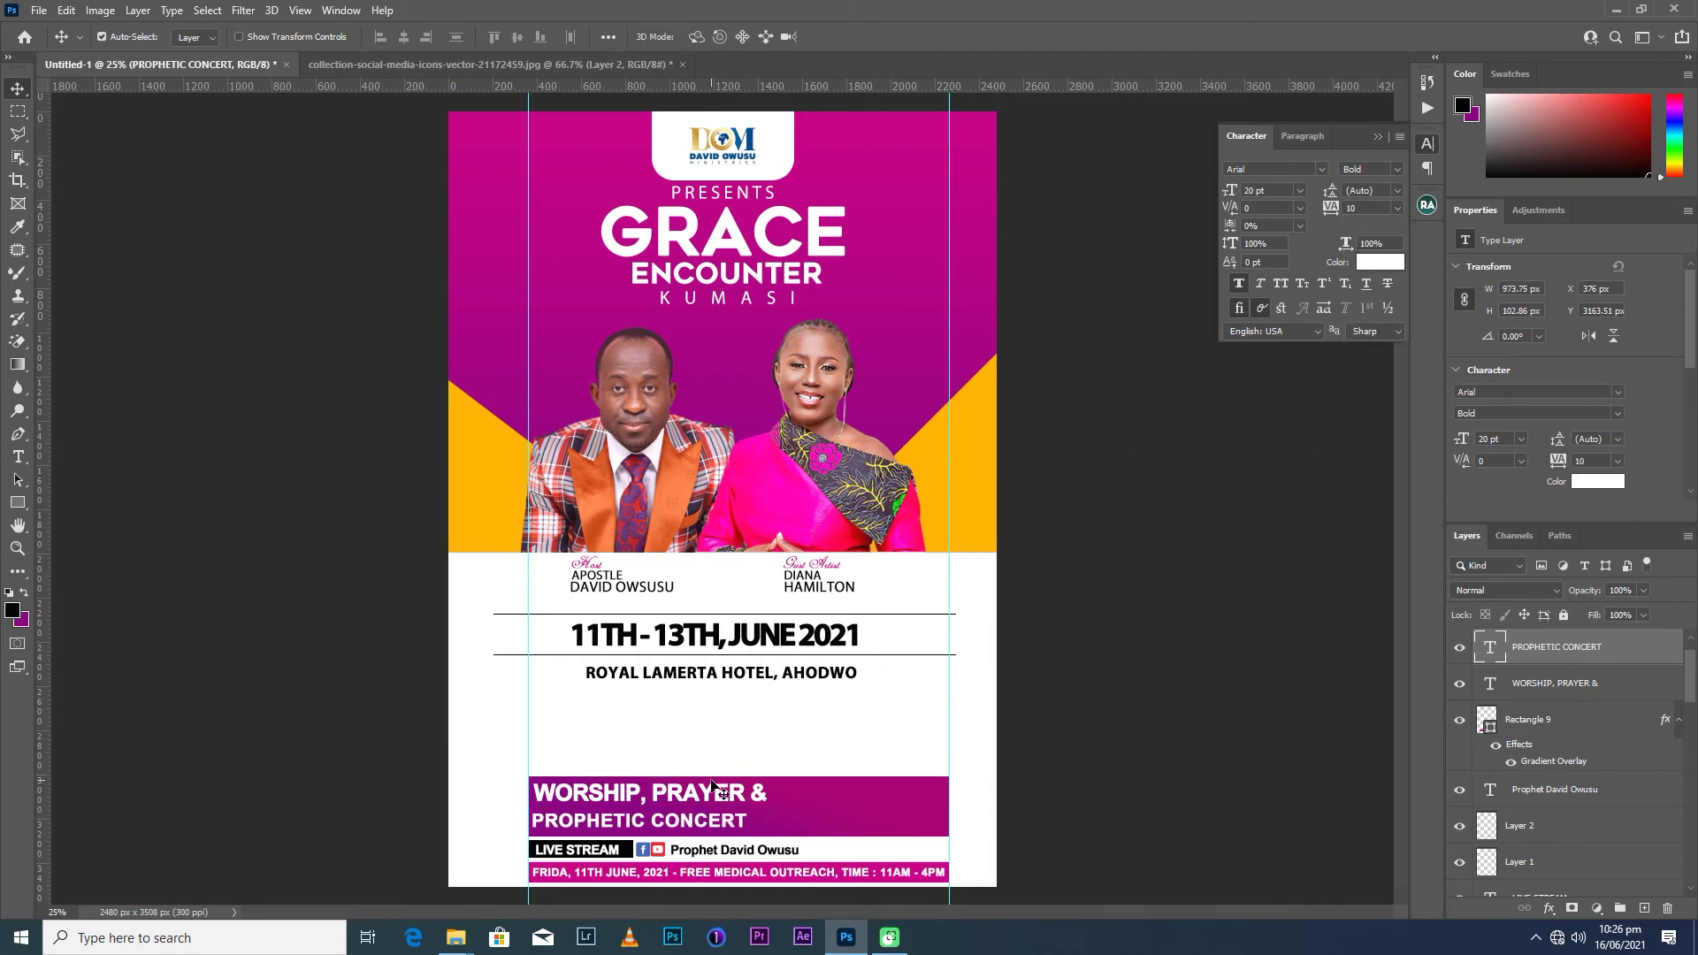
pyautogui.click(1396, 208)
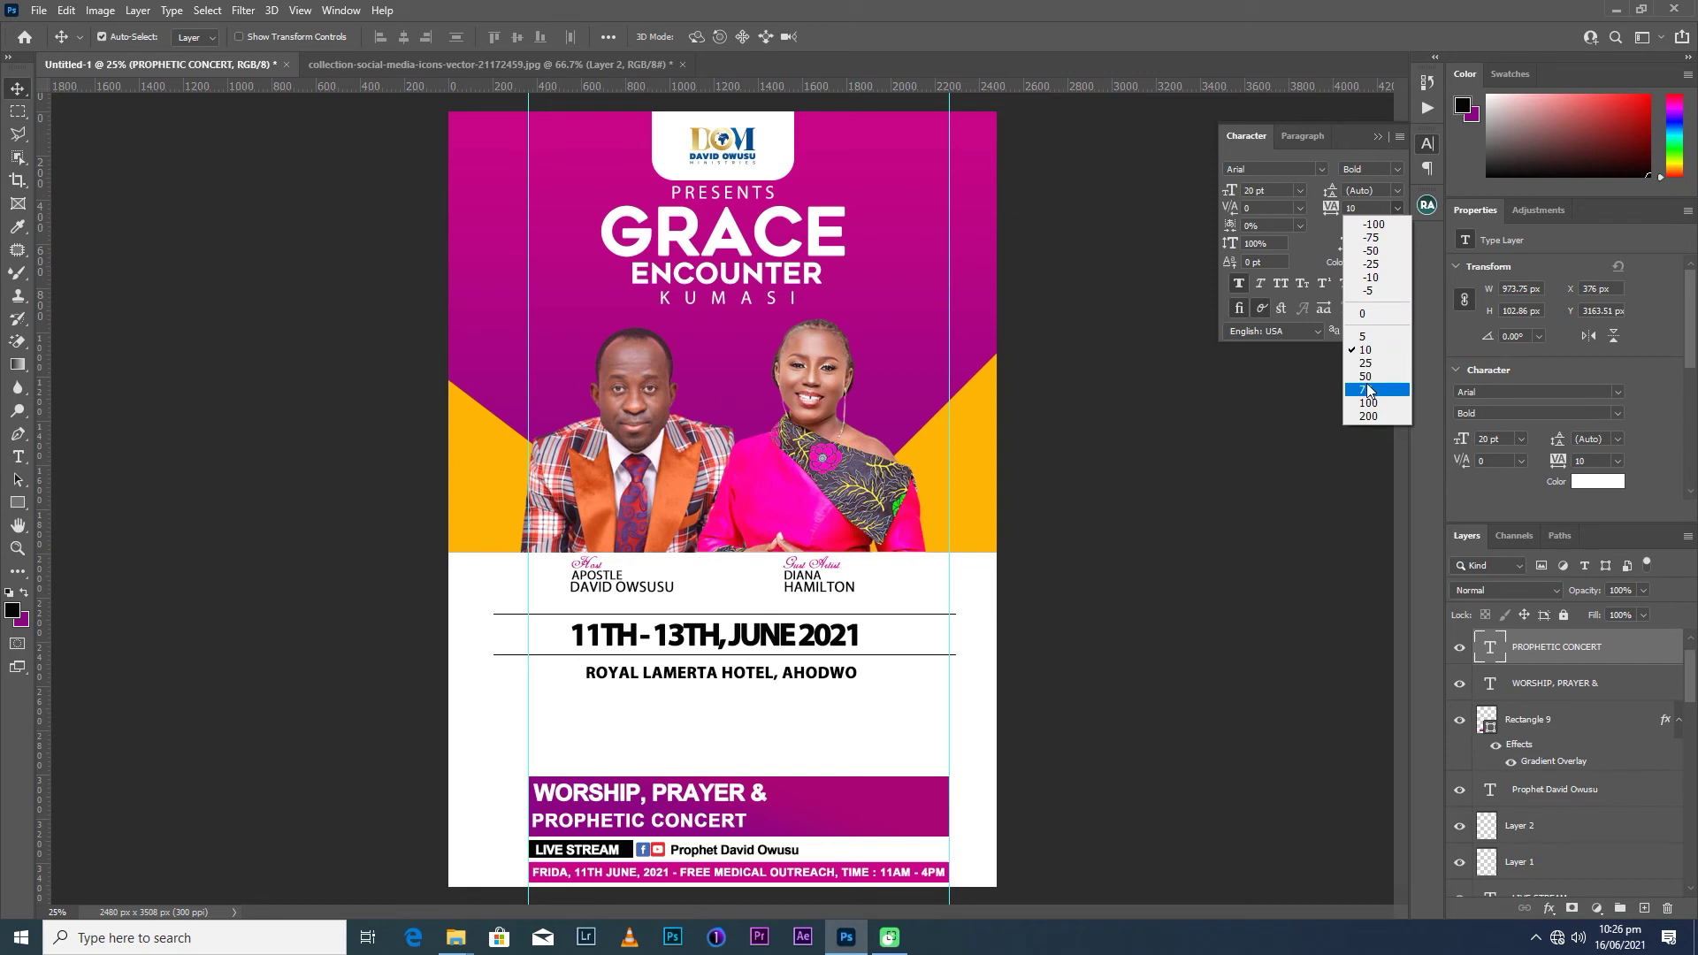
pyautogui.click(1368, 390)
# Nudge both title lines so WORSHIP, PRAYER & sits aligned with PROPHETIC CONCERT.
pyautogui.moveTo(665, 827); pyautogui.dragTo(669, 809)
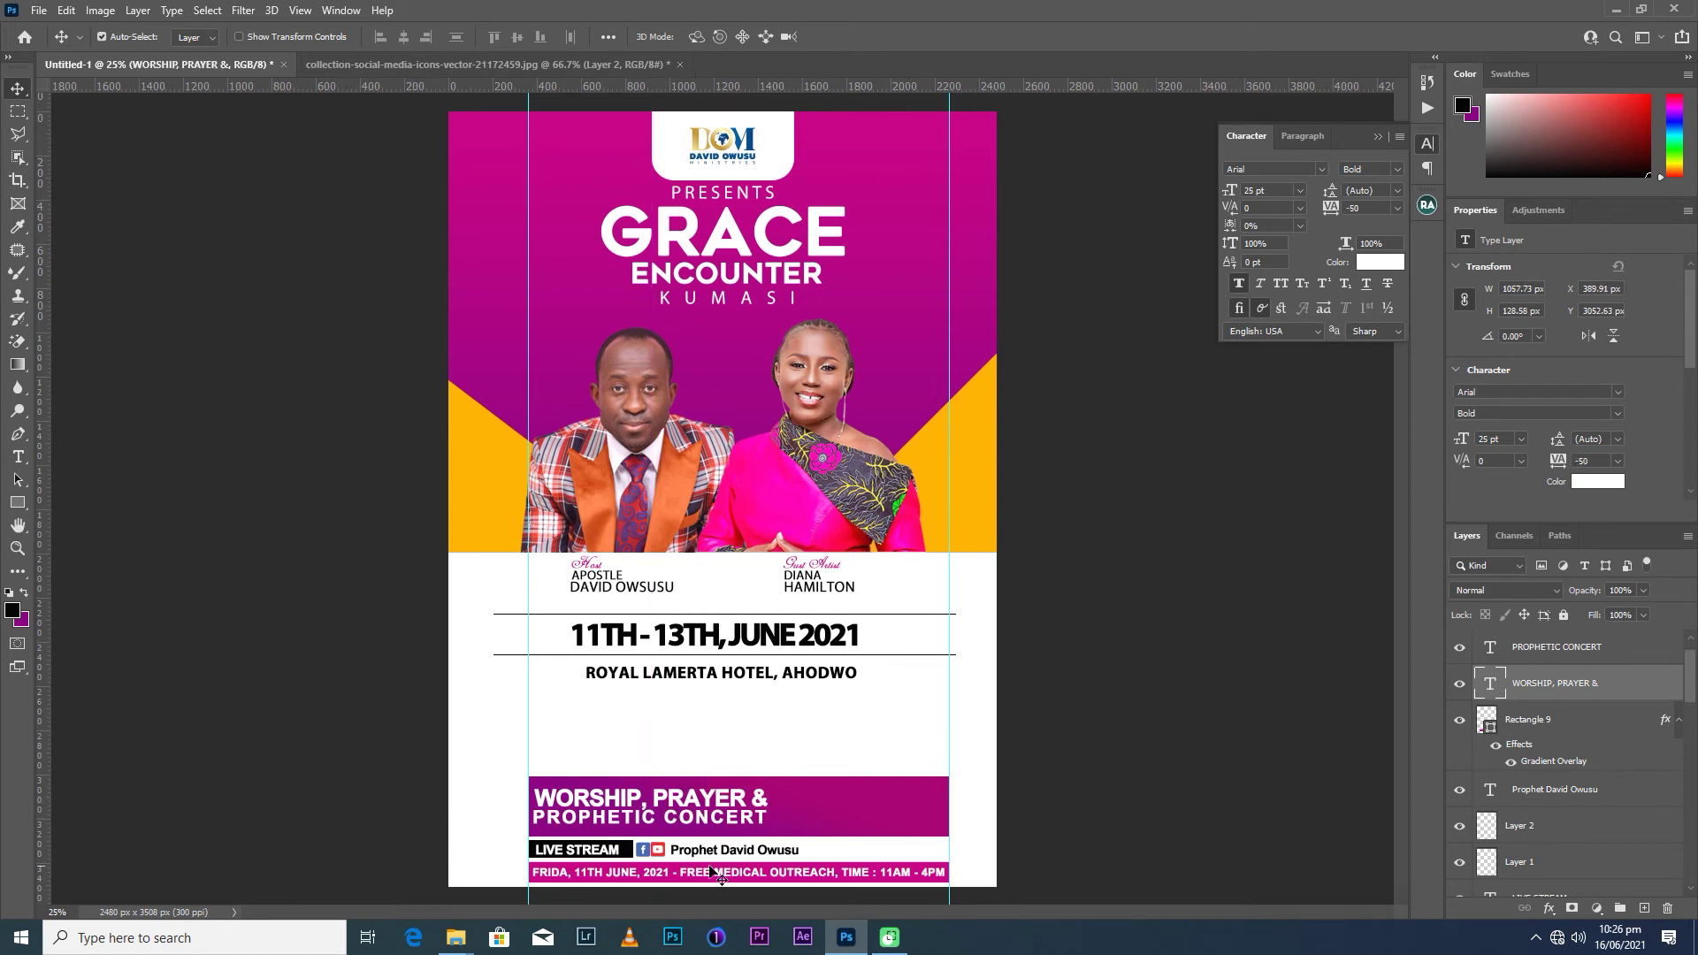
pyautogui.click(716, 822)
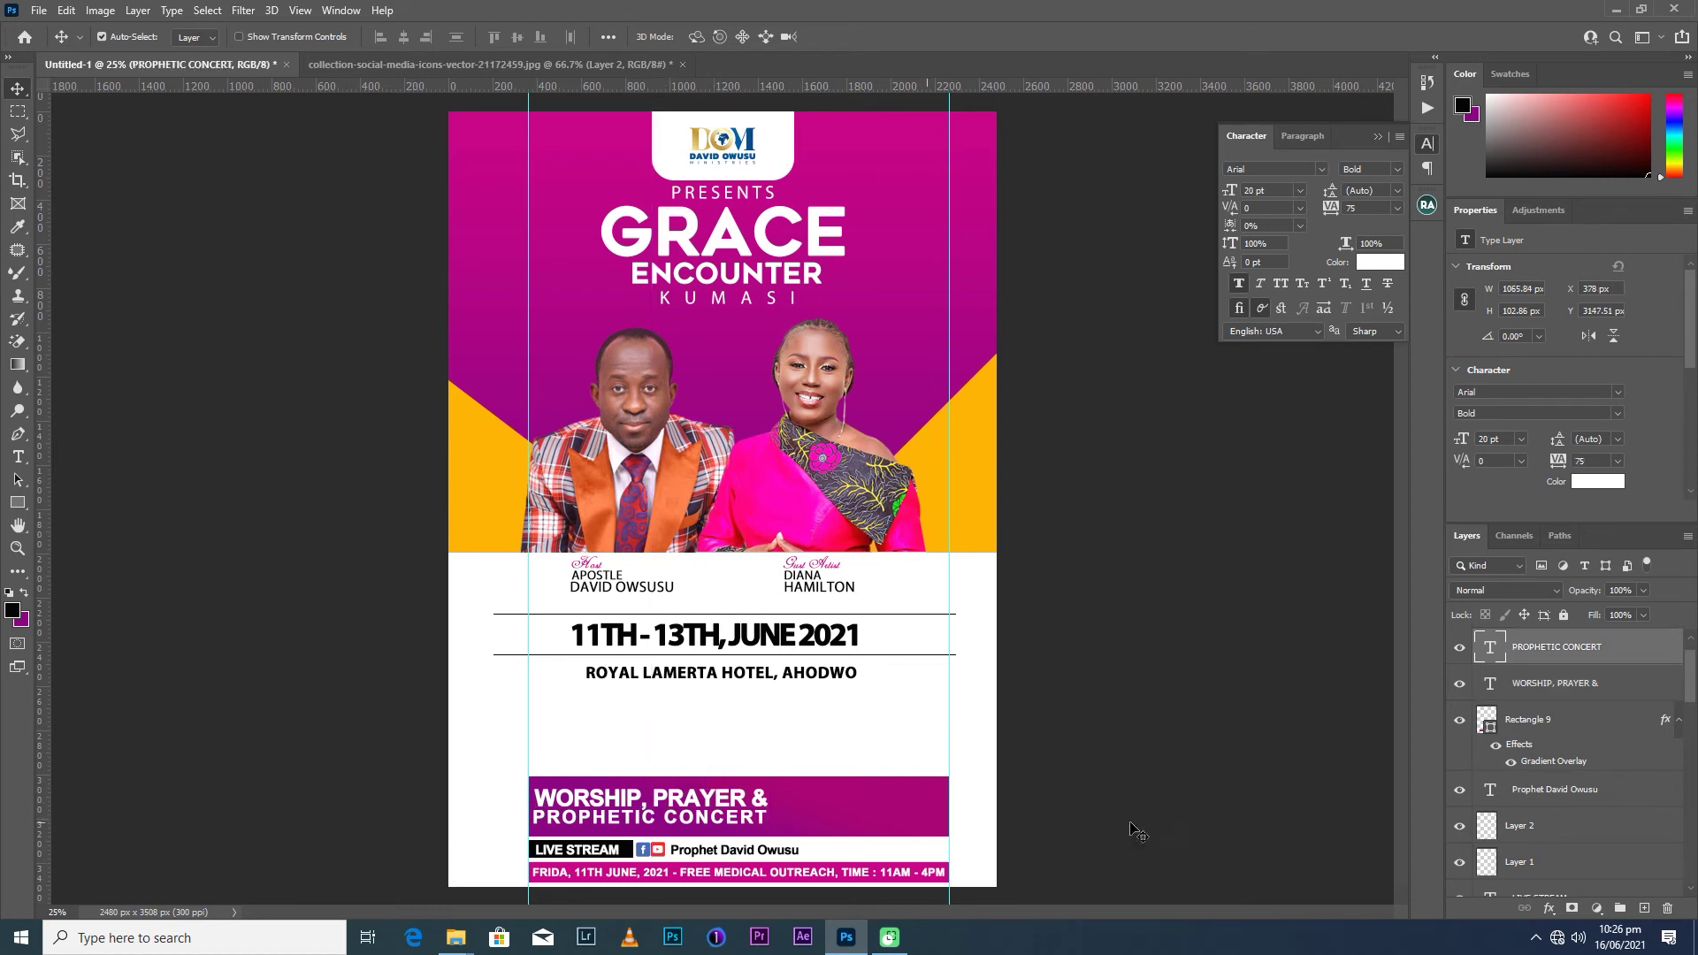
pyautogui.keyDown('shift'); pyautogui.click(1540, 686); pyautogui.keyUp('shift')
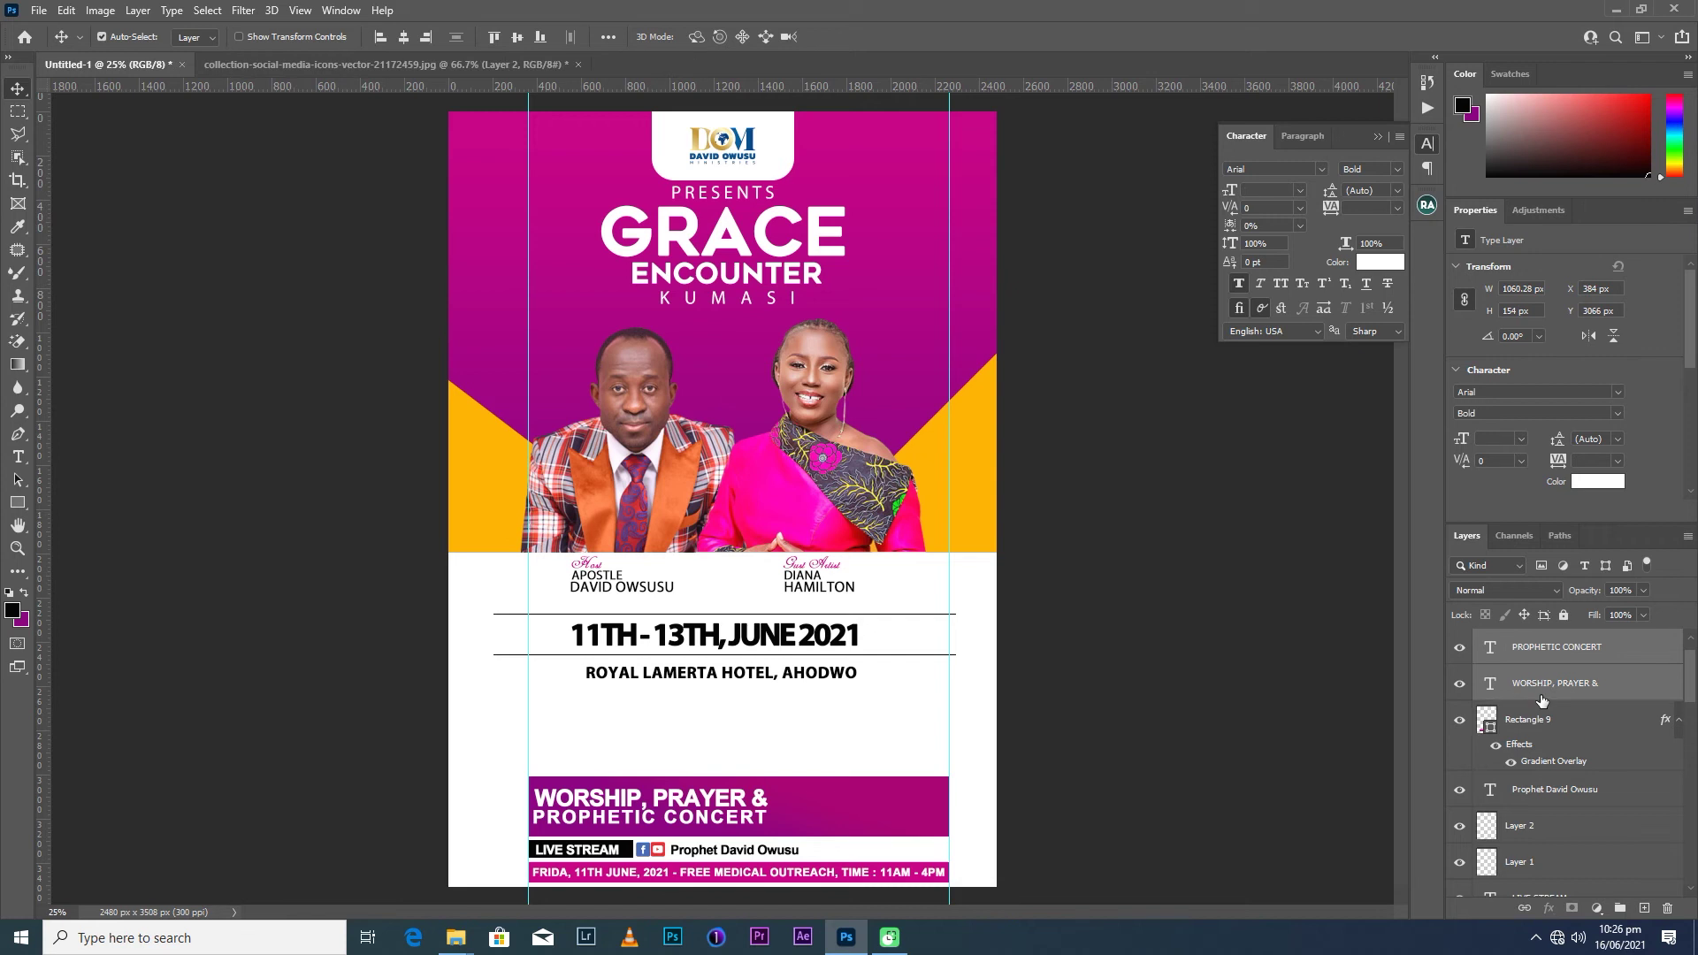
pyautogui.press('Down')
pyautogui.press('Down')
pyautogui.press('Down')
pyautogui.press('Down')
pyautogui.press('Down')
pyautogui.press('Down')
pyautogui.press('Down')
pyautogui.press('Down')
pyautogui.press('Down')
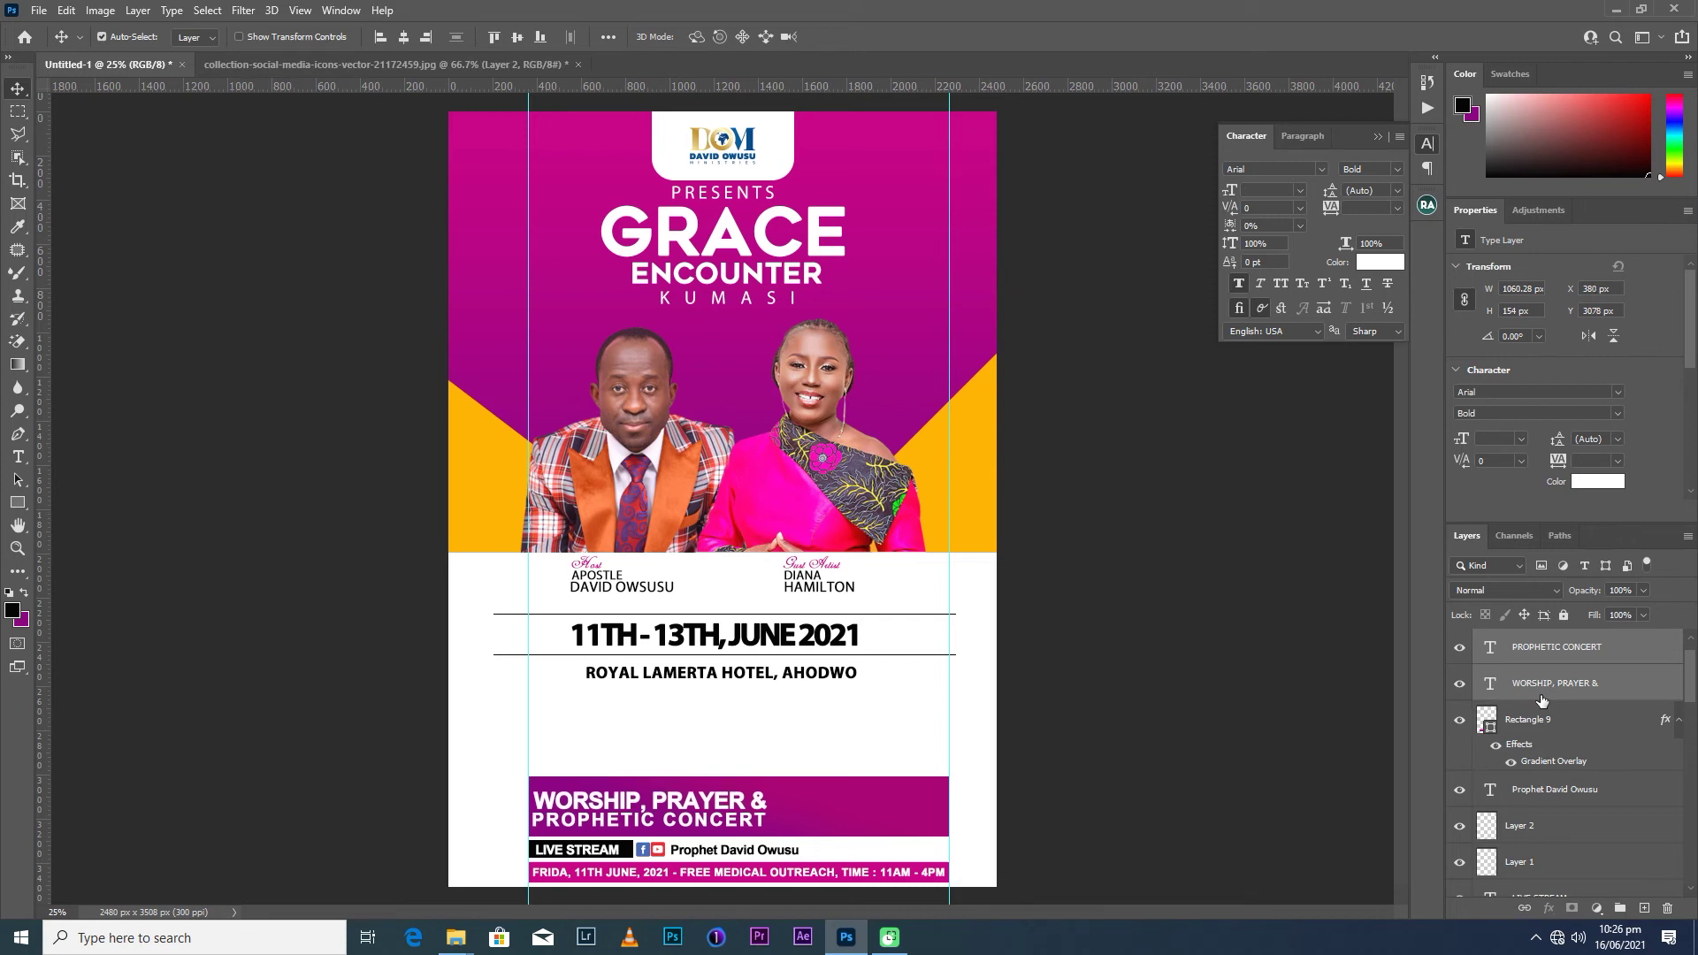
pyautogui.click(1560, 651)
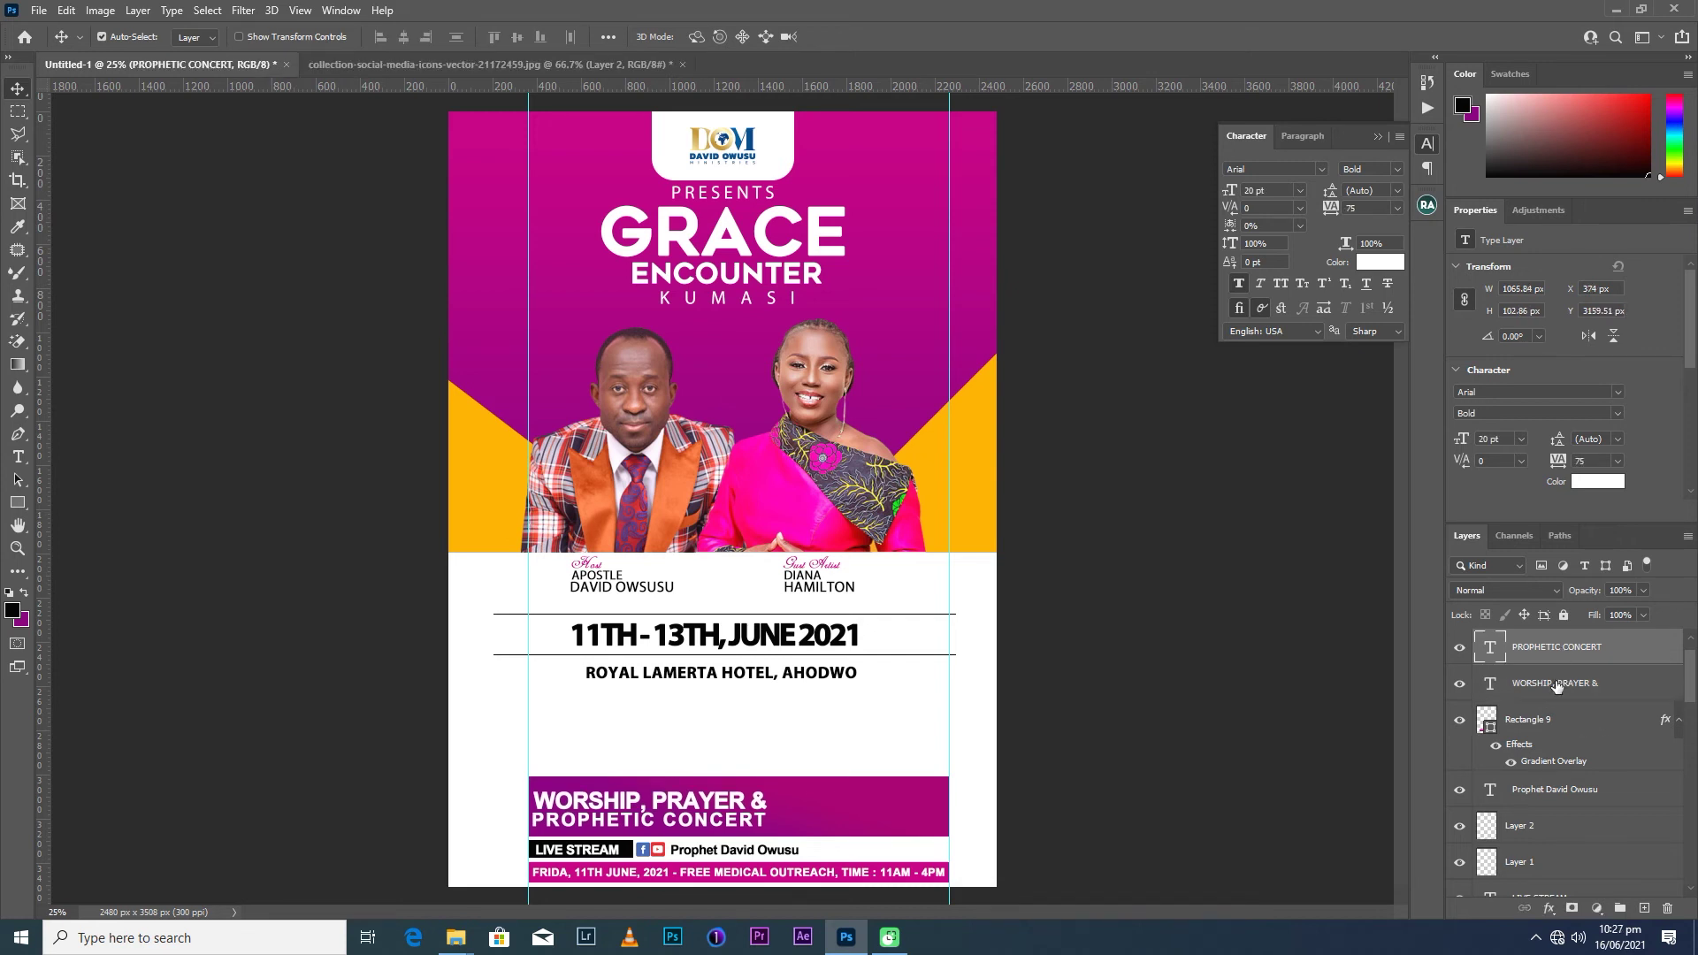
pyautogui.click(1552, 688)
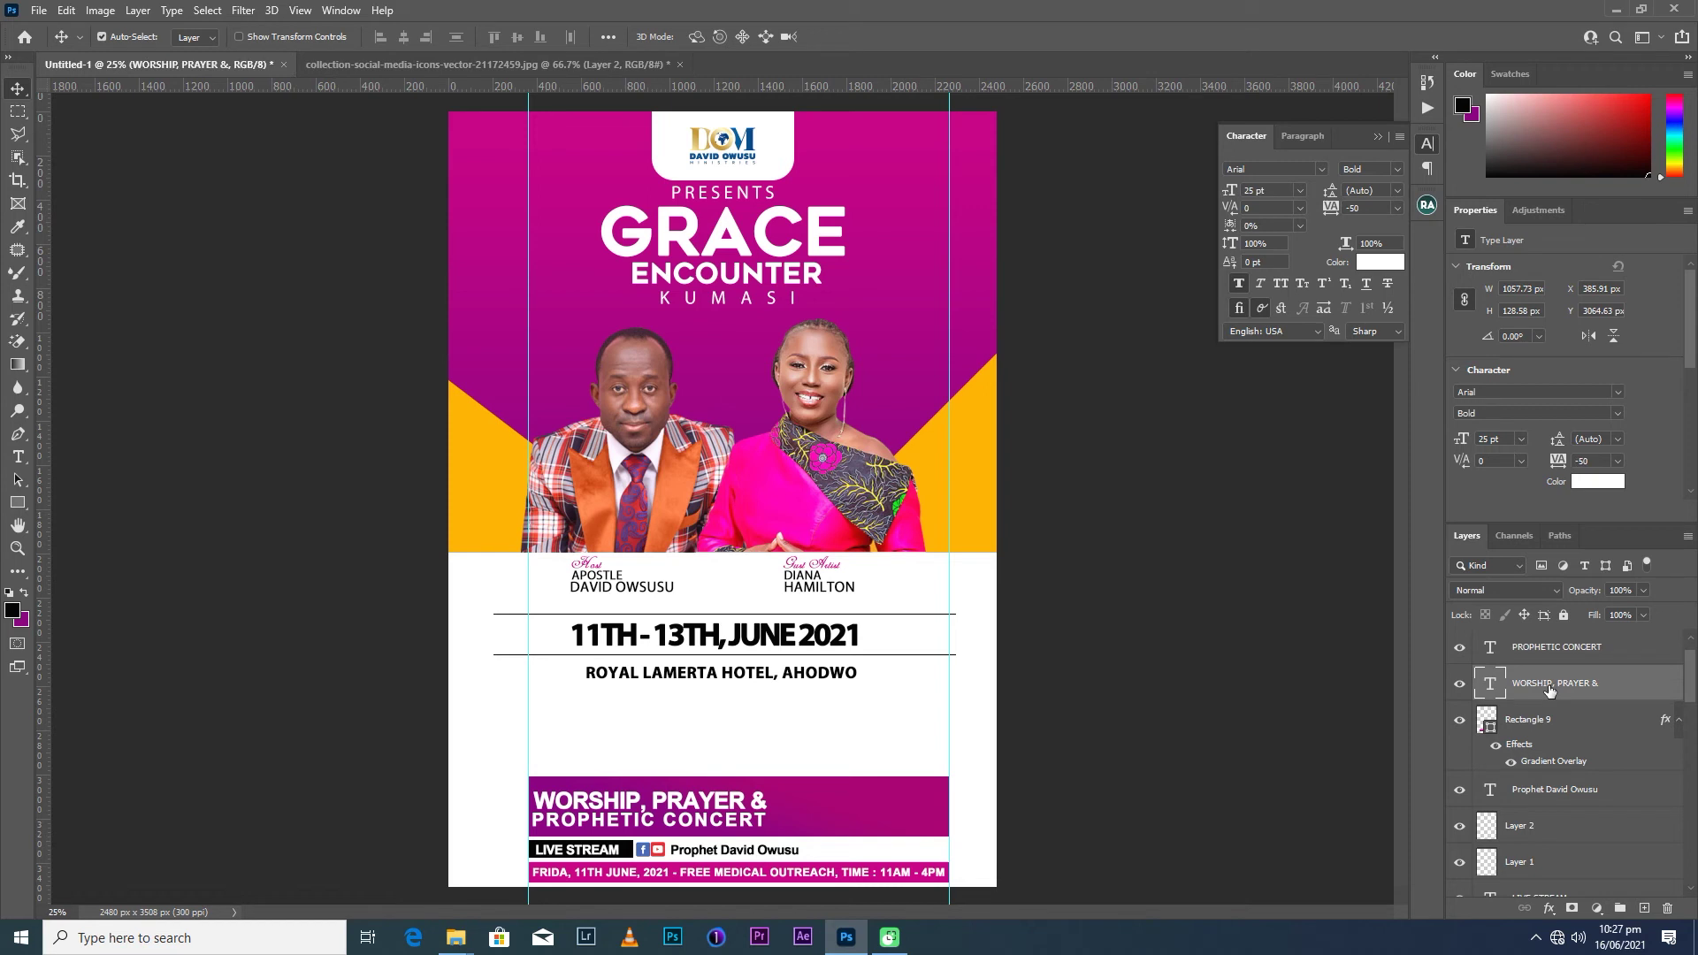
pyautogui.press('Left')
pyautogui.press('Left')
pyautogui.press('Left')
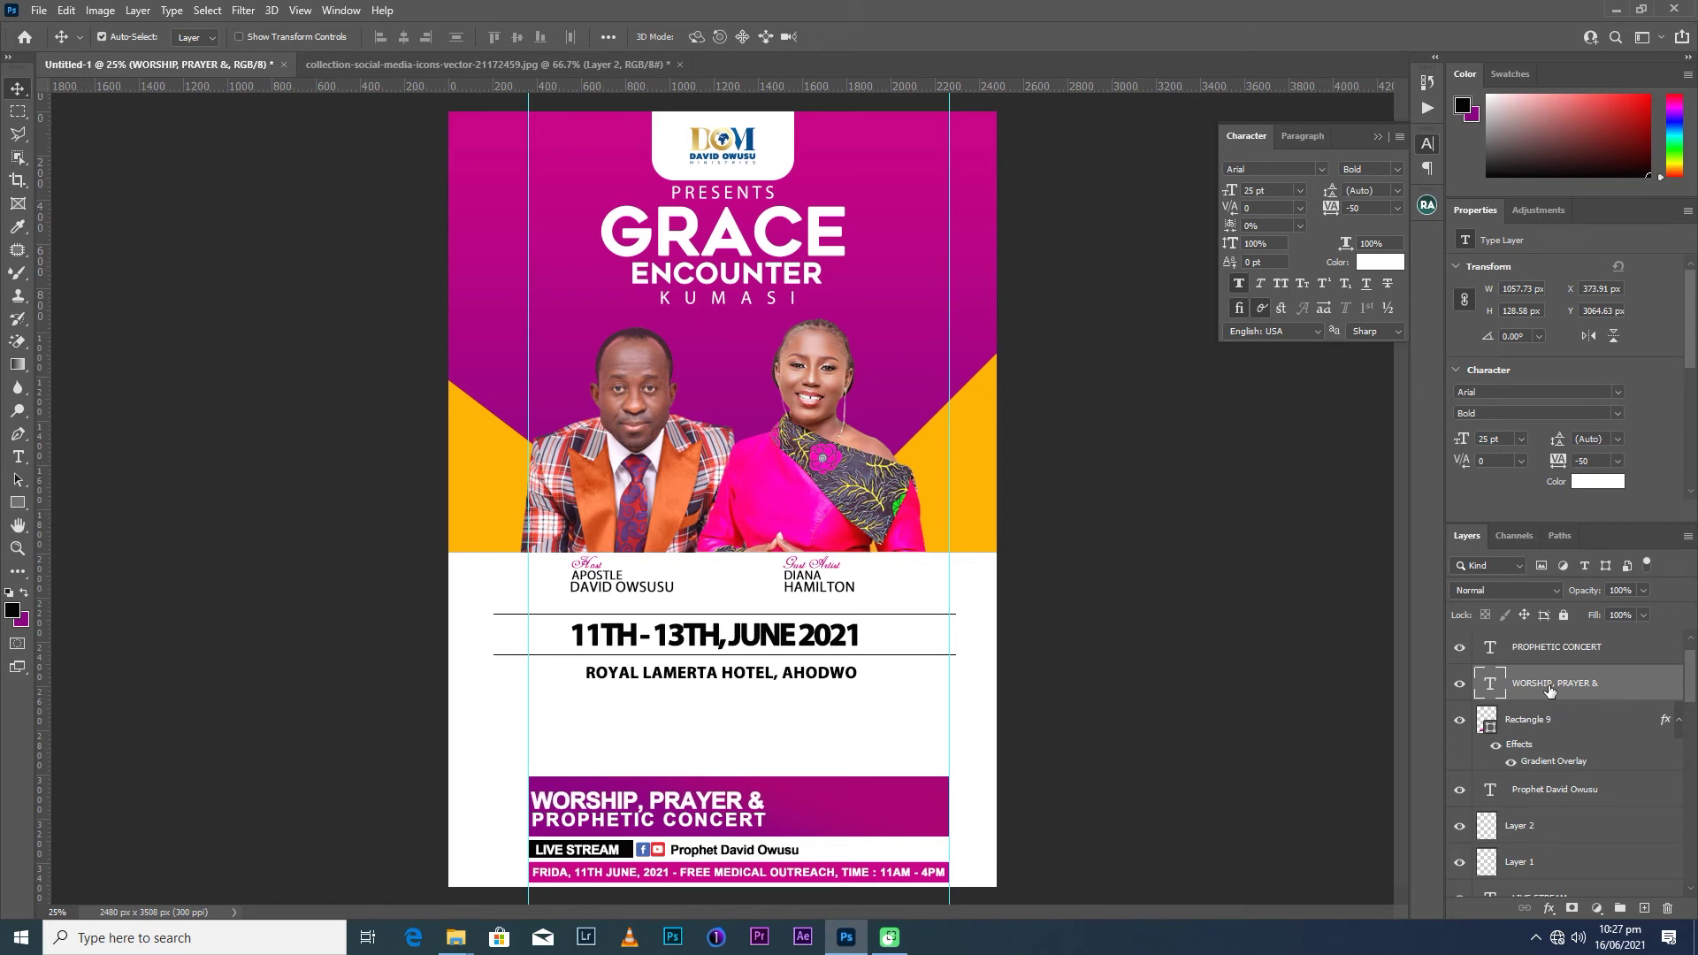
pyautogui.press('Up')
pyautogui.press('Up')
pyautogui.press('Up')
pyautogui.press('Up')
pyautogui.press('Up')
pyautogui.press('Up')
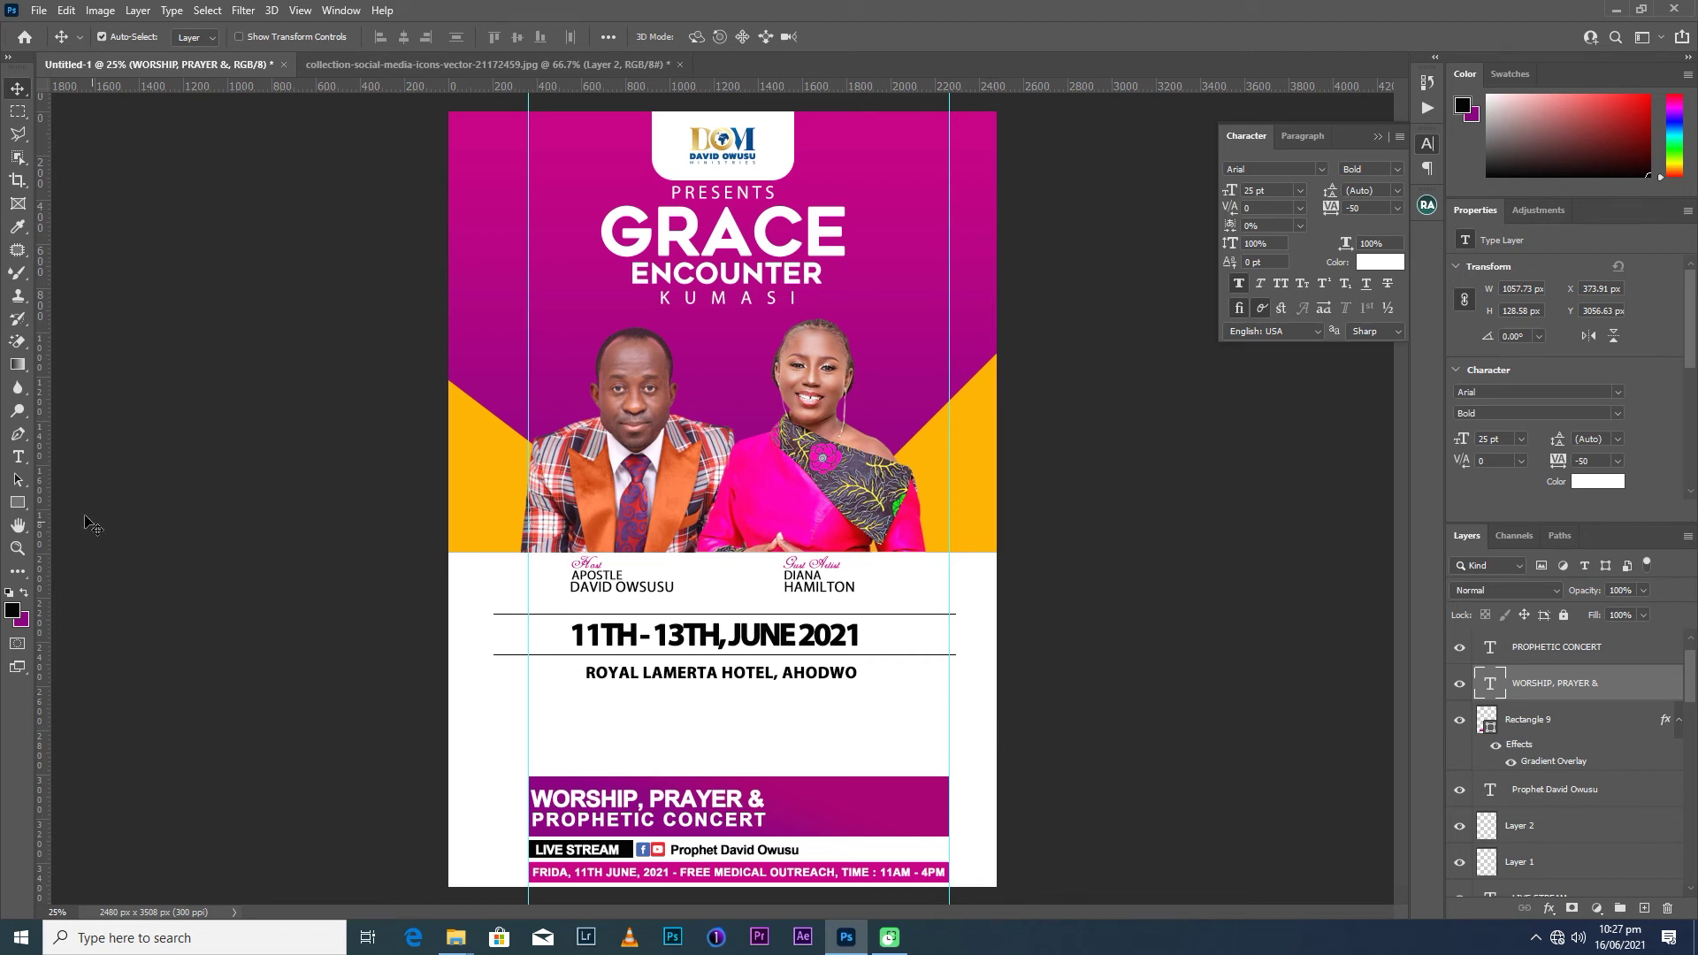
pyautogui.click(17, 502)
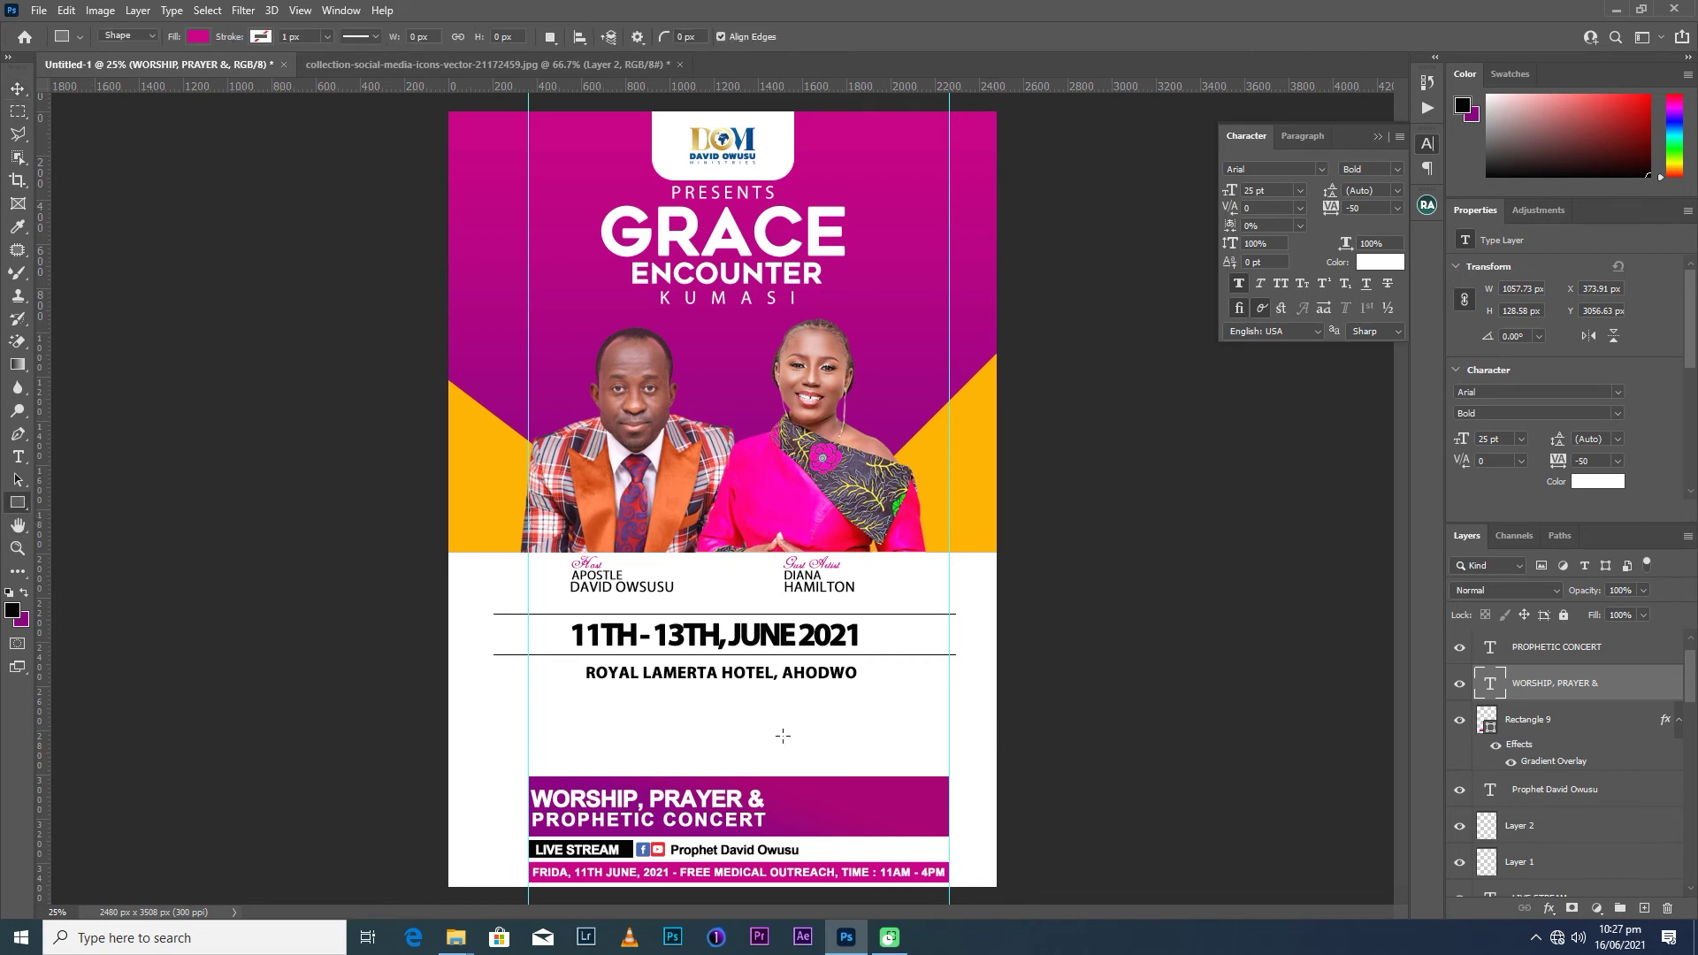
# Draw a thin vertical rectangle on the magenta banner.
pyautogui.click(1516, 729)
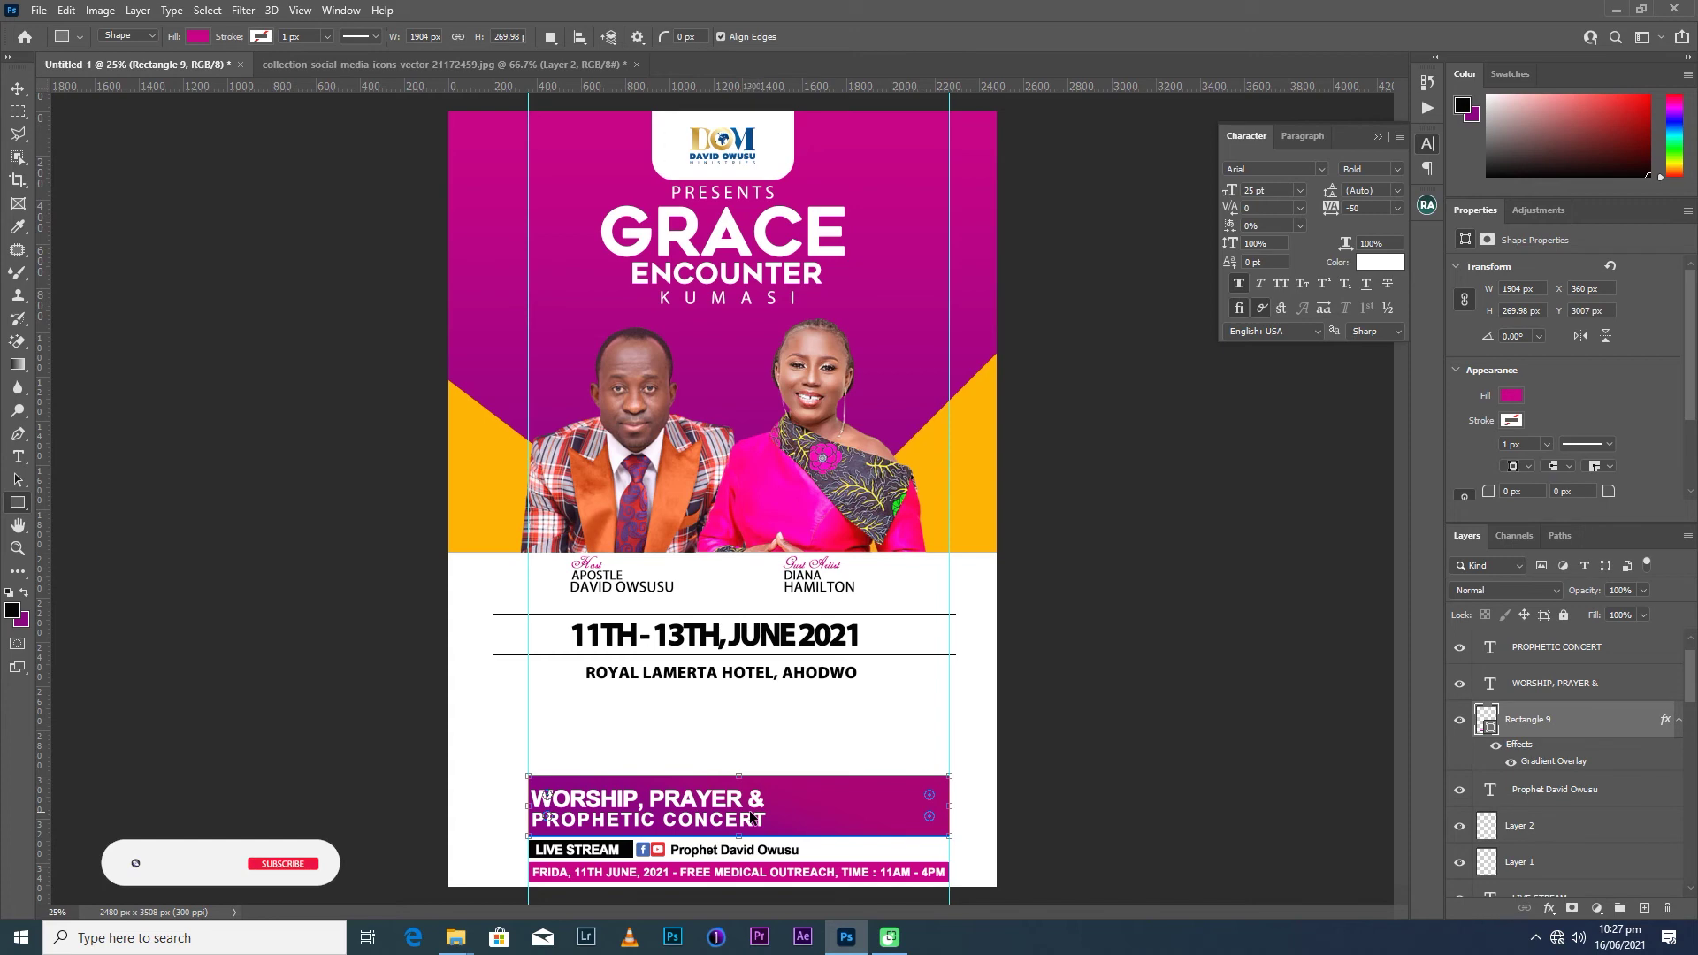
pyautogui.hotkey('ctrl', '+')
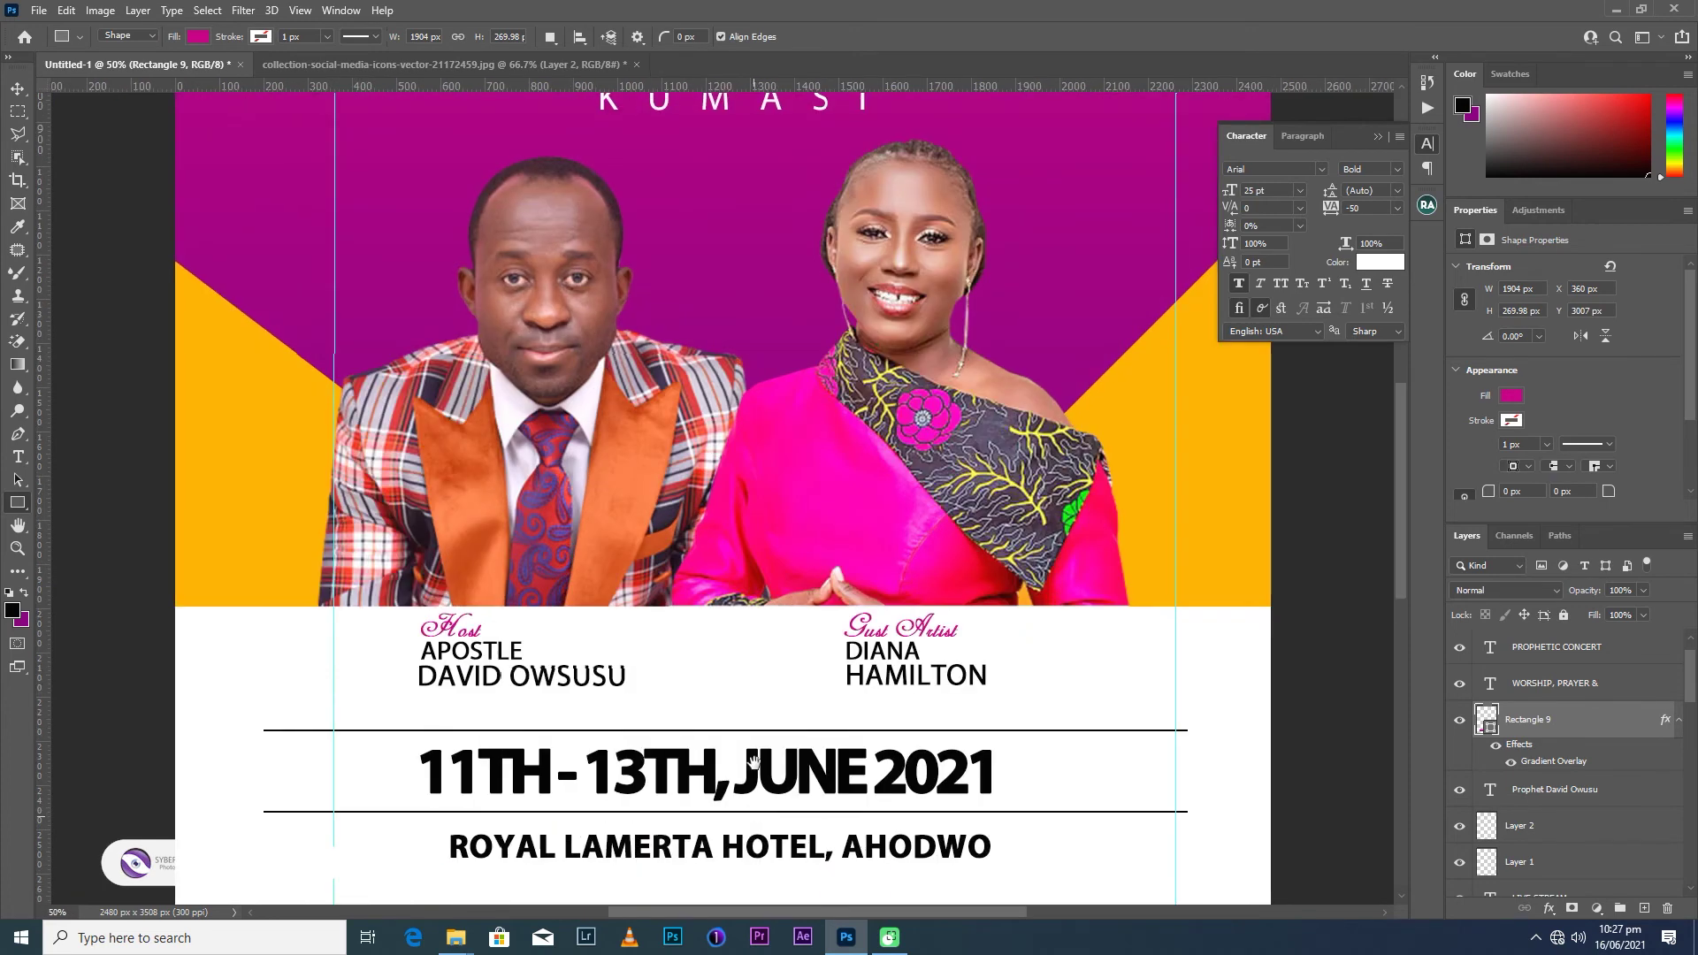
pyautogui.scroll(-5, 751, 810)
pyautogui.scroll(-3, 767, 589)
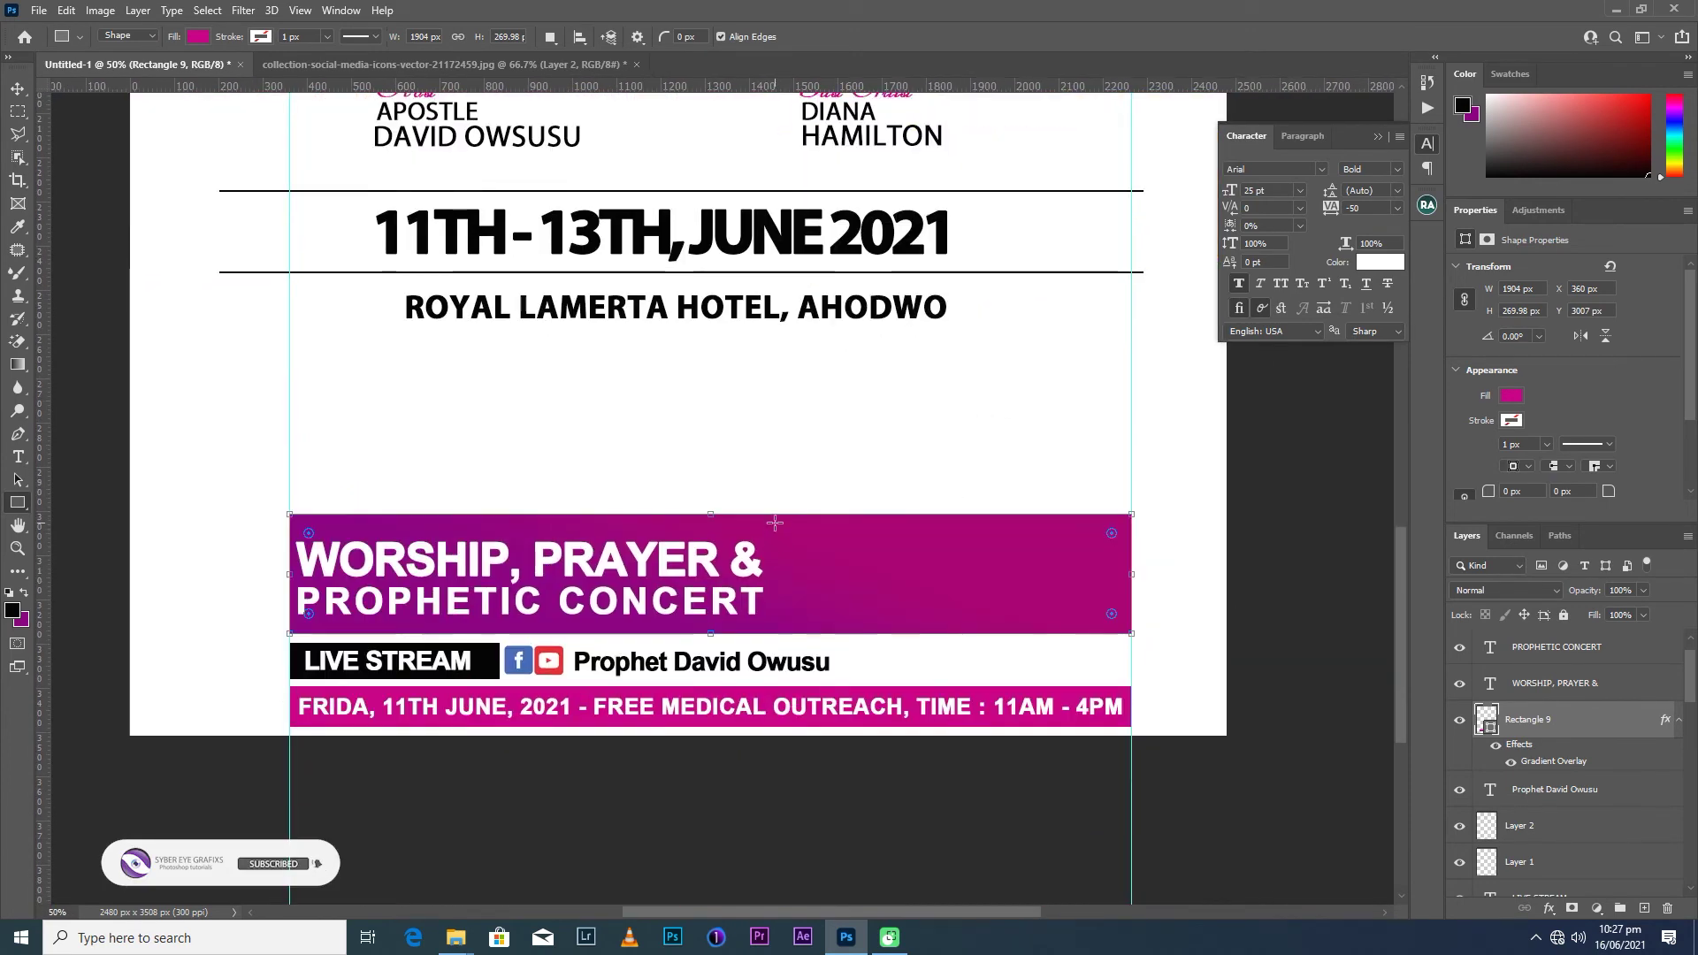
pyautogui.moveTo(774, 523); pyautogui.dragTo(779, 630)
# Free-transform the bar, stretching it toward the banner's top and narrowing it.
pyautogui.hotkey('ctrl', 't')
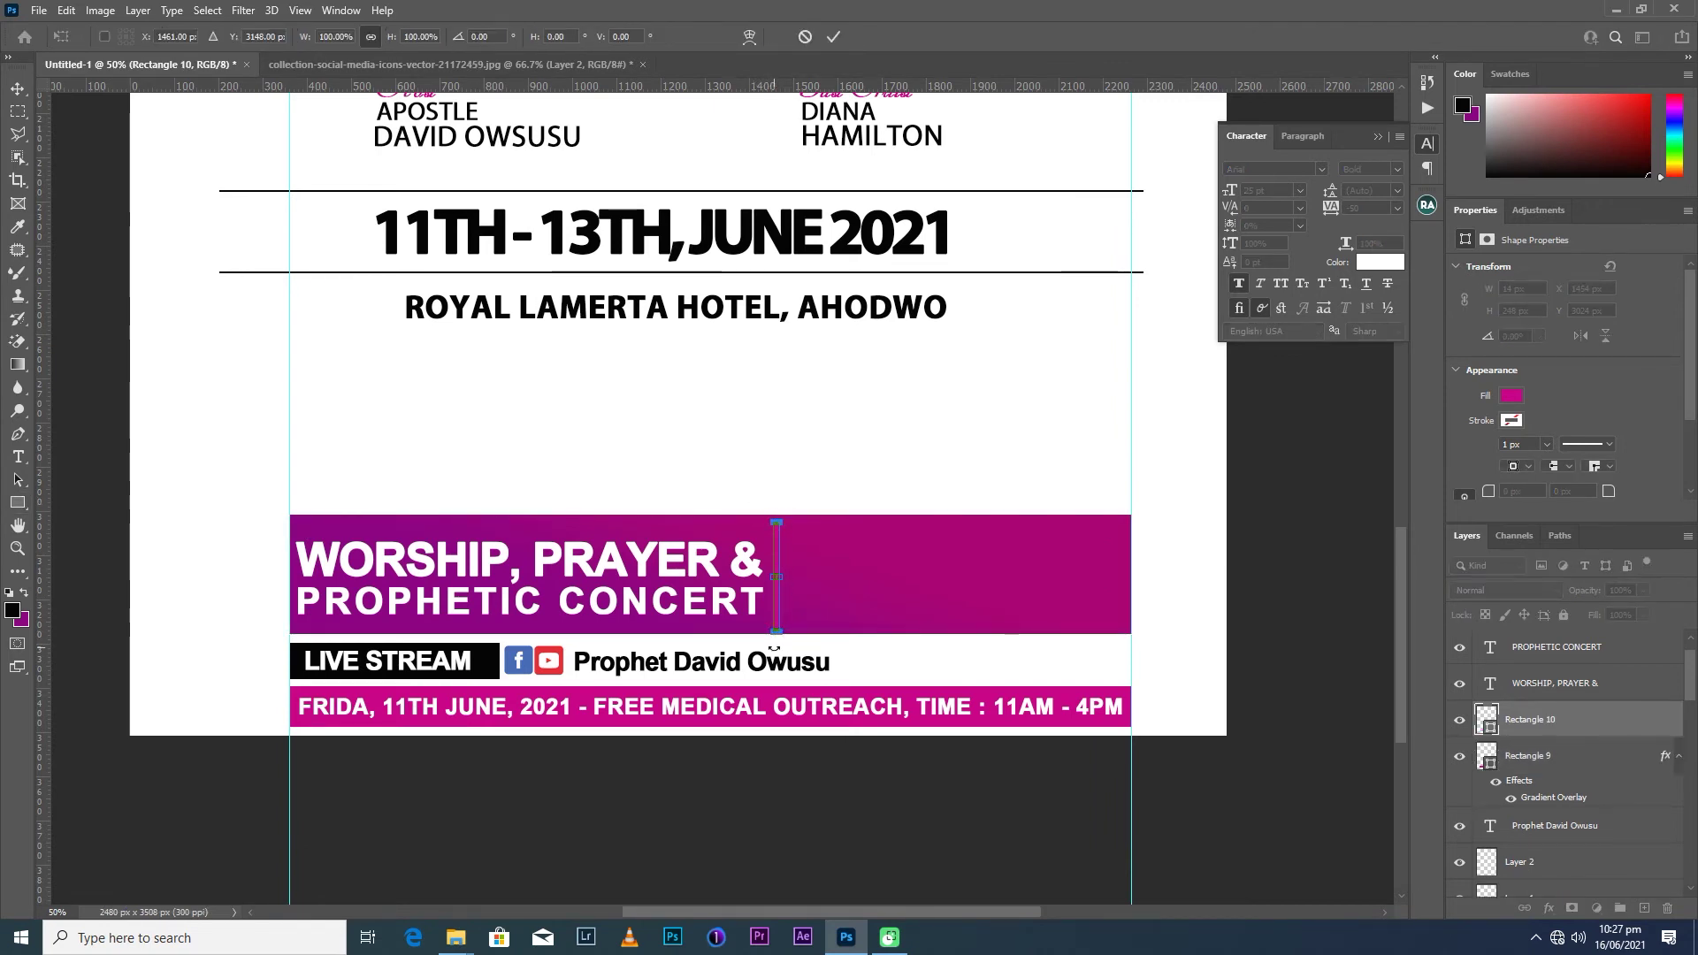
pyautogui.scroll(1, 775, 649)
pyautogui.moveTo(787, 403); pyautogui.dragTo(787, 501)
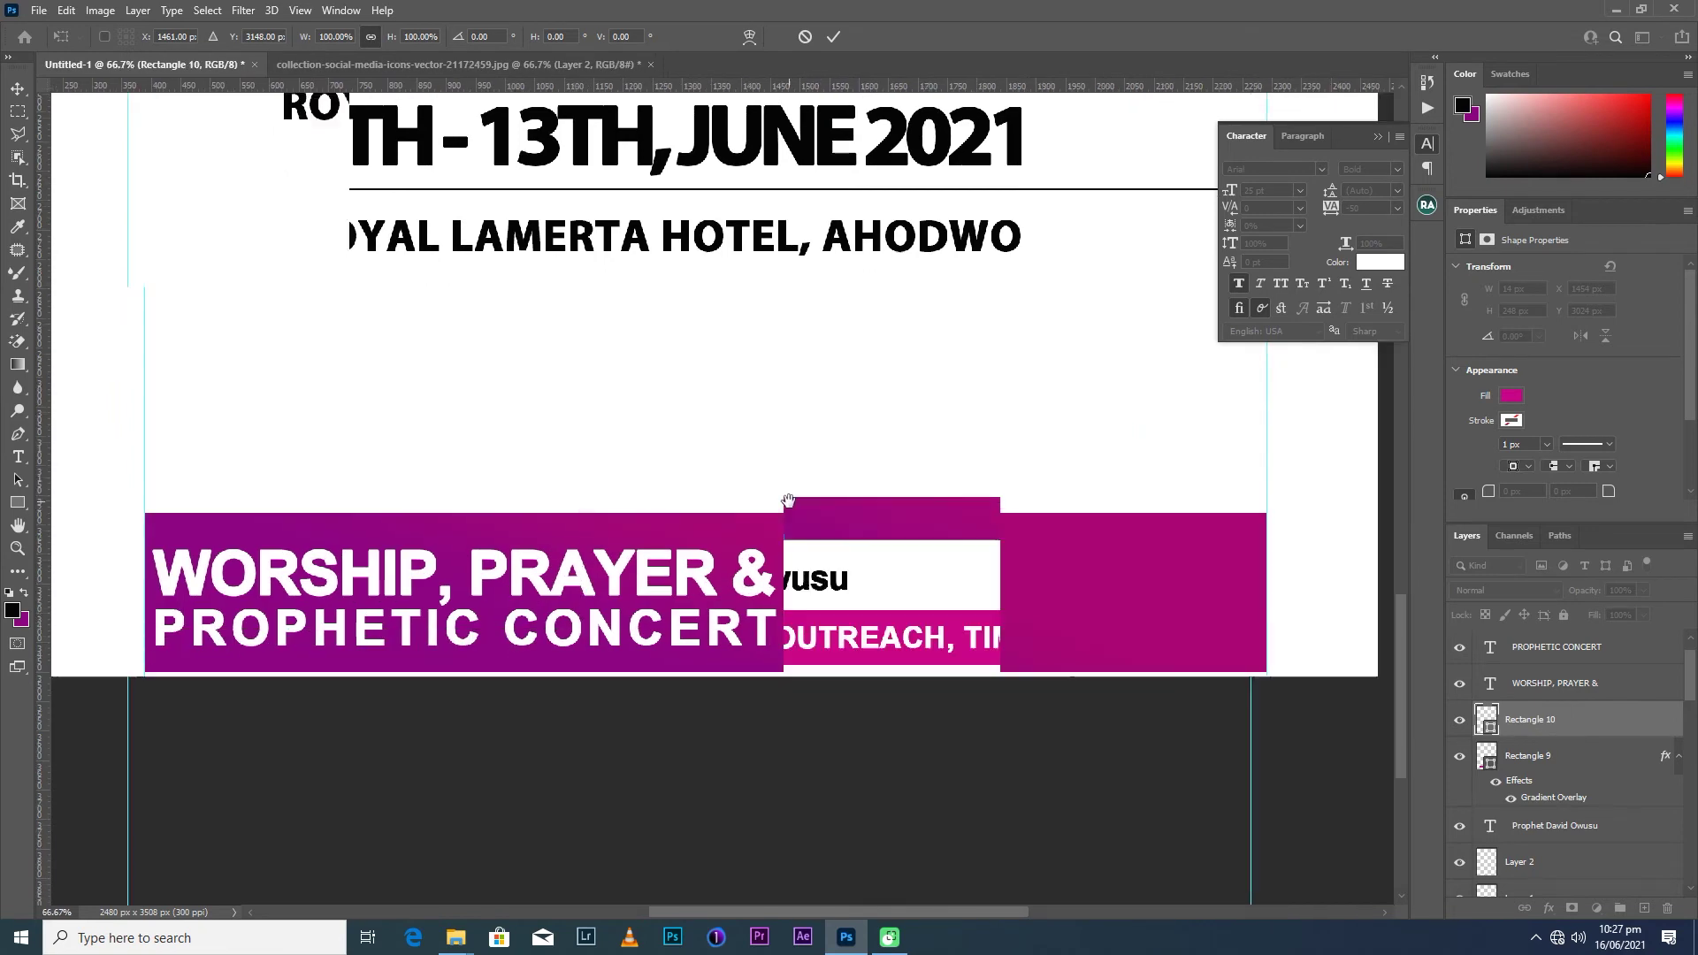
pyautogui.moveTo(778, 390); pyautogui.dragTo(778, 379)
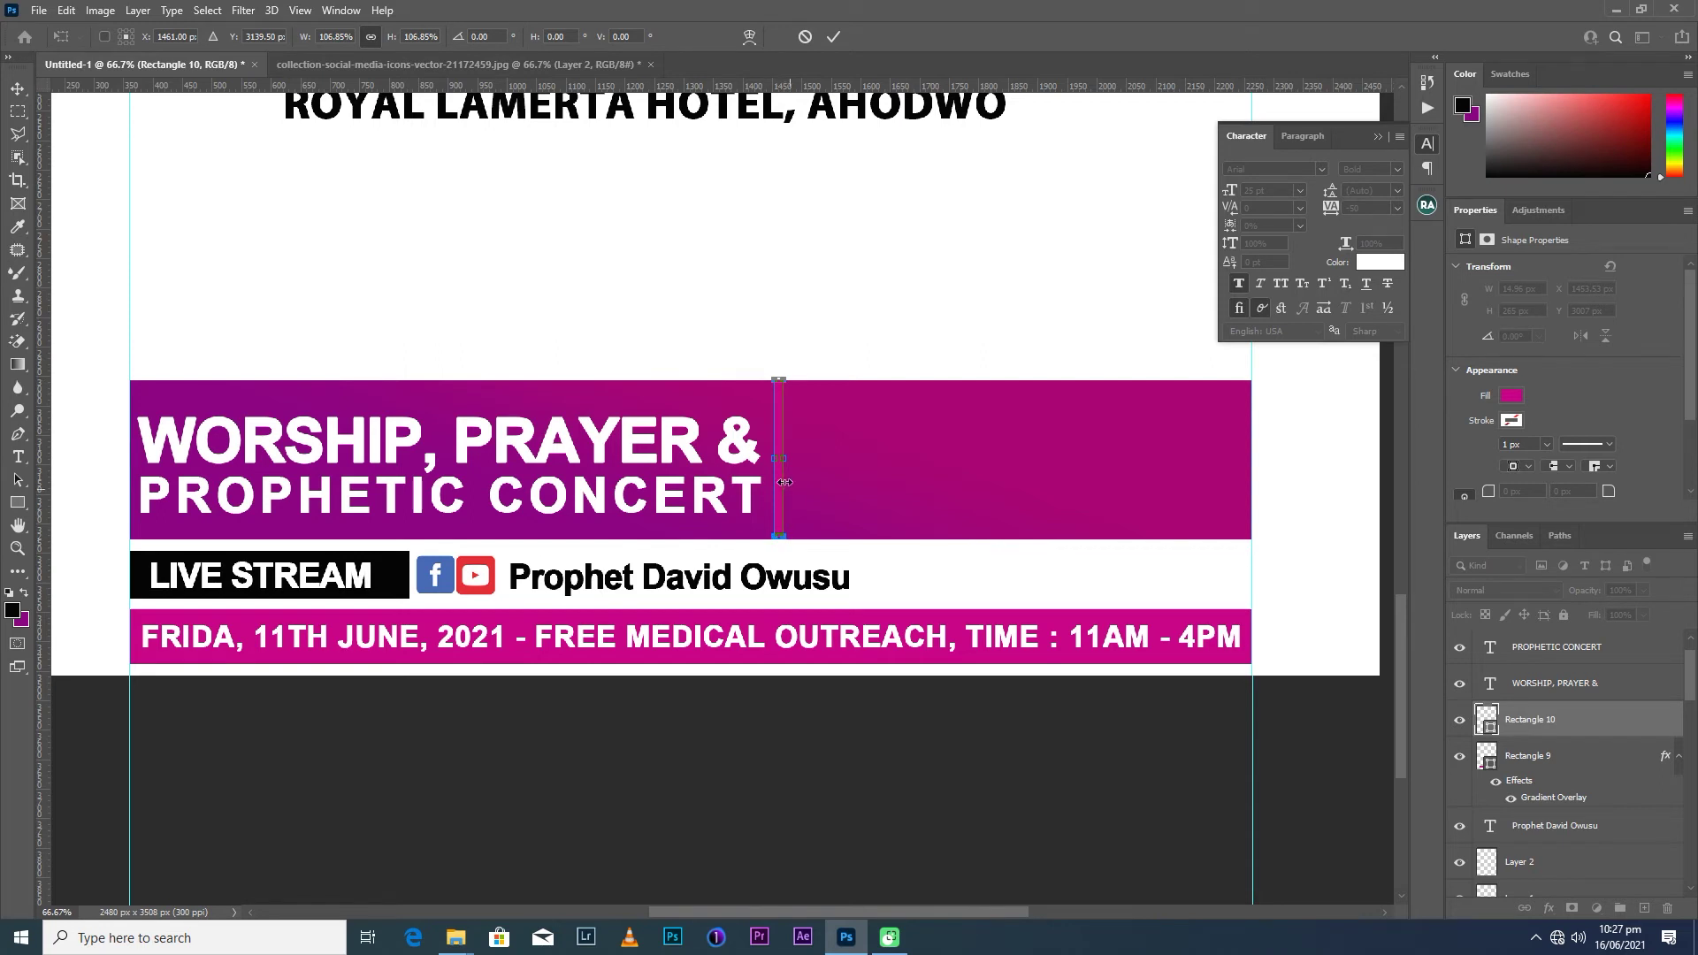
pyautogui.moveTo(774, 458); pyautogui.dragTo(776, 462)
pyautogui.hotkey('ctrl', '+')
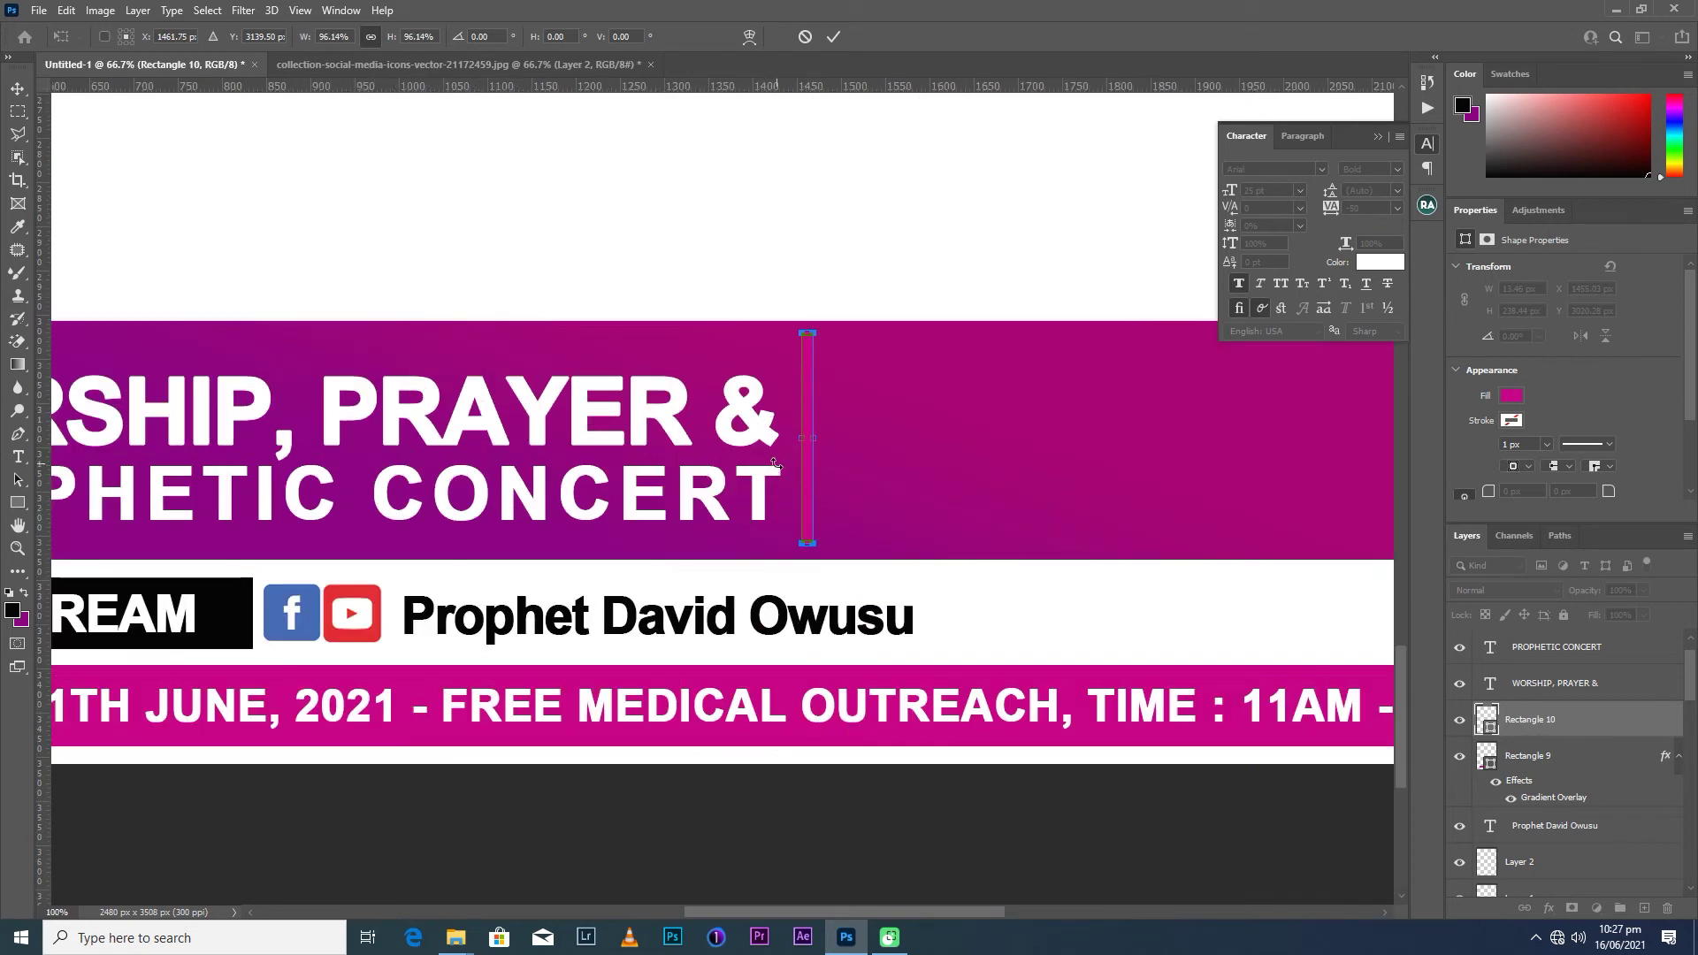
pyautogui.hotkey('ctrl', '+')
pyautogui.hotkey('ctrl', '+')
# Fit the bar to the banner's full height as a 3 × 270 px line and apply it.
pyautogui.moveTo(805, 390); pyautogui.dragTo(734, 559)
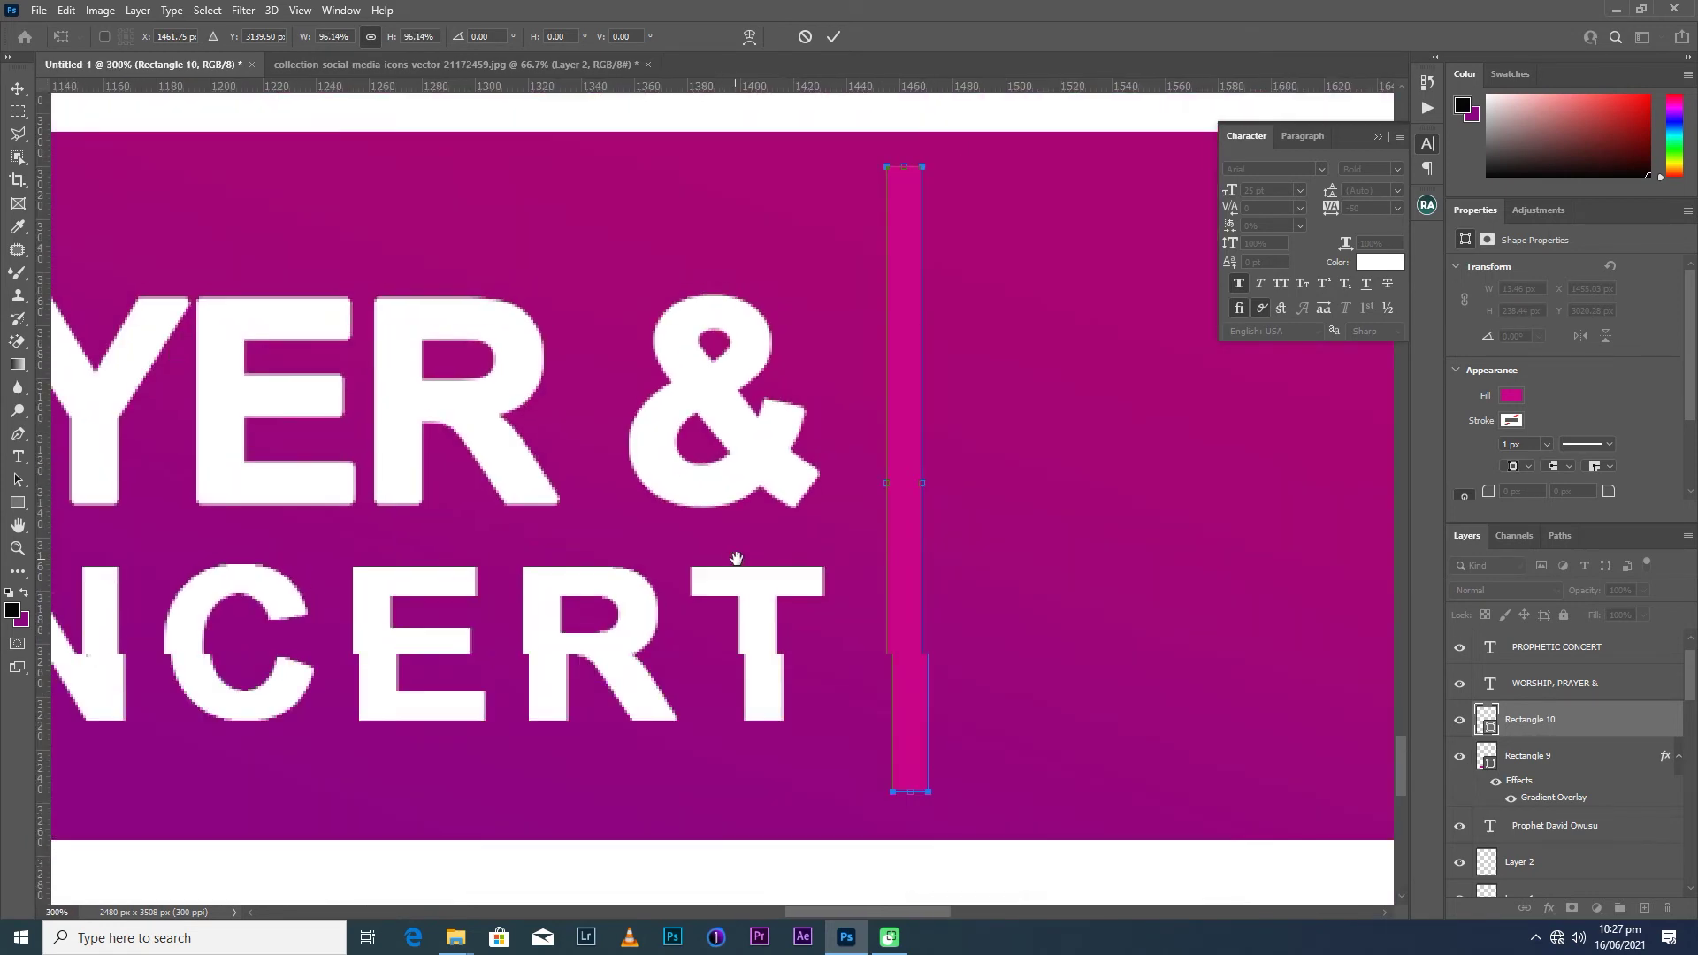
pyautogui.moveTo(886, 488); pyautogui.dragTo(894, 478)
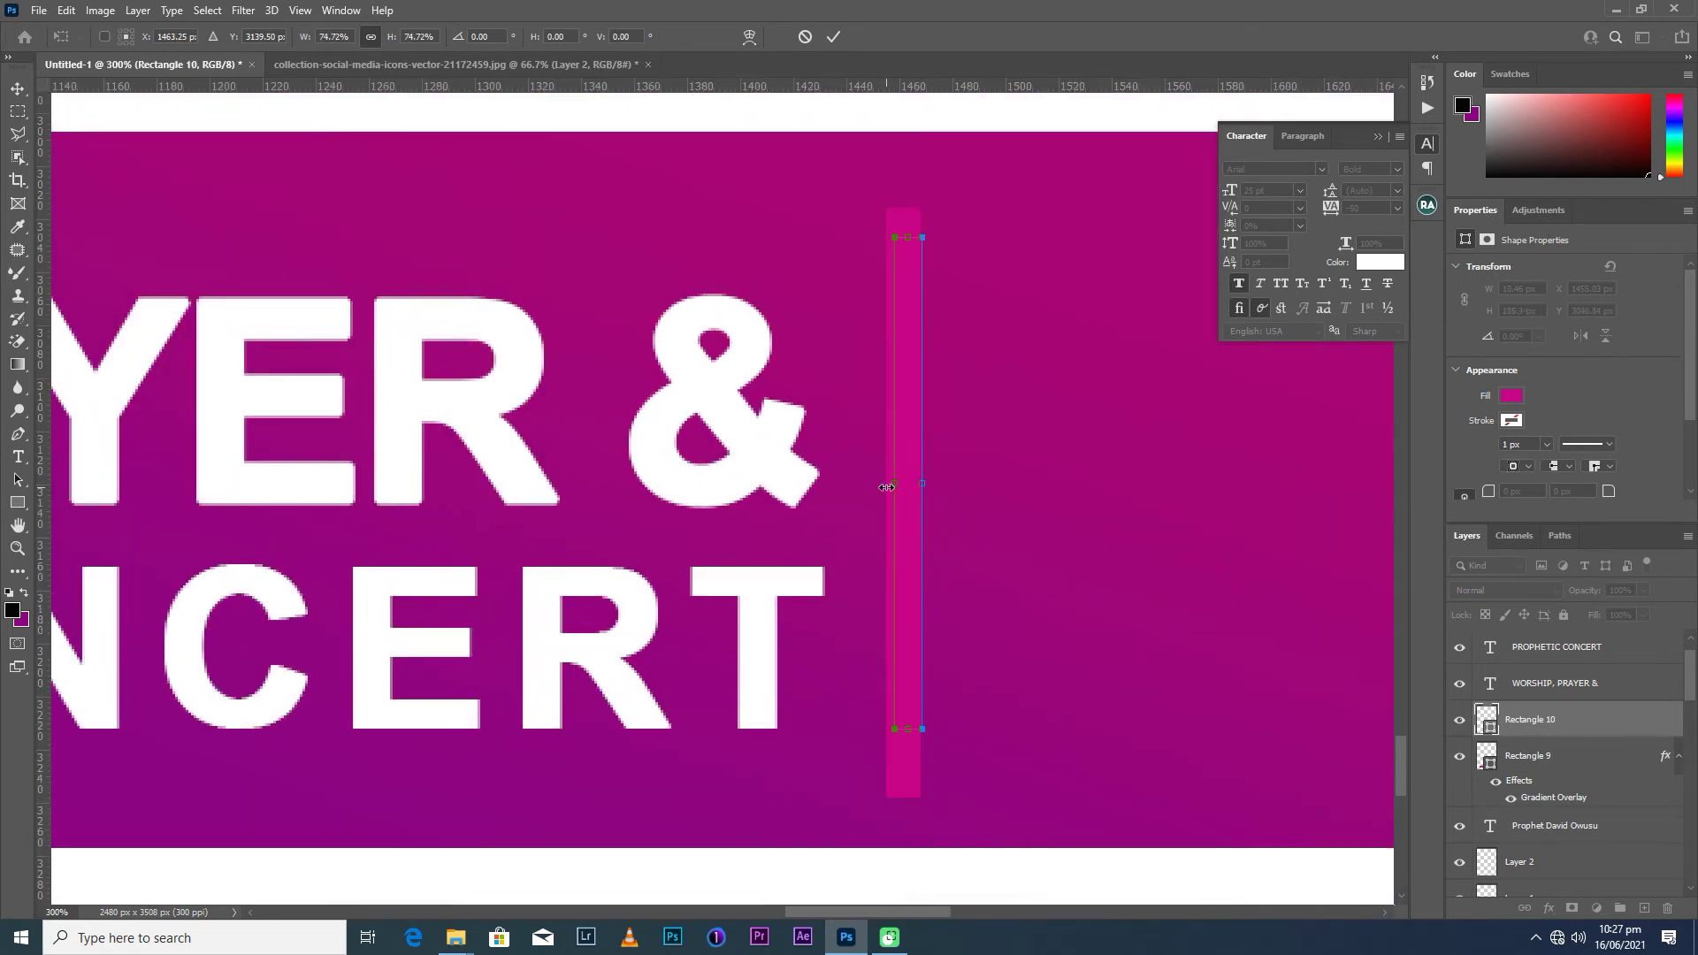
pyautogui.moveTo(908, 232); pyautogui.dragTo(908, 131)
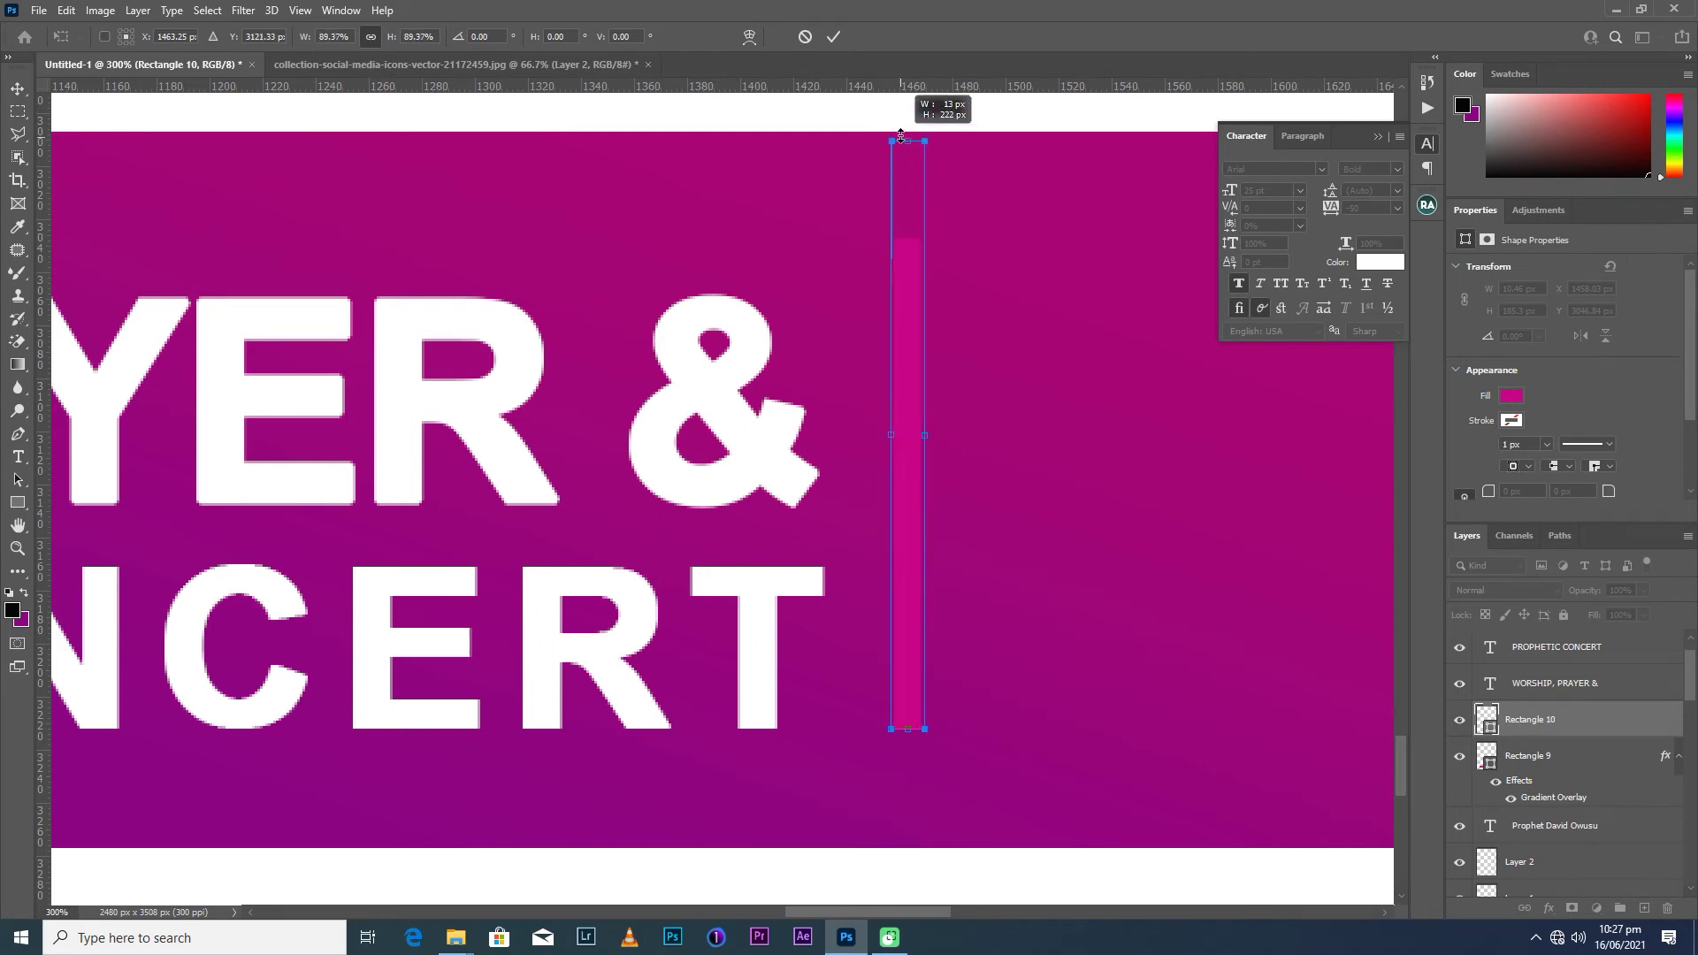
pyautogui.moveTo(908, 728); pyautogui.dragTo(906, 847)
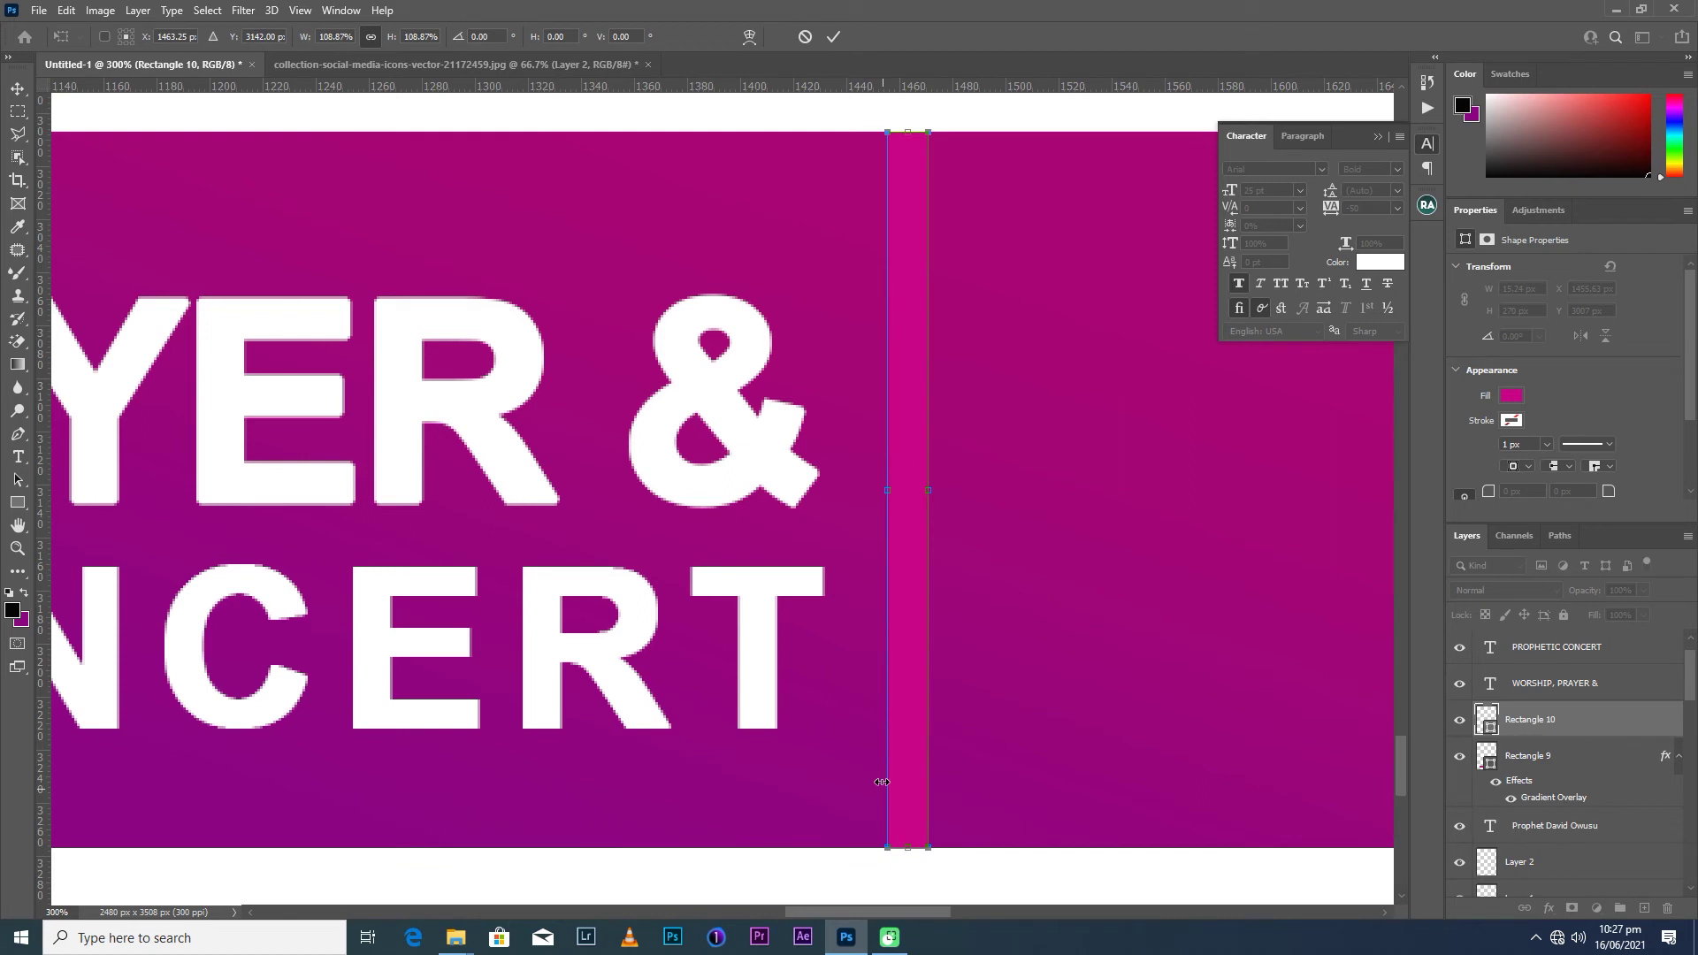
pyautogui.moveTo(885, 489); pyautogui.dragTo(913, 488)
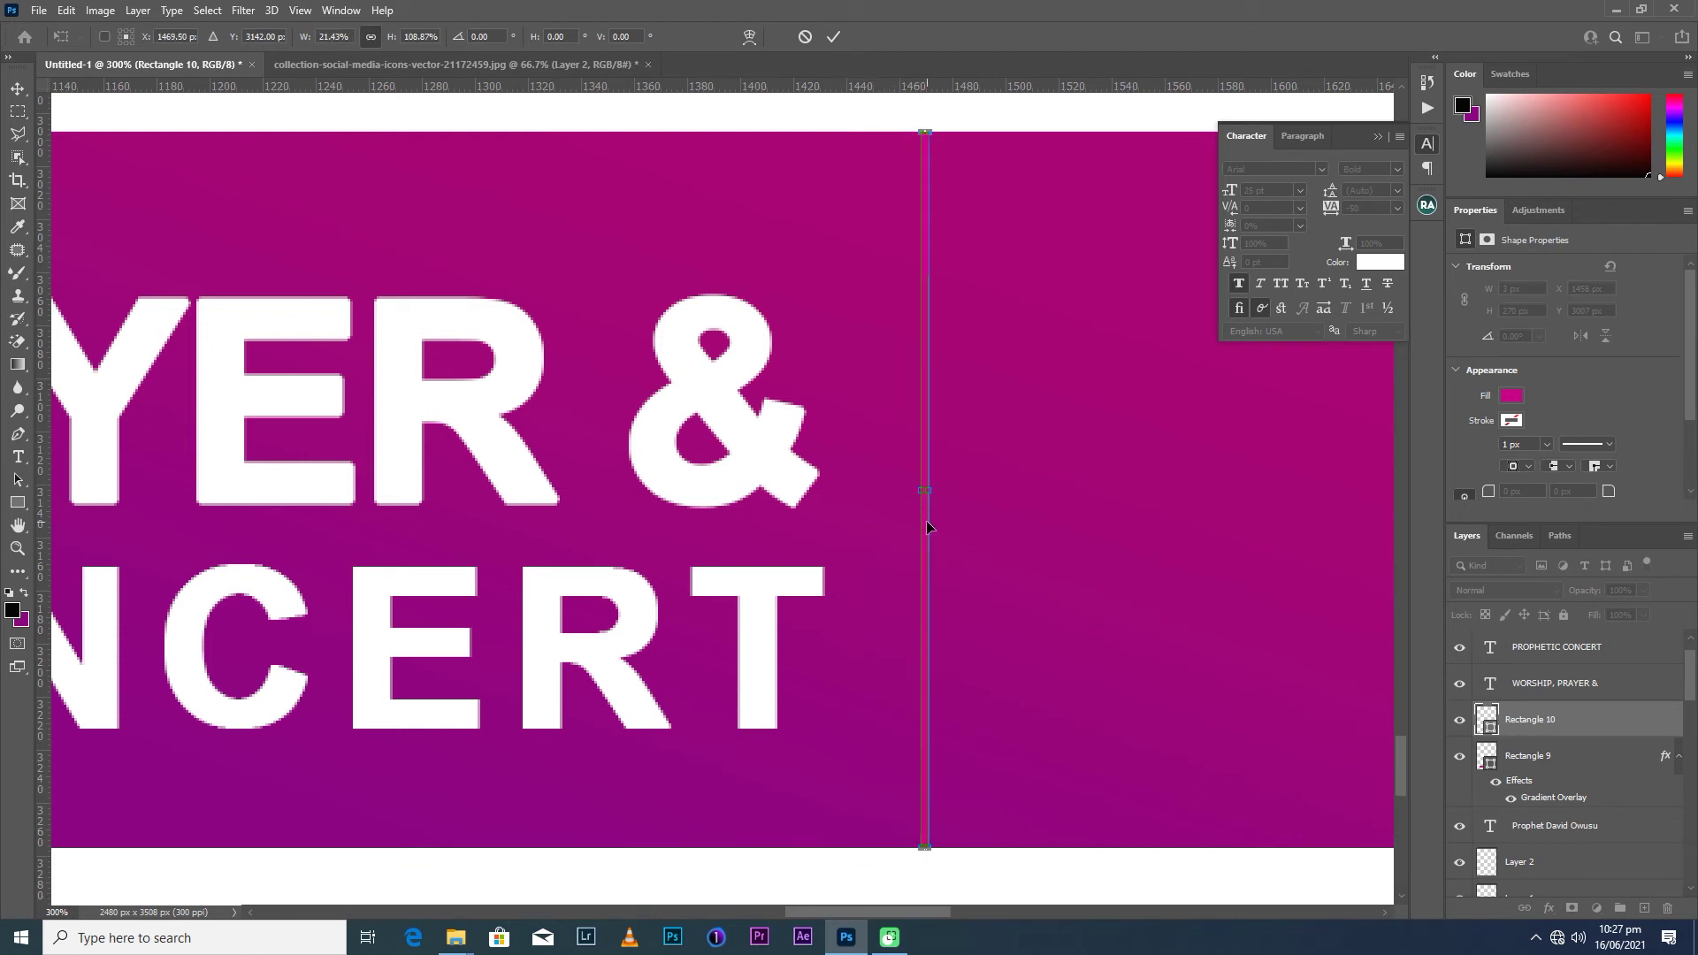
pyautogui.press('Return')
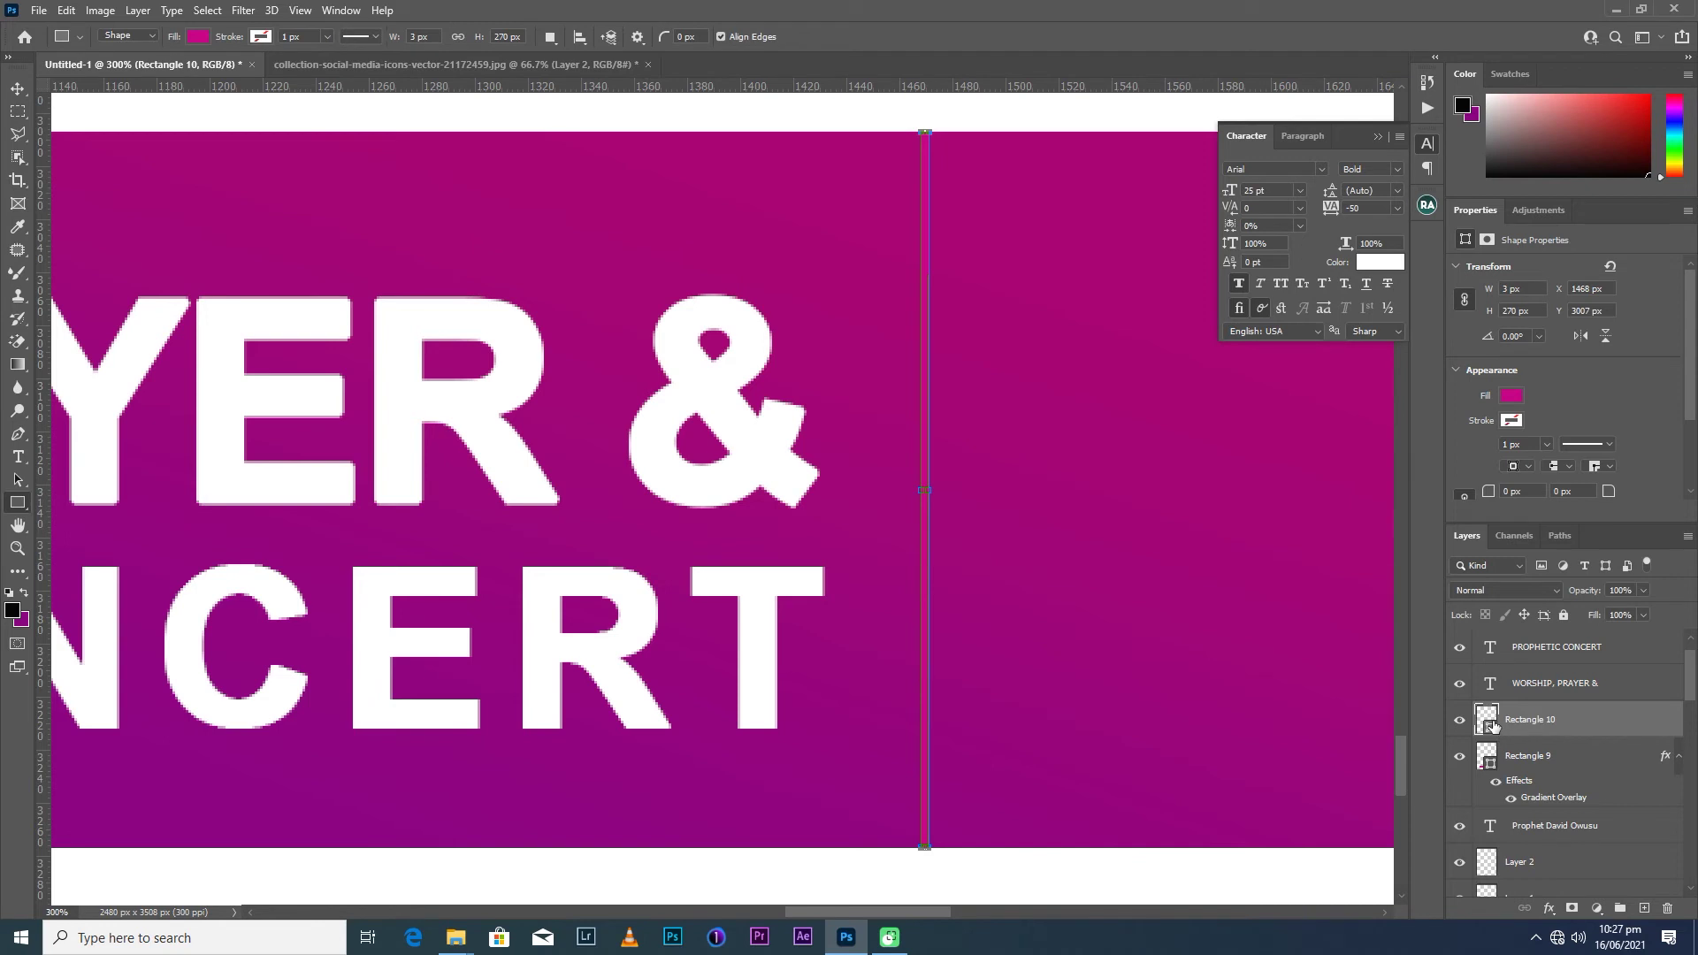
pyautogui.doubleClick(1488, 722)
# Set the divider's fill colour to white #ffffff.
pyautogui.click(854, 280)
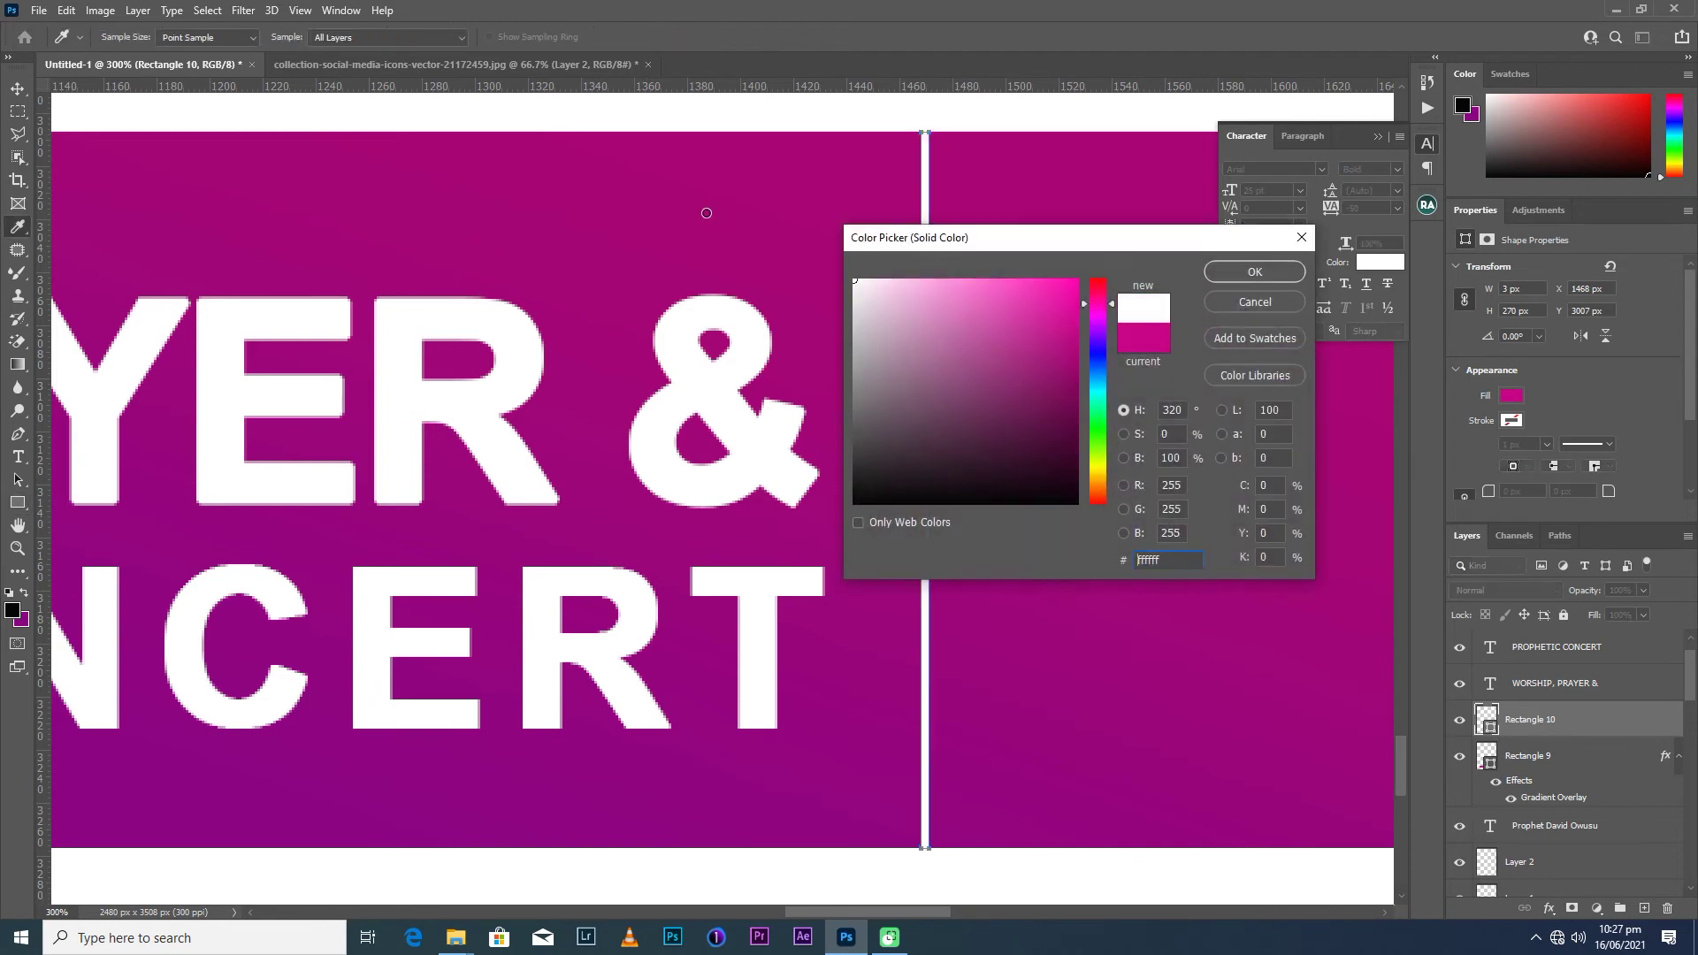
pyautogui.click(1255, 272)
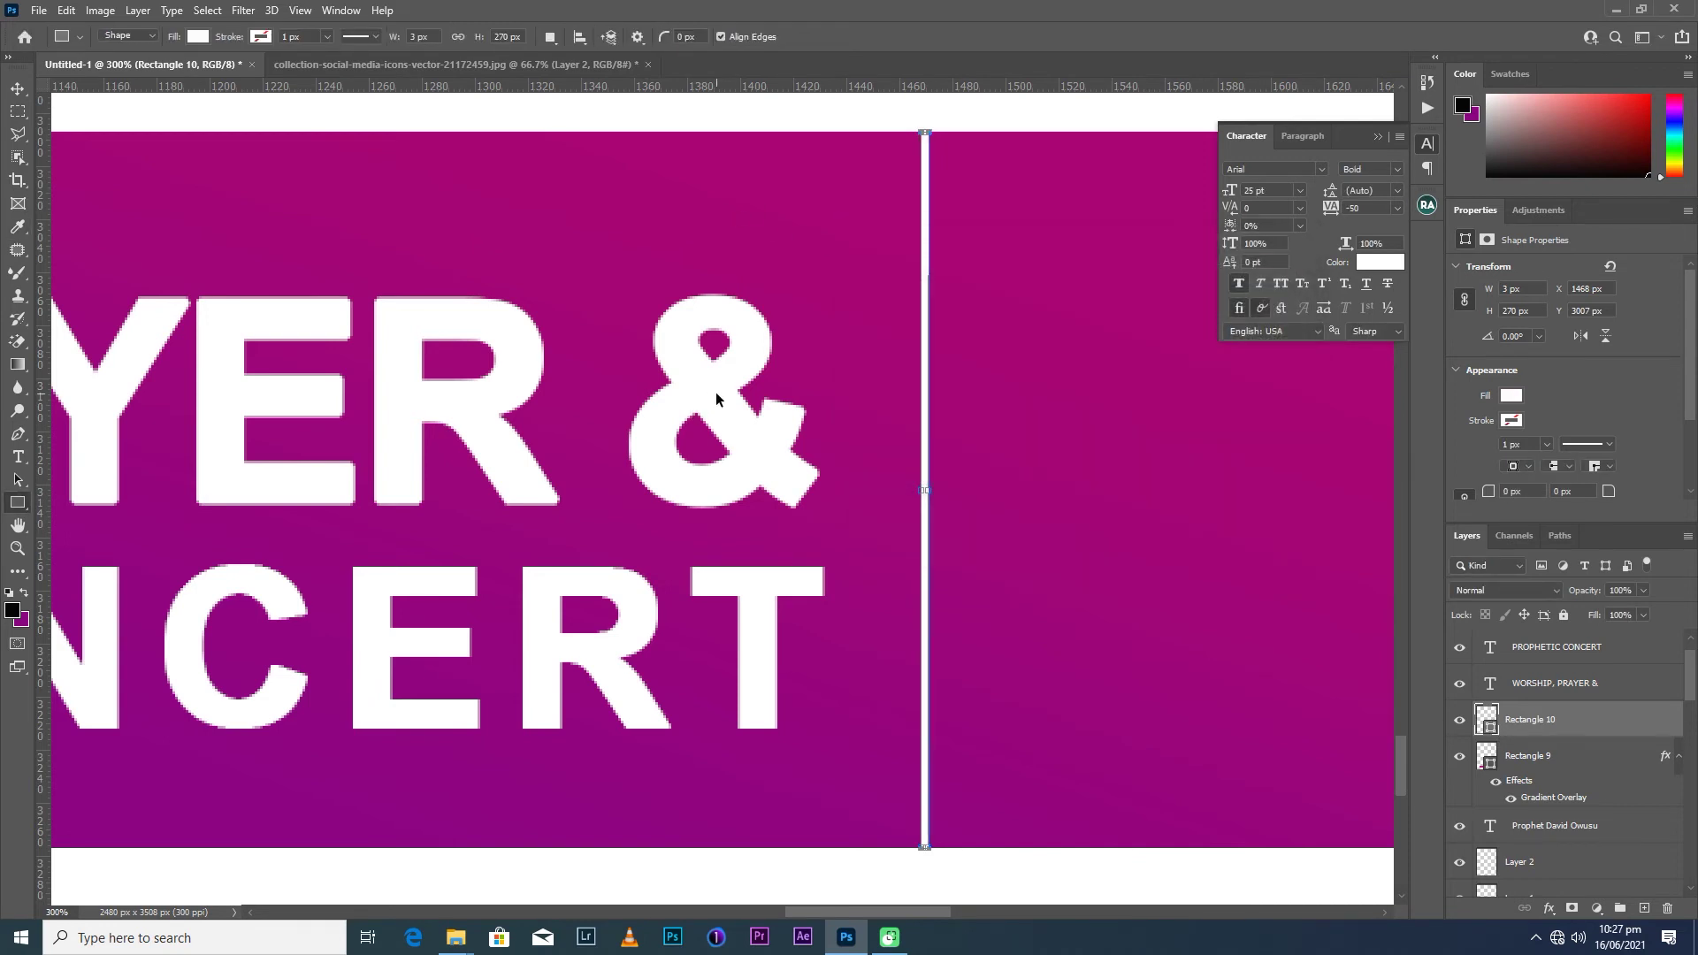
pyautogui.hotkey('ctrl', '-')
pyautogui.hotkey('ctrl', '-')
pyautogui.hotkey('ctrl', '-')
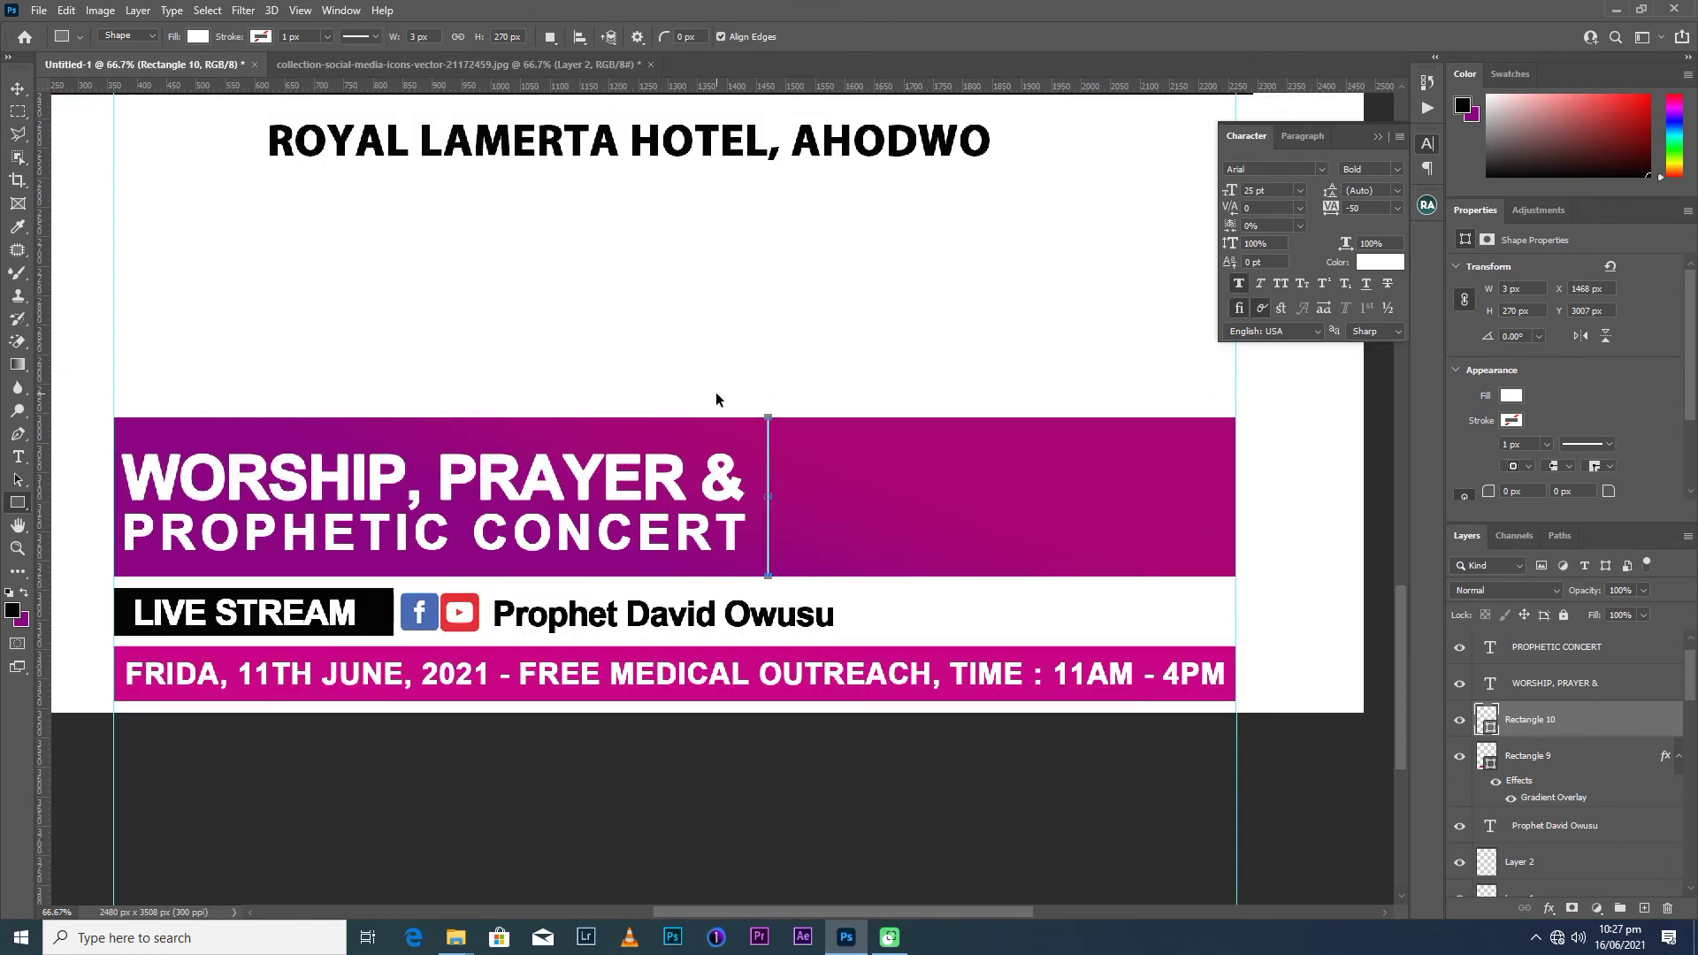
pyautogui.hotkey('ctrl', '-')
# Zoom out over the flyer, then return to the lower part and select the magenta banner.
pyautogui.click(18, 88)
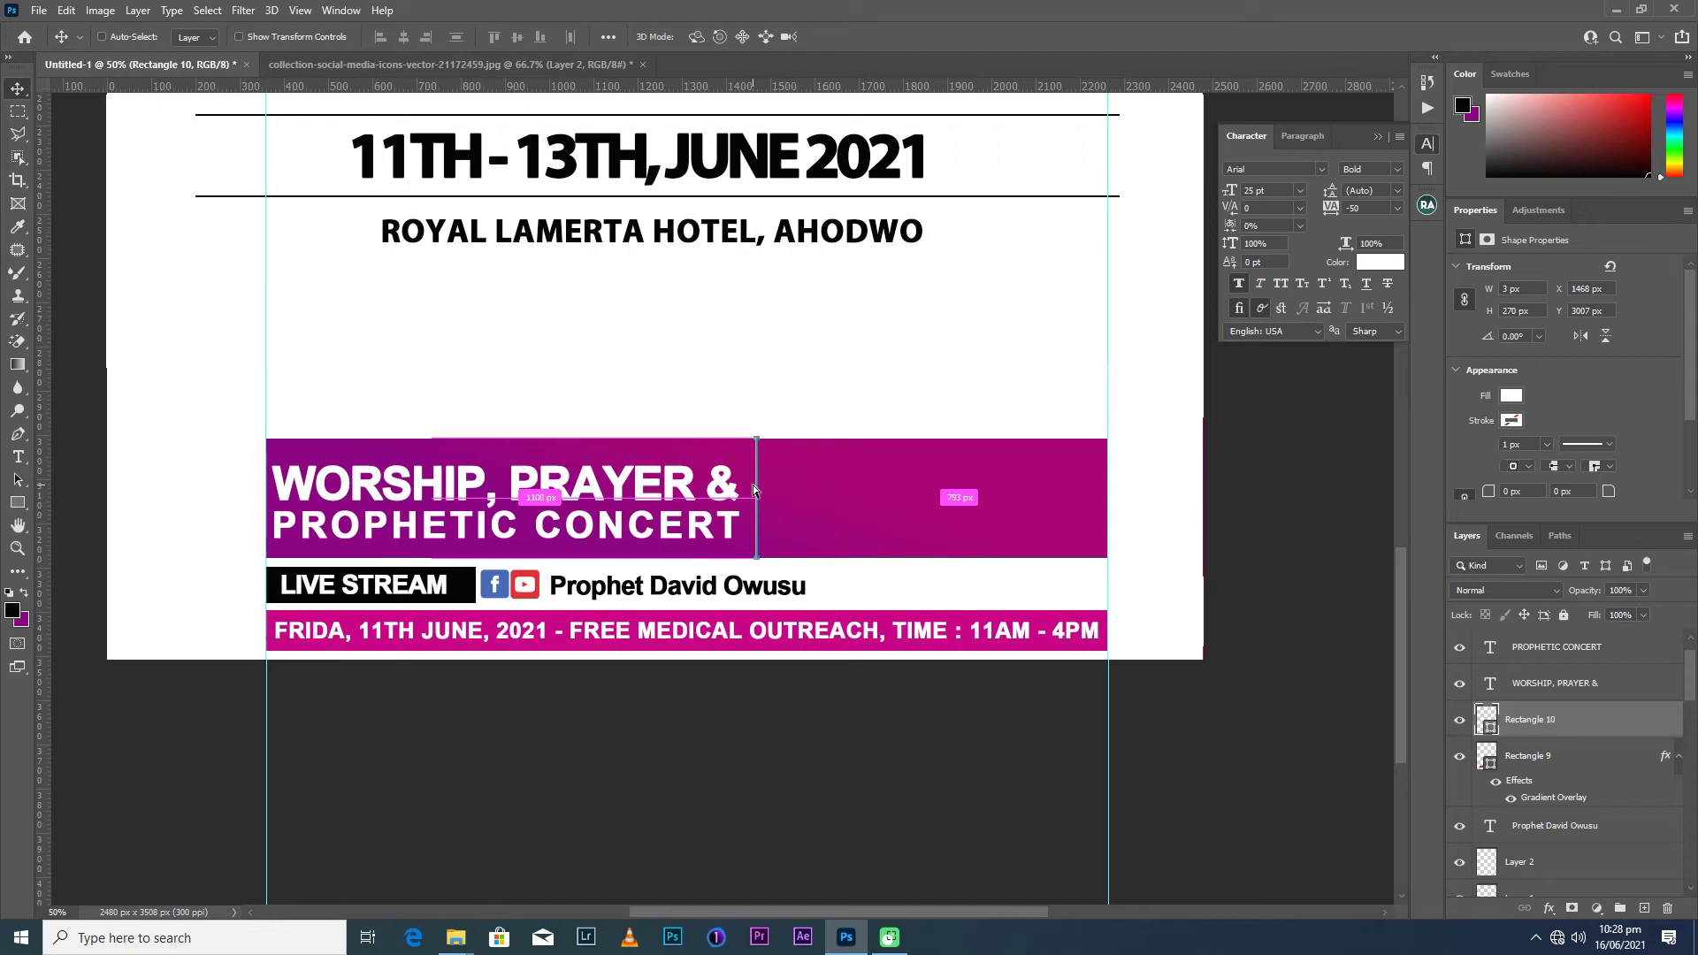
pyautogui.hotkey('ctrl', '-')
pyautogui.hotkey('ctrl', '-')
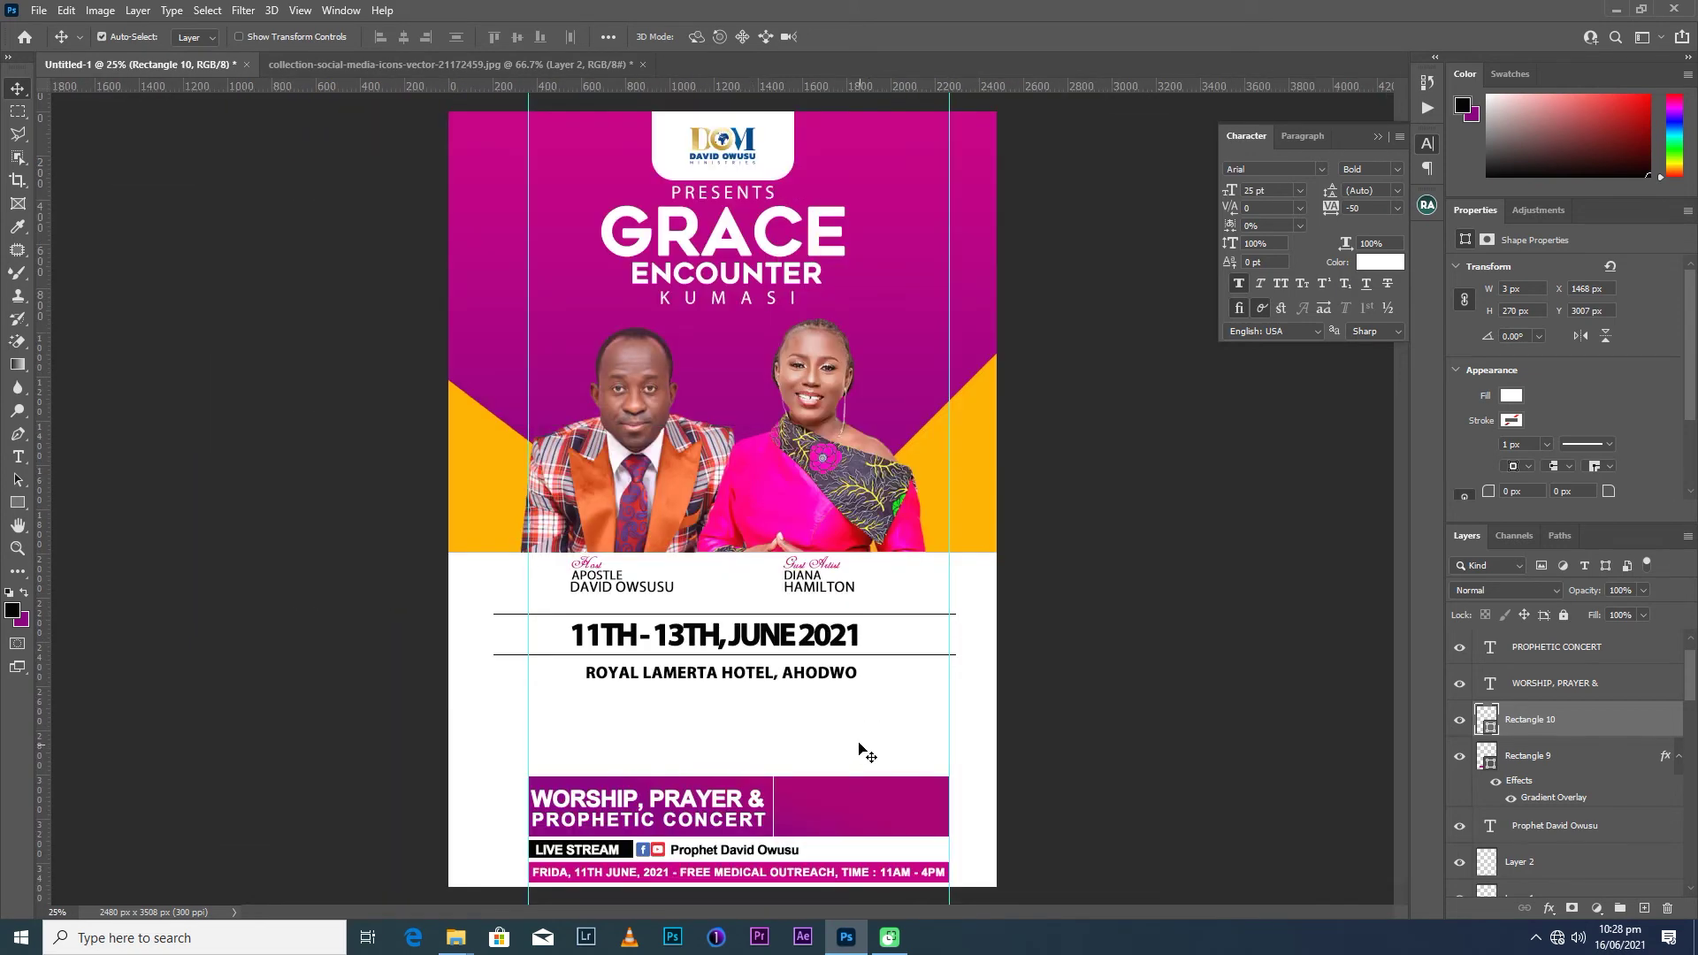
pyautogui.click(862, 752)
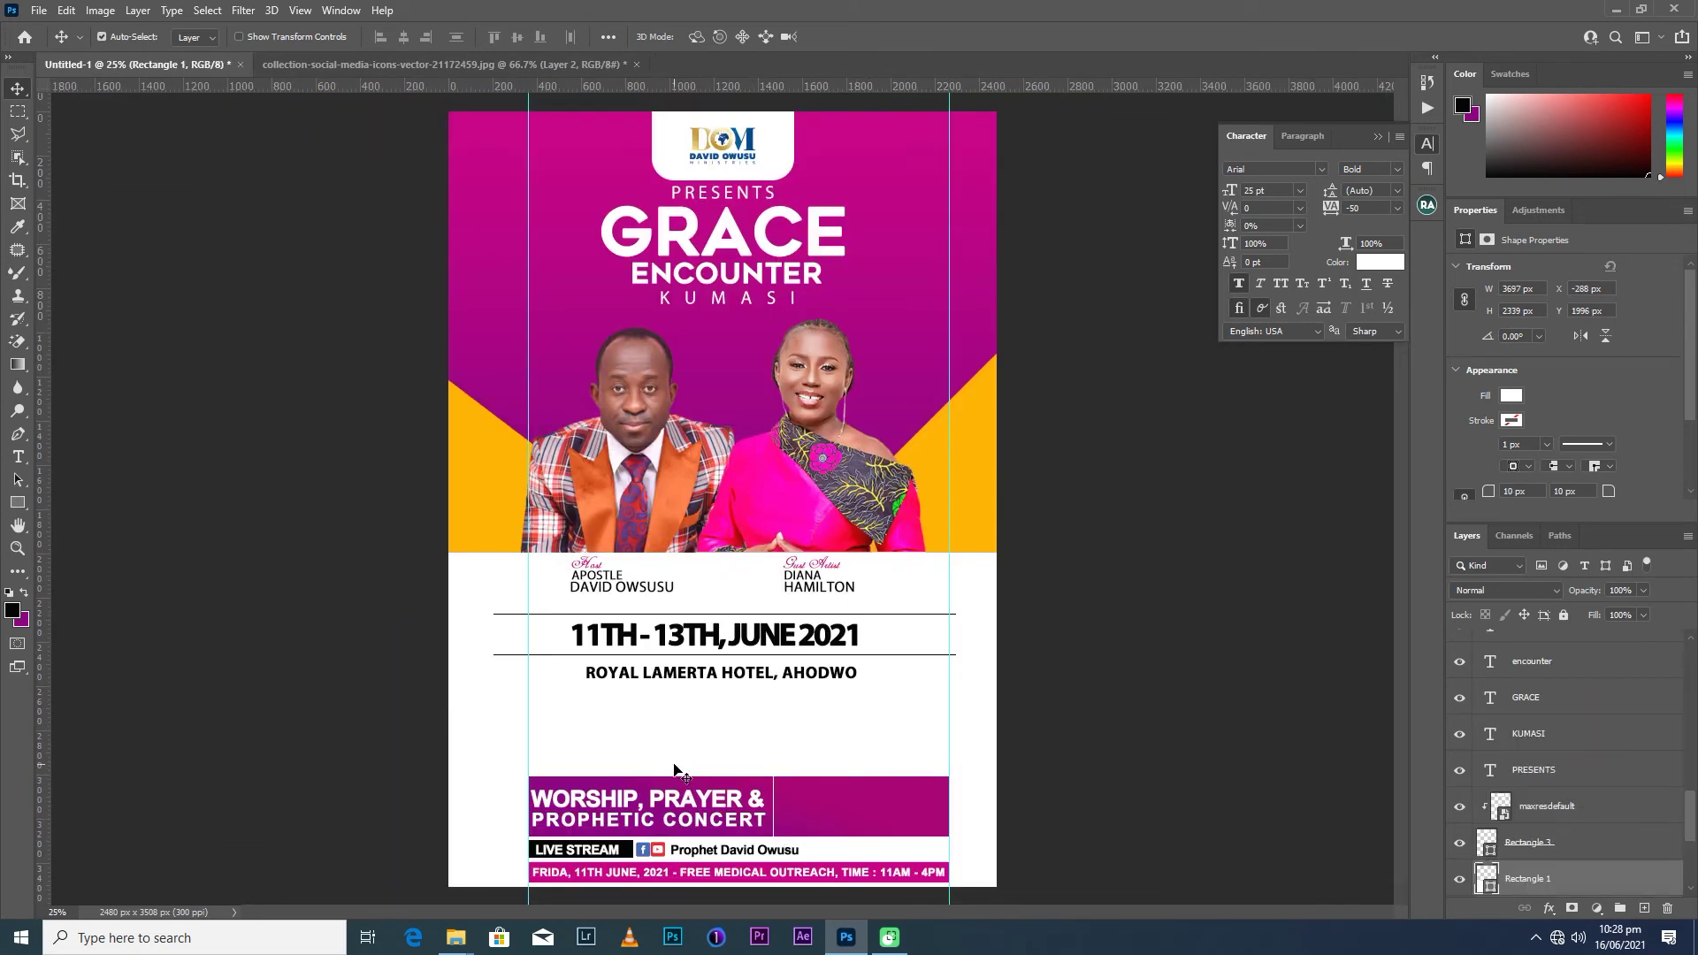
pyautogui.hotkey('ctrl', '+')
pyautogui.moveTo(682, 768); pyautogui.dragTo(682, 562)
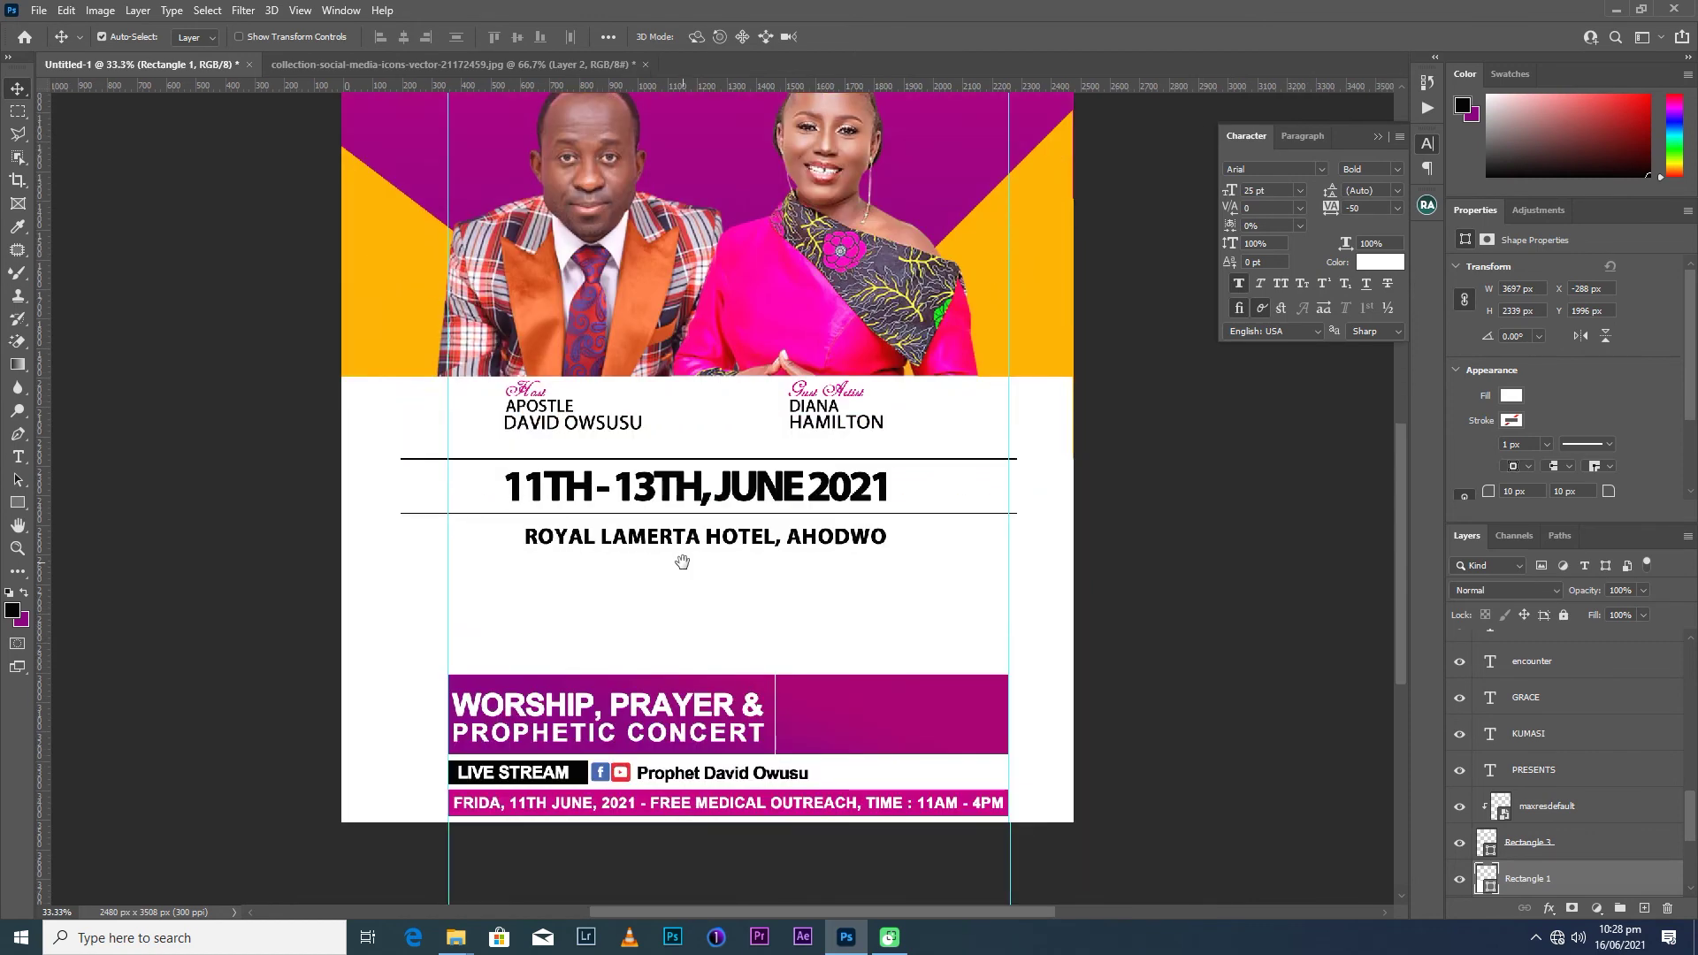
pyautogui.scroll(3, 842, 752)
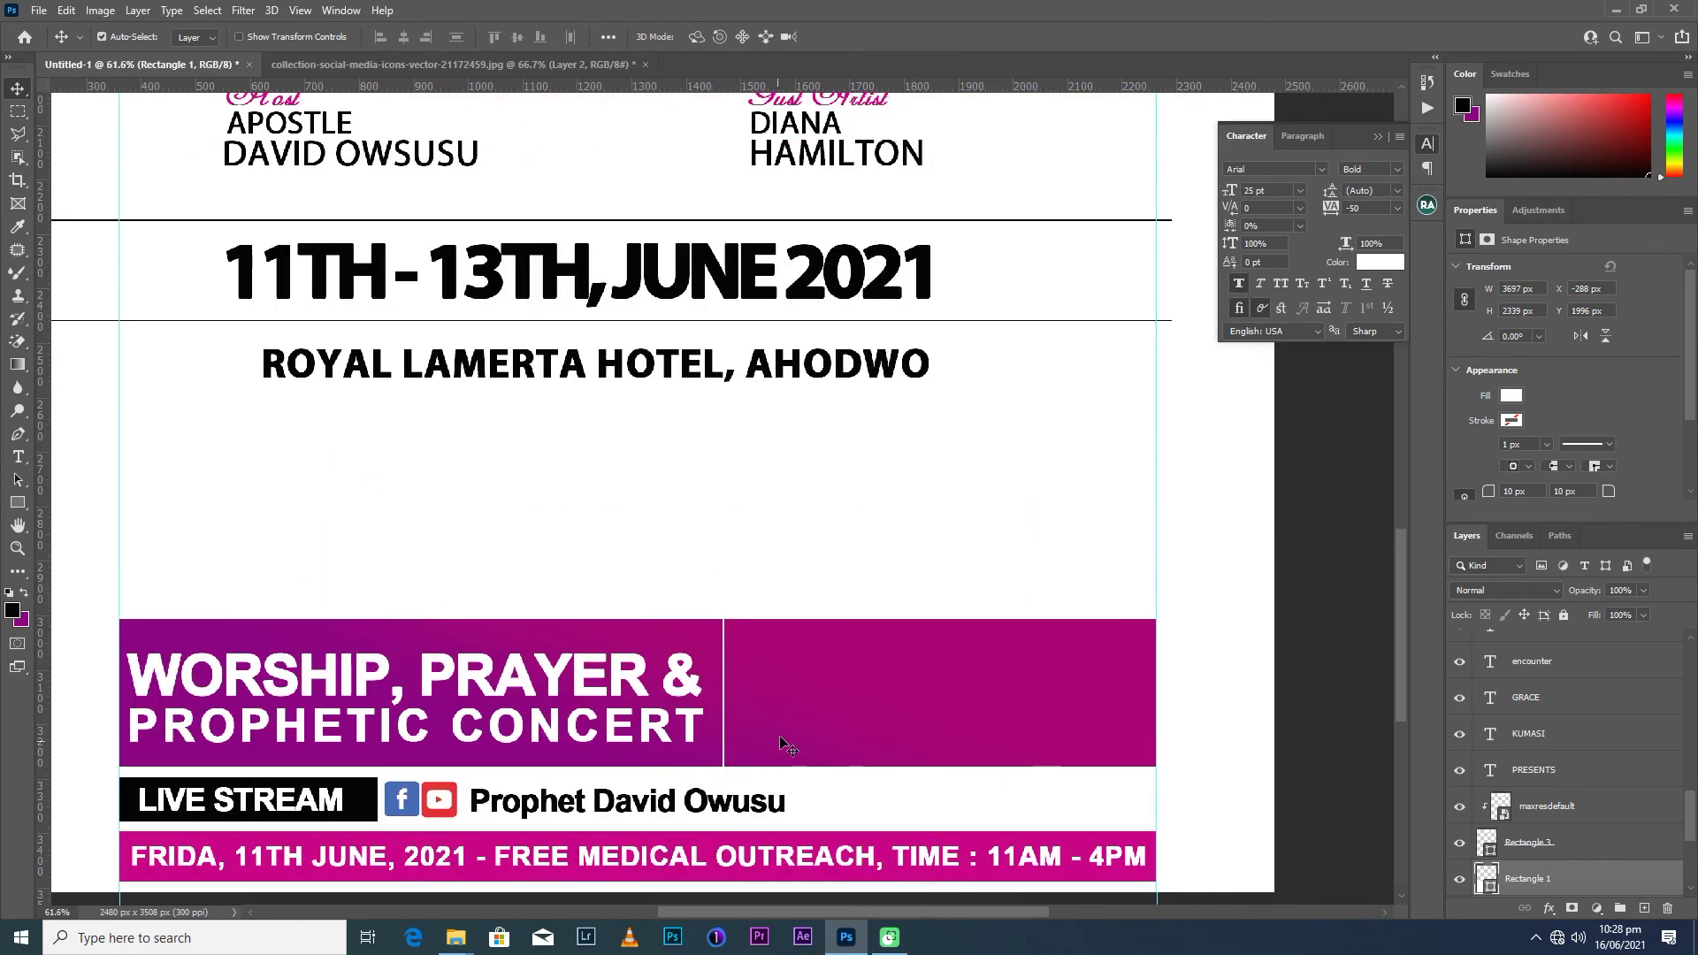
pyautogui.click(960, 739)
pyautogui.scroll(2, 1543, 639)
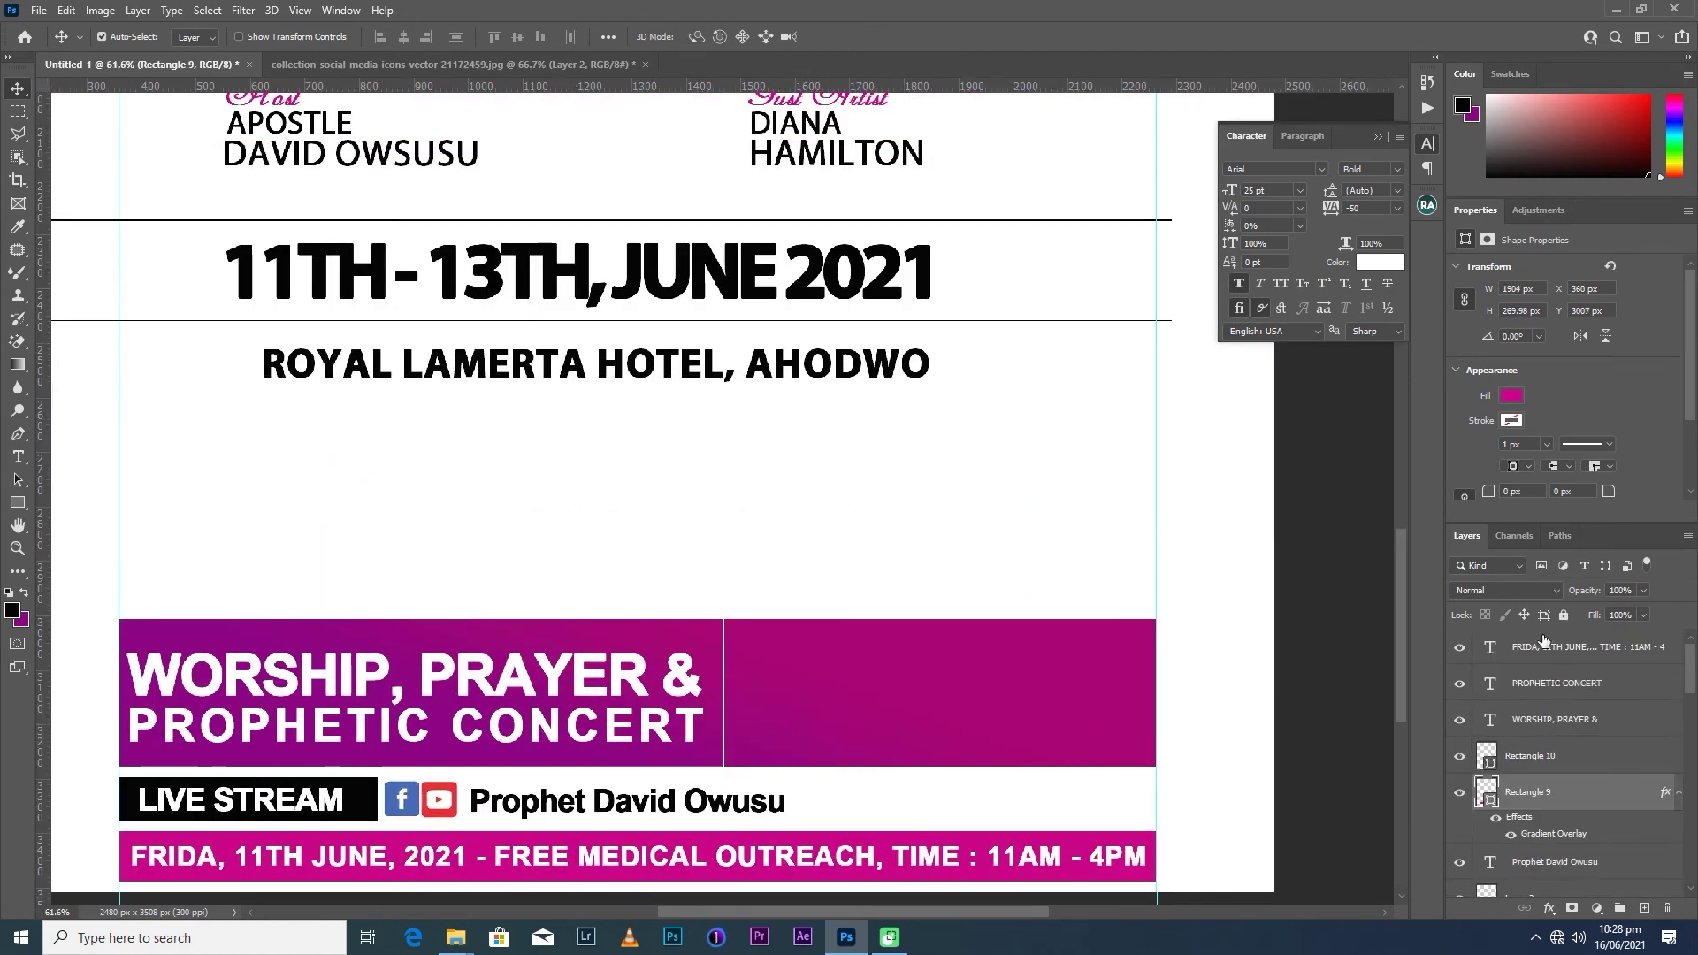
# Add a '5:00PM' text line on the banner's right half.
pyautogui.click(1542, 658)
pyautogui.click(18, 456)
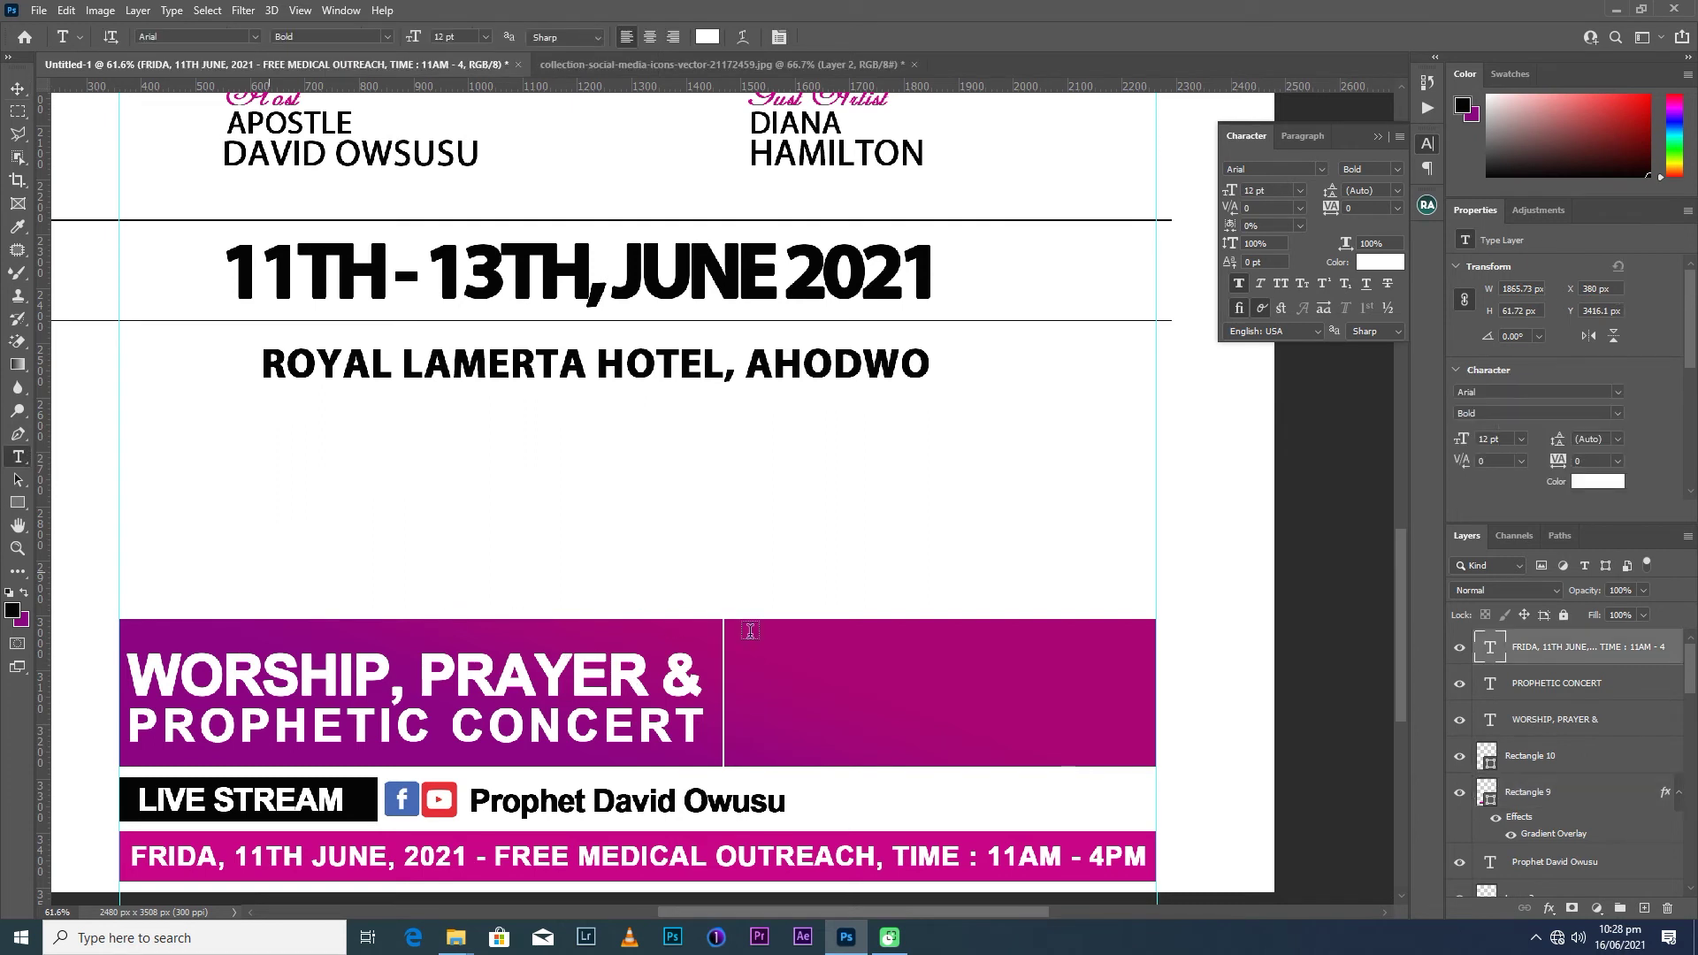
pyautogui.click(858, 683)
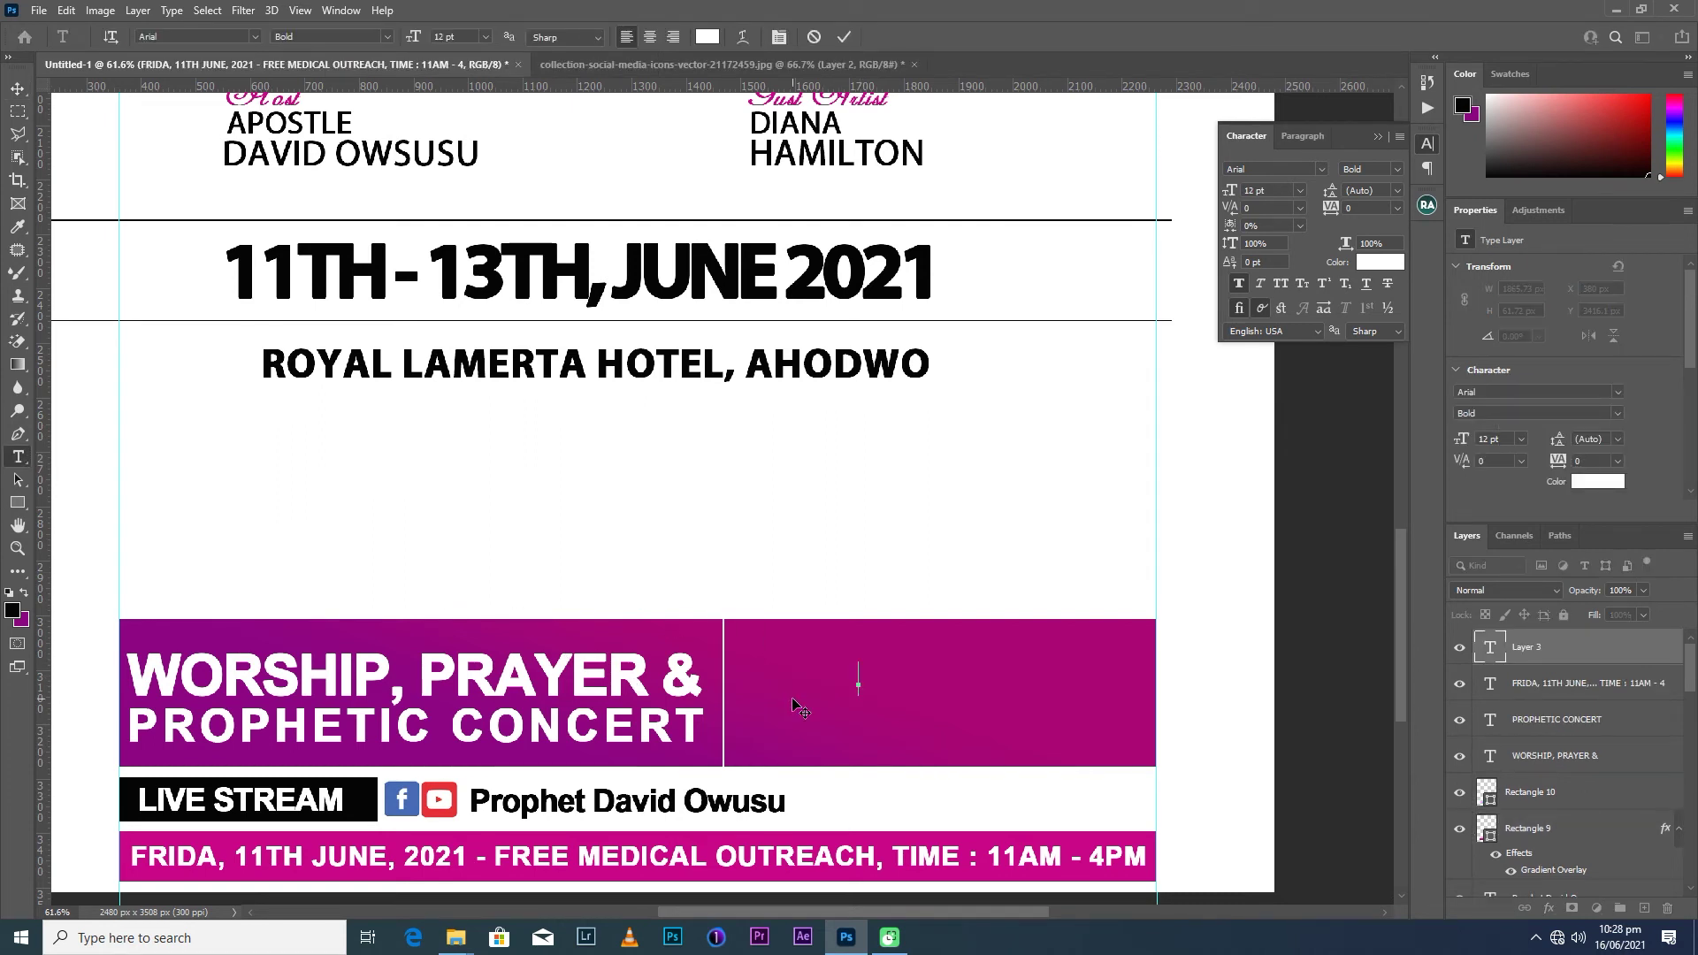
pyautogui.write('5')
pyautogui.write(':')
pyautogui.write('00')
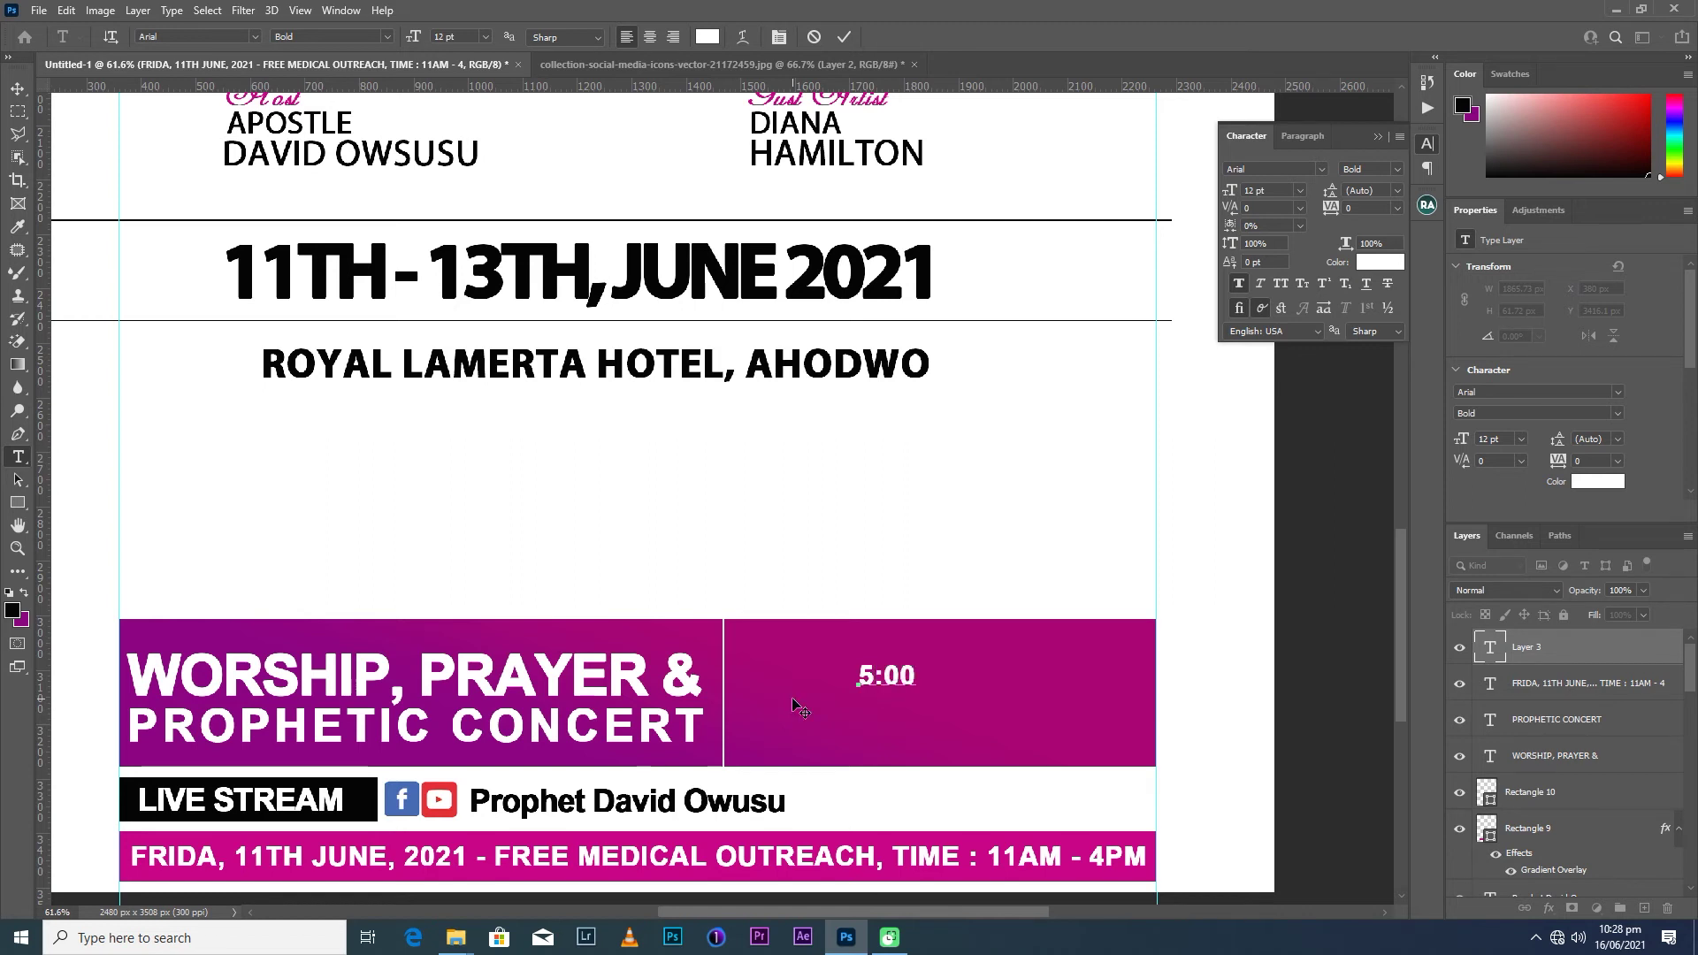
pyautogui.write('PM')
pyautogui.click(845, 36)
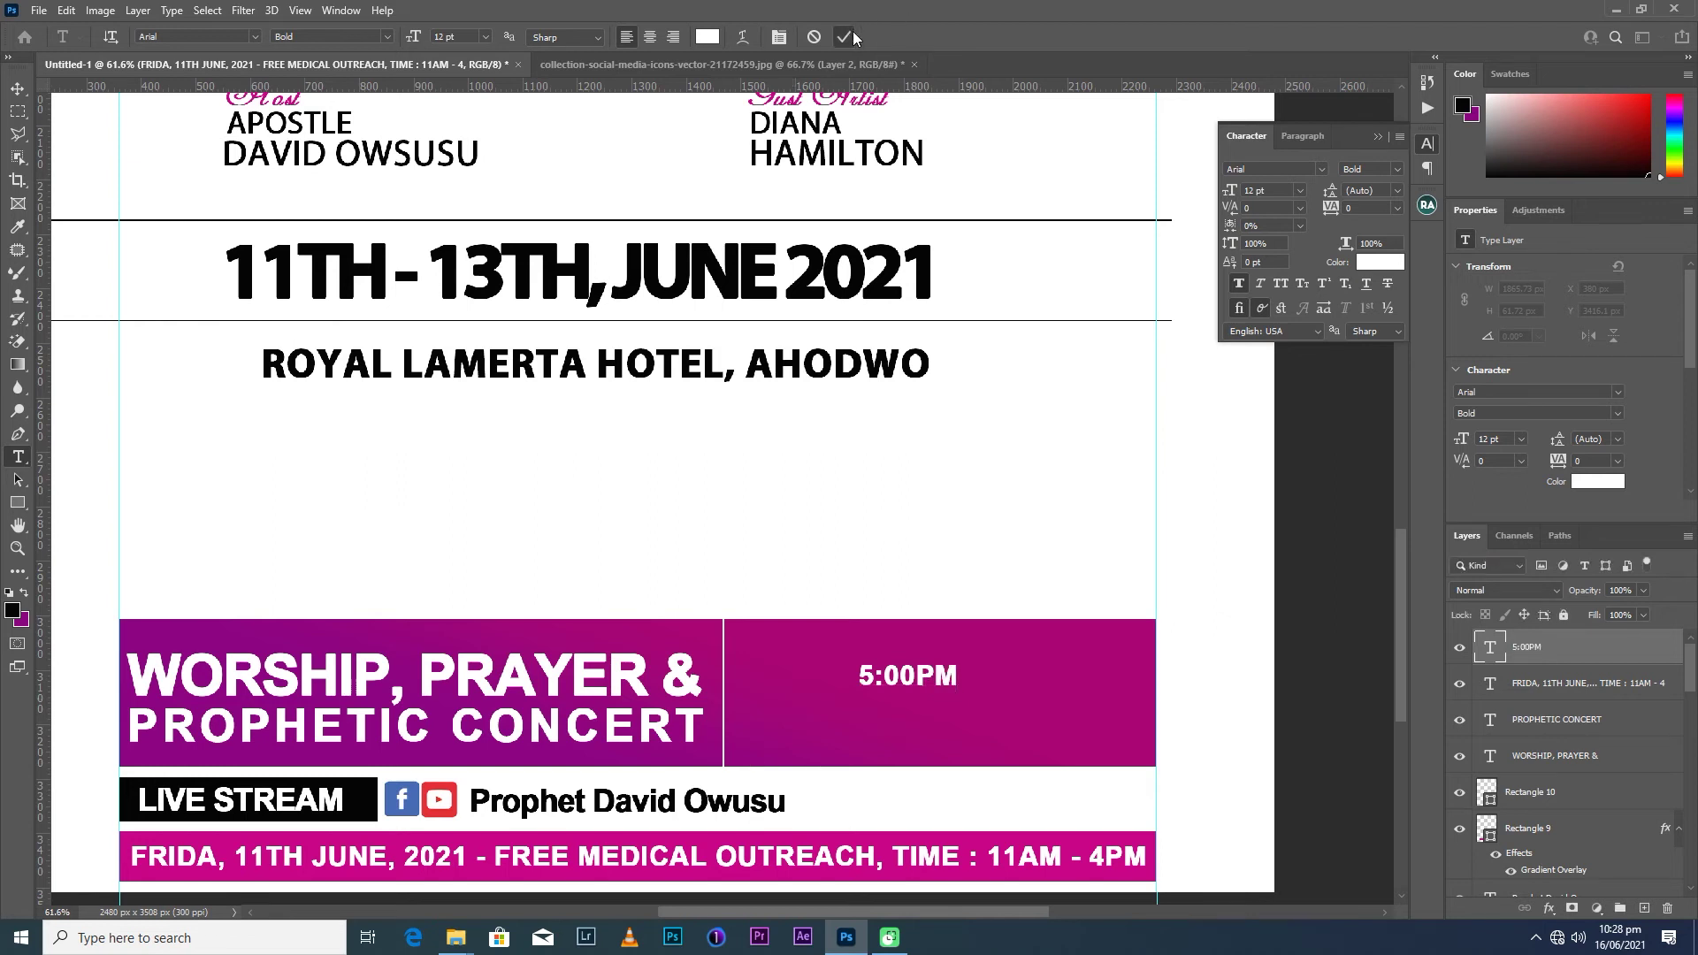
# Size 5:00PM to 30 pt and centre it in the banner's right half.
pyautogui.press('v')
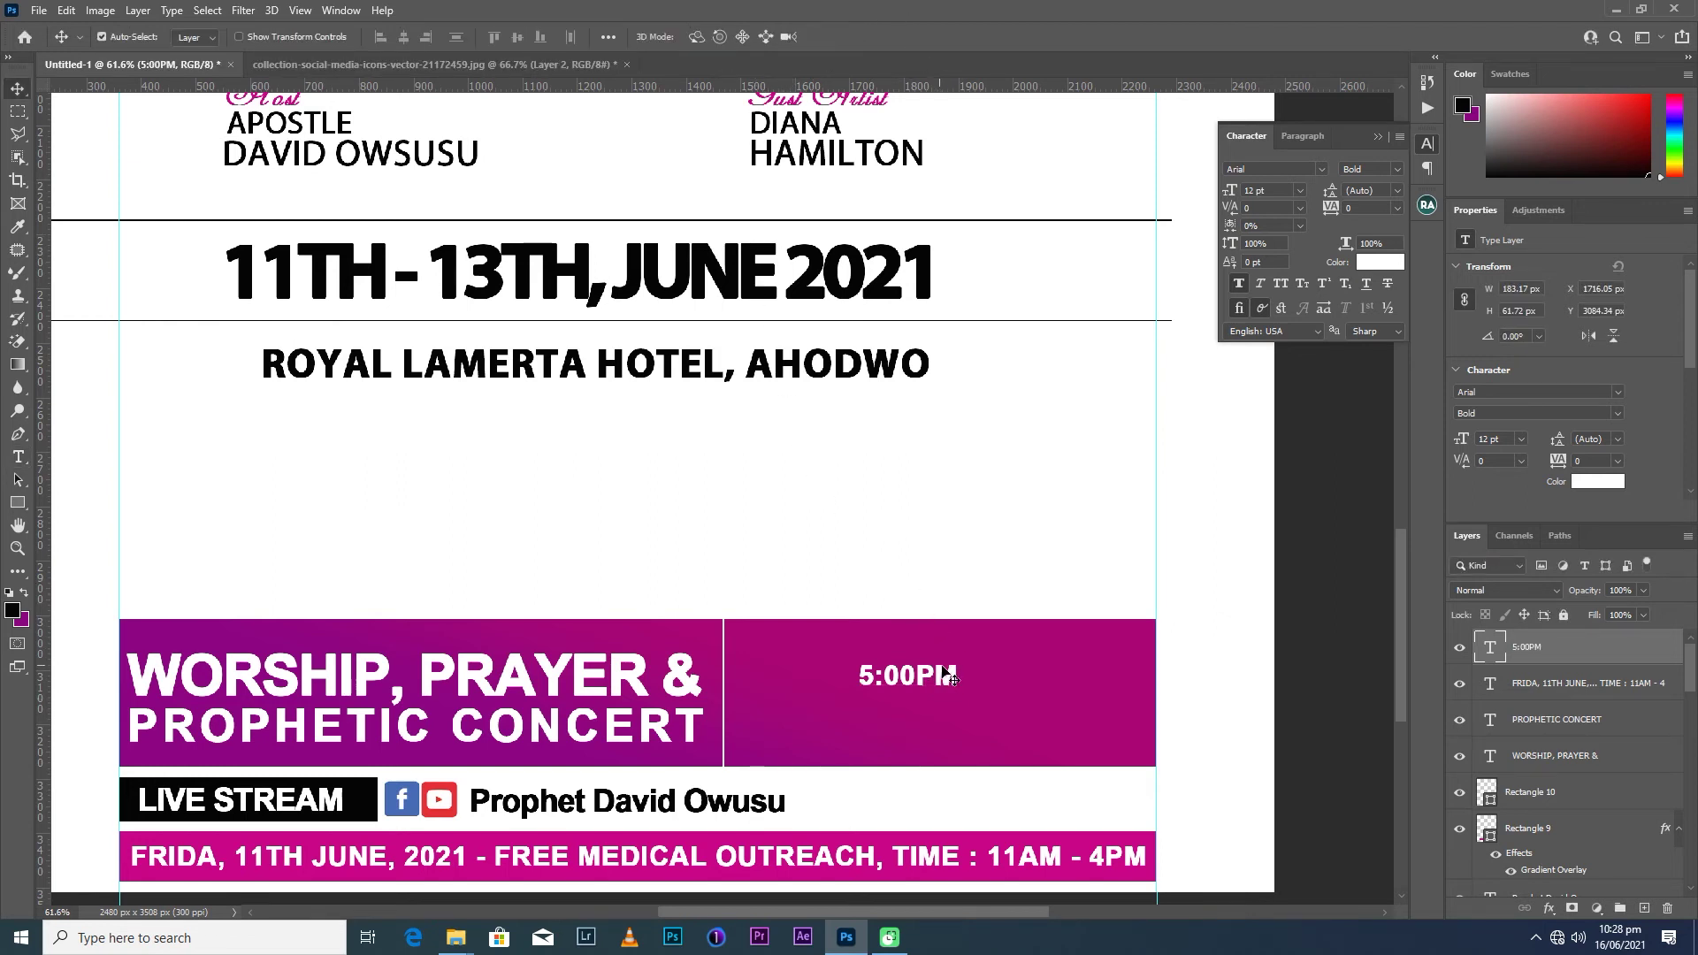
pyautogui.click(1299, 194)
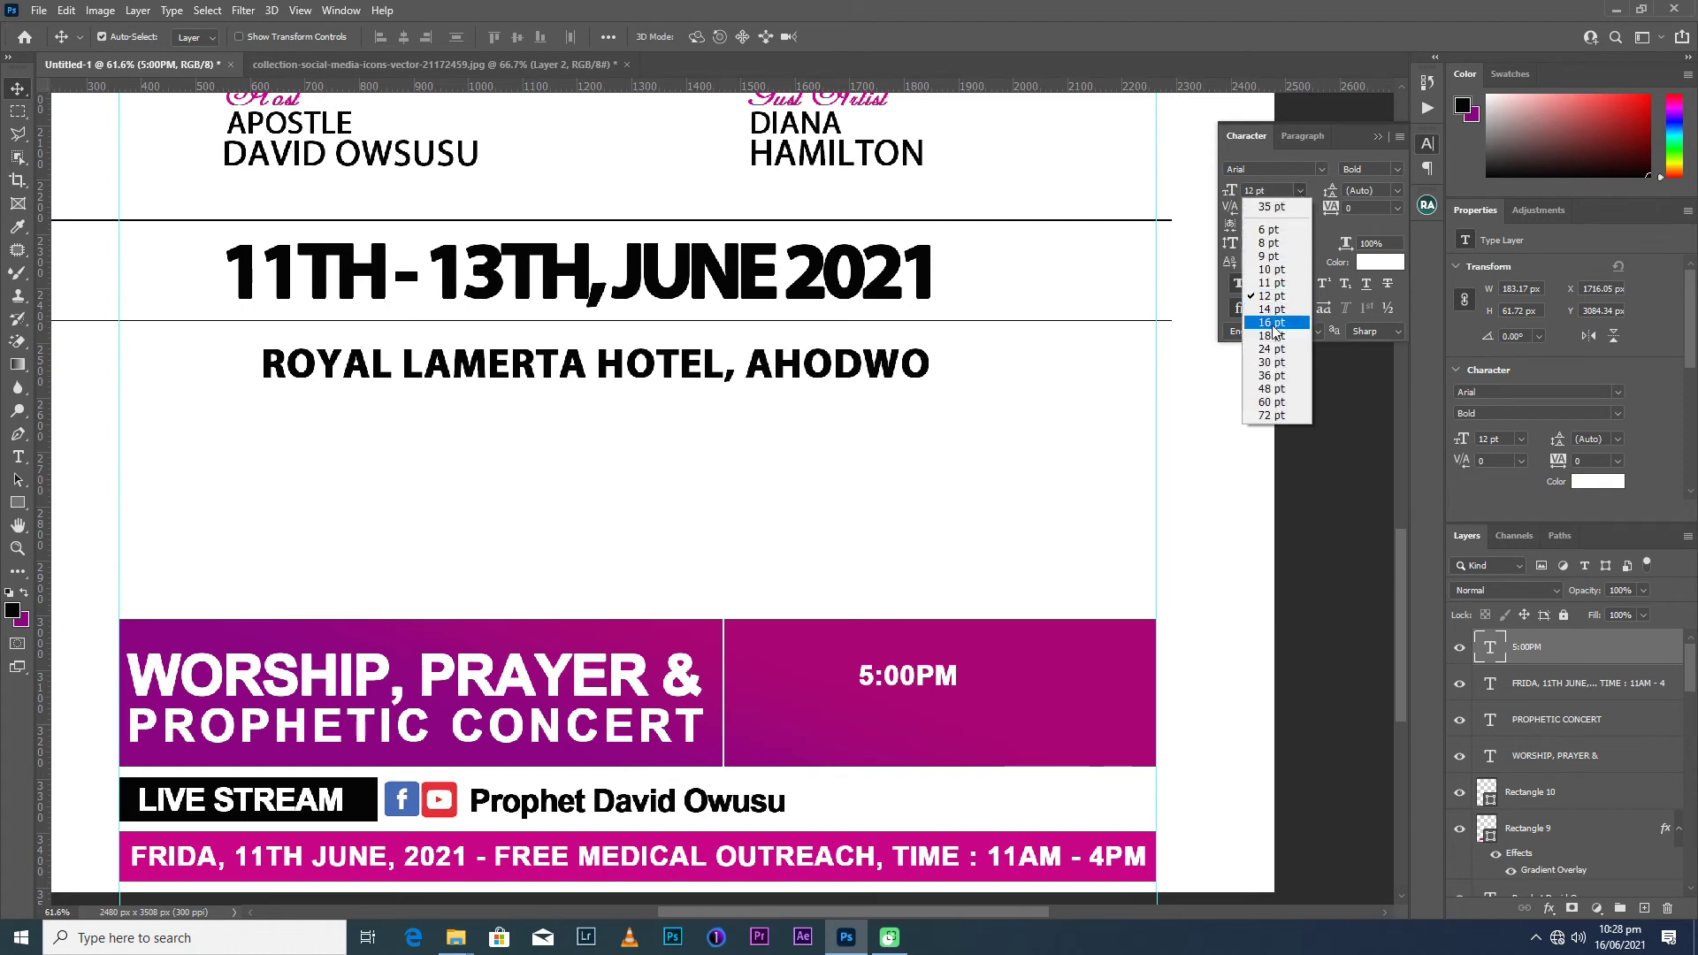
pyautogui.click(1273, 363)
pyautogui.moveTo(955, 669); pyautogui.dragTo(920, 681)
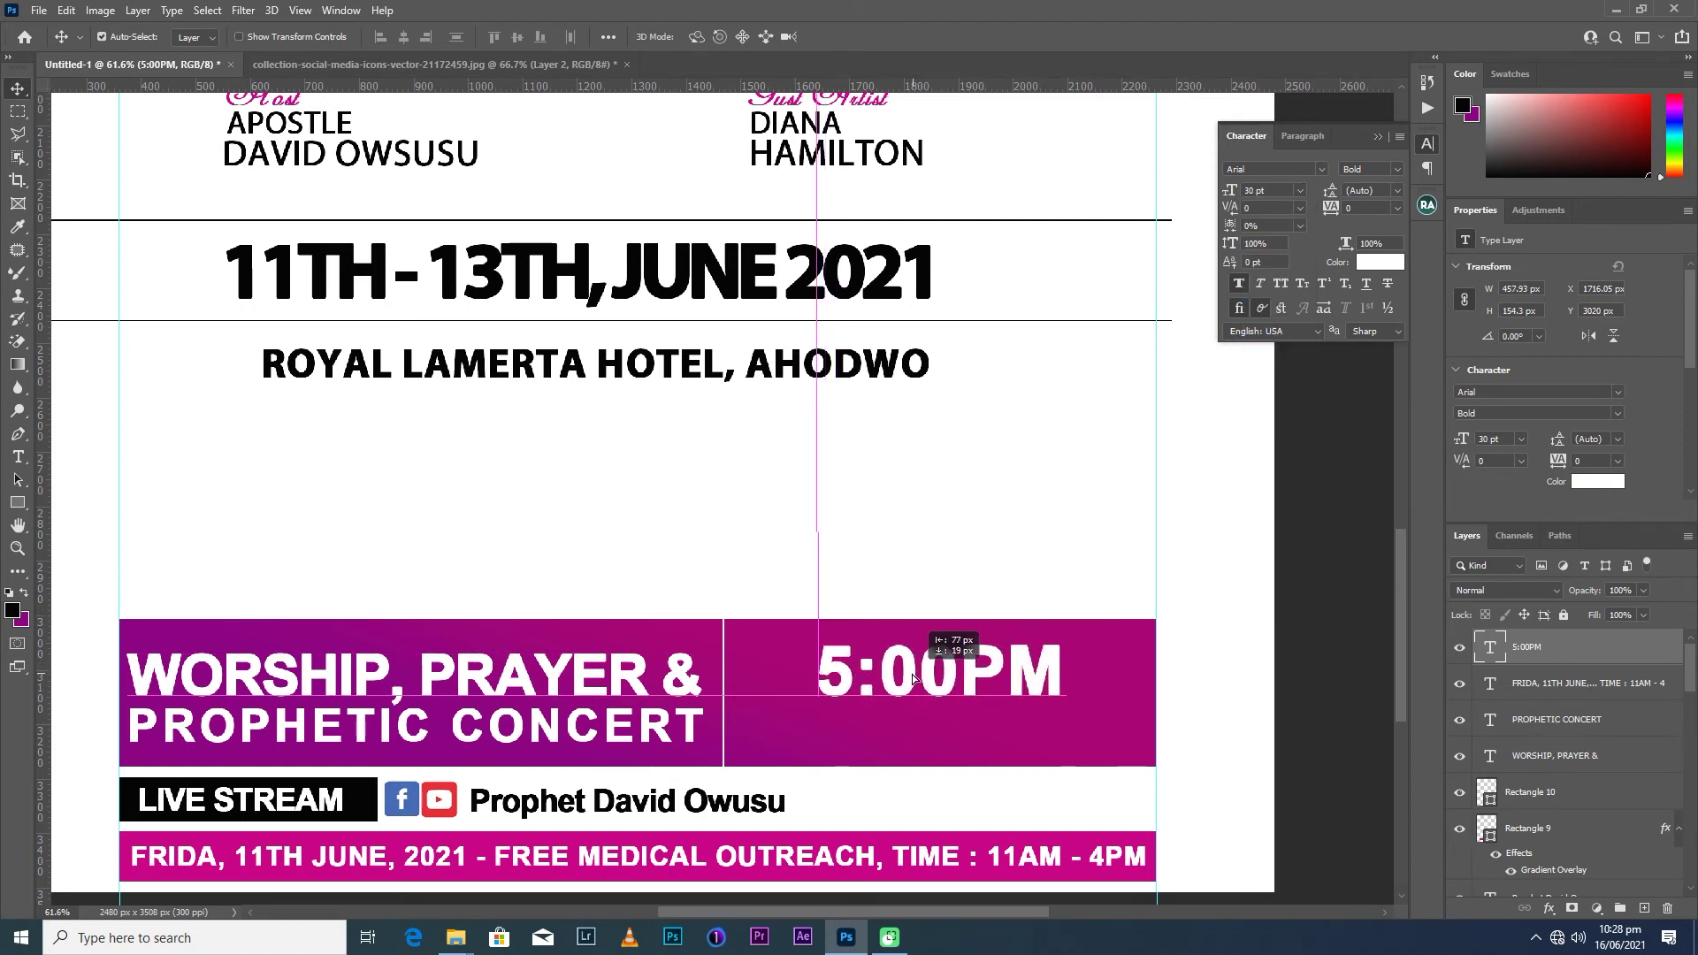
pyautogui.moveTo(917, 678); pyautogui.dragTo(907, 678)
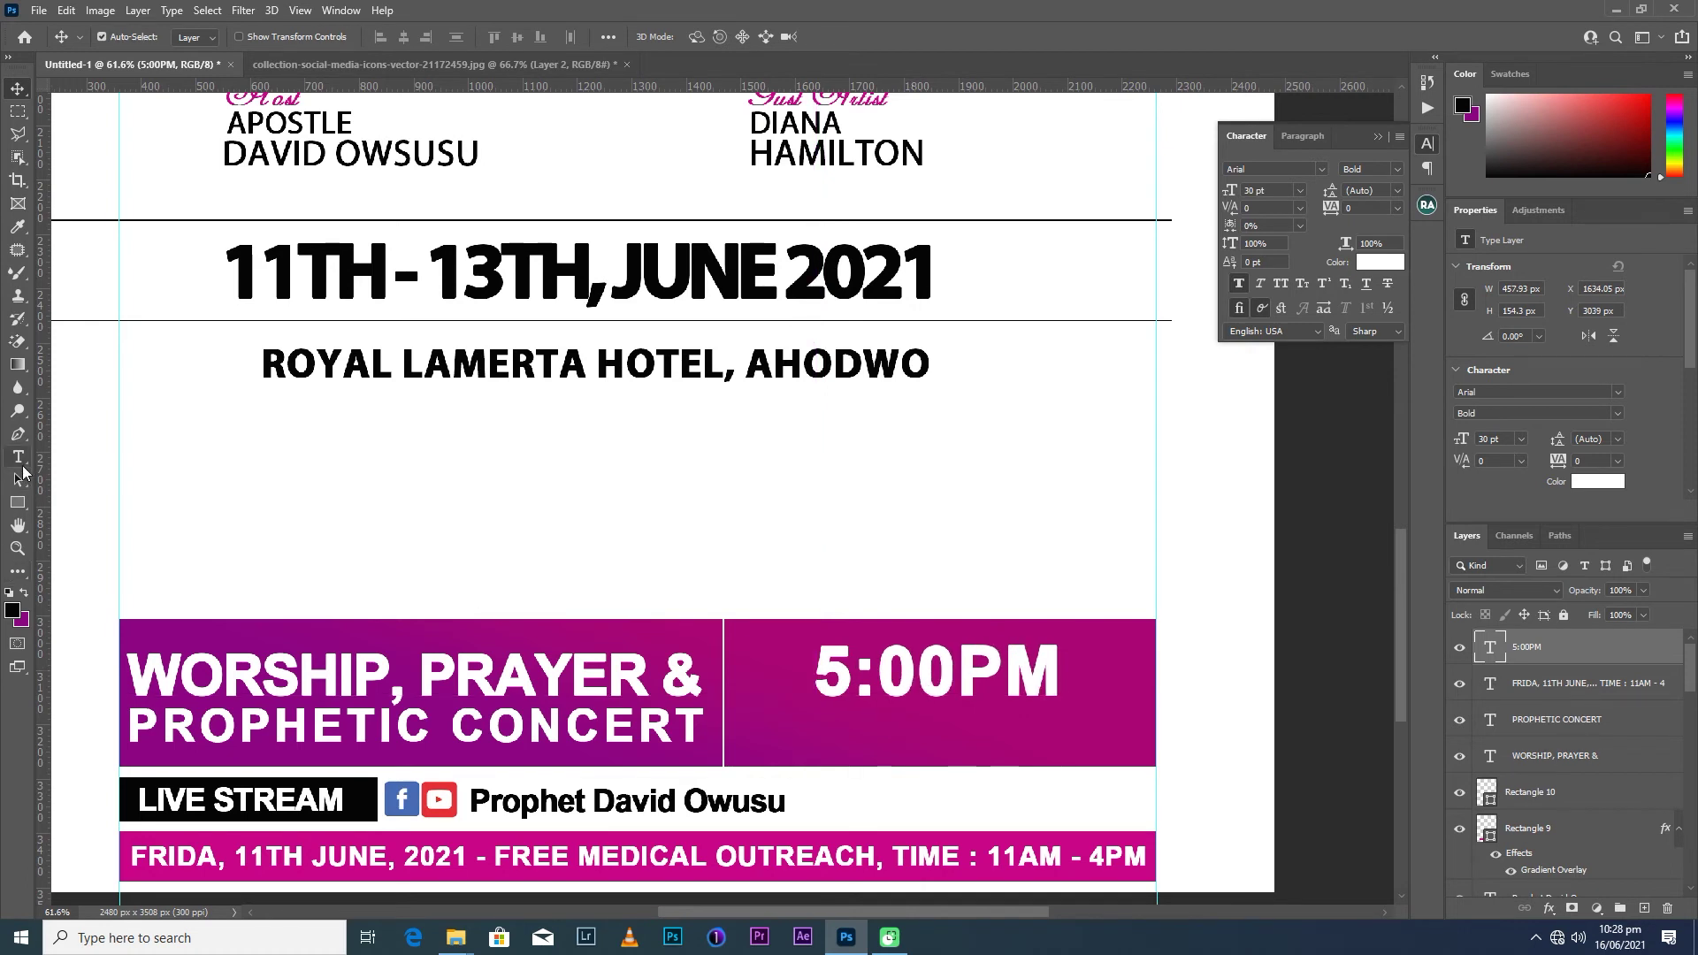
pyautogui.click(18, 456)
pyautogui.click(764, 741)
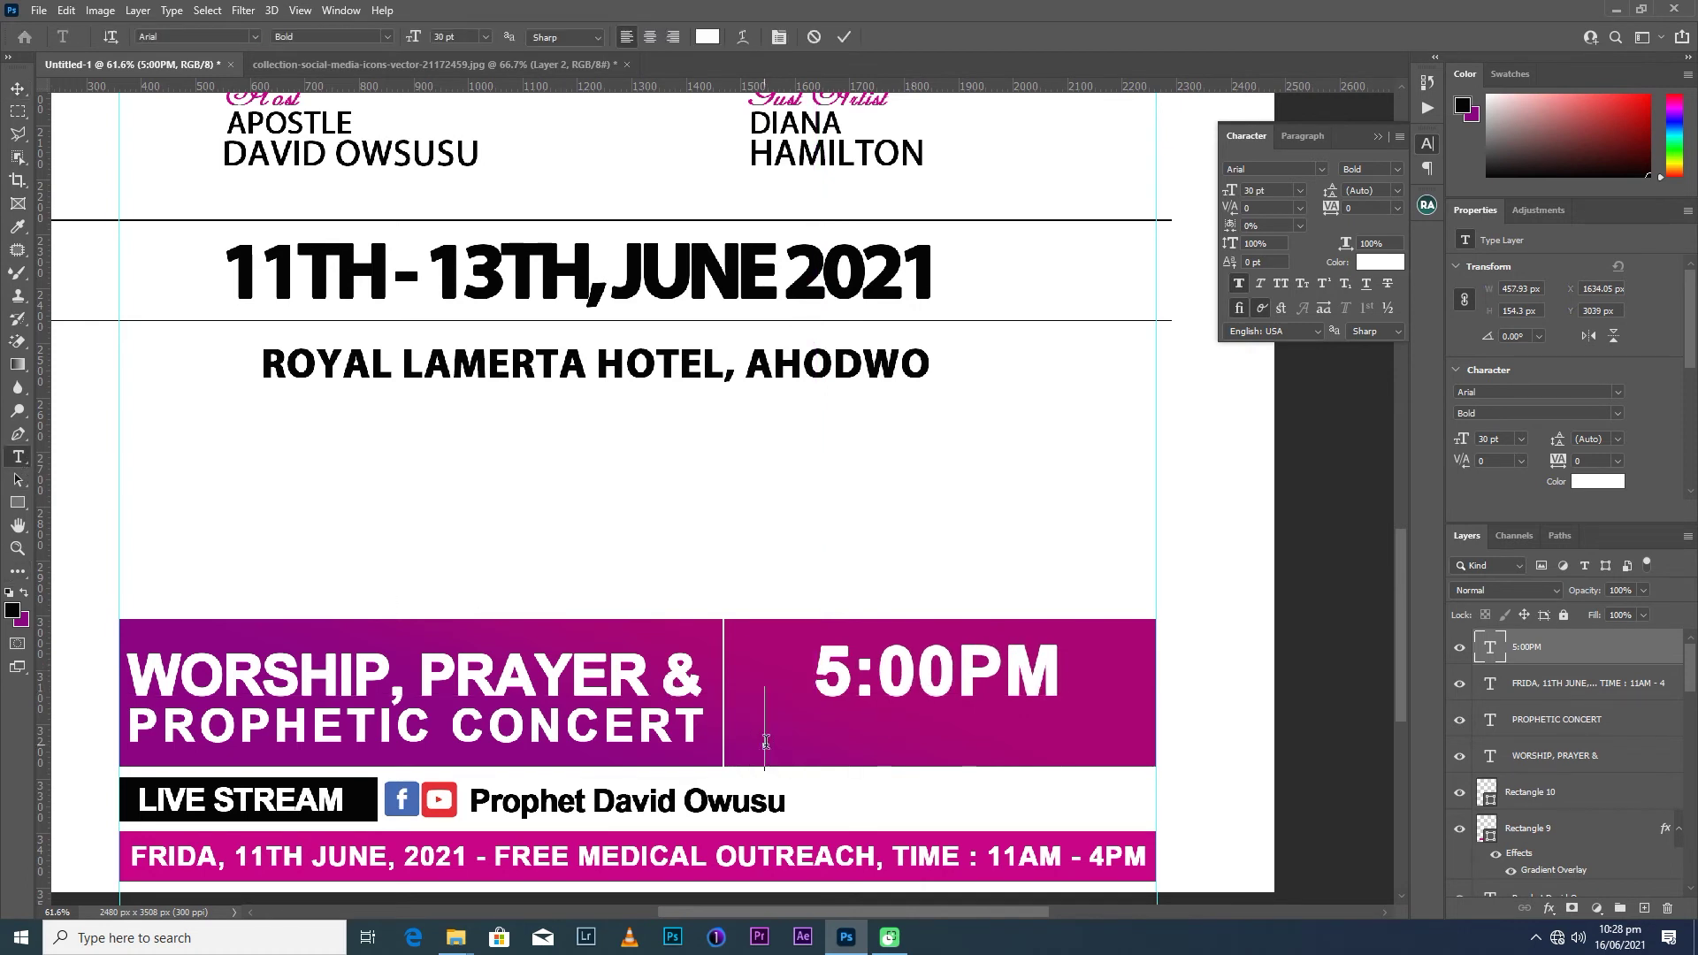
# Type EACH NIGHT at 14 pt and centre it beneath 5:00PM.
pyautogui.write('EA')
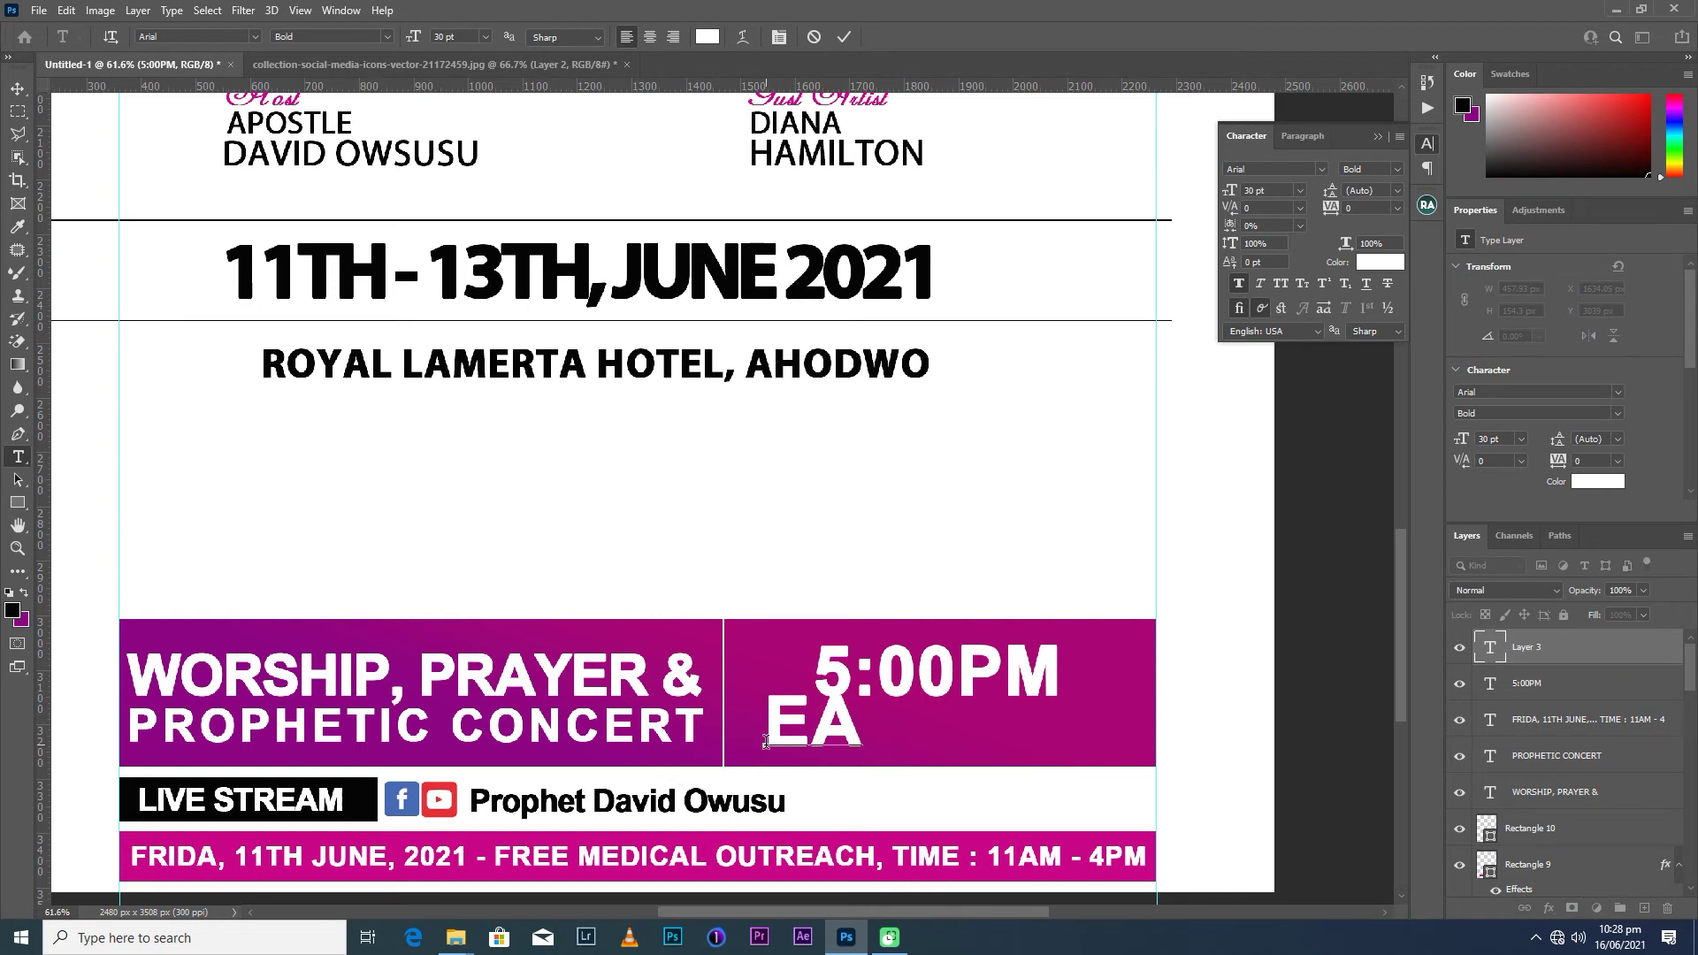
pyautogui.write('CH')
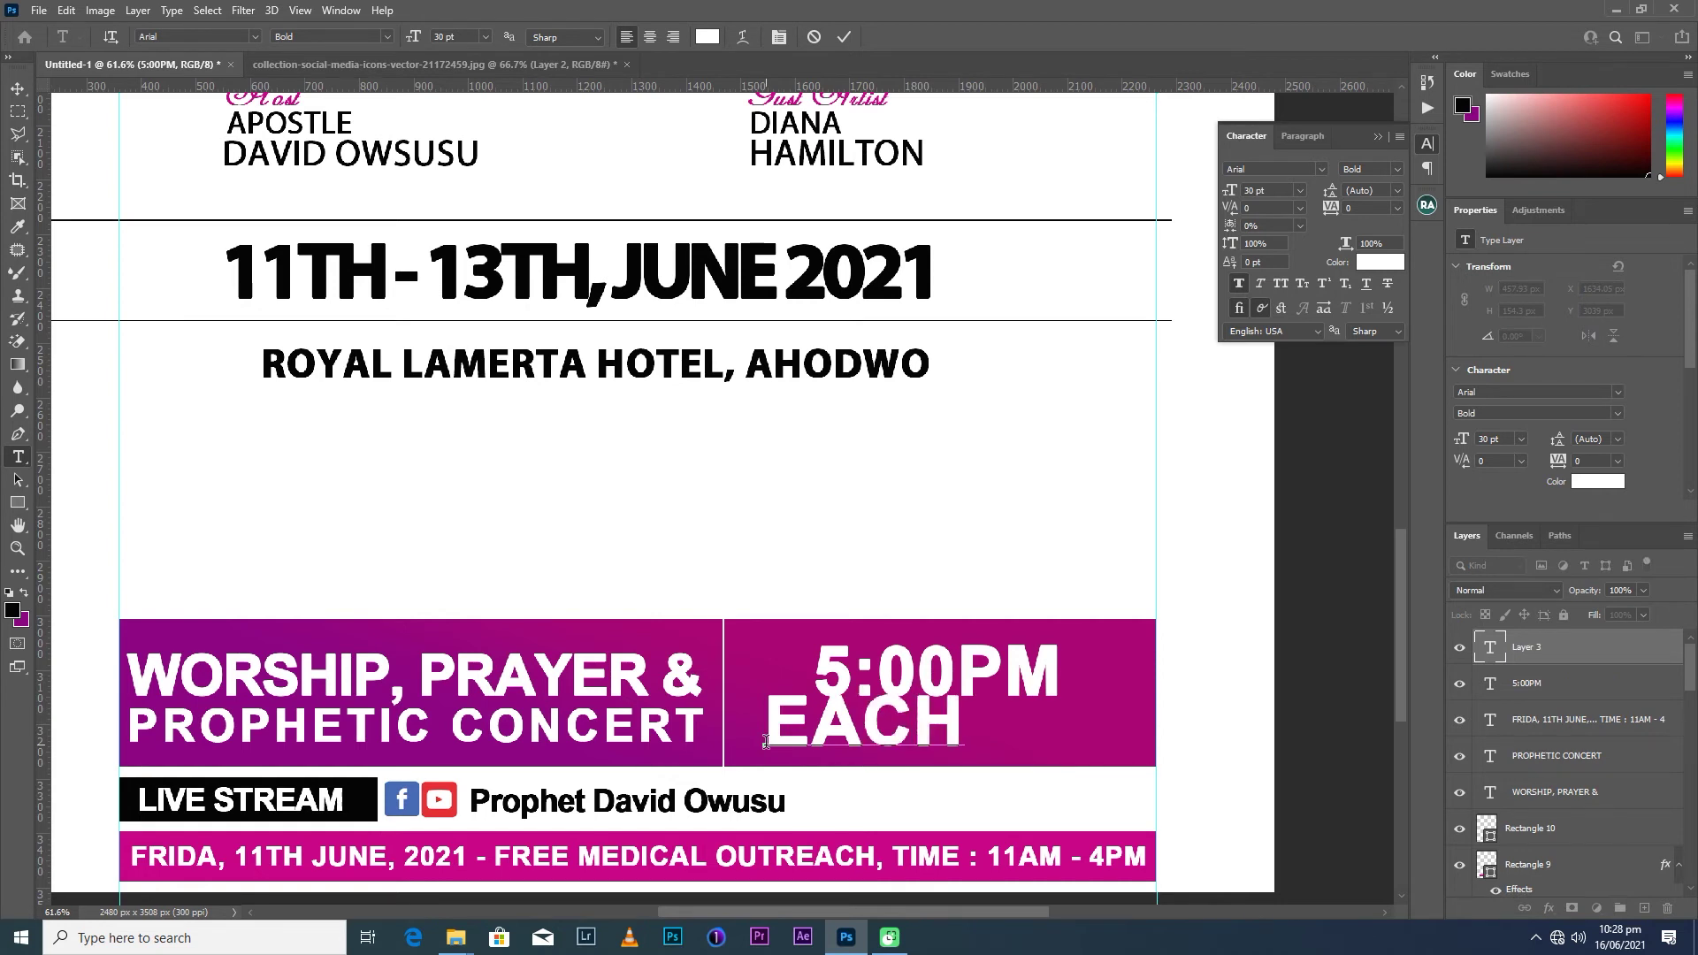
pyautogui.write(' NI')
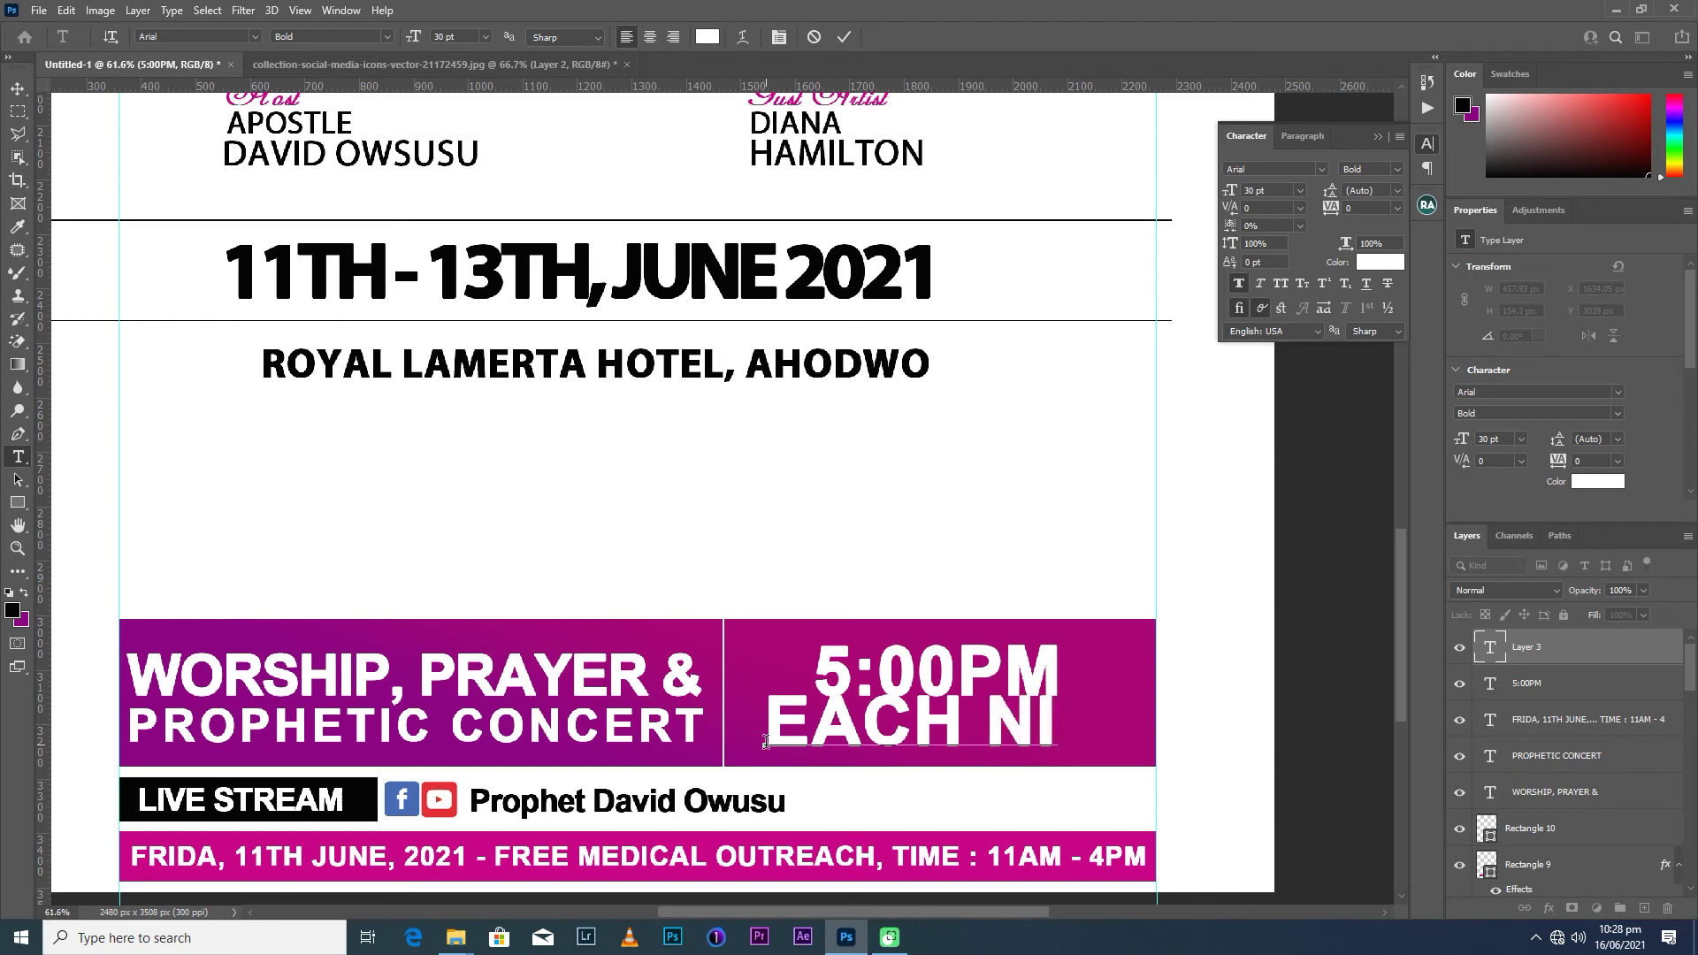
pyautogui.write('GH')
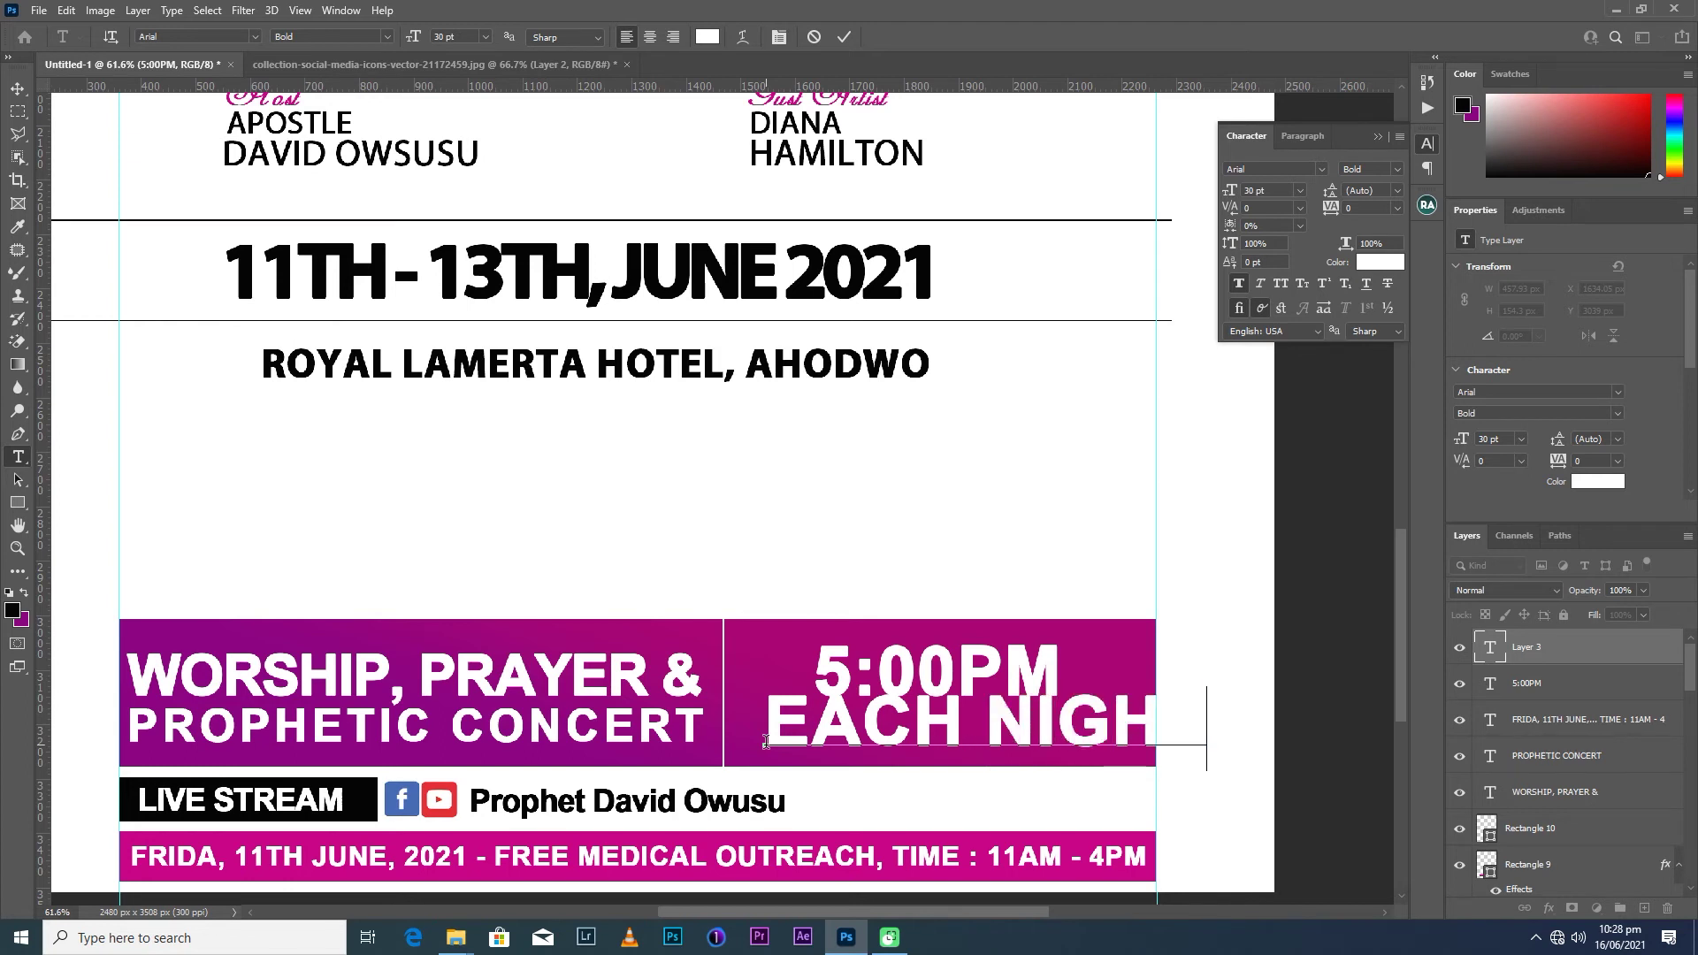
pyautogui.click(847, 39)
pyautogui.press('v')
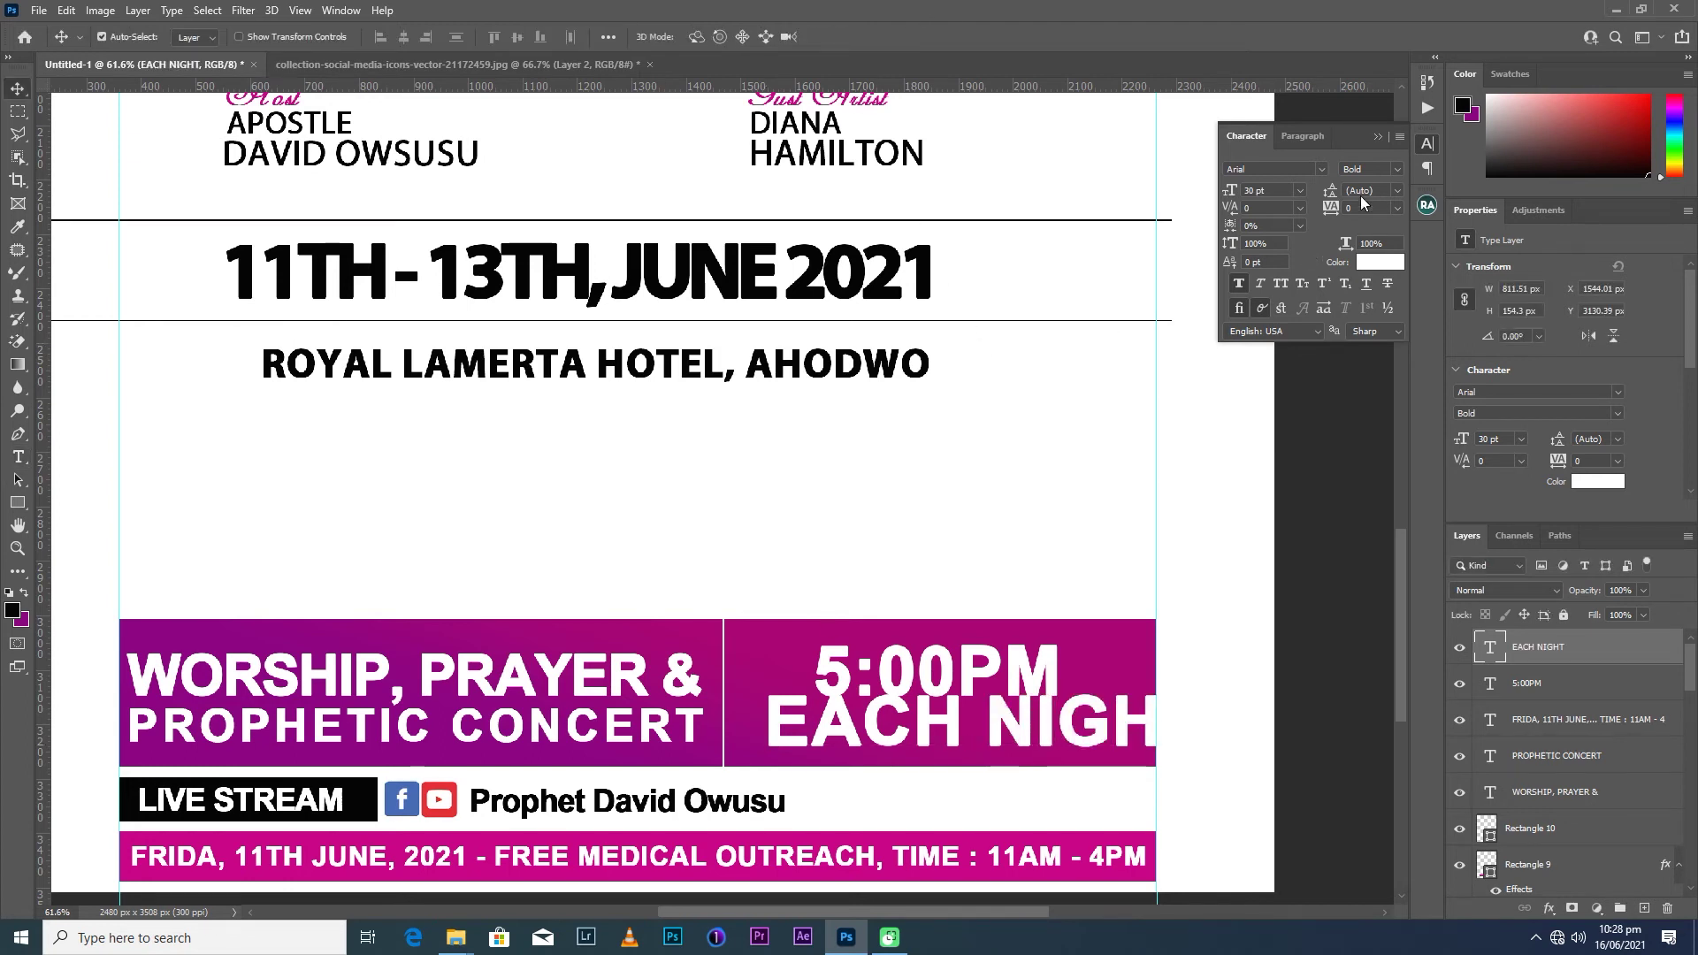
pyautogui.click(1299, 190)
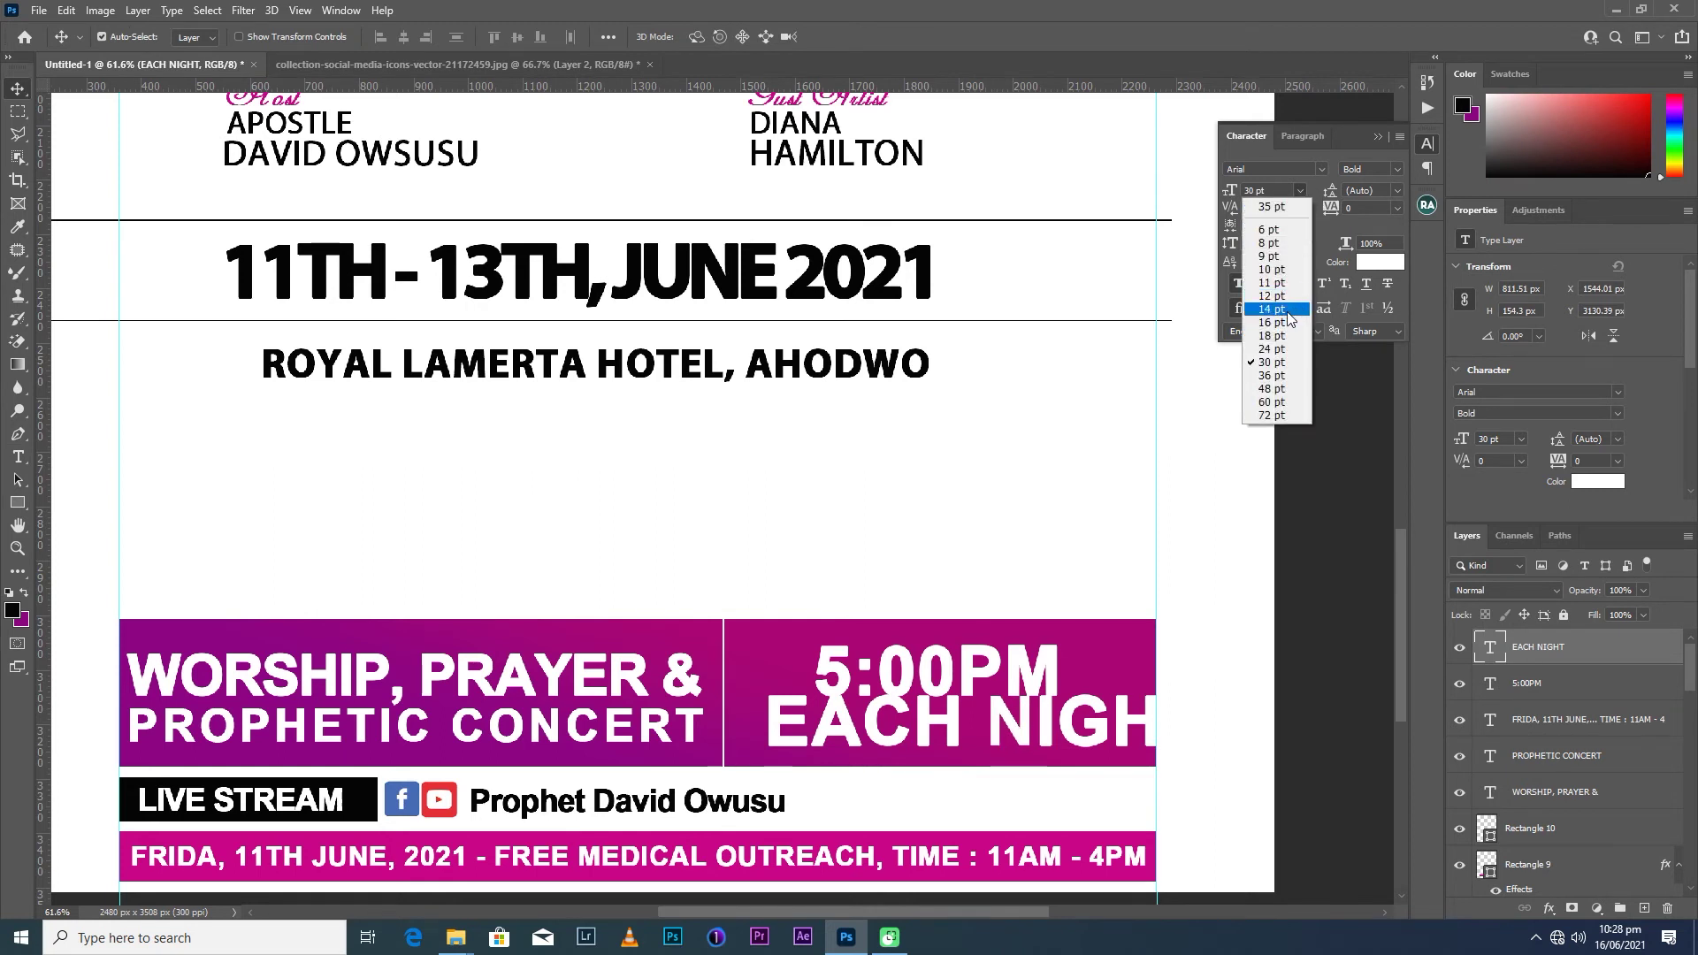
pyautogui.click(1293, 309)
pyautogui.moveTo(902, 754); pyautogui.dragTo(972, 735)
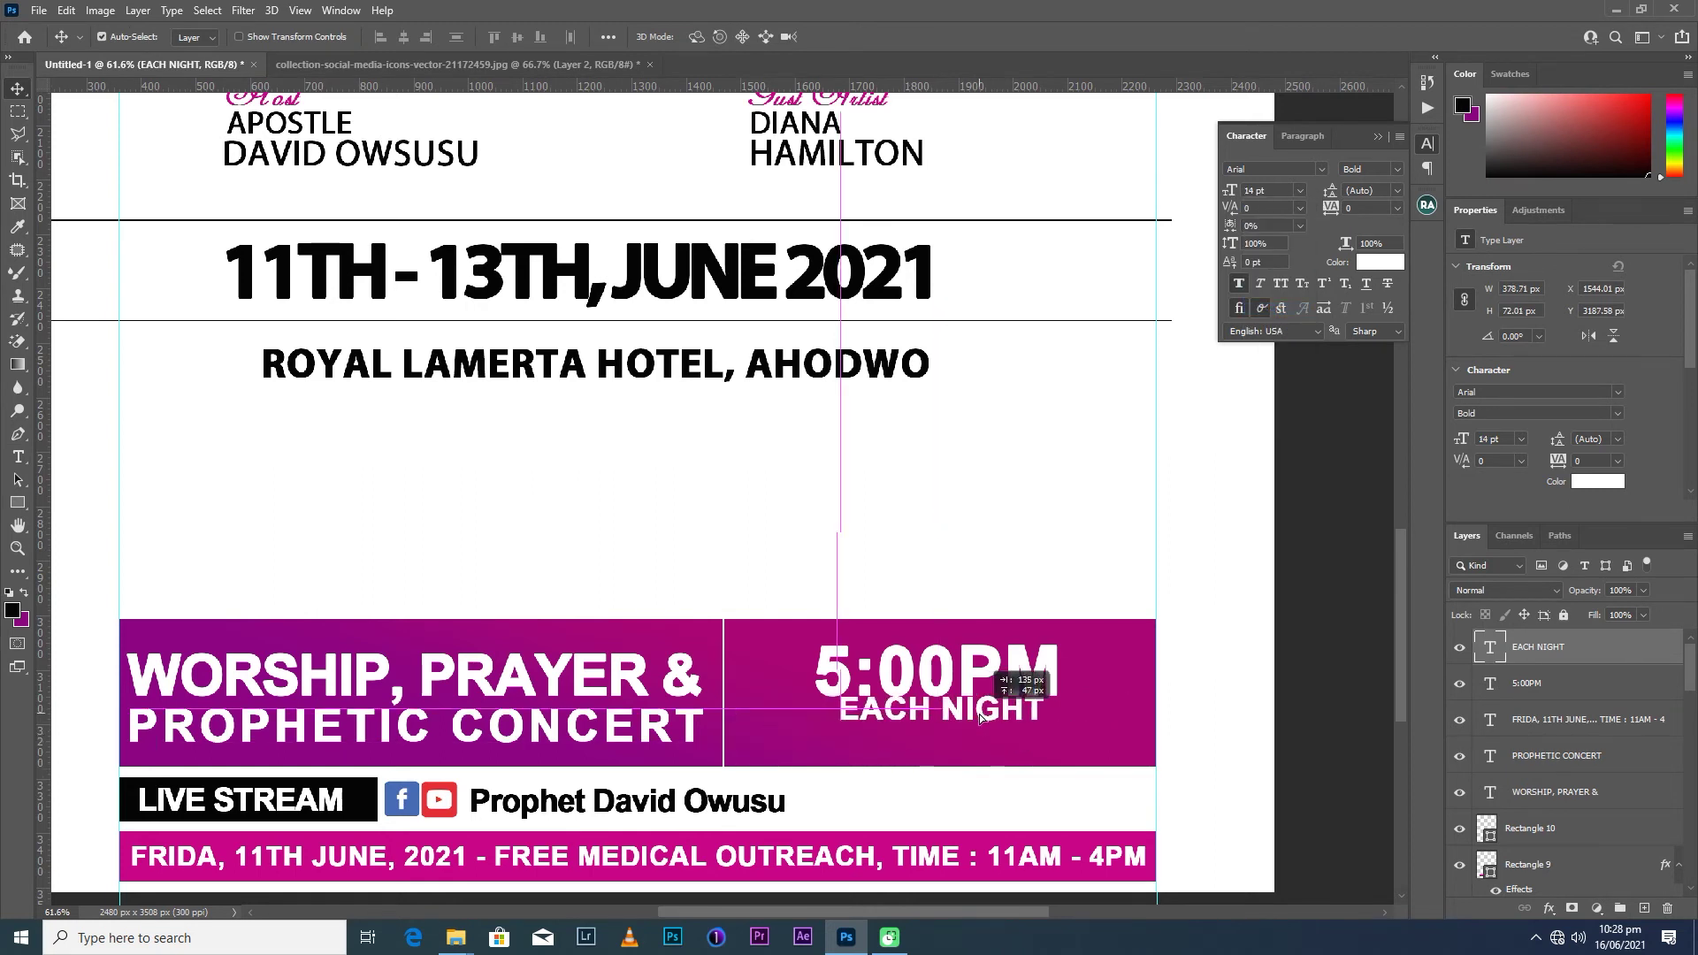
# Spread the EACH NIGHT letters to tracking 100.
pyautogui.click(1299, 190)
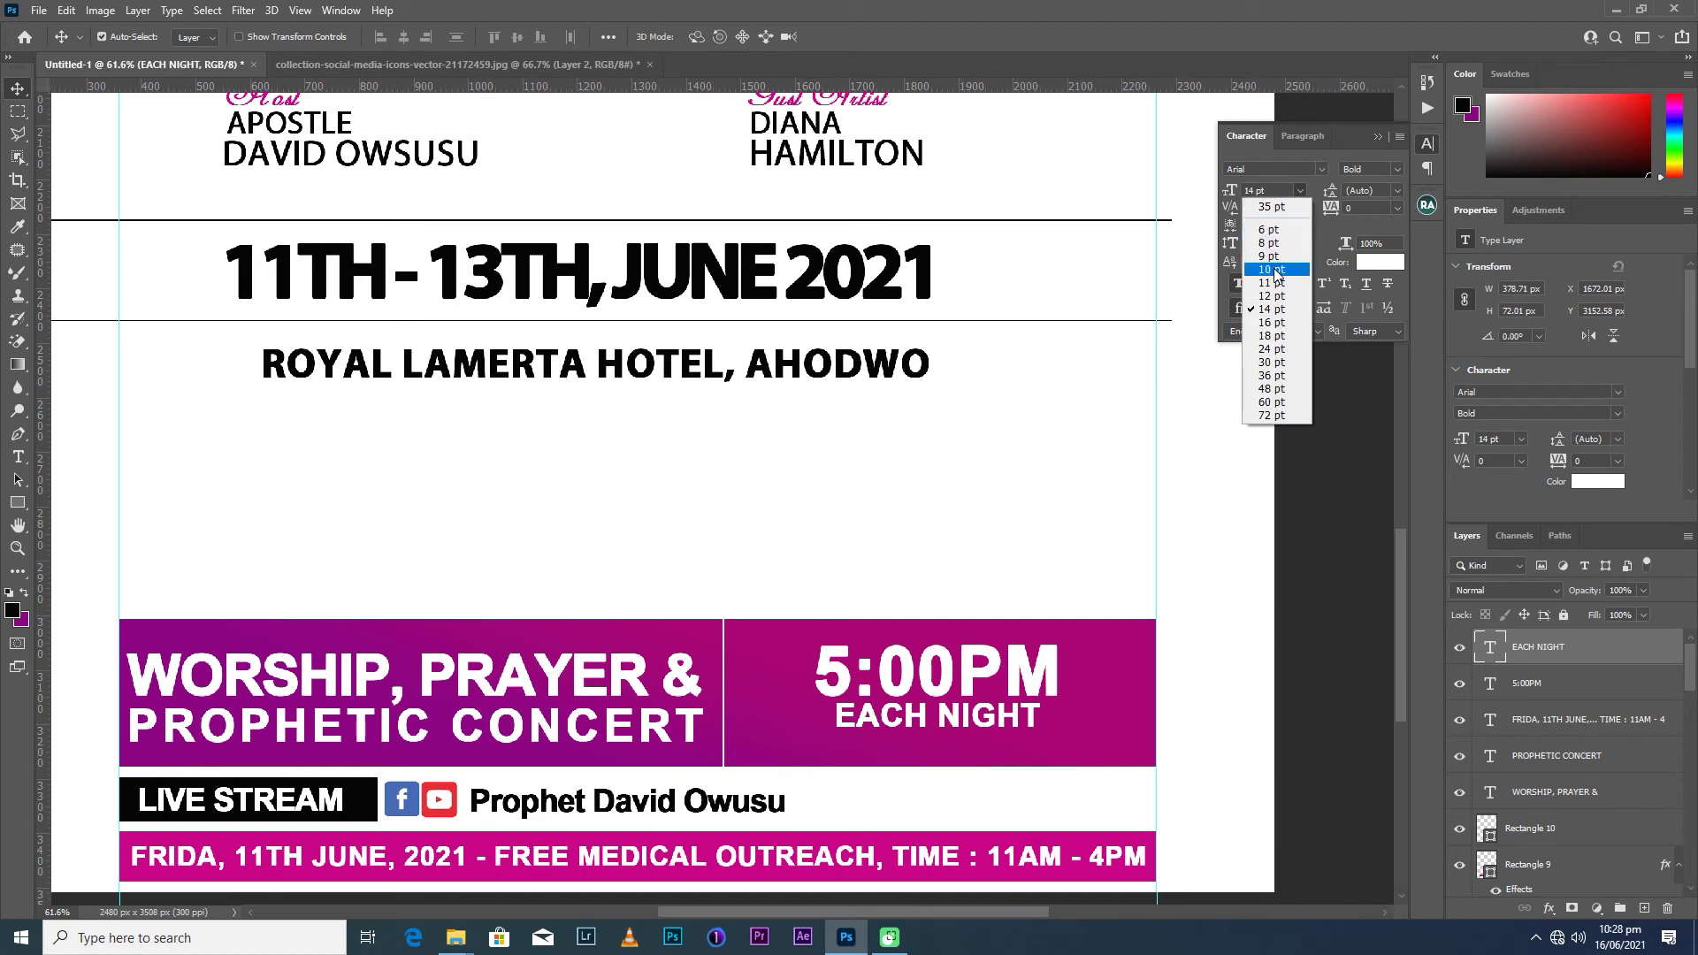
pyautogui.click(1273, 269)
pyautogui.click(1397, 209)
pyautogui.click(1389, 223)
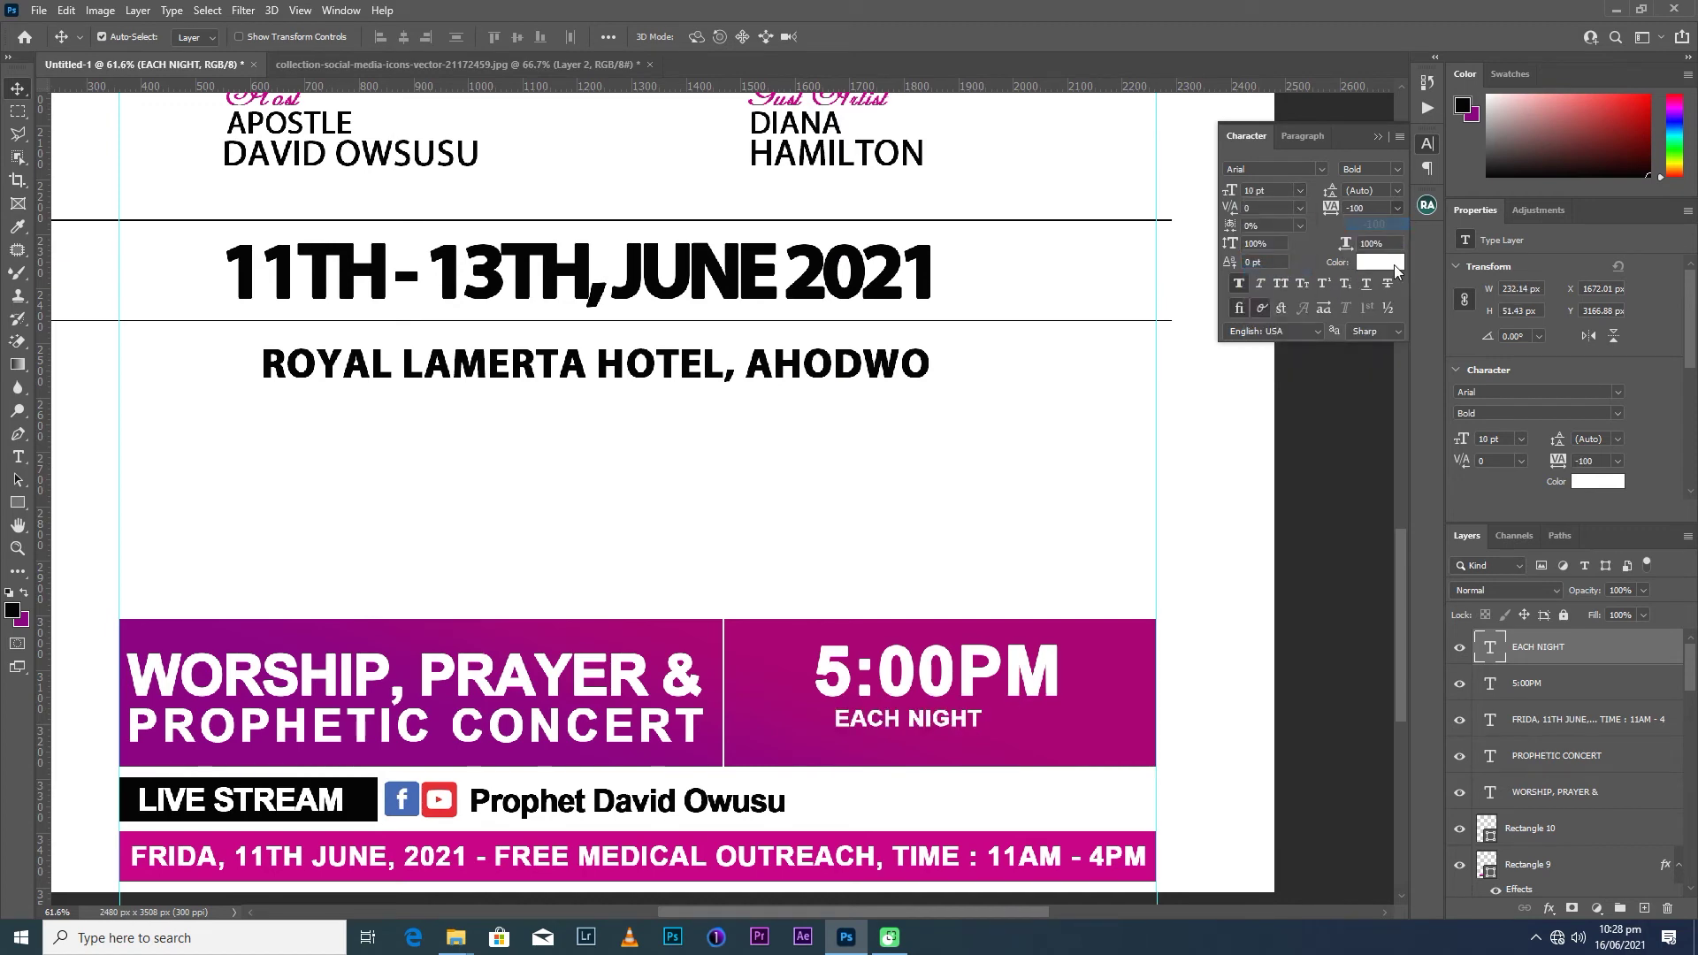
pyautogui.click(1396, 209)
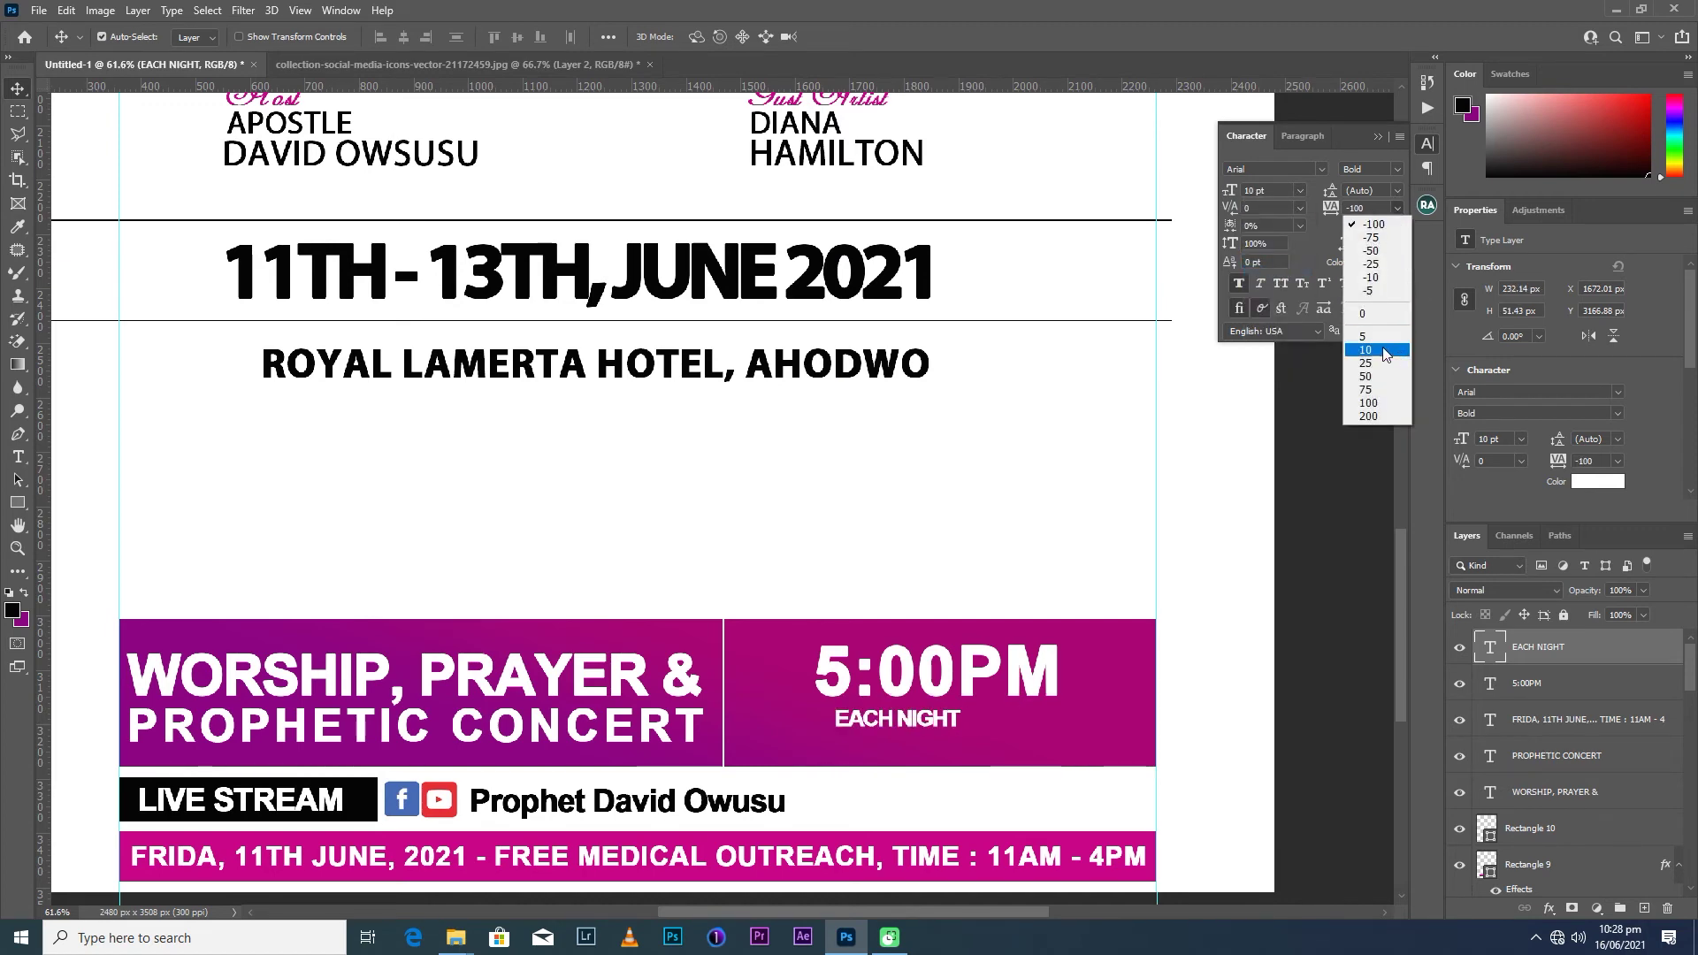
pyautogui.click(1368, 402)
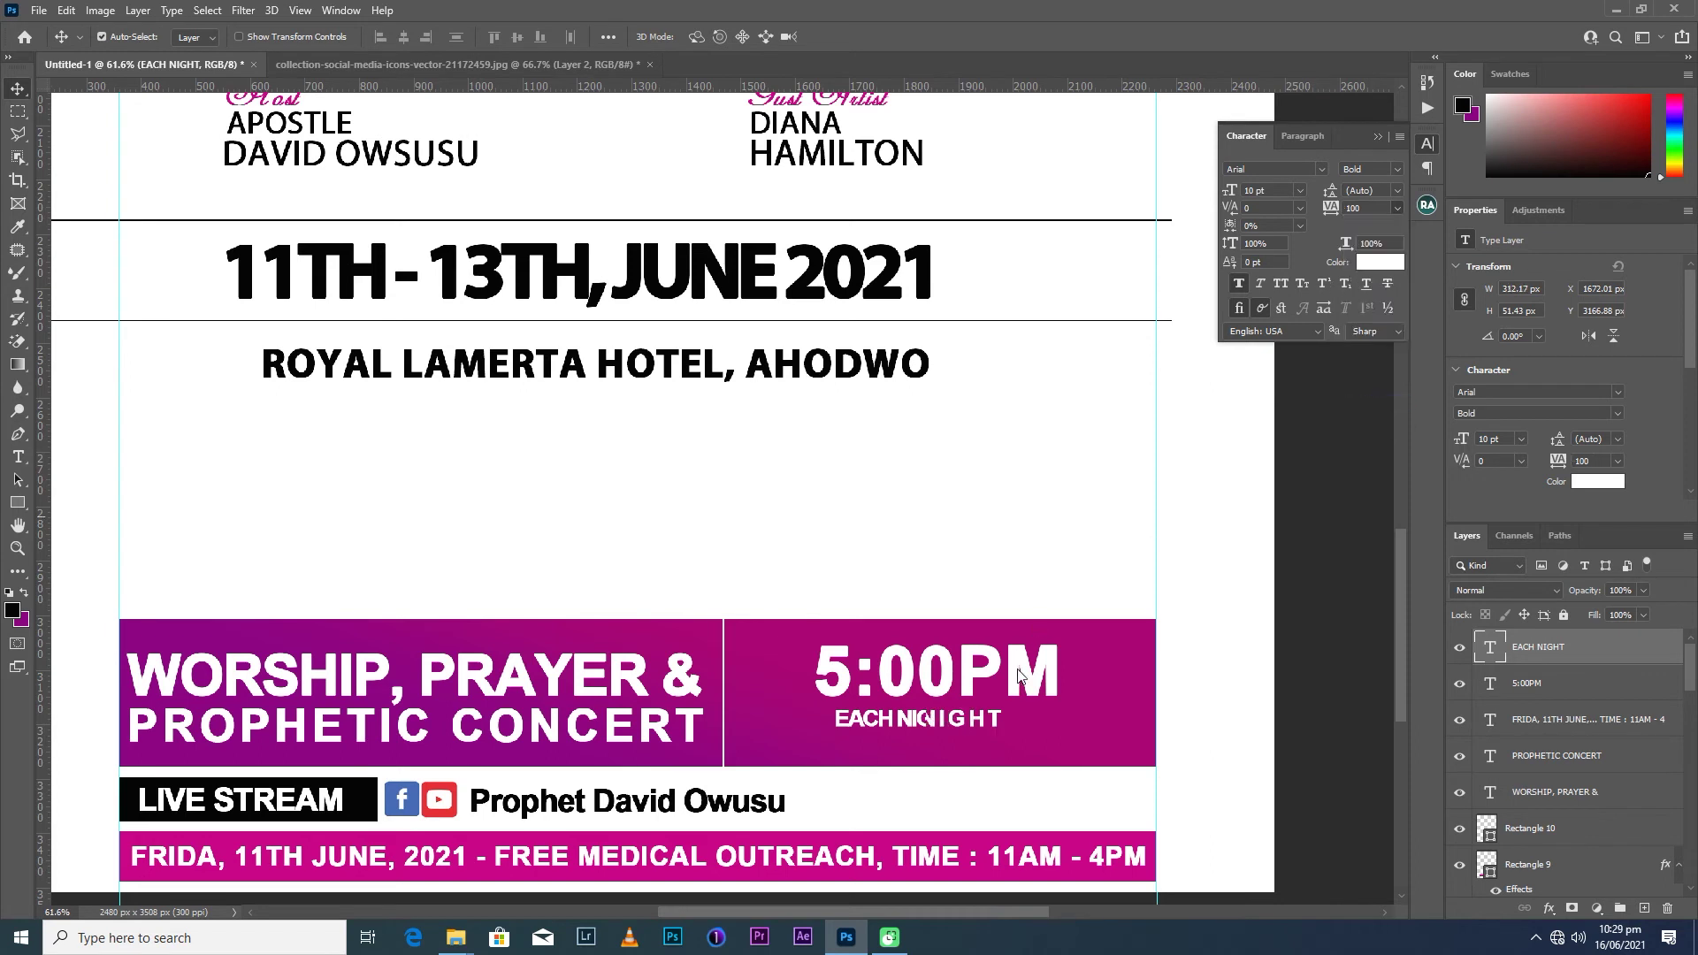
# Enlarge EACH NIGHT through 12 to 14 pt and align it under 5:00PM.
pyautogui.click(1300, 190)
pyautogui.click(1270, 295)
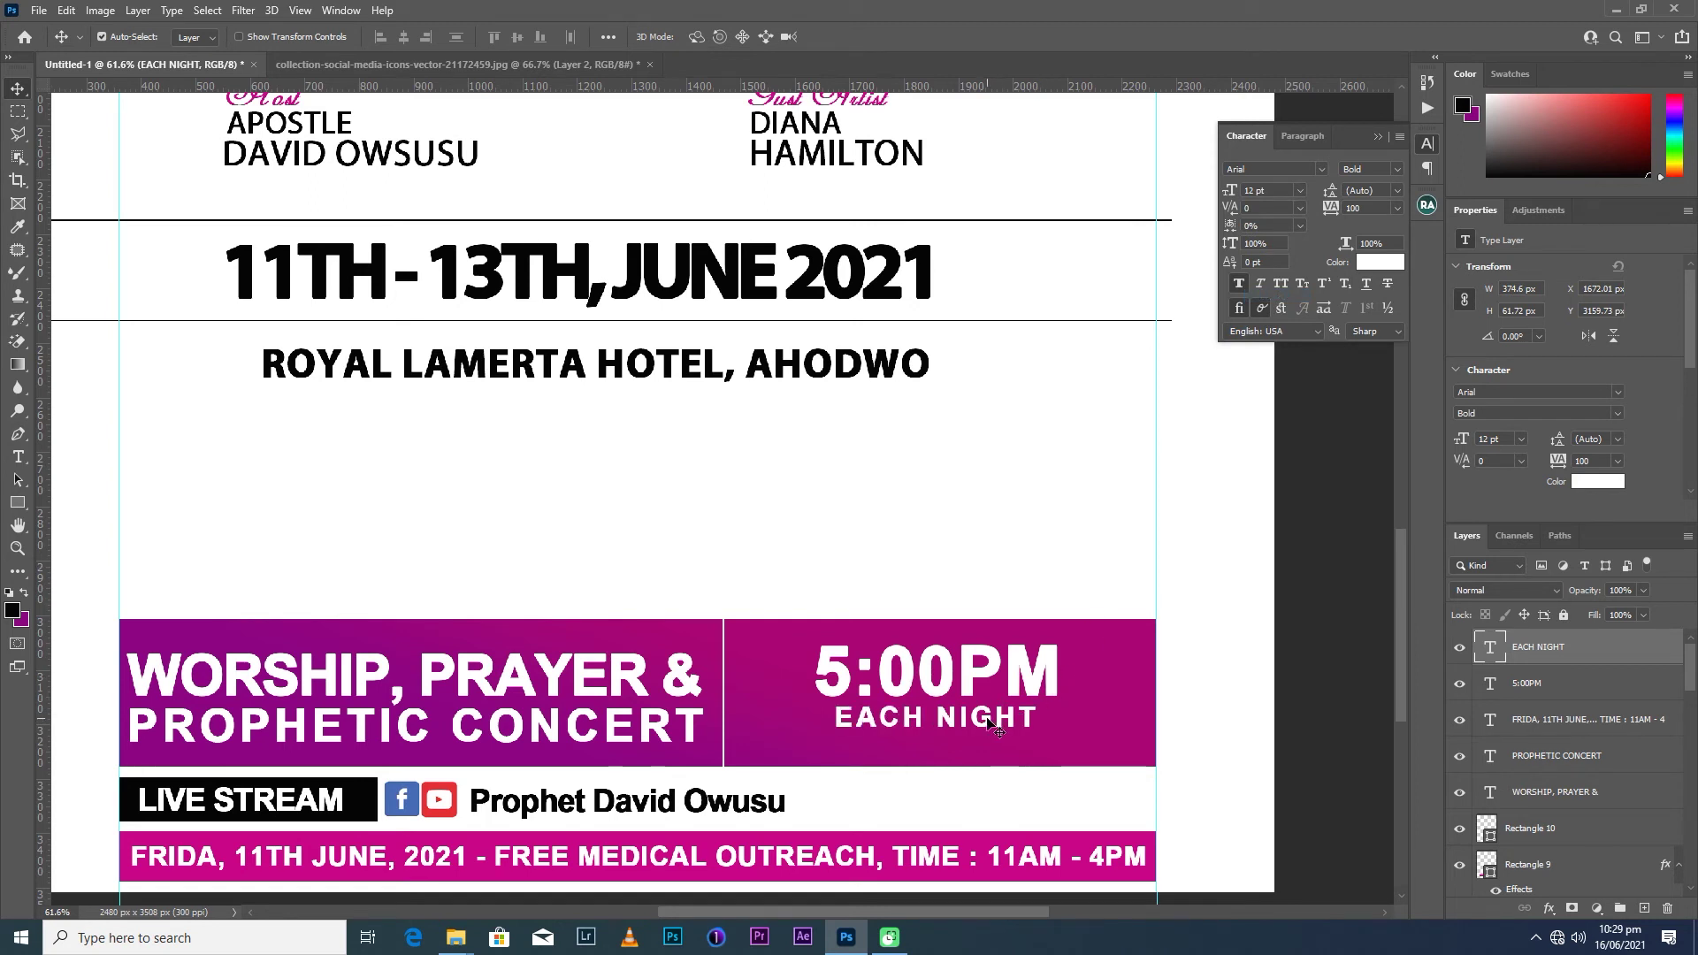
pyautogui.click(1299, 191)
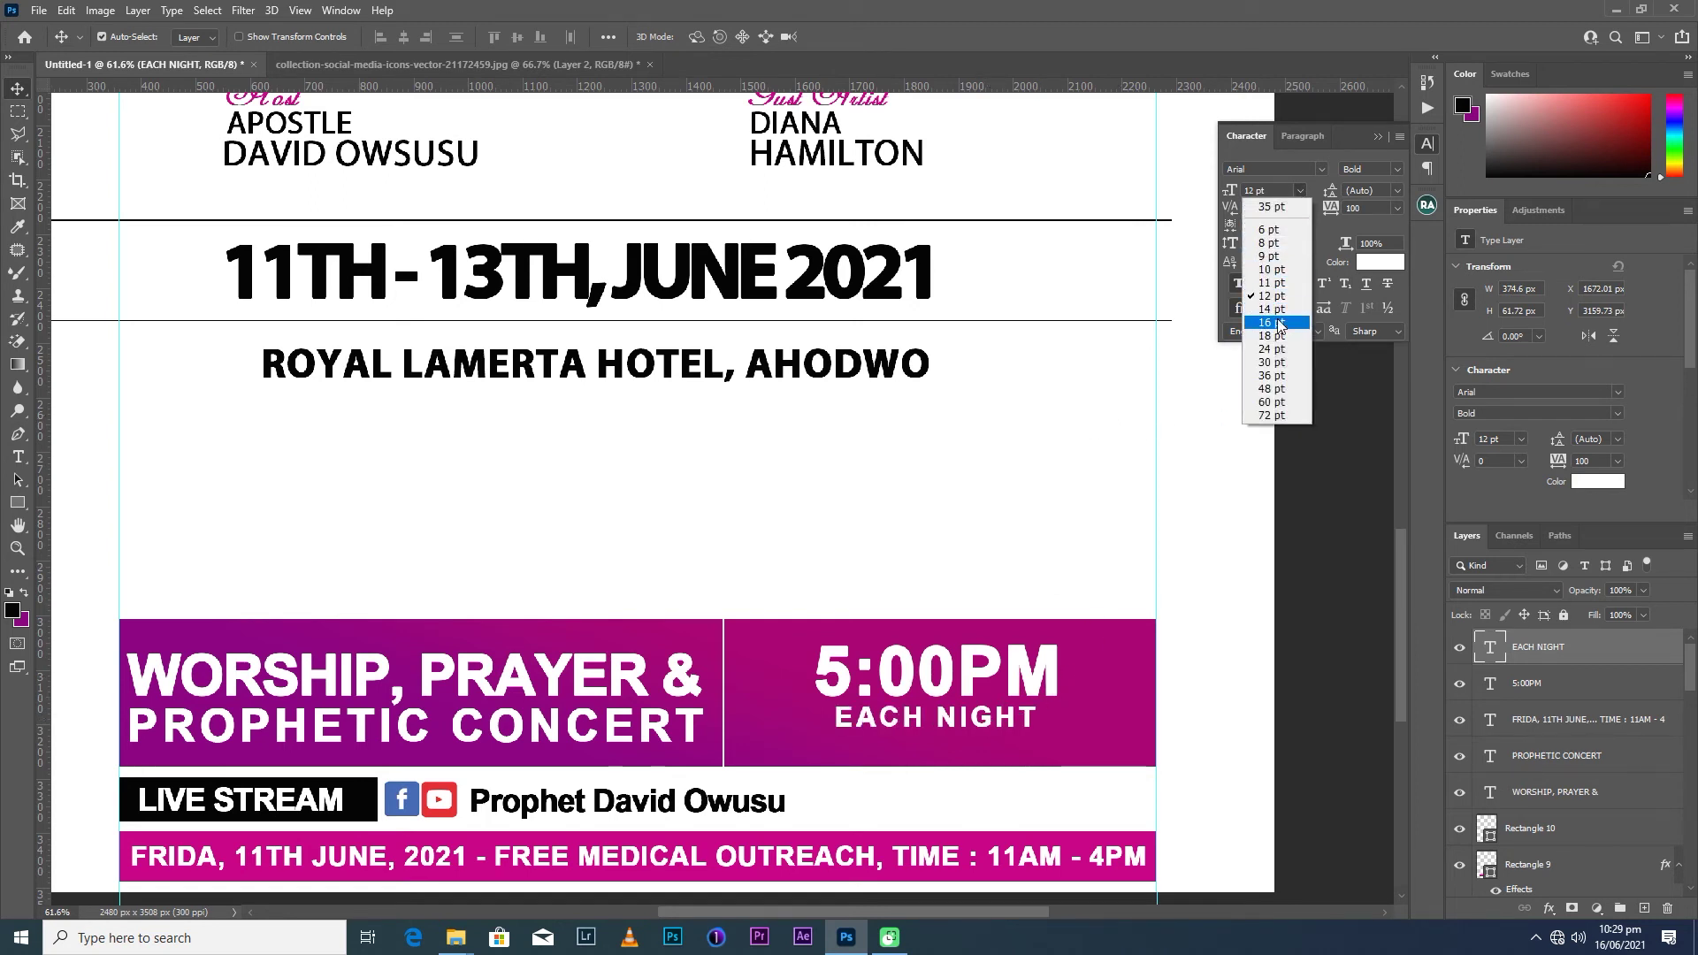
pyautogui.click(1271, 307)
pyautogui.moveTo(962, 722); pyautogui.dragTo(953, 721)
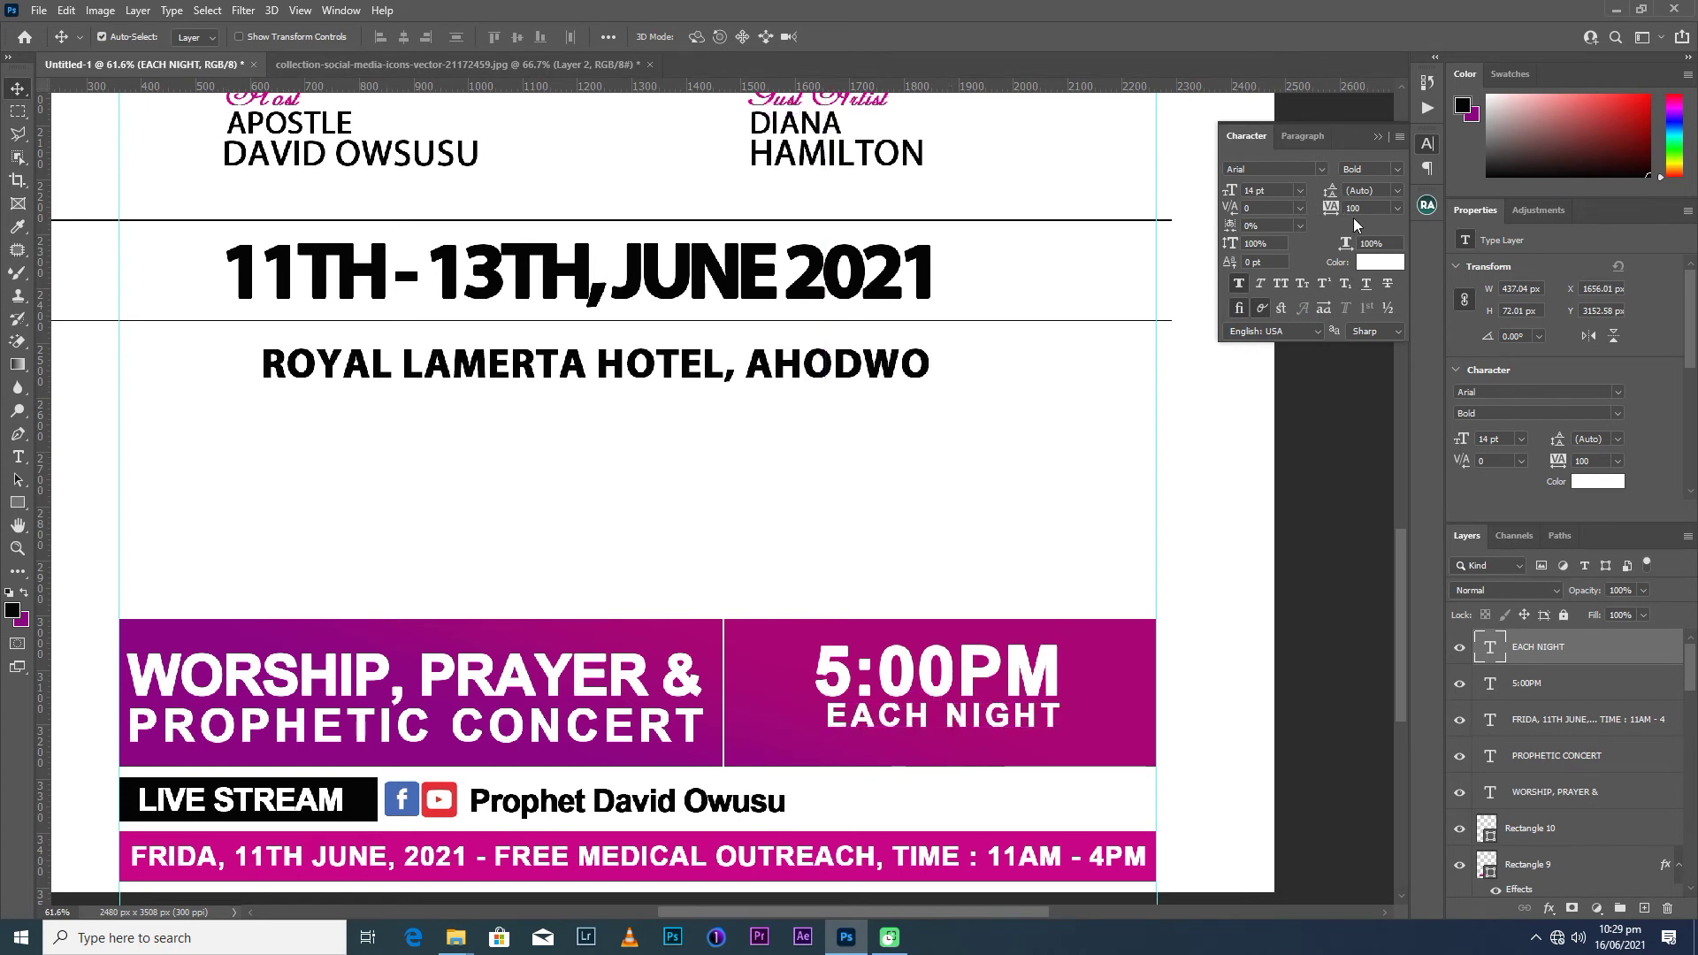
# Settle EACH NIGHT at 15 pt, keeping it centred under 5:00PM.
pyautogui.click(1299, 190)
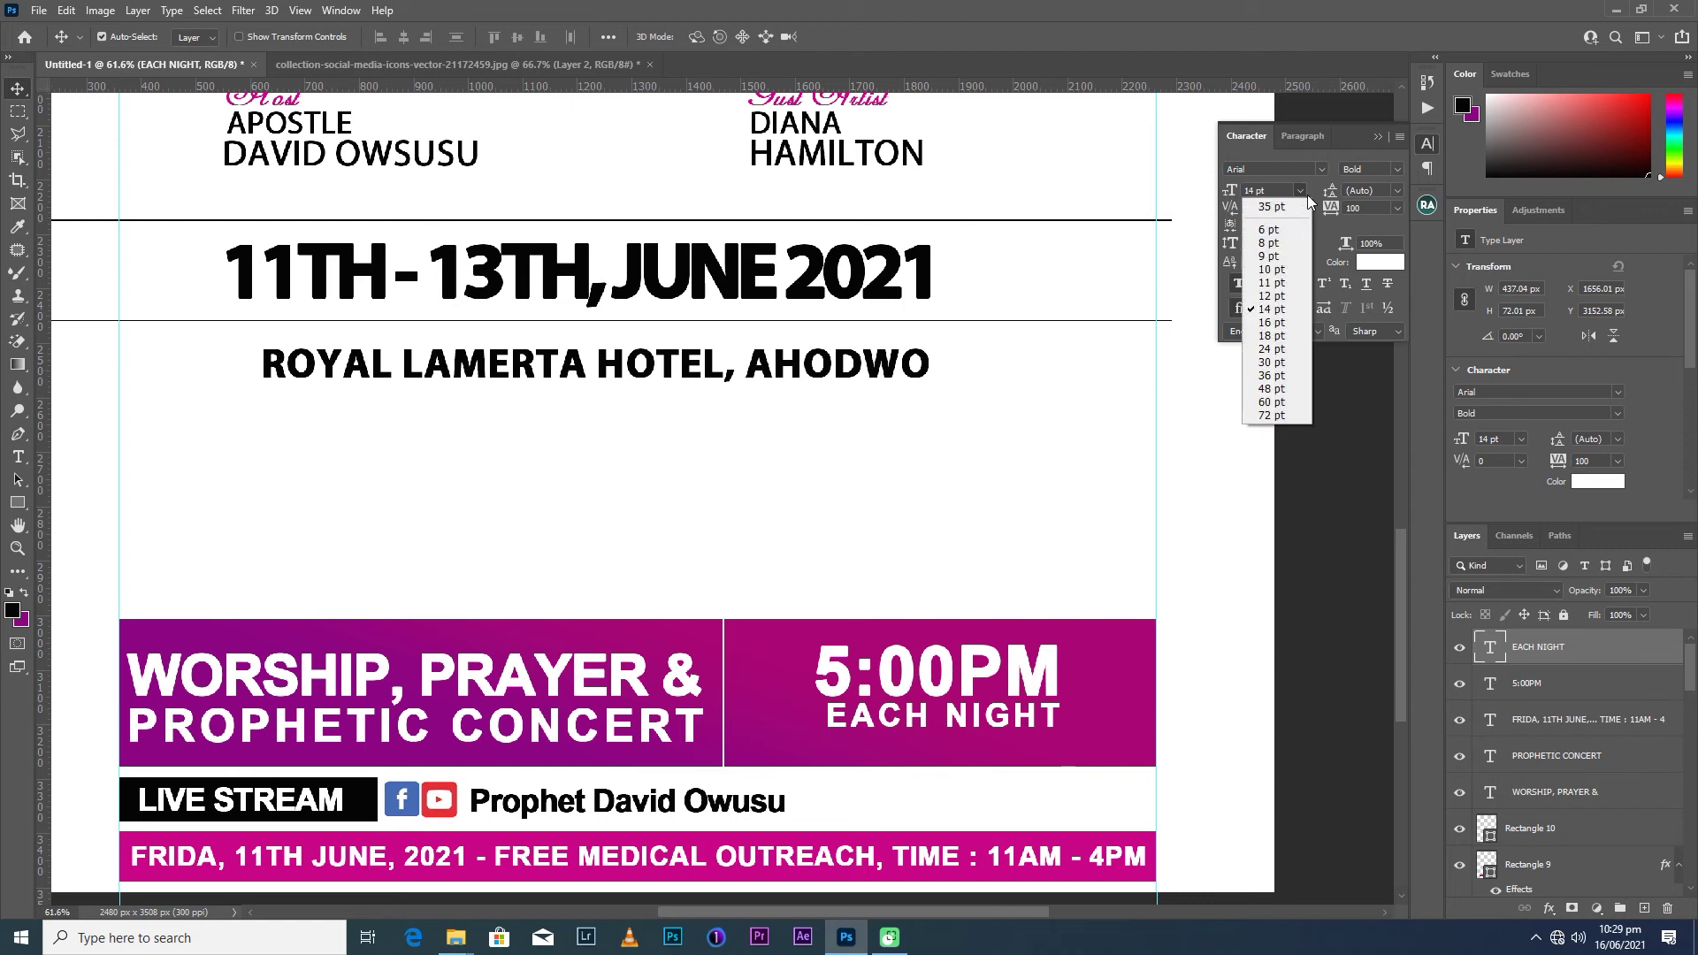
pyautogui.click(1279, 323)
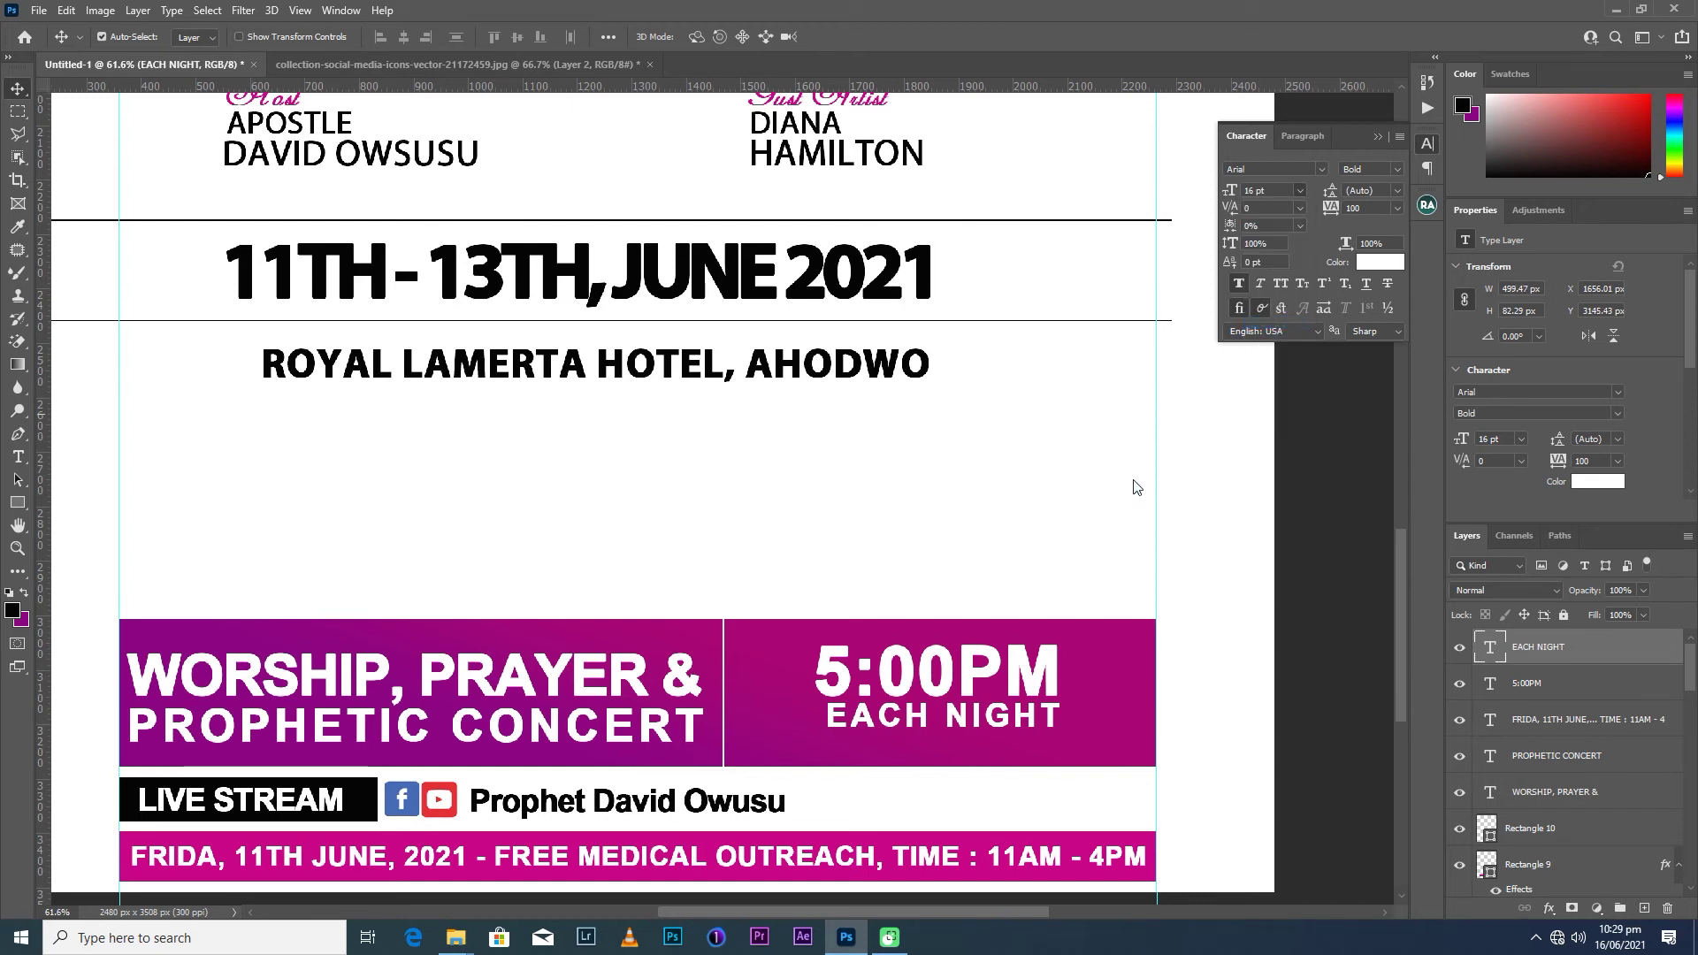
pyautogui.click(1277, 190)
pyautogui.press('Down')
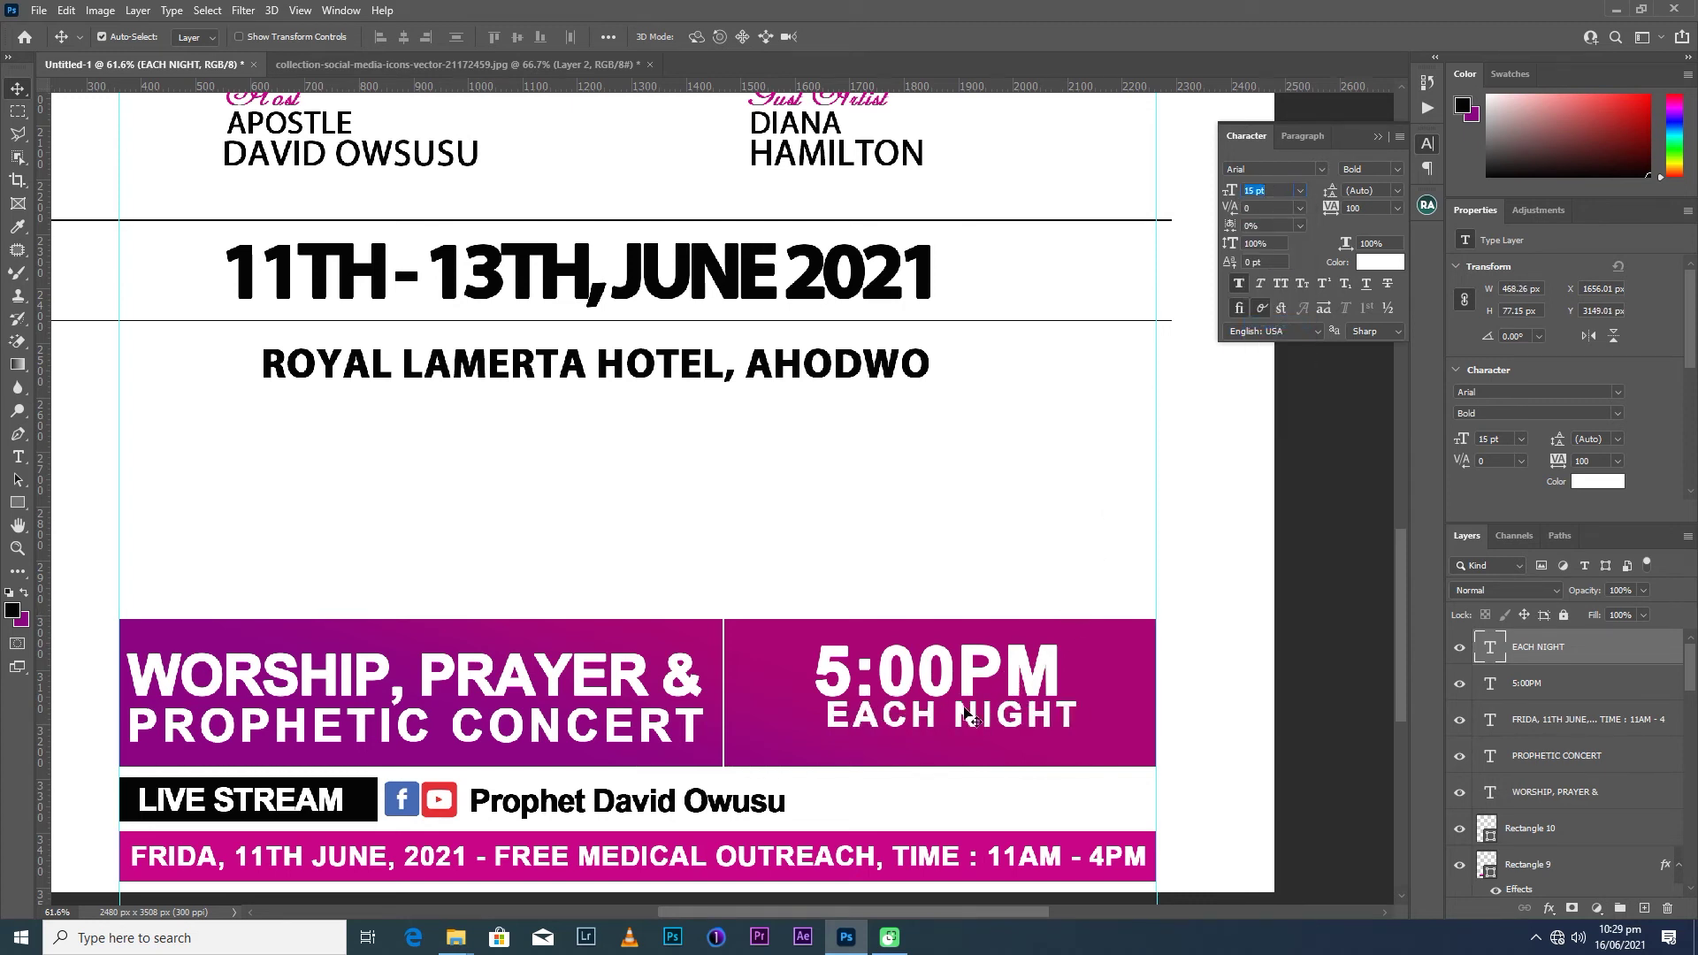
pyautogui.moveTo(961, 717); pyautogui.dragTo(946, 718)
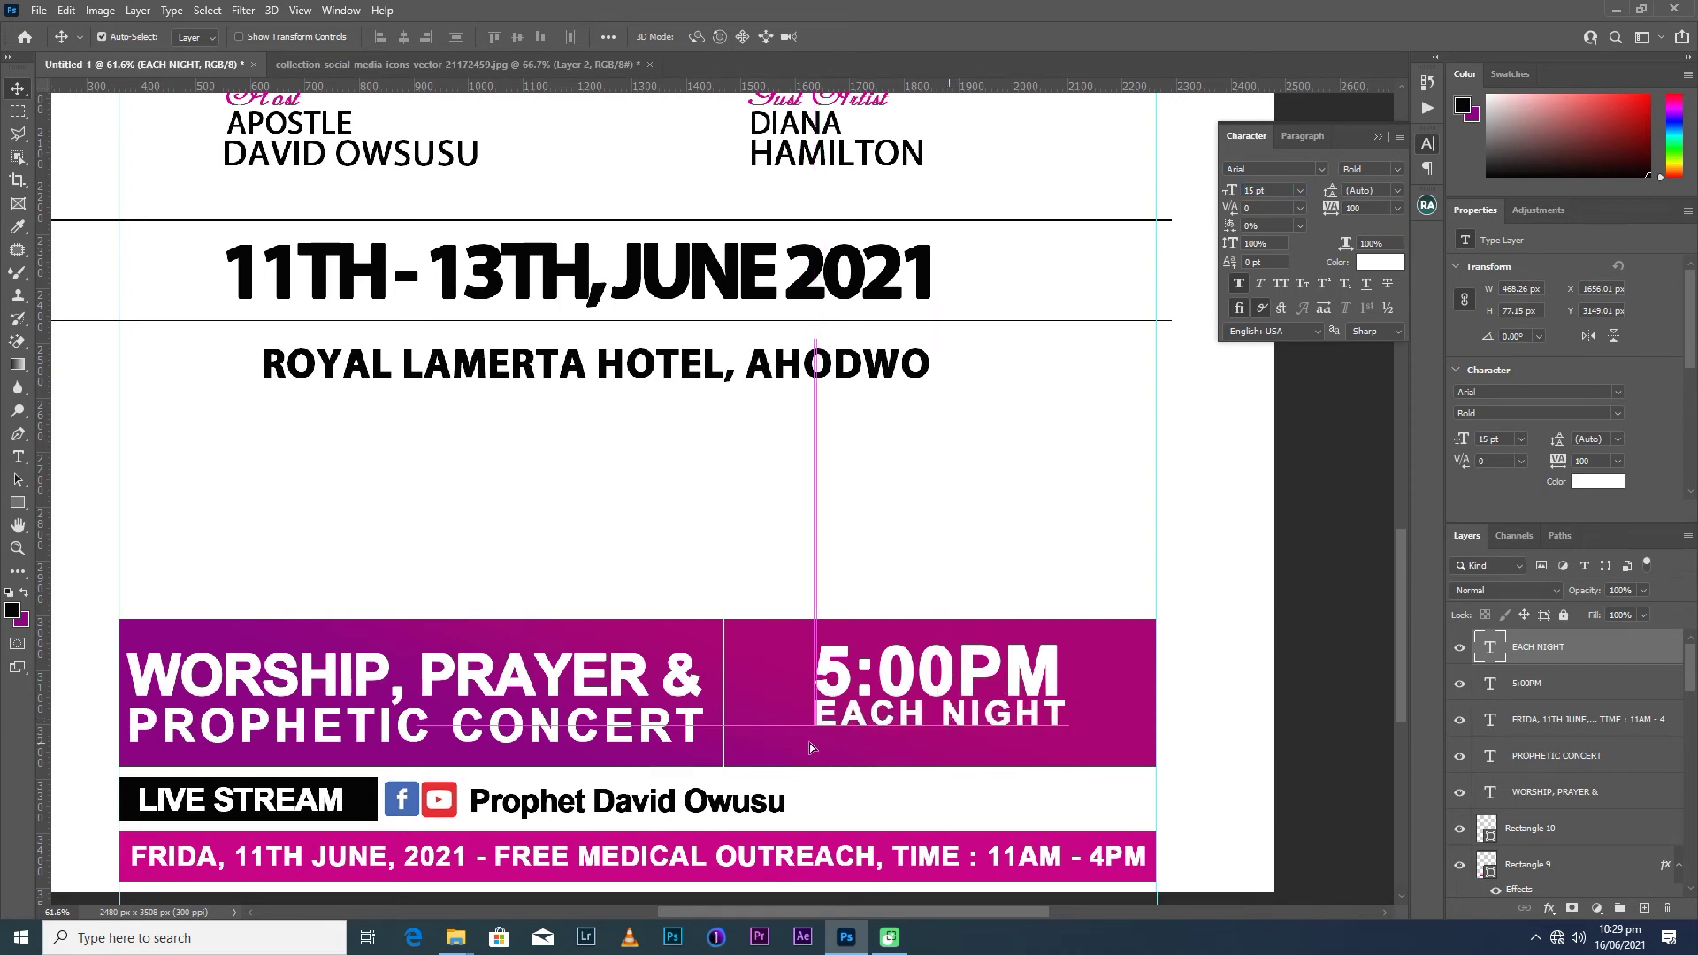
pyautogui.hotkey('ctrl', 'z')
pyautogui.scroll(-1, 809, 750)
# Nudge EACH NIGHT, then both time texts together, left and down.
pyautogui.scroll(-1, 809, 750)
pyautogui.scroll(-1, 809, 750)
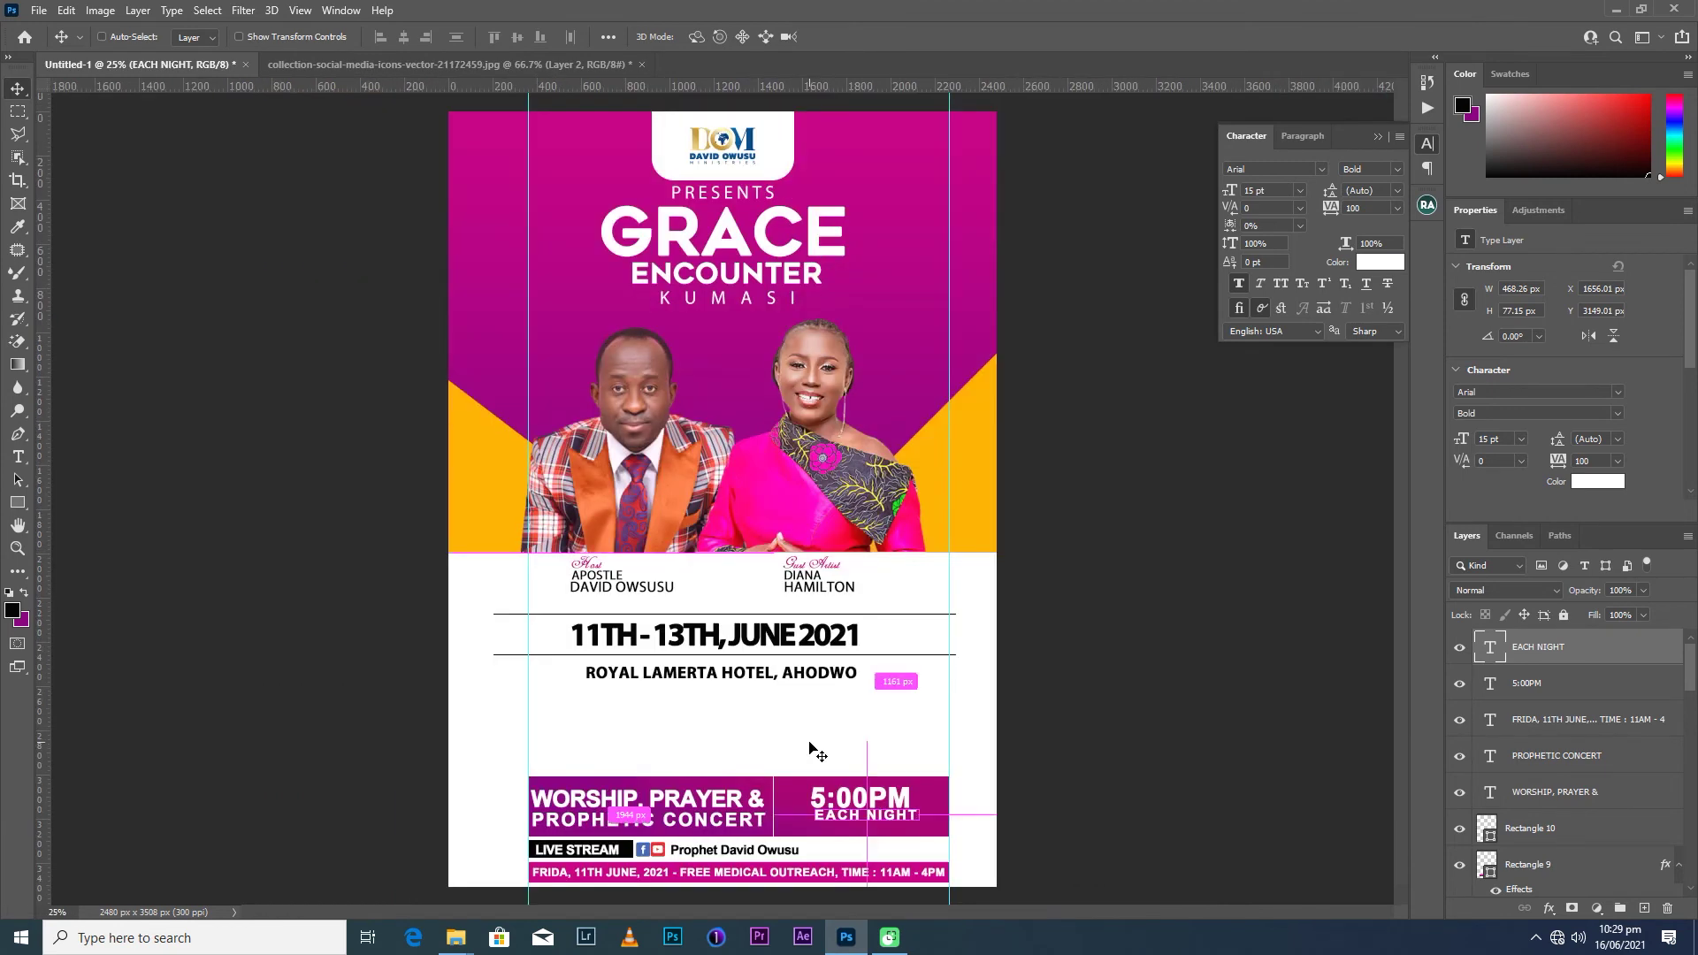
pyautogui.press('Down')
pyautogui.press('Down')
pyautogui.press('Down')
pyautogui.press('Left')
pyautogui.press('Left')
pyautogui.press('Left')
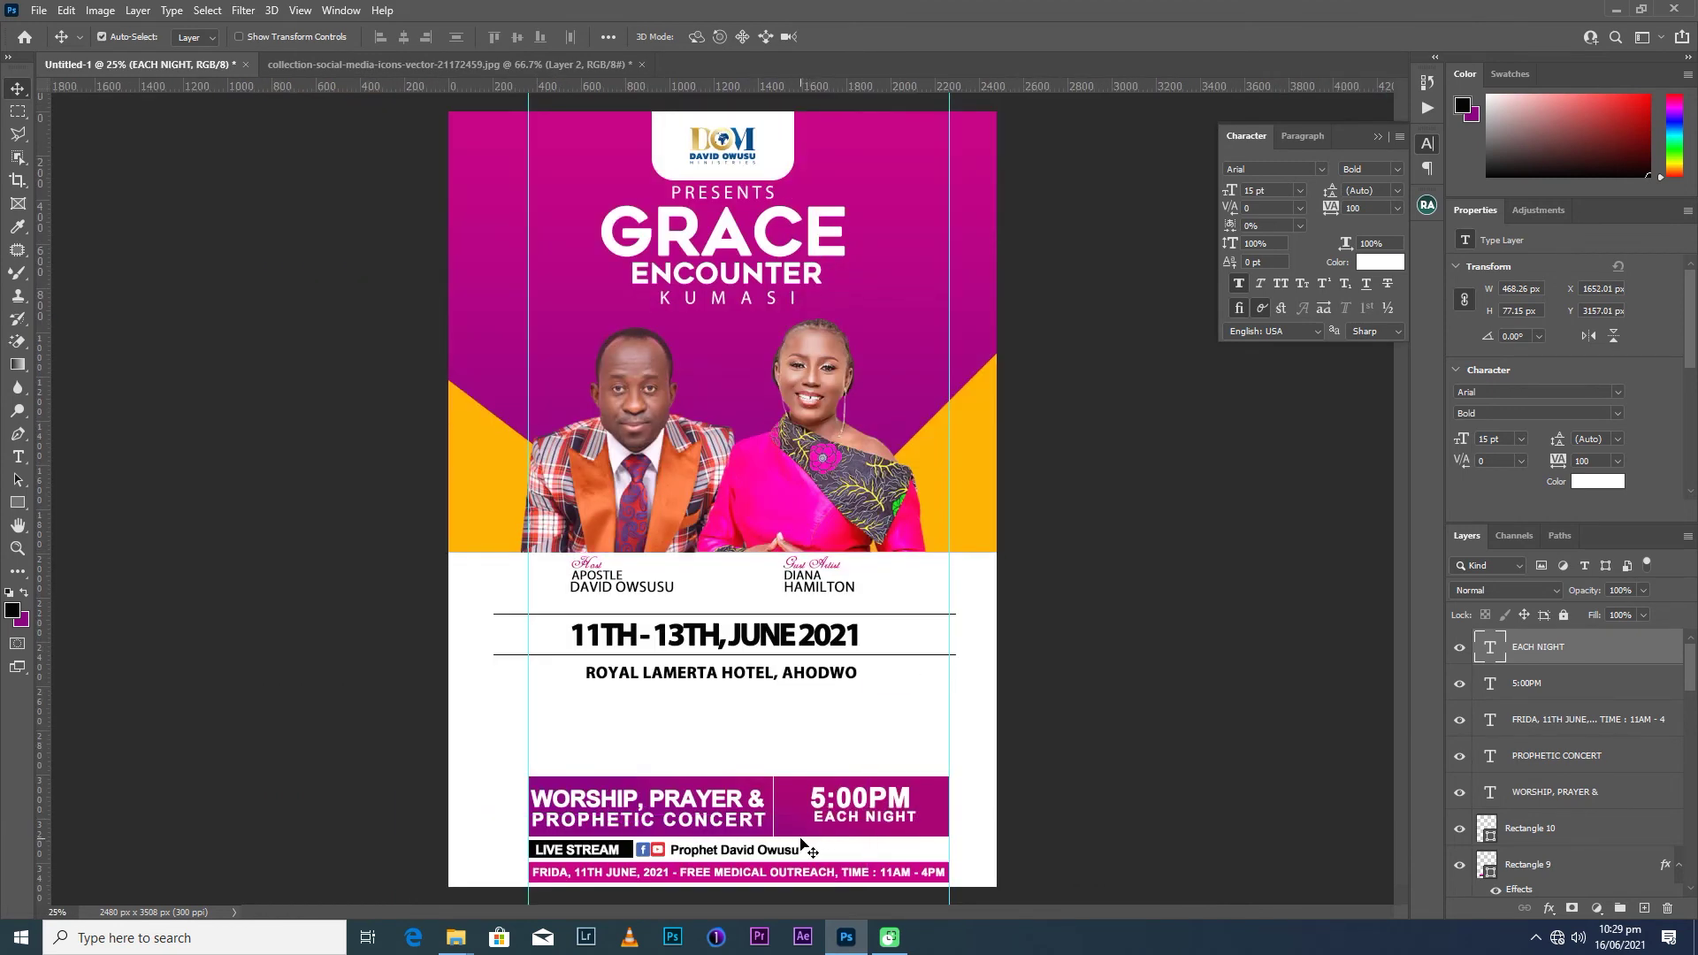
pyautogui.press('Left')
pyautogui.press('Left')
pyautogui.press('Left')
pyautogui.press('Left')
pyautogui.press('Left')
pyautogui.press('Left')
pyautogui.press('Left')
pyautogui.press('Left')
pyautogui.press('Left')
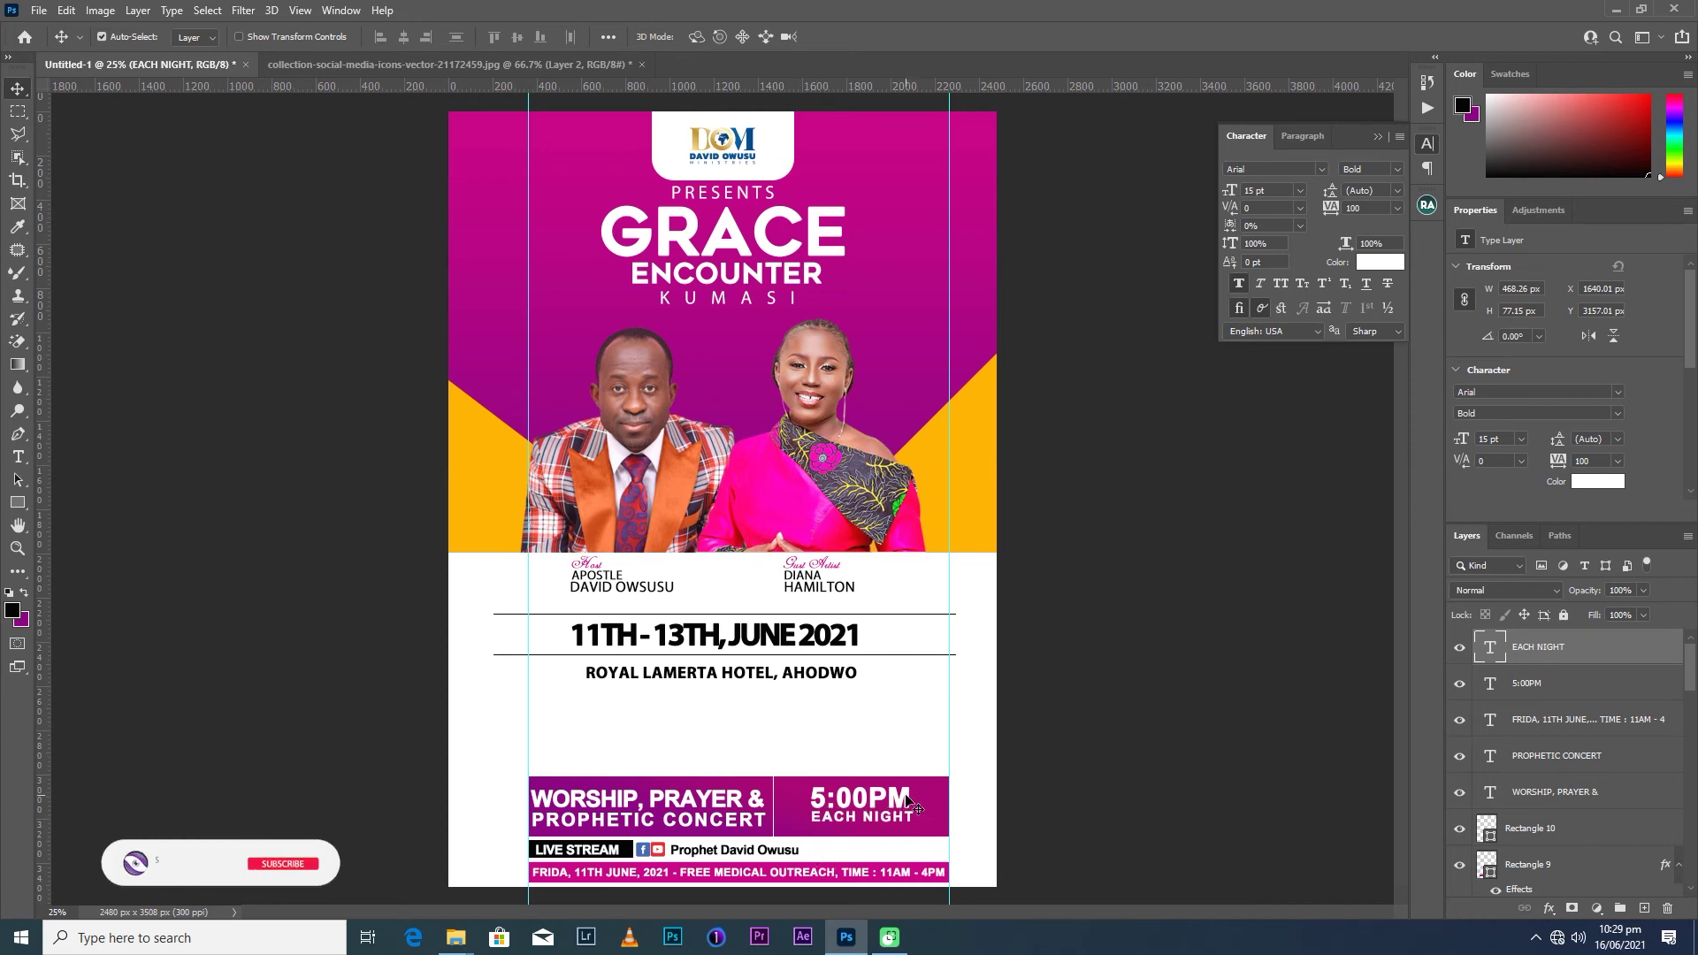
pyautogui.keyDown('shift'); pyautogui.click(1518, 684); pyautogui.keyUp('shift')
pyautogui.press('Left')
pyautogui.press('Left')
pyautogui.press('Left')
pyautogui.press('Left')
pyautogui.press('Left')
pyautogui.press('Left')
pyautogui.press('Down')
pyautogui.press('Down')
pyautogui.press('Down')
pyautogui.press('Down')
pyautogui.press('Down')
pyautogui.press('Down')
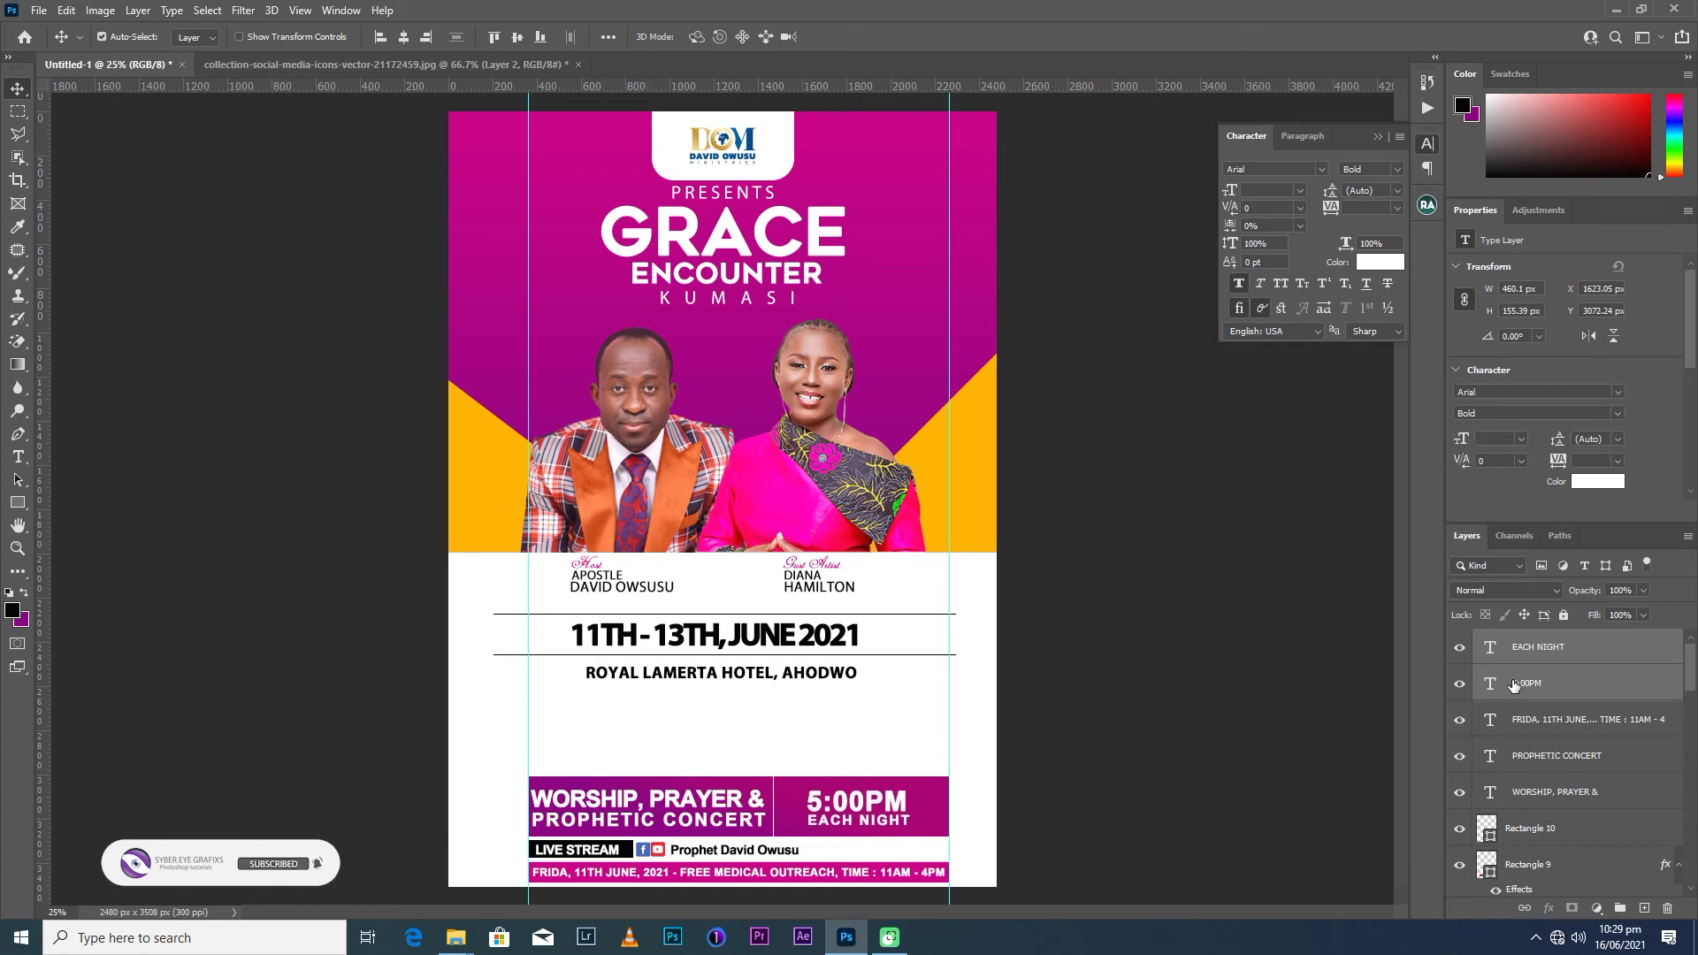
pyautogui.click(903, 806)
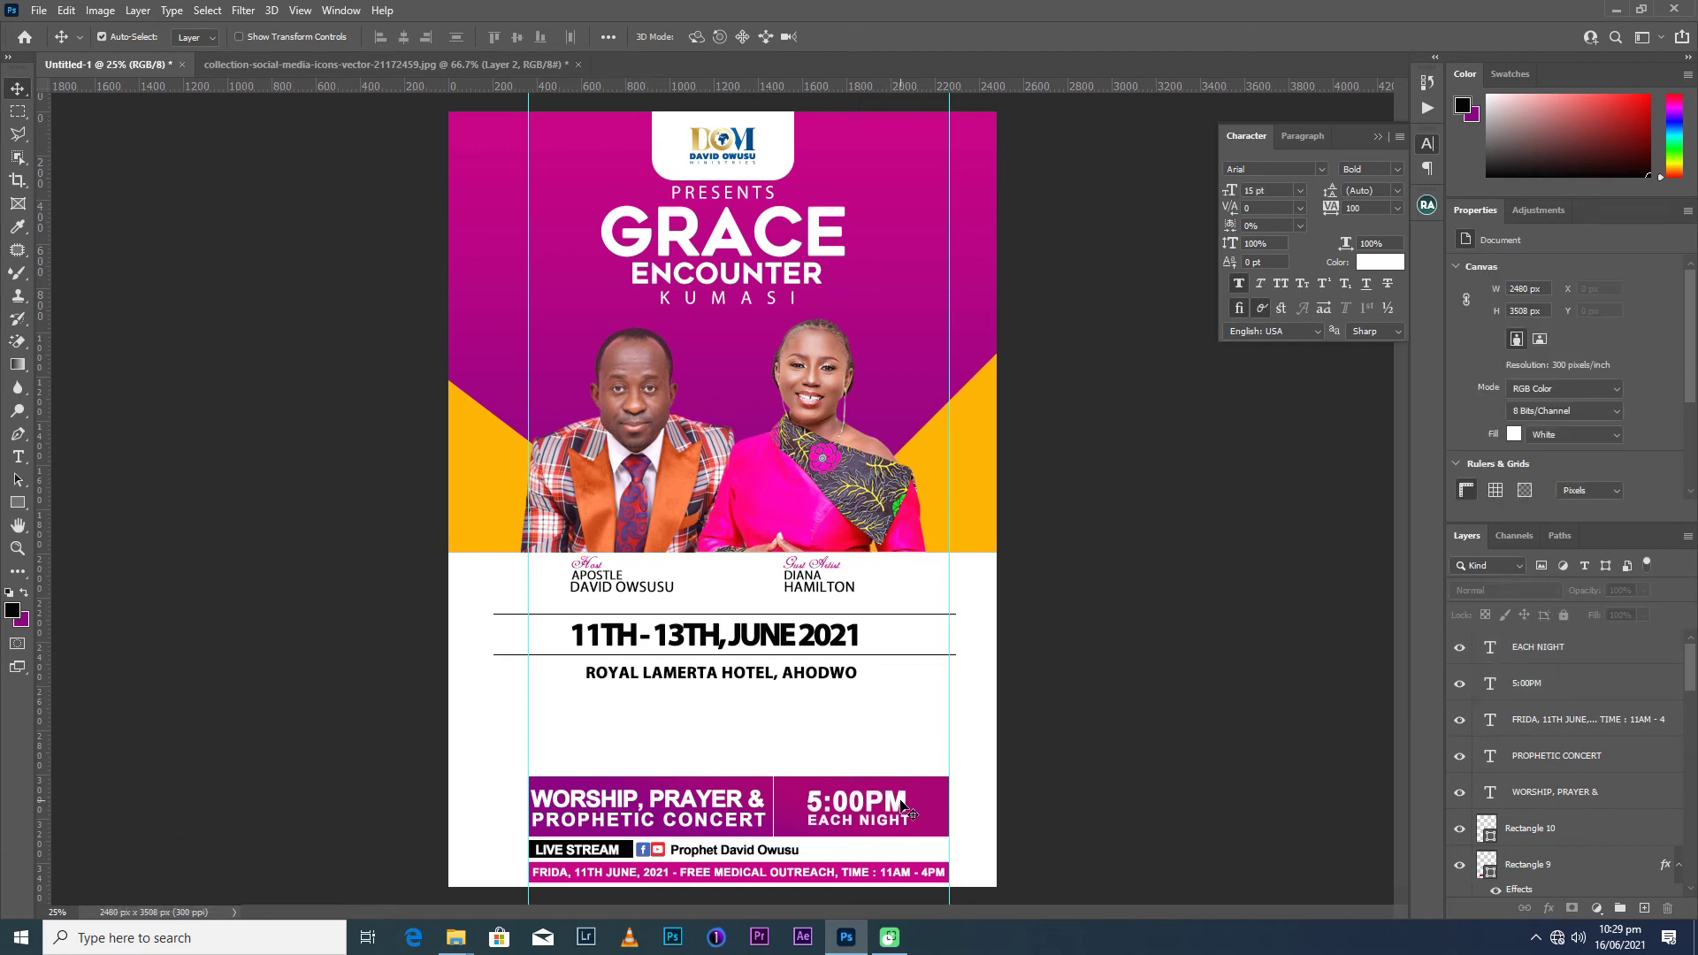
# Shrink 5:00PM down toward 25 pt.
pyautogui.click(904, 807)
pyautogui.press('Down')
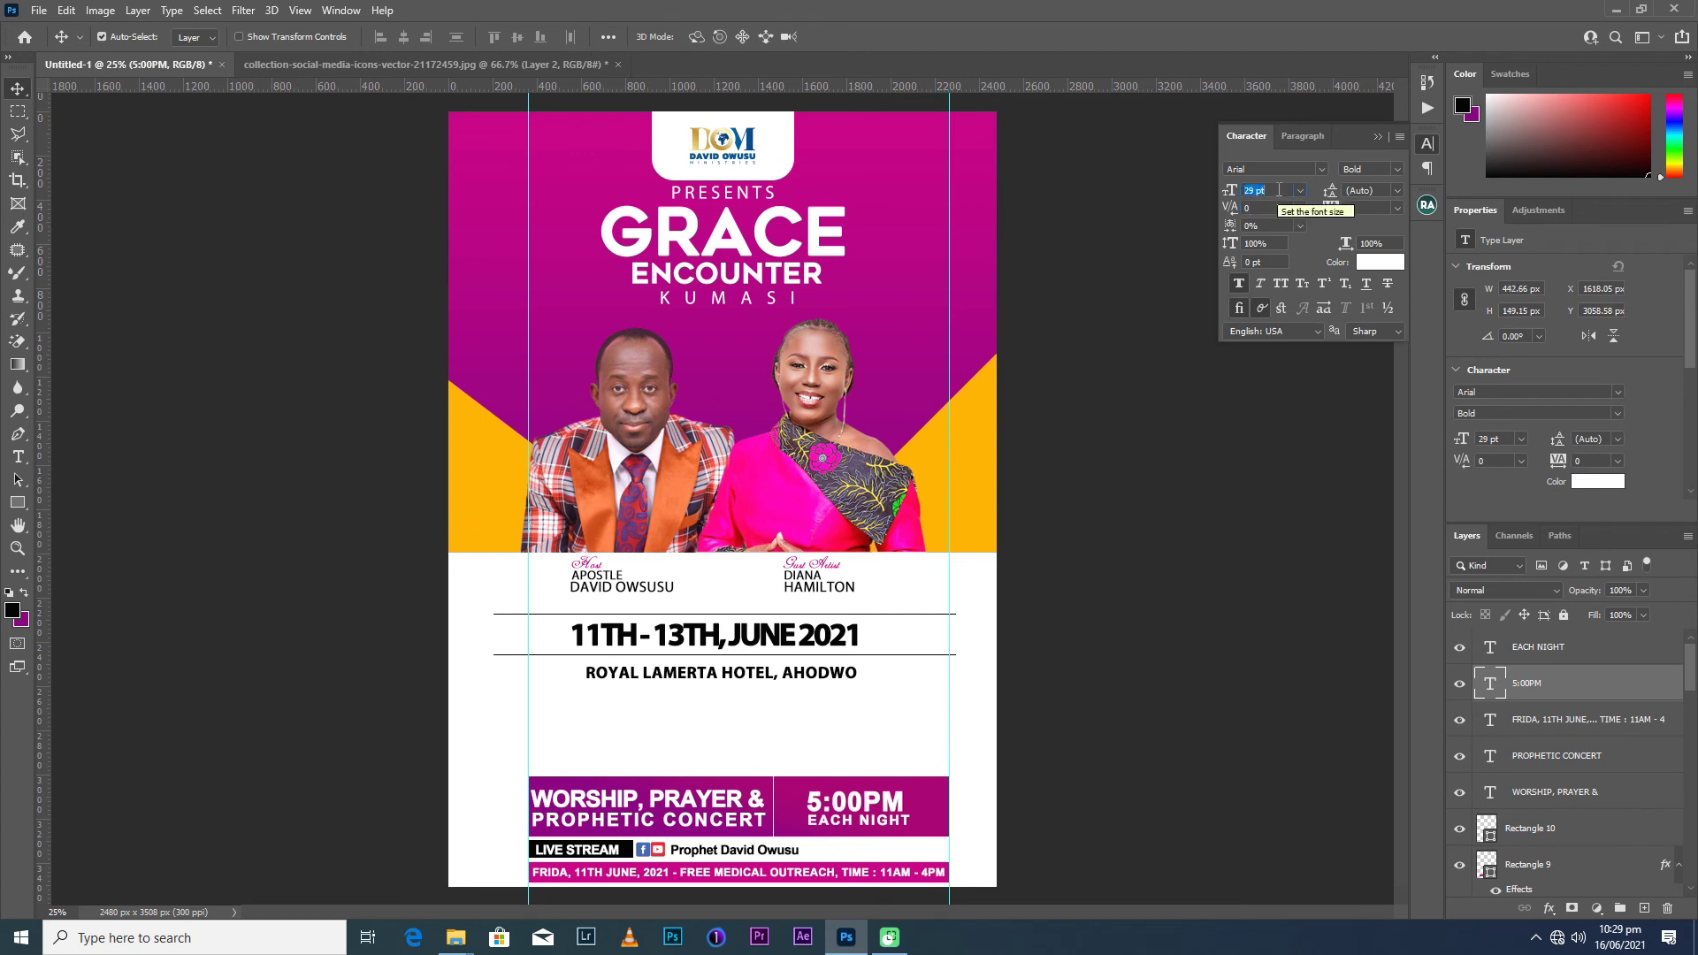
pyautogui.press('Return')
pyautogui.click(734, 805)
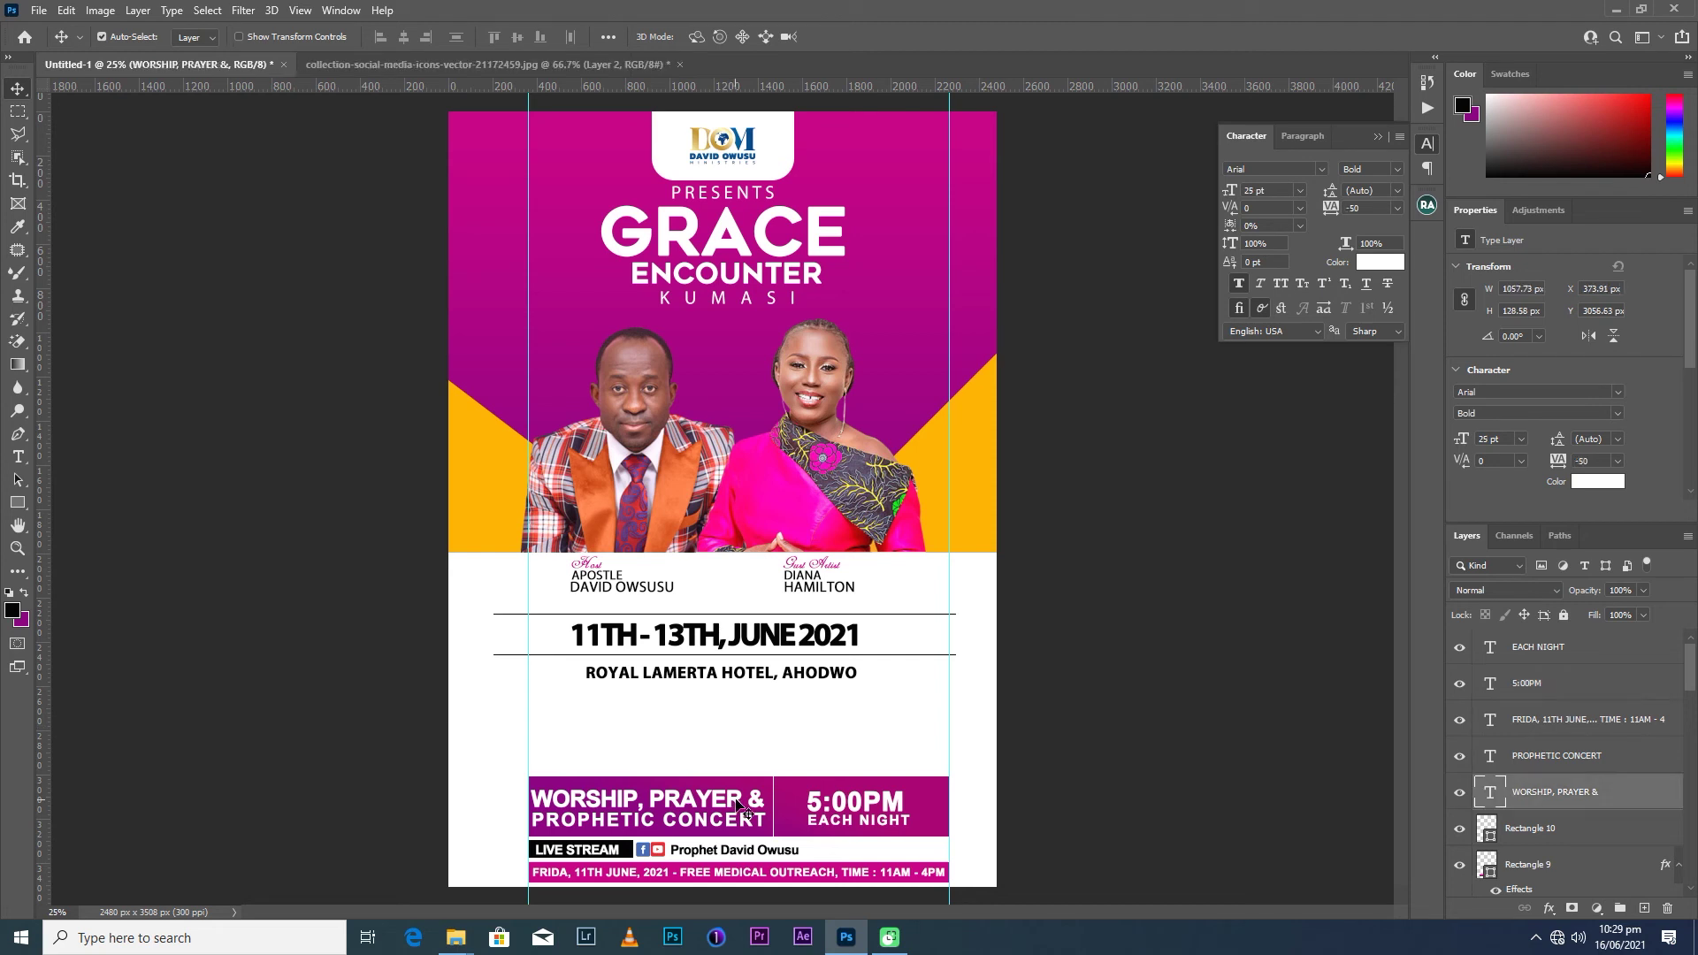
pyautogui.click(845, 809)
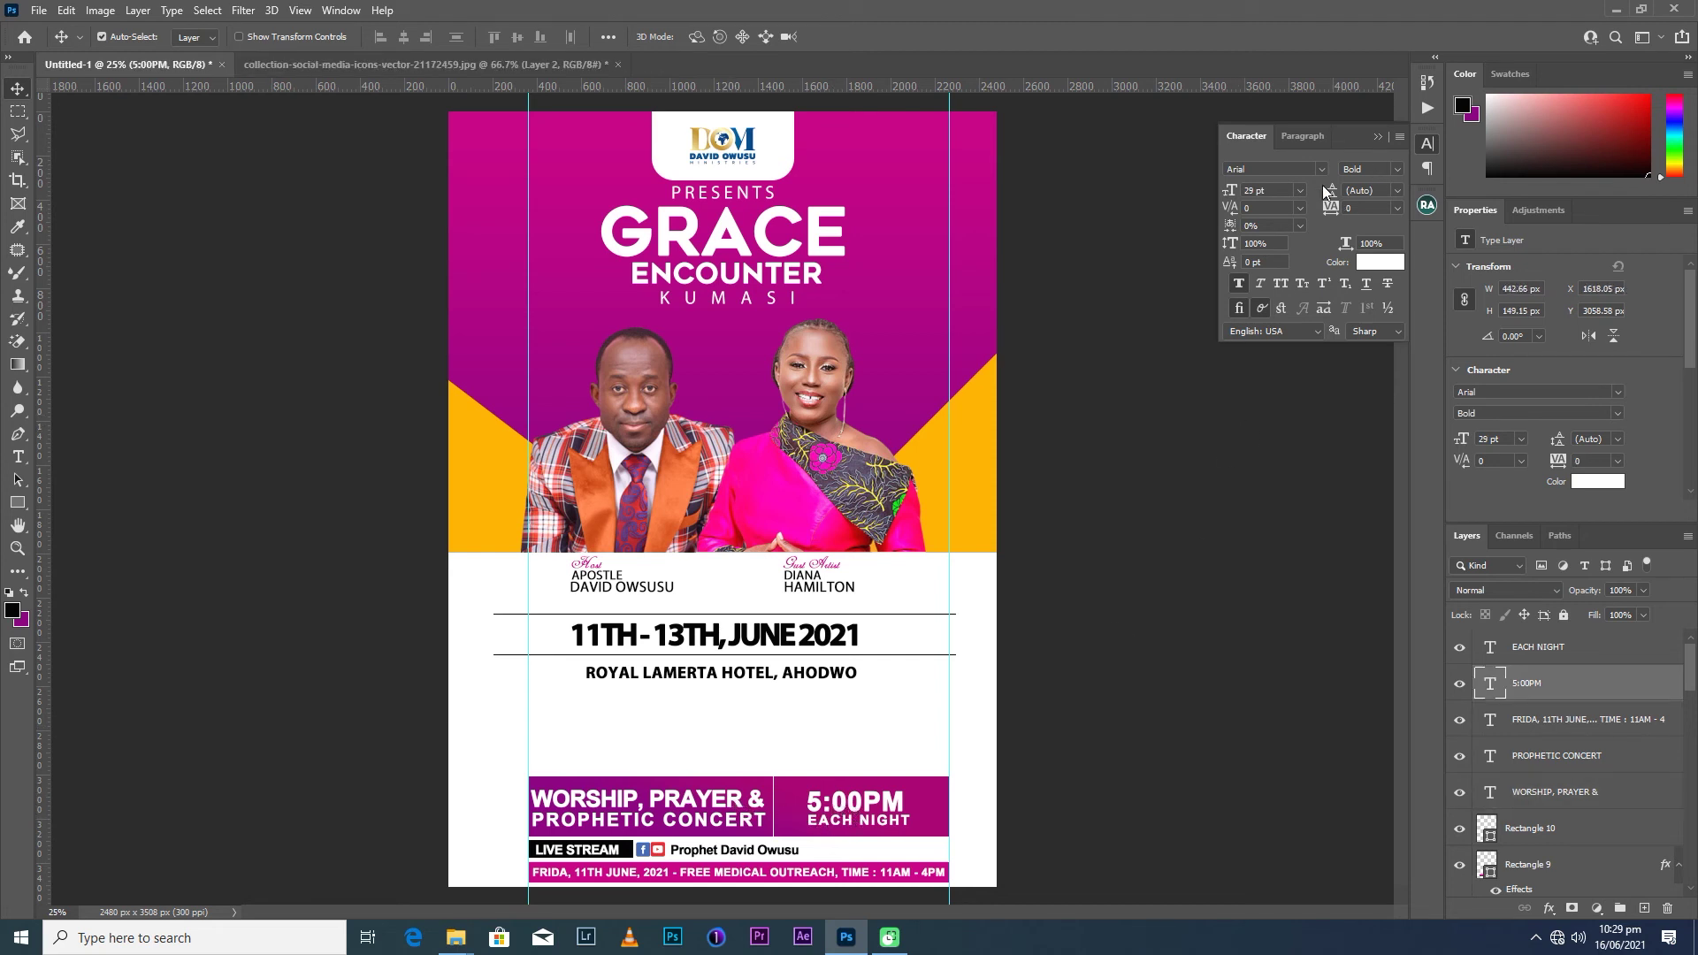
pyautogui.press('Down')
pyautogui.press('Down')
pyautogui.press('Down')
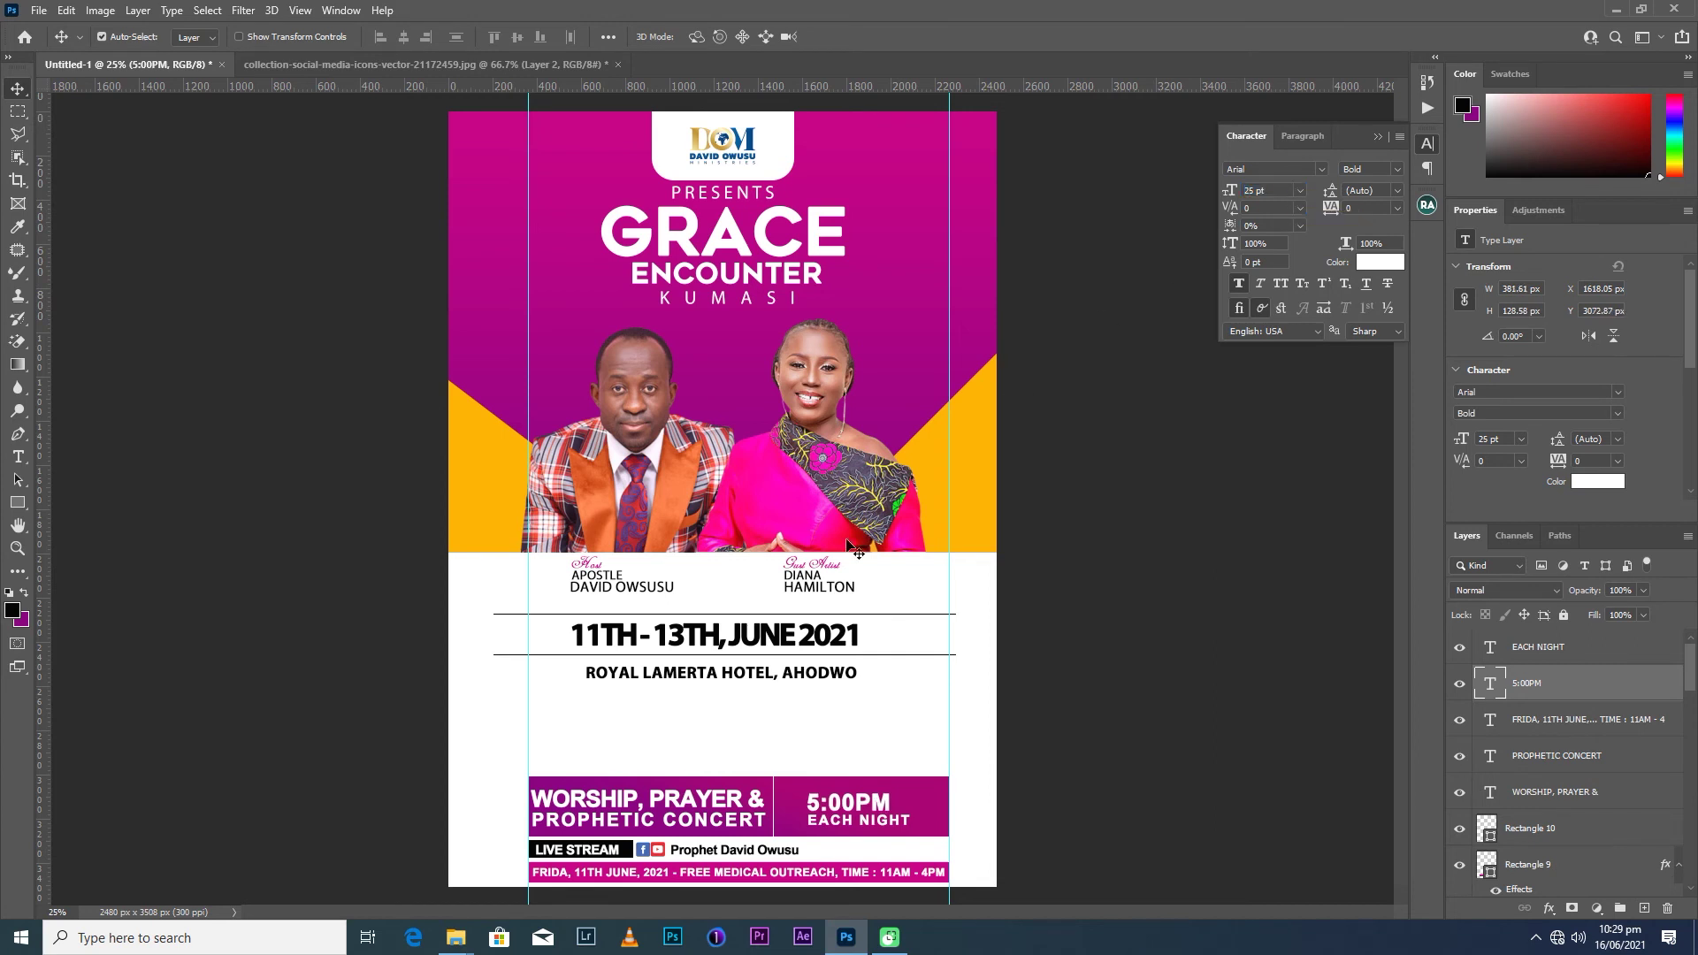
# Set EACH NIGHT to 12 pt and nudge it back under 5:00PM.
pyautogui.click(867, 827)
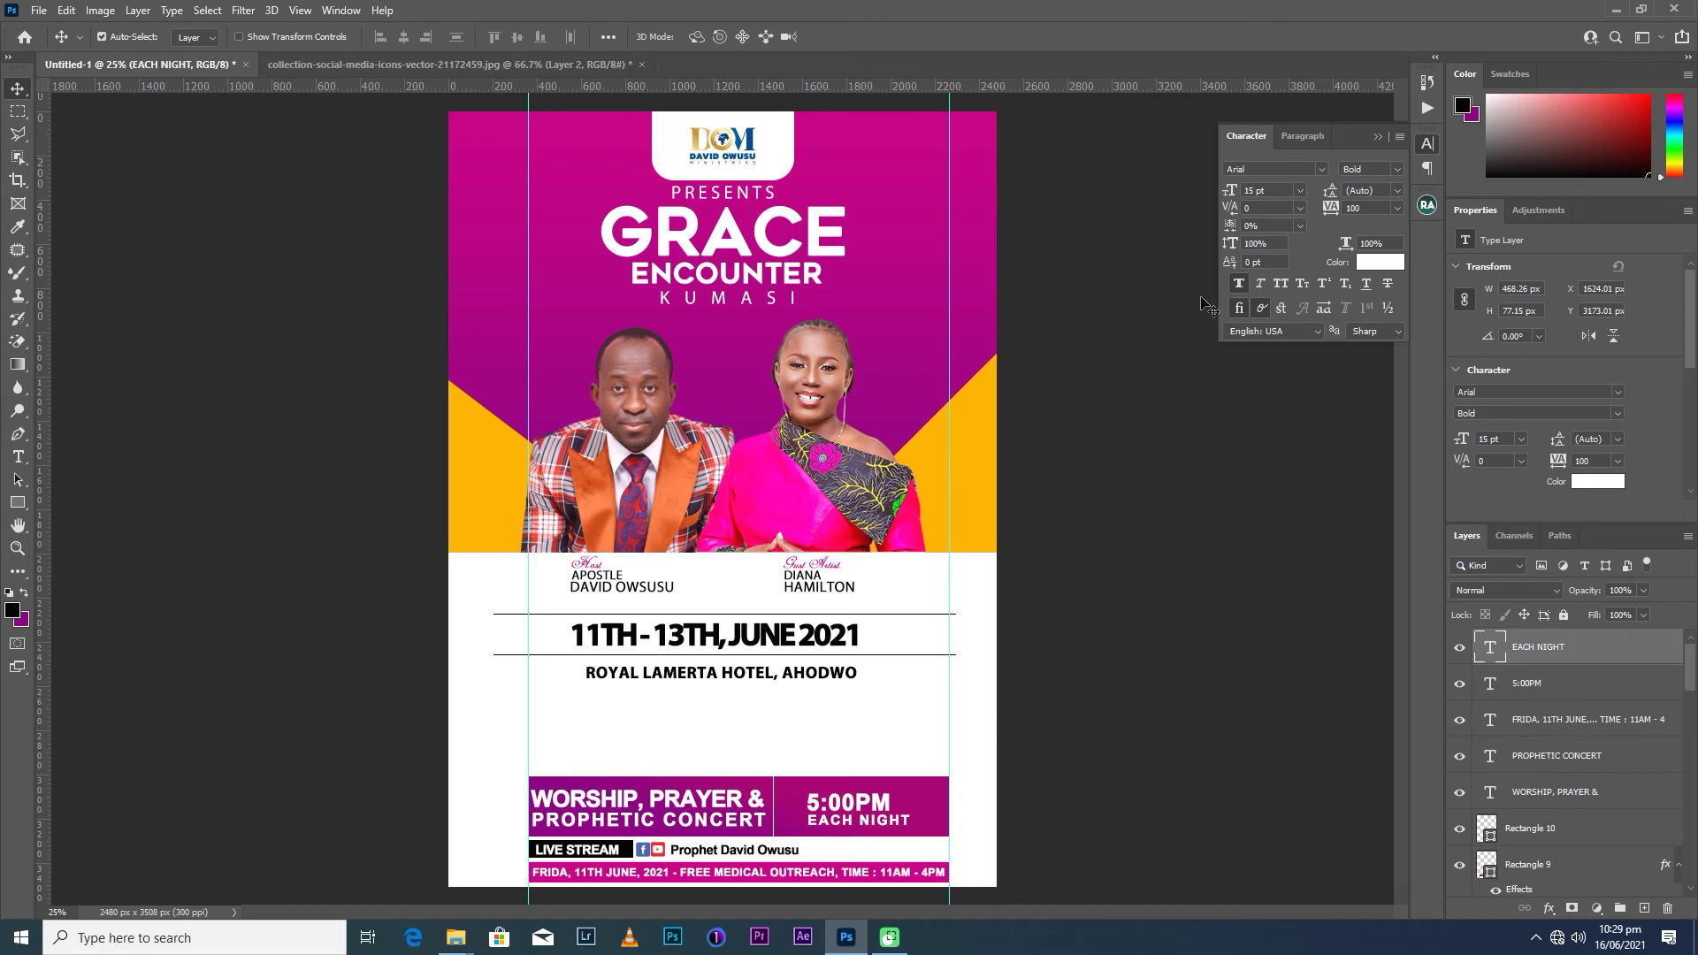
pyautogui.click(1299, 191)
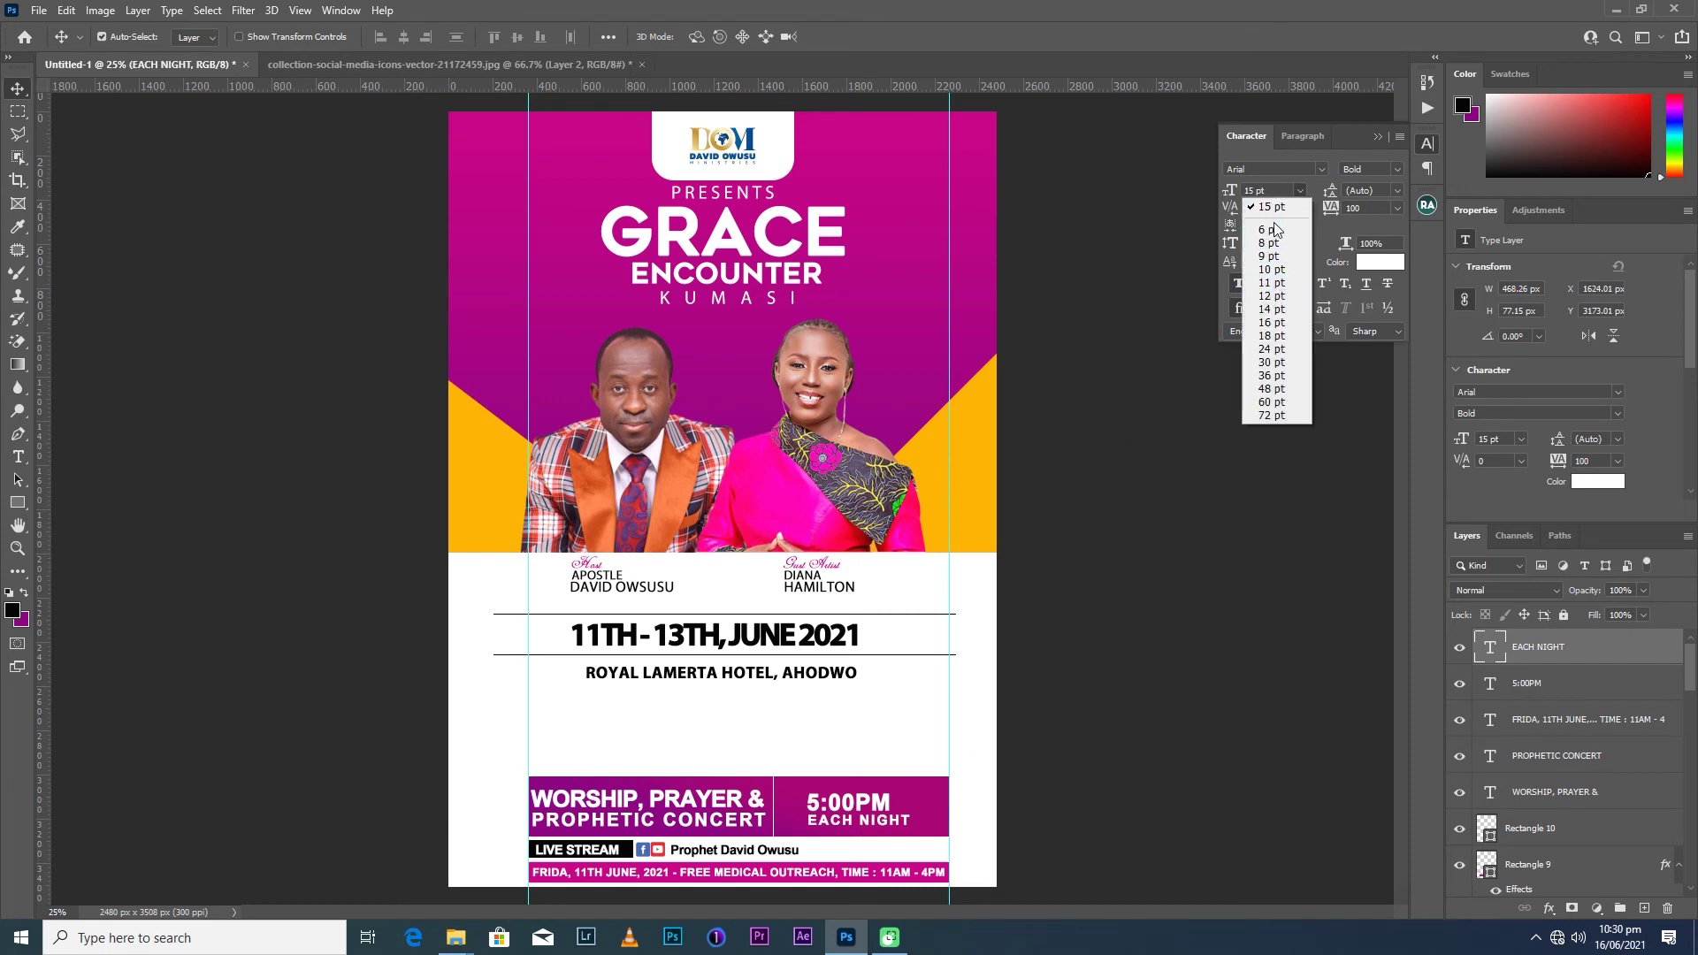
pyautogui.click(1272, 269)
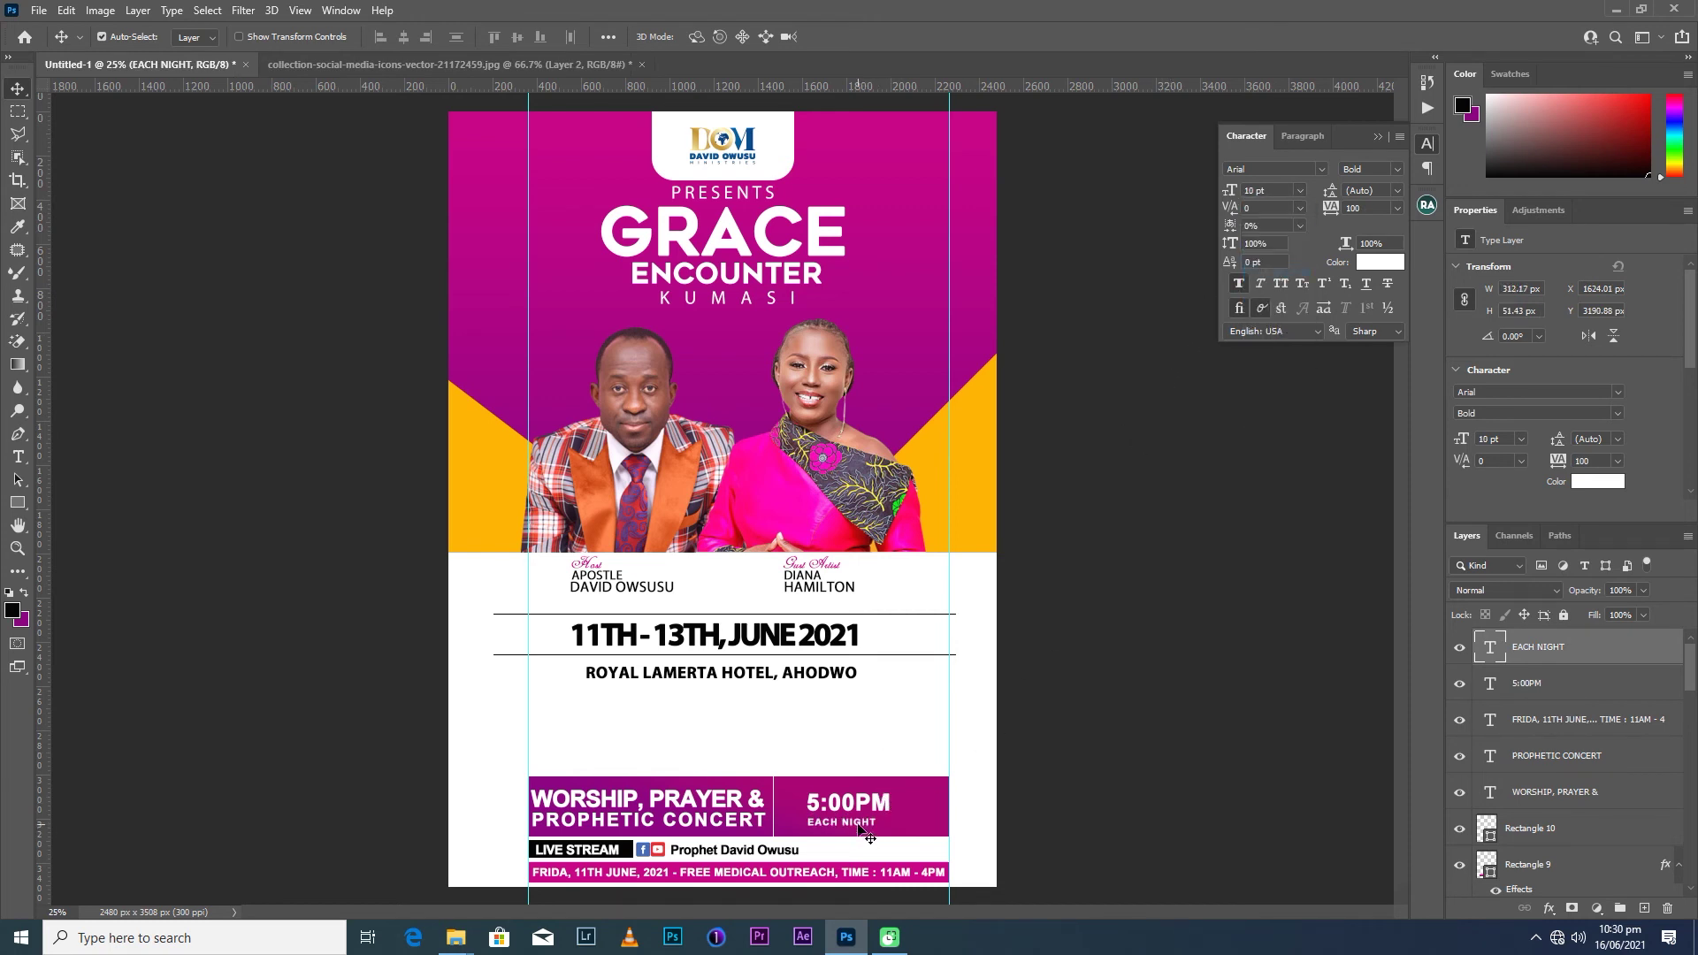
pyautogui.moveTo(865, 823); pyautogui.dragTo(871, 818)
pyautogui.press('Up')
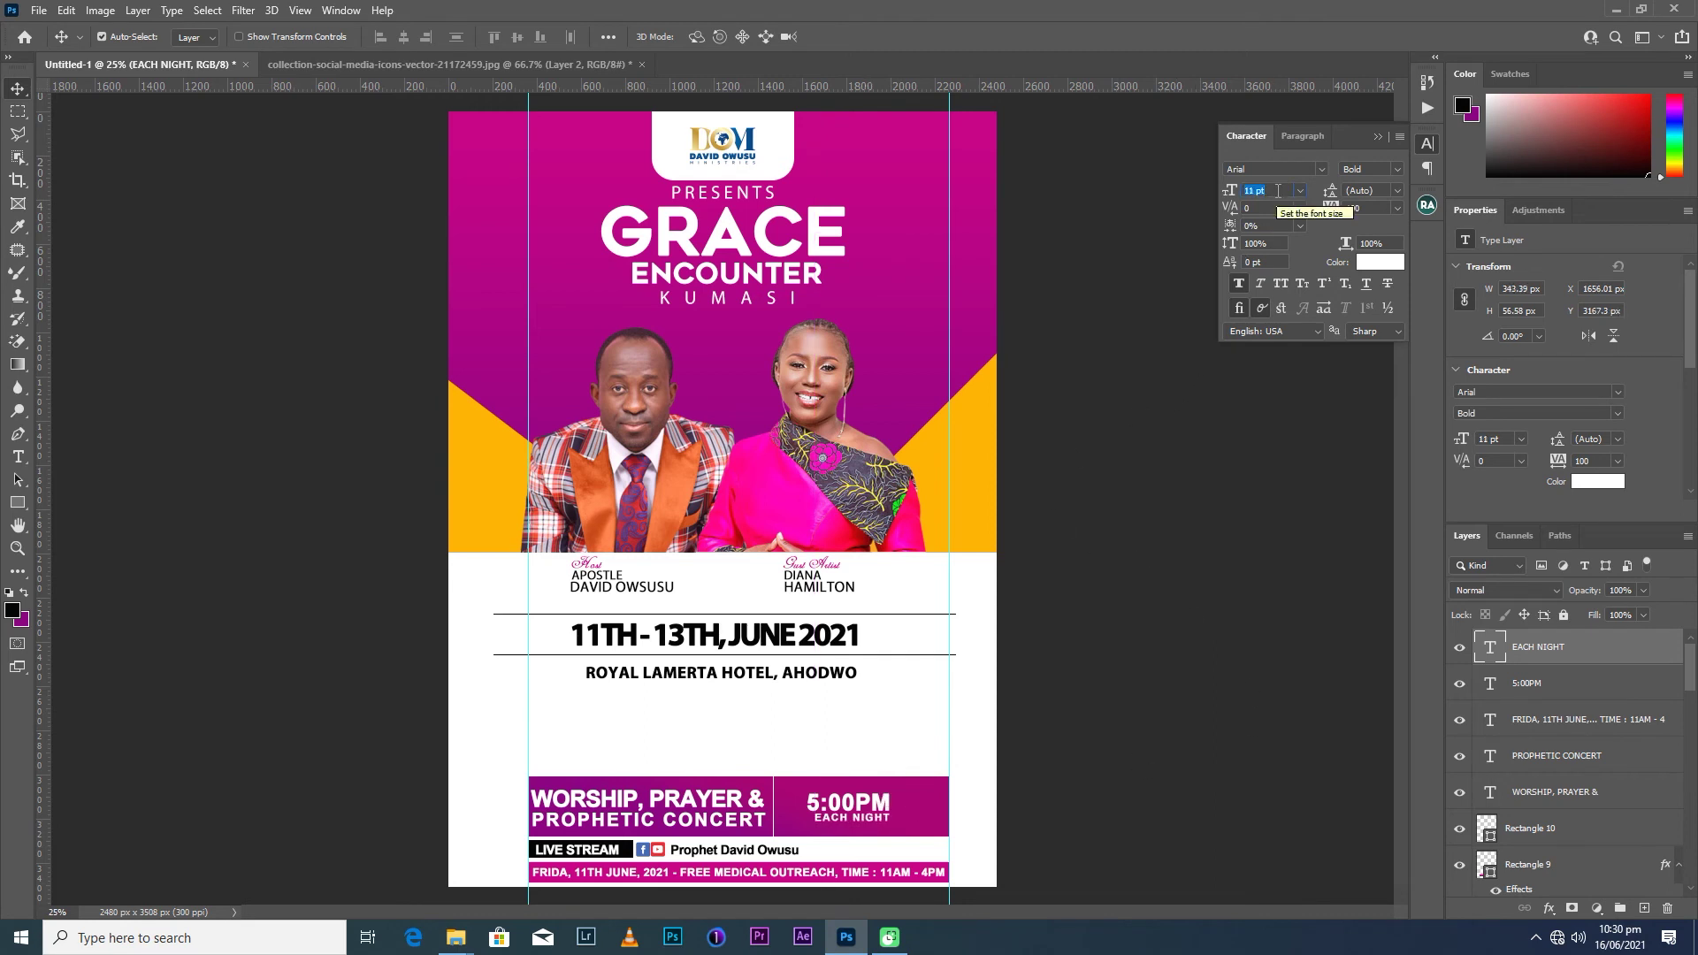
pyautogui.press('Up')
pyautogui.press('Return')
pyautogui.press('Down')
pyautogui.press('Down')
pyautogui.press('Down')
pyautogui.press('Down')
pyautogui.press('Down')
pyautogui.press('Down')
pyautogui.press('Down')
pyautogui.press('Down')
pyautogui.press('Left')
pyautogui.press('Left')
pyautogui.press('Left')
pyautogui.scroll(-2, 749, 739)
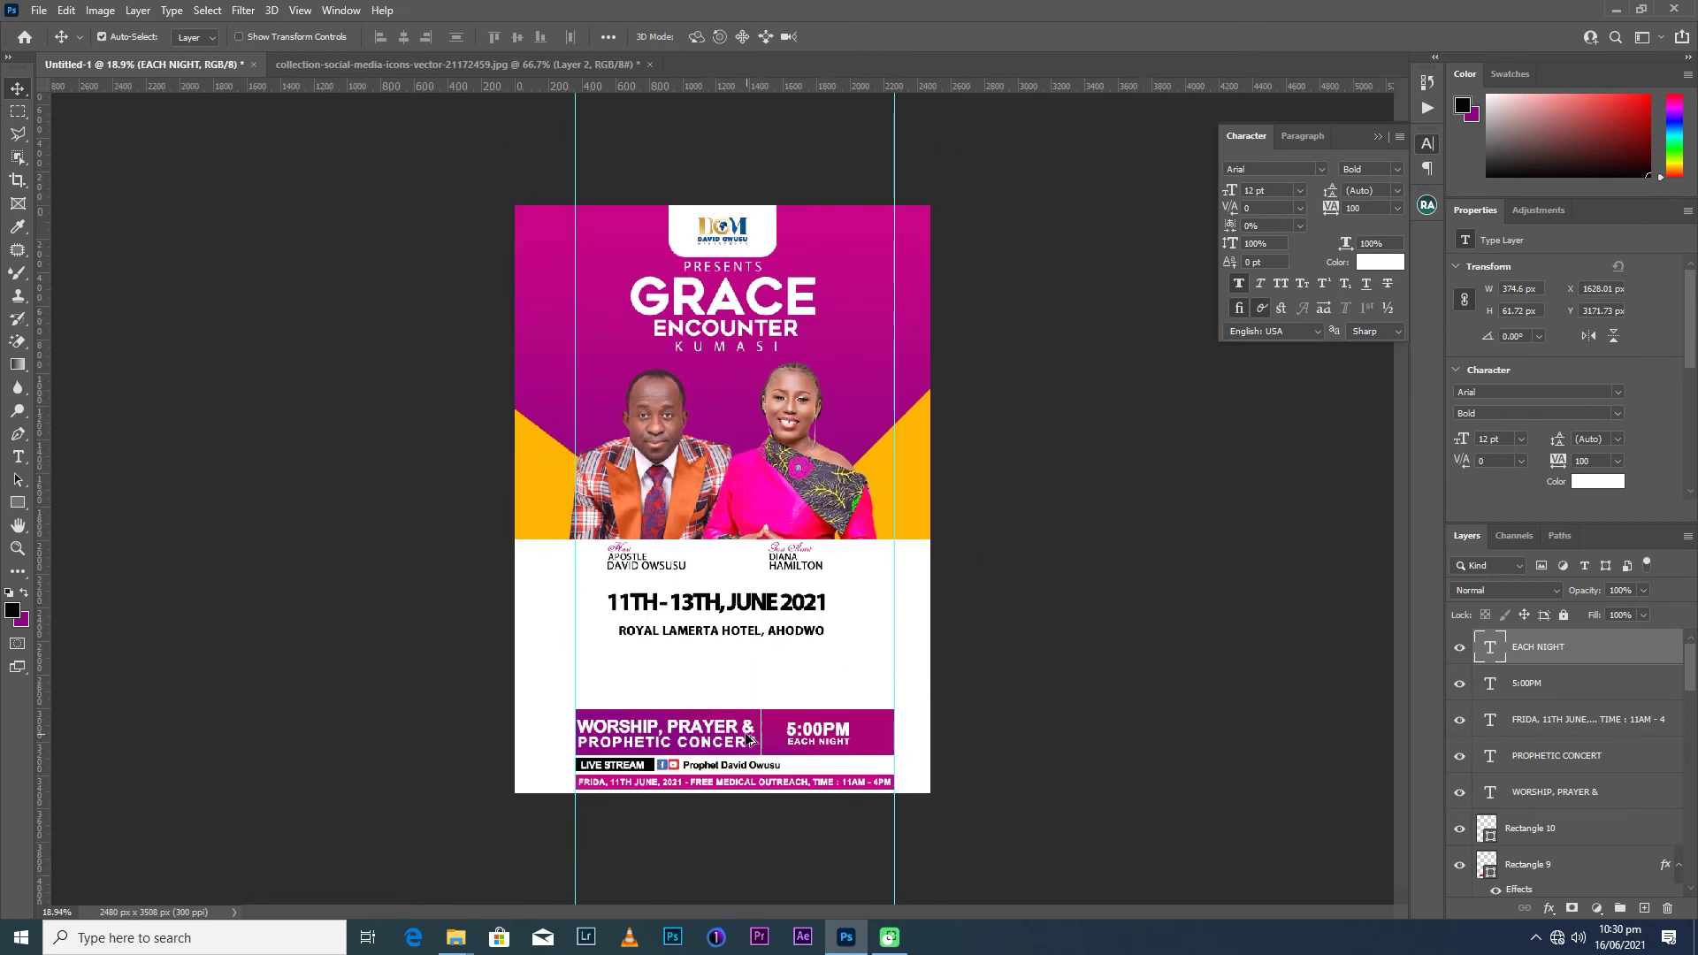
# Nudge the WORSHIP, PRAYER & and PROPHETIC CONCERT heading to the right.
pyautogui.click(762, 738)
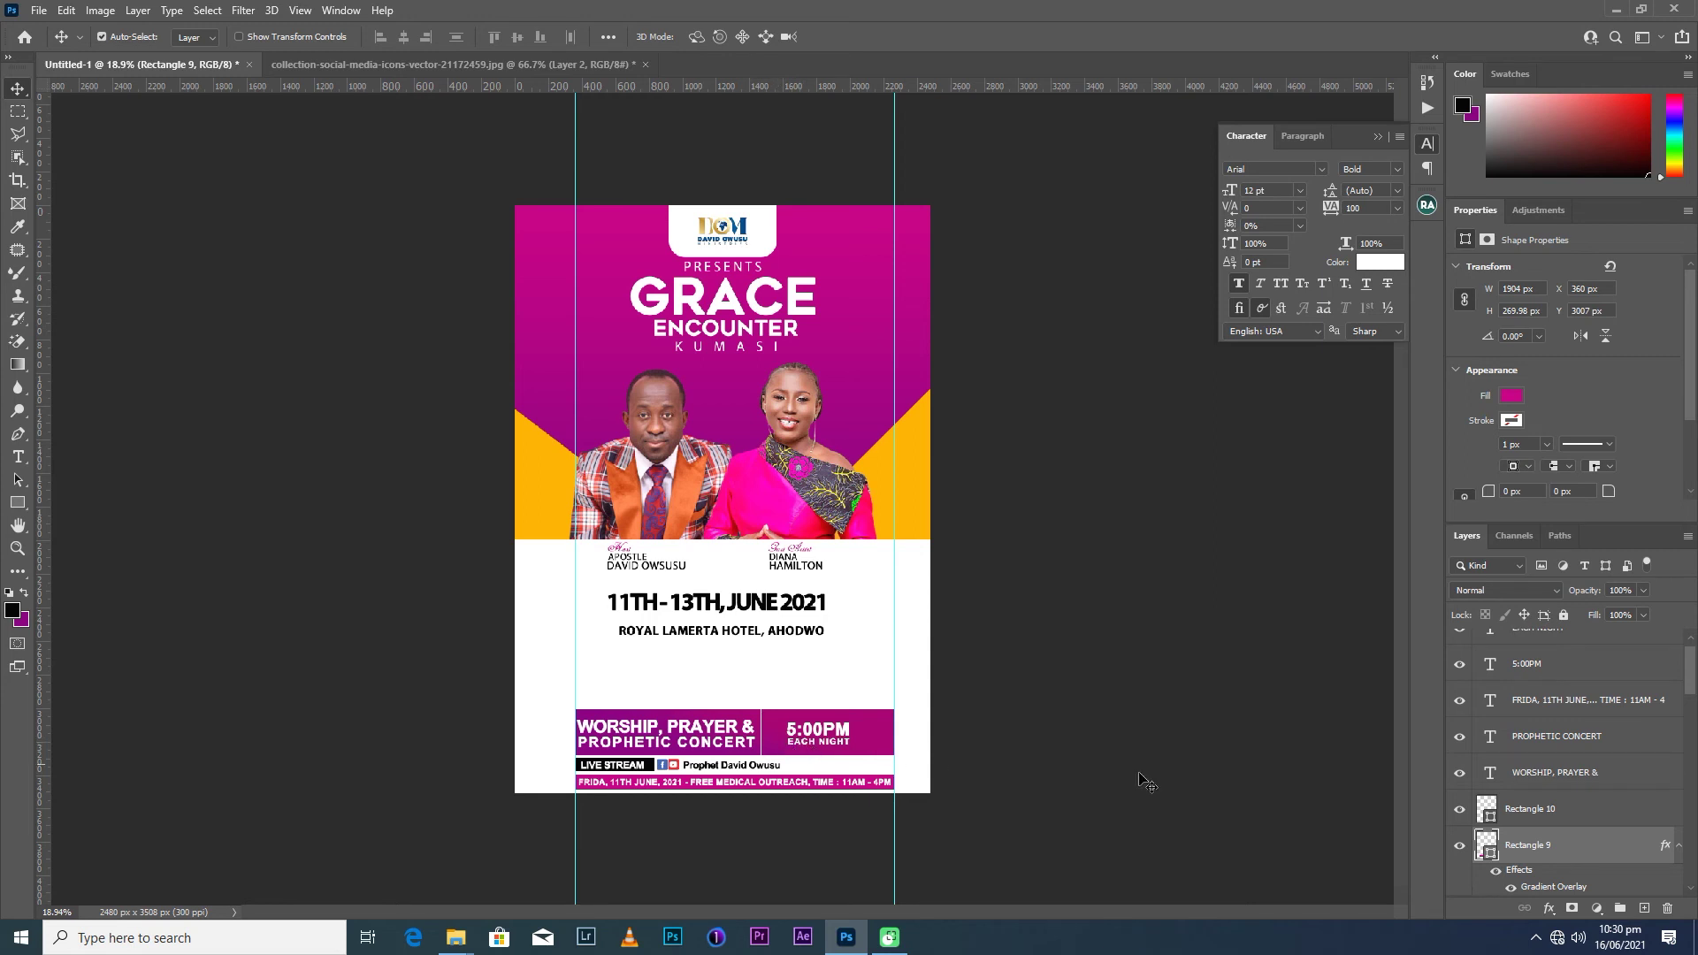
pyautogui.click(1537, 806)
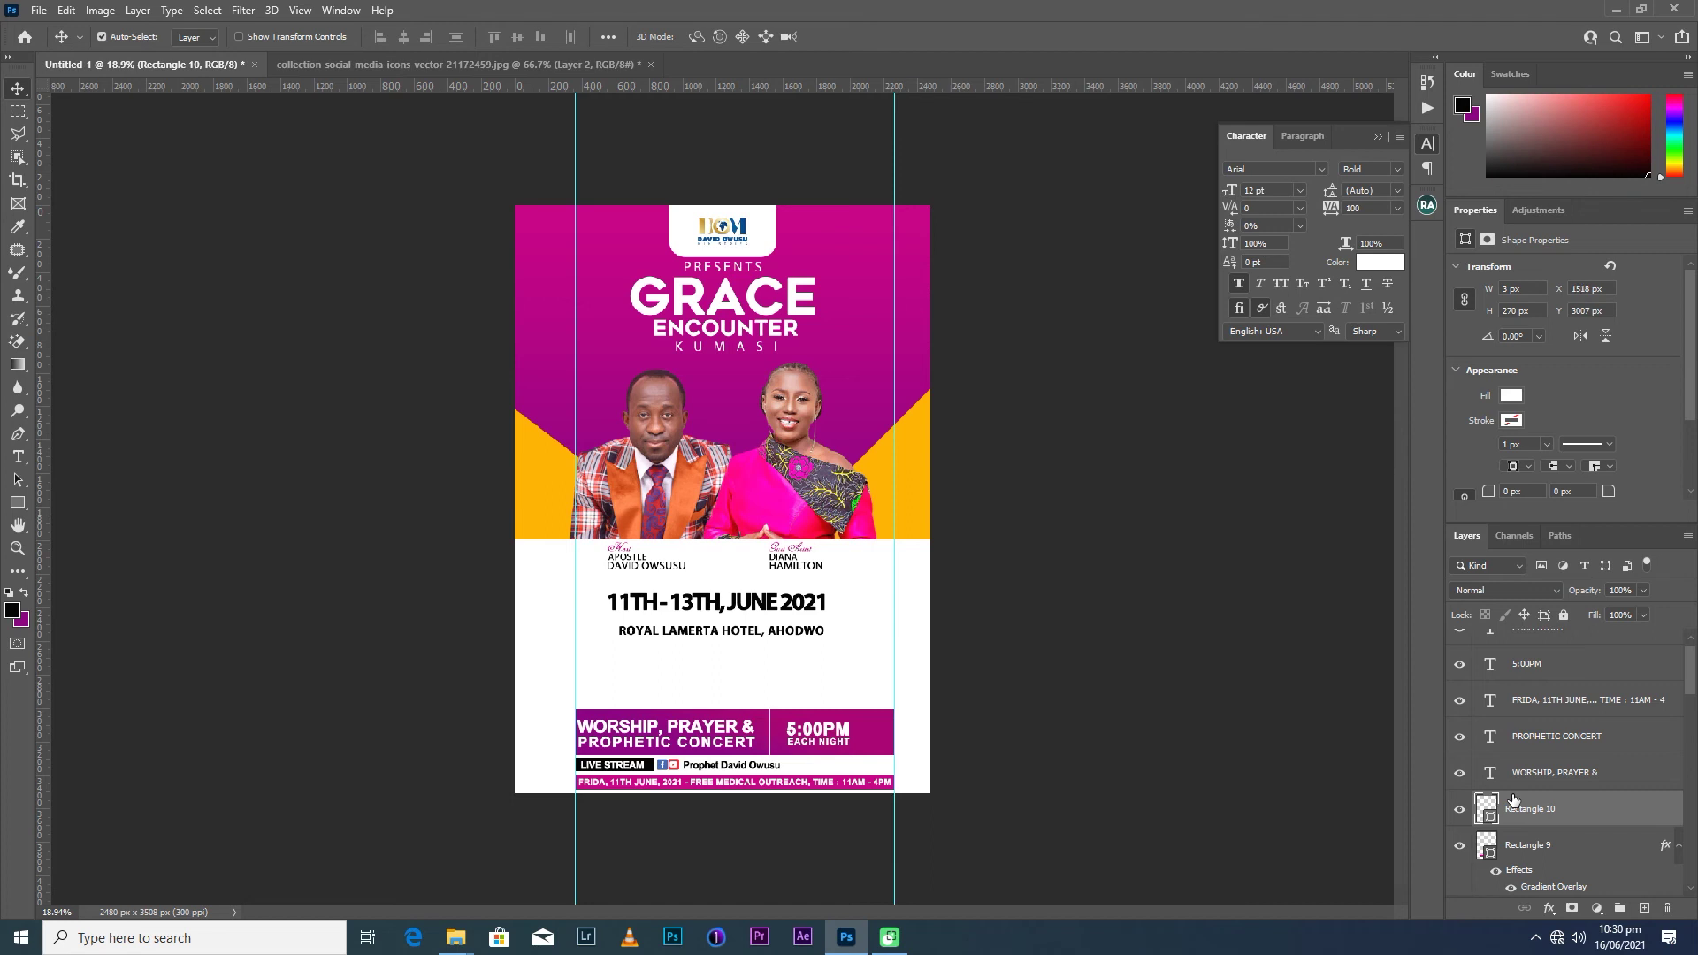
pyautogui.click(1539, 772)
pyautogui.keyDown('shift'); pyautogui.click(1543, 736); pyautogui.keyUp('shift')
pyautogui.press('Right')
pyautogui.press('Right')
pyautogui.press('Right')
pyautogui.press('Right')
pyautogui.press('Right')
pyautogui.press('Right')
pyautogui.press('Right')
pyautogui.press('Right')
pyautogui.press('Right')
pyautogui.press('Right')
pyautogui.press('Right')
pyautogui.press('Right')
pyautogui.press('Right')
pyautogui.press('Right')
pyautogui.press('Right')
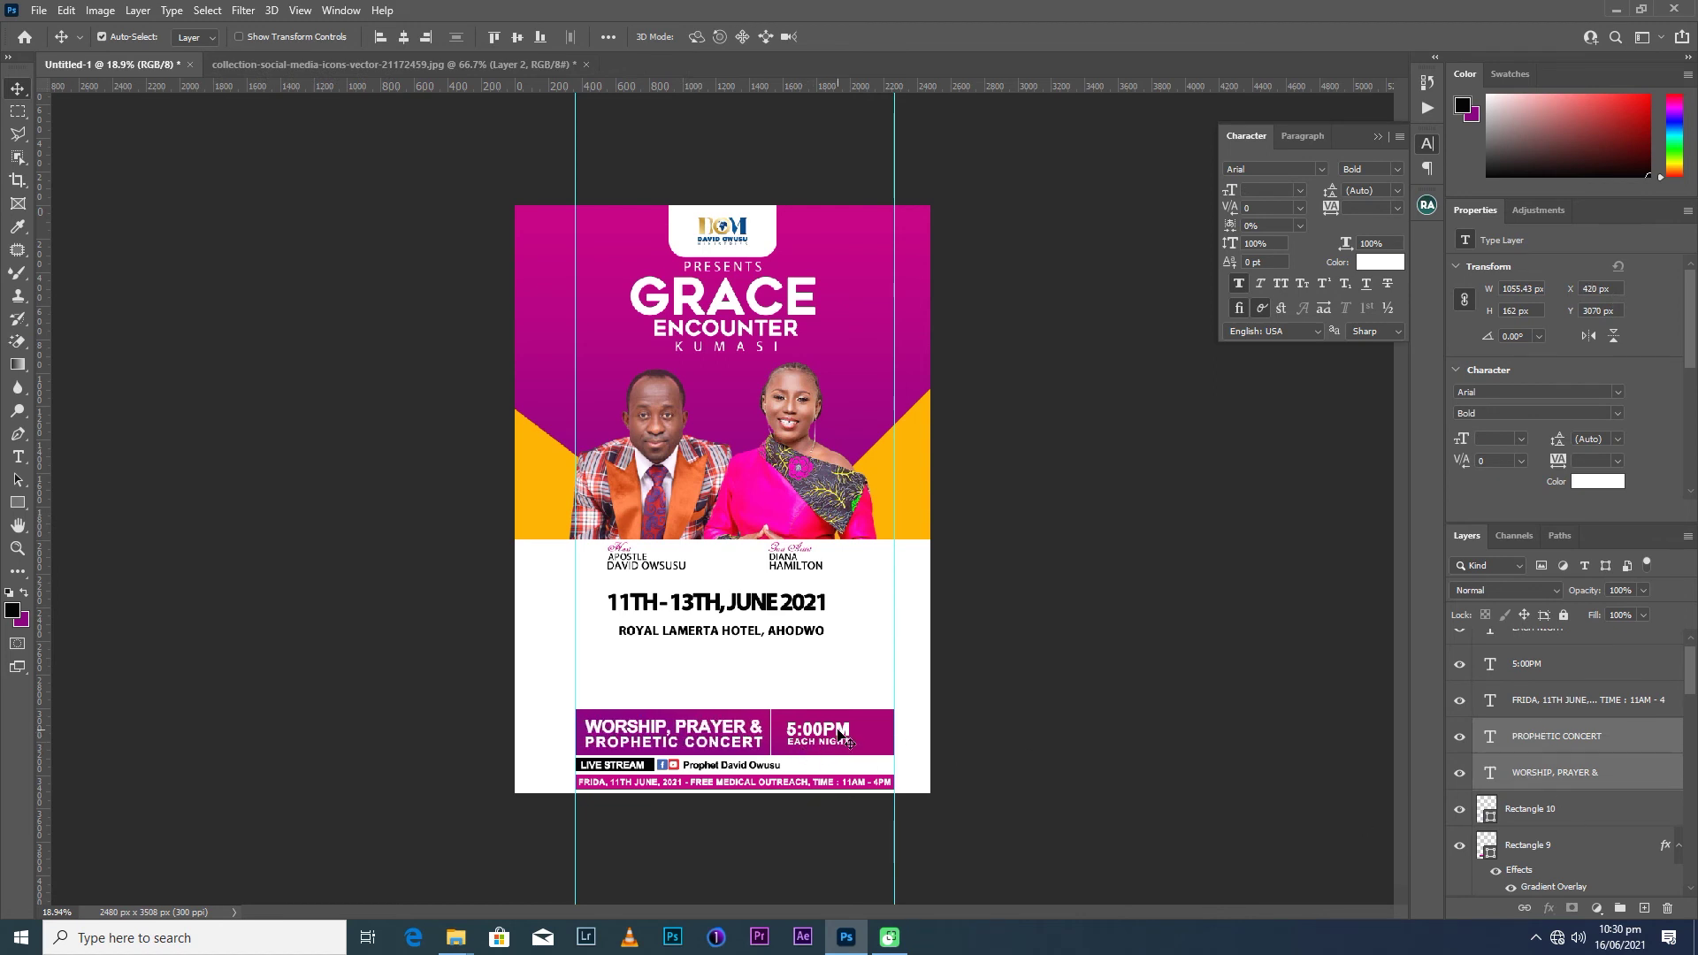
# Shift 5:00PM and EACH NIGHT further right, then check the Rectangle 9 and 10 shapes.
pyautogui.click(1521, 667)
pyautogui.scroll(1, 1531, 705)
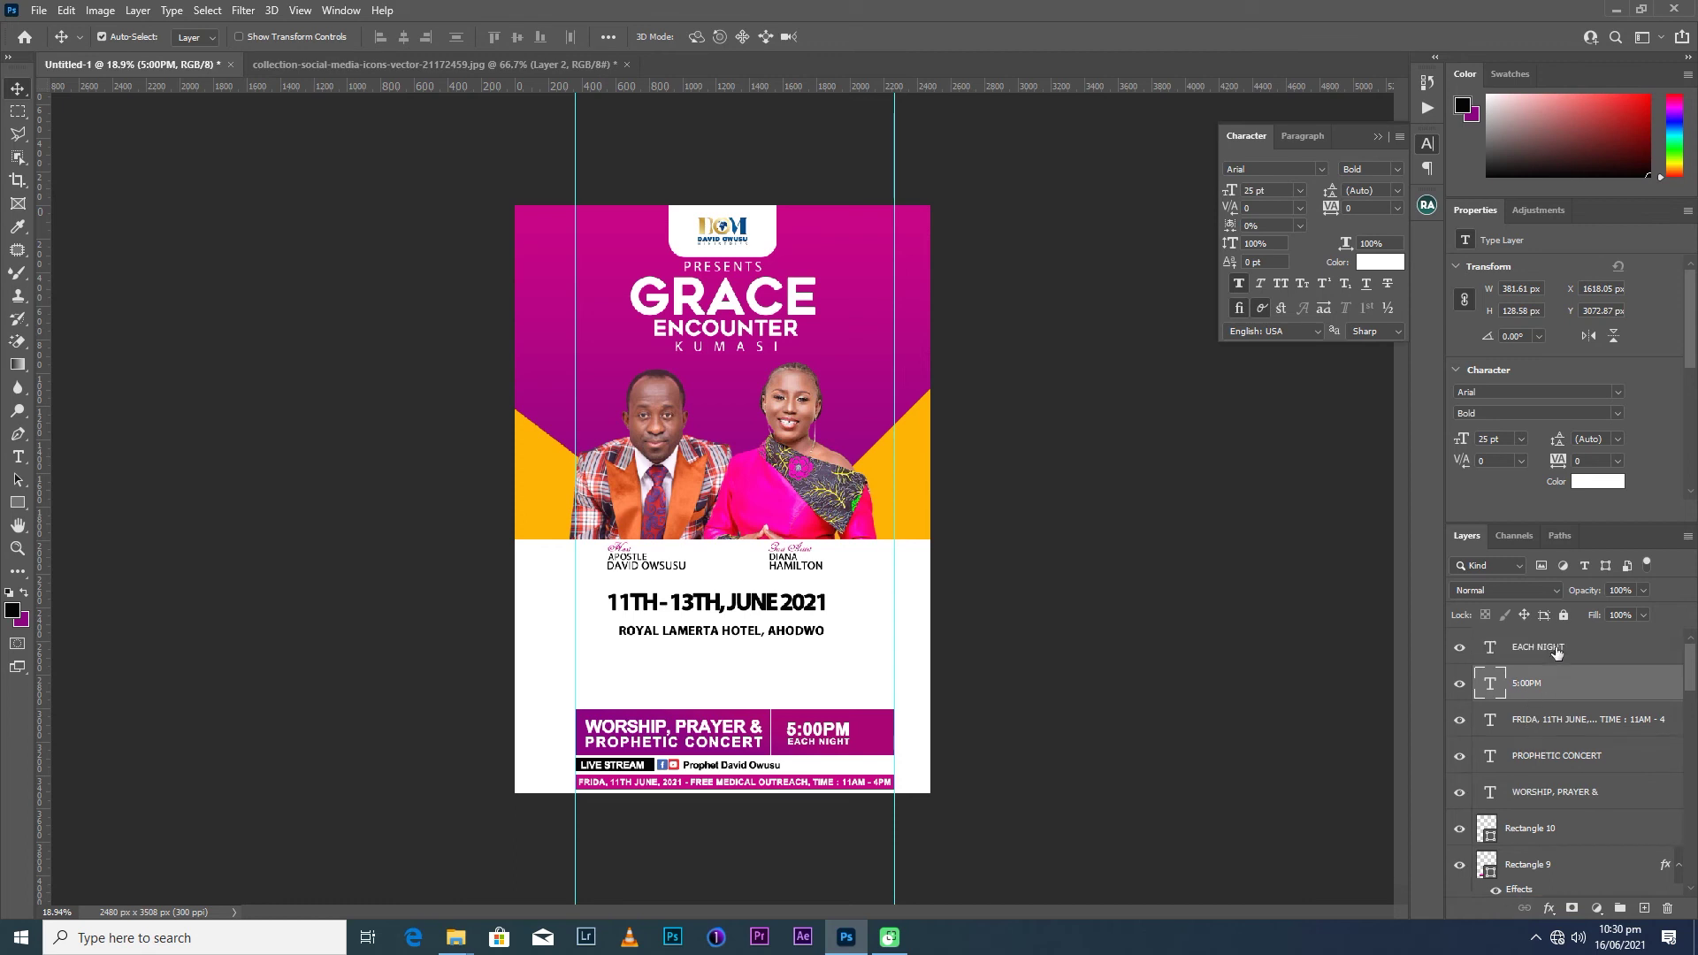
pyautogui.keyDown('shift'); pyautogui.click(1504, 652); pyautogui.keyUp('shift')
pyautogui.press('Right')
pyautogui.press('Right')
pyautogui.press('Right')
pyautogui.hotkey('shift', 'Right')
pyautogui.hotkey('shift', 'Right')
pyautogui.hotkey('shift', 'Right')
pyautogui.hotkey('shift', 'Right')
pyautogui.hotkey('shift', 'Right')
pyautogui.hotkey('shift', 'Right')
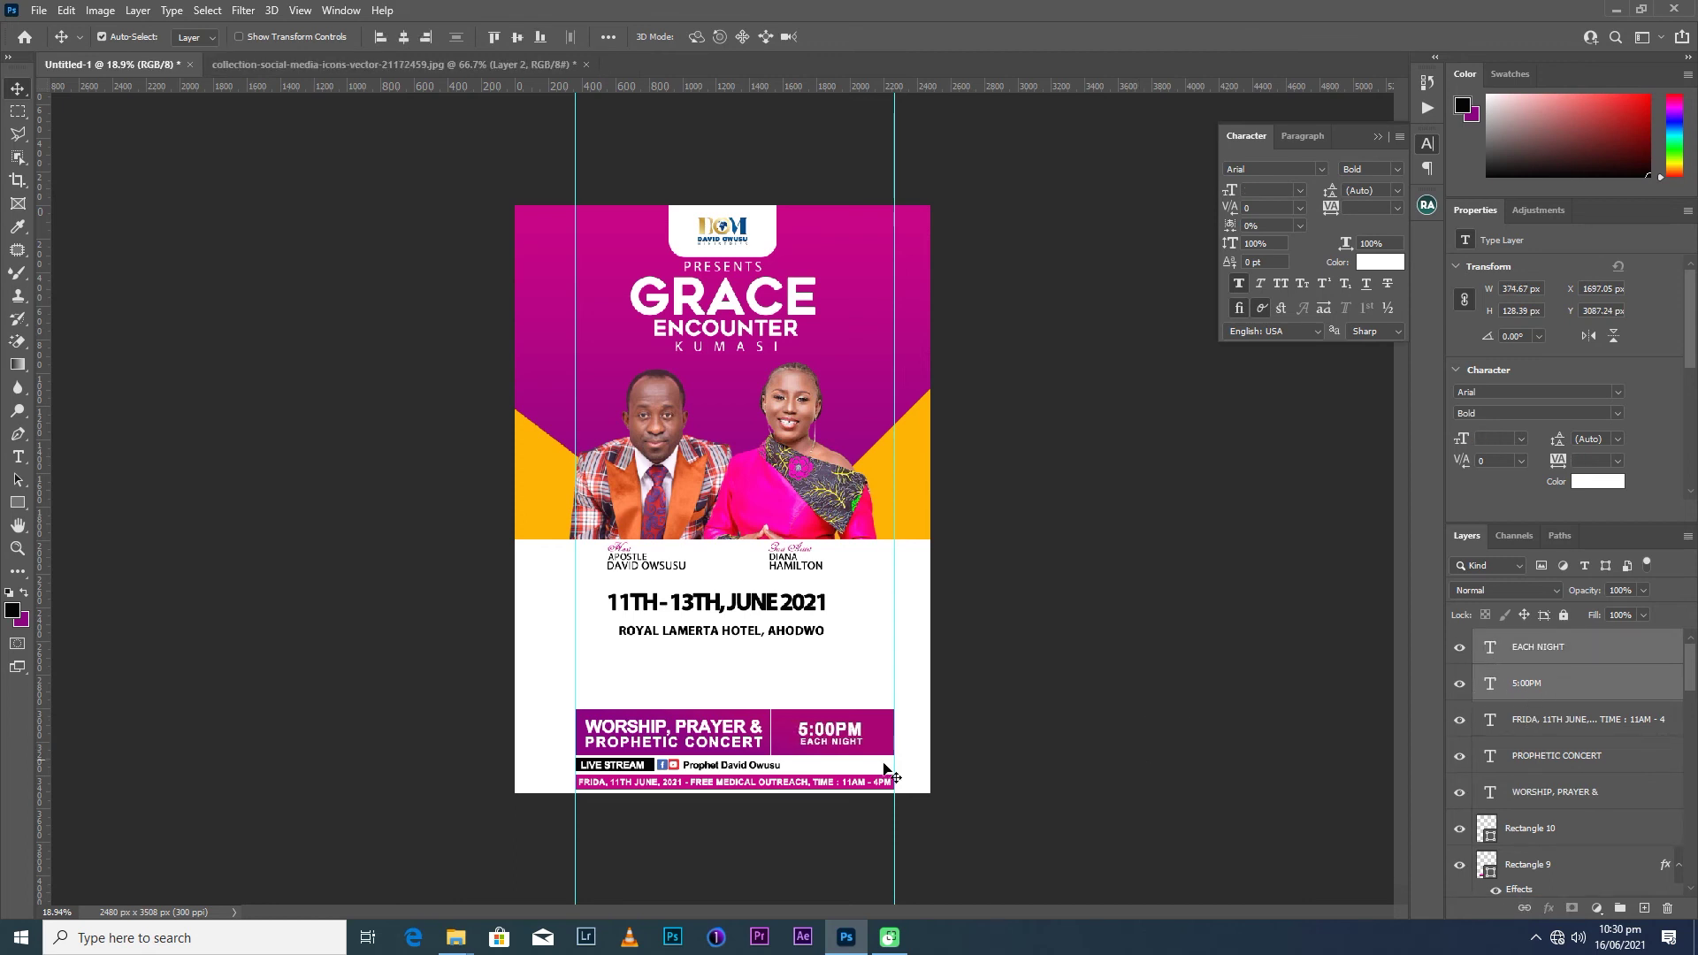
pyautogui.click(778, 747)
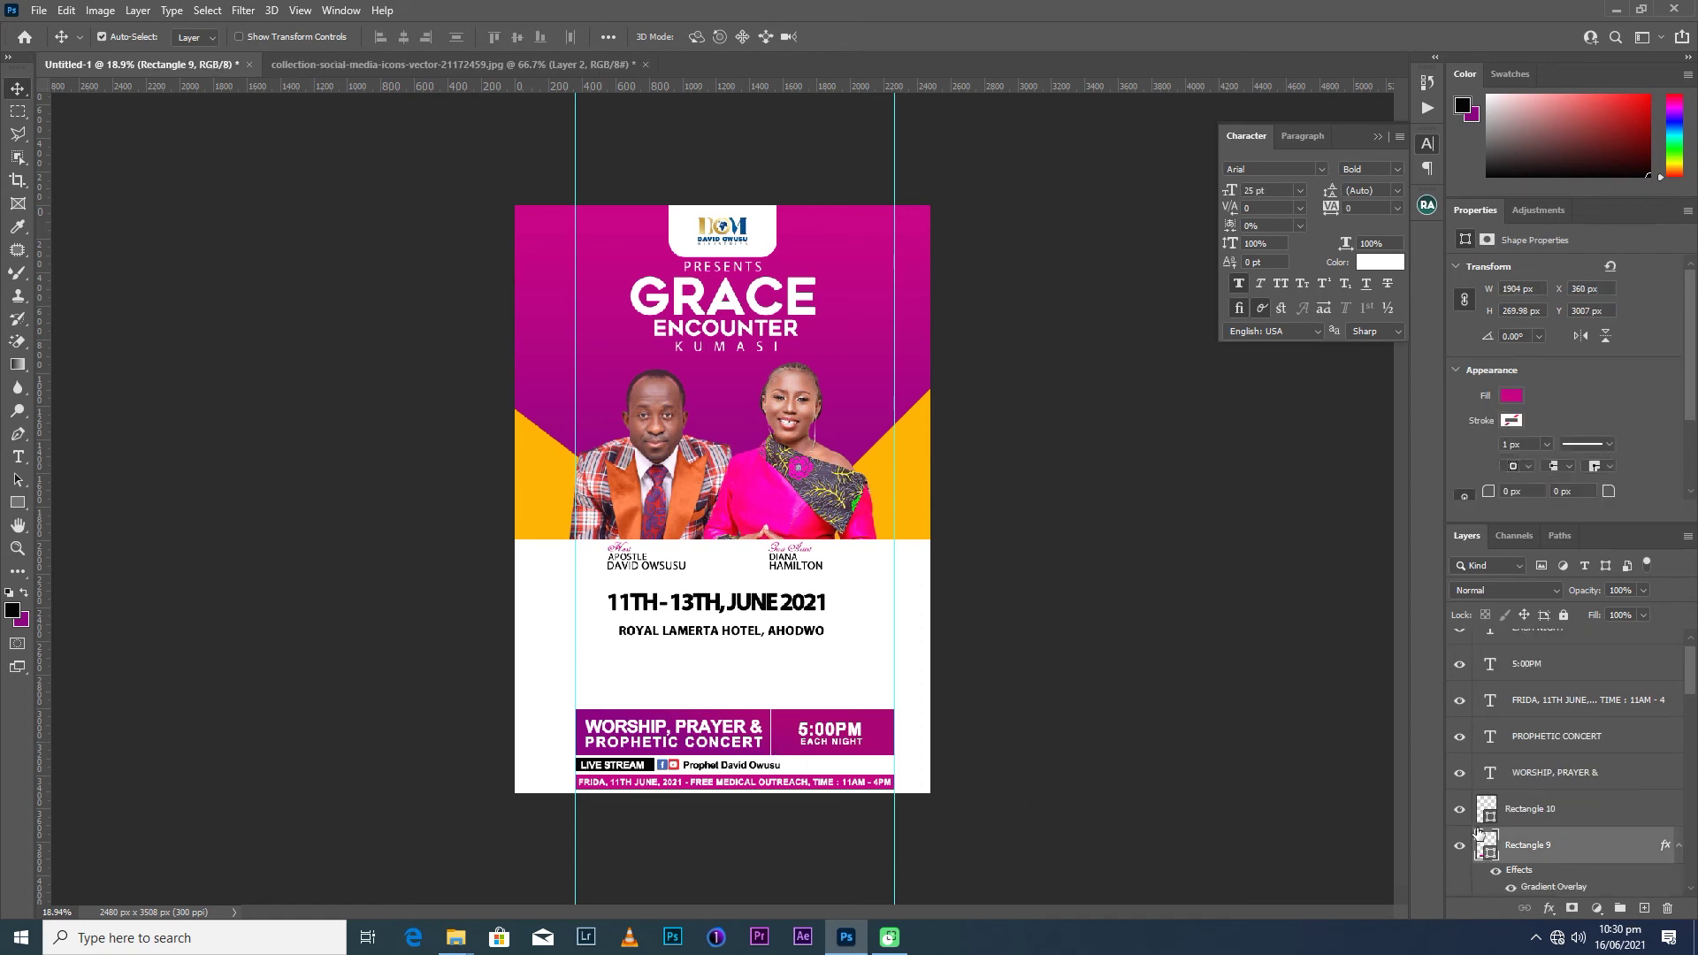
pyautogui.click(1506, 817)
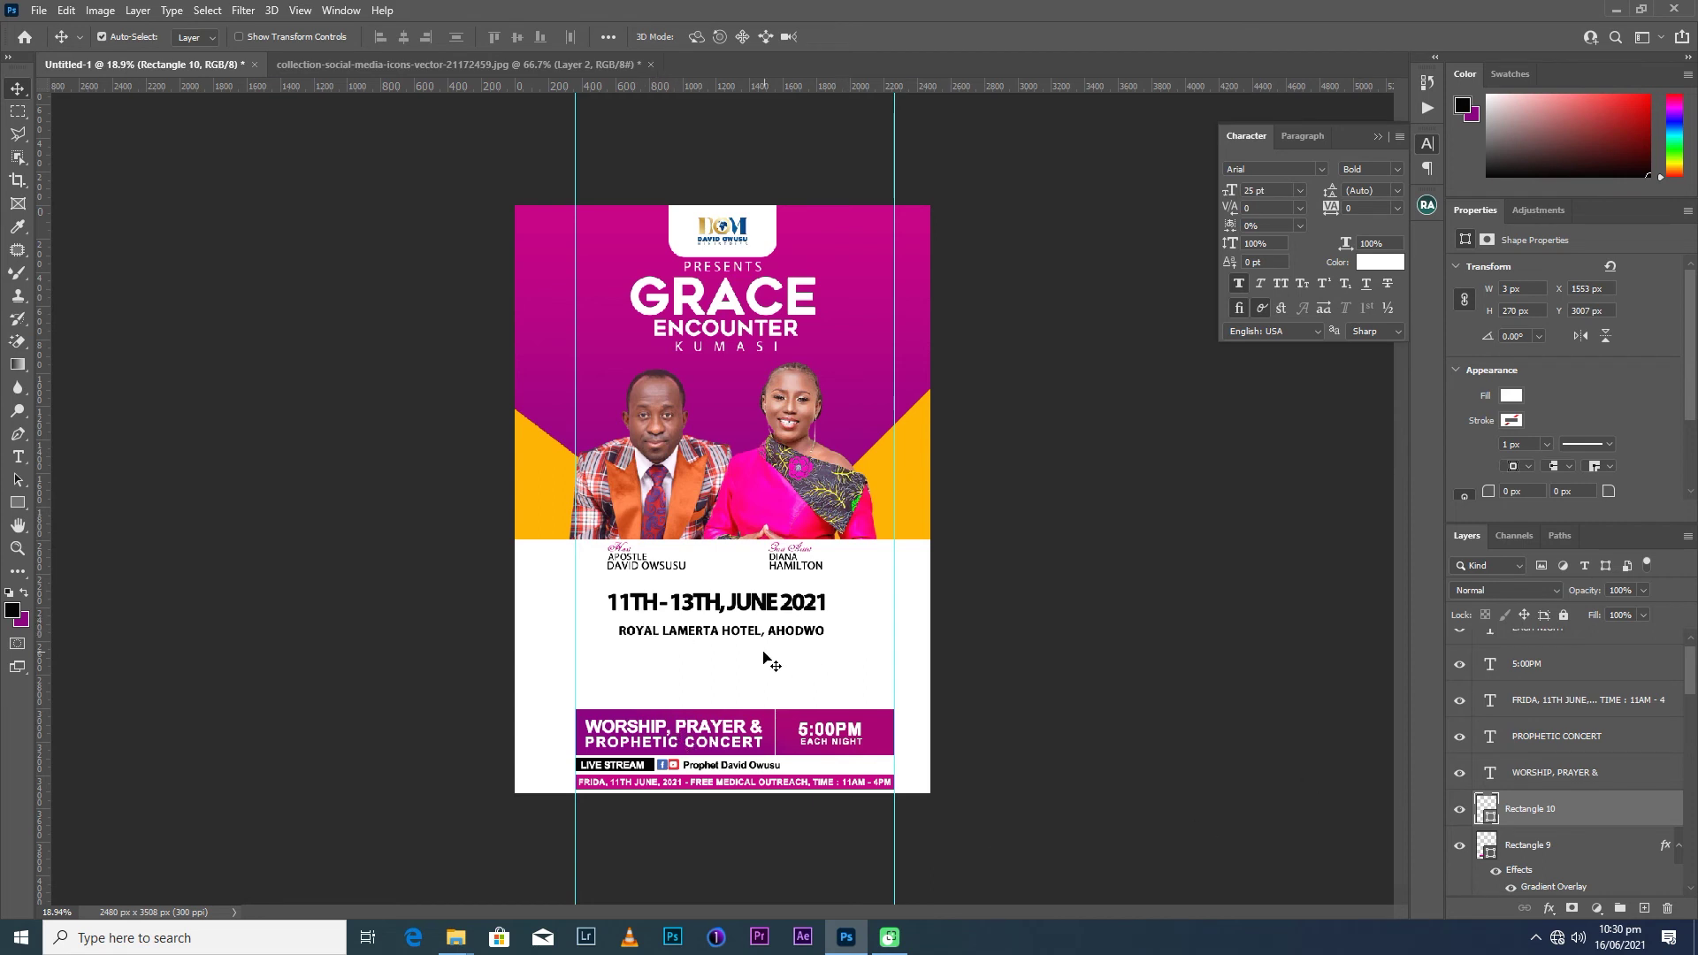
# Lower the venue text and add ATINKA JUNCTION as its second line.
pyautogui.click(790, 634)
pyautogui.moveTo(787, 646); pyautogui.dragTo(795, 677)
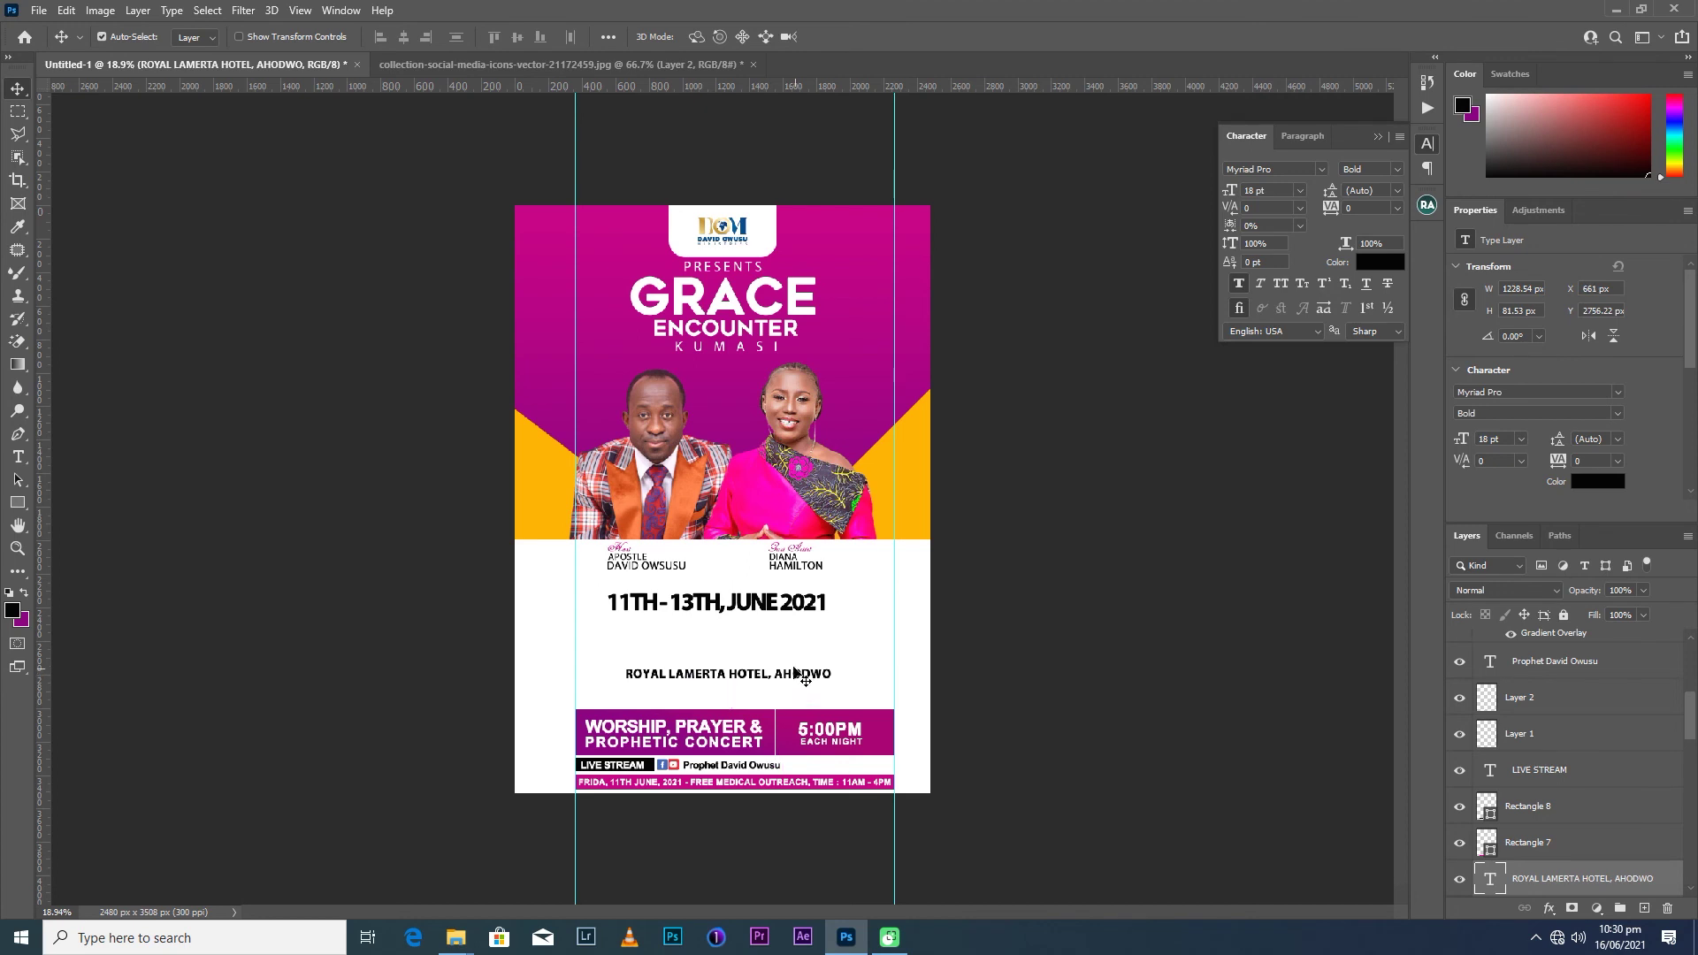
pyautogui.press('t')
pyautogui.click(830, 674)
pyautogui.write('ATINKA JUNCTION')
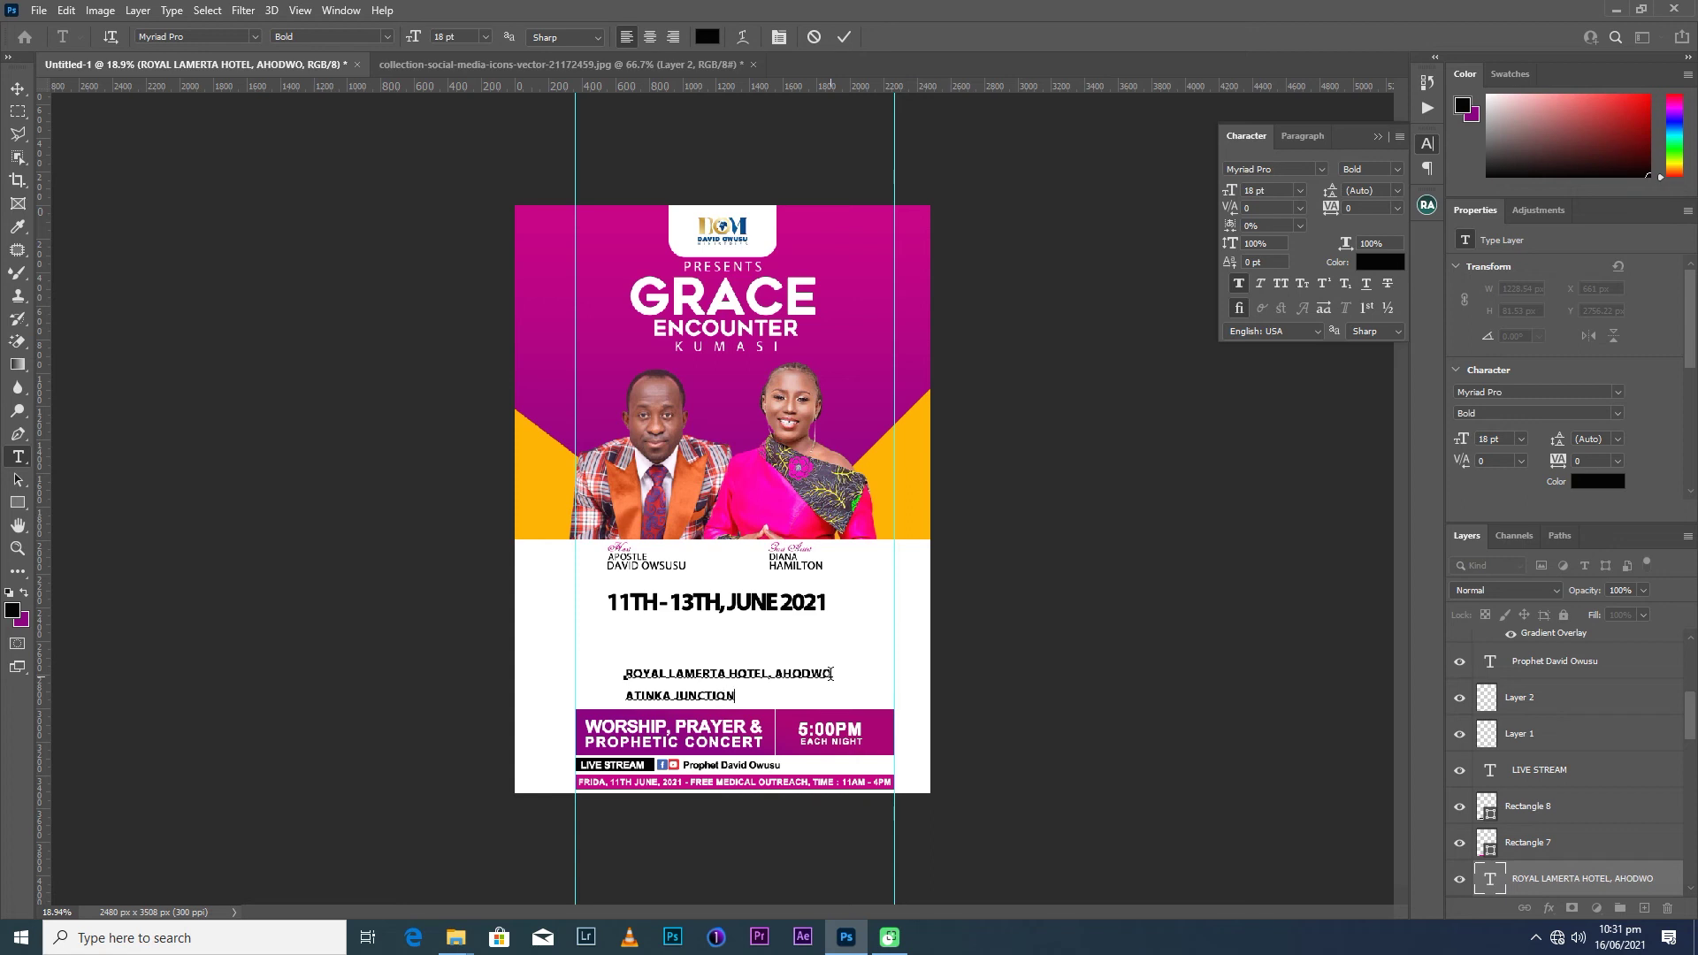
pyautogui.click(844, 37)
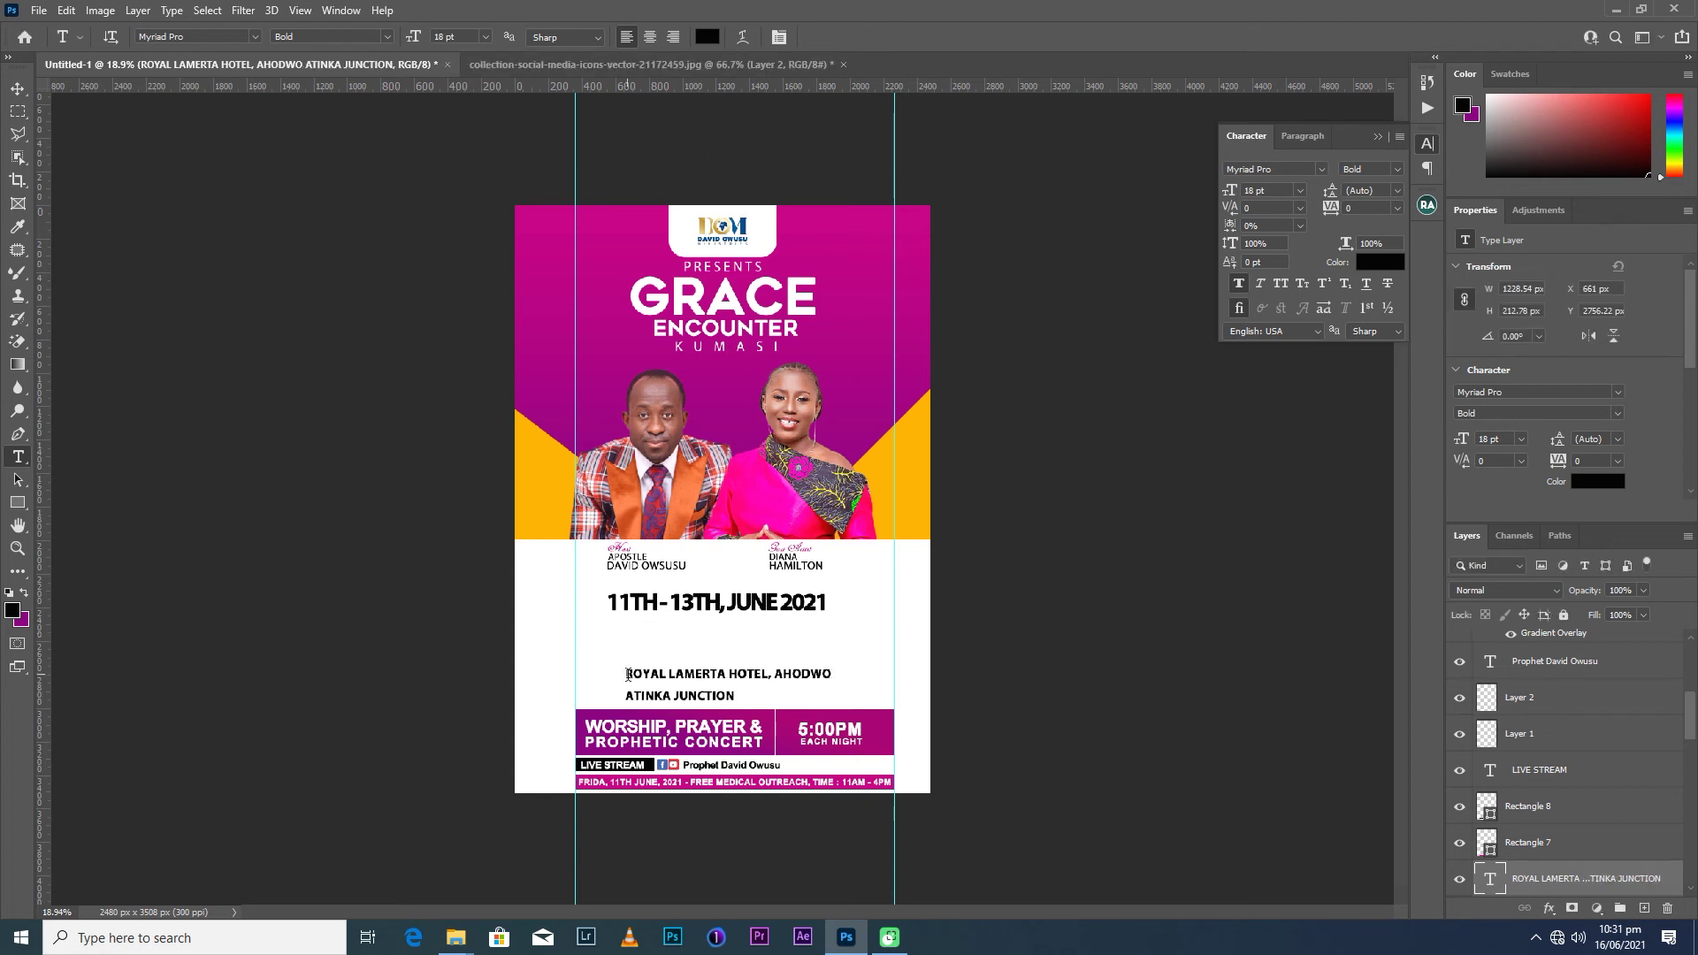
pyautogui.click(626, 699)
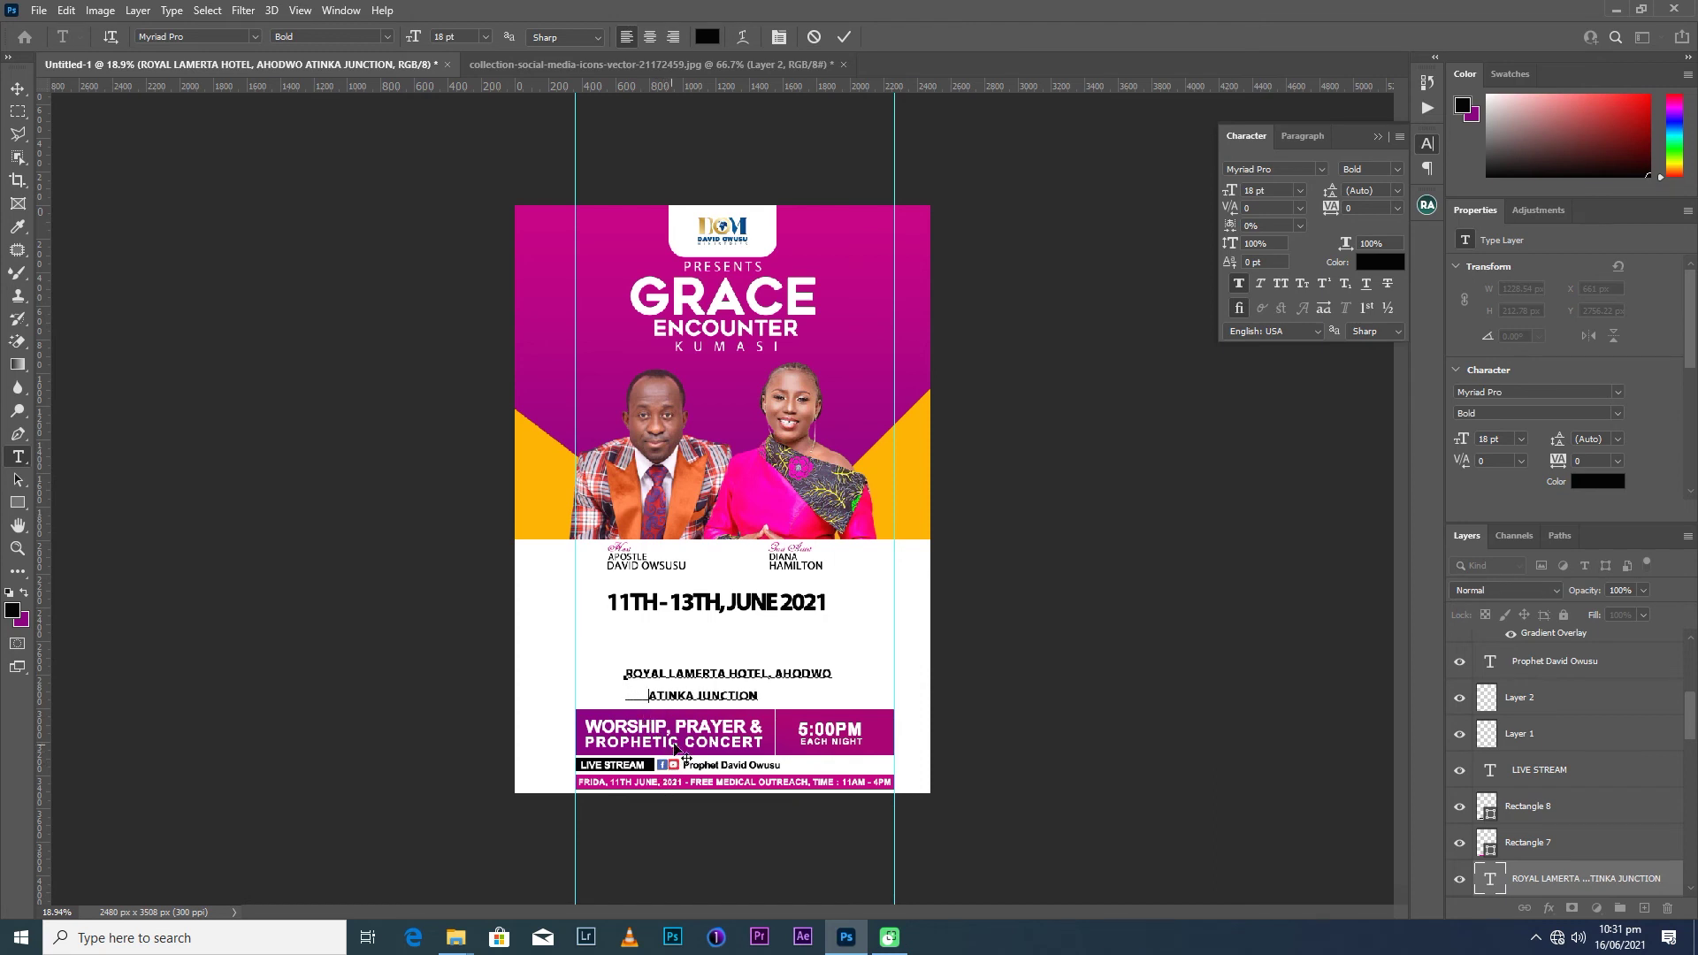
pyautogui.click(846, 37)
pyautogui.press('v')
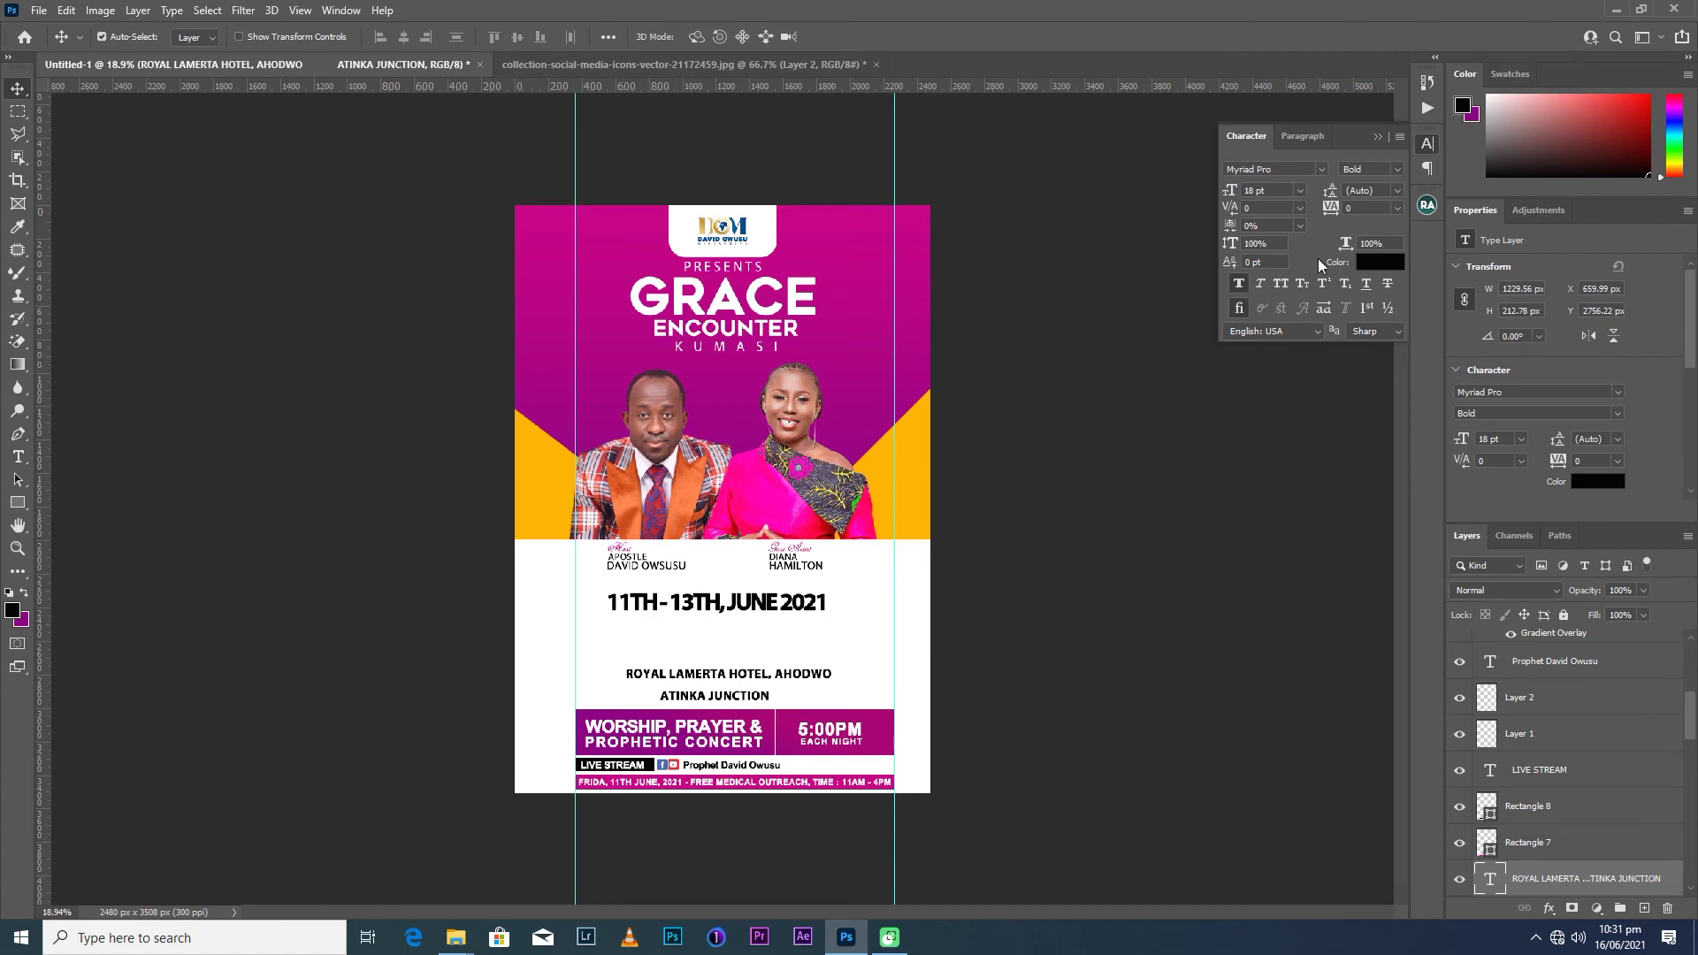
# Set the two-line address leading to 18 pt and move it down toward the banner.
pyautogui.click(1389, 169)
pyautogui.click(1330, 162)
pyautogui.click(1394, 190)
pyautogui.click(1384, 321)
pyautogui.click(1395, 190)
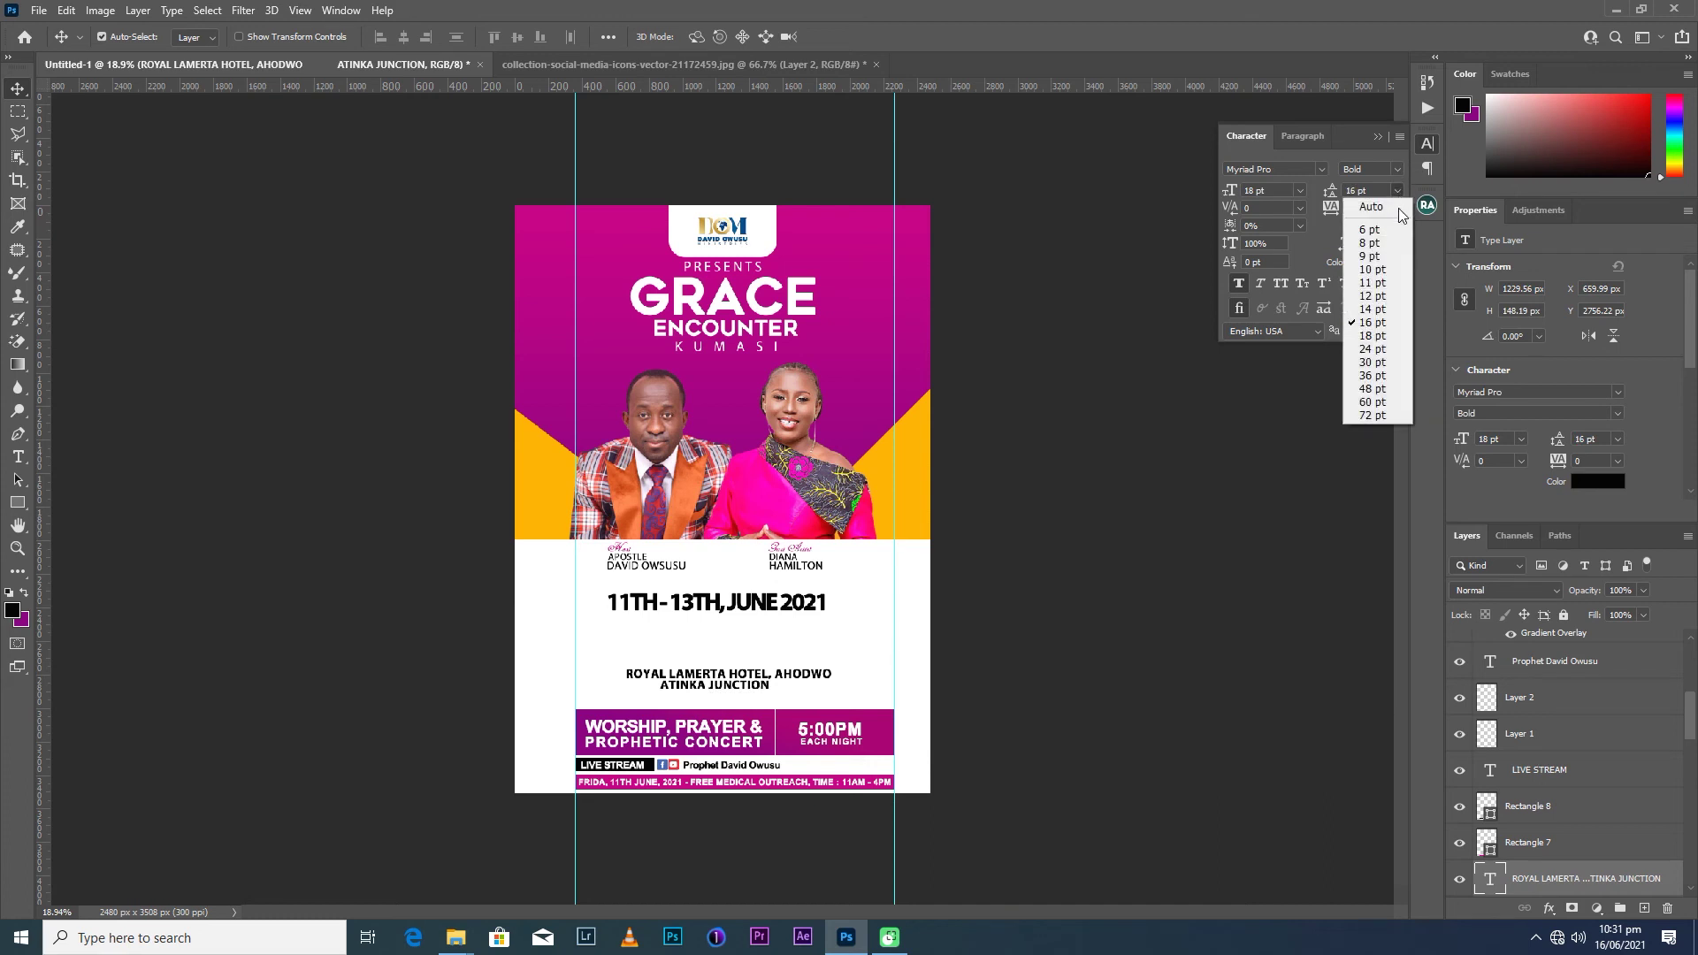
pyautogui.click(1380, 336)
pyautogui.moveTo(764, 681); pyautogui.dragTo(769, 695)
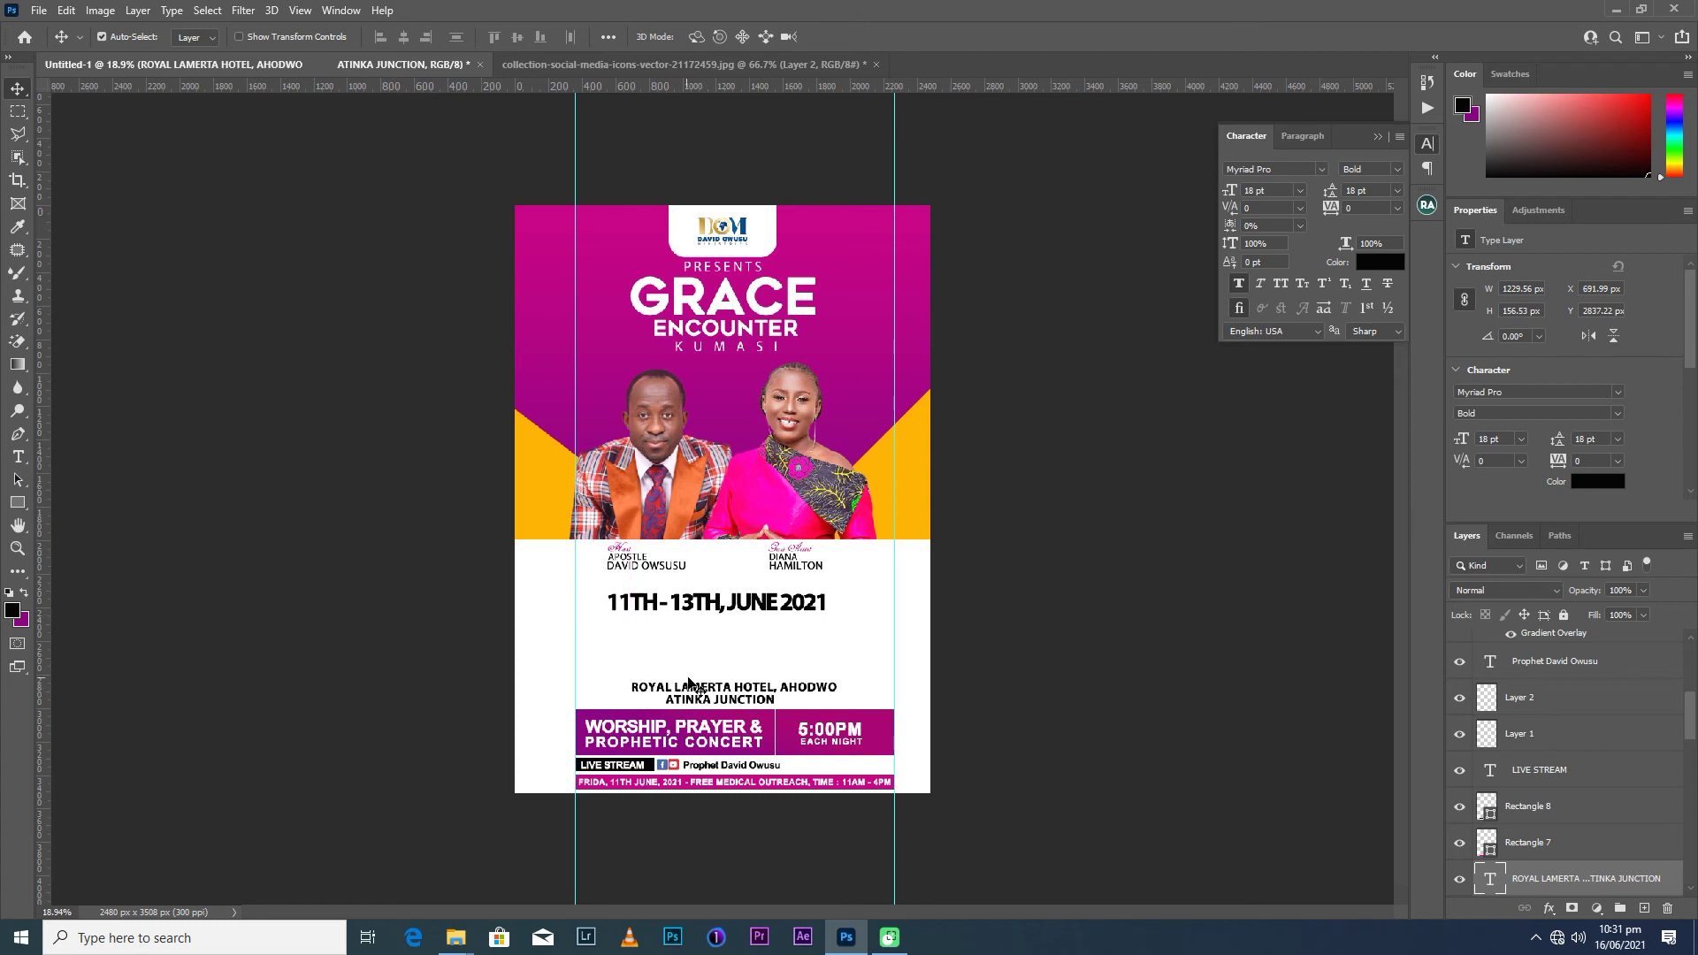
pyautogui.scroll(1, 704, 681)
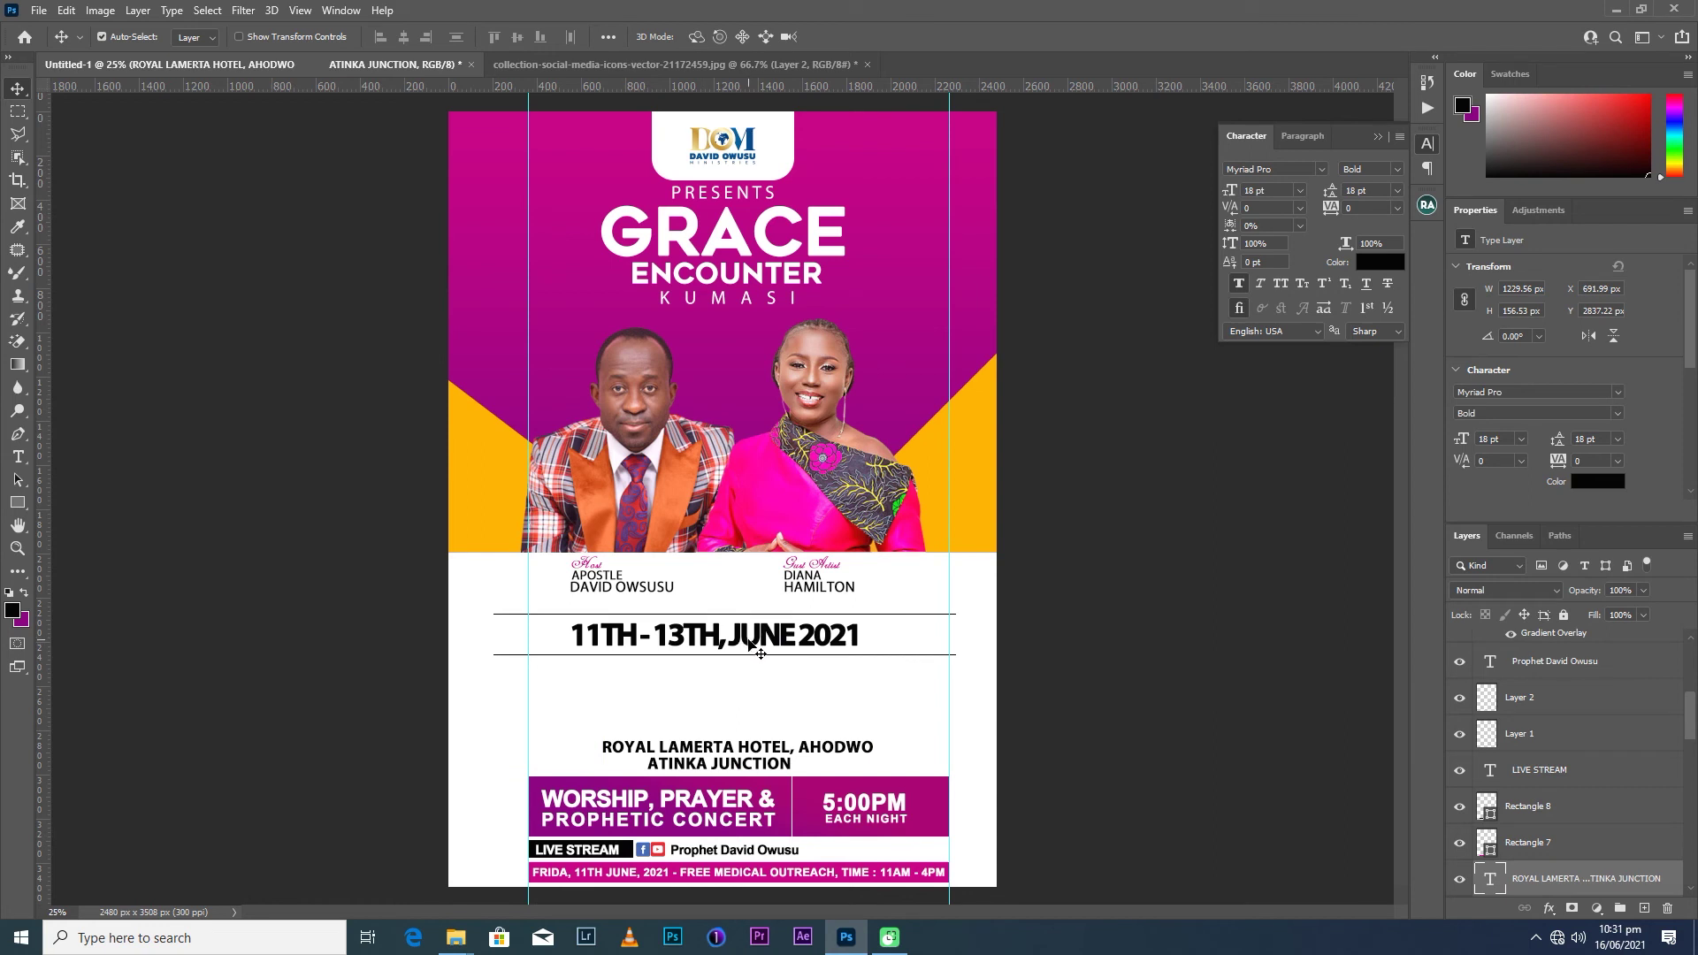
# Move the 11TH - 13TH, JUNE 2021 date text lower on the flyer.
pyautogui.moveTo(750, 642); pyautogui.dragTo(750, 702)
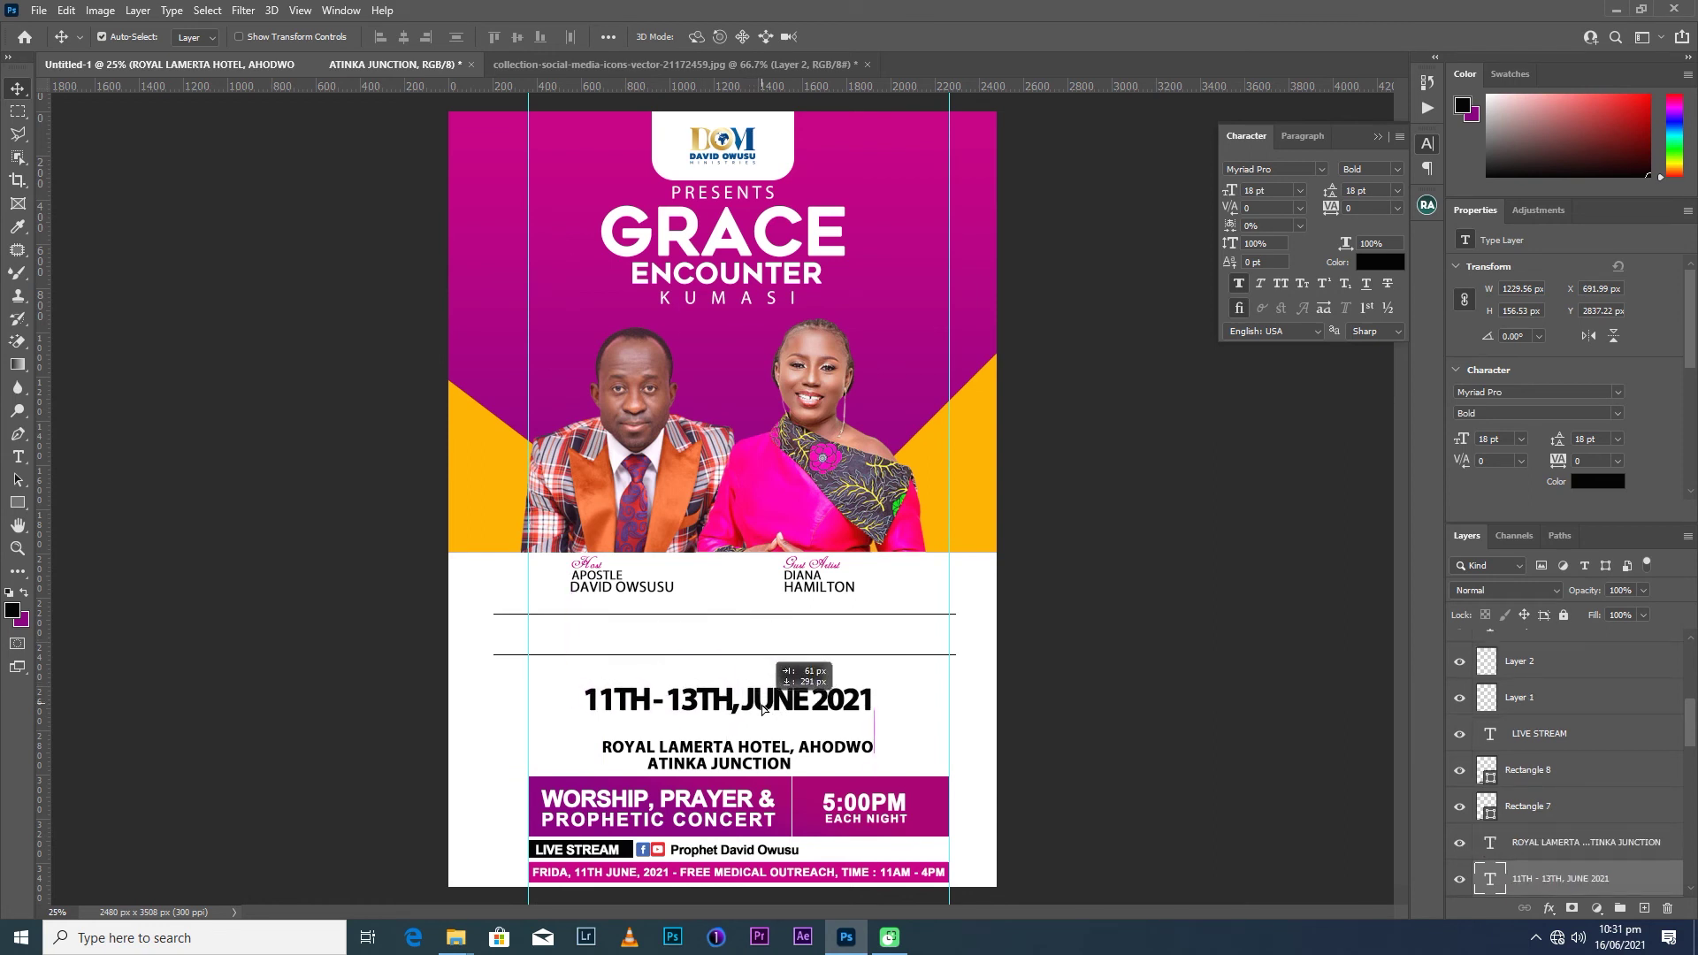
pyautogui.moveTo(750, 701); pyautogui.dragTo(765, 713)
pyautogui.click(775, 659)
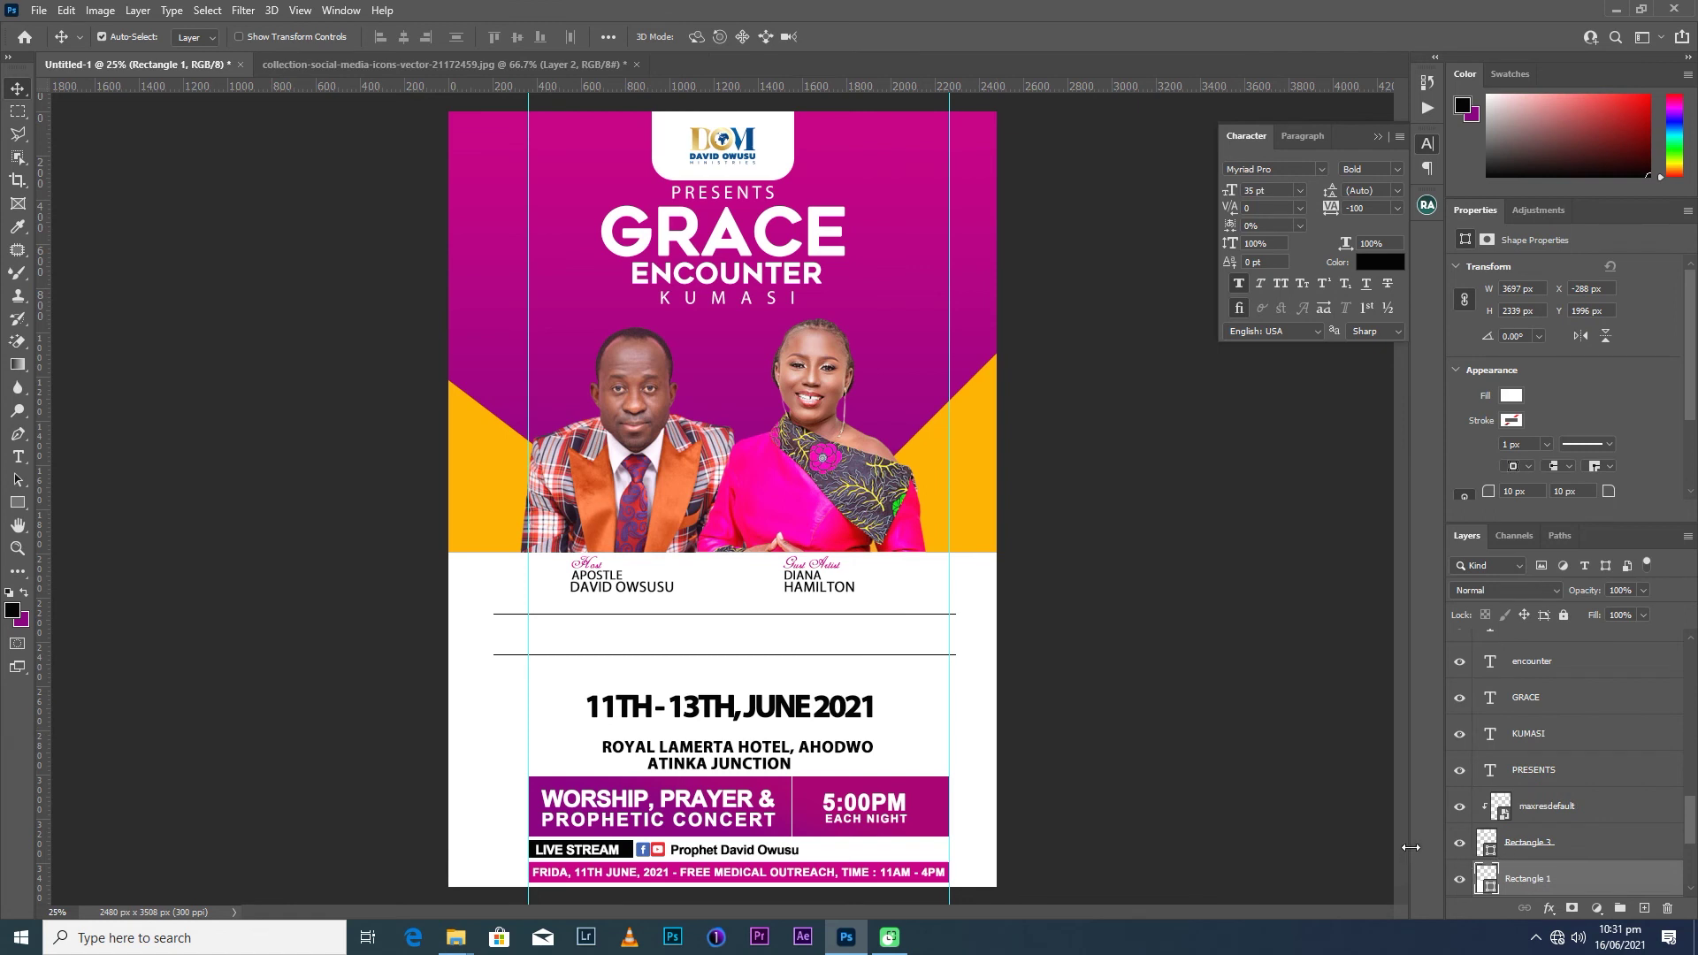
pyautogui.press('Down')
pyautogui.press('Down')
pyautogui.press('Down')
pyautogui.press('Down')
pyautogui.press('Down')
pyautogui.press('Down')
pyautogui.press('Down')
pyautogui.press('Down')
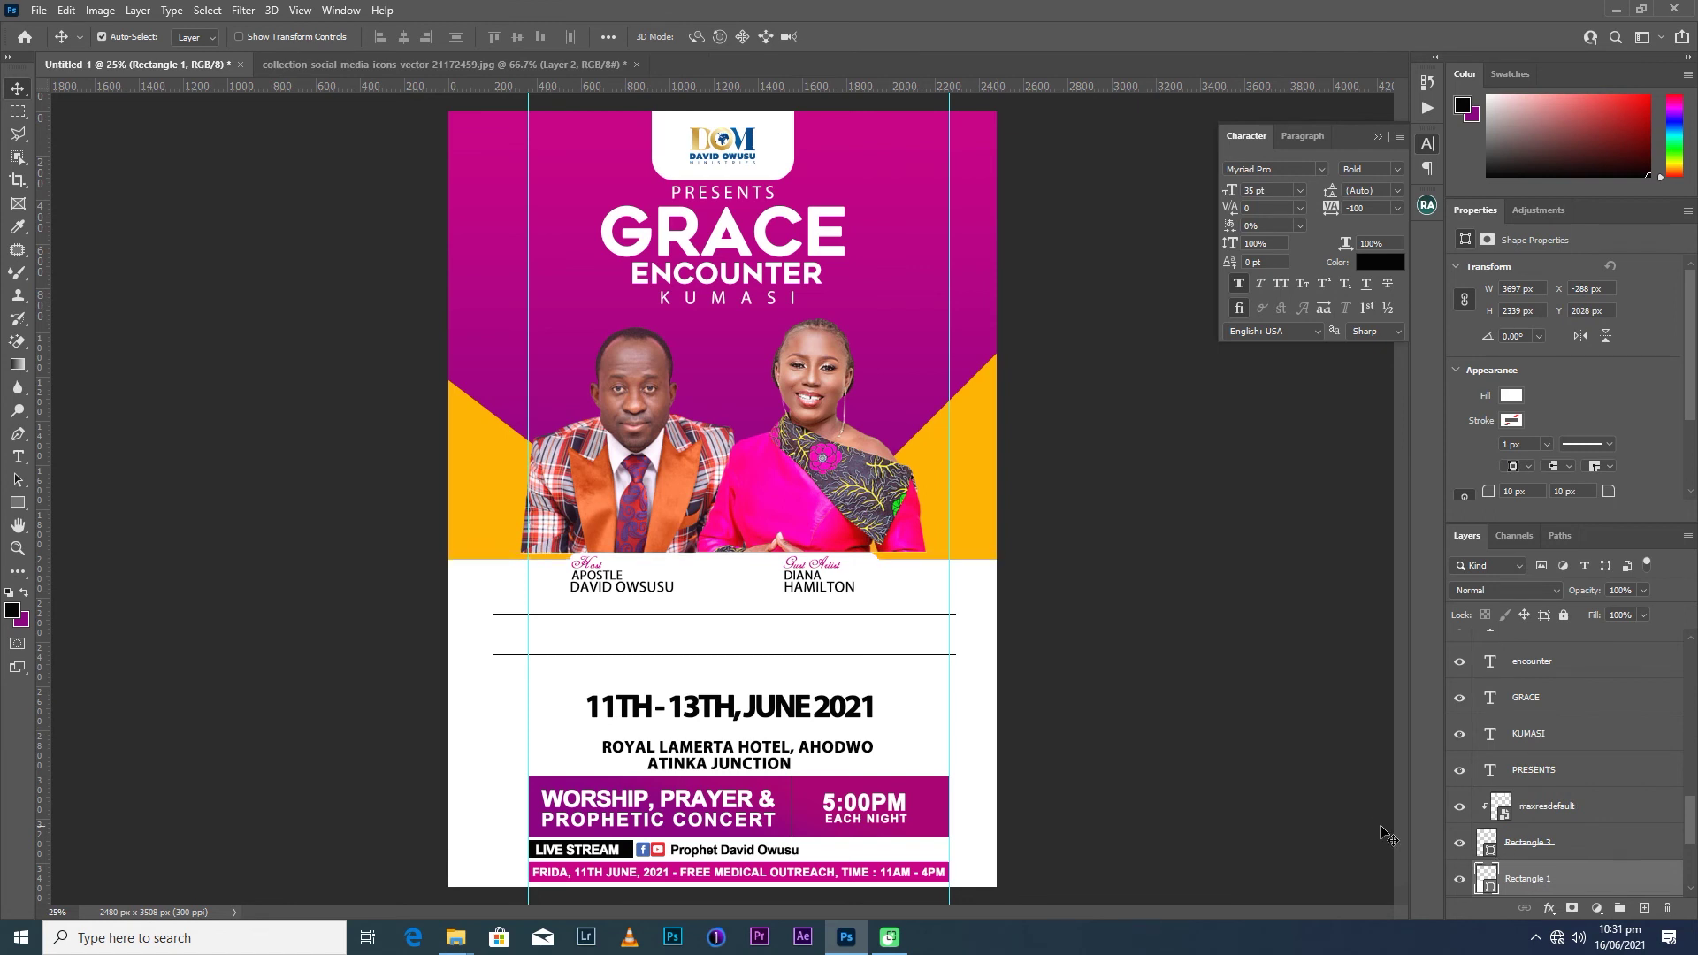
pyautogui.hotkey('ctrl', 'z')
# Lower both horizontal divider lines so they bracket the date.
pyautogui.scroll(5, 808, 691)
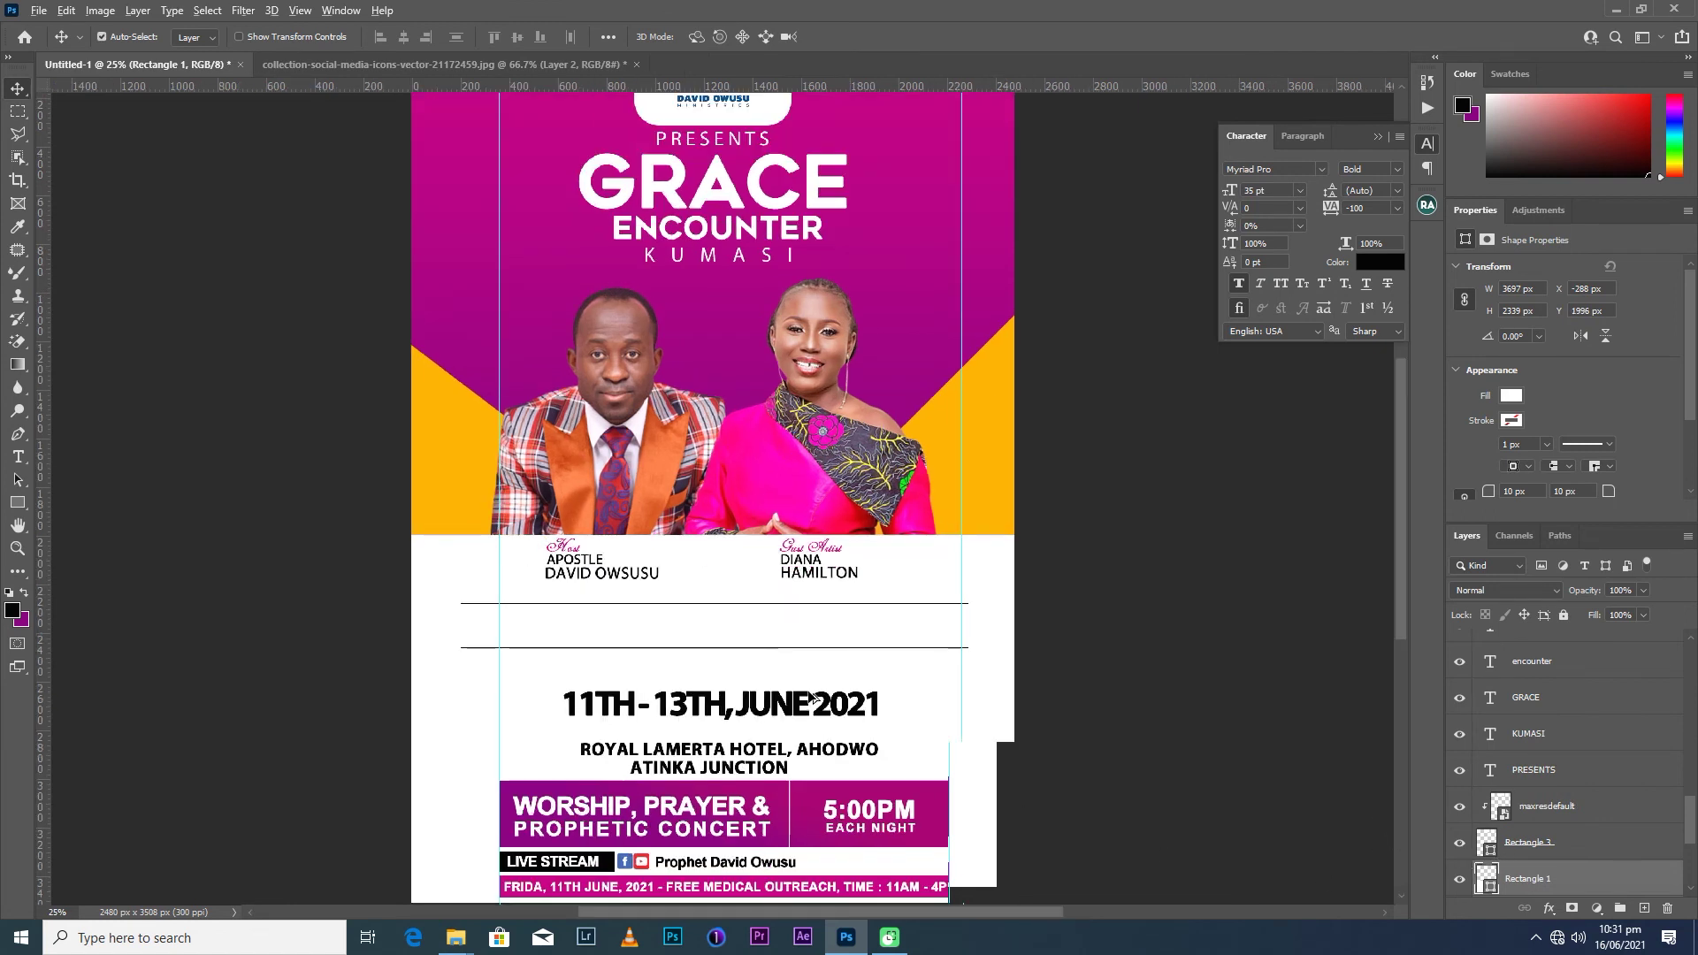
pyautogui.scroll(2, 809, 690)
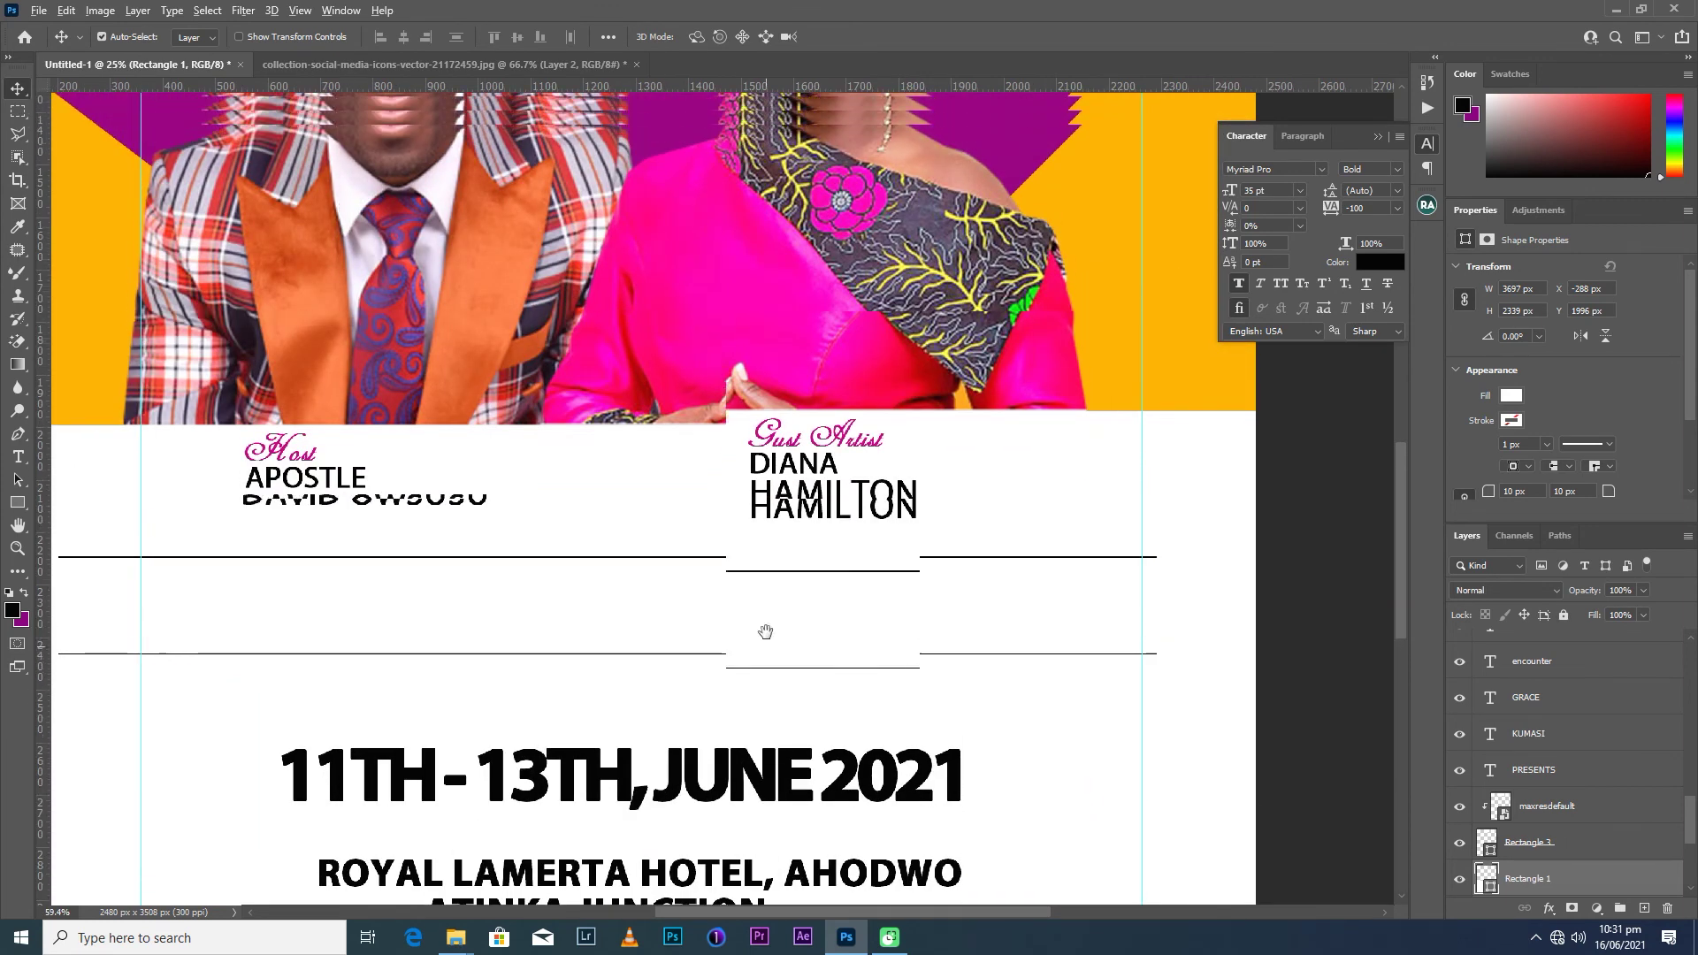
pyautogui.scroll(-3, 789, 610)
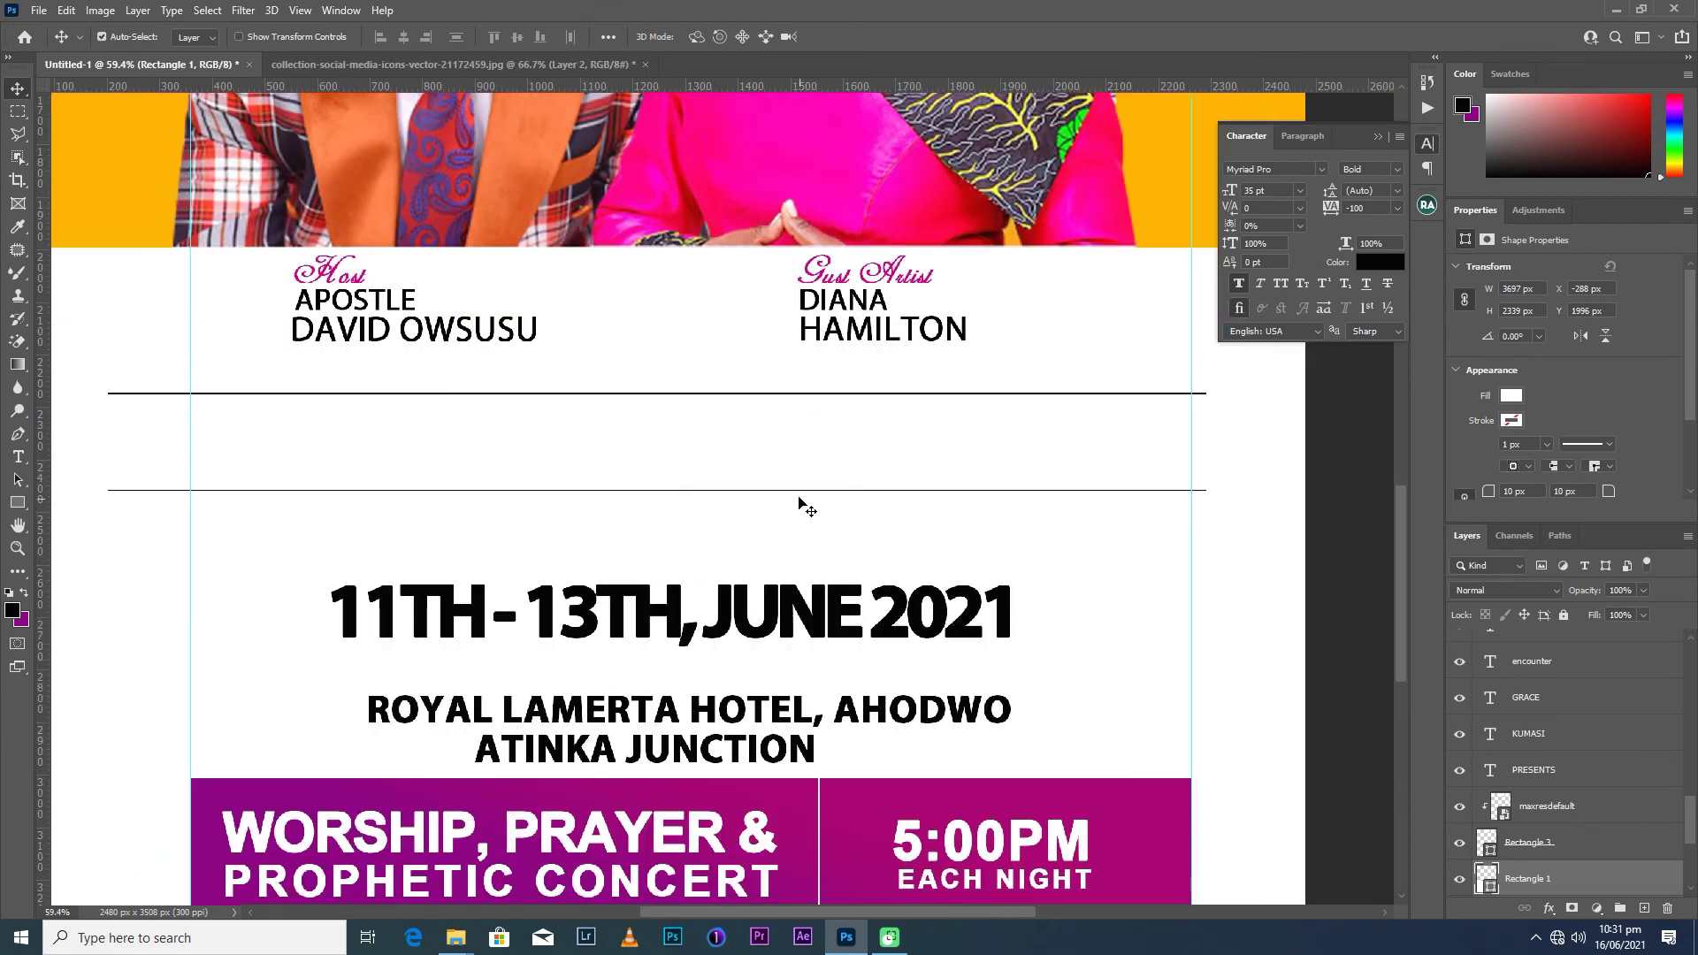
pyautogui.scroll(3, 760, 527)
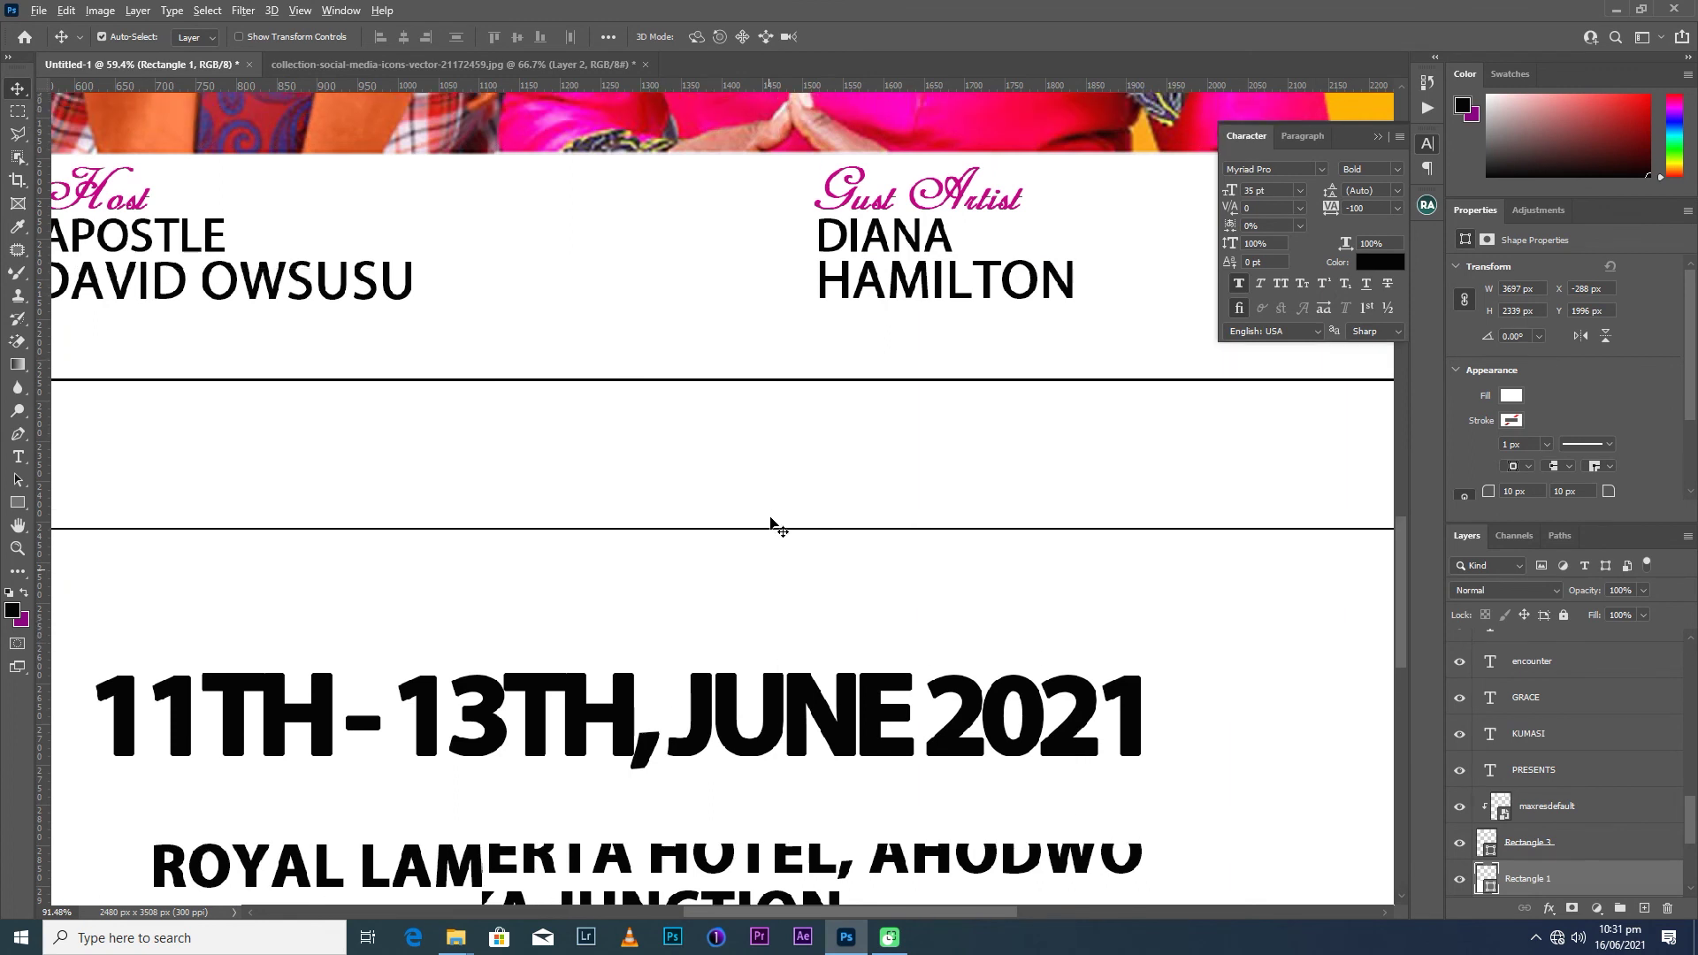
pyautogui.click(770, 530)
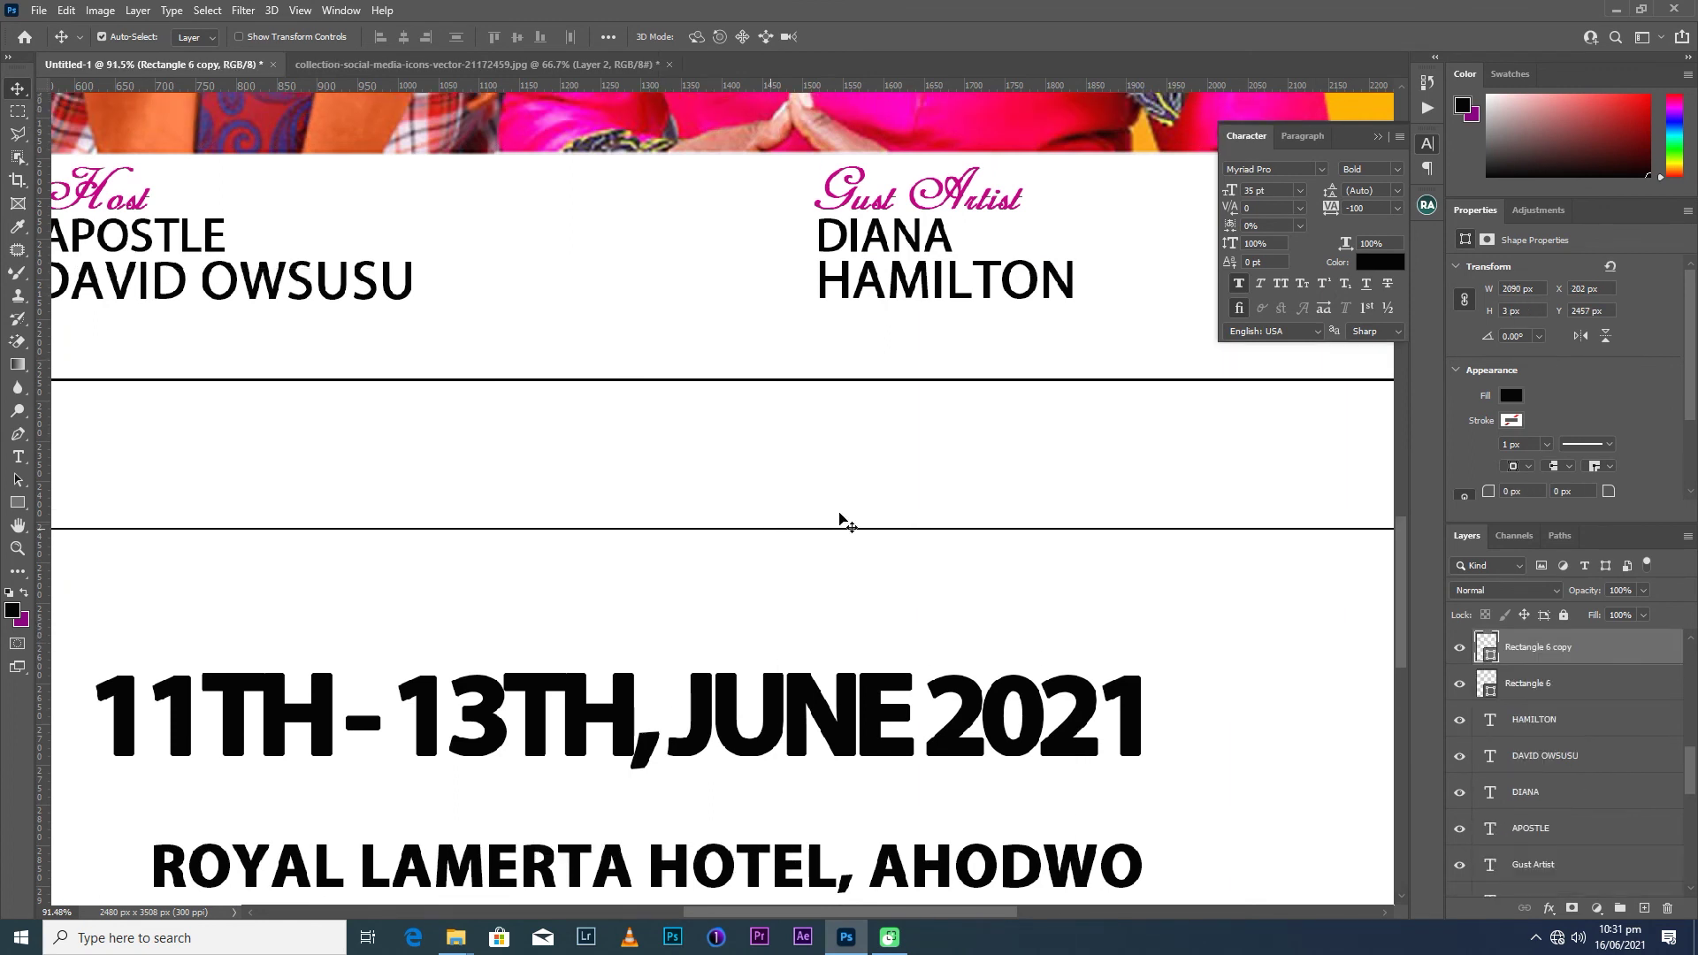
pyautogui.keyDown('shift'); pyautogui.click(1501, 691); pyautogui.keyUp('shift')
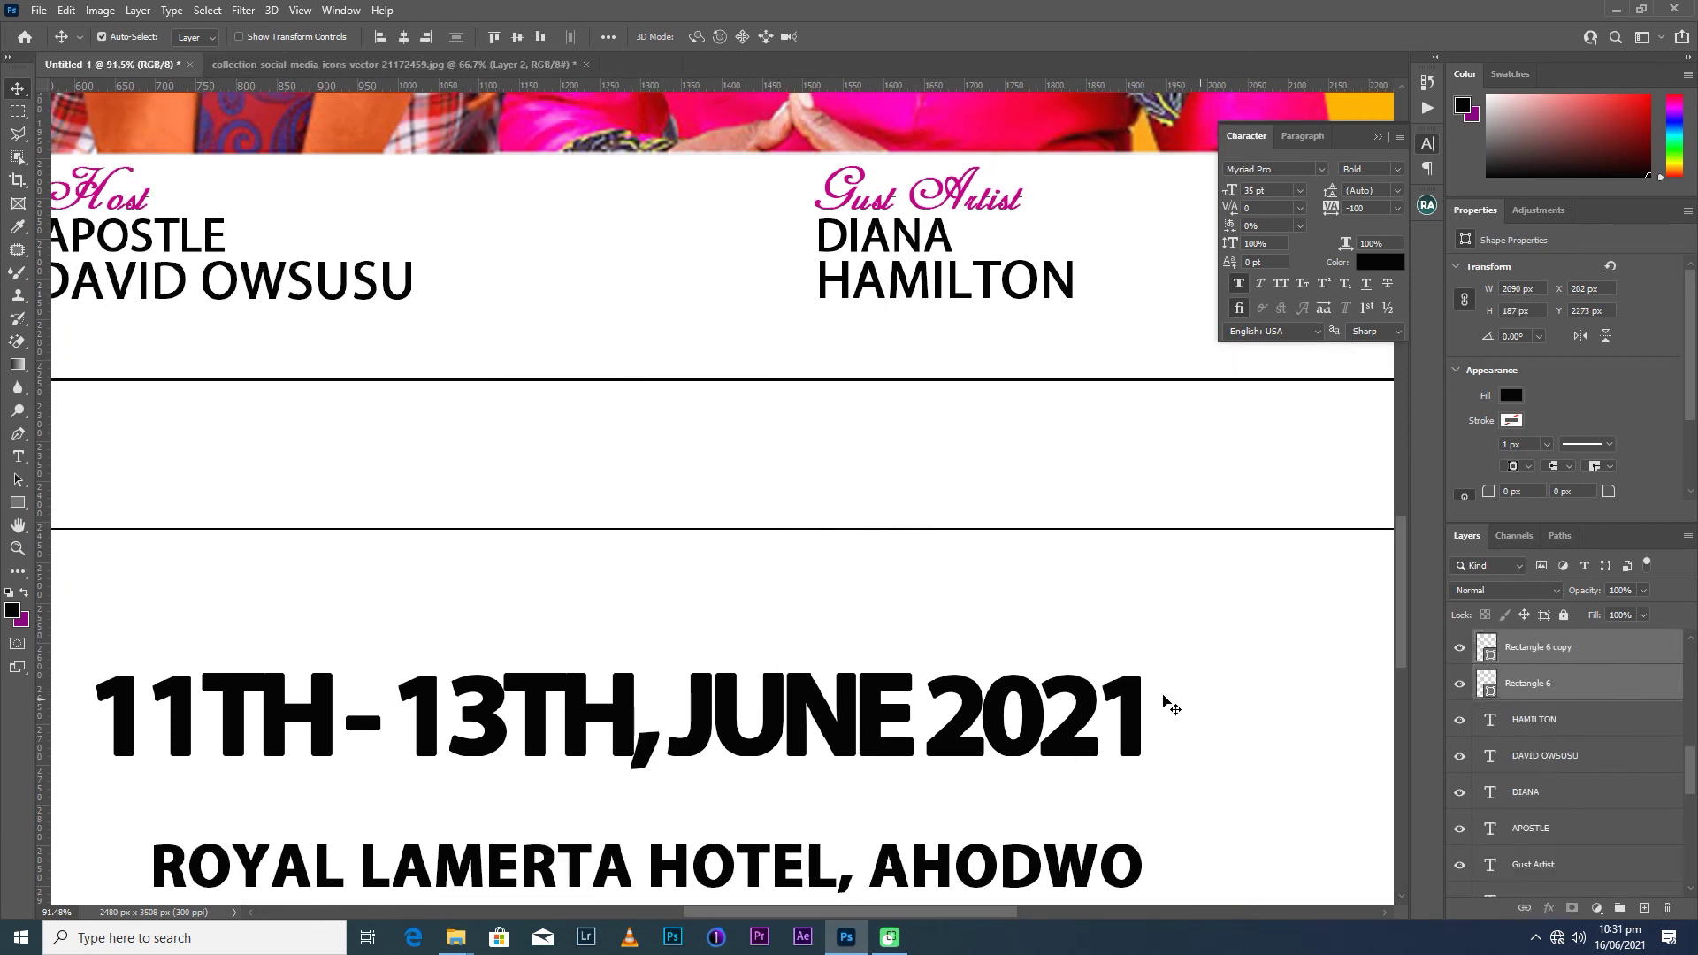
pyautogui.press('Down')
pyautogui.press('Down')
pyautogui.press('Down')
pyautogui.press('Down')
pyautogui.press('Down')
pyautogui.press('Down')
pyautogui.press('Down')
pyautogui.press('Down')
pyautogui.press('Down')
pyautogui.press('Down')
pyautogui.press('Down')
pyautogui.press('Down')
pyautogui.press('Down')
pyautogui.press('Down')
pyautogui.press('Down')
pyautogui.press('Down')
pyautogui.press('Down')
pyautogui.press('Down')
pyautogui.press('Down')
pyautogui.press('Down')
pyautogui.press('Down')
pyautogui.press('Down')
pyautogui.press('Down')
pyautogui.press('Down')
pyautogui.press('Down')
pyautogui.press('Down')
pyautogui.press('Down')
pyautogui.press('Down')
pyautogui.press('Down')
pyautogui.press('Down')
pyautogui.press('Down')
pyautogui.press('Down')
pyautogui.press('Down')
pyautogui.press('Down')
pyautogui.press('Down')
pyautogui.press('Down')
pyautogui.hotkey('ctrl', '-')
pyautogui.hotkey('ctrl', '-')
pyautogui.hotkey('ctrl', '-')
pyautogui.press('Down')
pyautogui.press('Down')
pyautogui.press('Down')
pyautogui.press('Down')
pyautogui.press('Down')
pyautogui.press('Down')
pyautogui.press('Down')
pyautogui.press('Down')
pyautogui.press('Down')
pyautogui.press('Down')
pyautogui.press('Down')
pyautogui.press('Down')
pyautogui.press('Down')
pyautogui.press('Down')
pyautogui.press('Down')
pyautogui.press('Down')
pyautogui.press('Down')
pyautogui.press('Down')
pyautogui.press('Down')
pyautogui.press('Down')
pyautogui.press('Down')
pyautogui.press('Down')
pyautogui.press('Down')
pyautogui.press('Down')
pyautogui.press('Down')
pyautogui.press('Down')
pyautogui.press('Down')
pyautogui.press('Down')
pyautogui.press('Down')
pyautogui.press('Down')
pyautogui.press('Down')
pyautogui.press('Down')
pyautogui.press('Down')
pyautogui.press('Down')
pyautogui.press('Down')
pyautogui.press('Down')
pyautogui.press('Down')
pyautogui.press('Down')
pyautogui.press('Down')
pyautogui.press('Down')
pyautogui.press('Down')
pyautogui.press('Down')
pyautogui.press('Down')
pyautogui.press('Down')
pyautogui.press('Down')
pyautogui.press('Down')
pyautogui.press('Down')
pyautogui.press('Down')
pyautogui.press('Down')
pyautogui.press('Down')
pyautogui.press('Down')
pyautogui.press('Down')
pyautogui.press('Down')
pyautogui.press('Down')
pyautogui.press('Down')
pyautogui.press('Down')
pyautogui.press('Down')
pyautogui.press('Down')
pyautogui.press('Down')
pyautogui.press('Down')
pyautogui.press('Down')
pyautogui.press('Down')
pyautogui.press('Down')
pyautogui.press('Down')
pyautogui.press('Down')
pyautogui.press('Down')
pyautogui.press('Down')
pyautogui.press('Down')
pyautogui.press('Down')
pyautogui.press('Down')
pyautogui.press('Down')
pyautogui.press('Down')
pyautogui.press('Down')
pyautogui.press('Down')
pyautogui.press('Down')
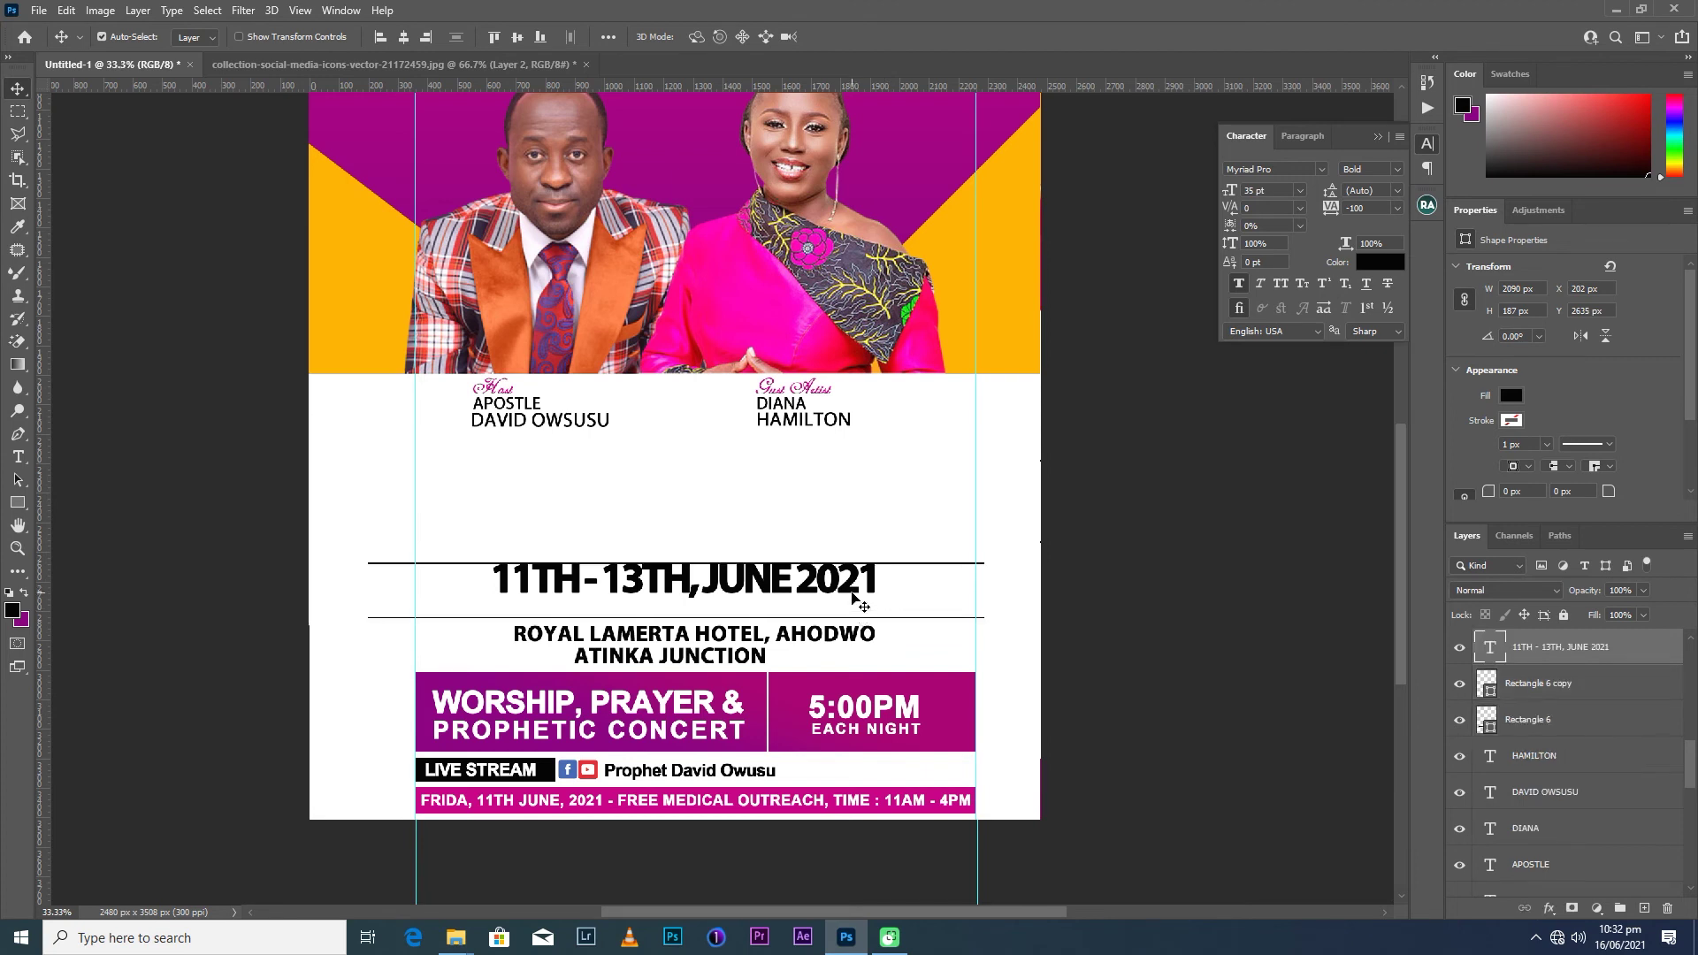
# Nudge the date down and move APOSTLE DAVID OWSUSU and its Host label above the top divider.
pyautogui.click(852, 594)
pyautogui.press('Down')
pyautogui.press('Down')
pyautogui.press('Down')
pyautogui.press('Down')
pyautogui.press('Down')
pyautogui.press('Down')
pyautogui.press('Down')
pyautogui.press('Down')
pyautogui.press('Down')
pyautogui.press('Down')
pyautogui.press('Down')
pyautogui.press('Down')
pyautogui.press('Down')
pyautogui.press('Down')
pyautogui.press('Down')
pyautogui.press('Down')
pyautogui.press('Down')
pyautogui.press('Down')
pyautogui.press('Down')
pyautogui.press('Down')
pyautogui.press('Down')
pyautogui.press('Down')
pyautogui.press('Down')
pyautogui.press('Down')
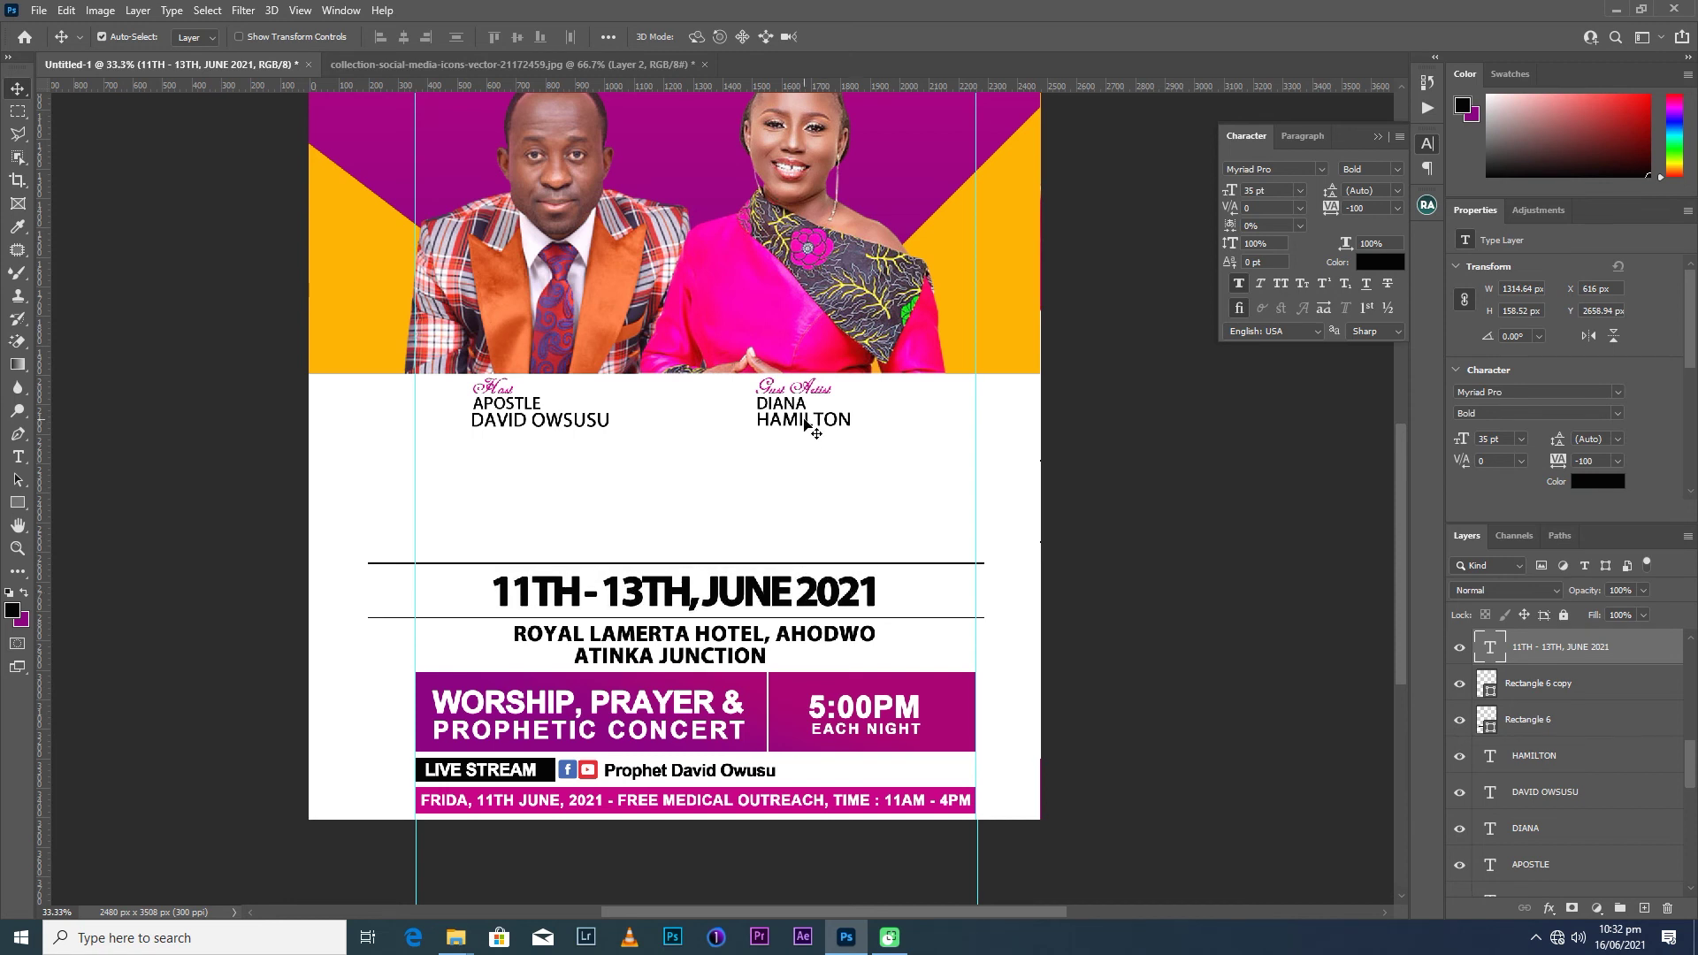
pyautogui.click(597, 424)
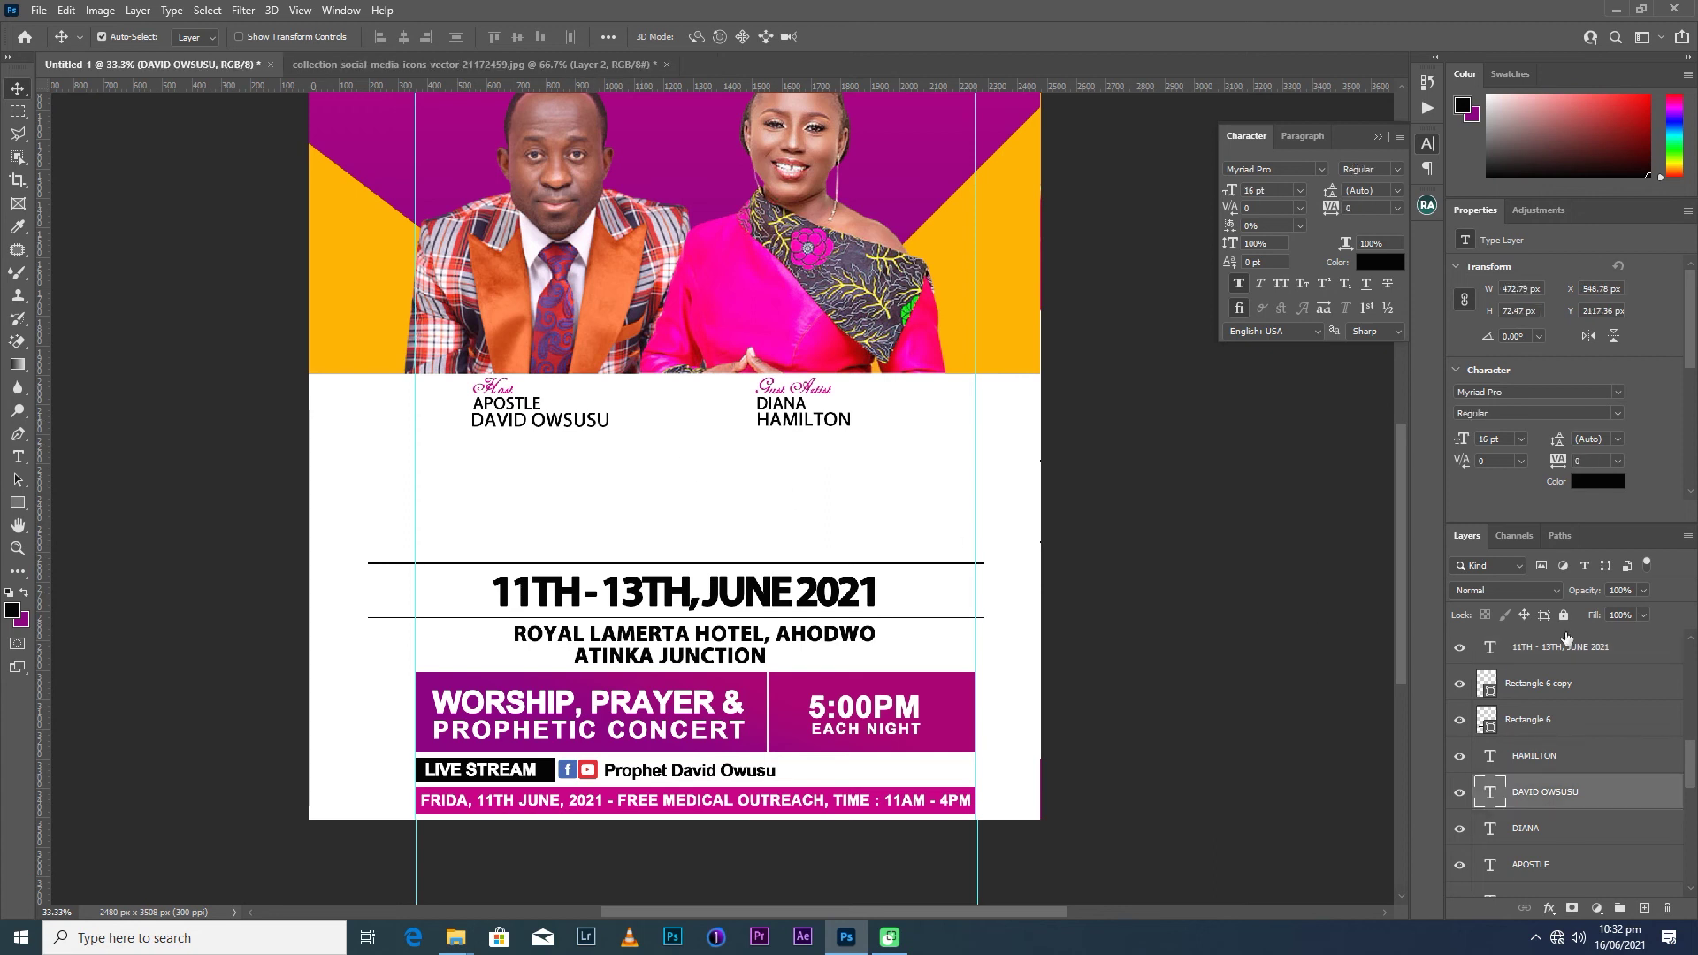
pyautogui.click(1534, 865)
pyautogui.keyDown('shift'); pyautogui.click(1537, 796); pyautogui.keyUp('shift')
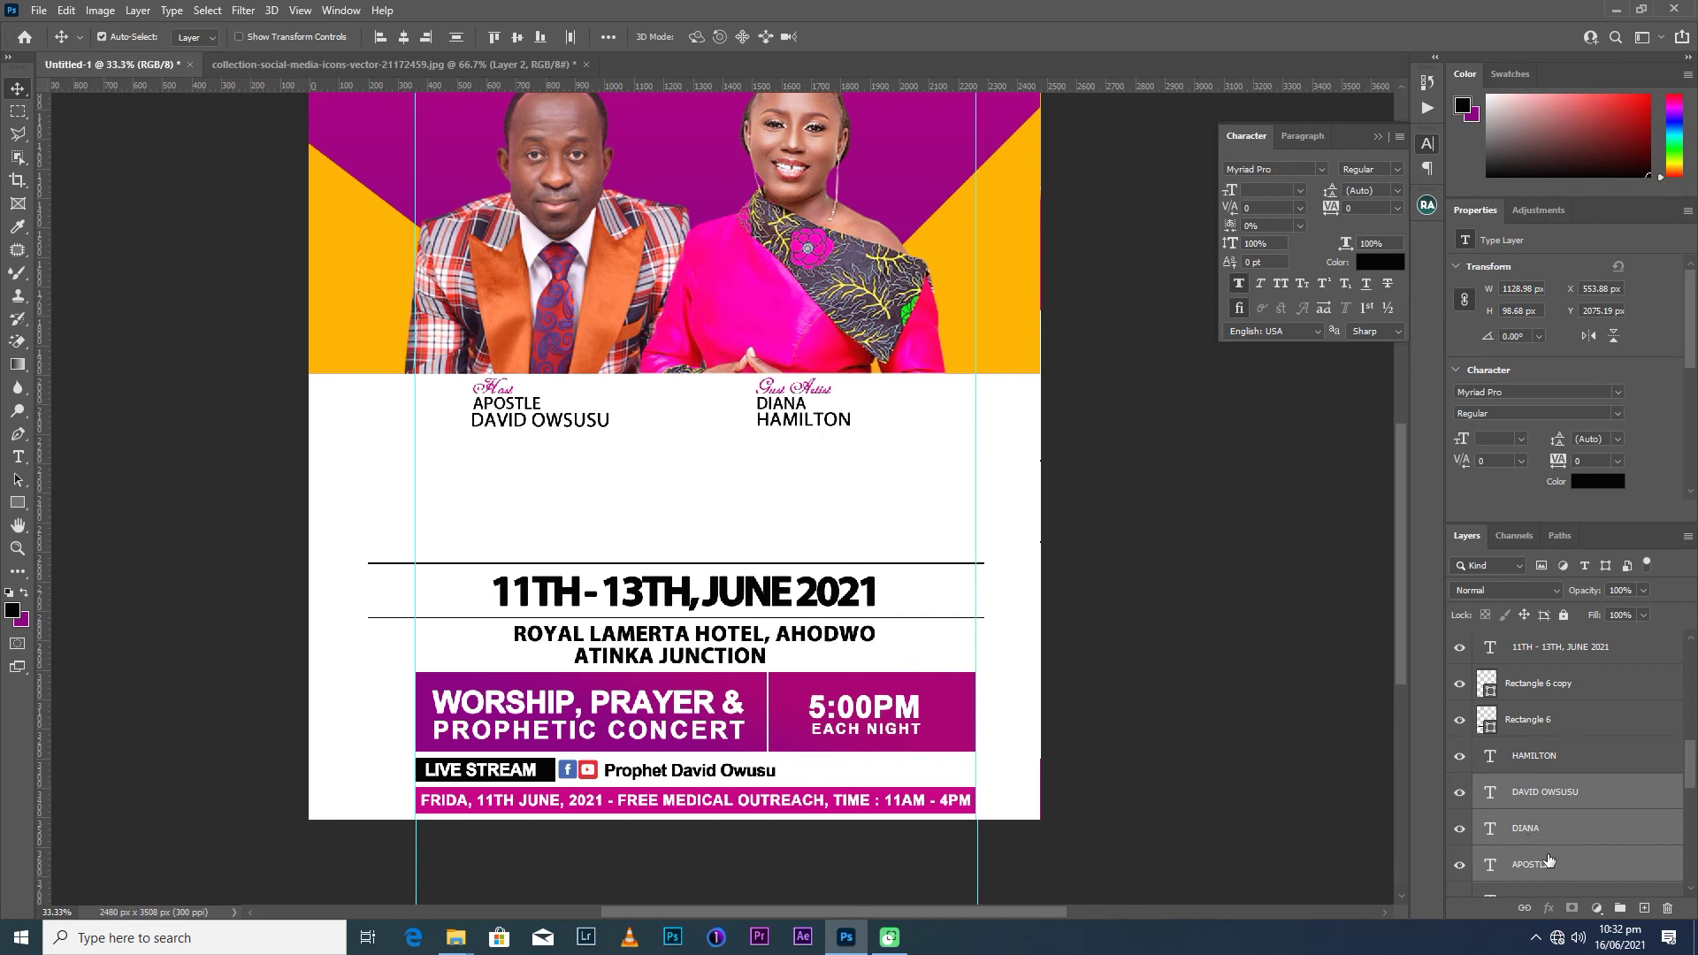
pyautogui.click(1547, 873)
pyautogui.moveTo(1552, 862); pyautogui.dragTo(1553, 785)
pyautogui.keyDown('shift'); pyautogui.click(1482, 827); pyautogui.keyUp('shift')
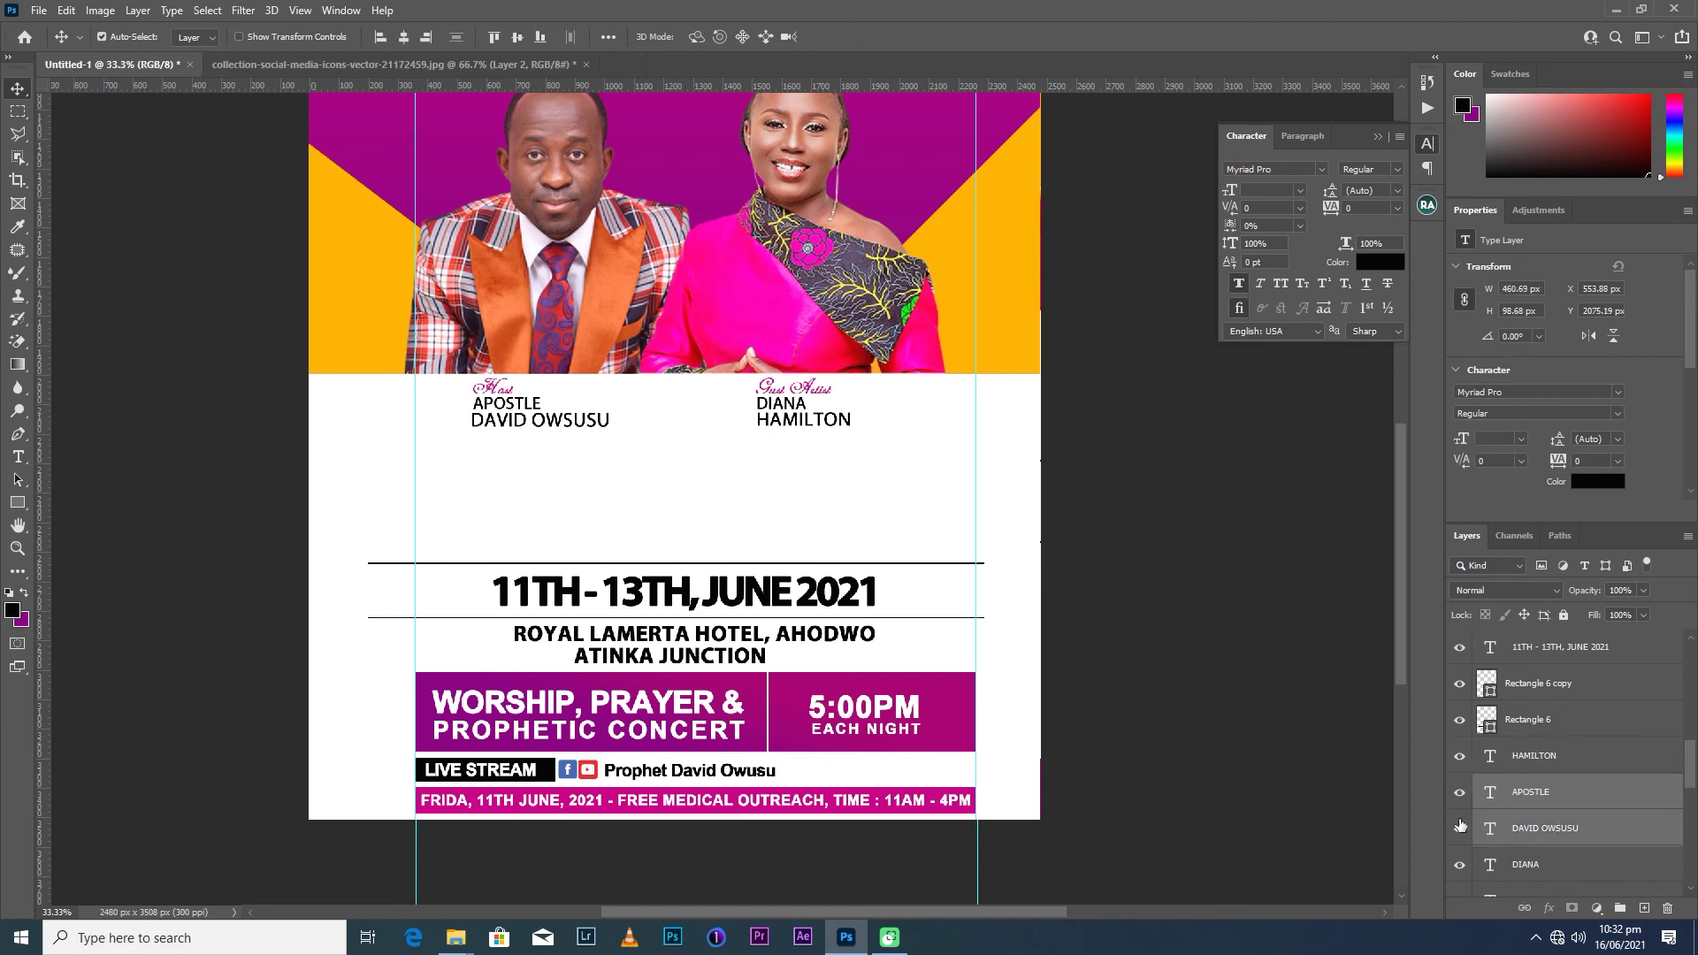
pyautogui.press('Down')
pyautogui.press('Down')
pyautogui.press('Down')
pyautogui.press('Down')
pyautogui.press('Down')
pyautogui.press('Down')
pyautogui.press('Down')
pyautogui.press('Down')
pyautogui.press('Down')
pyautogui.moveTo(519, 433); pyautogui.dragTo(493, 537)
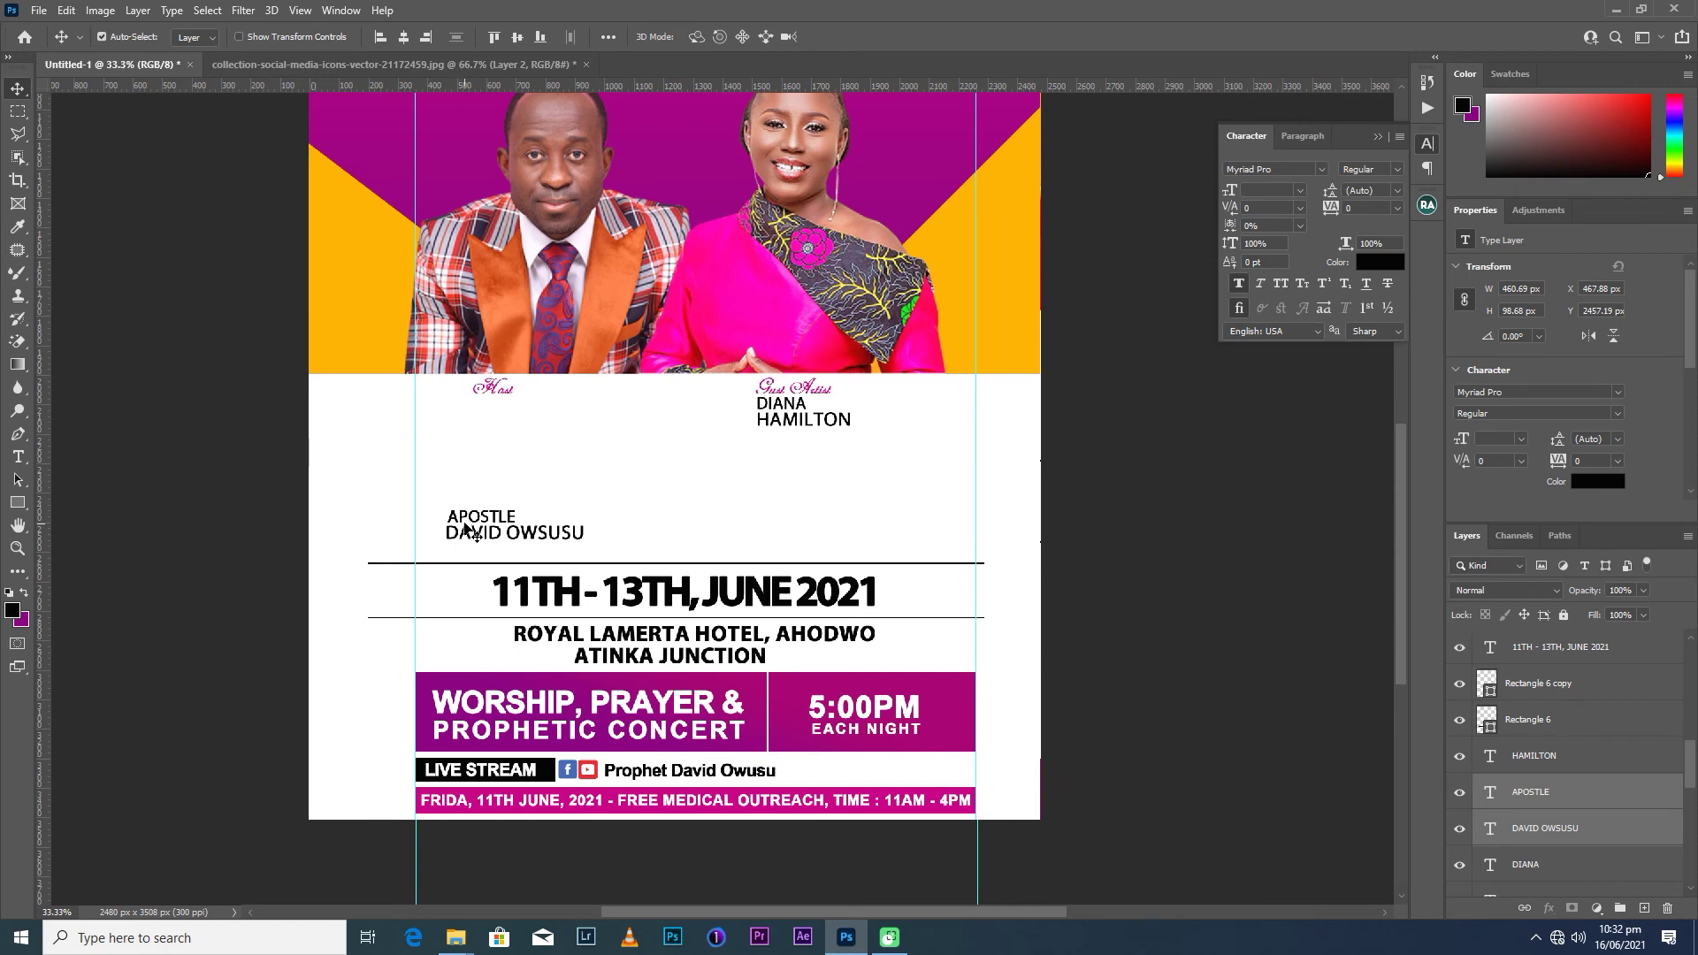
pyautogui.moveTo(474, 535); pyautogui.dragTo(471, 550)
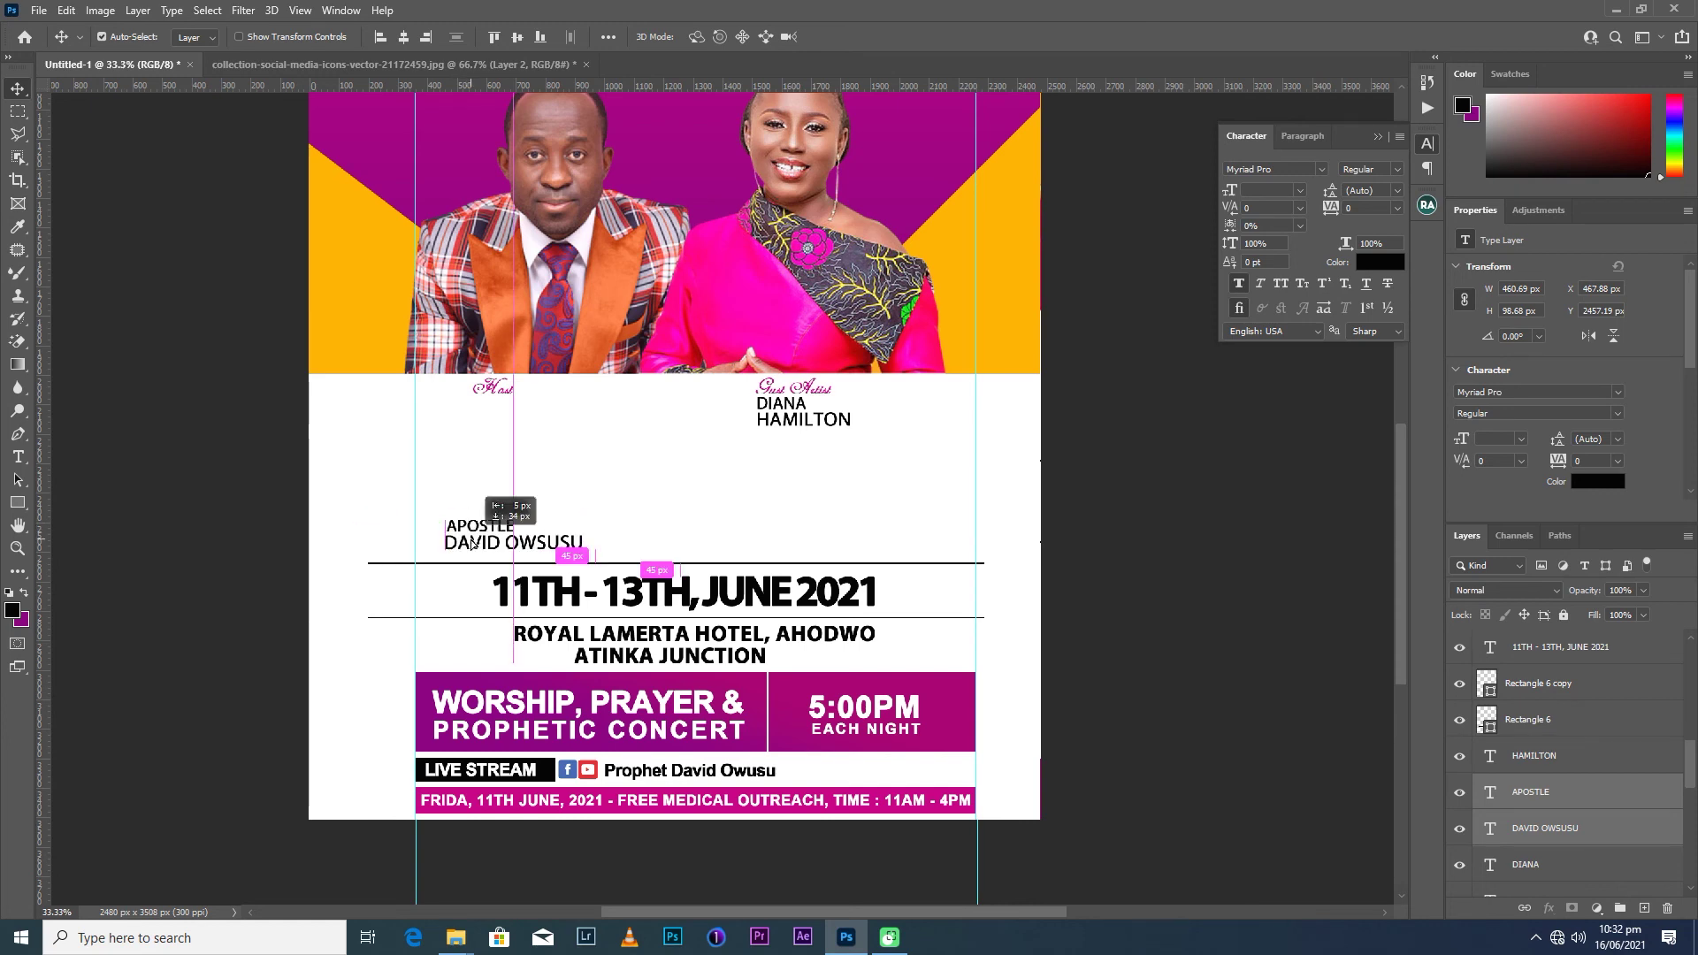
pyautogui.moveTo(489, 389); pyautogui.dragTo(462, 515)
# Move DIANA HAMILTON and its guest artist label down, level with the host's name.
pyautogui.click(1547, 686)
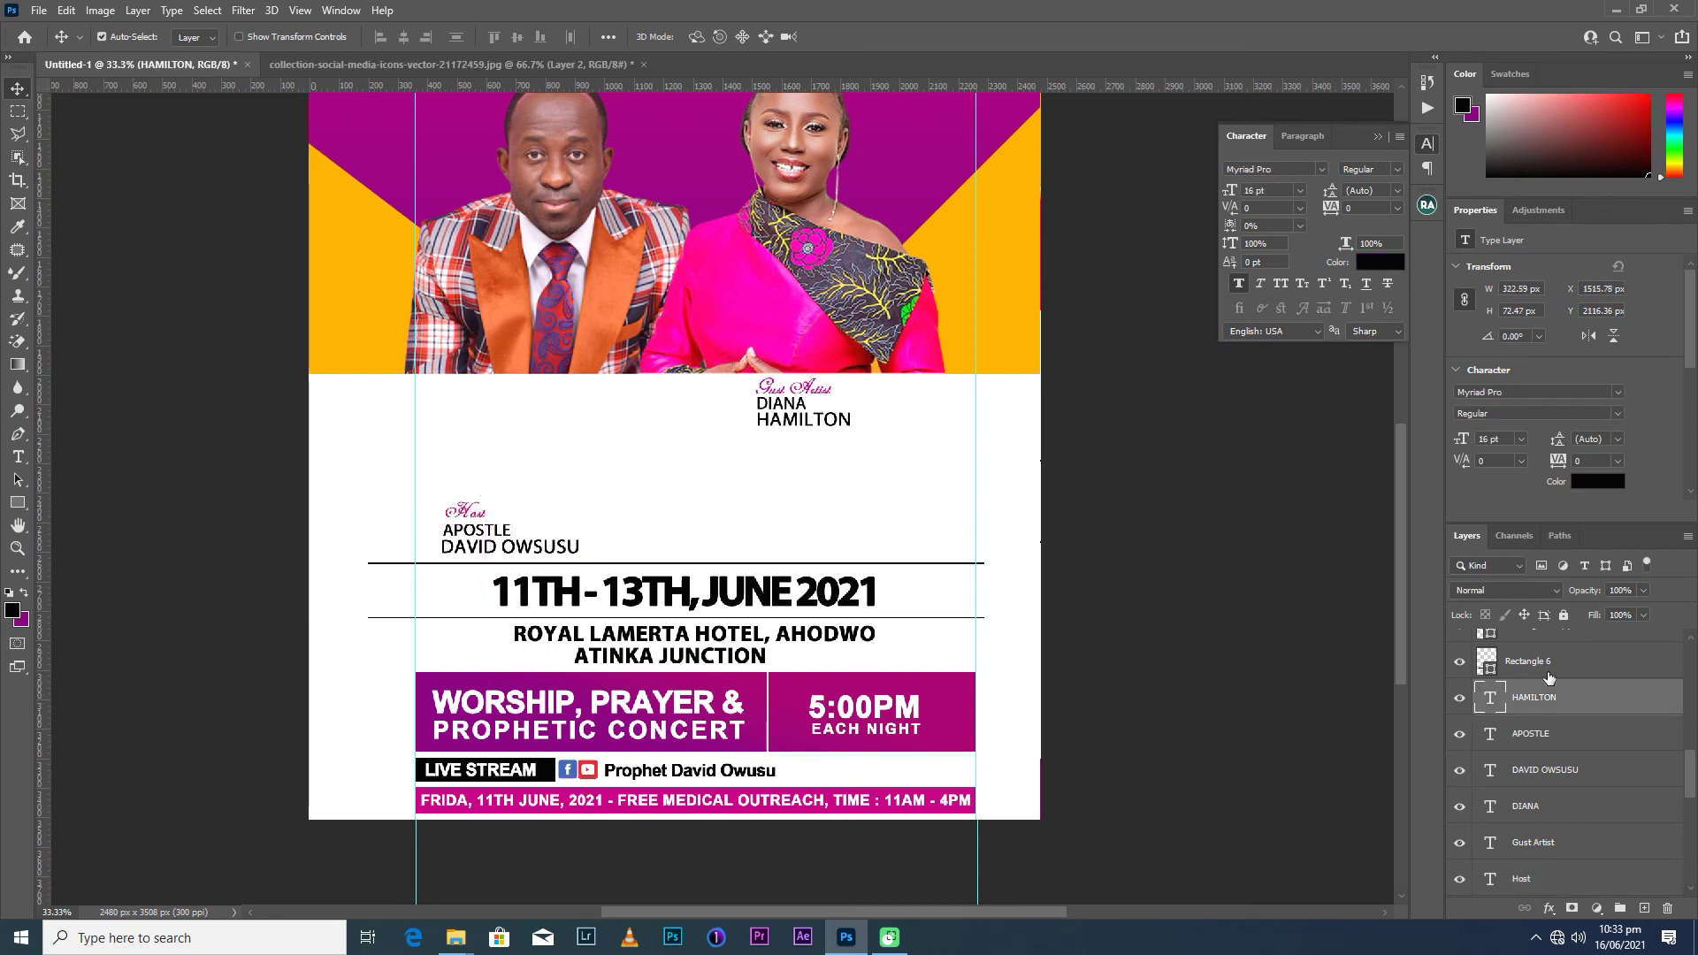
pyautogui.moveTo(1540, 803); pyautogui.dragTo(1537, 698)
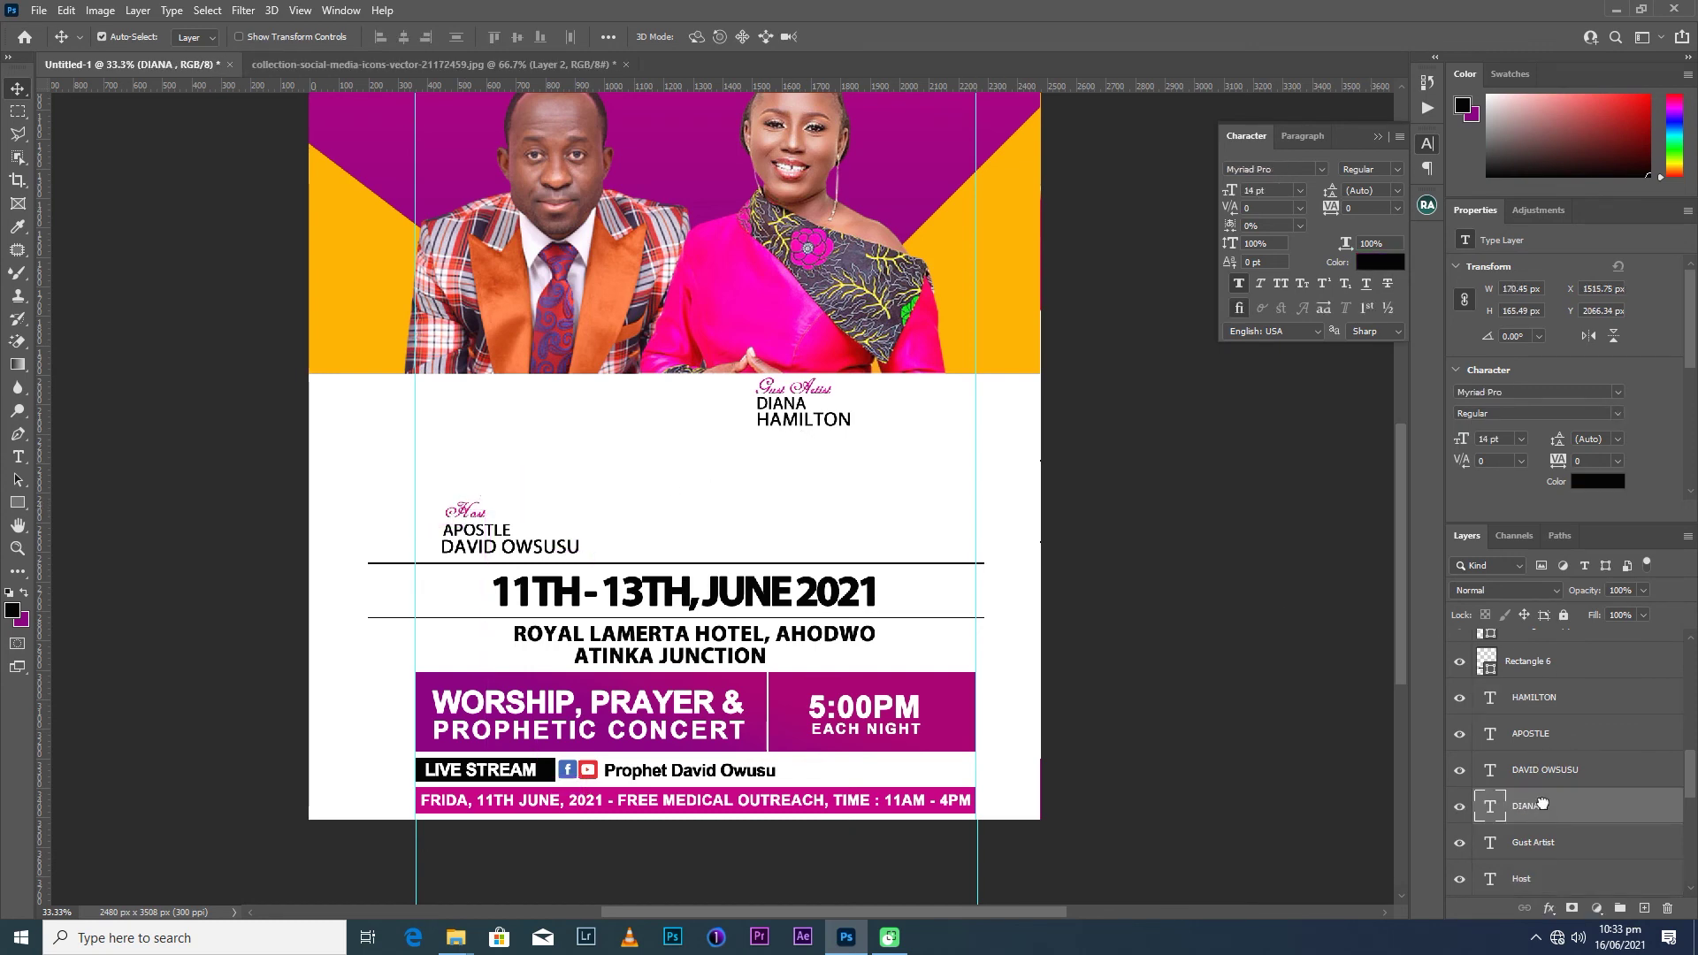
pyautogui.keyDown('shift'); pyautogui.click(1539, 733); pyautogui.keyUp('shift')
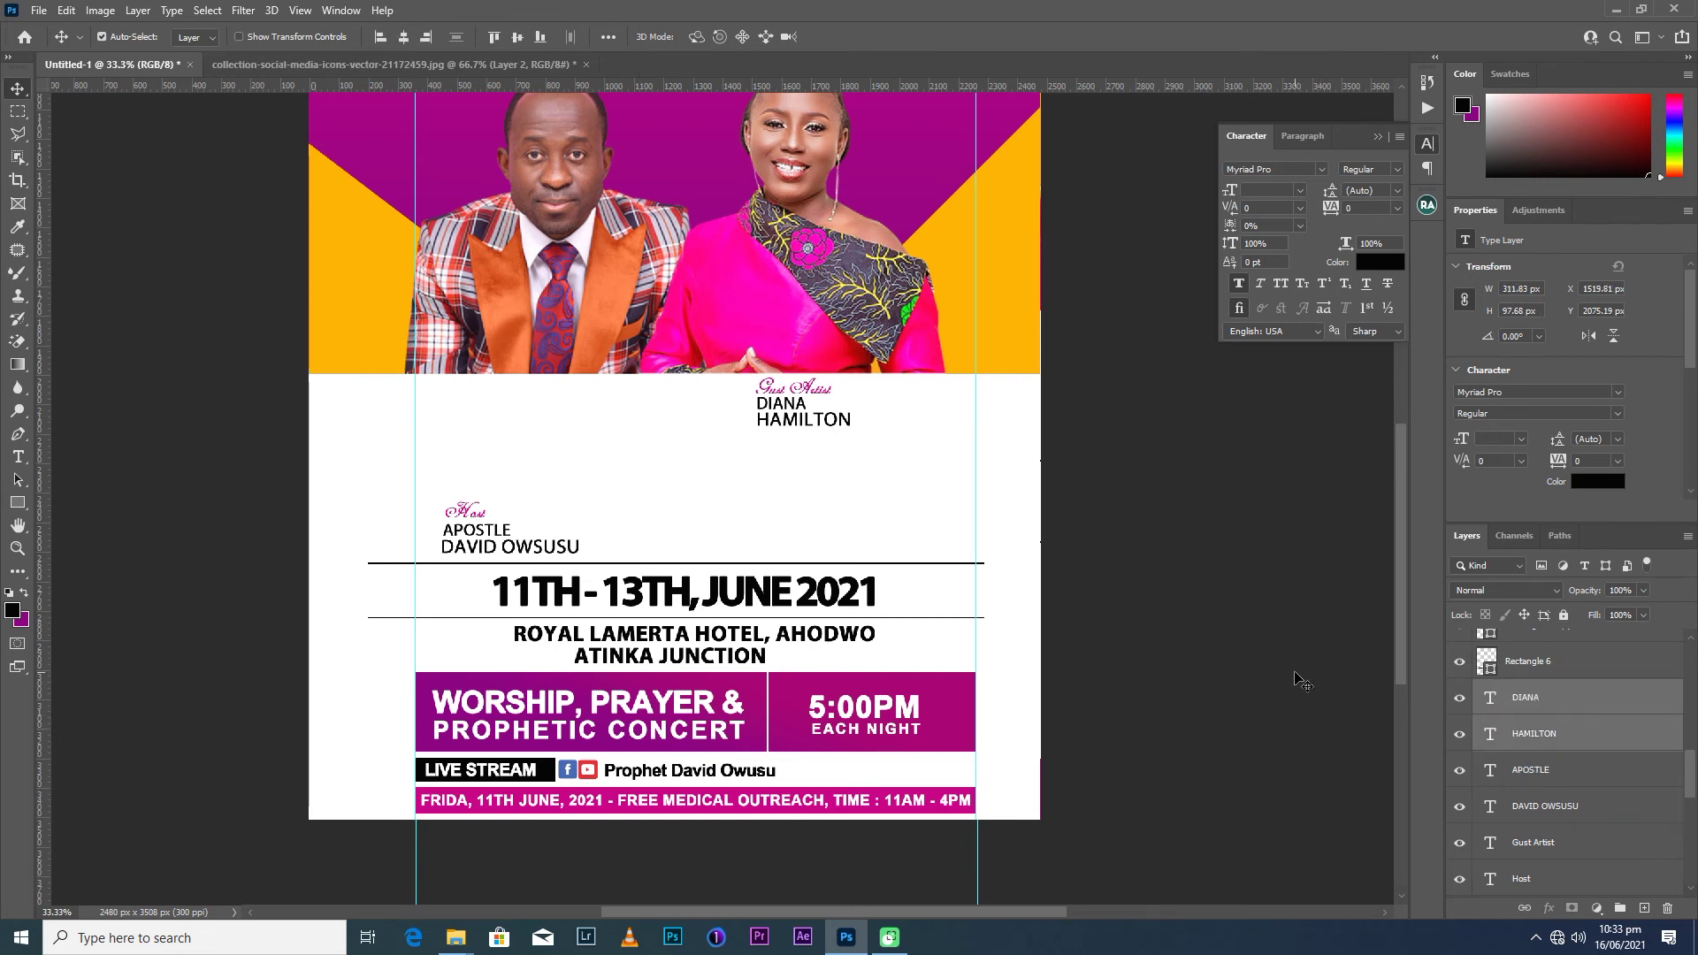
pyautogui.moveTo(787, 412); pyautogui.dragTo(780, 534)
pyautogui.moveTo(796, 393); pyautogui.dragTo(803, 513)
pyautogui.click(836, 428)
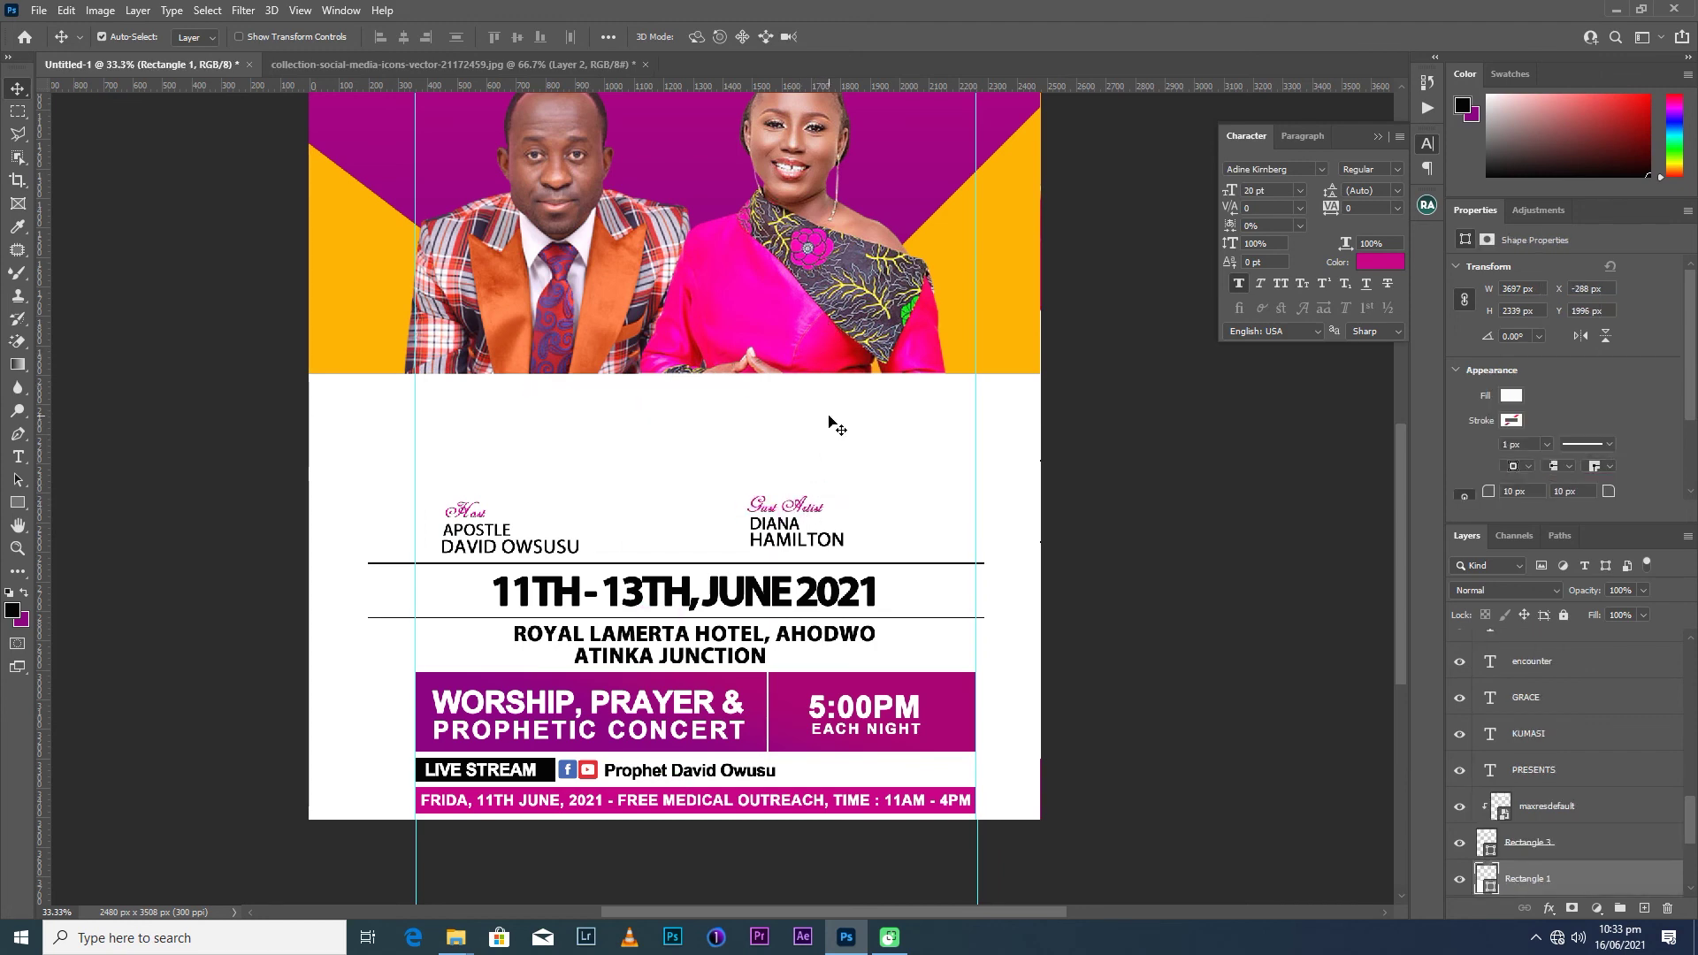
# Shorten the white Rectangle 1 panel by lowering its top edge toward the names.
pyautogui.hotkey('ctrl', 't')
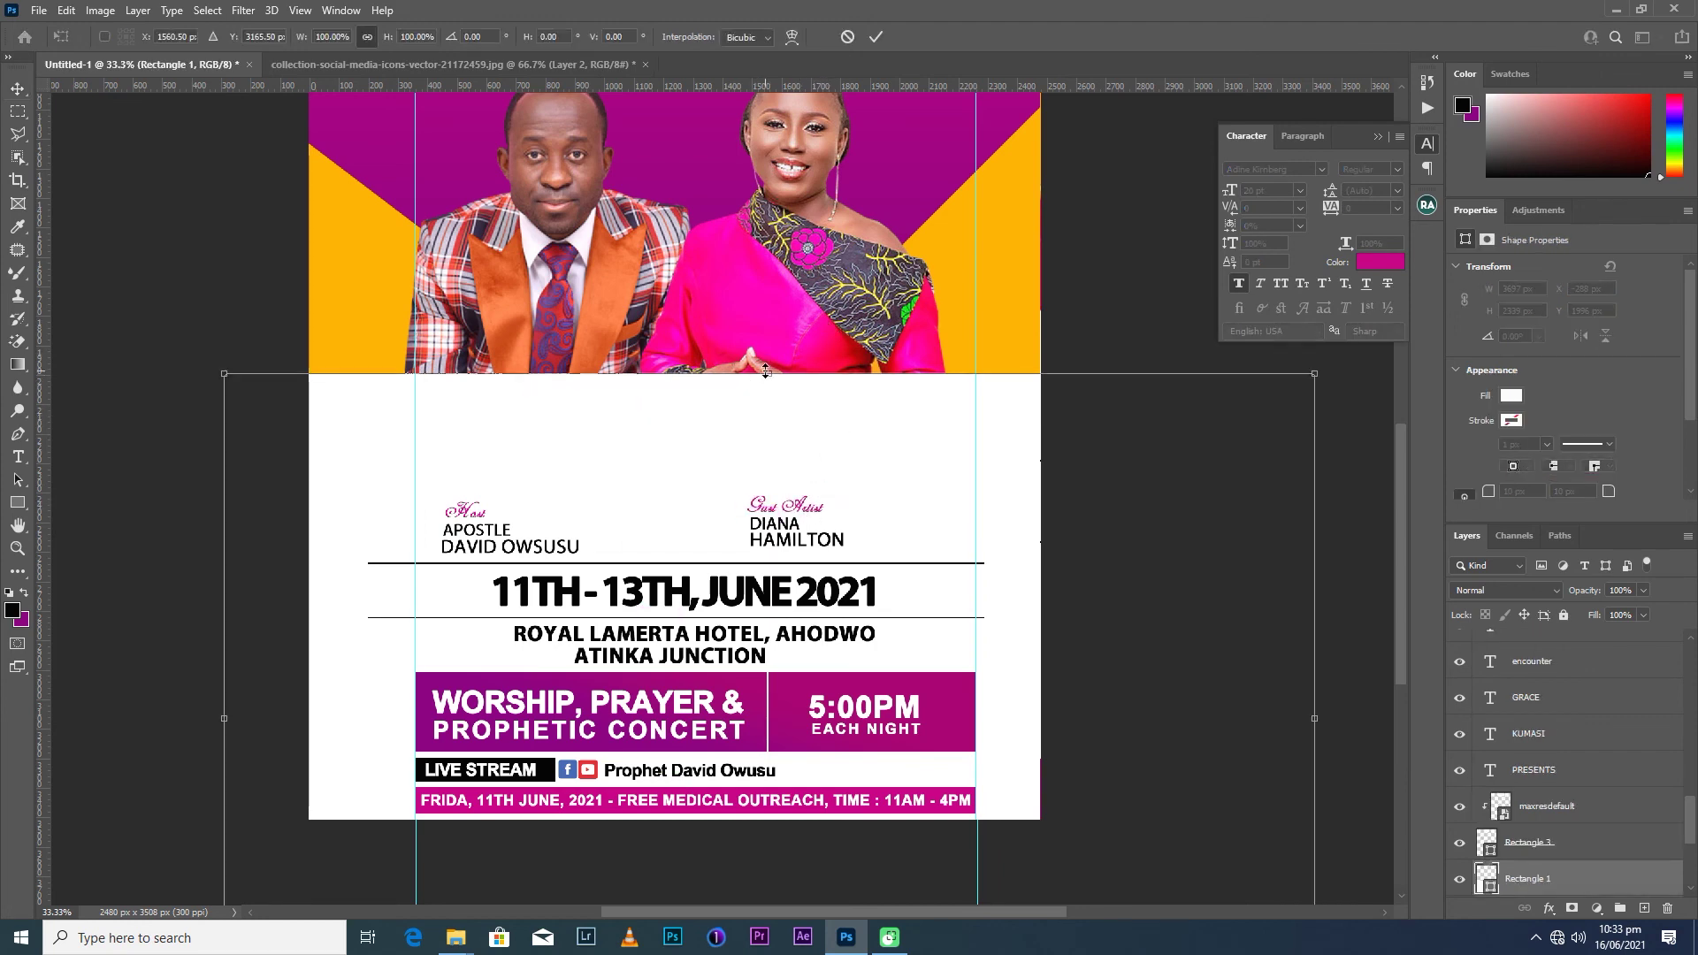
pyautogui.moveTo(766, 371); pyautogui.dragTo(752, 487)
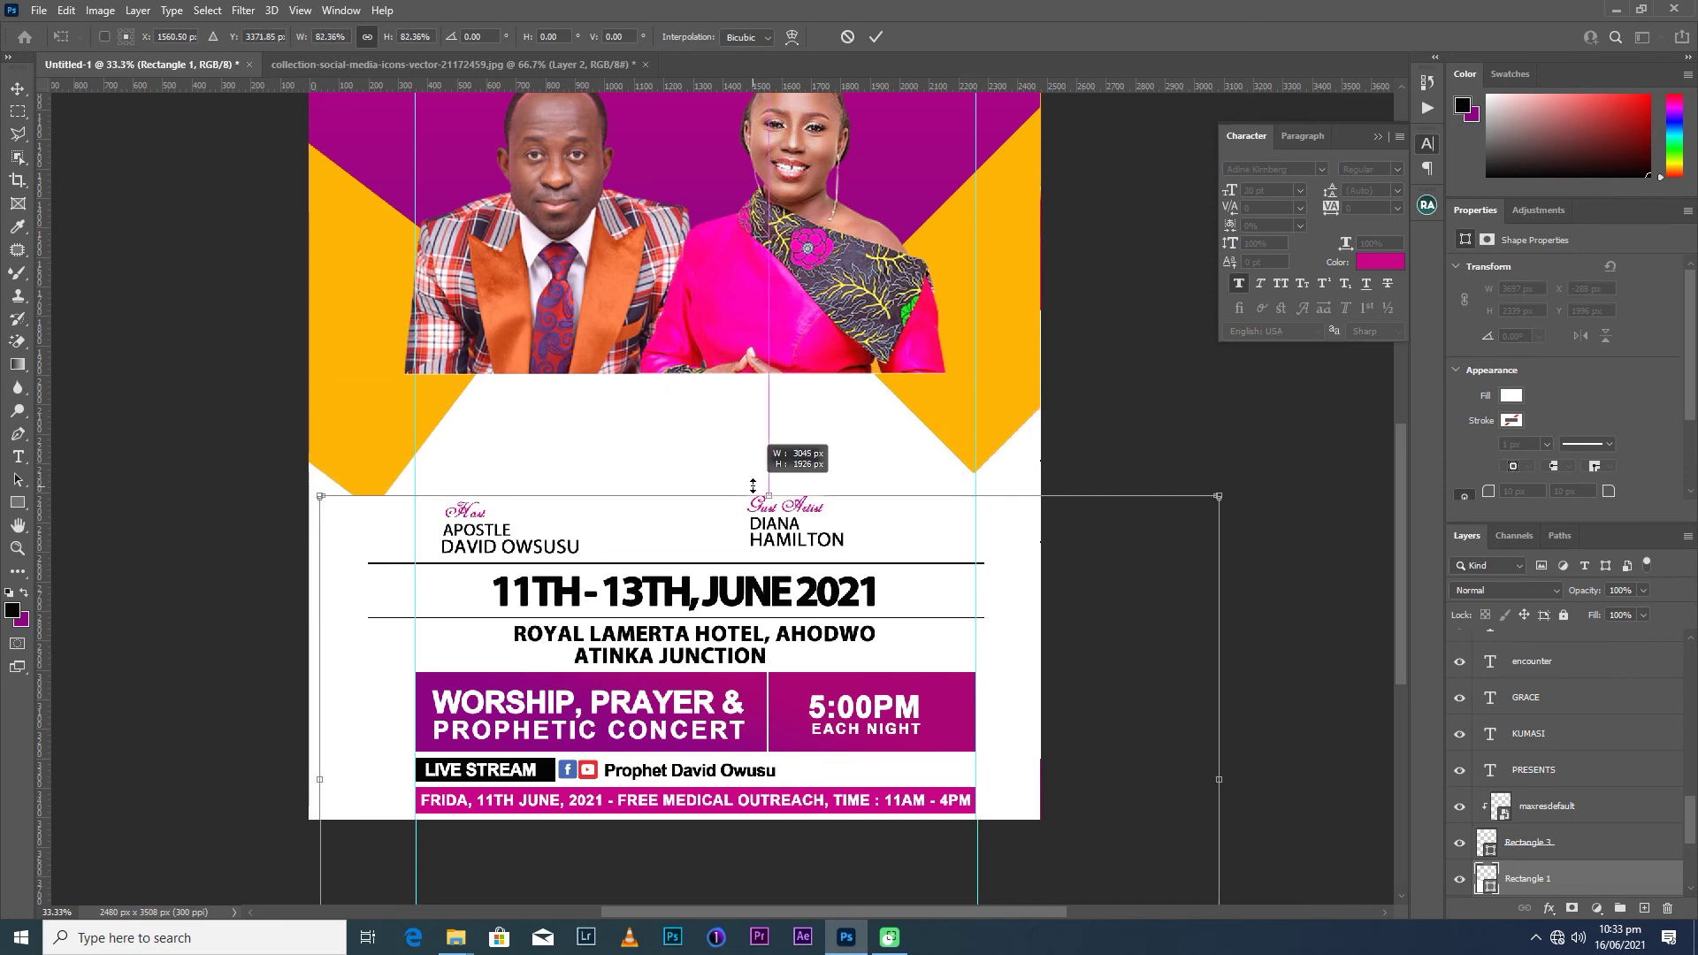
pyautogui.moveTo(752, 485); pyautogui.dragTo(753, 473)
pyautogui.moveTo(747, 570); pyautogui.dragTo(753, 492)
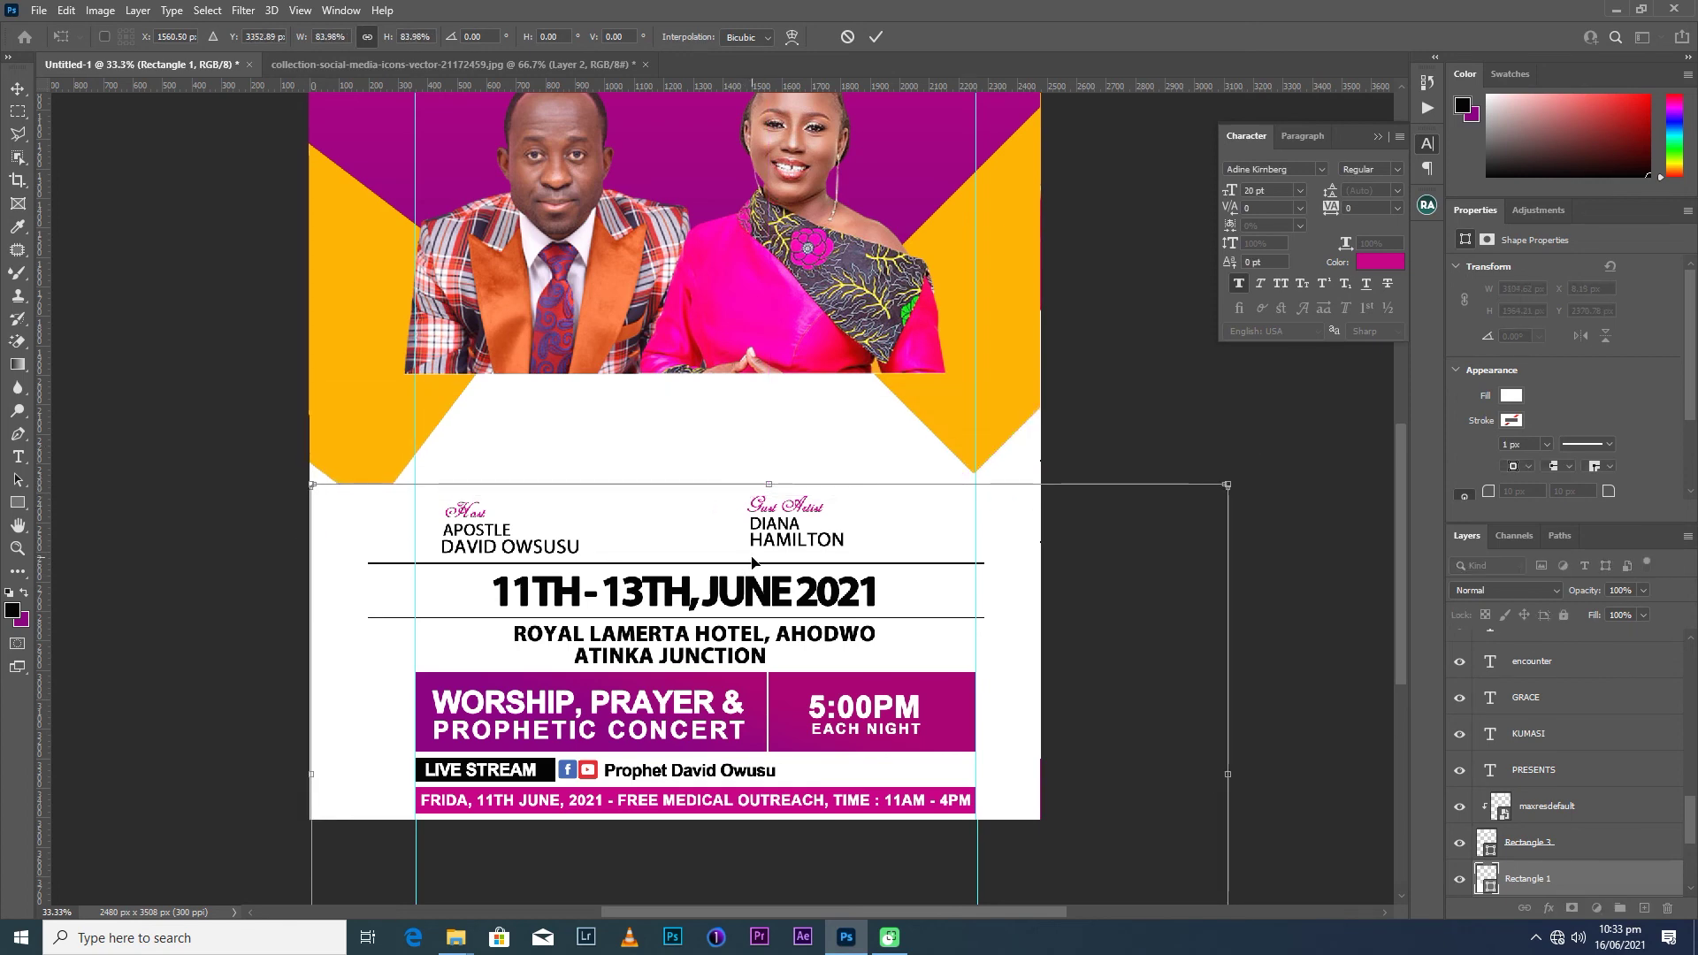
pyautogui.press('Return')
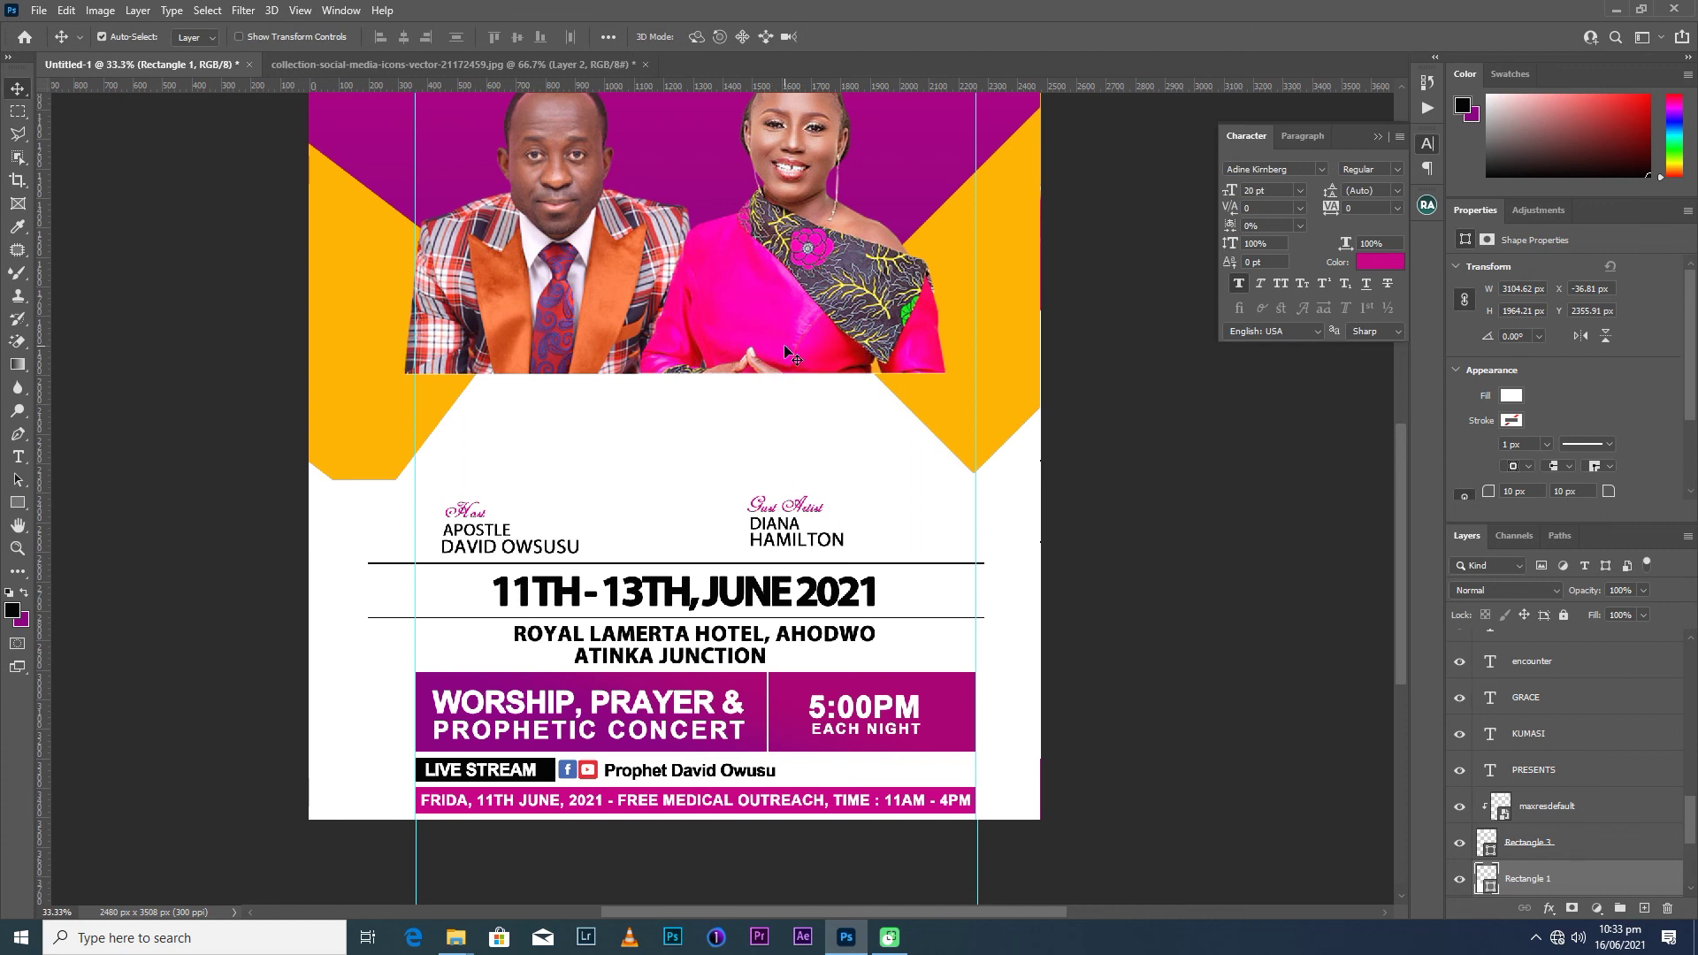
# Move both portrait photos and the left and right yellow triangles down.
pyautogui.click(783, 343)
pyautogui.scroll(-2, 1560, 792)
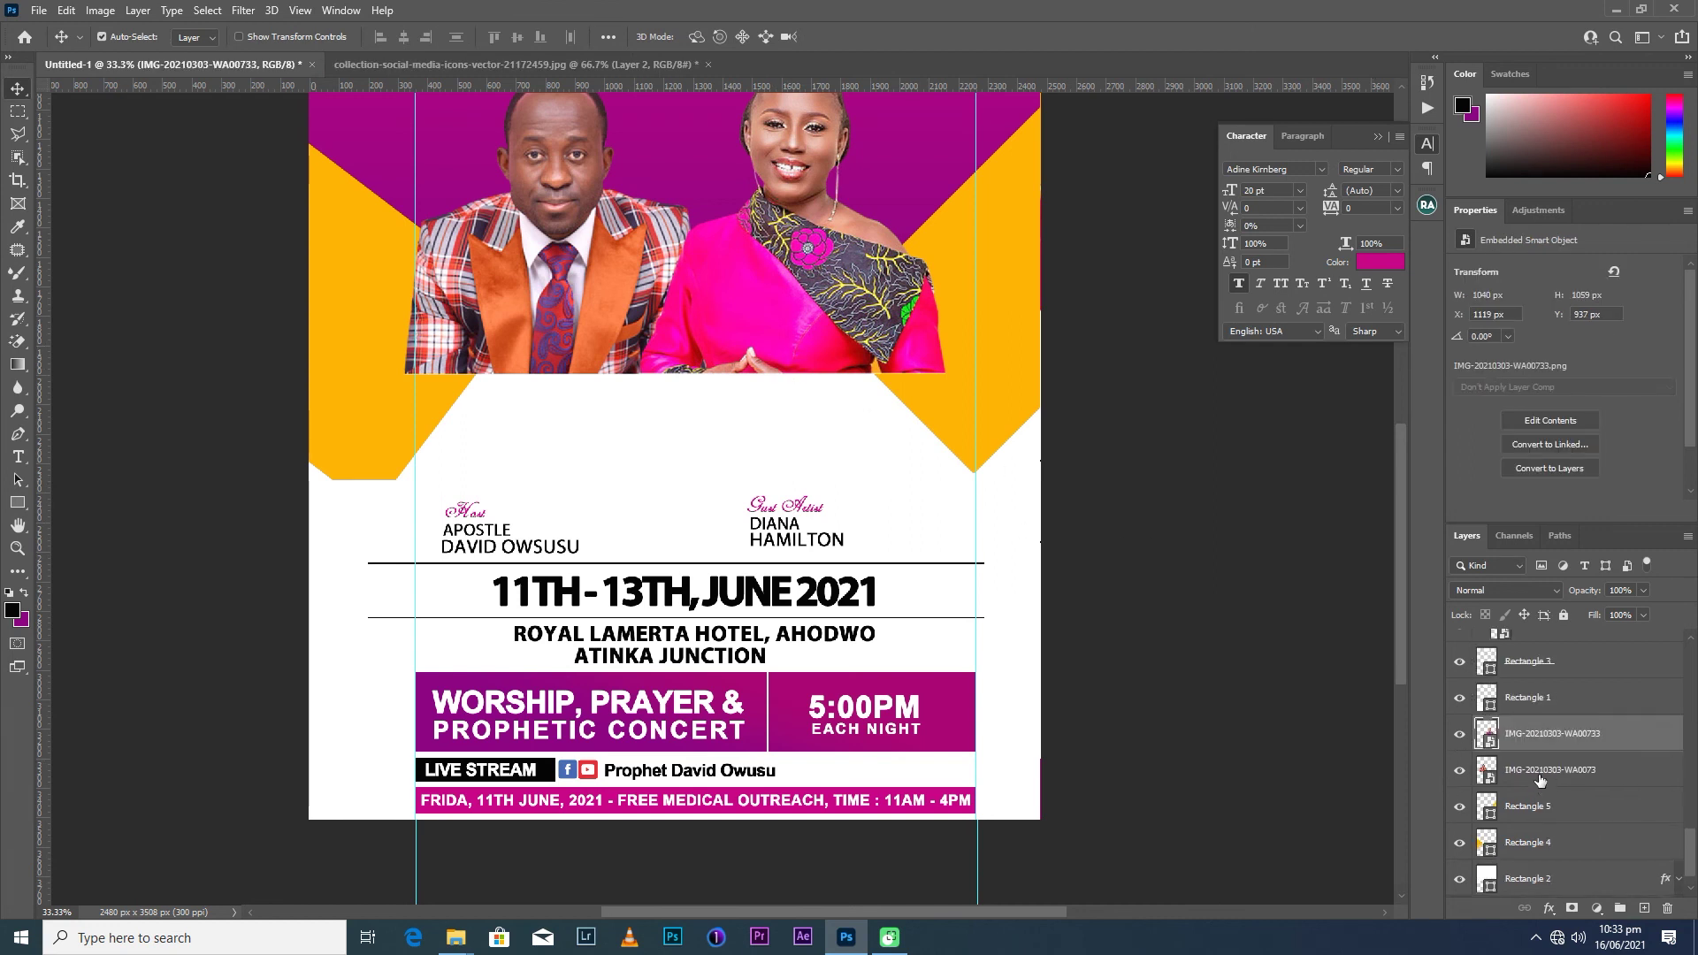
pyautogui.keyDown('shift'); pyautogui.click(1539, 770); pyautogui.keyUp('shift')
pyautogui.moveTo(763, 343); pyautogui.dragTo(756, 452)
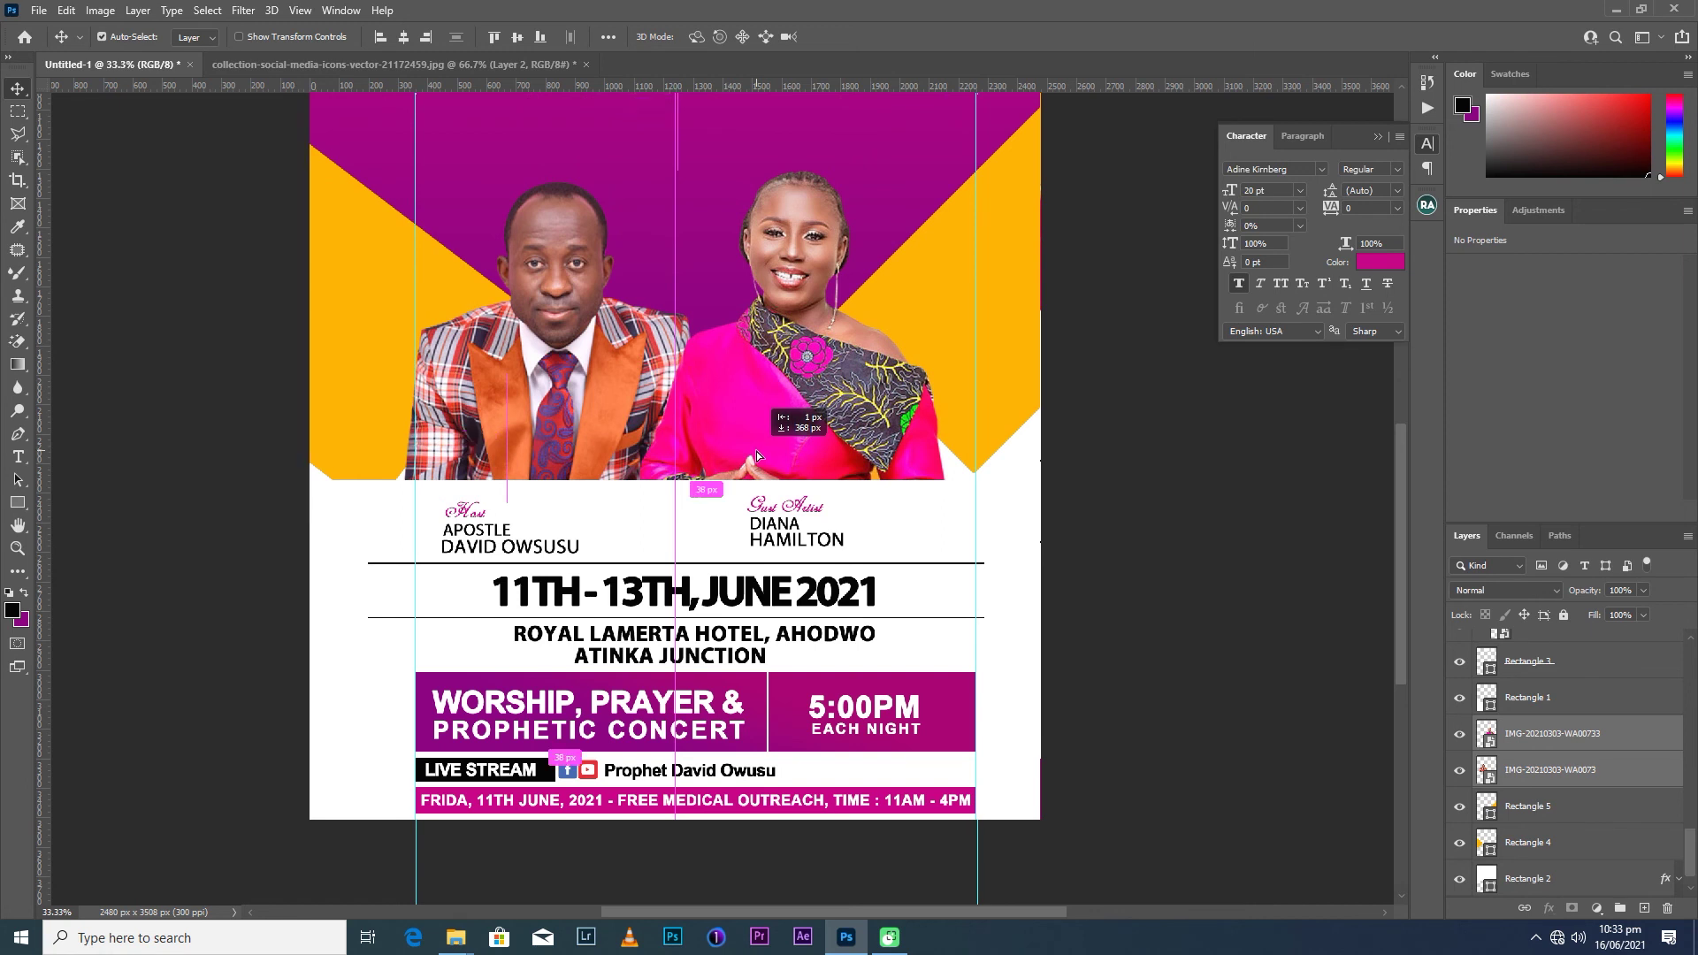
pyautogui.click(970, 312)
pyautogui.moveTo(970, 311); pyautogui.dragTo(963, 368)
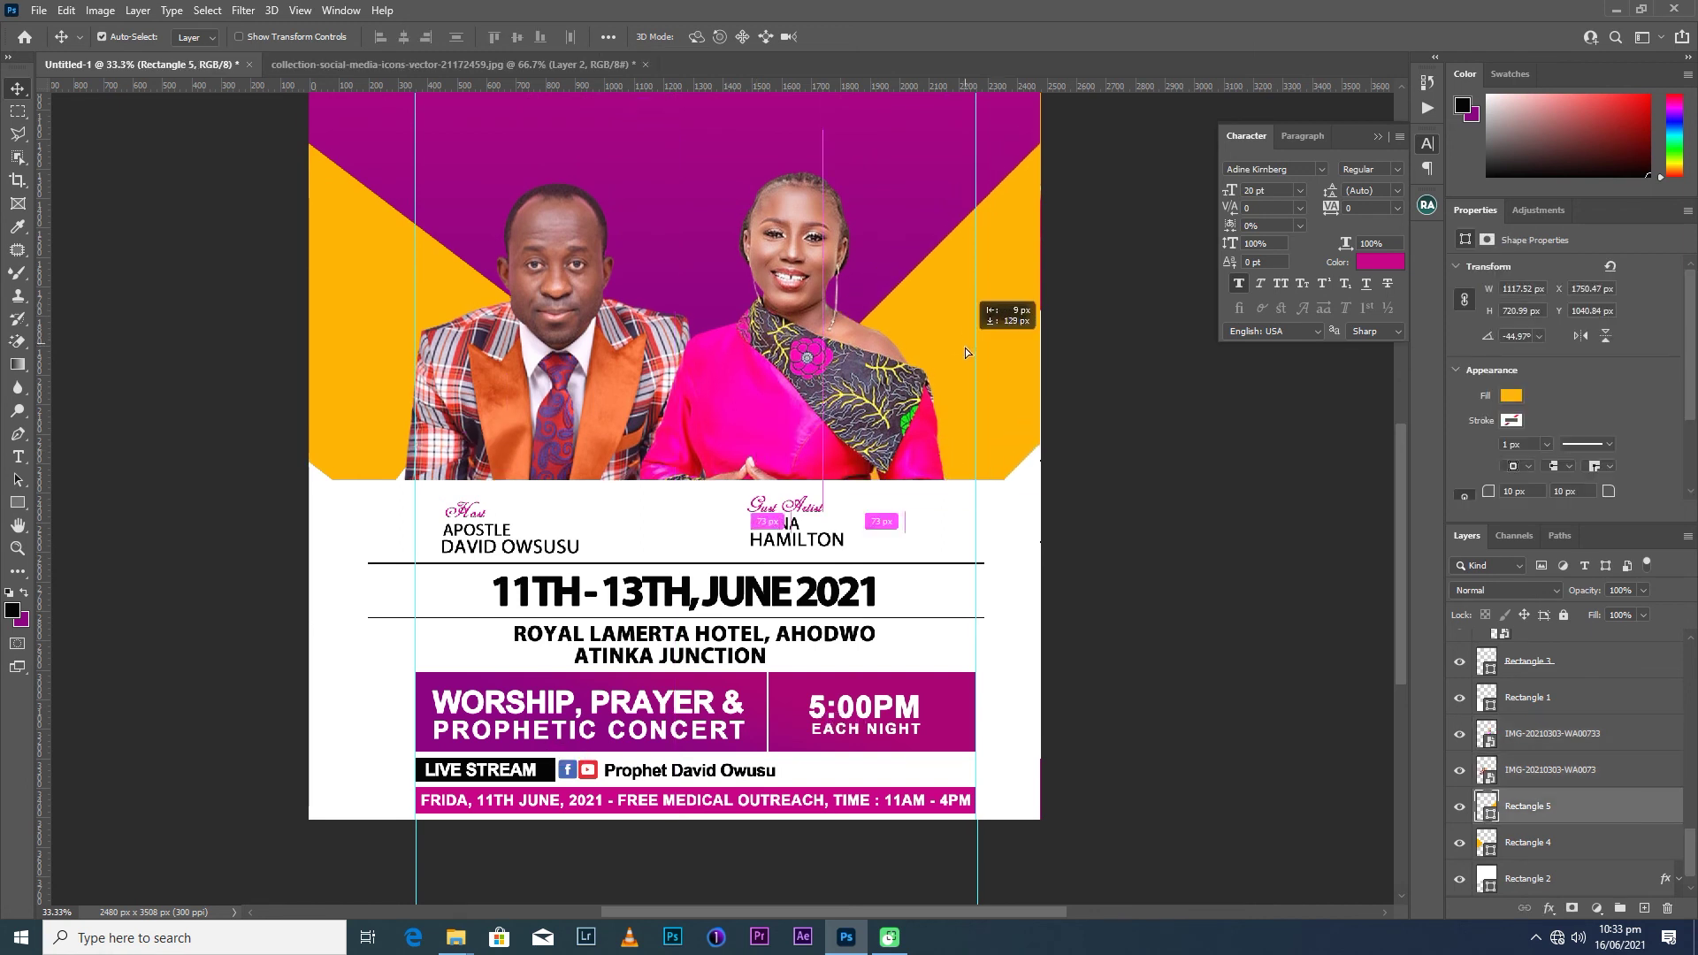
pyautogui.moveTo(349, 347); pyautogui.dragTo(352, 376)
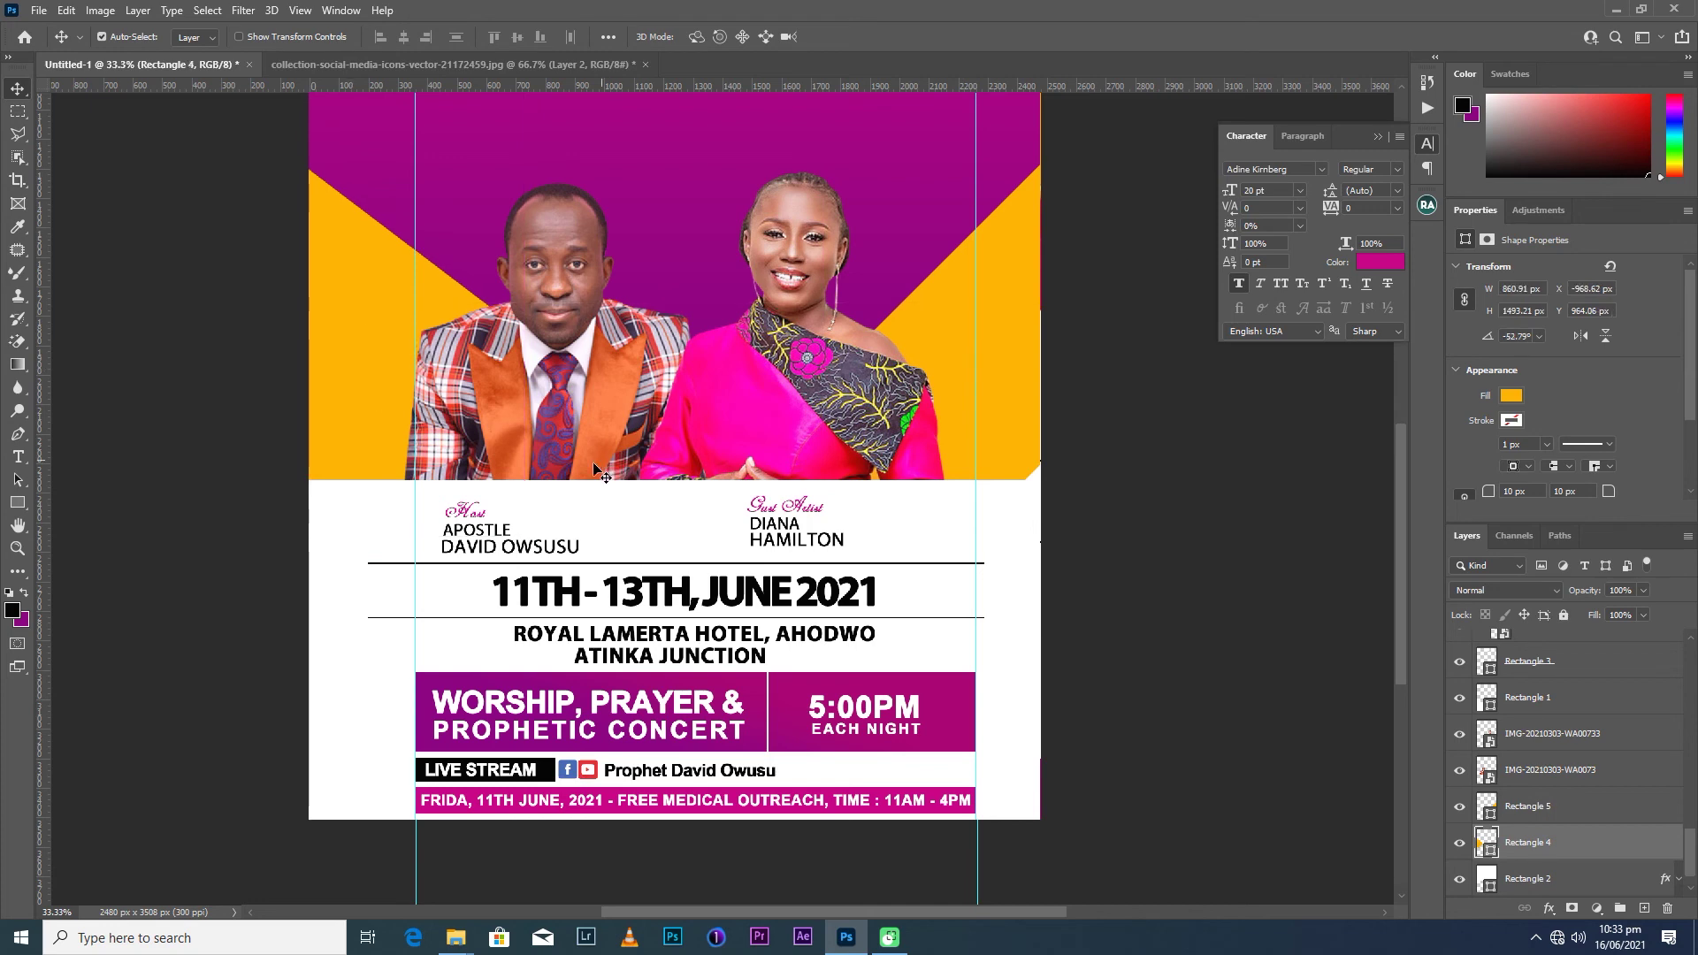
# Nudge the white panel down slightly and settle both portraits onto it.
pyautogui.moveTo(621, 504); pyautogui.dragTo(614, 506)
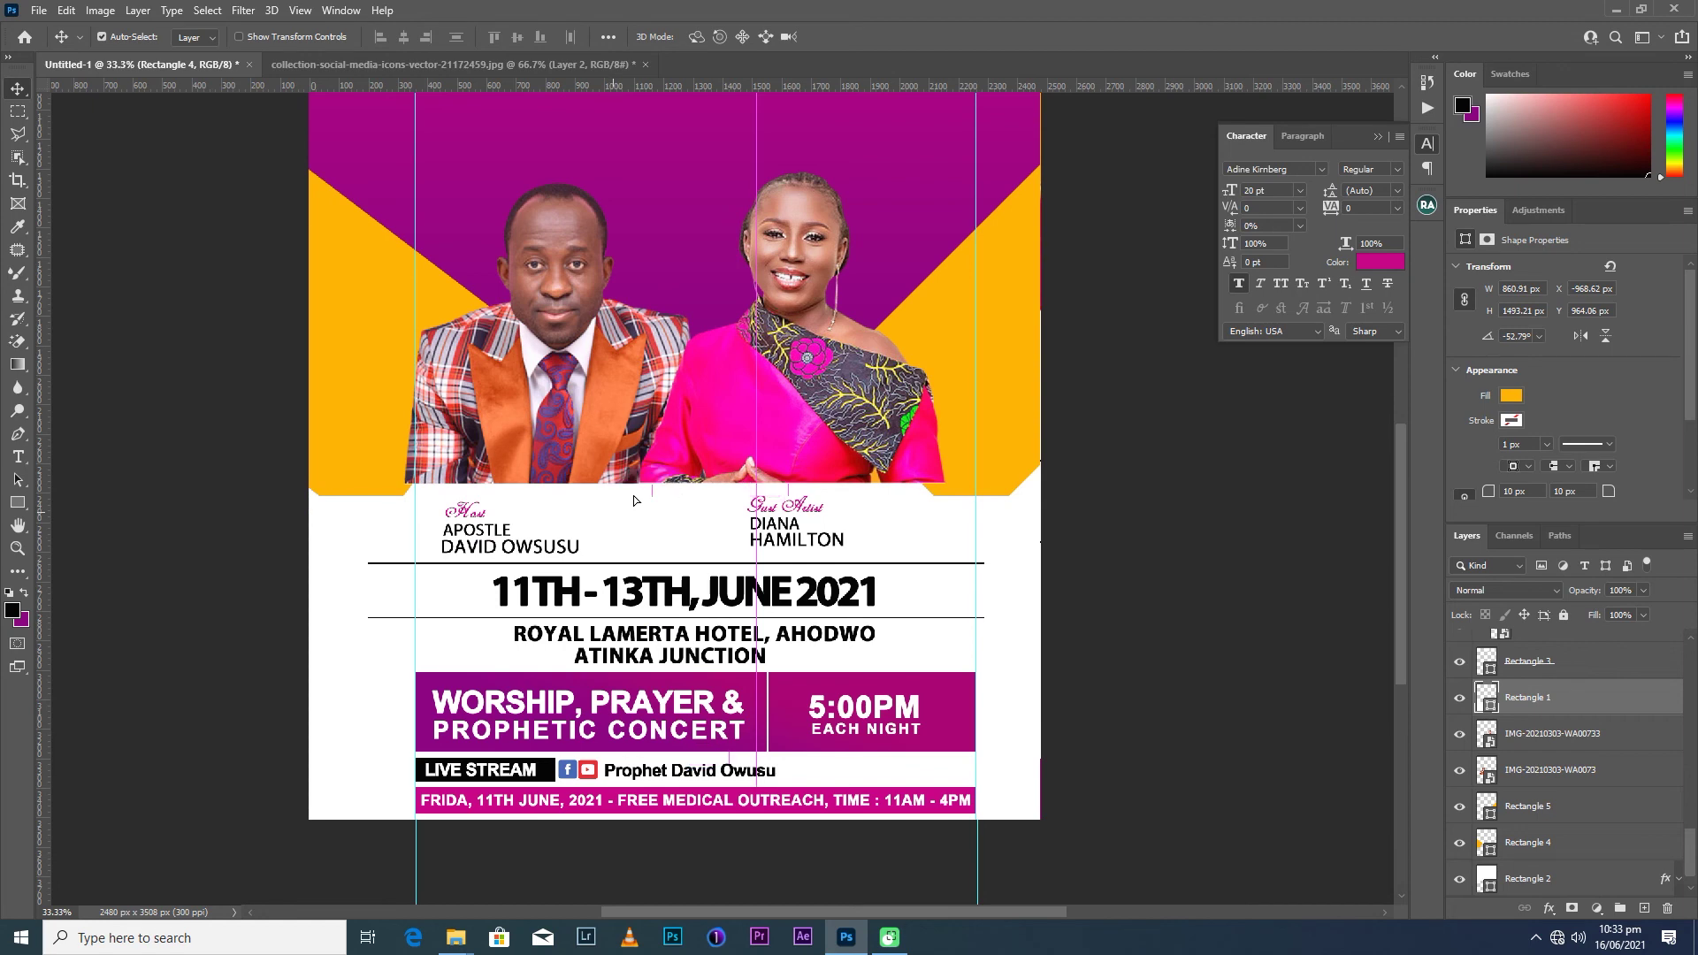
pyautogui.click(741, 428)
pyautogui.keyDown('shift'); pyautogui.click(836, 426); pyautogui.keyUp('shift')
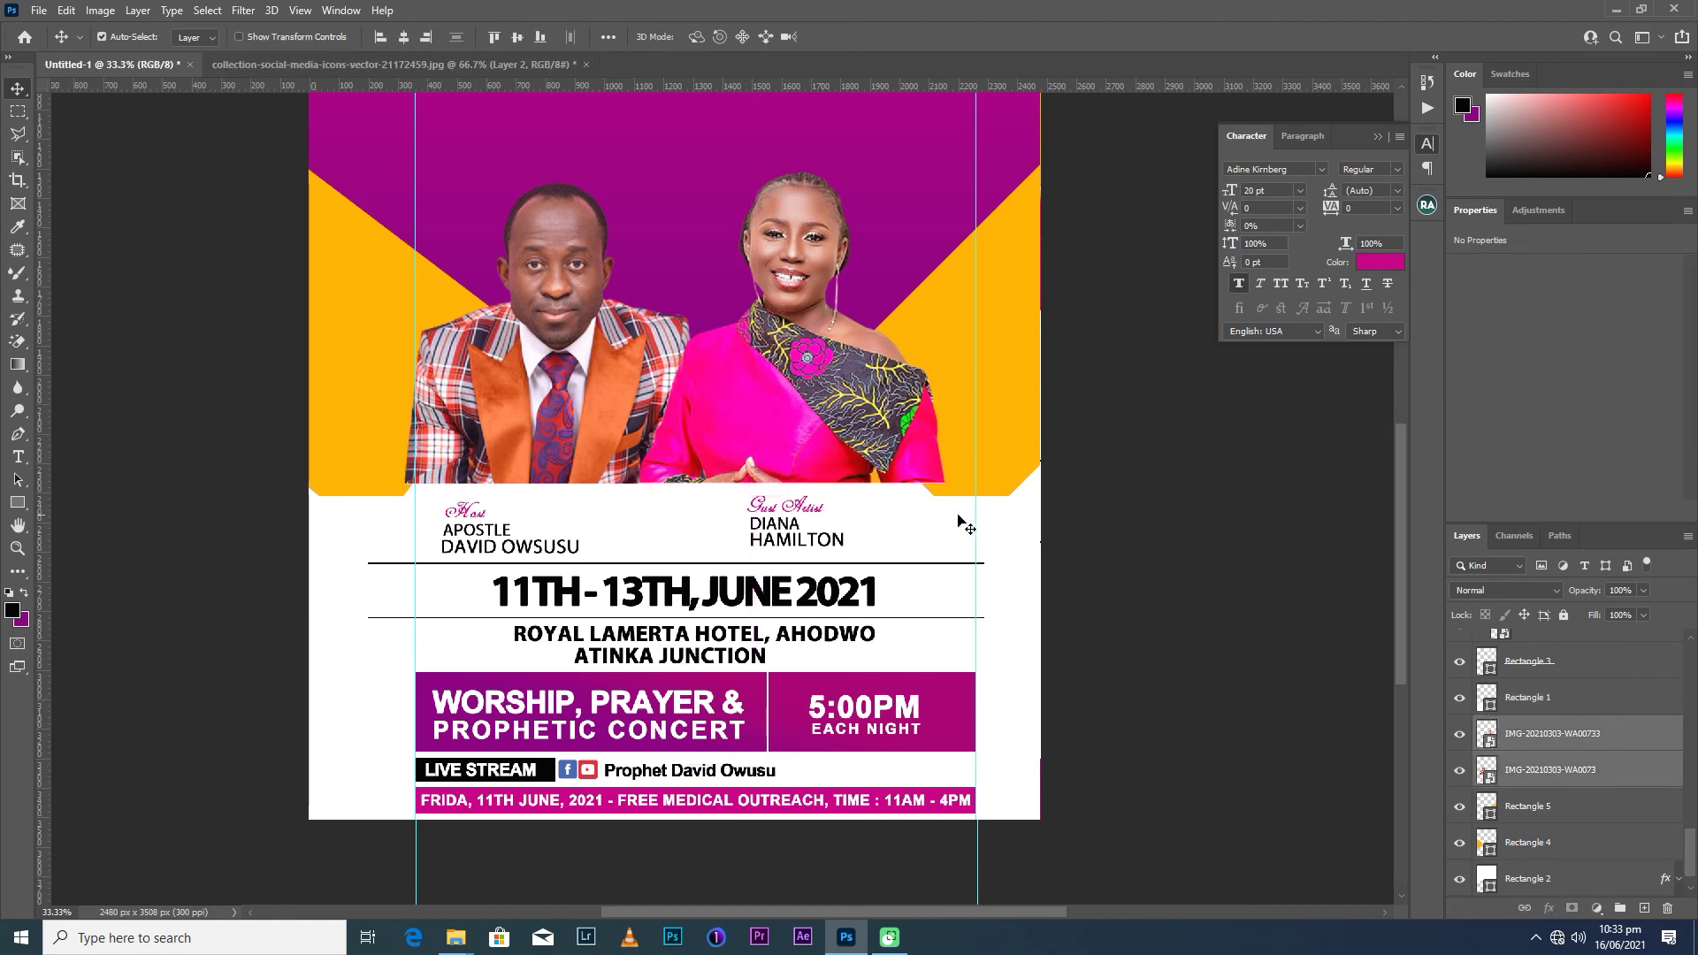
pyautogui.moveTo(836, 425); pyautogui.dragTo(831, 446)
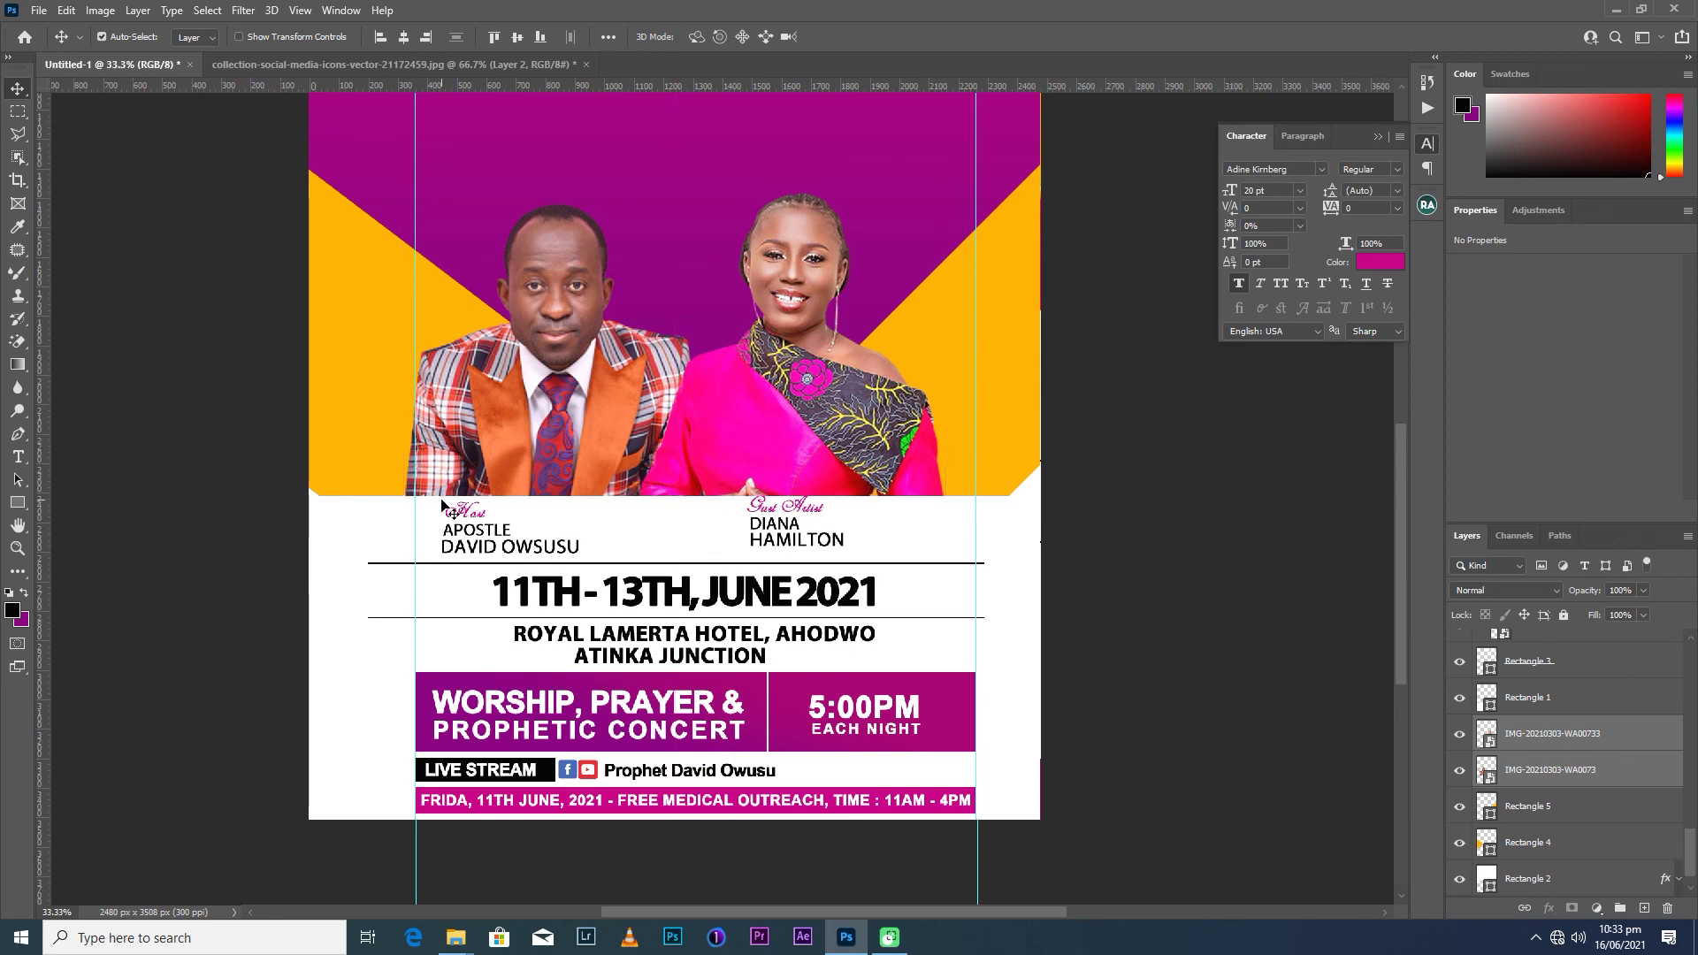
pyautogui.click(769, 542)
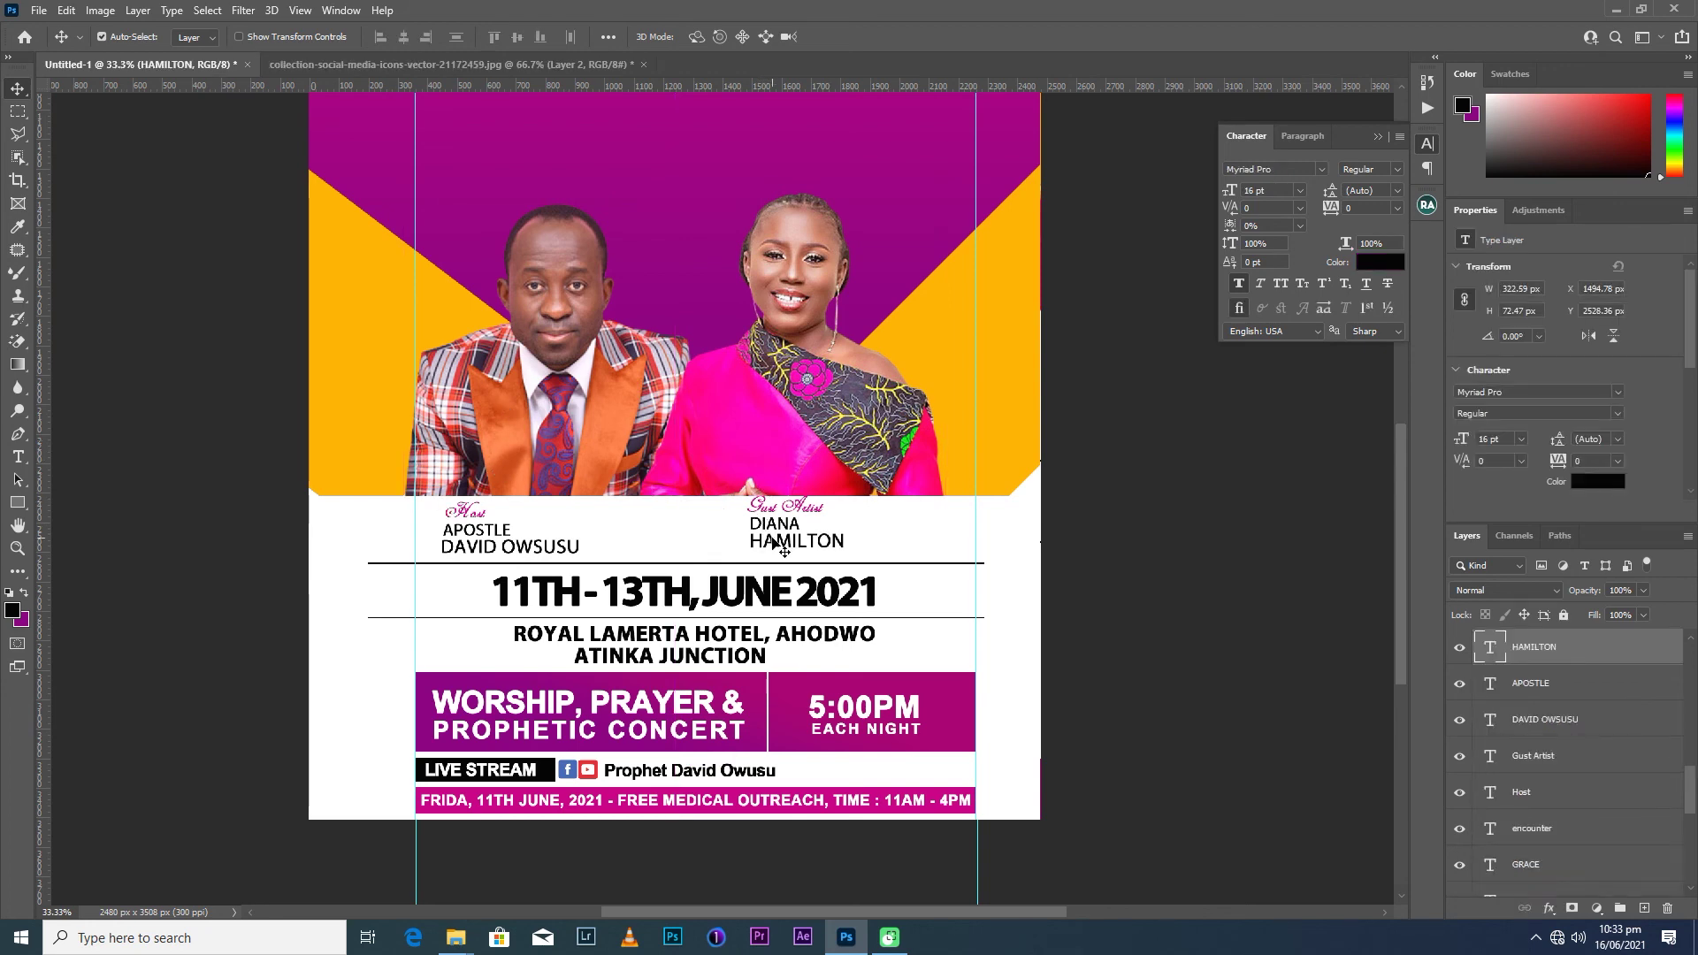
pyautogui.click(771, 523)
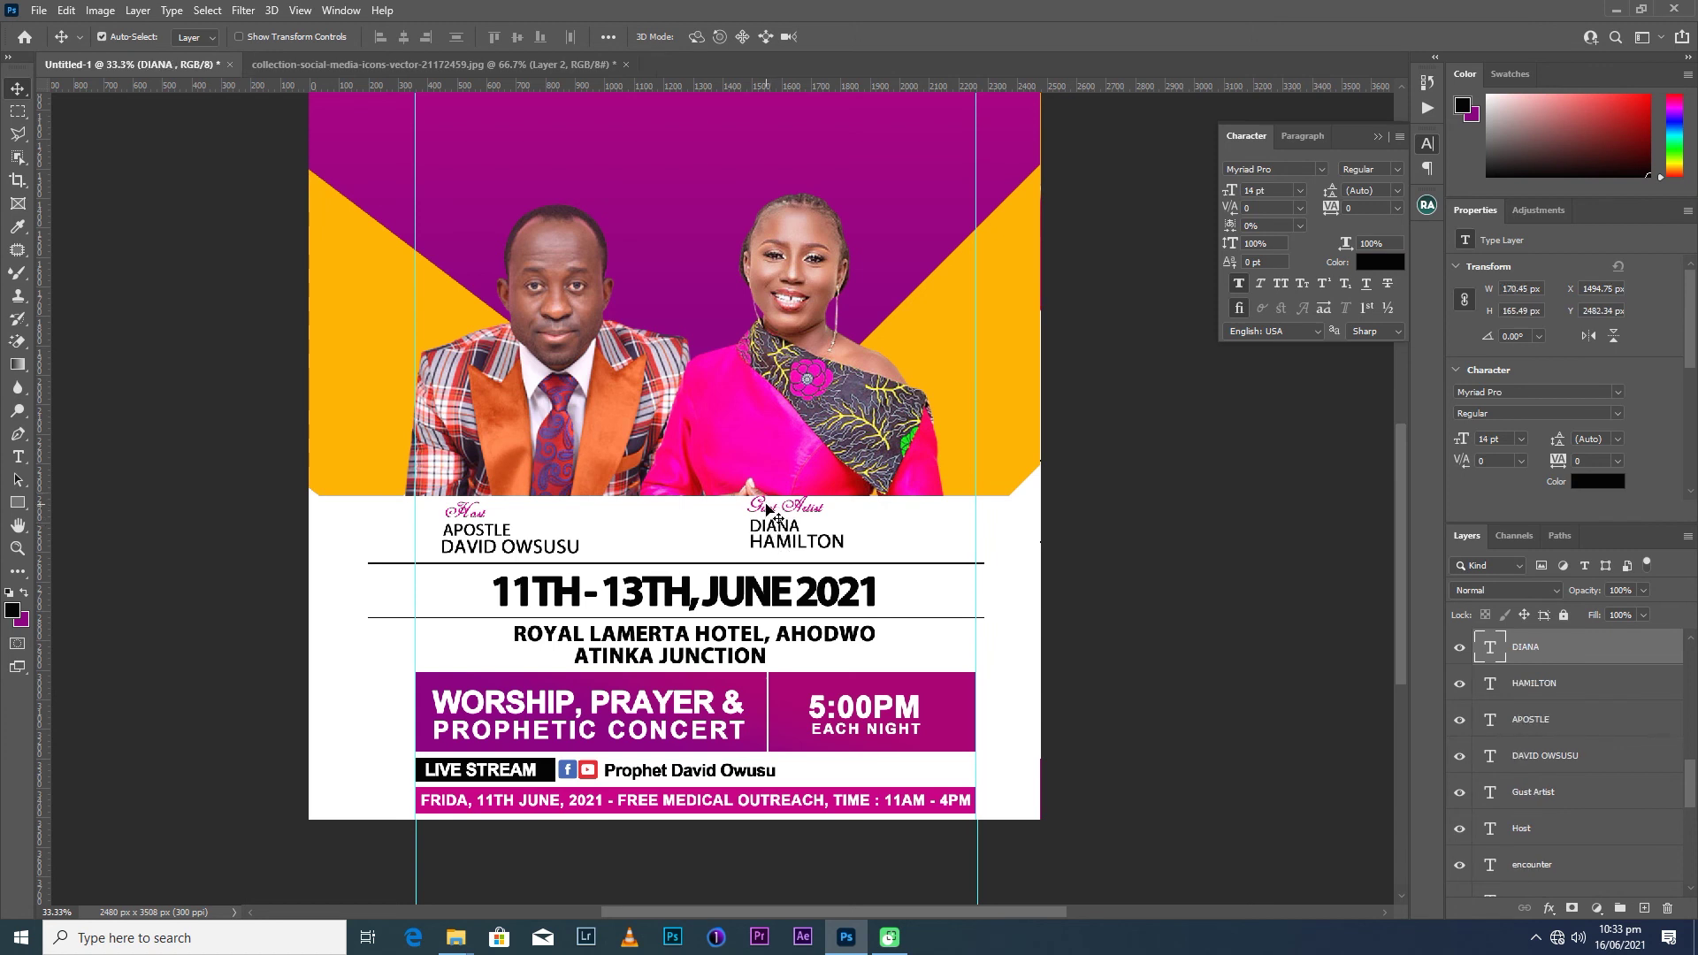
pyautogui.click(769, 510)
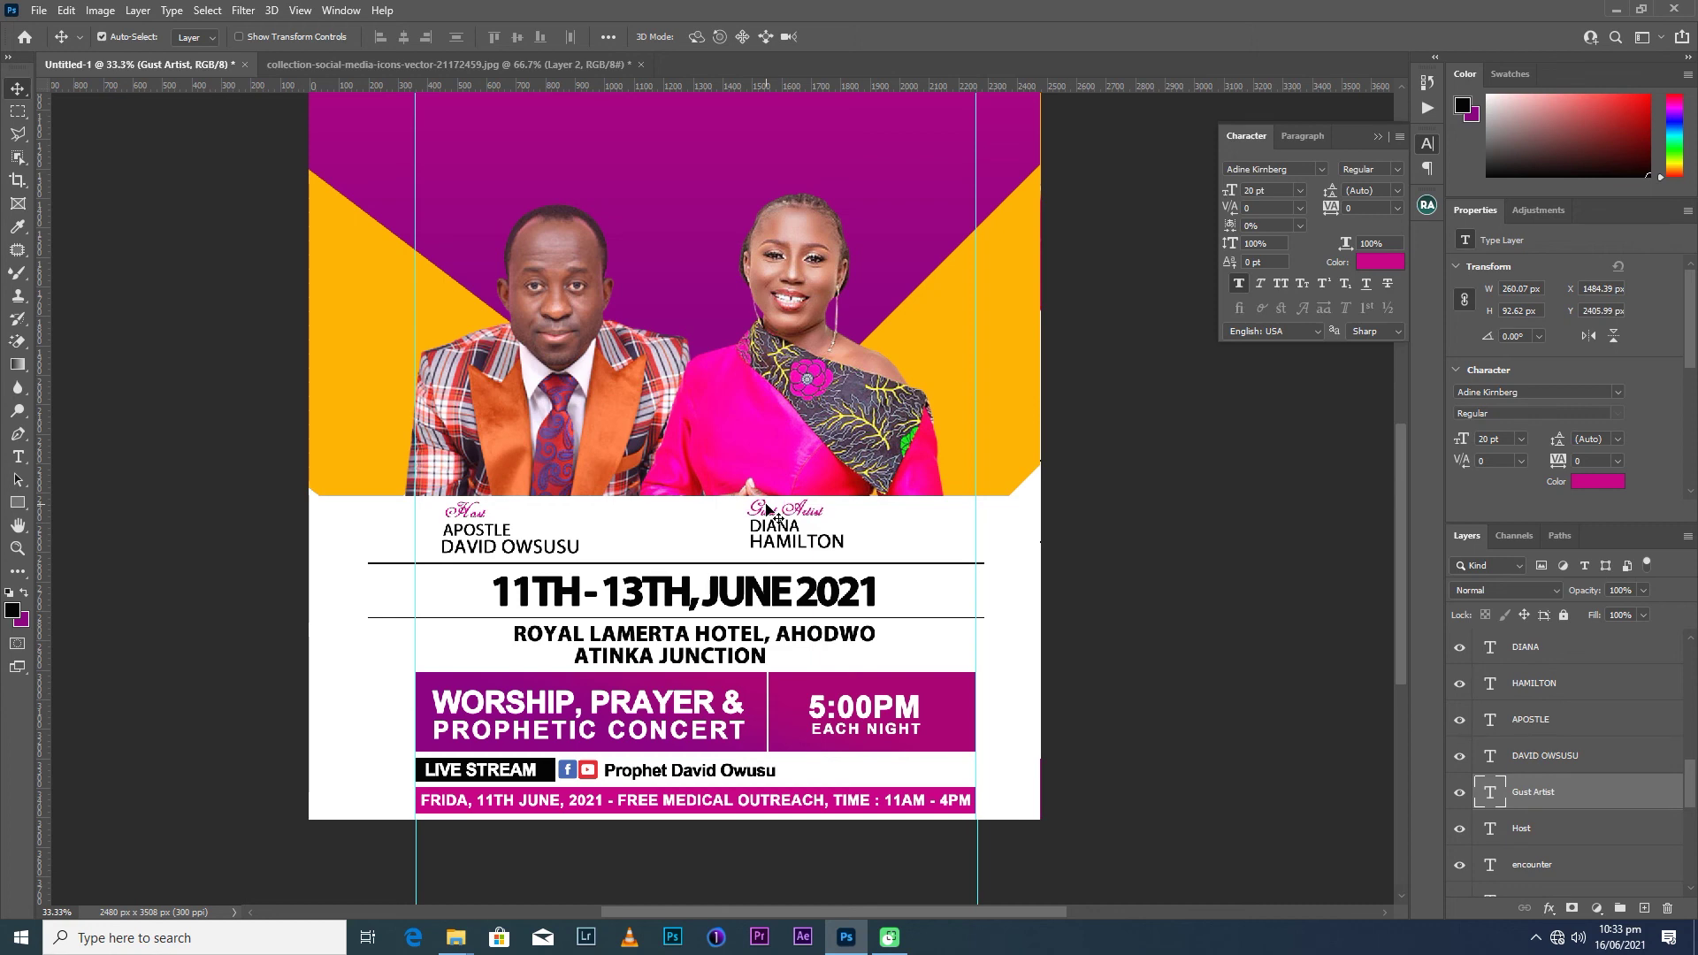
# Zoom out and pan to bring the divider lines' left ends into view.
pyautogui.hotkey('ctrl', '-')
pyautogui.hotkey('ctrl', '-')
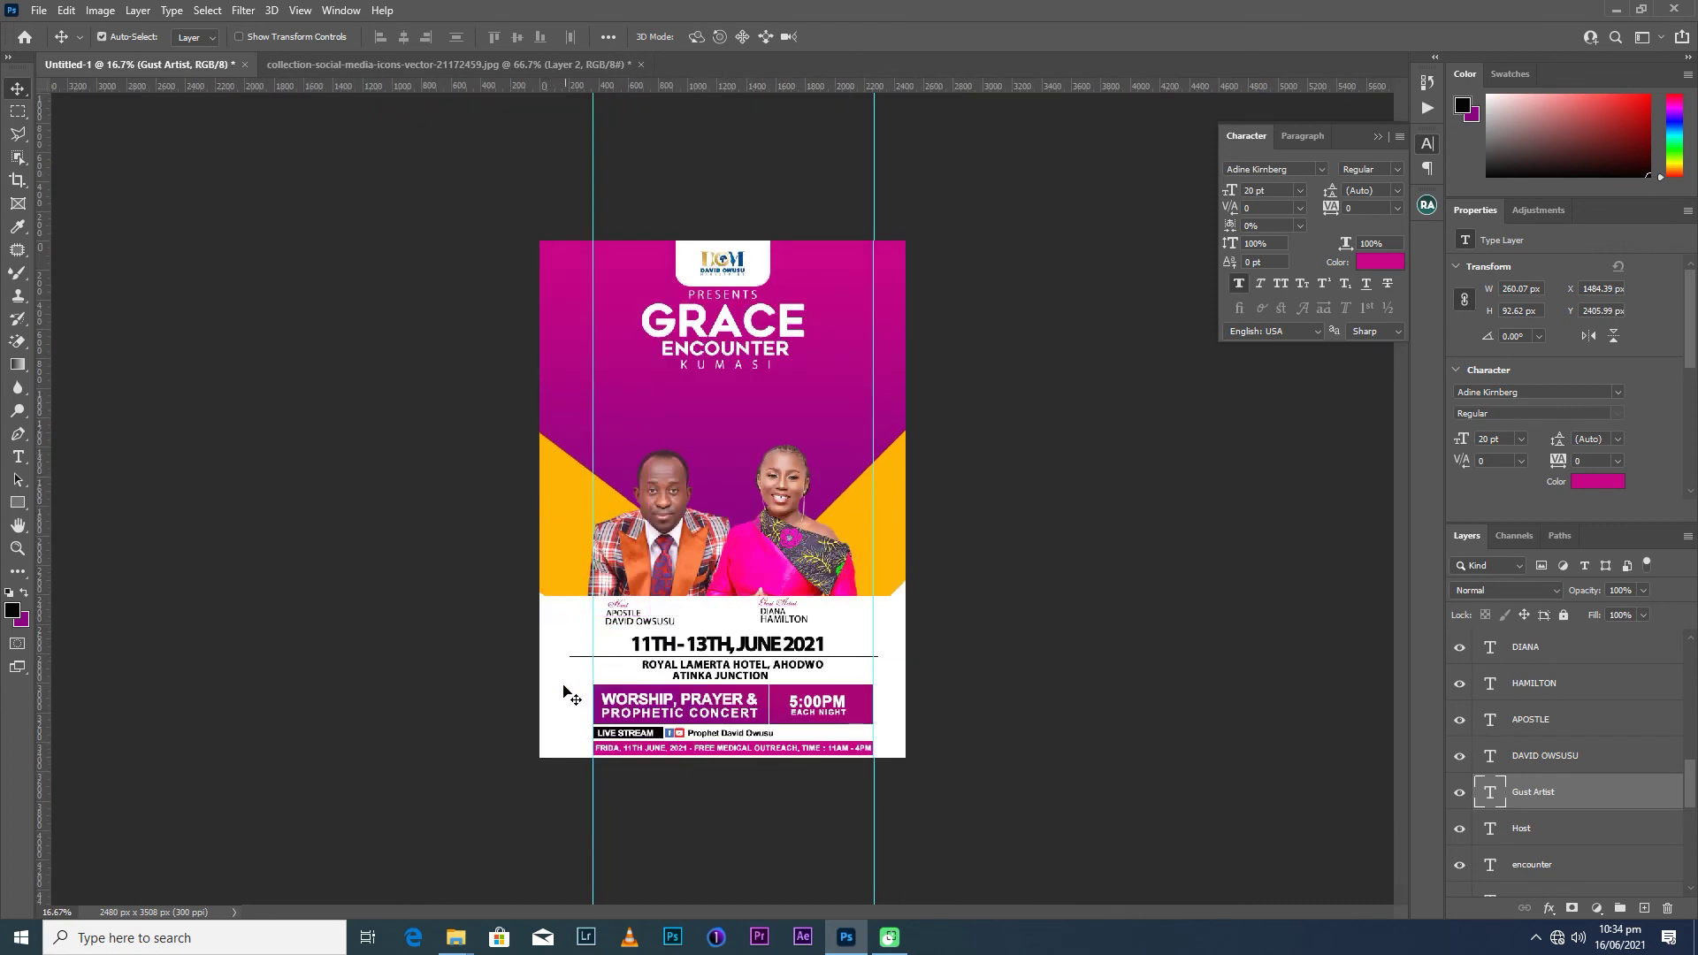
pyautogui.scroll(1, 583, 734)
pyautogui.scroll(2, 575, 725)
pyautogui.scroll(2, 557, 707)
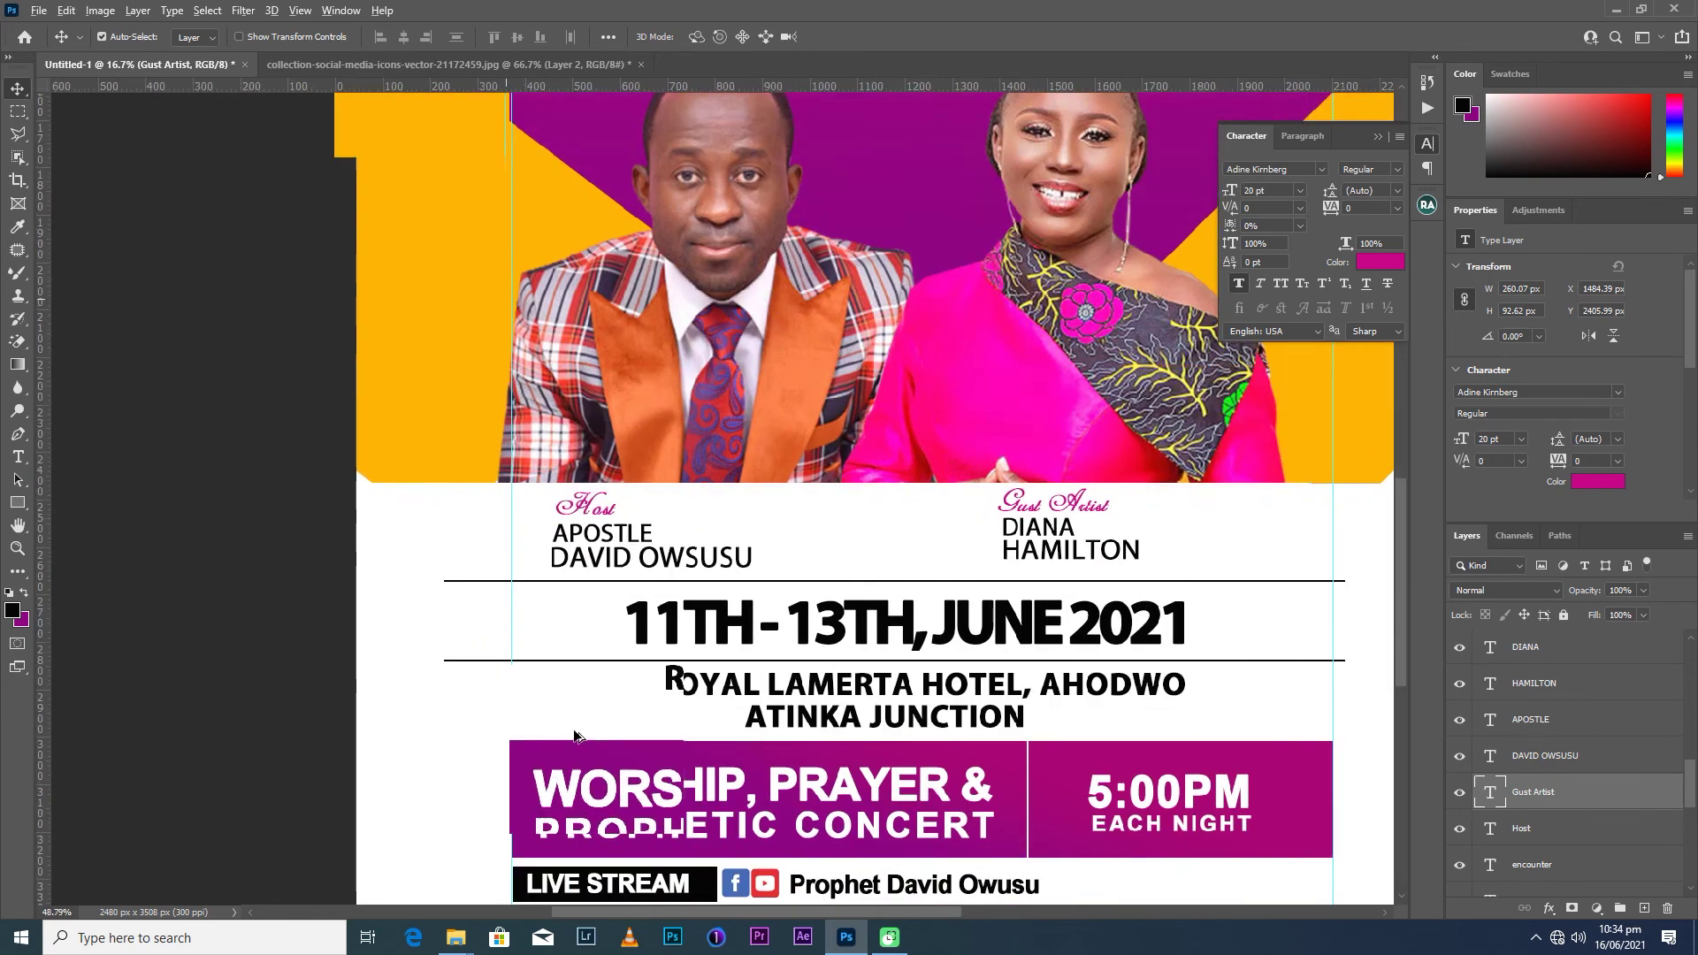
pyautogui.scroll(2, 522, 677)
pyautogui.moveTo(522, 678); pyautogui.dragTo(677, 293)
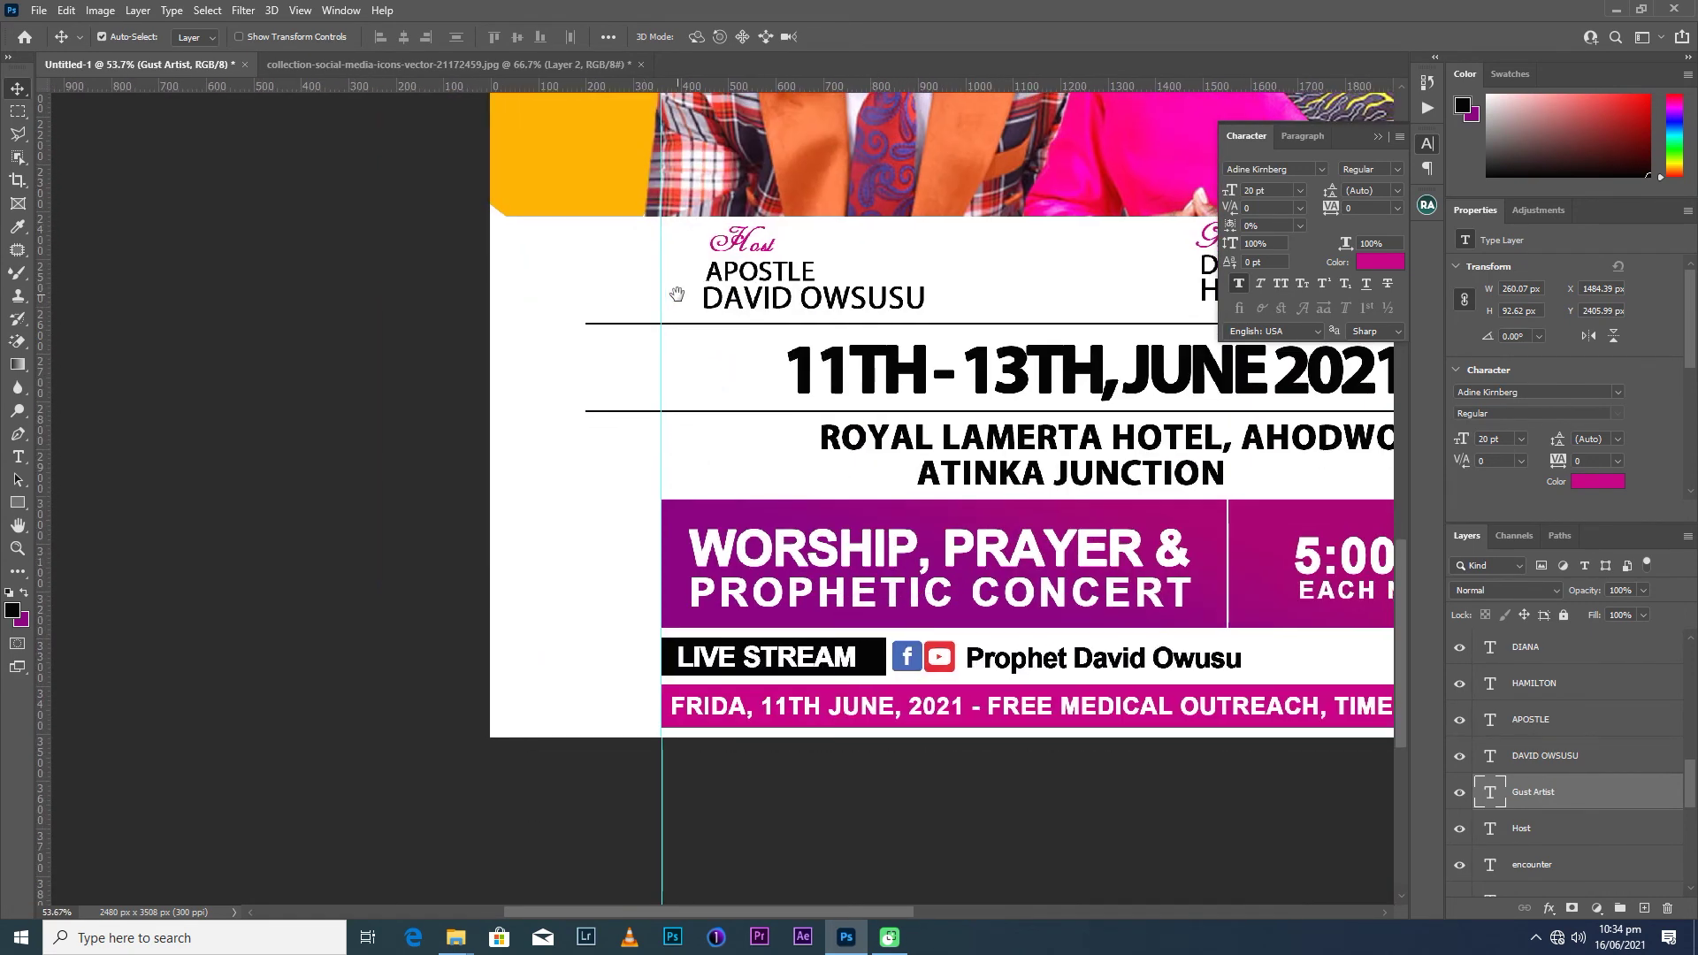
# Trim the upper divider line's left end to the left-hand guide.
pyautogui.scroll(1, 660, 457)
pyautogui.scroll(1, 662, 462)
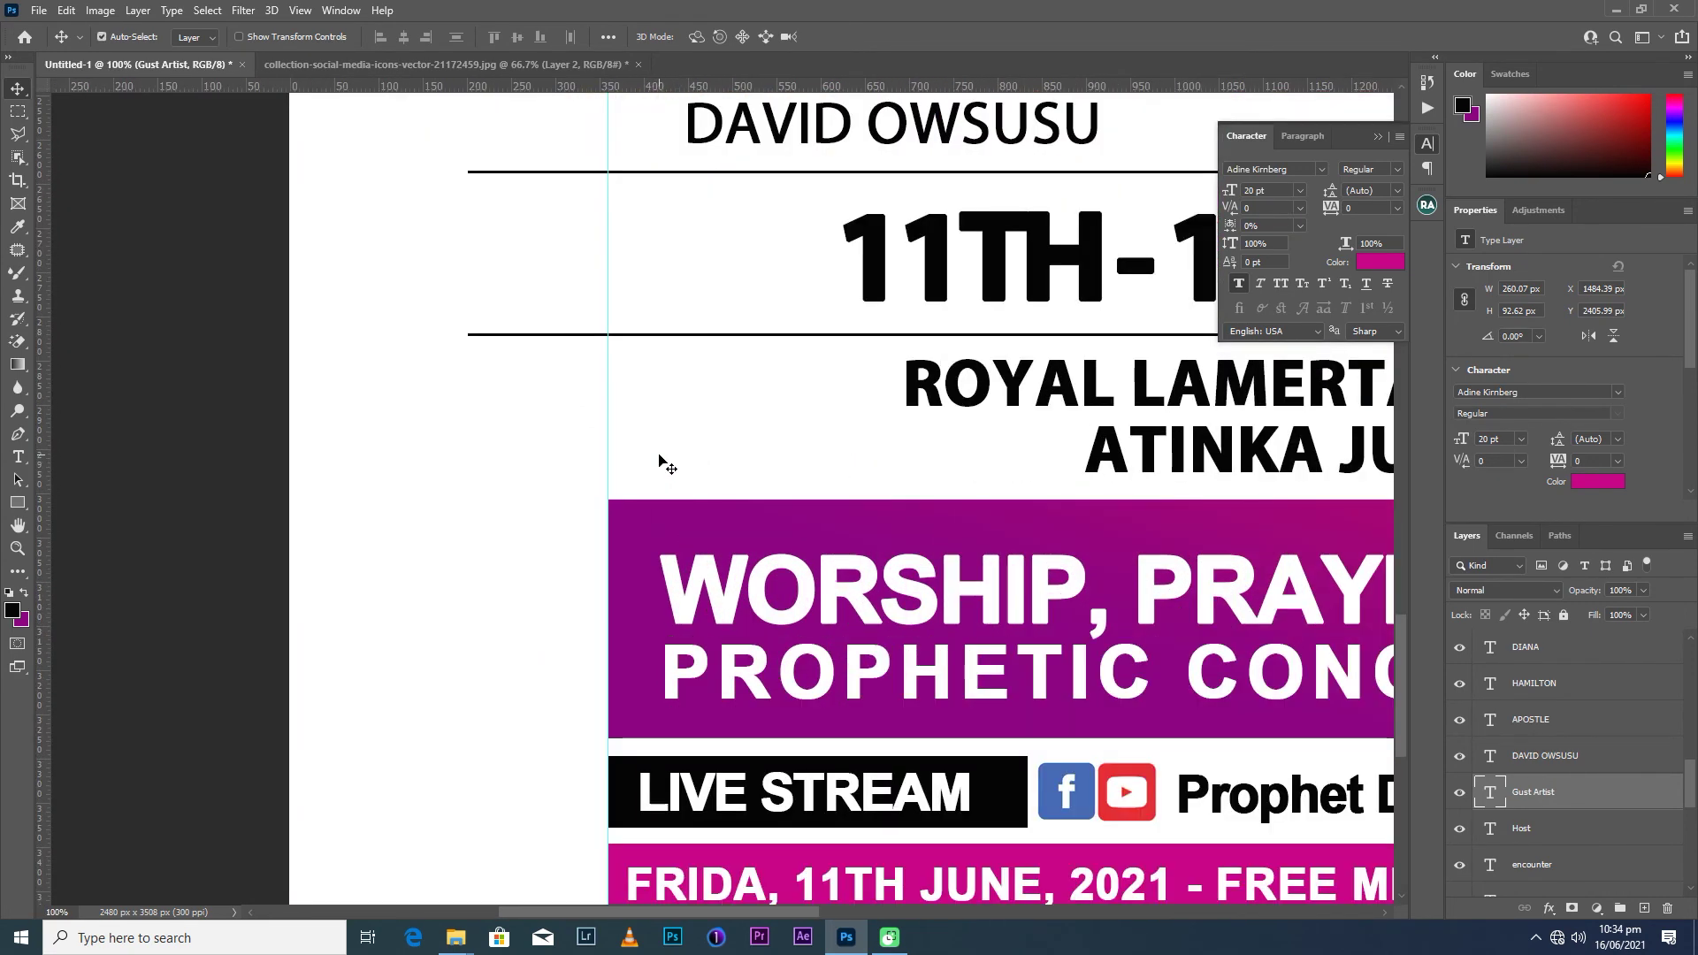
pyautogui.scroll(1, 590, 314)
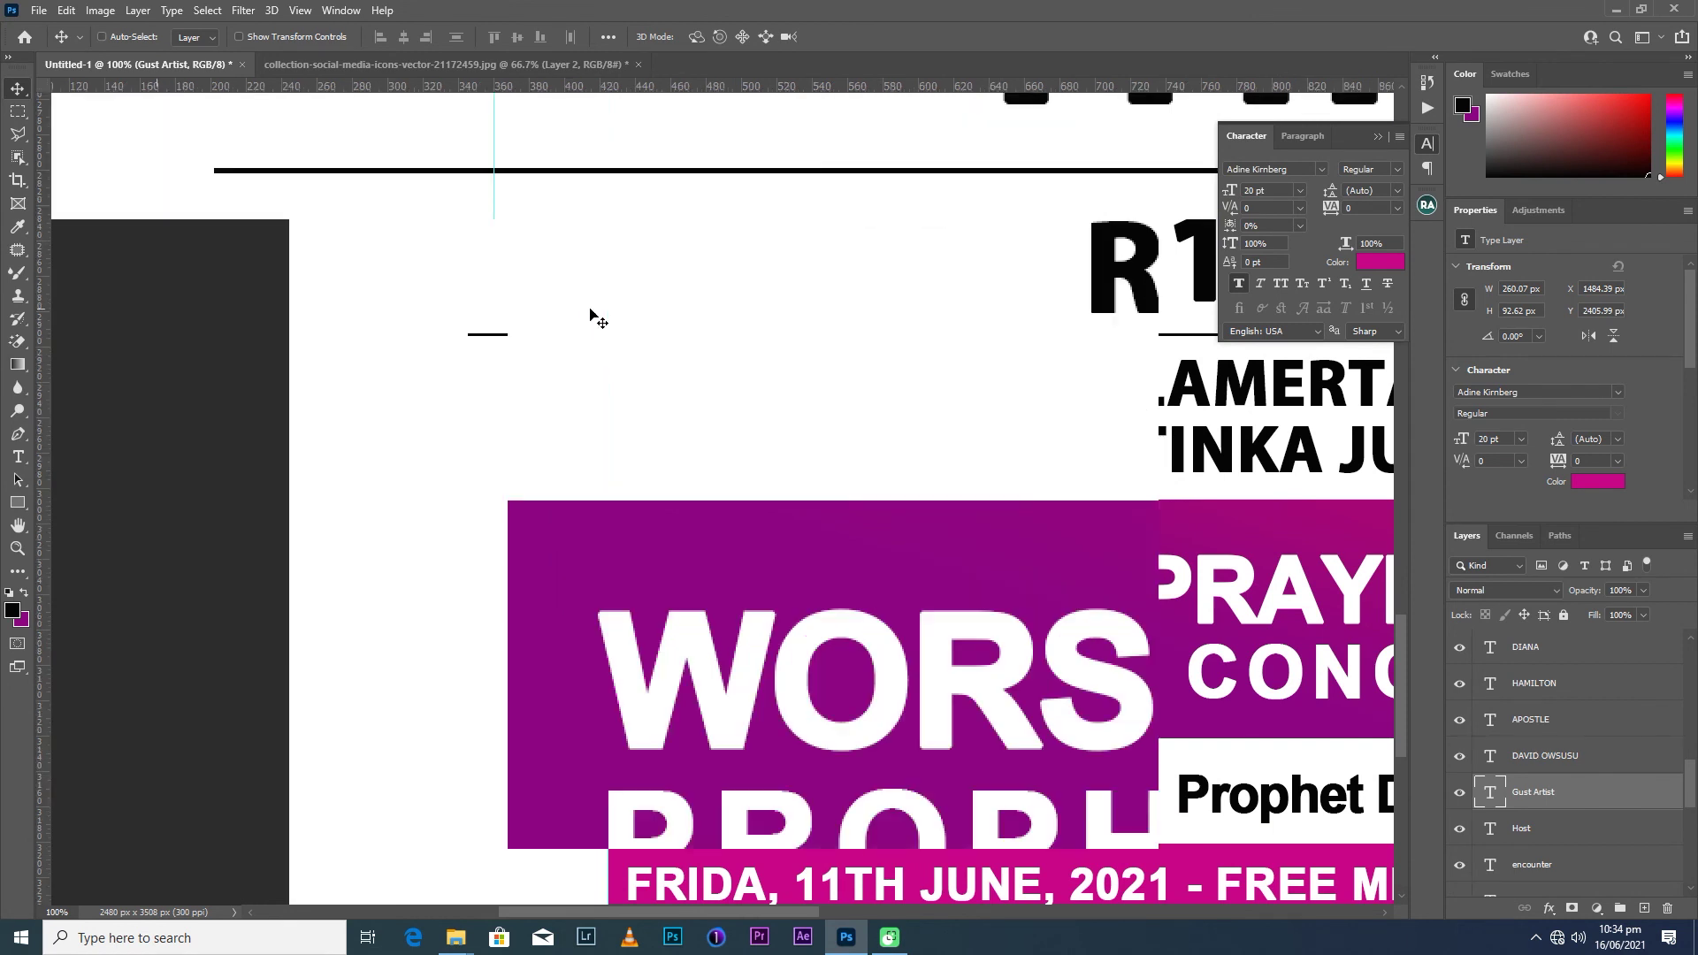
pyautogui.moveTo(664, 367); pyautogui.dragTo(787, 382)
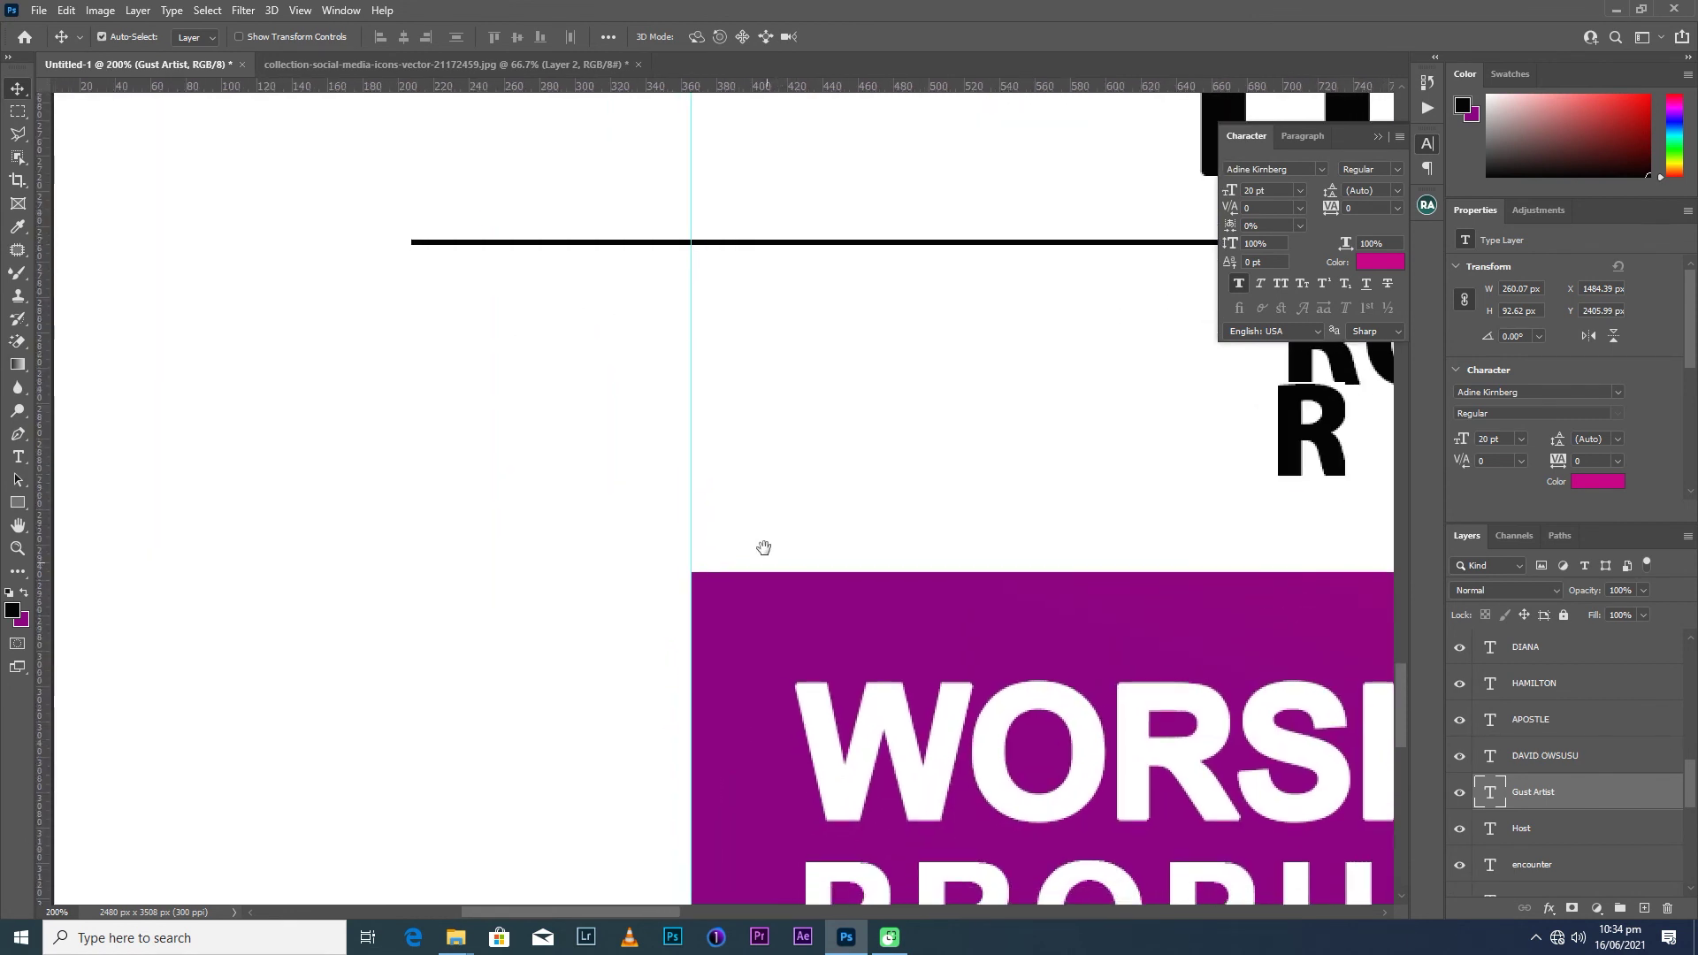
pyautogui.scroll(2, 773, 507)
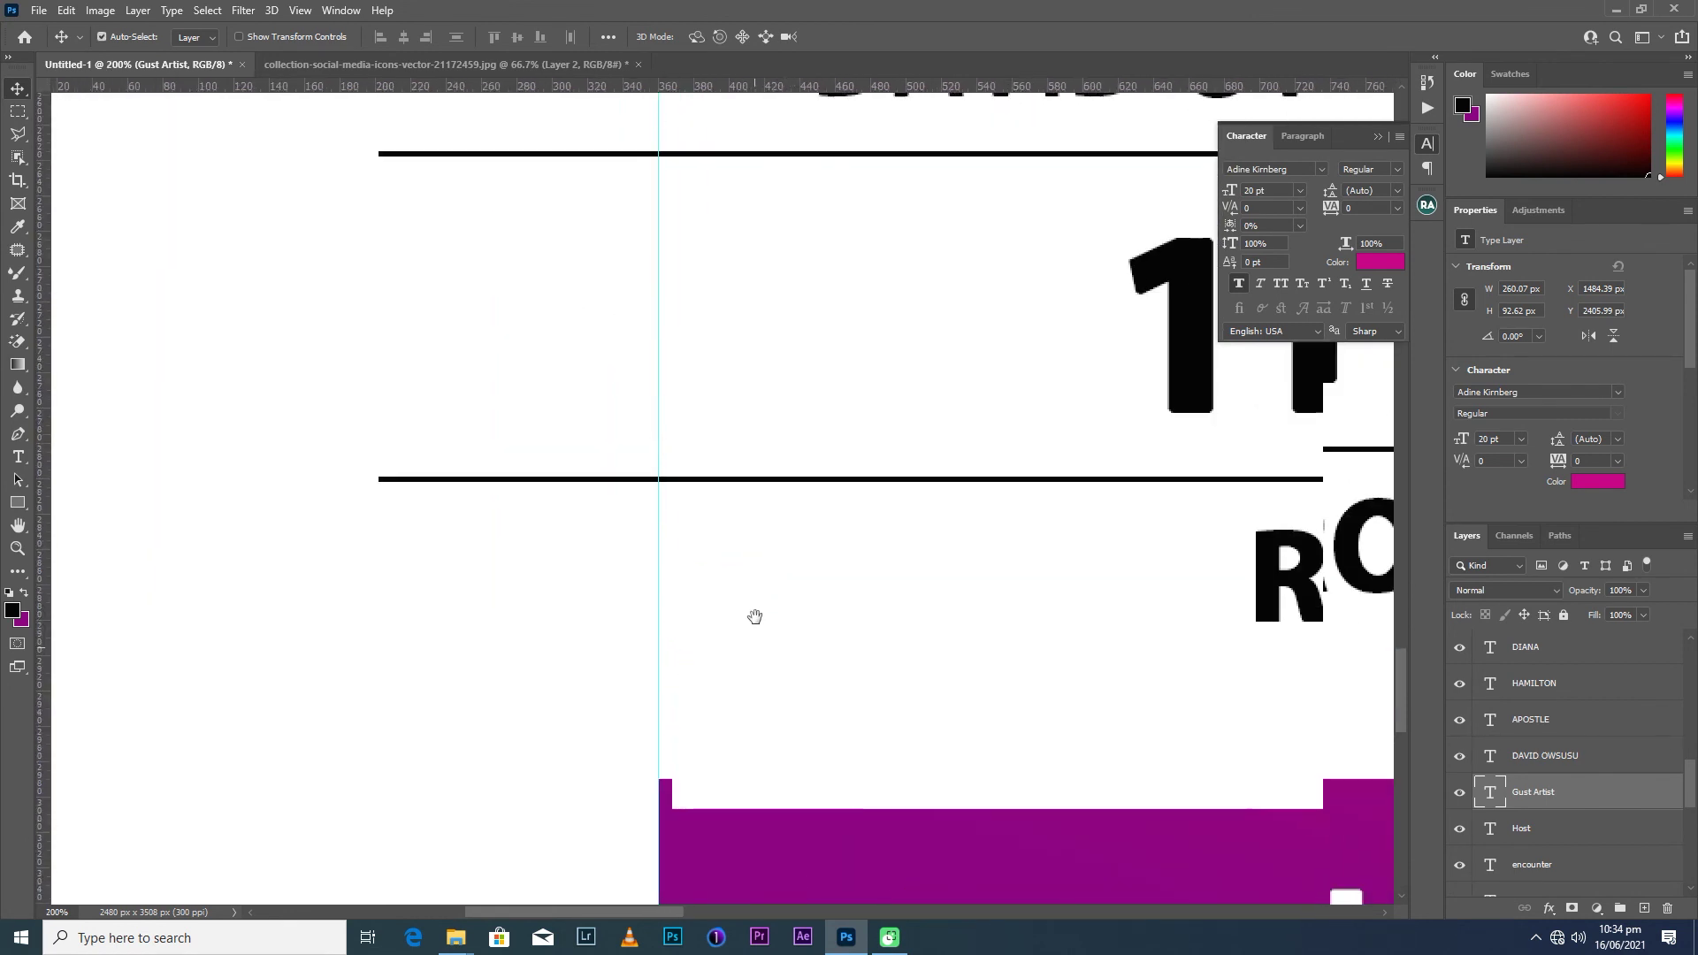
pyautogui.click(493, 153)
pyautogui.hotkey('ctrl', 't')
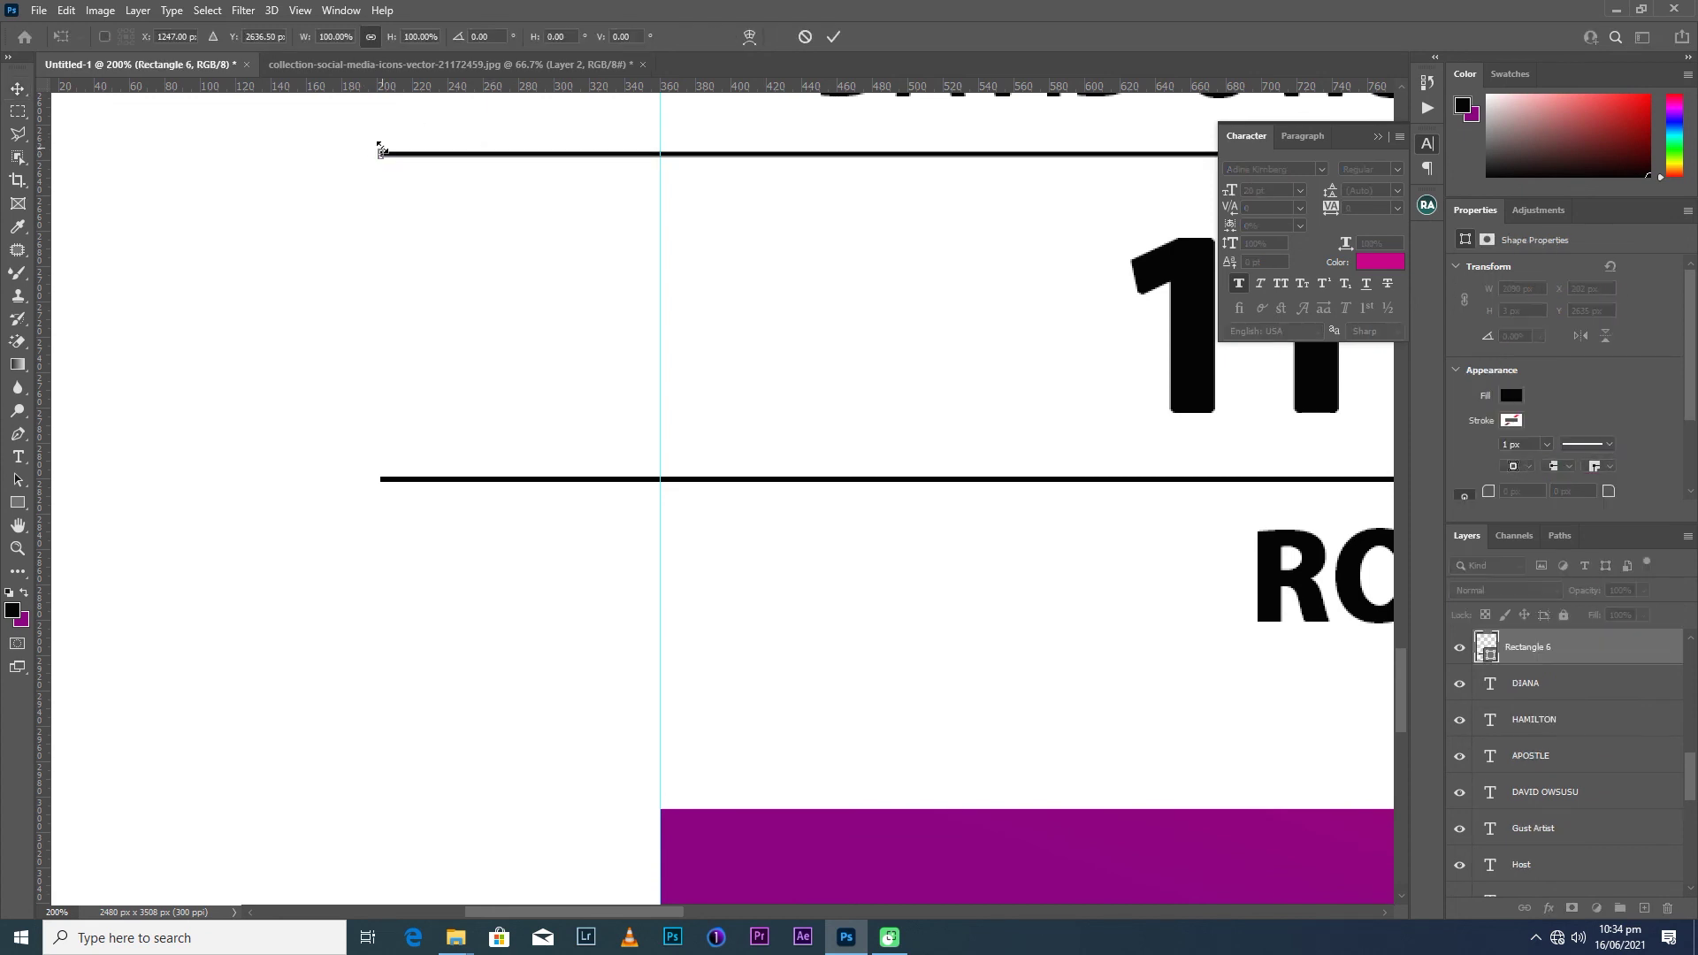
pyautogui.moveTo(378, 153); pyautogui.dragTo(658, 156)
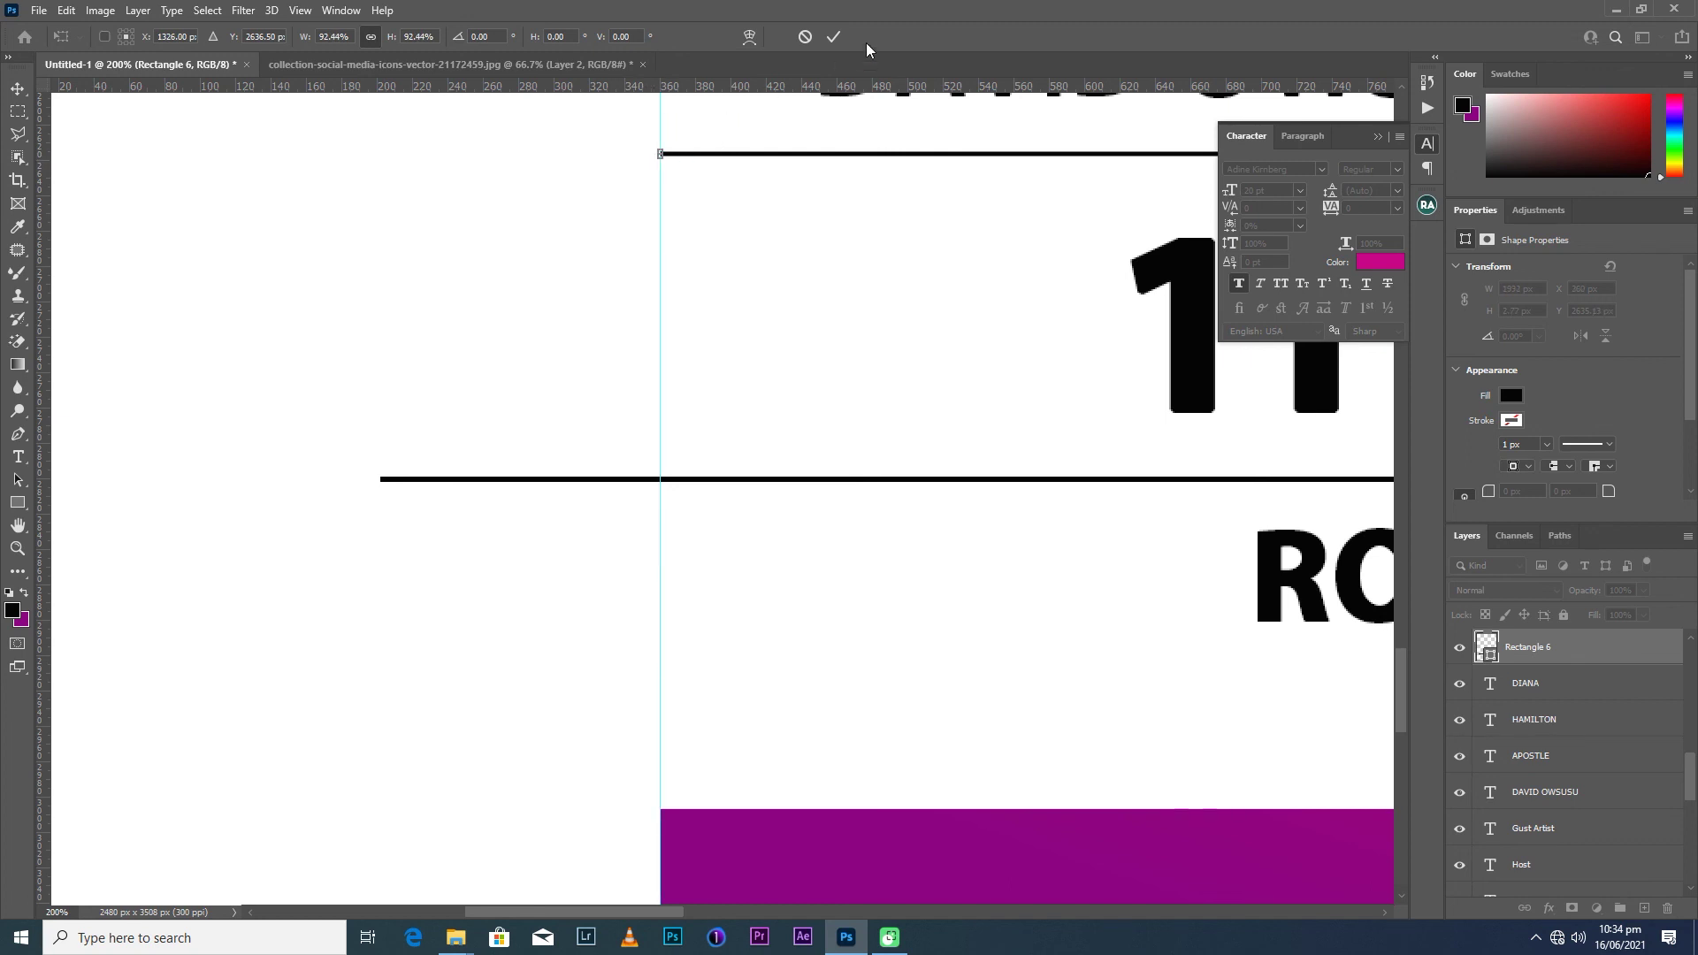
pyautogui.click(832, 36)
# Trim the lower divider line's left end to the left-hand guide as well.
pyautogui.click(566, 480)
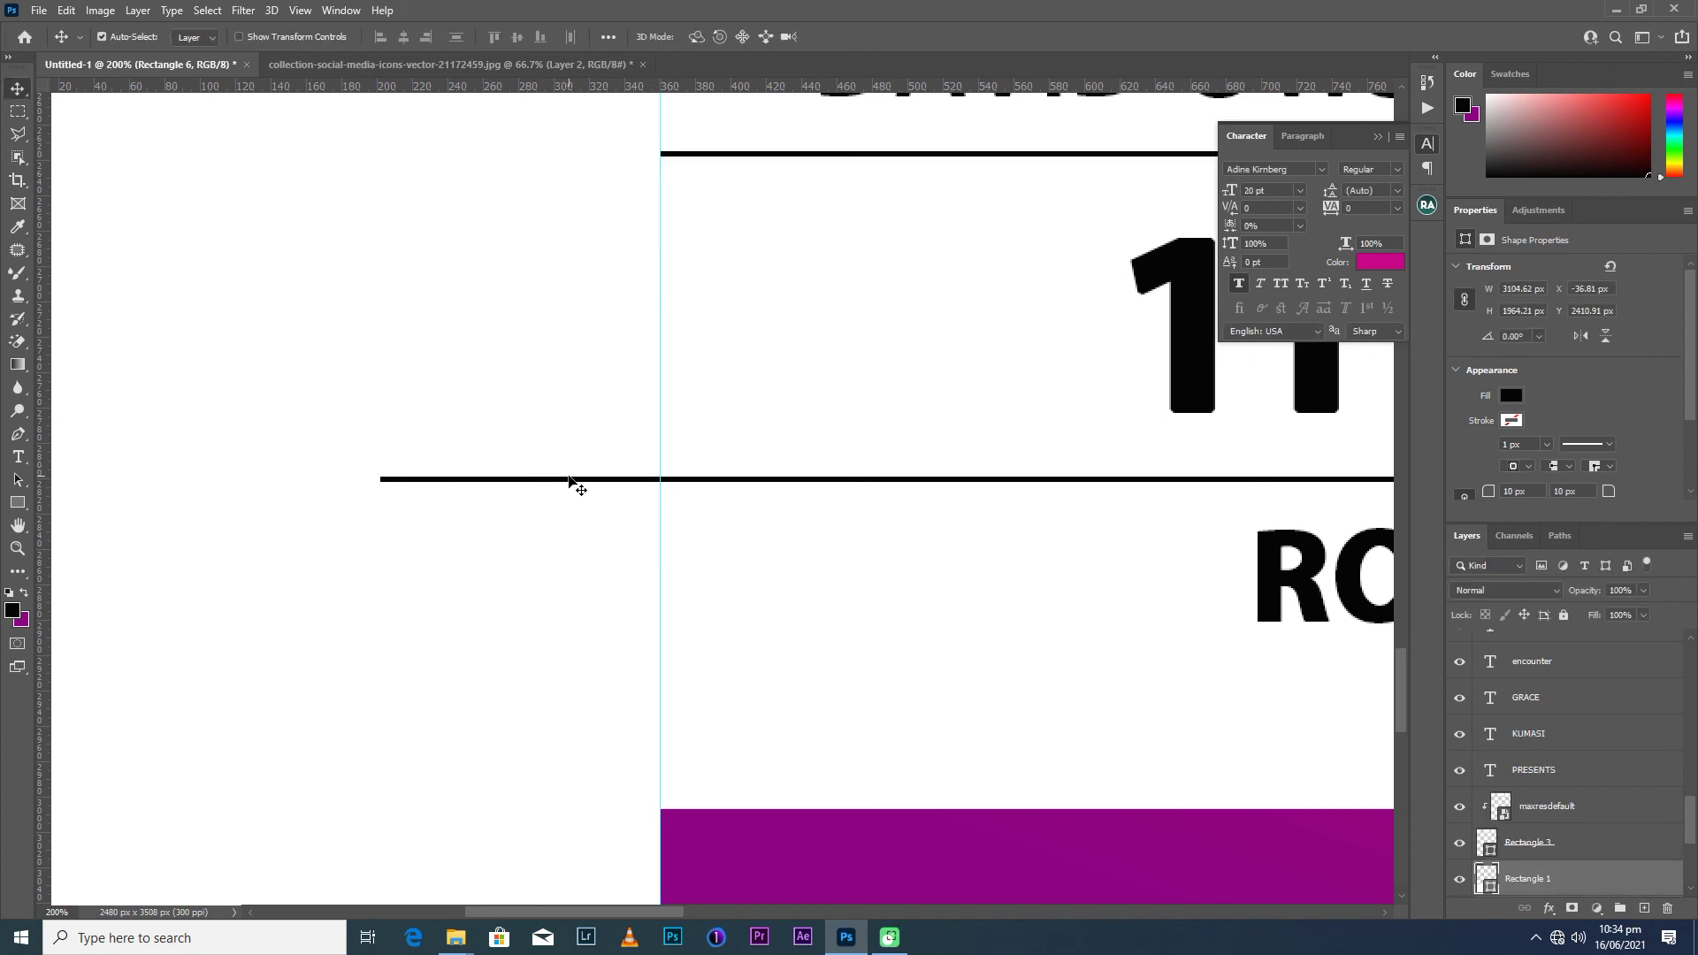
pyautogui.hotkey('ctrl', 't')
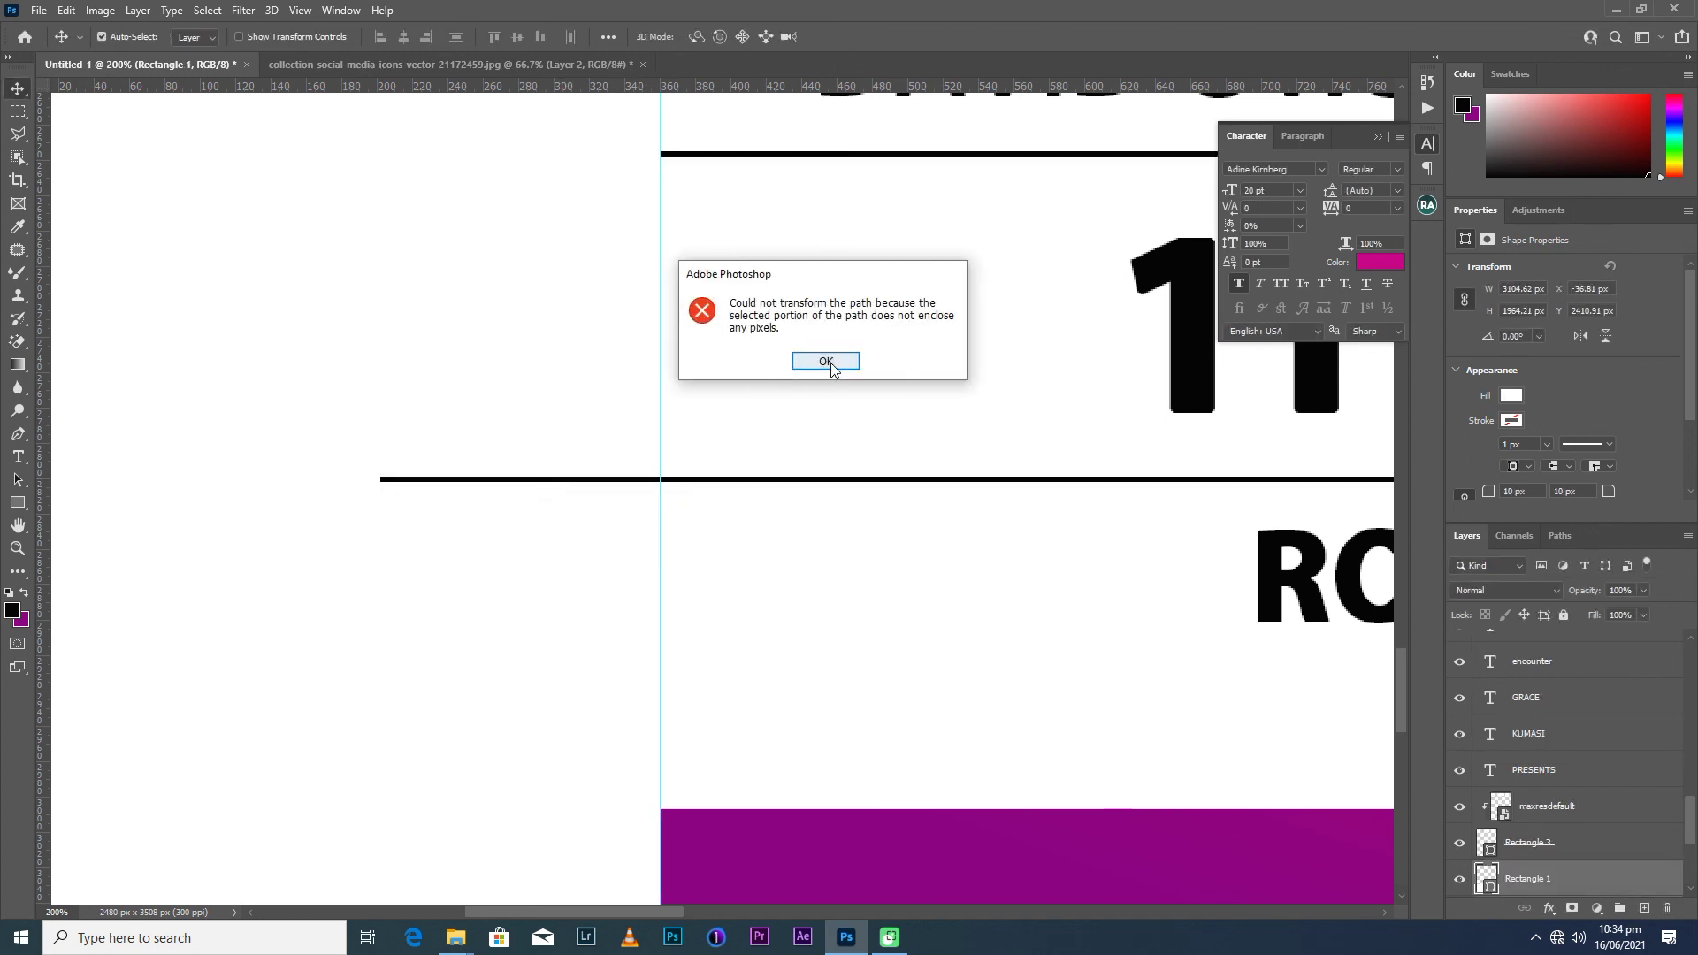
pyautogui.click(825, 363)
pyautogui.click(626, 482)
pyautogui.hotkey('ctrl', 't')
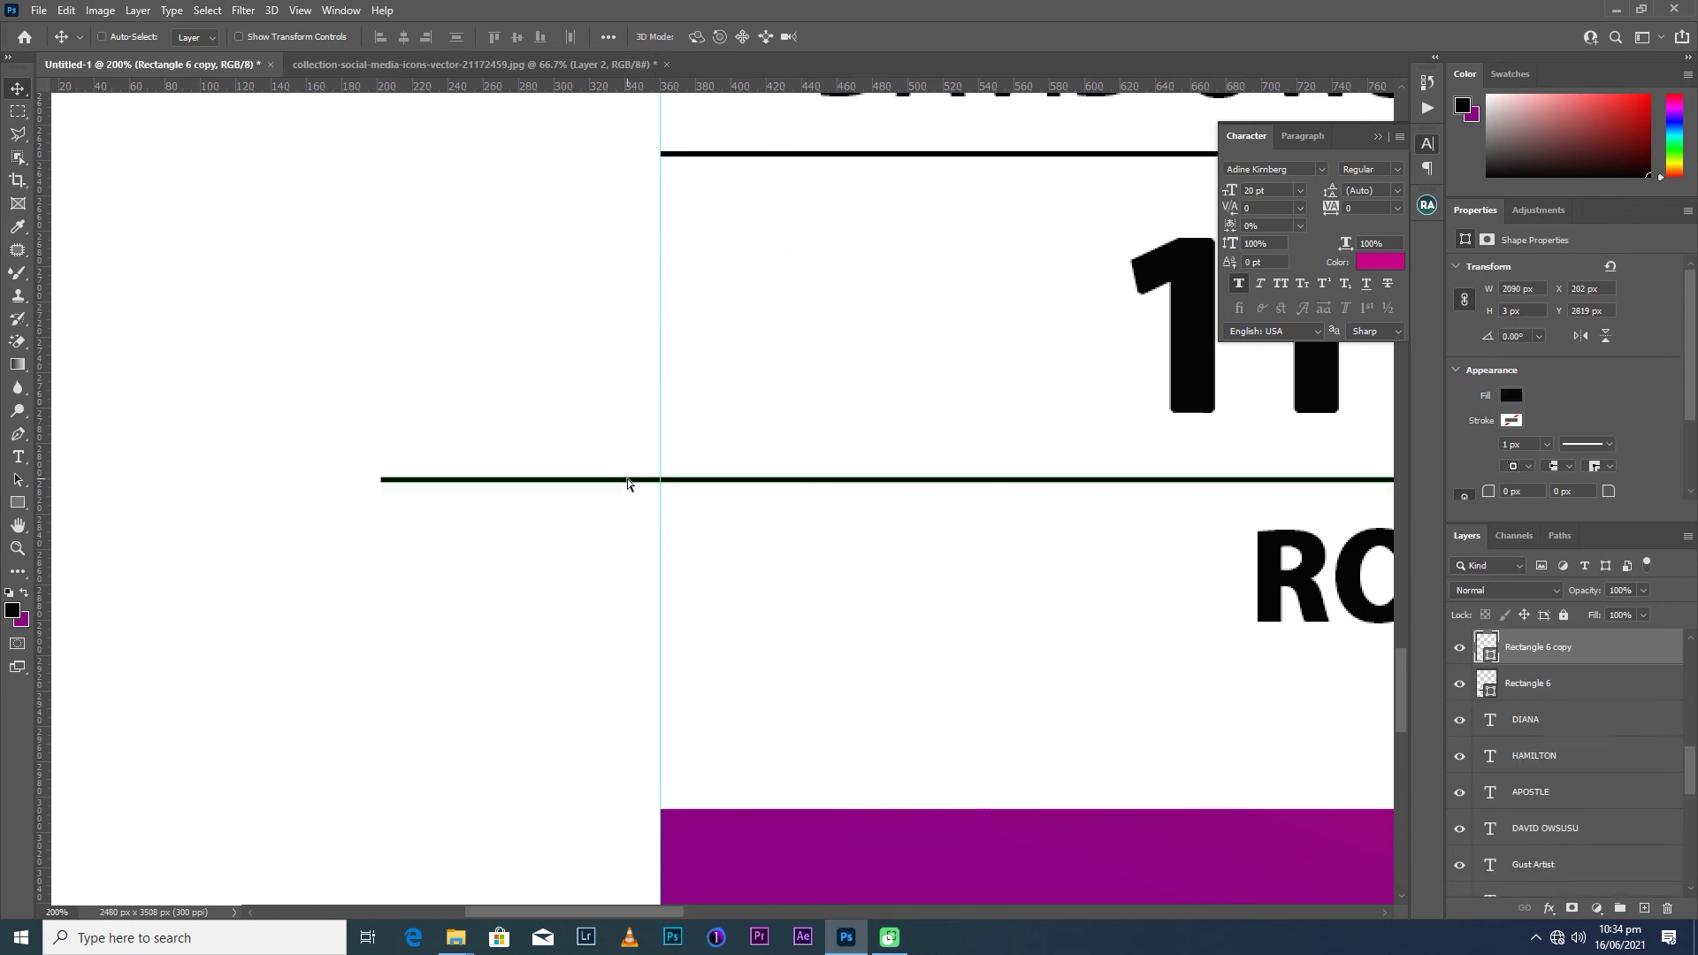
pyautogui.moveTo(380, 478); pyautogui.dragTo(660, 478)
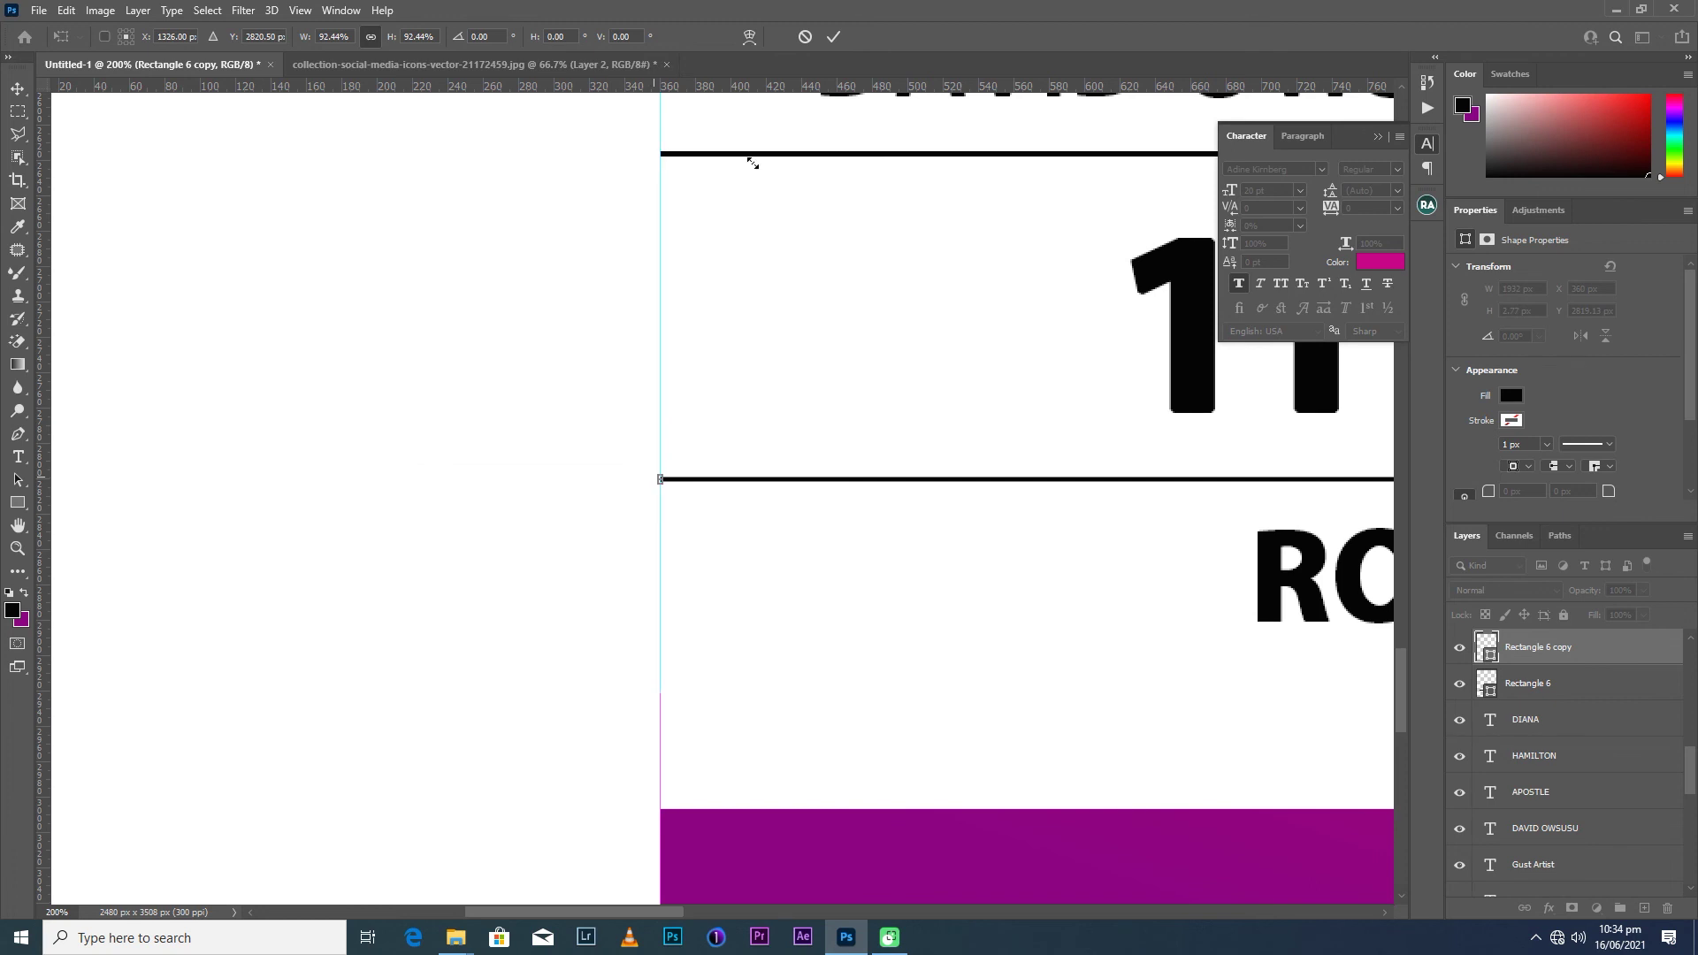
pyautogui.click(833, 37)
# Trim the lower divider line's right end to the right-hand guide.
pyautogui.moveTo(1092, 546); pyautogui.dragTo(236, 549)
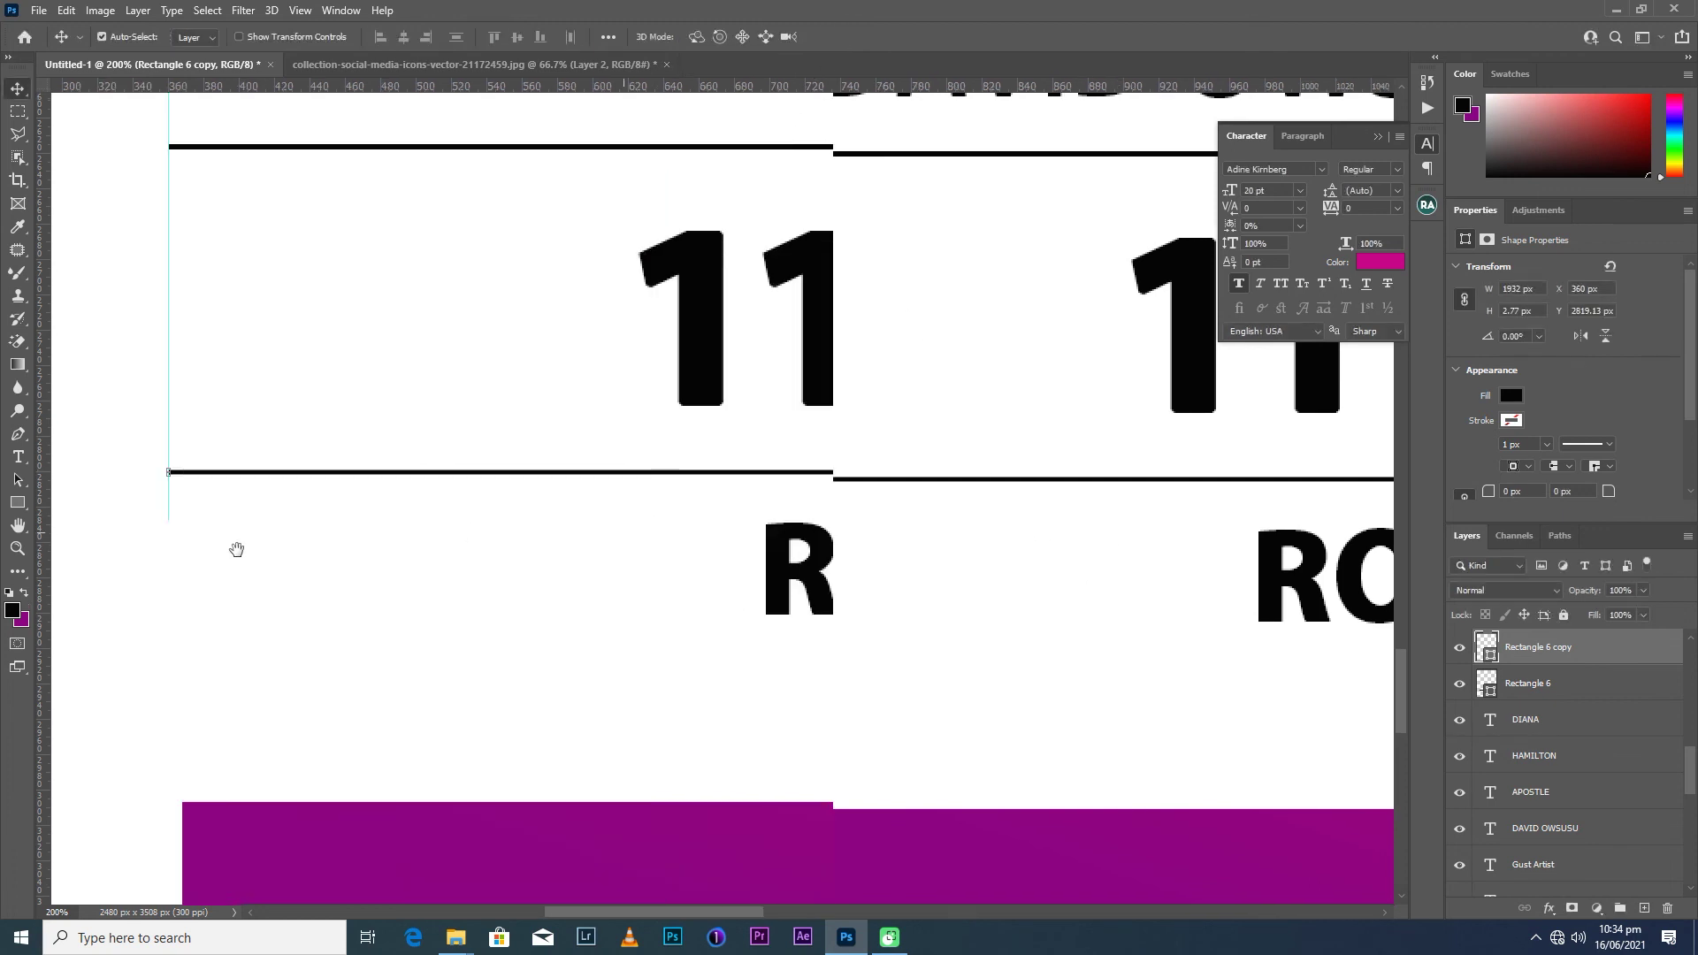
pyautogui.moveTo(1255, 434); pyautogui.dragTo(674, 428)
pyautogui.moveTo(1211, 482); pyautogui.dragTo(619, 478)
pyautogui.moveTo(1397, 455); pyautogui.dragTo(412, 452)
pyautogui.click(786, 528)
pyautogui.moveTo(777, 531); pyautogui.dragTo(776, 533)
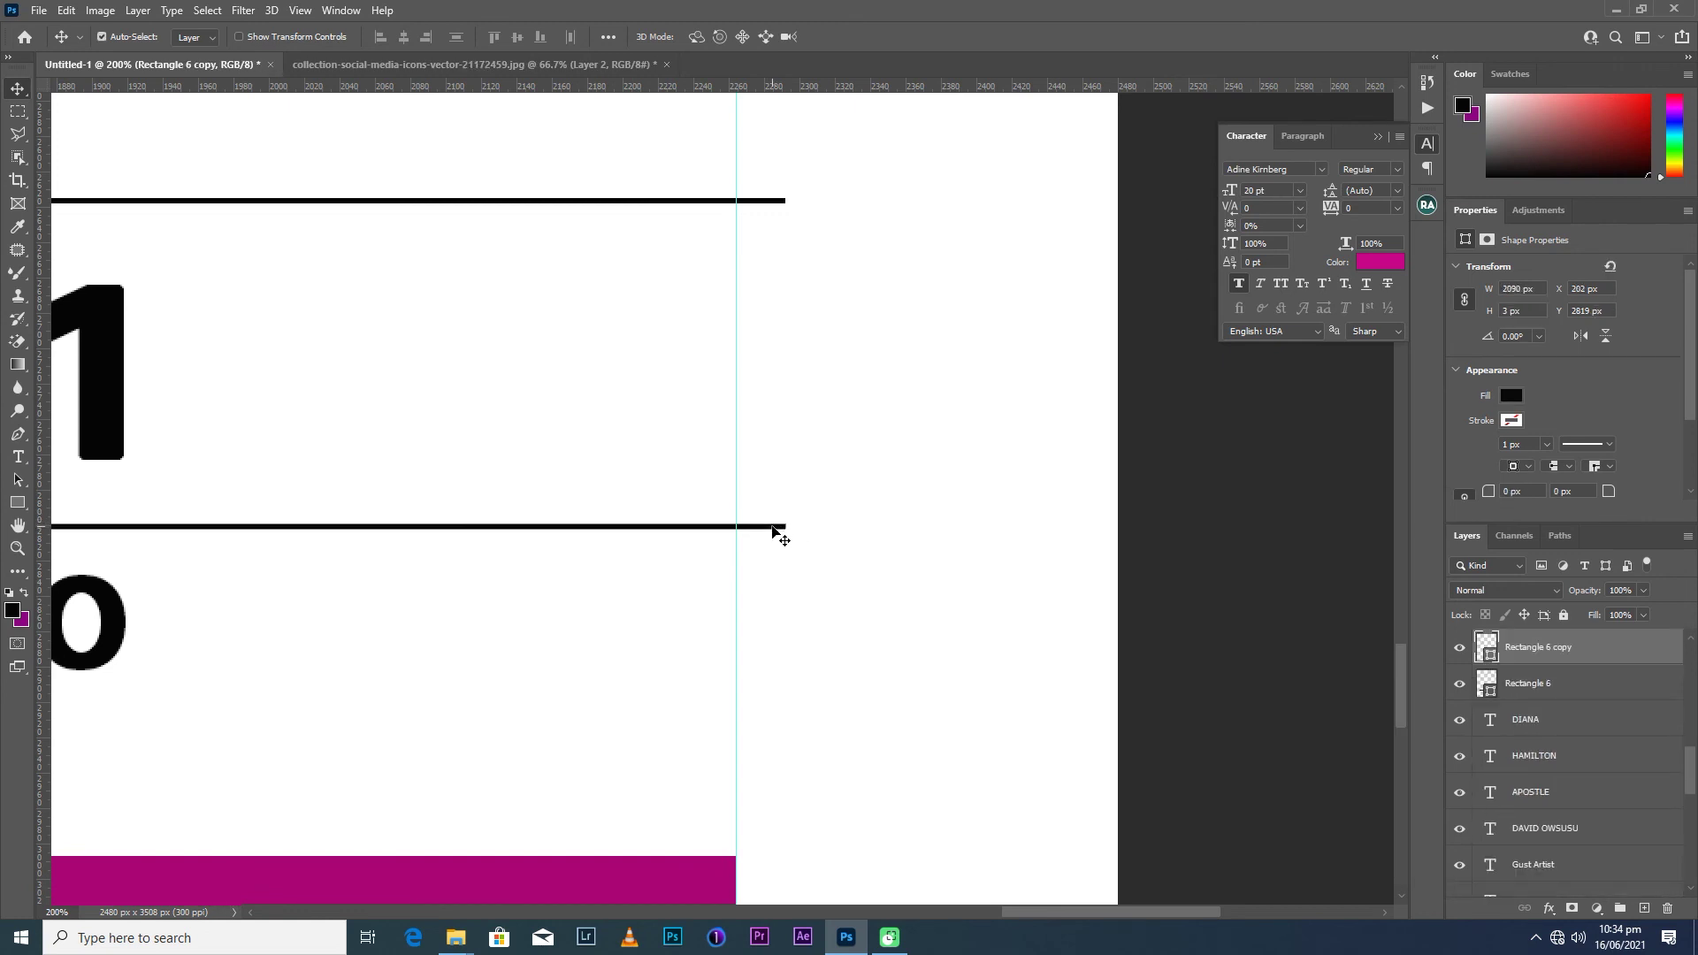
pyautogui.hotkey('ctrl', 't')
pyautogui.moveTo(773, 527); pyautogui.dragTo(736, 527)
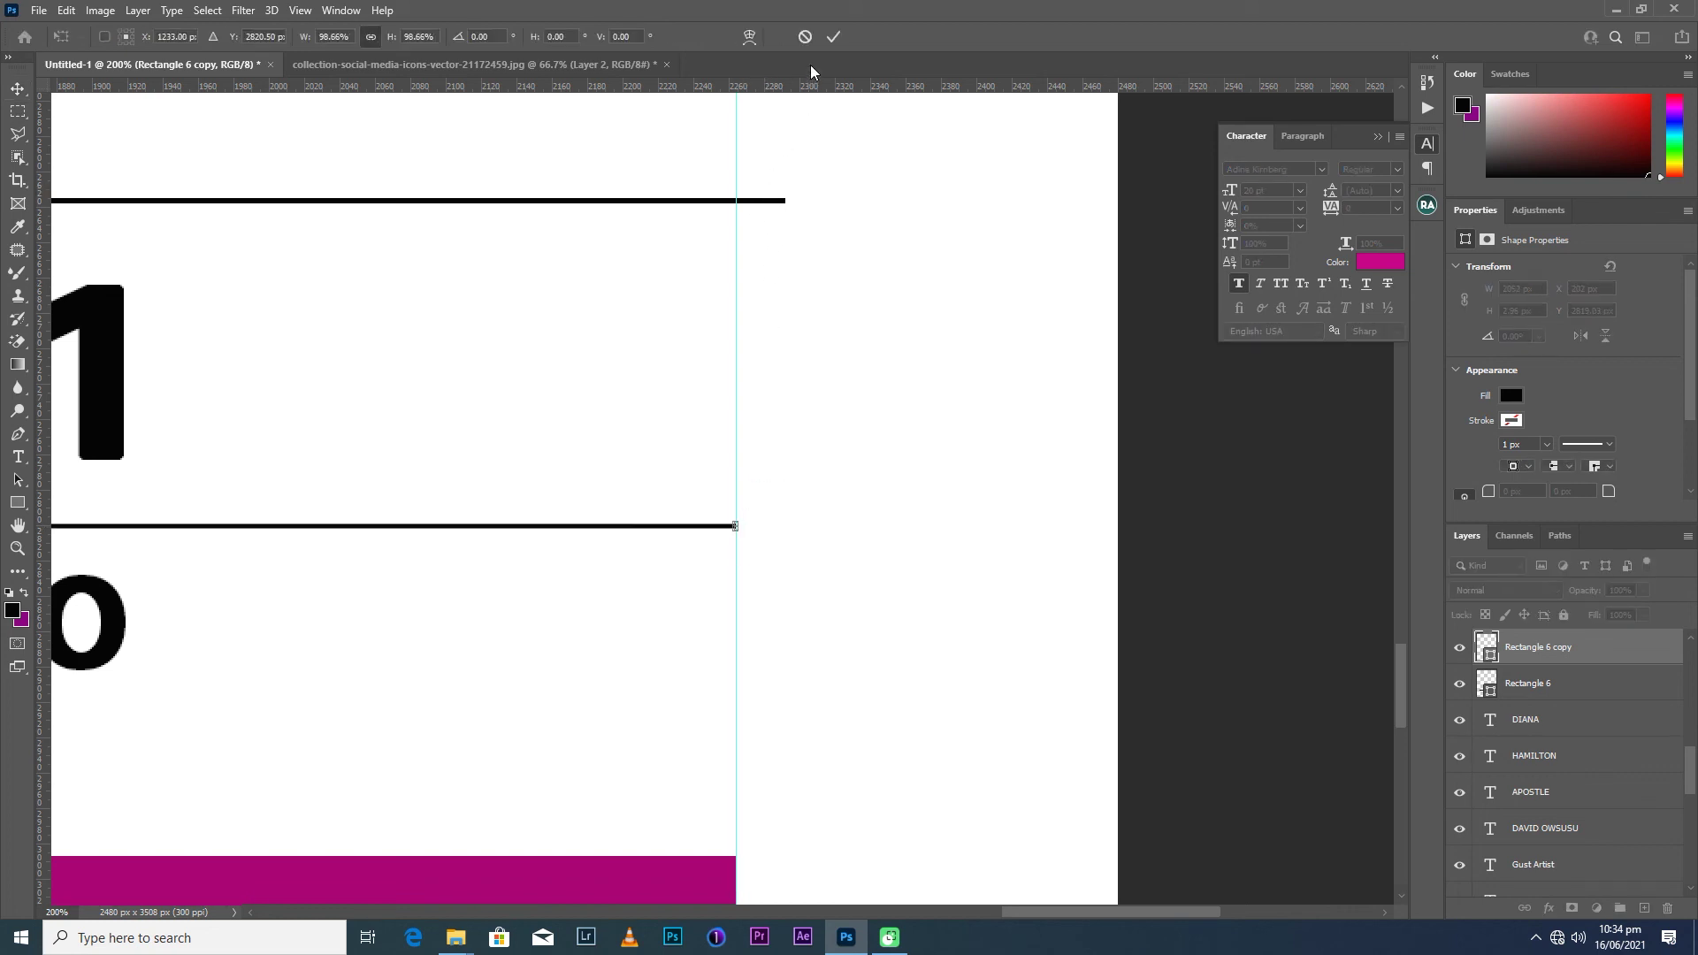
pyautogui.click(832, 39)
pyautogui.click(750, 203)
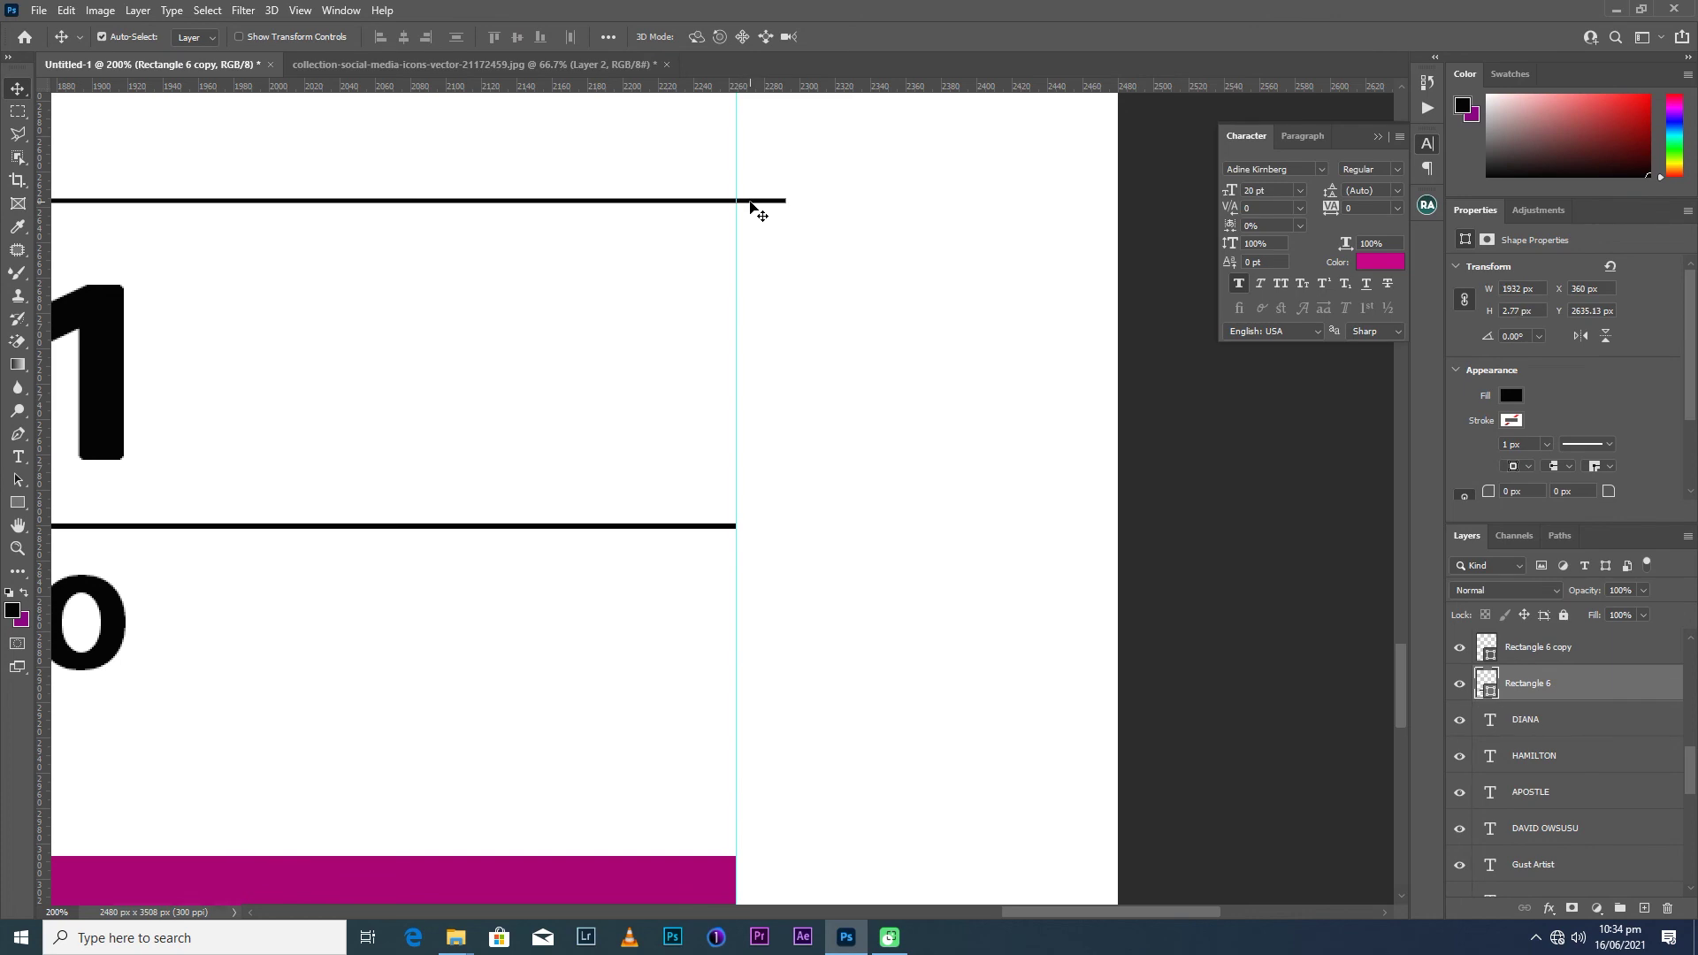
# Bring the upper divider into view, clearing a path transform error on the first selection.
pyautogui.scroll(-3, 750, 209)
pyautogui.scroll(-2, 750, 209)
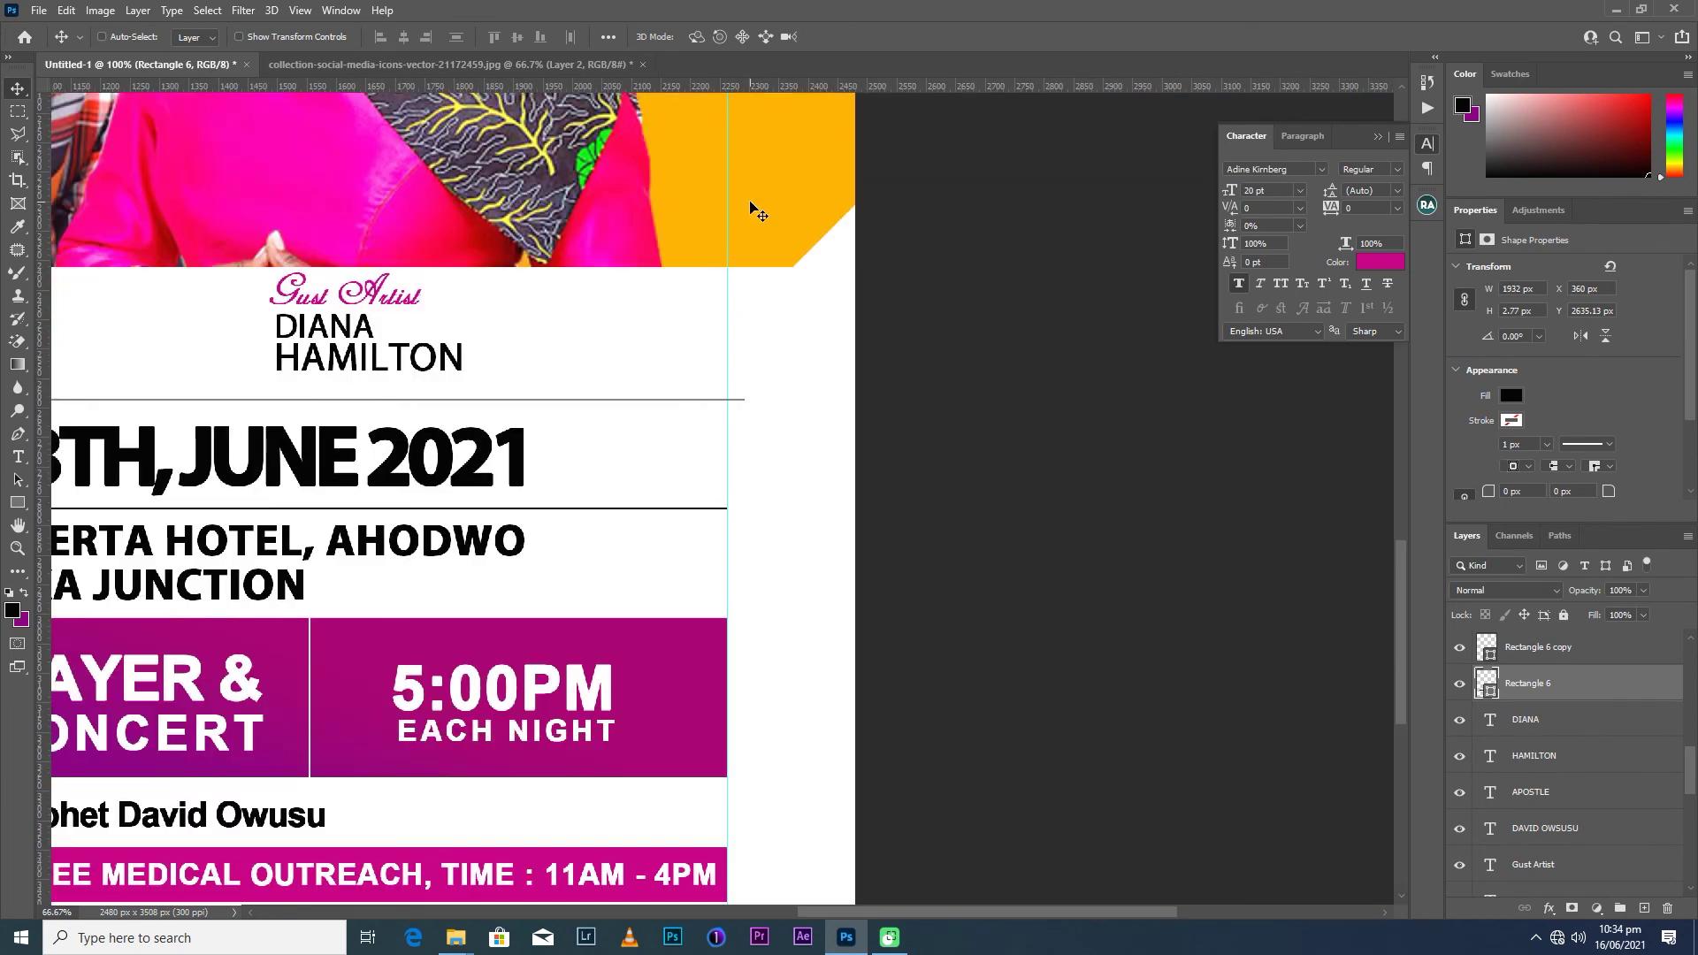
pyautogui.scroll(-1, 750, 209)
pyautogui.scroll(-1, 750, 209)
pyautogui.scroll(2, 750, 209)
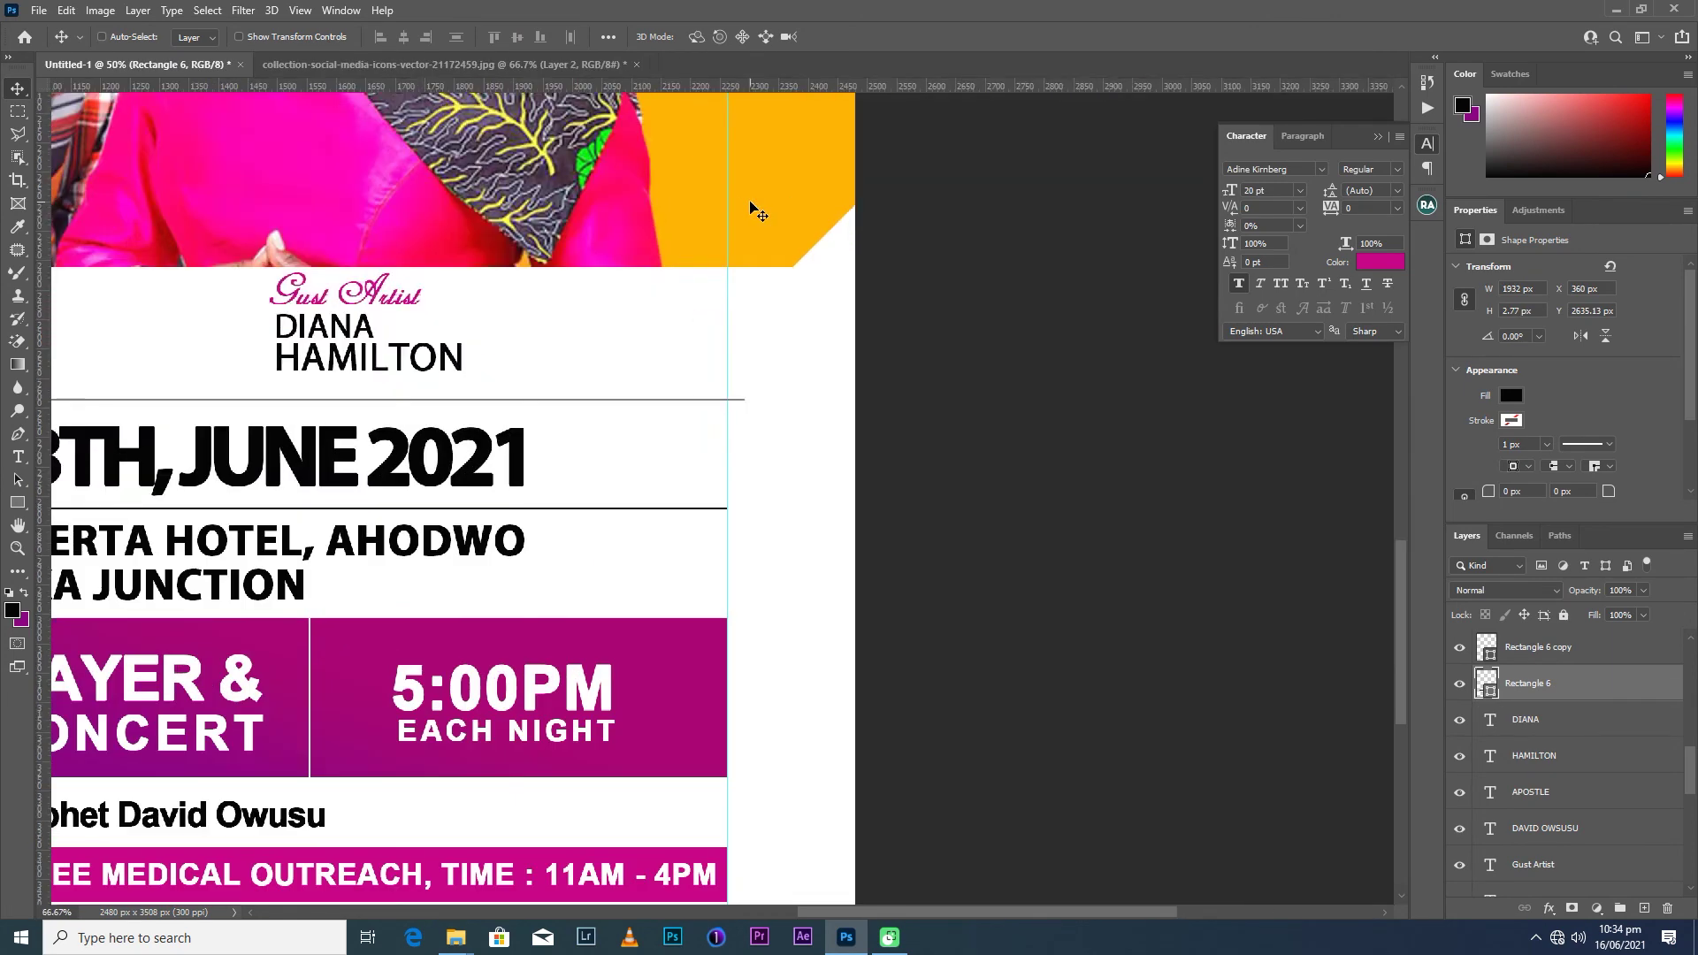
pyautogui.scroll(2, 750, 208)
pyautogui.scroll(1, 750, 209)
pyautogui.moveTo(750, 209); pyautogui.dragTo(755, 513)
pyautogui.click(787, 374)
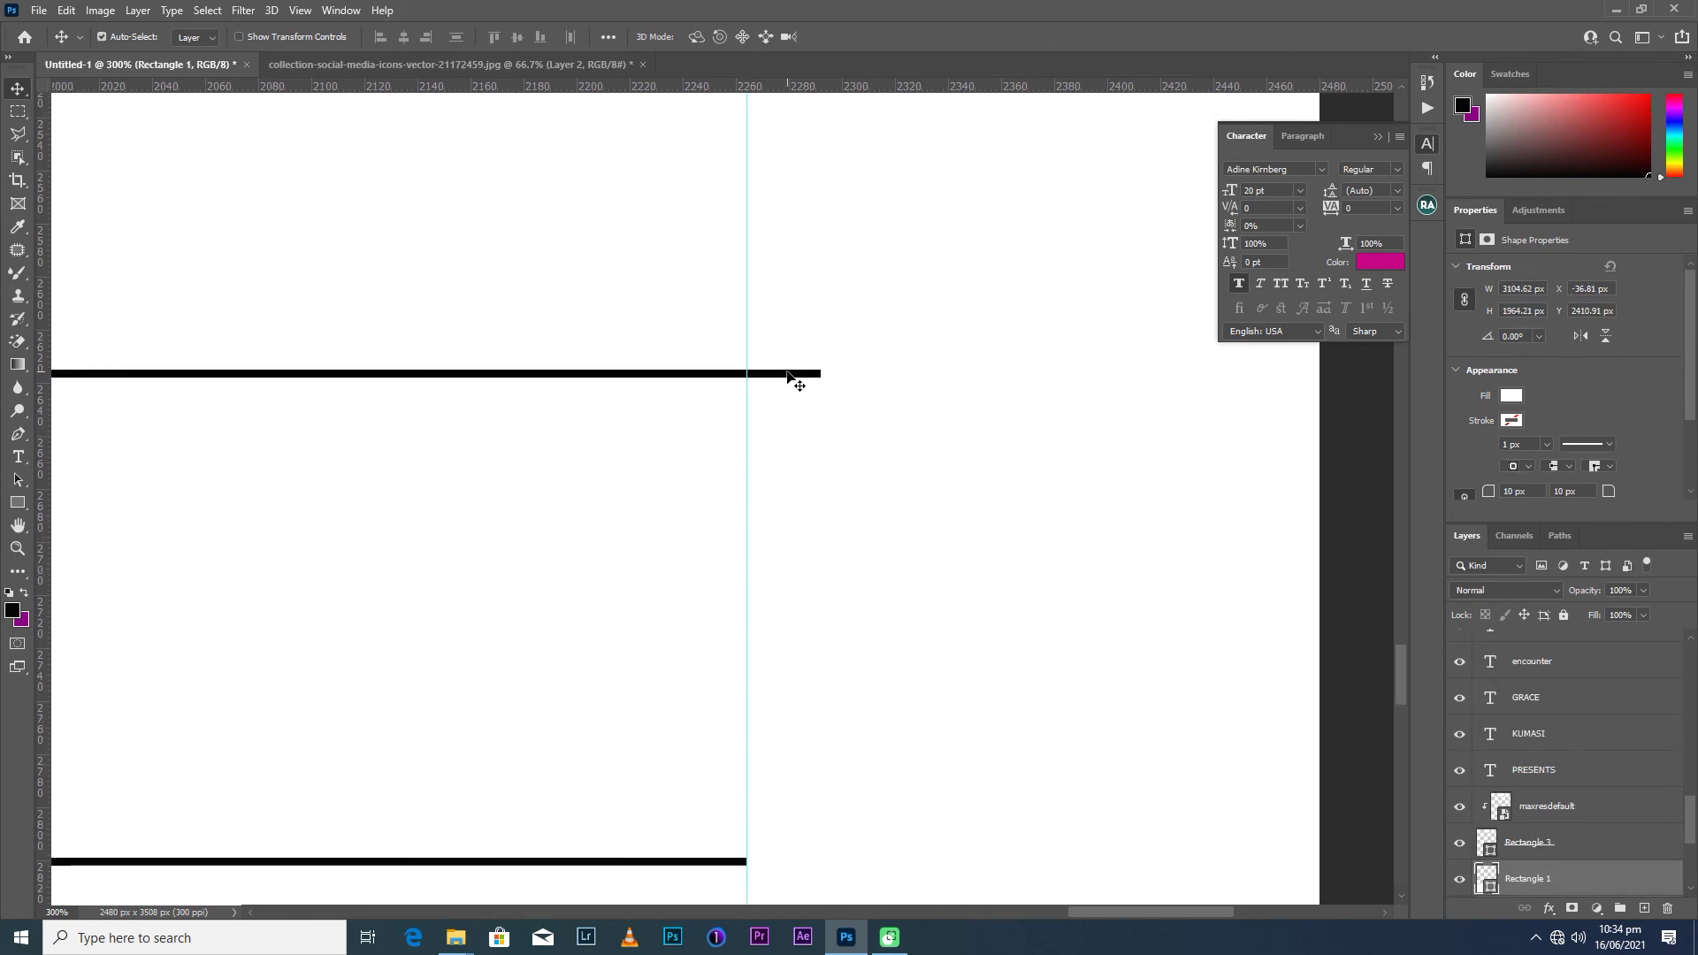
pyautogui.click(825, 359)
pyautogui.hotkey('ctrl', 't')
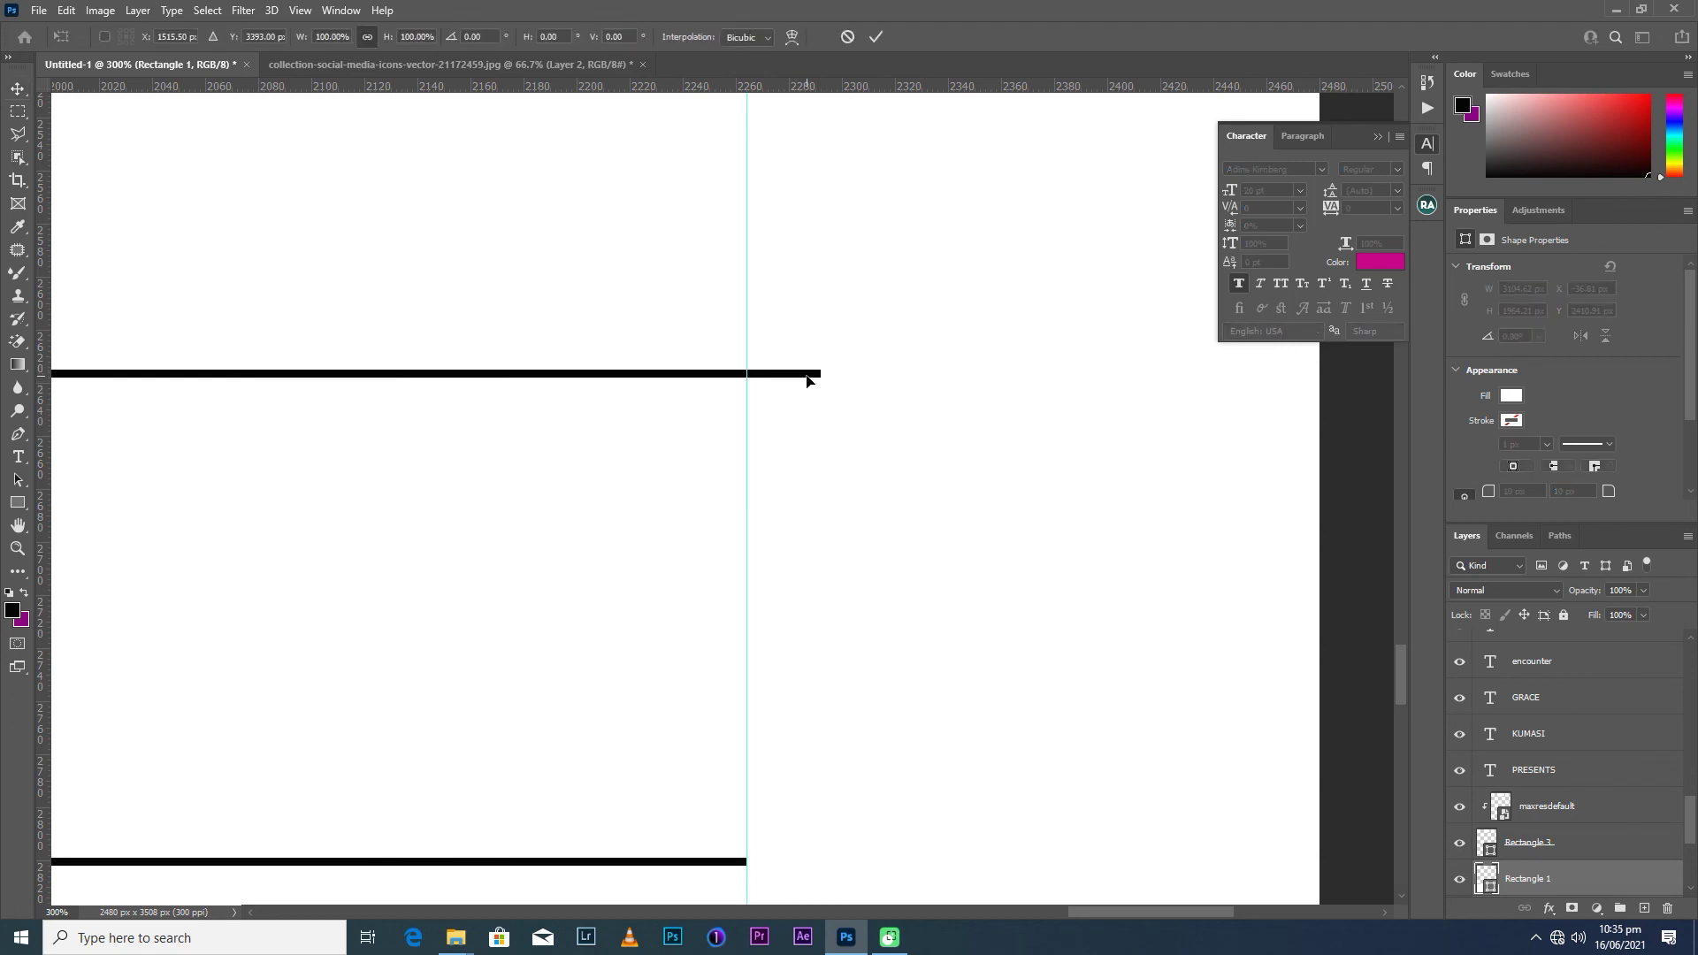
pyautogui.click(872, 37)
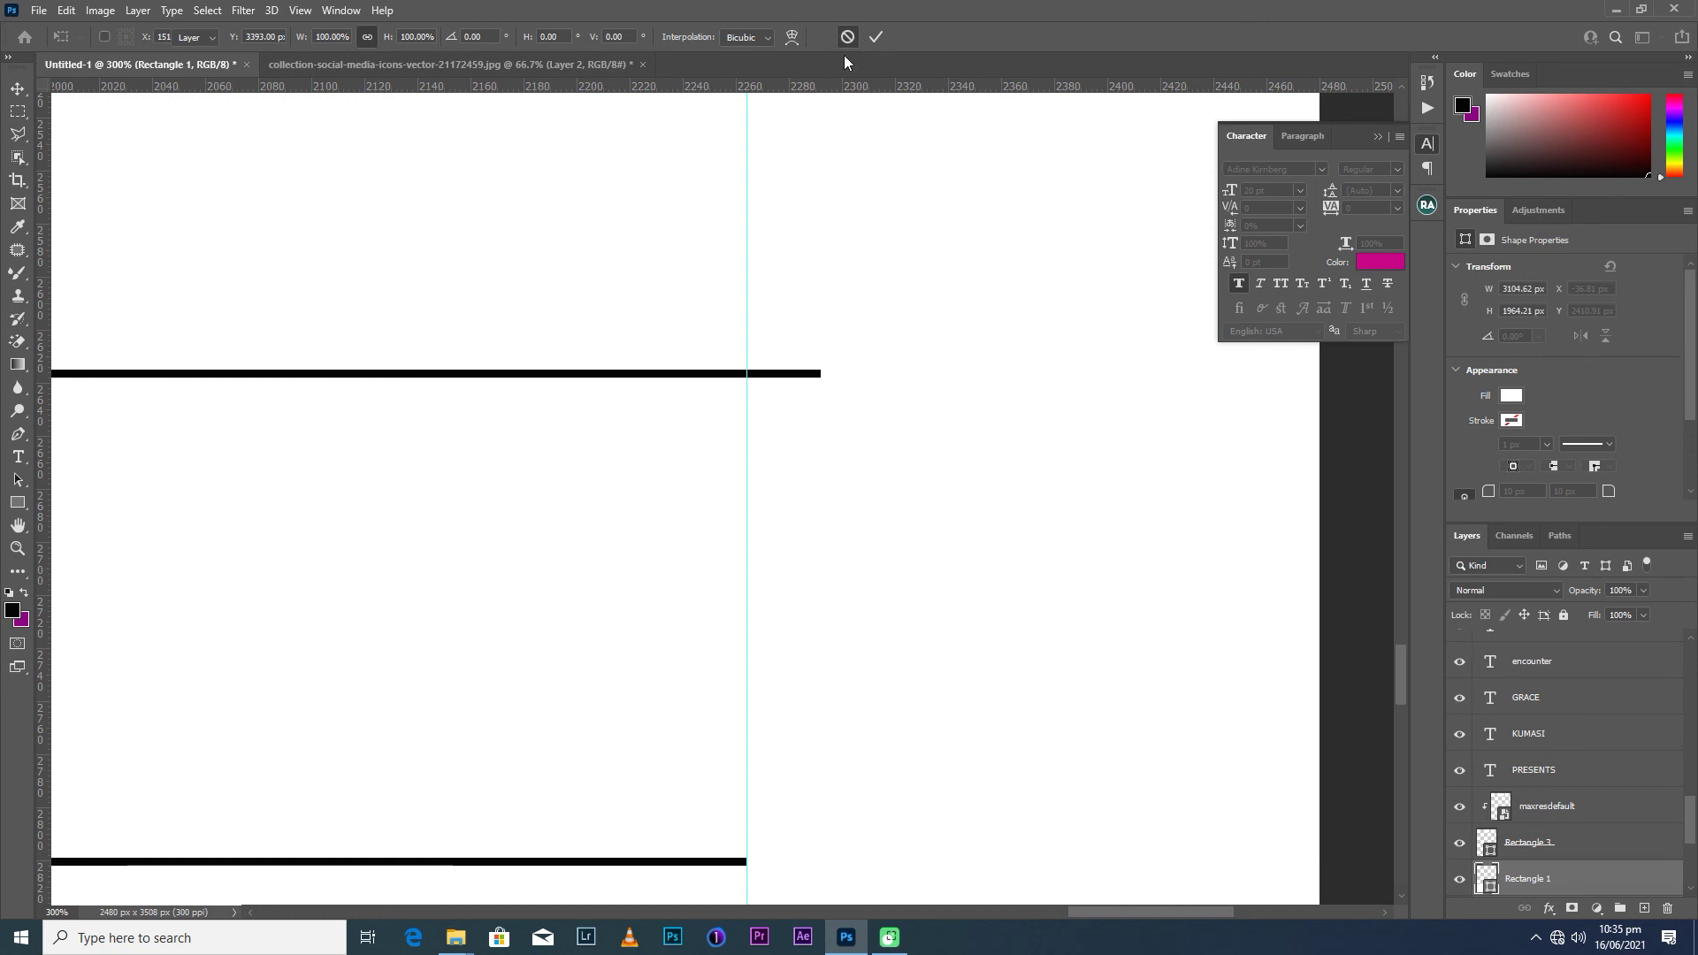
# Pull the upper divider line's right end back to the right-hand guide.
pyautogui.click(805, 376)
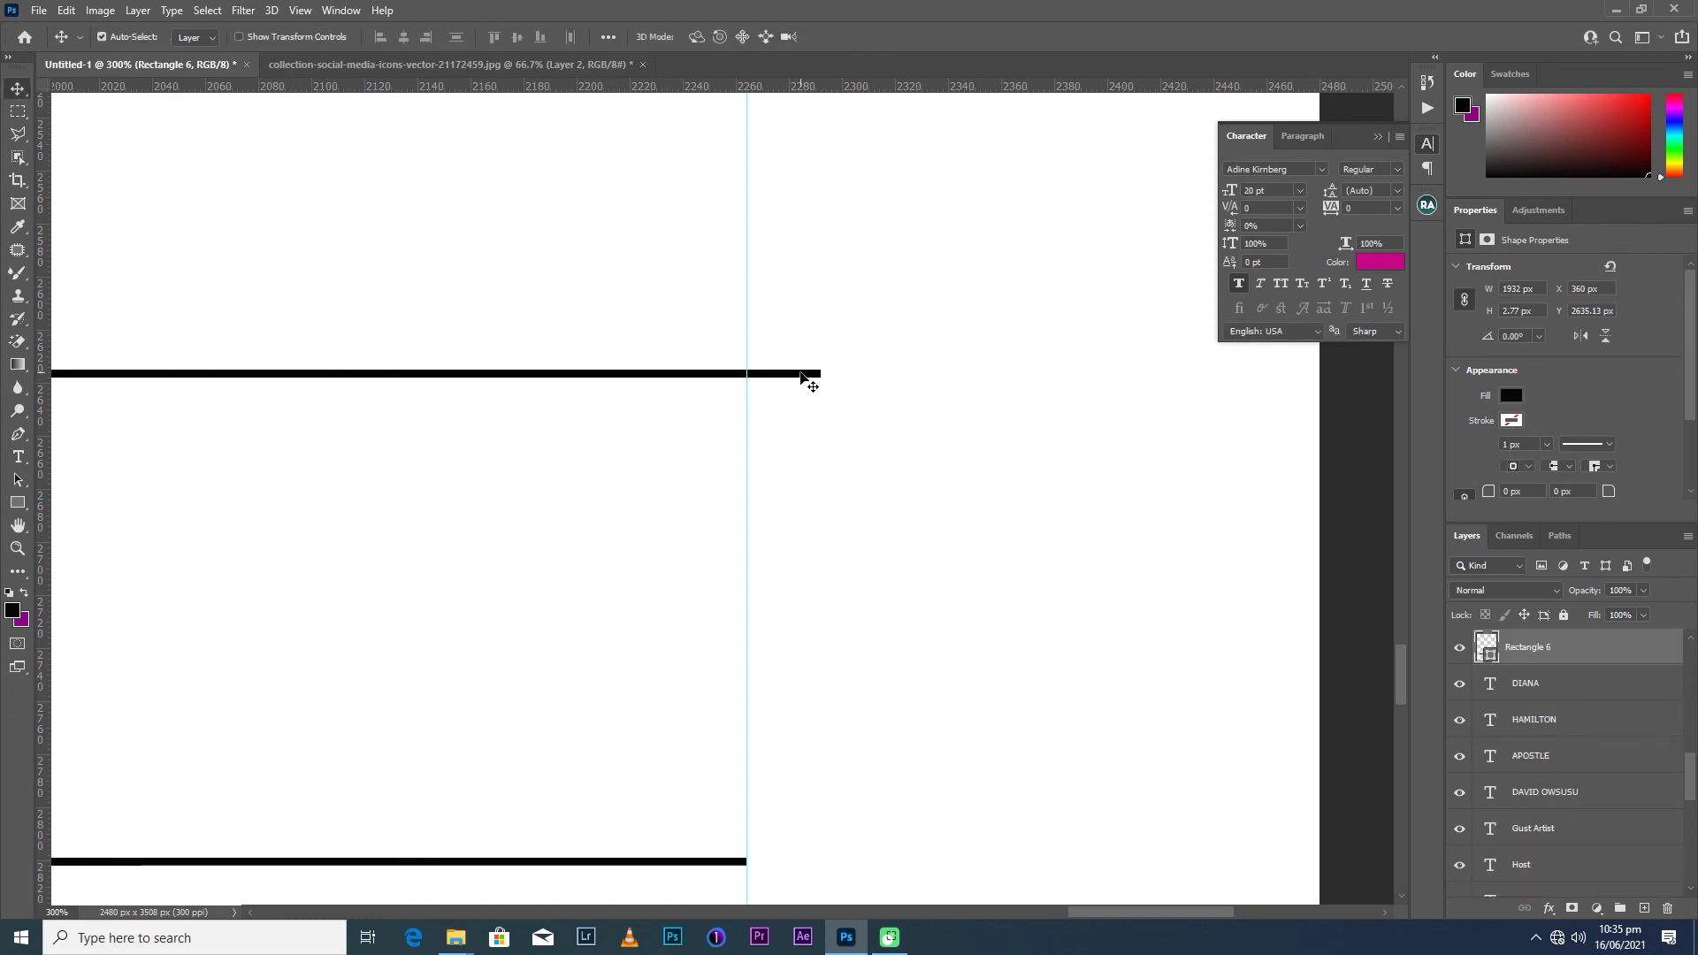
pyautogui.hotkey('ctrl', 't')
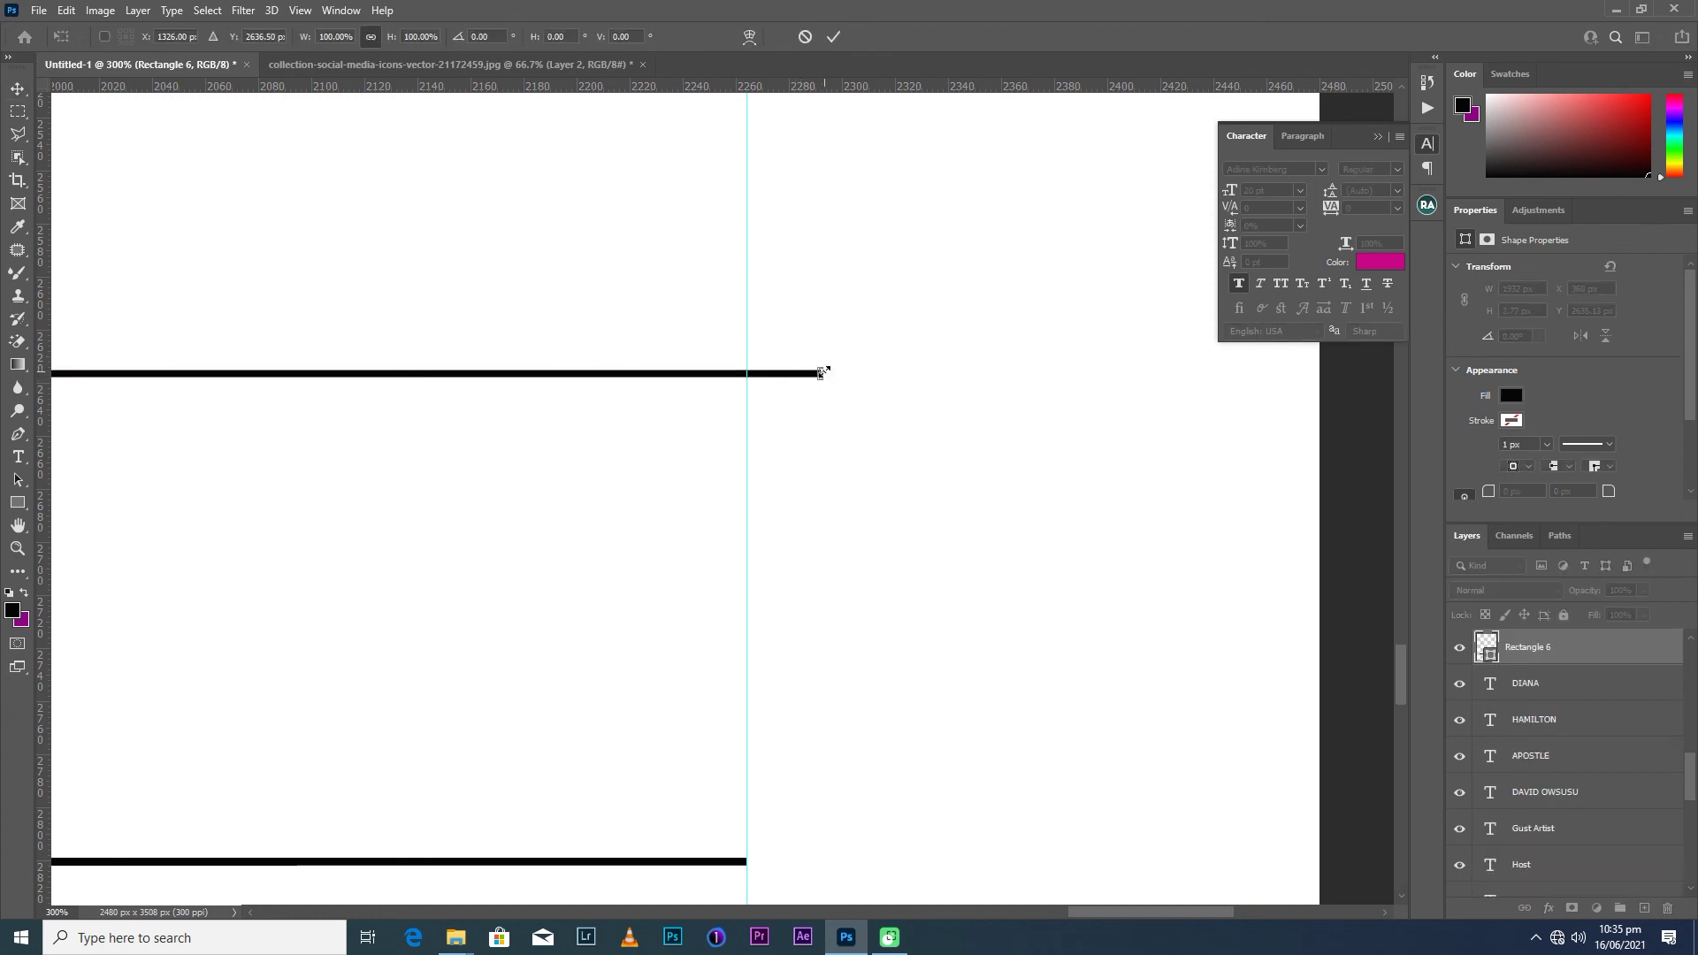
pyautogui.moveTo(820, 372); pyautogui.dragTo(745, 373)
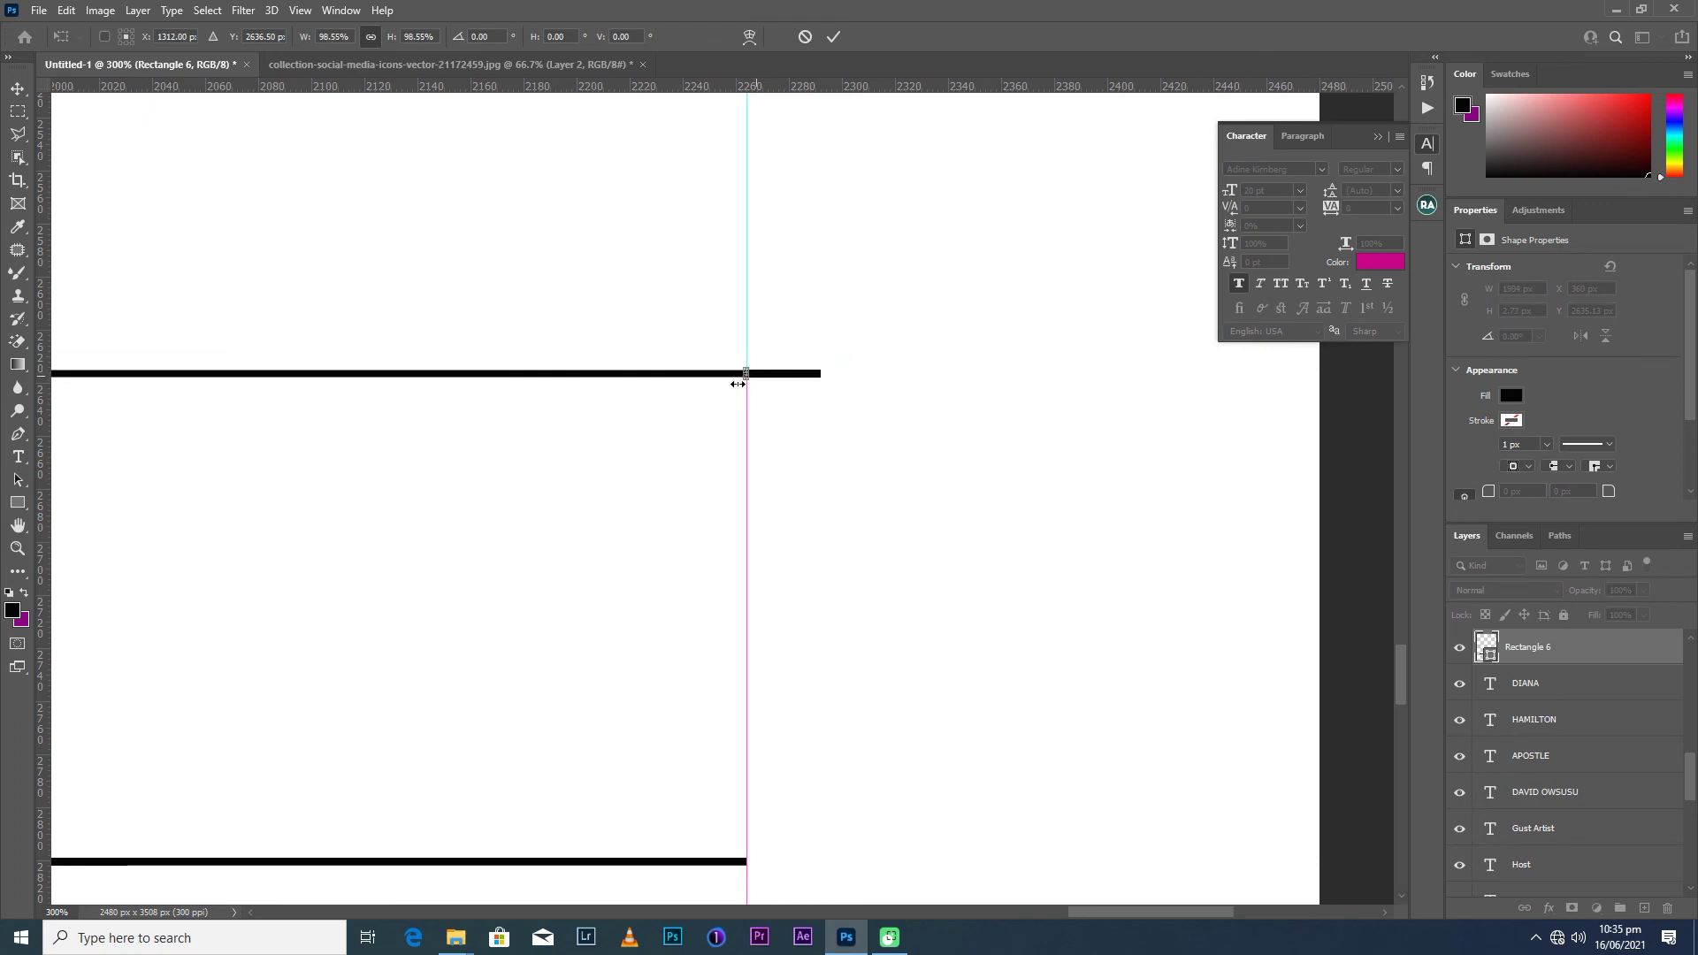
pyautogui.click(844, 28)
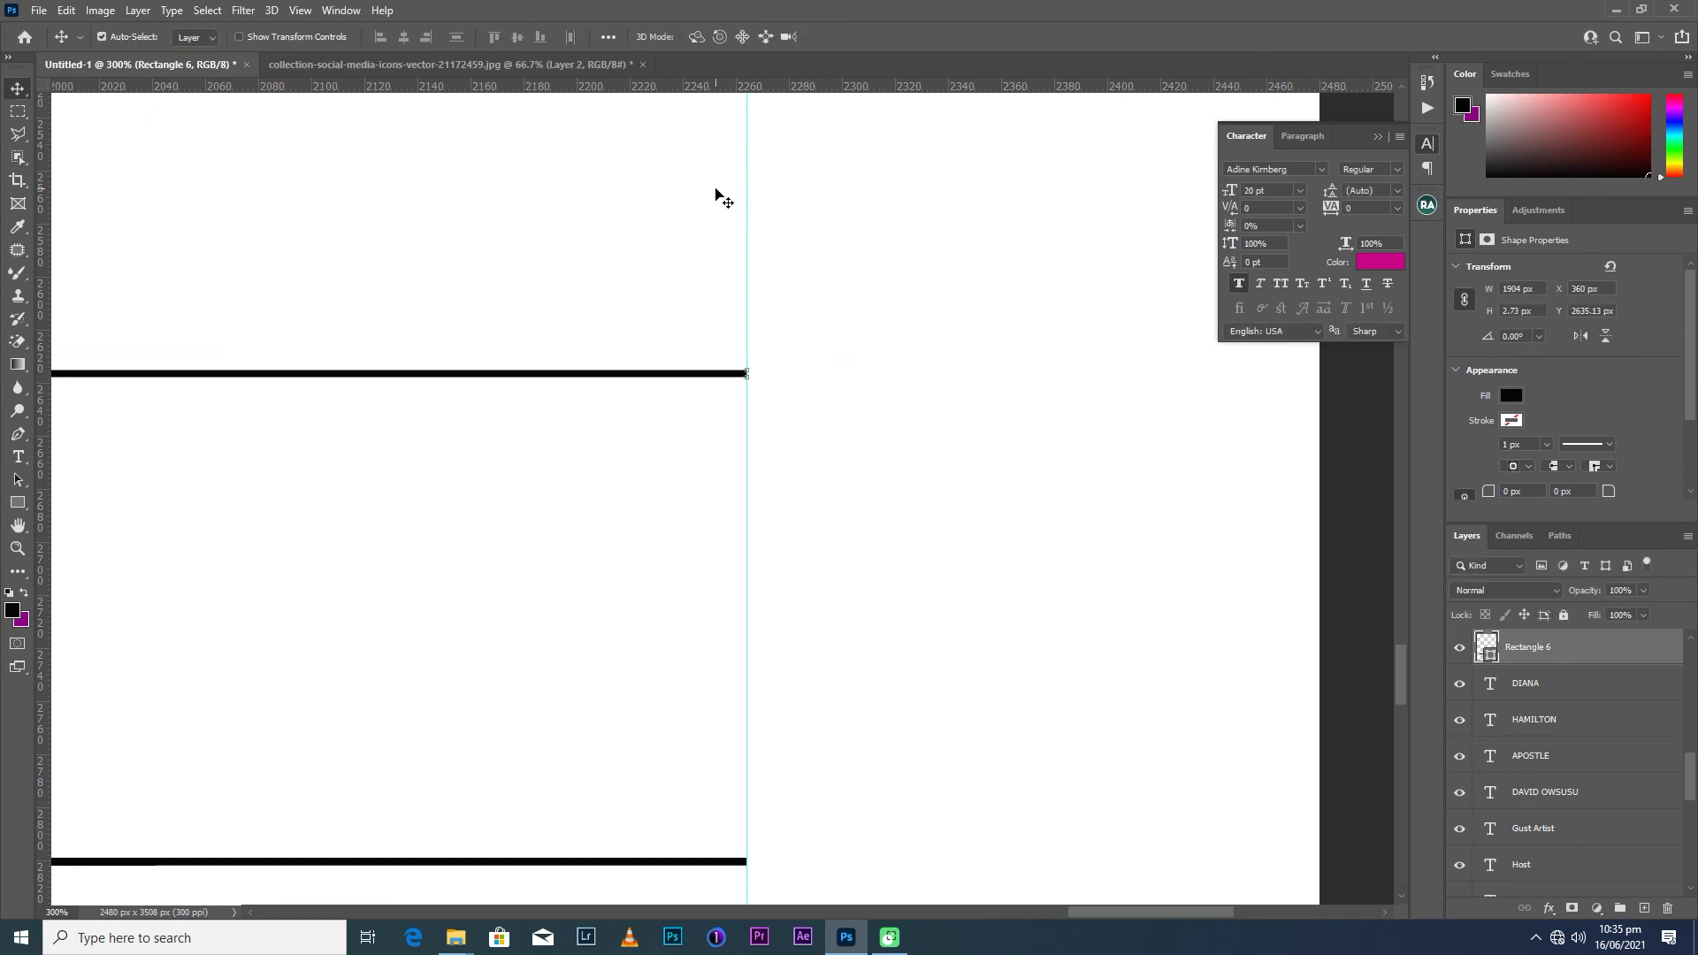
pyautogui.scroll(-2, 716, 195)
# Scroll and pan to bring the date, venue text and divider beneath into view.
pyautogui.scroll(-1, 716, 195)
pyautogui.scroll(-1, 716, 194)
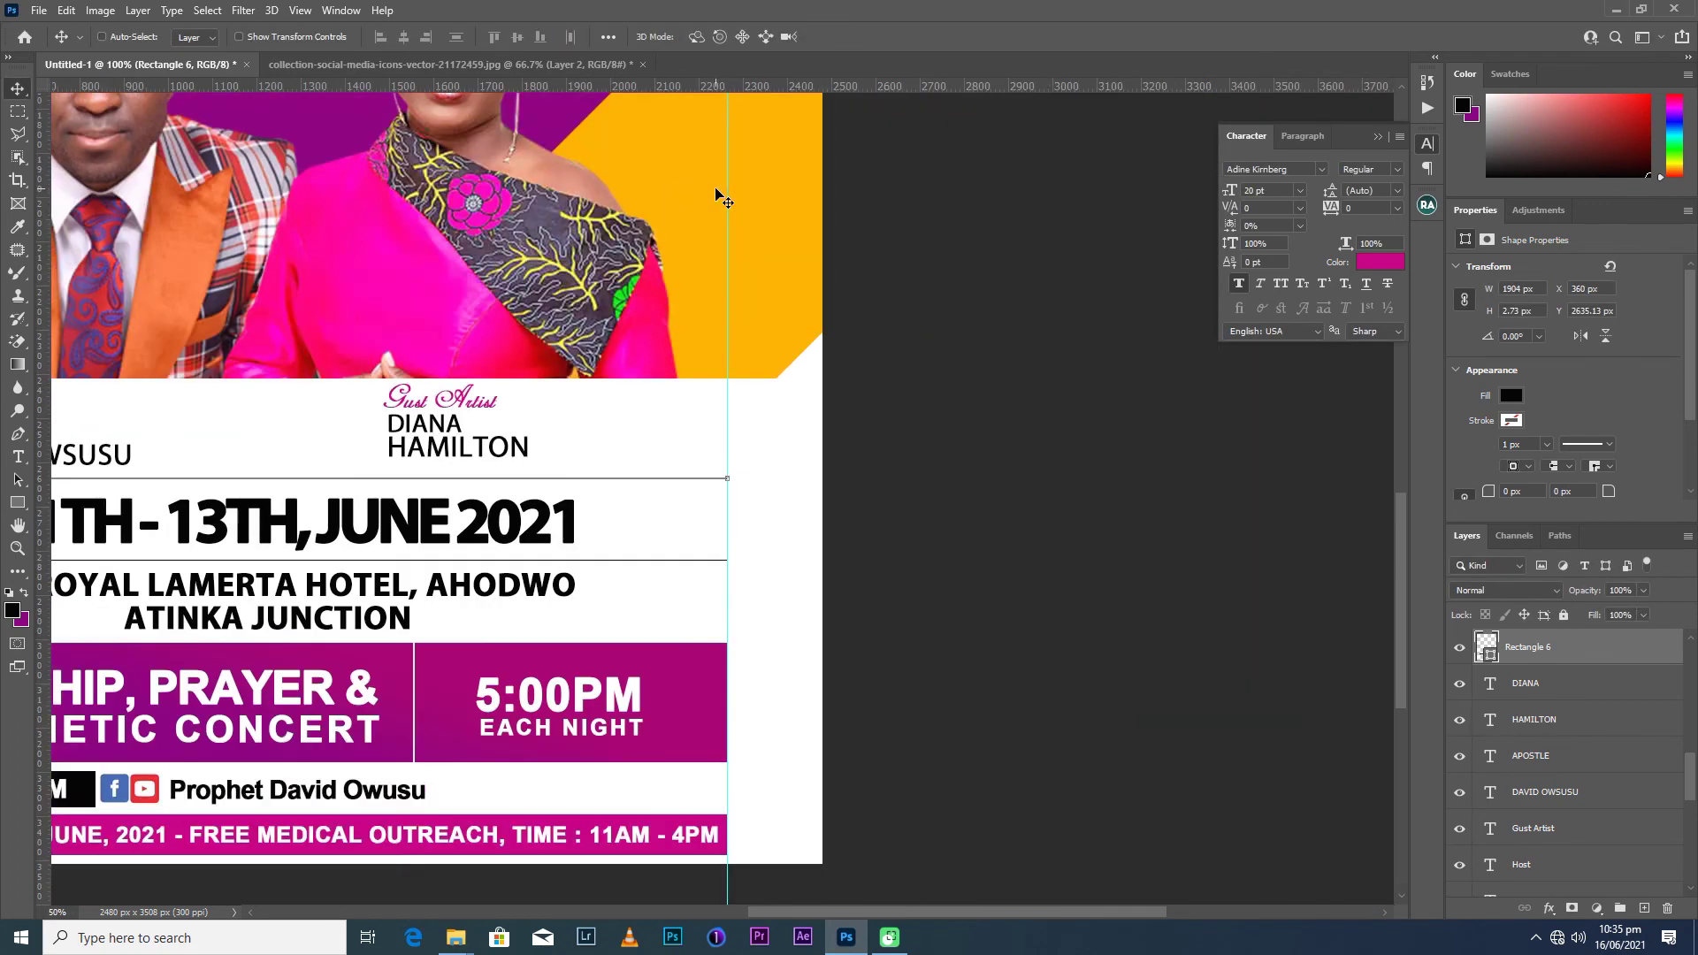
pyautogui.scroll(-1, 716, 195)
pyautogui.scroll(-1, 716, 194)
pyautogui.scroll(-1, 718, 194)
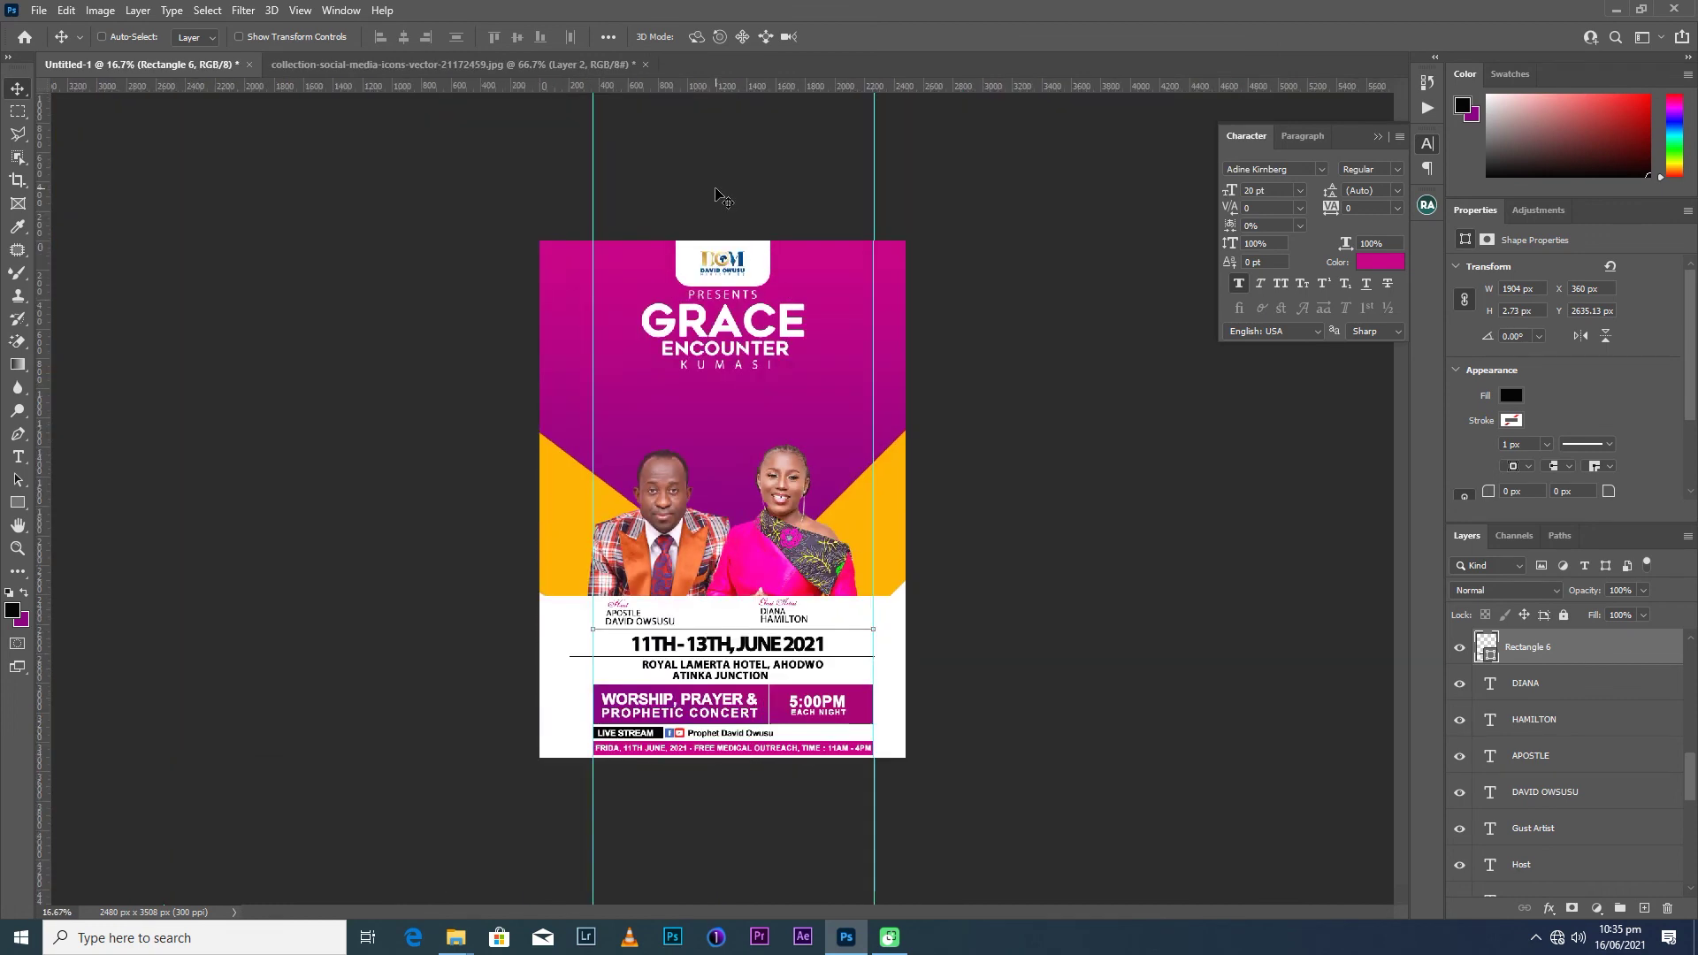
pyautogui.click(590, 672)
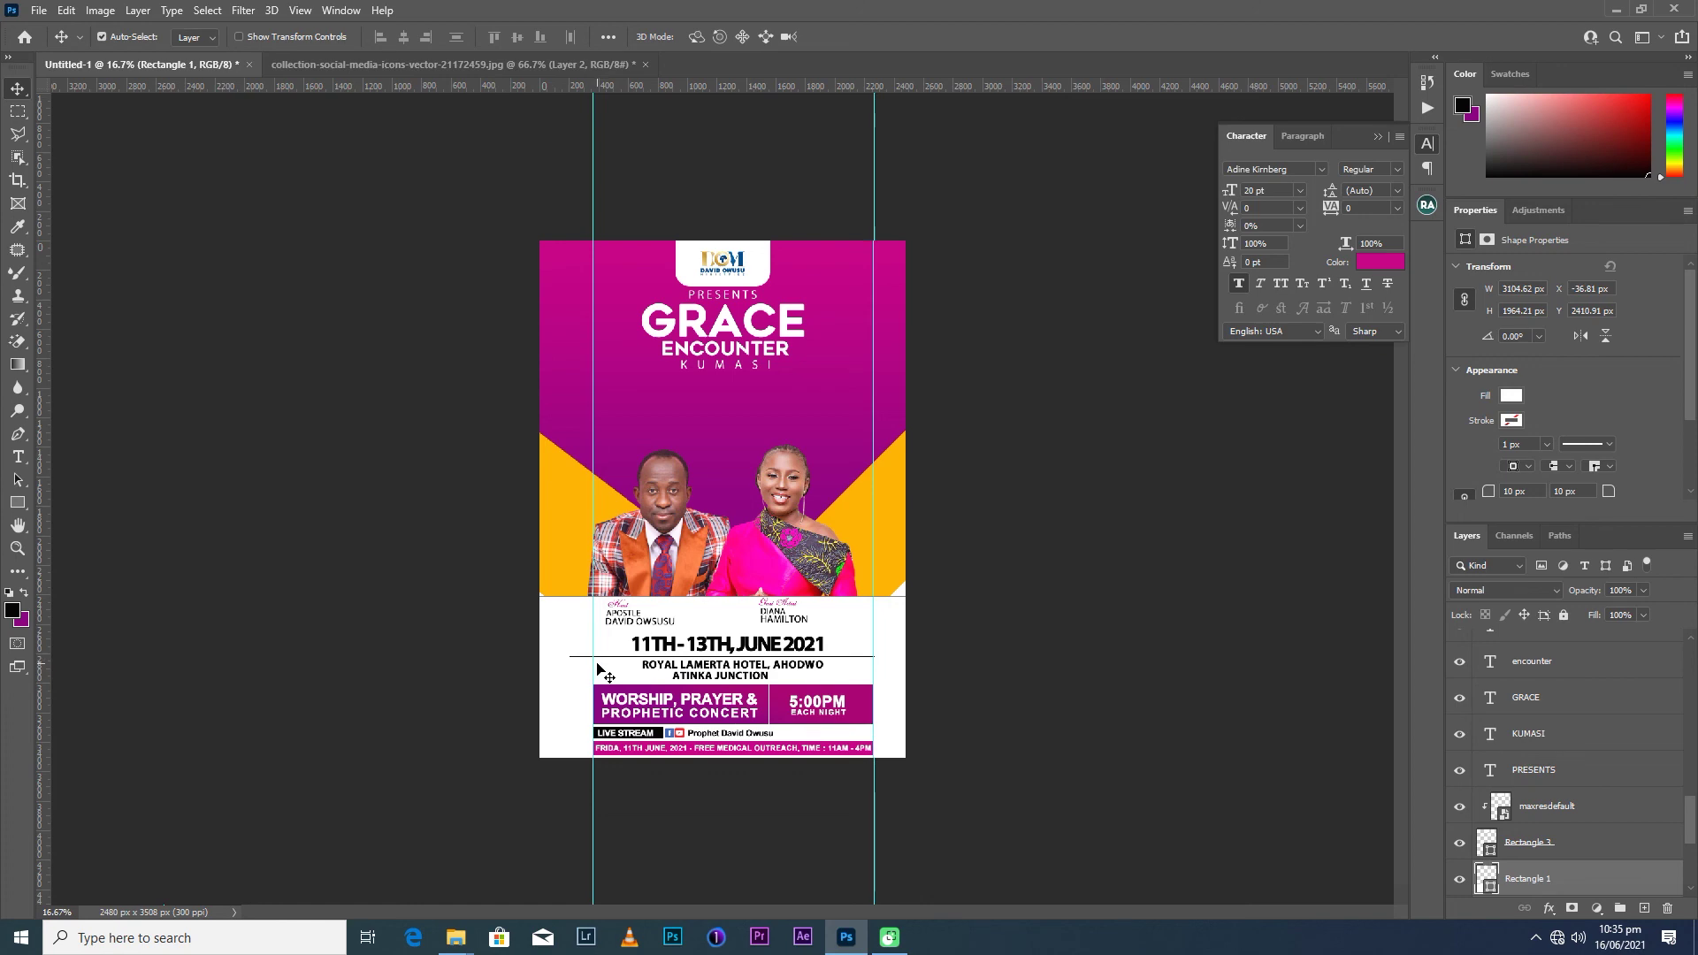
pyautogui.scroll(1, 597, 669)
pyautogui.scroll(1, 597, 669)
pyautogui.scroll(1, 596, 665)
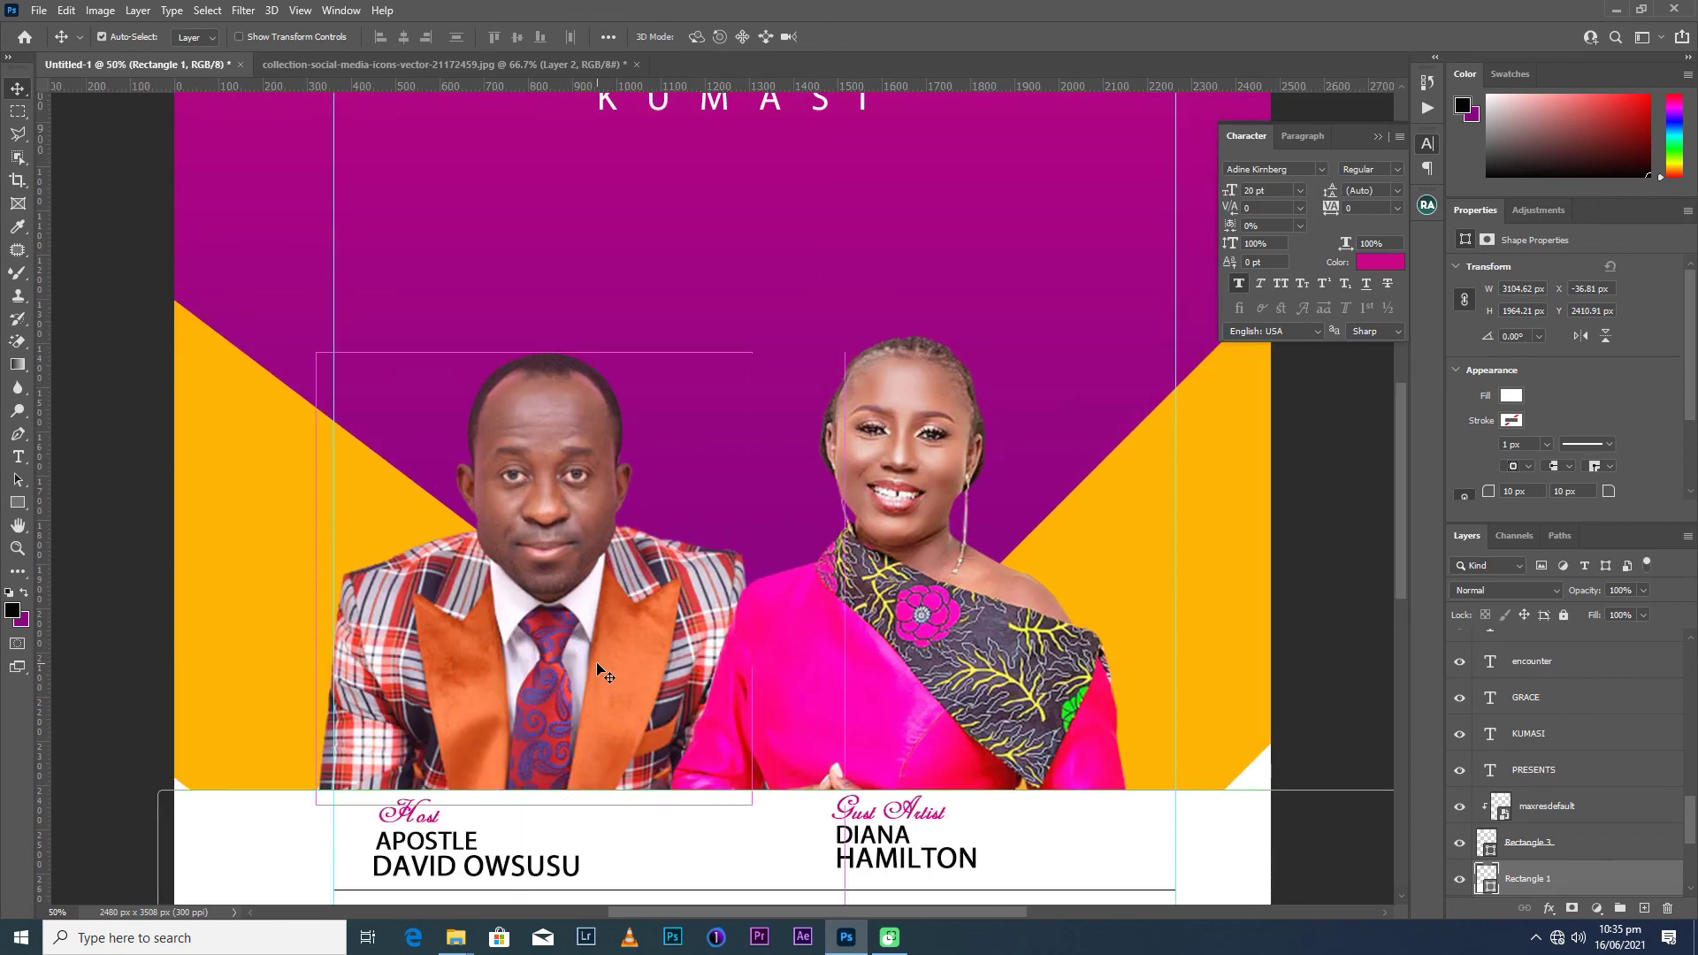
pyautogui.moveTo(595, 663); pyautogui.dragTo(718, 140)
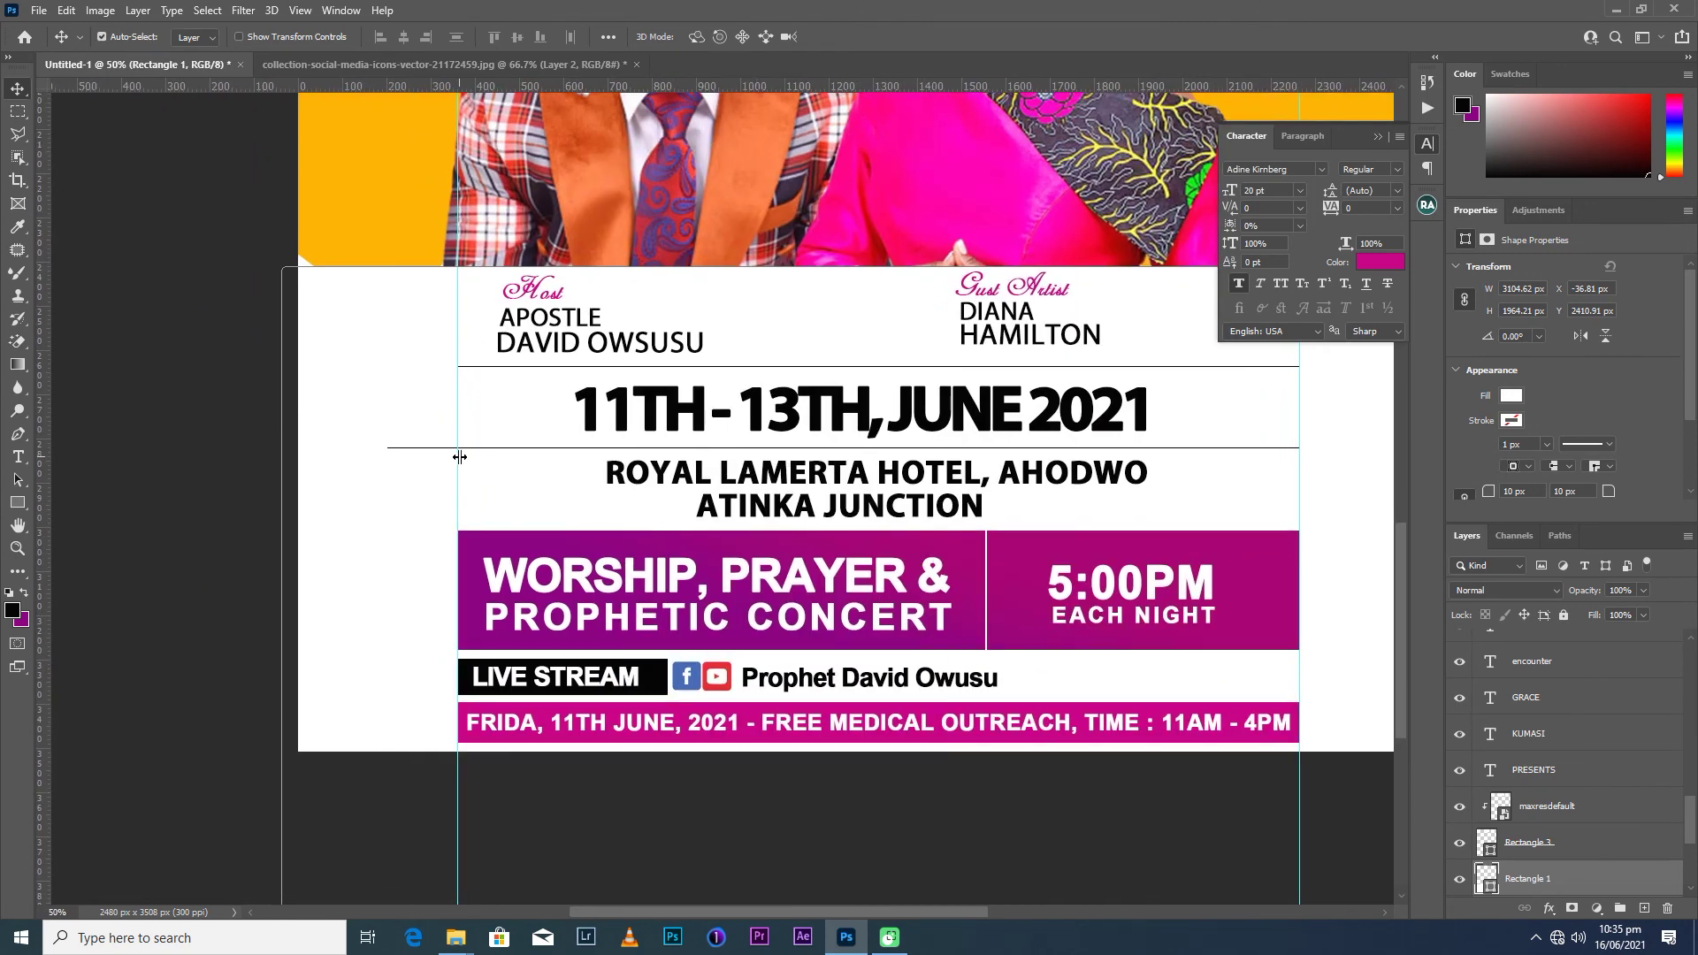
pyautogui.scroll(1, 459, 456)
pyautogui.scroll(1, 454, 451)
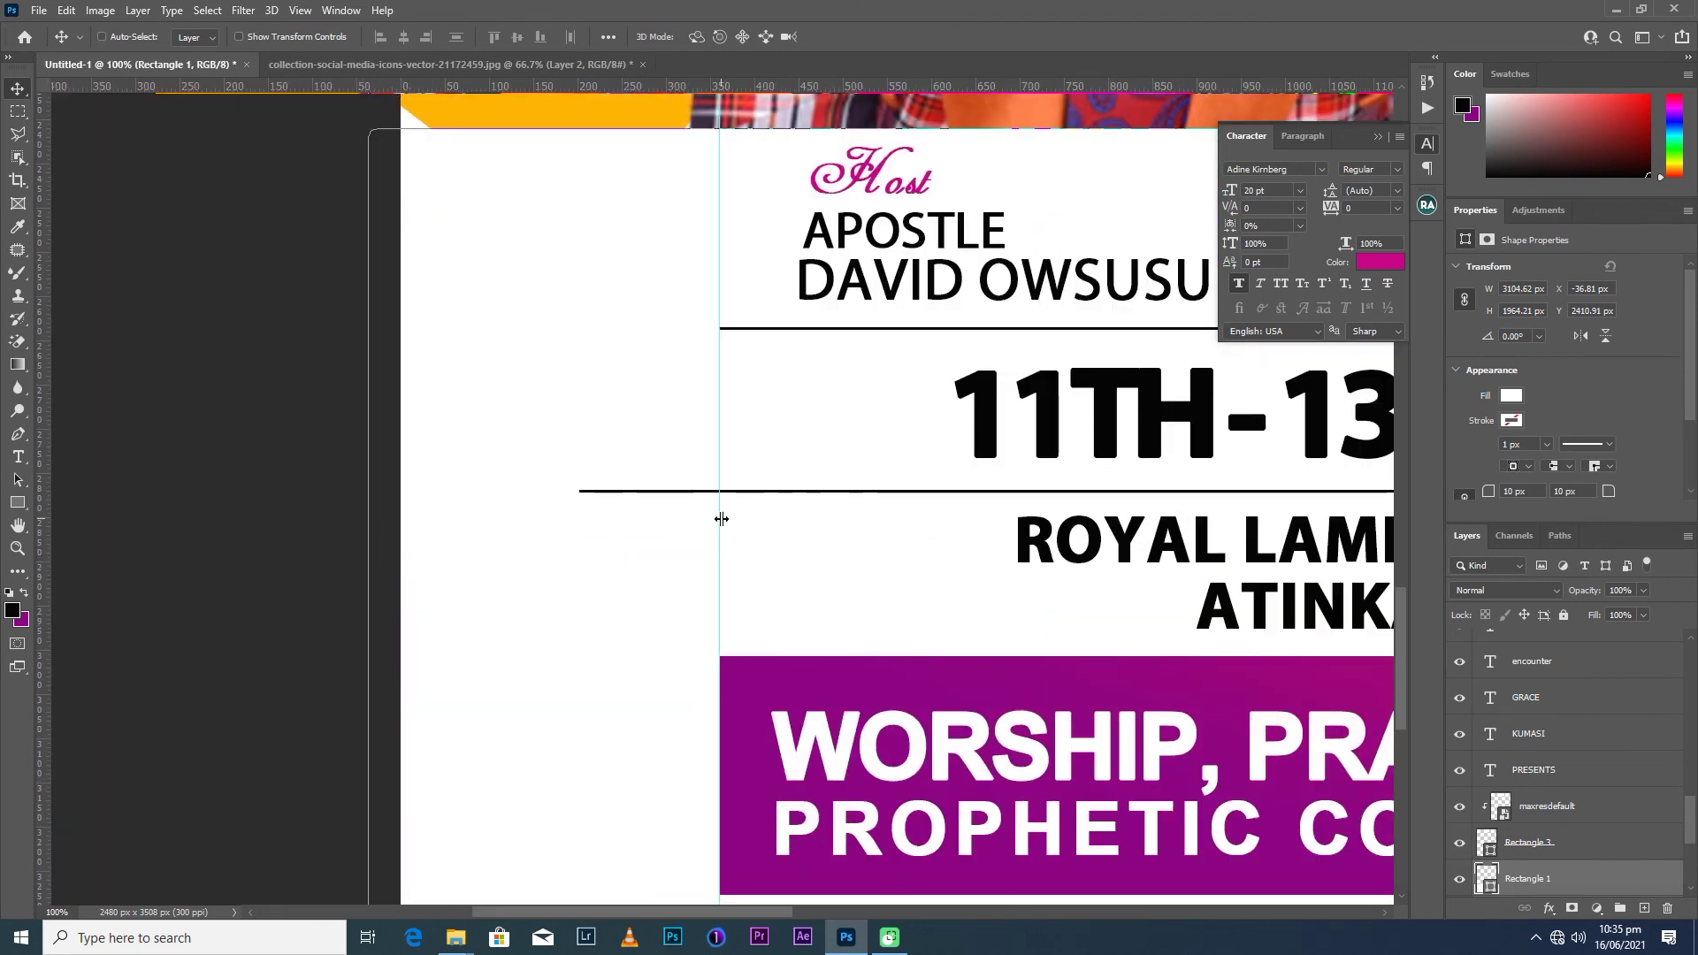
pyautogui.scroll(1, 721, 519)
pyautogui.scroll(1, 719, 522)
pyautogui.scroll(1, 719, 522)
# Trim the divider under the date so its left end meets the guide, leaving 1904 px width.
pyautogui.hotkey('ctrl', 't')
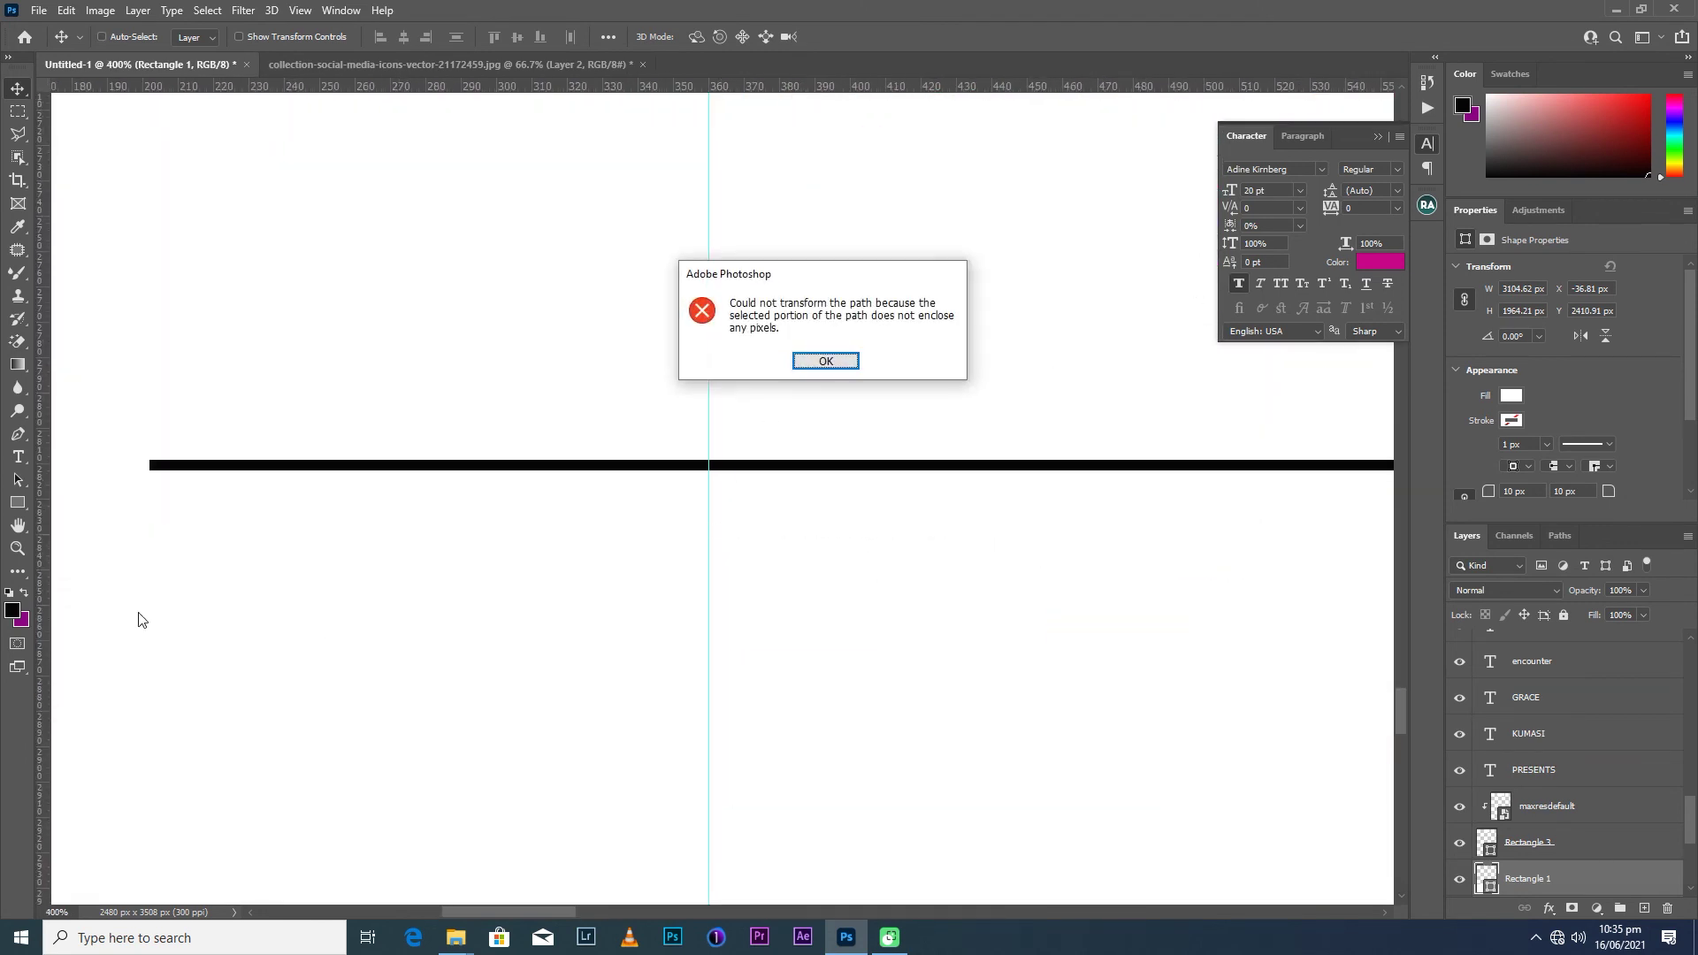
pyautogui.click(825, 361)
pyautogui.click(719, 467)
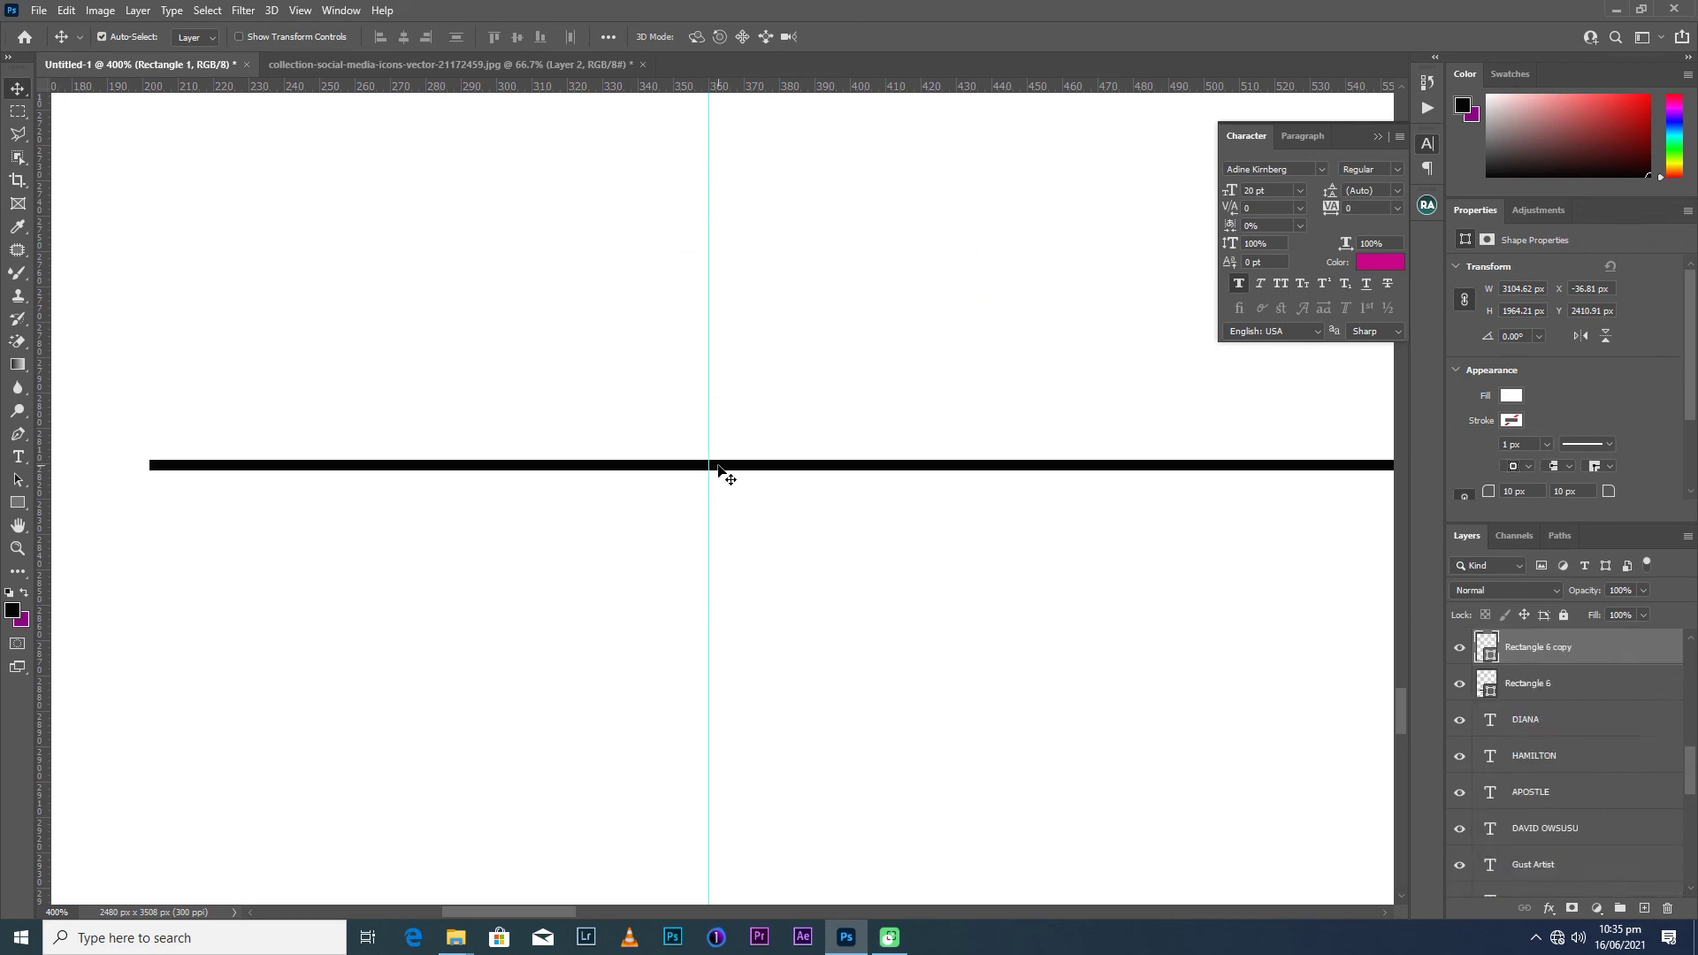
pyautogui.hotkey('ctrl', 't')
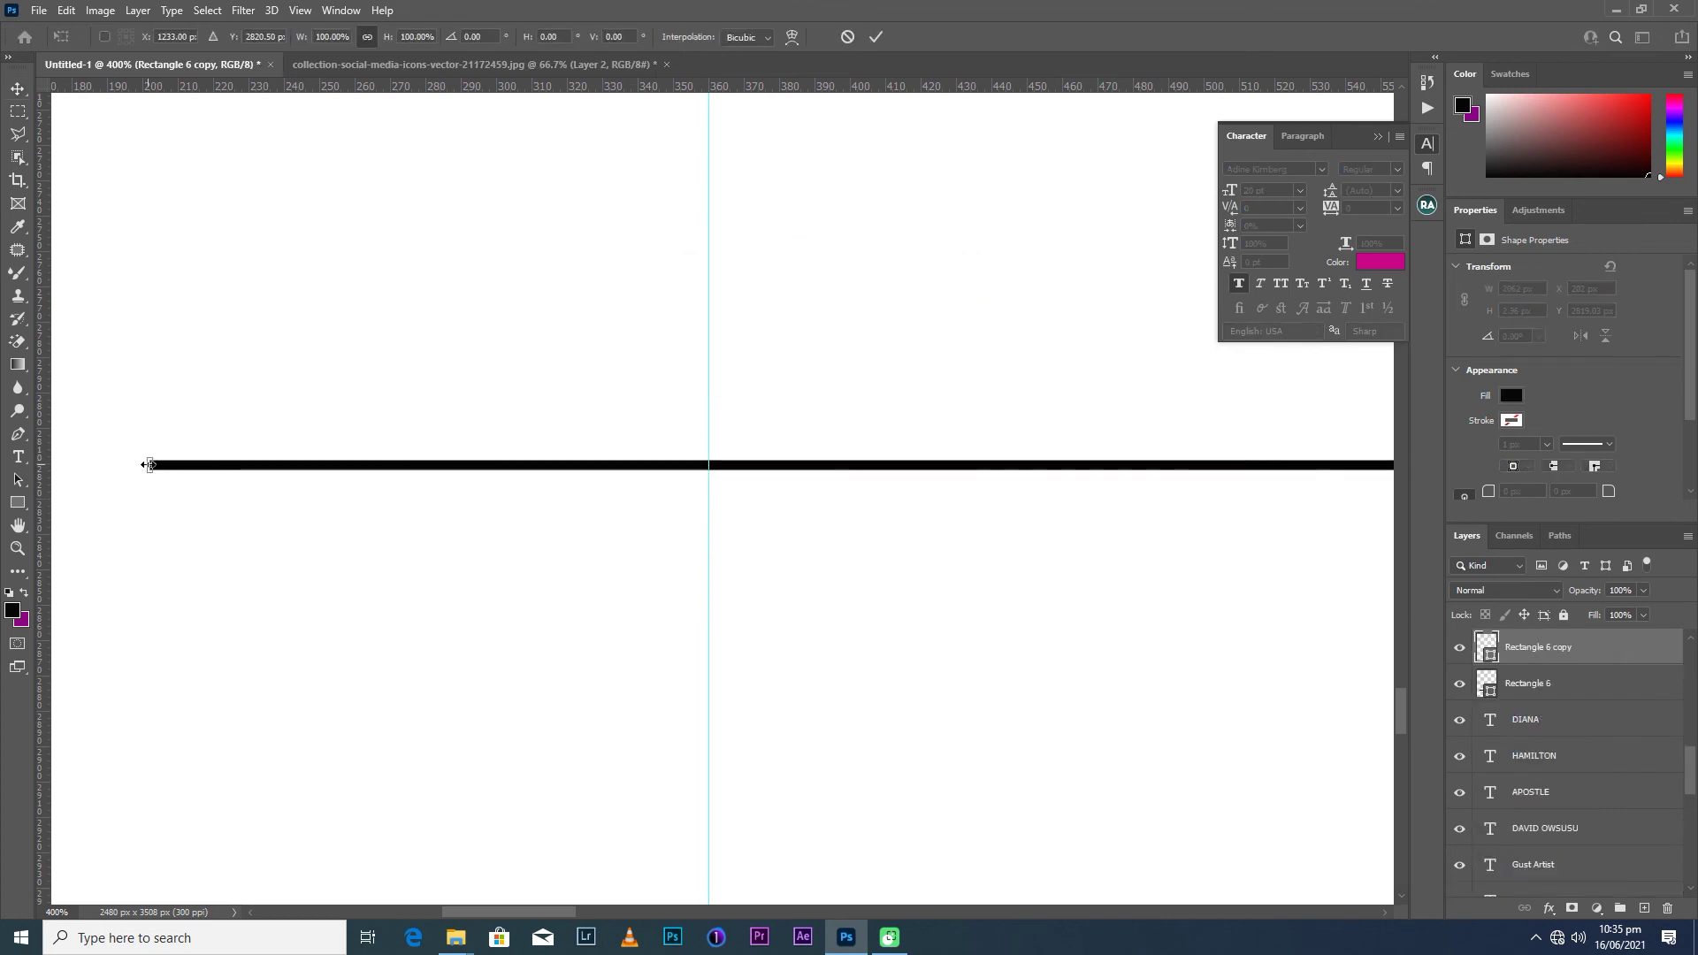
pyautogui.moveTo(148, 465); pyautogui.dragTo(703, 466)
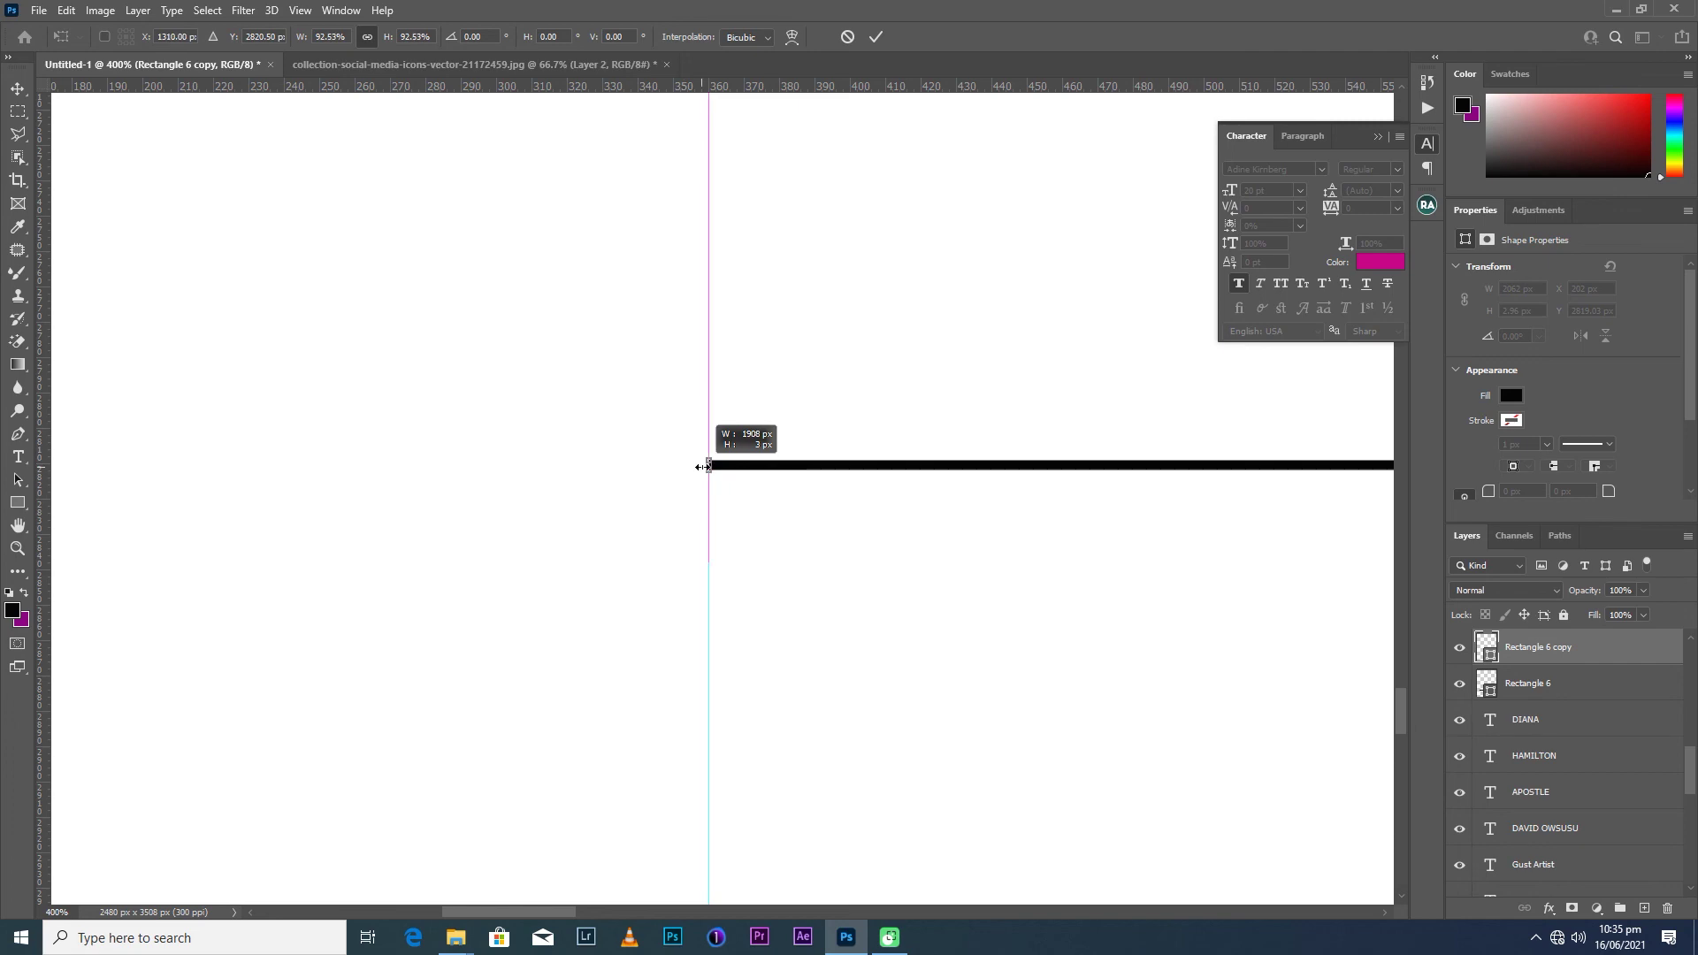
pyautogui.click(876, 36)
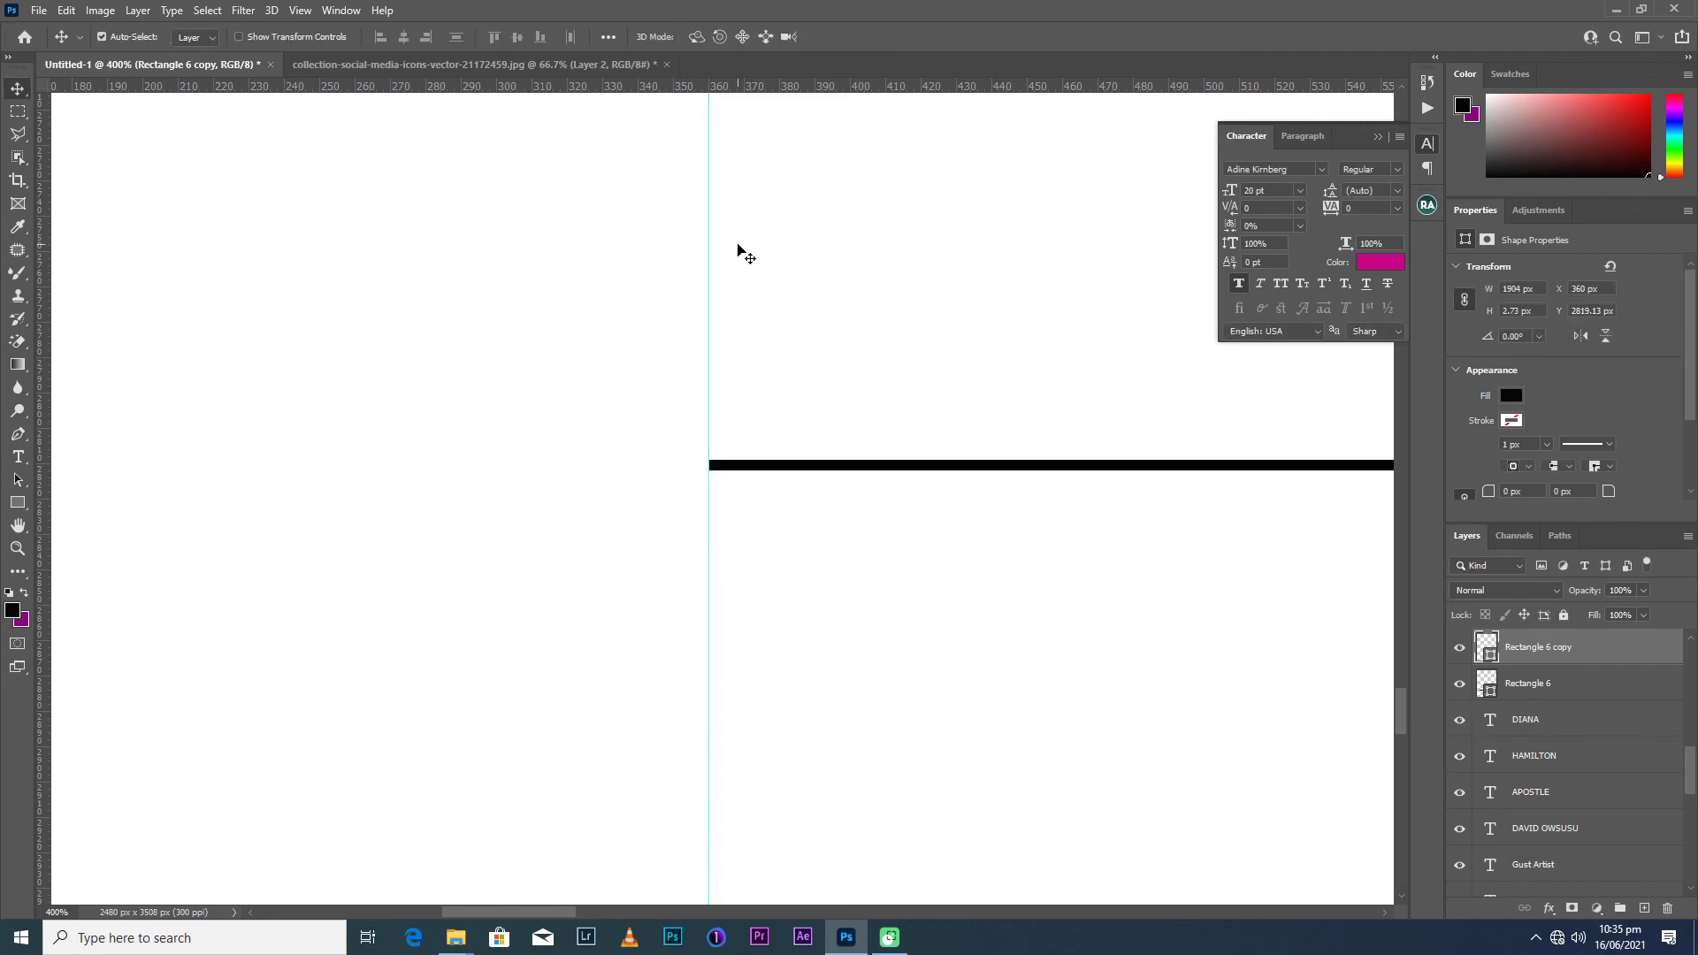
pyautogui.scroll(1, 738, 252)
pyautogui.scroll(2, 738, 252)
pyautogui.scroll(1, 739, 252)
pyautogui.scroll(1, 738, 252)
pyautogui.scroll(2, 739, 252)
pyautogui.scroll(1, 738, 252)
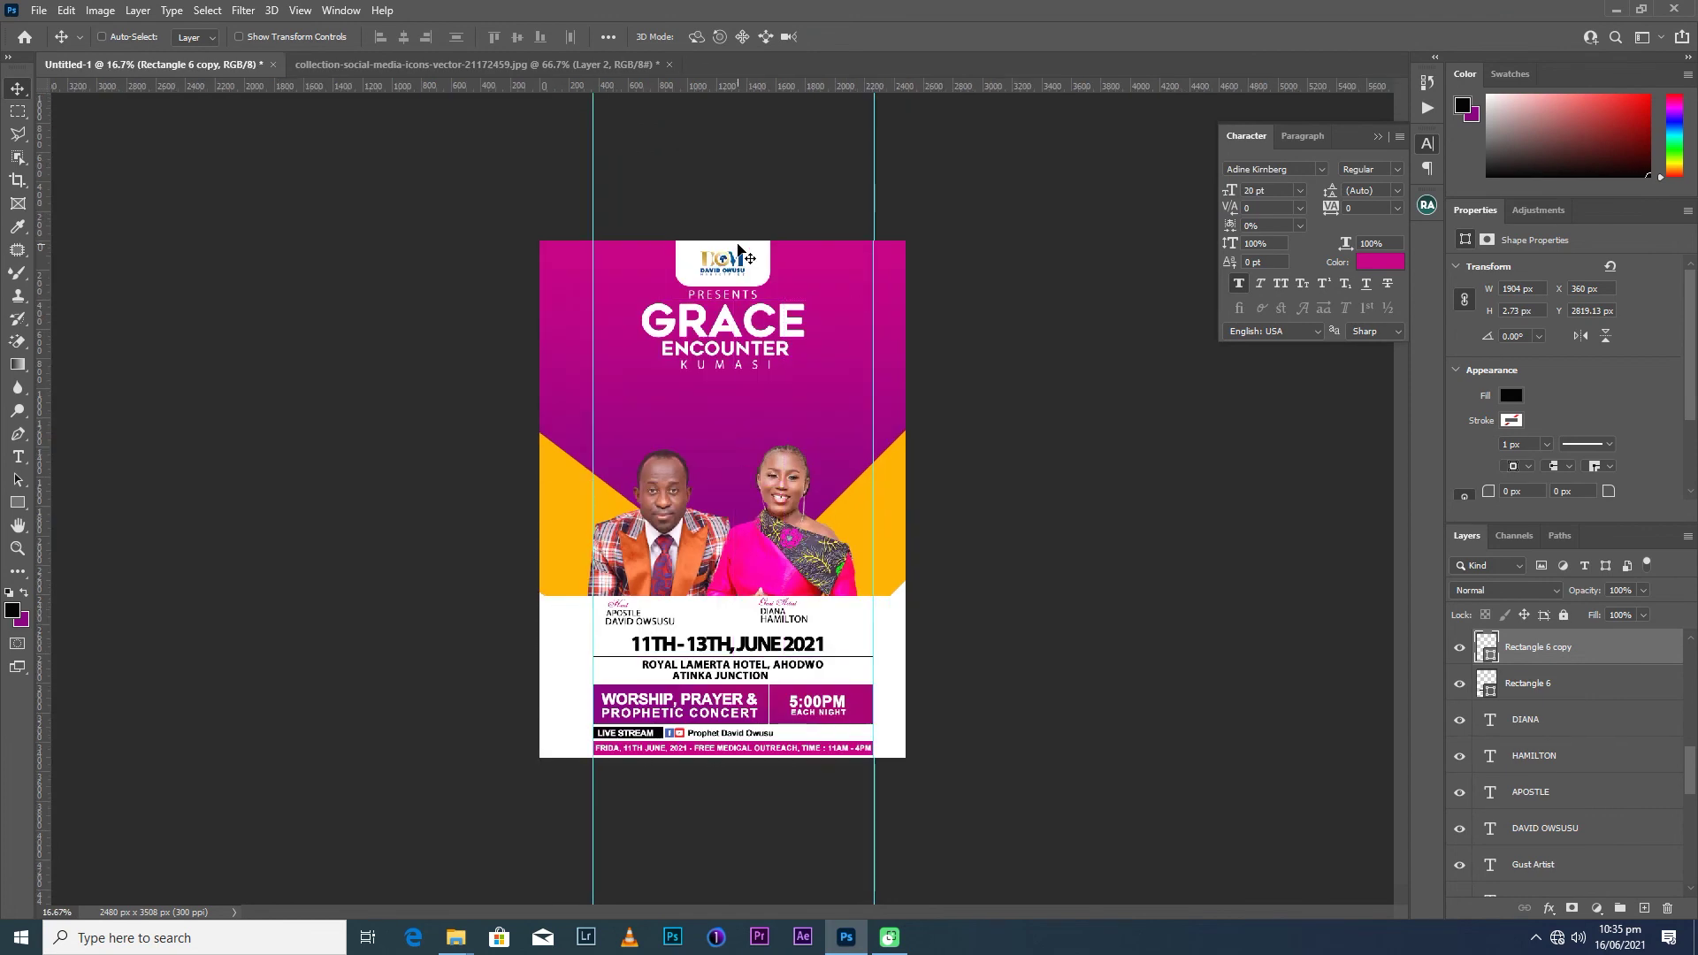
# Lower KUMASI, then stack ENCOUNTER and GRACE closely above it, below PRESENTS.
pyautogui.hotkey('ctrl', '+')
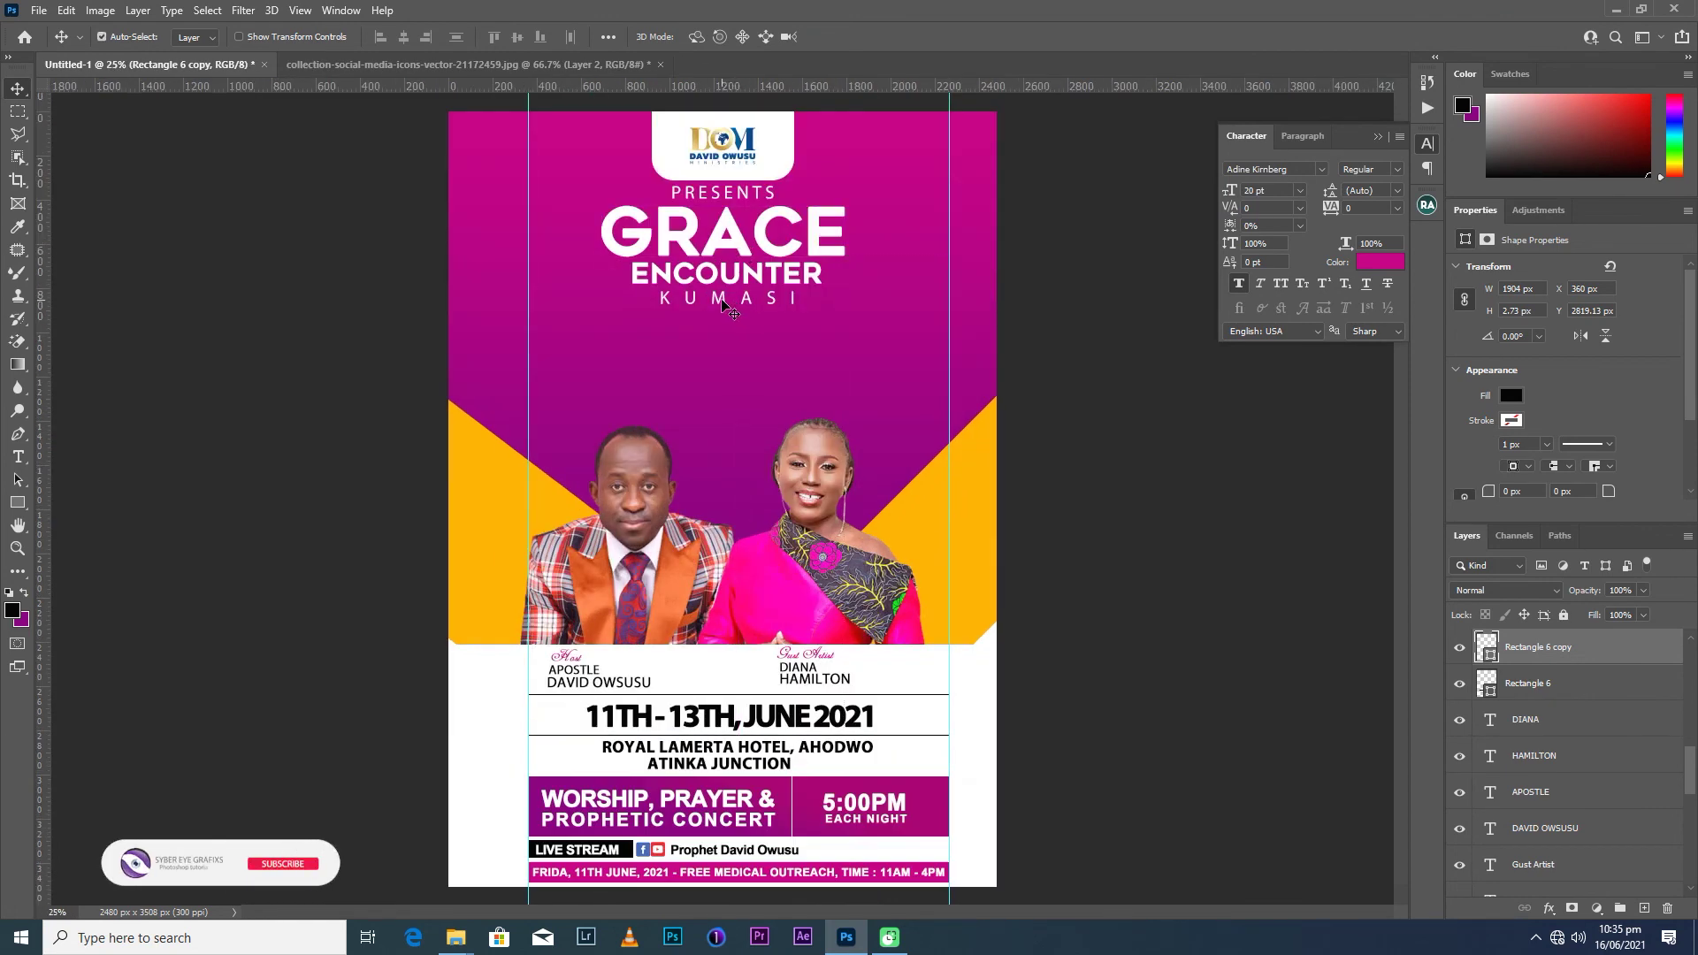
pyautogui.moveTo(723, 305); pyautogui.dragTo(720, 387)
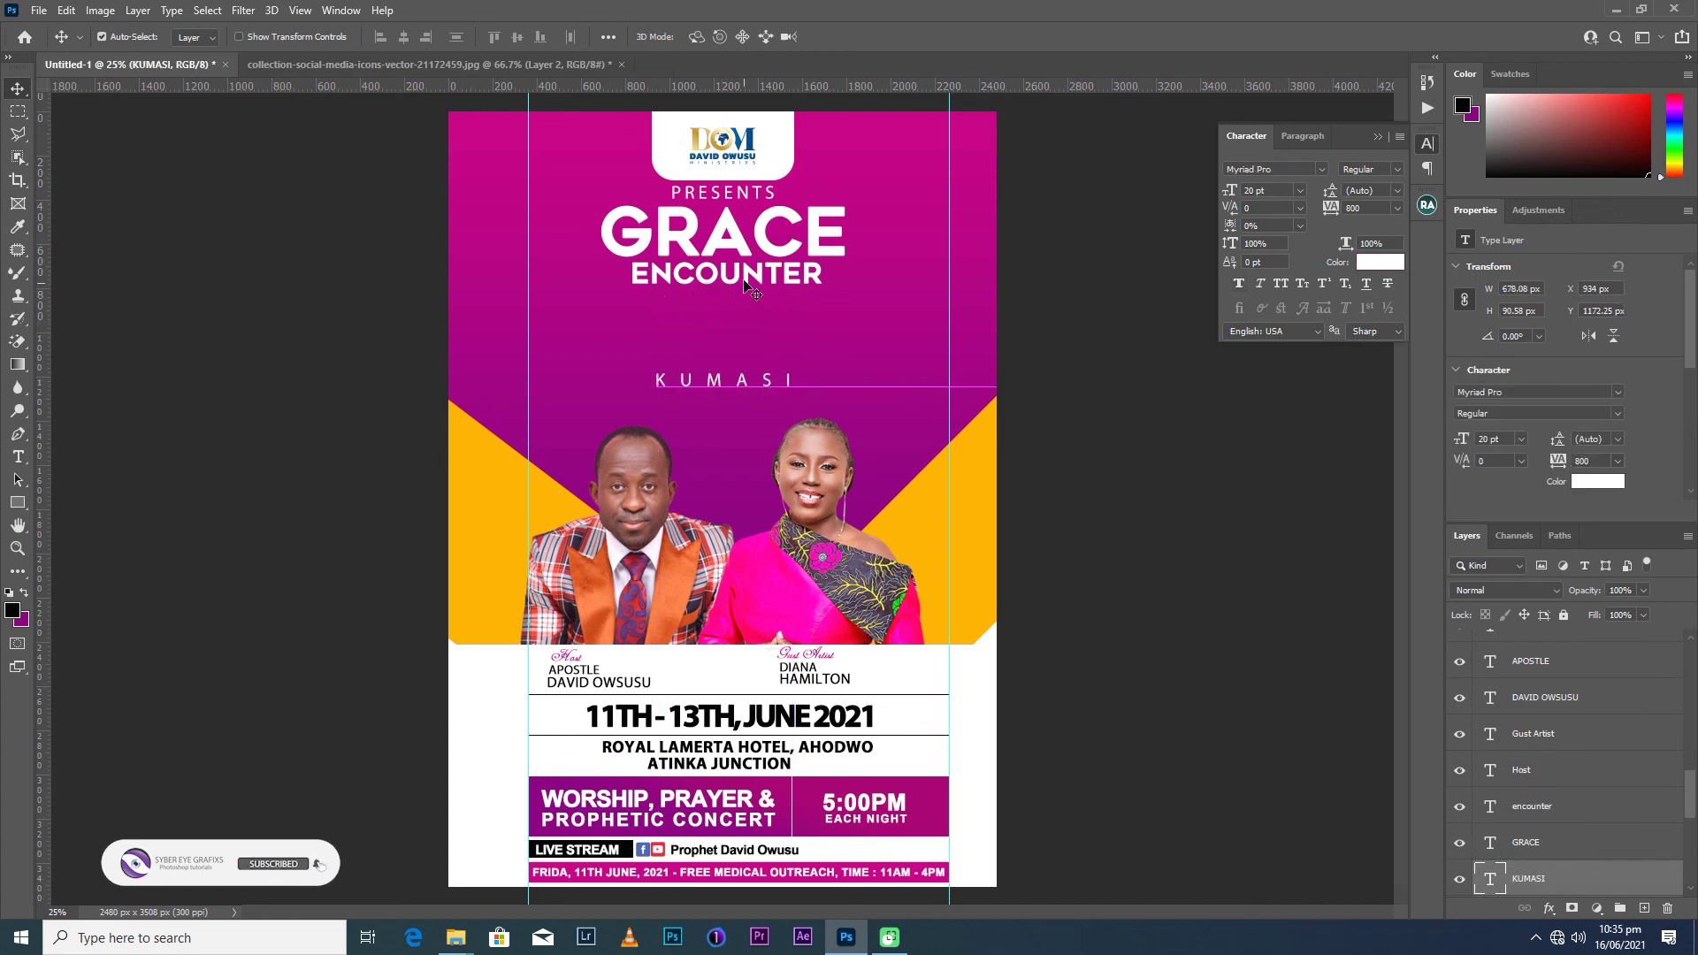
pyautogui.moveTo(746, 284); pyautogui.dragTo(730, 358)
pyautogui.moveTo(738, 250); pyautogui.dragTo(731, 314)
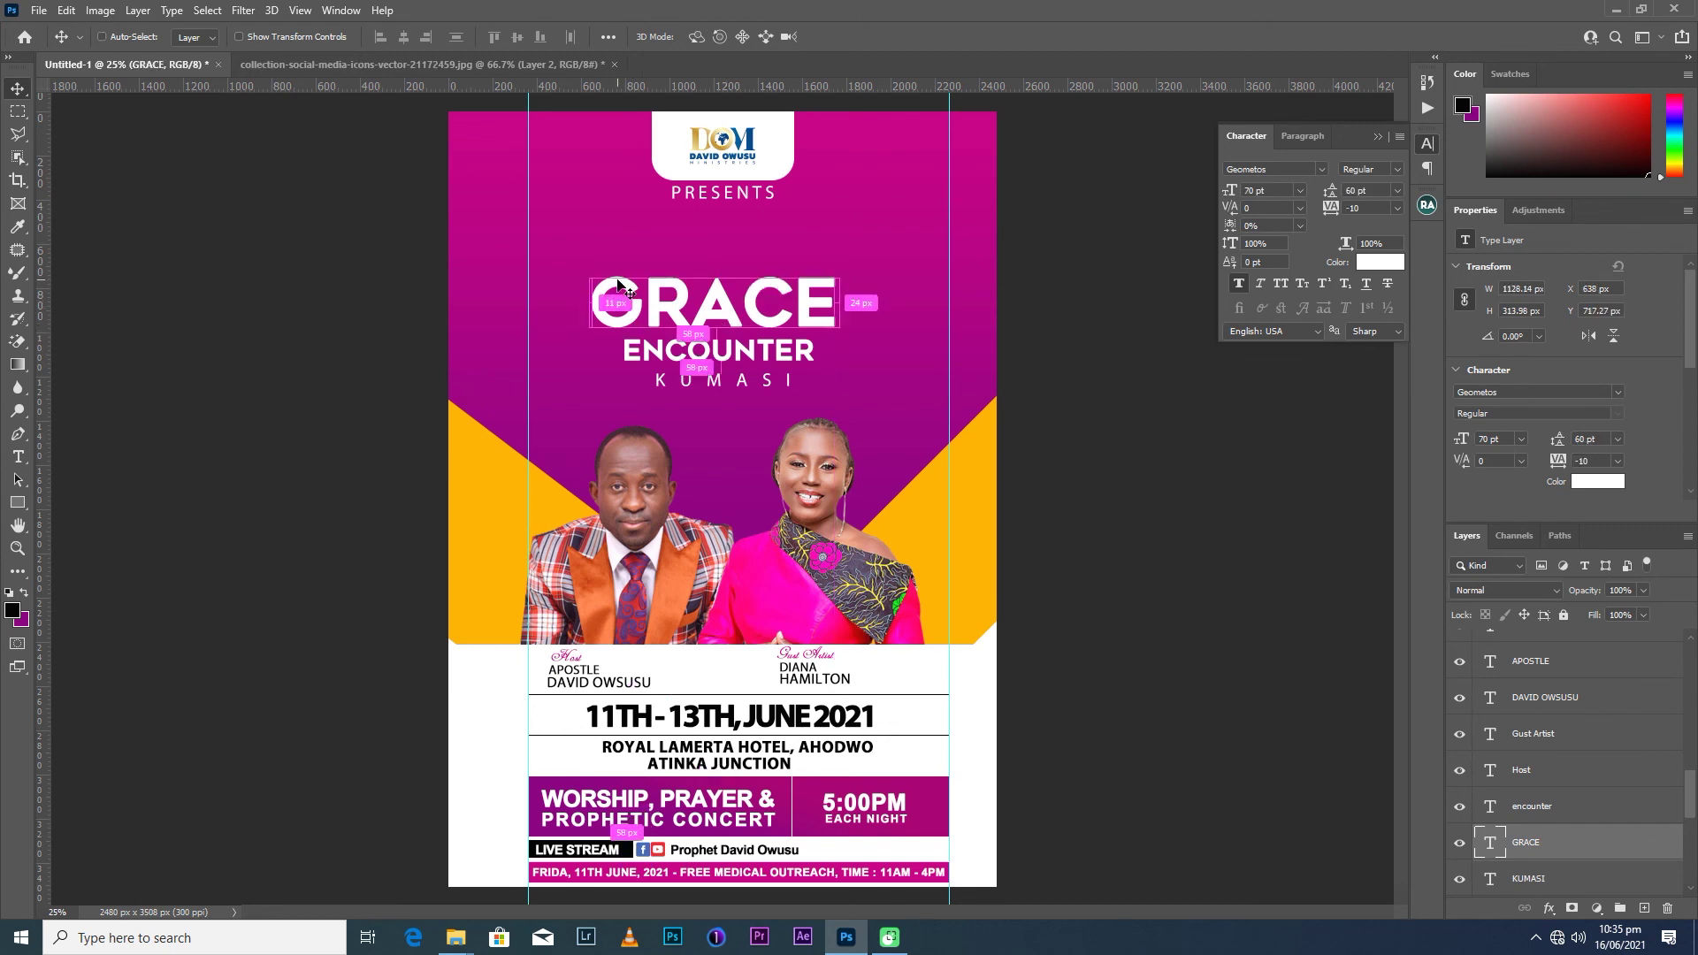
pyautogui.hotkey('ctrl', '-')
pyautogui.hotkey('ctrl', '-')
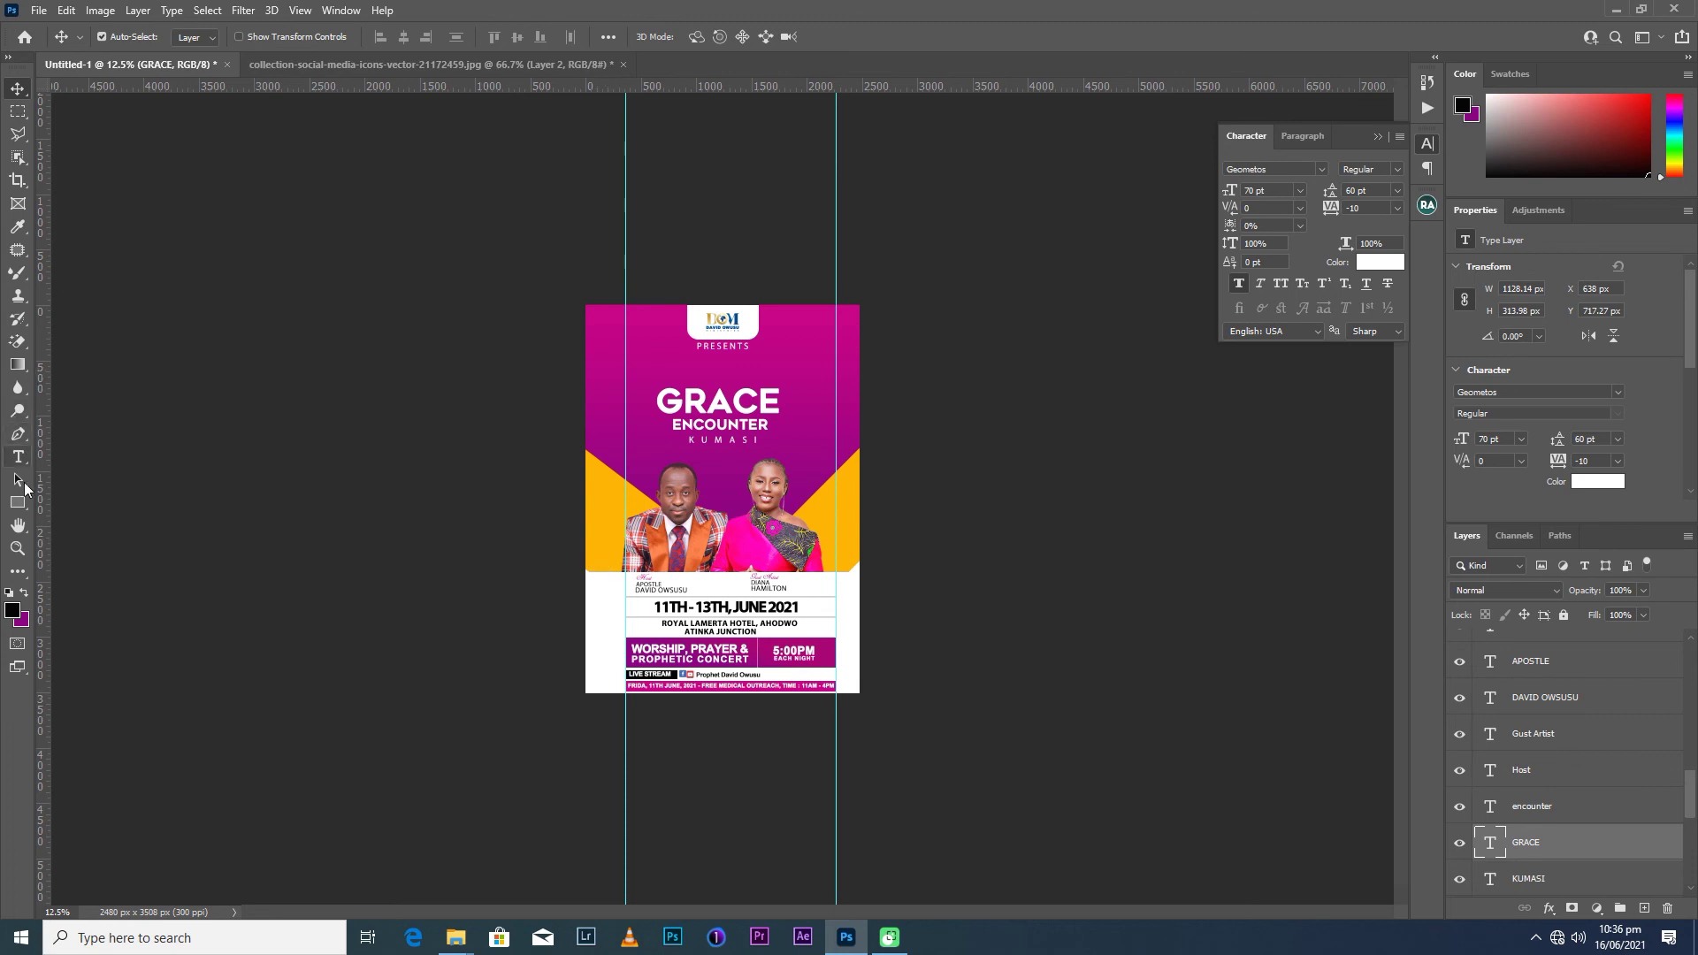
# Rotate the left yellow corner shape slightly and move it down.
pyautogui.click(18, 502)
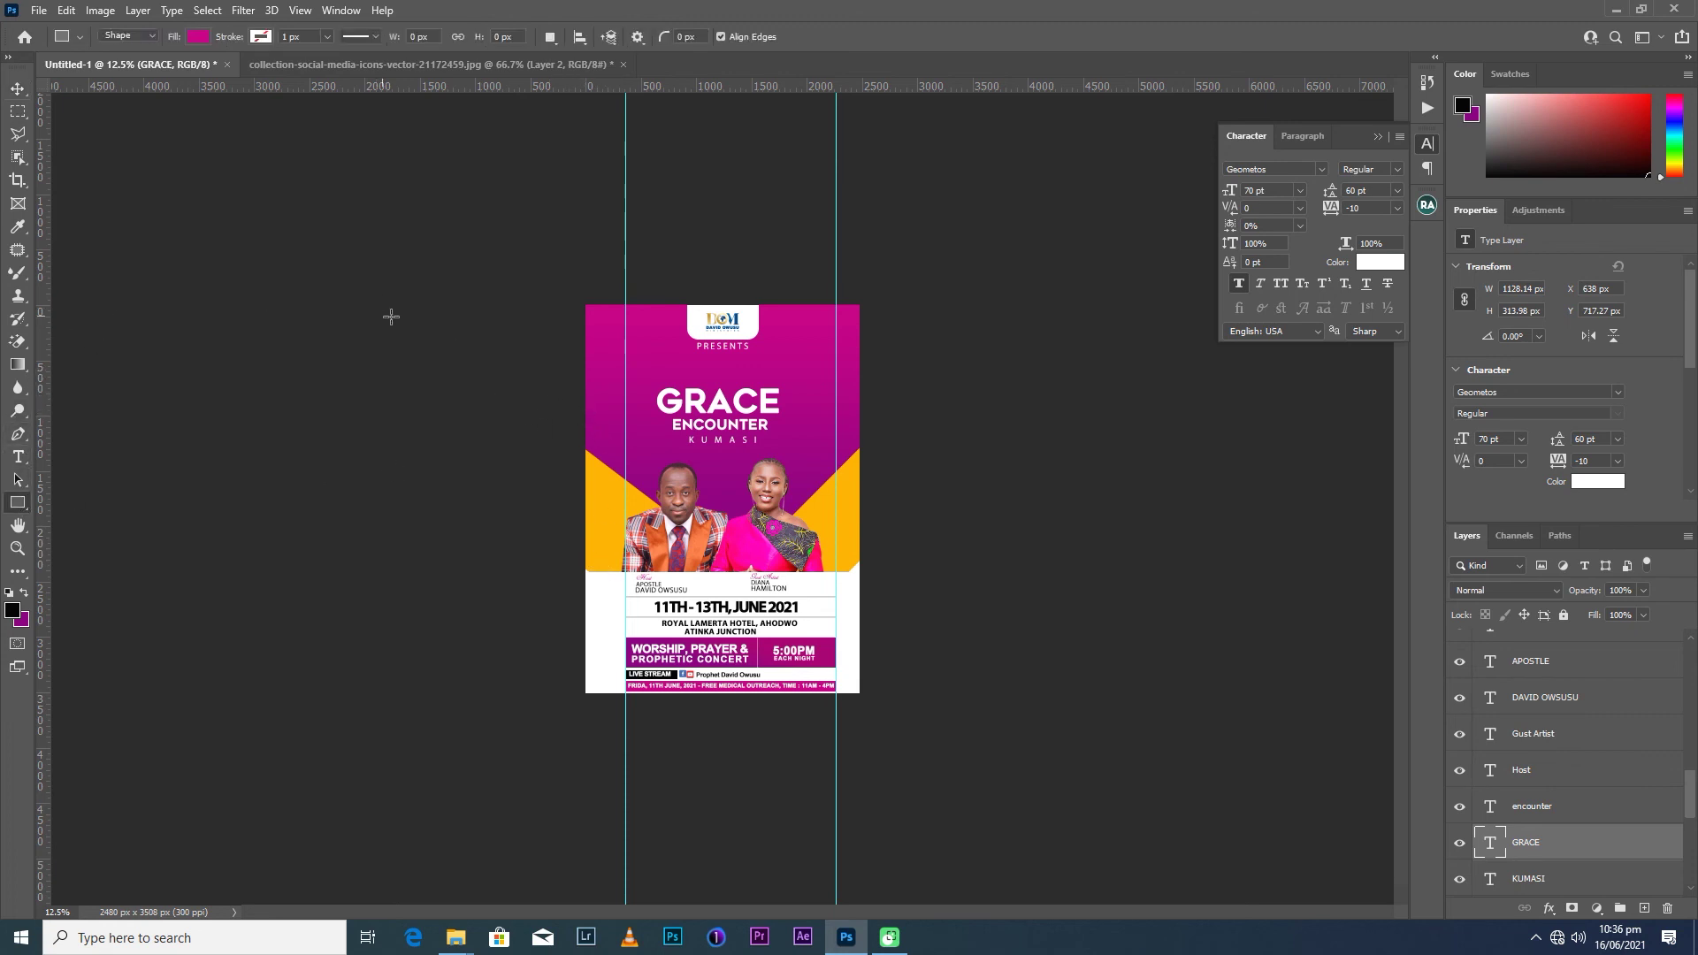
pyautogui.click(18, 88)
pyautogui.click(619, 496)
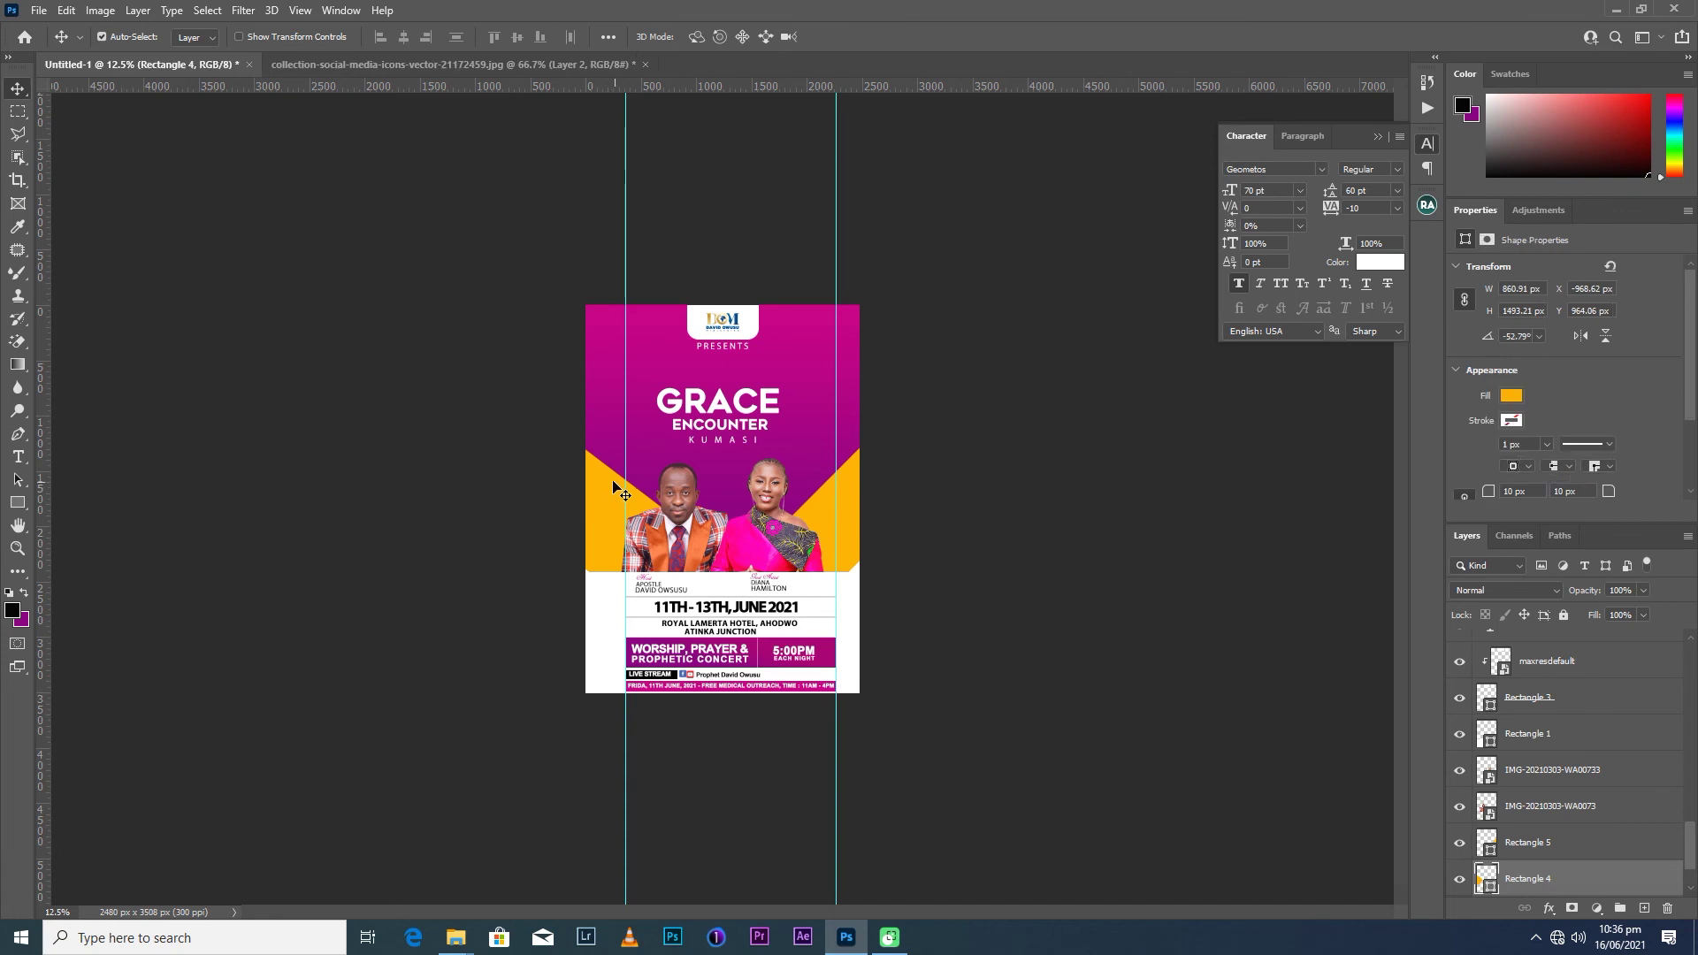
pyautogui.hotkey('ctrl', 't')
pyautogui.moveTo(460, 383); pyautogui.dragTo(478, 376)
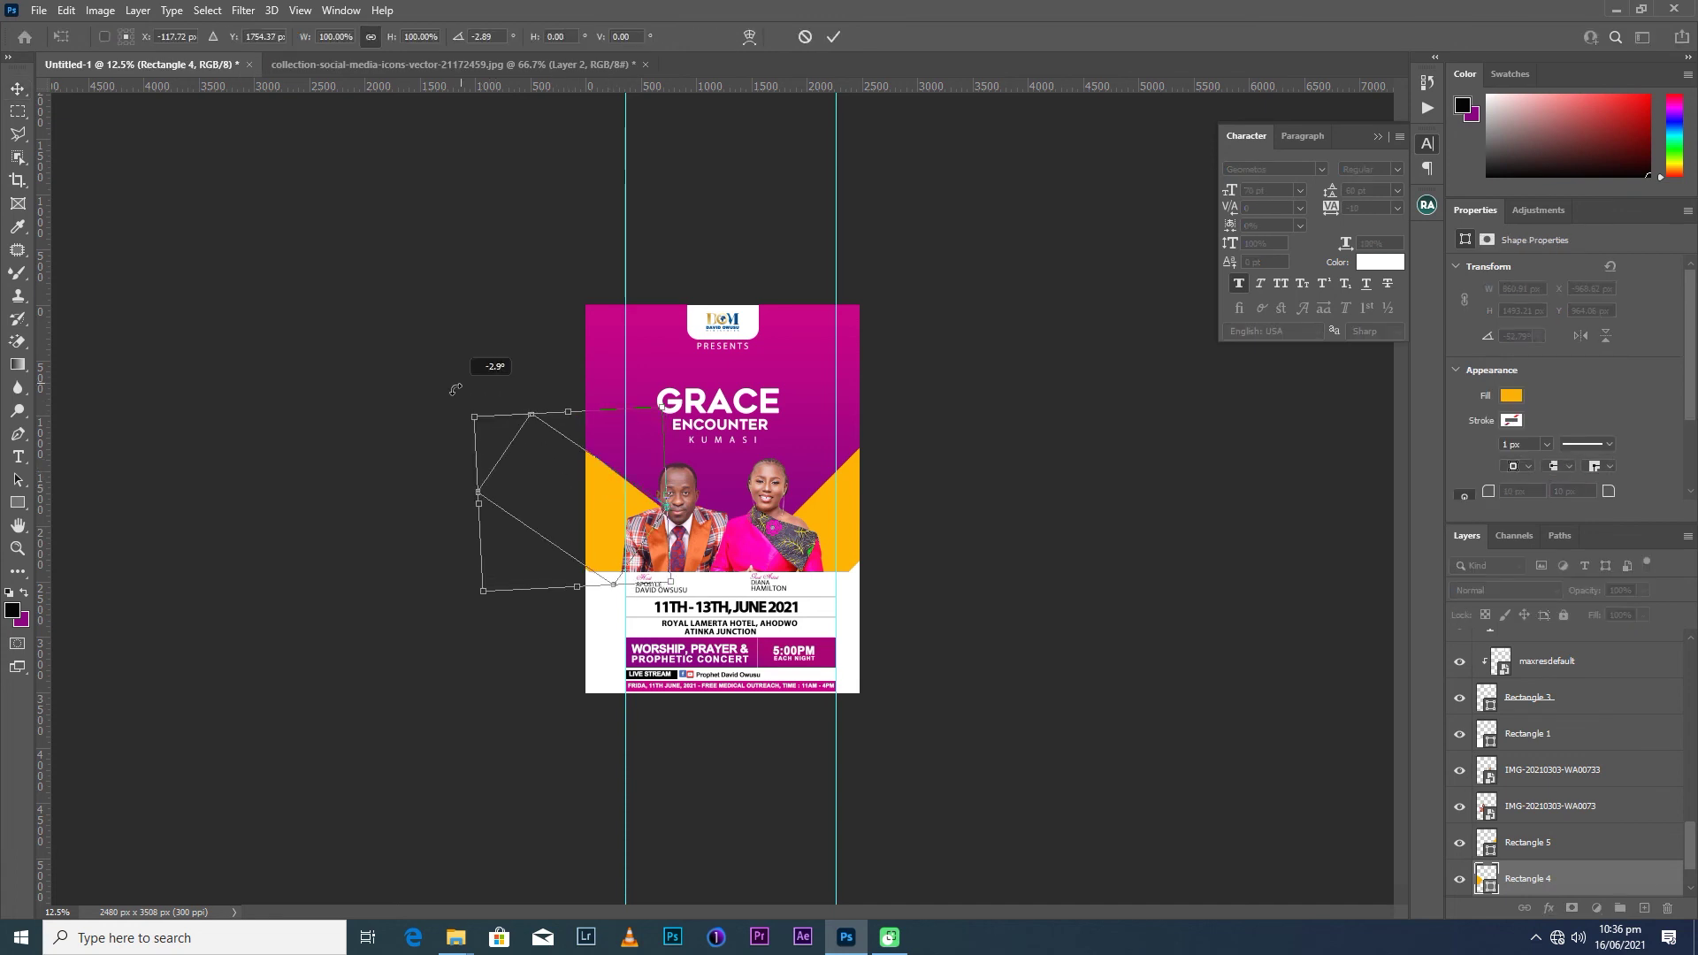
pyautogui.moveTo(605, 490); pyautogui.dragTo(605, 538)
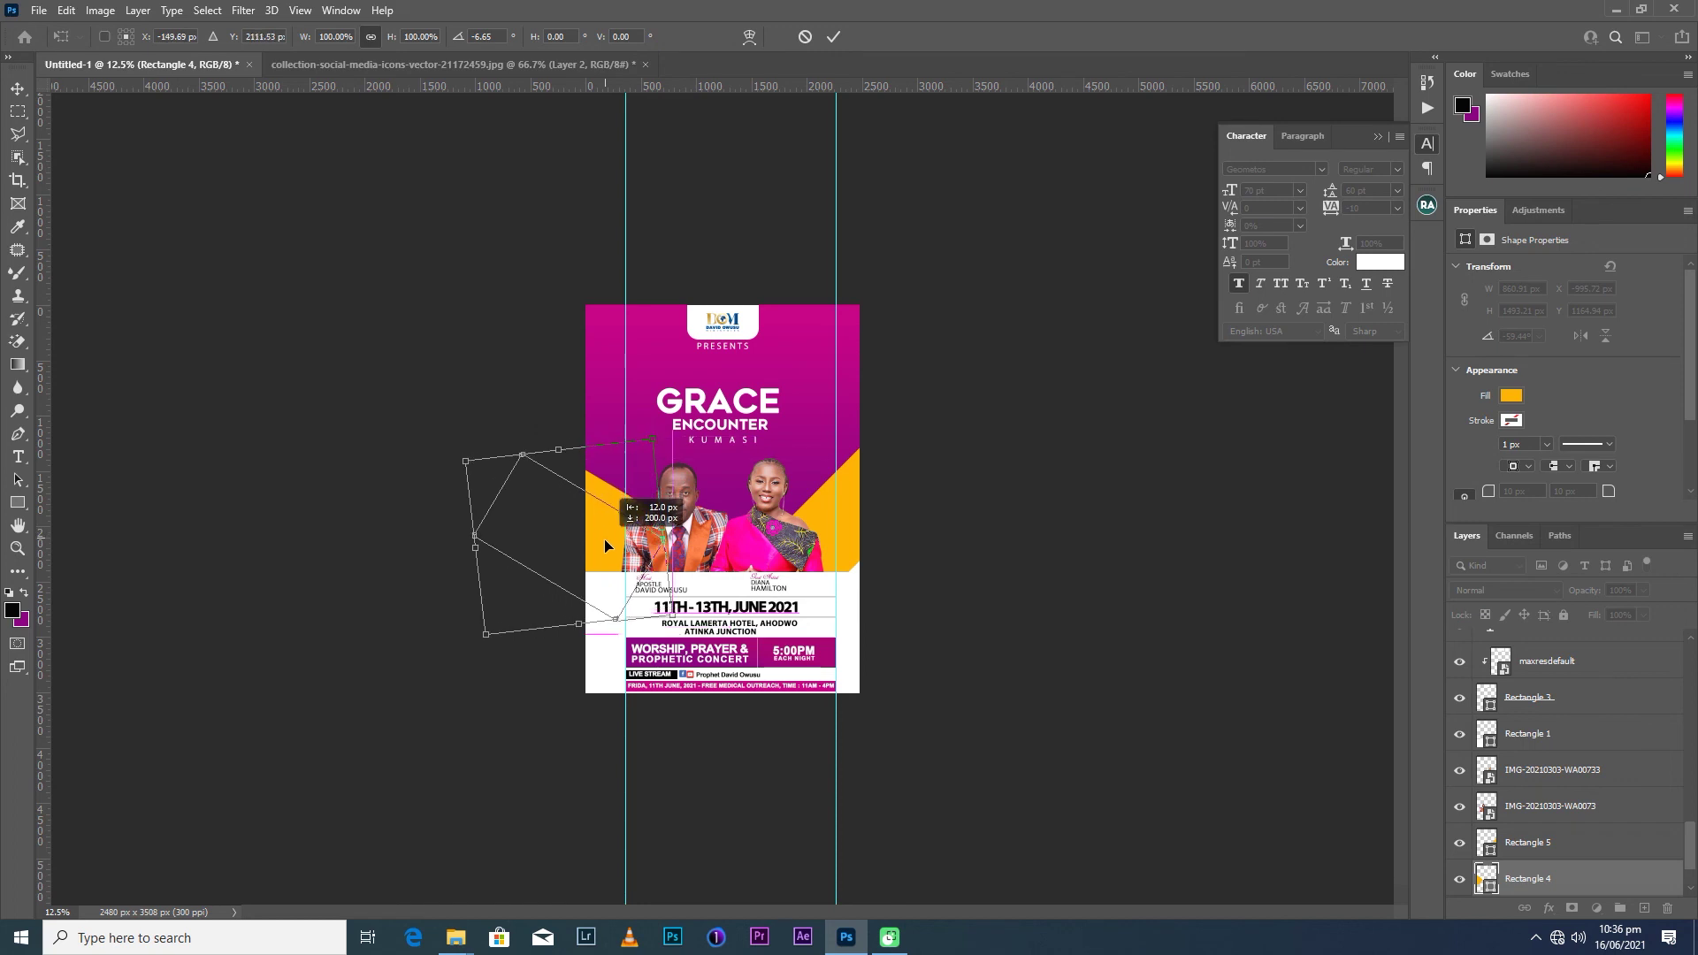
pyautogui.moveTo(605, 539); pyautogui.dragTo(606, 550)
pyautogui.press('Return')
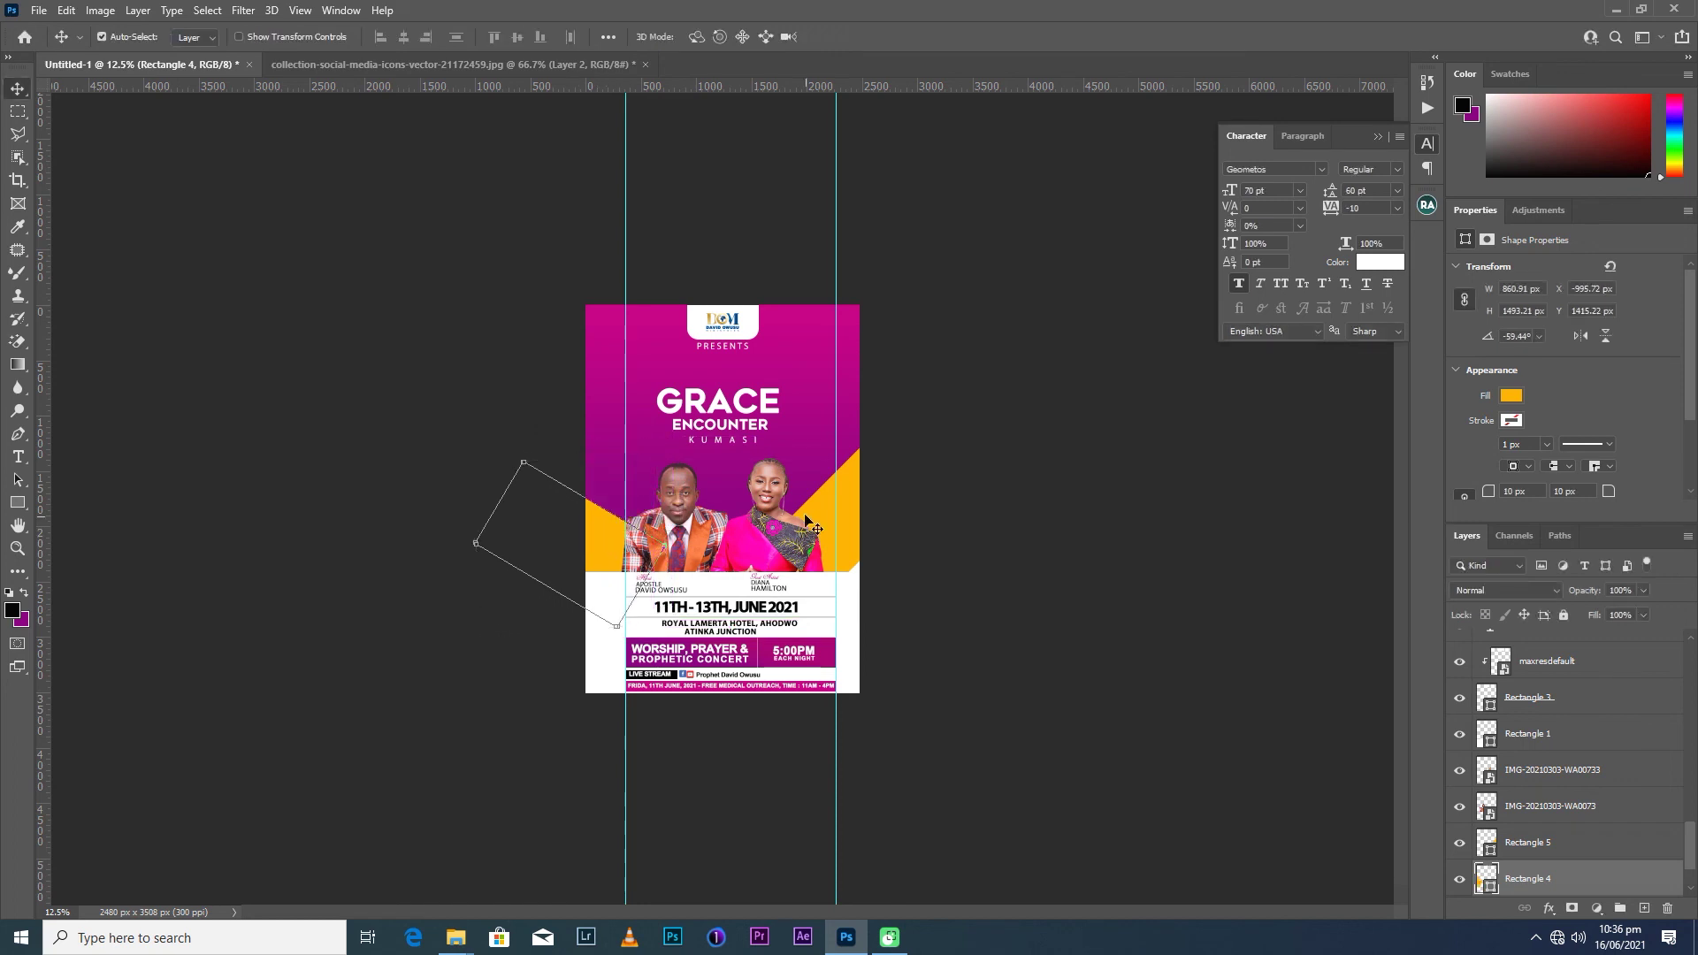
# Rotate the right yellow corner shape about 7° and move it down-right.
pyautogui.click(851, 515)
pyautogui.hotkey('ctrl', 't')
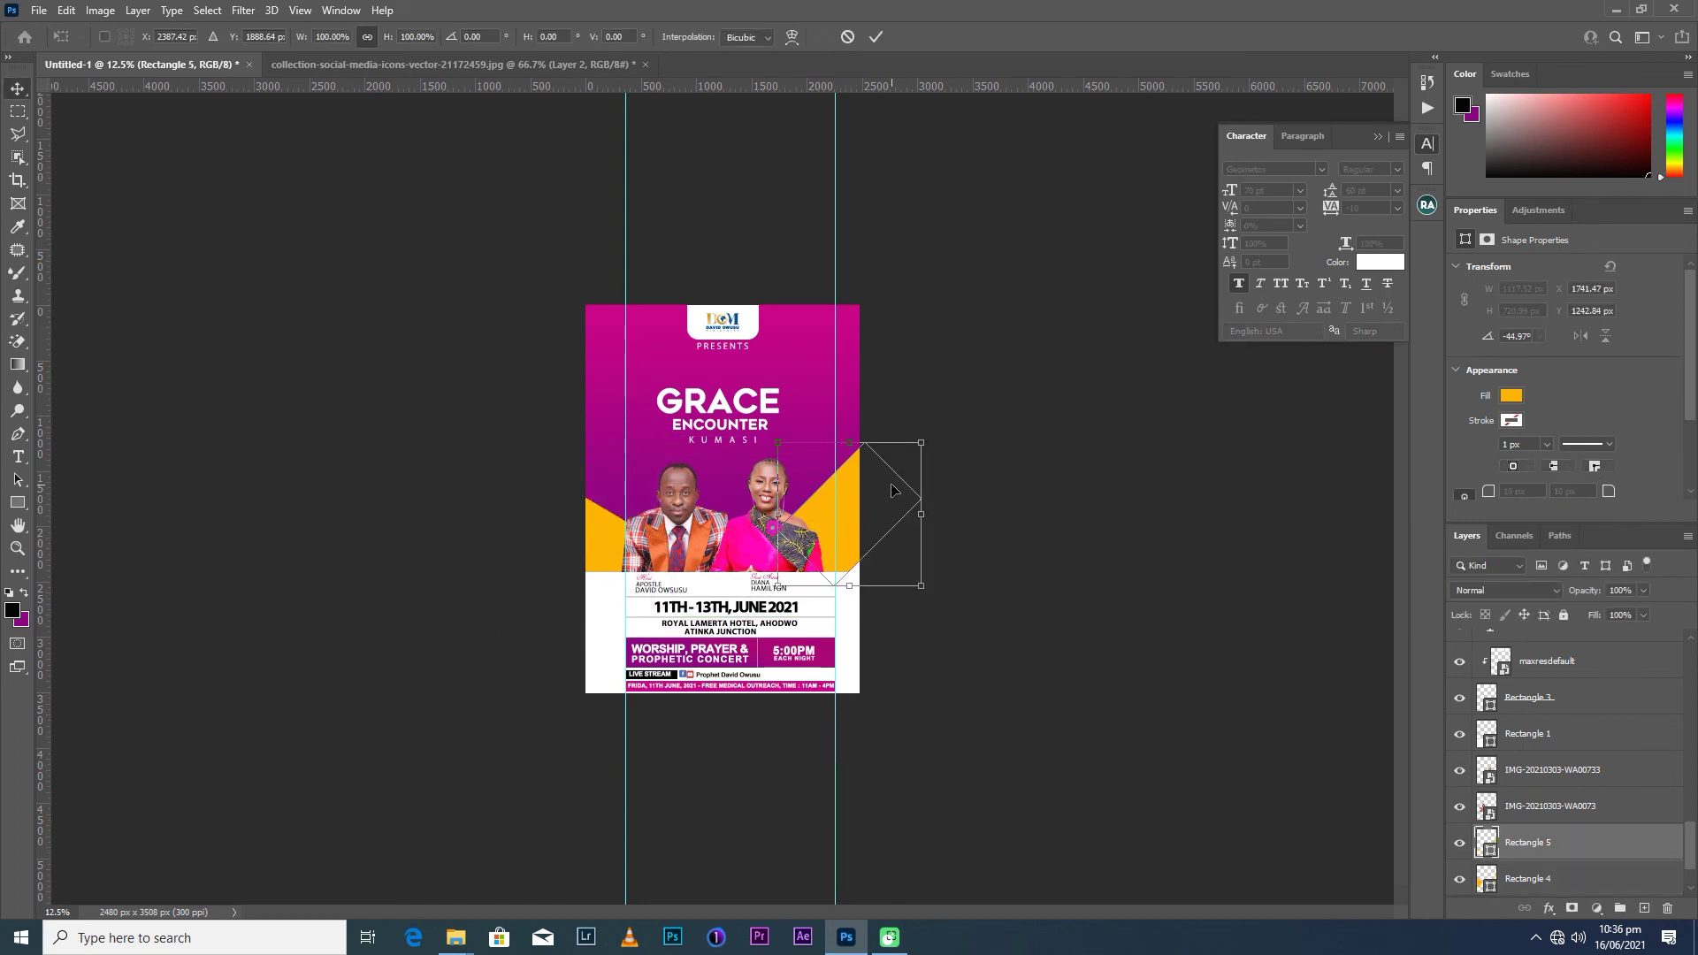
pyautogui.moveTo(946, 416); pyautogui.dragTo(957, 428)
pyautogui.moveTo(845, 526); pyautogui.dragTo(856, 548)
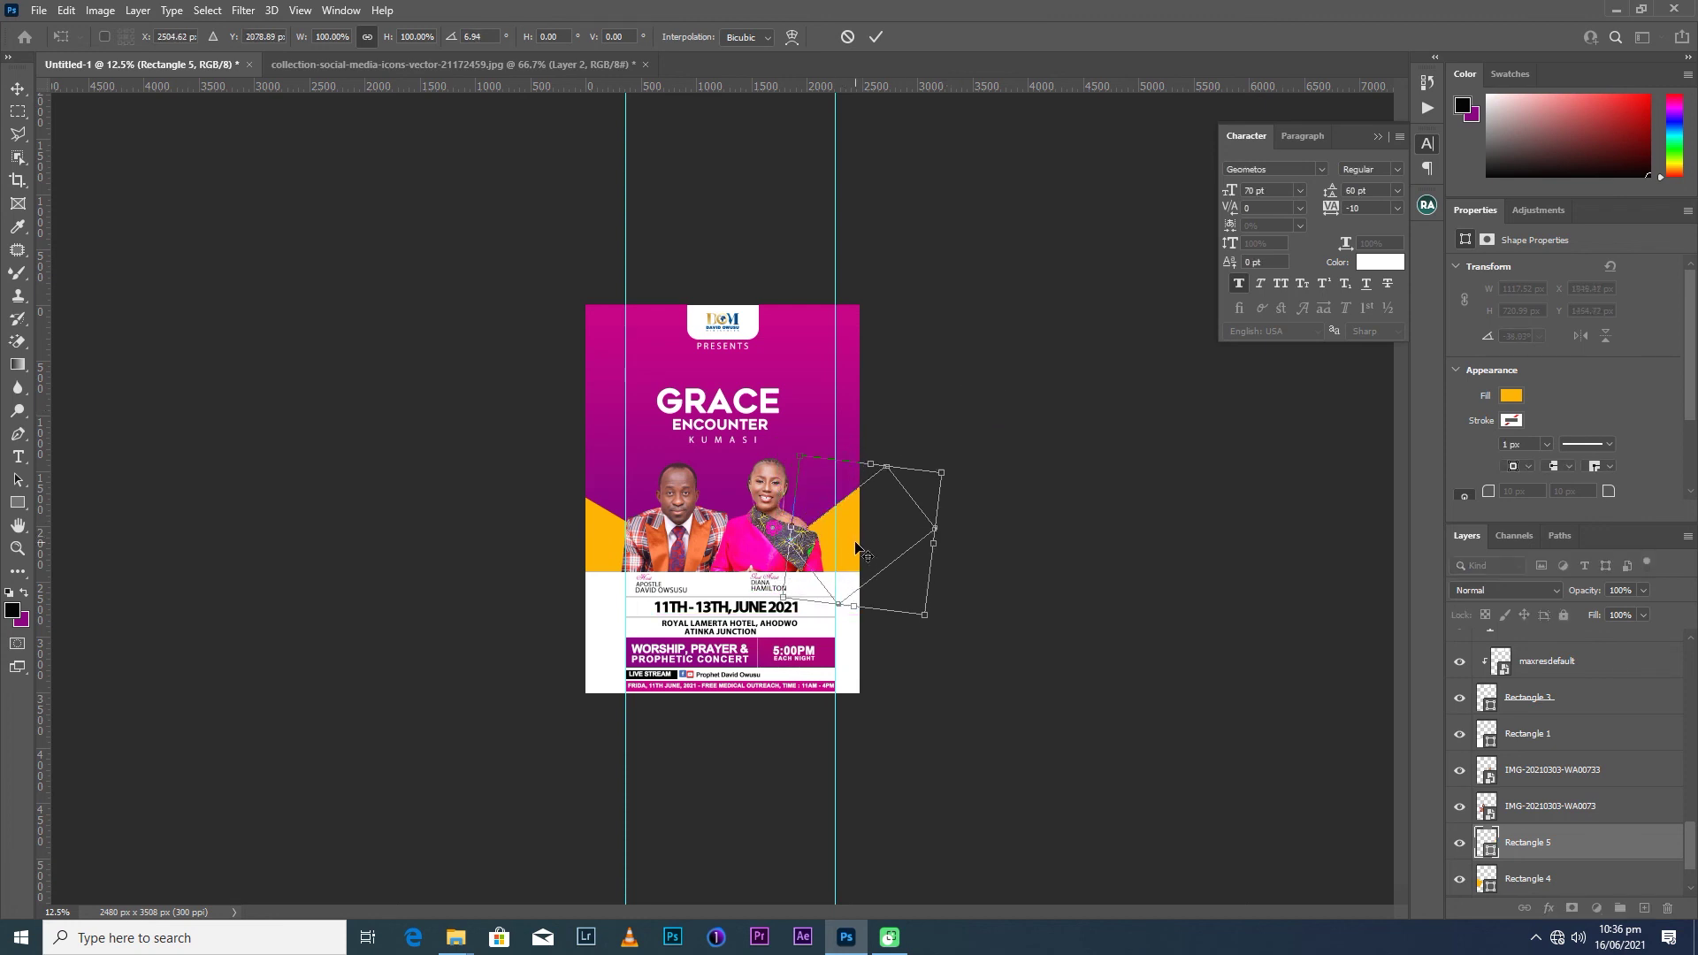
pyautogui.press('Return')
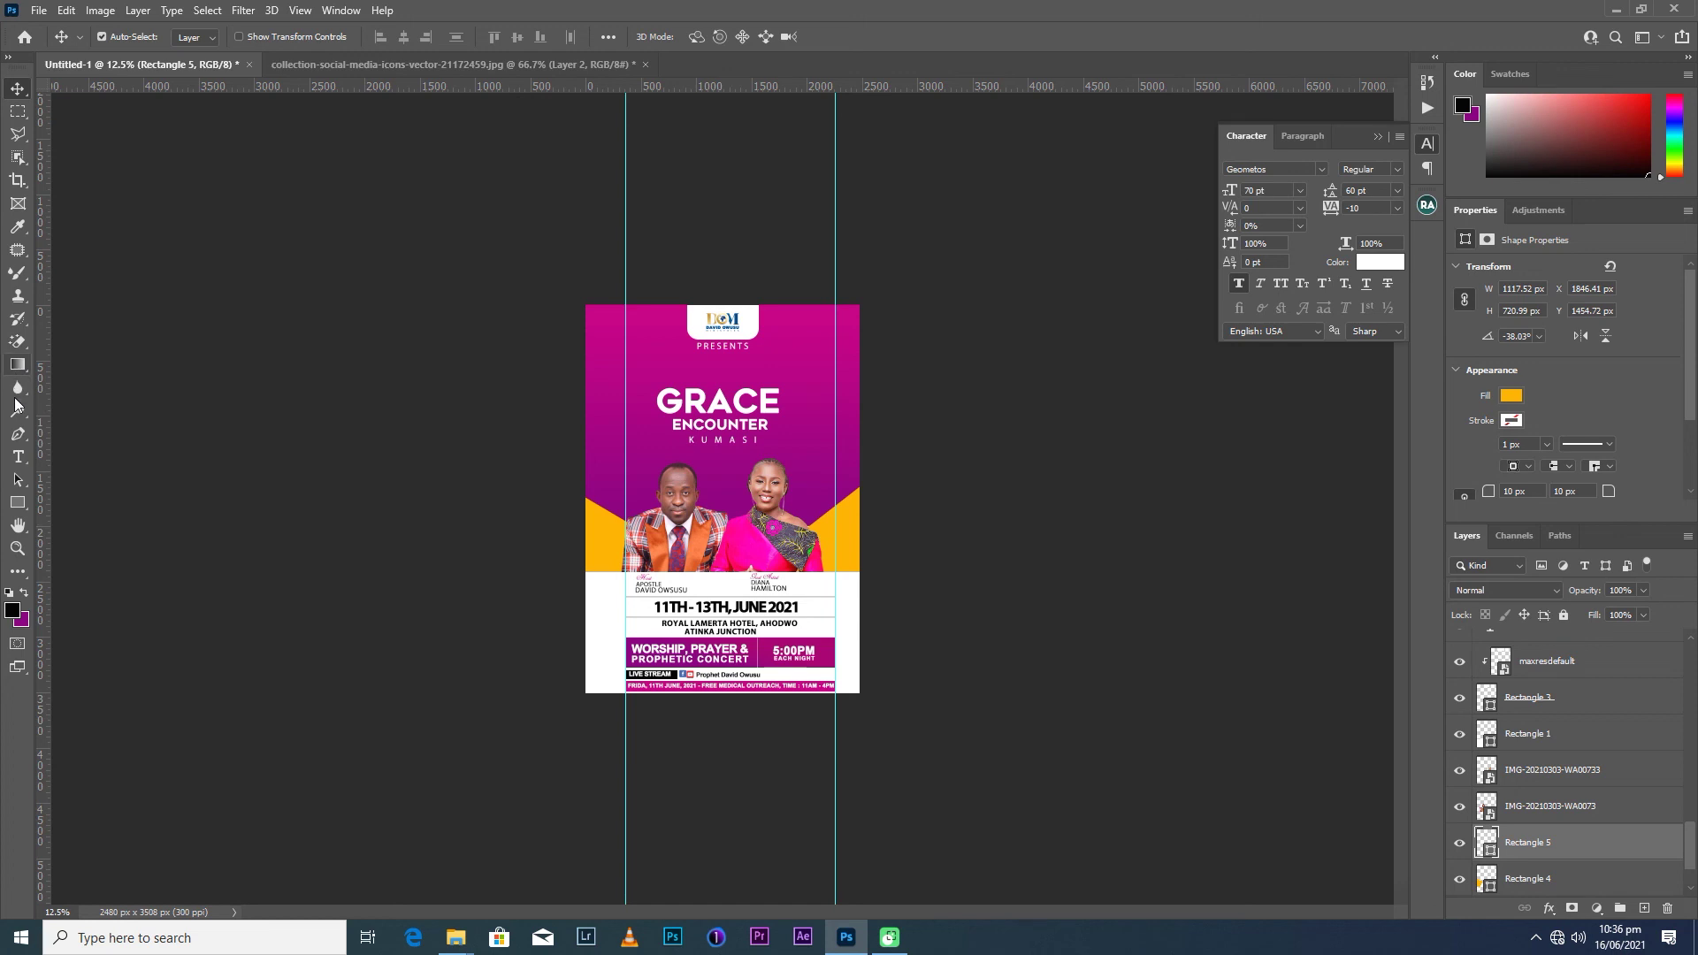
pyautogui.click(17, 502)
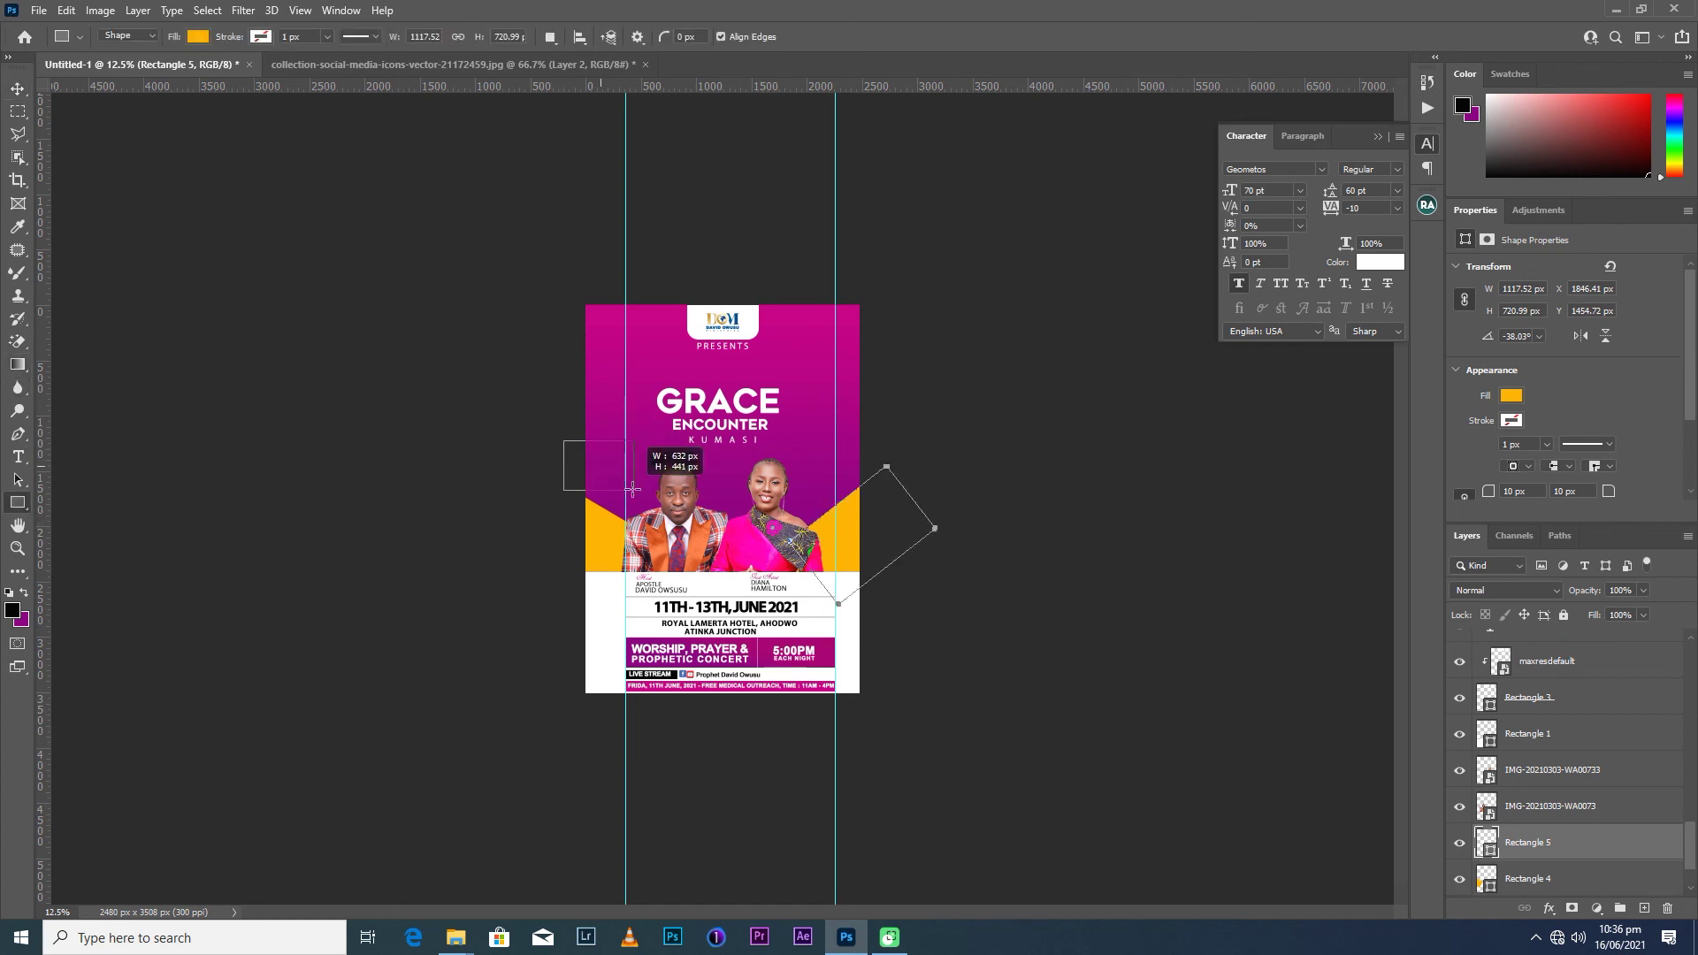
# Draw a rectangle at the flyer's left edge and give it a white #ffffff fill.
pyautogui.moveTo(564, 441); pyautogui.dragTo(632, 491)
pyautogui.press('v')
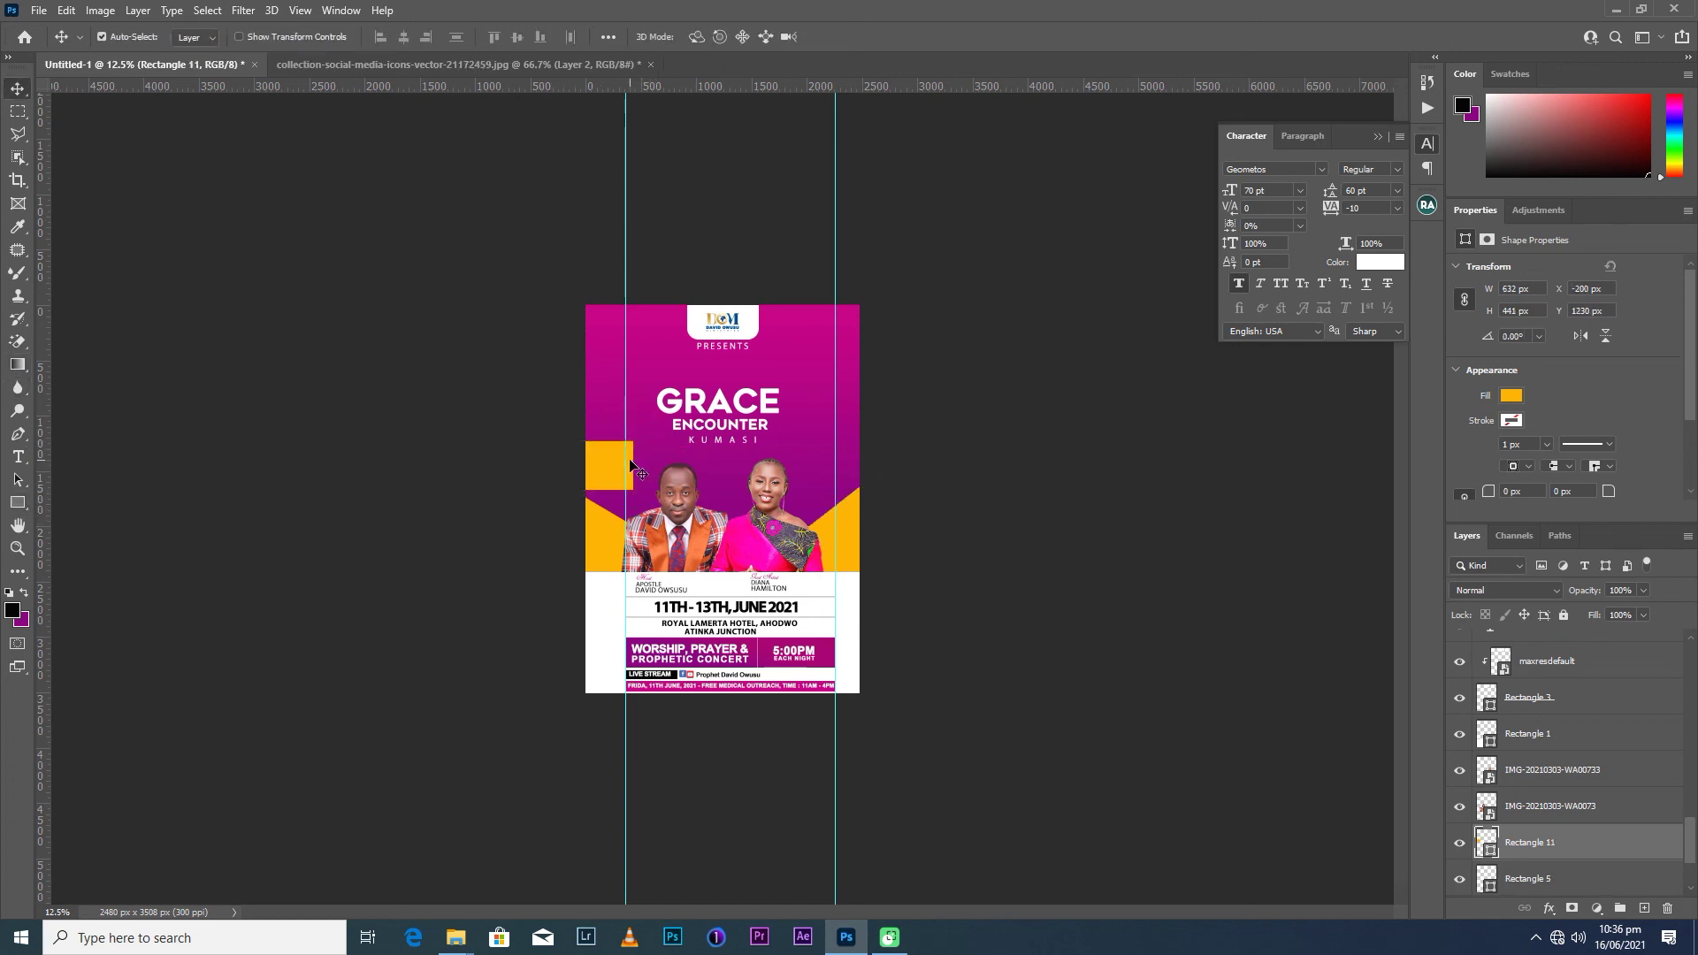
pyautogui.doubleClick(1488, 843)
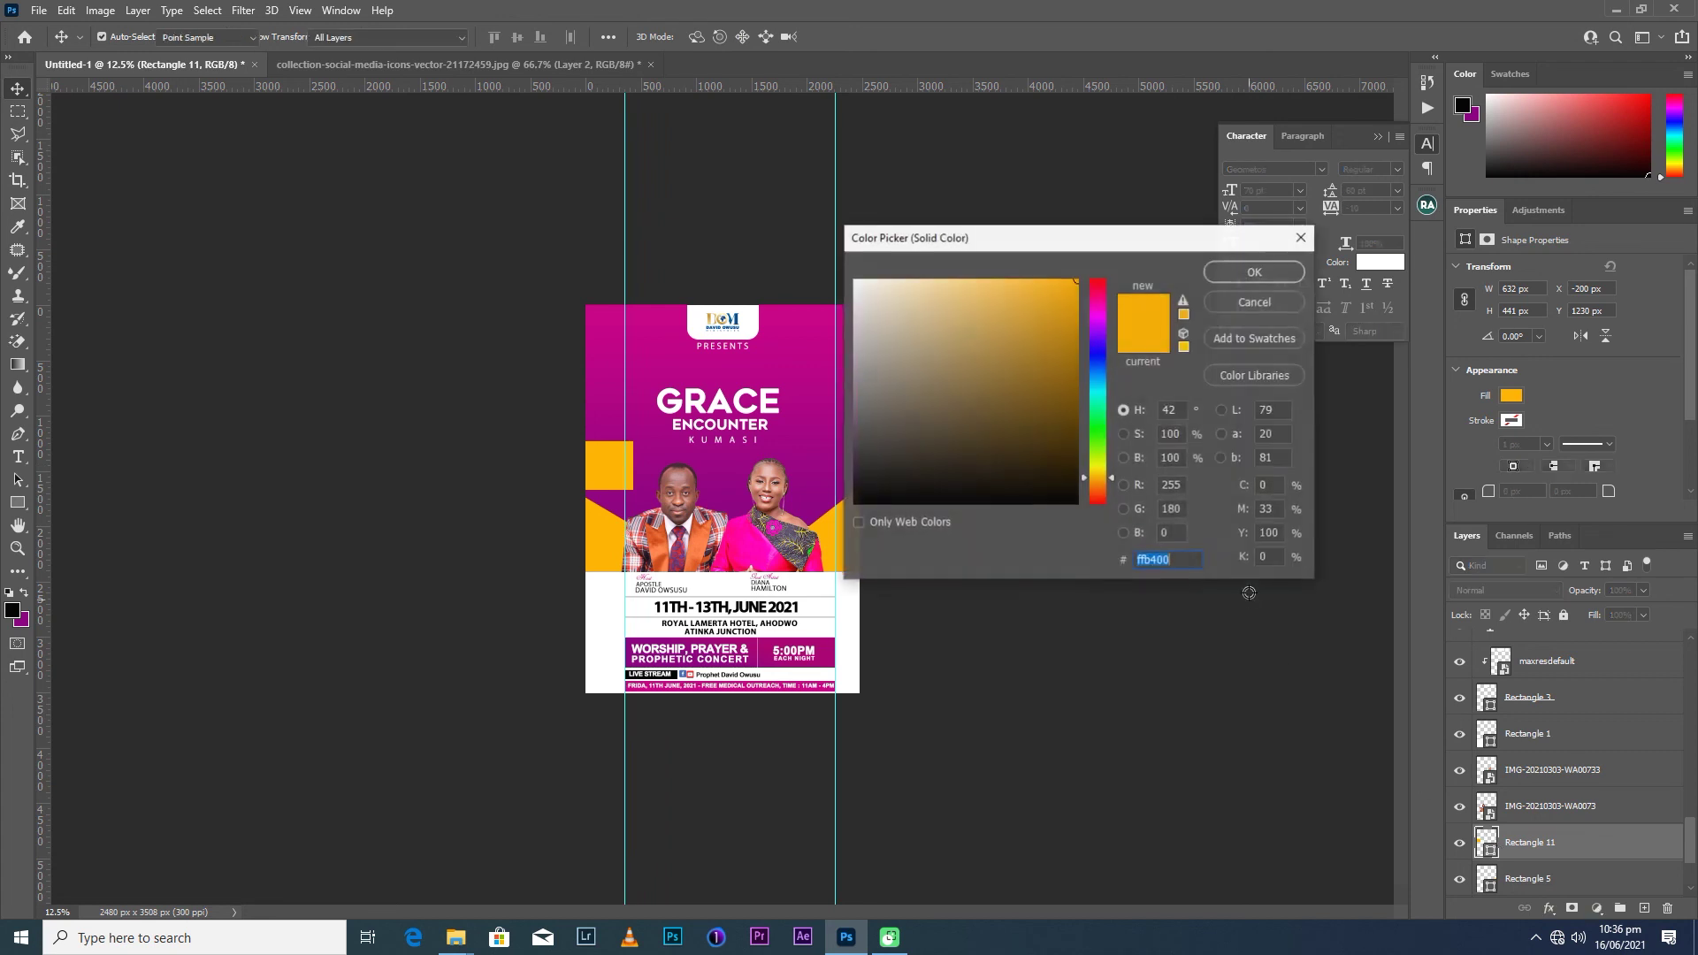
pyautogui.click(854, 280)
pyautogui.click(1277, 278)
# Stretch the white rectangle into a thin bar tilted about 29°.
pyautogui.hotkey('ctrl', 't')
pyautogui.moveTo(561, 463); pyautogui.dragTo(500, 464)
pyautogui.moveTo(598, 440); pyautogui.dragTo(619, 491)
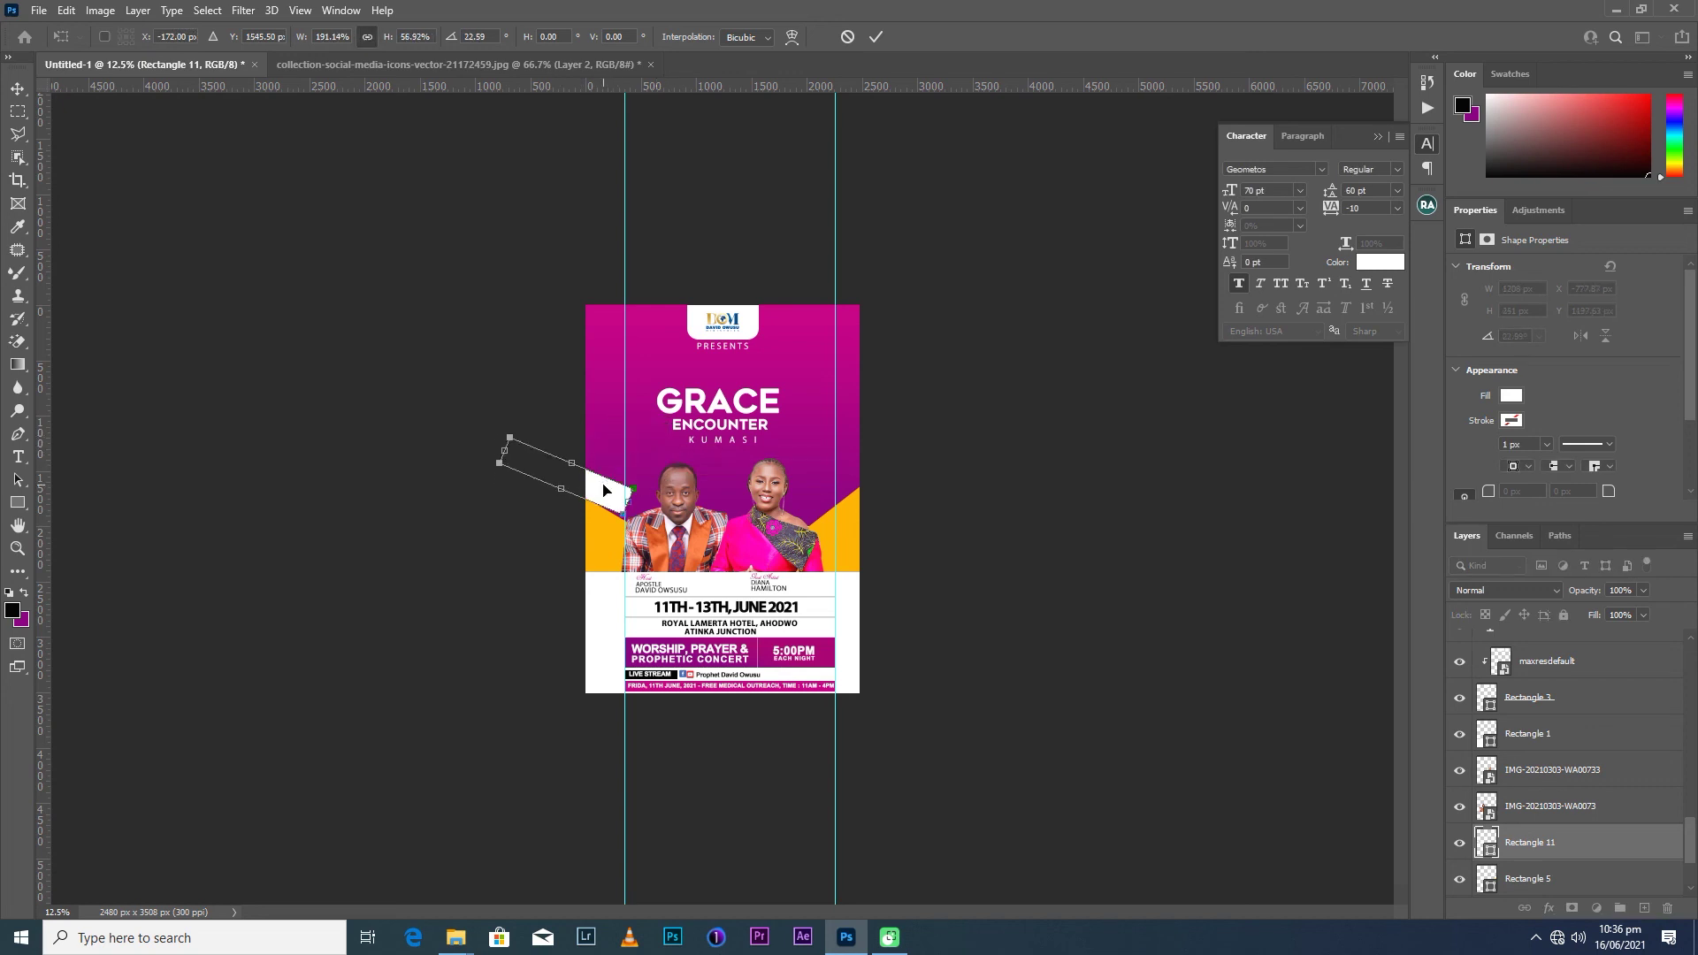
pyautogui.moveTo(664, 460); pyautogui.dragTo(668, 464)
pyautogui.write('-90')
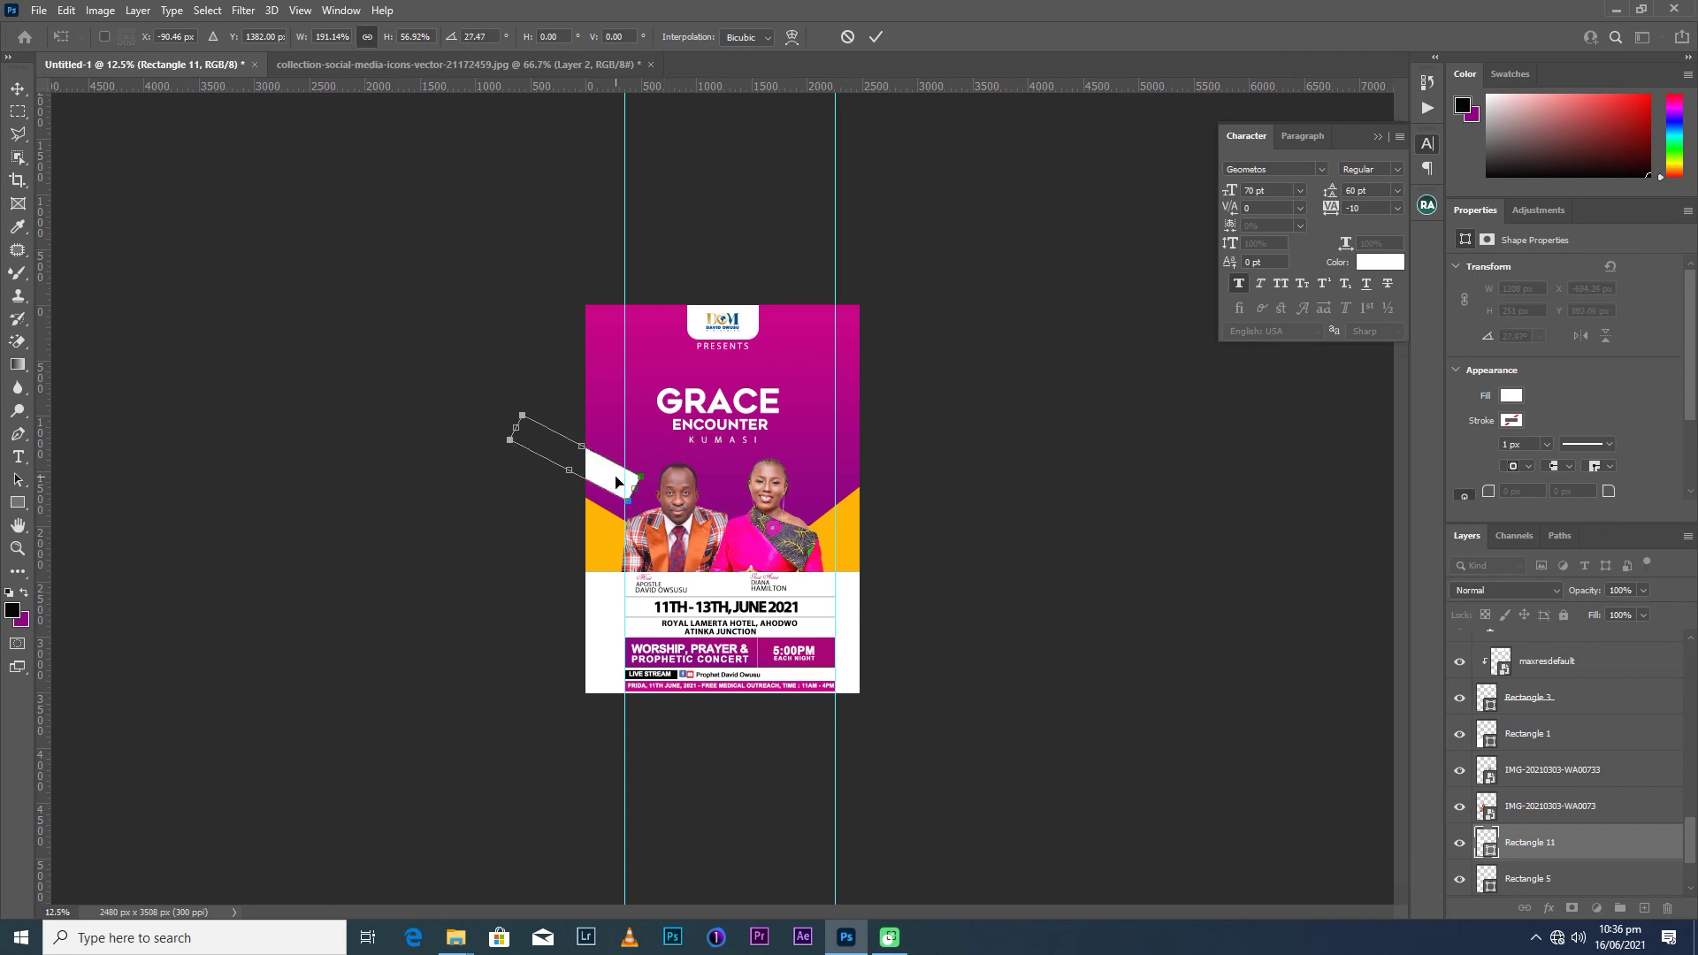
pyautogui.press('Return')
pyautogui.hotkey('ctrl', '+')
pyautogui.hotkey('ctrl', '+')
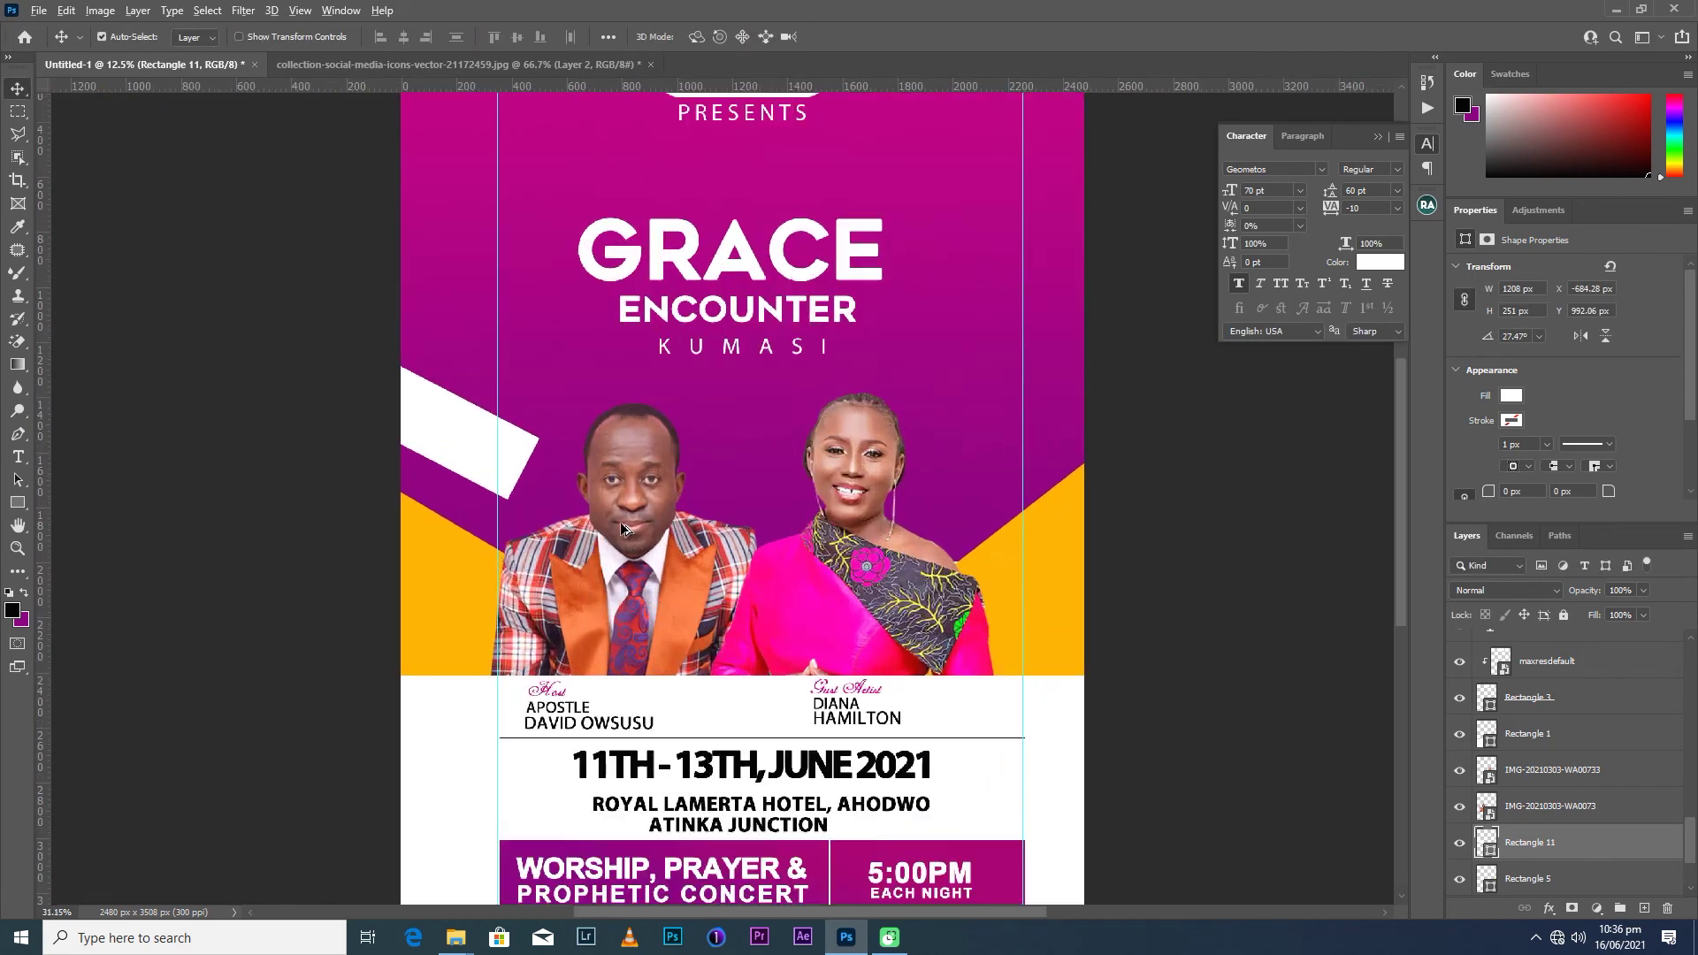
# Zoom in on the left white bar and nudge it slightly right.
pyautogui.moveTo(467, 464); pyautogui.dragTo(666, 354)
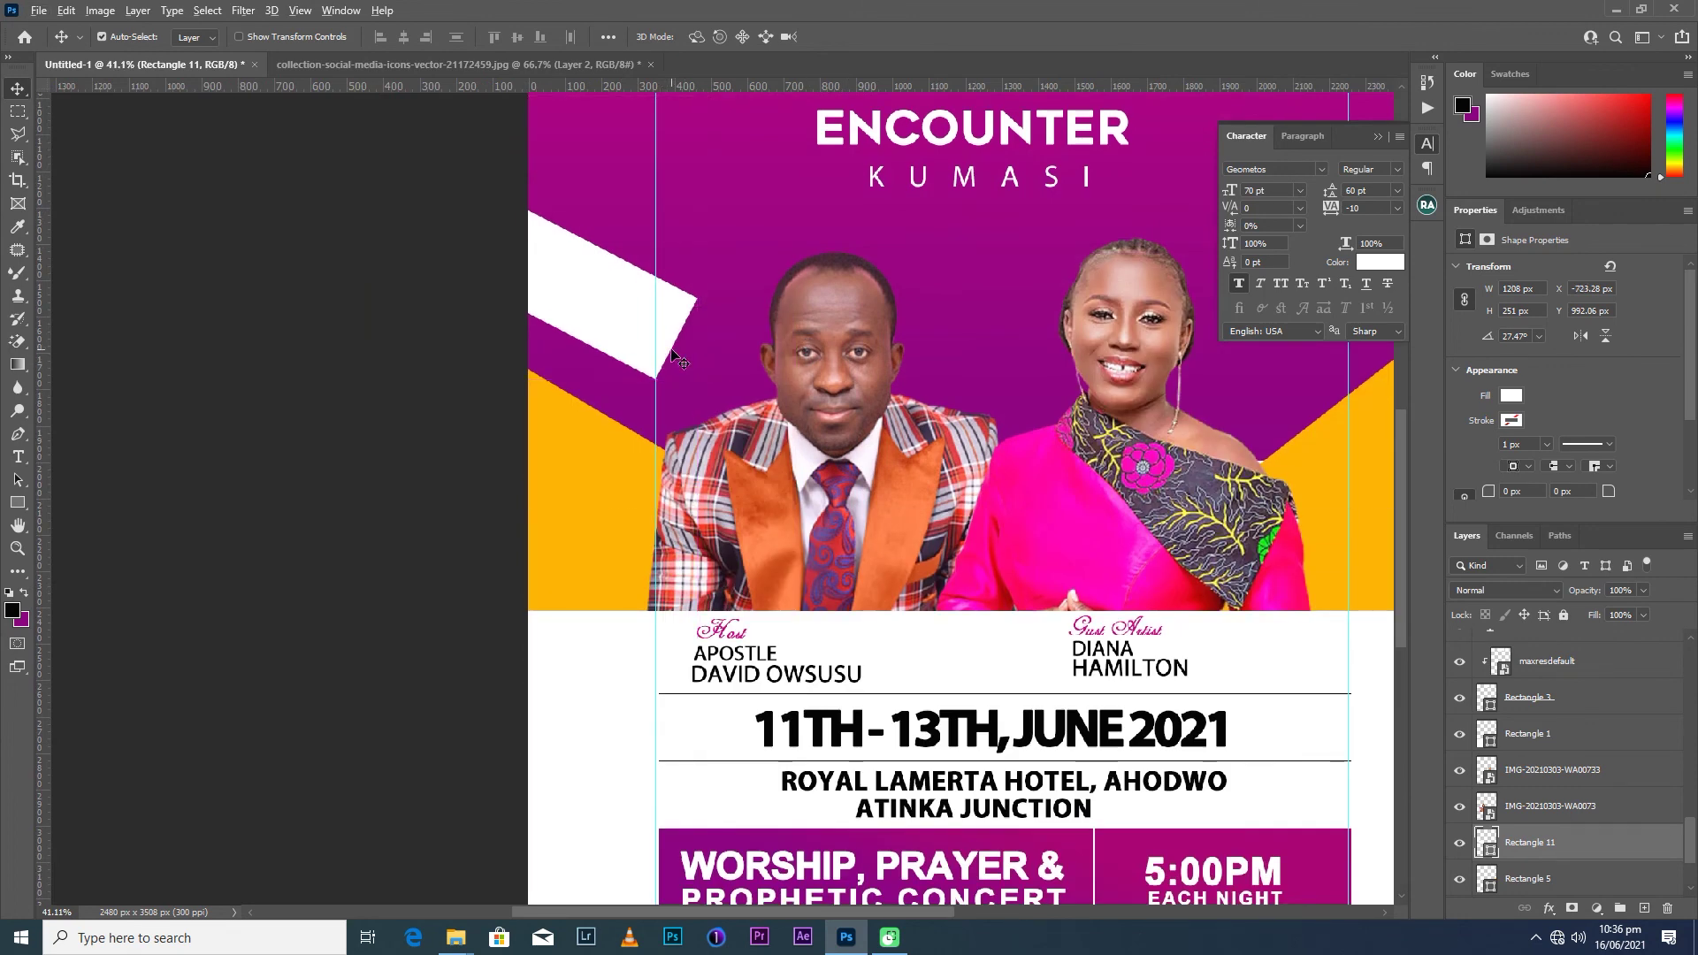
pyautogui.scroll(1, 672, 356)
pyautogui.scroll(3, 672, 357)
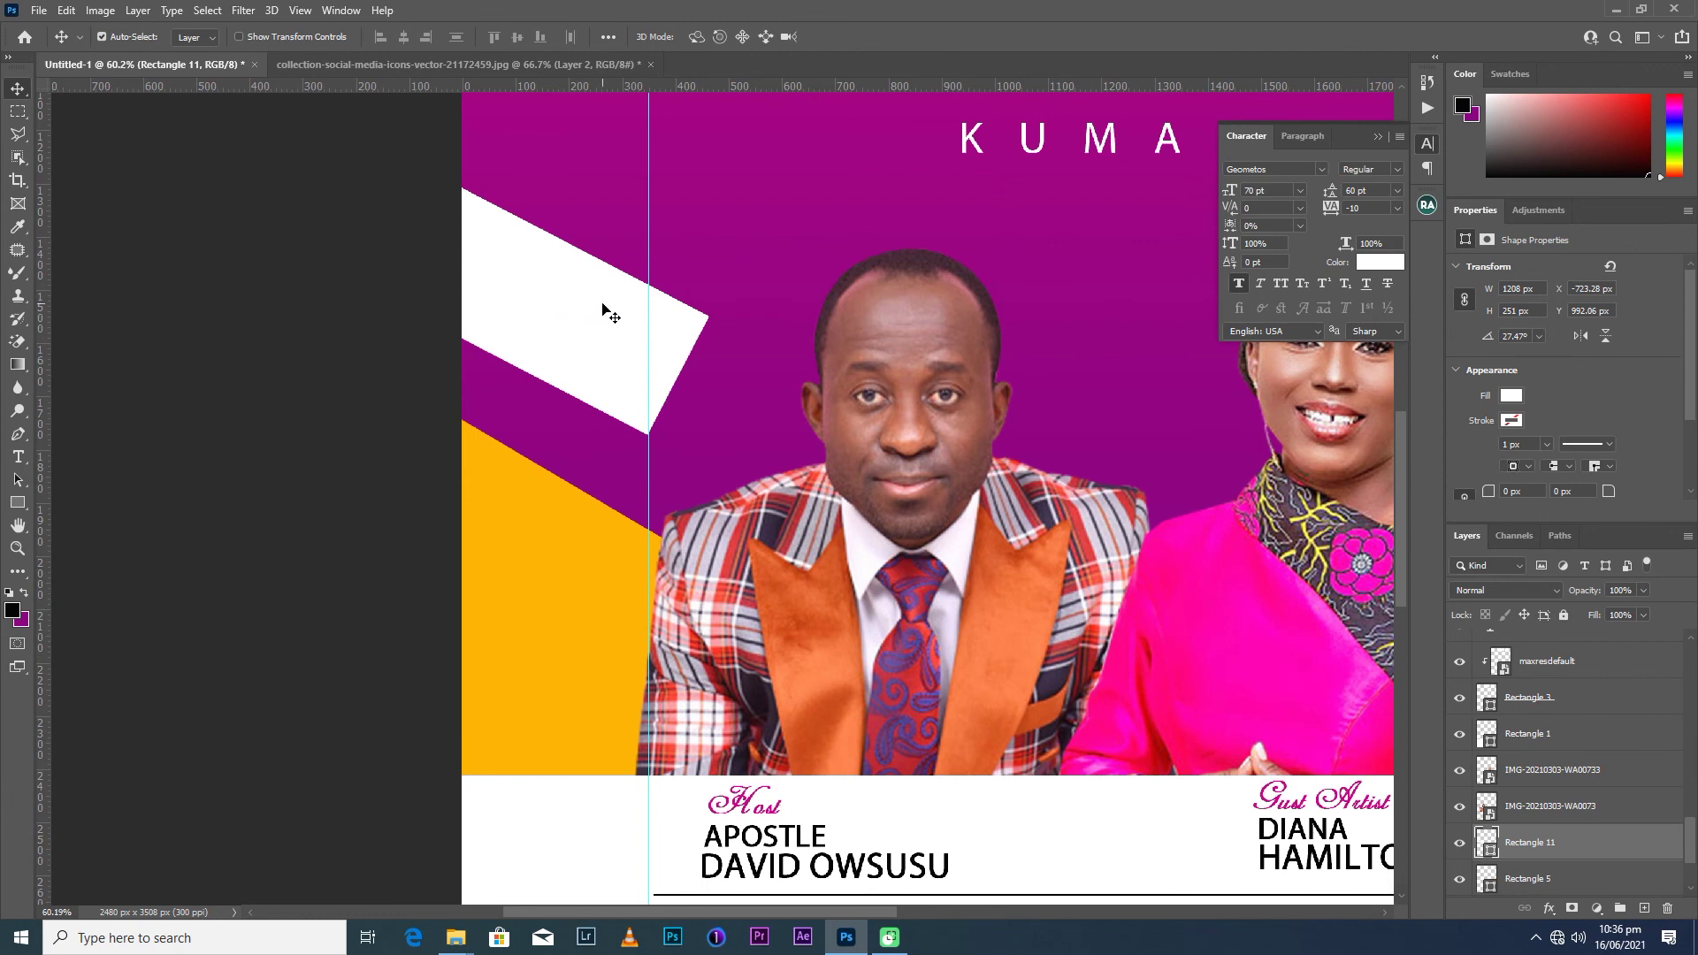
pyautogui.press('l')
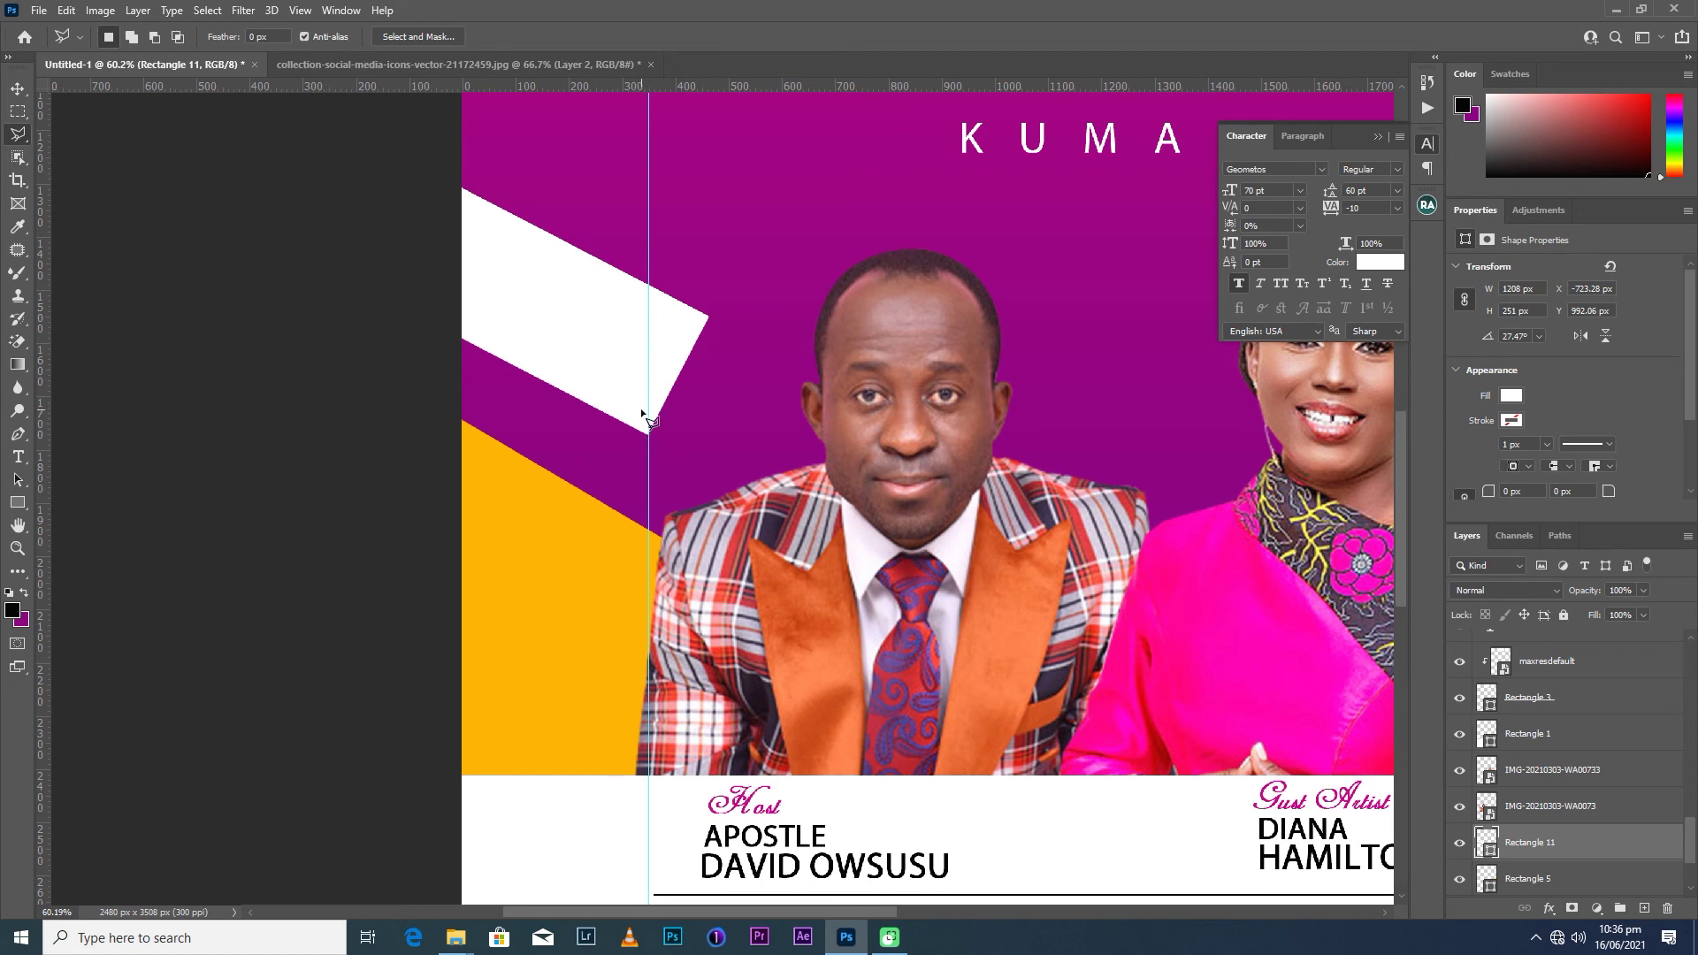
pyautogui.press('v')
pyautogui.press('Right')
pyautogui.press('Right')
pyautogui.press('Right')
# Rasterize the white bar and delete its tip beyond the margin guide.
pyautogui.rightClick(1537, 850)
pyautogui.click(1505, 367)
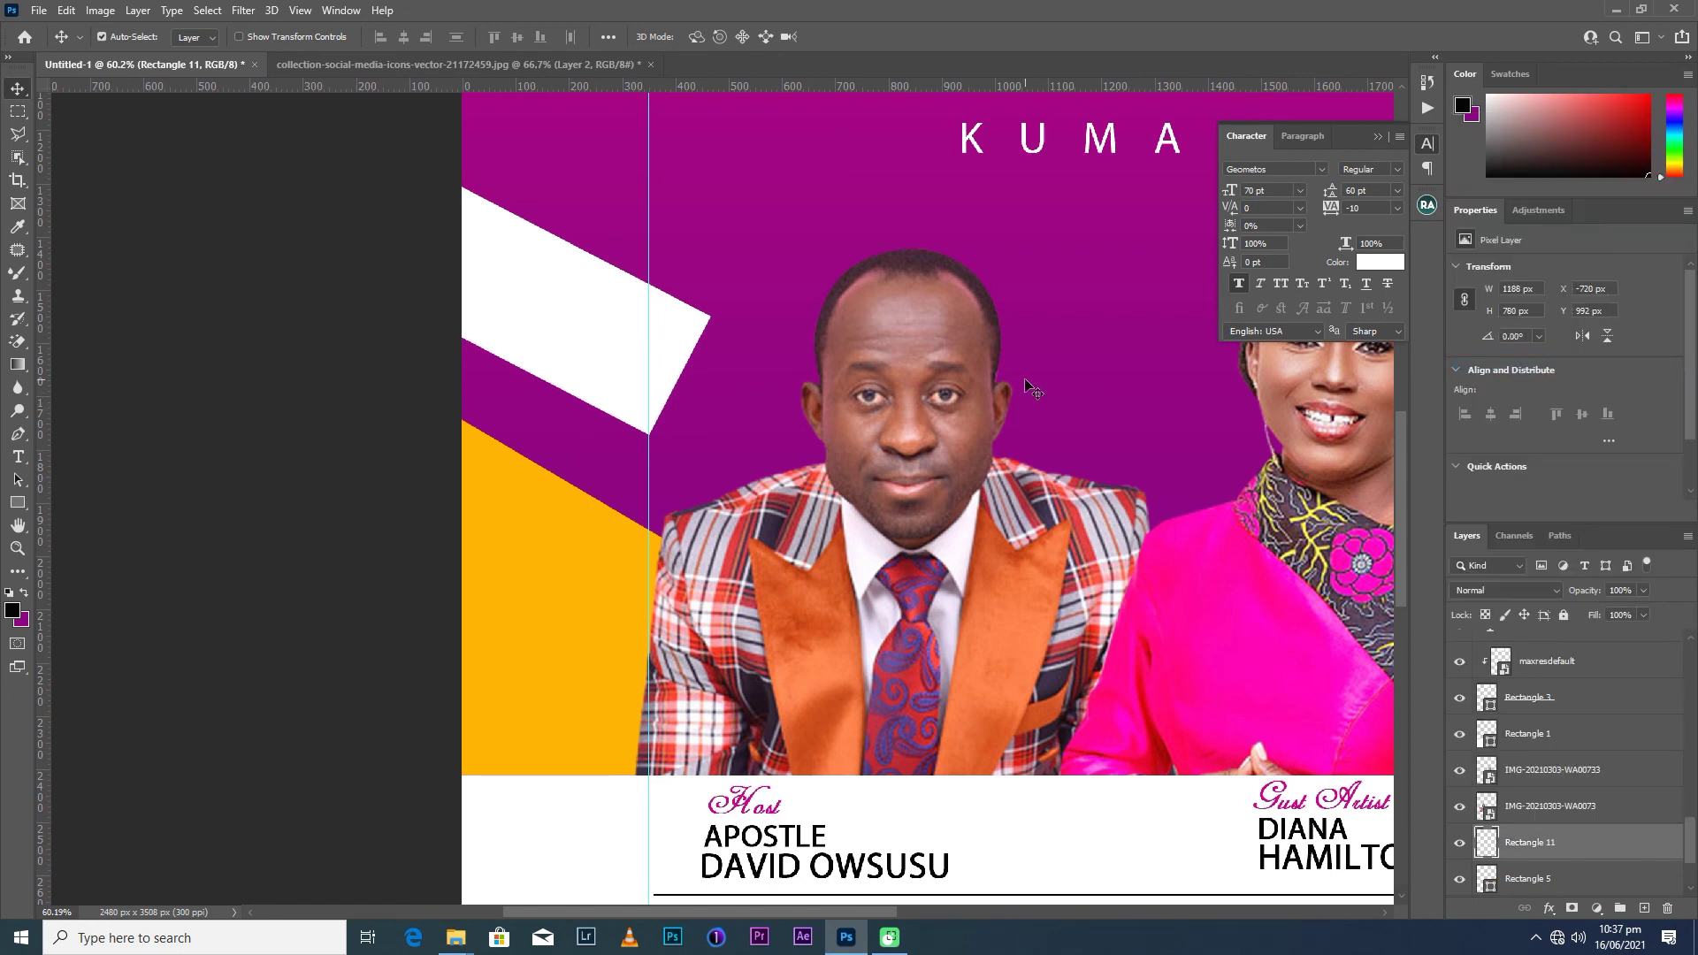
pyautogui.press('l')
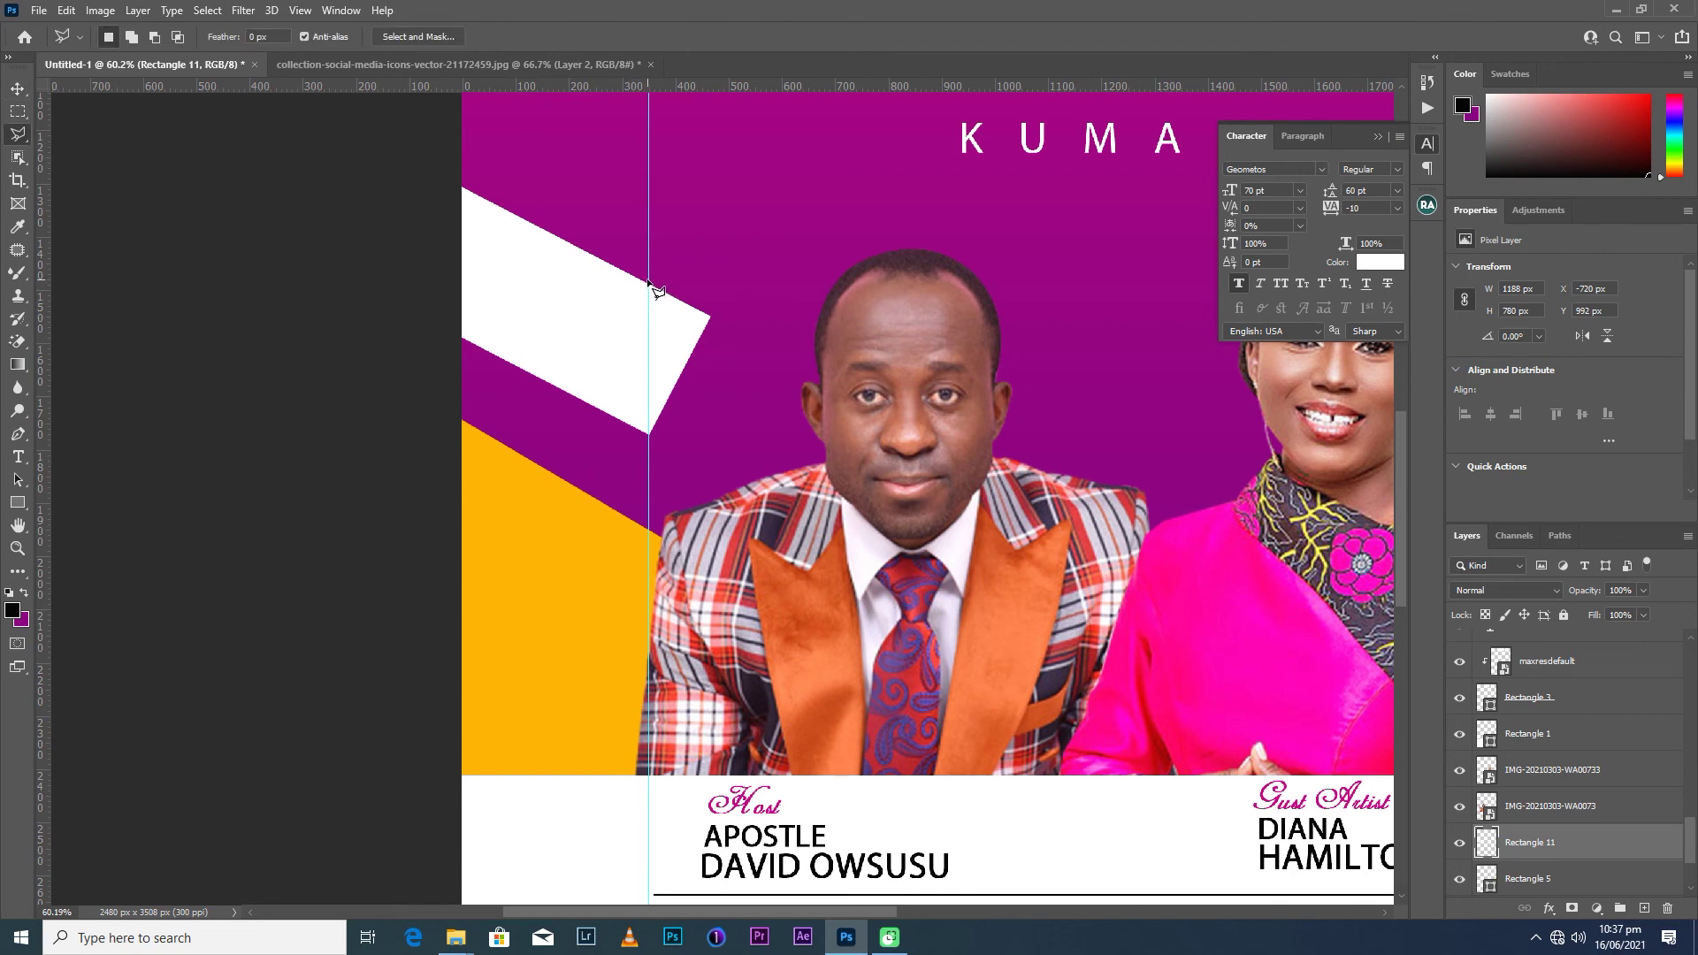
pyautogui.click(20, 112)
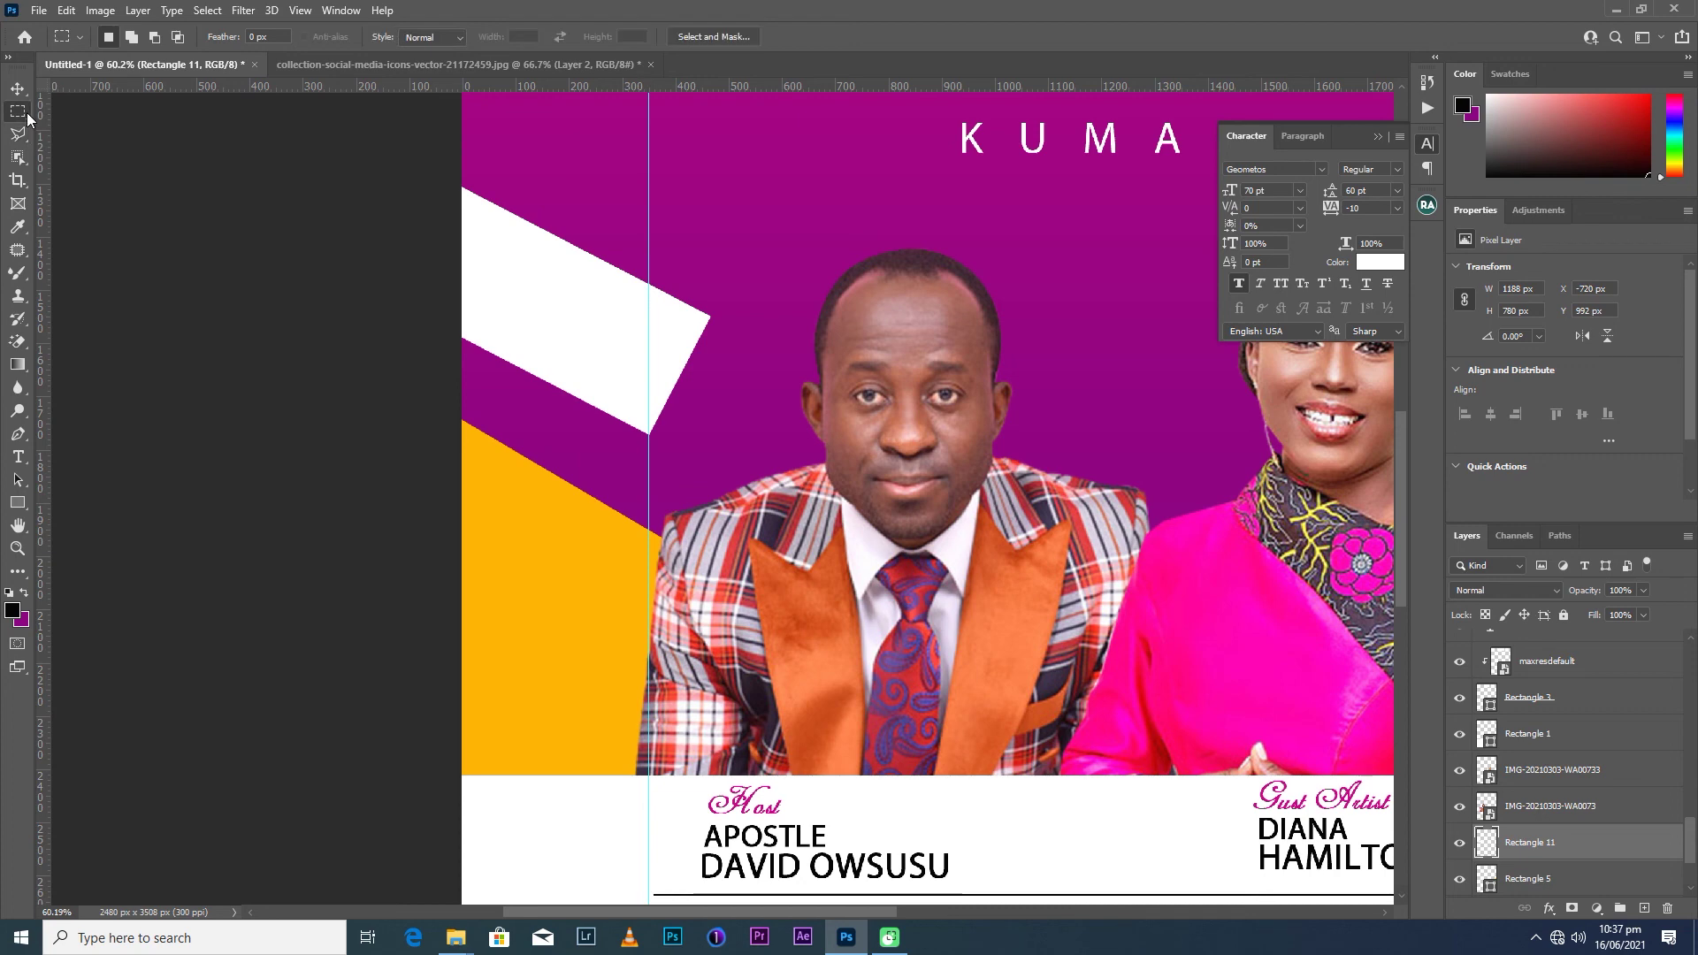
pyautogui.moveTo(759, 231); pyautogui.dragTo(649, 459)
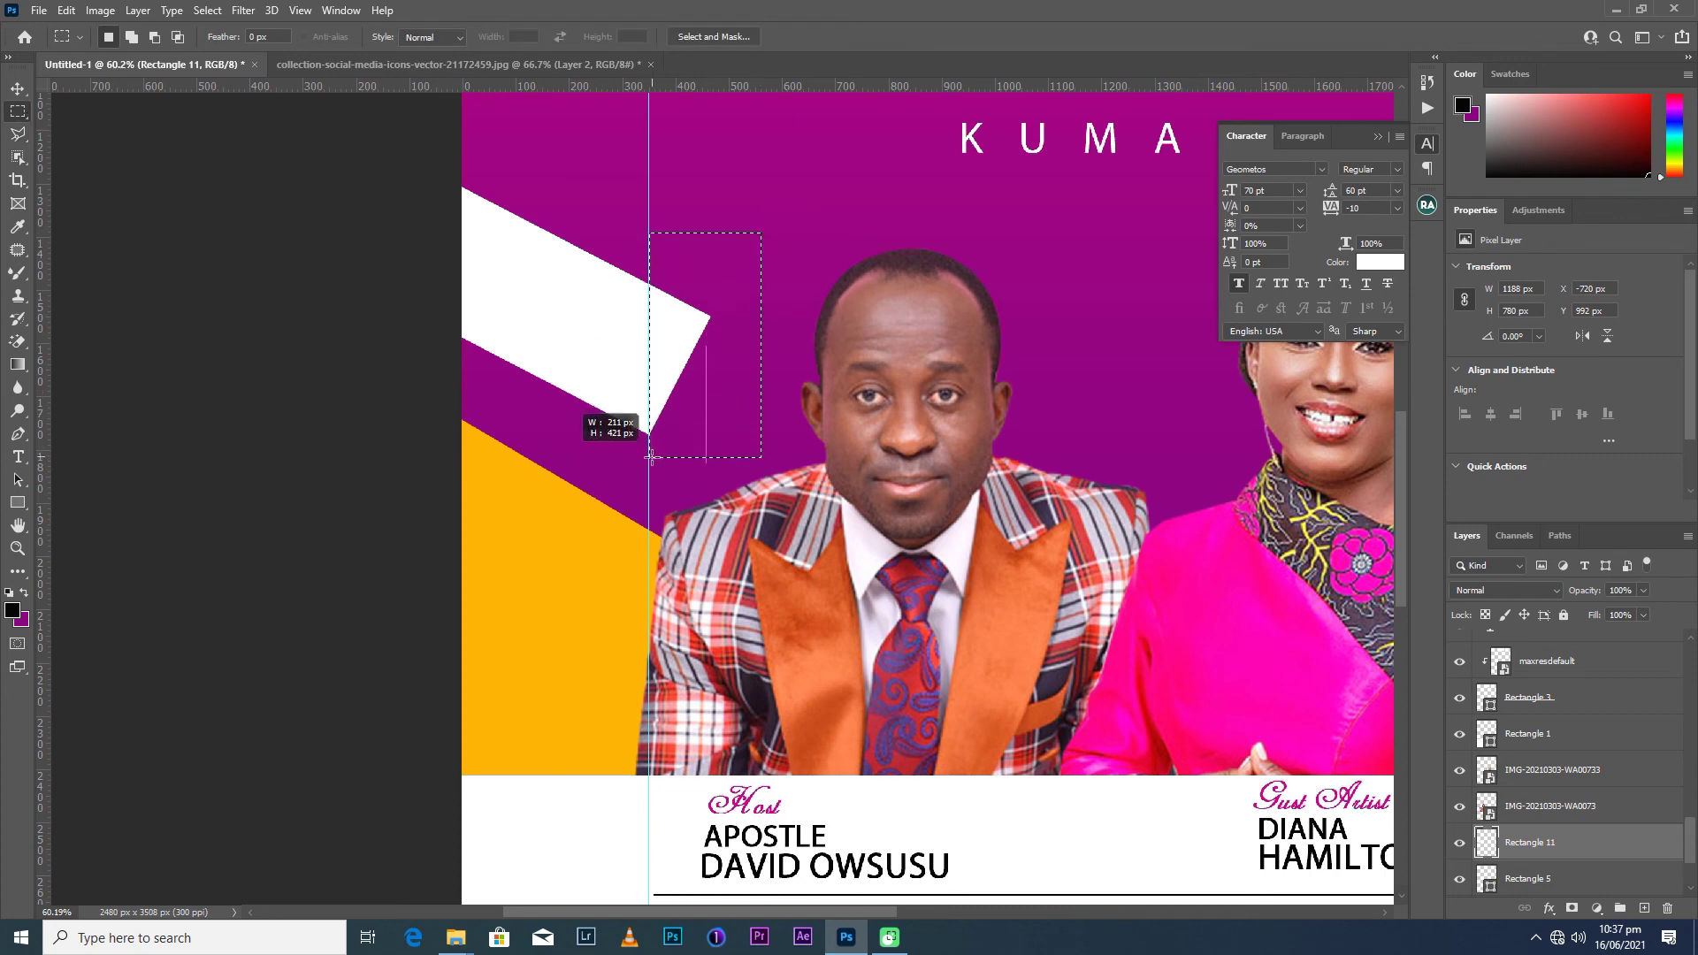
pyautogui.press('Delete')
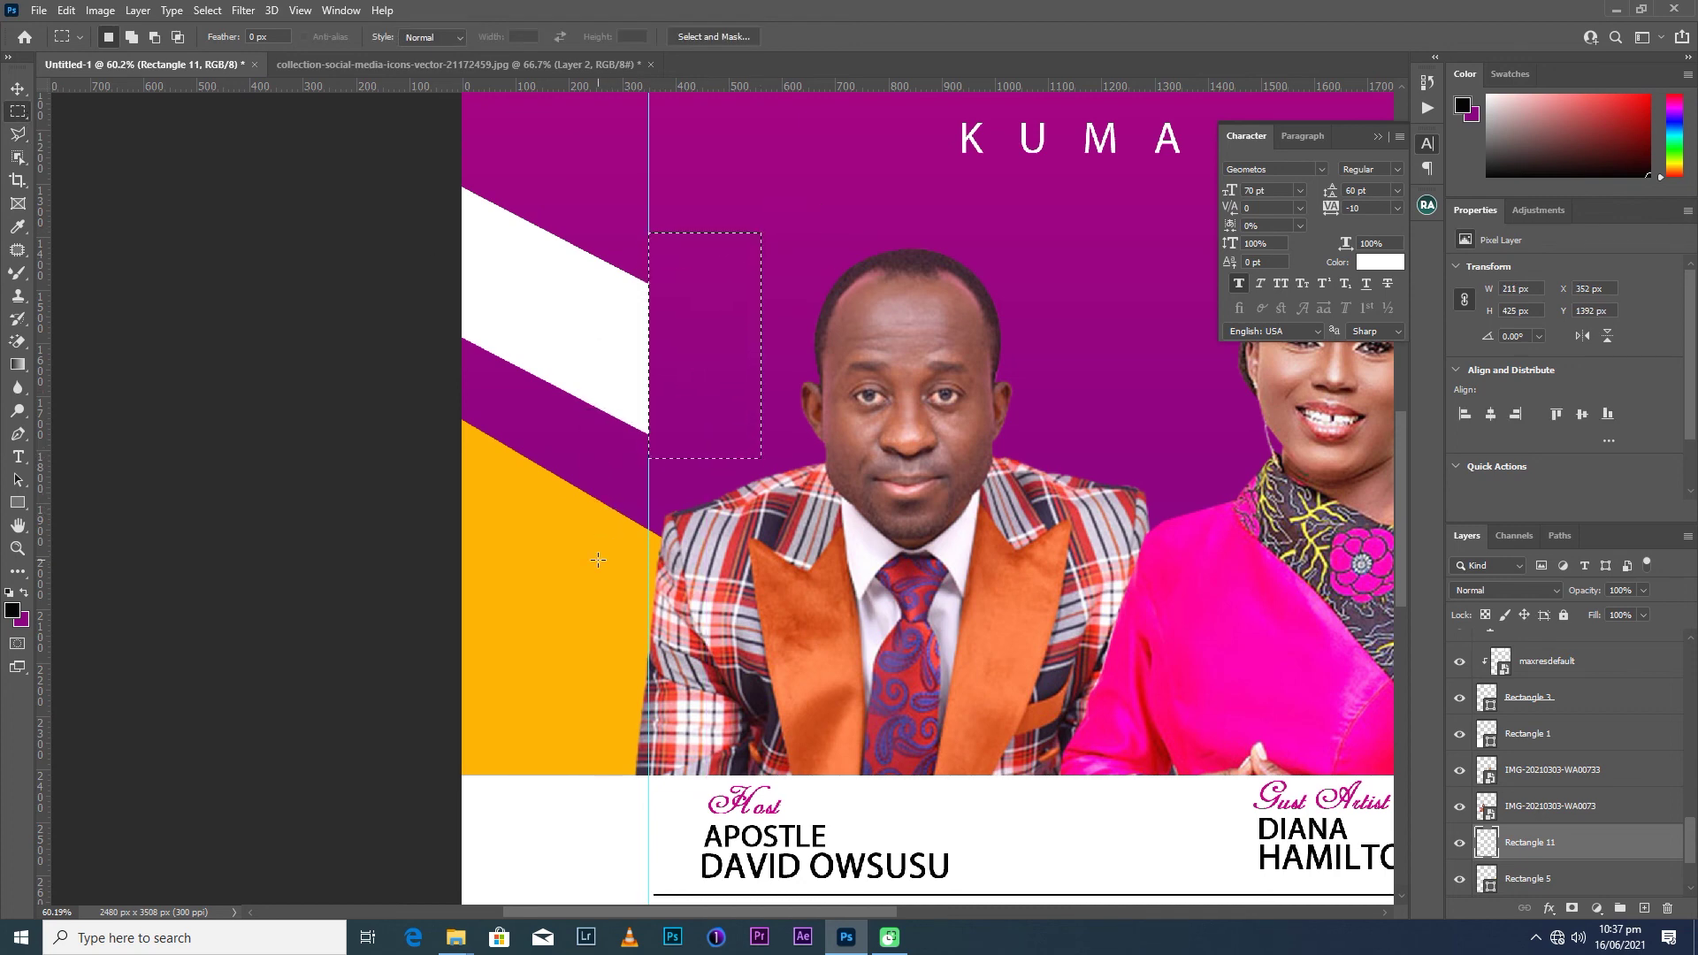
pyautogui.hotkey('ctrl', 'd')
pyautogui.scroll(-5, 597, 537)
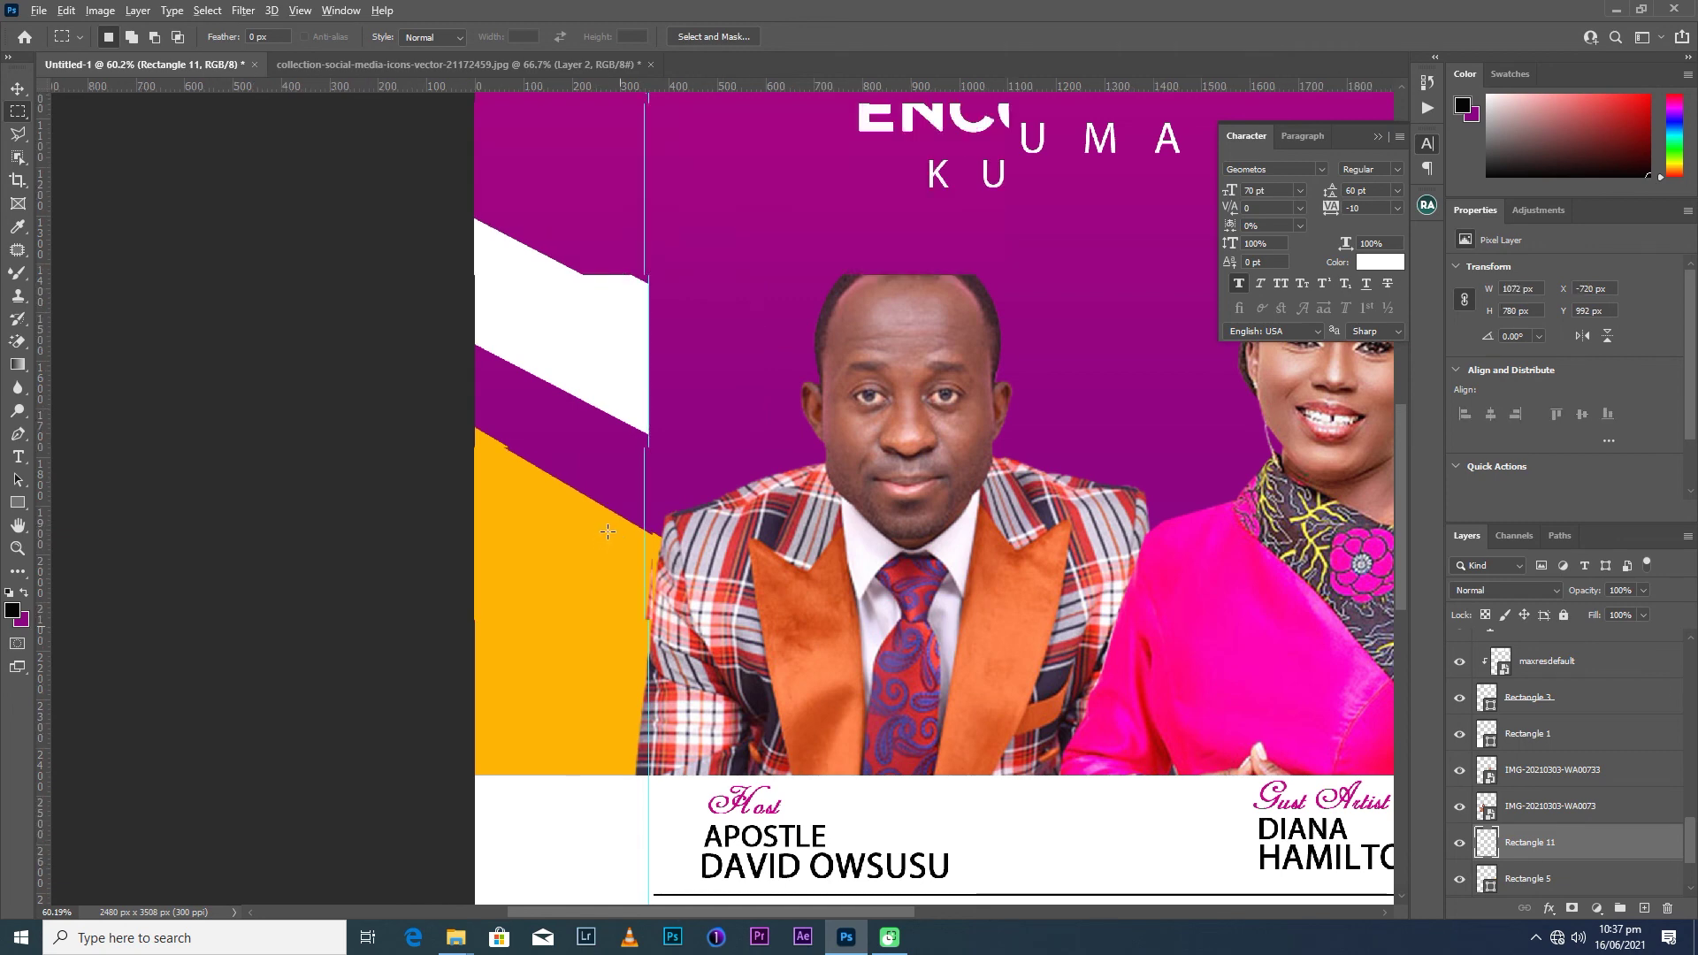
pyautogui.scroll(-1, 656, 429)
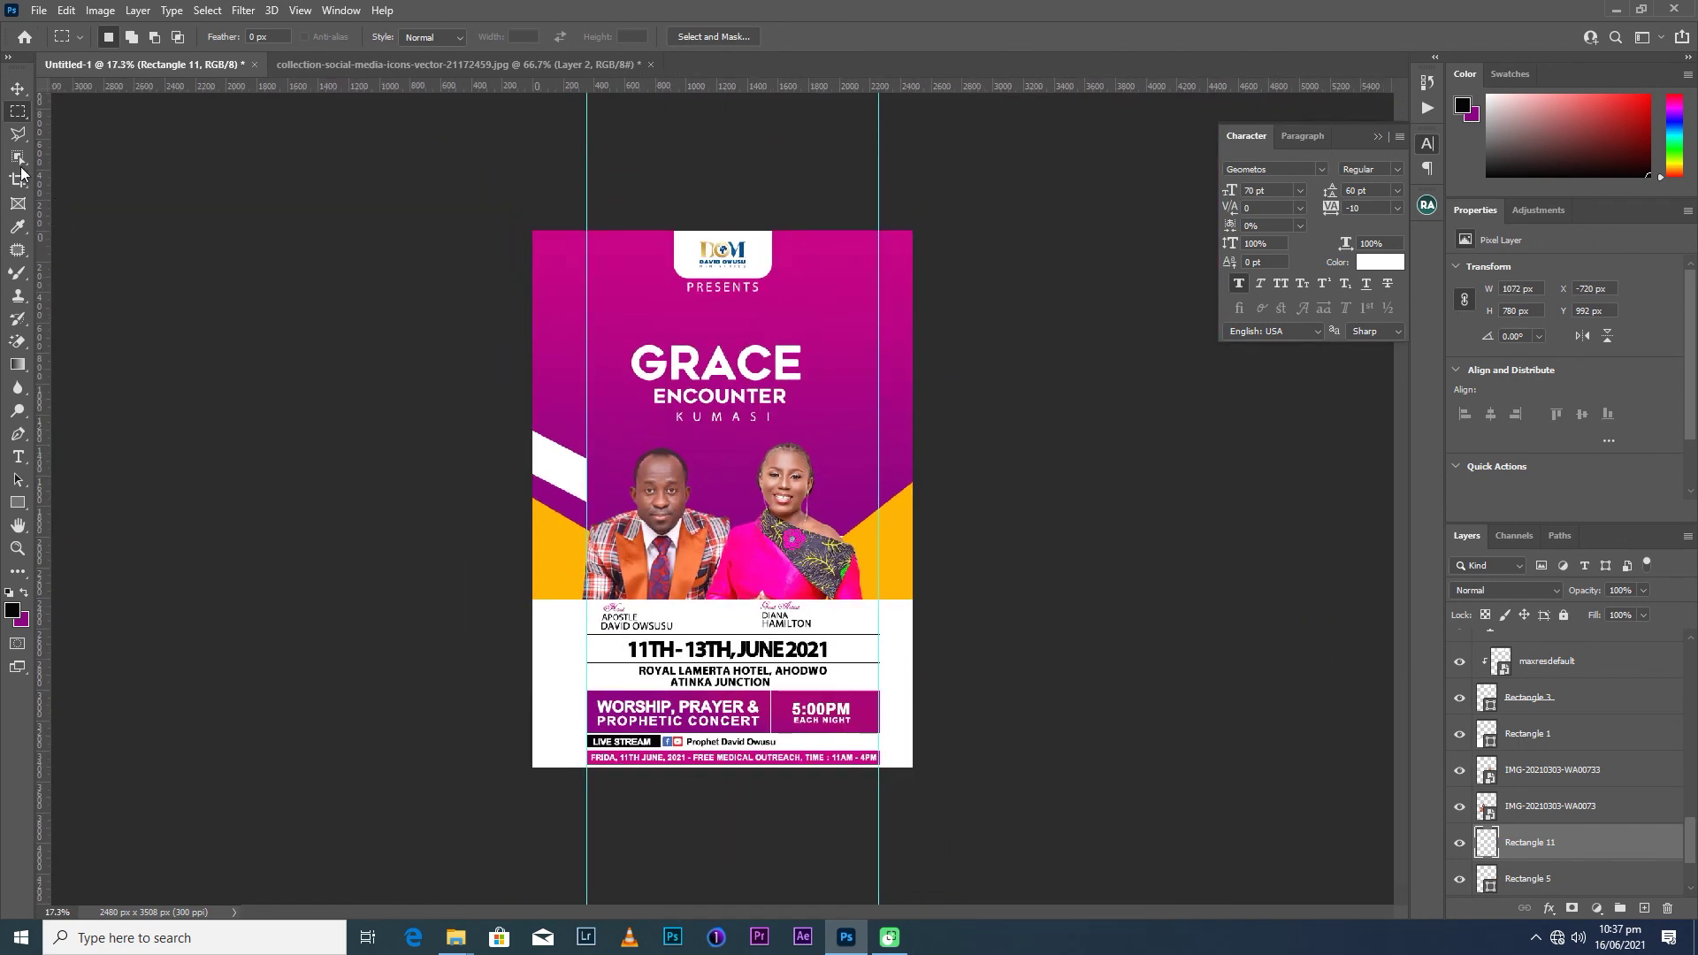
# Draw a magenta rectangle on the right and shape it into a thin bar tilted about -30°.
pyautogui.click(18, 502)
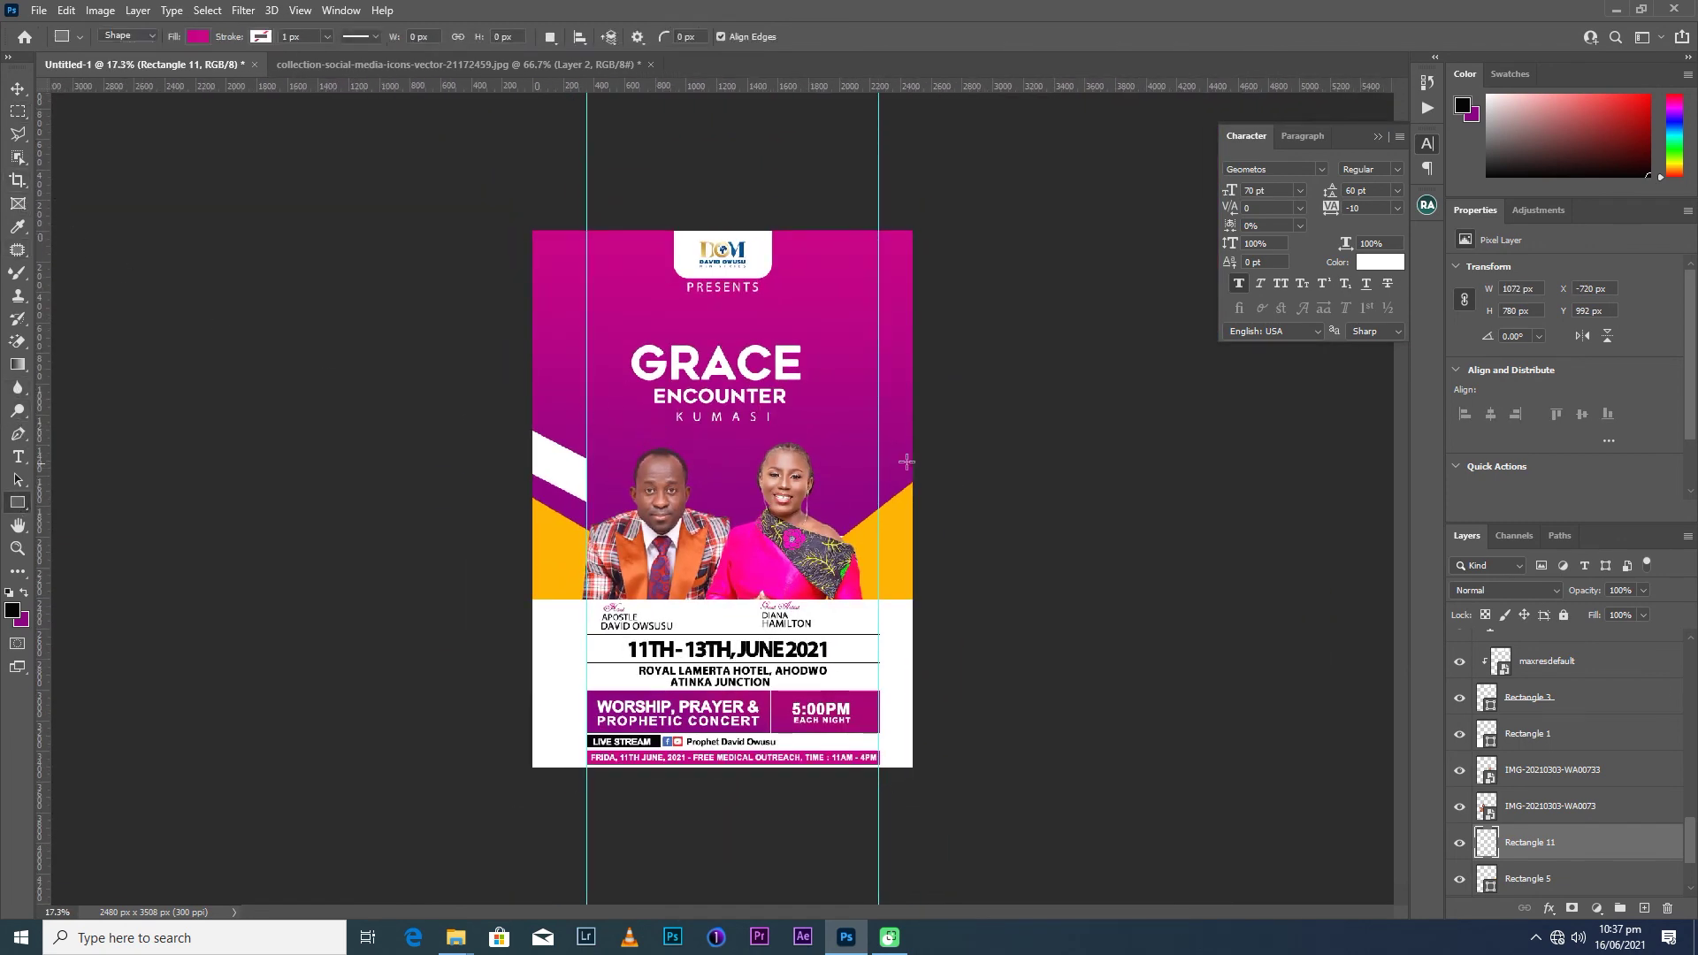
pyautogui.moveTo(980, 413); pyautogui.dragTo(844, 509)
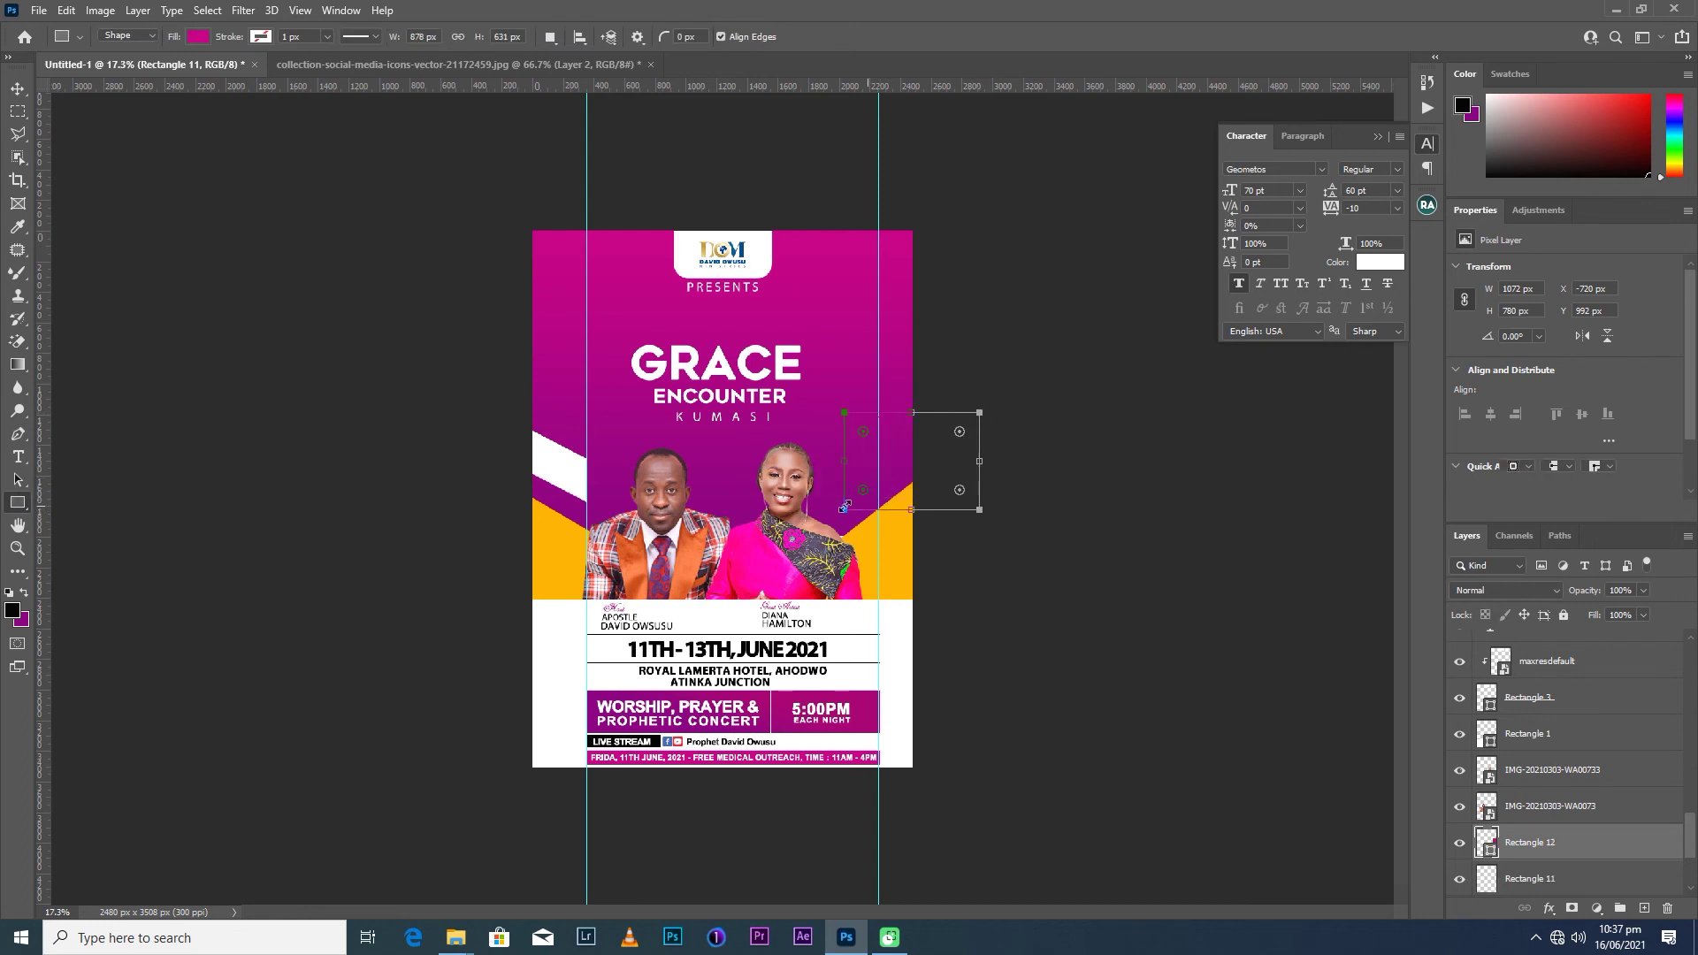
pyautogui.press('t')
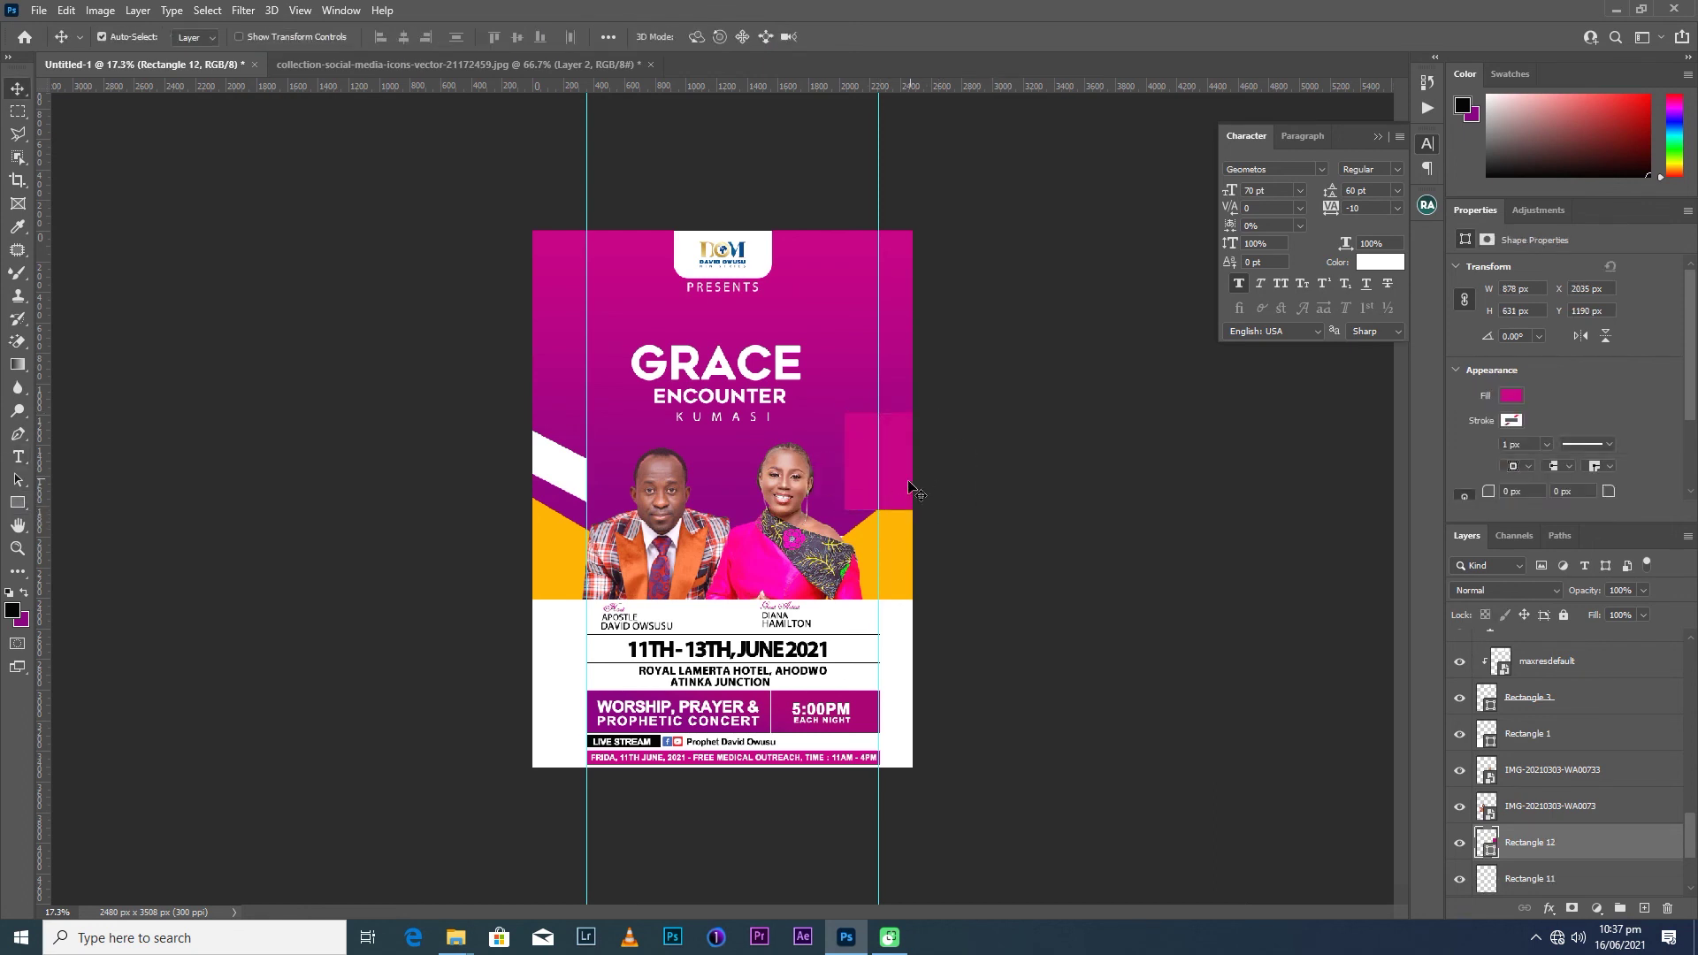
pyautogui.hotkey('ctrl', 't')
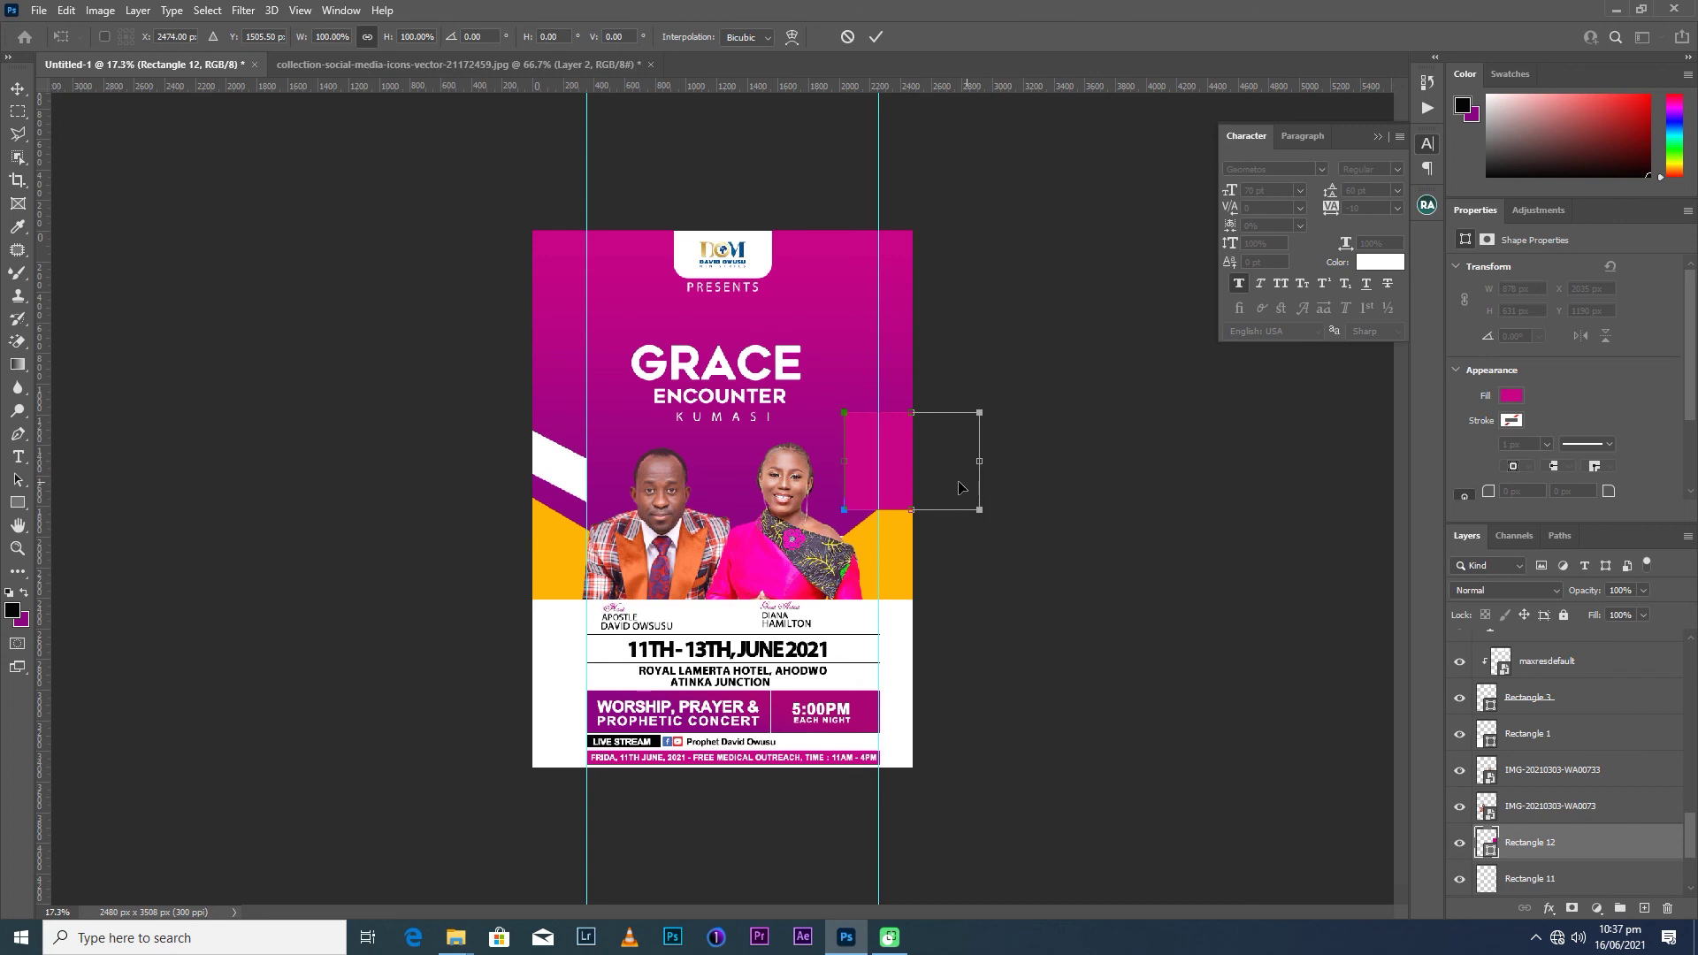
pyautogui.moveTo(910, 412); pyautogui.dragTo(911, 453)
pyautogui.moveTo(983, 521)
pyautogui.mouseDown()
pyautogui.moveTo(991, 485)
pyautogui.moveTo(900, 454)
pyautogui.moveTo(1027, 409)
pyautogui.mouseUp()
pyautogui.moveTo(925, 476)
pyautogui.mouseDown()
pyautogui.moveTo(944, 429)
pyautogui.moveTo(968, 438)
pyautogui.moveTo(914, 458)
pyautogui.mouseUp()
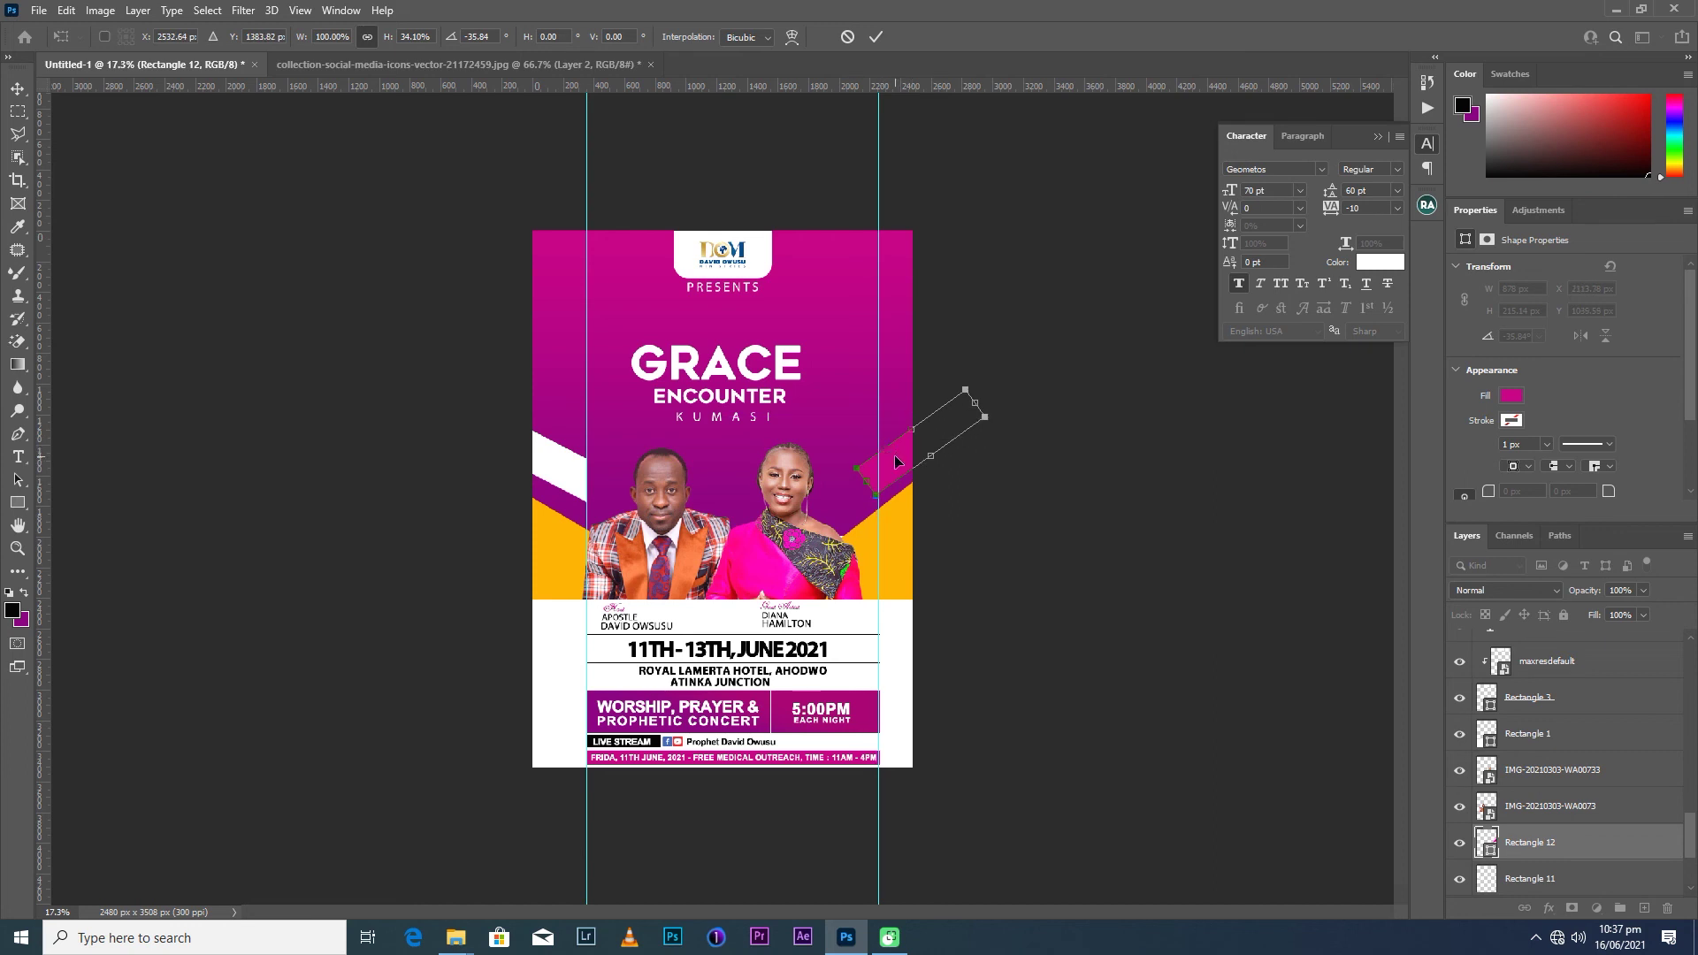
pyautogui.press('Return')
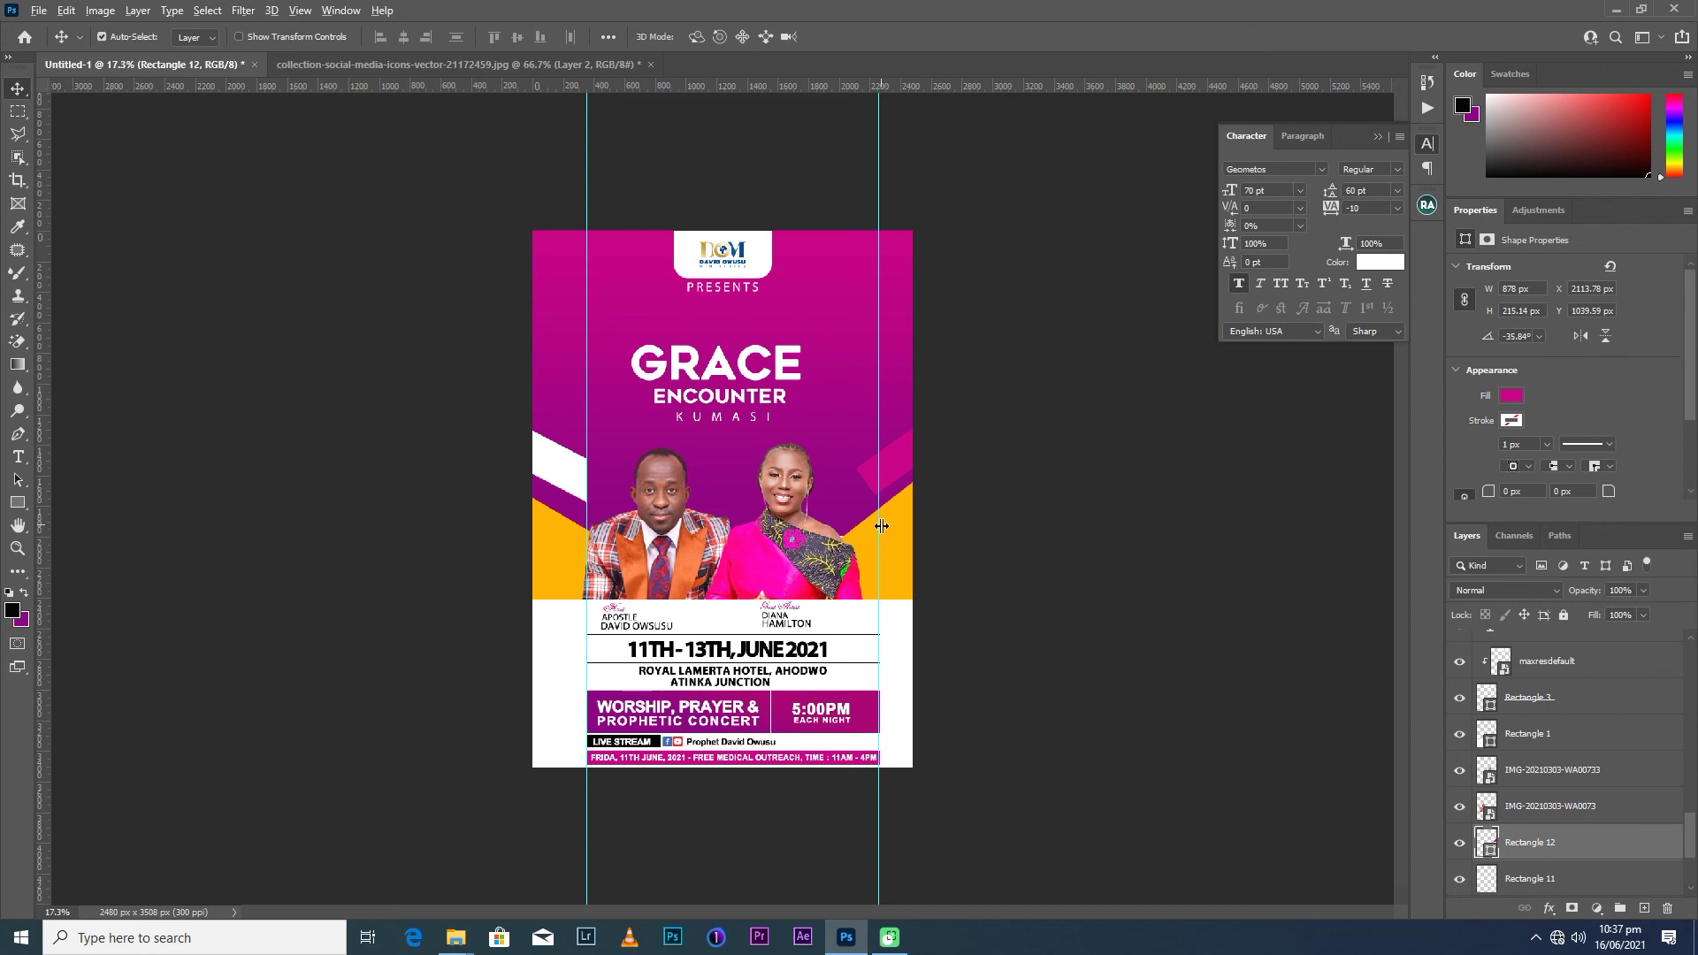
# Nudge the purple background layer down 1 px.
pyautogui.scroll(4, 892, 511)
pyautogui.scroll(2, 891, 511)
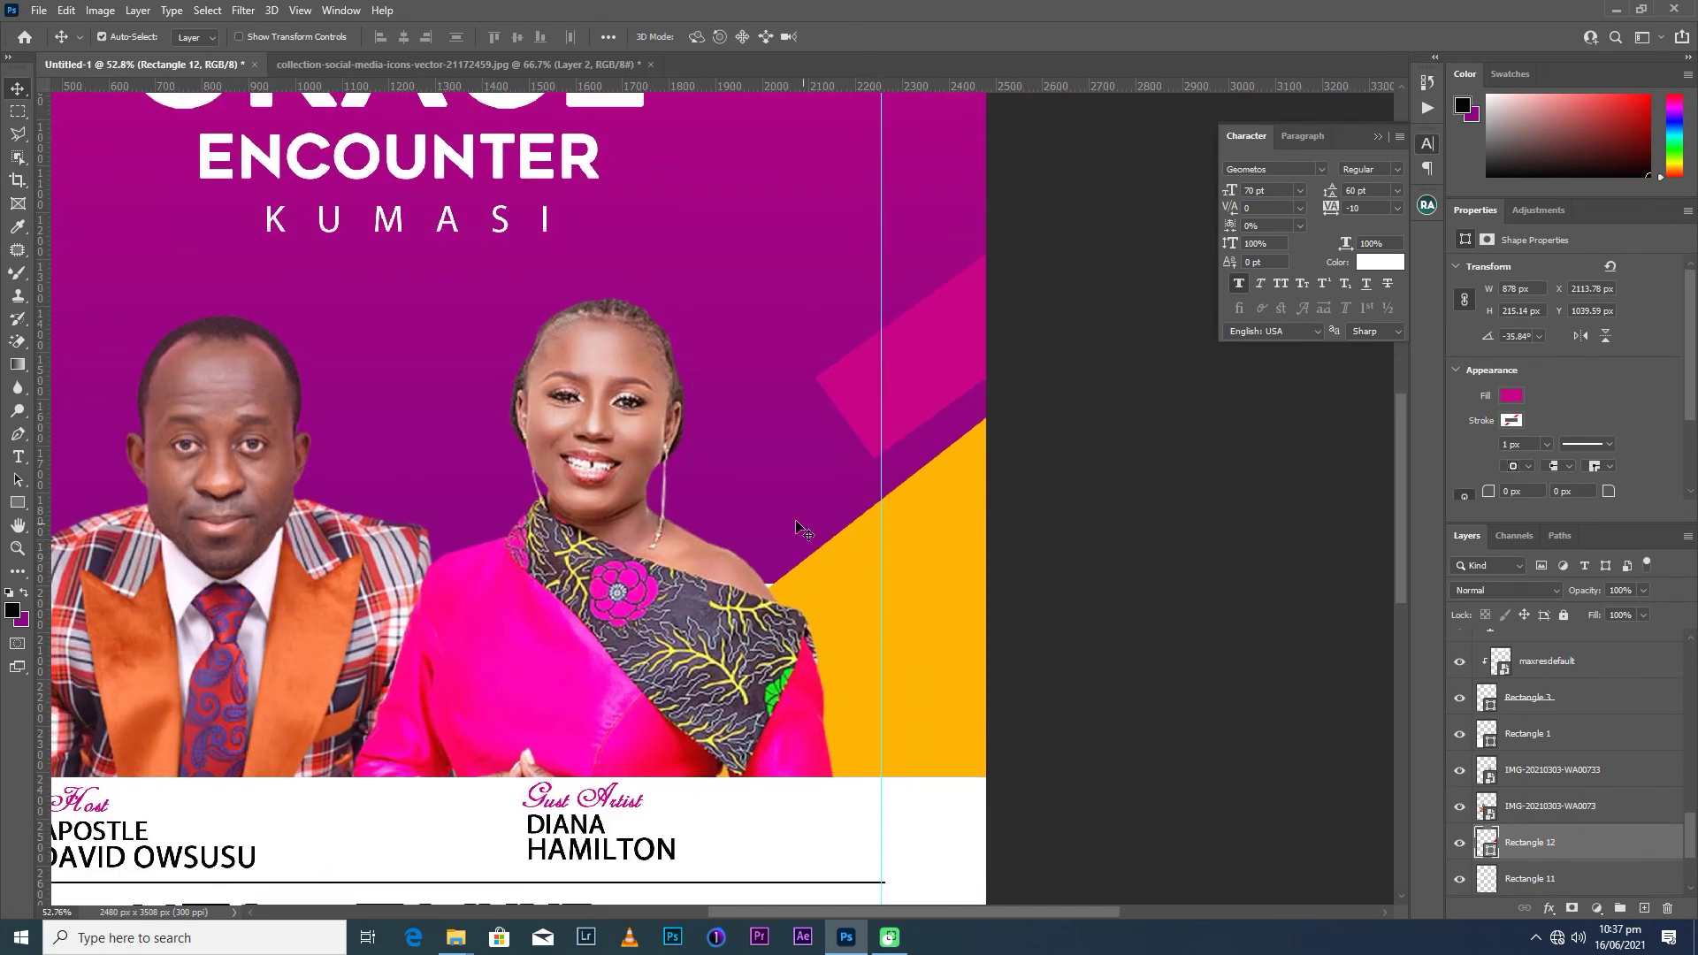
pyautogui.click(788, 511)
pyautogui.press('Down')
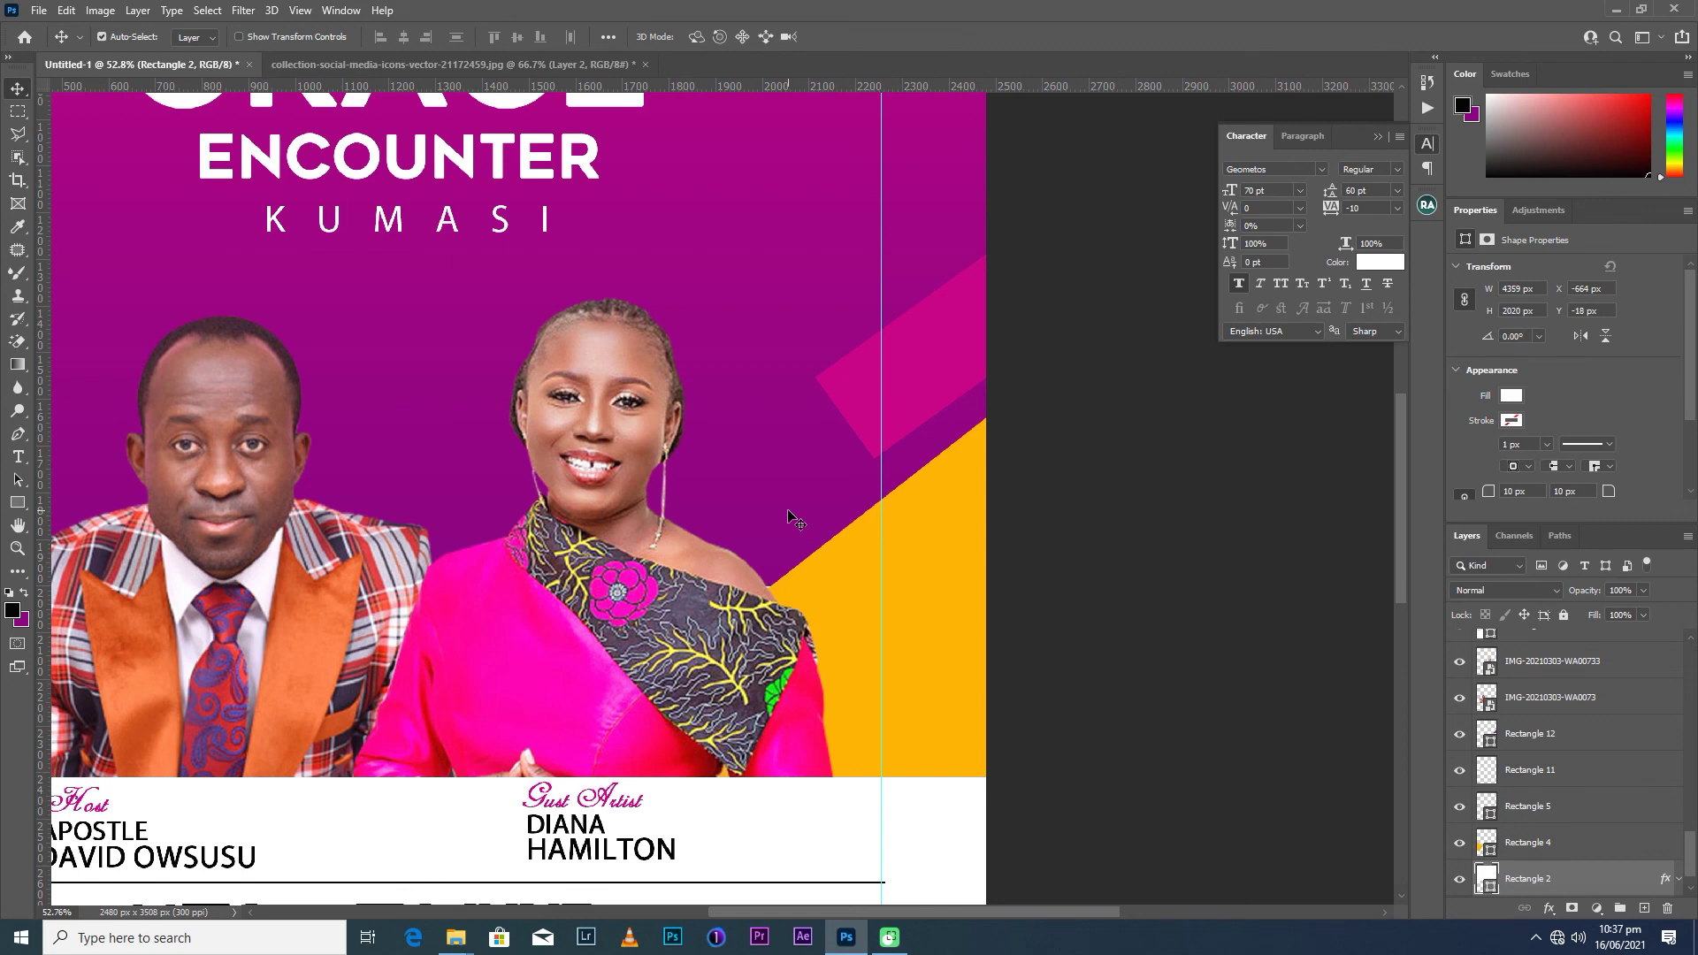
# Shift the pink bar slightly right and rotate it steeper to about -37.13°.
pyautogui.moveTo(900, 410); pyautogui.dragTo(908, 418)
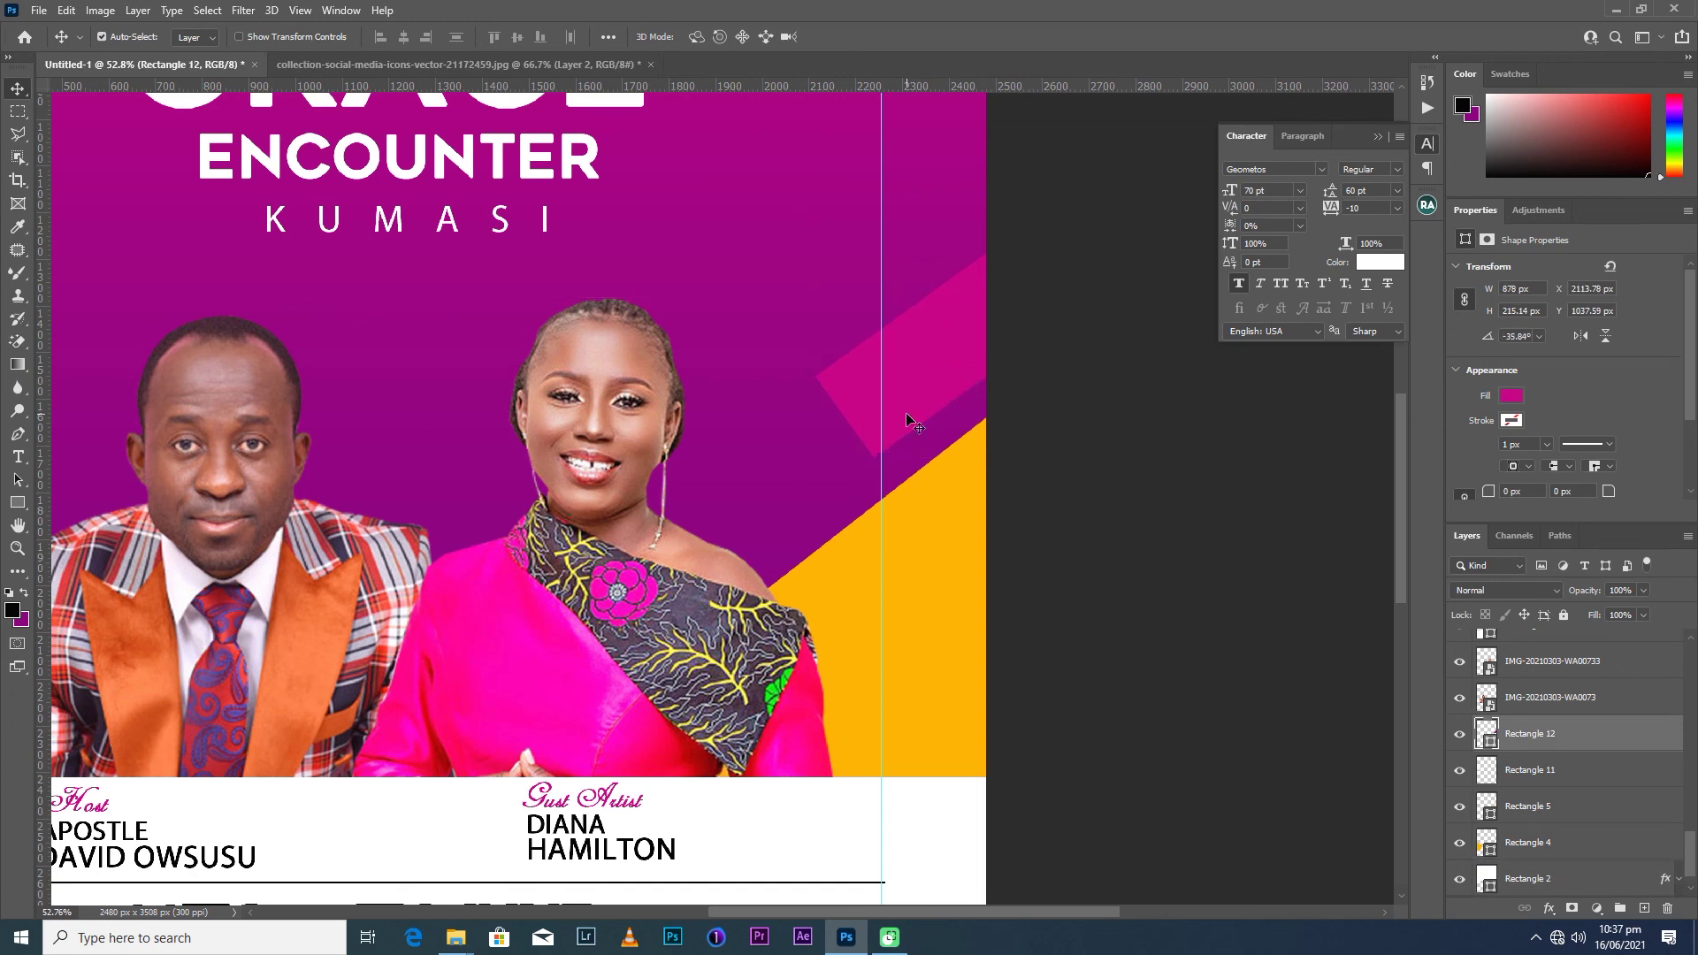
pyautogui.press('Right')
pyautogui.press('Right')
pyautogui.hotkey('ctrl', 't')
pyautogui.moveTo(1066, 500); pyautogui.dragTo(1105, 475)
pyautogui.press('Return')
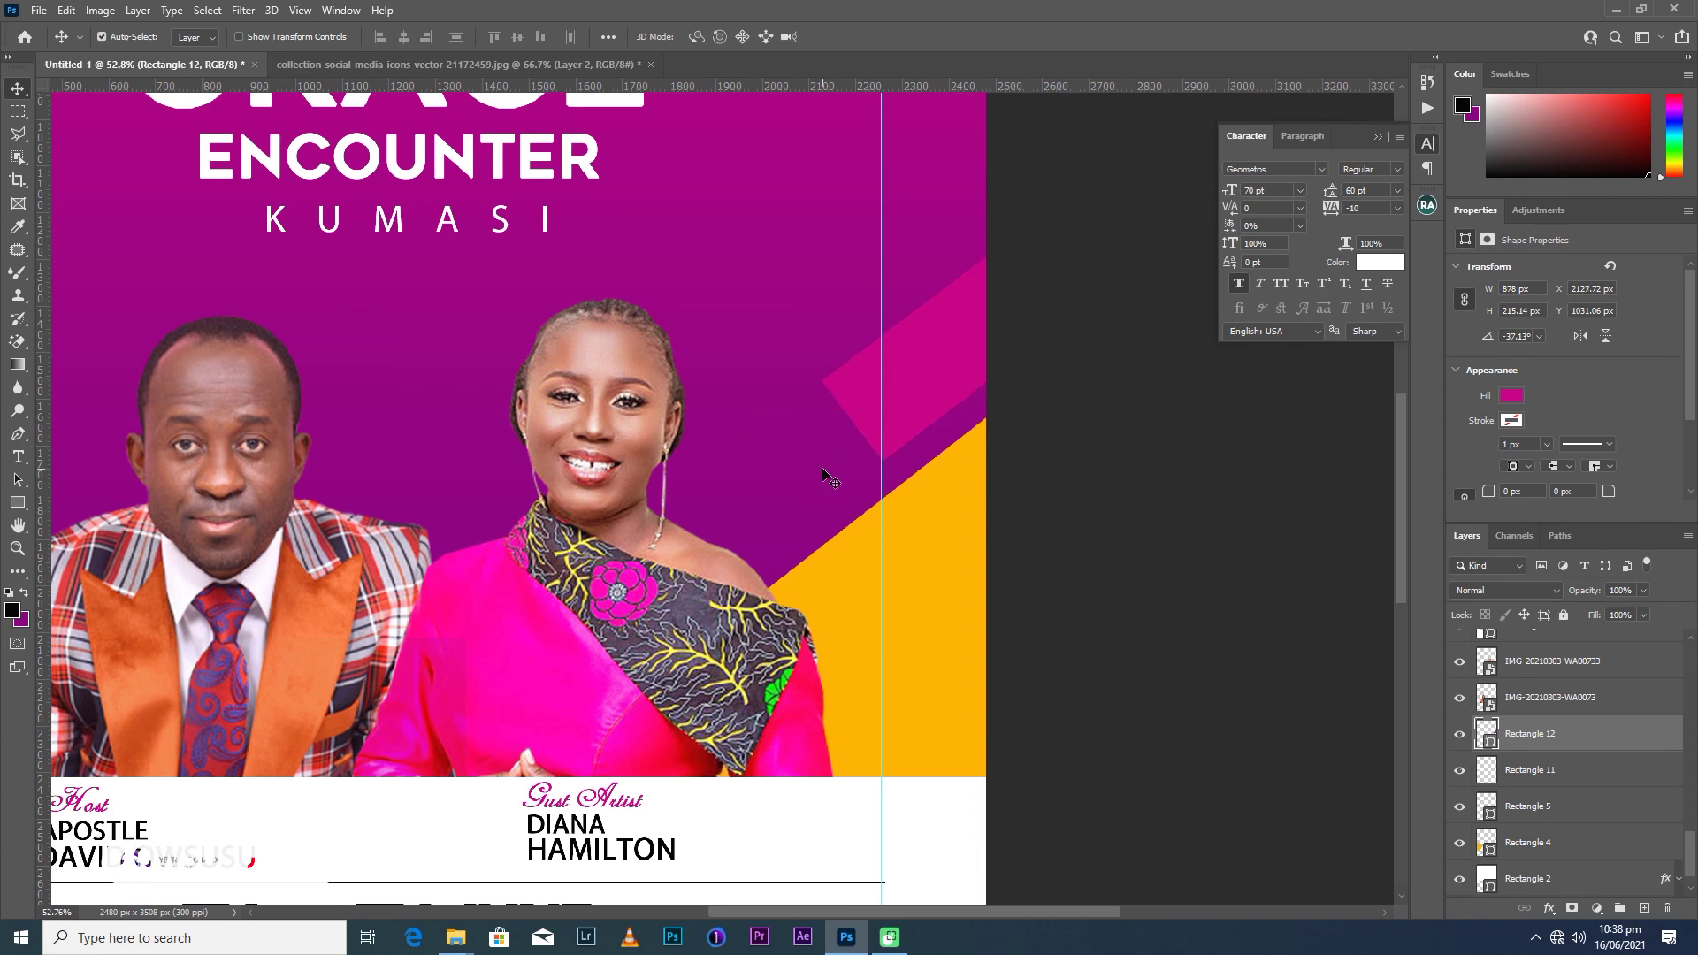
# Draw a rectangular selection over the pink bar.
pyautogui.click(18, 112)
pyautogui.moveTo(758, 197); pyautogui.dragTo(884, 597)
pyautogui.click(863, 611)
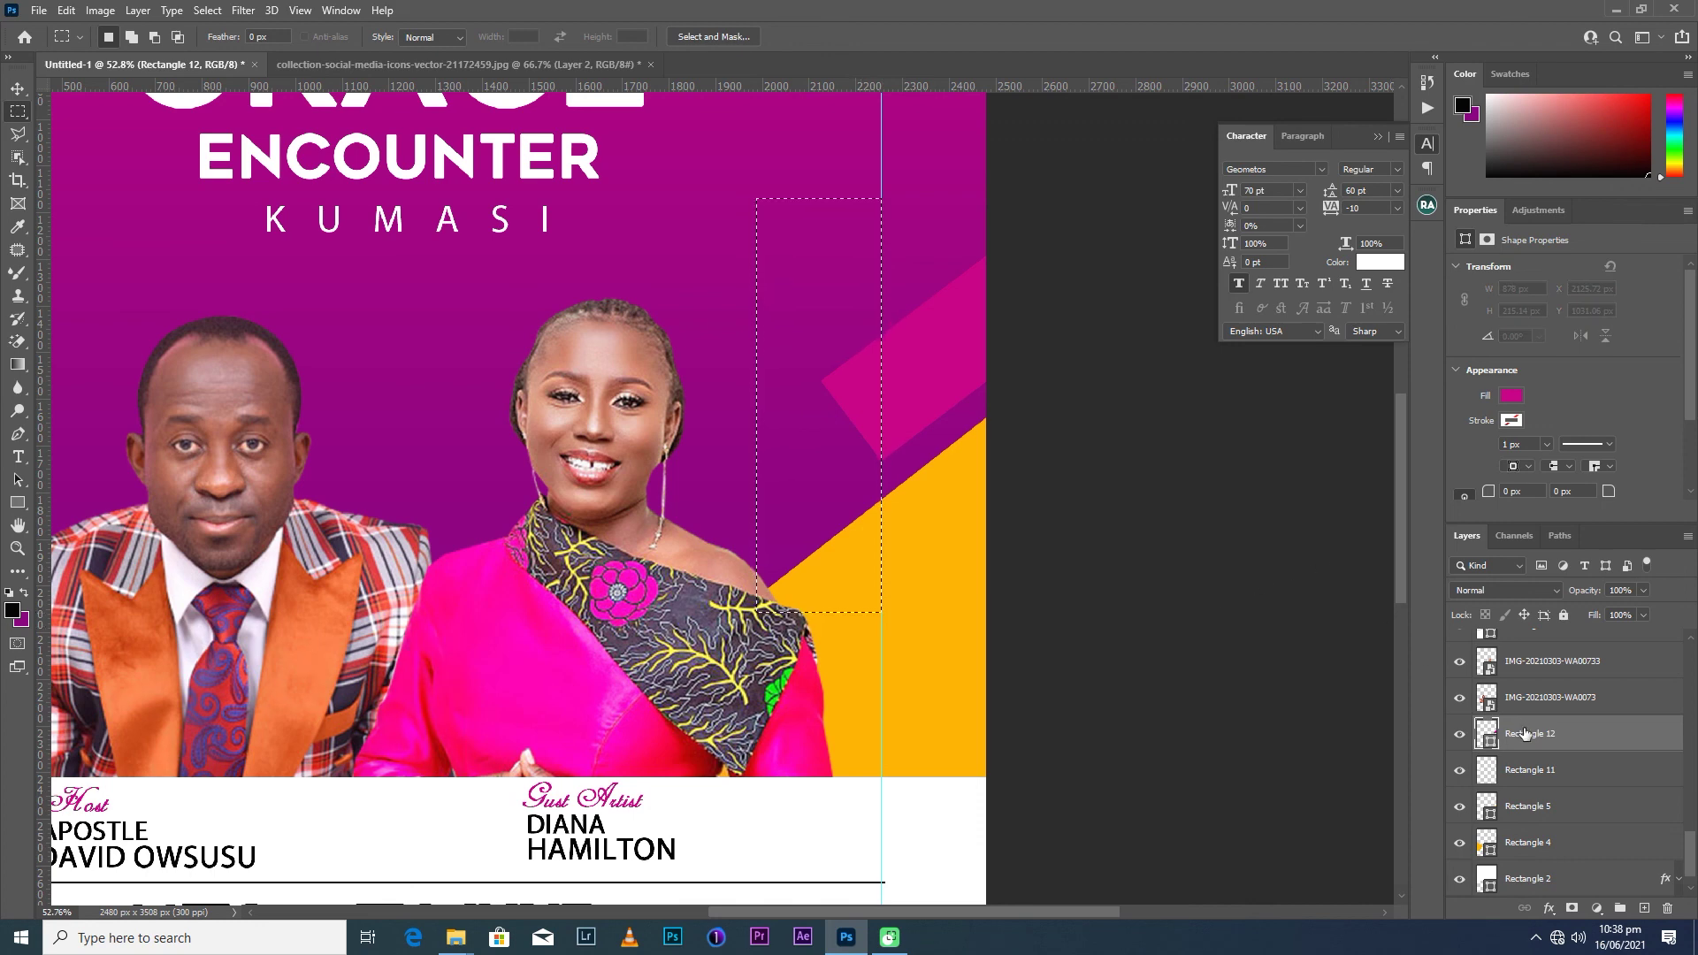
# Change the right diagonal bar's fill colour to white.
pyautogui.rightClick(1521, 734)
pyautogui.click(853, 464)
pyautogui.hotkey('ctrl', 'd')
pyautogui.doubleClick(1491, 742)
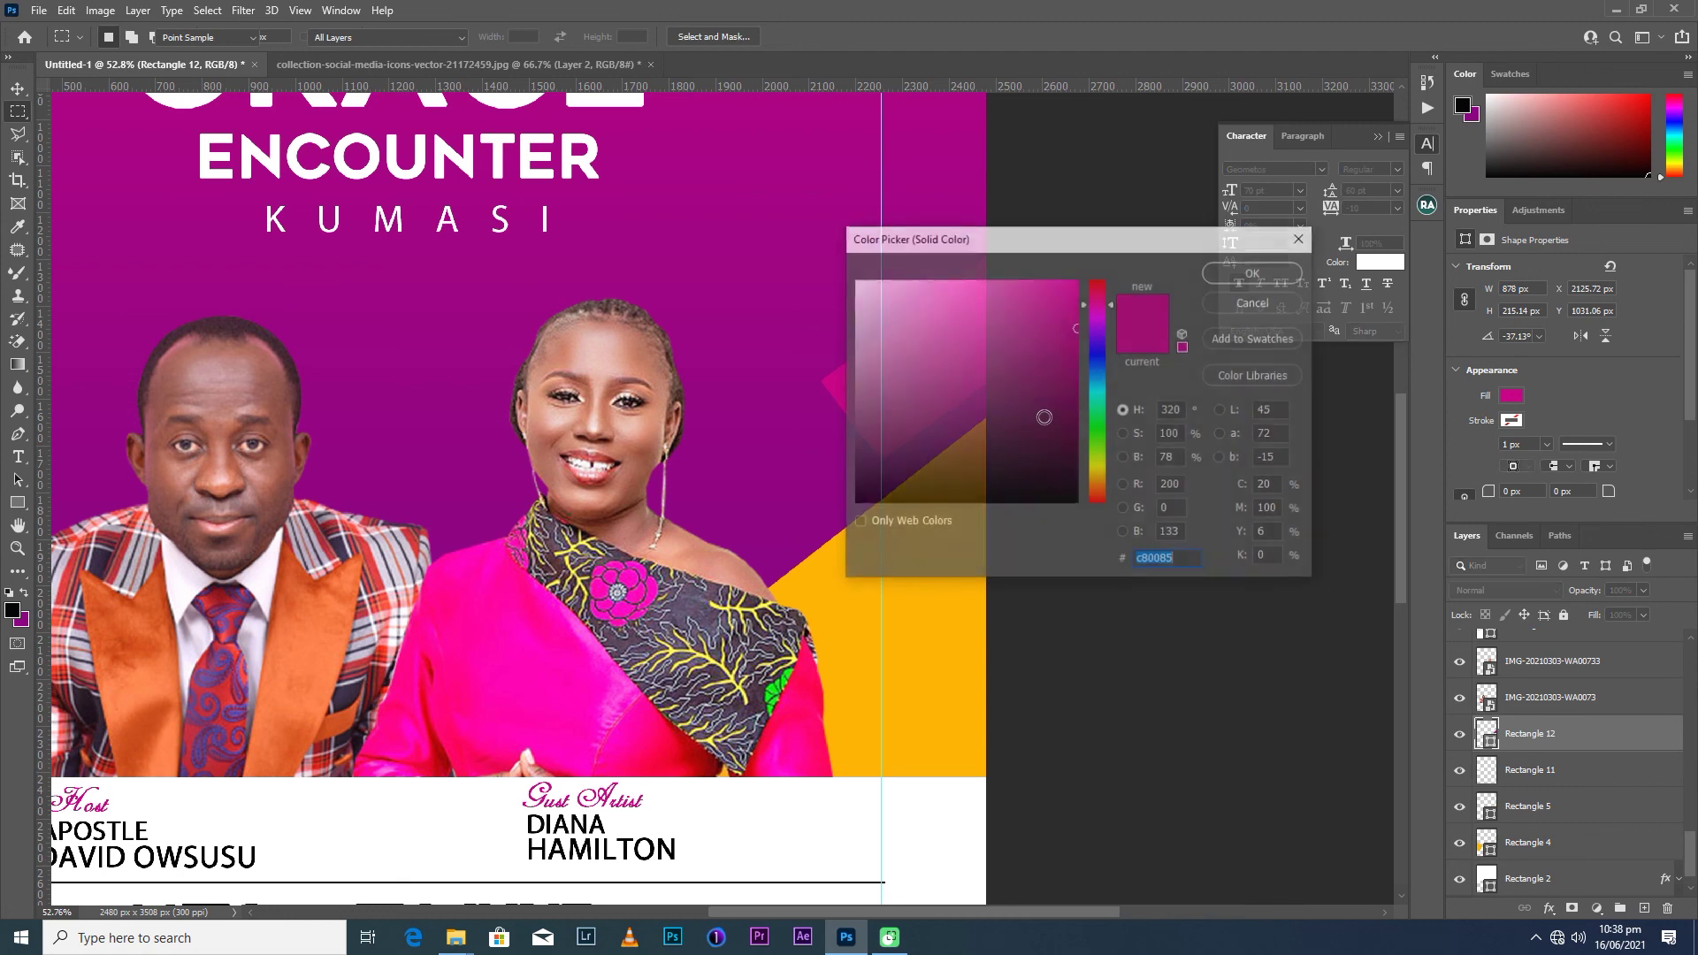
pyautogui.click(855, 280)
pyautogui.click(1223, 271)
# Rasterize the bar and delete its part left of the guide.
pyautogui.press('m')
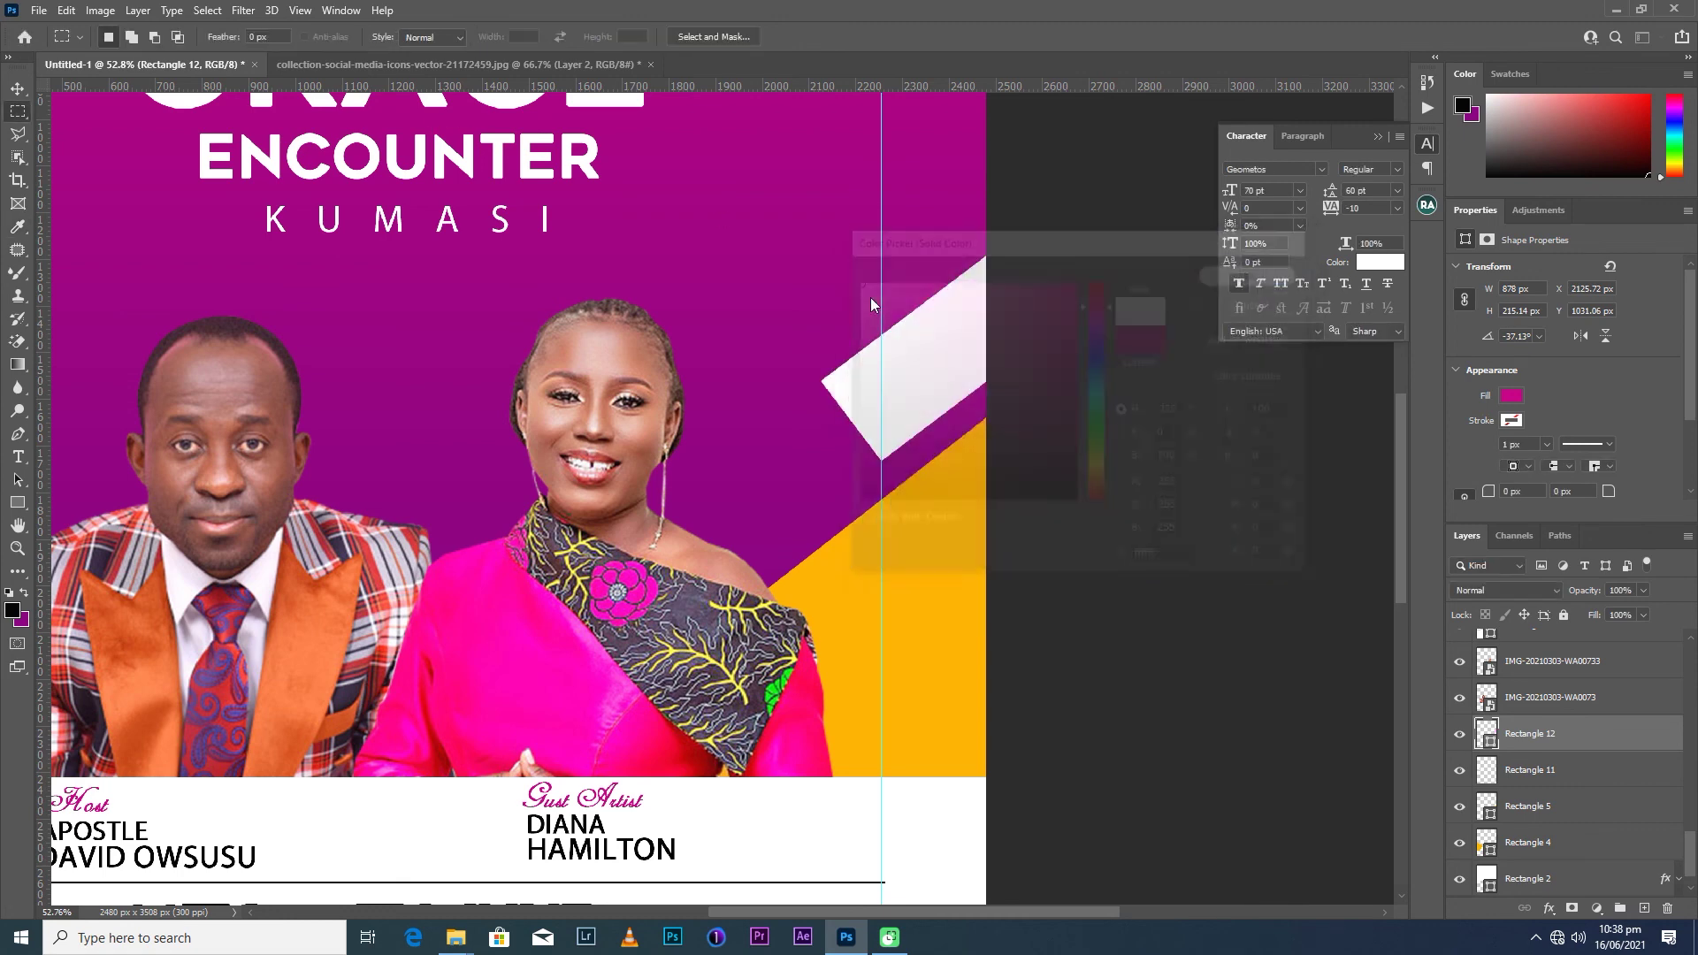
pyautogui.moveTo(790, 289); pyautogui.dragTo(884, 501)
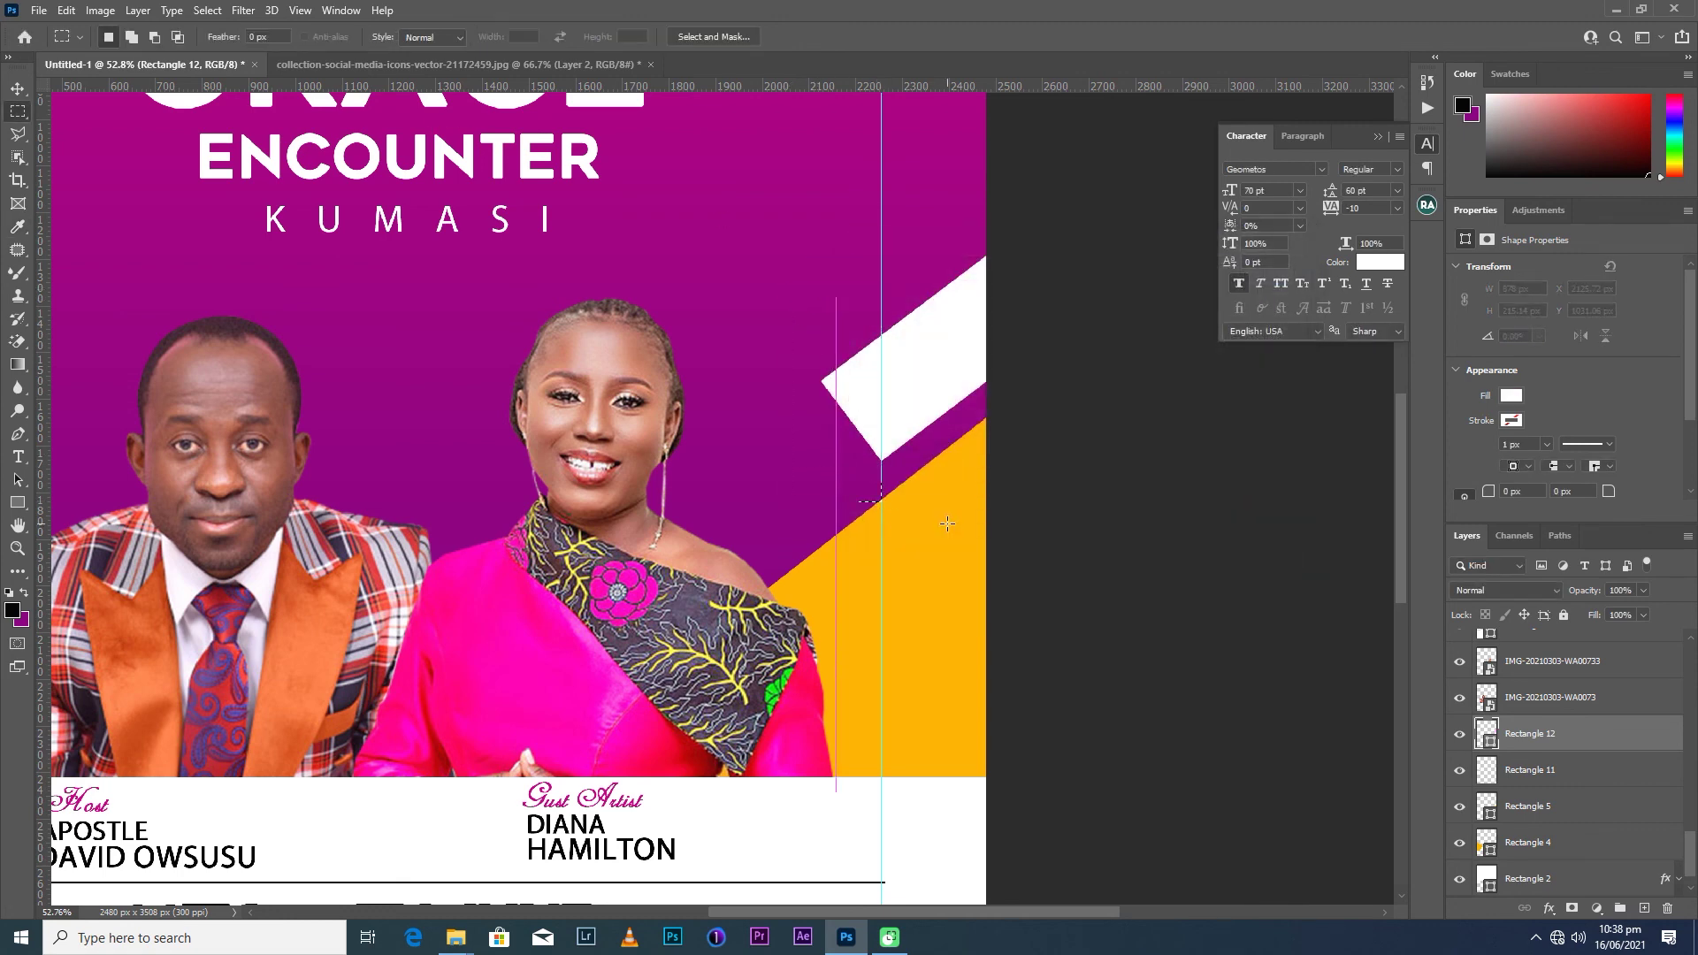
pyautogui.rightClick(1502, 747)
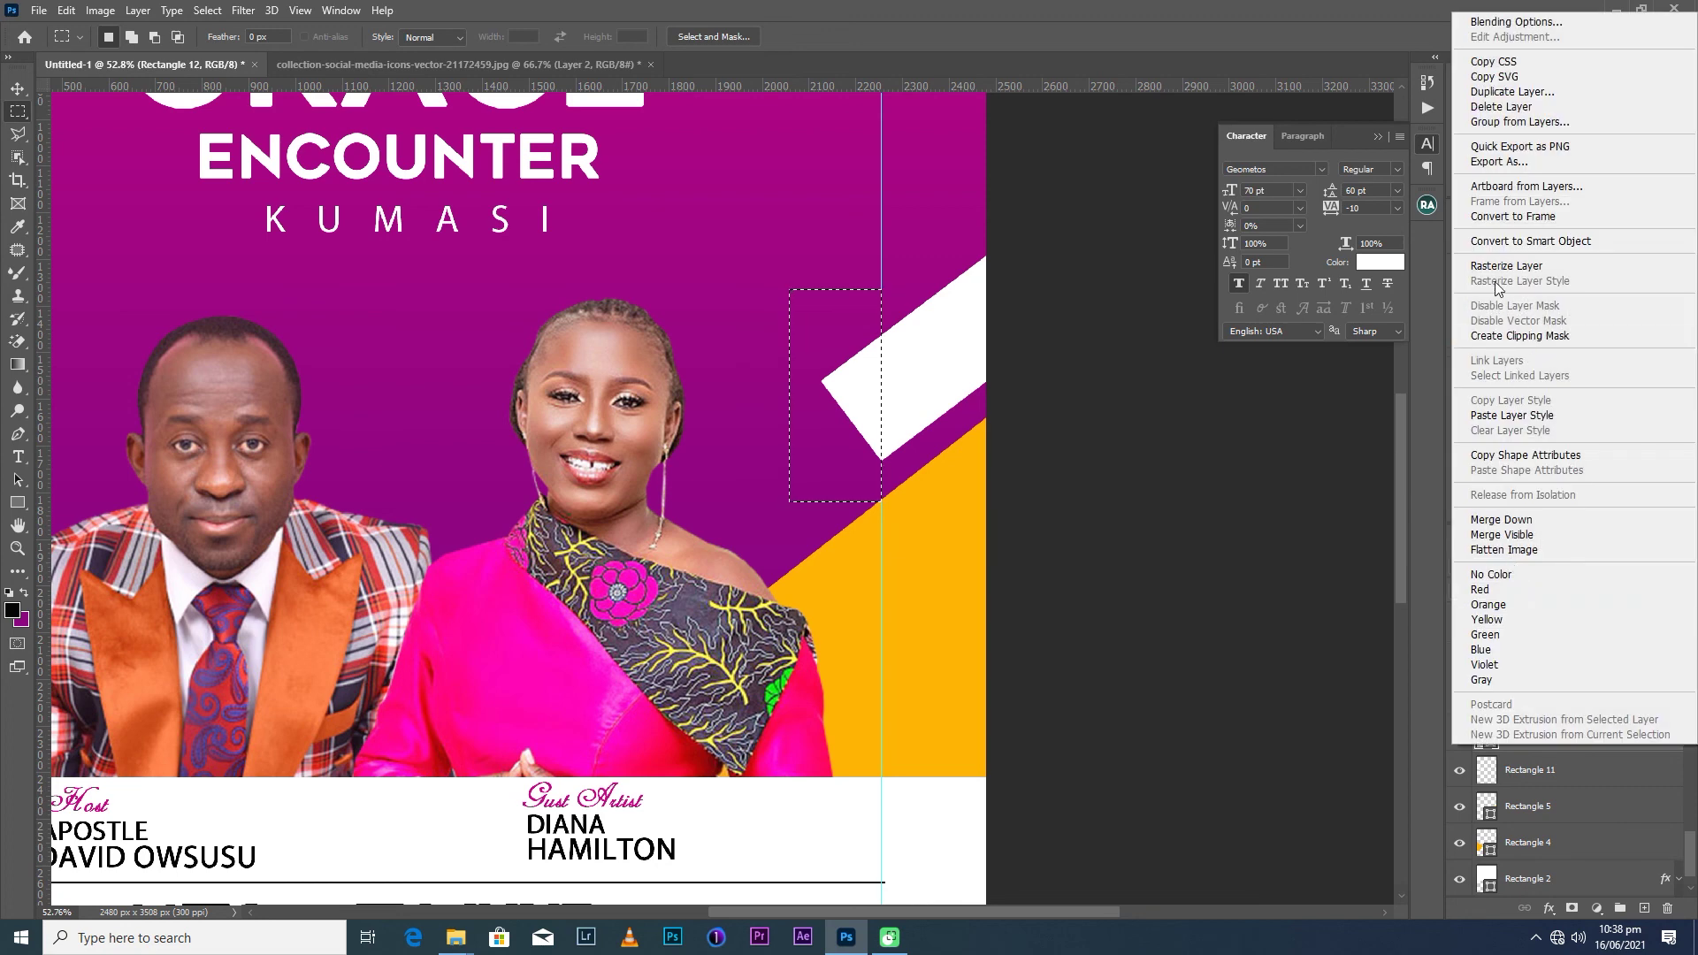
pyautogui.click(1506, 265)
pyautogui.press('Delete')
pyautogui.hotkey('ctrl', 'd')
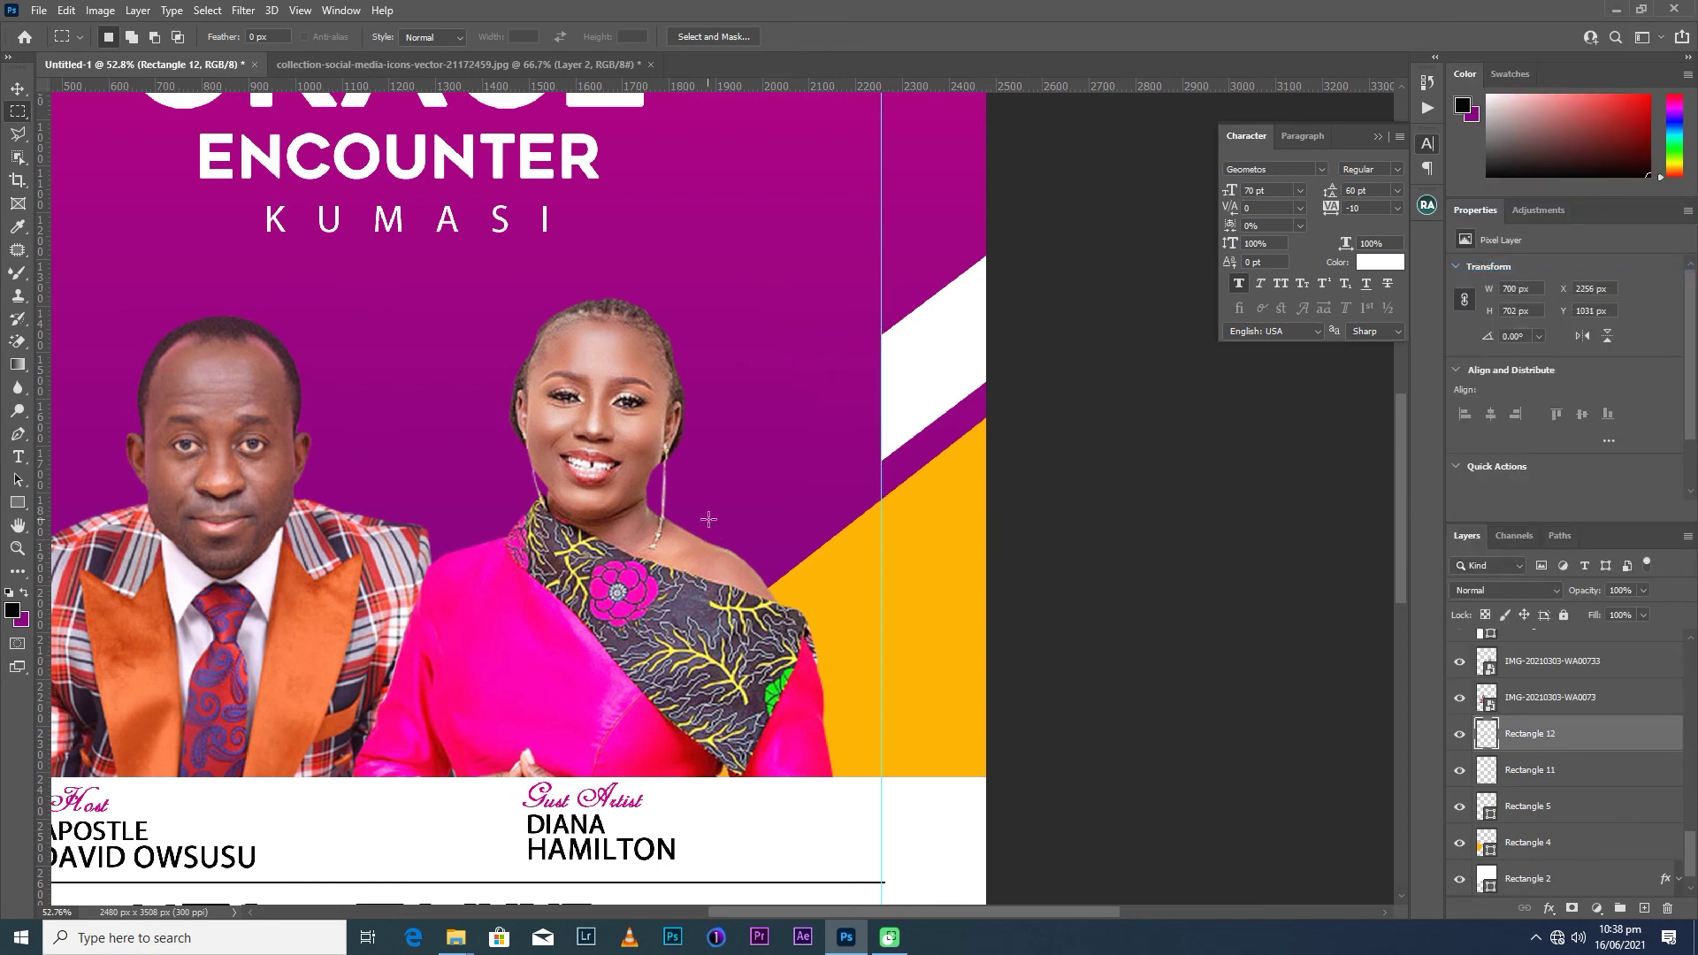
# Move the white bar slightly left and down.
pyautogui.press('v')
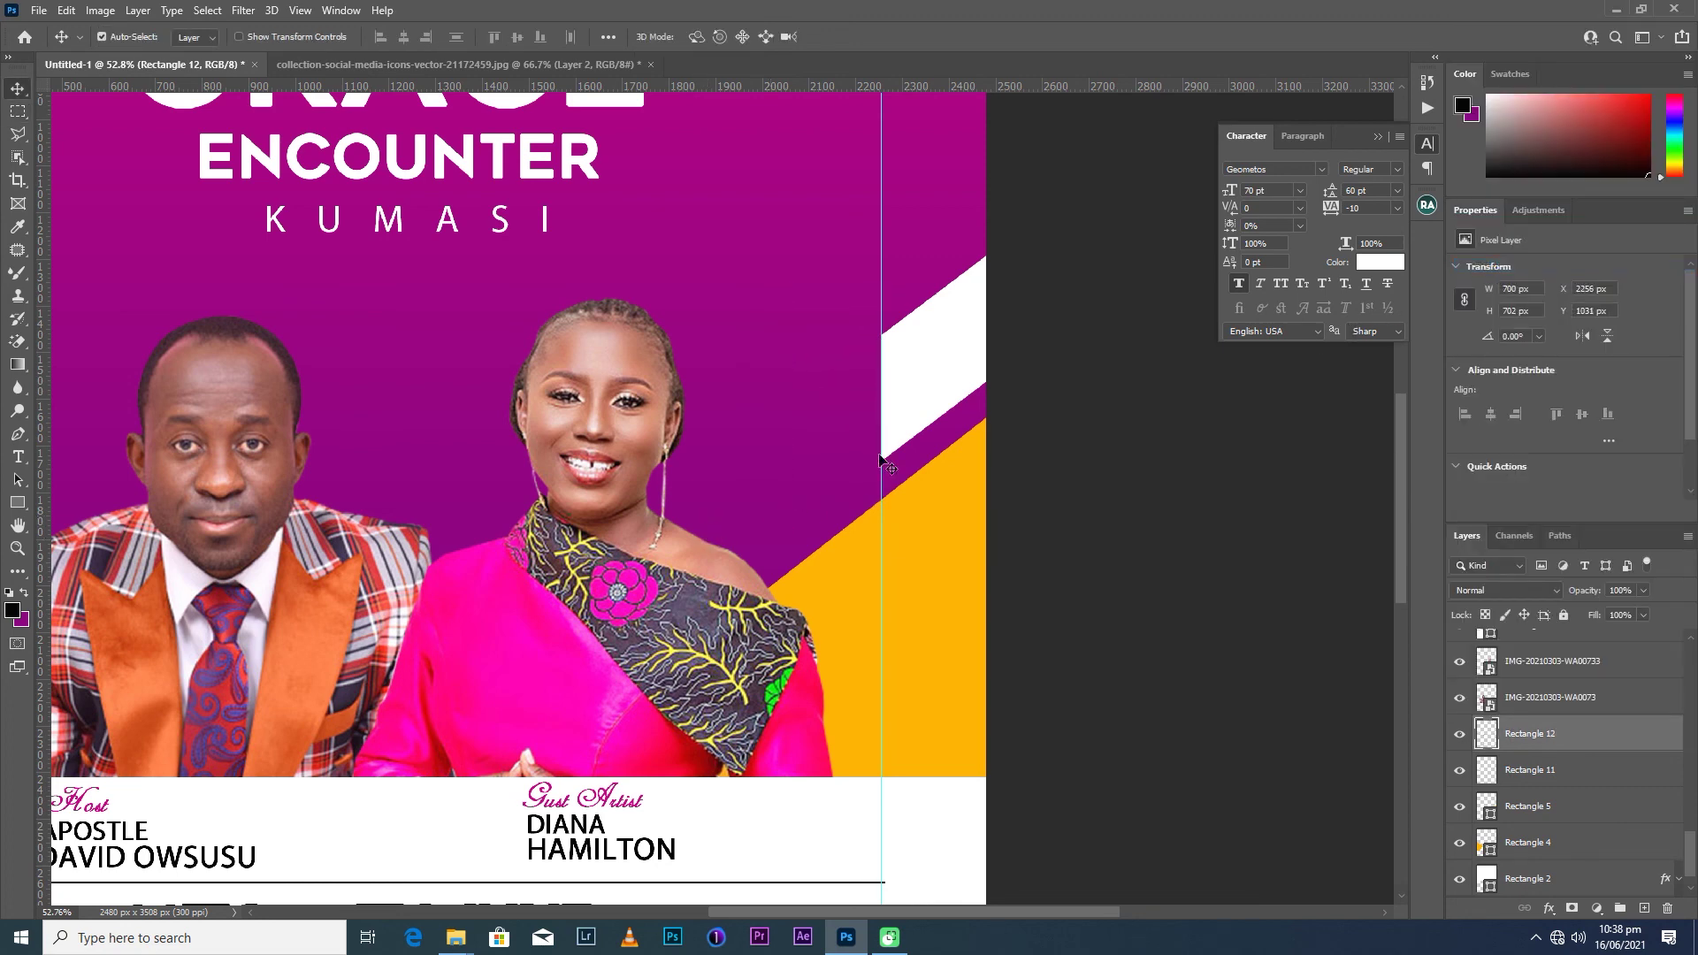
pyautogui.moveTo(909, 419); pyautogui.dragTo(873, 442)
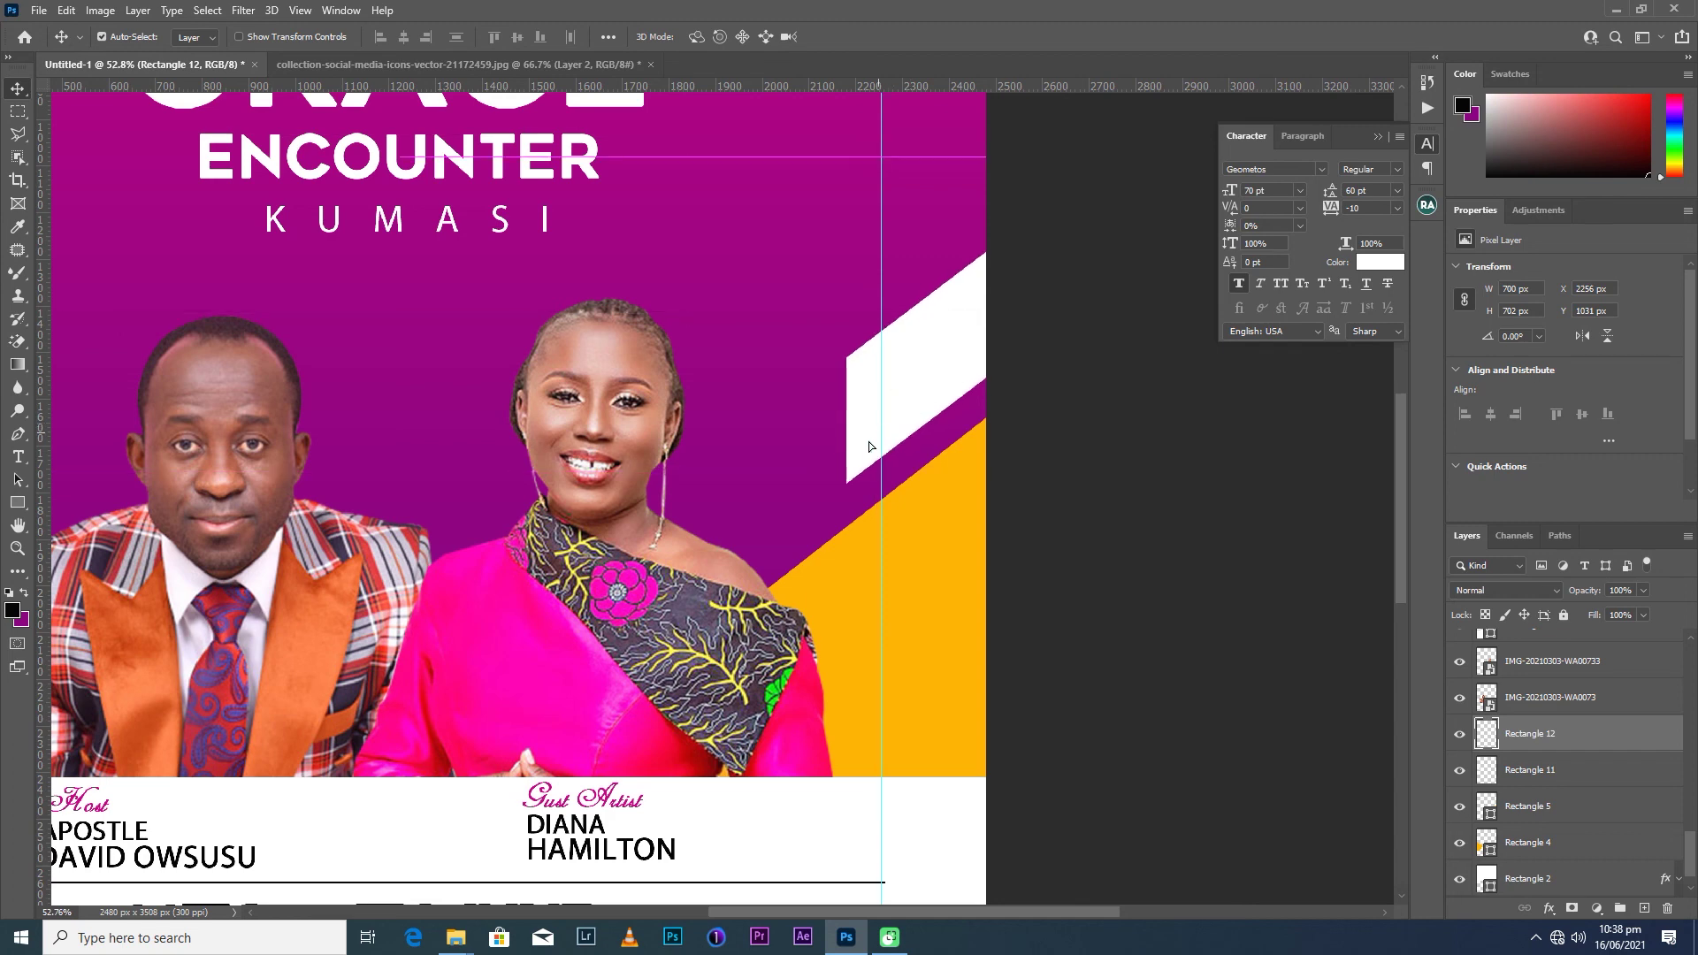
pyautogui.hotkey('ctrl', '0')
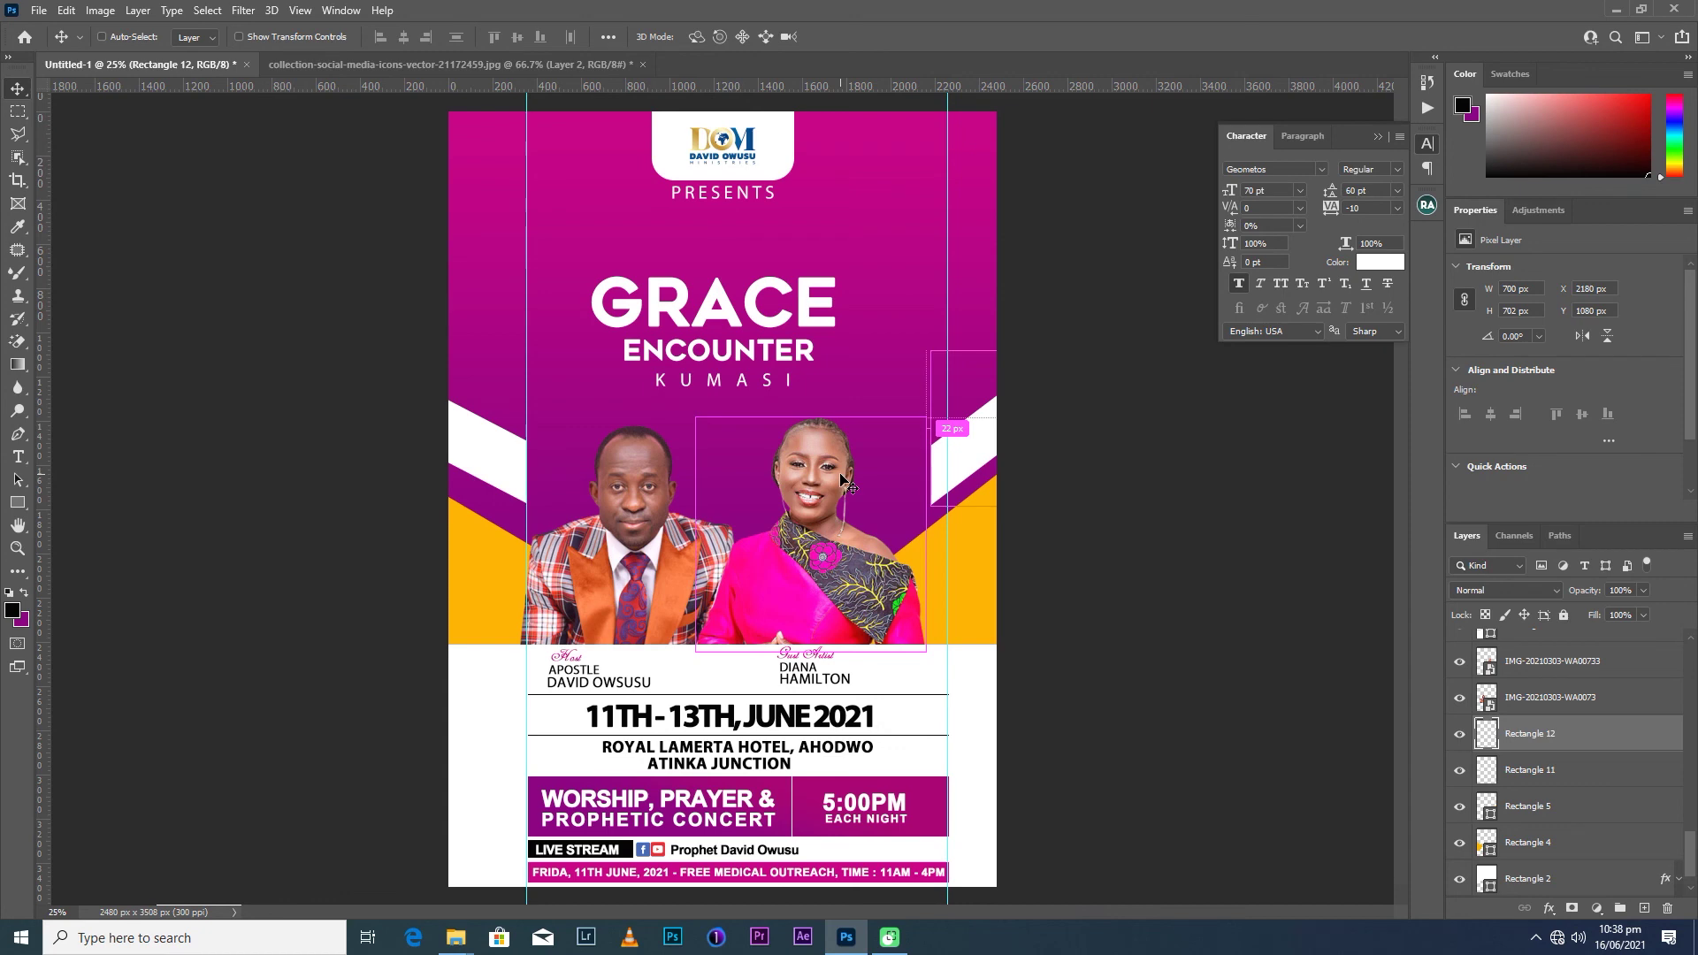
# Lower the PRESENTS line and the logo's white box to space out the top.
pyautogui.hotkey('ctrl', '-')
pyautogui.hotkey('ctrl', '-')
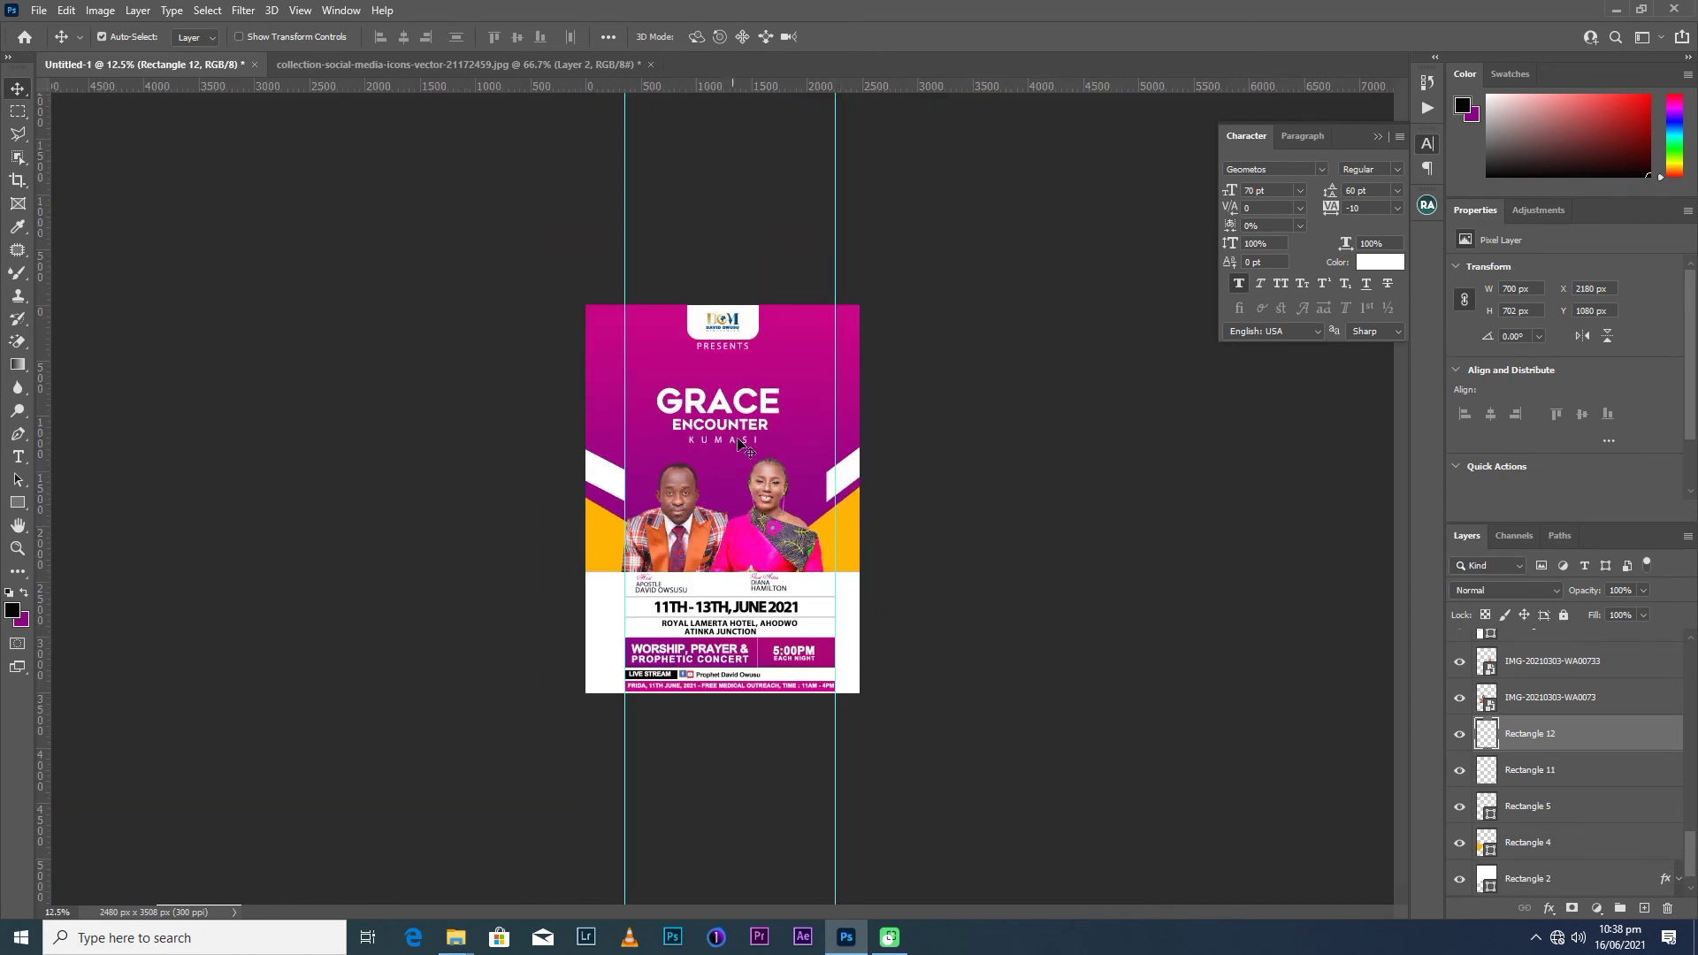
pyautogui.hotkey('ctrl', '+')
pyautogui.hotkey('ctrl', '+')
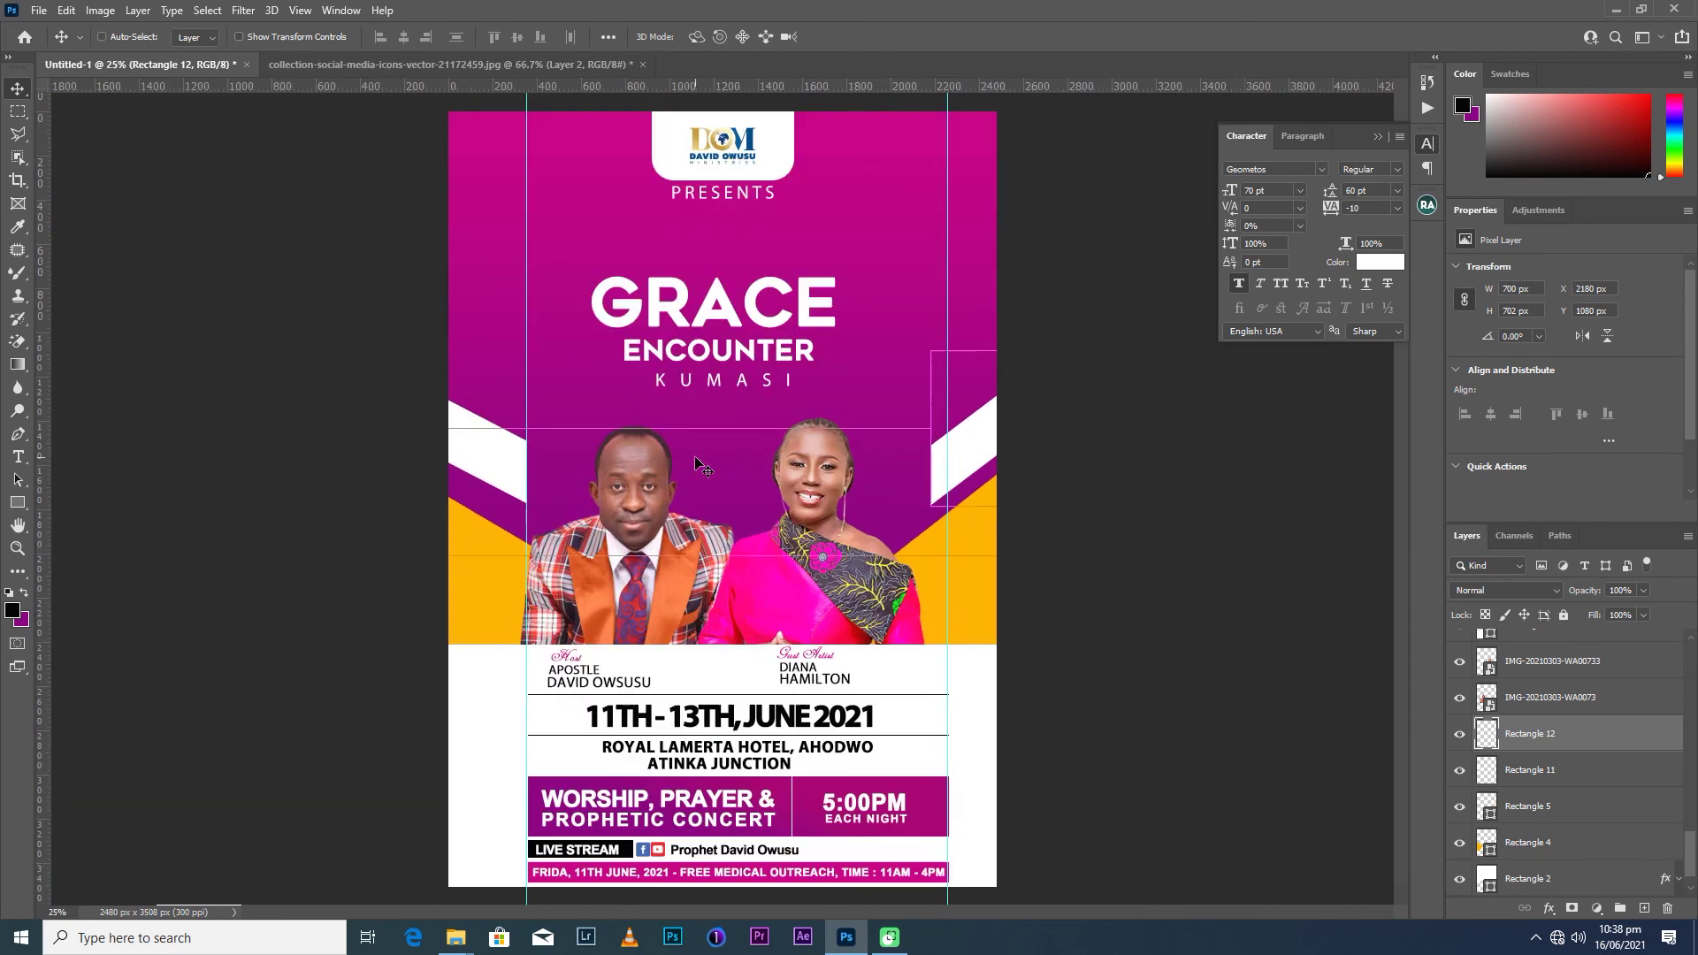
pyautogui.hotkey('ctrl', '+')
pyautogui.scroll(5, 697, 466)
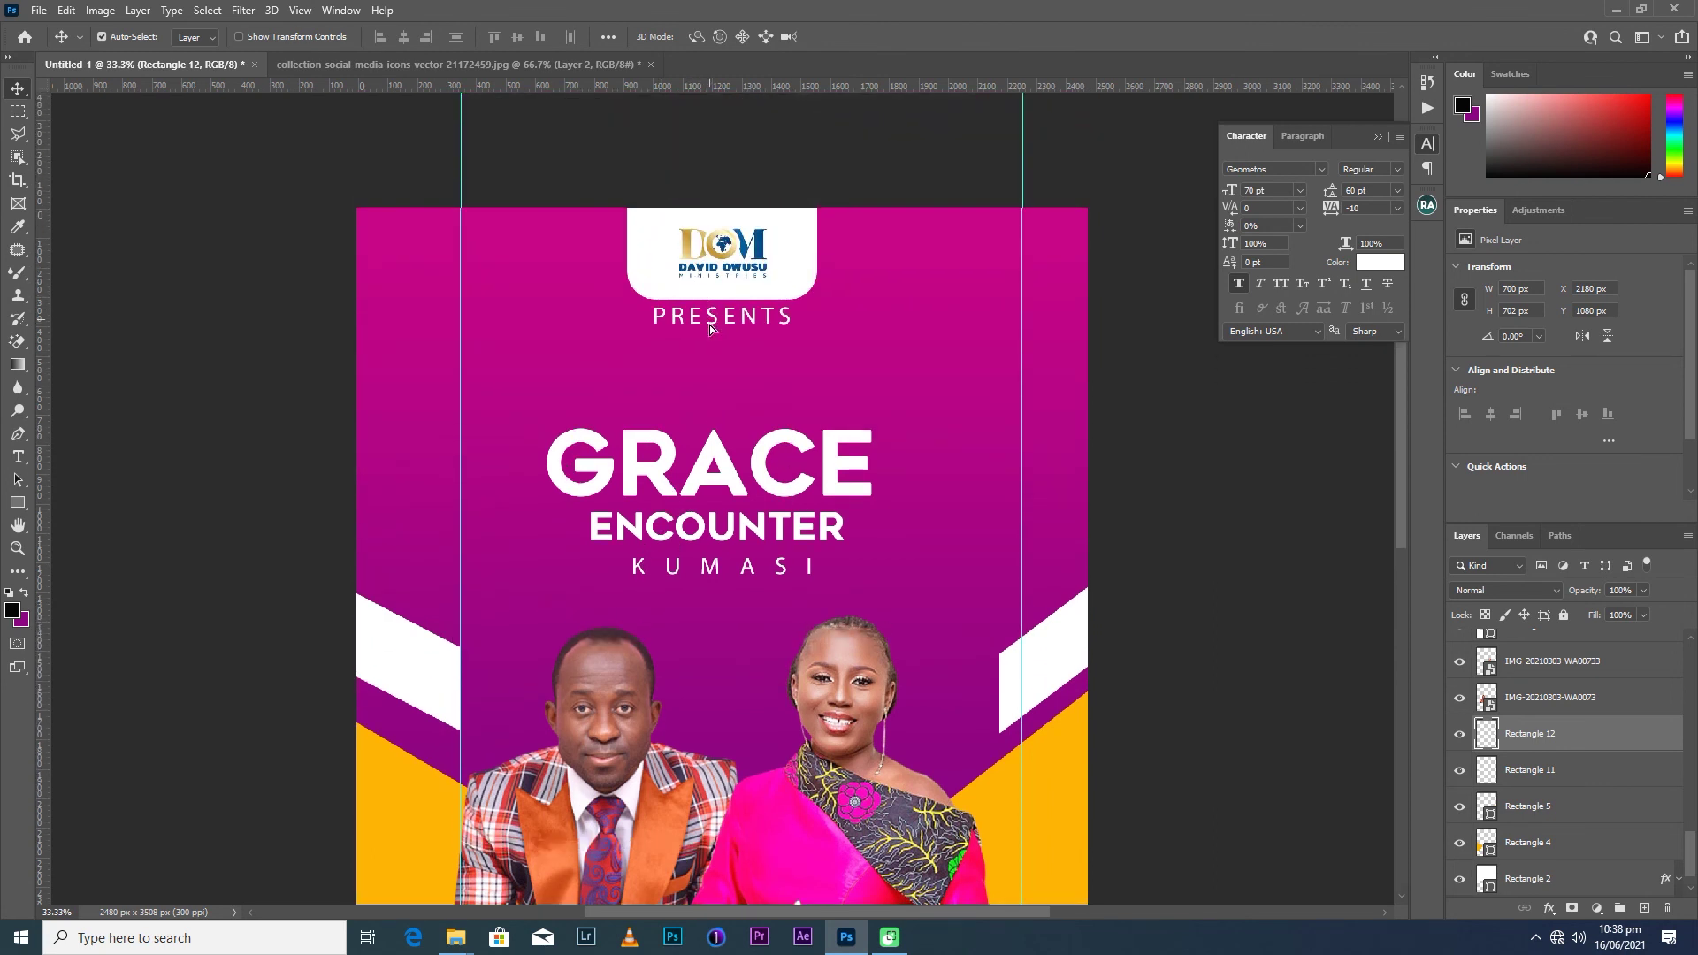
pyautogui.moveTo(710, 327); pyautogui.dragTo(710, 393)
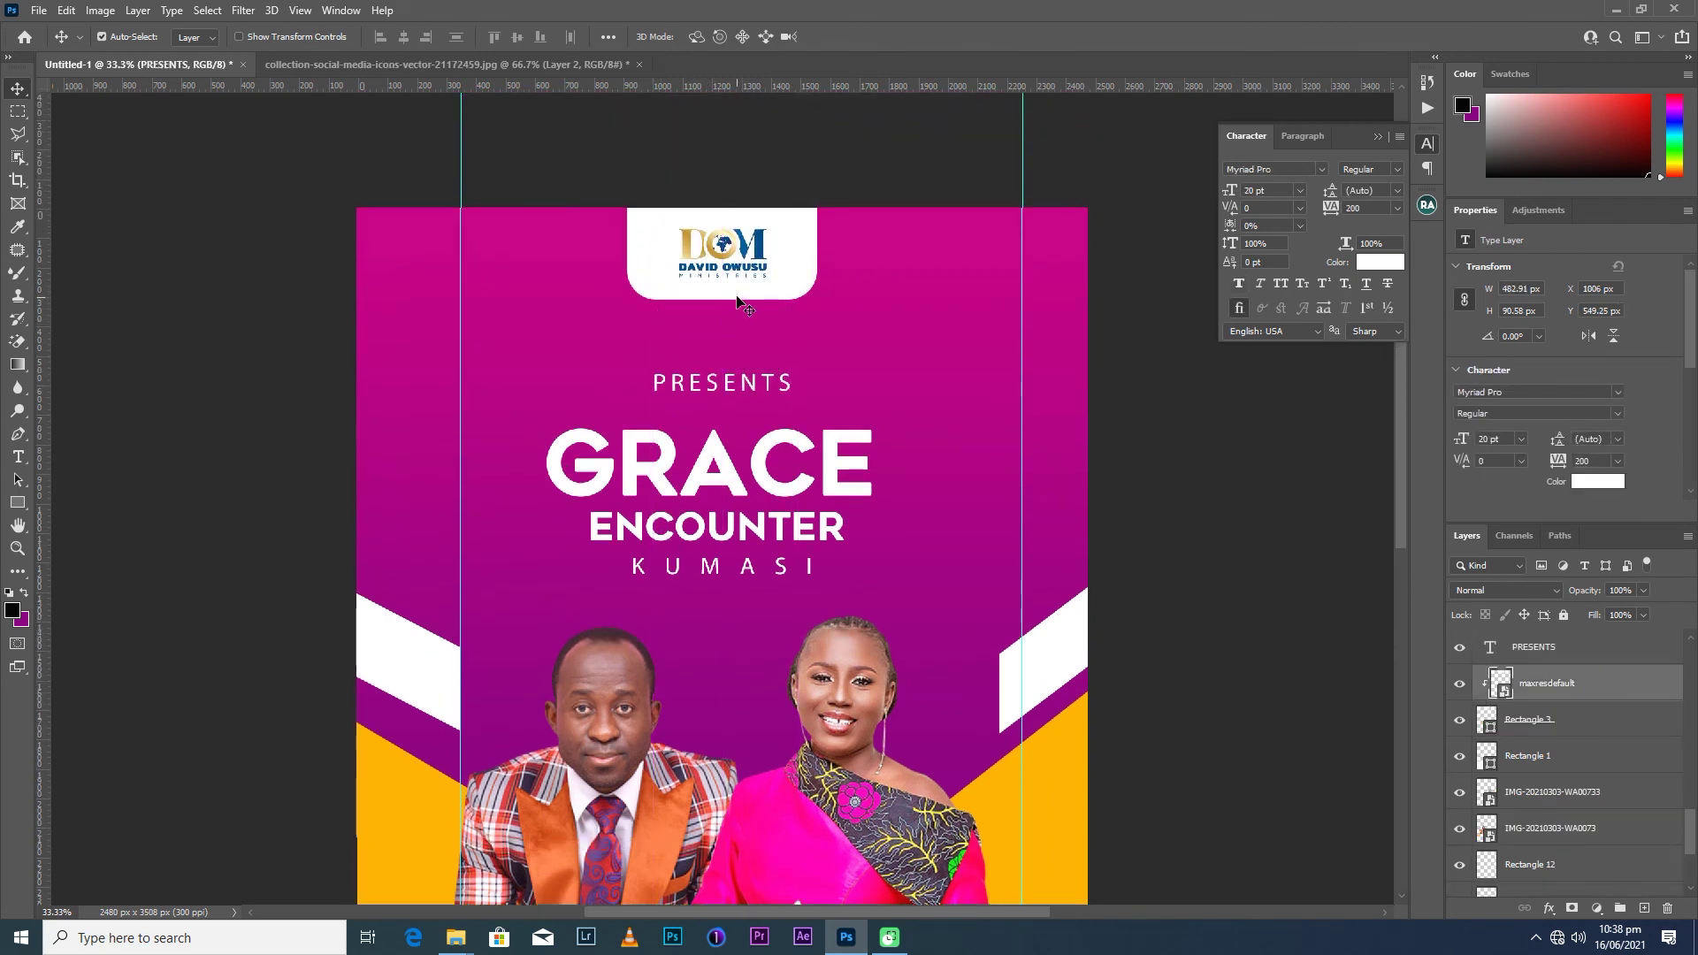
pyautogui.moveTo(738, 299); pyautogui.dragTo(733, 287)
pyautogui.click(1521, 714)
pyautogui.press('Down')
pyautogui.press('Down')
pyautogui.press('Down')
pyautogui.press('Down')
pyautogui.press('Down')
pyautogui.press('Down')
pyautogui.press('Down')
pyautogui.press('Down')
pyautogui.press('Down')
pyautogui.press('Down')
pyautogui.press('Down')
pyautogui.press('Down')
pyautogui.press('Down')
pyautogui.press('Down')
pyautogui.press('Down')
pyautogui.press('Down')
pyautogui.press('Down')
pyautogui.press('Down')
pyautogui.press('Down')
pyautogui.press('Down')
pyautogui.press('Down')
pyautogui.press('Down')
pyautogui.press('Down')
pyautogui.press('Down')
pyautogui.press('Down')
pyautogui.press('Down')
pyautogui.press('Down')
pyautogui.press('Down')
pyautogui.press('Down')
pyautogui.press('Down')
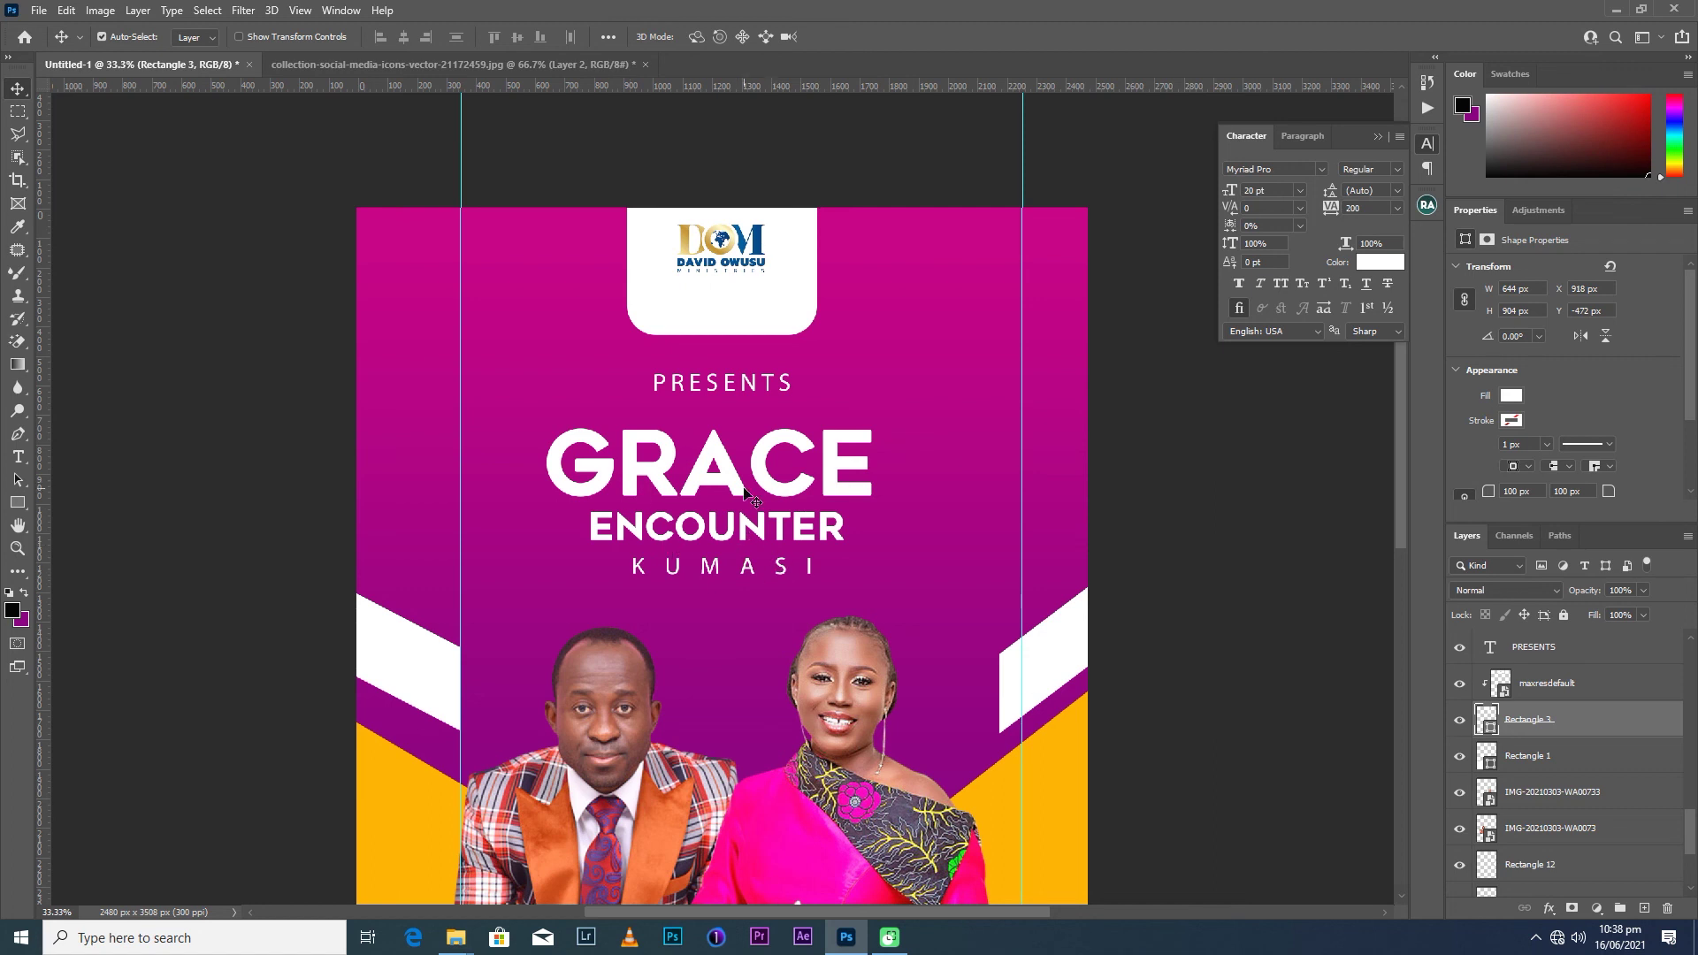
pyautogui.moveTo(727, 387); pyautogui.dragTo(724, 400)
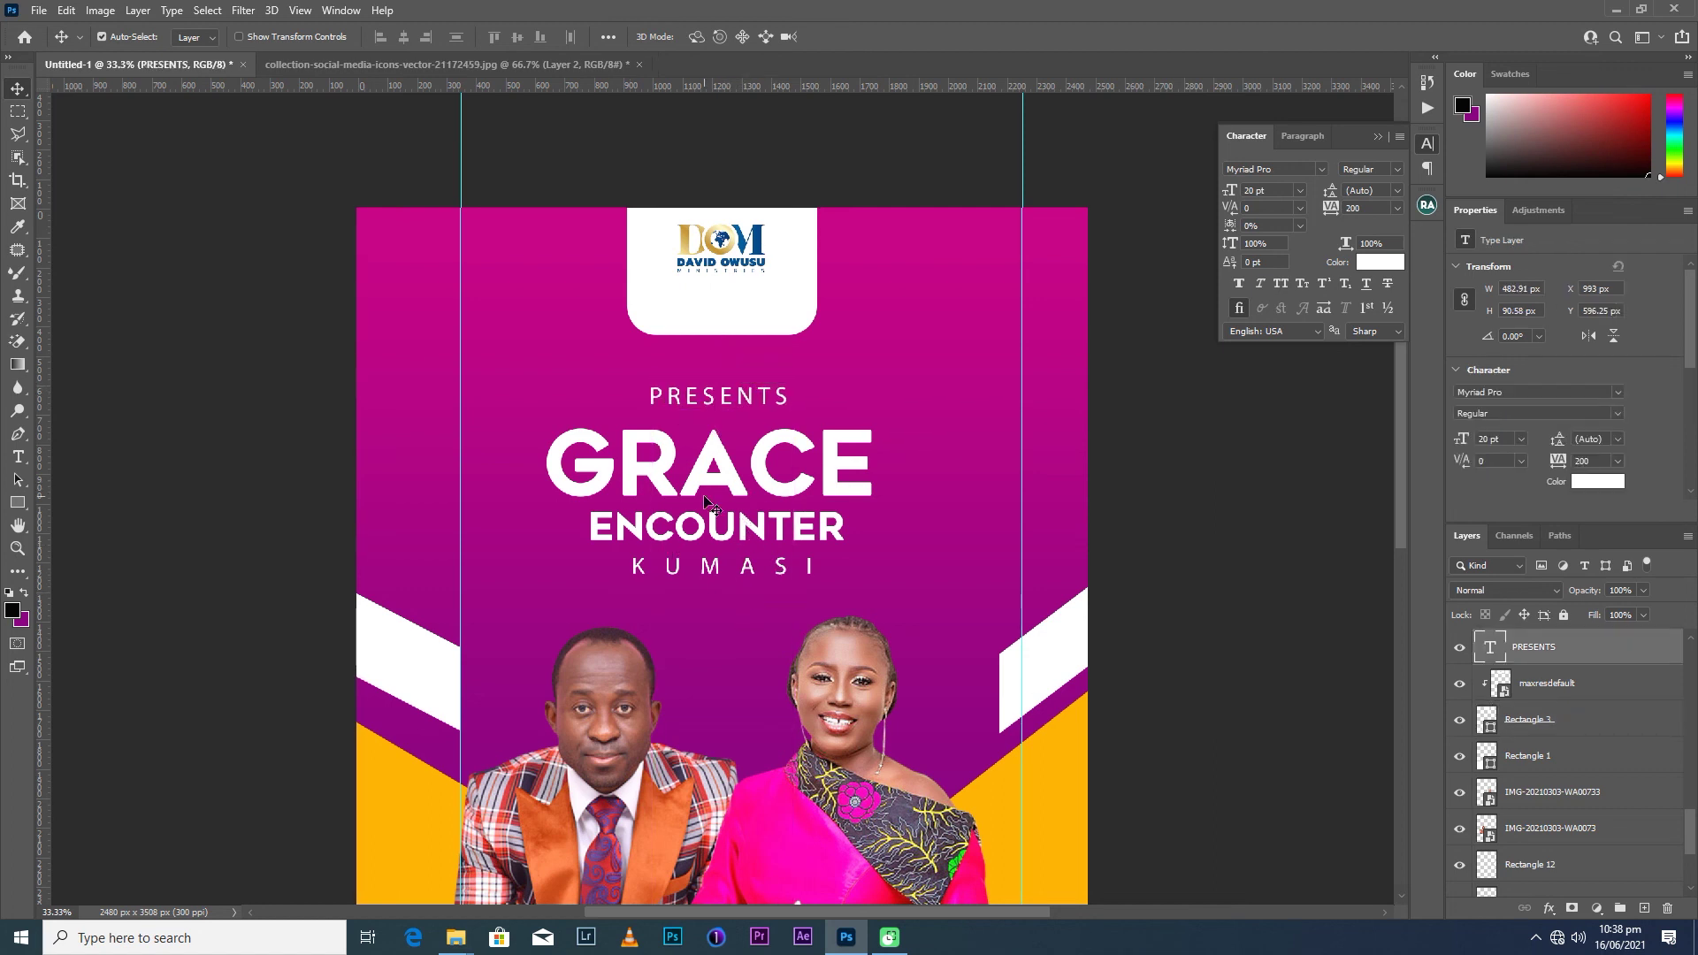
# Adjust the logo image slightly and drag both guides off the canvas.
pyautogui.hotkey('ctrl', '-')
pyautogui.hotkey('ctrl', '-')
pyautogui.hotkey('ctrl', '-')
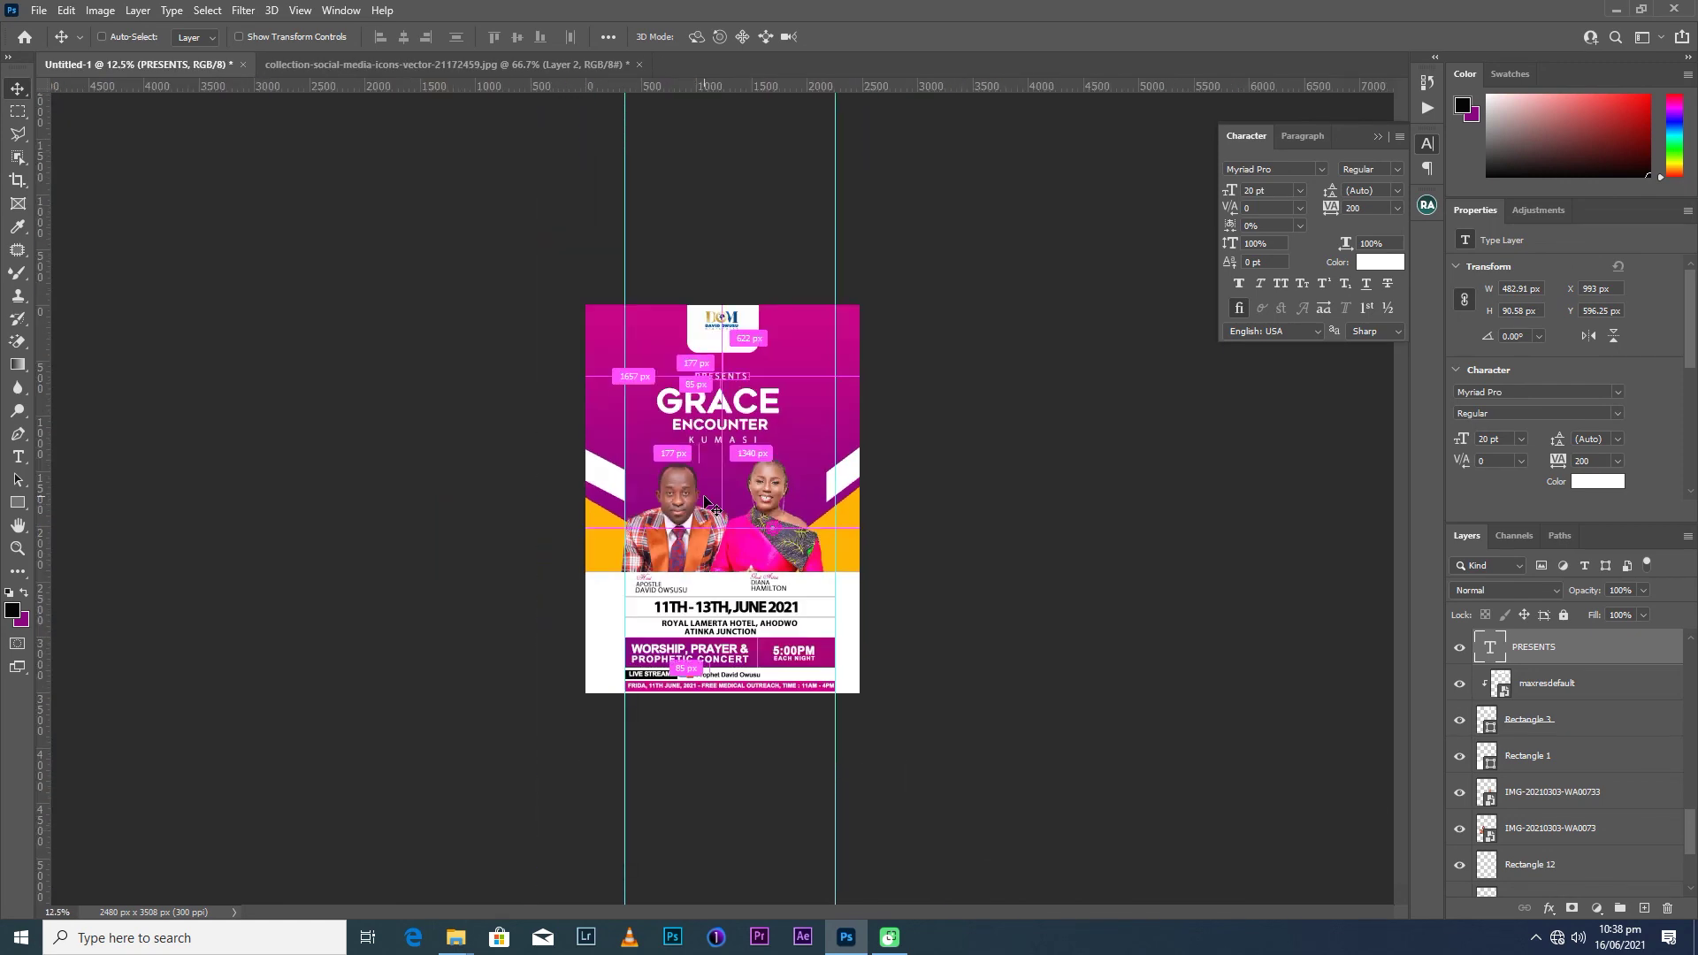
pyautogui.hotkey('ctrl', '+')
pyautogui.moveTo(725, 262); pyautogui.dragTo(724, 267)
pyautogui.moveTo(594, 399); pyautogui.dragTo(8, 357)
pyautogui.moveTo(876, 340); pyautogui.dragTo(7, 299)
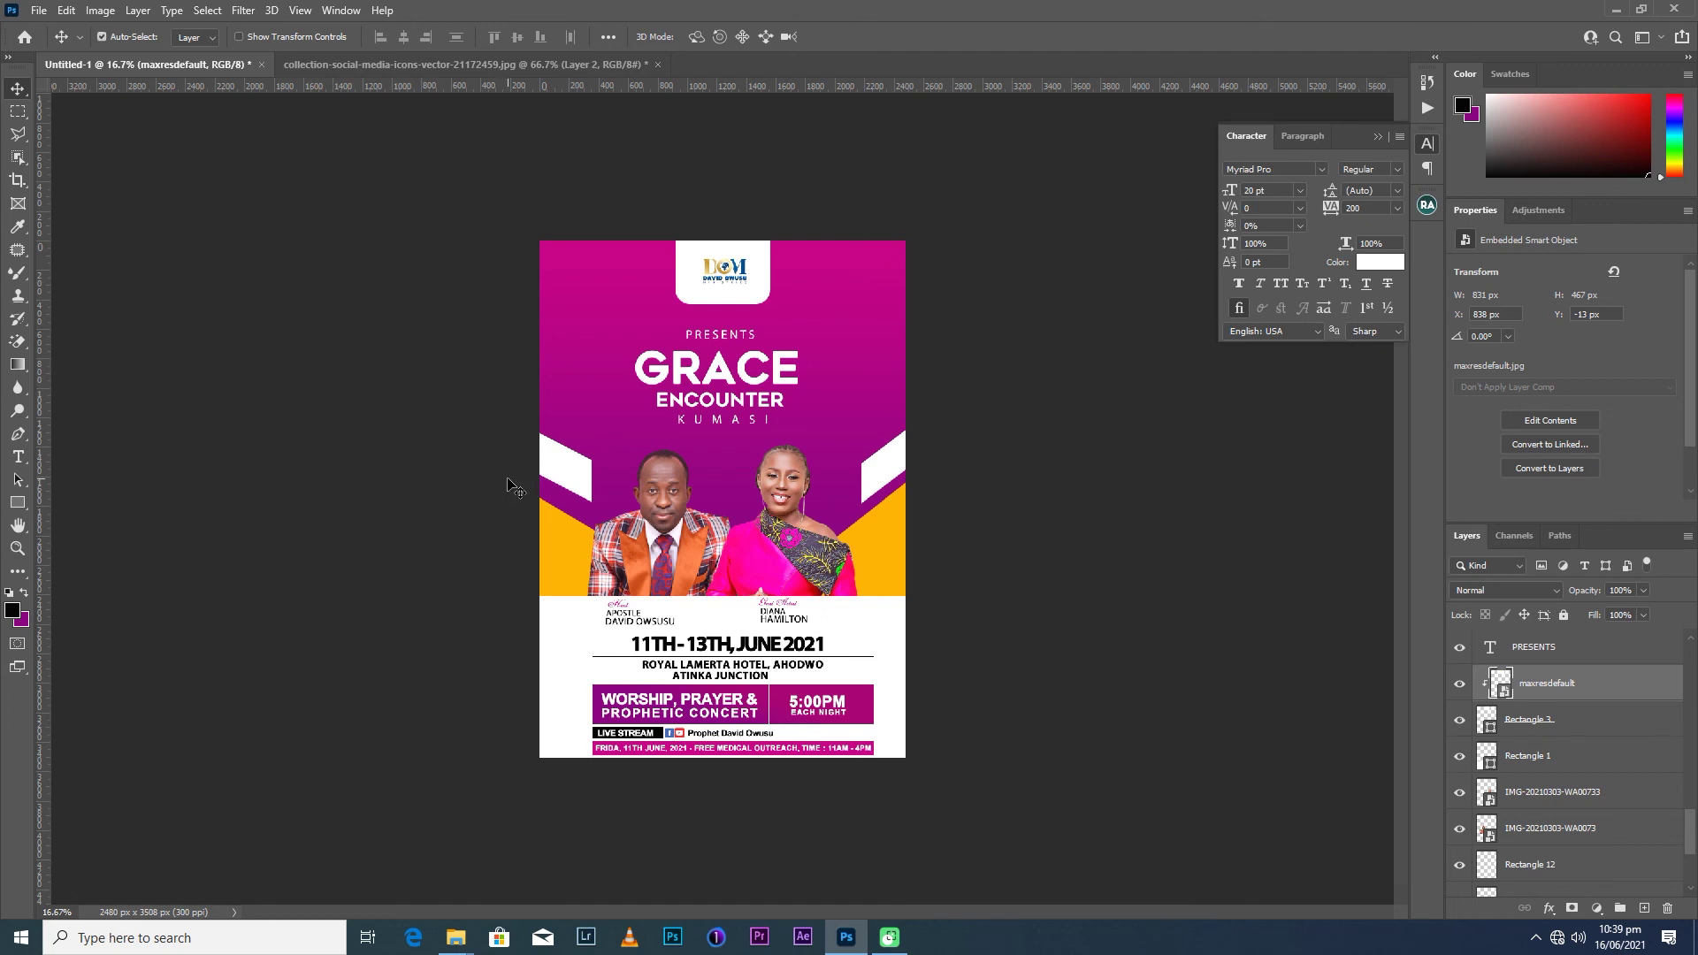
# Set the GRACE title to 80 pt.
pyautogui.click(746, 377)
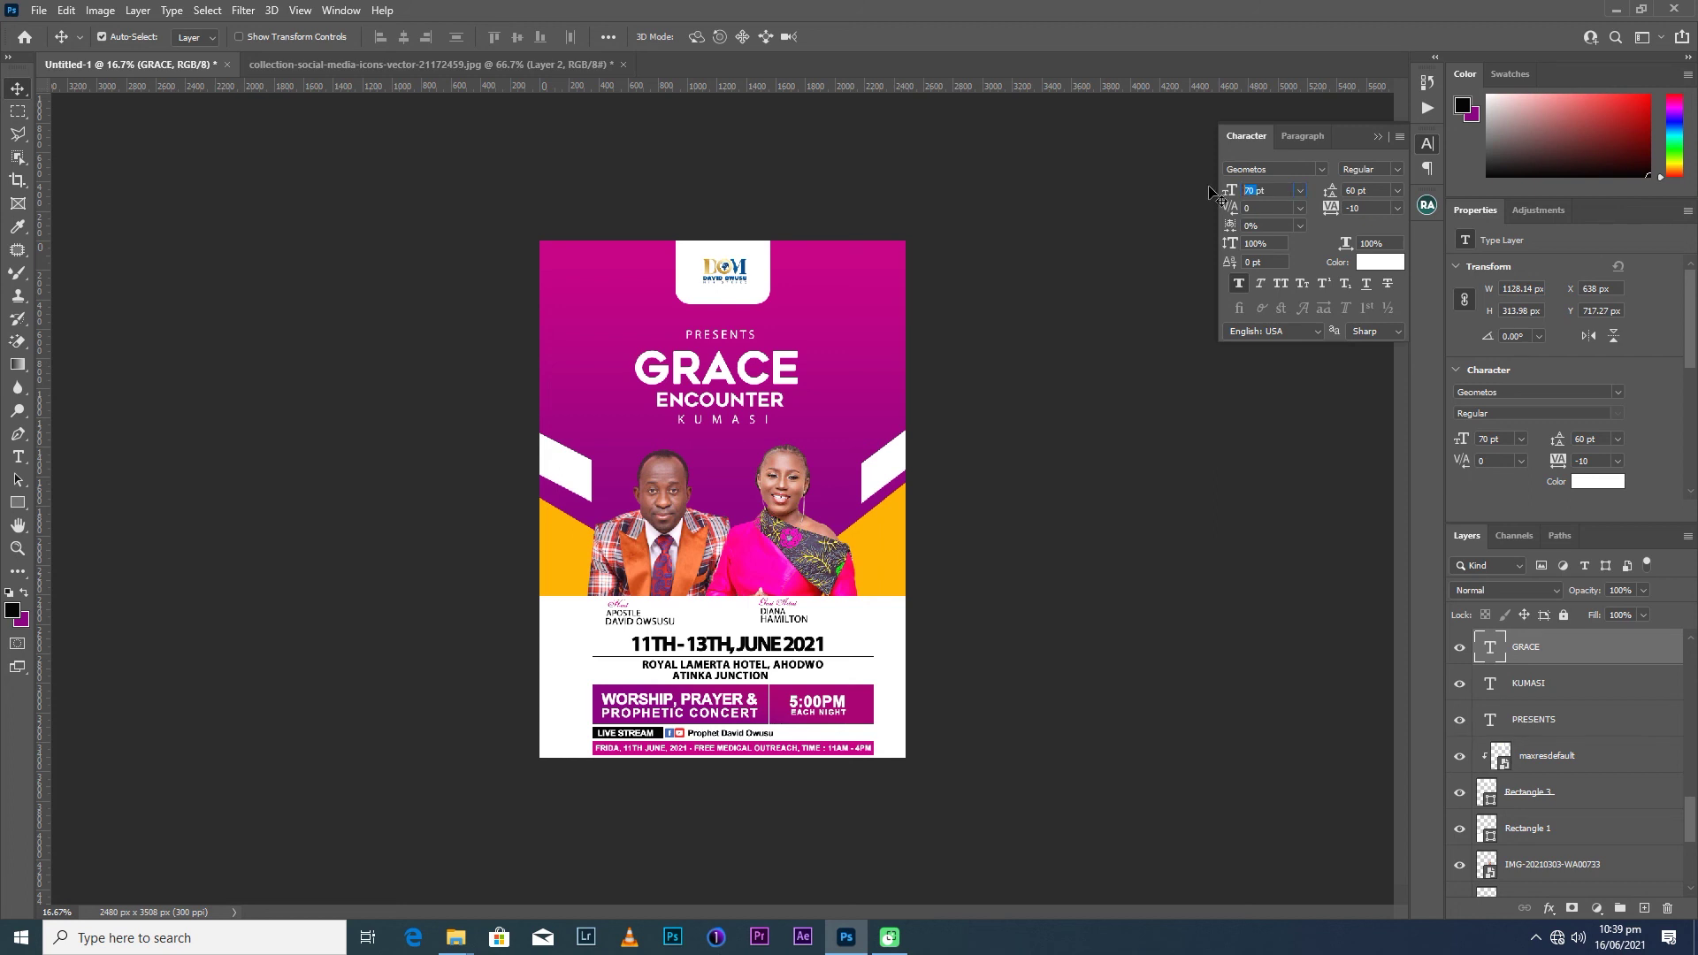
pyautogui.write('80')
pyautogui.press('Return')
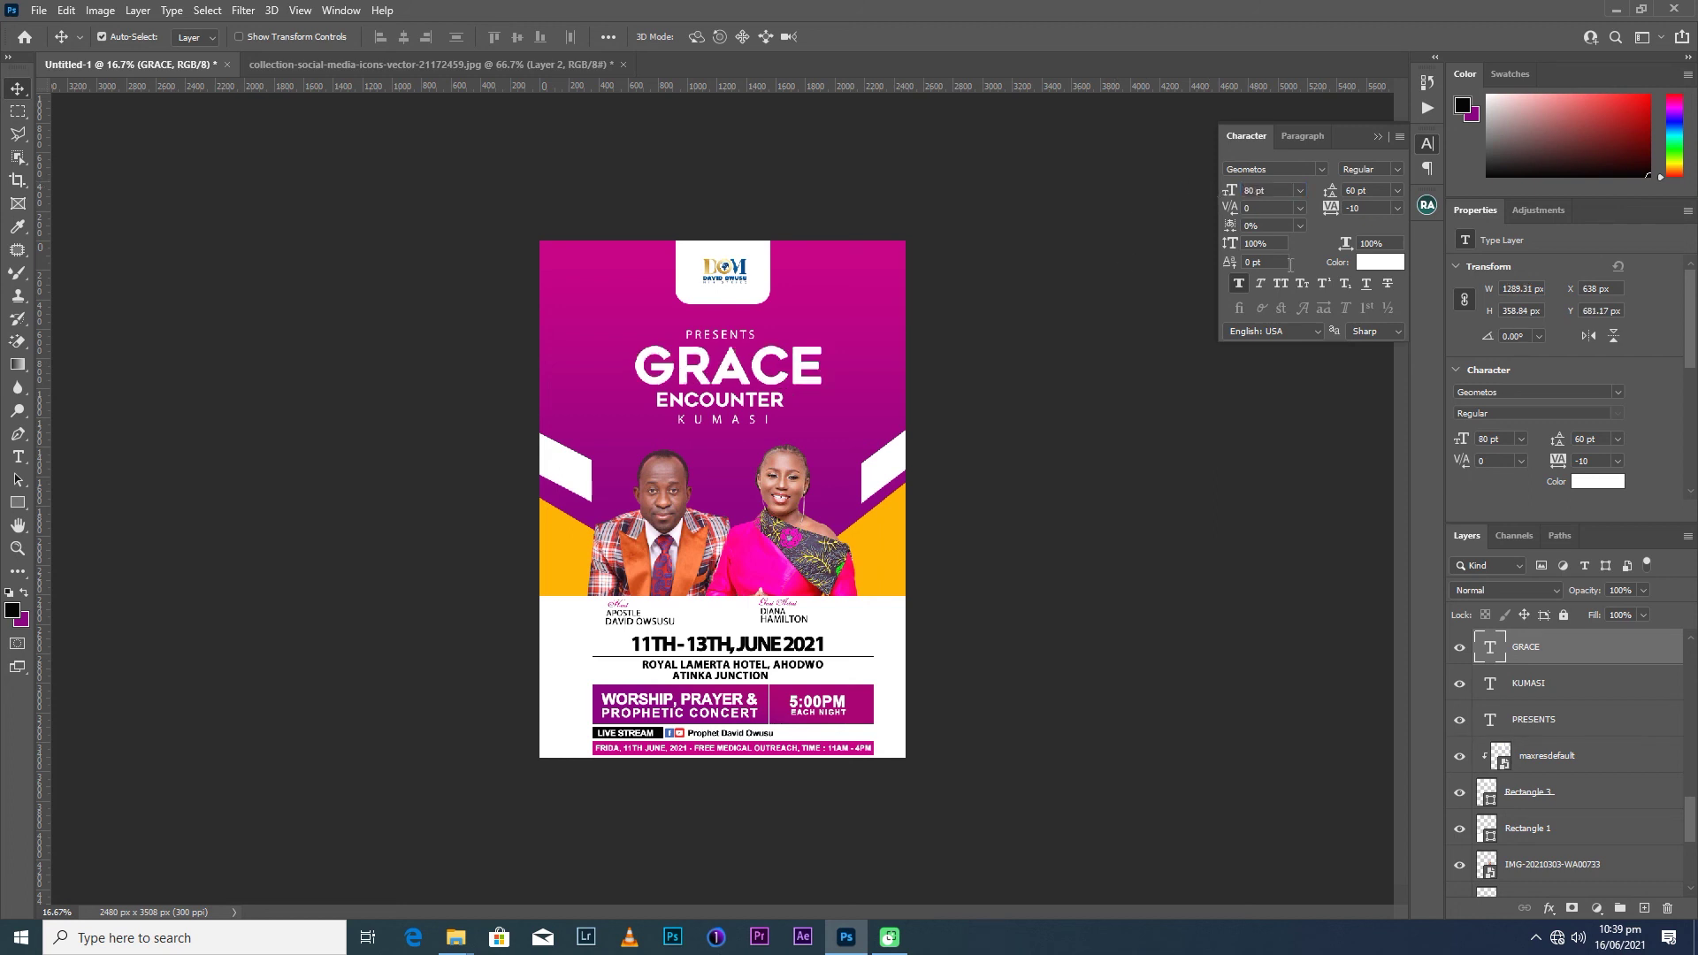
pyautogui.click(1396, 171)
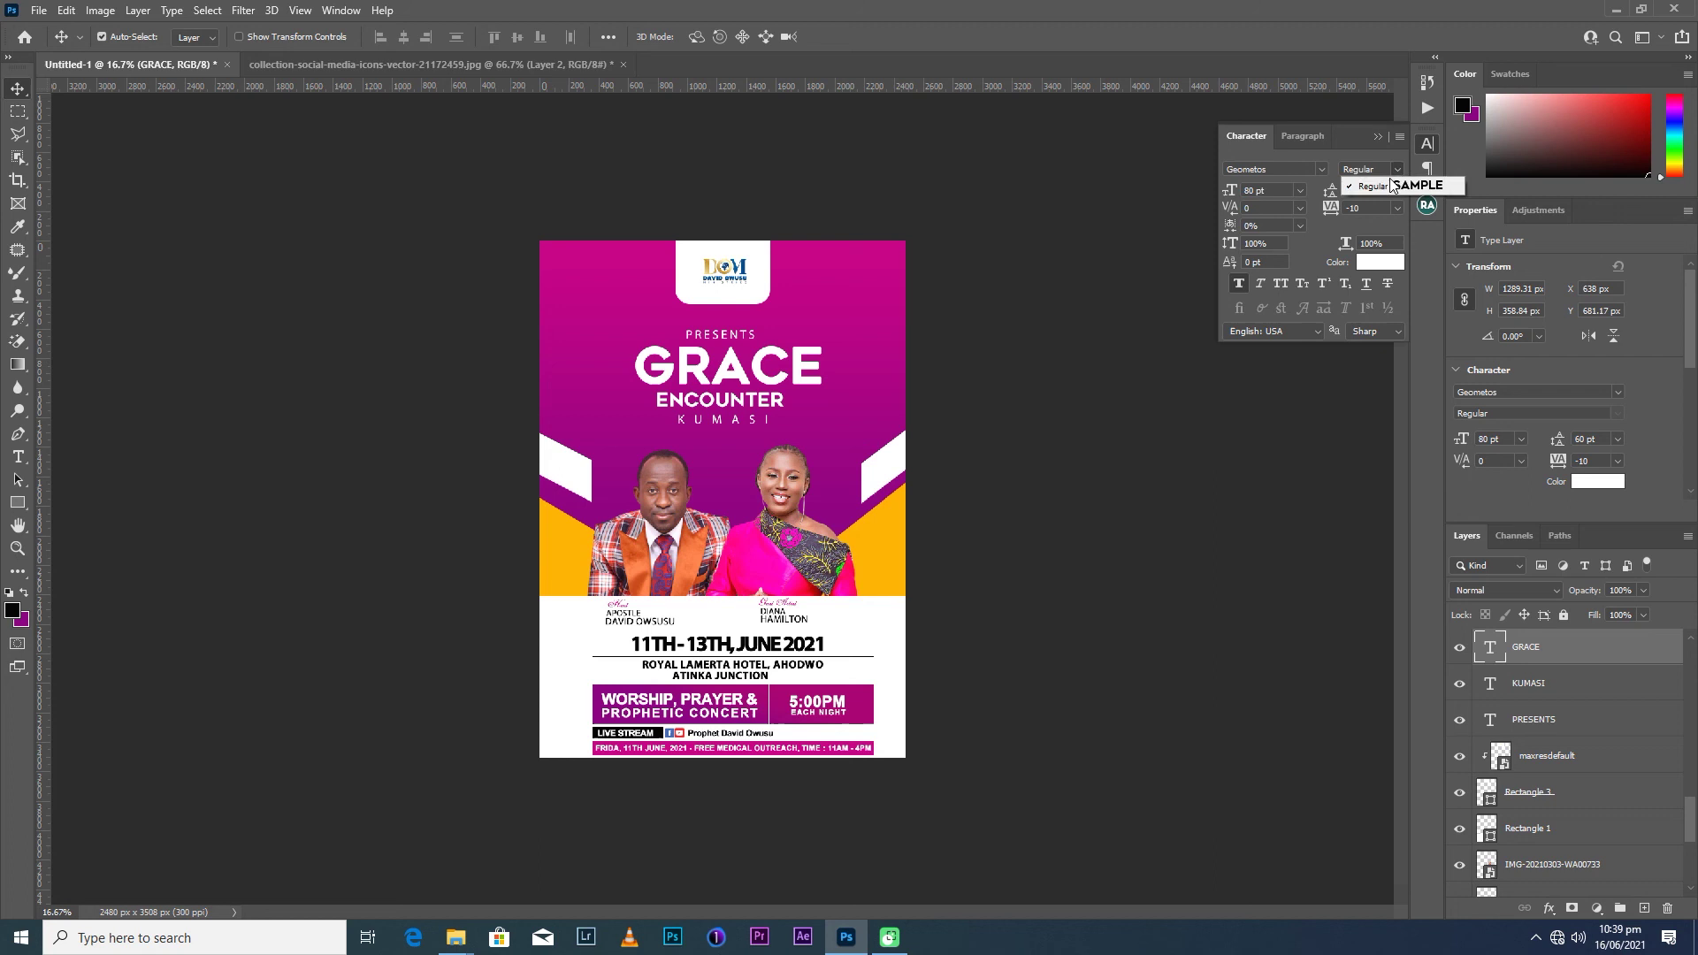
pyautogui.click(1366, 186)
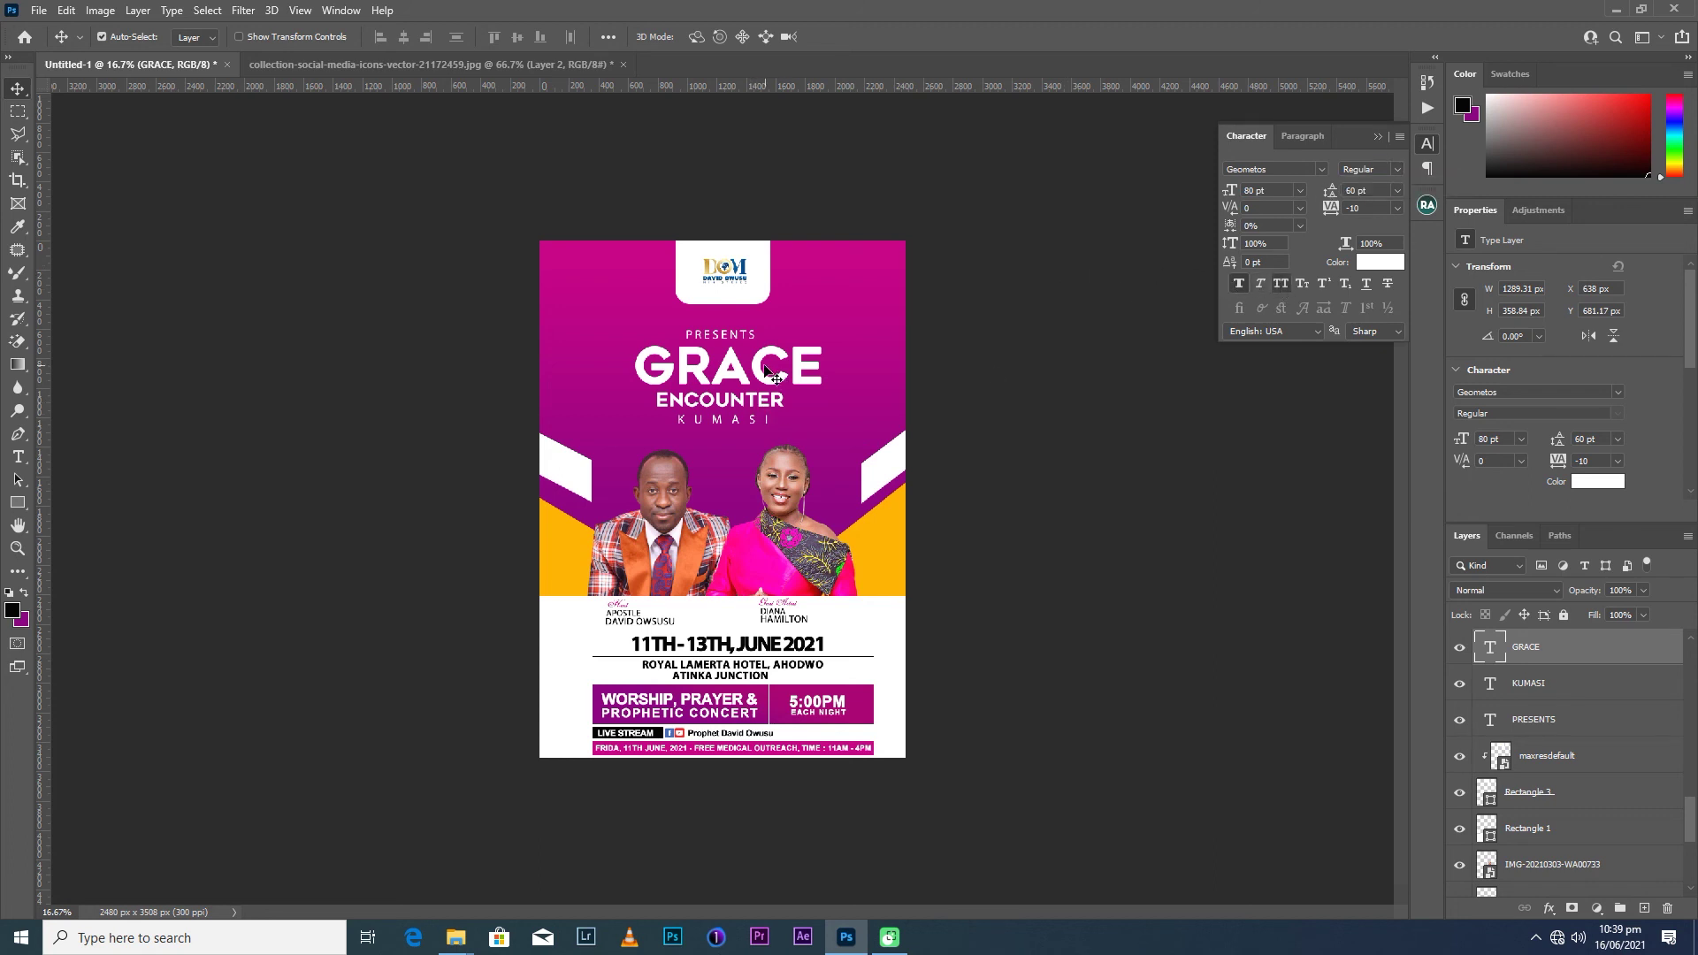
# Shift GRACE left to about X 578 px and reposition PRESENTS above it.
pyautogui.moveTo(762, 375); pyautogui.dragTo(757, 376)
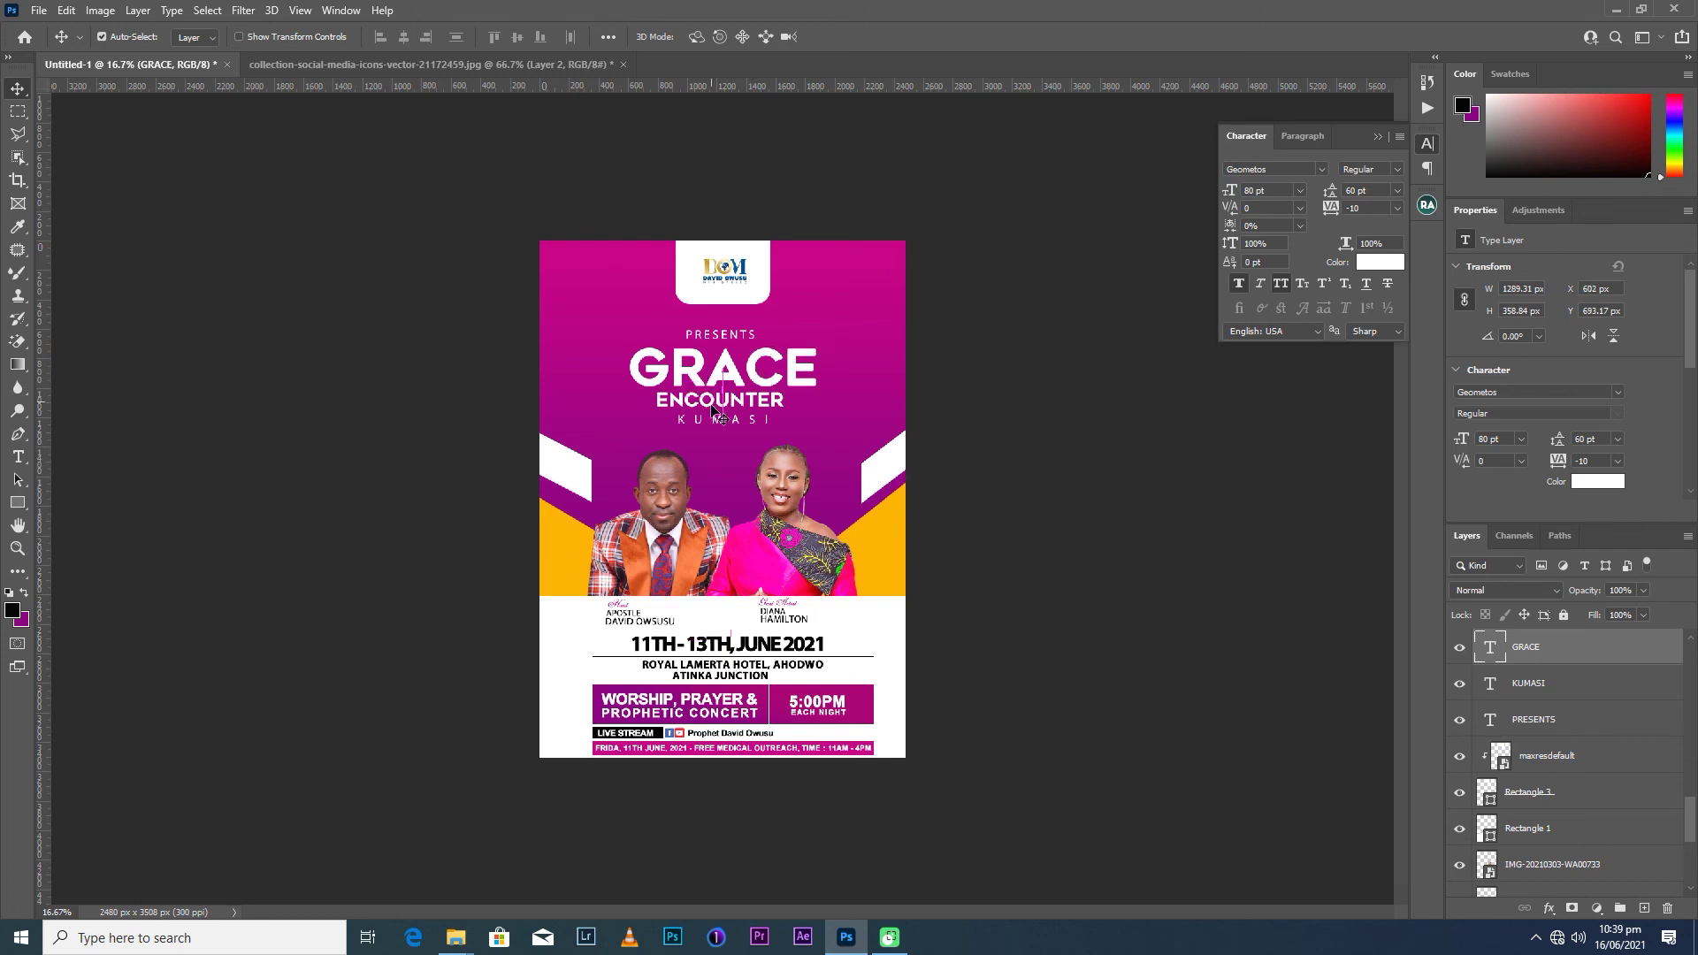
pyautogui.press('ctrl')
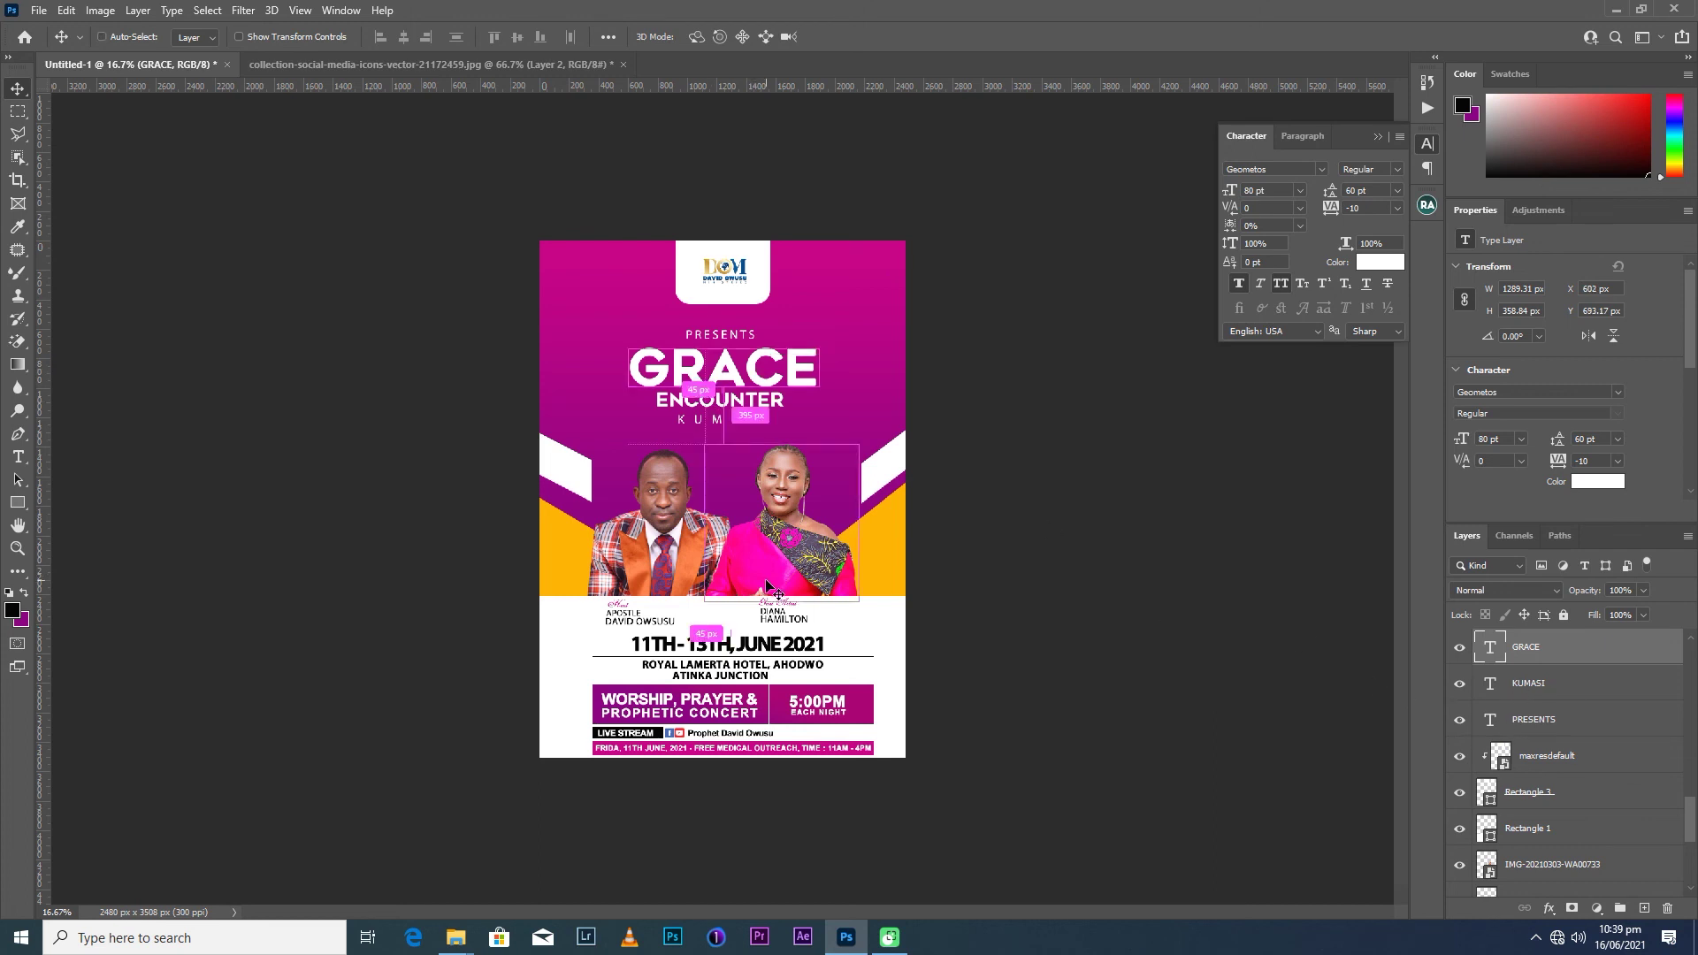
pyautogui.hotkey('ctrl', 'j')
pyautogui.hotkey('ctrl', 'j')
pyautogui.hotkey('ctrl', 'j')
pyautogui.hotkey('ctrl', 'j')
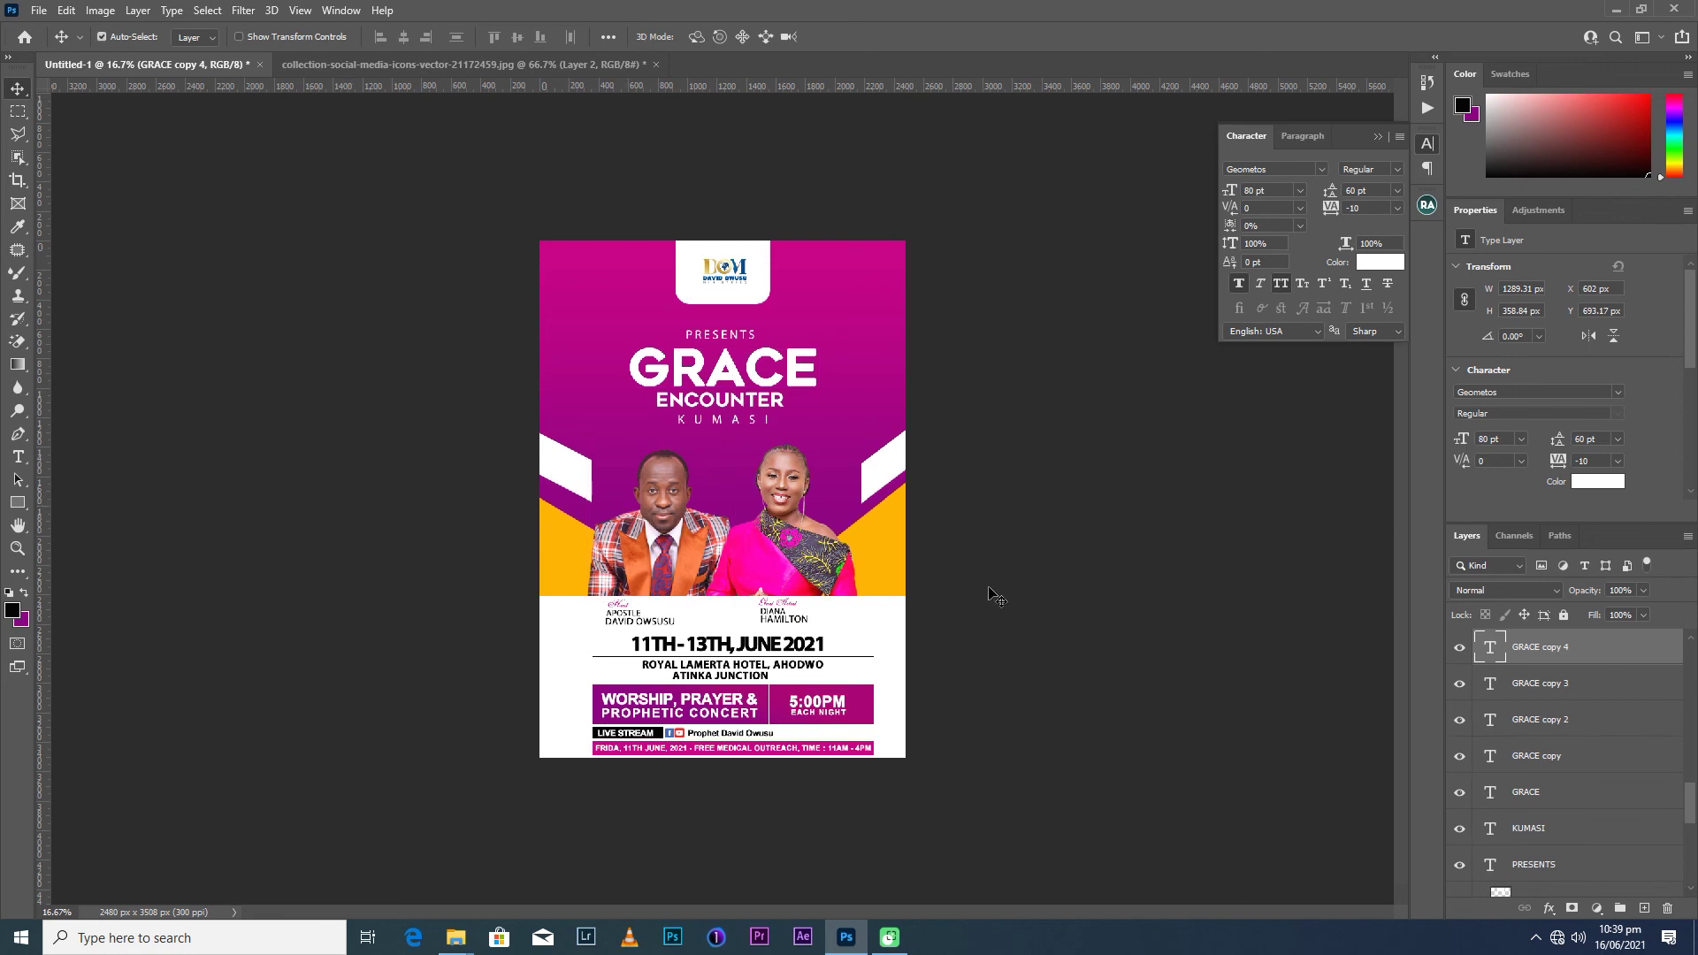
pyautogui.press('Delete')
pyautogui.press('Delete')
pyautogui.press('Delete')
pyautogui.press('Delete')
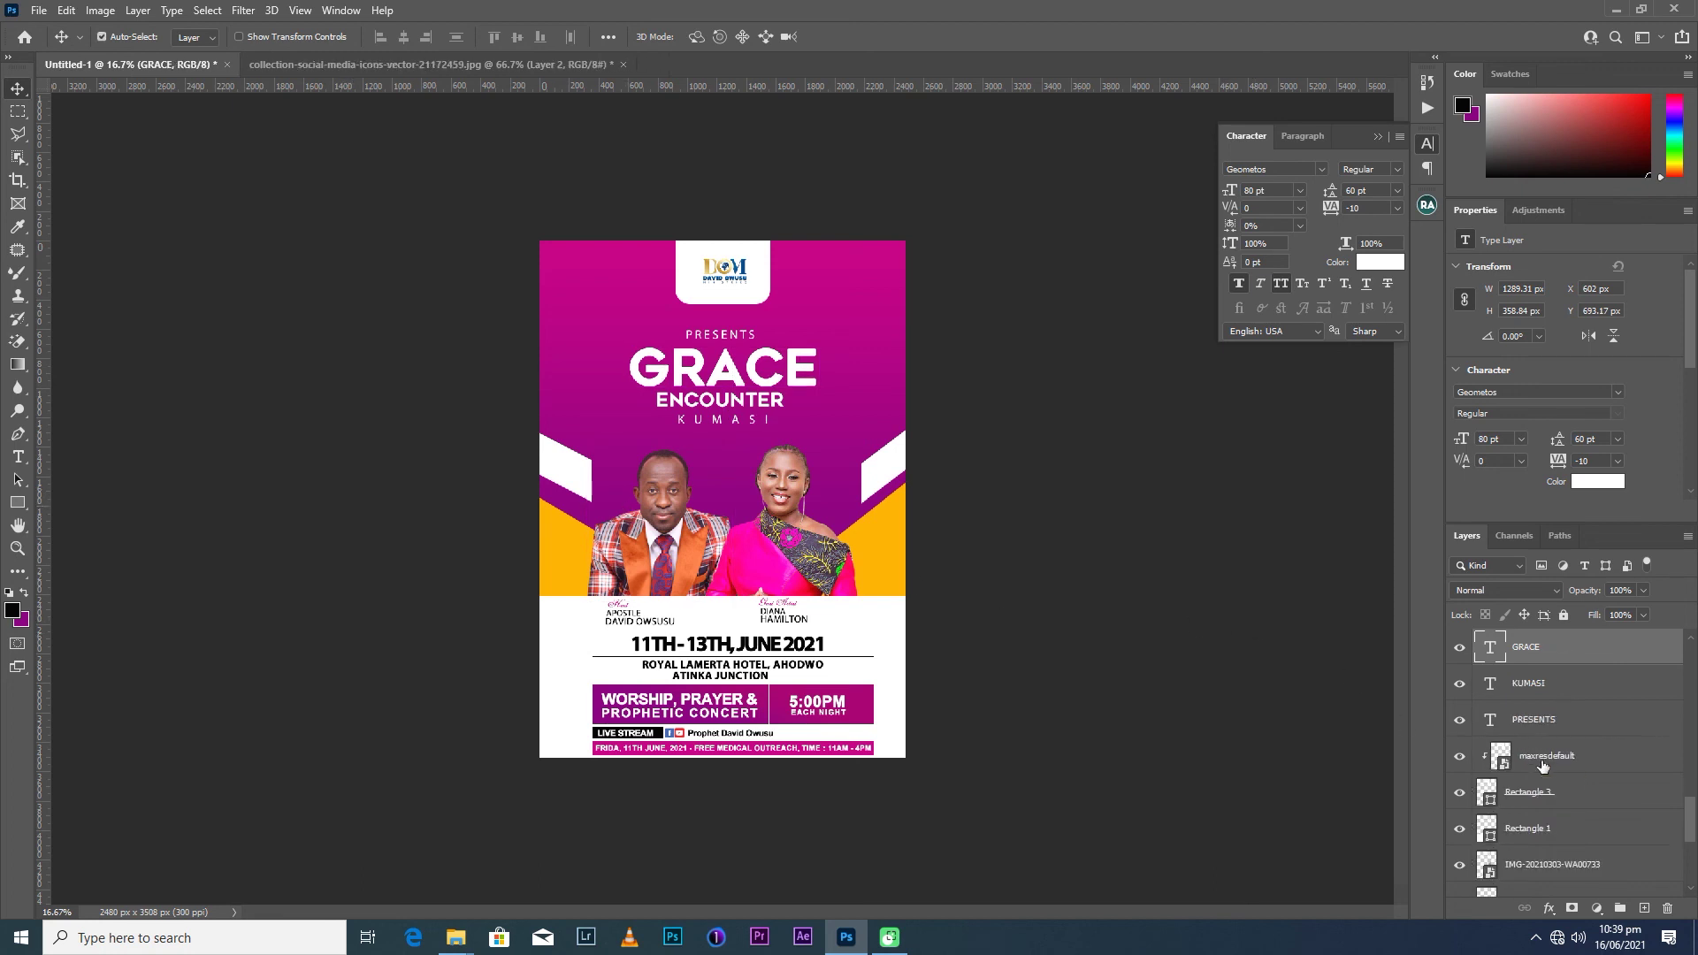
pyautogui.press('Left')
pyautogui.press('Left')
pyautogui.press('Left')
pyautogui.press('Left')
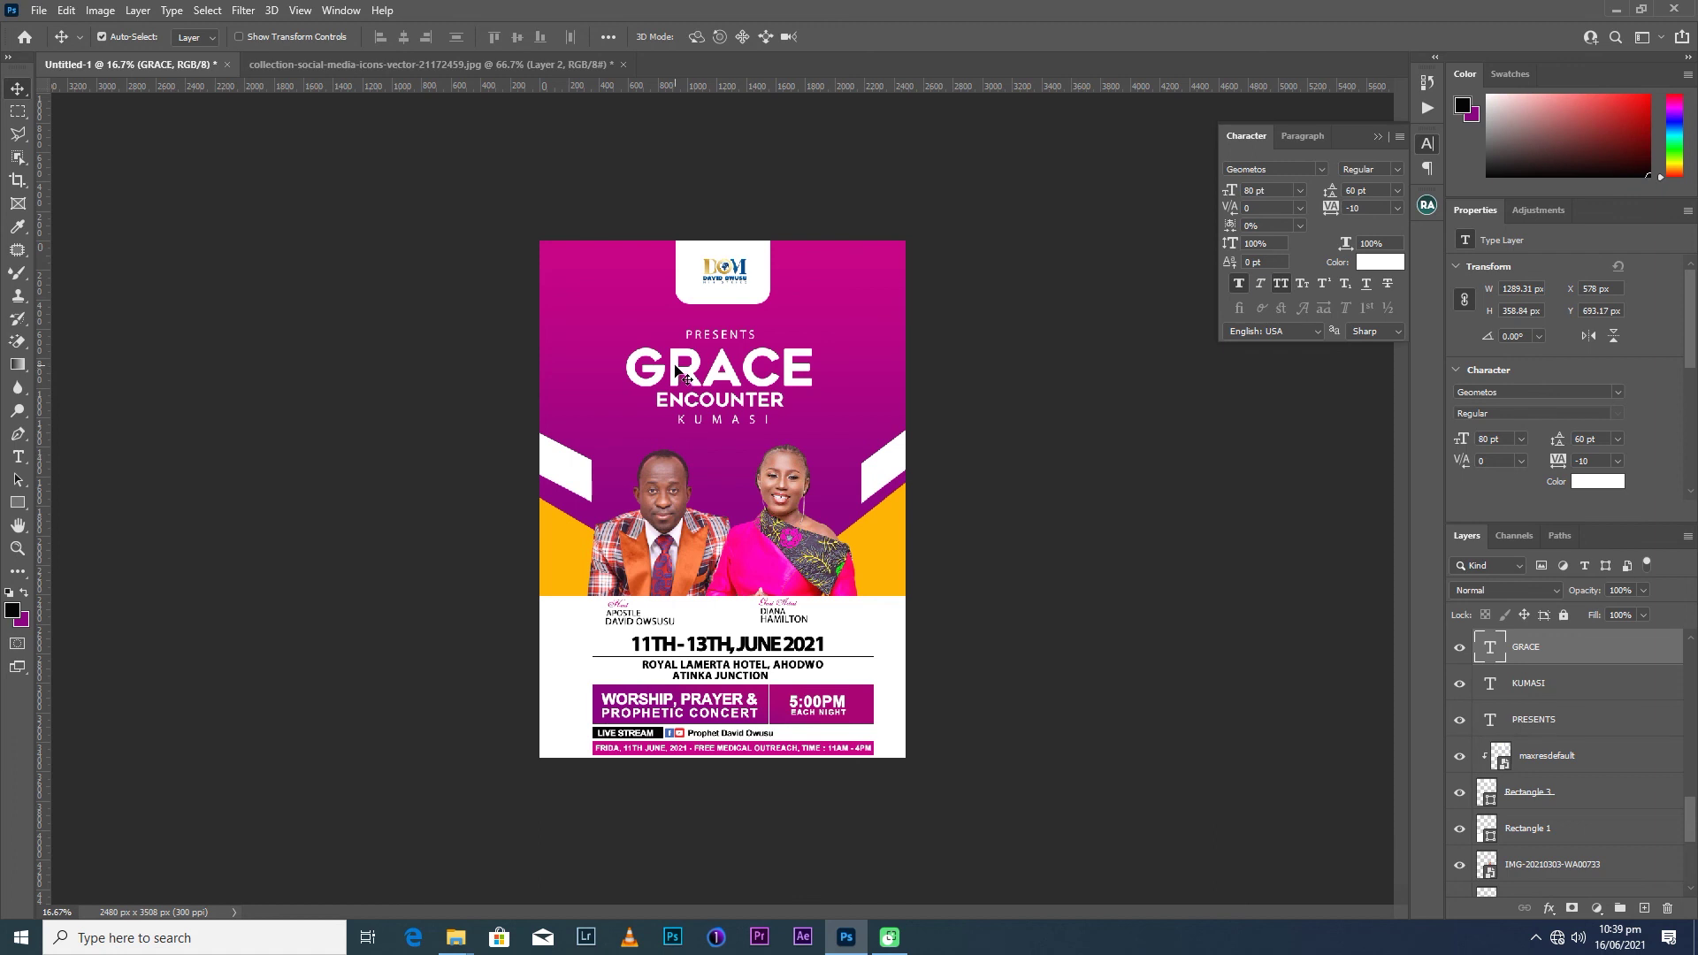
pyautogui.moveTo(721, 337); pyautogui.dragTo(730, 339)
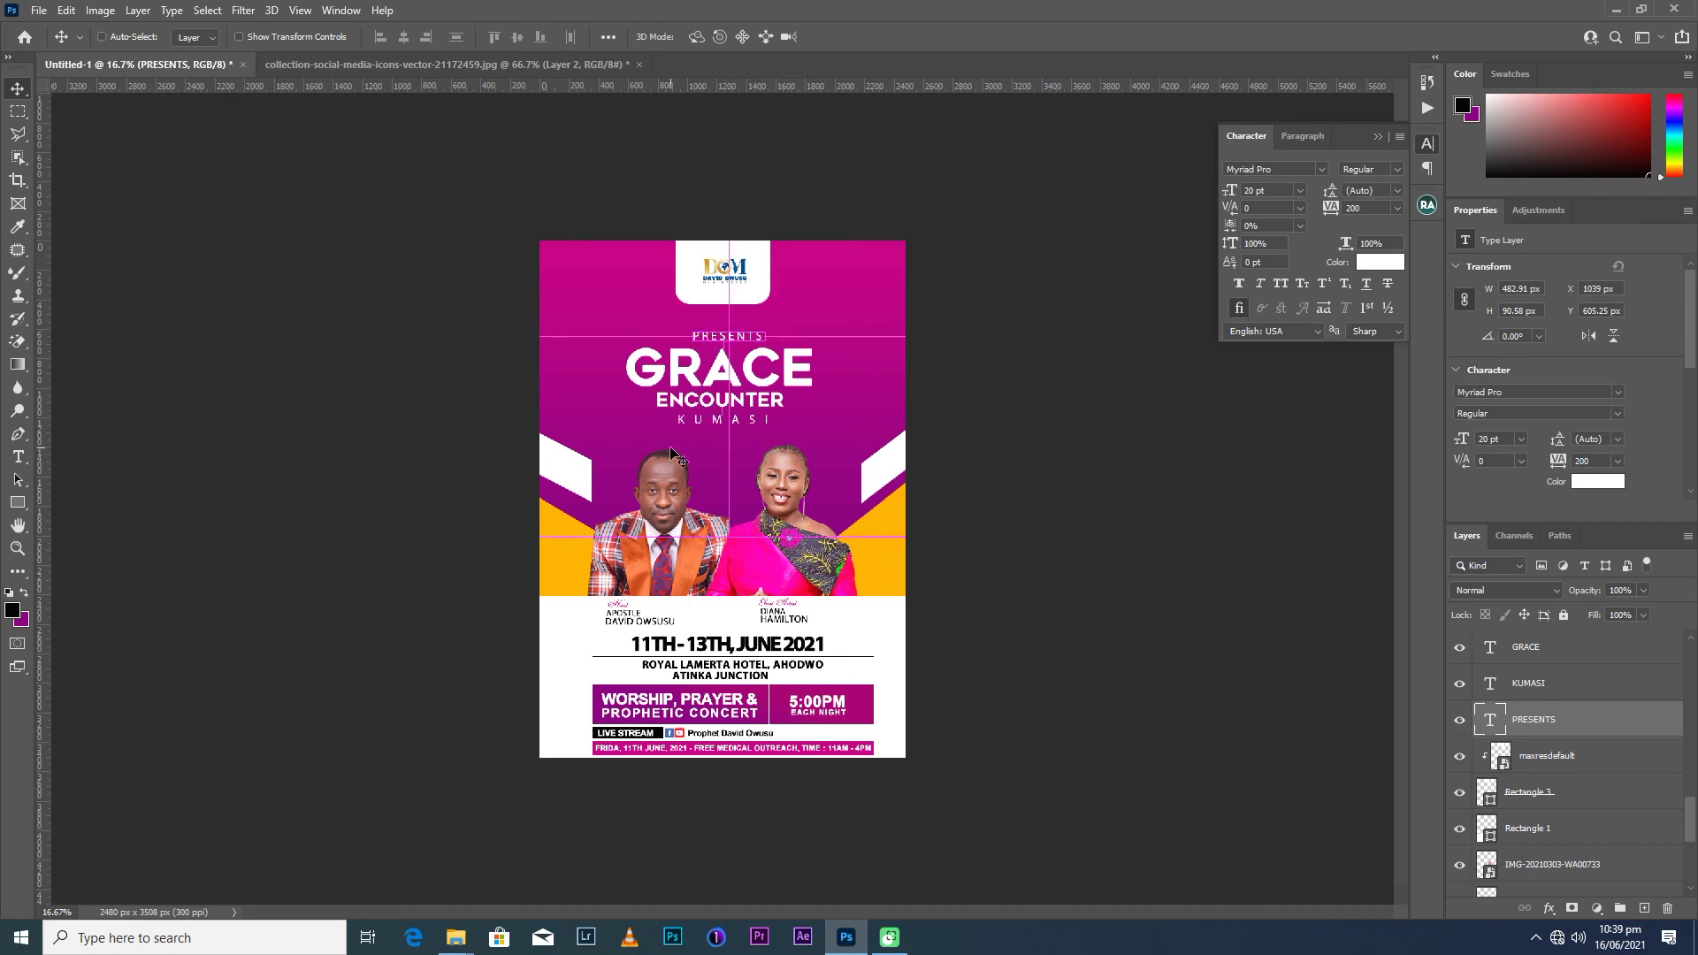
pyautogui.hotkey('ctrl', '-')
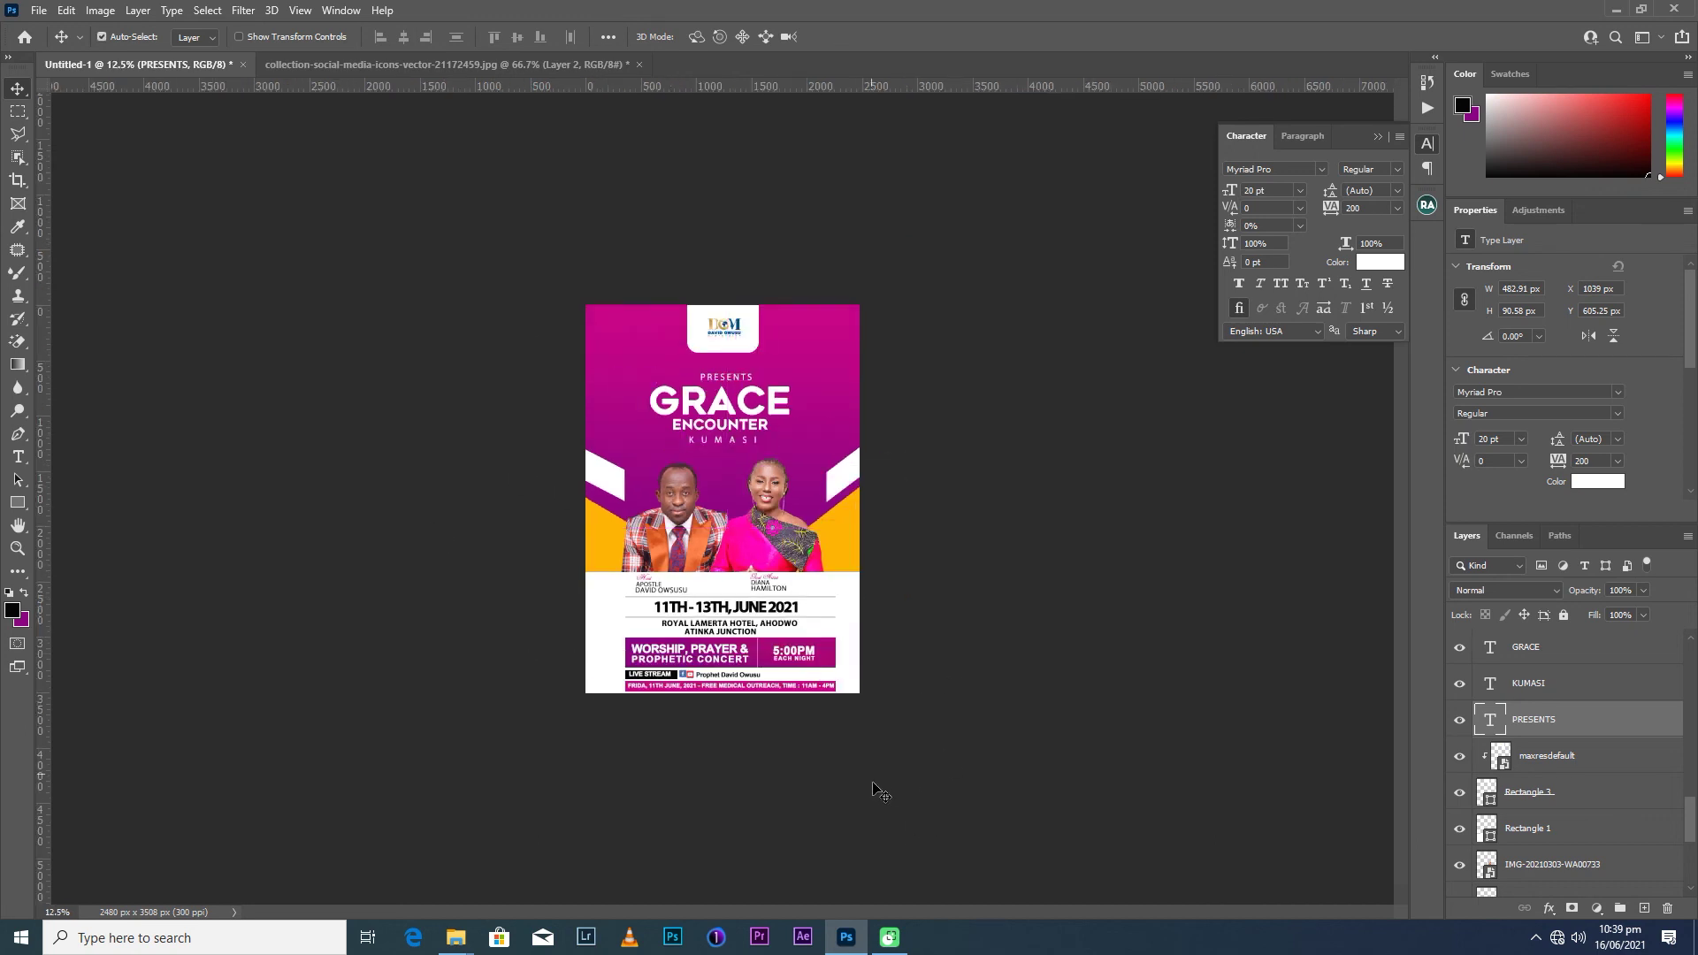